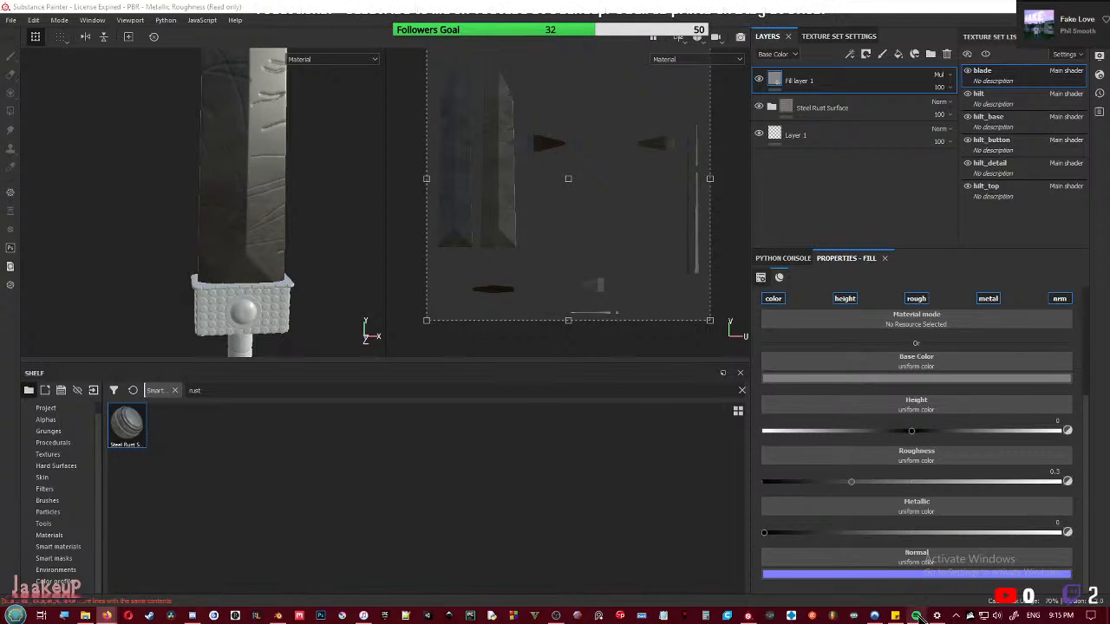
click(916, 616)
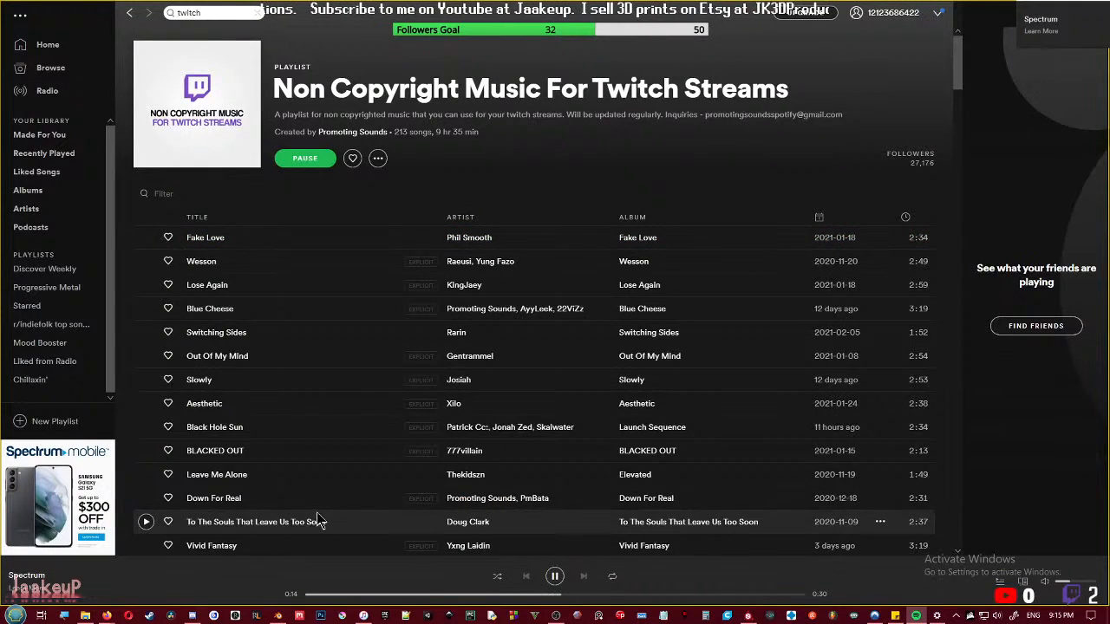
click(1043, 8)
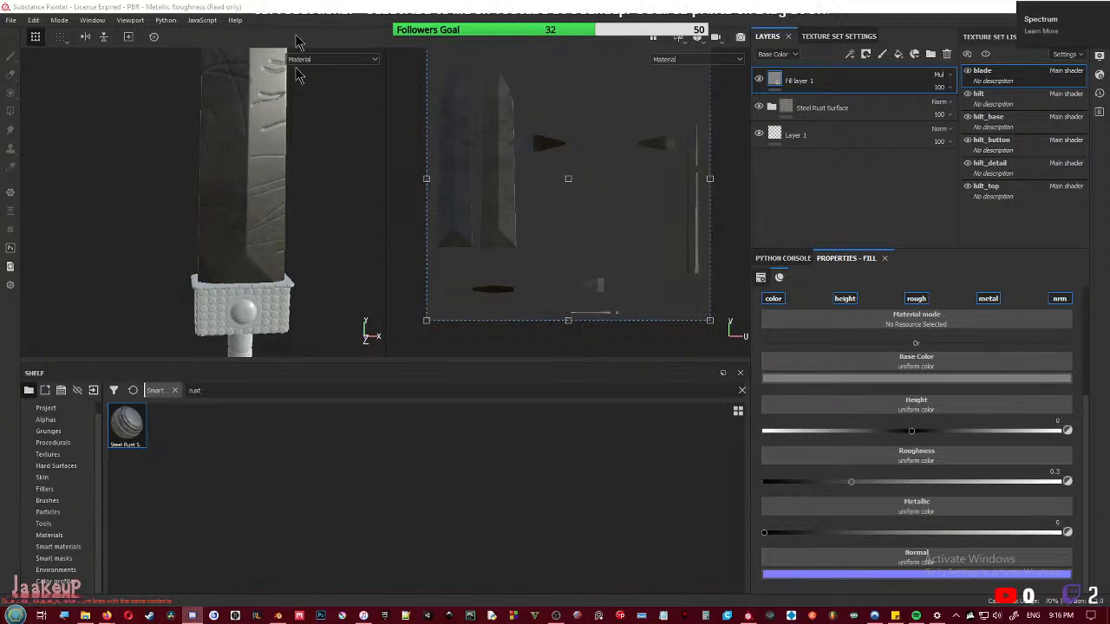
- Save the sword texturing project
alt+drag(319, 204, 183, 254)
alt+middle_drag(298, 219, 293, 236)
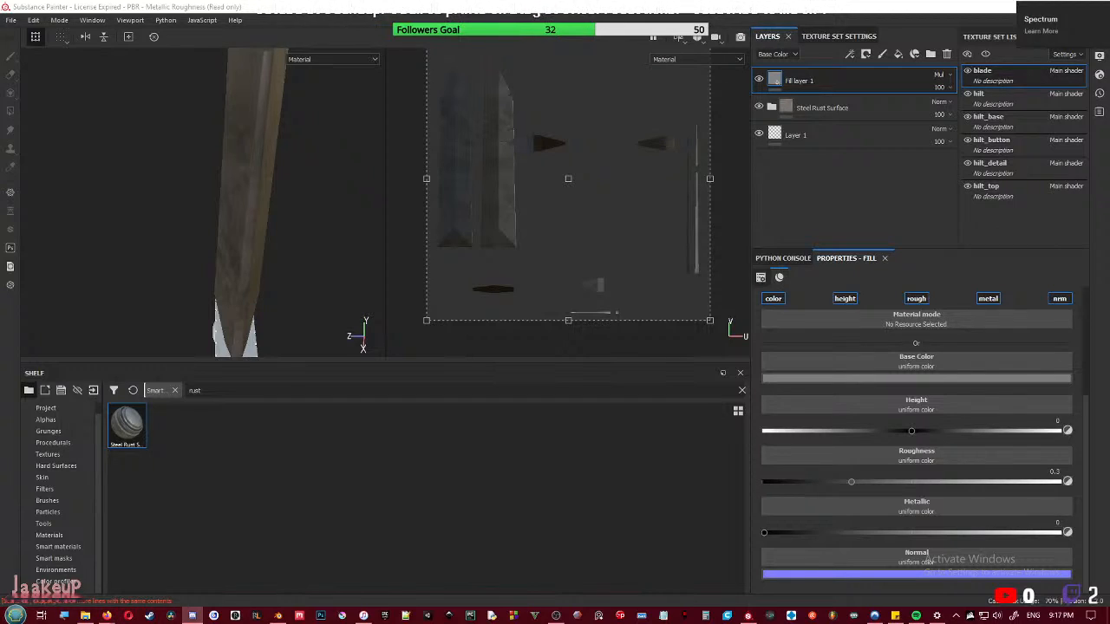
alt+drag(327, 277, 245, 266)
alt+middle_drag(246, 266, 198, 232)
alt+right_drag(199, 233, 239, 294)
alt+middle_drag(240, 293, 268, 205)
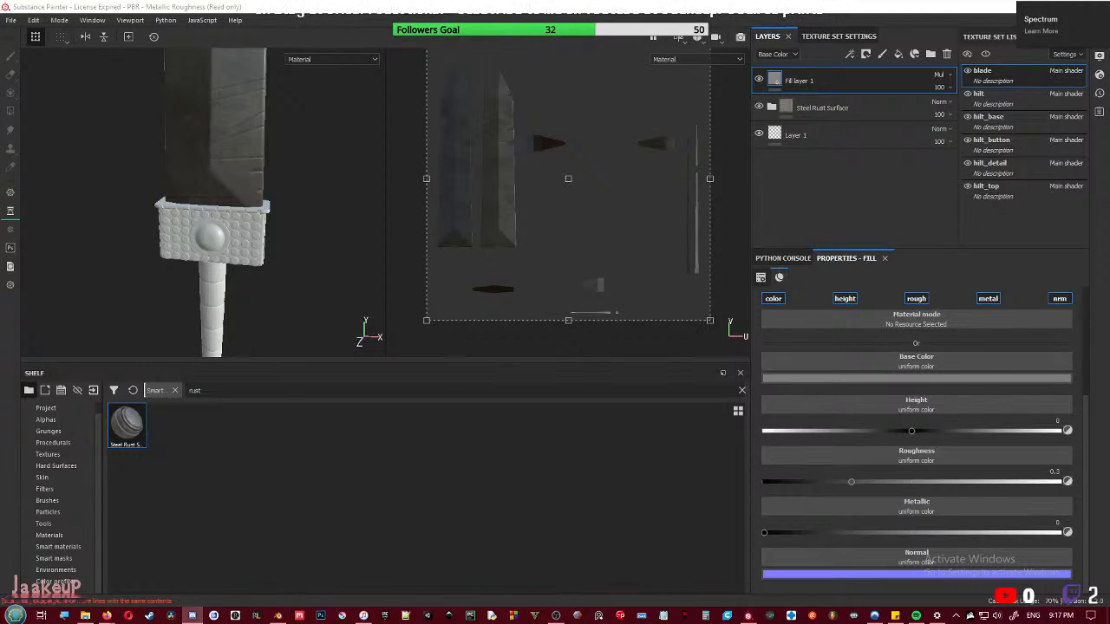
key(ctrl+s)
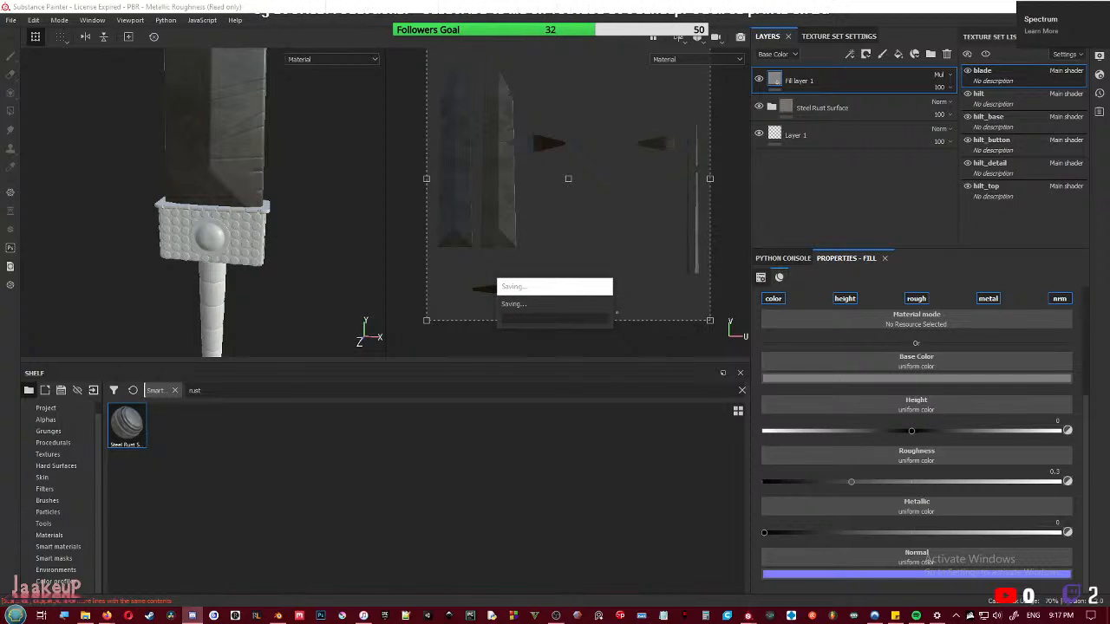
drag(0, 217, 0, 159)
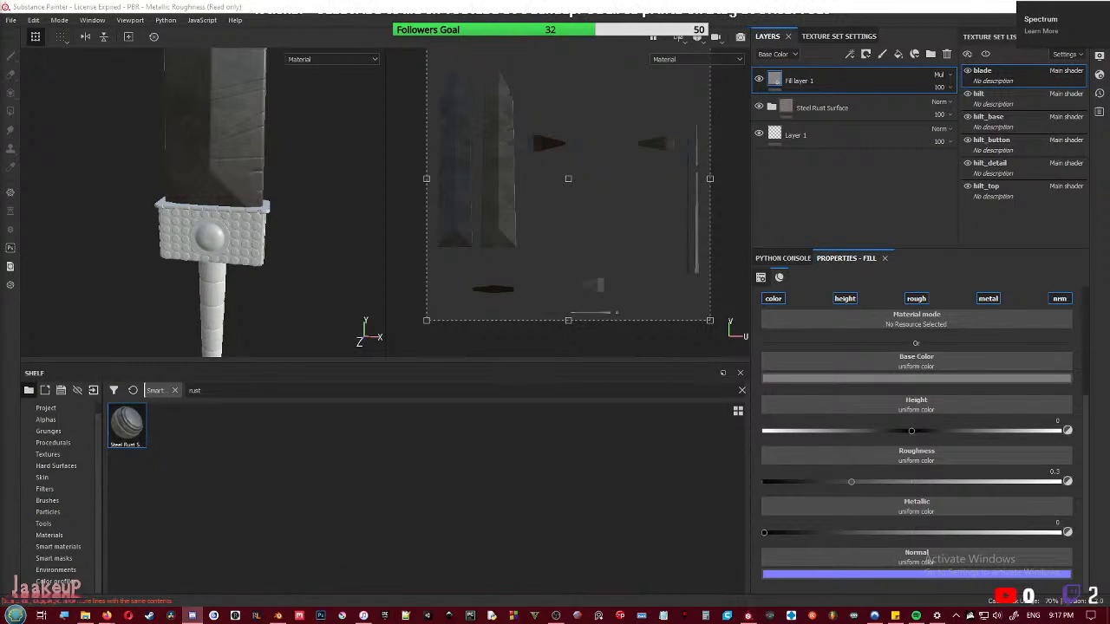
alt+drag(286, 245, 295, 191)
scroll(239, 254, up, 6)
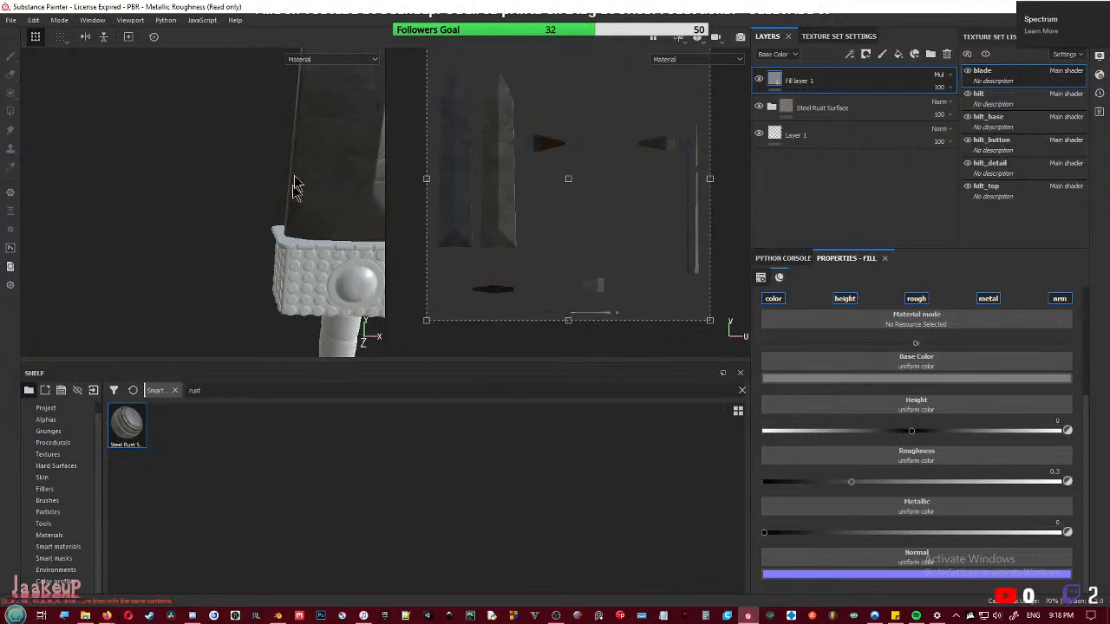
alt+middle_drag(295, 191, 126, 367)
alt+drag(126, 367, 181, 248)
alt+middle_drag(181, 248, 254, 196)
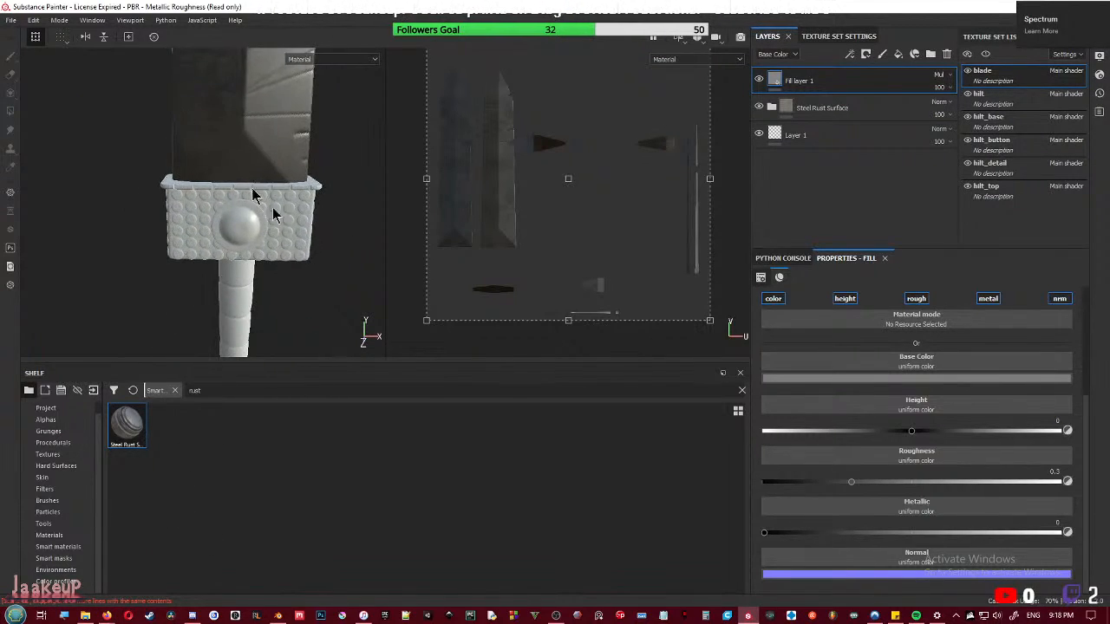
alt+drag(255, 196, 307, 228)
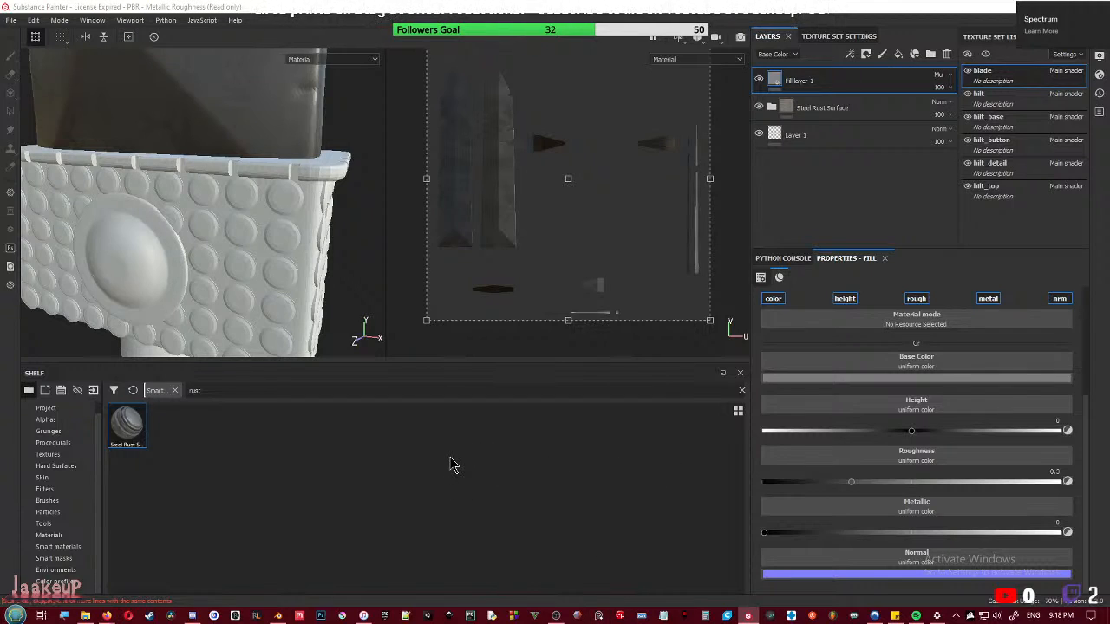
- Fill the empty reference board with greatsword images of the knight, the firelit scene and the hilt, and move it off the workspace
drag(599, 338, 812, 403)
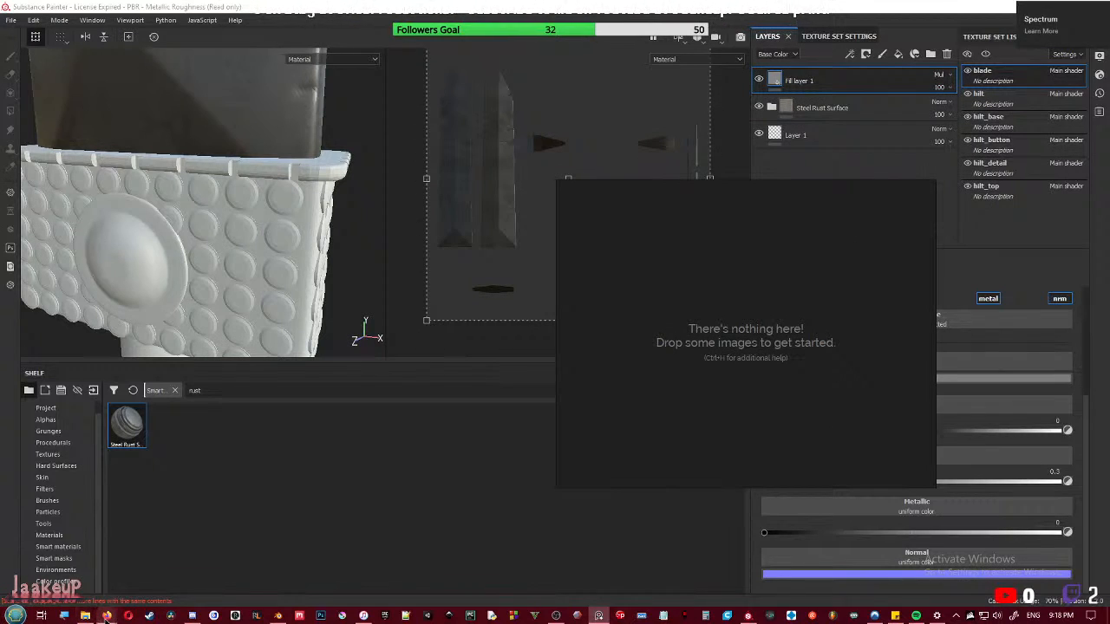
mouse_move(105, 617)
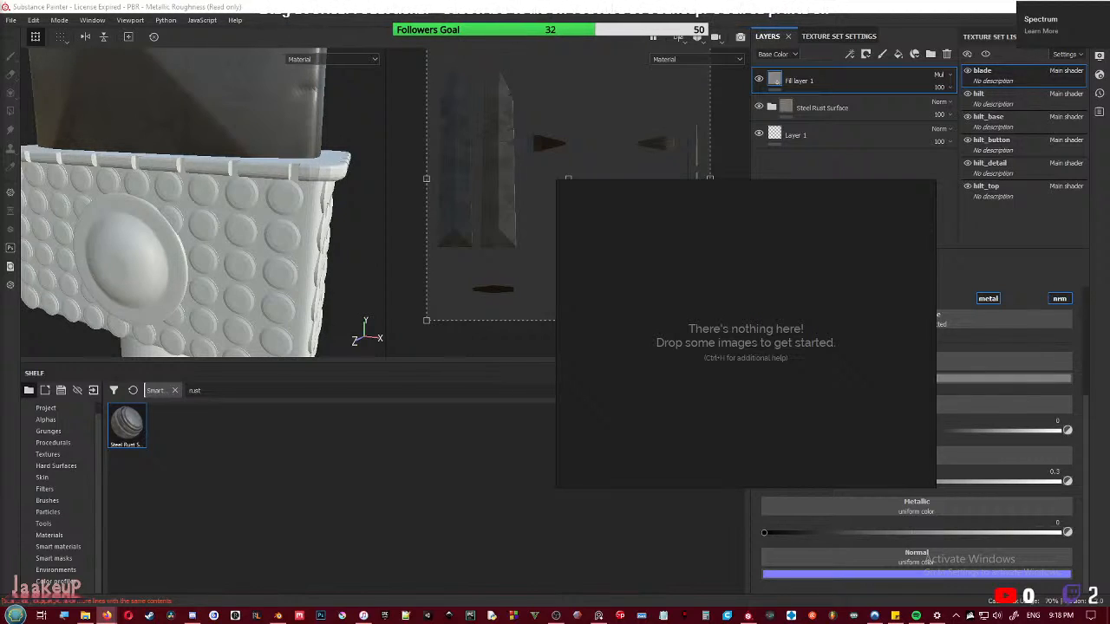
drag(1109, 299, 817, 310)
scroll(764, 348, down, 5)
middle_drag(826, 341, 714, 292)
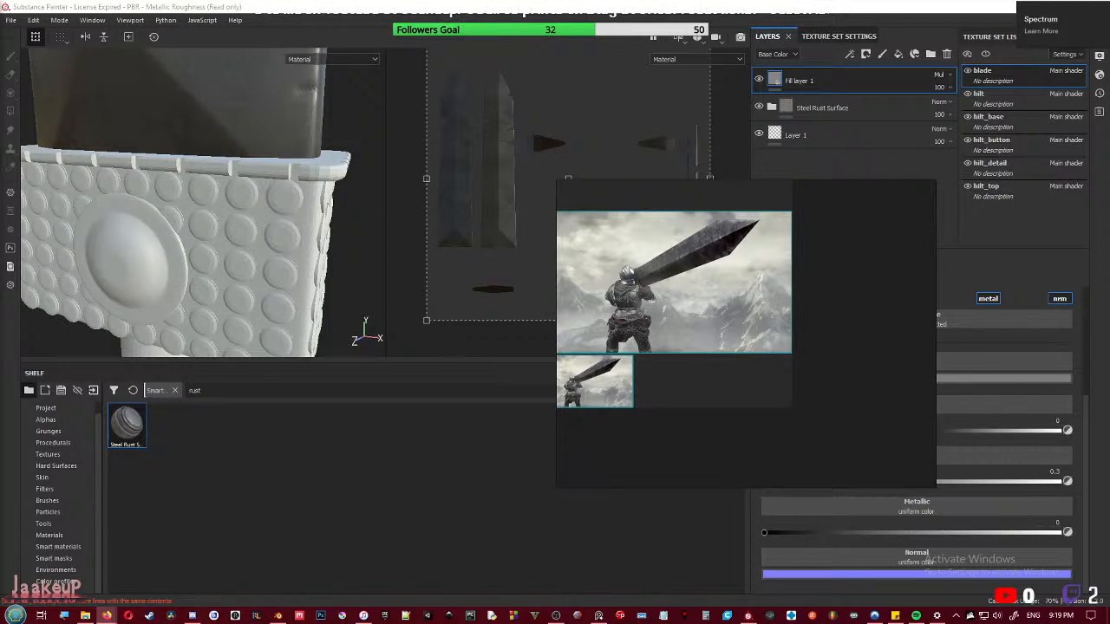
drag(530, 285, 850, 257)
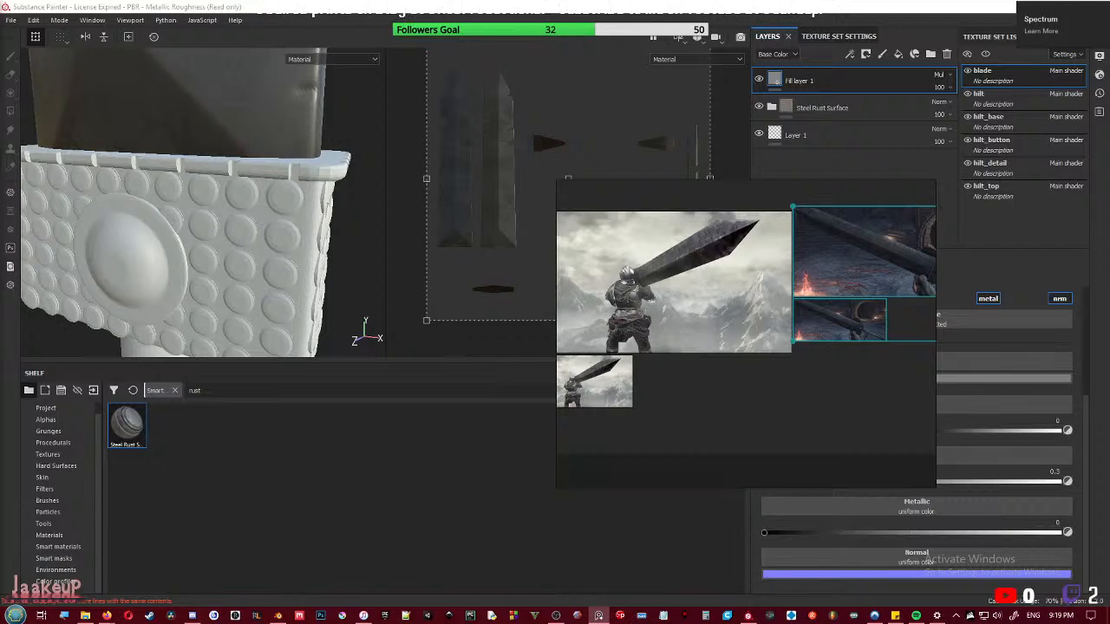
drag(2, 357, 683, 417)
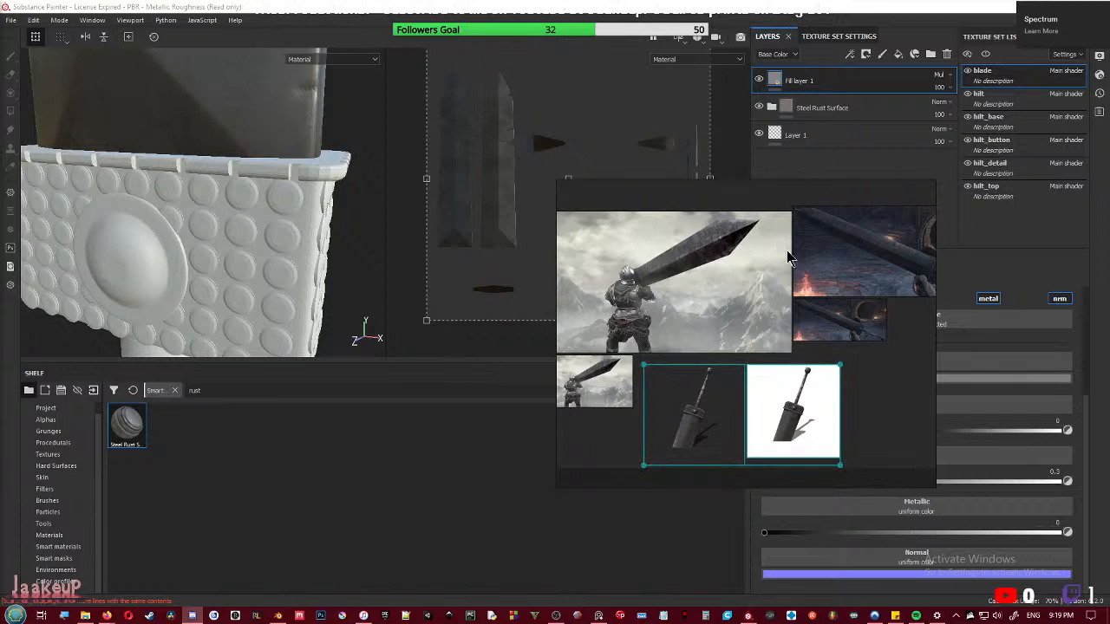
drag(780, 327, 0, 199)
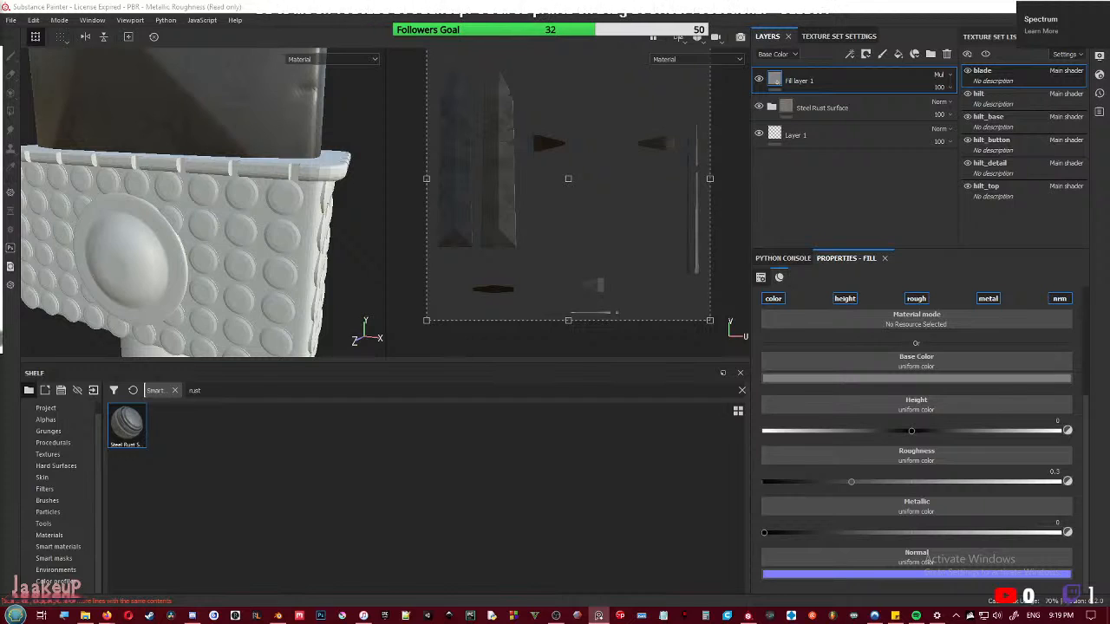
- Replace the smart material search on the shelf with "metal"
click(303, 219)
mouse_move(261, 245)
alt+mouse_down()
mouse_move(293, 233)
mouse_move(269, 251)
alt+mouse_up()
scroll(241, 247, down, 5)
alt+drag(243, 213, 265, 216)
alt+middle_drag(265, 215, 265, 191)
scroll(262, 208, up, 3)
click(204, 390)
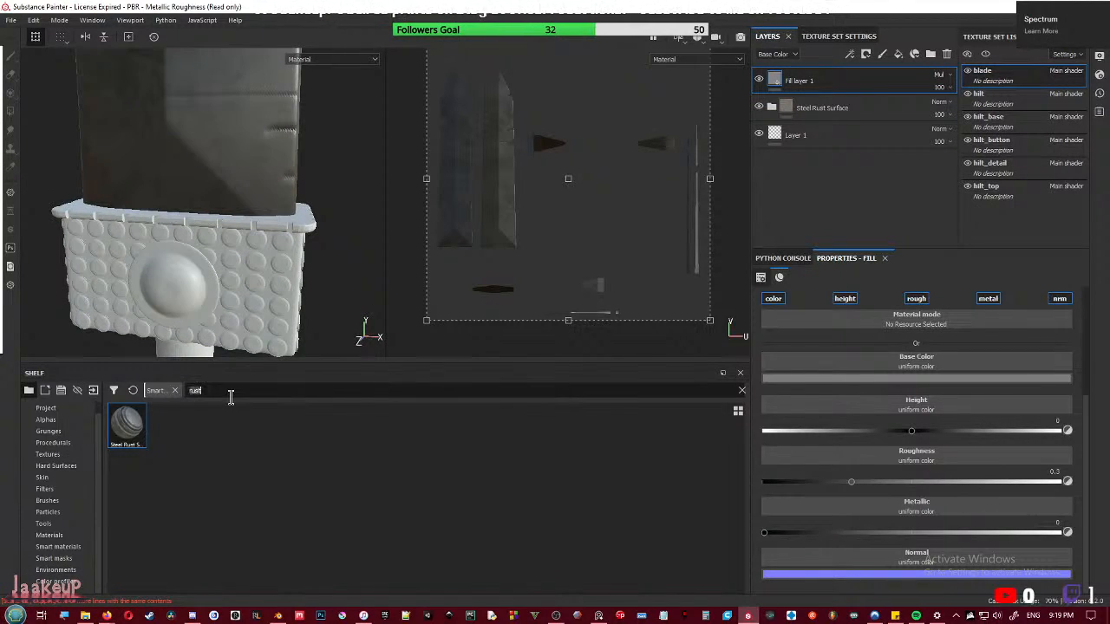
key(BackSpace)
key(BackSpace)
key(BackSpace)
key(BackSpace)
text(metal)
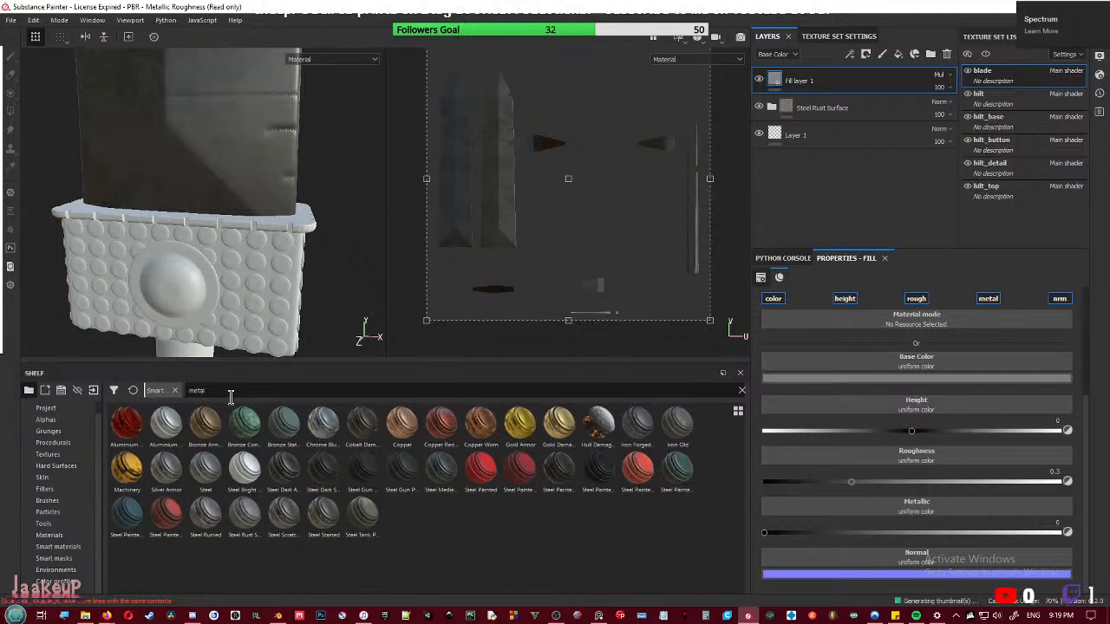
- Try the Hull Damage smart material on the hilt_top texture set, and collapse and hide its layer group
drag(601, 442, 286, 277)
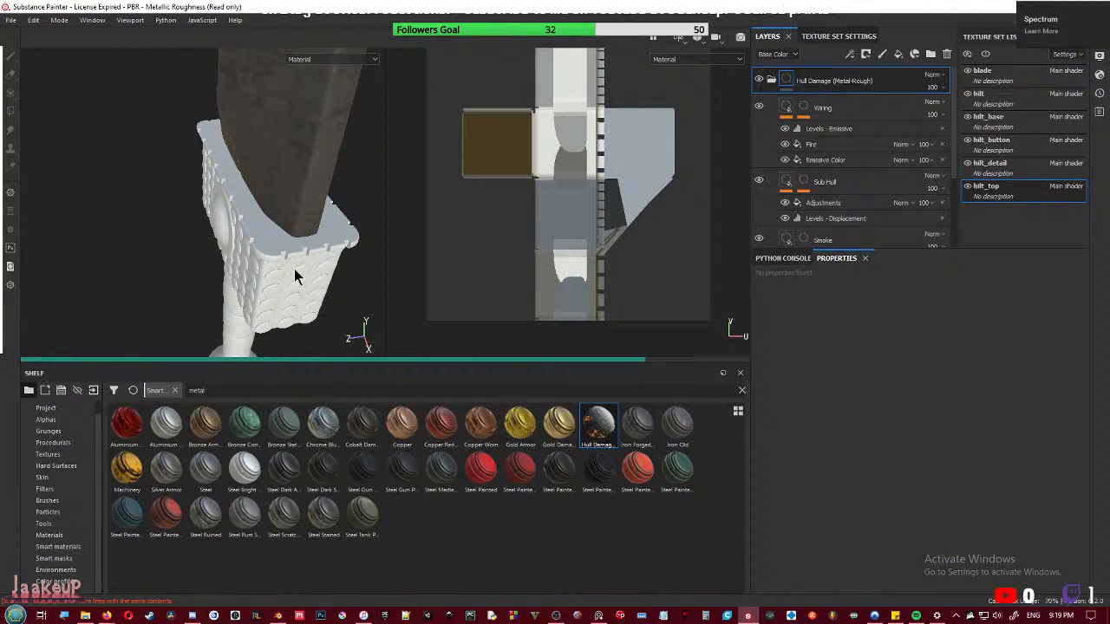
scroll(297, 267, up, 3)
alt+drag(296, 266, 320, 253)
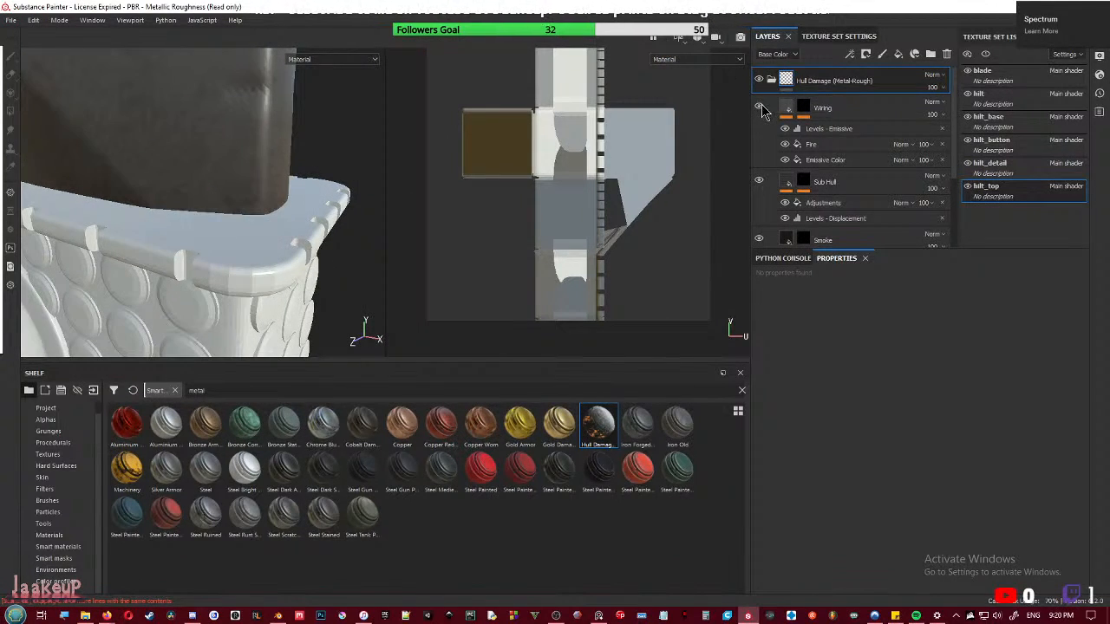
click(771, 80)
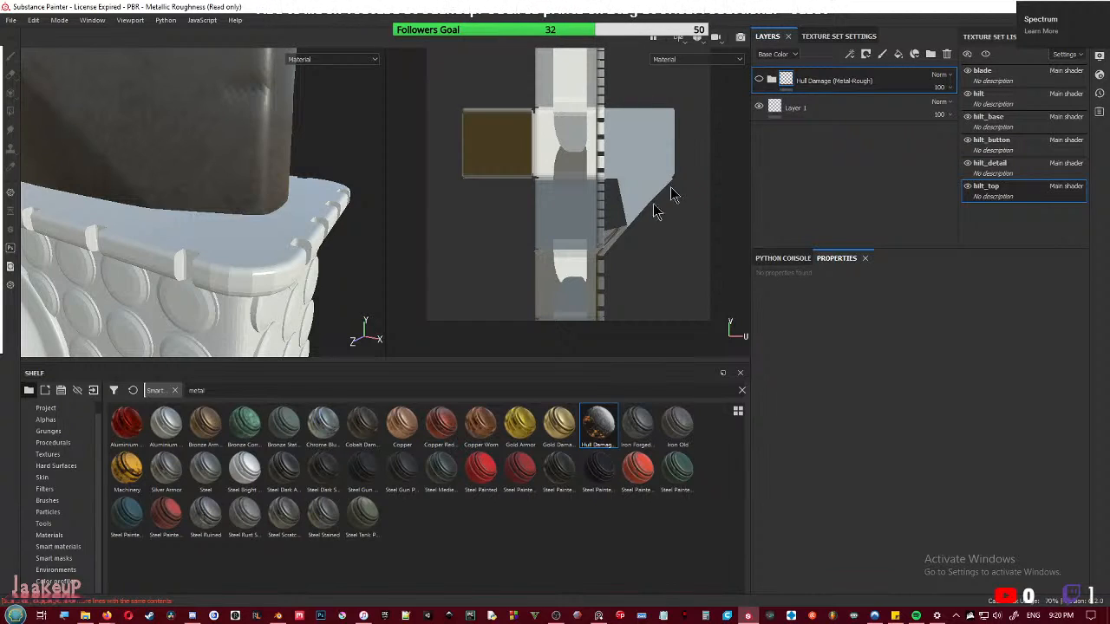
- Try the Copper Worn smart material on the hilt_top texture set and hide its layer group
drag(480, 423, 275, 285)
scroll(235, 308, up, 1)
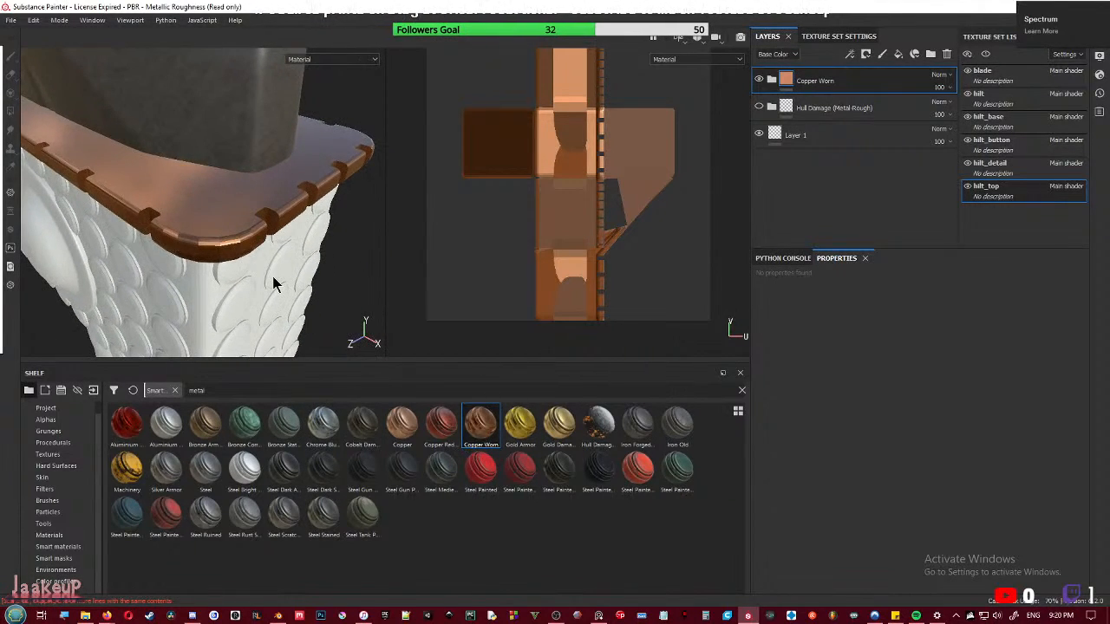
click(759, 79)
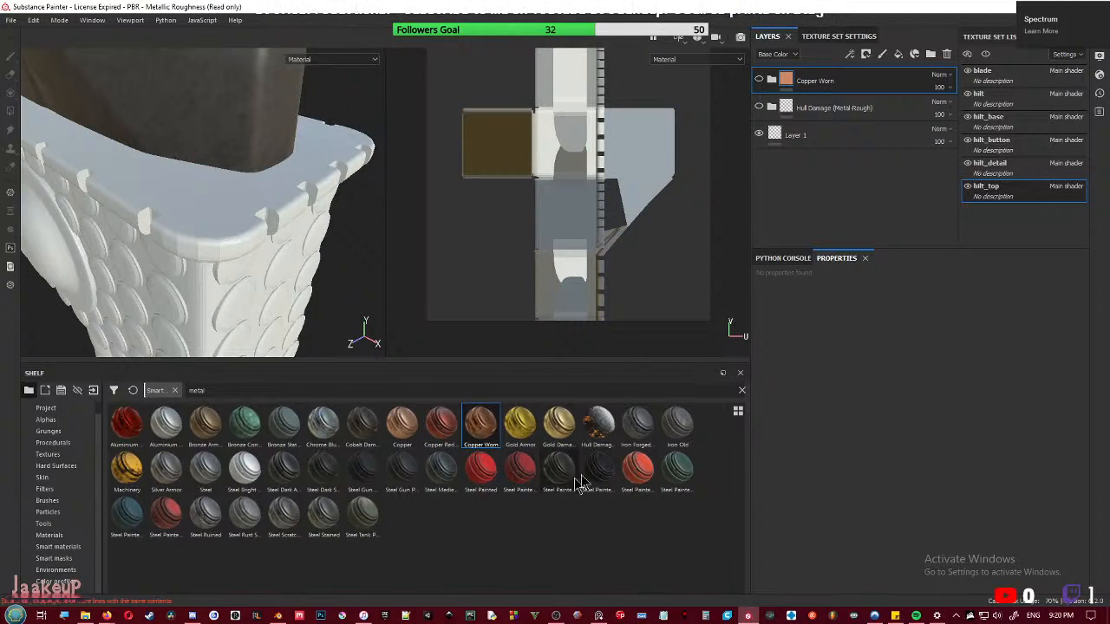
- Apply the Steel Painted Rough Damaged smart material to hilt_top and check it on the guard's top plate
mouse_move(597, 473)
mouse_down()
mouse_move(195, 287)
mouse_move(203, 217)
mouse_up()
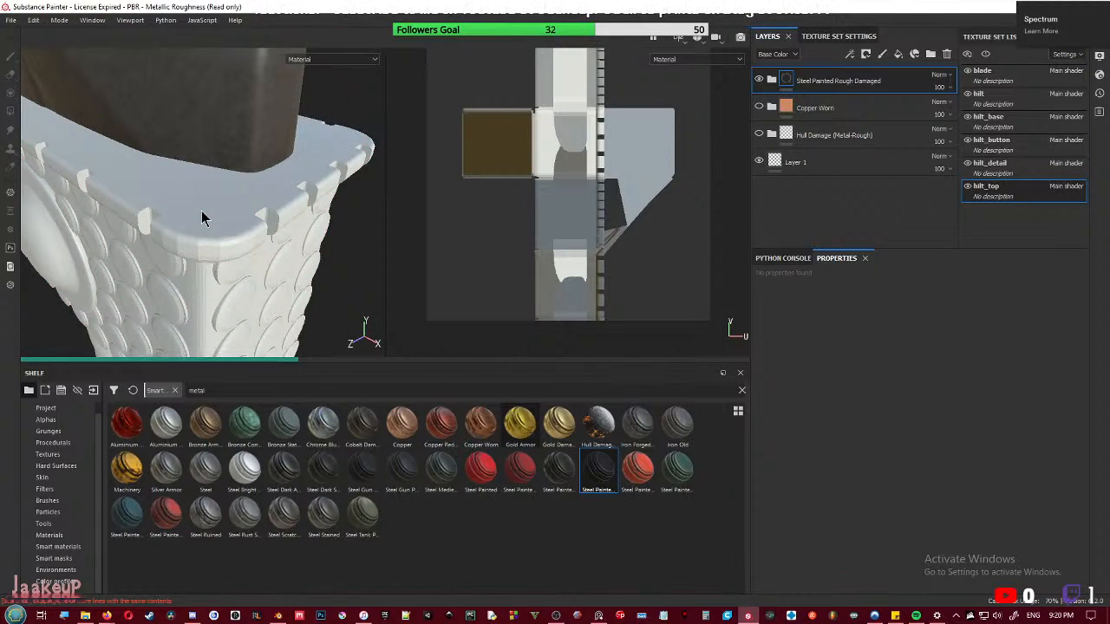
alt+drag(201, 211, 243, 198)
alt+middle_drag(241, 198, 222, 297)
alt+drag(223, 297, 310, 268)
alt+middle_drag(217, 287, 305, 239)
scroll(321, 330, down, 2)
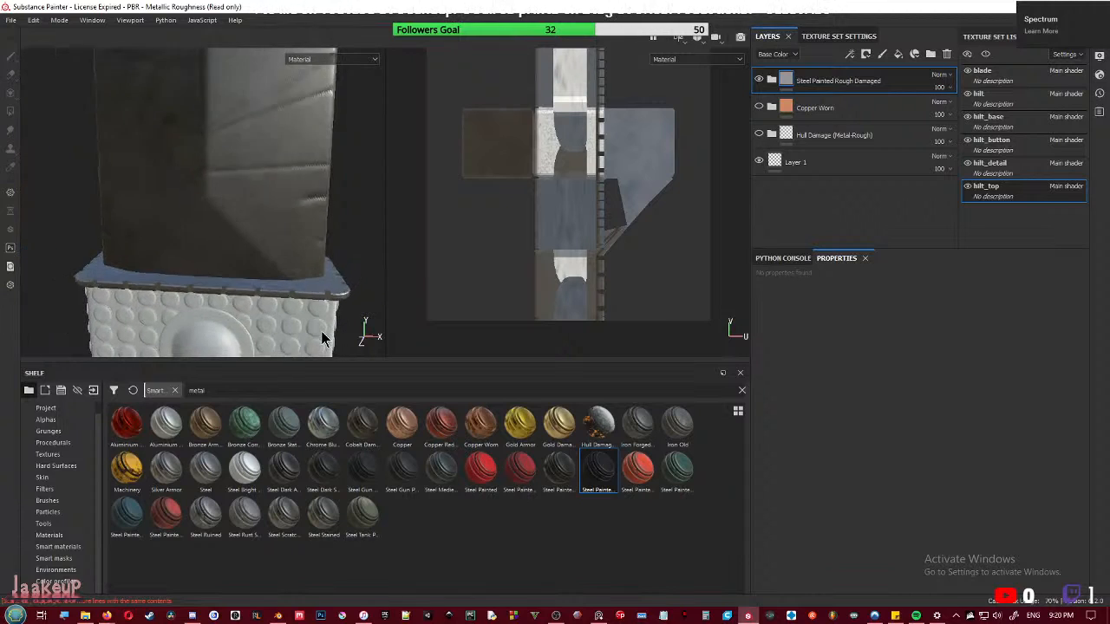
scroll(319, 329, up, 2)
mouse_move(310, 328)
alt+mouse_down()
mouse_move(281, 250)
mouse_move(293, 245)
mouse_move(259, 276)
mouse_move(320, 468)
alt+mouse_up()
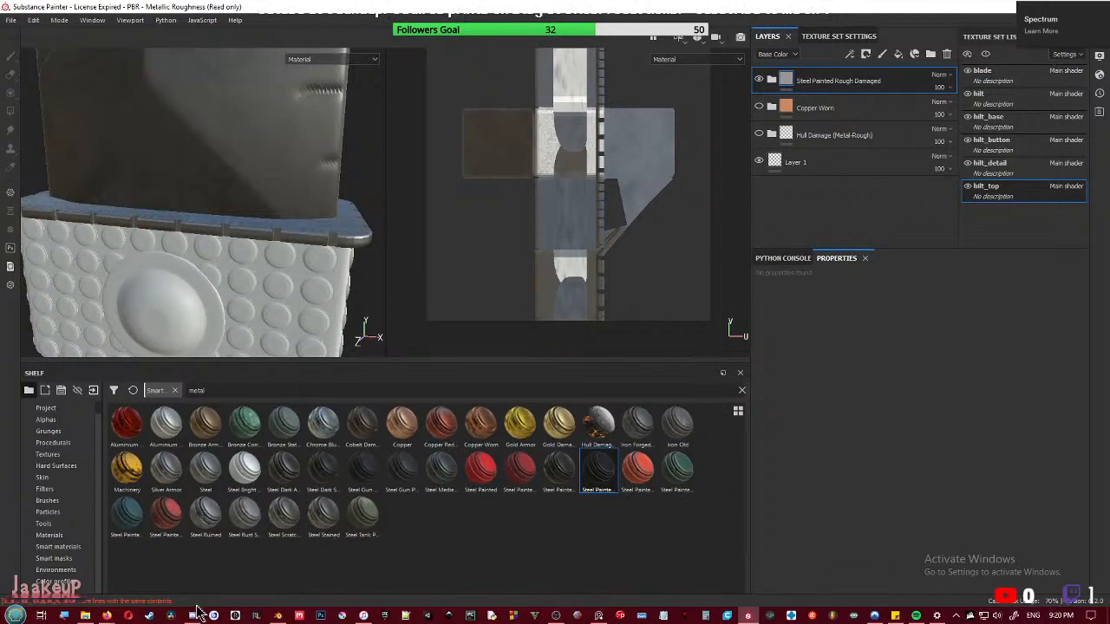
- Switch to Blender, select the hilt_box object and save the greatsword3.blend file
click(278, 615)
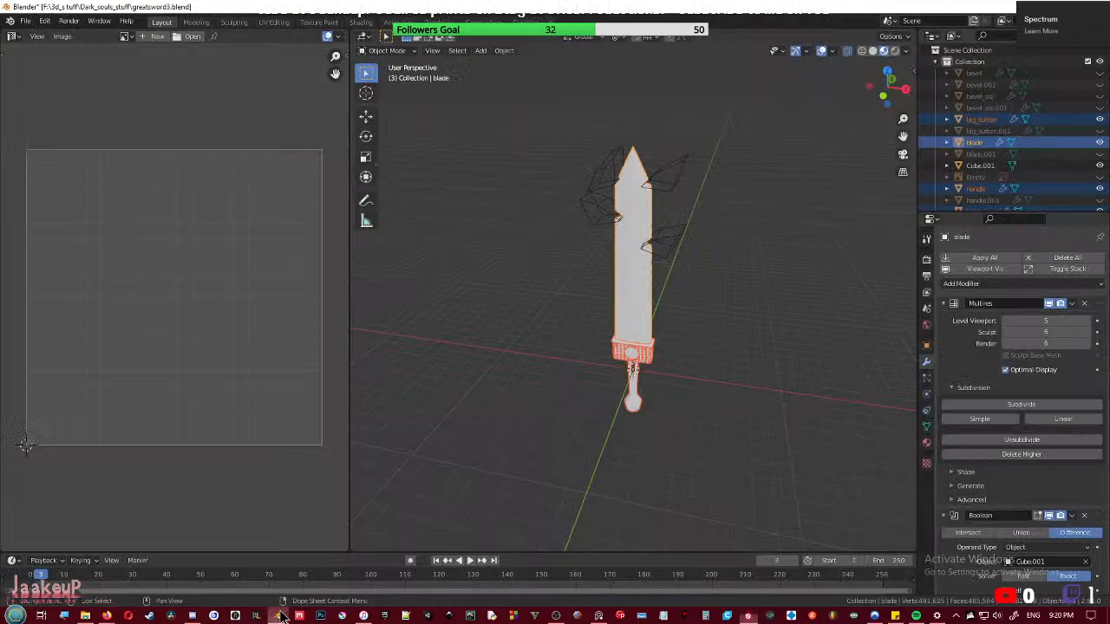
click(657, 329)
scroll(664, 362, up, 5)
click(702, 388)
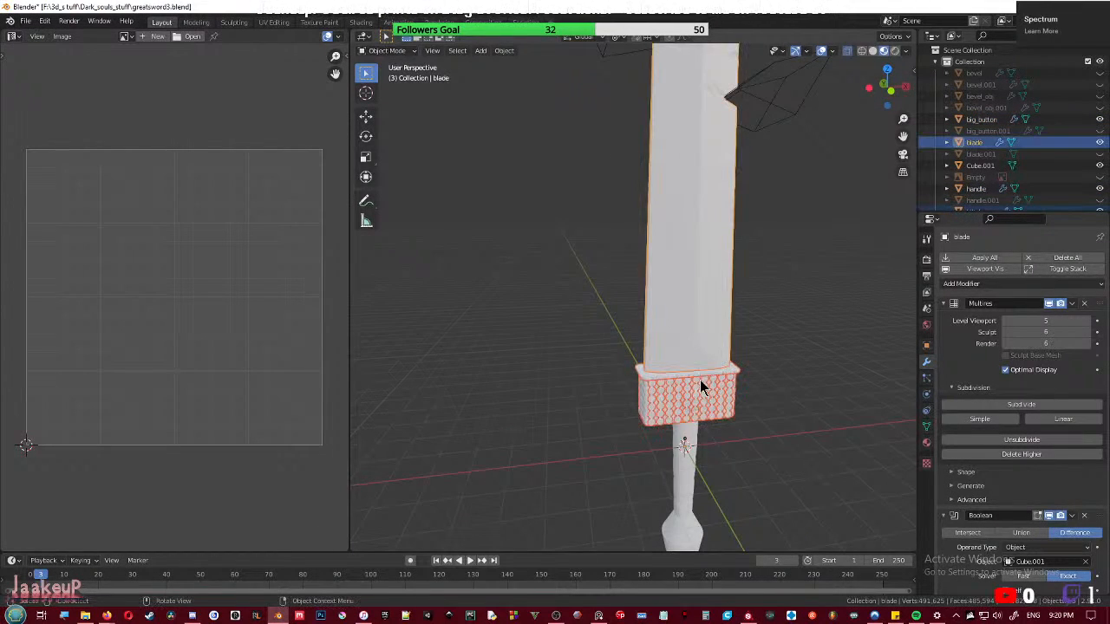
click(707, 377)
key(KP_Decimal)
middle_drag(706, 376, 661, 379)
key(ctrl+s)
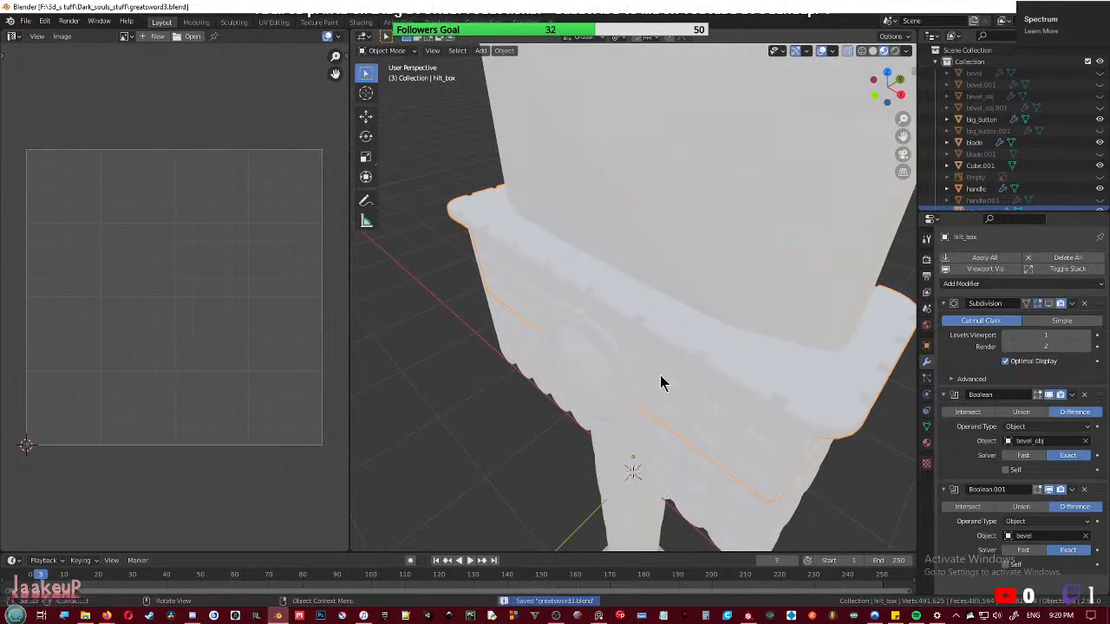
- Select hilt_box's top face, grow the selection twice, and unwrap those faces with Project from View in the top view
key(Tab)
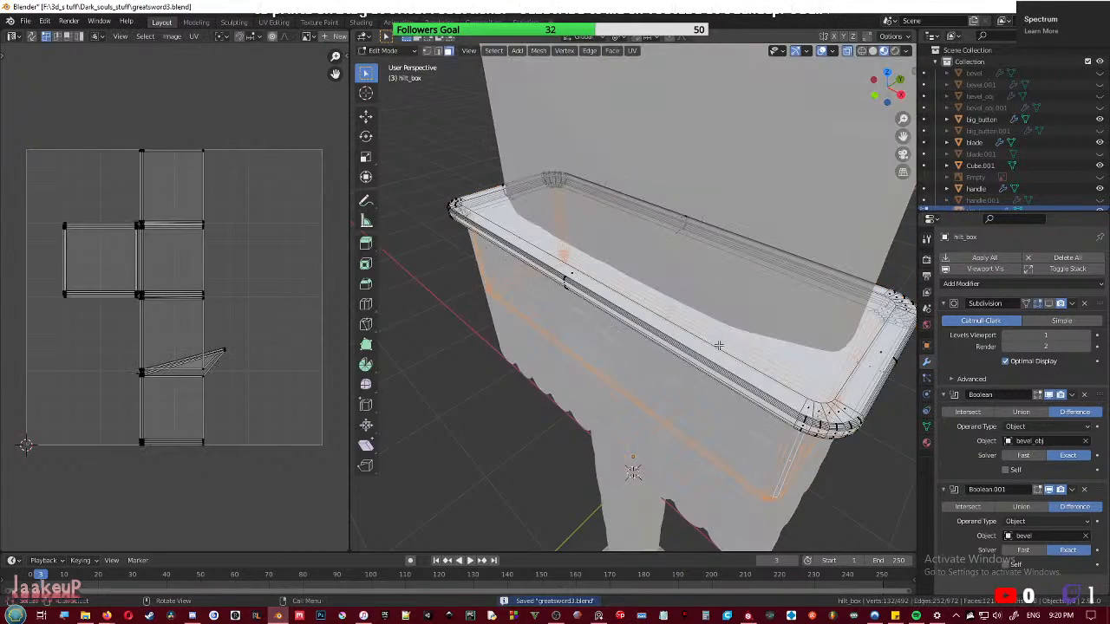
middle_drag(735, 369, 681, 434)
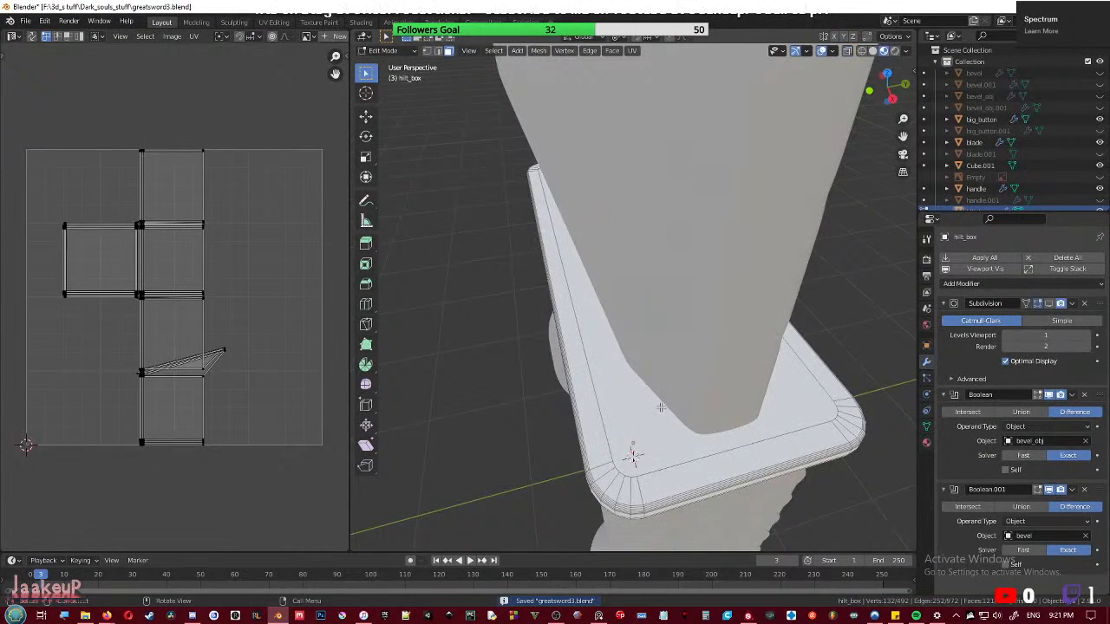
click(661, 407)
key(ctrl+KP_Add)
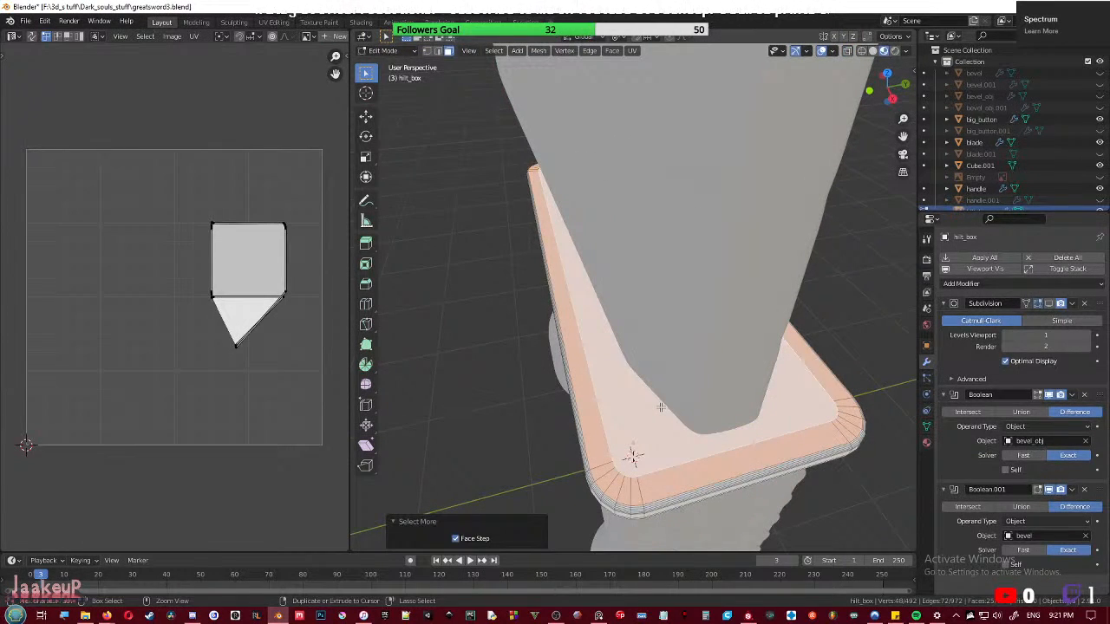
key(ctrl+KP_Add)
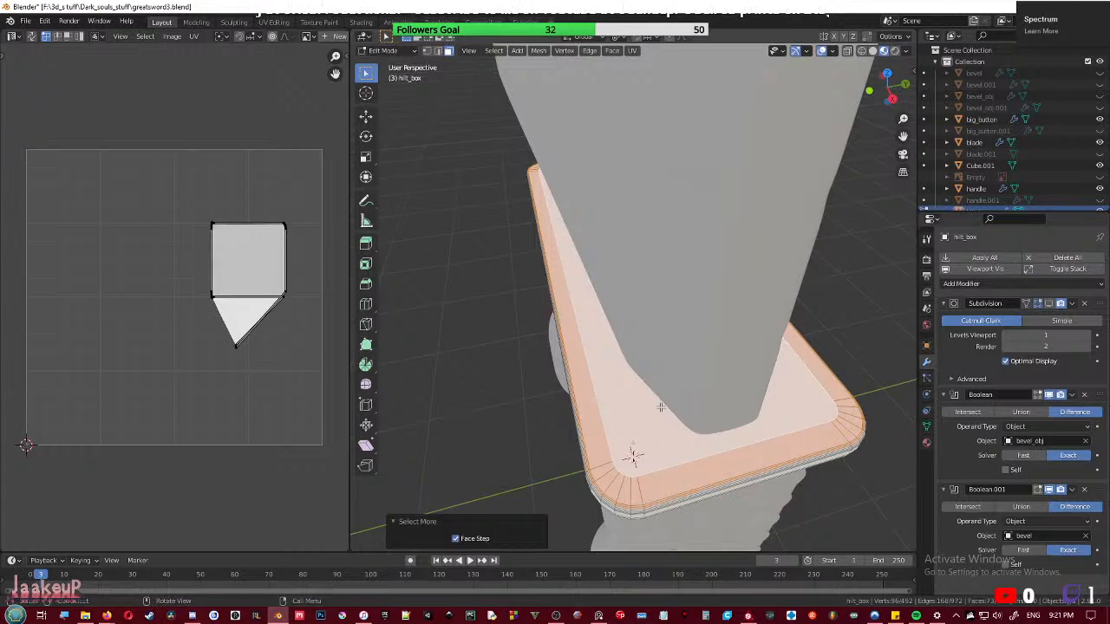
key(KP_7)
key(u)
click(661, 409)
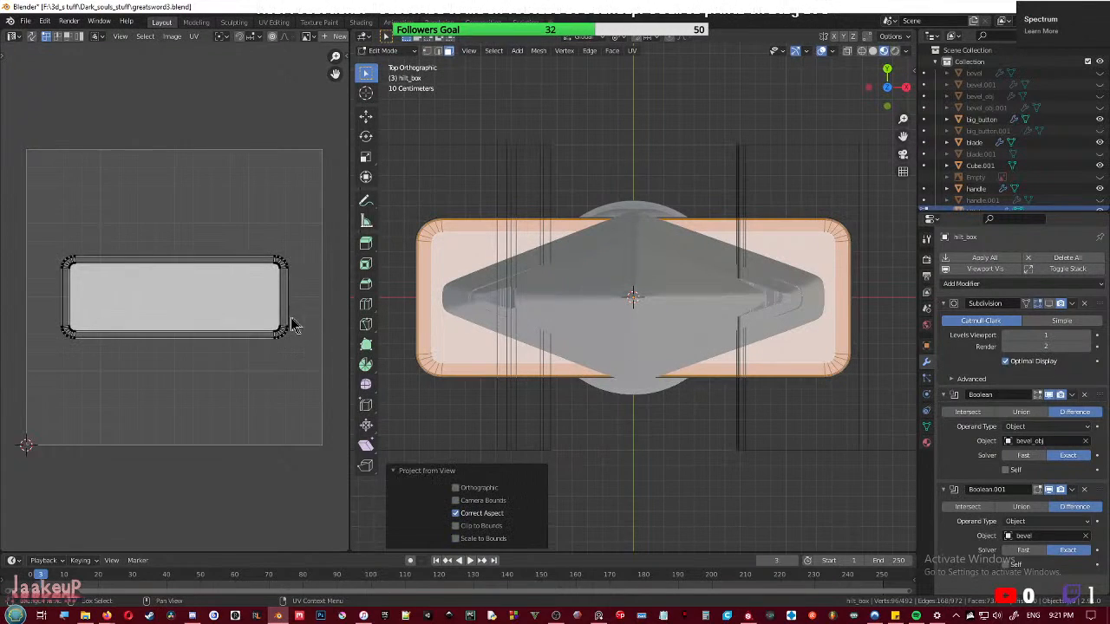
- Scale down the projected UV island of the top plate and move it to the lower part of the UV square
key(a)
key(s)
click(251, 366)
key(g)
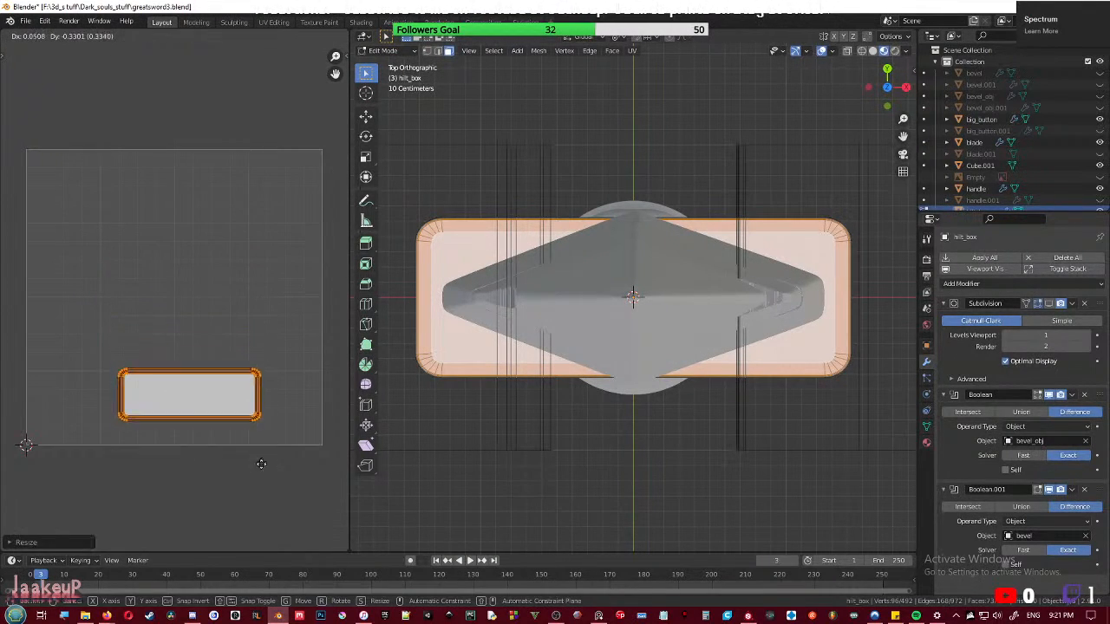
click(260, 479)
- Mark seams along the upper and lower edge loops around hilt_box's plate rim
middle_drag(650, 374, 586, 414)
scroll(614, 342, up, 3)
alt+click(586, 413)
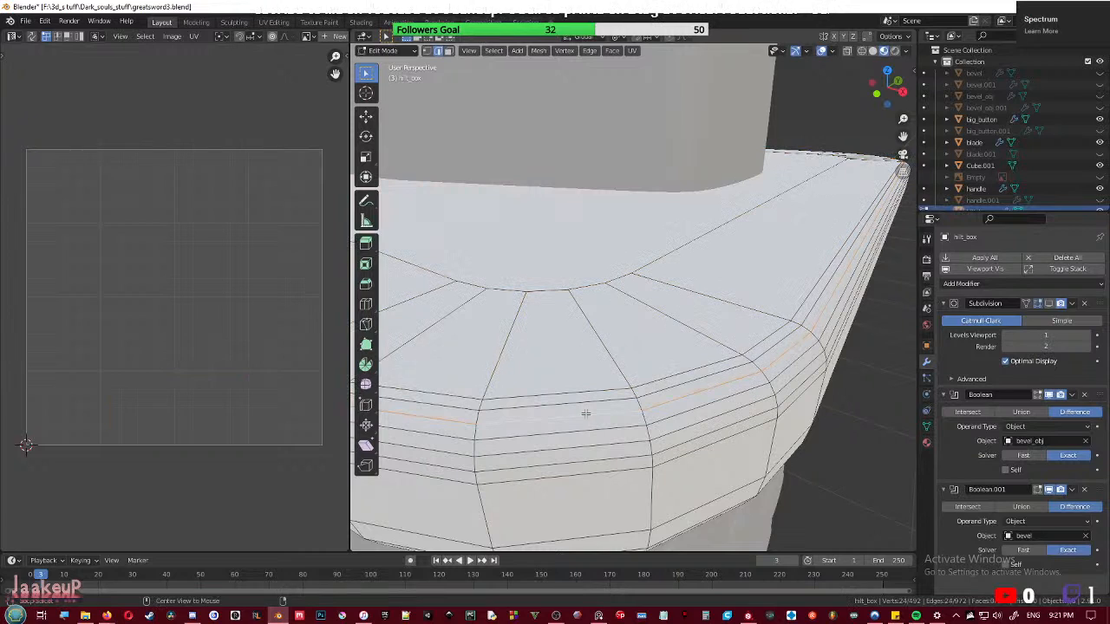
right_click(588, 421)
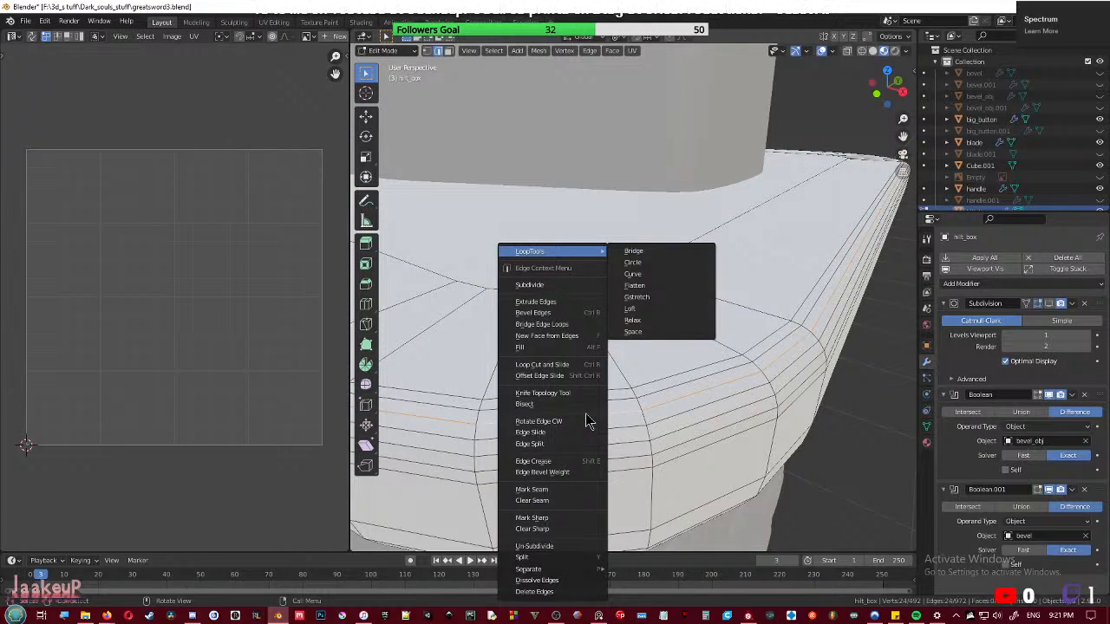
key(Escape)
mouse_move(592, 413)
middle_down()
mouse_move(623, 410)
mouse_move(629, 395)
mouse_move(642, 198)
mouse_move(644, 235)
mouse_move(647, 223)
middle_up()
scroll(644, 235, up, 2)
alt+click(637, 143)
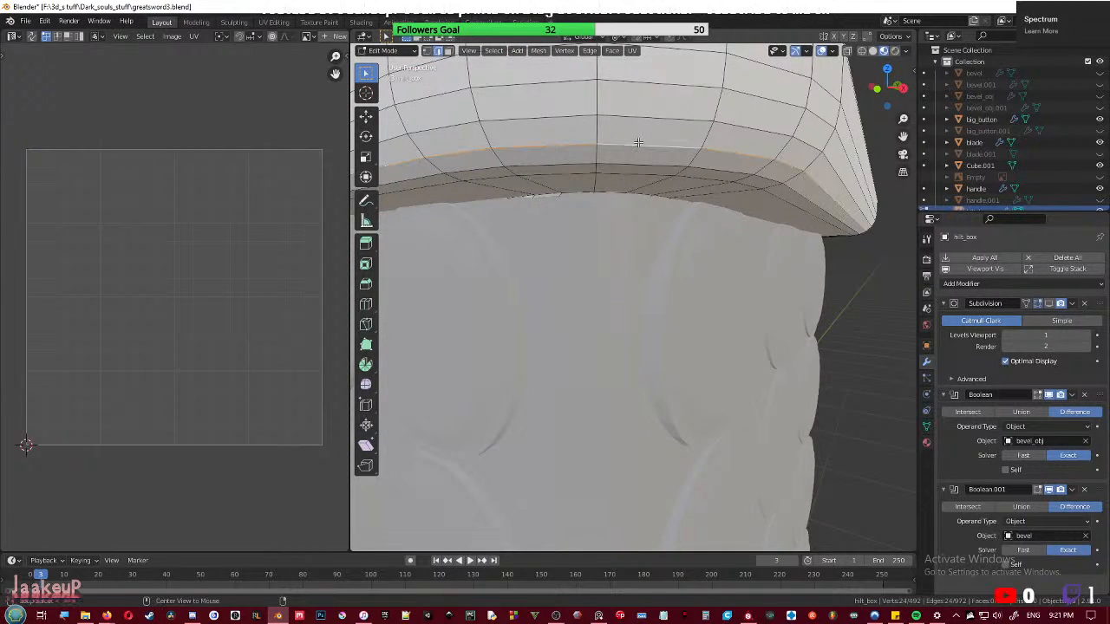
mouse_move(642, 144)
middle_down()
mouse_move(637, 228)
mouse_move(646, 134)
middle_up()
- Select the plate's underside faces linked up to the seam and unwrap them with Project from View in the top view
key(ctrl+l)
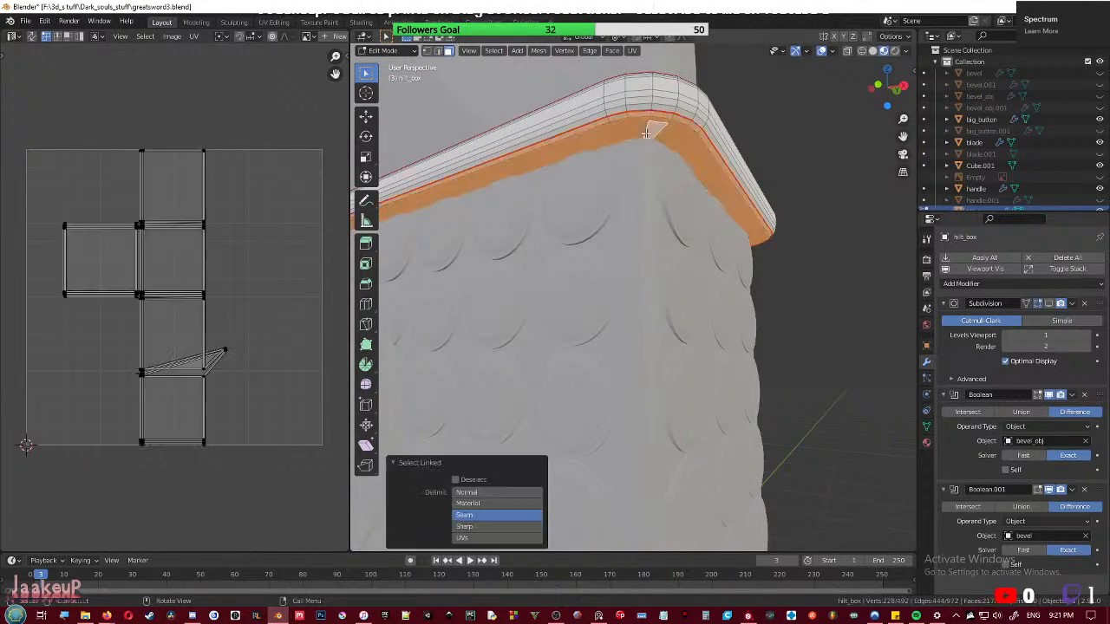
key(KP_7)
key(u)
click(646, 140)
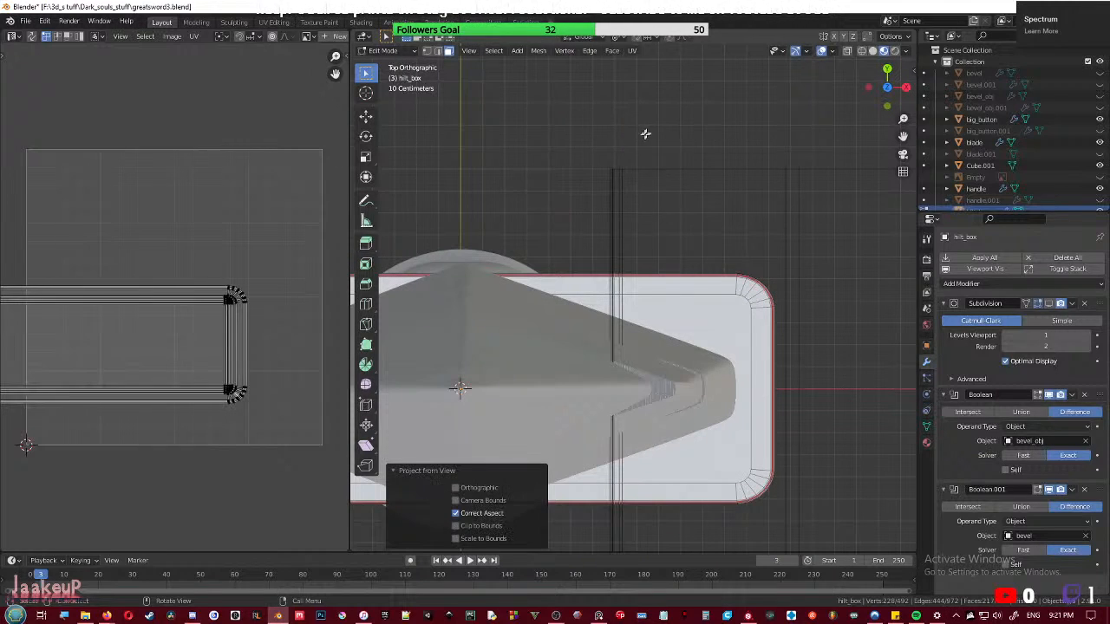
- Scale down the underside's UV island and move it to the upper part of the UV square
key(a)
key(s)
click(199, 364)
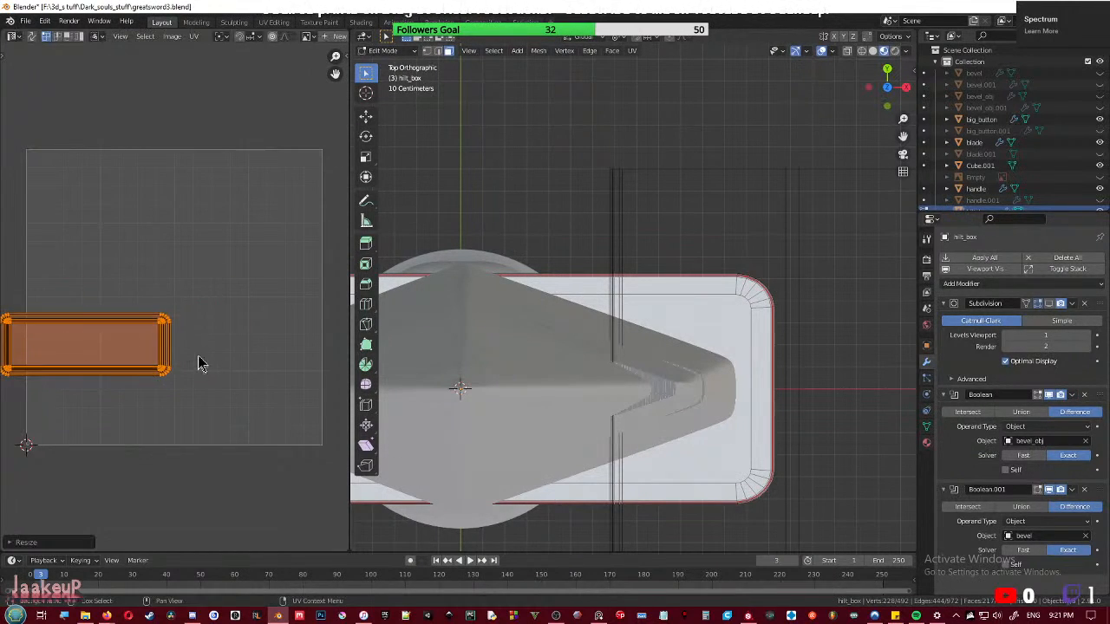
key(g)
click(298, 207)
key(s)
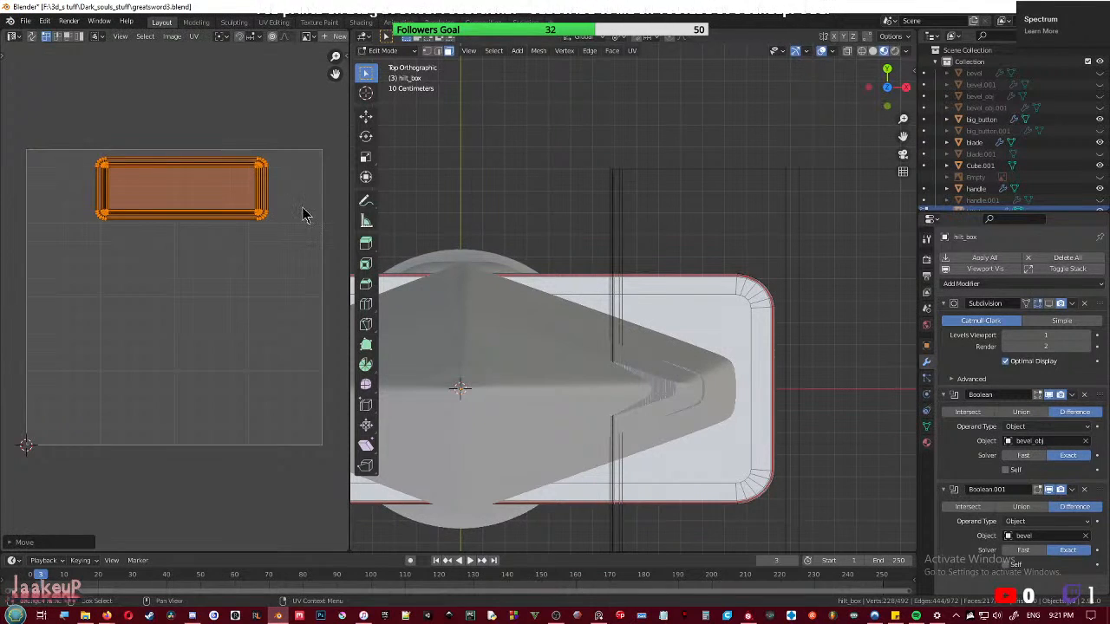
click(290, 207)
key(g)
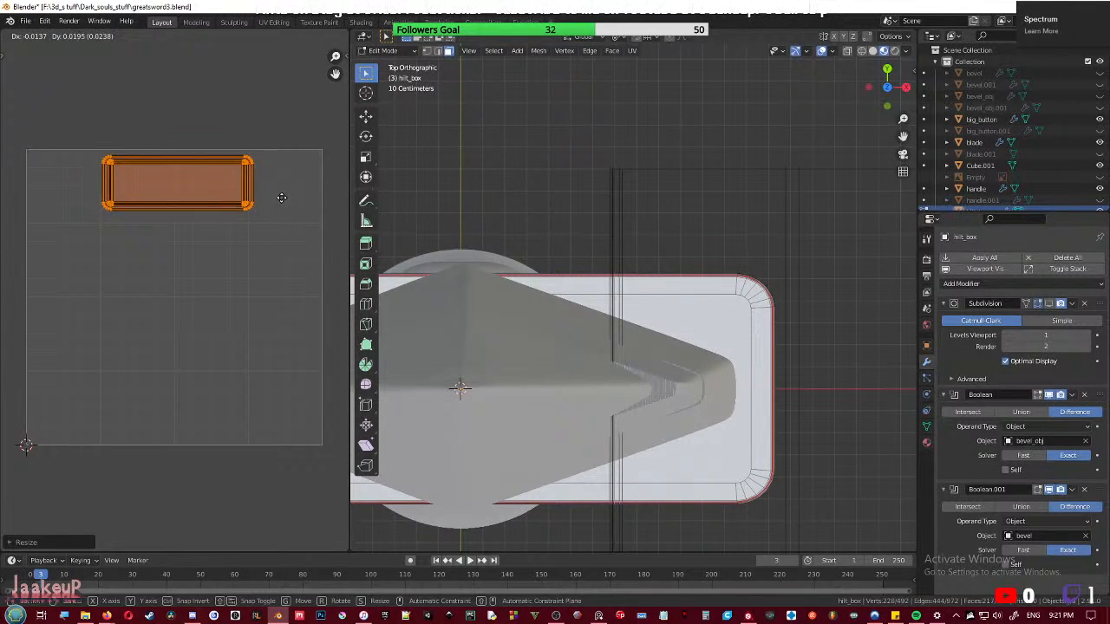
click(279, 197)
- Mark a vertical seam down one rounded corner of the plate between the upper and lower seams, and save greatsword3.blend
middle_drag(674, 432, 603, 345)
alt+click(613, 349)
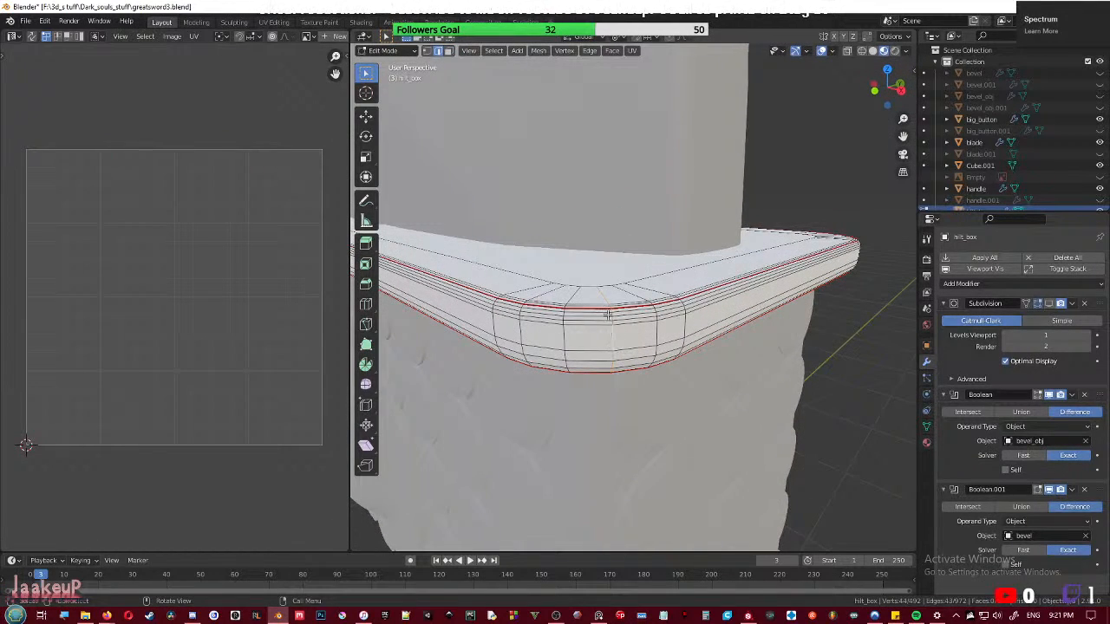
scroll(612, 326, up, 4)
scroll(612, 326, down, 4)
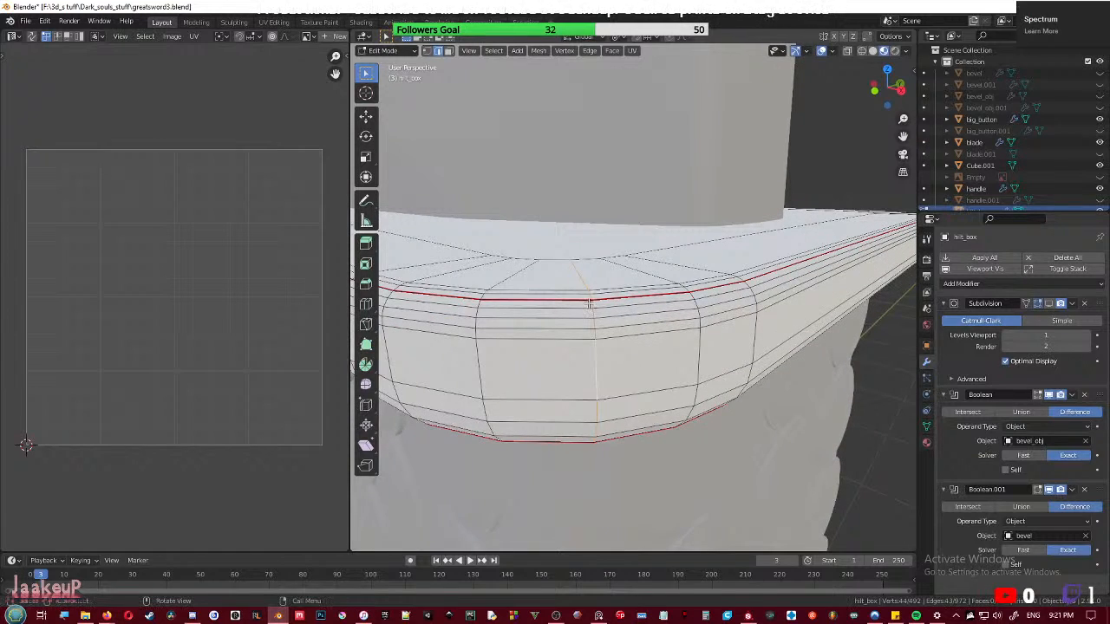
middle_drag(614, 348, 613, 237)
key(ctrl+s)
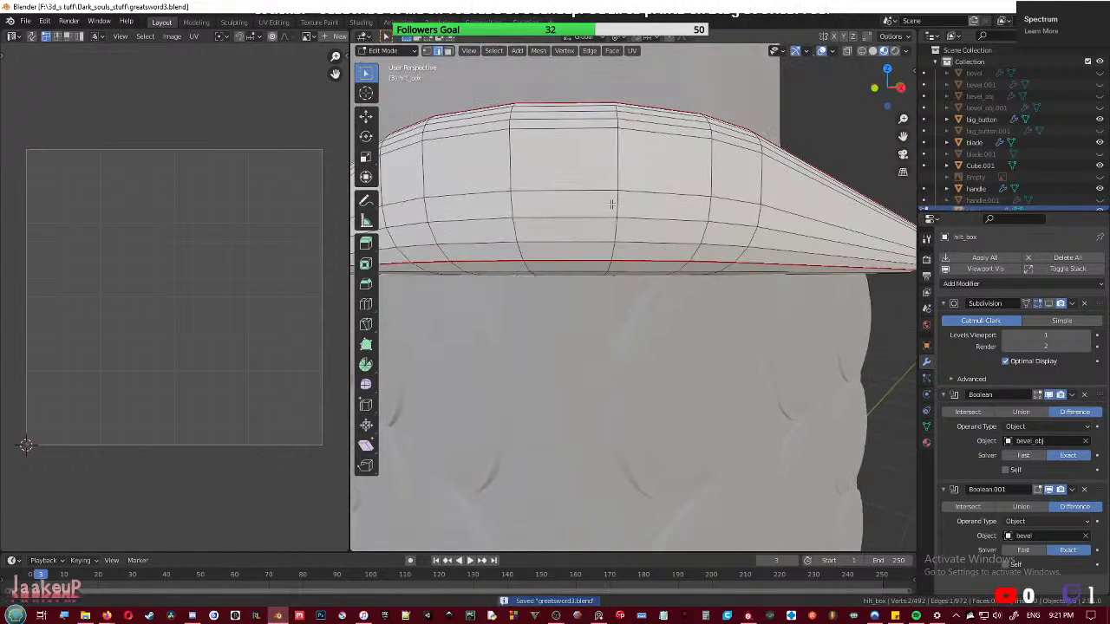
ctrl+click(613, 254)
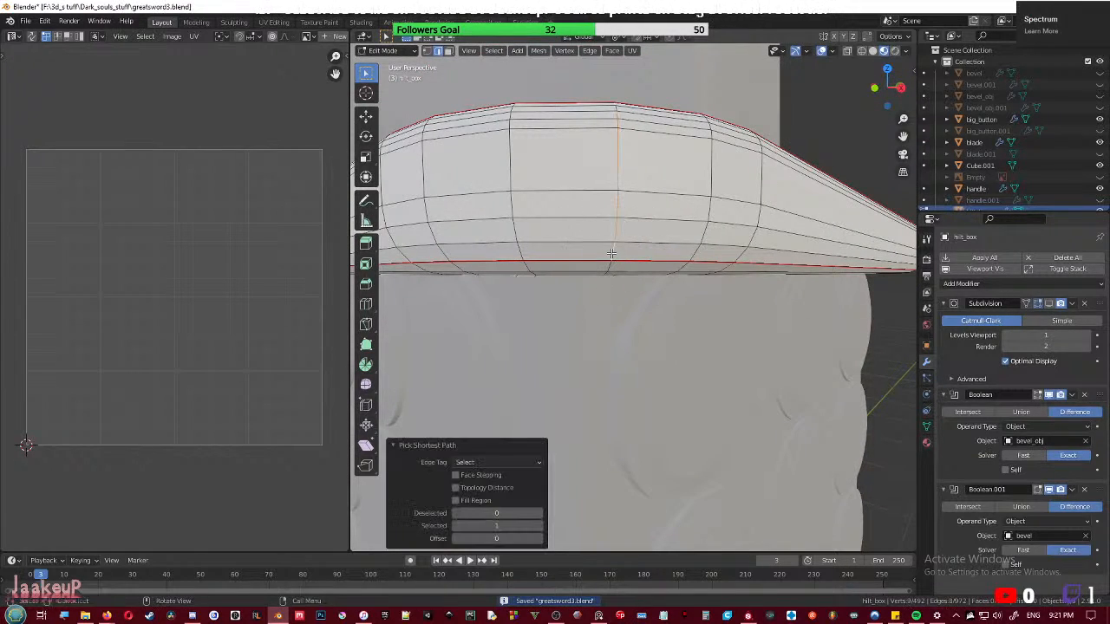
right_click(612, 253)
click(613, 256)
- Mark a matching vertical seam down the other rounded corner of the plate's same short end
middle_drag(634, 263, 567, 280)
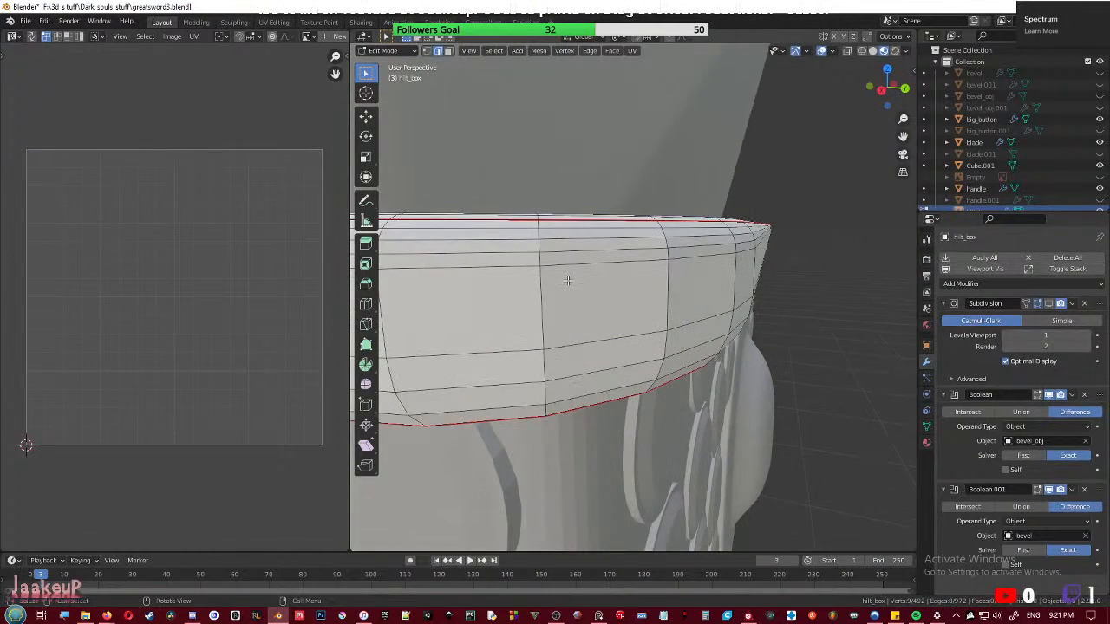
alt+click(547, 375)
right_click(550, 359)
click(550, 359)
- Select the seam-bounded rim faces of this short end and unwrap them with Project from View in the right view
middle_drag(549, 359, 584, 344)
key(ctrl+l)
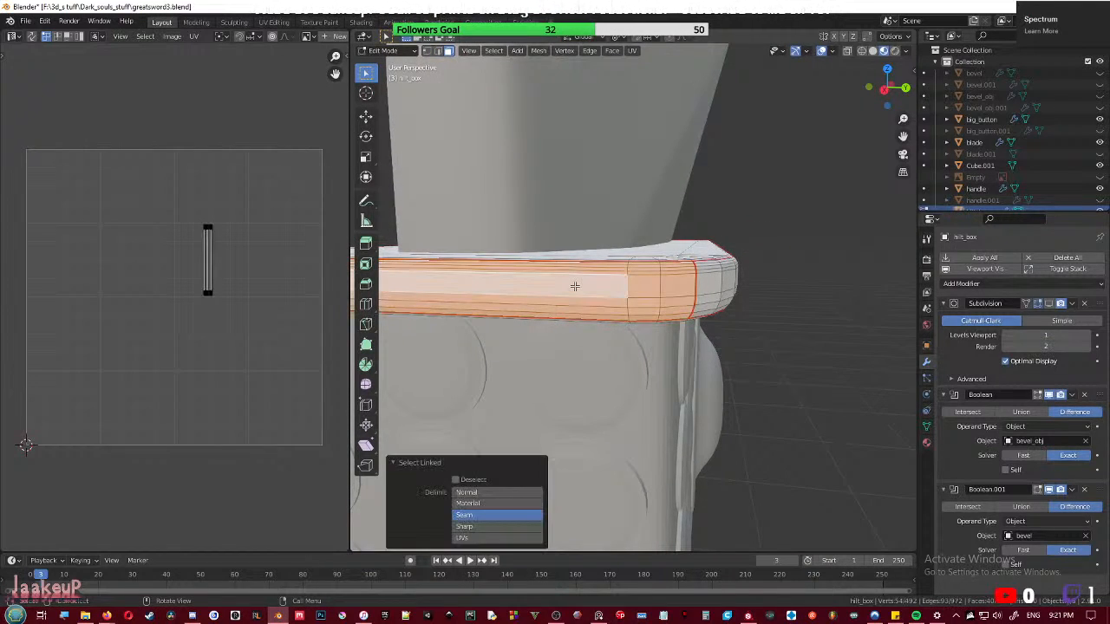
key(KP_3)
key(m)
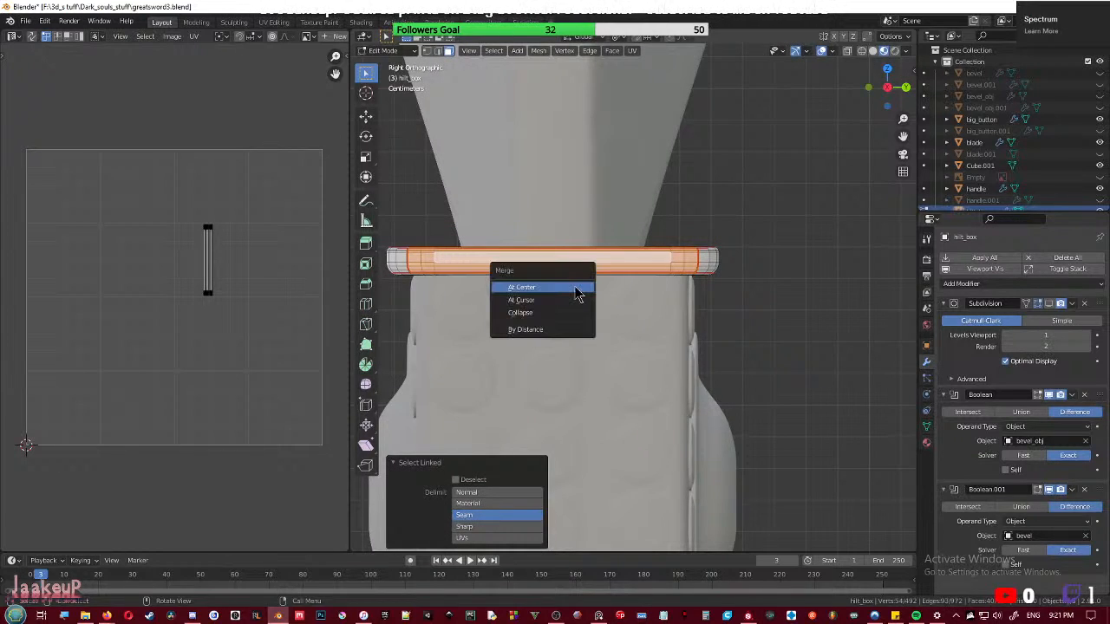
key(u)
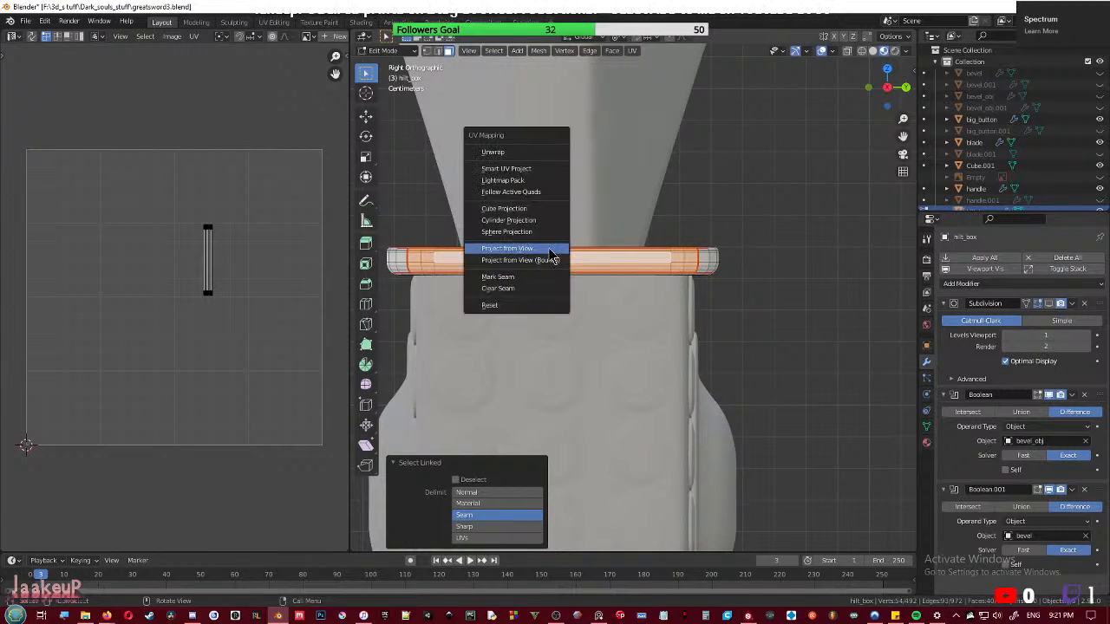
click(551, 253)
- Scale down the short end's UV island and move it to the upper left corner of the UV square
key(a)
key(s)
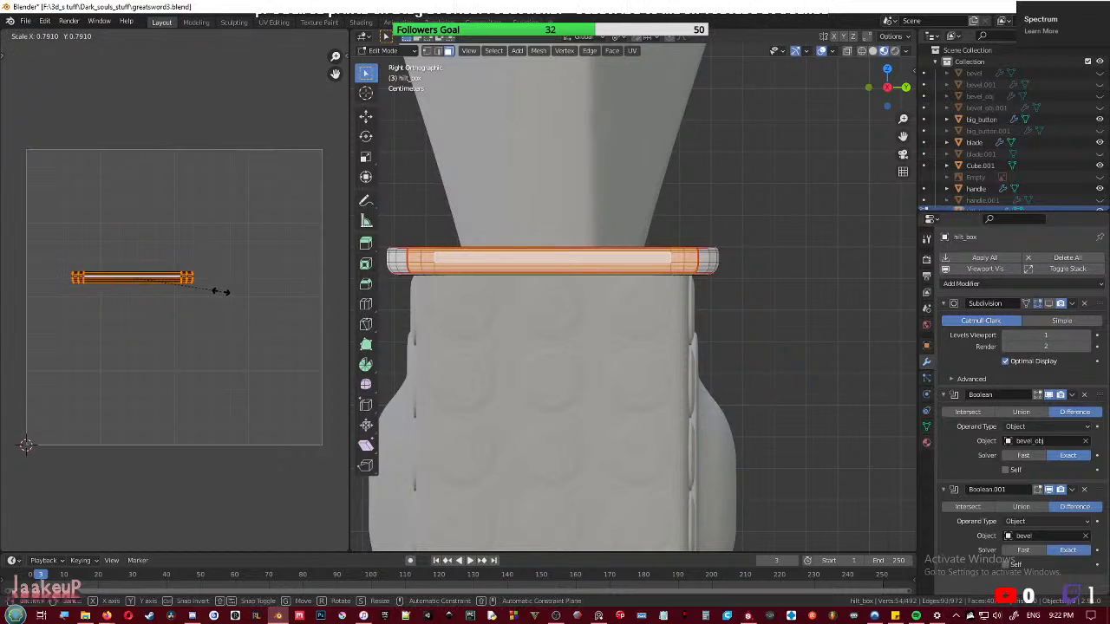
click(219, 282)
key(g)
click(173, 168)
- Mark a vertical seam down a third rounded corner, on the plate's opposite short end
middle_drag(754, 311, 662, 301)
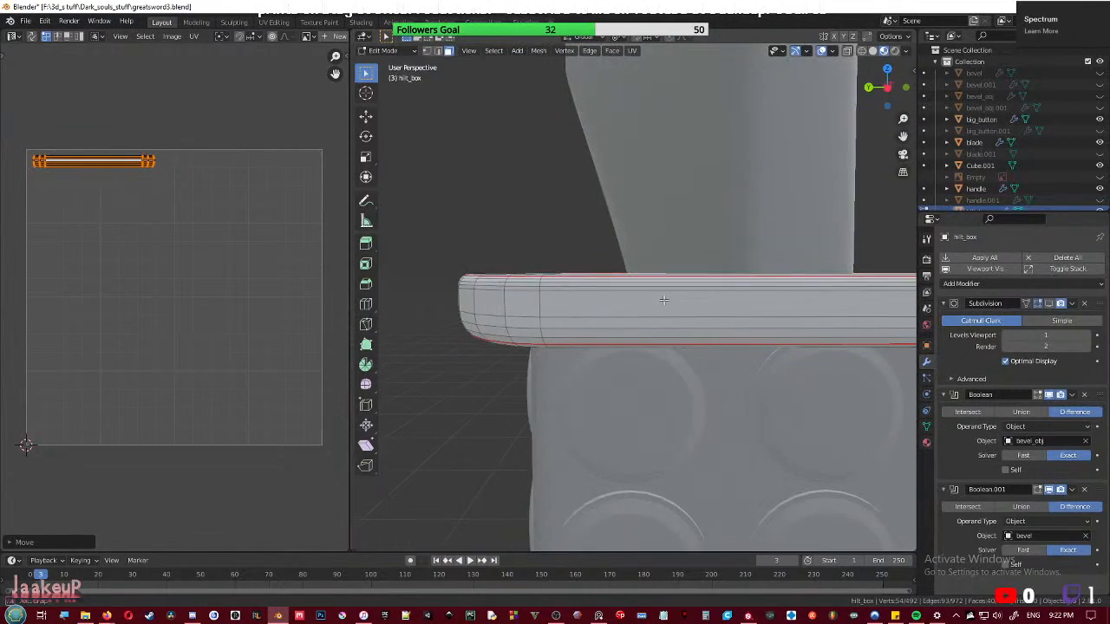
middle_drag(552, 332, 583, 310)
key(2)
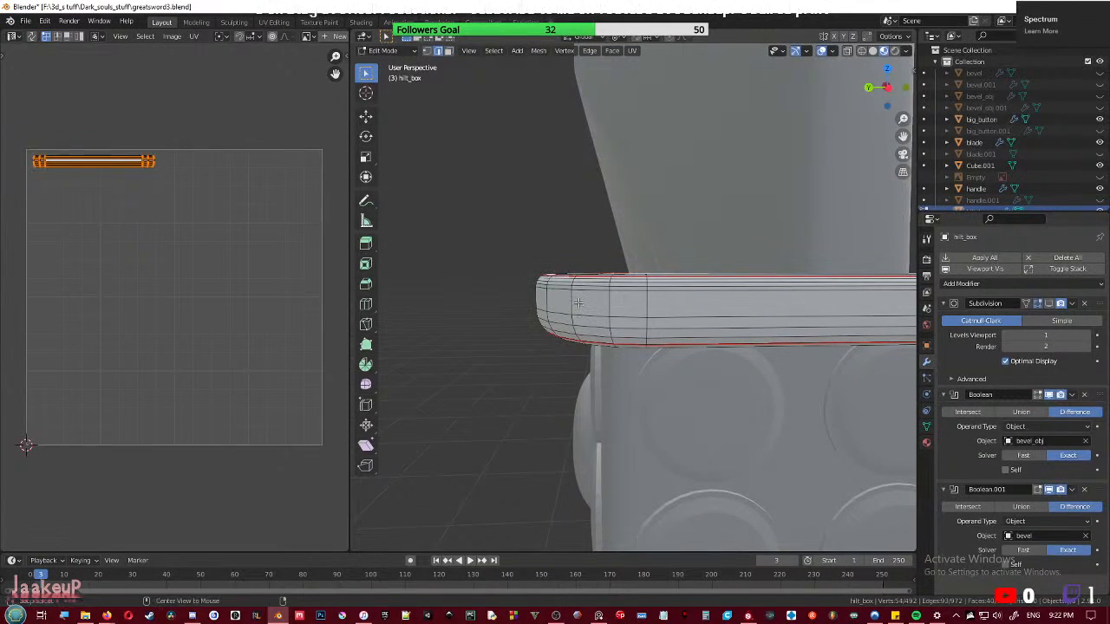
alt+click(575, 301)
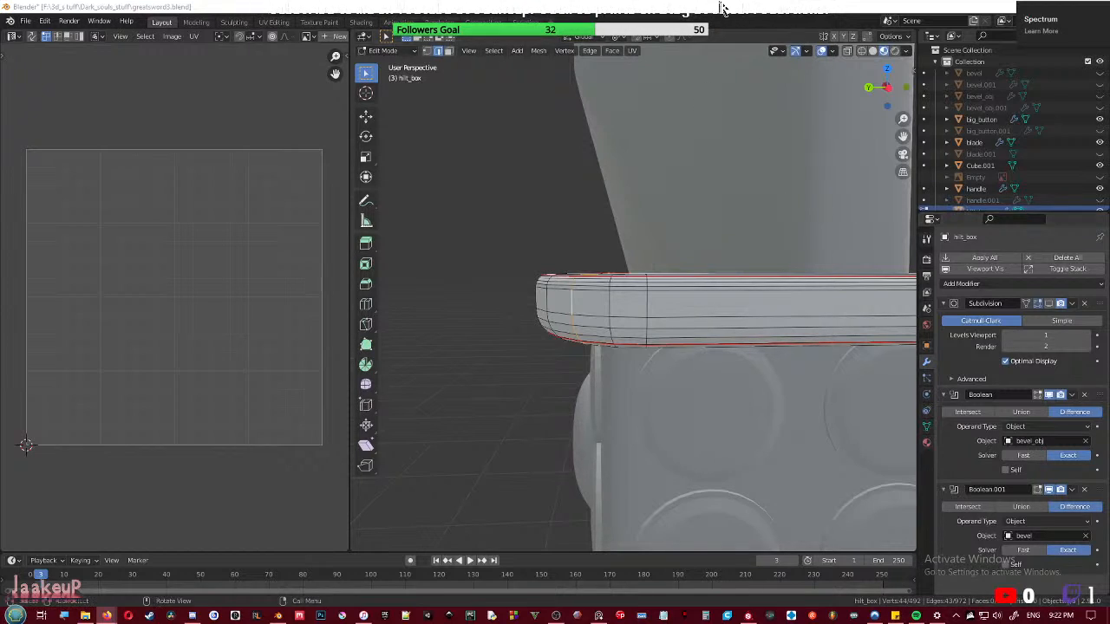
click(686, 189)
mouse_move(650, 362)
middle_down()
mouse_move(668, 382)
mouse_move(651, 346)
middle_up()
scroll(706, 345, up, 2)
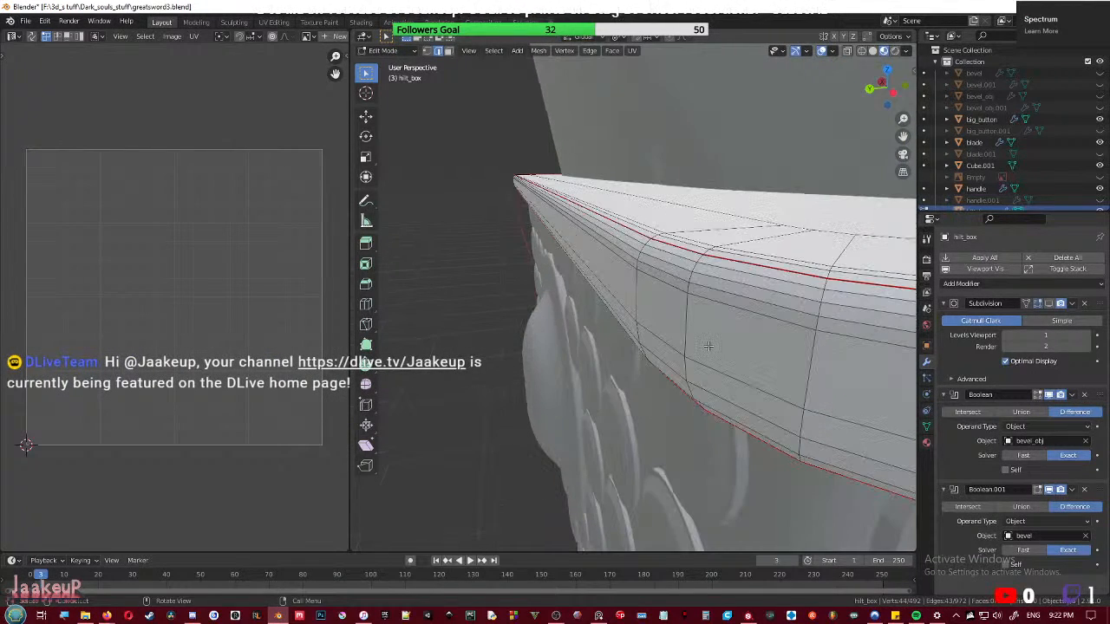
shift+middle_drag(834, 357, 663, 272)
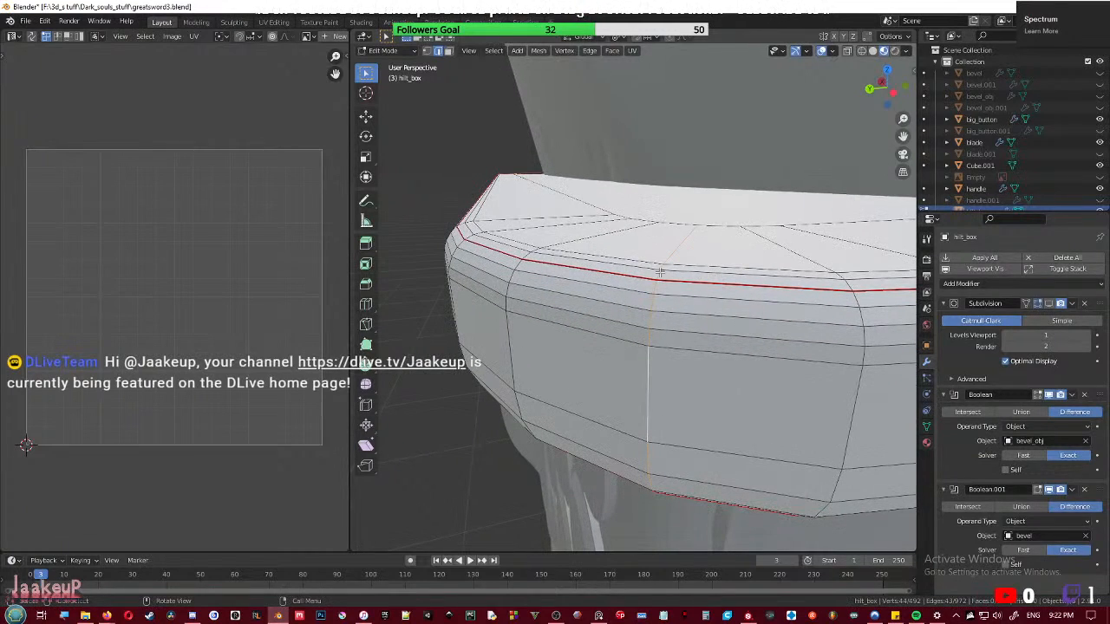
click(655, 286)
scroll(654, 286, up, 4)
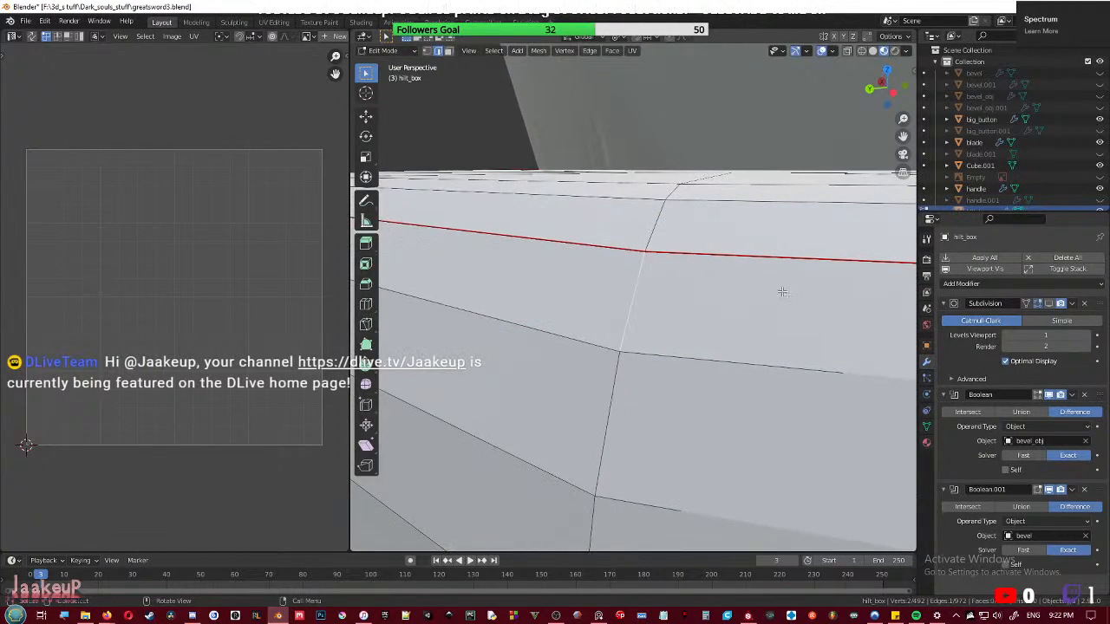
scroll(788, 297, down, 4)
middle_drag(685, 412, 668, 366)
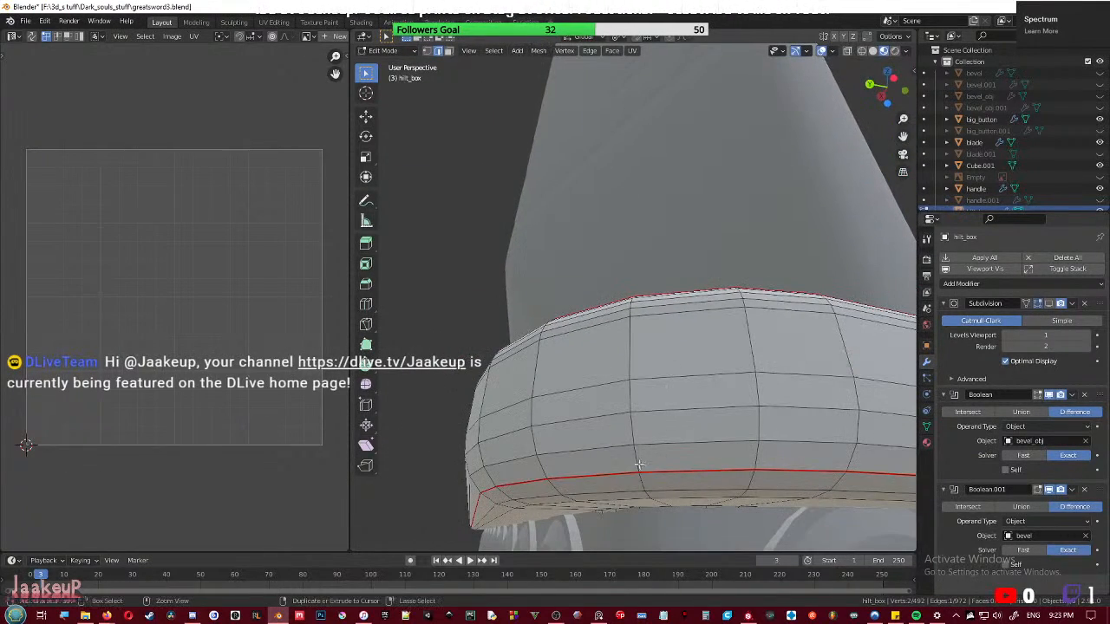
ctrl+click(609, 461)
right_click(638, 469)
click(635, 489)
- Mark a vertical seam down the plate's fourth rounded corner between the upper and lower seams
scroll(636, 486, down, 3)
middle_drag(806, 442, 553, 368)
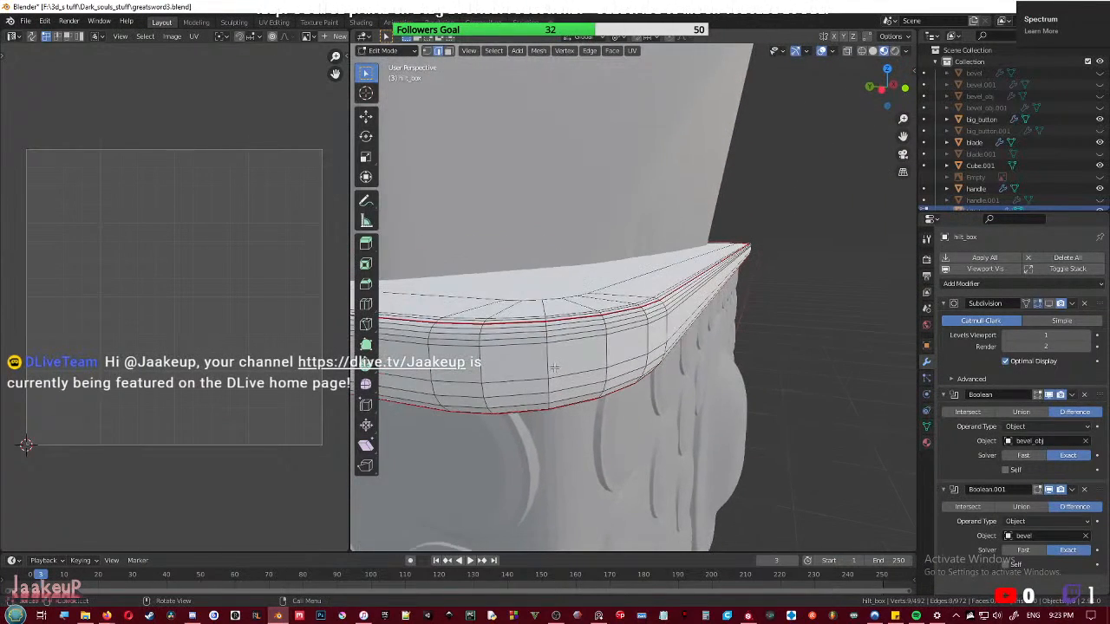
scroll(537, 329, up, 3)
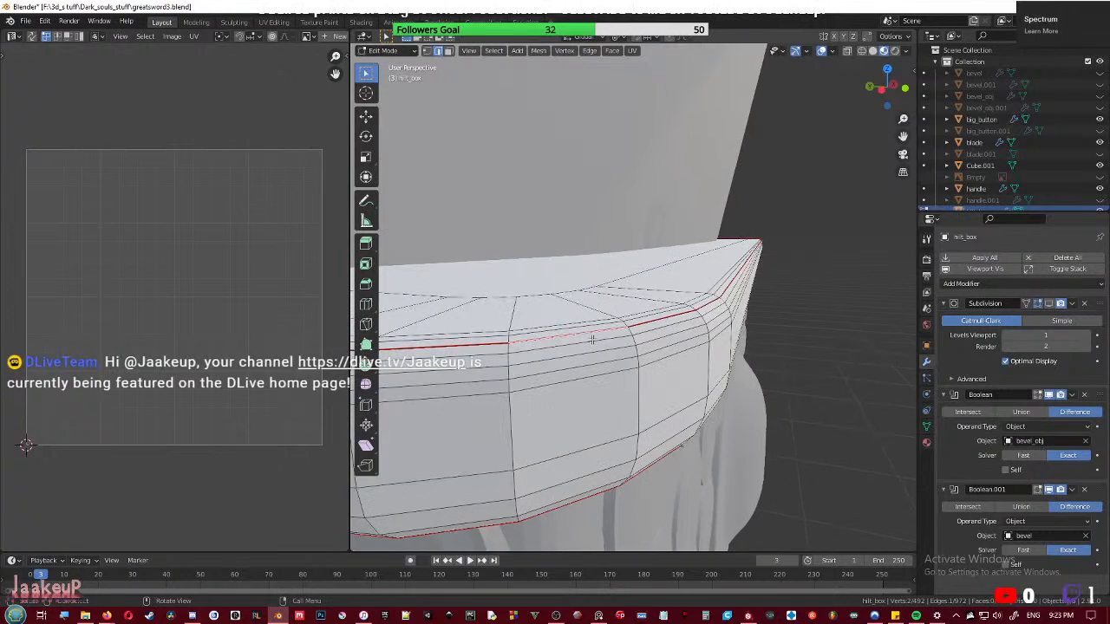
middle_drag(586, 431, 561, 298)
ctrl+click(471, 349)
right_click(472, 348)
click(472, 348)
- Select the opposite short end's seam-bounded rim faces and unwrap them with Project from View in the left view
scroll(472, 348, down, 4)
key(3)
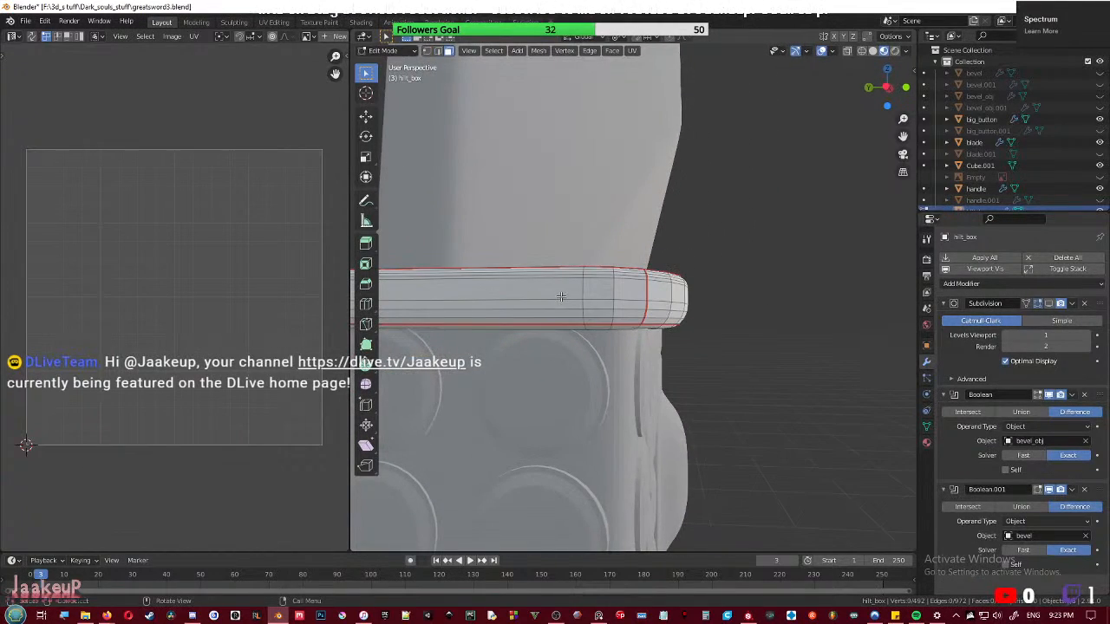
click(561, 298)
key(ctrl+l)
key(KP_3)
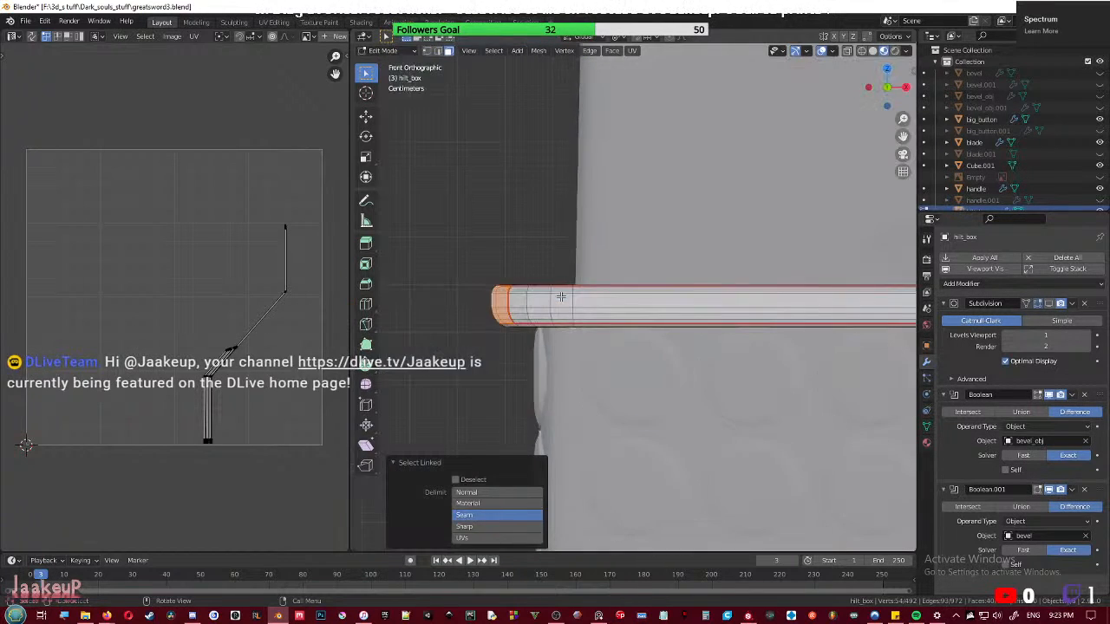
key(KP_1)
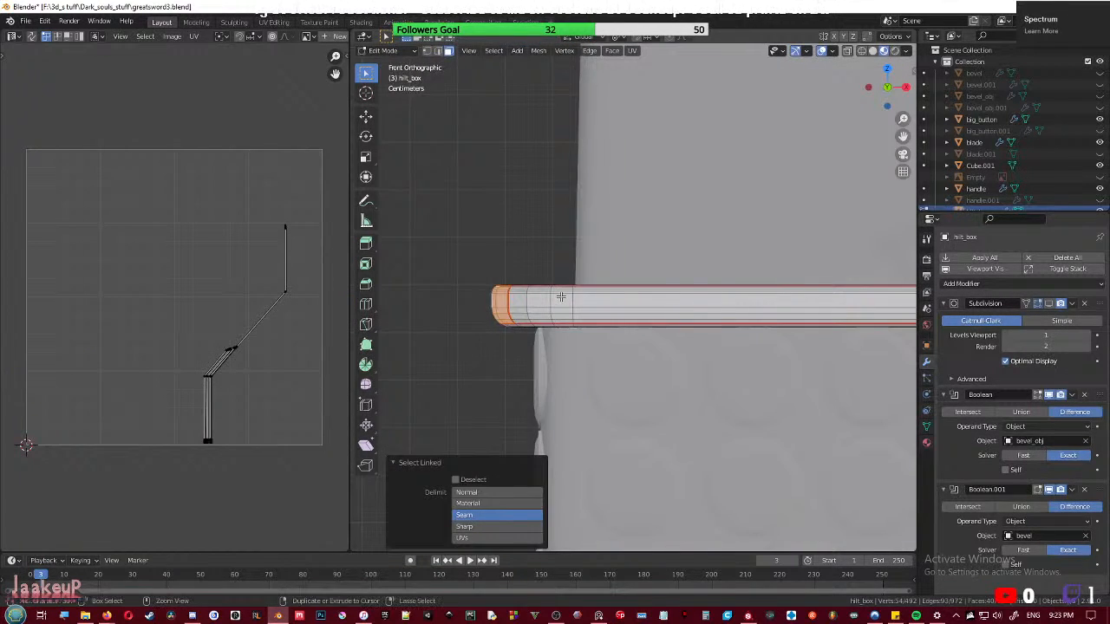
key(ctrl+KP_3)
scroll(548, 283, down, 3)
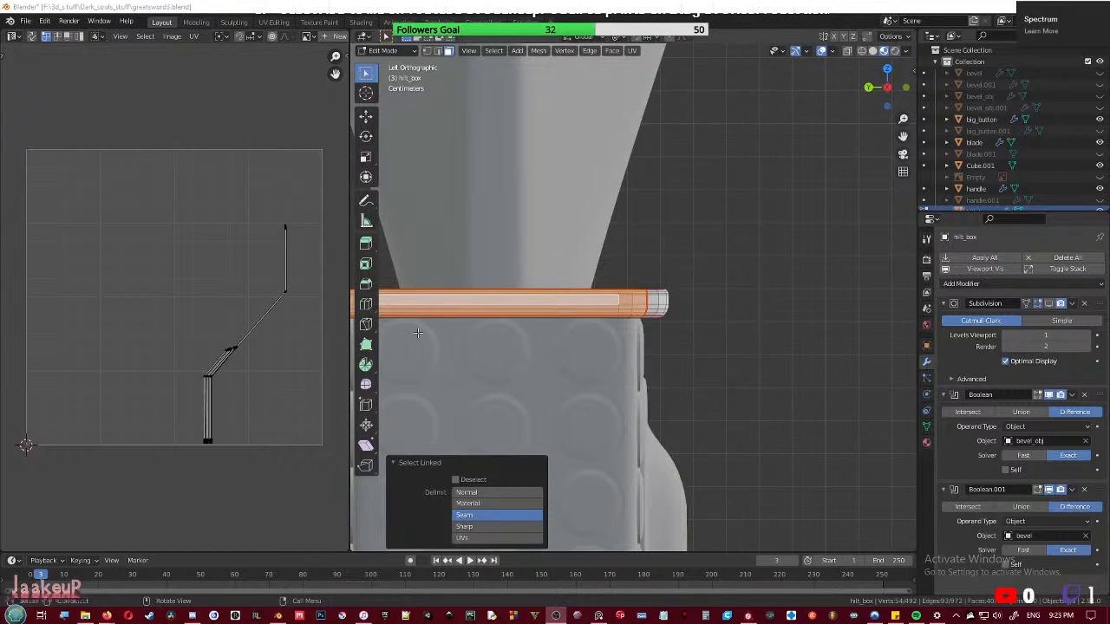
scroll(683, 347, up, 2)
shift+middle_drag(683, 346, 686, 348)
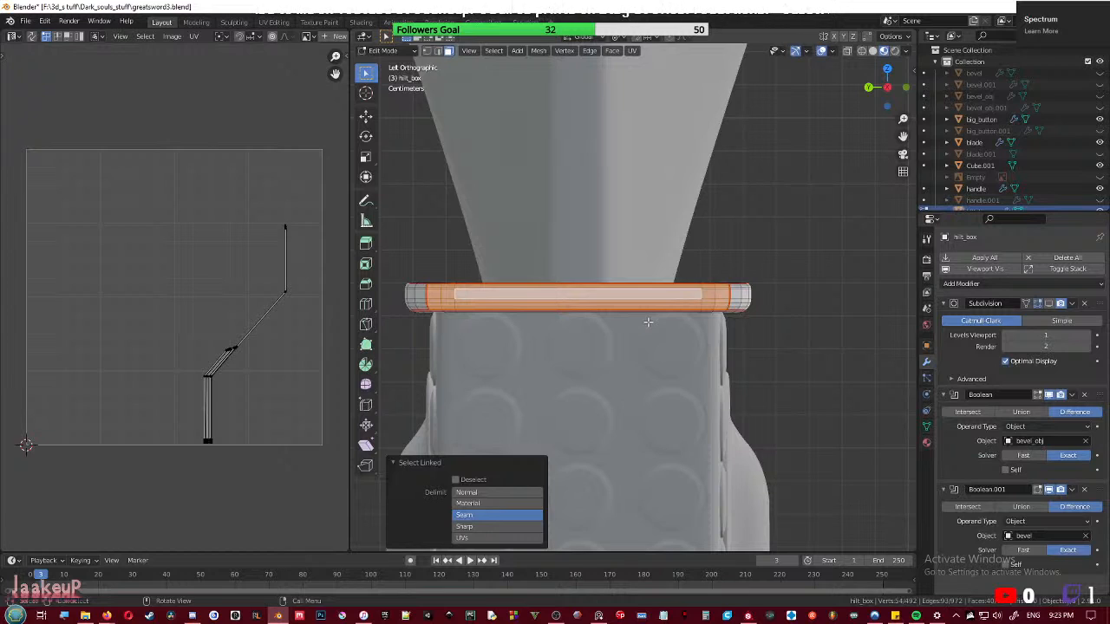
key(u)
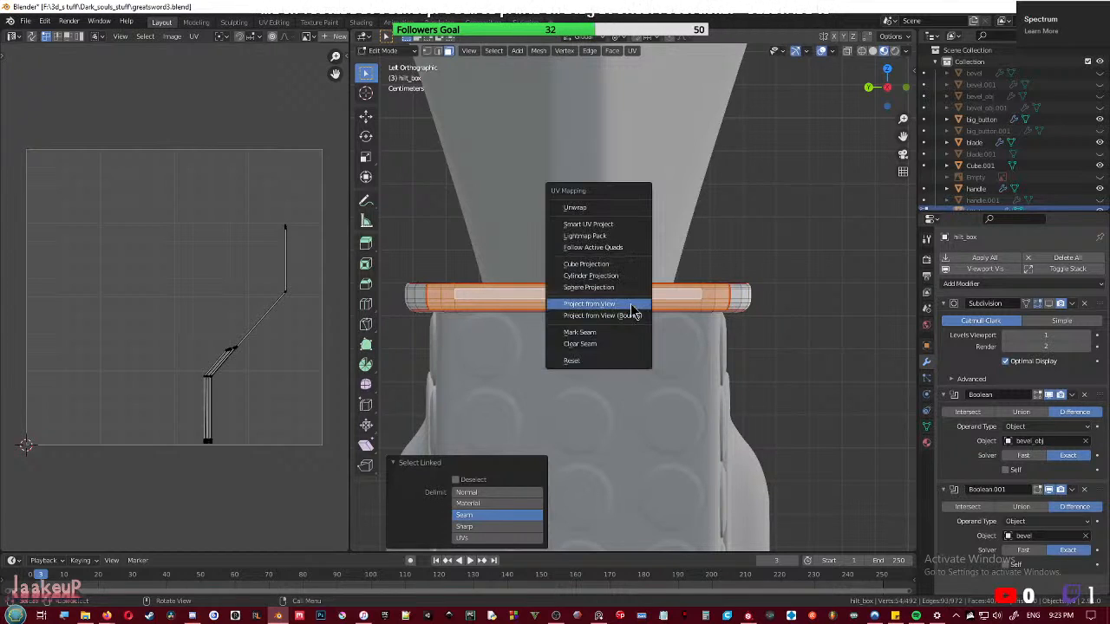
click(632, 309)
- Scale down the opposite short end's UV island and move it to the upper part of the UV square
key(a)
key(s)
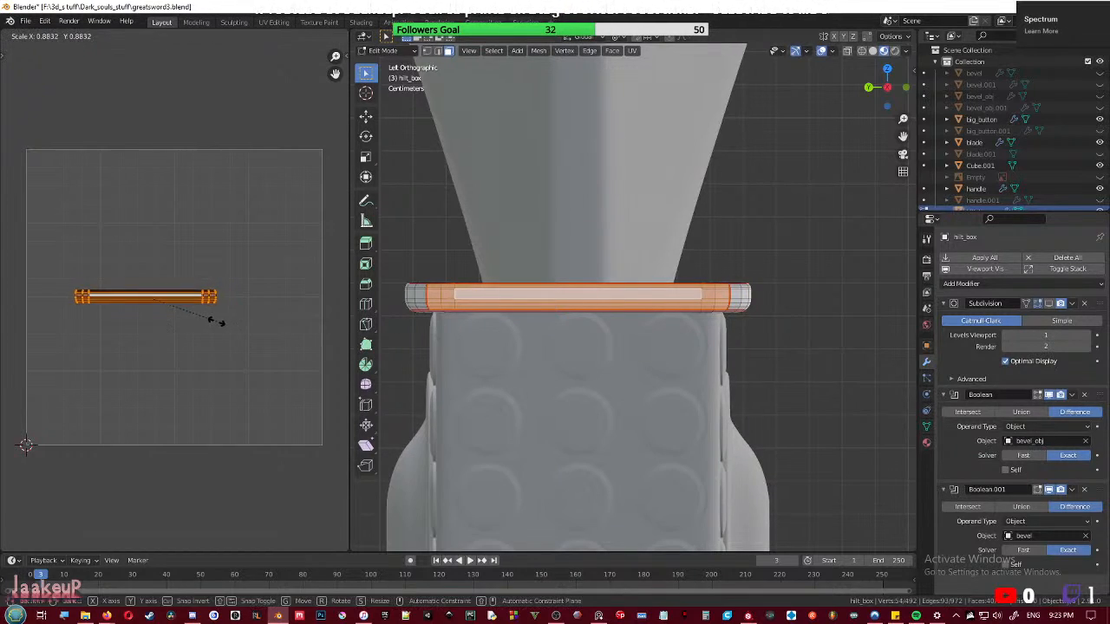
click(224, 309)
key(g)
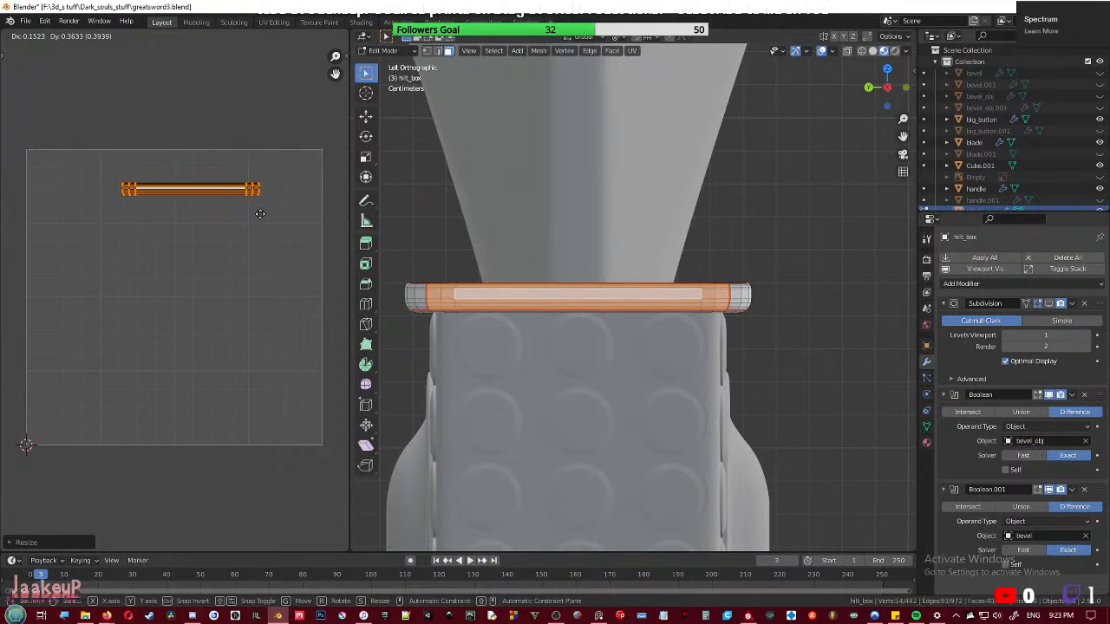
click(262, 222)
scroll(262, 222, up, 3)
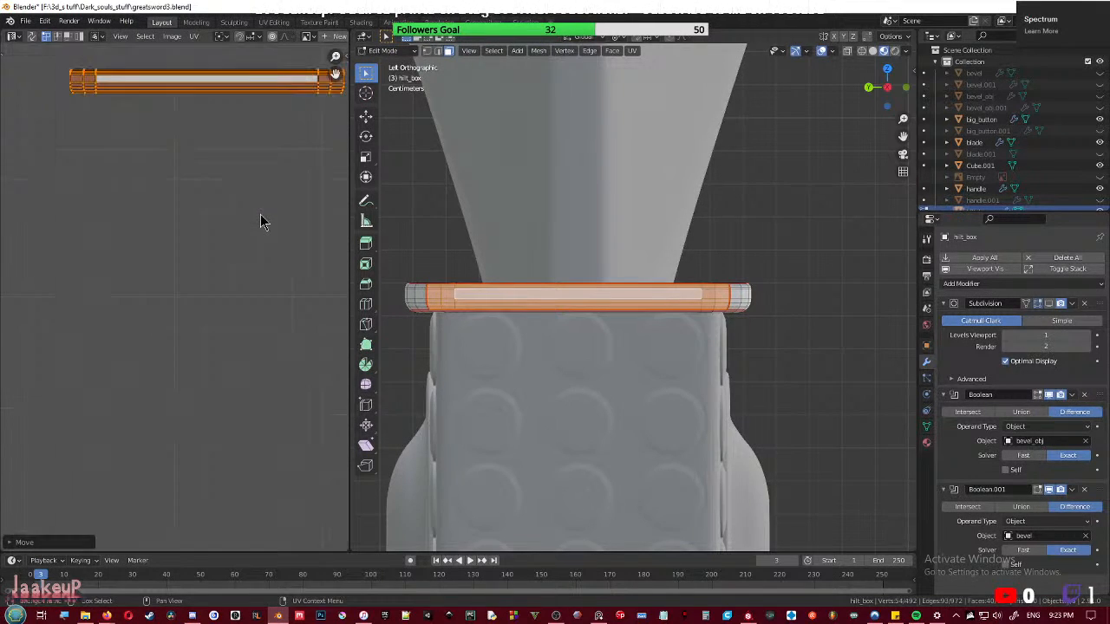
- Slightly enlarge the selected short-end UV island of the top plate
key(Home)
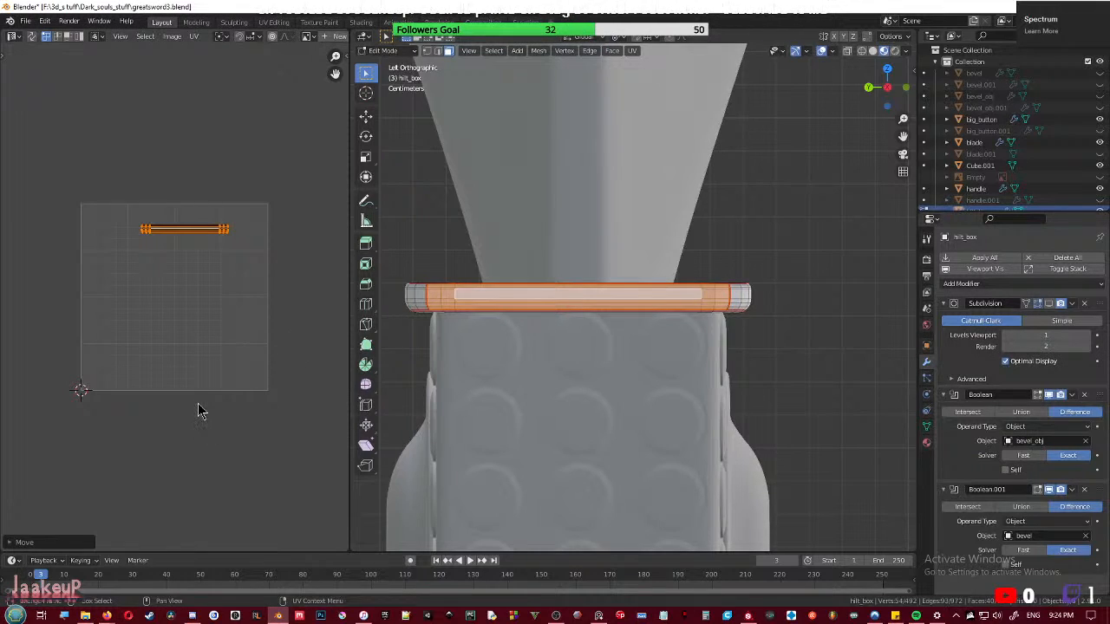
scroll(205, 350, up, 2)
scroll(228, 295, down, 2)
key(s)
click(251, 285)
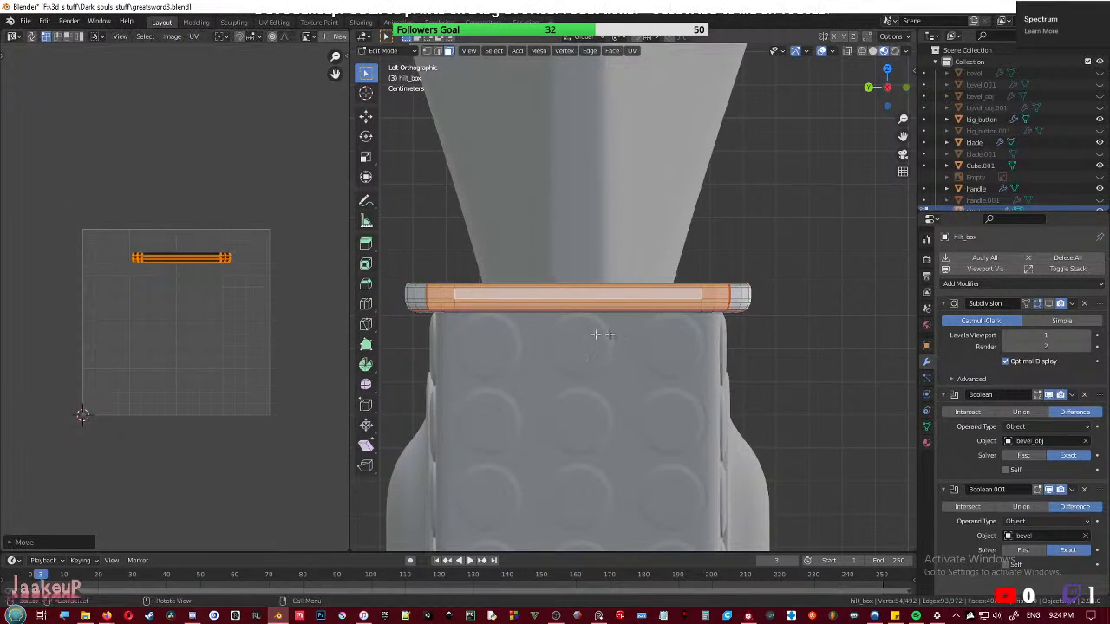
- Display all of the mesh's UVs with UV sync selection on, and move the overlapping first short-end strip into the free space below the upper rectangle
key(a)
scroll(174, 292, up, 3)
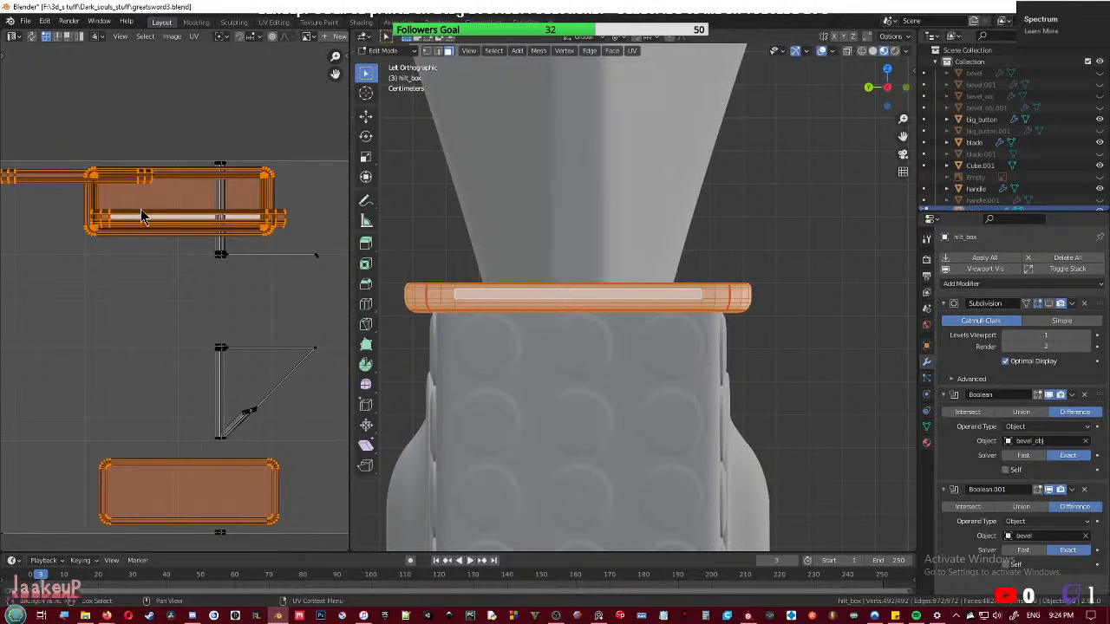
double_click(143, 212)
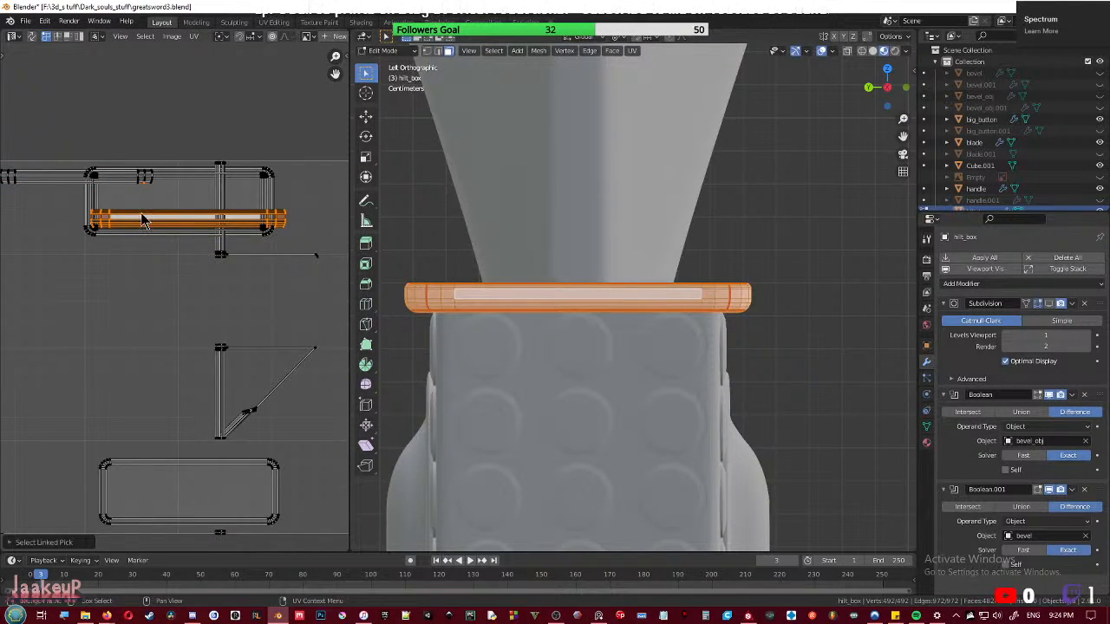
click(144, 221)
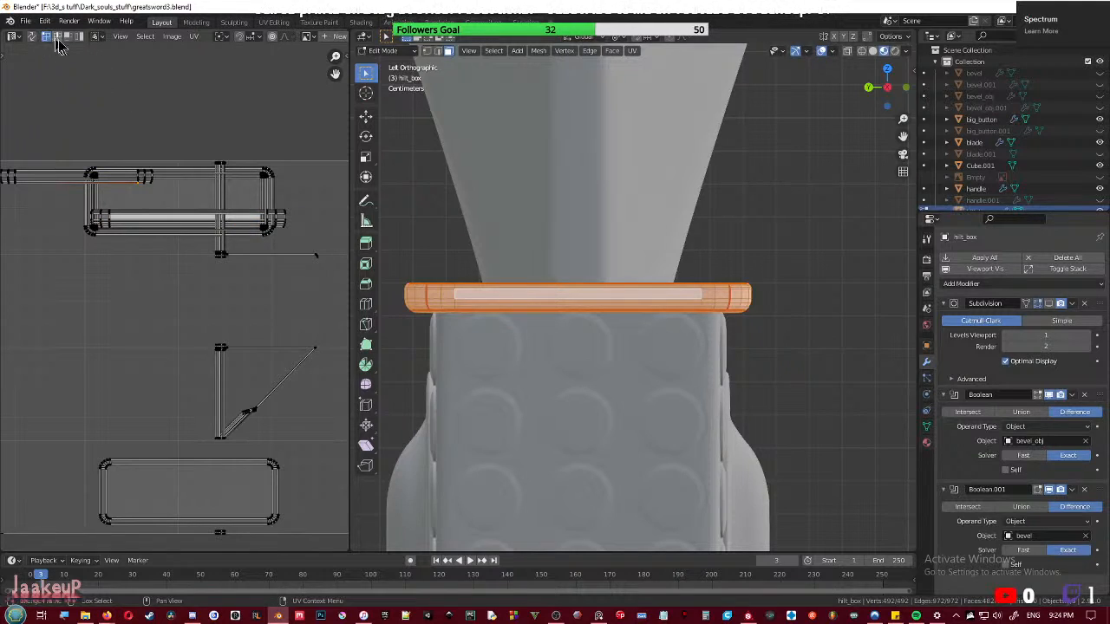
click(32, 37)
click(61, 177)
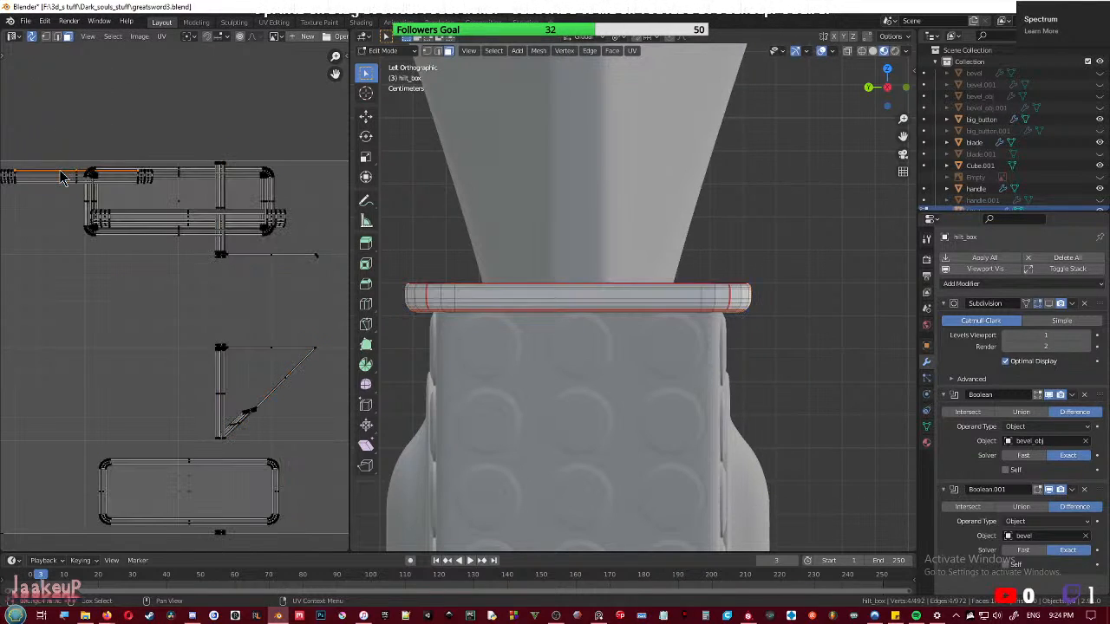
key(l)
key(g)
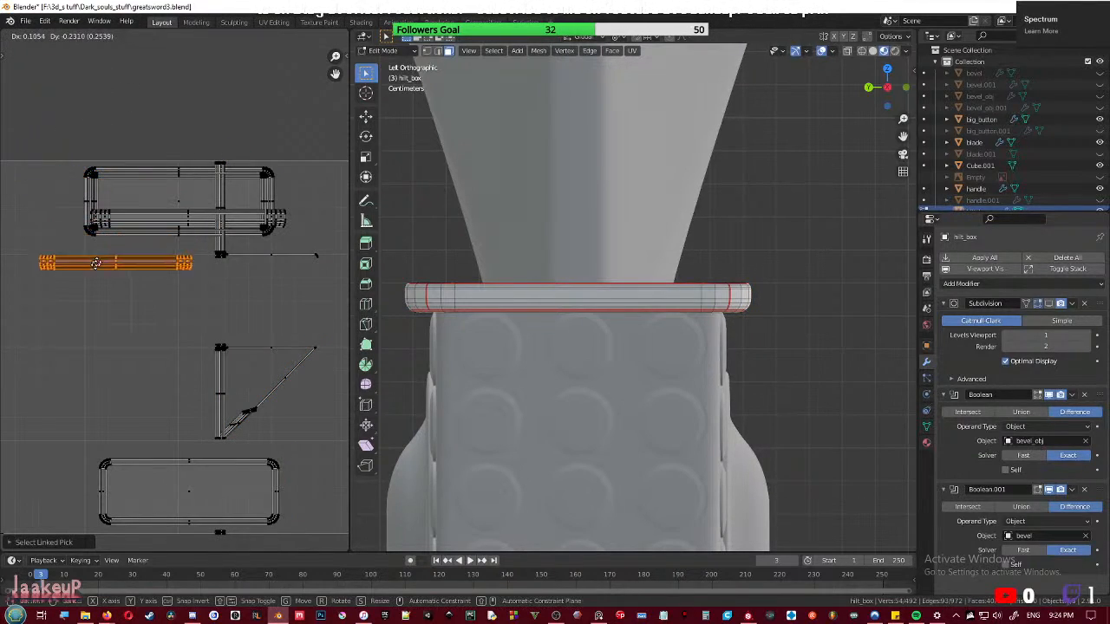
click(86, 300)
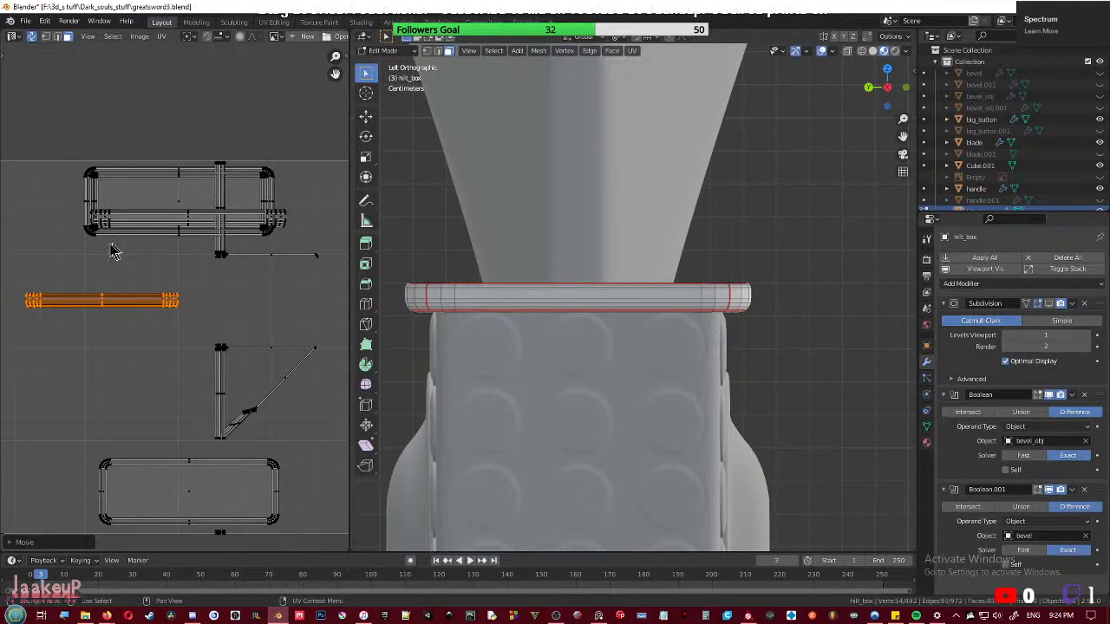
- Move the upper rectangular UV island toward the UV square's upper-left corner
click(93, 261)
key(l)
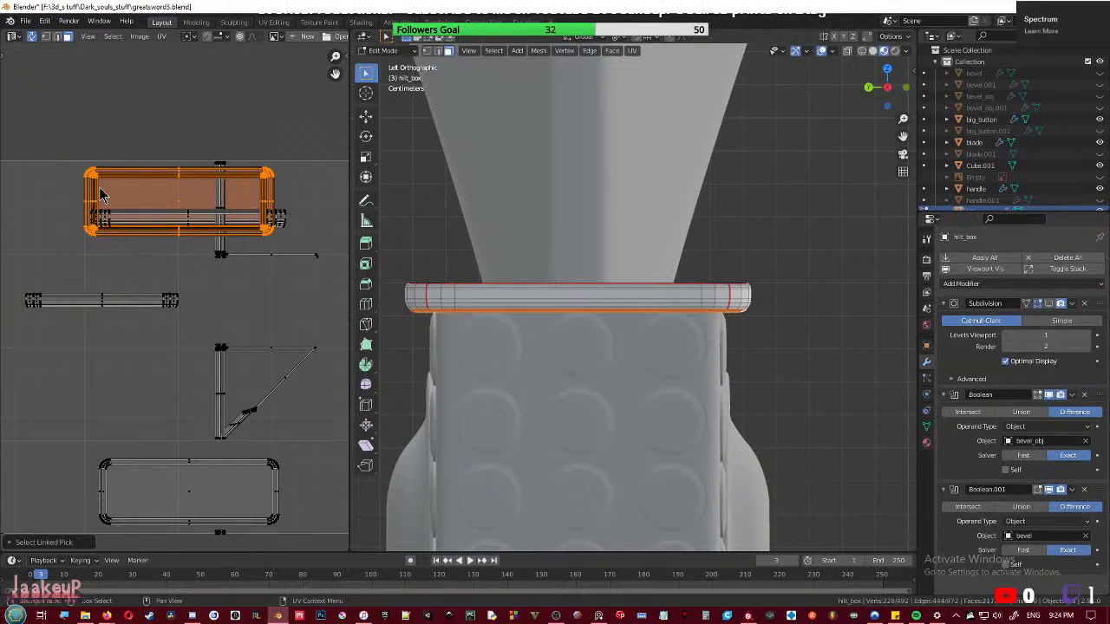
click(84, 242)
- Move the other short-end strip below the first strip and scale it down slightly
scroll(150, 255, down, 2)
middle_drag(157, 258, 190, 260)
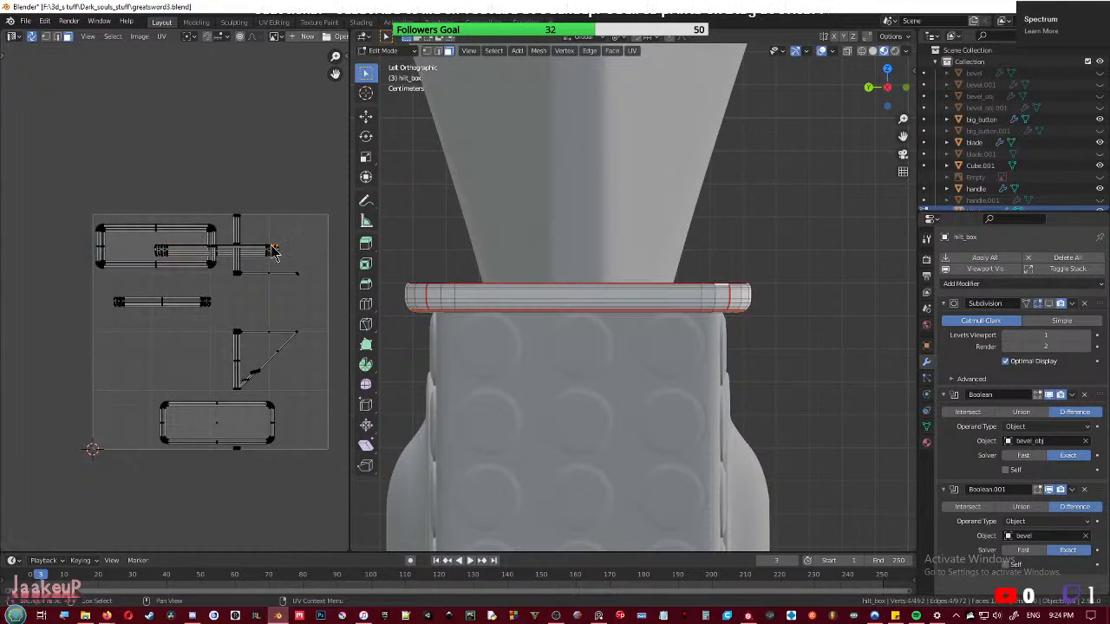
key(l)
key(g)
click(208, 323)
key(s)
click(250, 341)
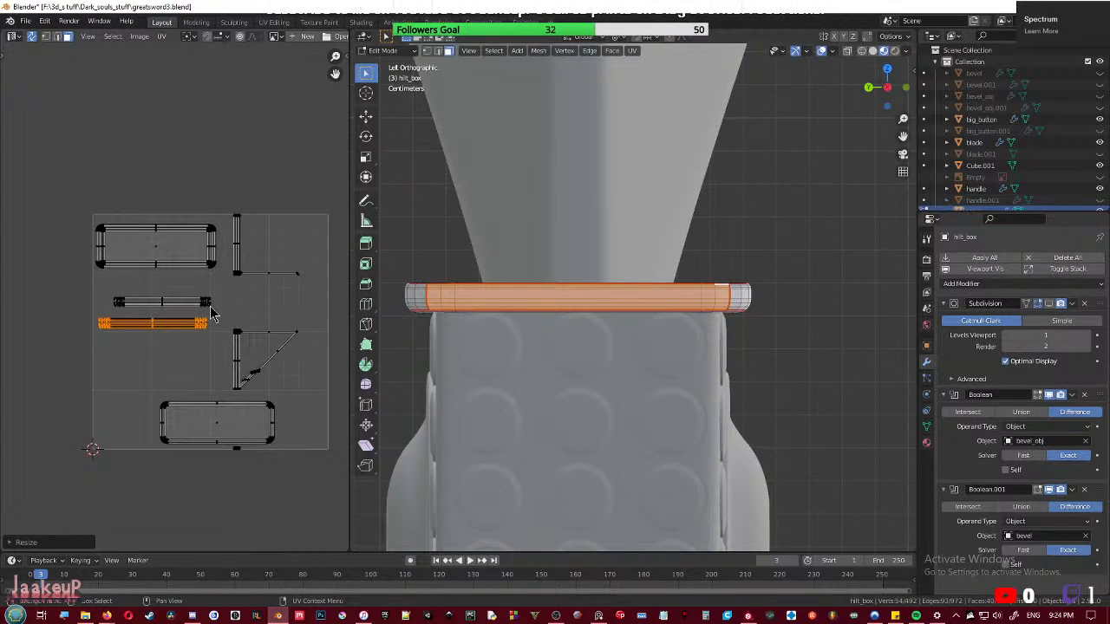
- Place the first short-end strip directly above the second and scale it up to nearly the same length
key(alt+a)
key(l)
scroll(276, 303, up, 3)
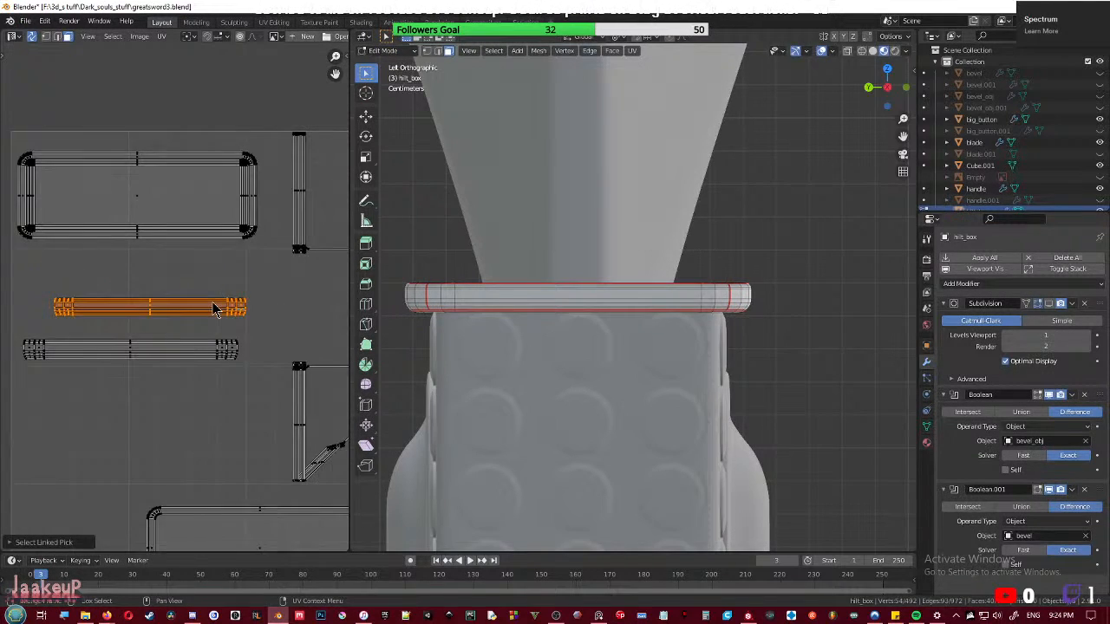
key(g)
click(273, 320)
key(s)
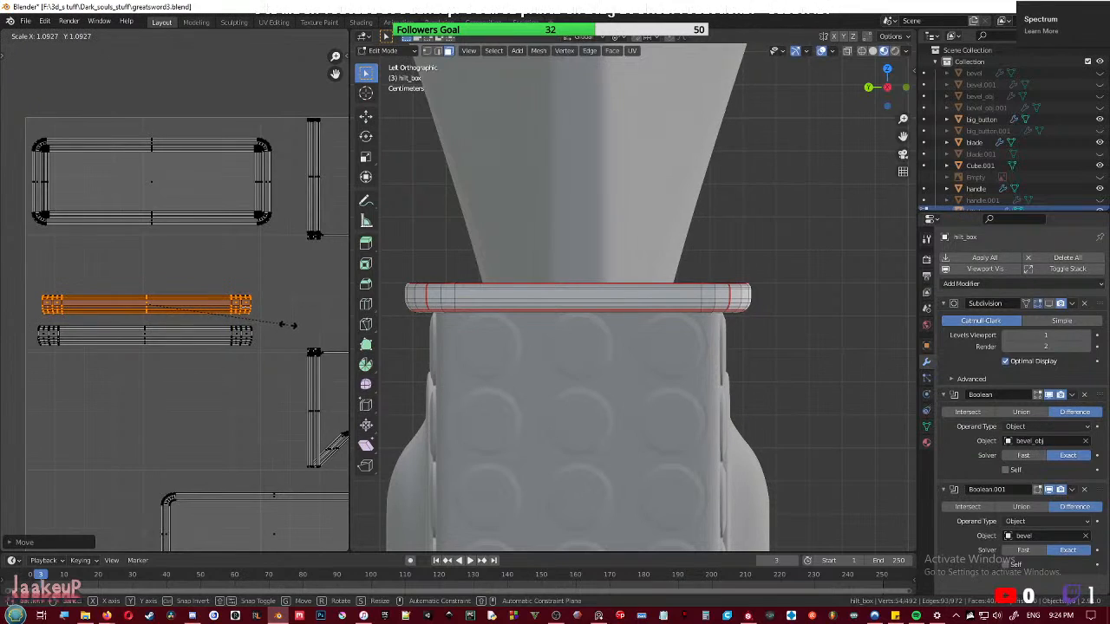
click(286, 324)
- Move the lower rectangular UV island directly beneath the two short-end strips and save the file
scroll(241, 277, down, 2)
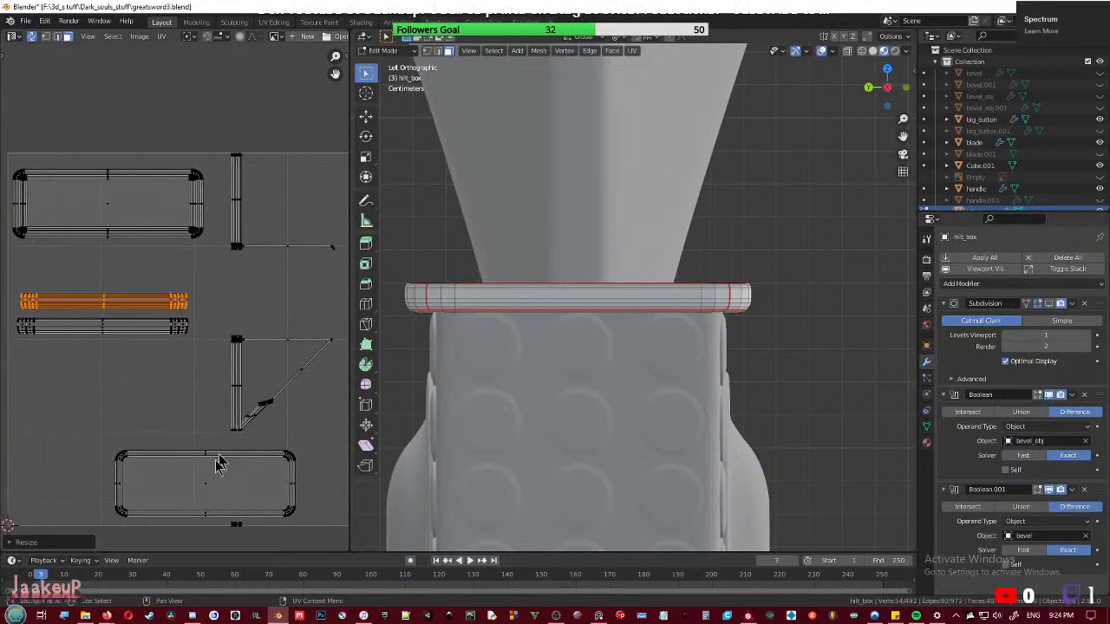
click(208, 491)
key(l)
key(g)
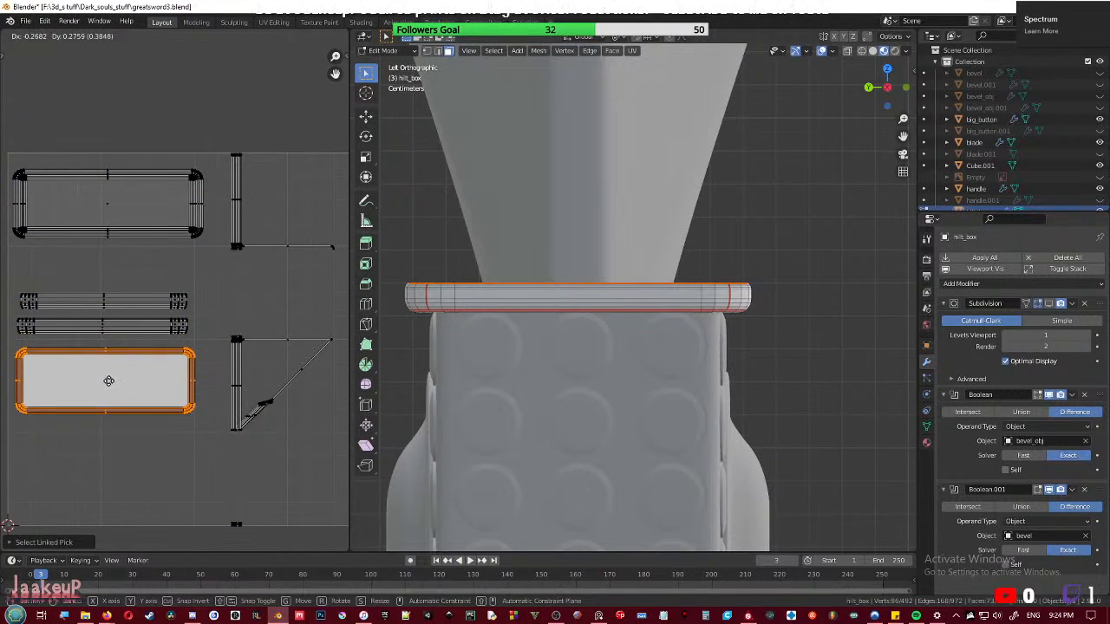
click(109, 381)
middle_drag(596, 333, 672, 354)
key(ctrl+s)
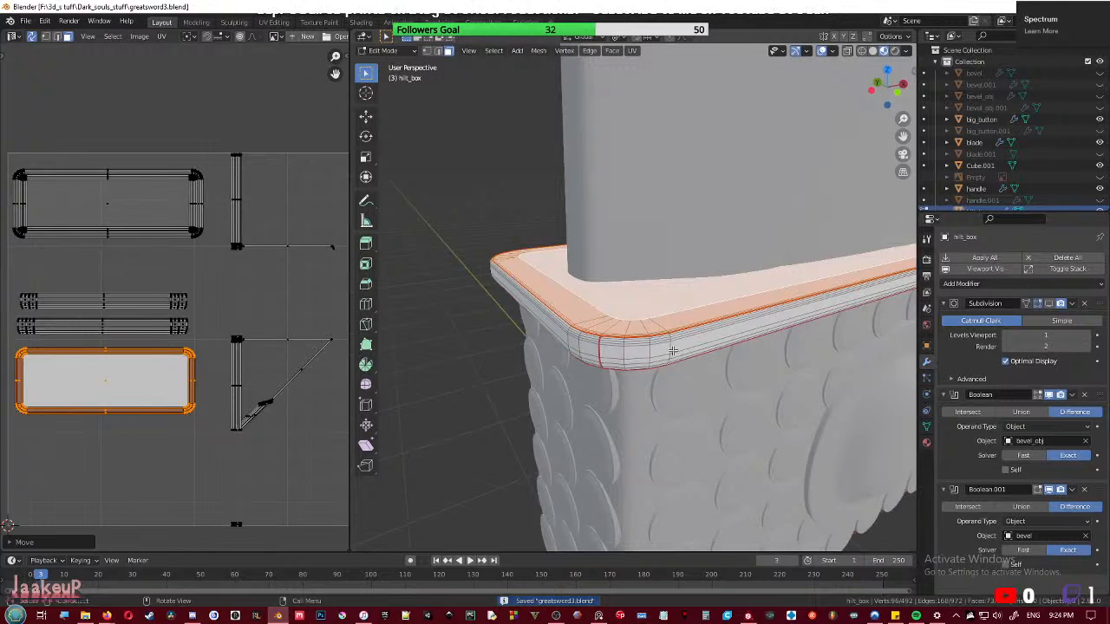
- Unwrap one long side's seam-bounded rim faces with Project from View in the front view and move the island below the lower rectangle
key(l)
key(KP_1)
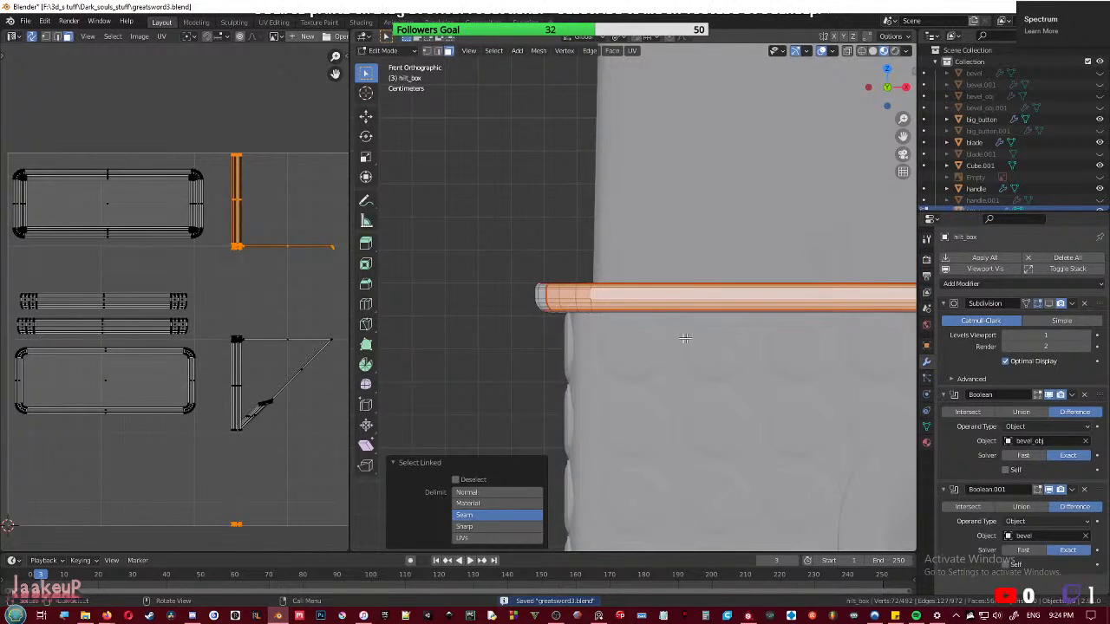
key(KP_Decimal)
key(u)
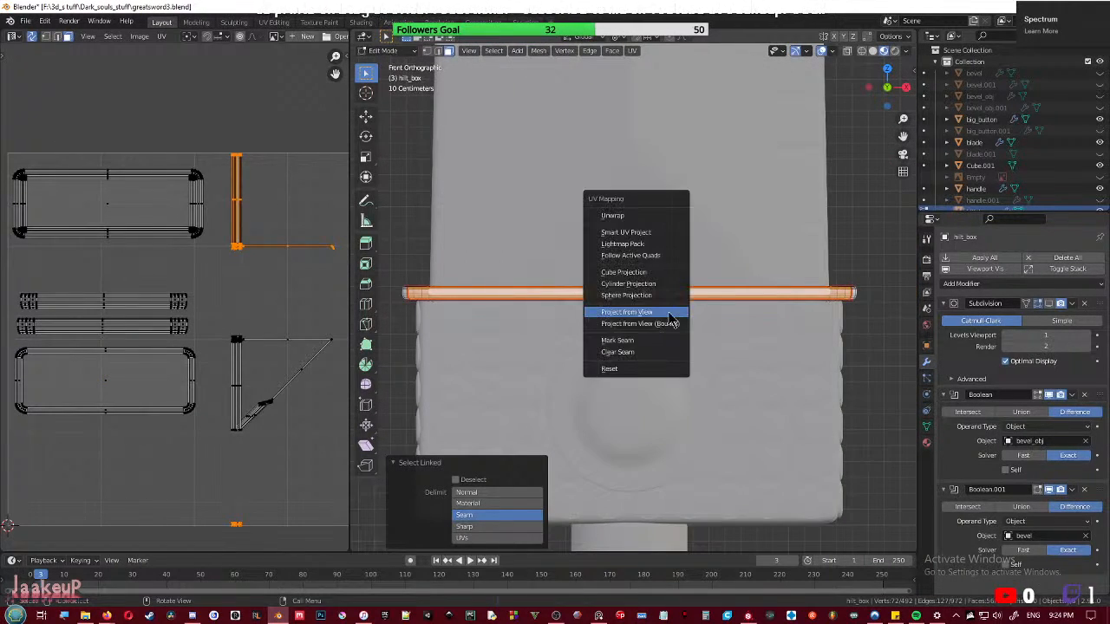
click(668, 314)
key(g)
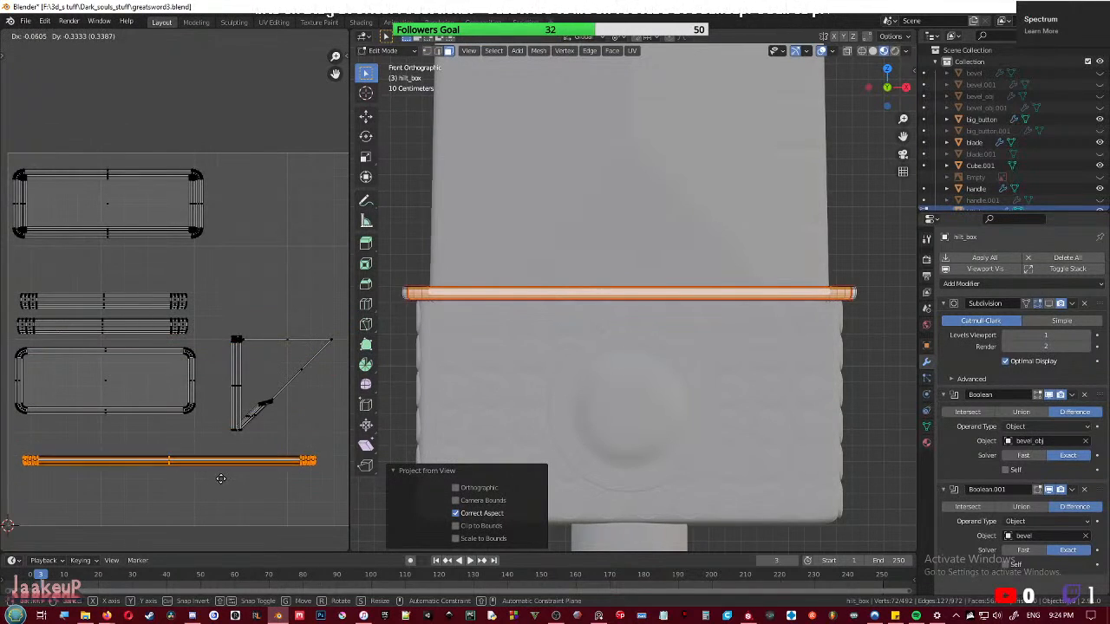
click(221, 482)
- Unwrap the opposite long side's rim faces with Project from View in the front view and place the strip beneath the first long strip
middle_drag(743, 338, 621, 367)
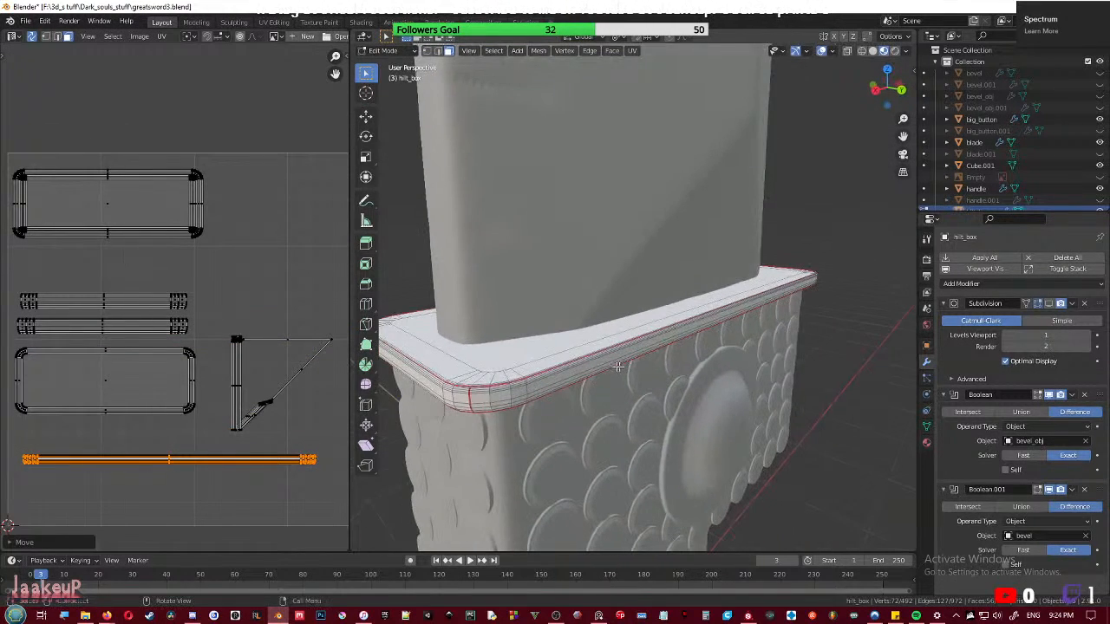
key(l)
key(KP_1)
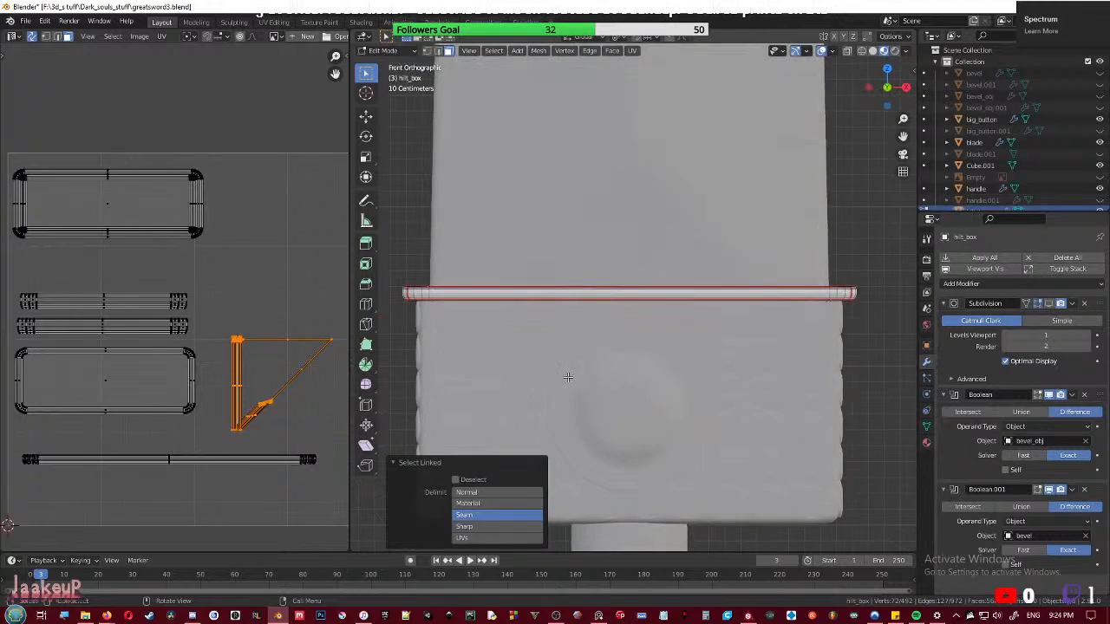
key(u)
click(568, 378)
key(g)
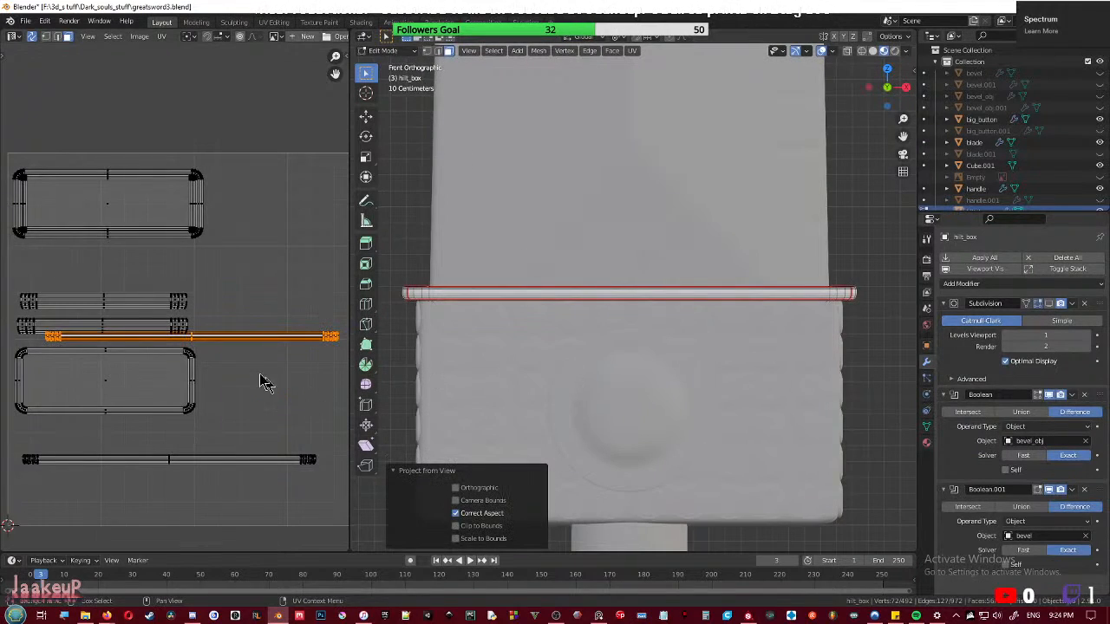
click(217, 511)
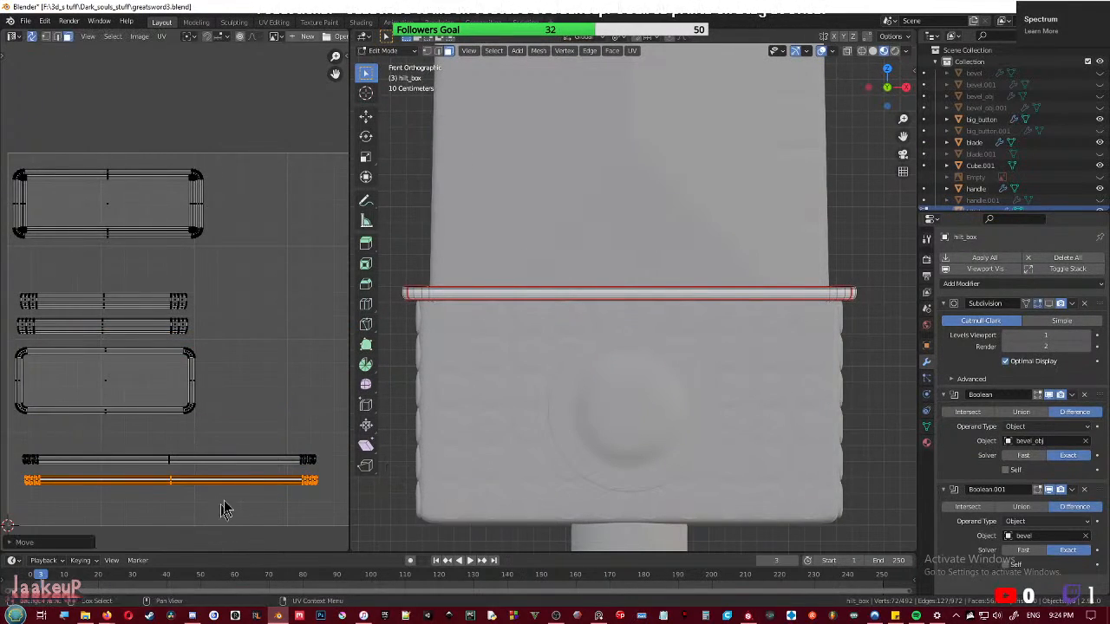
- Return the hilt plate to Object Mode and save the file
mouse_move(647, 322)
middle_down()
mouse_move(674, 362)
mouse_move(634, 324)
mouse_move(658, 330)
middle_up()
key(Tab)
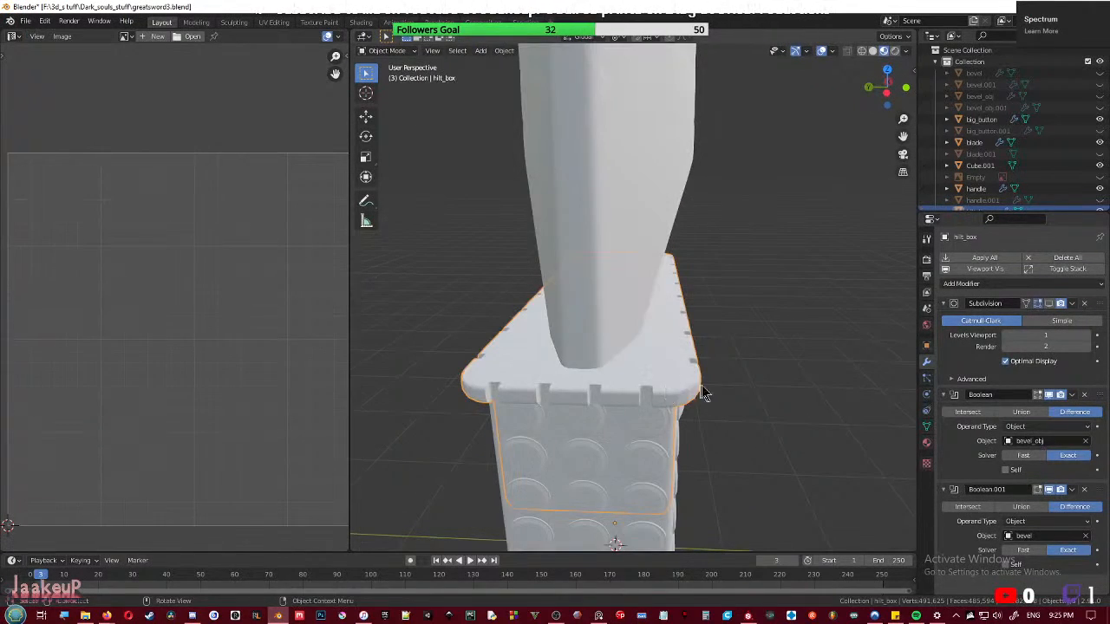
middle_drag(694, 384, 675, 384)
key(ctrl+s)
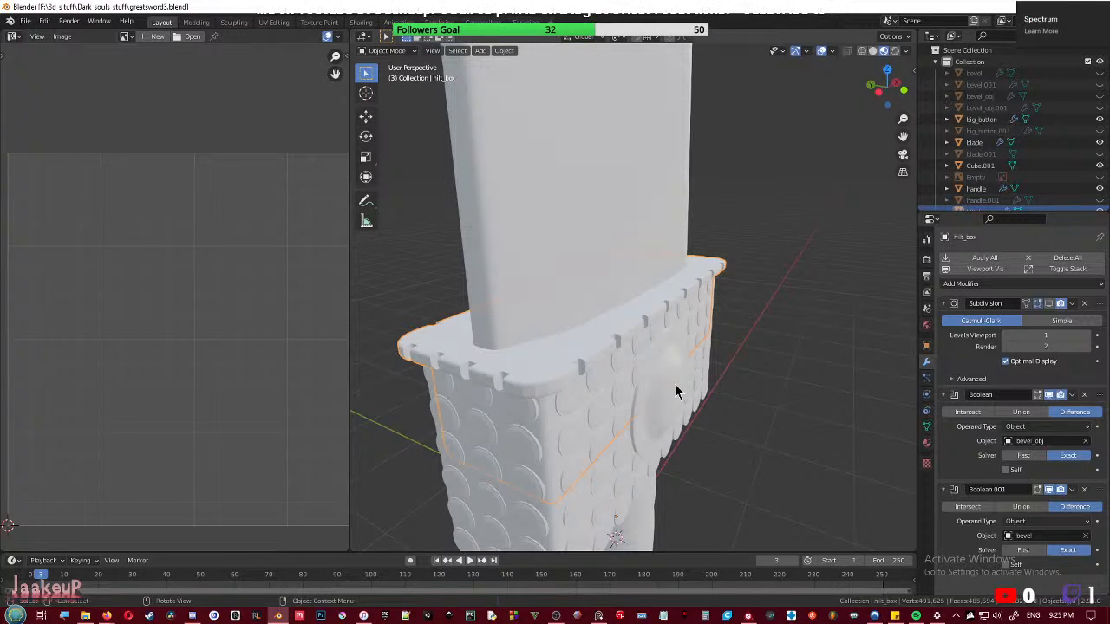
- Inspect the notched top plate and hilt from several angles, saving the file again
middle_drag(677, 376, 379, 343)
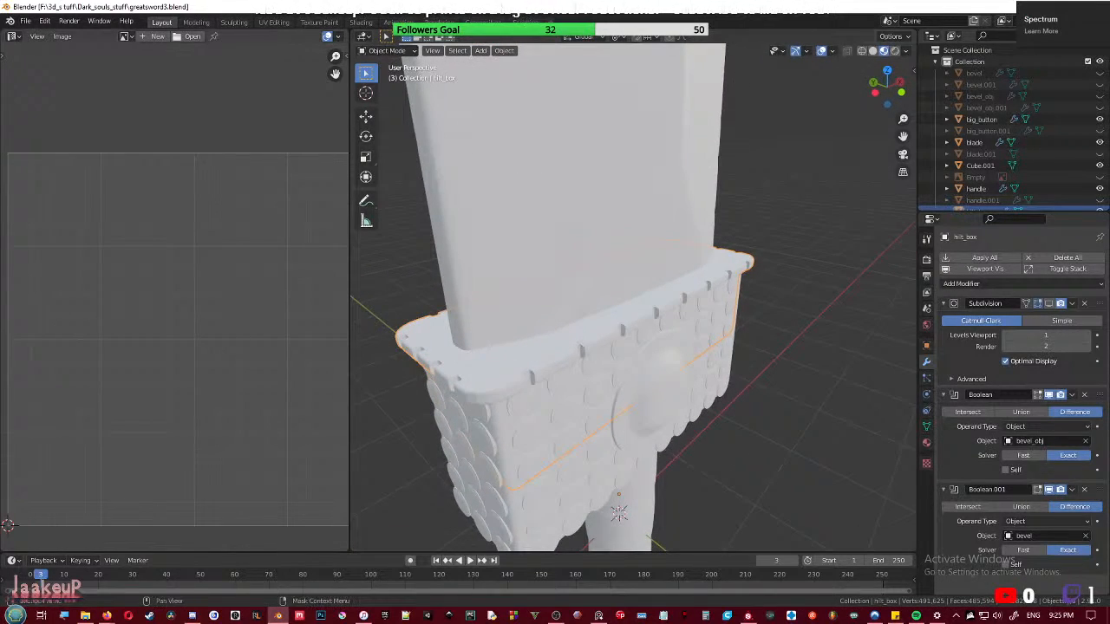
middle_drag(486, 346, 619, 337)
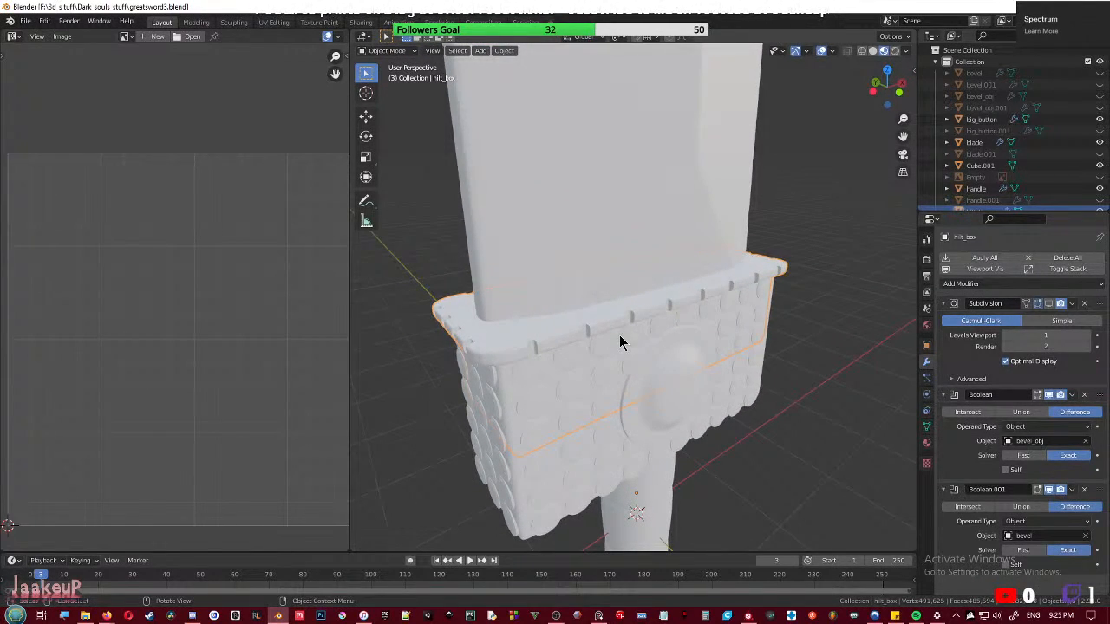
scroll(620, 334, up, 1)
scroll(694, 295, down, 2)
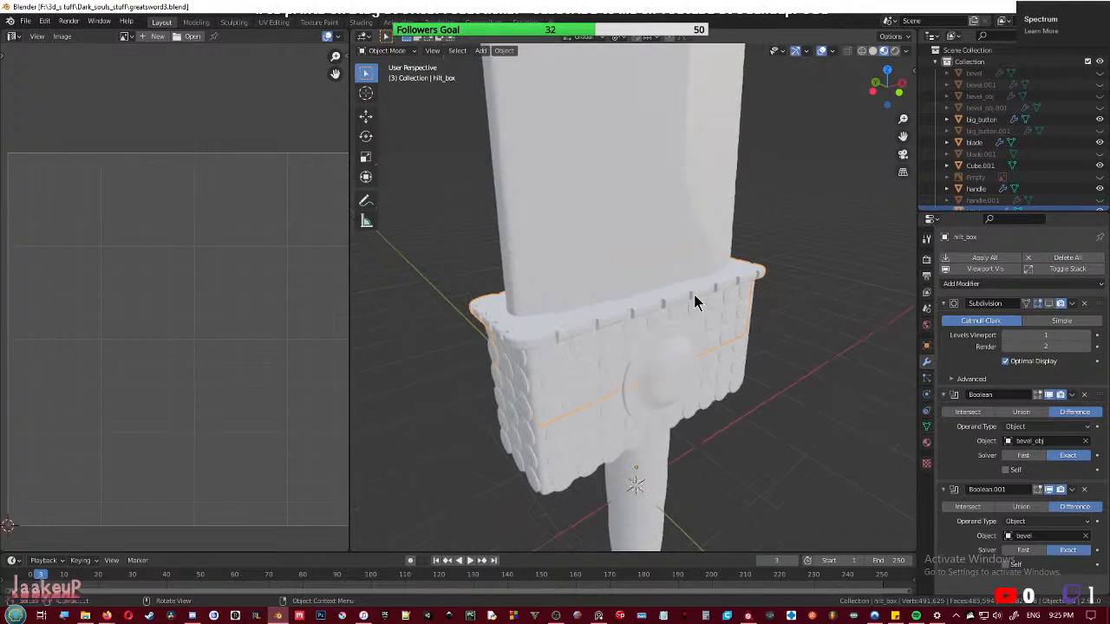
middle_drag(655, 304, 539, 328)
key(ctrl+s)
key(Tab)
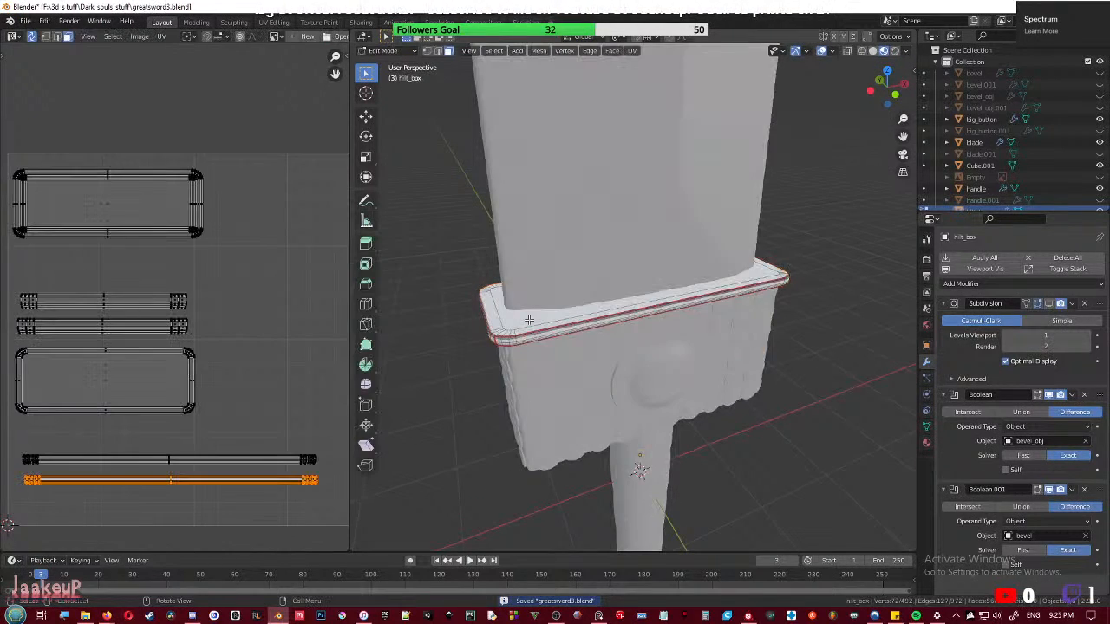
key(Tab)
- Open hilt_box.001 in Edit Mode and select the vertical edge loop along one of its corners
click(570, 387)
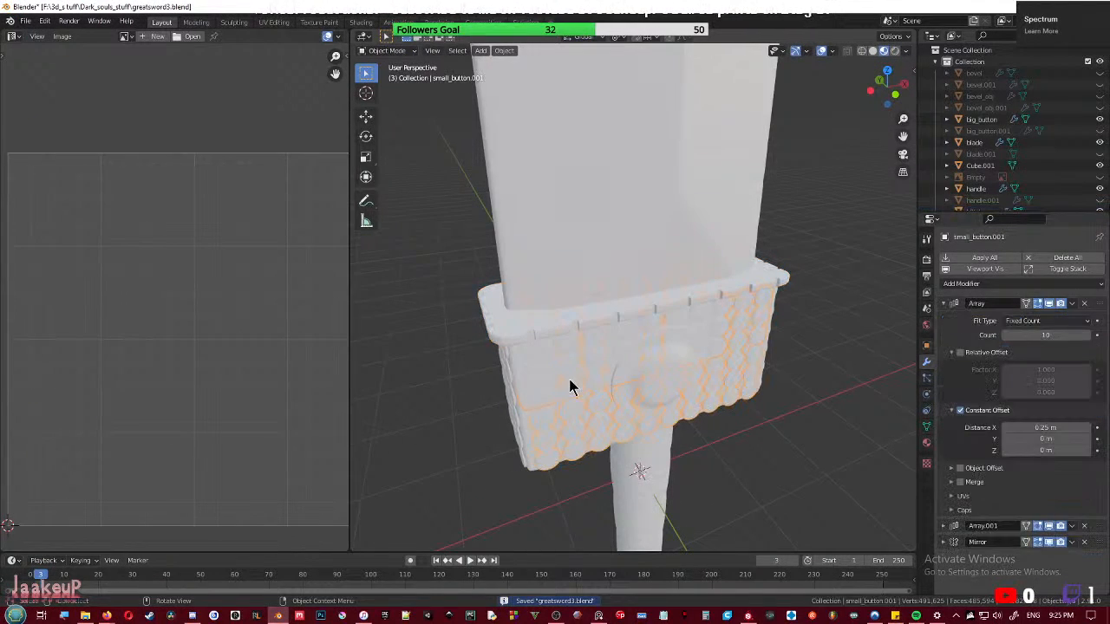
click(555, 419)
key(Tab)
middle_drag(559, 408, 620, 371)
scroll(535, 318, up, 1)
shift+middle_drag(513, 286, 546, 269)
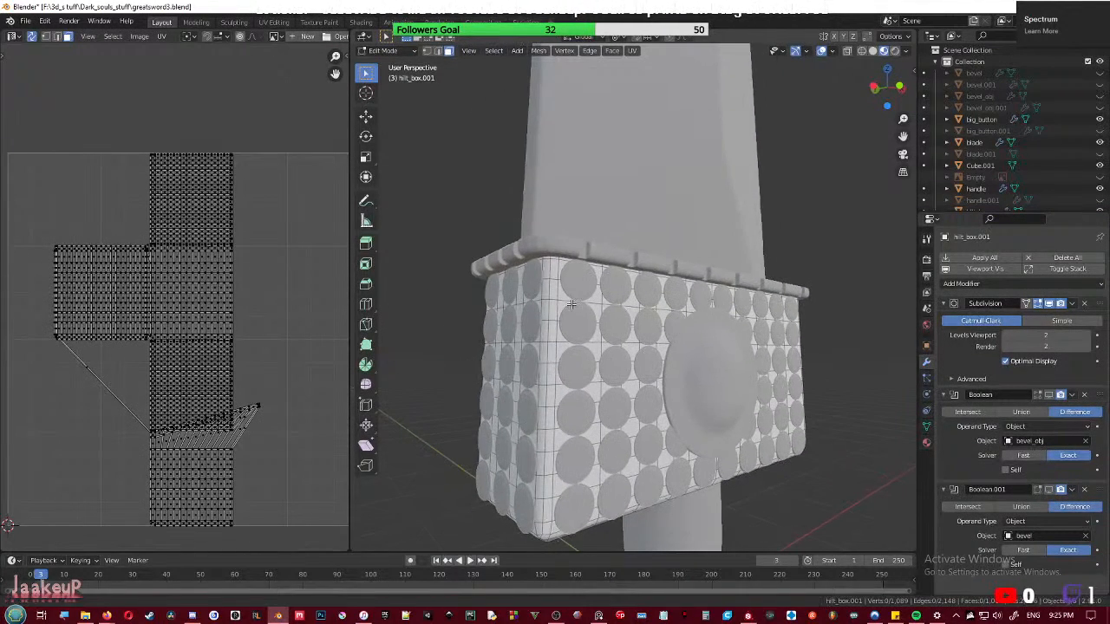
key(2)
alt+click(548, 264)
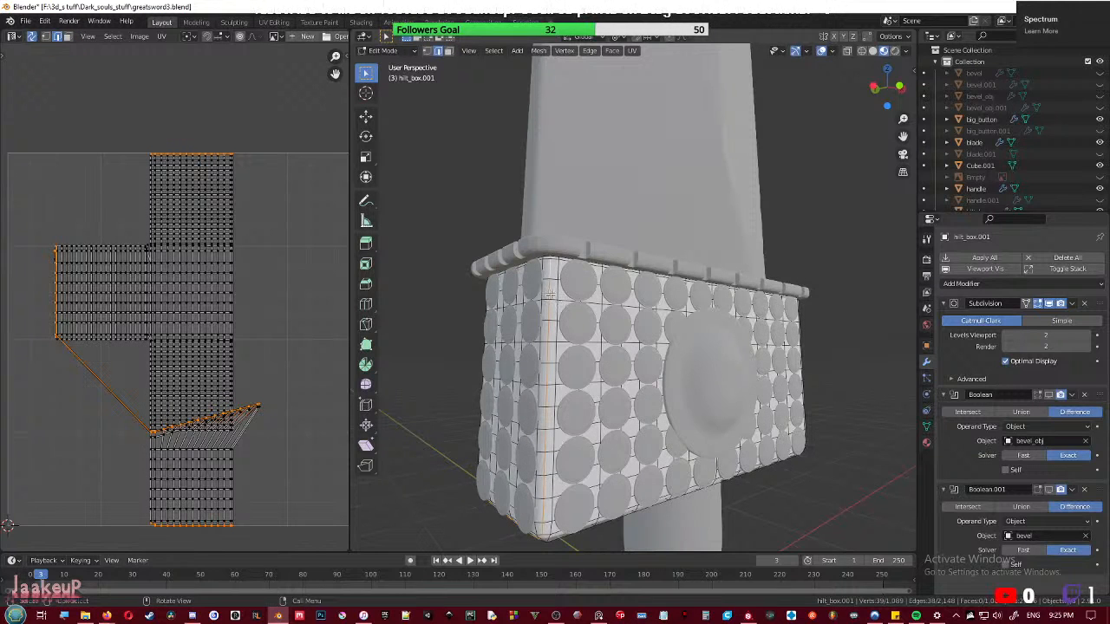
- Isolate hilt_box.001 in local view and reopen it in Edit Mode with its vertical corner in view
key(Tab)
key(KP_Divide)
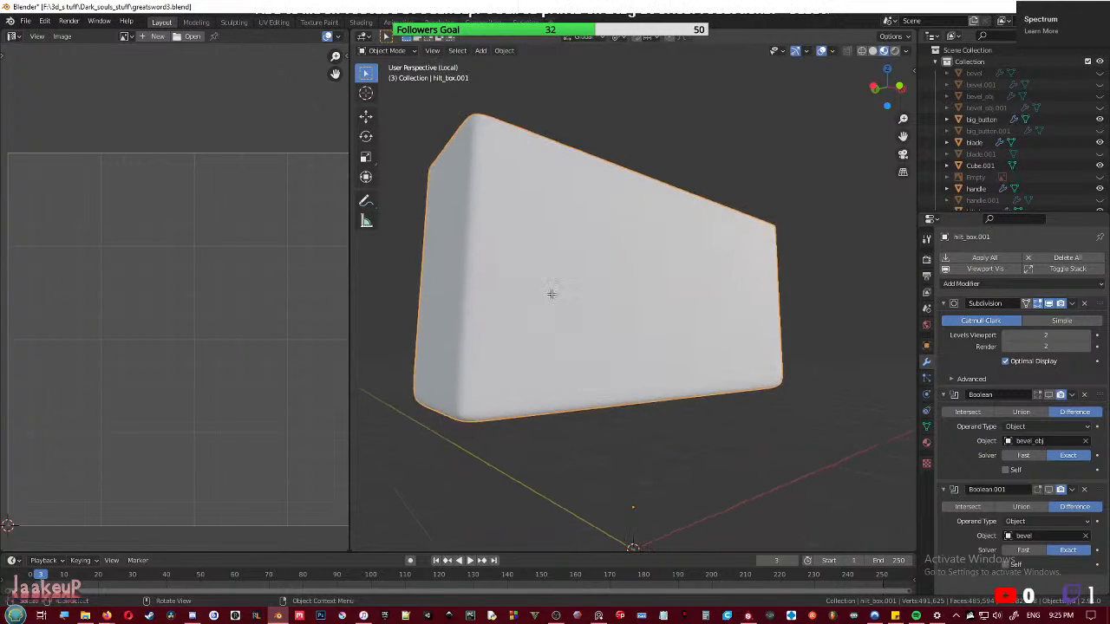
key(Tab)
middle_drag(552, 294, 489, 304)
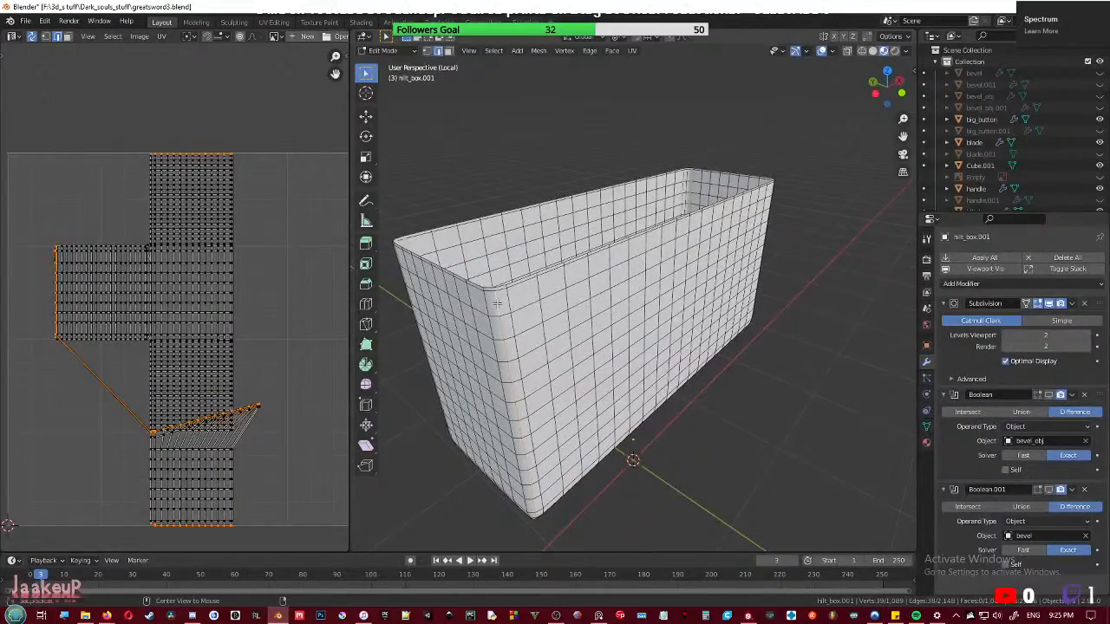
middle_drag(686, 320, 566, 346)
middle_drag(498, 327, 475, 188)
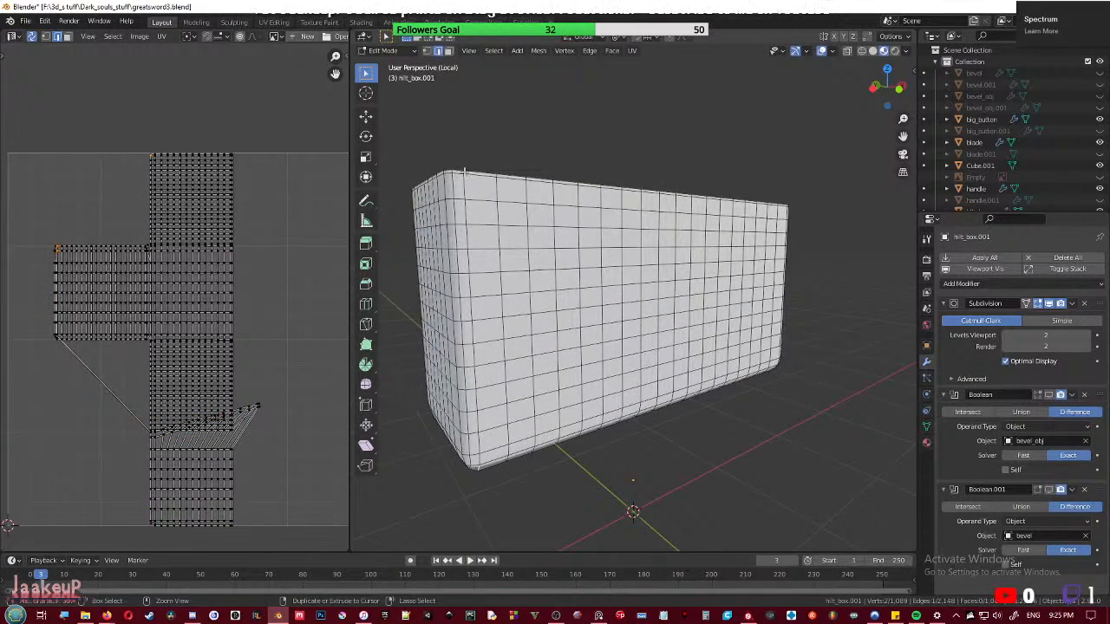
- Select the vertical corner edge path of hilt_box.001 up to its open rim and mark it as a seam
ctrl+click(465, 173)
scroll(509, 223, up, 5)
right_click(520, 178)
scroll(656, 245, down, 5)
middle_drag(656, 245, 635, 273)
scroll(636, 273, up, 3)
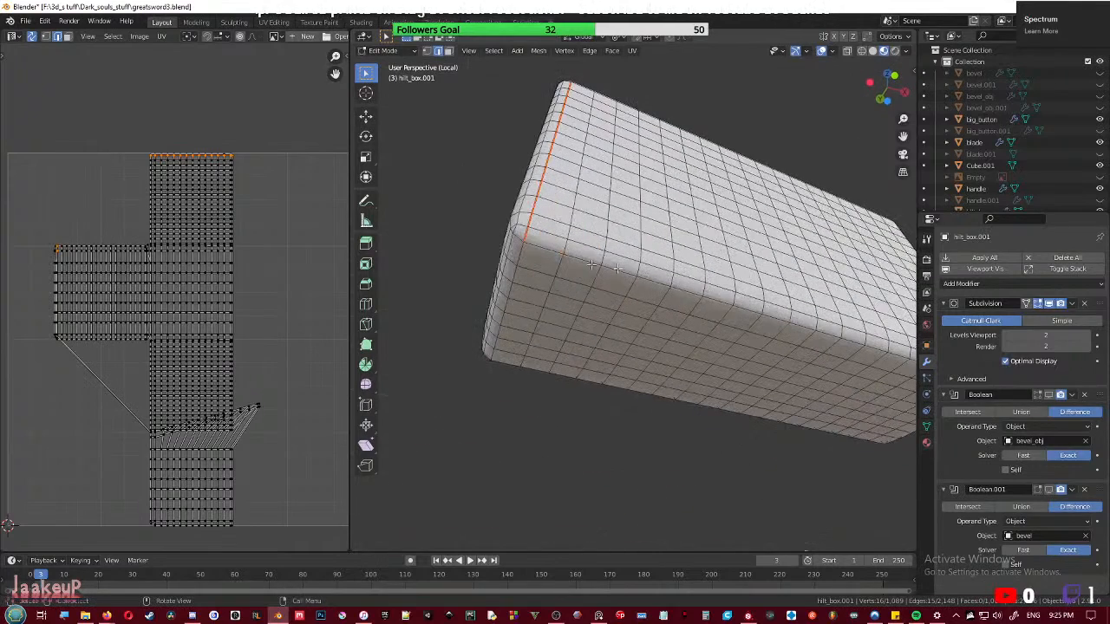
- Select the edge path along the front face's bottom edge and up its opposite vertical corner
click(536, 241)
middle_drag(536, 241, 496, 277)
shift+middle_drag(867, 351, 656, 341)
scroll(656, 341, up, 2)
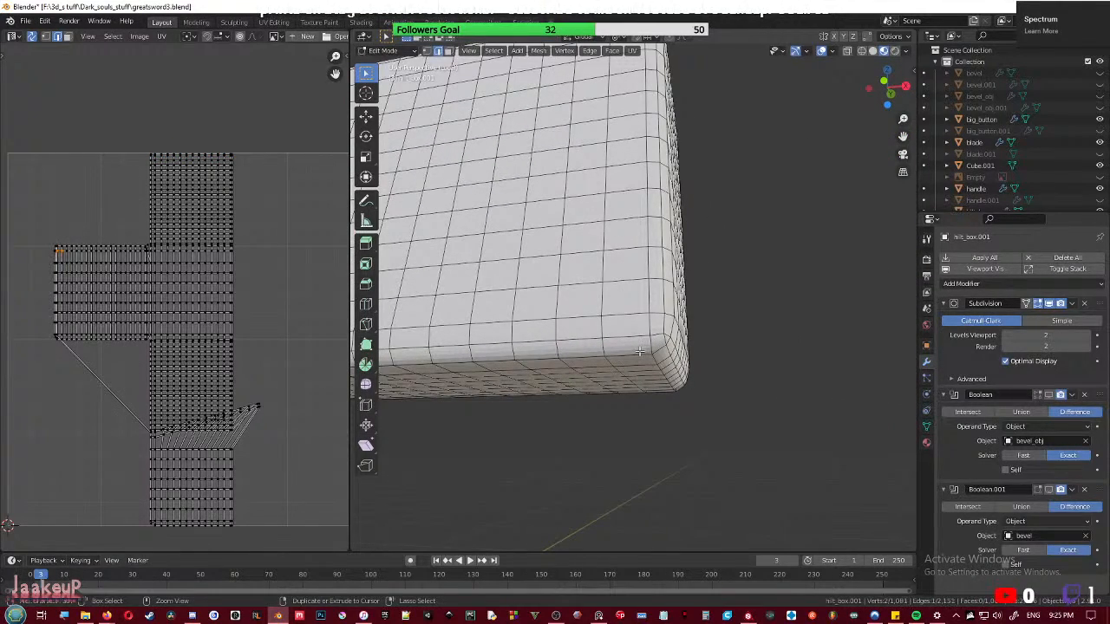
ctrl+click(640, 351)
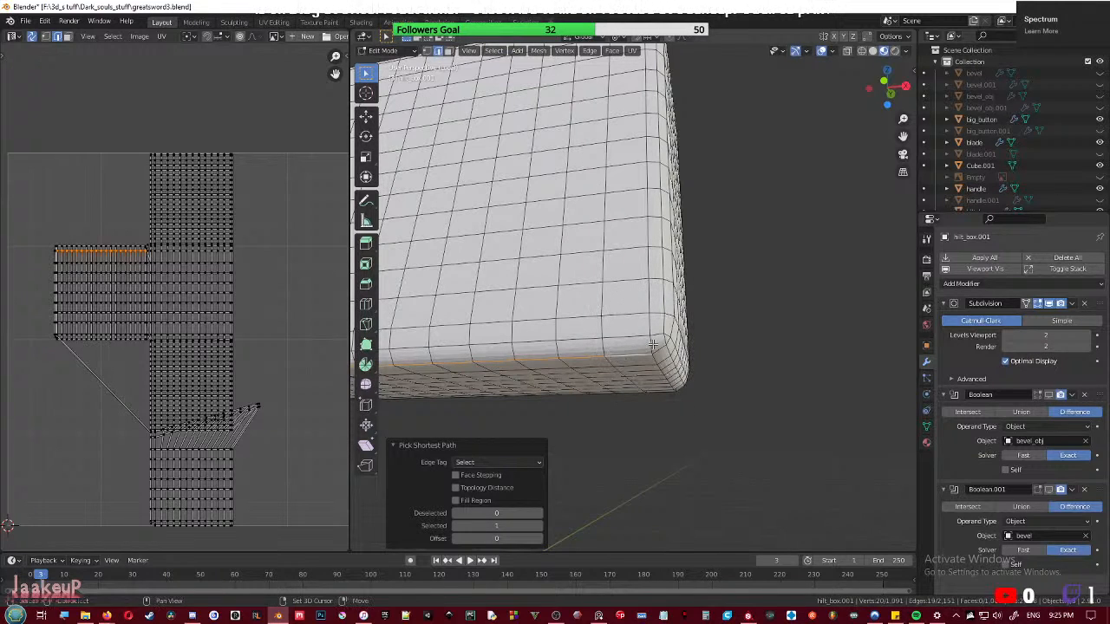
middle_drag(650, 347, 631, 239)
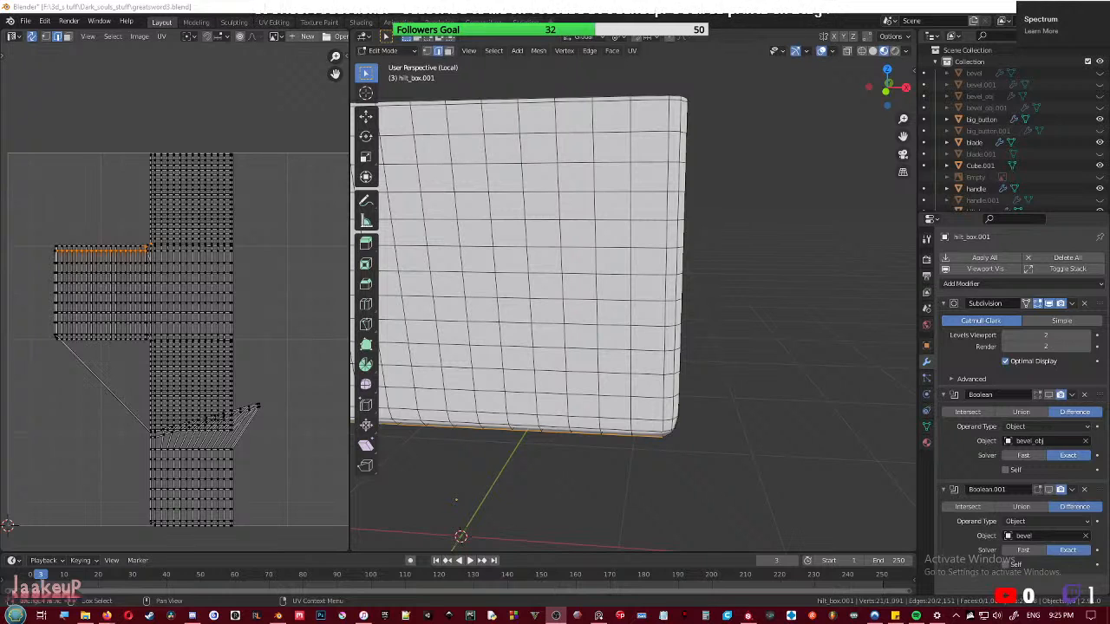
middle_drag(691, 319, 600, 276)
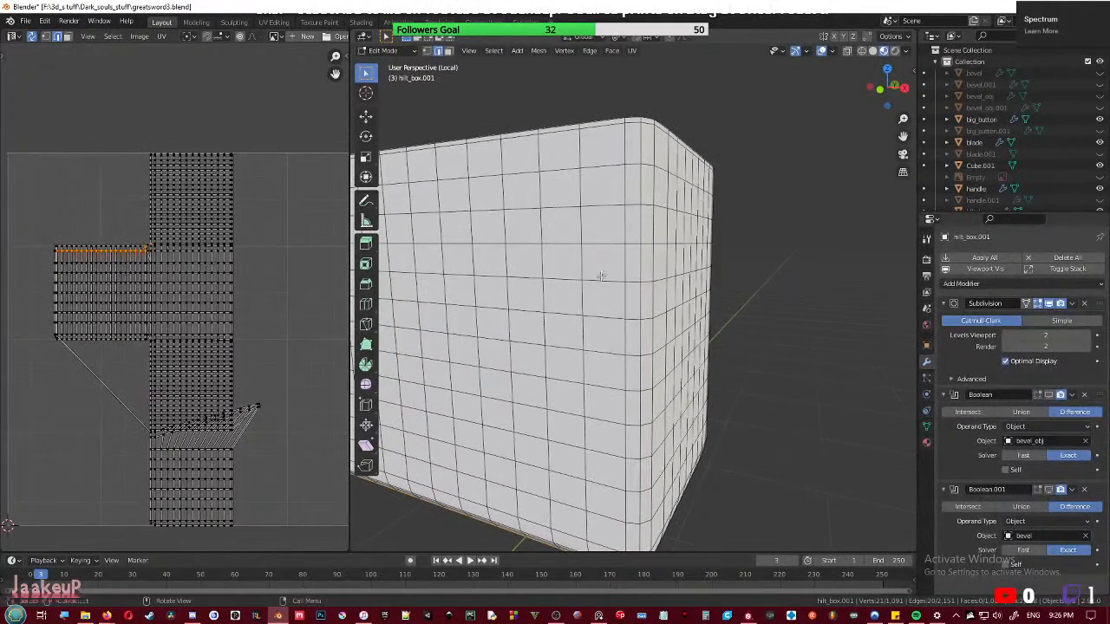
ctrl+click(625, 122)
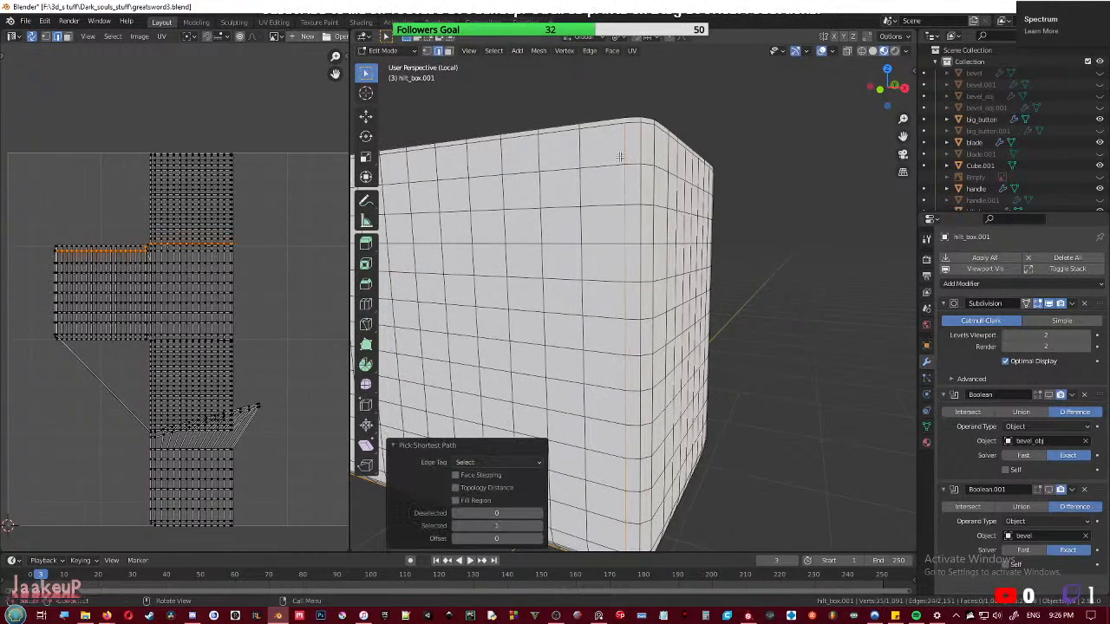
middle_drag(620, 157, 632, 244)
- Undo the edge dissolve and the preceding changes around the front face's bottom corner
key(ctrl+x)
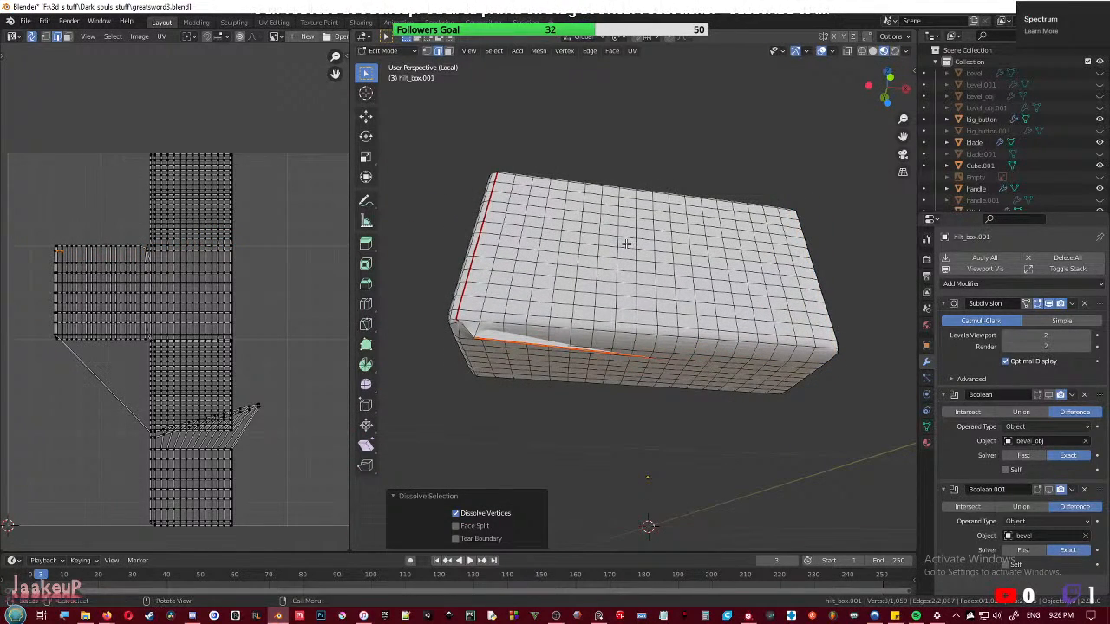
key(ctrl+z)
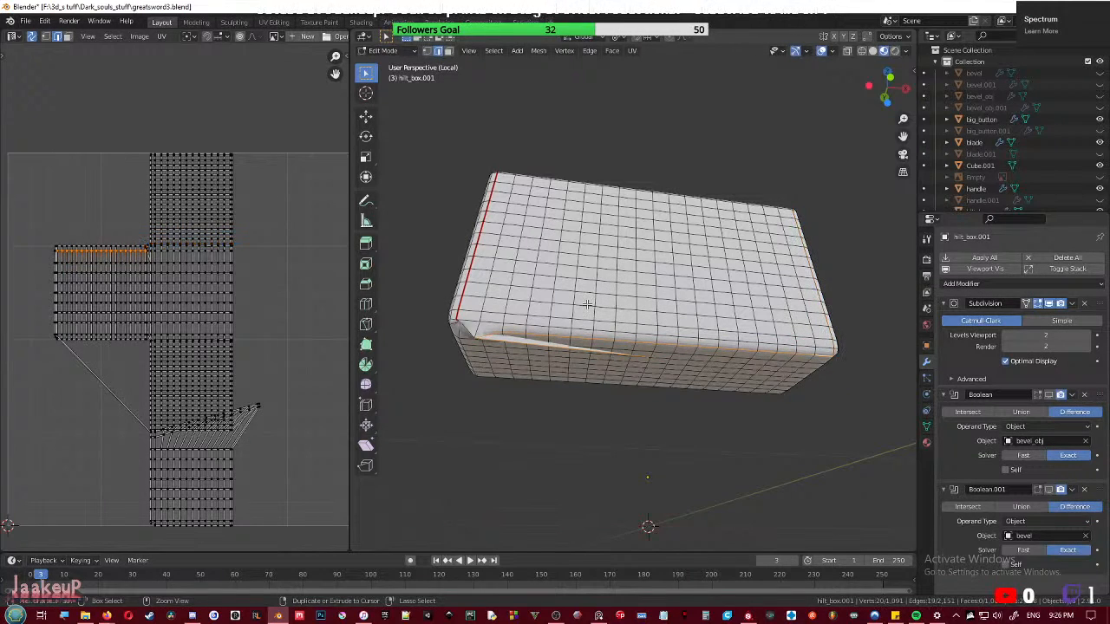
key(ctrl+z)
key(ctrl+z)
- Mark a seam along the front face's bottom edge and up its opposite vertical corner to the rim
middle_drag(483, 346, 469, 339)
click(472, 307)
middle_drag(676, 359, 780, 334)
ctrl+click(798, 317)
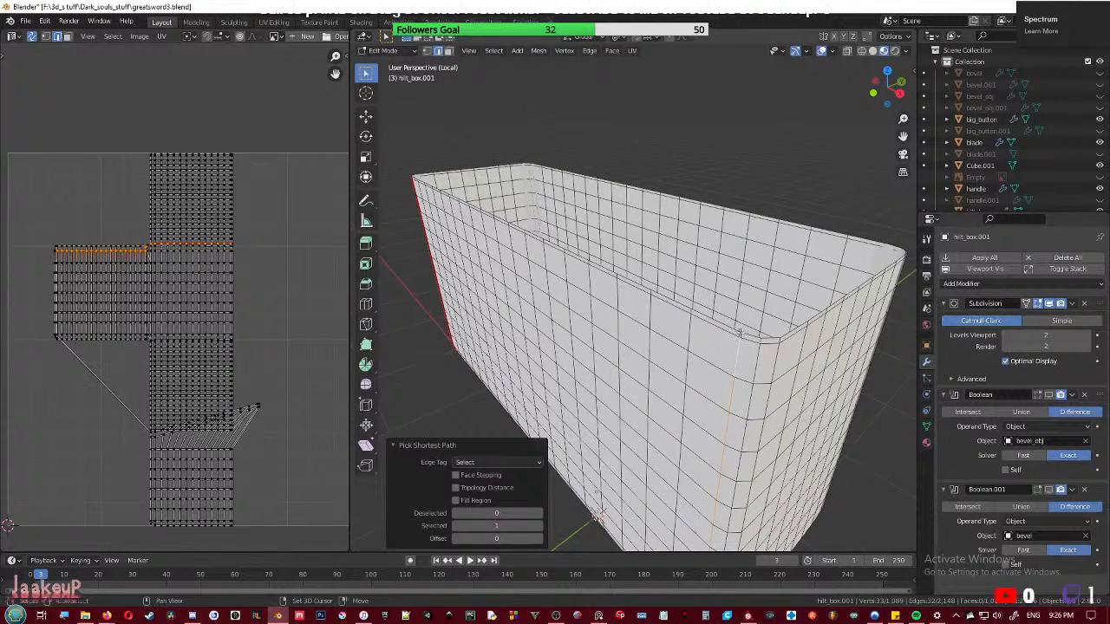
shift+click(739, 334)
scroll(751, 345, up, 3)
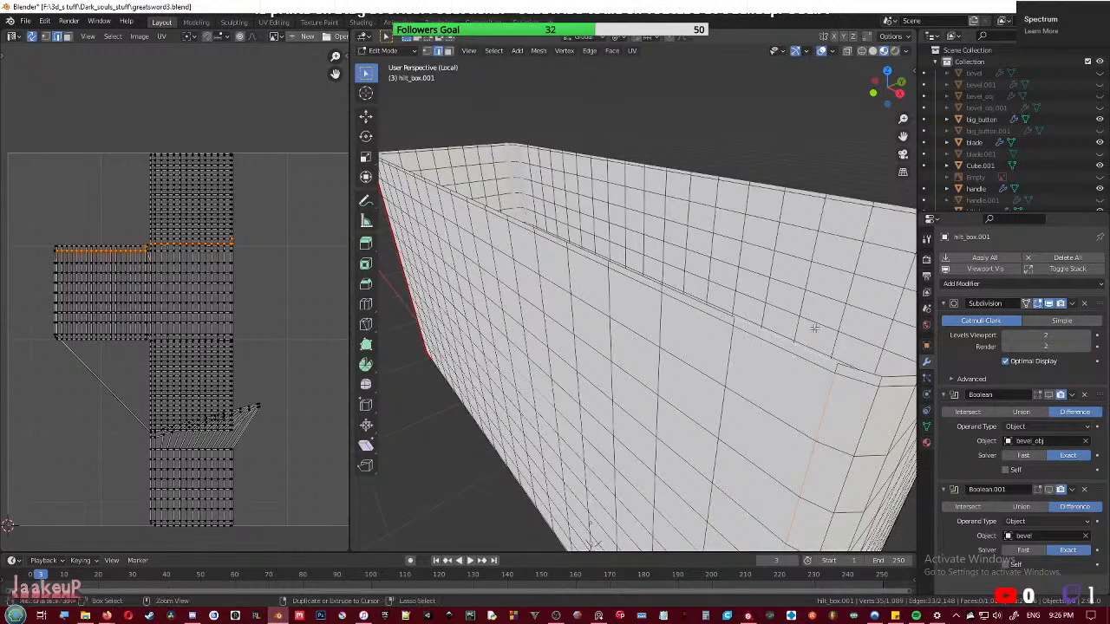
right_click(836, 369)
click(836, 370)
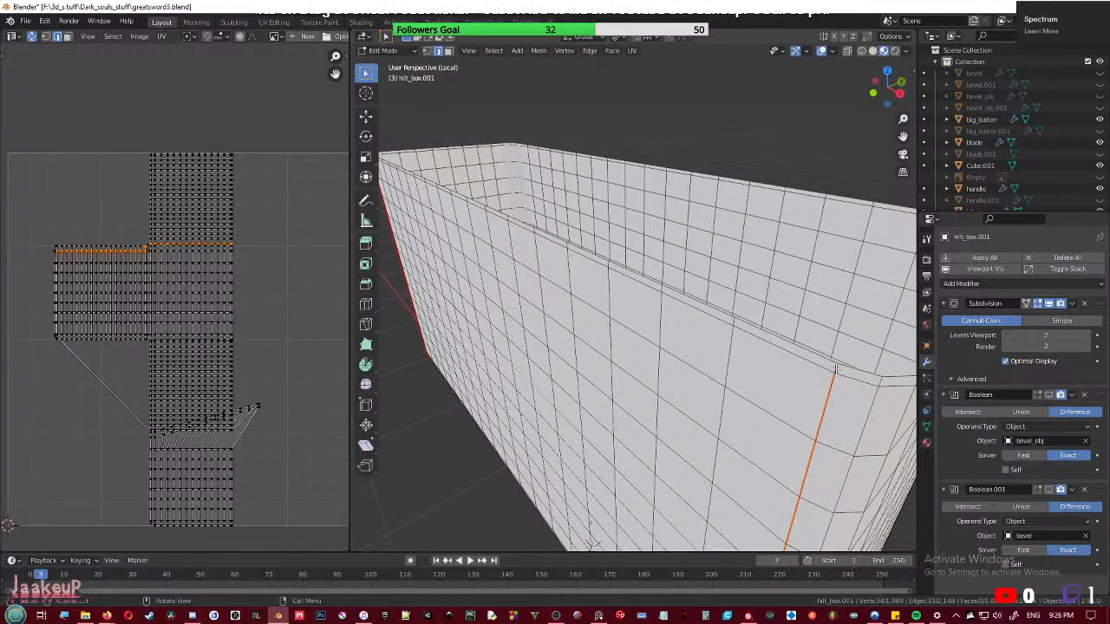
- Select the seam-bounded front face and project its UVs from the front orthographic view
scroll(835, 371, down, 4)
middle_drag(610, 386, 664, 364)
key(3)
click(663, 332)
key(l)
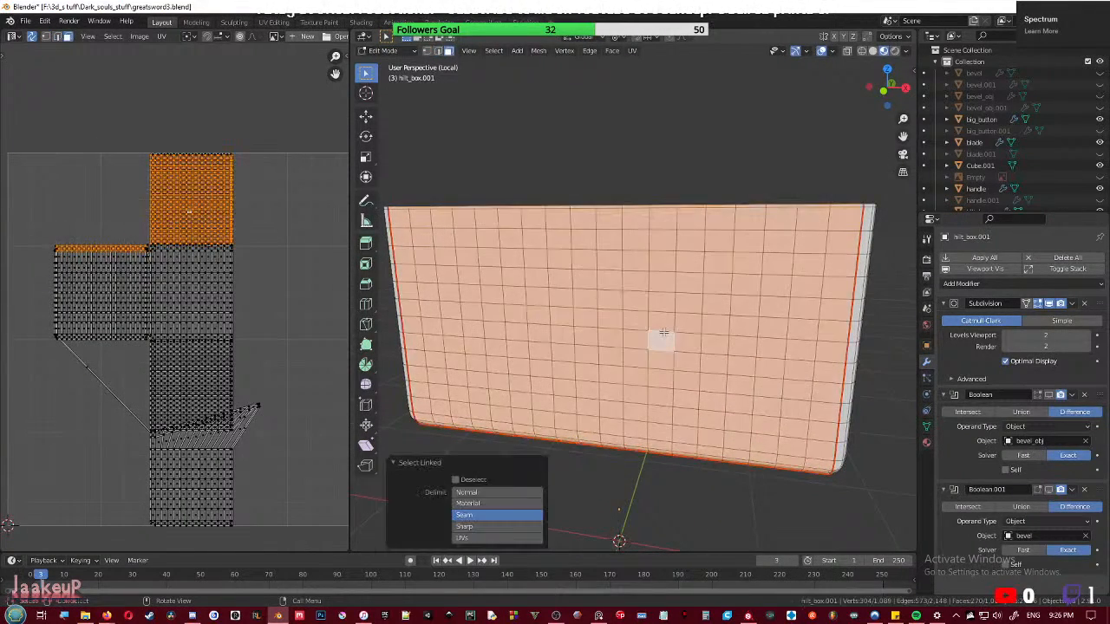
key(KP_7)
key(KP_1)
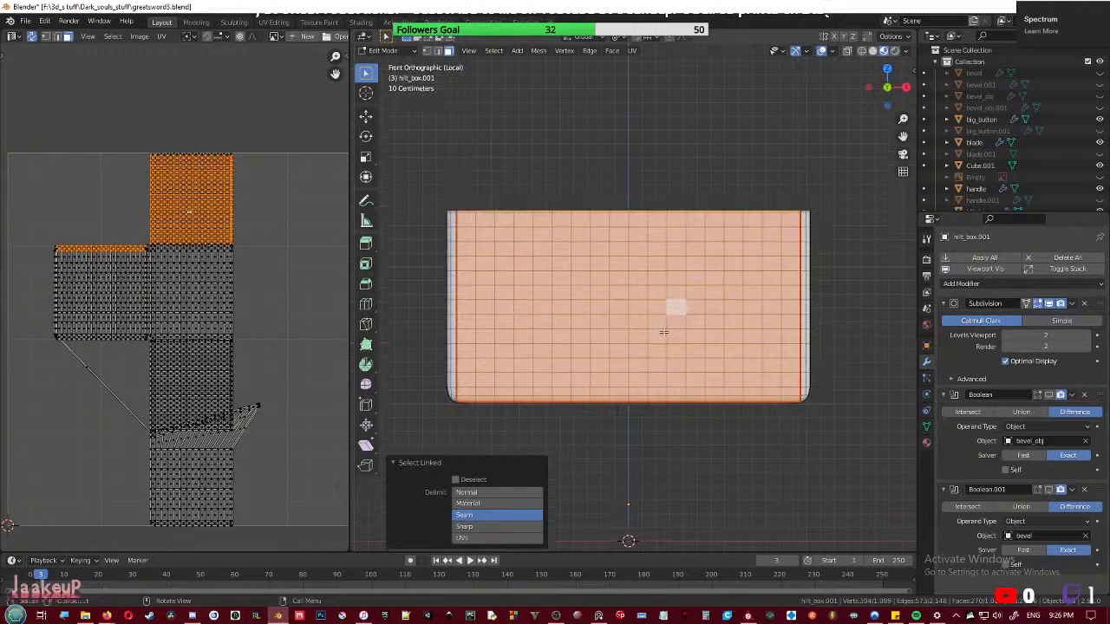
key(u)
click(663, 332)
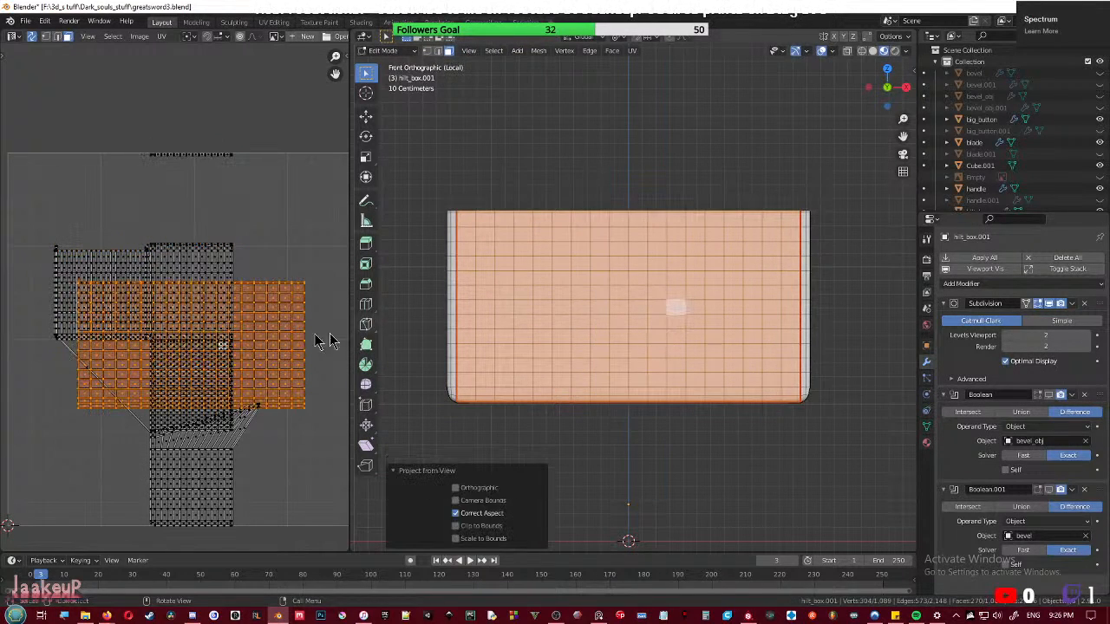
- Scale the front face's UV island to about half size and place it in the UV square's upper-left corner
key(s)
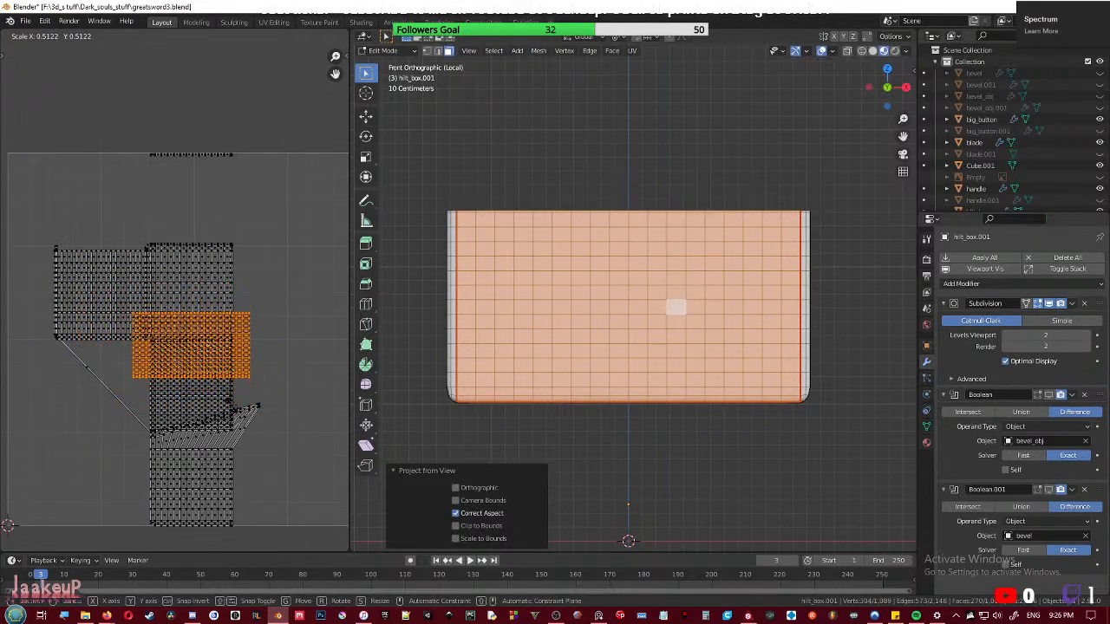
click(223, 400)
key(g)
click(110, 246)
- Select the vertical corner edge path on the back face of hilt_box.001 and mark it as a seam
middle_drag(538, 347, 565, 342)
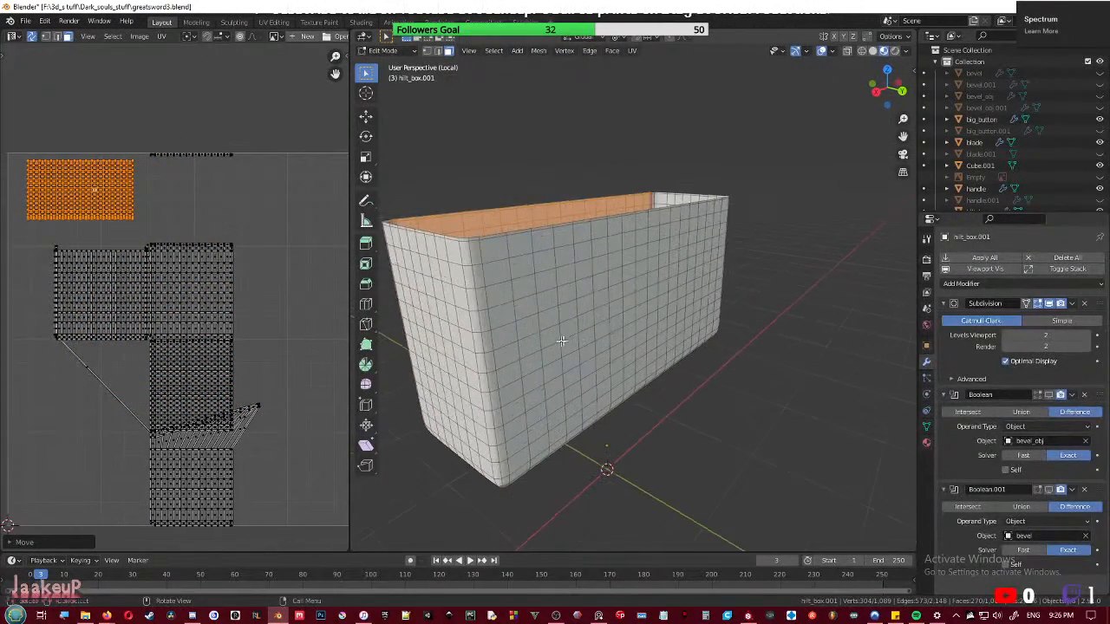
middle_drag(448, 255, 470, 243)
key(2)
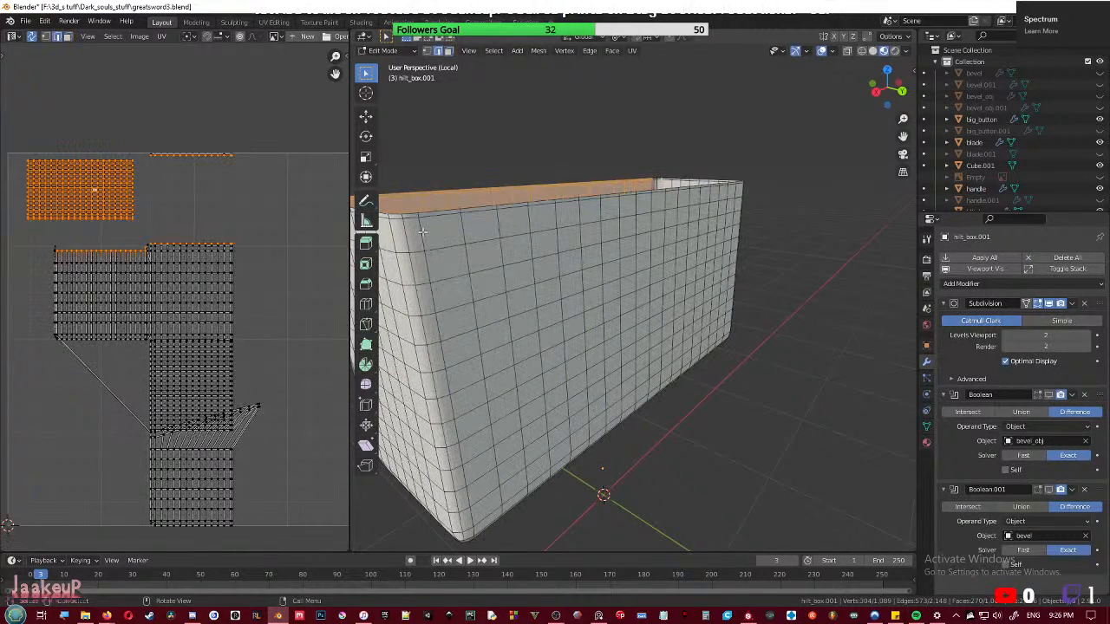
alt+click(422, 220)
middle_drag(454, 314, 502, 307)
click(454, 244)
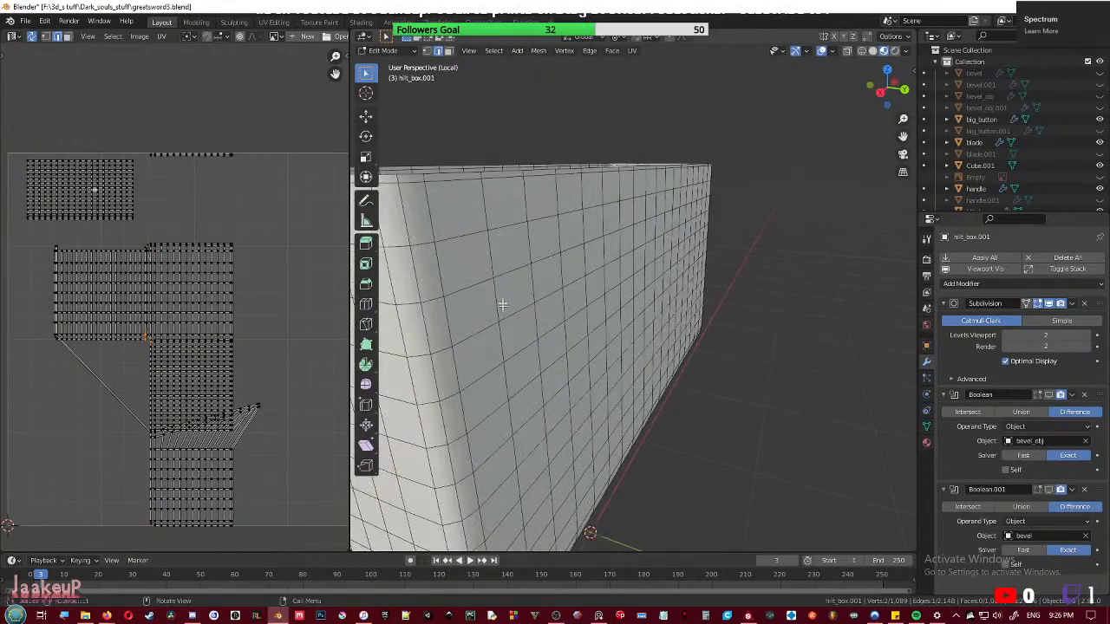
ctrl+click(422, 177)
middle_drag(422, 177, 562, 283)
key(ctrl+e)
- Mark a seam along the back face's bottom edge and up its other vertical corner to the rim
middle_drag(518, 383, 506, 347)
click(479, 356)
middle_drag(783, 396, 694, 376)
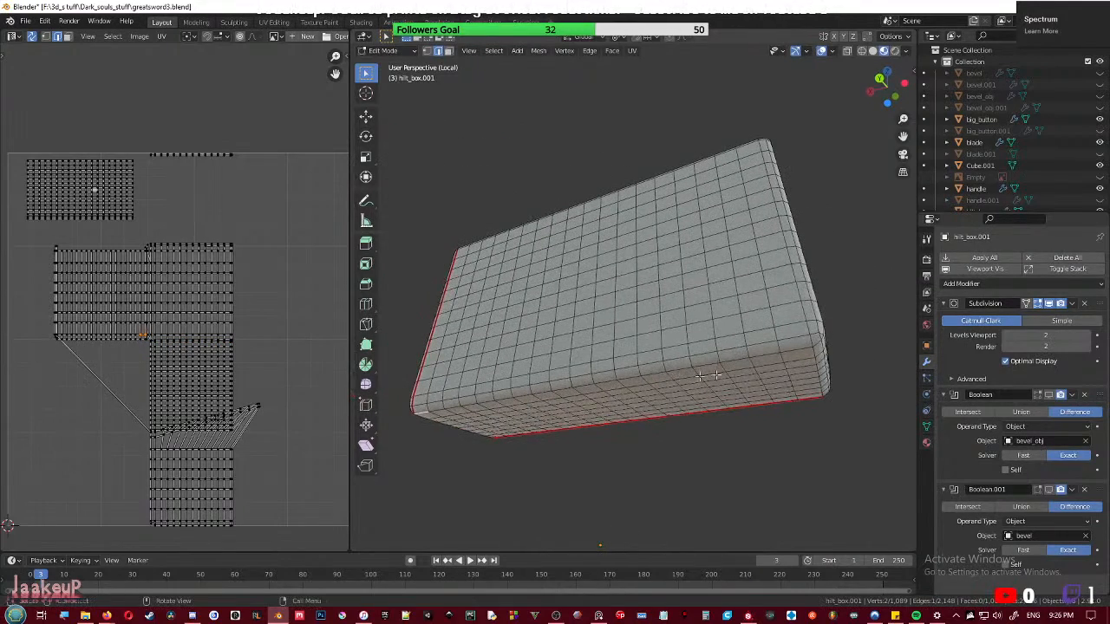
ctrl+click(806, 345)
middle_drag(807, 345, 772, 425)
scroll(771, 425, up, 3)
shift+middle_drag(781, 286, 681, 412)
scroll(725, 262, up, 1)
ctrl+click(752, 208)
scroll(752, 208, down, 2)
middle_drag(753, 208, 697, 266)
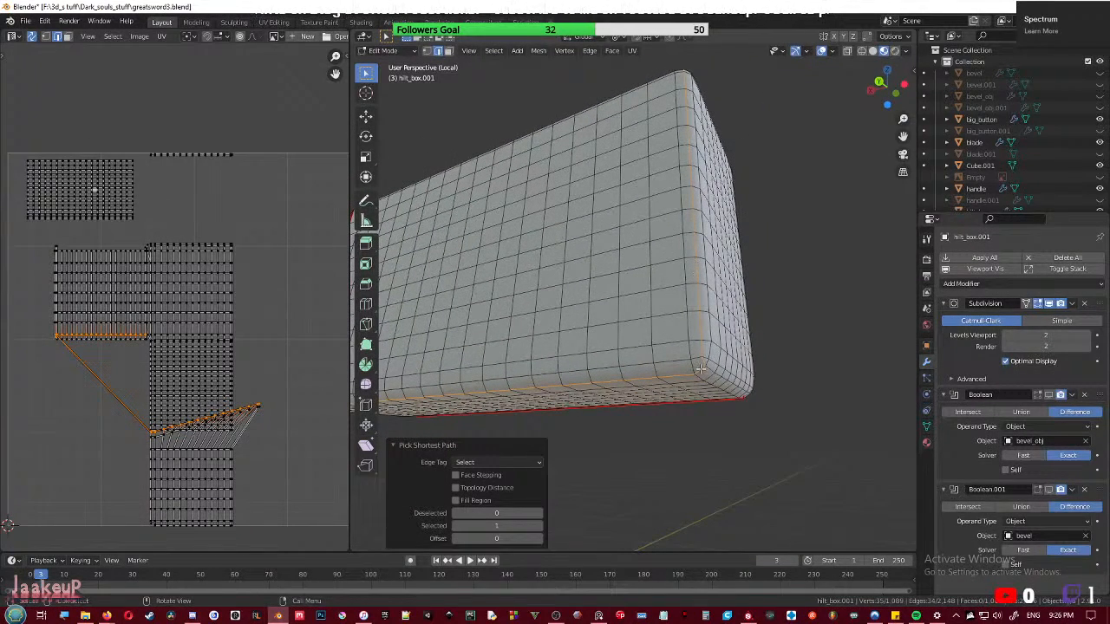
key(ctrl+z)
middle_drag(685, 253, 723, 278)
ctrl+click(693, 110)
right_click(627, 278)
key(m)
- Select the seam-bounded back face and project its UVs from the back orthographic view
middle_drag(585, 326, 597, 319)
scroll(597, 319, down, 1)
key(3)
key(l)
key(ctrl+KP_1)
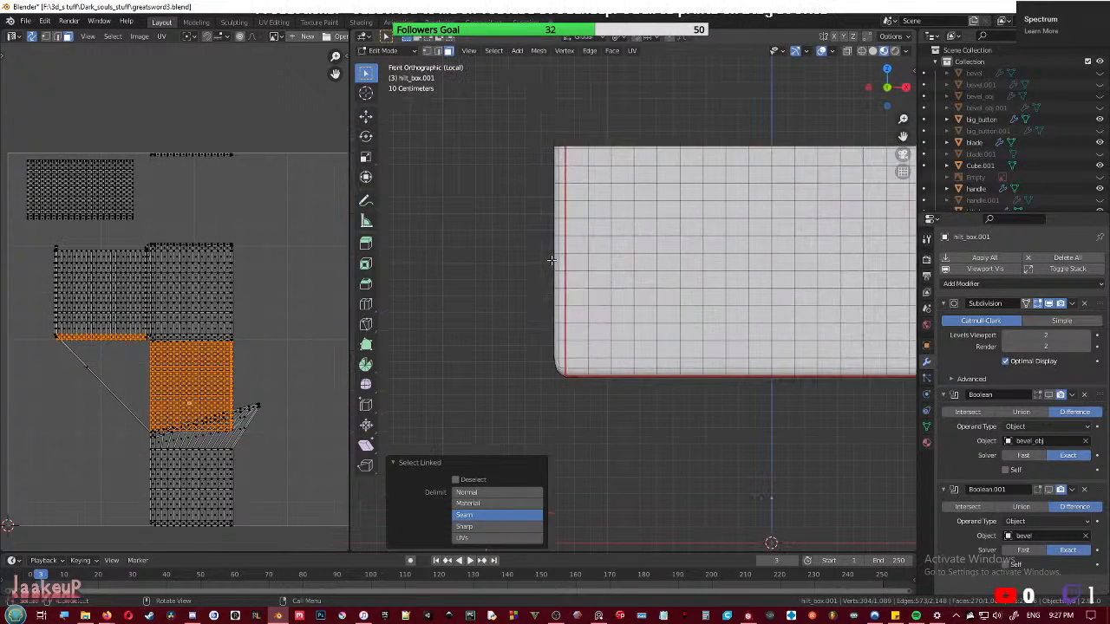
right_click(552, 260)
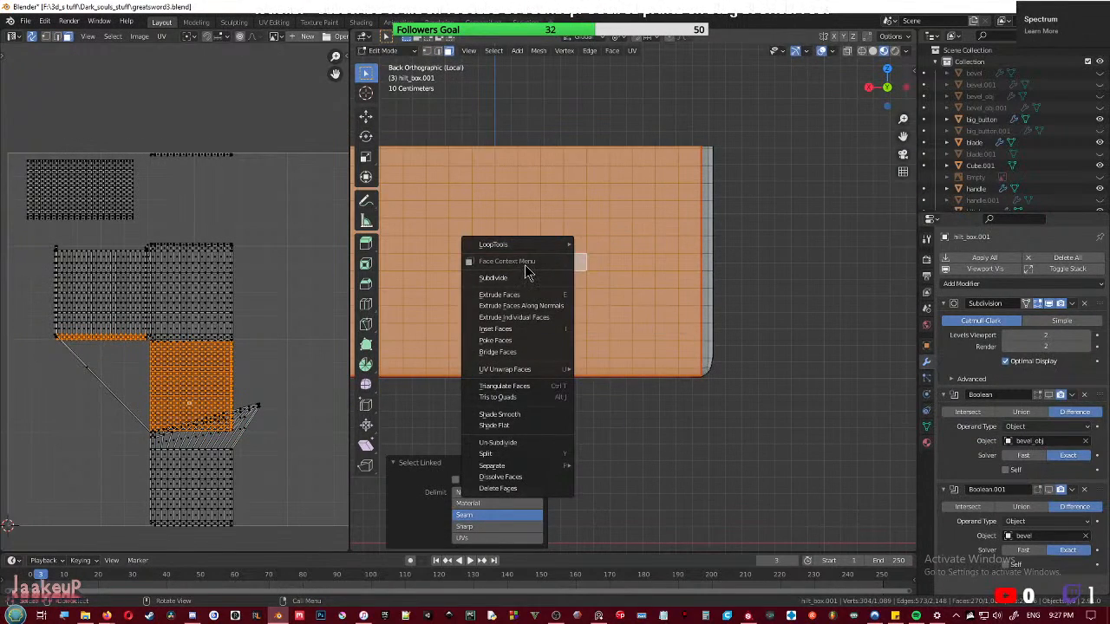
key(Escape)
key(a)
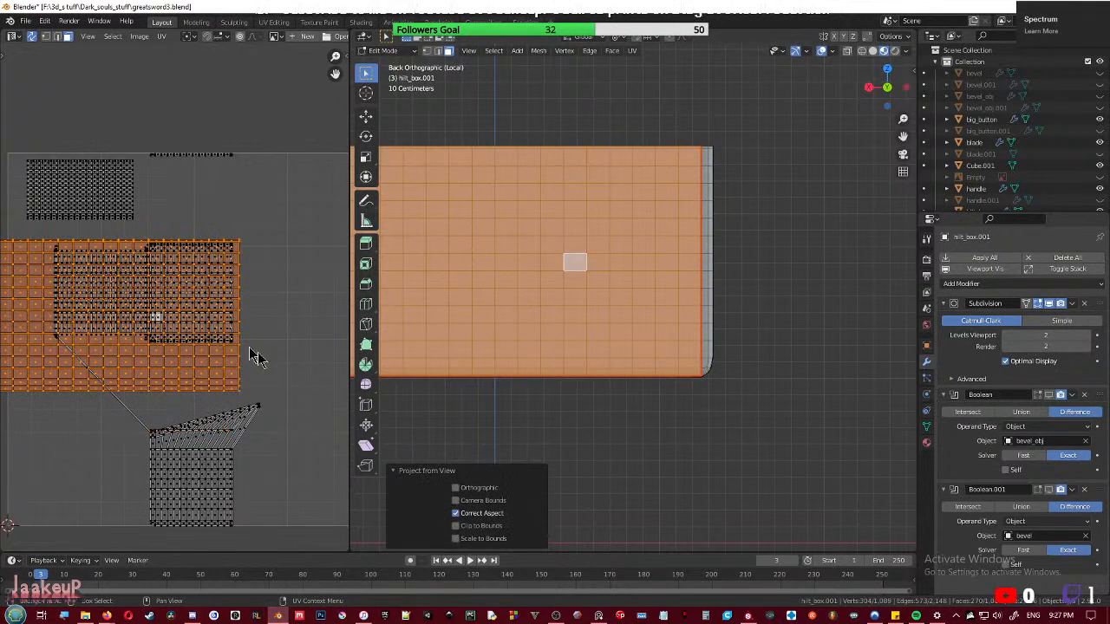
- Select the back face's UV island, scale it to match the front island, and place it beside that island
key(a)
click(230, 376)
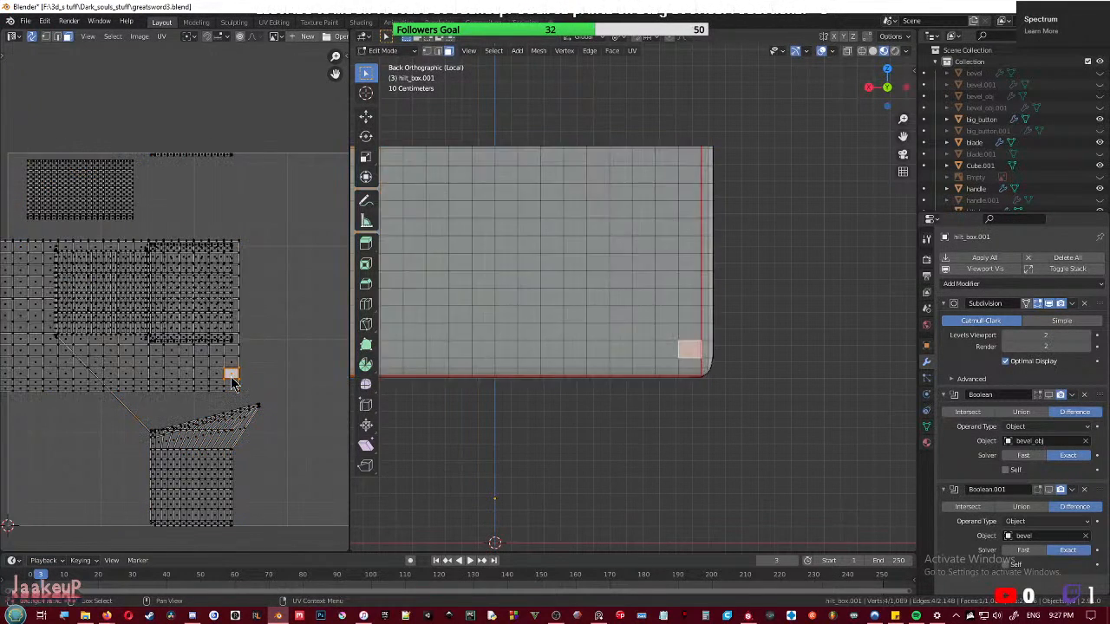
key(ctrl+l)
key(s)
click(207, 344)
key(g)
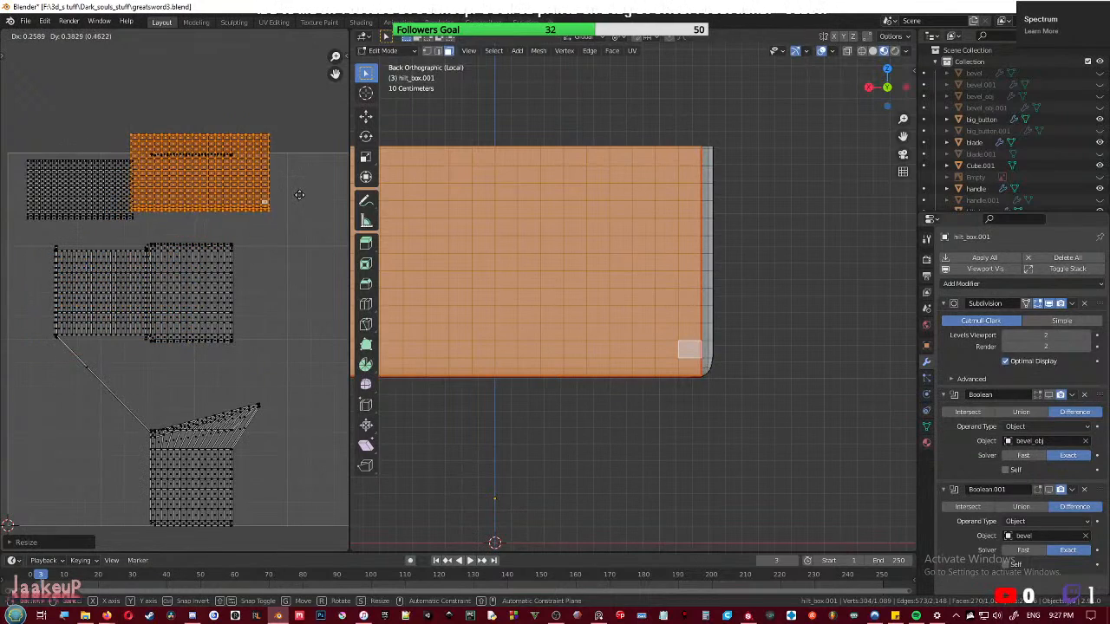
click(309, 216)
key(s)
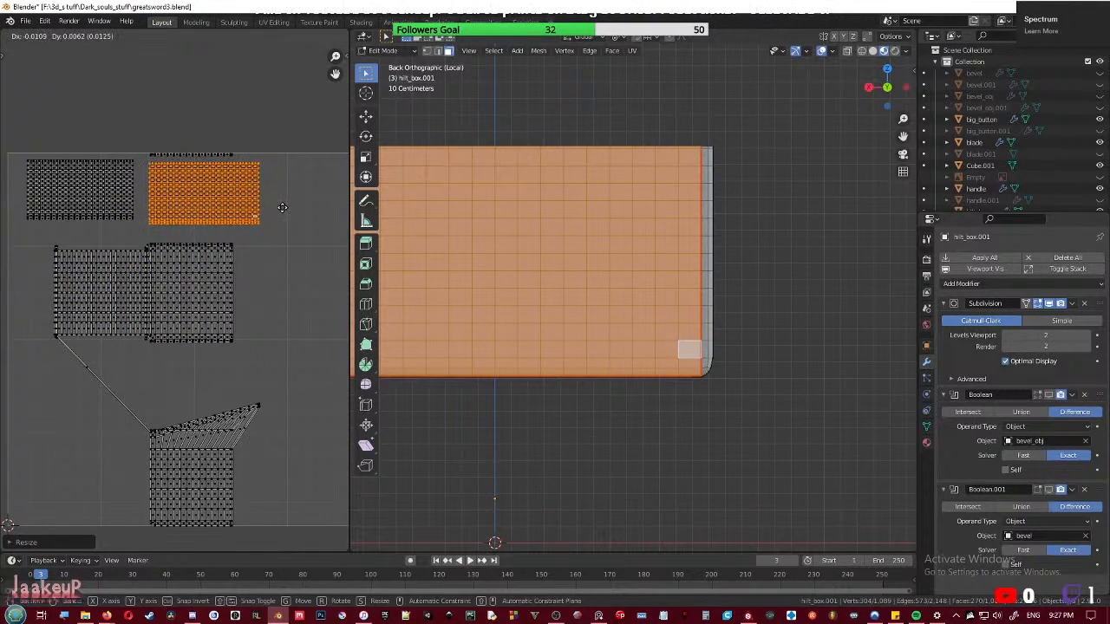
click(279, 213)
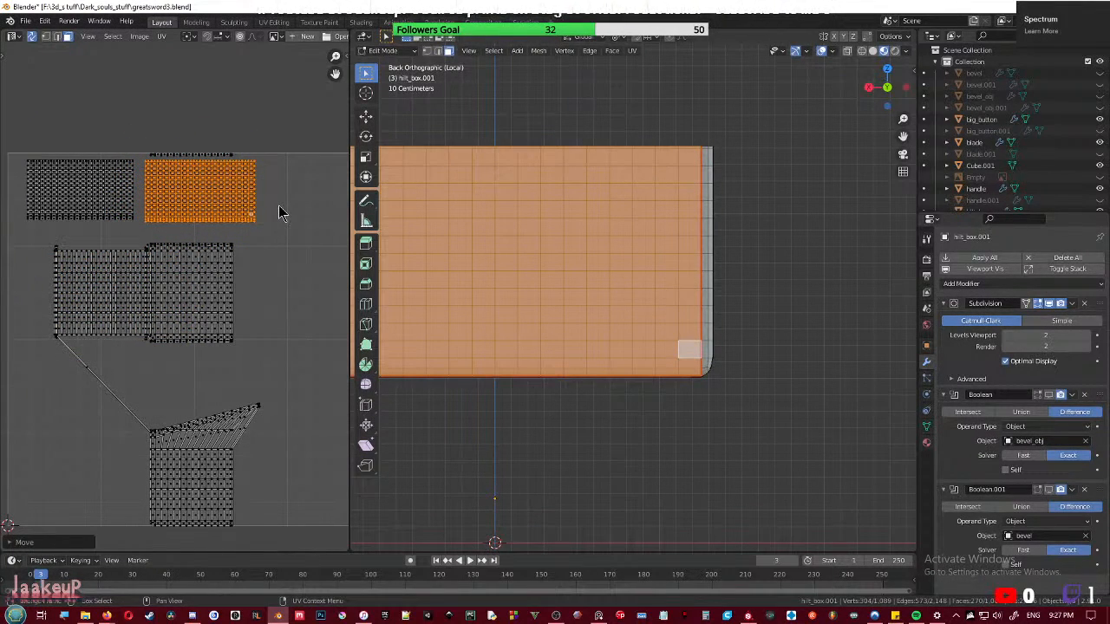
- Mark a seam across the short bottom edge between the underside and one end face of the box
middle_drag(767, 314, 614, 256)
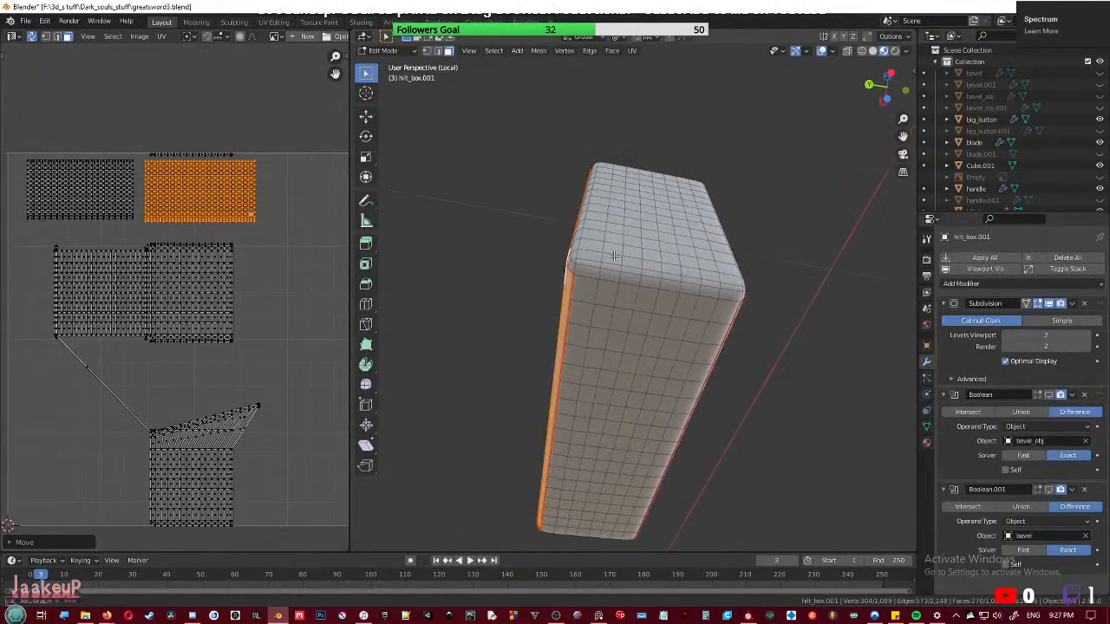
key(2)
click(575, 281)
middle_drag(742, 311, 707, 294)
ctrl+click(710, 291)
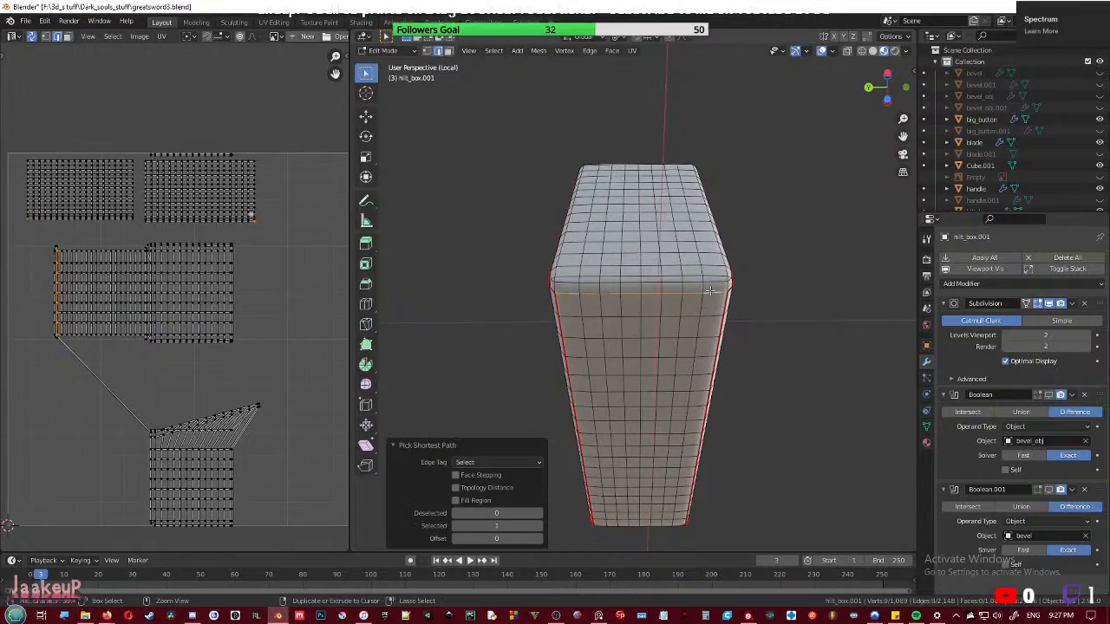
right_click(710, 292)
click(710, 291)
- Mark a seam across the short bottom edge at the opposite end of the box
middle_drag(705, 401, 591, 249)
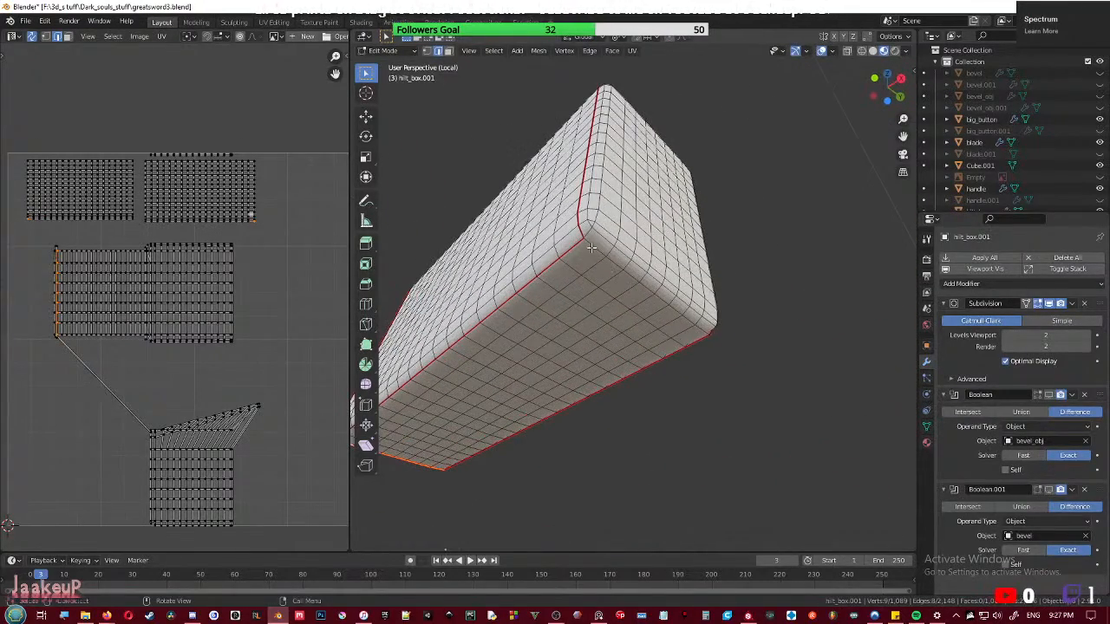
ctrl+click(698, 325)
right_click(698, 325)
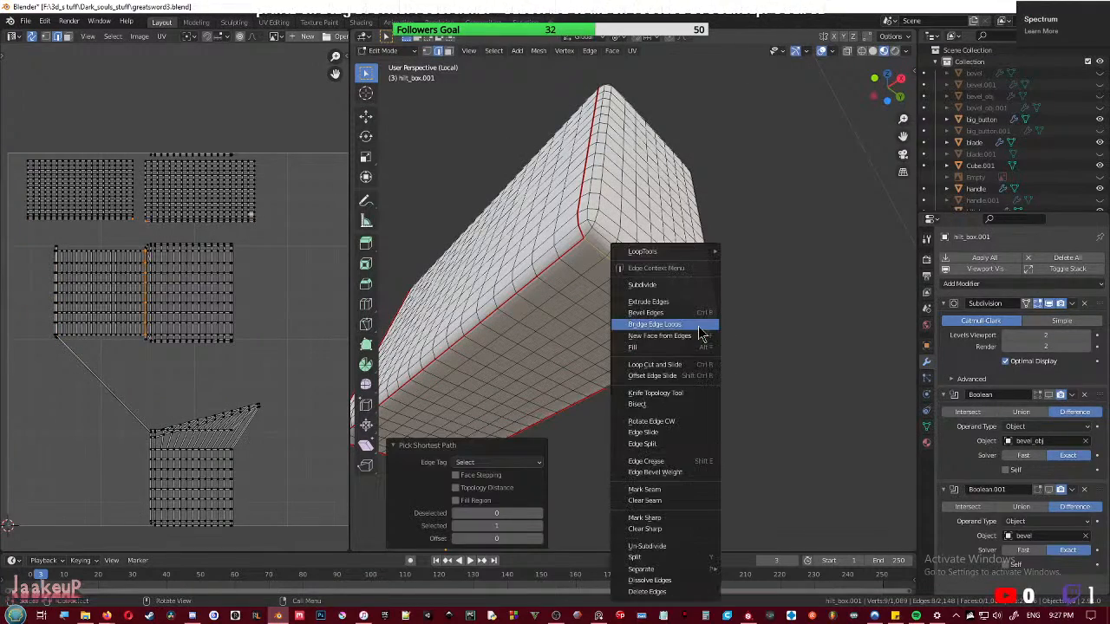
click(697, 325)
- Select the seam-bounded end face and project its UVs from the left orthographic view
middle_drag(698, 325, 641, 267)
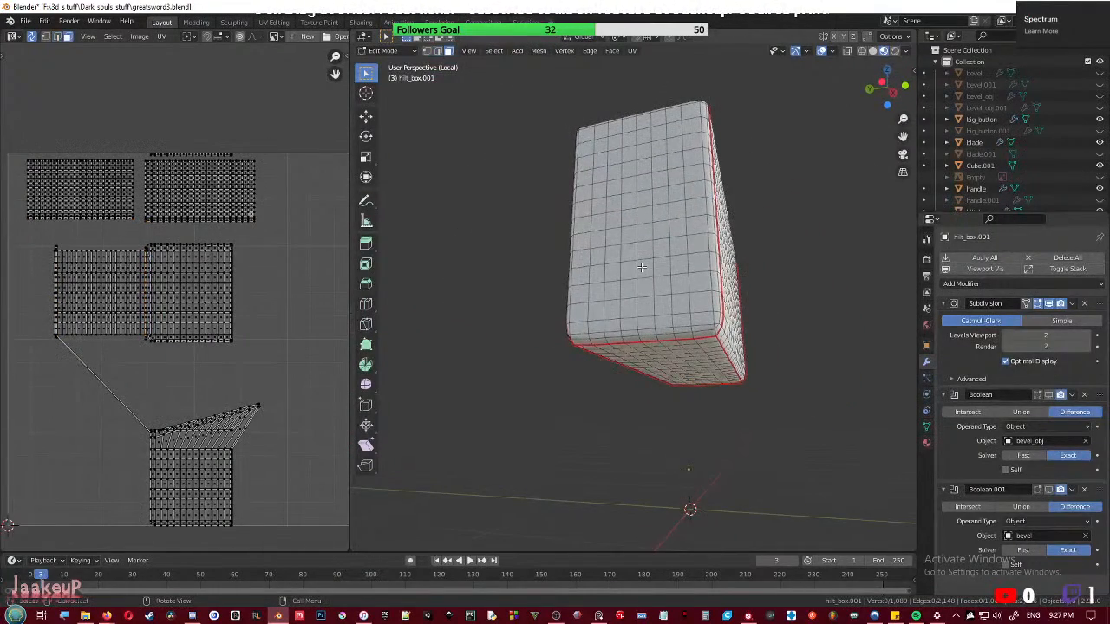
key(l)
key(KP_1)
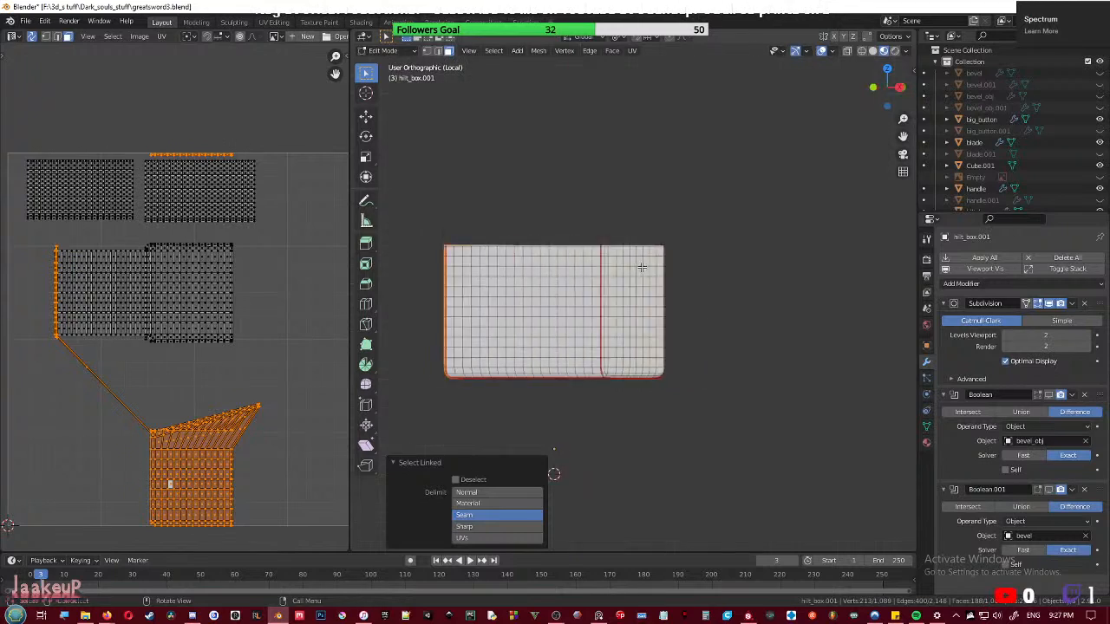
key(KP_3)
key(ctrl+KP_3)
scroll(687, 310, up, 2)
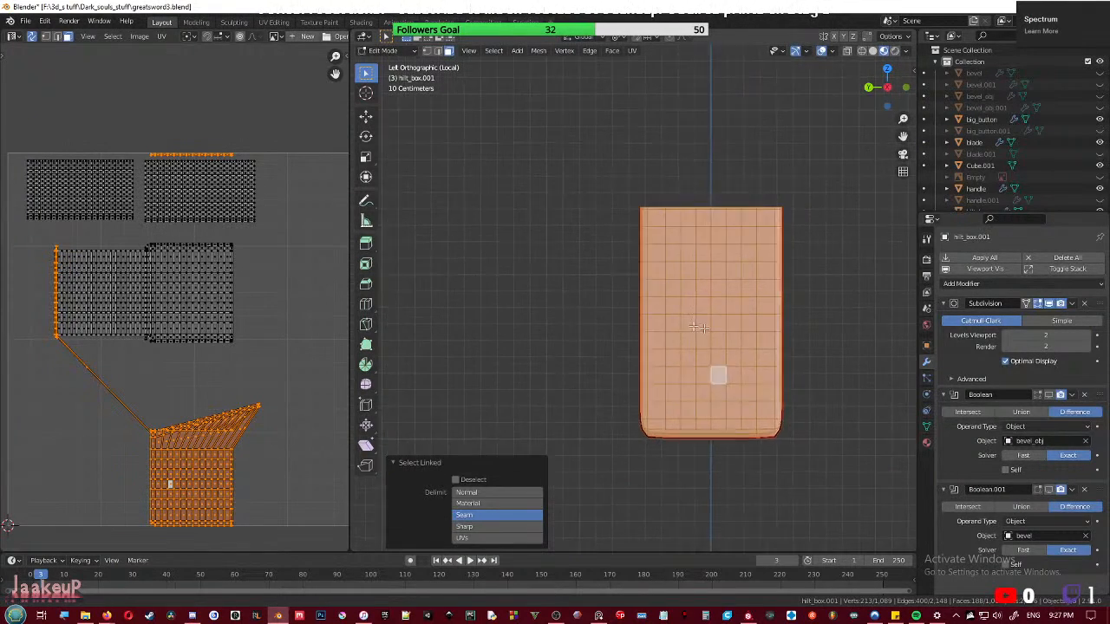
key(u)
click(656, 319)
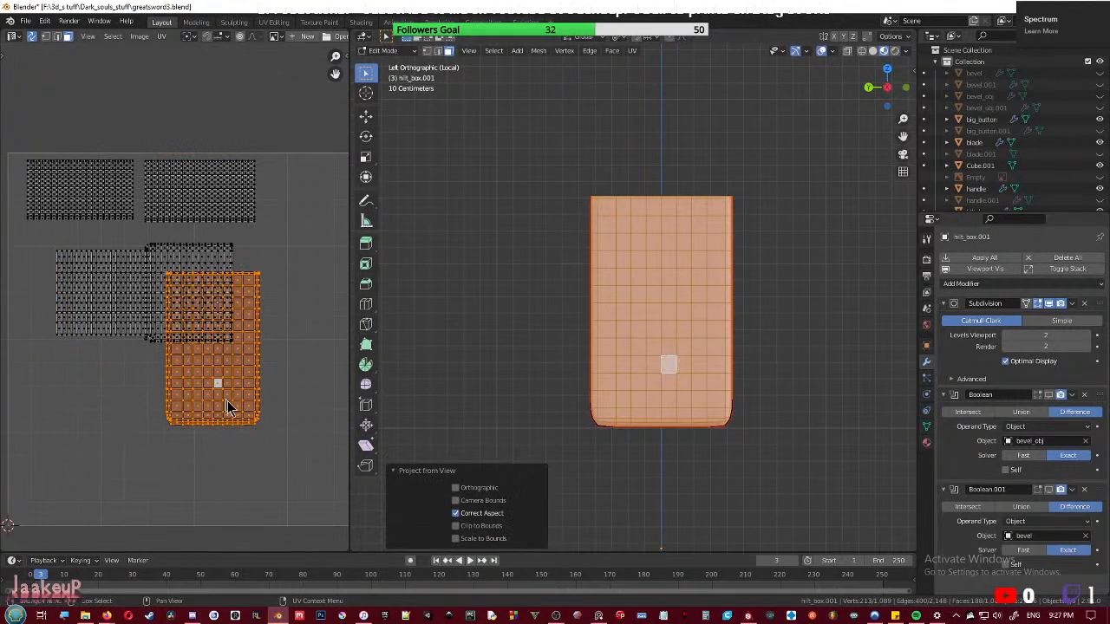
- Scale down the projected end face's UV island and place it below the other islands, near the UV space's left edge
key(s)
click(246, 382)
key(g)
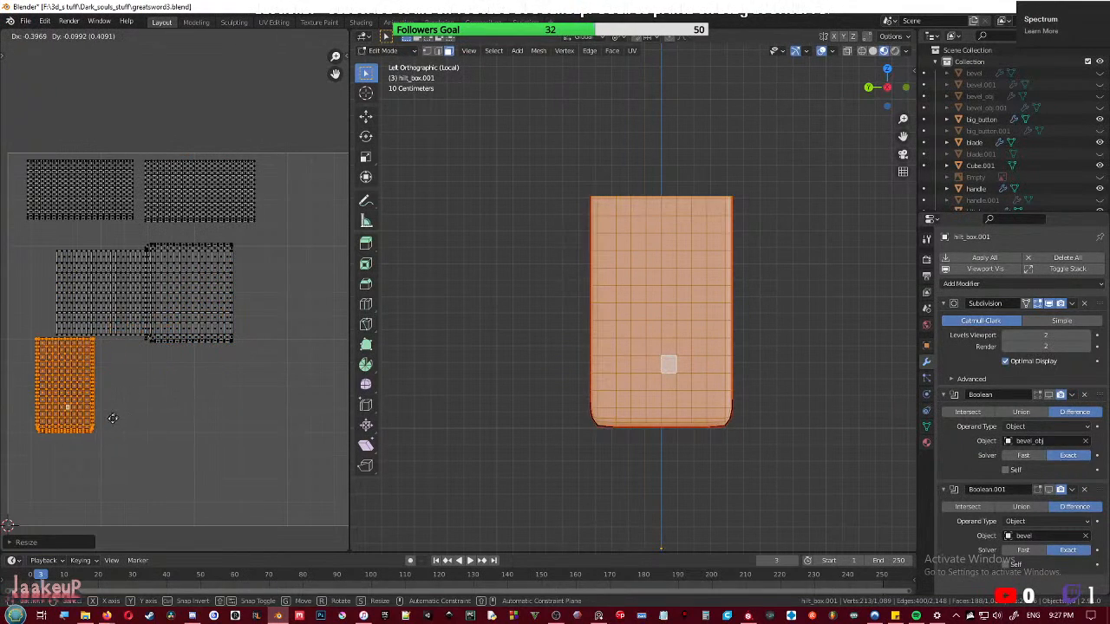
click(50, 422)
- Select the opposite seam-bounded end face of the box and project its UVs from the right orthographic view
middle_drag(779, 389, 621, 388)
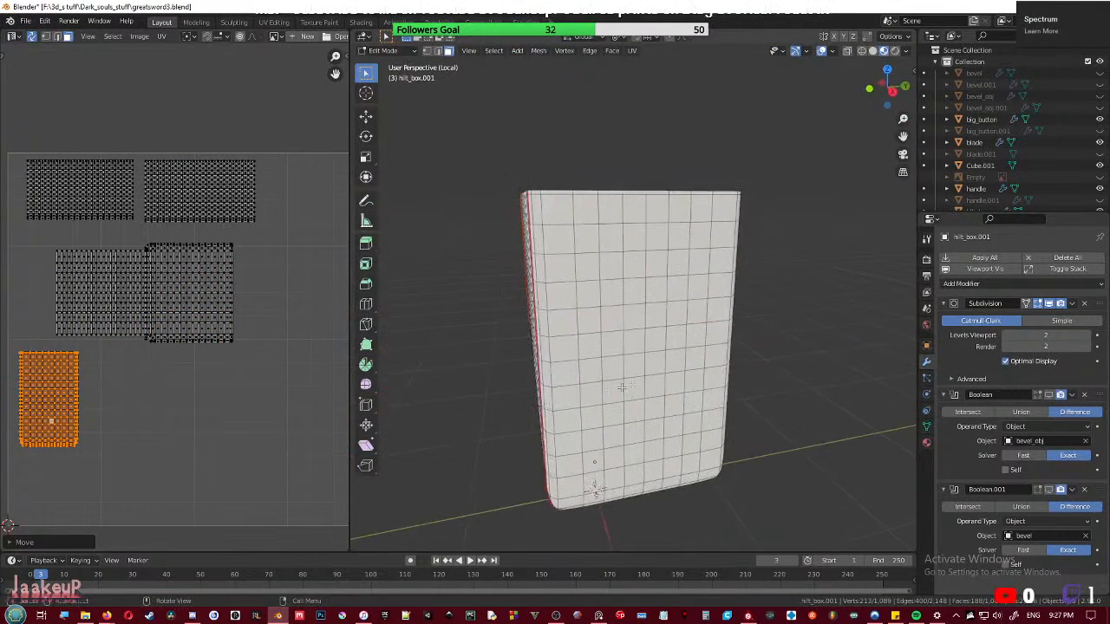
key(l)
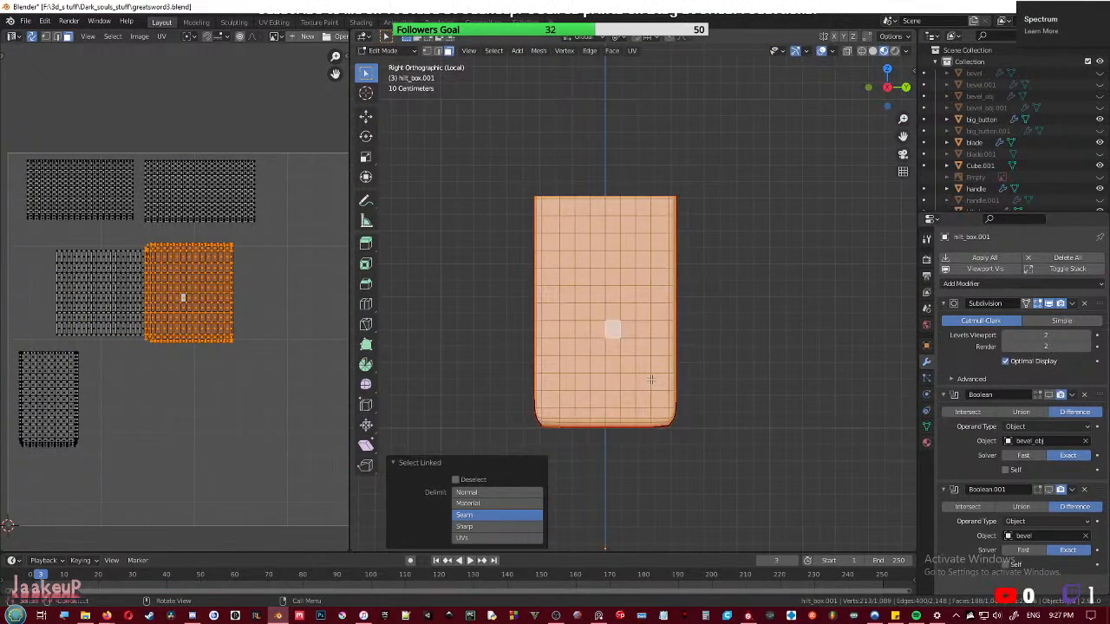
key(u)
click(651, 382)
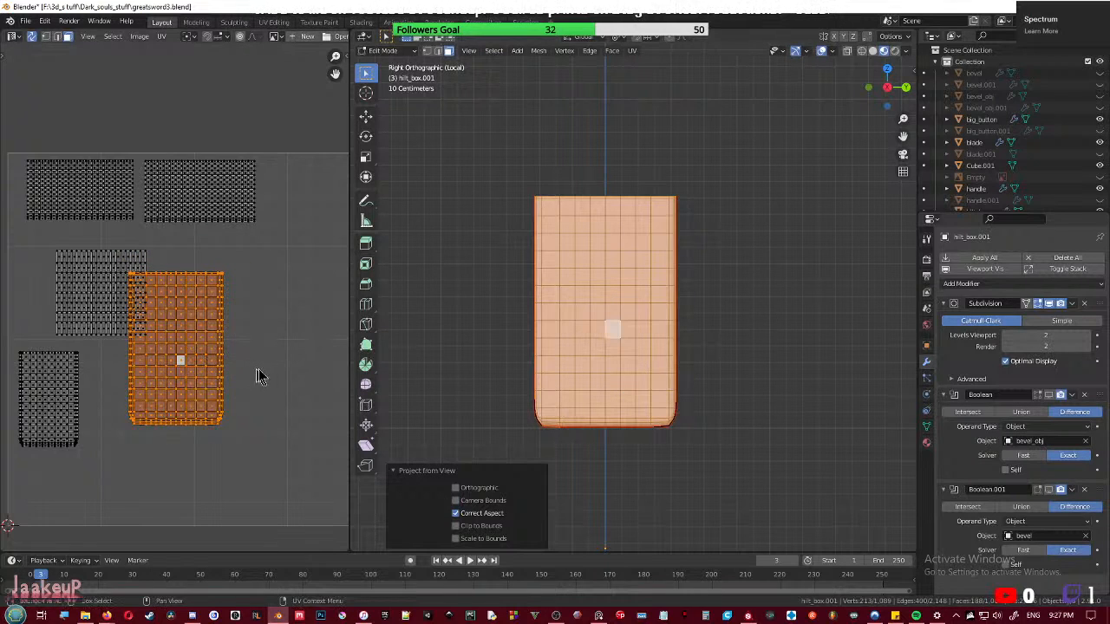
- Scale this end face's UV island down to match the first end's island and place it beside that one
key(s)
click(244, 354)
key(g)
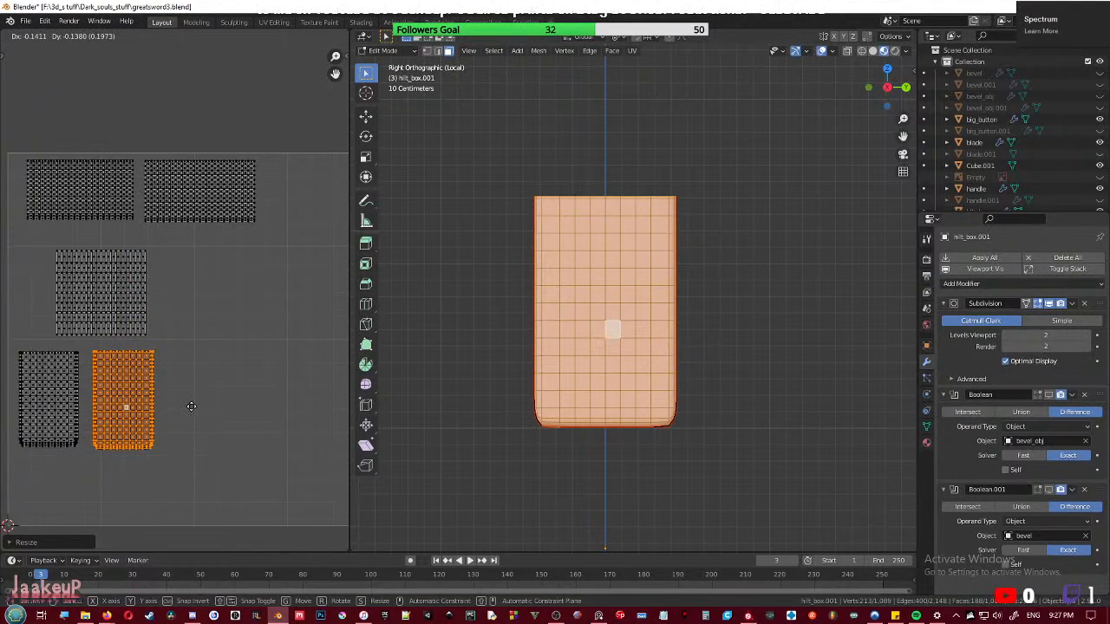
click(191, 405)
- Select the seam-bounded underside of the box and project its UVs from the top orthographic view
middle_drag(566, 327, 641, 330)
click(641, 330)
key(l)
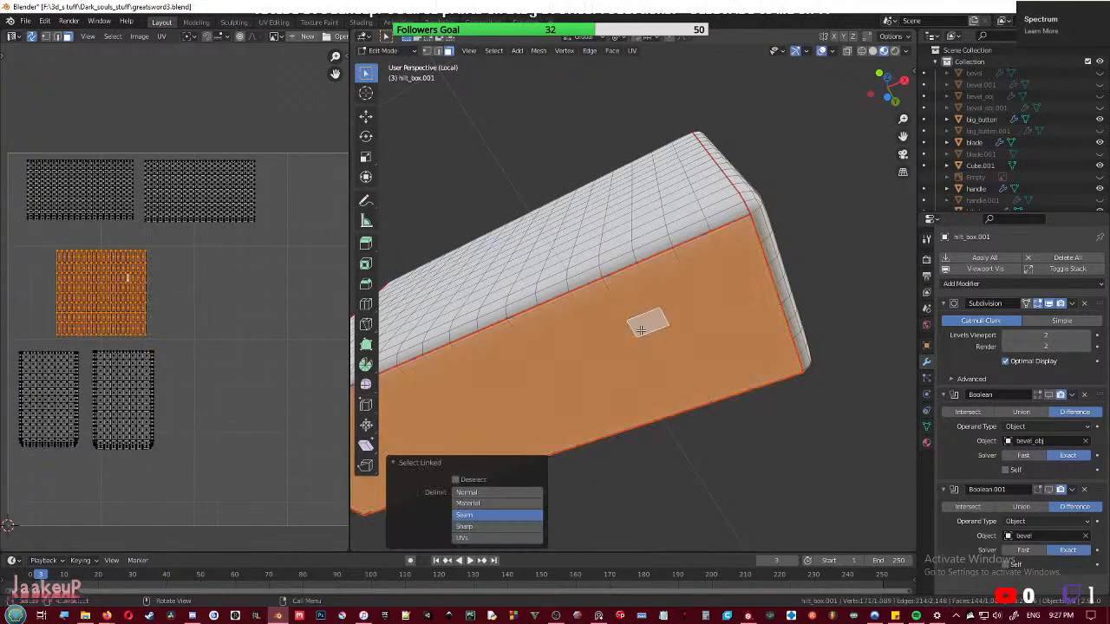
key(KP_7)
shift+middle_drag(649, 330, 725, 328)
key(u)
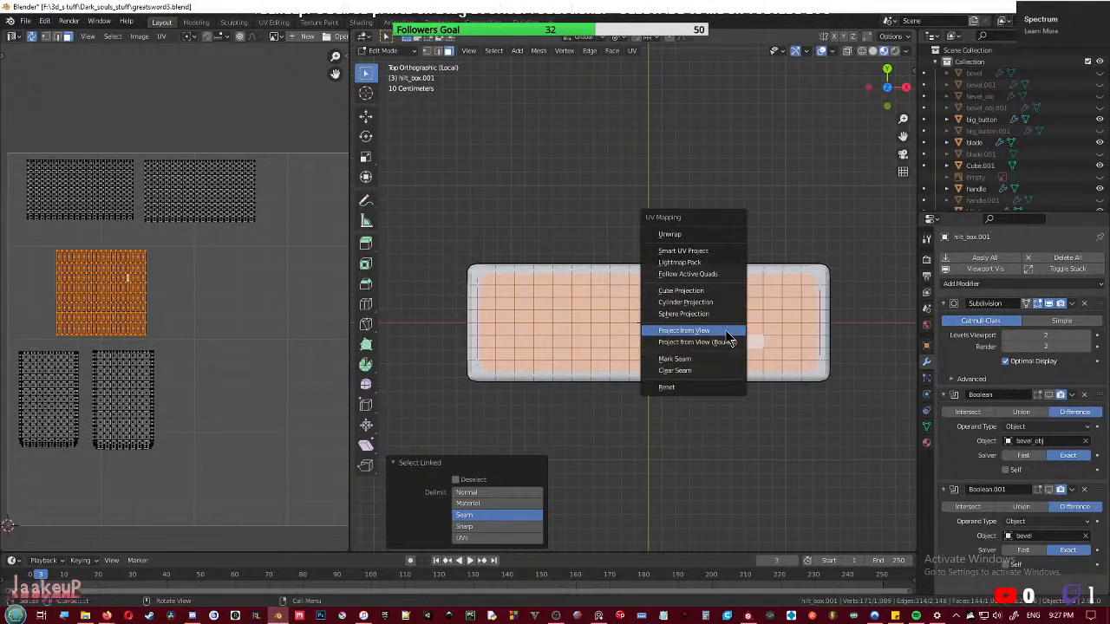
click(725, 333)
- Resize and reposition the underside's UV island, then leave Edit Mode and local view and save the file
key(s)
click(252, 365)
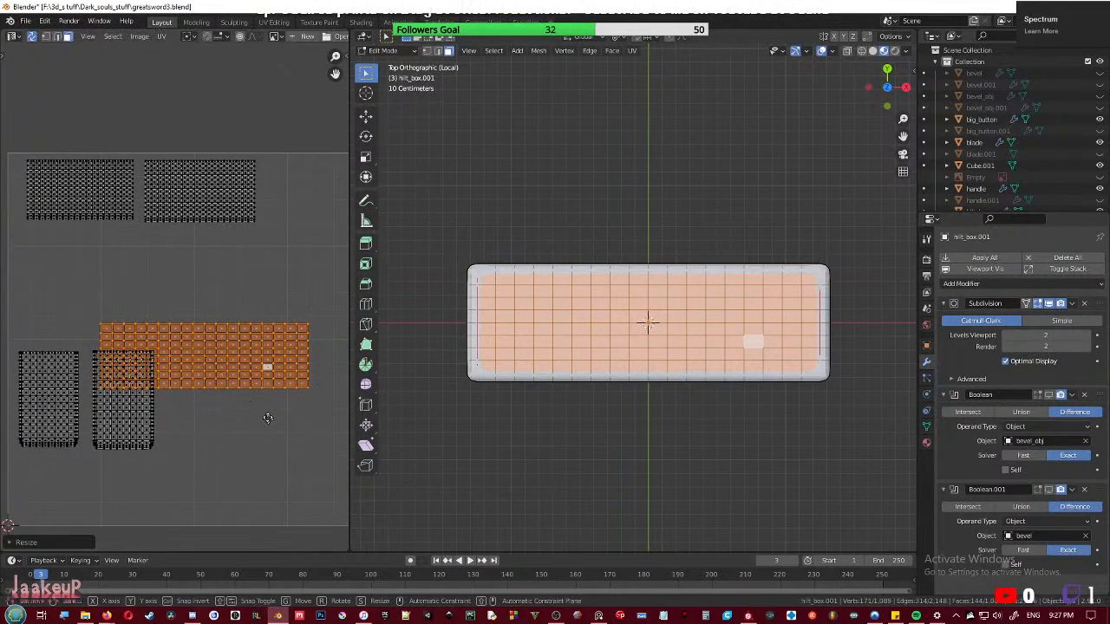
key(g)
click(211, 349)
middle_drag(521, 329, 607, 375)
key(Tab)
key(KP_Divide)
key(ctrl+s)
- Open small_button.001 for mesh editing and select its round front cap from the centre face out to the rim
click(607, 375)
key(Tab)
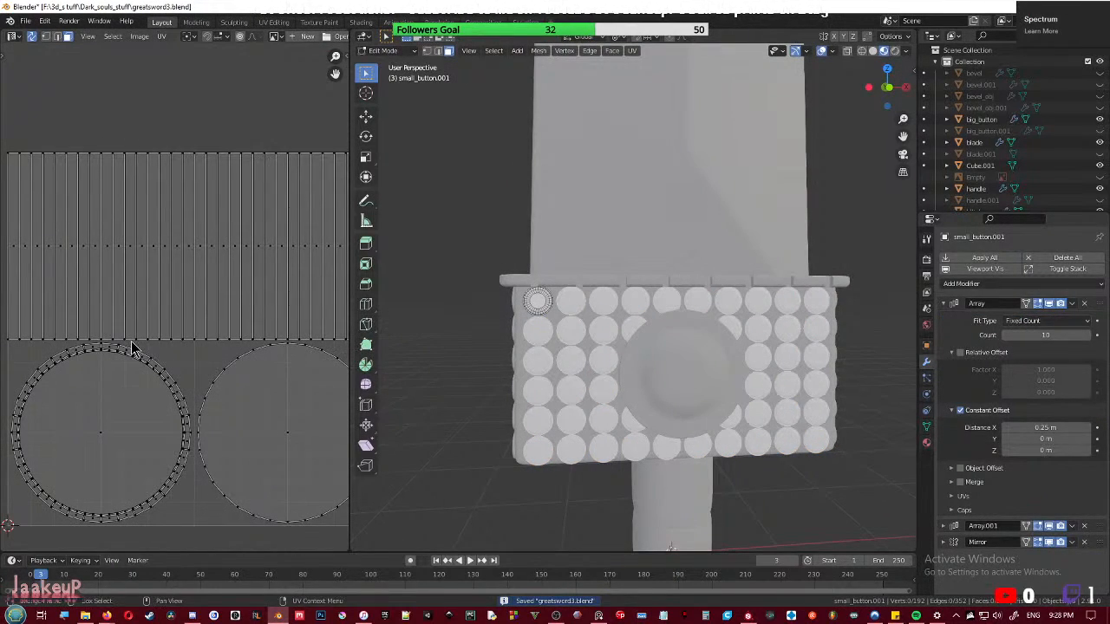
scroll(487, 330, up, 5)
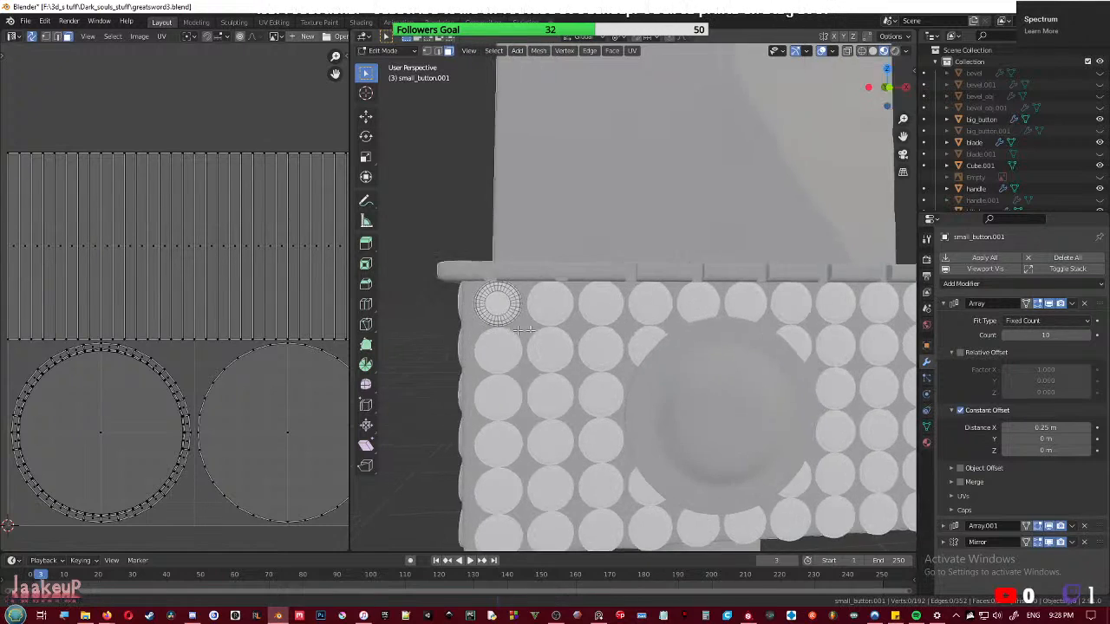
click(594, 267)
scroll(595, 267, up, 4)
shift+middle_drag(595, 267, 643, 292)
key(ctrl+KP_Add)
key(ctrl+KP_Add)
key(ctrl+KP_Add)
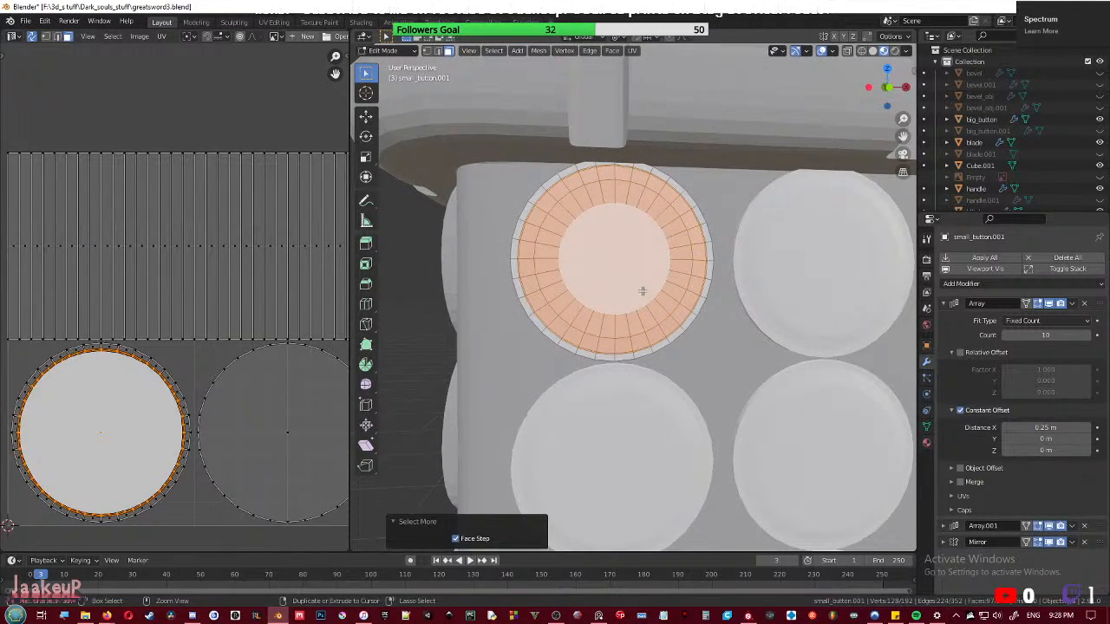
key(ctrl+KP_Add)
- Project the cap's UVs from the front orthographic view, scale the island about 2 times, and place it beside the back circle's island
key(KP_1)
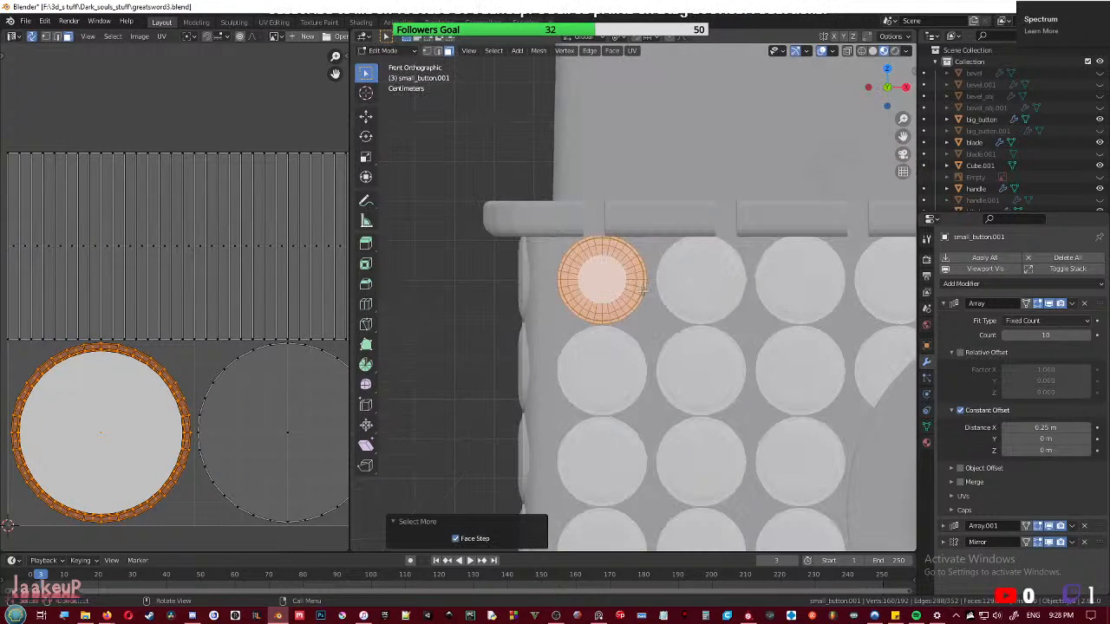
key(u)
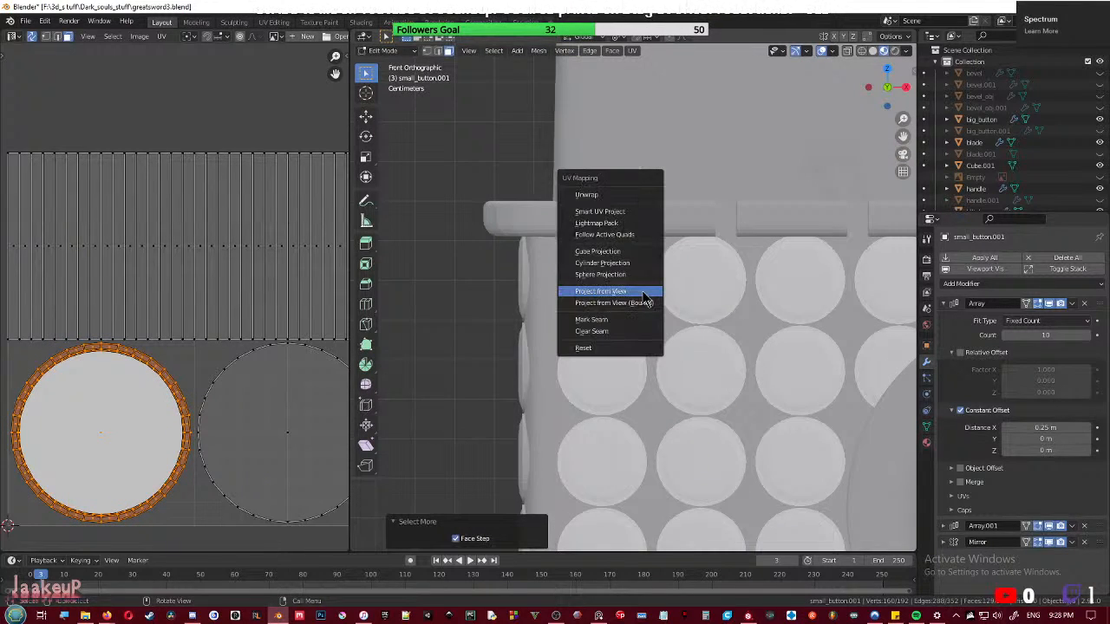
click(643, 293)
key(s)
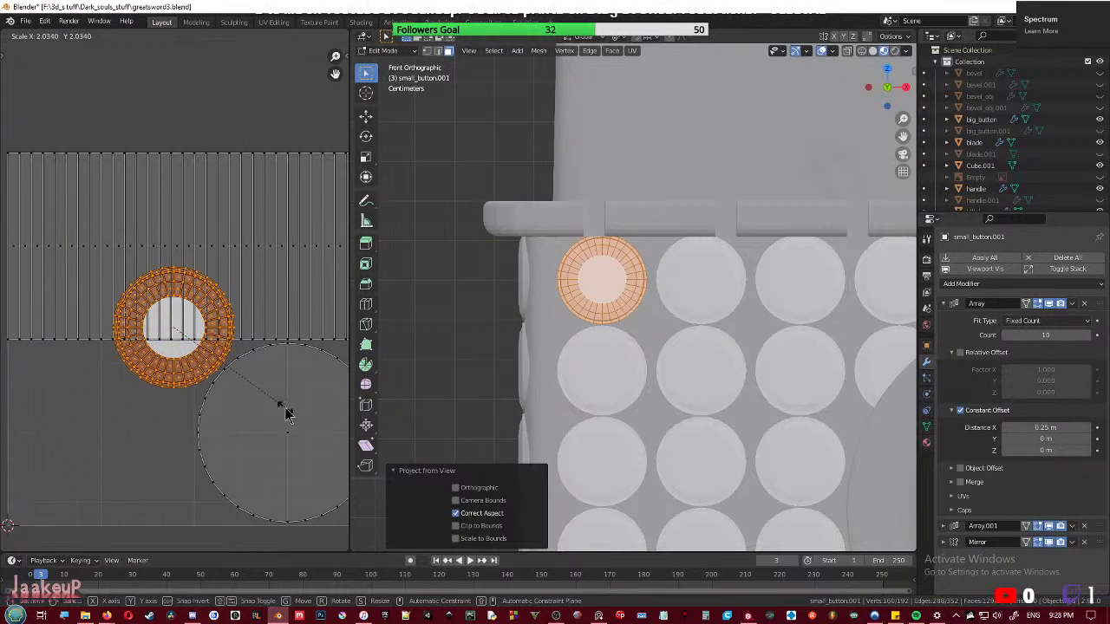
click(288, 414)
key(g)
key(Return)
- Mark a seam along the edge loop around the outer rim of the button's front cap
middle_drag(597, 327, 663, 330)
key(l)
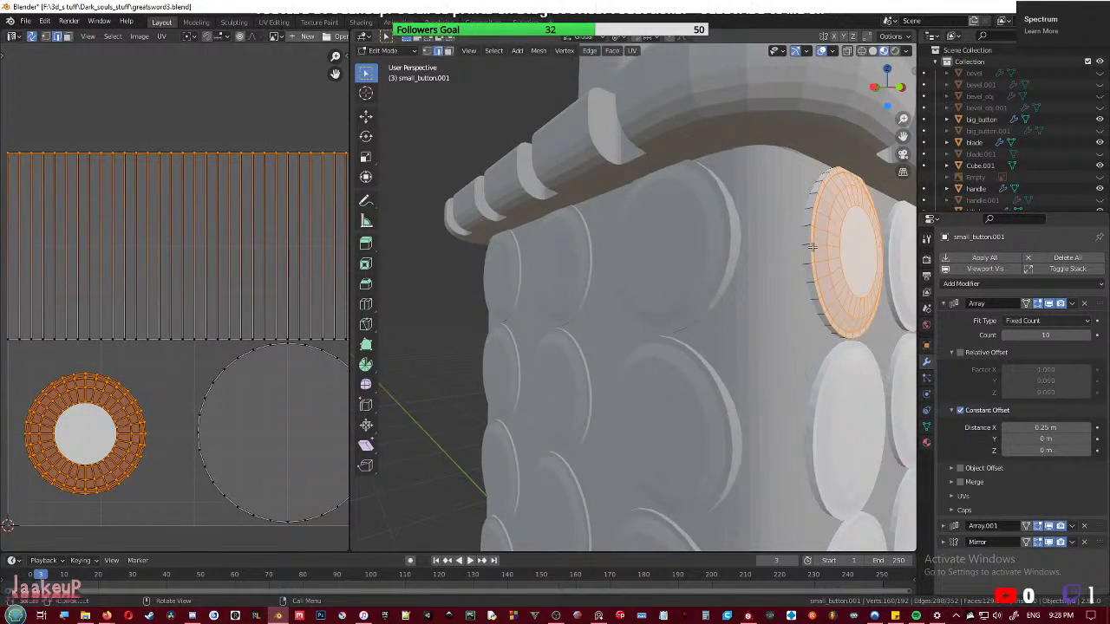
alt+click(808, 240)
right_click(811, 241)
key(Escape)
key(space)
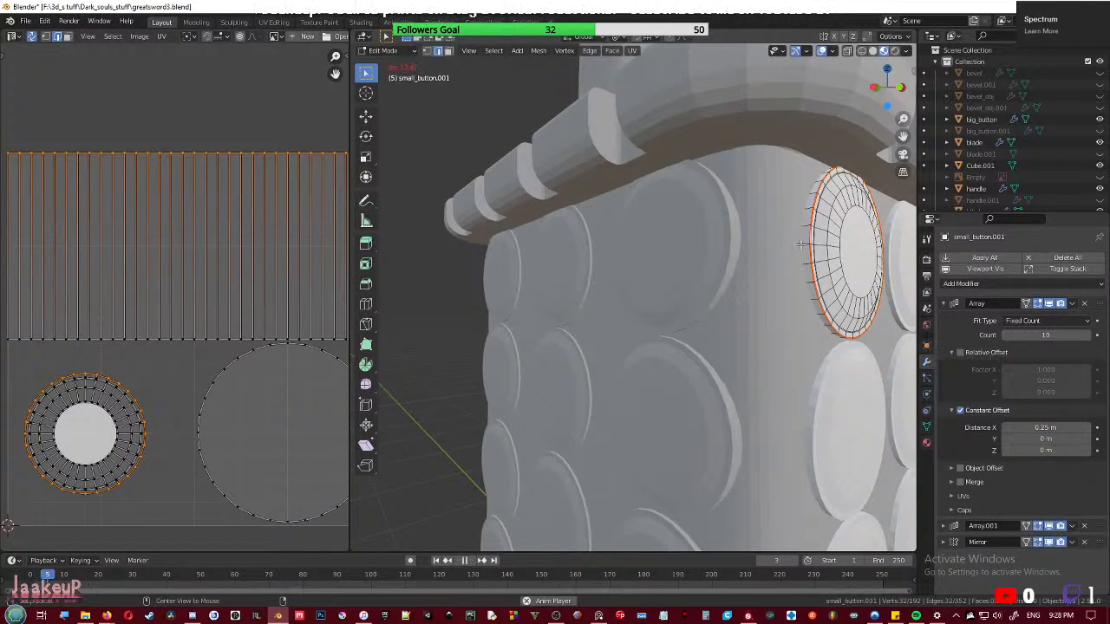
key(space)
- Select the button's seam-bounded side wall, scale its UV strip to about 0.1 along Y, and save the file
alt+click(803, 245)
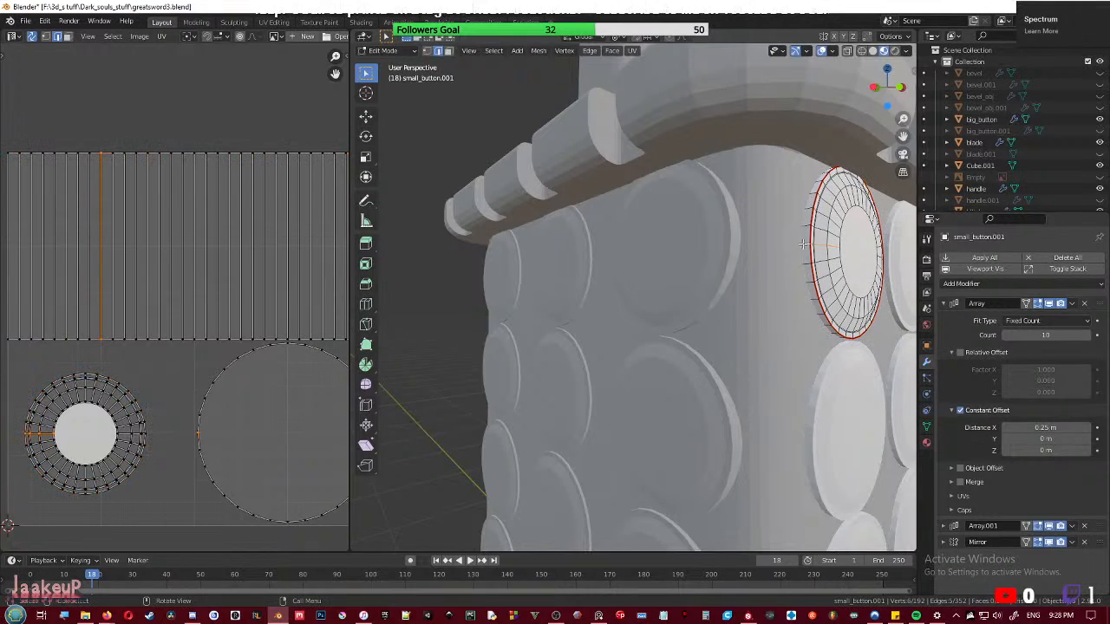
key(ctrl+l)
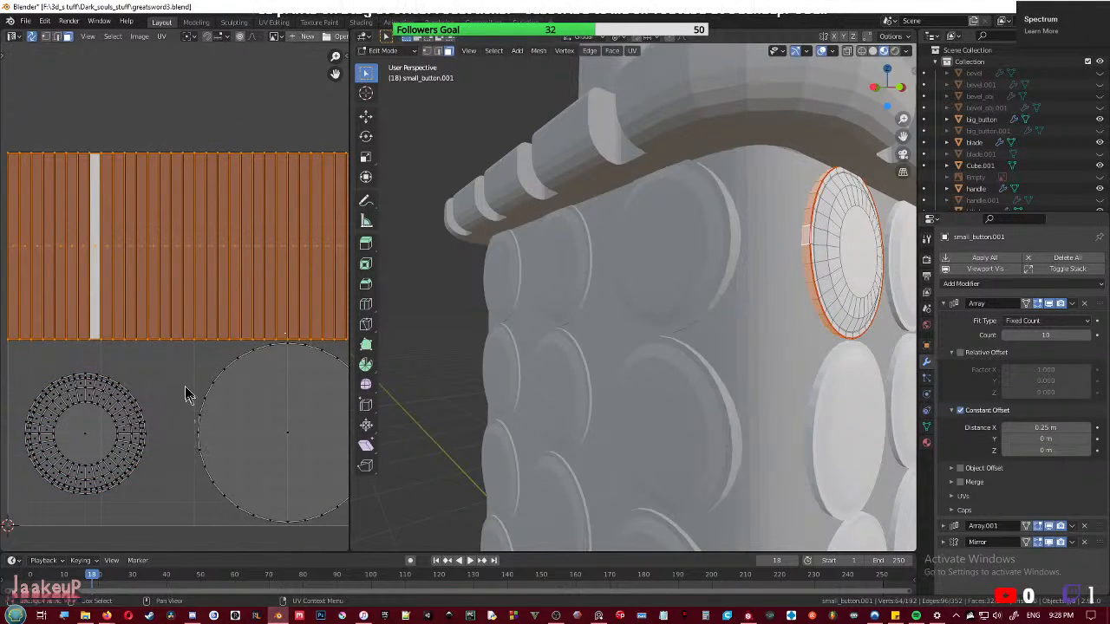
scroll(232, 371, down, 3)
scroll(232, 371, up, 2)
key(s)
key(y)
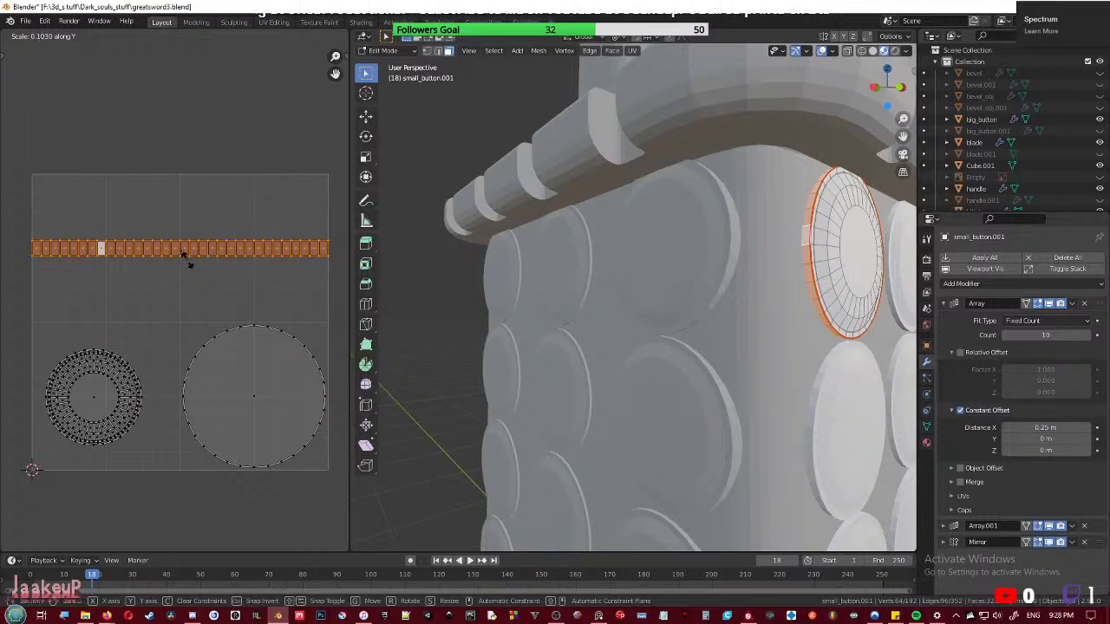
click(189, 263)
key(Tab)
middle_drag(426, 339, 564, 397)
key(ctrl+s)
- Open small_button.002 on the hilt's end face for mesh editing and select its front cap out to the rim
middle_drag(612, 340, 706, 342)
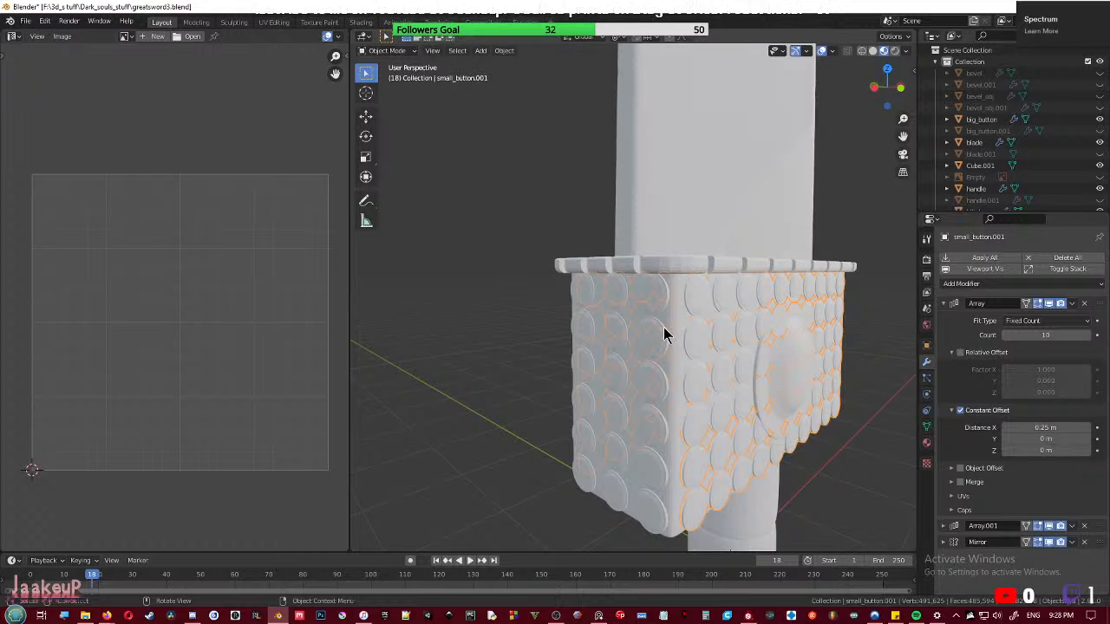
click(650, 305)
key(Tab)
middle_drag(636, 327, 578, 320)
scroll(600, 322, up, 5)
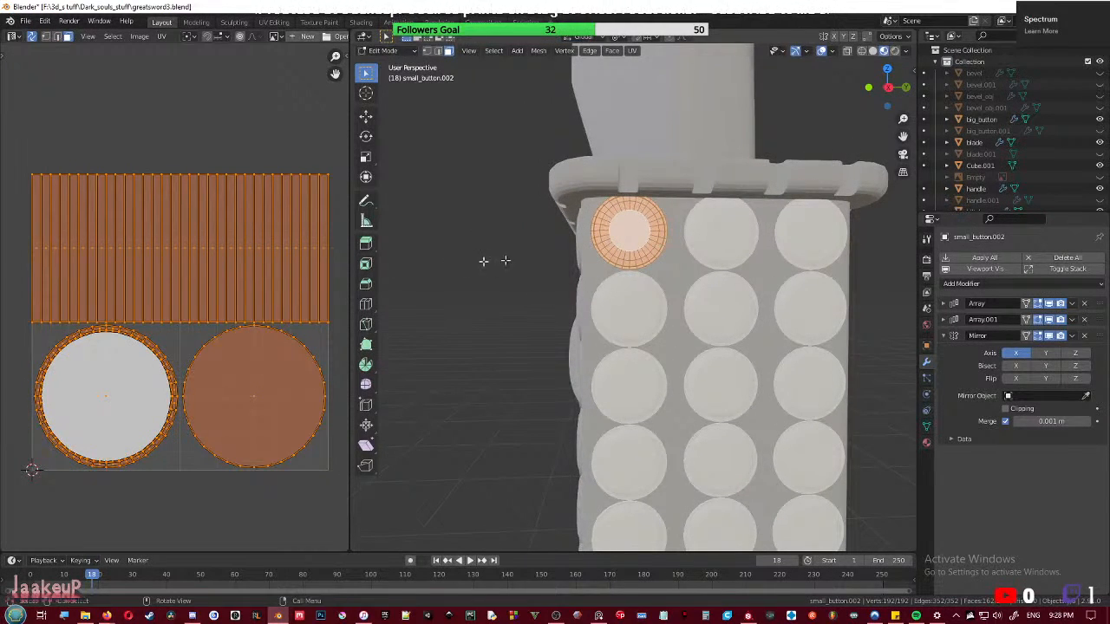
click(638, 232)
key(ctrl+KP_Add)
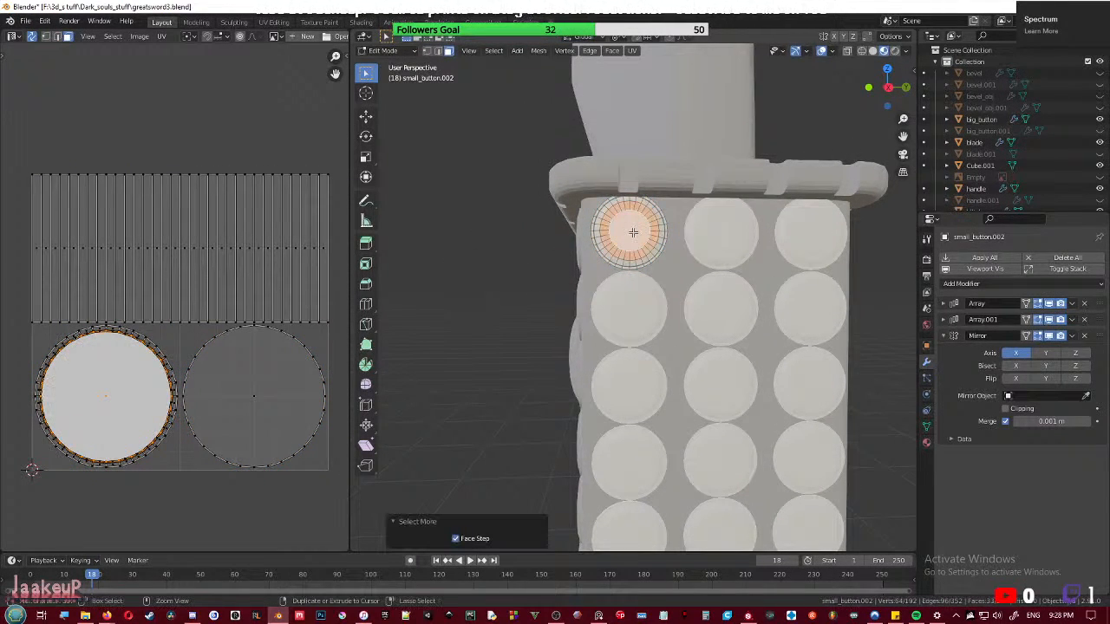
key(ctrl+KP_Add)
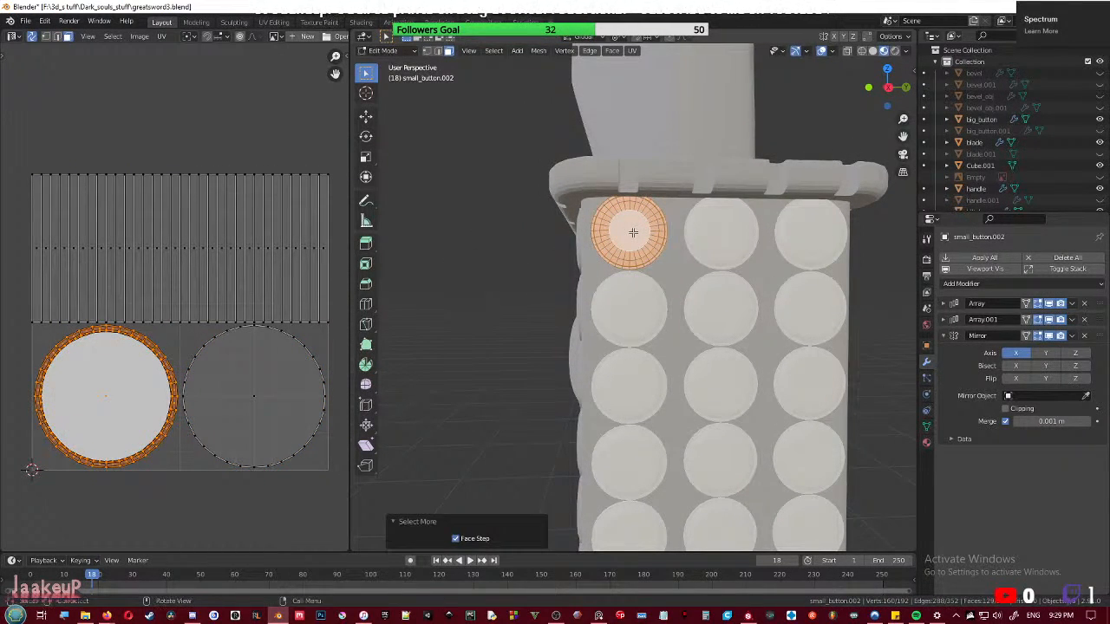
- Project the UVs of small_button.002's selected cap from the right orthographic view
key(KP_3)
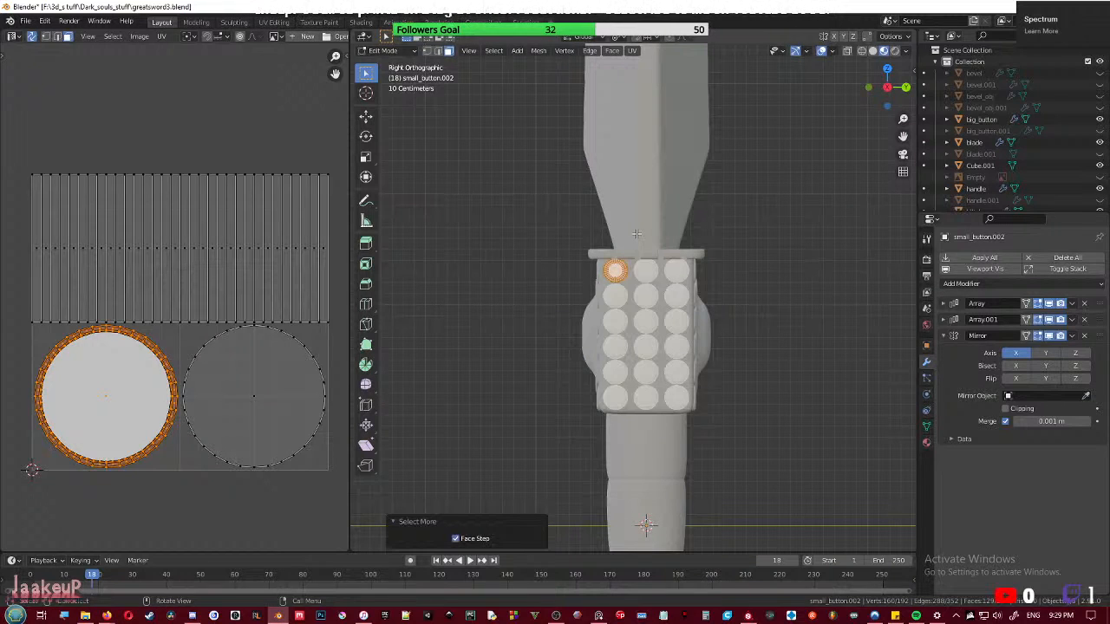
scroll(637, 232, up, 4)
key(u)
click(625, 268)
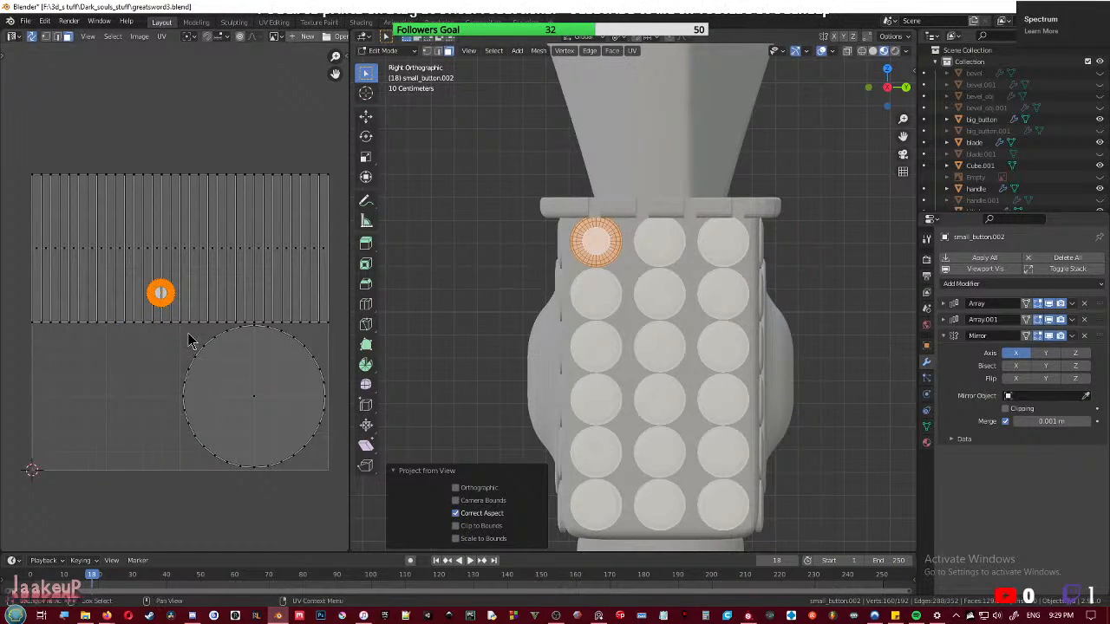
- Enlarge the projected cap's UV island and place it below the side strip, beside the back circle's island
key(s)
click(279, 374)
key(g)
click(235, 462)
key(s)
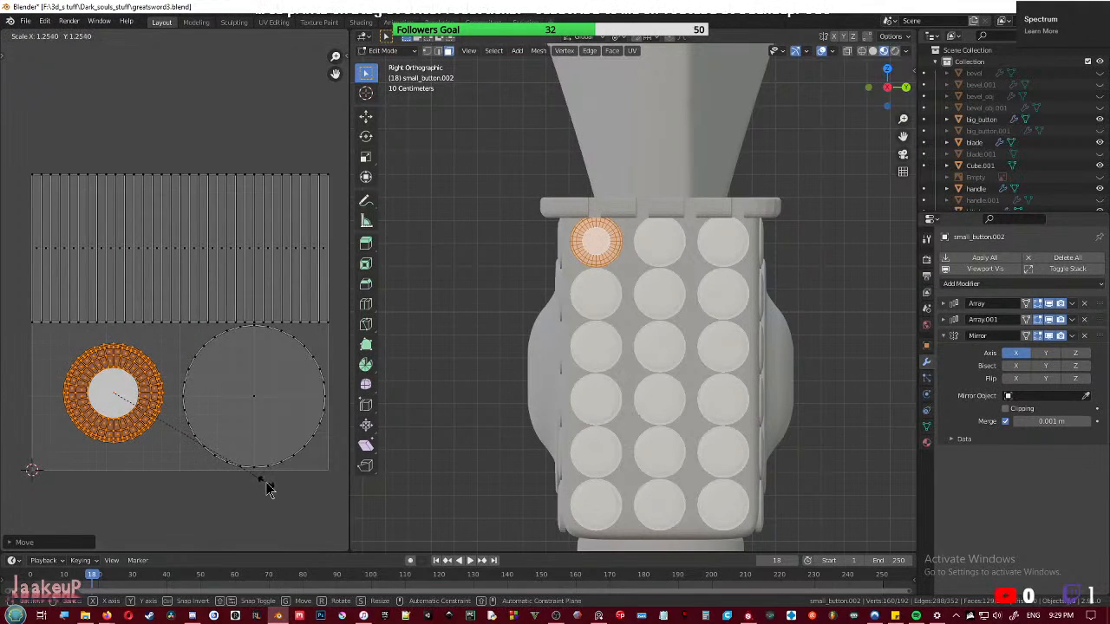
click(270, 484)
- Select small_button.002's side wall UV strip, scale it to about 0.07 along Y, and save the file
middle_drag(642, 286, 729, 291)
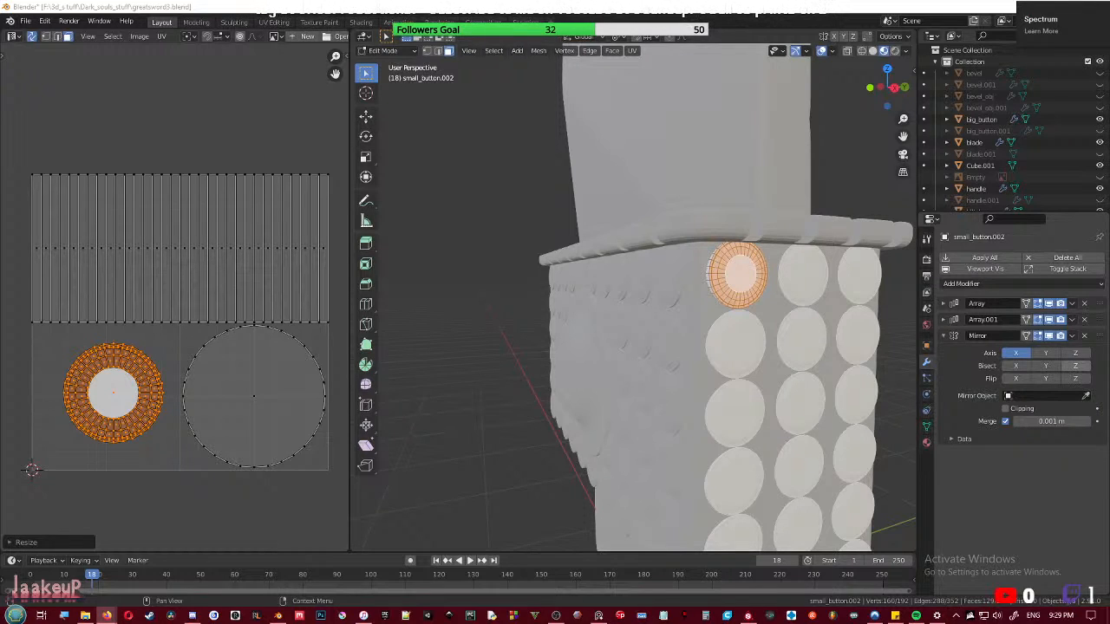
click(119, 250)
key(l)
key(s)
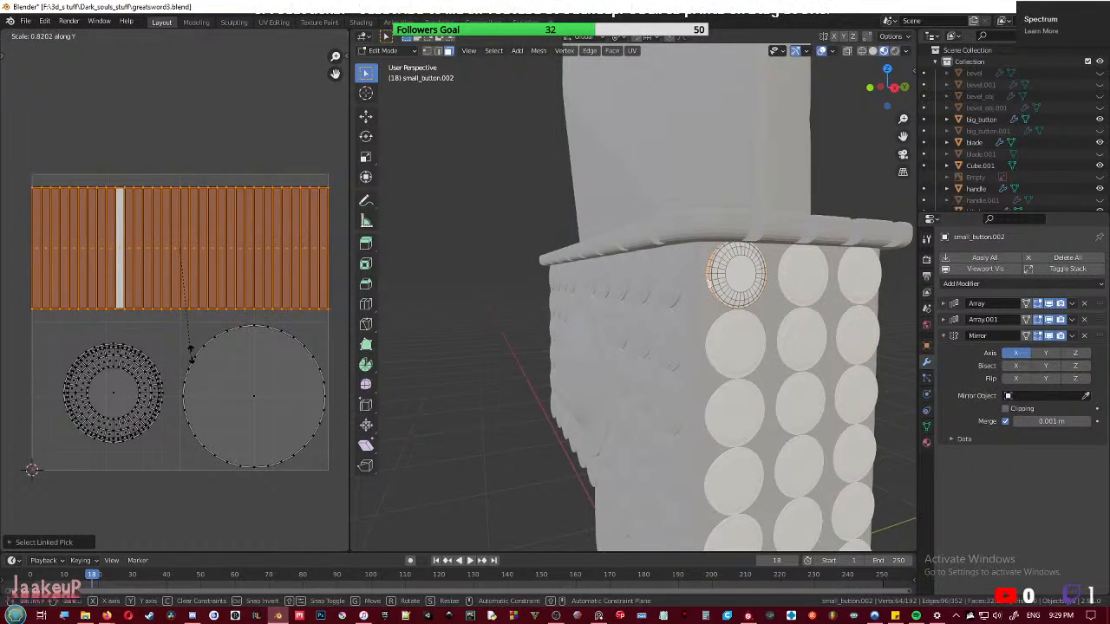
key(y)
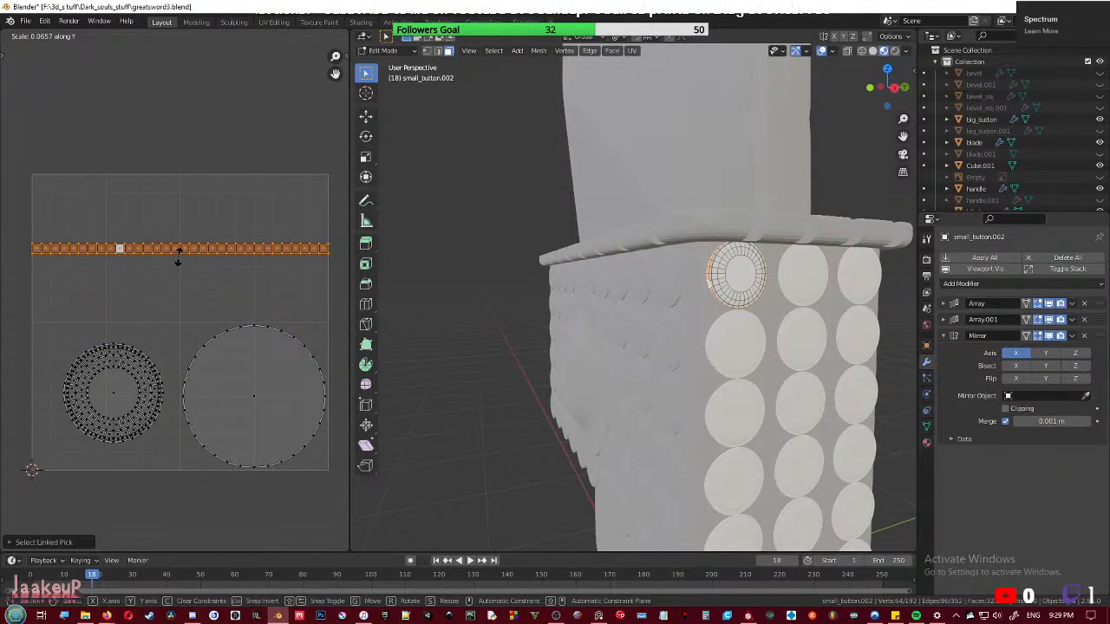
click(178, 254)
key(Tab)
key(ctrl+s)
middle_drag(607, 347, 699, 316)
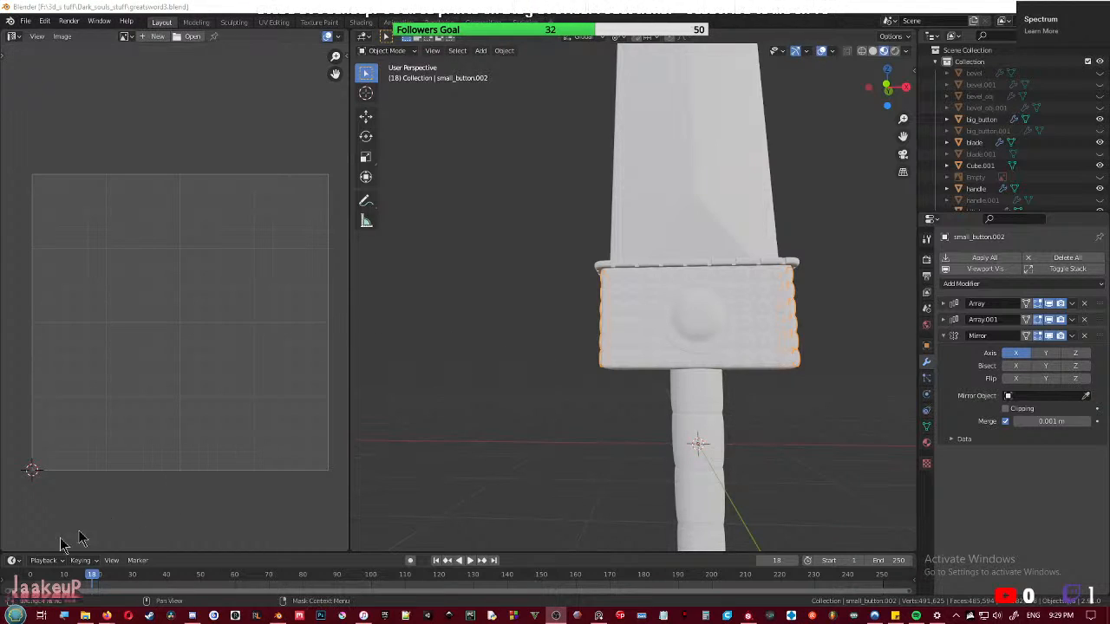
mouse_move(106, 614)
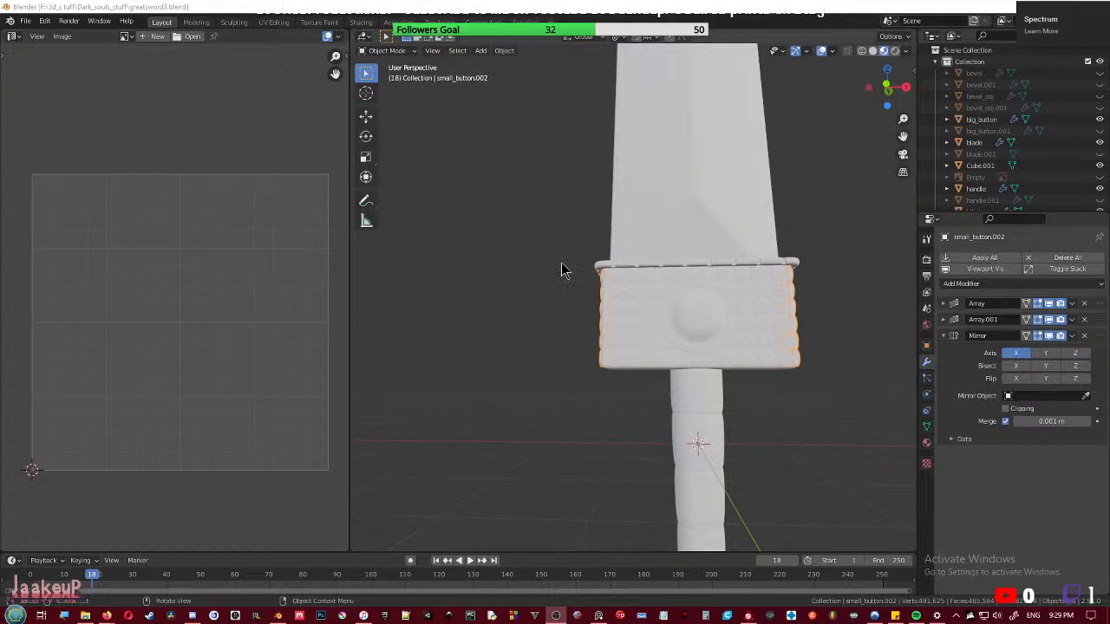
middle_drag(728, 329, 577, 393)
key(ctrl+s)
- Open big_button for mesh editing and select its domed front from the centre face out to the outer rim
click(681, 347)
key(Tab)
key(KP_1)
scroll(749, 355, up, 3)
scroll(605, 331, up, 2)
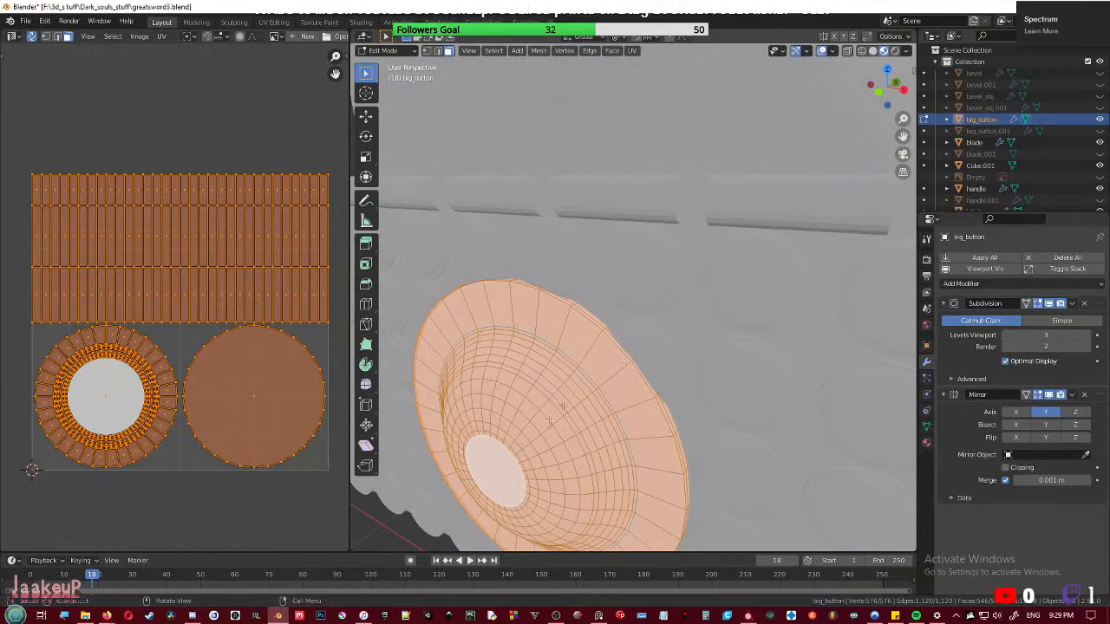
click(494, 483)
middle_drag(495, 482, 550, 460)
key(KP_1)
key(ctrl+KP_Add)
key(ctrl+KP_Add)
key(ctrl+KP_Add)
key(ctrl+KP_Add)
key(ctrl+KP_Add)
key(ctrl+KP_Add)
- Project the selected domed front's UVs from the front orthographic view and place the island below the side strip, beside the back circle
key(u)
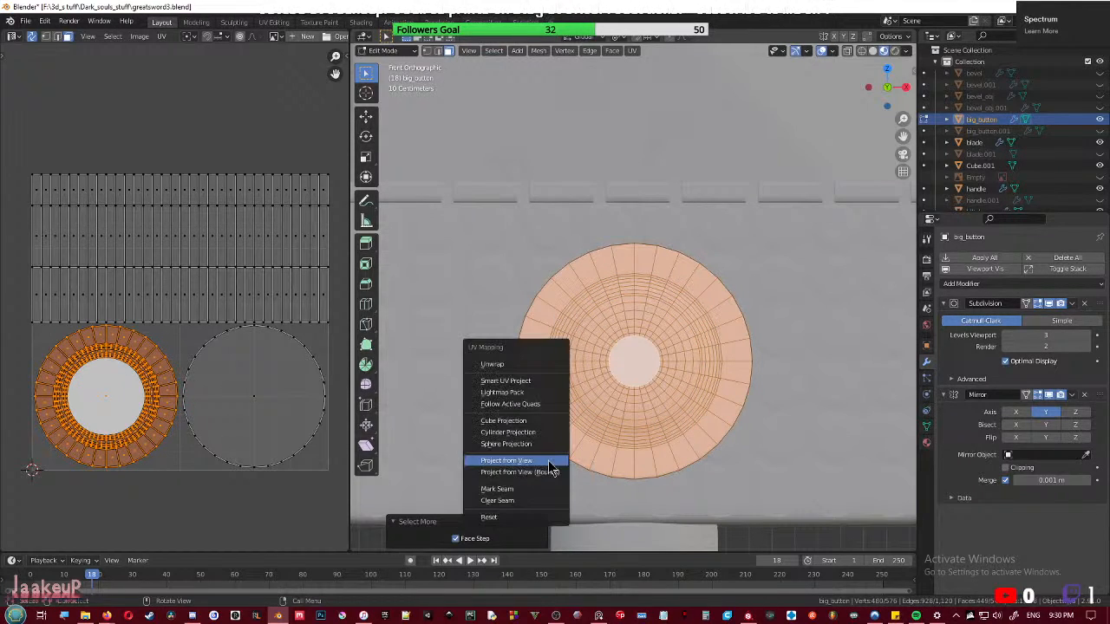
click(548, 461)
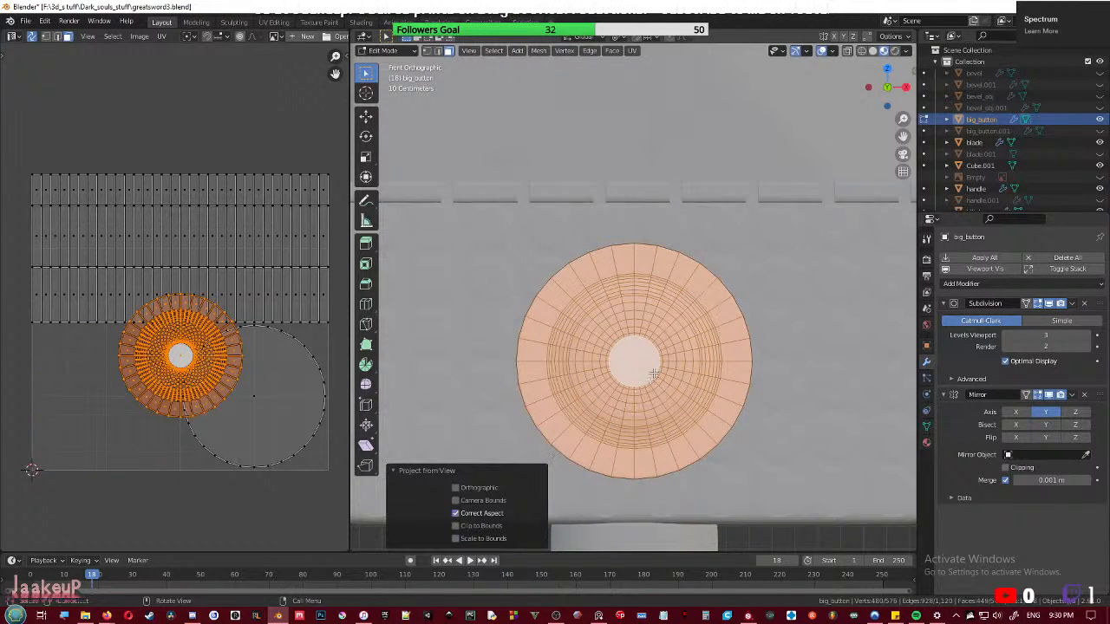
key(g)
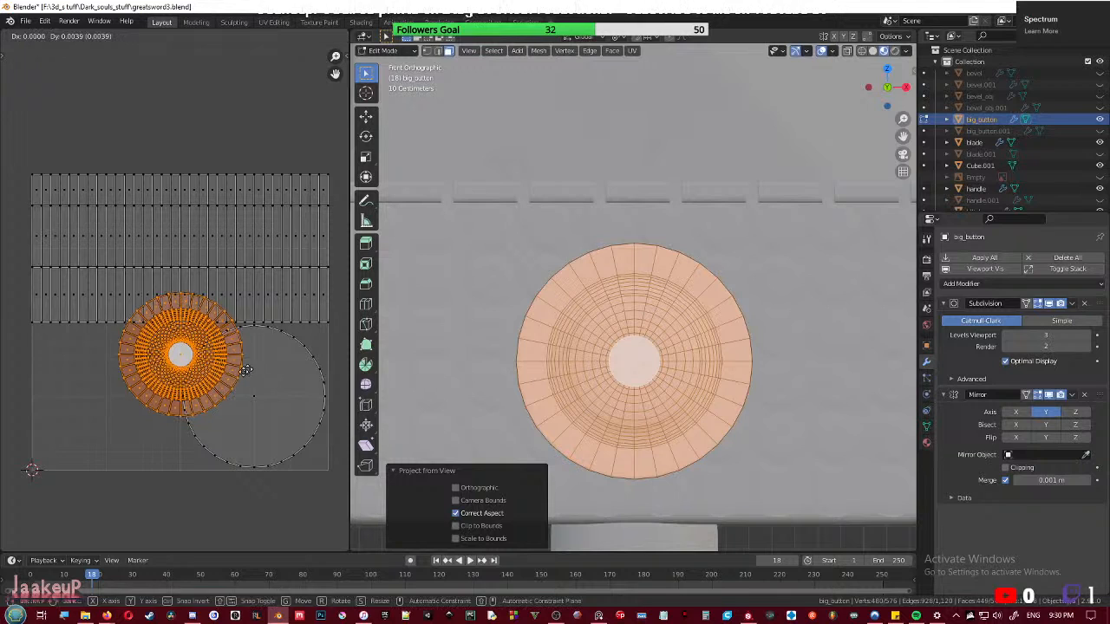
click(185, 416)
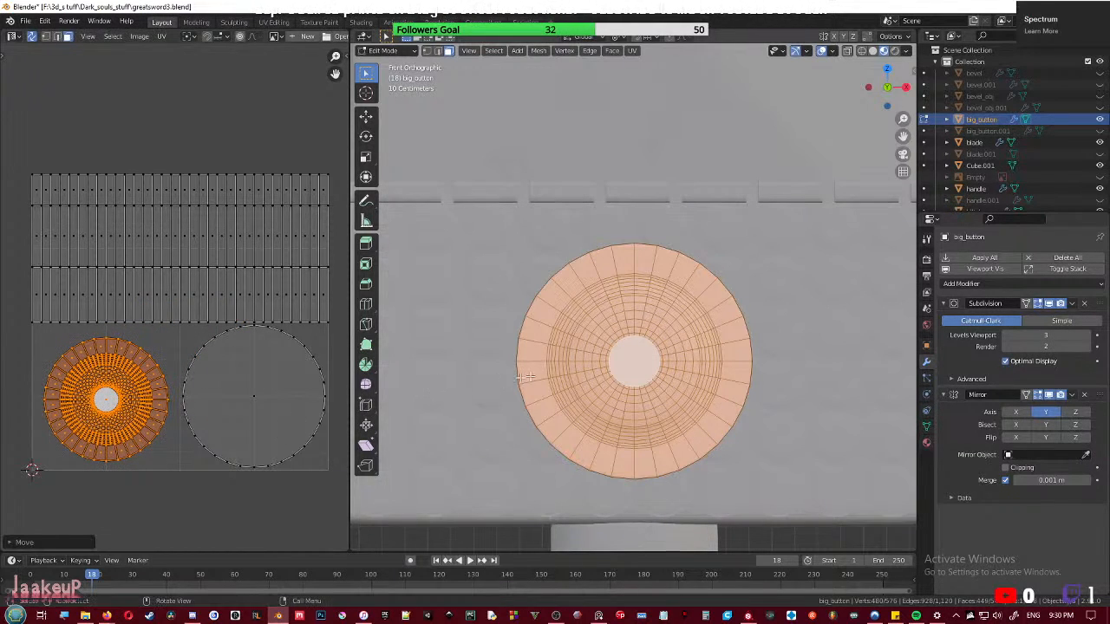
- Select the three face loops that form big_button's side wall
middle_drag(717, 350, 564, 396)
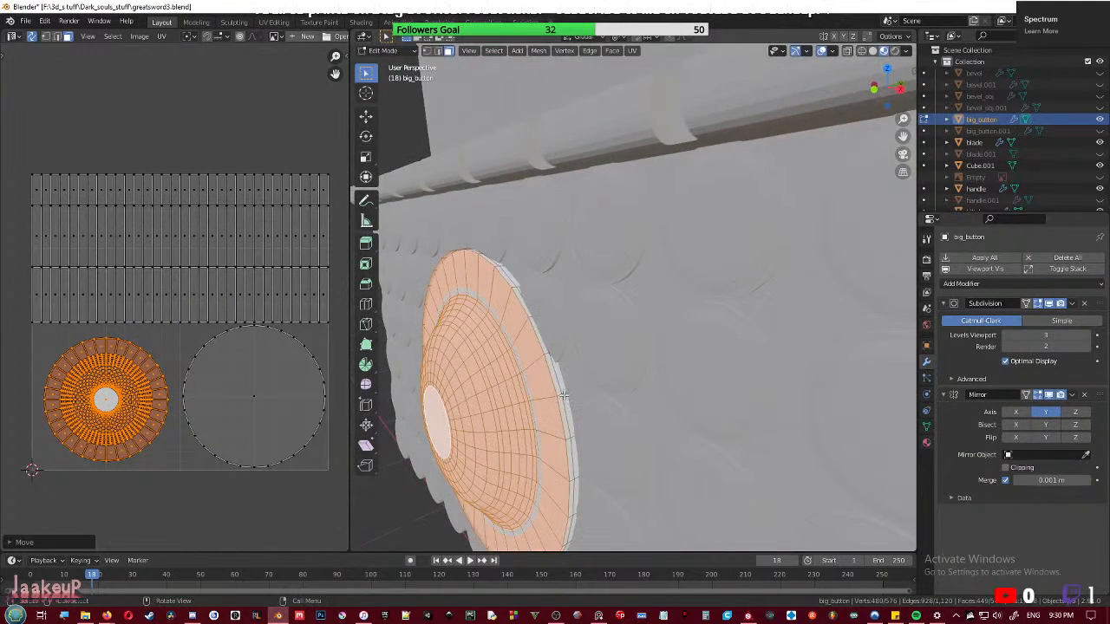
alt+click(556, 395)
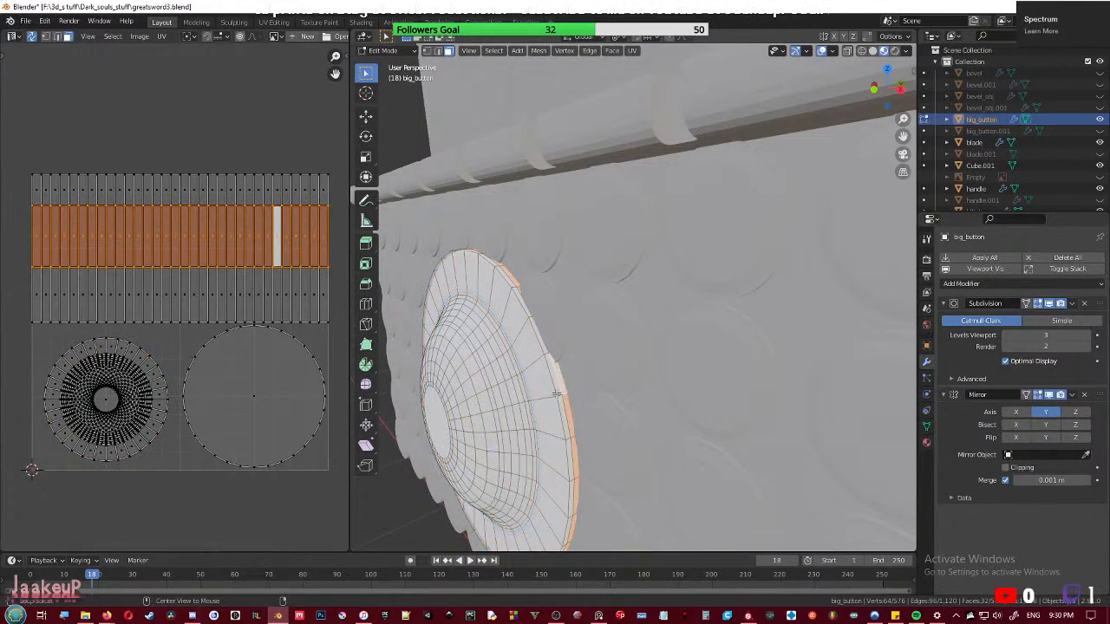
alt+click(562, 395)
alt+shift+click(565, 395)
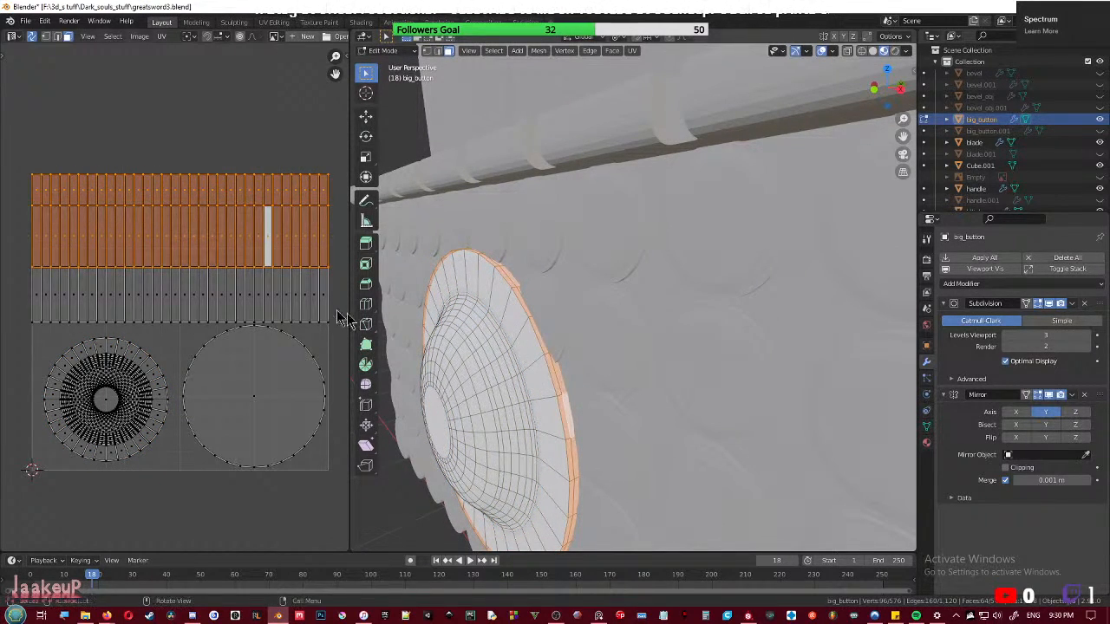
middle_drag(544, 383, 513, 374)
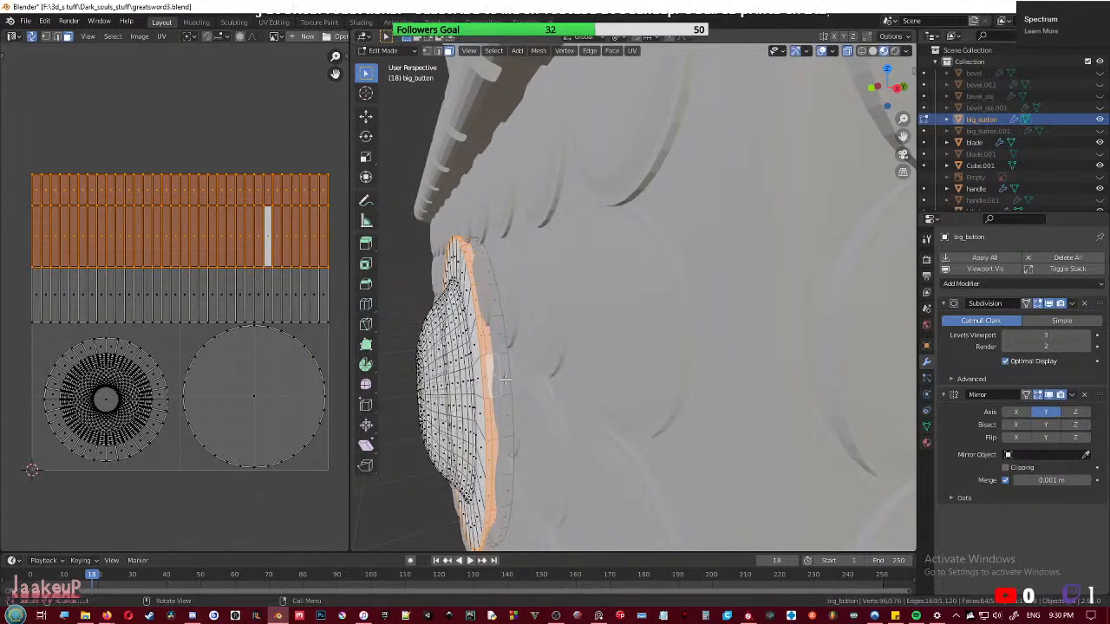
alt+shift+click(502, 356)
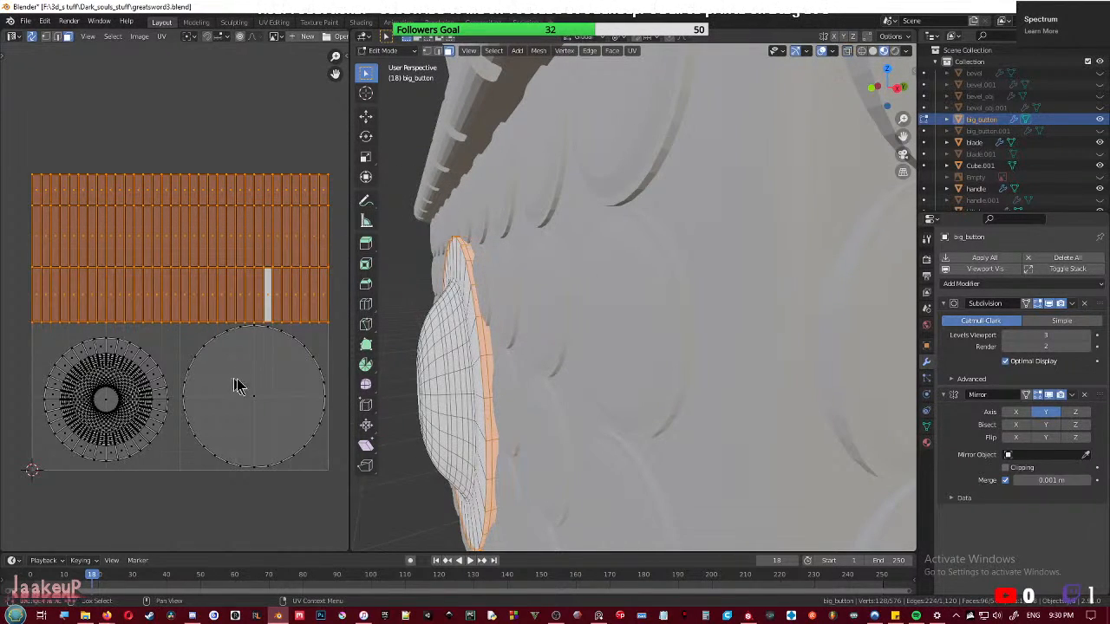
- Shrink the selected side wall UV strip along Y into a narrow horizontal band
middle_drag(236, 386, 246, 389)
key(s)
key(y)
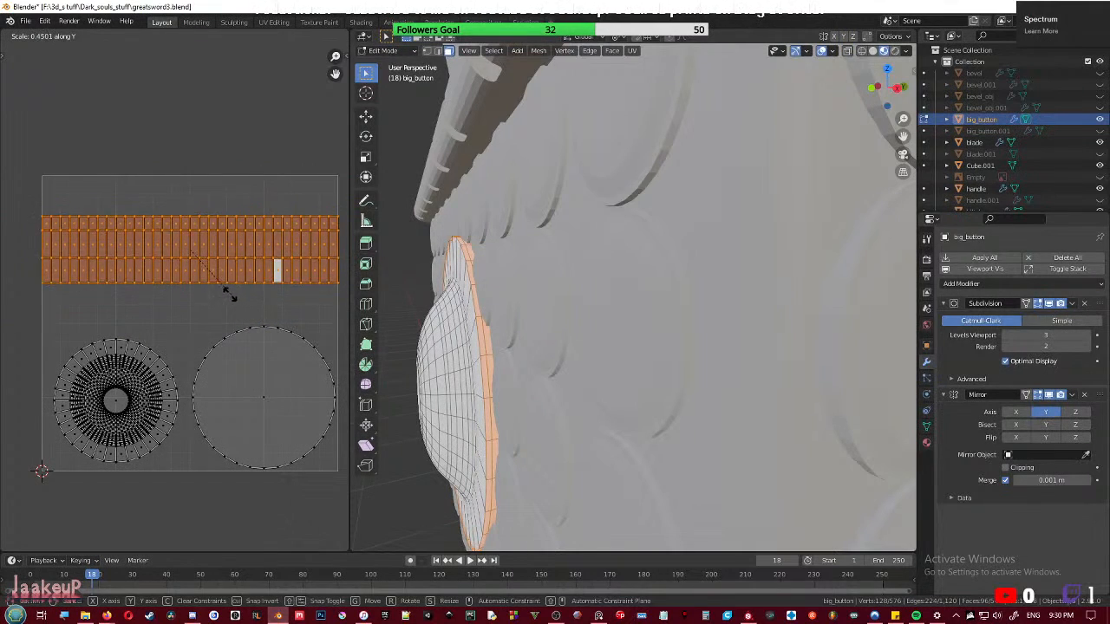
click(211, 278)
middle_drag(538, 375, 574, 386)
scroll(575, 386, down, 5)
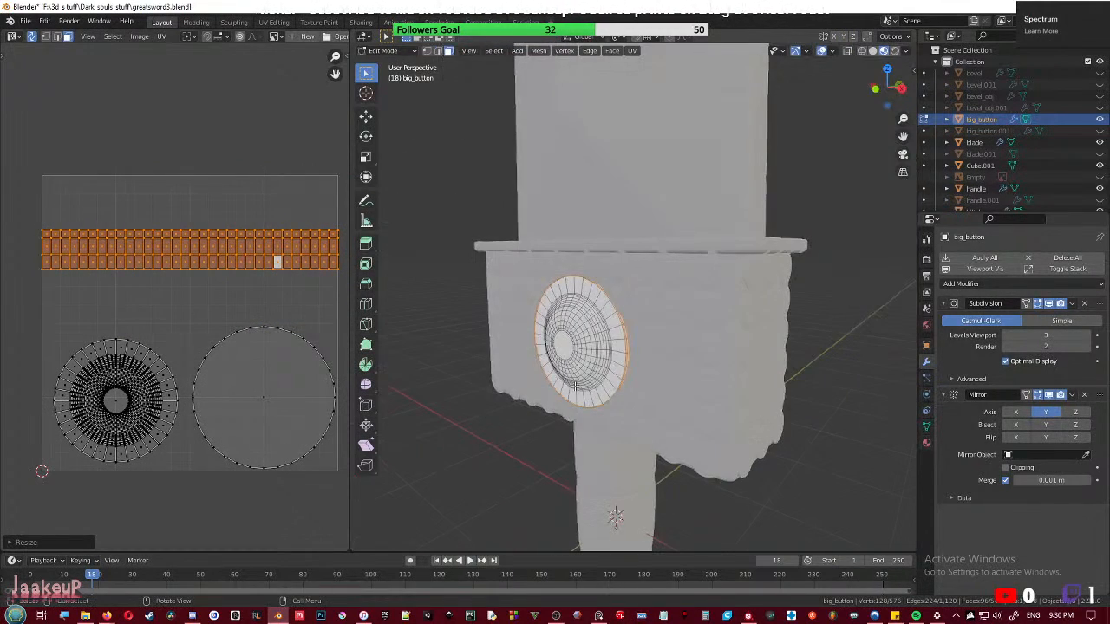
- Leave mesh editing of big_button and save the file
key(Tab)
middle_drag(474, 456, 663, 412)
key(ctrl+s)
scroll(664, 412, up, 3)
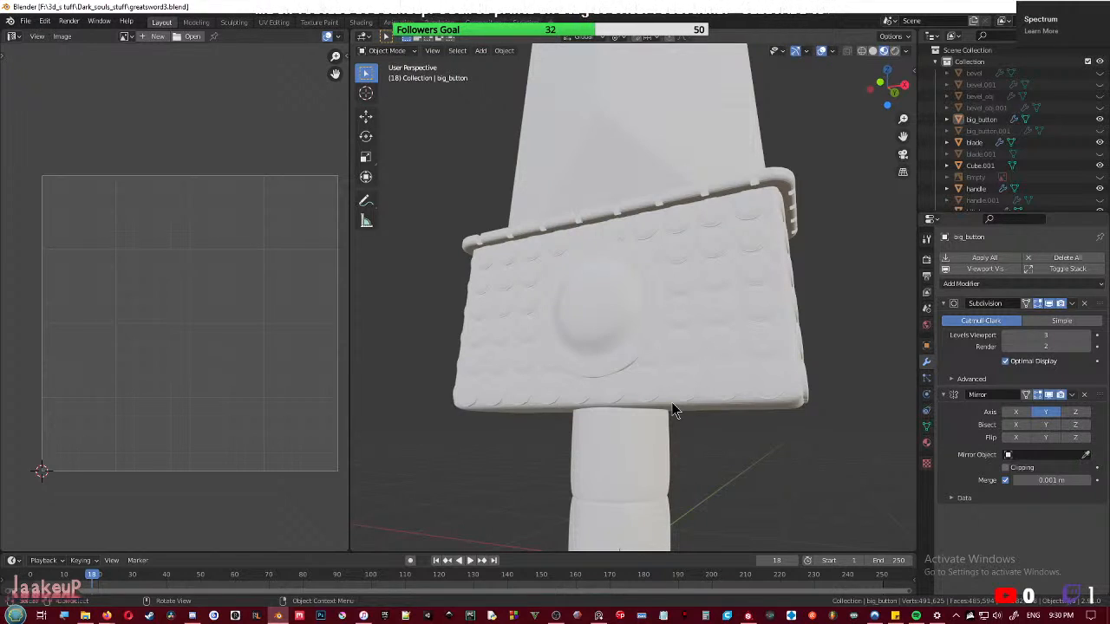
scroll(675, 411, up, 1)
scroll(686, 317, down, 3)
middle_drag(706, 317, 615, 386)
key(ctrl+s)
scroll(686, 356, up, 1)
- Open the handle for mesh editing and mark a seam around the outer rim of the pommel's underside
middle_drag(686, 357, 628, 295)
click(628, 299)
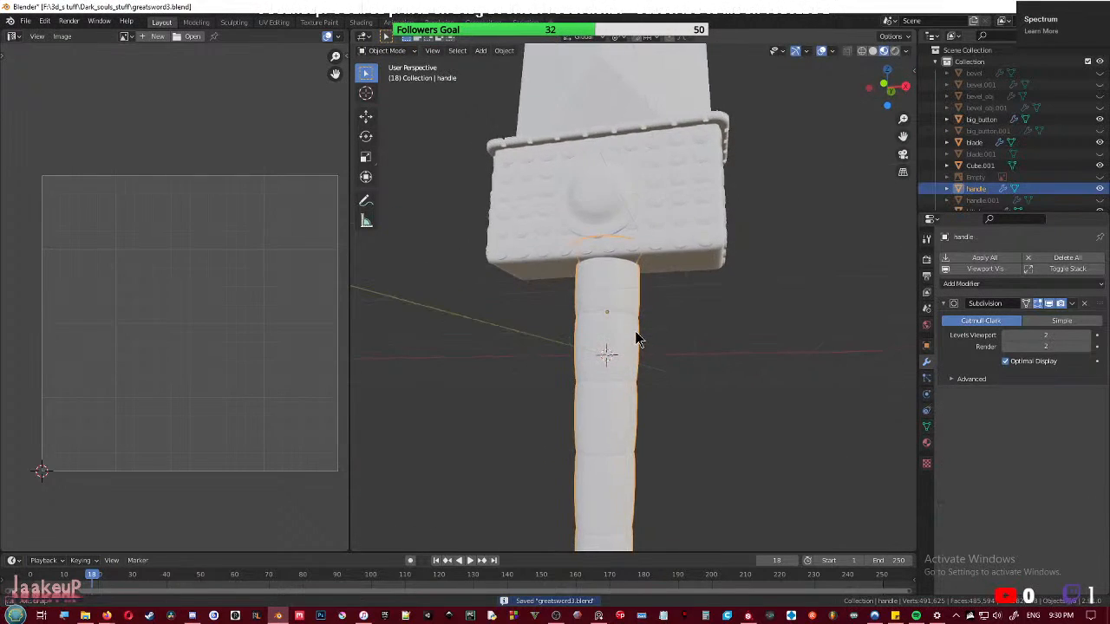
key(Tab)
middle_drag(639, 335, 599, 322)
alt+click(564, 389)
key(ctrl+s)
scroll(596, 356, up, 4)
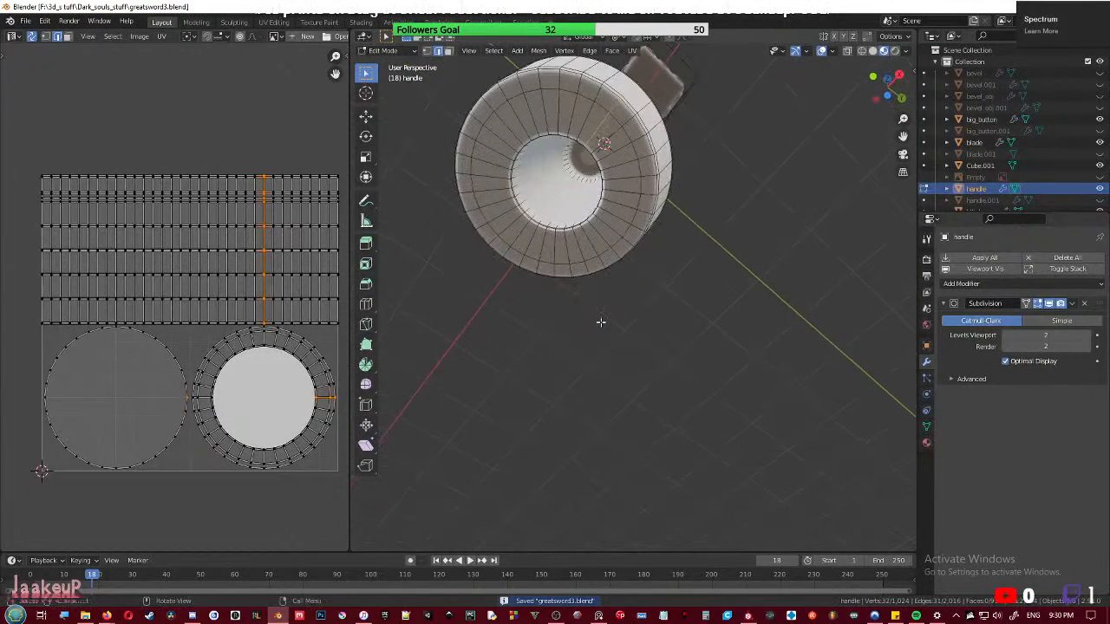
middle_drag(602, 198, 603, 218)
alt+click(603, 218)
right_click(603, 219)
click(602, 218)
- Select the pommel's underside faces up to the seam and project their UVs from the bottom orthographic view
key(3)
middle_drag(592, 259, 593, 242)
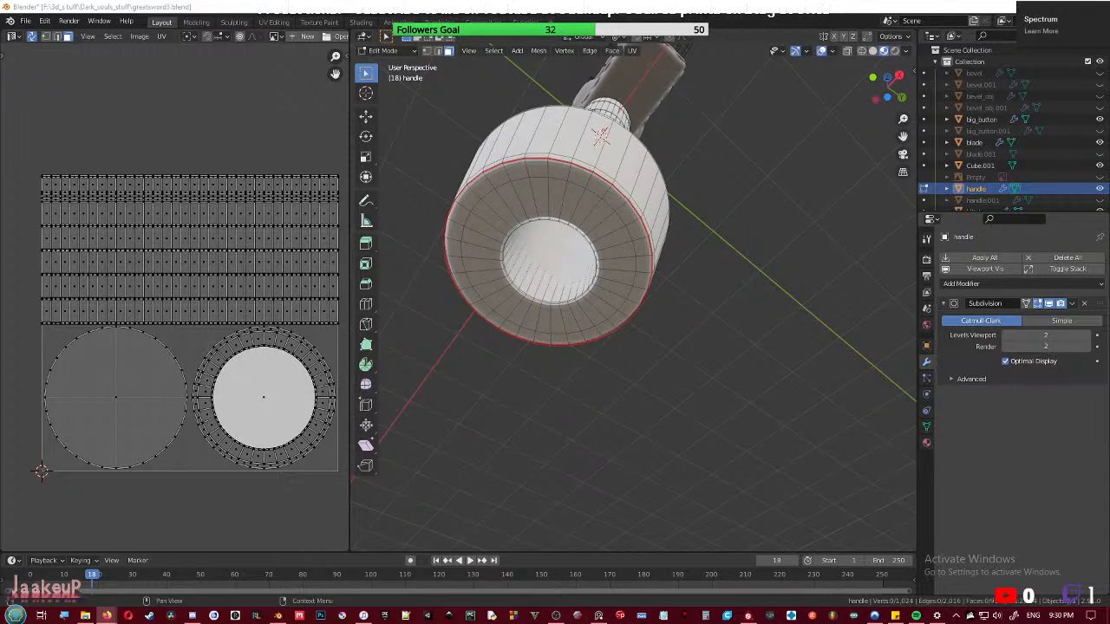
middle_drag(524, 268, 656, 128)
key(ctrl+s)
scroll(627, 252, up, 3)
alt+click(672, 103)
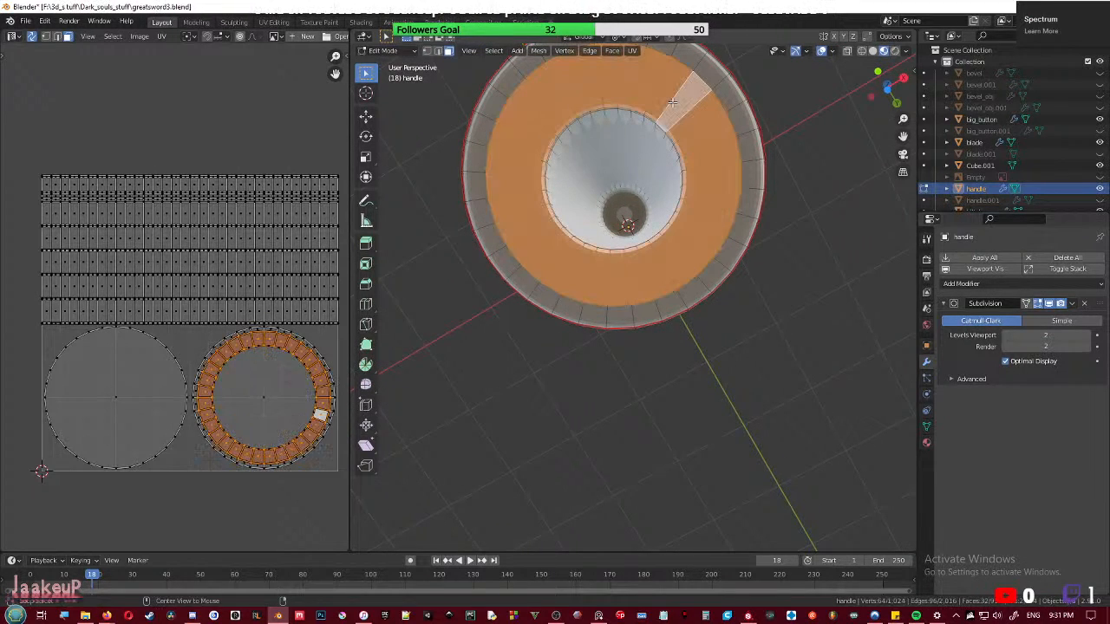
key(l)
scroll(672, 103, down, 4)
middle_drag(672, 102, 646, 247)
key(ctrl+KP_7)
key(u)
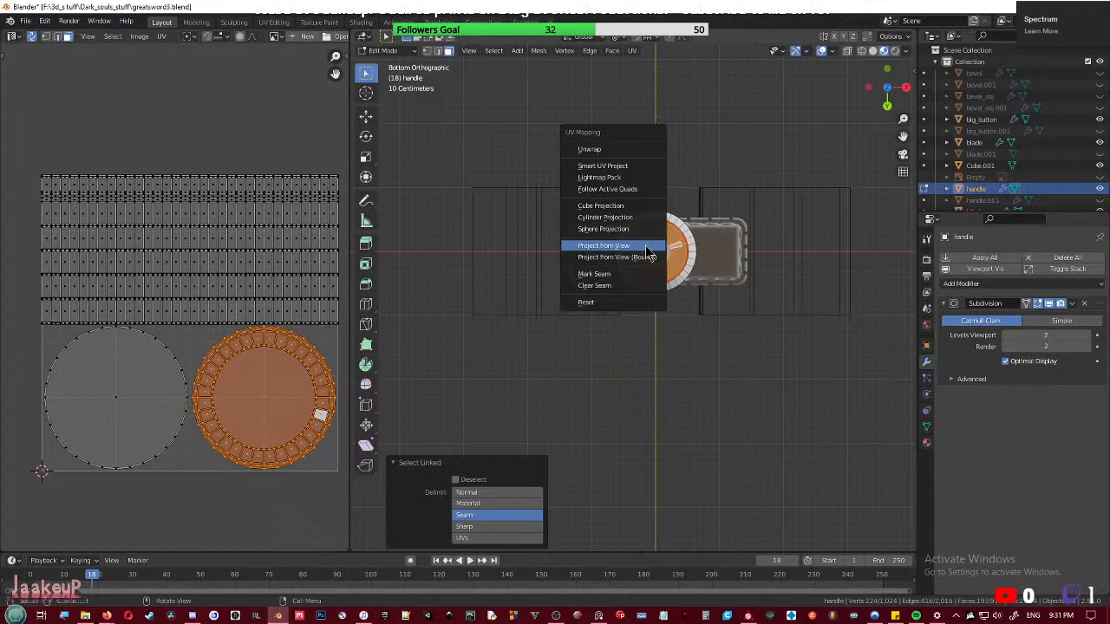
click(646, 246)
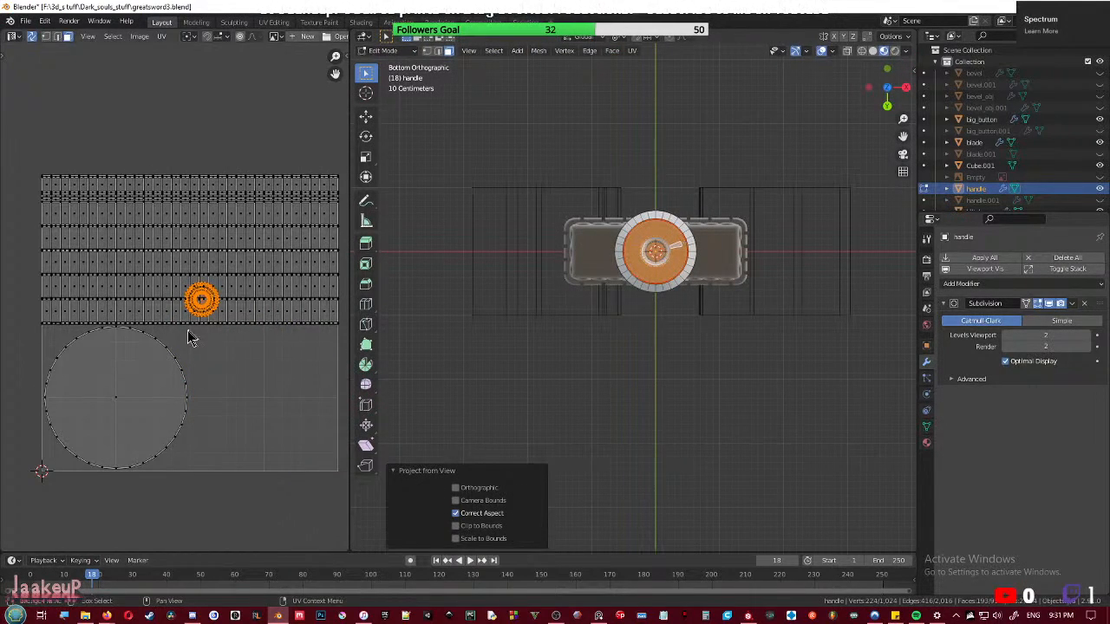
- Enlarge the projected underside island, place it just below the side strip near the UV area's outer edge, and save the file
key(g)
click(284, 388)
key(s)
click(308, 396)
key(g)
click(5, 409)
middle_drag(661, 328, 639, 372)
key(ctrl+s)
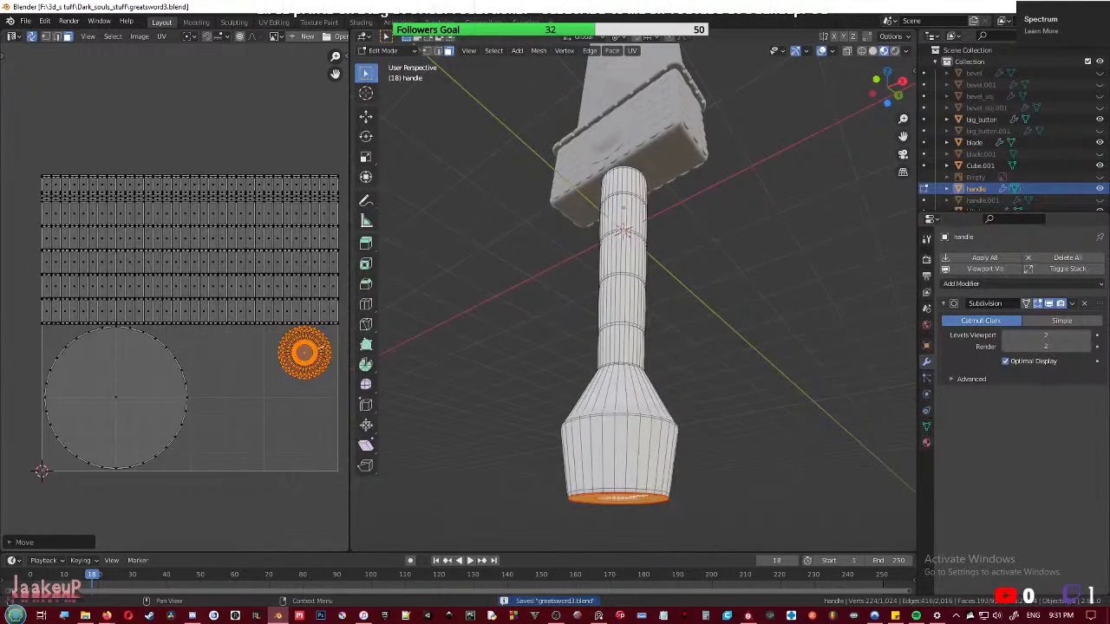
key(alt+Tab)
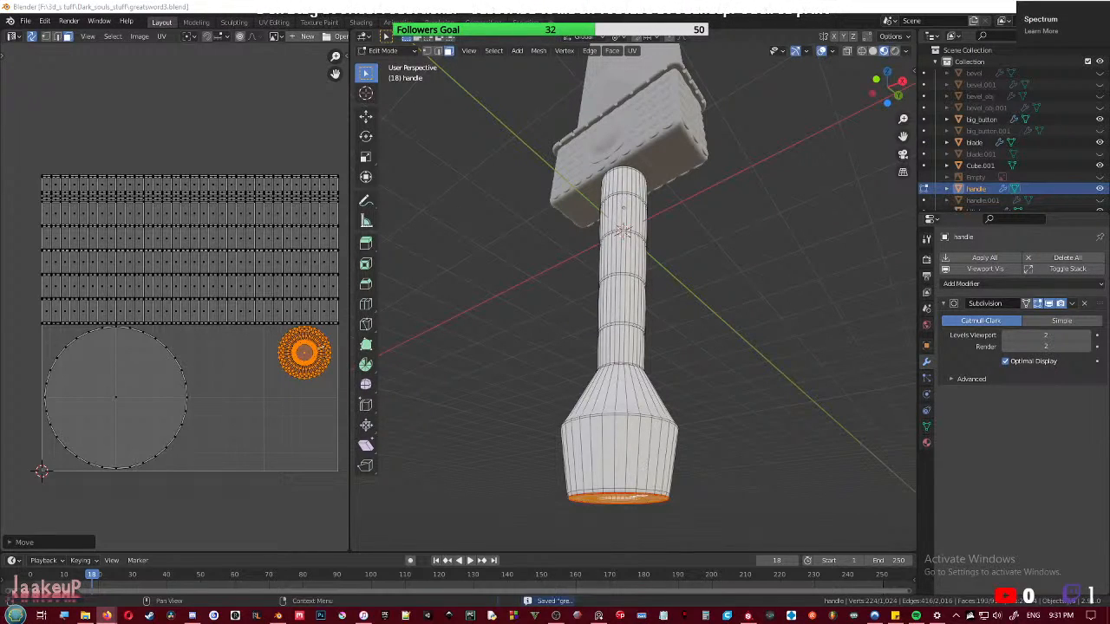
- Save the file and select the vertical edge loop running along the handle's length
middle_drag(625, 339, 569, 419)
key(ctrl+s)
middle_drag(639, 400, 616, 418)
scroll(615, 418, down, 1)
key(alt+z)
middle_drag(642, 327, 646, 351)
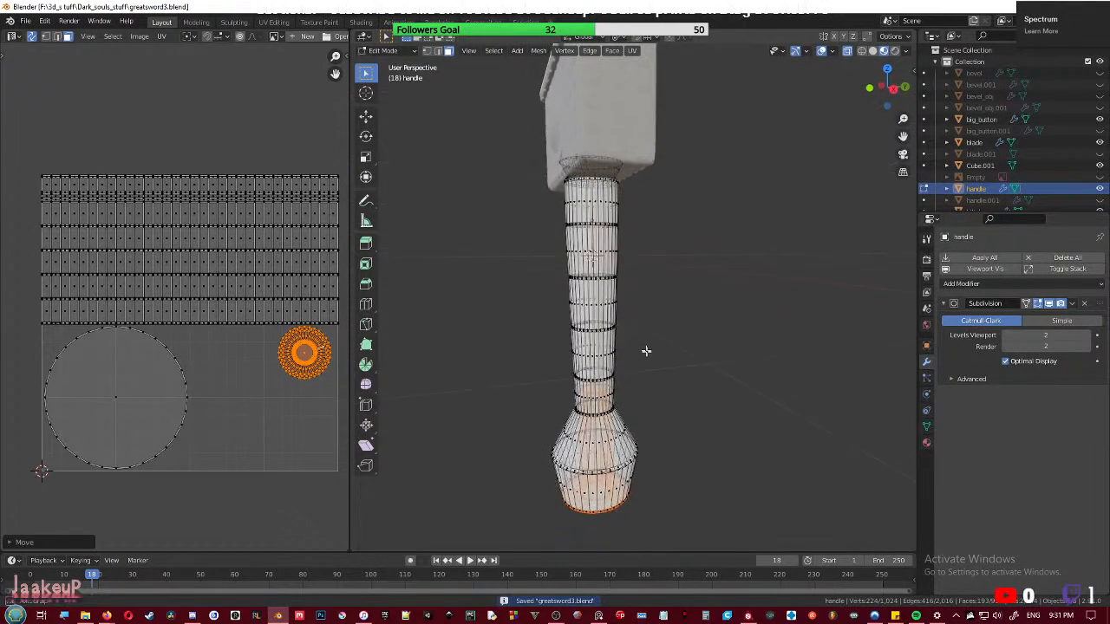
scroll(647, 354, up, 1)
key(alt+z)
middle_drag(602, 383, 594, 347)
key(2)
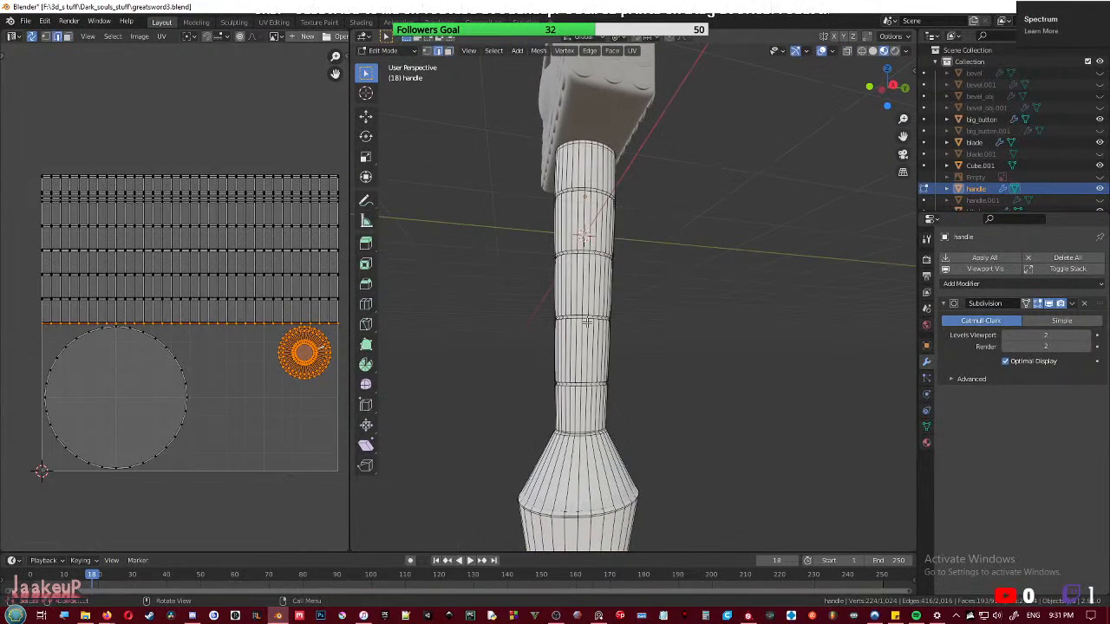
alt+click(587, 330)
- Deselect the loop's edges inside the pommel's hollow and on its underside, using see-through display, leaving the outer wall edges selected
middle_drag(590, 406, 449, 402)
key(alt+z)
key(KP_1)
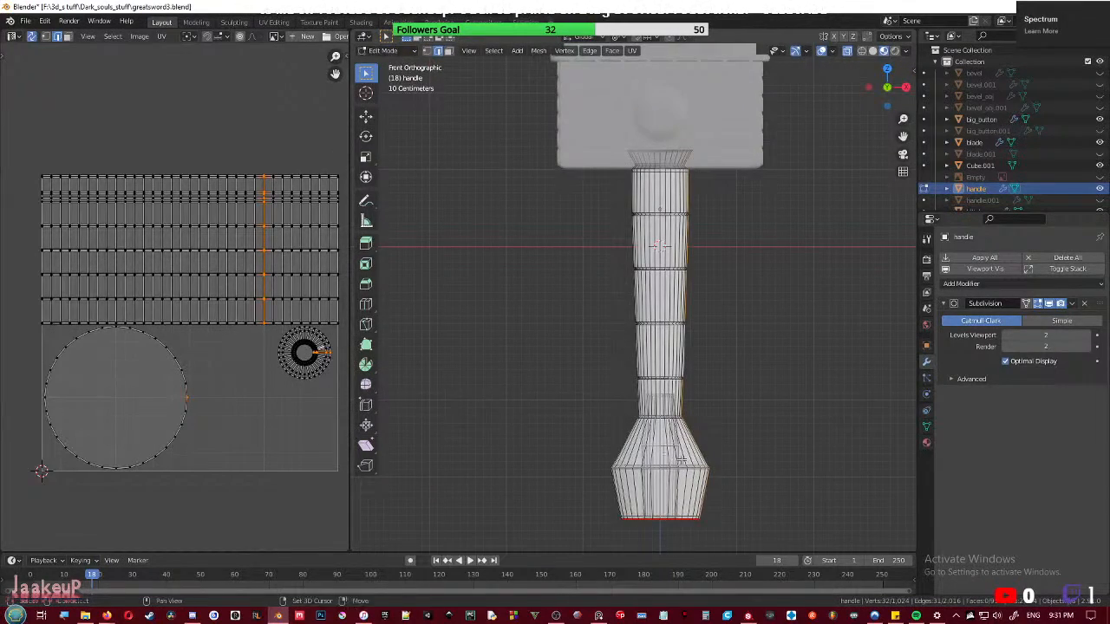
shift+middle_drag(682, 459, 628, 365)
scroll(628, 365, up, 3)
drag(575, 276, 618, 388)
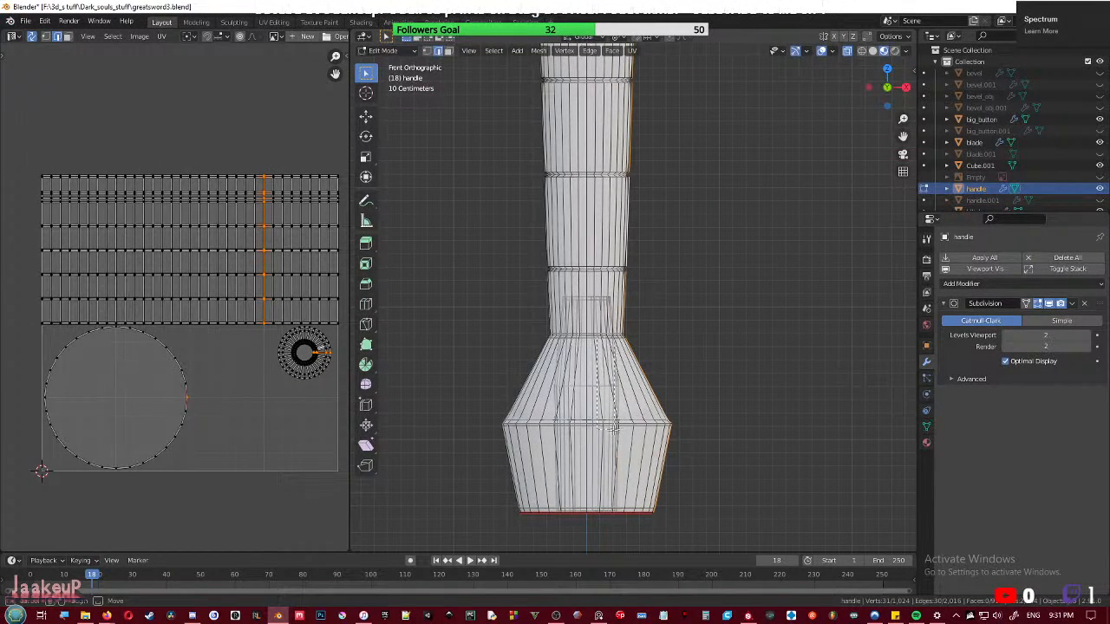
ctrl+drag(619, 434, 642, 550)
ctrl+drag(570, 470, 644, 540)
middle_drag(645, 539, 617, 341)
ctrl+drag(622, 302, 652, 334)
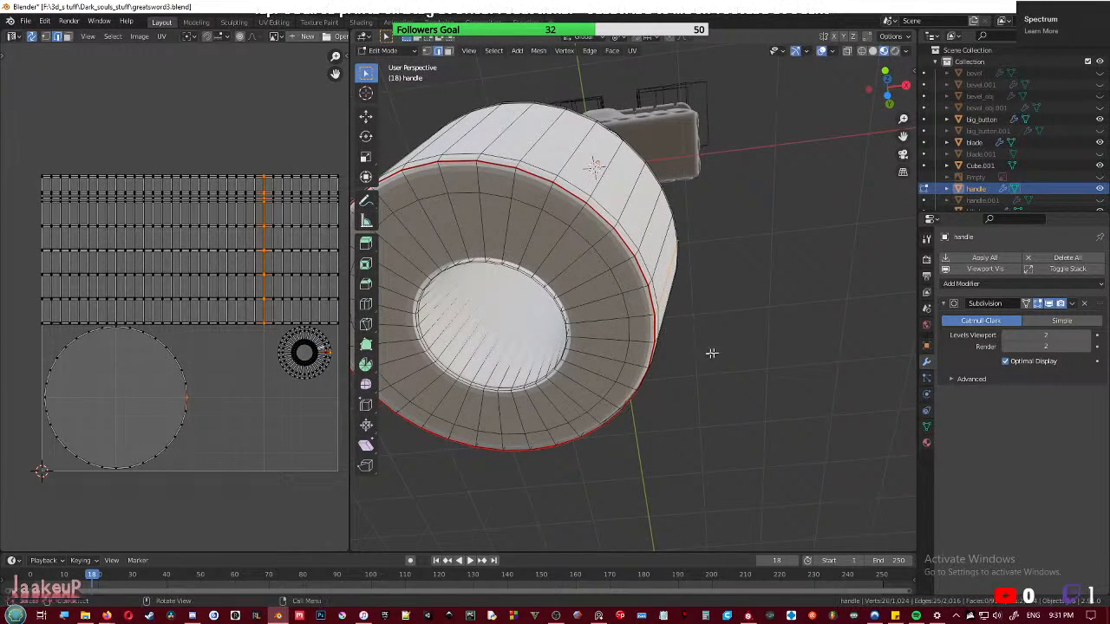
- Examine the handle's hollow and inner mesh with the Subdivision modifier's viewport display switched off, then restore it
middle_drag(677, 307, 751, 311)
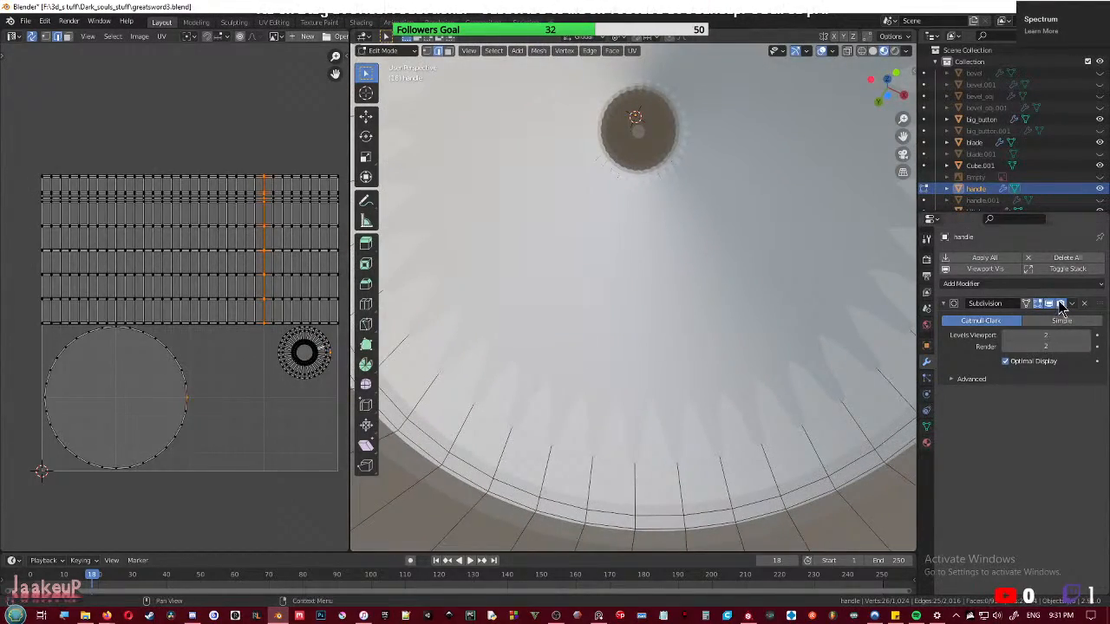
click(1051, 304)
scroll(720, 248, down, 4)
middle_drag(694, 227, 584, 307)
key(alt+z)
key(alt+z)
alt+scroll(598, 321, down, 1)
middle_drag(683, 379, 646, 260)
middle_drag(632, 206, 628, 269)
shift+middle_drag(620, 113, 659, 295)
key(alt+z)
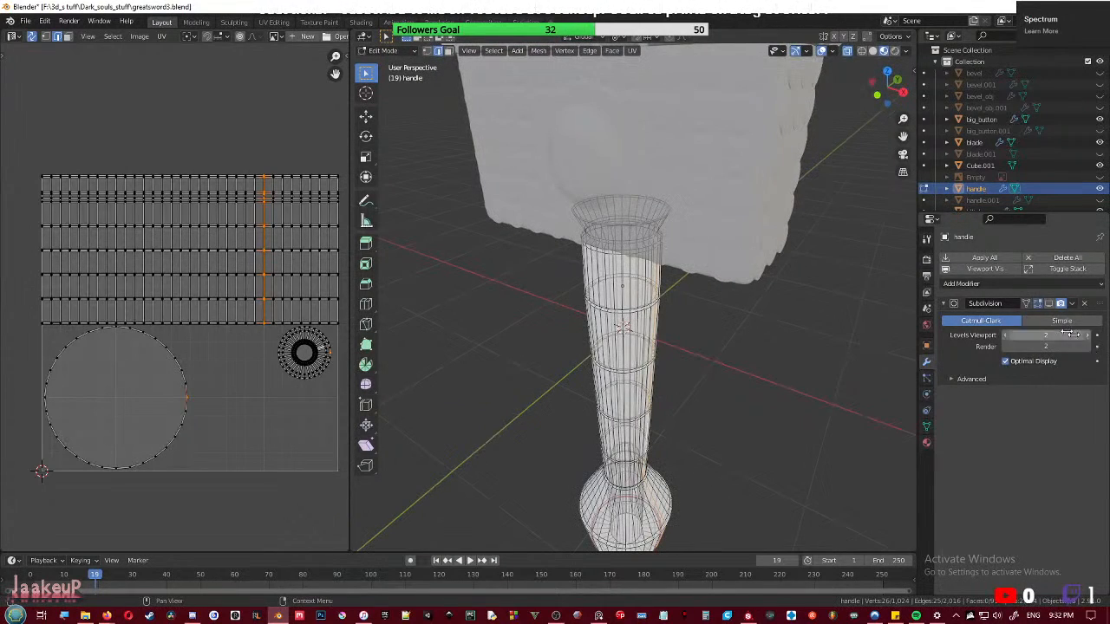
click(1050, 303)
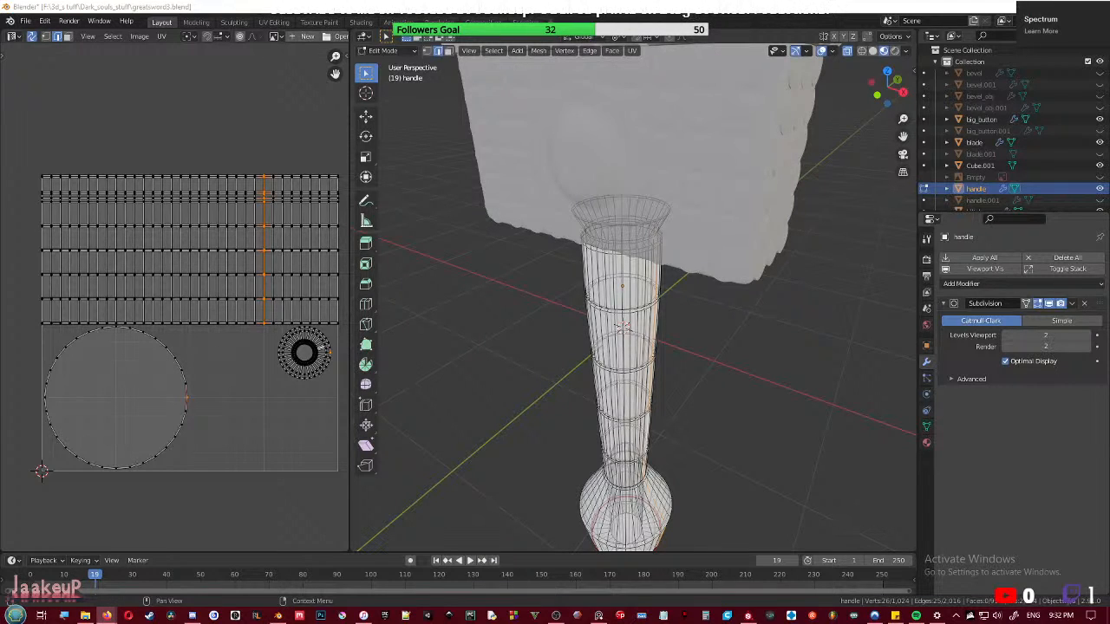
- Mark the selected vertical edges along the handle as a seam and save the file
middle_drag(880, 404, 778, 384)
key(ctrl+s)
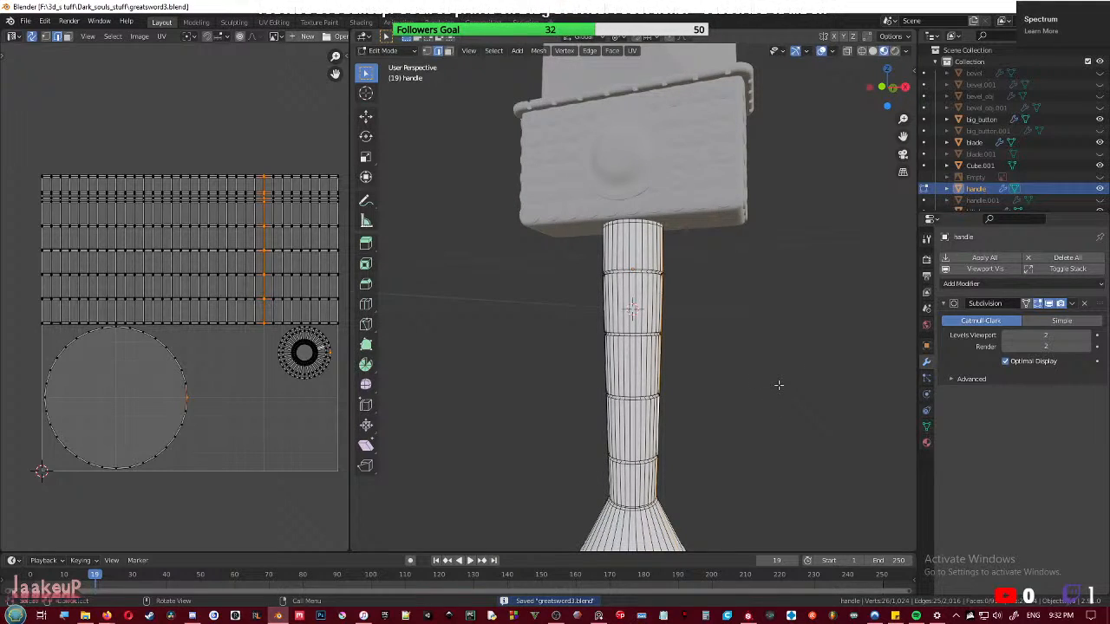
middle_drag(733, 359, 604, 385)
middle_drag(603, 342, 640, 333)
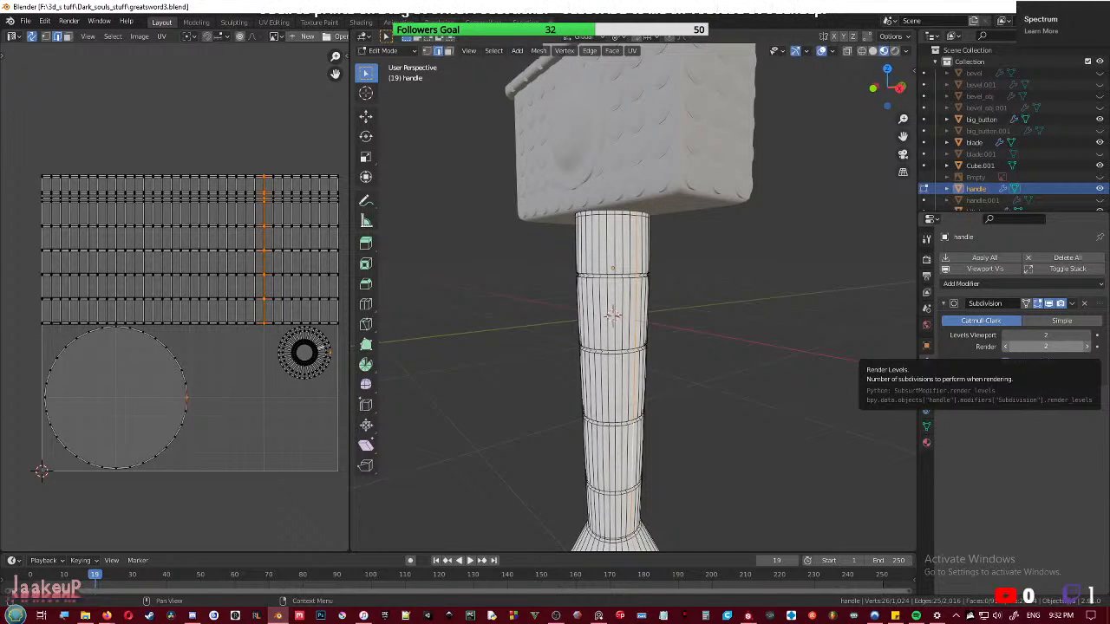
middle_drag(639, 321, 673, 320)
right_click(633, 303)
key(m)
scroll(676, 362, down, 2)
key(ctrl+s)
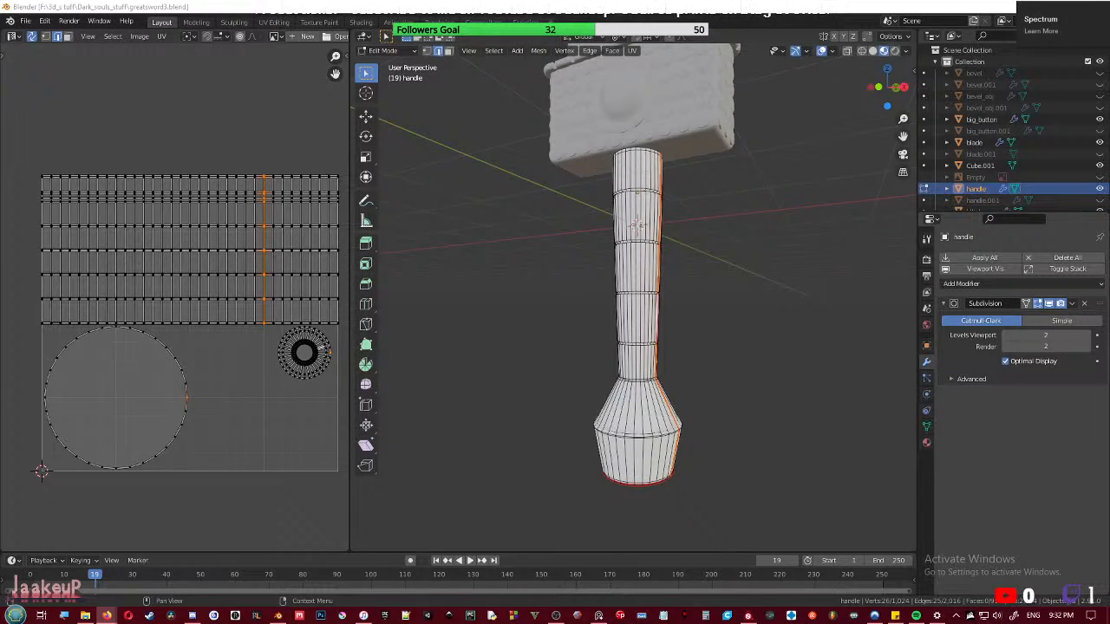
- Select the handle's outer faces linked up to the underside seam, save the file, and unwrap them with Cylinder Projection
scroll(640, 360, up, 1)
middle_drag(682, 357, 654, 379)
key(ctrl+l)
key(ctrl+s)
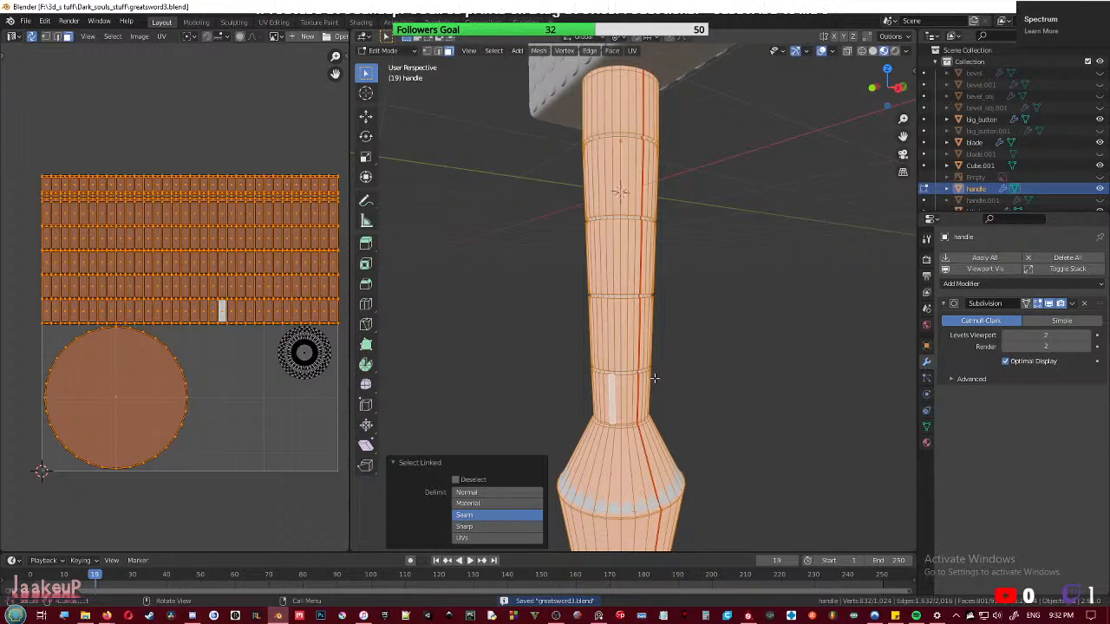
key(u)
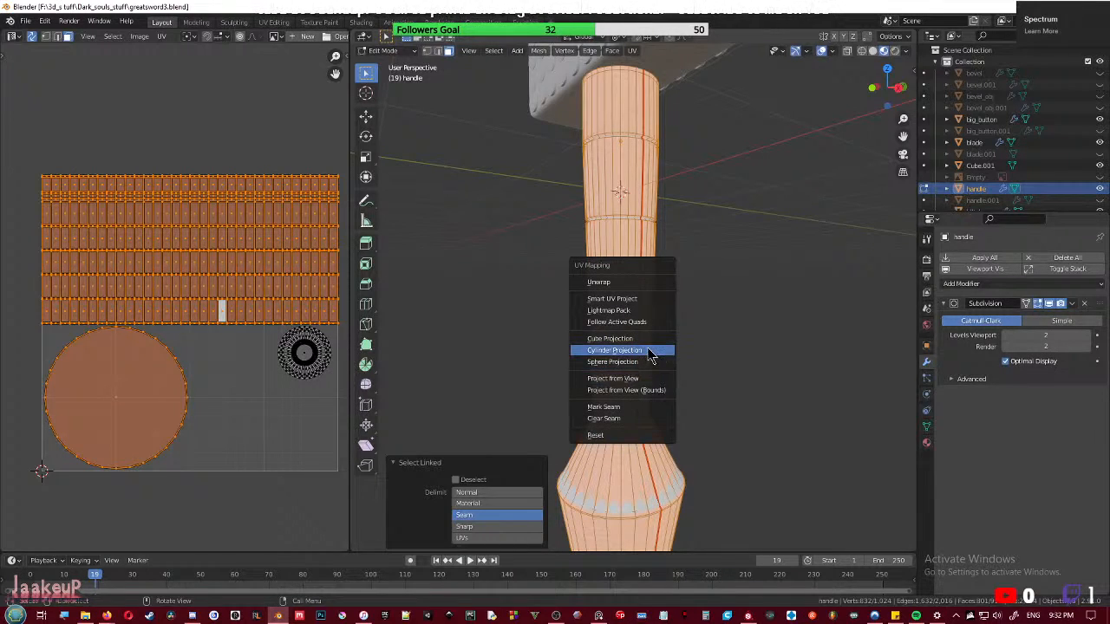
click(647, 349)
scroll(190, 347, down, 4)
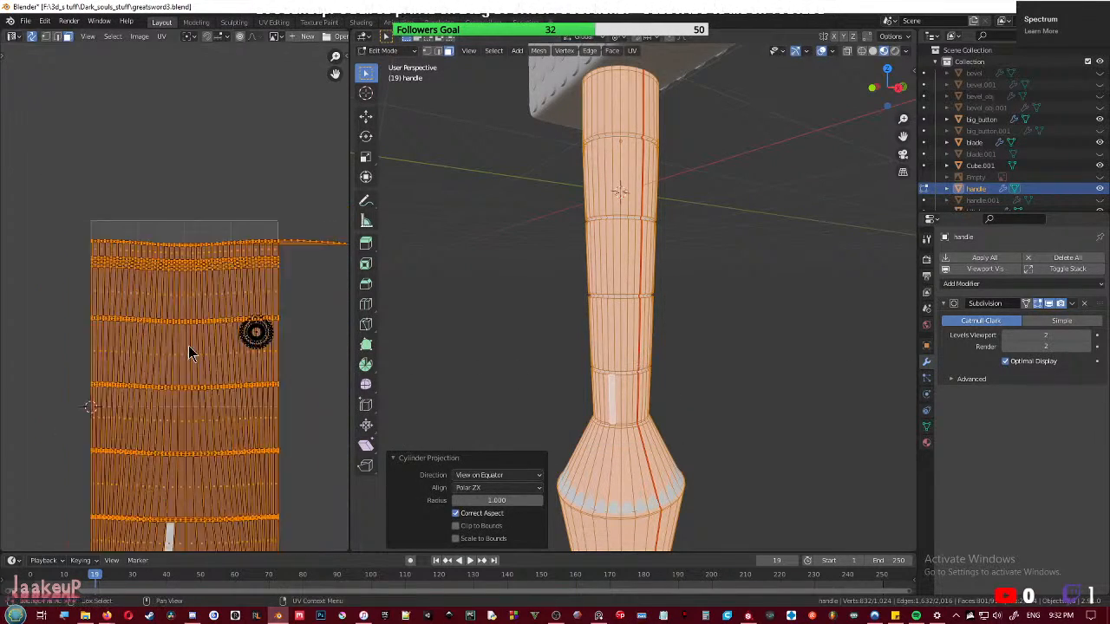
scroll(224, 392, up, 3)
scroll(679, 345, down, 1)
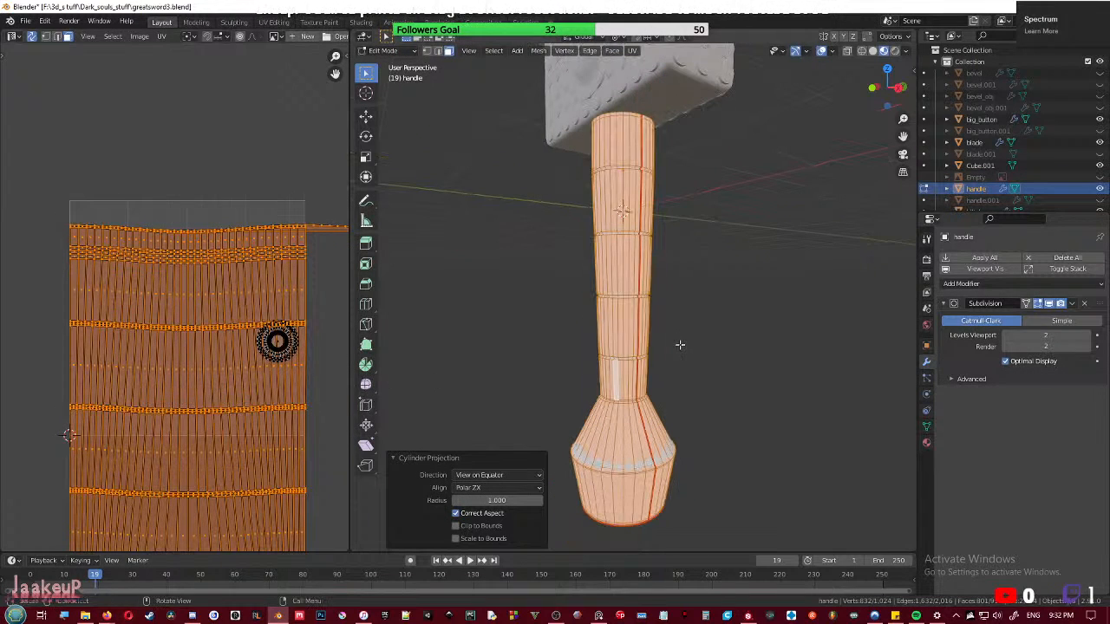
- Save the file and undo the cylinder projection of the handle's outer faces
middle_drag(647, 356, 616, 504)
key(ctrl+s)
key(ctrl+z)
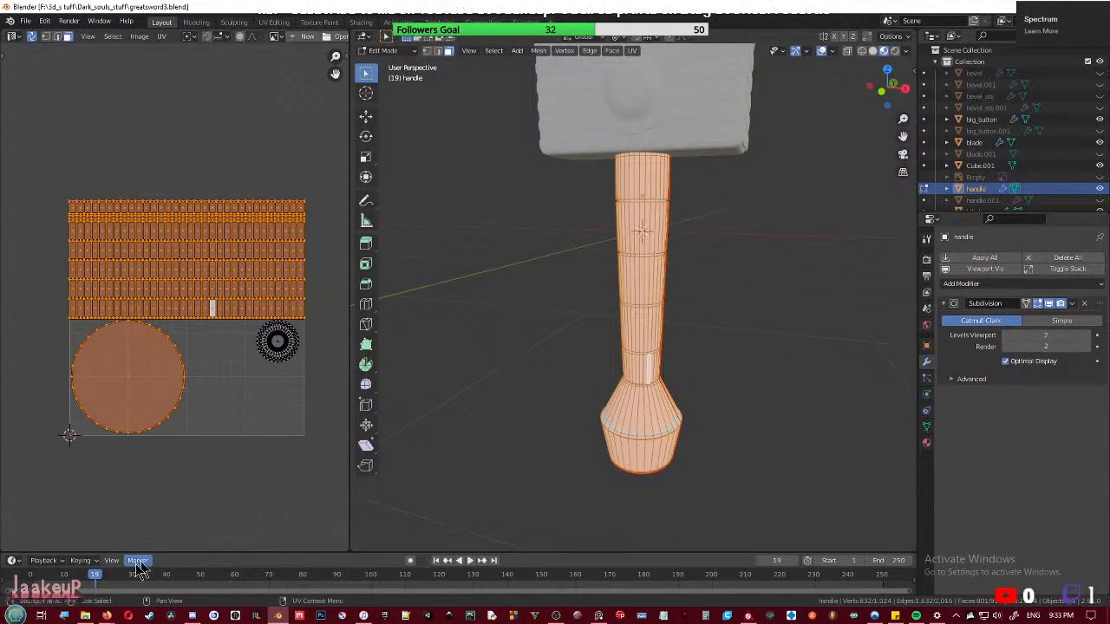
mouse_move(107, 616)
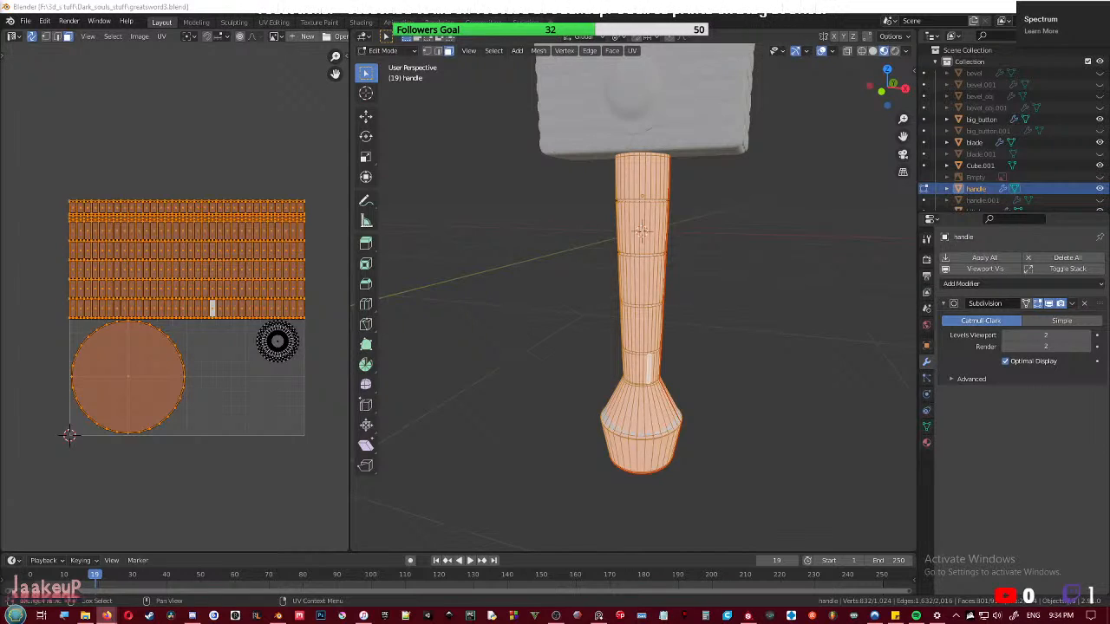
middle_drag(644, 351, 523, 356)
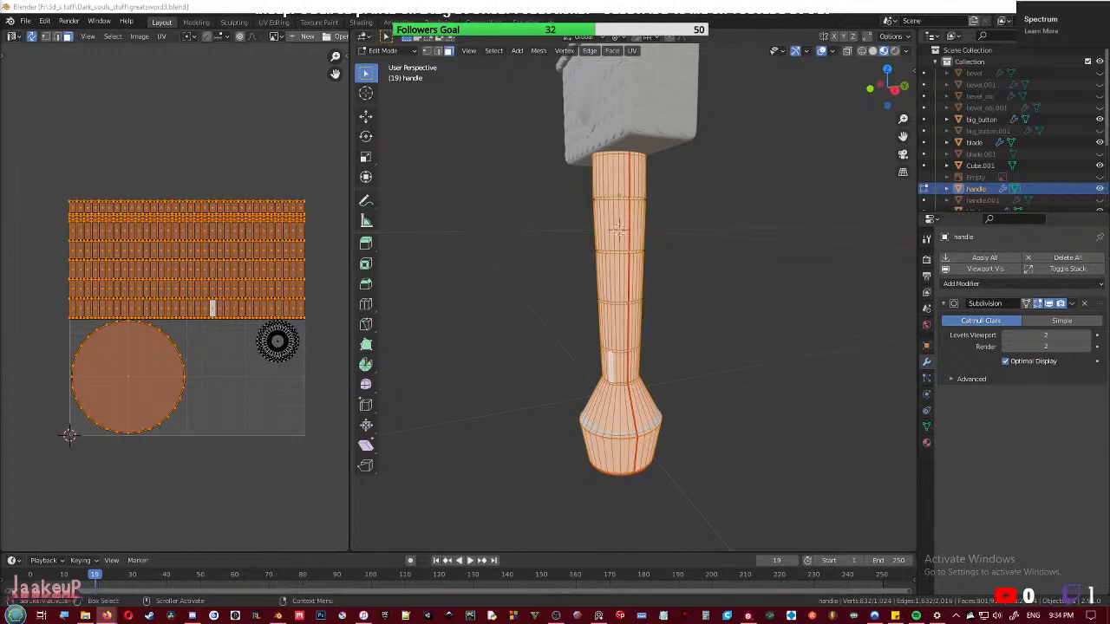
middle_drag(554, 235, 651, 287)
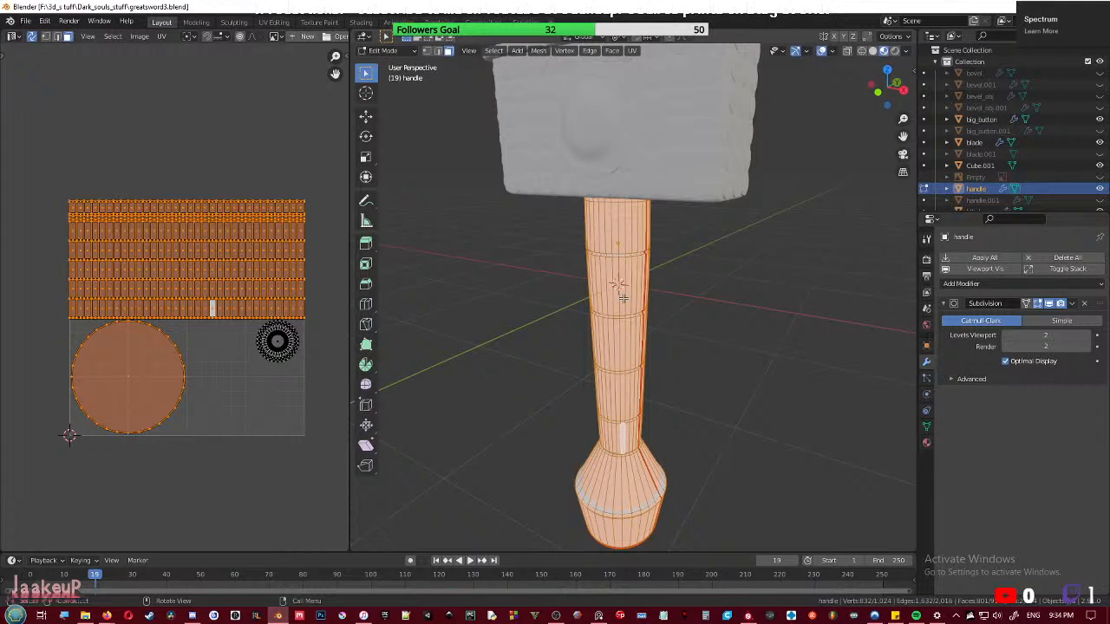
middle_drag(623, 297, 607, 273)
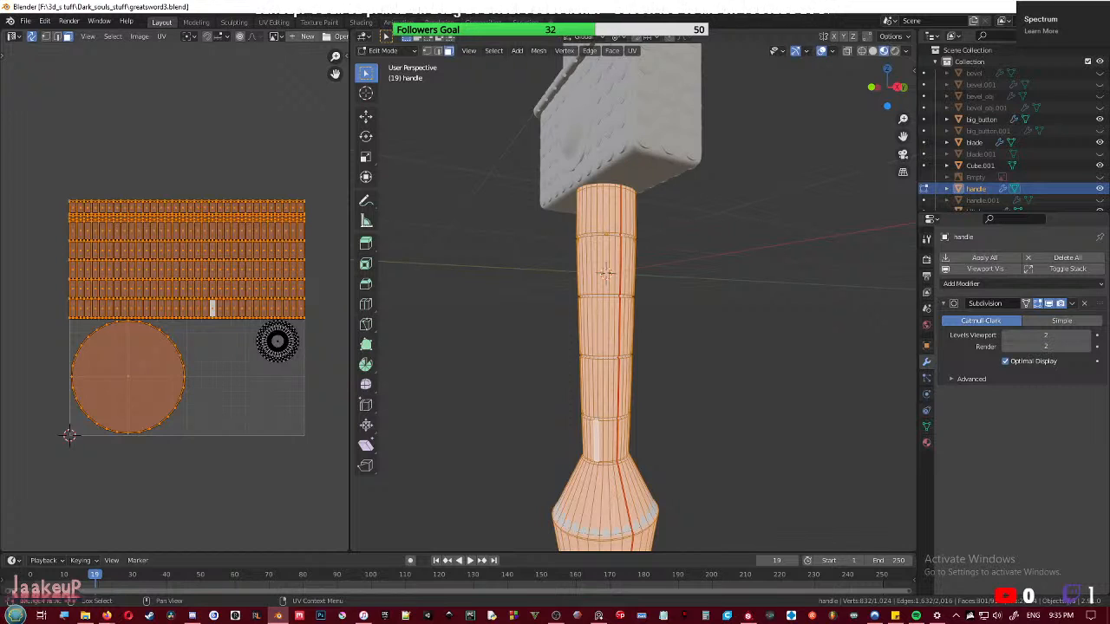
mouse_move(707, 292)
middle_down()
mouse_move(662, 290)
mouse_move(708, 280)
middle_up()
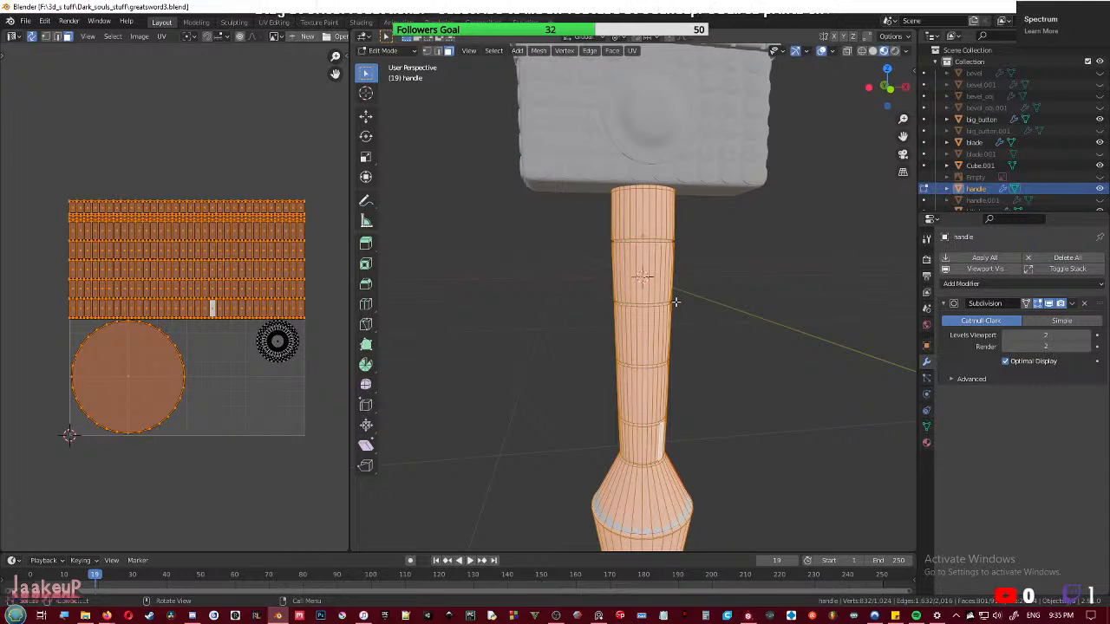
middle_drag(654, 308, 609, 302)
scroll(609, 302, up, 4)
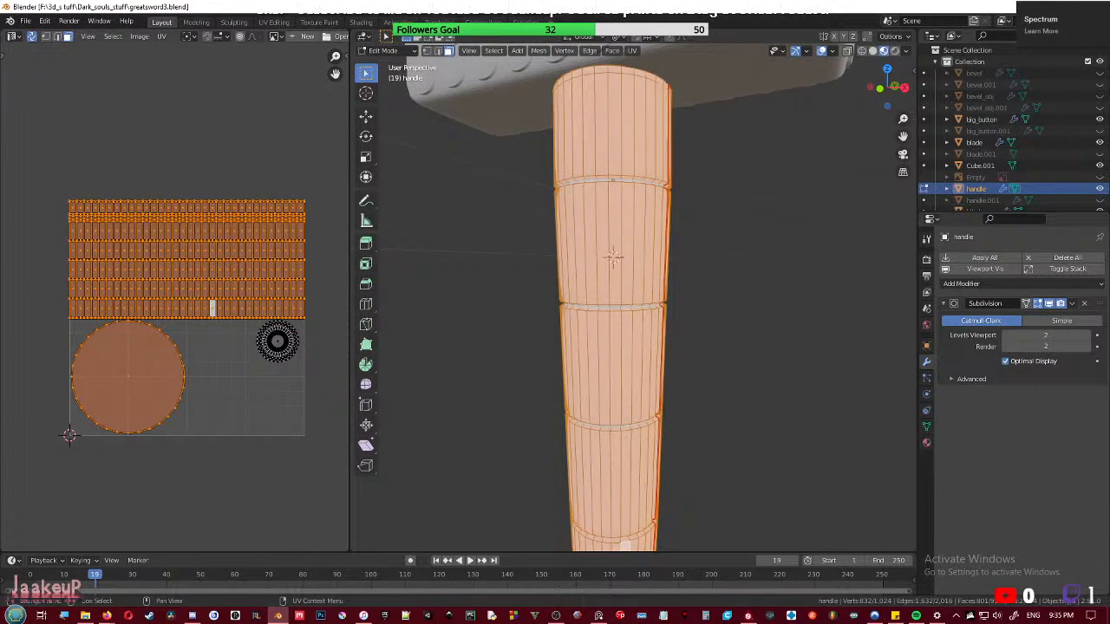
- Split the UV Editor area horizontally and switch the lower half to the Shader Editor
click(275, 37)
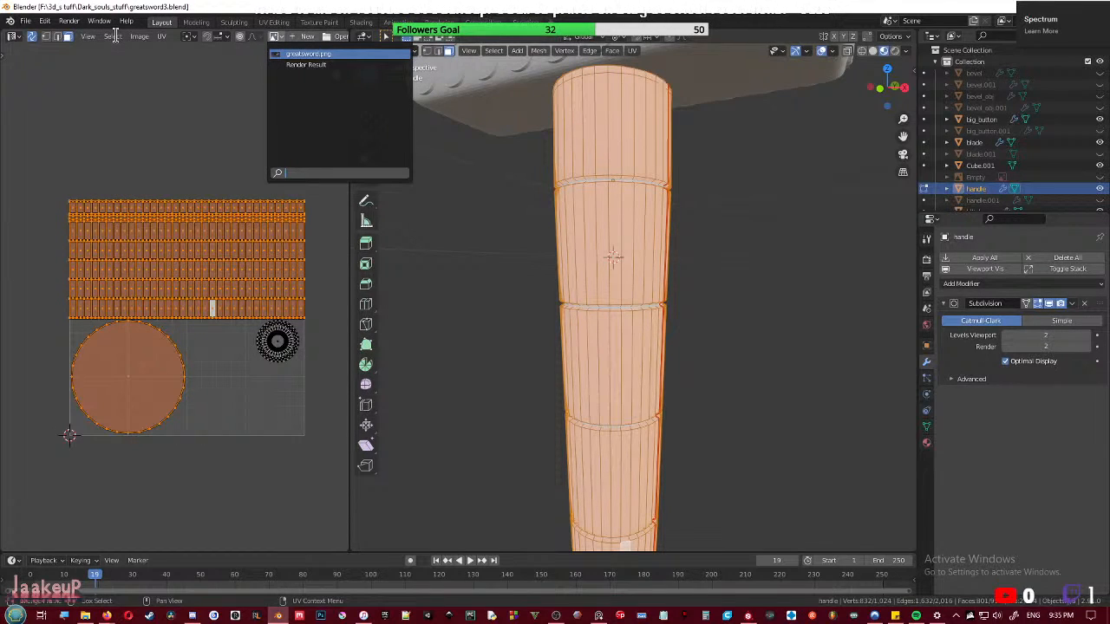
drag(347, 553, 211, 304)
click(12, 317)
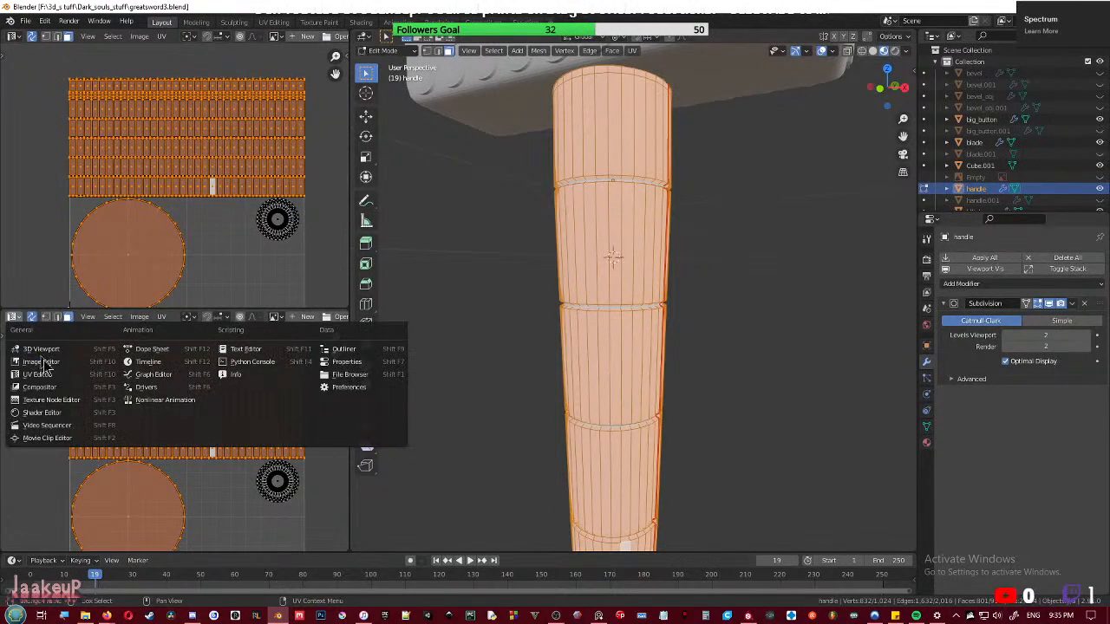
click(50, 413)
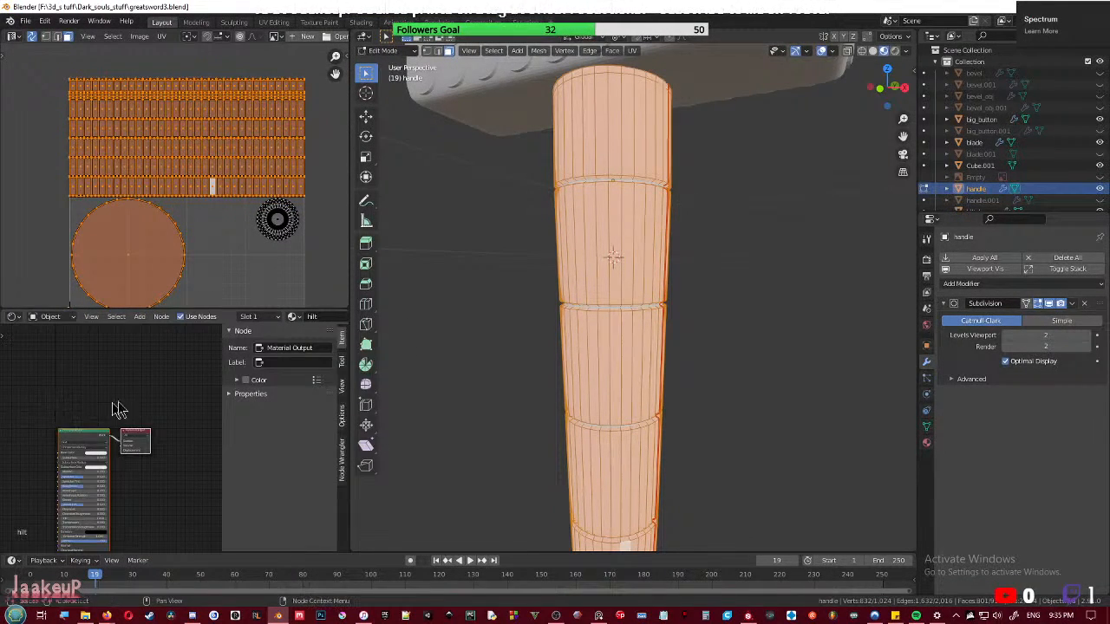
- Add a Checker Texture node to the hilt material and connect its Color to the Principled BSDF's Base Color
scroll(103, 404, up, 4)
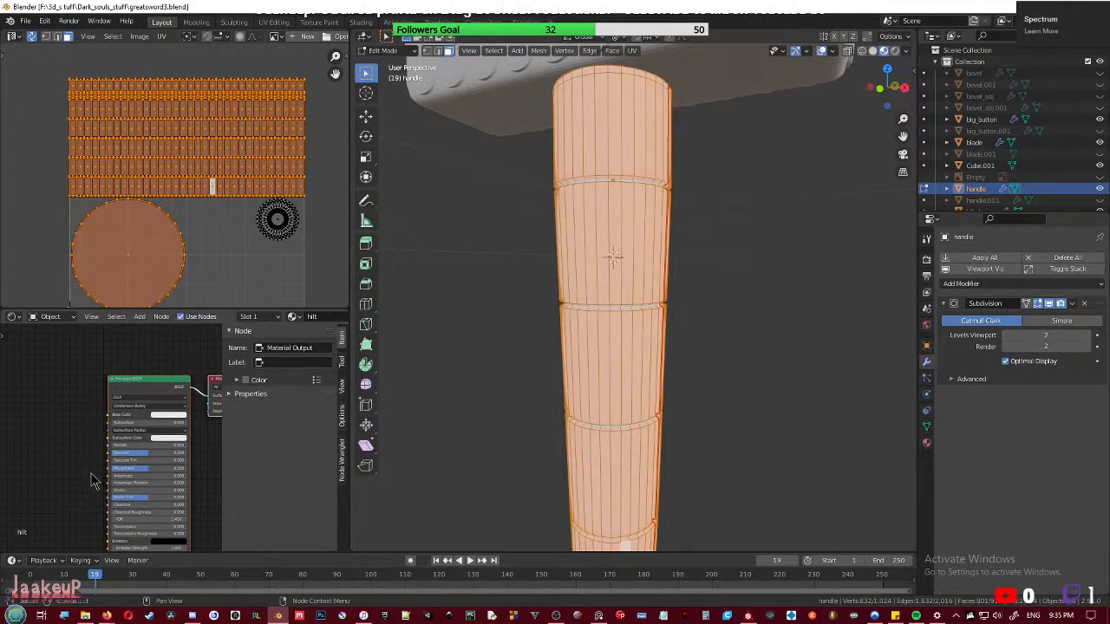
key(shift+a)
text(checker)
key(Return)
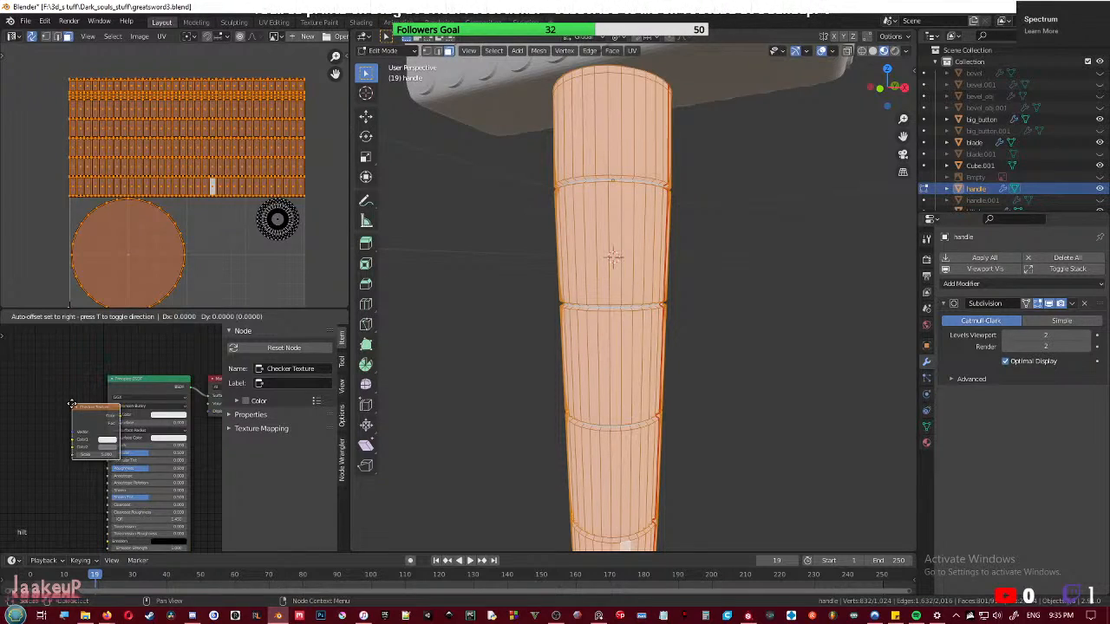
click(52, 397)
scroll(80, 408, up, 1)
drag(78, 376, 108, 407)
middle_drag(712, 365, 593, 325)
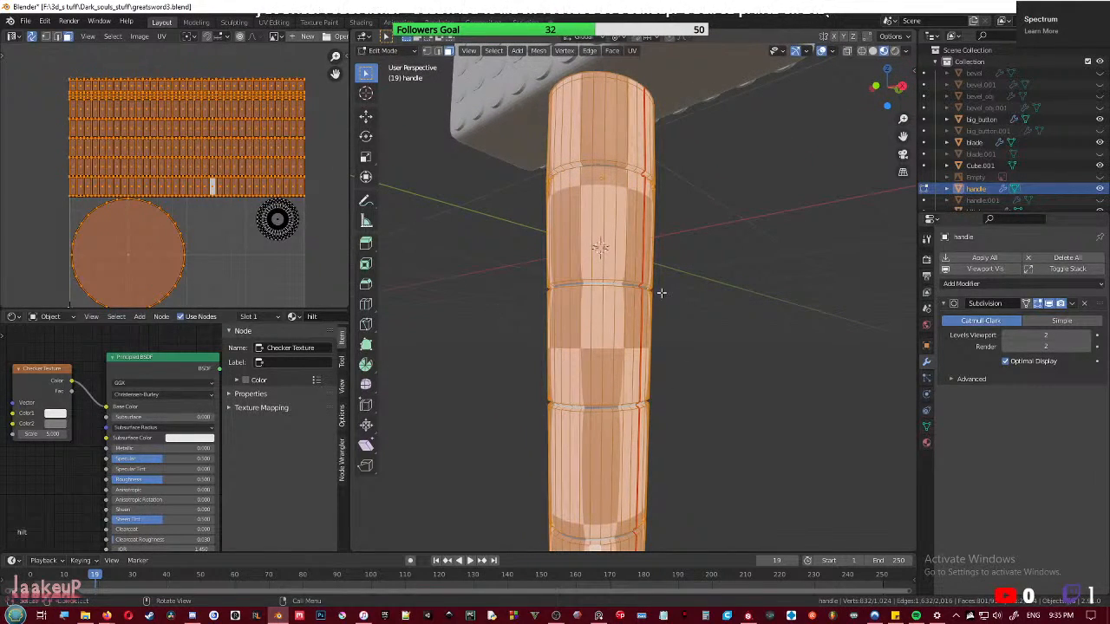
- Select only the rectangular outer-wall island linked together in the handle's UV layout
key(l)
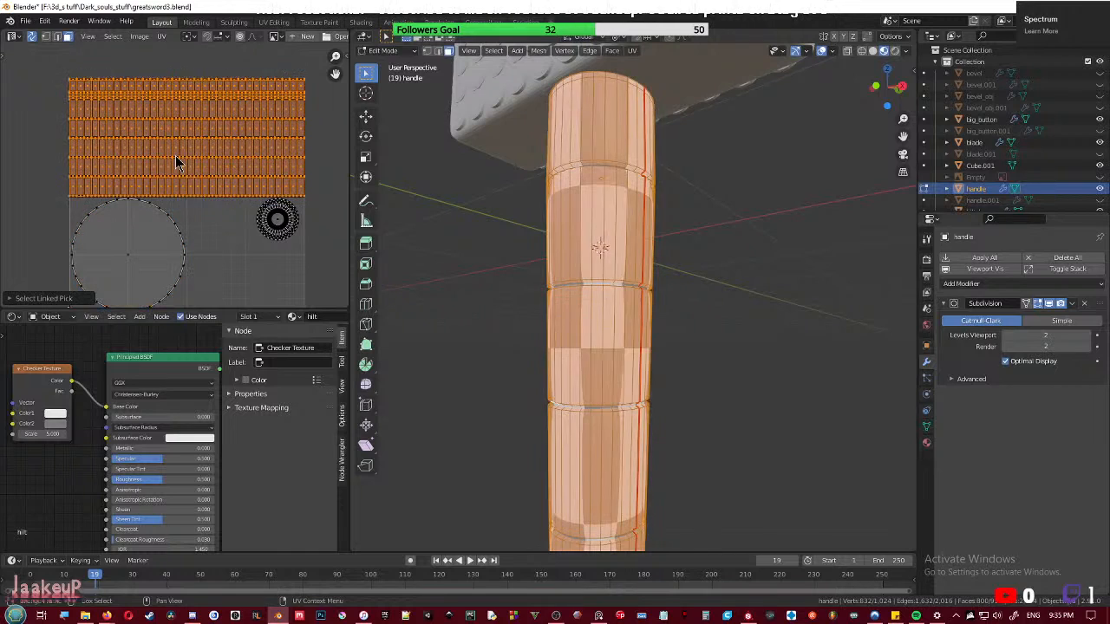
scroll(202, 269, down, 1)
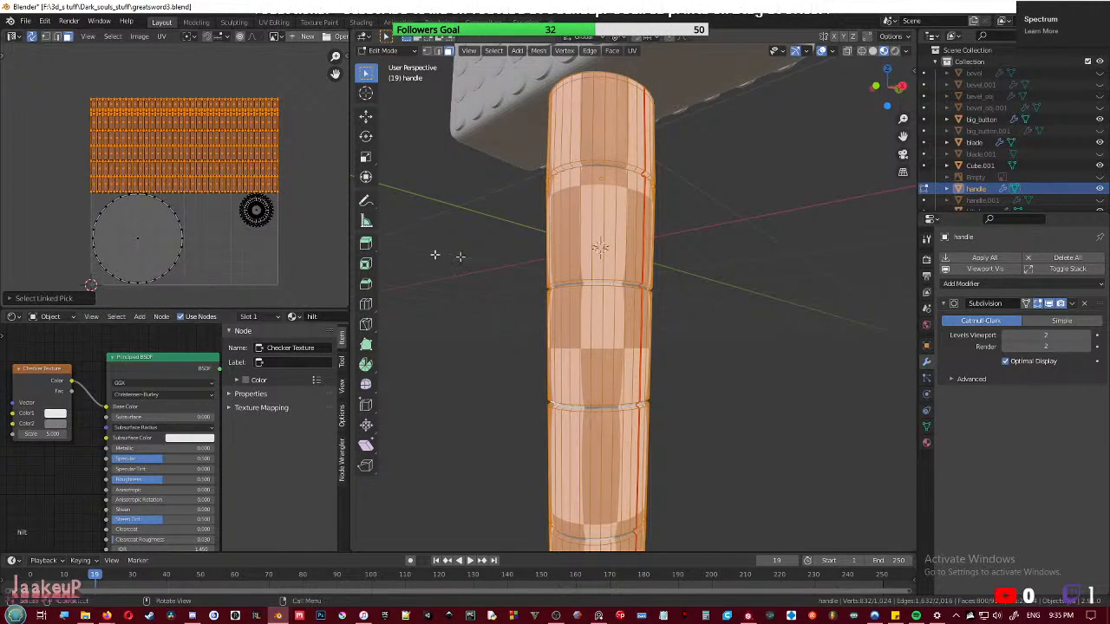
scroll(609, 295, down, 4)
middle_drag(656, 401, 648, 355)
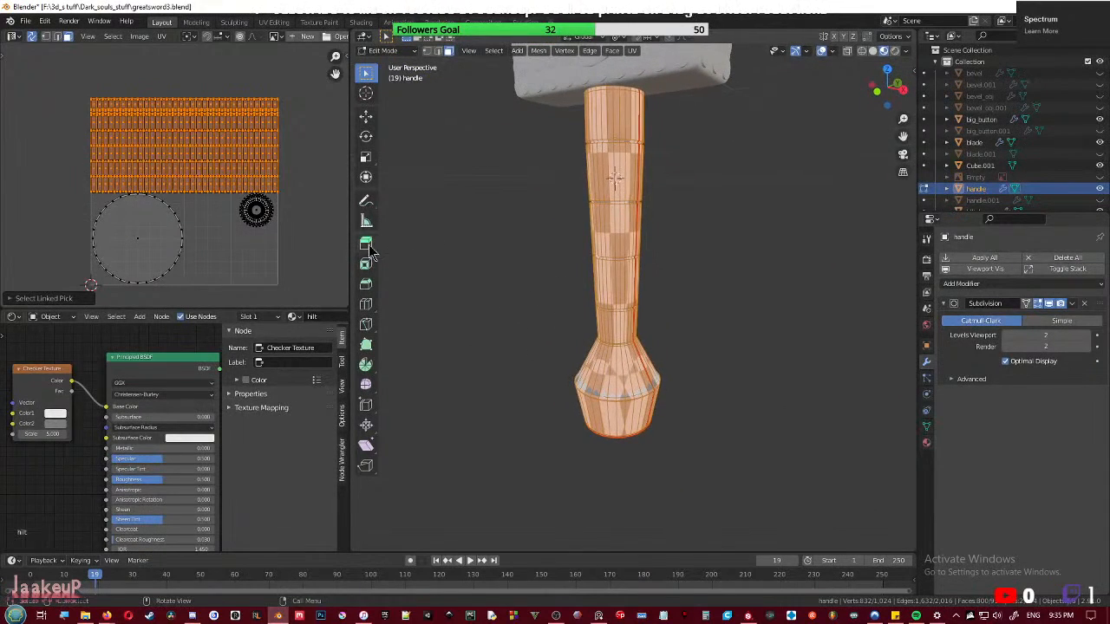
key(g)
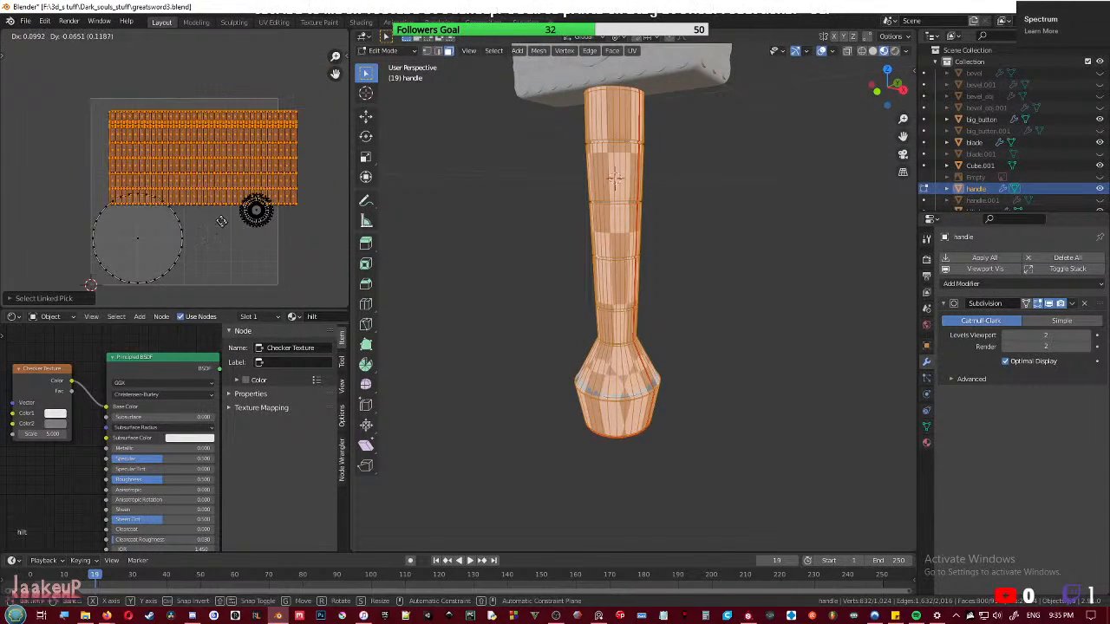
right_click(223, 233)
key(s)
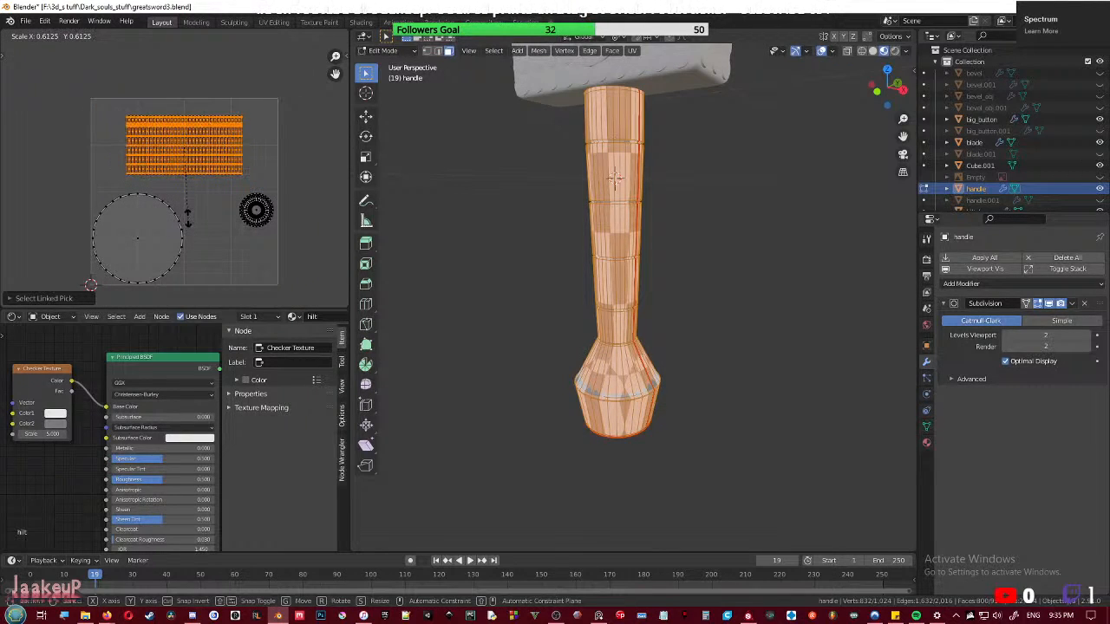
key(y)
click(196, 260)
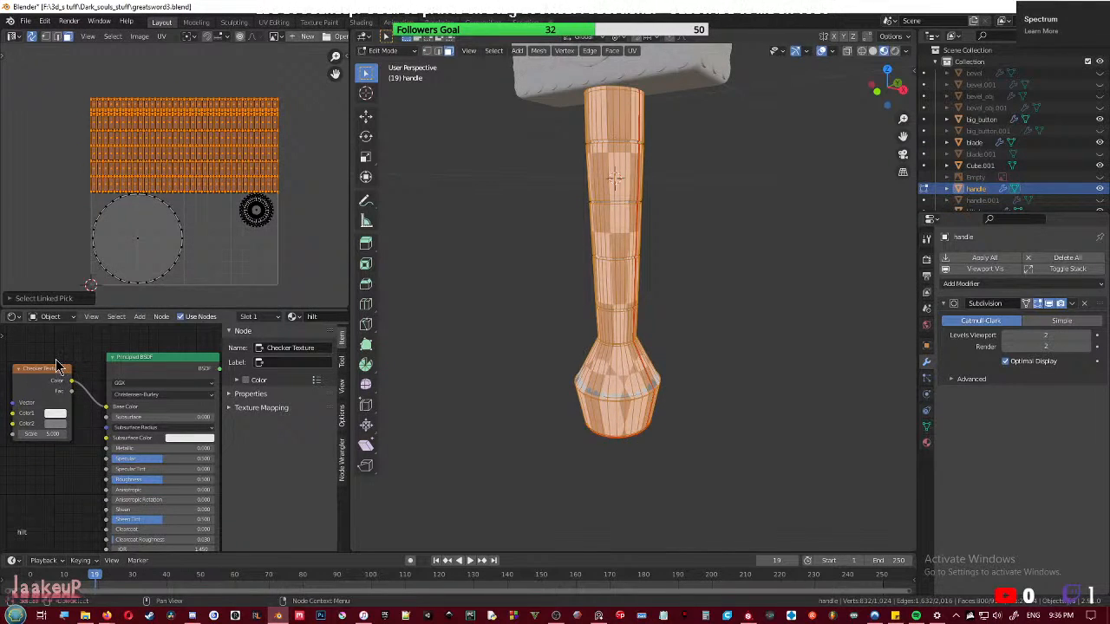
- Add Texture Coordinate and Mapping nodes to the Checker Texture and feed the UV output into the Mapping node's Vector
click(52, 373)
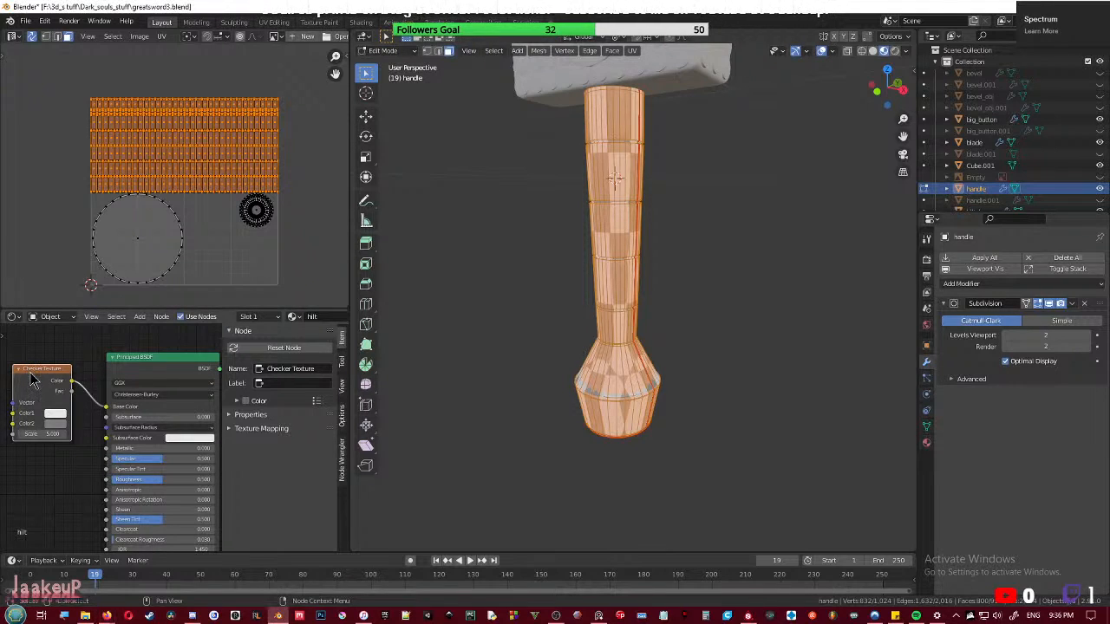
key(ctrl+shift+t)
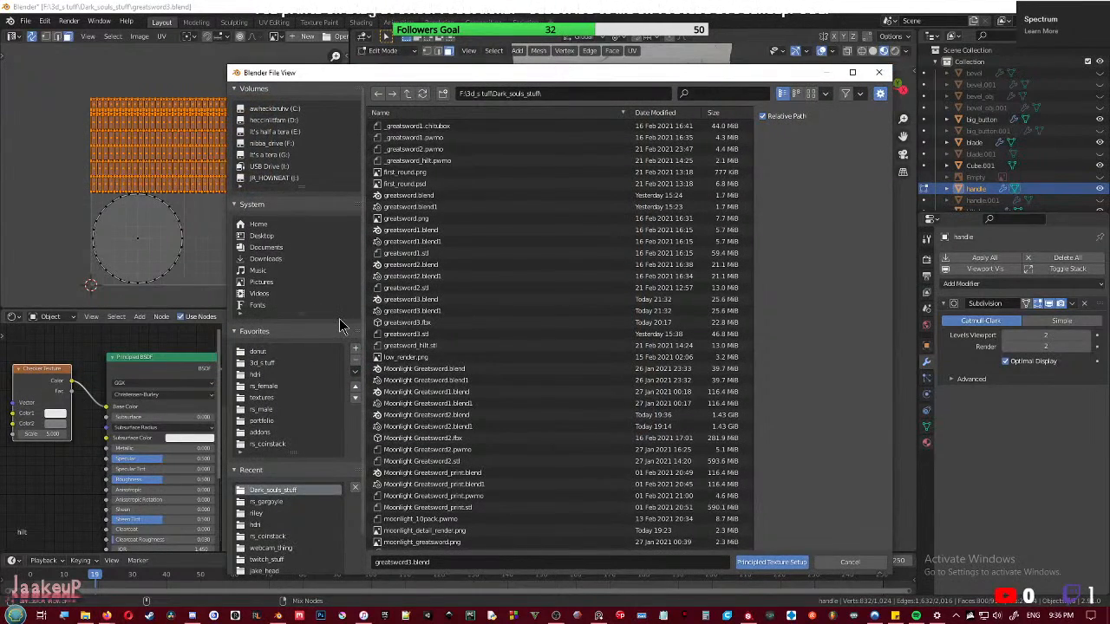
click(850, 562)
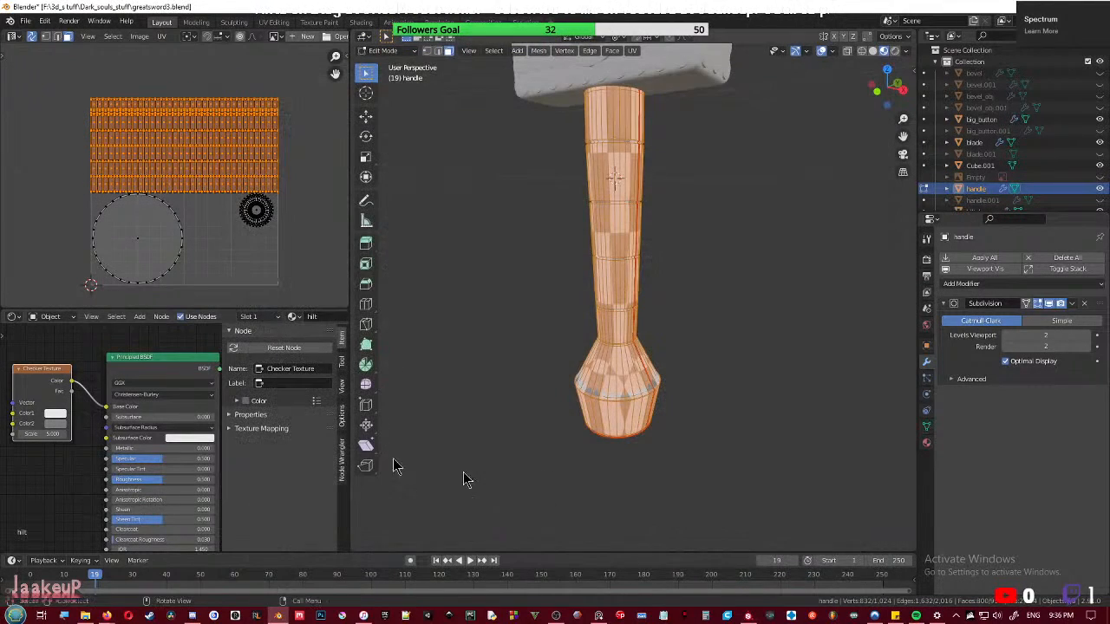
key(ctrl+t)
middle_drag(44, 375, 155, 365)
drag(135, 403, 176, 396)
middle_drag(589, 282, 633, 261)
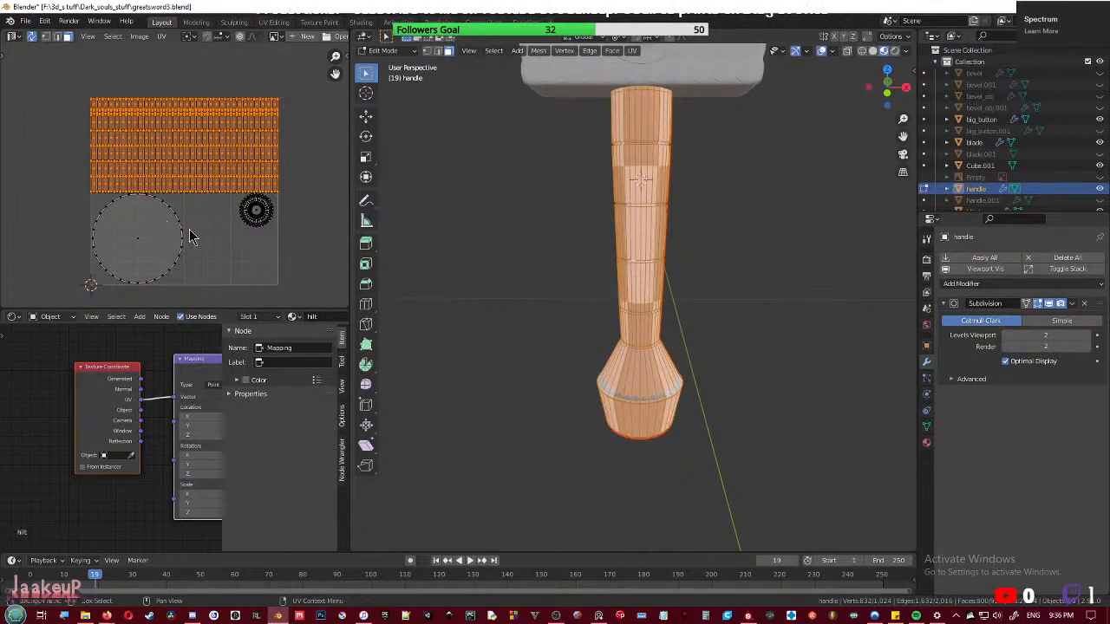
- Stretch the outer-wall UV island along Y, then scale it down slightly as a whole to even out the checker squares
key(s)
key(y)
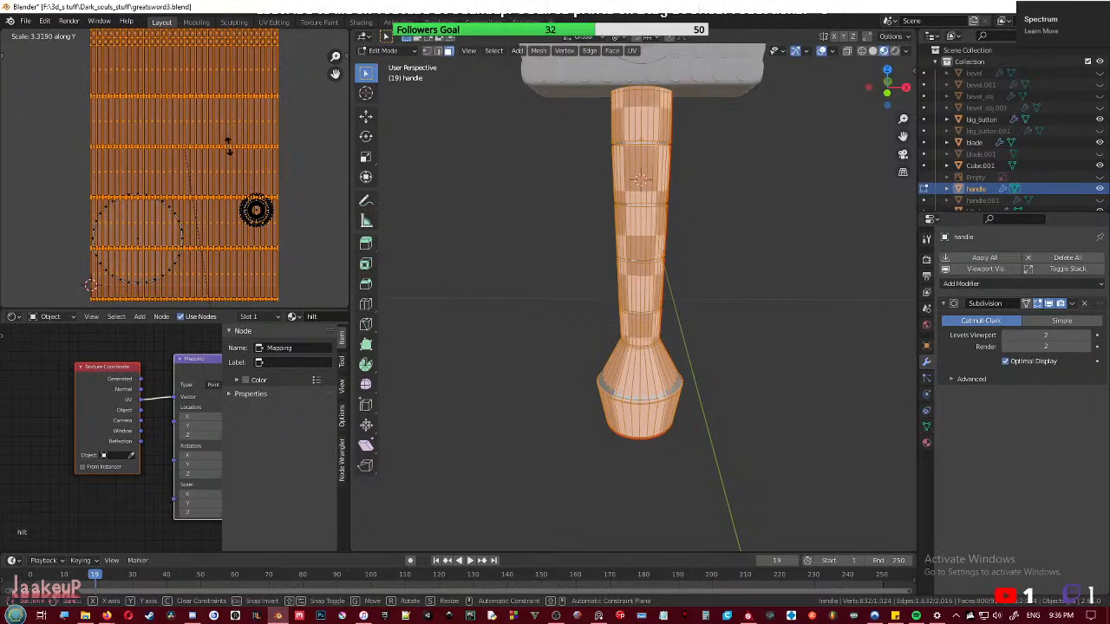
click(248, 265)
key(s)
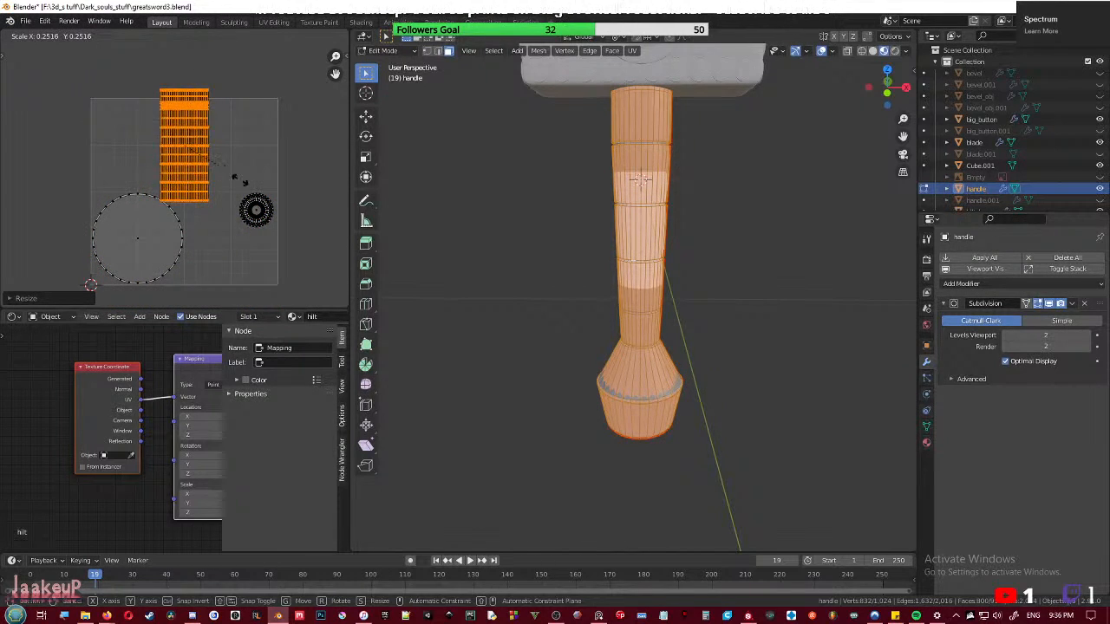
click(313, 204)
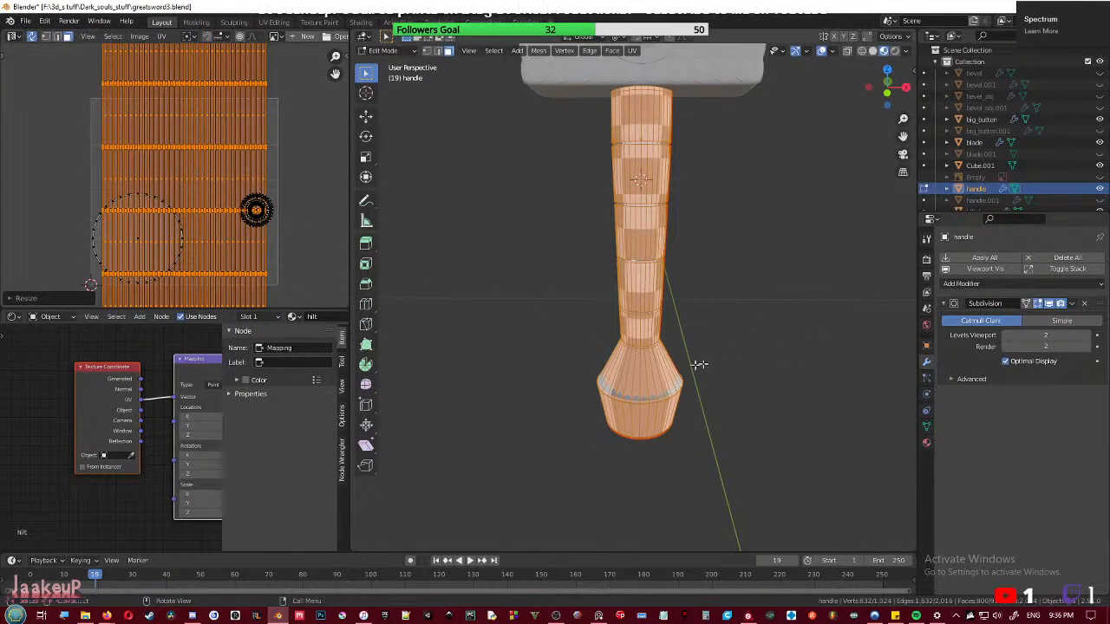
- Mark the edge loop where the grip meets the flared pommel as a seam and clear the selection
scroll(651, 375, up, 6)
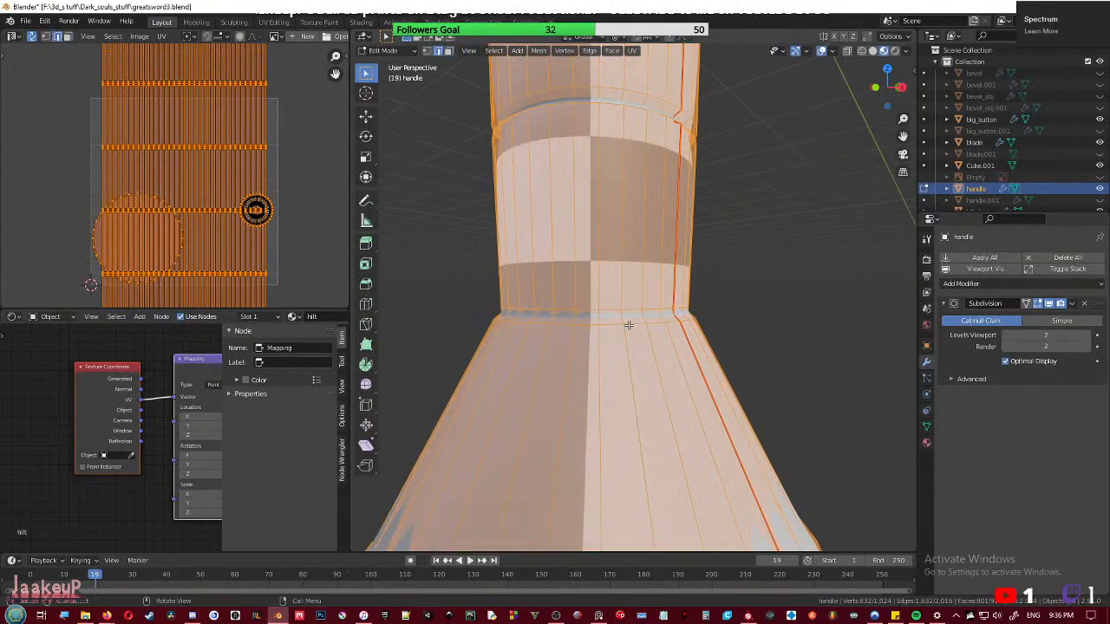
alt+click(632, 325)
right_click(631, 326)
key(m)
key(alt+a)
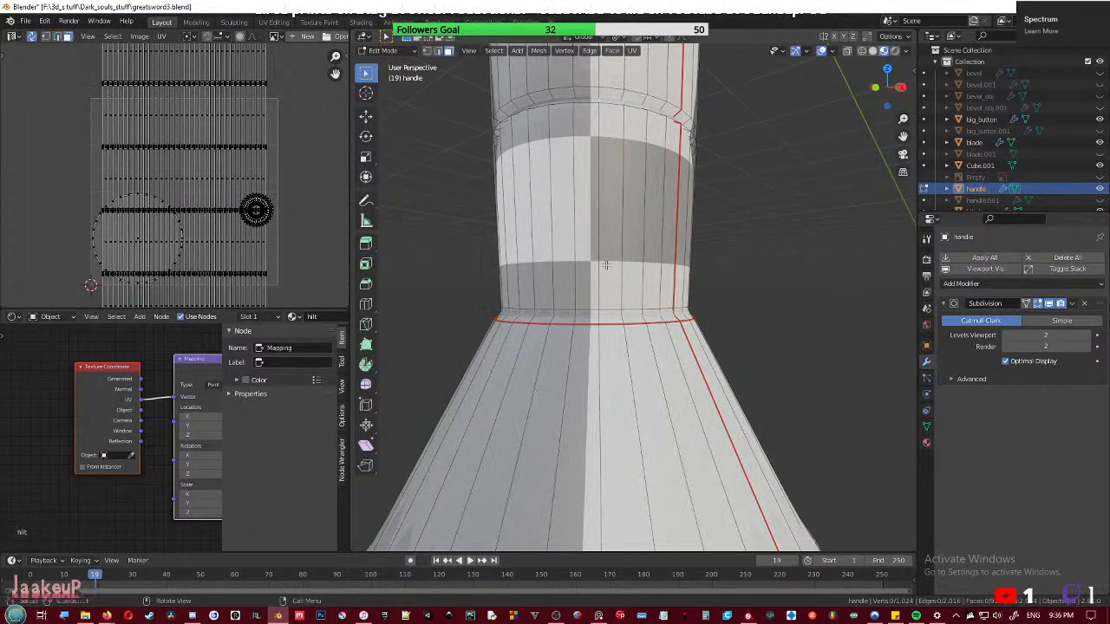
- Select the grip's faces linked up to the new seam above the pommel and unwrap them with Cylinder Projection
key(l)
scroll(607, 262, down, 7)
middle_drag(591, 216, 629, 306)
key(alt+z)
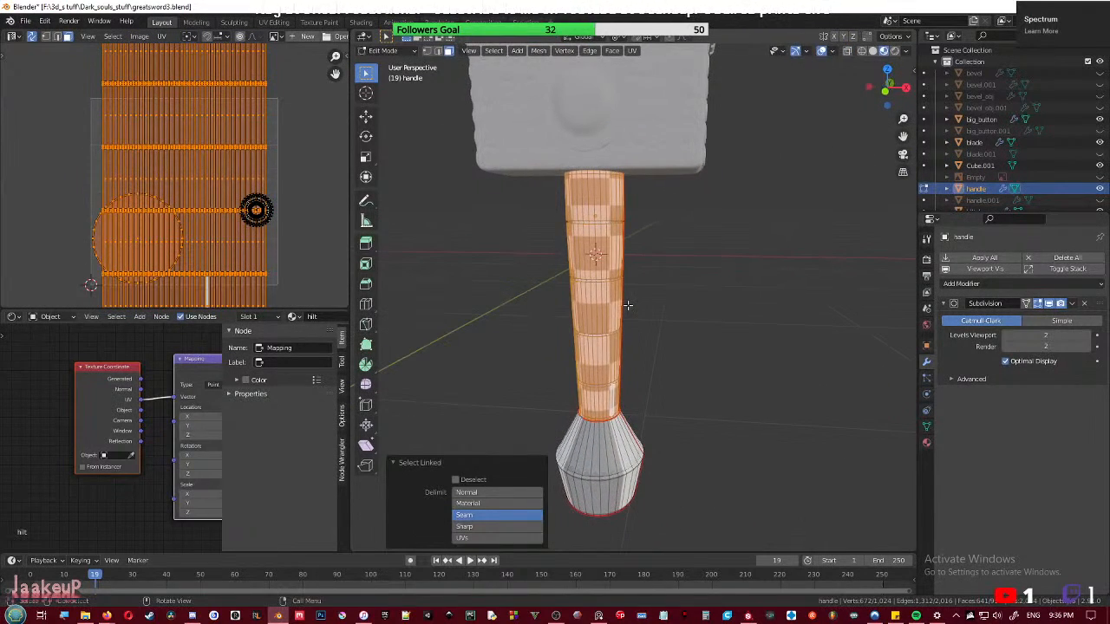
key(u)
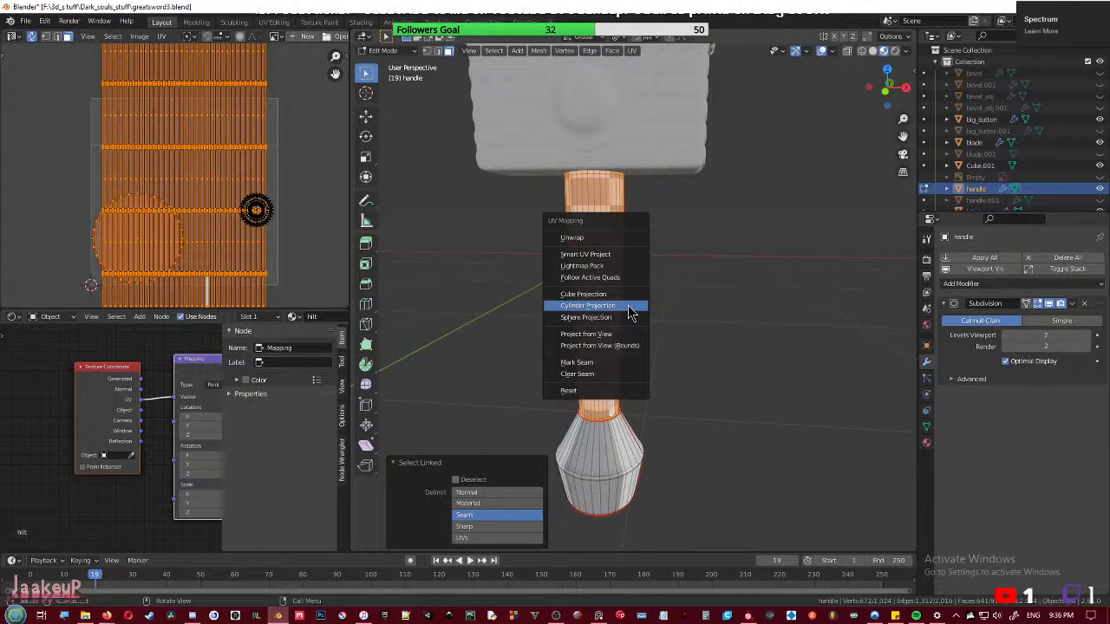
click(630, 306)
- Examine the grip's projected UVs and its checker pattern from several angles, using see-through display for the inside
scroll(211, 240, down, 4)
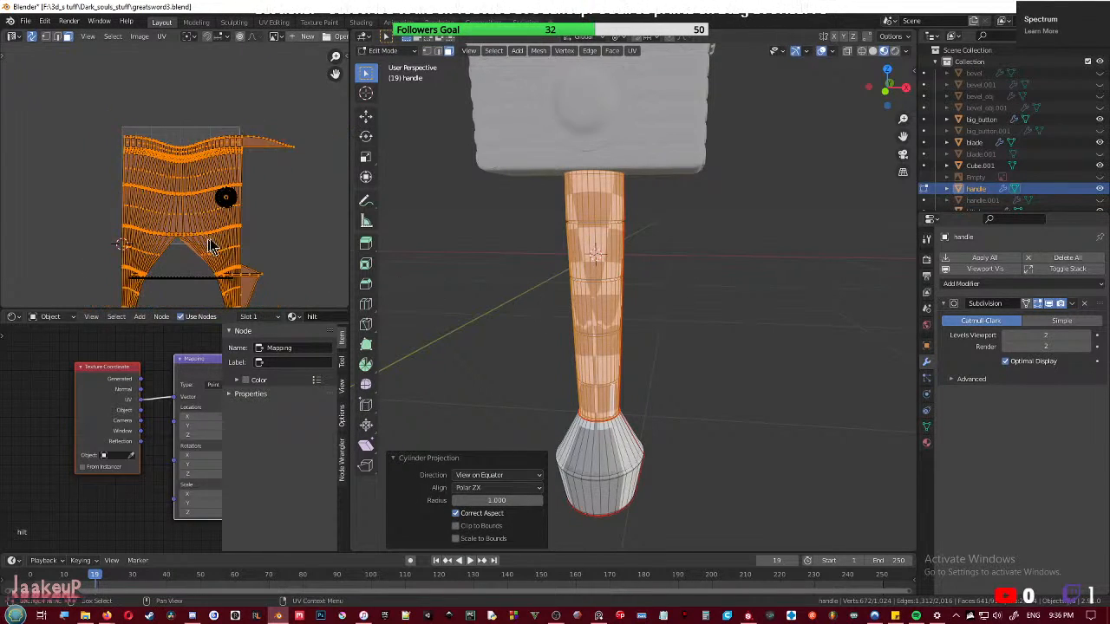
scroll(194, 229, up, 5)
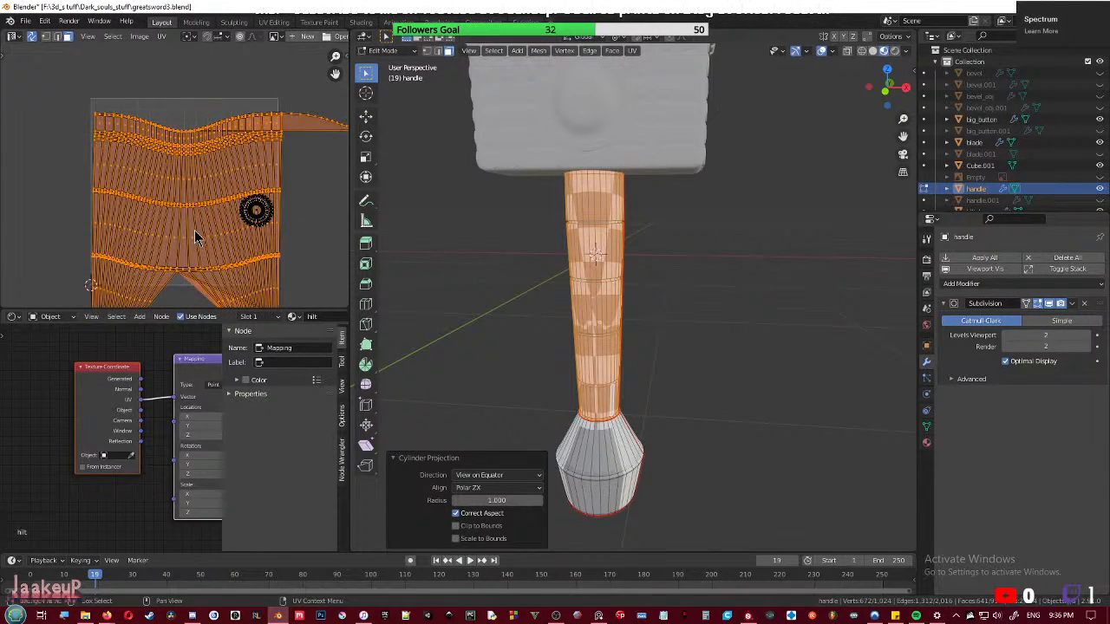
scroll(194, 229, down, 3)
middle_drag(555, 280, 604, 434)
key(alt+z)
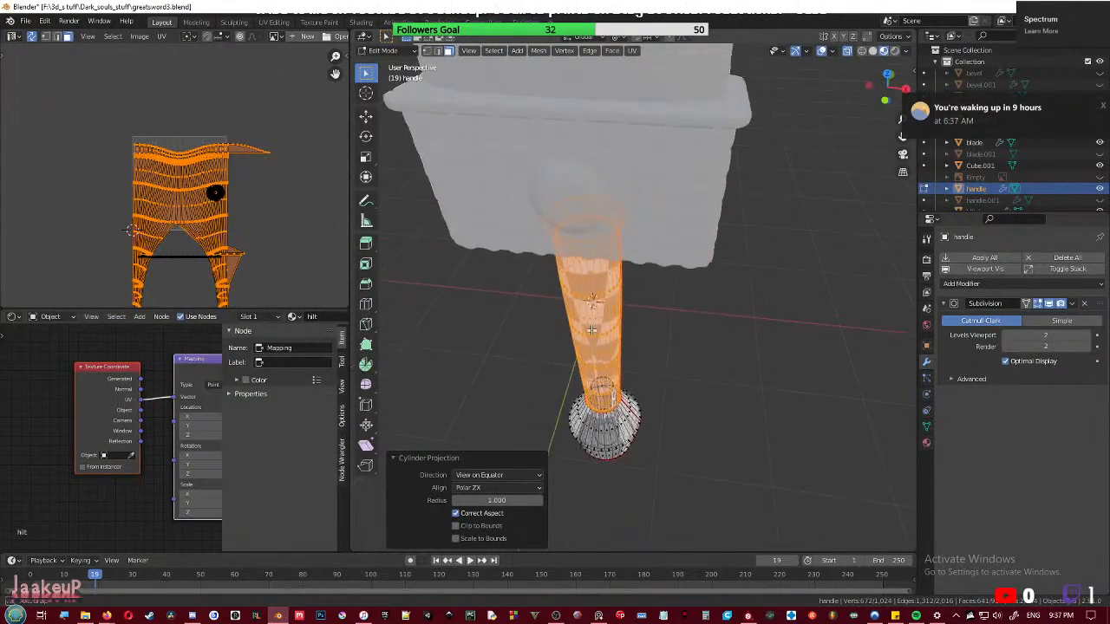
scroll(595, 335, up, 4)
middle_drag(595, 335, 620, 285)
key(alt+z)
scroll(656, 339, down, 3)
middle_drag(656, 339, 607, 329)
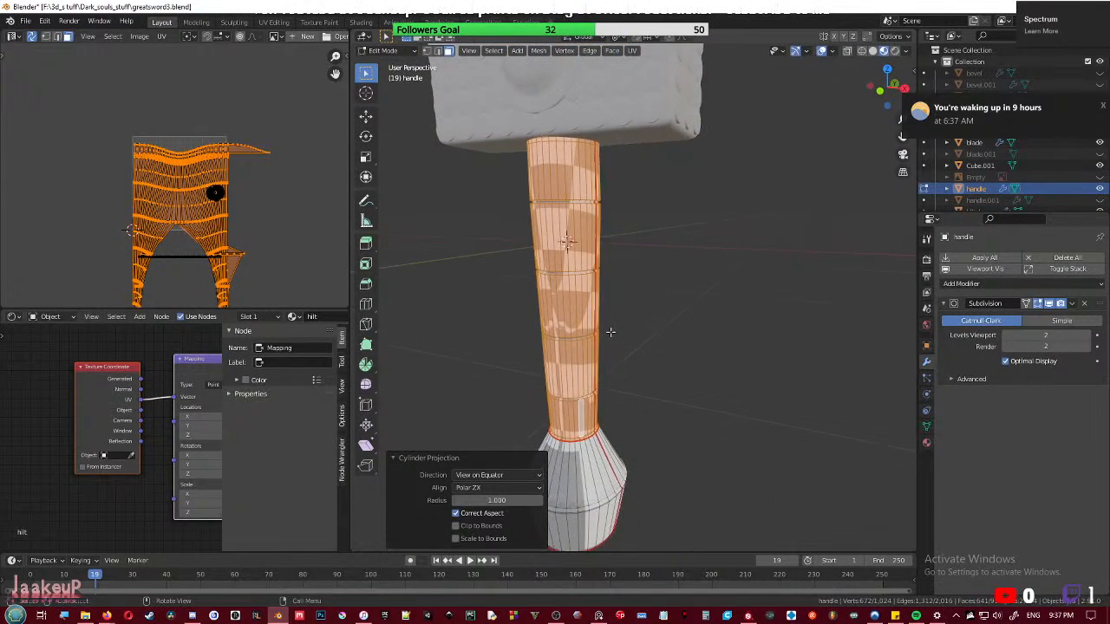
scroll(607, 330, up, 5)
middle_drag(602, 272, 611, 269)
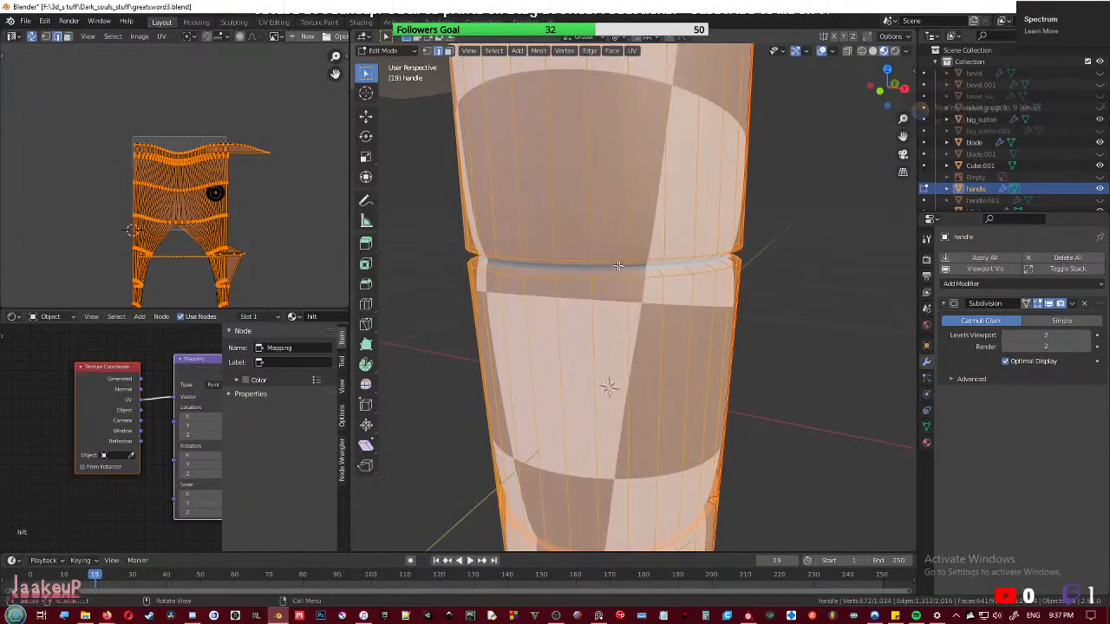
- Mark the edge loop in the grip's first groove below the guard as a seam
alt+click(612, 269)
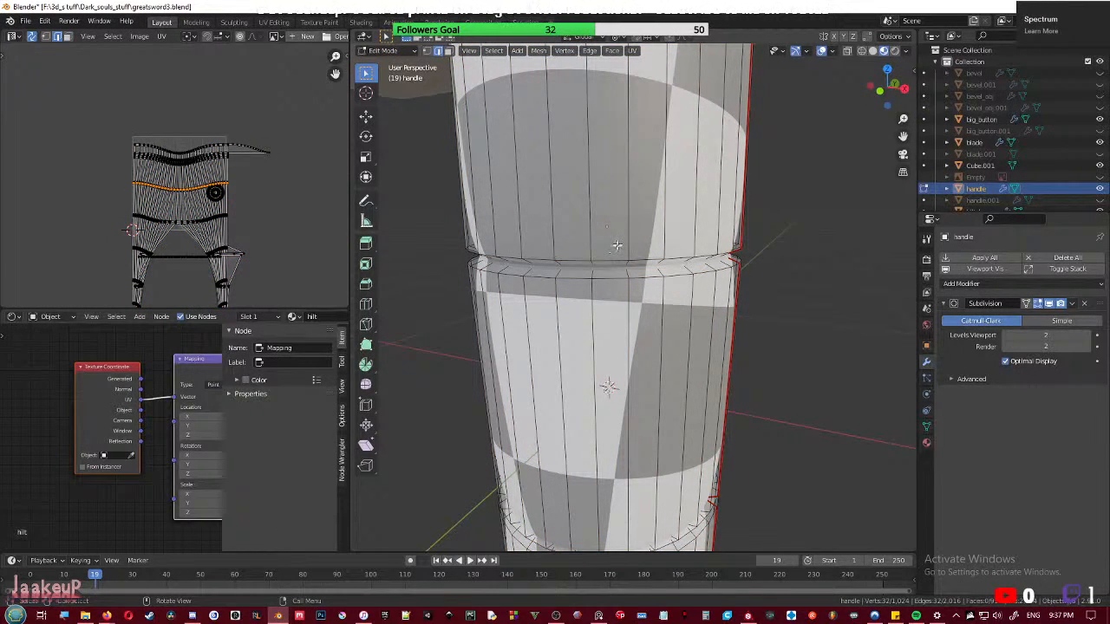
right_click(607, 267)
click(607, 268)
- Mark the edge loop at the grip's upper end, just under the guard, as a seam
scroll(641, 158, down, 4)
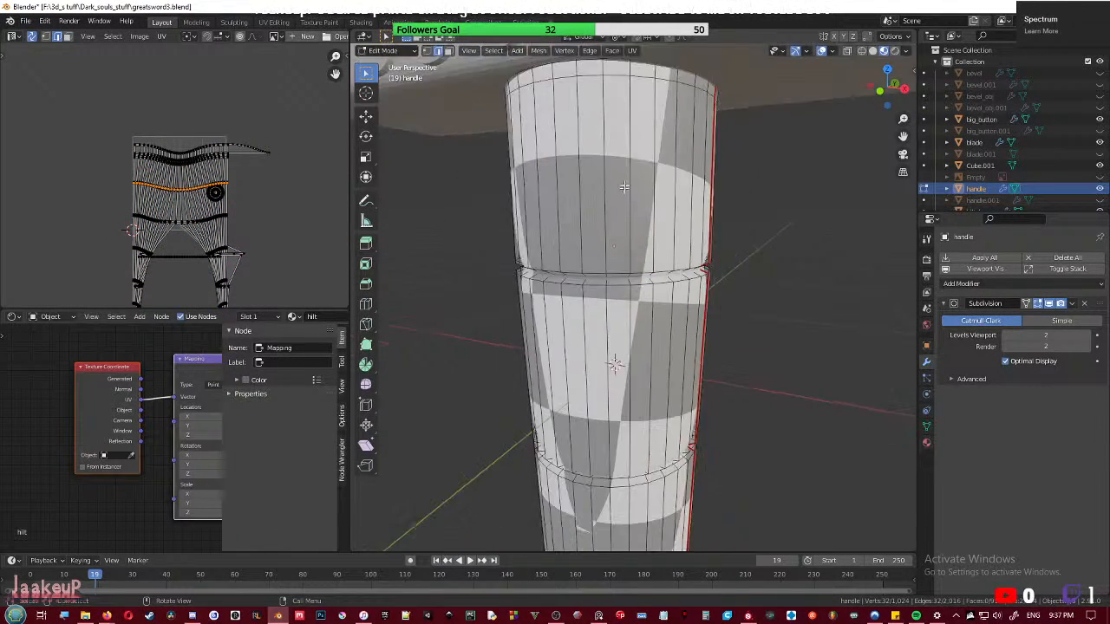
scroll(605, 255, up, 4)
key(alt+z)
middle_drag(546, 243, 535, 232)
alt+click(472, 208)
right_click(472, 208)
key(m)
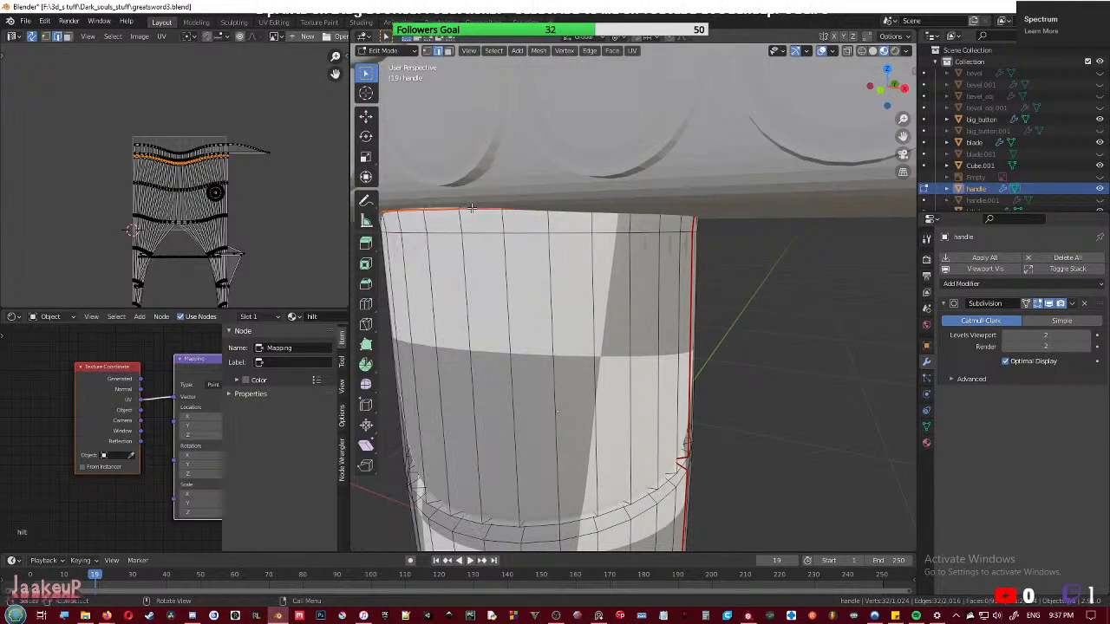
- Select the grip's topmost section up to its seams, unwrap it with Cylinder Projection and try moving its UV island above the others
key(3)
click(508, 303)
key(ctrl+l)
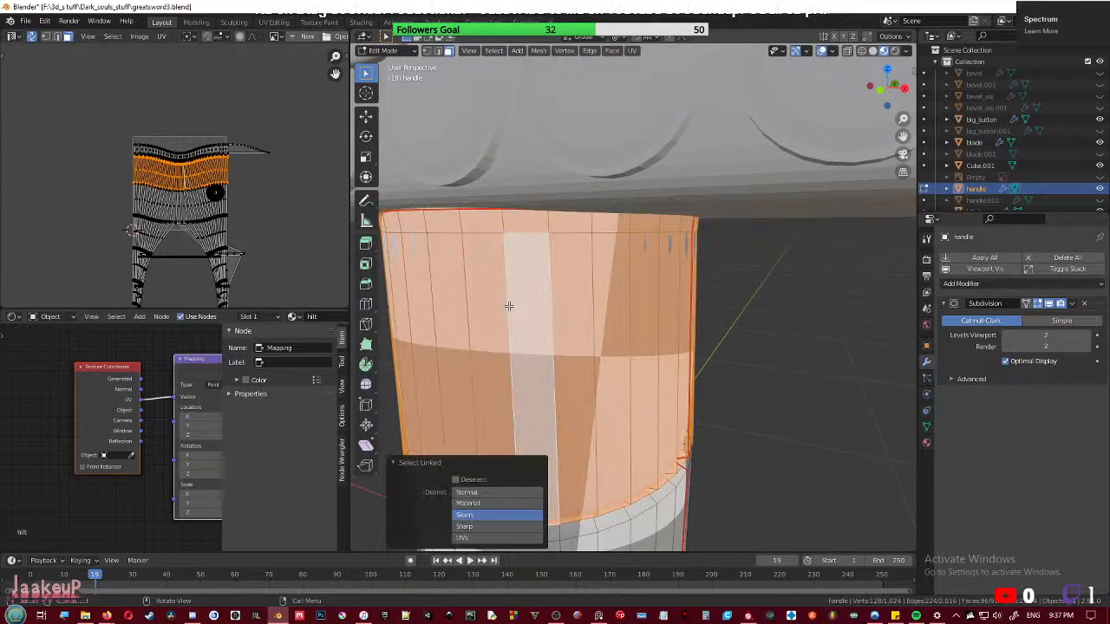
key(u)
click(510, 308)
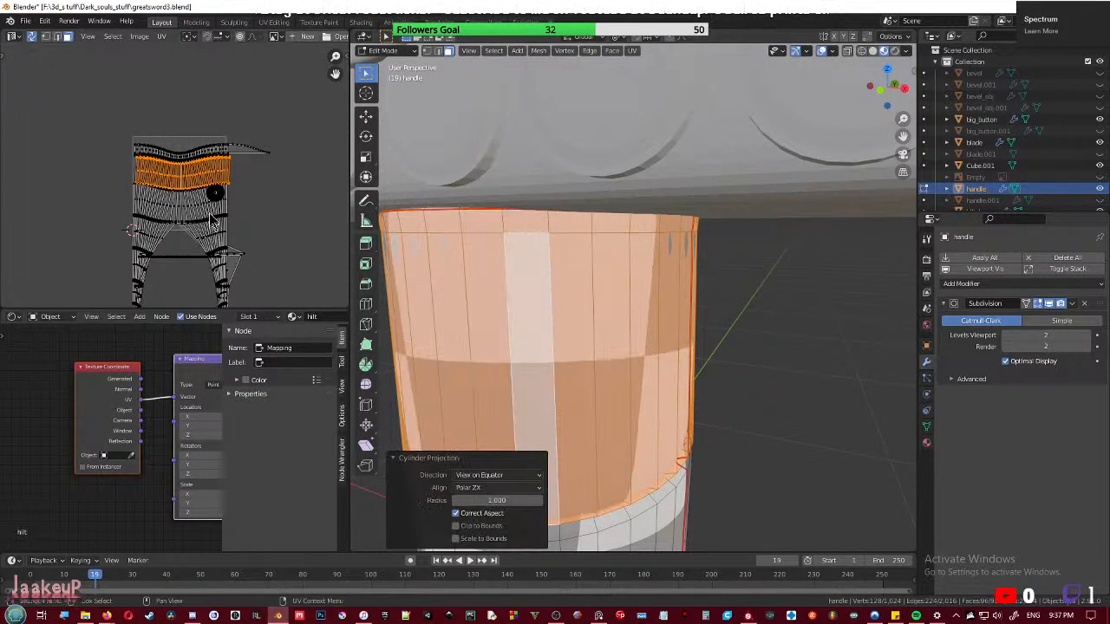
key(g)
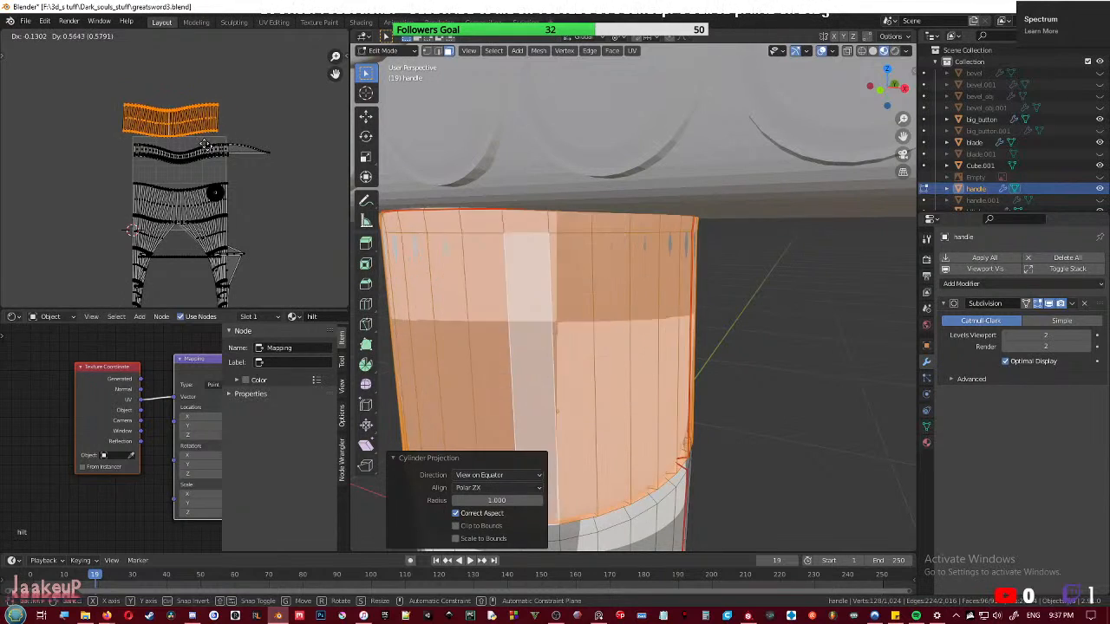
click(241, 116)
scroll(546, 273, down, 5)
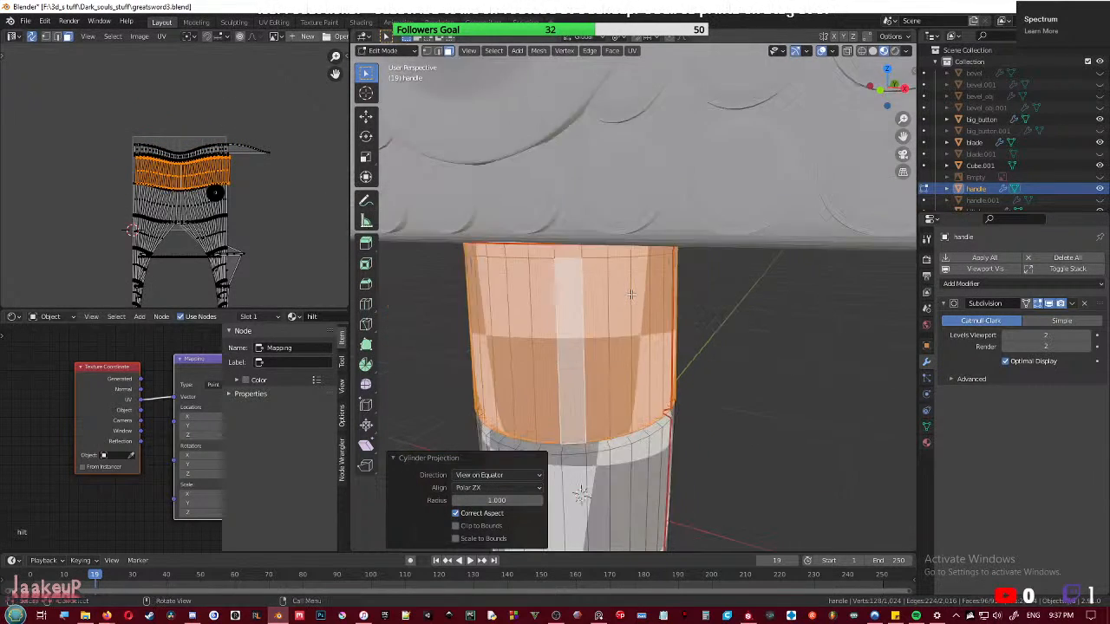
- Undo the topmost section's Cylinder Projection and the seam on the loop under the guard
key(alt+a)
middle_drag(617, 364, 620, 352)
key(ctrl+z)
scroll(614, 344, down, 3)
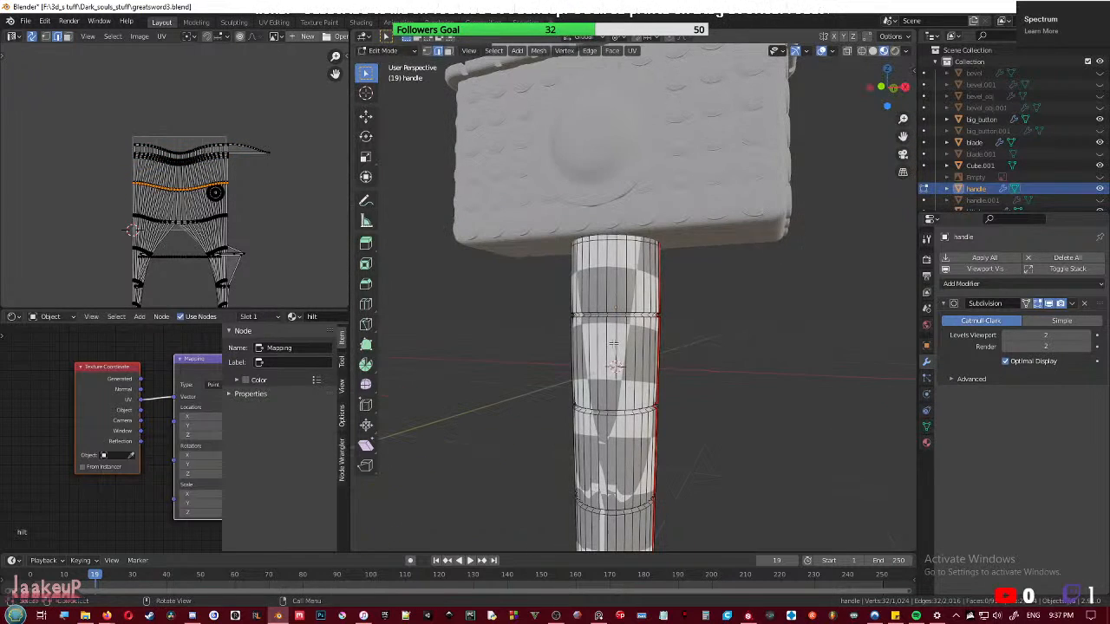
scroll(626, 361, down, 3)
scroll(627, 360, down, 1)
- Inspect the grip's linked faces and edges from several sides to find where vertical seams are missing
middle_drag(627, 361, 604, 335)
click(613, 274)
key(l)
middle_drag(614, 278, 773, 322)
scroll(773, 321, up, 2)
click(699, 213)
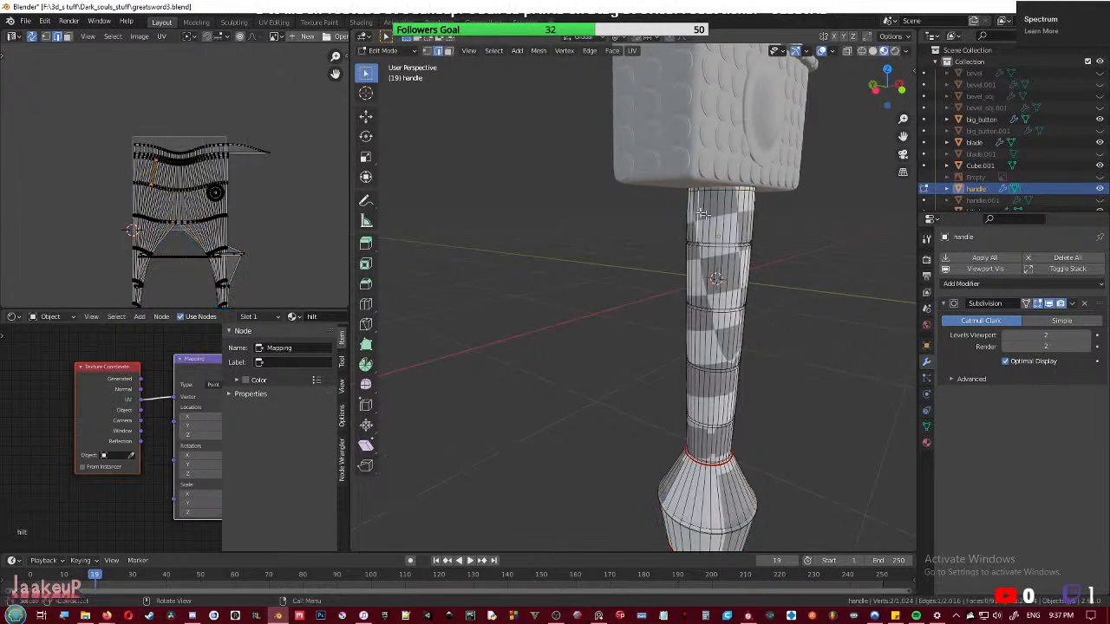
- Select the lengthwise edge loop on the handle's side opposite the existing vertical seam and mark it as a seam
shift+middle_drag(709, 380, 613, 257)
scroll(602, 334, up, 4)
middle_drag(602, 340, 552, 267)
alt+click(559, 279)
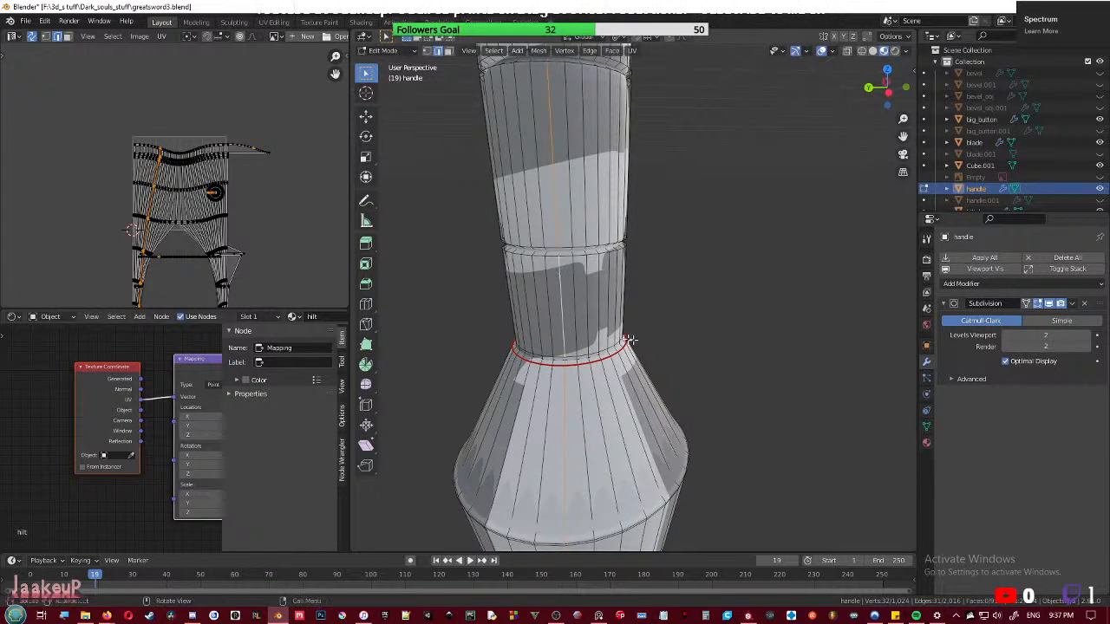
scroll(683, 347, down, 4)
mouse_move(682, 347)
middle_down()
mouse_move(684, 359)
mouse_move(672, 336)
middle_up()
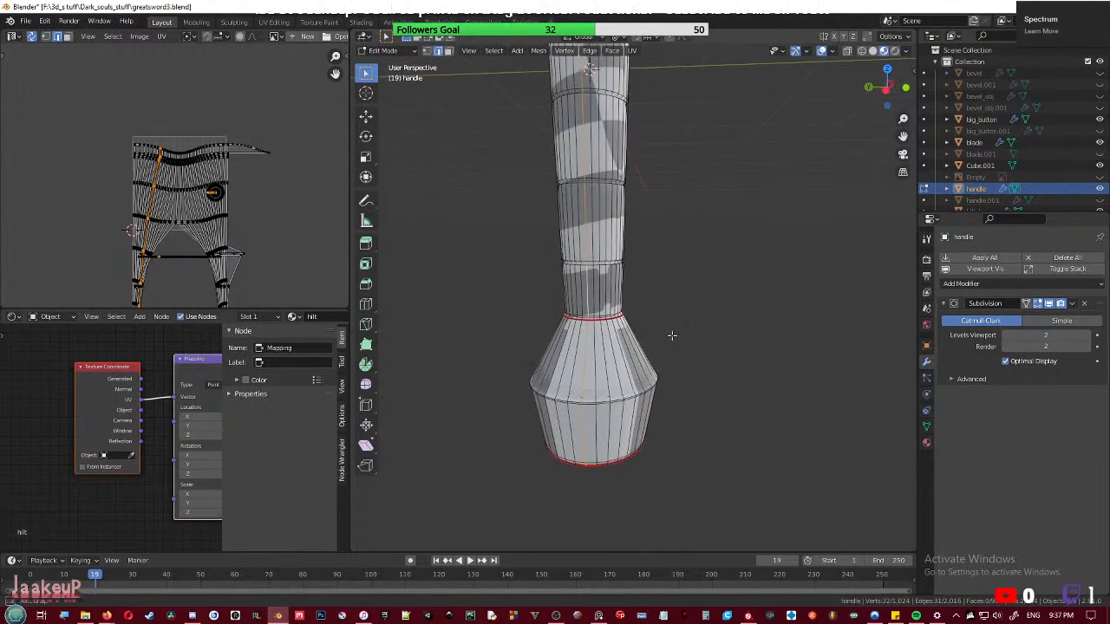
scroll(588, 284, down, 2)
middle_drag(588, 285, 655, 277)
scroll(657, 342, up, 2)
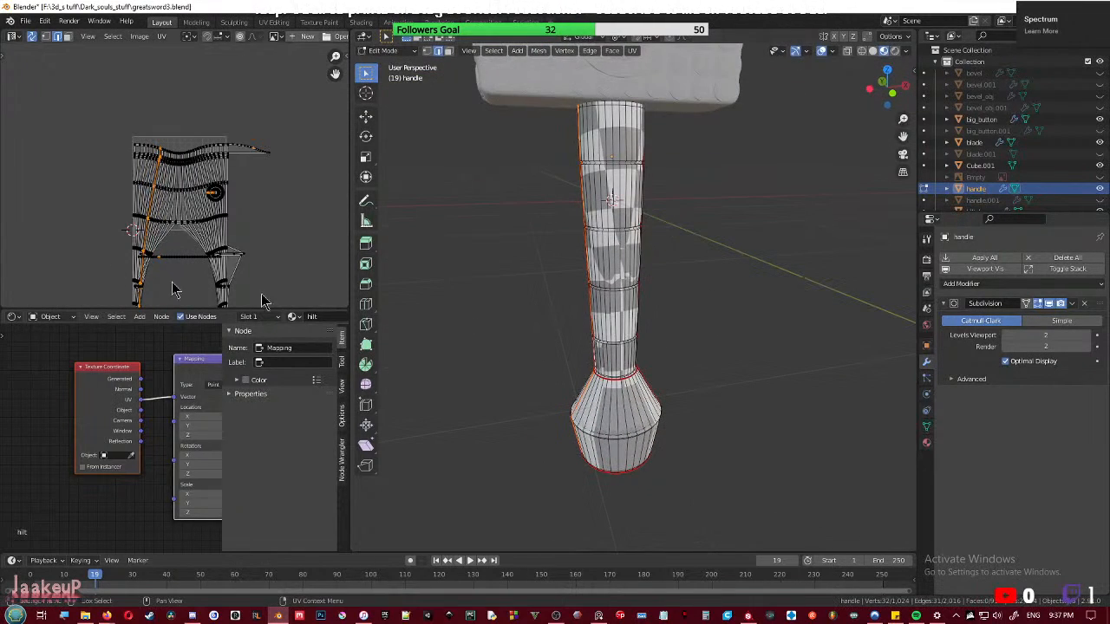
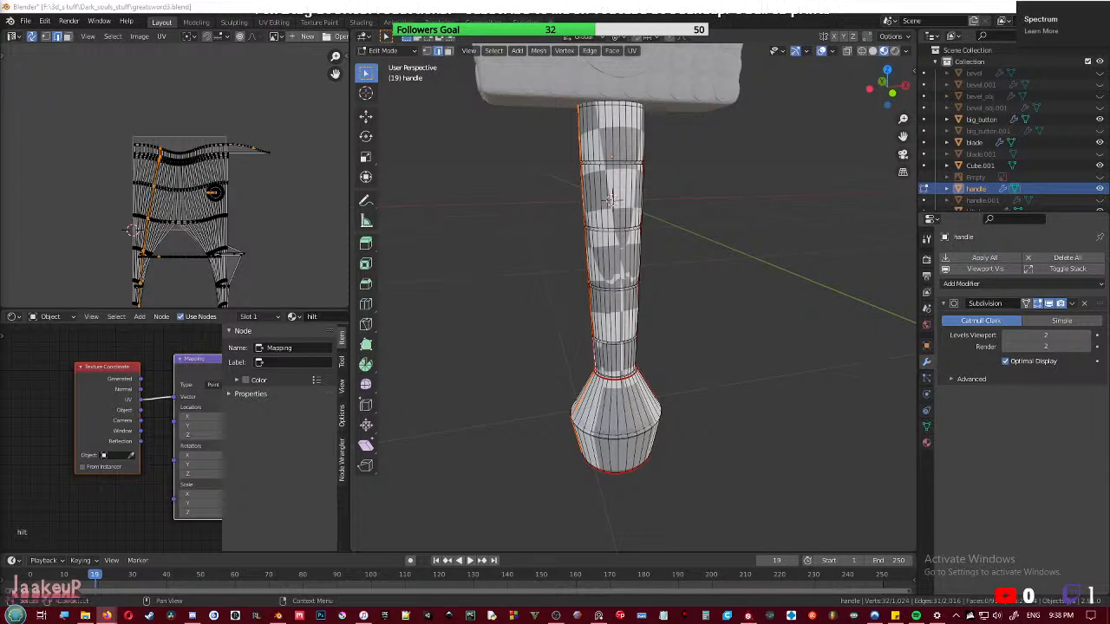
middle_drag(694, 324, 674, 317)
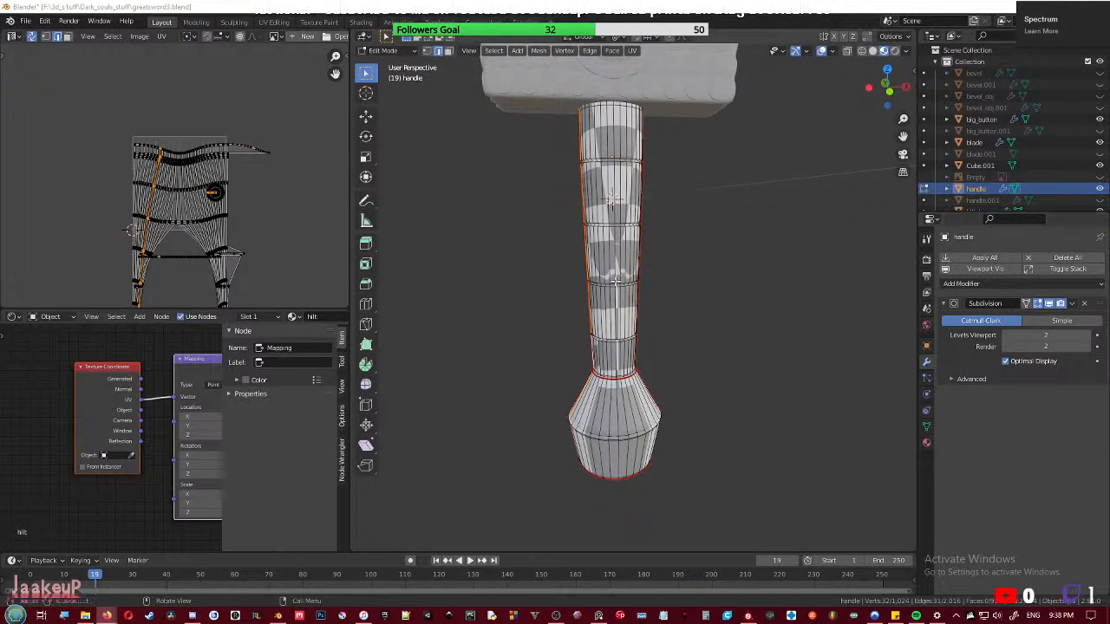
- Select the grip faces linked within the seams and check their extent in the front orthographic view
middle_drag(616, 283, 617, 272)
key(3)
click(618, 254)
key(ctrl+l)
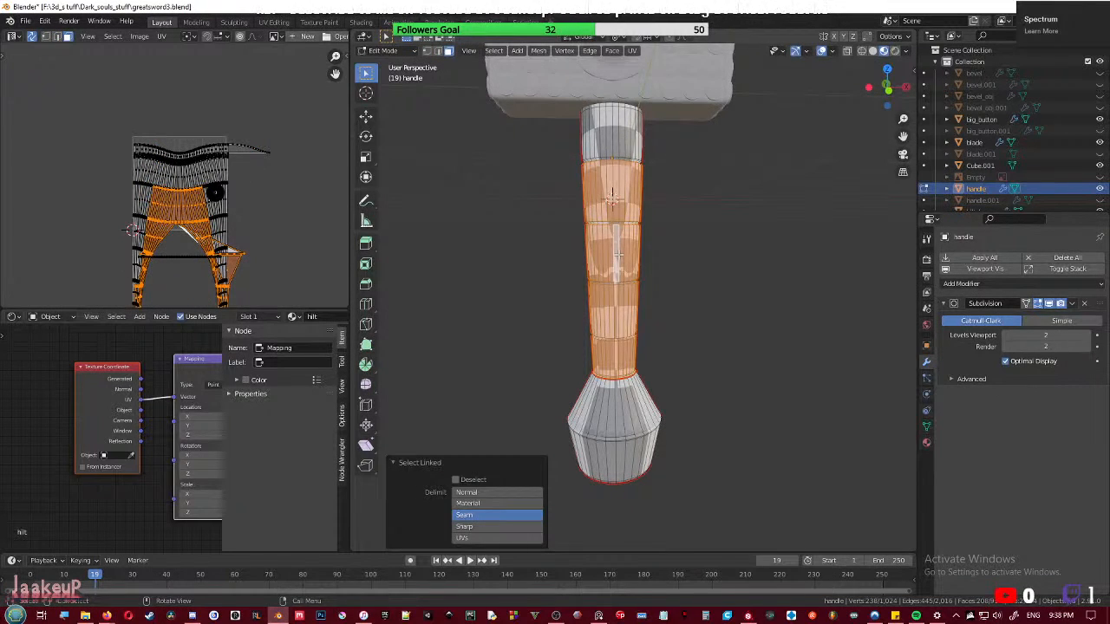
key(KP_1)
scroll(701, 292, up, 6)
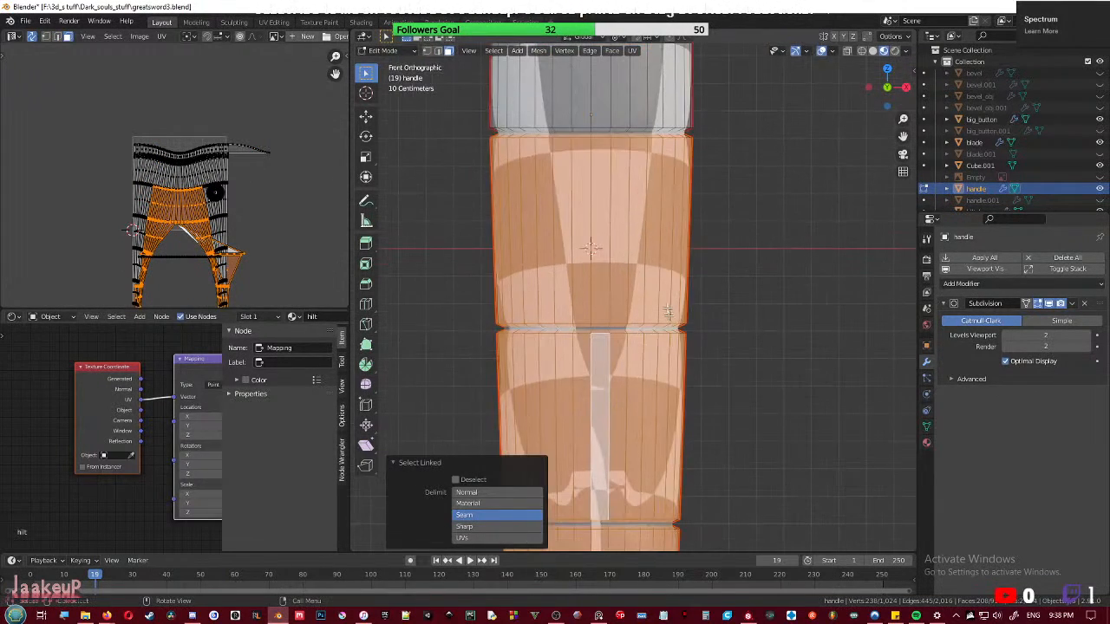
- Clear the seam from the edge loop in the grip's first groove below the guard
key(2)
alt+click(566, 130)
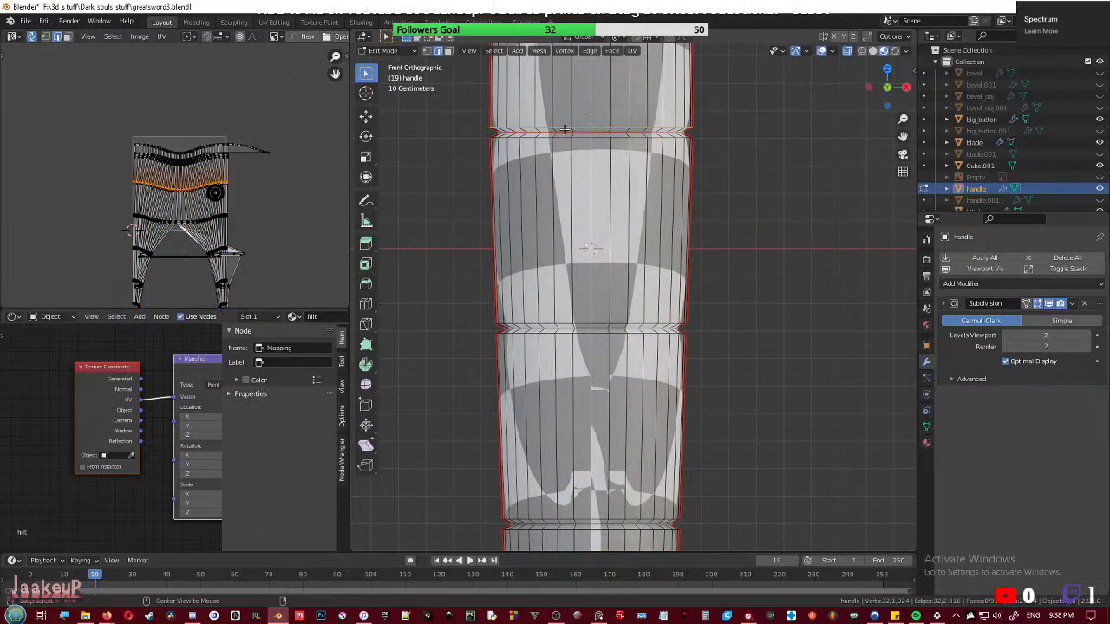
right_click(564, 132)
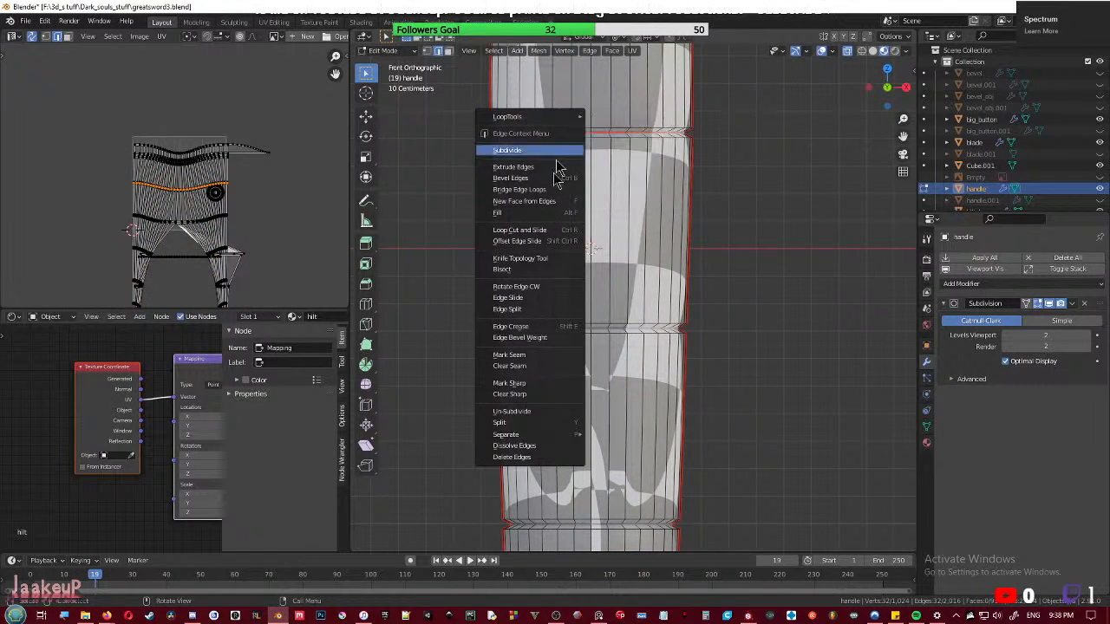
click(524, 368)
scroll(611, 248, down, 2)
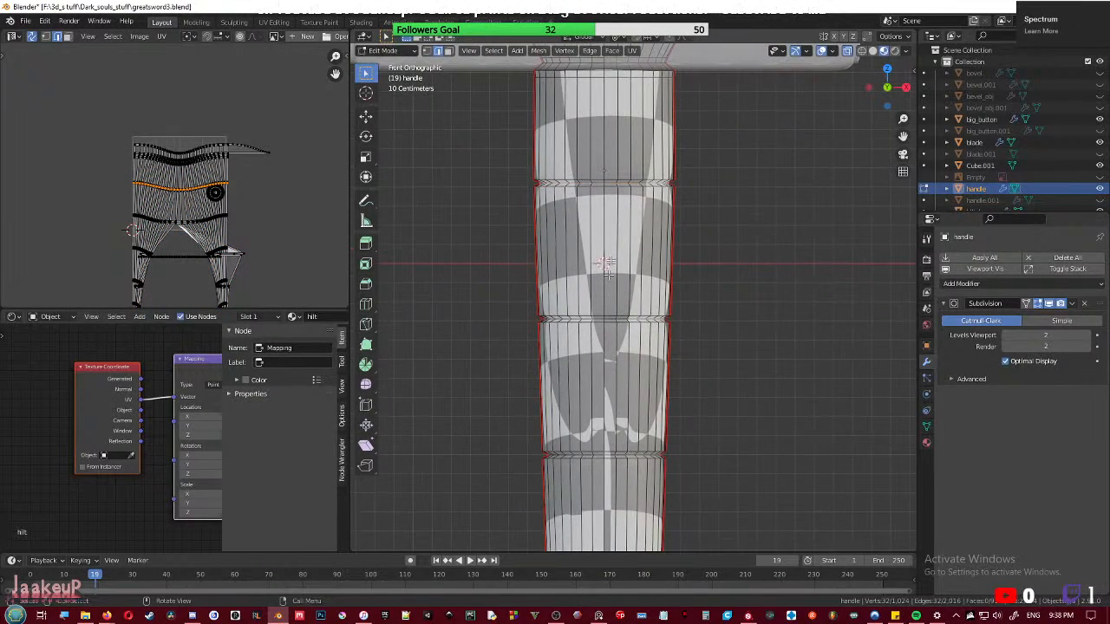
- Select the grip's linked faces from one face and examine from all sides how far the seams divide them
key(3)
click(611, 249)
key(ctrl+l)
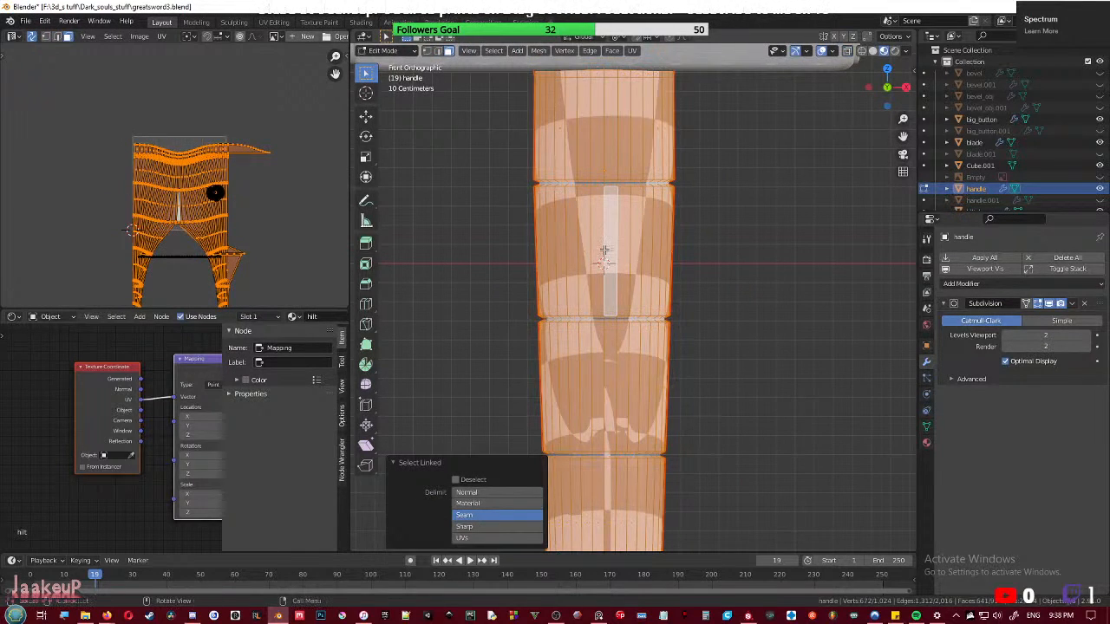
scroll(604, 252, down, 2)
scroll(604, 251, down, 1)
middle_drag(604, 251, 637, 330)
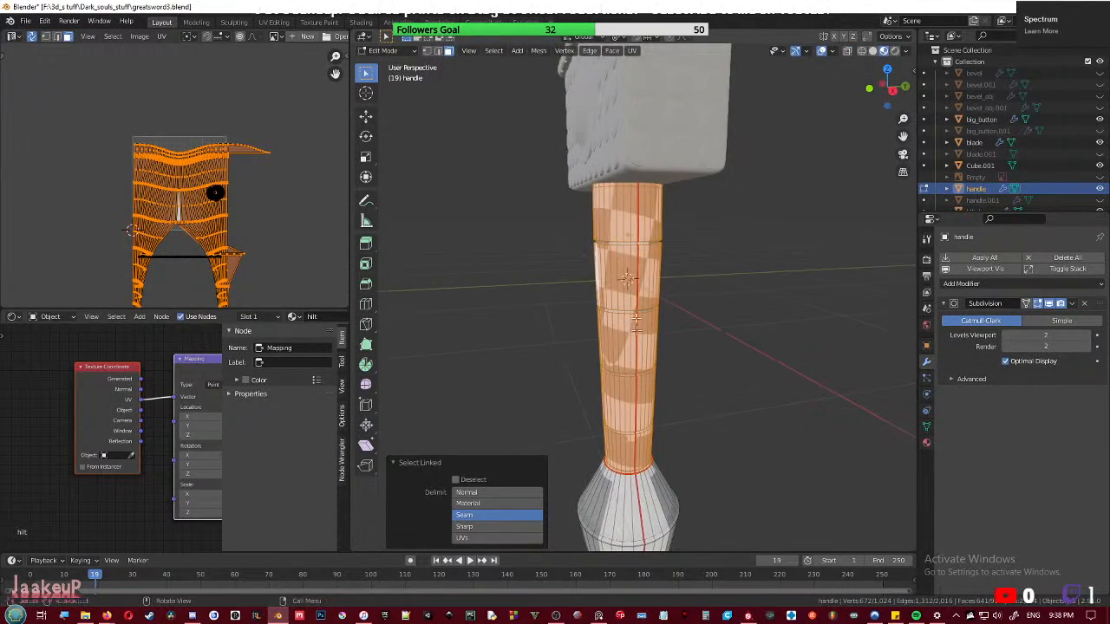
scroll(649, 359, up, 5)
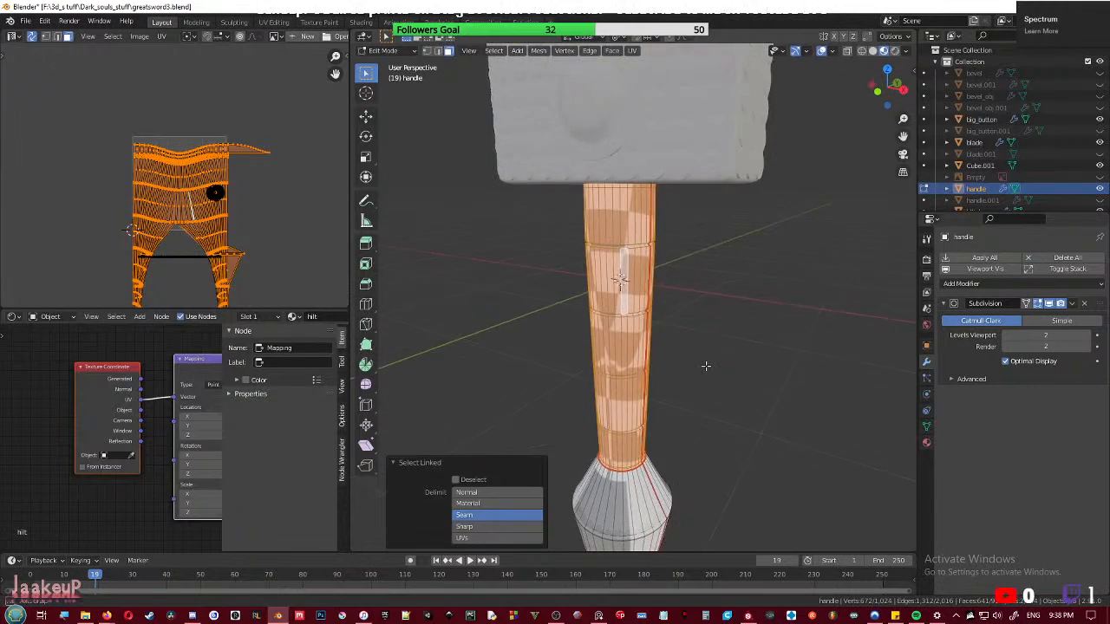
middle_drag(655, 354, 706, 278)
- Delete the large face capping the grip's upper end inside the guard
key(ctrl+z)
key(alt+z)
click(705, 280)
key(x)
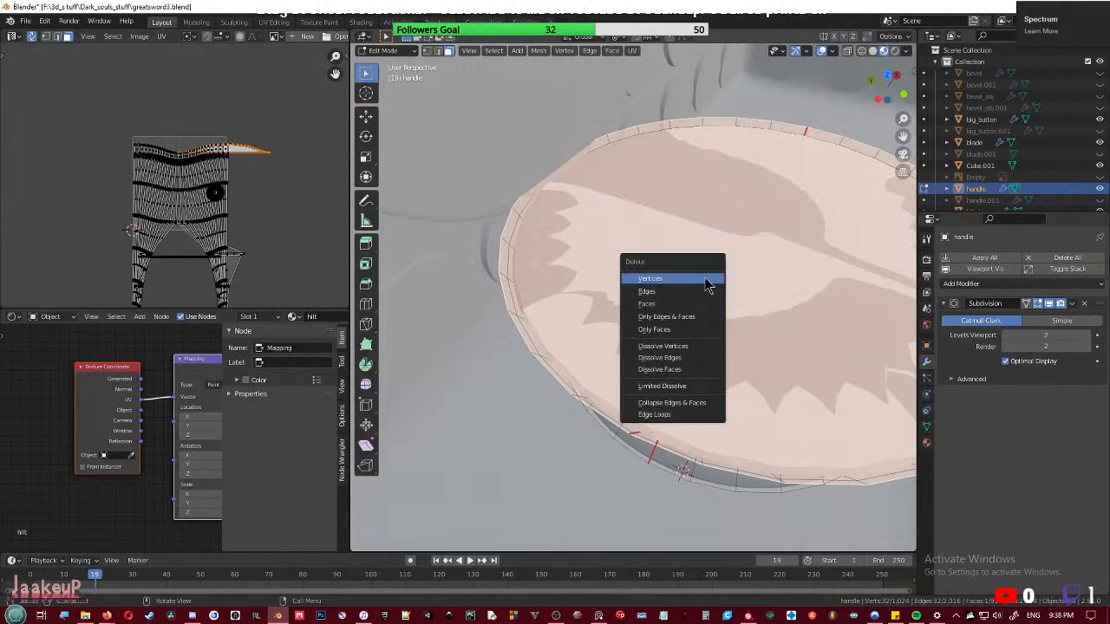
click(652, 278)
- Select the linked faces of both grip halves and unwrap them together with Cylinder Projection
middle_drag(722, 366, 620, 299)
key(ctrl+l)
middle_drag(702, 330, 707, 299)
middle_drag(707, 299, 607, 334)
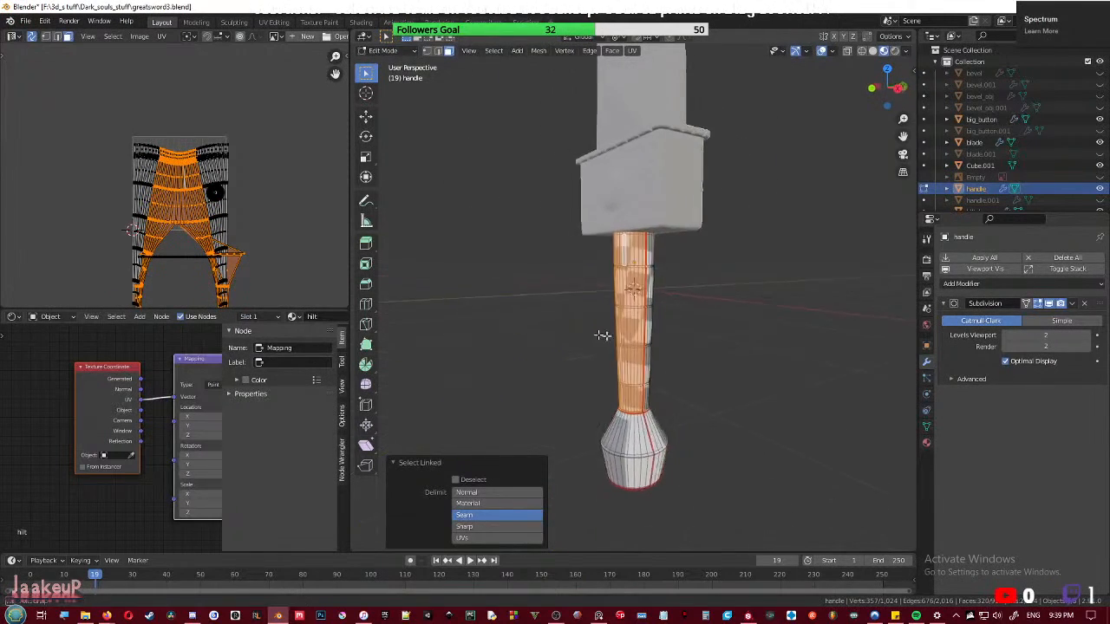
scroll(607, 335, up, 7)
middle_drag(728, 342, 910, 349)
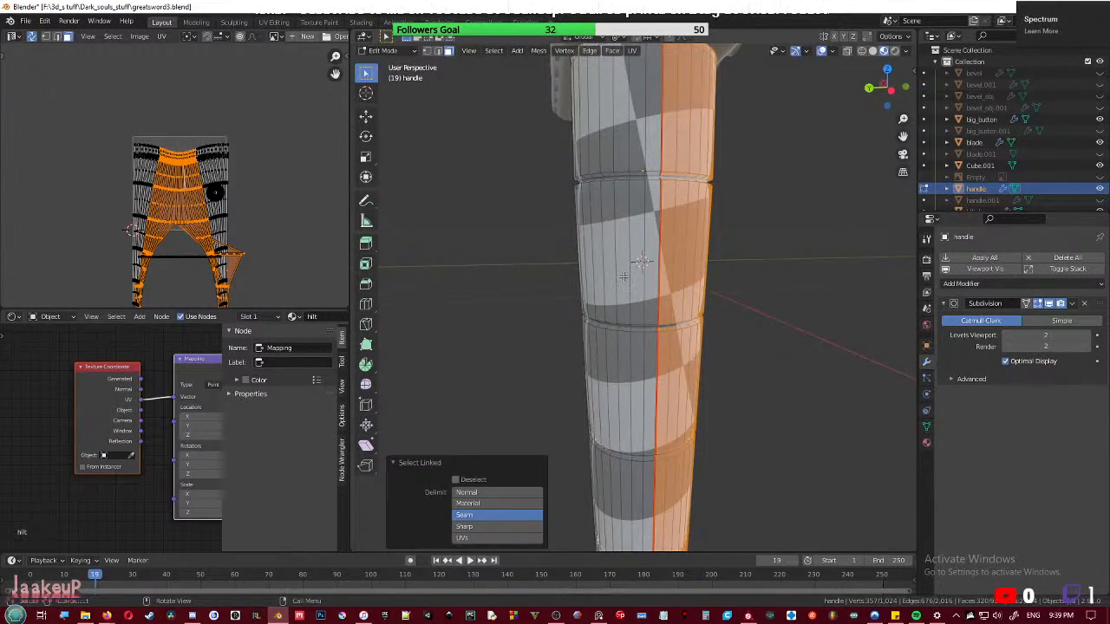
key(l)
right_click(624, 276)
key(Escape)
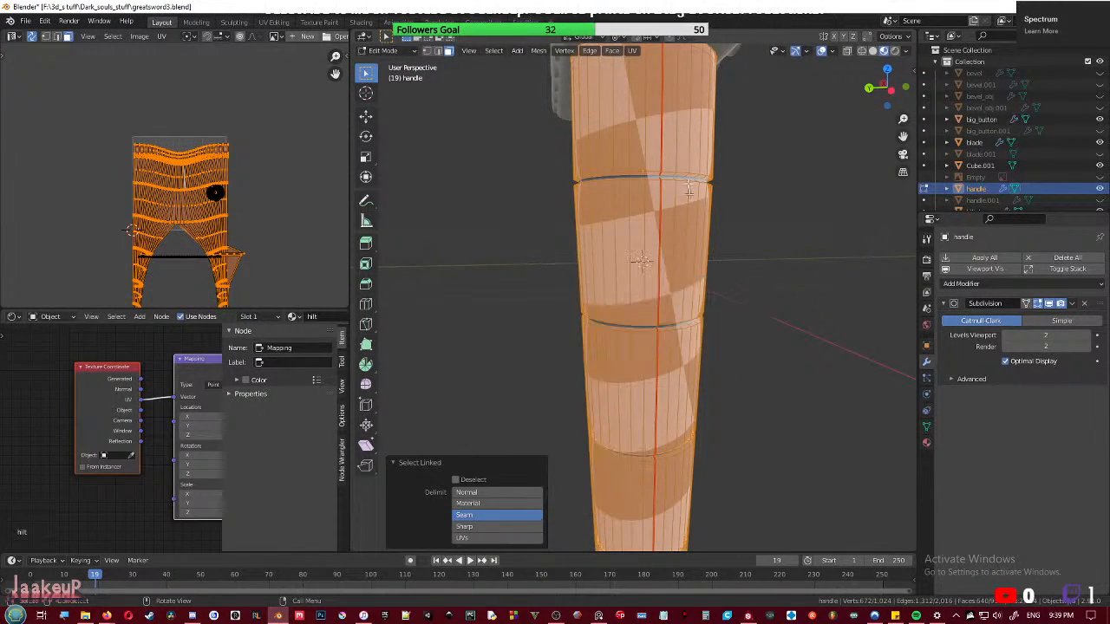
key(u)
click(684, 222)
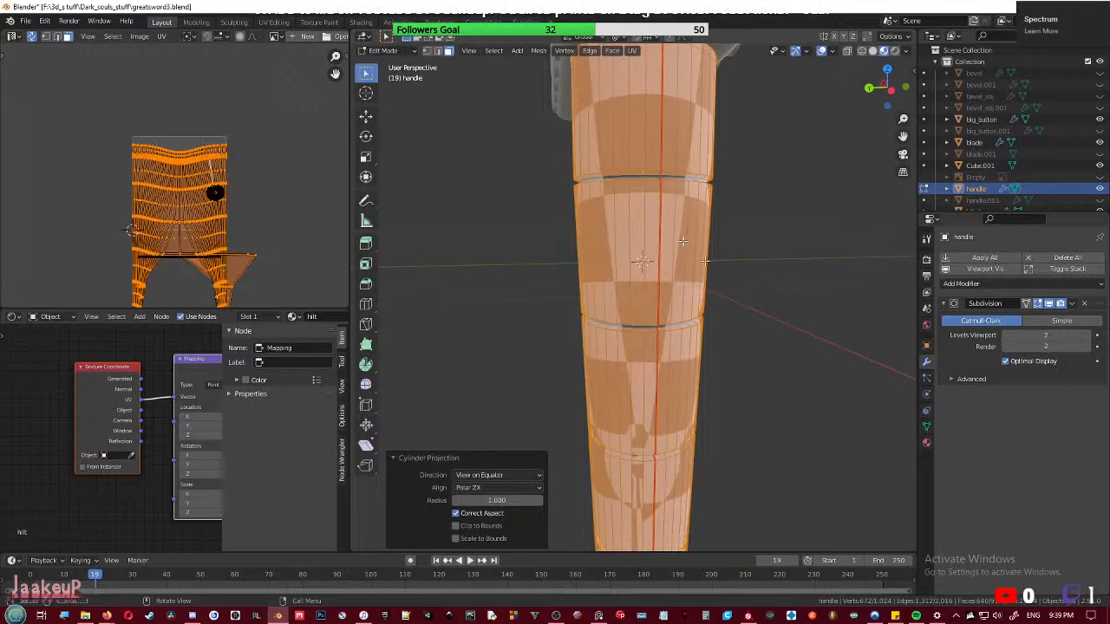
- Unwrap one seam-bounded half of the grip with Project from View in front orthographic view and move its island outside the UV square
middle_drag(744, 299, 655, 309)
click(670, 271)
key(l)
middle_drag(762, 334, 699, 328)
key(KP_1)
scroll(698, 328, down, 6)
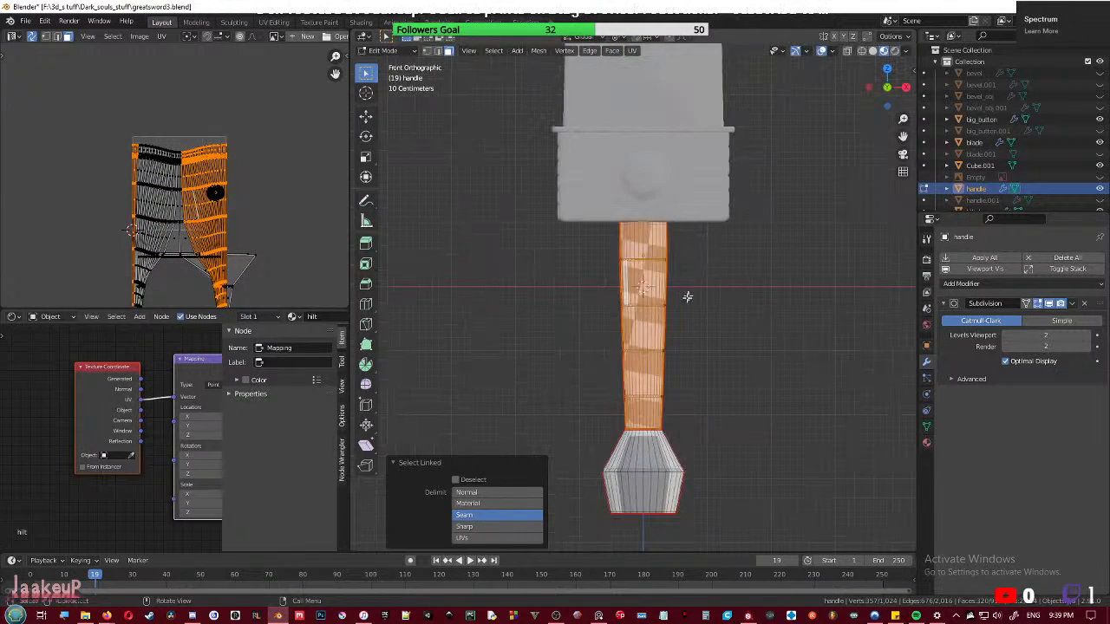
scroll(691, 289, up, 3)
key(u)
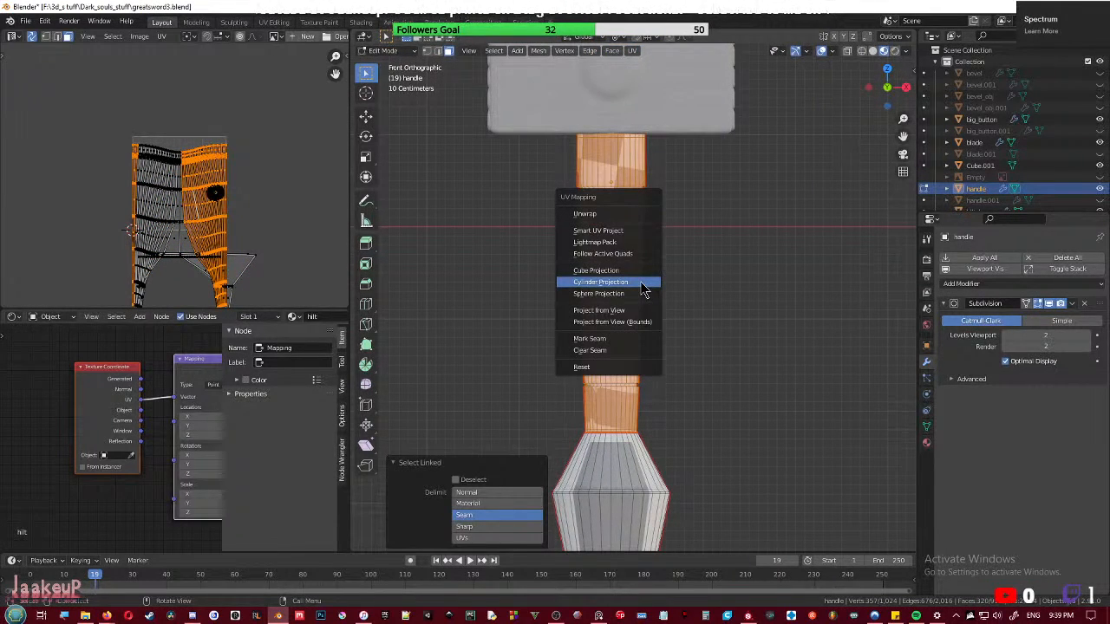
click(604, 312)
drag(202, 193, 273, 173)
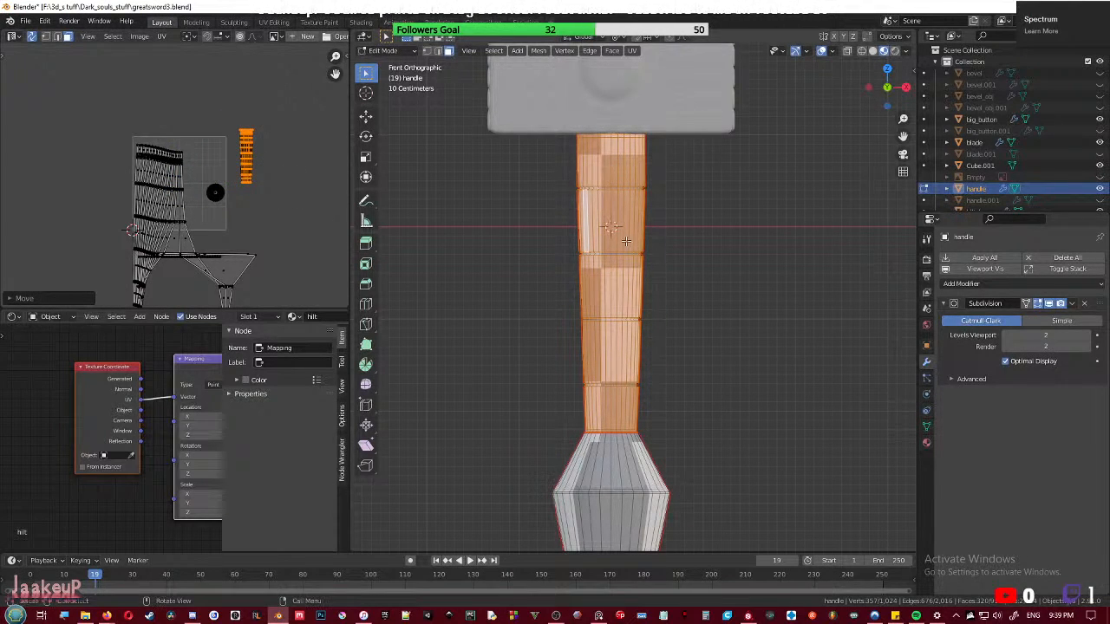
- Unwrap the other grip half with Project from View from the front and place its island in the UV square's upper-left corner
middle_drag(743, 285, 575, 302)
key(l)
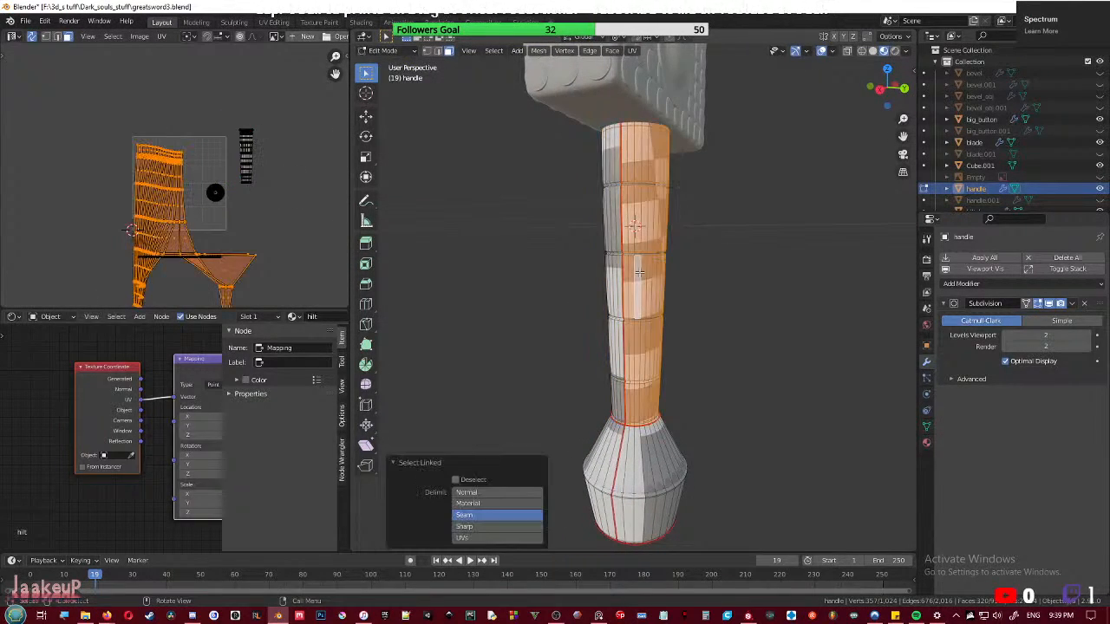
key(KP_1)
key(u)
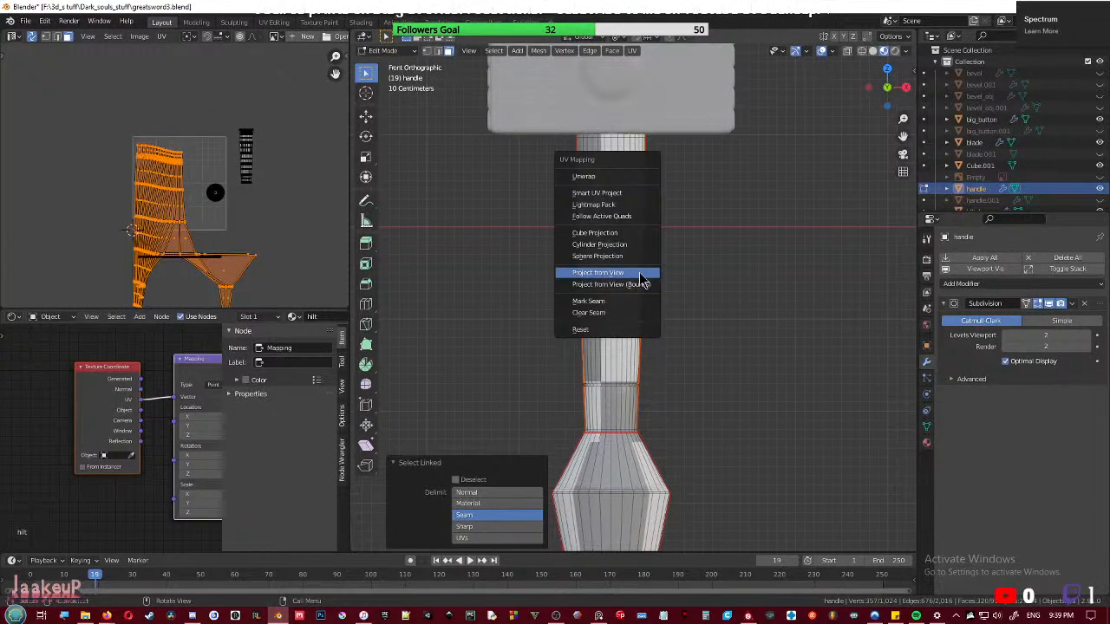
click(640, 275)
key(g)
click(165, 168)
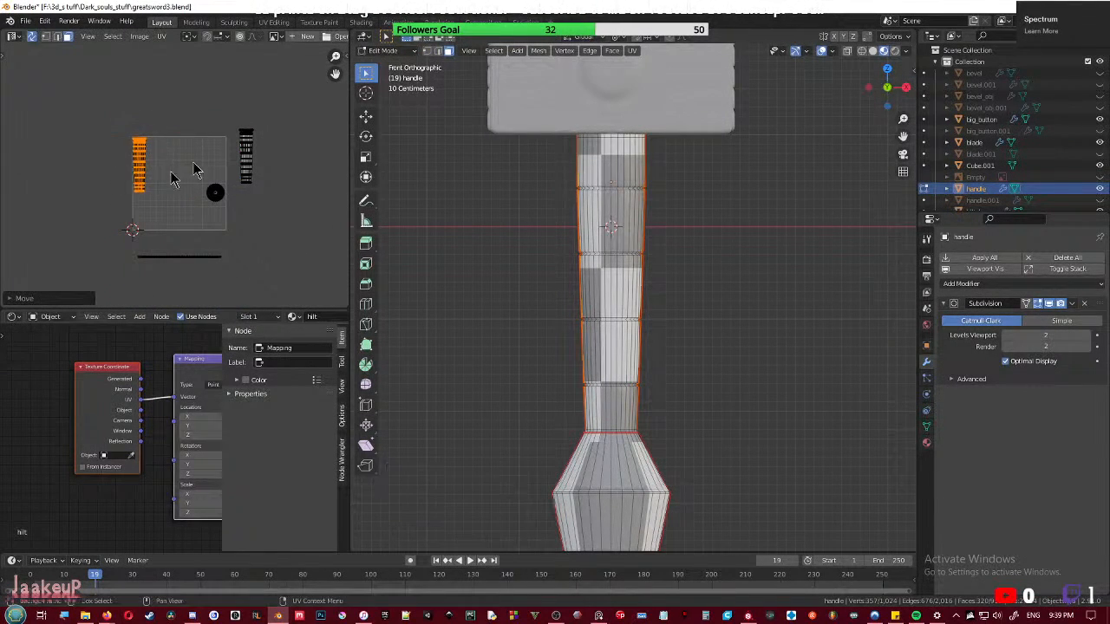
- Move the first grip half's UV island inside the UV square, beside the other half's island
key(l)
key(g)
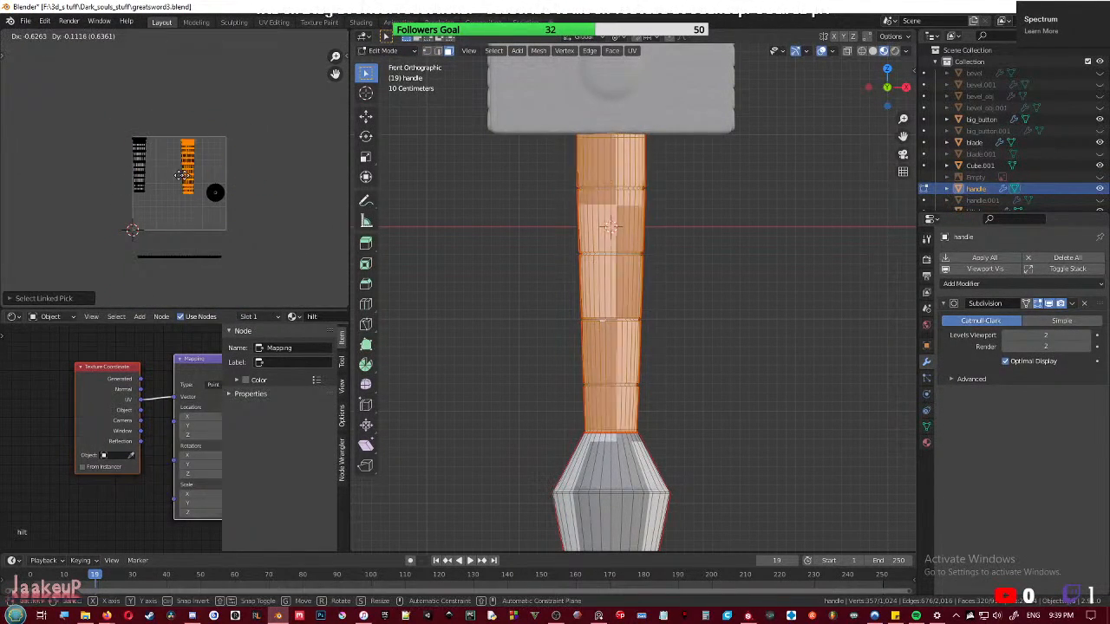
click(165, 174)
- Unwrap one seam-bounded half of the pommel with Project from View in front orthographic view and place its island in the UV square's lower-left corner
drag(111, 249, 265, 283)
click(607, 469)
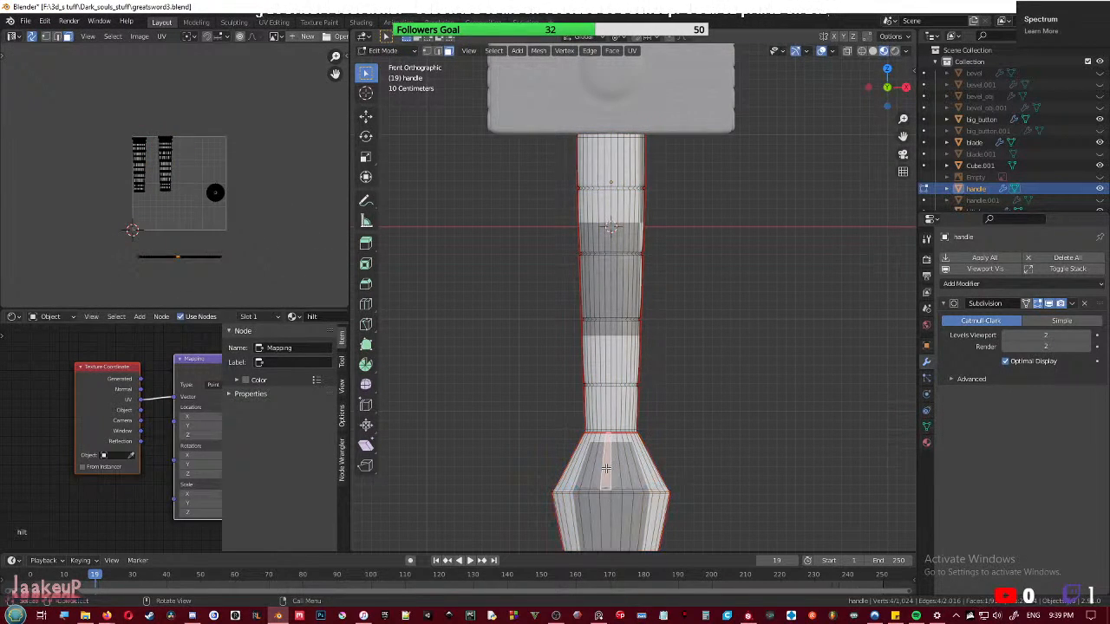
key(l)
scroll(697, 451, down, 1)
shift+middle_drag(699, 432, 706, 320)
scroll(701, 366, up, 2)
shift+middle_drag(701, 366, 721, 322)
key(u)
click(720, 322)
key(g)
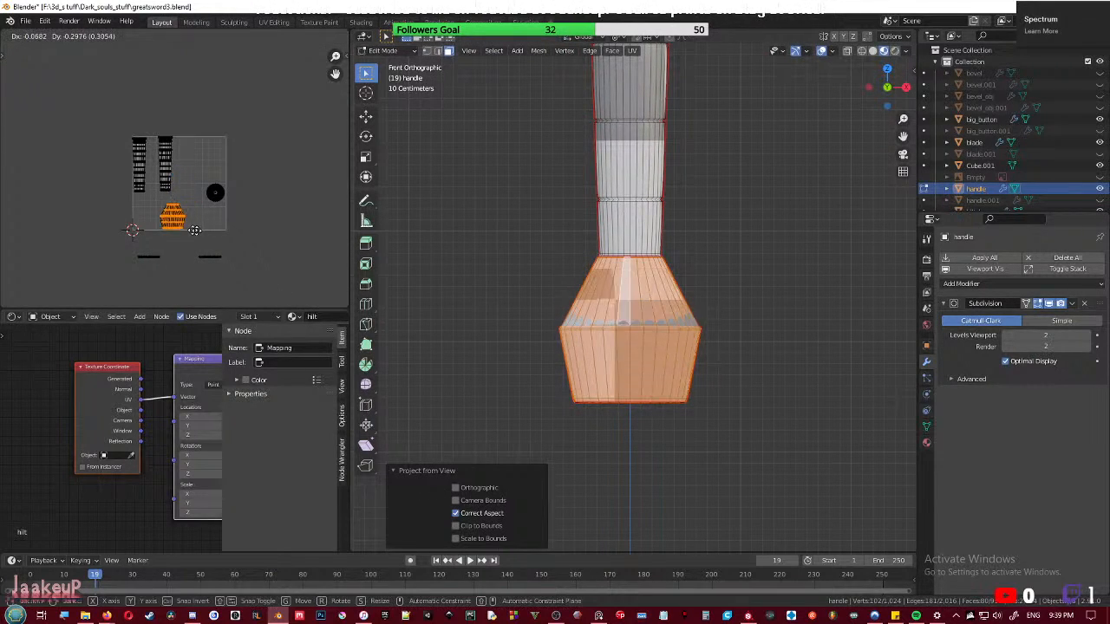
click(174, 236)
- Unwrap the other pommel half with Project from View from the front and place its island beside the first pommel half's island
middle_drag(767, 359, 571, 368)
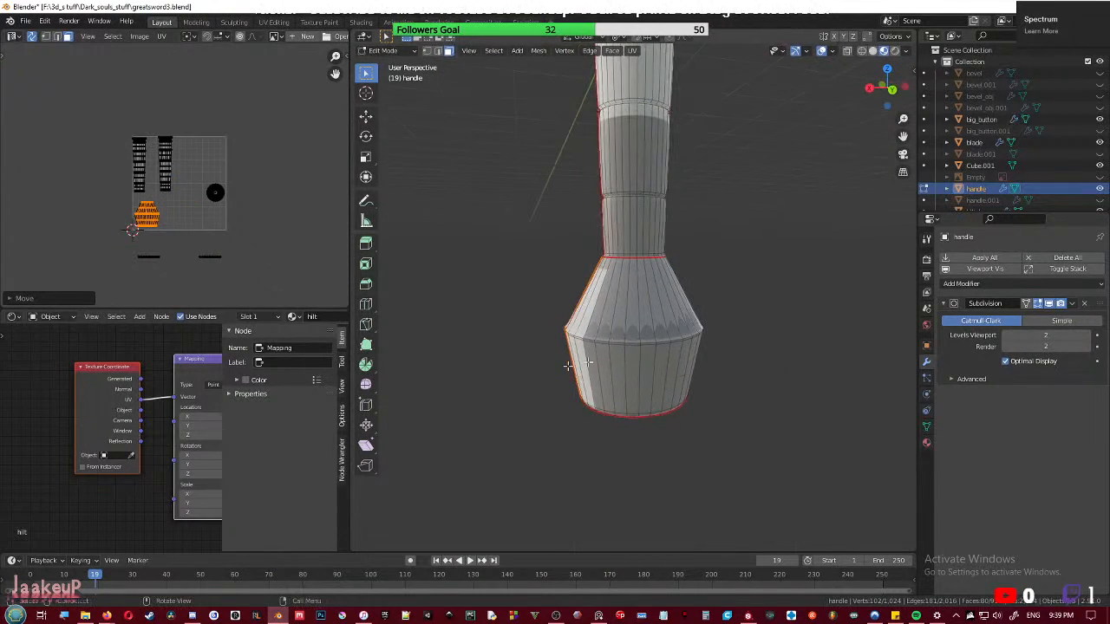
click(669, 349)
key(l)
key(KP_1)
key(u)
click(659, 351)
key(g)
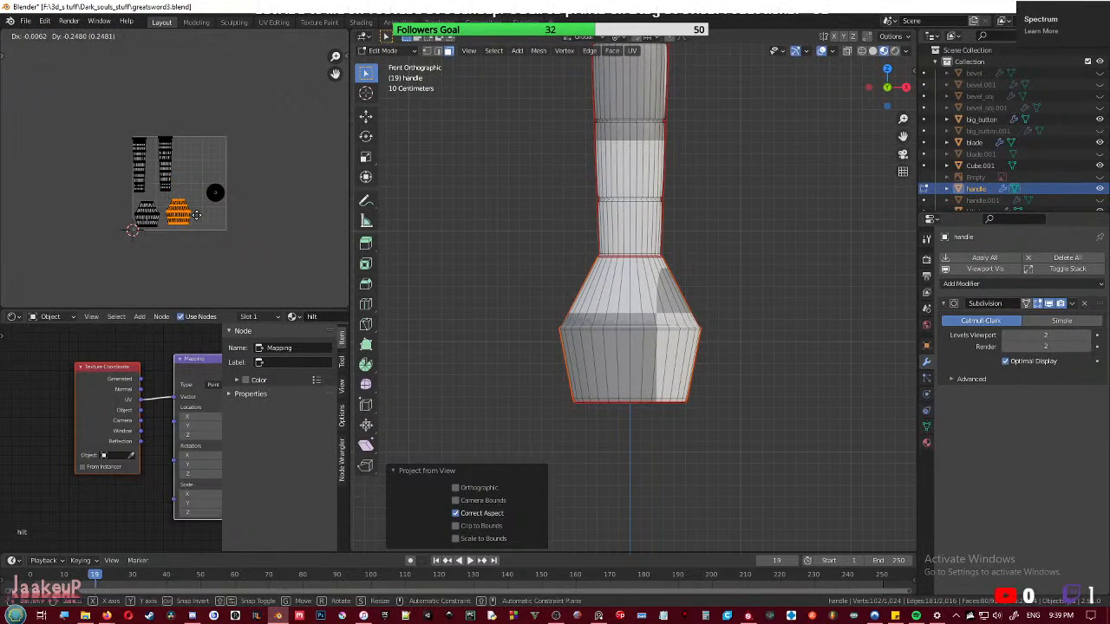
click(196, 216)
- Save the greatsword3.blend file with the new handle UV layout
scroll(208, 217, up, 5)
middle_drag(209, 218, 229, 133)
scroll(229, 139, down, 2)
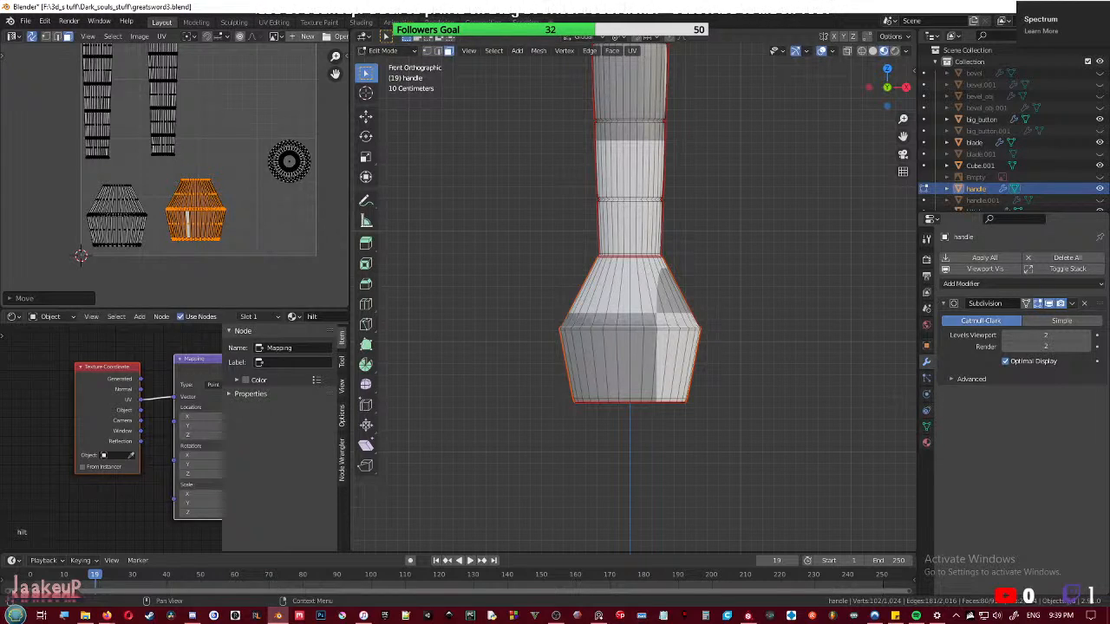
key(ctrl+s)
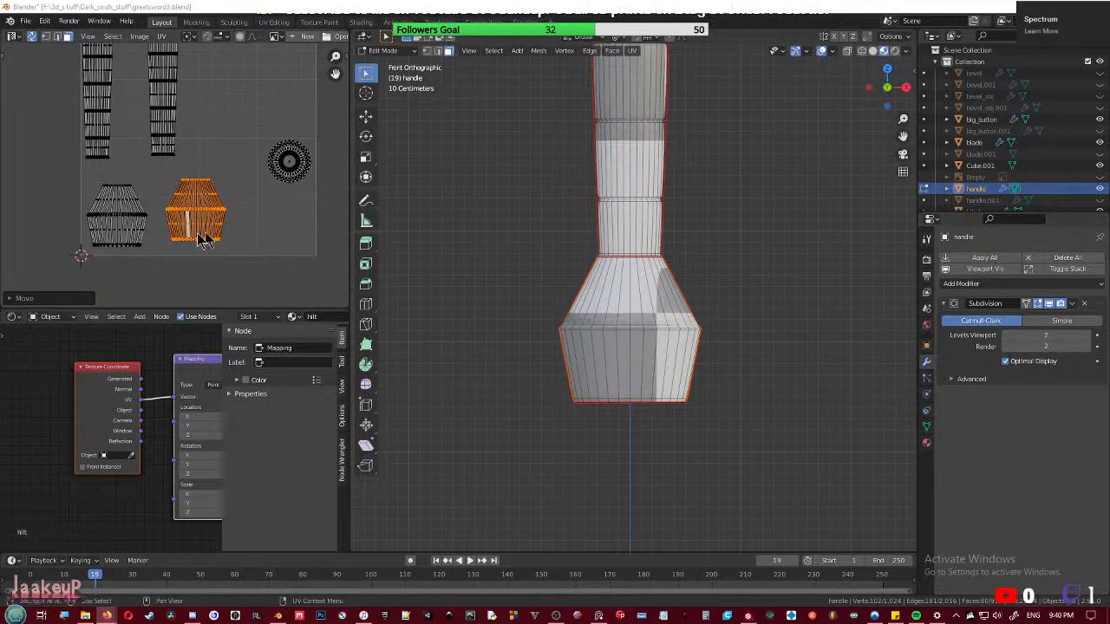
scroll(191, 186, up, 3)
middle_drag(198, 178, 220, 243)
key(ctrl+s)
- Select all of the handle's UV islands and scale them down together
middle_drag(222, 195, 246, 274)
middle_drag(703, 204, 622, 354)
scroll(643, 223, down, 2)
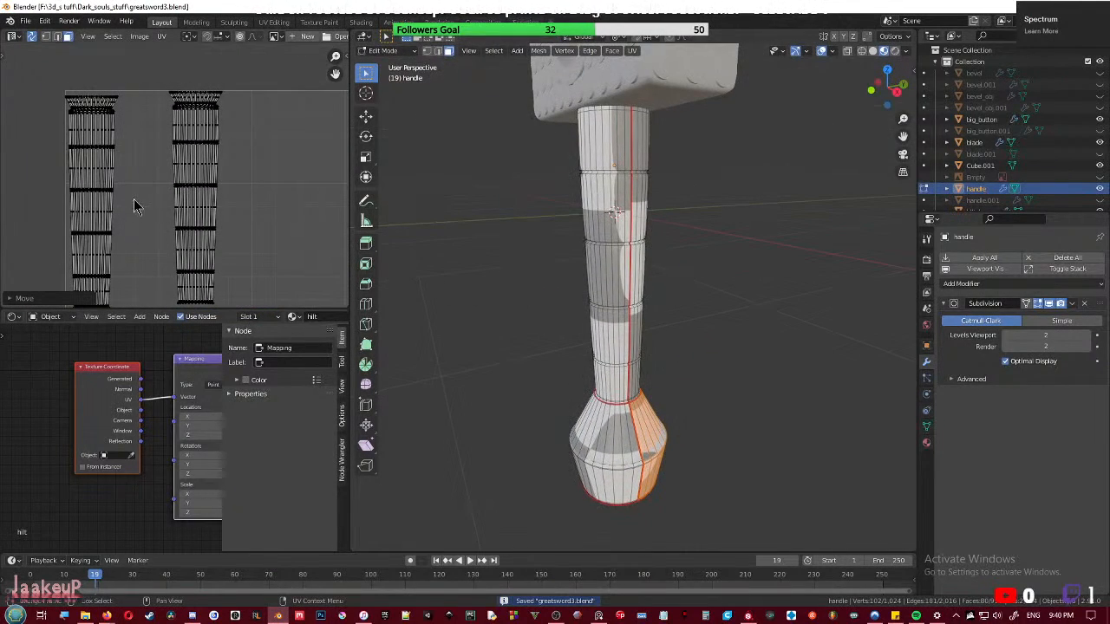
key(a)
key(s)
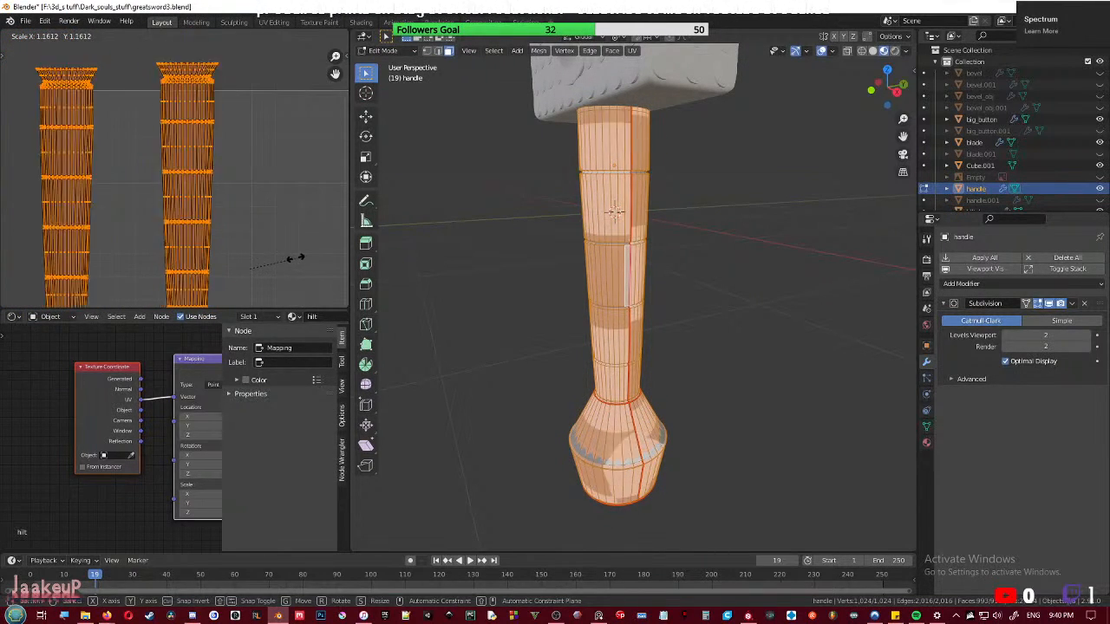
click(328, 292)
scroll(645, 281, up, 4)
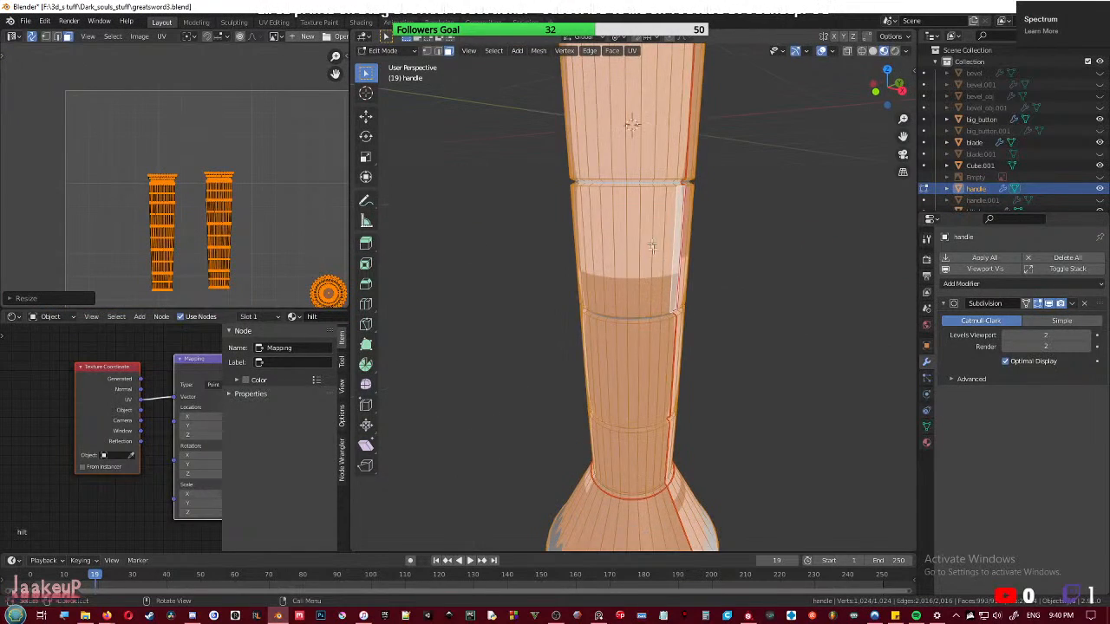
- Mark seams along the edge loop in the grip's uppermost groove and along the grip's top edge loop
middle_drag(642, 290, 702, 245)
click(807, 253)
middle_drag(808, 253, 665, 251)
scroll(694, 287, up, 2)
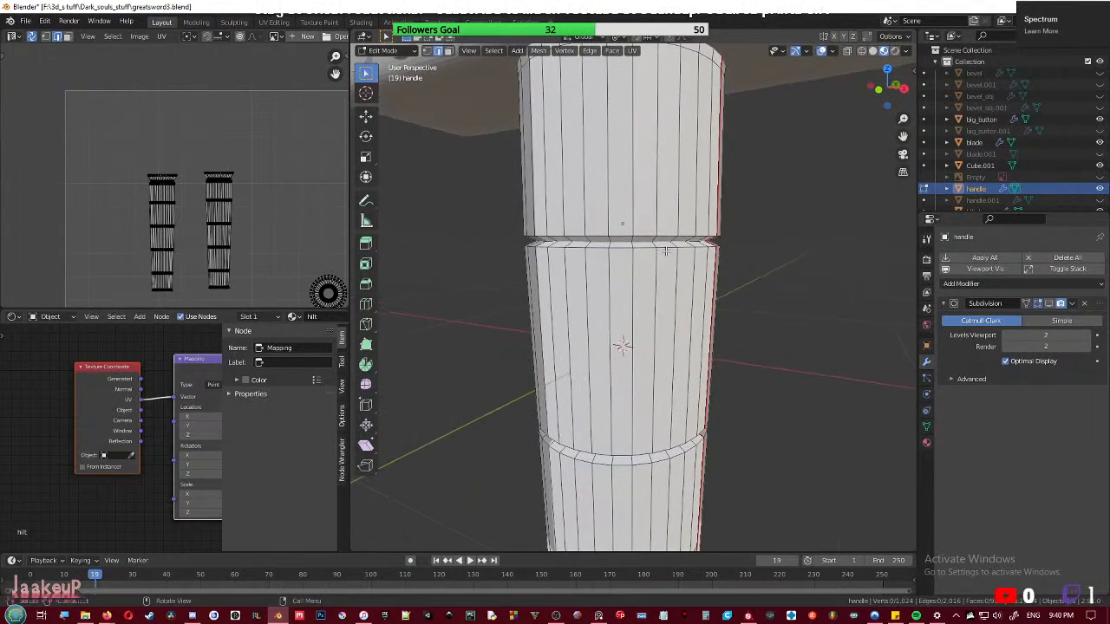
alt+click(620, 236)
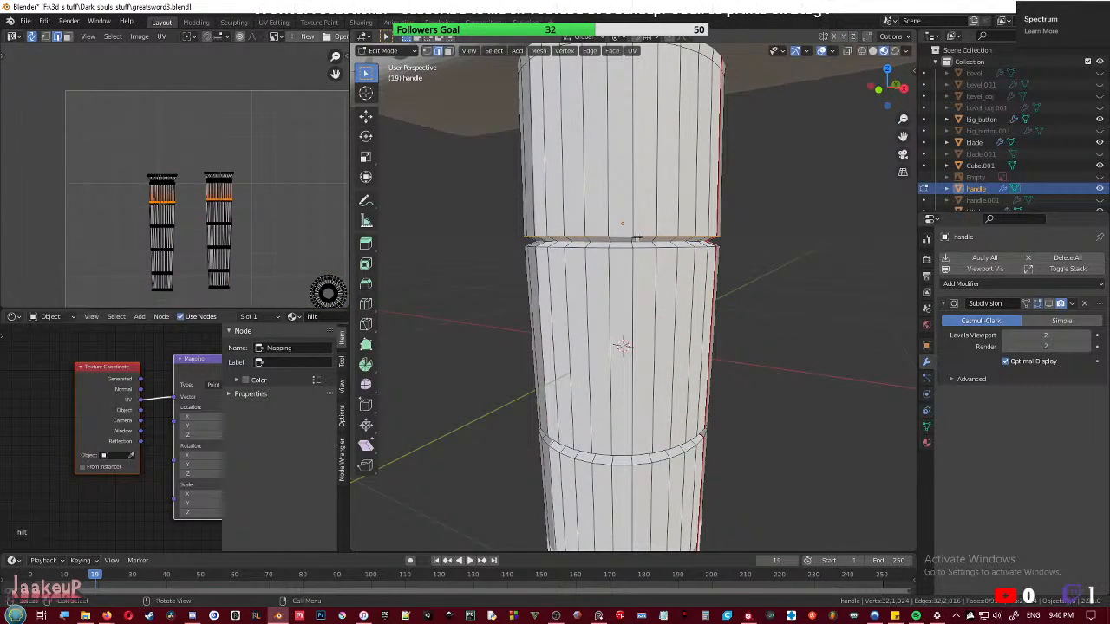
alt+click(625, 241)
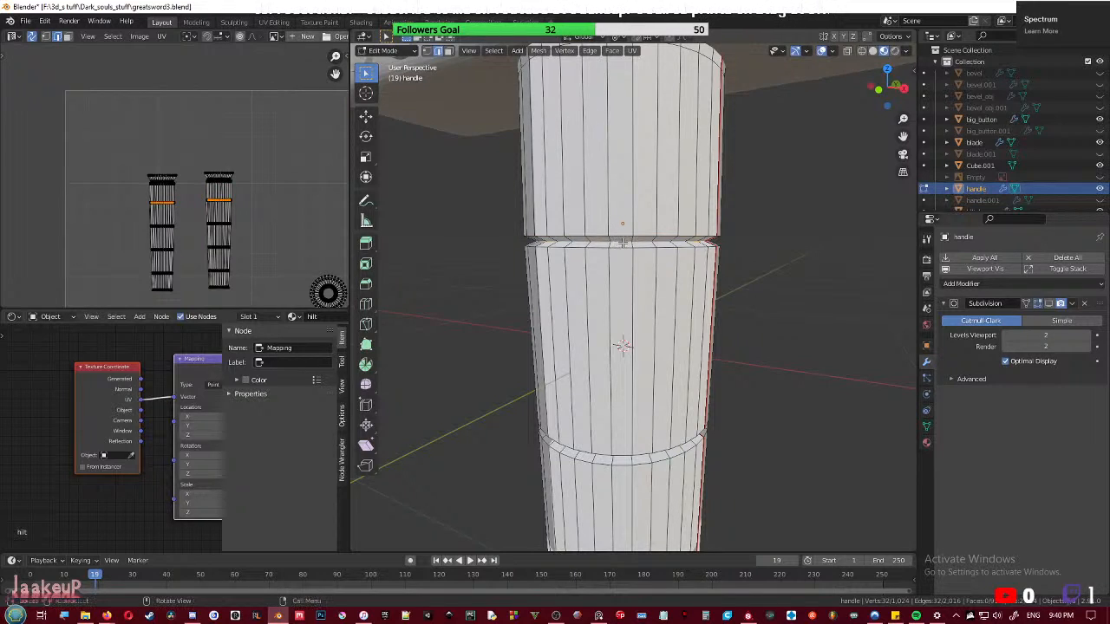
middle_drag(622, 244, 767, 285)
alt+click(556, 71)
right_click(559, 76)
click(559, 68)
key(alt+a)
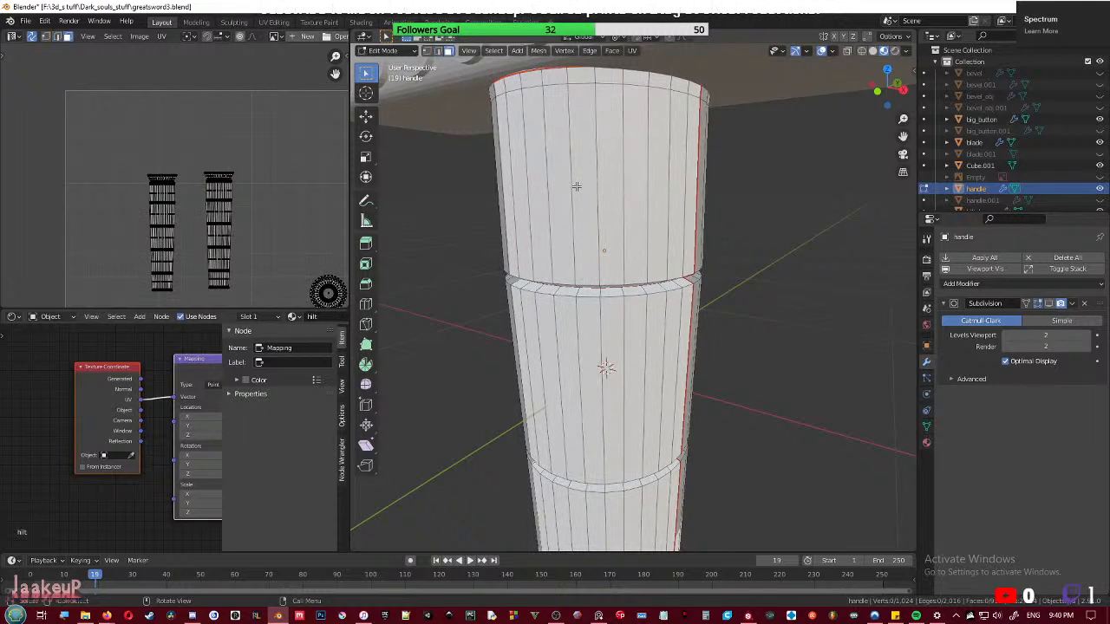
- Unwrap the linked faces of the uppermost grip section with Cylinder Projection, then shrink its island and move it to the UV square's upper edge
key(l)
right_click(702, 194)
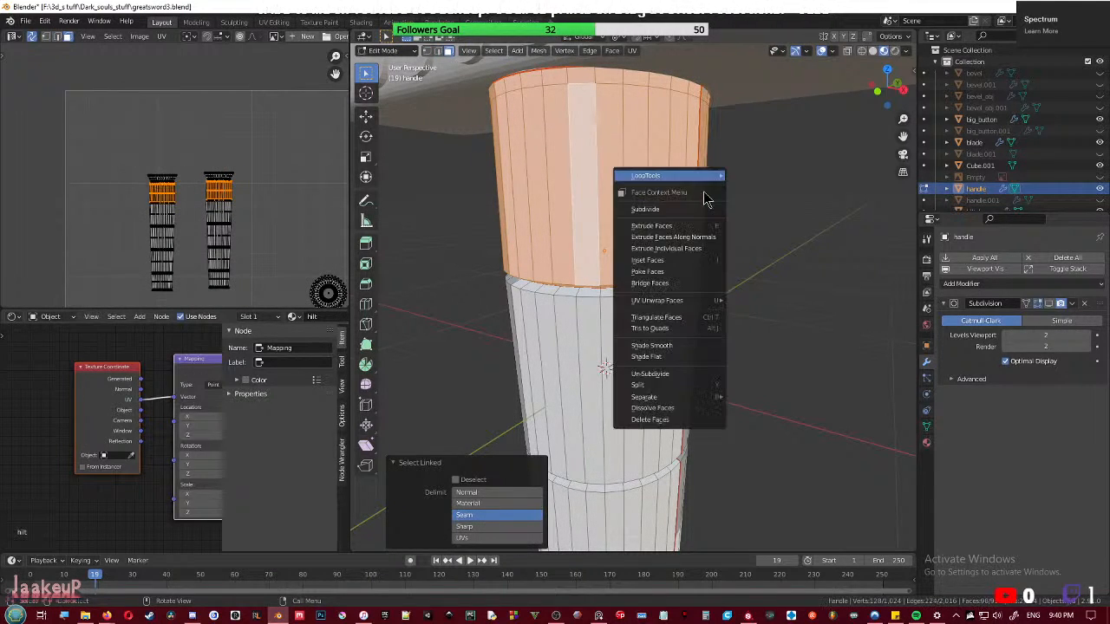
key(Escape)
key(u)
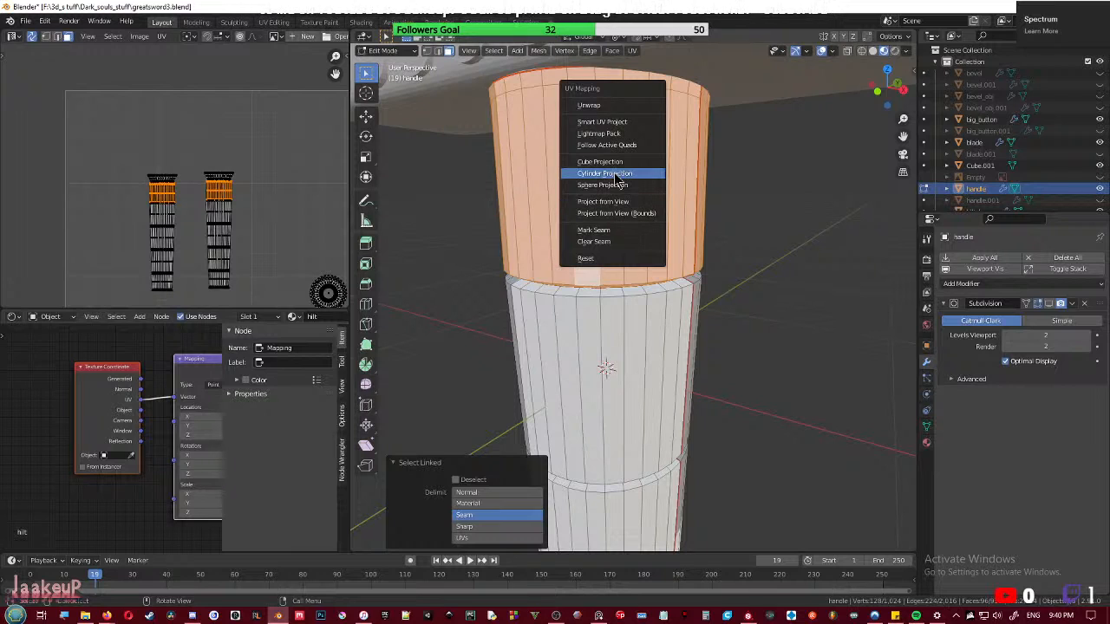
click(613, 178)
scroll(277, 226, down, 3)
key(s)
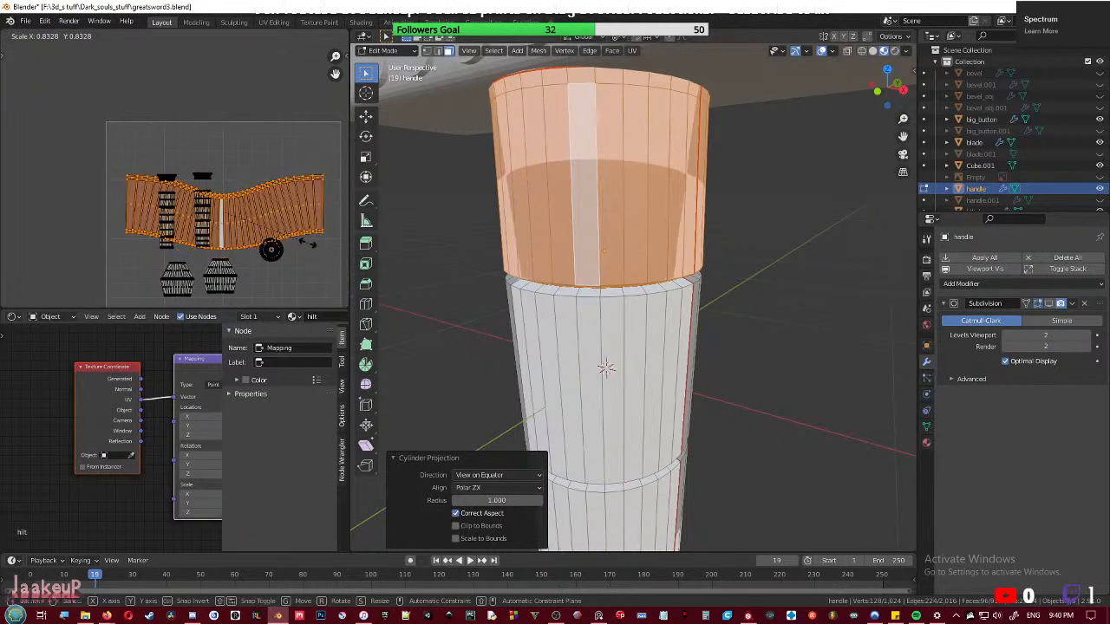
key(g)
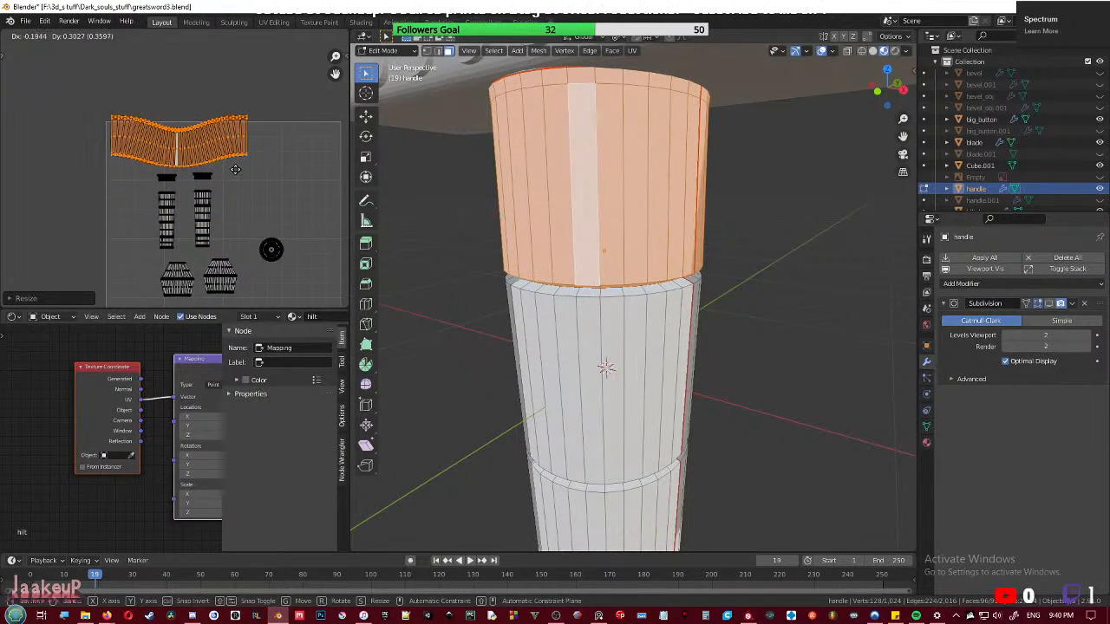
click(292, 177)
- Enlarge the uppermost grip section's UV island about nine times and inspect the checker pattern around the grip
key(s)
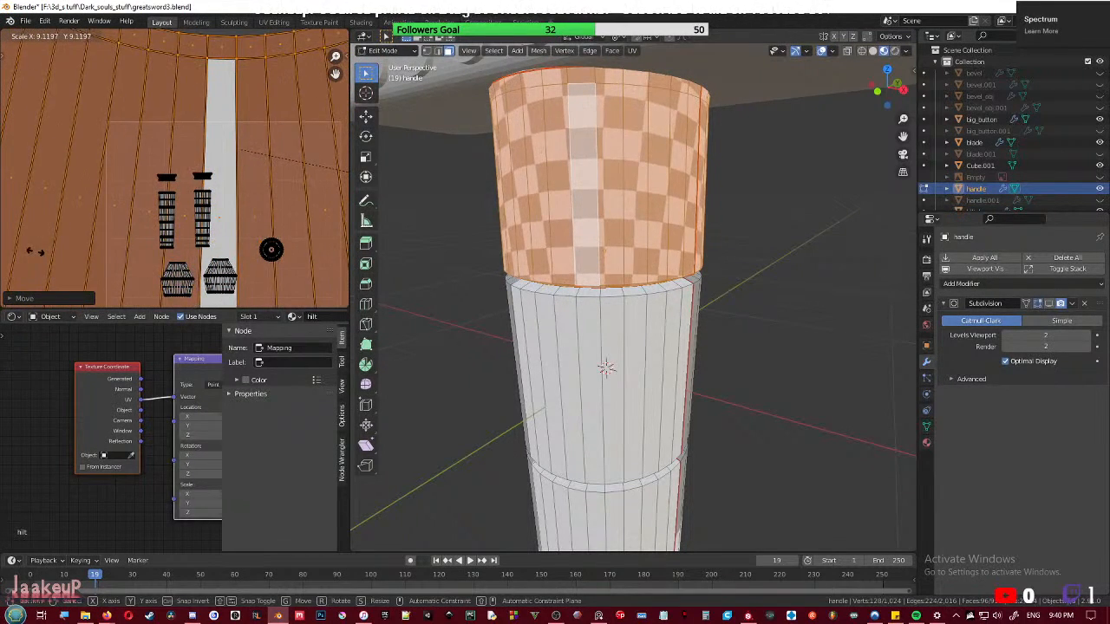
click(69, 262)
scroll(459, 253, down, 5)
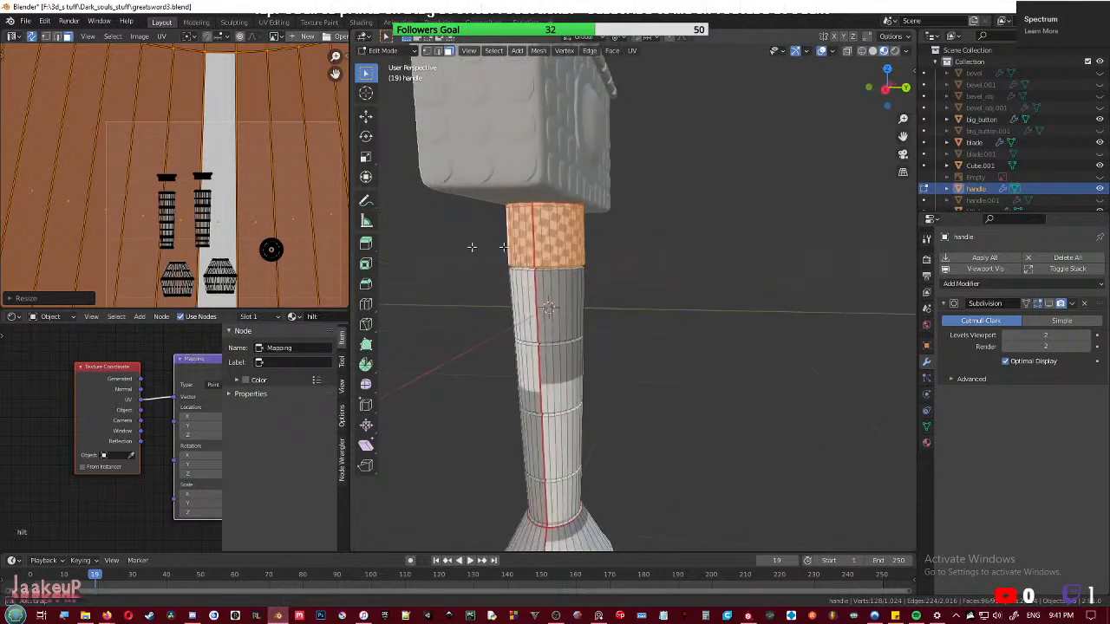
scroll(469, 248, up, 5)
scroll(229, 252, down, 3)
- Scale the uppermost grip section's UV island back down to roughly the UV square's width and move it above the square
key(s)
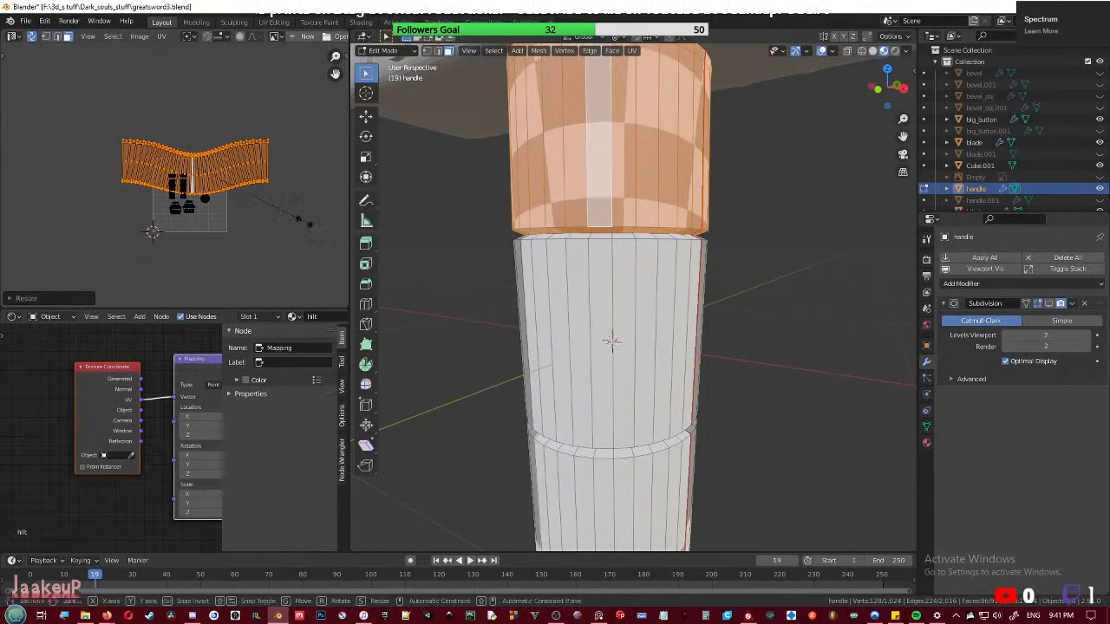
click(239, 197)
scroll(238, 198, up, 5)
middle_drag(238, 197, 147, 205)
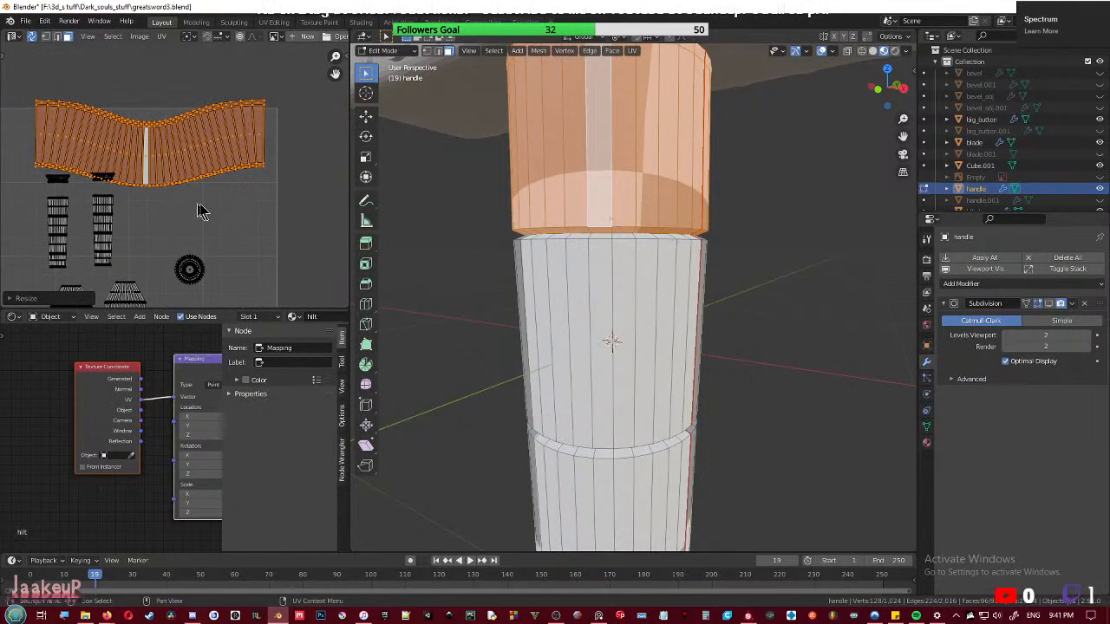
key(g)
click(170, 118)
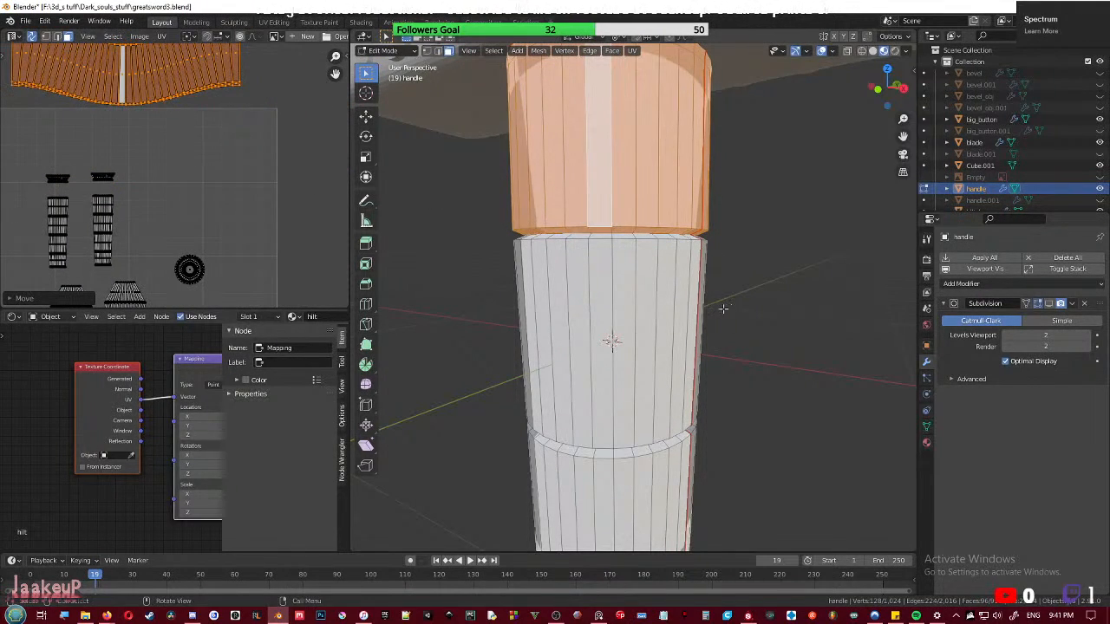
- Mark seams along the edge loops in the remaining grooves down the grip
middle_drag(635, 403, 617, 291)
alt+click(616, 306)
right_click(615, 303)
click(614, 303)
alt+click(608, 299)
shift+middle_drag(643, 395, 614, 309)
alt+click(627, 283)
scroll(634, 329, down, 5)
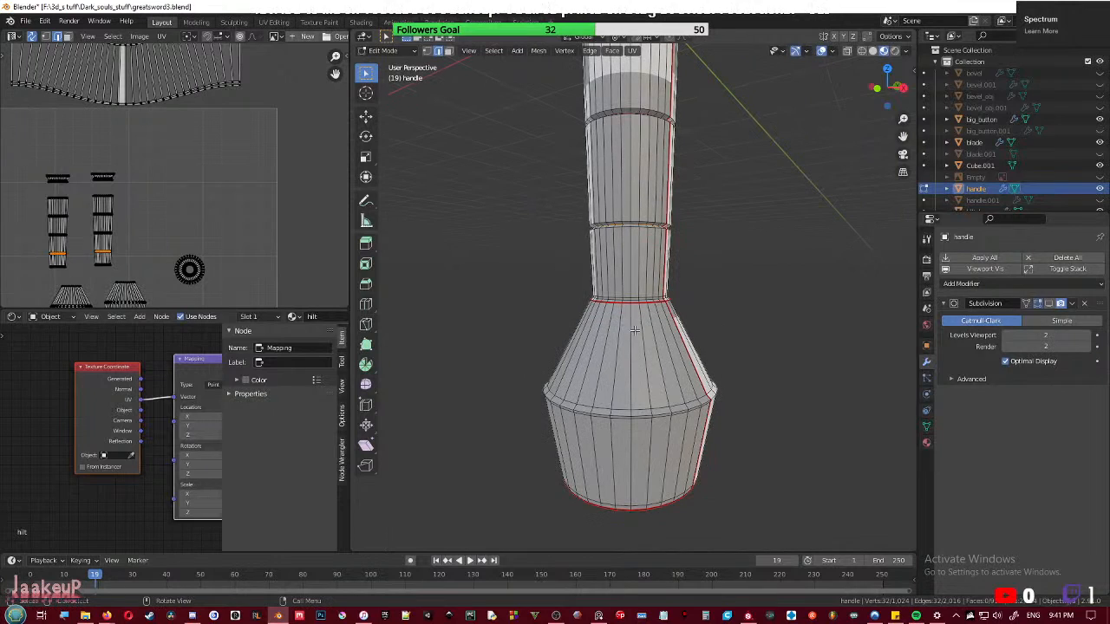
- Mark a seam along the edge loop around the pommel's widest part
scroll(628, 300, up, 5)
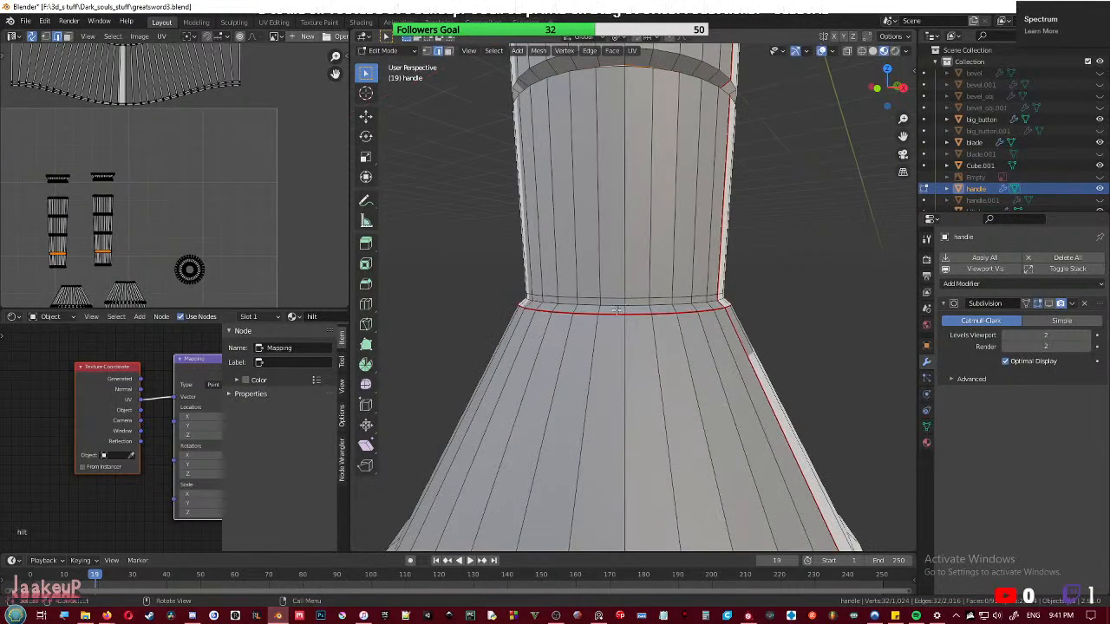
scroll(616, 310, down, 4)
scroll(634, 365, down, 3)
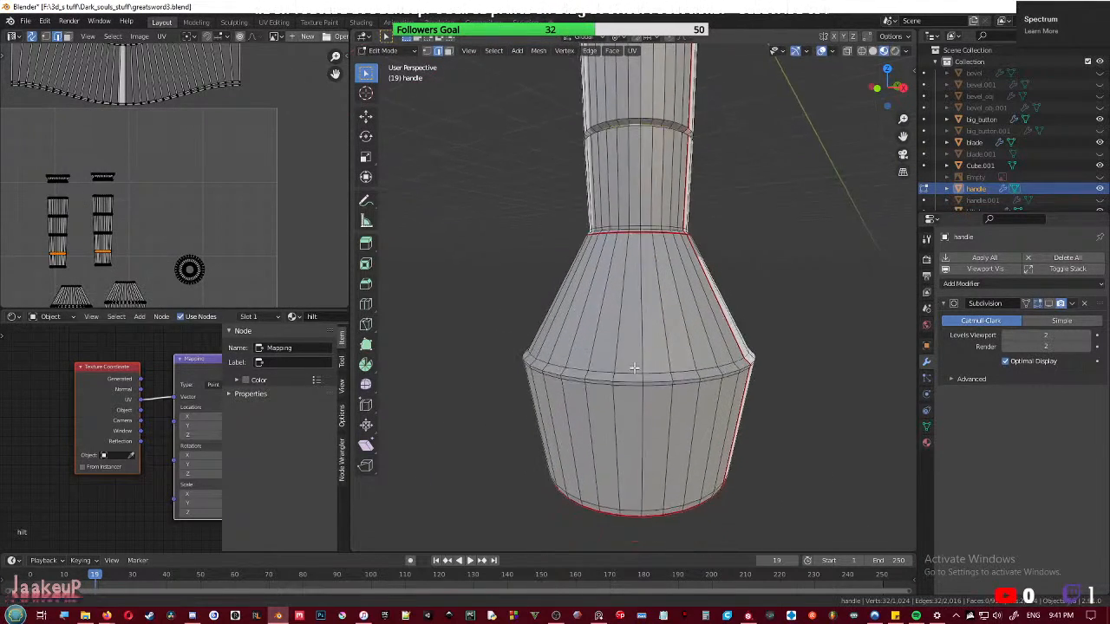
middle_drag(633, 365, 660, 363)
scroll(660, 363, up, 2)
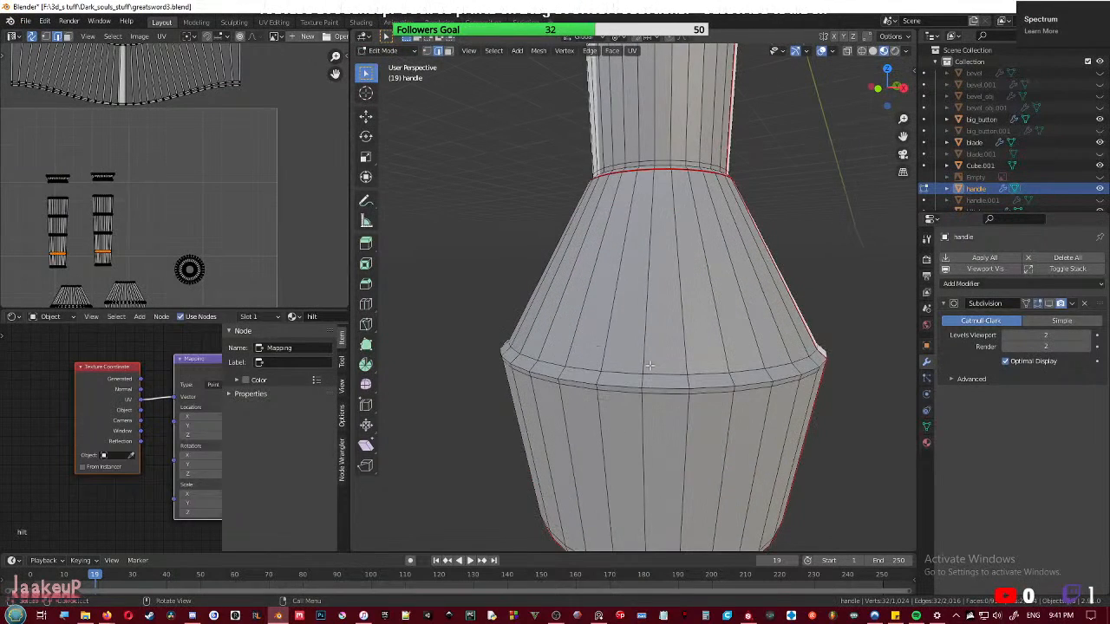
alt+click(623, 380)
right_click(621, 388)
click(619, 373)
scroll(640, 329, down, 5)
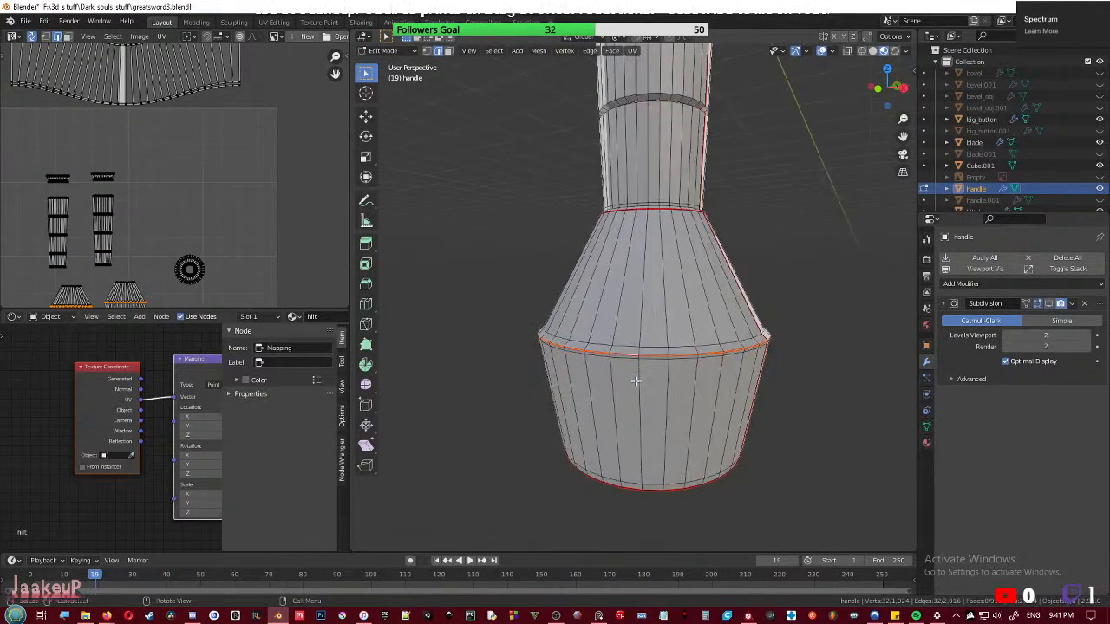
- Unwrap the linked faces of the second grip section from the top with Cylinder Projection and move its island out beside the UV square
shift+middle_drag(670, 194, 647, 468)
scroll(650, 355, up, 2)
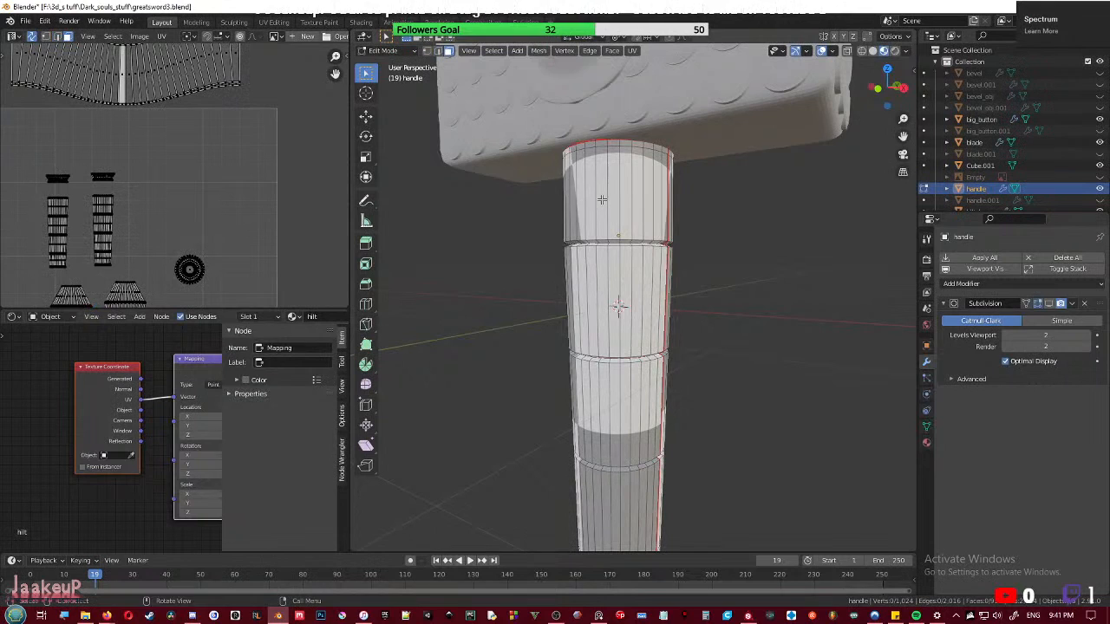
key(l)
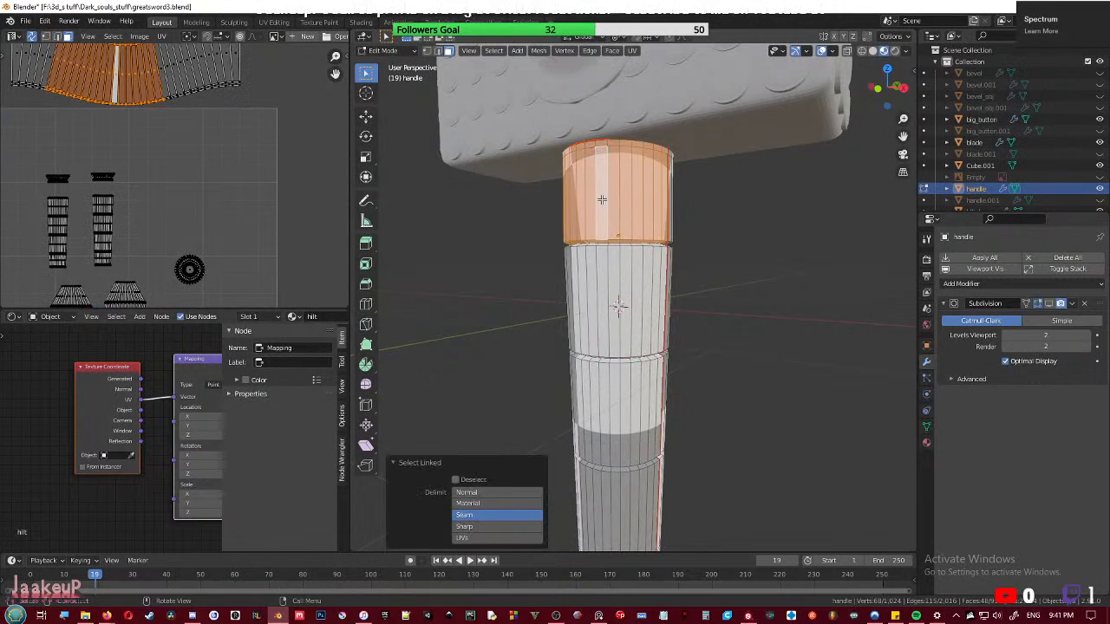
click(619, 273)
key(l)
middle_drag(619, 274, 620, 295)
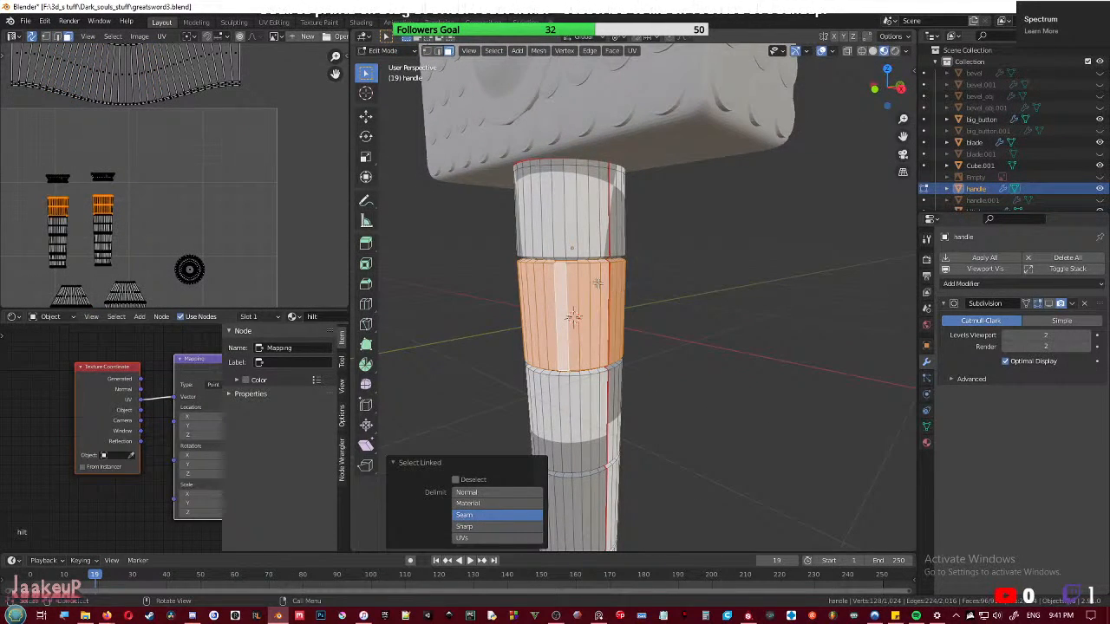
right_click(580, 295)
key(Escape)
key(u)
click(604, 329)
scroll(174, 275, down, 3)
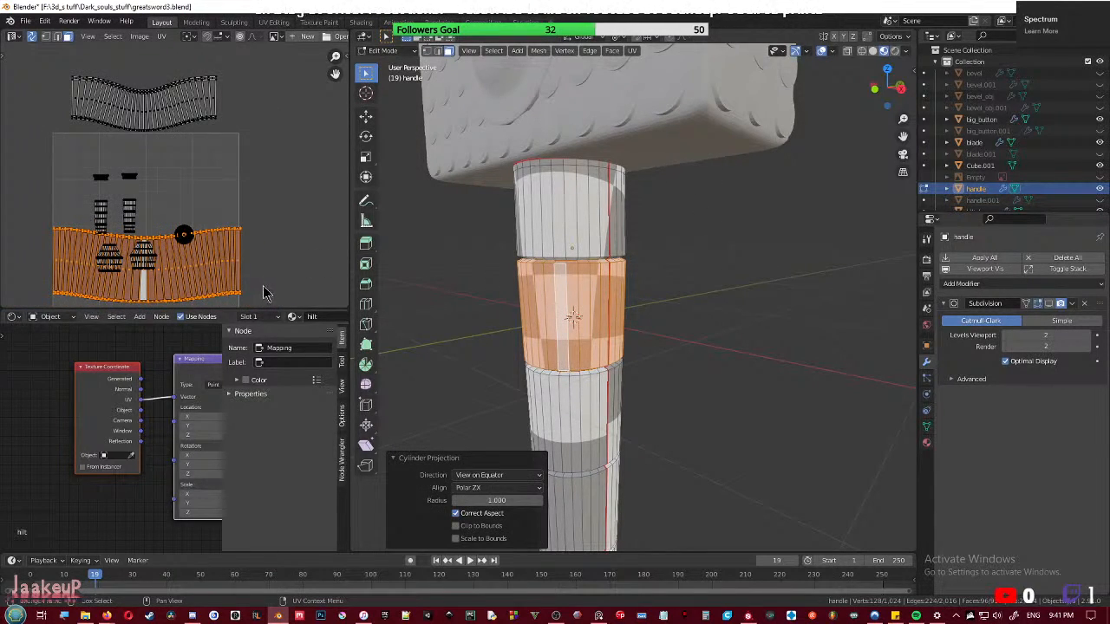
key(g)
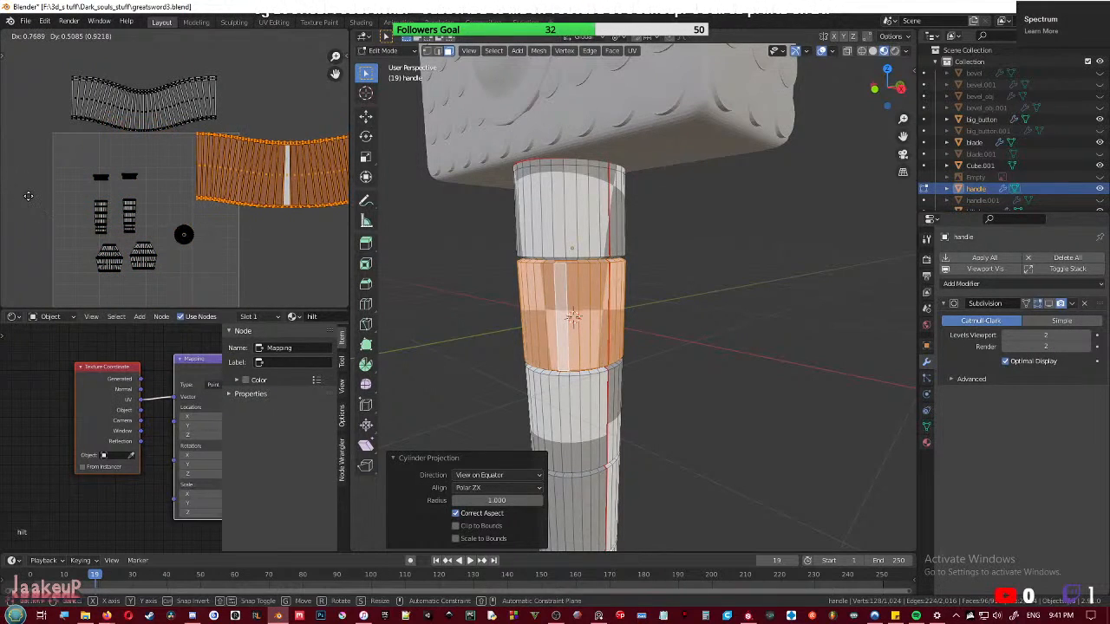
click(29, 196)
- Unwrap the uppermost grip section's linked faces with Cylinder Projection and move the island beside the UV square, above the second section's island
click(555, 205)
key(l)
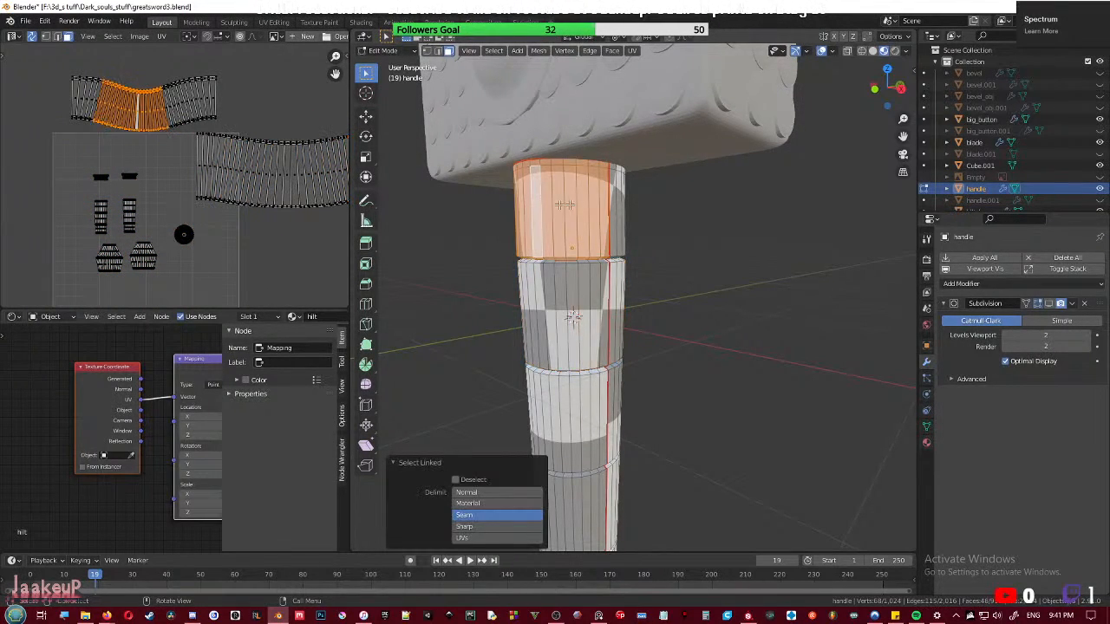
key(u)
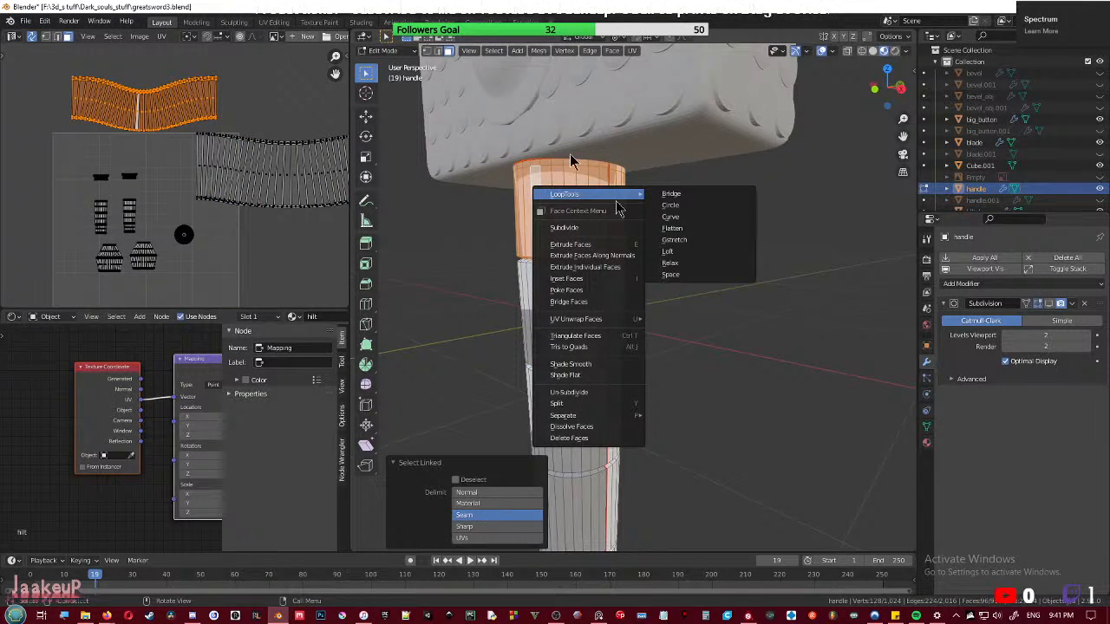
click(615, 217)
key(u)
click(588, 247)
key(g)
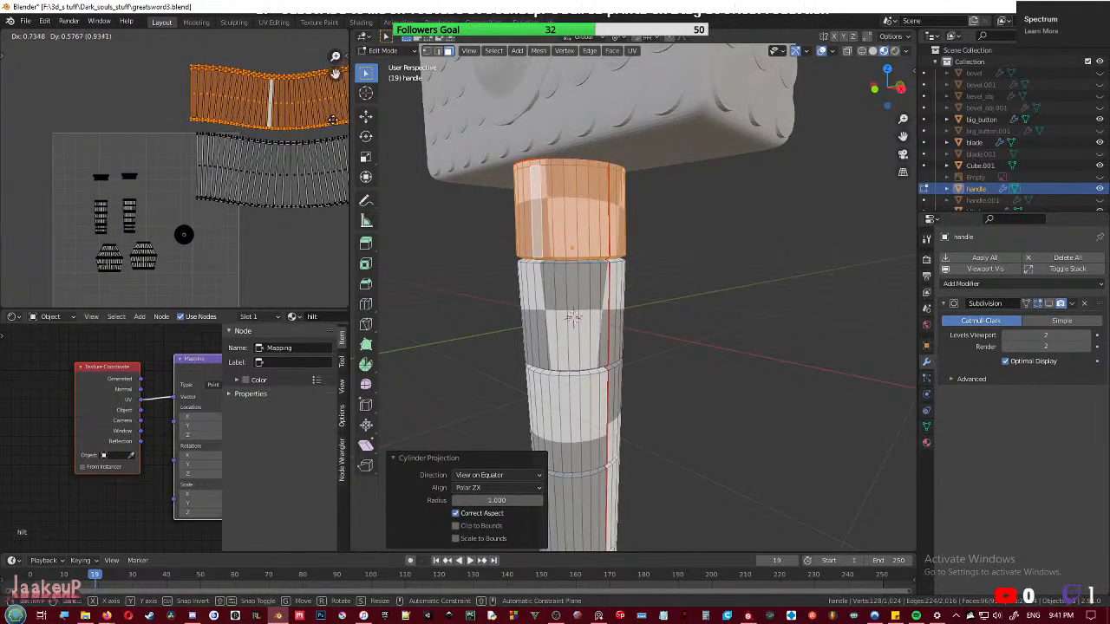
click(335, 120)
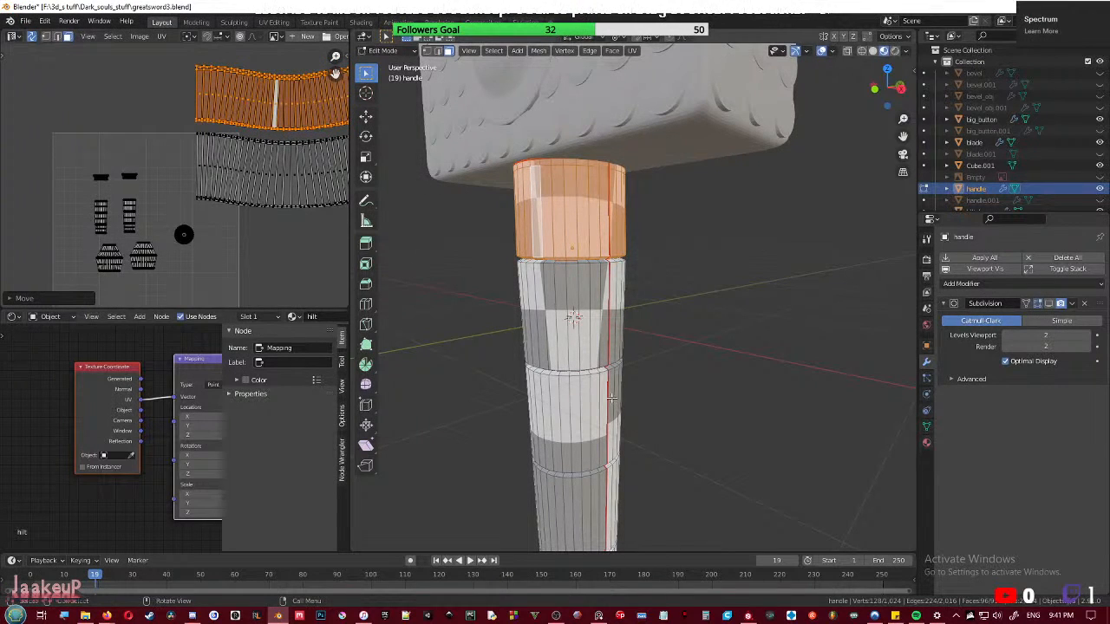
- Unwrap the third grip section from the top with Cylinder Projection and move its island above the UV square
shift+middle_drag(613, 397, 610, 307)
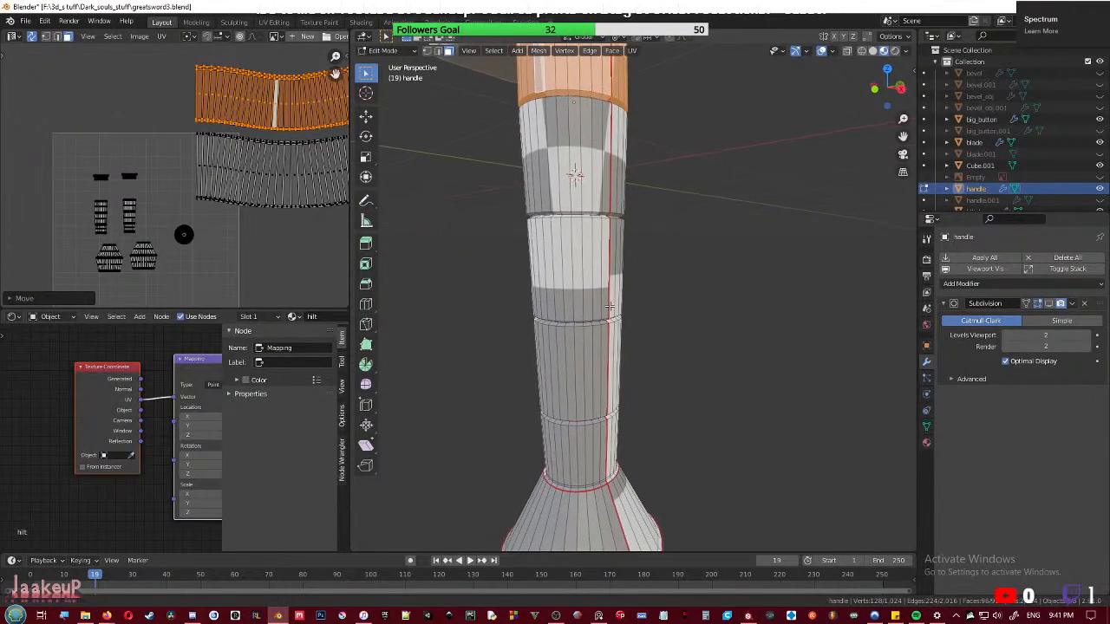
key(alt+a)
key(l)
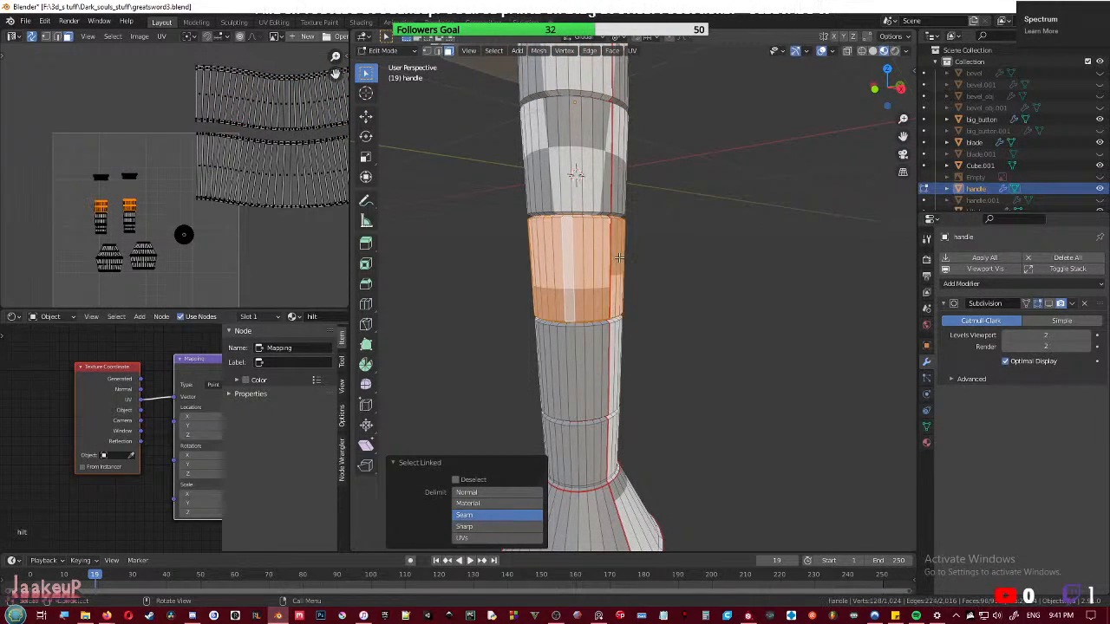
key(u)
click(618, 256)
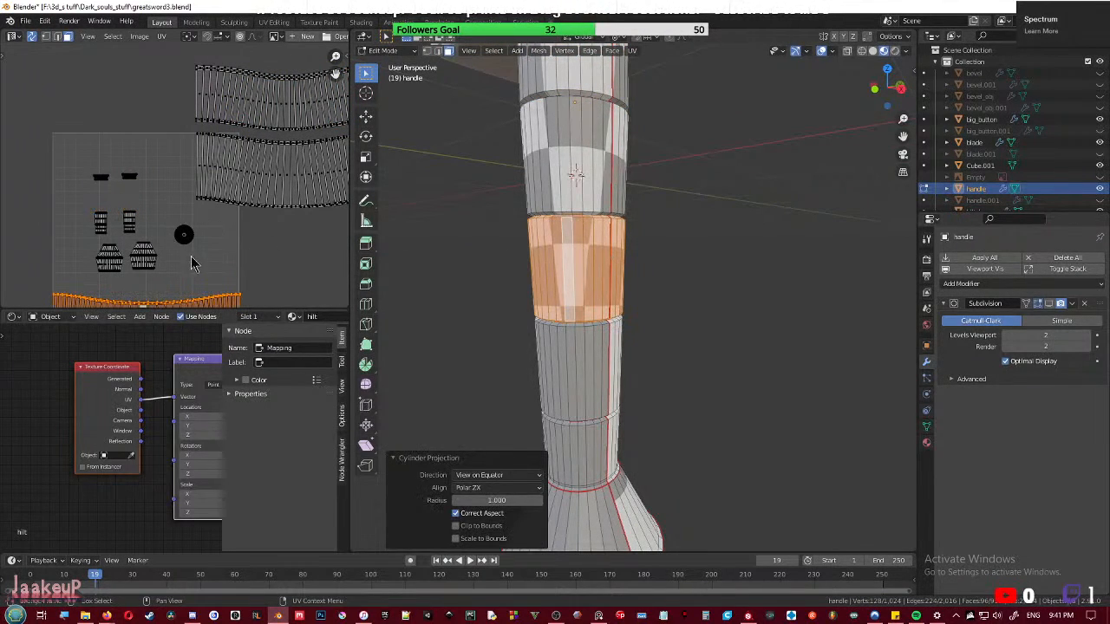
key(g)
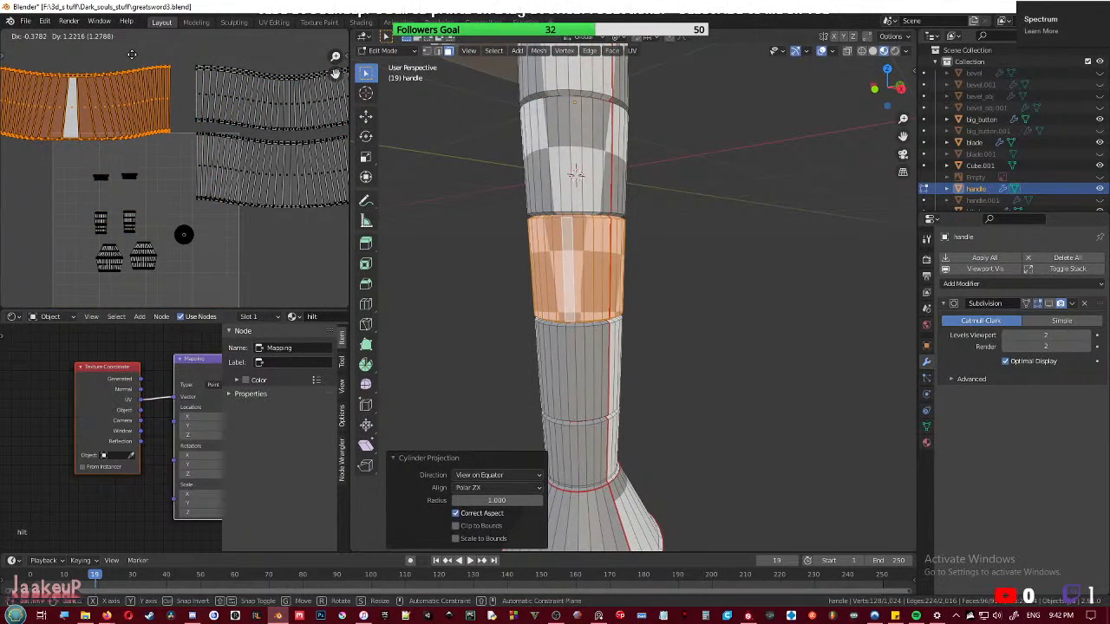
click(133, 60)
- Try to unwrap the linked faces of the fourth grip section from the top with Cylinder Projection
click(589, 377)
key(l)
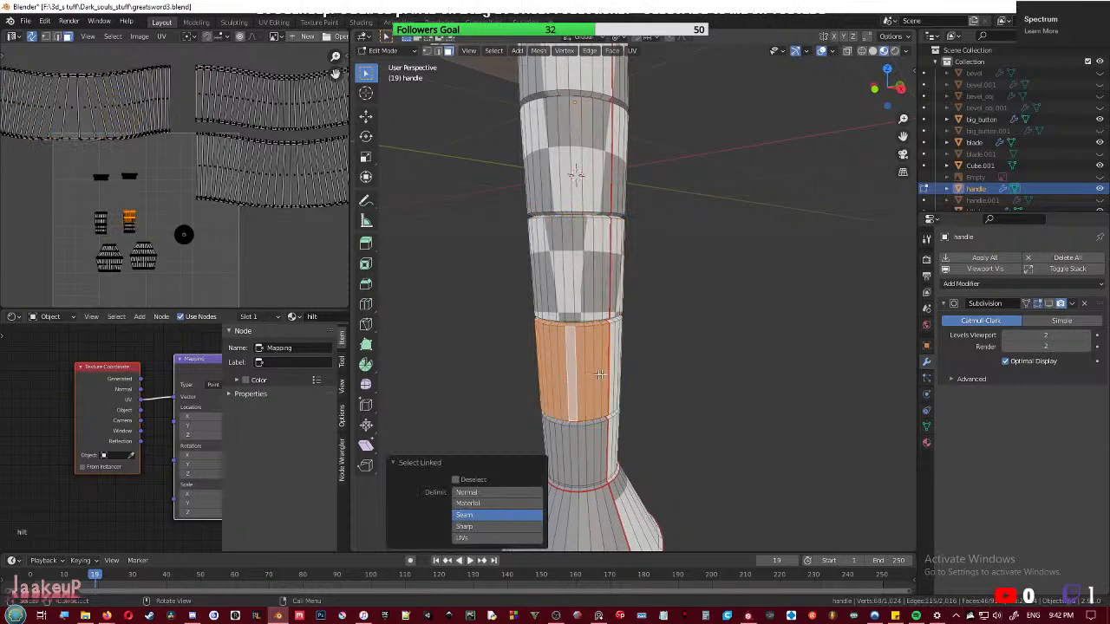
key(l)
key(u)
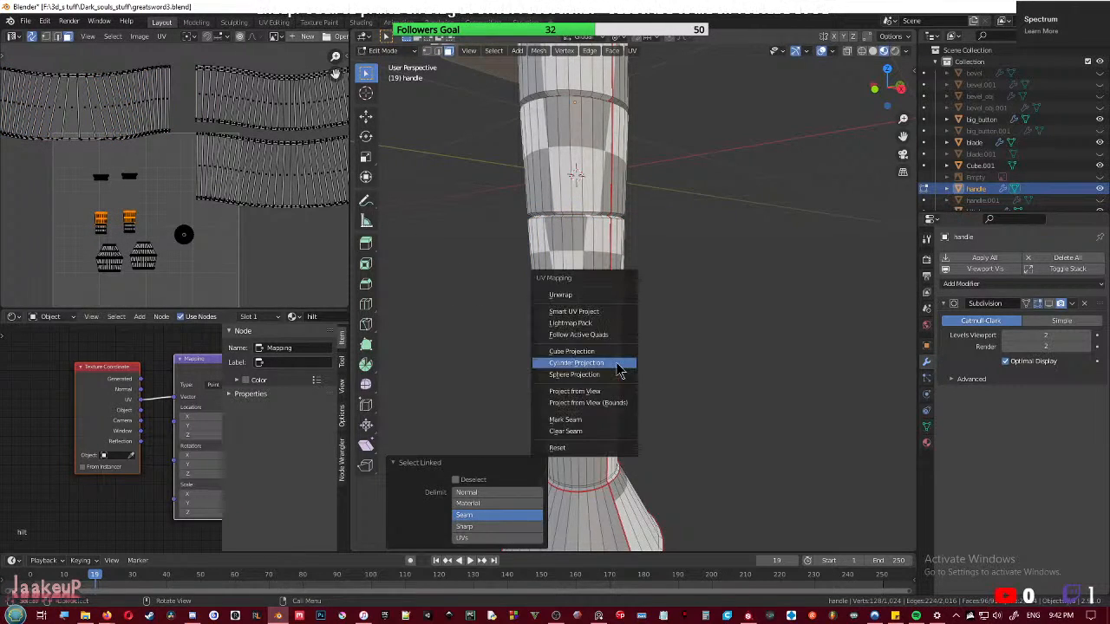
click(578, 362)
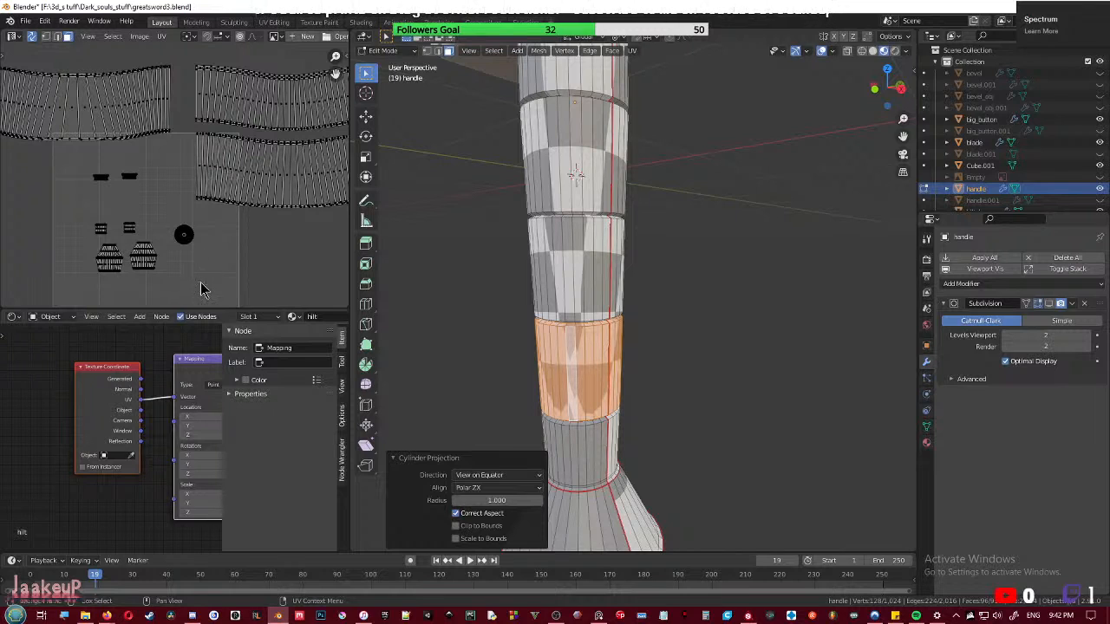
key(g)
key(Escape)
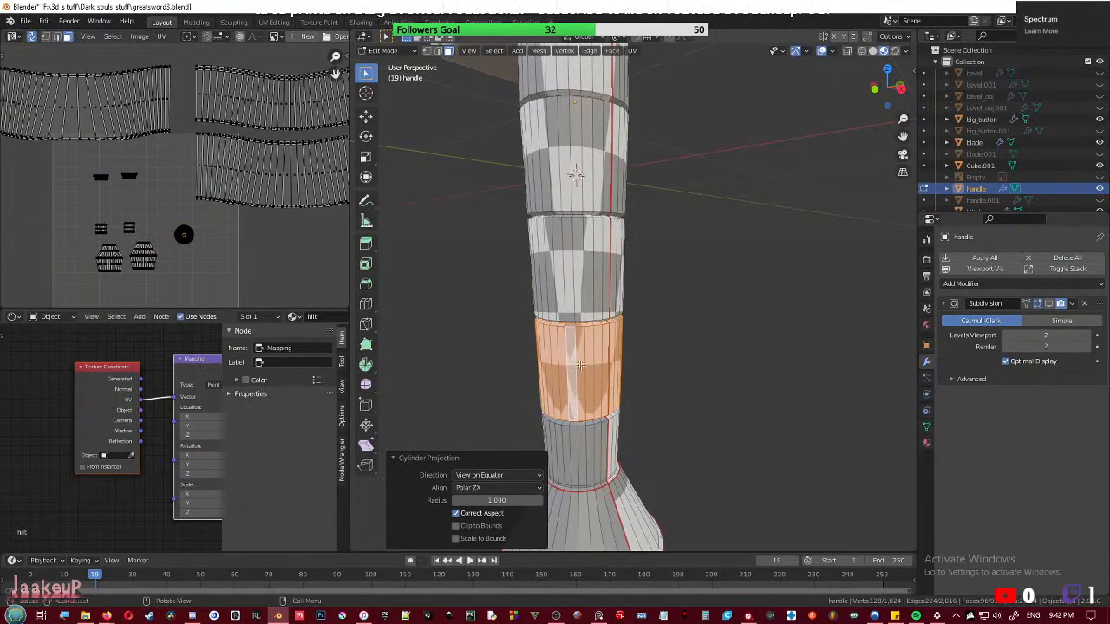
key(u)
click(579, 365)
- Examine the edges and vertices along the grooves around the fourth grip section up close
middle_drag(388, 326, 753, 285)
scroll(610, 352, up, 3)
key(2)
key(alt+z)
key(alt+a)
scroll(752, 285, up, 2)
key(alt+z)
mouse_move(583, 304)
middle_down()
mouse_move(607, 303)
mouse_move(569, 279)
mouse_move(574, 262)
mouse_move(598, 318)
middle_up()
key(1)
click(566, 300)
scroll(571, 279, up, 3)
key(2)
click(567, 275)
scroll(572, 276, down, 6)
key(3)
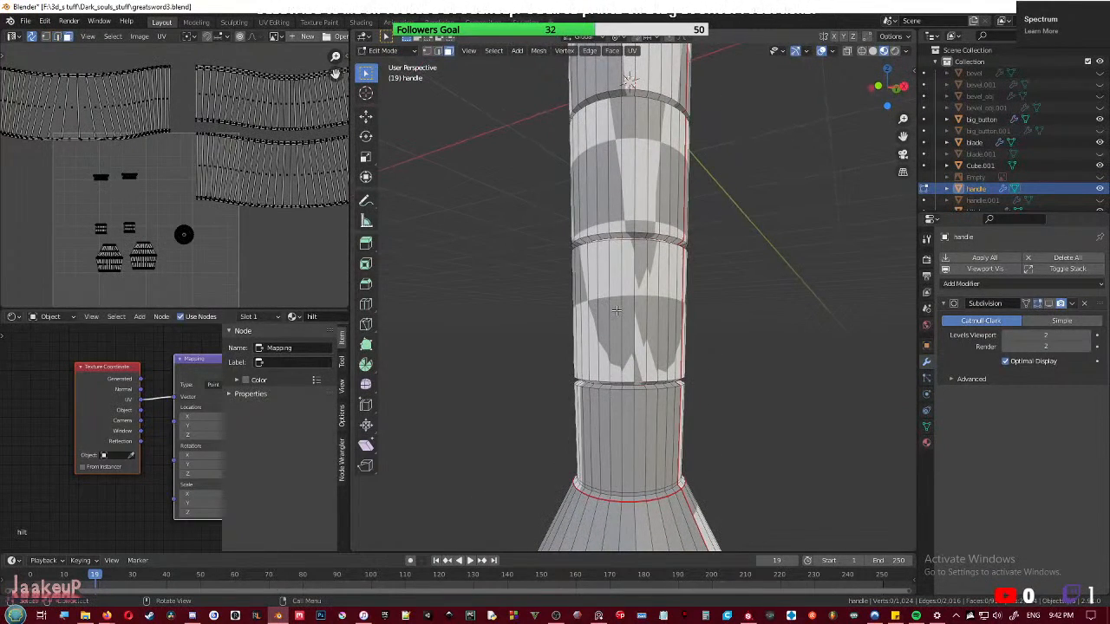
- Unwrap the fourth grip section with Cylinder Projection and move its island beside the UV square, below the second section's island
key(l)
middle_drag(672, 308, 649, 319)
key(u)
click(621, 312)
scroll(156, 230, down, 2)
scroll(205, 229, up, 3)
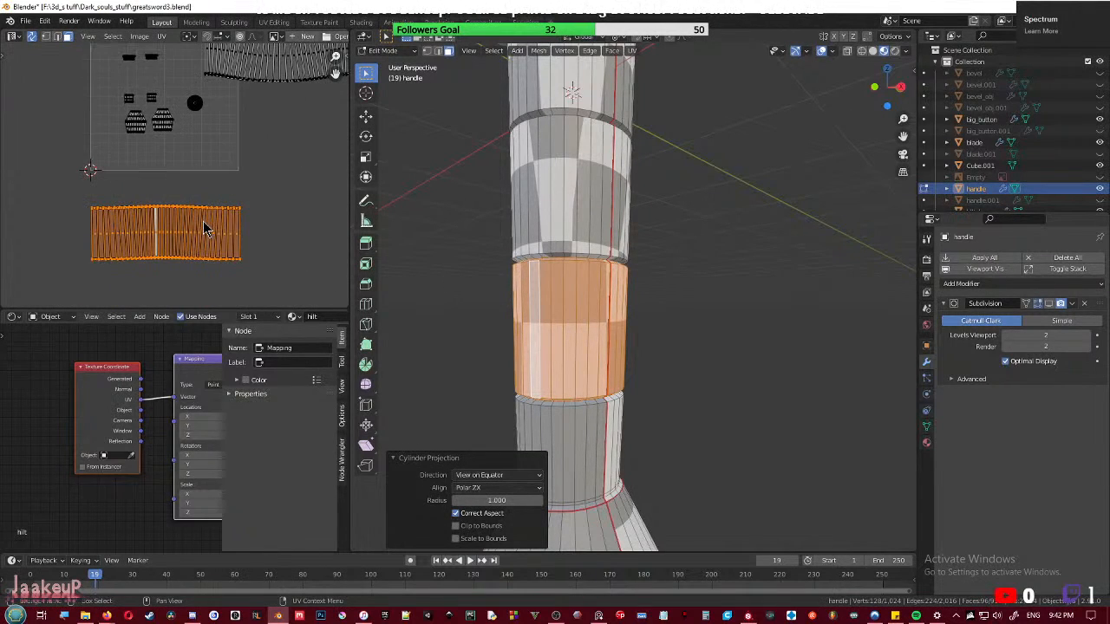
key(g)
click(331, 112)
- Unwrap the lowest grip section with Cylinder Projection and move its island directly below the fourth section's island
middle_drag(570, 271, 570, 355)
click(571, 355)
key(l)
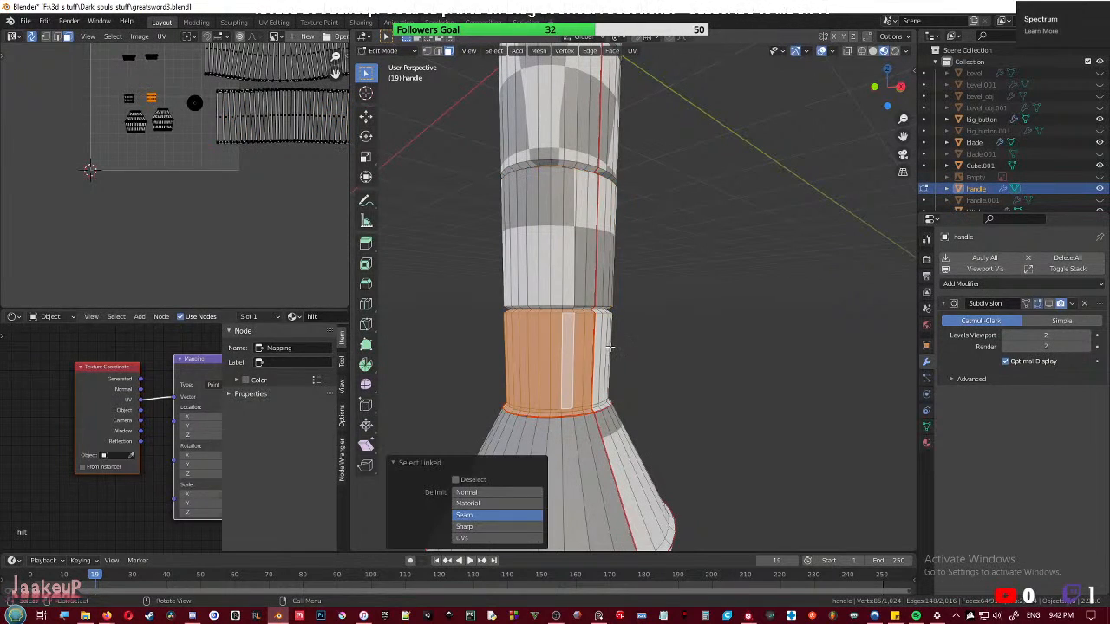
key(u)
click(609, 346)
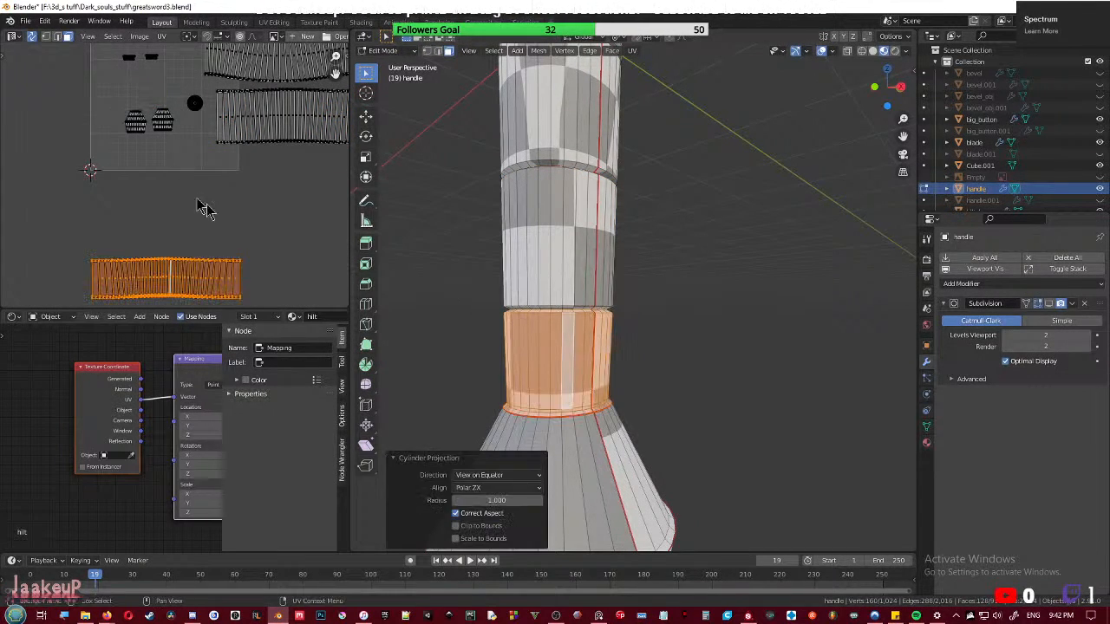
scroll(223, 222, down, 1)
middle_drag(198, 199, 220, 243)
key(g)
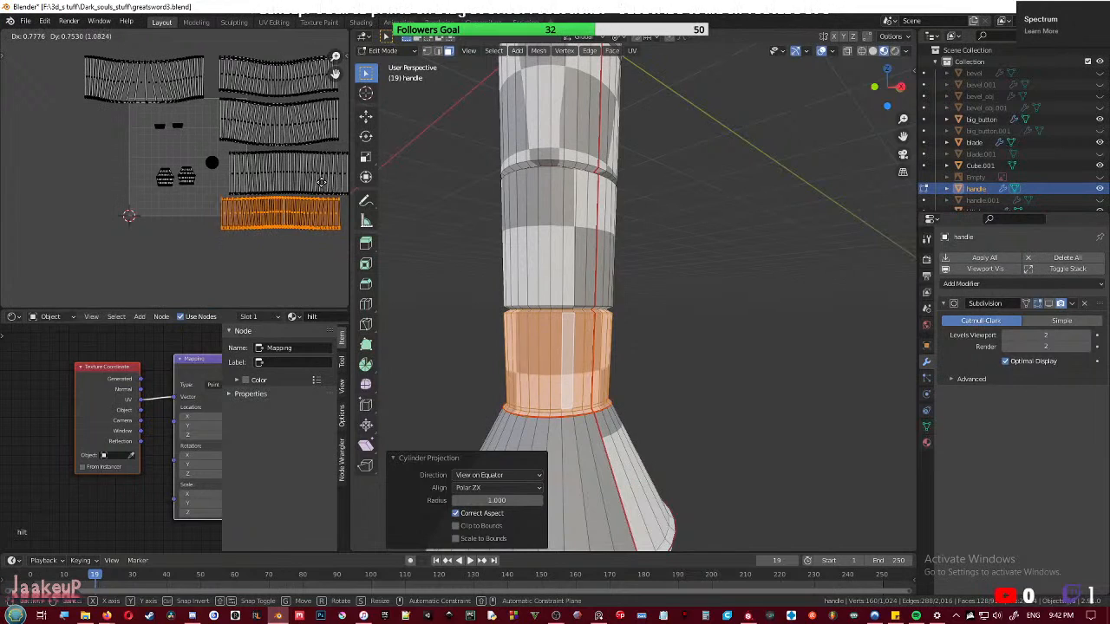
click(329, 195)
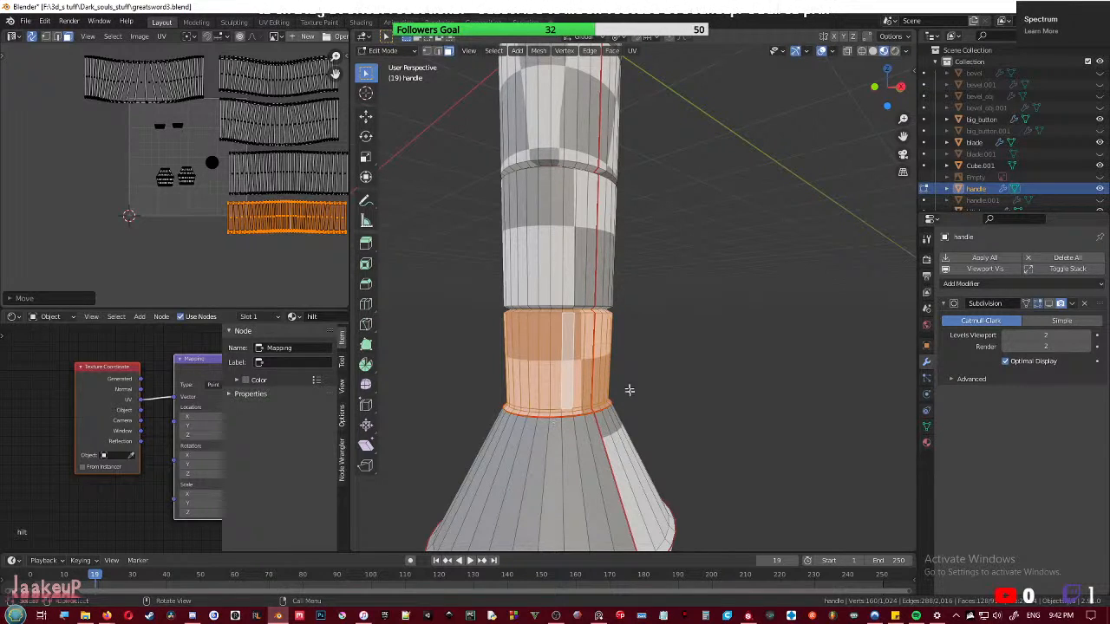
- Unwrap the pommel's upper flared section with Cylinder Projection and add its island below the lowest grip section's island
scroll(629, 390, down, 3)
double_click(576, 385)
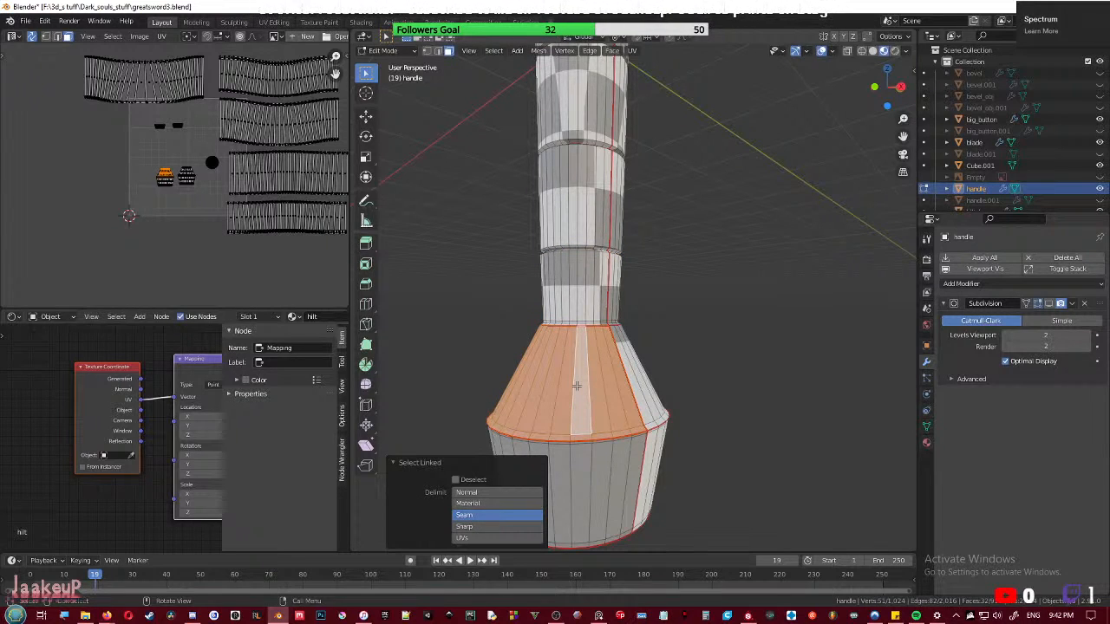
key(l)
key(u)
click(649, 385)
scroll(206, 245, down, 3)
scroll(207, 244, up, 2)
drag(211, 282, 272, 226)
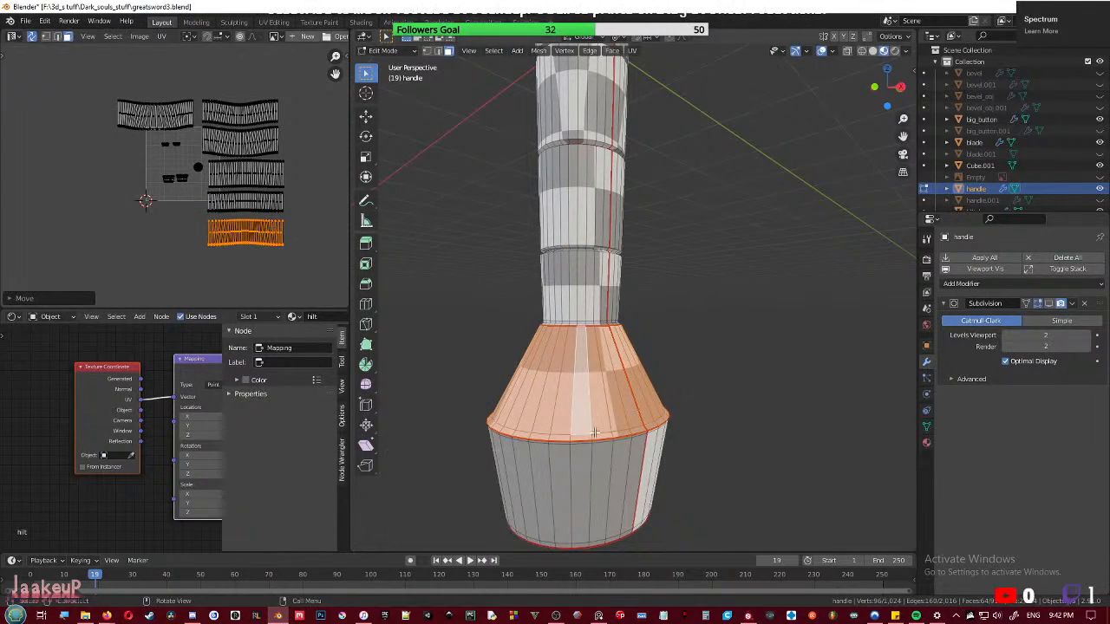
- Unwrap both halves of the pommel's lower section with Cylinder Projection and place the island at the foot of the island column
click(594, 497)
key(l)
key(u)
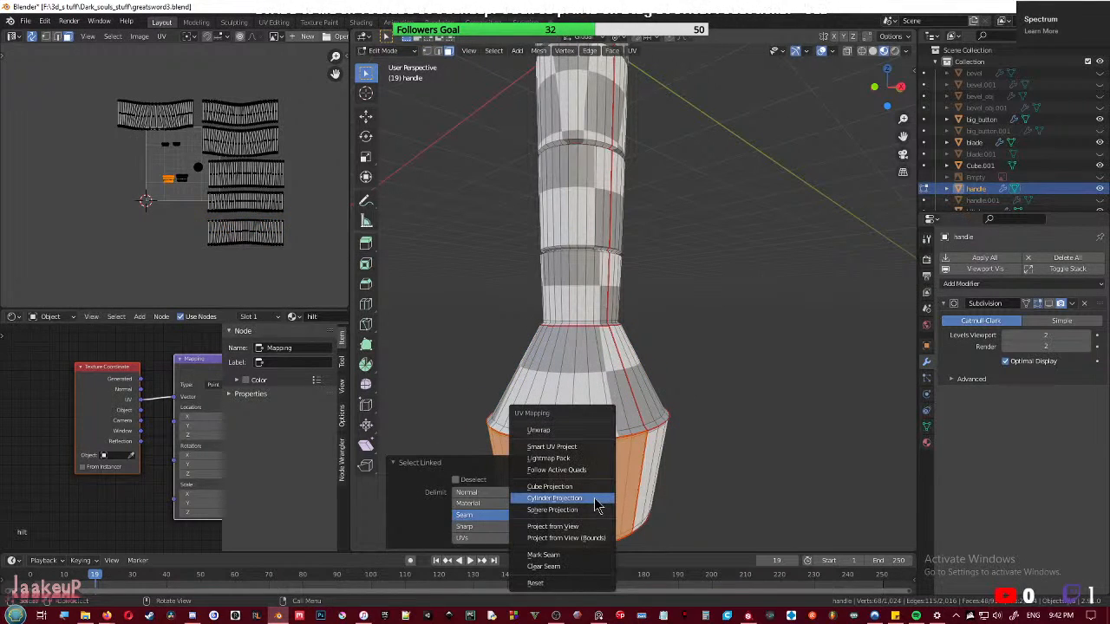
click(597, 499)
key(l)
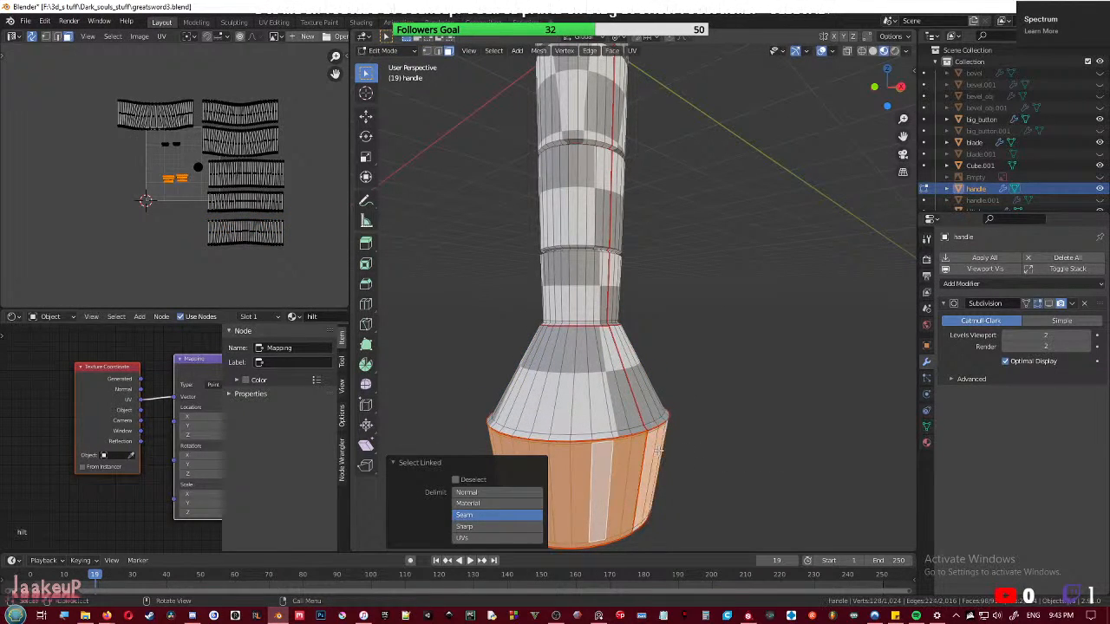
key(u)
click(637, 469)
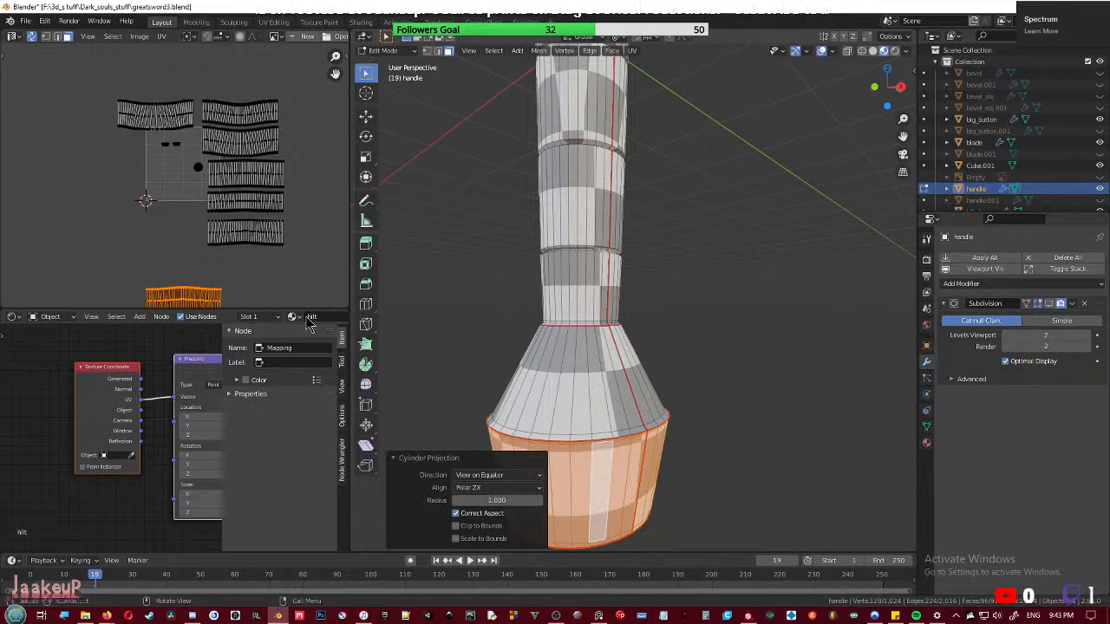
key(g)
click(298, 241)
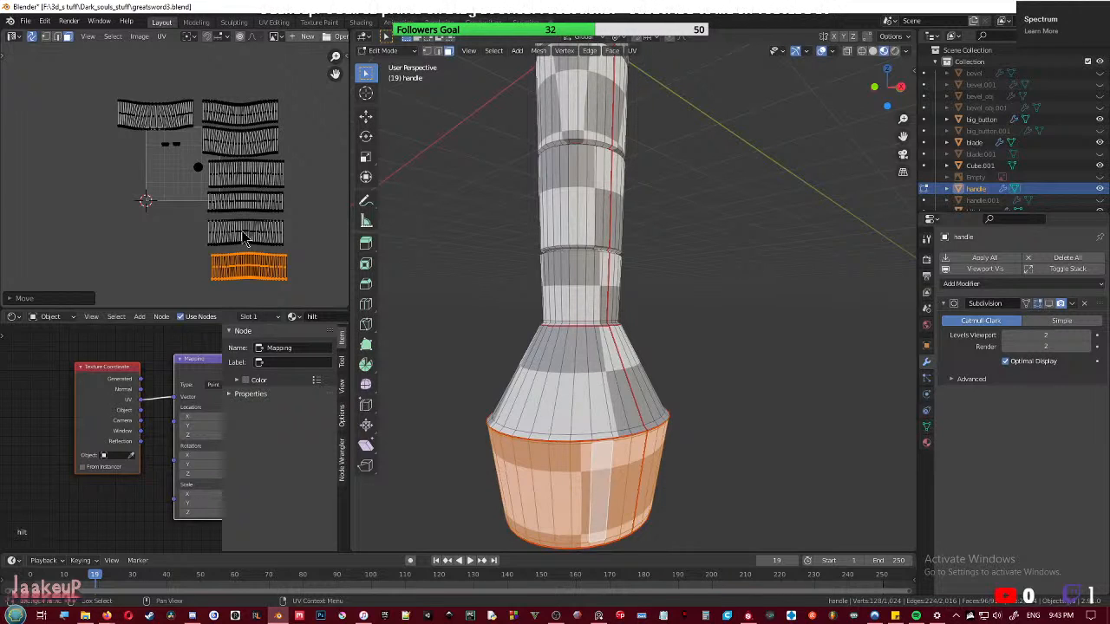
- Move the second grip section's UV island out of the column to a free area above the UV square
key(alt+a)
key(l)
key(alt+a)
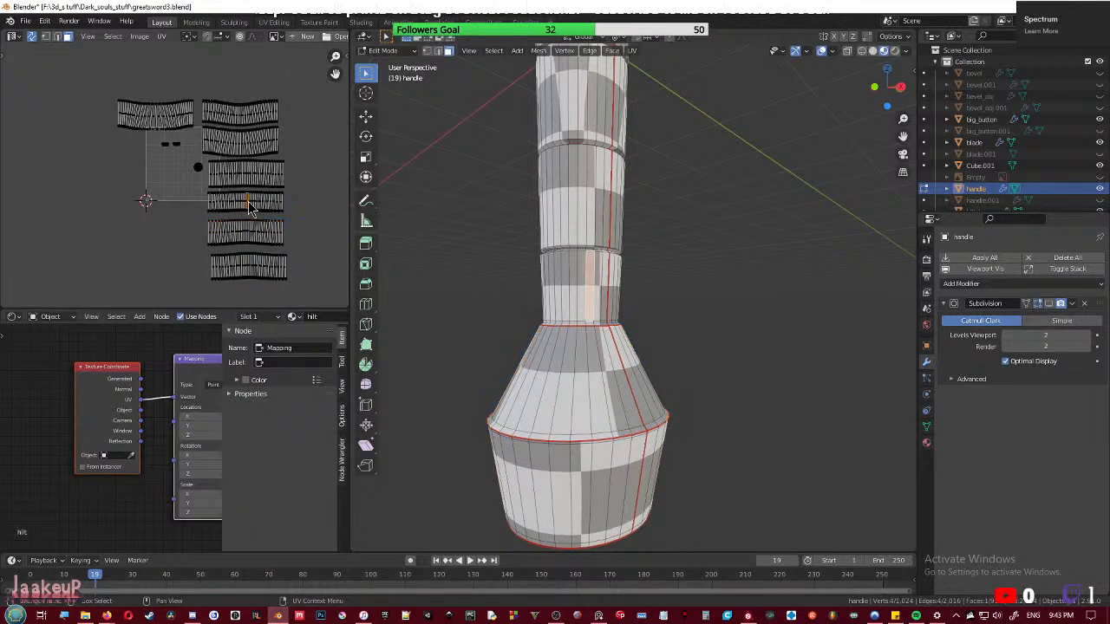
key(l)
key(l)
key(l)
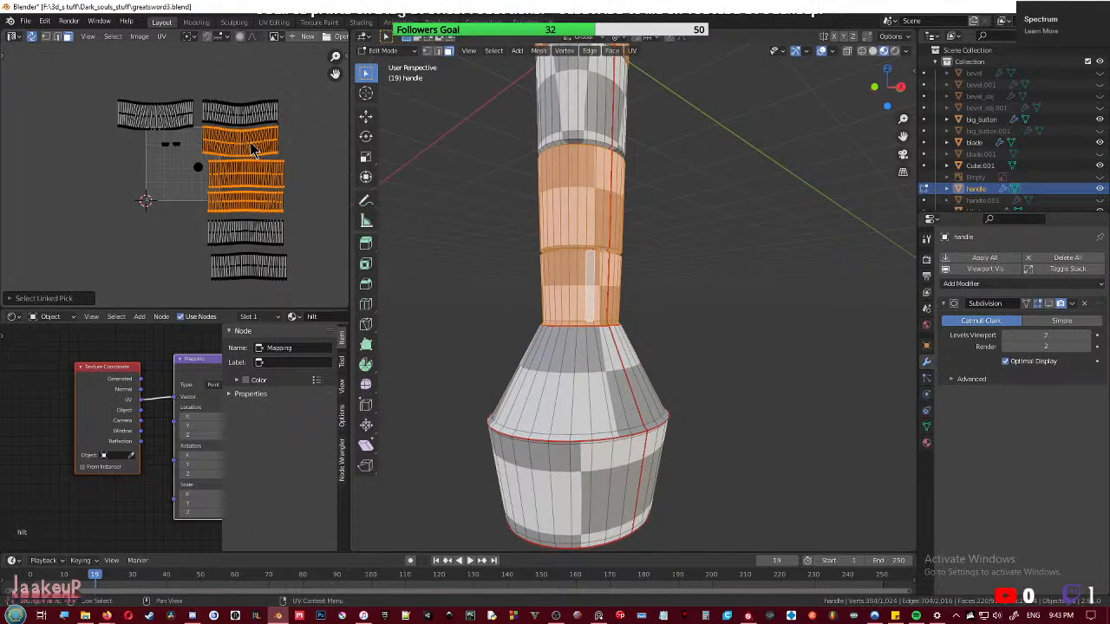
key(alt+a)
key(l)
scroll(261, 154, down, 1)
middle_drag(260, 155, 252, 189)
key(g)
click(142, 138)
- Move the third grip section's UV island into the column, directly above the fourth section's island
key(alt+a)
key(l)
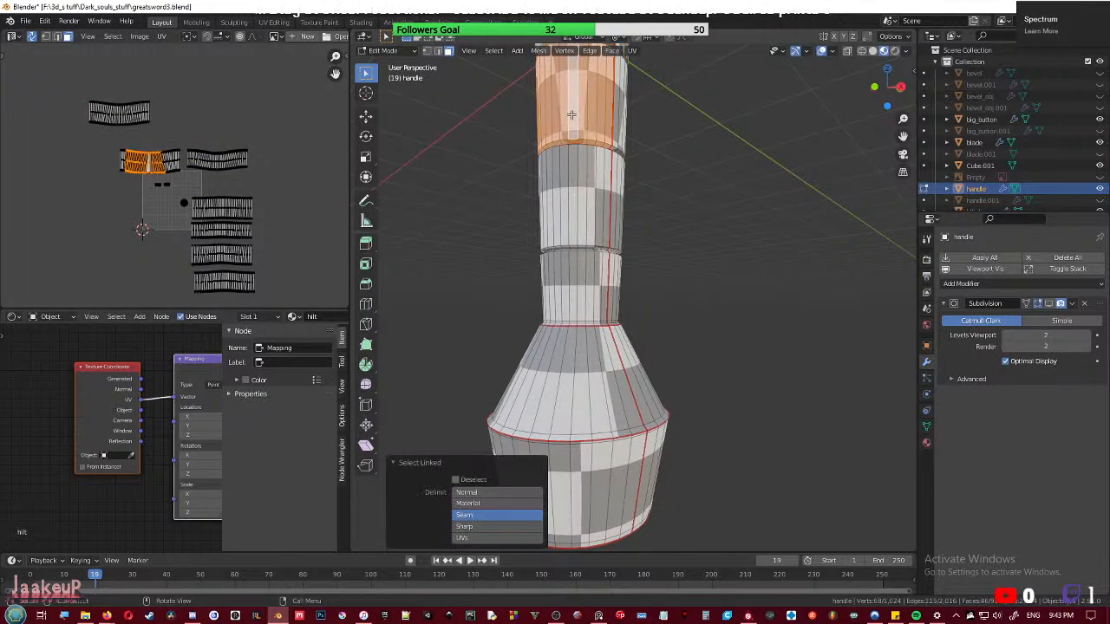
key(alt+a)
key(l)
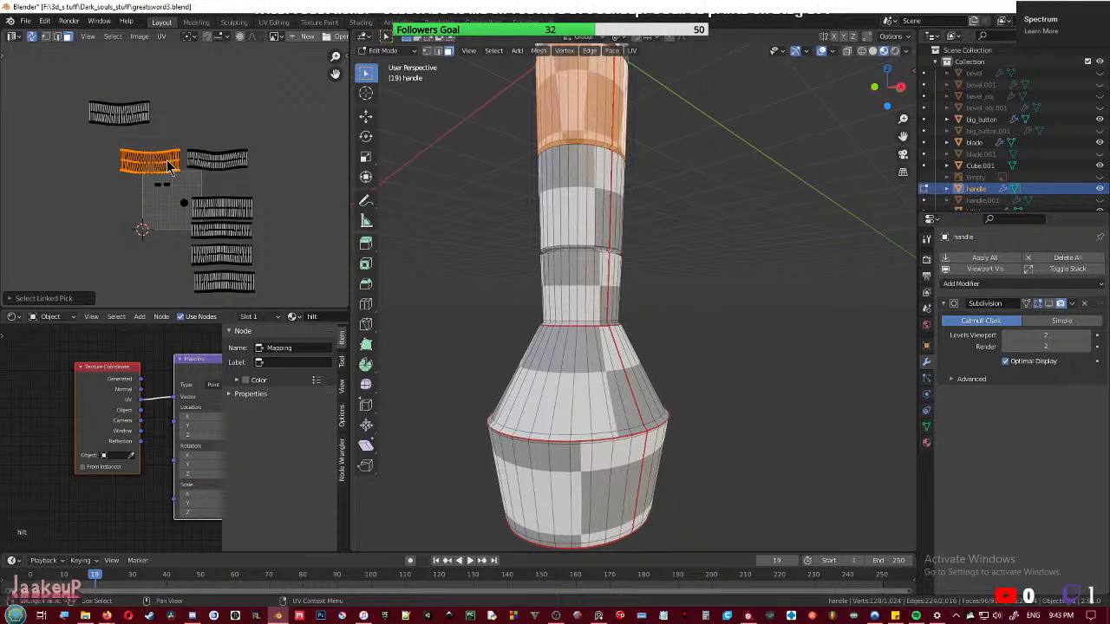
key(g)
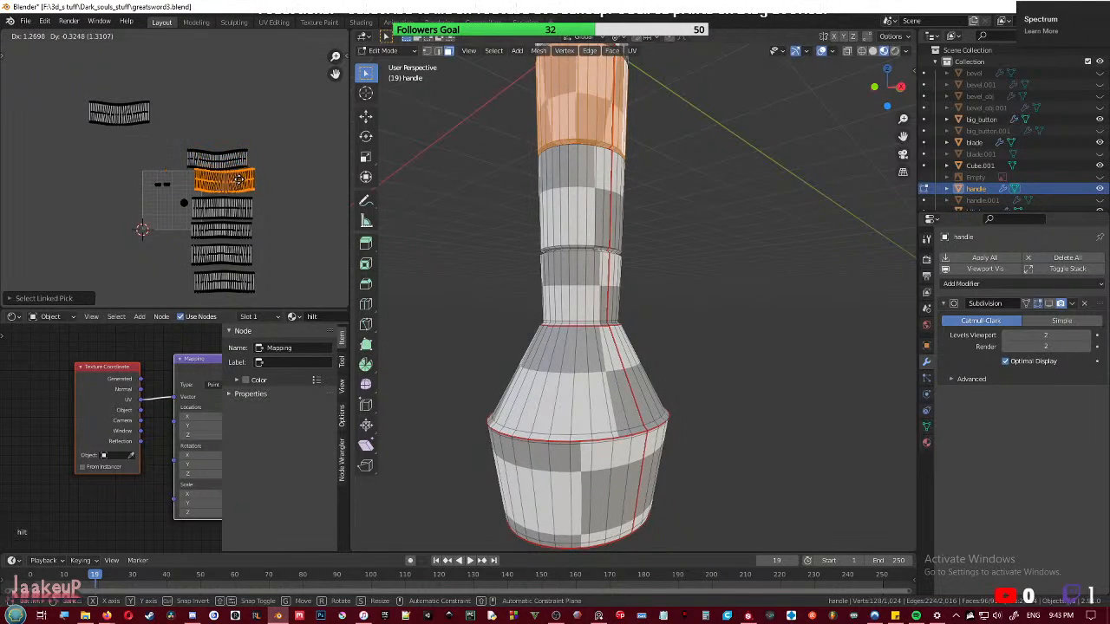
click(235, 180)
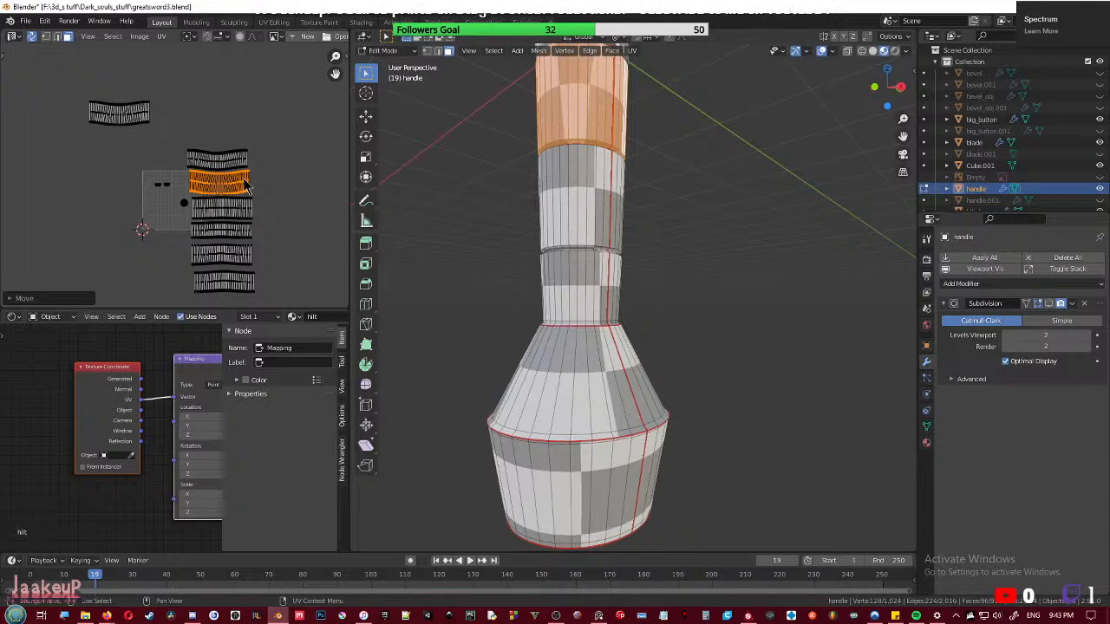
- Identify the second grip section's island, then move the uppermost section's island upward to open a gap in the column
scroll(245, 185, up, 1)
middle_drag(252, 186, 242, 211)
scroll(572, 206, down, 4)
shift+middle_drag(608, 204, 620, 268)
mouse_move(621, 268)
middle_down()
mouse_move(637, 272)
mouse_move(633, 251)
middle_up()
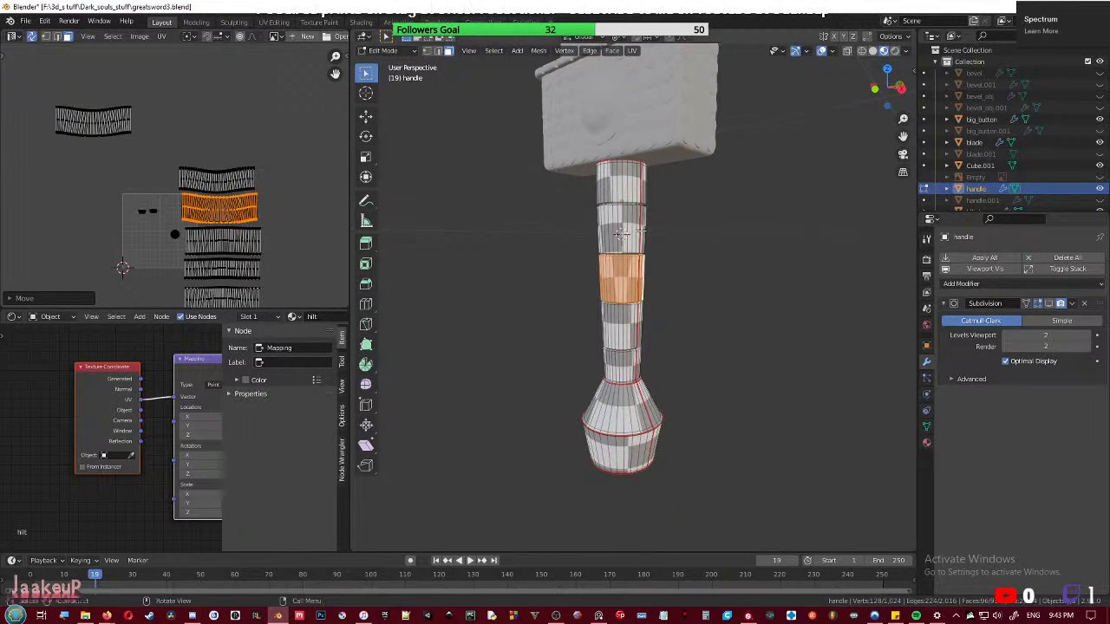
click(629, 233)
key(l)
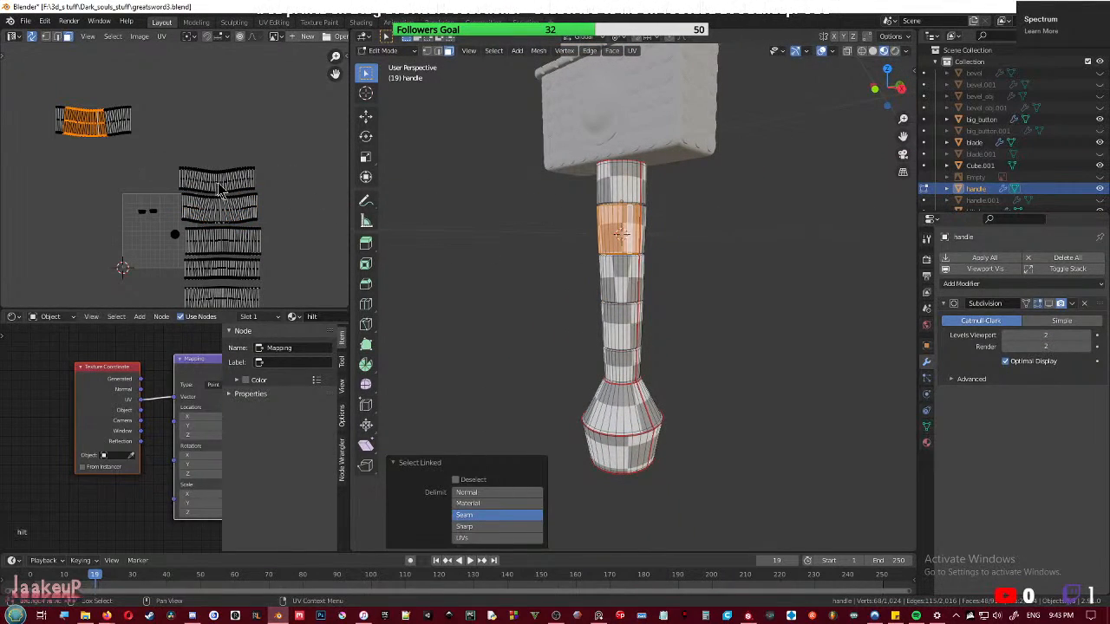
key(l)
key(g)
click(225, 148)
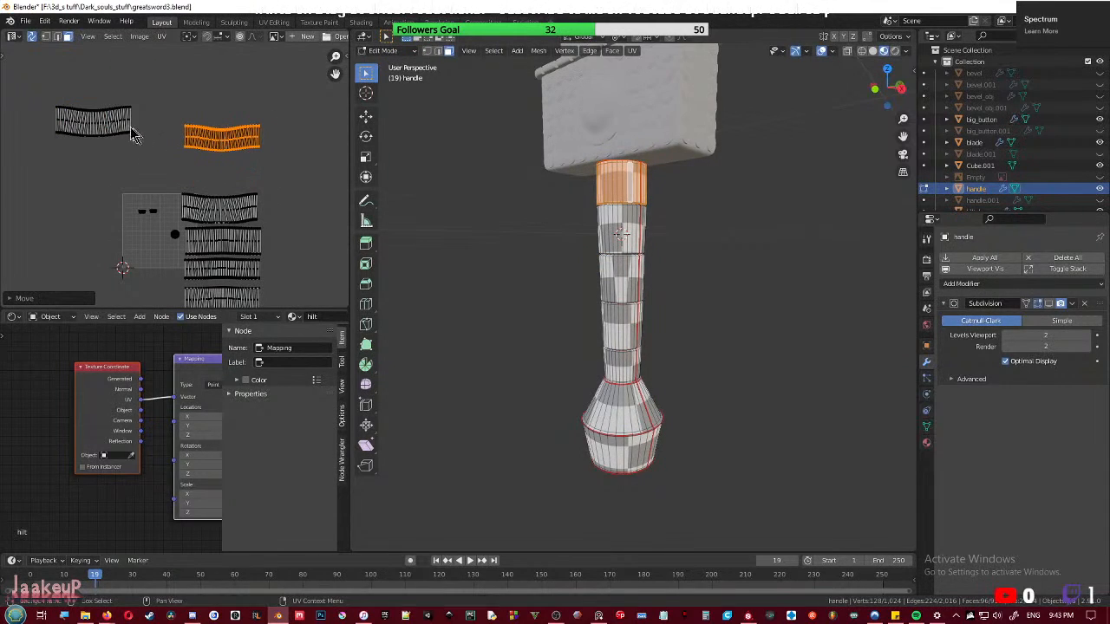
- Move the second grip section's UV island into the gap between the uppermost and third sections' islands
key(alt+a)
key(l)
key(g)
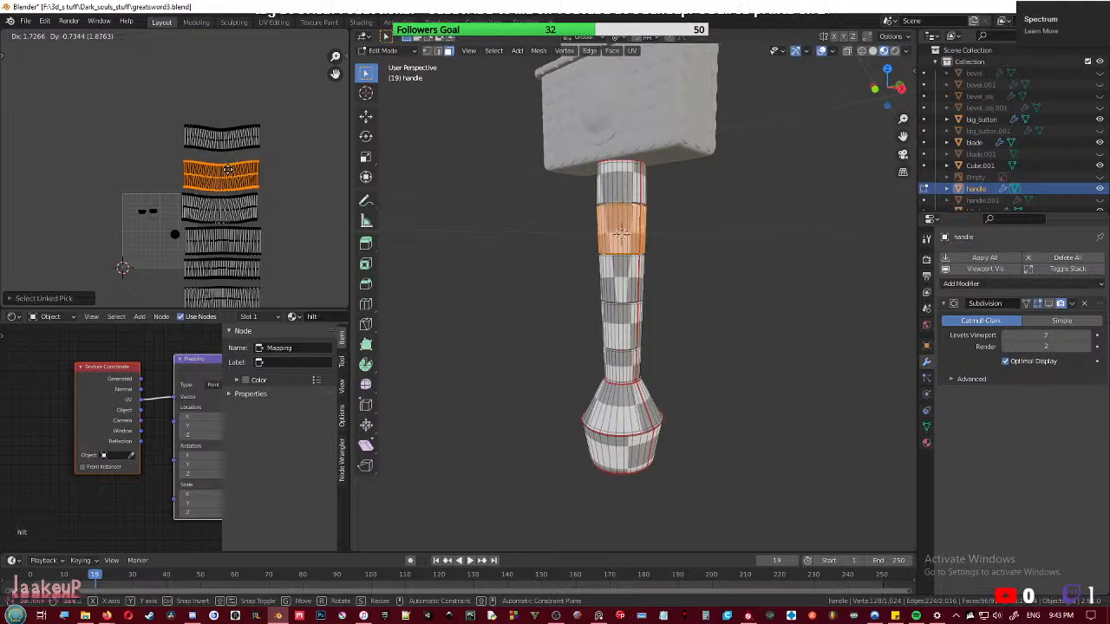
click(229, 168)
- Move the uppermost grip section's UV island down to close the gap above the second section's island, and save the file
key(l)
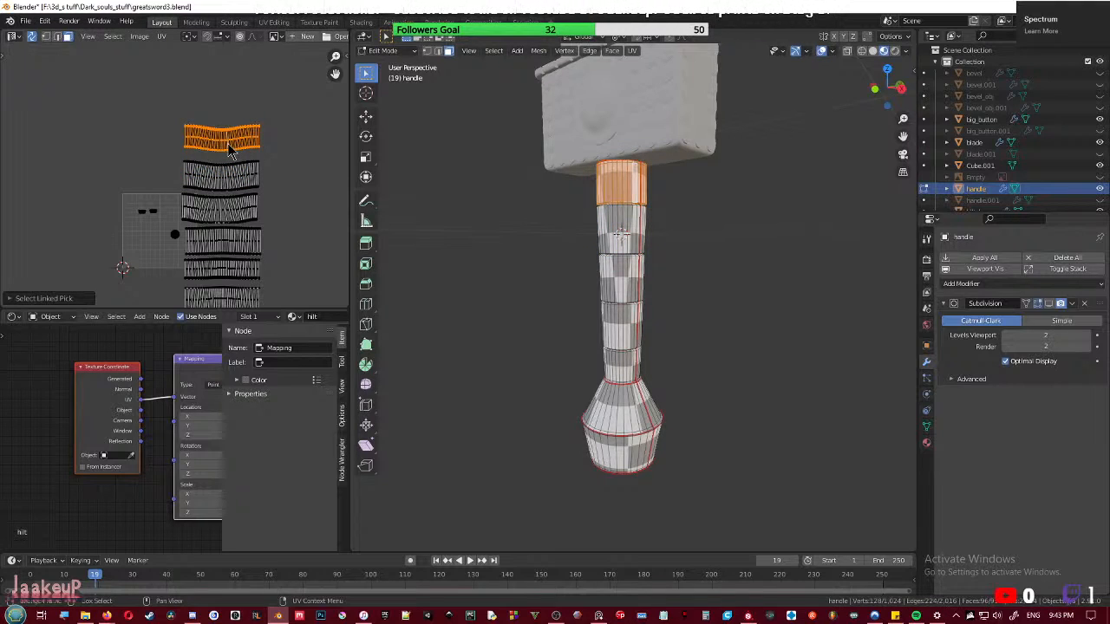
key(g)
click(227, 149)
key(ctrl+s)
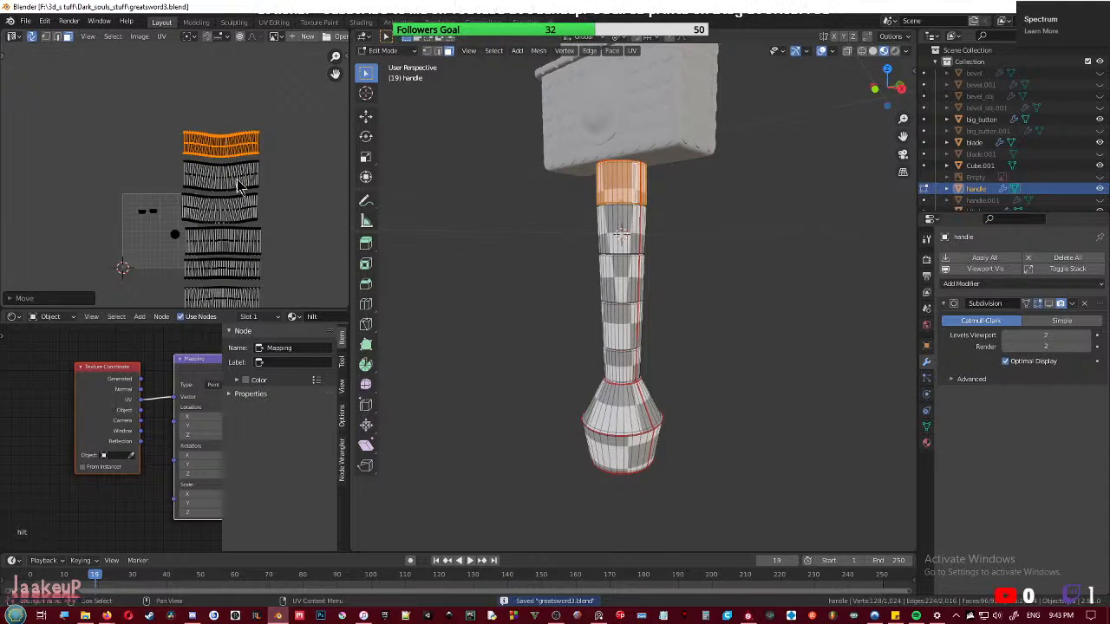
- Select all seven stacked UV islands of the handle and scale them down together until the column fits the UV square's height
scroll(168, 231, up, 2)
scroll(186, 243, down, 1)
middle_drag(247, 217, 221, 162)
scroll(221, 162, down, 1)
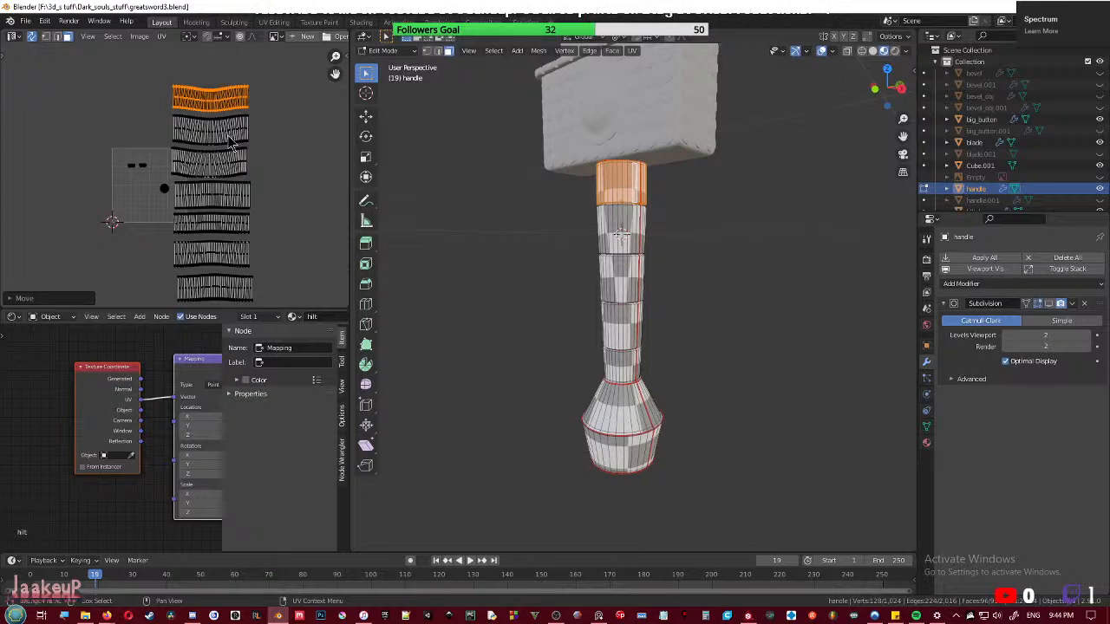
key(alt+a)
key(l)
key(l)
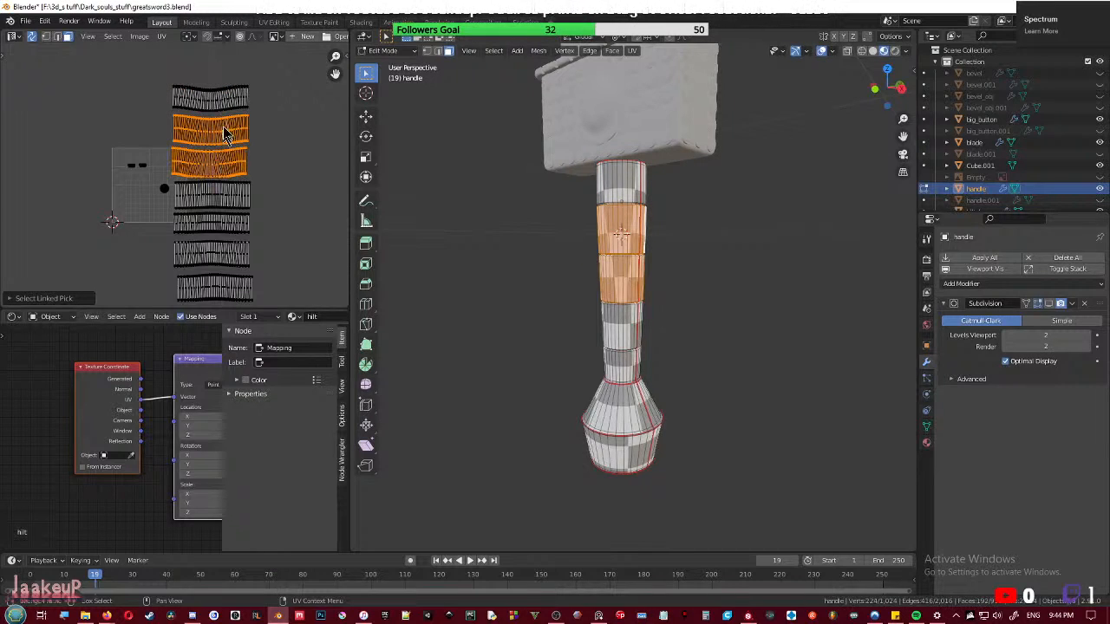
key(l)
key(l)
key(l)
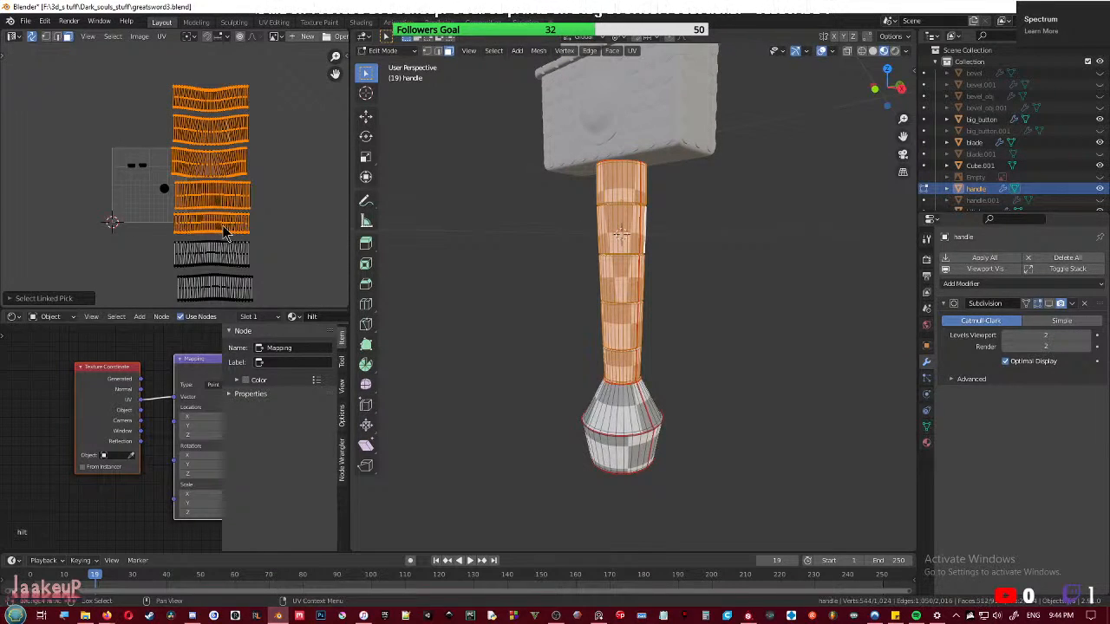
key(l)
key(l)
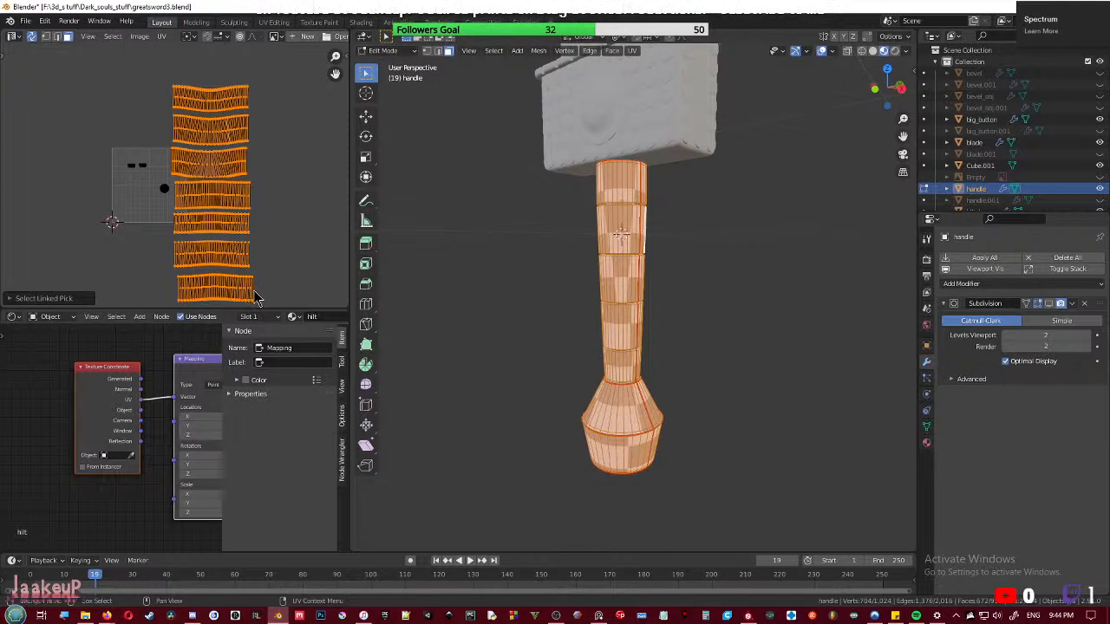
key(s)
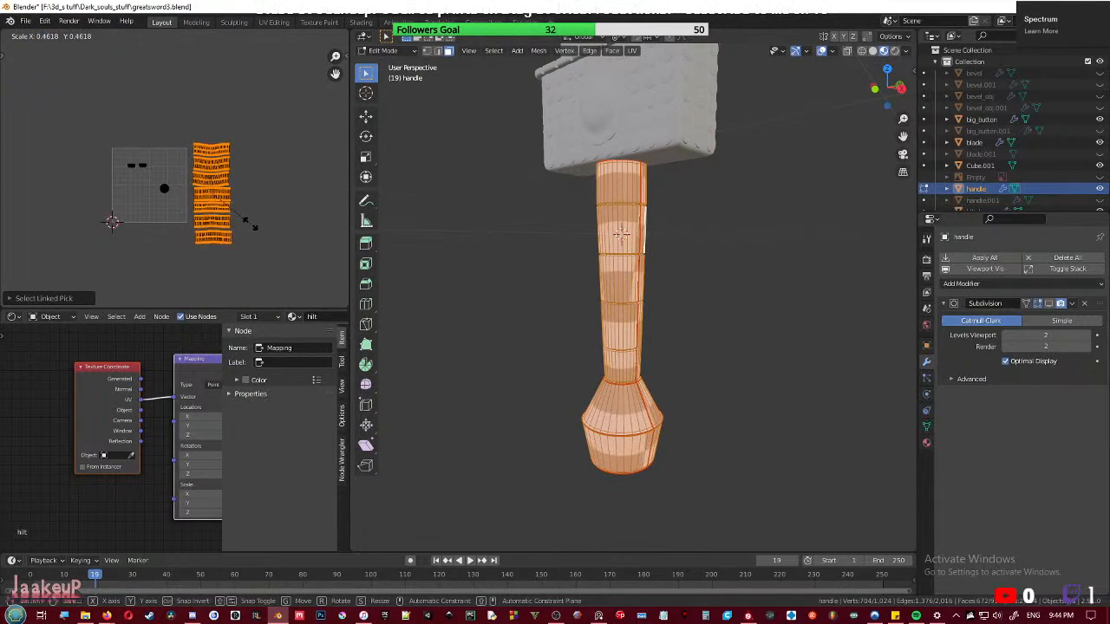
click(240, 219)
- Move the scaled column of handle islands inside the UV square, along its left edge
scroll(252, 223, up, 2)
key(g)
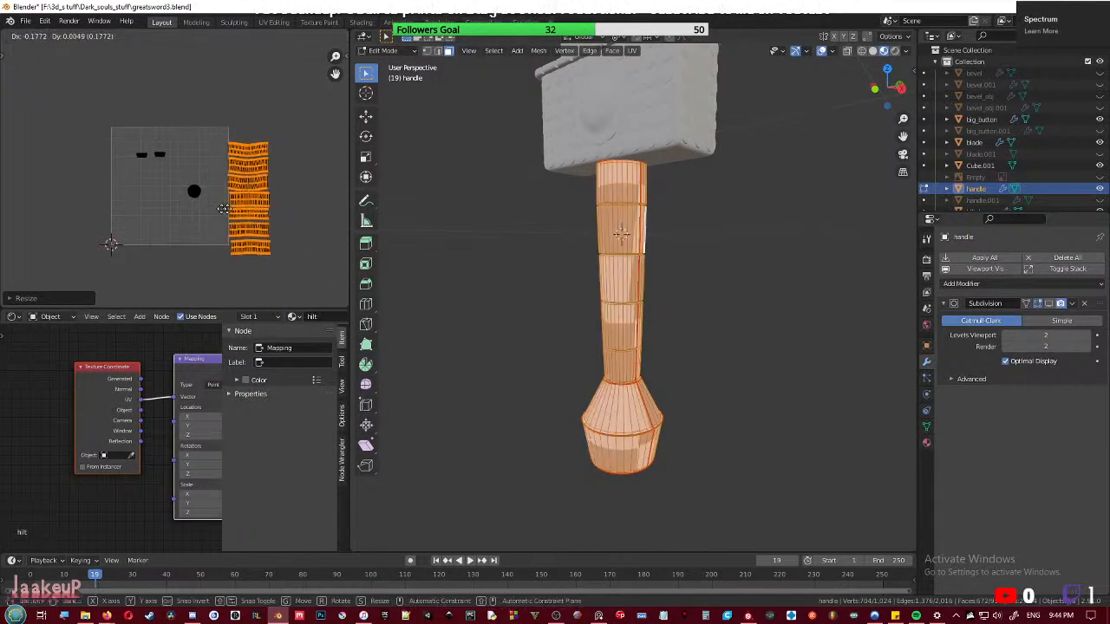
click(133, 204)
scroll(203, 206, up, 2)
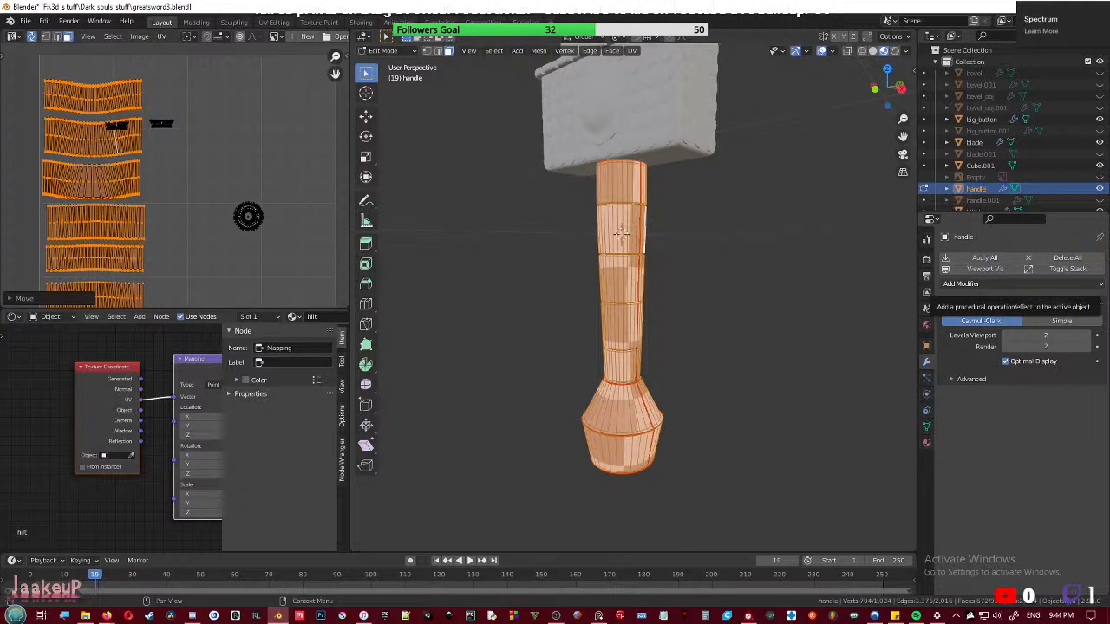
- Try to select the small UV island that overlaps the second grip section's island
middle_drag(625, 286, 430, 242)
scroll(180, 190, up, 5)
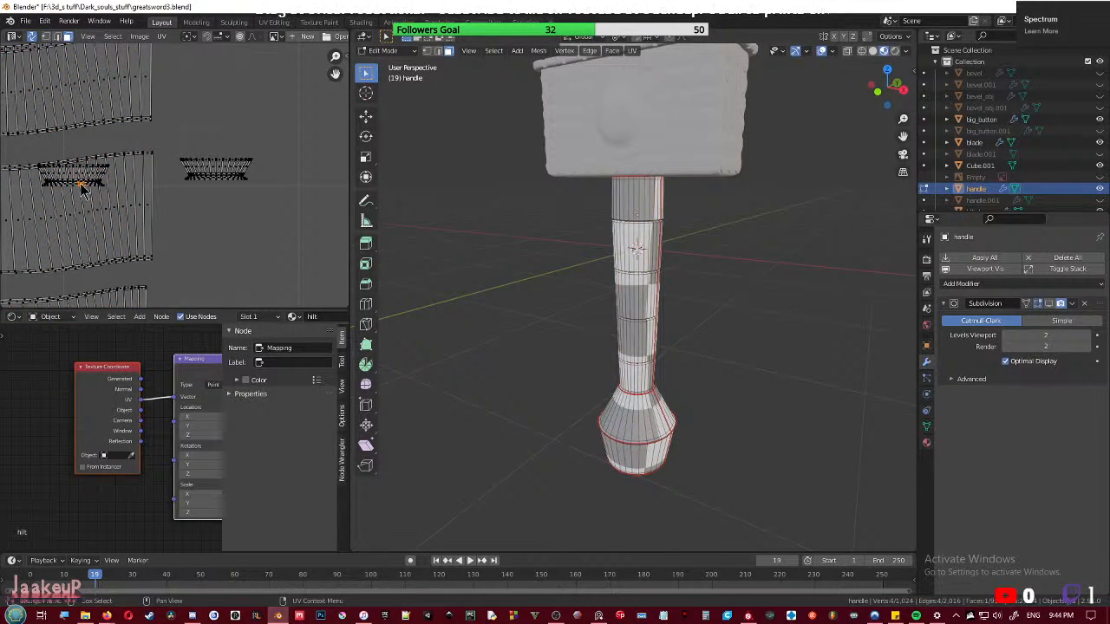
key(l)
click(186, 238)
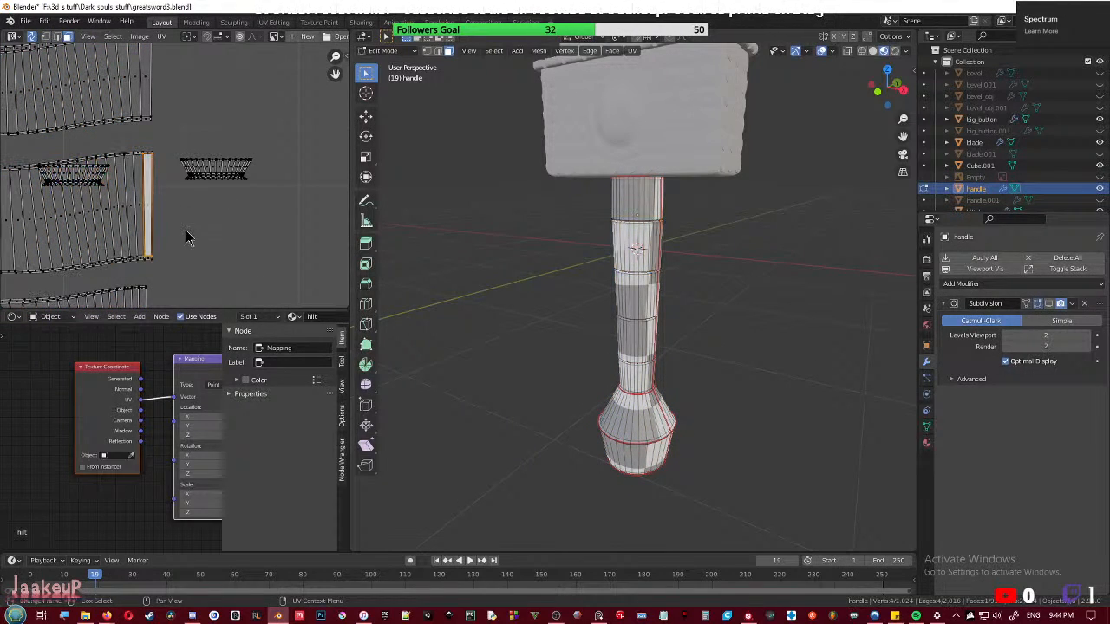
- Move the two small strip-shaped UV islands into the empty area away from the handle's long strips
click(214, 214)
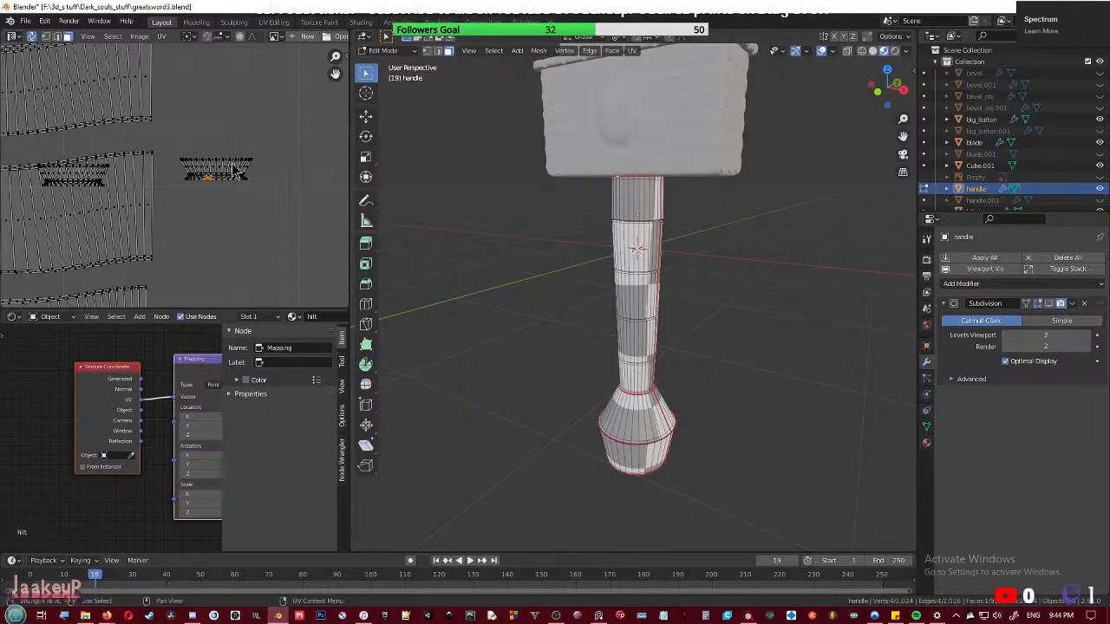
key(l)
key(g)
click(274, 81)
click(318, 185)
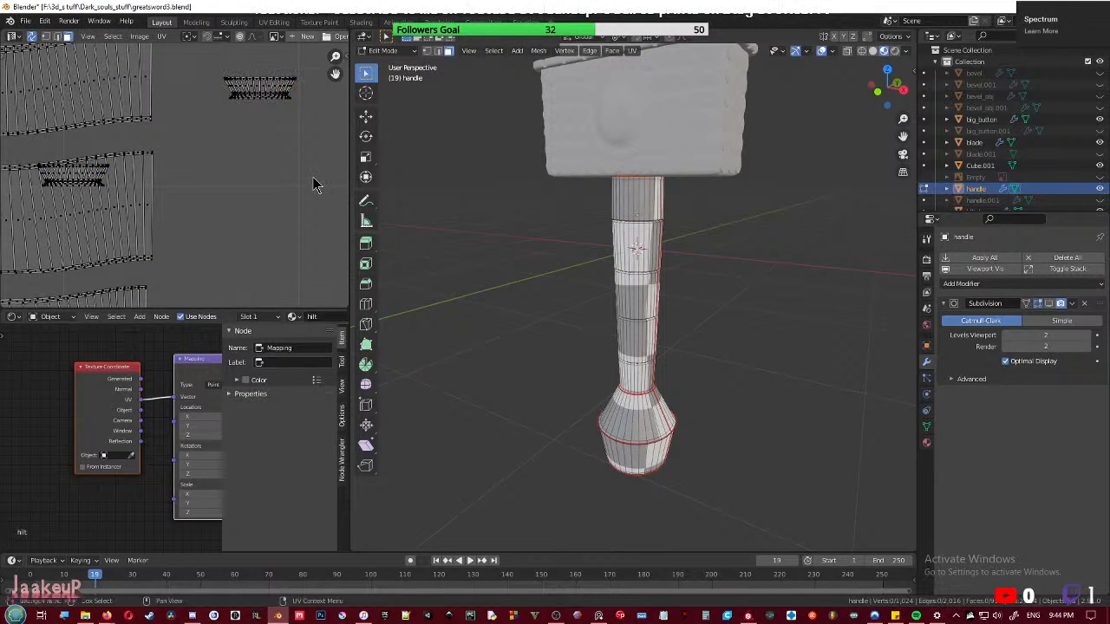
key(l)
key(g)
click(242, 130)
- Move the circular UV island clear of the other islands and scale it up
middle_drag(607, 260, 684, 306)
scroll(246, 226, down, 2)
middle_drag(247, 225, 215, 165)
drag(204, 168, 291, 250)
key(g)
click(249, 211)
key(s)
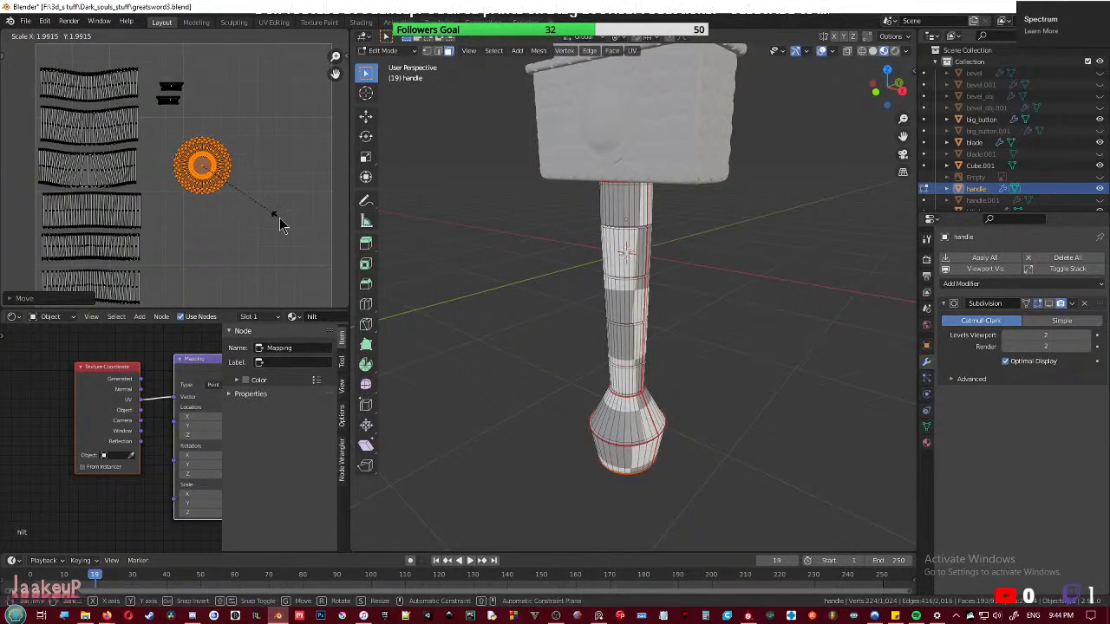
click(260, 198)
- Leave Edit Mode on the handle and save the file
middle_drag(383, 223, 867, 332)
key(Tab)
key(ctrl+s)
- Examine the sword's parts and the materials assigned to the hilt's round button and the handle
scroll(546, 347, up, 3)
scroll(820, 305, down, 4)
shift+middle_drag(684, 216, 698, 303)
middle_drag(698, 304, 373, 304)
scroll(673, 270, down, 4)
shift+middle_drag(680, 218, 696, 263)
scroll(680, 380, up, 5)
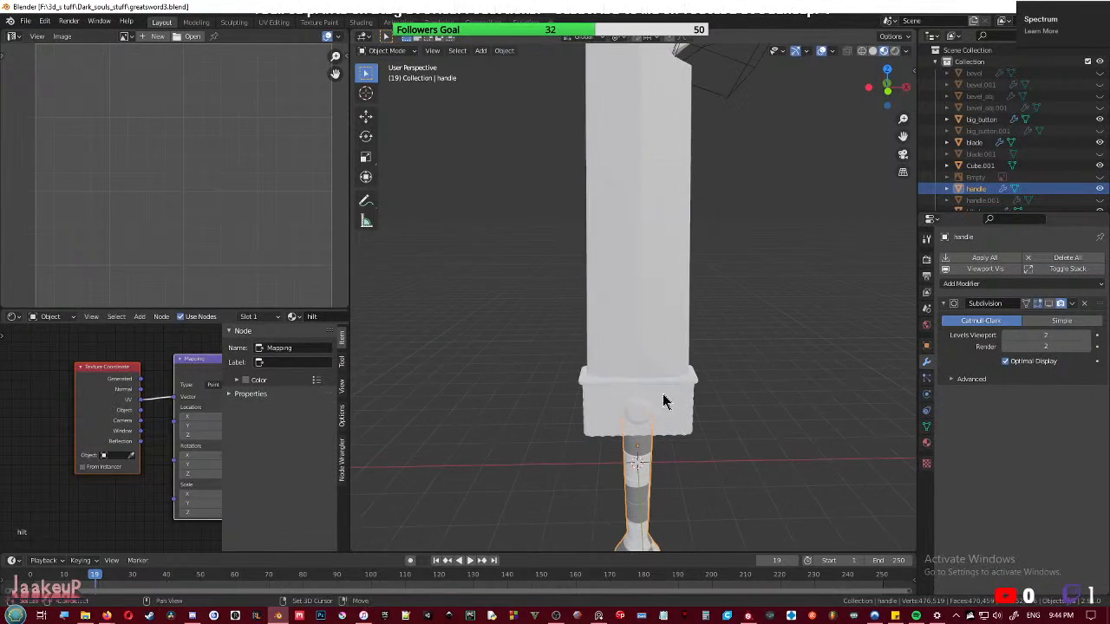
shift+middle_drag(668, 401, 644, 342)
click(644, 342)
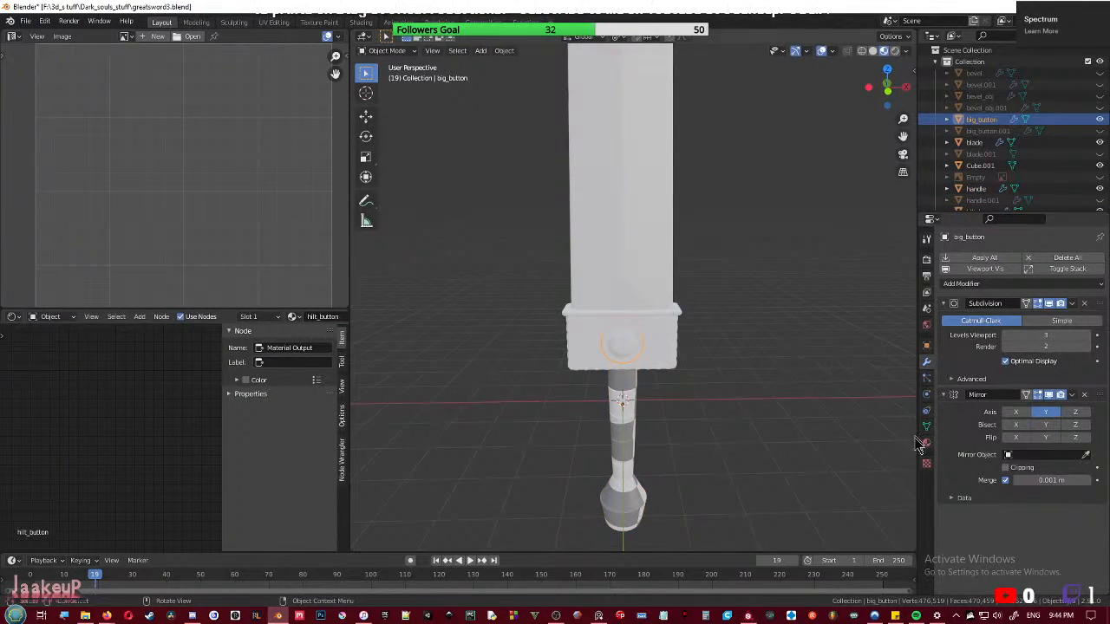
click(926, 443)
click(947, 306)
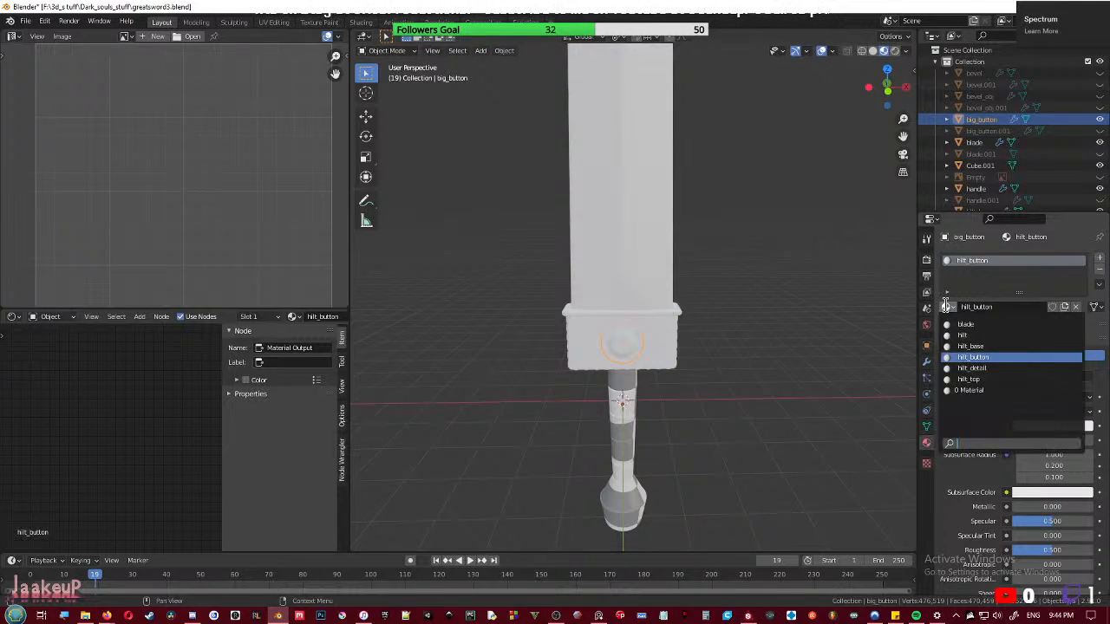
click(640, 468)
click(625, 455)
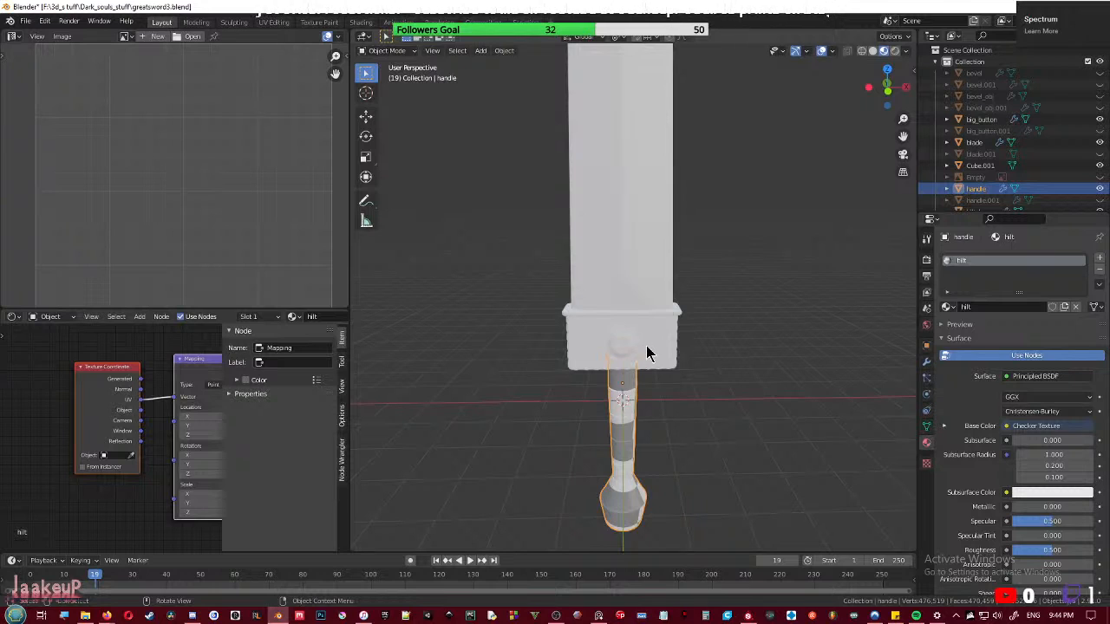
middle_drag(733, 366, 709, 349)
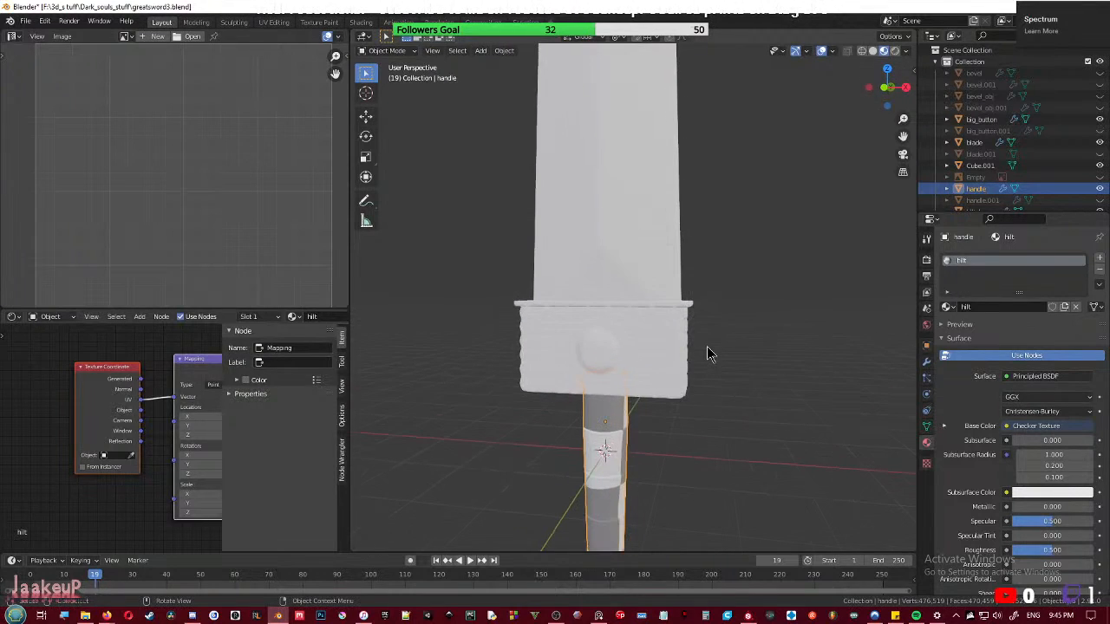
click(773, 371)
- Select all visible sword parts, save the file and export only the selection as FBX, overwriting greatsword3.fbx
middle_drag(773, 370, 607, 286)
key(ctrl+s)
scroll(704, 319, down, 3)
drag(491, 241, 753, 492)
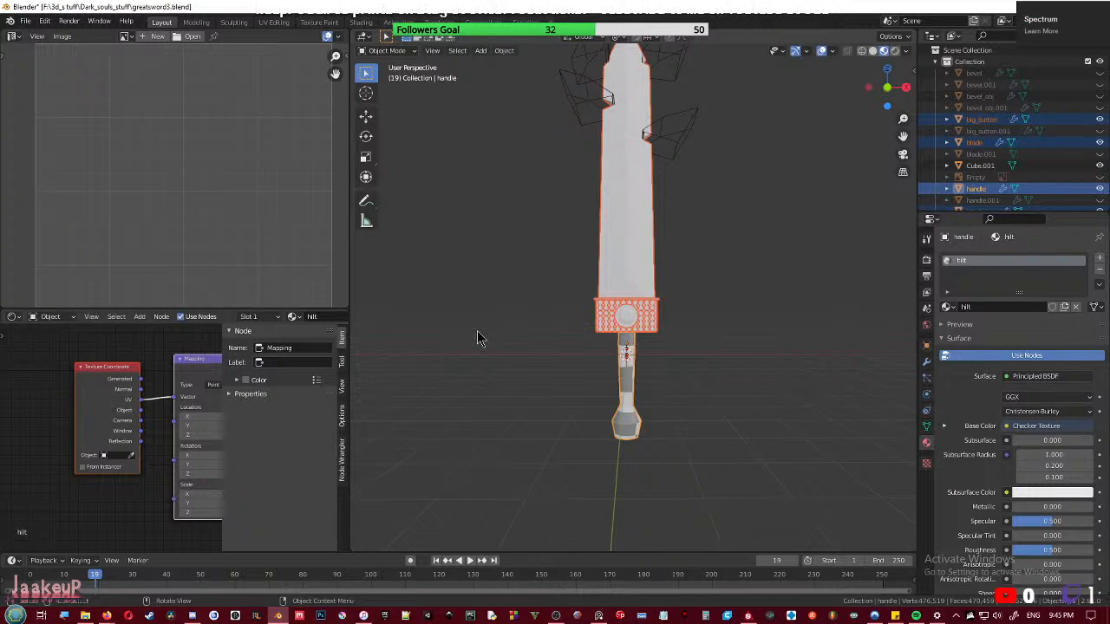
mouse_move(612, 373)
middle_down()
mouse_move(786, 387)
mouse_move(616, 389)
middle_up()
key(ctrl+s)
click(27, 20)
mouse_move(37, 178)
click(199, 275)
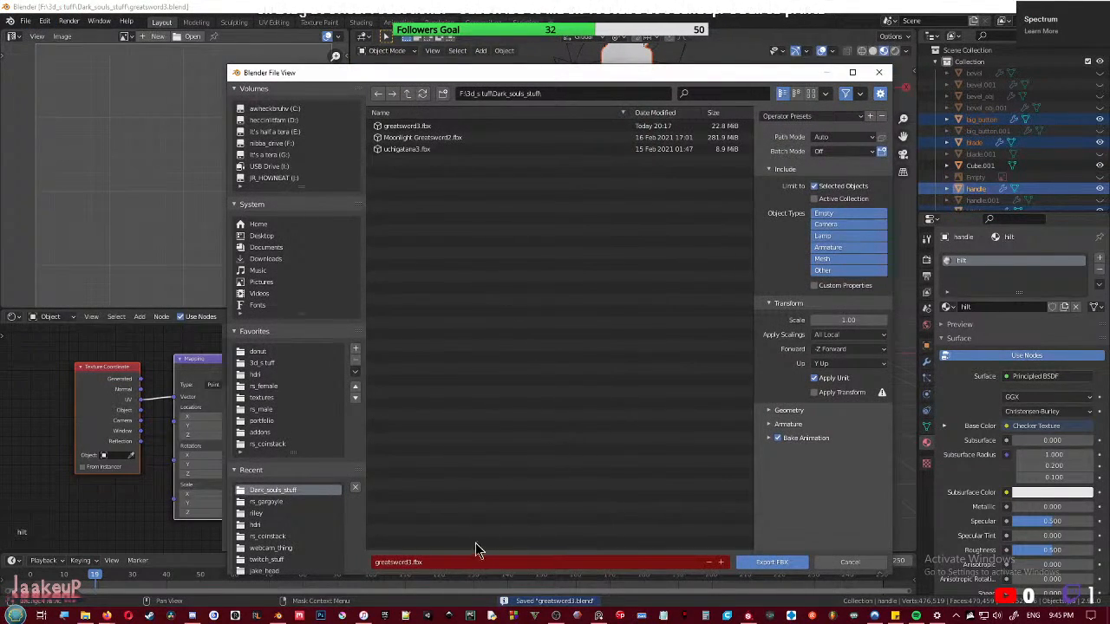
click(772, 563)
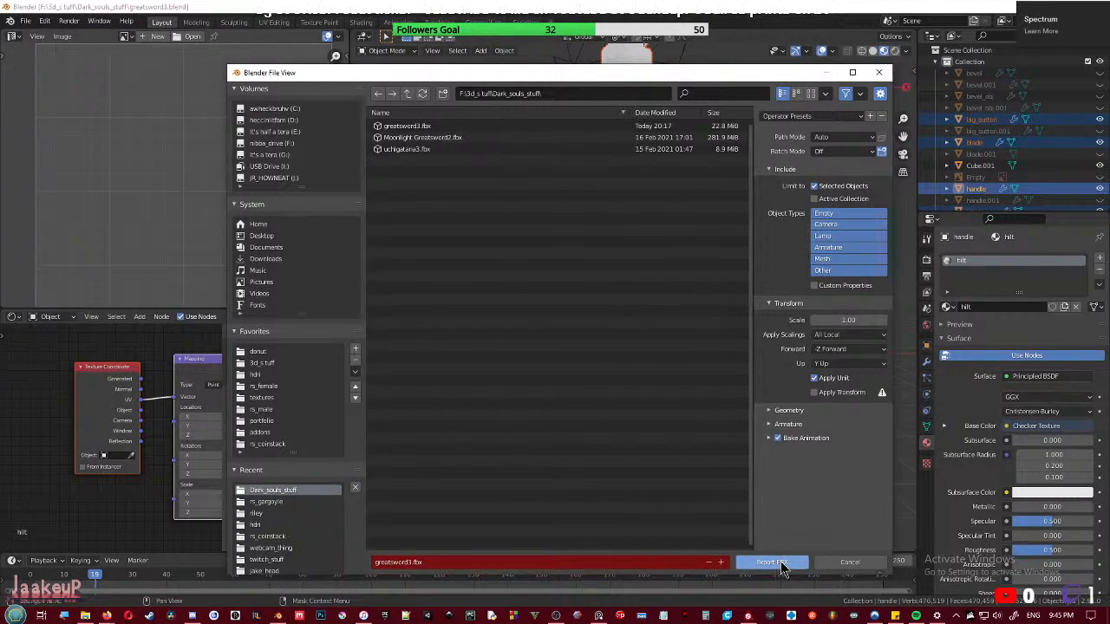
click(782, 563)
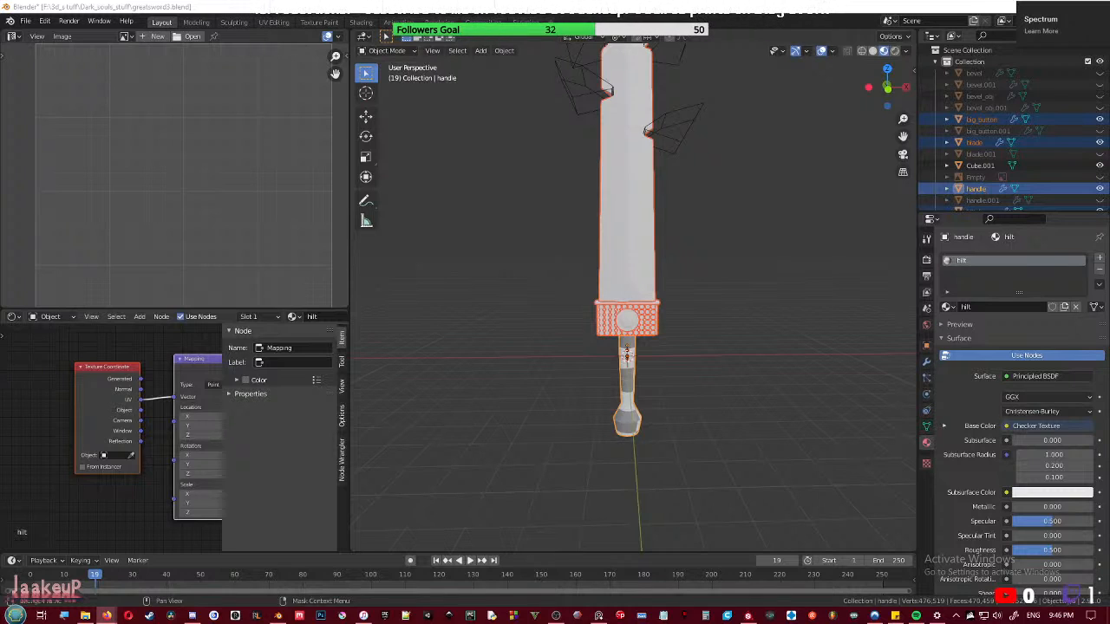
- Switch to Substance Painter and set up a new project from greatsword3.fbx with a document resolution of 4096
middle_drag(721, 304, 704, 313)
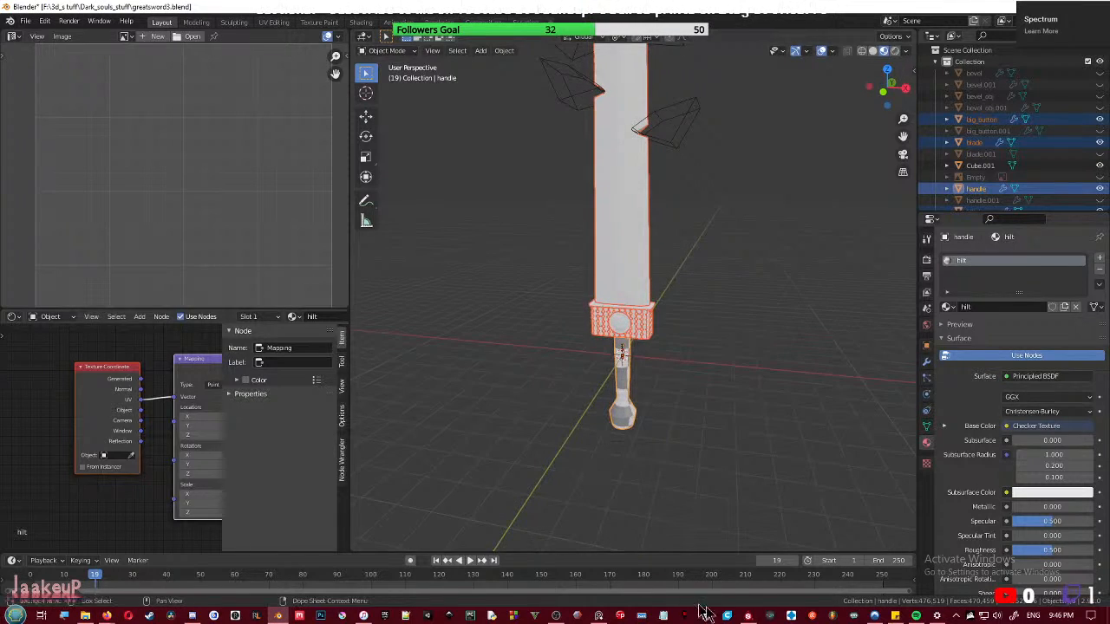
click(747, 615)
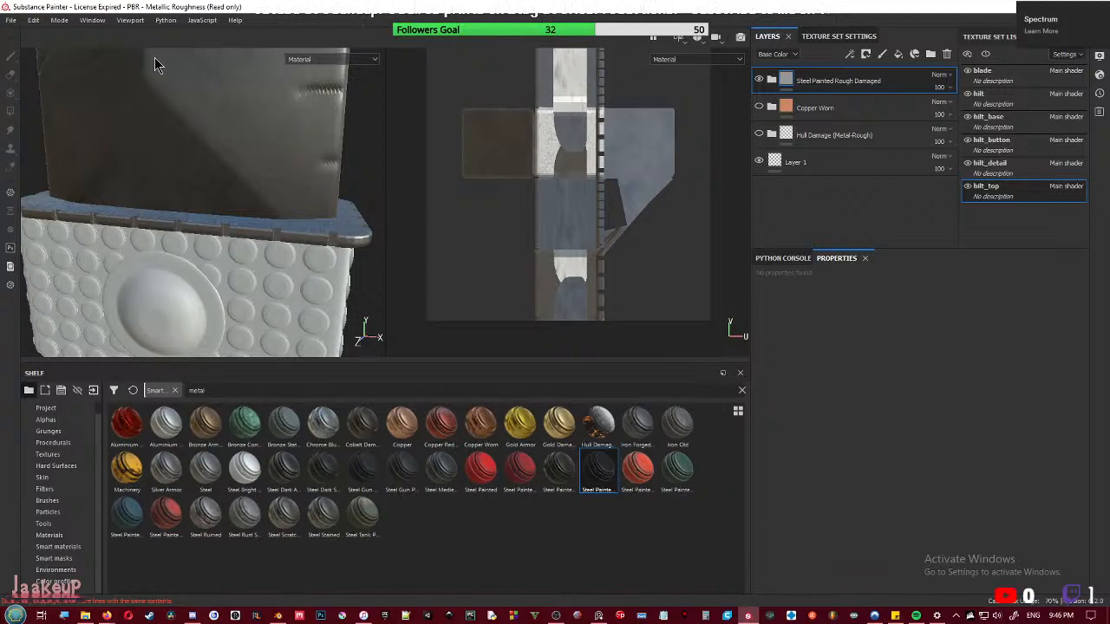
click(12, 20)
click(22, 33)
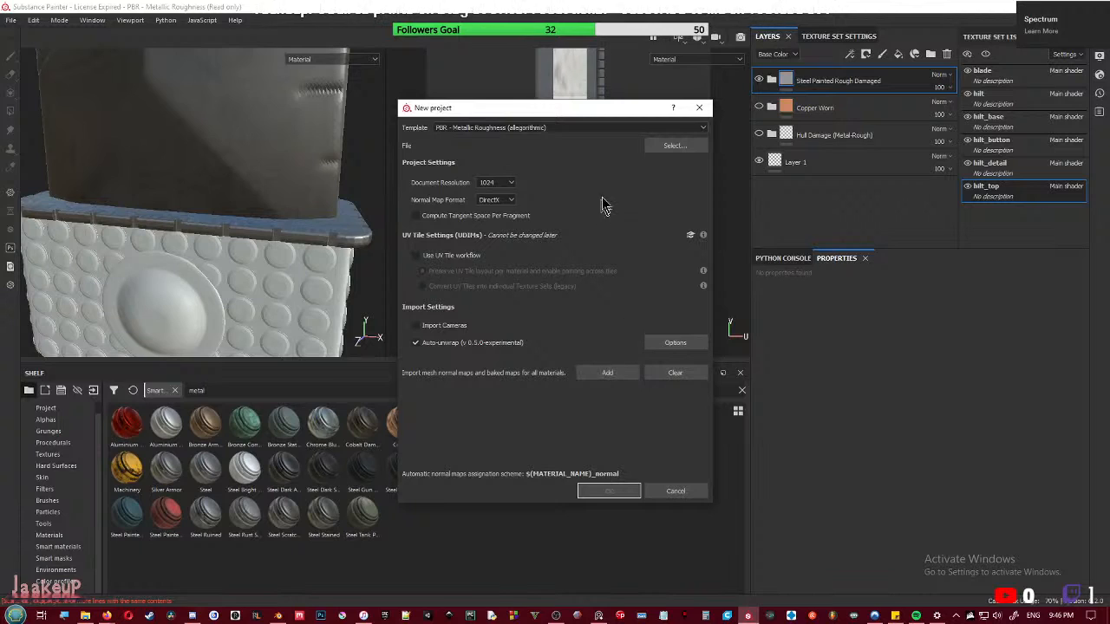
click(669, 145)
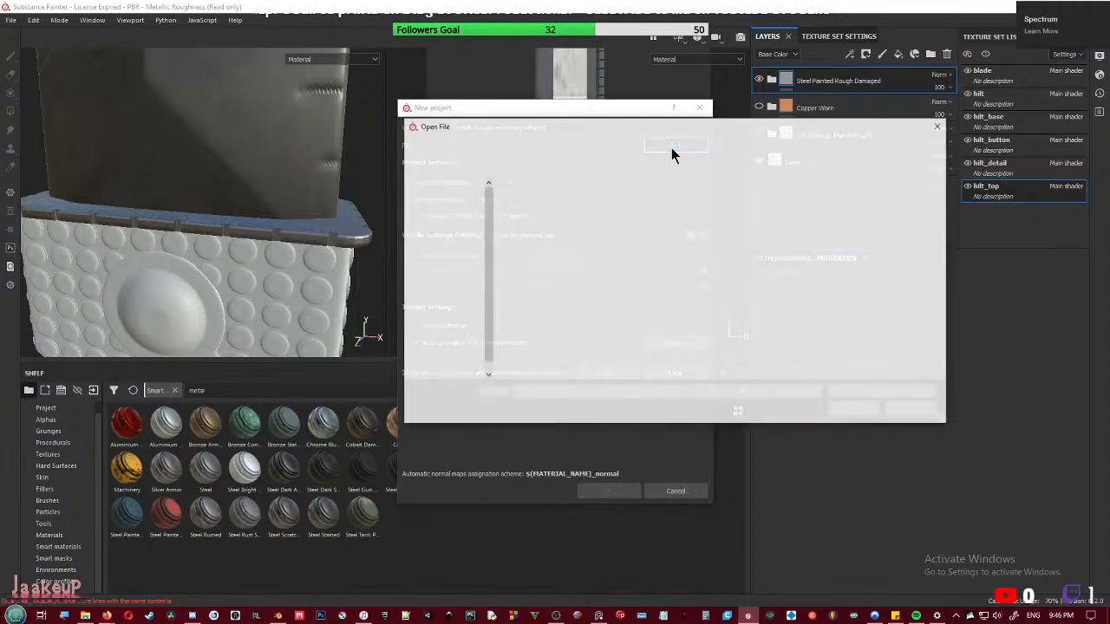
double_click(531, 239)
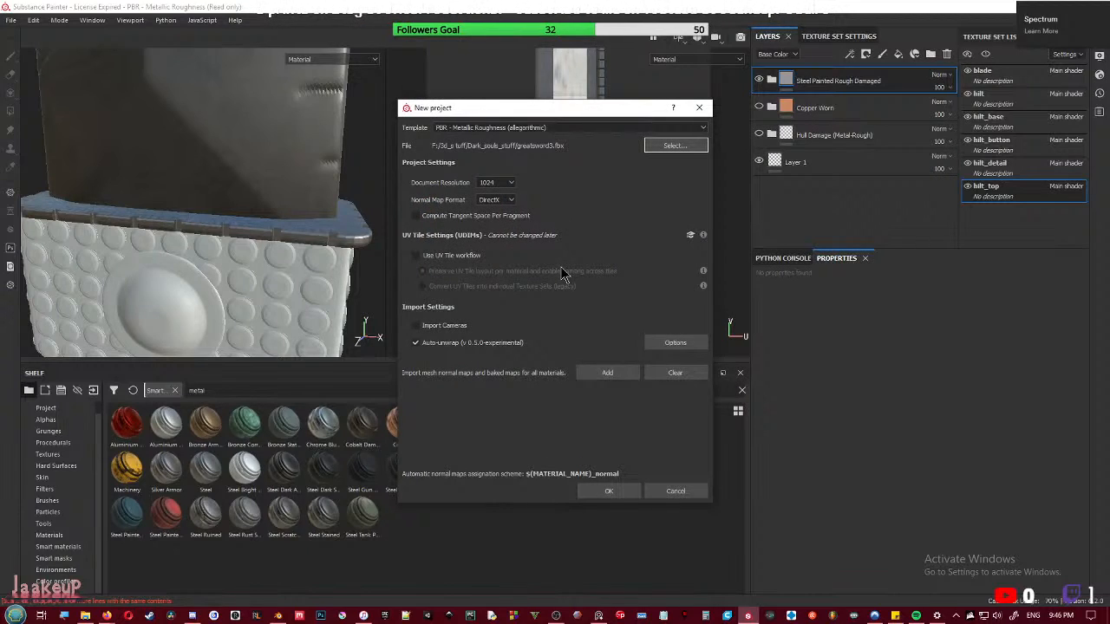
click(499, 183)
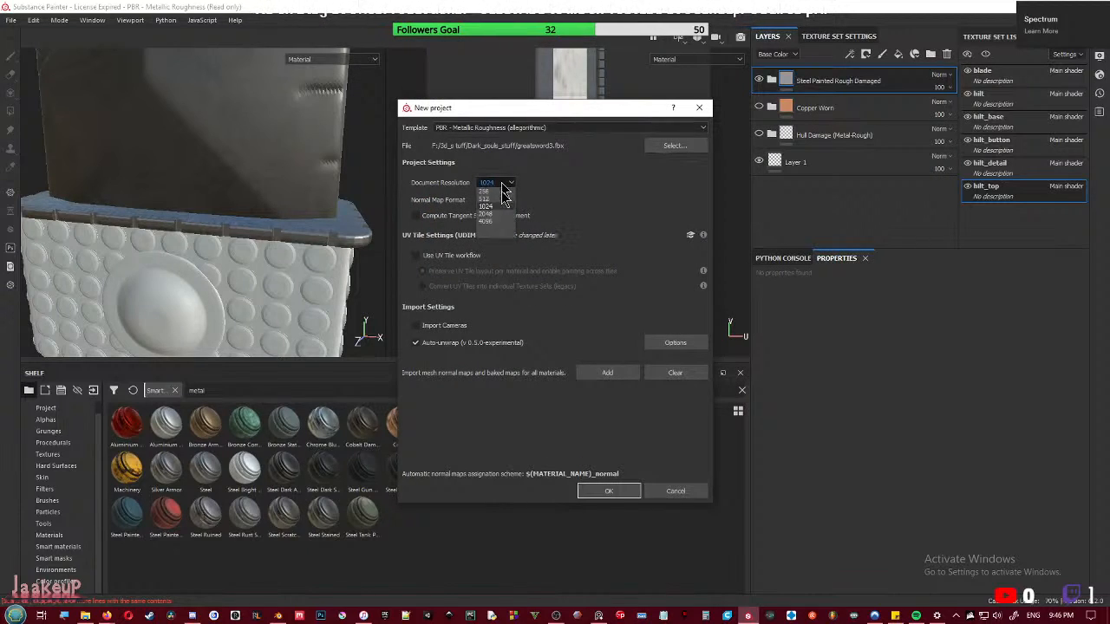
click(487, 230)
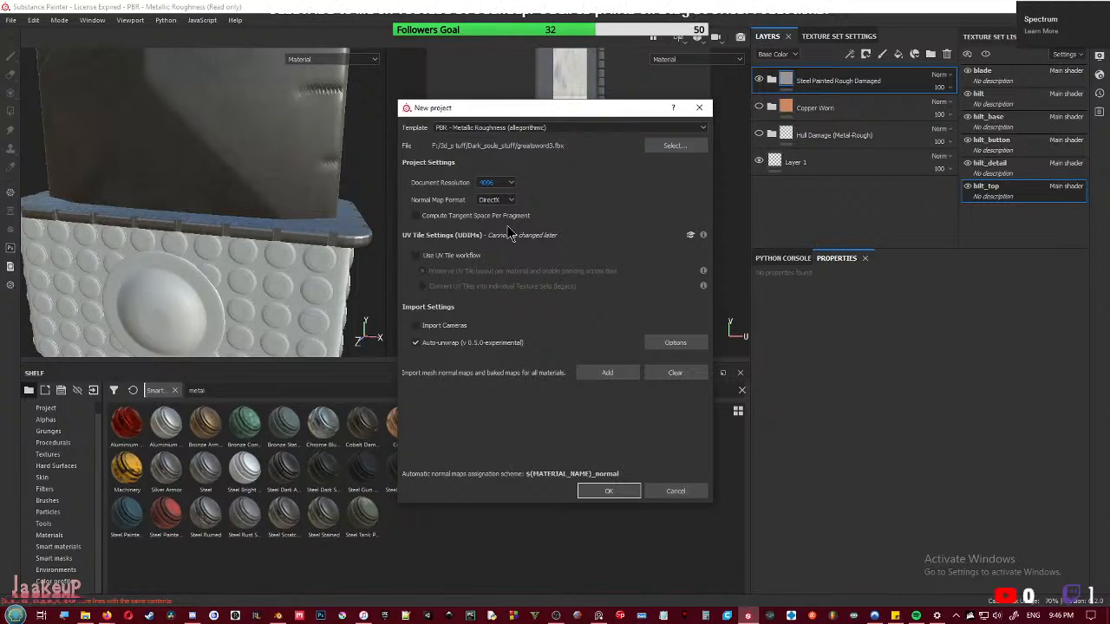
- Reselect greatsword3.fbx as the project mesh and create the project, discarding the old project's unsaved changes
click(674, 145)
click(912, 409)
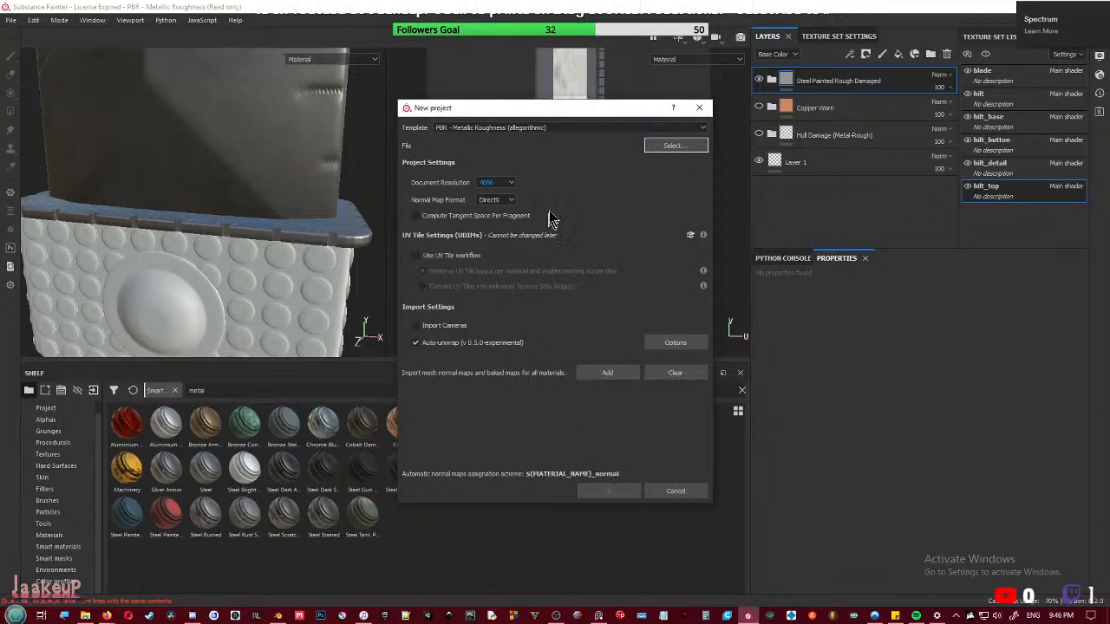
click(666, 149)
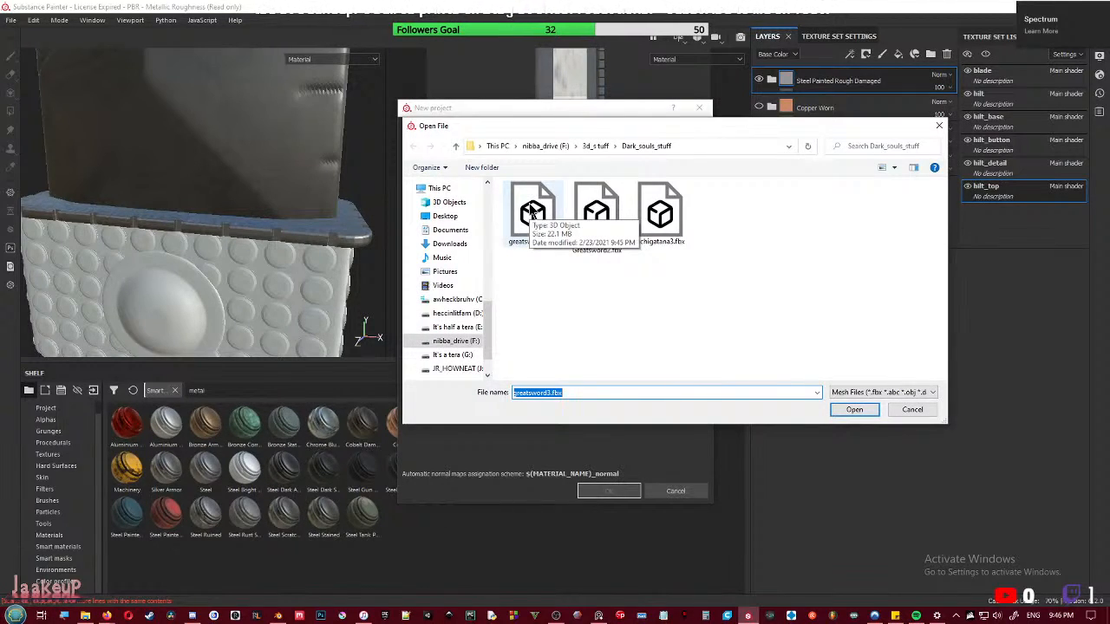
double_click(530, 207)
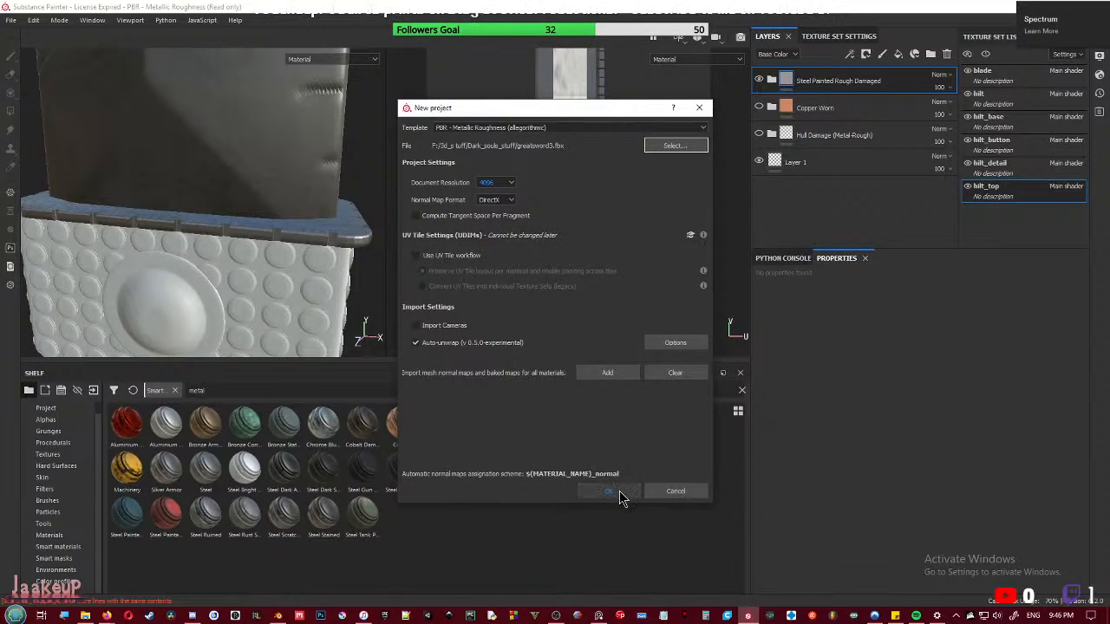
click(617, 494)
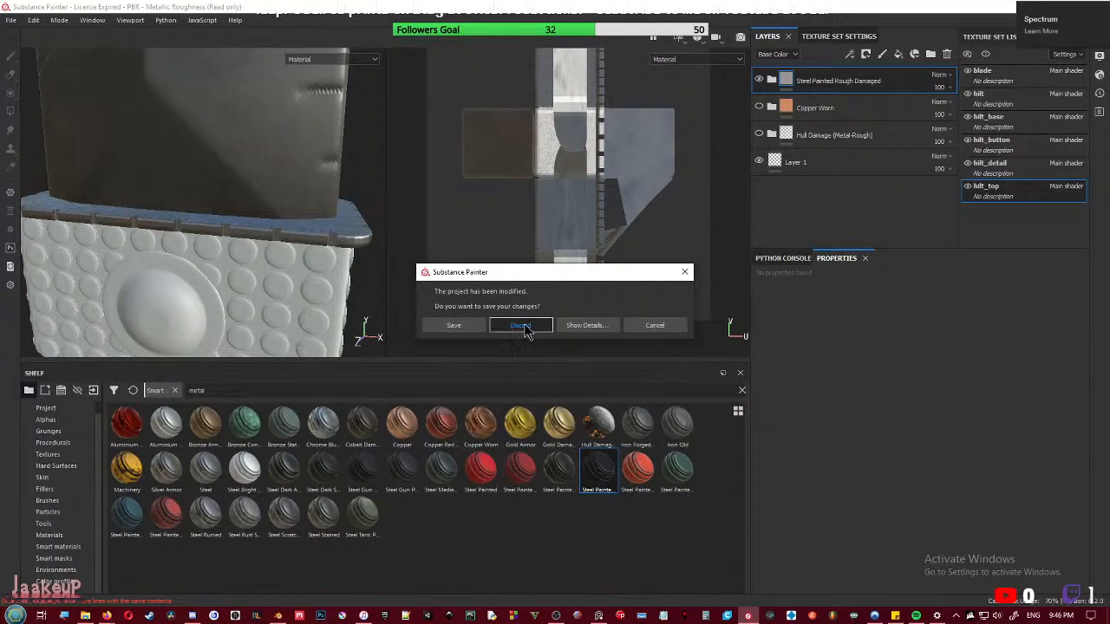
click(521, 326)
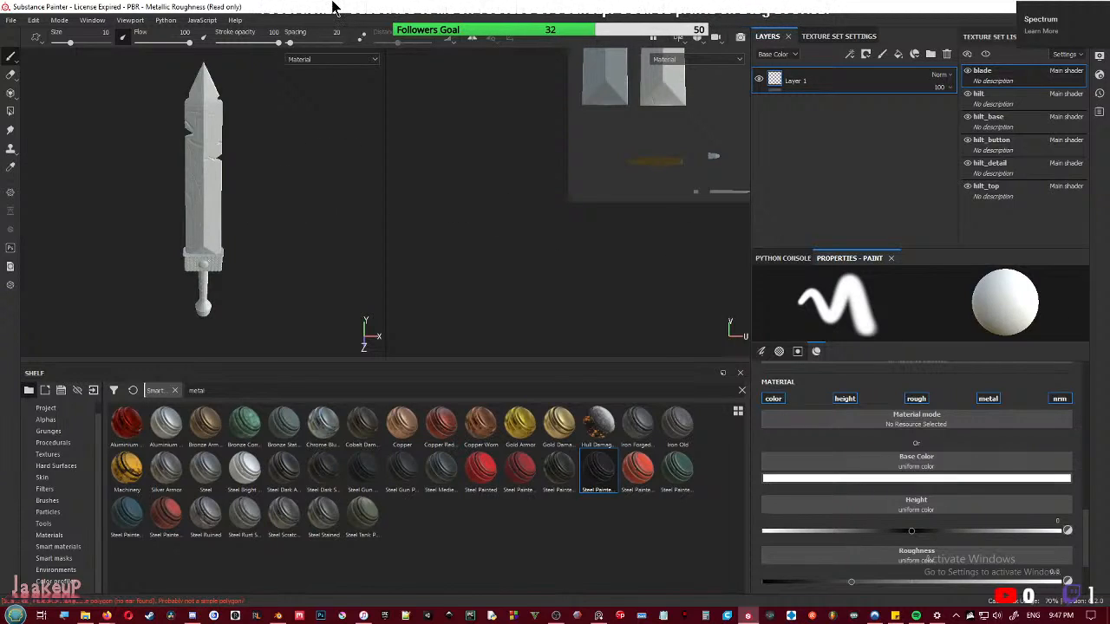
- Examine the imported sword's blade and guard from several angles and the blade's UV layout
scroll(231, 253, up, 6)
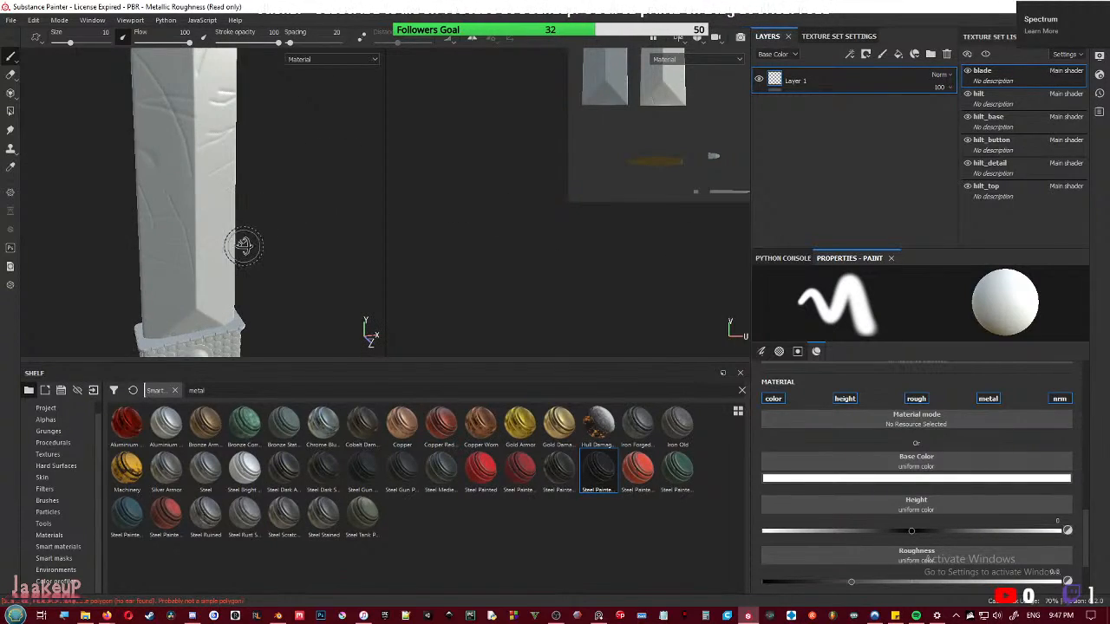
alt+middle_drag(204, 192, 265, 255)
scroll(267, 186, down, 2)
alt+drag(281, 181, 105, 246)
alt+drag(314, 225, 259, 206)
alt+middle_drag(261, 252, 282, 73)
alt+middle_drag(272, 295, 251, 82)
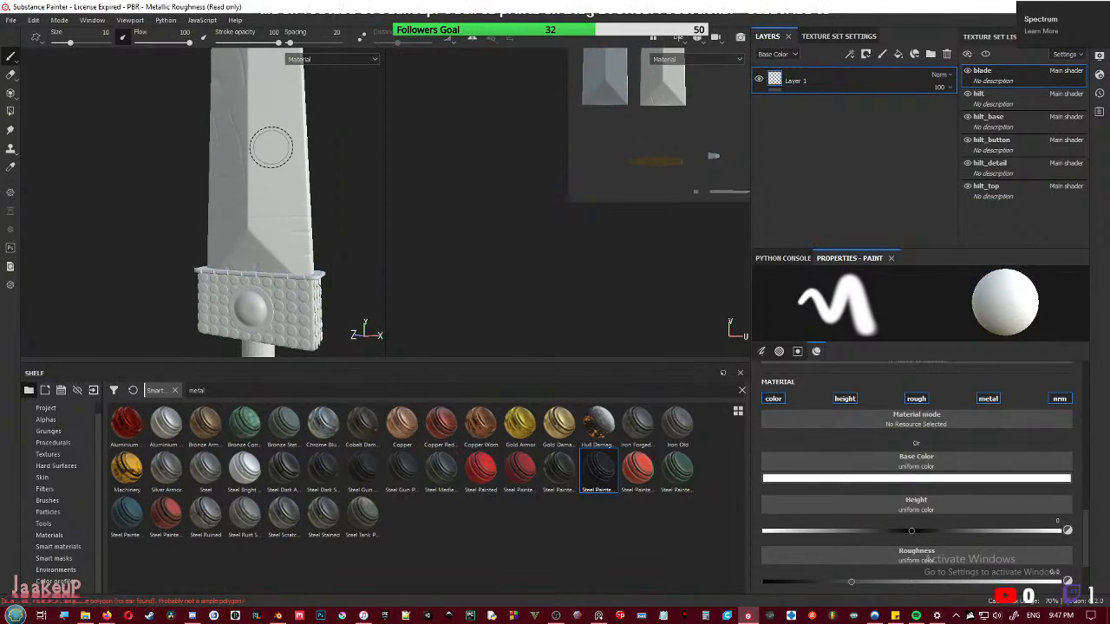
scroll(277, 145, down, 1)
scroll(656, 161, down, 2)
scroll(660, 161, down, 1)
alt+middle_drag(667, 149, 520, 259)
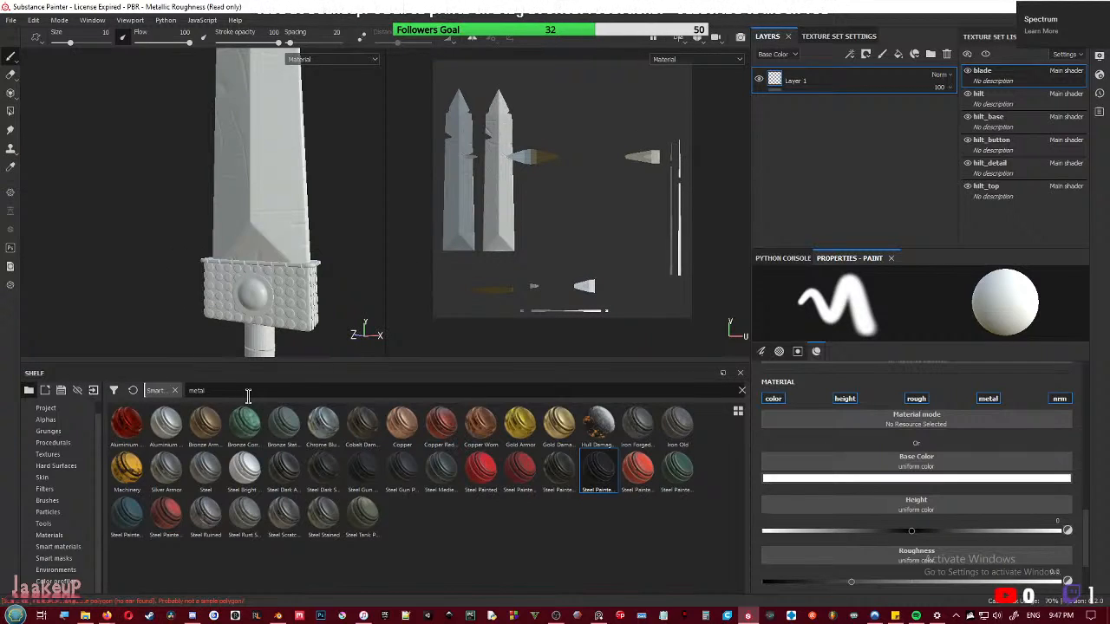
- Search the smart materials for "rust" and apply Steel Rust Surface to the blade
text(rust)
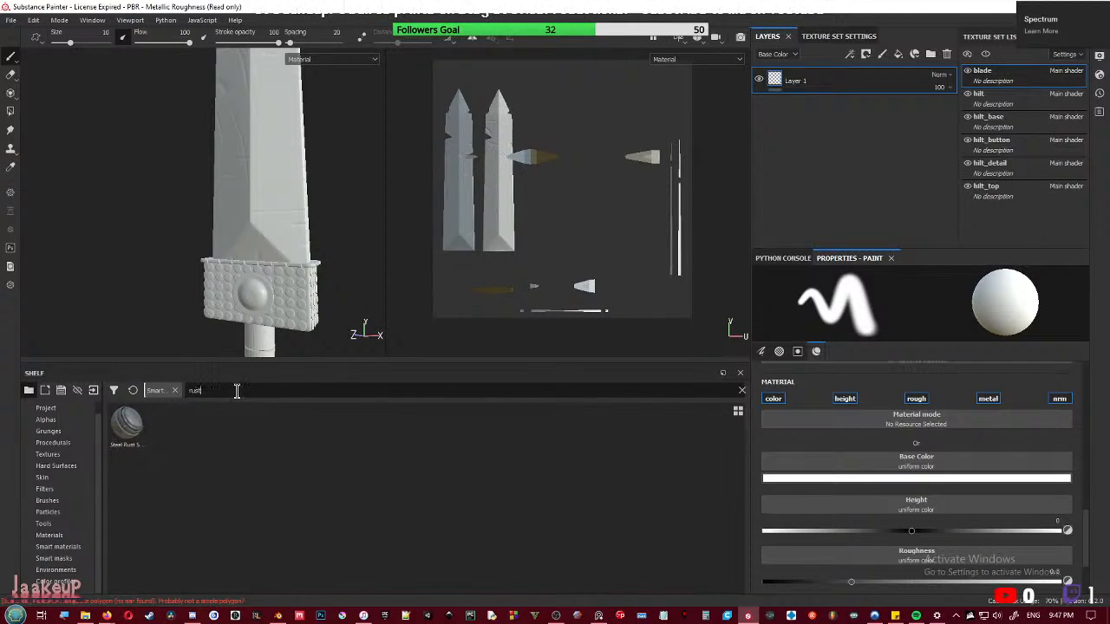
drag(129, 421, 289, 206)
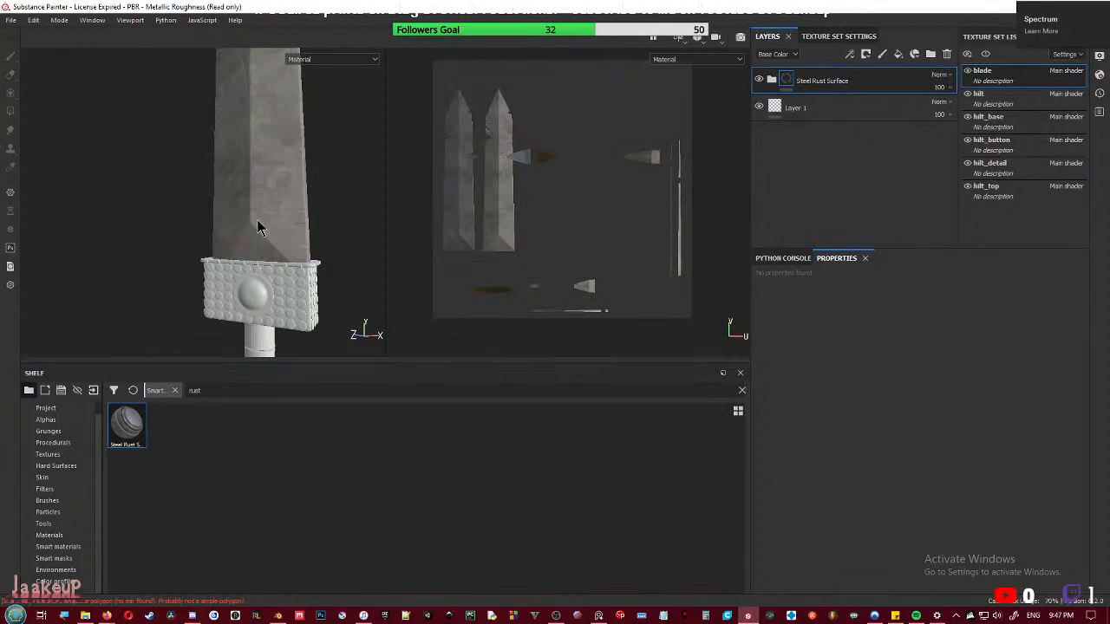
alt+drag(259, 206, 296, 230)
alt+middle_drag(281, 186, 249, 323)
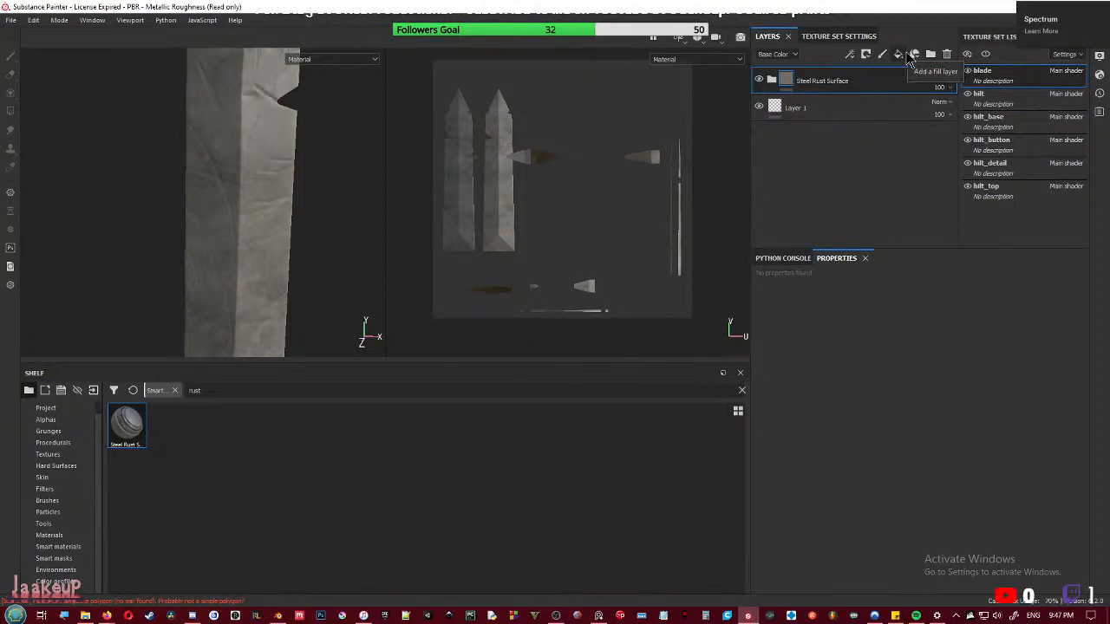
- Add a fill layer above Steel Rust Surface on the blade and set its blend mode to Multiply
click(898, 54)
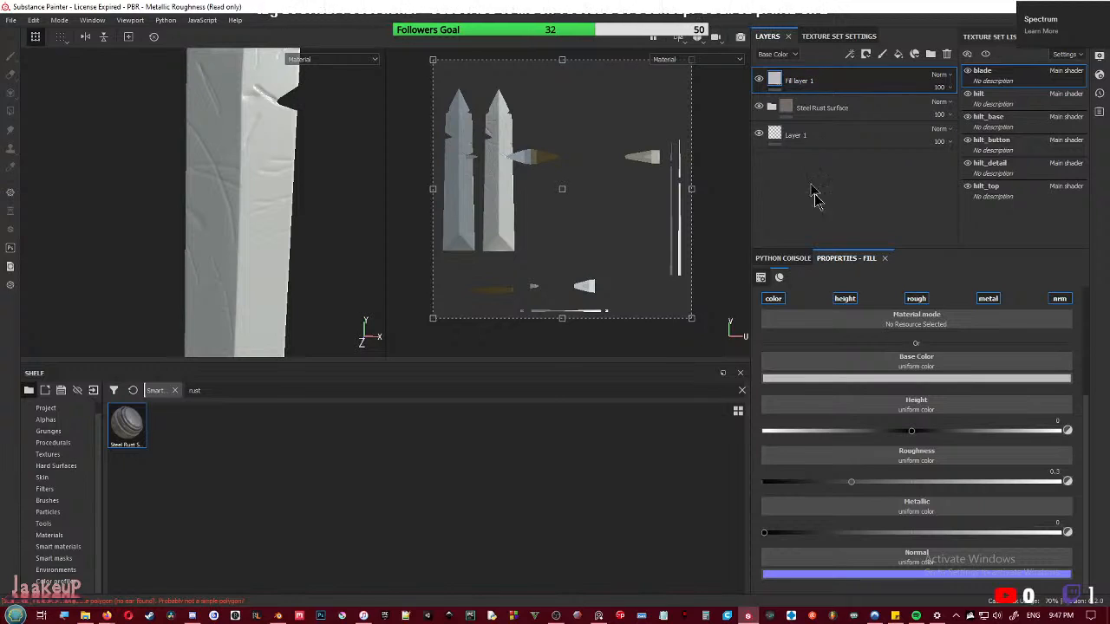
click(942, 76)
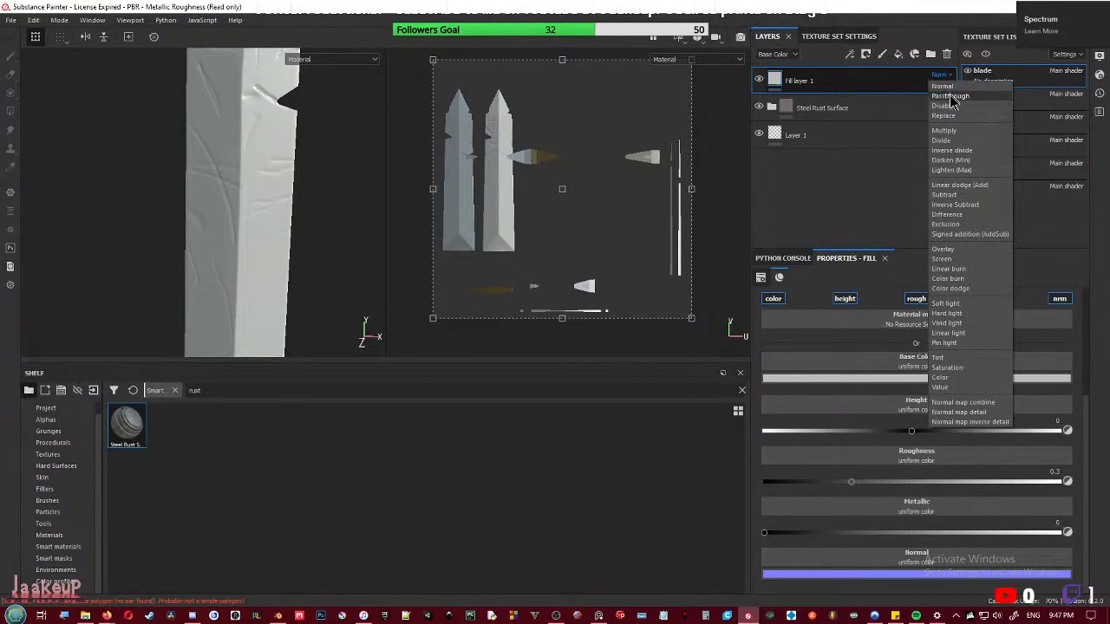
click(953, 135)
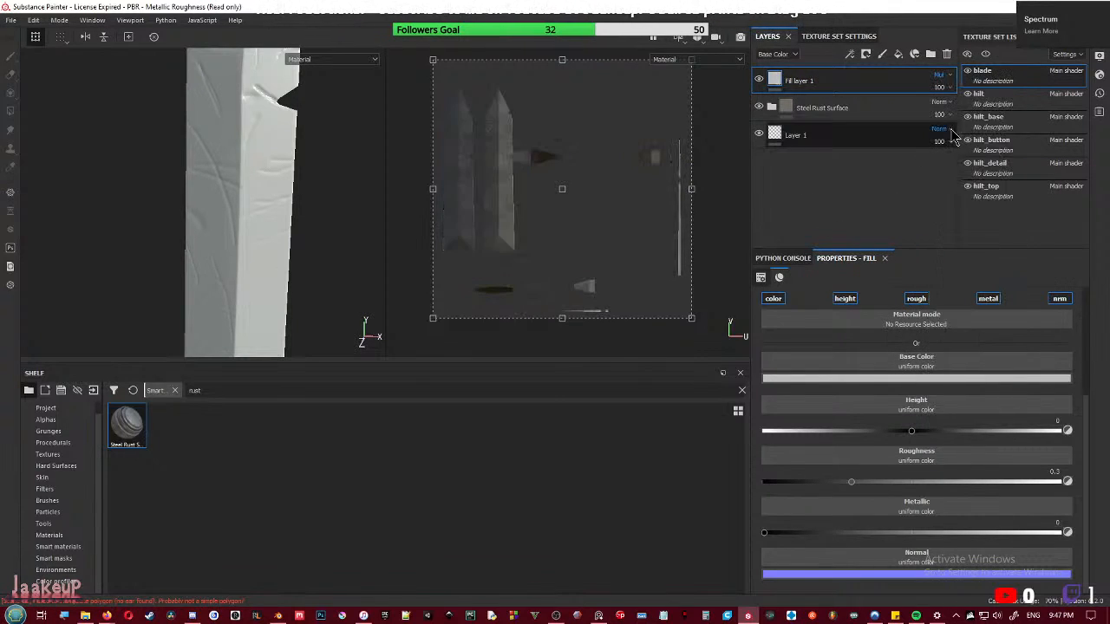
- Darken the fill layer's base color to a mid grey and check the blade next to the guard
click(929, 377)
mouse_move(1080, 438)
mouse_down()
mouse_move(1080, 472)
mouse_move(1080, 449)
mouse_up()
scroll(350, 265, down, 5)
alt+drag(323, 330, 201, 206)
scroll(274, 261, up, 5)
scroll(273, 260, up, 2)
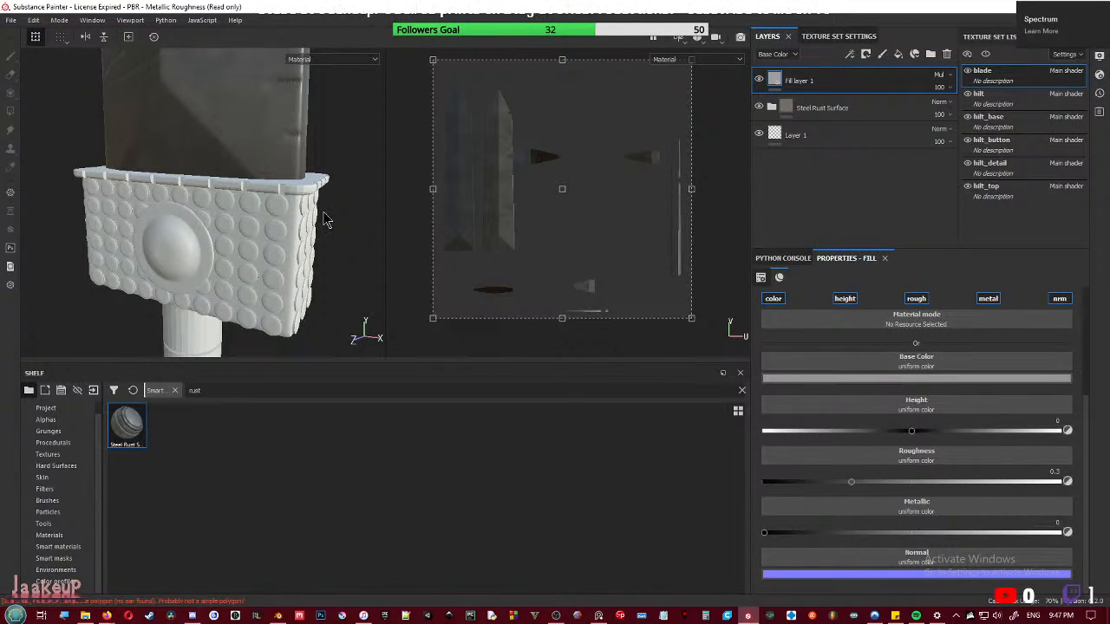
alt+drag(341, 261, 361, 279)
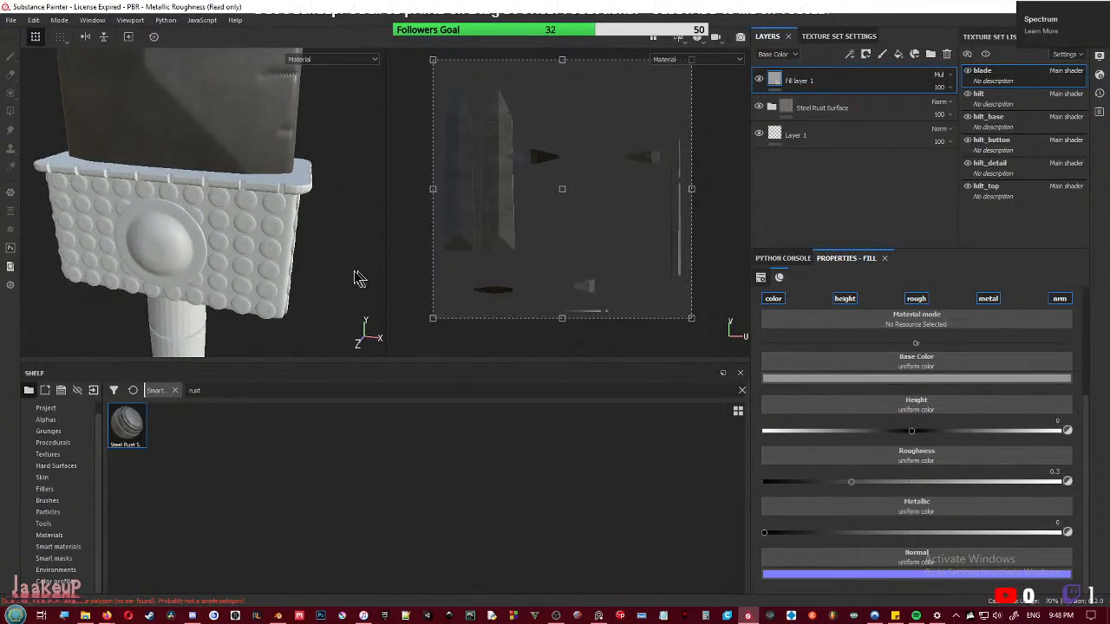
- Examine the untextured guard and handle below the blade from several angles
alt+middle_drag(308, 264, 337, 263)
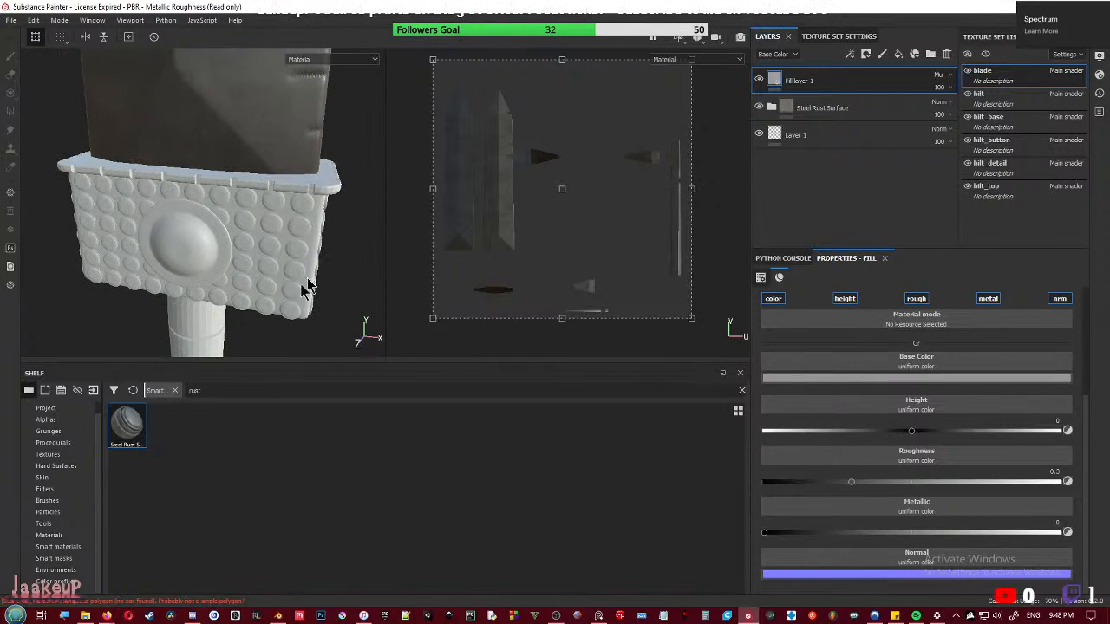
alt+right_drag(312, 285, 272, 318)
alt+middle_drag(270, 323, 253, 262)
alt+drag(252, 272, 250, 241)
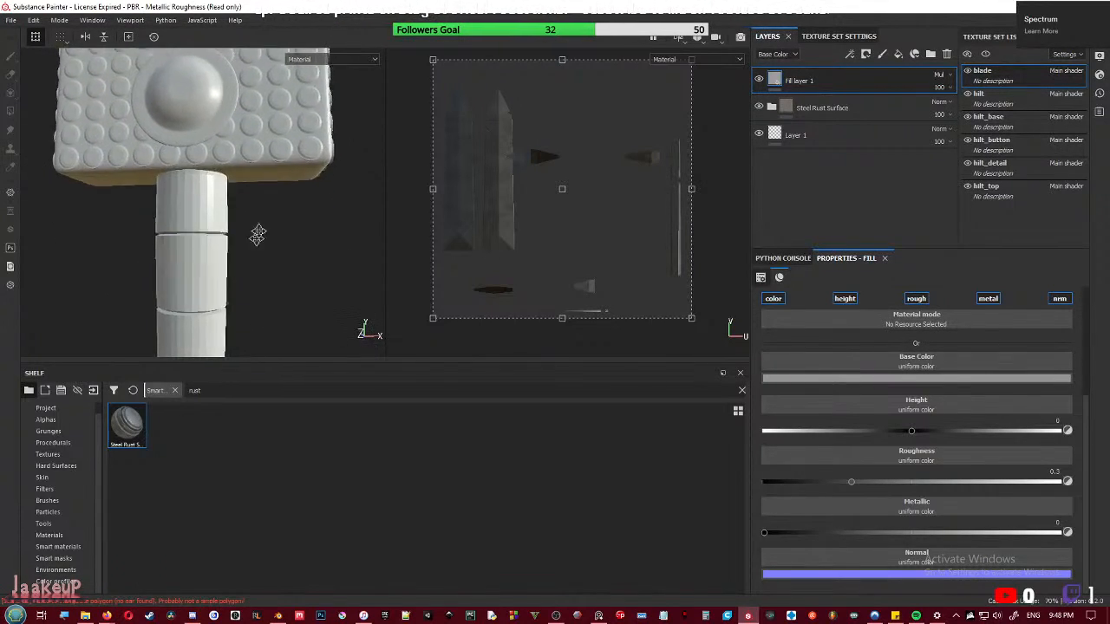
alt+right_drag(251, 240, 293, 112)
alt+middle_drag(292, 112, 315, 220)
alt+drag(315, 219, 276, 257)
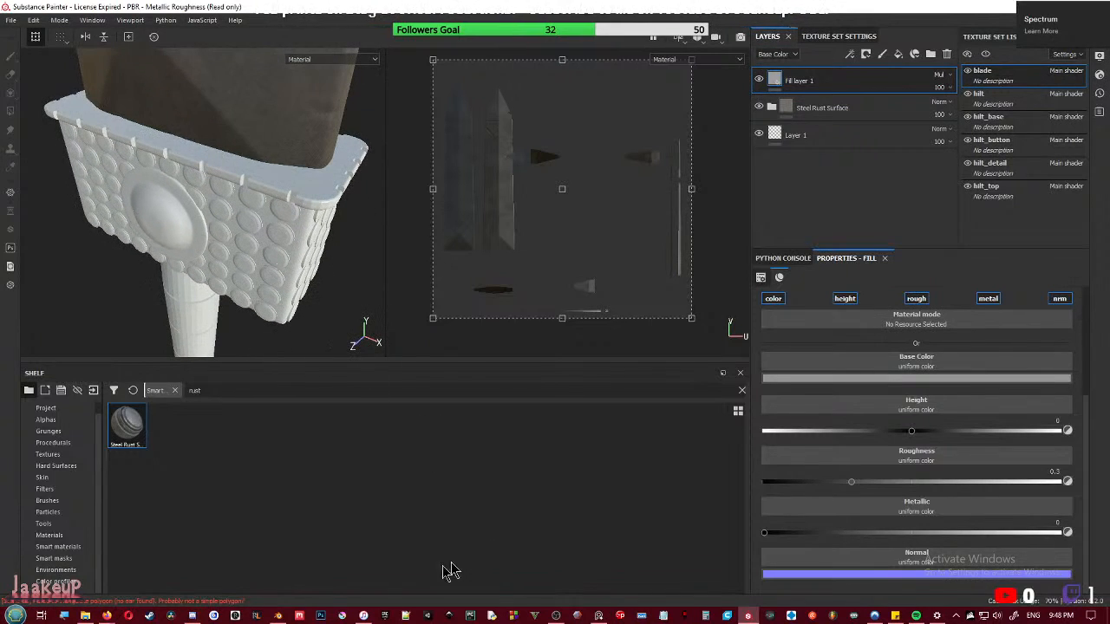
- Switch to Blender and check the object and modifier settings of the sword's handle
click(278, 615)
click(644, 408)
click(625, 382)
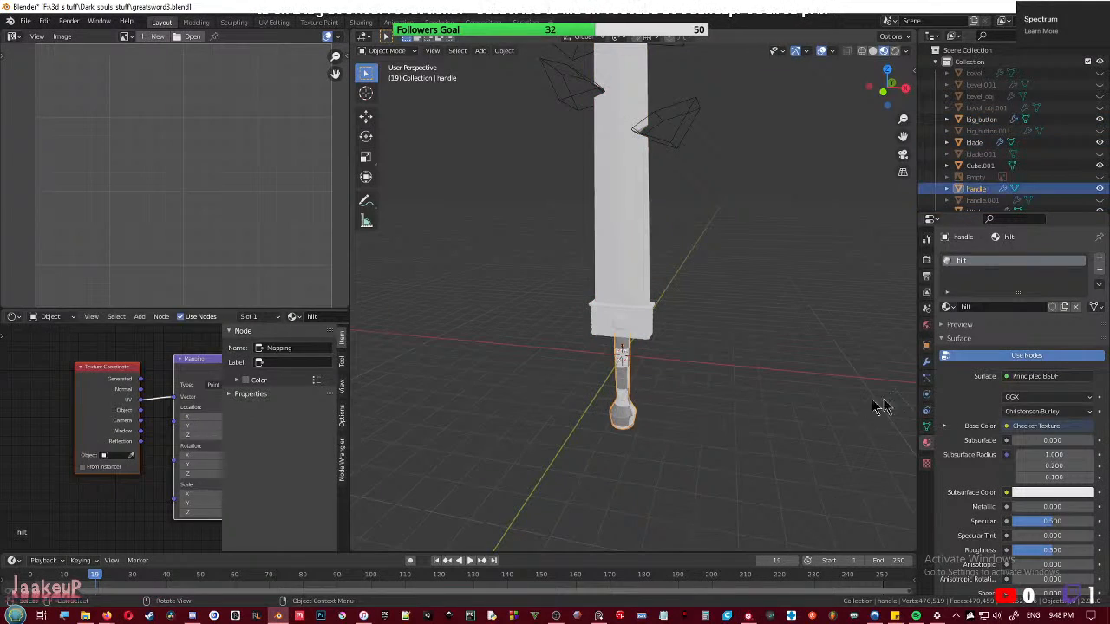
click(926, 346)
click(926, 361)
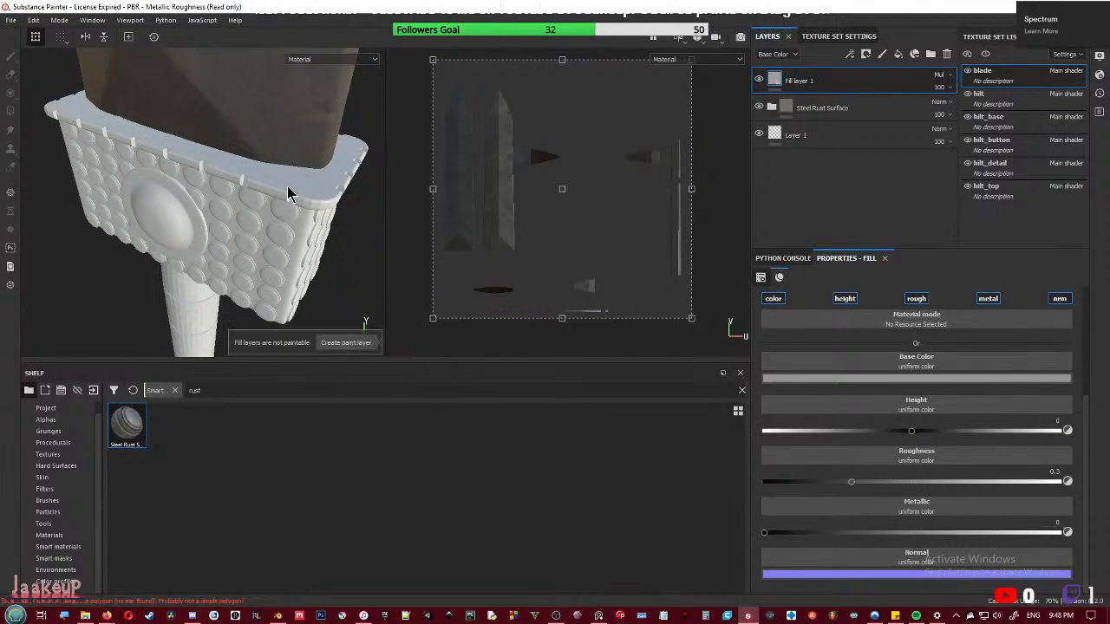
- Clear the smart material search and apply the Dirt smart material to the guard's top plate (hilt_top)
mouse_move(317, 273)
alt+mouse_down()
mouse_move(293, 251)
mouse_move(264, 270)
alt+mouse_up()
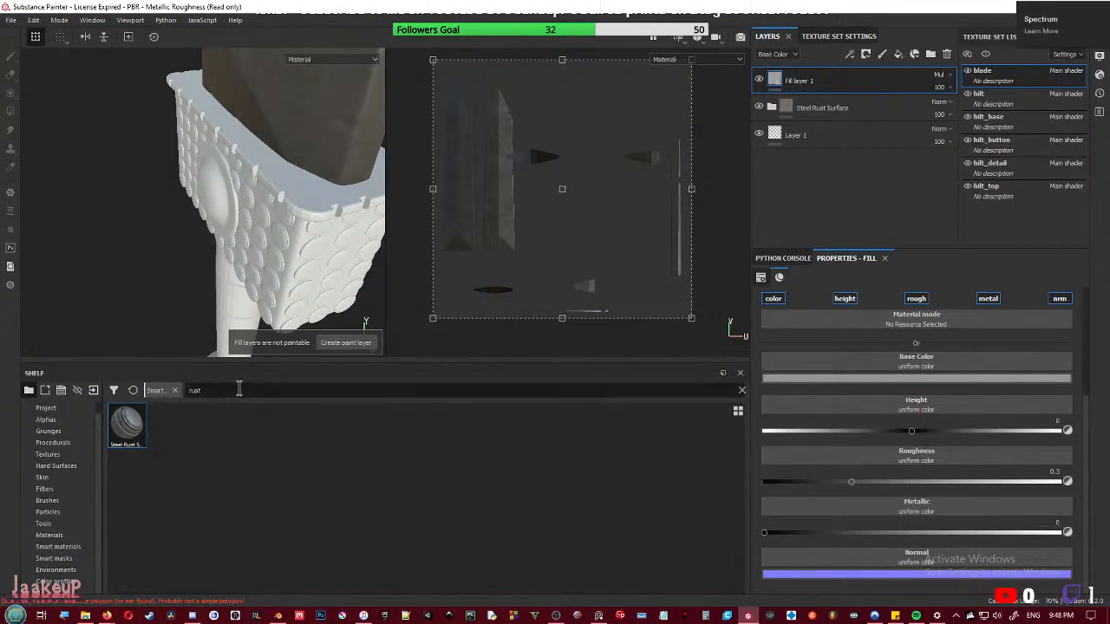
key(BackSpace)
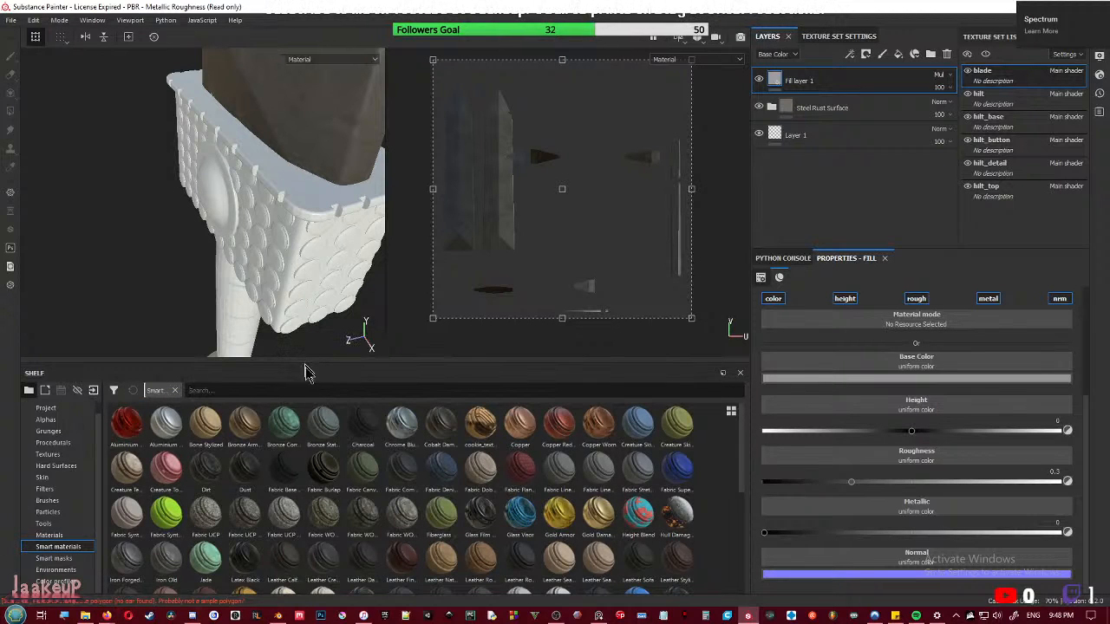
mouse_move(209, 478)
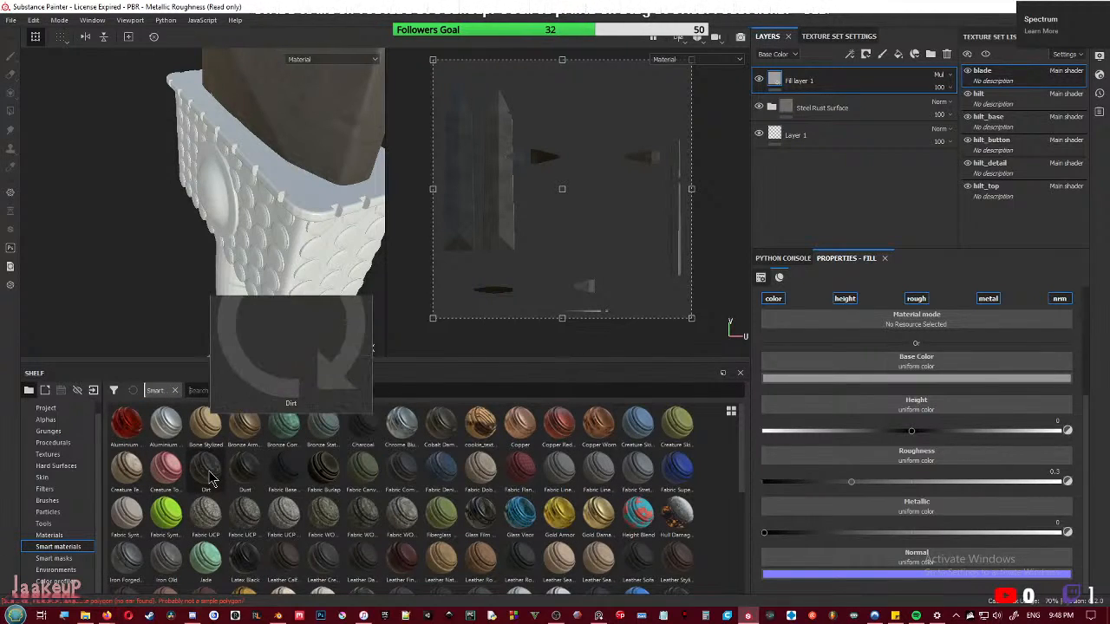
drag(209, 477, 280, 217)
alt+middle_drag(280, 218, 224, 248)
scroll(223, 249, up, 3)
alt+drag(223, 249, 364, 203)
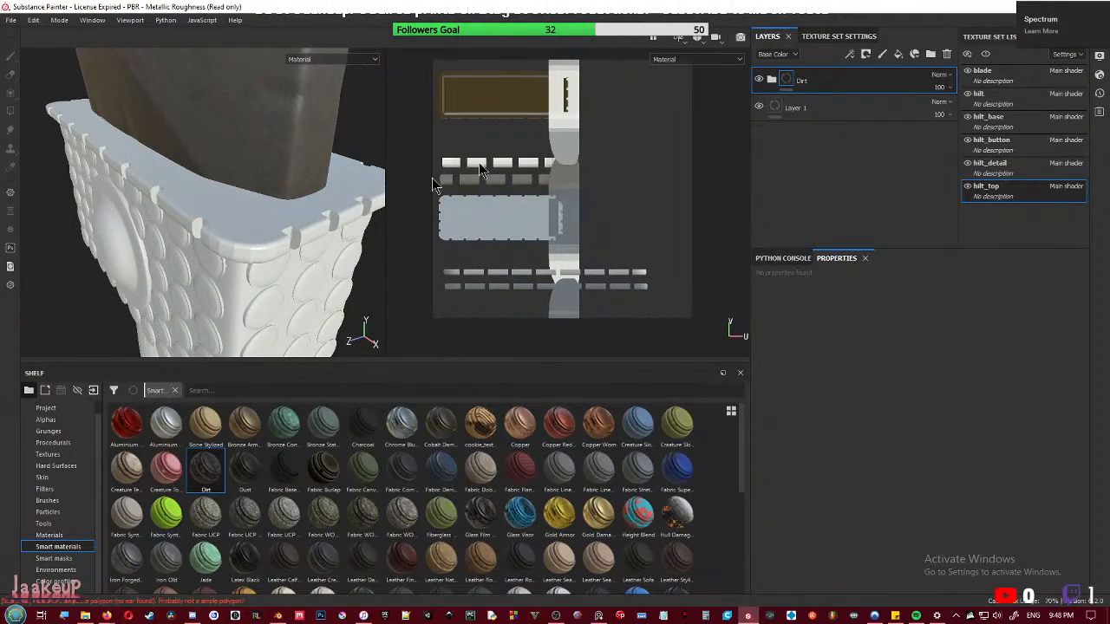
- Expand the Dirt group on hilt_top and inspect the Dirt Base layer's fill properties
click(771, 78)
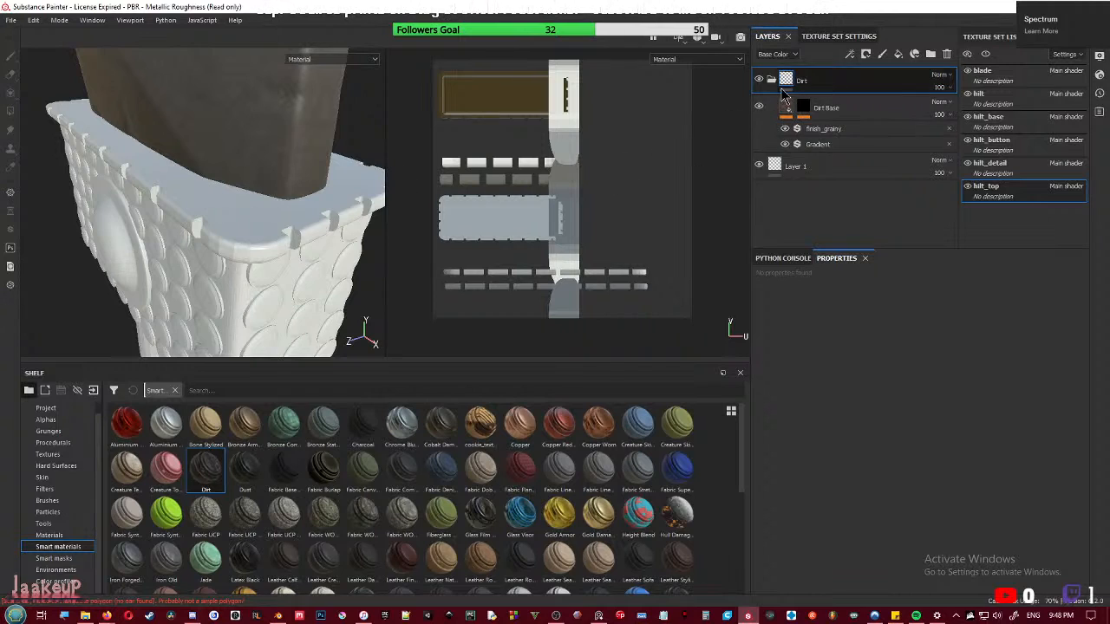
click(785, 109)
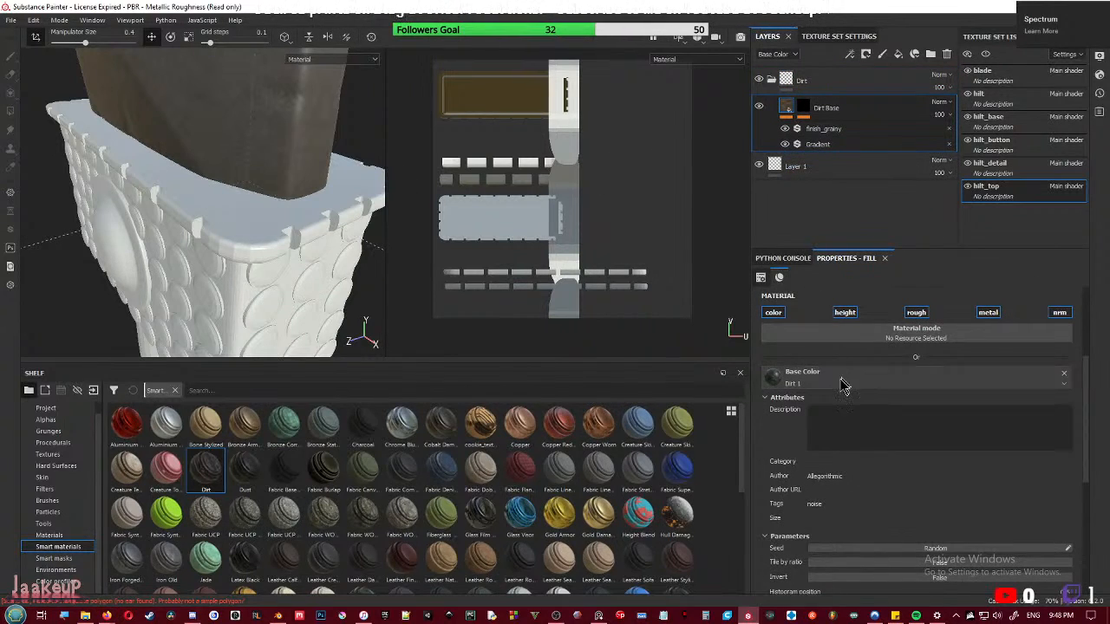
drag(798, 108, 224, 252)
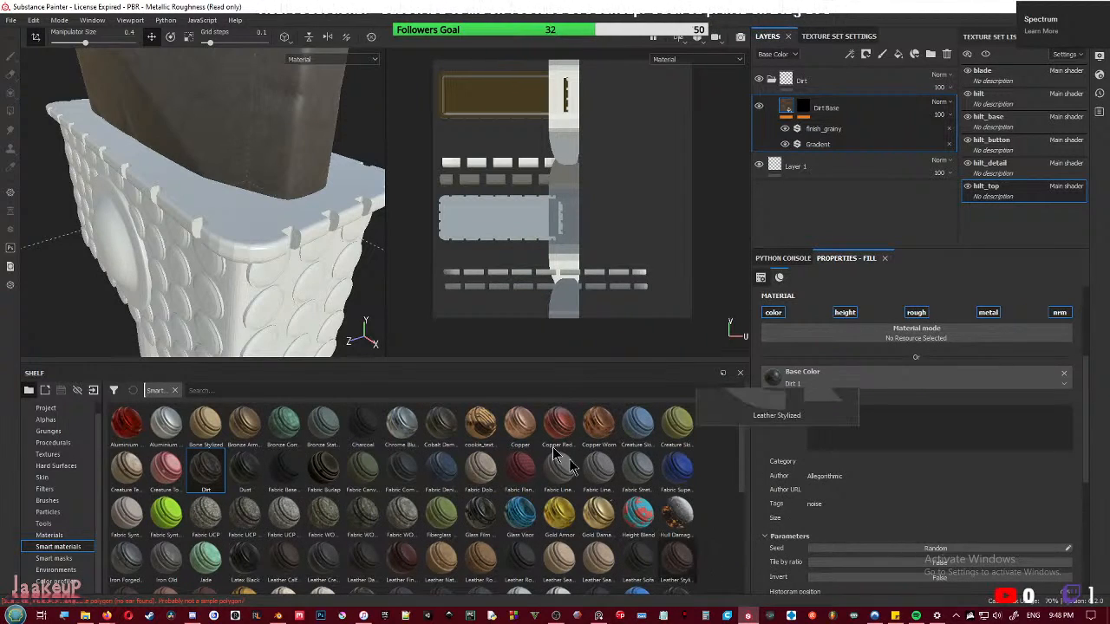
- Search the whole shelf for "rust" without the smart materials filter and apply the Rust Fine material to hilt_top
click(271, 391)
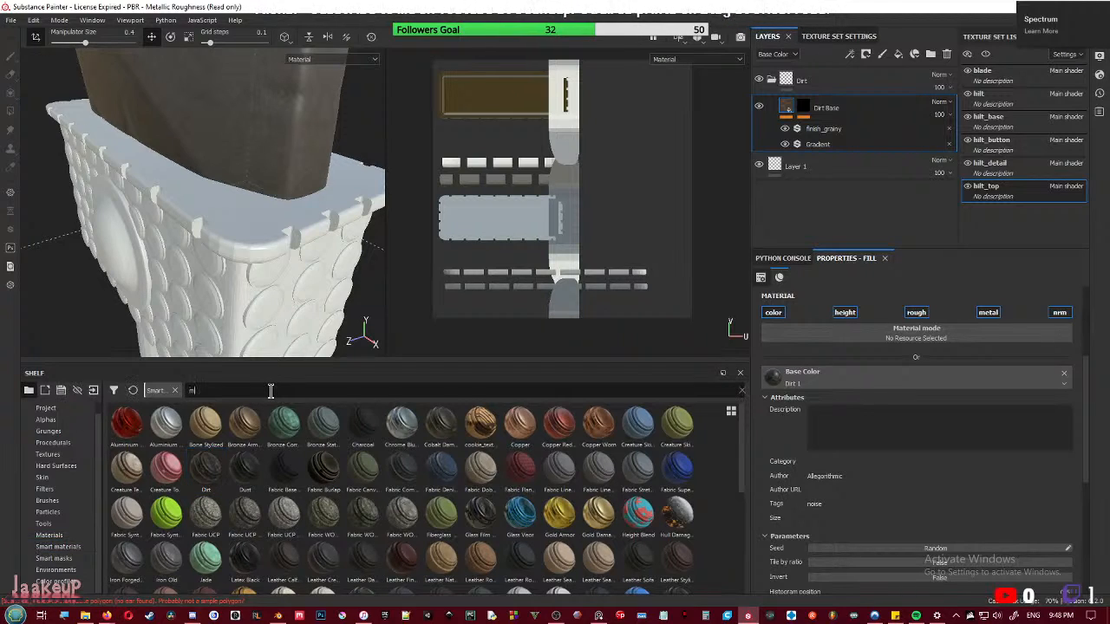
text(metal)
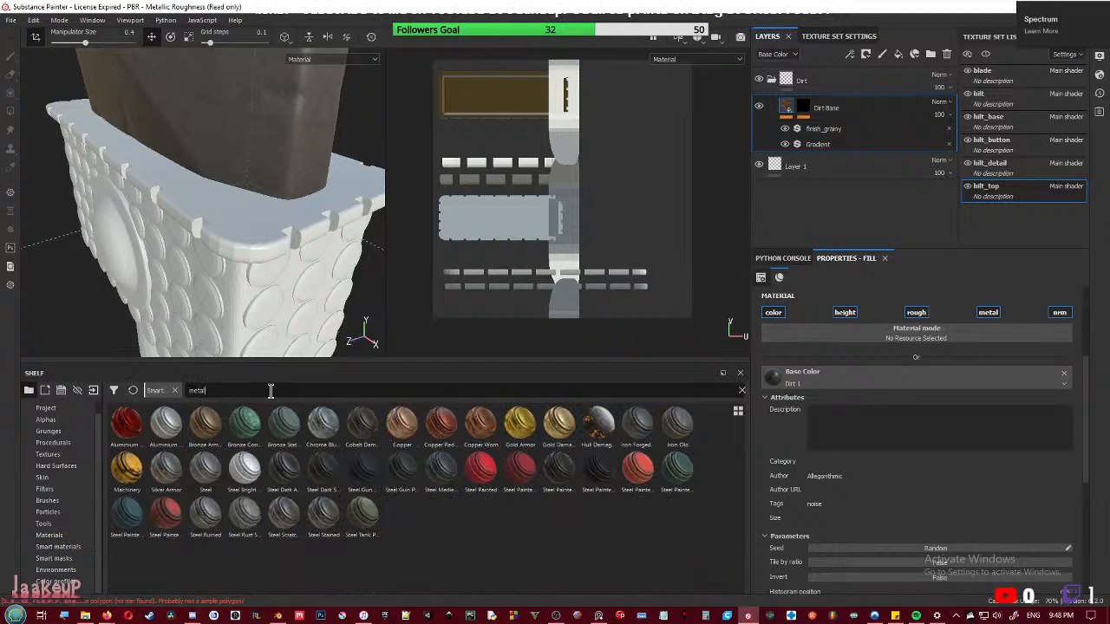
click(174, 390)
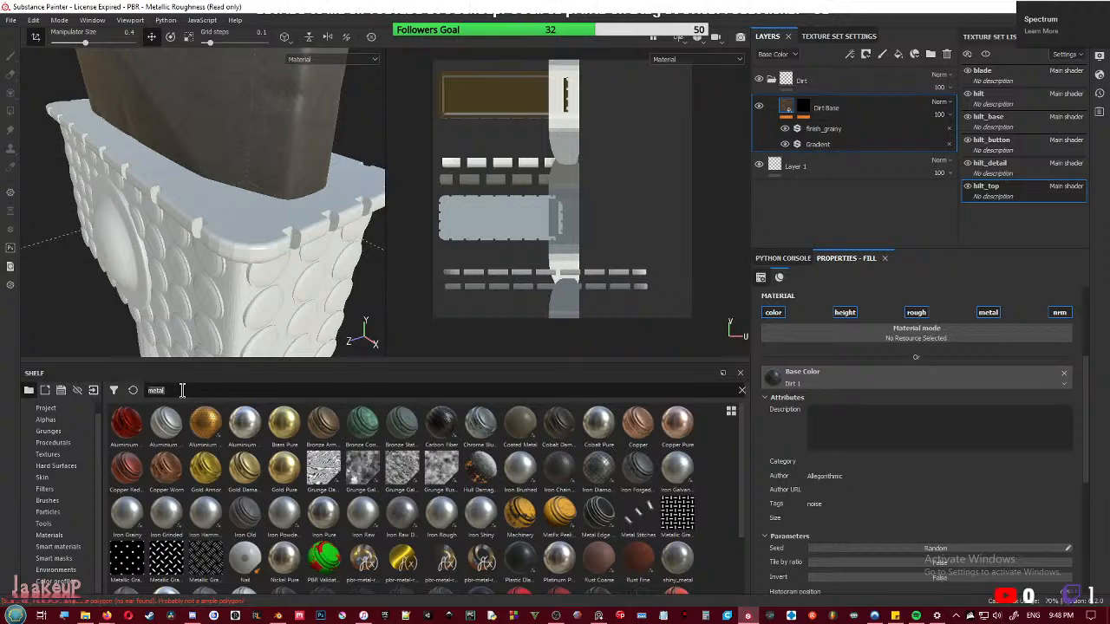
double_click(182, 390)
text(rust)
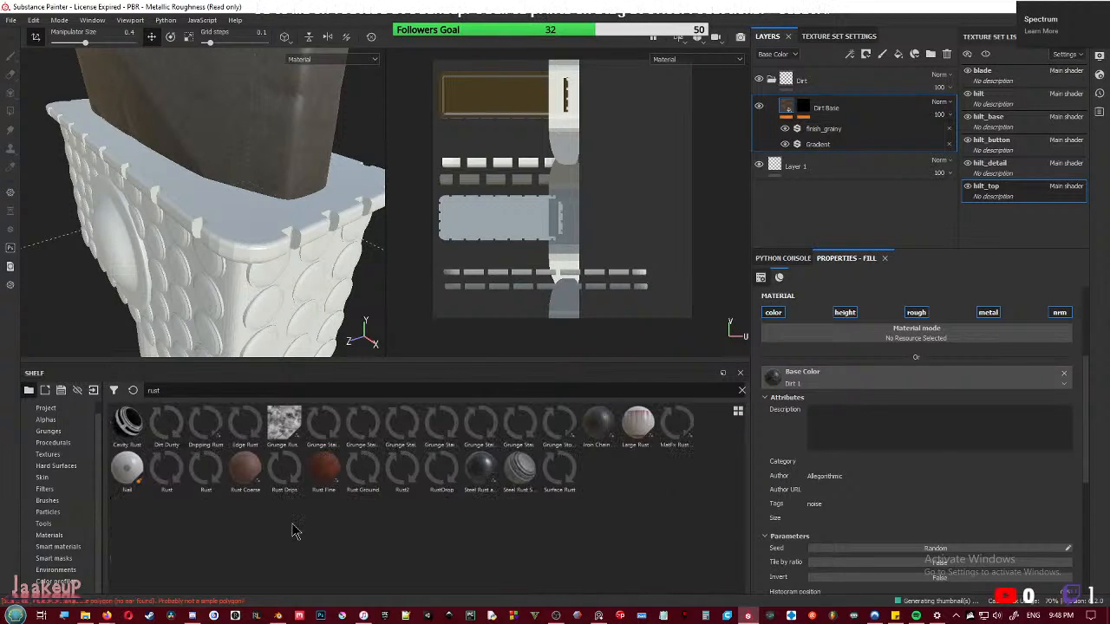
drag(325, 473, 251, 303)
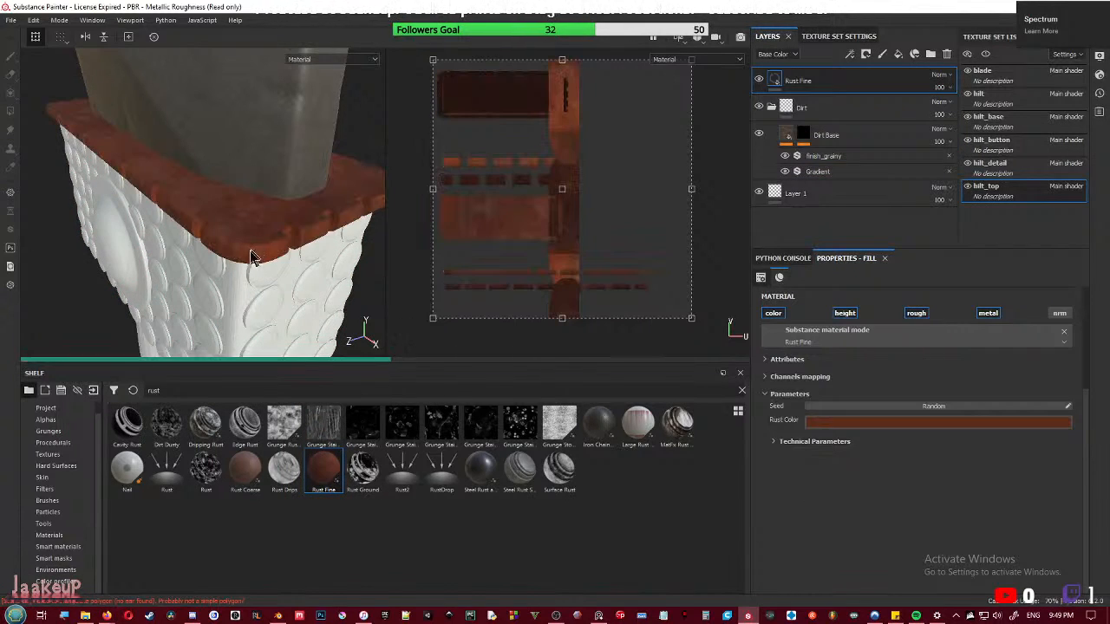
mouse_move(257, 265)
alt+mouse_down()
mouse_move(271, 223)
mouse_move(252, 244)
mouse_move(278, 250)
mouse_move(268, 259)
alt+mouse_up()
- Change the Rust Fine layer's rust color on hilt_top to dark grey with hue 0, saturation 0 and value 0.216
click(934, 425)
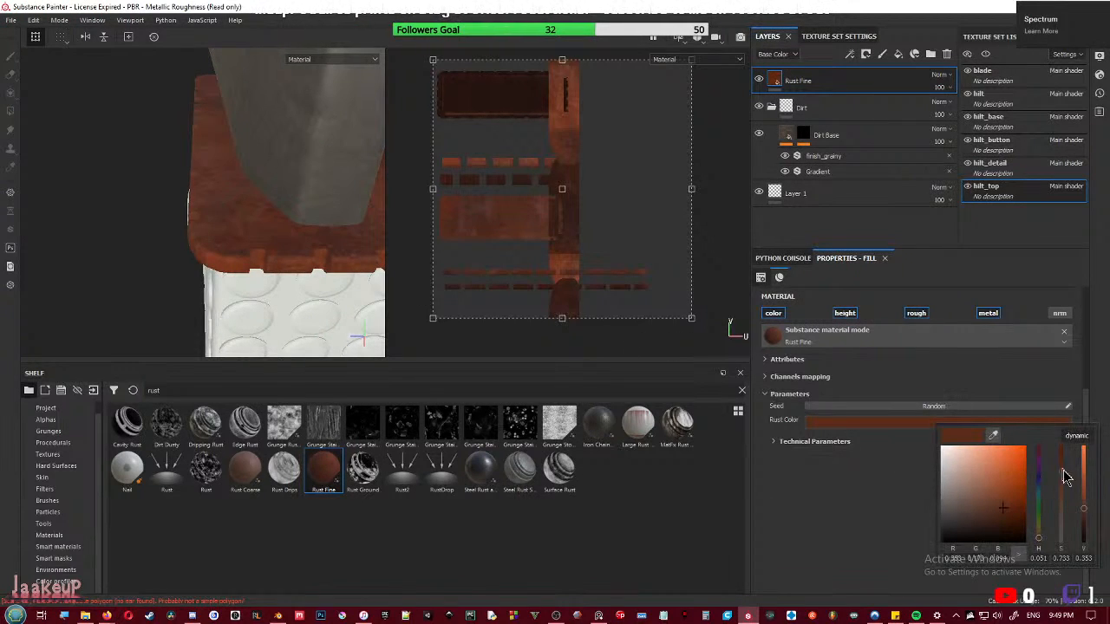
drag(1072, 490, 1065, 536)
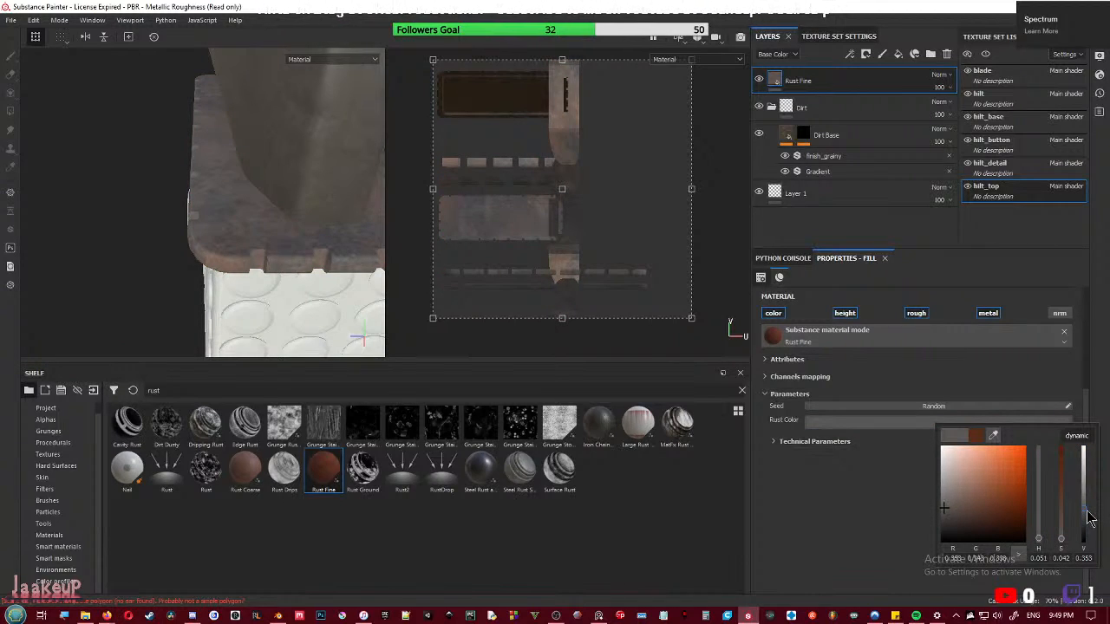
drag(1090, 519, 1090, 530)
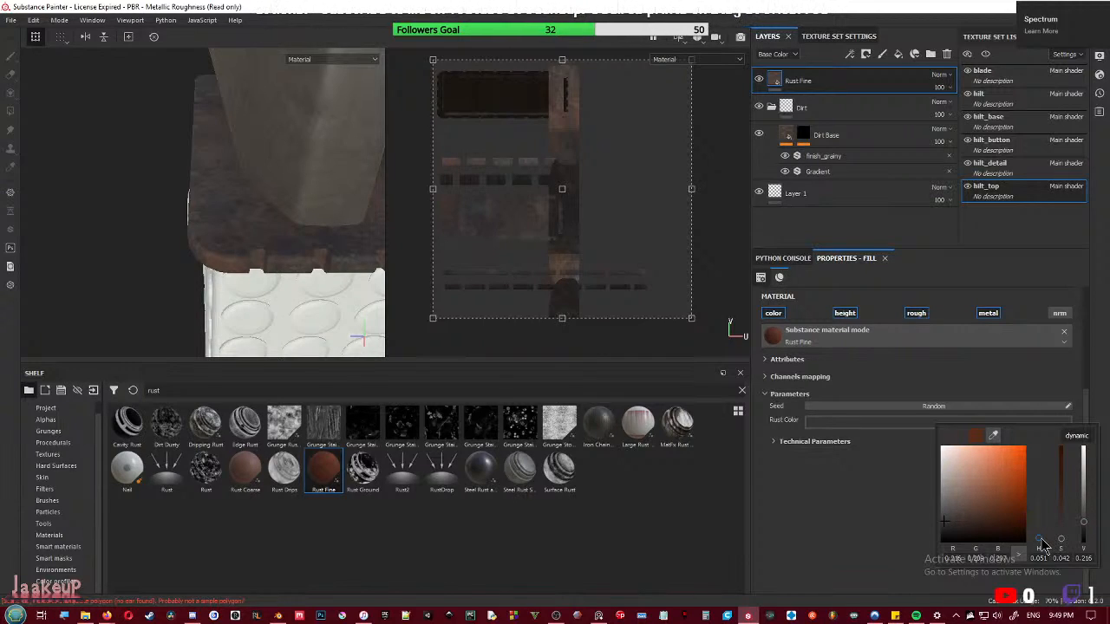
drag(1043, 544, 1063, 562)
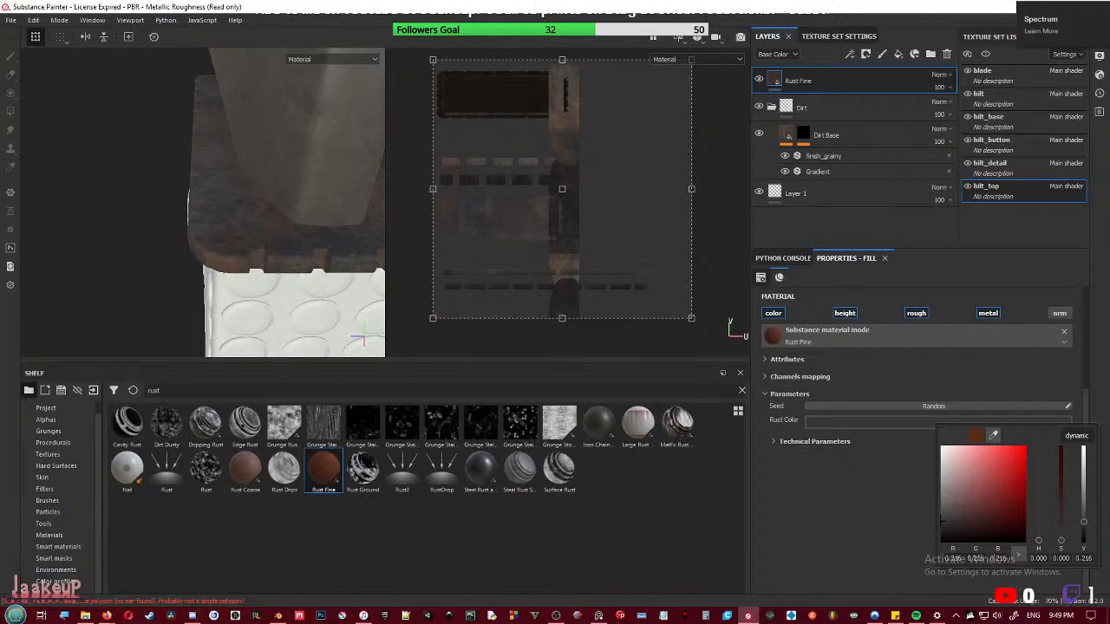
click(304, 5)
alt+drag(230, 245, 324, 293)
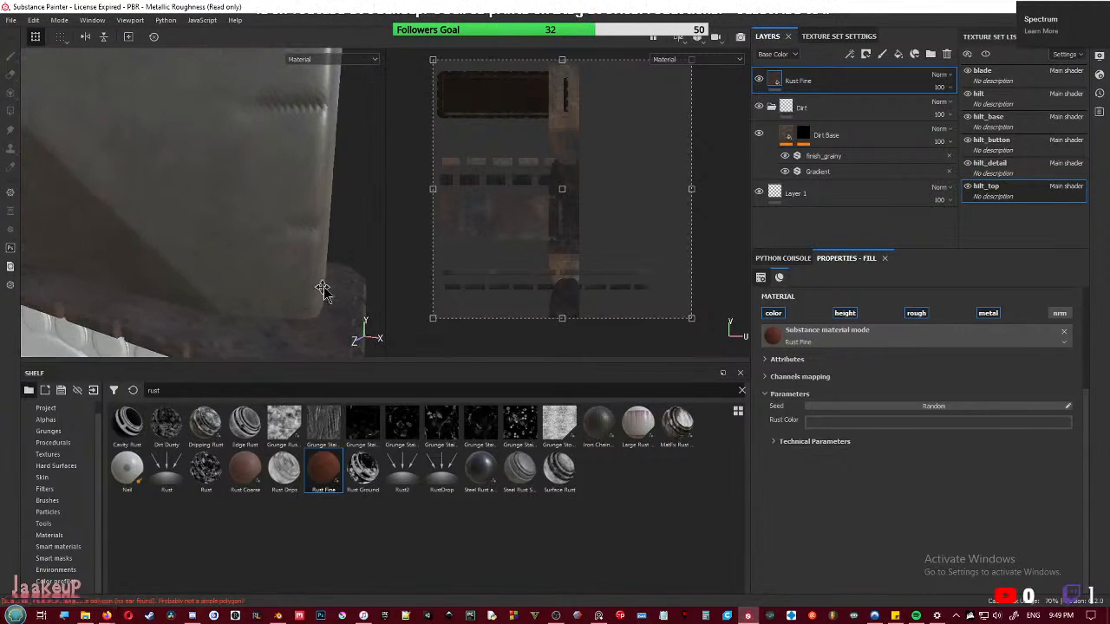
- Inspect the Dirt Base layer's fill properties and its finish_grainy and Gradient filter settings
click(804, 133)
scroll(902, 462, down, 5)
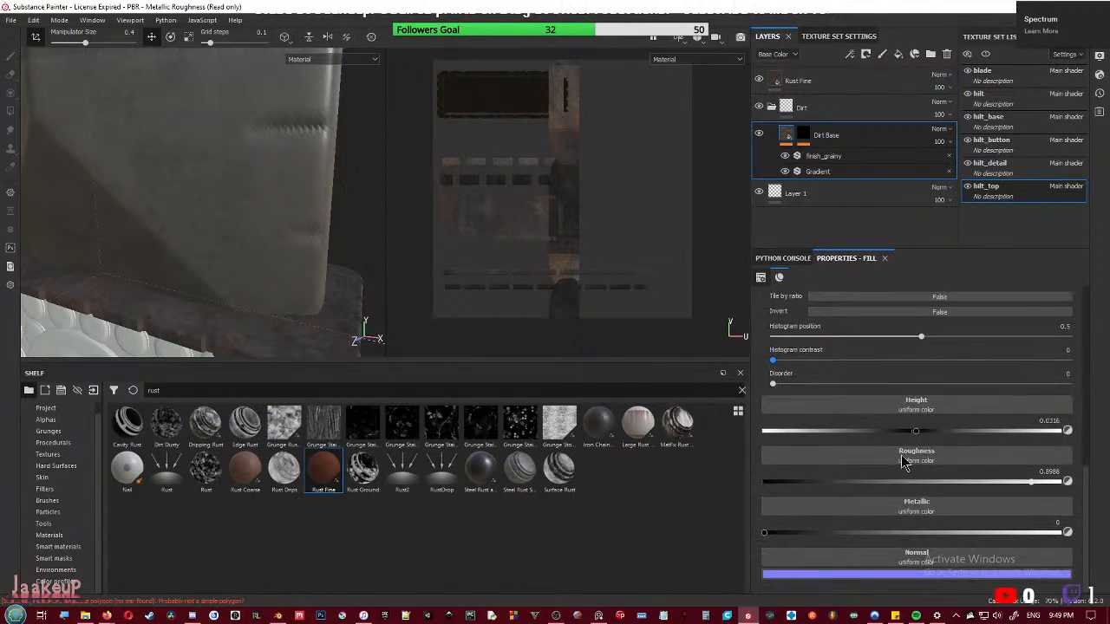
scroll(903, 462, up, 5)
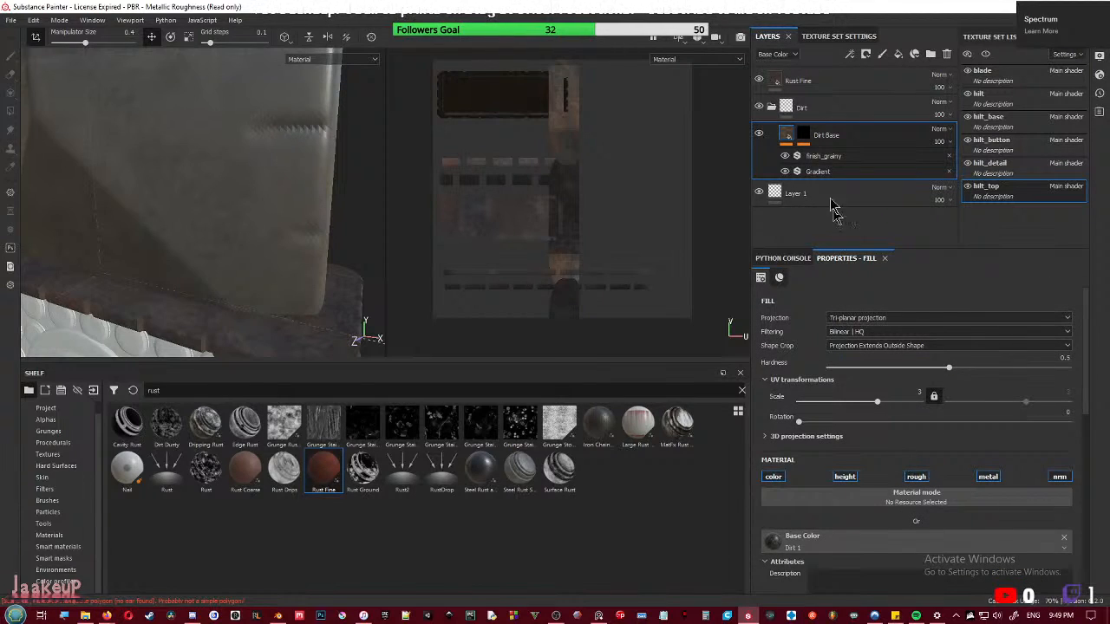
click(822, 167)
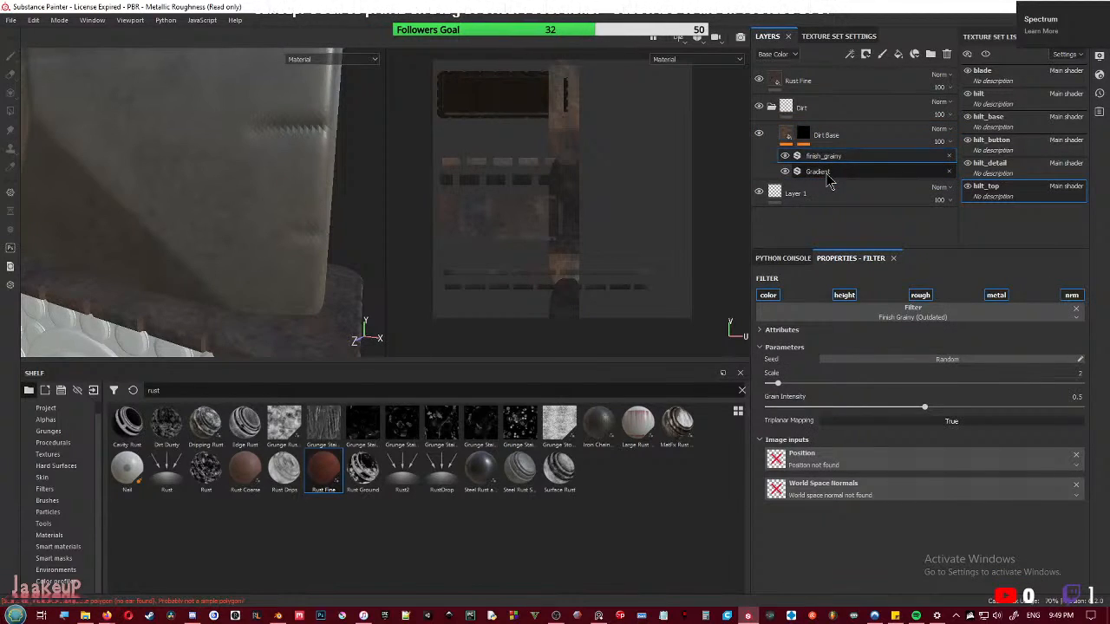
click(827, 173)
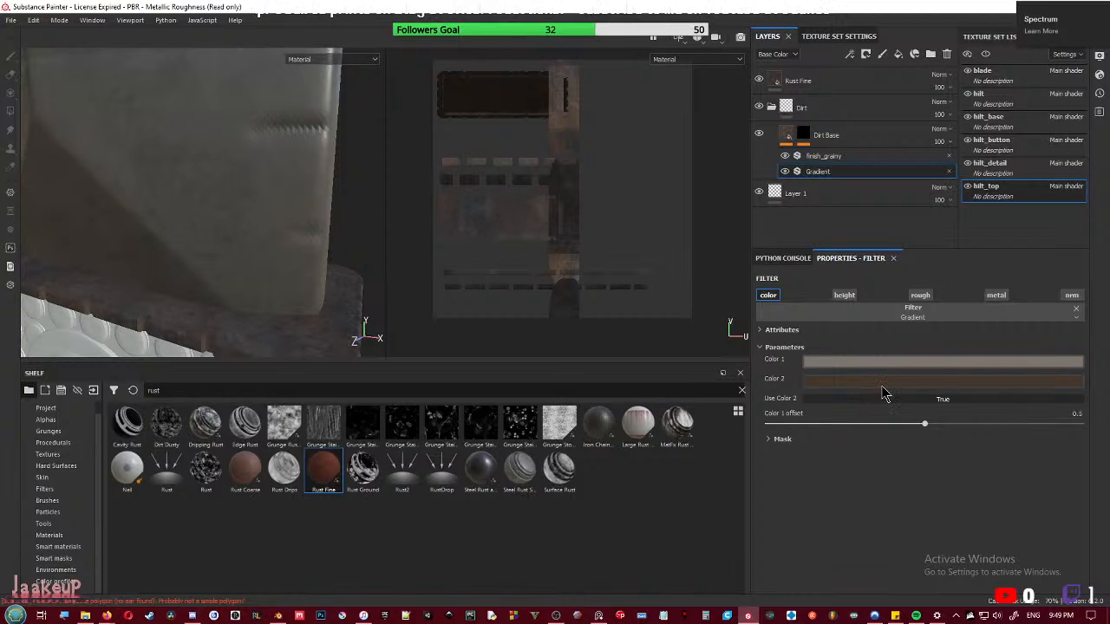
- Examine the dark rusted top plate against the blade and the studded guard from several angles
alt+drag(317, 255, 266, 176)
ctrl+alt+middle_drag(266, 176, 265, 156)
scroll(289, 235, up, 3)
alt+drag(289, 235, 364, 227)
scroll(258, 243, up, 3)
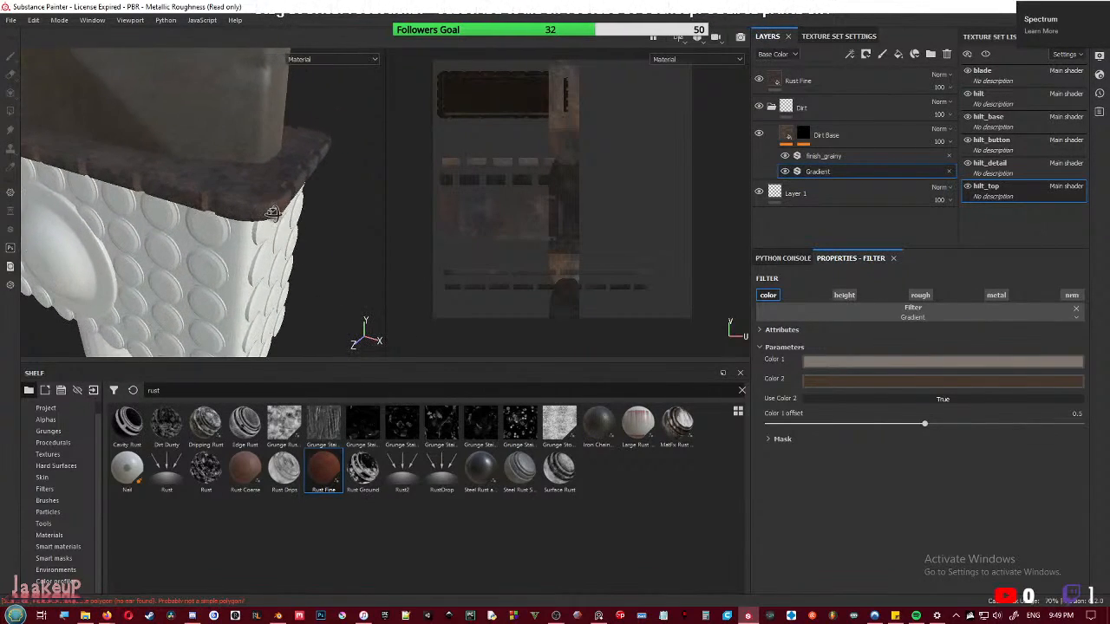
alt+drag(286, 250, 266, 225)
scroll(267, 227, up, 3)
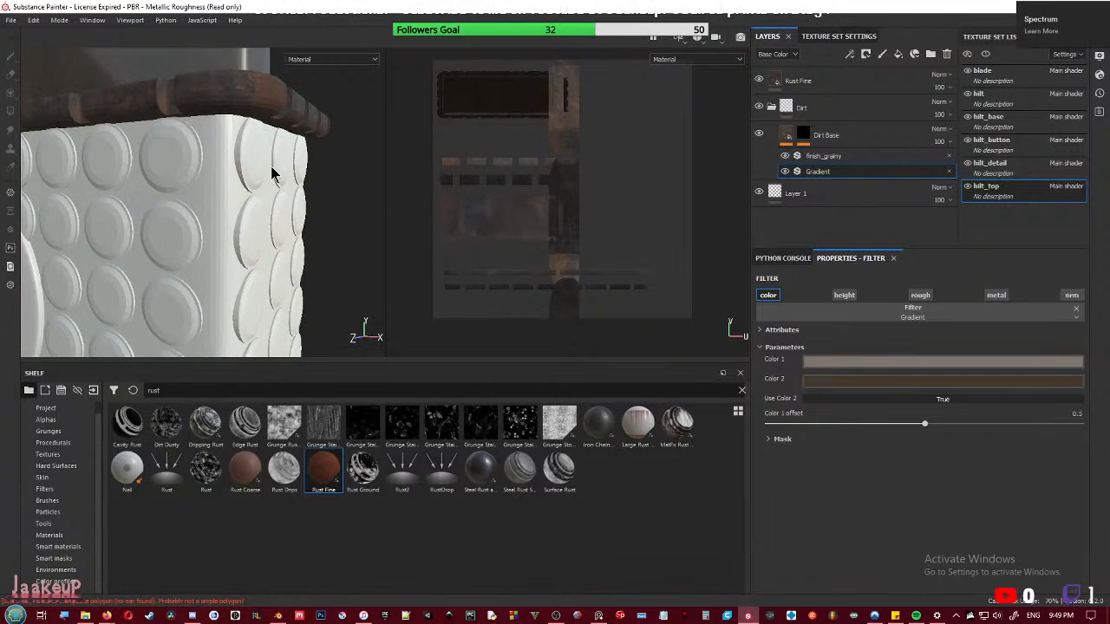
ctrl+alt+middle_drag(273, 171, 291, 228)
scroll(290, 228, up, 3)
mouse_move(291, 228)
alt+mouse_down()
mouse_move(191, 222)
mouse_move(179, 211)
mouse_move(248, 179)
mouse_move(291, 208)
alt+mouse_up()
scroll(278, 226, down, 3)
alt+middle_drag(274, 234, 335, 178)
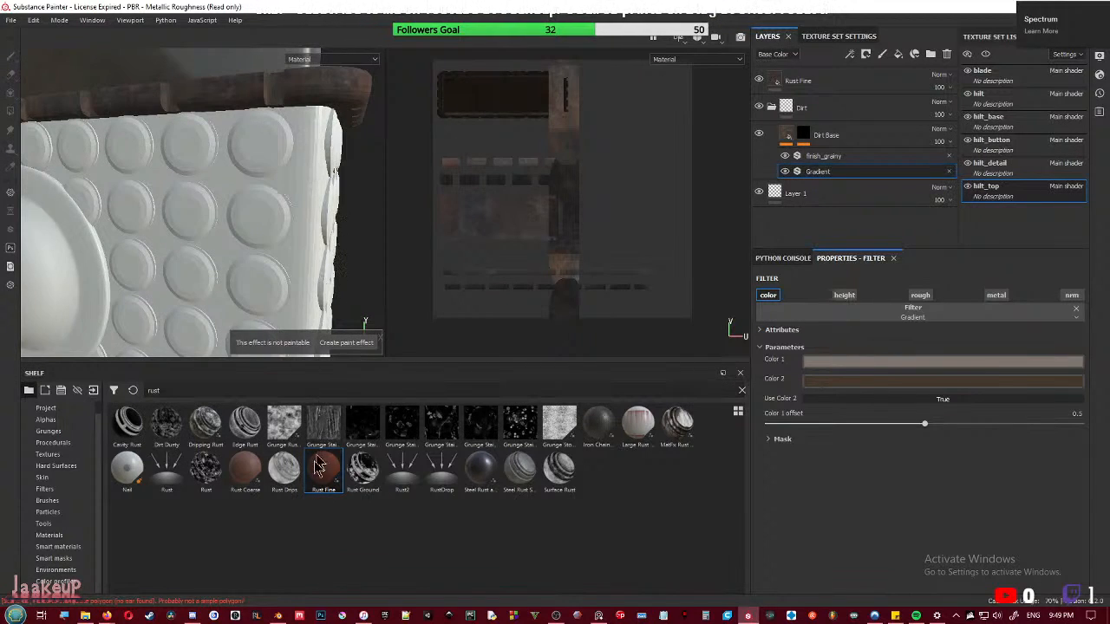
- Apply the Rust Fine material to the guard's body behind the round studs (hilt_base)
mouse_move(223, 469)
drag(323, 472, 301, 232)
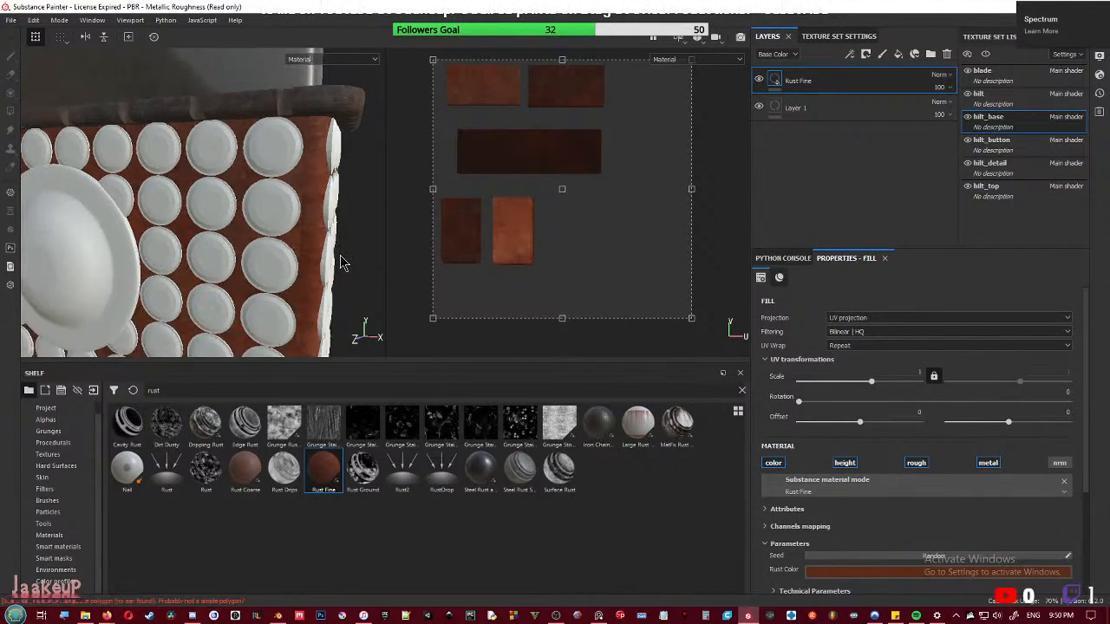
scroll(340, 262, up, 3)
- Darken the rust color of hilt_base's Rust Fine layer to near black with saturation 0
click(963, 574)
drag(1093, 518, 1092, 537)
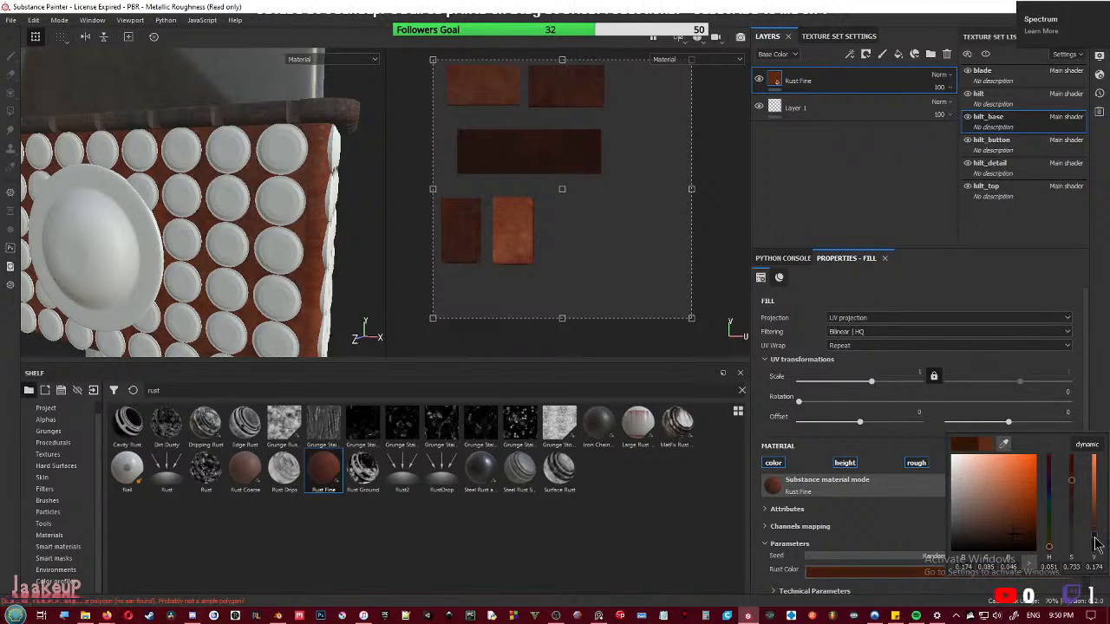
drag(1074, 490, 1095, 556)
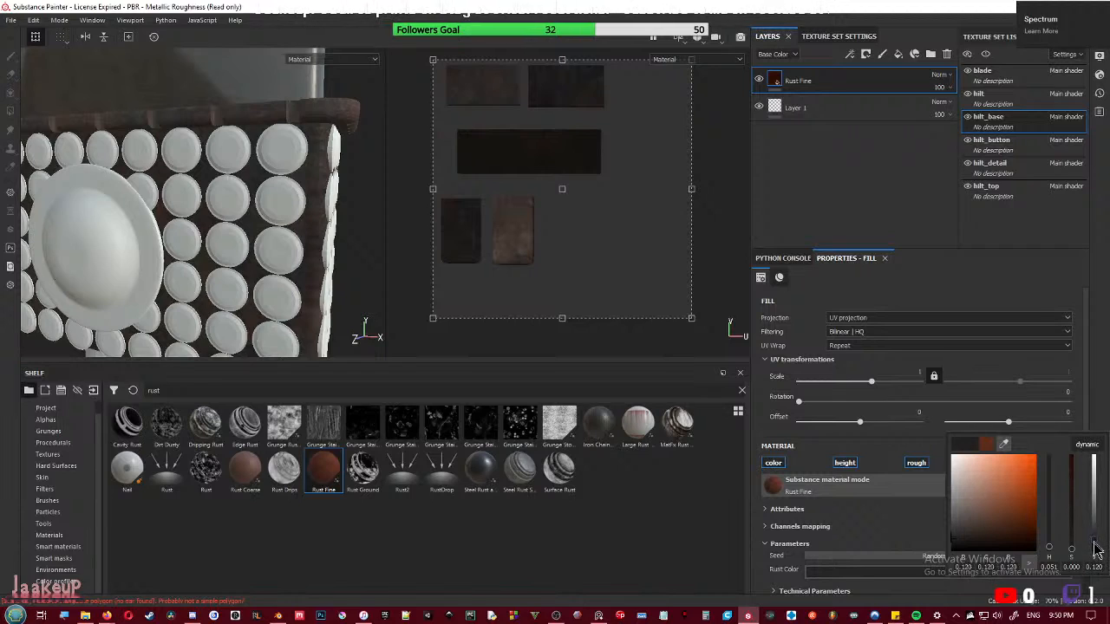
click(344, 280)
- Apply the Iron Chainmail material to the guard's round studs (hilt_detail)
scroll(344, 279, down, 3)
alt+drag(267, 283, 300, 275)
alt+middle_drag(234, 245, 254, 211)
scroll(248, 211, down, 1)
alt+drag(351, 263, 230, 263)
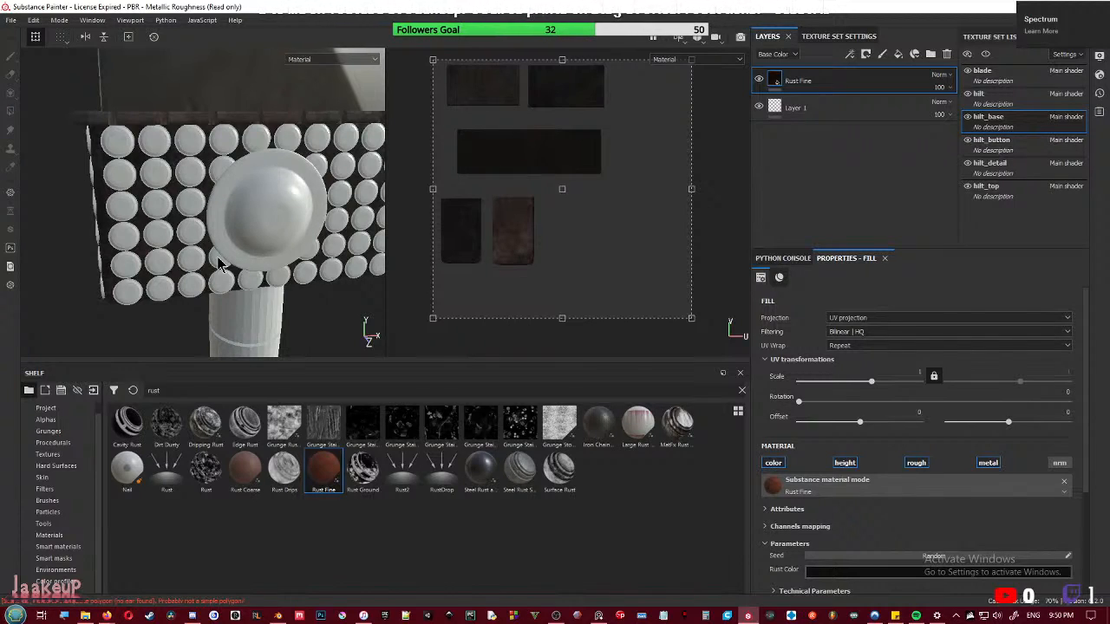
alt+drag(243, 262, 270, 250)
scroll(255, 246, up, 2)
scroll(268, 248, up, 2)
alt+middle_drag(268, 248, 256, 269)
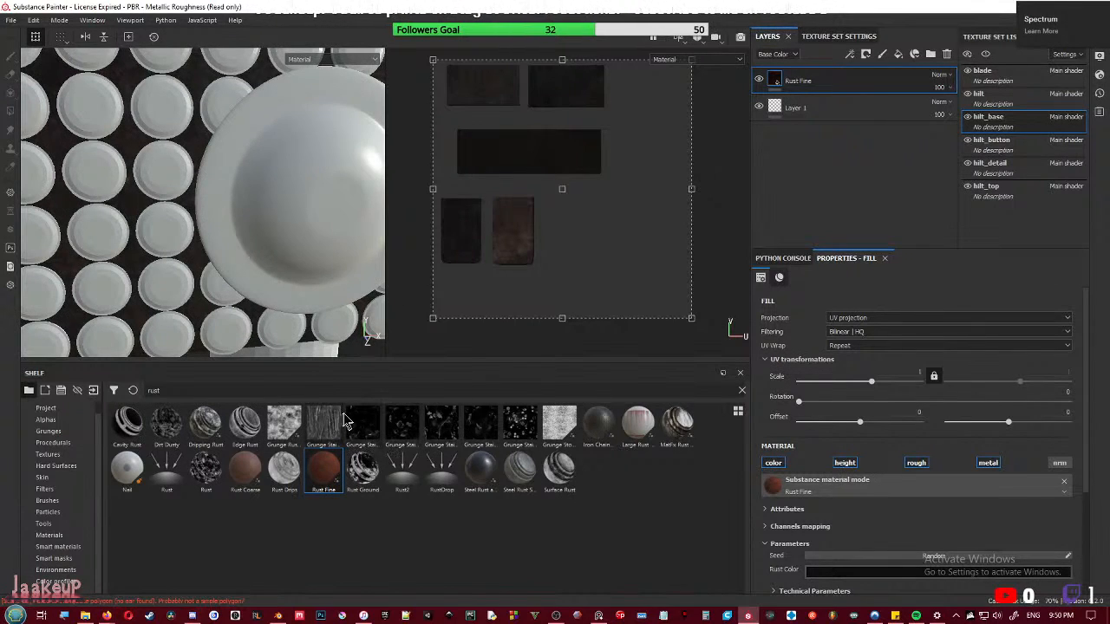
drag(604, 438, 193, 161)
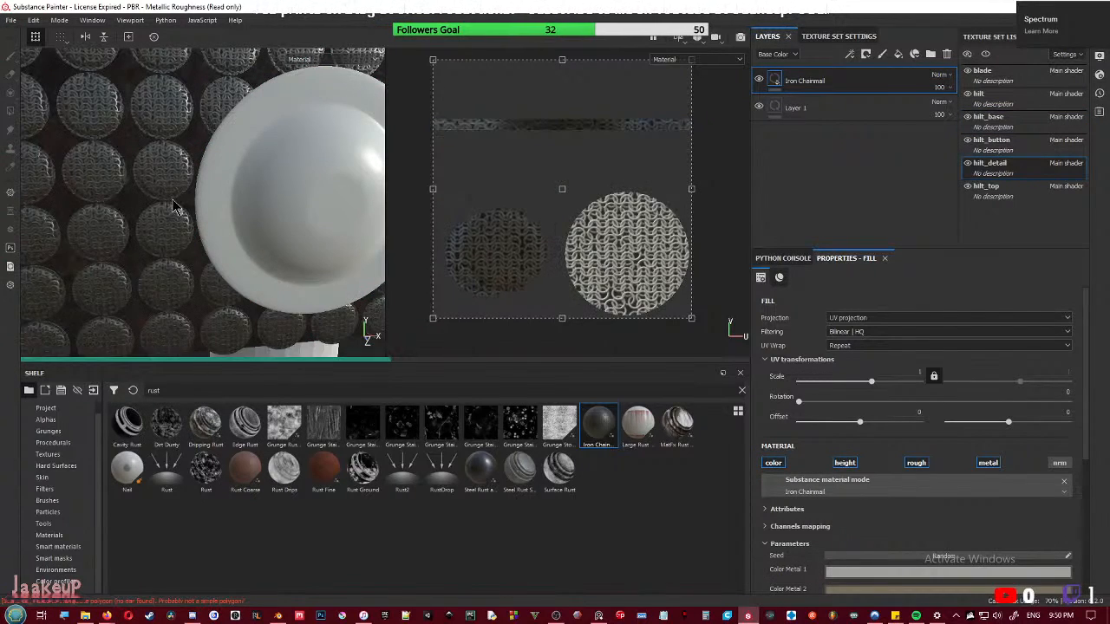
- Inspect the chainmail pattern on the guard's round studs and delete the Iron Chainmail layer from hilt_detail
scroll(173, 206, up, 5)
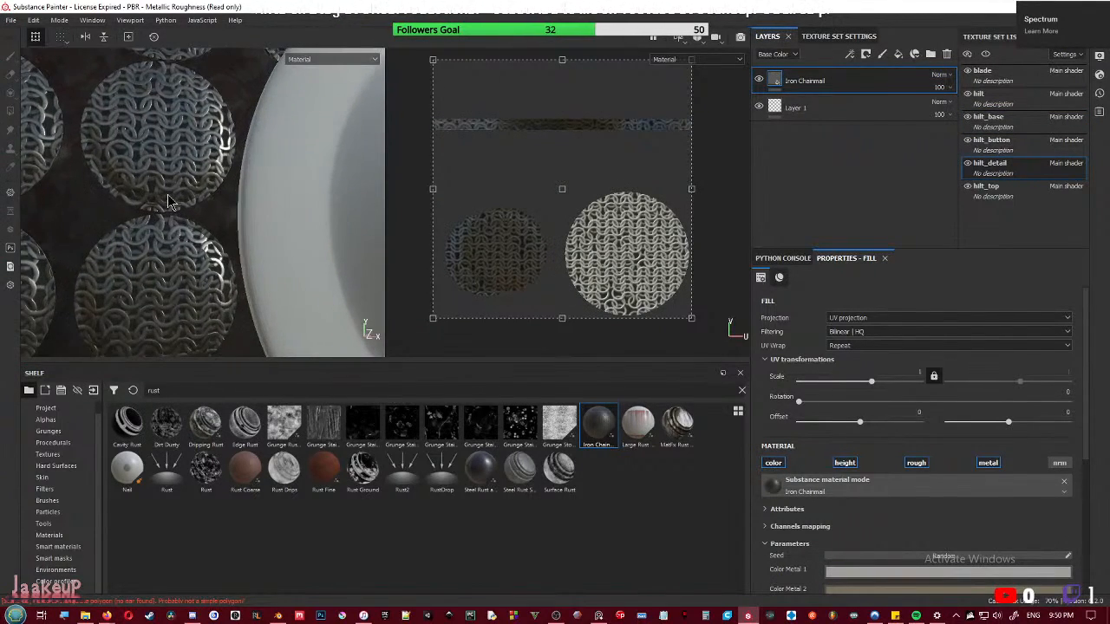
alt+drag(216, 210, 265, 213)
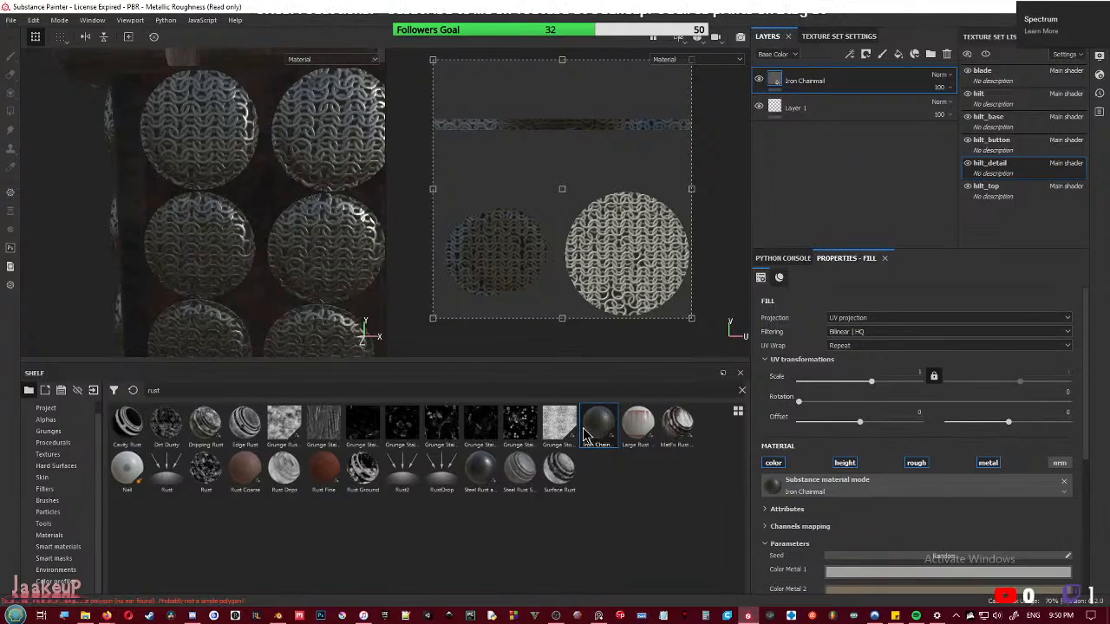
mouse_move(583, 436)
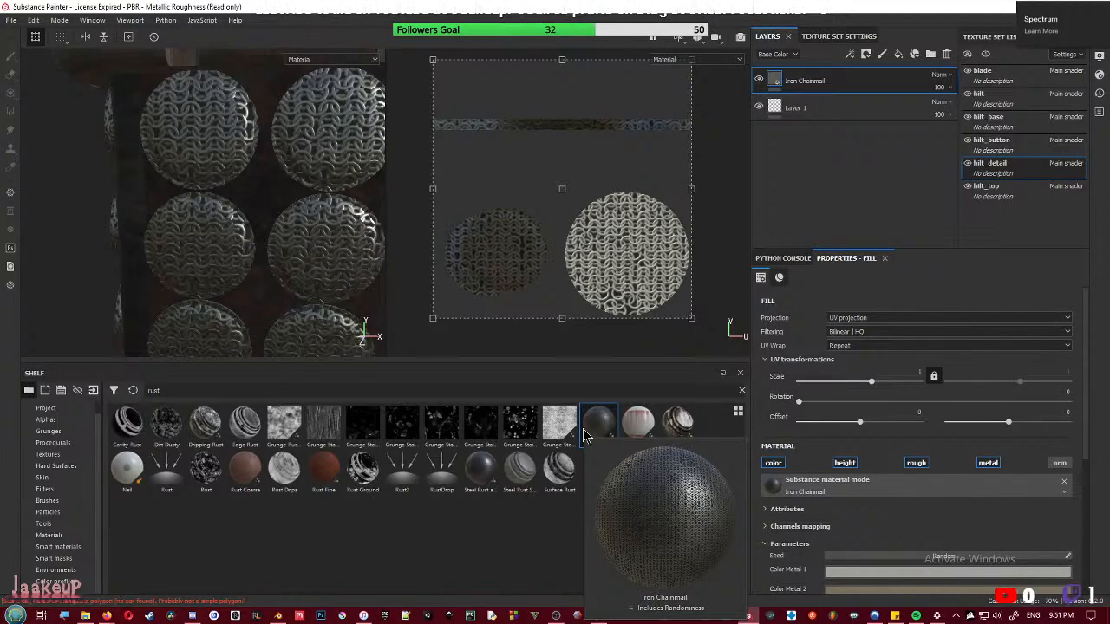
mouse_move(342, 480)
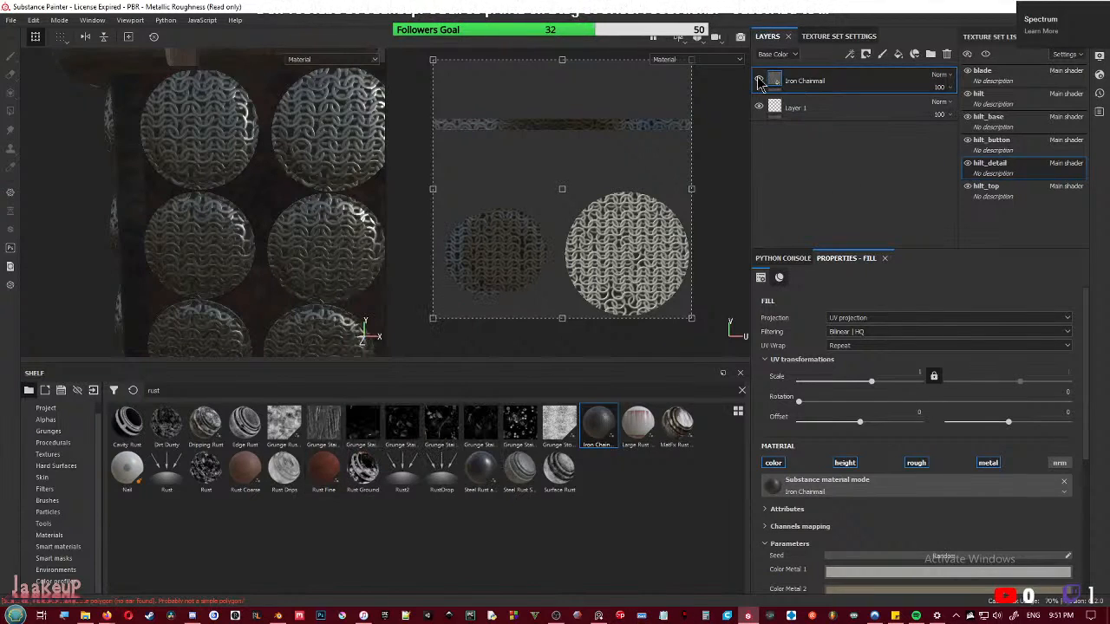
click(947, 54)
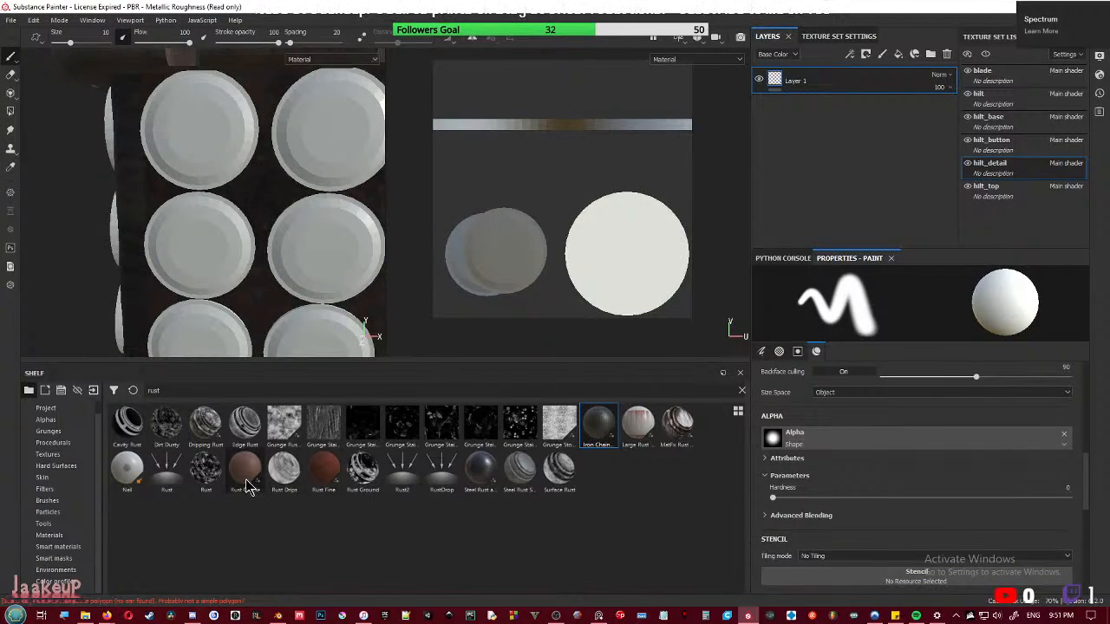
- Apply the Rust Coarse material to the guard's round studs (hilt_detail) and darken its rust color to near black with saturation 0
drag(252, 469, 310, 253)
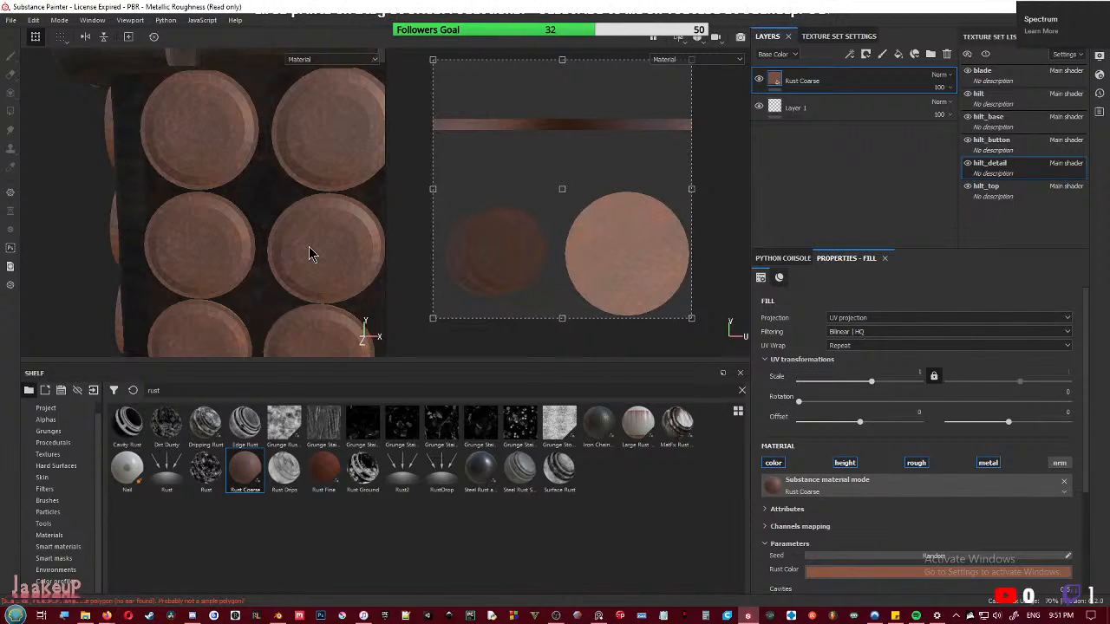
click(947, 574)
drag(1094, 497, 1070, 547)
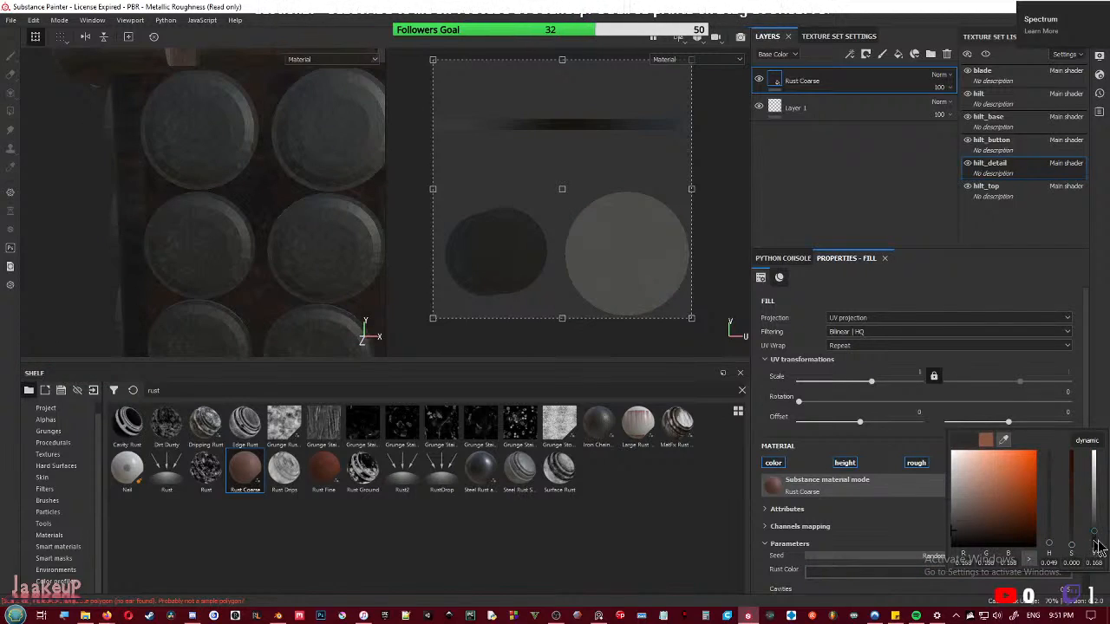
drag(1095, 532, 1096, 542)
- Lighten the rust color of the studs' Rust Coarse layer to a dark gray
alt+right_drag(47, 271, 176, 272)
alt+drag(176, 279, 203, 252)
scroll(217, 234, up, 4)
alt+middle_drag(184, 194, 289, 307)
scroll(227, 268, up, 2)
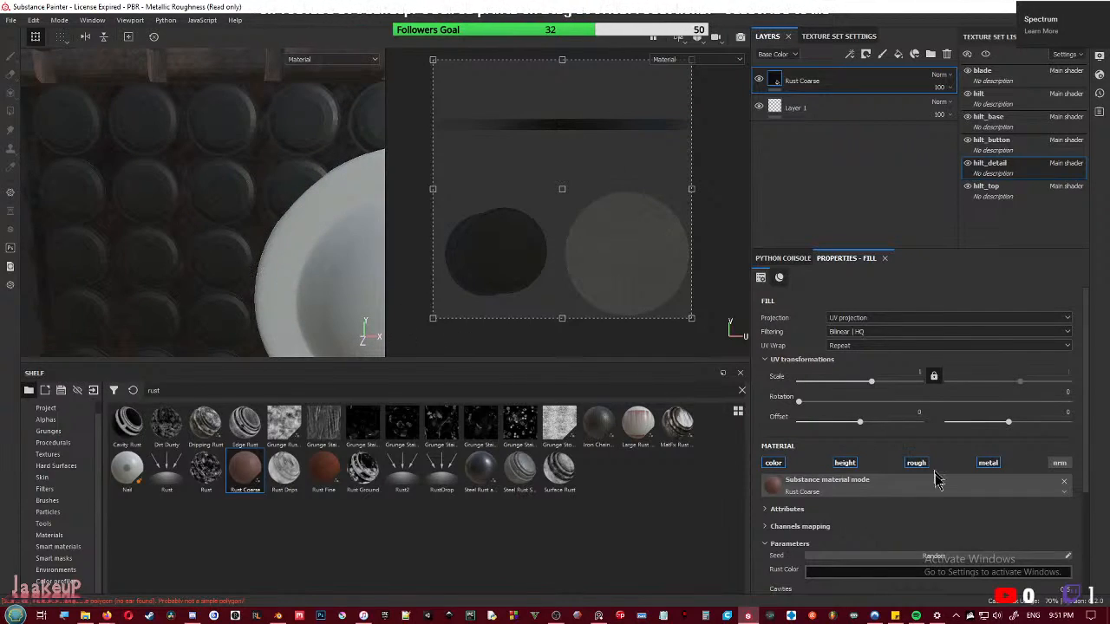
click(983, 571)
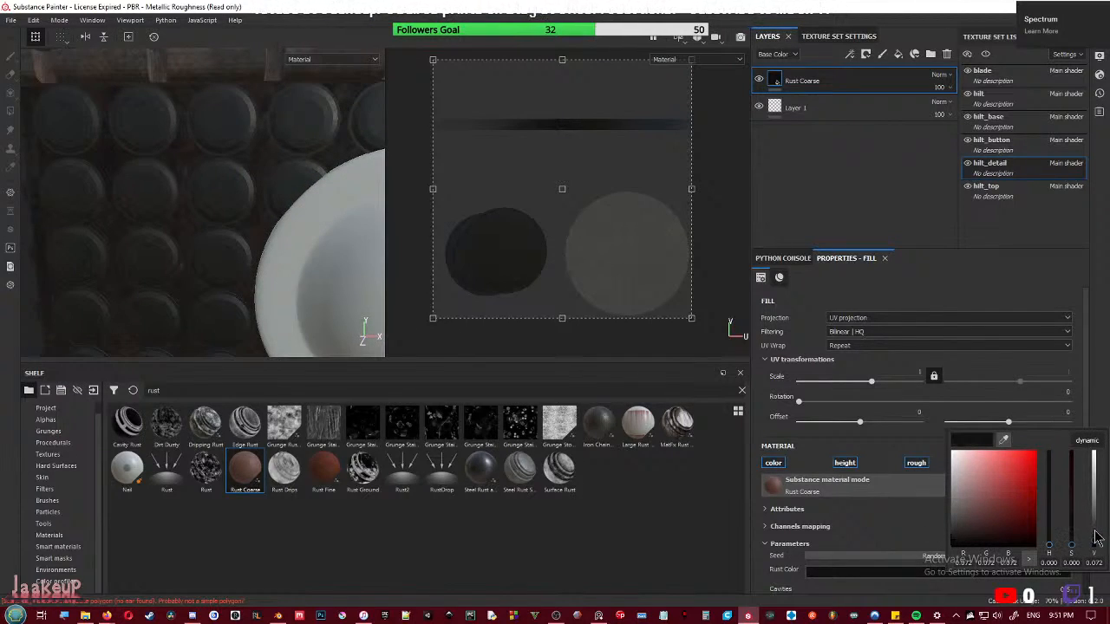
drag(1095, 541, 1096, 531)
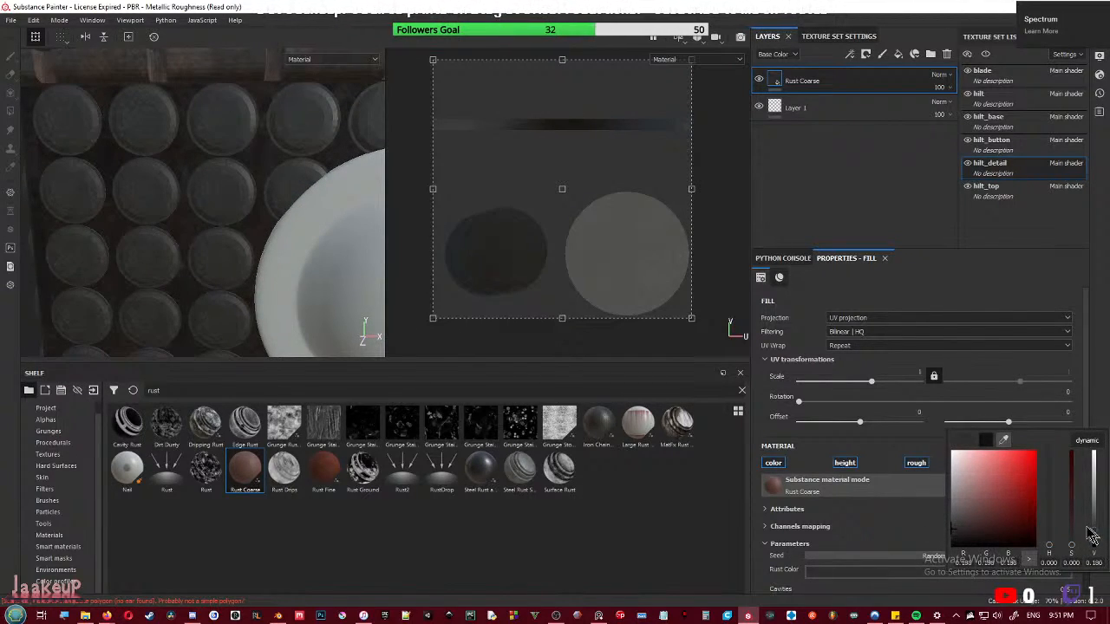
click(143, 260)
scroll(143, 258, down, 5)
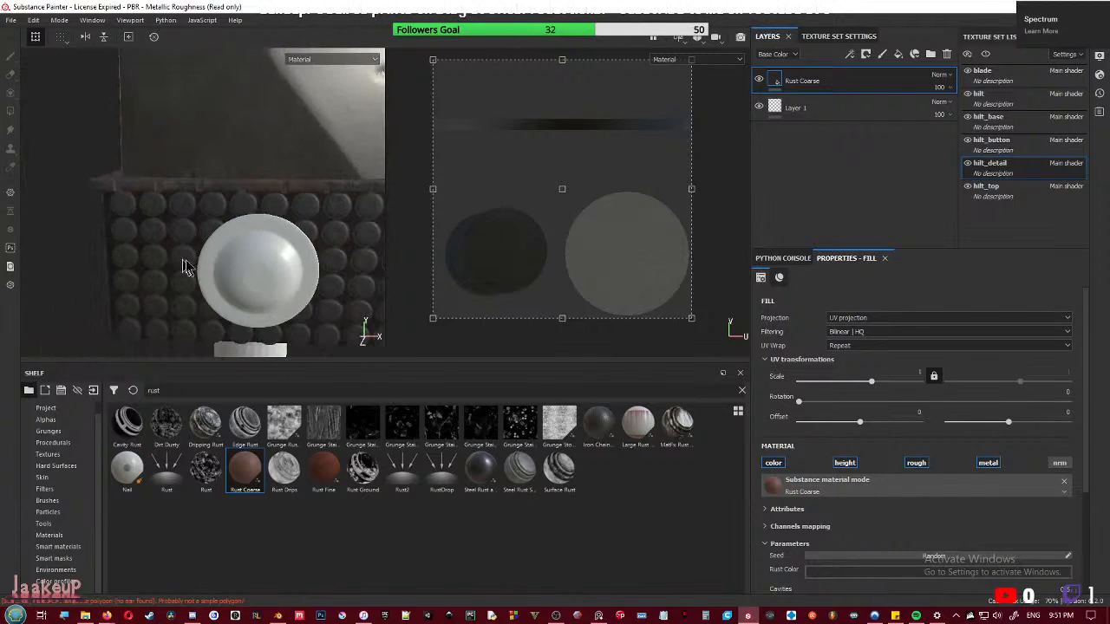
- Try to apply the Surface Rust smart mask directly to the guard's large round button
alt+middle_drag(261, 280, 139, 216)
alt+drag(282, 236, 144, 240)
scroll(255, 240, up, 5)
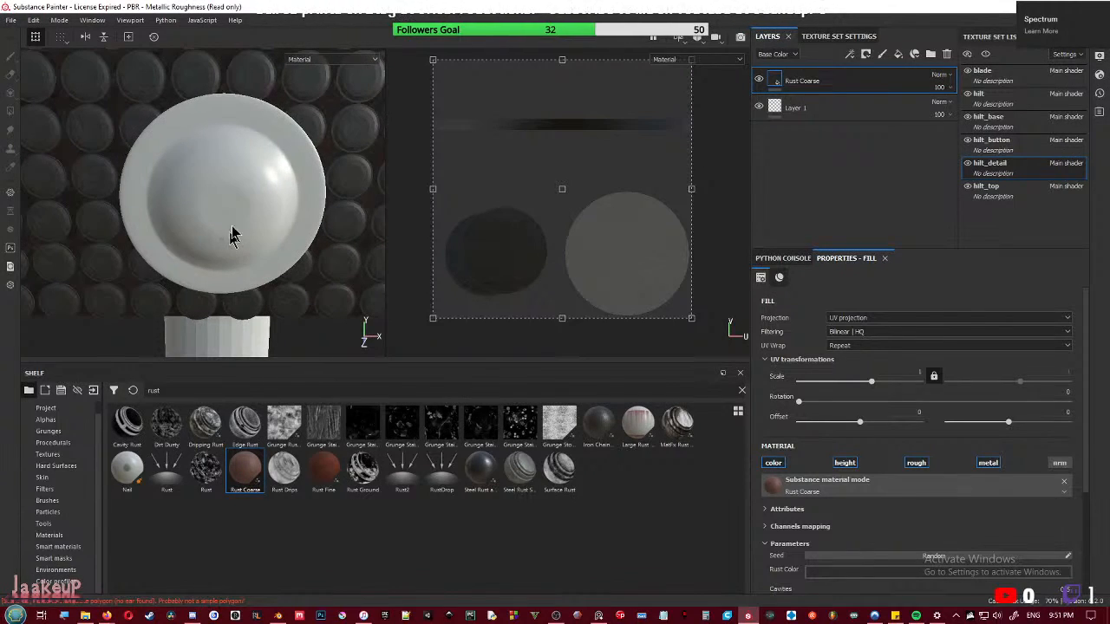
click(234, 227)
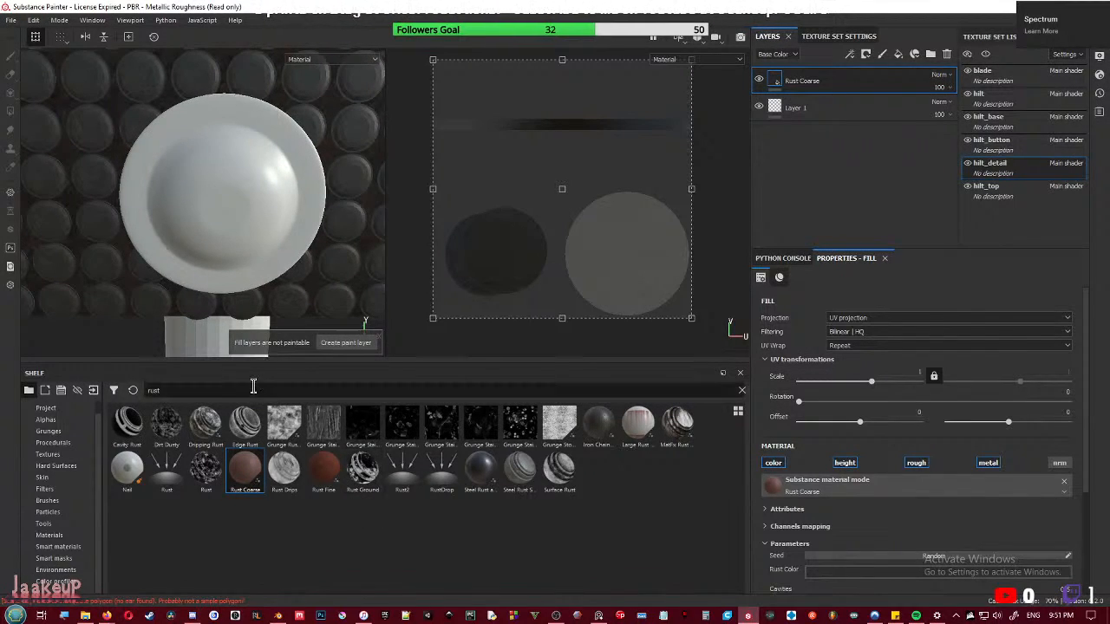
click(552, 535)
drag(560, 472, 285, 301)
drag(550, 488, 254, 222)
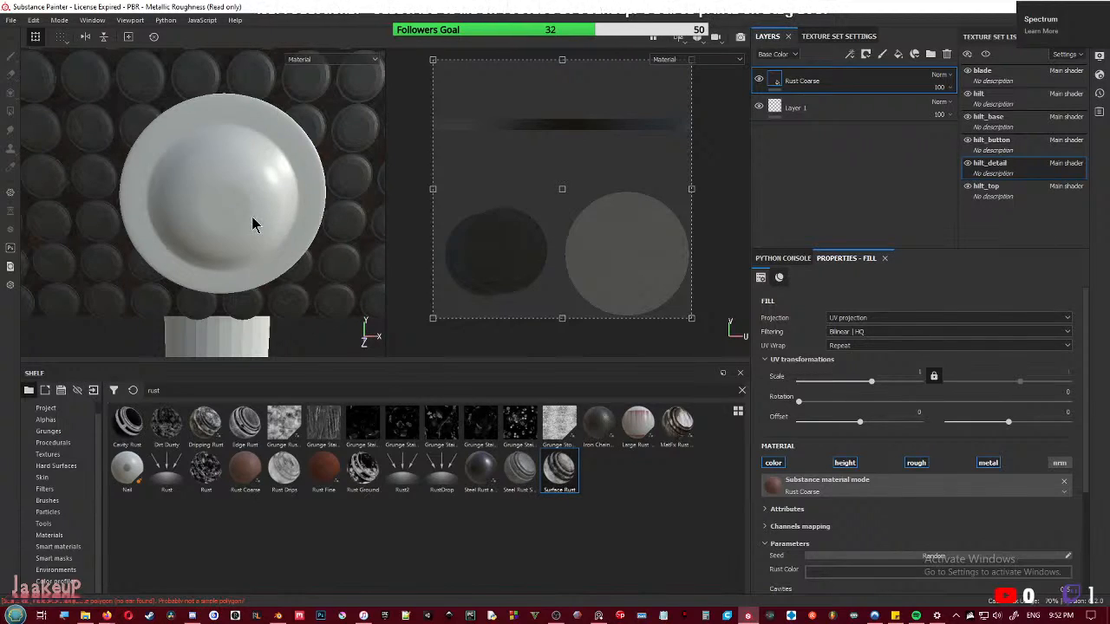
- Try the Surface Rust smart mask on the studs' Rust Coarse layer, check the effect on the model, and remove it
drag(559, 471, 796, 65)
mouse_move(559, 477)
mouse_down()
mouse_move(768, 73)
mouse_move(792, 80)
mouse_up()
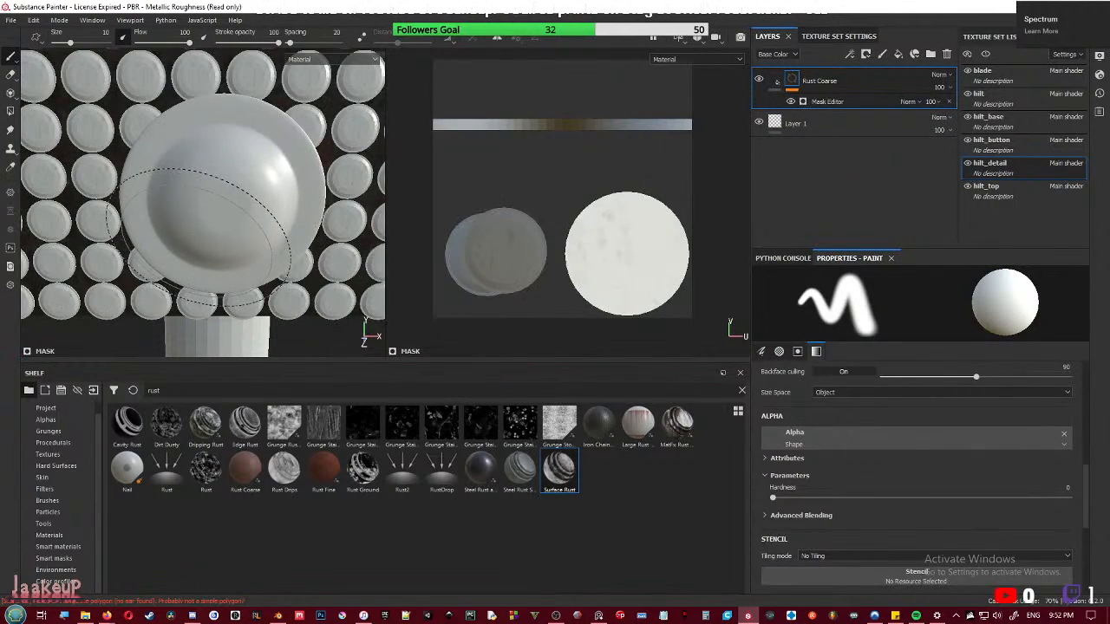
scroll(198, 236, up, 6)
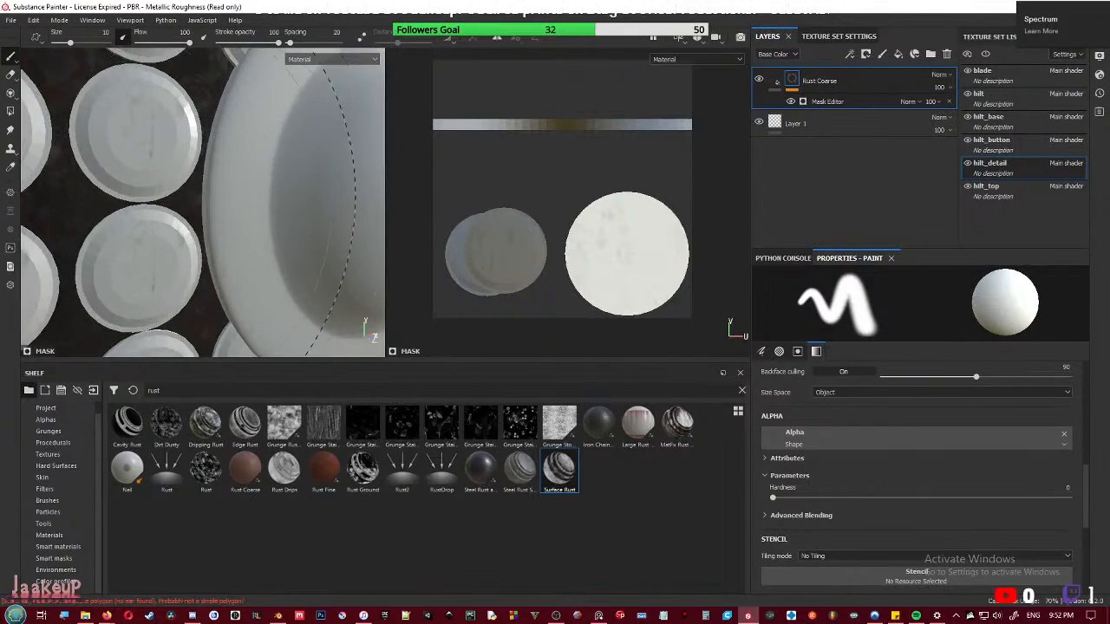
scroll(197, 236, down, 4)
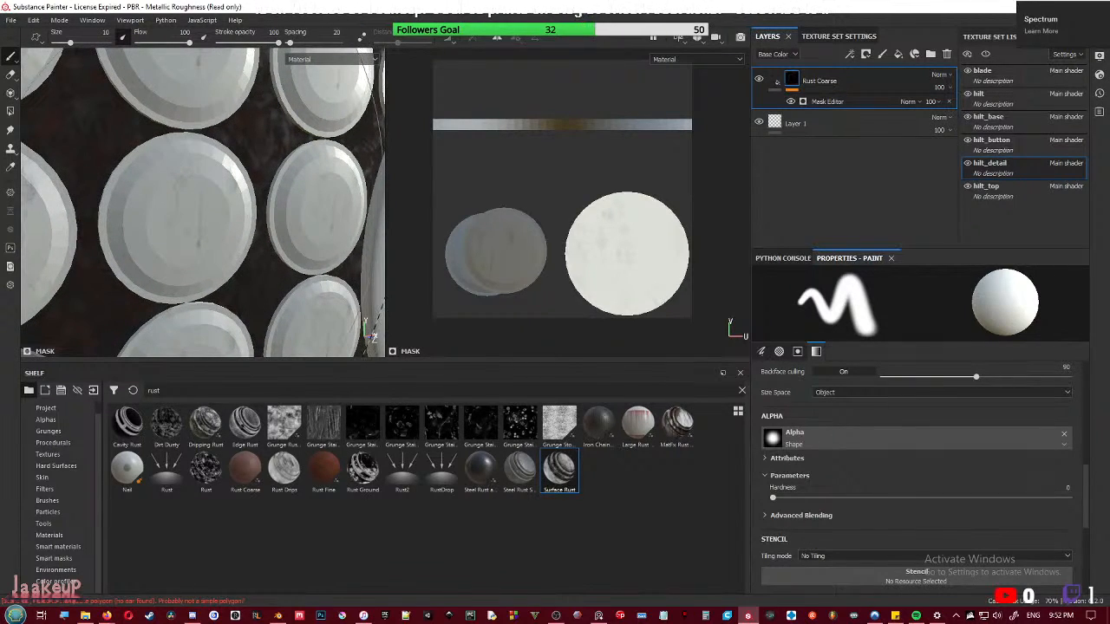
scroll(229, 224, down, 4)
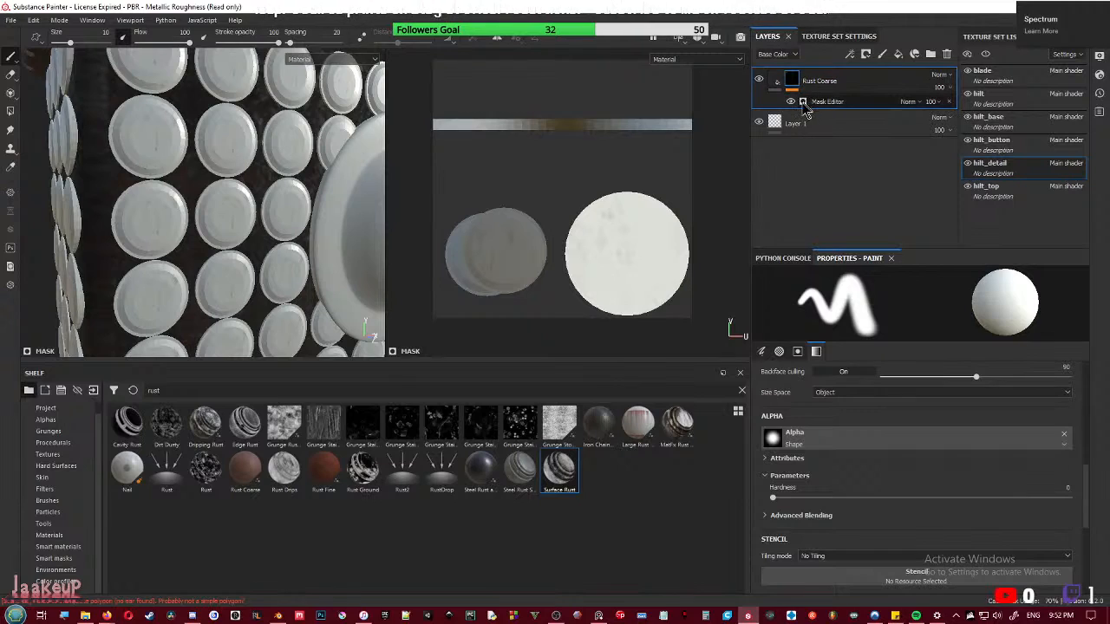
click(774, 83)
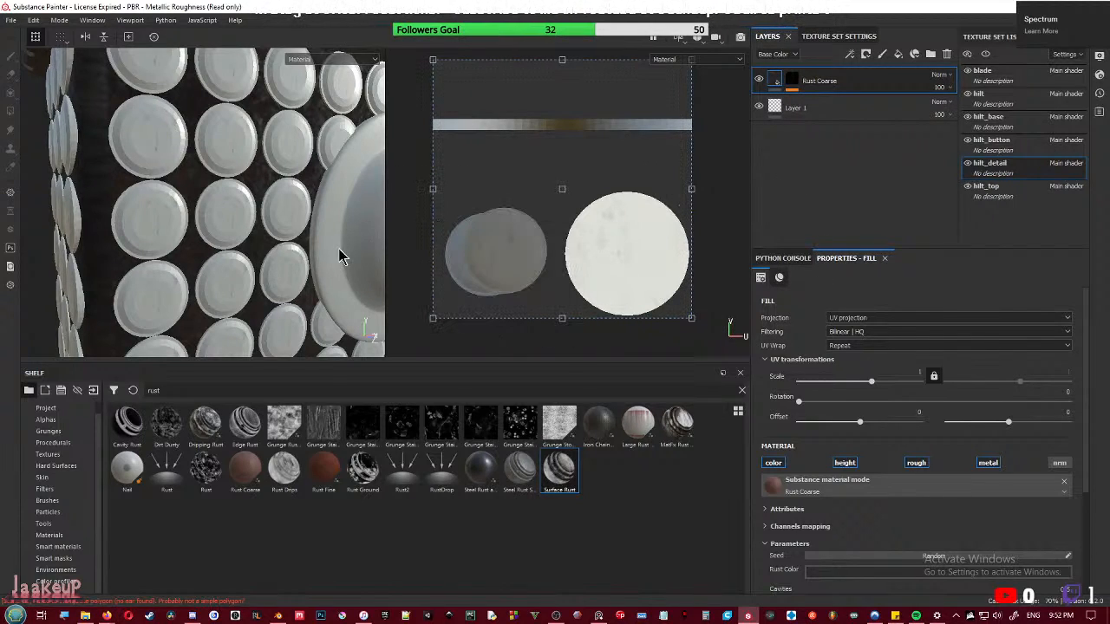
alt+drag(341, 251, 302, 263)
scroll(305, 263, down, 5)
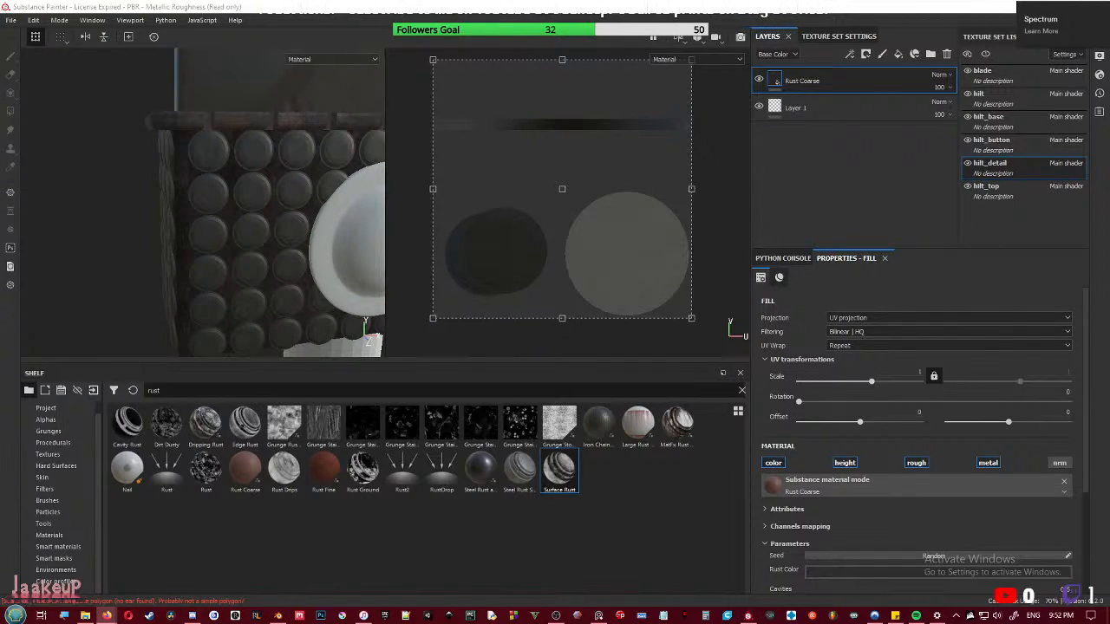
- Search the shelf for metal and apply the Bronze Armor smart material to the guard's large round button (hilt_button)
click(466, 6)
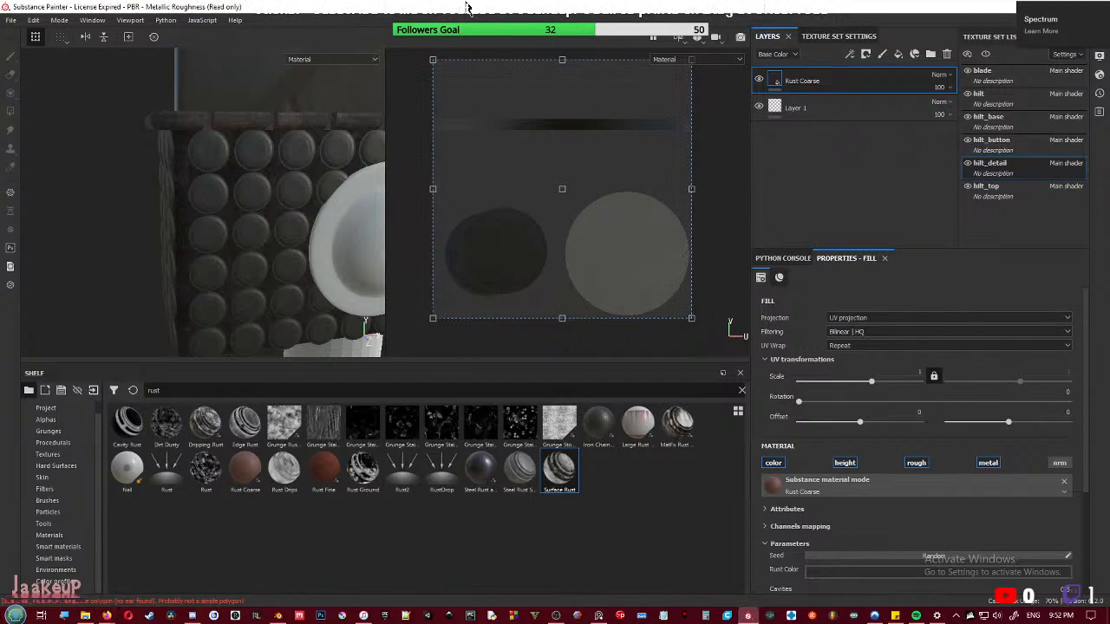
mouse_move(232, 272)
alt+mouse_down()
mouse_move(250, 277)
mouse_move(249, 174)
alt+mouse_up()
alt+drag(285, 291, 257, 307)
double_click(290, 390)
text(metal)
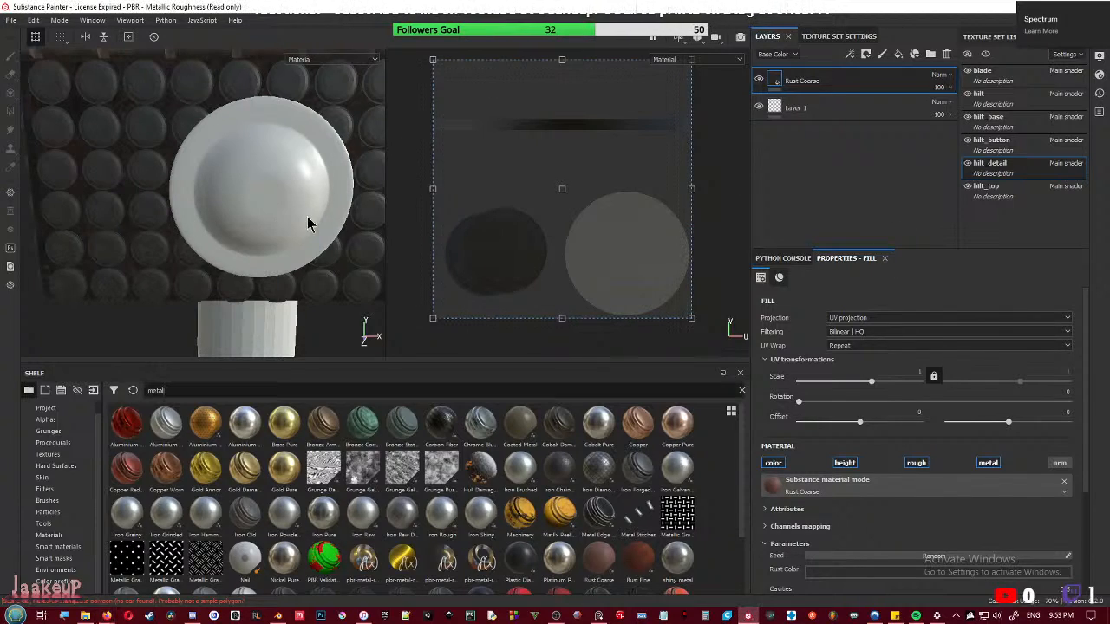
alt+drag(247, 275, 236, 255)
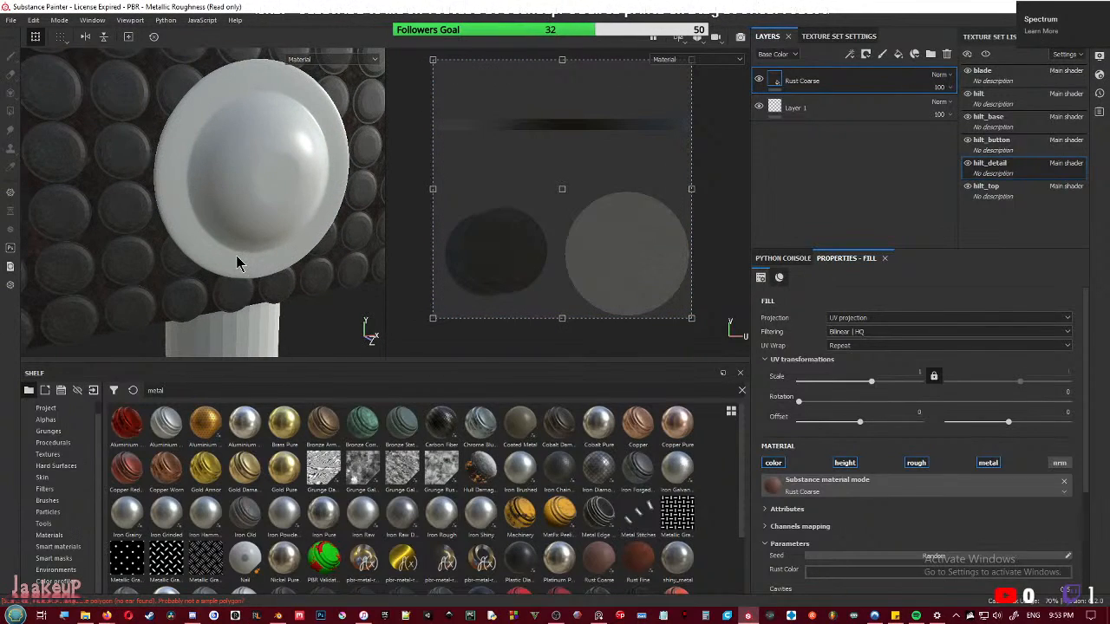
mouse_move(324, 424)
mouse_down()
mouse_move(255, 188)
mouse_move(305, 281)
mouse_up()
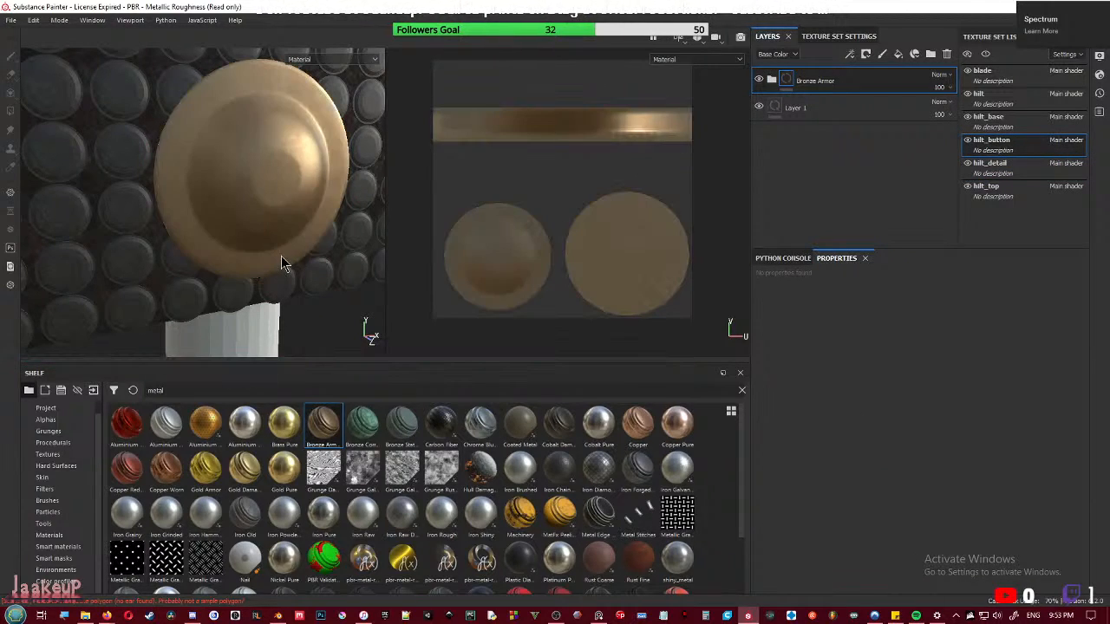
mouse_move(287, 234)
alt+mouse_down()
mouse_move(245, 235)
mouse_move(228, 266)
mouse_move(247, 303)
mouse_move(275, 255)
alt+mouse_up()
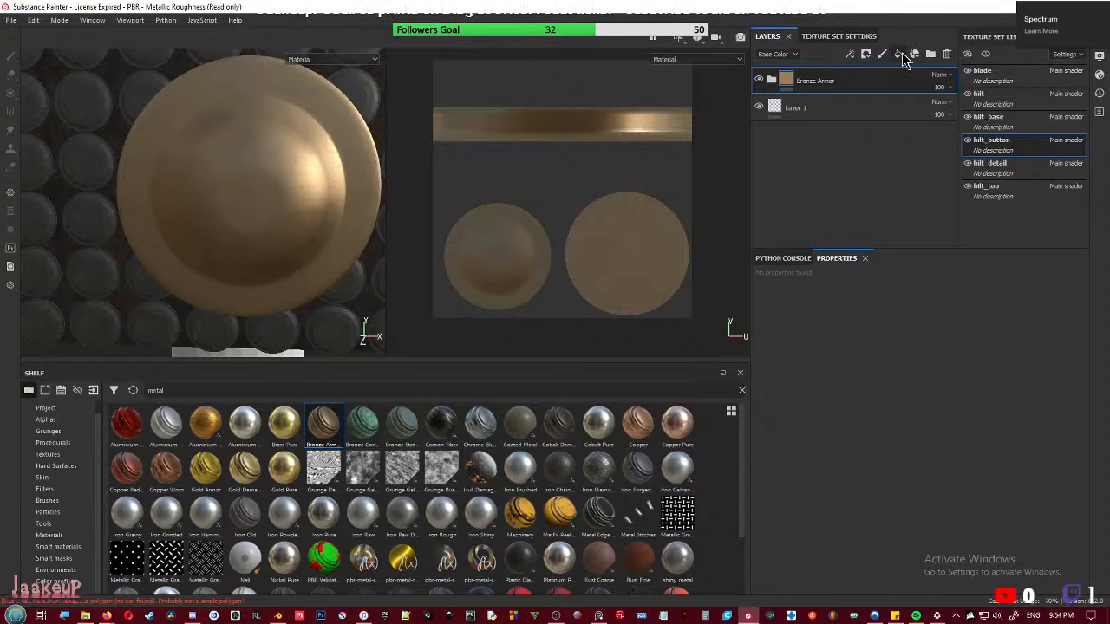
click(899, 54)
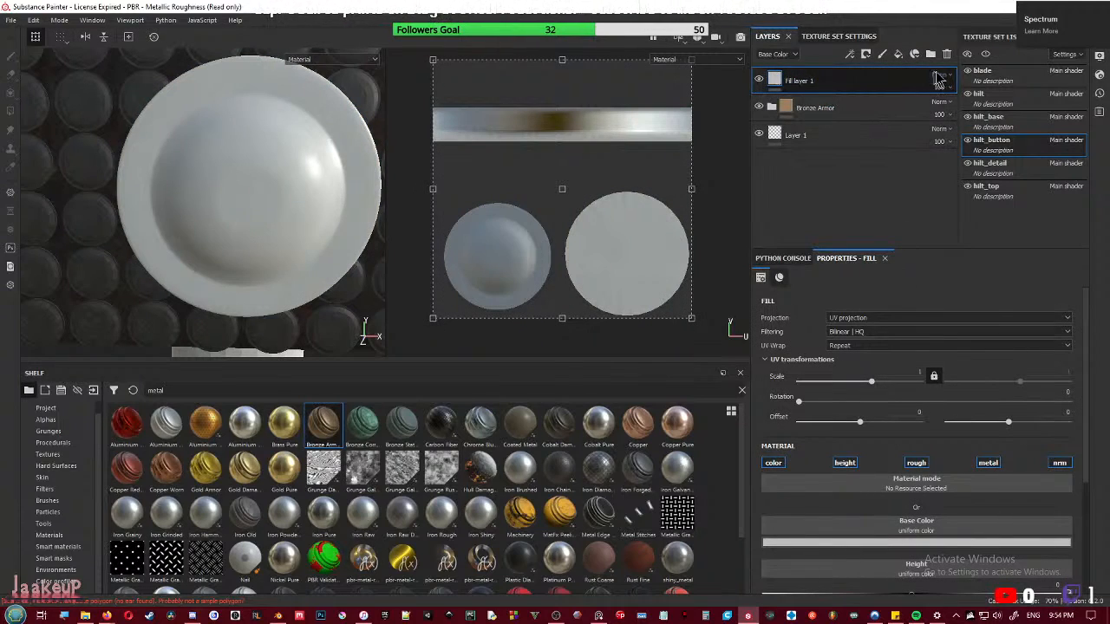
click(943, 76)
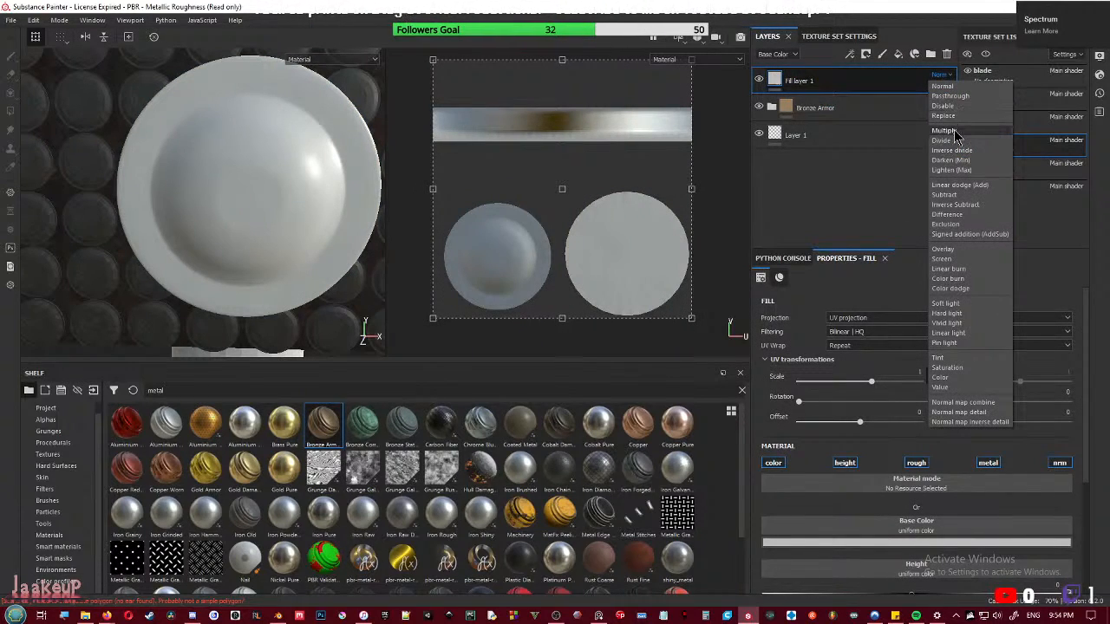
right_click(771, 77)
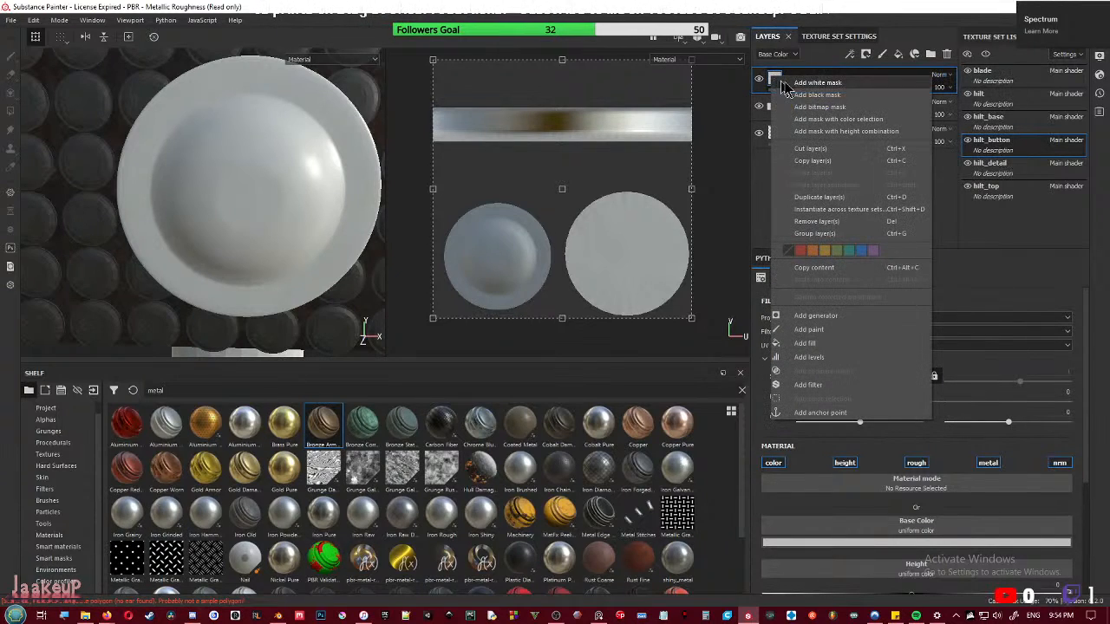
click(816, 96)
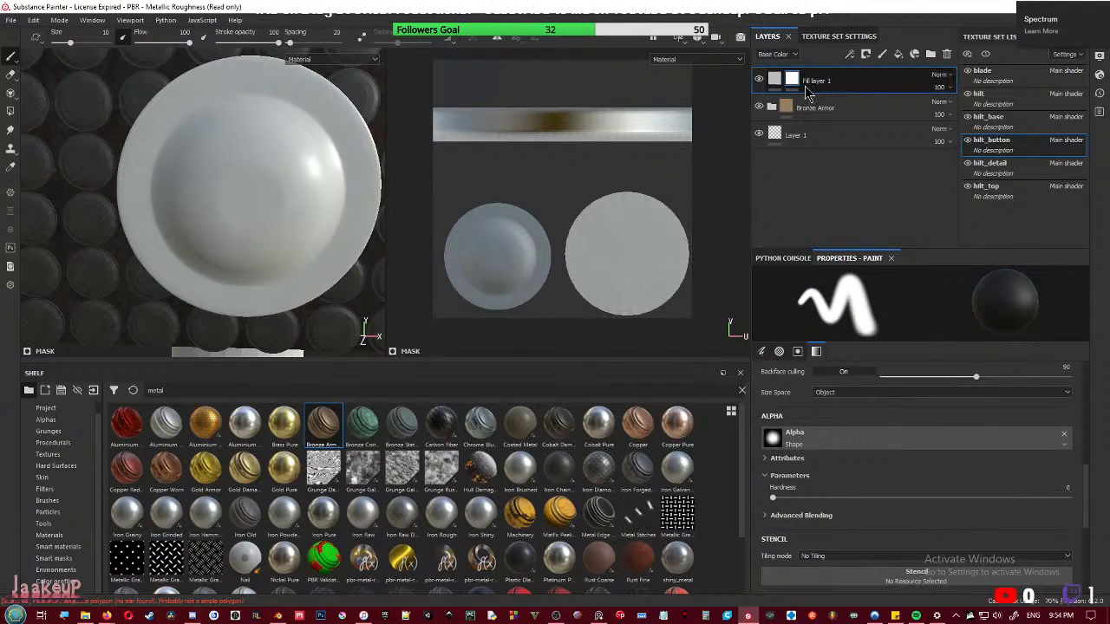
click(807, 93)
key(Delete)
- Add a mask to hilt_button's Bronze Armor group, try it in black, and set it back to white
right_click(791, 91)
click(806, 89)
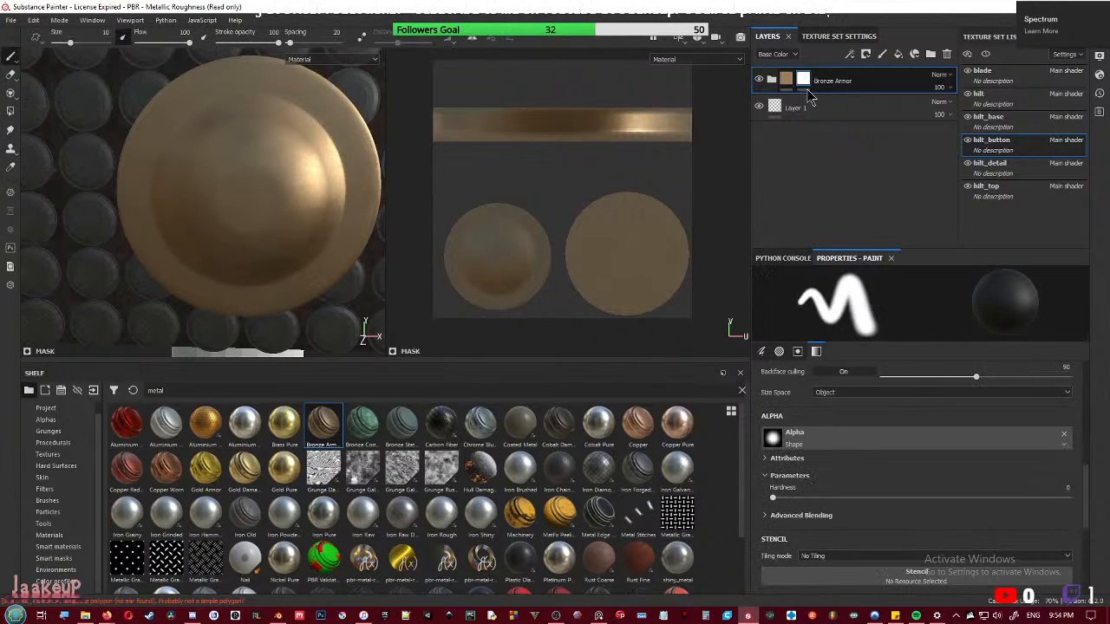
right_click(802, 82)
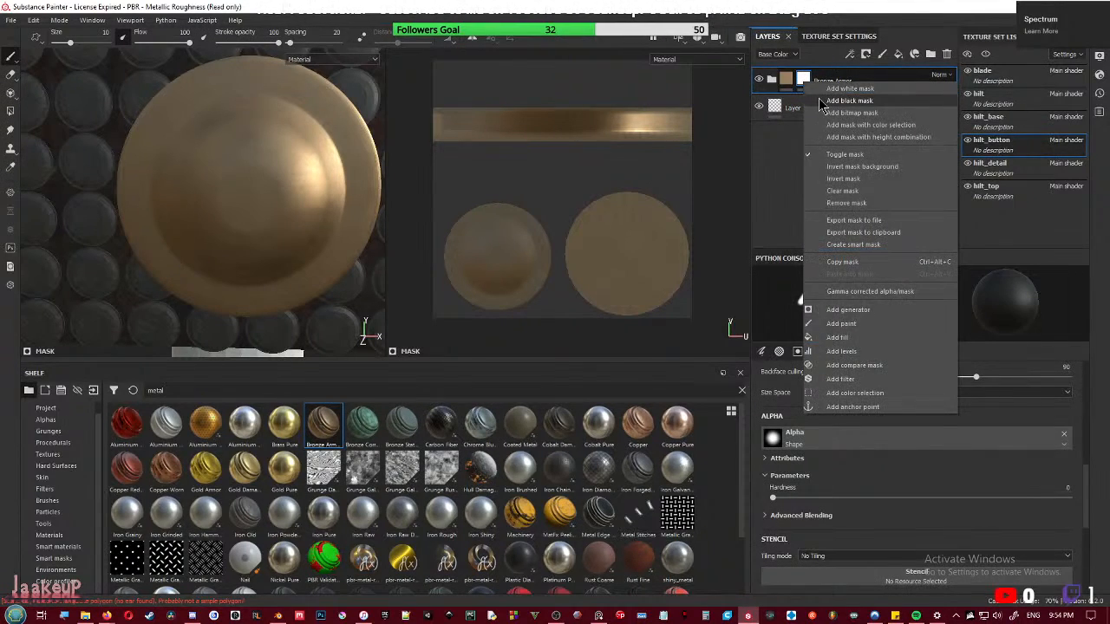
click(822, 105)
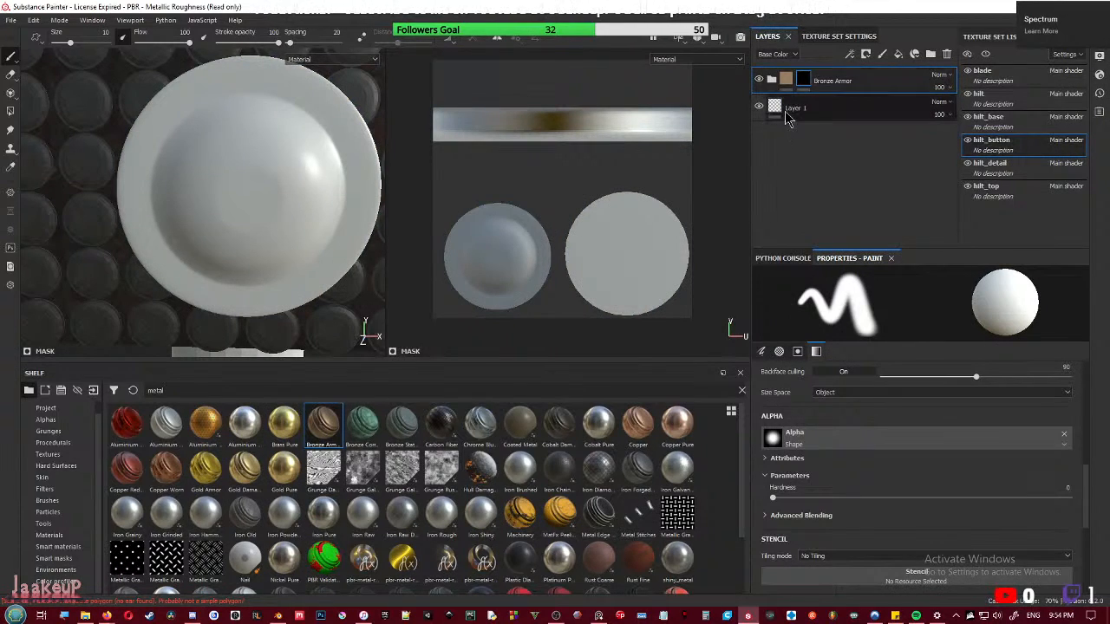
right_click(803, 77)
click(827, 85)
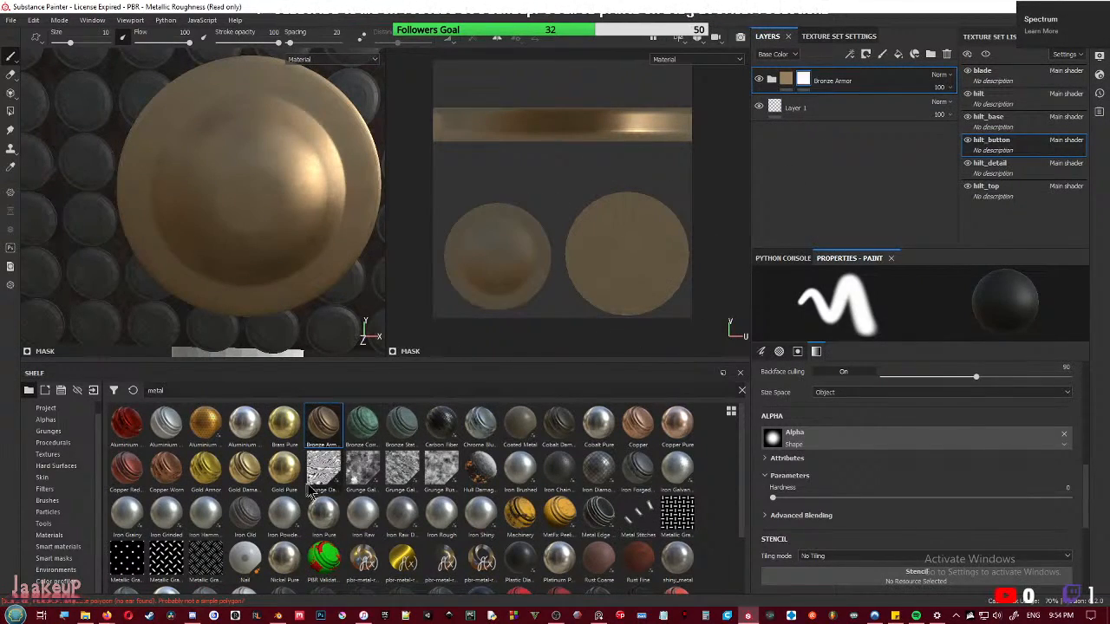
- Try soft brush strokes on the button's Bronze Armor mask with grunge textures selected in the shelf, undoing the strokes
click(369, 473)
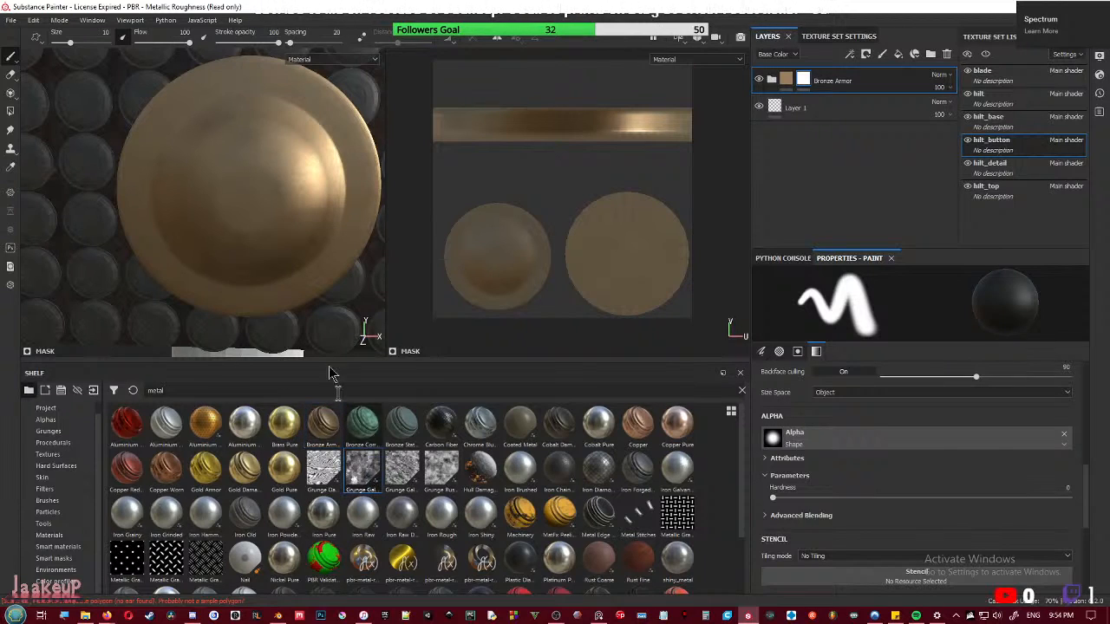
drag(260, 189, 242, 191)
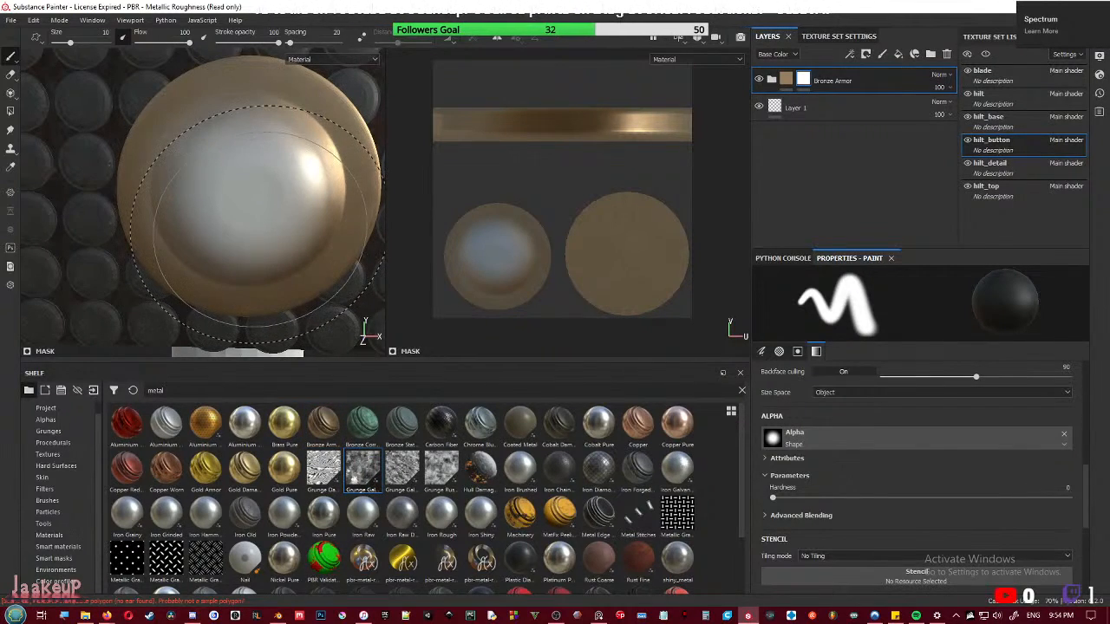
key(ctrl+s)
click(515, 306)
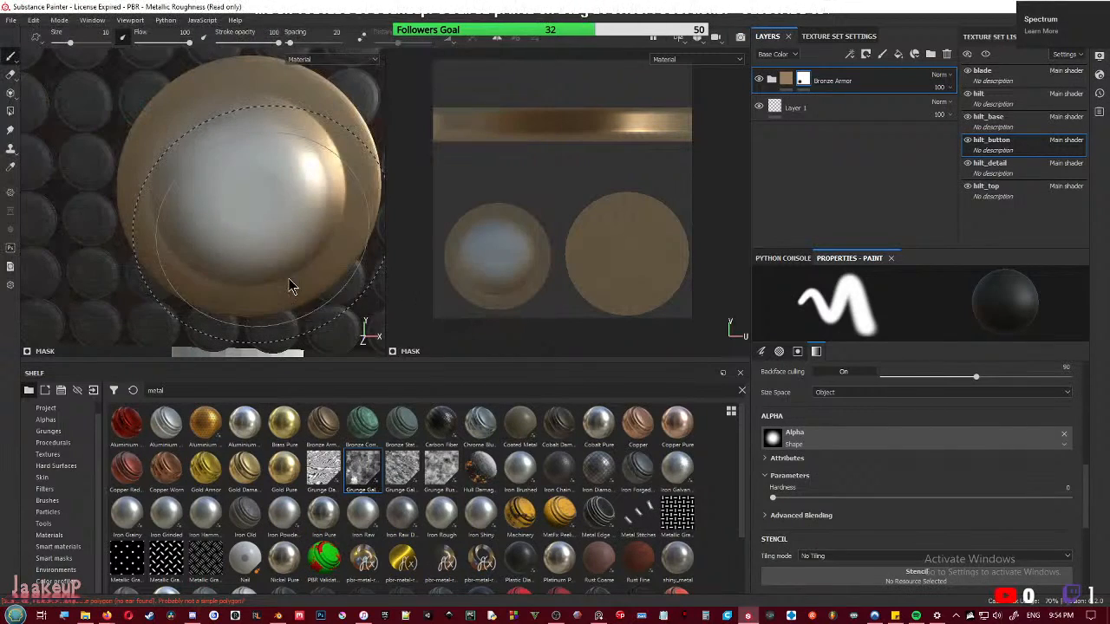
click(440, 472)
drag(260, 187, 234, 243)
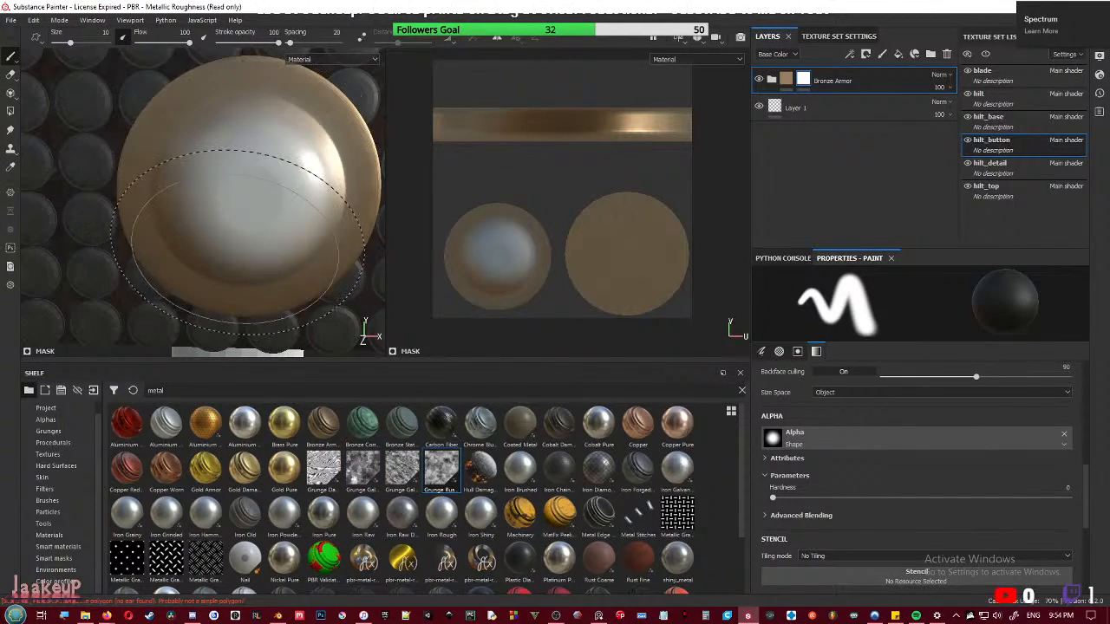
key(ctrl+z)
- Search the alpha resources for grunge and set the mask brush's alpha to Grunge Brushed
click(796, 438)
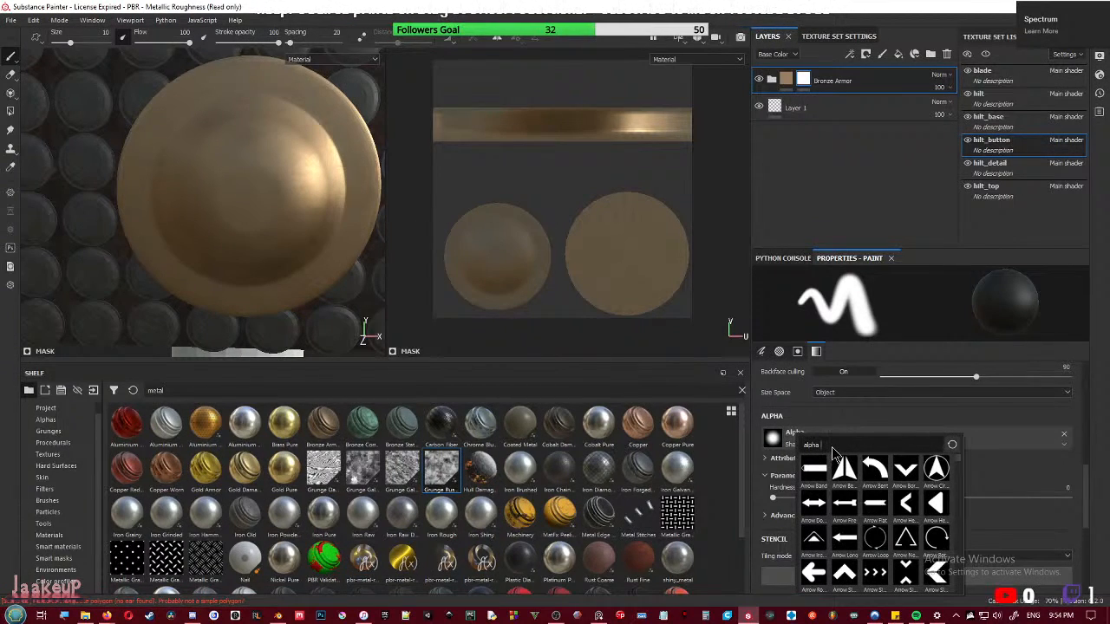
text(grunge)
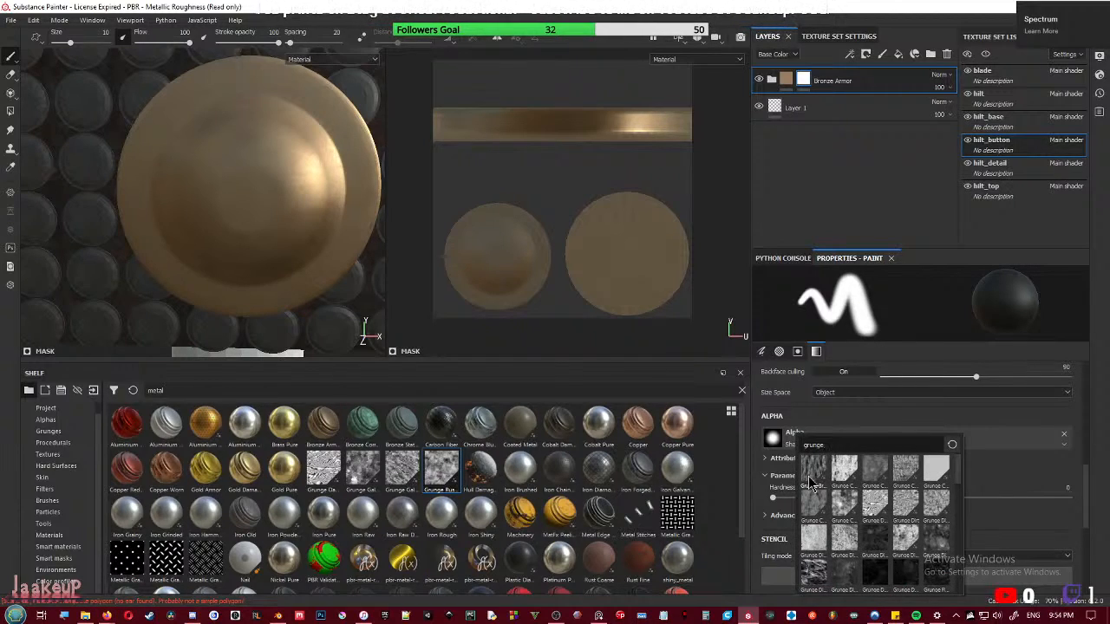
mouse_move(811, 483)
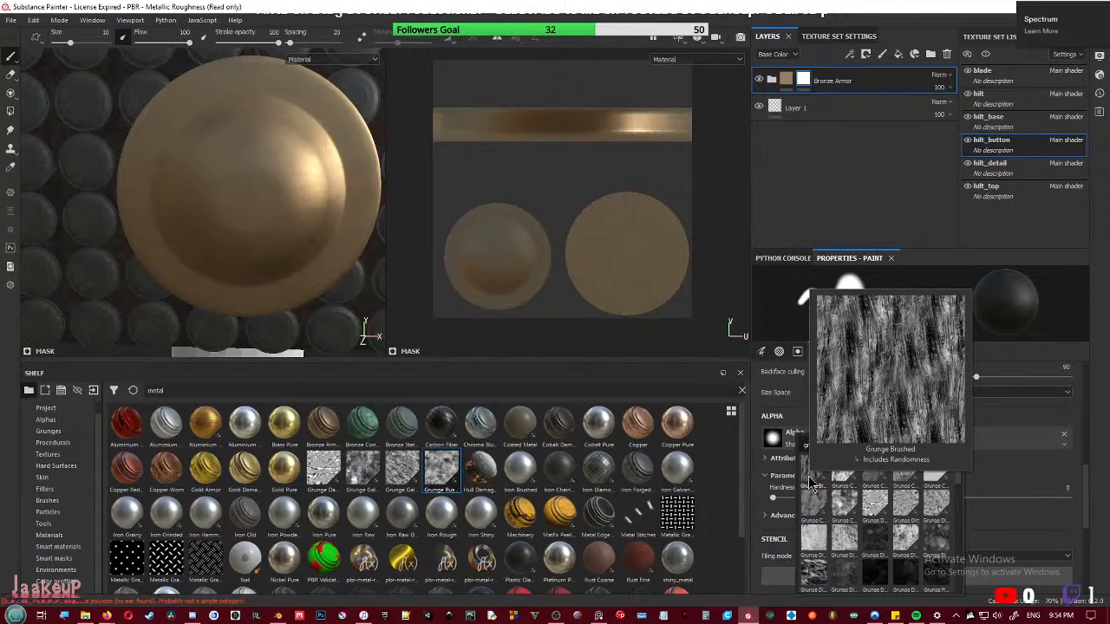
click(812, 483)
- Try stamping the grunge alpha over the round button at full stroke opacity, undoing each stamp
click(245, 190)
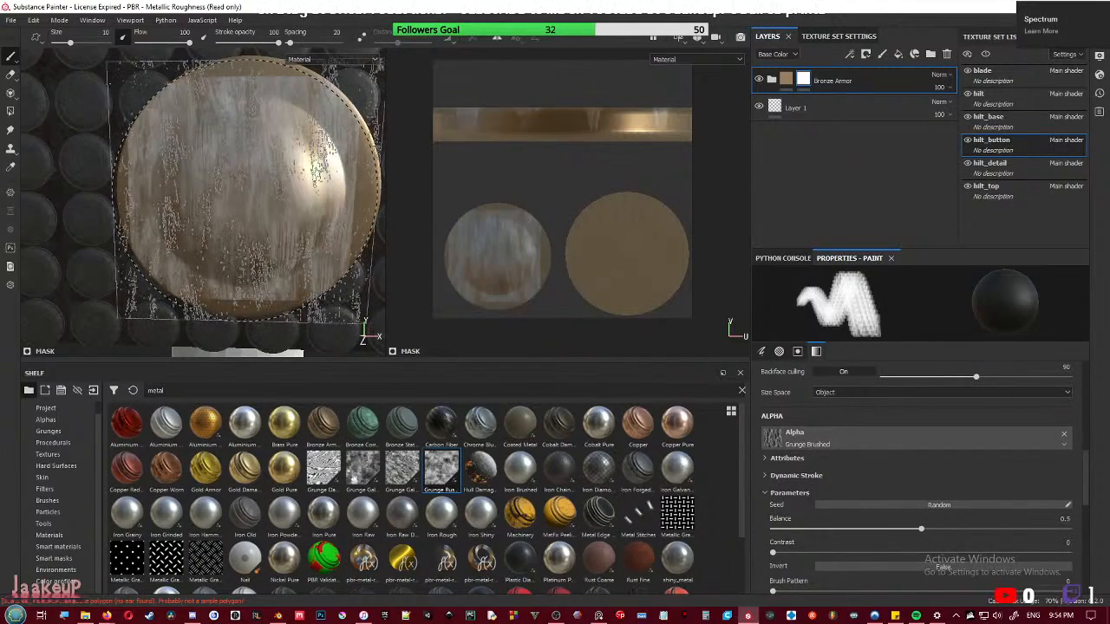
key(ctrl+z)
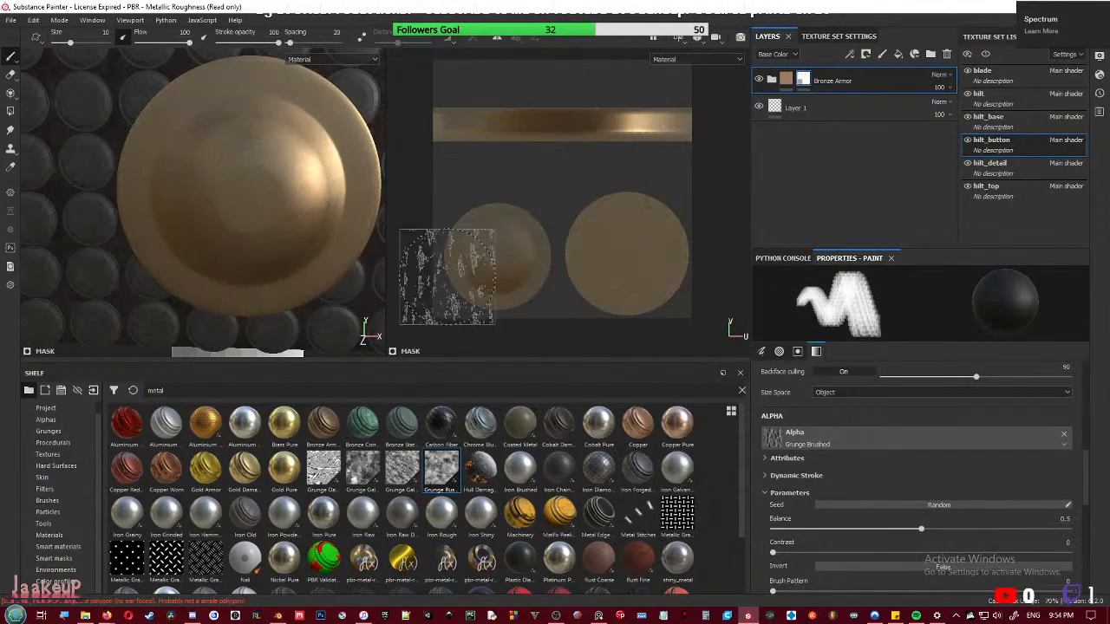
scroll(248, 188, down, 3)
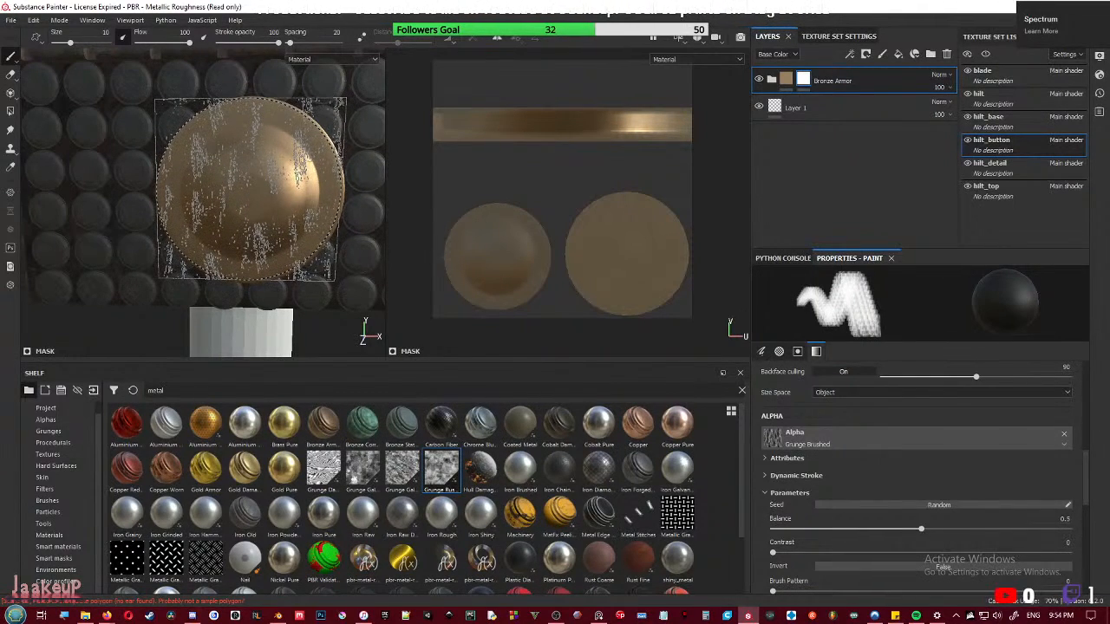
click(251, 189)
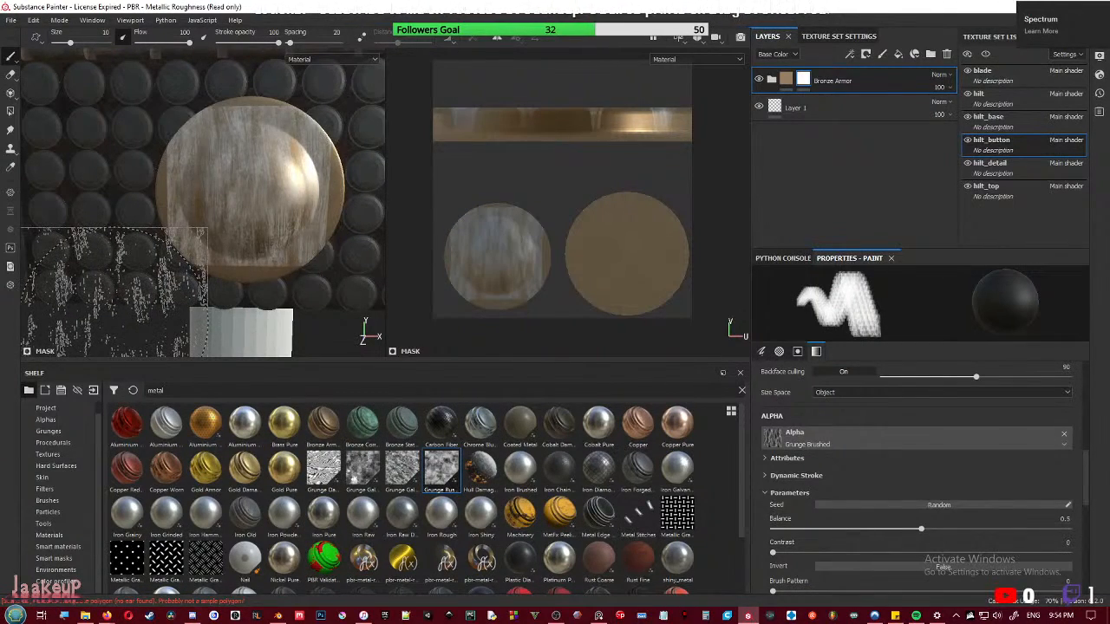
key(ctrl+z)
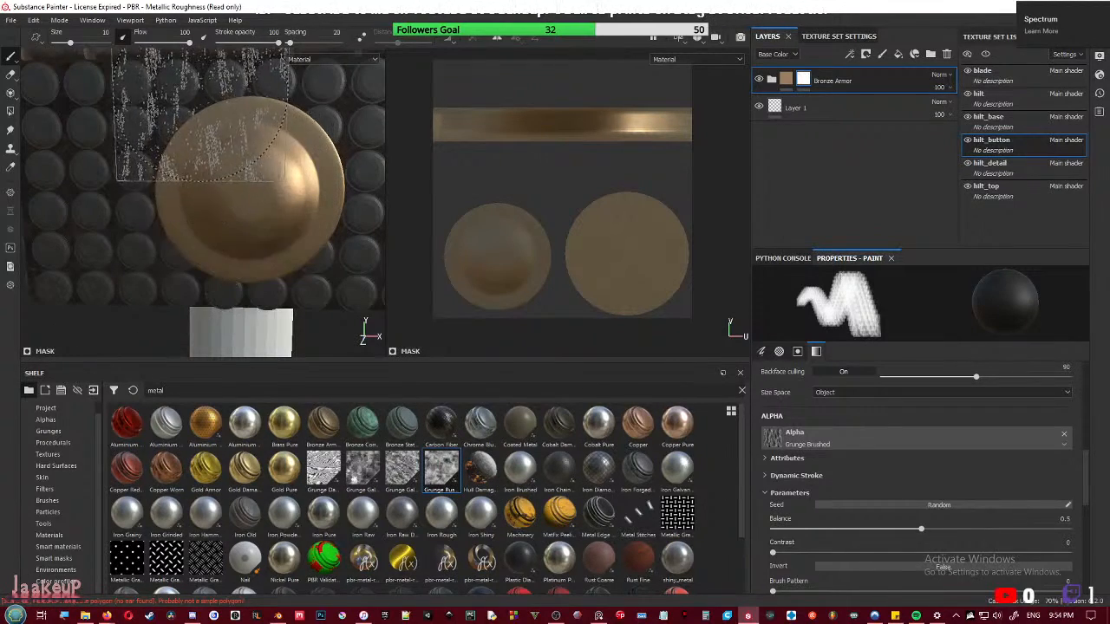
- Enlarge the mask brush to size 19.01, test one full-opacity stamp on the round button, and undo it
mouse_move(234, 176)
ctrl+right_down()
mouse_move(193, 176)
mouse_move(337, 176)
ctrl+right_up()
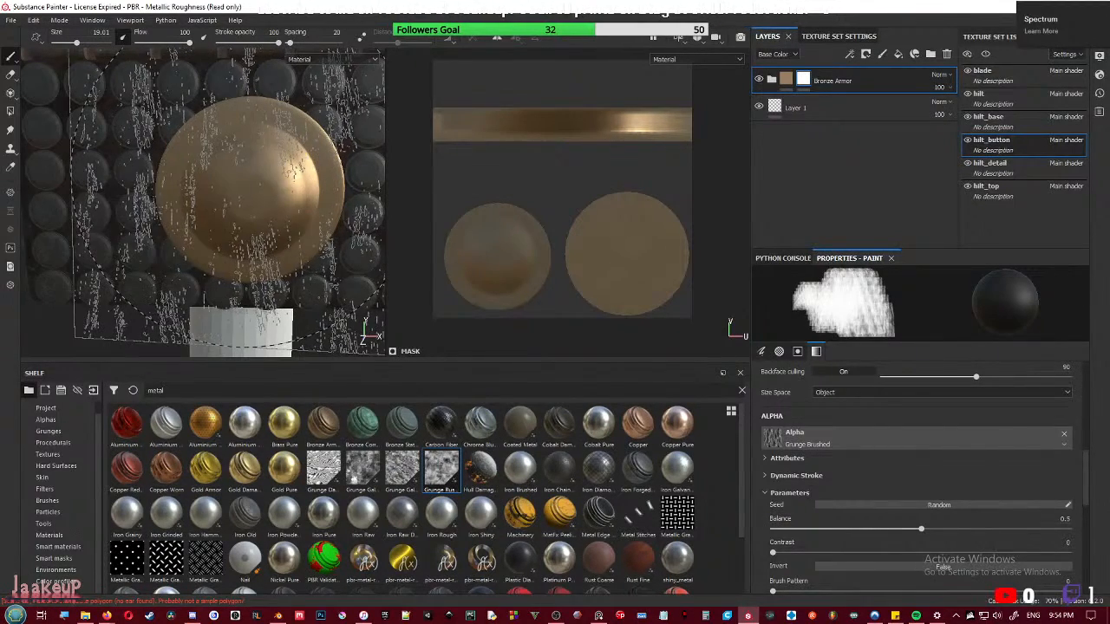
click(204, 199)
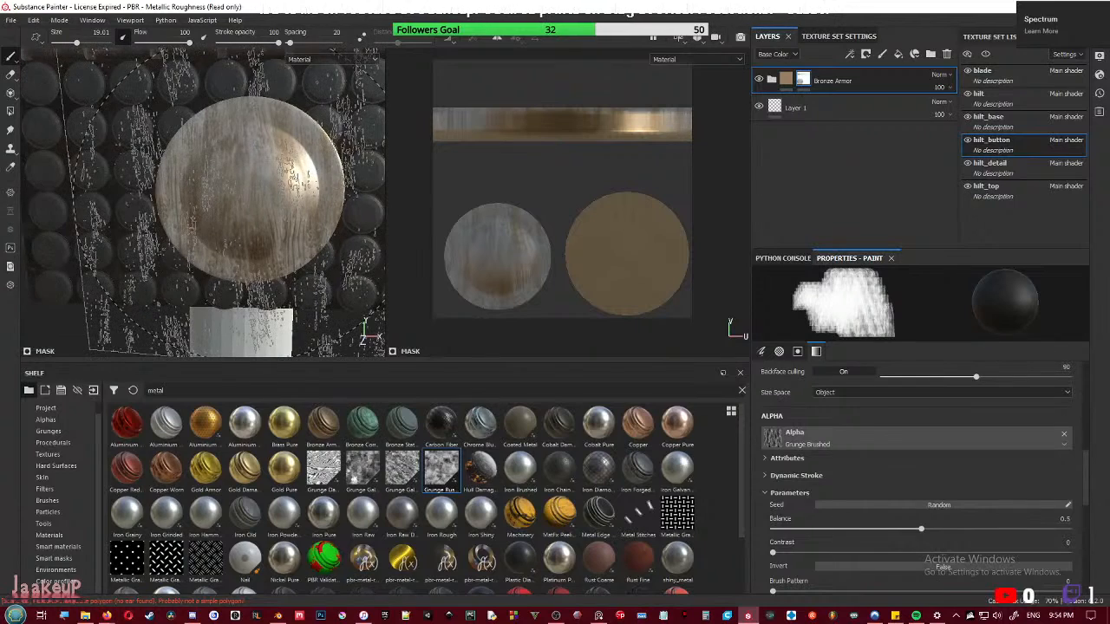
key(ctrl+z)
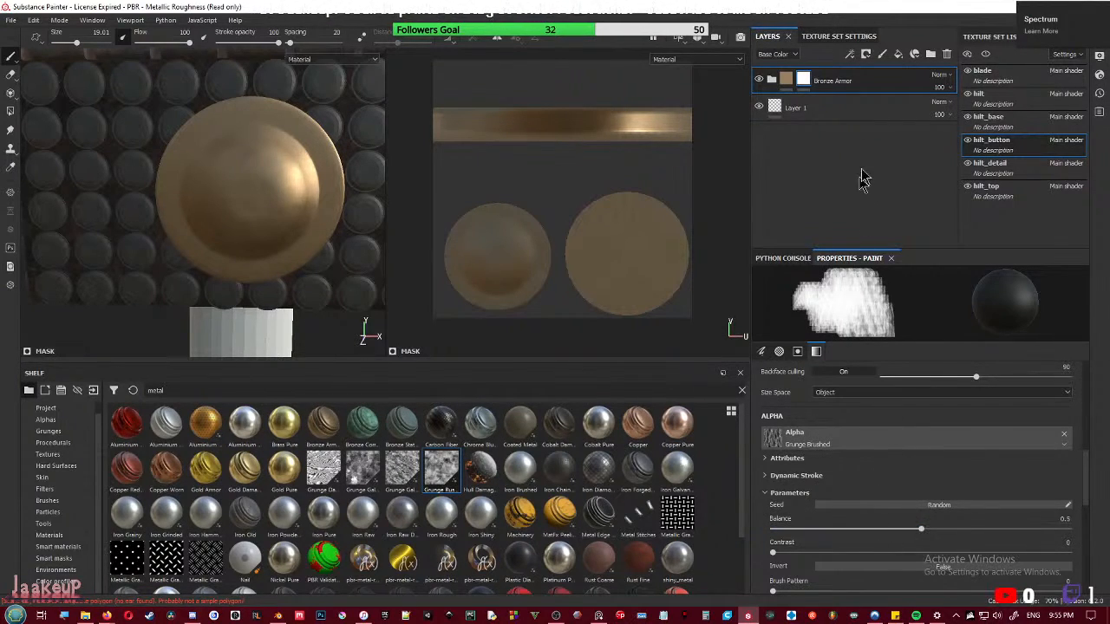
- Lower the brush's stroke opacity to 34 and paint faint grunge wear over the round button on the Bronze Armor mask
scroll(885, 429, up, 5)
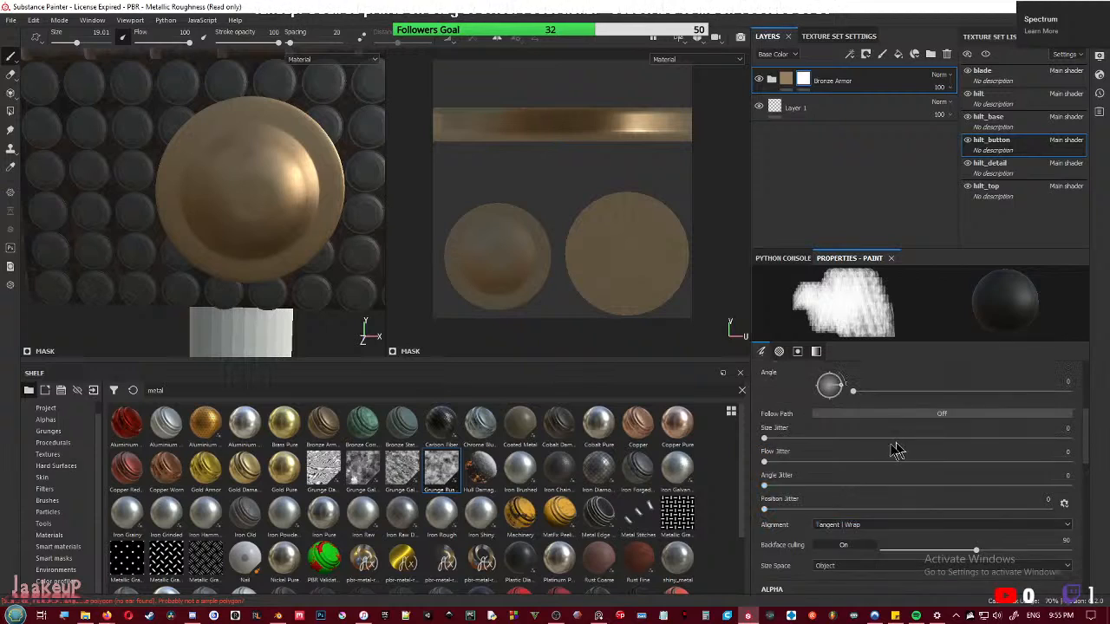
scroll(885, 453, up, 1)
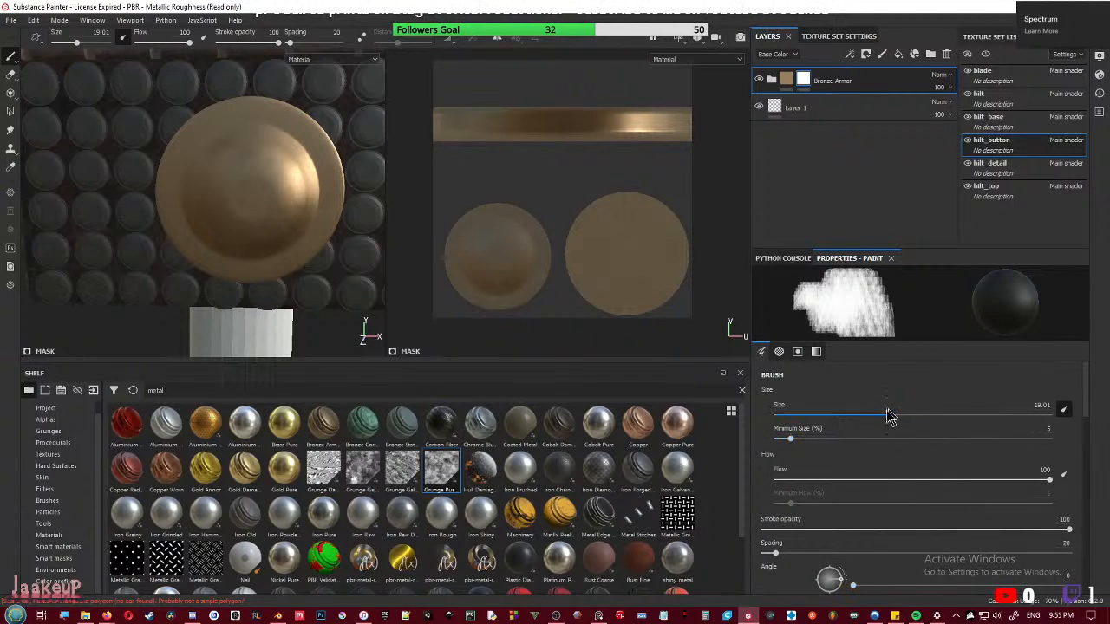
mouse_move(927, 530)
mouse_down()
mouse_move(896, 530)
mouse_move(936, 530)
mouse_move(822, 530)
mouse_up()
mouse_move(69, 148)
mouse_down()
mouse_move(217, 252)
mouse_move(130, 347)
mouse_move(226, 286)
mouse_up()
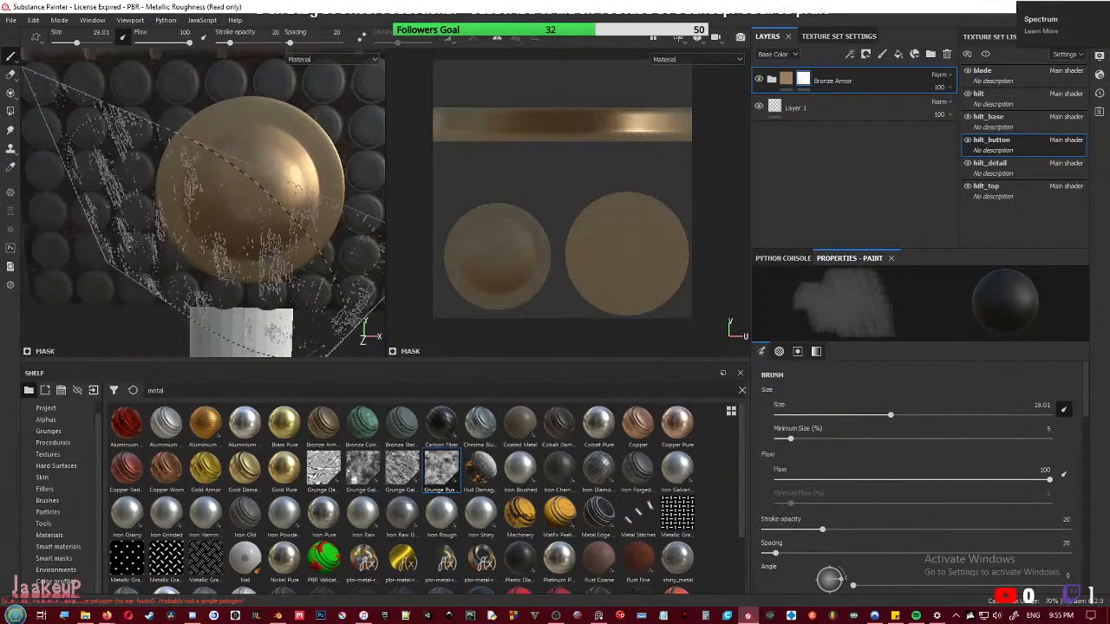
drag(826, 526, 865, 529)
mouse_move(286, 260)
mouse_down()
mouse_move(260, 217)
mouse_move(225, 199)
mouse_up()
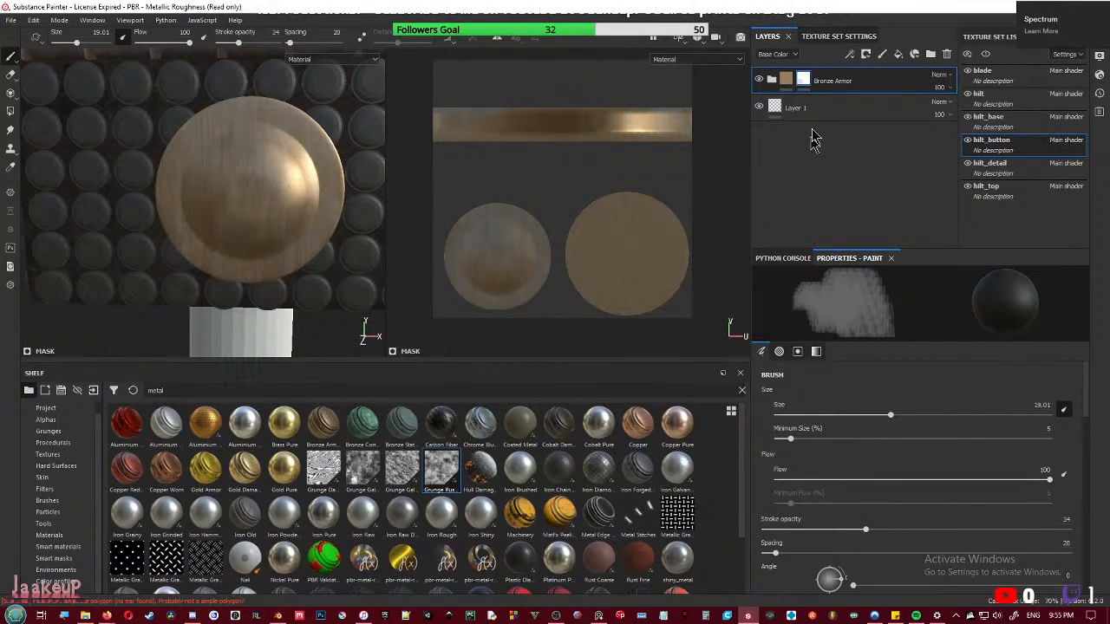
- Expand the Bronze Armor group and darken the Base Metal fill's base color to a dark brown with value 0.038
click(785, 79)
click(770, 79)
scroll(796, 173, down, 1)
click(786, 205)
click(796, 234)
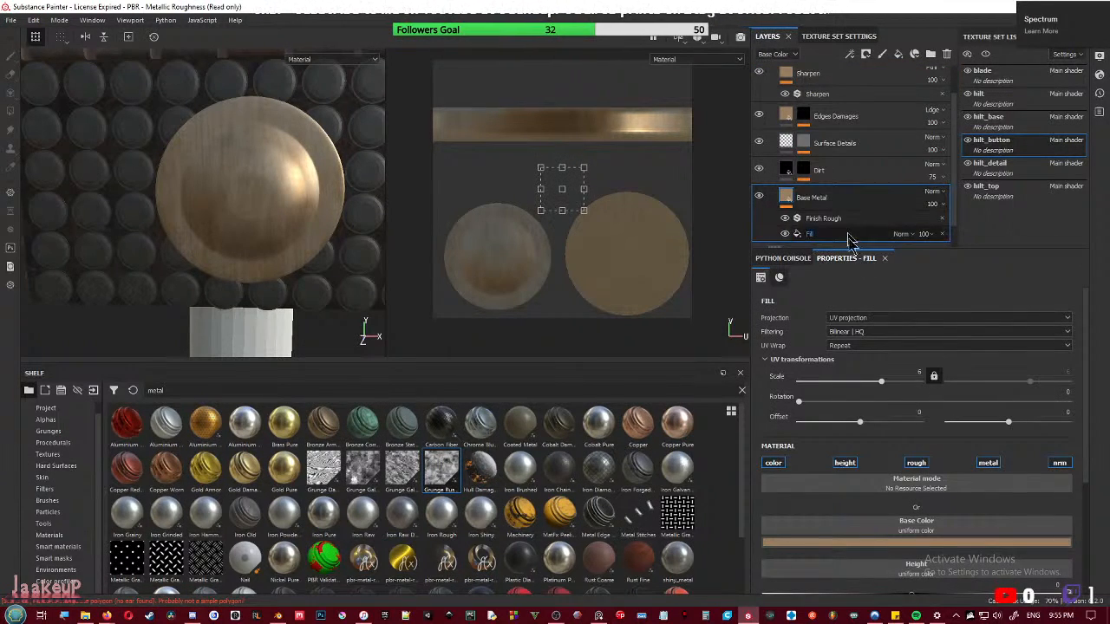
click(910, 544)
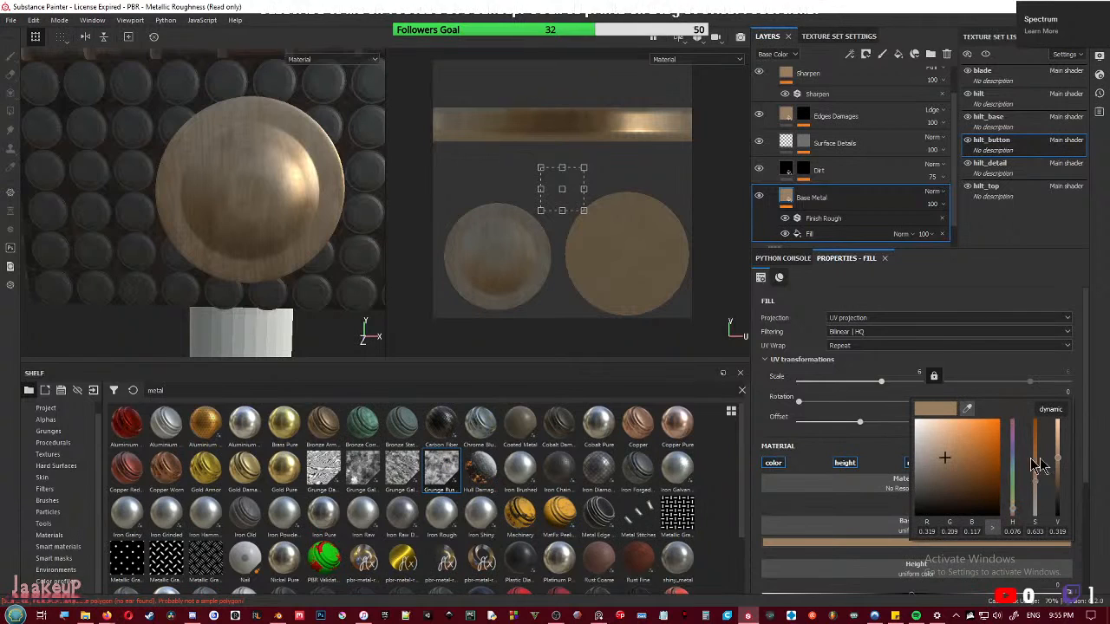
drag(1062, 470, 1062, 496)
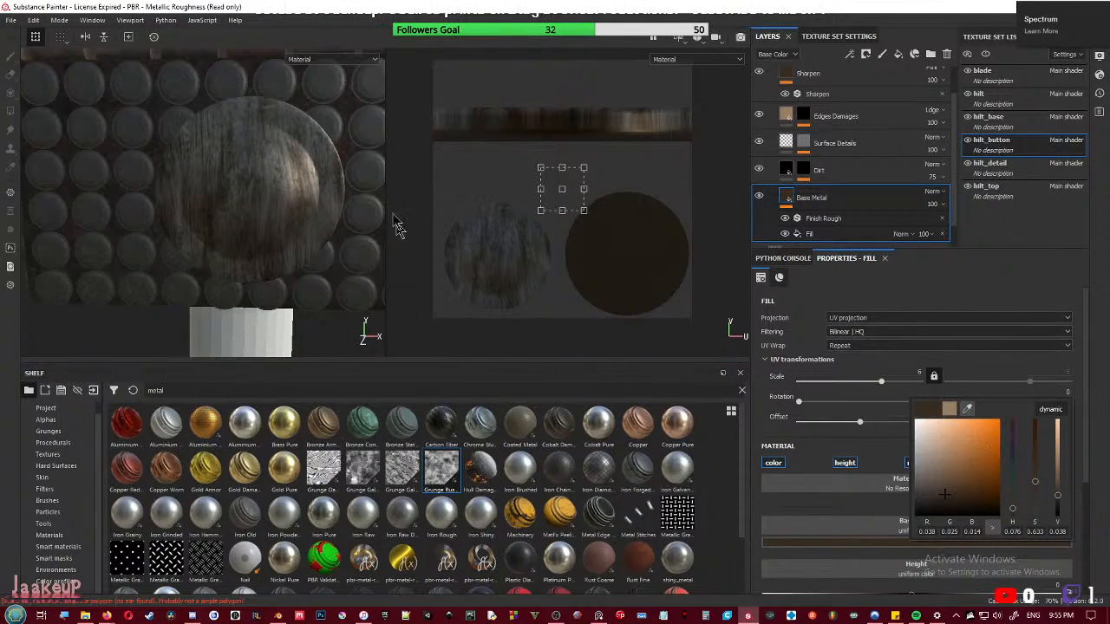
click(369, 15)
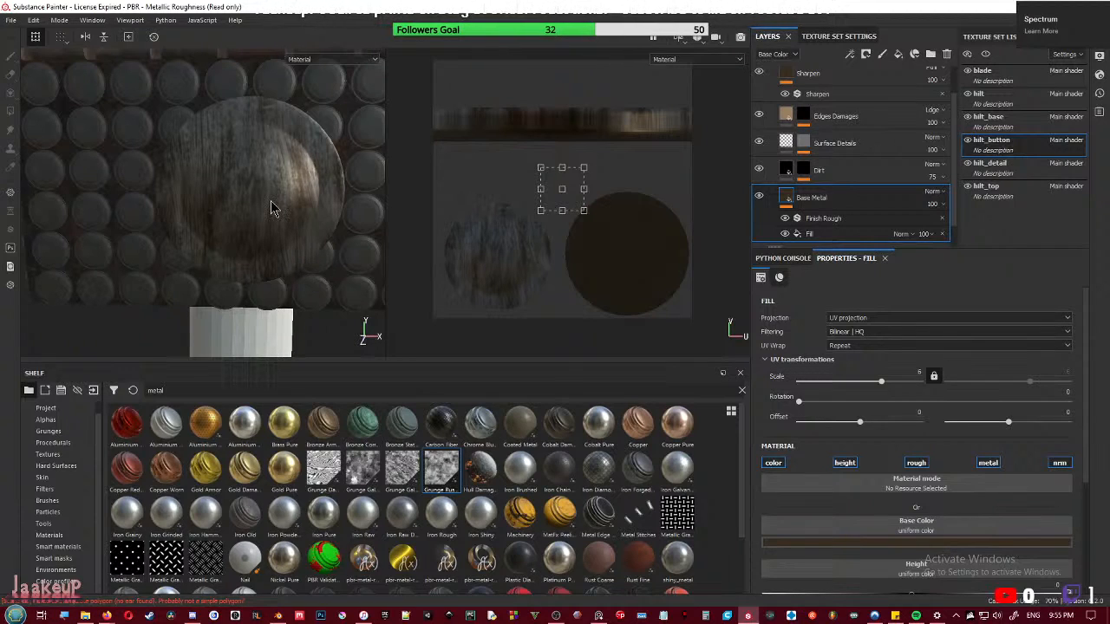
- Return to painting the Bronze Armor group's mask, reduce the brush size to 6.56, and remove the Grunge Brushed alpha
scroll(936, 457, down, 3)
scroll(937, 451, up, 3)
scroll(855, 173, up, 2)
click(804, 82)
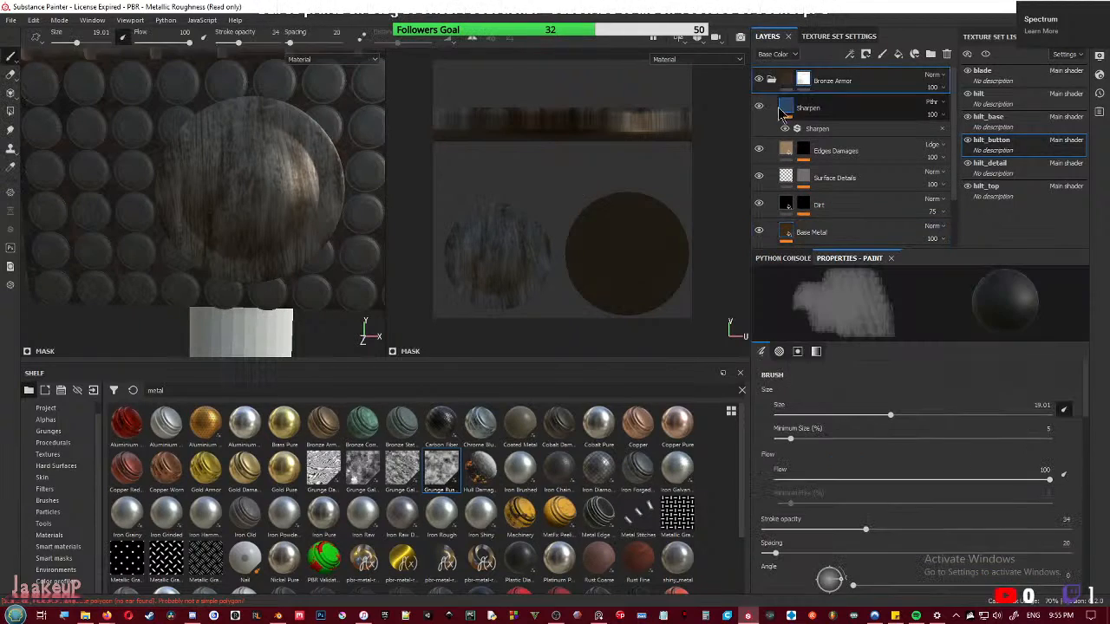
mouse_move(251, 203)
ctrl+right_down()
mouse_move(287, 203)
mouse_move(184, 204)
mouse_move(202, 204)
ctrl+right_up()
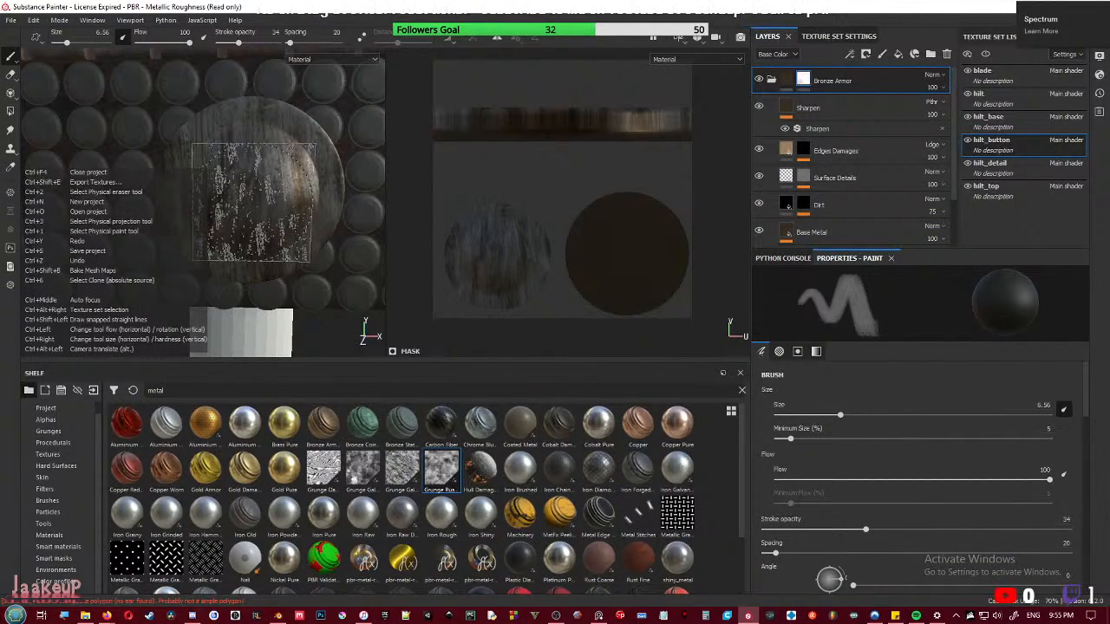
scroll(833, 439, down, 5)
scroll(838, 452, down, 2)
click(1065, 456)
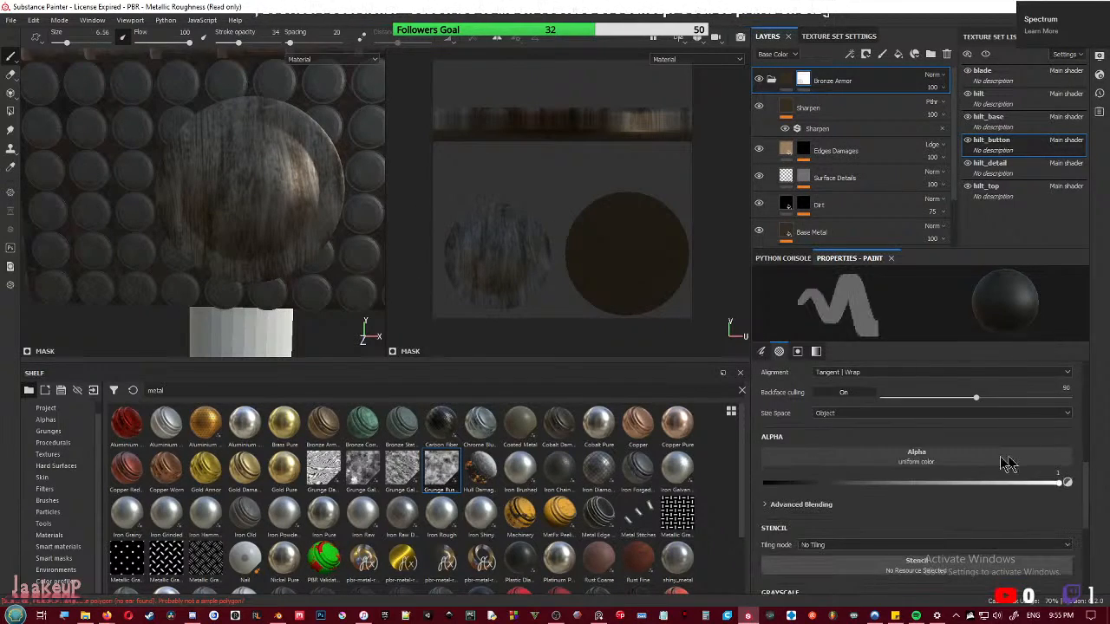
- Look through the available brush alphas for a suitable shape, searching for "alpha" and for "circle"
click(949, 466)
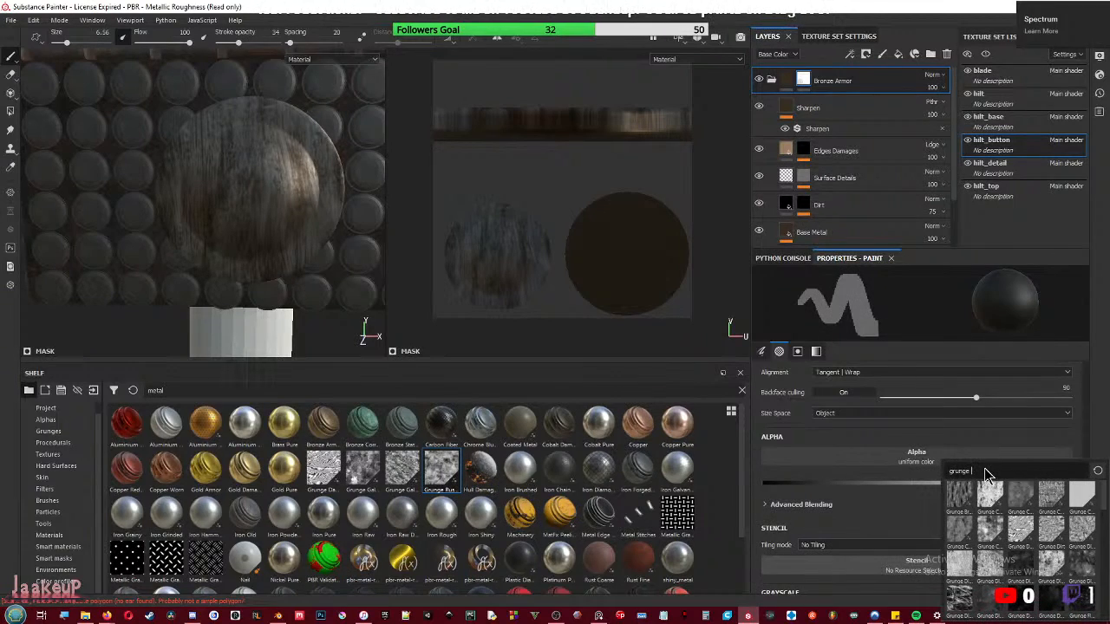
key(ctrl+a)
text(alp)
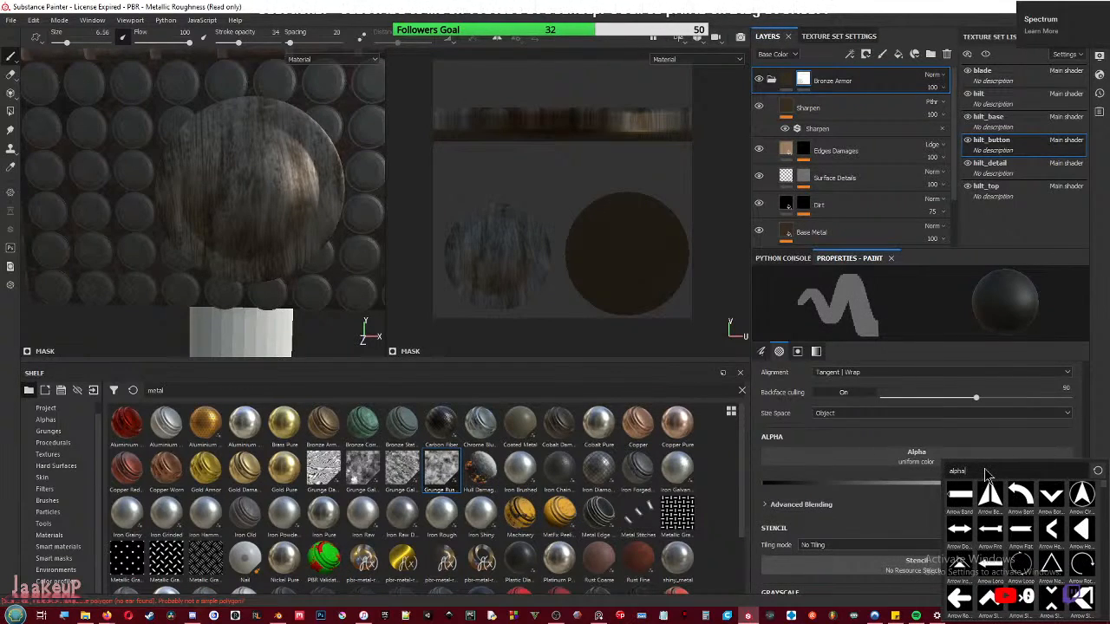
scroll(1014, 538, down, 5)
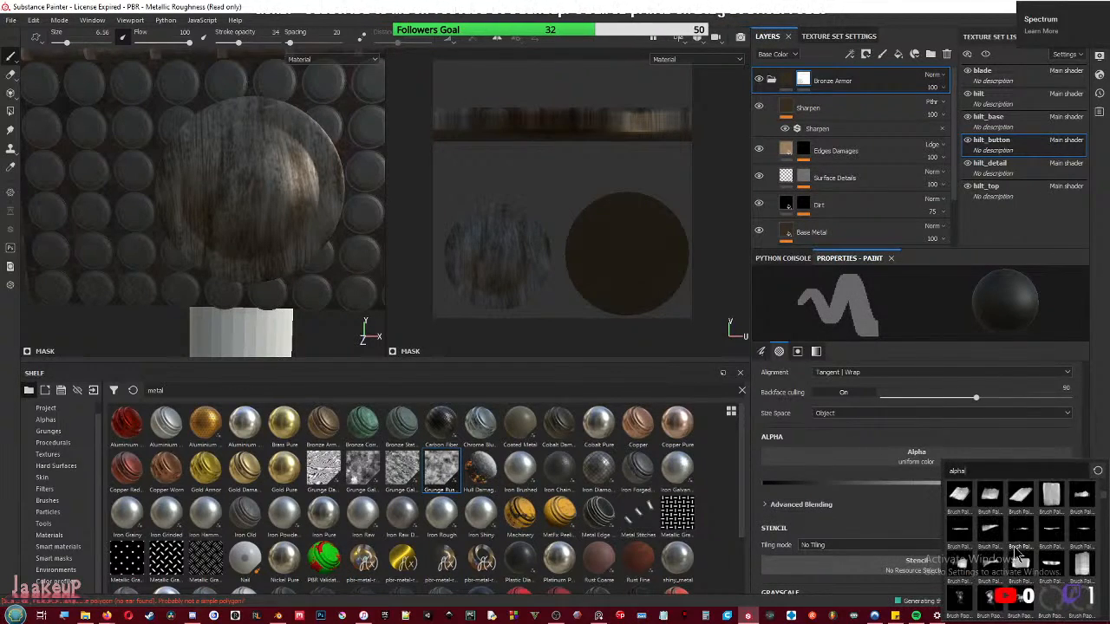
scroll(1017, 559, down, 6)
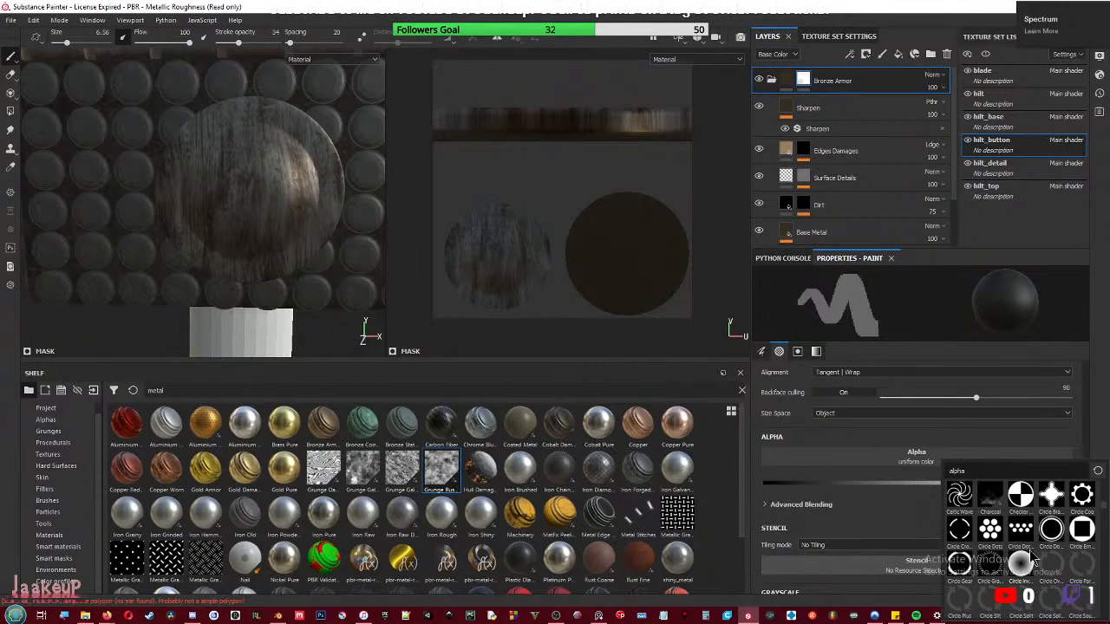
scroll(1032, 559, down, 5)
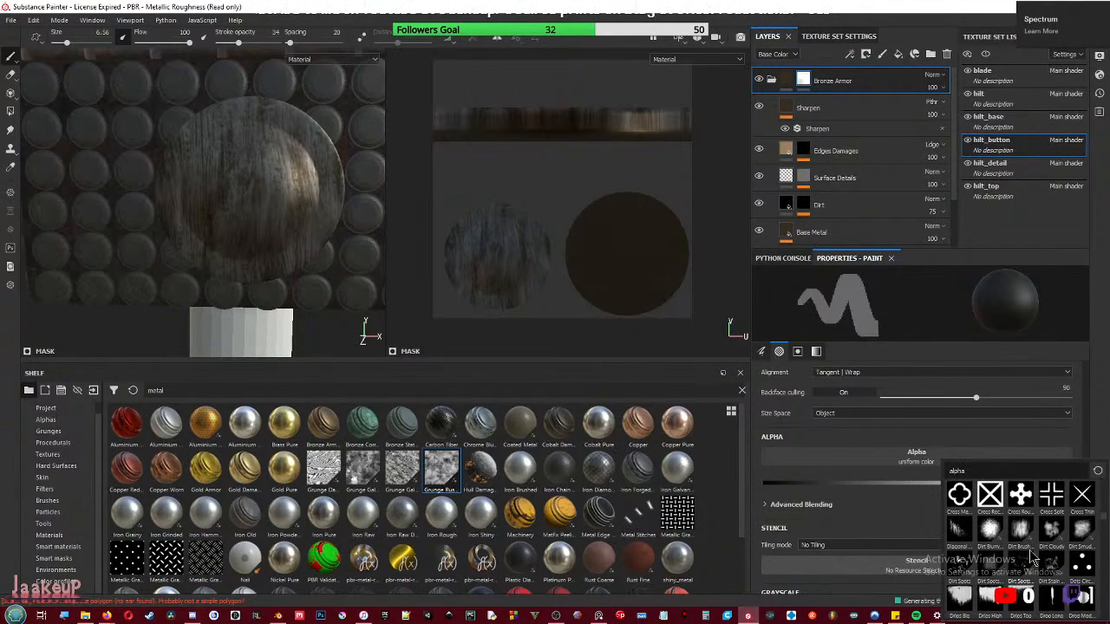
text(circle)
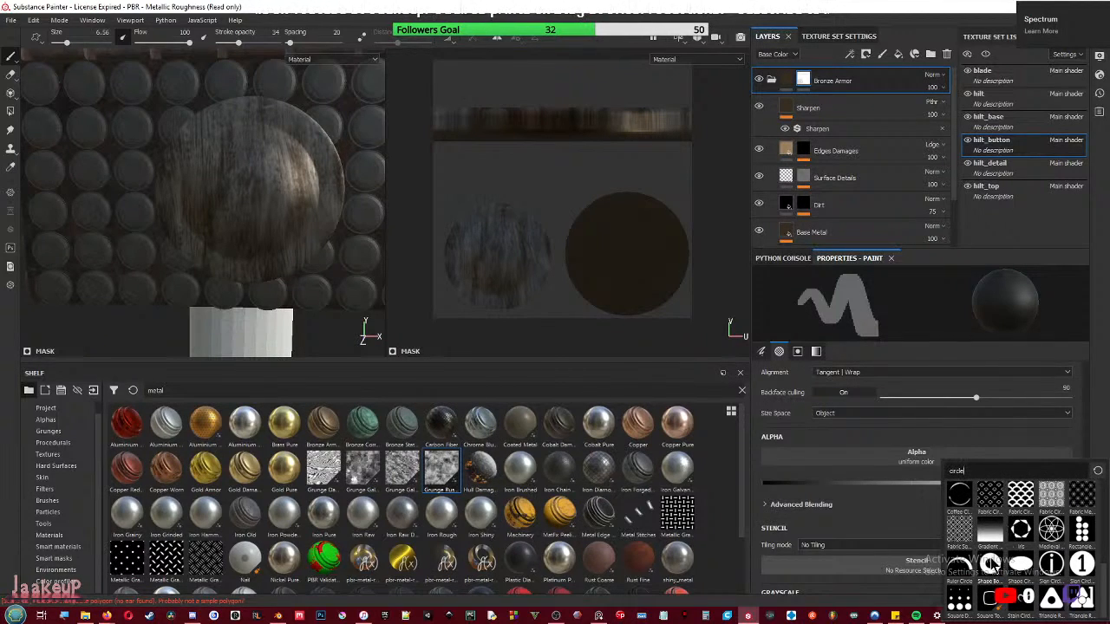
scroll(1032, 561, down, 4)
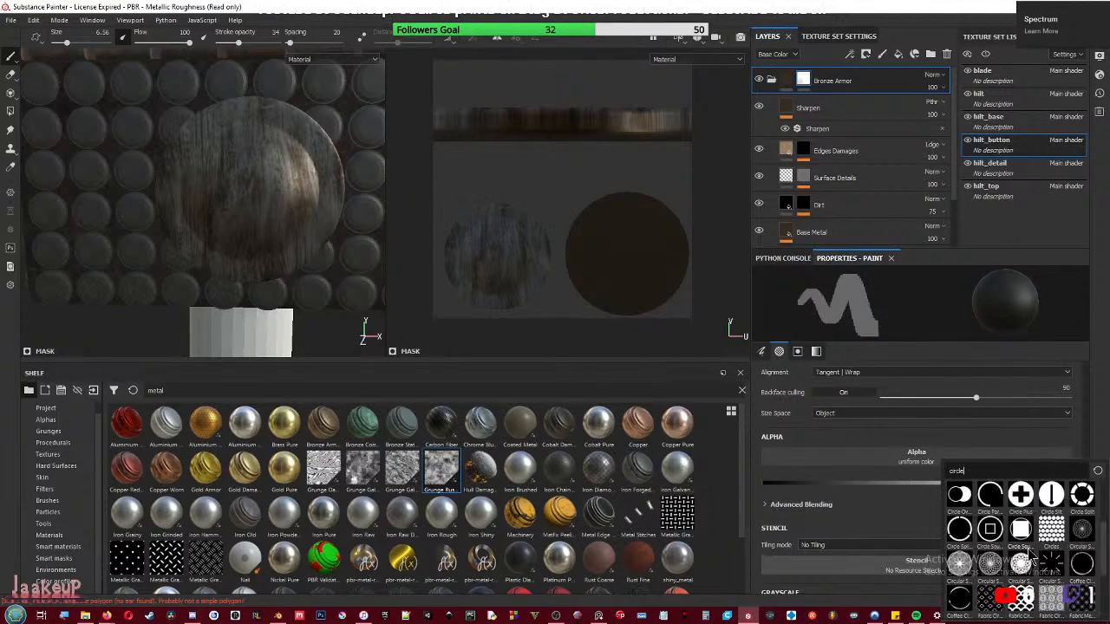
scroll(1026, 580, up, 4)
scroll(1032, 562, down, 3)
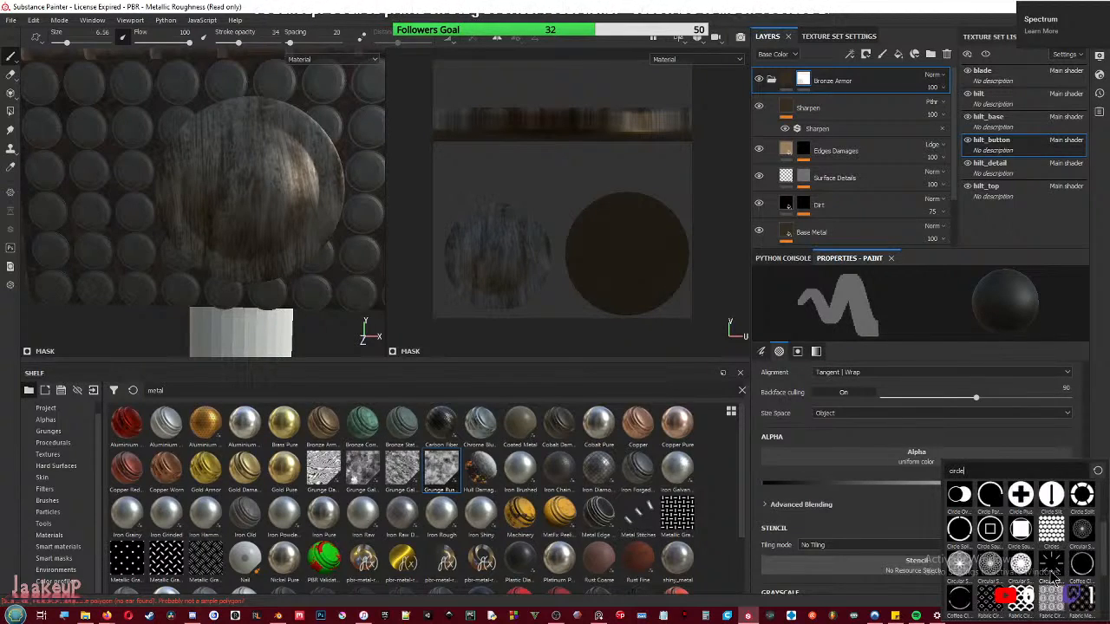
scroll(1057, 575, down, 3)
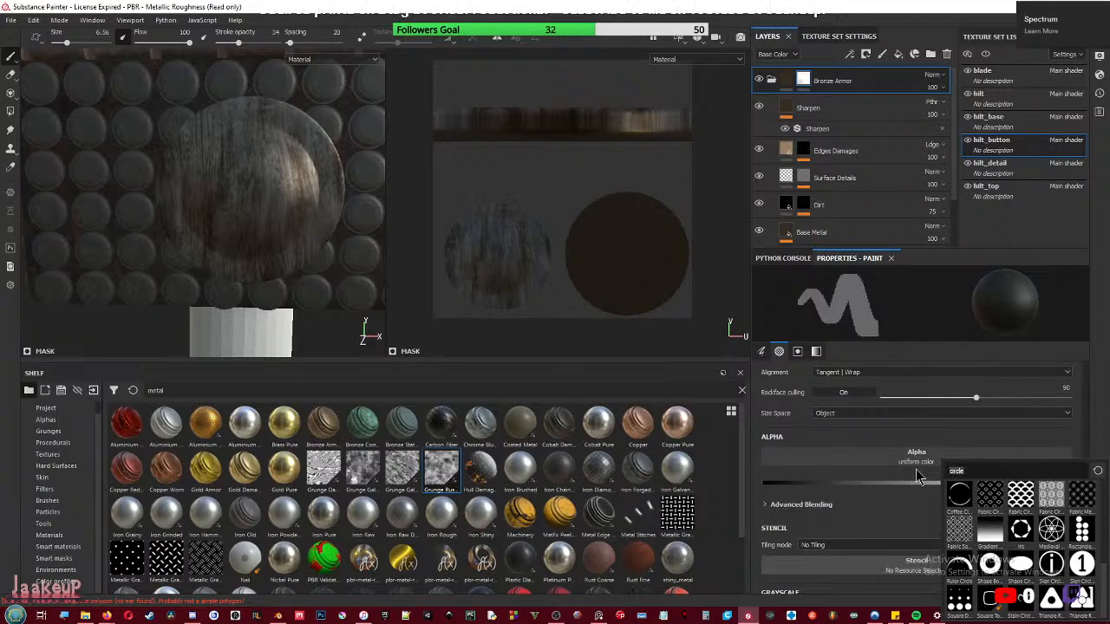
- Search the brush alphas for "alpha" again and assign the Drop Small alpha to the mask brush
key(BackSpace)
key(BackSpace)
key(BackSpace)
key(BackSpace)
key(BackSpace)
text(lpha)
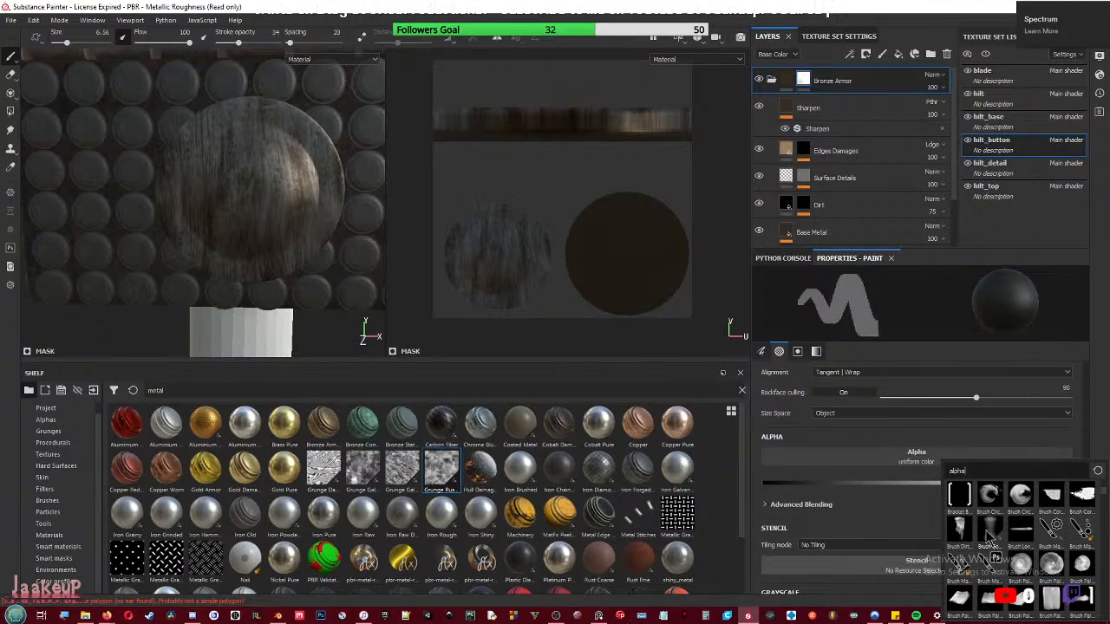
scroll(989, 539, down, 4)
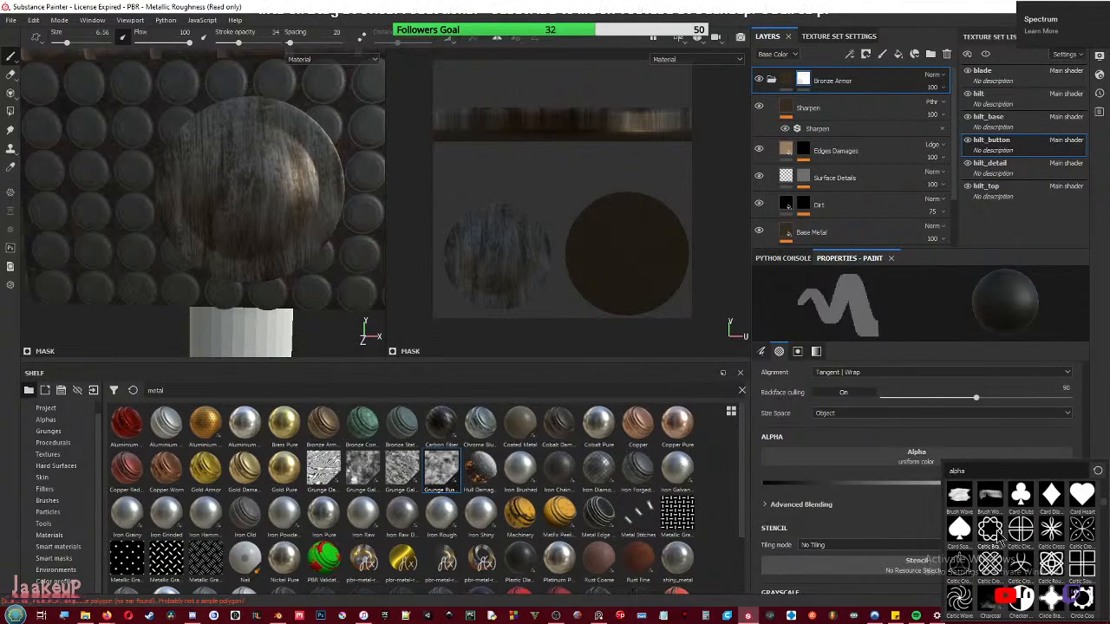
scroll(1002, 540, down, 5)
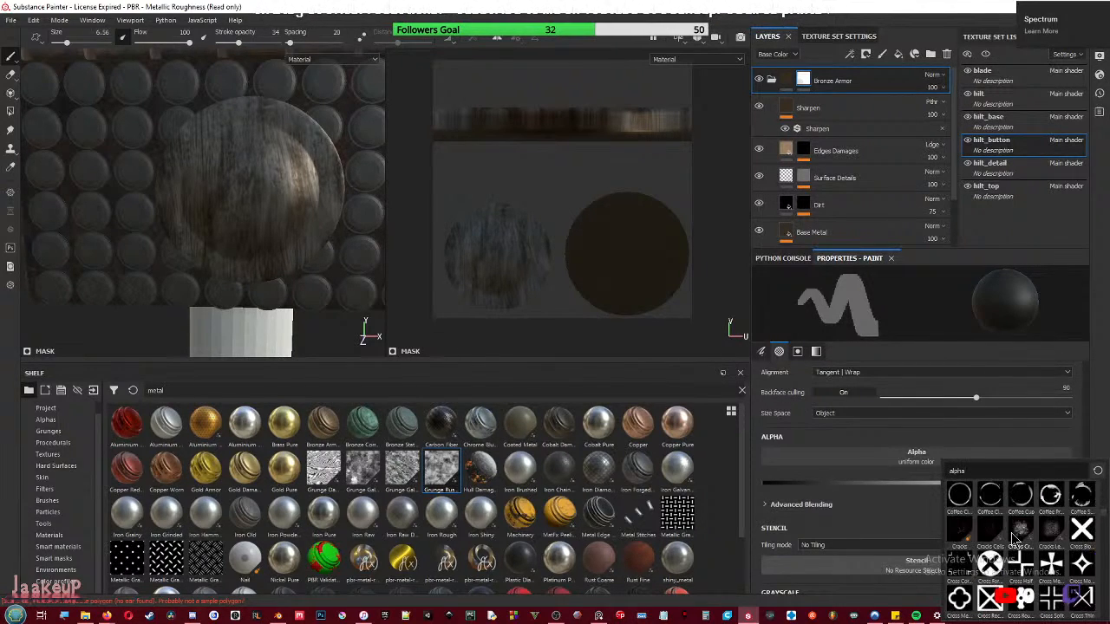
scroll(1014, 539, down, 4)
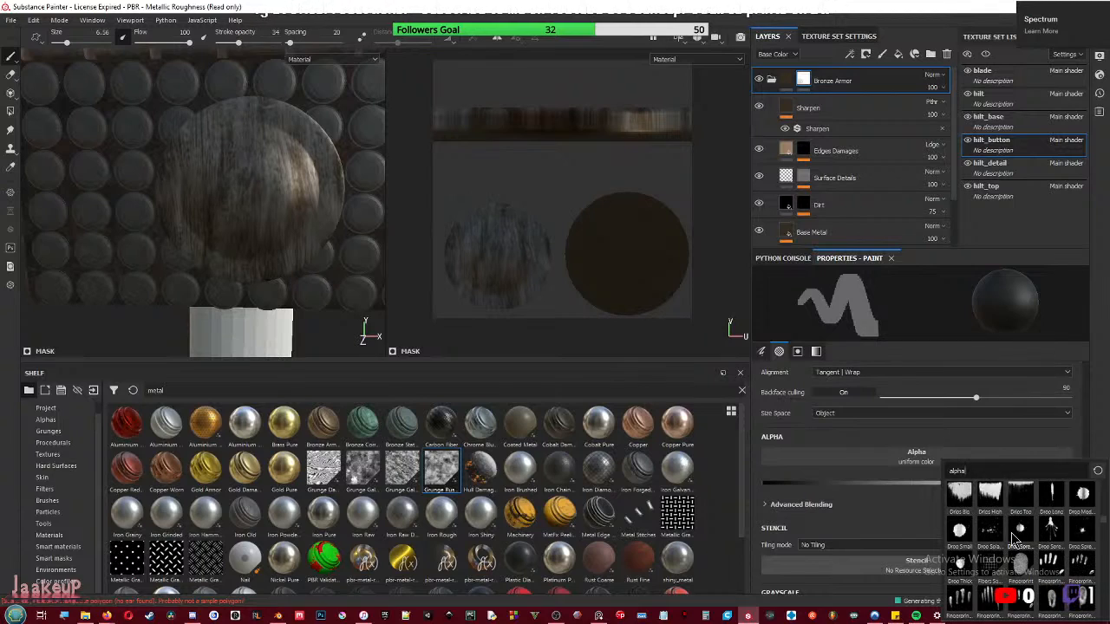
click(959, 532)
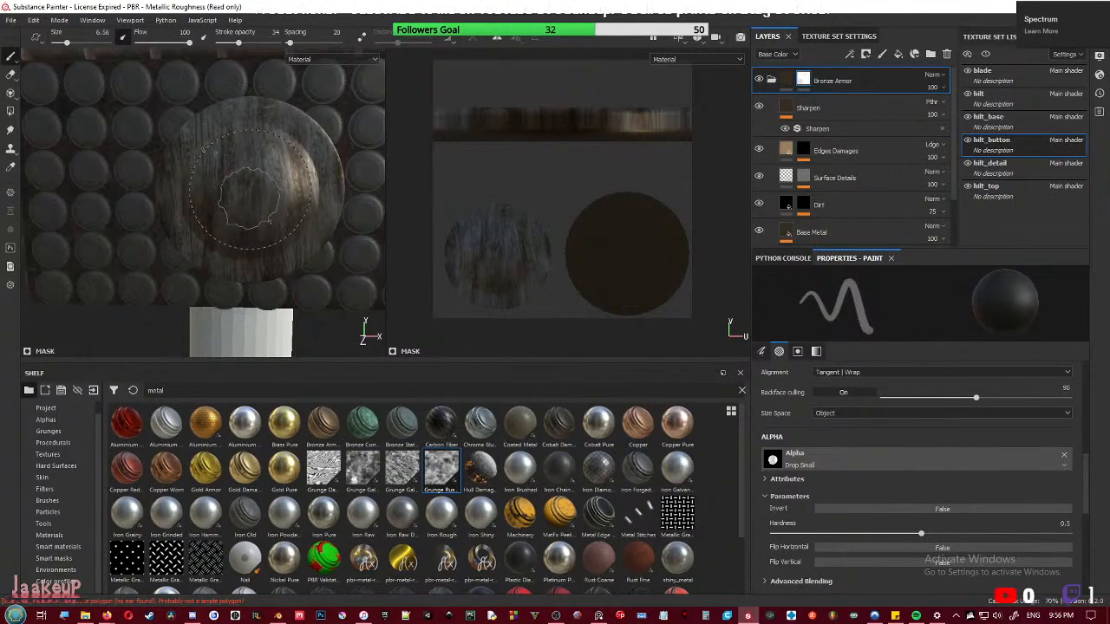
- Collapse the Bronze Armor group and add a fill layer above it with only the roughness channel enabled
click(803, 205)
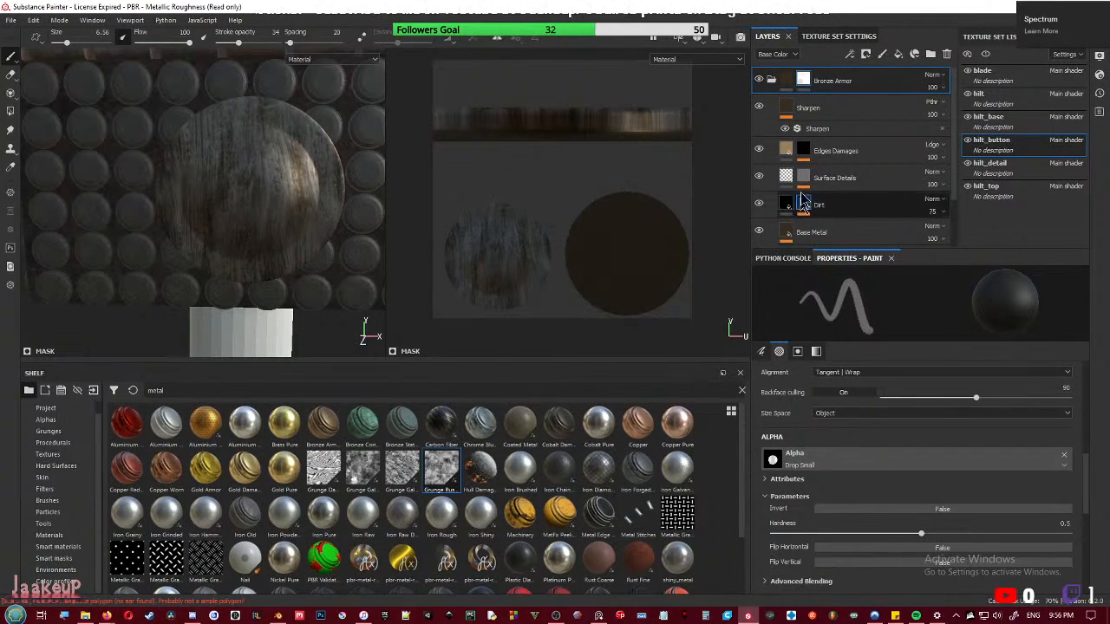
click(771, 80)
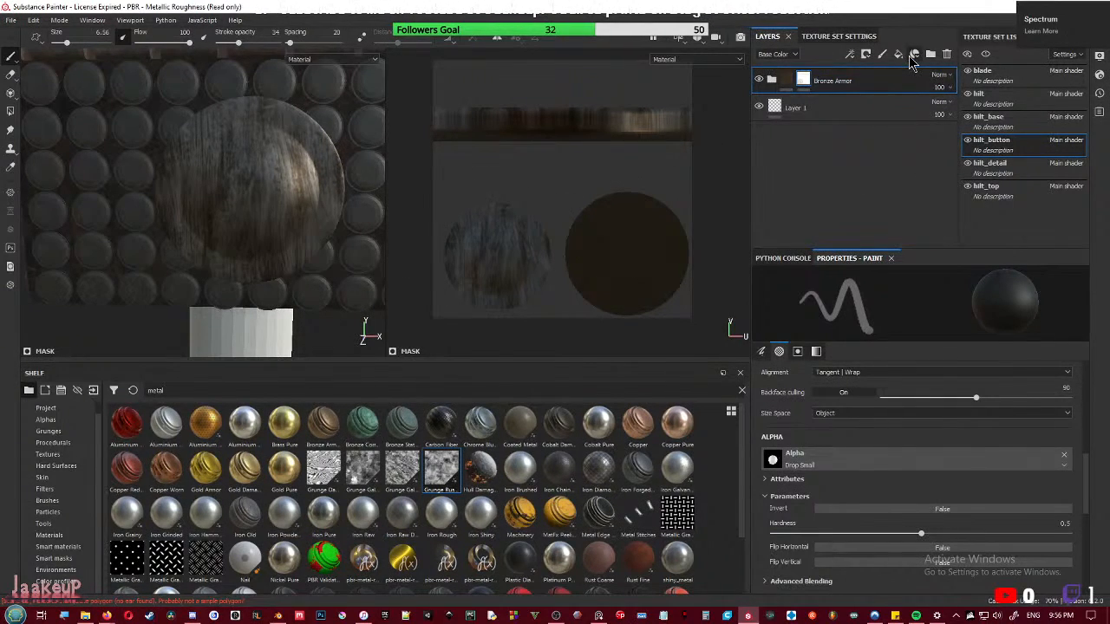
click(898, 54)
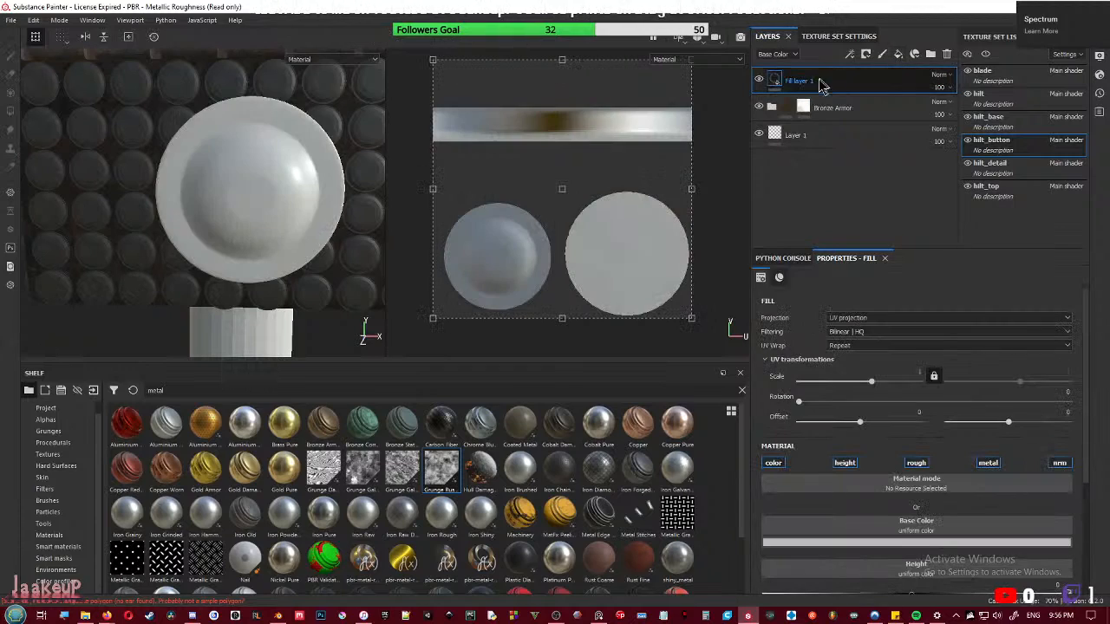
click(774, 464)
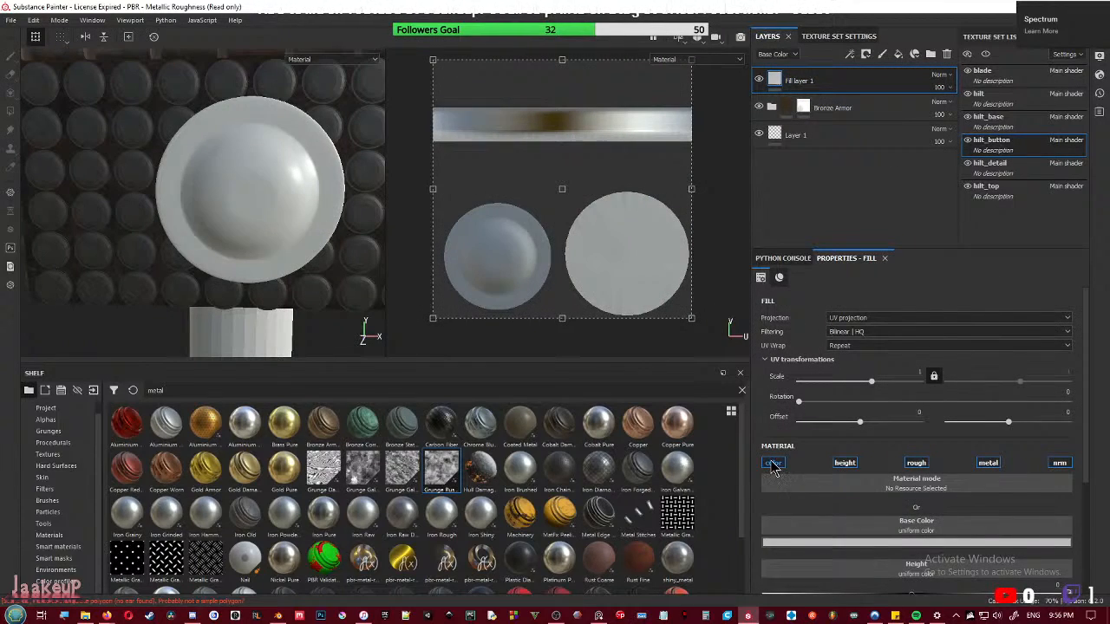
click(846, 464)
click(988, 463)
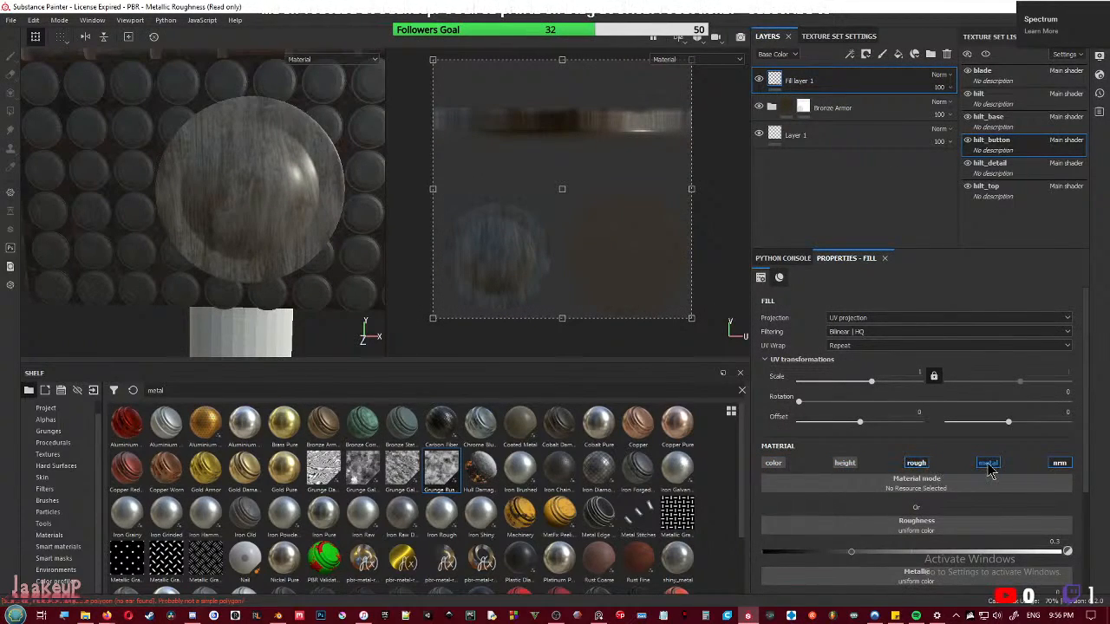
click(1059, 464)
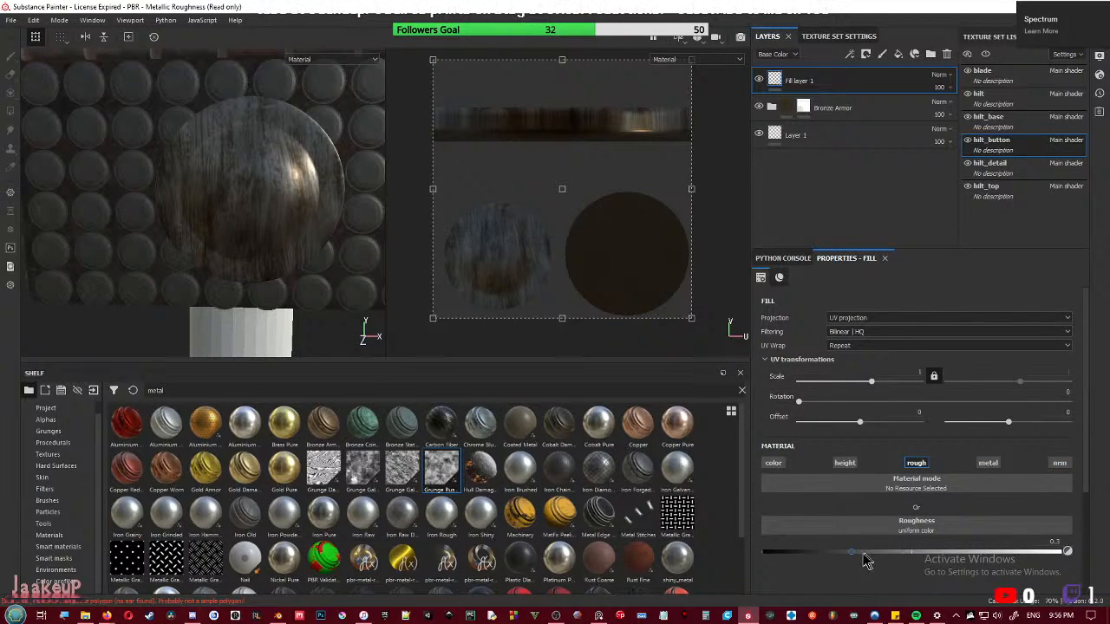
- Set the new fill layer's roughness to 0.0735 and give the layer a black mask
drag(853, 552, 785, 562)
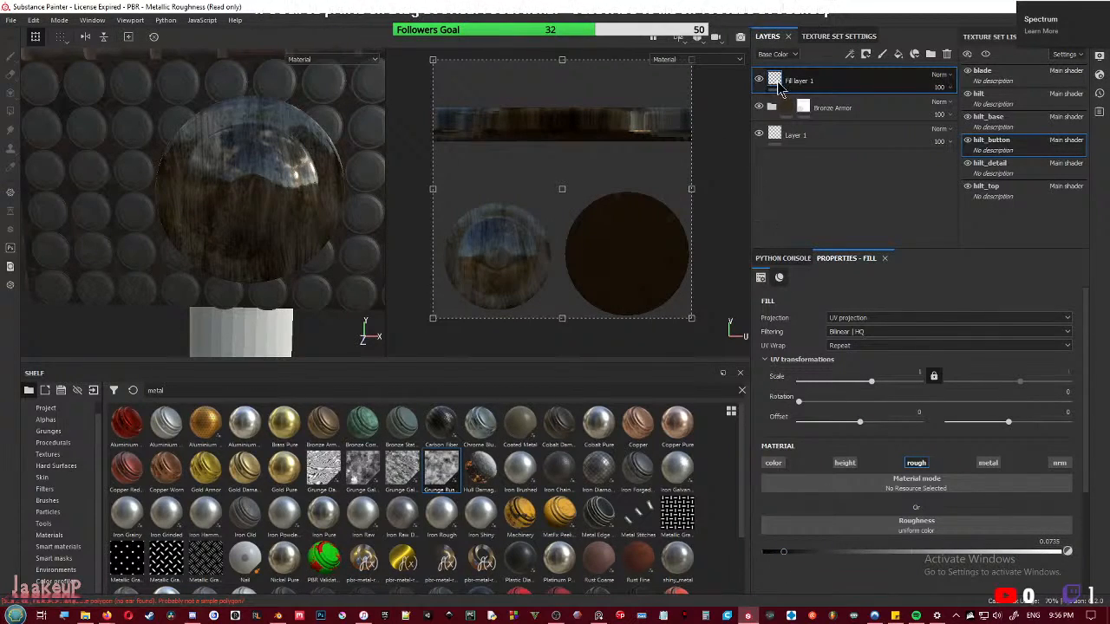
right_click(788, 86)
click(815, 100)
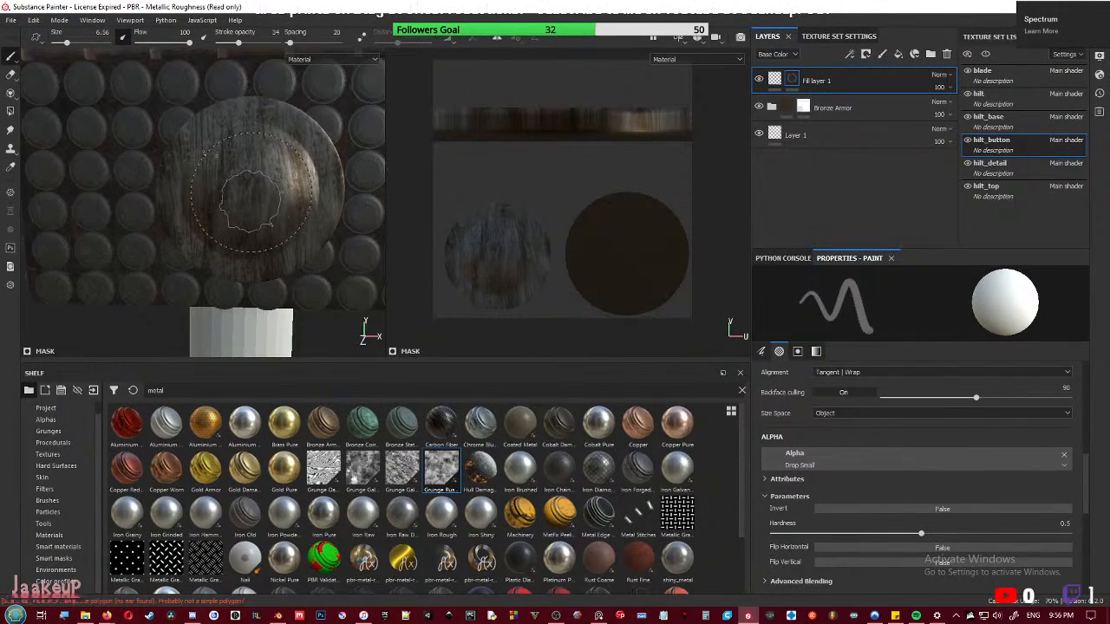
- Paint the fill layer's mask over the centre of the round button with the Drop Small alpha
mouse_move(252, 192)
mouse_down()
mouse_move(295, 213)
mouse_move(265, 198)
mouse_up()
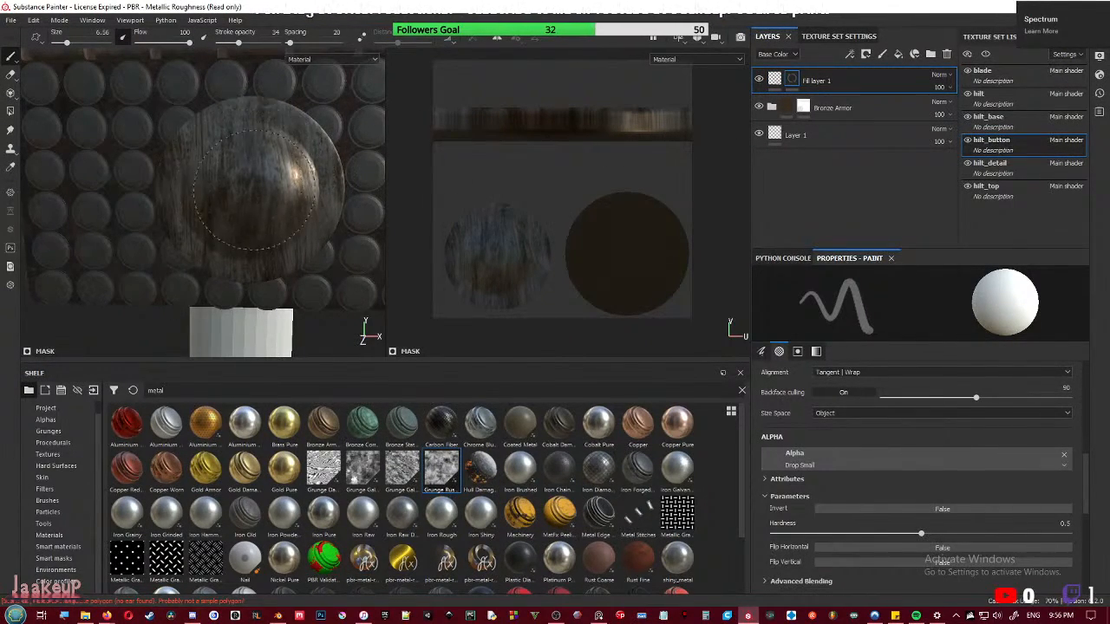
scroll(858, 434, up, 5)
scroll(856, 431, up, 2)
scroll(828, 425, down, 10)
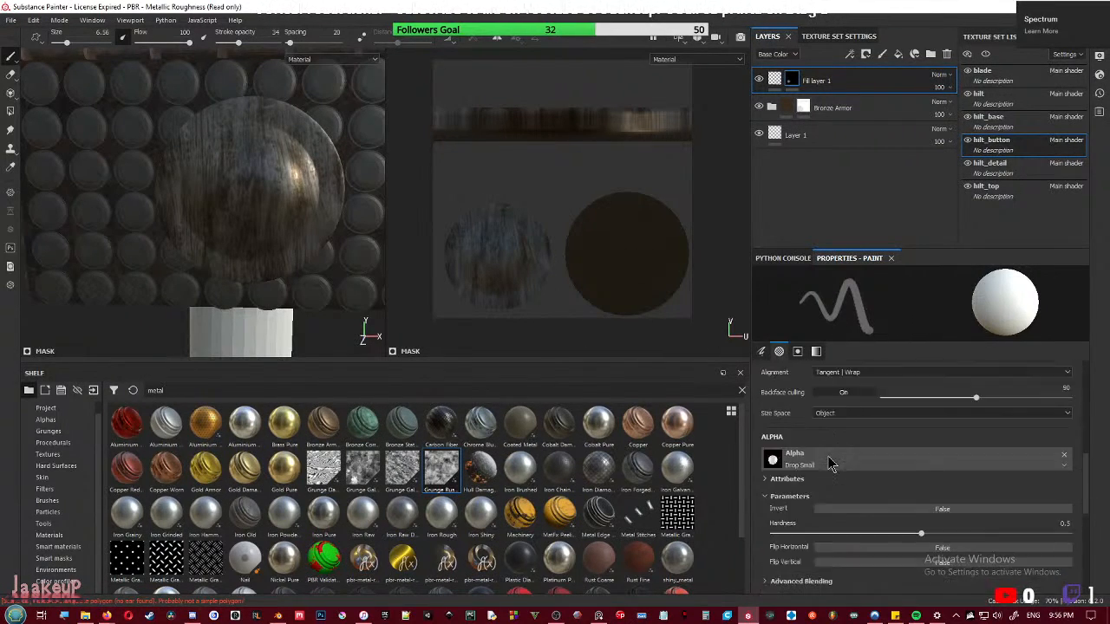
scroll(828, 464, up, 10)
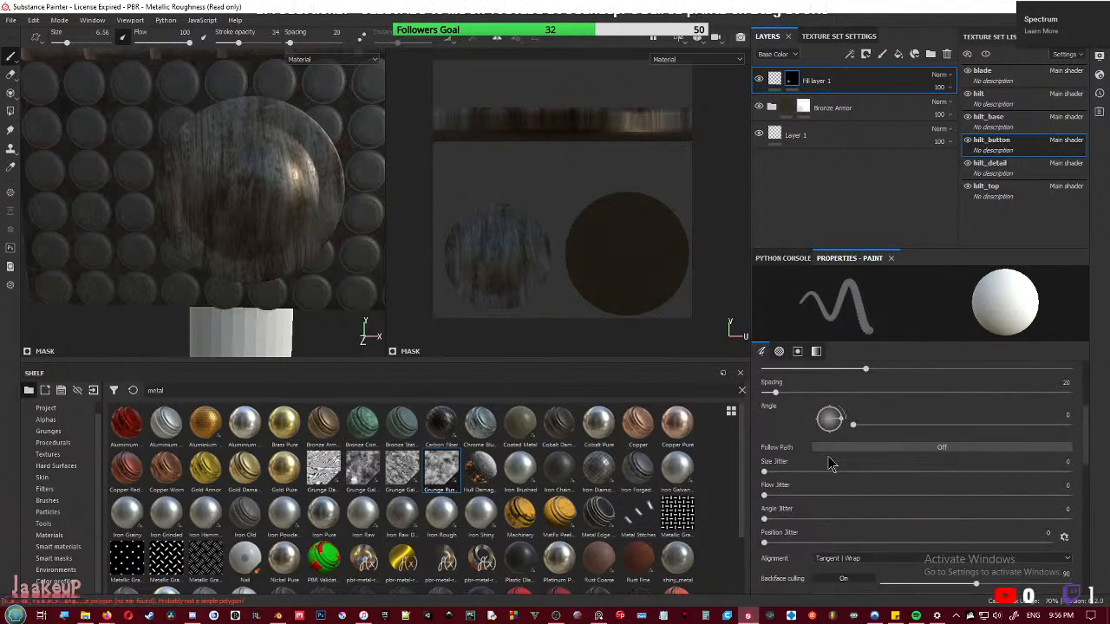
- Enable the fill layer's color channel and set its base color blending mode to Multiply
click(775, 79)
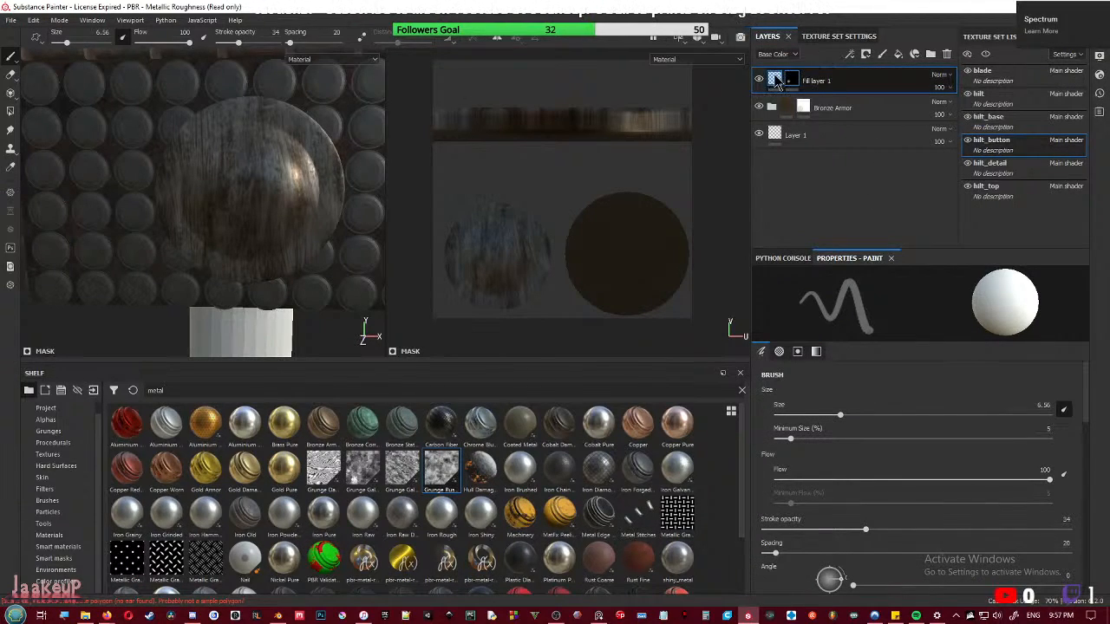
click(770, 466)
scroll(902, 510, down, 1)
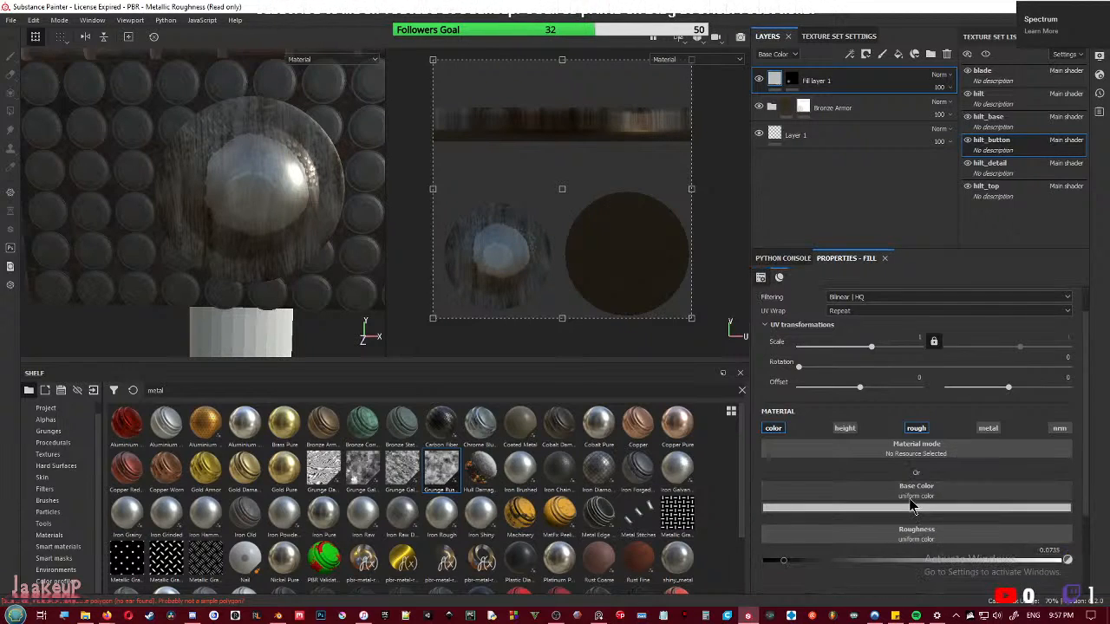
click(949, 78)
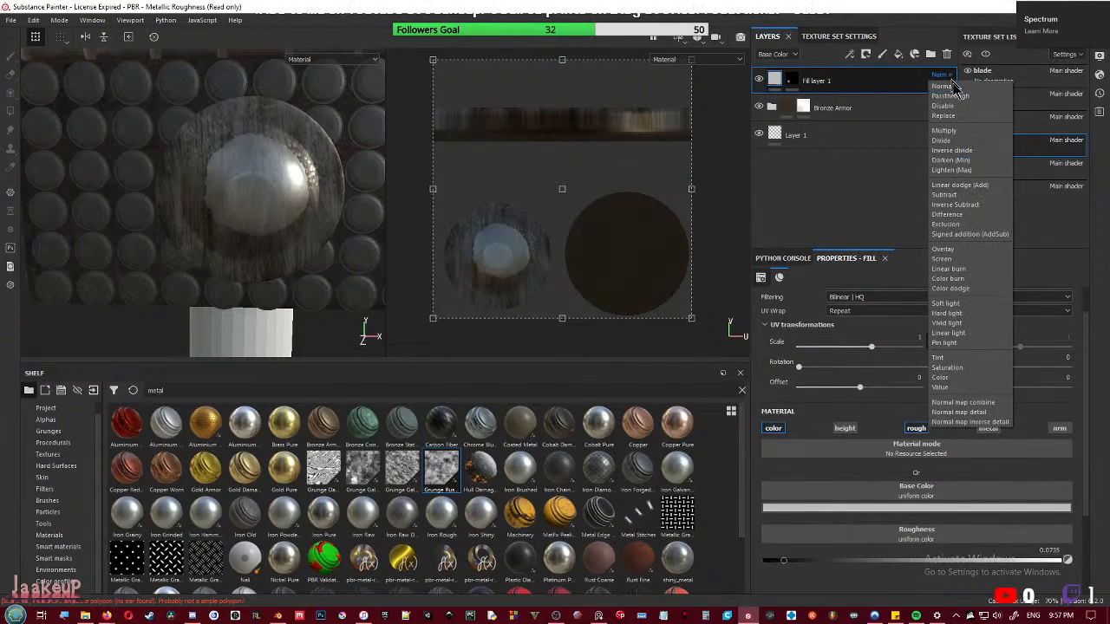
click(944, 130)
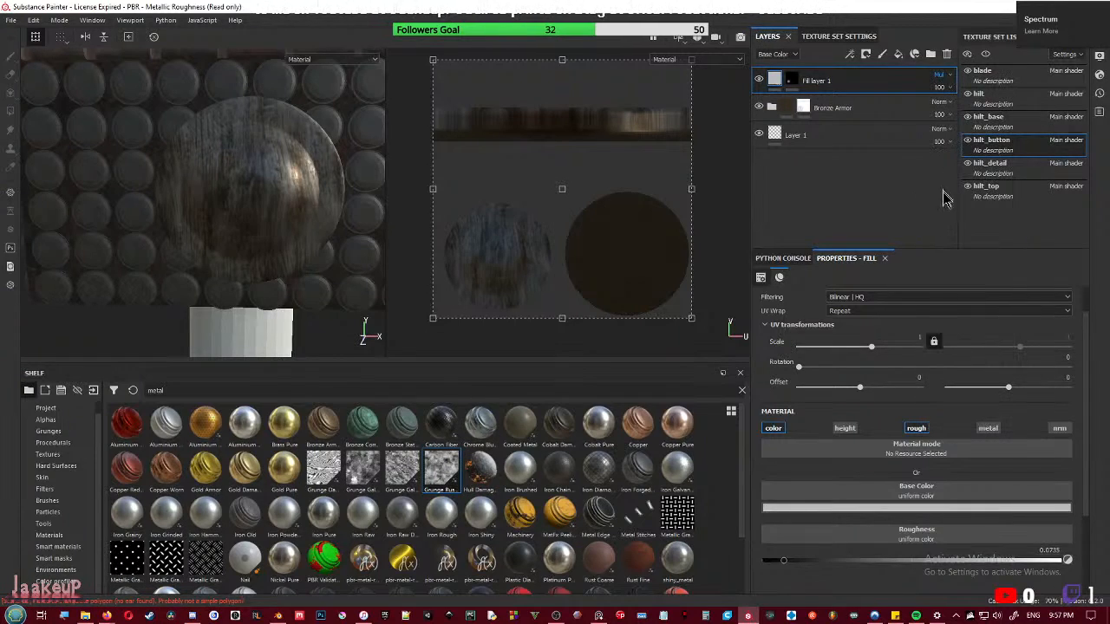
- Set the fill layer's base color to pure white with value 1.000
click(917, 510)
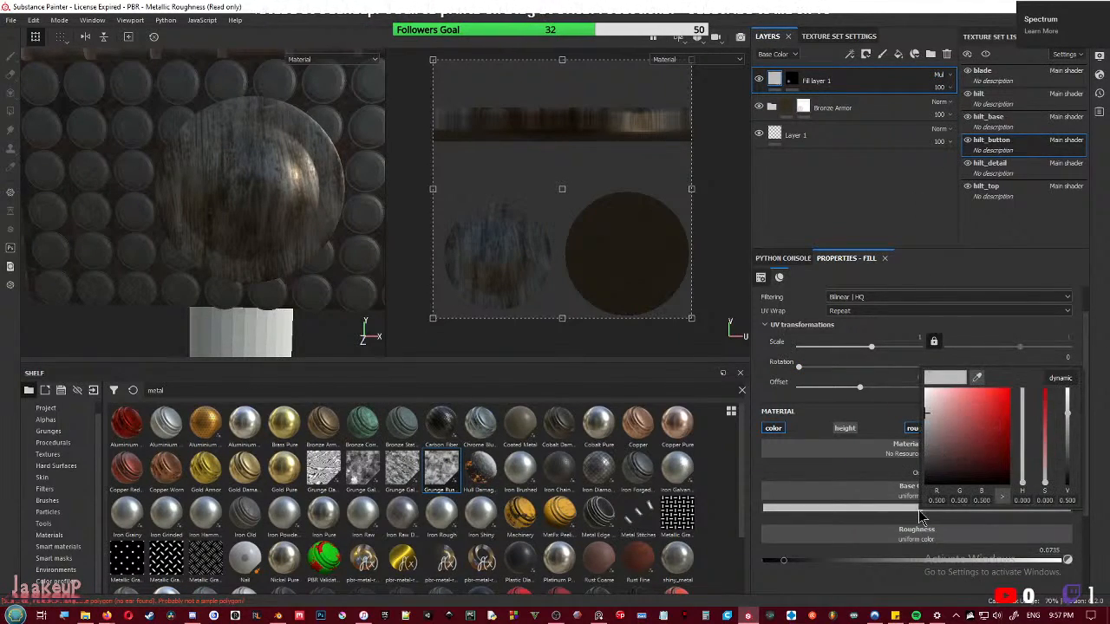
drag(1069, 420, 1072, 375)
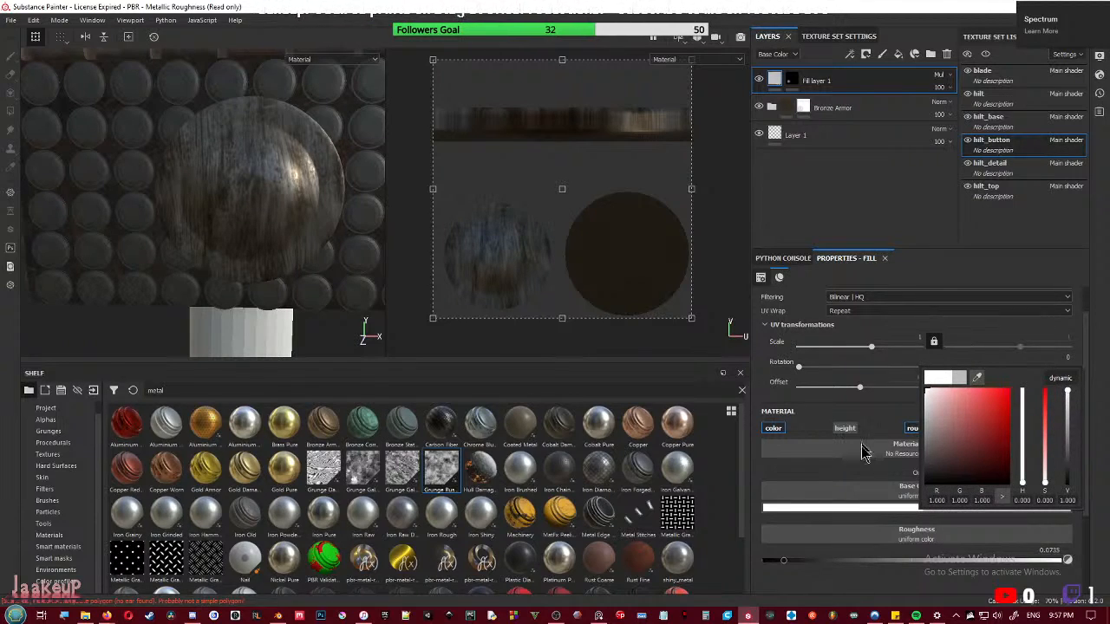
click(854, 477)
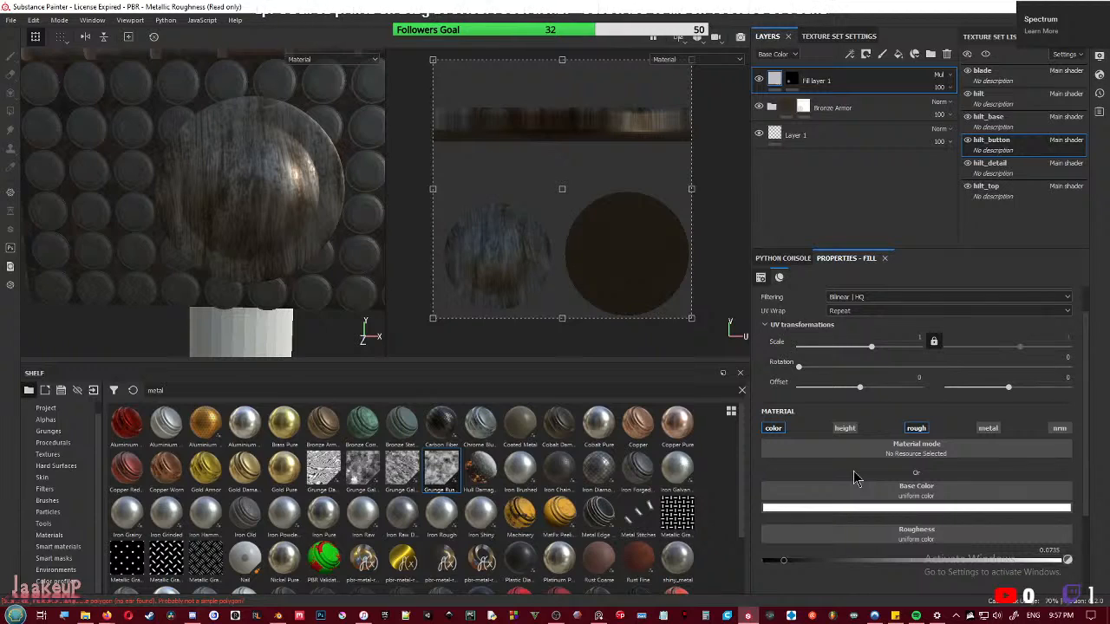
scroll(898, 515, down, 2)
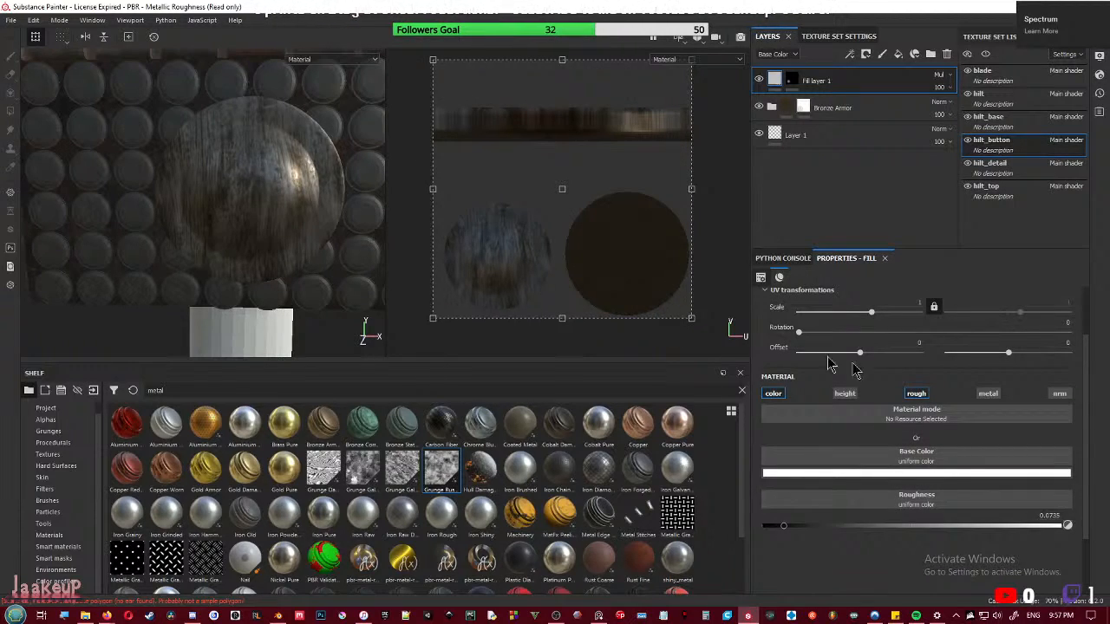
scroll(893, 409, up, 3)
scroll(891, 410, down, 4)
scroll(890, 409, up, 4)
- Review the mask brush, alpha, stencil and grayscale settings of Fill layer 1 and its fill properties
click(792, 80)
key(1)
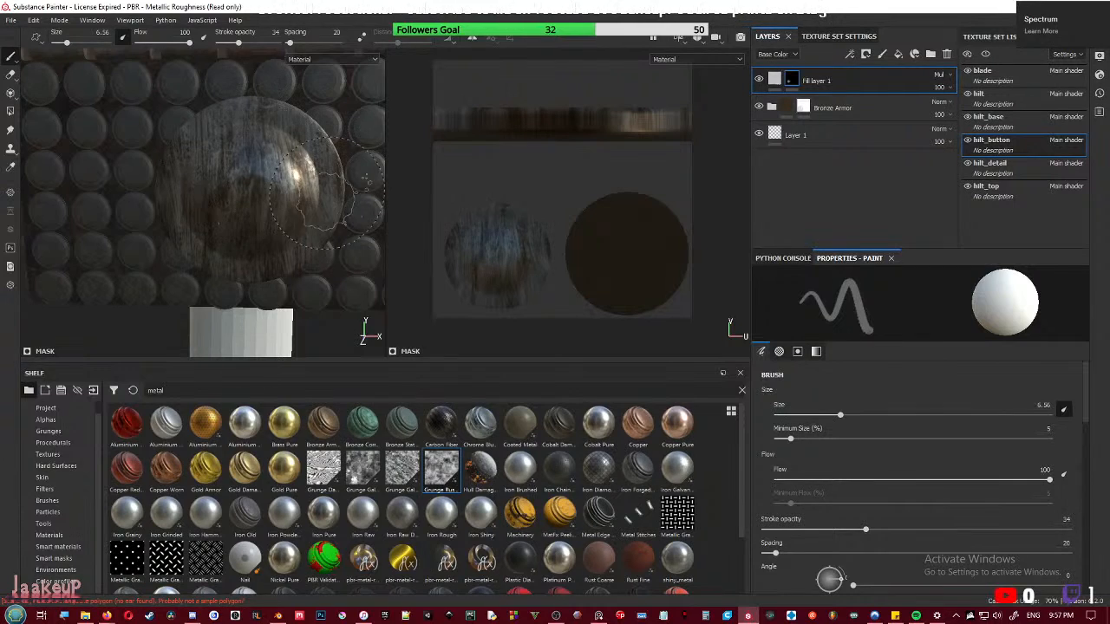
scroll(895, 510, down, 3)
scroll(894, 510, down, 10)
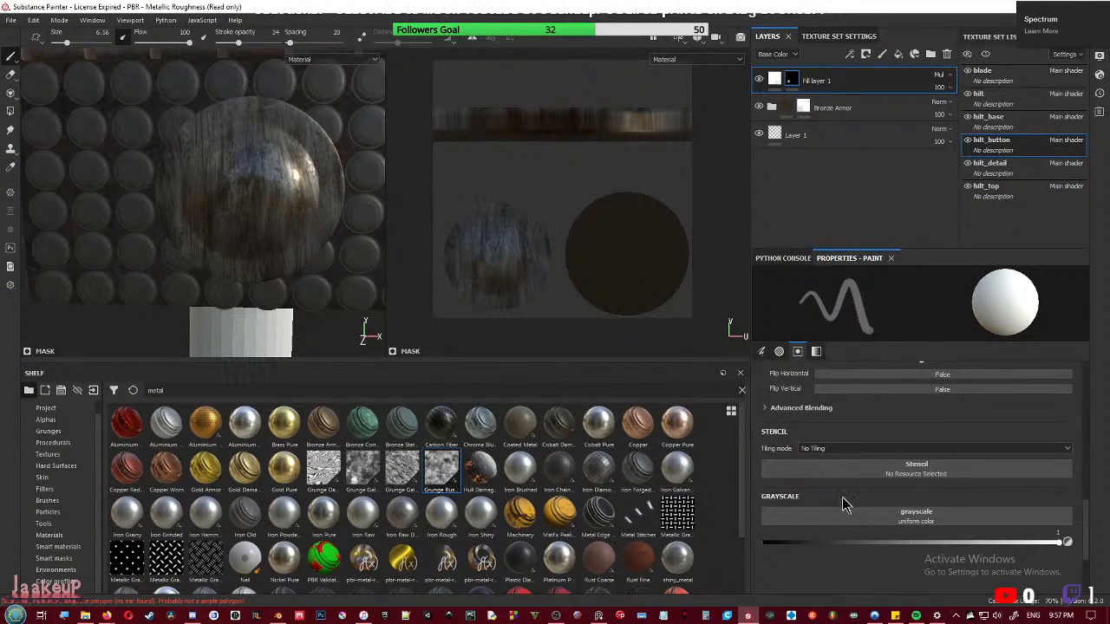
scroll(846, 505, up, 8)
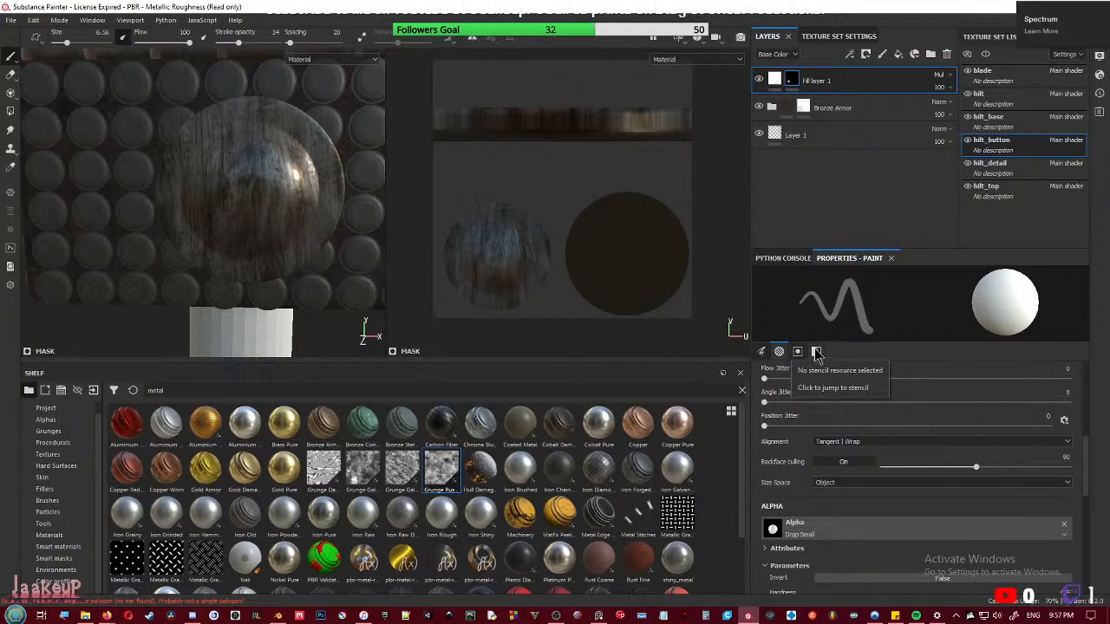
click(761, 351)
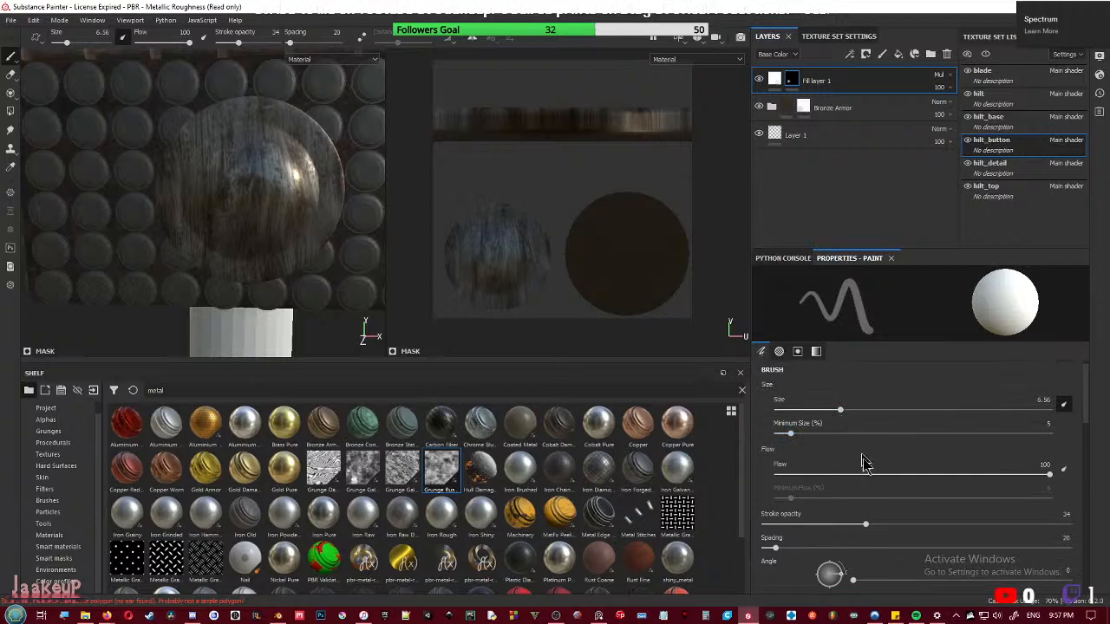
scroll(864, 466, down, 6)
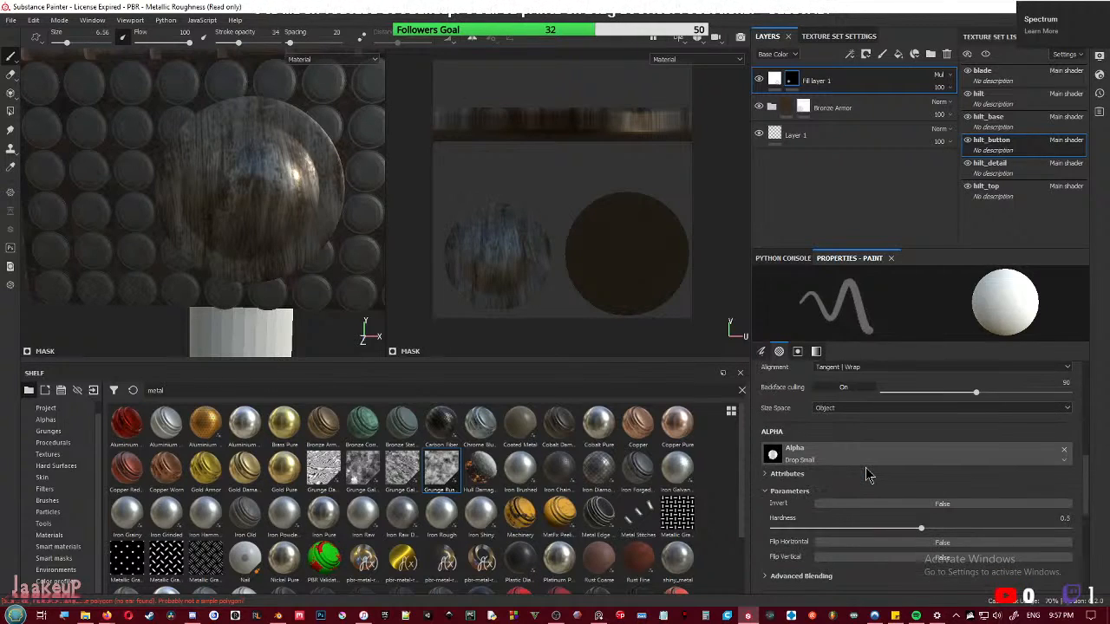
scroll(867, 476, down, 2)
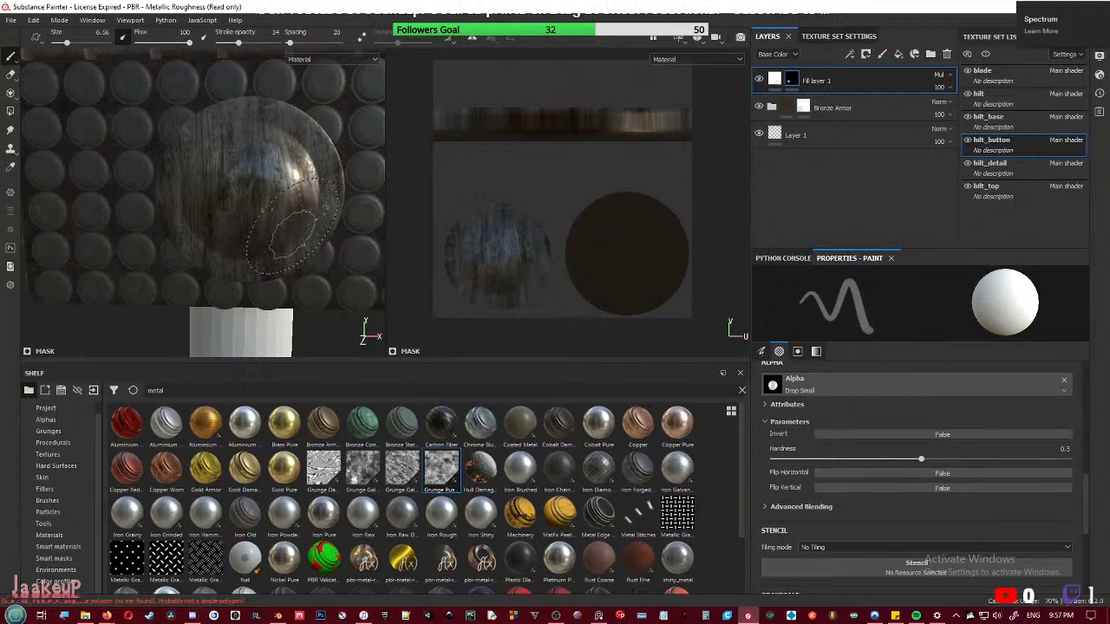
click(773, 78)
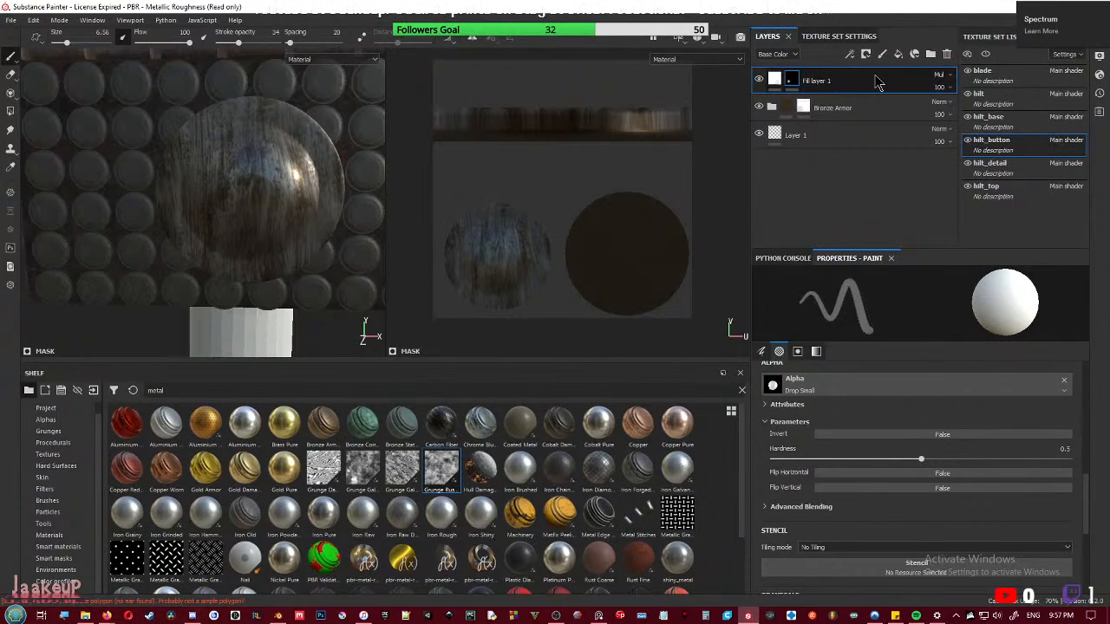
click(870, 80)
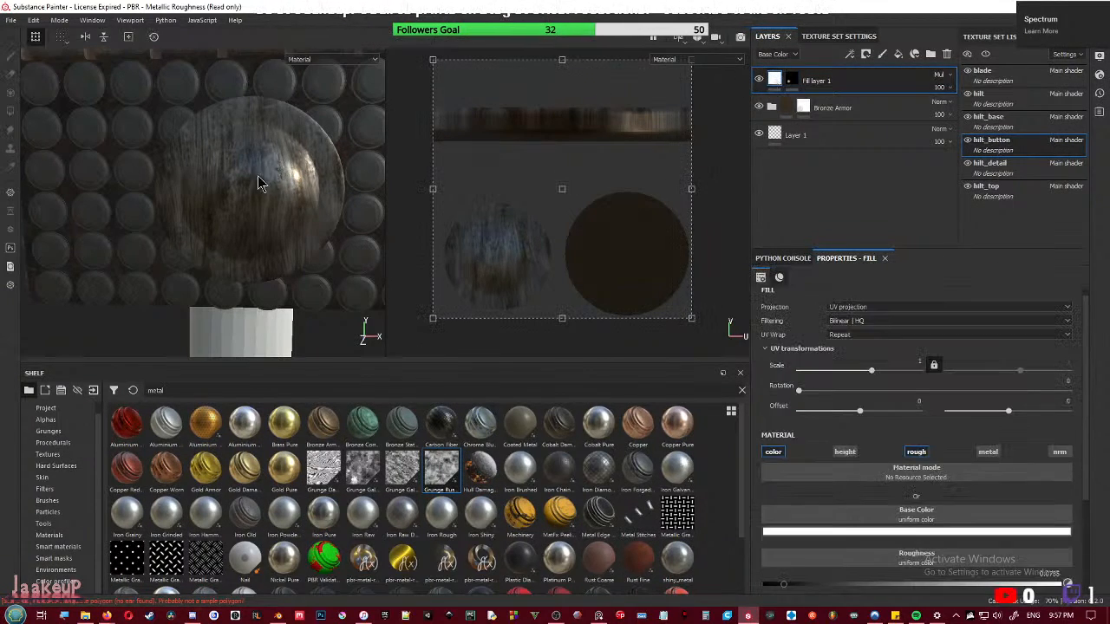
scroll(832, 467, down, 1)
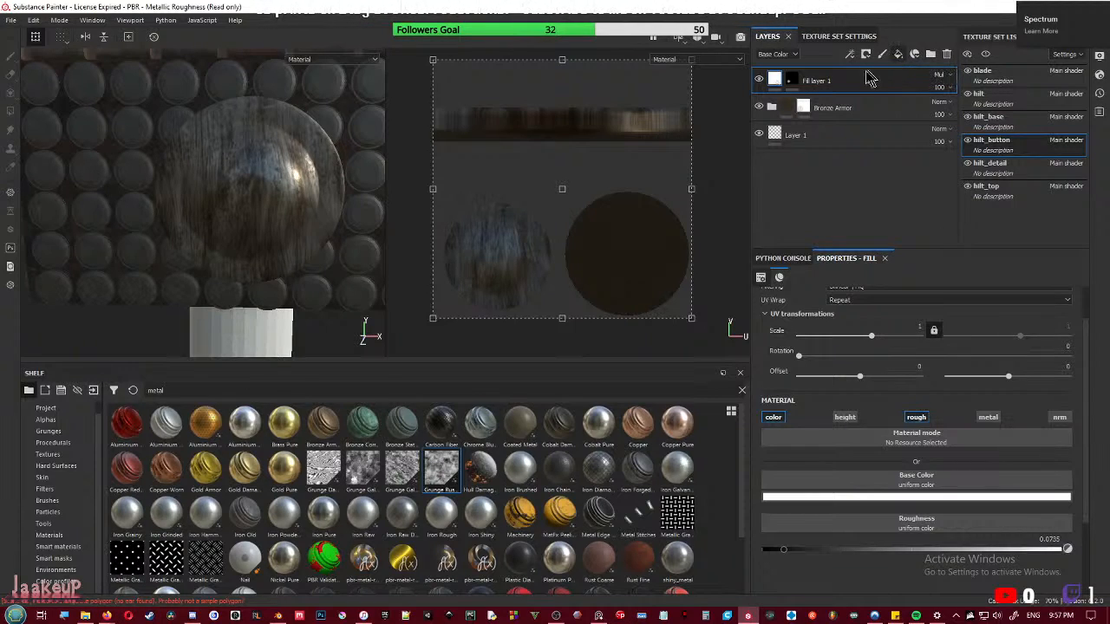
- Add a fill layer between Fill layer 1 and the Bronze Armor folder and give it a black mask
click(899, 60)
drag(837, 80, 826, 119)
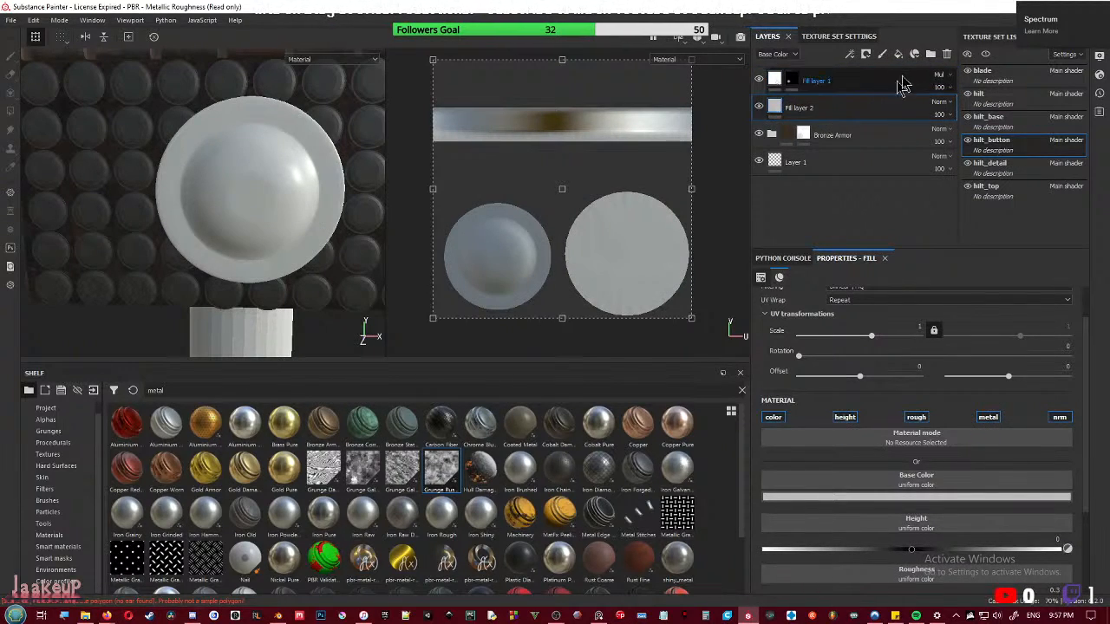
right_click(770, 104)
click(806, 121)
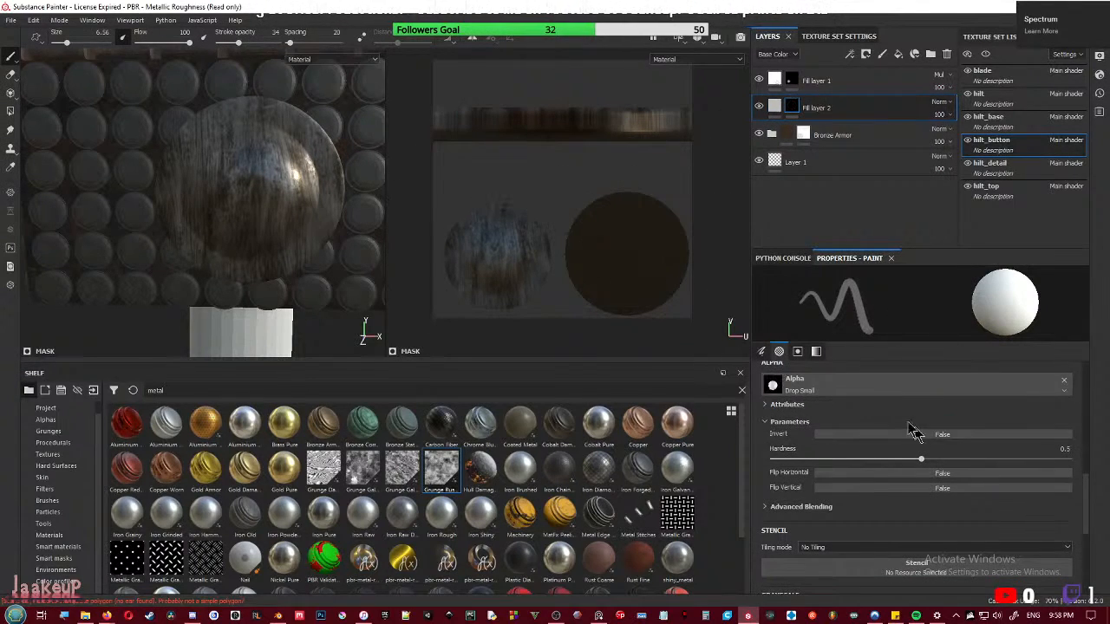
scroll(913, 408, down, 2)
scroll(922, 404, up, 10)
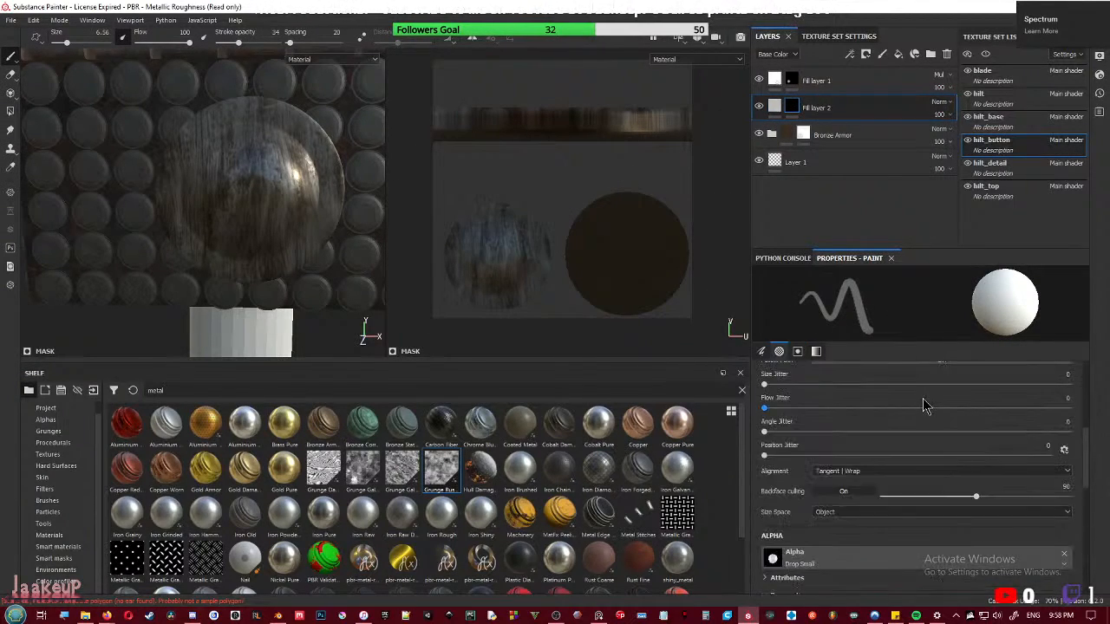
scroll(924, 404, up, 1)
- Leave only the color channel enabled on Fill layer 2 and lighten its base color to near white
click(775, 107)
click(846, 418)
click(916, 418)
click(987, 418)
click(1061, 418)
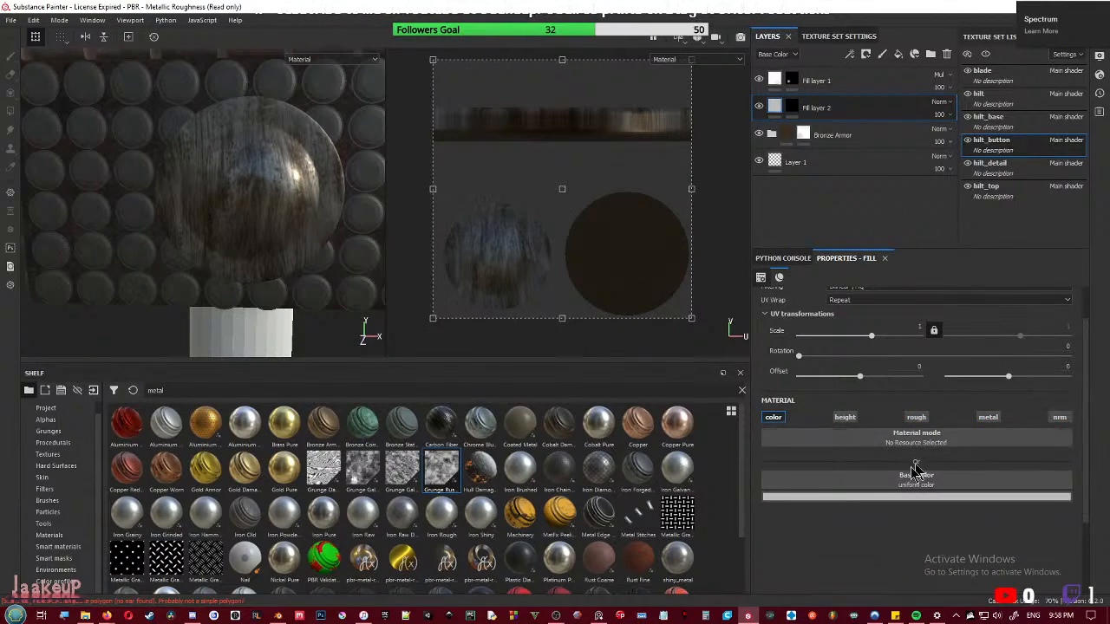
click(905, 496)
drag(1047, 410, 1046, 377)
- Create a paint layer above Fill layer 2, hide Fill layer 2 and make the paint layer active
click(282, 187)
click(281, 186)
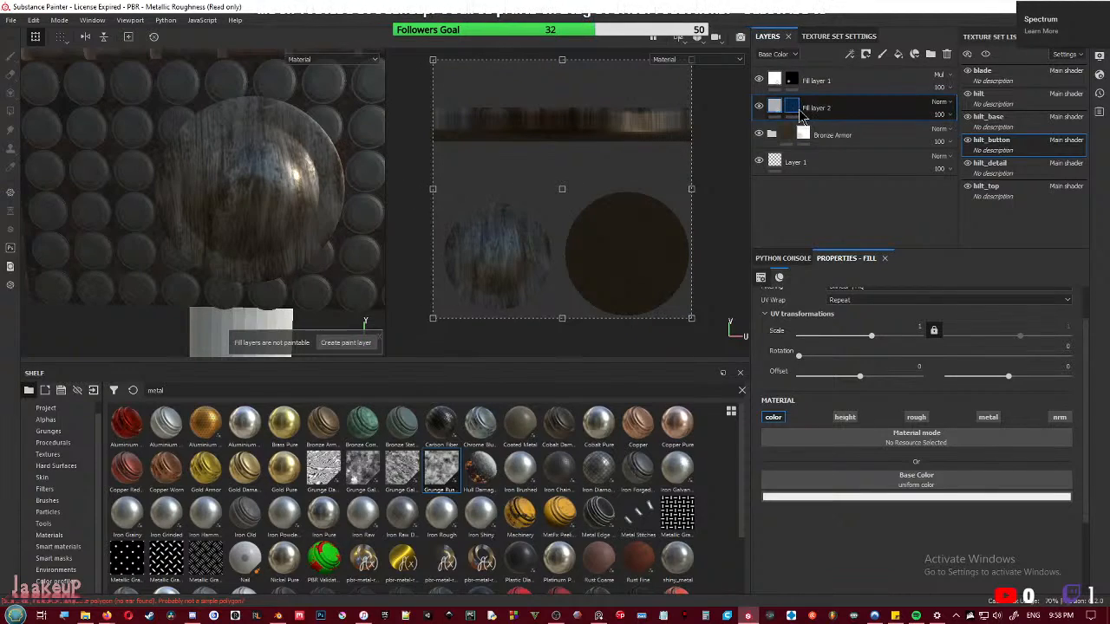
click(344, 343)
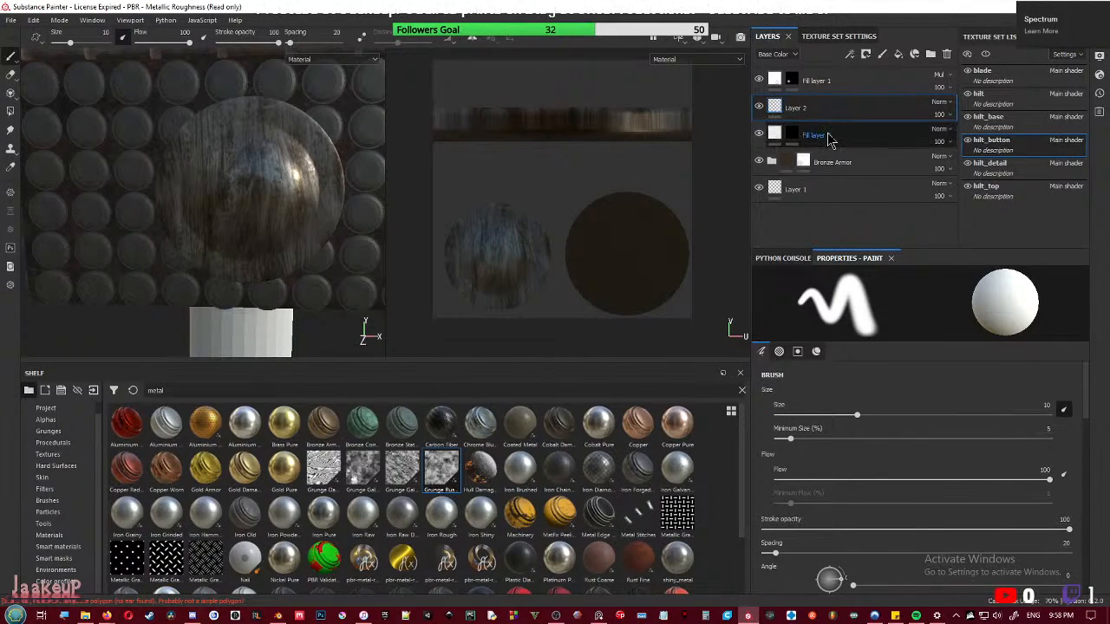
click(831, 137)
click(759, 133)
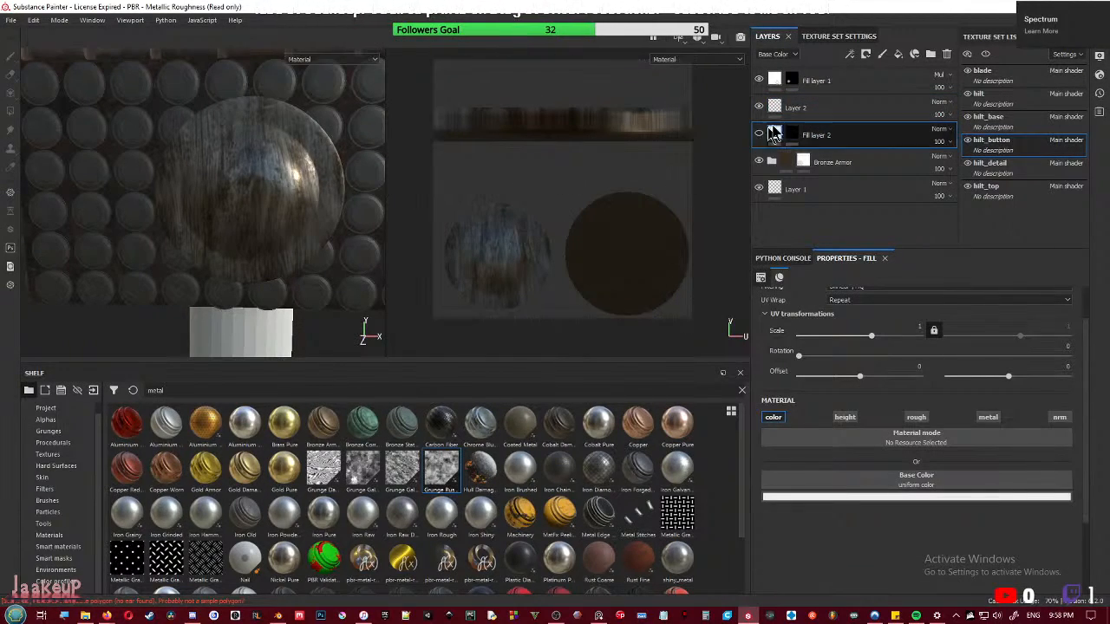
click(807, 109)
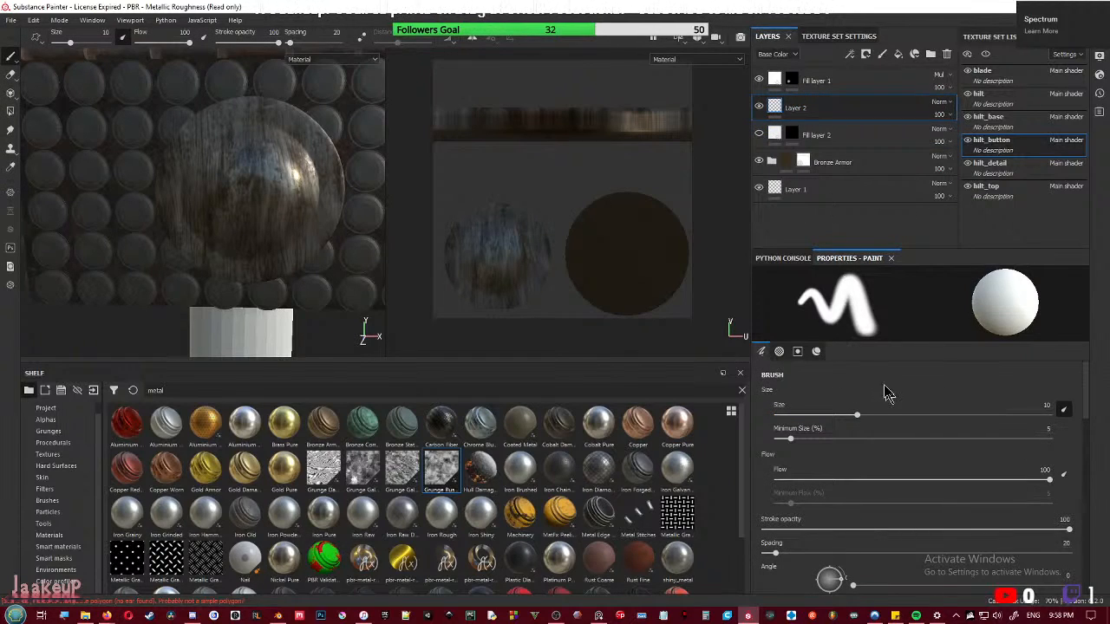
- Limit the paint brush to the color channel with a white base color and reduce its size to 3.85
scroll(872, 416, down, 10)
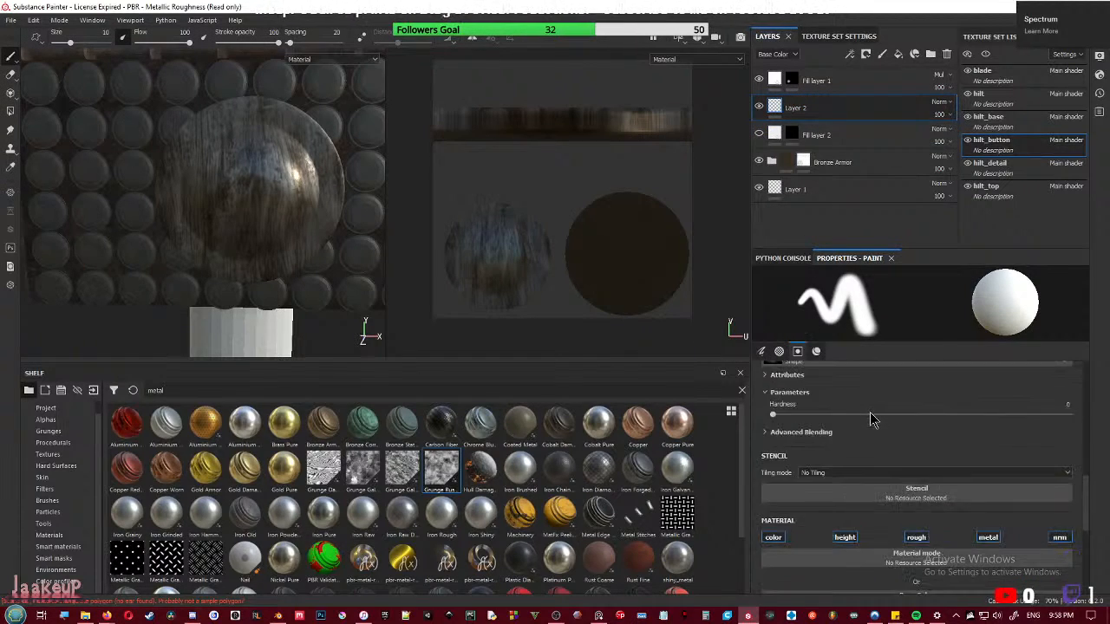
scroll(930, 441, up, 10)
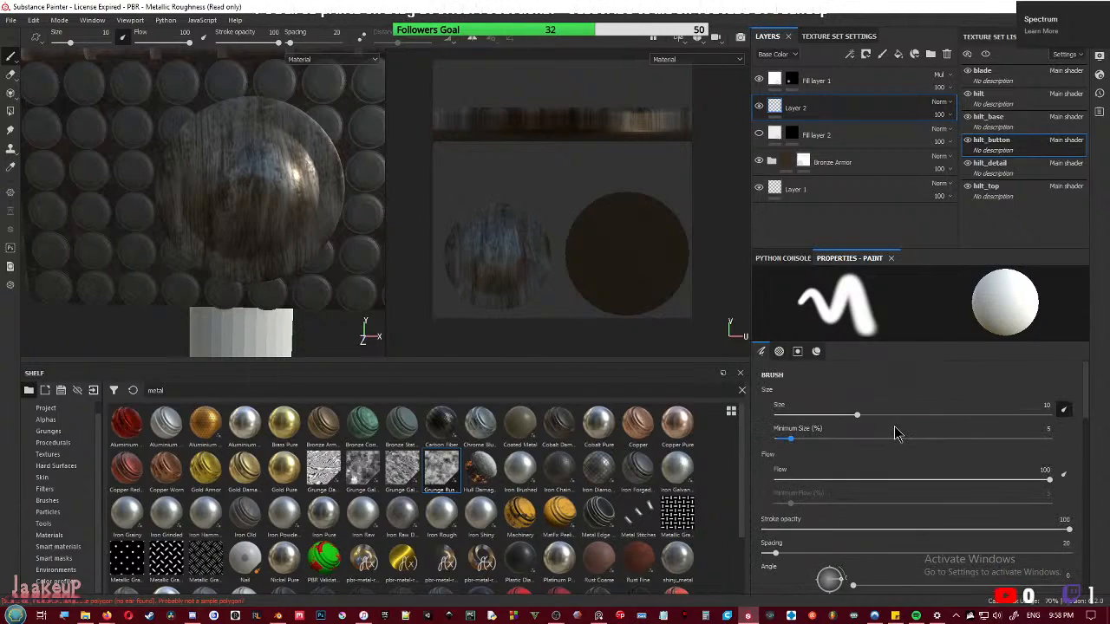
scroll(871, 435, down, 10)
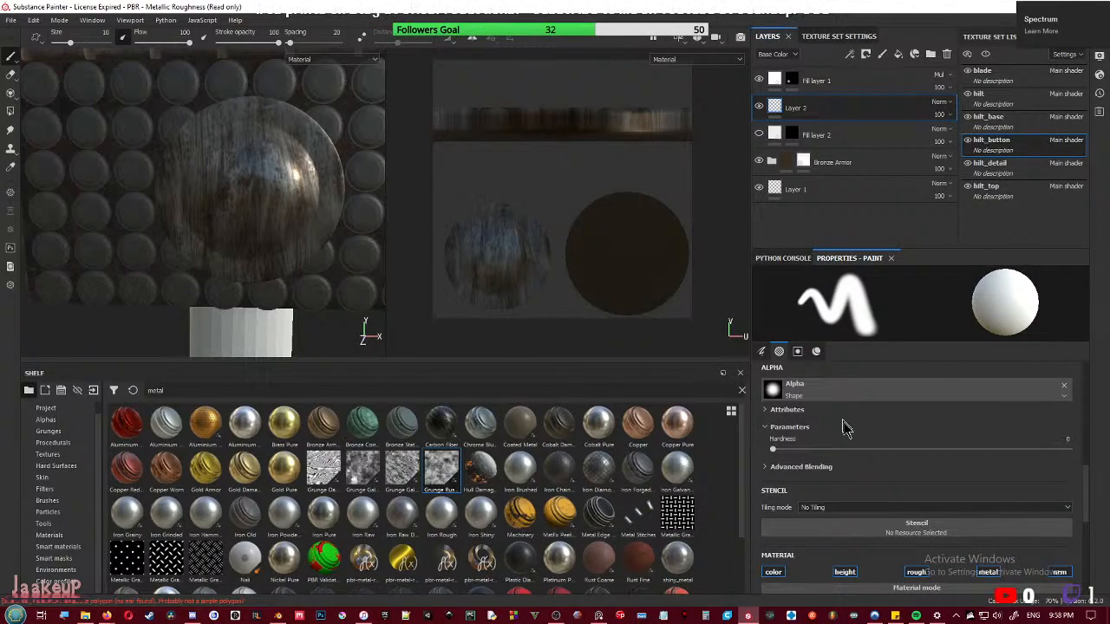
click(826, 394)
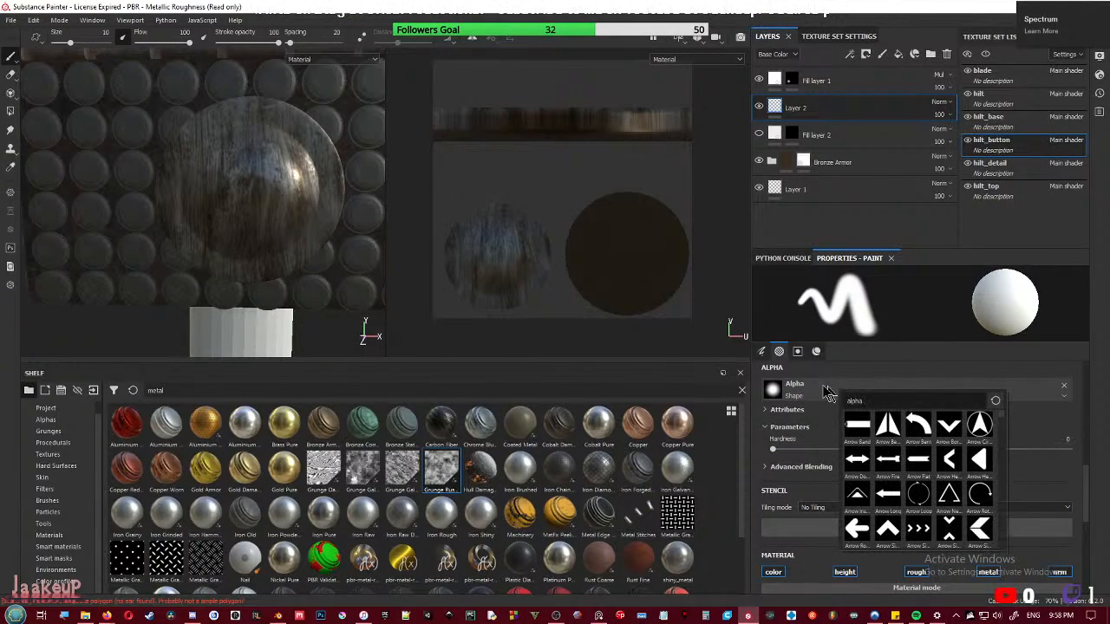
click(824, 420)
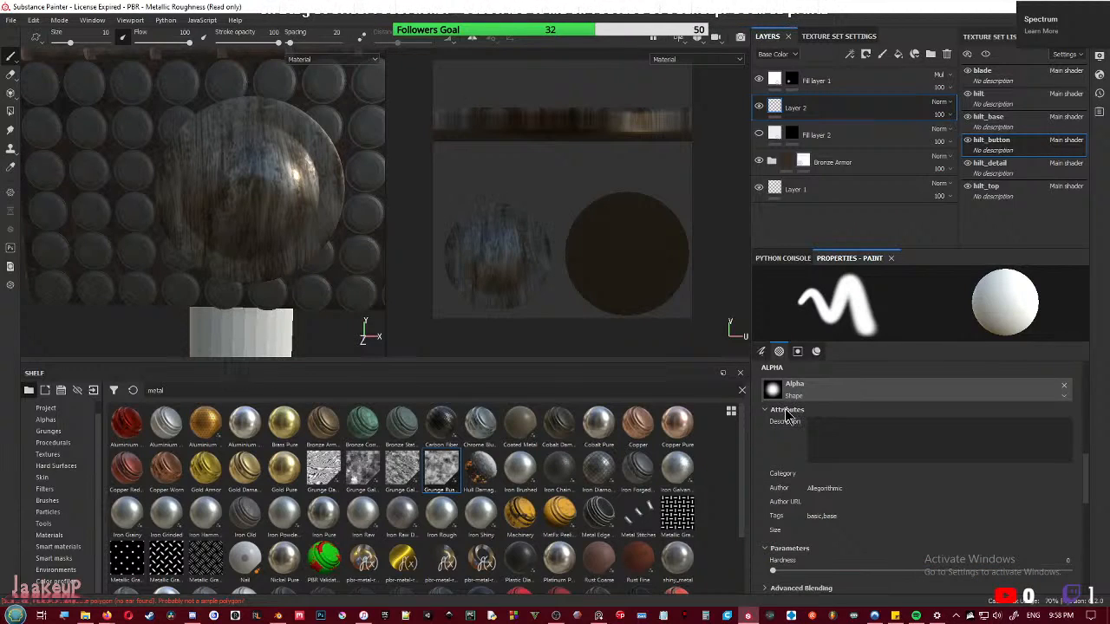
scroll(838, 451, down, 2)
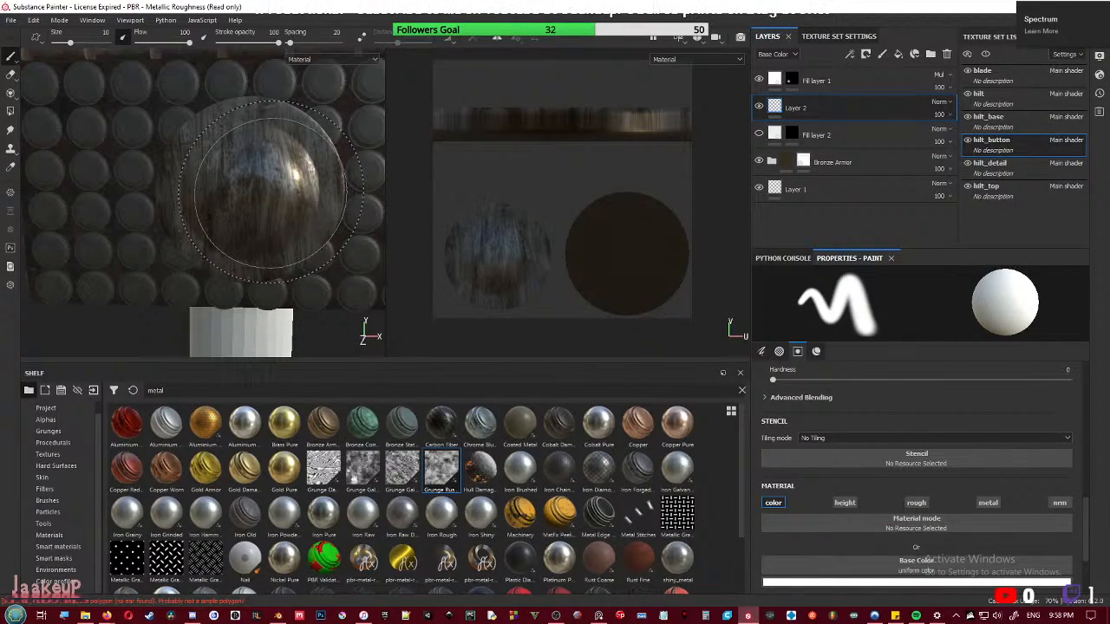
ctrl+right_drag(270, 190, 257, 178)
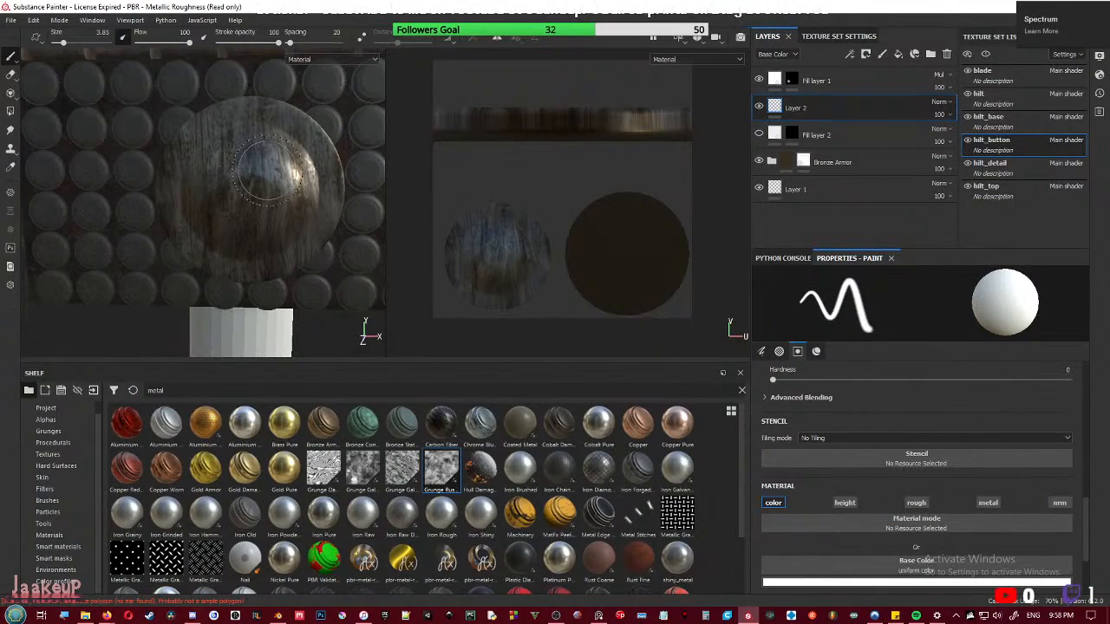
- Undo a full-strength test stroke, set the stroke opacity to 22 and paint white over the centre of the round button
drag(257, 182, 274, 182)
key(ctrl+z)
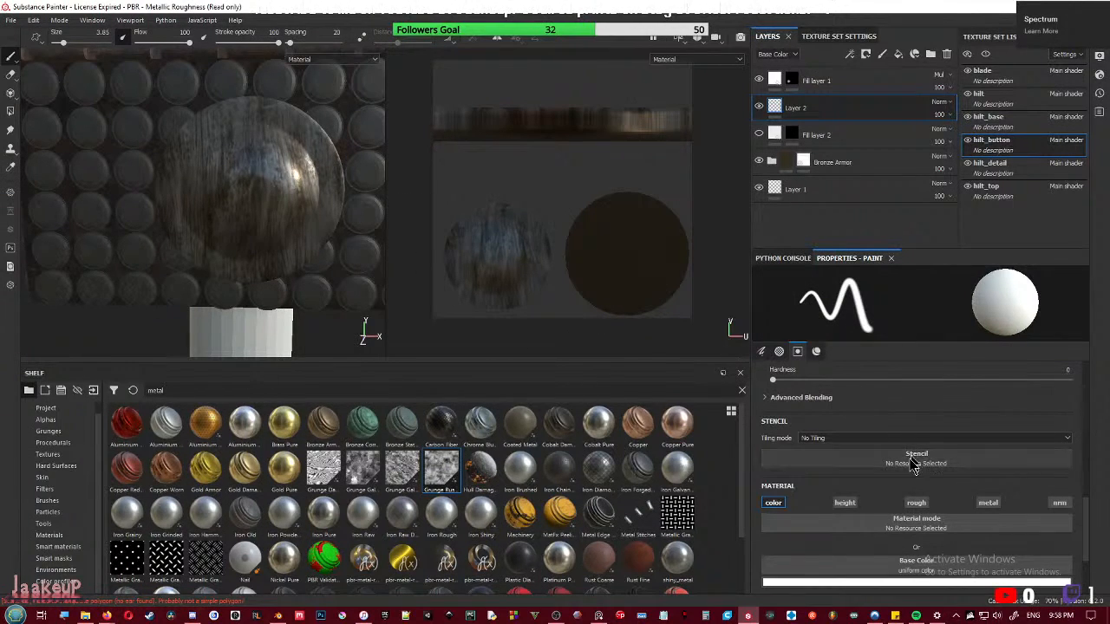
scroll(898, 469, up, 2)
scroll(895, 461, up, 6)
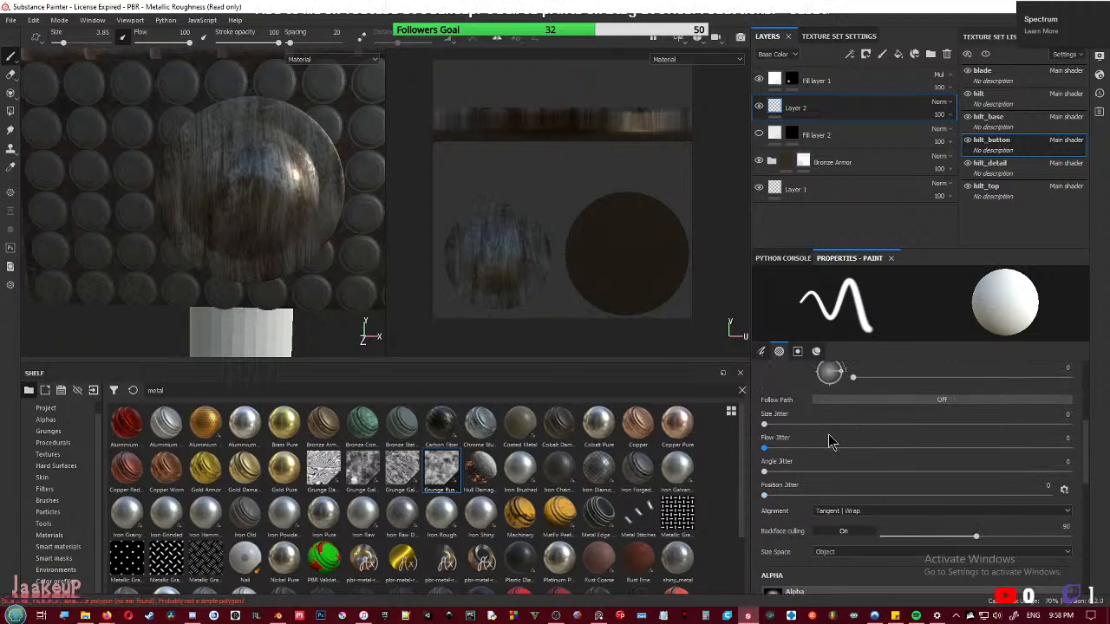
scroll(852, 439, up, 1)
scroll(855, 448, up, 1)
drag(876, 529, 828, 529)
mouse_move(293, 172)
mouse_down()
mouse_move(273, 169)
mouse_move(296, 169)
mouse_move(299, 224)
mouse_move(276, 163)
mouse_move(248, 169)
mouse_move(275, 191)
mouse_move(212, 171)
mouse_move(329, 245)
mouse_move(164, 277)
mouse_move(309, 269)
mouse_move(178, 251)
mouse_move(372, 268)
mouse_move(338, 260)
mouse_move(297, 222)
mouse_move(295, 275)
mouse_move(252, 286)
mouse_move(260, 264)
mouse_up()
- Examine the brightened button on the guard and the untextured hilt grip from several angles
scroll(322, 244, down, 7)
alt+middle_drag(261, 259, 258, 181)
scroll(248, 264, up, 3)
alt+drag(255, 281, 280, 275)
alt+middle_drag(280, 276, 301, 164)
scroll(285, 249, up, 3)
alt+middle_drag(274, 304, 303, 213)
alt+drag(270, 263, 303, 265)
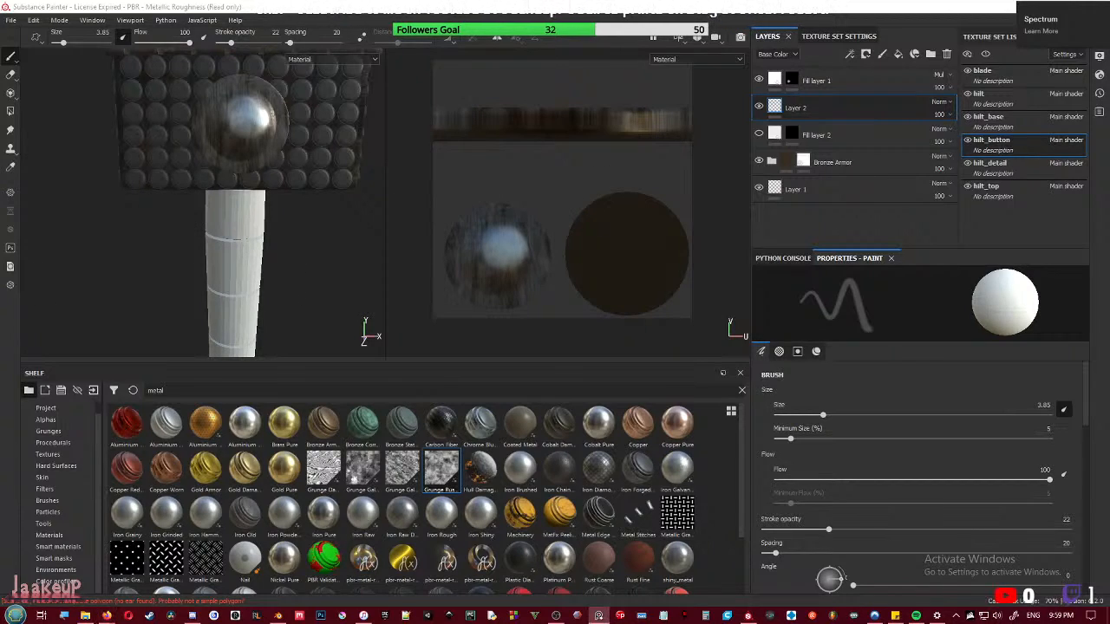
alt+drag(339, 296, 317, 248)
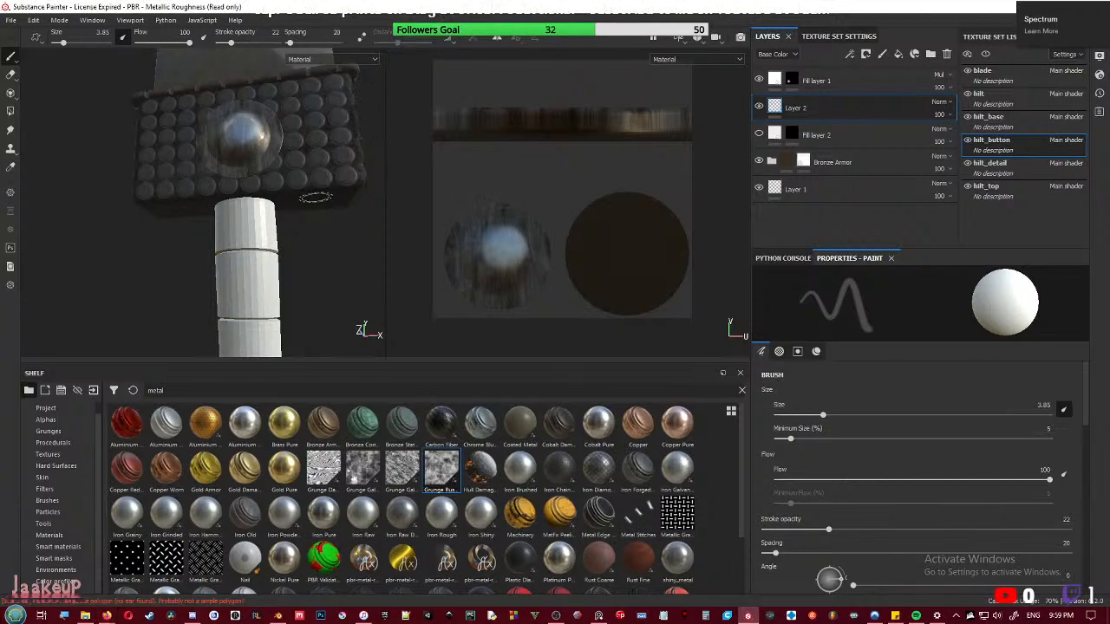
mouse_move(315, 260)
alt+mouse_down()
mouse_move(302, 285)
mouse_move(261, 217)
alt+mouse_up()
alt+middle_drag(261, 218, 259, 190)
alt+drag(223, 222, 214, 260)
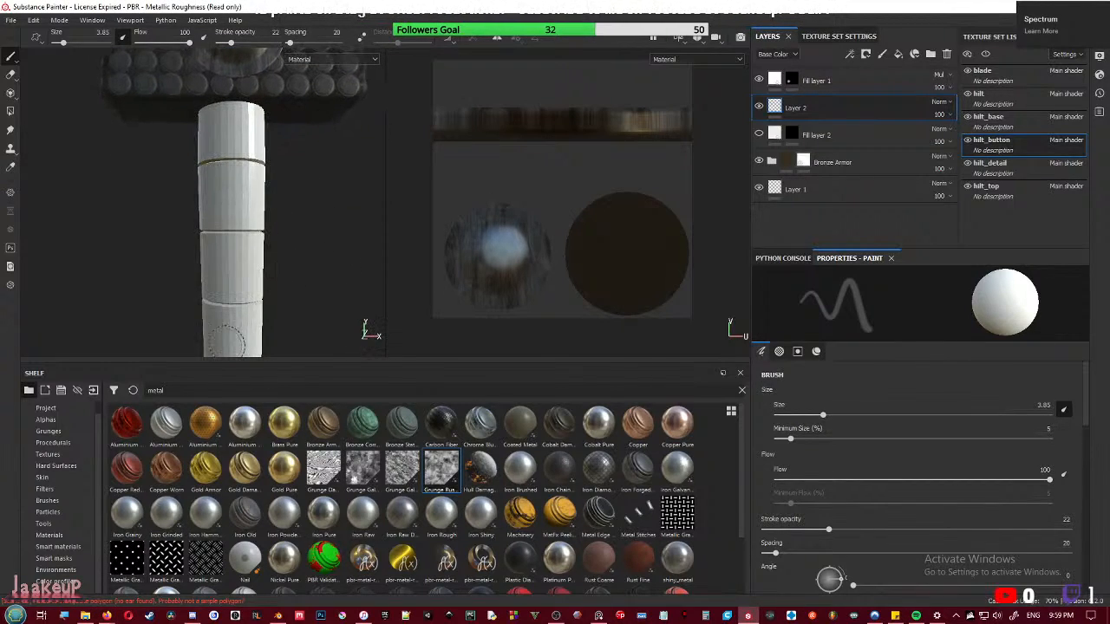
- Search the shelf for cloth and fabric materials
key(BackSpace)
key(BackSpace)
key(BackSpace)
key(BackSpace)
key(BackSpace)
text(cloth)
double_click(212, 393)
key(BackSpace)
text(fabric)
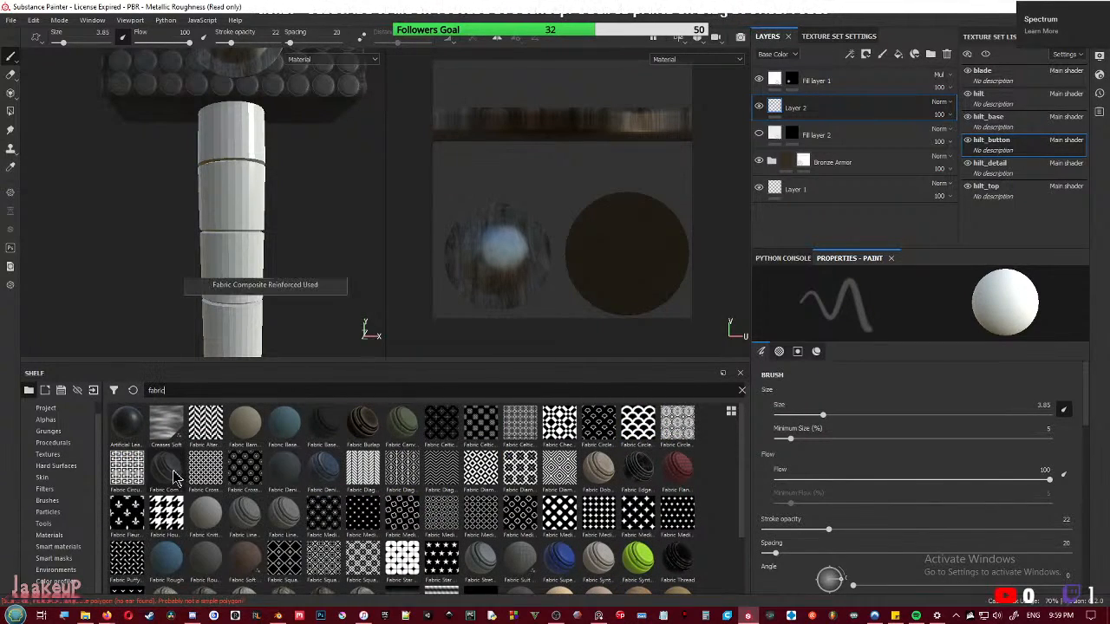
- Apply the Fabric Knitted Sweater material to the hilt grip
mouse_move(173, 476)
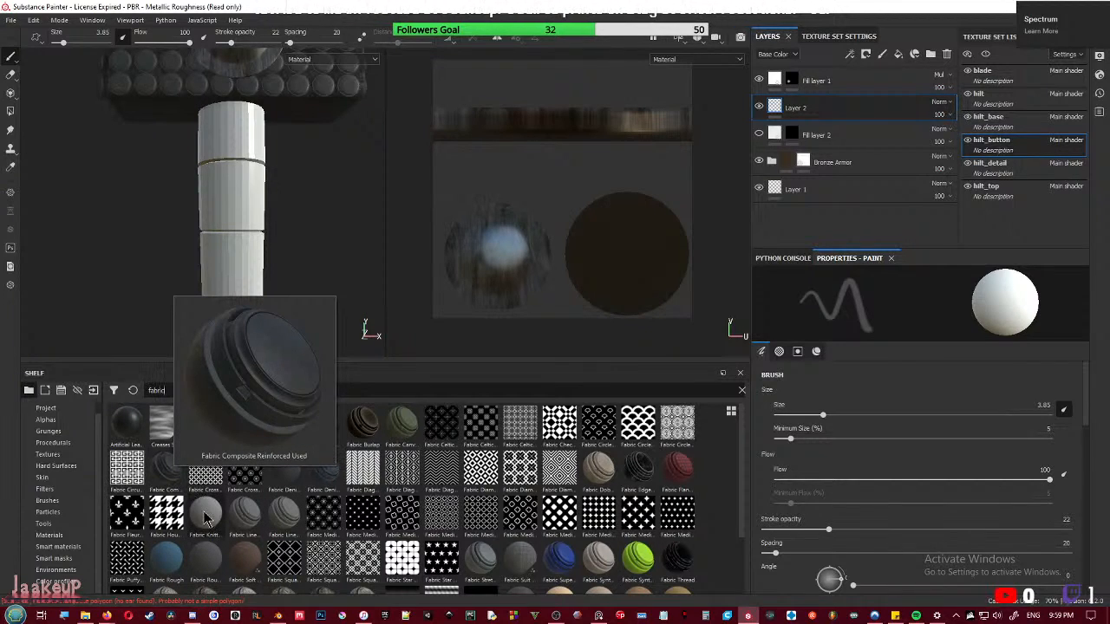
mouse_move(204, 515)
drag(203, 511, 245, 241)
alt+drag(220, 291, 297, 268)
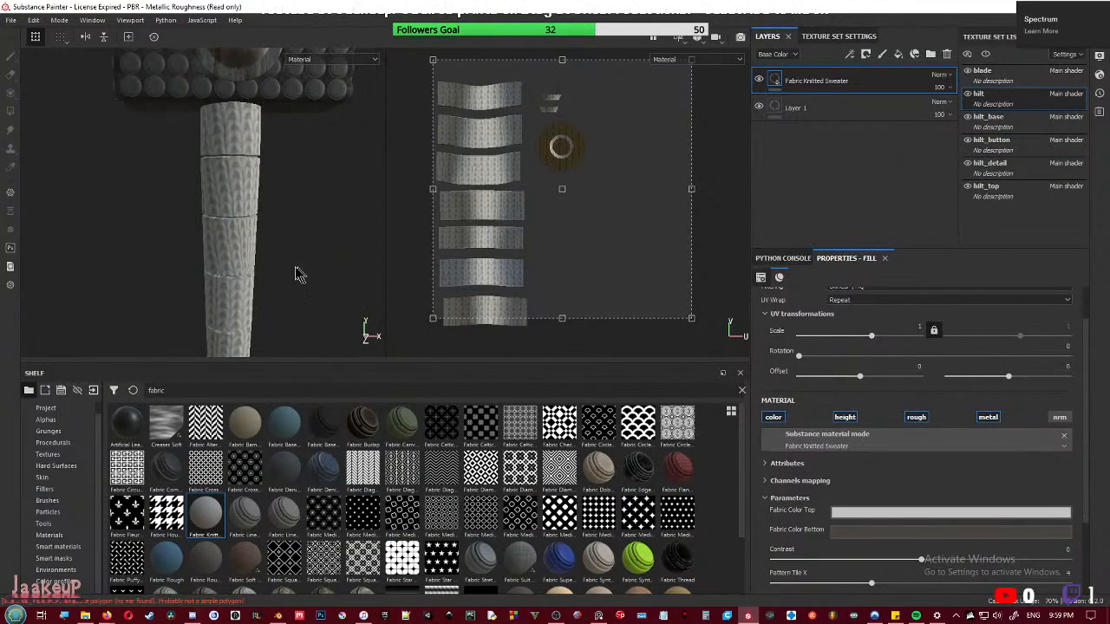
scroll(291, 269, down, 4)
alt+middle_drag(278, 276, 257, 239)
alt+right_drag(274, 132, 257, 276)
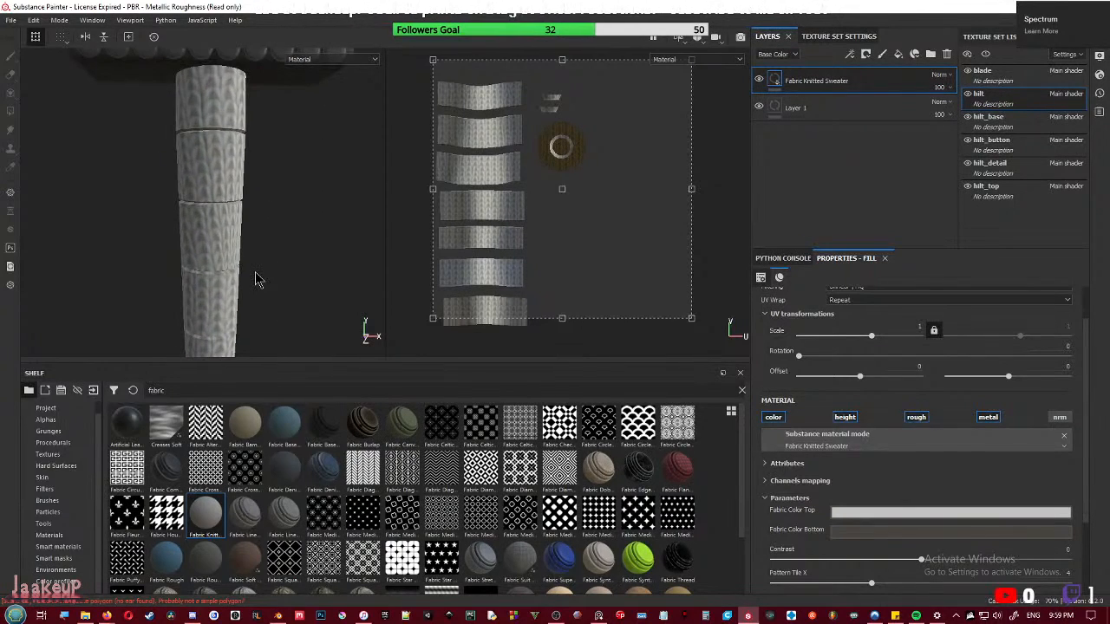
alt+middle_drag(256, 209, 253, 237)
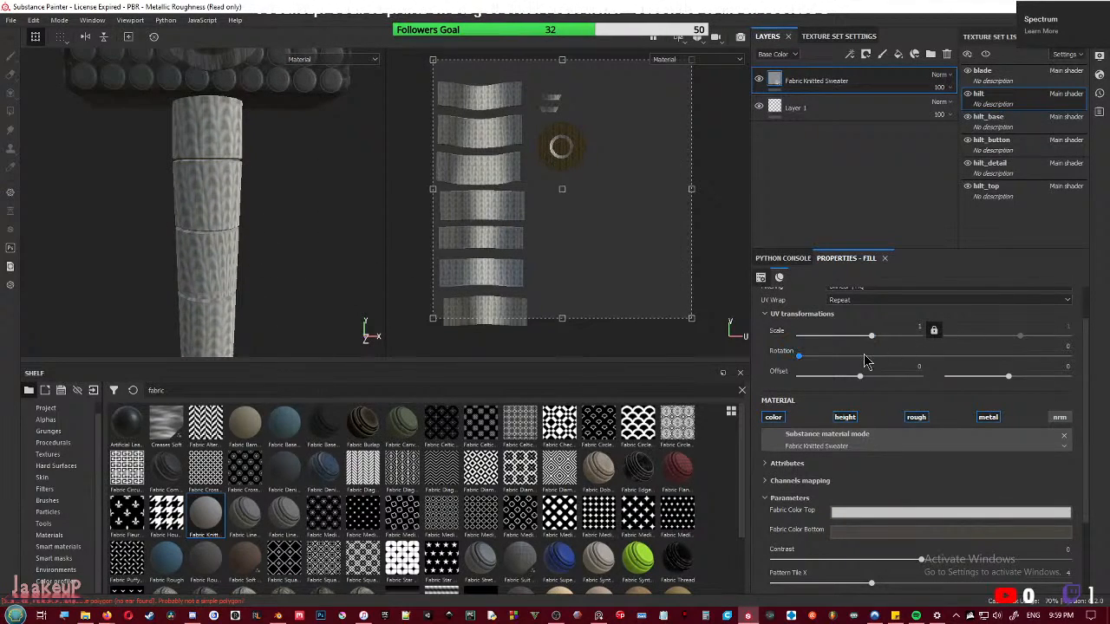
- Set the knitted fabric's UV scale to 3.18 and inspect the weave on the grip up close
mouse_move(871, 337)
mouse_down()
mouse_move(895, 341)
mouse_move(878, 348)
mouse_up()
alt+drag(304, 262, 266, 266)
scroll(266, 265, up, 4)
alt+middle_drag(265, 265, 259, 312)
scroll(267, 332, up, 2)
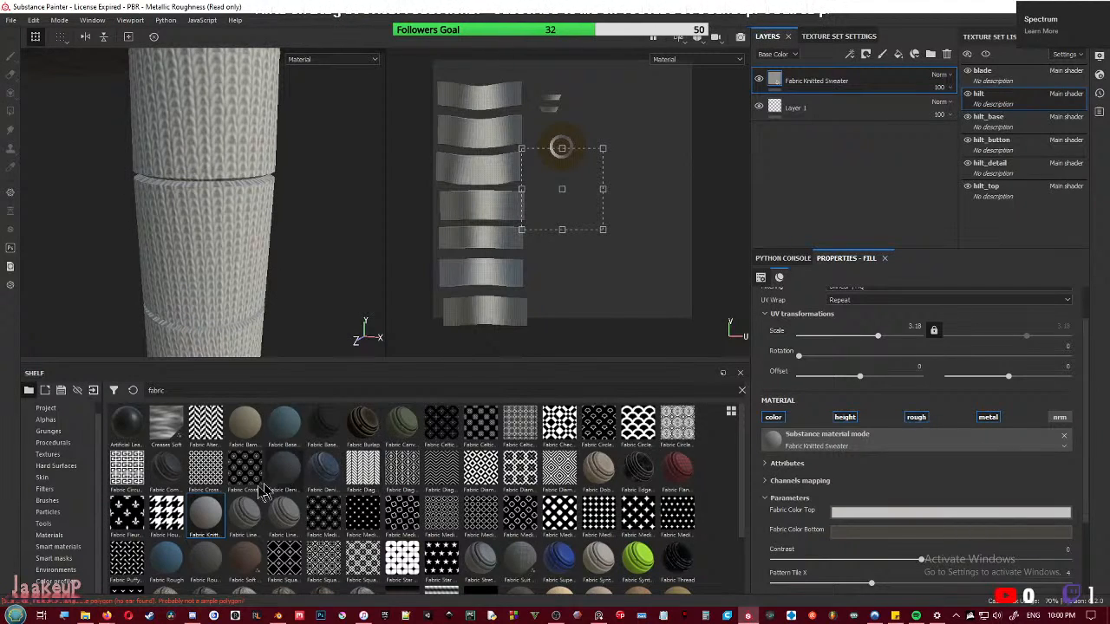
- Hide the Fabric Knitted Sweater layer, apply the Fabric Linen Creased material to the hilt grip, and inspect its weave
click(759, 80)
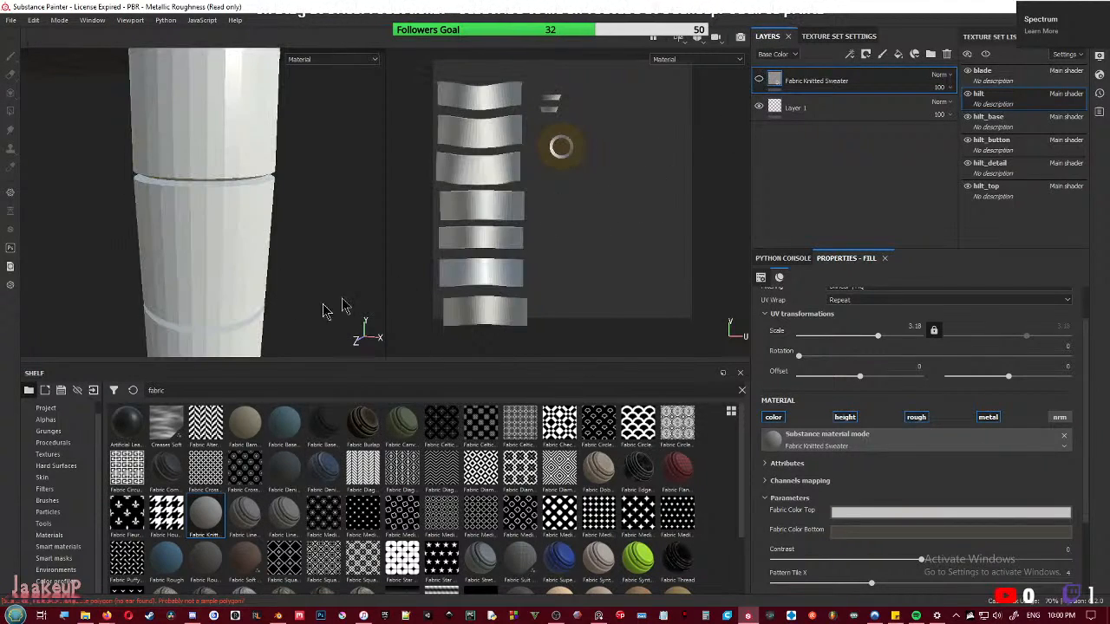
drag(243, 513, 215, 247)
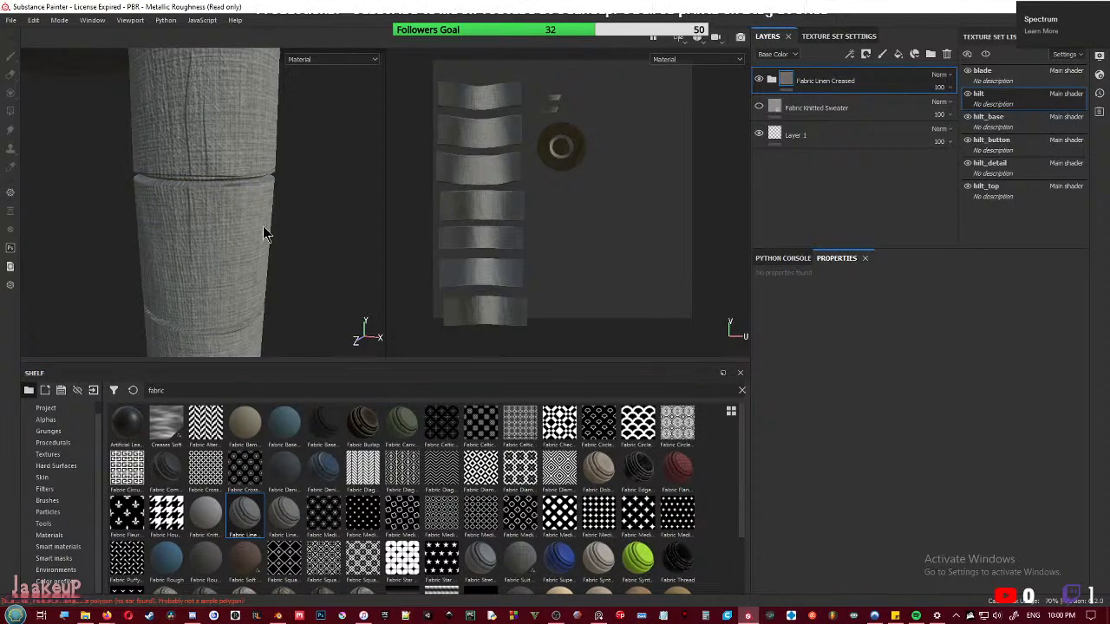
scroll(262, 214, down, 6)
alt+drag(276, 251, 297, 284)
alt+middle_drag(297, 284, 239, 158)
scroll(217, 225, down, 2)
alt+middle_drag(214, 245, 213, 189)
alt+drag(217, 198, 314, 282)
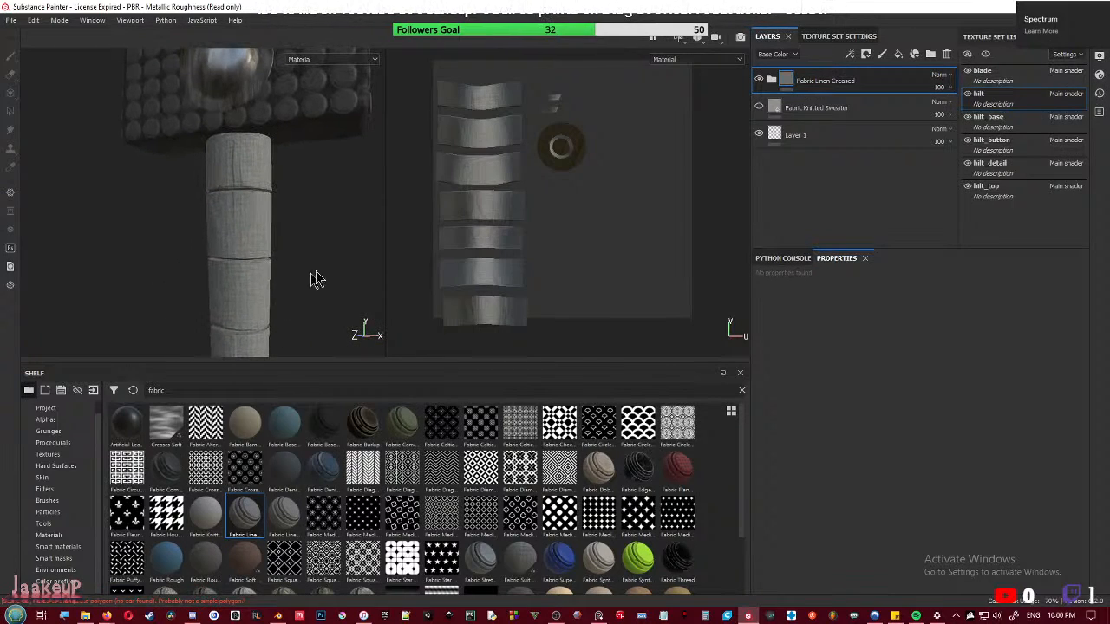
- Delete the Fabric Knitted Sweater layer from the hilt
drag(371, 424, 894, 74)
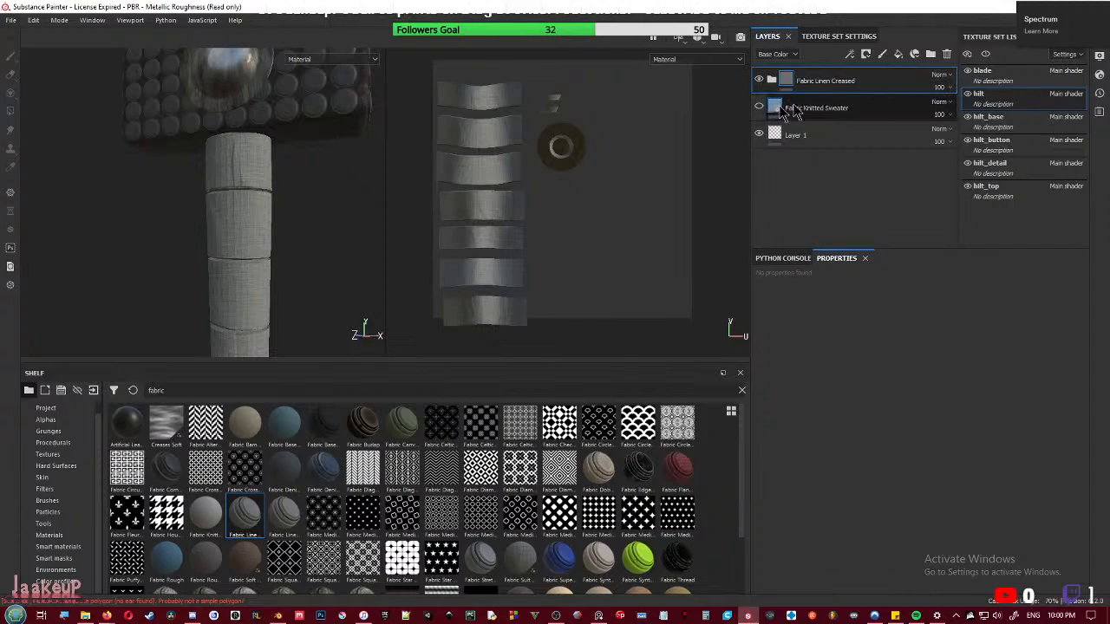
click(888, 118)
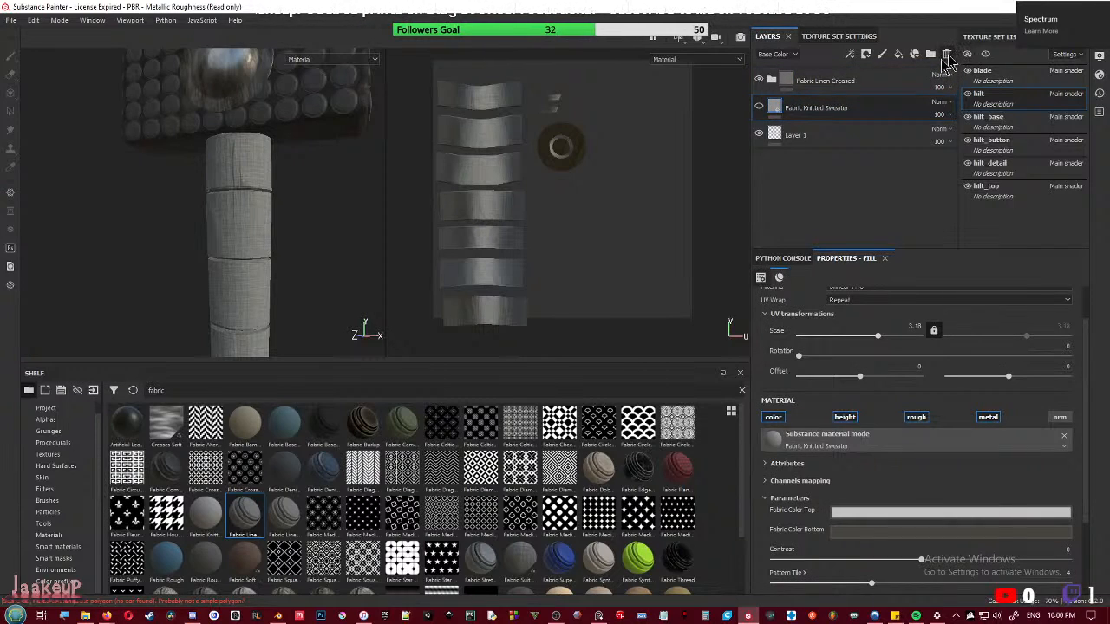
click(947, 54)
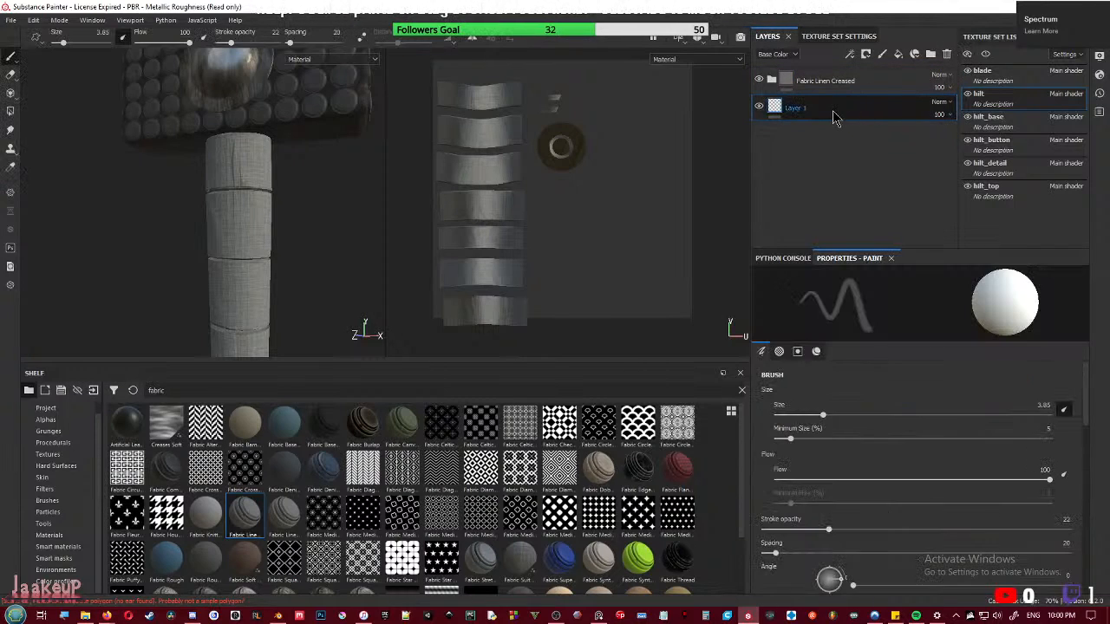
- Search the shelf for rust and metal materials, and hide the hilt's Fabric Linen Creased layer
click(289, 389)
text(rust)
key(ctrl+a)
text(rust)
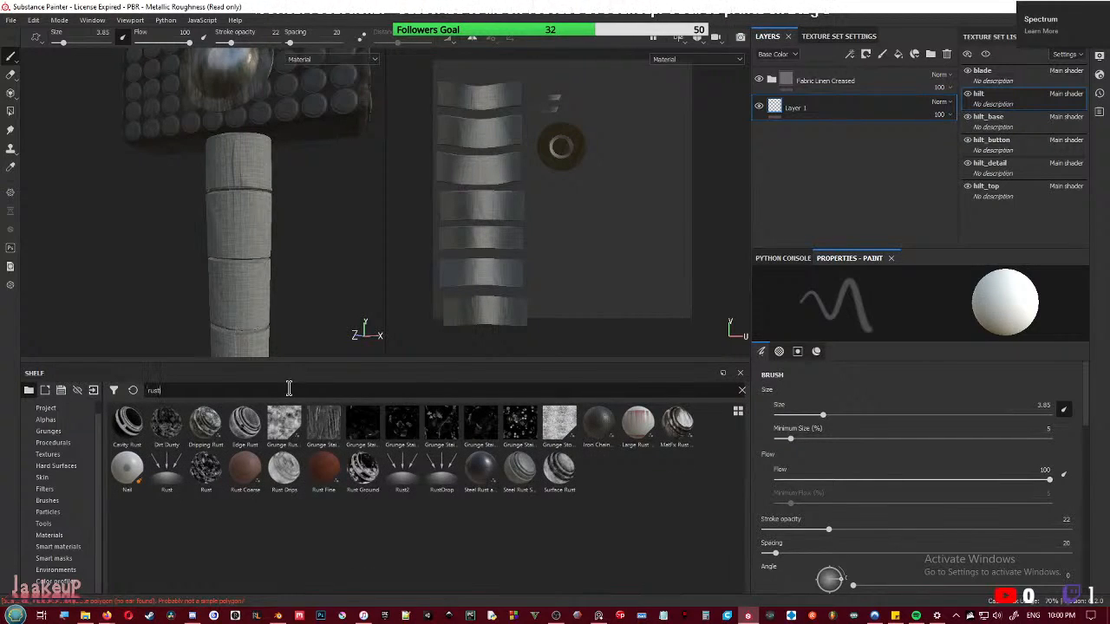
key(ctrl+a)
text(metal)
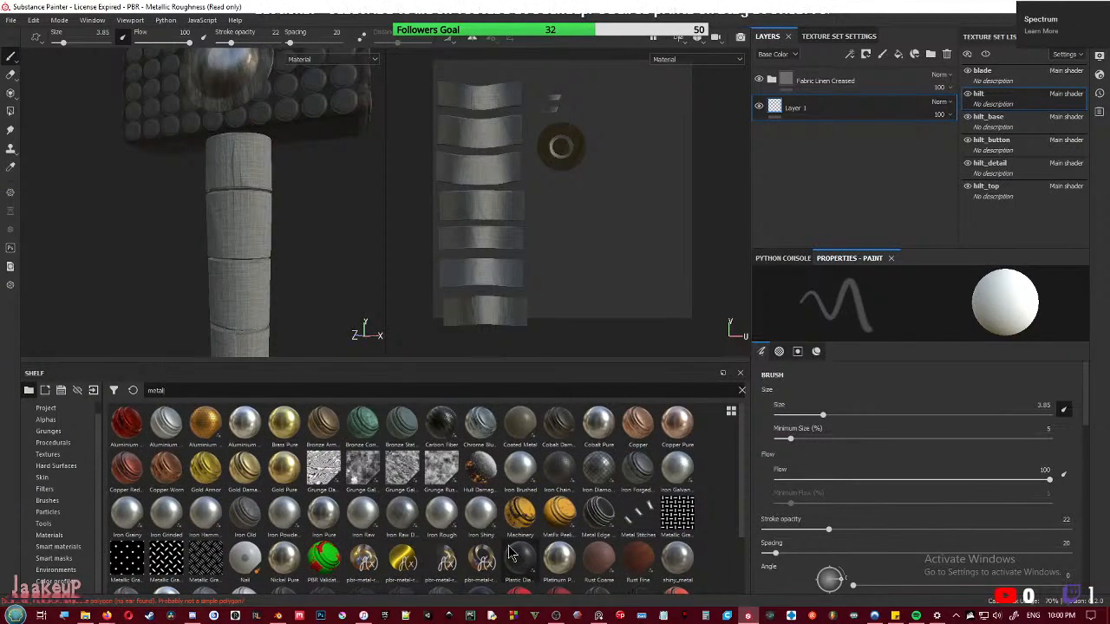
scroll(568, 570, down, 2)
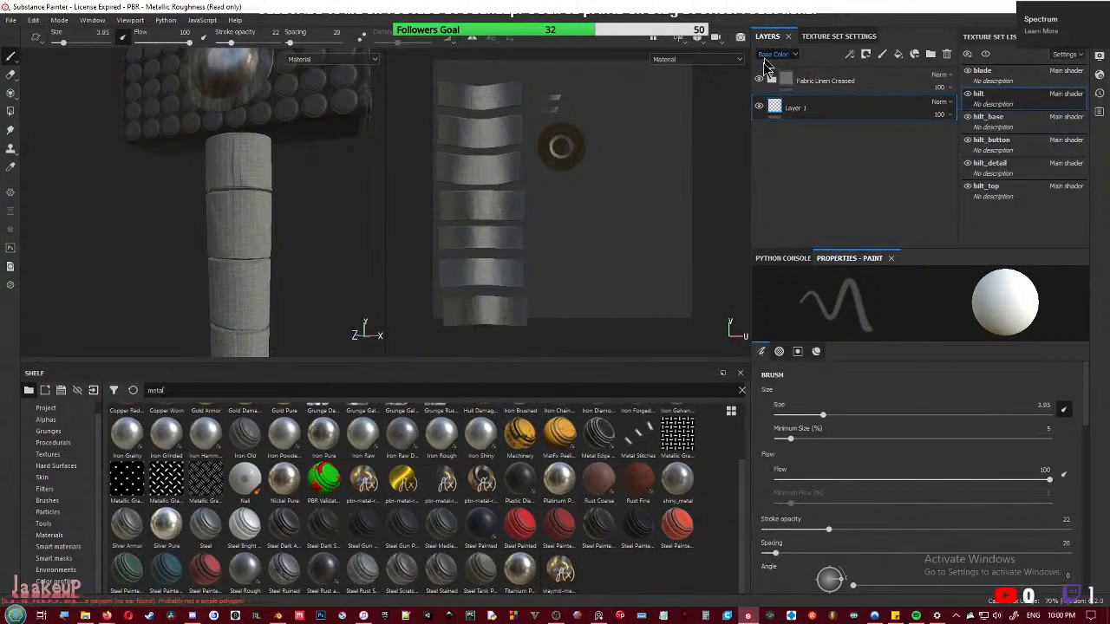
drag(560, 572, 251, 282)
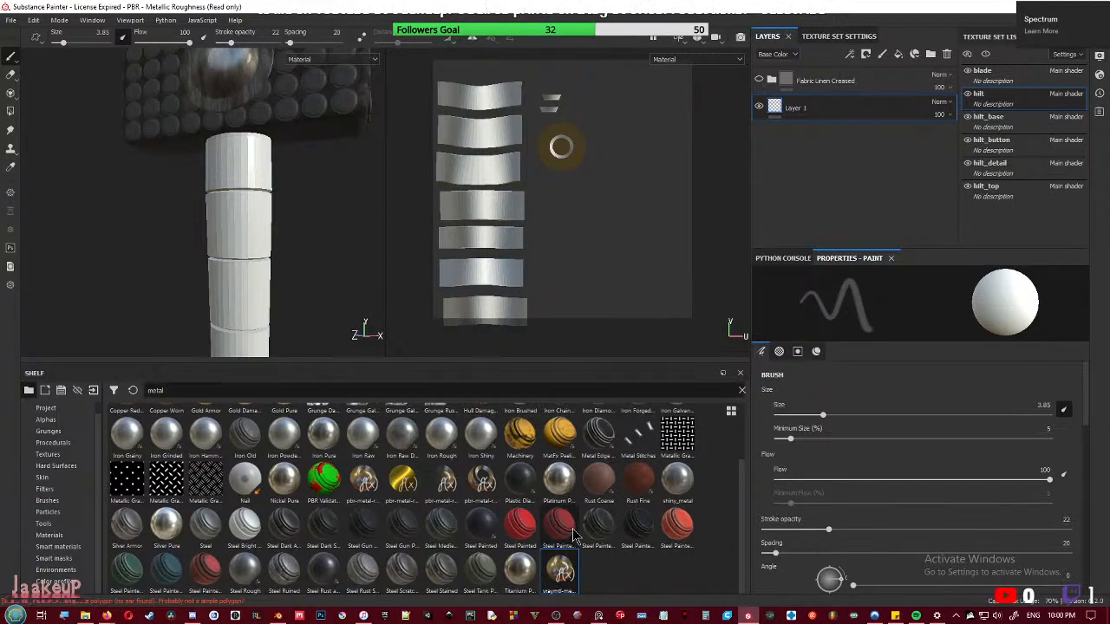
- Try the Steel Painted Rough Damaged material on the hilt grip and inspect the result
mouse_move(558, 532)
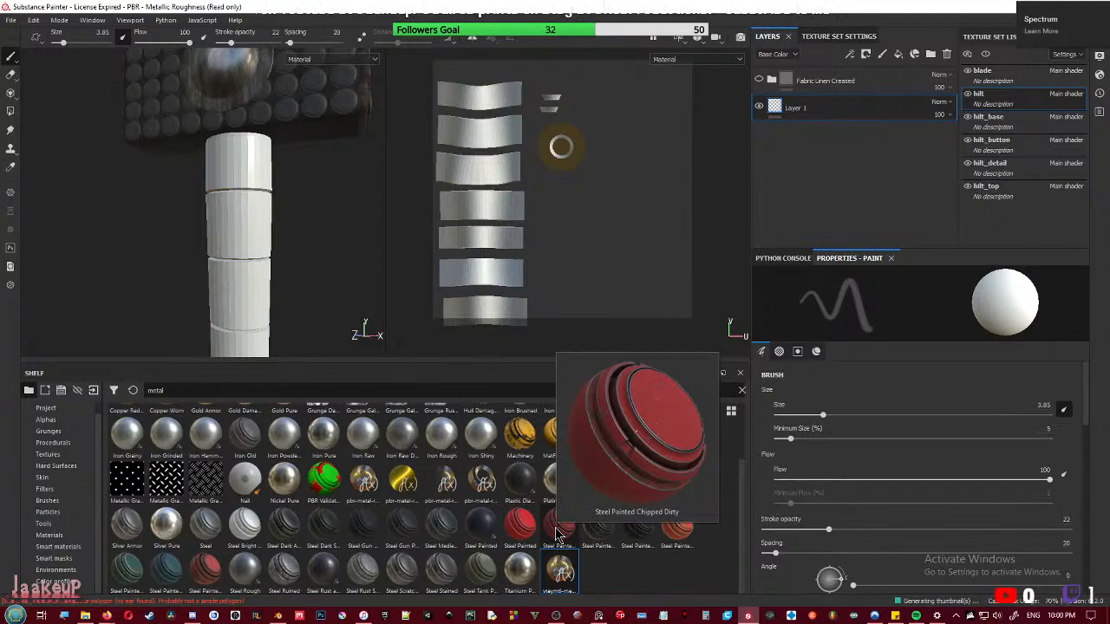
mouse_move(681, 537)
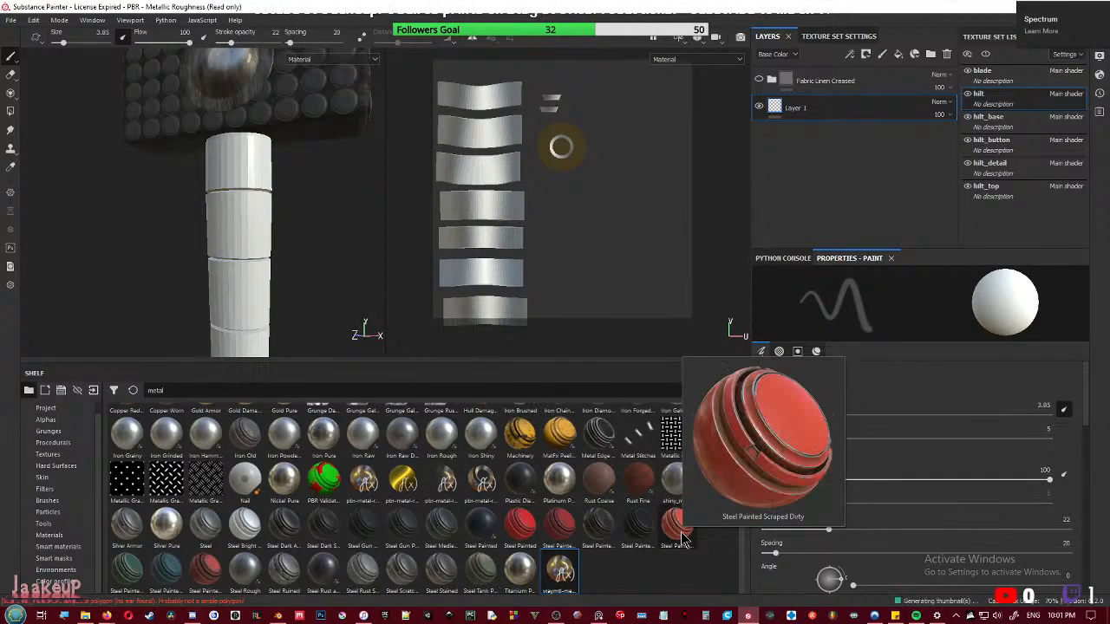
mouse_move(646, 539)
mouse_move(646, 539)
mouse_down()
mouse_move(421, 336)
mouse_move(223, 269)
mouse_up()
drag(222, 267, 221, 269)
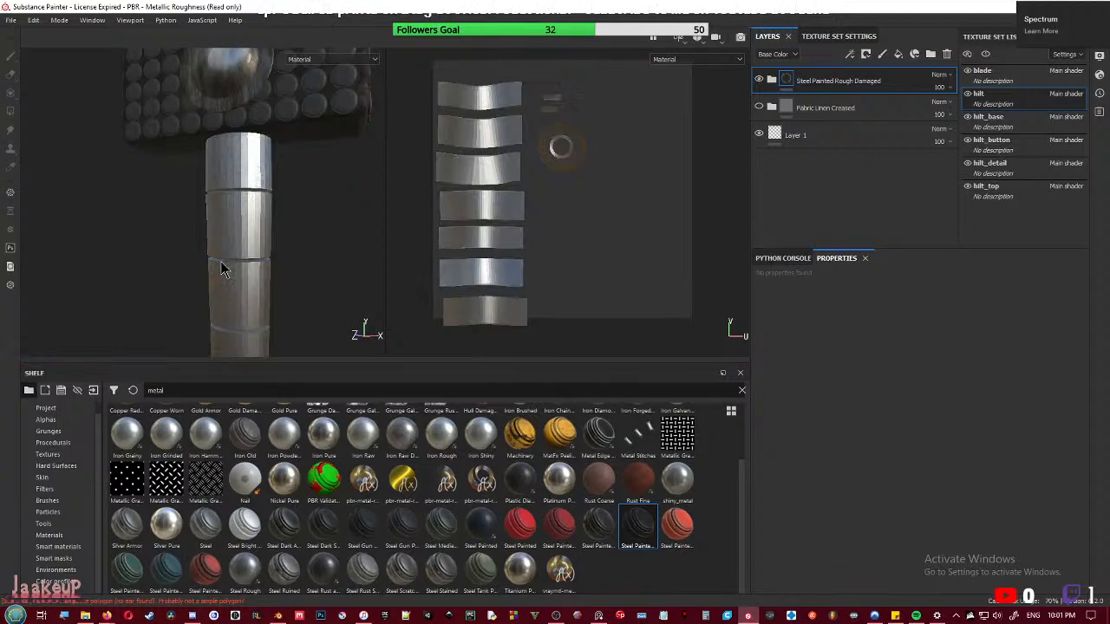
alt+drag(251, 265, 272, 292)
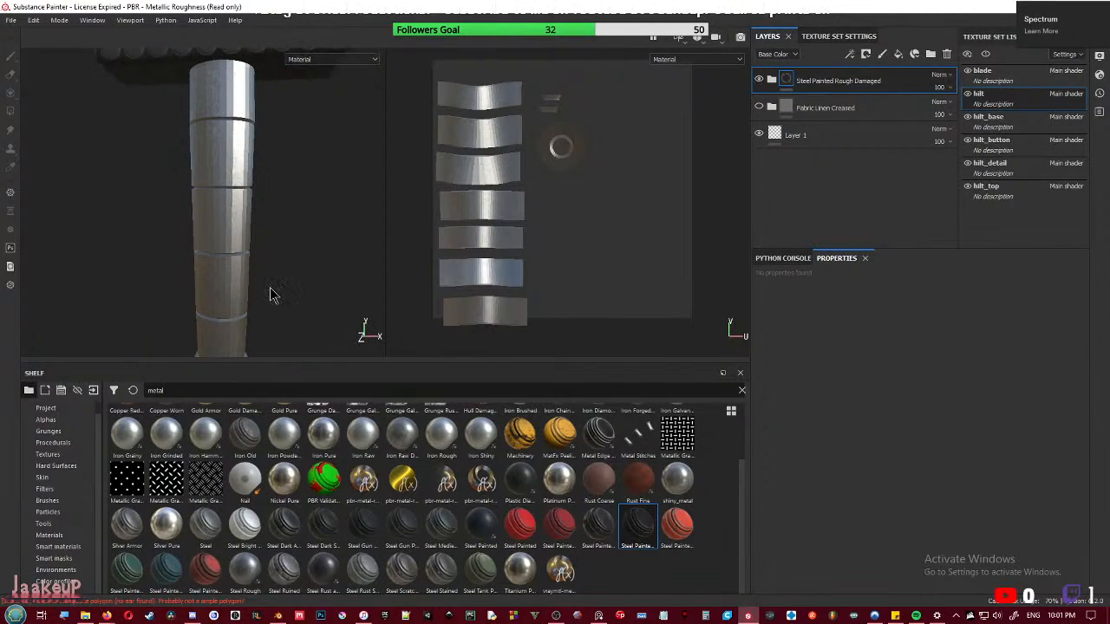
- Remove the Steel Painted Rough Damaged layer from the hilt
mouse_move(680, 431)
mouse_down()
mouse_move(737, 221)
mouse_move(786, 84)
mouse_move(801, 82)
mouse_up()
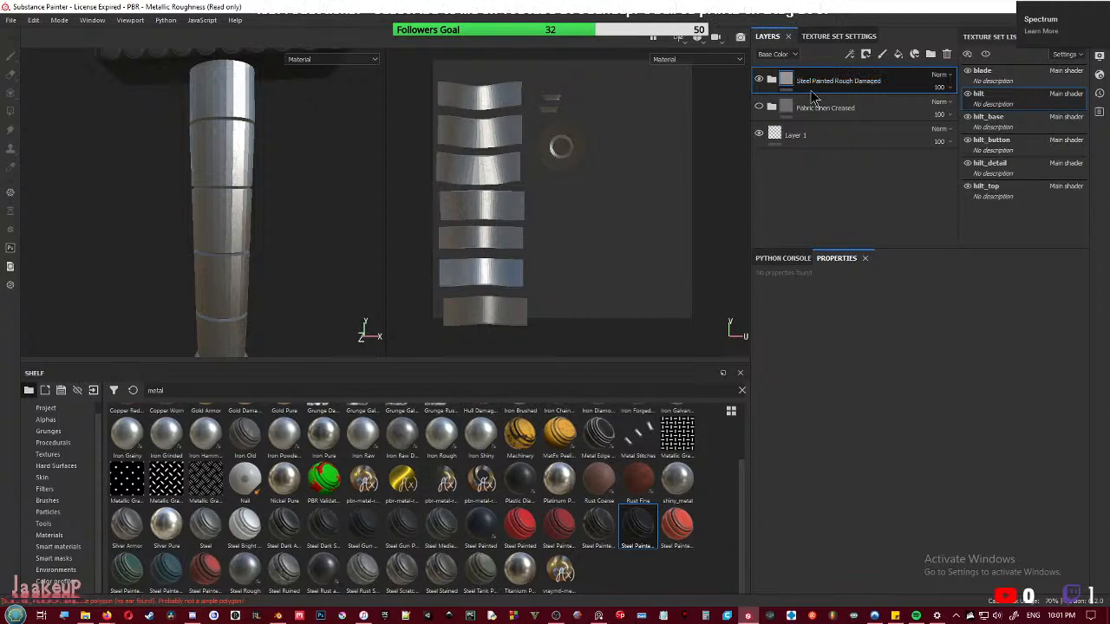
right_click(825, 86)
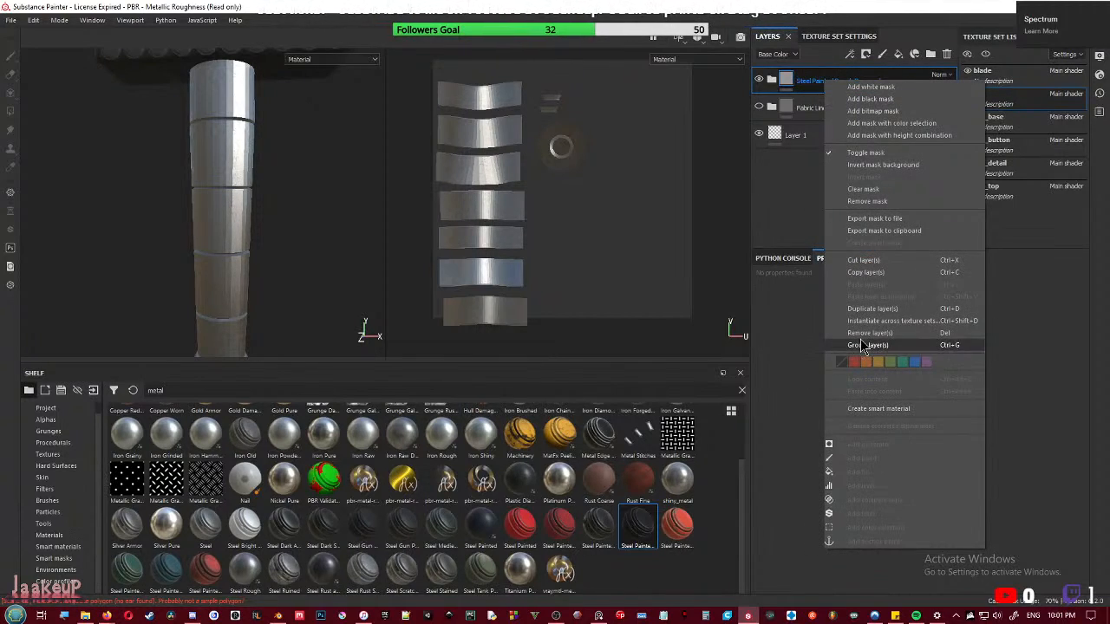
click(810, 96)
key(Return)
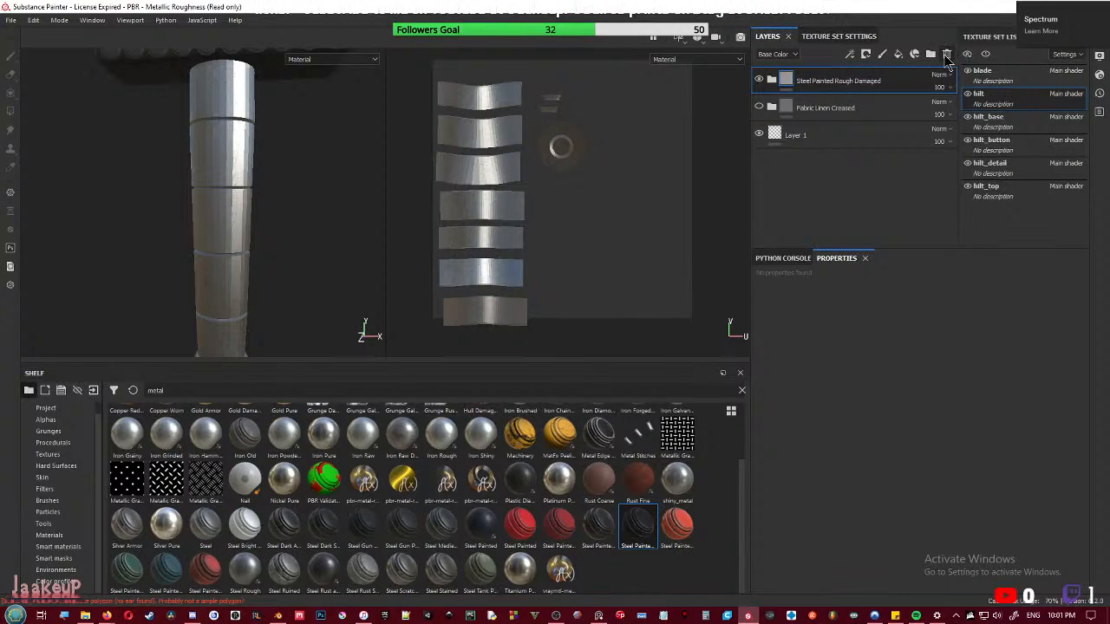
click(946, 55)
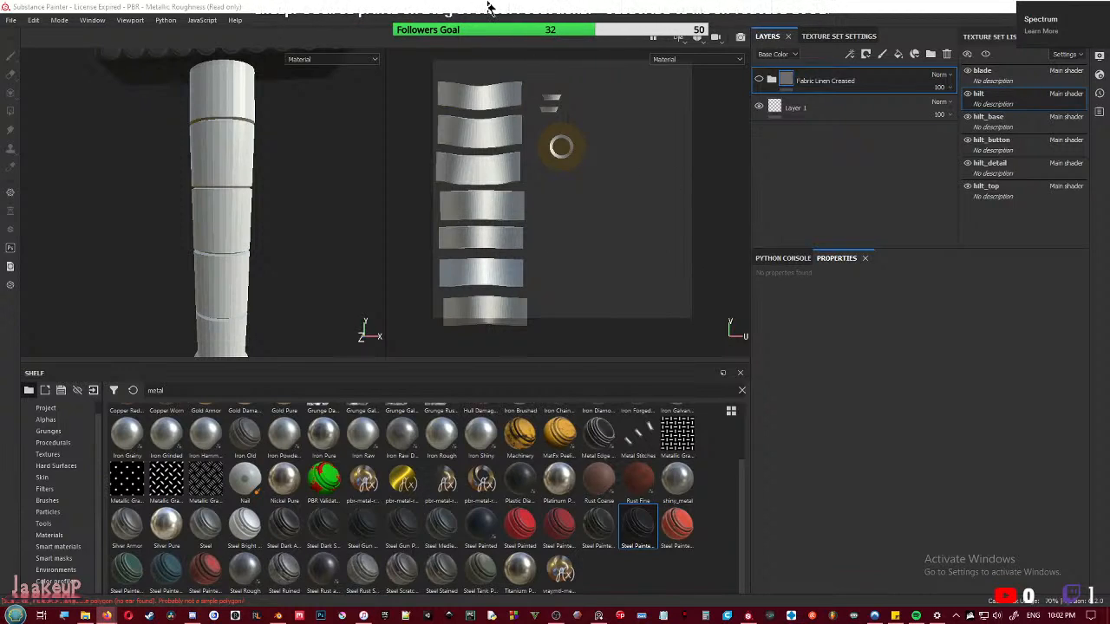
- Try the Iron Old material on the hilt grip, inspect it, and remove its layer
mouse_move(280, 260)
alt+mouse_down()
mouse_move(313, 265)
mouse_move(279, 267)
mouse_move(288, 272)
alt+mouse_up()
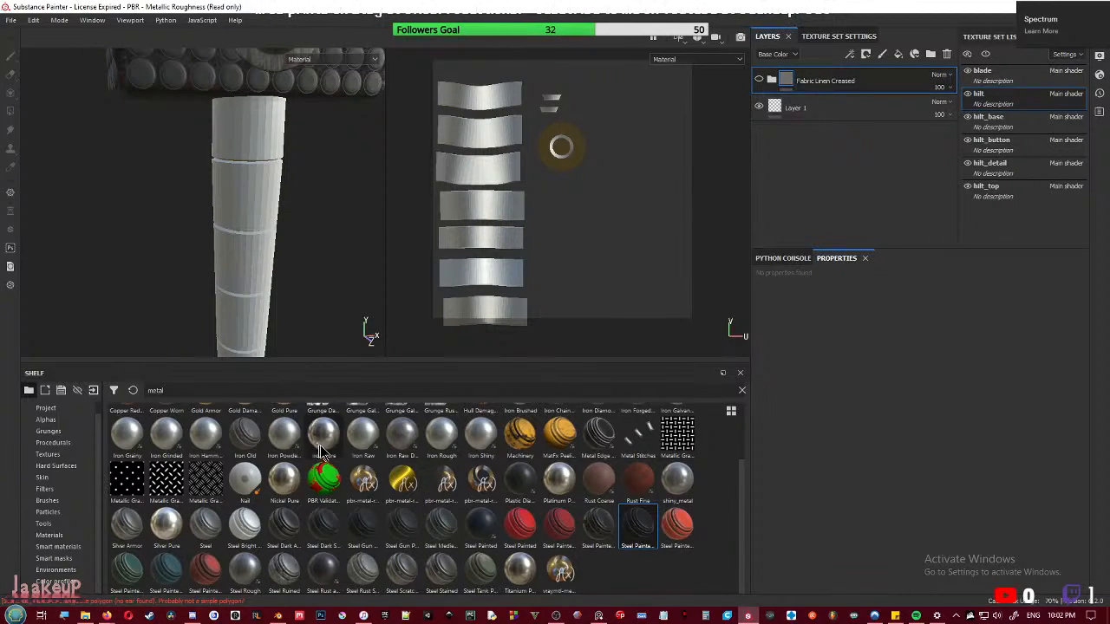
scroll(322, 460, up, 2)
drag(246, 523, 116, 292)
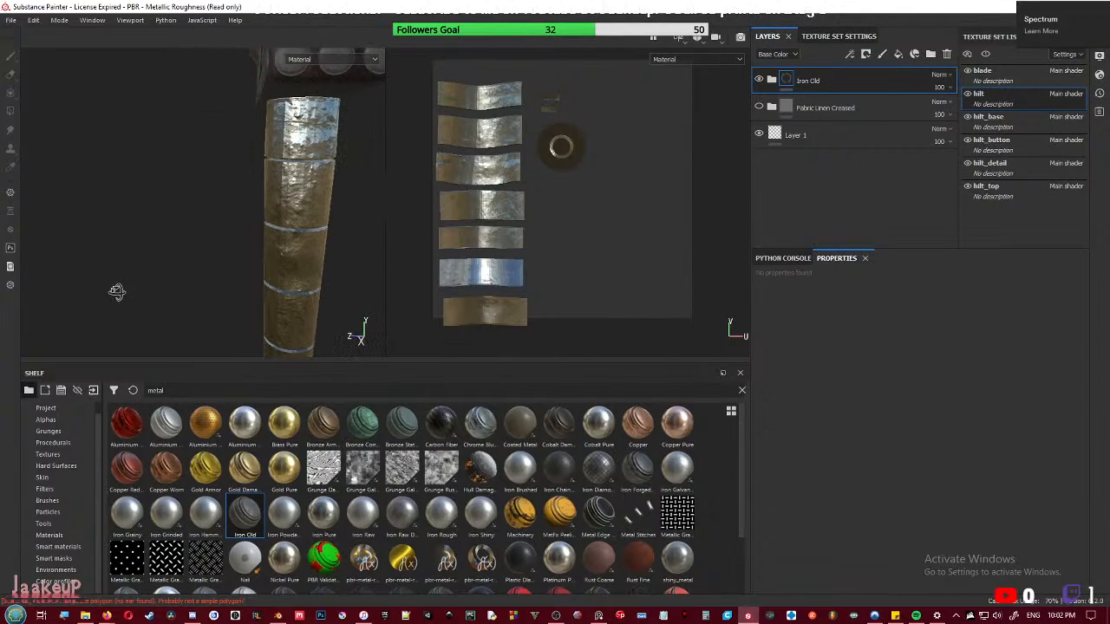
alt+drag(205, 311, 347, 214)
click(947, 54)
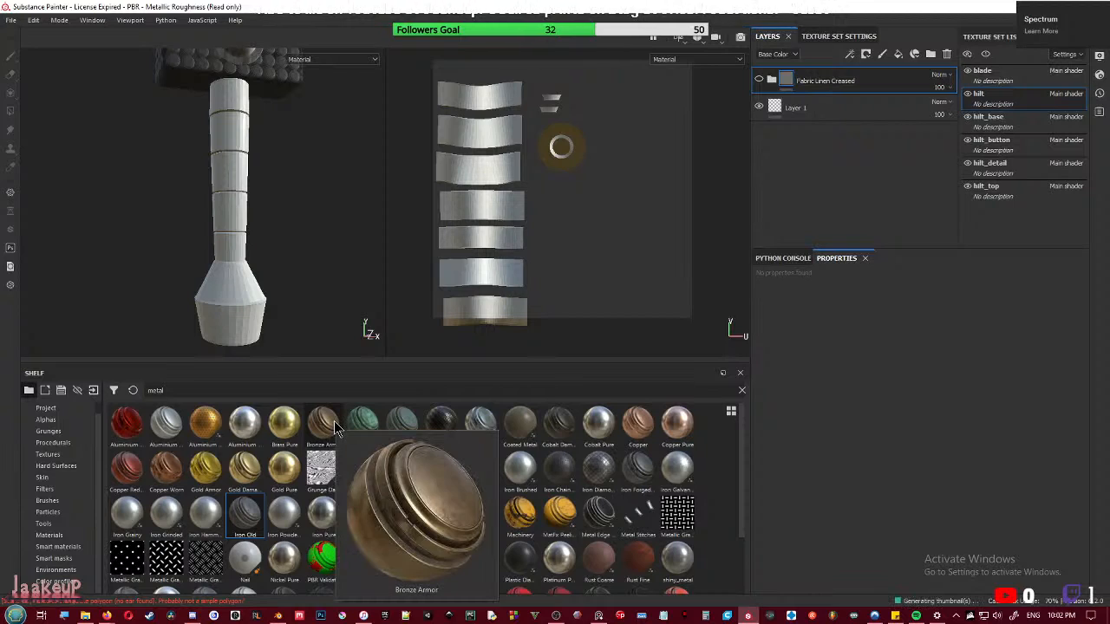
- Compare the bronze material previews, apply Bronze Corroded to the hilt, and inspect the pommel and grip up close
mouse_move(362, 427)
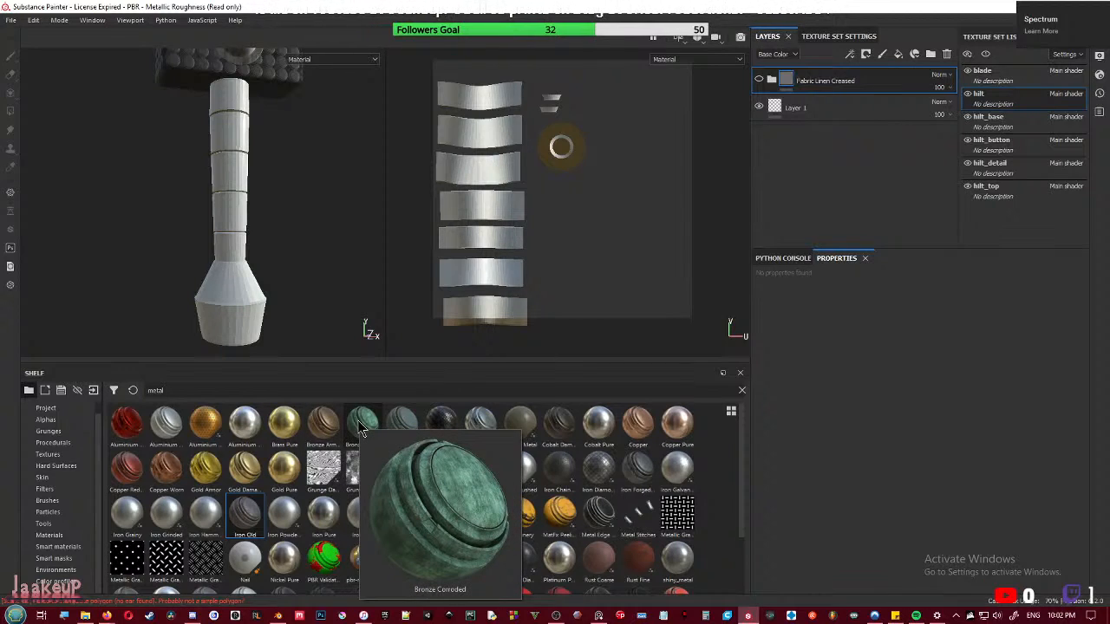
mouse_move(400, 423)
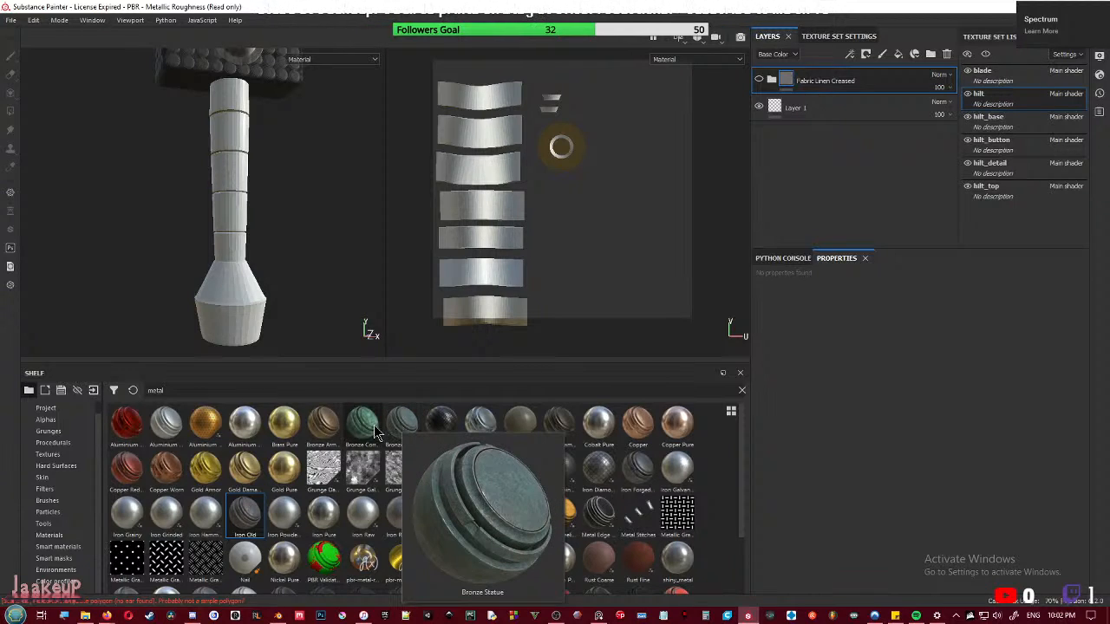
drag(374, 425, 239, 301)
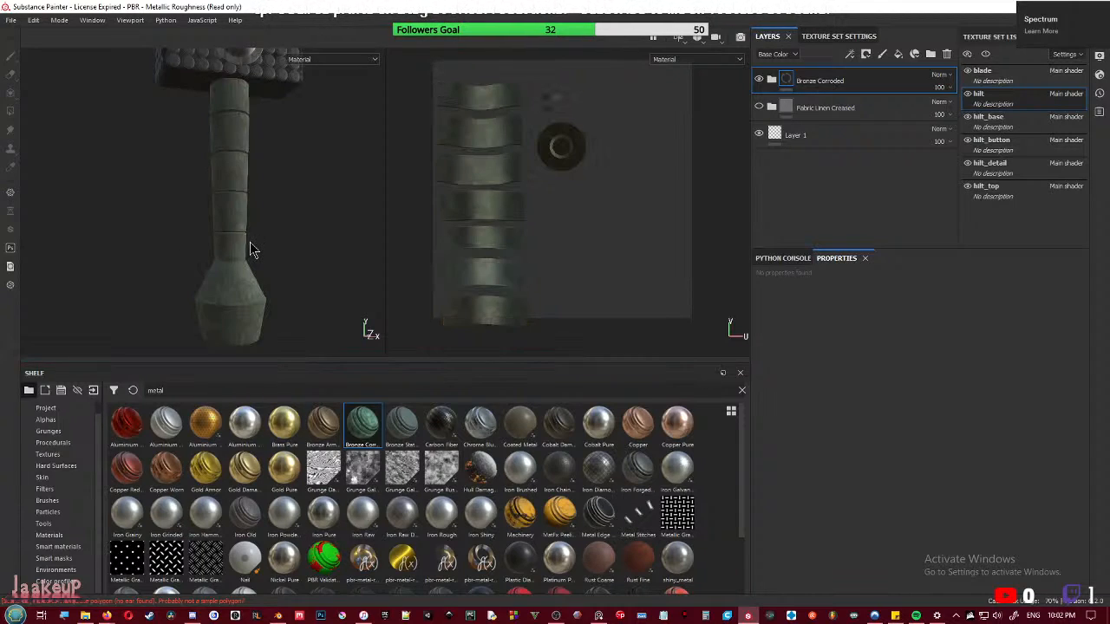
scroll(258, 242, up, 5)
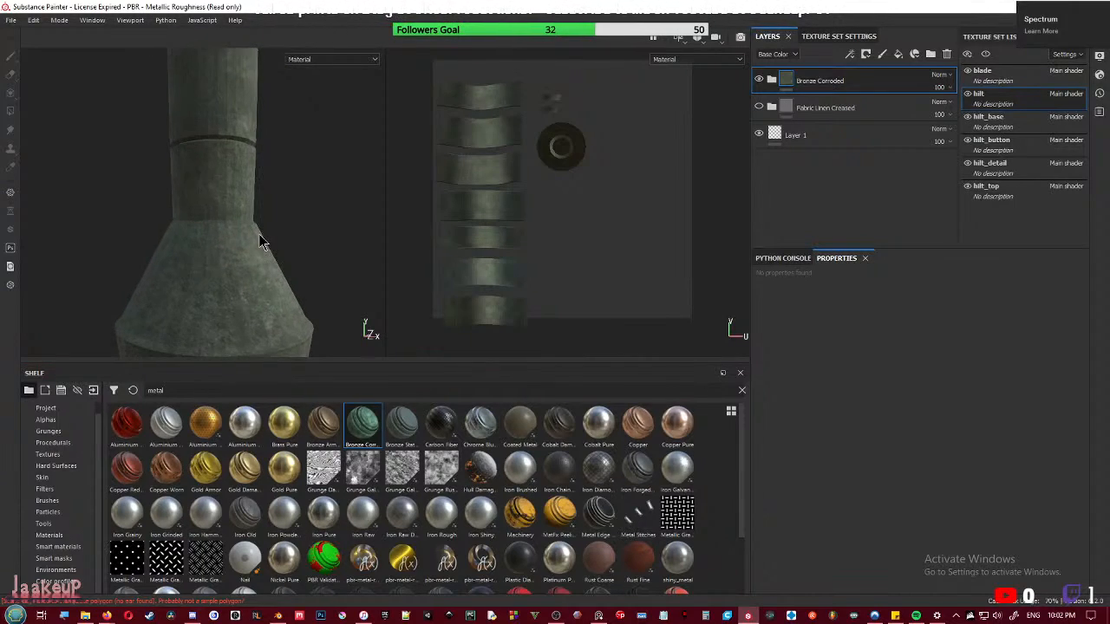
scroll(259, 236, up, 1)
scroll(259, 234, down, 5)
alt+drag(294, 213, 260, 195)
alt+middle_drag(260, 195, 270, 245)
alt+drag(270, 245, 300, 251)
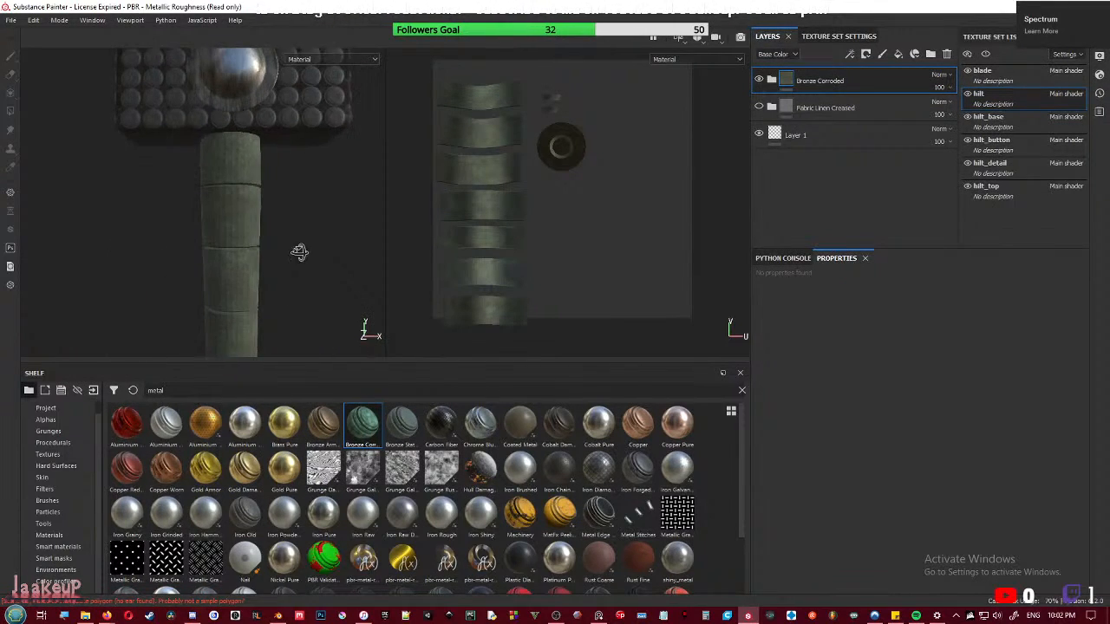
- Set the base colour of the Base Metal layer inside the Bronze Corroded group to dark grey, RGB 0.049 each
click(771, 80)
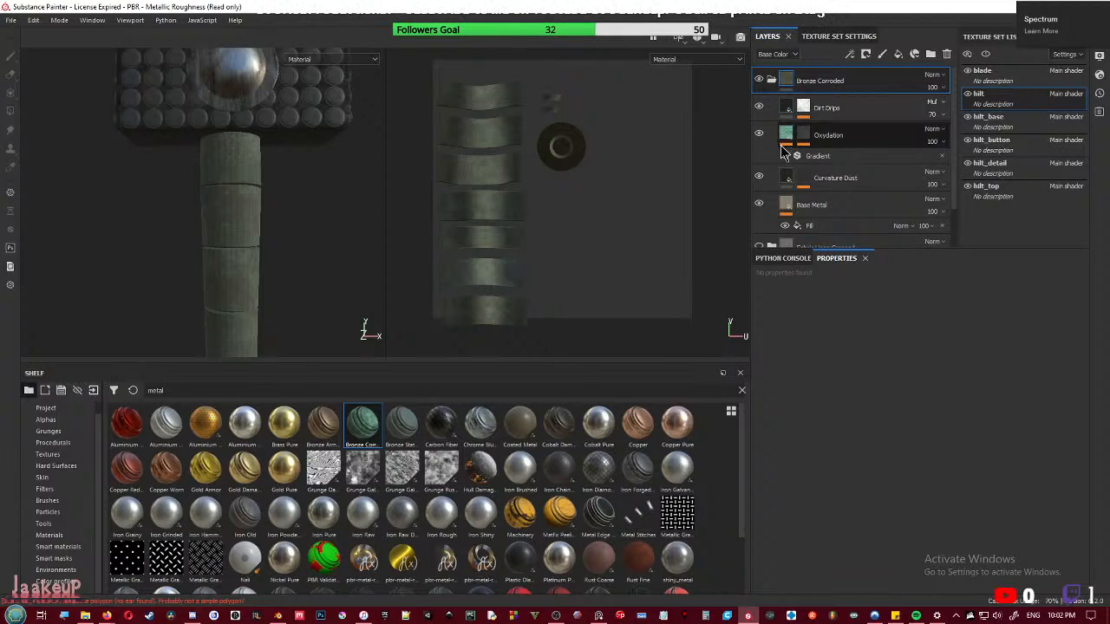
click(784, 178)
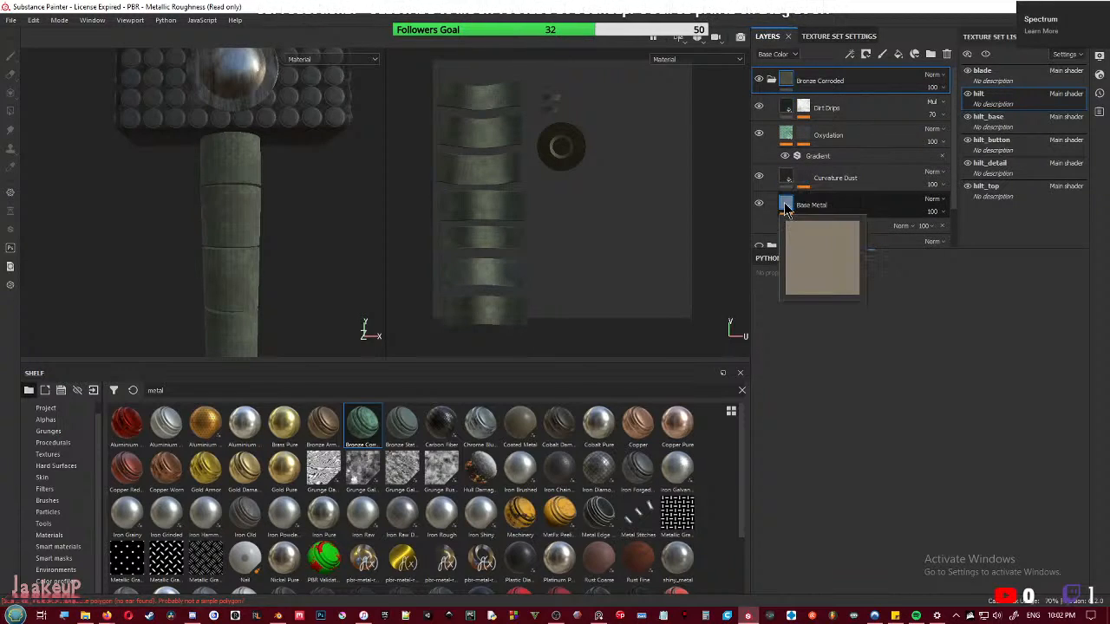
click(784, 209)
click(973, 498)
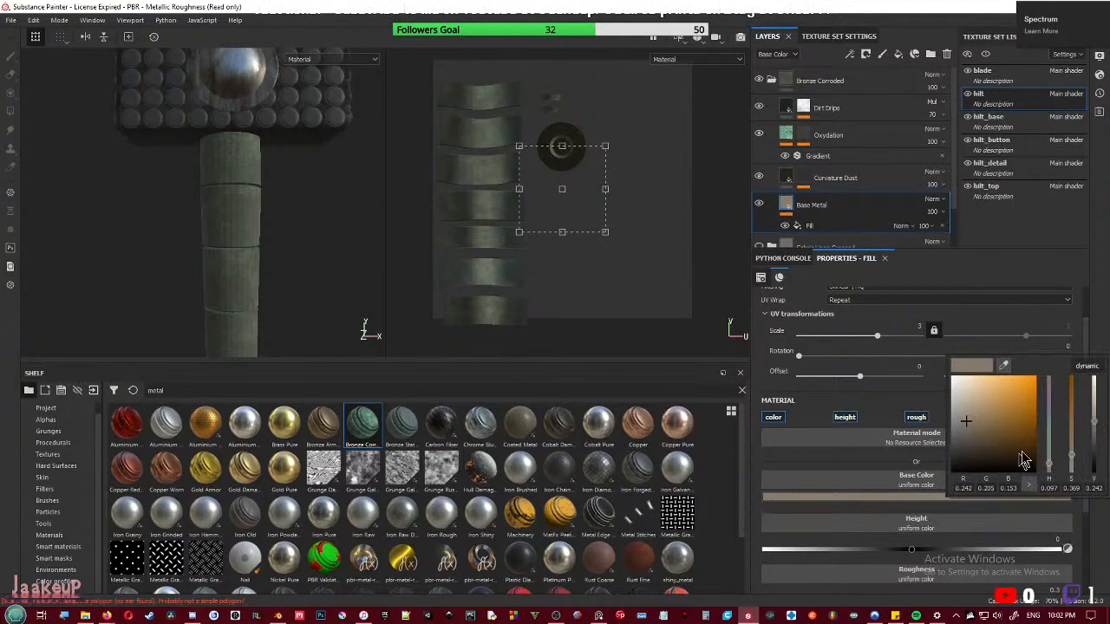
drag(1092, 425, 1047, 496)
mouse_move(1100, 464)
mouse_down()
mouse_move(1098, 433)
mouse_move(1097, 477)
mouse_move(1094, 455)
mouse_up()
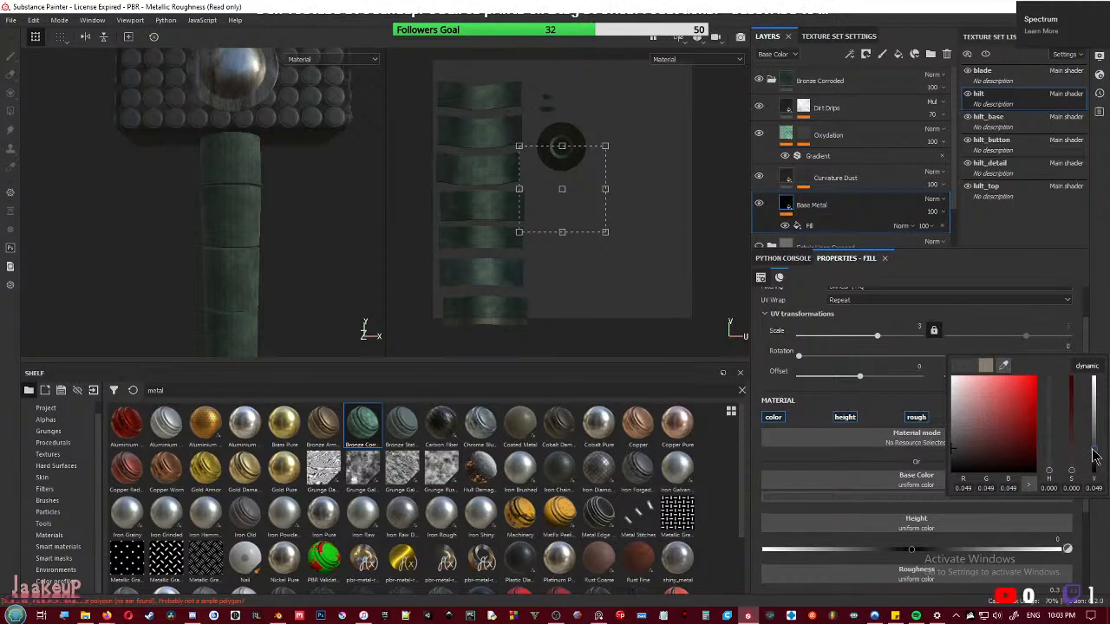
- Examine the Oxydation layer's fill parameters and test its colour channel off and on
click(802, 139)
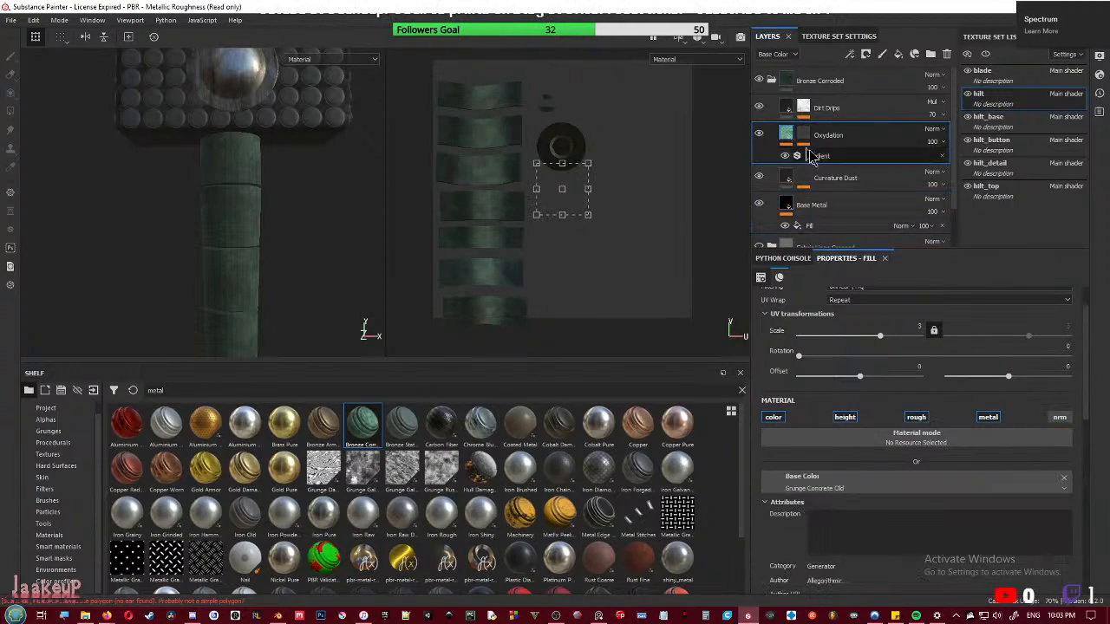
scroll(928, 510, down, 8)
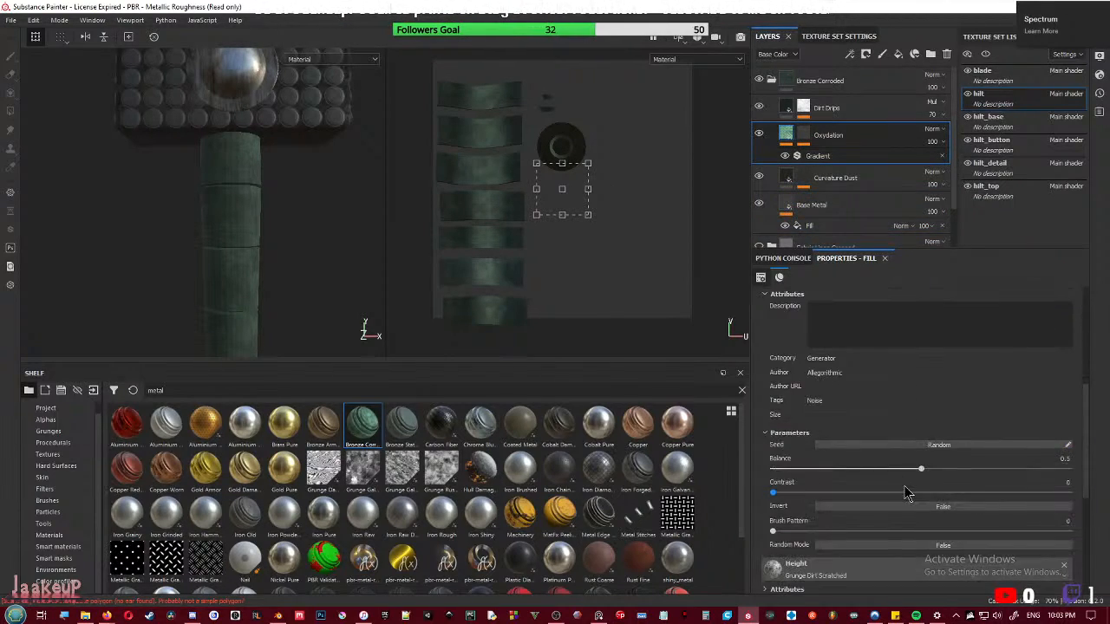
scroll(905, 492, up, 8)
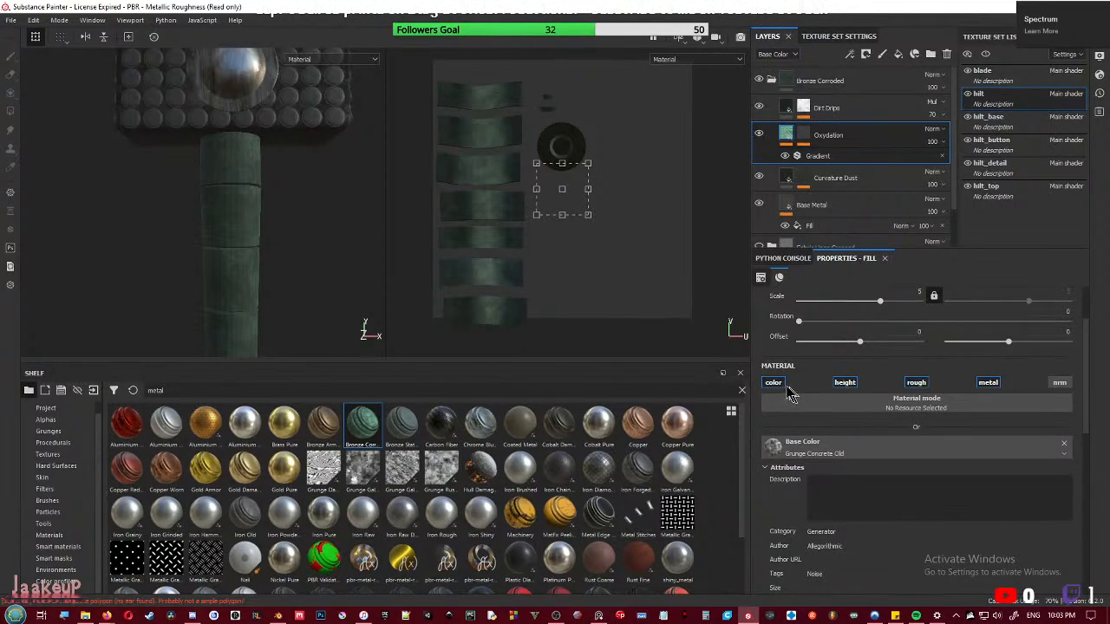
click(777, 386)
click(777, 385)
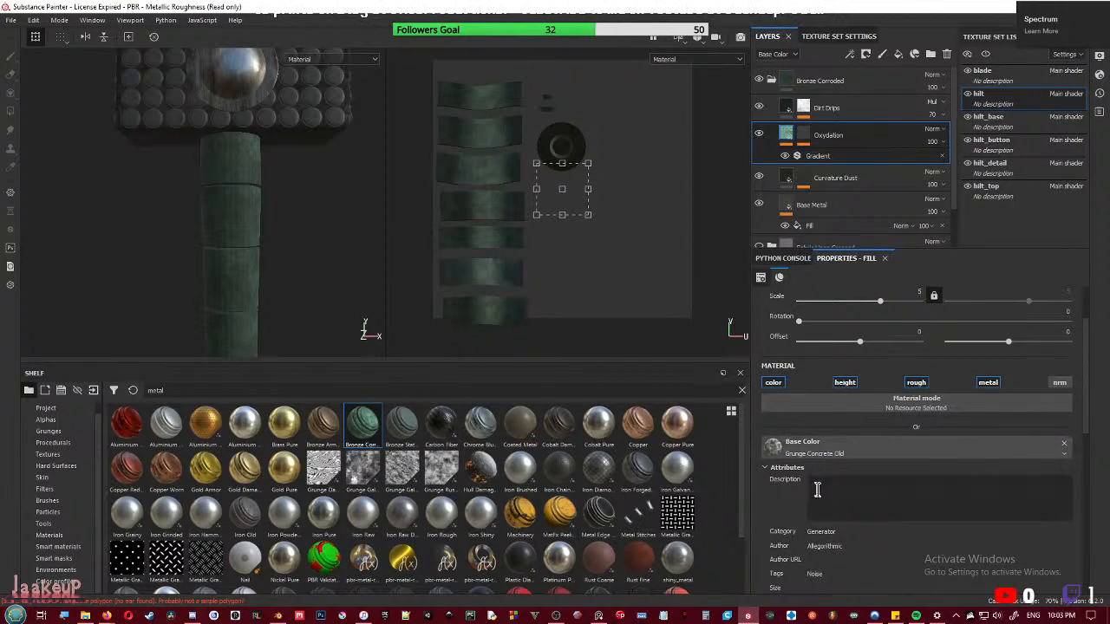
scroll(817, 490, down, 4)
click(831, 141)
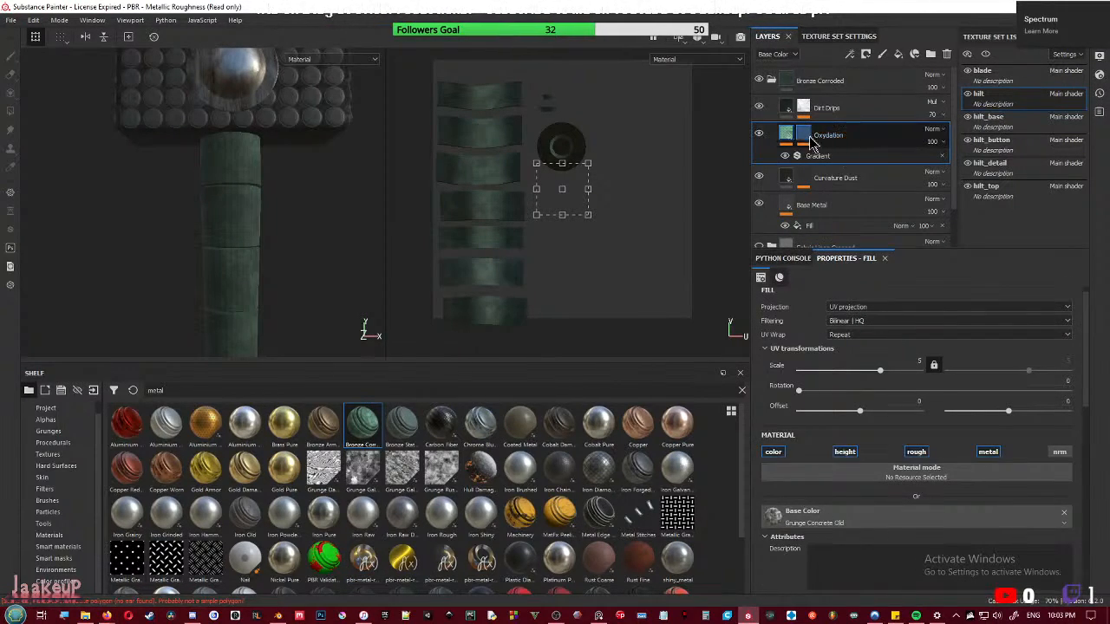
- Examine the Oxydation layer's mask and its brush, alpha and grayscale settings, plus the Dirt Drips layer's fill parameters
click(806, 141)
scroll(901, 463, down, 3)
scroll(901, 463, up, 3)
scroll(902, 464, down, 5)
scroll(901, 464, down, 4)
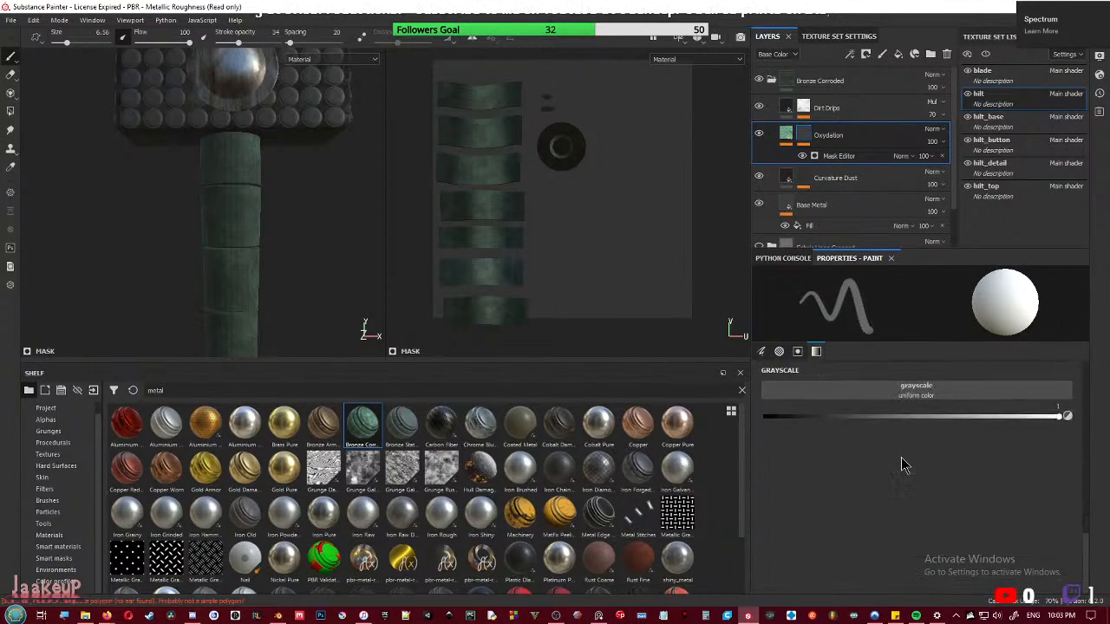
scroll(902, 464, up, 5)
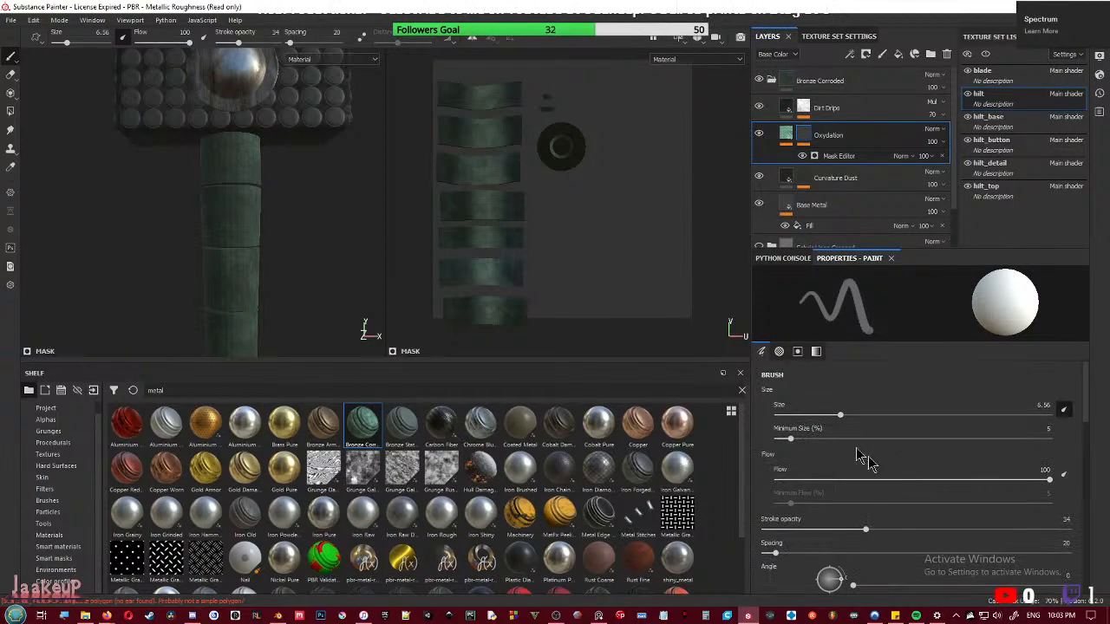
click(816, 356)
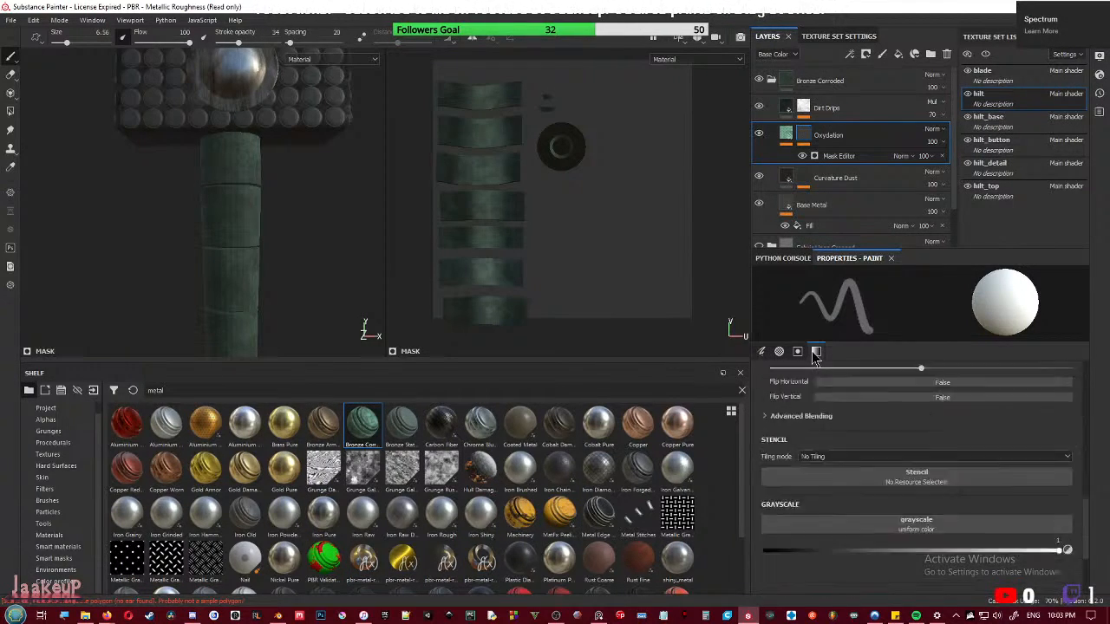
click(781, 355)
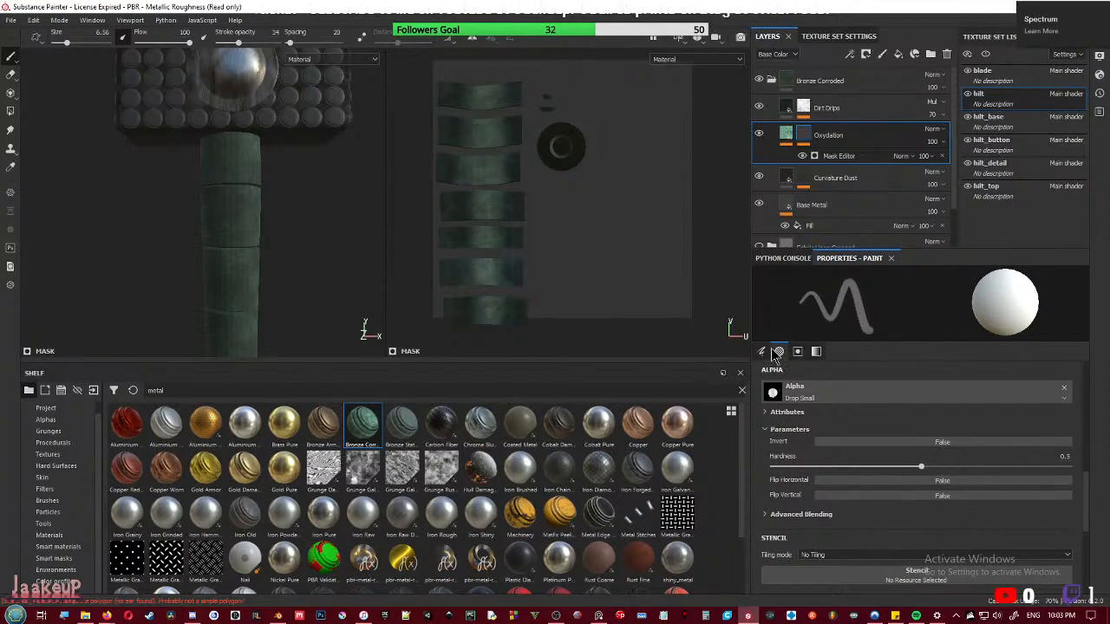
click(786, 107)
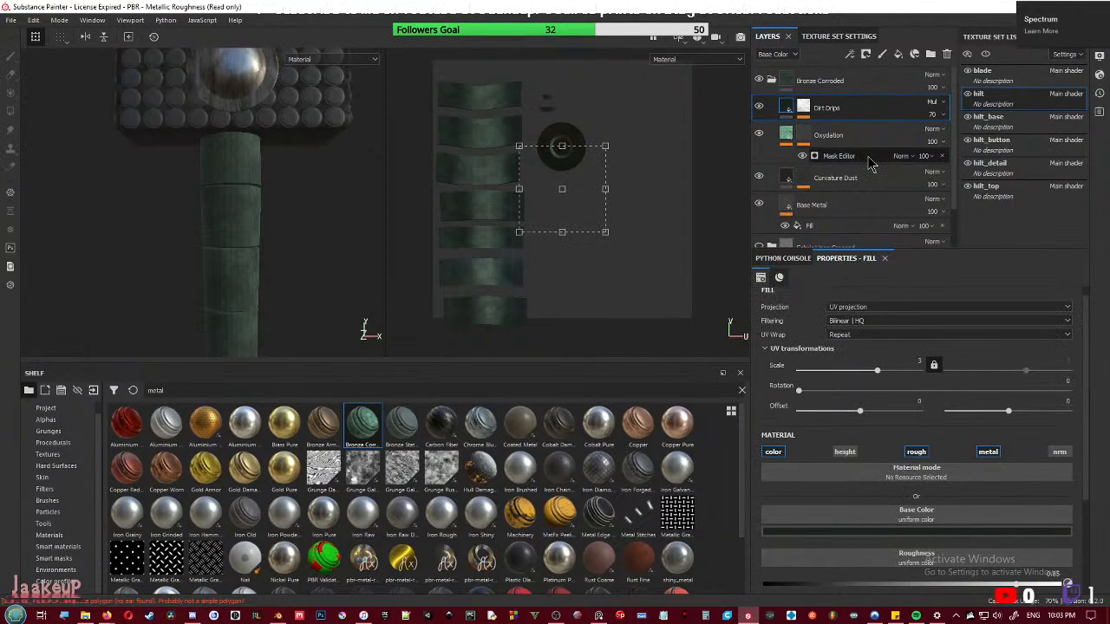
click(786, 81)
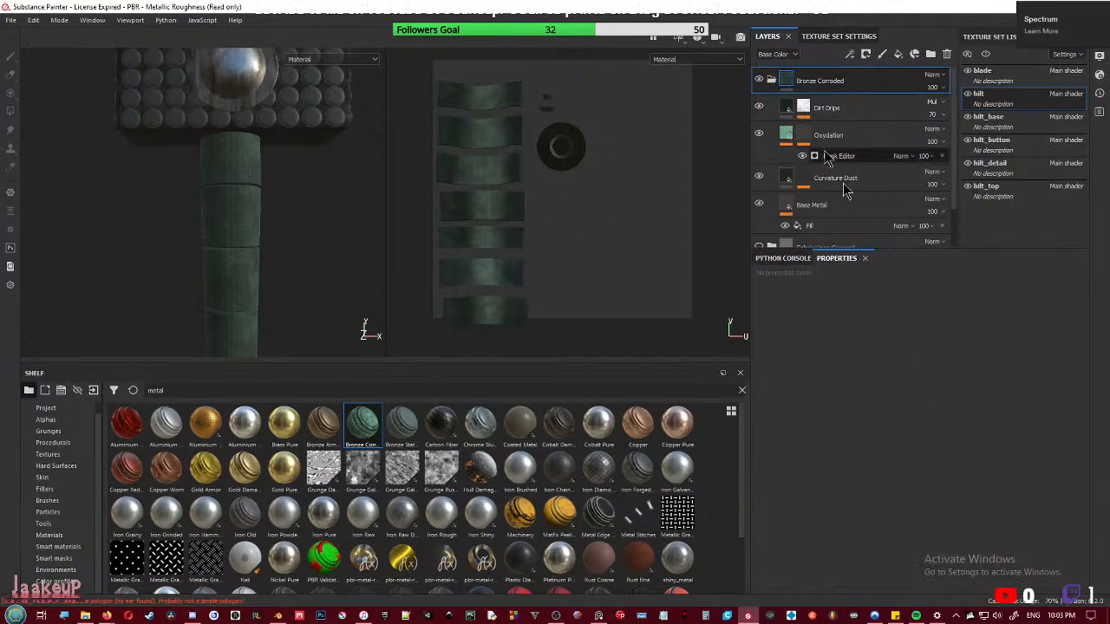
- Add a fill layer above the collapsed Bronze Corroded group, blended as Multiply, with its base colour at dark grey 0.067
click(771, 80)
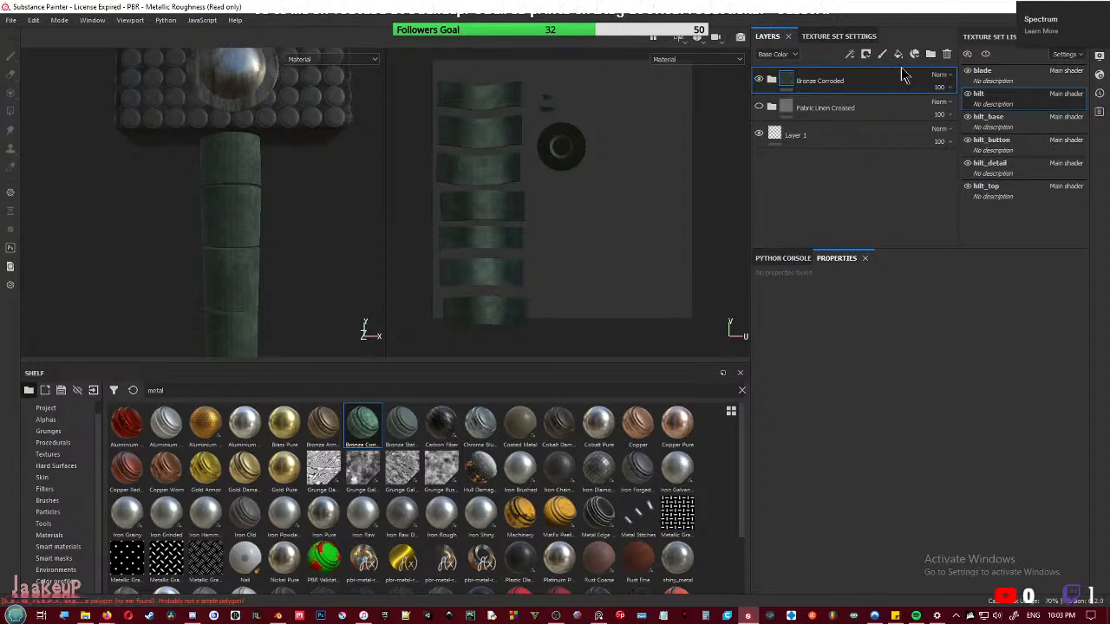
click(897, 53)
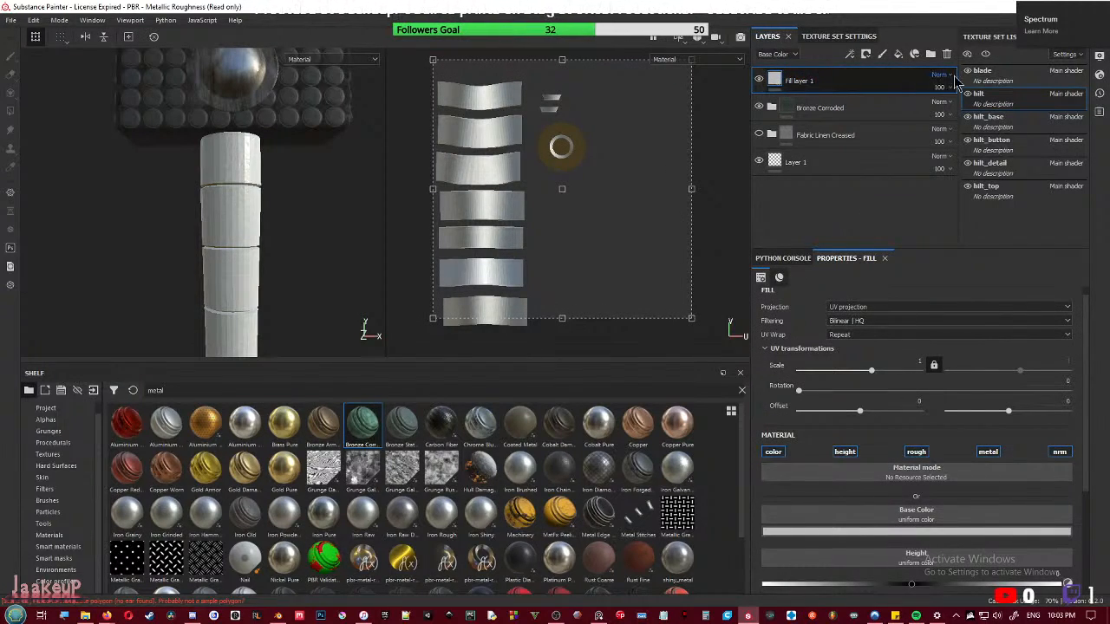
click(939, 75)
click(966, 130)
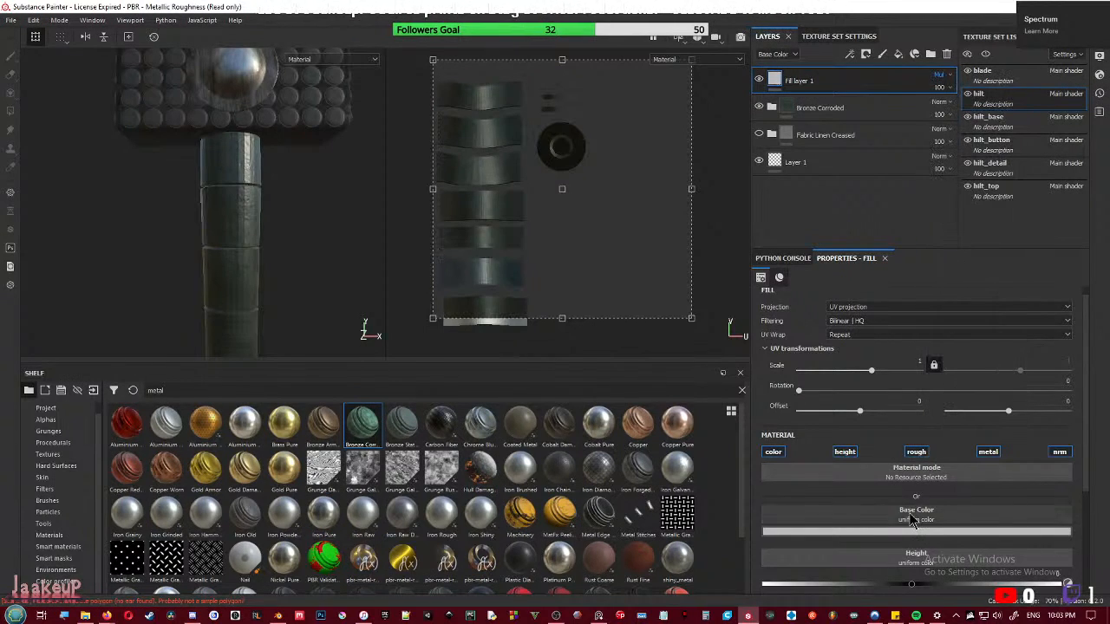
click(907, 534)
drag(1057, 442, 1062, 488)
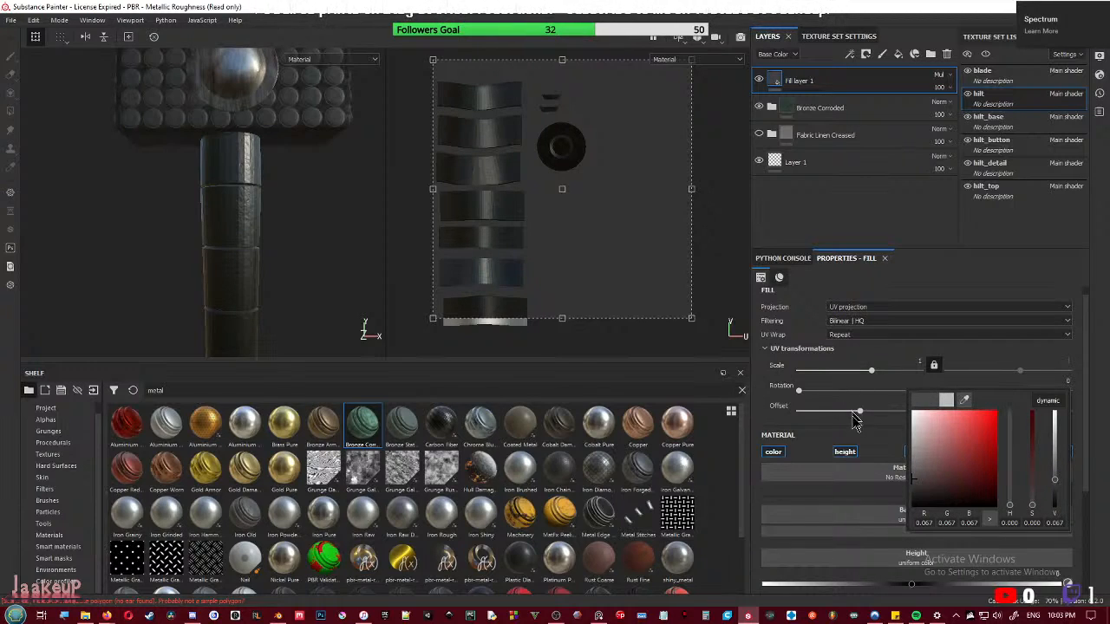
click(861, 428)
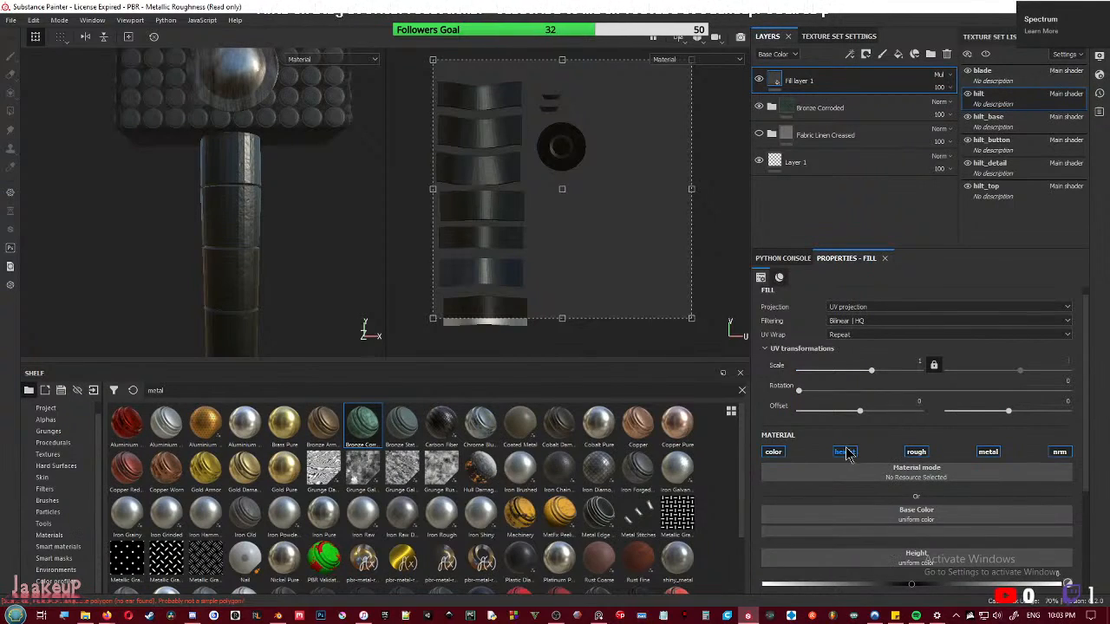
- Restrict the new fill layer to its colour channel by disabling height, roughness, metallic and normal
click(986, 453)
click(982, 455)
click(1057, 455)
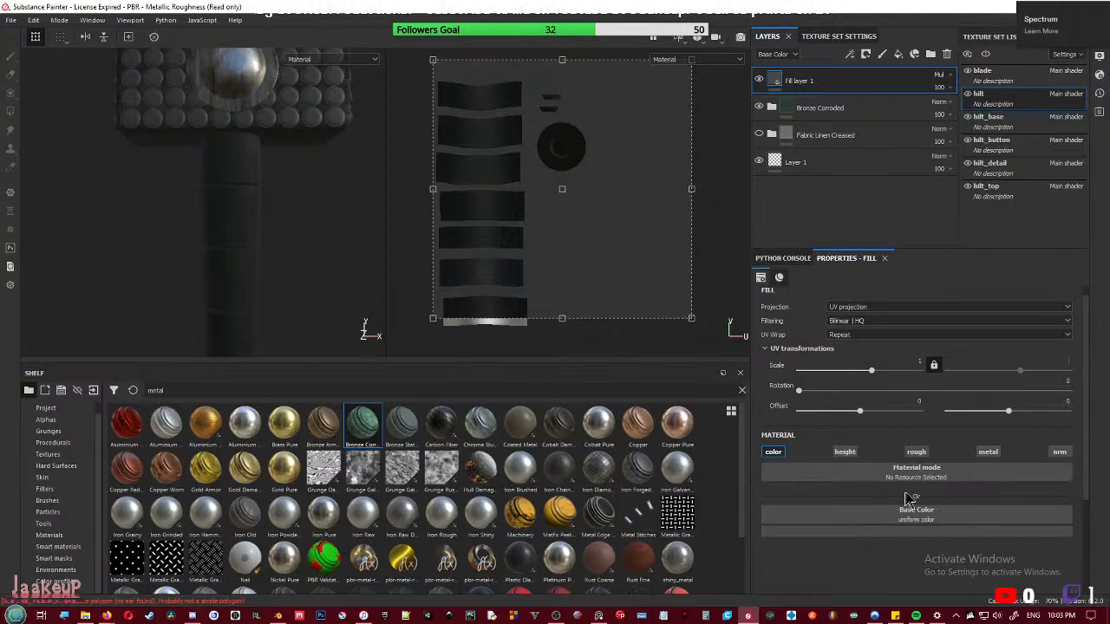
click(775, 452)
click(774, 453)
- Lighten the fill layer's base colour to grey, RGB 0.440 each
click(897, 519)
drag(1049, 484, 1049, 444)
click(857, 572)
scroll(921, 532, up, 1)
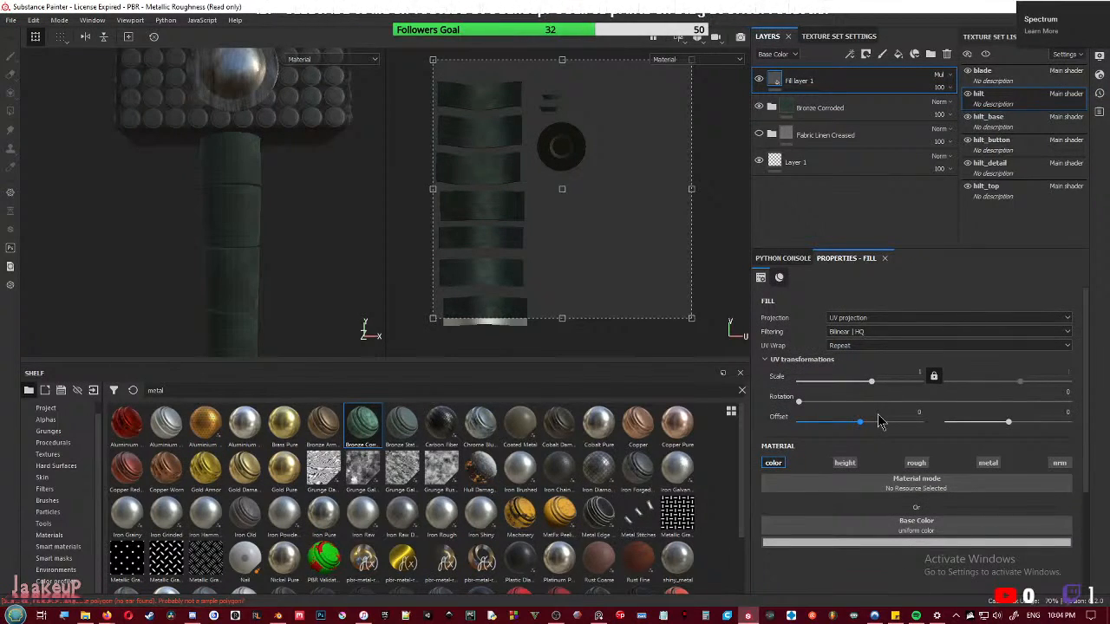
click(920, 532)
click(908, 541)
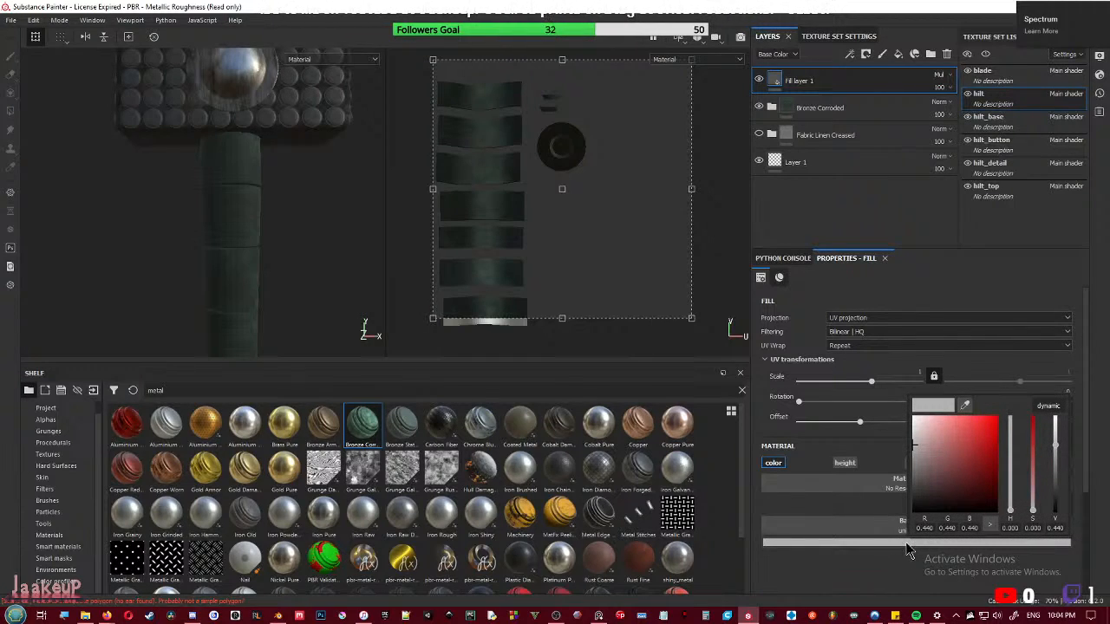
click(897, 555)
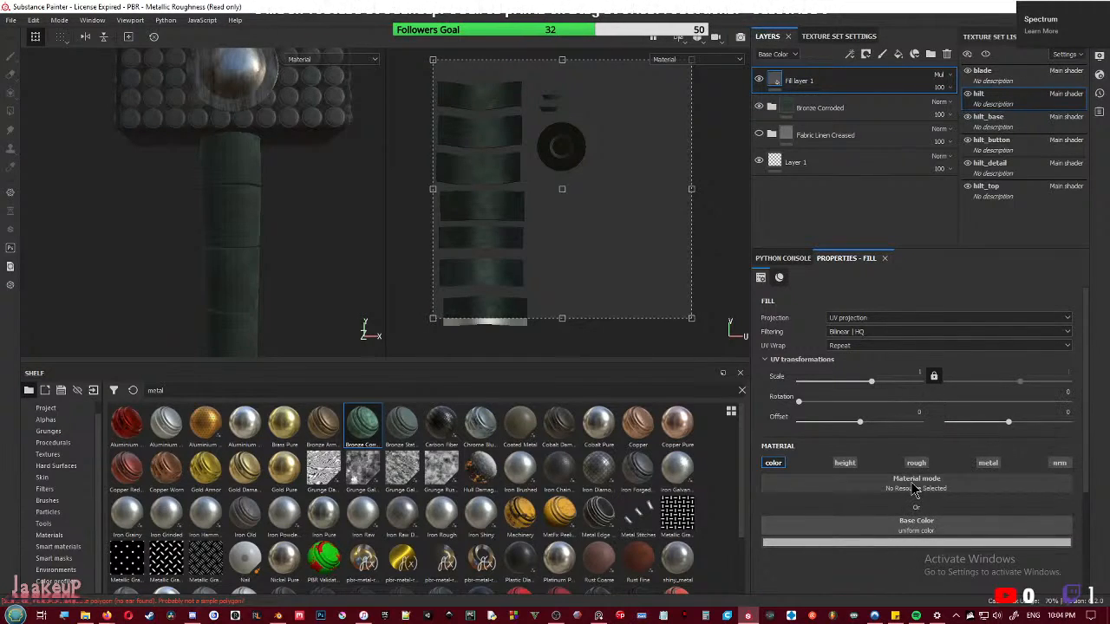
right_click(893, 80)
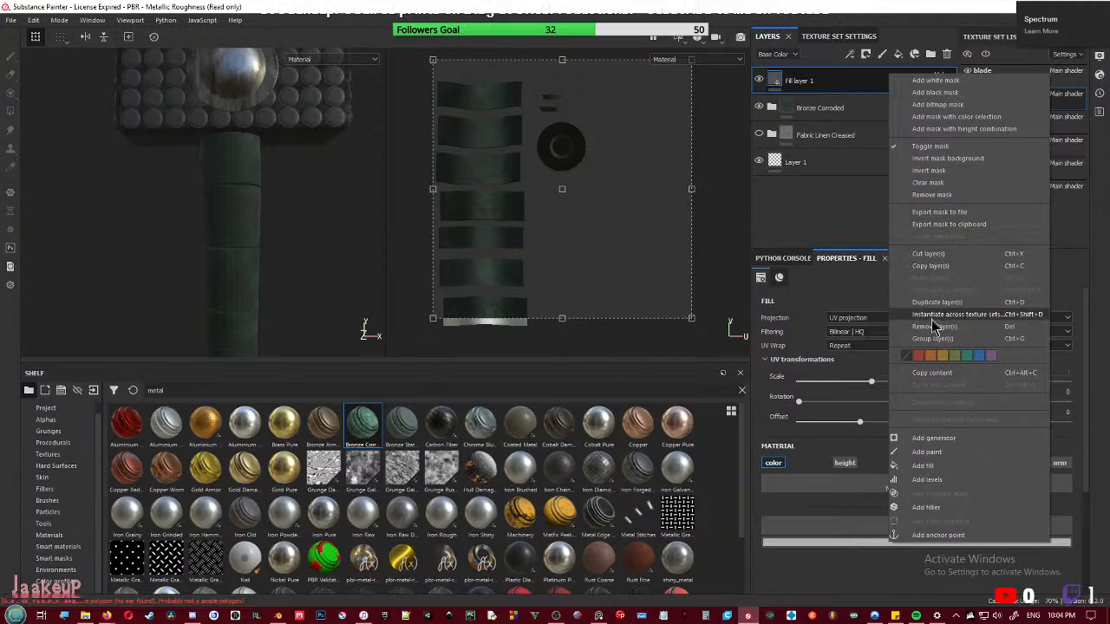
click(829, 213)
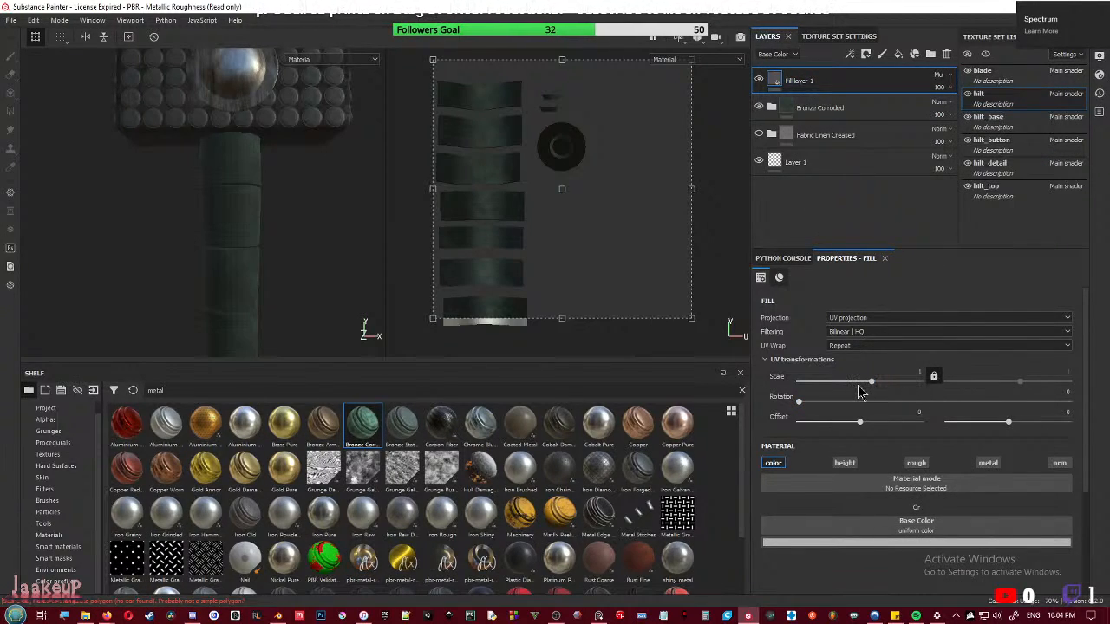
scroll(780, 279, up, 3)
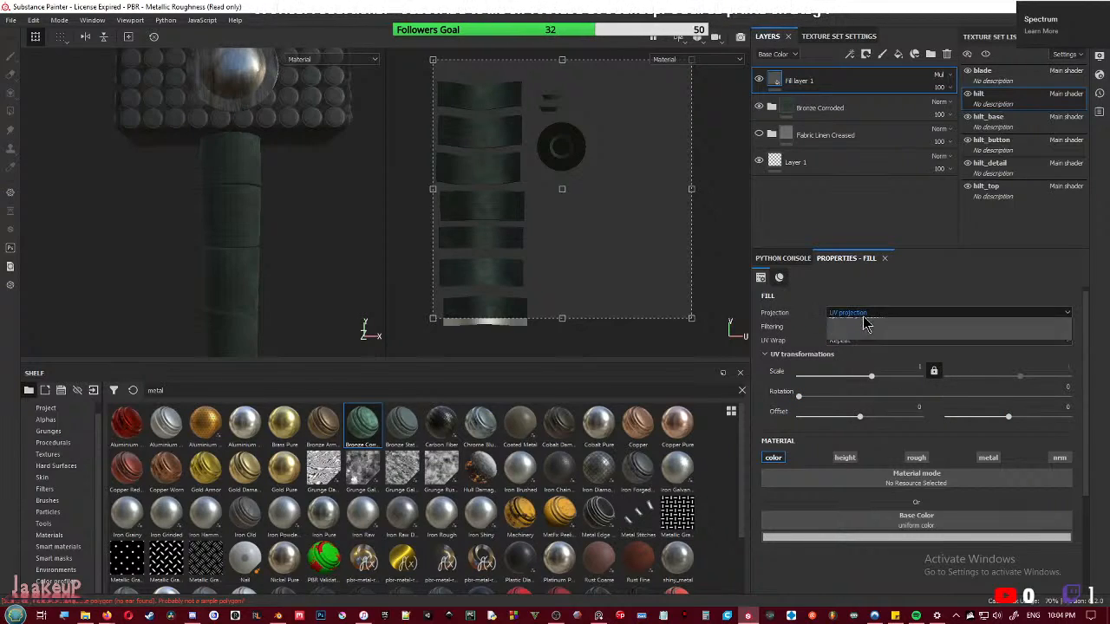
click(859, 326)
click(859, 335)
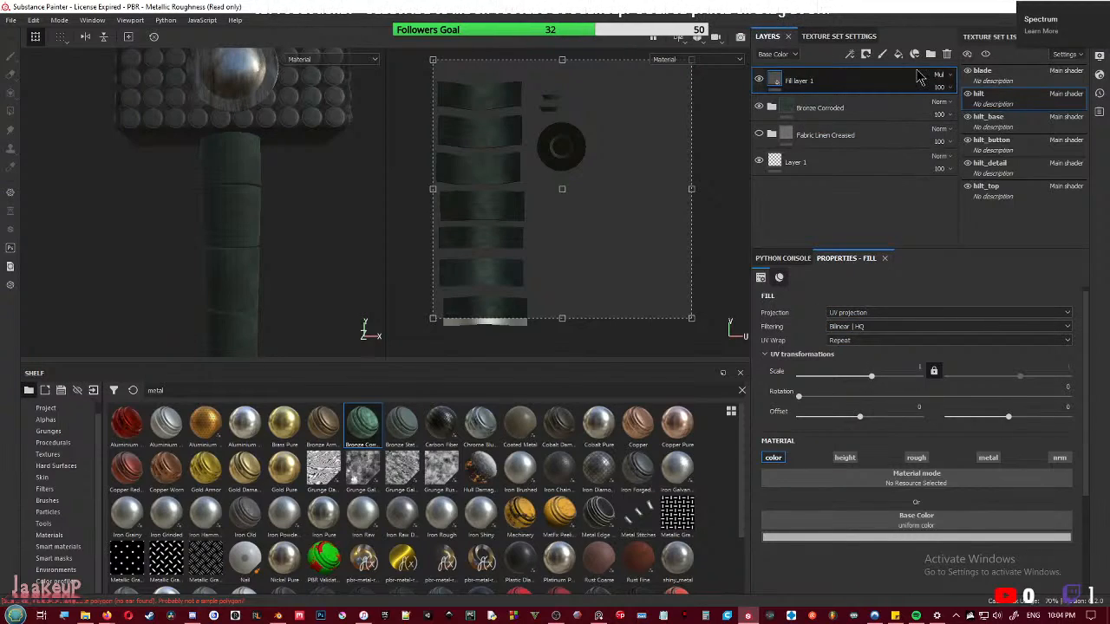
click(833, 38)
click(768, 38)
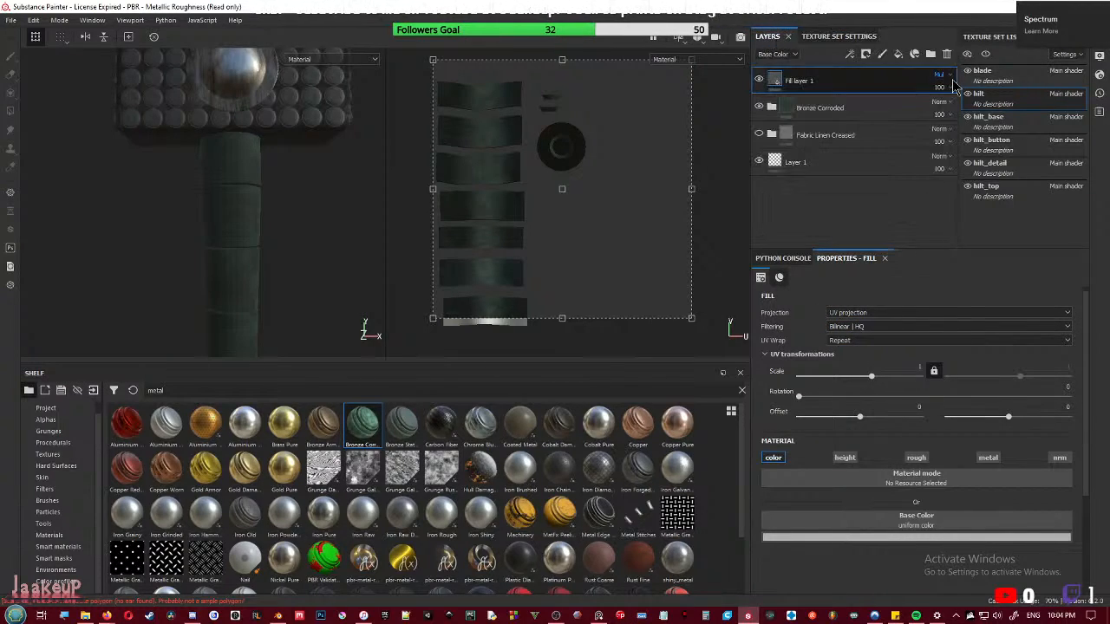
- Try the Overlay and Passthrough blend modes on the fill layer, and return it to Multiply
click(952, 78)
click(963, 255)
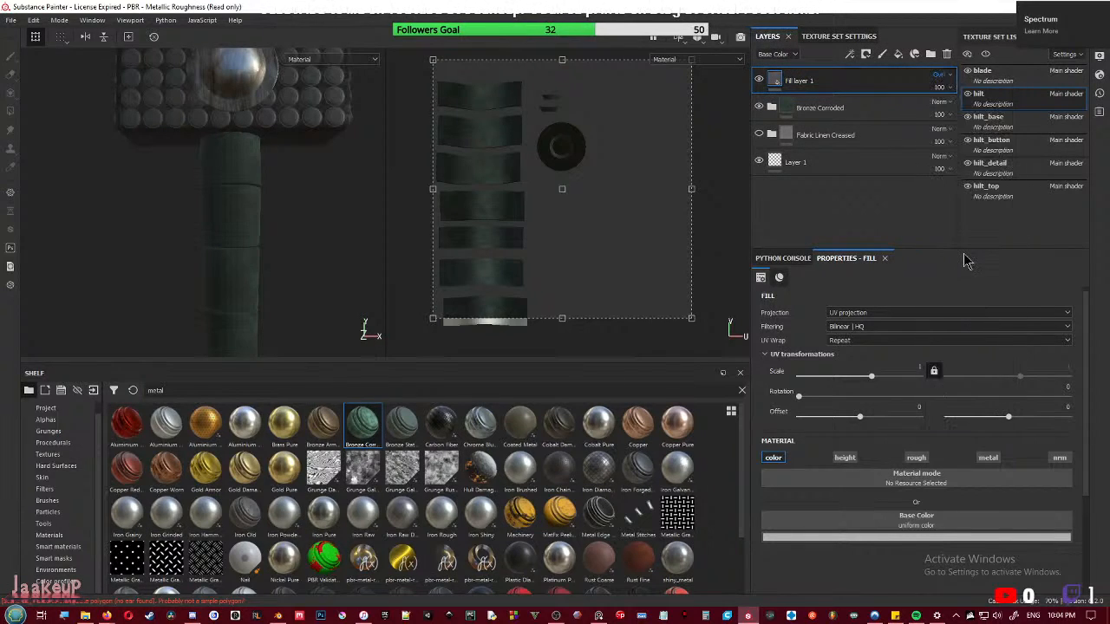
click(953, 78)
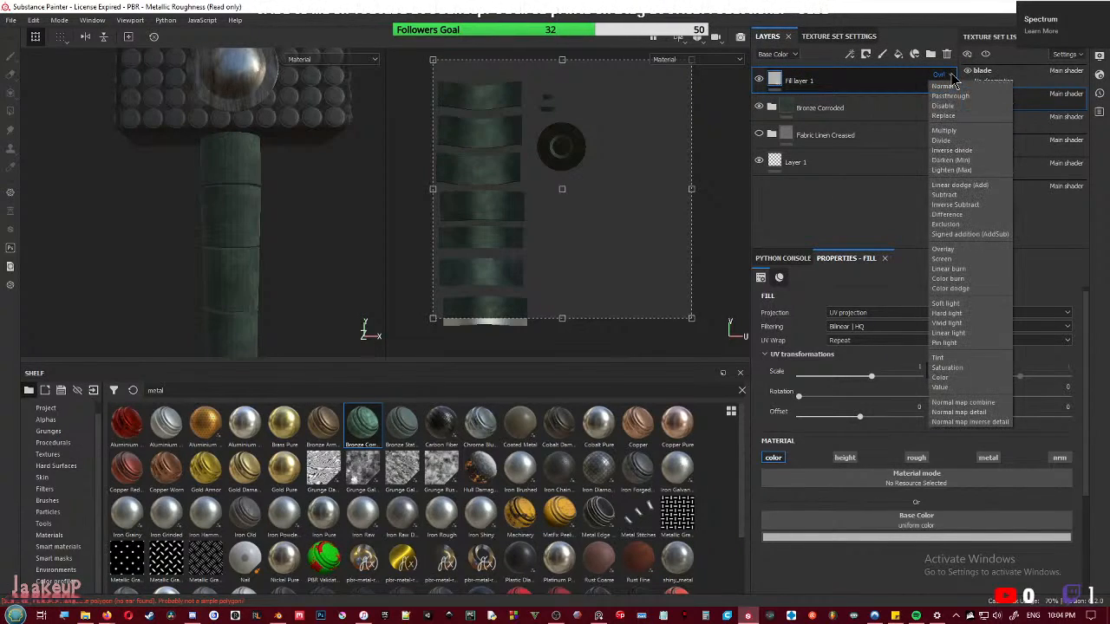
click(954, 95)
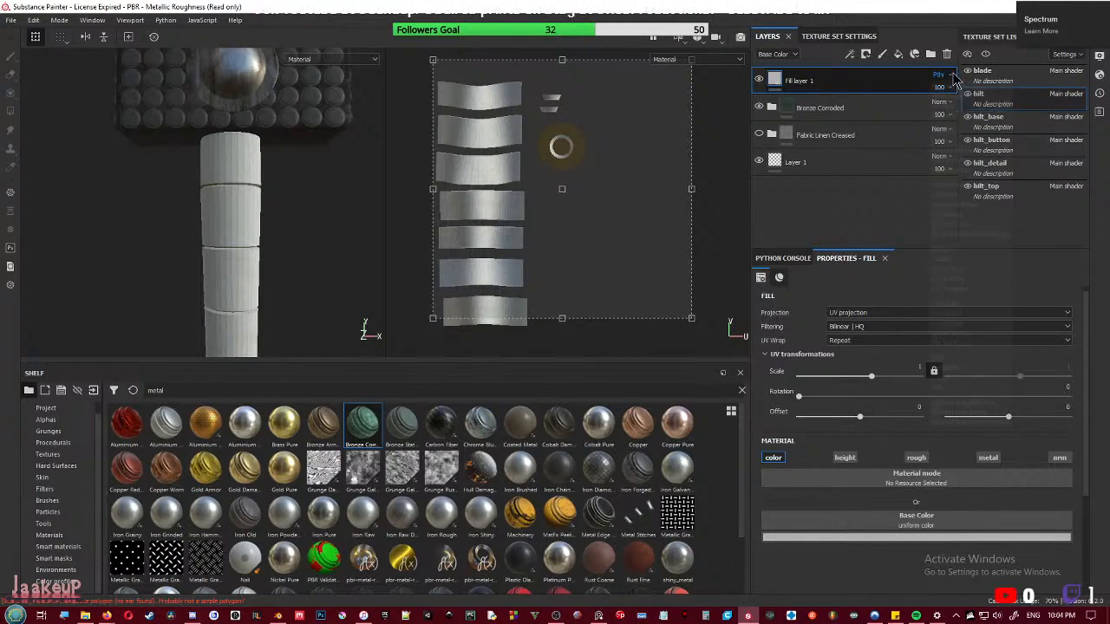
click(953, 75)
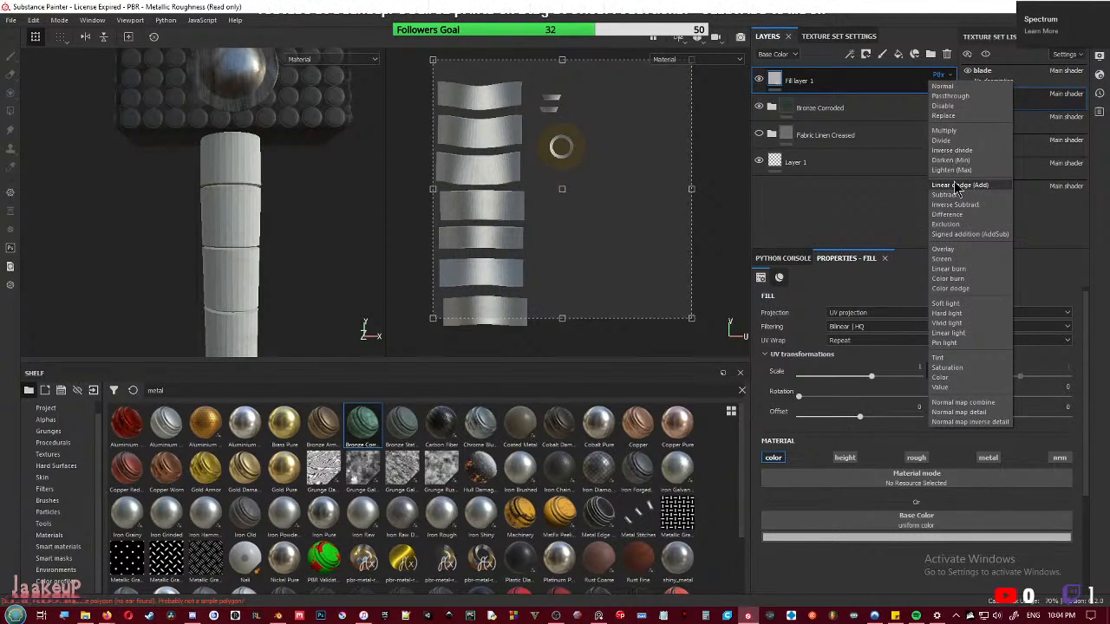
click(945, 131)
- Darken the fill layer's base colour, first to grey 0.240 and further to a deeper grey, checking it along the hilt
click(944, 535)
drag(1095, 454, 1098, 466)
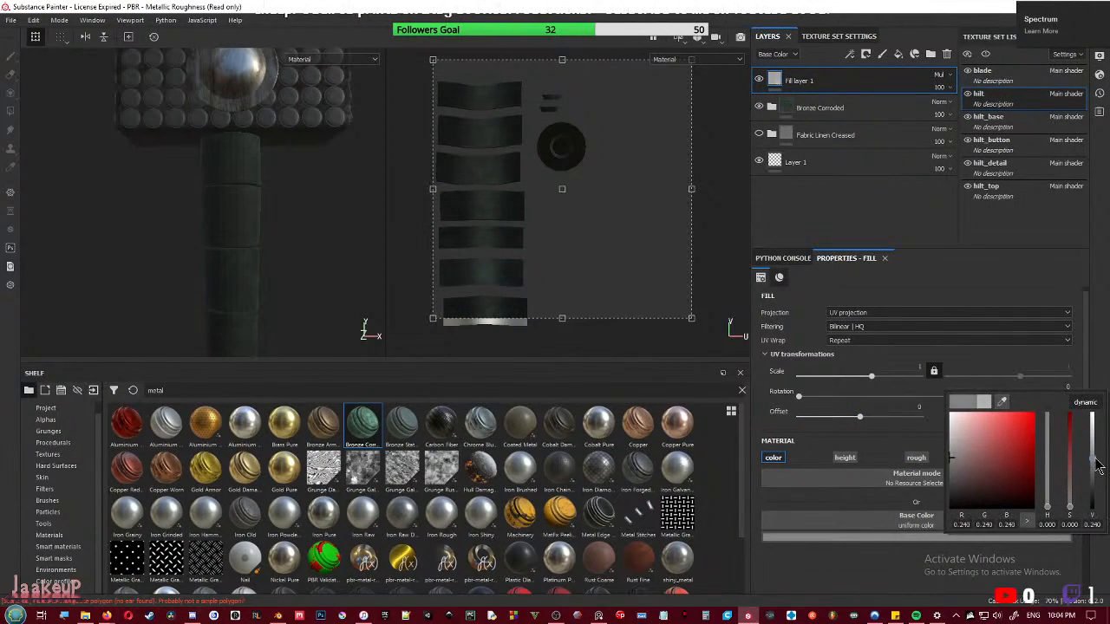
click(338, 274)
scroll(305, 274, down, 4)
middle_drag(291, 314, 324, 144)
scroll(260, 260, up, 5)
alt+drag(233, 276, 315, 199)
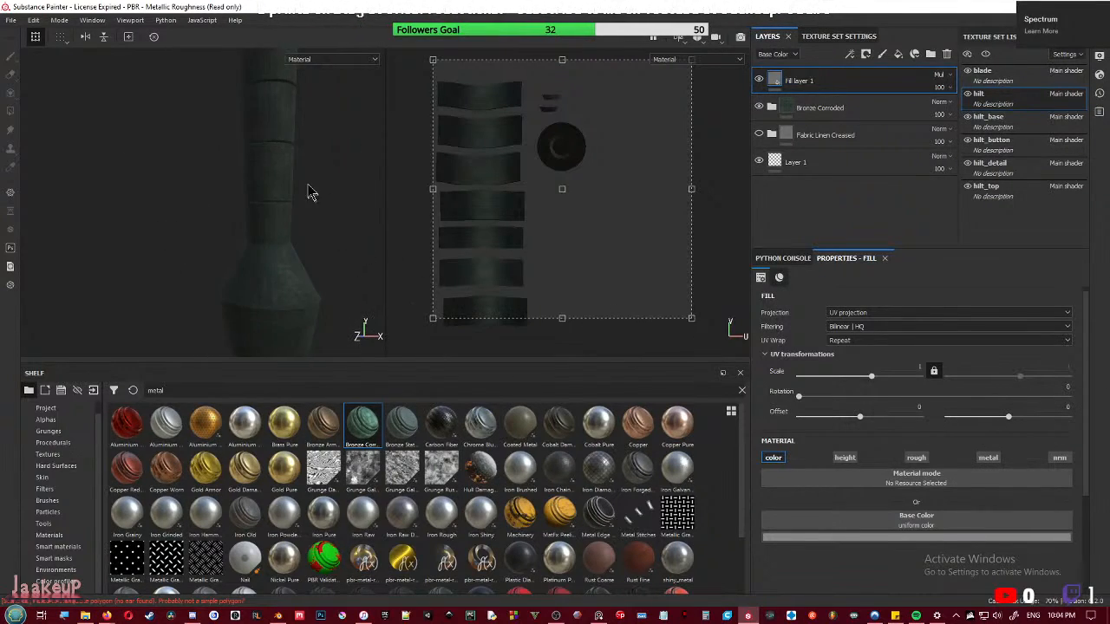
middle_drag(314, 199, 289, 339)
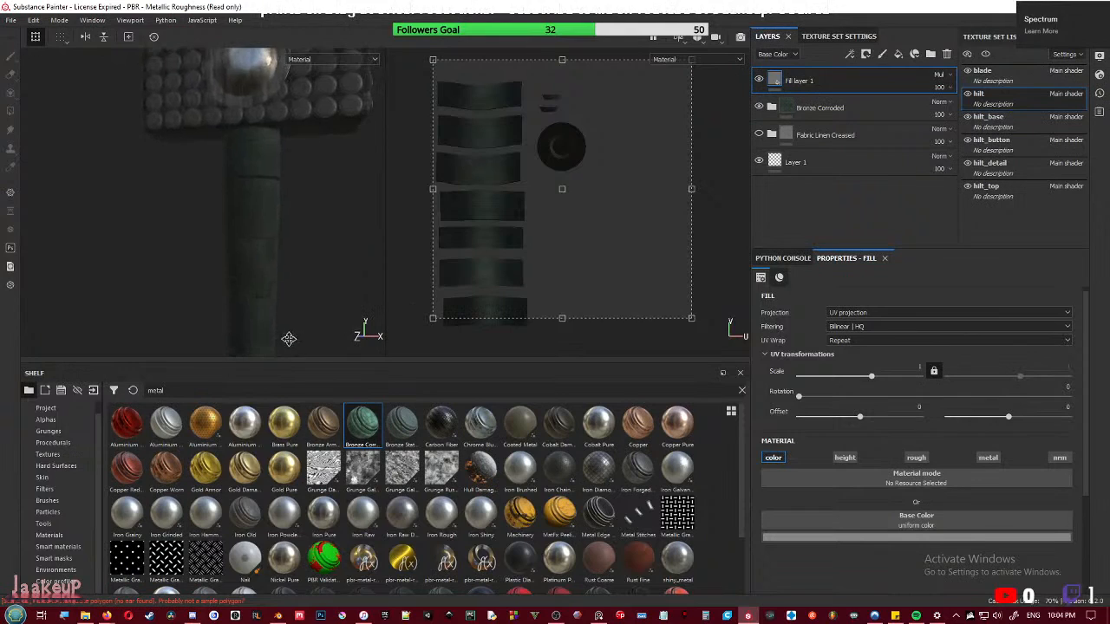
click(917, 536)
drag(1081, 459, 1088, 482)
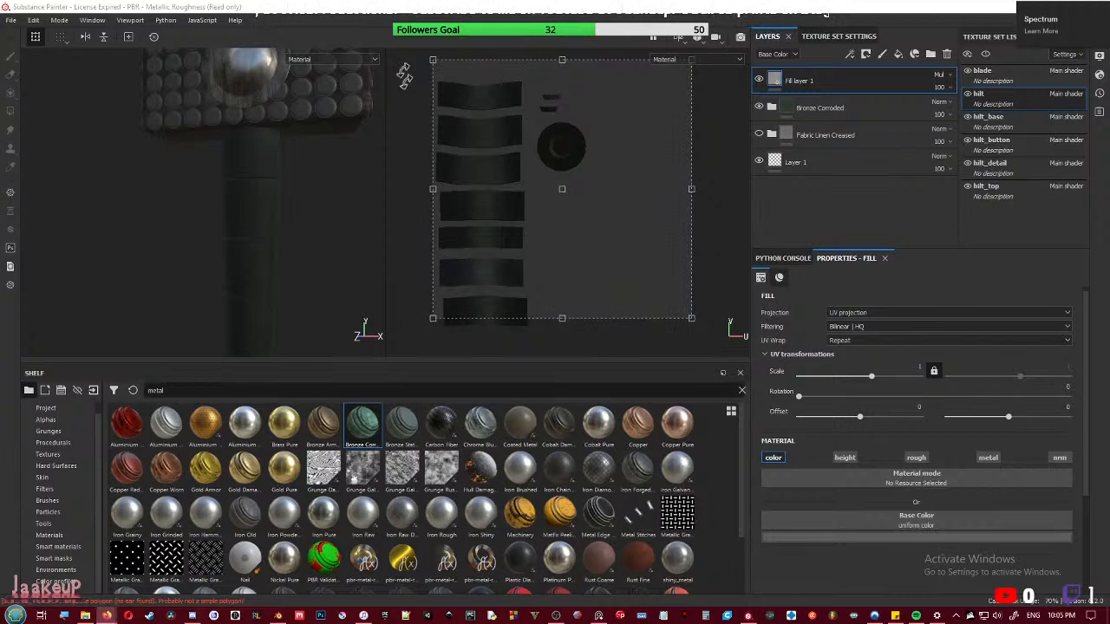
alt+drag(246, 291, 266, 275)
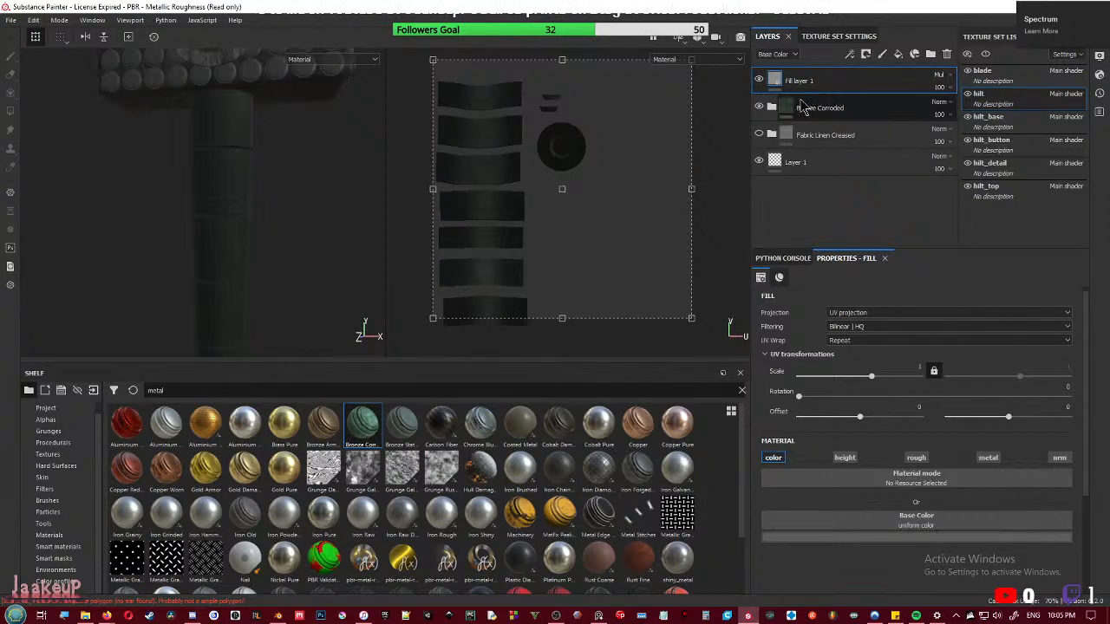
- Move the fill layer and the Bronze Corroded group together below Fabric Linen Creased, and make the linen group visible
ctrl+click(806, 107)
drag(830, 87, 833, 154)
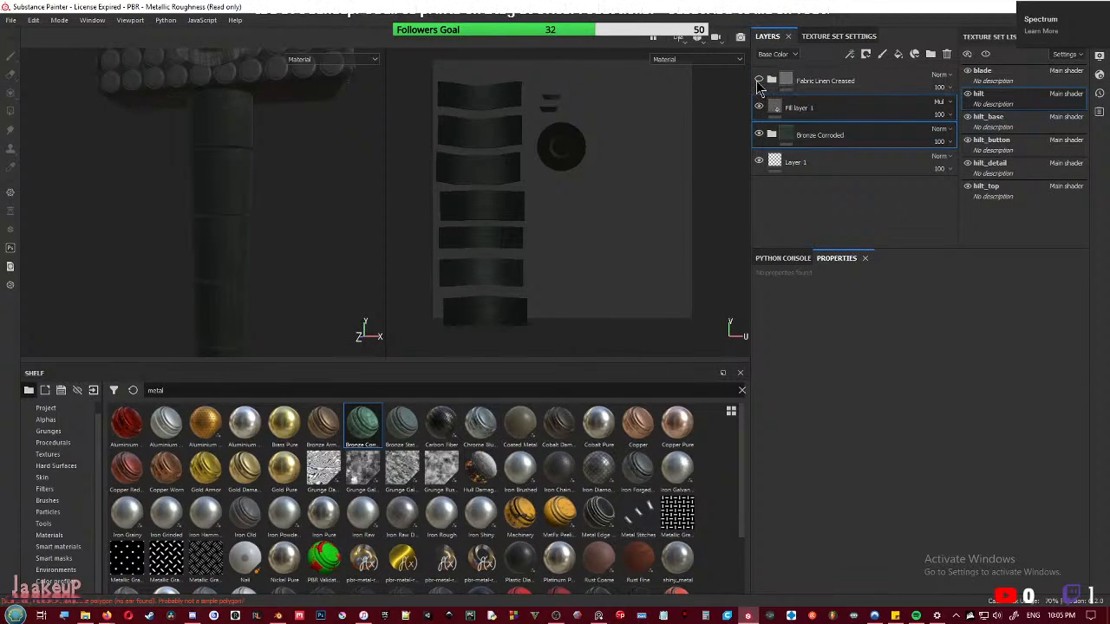
click(759, 79)
- Add a black mask to the Fabric Linen Creased group
right_click(784, 78)
click(800, 97)
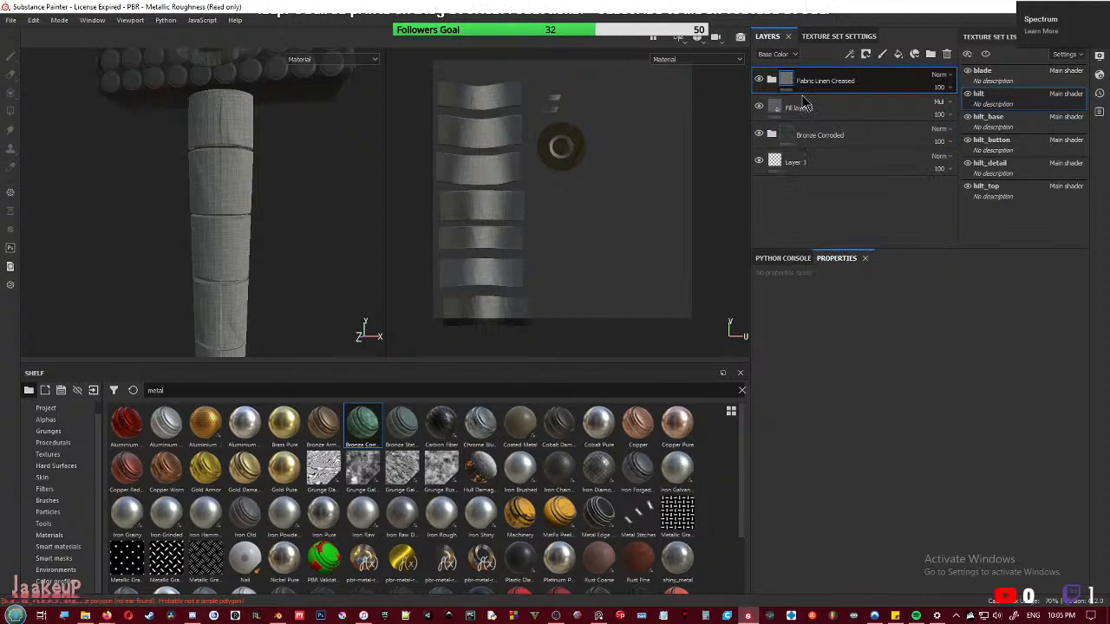
right_click(806, 93)
click(832, 121)
- Switch the Fabric Linen Creased group's mask to white and reduce the mask brush size to 1.86
scroll(276, 239, up, 5)
scroll(251, 269, up, 3)
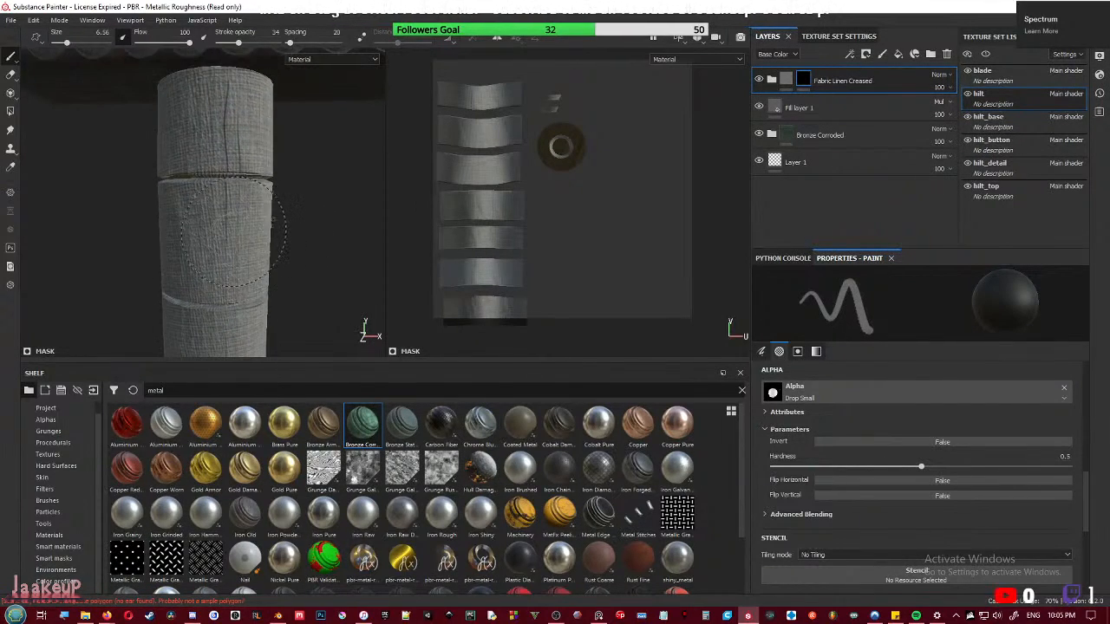
ctrl+right_drag(246, 192, 204, 192)
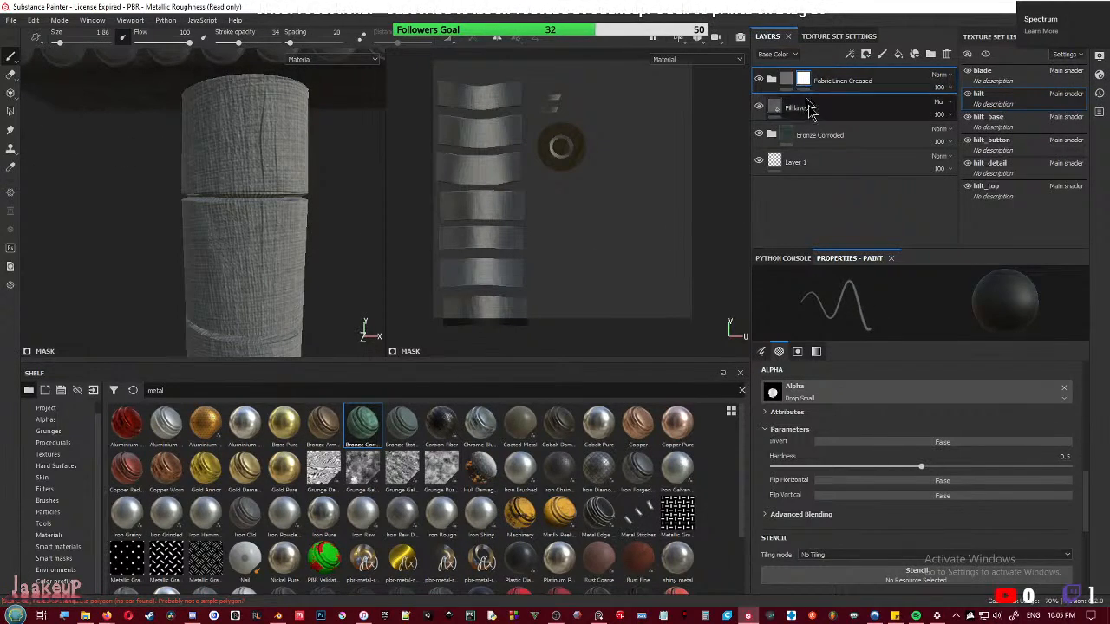
scroll(862, 436, up, 5)
scroll(862, 436, down, 10)
scroll(841, 424, up, 5)
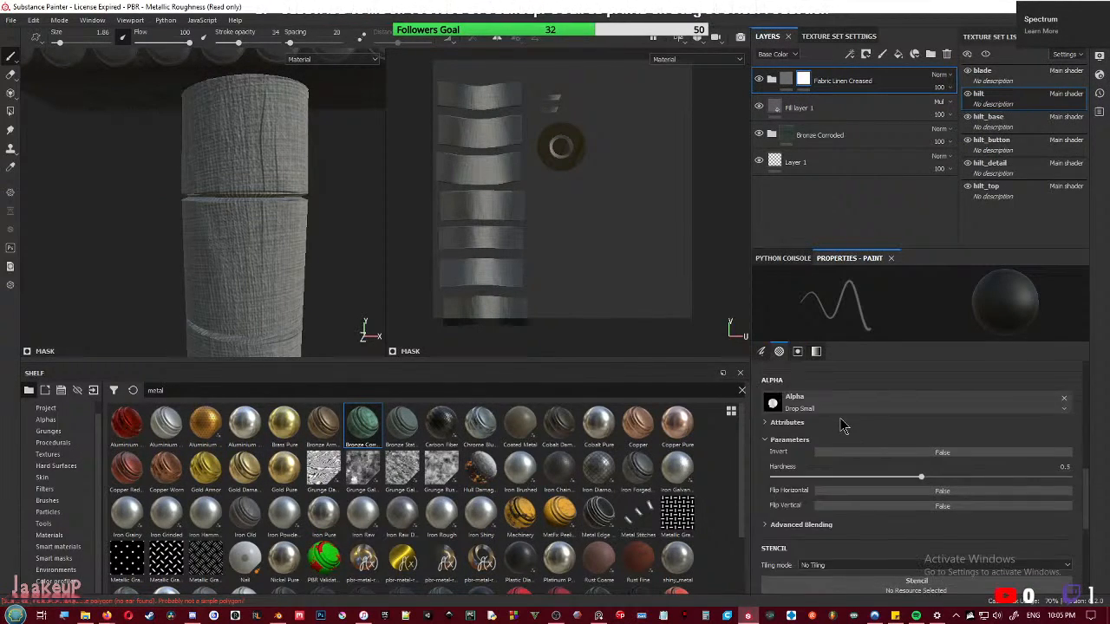
- Set the brush alpha's hardness to 1, testing strokes along the uppermost seam of the hilt grip
drag(180, 197, 254, 195)
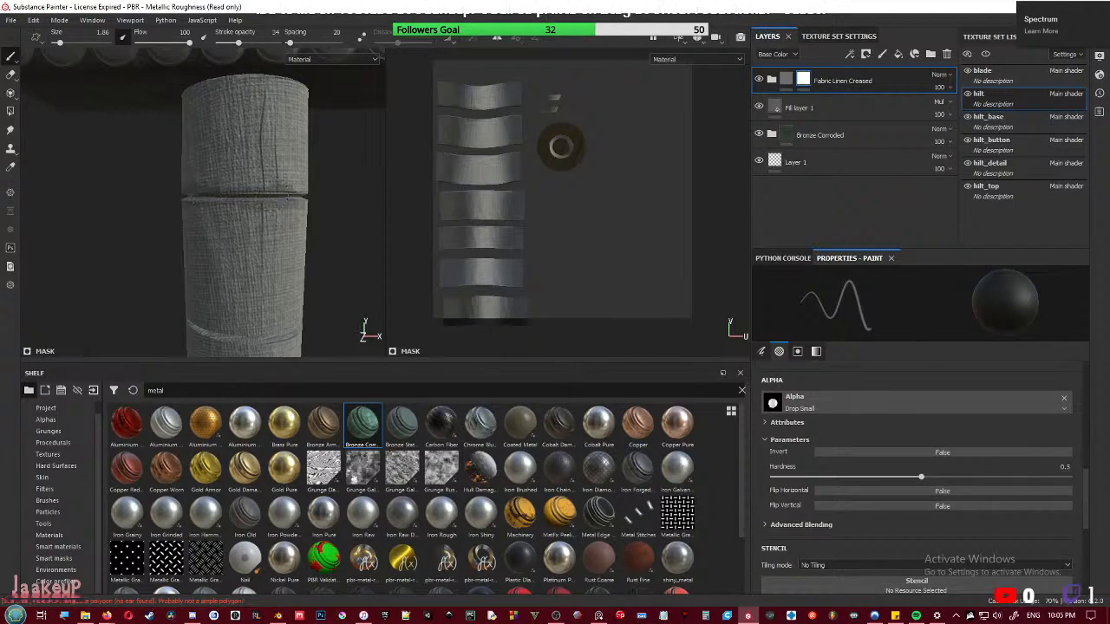
drag(922, 476, 1069, 476)
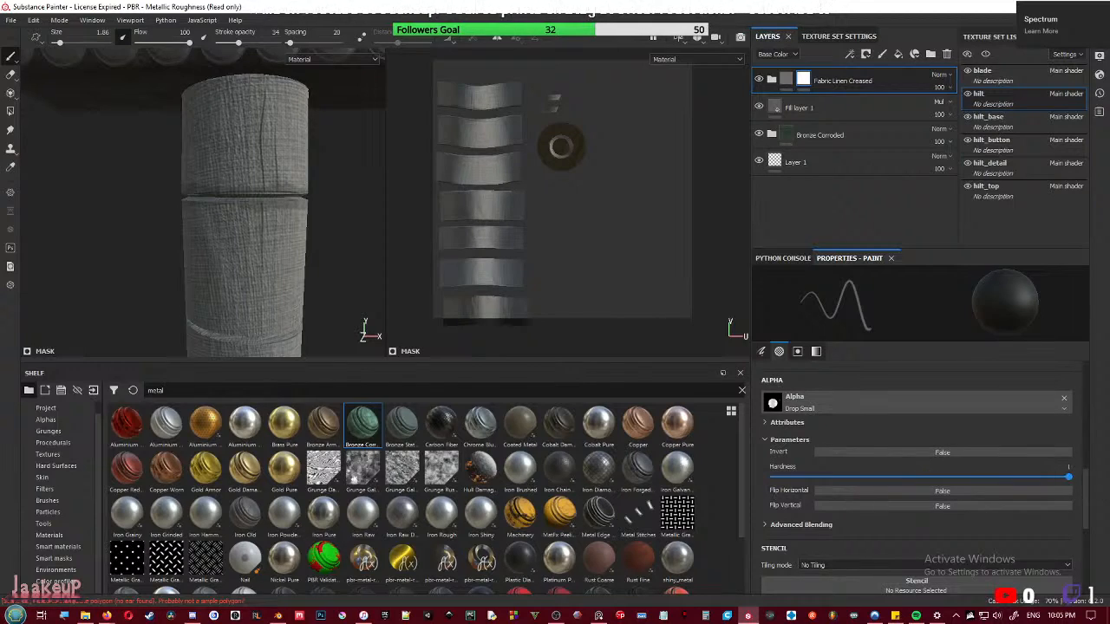
mouse_move(236, 195)
mouse_down()
mouse_move(200, 196)
mouse_move(285, 197)
mouse_up()
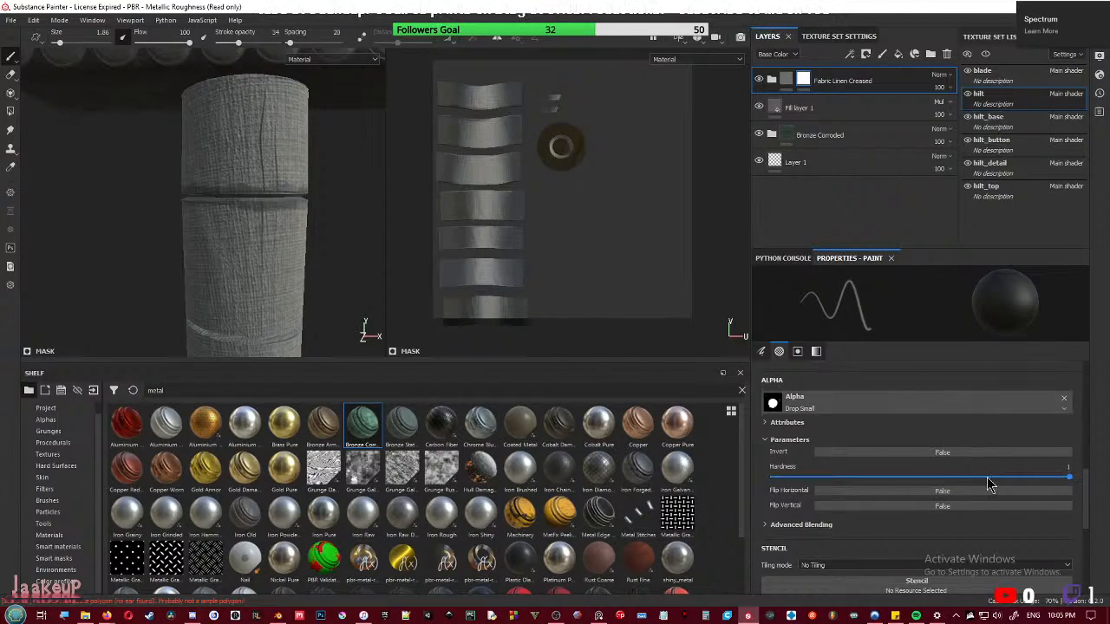
- Try a seam stroke with the brush's stroke opacity at 100, and lower the opacity to 72
scroll(1000, 520, up, 4)
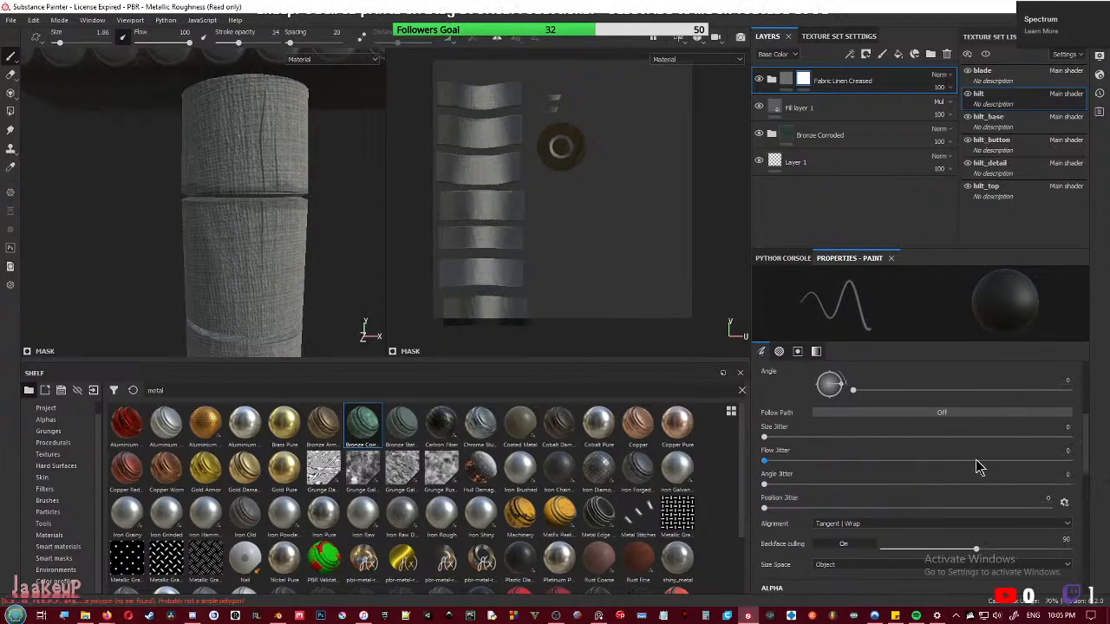
scroll(948, 476, up, 3)
drag(865, 441, 1072, 440)
drag(191, 196, 335, 194)
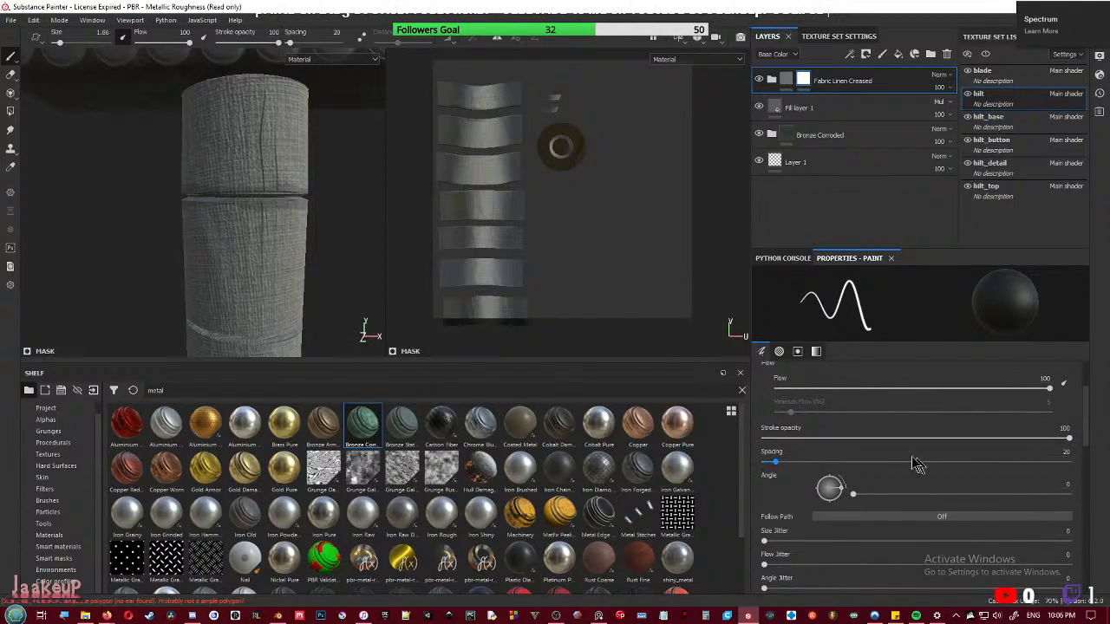
click(981, 439)
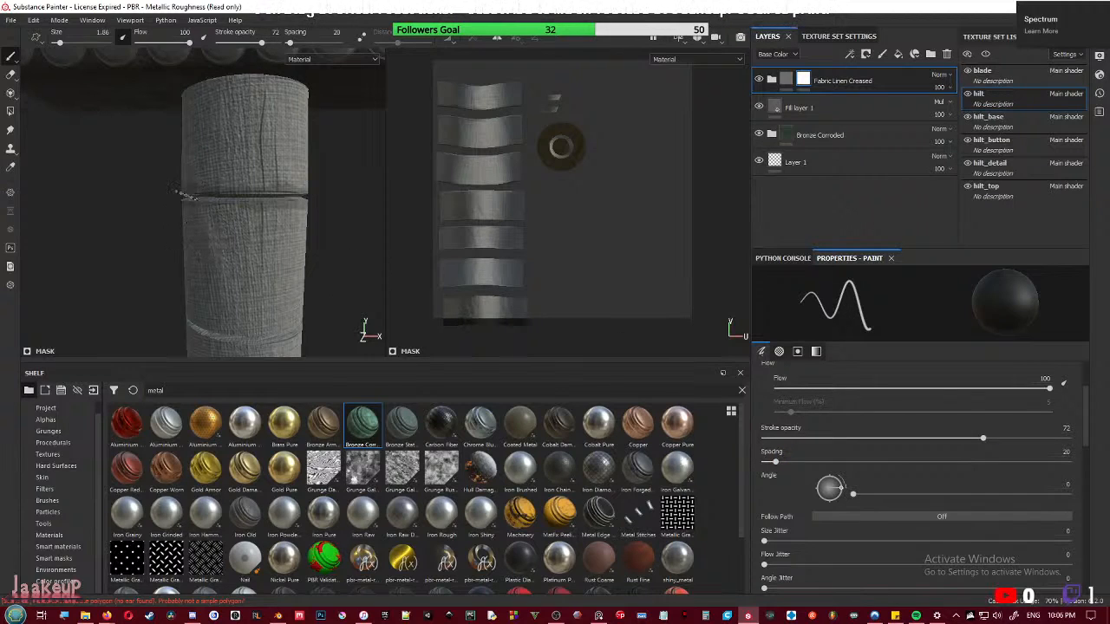
- Paint out the linen mask along both edges of the grip's uppermost seam, working on the UV bands
drag(182, 194, 352, 202)
key(ctrl+z)
scroll(436, 114, up, 6)
mouse_move(406, 149)
mouse_down()
mouse_move(554, 157)
mouse_move(711, 144)
mouse_up()
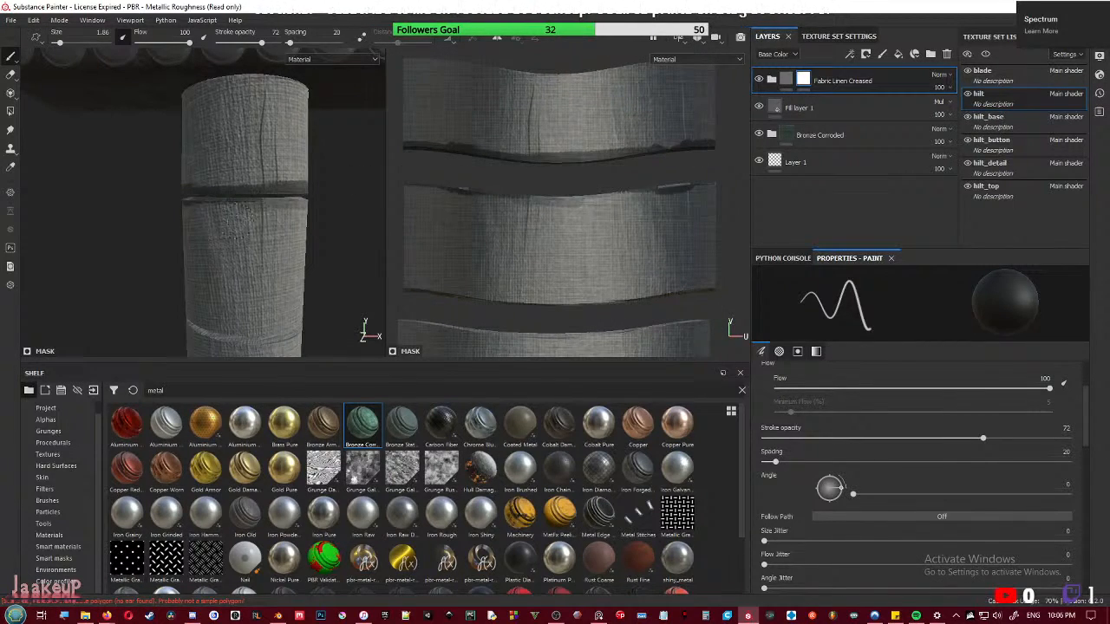
alt+drag(234, 213, 192, 235)
scroll(269, 231, up, 2)
alt+drag(269, 232, 225, 231)
drag(635, 189, 714, 184)
drag(632, 188, 417, 185)
scroll(242, 215, down, 2)
scroll(243, 215, down, 8)
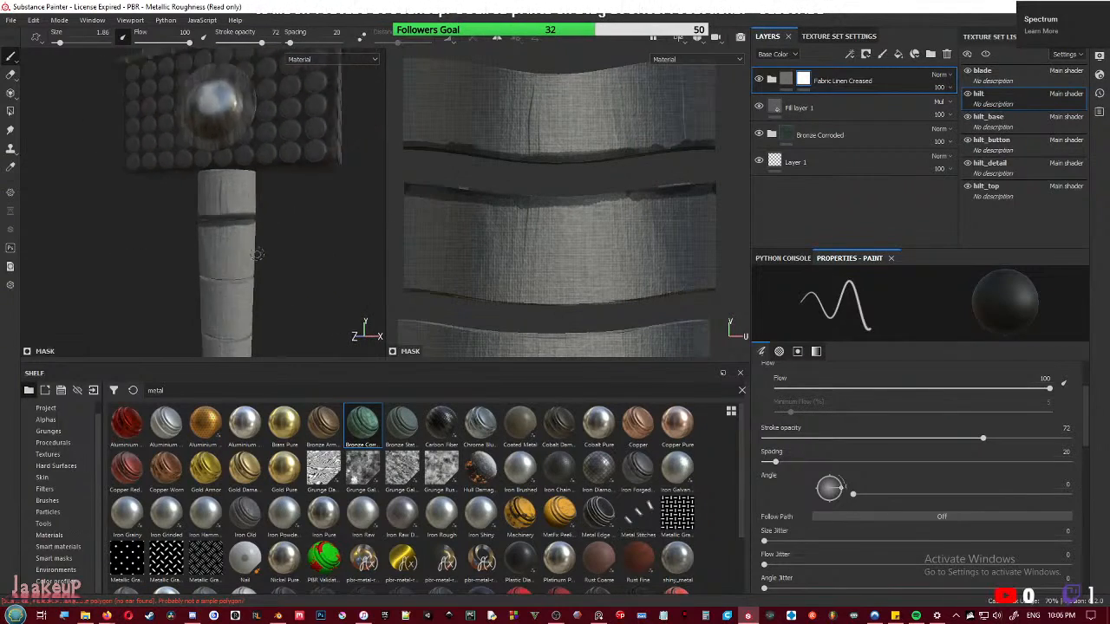
- Set the mask brush to flow 73, stroke opacity 45 and spacing 5
alt+drag(183, 295, 304, 278)
scroll(283, 278, up, 5)
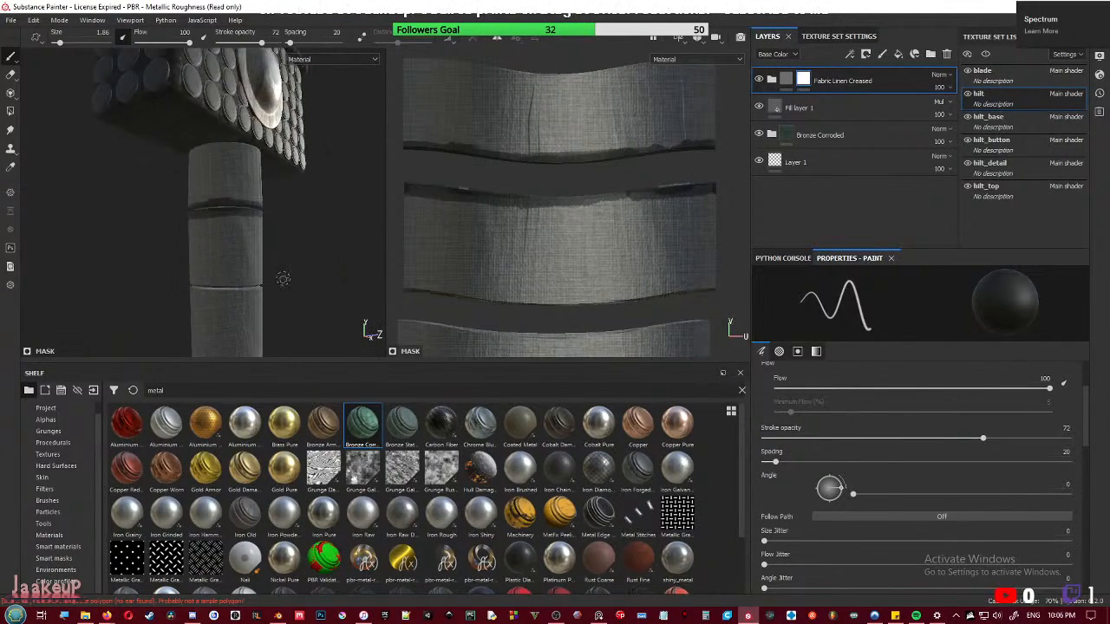
alt+middle_drag(282, 277, 275, 240)
alt+drag(275, 240, 206, 257)
scroll(207, 256, up, 2)
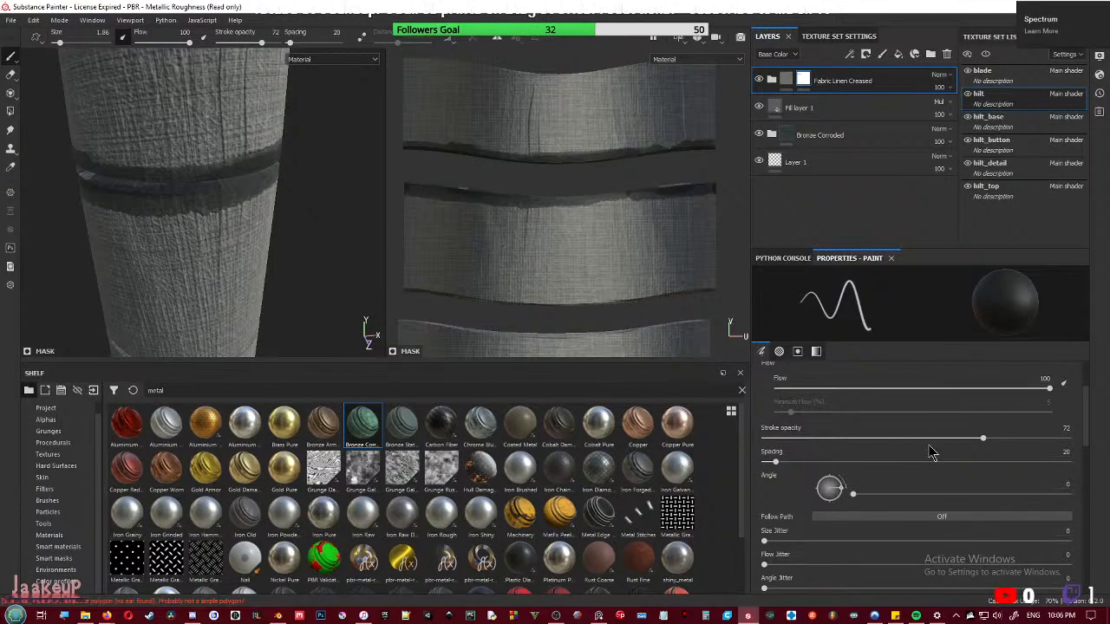
drag(1048, 388, 975, 389)
drag(982, 439, 900, 441)
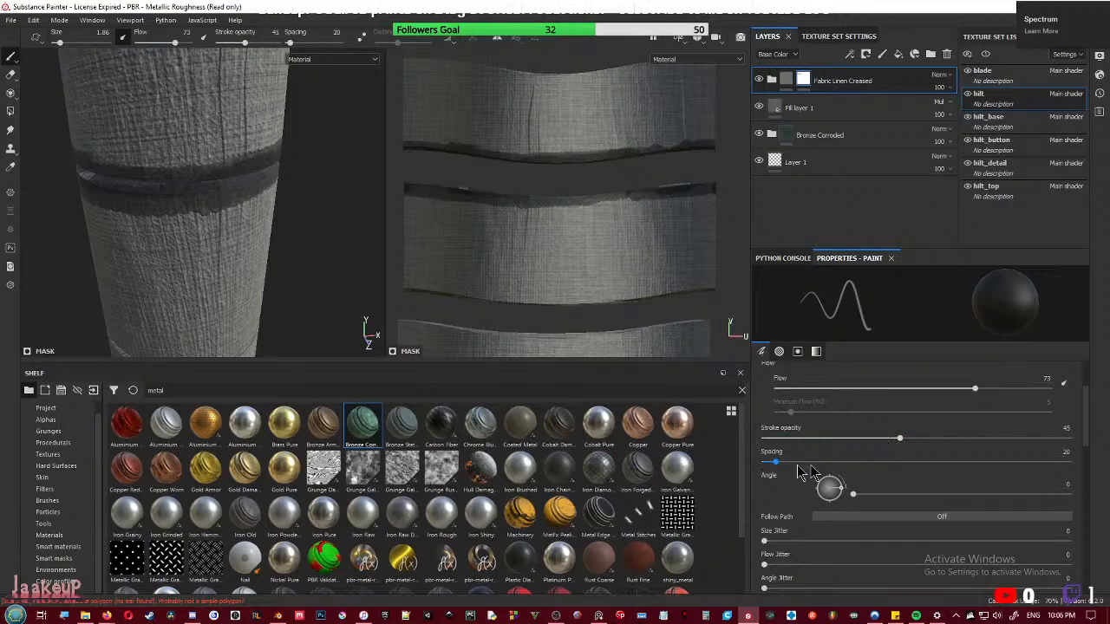
drag(778, 468, 764, 464)
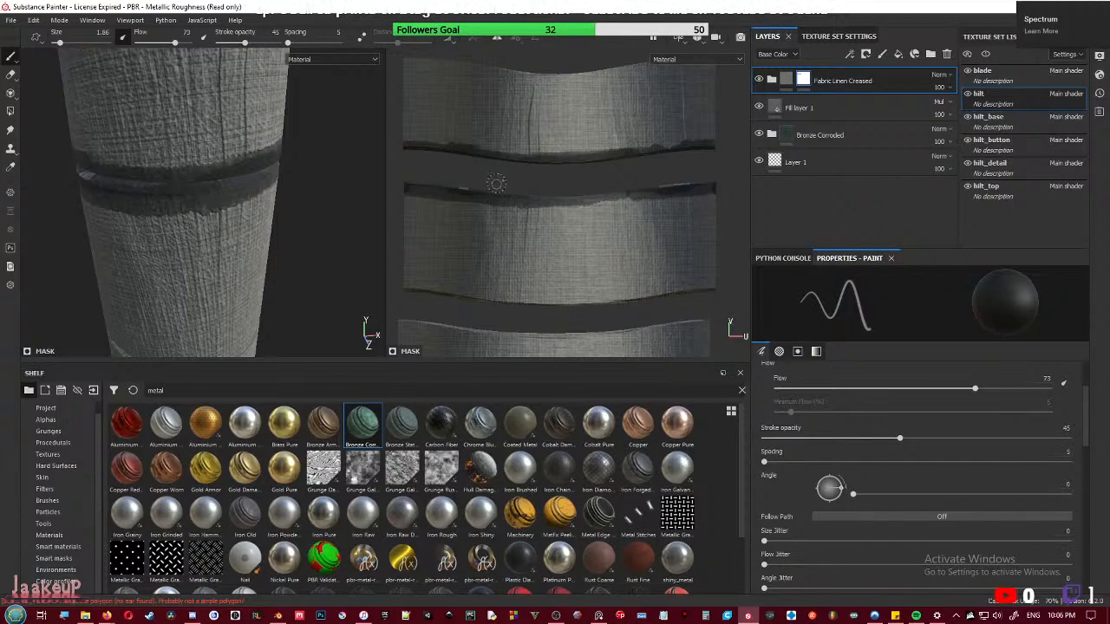
- Try a stroke across the second linen band, and undo it together with the earlier seam strokes
mouse_move(583, 201)
mouse_down()
mouse_move(611, 256)
mouse_move(579, 281)
mouse_up()
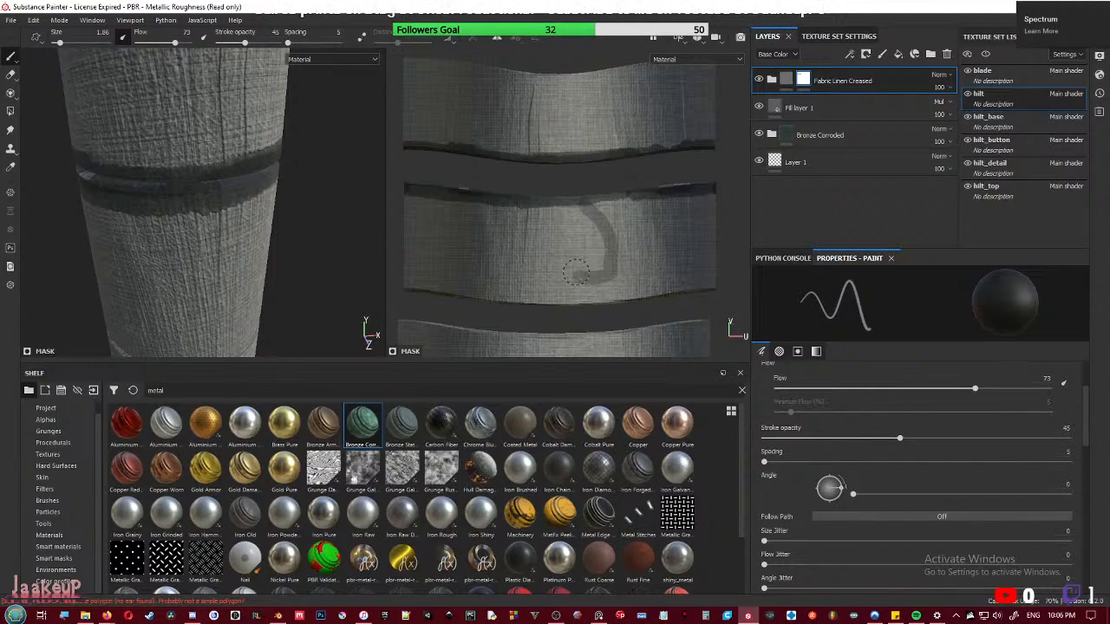
key(ctrl+z)
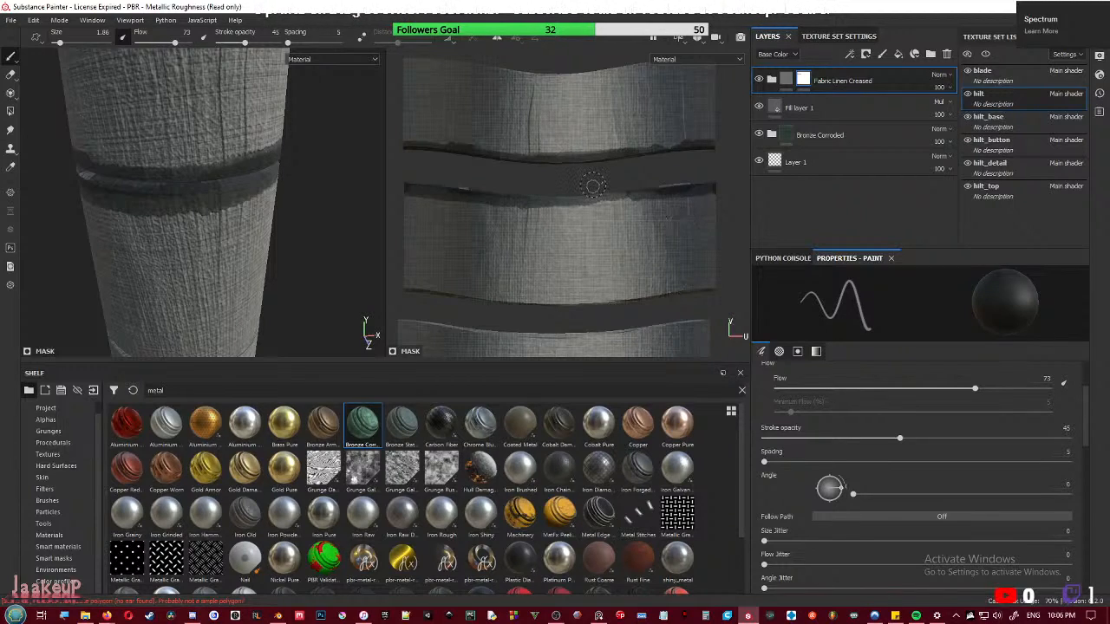
key(ctrl)
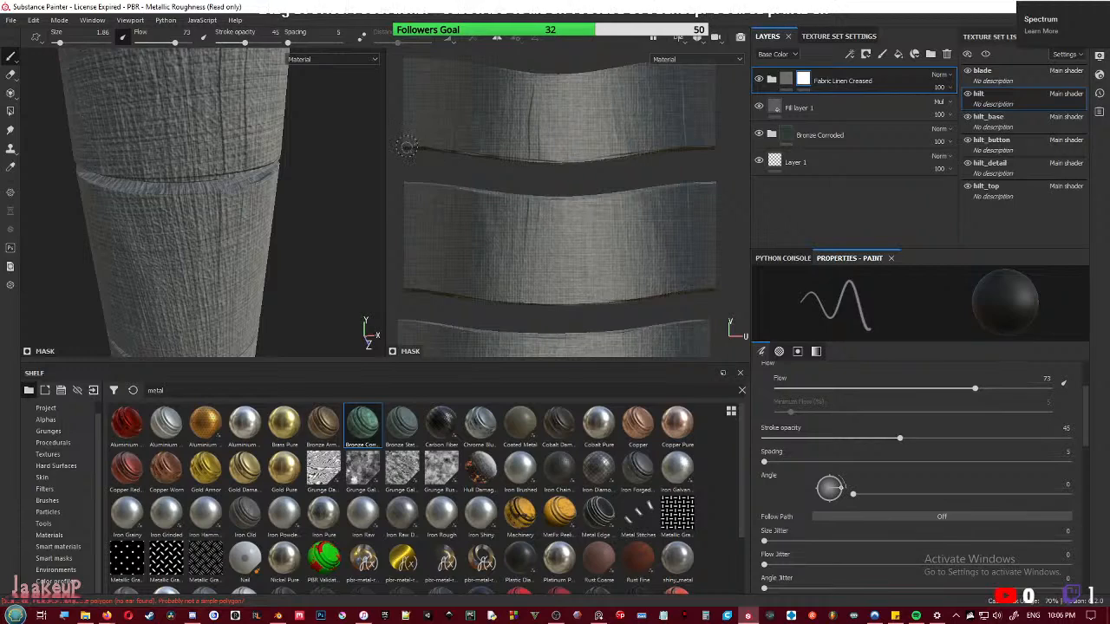
- Mask out the linen with overlapping strokes along both band edges of the grip's uppermost seam
mouse_move(457, 150)
mouse_down()
mouse_move(579, 158)
mouse_move(733, 148)
mouse_up()
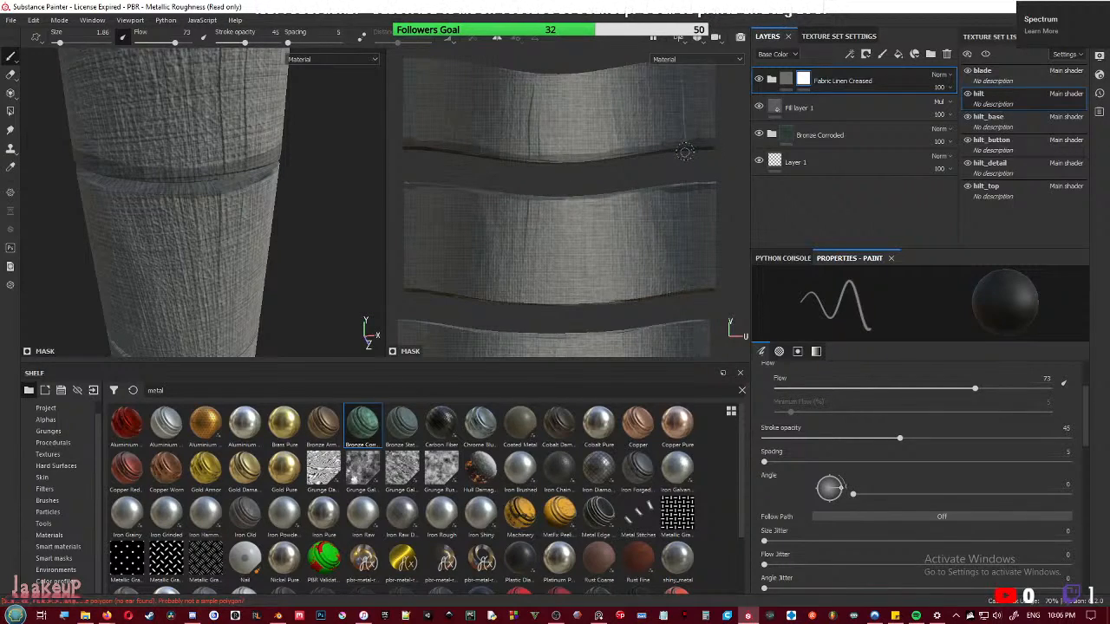
alt+drag(148, 260, 198, 176)
scroll(631, 156, up, 3)
alt+middle_drag(631, 156, 708, 192)
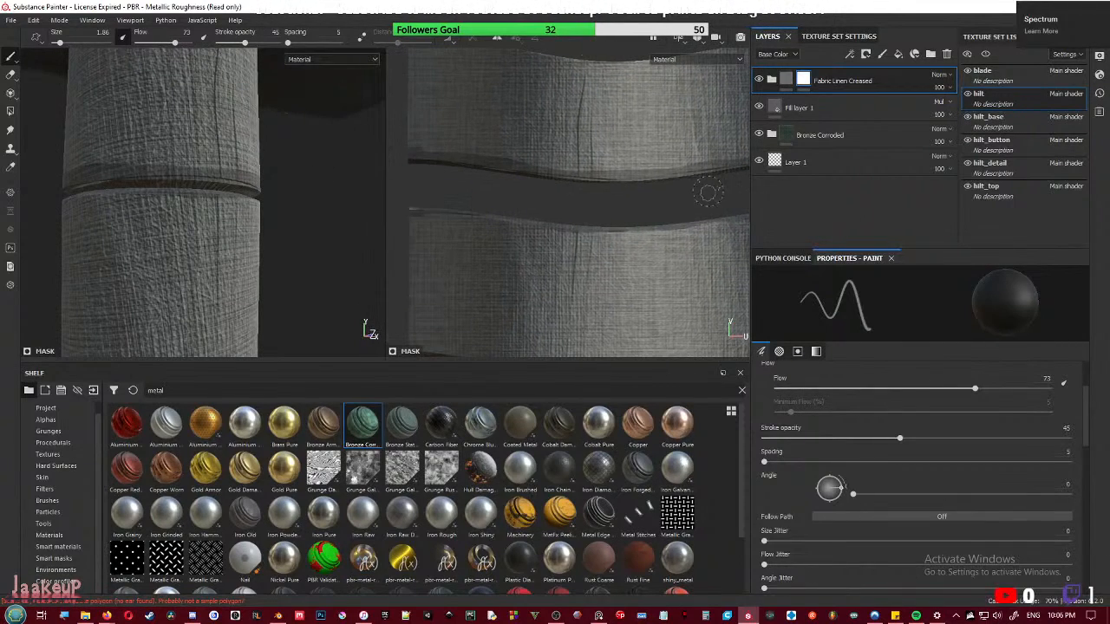
drag(513, 177, 689, 178)
drag(592, 177, 721, 174)
alt+middle_drag(692, 183, 582, 199)
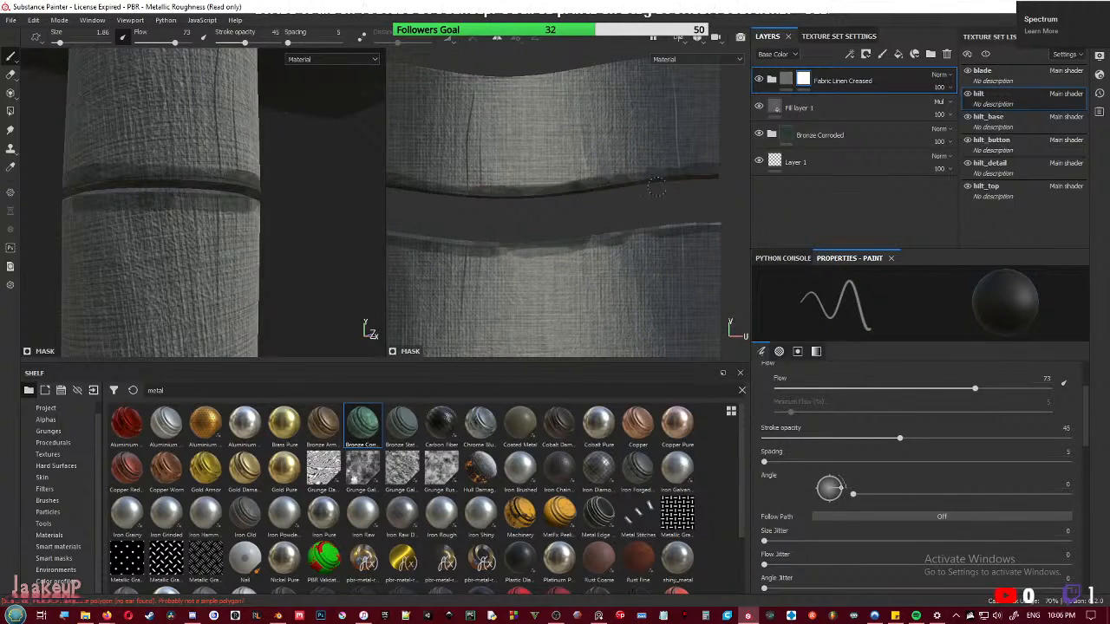
drag(603, 187, 652, 180)
drag(673, 232, 715, 231)
alt+drag(243, 222, 346, 220)
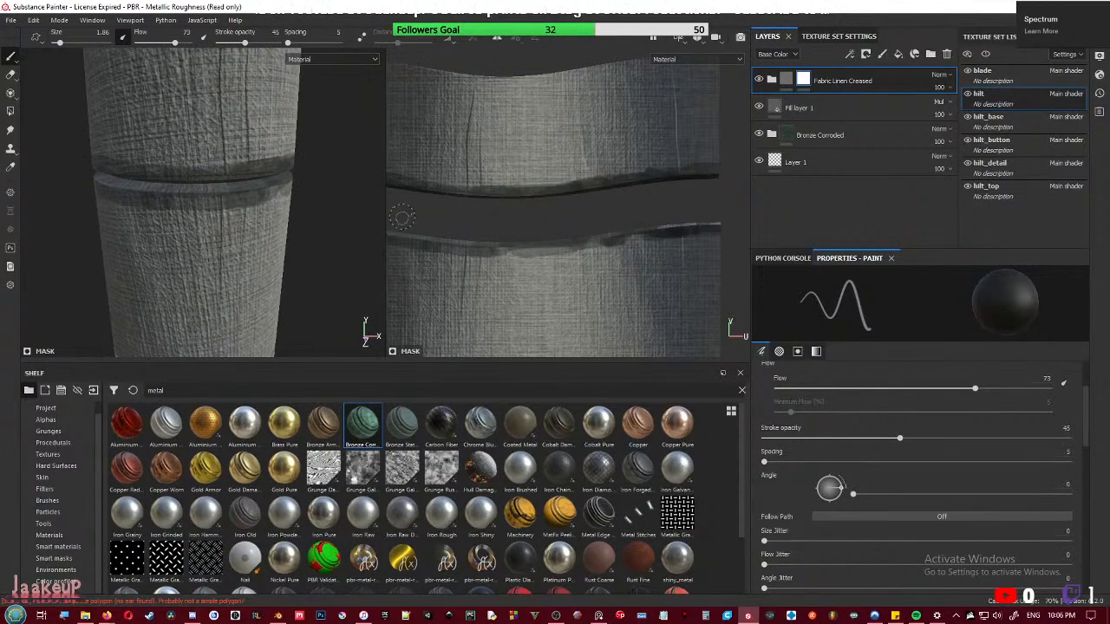
drag(568, 201, 513, 196)
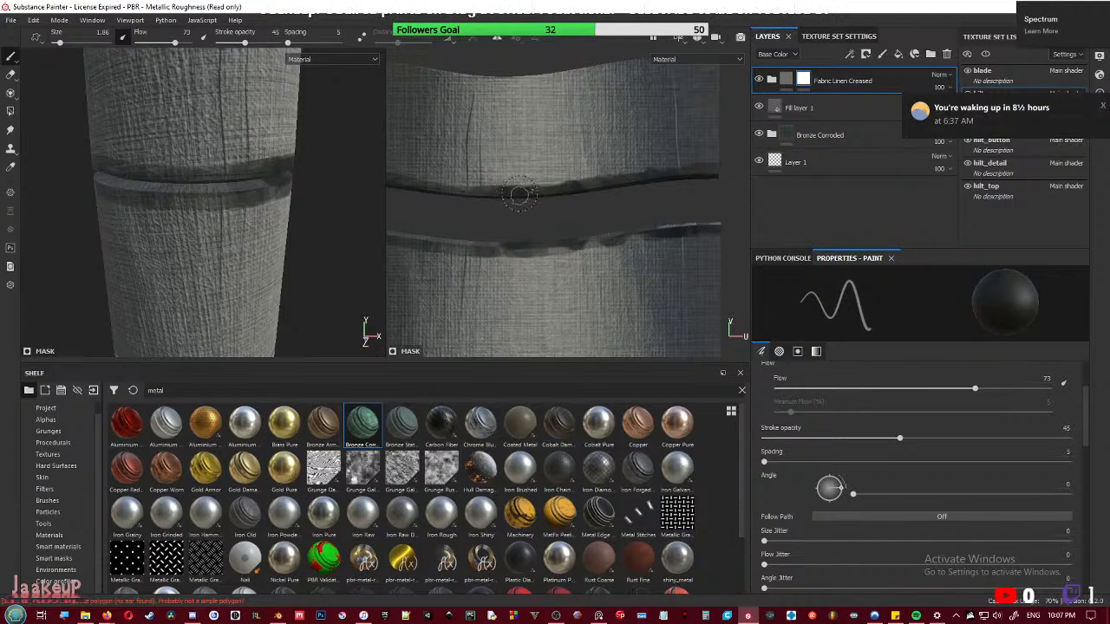
- Inspect the masked uppermost seam from several sides around the grip and from farther away
alt+drag(269, 192, 158, 186)
scroll(173, 208, down, 10)
mouse_move(188, 223)
alt+mouse_down()
mouse_move(325, 241)
mouse_move(260, 229)
alt+mouse_up()
scroll(208, 216, up, 8)
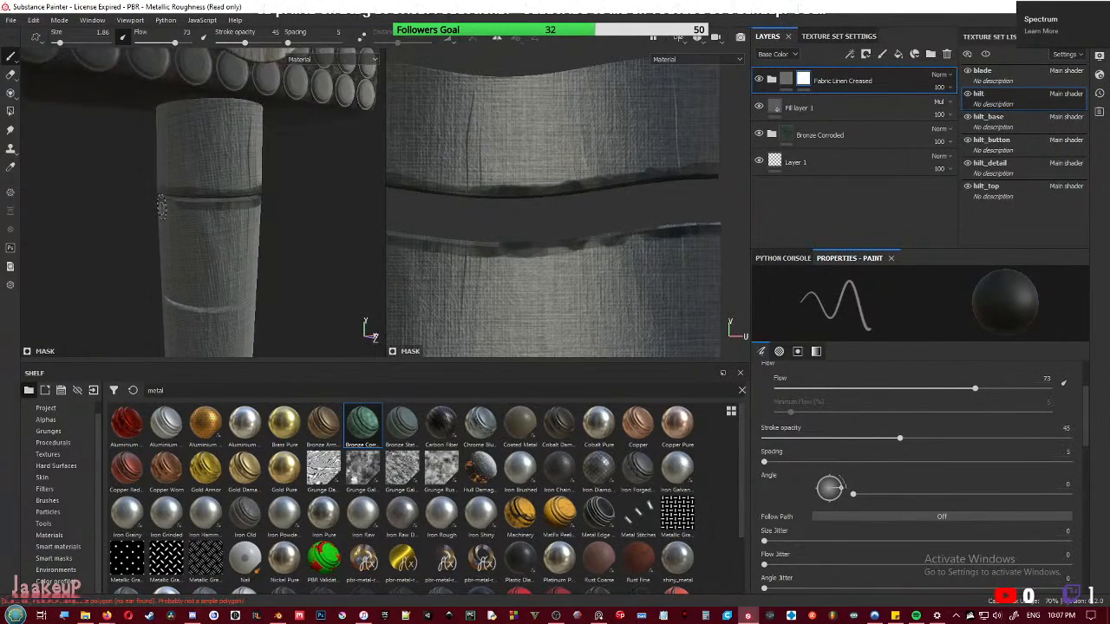
alt+drag(184, 217, 154, 204)
scroll(155, 200, up, 2)
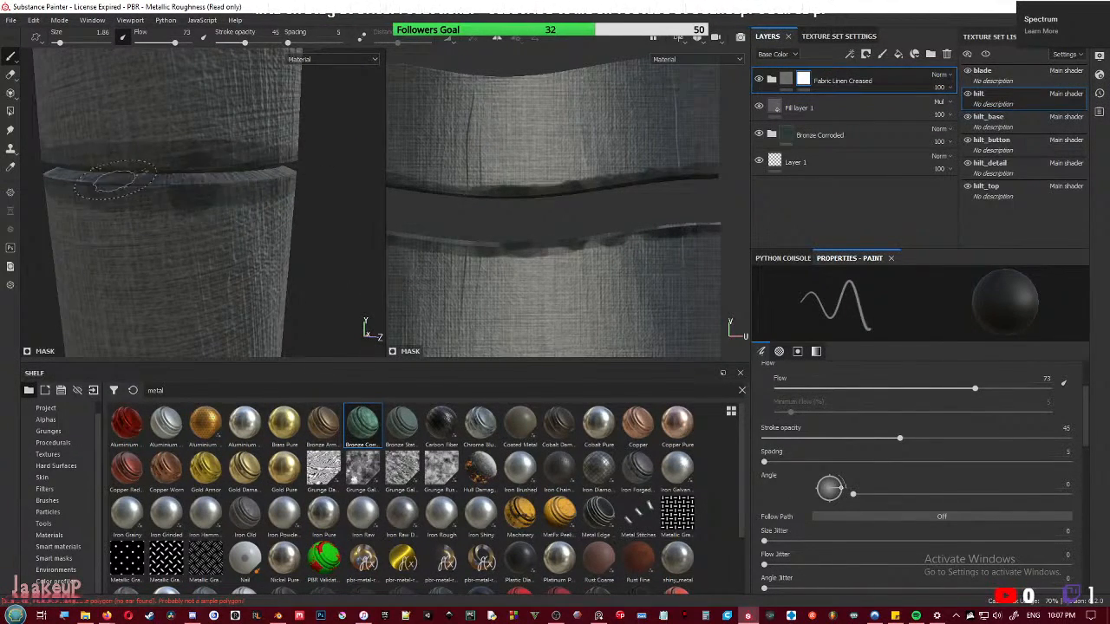
scroll(226, 222, down, 5)
alt+drag(227, 222, 153, 182)
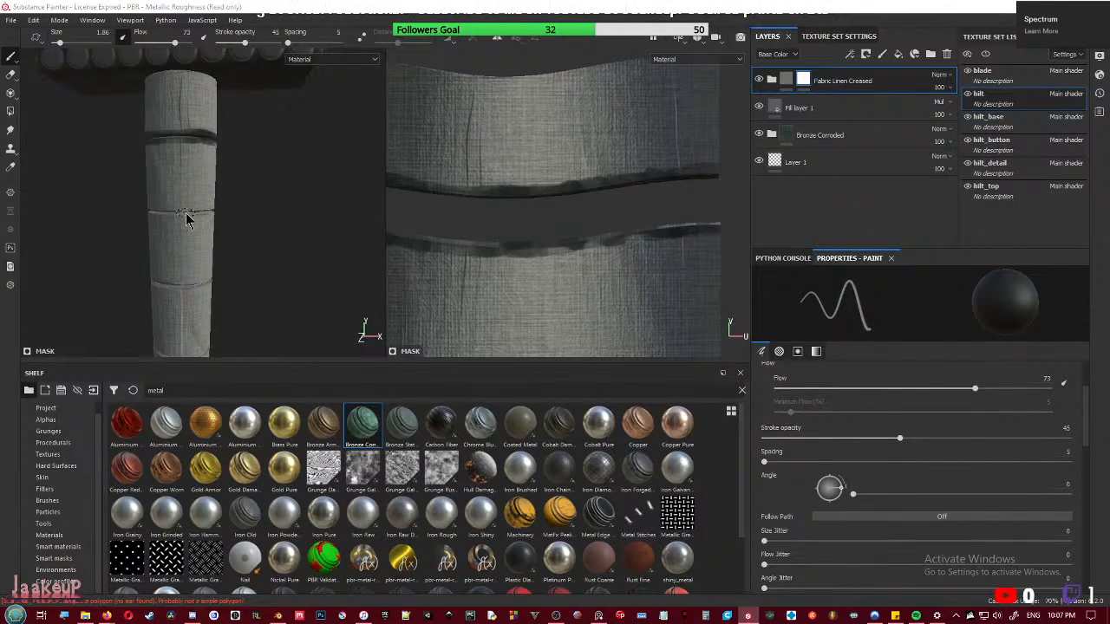
- Save the project as greatsword in the Dark_souls_stuff folder
key(ctrl+s)
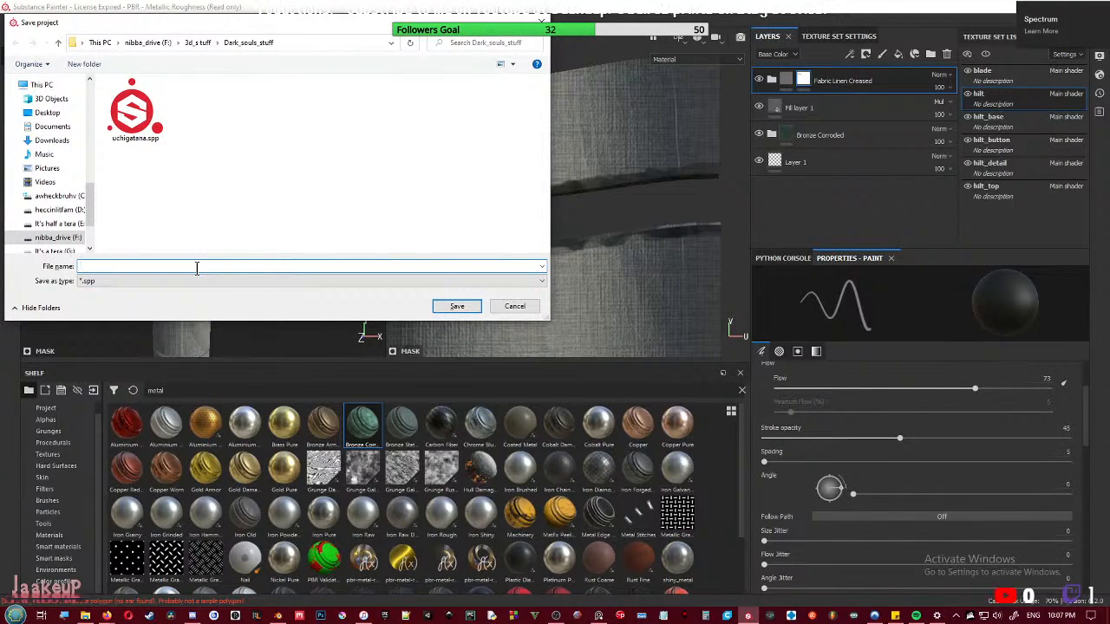
text(gre)
key(Return)
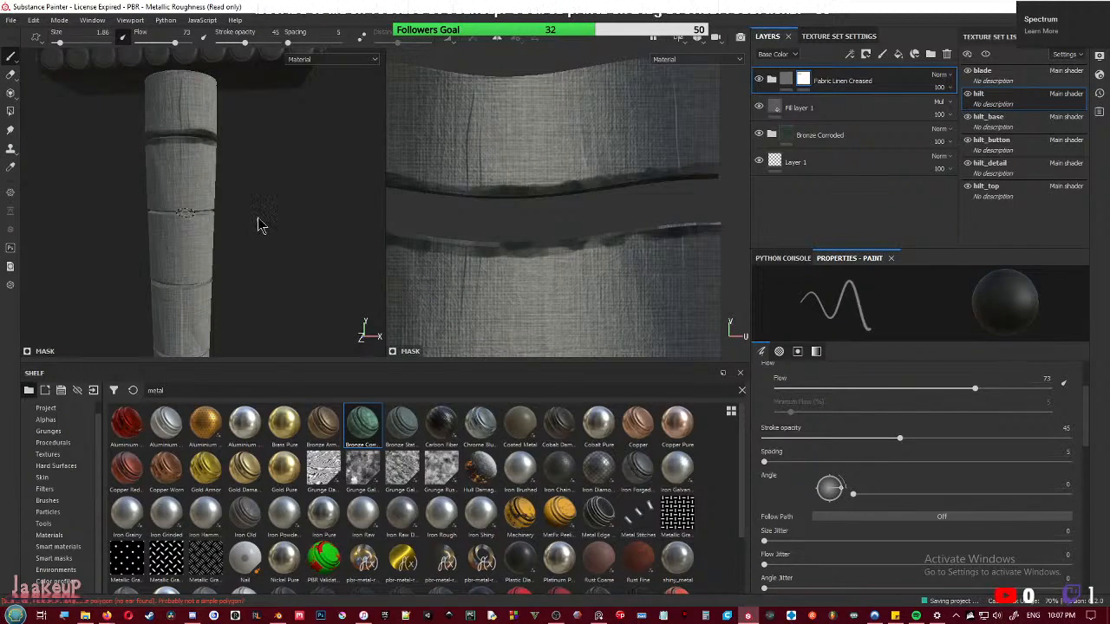
- Mask out the linen along both band edges of the grip's second seam
scroll(243, 223, up, 5)
alt+middle_drag(203, 227, 273, 246)
alt+drag(273, 245, 278, 233)
drag(126, 187, 321, 189)
scroll(564, 266, down, 2)
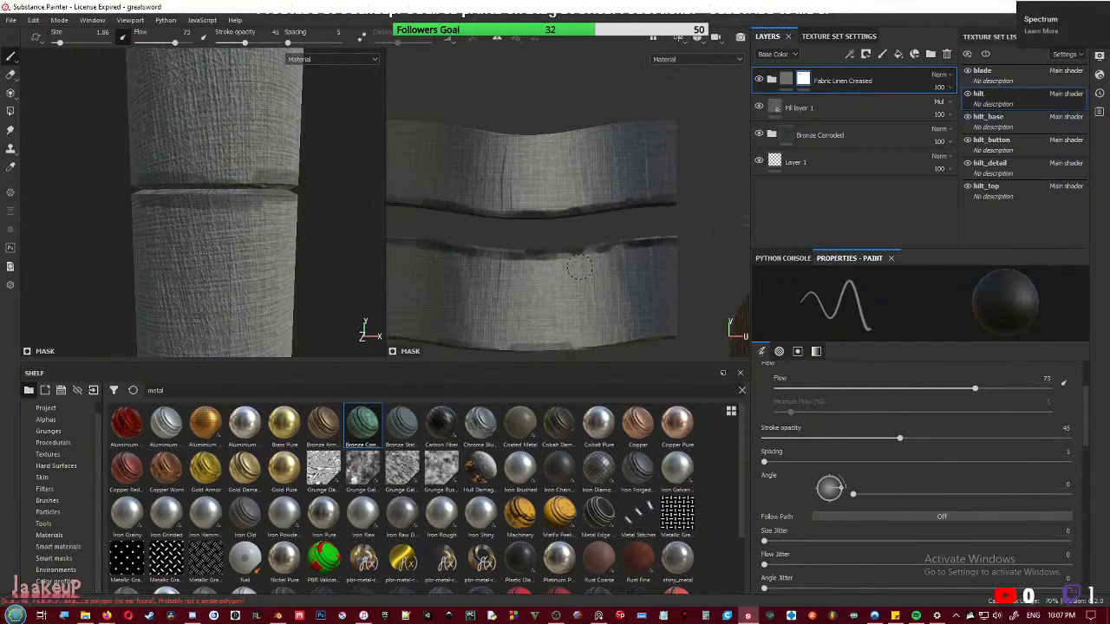
alt+middle_drag(560, 271, 666, 167)
alt+middle_drag(549, 174, 460, 134)
drag(428, 201, 690, 201)
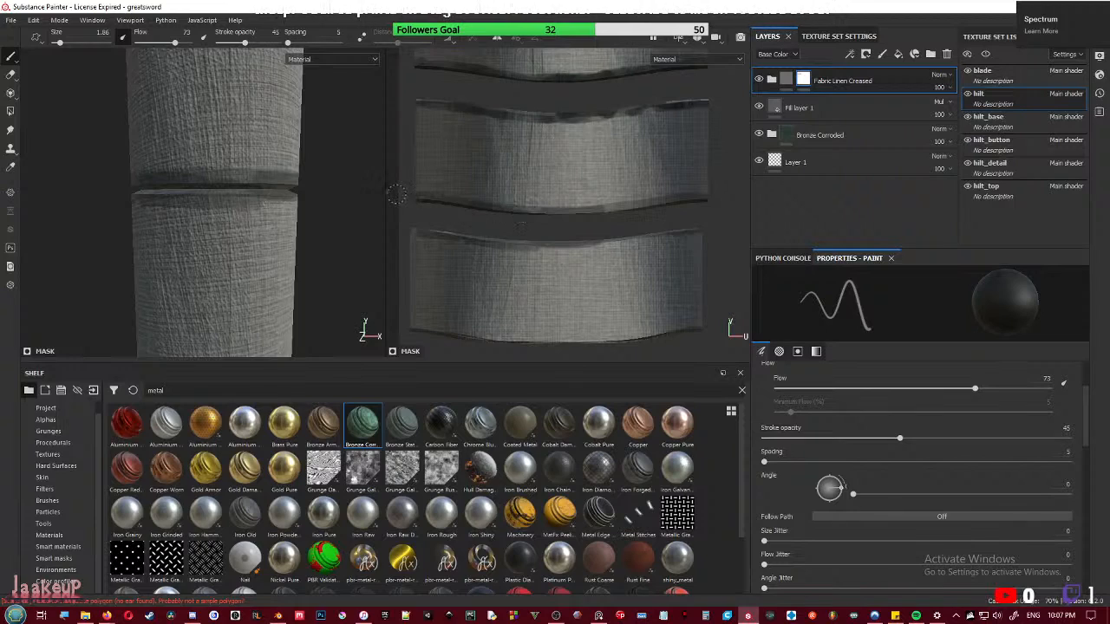
drag(563, 243, 704, 241)
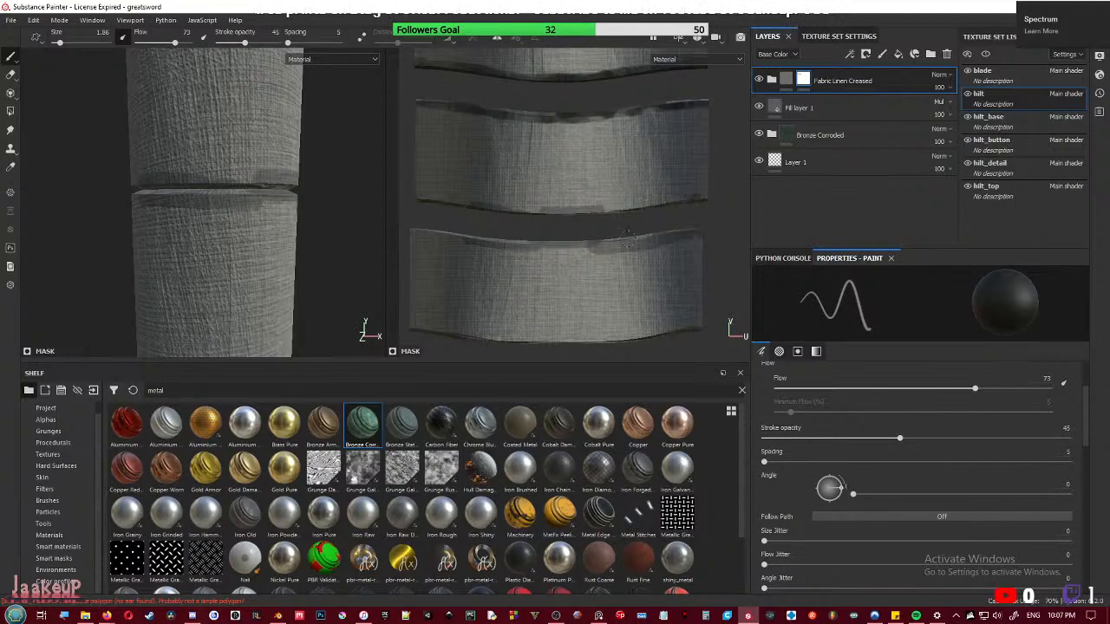
drag(576, 232, 392, 225)
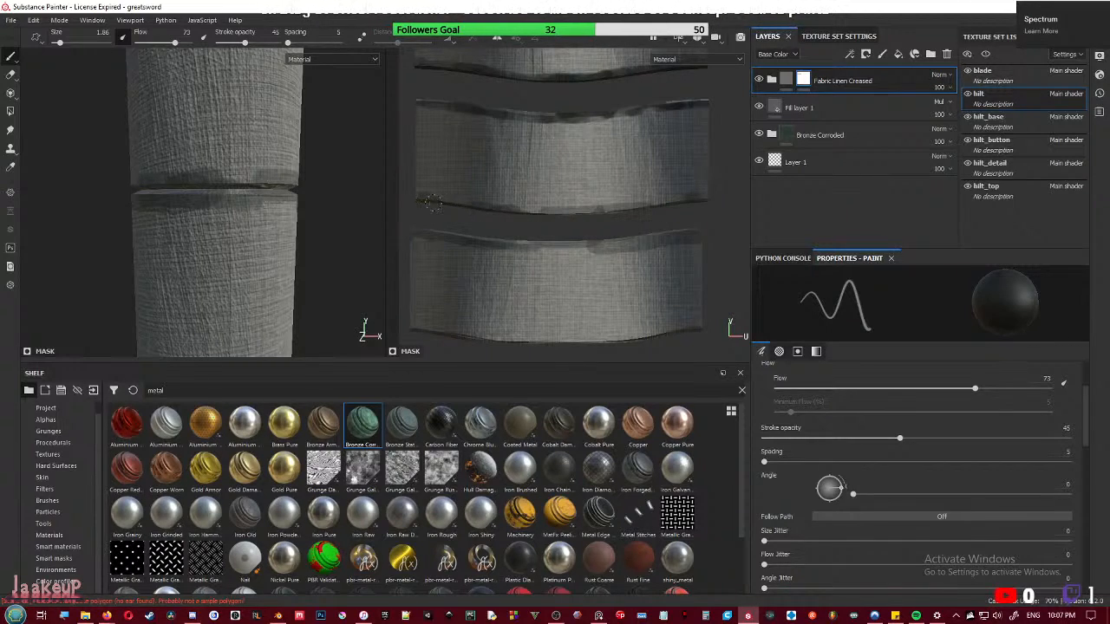
- Strengthen the second seam with further mask strokes along both edges, and save the project
mouse_move(426, 201)
mouse_down()
mouse_move(644, 223)
mouse_move(521, 208)
mouse_move(737, 201)
mouse_up()
drag(654, 202, 707, 204)
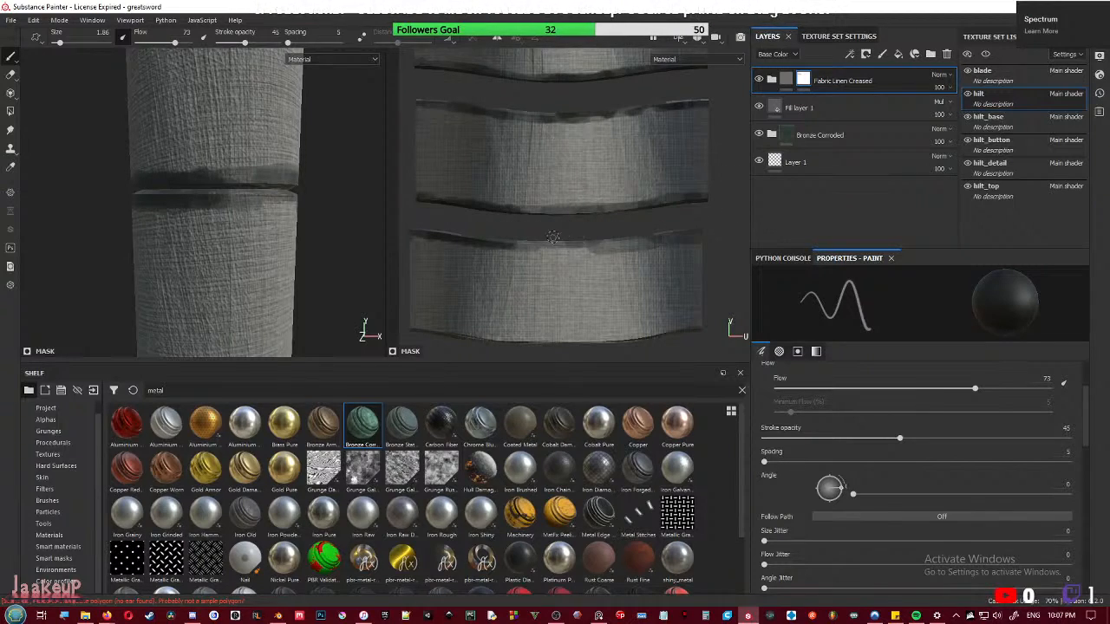
drag(532, 251, 702, 242)
scroll(266, 330, down, 4)
alt+drag(266, 330, 269, 259)
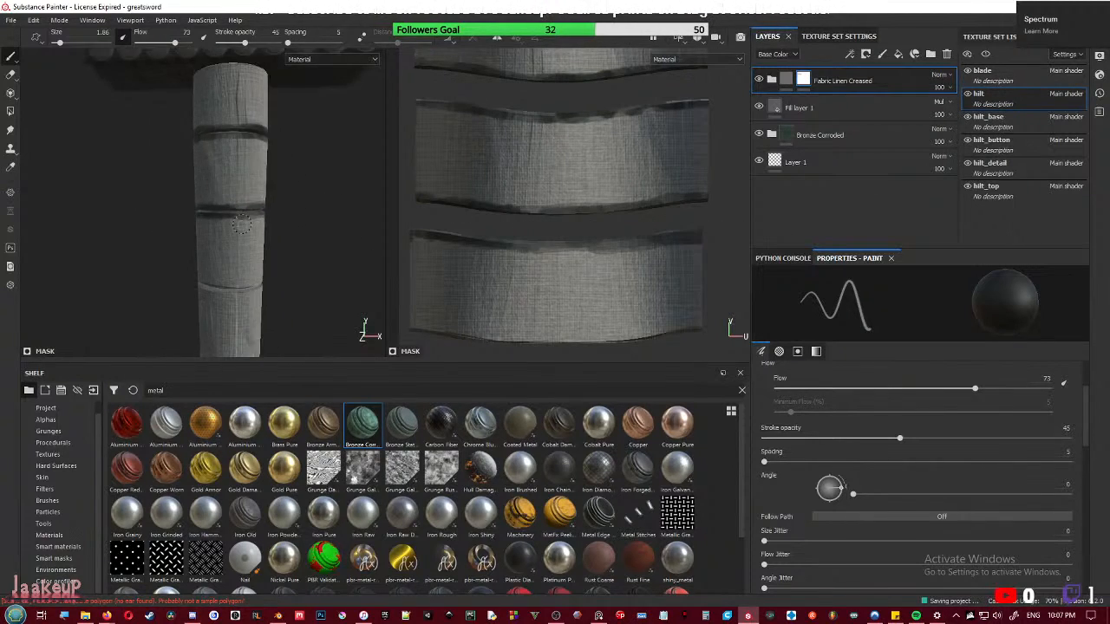
alt+middle_drag(269, 259, 225, 258)
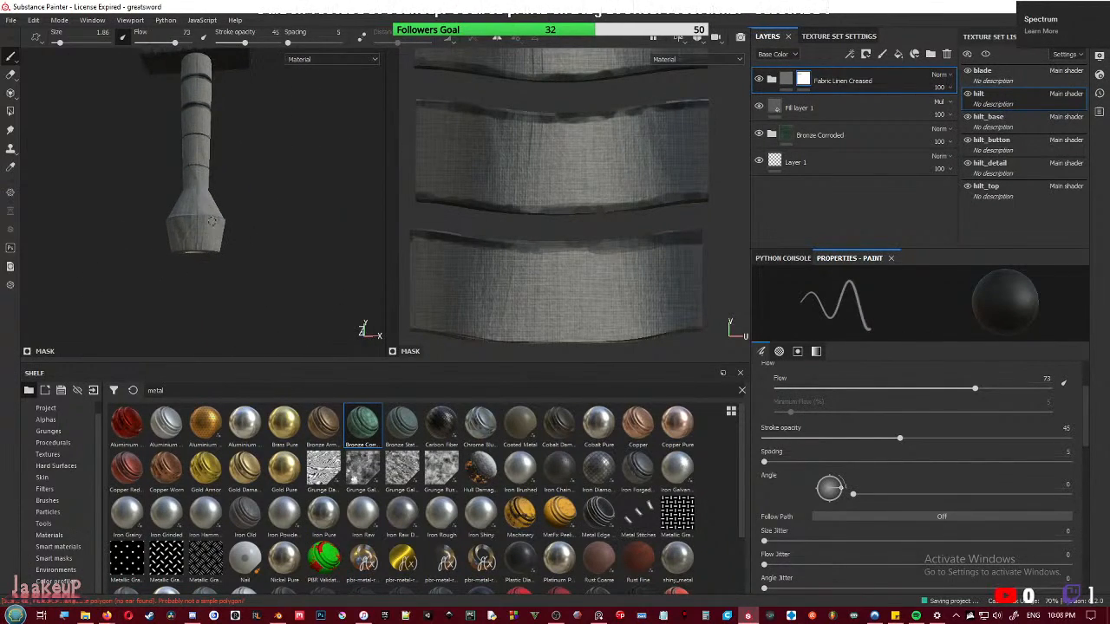
- Examine the linen on the flared pommel and the unmasked seams above it from close up
scroll(226, 257, up, 2)
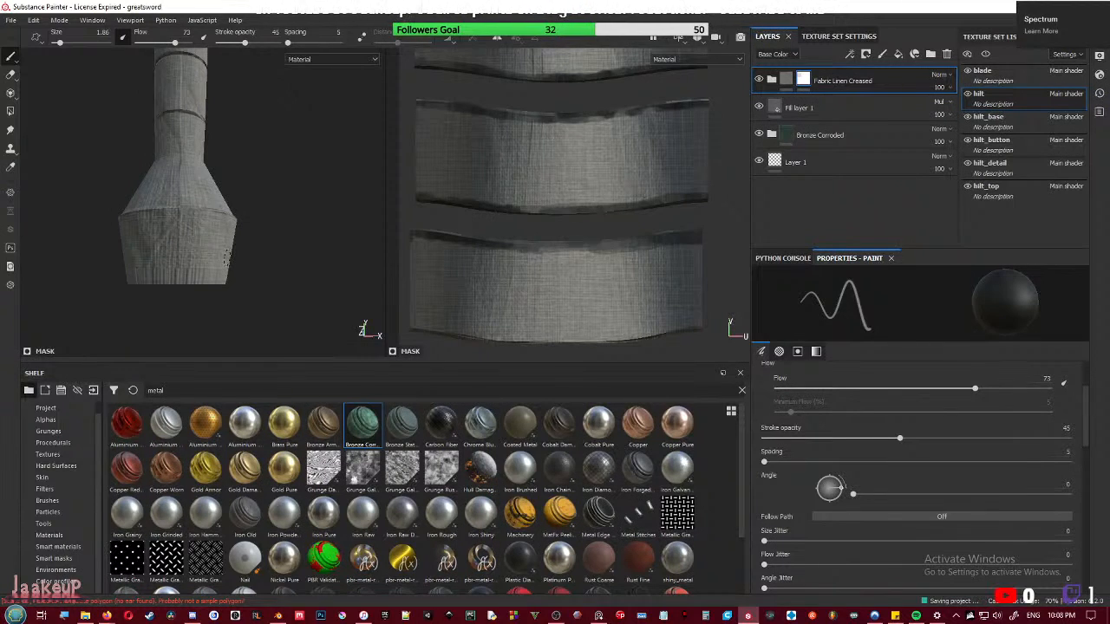
scroll(225, 257, up, 5)
scroll(227, 217, down, 3)
mouse_move(227, 208)
alt+mouse_down()
mouse_move(222, 236)
mouse_move(215, 224)
alt+mouse_up()
scroll(215, 224, up, 3)
scroll(215, 224, down, 3)
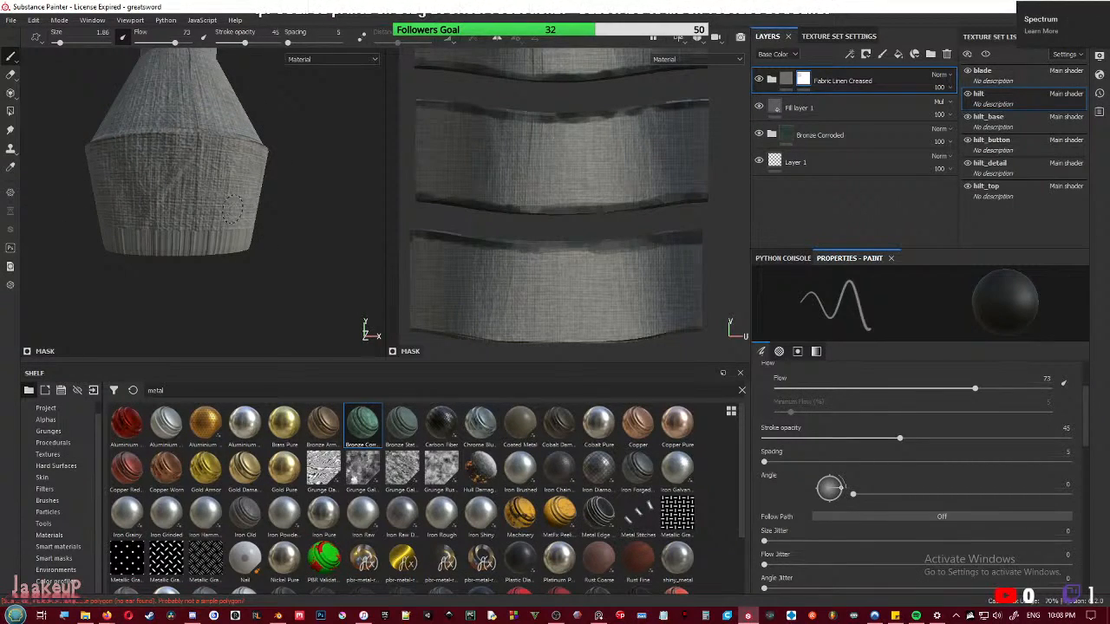
alt+middle_drag(229, 111, 234, 228)
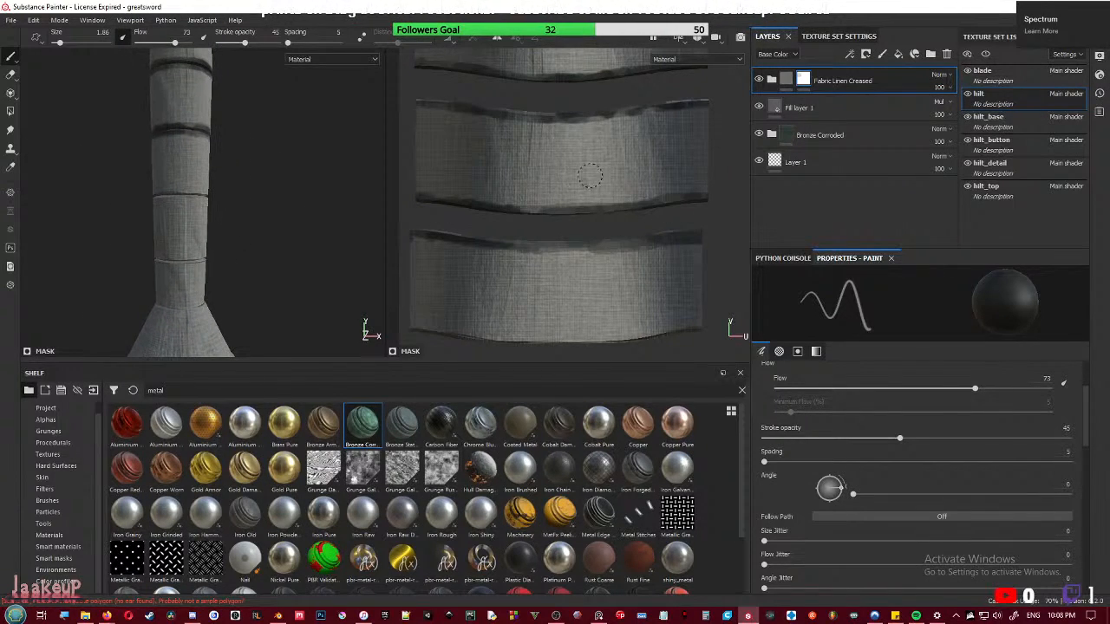
- Mask out the linen along both band edges of the grip's third seam in the UV view
scroll(537, 210, up, 3)
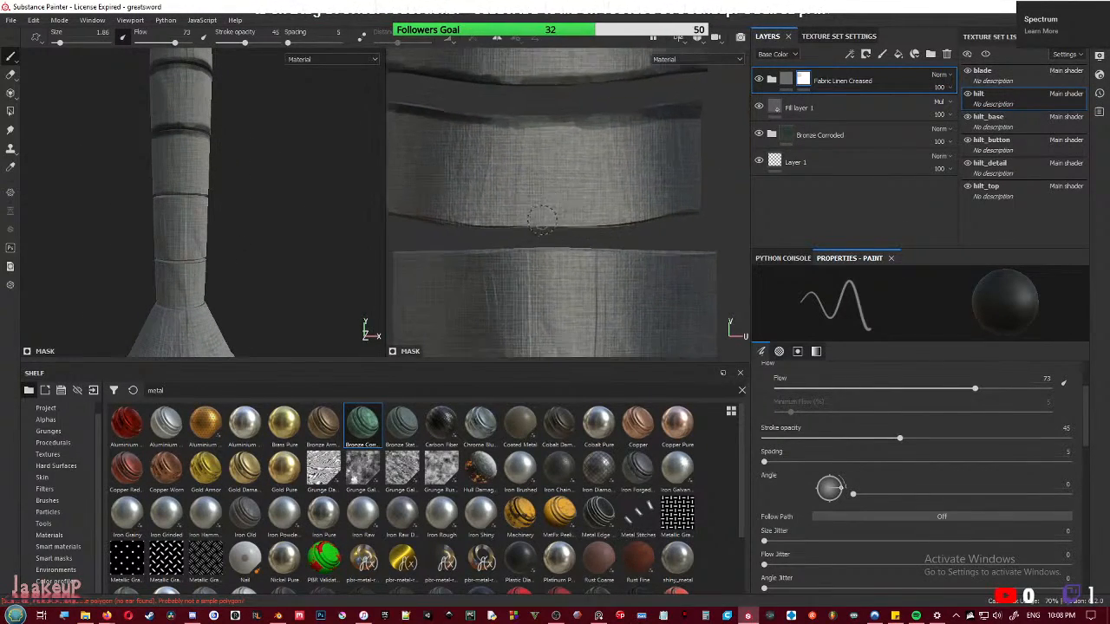
scroll(571, 201, up, 2)
mouse_move(394, 190)
mouse_down()
mouse_move(544, 203)
mouse_move(730, 192)
mouse_up()
alt+middle_drag(706, 208, 619, 216)
drag(657, 202, 413, 208)
alt+middle_drag(412, 208, 553, 206)
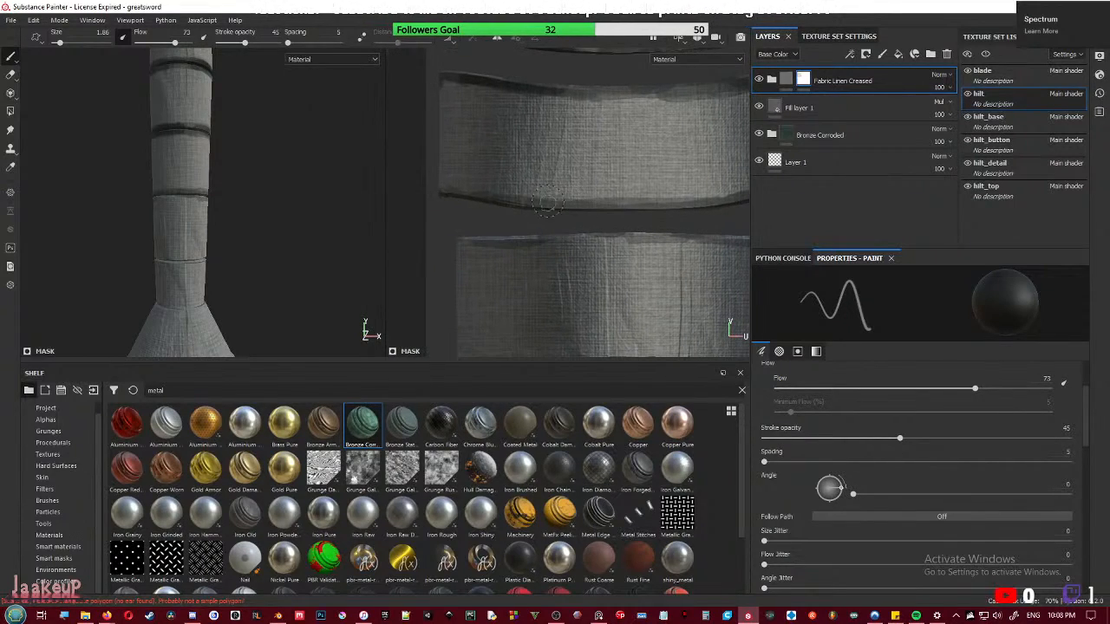
drag(440, 192, 726, 207)
alt+middle_drag(727, 206, 449, 205)
- Mask out the linen along both band edges of the grip's fourth seam, and save the project
scroll(504, 214, down, 2)
mouse_move(522, 259)
alt+middle_down()
mouse_move(599, 168)
mouse_move(604, 134)
alt+middle_up()
alt+middle_drag(427, 215, 429, 185)
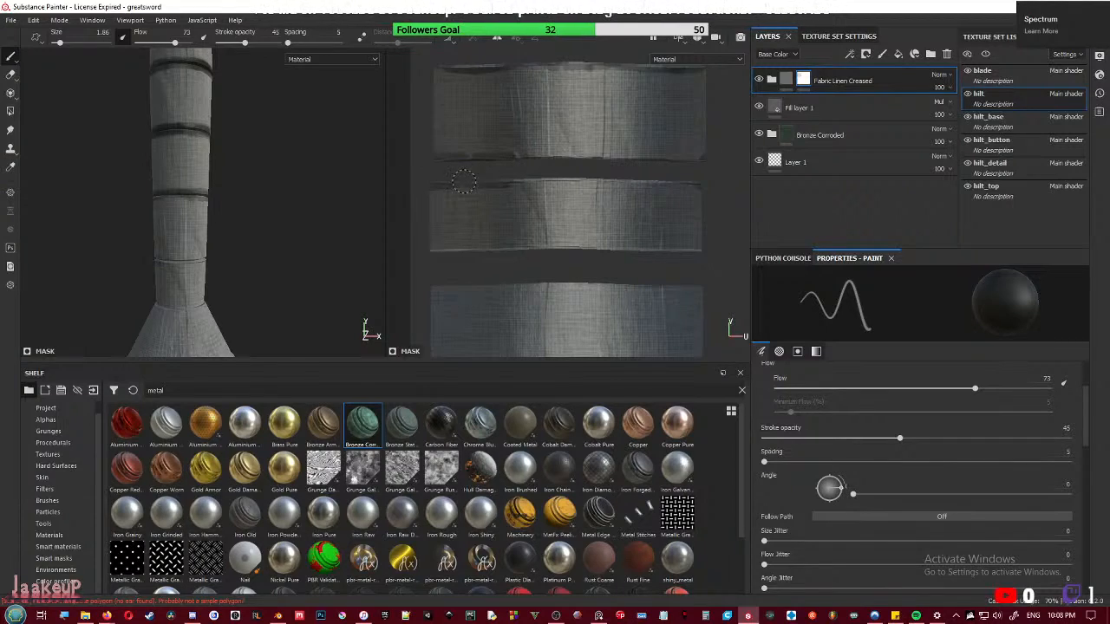
mouse_move(504, 181)
mouse_down()
mouse_move(652, 182)
mouse_move(622, 181)
mouse_up()
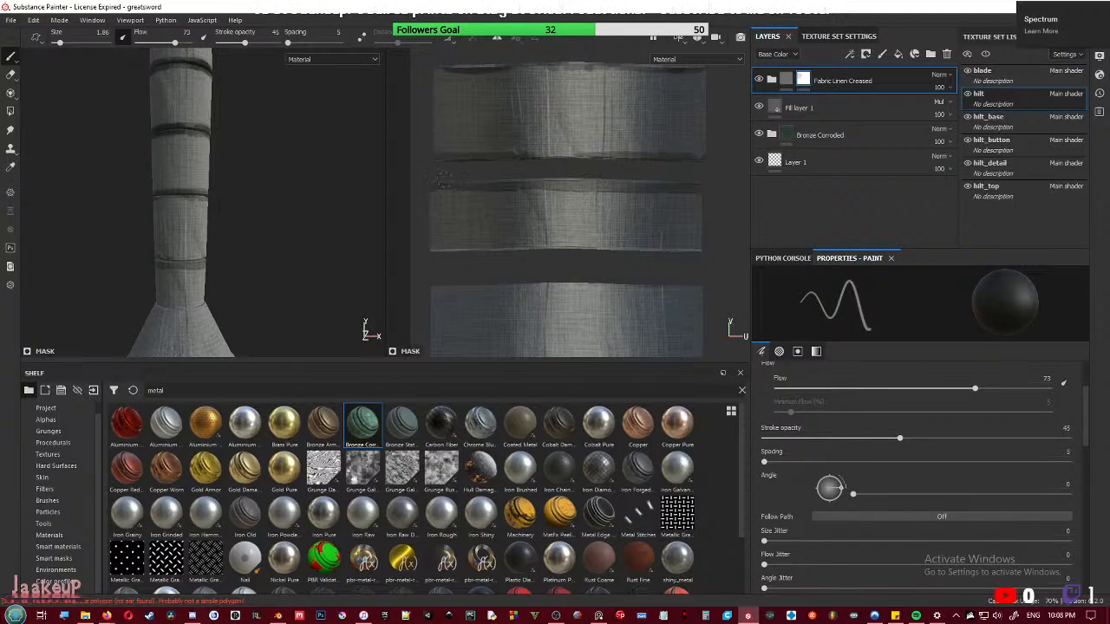
middle_drag(478, 255, 485, 191)
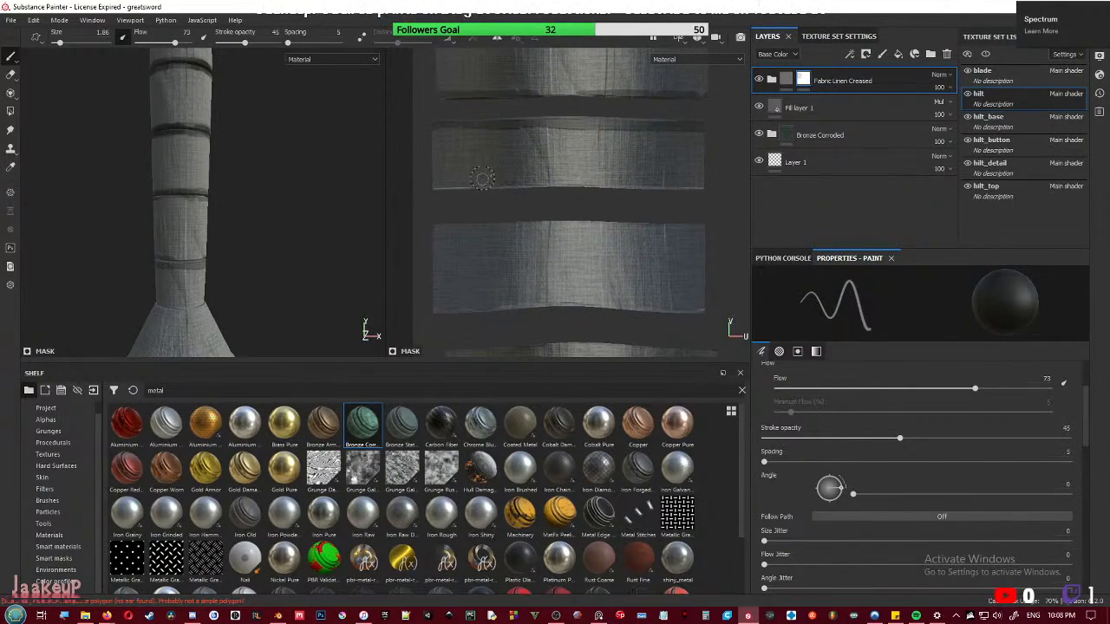
drag(447, 118, 711, 121)
key(ctrl+s)
- Mask out the linen along the seam where the grip meets the flared pommel
alt+middle_drag(535, 196, 521, 172)
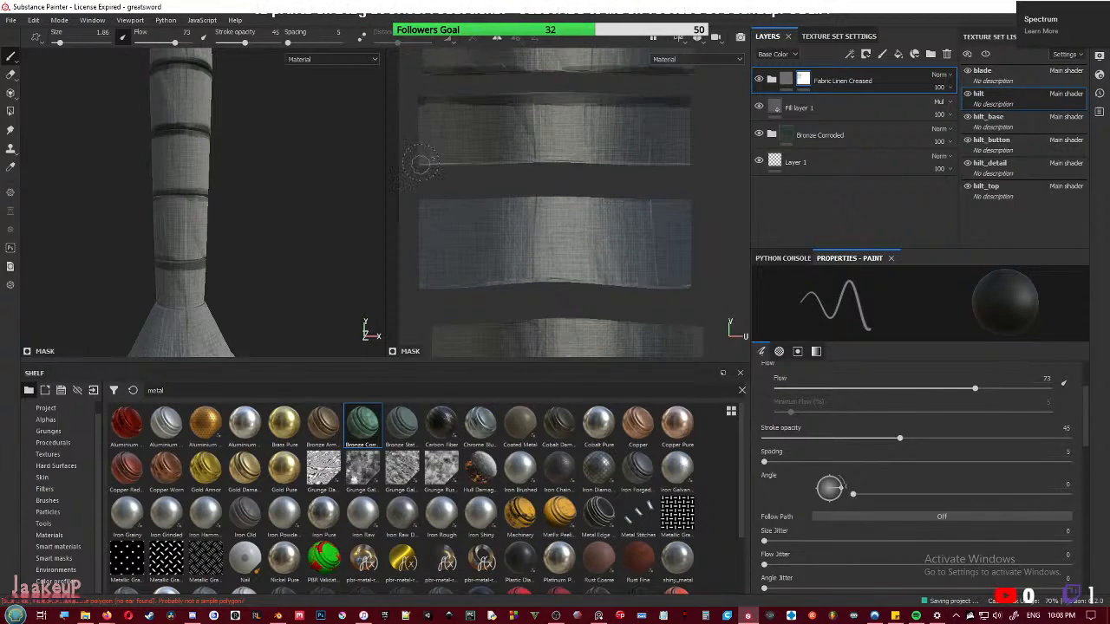
drag(487, 159, 703, 163)
mouse_move(614, 161)
mouse_down()
mouse_move(548, 160)
mouse_move(590, 160)
mouse_up()
- Try masking the linen along the pommel's widest ridge on both adjoining UV bands
scroll(565, 262, down, 1)
alt+middle_drag(563, 263, 555, 137)
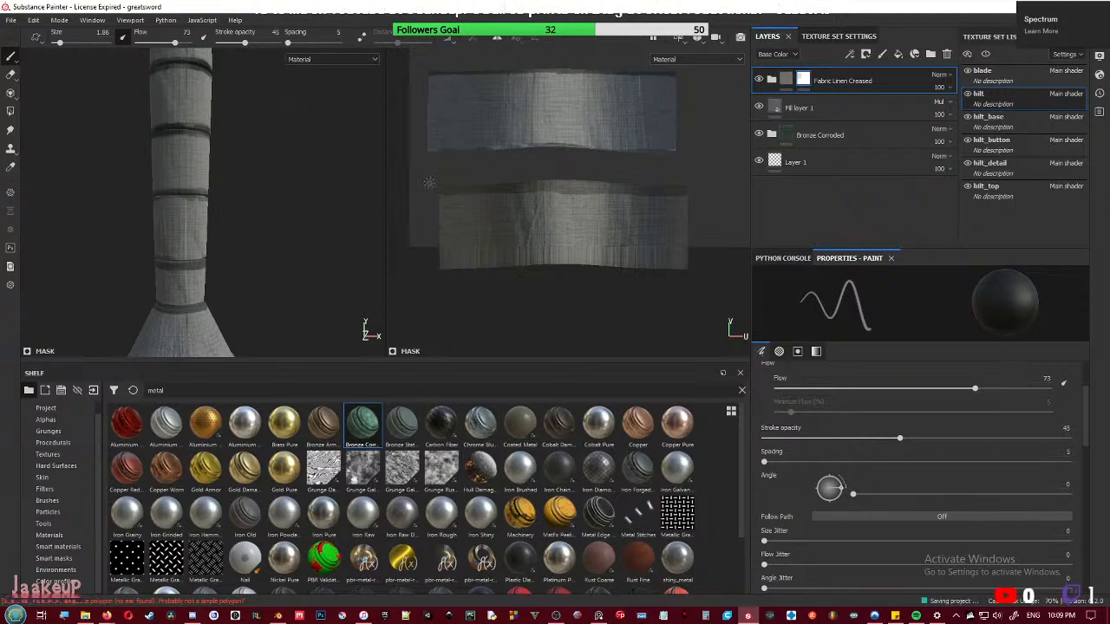
drag(496, 148, 652, 147)
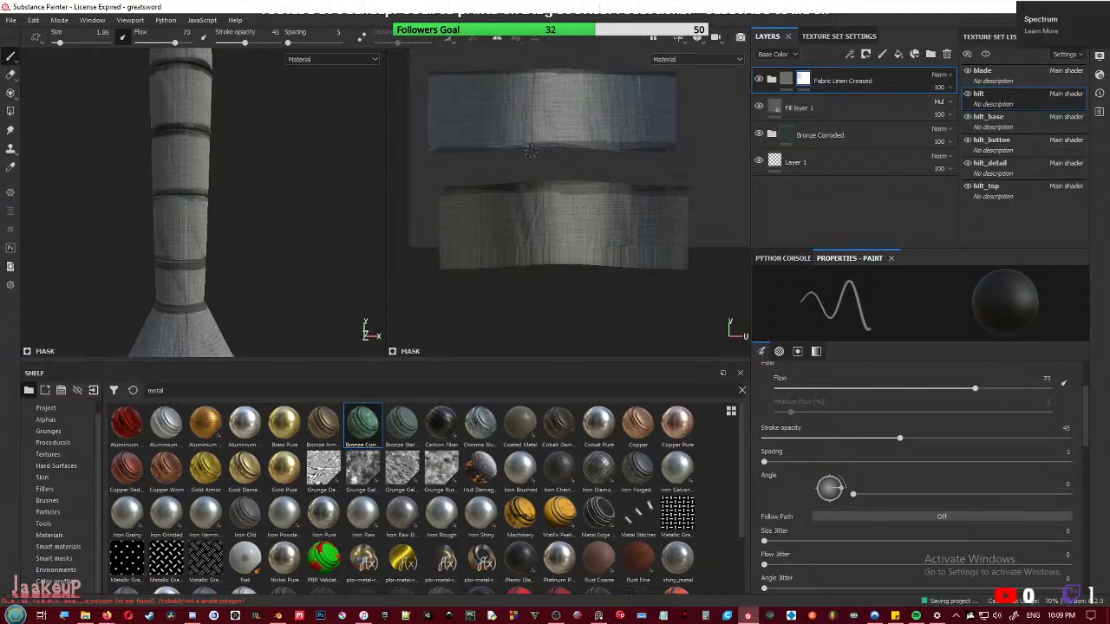
- Review the masked pommel ridge from below and undo its mask strokes
scroll(582, 170, down, 2)
alt+drag(248, 191, 219, 265)
scroll(219, 265, up, 4)
scroll(220, 264, down, 1)
alt+drag(577, 236, 563, 118)
middle_drag(563, 118, 546, 236)
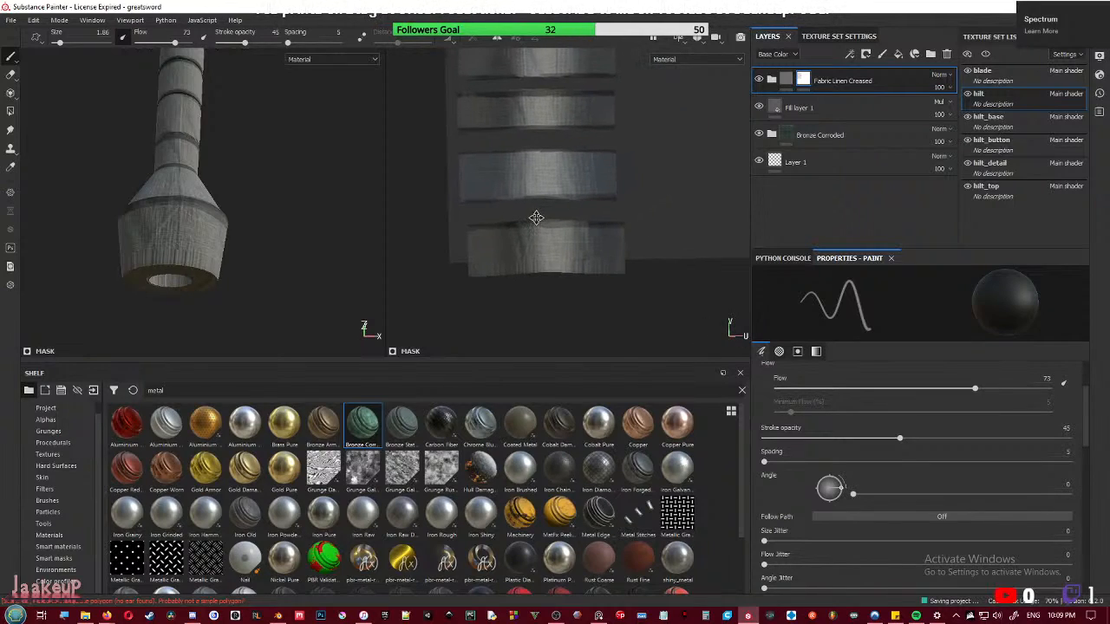
scroll(546, 236, up, 2)
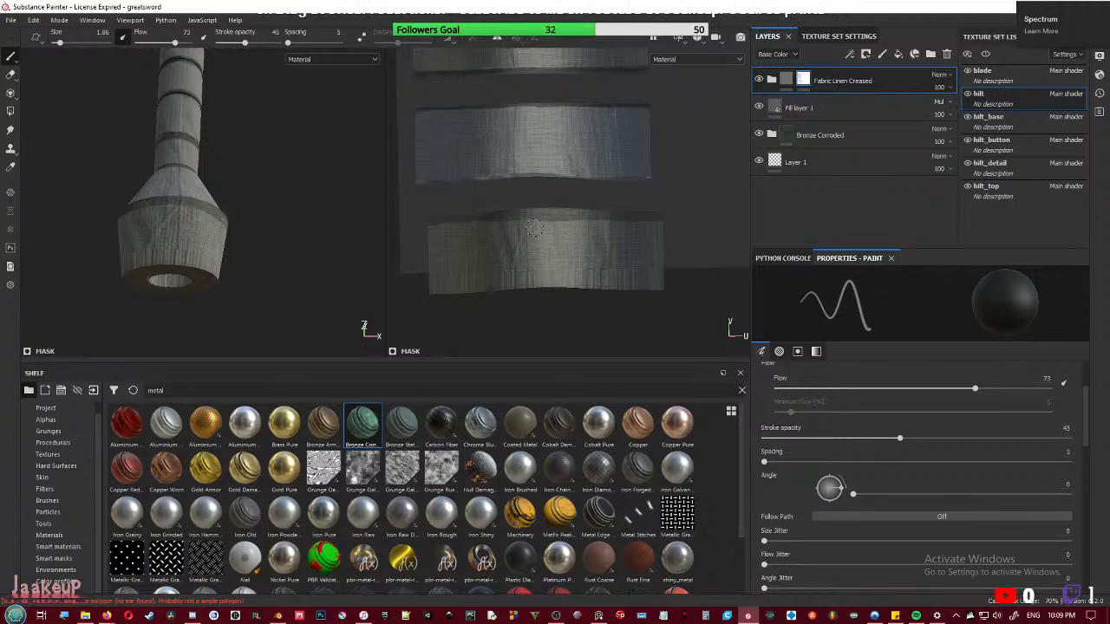
key(ctrl+s)
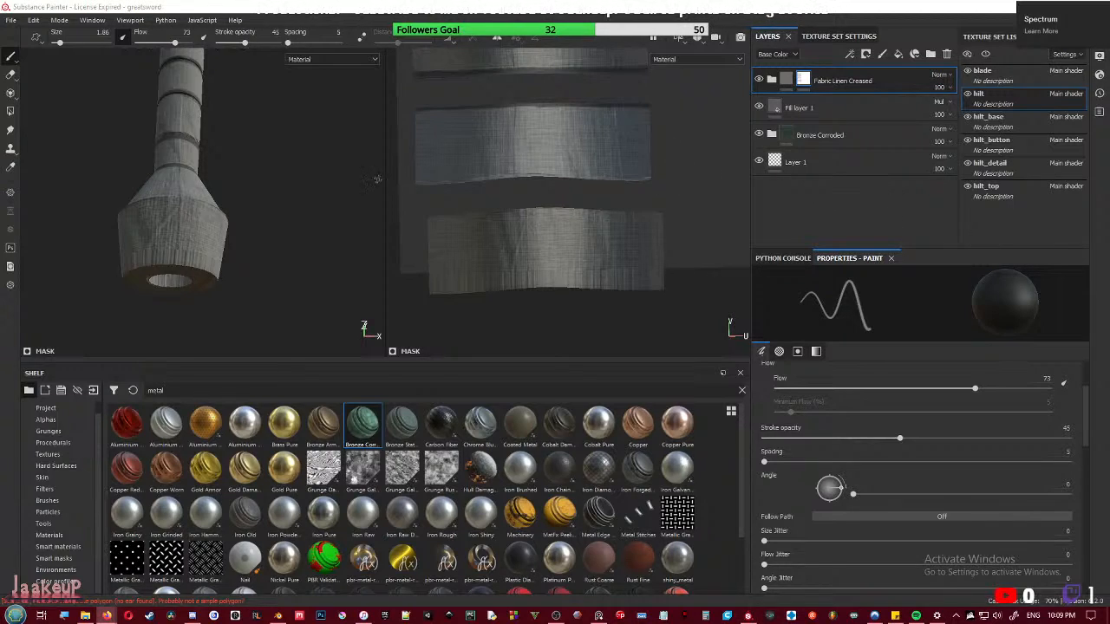
- Paint rough trial mask strokes across the flared pommel in the 3D view
alt+drag(211, 211, 232, 284)
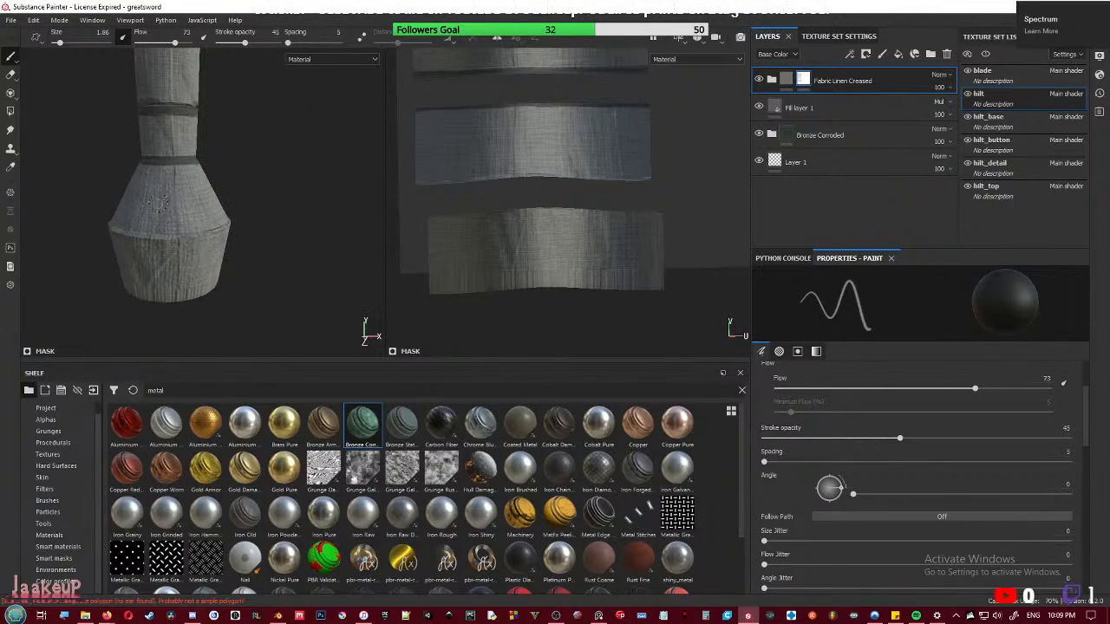
mouse_move(159, 203)
mouse_down()
mouse_move(213, 192)
mouse_move(190, 176)
mouse_move(175, 269)
mouse_move(260, 287)
mouse_up()
scroll(459, 158, down, 2)
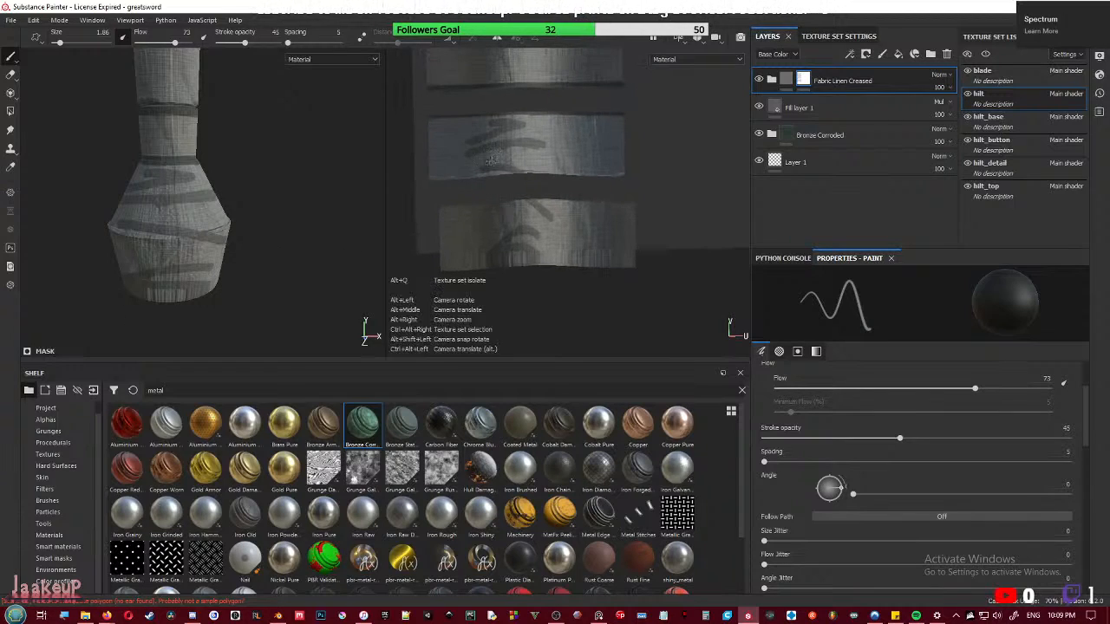
- With brush size 3.86 and stroke opacity 100, mask out the linen across both pommel bands and check the sword
mouse_move(444, 152)
ctrl+right_down()
mouse_move(465, 153)
mouse_move(443, 154)
ctrl+right_up()
drag(899, 439, 1078, 439)
mouse_move(445, 218)
mouse_down()
mouse_move(633, 217)
mouse_move(440, 231)
mouse_move(598, 208)
mouse_move(445, 199)
mouse_move(444, 227)
mouse_move(629, 236)
mouse_move(637, 252)
mouse_up()
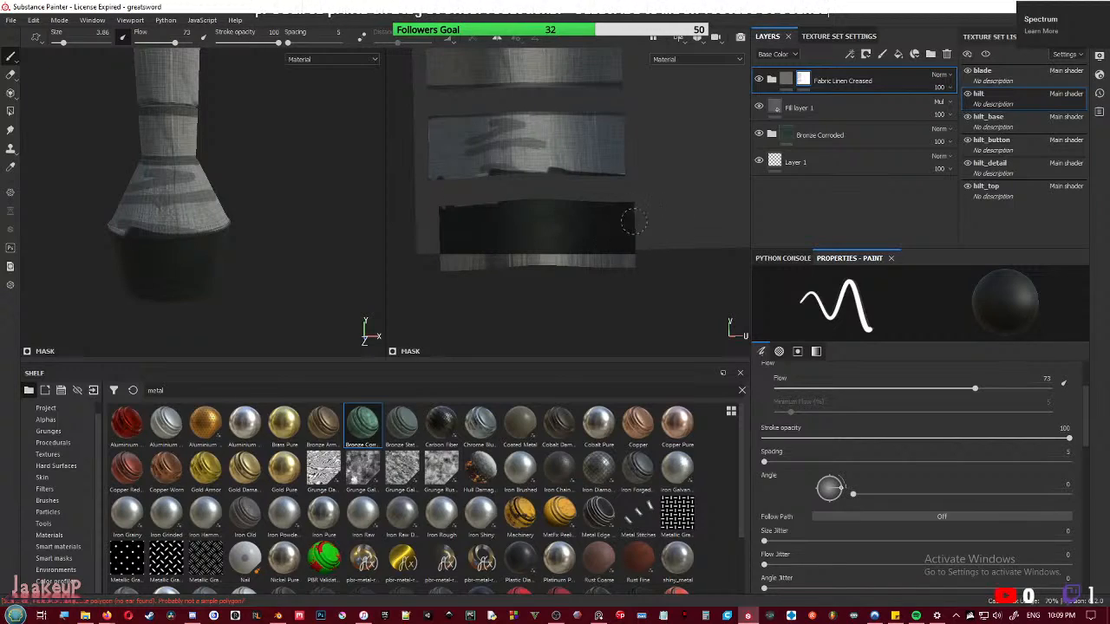
mouse_move(623, 169)
mouse_down()
mouse_move(431, 170)
mouse_move(617, 167)
mouse_move(436, 159)
mouse_move(617, 153)
mouse_move(439, 141)
mouse_move(620, 128)
mouse_move(432, 137)
mouse_up()
mouse_move(520, 129)
mouse_down()
mouse_move(622, 122)
mouse_move(438, 126)
mouse_move(643, 111)
mouse_move(415, 119)
mouse_up()
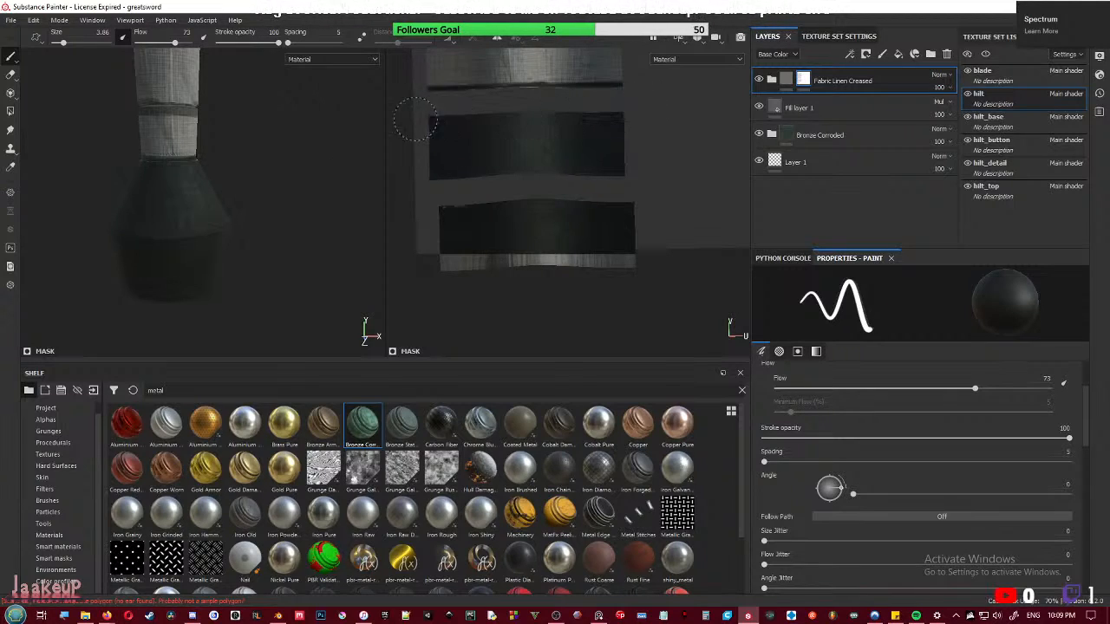
mouse_move(334, 242)
alt+mouse_down()
mouse_move(370, 255)
mouse_move(349, 254)
mouse_move(217, 168)
mouse_move(251, 74)
mouse_move(205, 241)
mouse_move(195, 236)
alt+mouse_up()
scroll(265, 241, down, 8)
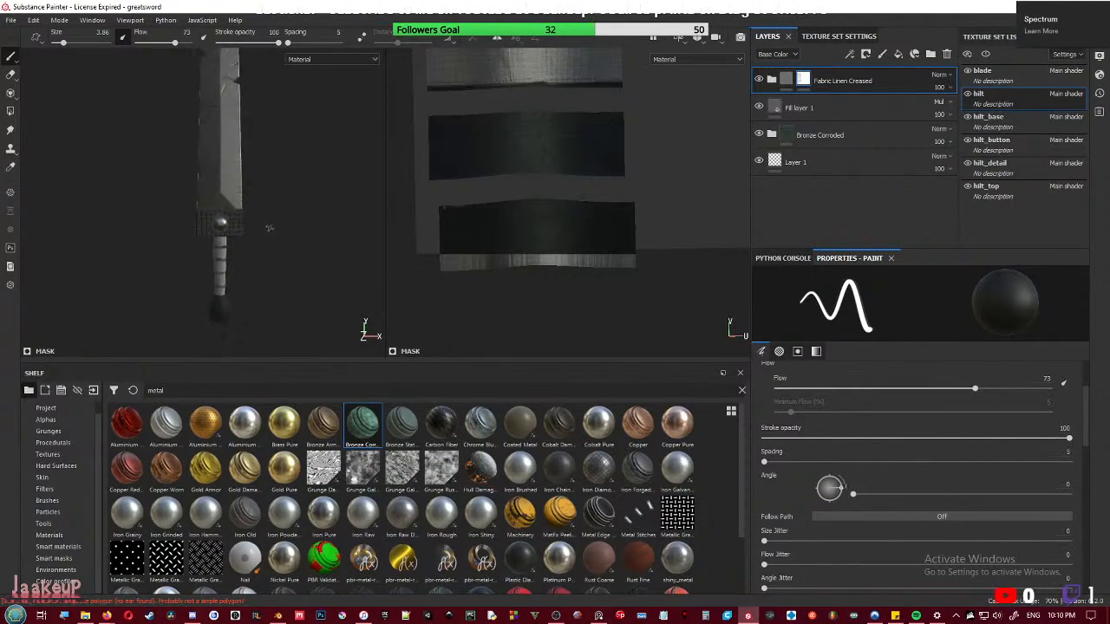
alt+drag(274, 234, 253, 265)
scroll(260, 257, up, 6)
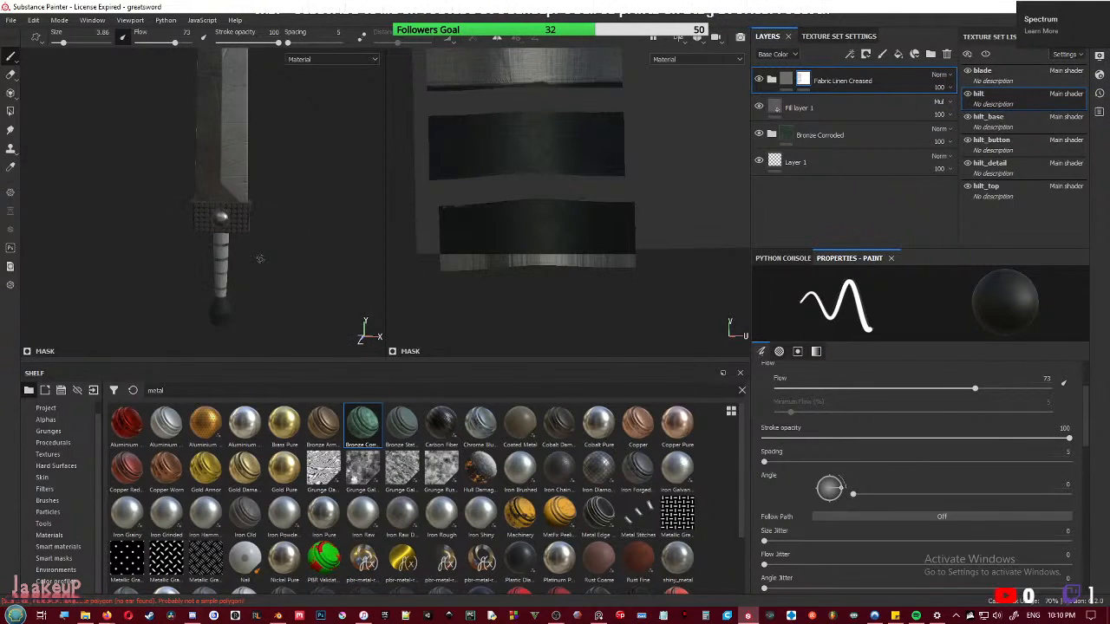
- Mask out the linen on the pommel's ring-shaped end face and inside its central recess
alt+drag(296, 196, 220, 213)
alt+middle_drag(220, 212, 262, 189)
drag(218, 203, 209, 204)
scroll(656, 161, down, 3)
mouse_move(649, 126)
alt+middle_down()
mouse_move(438, 304)
mouse_move(481, 337)
alt+middle_up()
scroll(517, 199, up, 3)
alt+middle_drag(518, 199, 528, 230)
scroll(528, 213, up, 2)
mouse_move(523, 146)
mouse_down()
mouse_move(465, 197)
mouse_move(531, 224)
mouse_move(531, 146)
mouse_move(476, 200)
mouse_move(525, 152)
mouse_move(555, 196)
mouse_move(562, 240)
mouse_up()
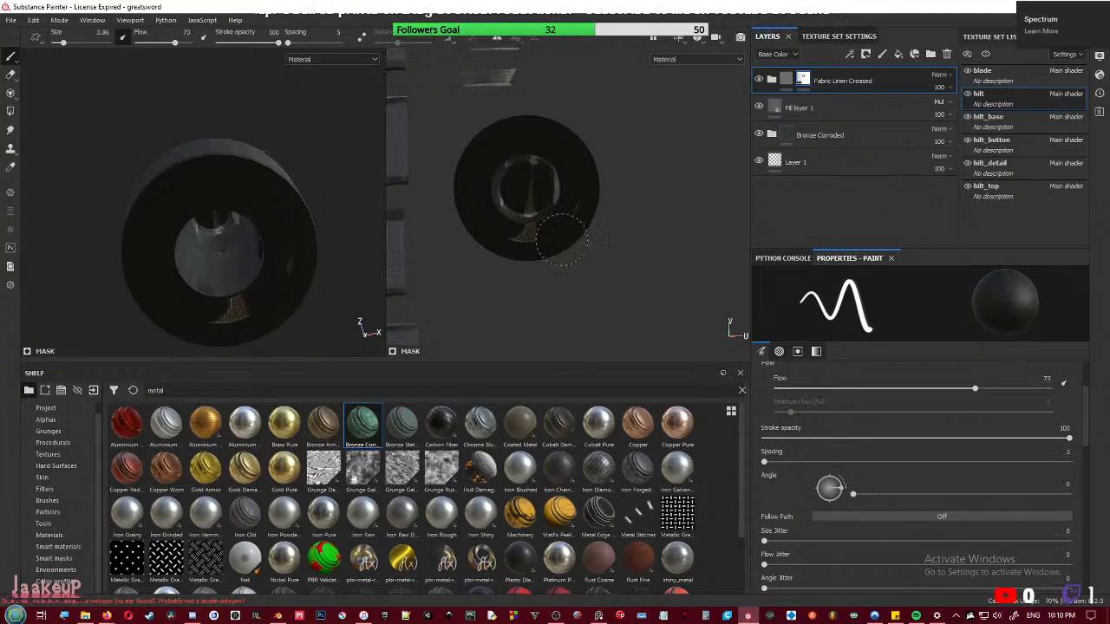
mouse_move(514, 160)
mouse_down()
mouse_move(519, 233)
mouse_move(556, 162)
mouse_up()
drag(544, 213, 525, 205)
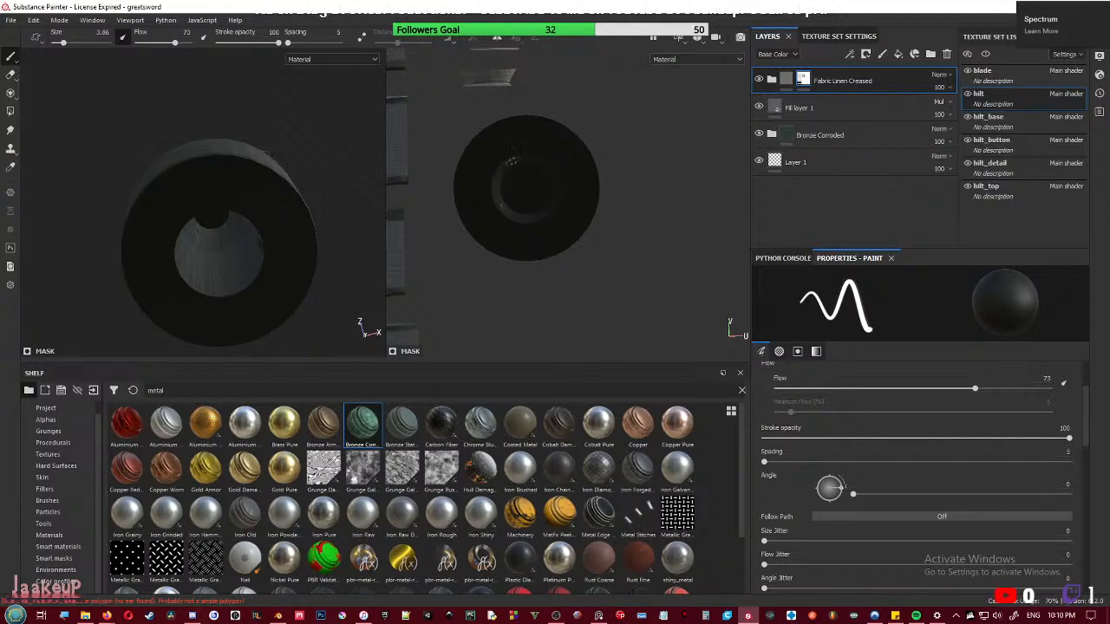
alt+drag(539, 181, 479, 168)
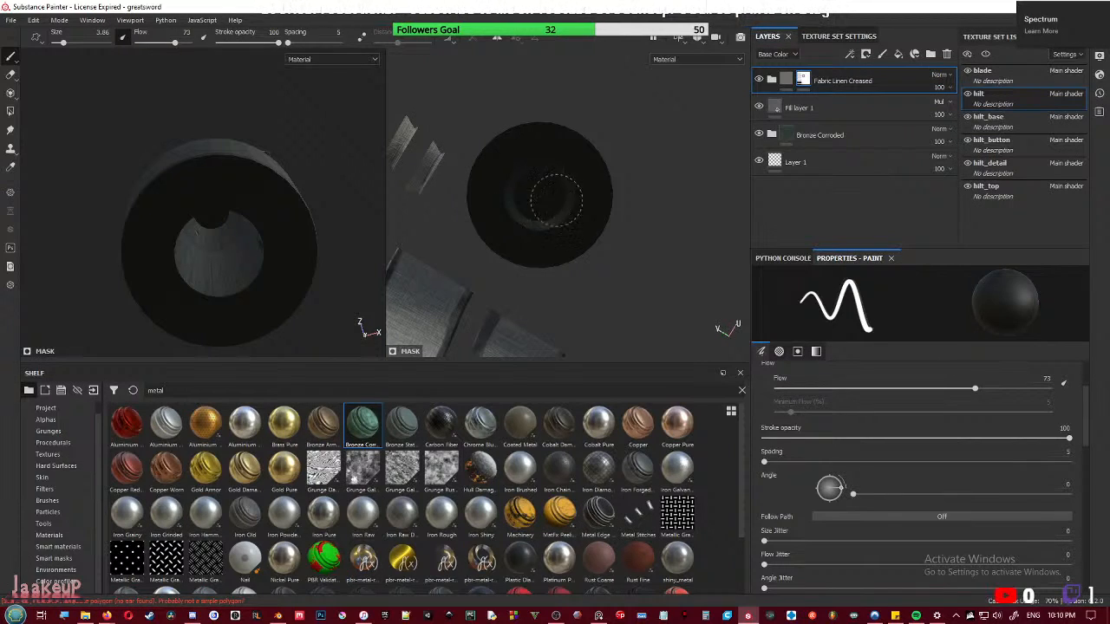
- Set the mask brush's alpha to Grunge Rust Fine
alt+drag(235, 251, 252, 232)
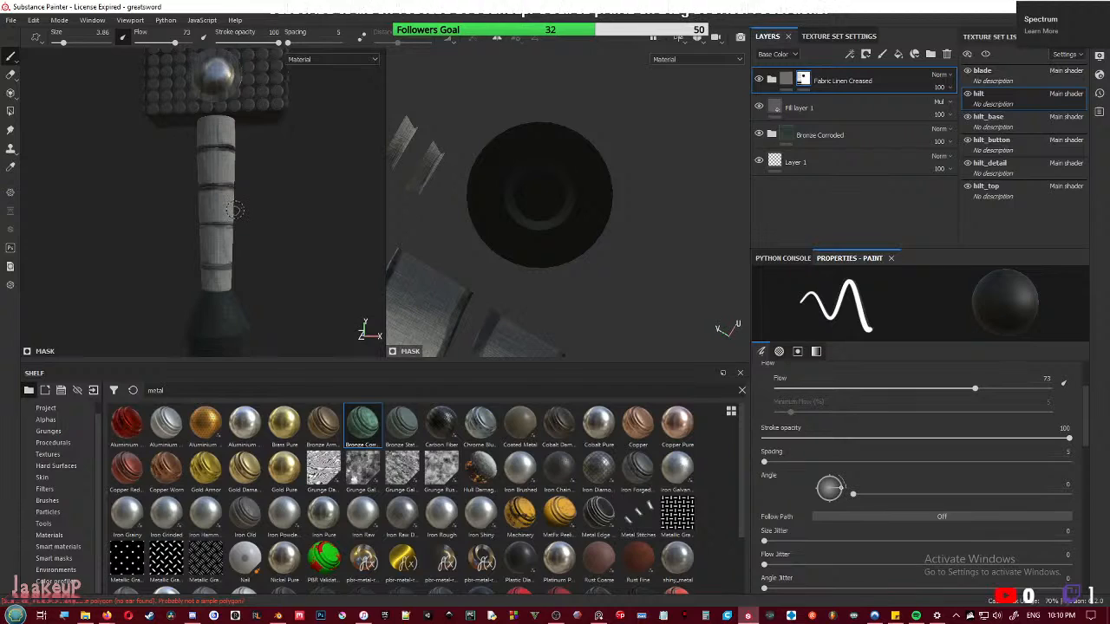
scroll(784, 458, down, 2)
scroll(785, 458, up, 2)
scroll(785, 458, down, 5)
click(787, 469)
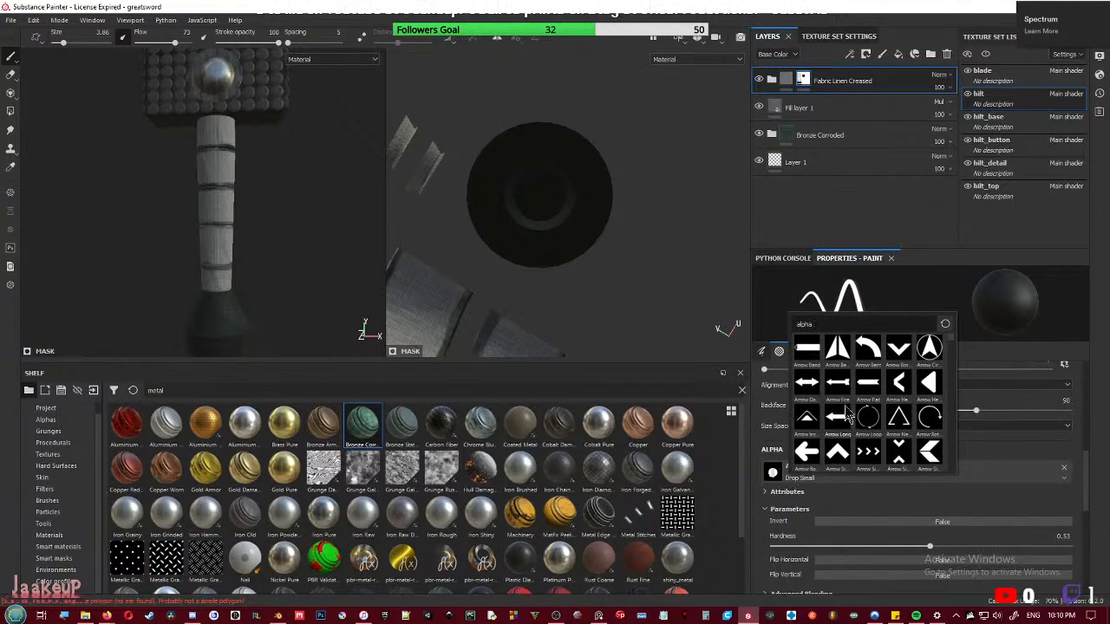
drag(441, 472, 816, 471)
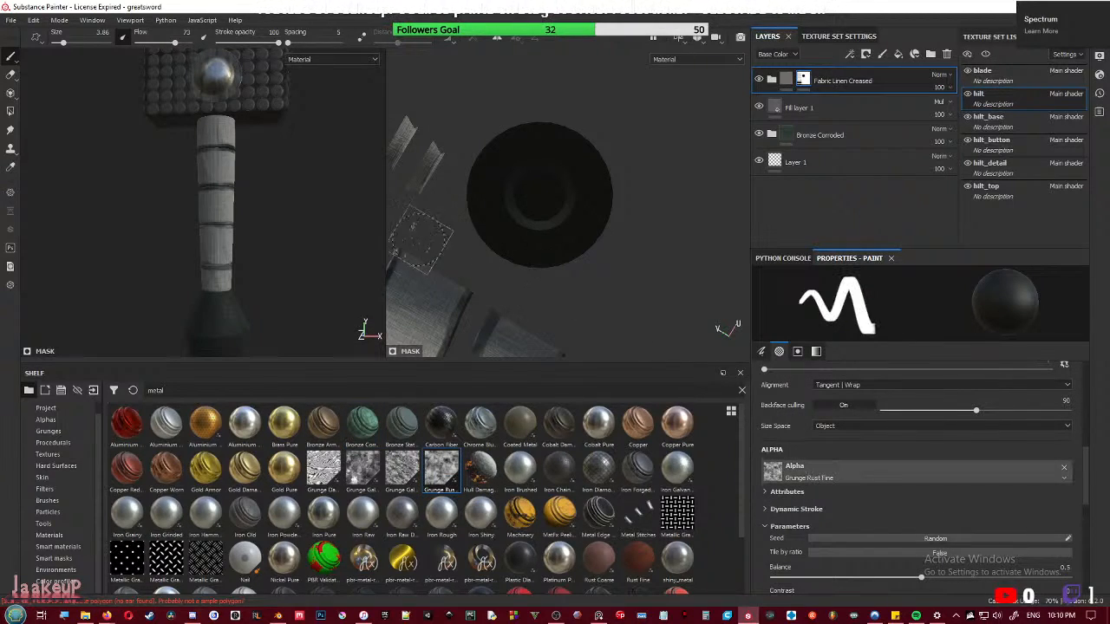
- Stamp the grunge alpha over the grip's linen mask at brush size 73.38, and reduce the brush size to 0.58
ctrl+right_drag(225, 198, 295, 201)
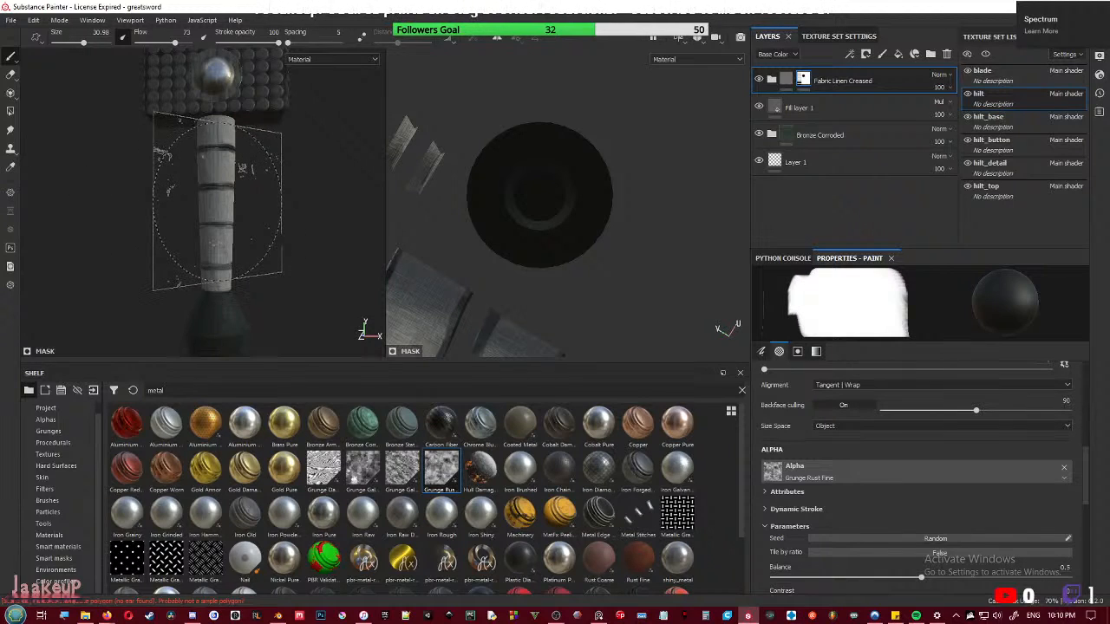
scroll(214, 221, down, 3)
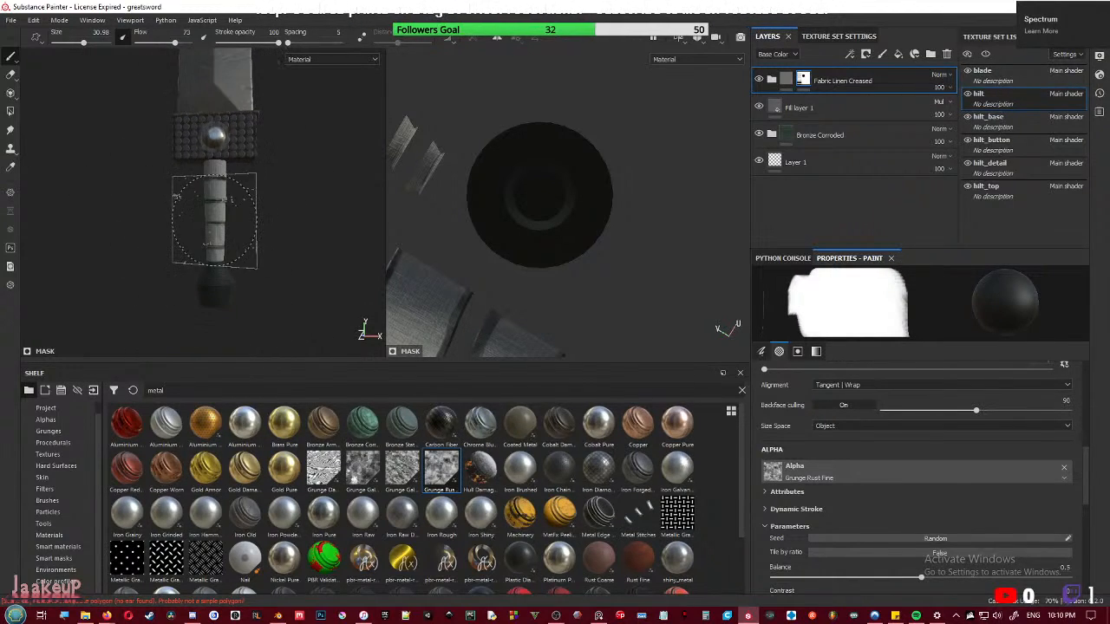
ctrl+right_drag(224, 217, 326, 217)
click(220, 206)
mouse_move(217, 208)
alt+mouse_down()
mouse_move(200, 217)
mouse_move(275, 236)
alt+mouse_up()
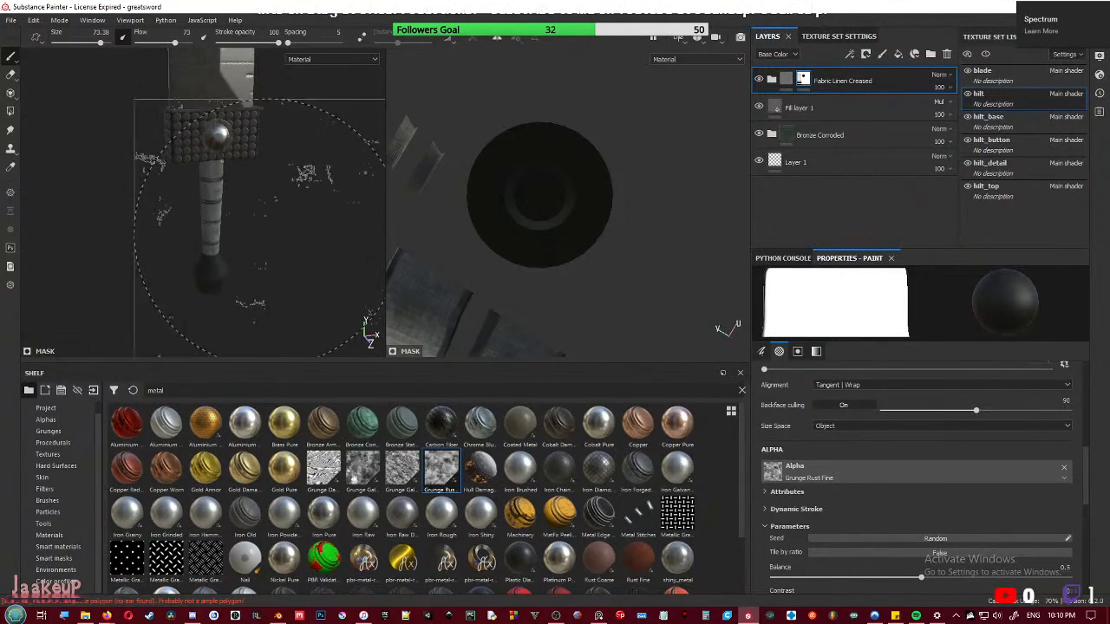
ctrl+right_drag(245, 223, 86, 223)
- Inspect the grunge-masked grip and the whole greatsword from several angles and distances
alt+drag(265, 220, 248, 202)
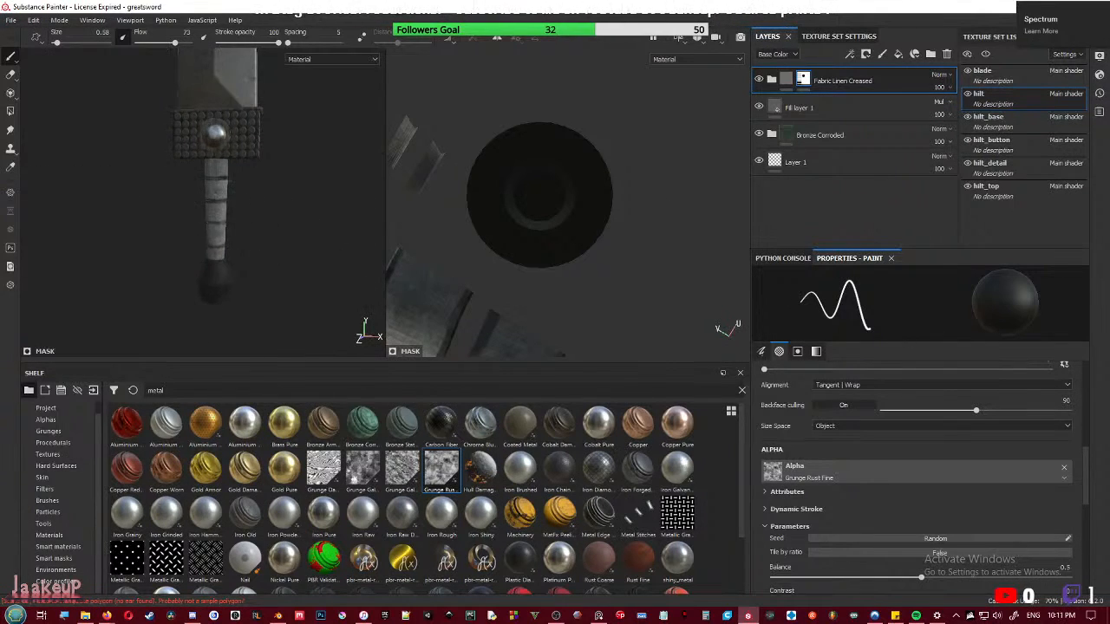
scroll(248, 203, up, 3)
scroll(252, 209, down, 3)
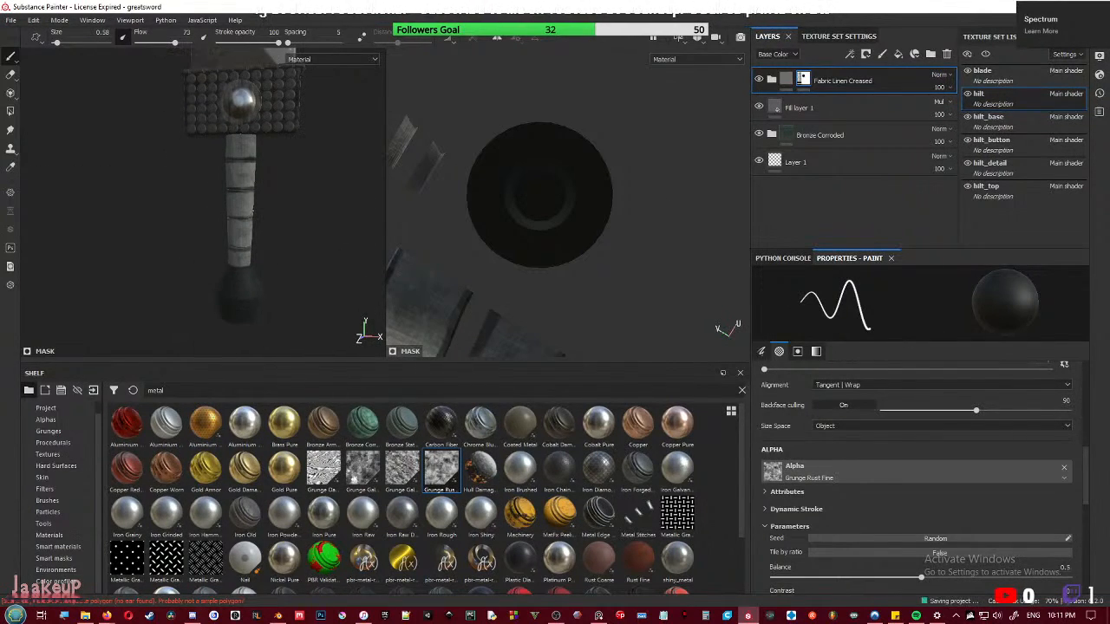
scroll(243, 173, down, 5)
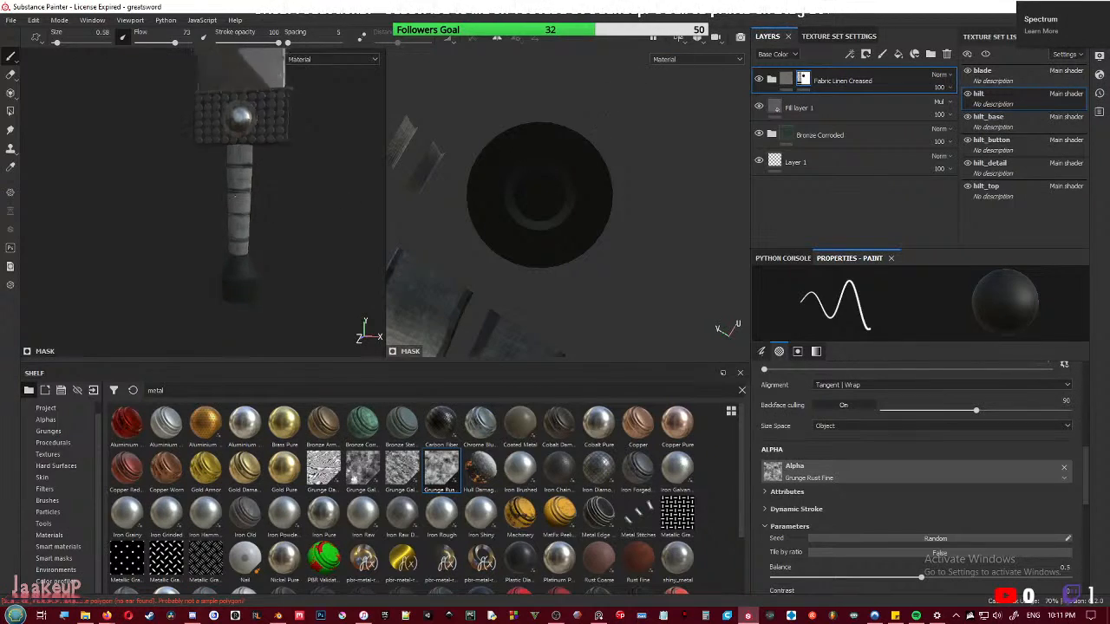
alt+drag(255, 242, 390, 269)
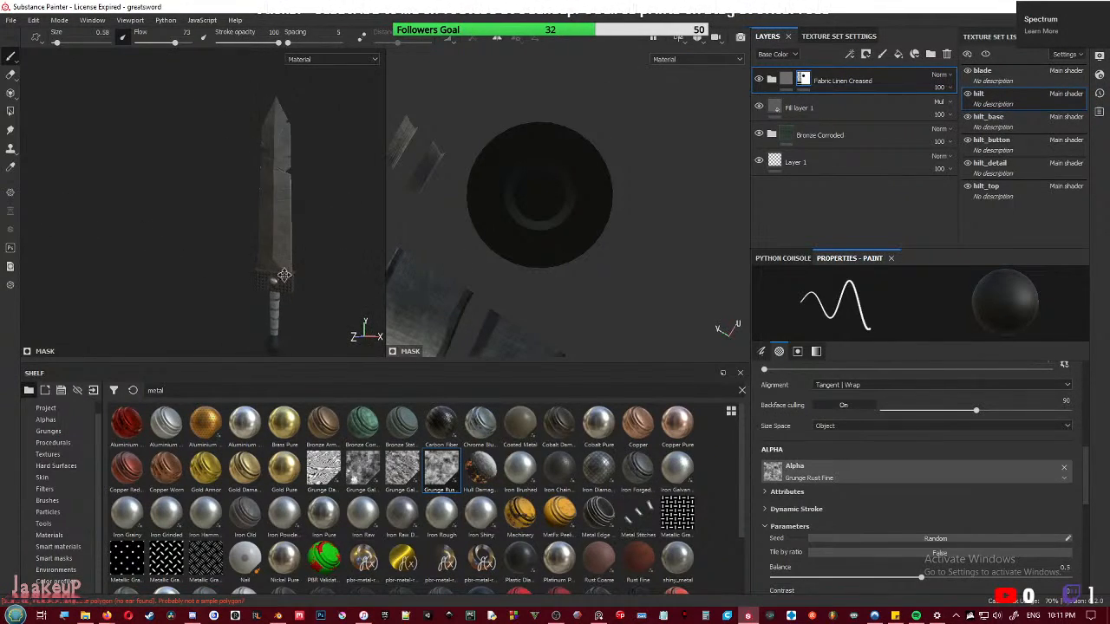
alt+middle_drag(391, 269, 349, 176)
scroll(265, 321, up, 6)
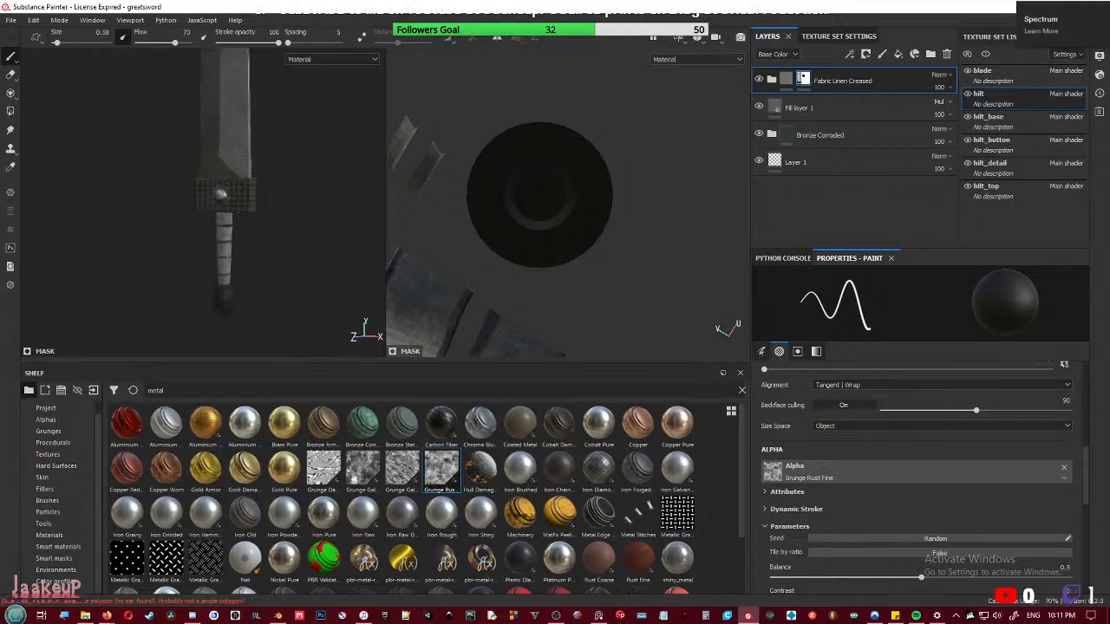
alt+drag(264, 321, 260, 215)
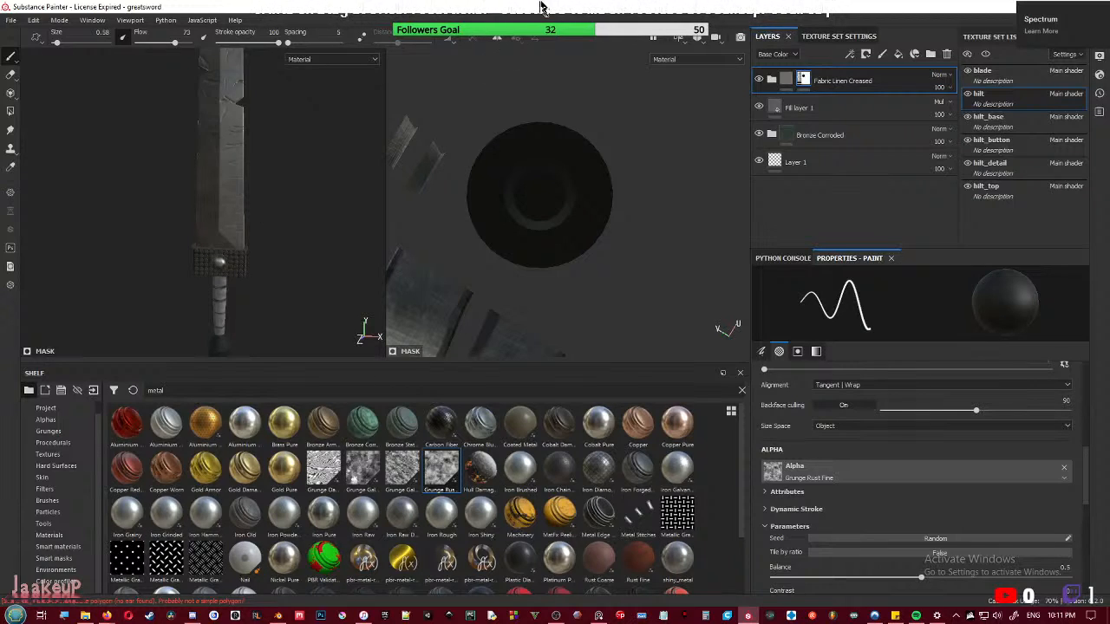
- Check the textures along the sword's full length, from the guard and grip up to the blade tip
scroll(207, 260, up, 6)
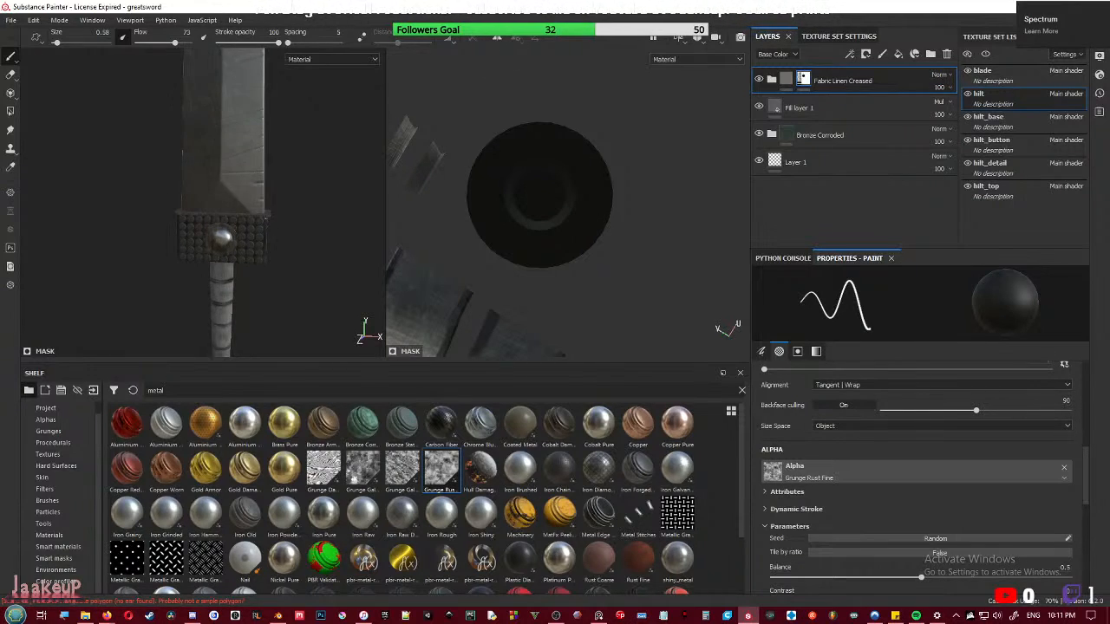
alt+drag(196, 259, 264, 201)
scroll(240, 221, down, 3)
scroll(240, 221, down, 3)
scroll(267, 193, down, 3)
alt+middle_drag(272, 186, 264, 437)
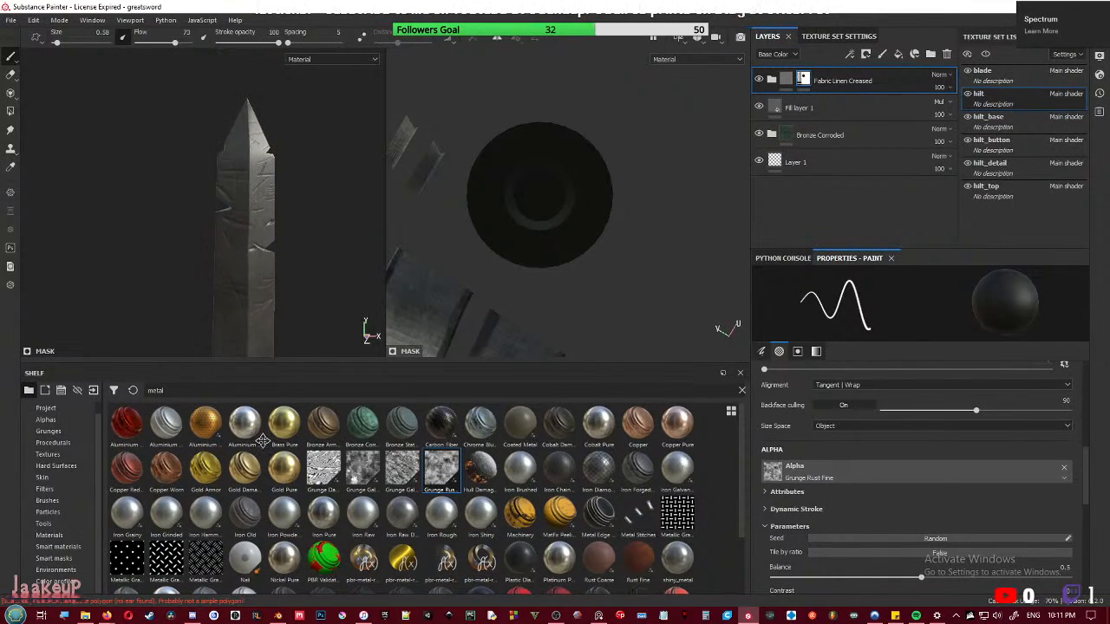
alt+middle_drag(260, 326, 268, 127)
alt+drag(268, 126, 260, 227)
scroll(262, 212, down, 2)
alt+middle_drag(263, 201, 228, 200)
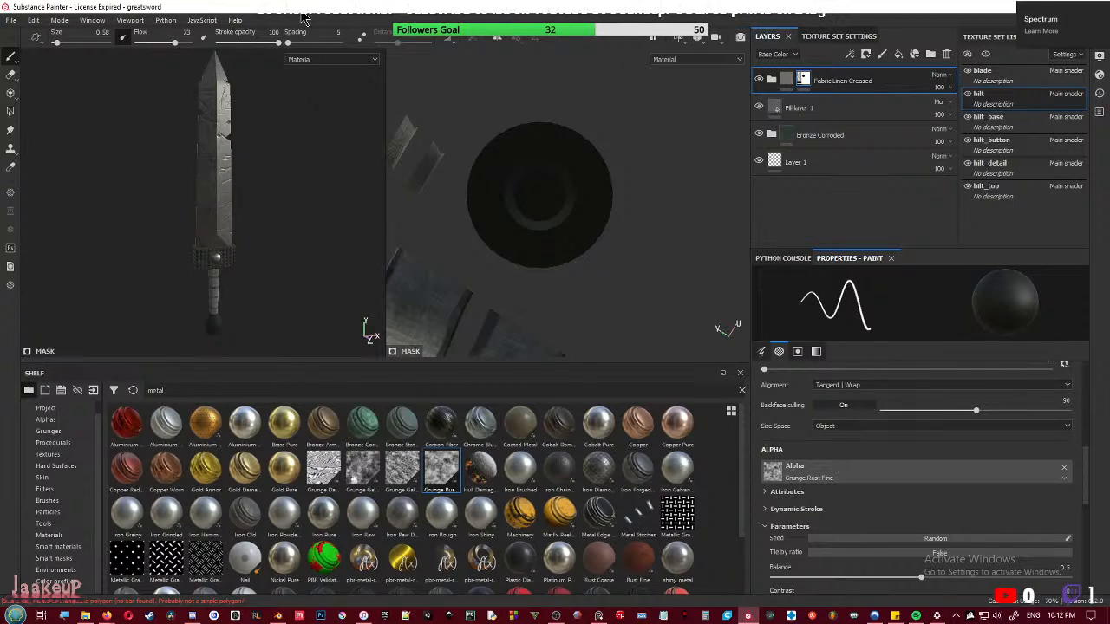
- Open the texture export settings and browse for the output directory to 3d_s tuff/Dark_souls_stuff on the F: drive
click(12, 19)
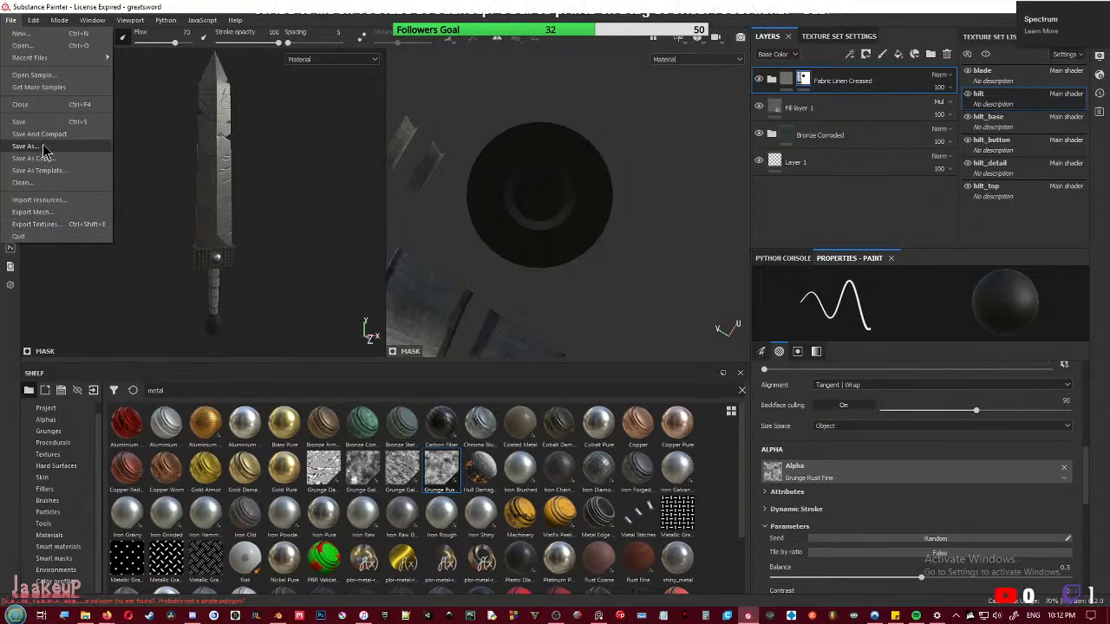
click(38, 224)
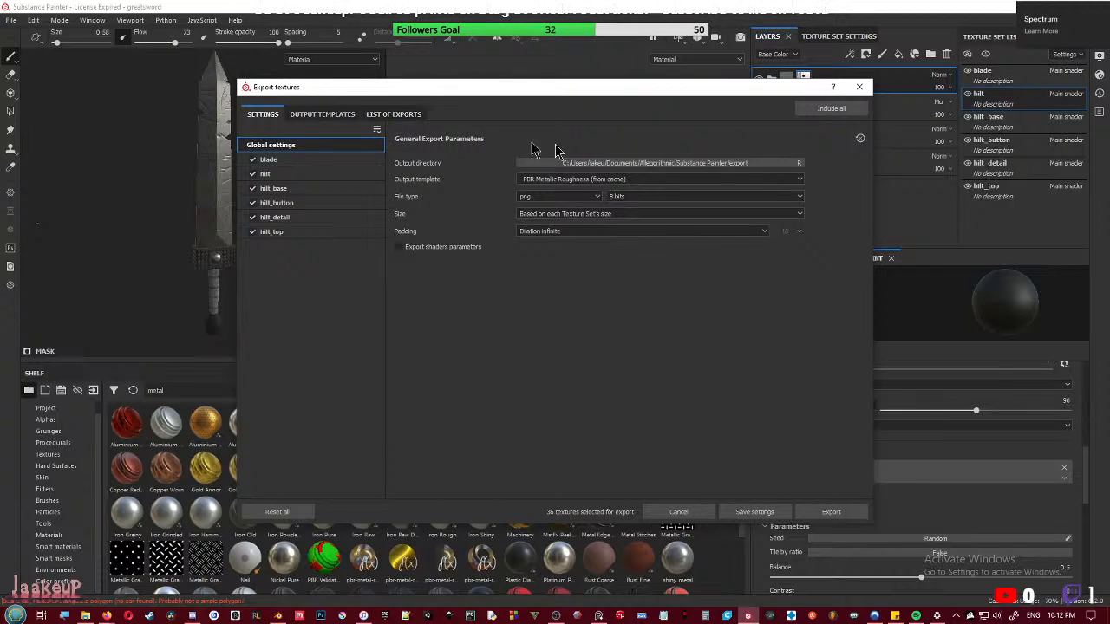
click(724, 165)
click(720, 161)
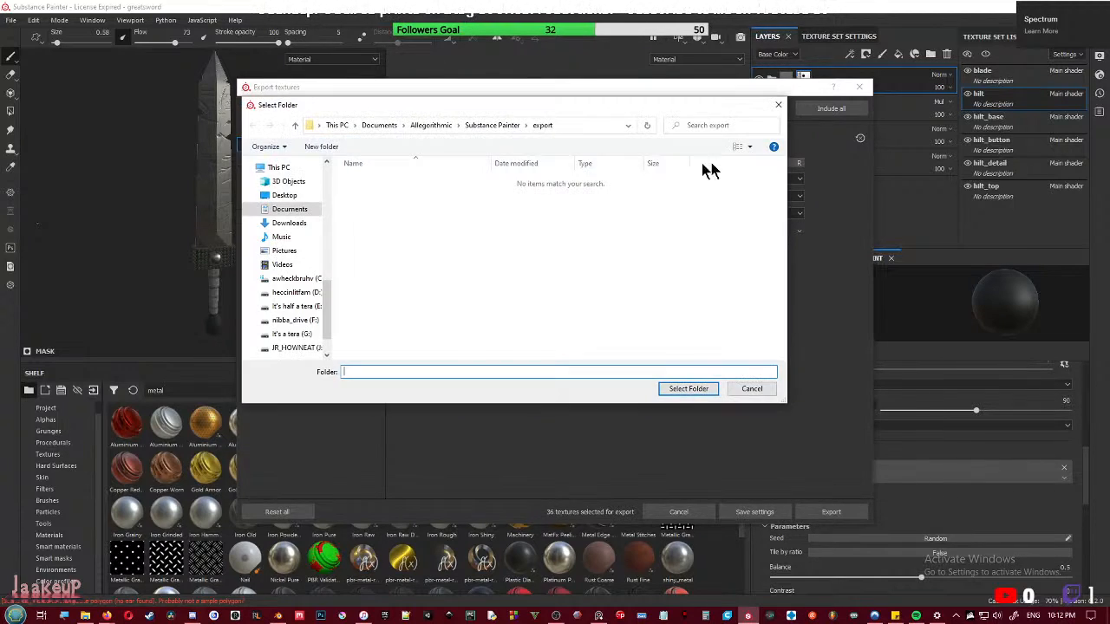
click(339, 124)
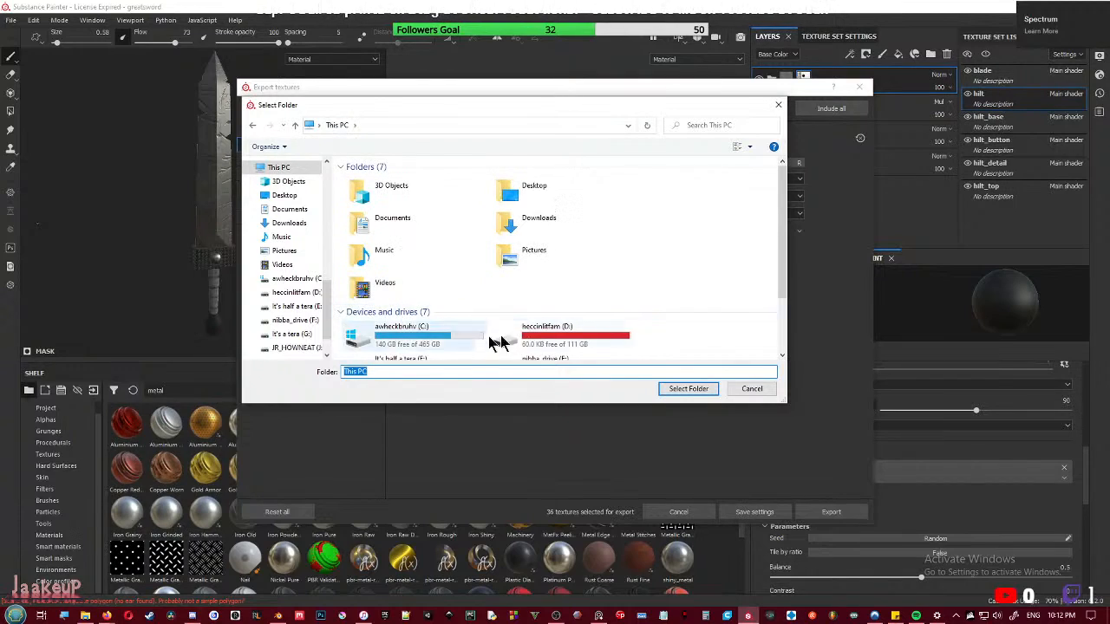
click(577, 280)
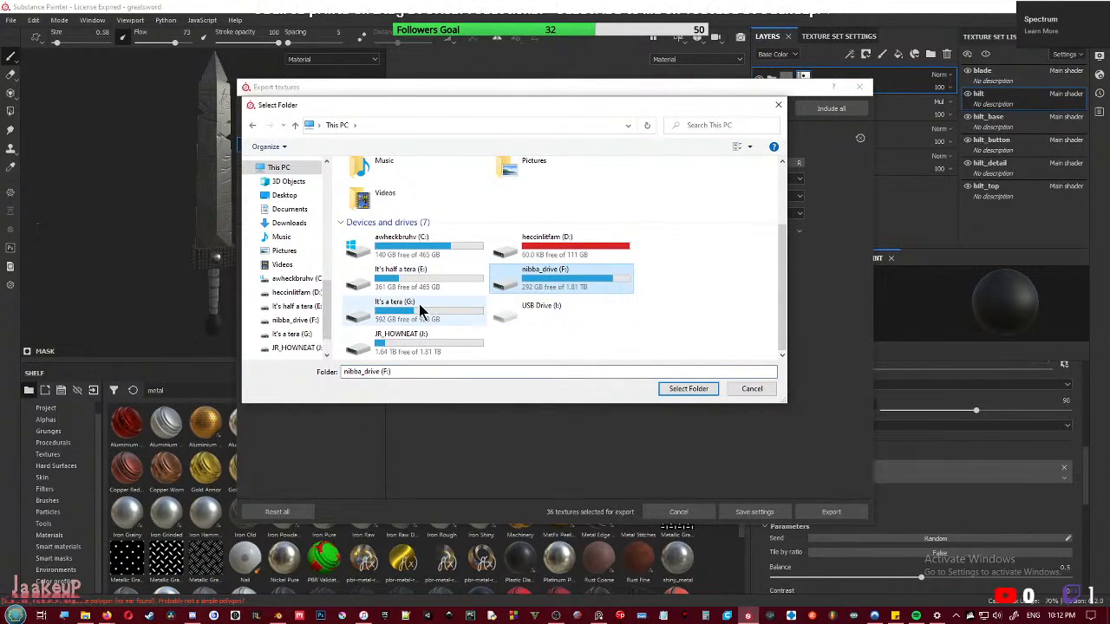
double_click(563, 274)
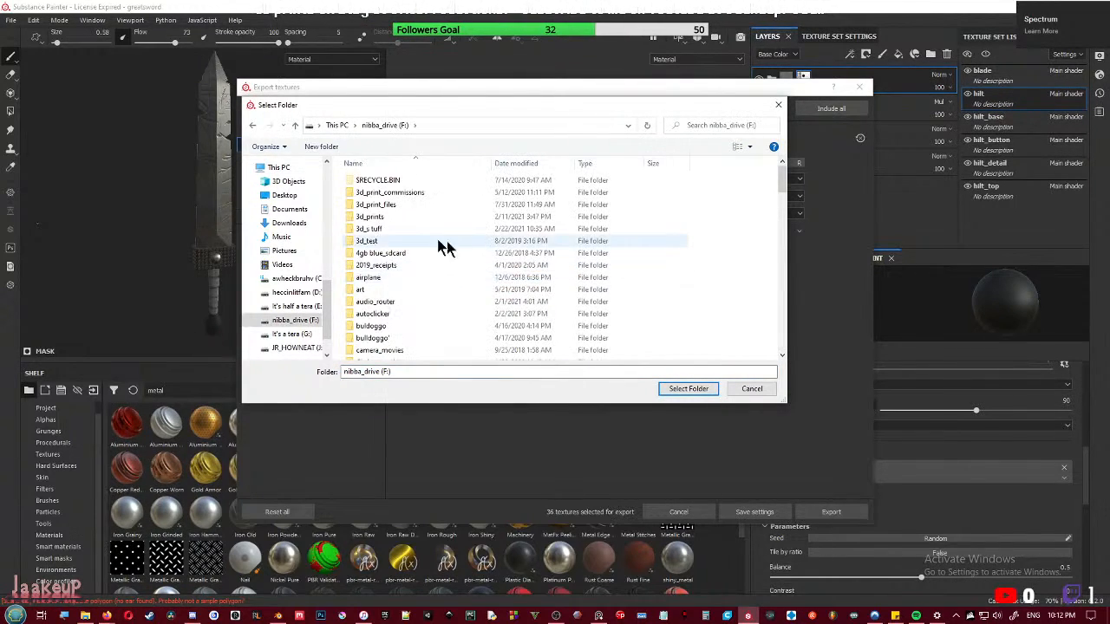
scroll(407, 286, down, 2)
scroll(378, 267, up, 2)
double_click(373, 229)
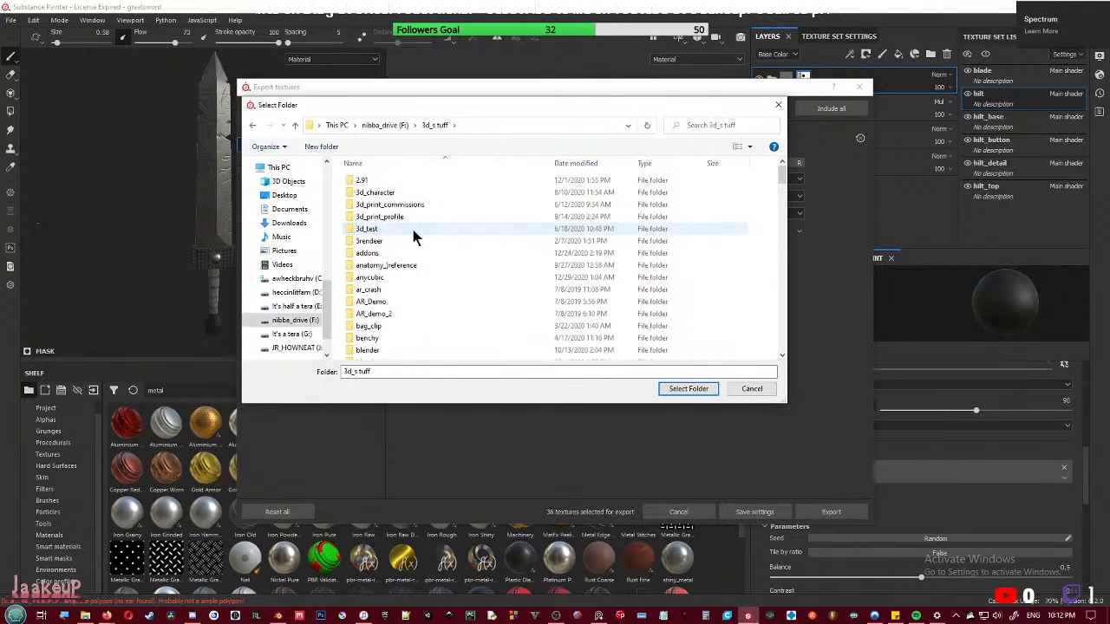
scroll(372, 345, down, 10)
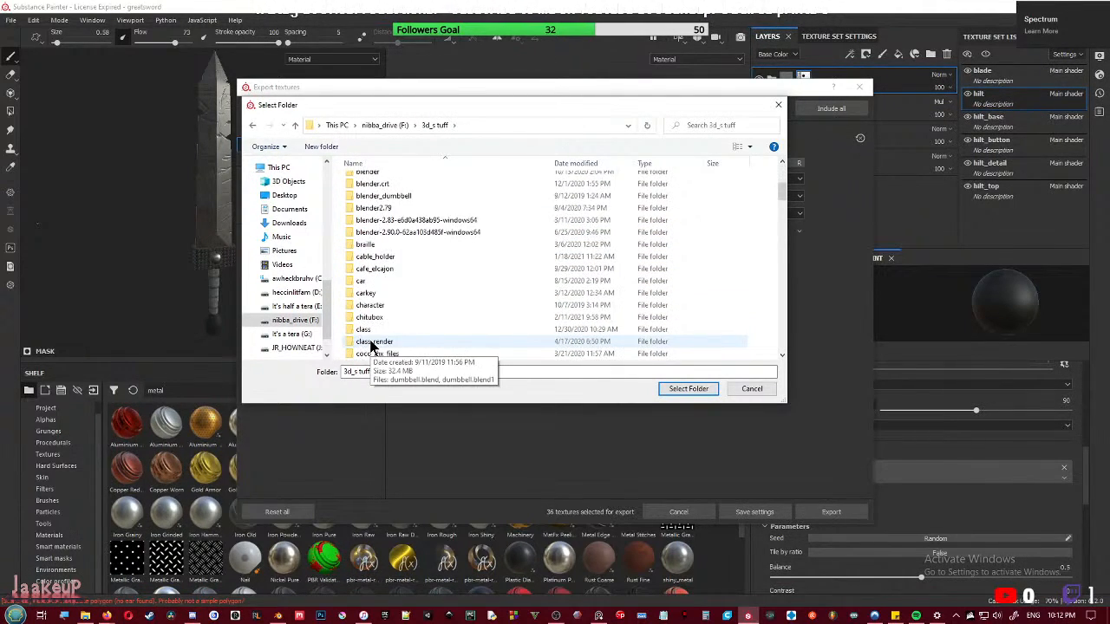
scroll(371, 345, down, 2)
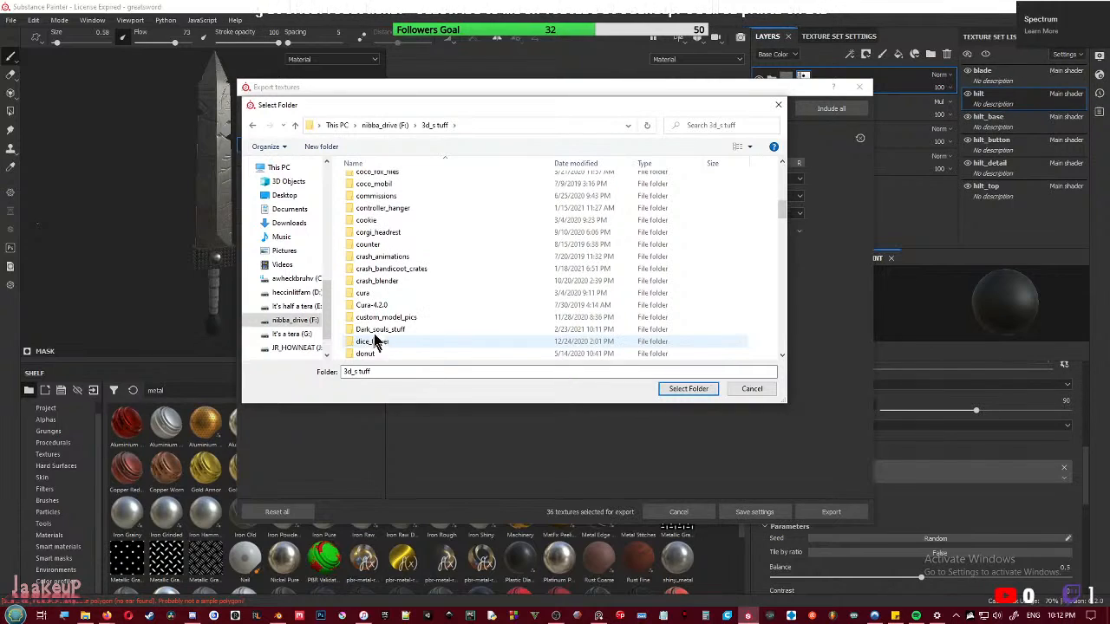
double_click(375, 333)
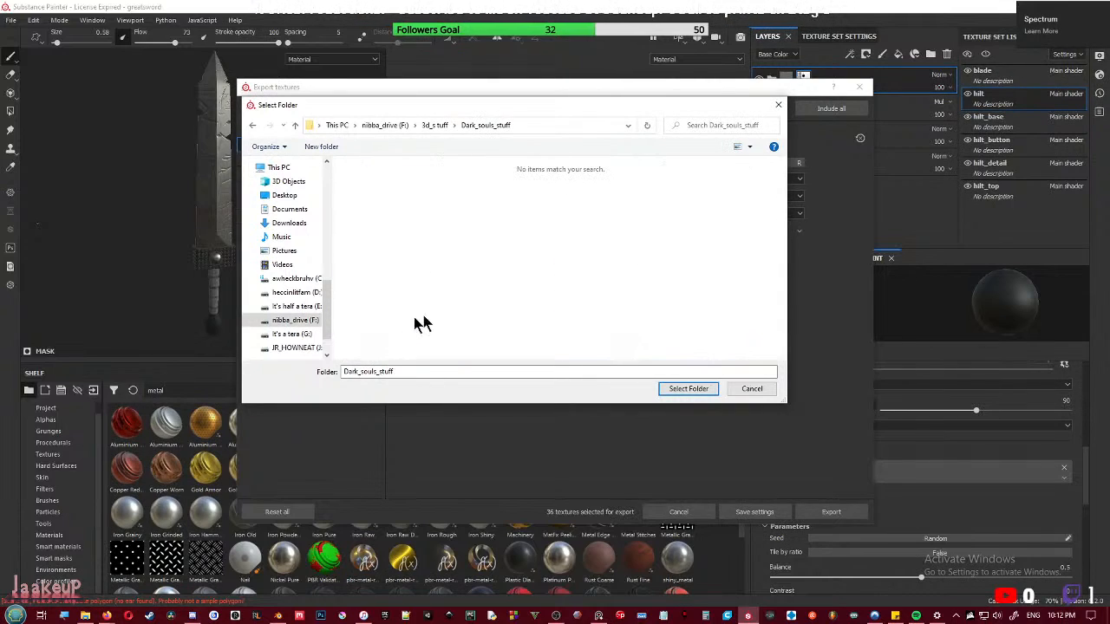
- Create a folder named greatsword_Textures inside Dark_souls_stuff and set it as the export output directory
right_click(756, 280)
mouse_move(656, 413)
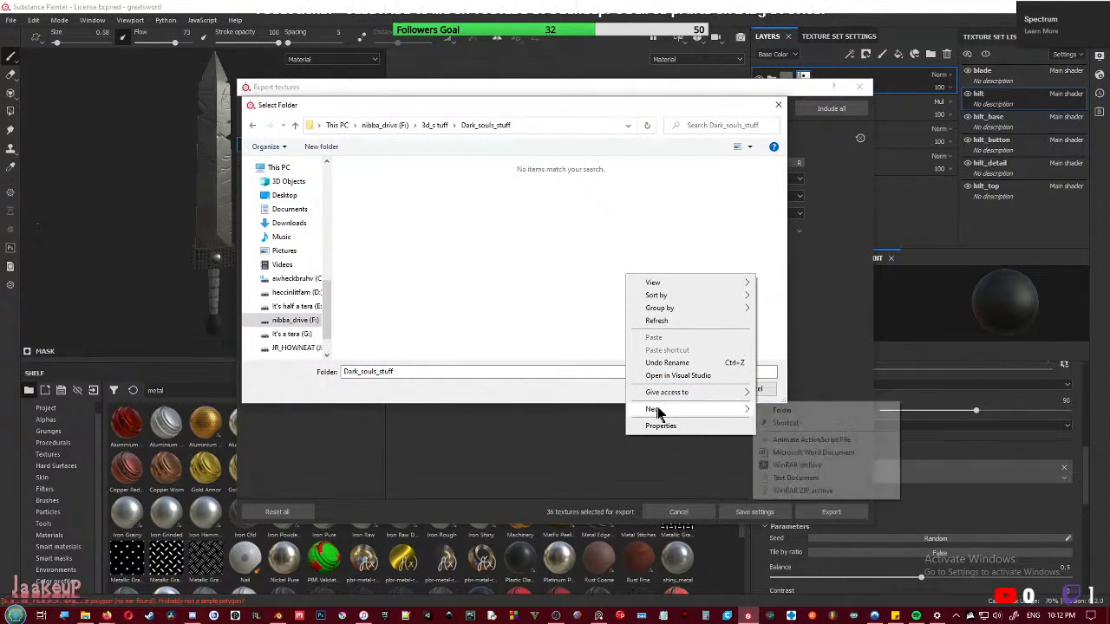
click(782, 409)
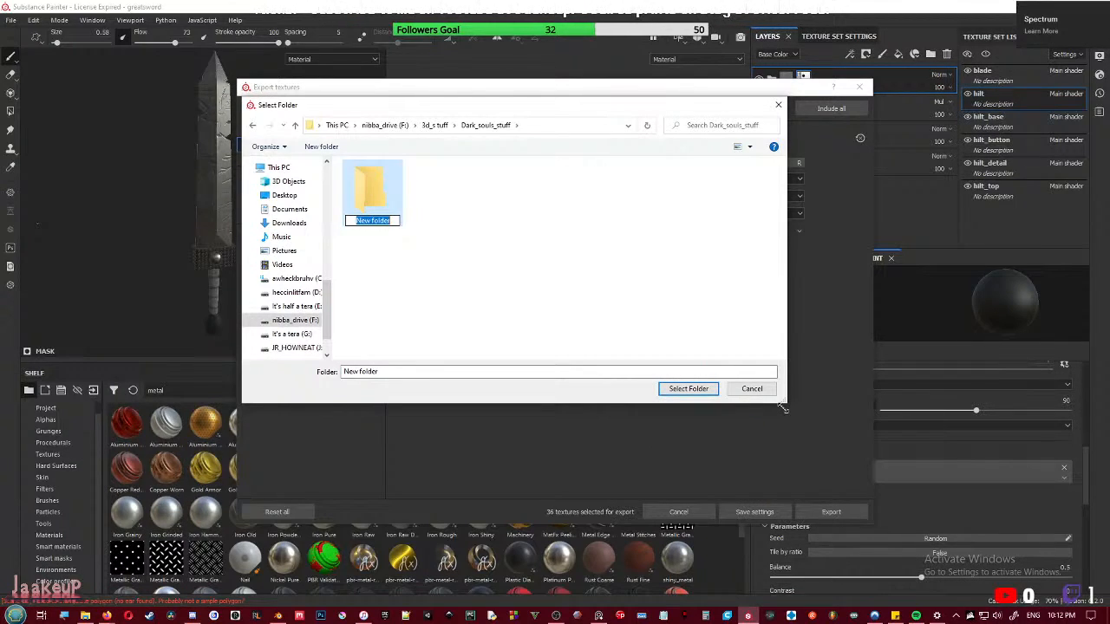
text(greatsword_Textures)
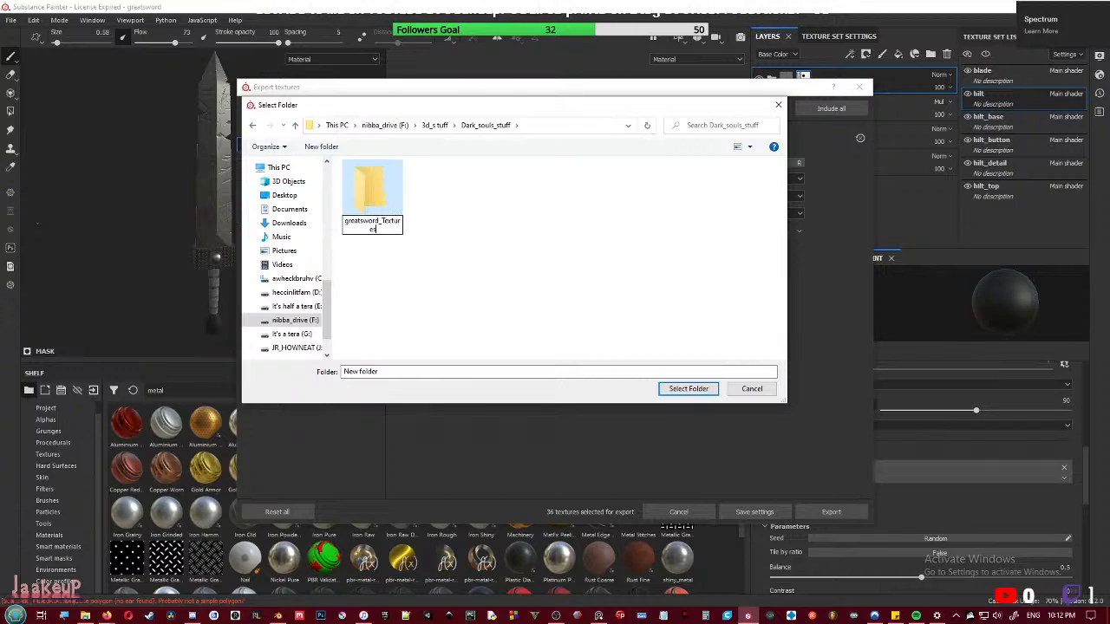
key(Return)
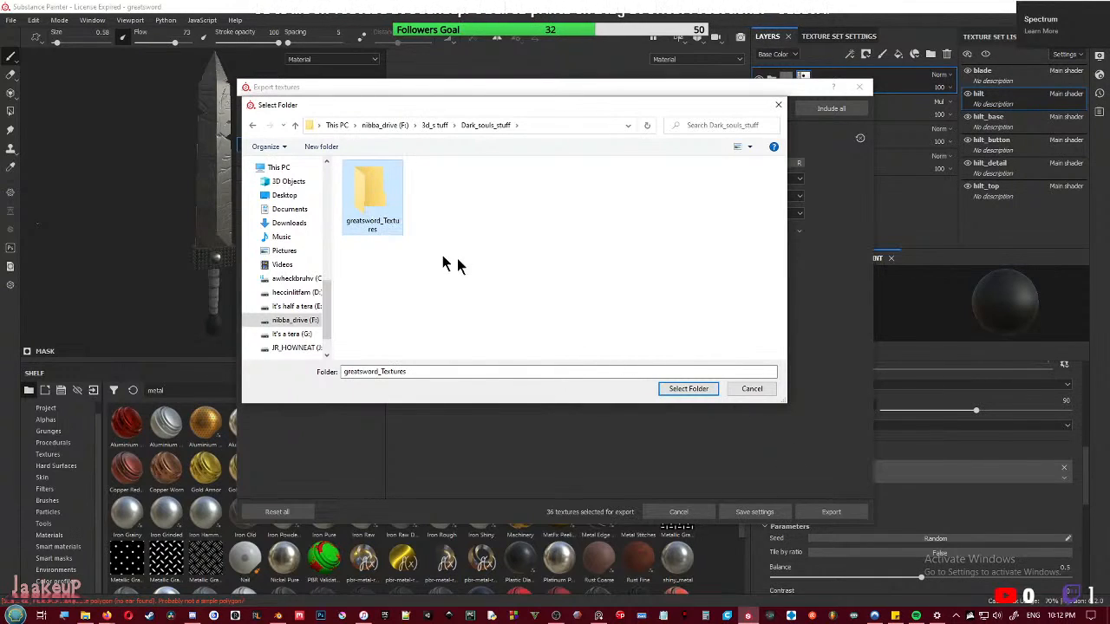
click(685, 389)
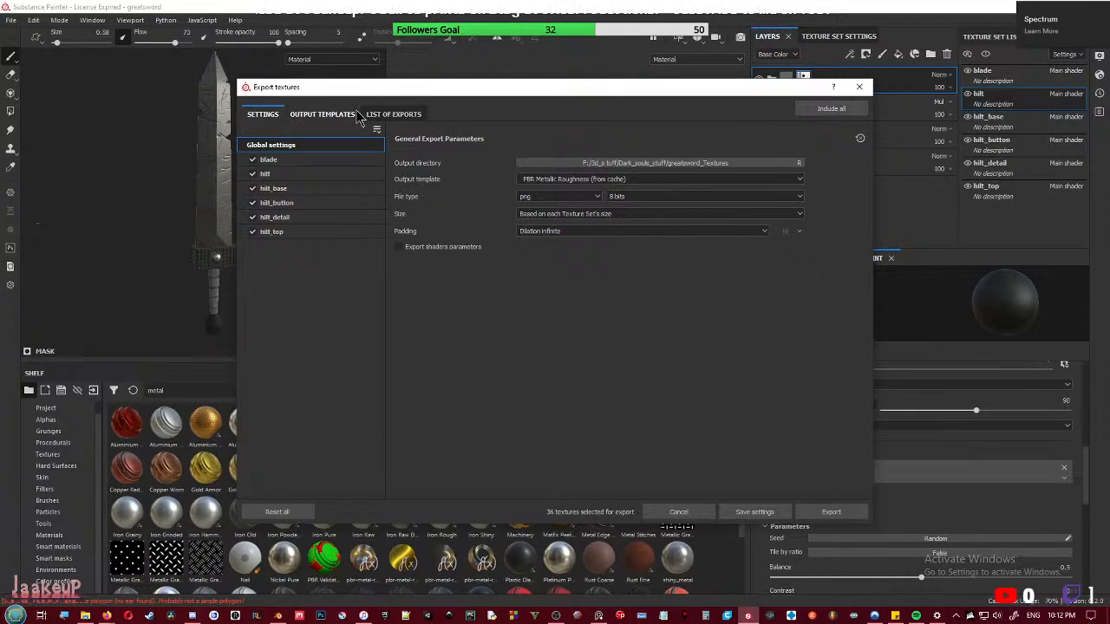
- Review the output templates and export list, and export all texture sets as 8-bit PNGs with the PBR Metallic Roughness template
click(334, 117)
click(383, 115)
click(260, 114)
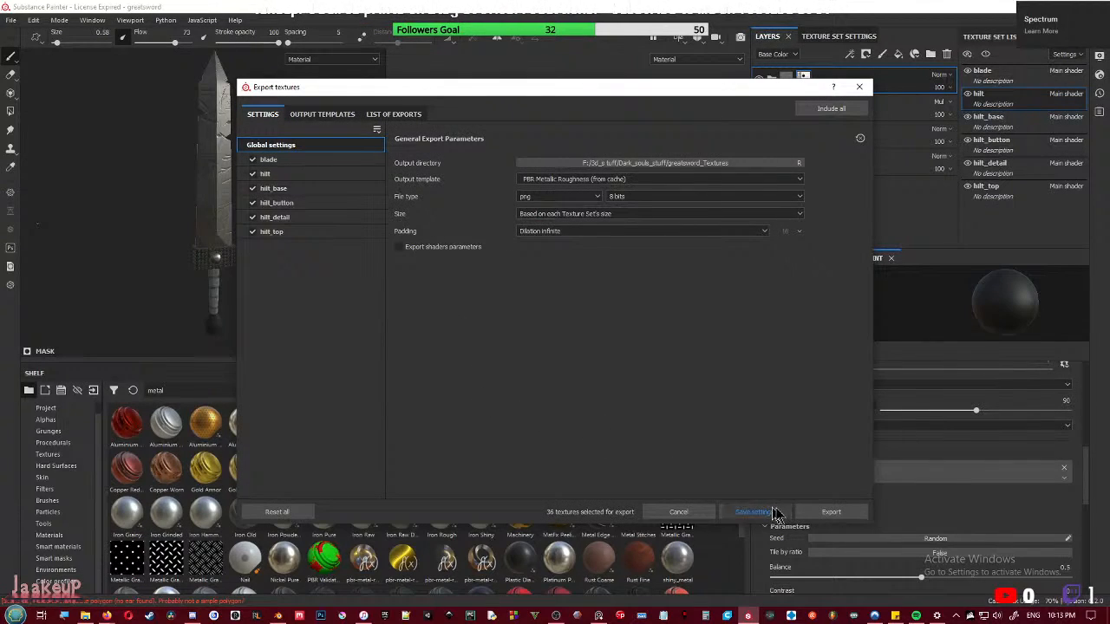
click(819, 512)
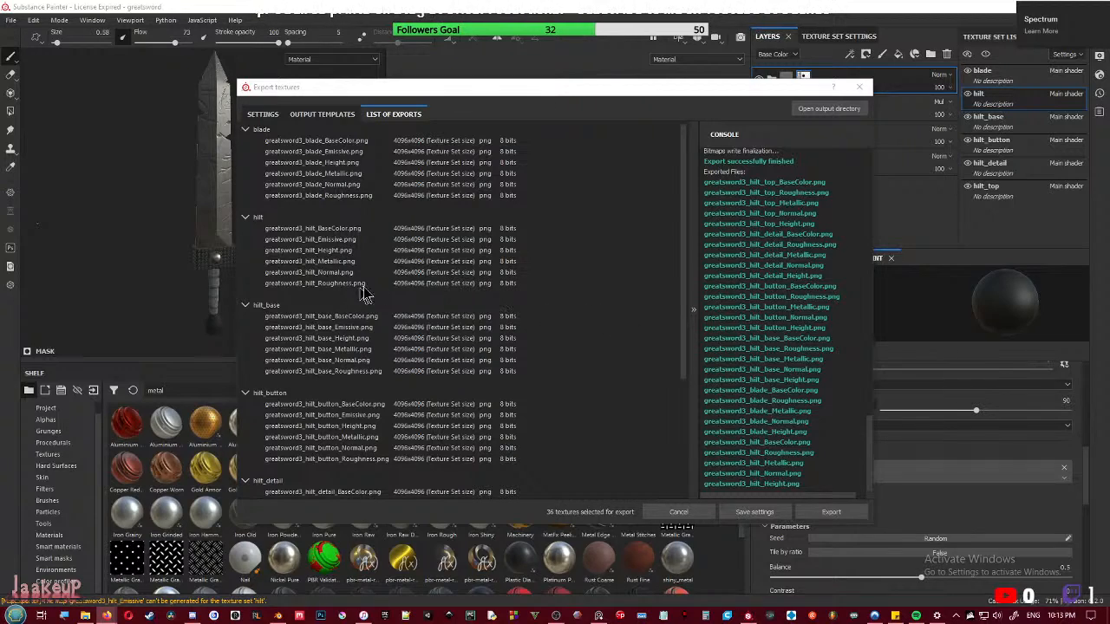
- Open the texture export's output directory and review the exported greatsword3 texture files
drag(512, 87, 482, 67)
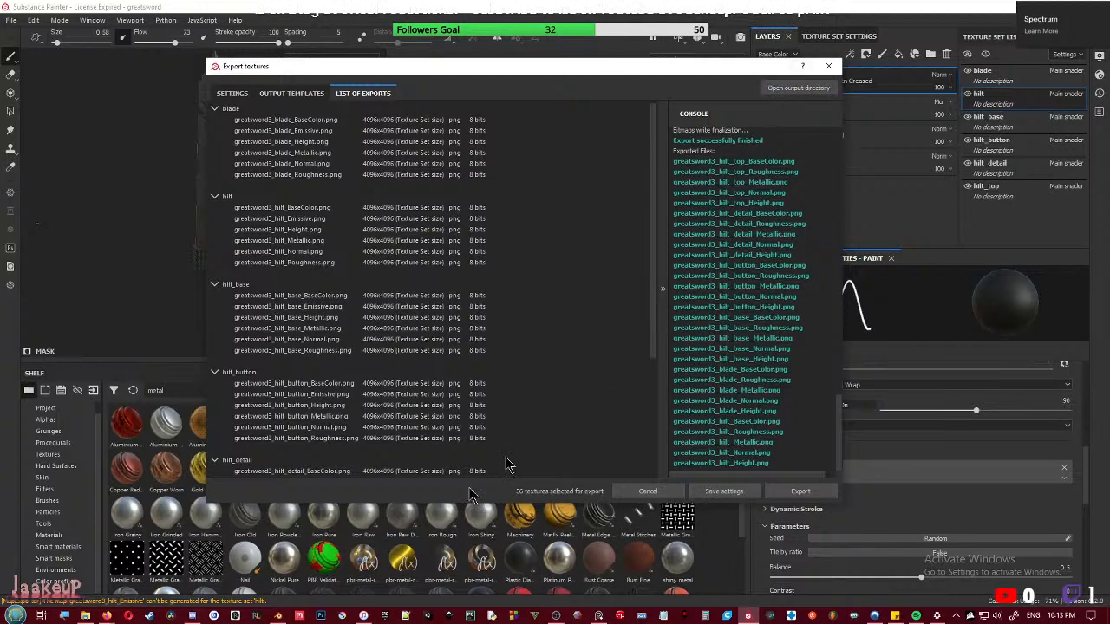
click(808, 89)
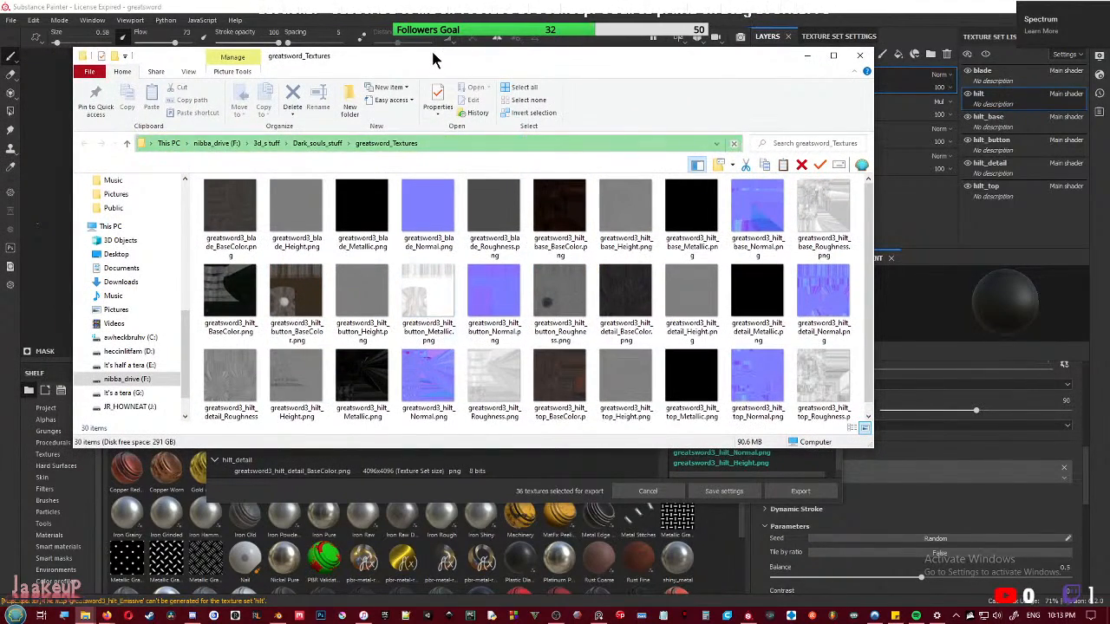
drag(437, 59, 437, 108)
drag(329, 106, 0, 87)
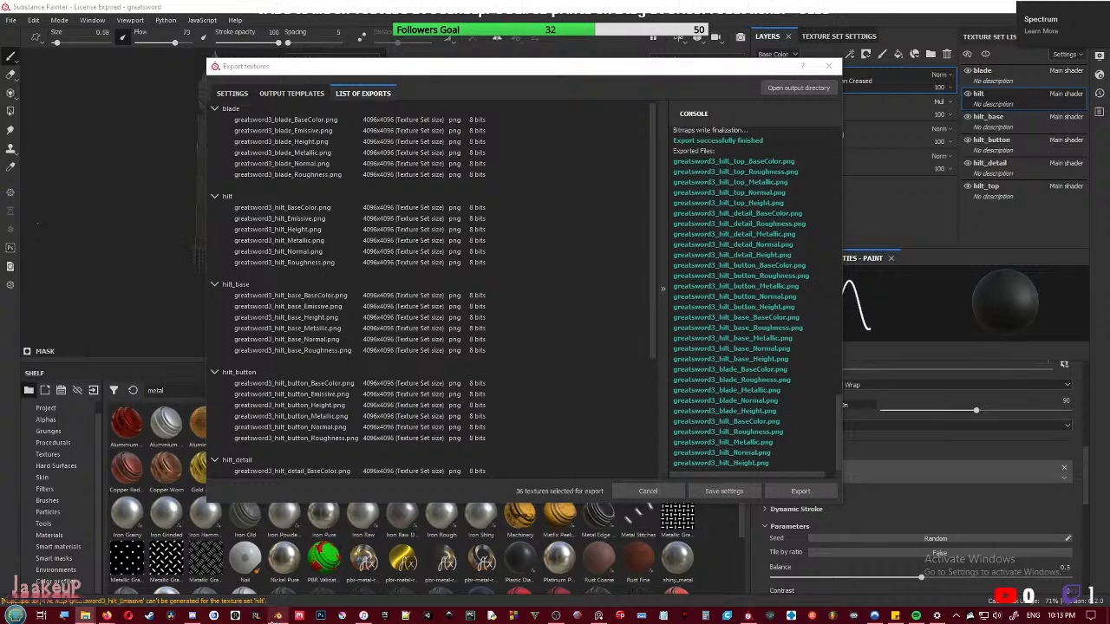
- Switch to Blender and enlarge the node editor over the image editor, framing the blade material's Principled BSDF node
click(277, 614)
click(633, 252)
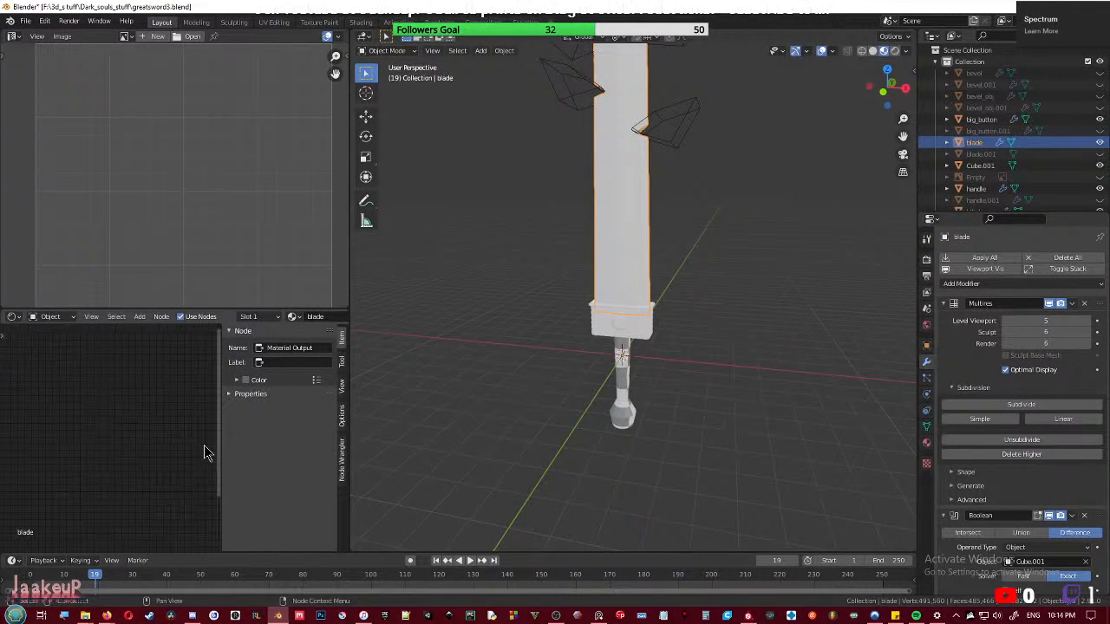
key(n)
drag(346, 312, 328, 276)
scroll(269, 349, down, 4)
middle_drag(271, 339, 145, 311)
scroll(191, 295, up, 5)
middle_drag(189, 265, 150, 303)
- Apply Principled Texture Setup to the blade material using the five greatsword3_blade maps from the greatsword_Textures folder
click(257, 205)
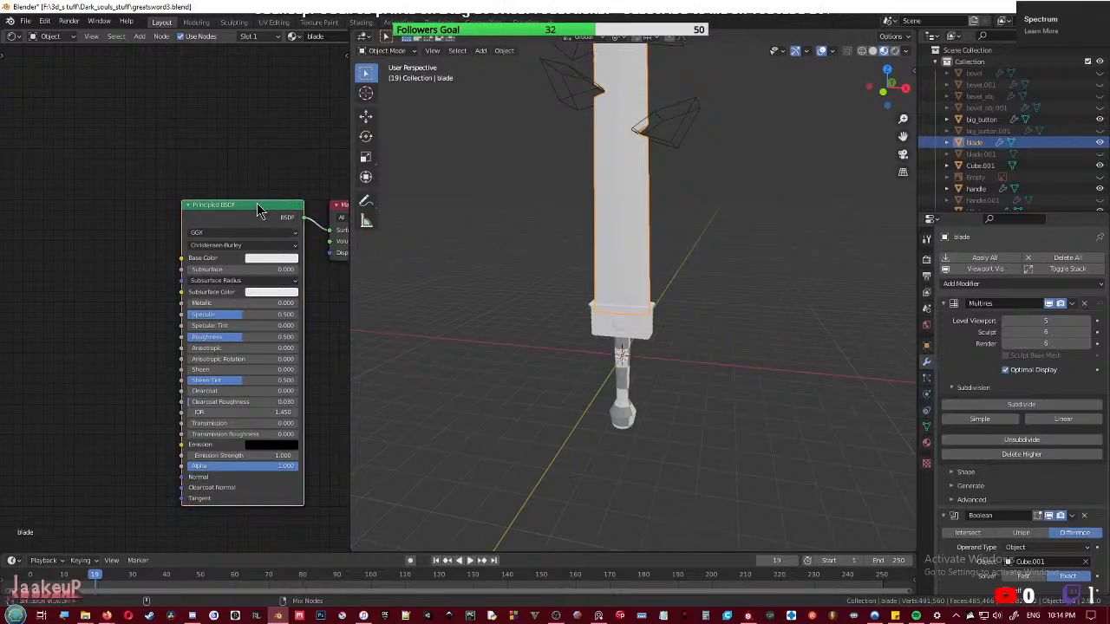
key(ctrl+shift+t)
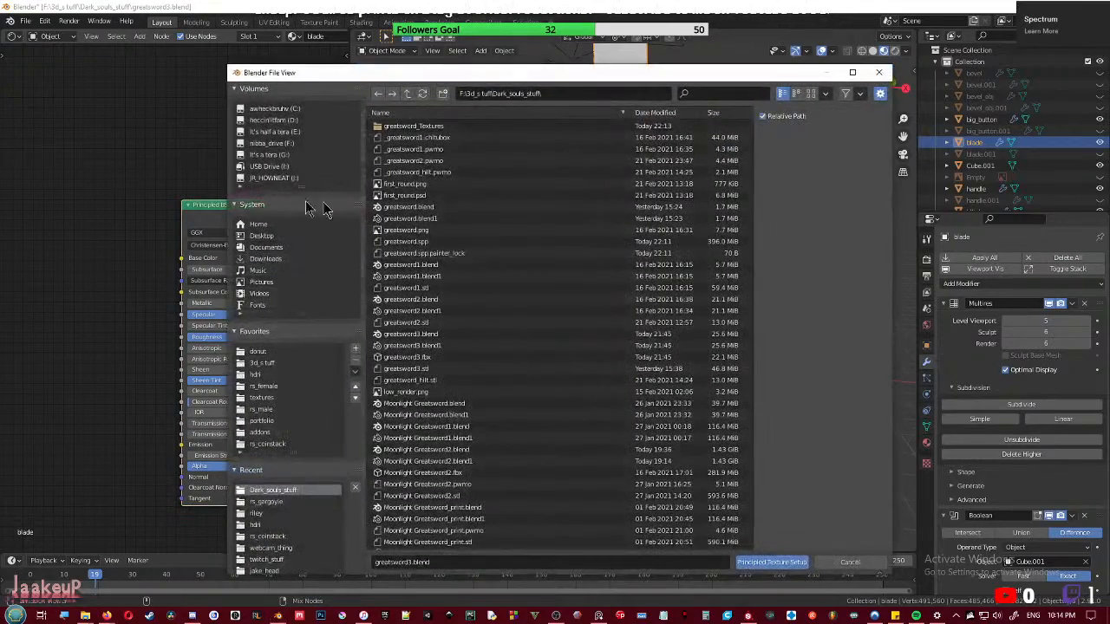
double_click(425, 129)
drag(482, 76, 319, 84)
click(926, 442)
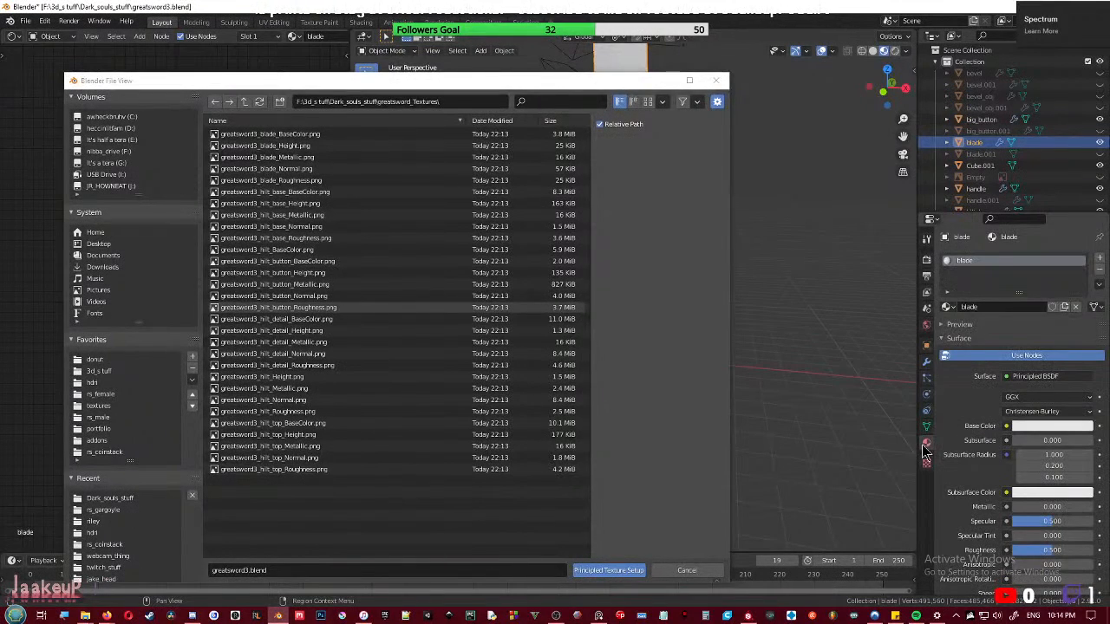
drag(455, 89, 534, 69)
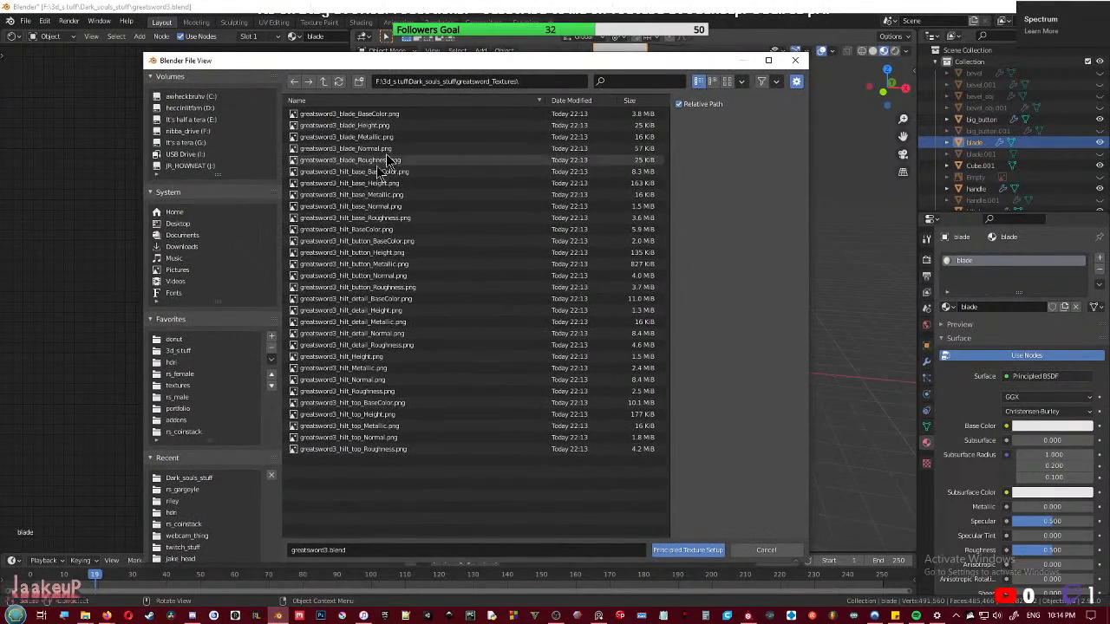
click(379, 114)
shift+click(371, 160)
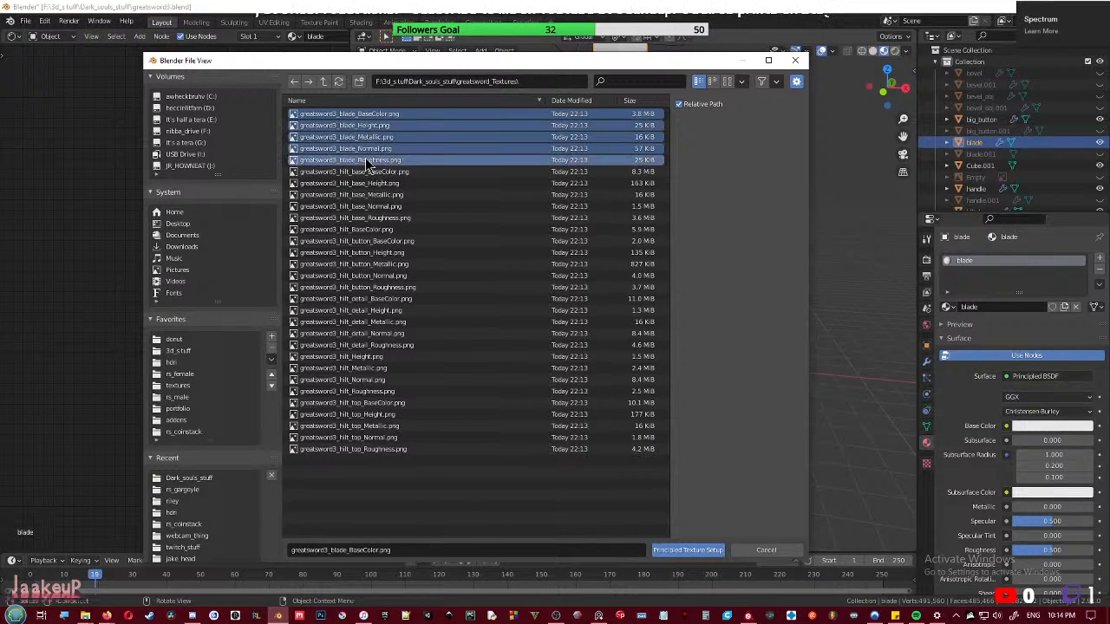
click(686, 549)
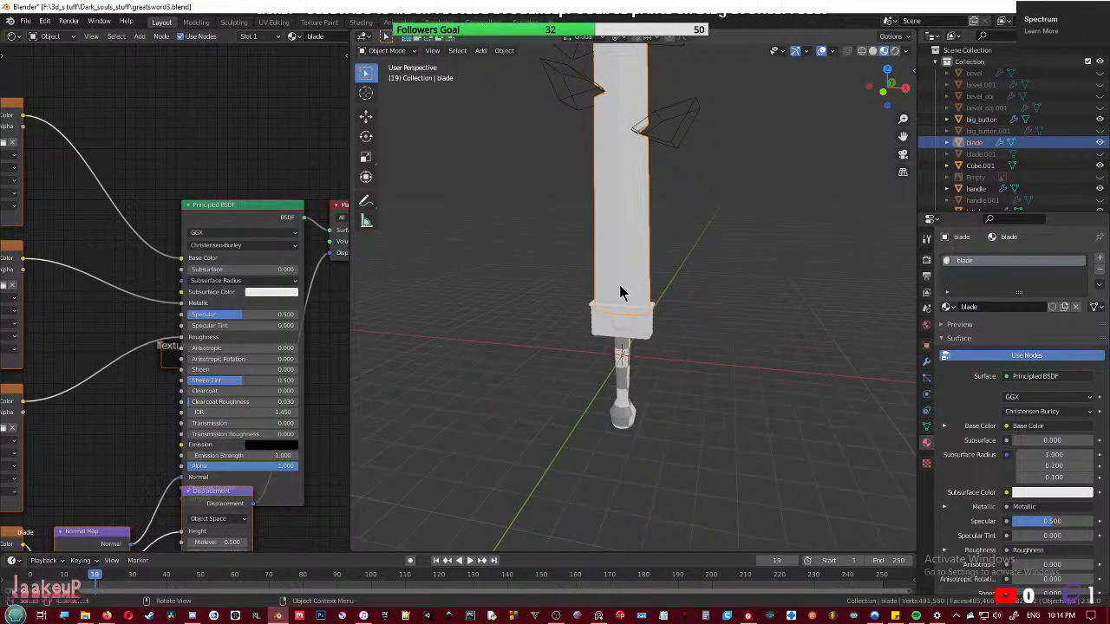
- Examine the textured blade up close where it meets the hilt
scroll(657, 304, up, 3)
scroll(657, 304, down, 3)
middle_drag(448, 295, 668, 352)
scroll(572, 367, up, 4)
scroll(637, 422, down, 3)
scroll(670, 300, up, 3)
middle_drag(669, 299, 665, 330)
scroll(652, 301, up, 3)
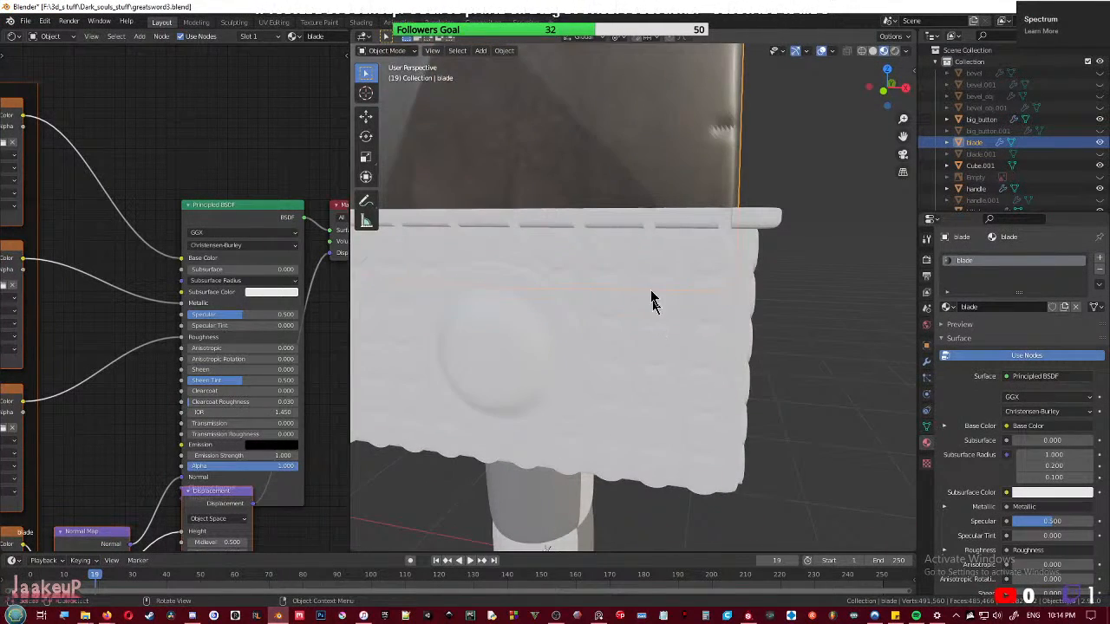
- Apply Principled Texture Setup to the hilt_top material of the hilt's upper rim using the five greatsword3_hilt_top maps
click(652, 223)
click(215, 205)
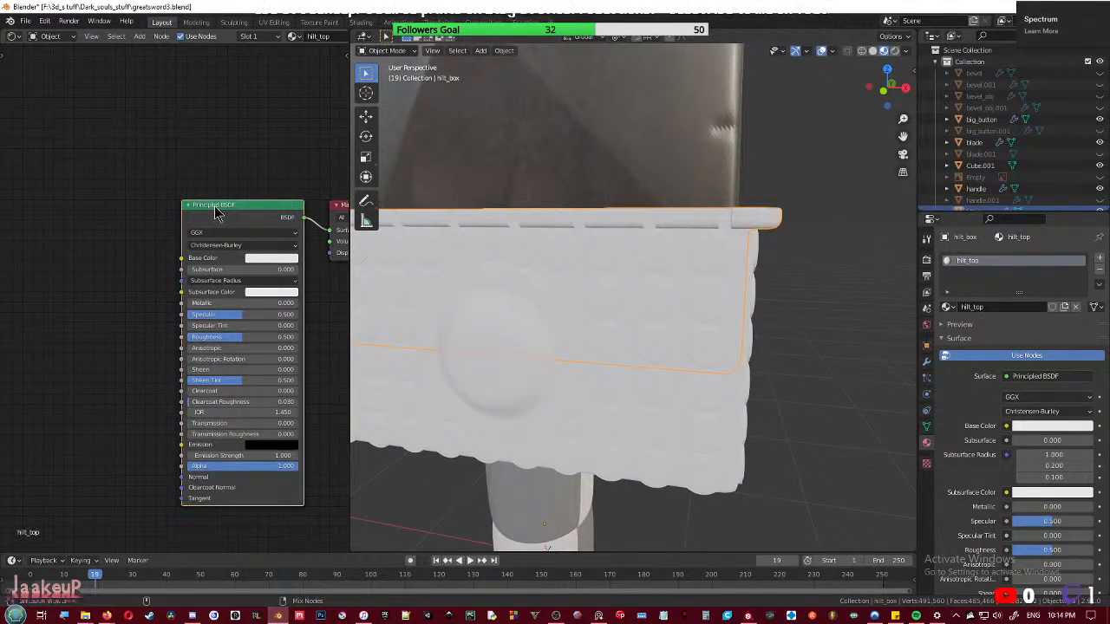
key(ctrl+shift+t)
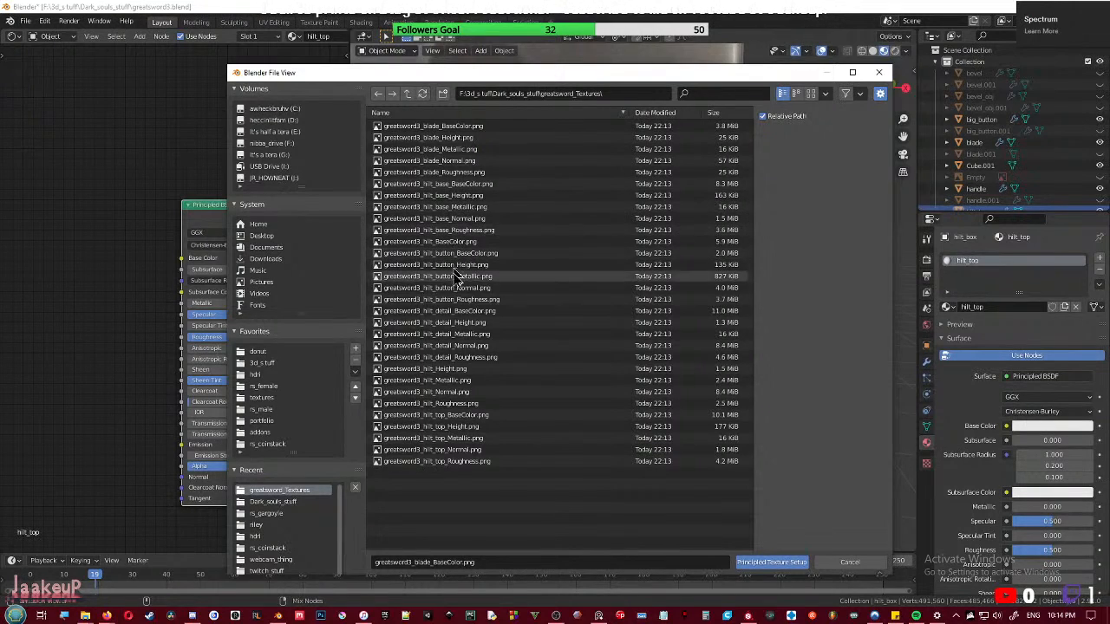
drag(451, 416, 453, 473)
click(793, 562)
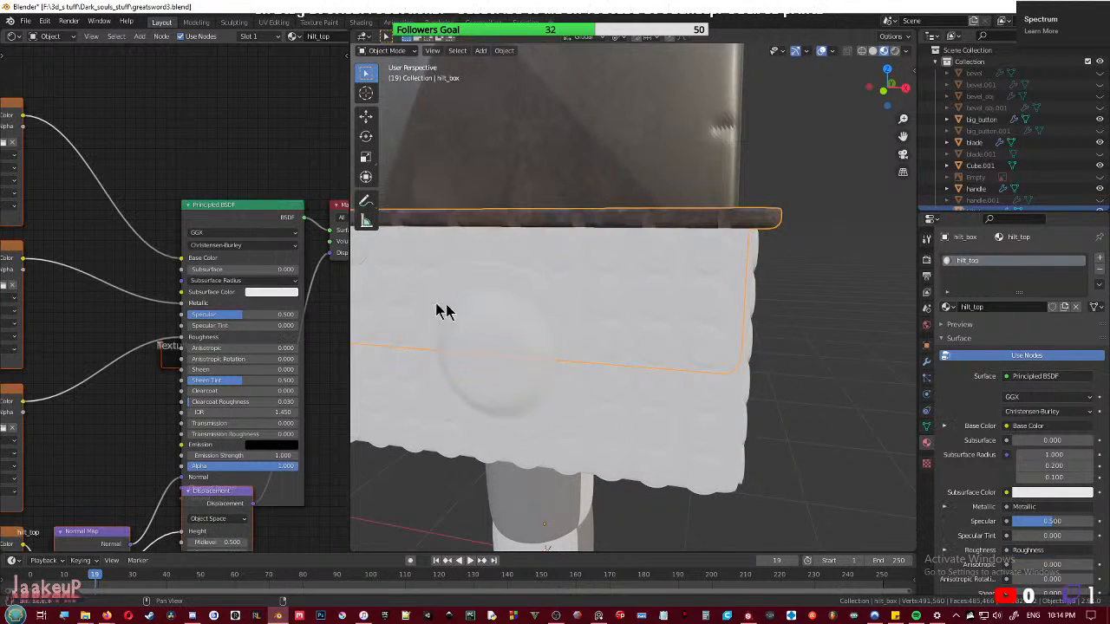
- Apply Principled Texture Setup to the hilt_base material of the hilt box using the greatsword3_hilt_base maps
middle_drag(737, 355, 589, 297)
scroll(675, 390, up, 3)
click(577, 308)
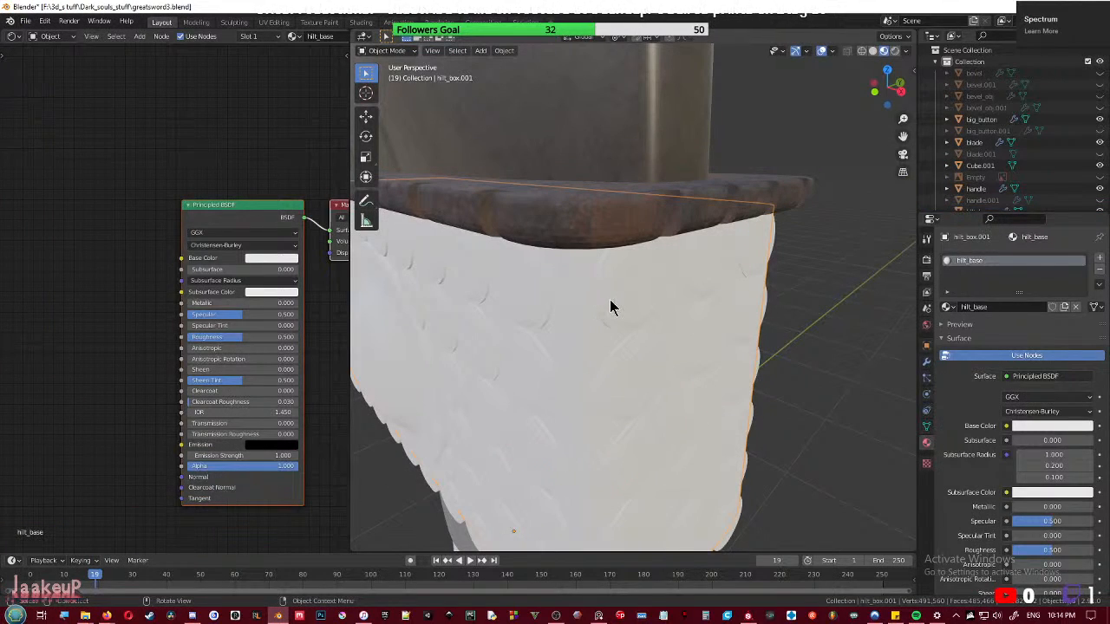
click(234, 215)
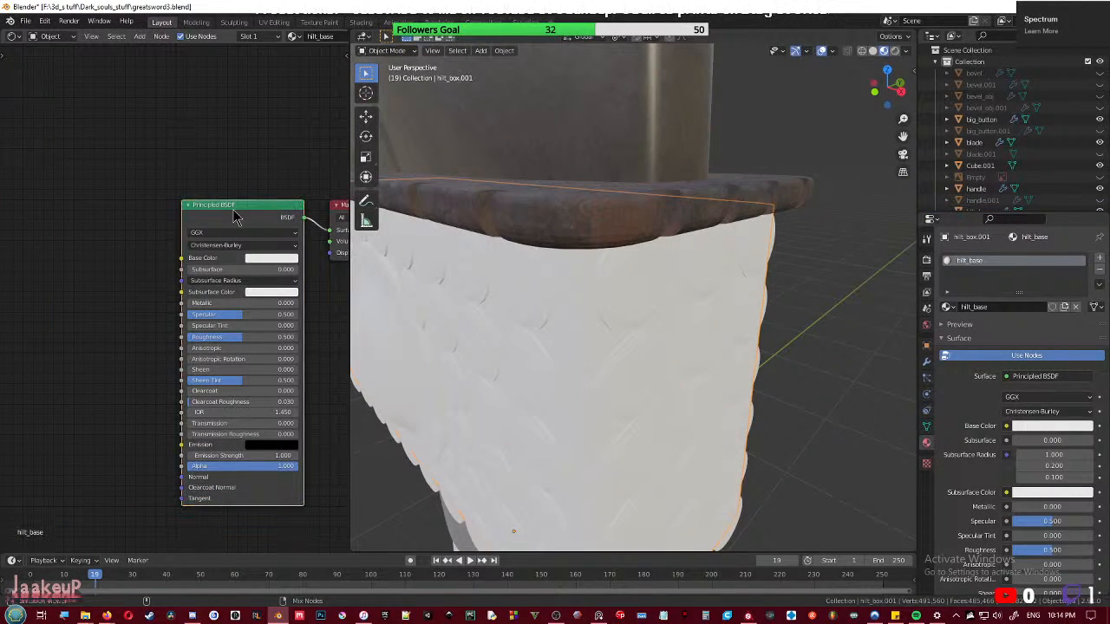
key(ctrl+shift+t)
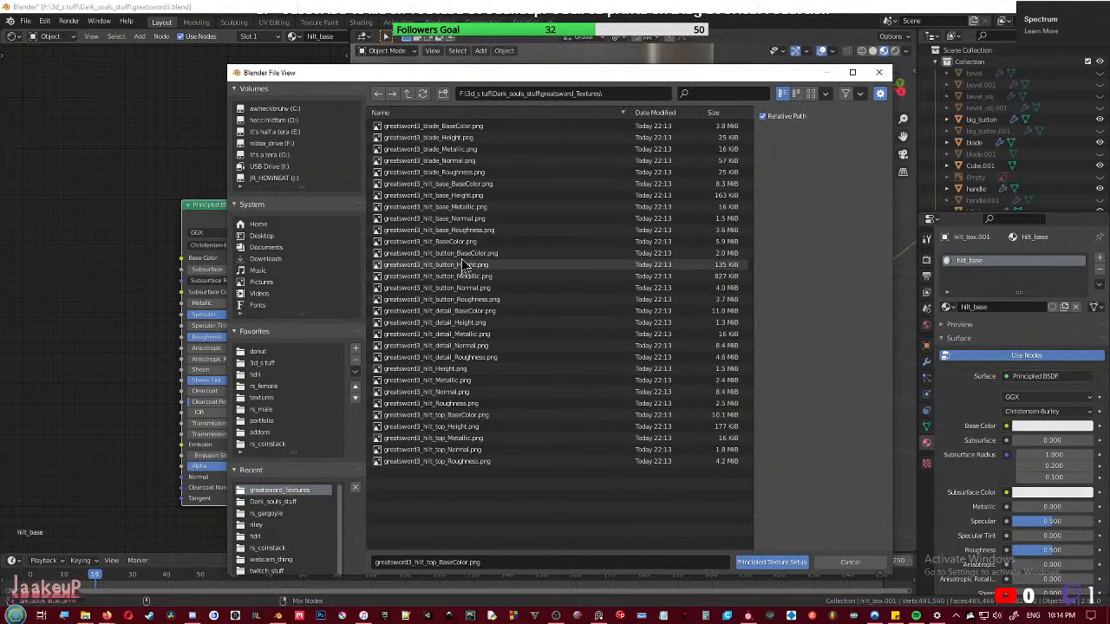
click(466, 185)
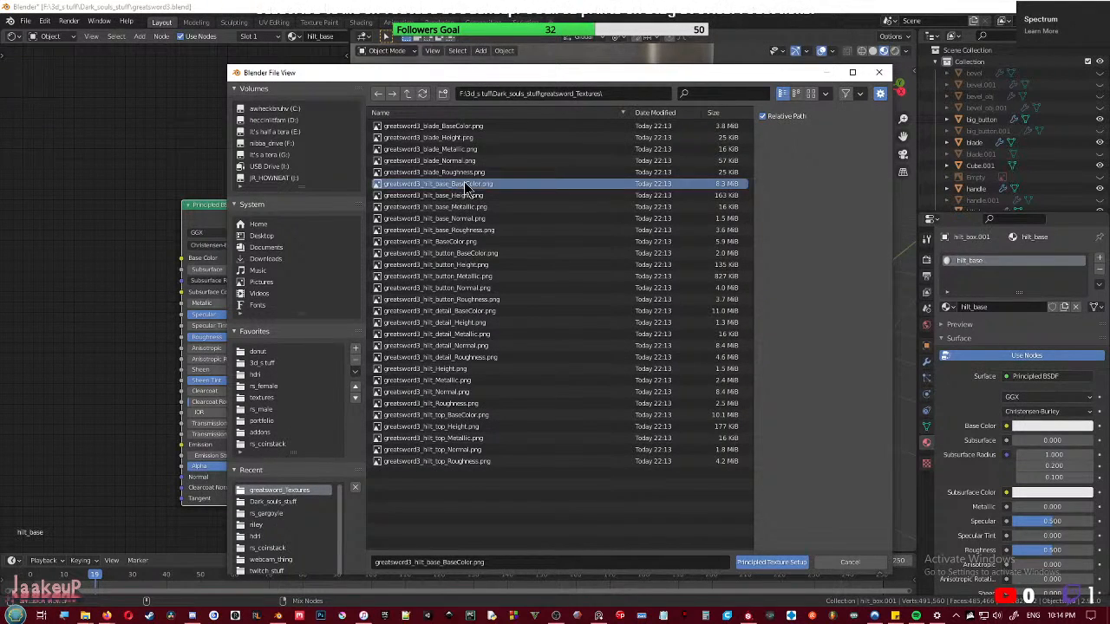
shift+click(468, 241)
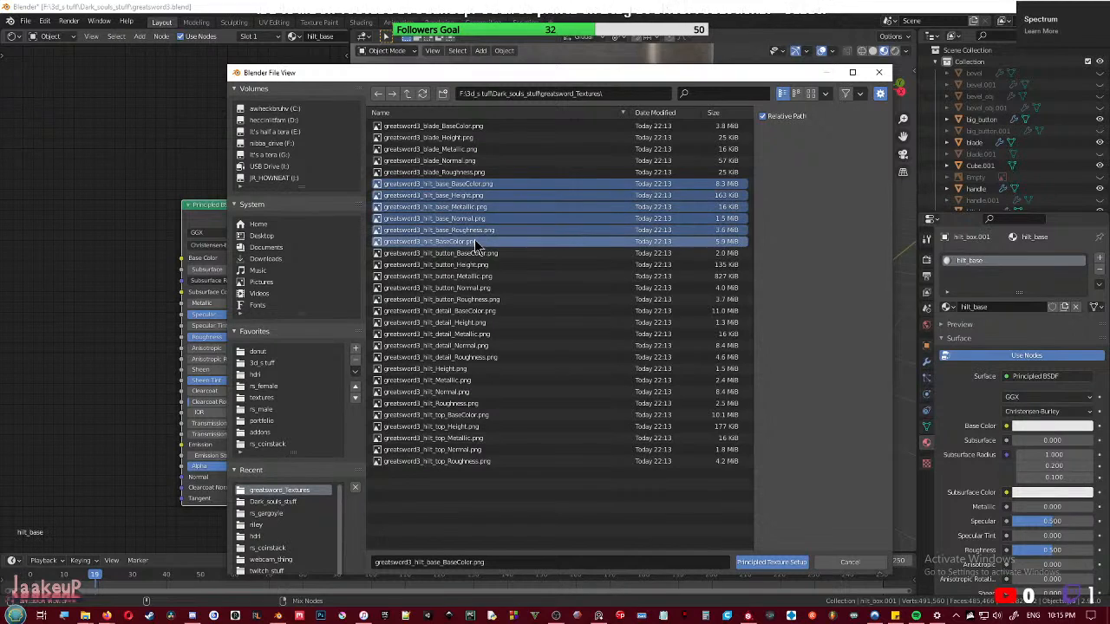
click(787, 564)
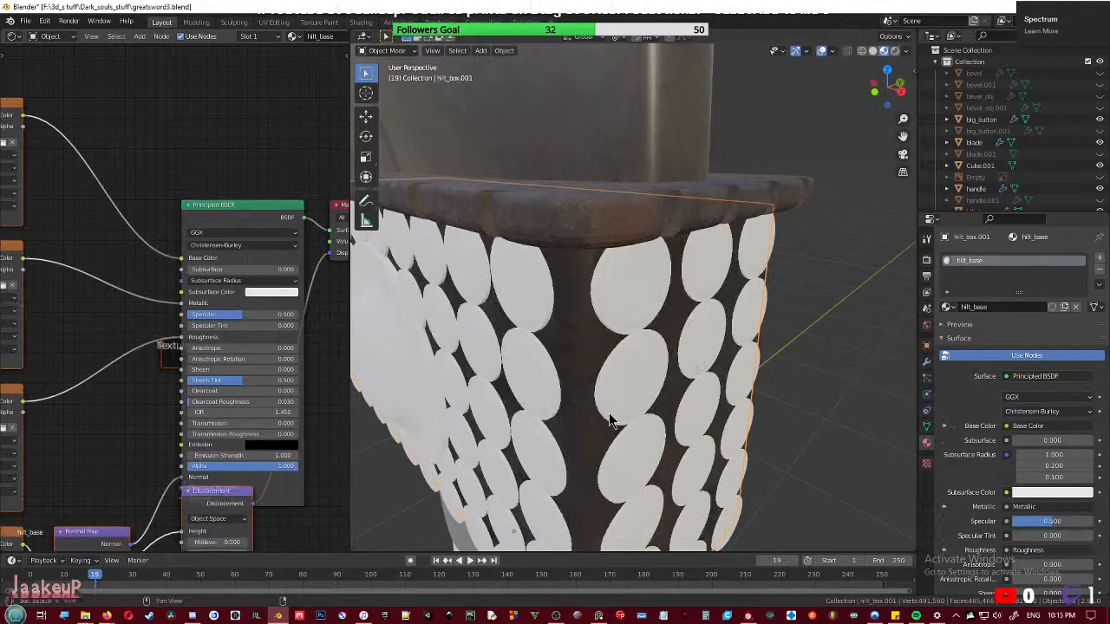
- Try to load the greatsword3_hilt_detail maps into the hilt_detail material of the small buttons
click(530, 309)
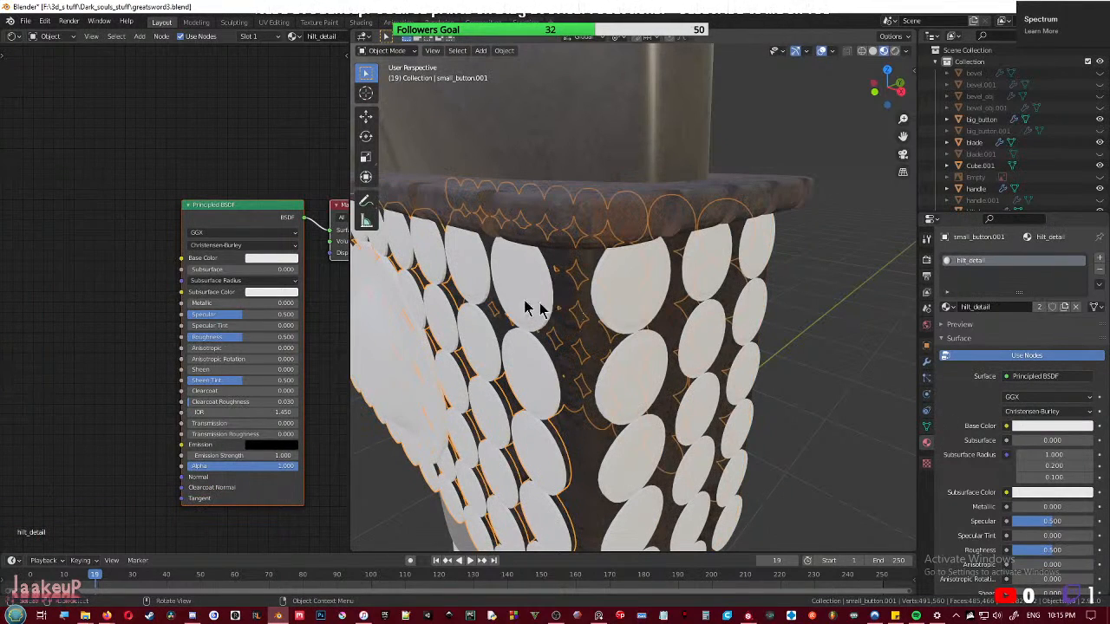
key(ctrl+shift+t)
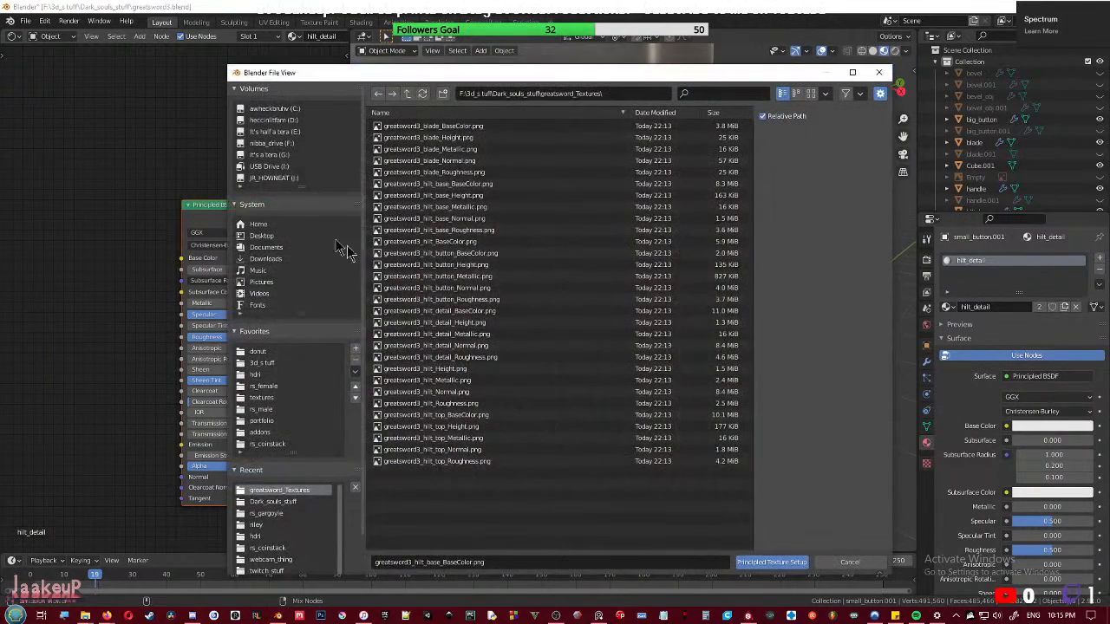
click(444, 312)
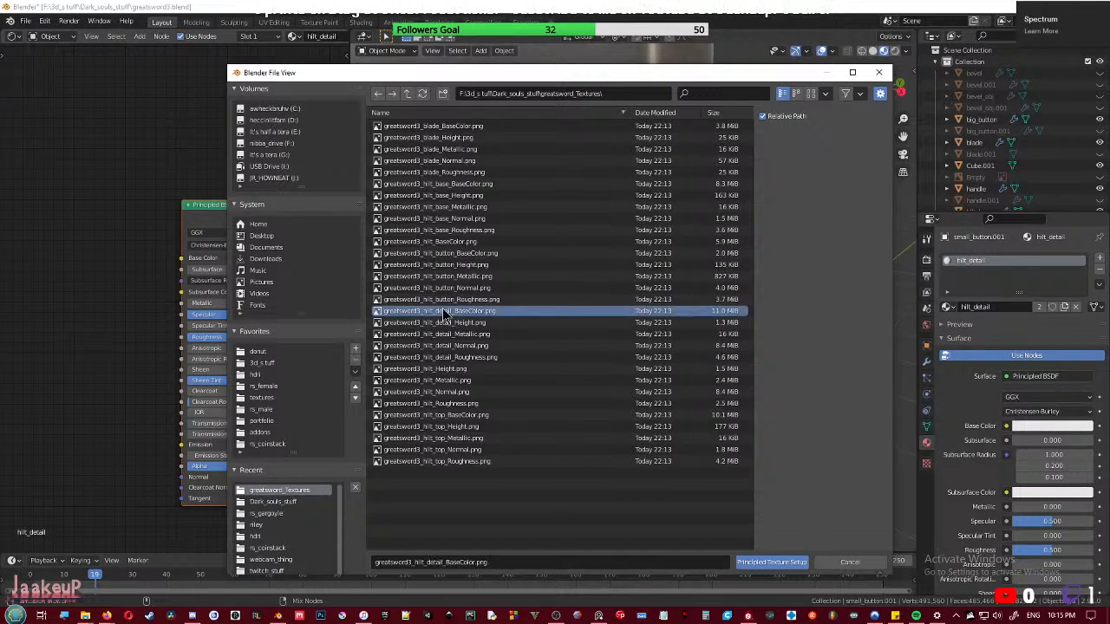
shift+click(448, 357)
click(781, 561)
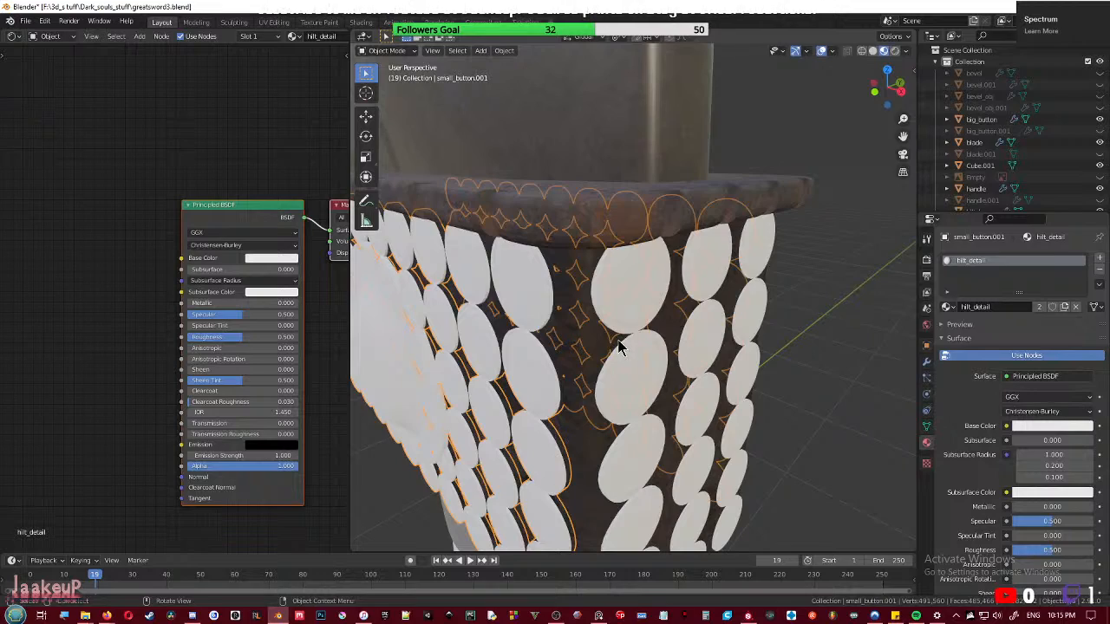
- Apply Principled Texture Setup to the small buttons' hilt_detail shader node using the five greatsword3_hilt_detail maps
middle_drag(617, 345, 456, 342)
scroll(587, 322, down, 4)
scroll(693, 330, up, 4)
middle_drag(717, 331, 508, 339)
scroll(679, 327, down, 4)
click(214, 205)
key(ctrl+shift+t)
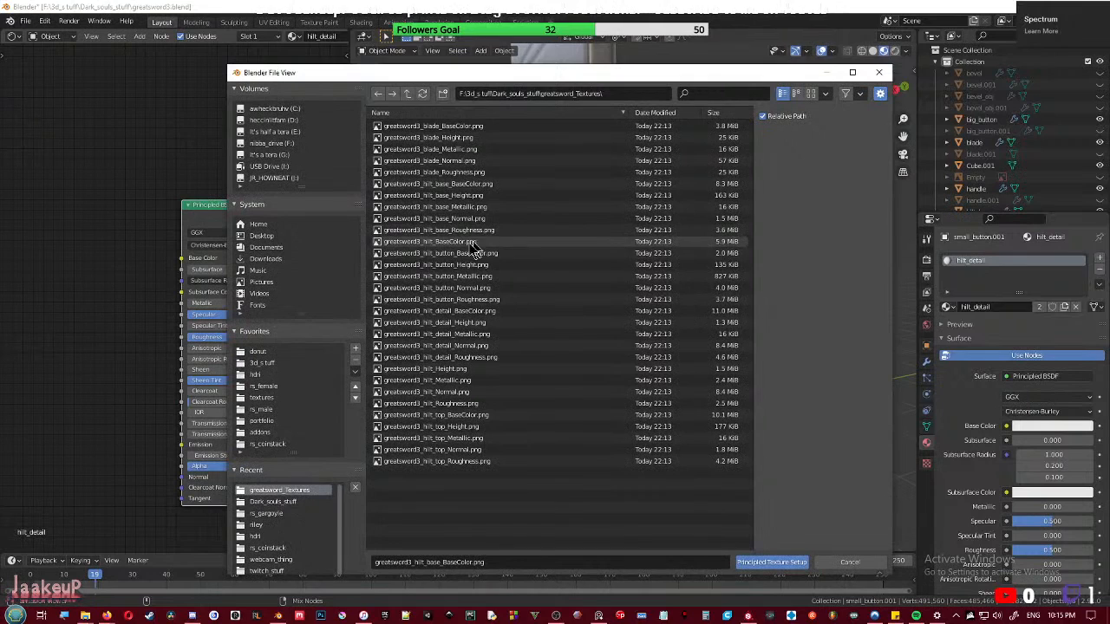
click(468, 311)
shift+click(462, 358)
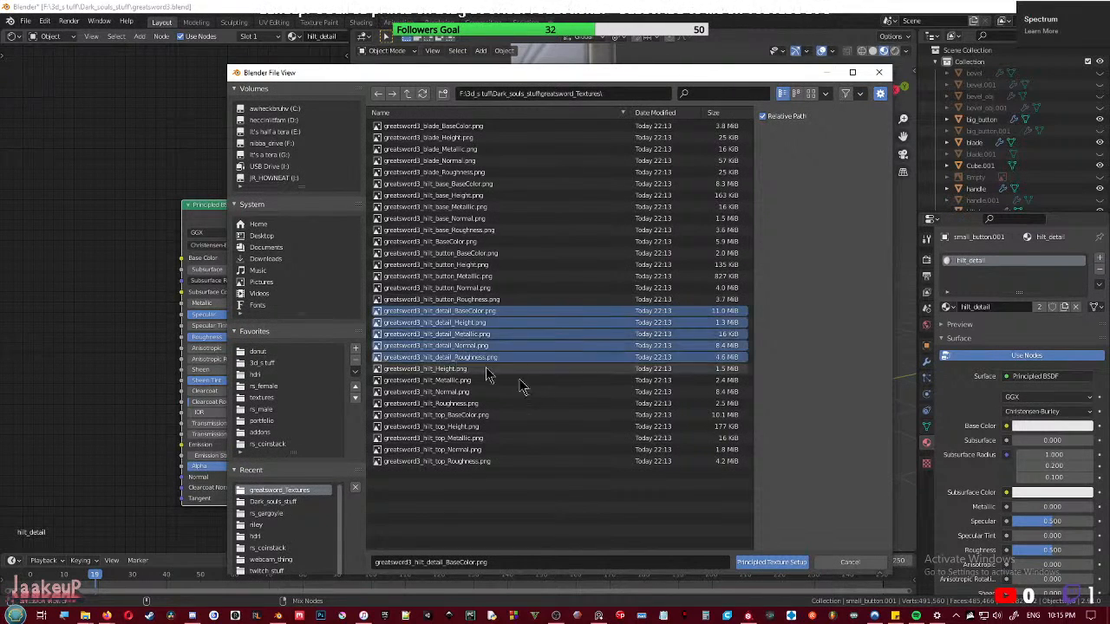
click(771, 562)
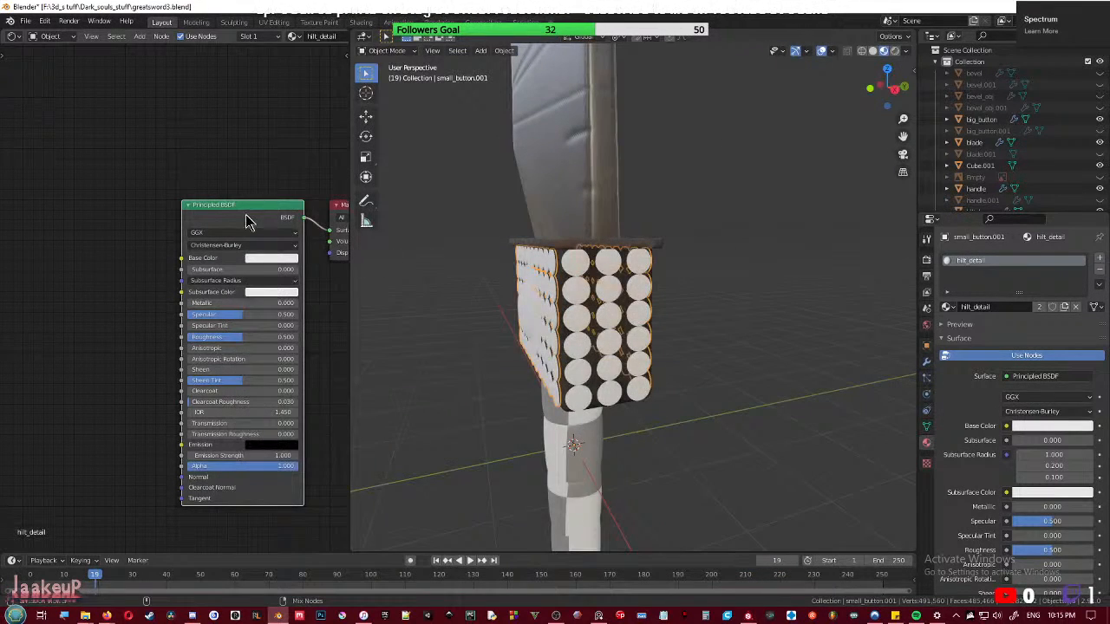
- Apply Principled Texture Setup to the big round button's hilt_button material using the five greatsword3_hilt_button maps
middle_drag(646, 381, 854, 397)
click(826, 397)
middle_drag(716, 404, 650, 372)
scroll(662, 367, up, 3)
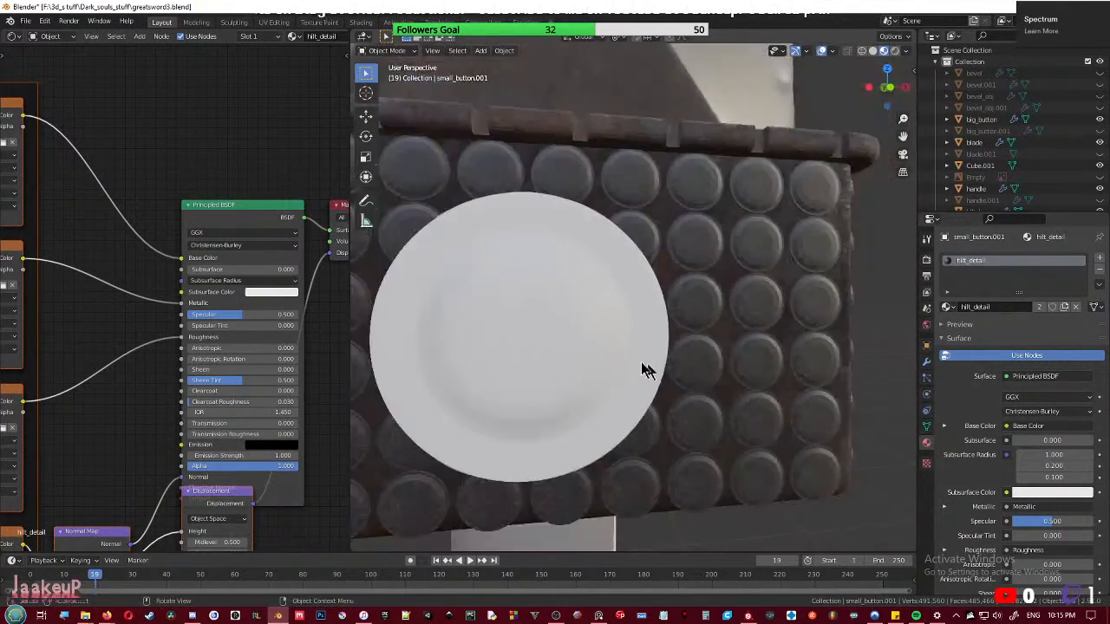
click(596, 349)
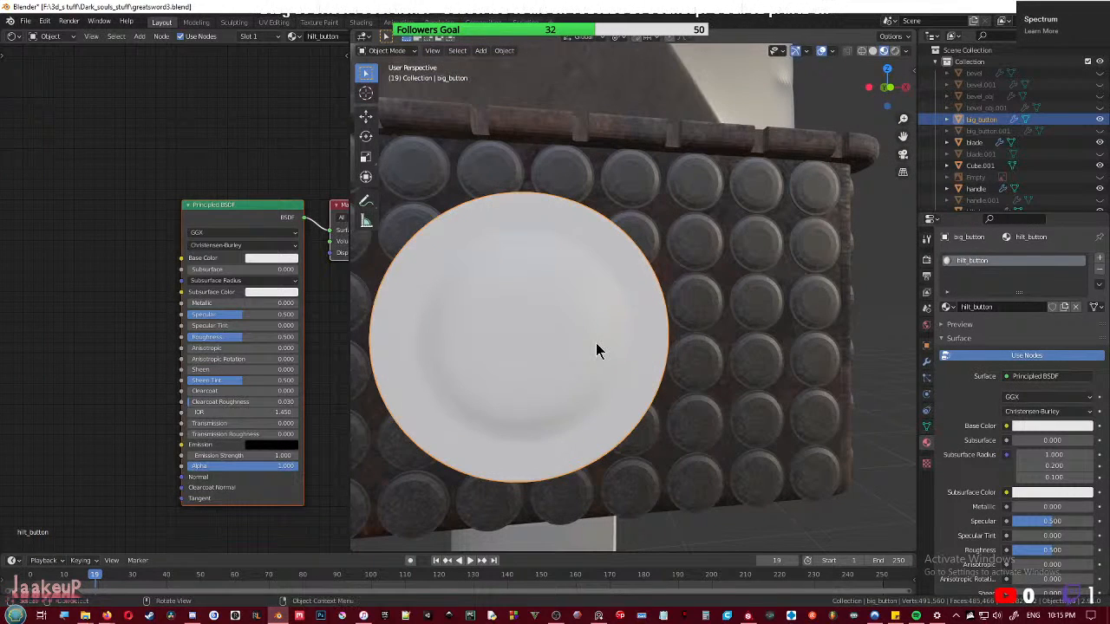
click(228, 206)
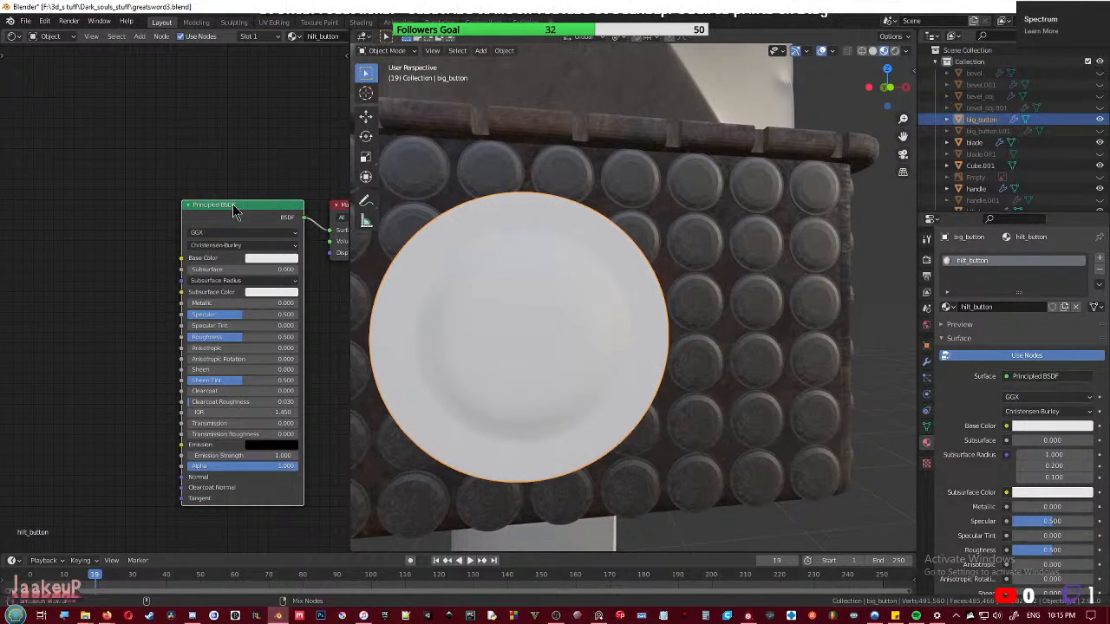
key(ctrl+shift+t)
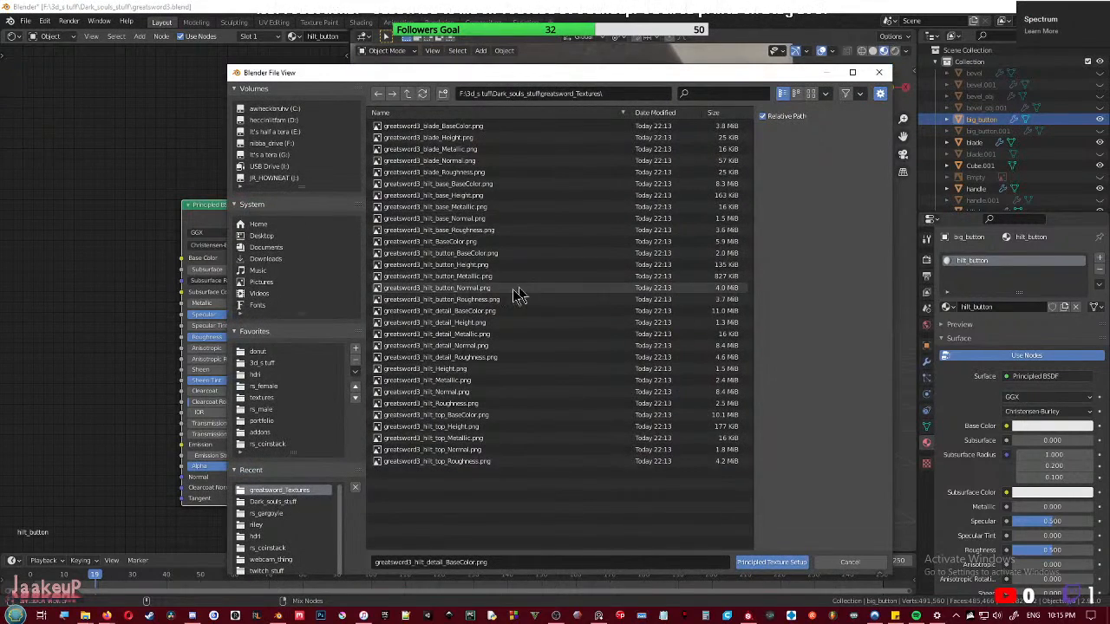
click(461, 253)
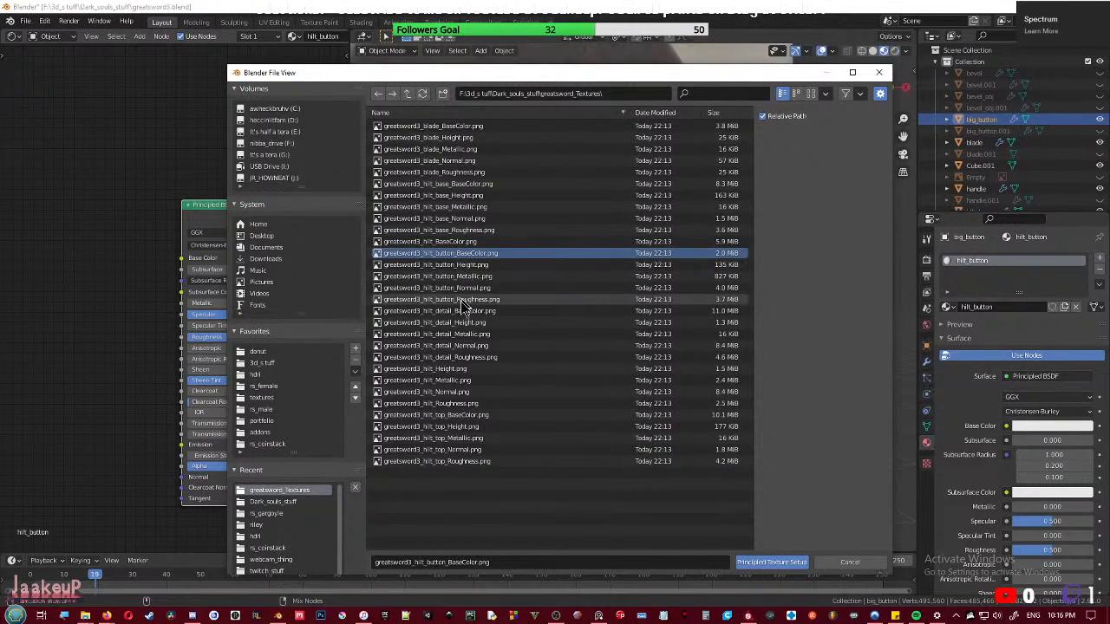
shift+click(463, 303)
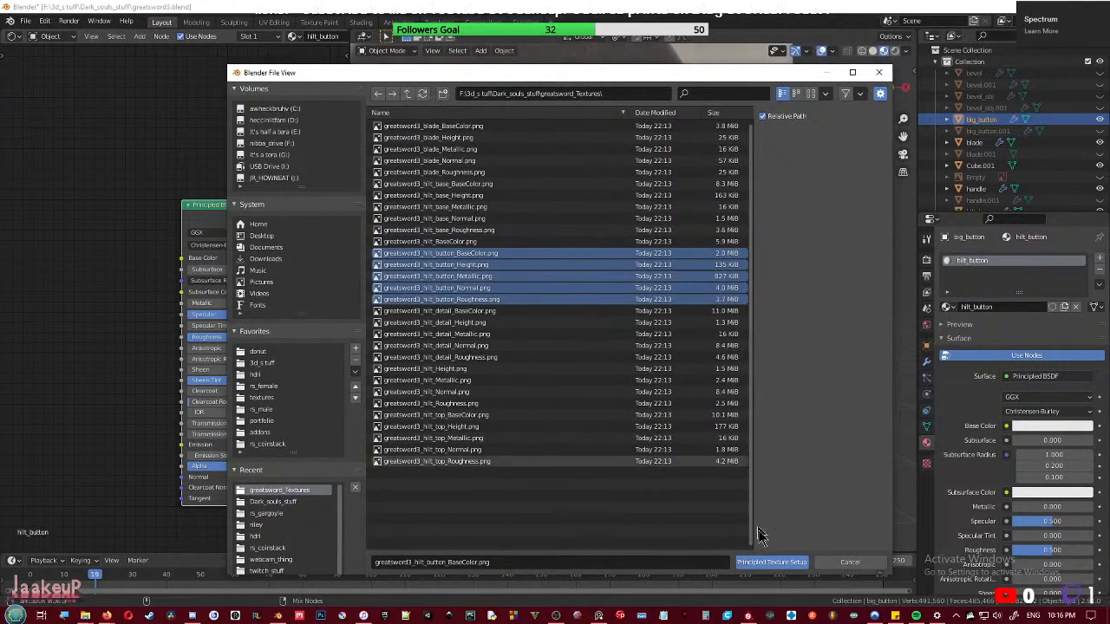
click(772, 562)
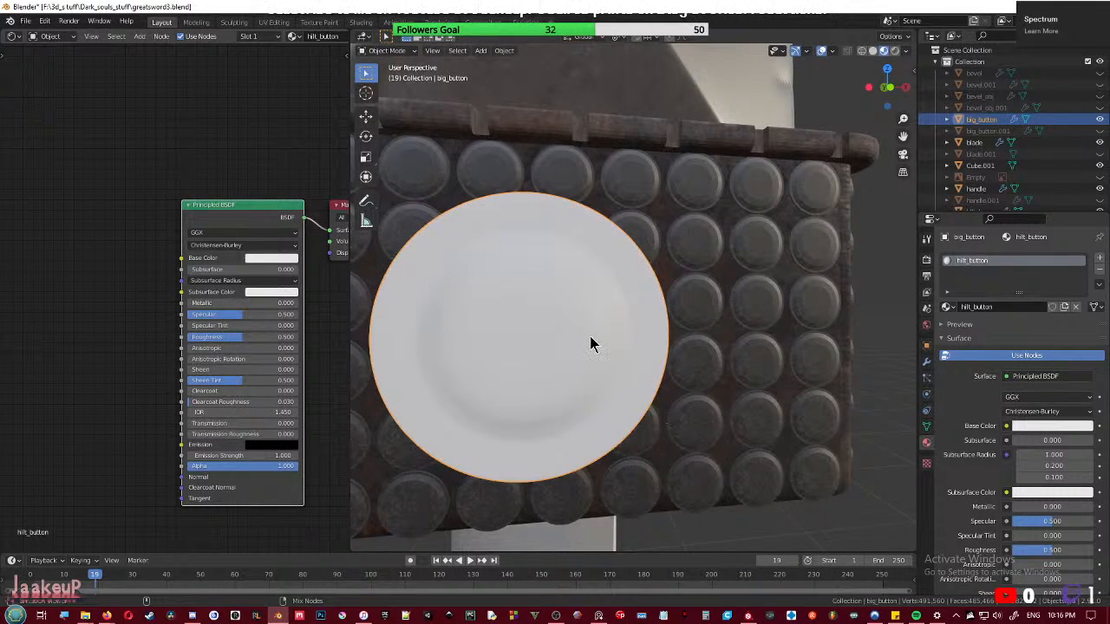
- Select the sword's handle and delete the Checker Texture and its connected mapping nodes from the hilt material
middle_drag(615, 421, 621, 376)
scroll(601, 418, down, 4)
click(596, 371)
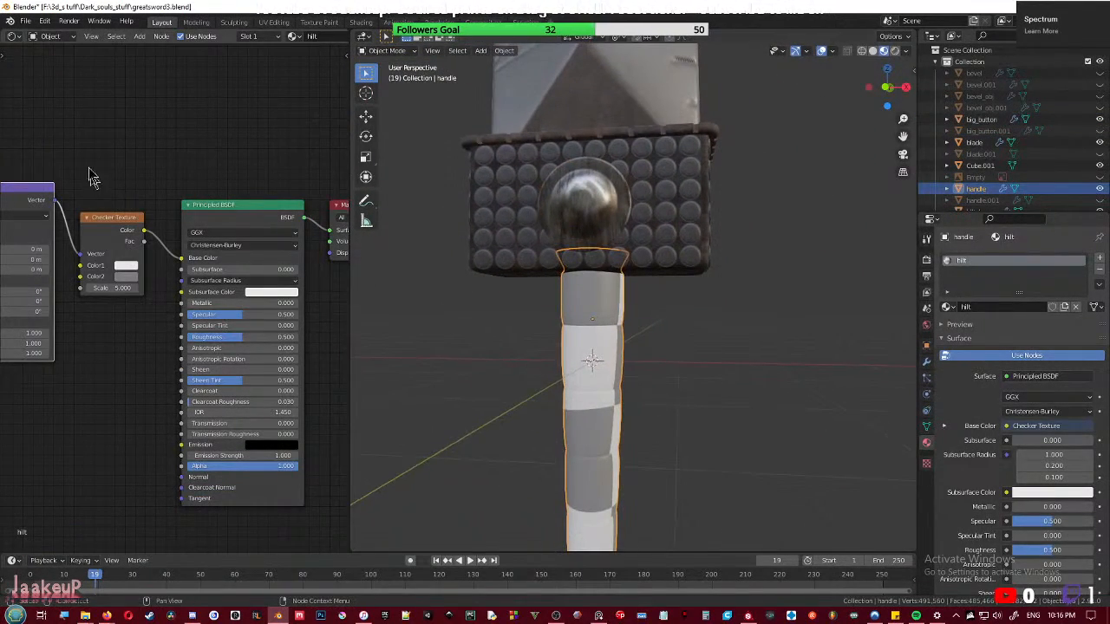
scroll(36, 163, down, 2)
middle_drag(81, 172, 217, 176)
drag(97, 182, 286, 335)
key(x)
middle_drag(232, 277, 141, 245)
scroll(145, 243, up, 3)
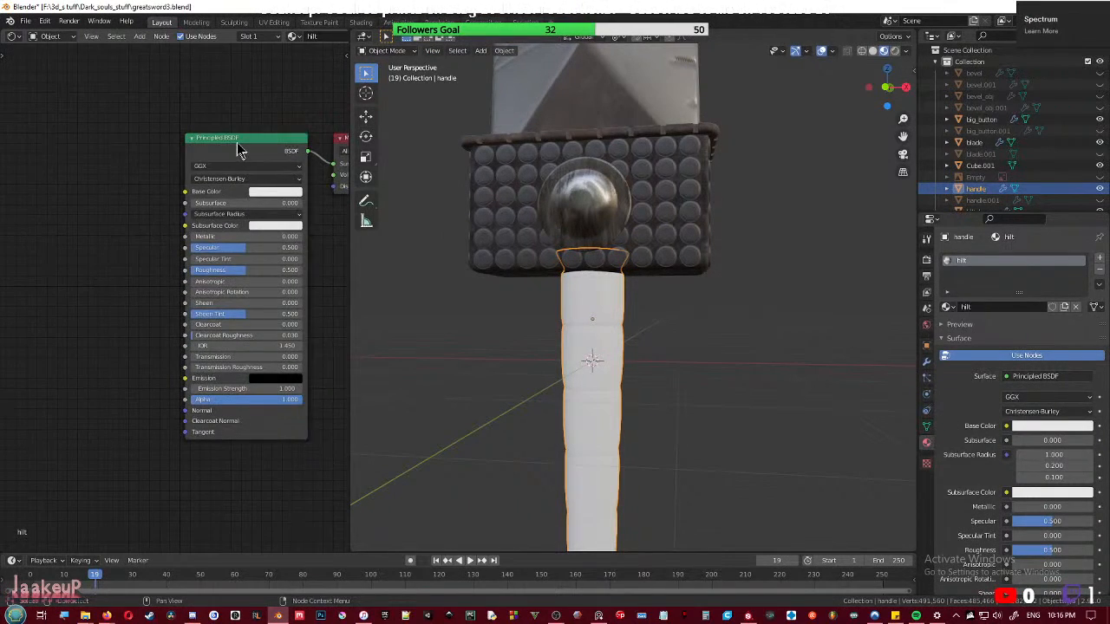
- Try to apply Principled Texture Setup to the handle's hilt material using the greatsword3_hilt Height, Metallic, Normal and Roughness maps
key(ctrl+shift+t)
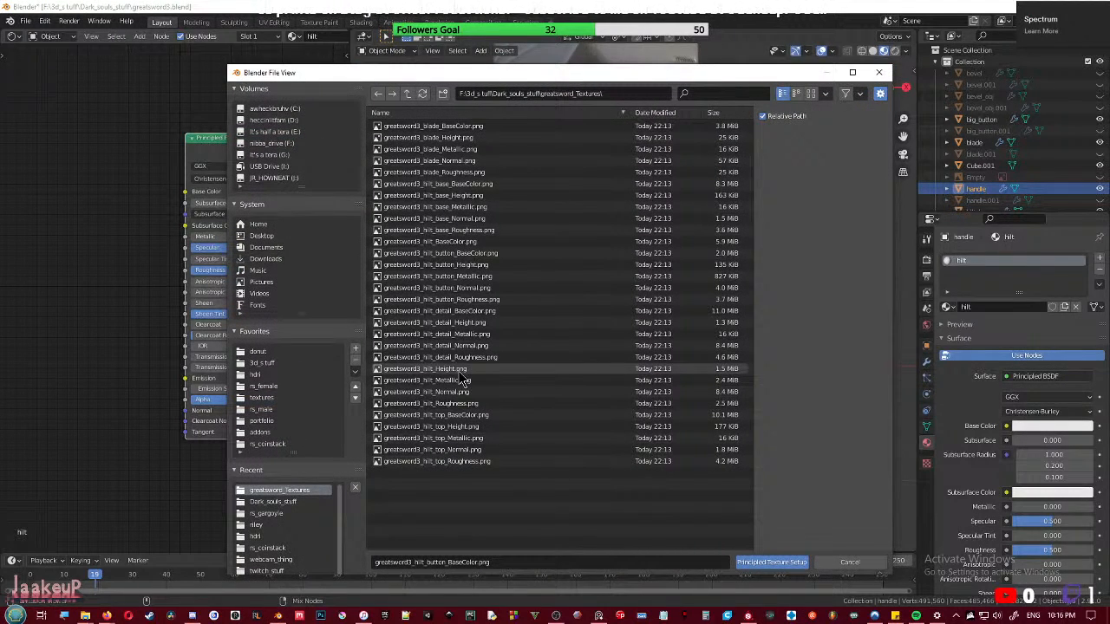
click(461, 371)
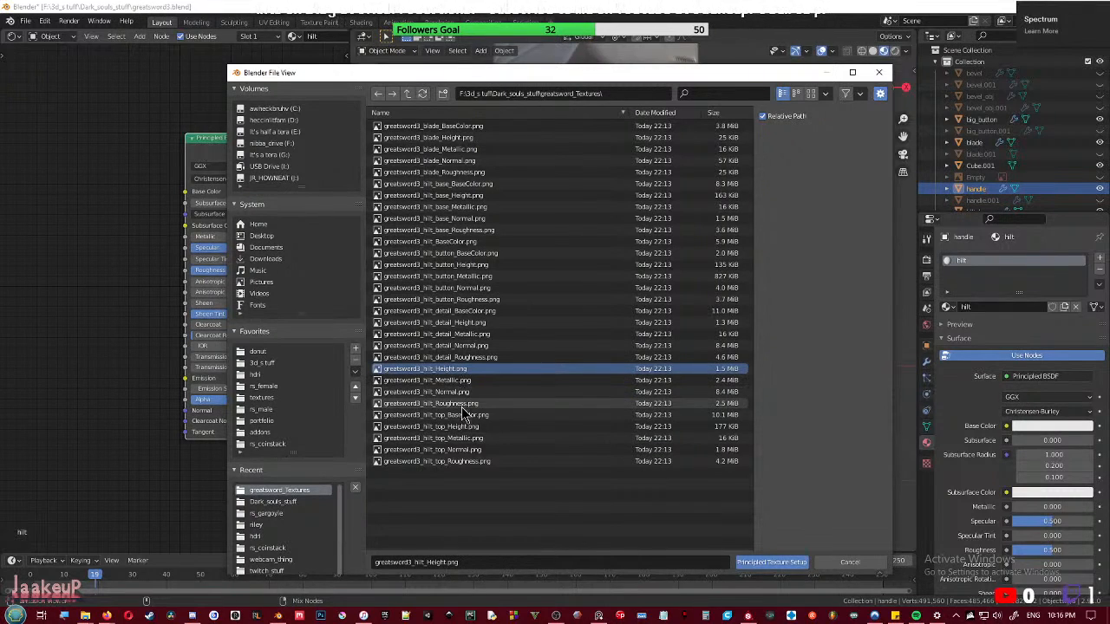
shift+click(467, 404)
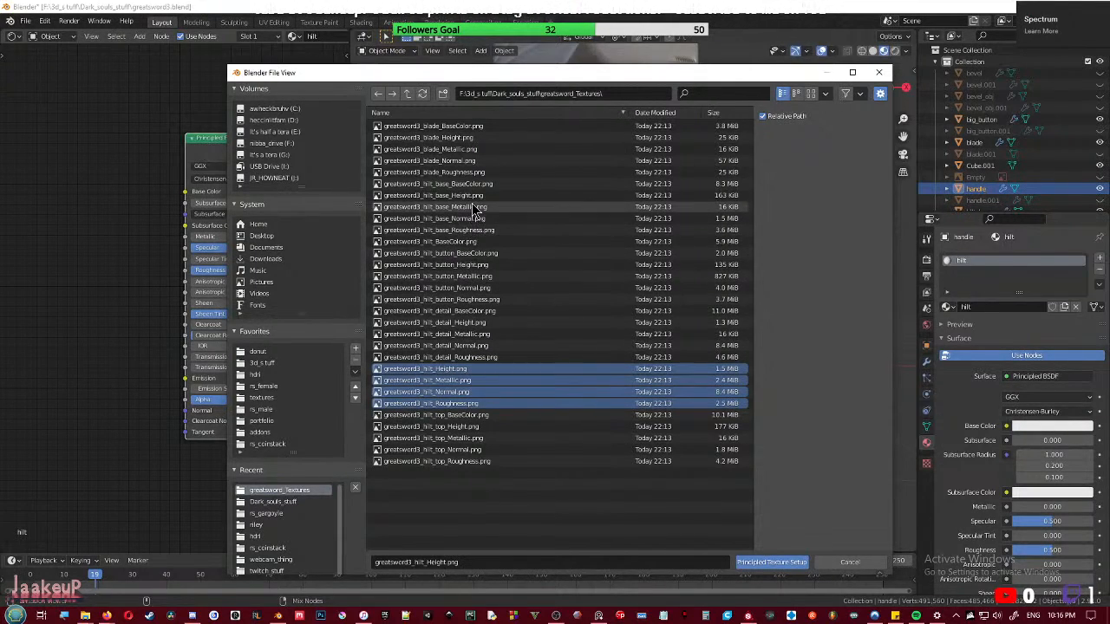
click(771, 562)
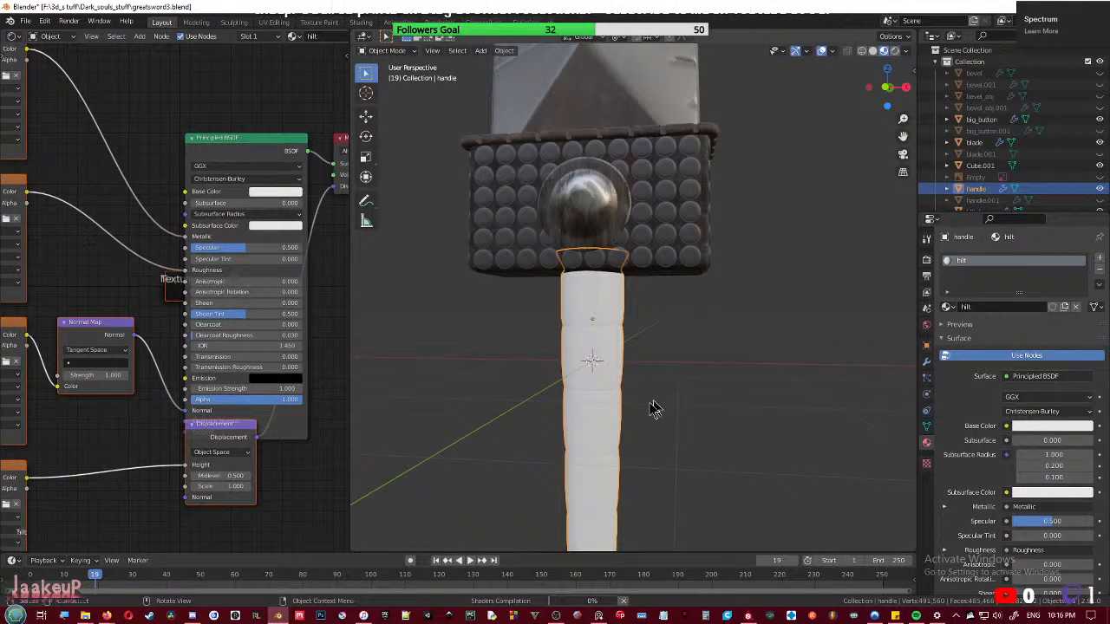
middle_drag(657, 343, 702, 338)
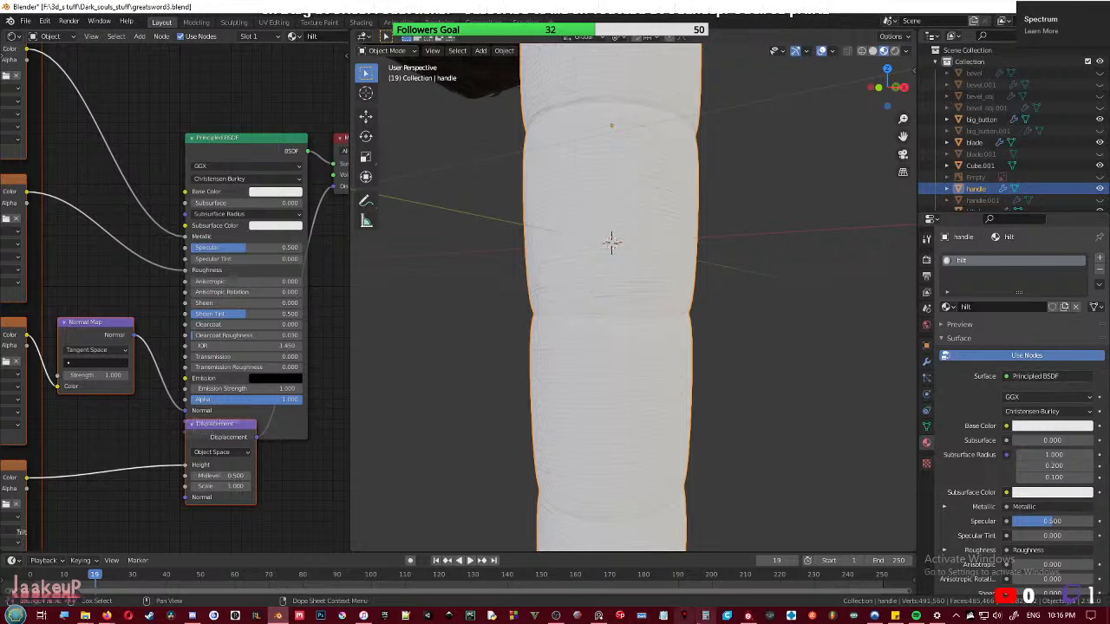
- Check the hilt set's exported files in Substance Painter and undo the last texture setup on the handle in Blender
click(748, 616)
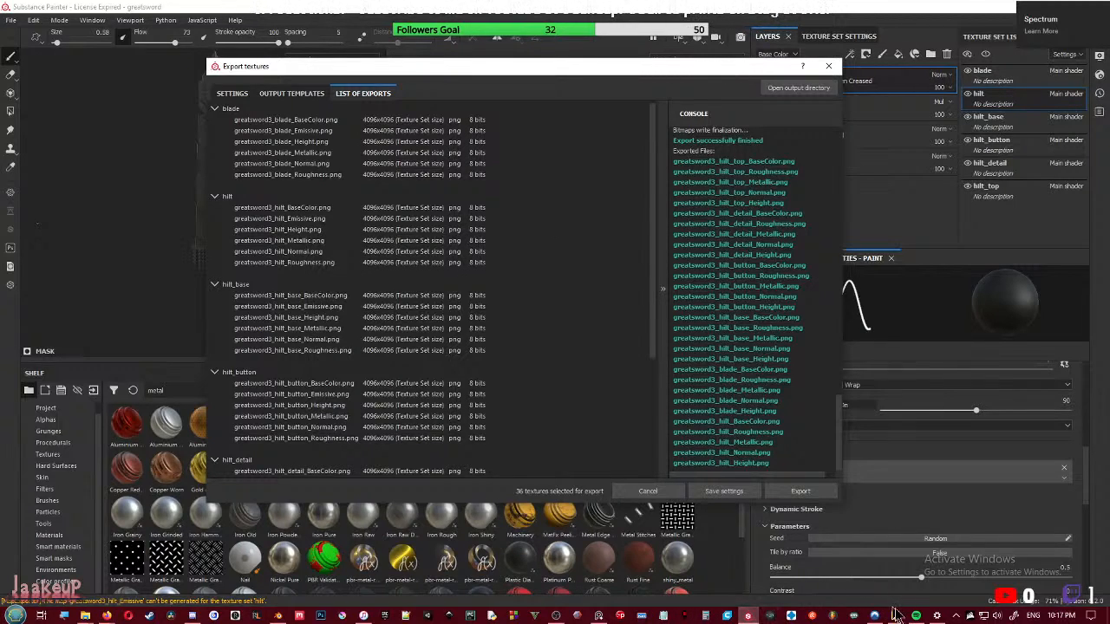
click(277, 616)
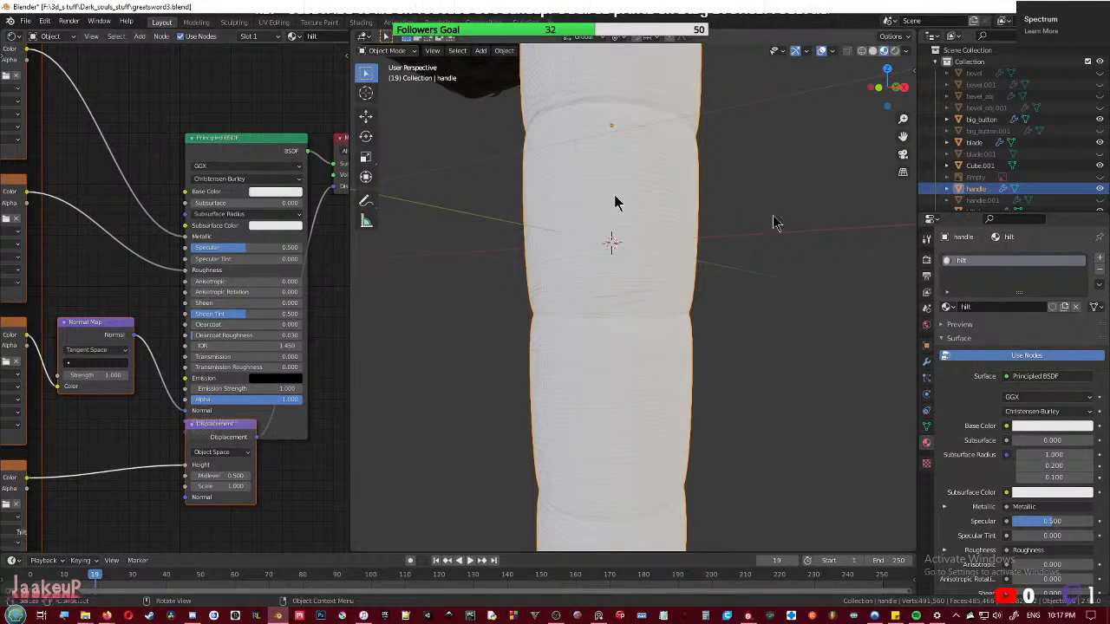
click(228, 145)
scroll(179, 292, down, 3)
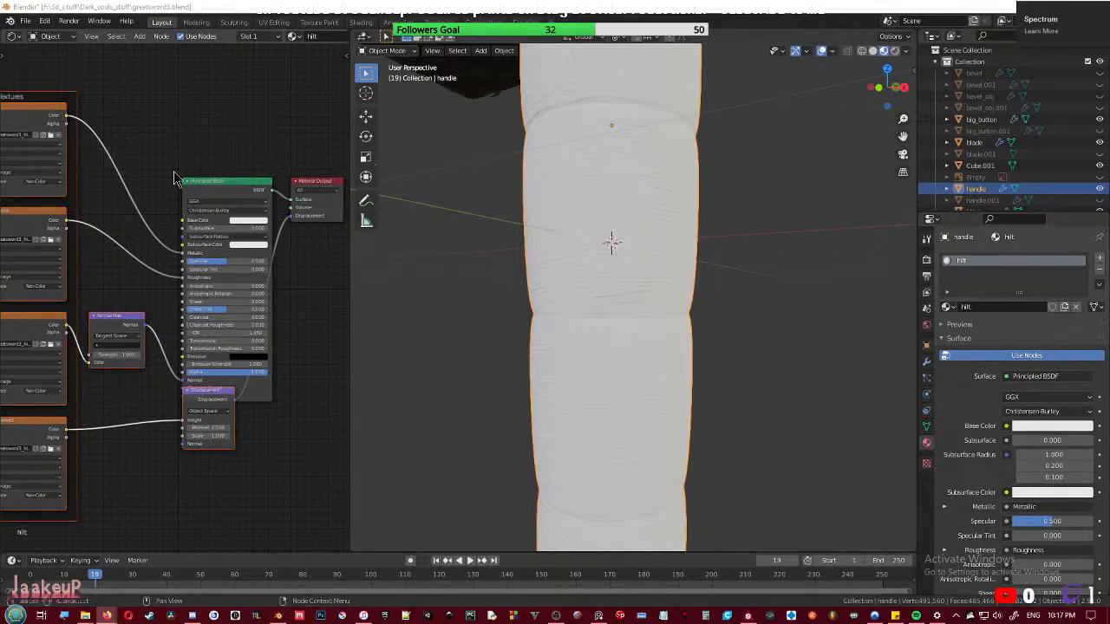
middle_drag(177, 176, 202, 168)
key(ctrl+z)
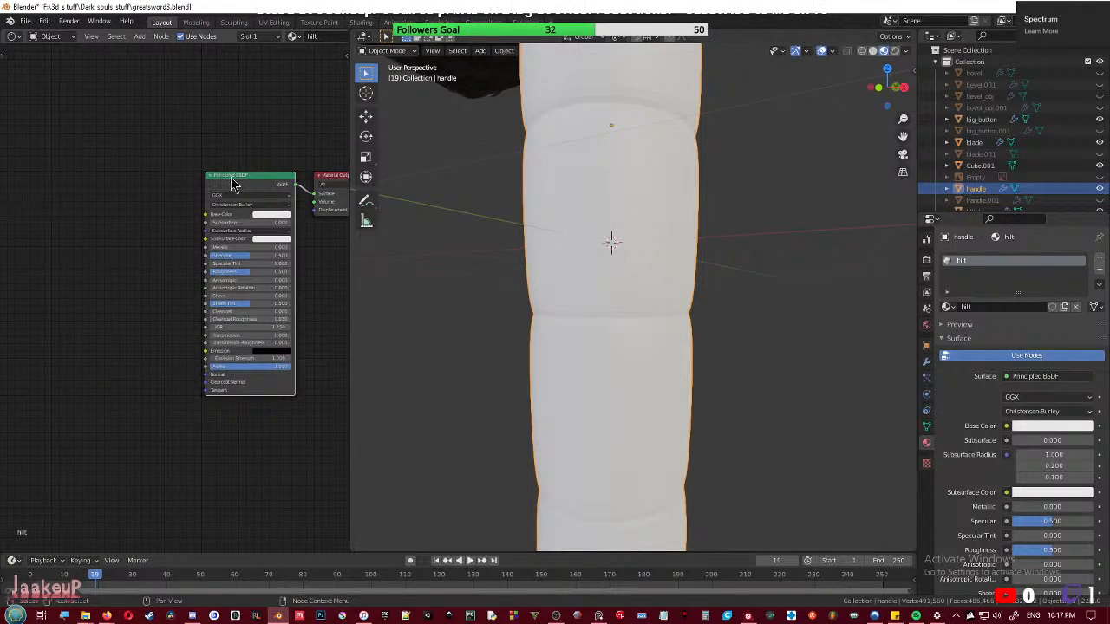
- Apply Principled Texture Setup to the handle's hilt material using the greatsword3_hilt BaseColor, Height, Metallic, Normal and Roughness maps
key(ctrl+shift+t)
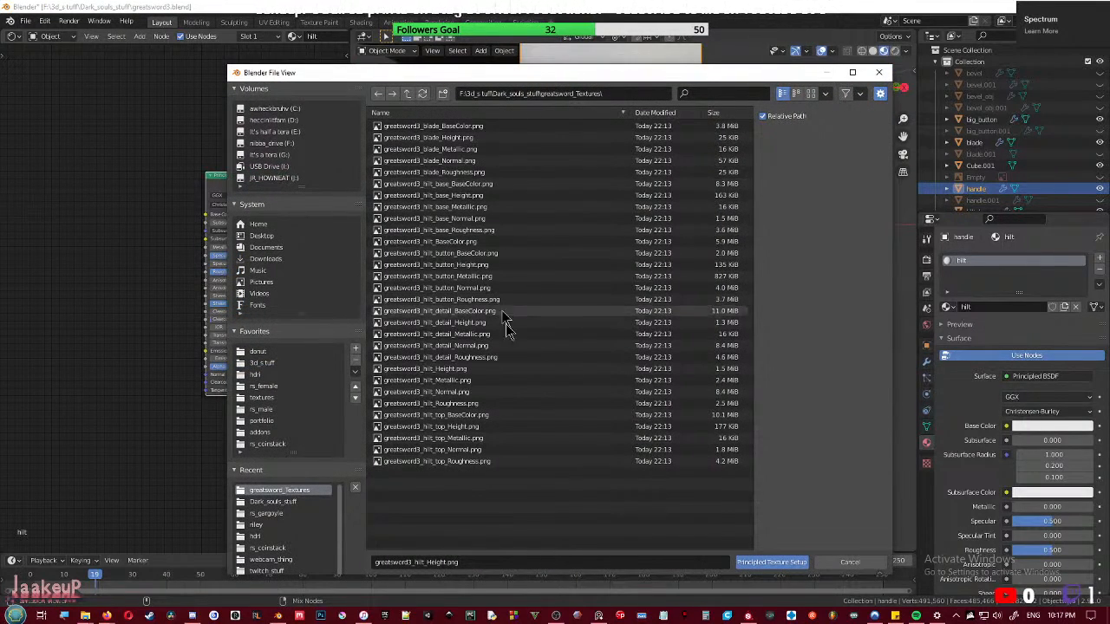
click(468, 370)
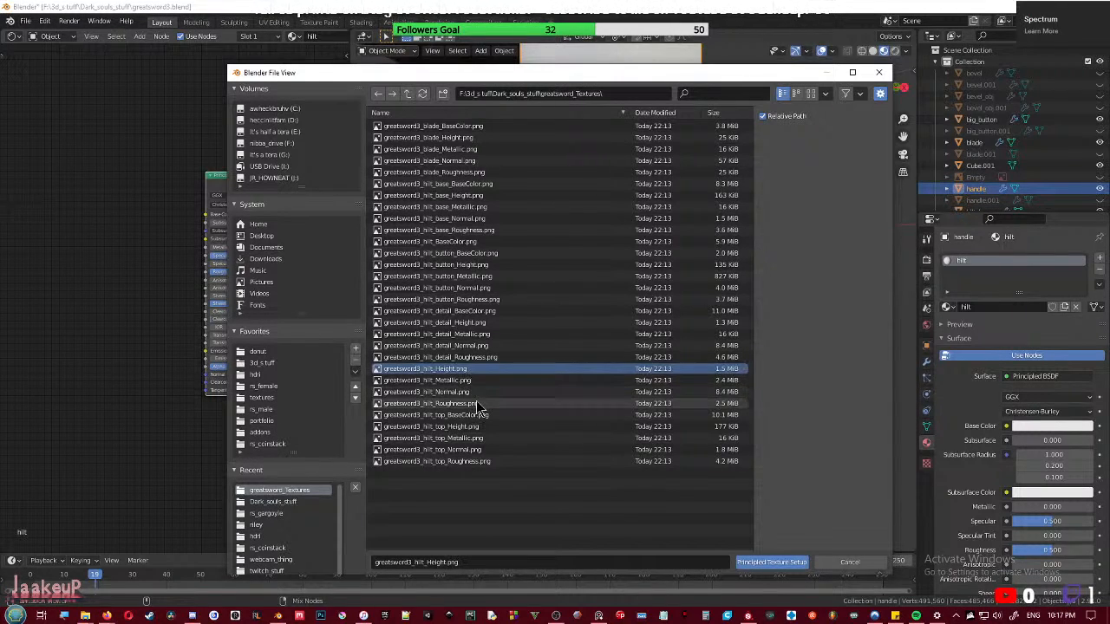
shift+click(478, 405)
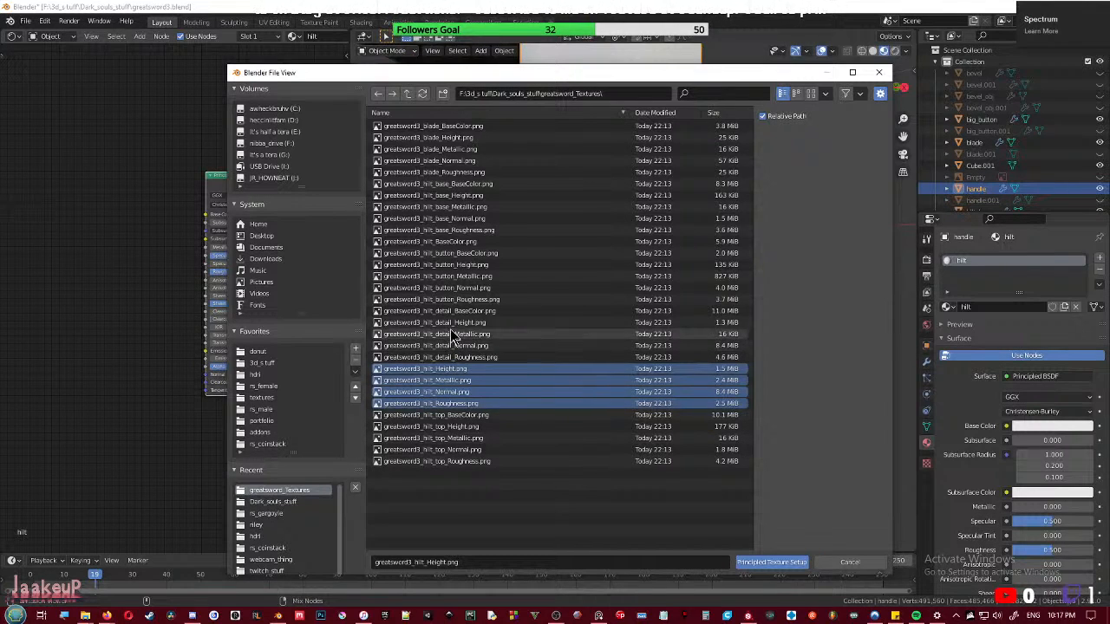
ctrl+click(451, 243)
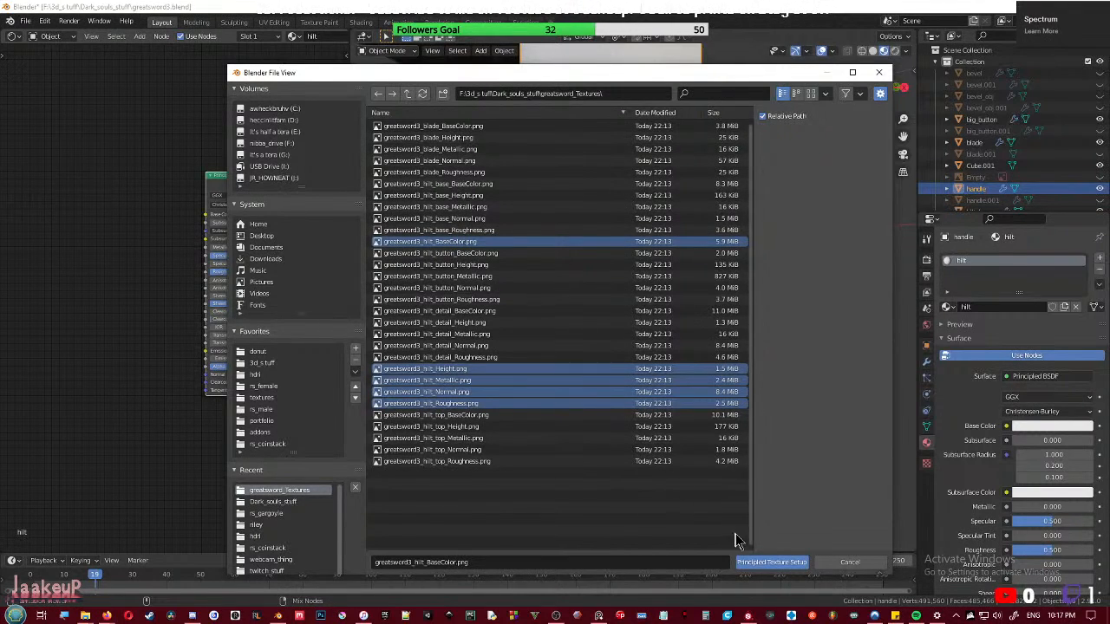
click(776, 562)
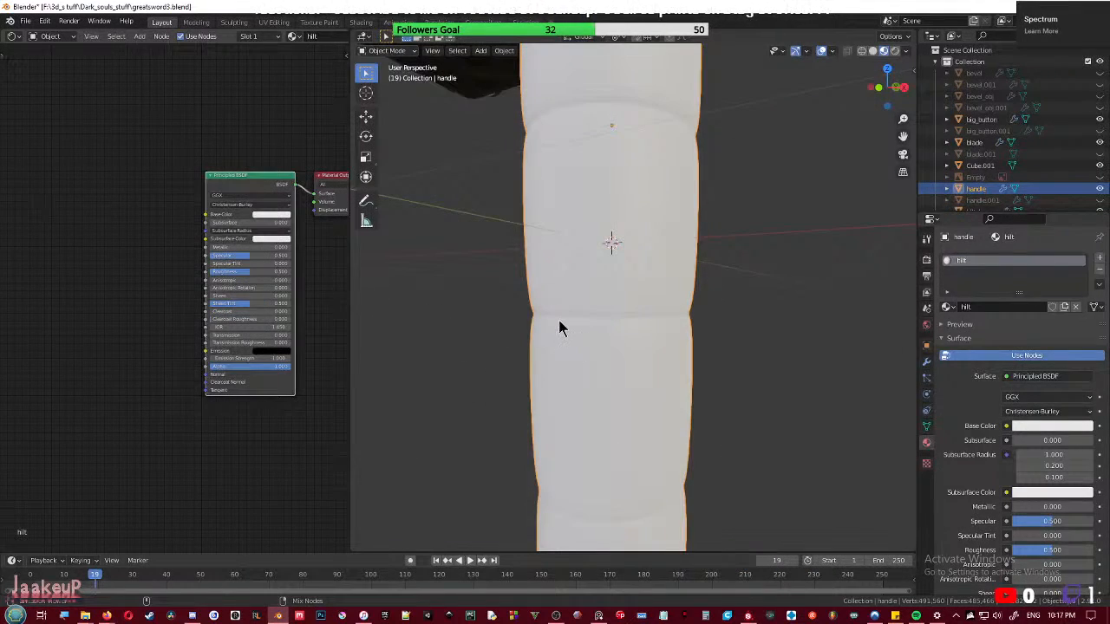
scroll(564, 330, down, 6)
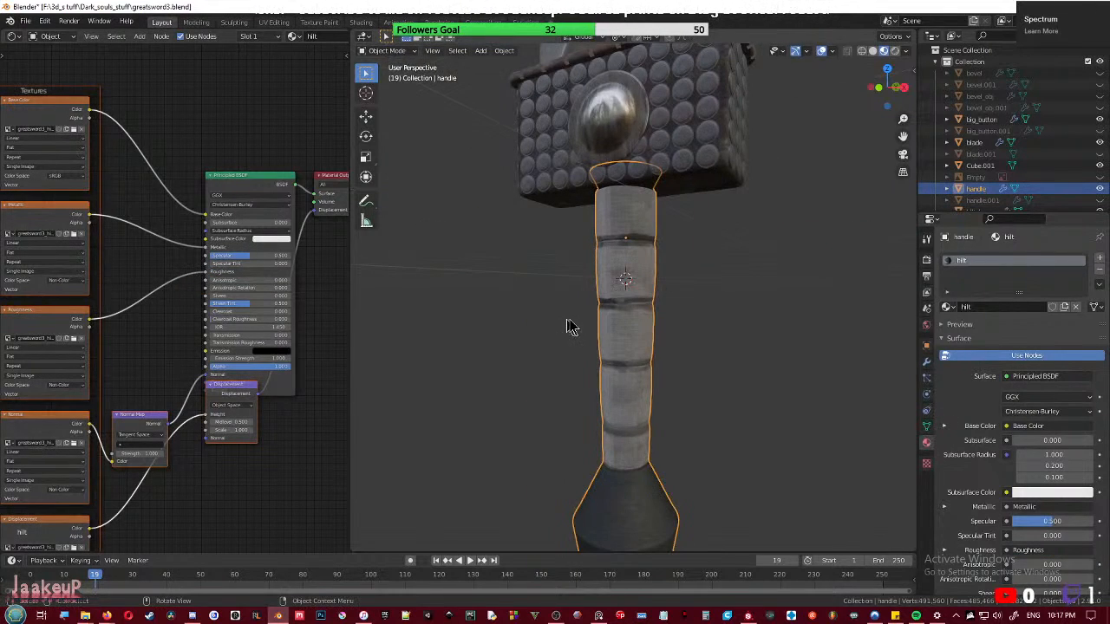
- Save the blend file and frame the whole textured sword in the viewport
click(787, 418)
middle_drag(614, 369, 662, 379)
scroll(695, 335, down, 4)
key(ctrl+s)
middle_drag(694, 335, 628, 347)
scroll(651, 269, down, 4)
middle_drag(654, 254, 630, 415)
middle_drag(668, 403, 692, 386)
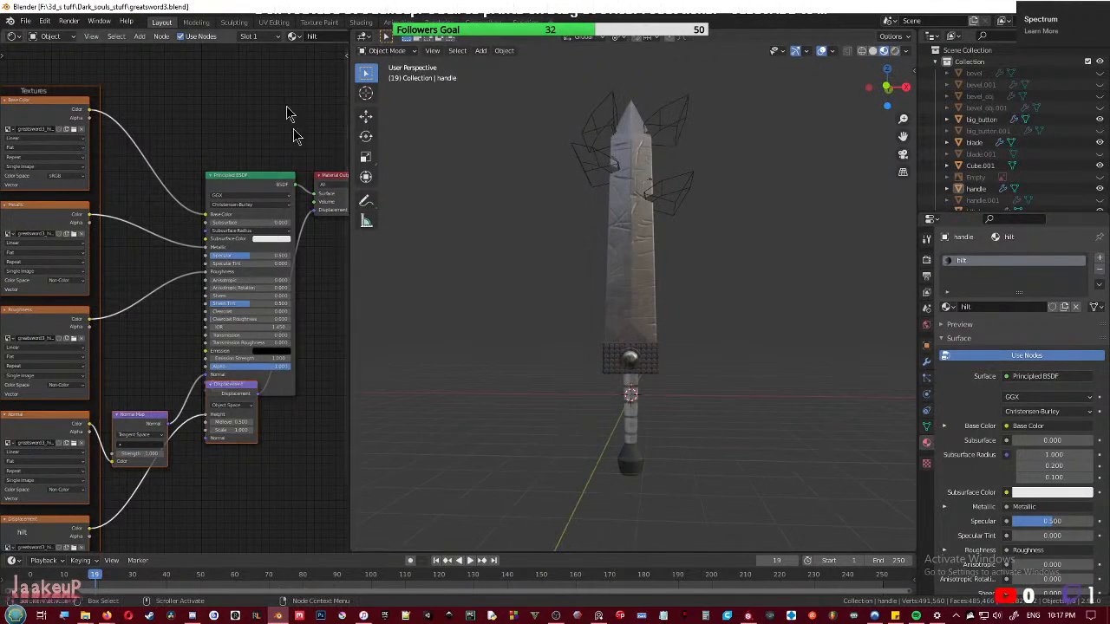
- Close the shader editor area by expanding the 3D viewport over it
drag(355, 35, 291, 76)
scroll(545, 344, down, 5)
middle_drag(546, 344, 512, 372)
scroll(512, 372, up, 3)
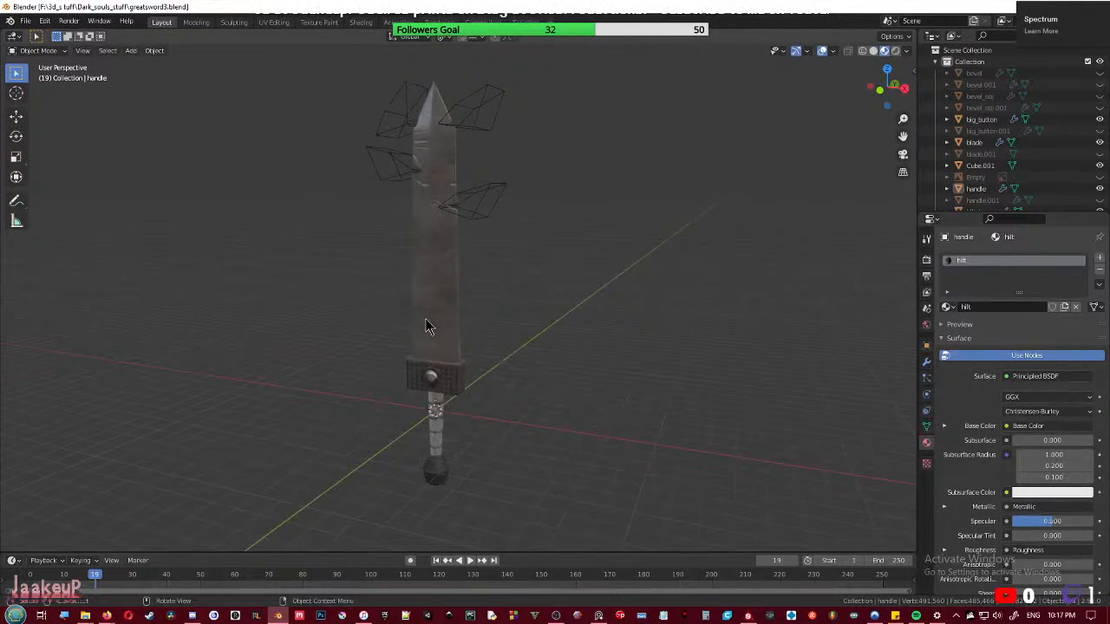
middle_drag(611, 362, 509, 327)
- Hide the viewport overlays and examine the textured sword from front and back
click(821, 52)
click(475, 318)
drag(318, 284, 583, 530)
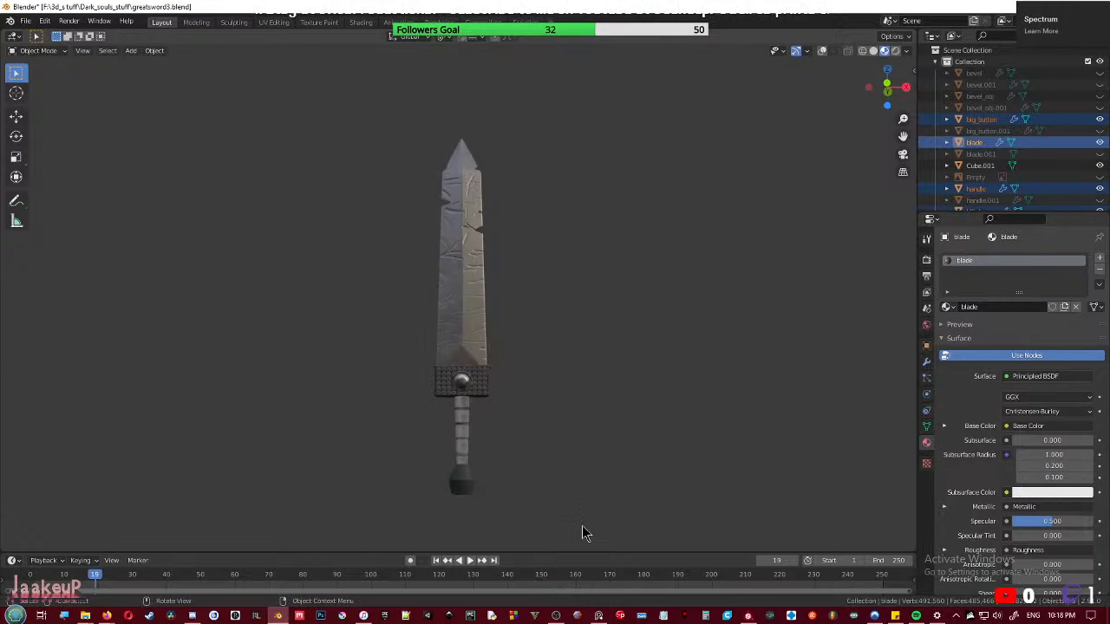
click(575, 365)
mouse_move(575, 364)
middle_down()
mouse_move(442, 396)
mouse_move(393, 388)
mouse_move(590, 391)
mouse_move(664, 379)
mouse_move(883, 428)
mouse_move(67, 429)
mouse_move(255, 417)
mouse_move(321, 355)
mouse_move(365, 269)
mouse_move(439, 327)
mouse_move(592, 384)
mouse_move(748, 400)
mouse_move(173, 404)
mouse_move(363, 395)
middle_up()
scroll(527, 344, up, 5)
scroll(527, 345, down, 5)
- Switch the viewport to Rendered shading and turn the overlays back on
key(z)
click(396, 304)
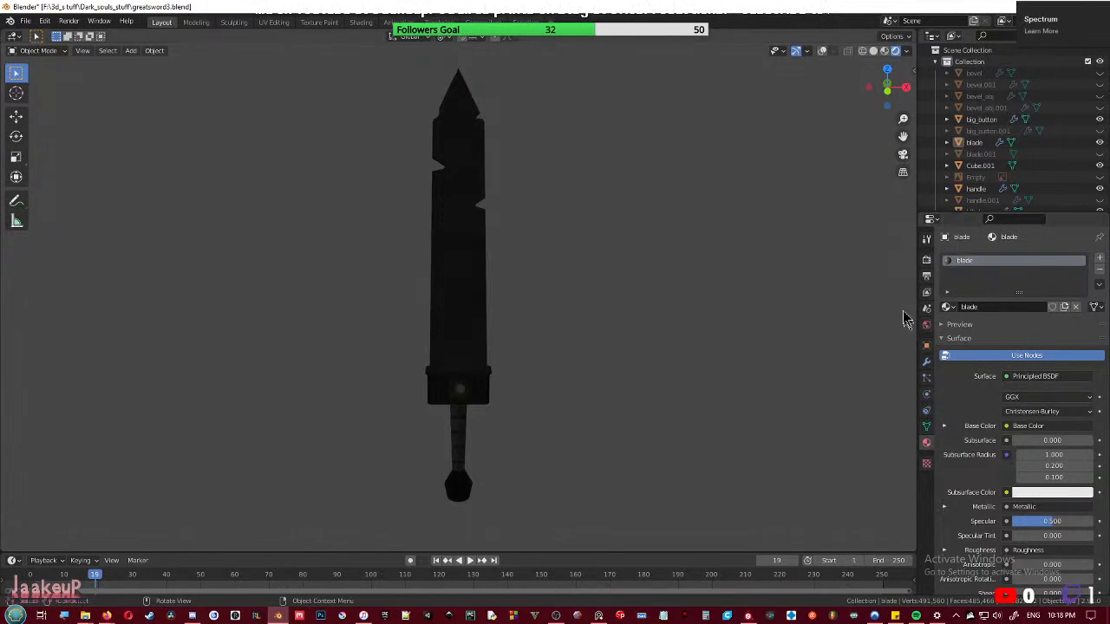
click(926, 258)
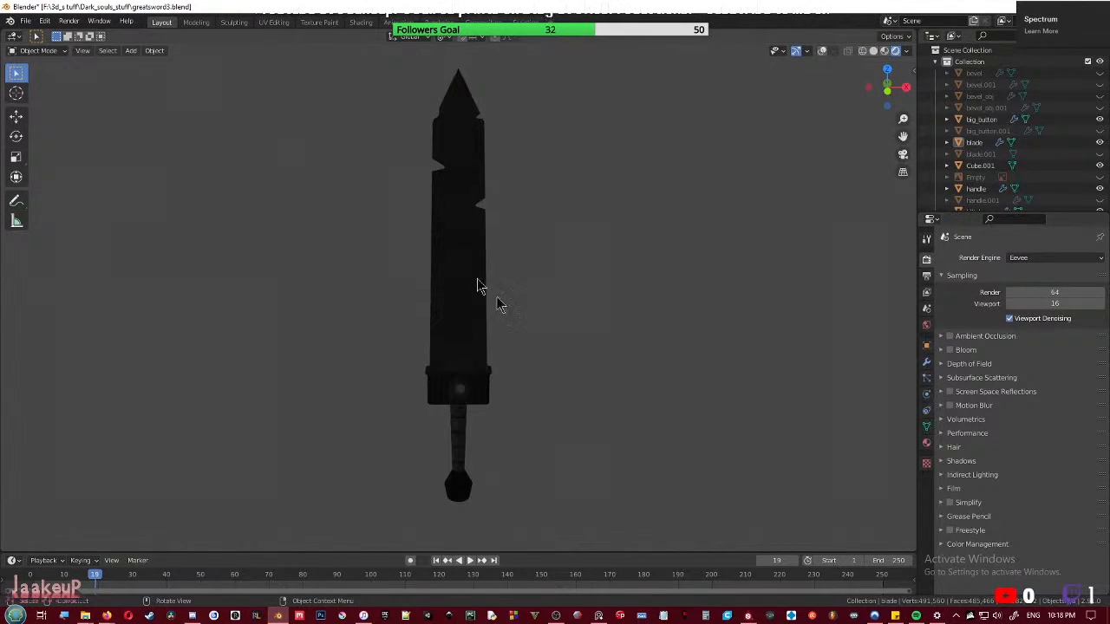
click(822, 52)
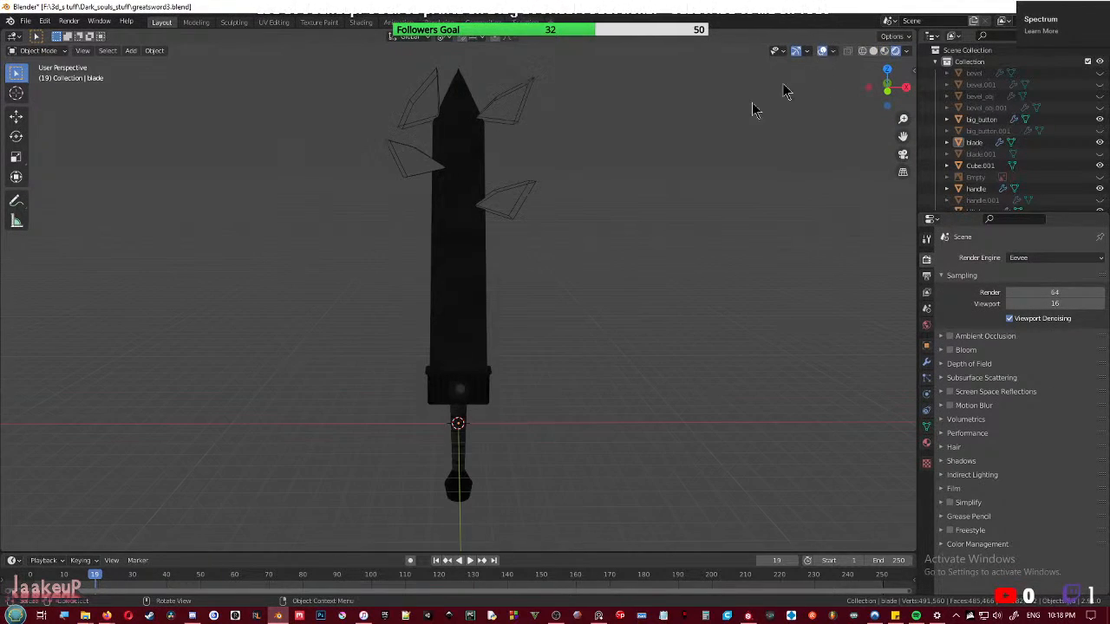
- Add an area light at the world origin
key(shift+a)
mouse_move(538, 264)
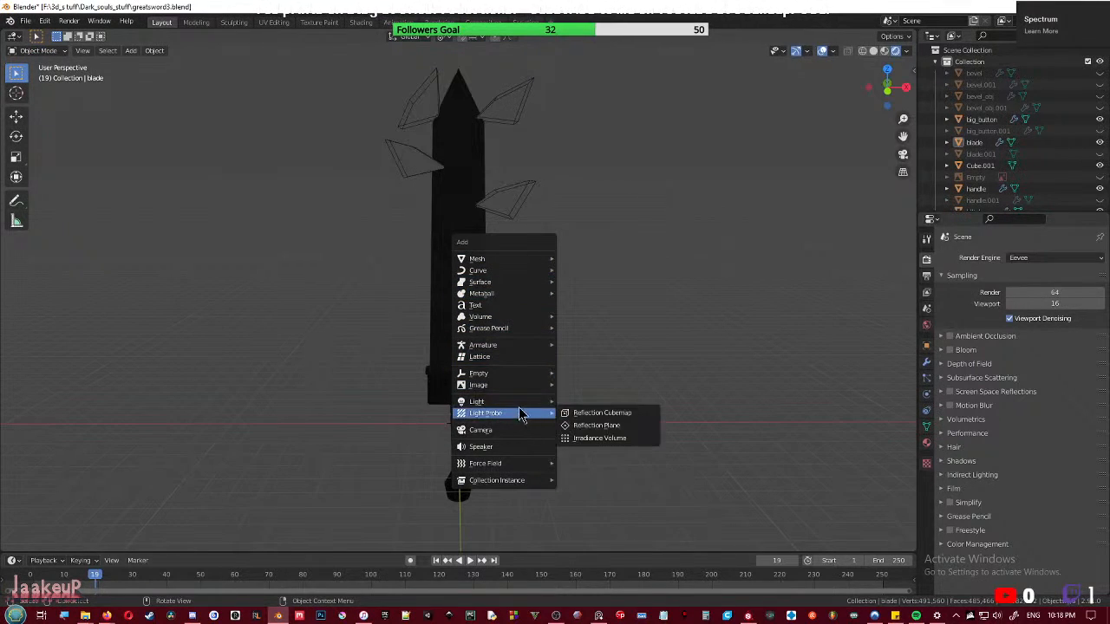
mouse_move(520, 406)
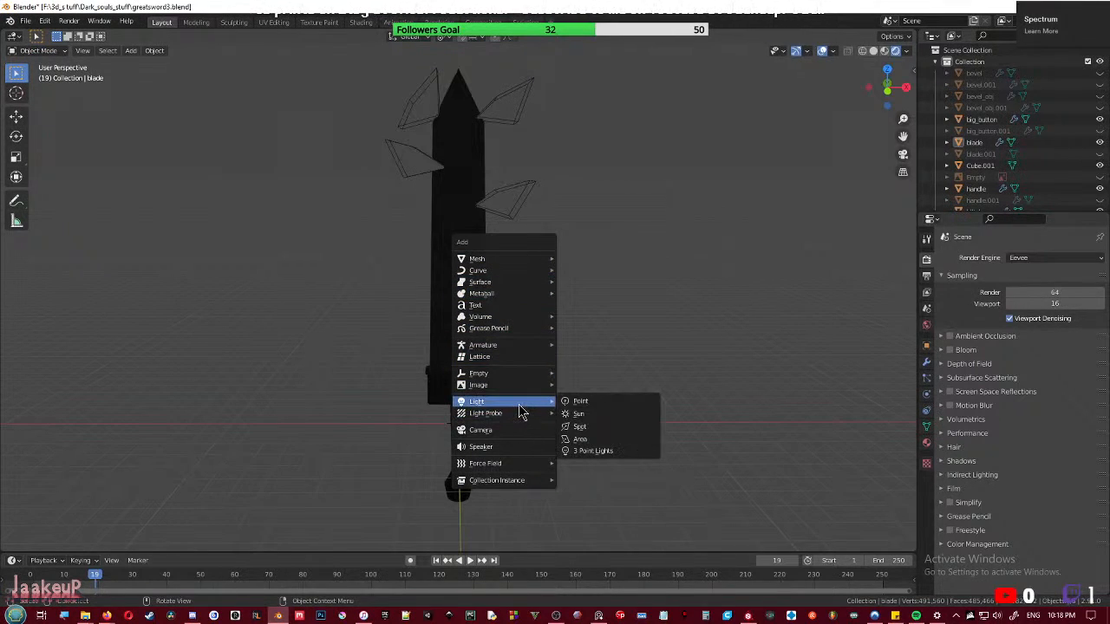
click(587, 440)
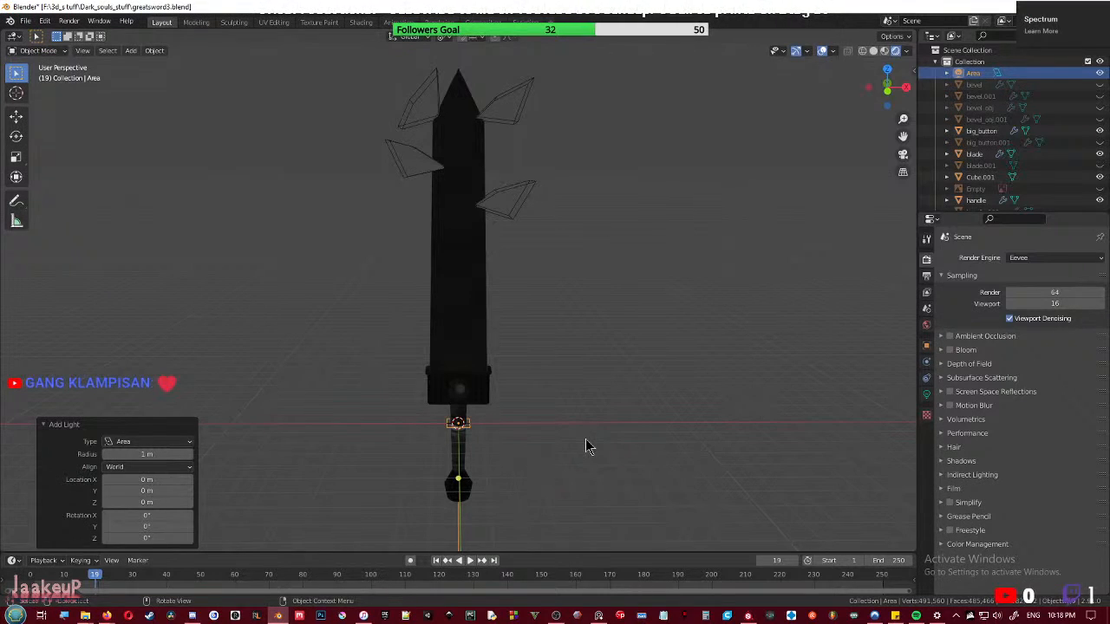
scroll(587, 447, up, 1)
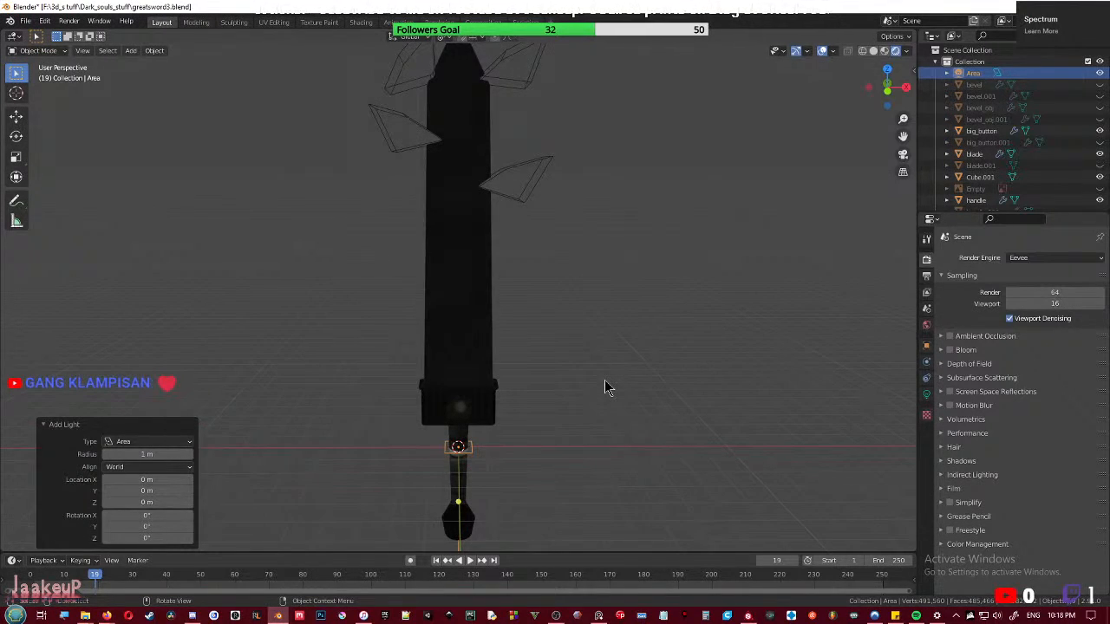
middle_drag(524, 430, 511, 471)
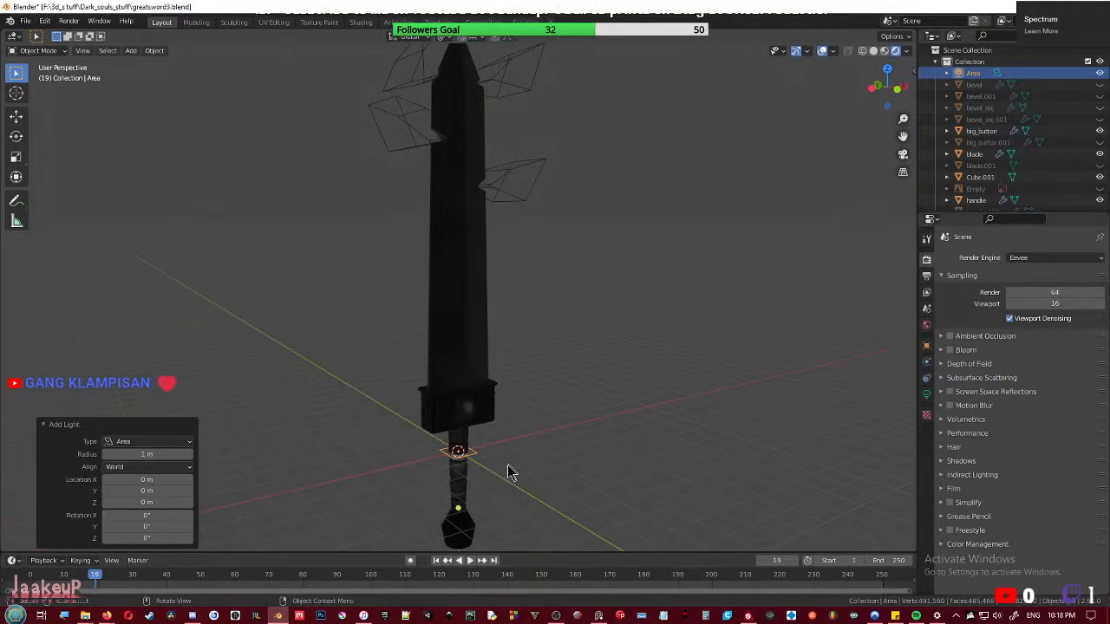
- Raise the area light along Z to blade height and move it about 7.8 m along X
key(g)
key(z)
click(563, 175)
key(g)
key(x)
click(652, 237)
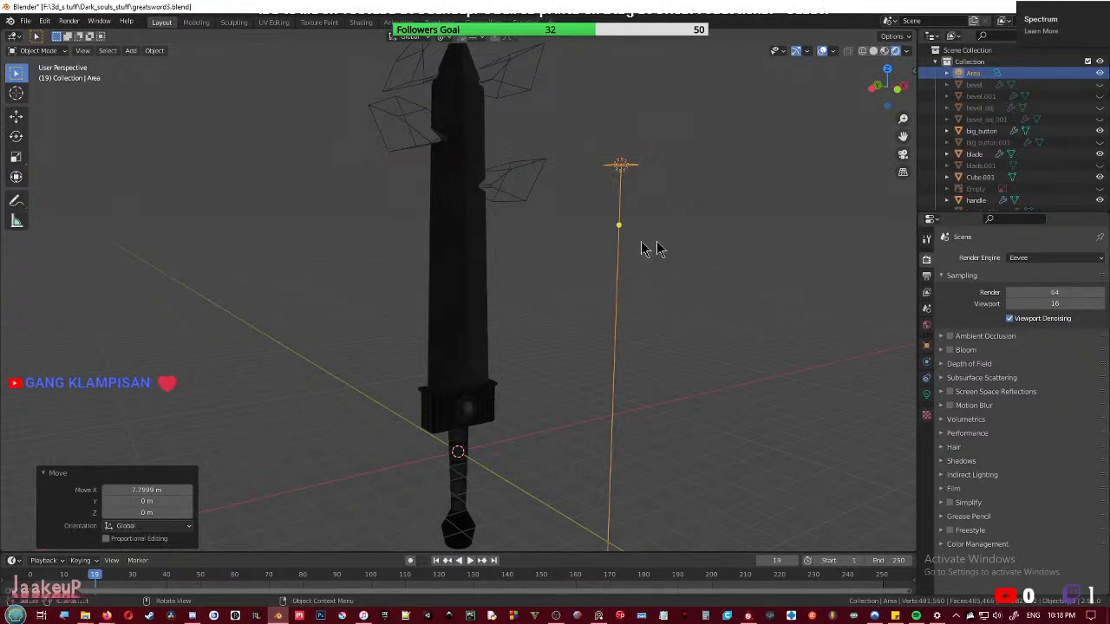
- Rotate the area light about the Y axis so it aims at the sword's blade
middle_drag(648, 246, 581, 316)
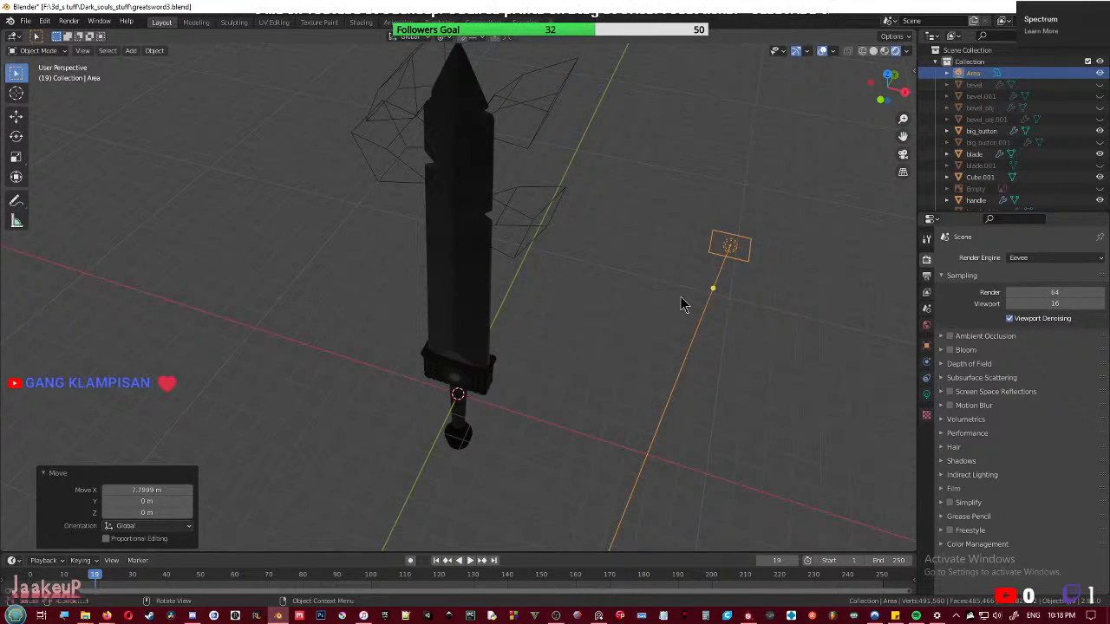
middle_drag(684, 305, 688, 274)
key(r)
key(y)
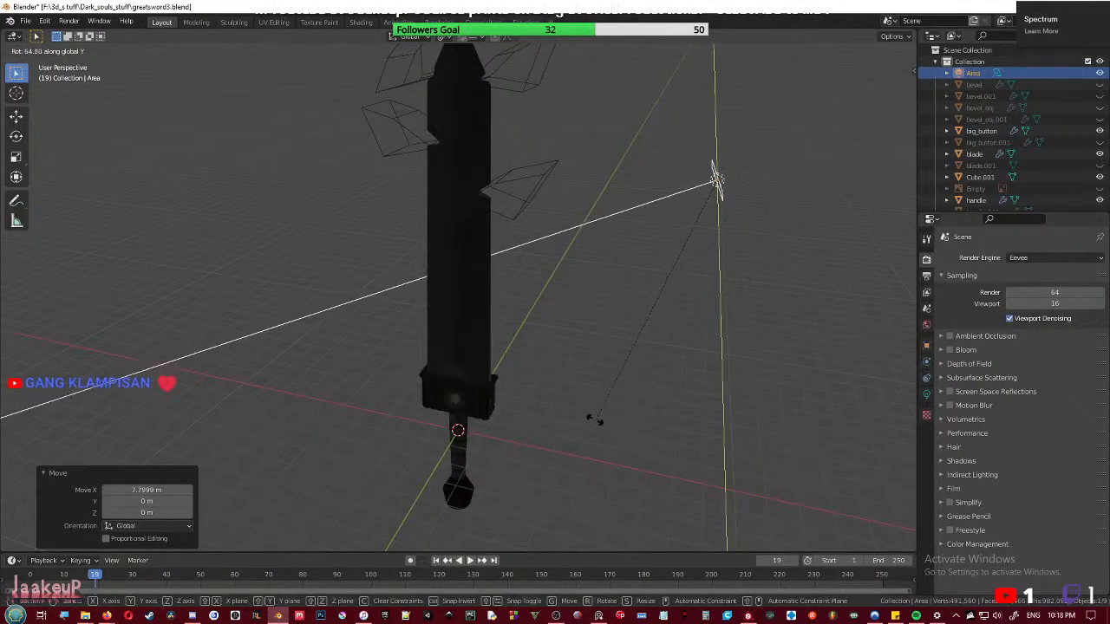
click(583, 426)
- In top view, reposition and rotate the area light so it shines diagonally onto the sword
key(KP_7)
key(g)
click(690, 392)
key(r)
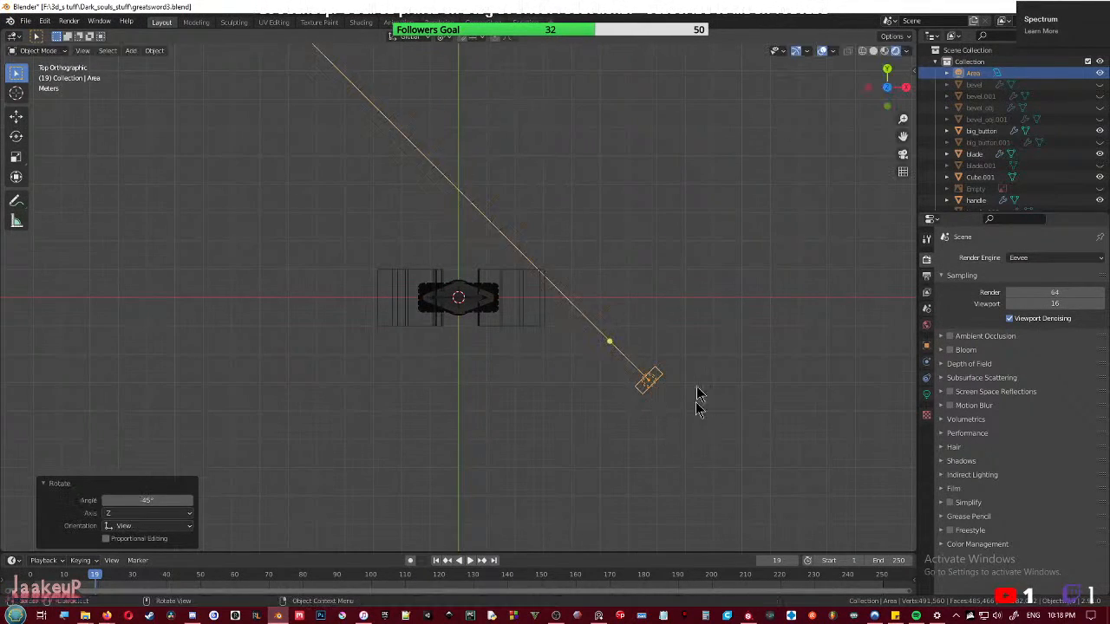
click(663, 442)
key(g)
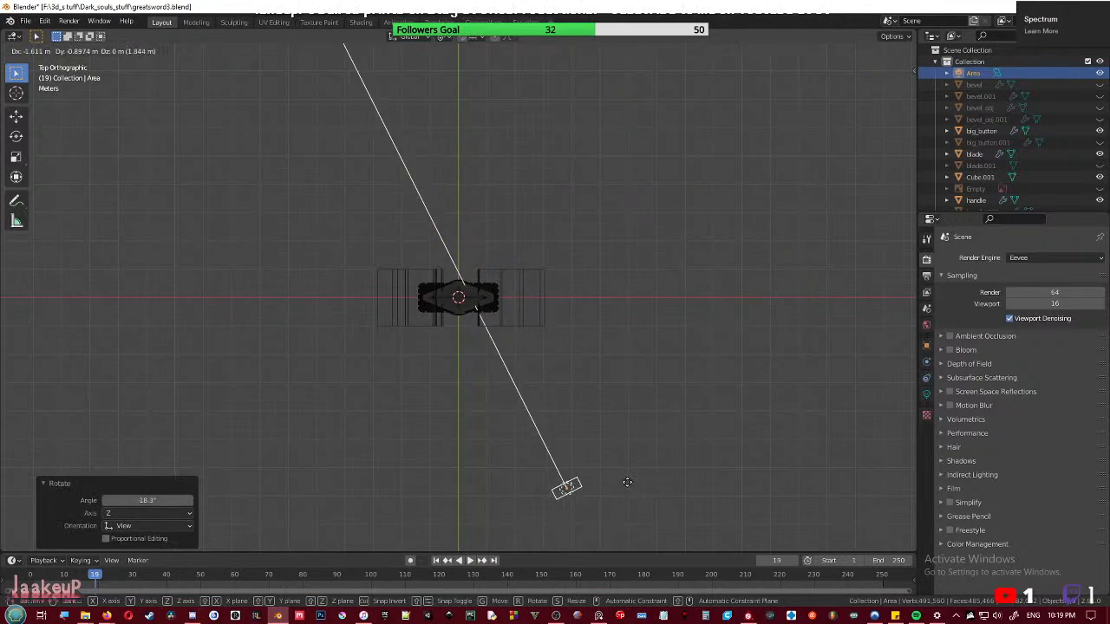
click(616, 491)
key(r)
click(754, 433)
key(g)
click(757, 427)
- Set the area light's power to about 1386.8 W in its light properties
middle_drag(607, 448, 644, 344)
click(927, 395)
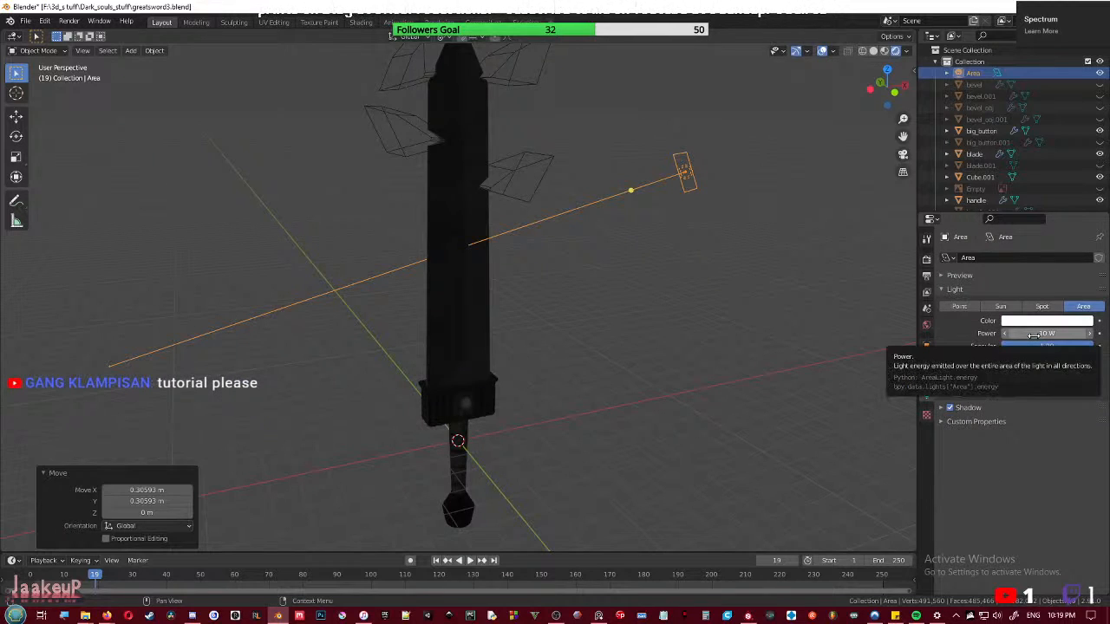
drag(1034, 334, 1075, 335)
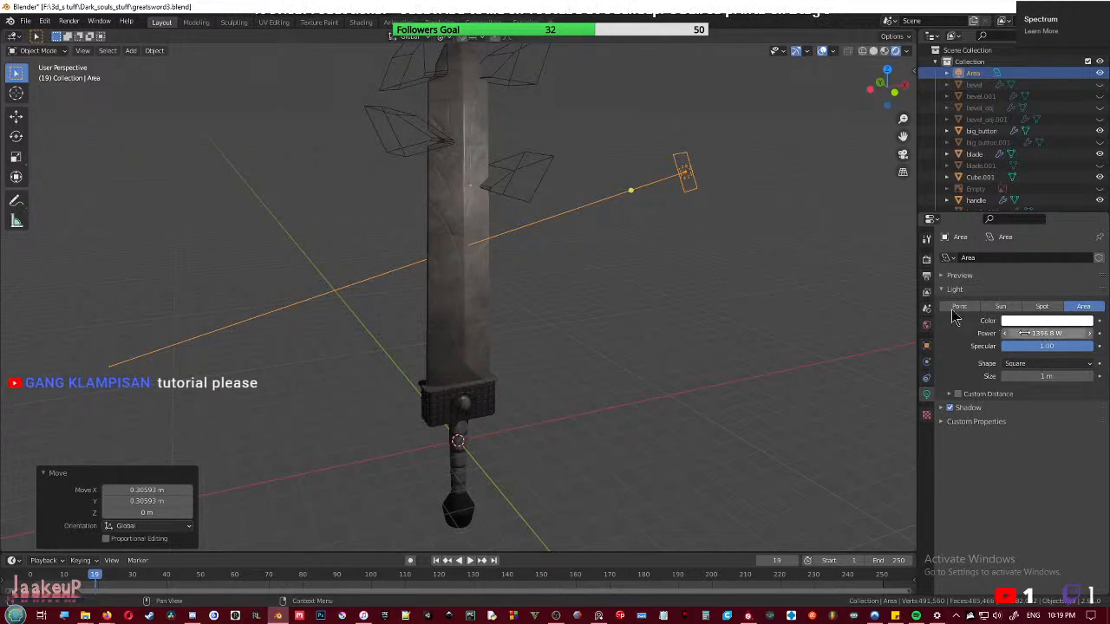
middle_drag(684, 297, 521, 284)
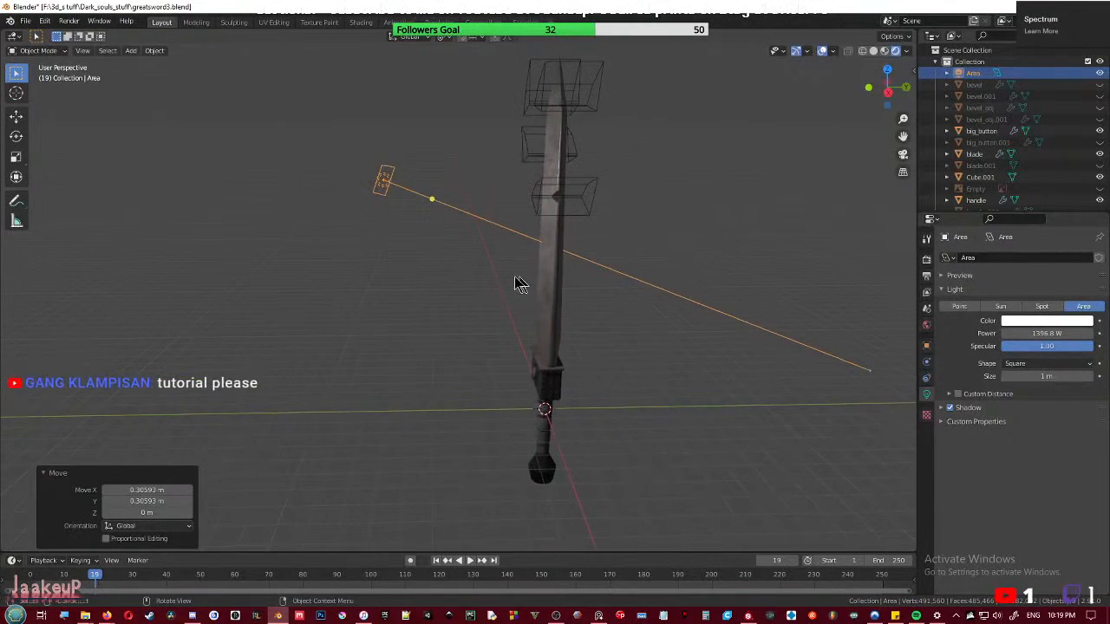
key(g)
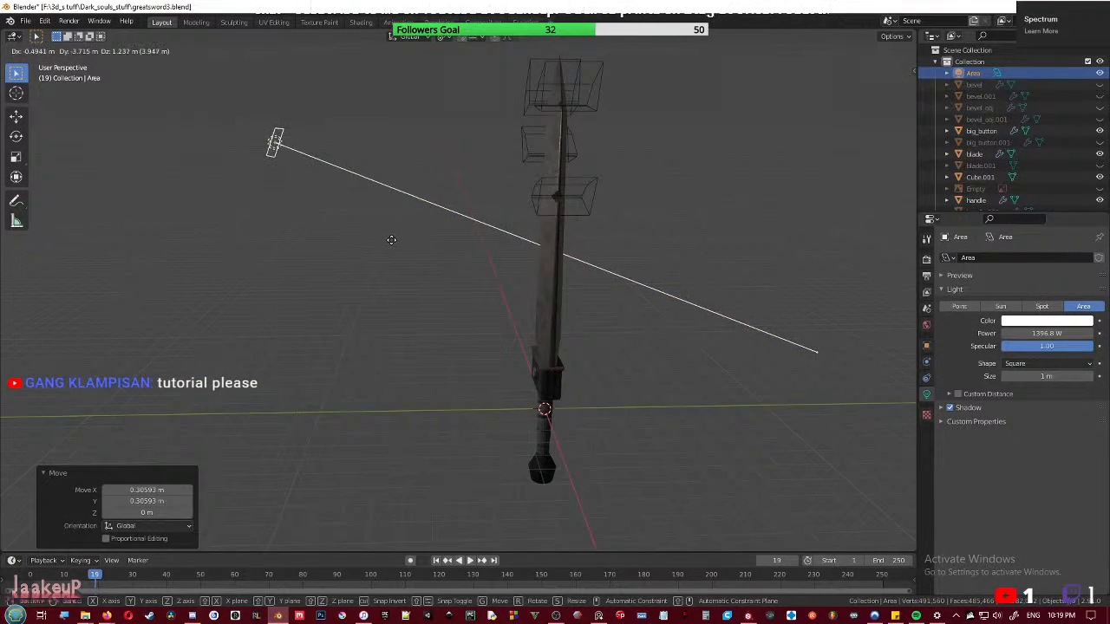
right_click(391, 240)
- In right view, move the area light about -1.1 m along Y and 1.69 m along Z, and save the file
key(KP_3)
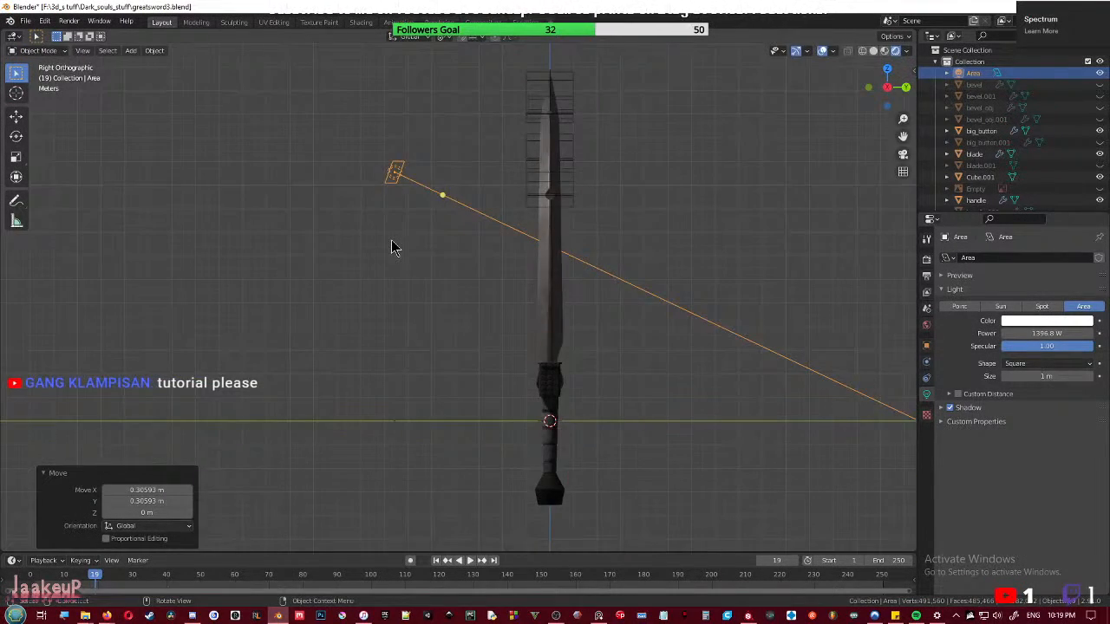
key(g)
click(411, 195)
middle_drag(411, 195, 483, 310)
key(ctrl+s)
- Move the area light horizontally by about 1.52 m in X and -0.7 m in Y, and scale it up about 5.27 times
key(g)
key(shift+z)
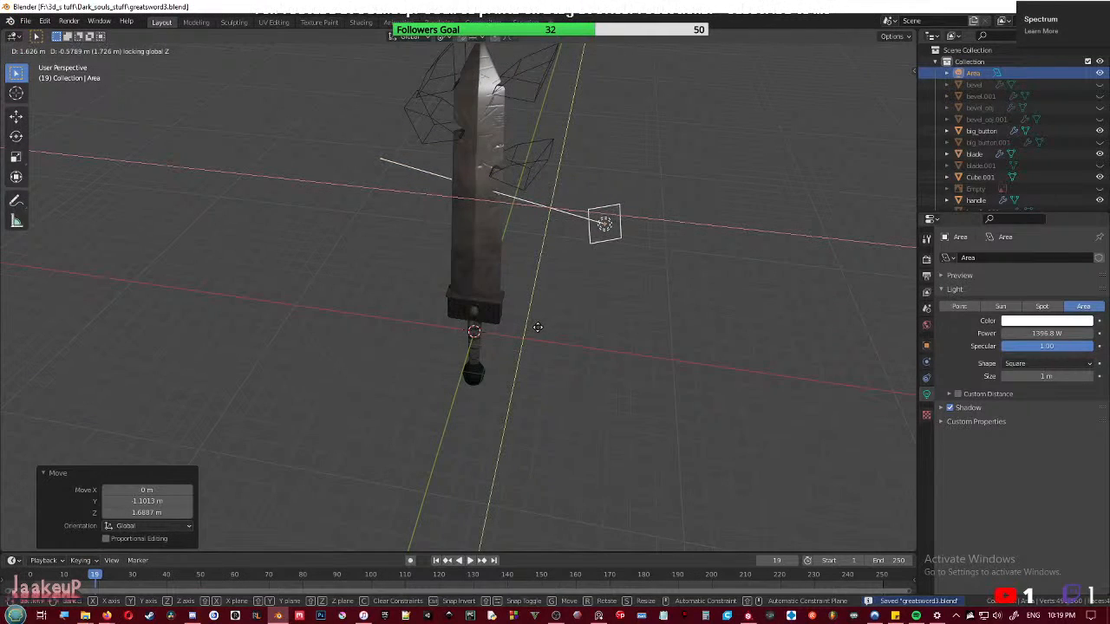
click(535, 337)
middle_drag(513, 332, 629, 291)
key(s)
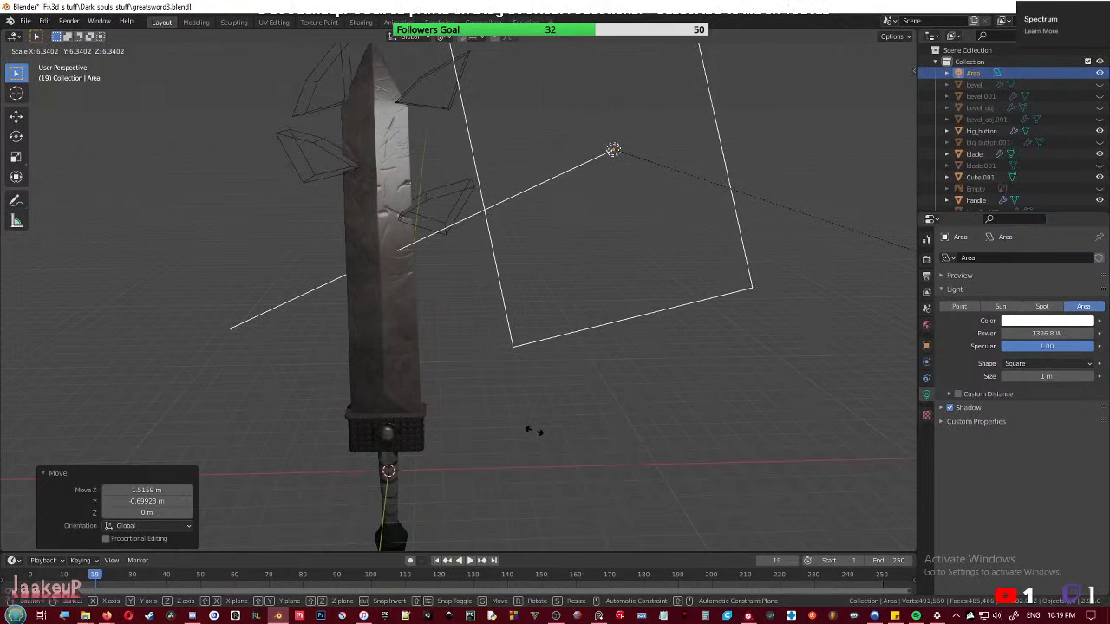
click(406, 343)
- In top view, duplicate the area light about 9.2 m along negative X and rotate and nudge the copy to face the sword
middle_drag(404, 348, 516, 361)
key(KP_7)
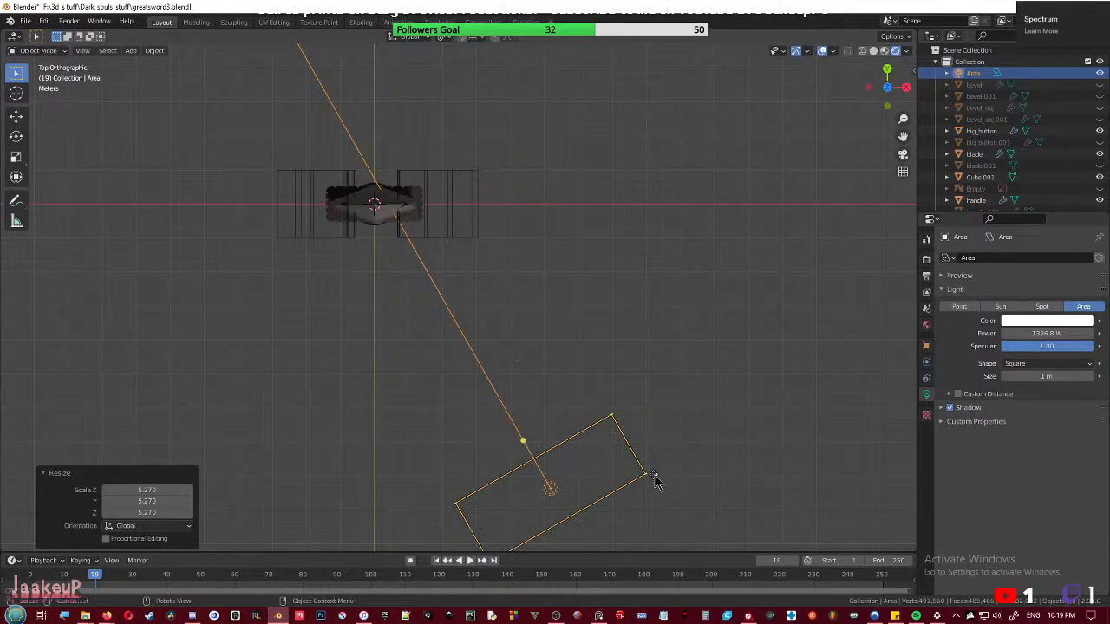
key(shift+d)
click(384, 469)
key(r)
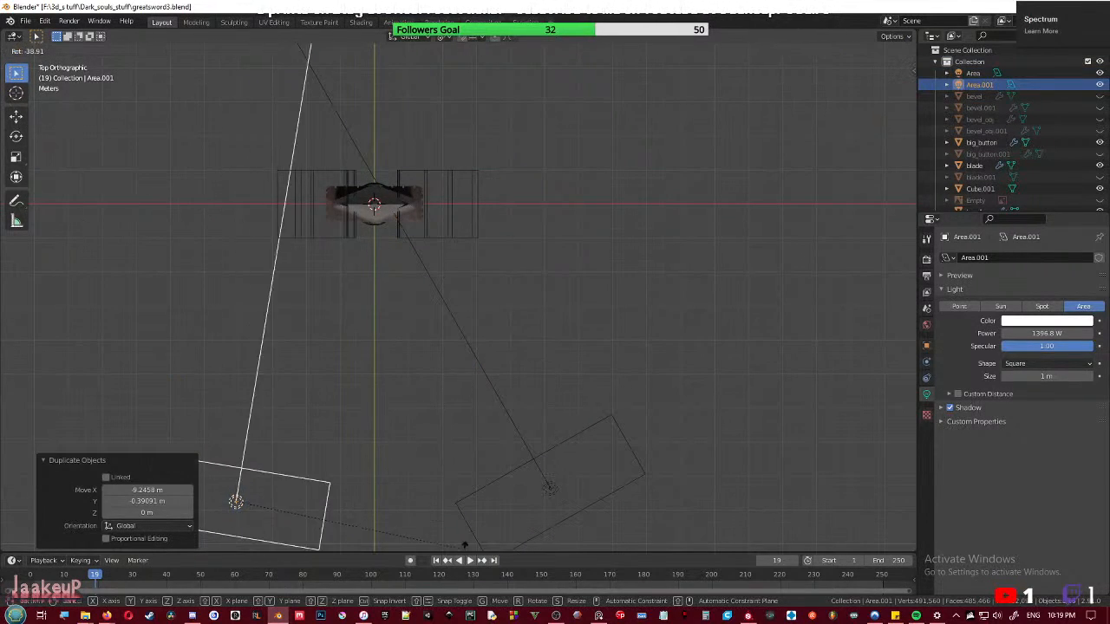
click(418, 97)
key(g)
click(476, 211)
- Lower the duplicated area light about 7.56 m along Z and rotate it to aim up at the blade
middle_drag(476, 210, 524, 189)
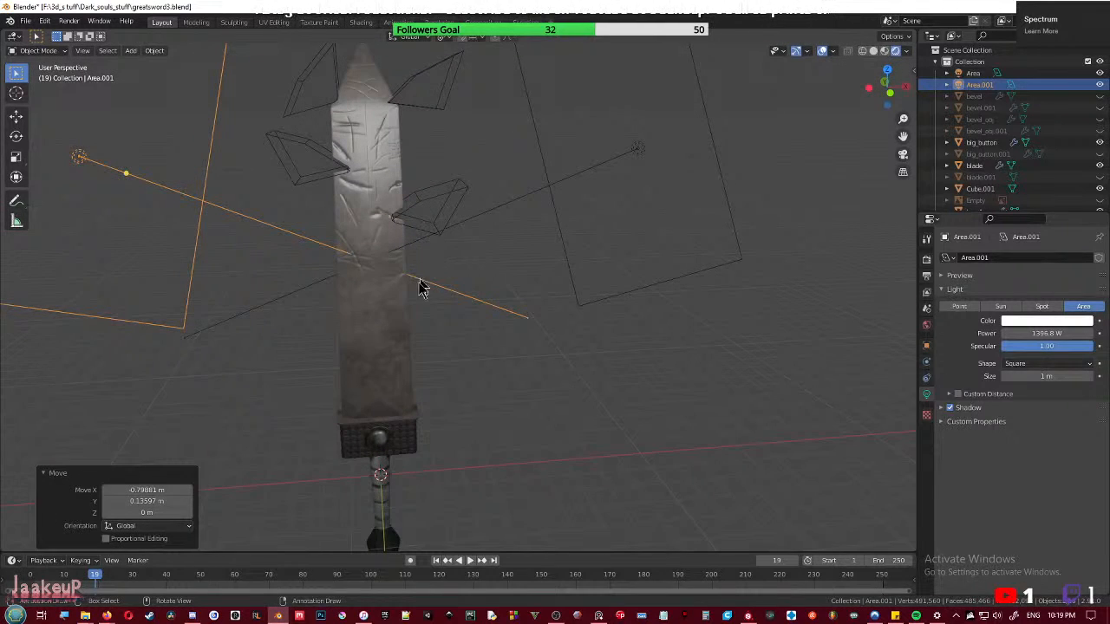
middle_drag(420, 286, 416, 241)
key(g)
key(z)
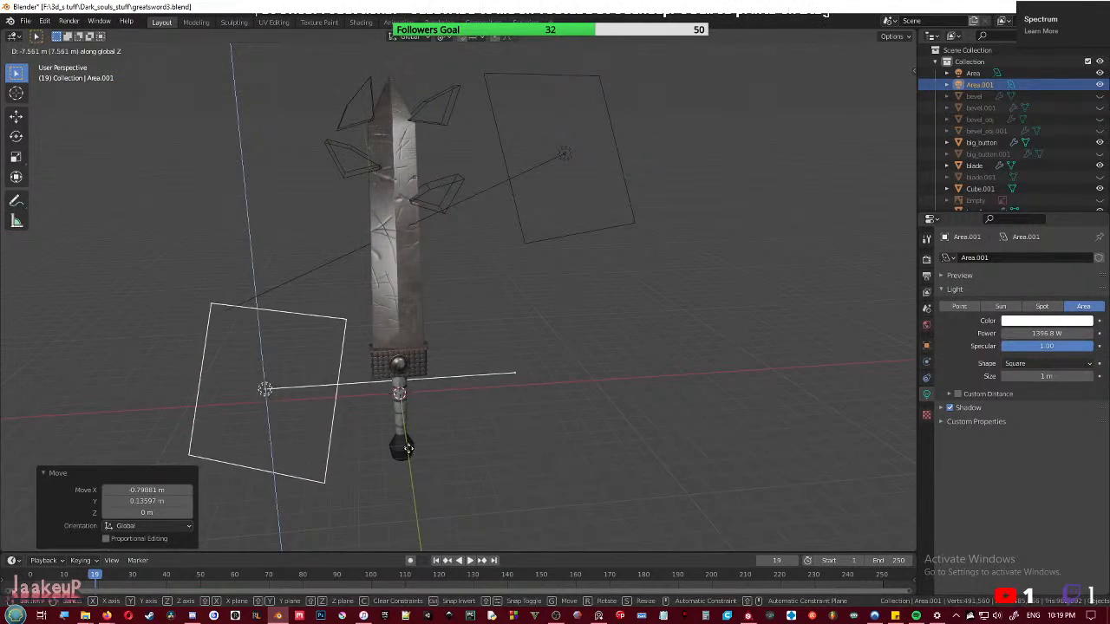
click(408, 449)
middle_drag(489, 434, 539, 398)
key(r)
click(598, 290)
click(526, 368)
- Examine the lit sword from several angles and close up, temporarily hiding the viewport overlays
scroll(539, 397, up, 2)
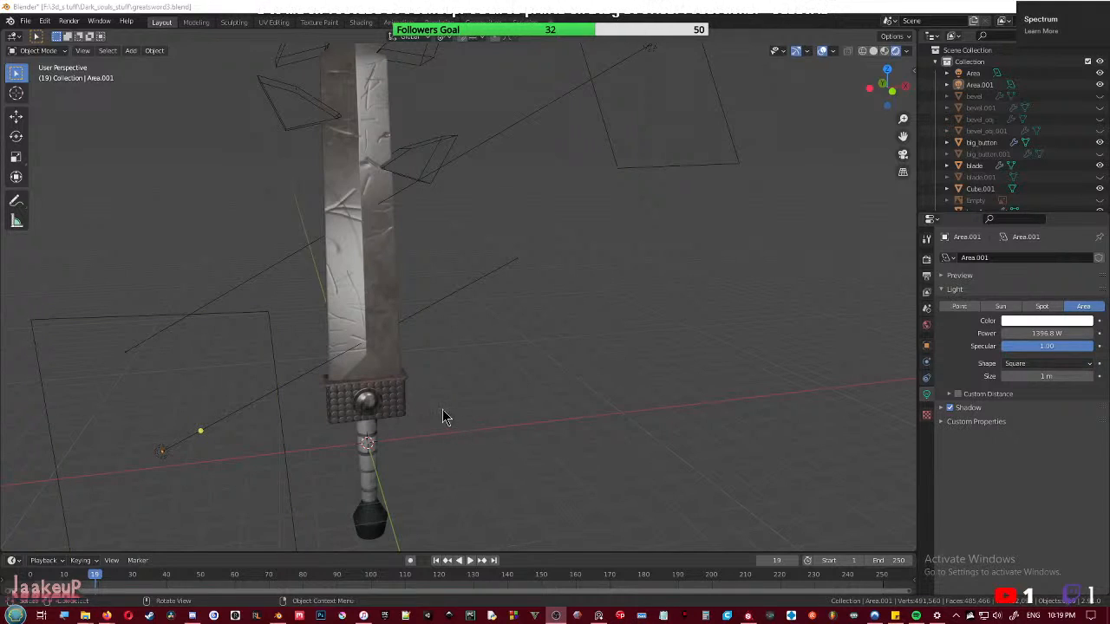
middle_drag(443, 410, 395, 394)
scroll(464, 428, up, 2)
shift+middle_drag(502, 384, 527, 247)
scroll(512, 384, up, 3)
shift+middle_drag(463, 424, 672, 387)
scroll(669, 381, down, 4)
middle_drag(541, 184, 569, 365)
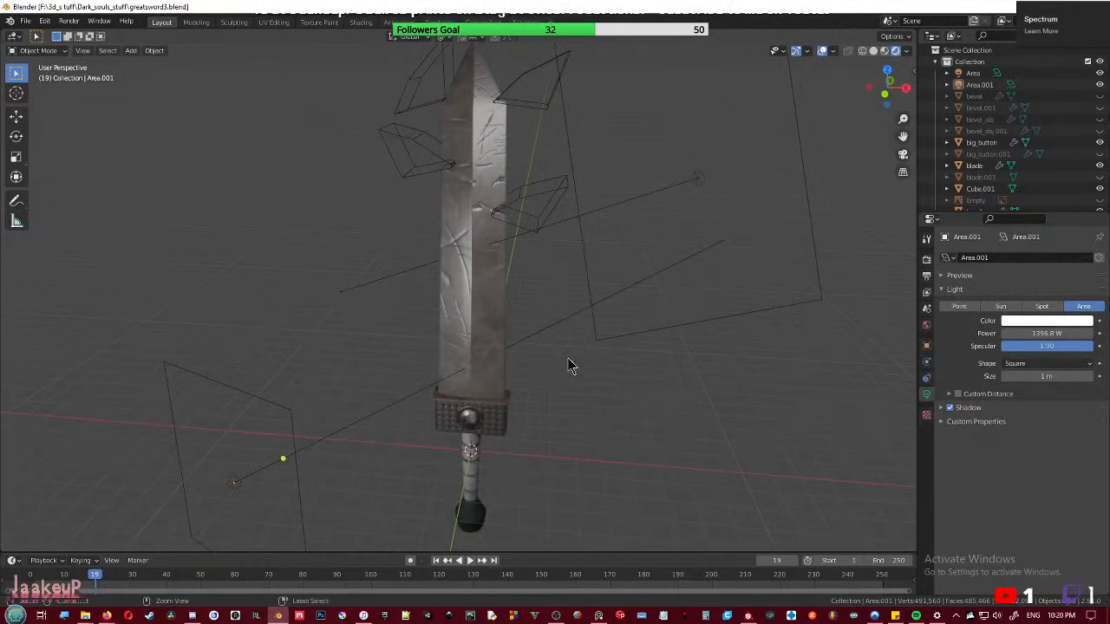
click(822, 50)
middle_drag(588, 309, 482, 301)
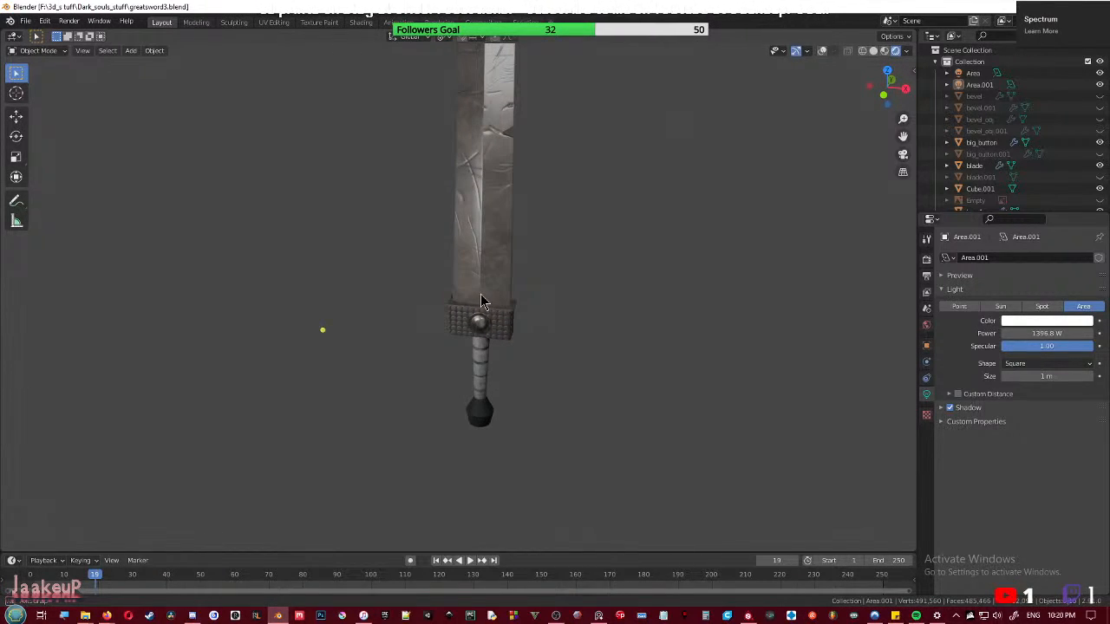
key(z)
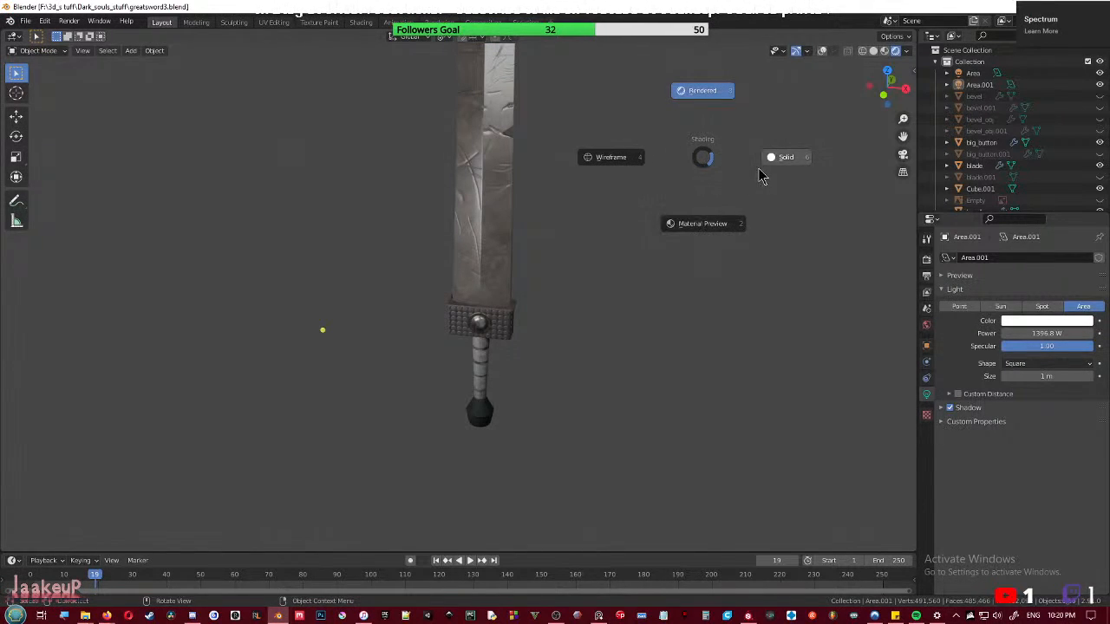
click(708, 161)
click(820, 52)
- In top view, duplicate the lower front area light and place the copy about 11 m along Y, behind the sword
middle_drag(600, 341, 576, 310)
click(598, 207)
shift+click(250, 334)
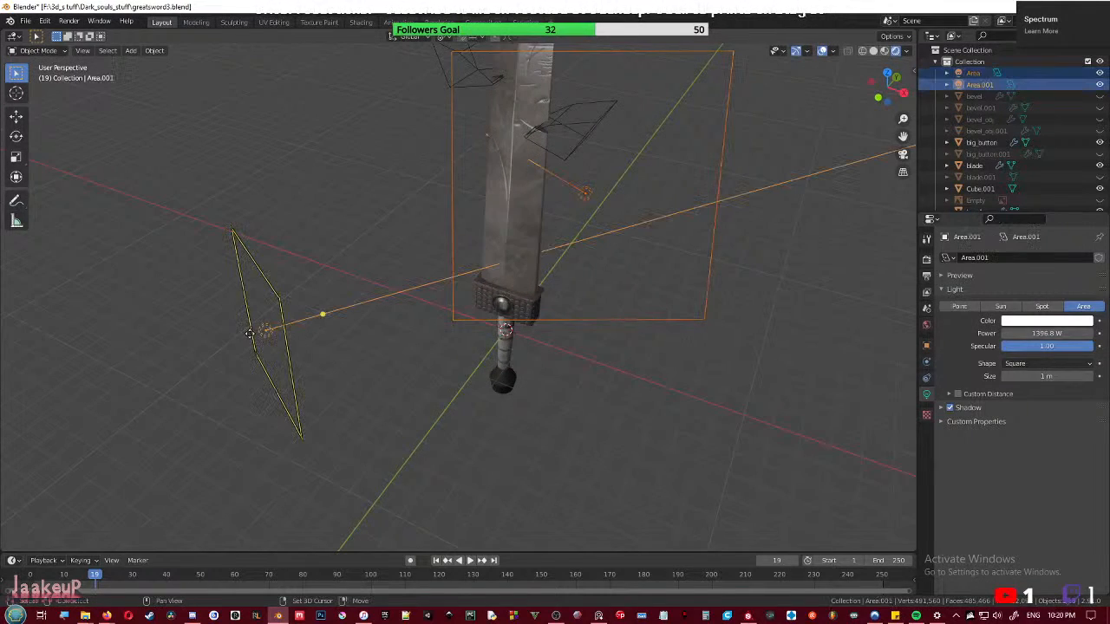
key(KP_7)
click(332, 442)
scroll(441, 426, down, 2)
key(shift+d)
click(441, 201)
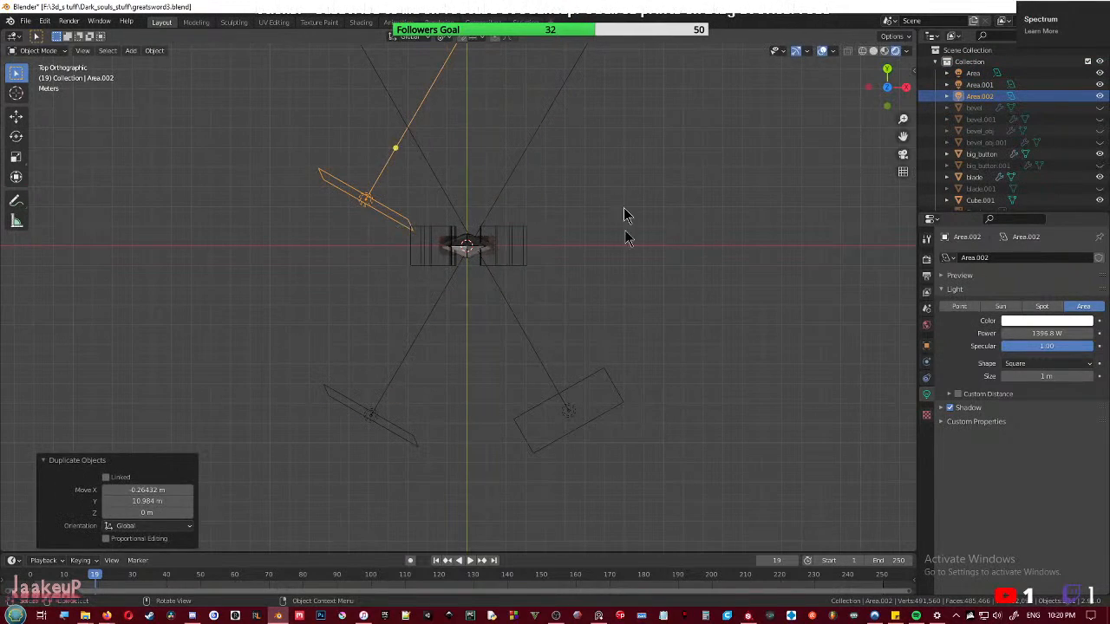
- Rotate the rear area light about -153° and reposition it in top view so it faces the back of the sword
key(r)
click(124, 265)
key(g)
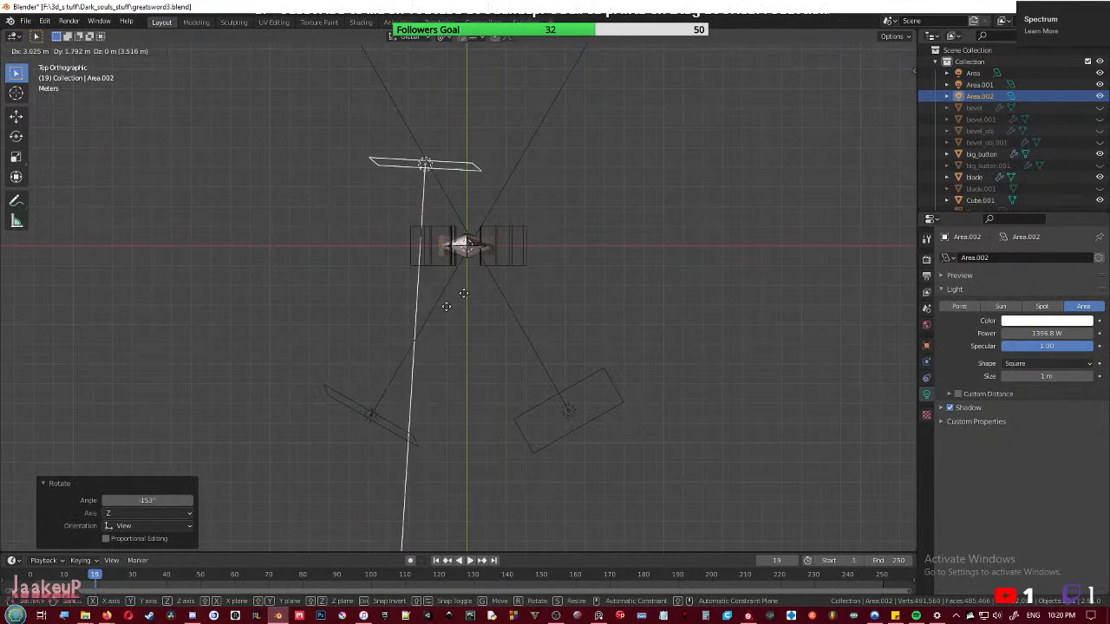
click(589, 258)
key(r)
click(590, 253)
- Raise the rear area light about 2.47 m along Z
middle_drag(590, 253, 555, 362)
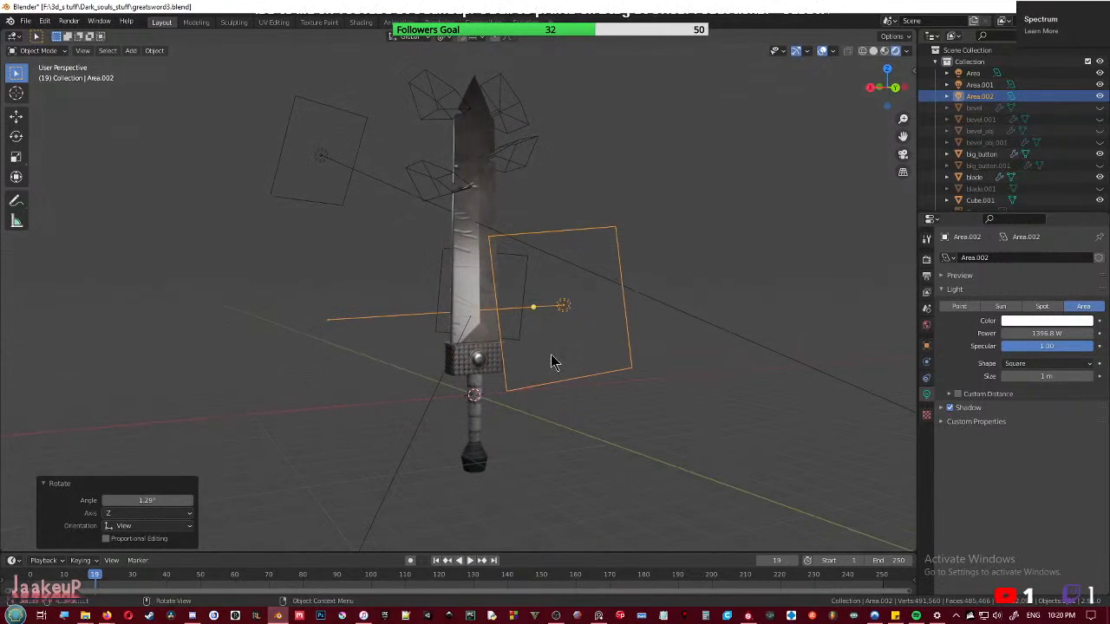
key(g)
key(z)
click(564, 301)
- Move the rear area light farther from the sword and rotate it about 14.4° so it tilts down toward the blade
middle_drag(563, 301, 623, 350)
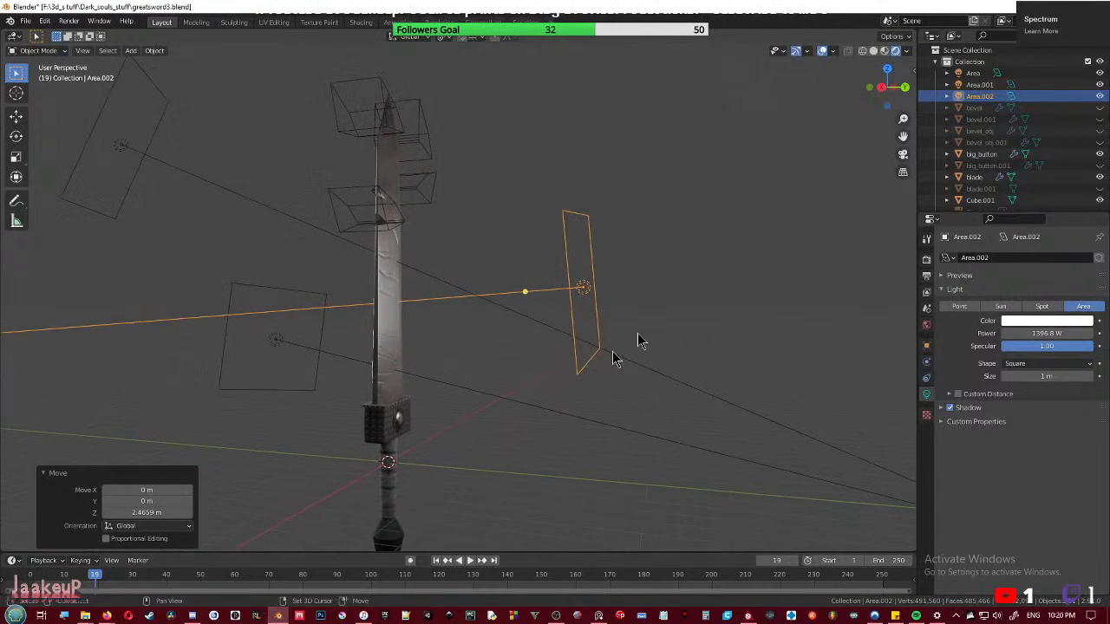
middle_drag(691, 319, 684, 344)
key(g)
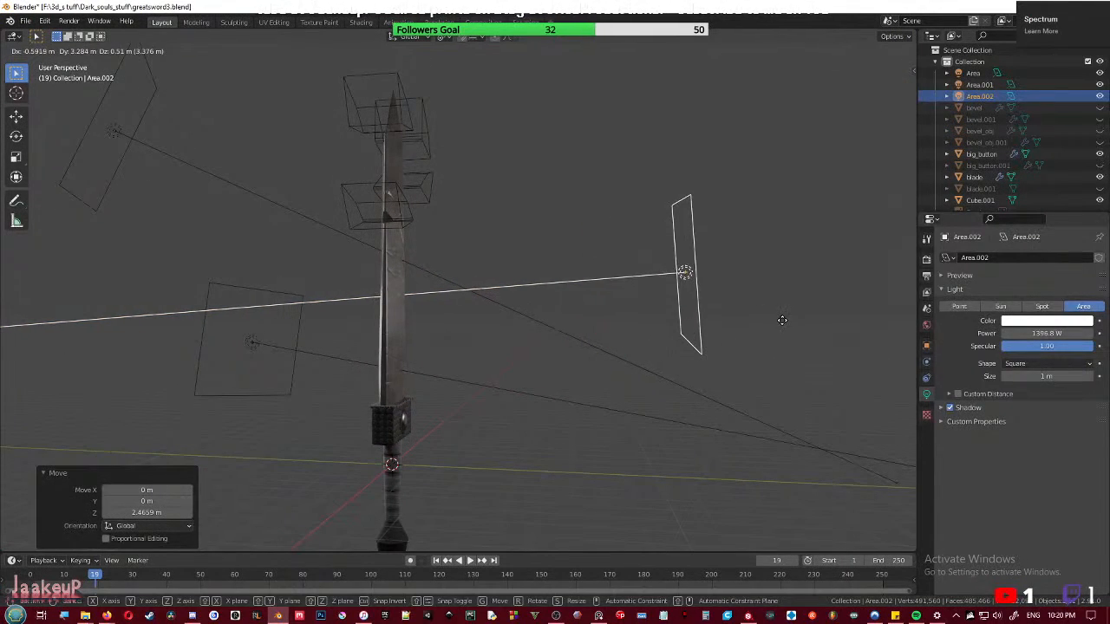
click(772, 322)
middle_drag(772, 323, 798, 344)
key(r)
click(804, 284)
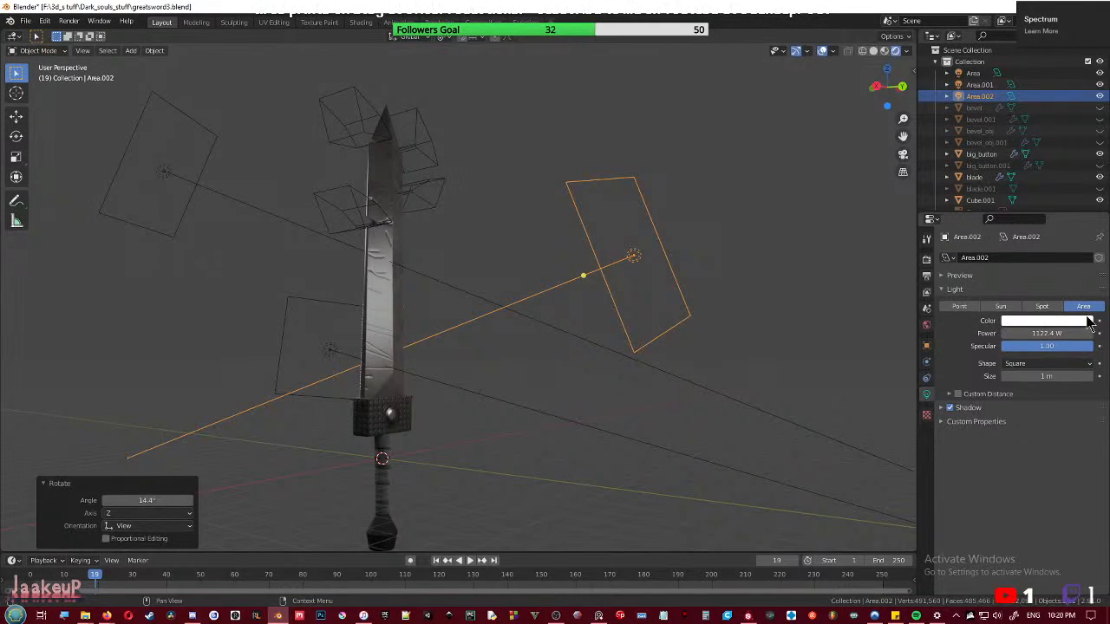
- Set the rear area light's power to about 692.7 W and rotate the light about -20.6° from the back view
middle_drag(692, 328, 576, 359)
scroll(543, 372, up, 2)
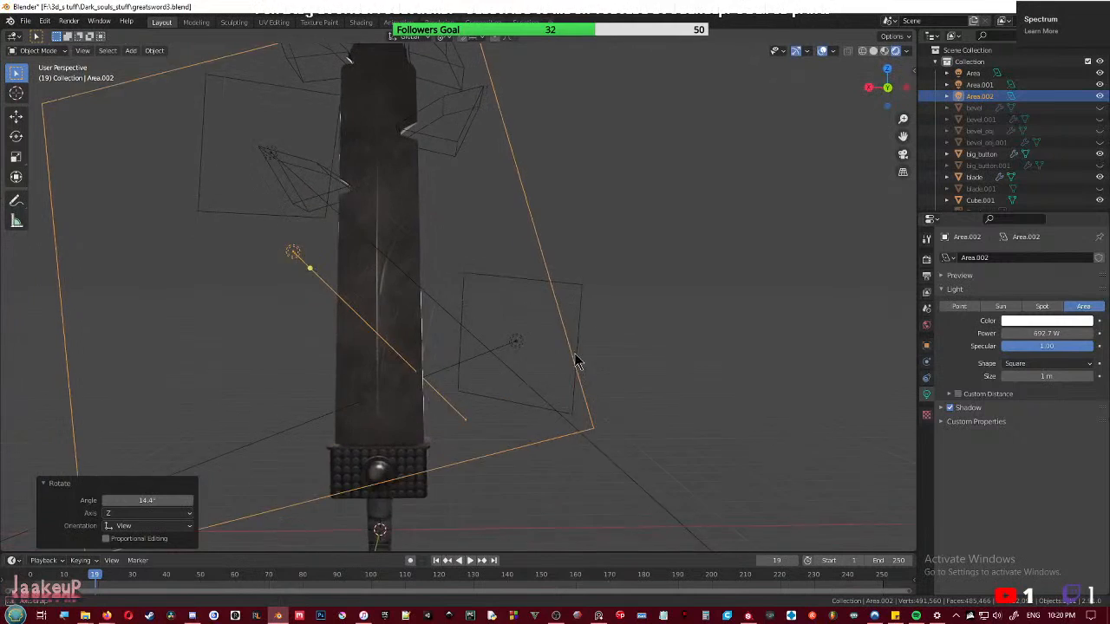
scroll(575, 358, down, 2)
key(r)
click(654, 337)
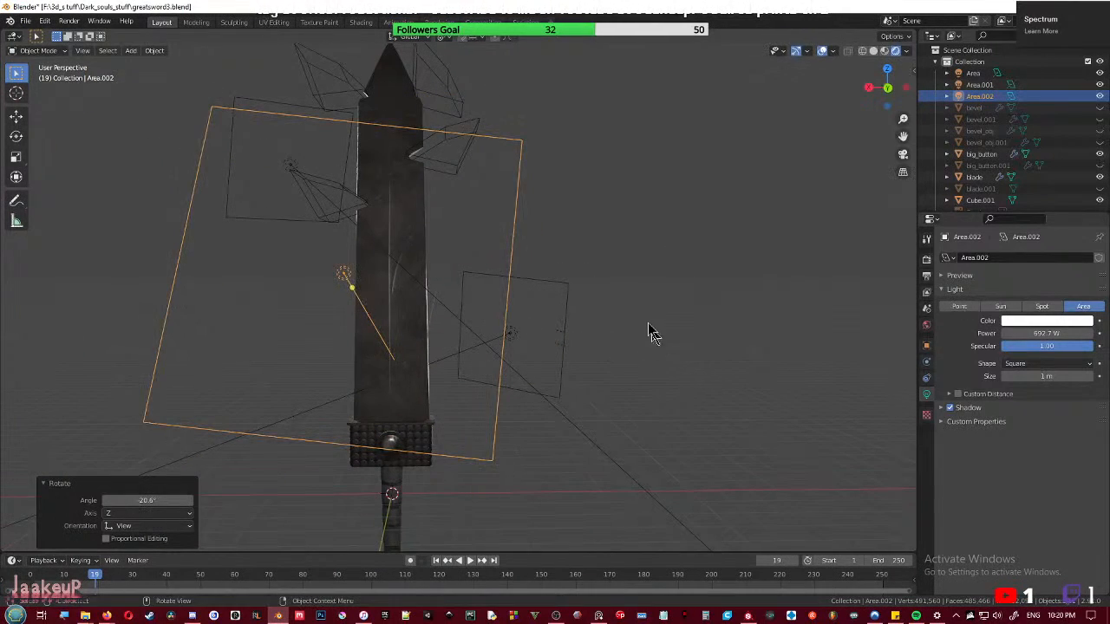
- Tint the lower front area light (Area.001) a blue-violet color
middle_drag(654, 337, 642, 320)
click(640, 314)
click(1042, 320)
middle_drag(781, 303, 839, 328)
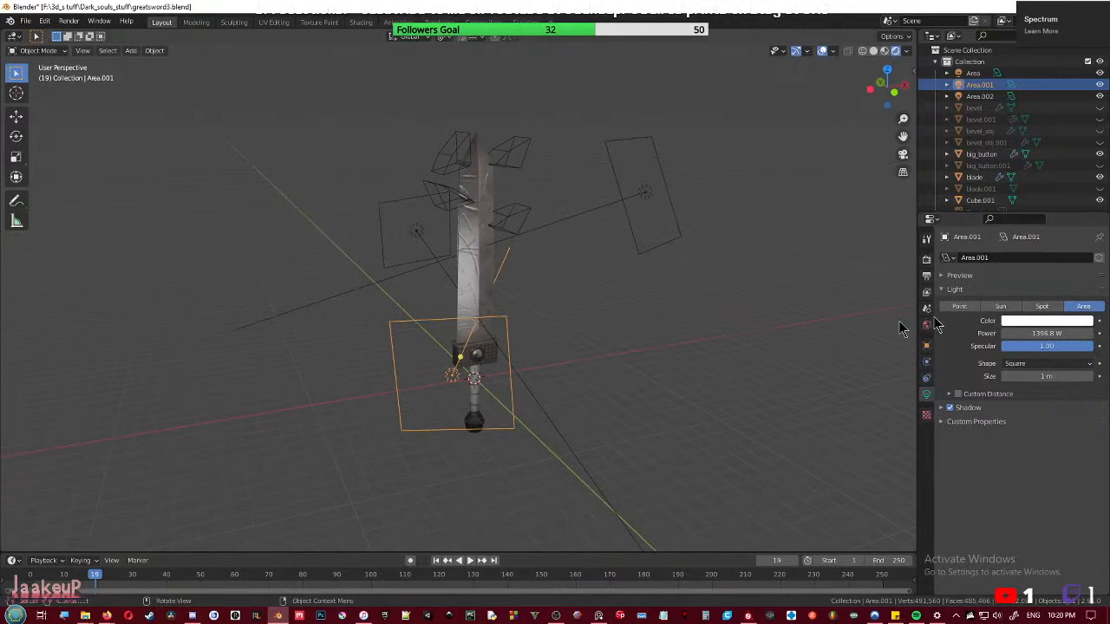
click(1031, 322)
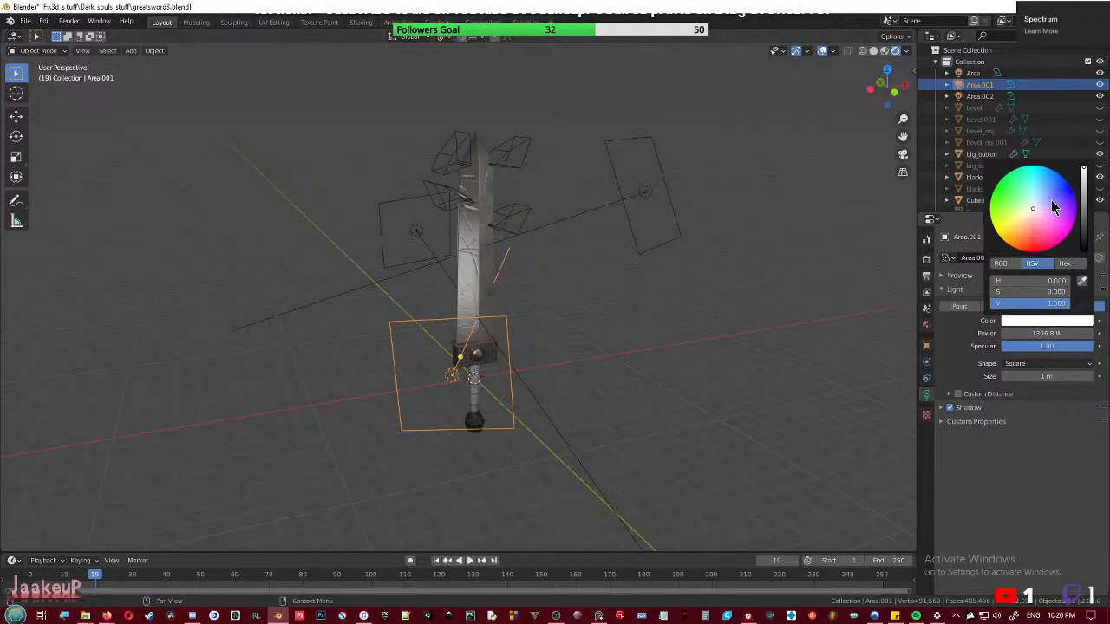
drag(1053, 201, 1052, 197)
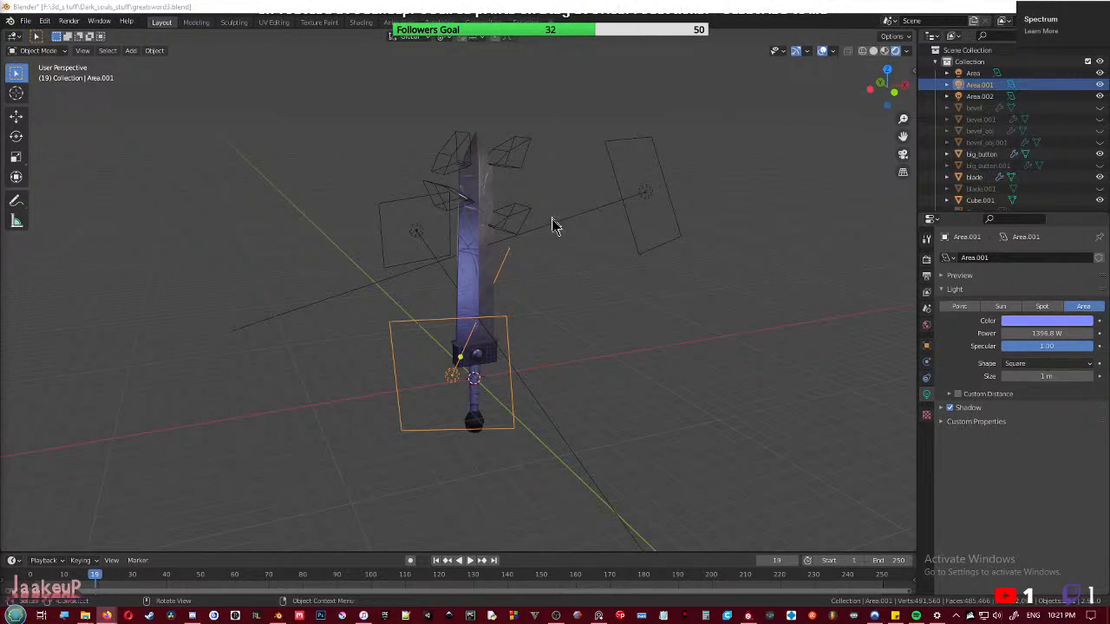
- Save the file and tint the upper front area light (Area) a pale warm orange
middle_drag(550, 216, 544, 302)
click(594, 269)
middle_drag(620, 268, 596, 243)
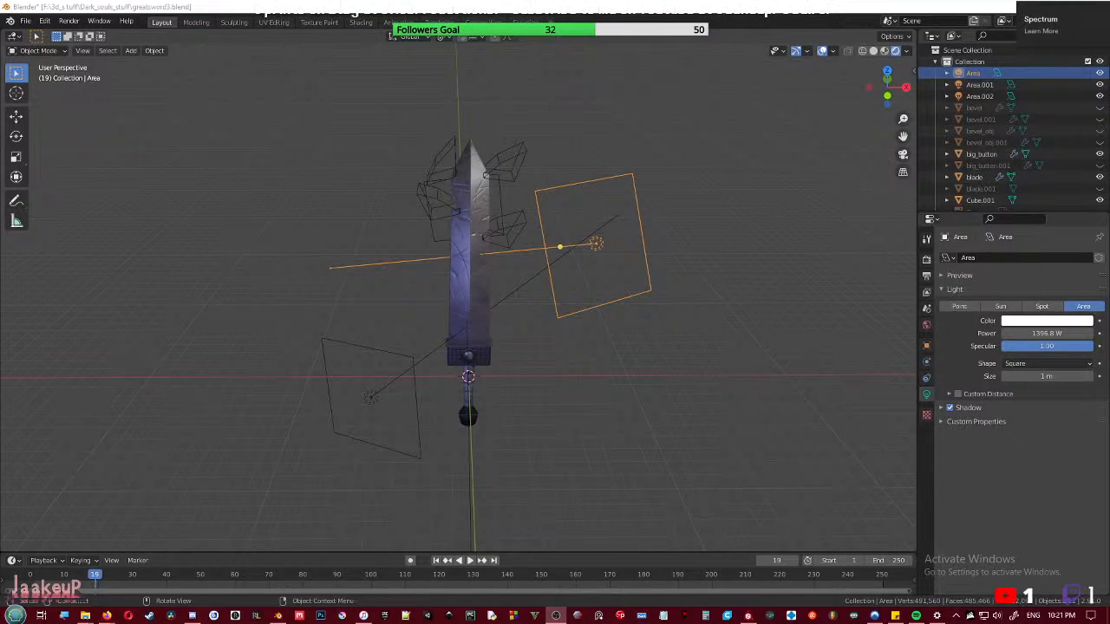
middle_drag(588, 309, 637, 329)
key(ctrl+s)
click(1074, 321)
drag(1040, 214, 1024, 211)
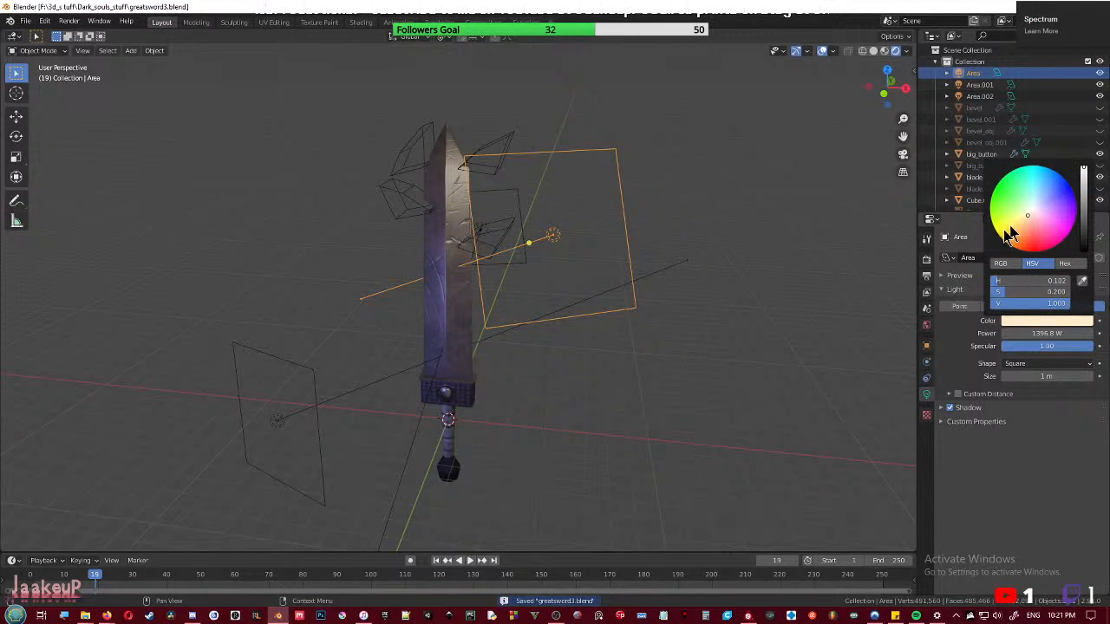
click(632, 396)
- Tint the rear area light (Area.002) a light pink-violet, check the result on the sword and save the file
middle_drag(632, 396, 602, 243)
click(598, 243)
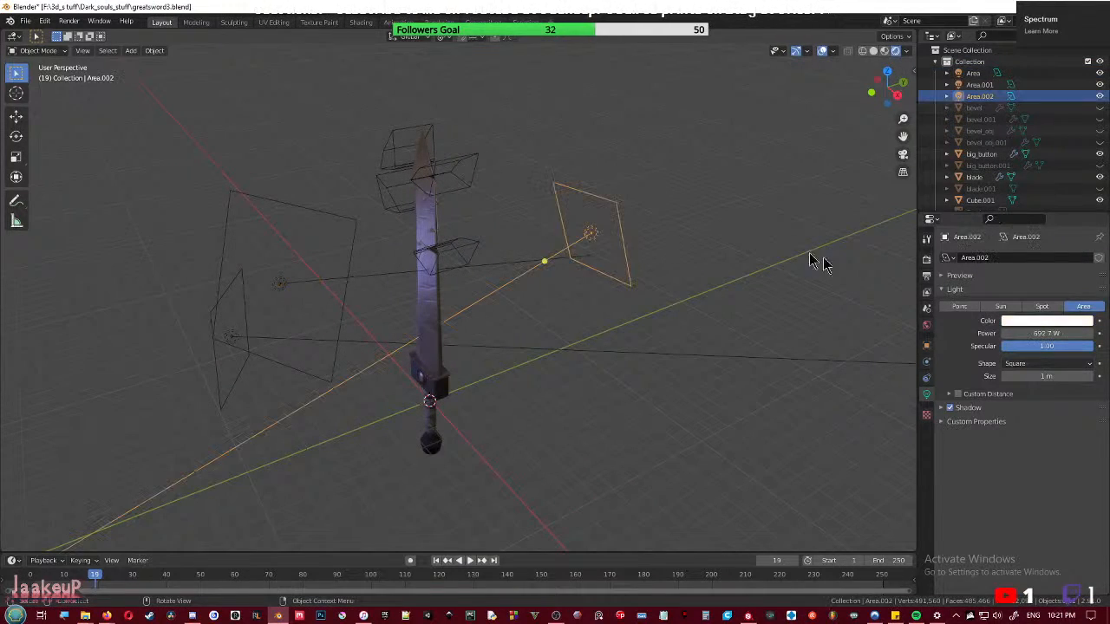
click(1035, 320)
click(1039, 209)
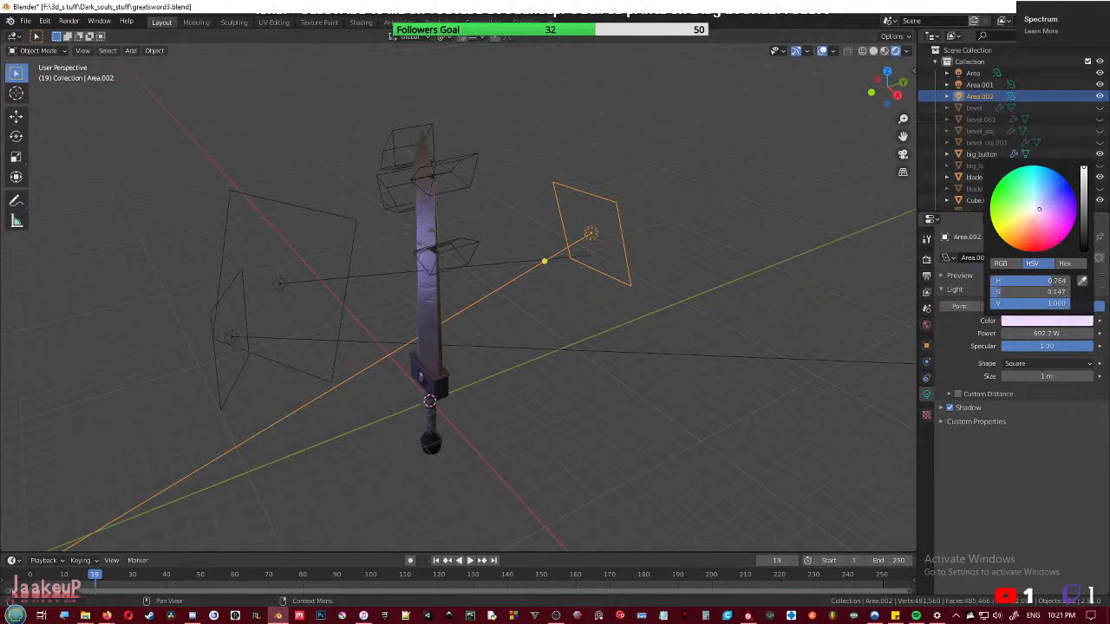
middle_drag(664, 324, 243, 300)
scroll(242, 300, up, 3)
middle_drag(568, 362, 520, 324)
scroll(560, 360, down, 2)
scroll(560, 360, down, 1)
scroll(568, 315, down, 1)
key(ctrl+s)
- Add a mesh plane at the scene origin and scale it up about 22.54 times as a floor
key(shift+a)
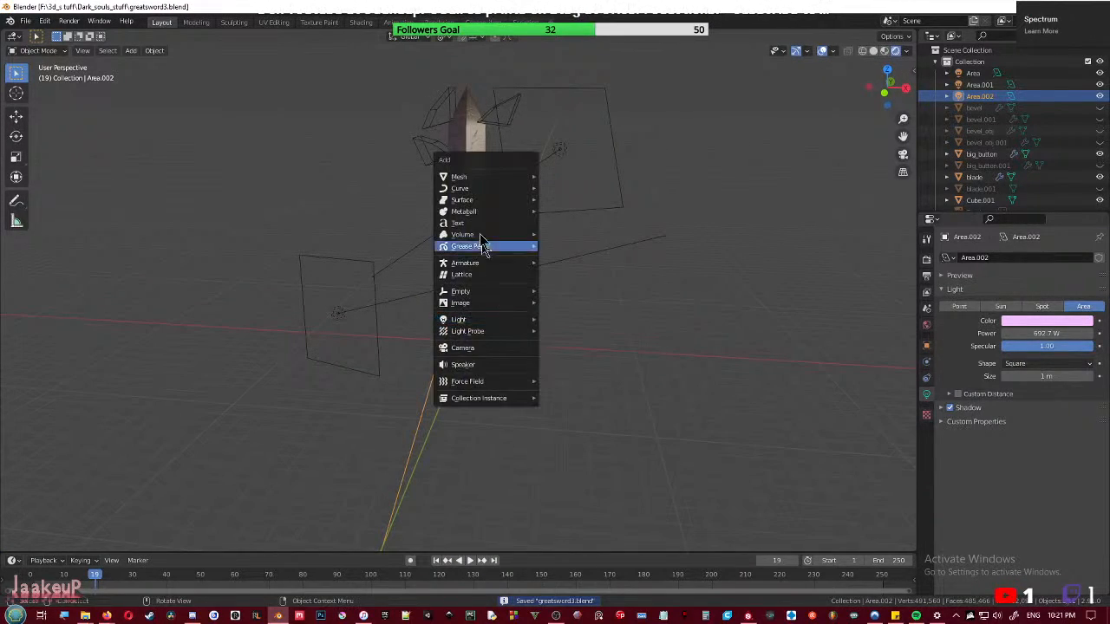
mouse_move(473, 176)
click(590, 177)
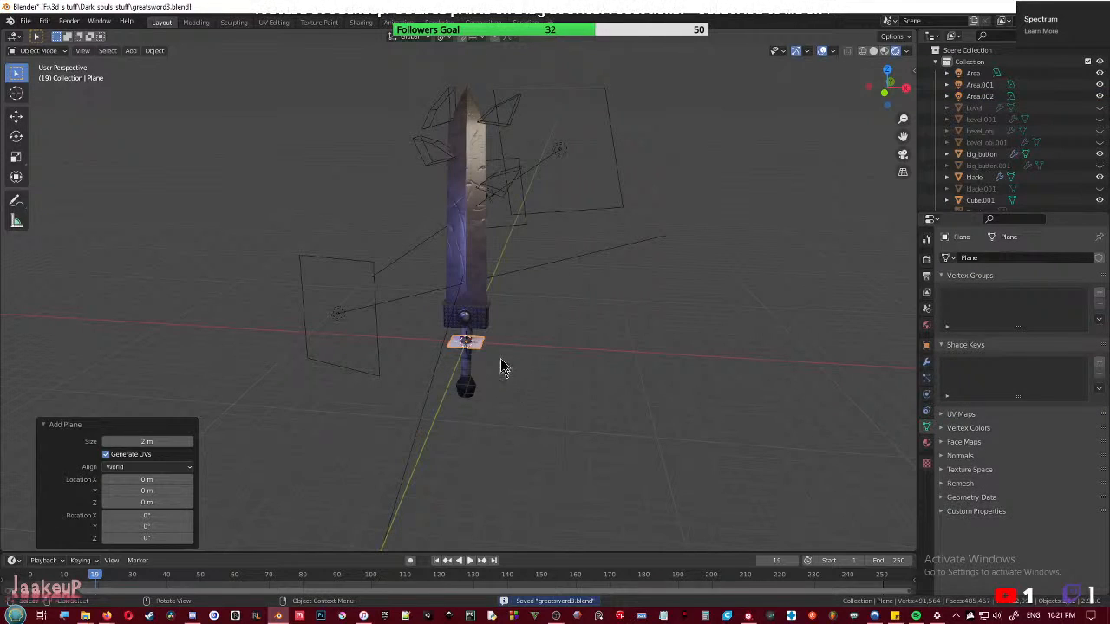
key(s)
click(568, 387)
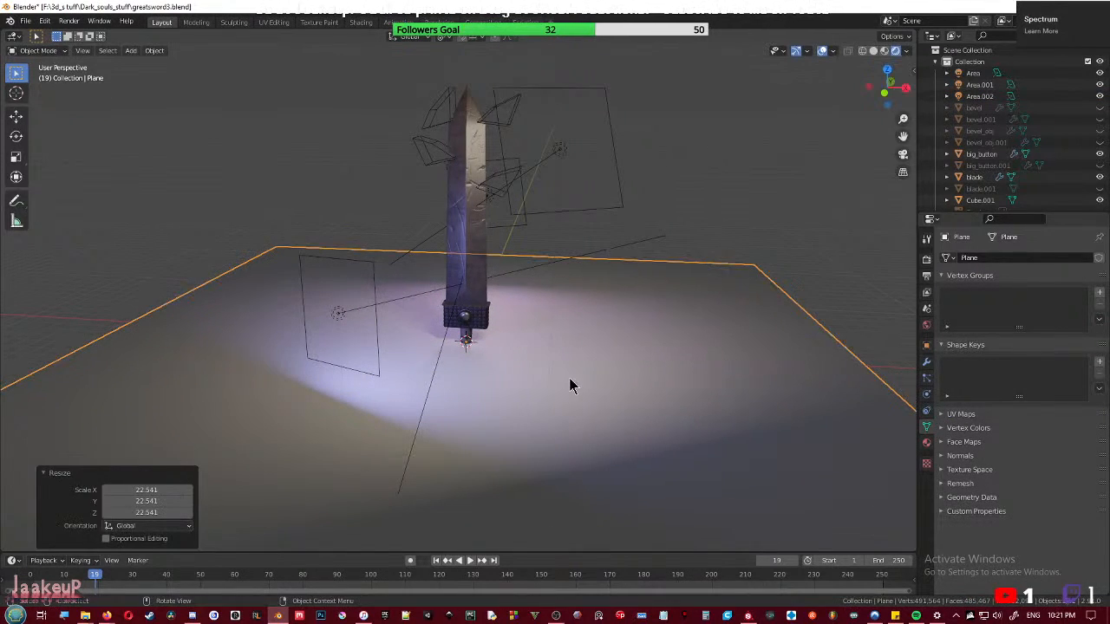
- Lower the floor plane along Z to just beneath the sword's pommel
key(g)
key(z)
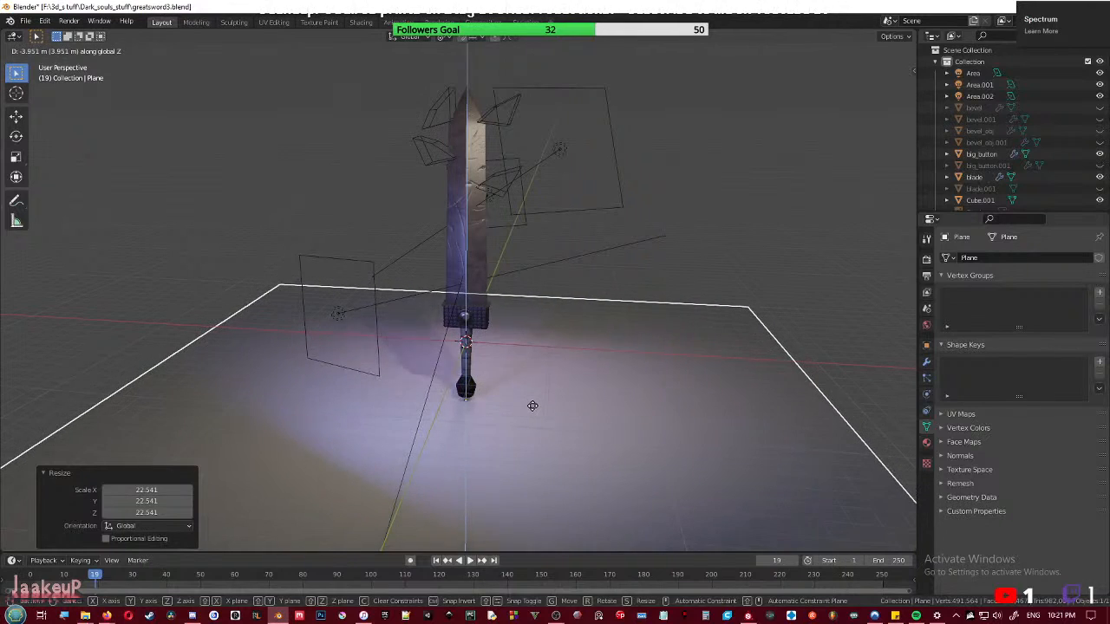
click(543, 373)
- Add a camera at the scene origin and save the file
middle_drag(696, 298, 588, 358)
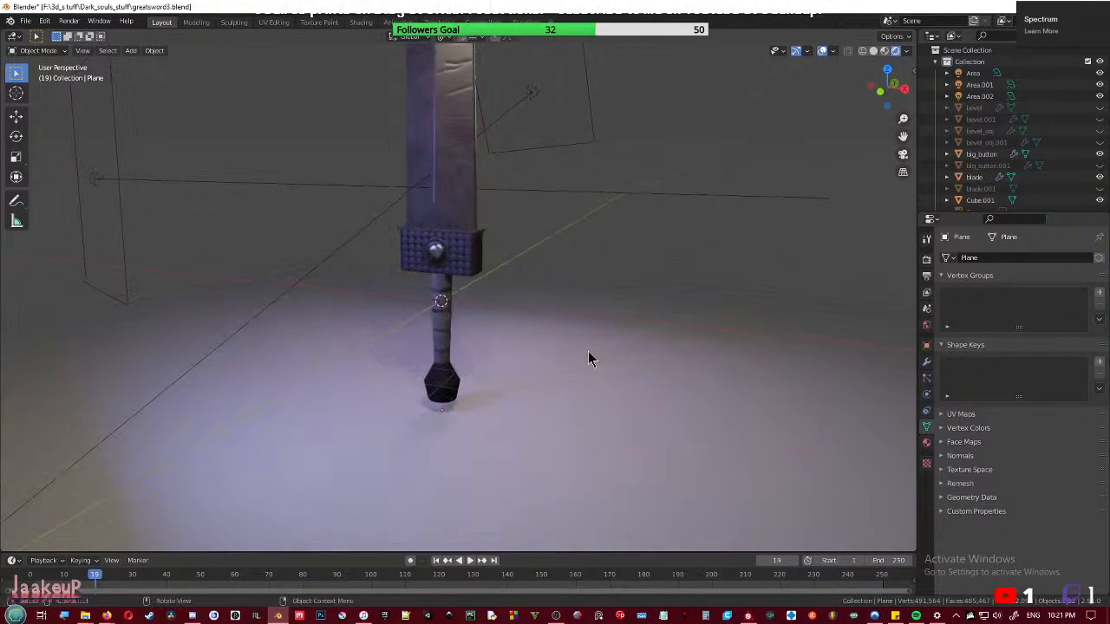
key(shift+a)
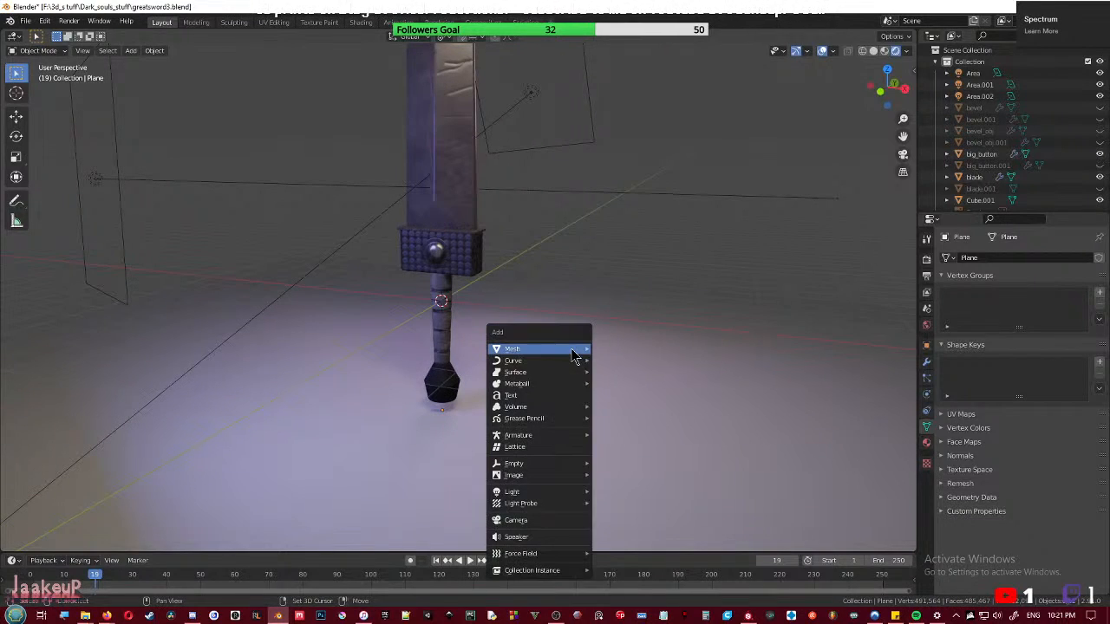
click(528, 521)
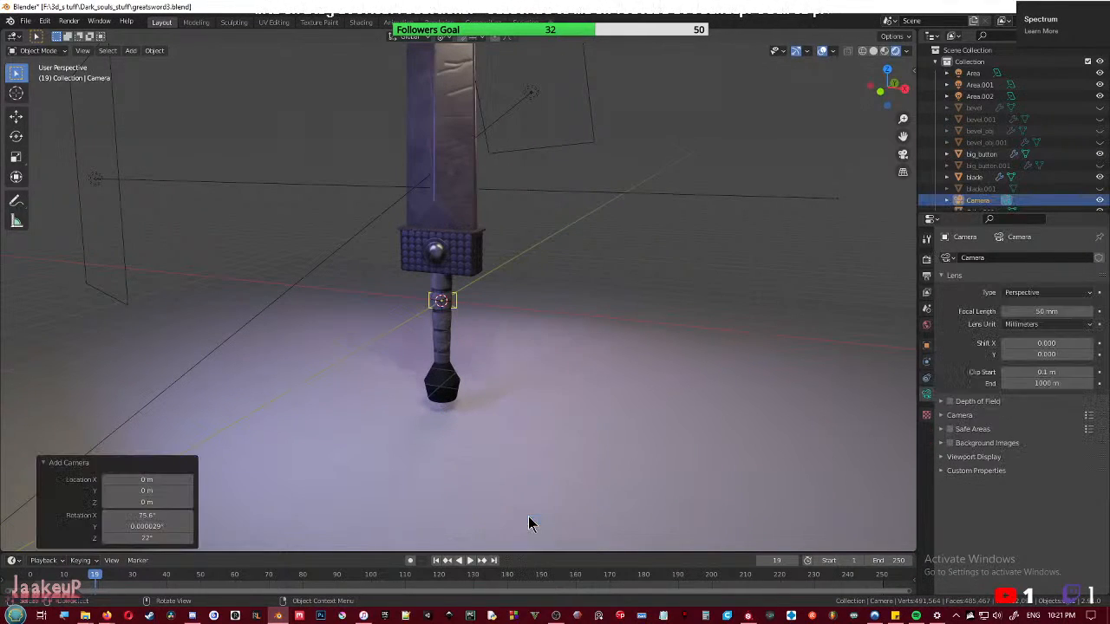
key(ctrl+s)
- Look through the new camera, lock it to the view and frame the whole sword standing on the floor
key(KP_0)
key(q)
click(572, 349)
scroll(574, 356, down, 10)
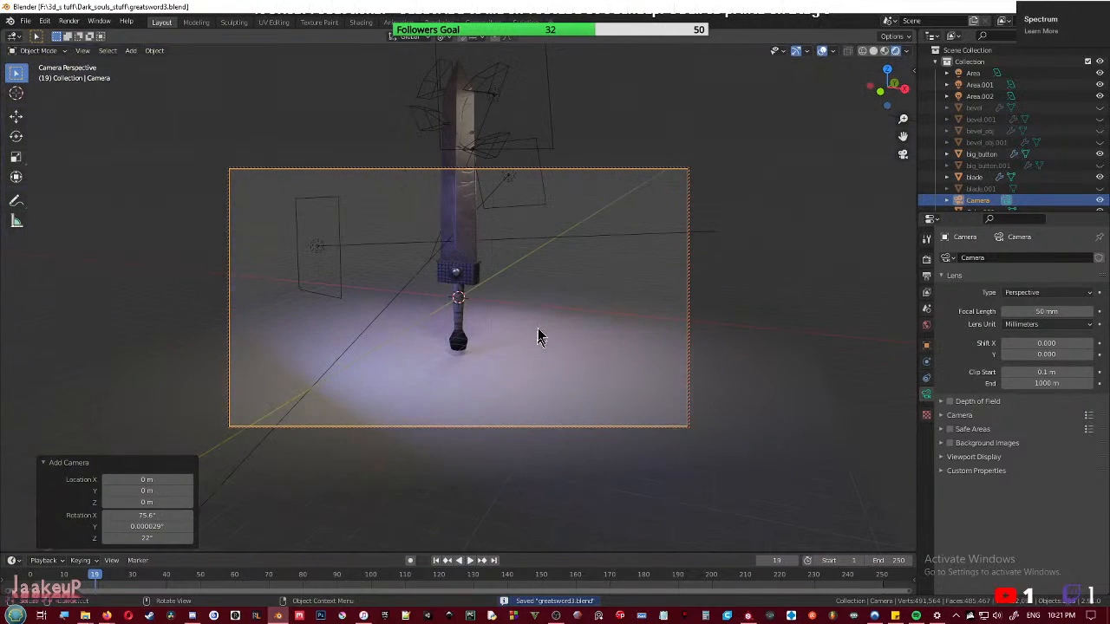
middle_drag(536, 332, 576, 384)
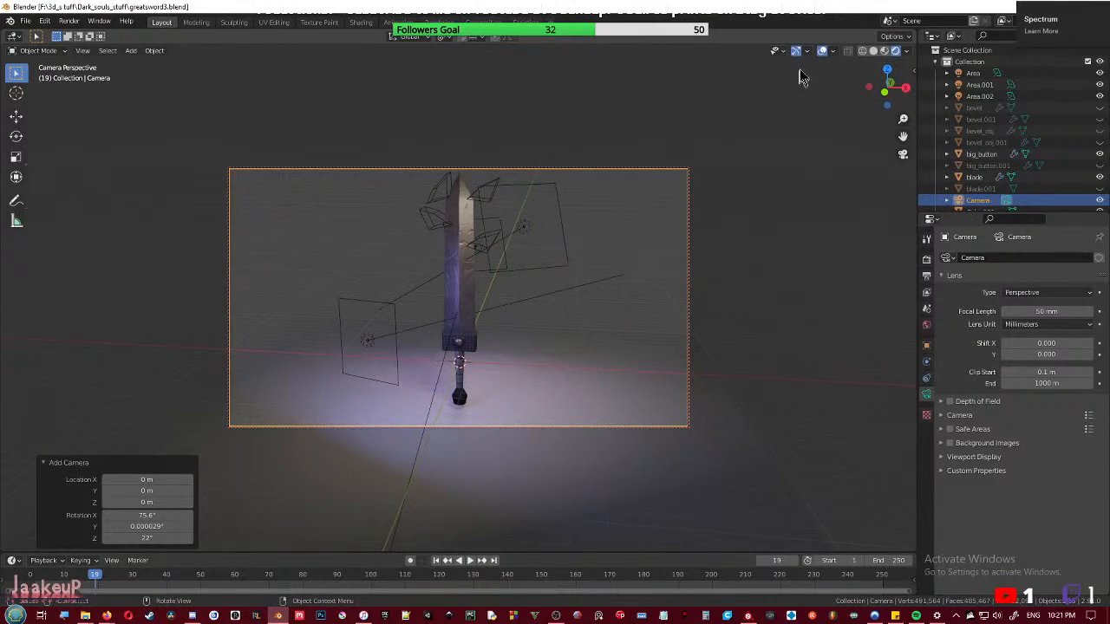
- Hide the viewport overlays and unlock the camera from the view
click(823, 52)
key(q)
click(555, 341)
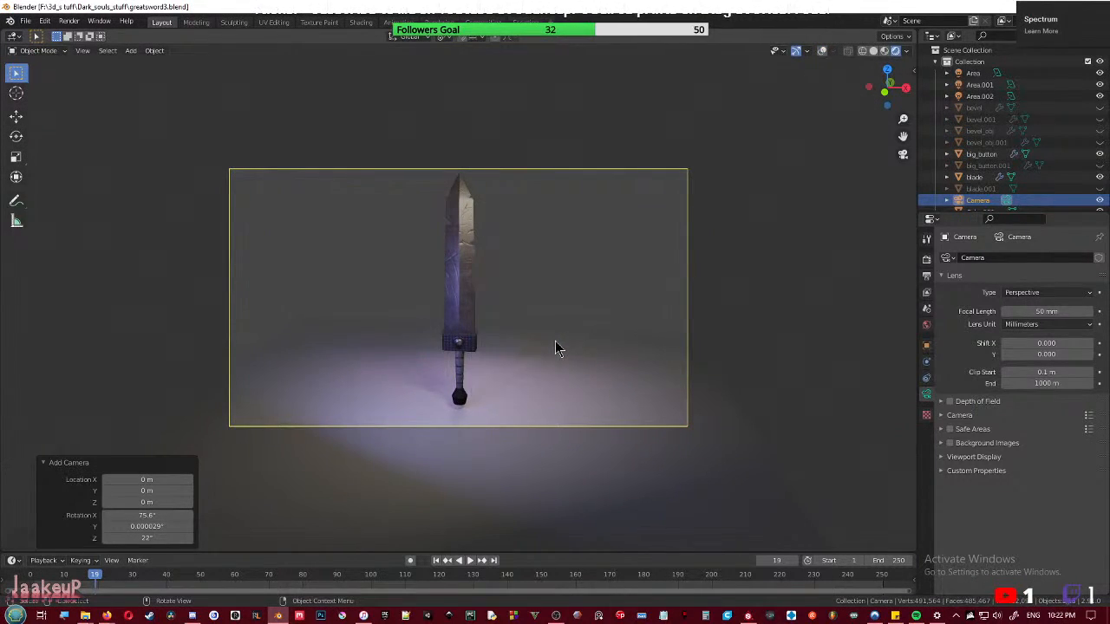
scroll(555, 341, up, 5)
key(q)
right_click(558, 342)
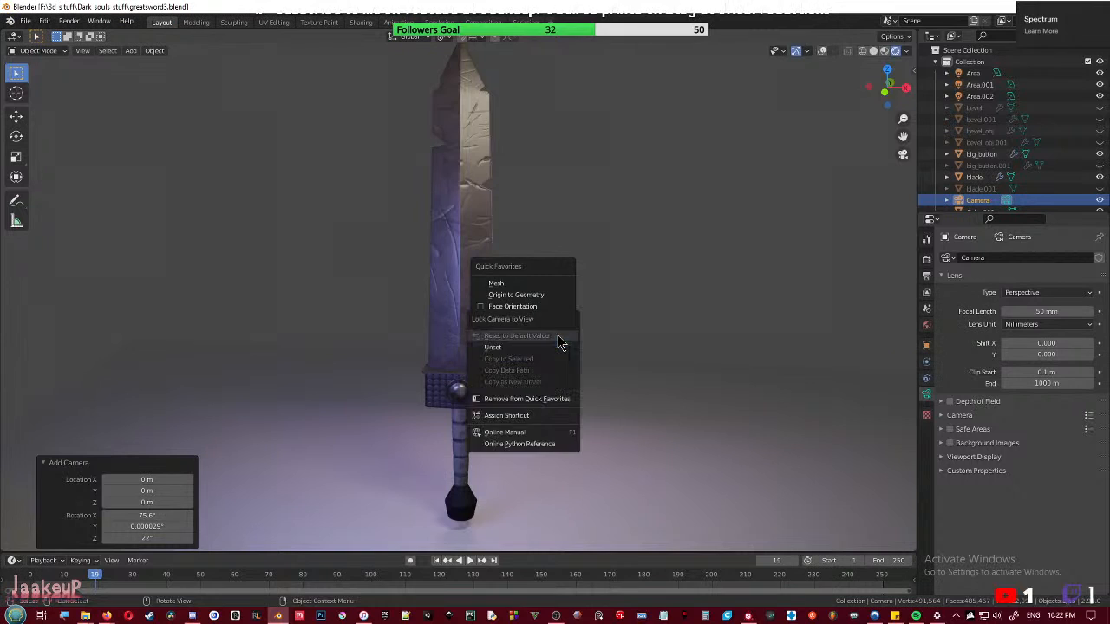
key(q)
right_click(583, 334)
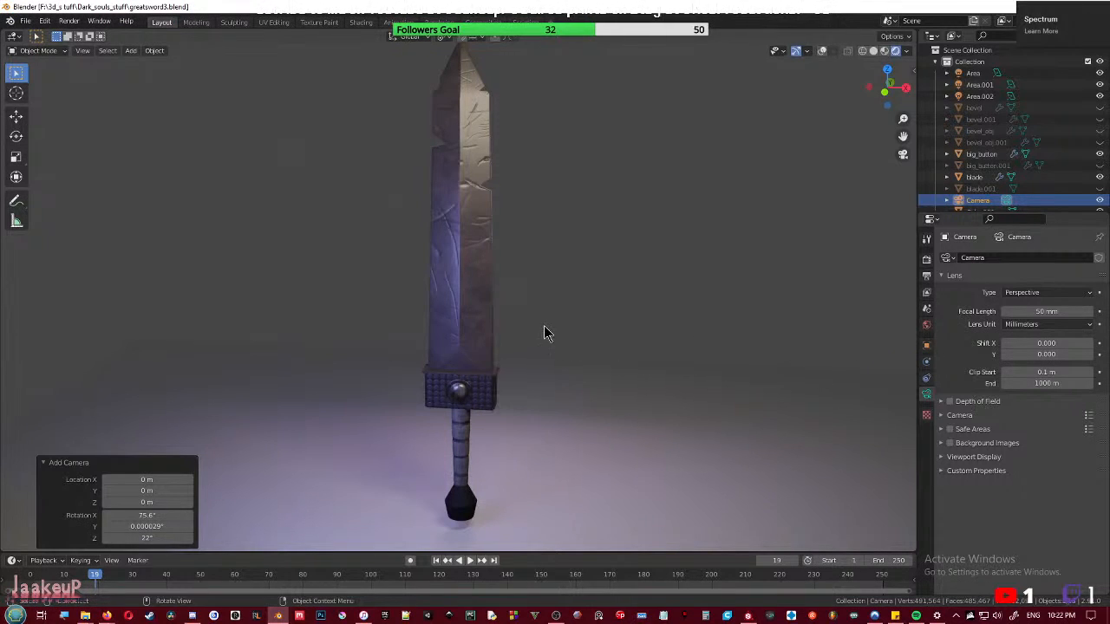
scroll(544, 325, down, 1)
- Lock the camera to the view again and adjust its angle on the front of the sword
key(q)
click(544, 325)
middle_drag(534, 329, 451, 326)
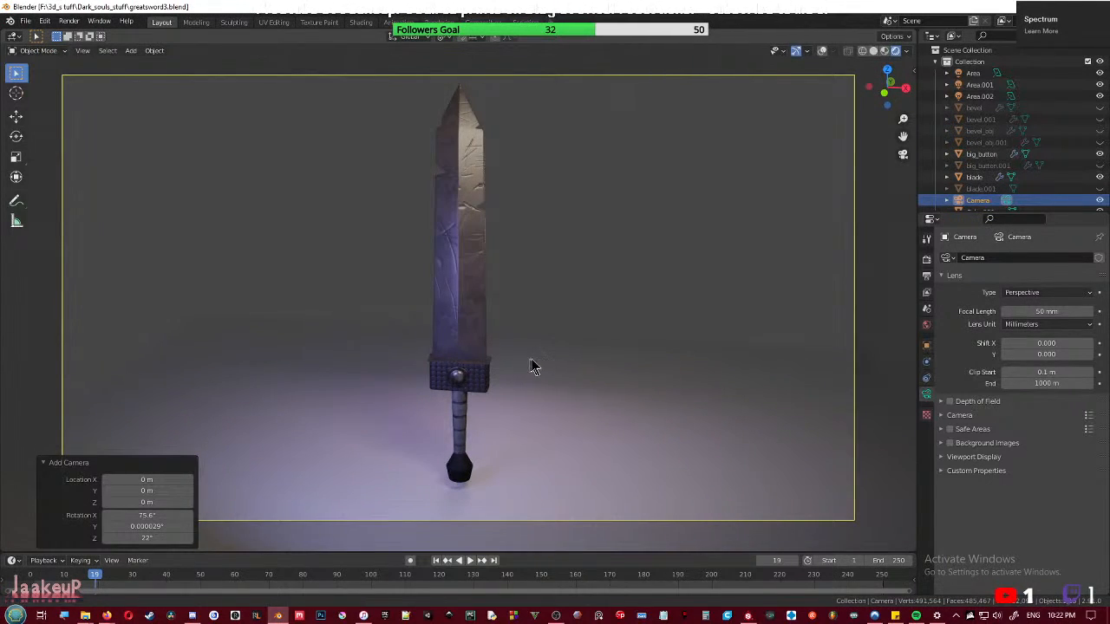
middle_drag(528, 367, 538, 359)
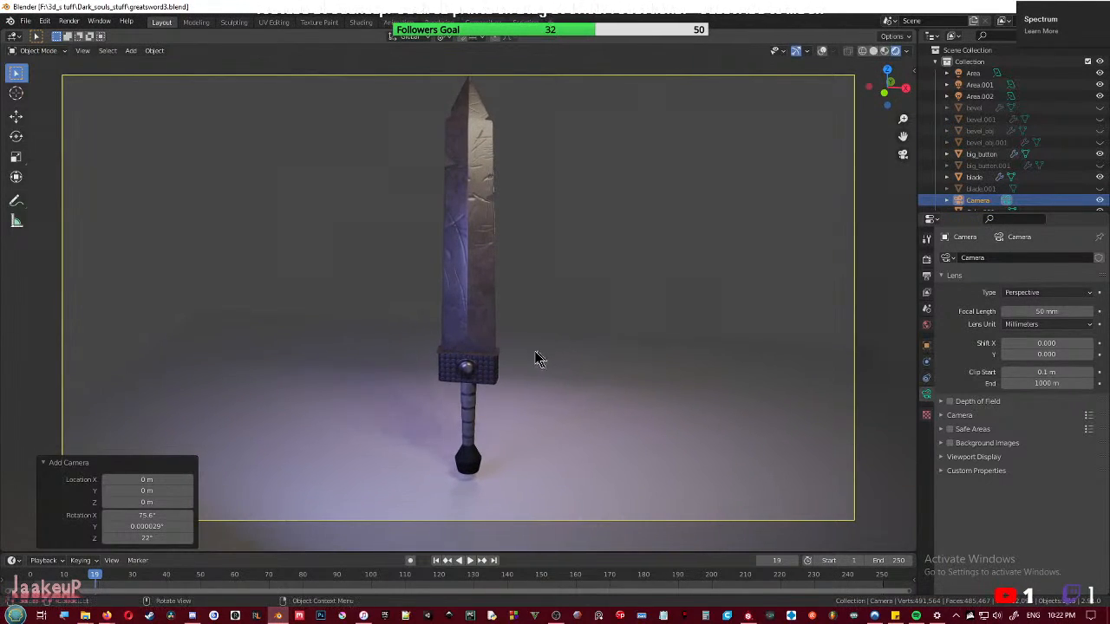
- Reframe the camera on the sword's parts so the whole sword is centred in the frame, and save the file
click(474, 330)
scroll(475, 330, up, 2)
drag(347, 394, 581, 510)
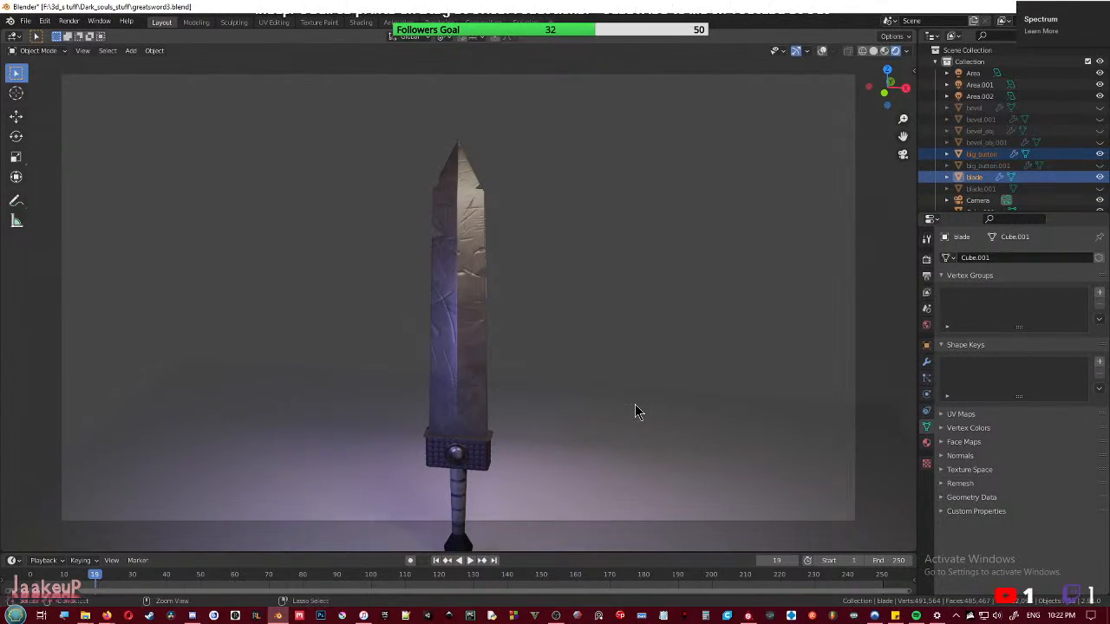
scroll(637, 408, down, 3)
scroll(613, 380, up, 2)
scroll(612, 380, down, 1)
click(634, 379)
mouse_move(634, 379)
middle_down()
mouse_move(565, 402)
mouse_move(119, 399)
mouse_move(153, 396)
mouse_move(137, 389)
mouse_move(512, 421)
mouse_move(260, 404)
mouse_move(575, 411)
mouse_move(473, 416)
mouse_move(515, 407)
mouse_move(491, 408)
mouse_move(504, 389)
mouse_move(493, 406)
middle_up()
key(ctrl+s)
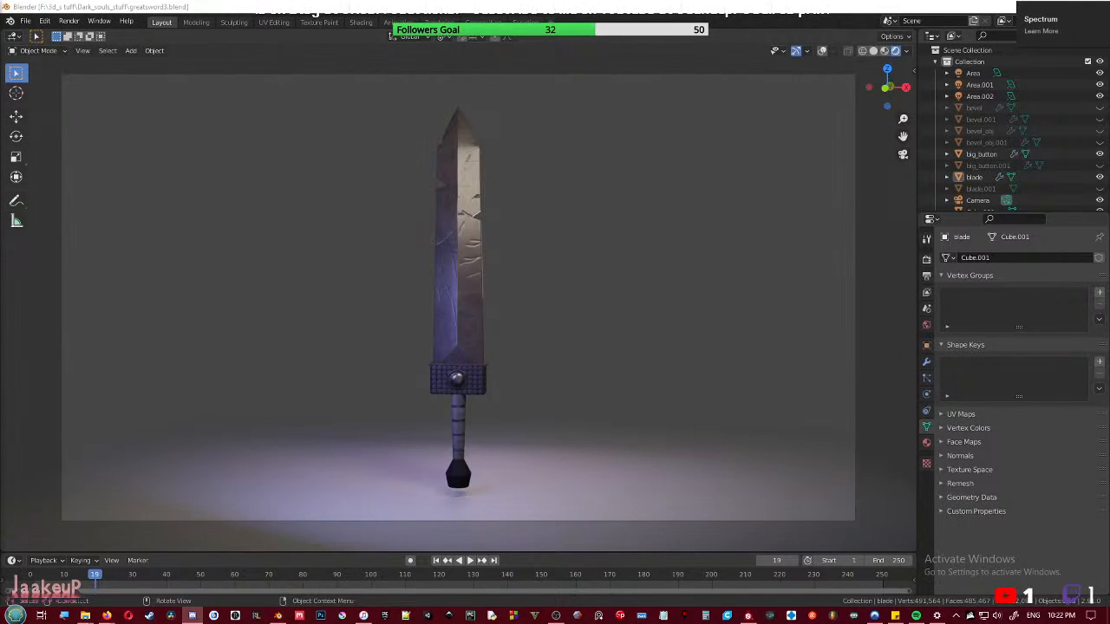
- Fine-tune the camera's angle and distance to the sword and capture a screen snip of the full sword
middle_drag(592, 370, 539, 392)
scroll(565, 389, up, 1)
scroll(564, 390, down, 1)
middle_drag(471, 396, 490, 376)
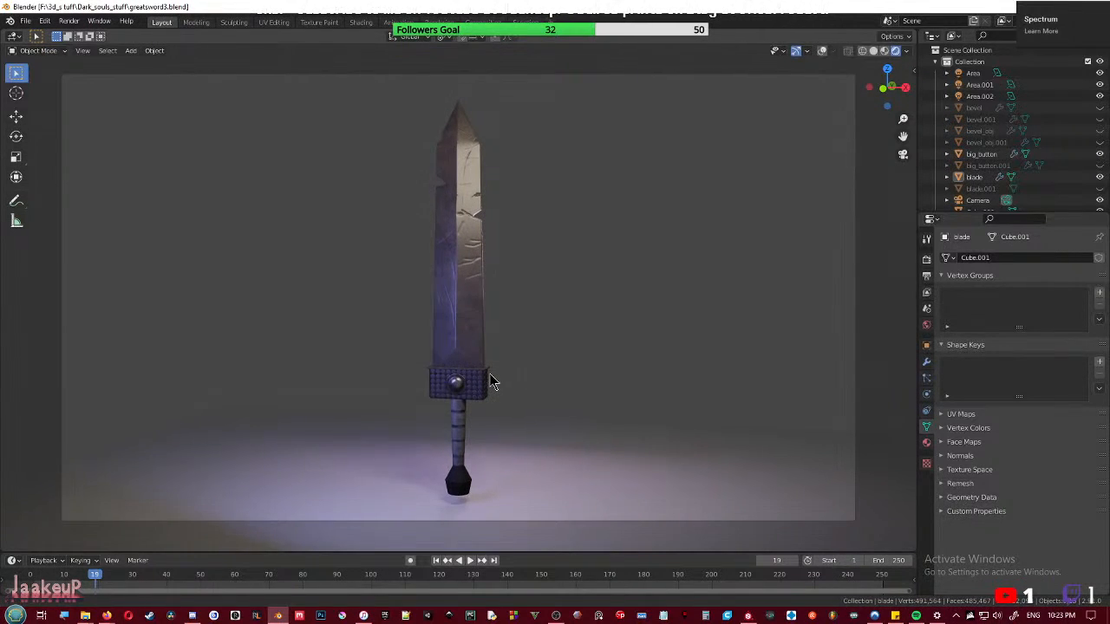
key(super+shift+s)
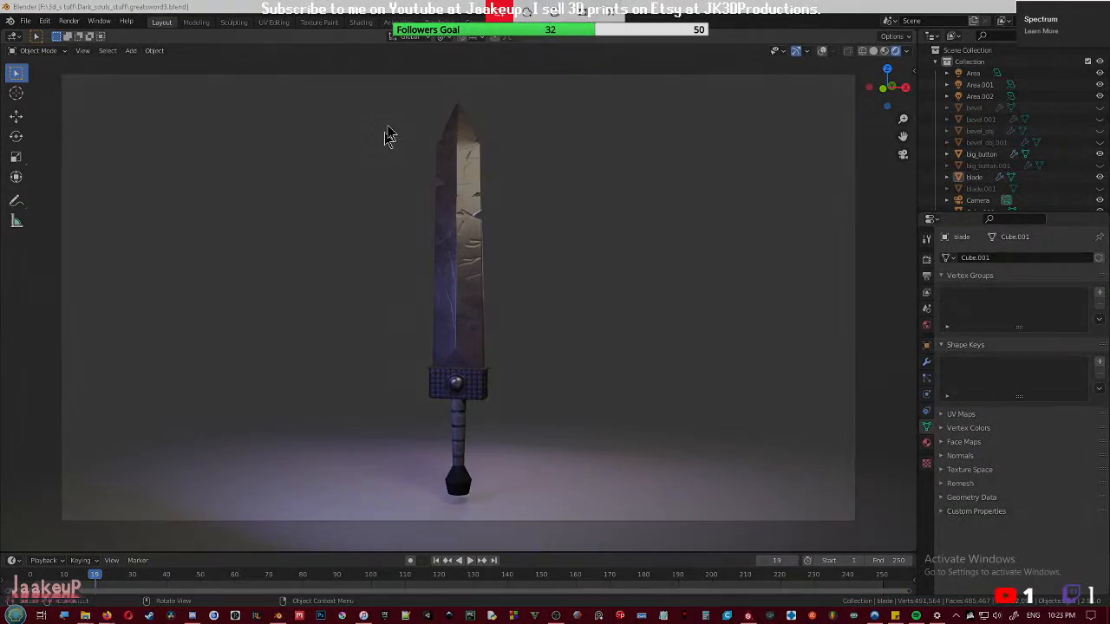
drag(380, 88, 554, 508)
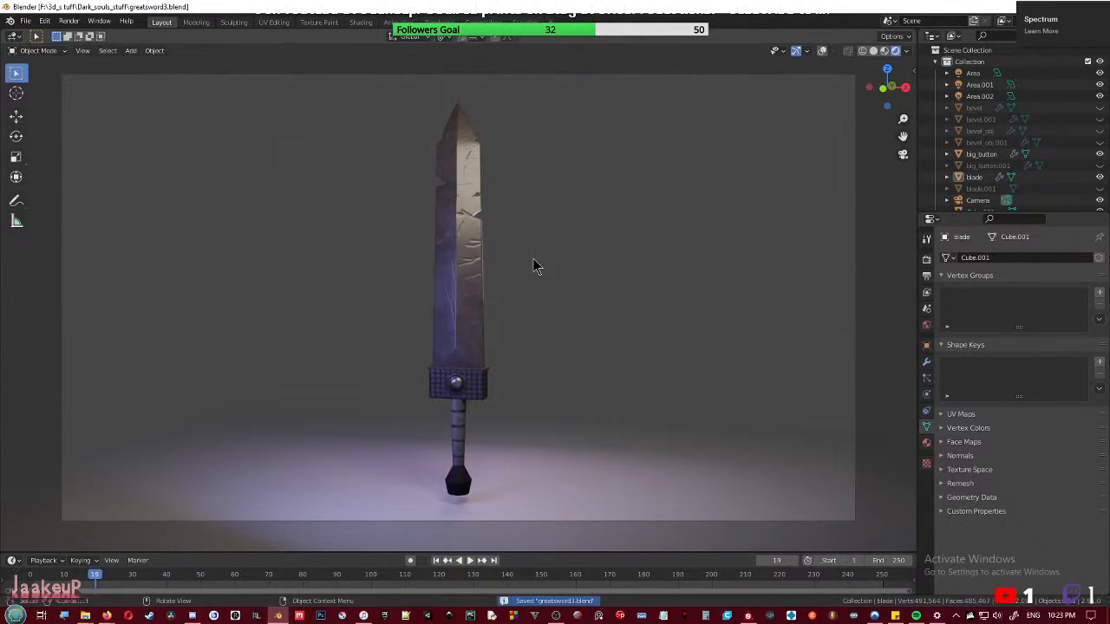
- Render the current frame, fit the image in the render window and move that window away from the main one
key(F12)
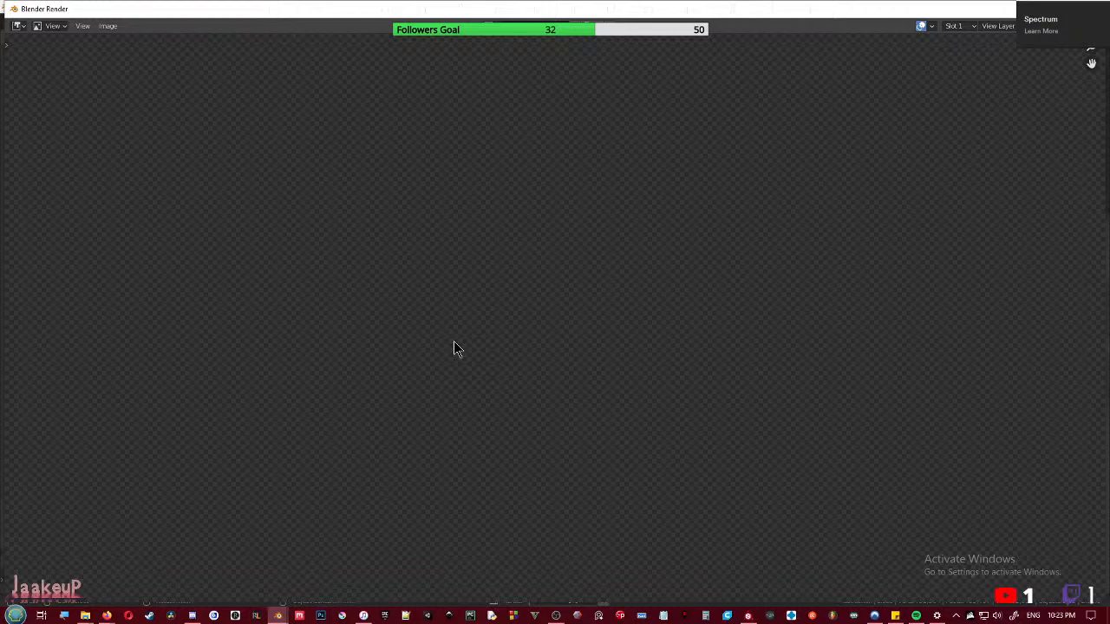
scroll(453, 340, down, 6)
scroll(453, 341, up, 3)
scroll(453, 341, down, 6)
scroll(454, 341, up, 6)
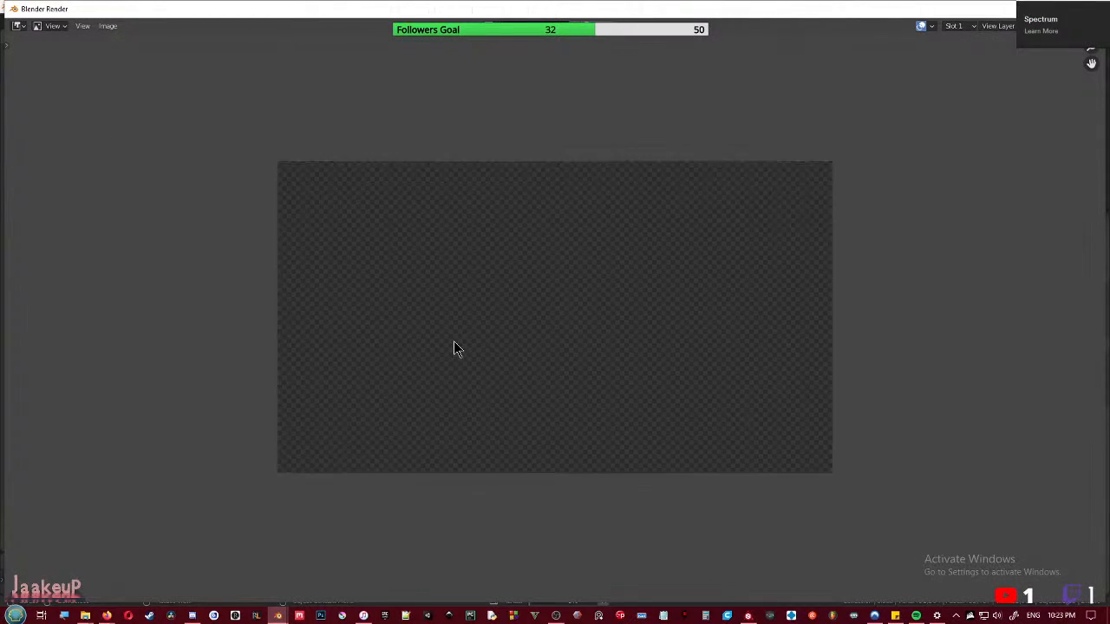
scroll(454, 340, up, 1)
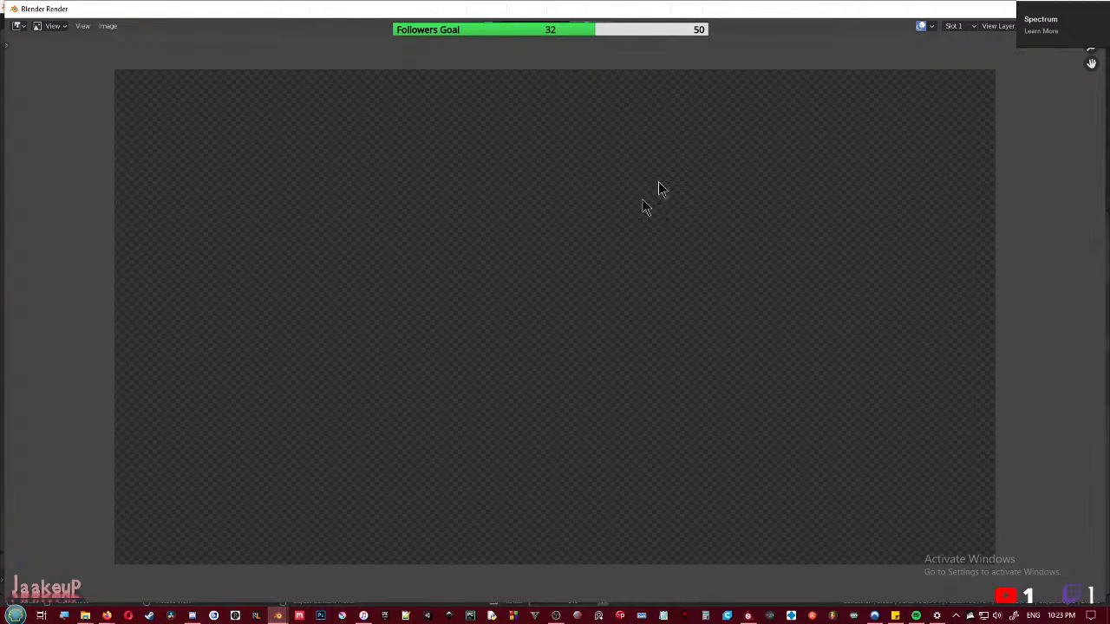
drag(629, 12, 652, 2)
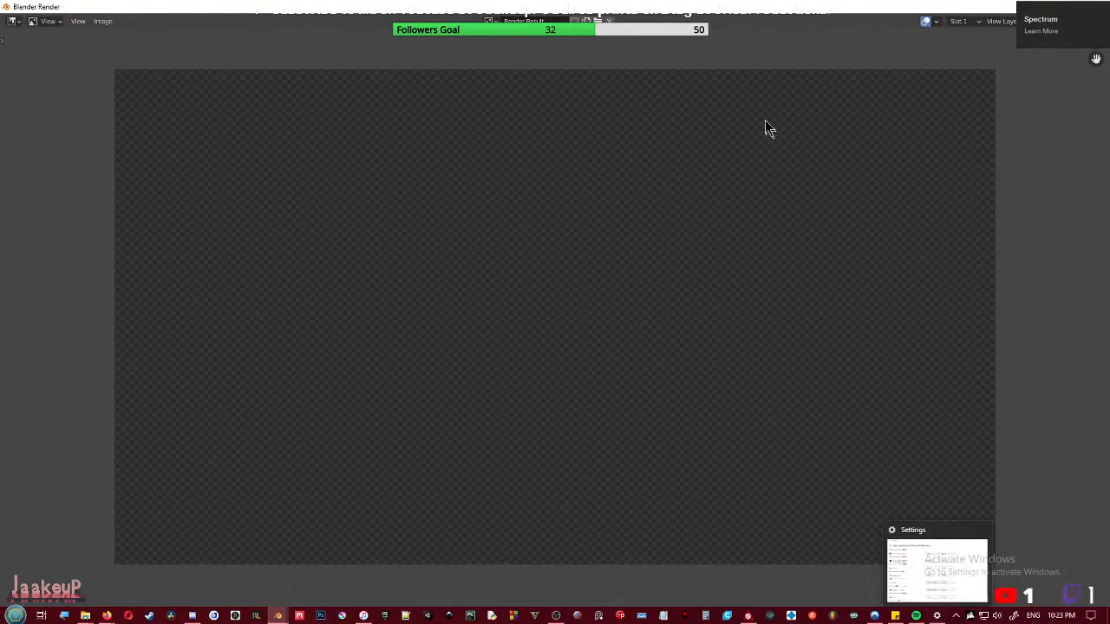
drag(739, 10, 715, 7)
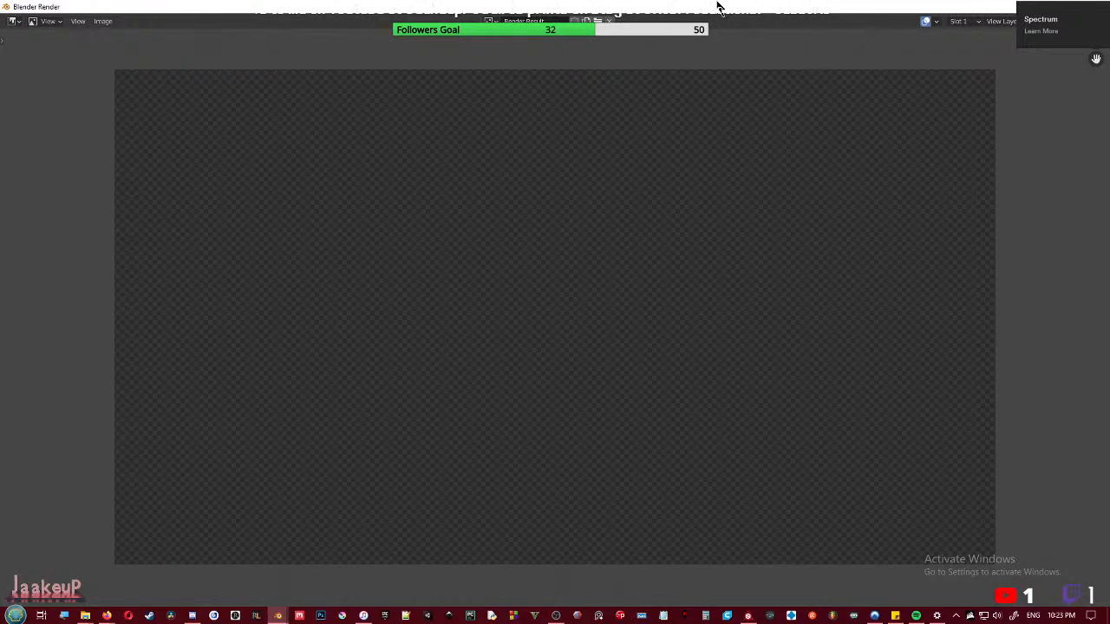
drag(717, 6, 1109, 156)
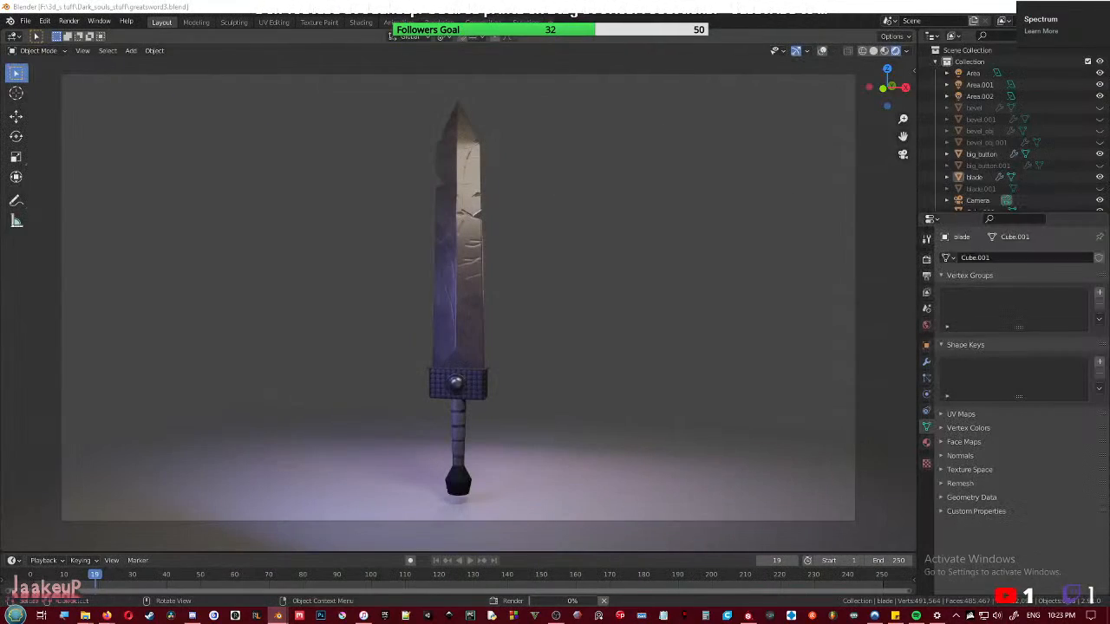
- Set both the Cube Size and the Cascade Size of the Eevee shadows to 4096 px
click(926, 259)
drag(948, 336, 949, 350)
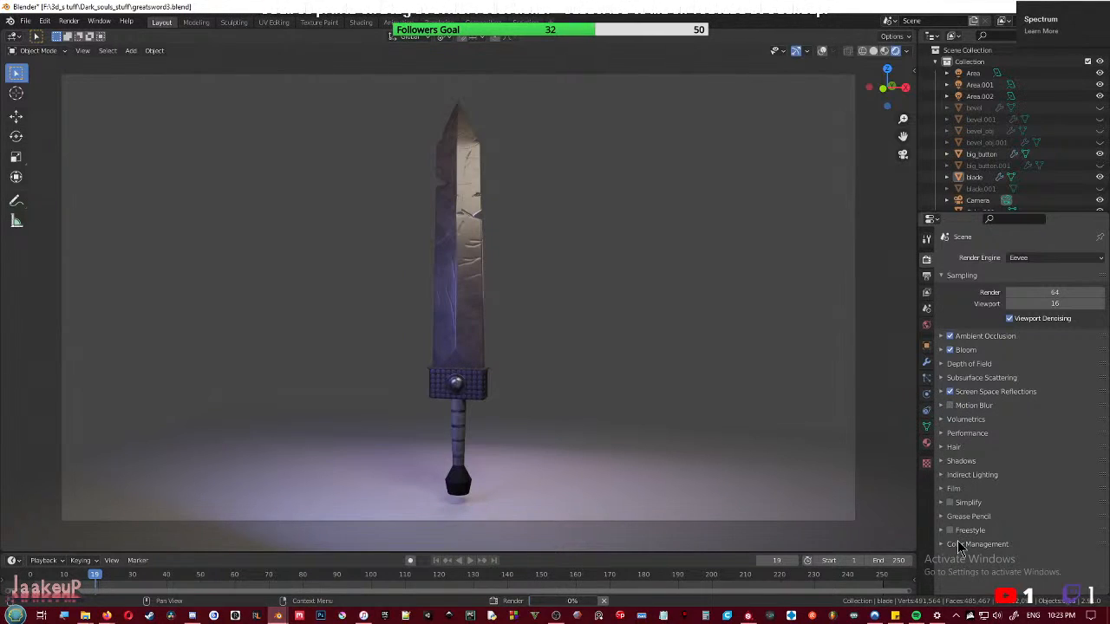
click(961, 461)
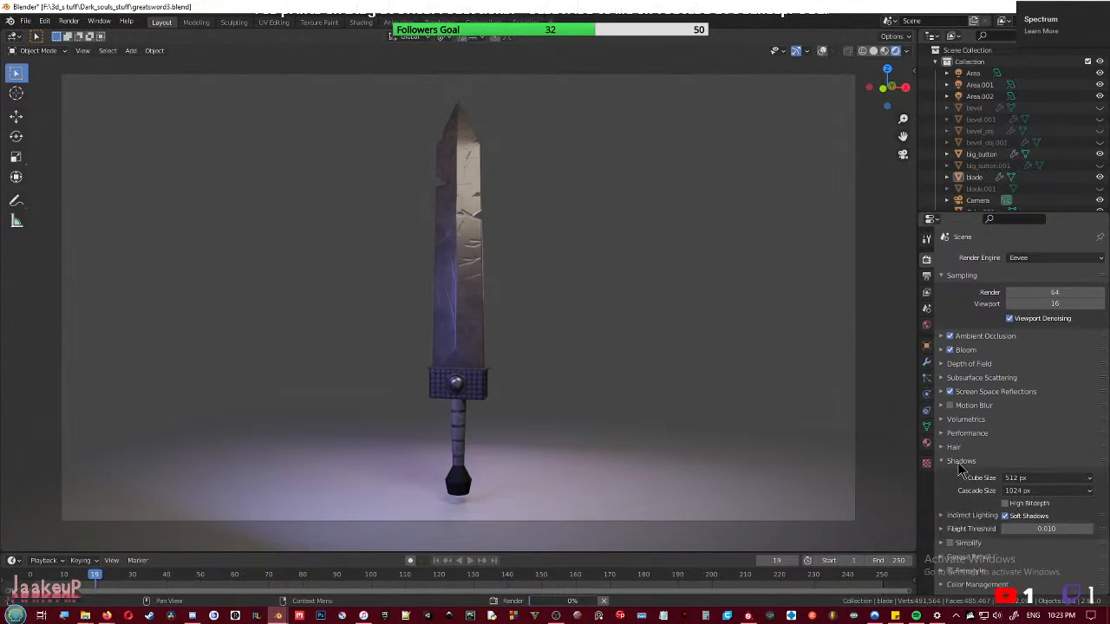
click(1039, 477)
click(1002, 568)
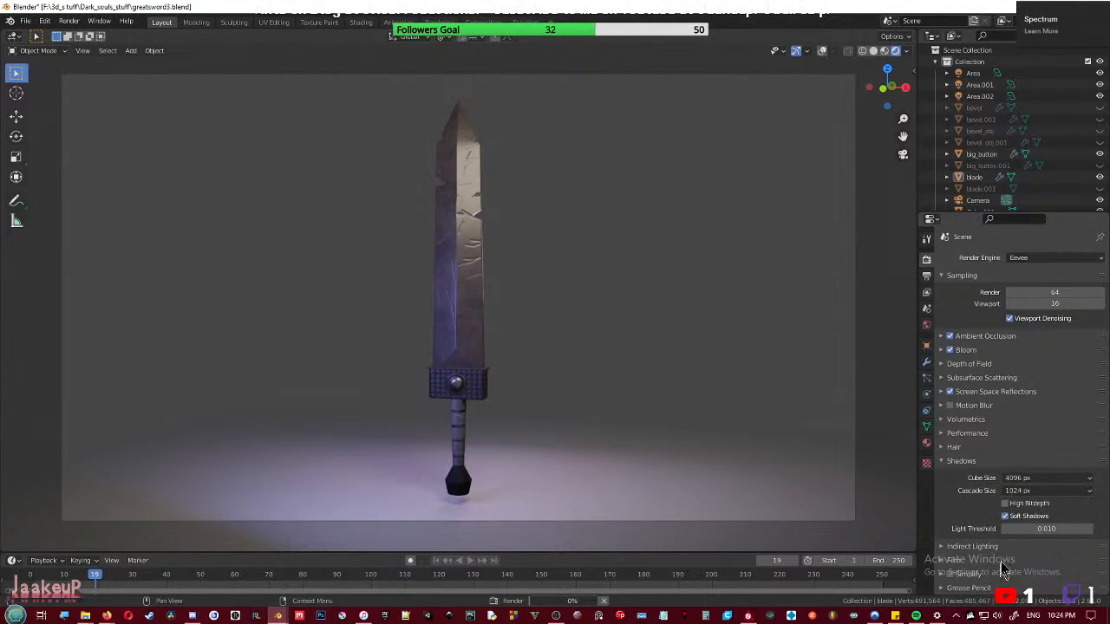
click(1028, 491)
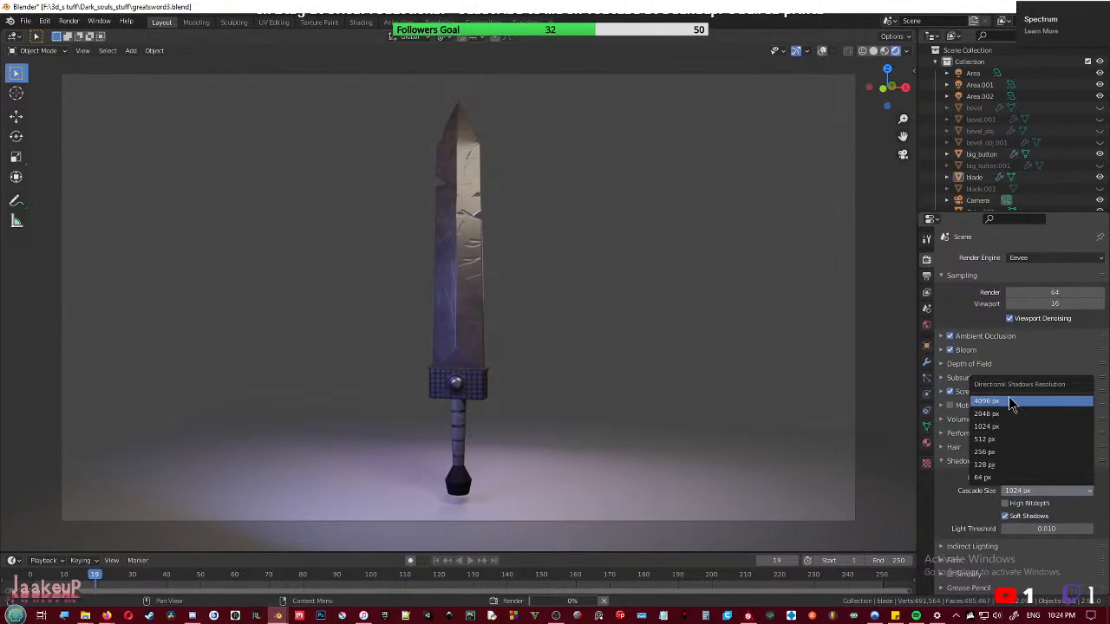
click(1006, 401)
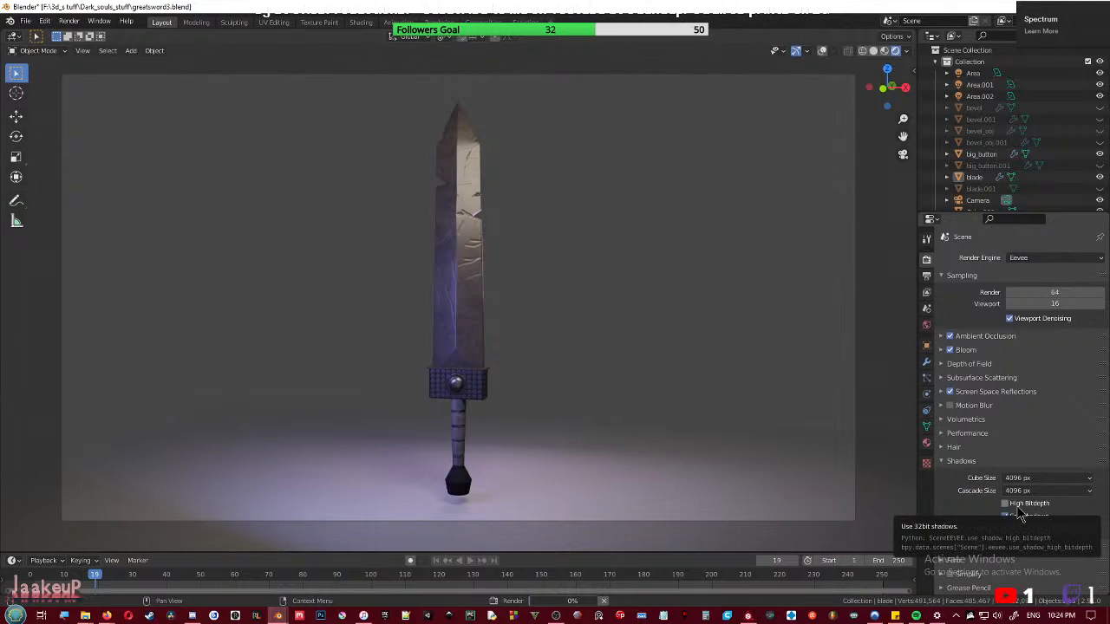
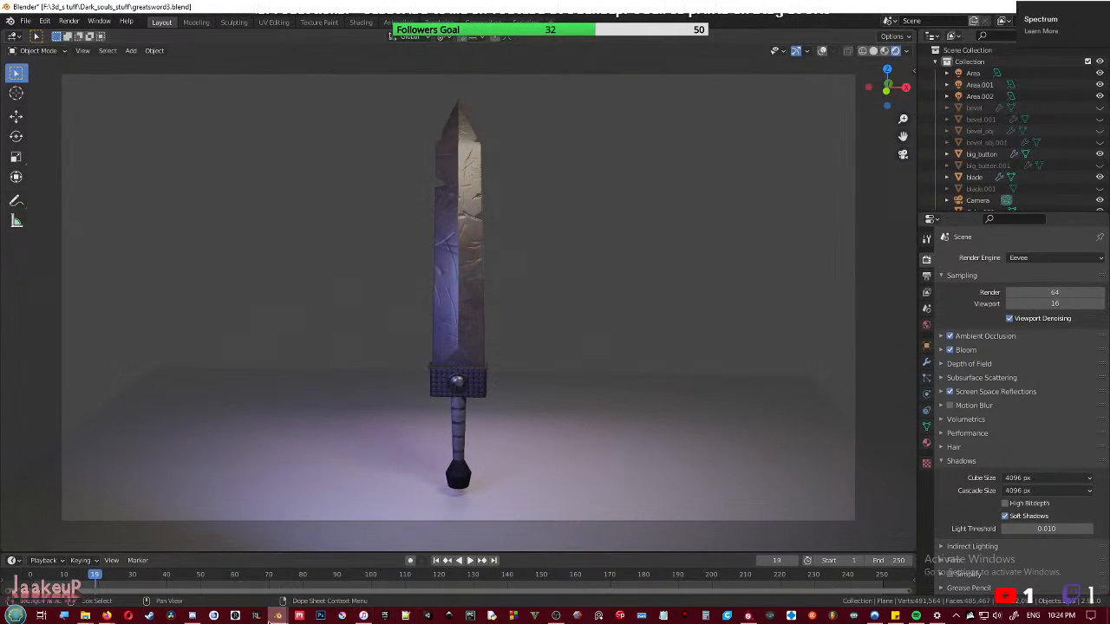
- Check the finished render of the sword and show the render visibility toggles in the Outliner
mouse_move(279, 616)
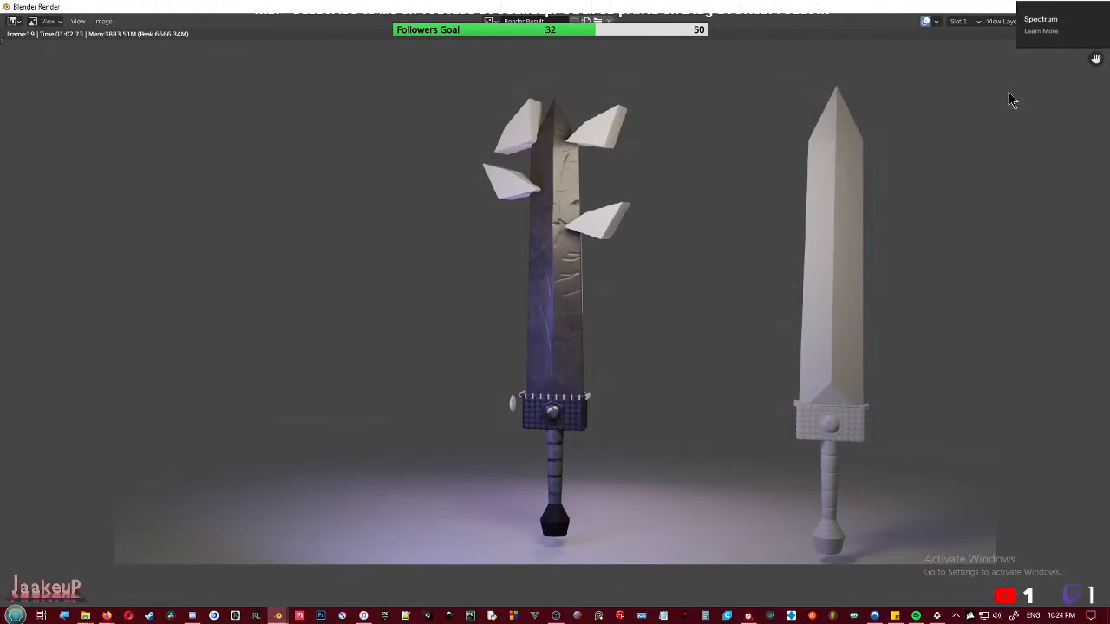
key(Escape)
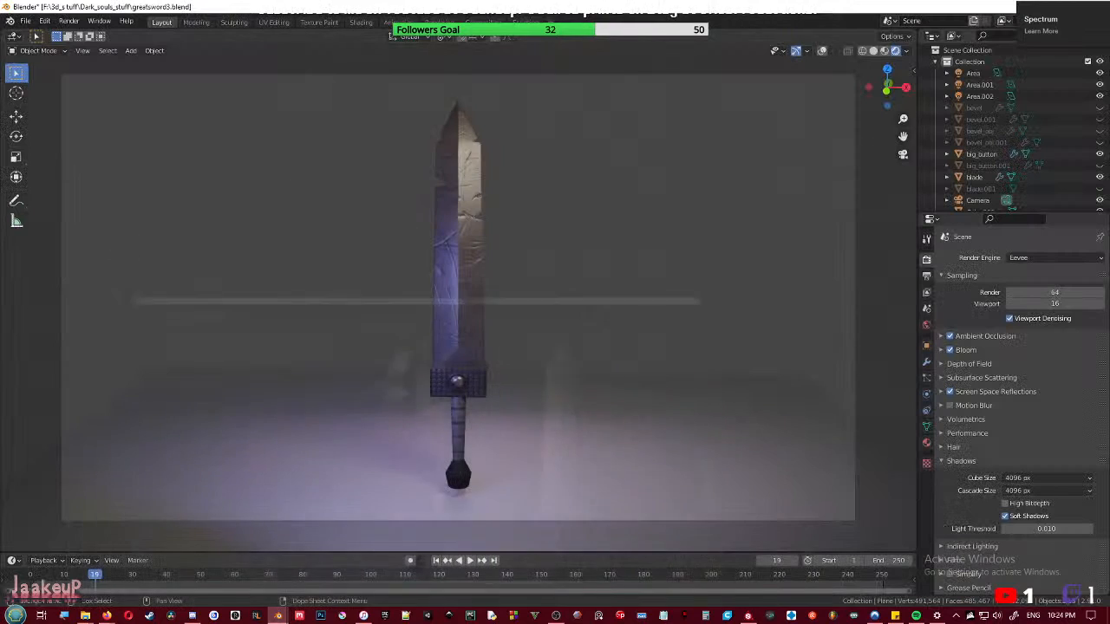
click(1088, 36)
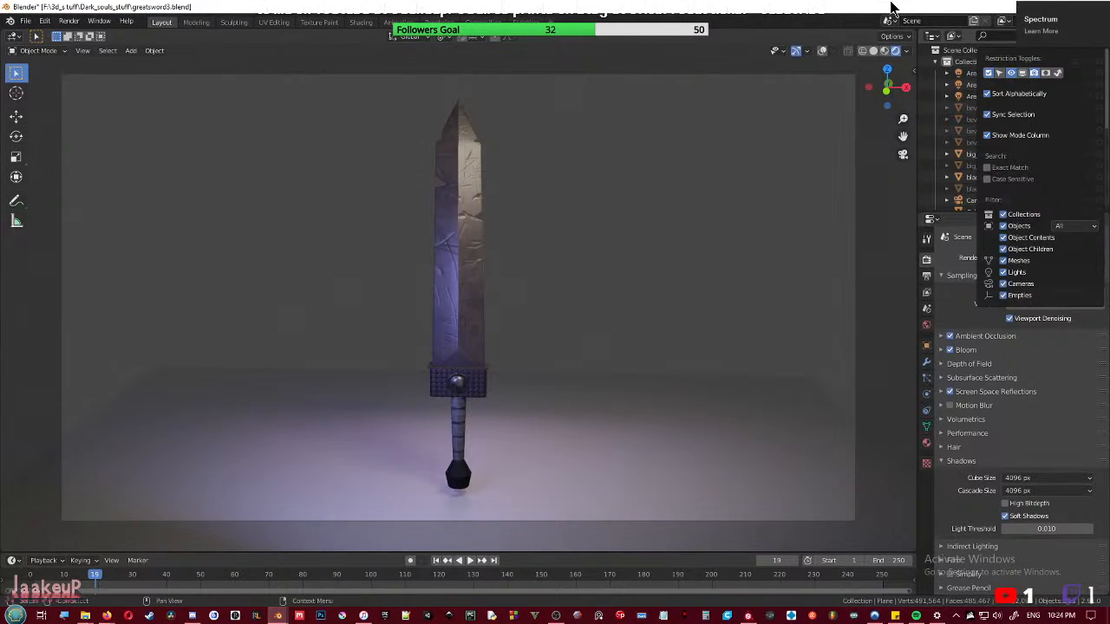
- Disable rendering of all viewport-hidden objects, from the bevel objects down to small_button.004, and save the file
drag(1097, 109, 1103, 152)
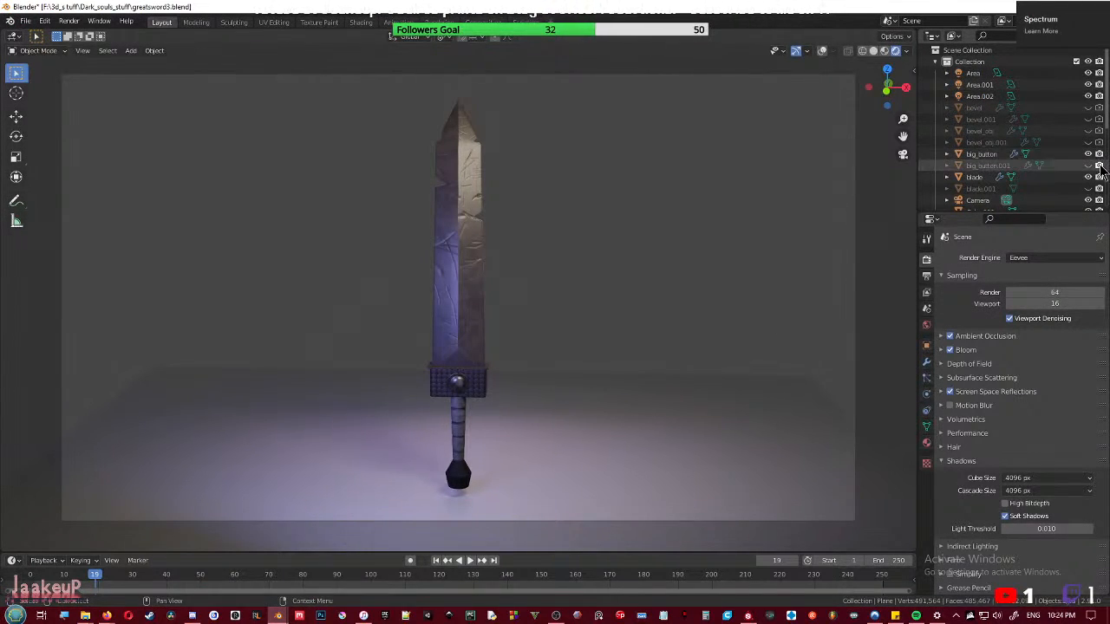
scroll(1099, 180, down, 5)
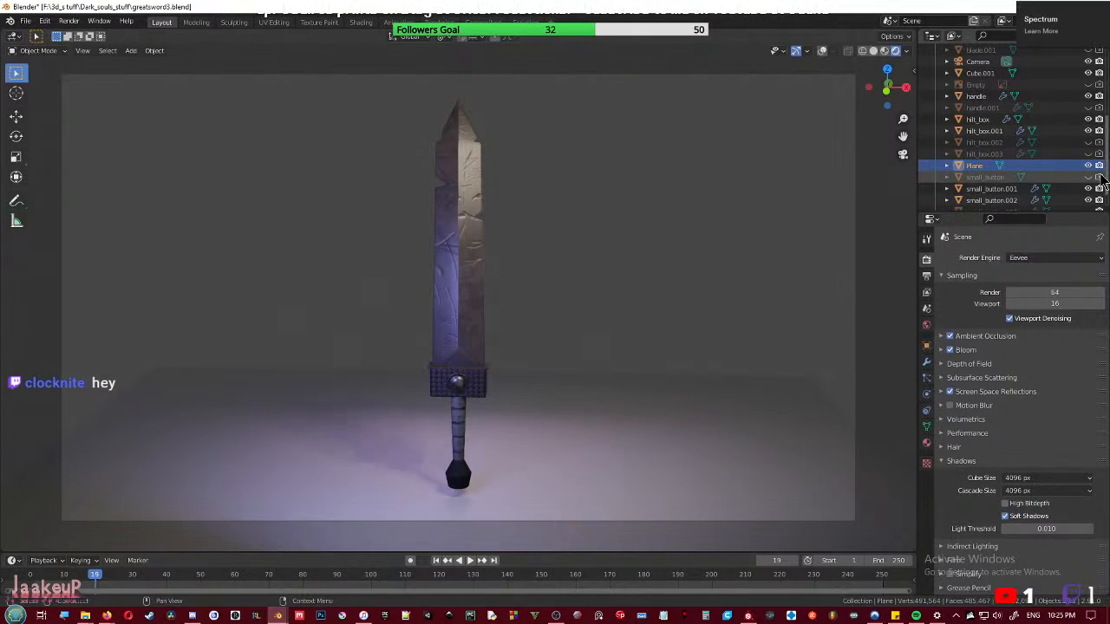
scroll(1100, 178, down, 1)
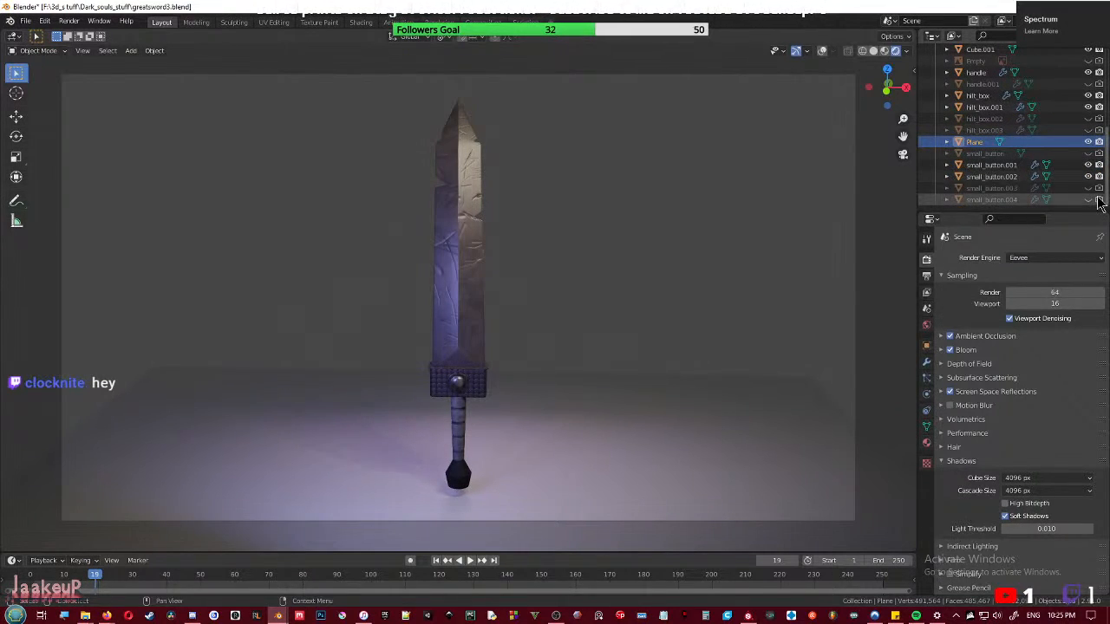
key(ctrl+s)
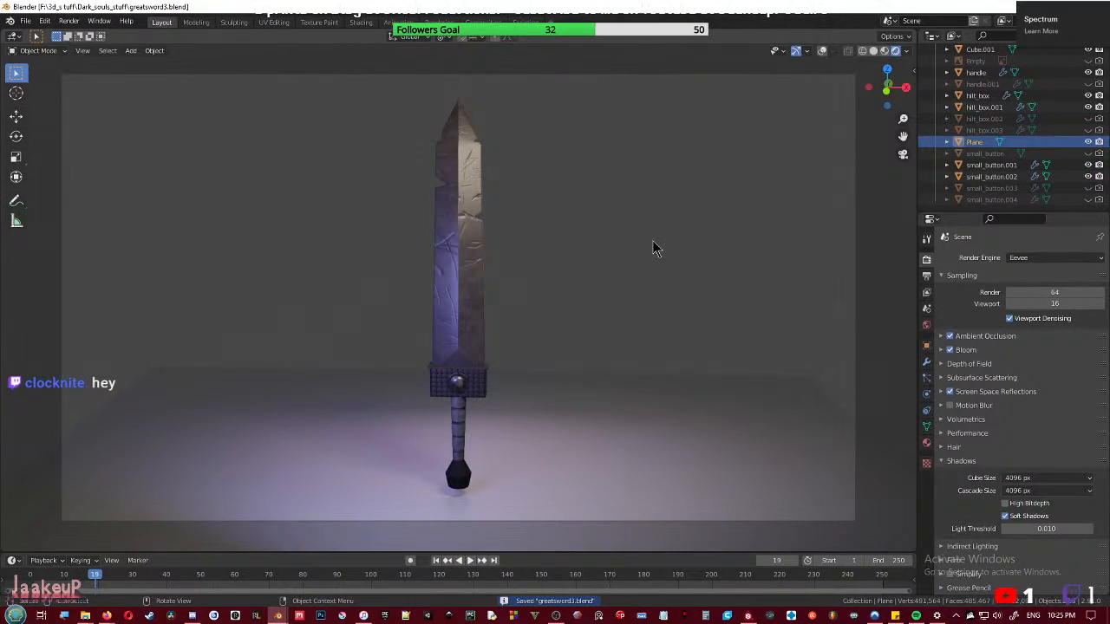
scroll(1045, 159, up, 5)
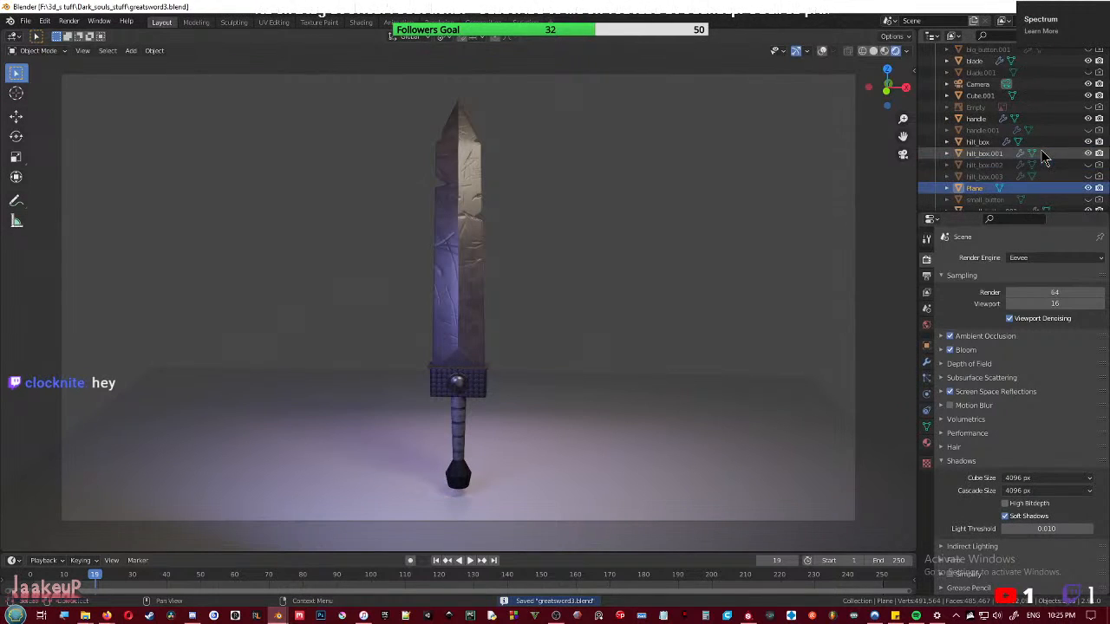
- Render the current frame again and move the render window away from the main window
scroll(1045, 159, up, 1)
key(F12)
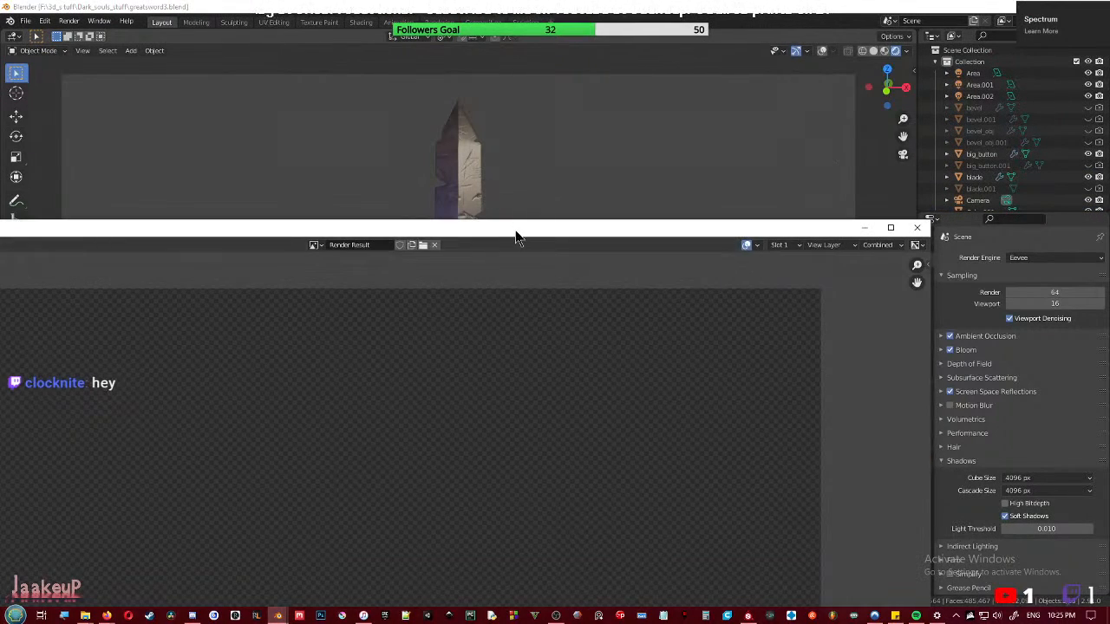
drag(515, 232, 664, 16)
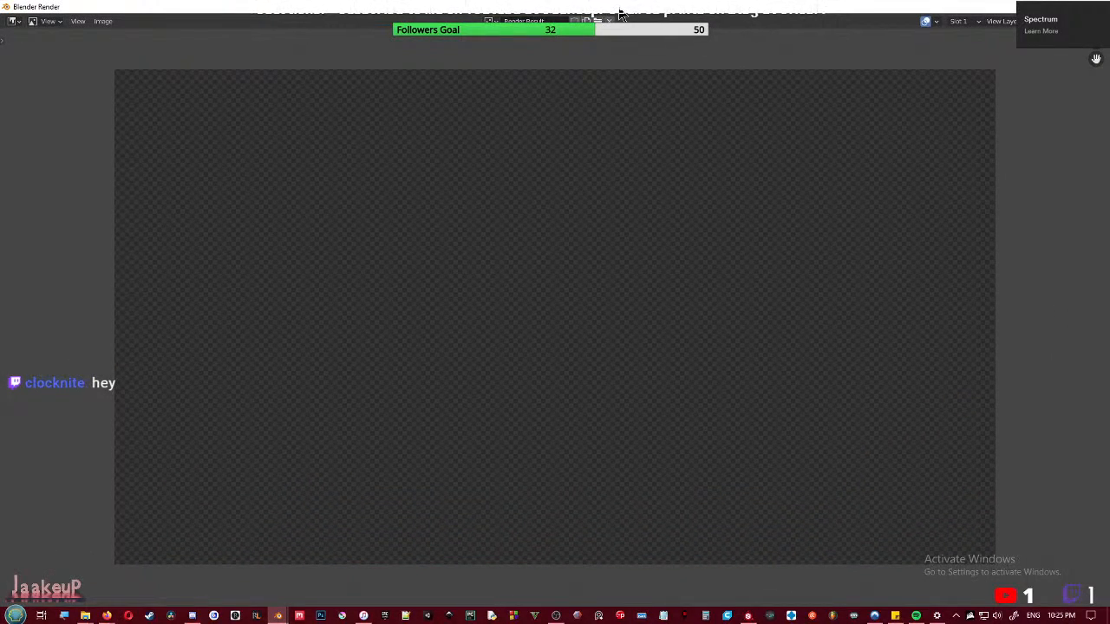
drag(619, 15, 444, 6)
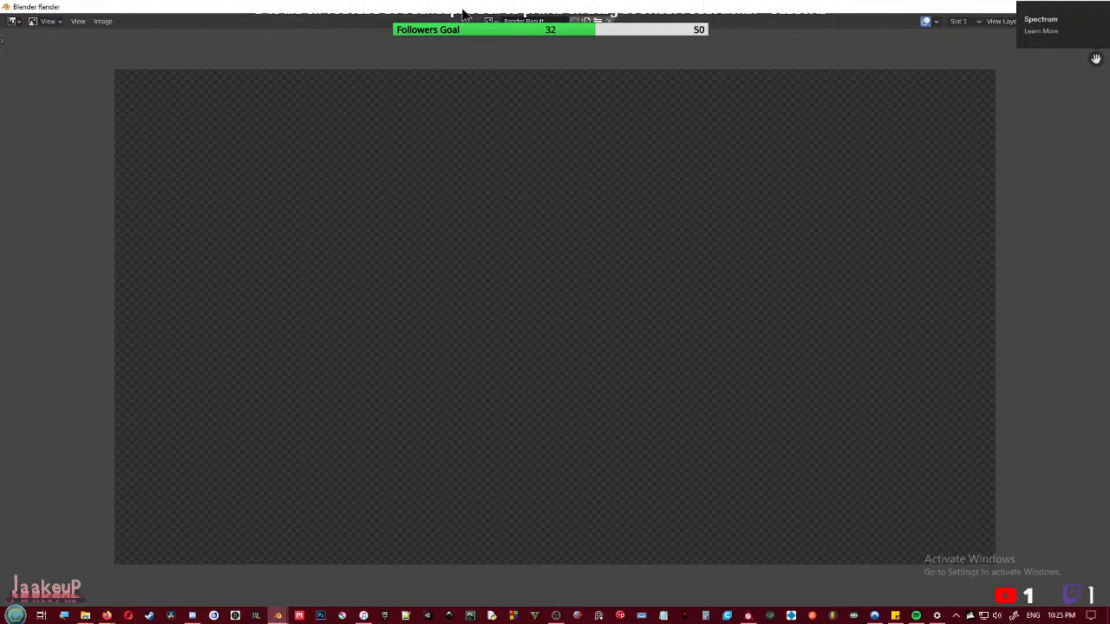
drag(444, 11, 1109, 286)
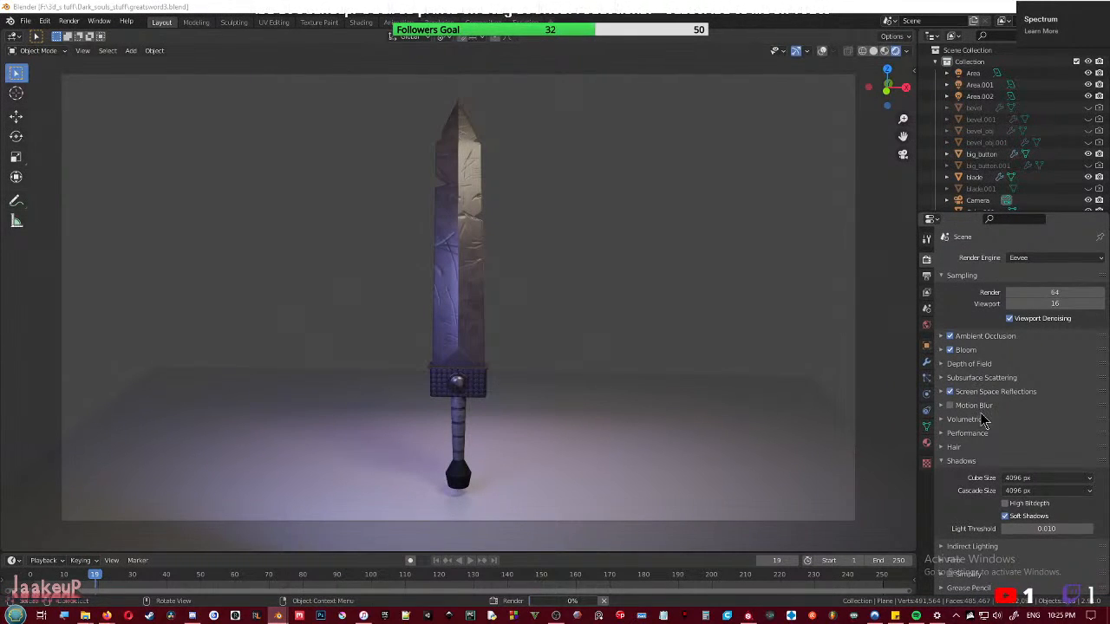
- Look through the Hair, Performance, Volumetrics and Indirect Lighting settings of the Eevee renderer
click(954, 447)
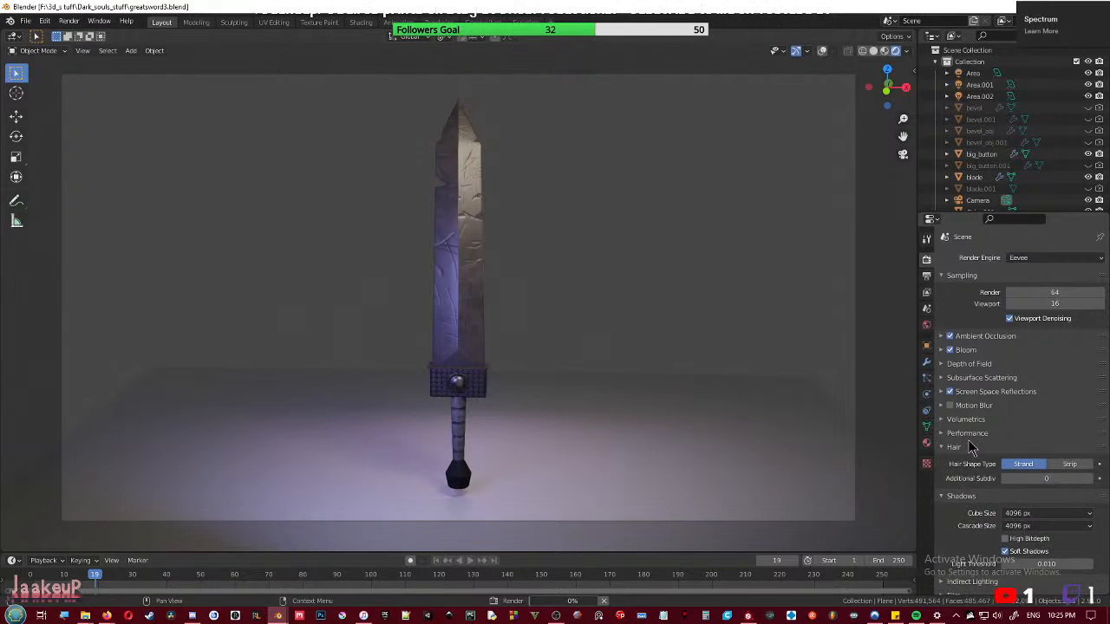
click(969, 435)
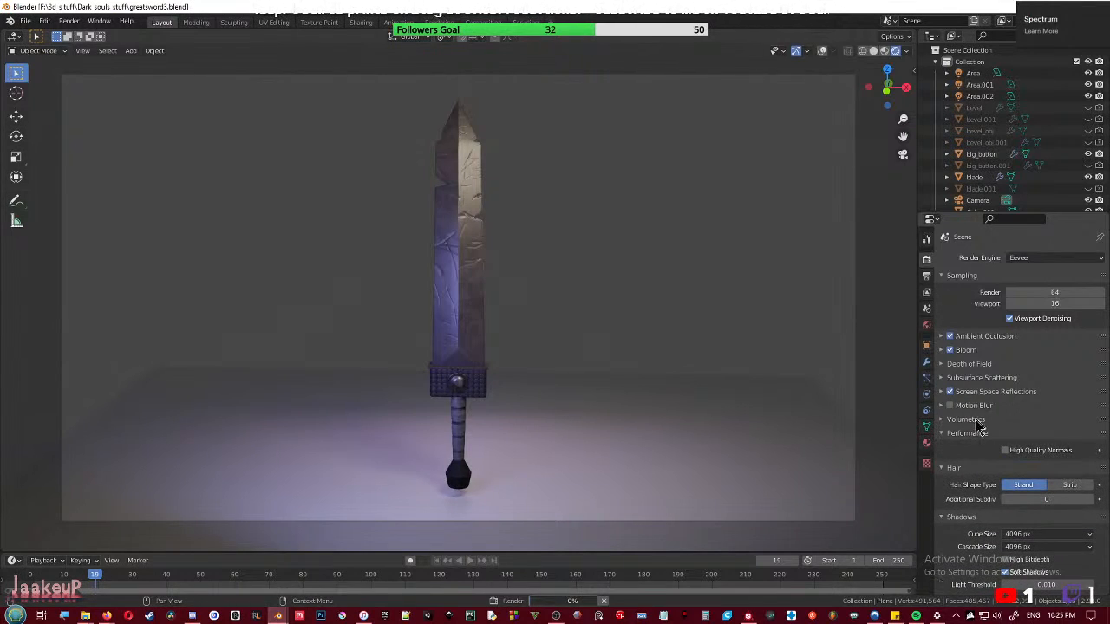
click(954, 469)
click(967, 434)
click(969, 423)
click(970, 423)
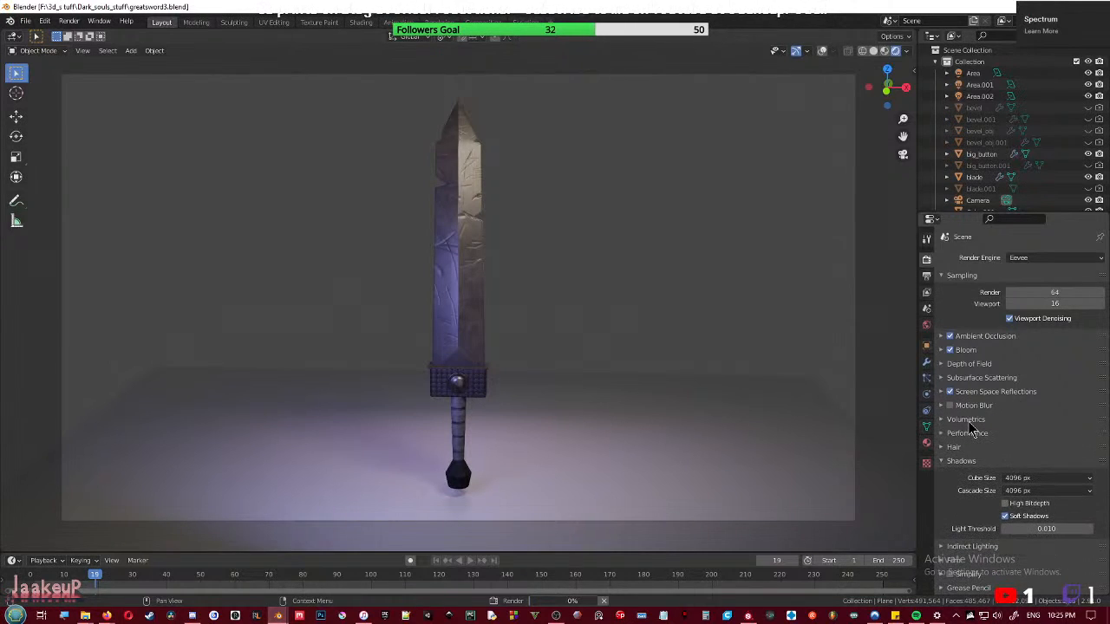
scroll(991, 385, down, 1)
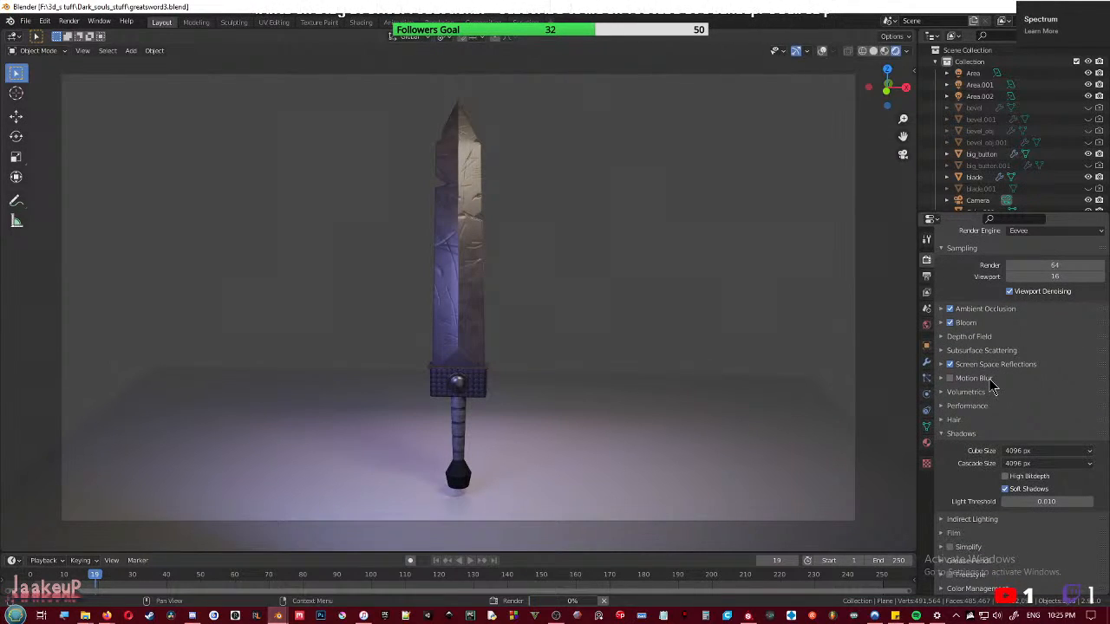
click(967, 520)
scroll(968, 525, down, 6)
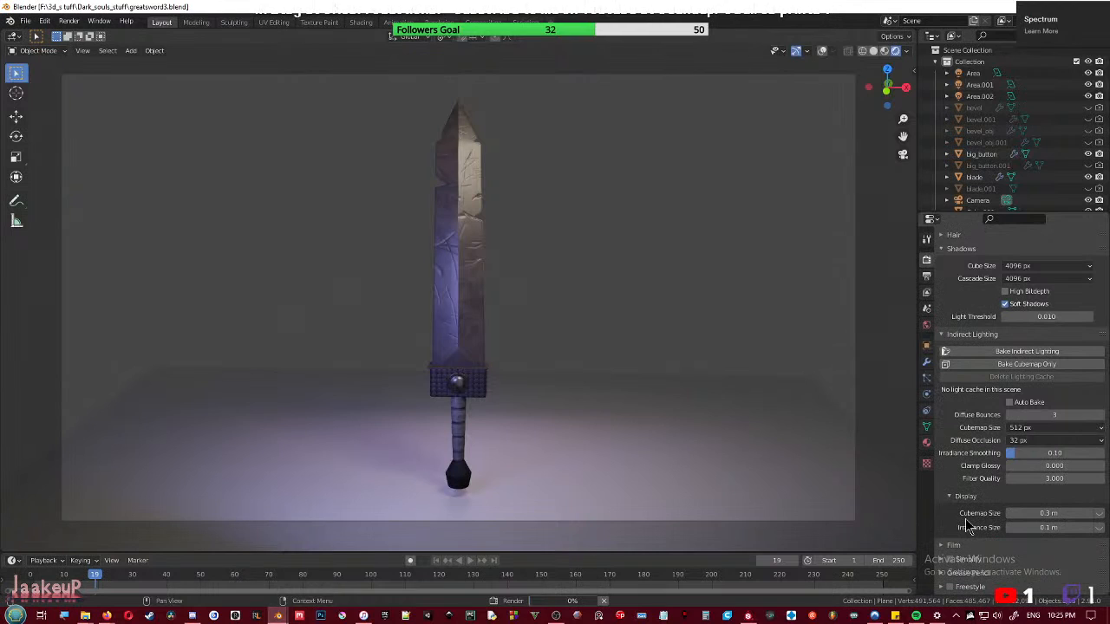
scroll(969, 526, up, 7)
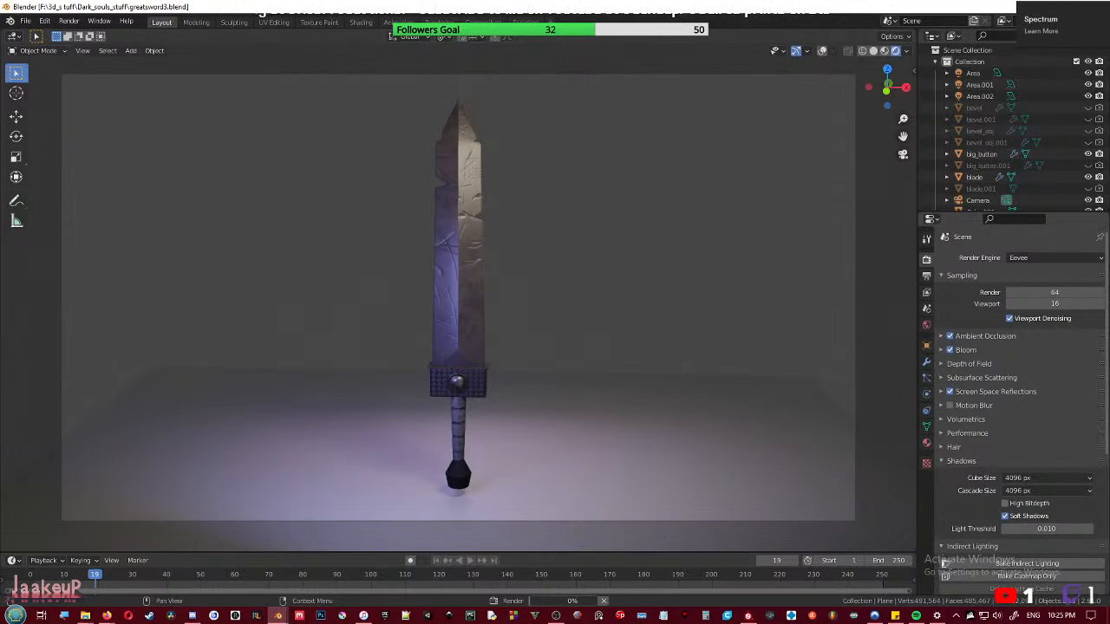
- Check the render of the sword for stray helper objects and dismiss the render window
drag(1109, 178, 483, 1)
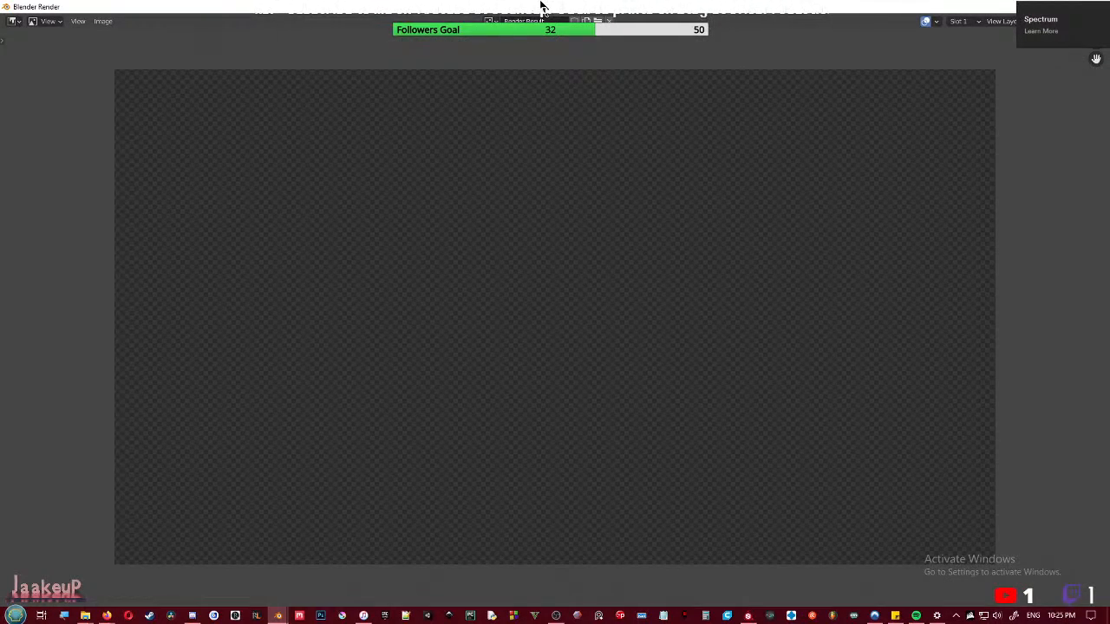
drag(560, 12, 1109, 2)
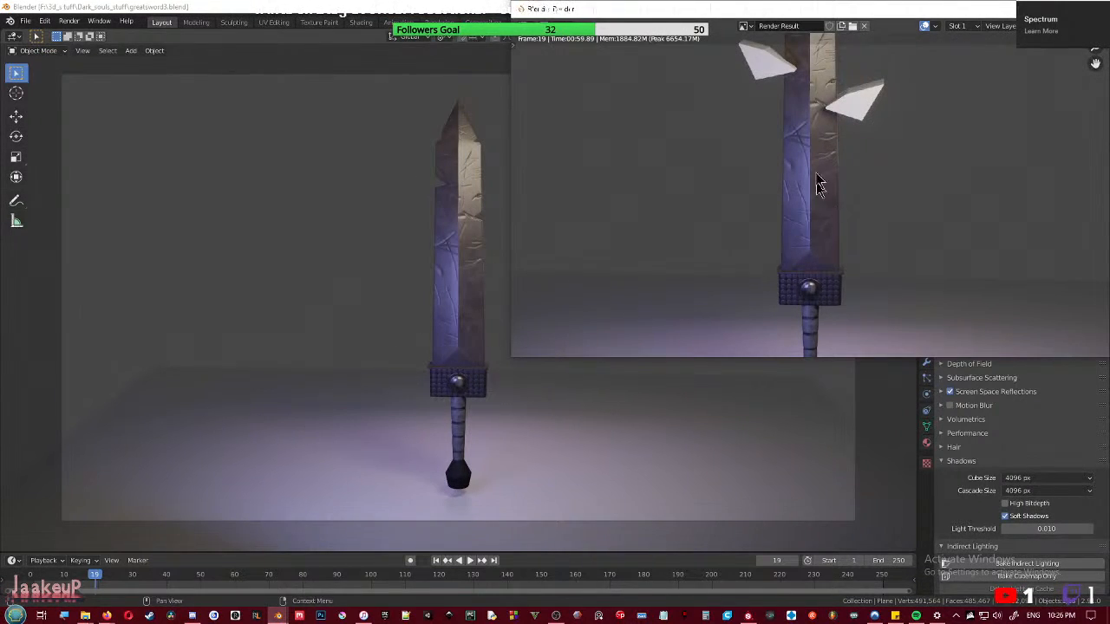
click(1058, 9)
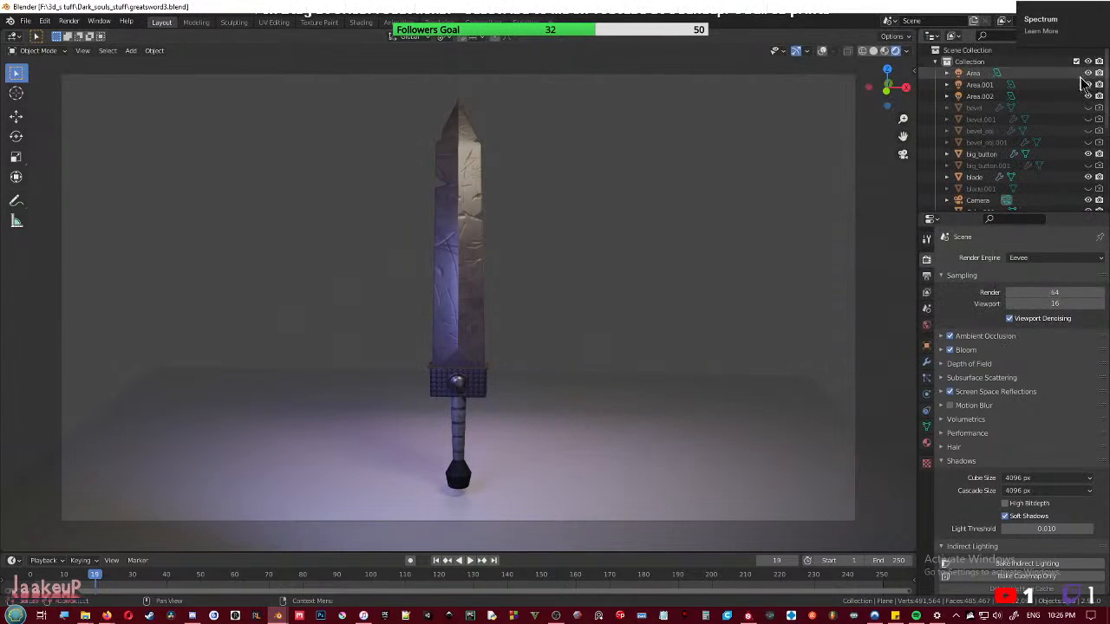
- Show the viewport overlays, select the Cube.001 pieces around the blade, disable that object in renders and save the file
scroll(1097, 176, down, 2)
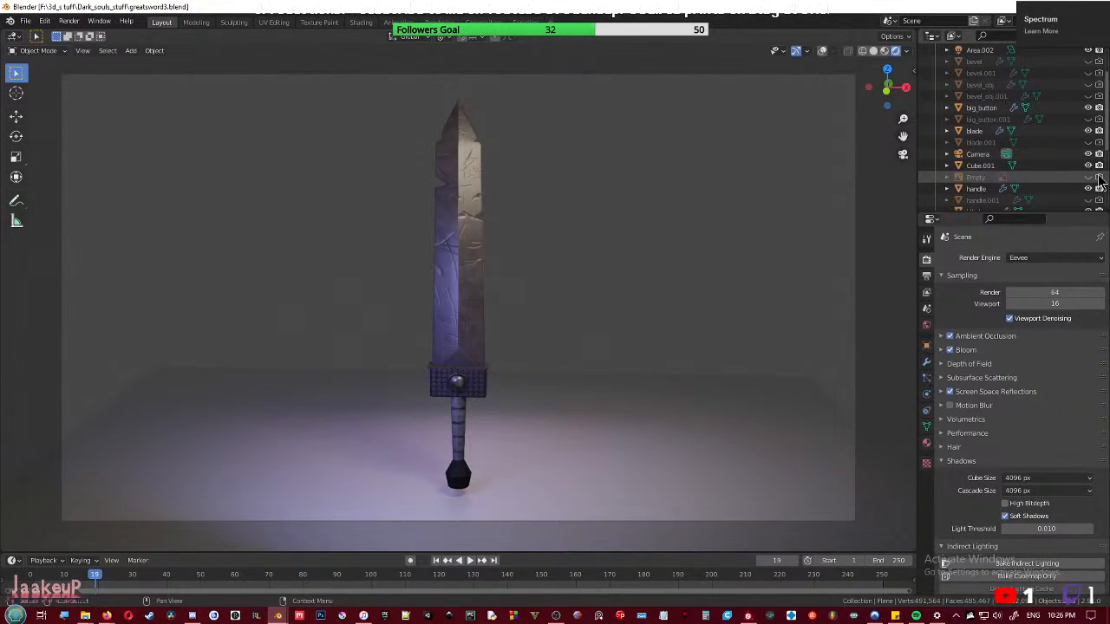
scroll(1099, 178, down, 1)
scroll(1099, 191, down, 4)
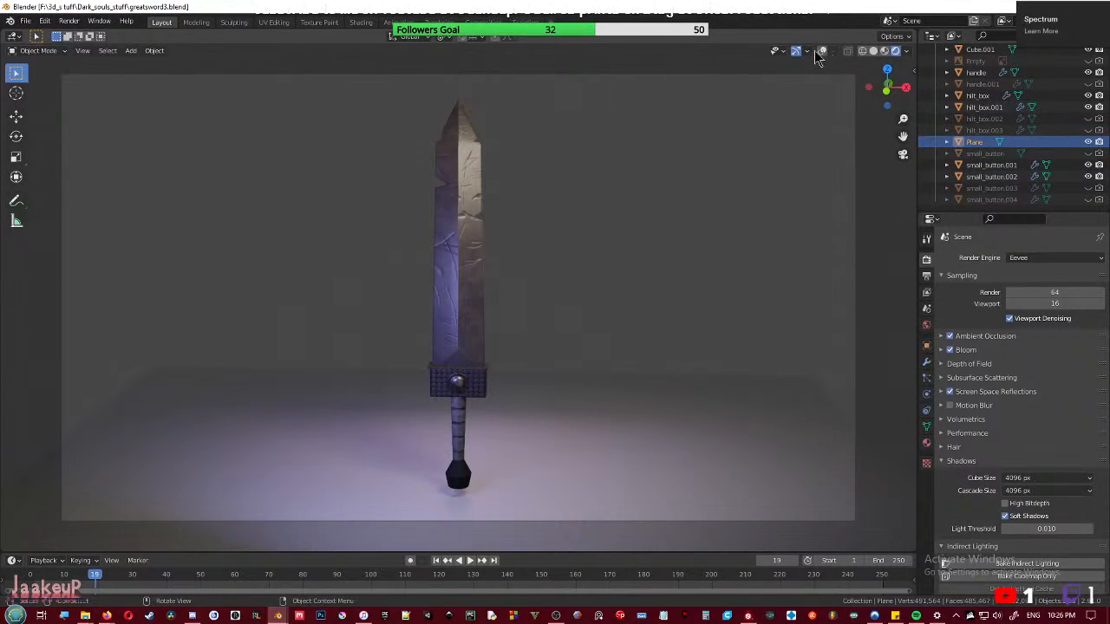
click(822, 51)
click(496, 148)
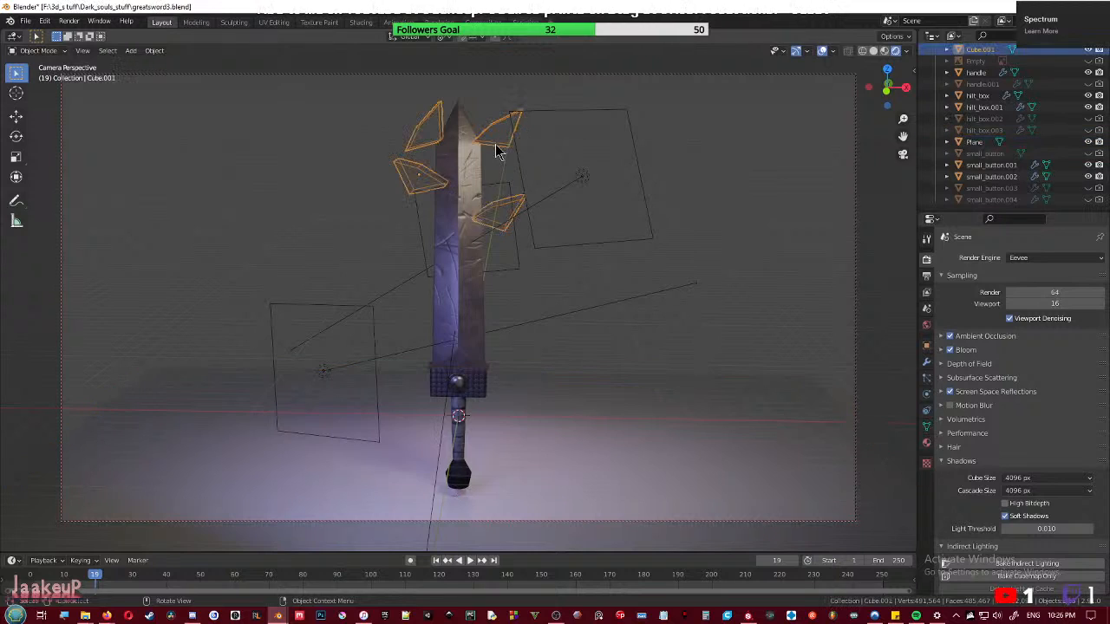
scroll(1084, 78, up, 1)
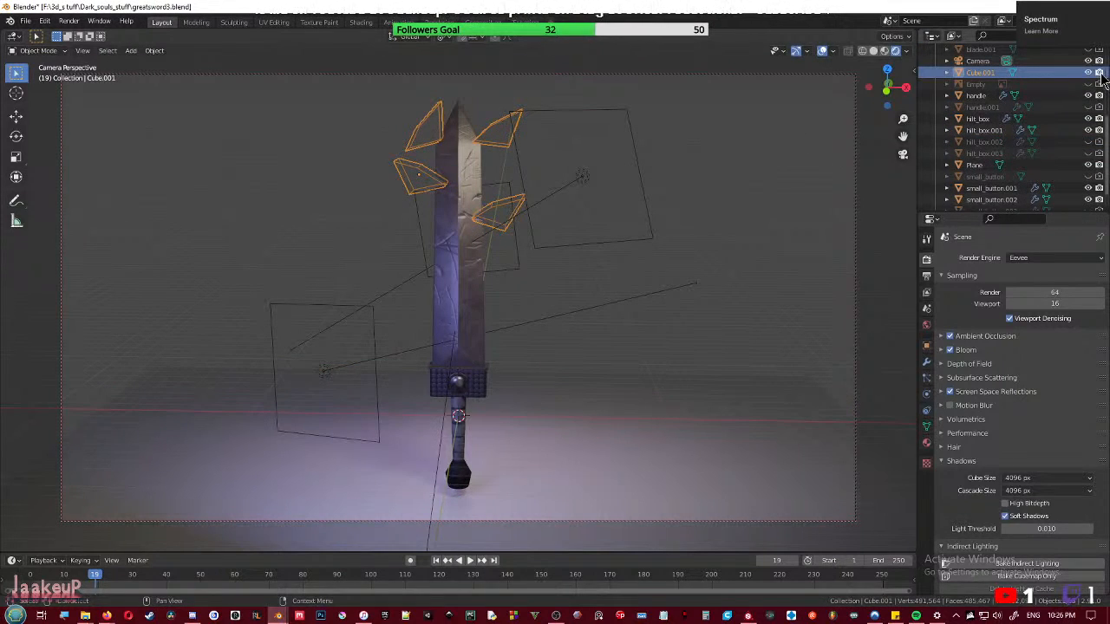
key(ctrl+s)
- Render the current frame without Cube.001 and return to the main window
key(F12)
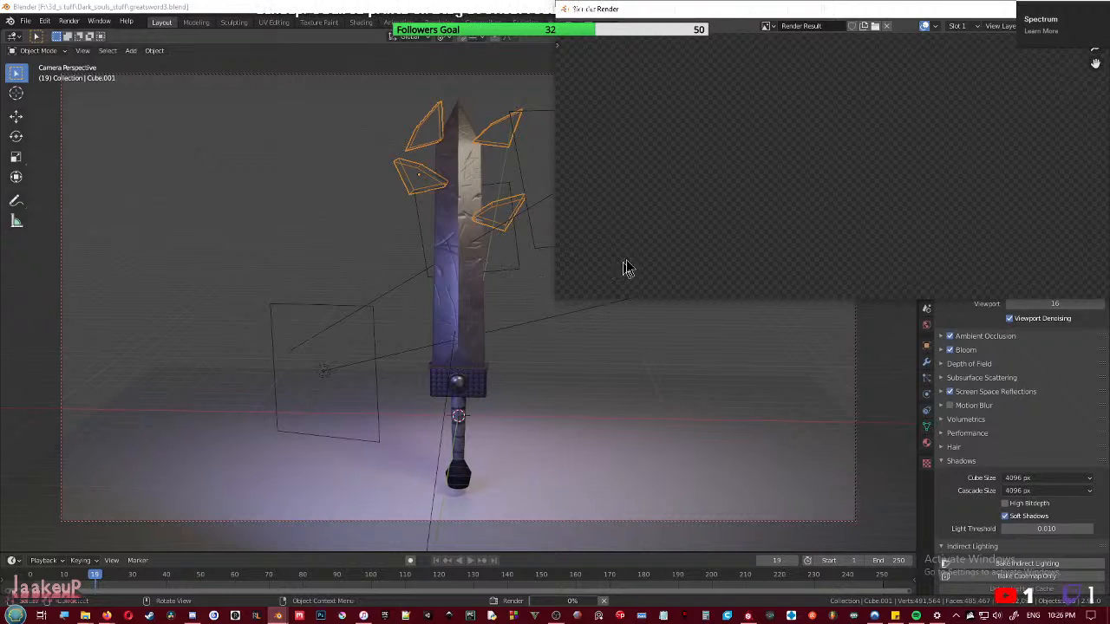
click(644, 361)
key(q)
key(Escape)
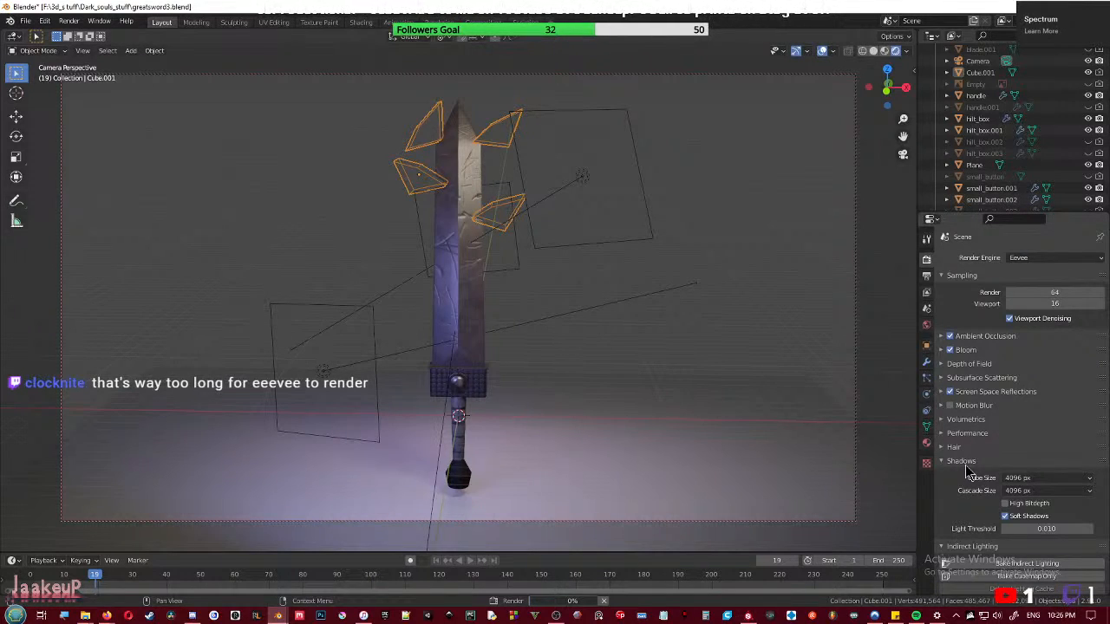
- Set the Cube Size of the Eevee shadows to 1024 px
click(1032, 478)
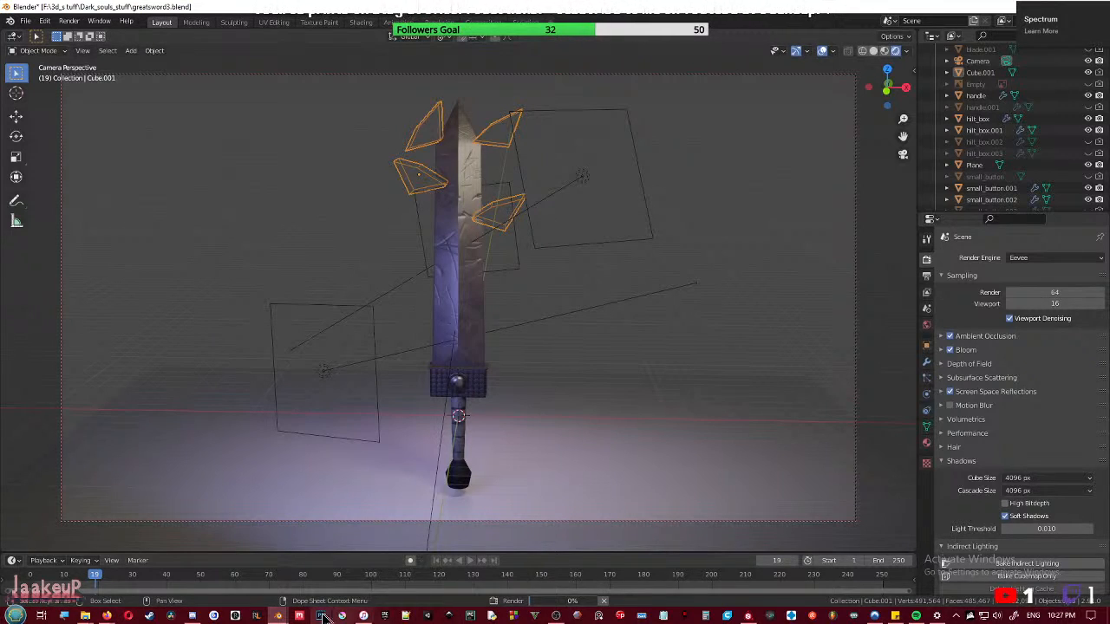
mouse_move(274, 615)
click(339, 573)
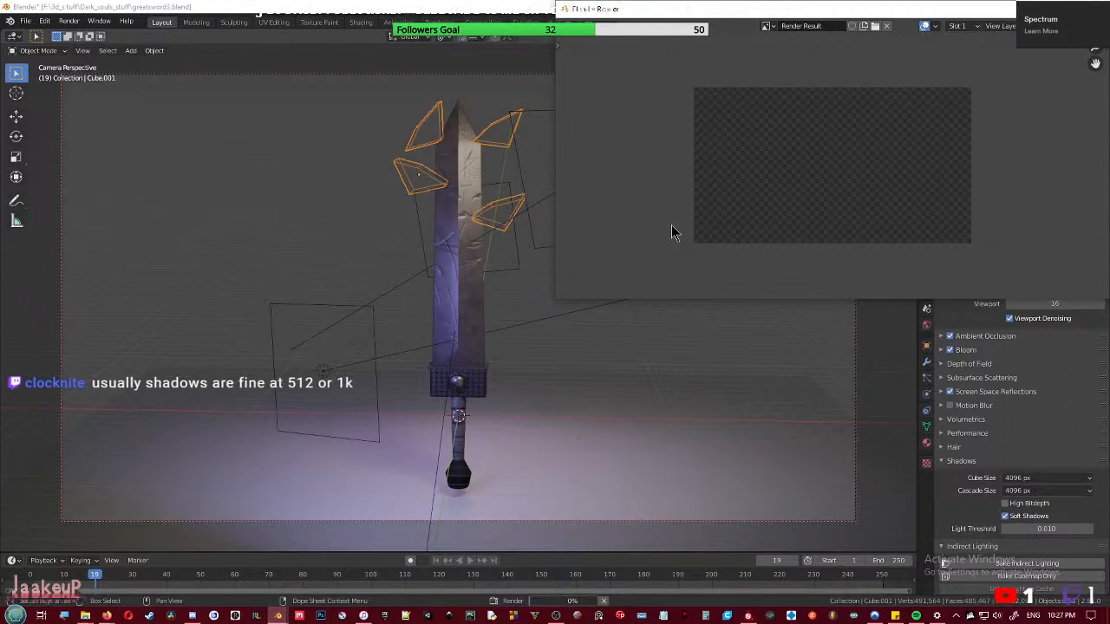
click(471, 6)
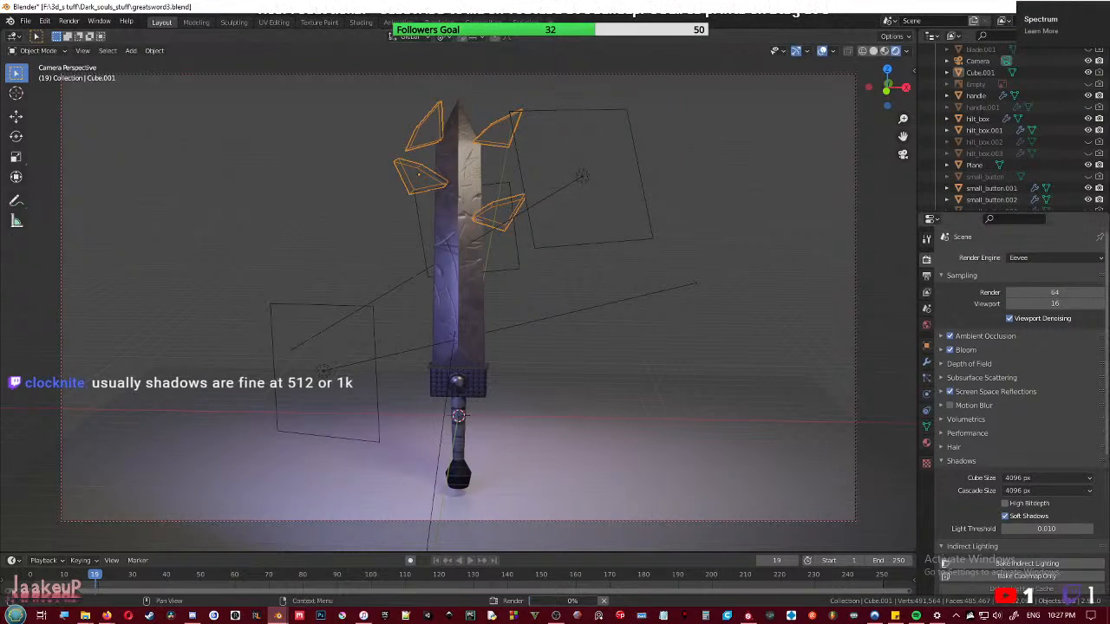
click(1014, 477)
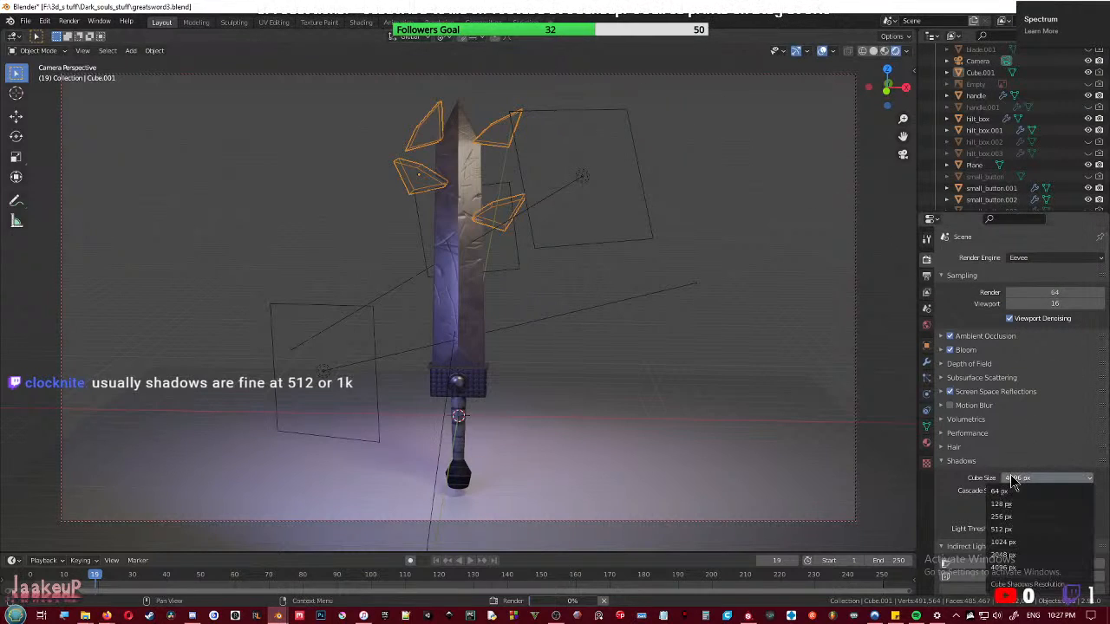
click(1011, 542)
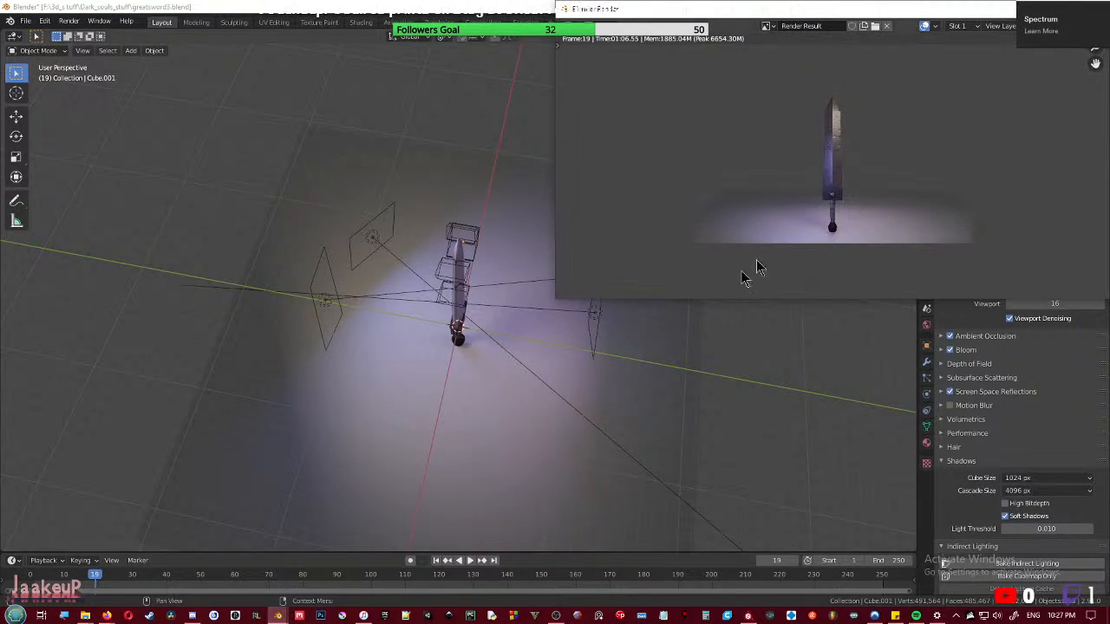
- Maximize the render window, inspect the rendered sword from tip to pommel and close the window
scroll(808, 217, up, 3)
drag(836, 6, 780, 117)
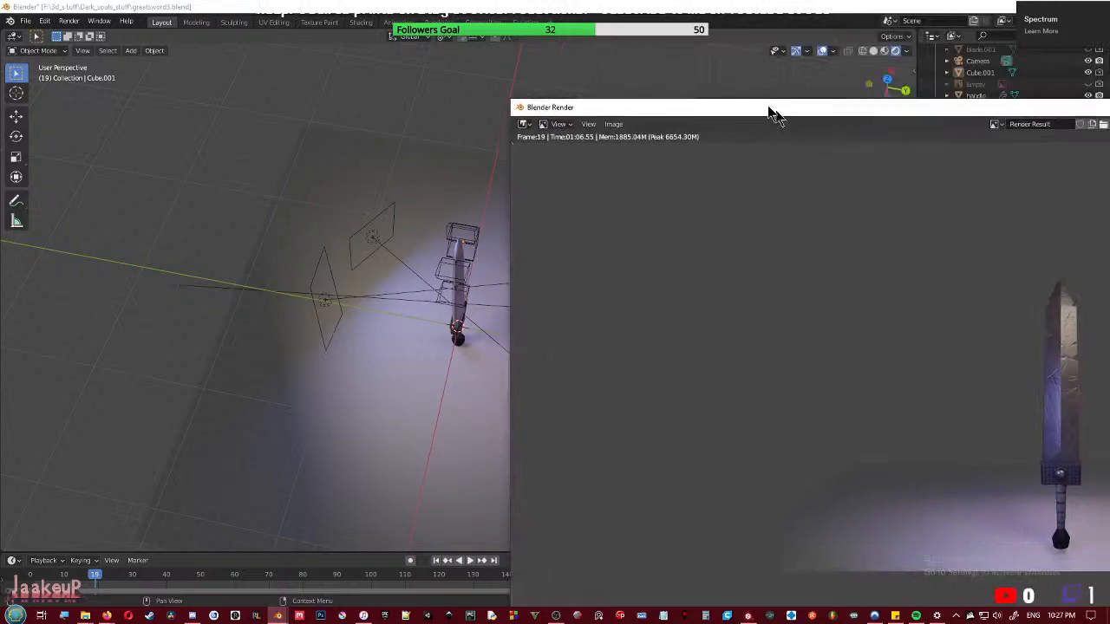
double_click(780, 116)
scroll(633, 339, down, 4)
scroll(619, 332, down, 1)
scroll(627, 302, up, 1)
scroll(598, 446, up, 4)
middle_drag(598, 446, 601, 495)
scroll(619, 341, down, 2)
mouse_move(620, 343)
middle_down()
mouse_move(604, 331)
mouse_move(606, 345)
middle_up()
middle_drag(609, 453, 629, 351)
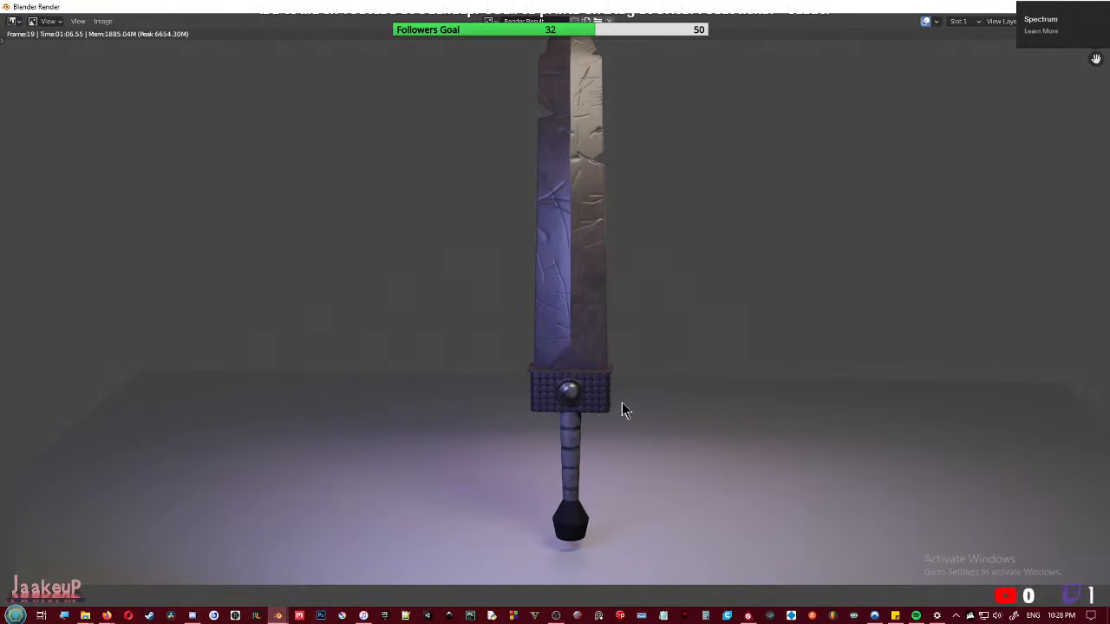
scroll(645, 381, down, 2)
scroll(639, 370, up, 1)
scroll(619, 390, up, 2)
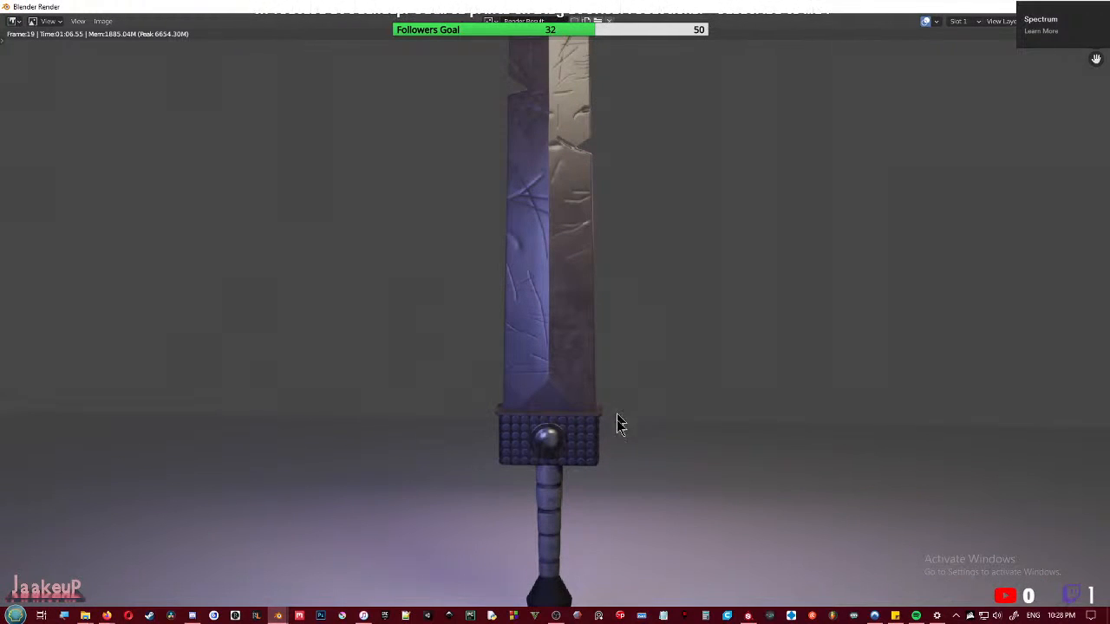
middle_drag(584, 305, 578, 441)
scroll(601, 301, down, 2)
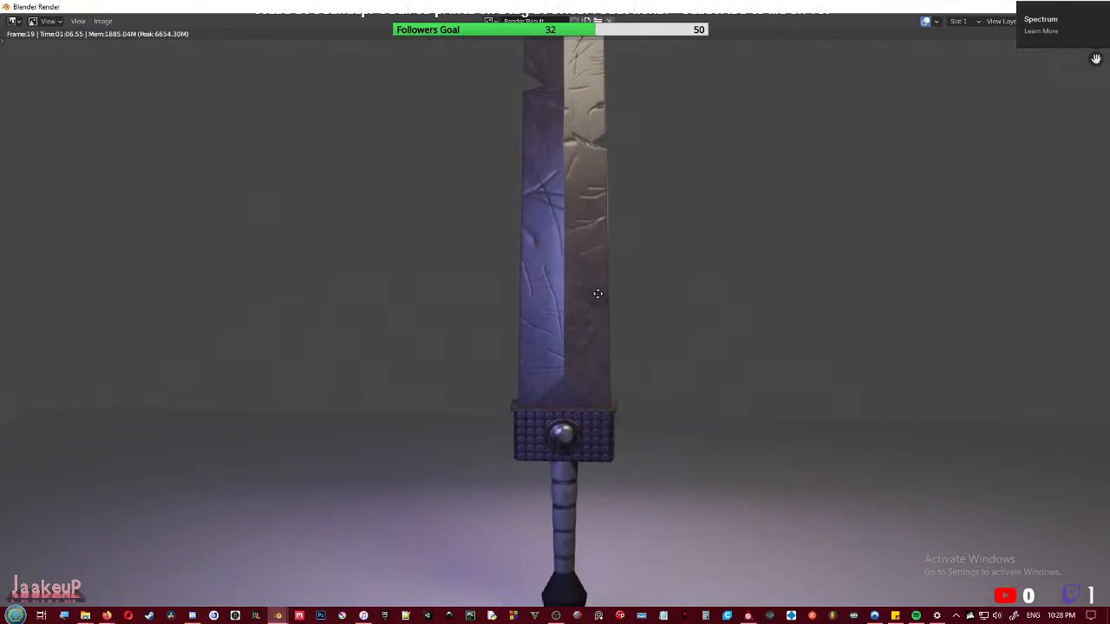
scroll(598, 301, up, 1)
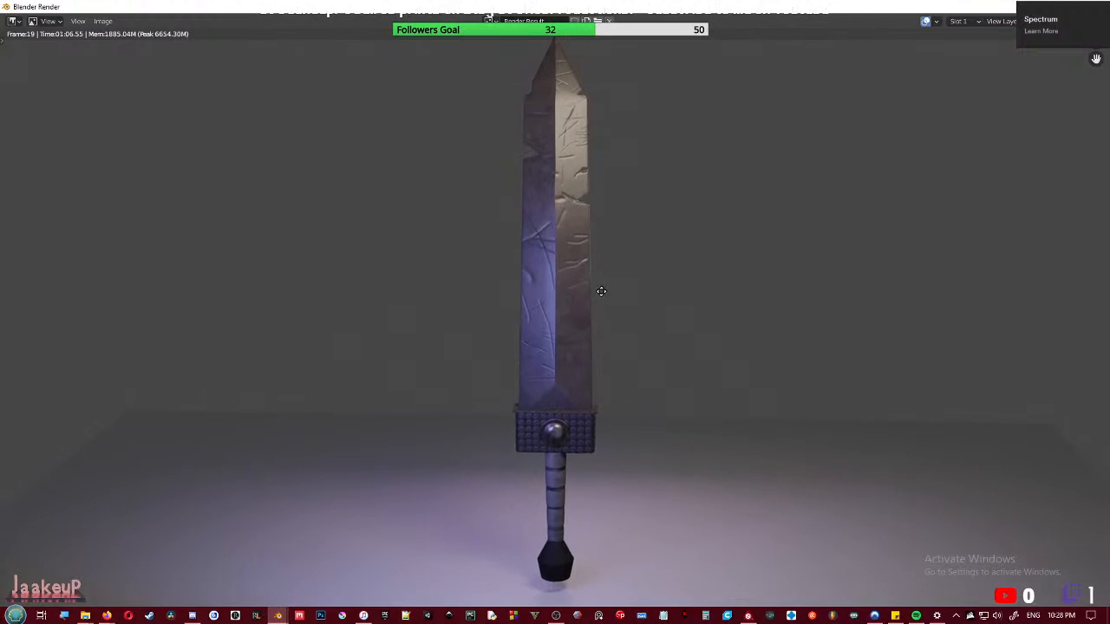
key(Escape)
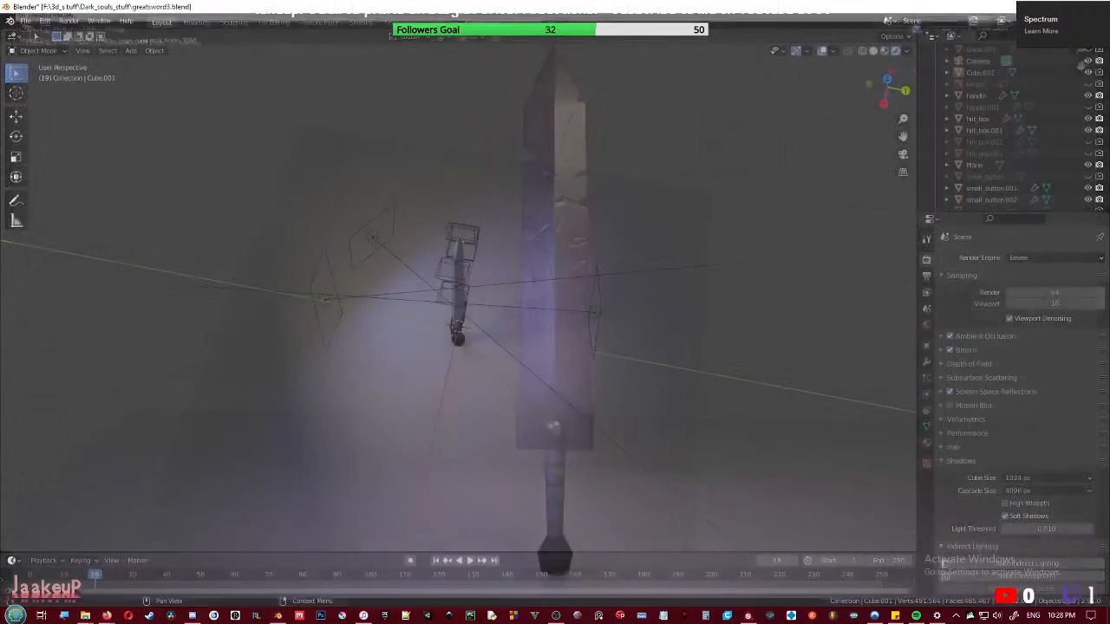
- Set both the Cascade Size and the Cube Size of the Eevee shadows to 512 px
click(1025, 491)
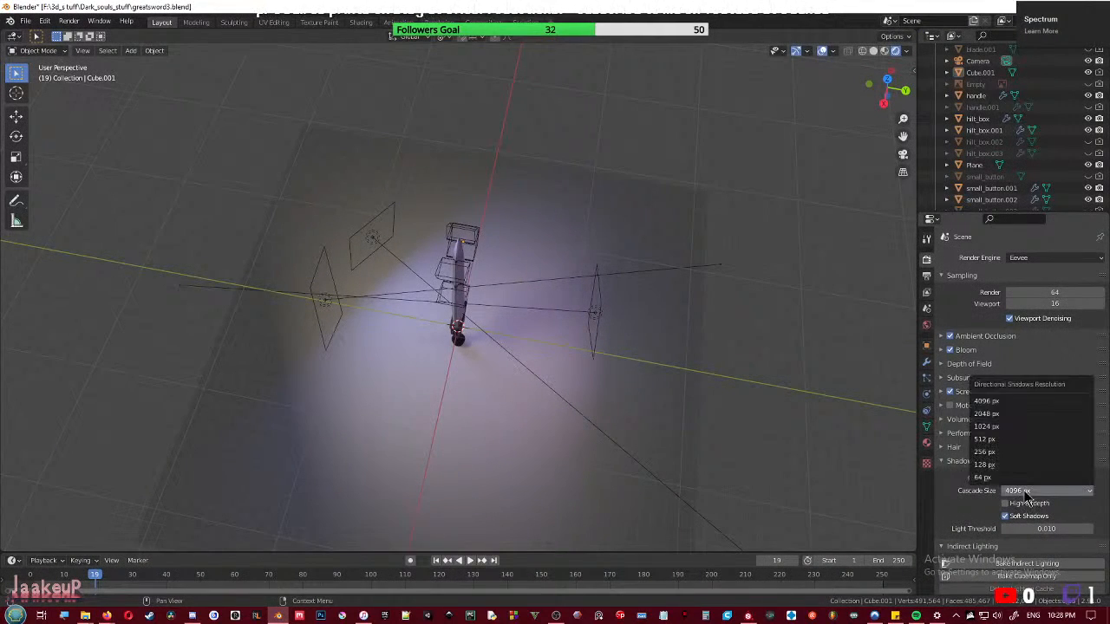
click(1027, 435)
click(1047, 478)
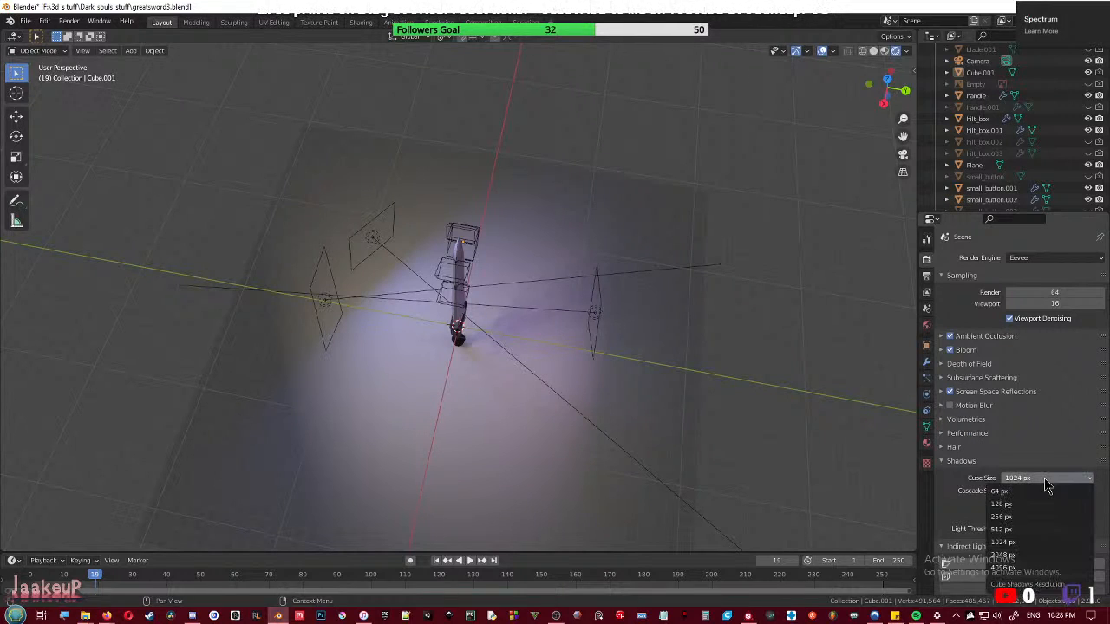
click(1013, 527)
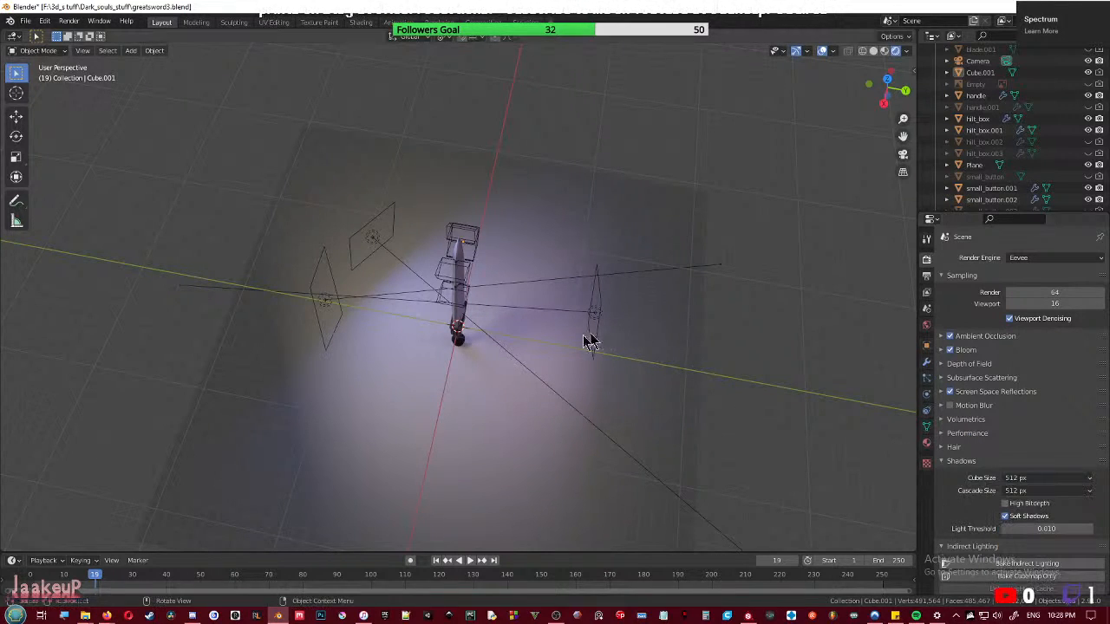
- View the sword's hilt and handle up close in the rendered viewport and save the file
middle_drag(596, 345, 560, 315)
scroll(560, 316, up, 5)
middle_drag(572, 377, 401, 431)
key(ctrl+s)
scroll(555, 350, up, 5)
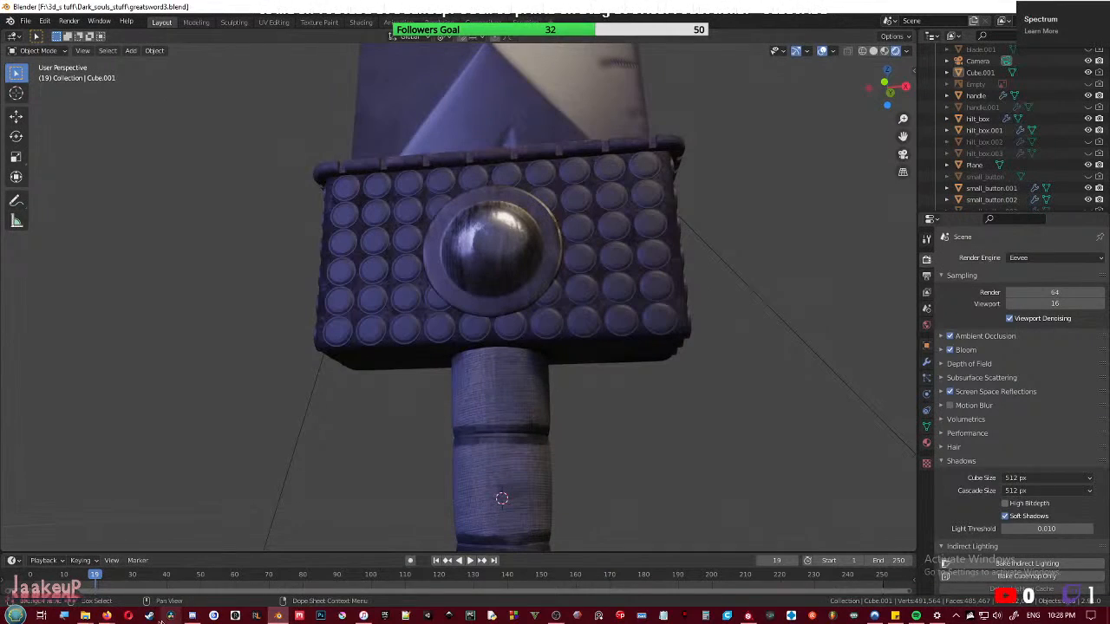
mouse_move(277, 614)
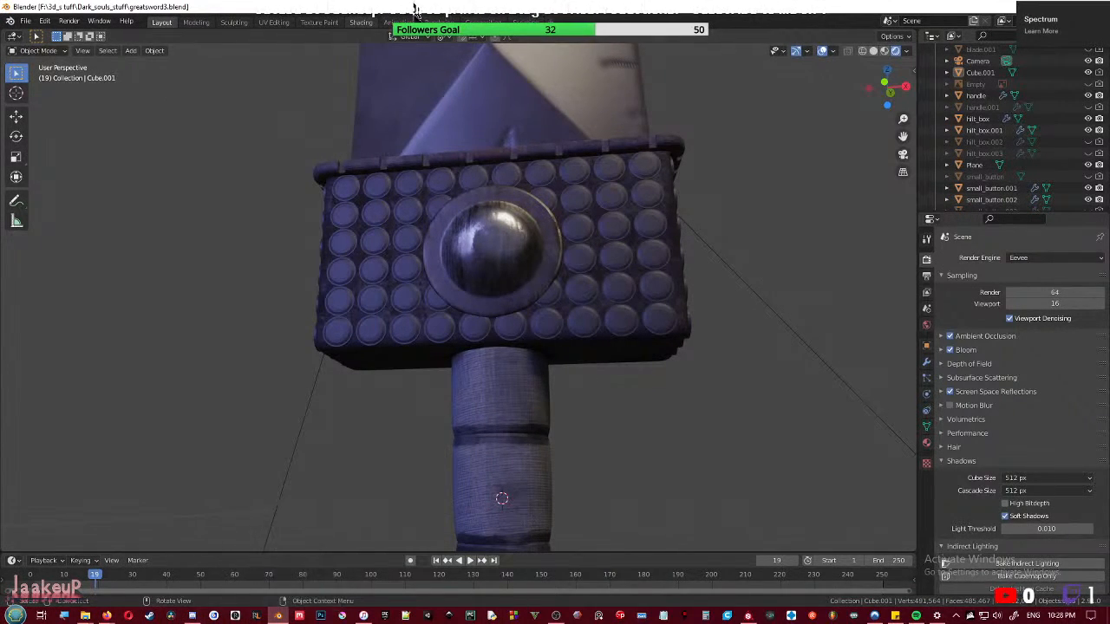
- Start saving the rendered image and create and enter a new folder named greatsword inside Dark_souls_stuff
key(F11)
scroll(581, 347, down, 3)
scroll(564, 346, up, 3)
scroll(557, 329, down, 1)
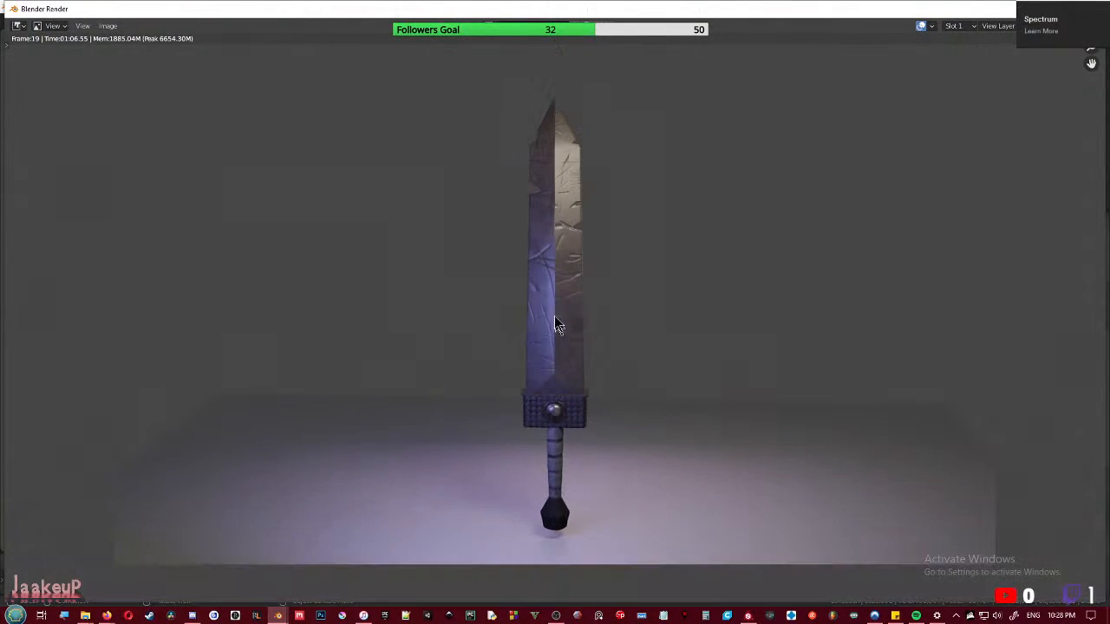
click(108, 26)
click(124, 107)
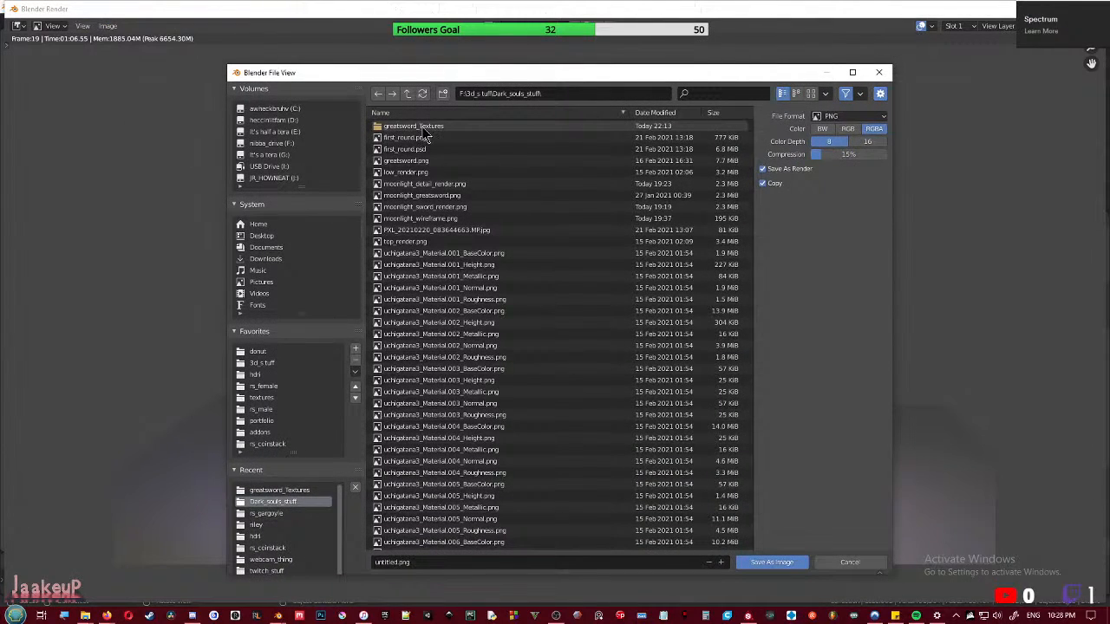
click(442, 94)
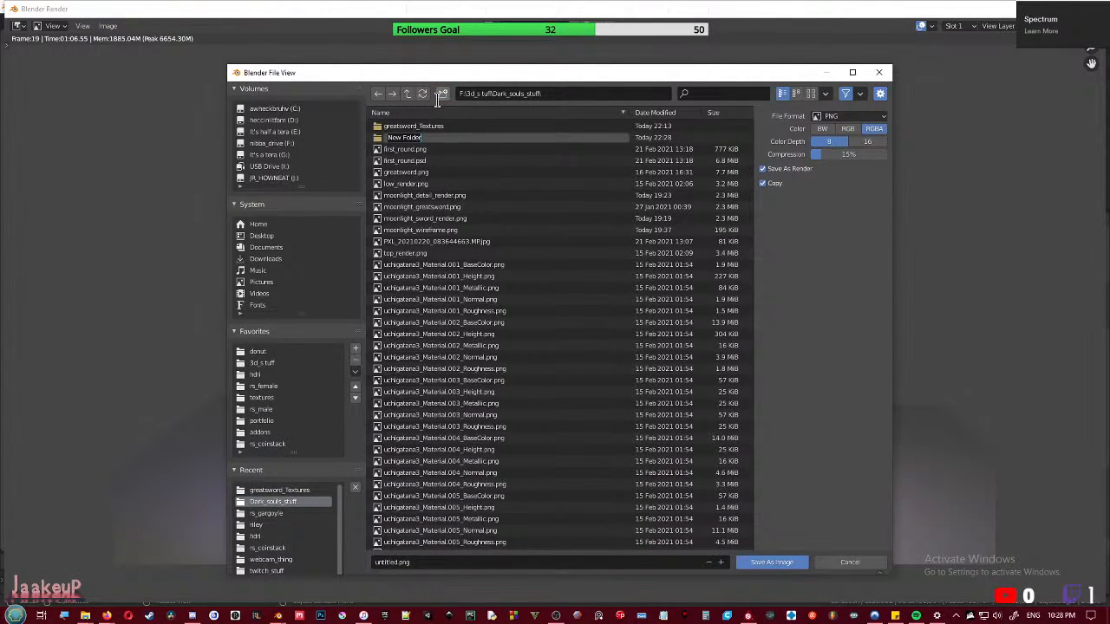
text(greatsword)
key(Return)
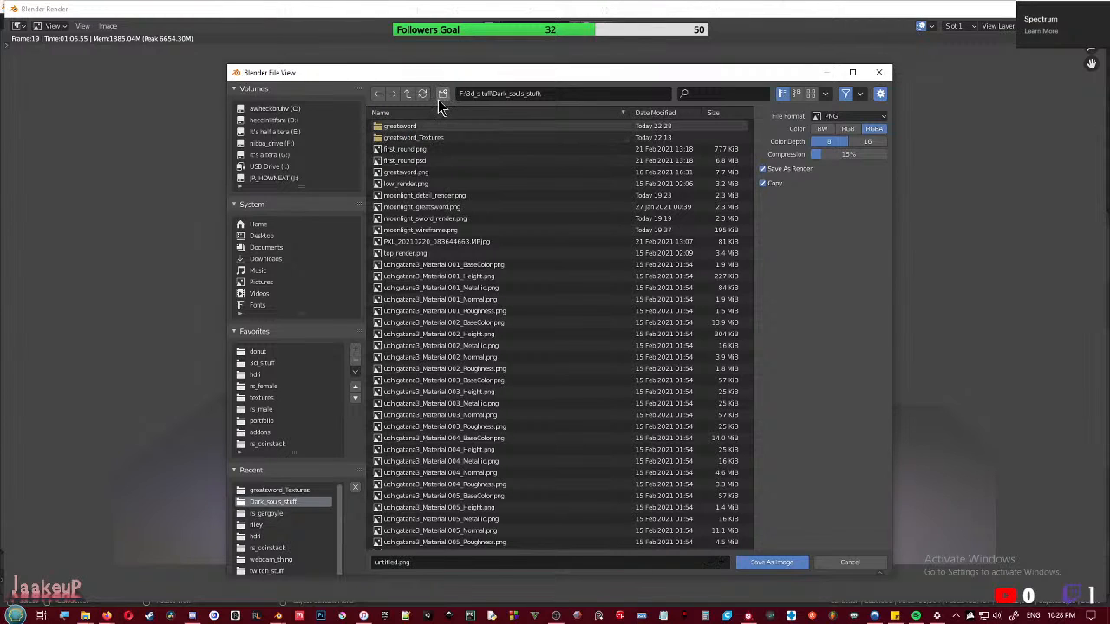
double_click(392, 127)
- Save the render as greatsword_front_Render in PNG format in the greatsword folder and close the render window
click(460, 563)
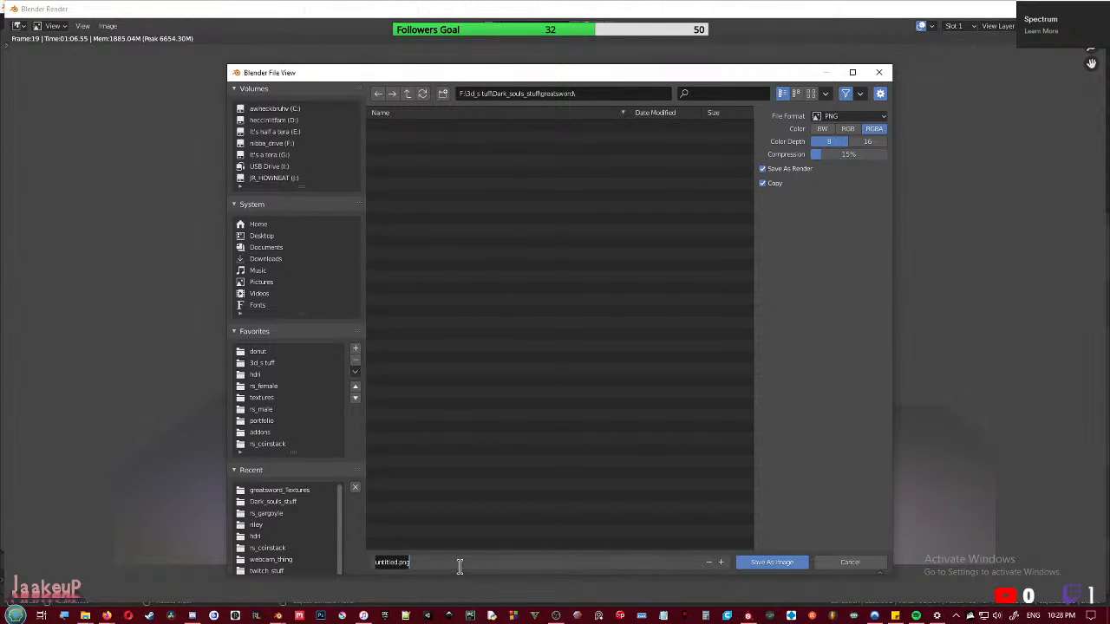
text(gr)
key(ctrl+a)
key(BackSpace)
text(greatsword_front_Render)
key(Return)
key(Return)
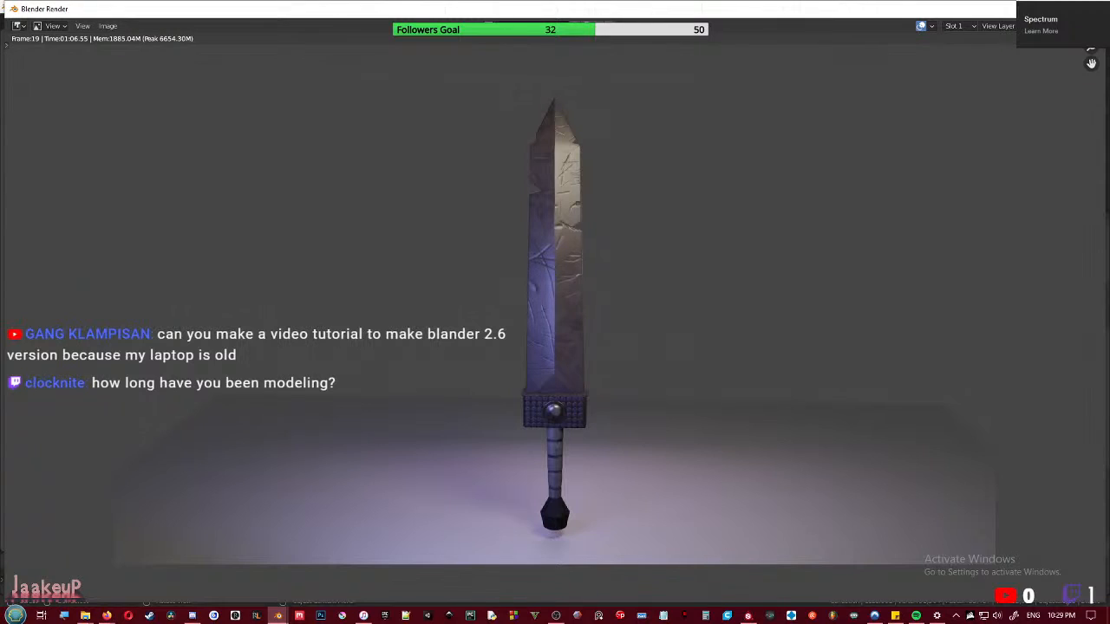
click(1093, 9)
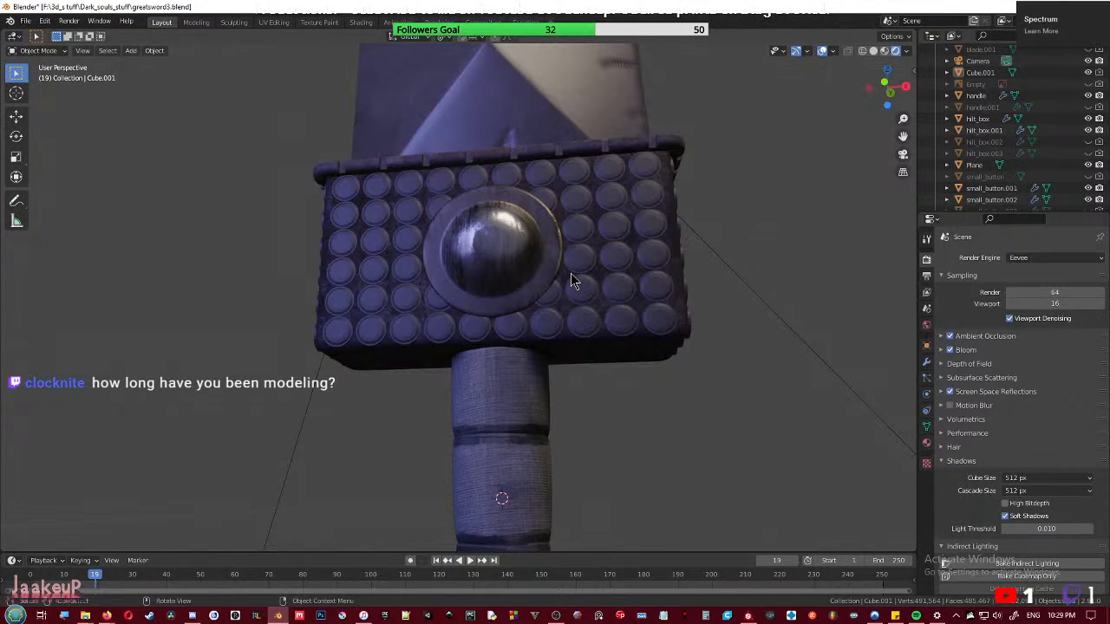
- Switch to File Explorer and look through the 3d_s tuff folder for the water_bottle project folder
scroll(672, 341, down, 3)
middle_drag(672, 341, 629, 380)
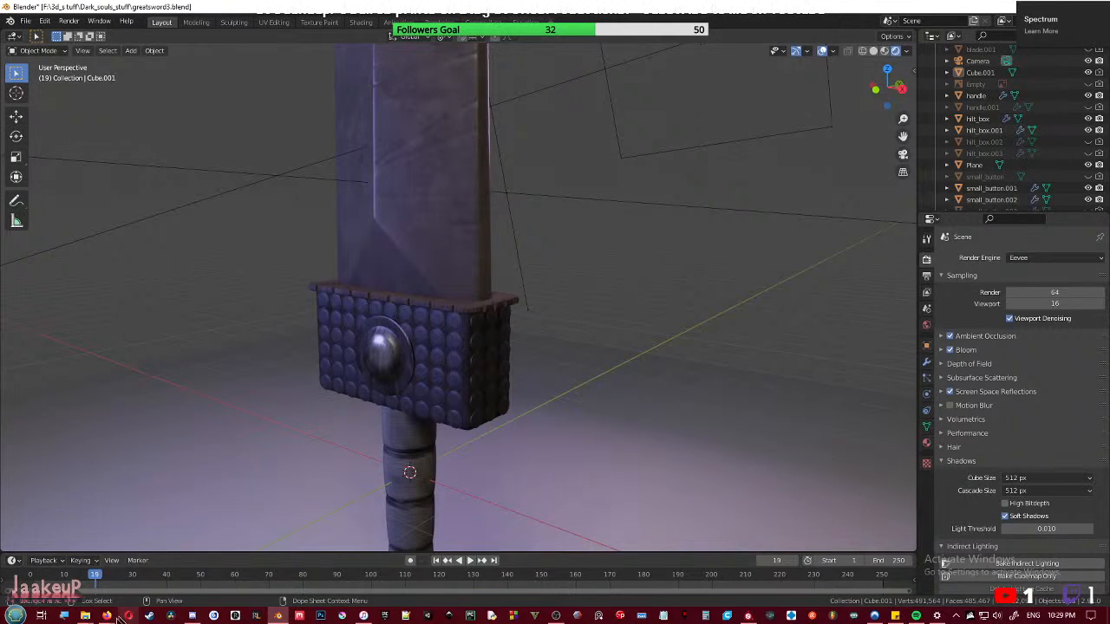
mouse_move(85, 616)
mouse_move(156, 564)
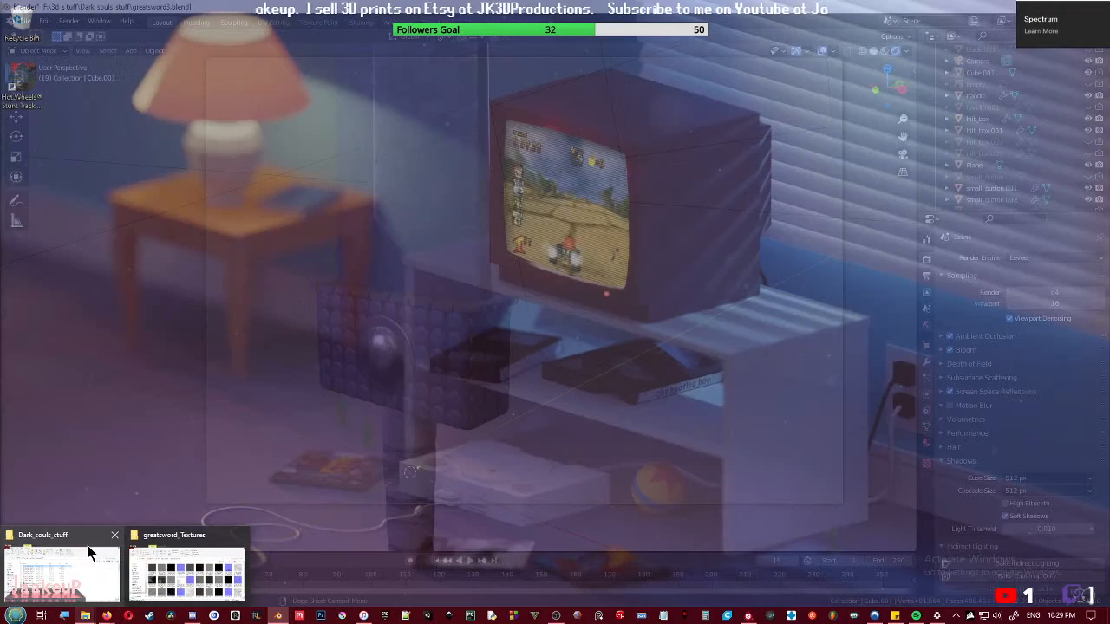
click(43, 566)
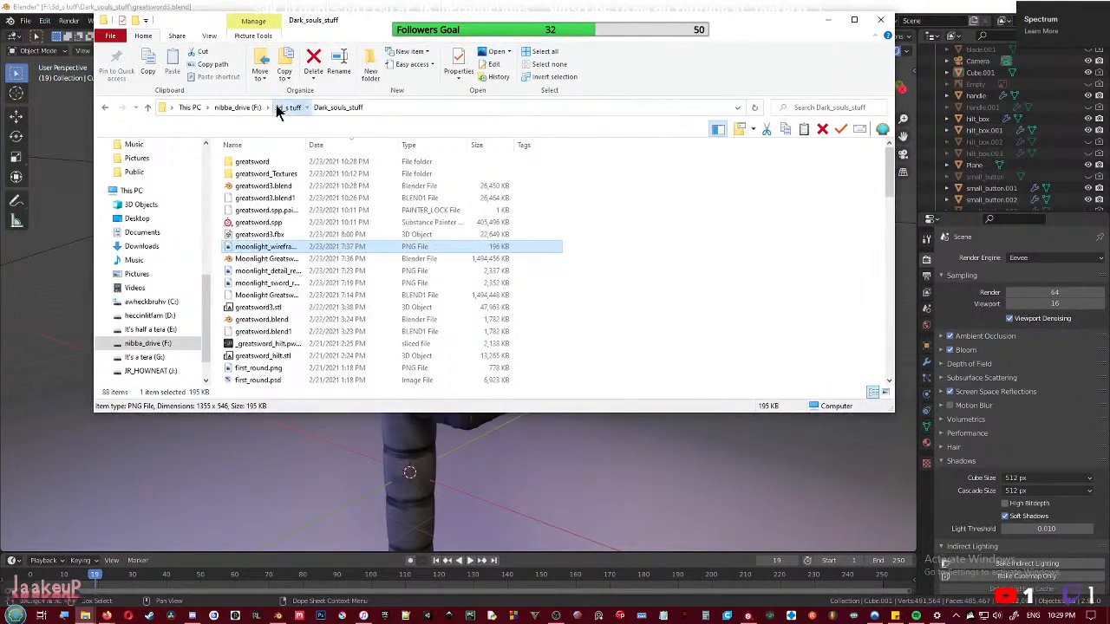
click(289, 107)
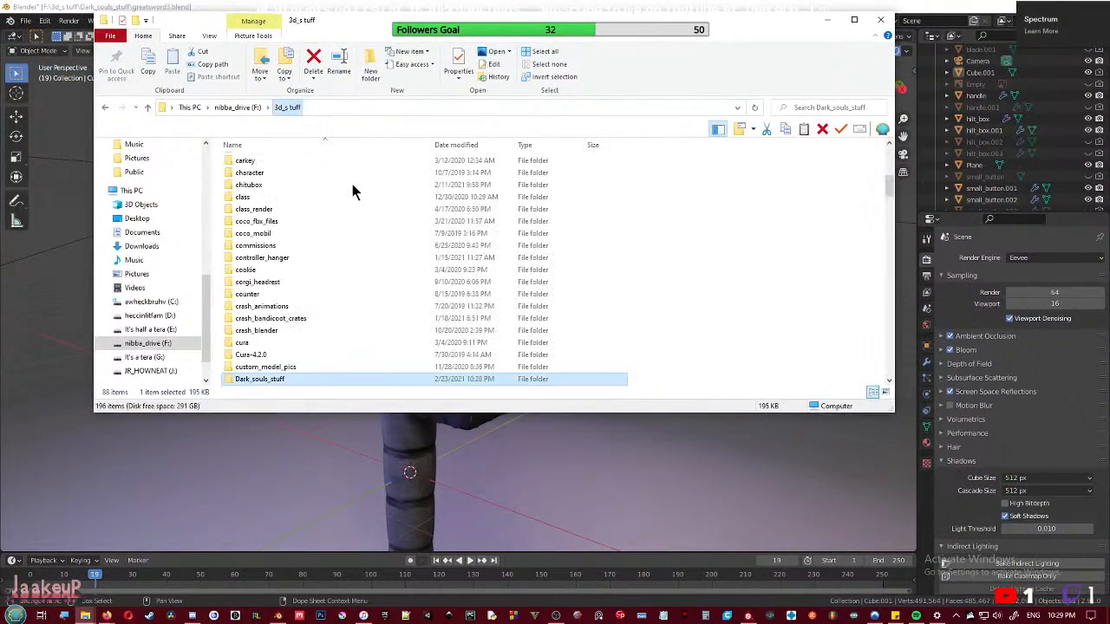
scroll(303, 254, up, 10)
scroll(303, 290, down, 10)
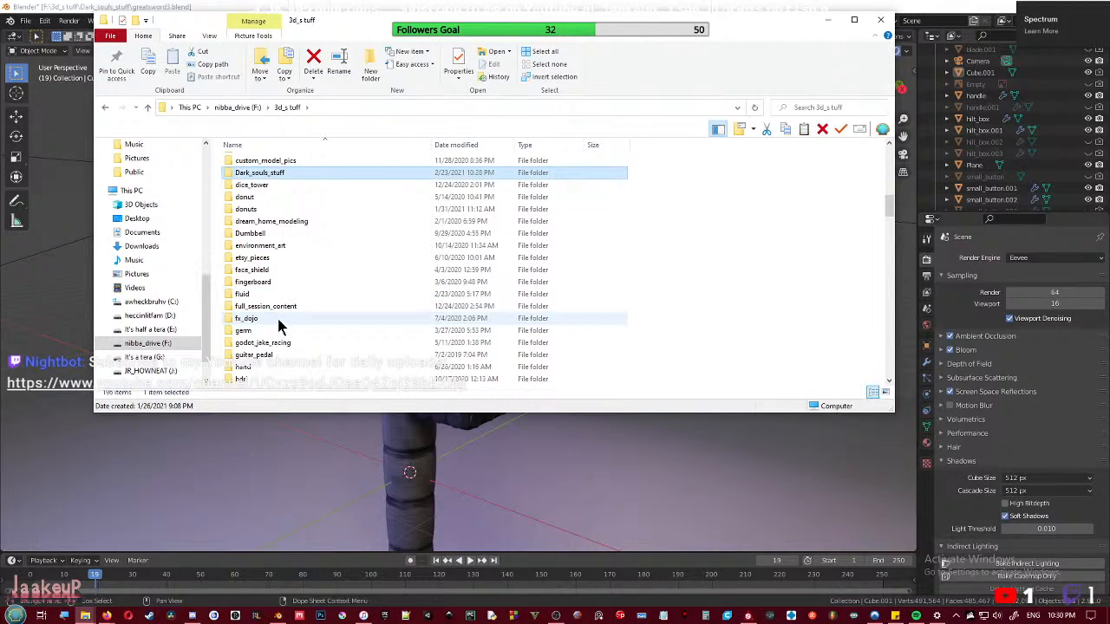
scroll(289, 338, down, 2)
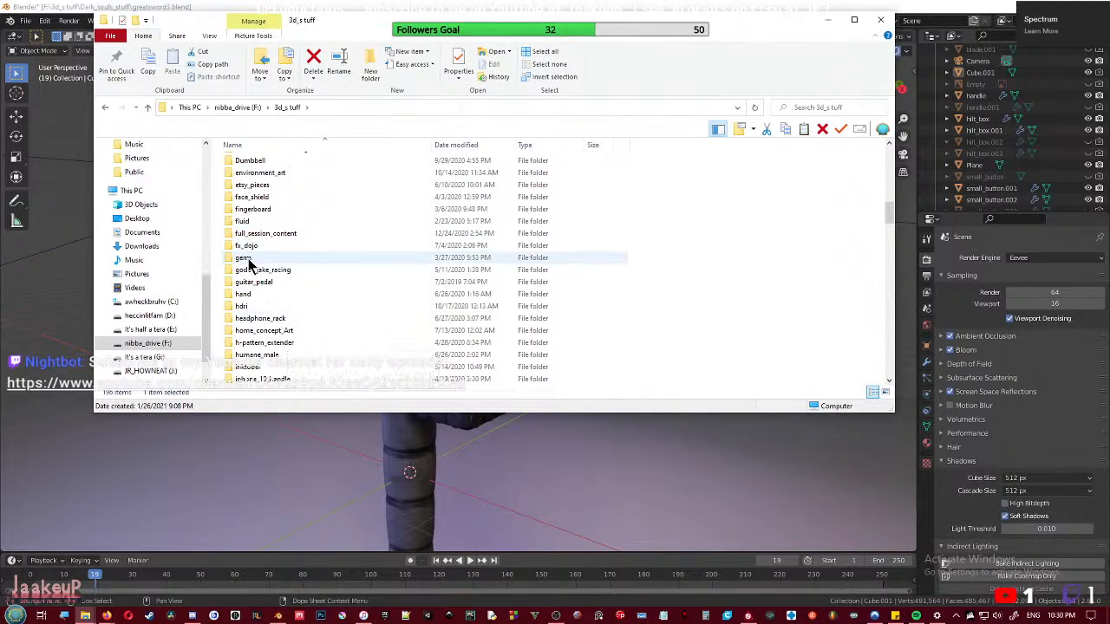
scroll(283, 373, down, 5)
scroll(282, 372, down, 2)
scroll(282, 373, down, 4)
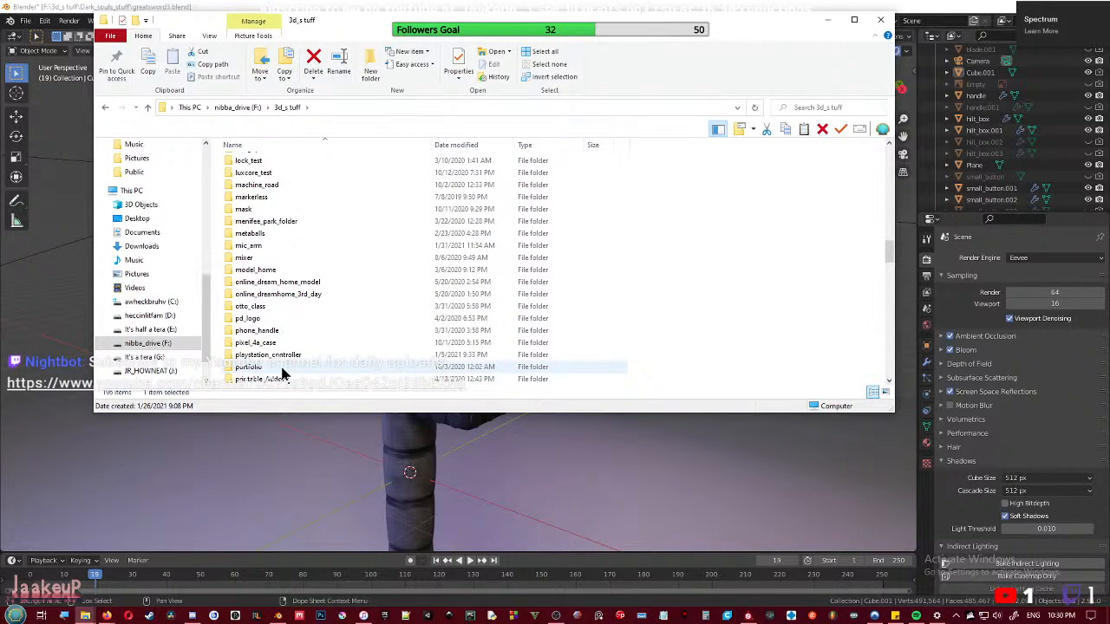
scroll(281, 373, down, 6)
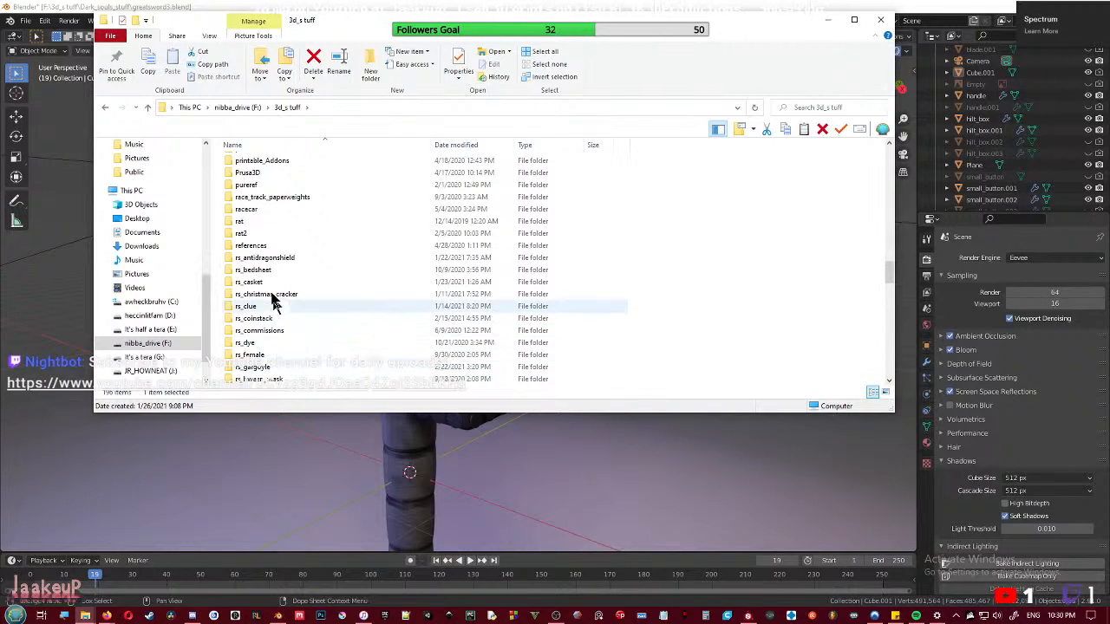
scroll(274, 193, down, 1)
scroll(291, 268, down, 6)
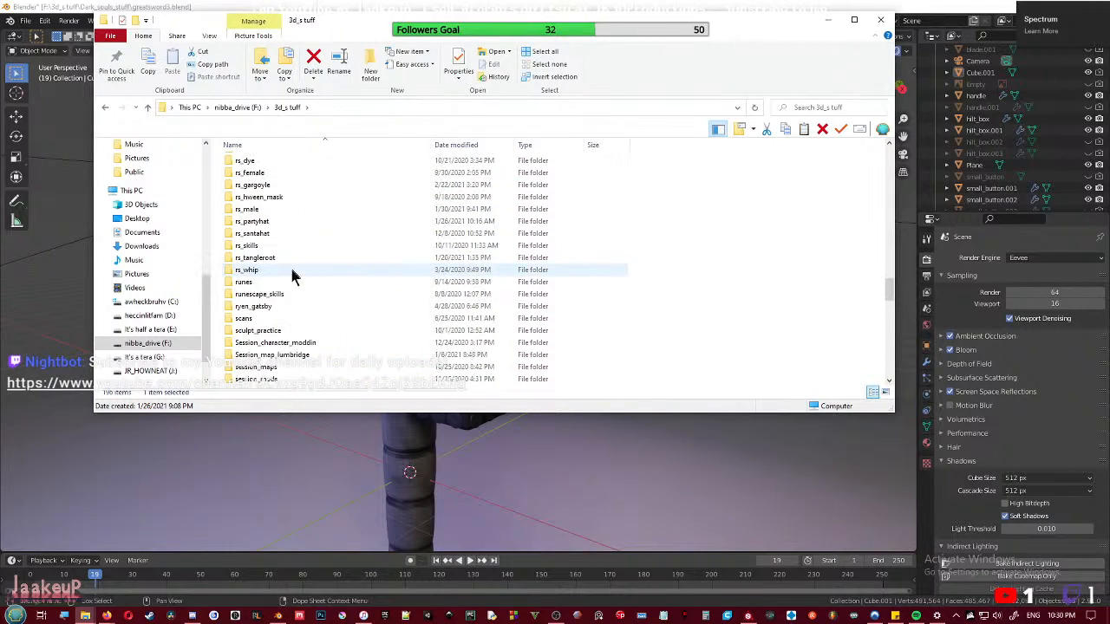
scroll(295, 304, down, 10)
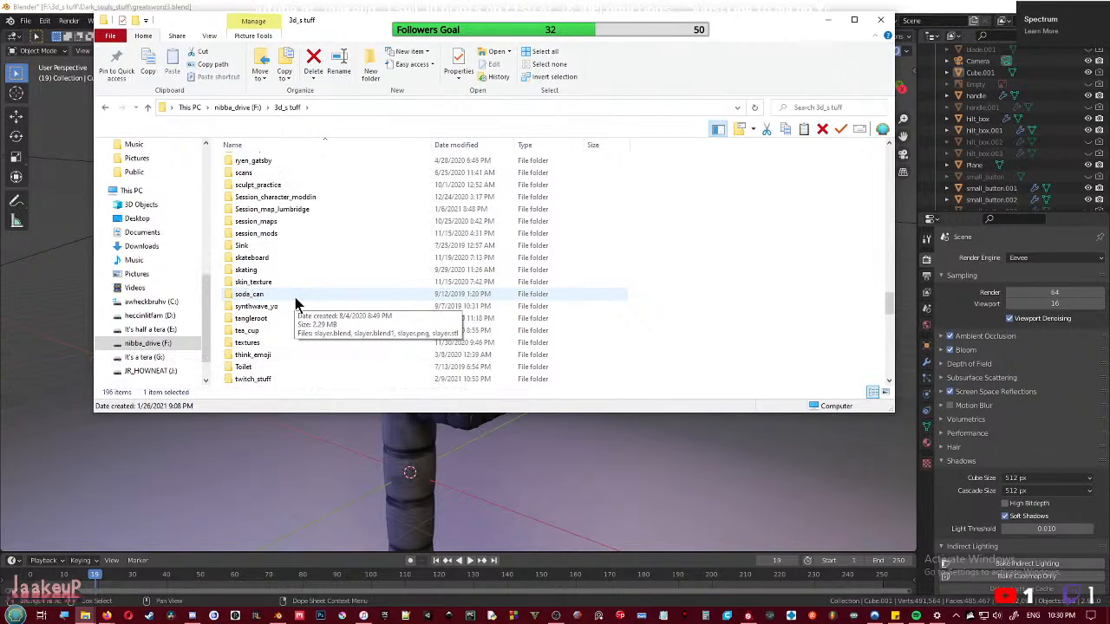
scroll(295, 304, down, 2)
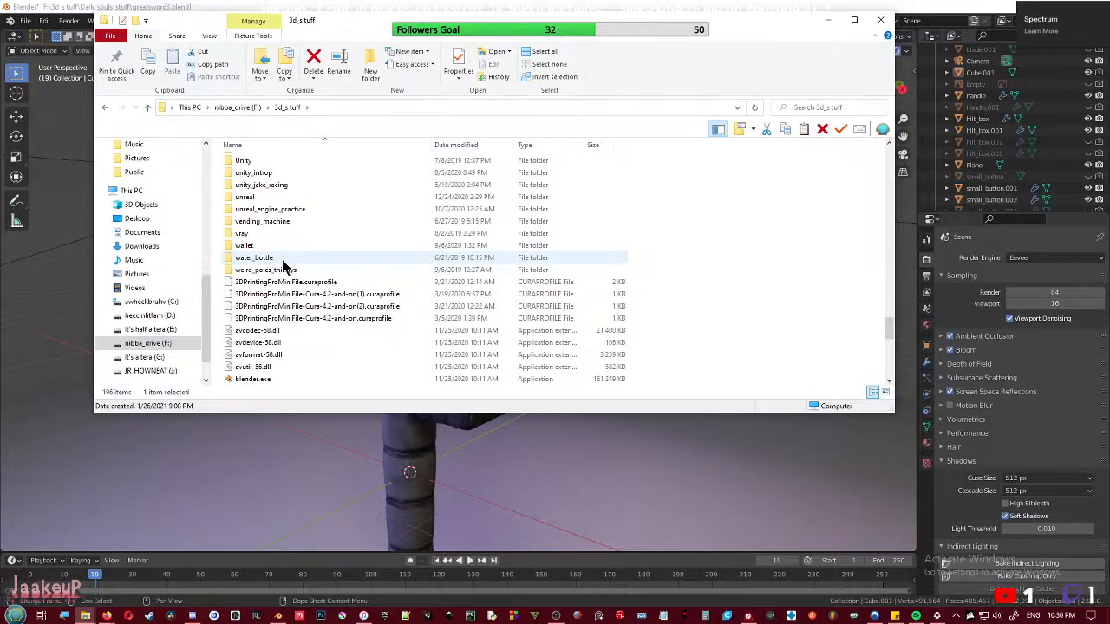
- View water_bottles.png from the water_bottle project's Final_renders folder and shrink the photo viewer to a small window
double_click(282, 260)
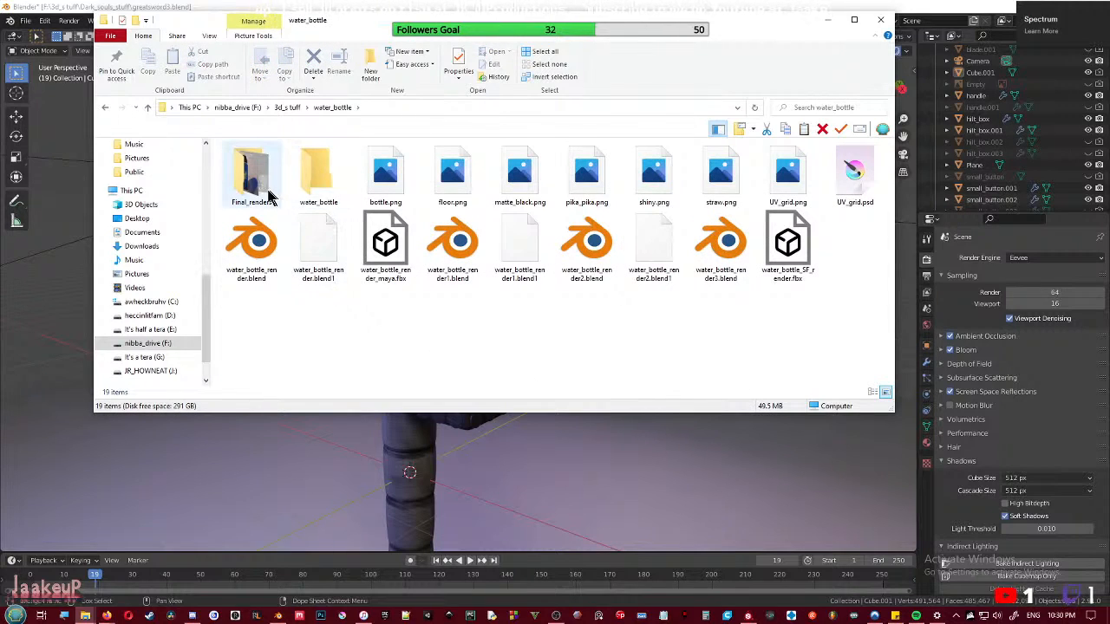
double_click(254, 190)
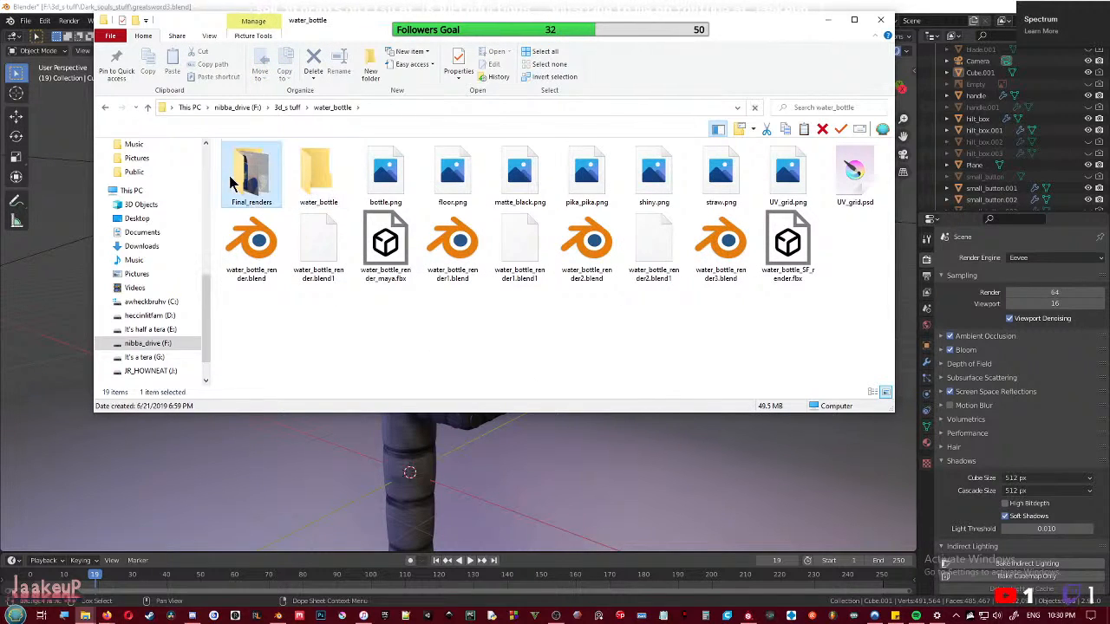
double_click(249, 183)
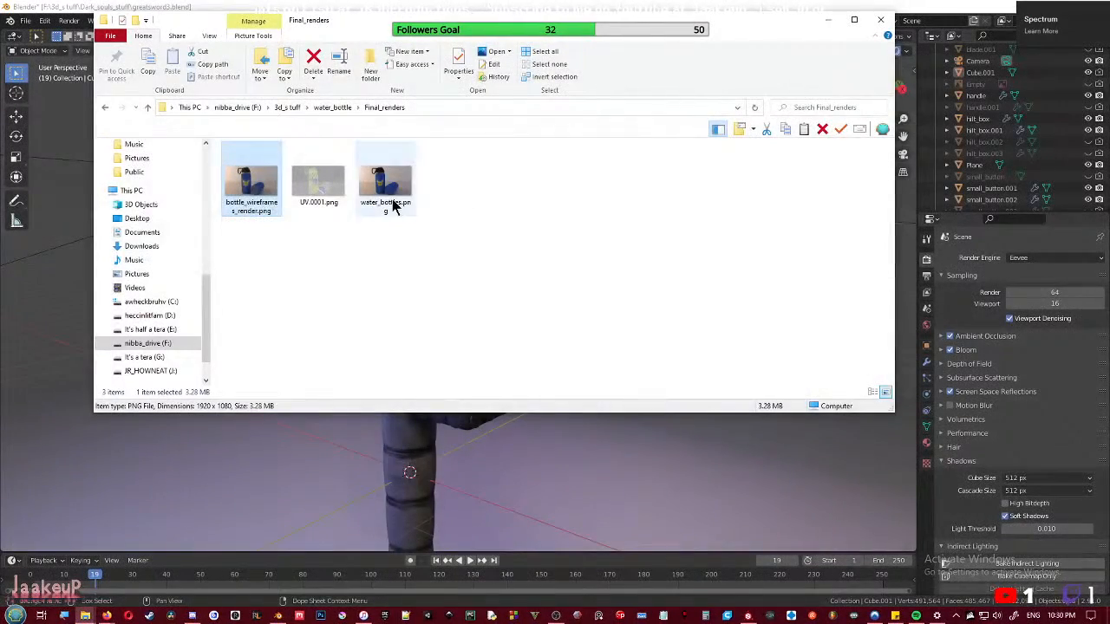
double_click(394, 205)
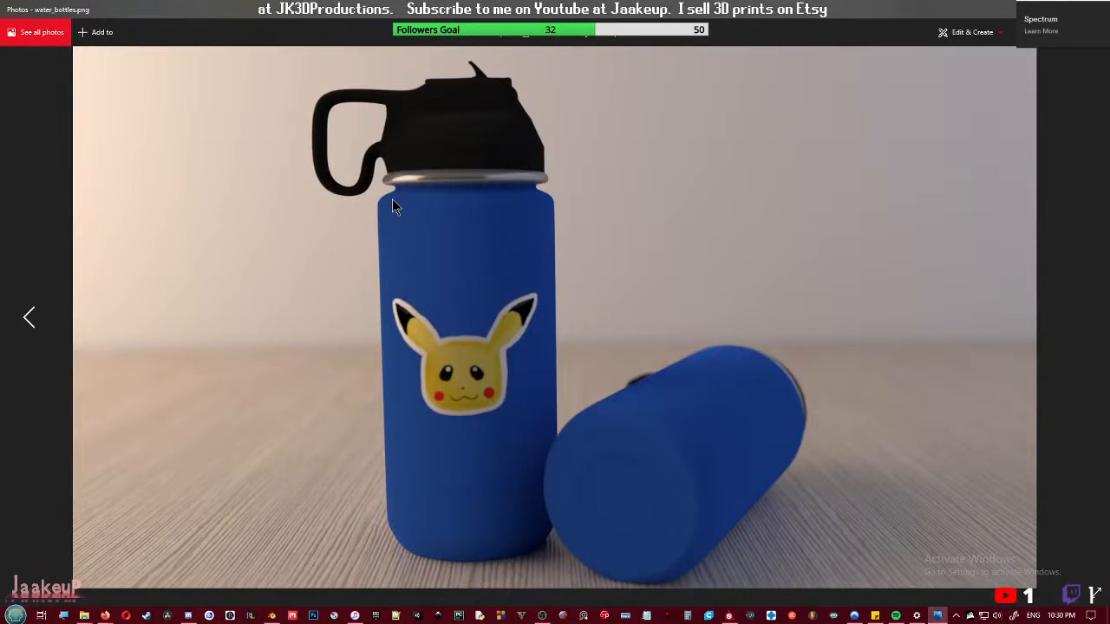
drag(444, 8, 866, 228)
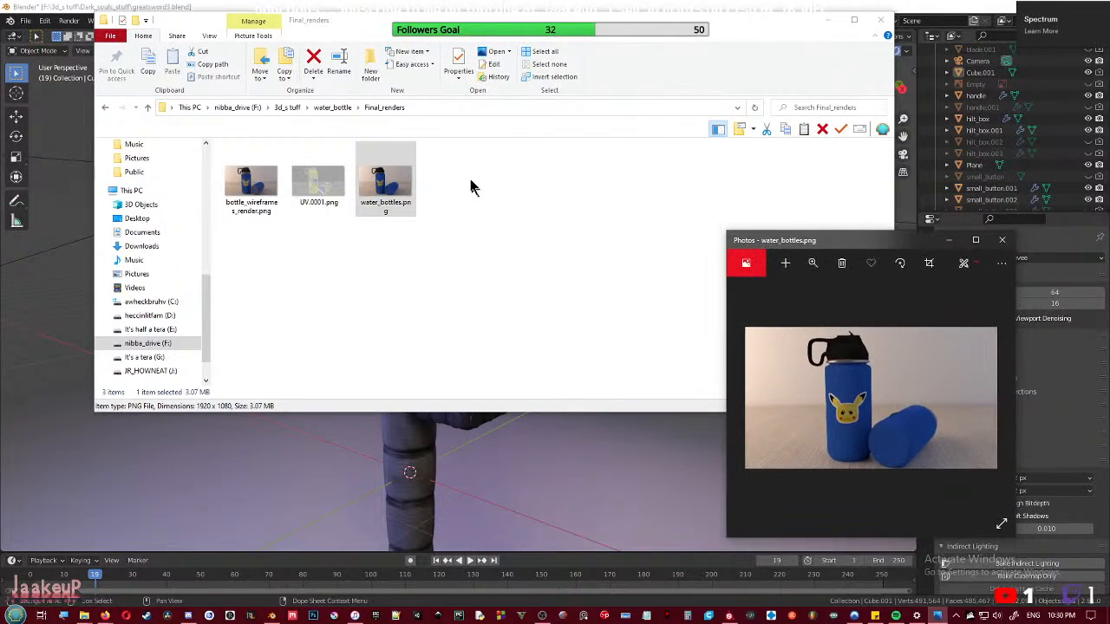
- List the Final_renders files with Details to check the date of water_bottles.png, and view the image again before closing it
right_click(426, 183)
mouse_move(409, 190)
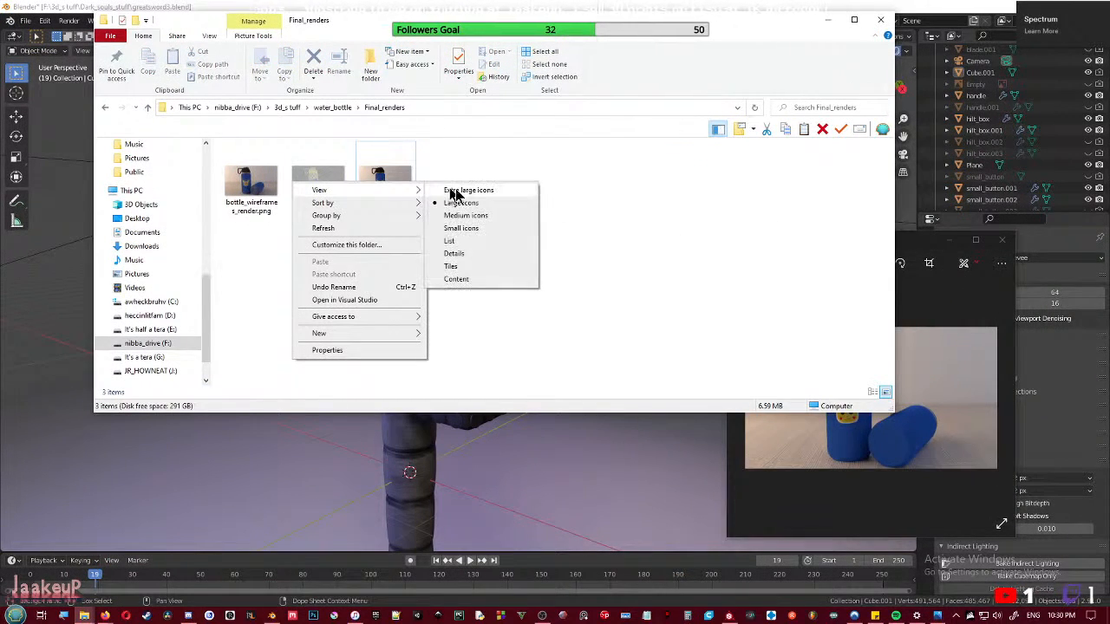
click(463, 254)
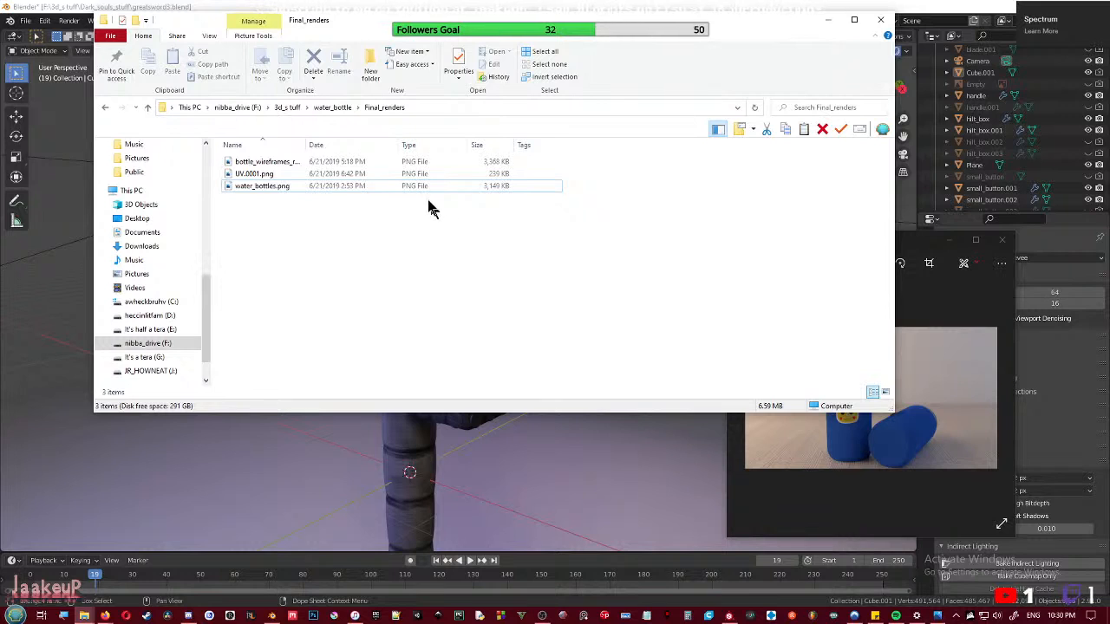
click(415, 187)
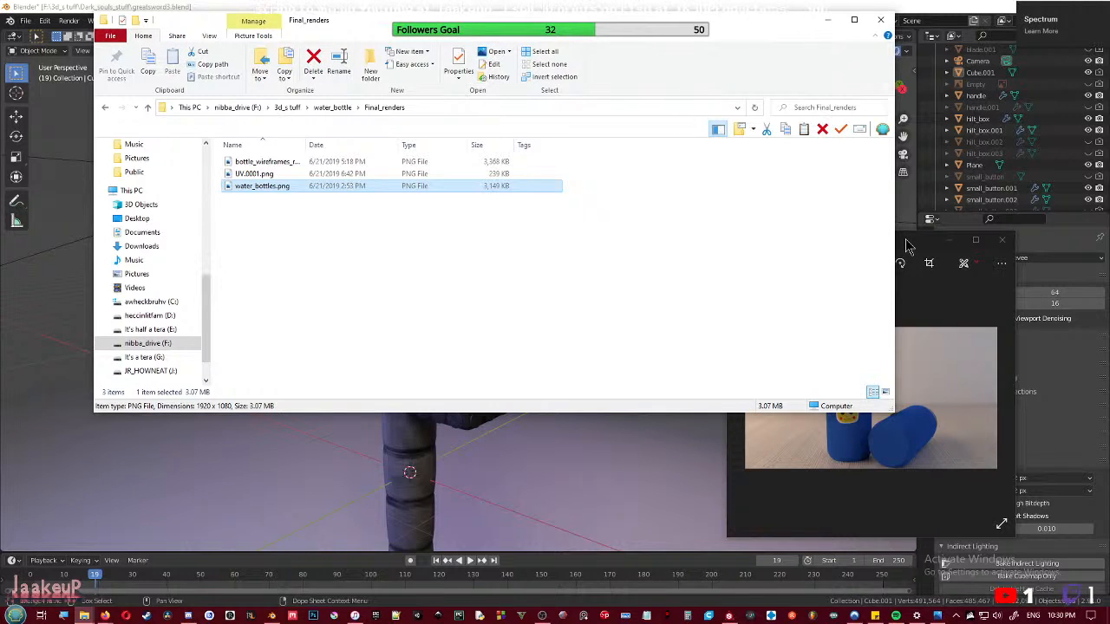
key(Return)
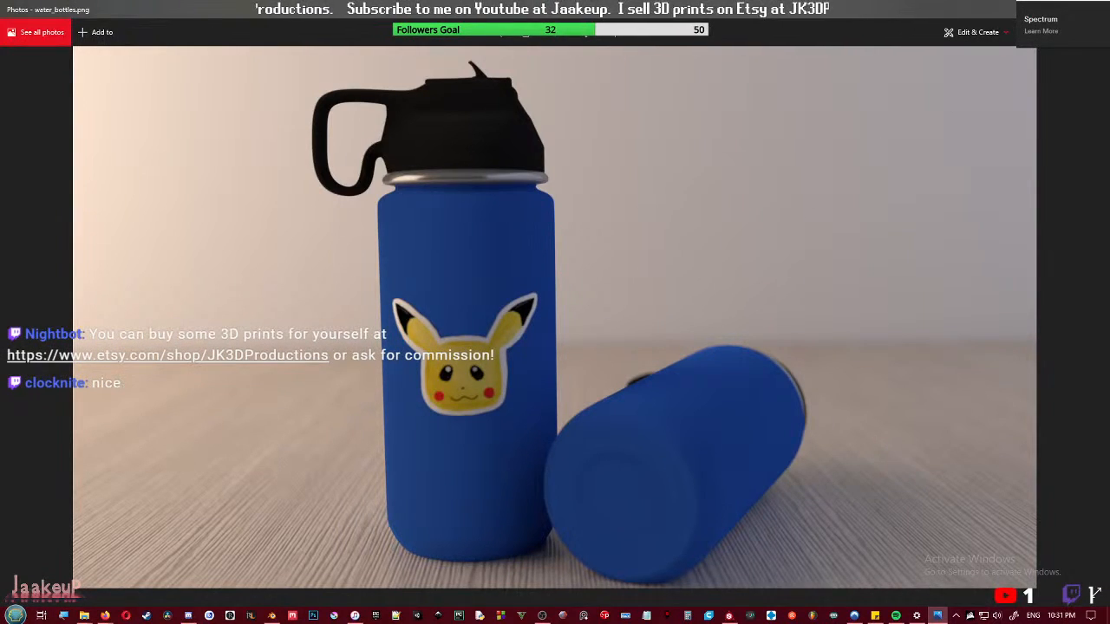
key(alt+F4)
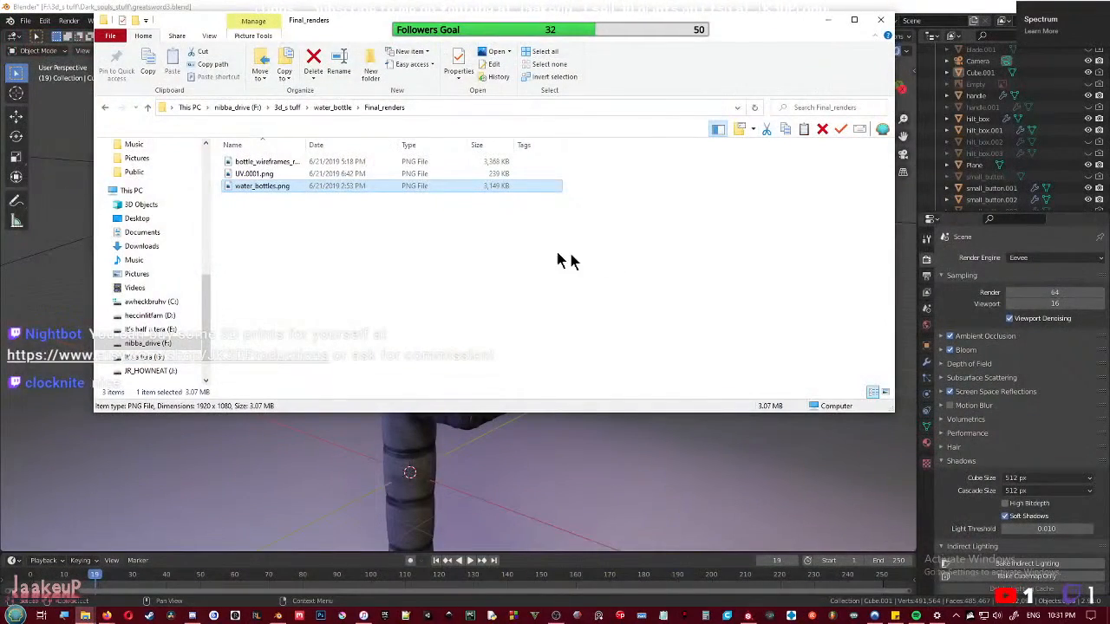
- Return to the 3d_s tuff folder, look over its project folders and minimize File Explorer
key(alt+Left)
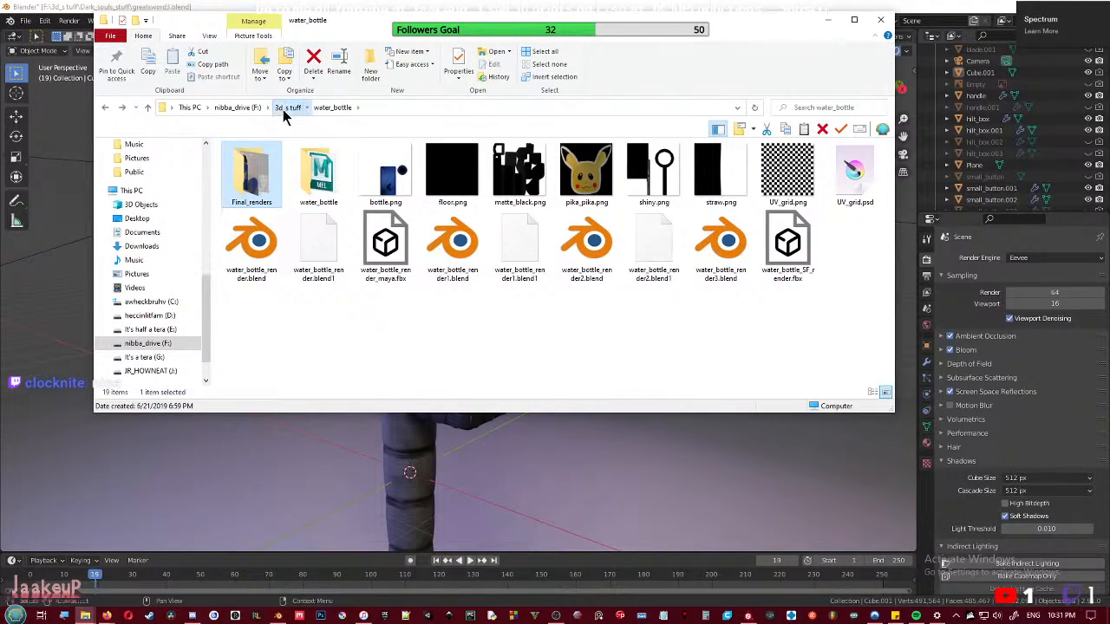
click(287, 109)
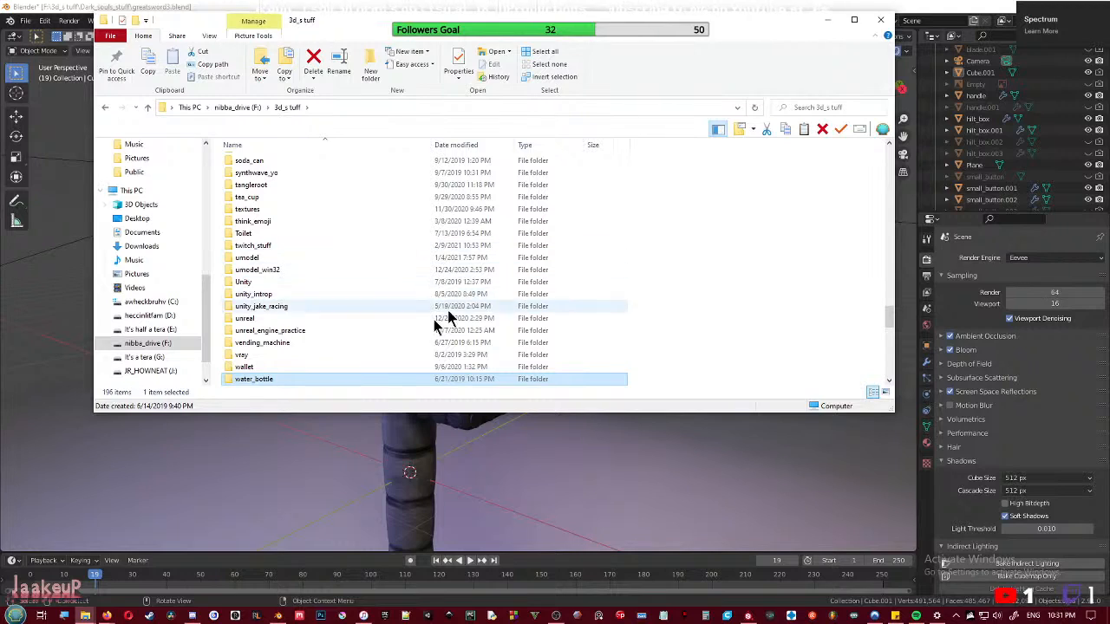
scroll(408, 334, up, 3)
scroll(403, 327, up, 2)
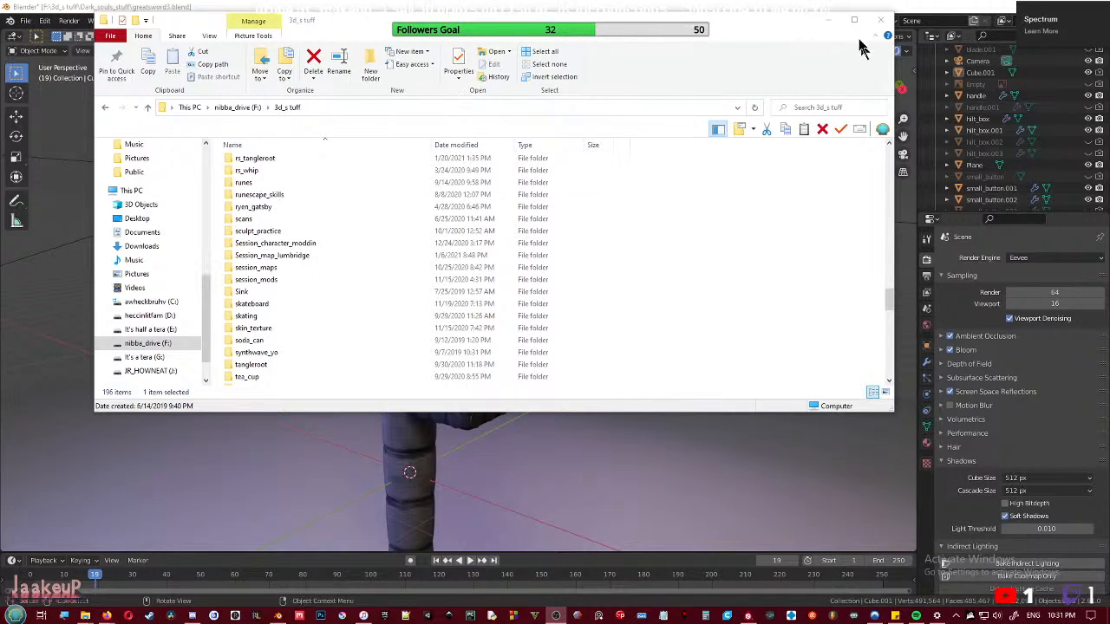
click(830, 21)
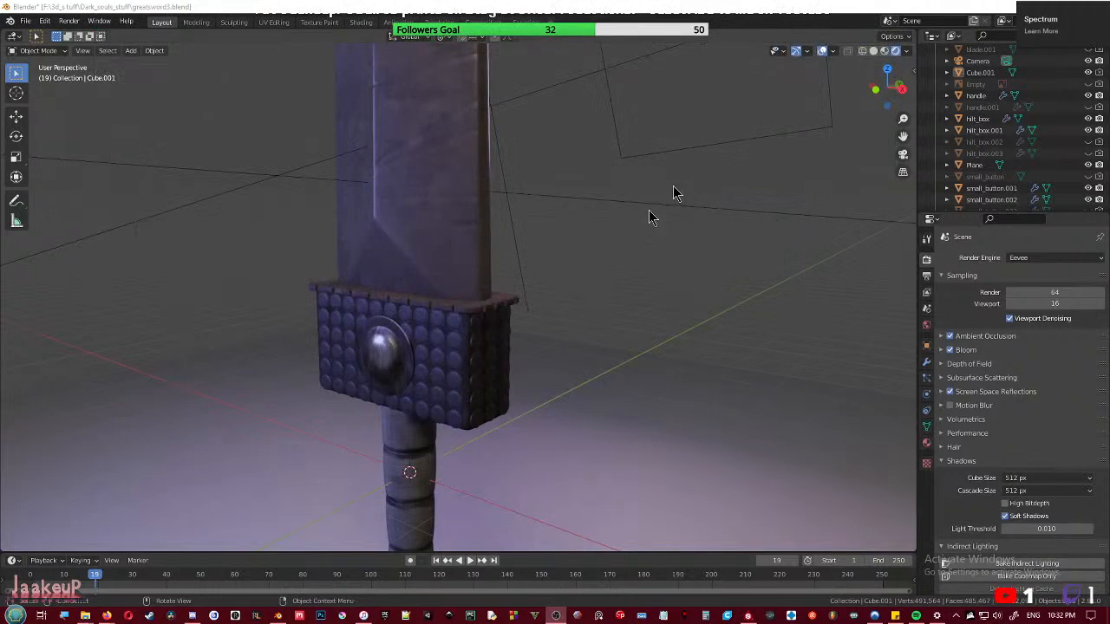
- Inspect the sword's handle and studded hilt from several angles in the rendered viewport
middle_drag(560, 364, 517, 315)
scroll(542, 395, down, 3)
scroll(516, 315, up, 4)
click(470, 338)
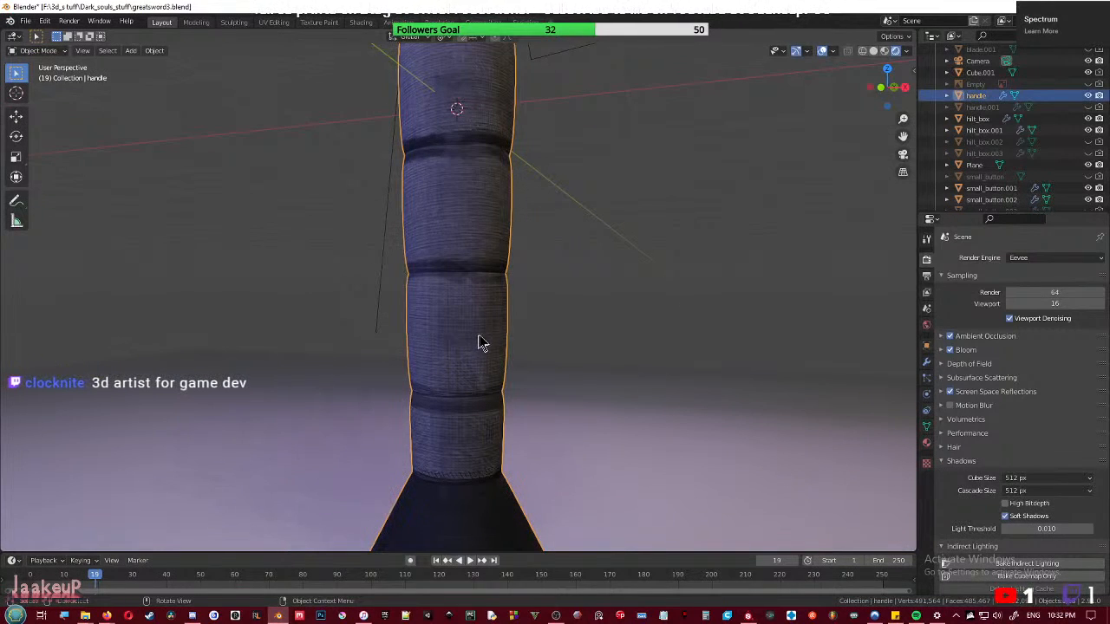
middle_drag(520, 318, 578, 371)
click(451, 309)
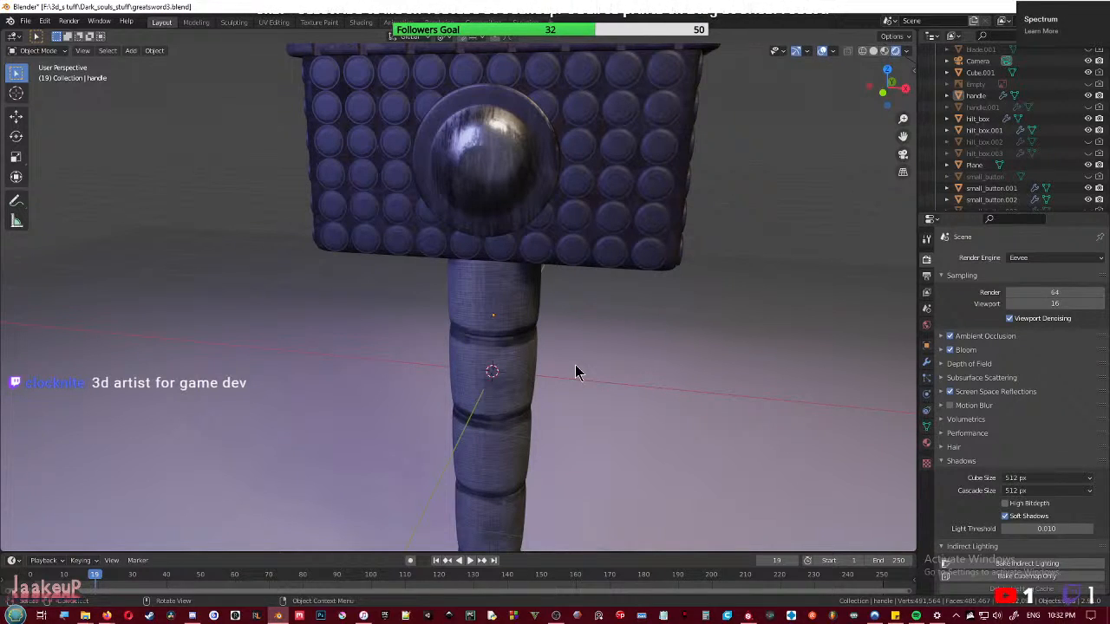
middle_drag(582, 370, 501, 348)
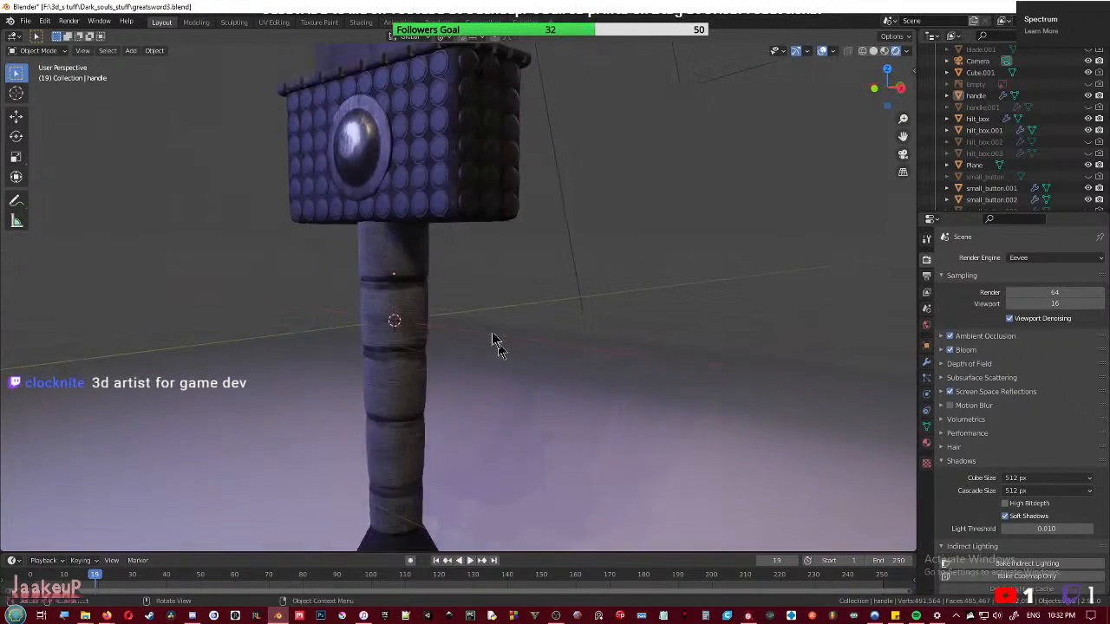
- Examine the wrapped handle, pommel and studded hilt from low angles and up close in the rendered viewport
scroll(479, 238, down, 2)
middle_drag(480, 242, 506, 313)
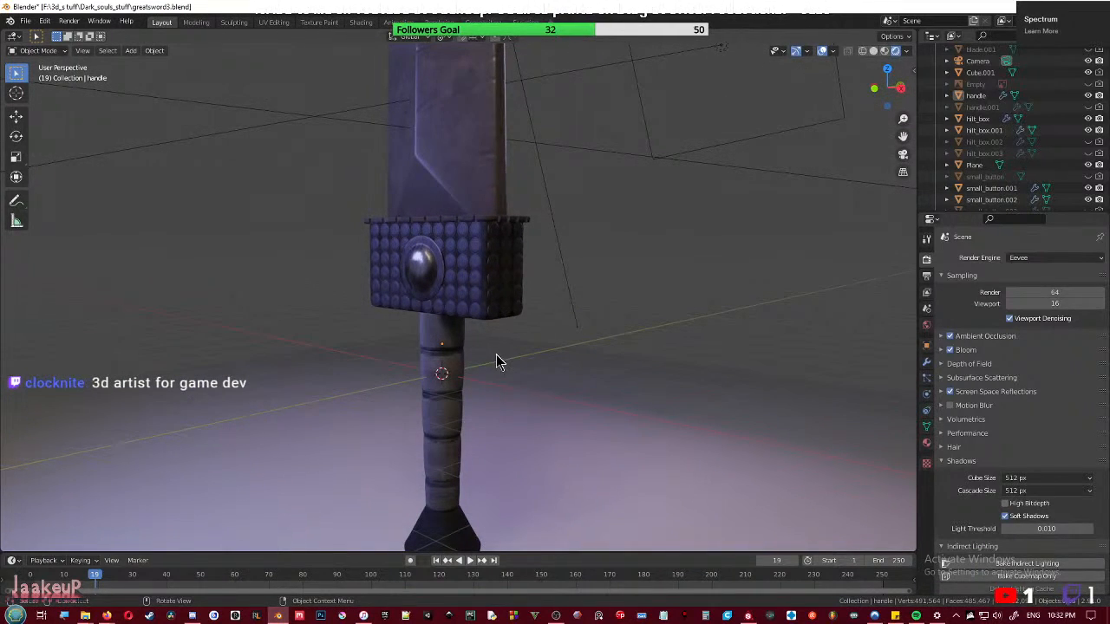
middle_drag(543, 388, 559, 378)
scroll(523, 426, up, 4)
shift+middle_drag(522, 434, 518, 347)
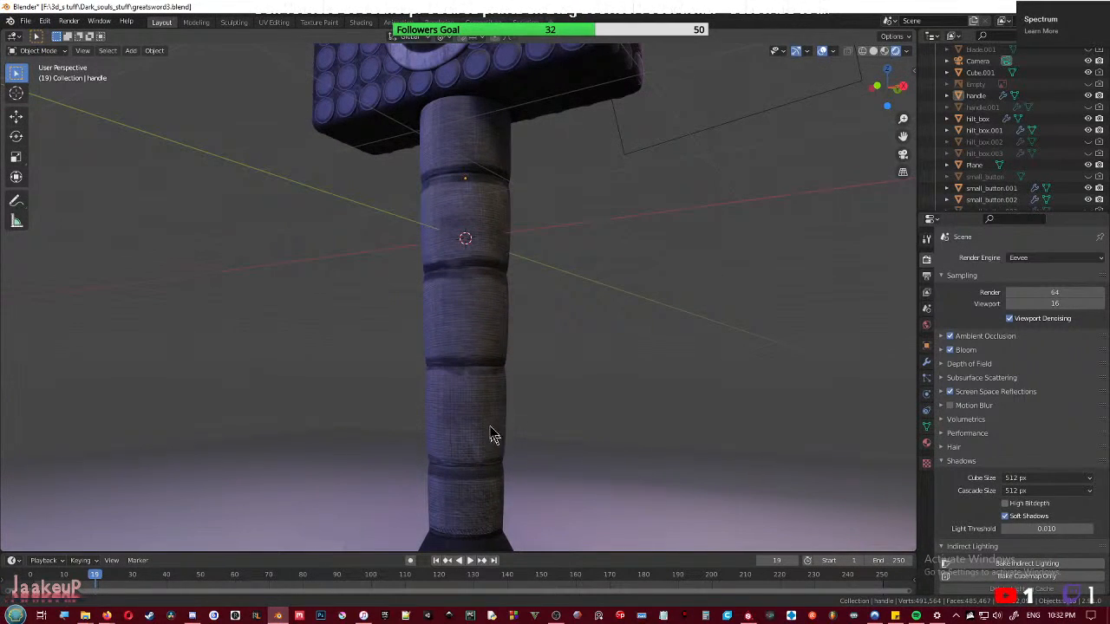
shift+middle_drag(494, 438, 467, 337)
scroll(466, 326, up, 3)
scroll(486, 291, down, 6)
middle_drag(515, 240, 561, 287)
scroll(558, 284, down, 3)
- Frame the camera close on the studded hilt and handle with Lock Camera to View, and release the lock
key(KP_0)
key(q)
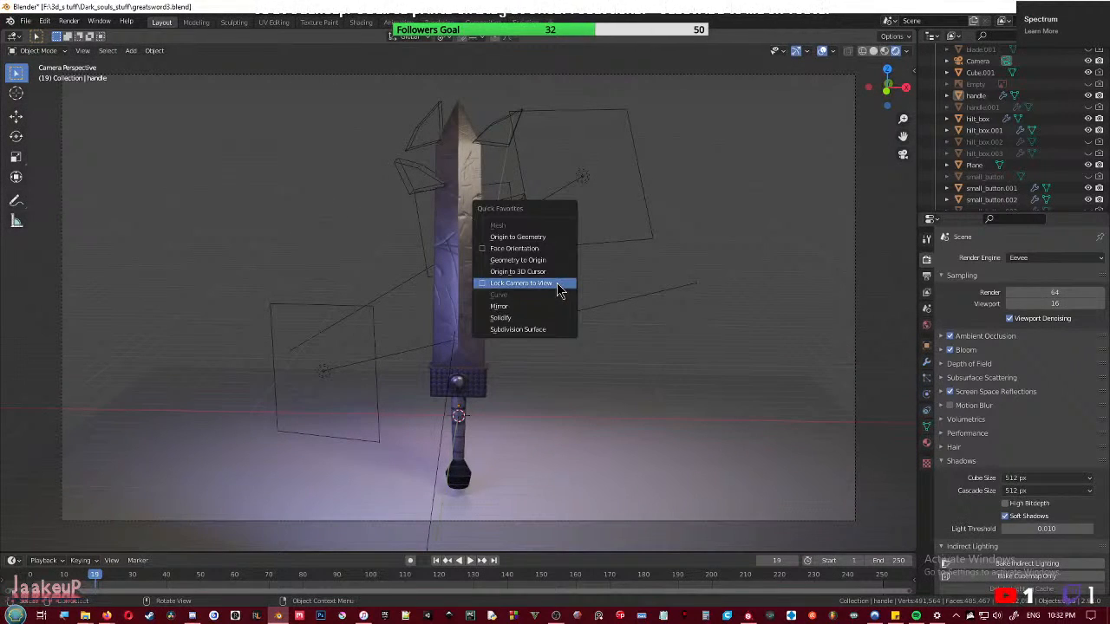
click(559, 284)
scroll(528, 399, up, 3)
shift+middle_drag(527, 409, 541, 203)
scroll(536, 274, up, 4)
middle_drag(536, 267, 317, 174)
scroll(546, 260, down, 1)
key(q)
click(437, 216)
- Rotate the lower camera-side area light about 13° so it aims further down toward the sword's handle
scroll(516, 243, down, 2)
click(317, 173)
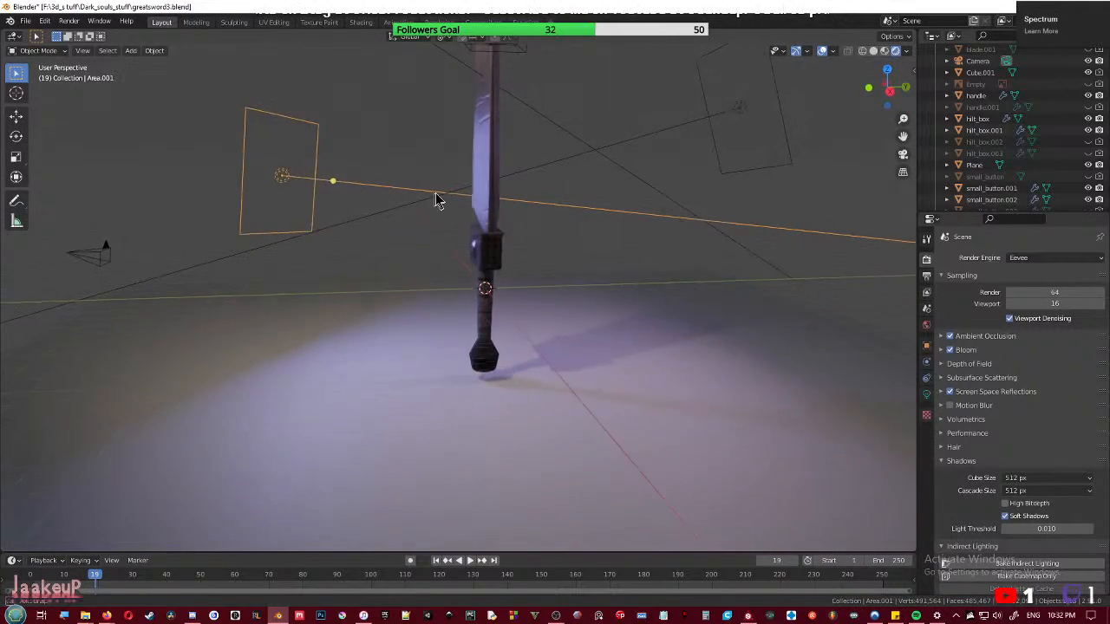
key(r)
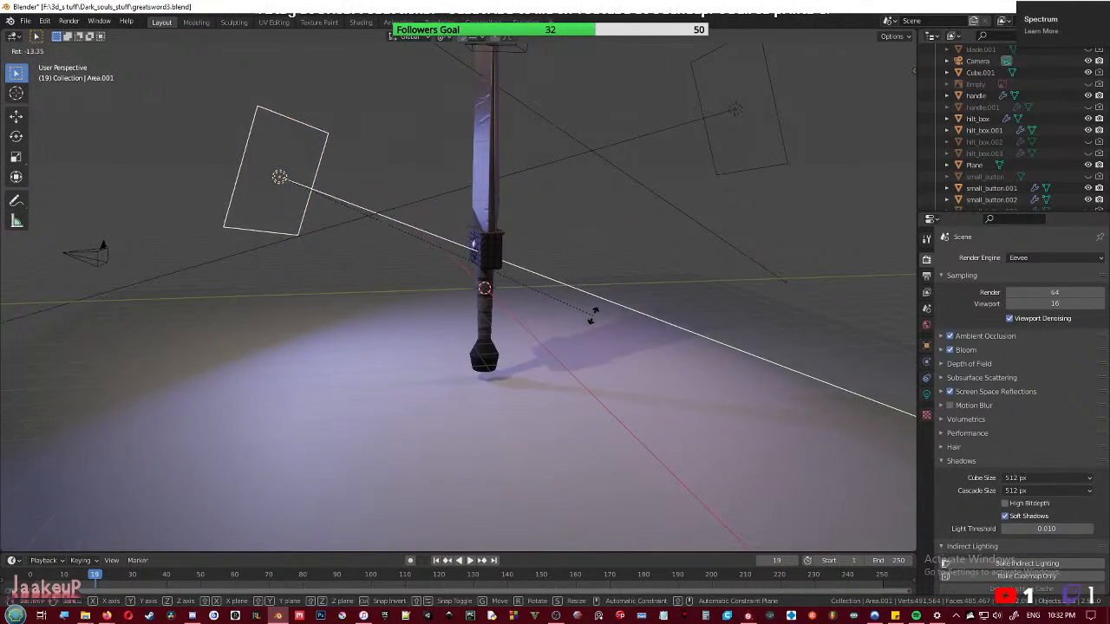
click(593, 316)
- Rotate the upper camera-side area light by about -25.9° around the global X axis, aiming it down at the handle
scroll(473, 208, down, 1)
shift+middle_drag(473, 208, 514, 283)
click(340, 106)
key(r)
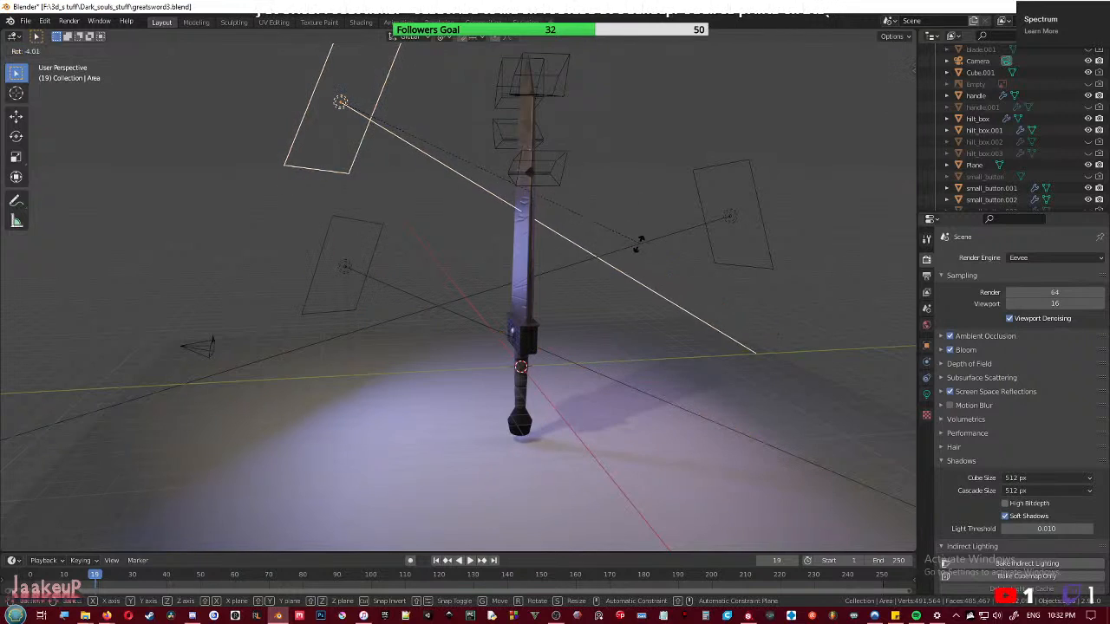
key(x)
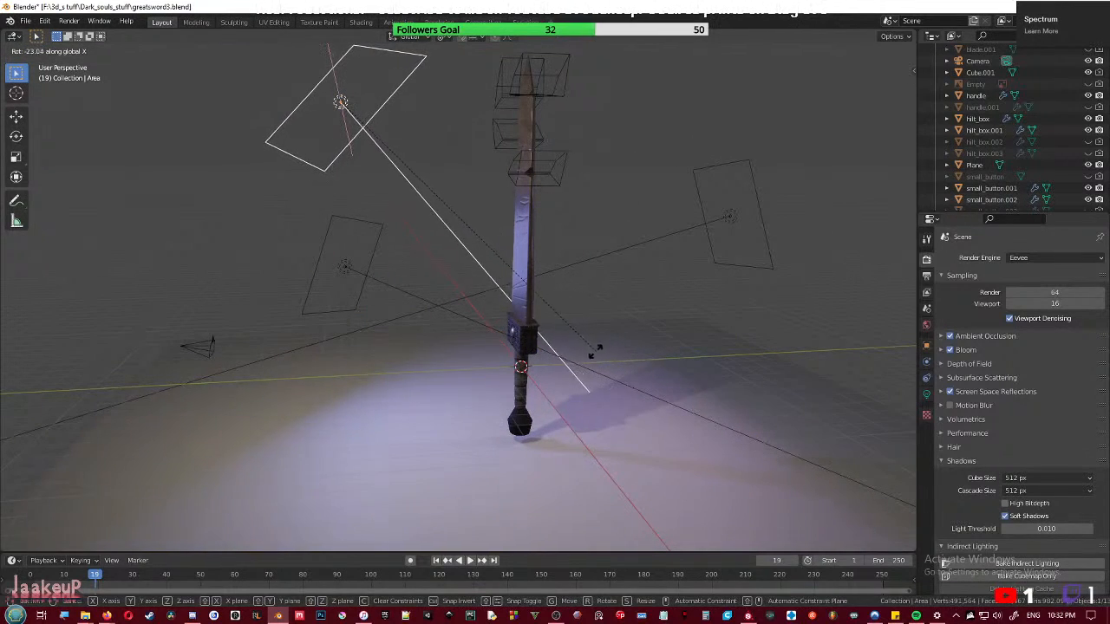
click(584, 368)
- Check the relit hilt and handle through the camera and save the Blender file
middle_drag(584, 371, 498, 253)
scroll(560, 374, up, 5)
key(KP_0)
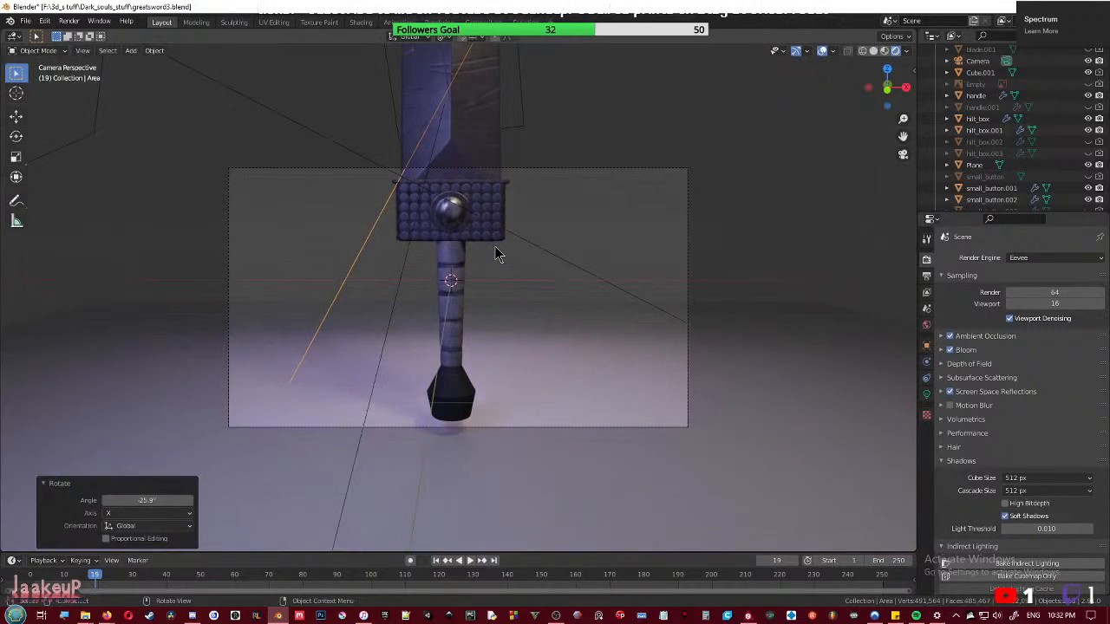
scroll(497, 253, up, 5)
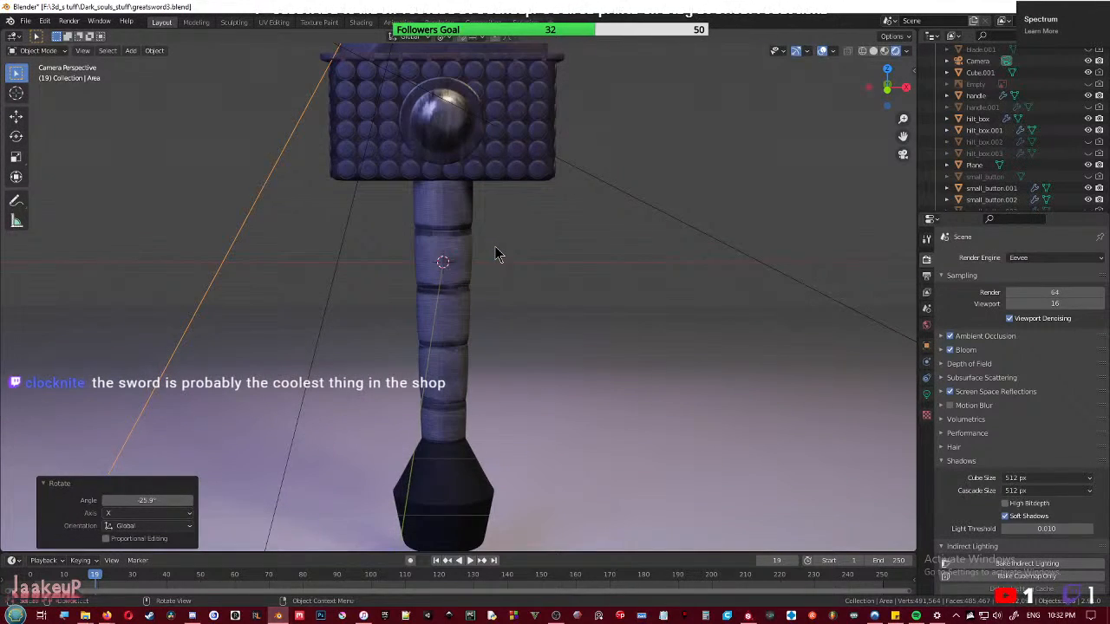
key(ctrl+s)
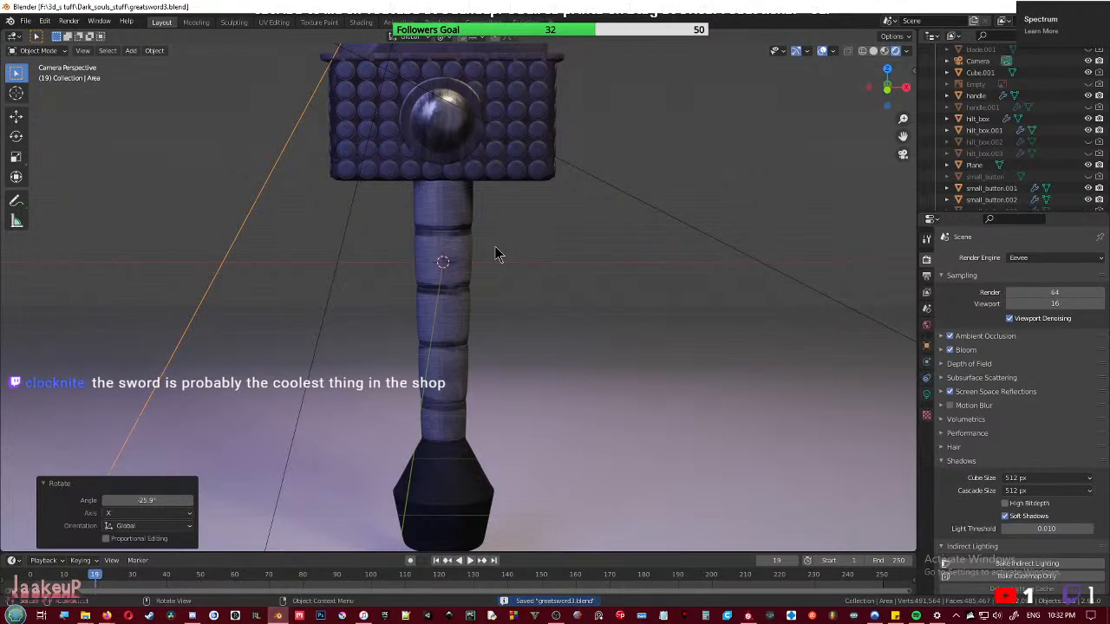
scroll(498, 253, down, 2)
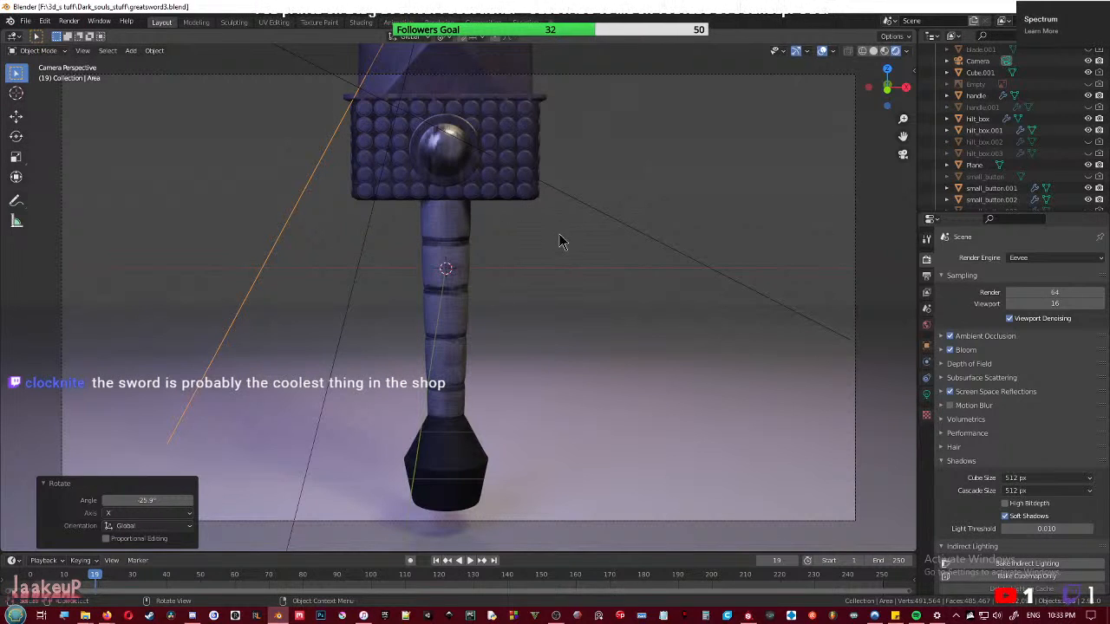
- Render the hilt and handle close-up and move the render window away from the main Blender window
key(F12)
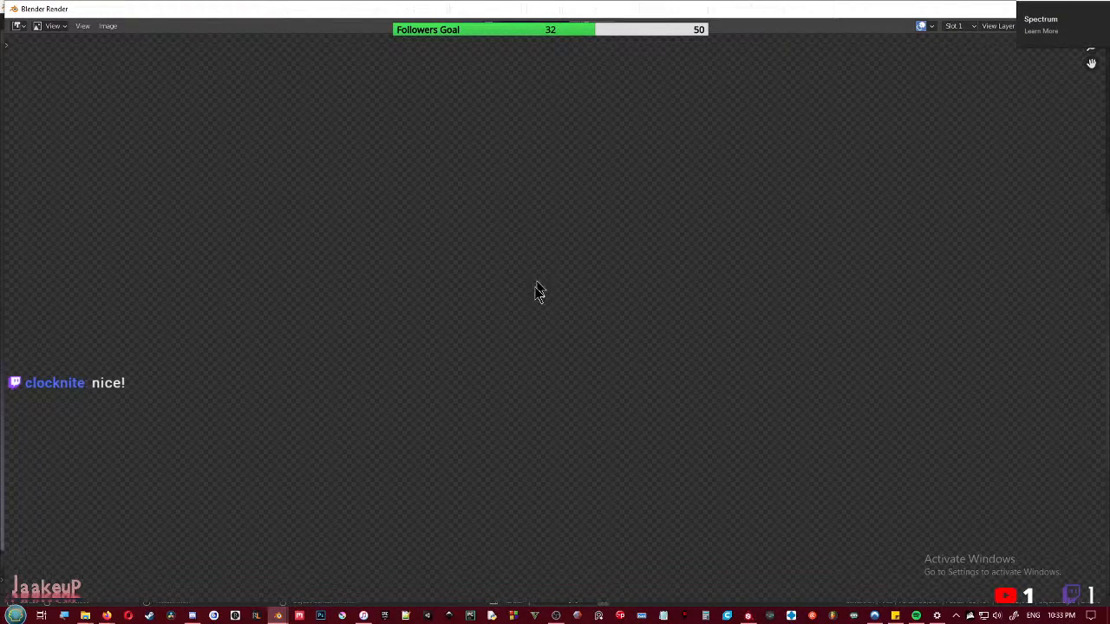
mouse_move(277, 614)
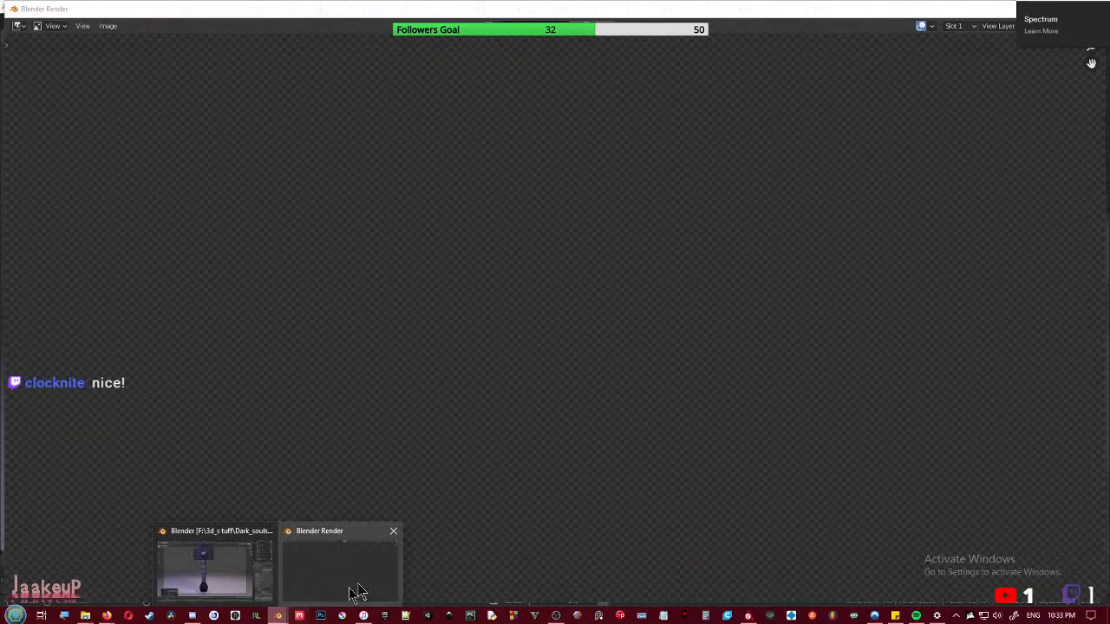
click(201, 574)
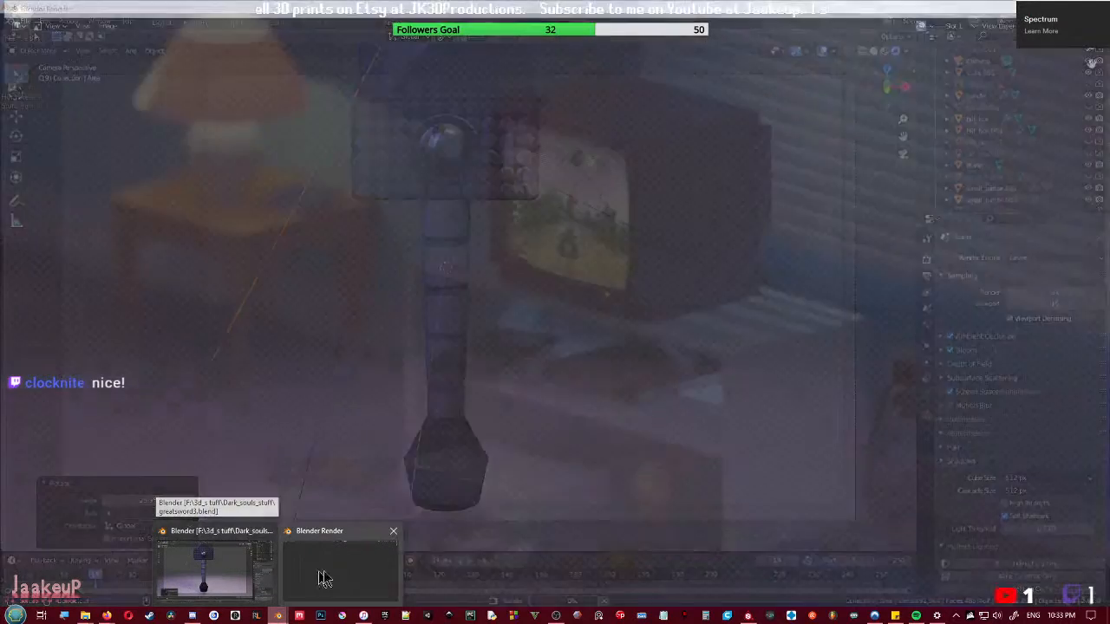
click(334, 568)
drag(596, 17, 1109, 78)
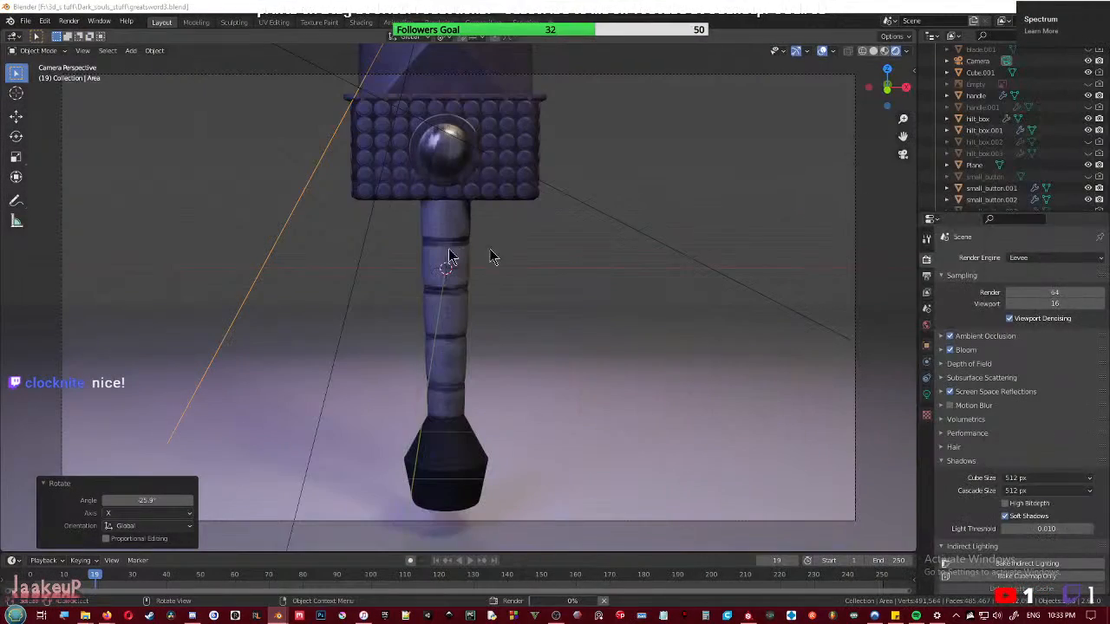
click(484, 301)
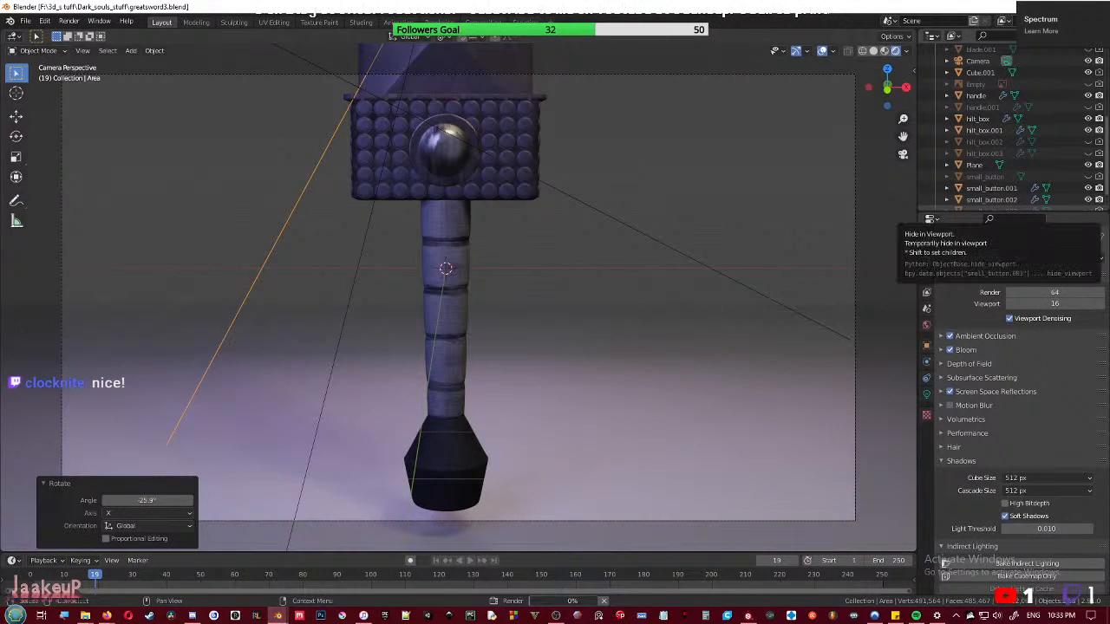
key(F12)
drag(436, 12, 1109, 95)
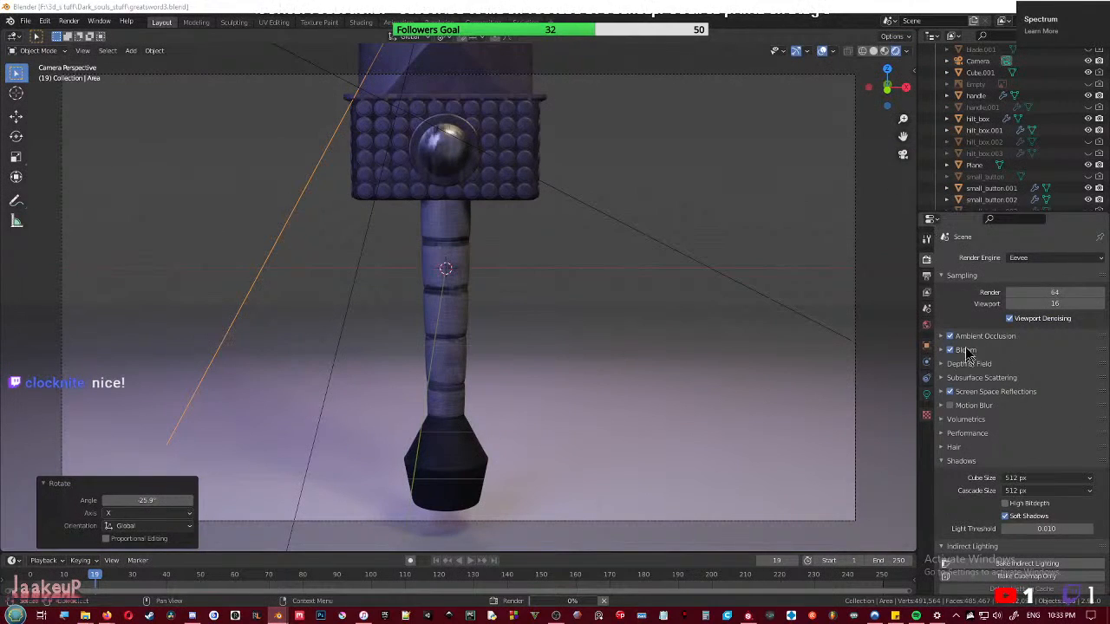
- Review the scene's output dimensions and file format settings
click(926, 277)
click(926, 287)
click(926, 281)
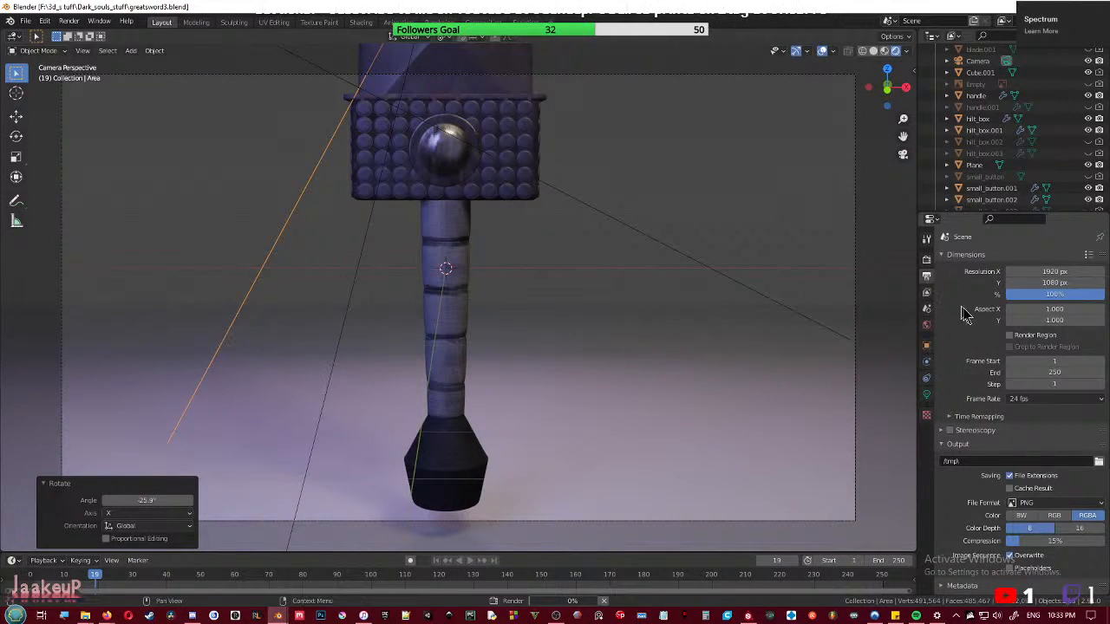
scroll(1031, 373, down, 1)
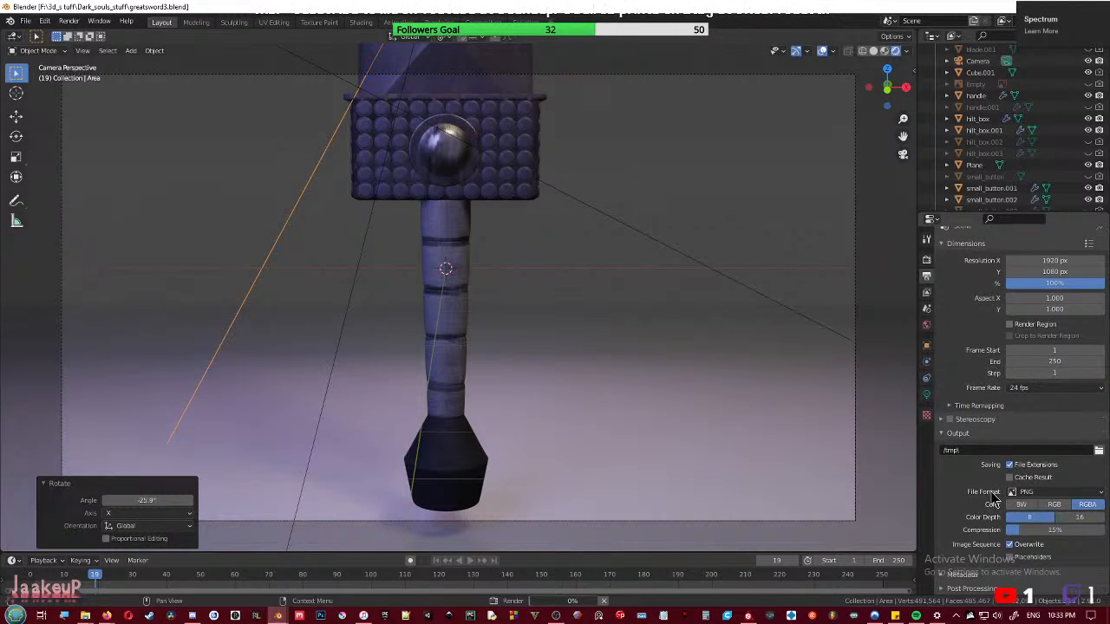
scroll(996, 500, up, 1)
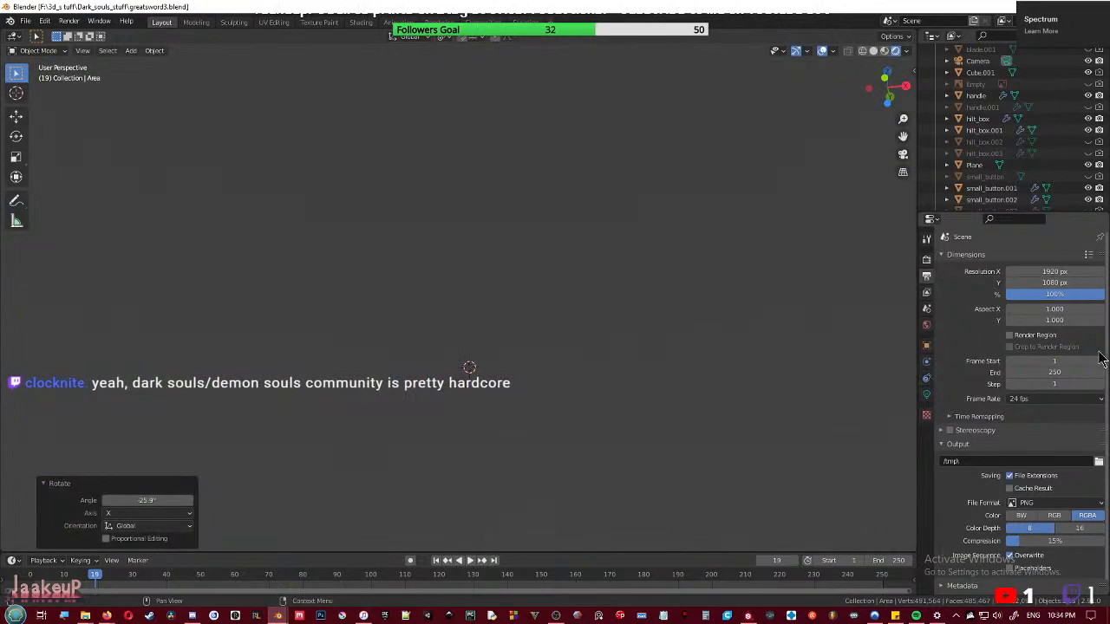
- Bring the render window back to the main screen and examine the hilt and handle render
drag(1108, 148, 599, 1)
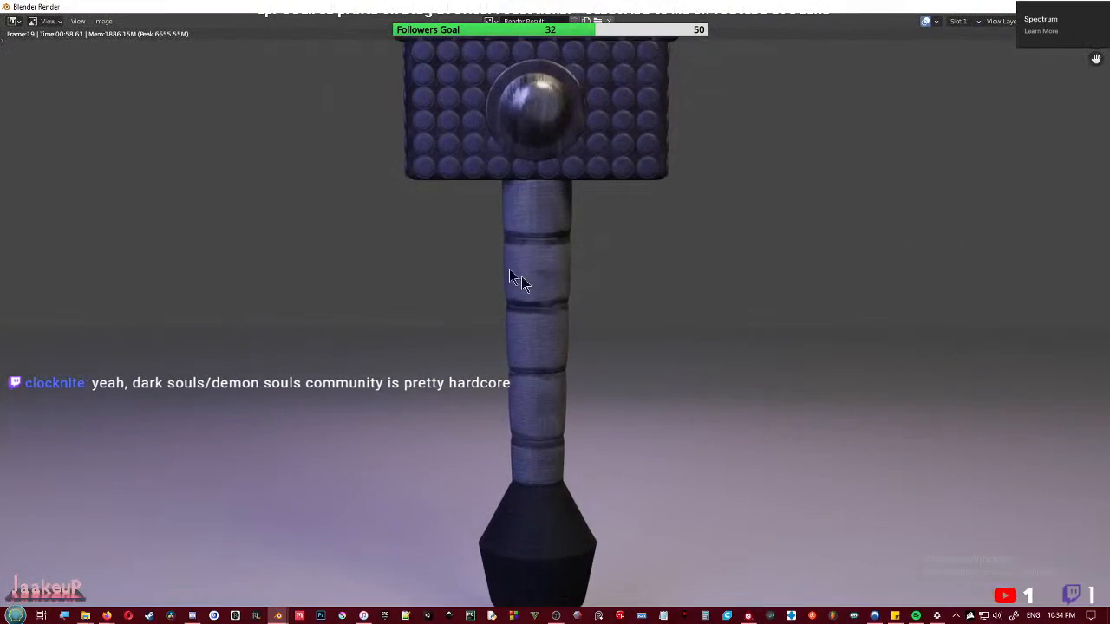
scroll(585, 301, down, 3)
scroll(588, 305, up, 2)
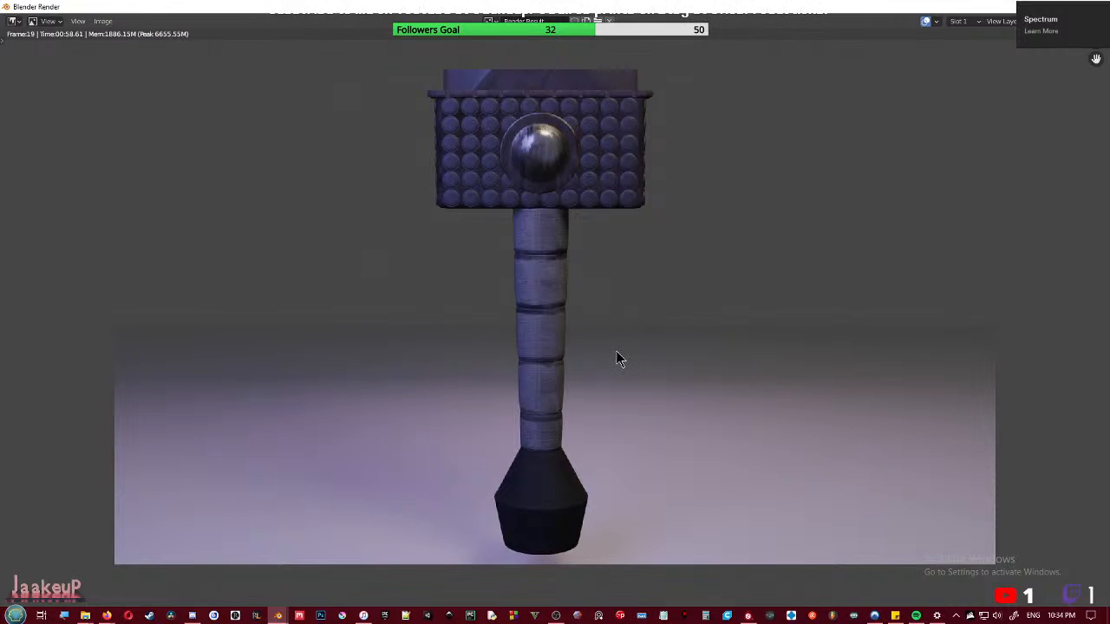
- Save a copy of the render as greatsword_detail_render.png in the greatsword folder and close the render window
click(102, 20)
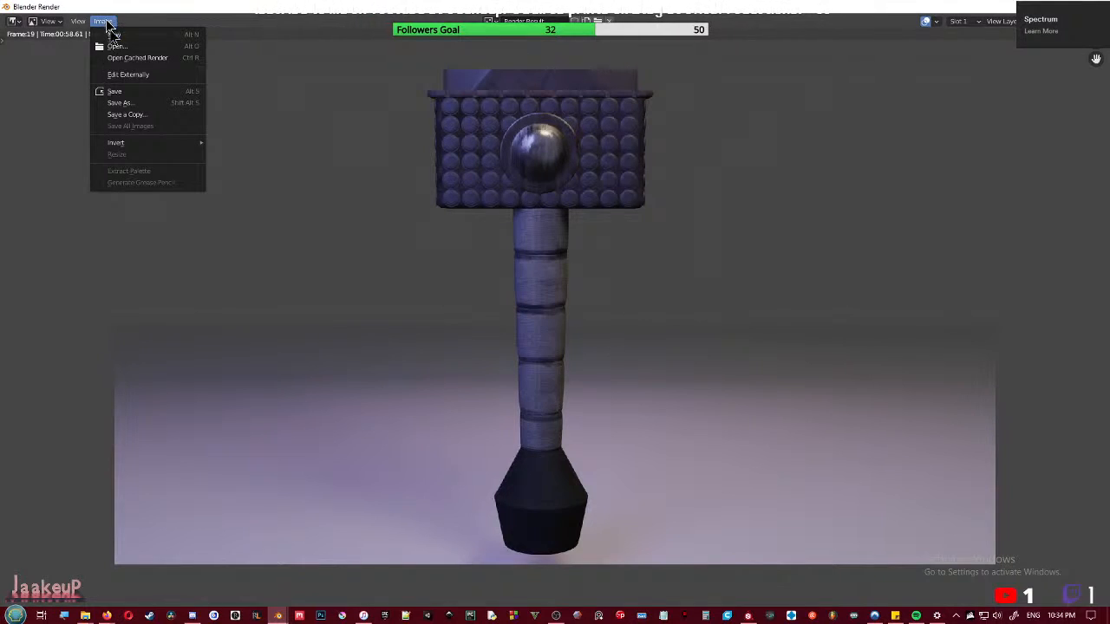
click(136, 114)
click(481, 561)
text(greatsword_c)
text(etail_render)
key(Return)
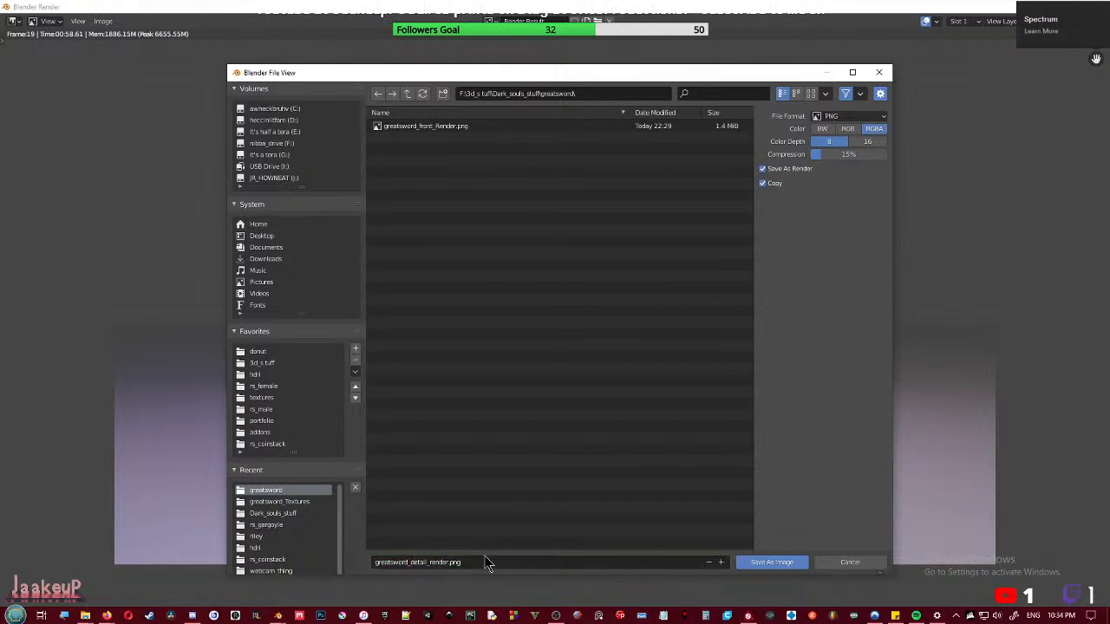
click(799, 562)
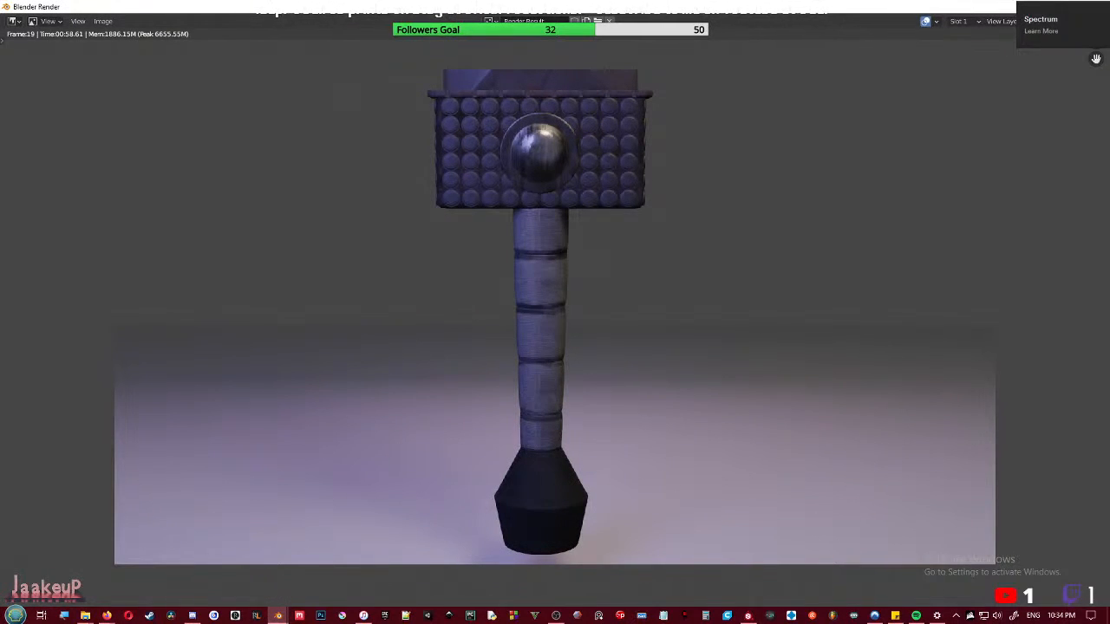
key(Escape)
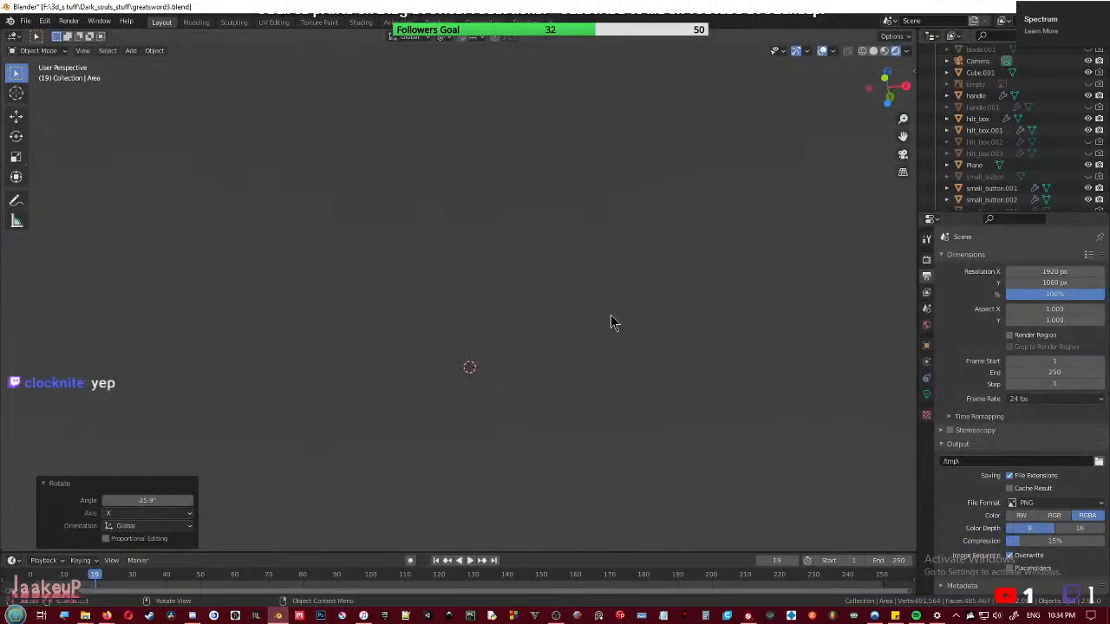
- Extrude the floor plane's rear edge straight up along Z to form a backdrop wall behind the sword
middle_drag(511, 345, 699, 277)
click(804, 262)
shift+middle_drag(803, 261, 533, 266)
scroll(518, 261, down, 3)
key(Tab)
key(2)
click(564, 251)
key(e)
key(z)
click(559, 69)
- Bevel the edge between floor and backdrop wall with 19 segments and a width of about 0.64 m
click(626, 305)
key(ctrl+b)
scroll(732, 444, up, 18)
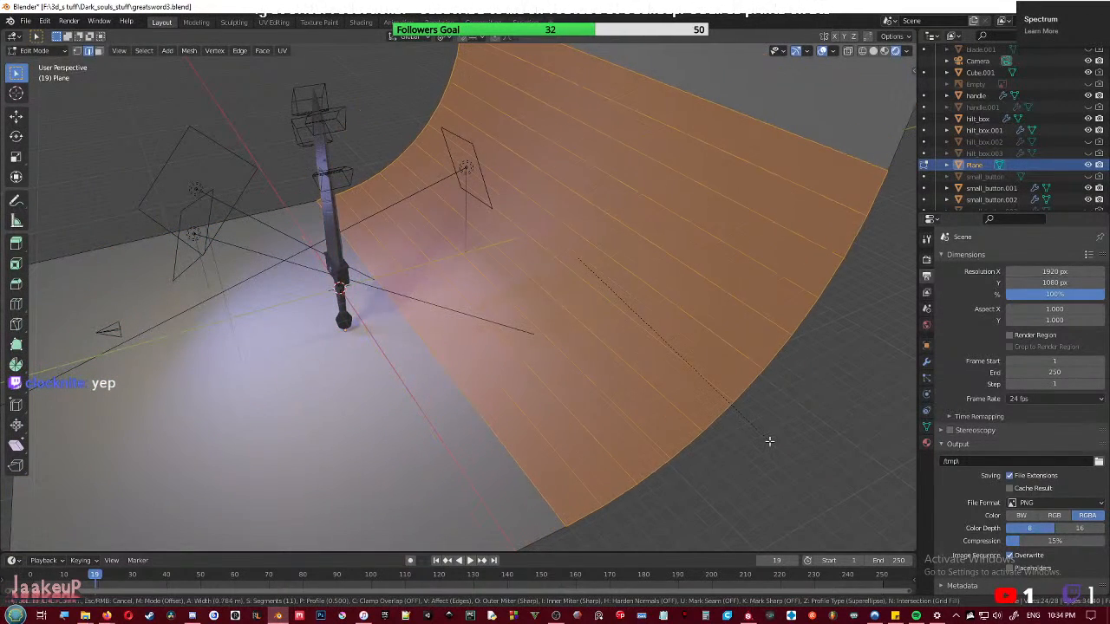
click(721, 437)
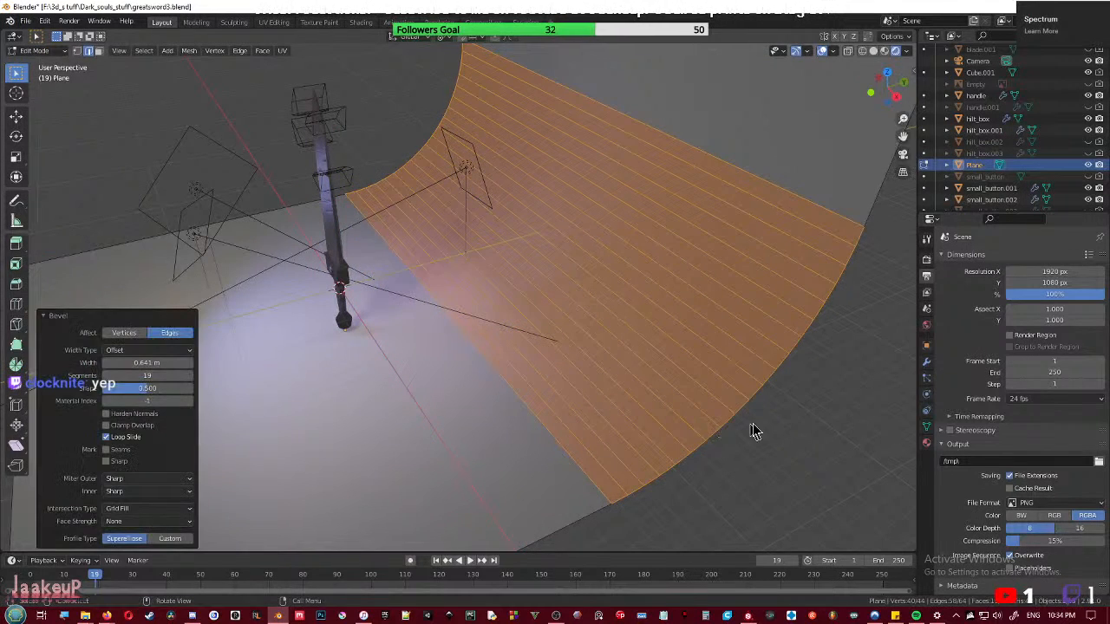
- Leave Edit Mode, shade the curved backdrop smooth and deselect it
key(Tab)
right_click(680, 414)
click(683, 406)
click(792, 478)
- Reframe the camera on the whole sword against the curved backdrop with Lock Camera to View, and release the lock
middle_drag(469, 449, 530, 423)
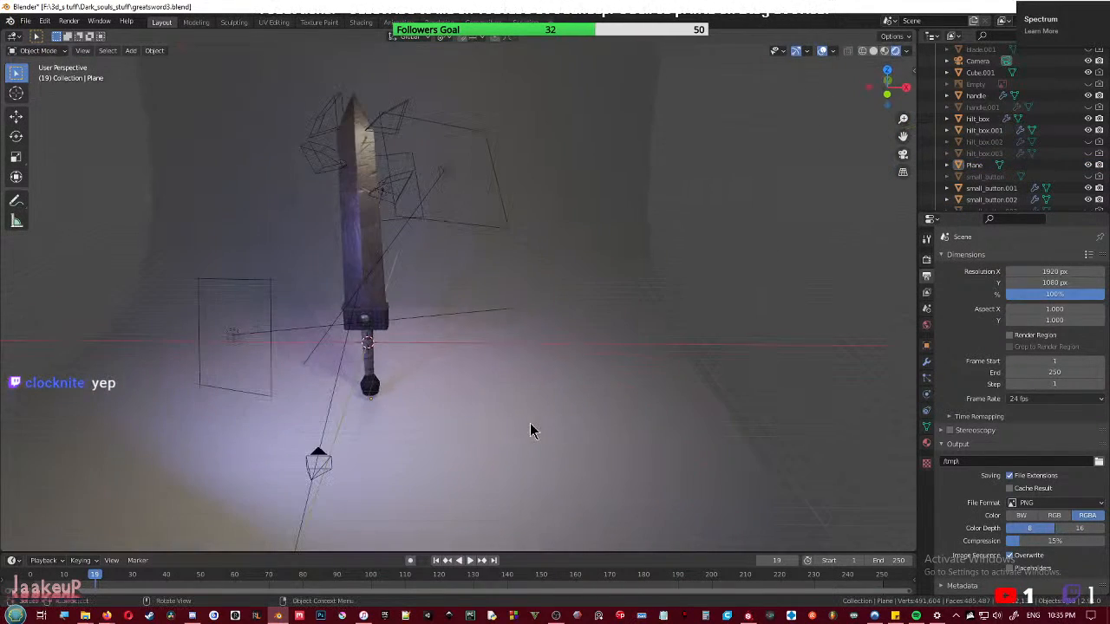
scroll(529, 423, up, 3)
key(KP_0)
scroll(457, 427, down, 4)
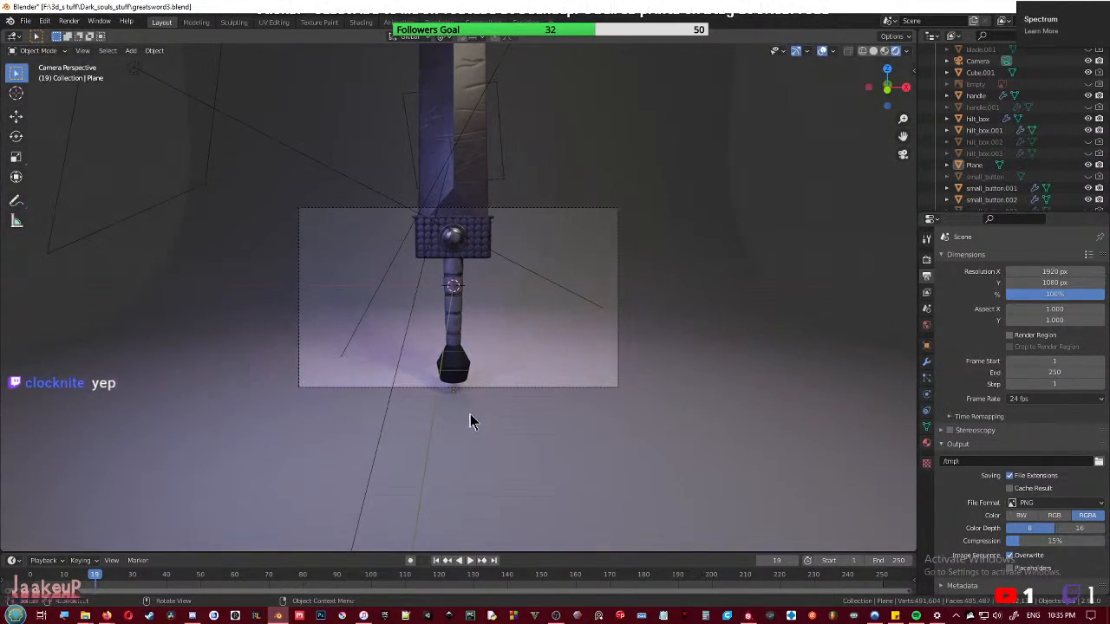
scroll(472, 414, up, 3)
key(q)
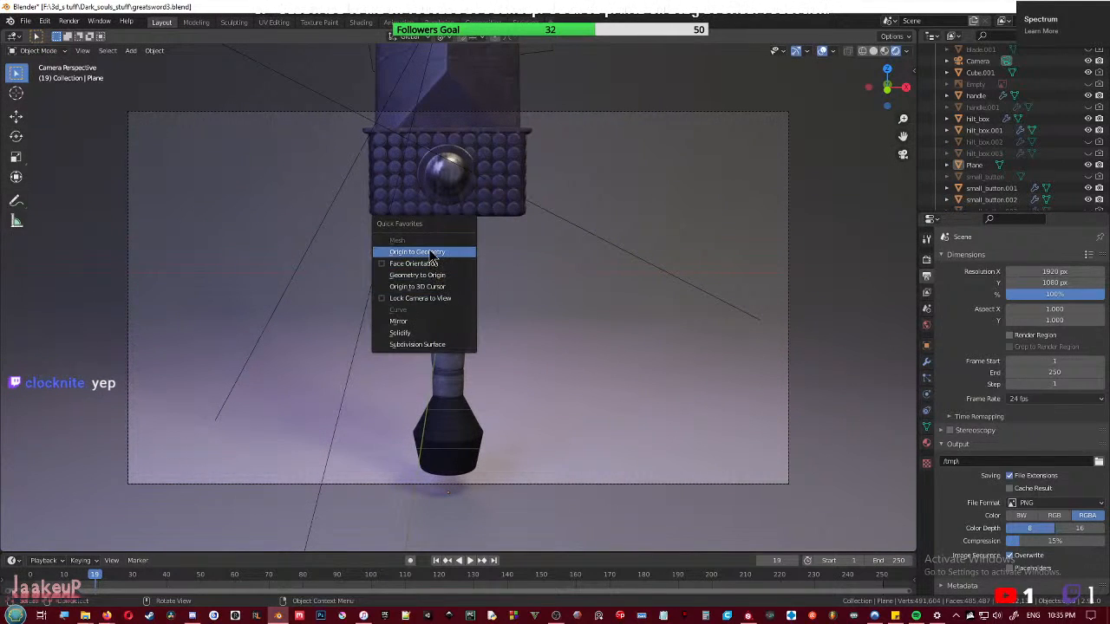
click(419, 298)
scroll(490, 231, down, 6)
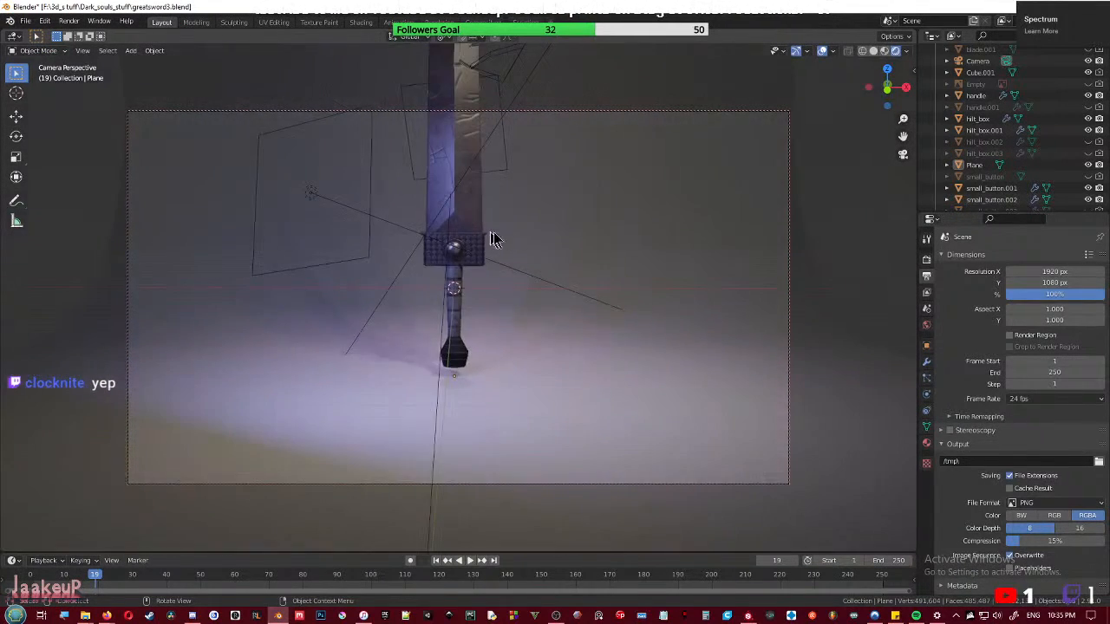
scroll(546, 268, up, 3)
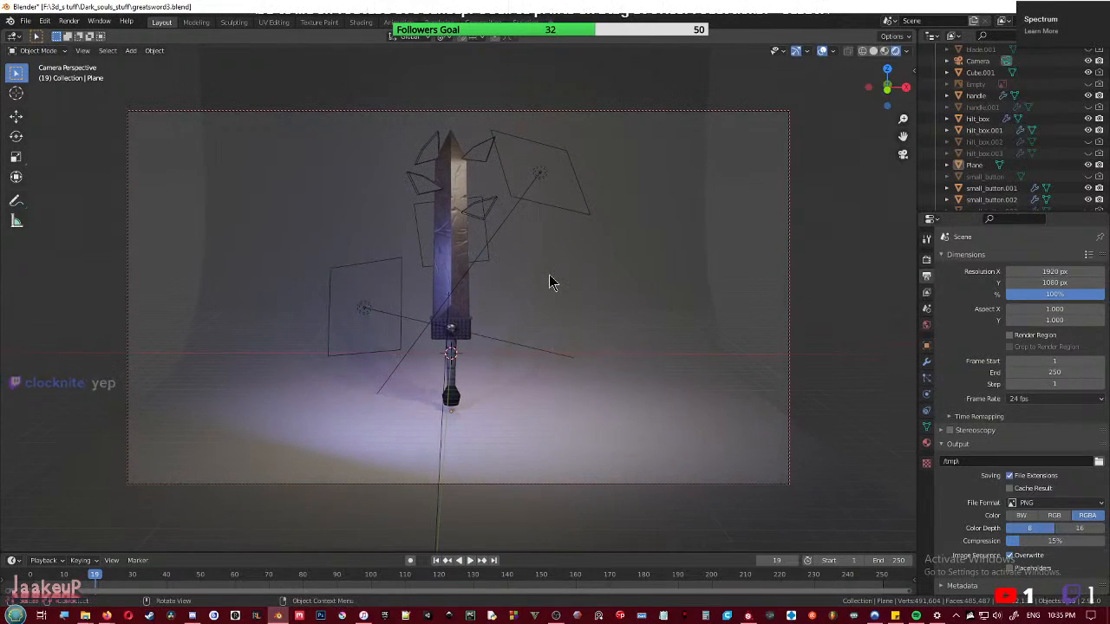
middle_drag(549, 280, 566, 317)
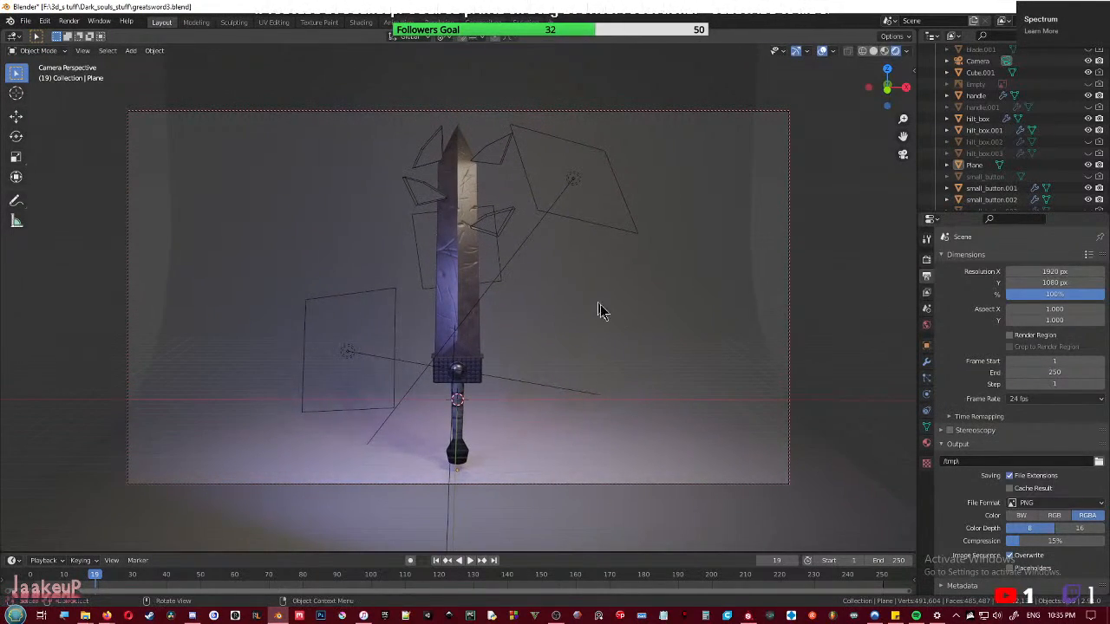
key(q)
click(619, 341)
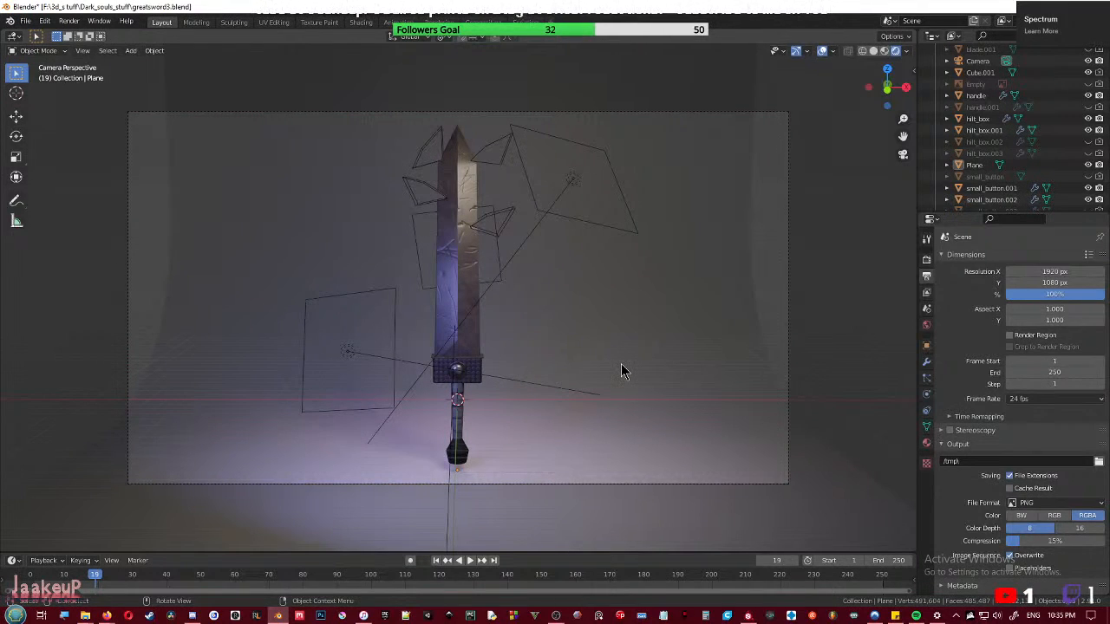
- Widen the curved backdrop along X past the camera frame, deselect it and save the file
click(697, 315)
key(s)
key(x)
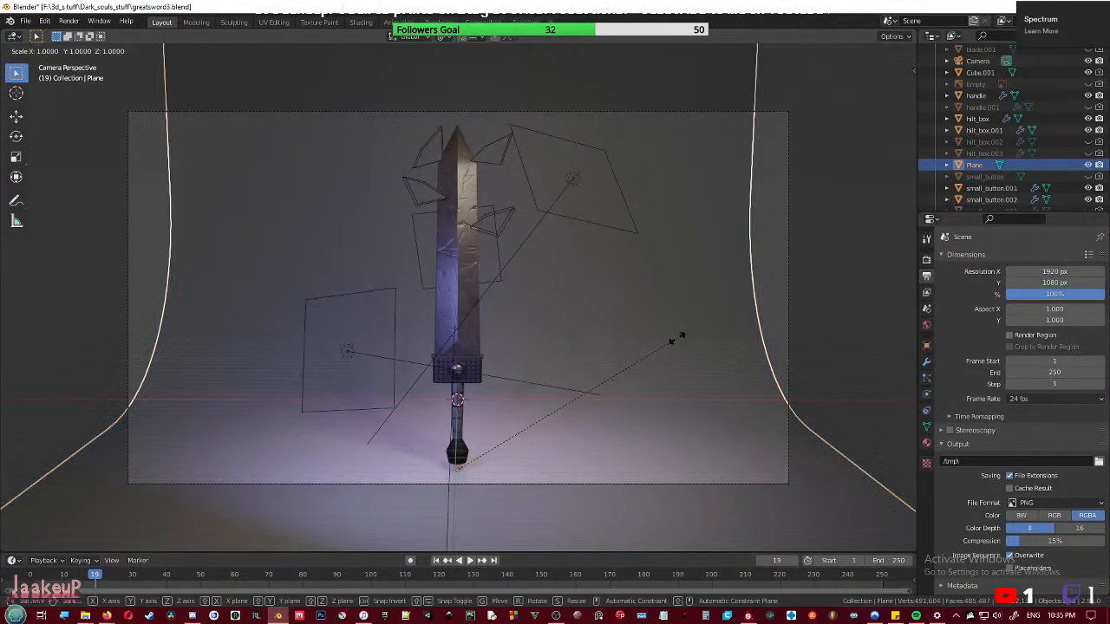
click(799, 345)
click(882, 274)
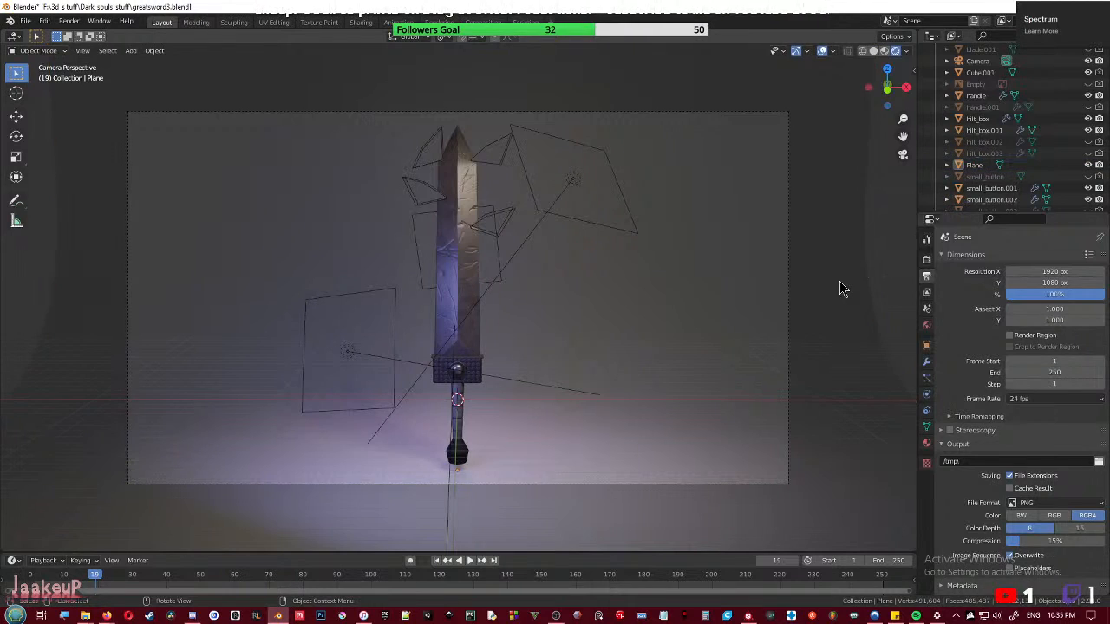
scroll(787, 316, up, 1)
scroll(788, 323, up, 1)
key(ctrl+s)
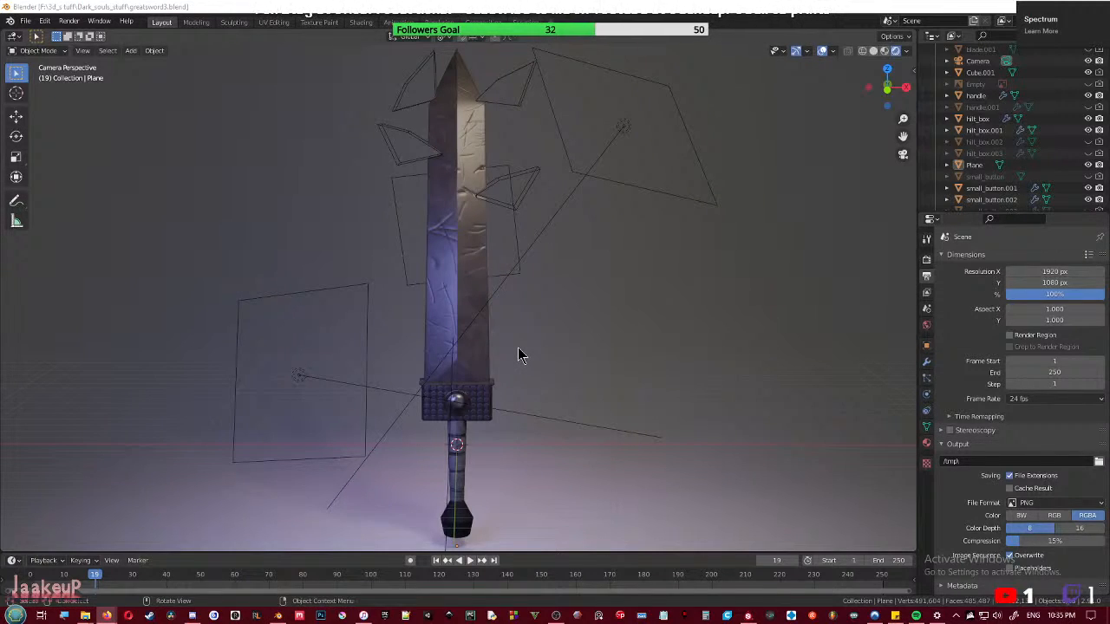
- Examine the blade's scratches and notches up close with the blade selected, and save the file
middle_drag(606, 363, 535, 348)
scroll(453, 350, up, 3)
middle_drag(453, 350, 555, 353)
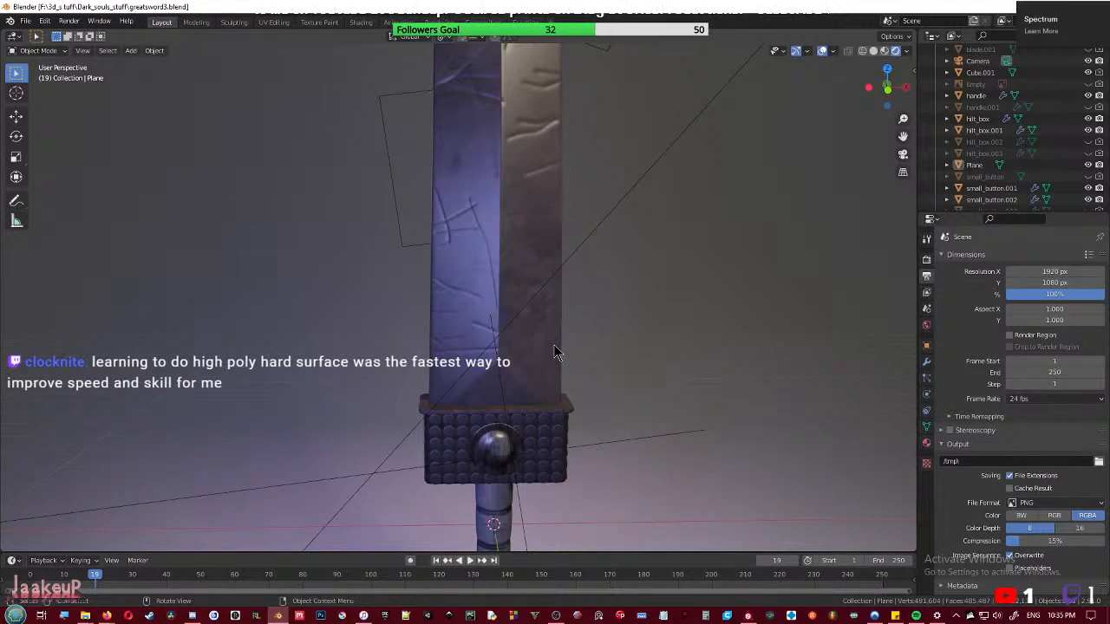
middle_drag(555, 352, 509, 373)
click(503, 240)
key(Tab)
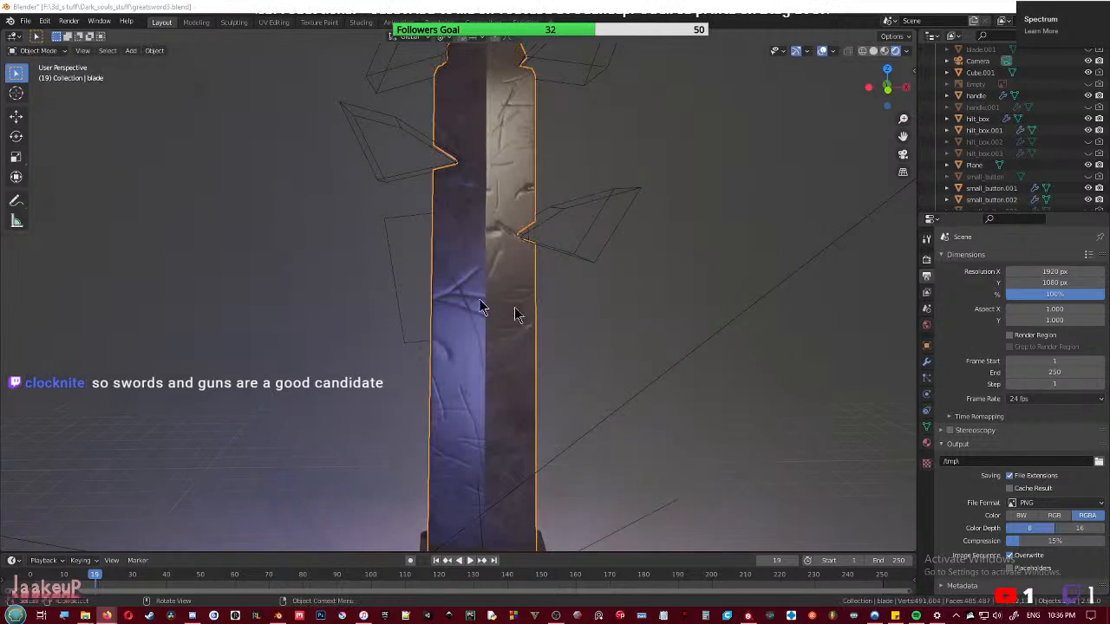
key(ctrl+s)
- Examine the guard, its round stud and the wrapped handle from several angles and distances
scroll(545, 331, down, 5)
middle_drag(521, 327, 476, 345)
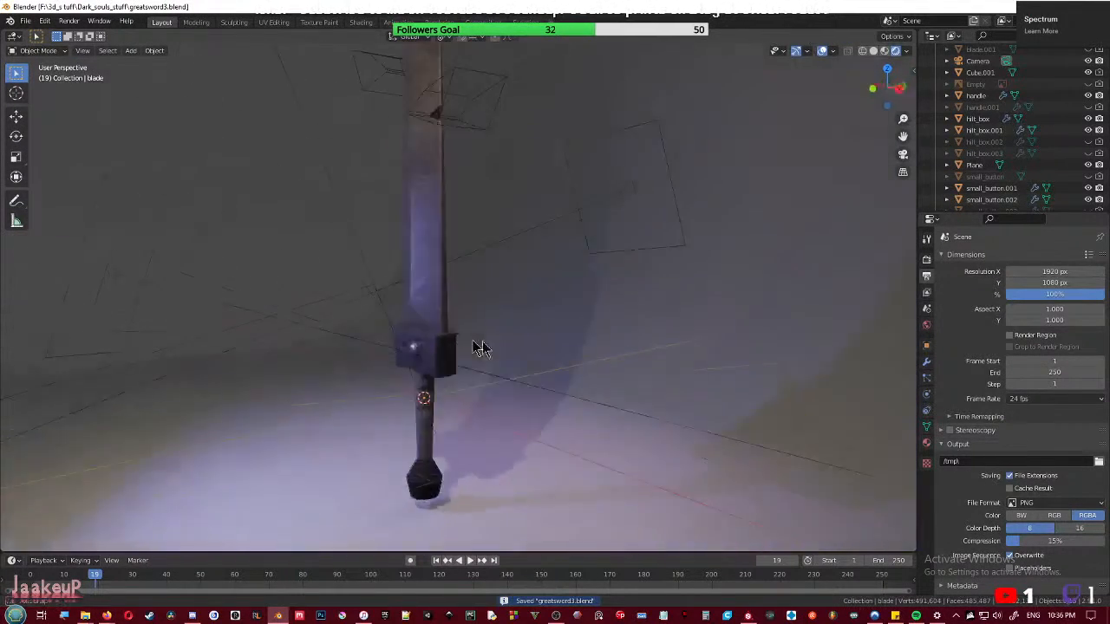
scroll(516, 348, up, 6)
shift+middle_drag(511, 398, 623, 334)
scroll(501, 279, up, 4)
scroll(458, 234, up, 4)
scroll(534, 252, up, 2)
scroll(622, 334, down, 5)
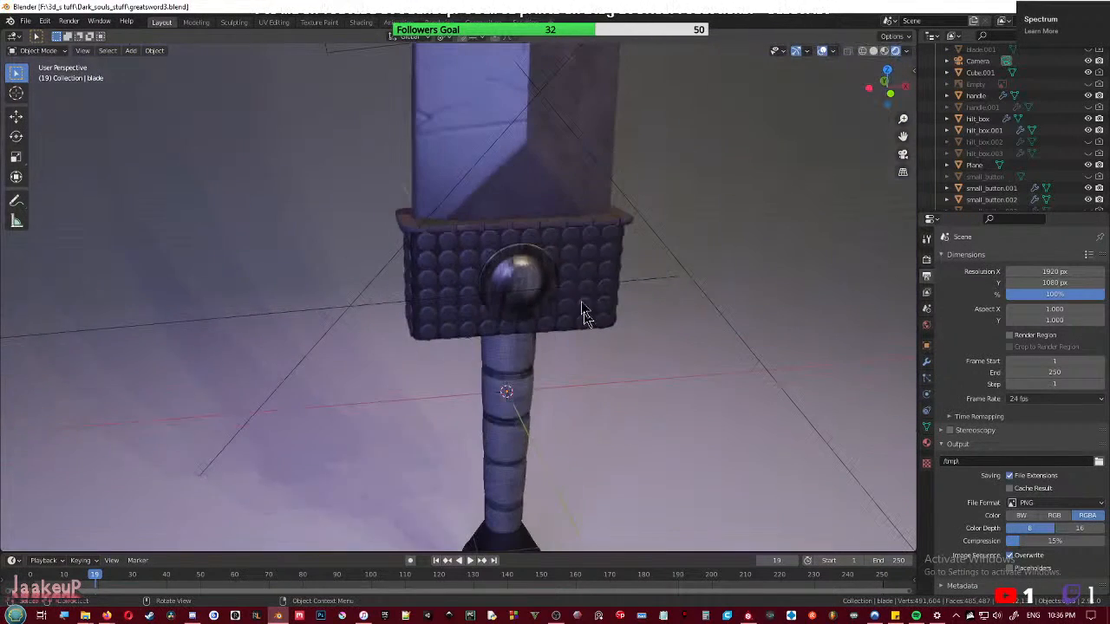
scroll(587, 314, up, 3)
scroll(579, 326, down, 5)
scroll(550, 338, down, 1)
shift+middle_drag(543, 234, 528, 323)
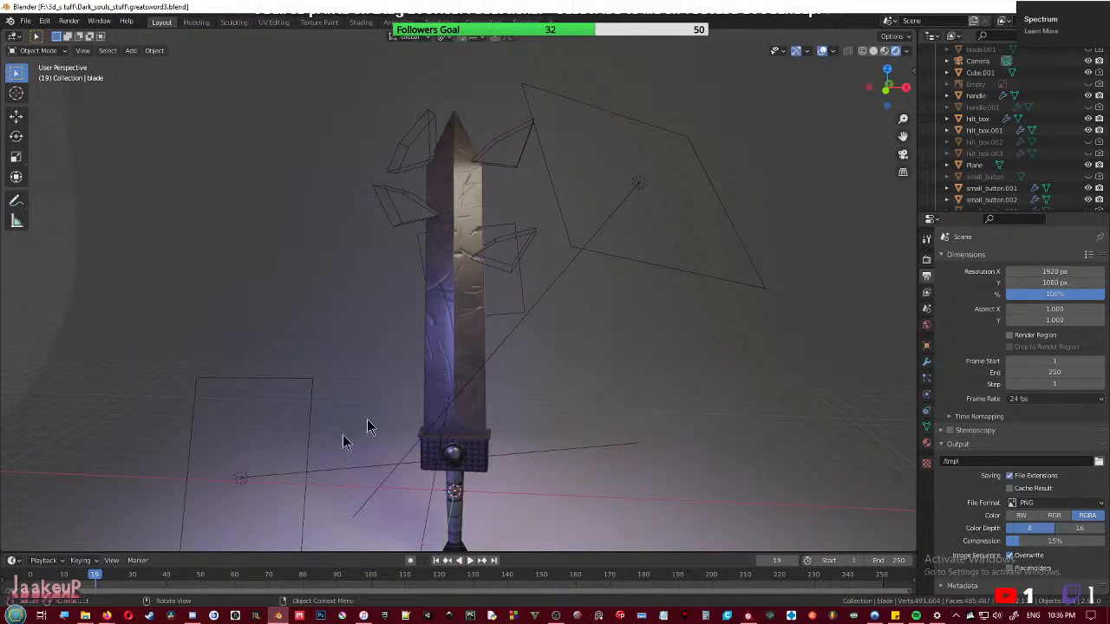
- Return the timeline to frame 0 and save the greatsword file
key(space)
drag(97, 582, 29, 588)
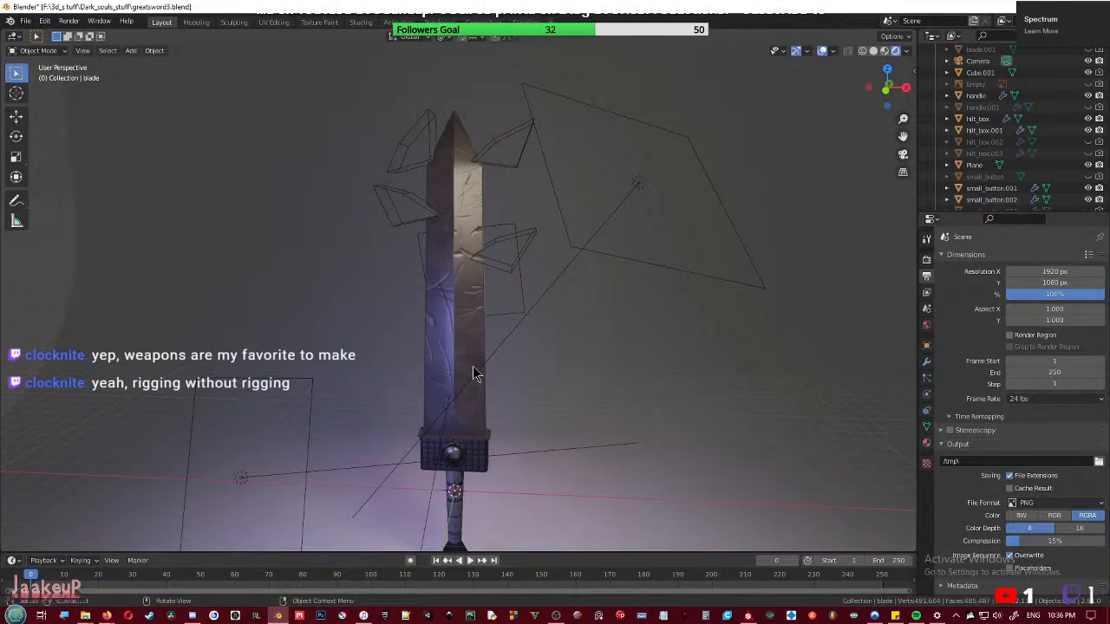
middle_drag(584, 372, 556, 378)
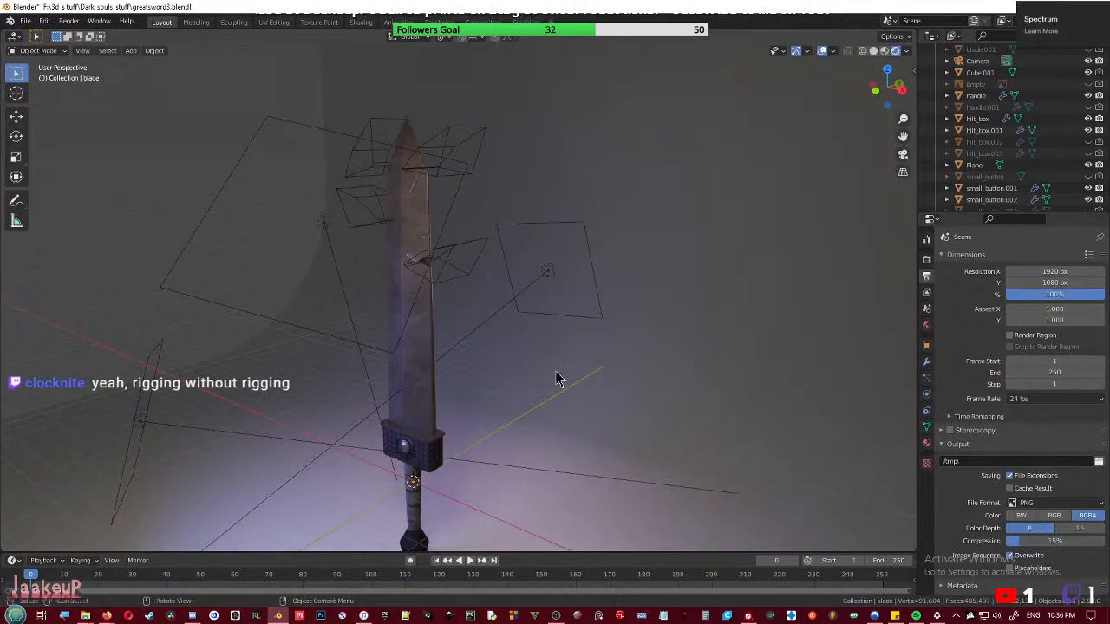
middle_drag(545, 352, 604, 364)
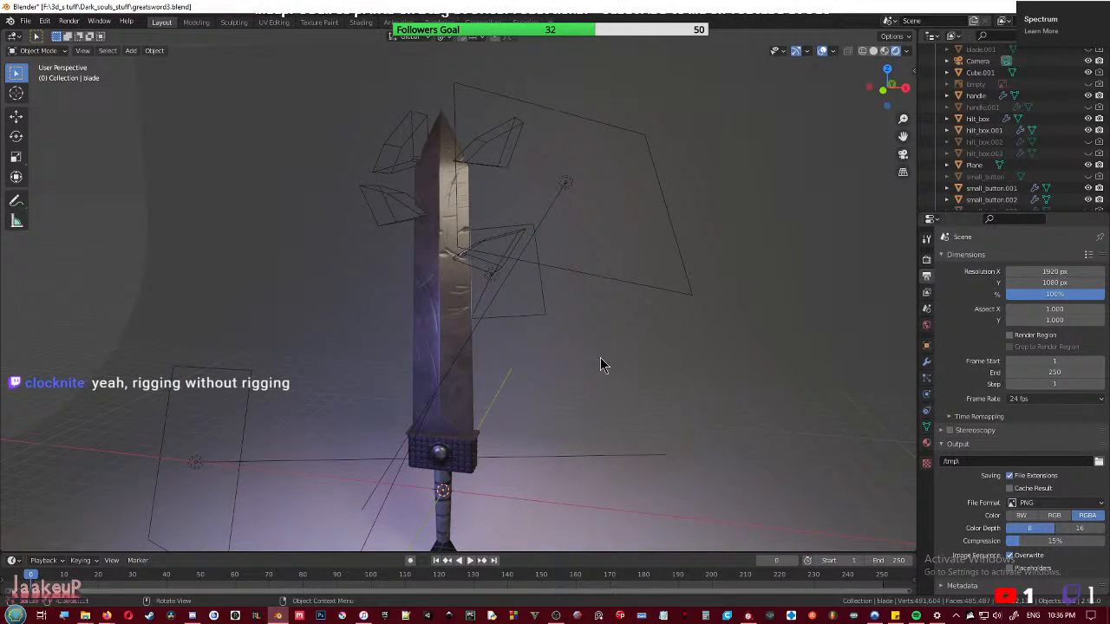
middle_drag(587, 315, 610, 318)
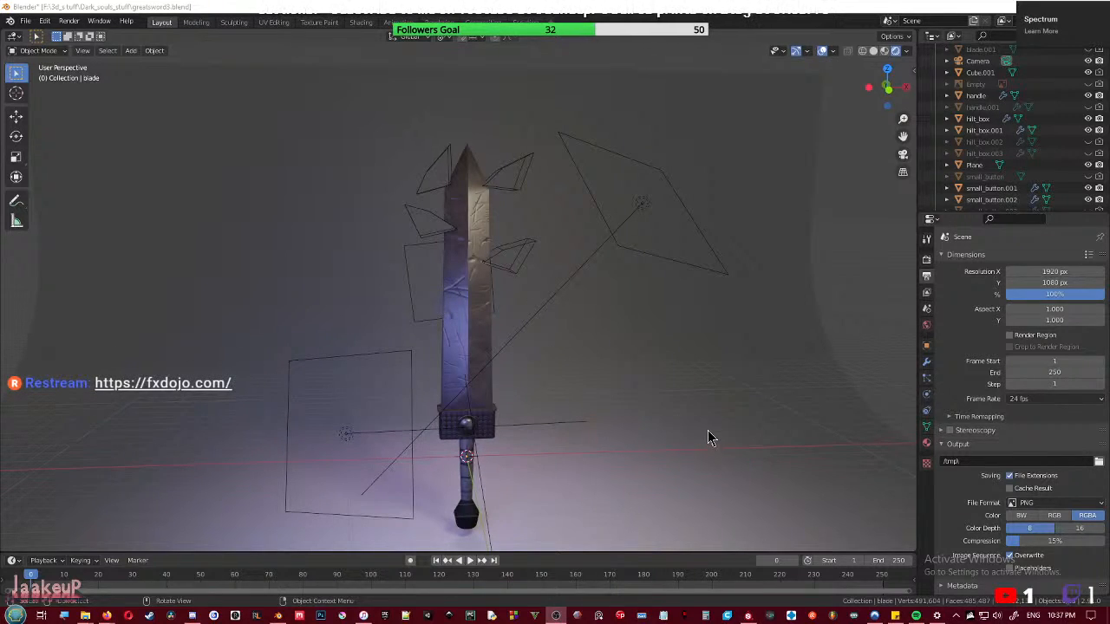
middle_drag(592, 422, 490, 413)
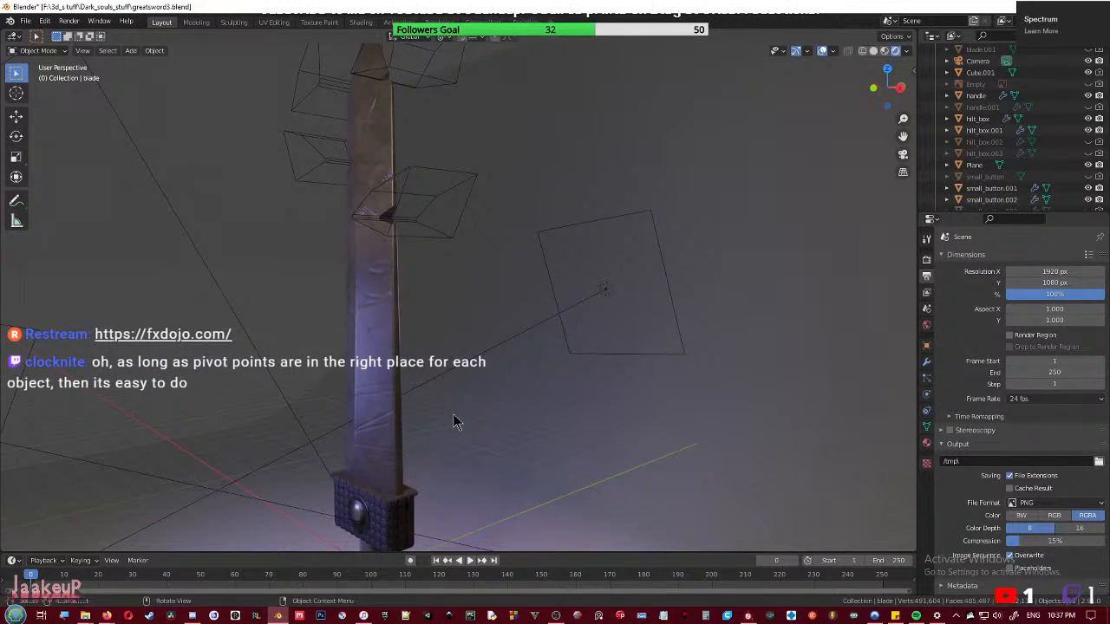
middle_drag(488, 425, 520, 425)
scroll(521, 425, down, 3)
key(ctrl+s)
- Create a new General file and delete all its default objects
click(27, 20)
mouse_move(52, 34)
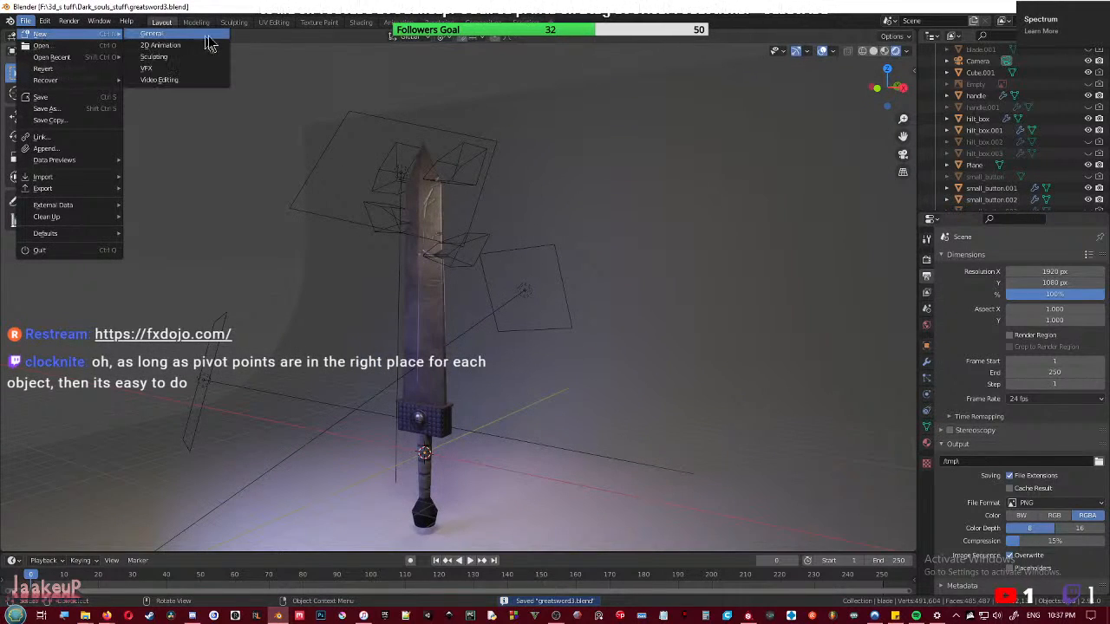
click(152, 33)
key(a)
key(Delete)
- Add a cube and stretch it to about 8.5 times its length along X to form a bar
key(shift+a)
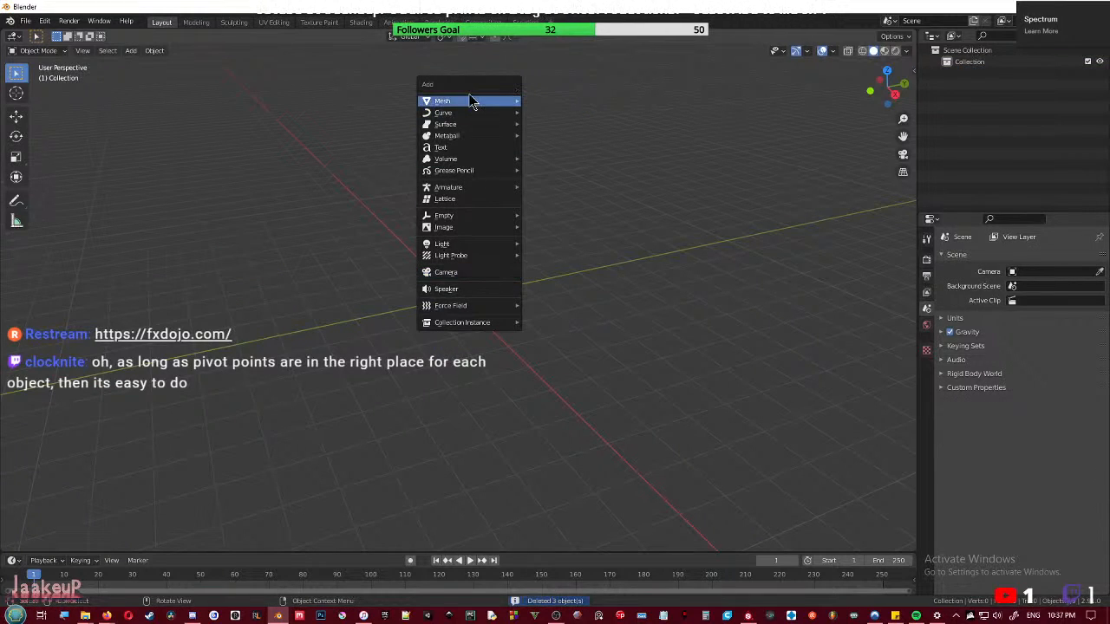
mouse_move(470, 103)
click(557, 112)
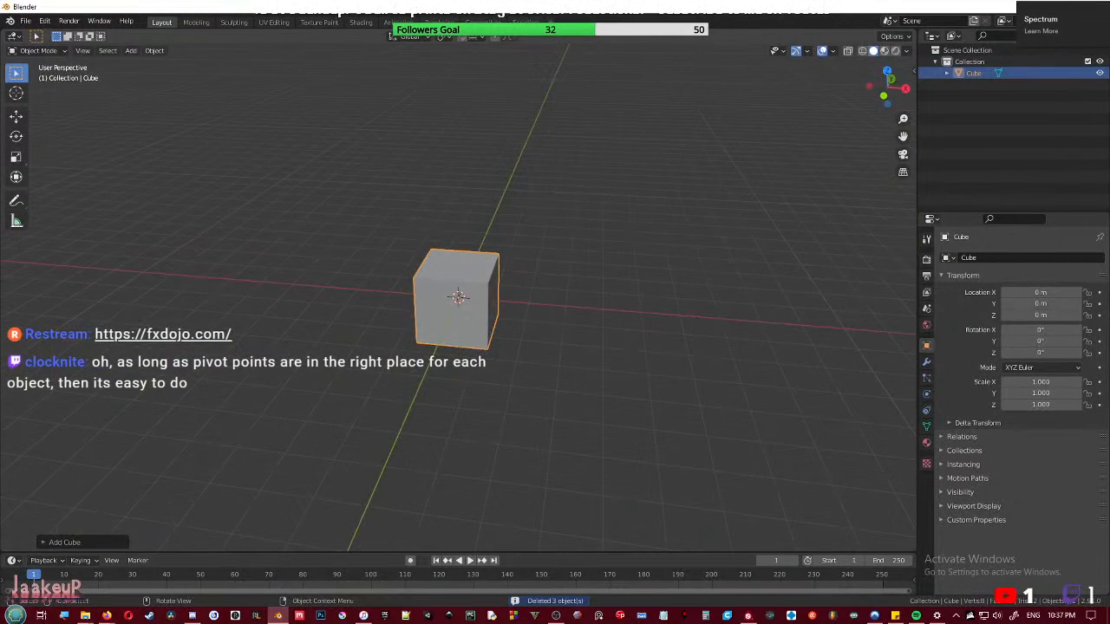
key(s)
key(x)
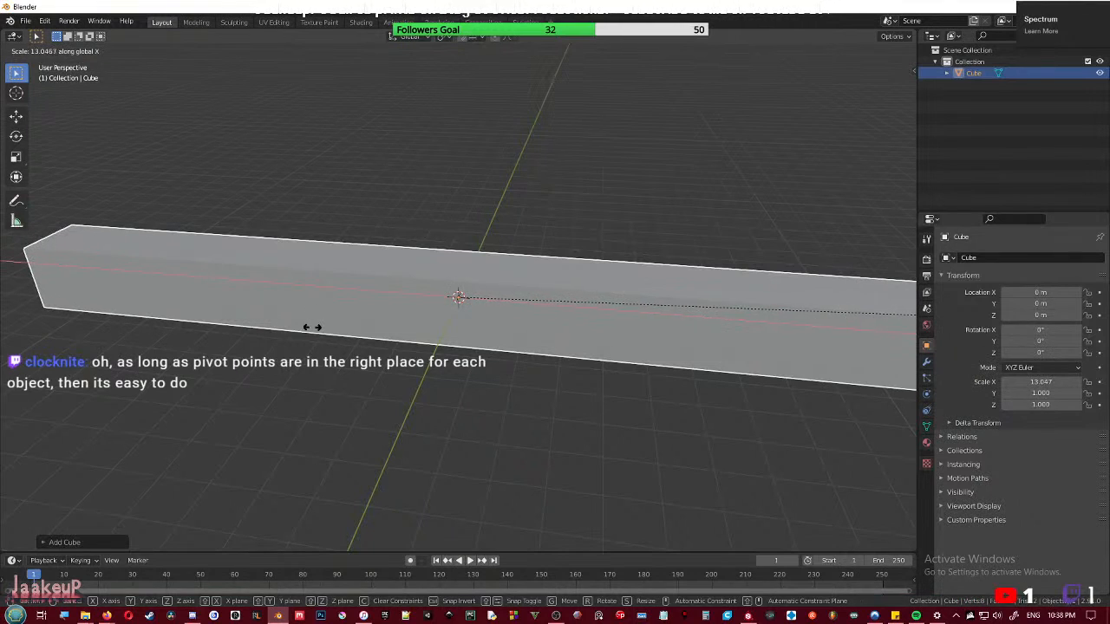
click(49, 321)
middle_drag(614, 289, 581, 333)
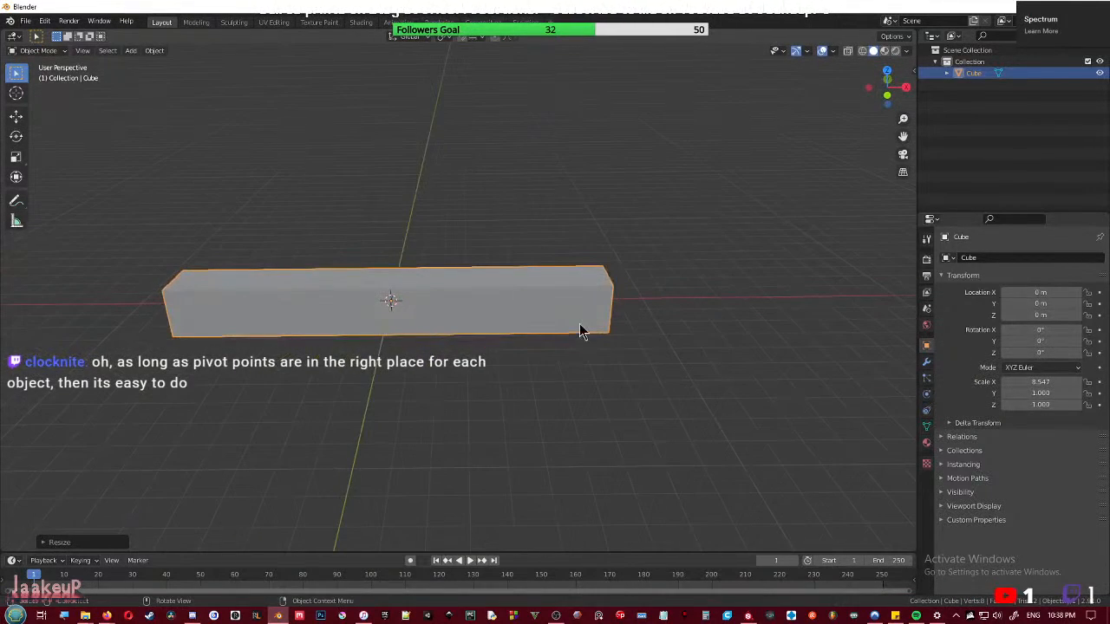
- Duplicate the bar in front view, rotate the copy about 62.5° and place its lower end at the original bar's upper corner
key(KP_1)
key(shift+d)
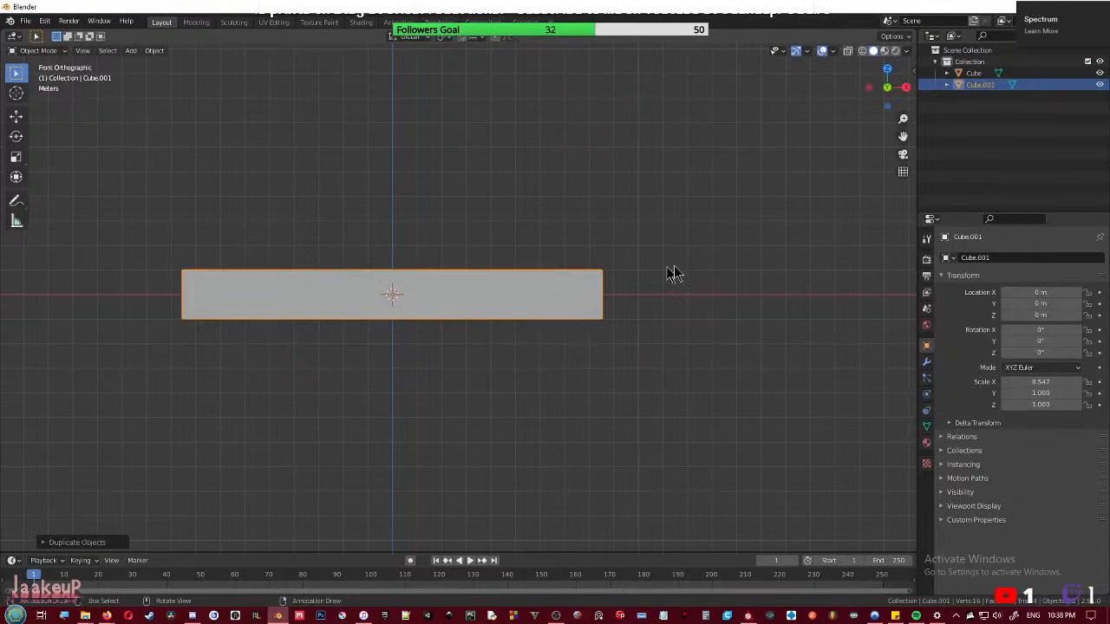
key(r)
click(531, 484)
key(g)
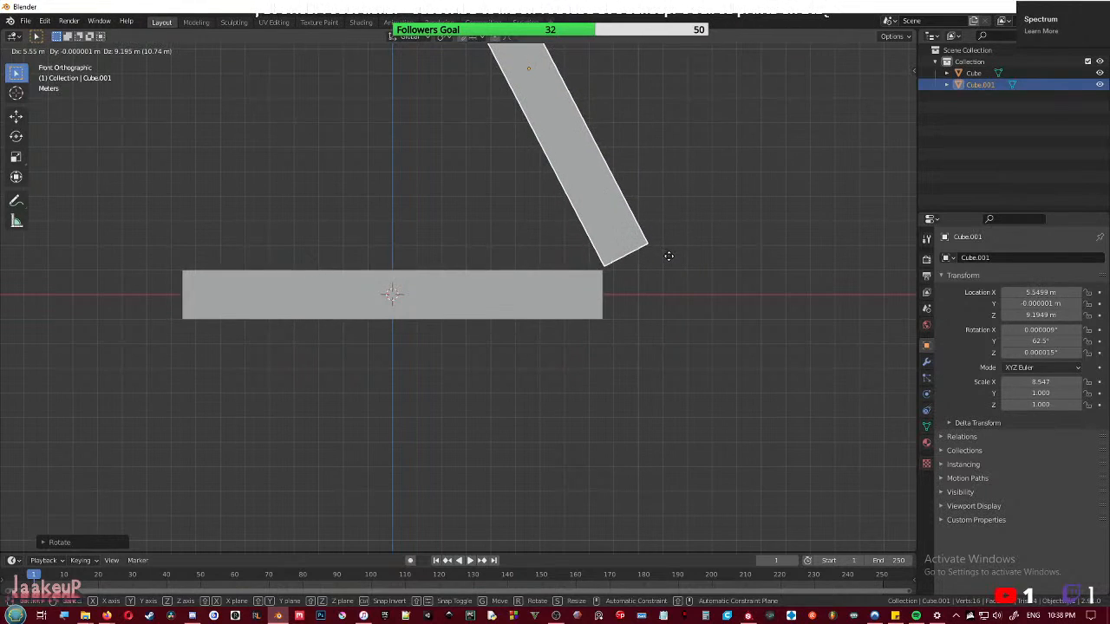
click(667, 258)
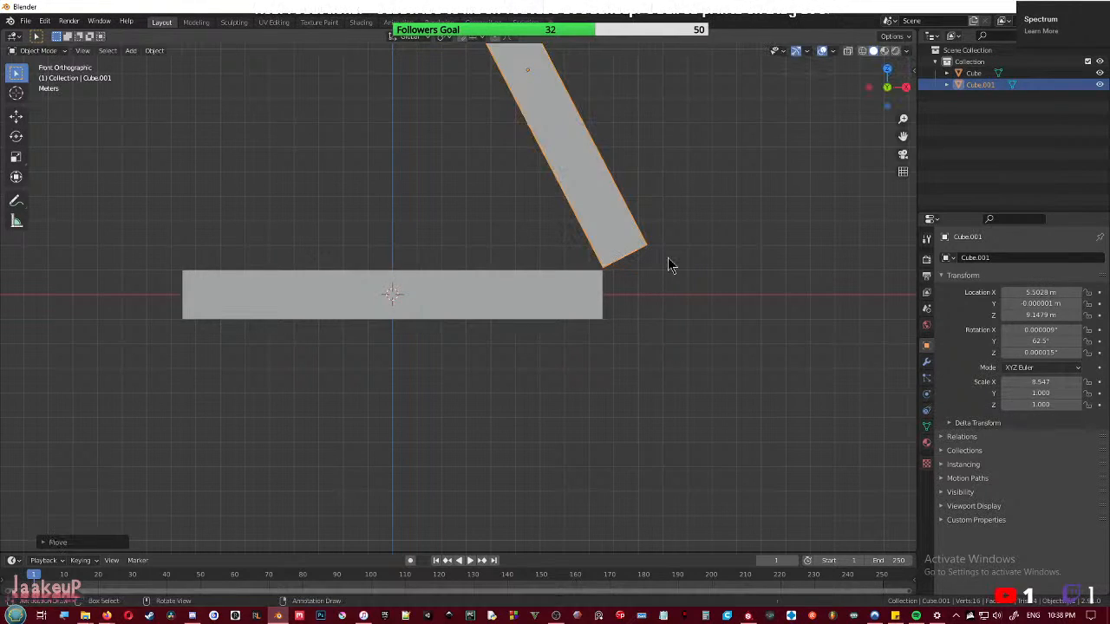
- Add a cylinder, move it beside the meeting ends of the bars and rotate it 90° around X
key(shift+a)
mouse_move(672, 258)
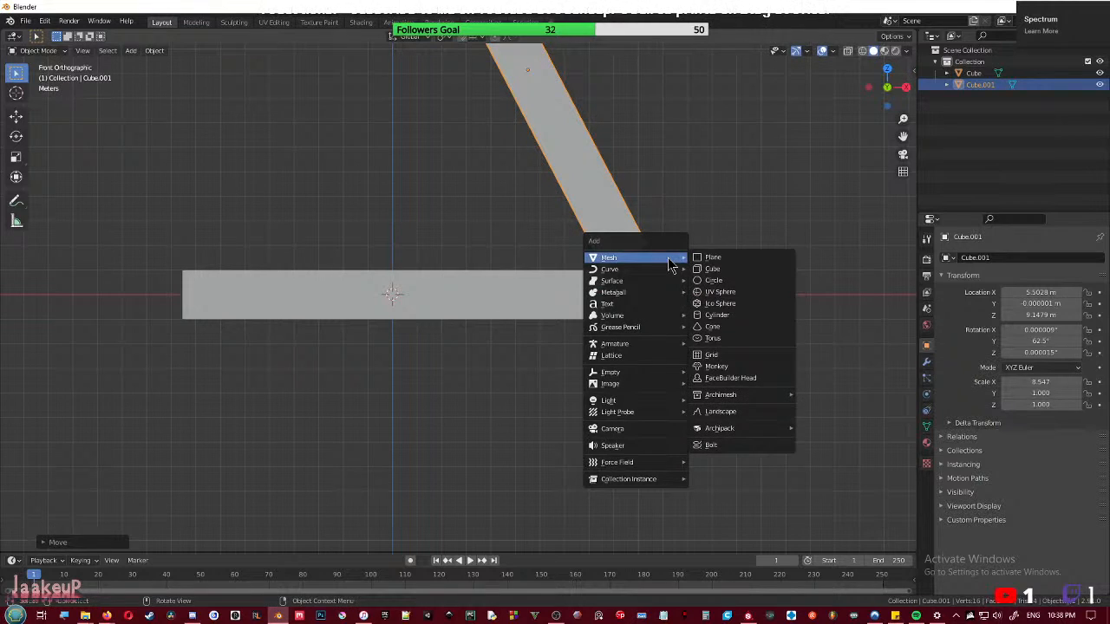
click(717, 314)
key(g)
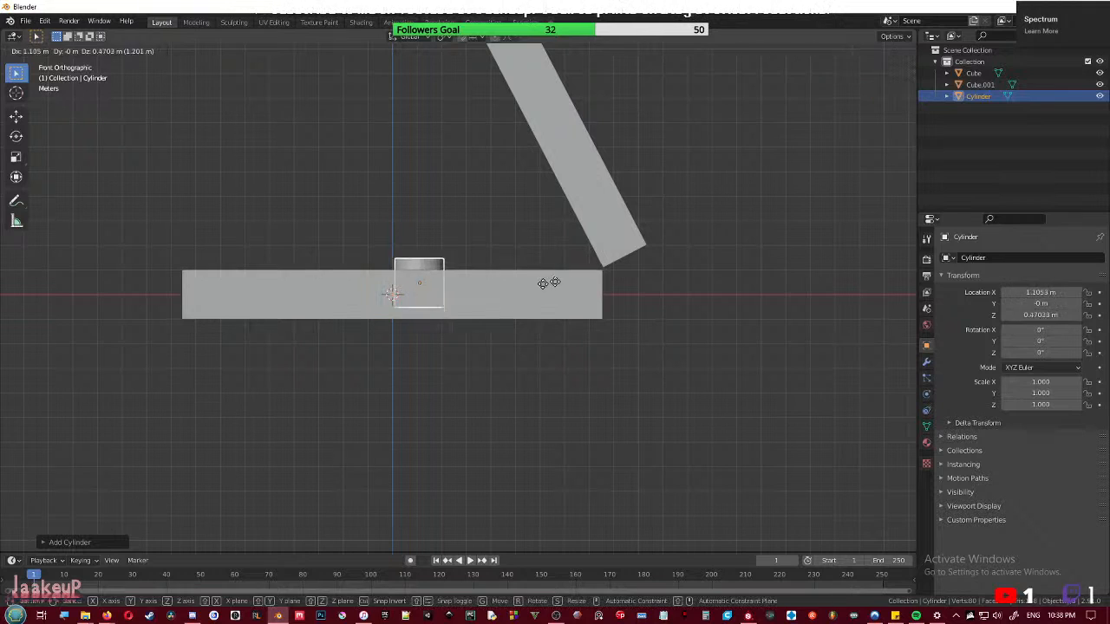
click(776, 289)
text(rx90)
key(Return)
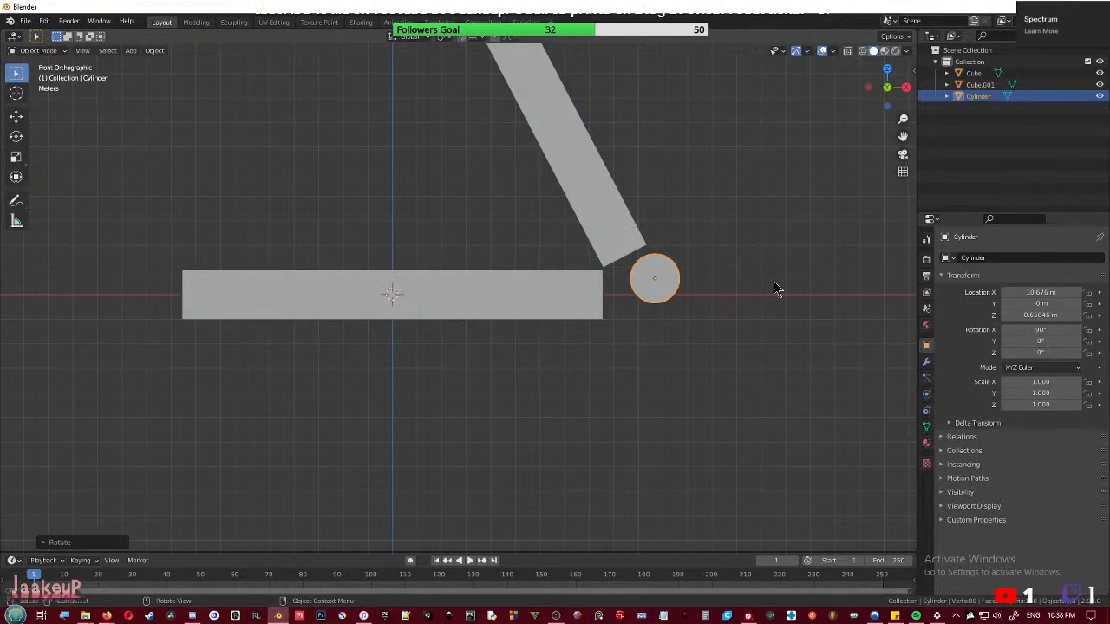
- Enlarge the cylinder to about 2.2 times its size and centre it over the joint between the two bars
key(s)
click(668, 299)
key(g)
click(643, 305)
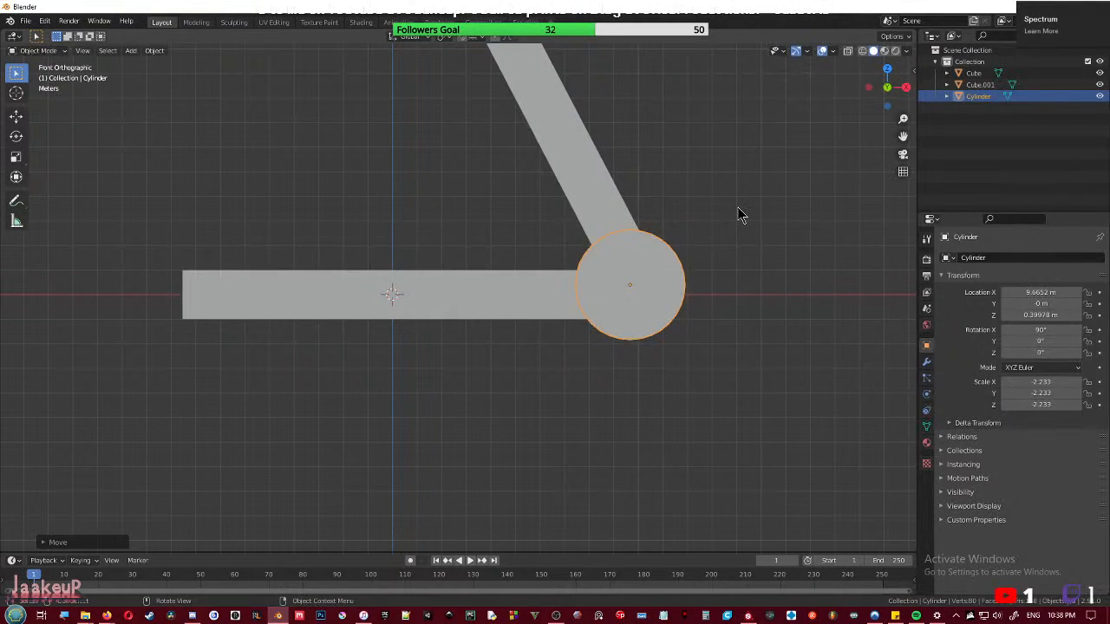
click(735, 217)
middle_drag(636, 240, 436, 316)
key(ctrl+s)
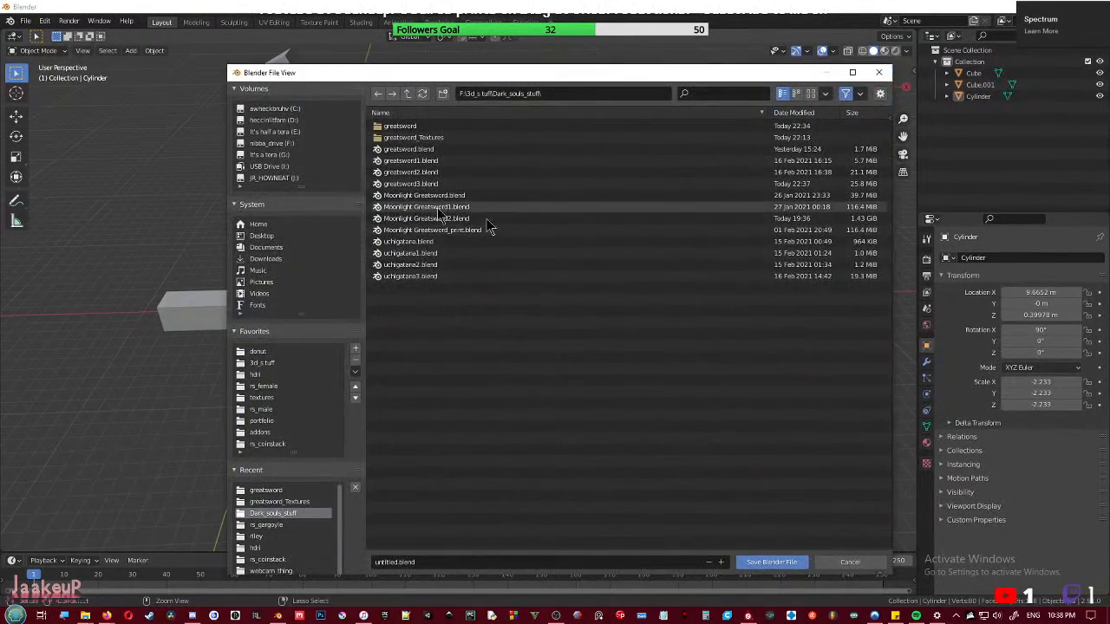
click(850, 562)
shift+middle_drag(435, 253, 501, 273)
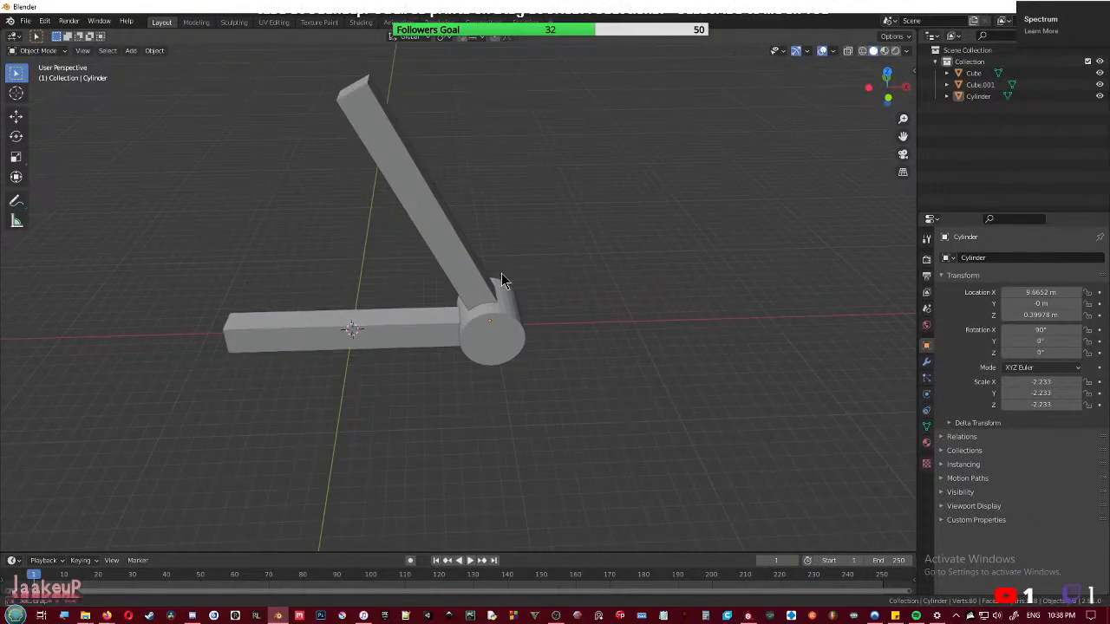
- Snap the 3D cursor to the end face of the slanted bar that sits inside the cylinder
click(454, 229)
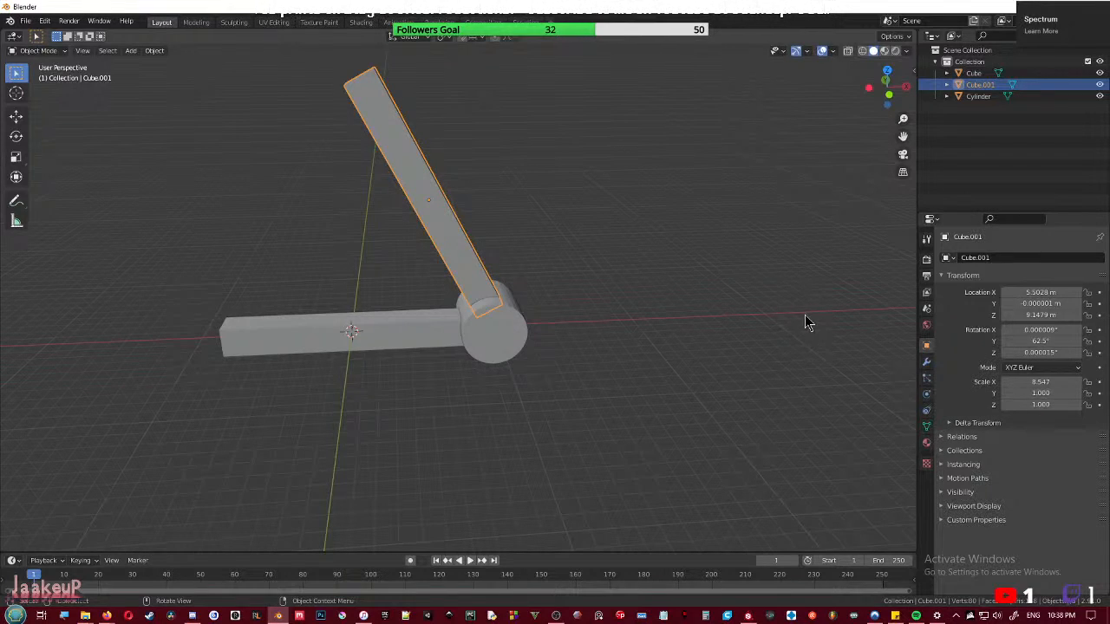
middle_drag(637, 328, 612, 297)
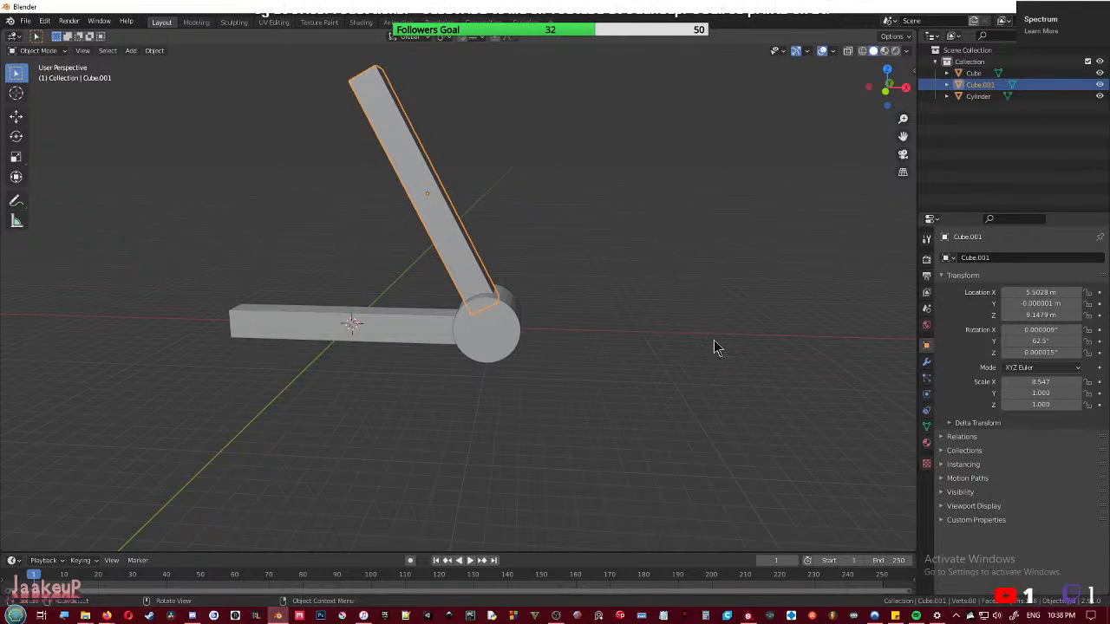
click(391, 328)
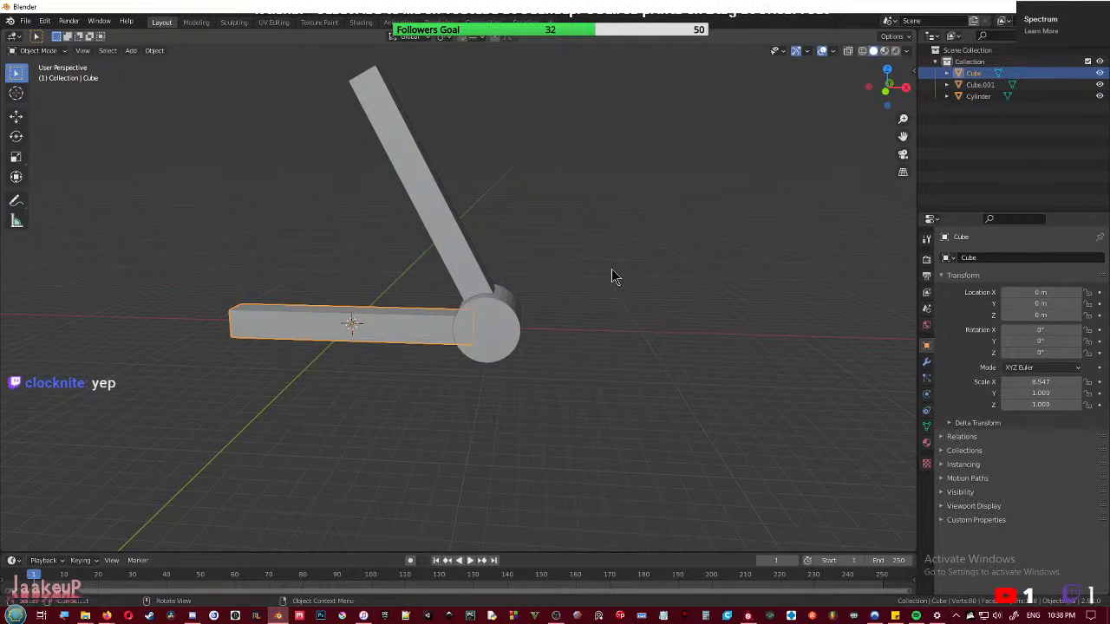
click(476, 252)
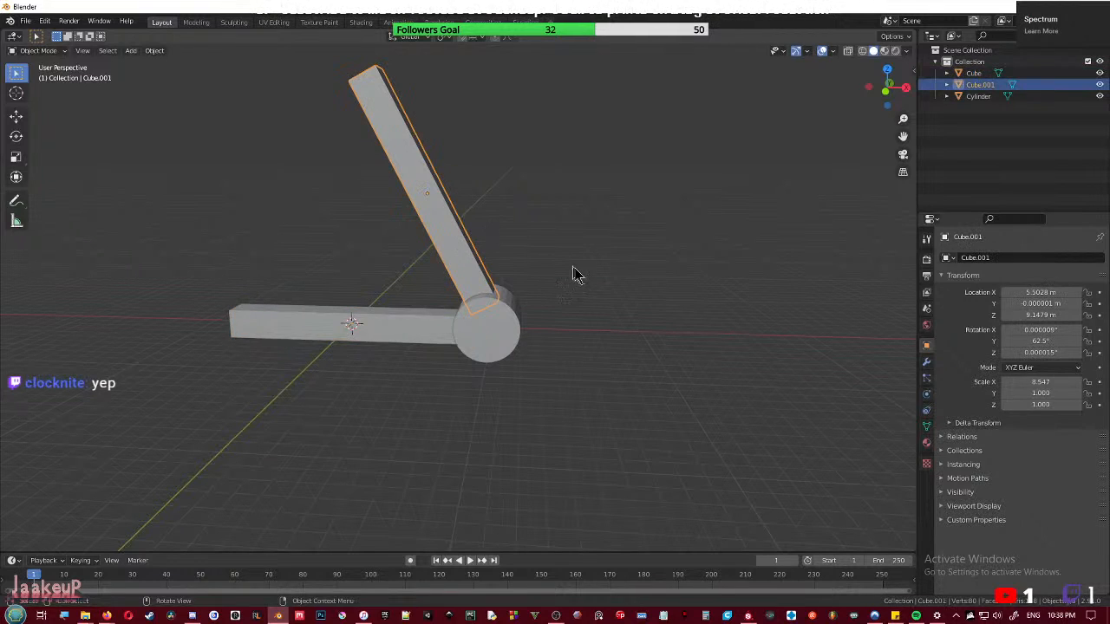
key(Tab)
click(489, 304)
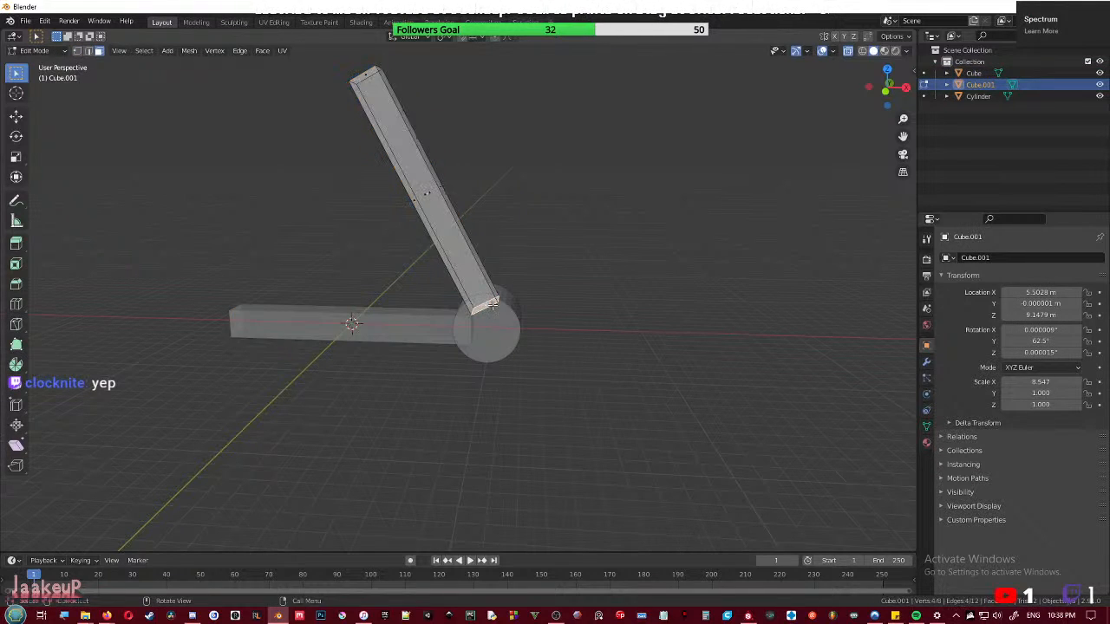
key(shift+s)
click(486, 372)
- Set the slanted bar's origin to the 3D cursor in Object Mode and try rotating the bar about it
key(Tab)
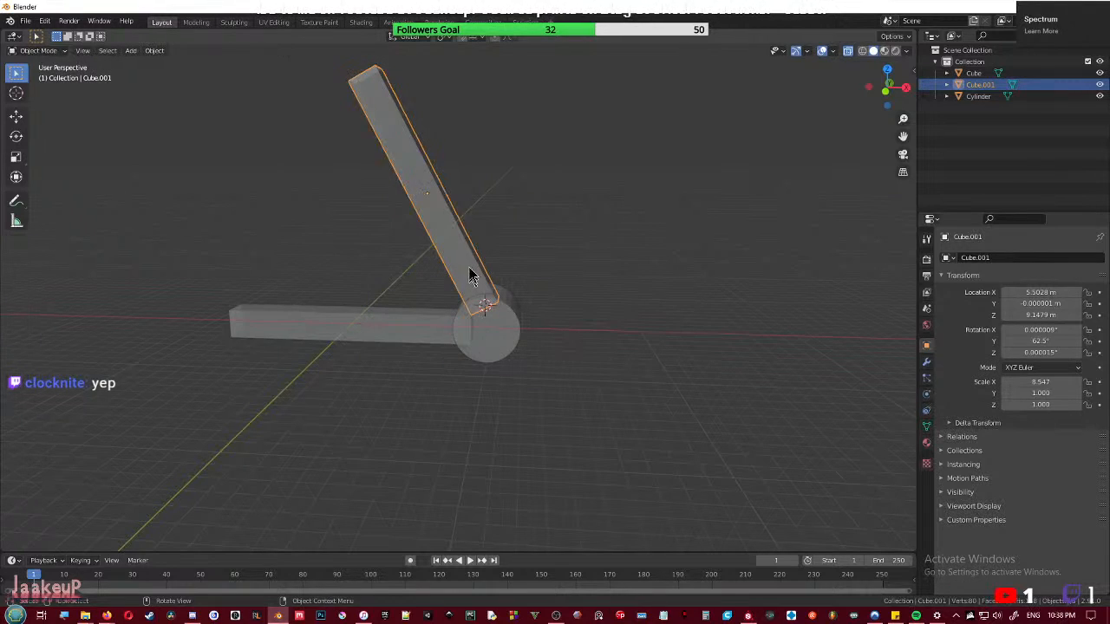
right_click(468, 260)
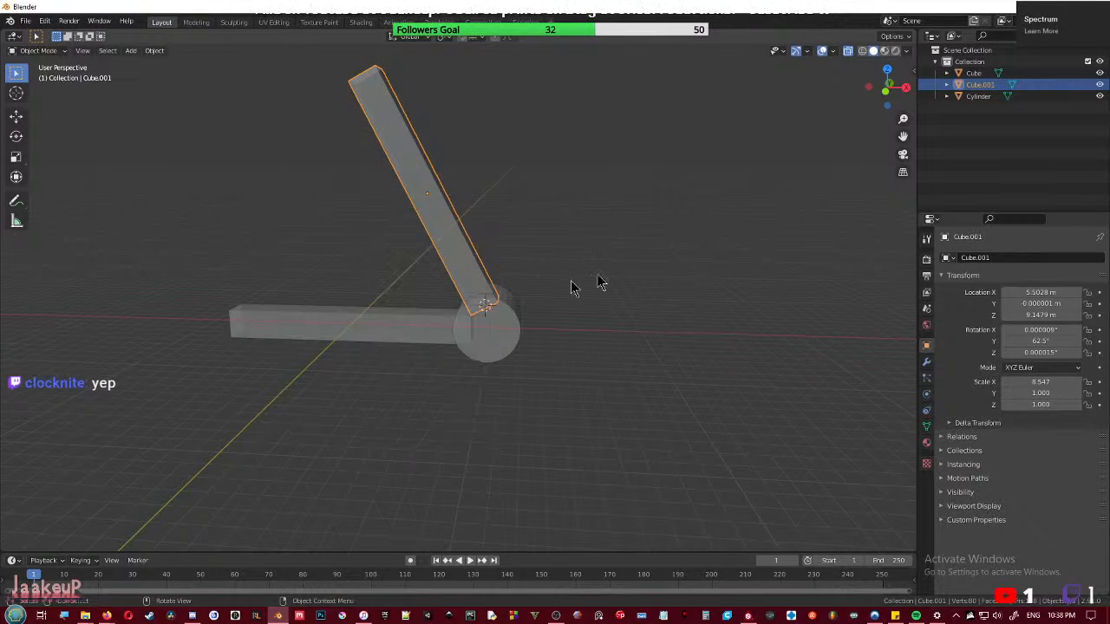
key(q)
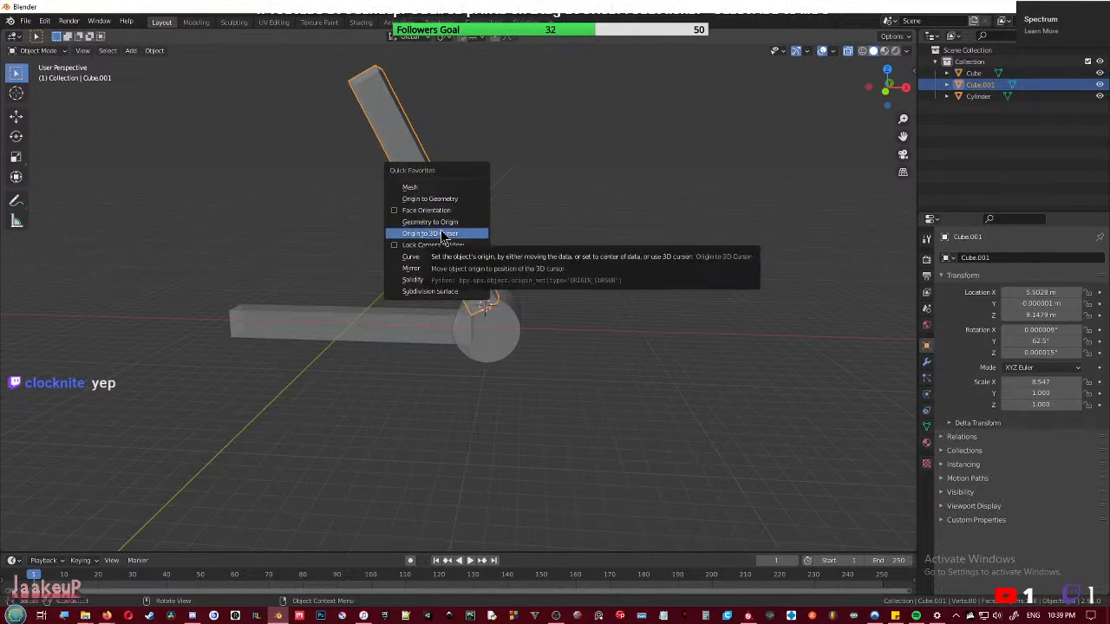
click(444, 234)
key(r)
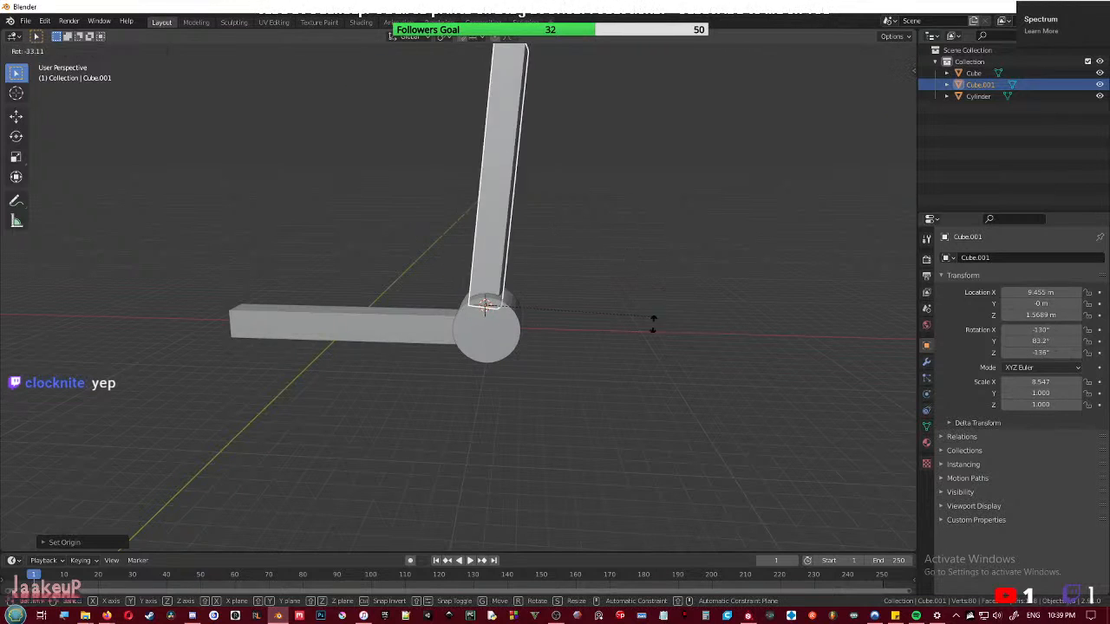
click(560, 352)
- Snap the 3D cursor to the centre of the cylinder
click(492, 347)
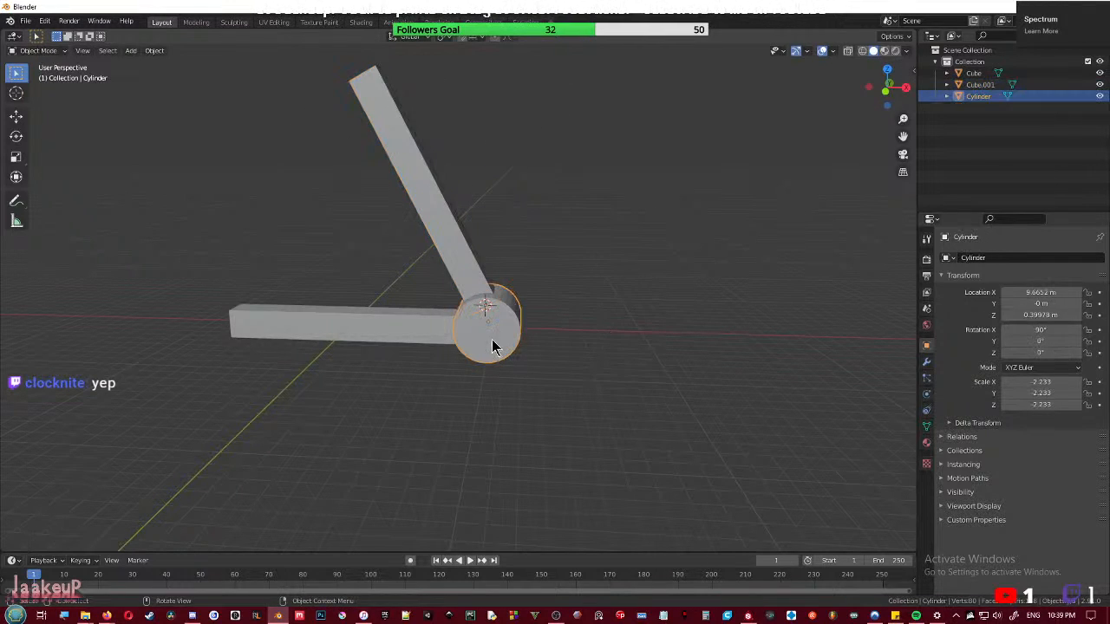
key(shift+s)
click(494, 378)
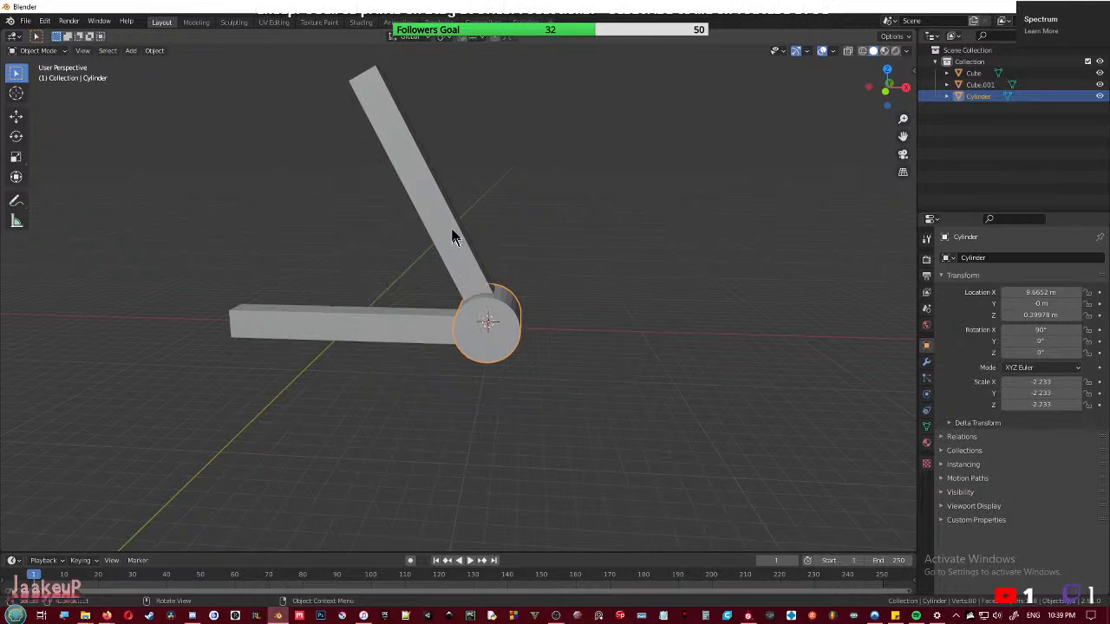
- Set the origins of the slanted bar, the horizontal bar and the cylinder to the 3D cursor
click(451, 229)
key(q)
click(451, 228)
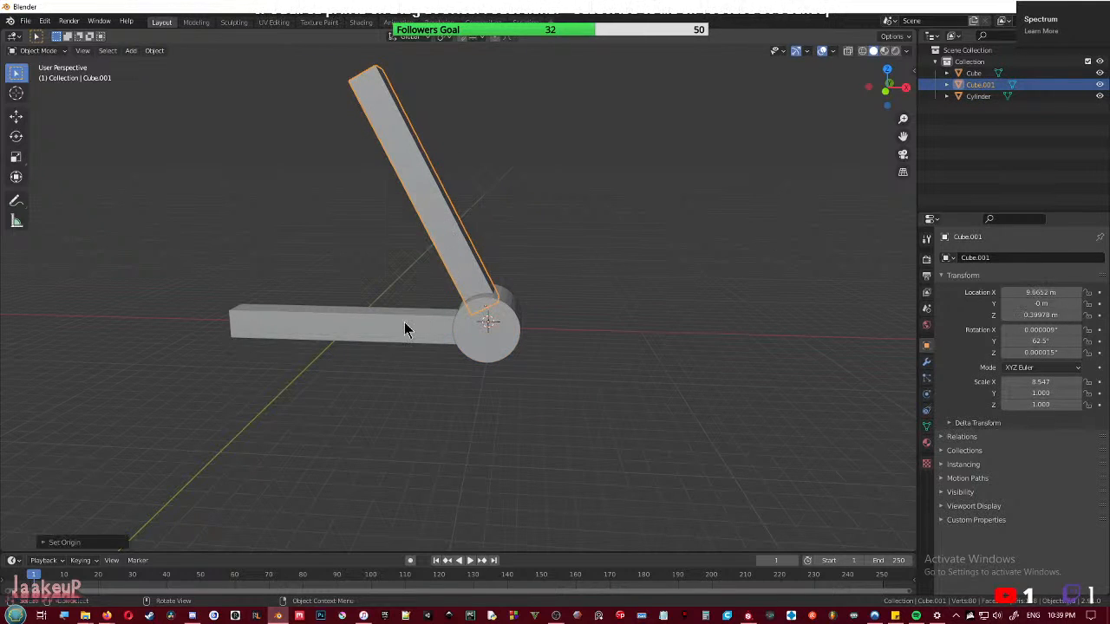
click(405, 330)
key(q)
click(405, 326)
click(497, 348)
key(q)
click(497, 348)
- Try rotating the slanted bar about its new pivot at the cylinder's centre
click(474, 259)
key(r)
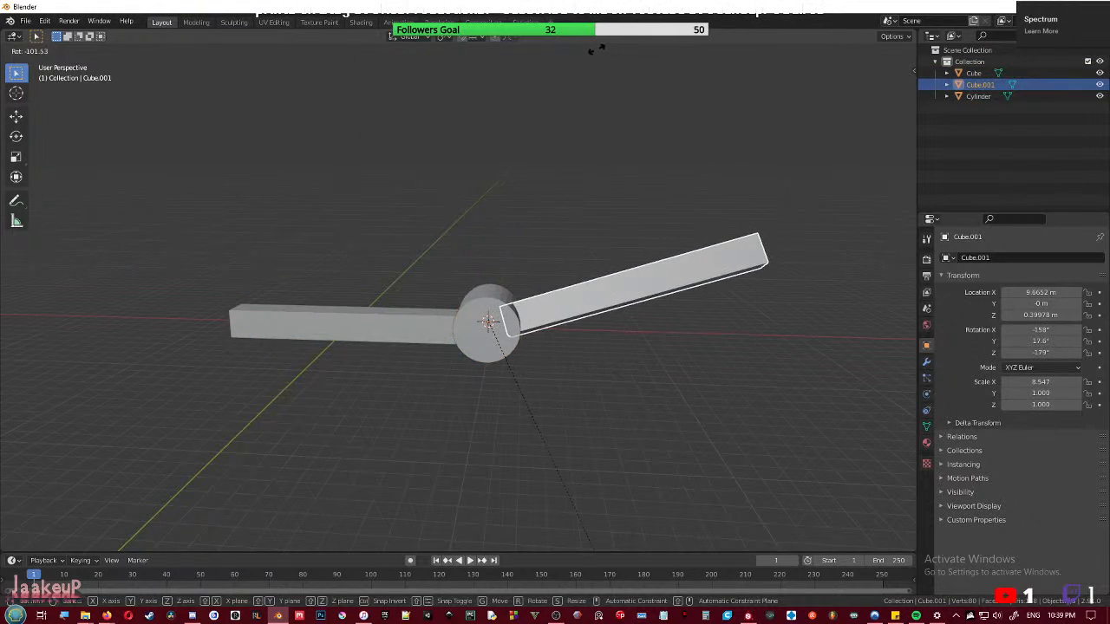
click(622, 64)
- Lock the X and Z rotation of both the slanted bar and the horizontal bar
key(n)
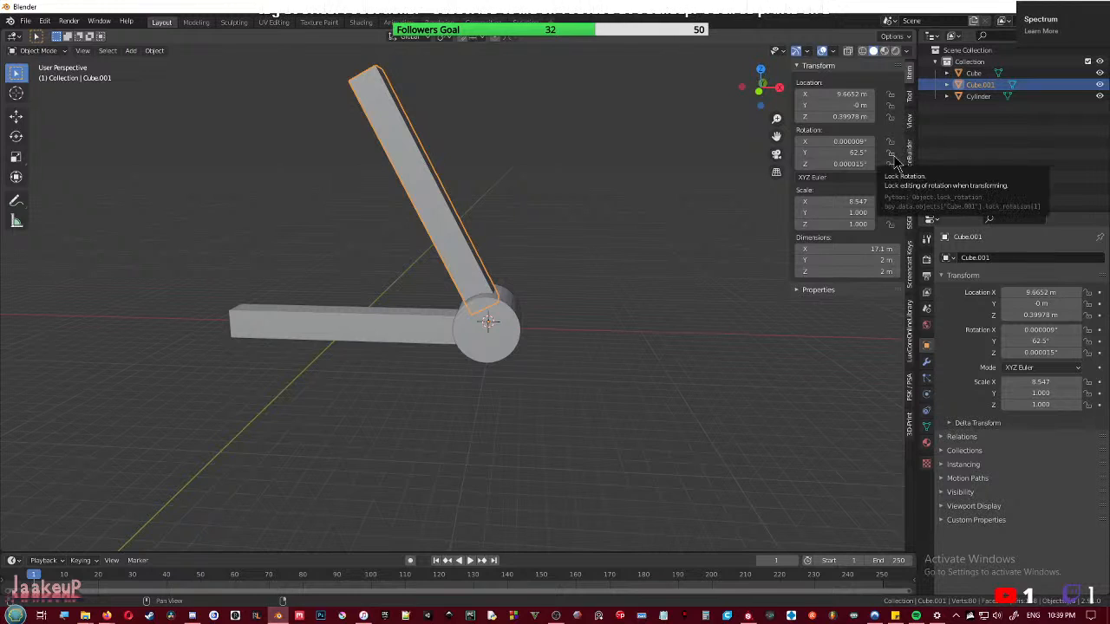
click(889, 142)
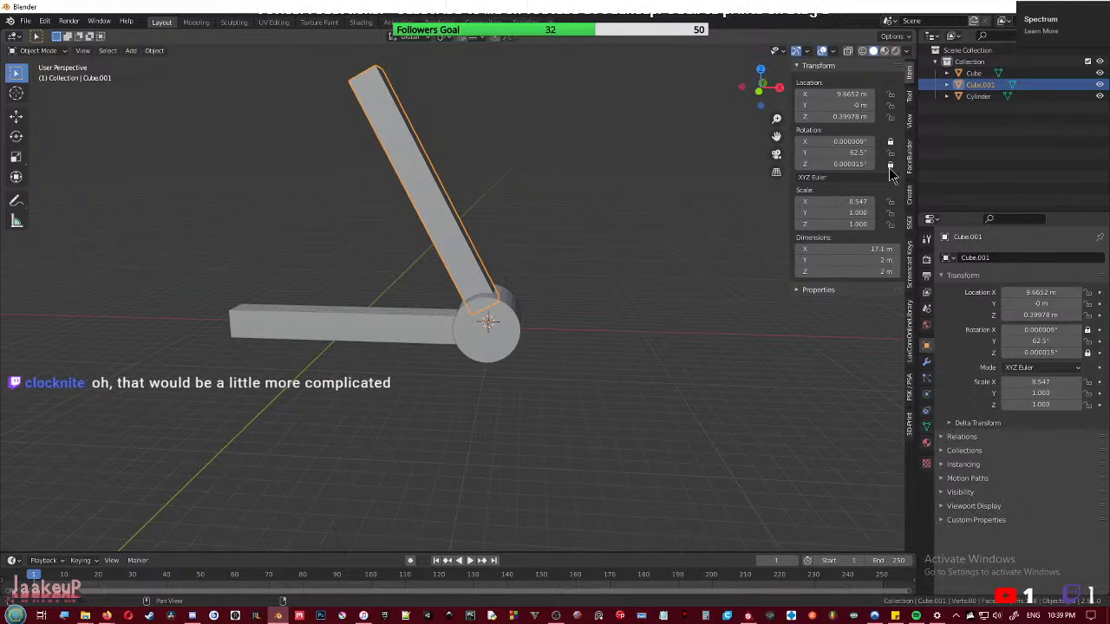
click(435, 323)
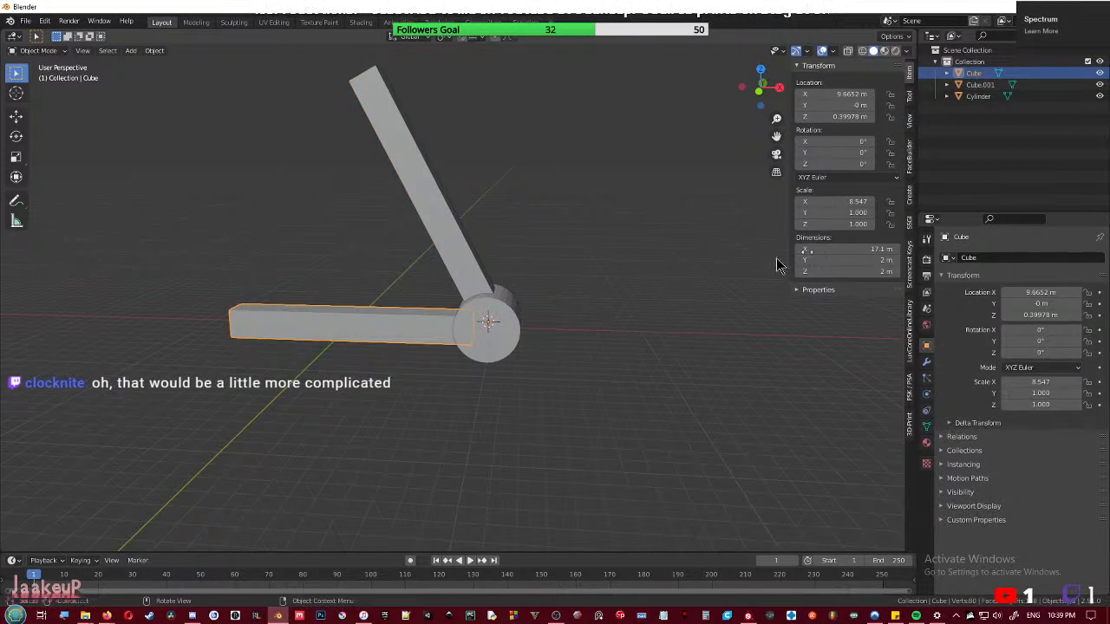
click(891, 143)
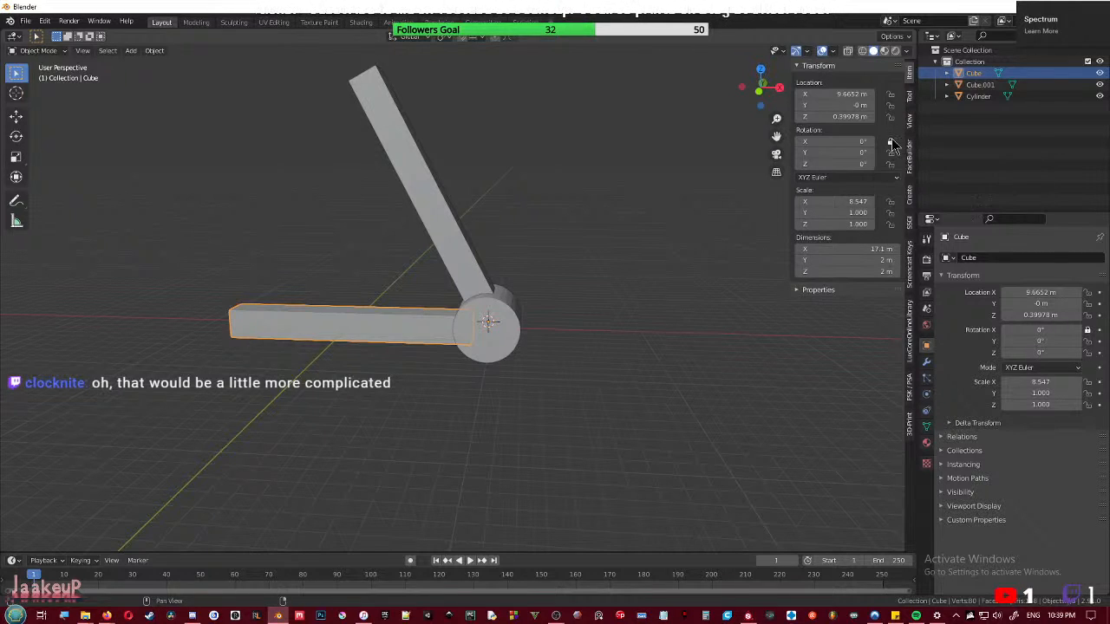
- Rotate the slanted bar to about 180° in Y, in line with the horizontal bar, and try swinging it back up
click(446, 260)
key(r)
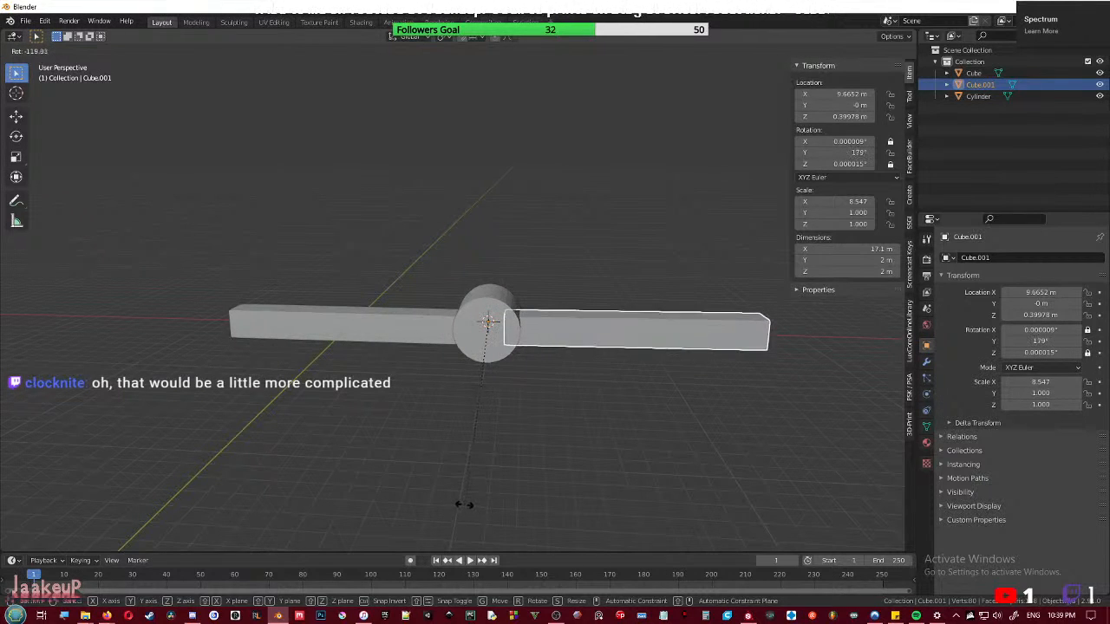
click(466, 509)
middle_drag(466, 511, 639, 361)
key(r)
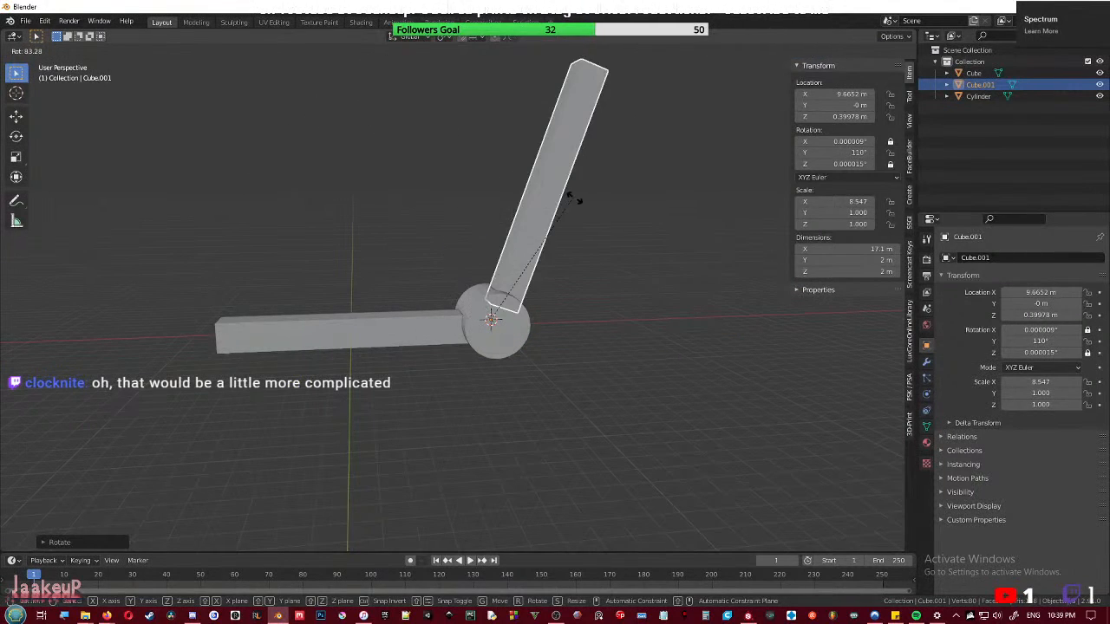
right_click(662, 376)
- In front view, rotate the swung-out bar back up to about 85.9° in Y
middle_drag(566, 383, 530, 402)
scroll(545, 379, down, 2)
scroll(530, 402, up, 1)
key(KP_1)
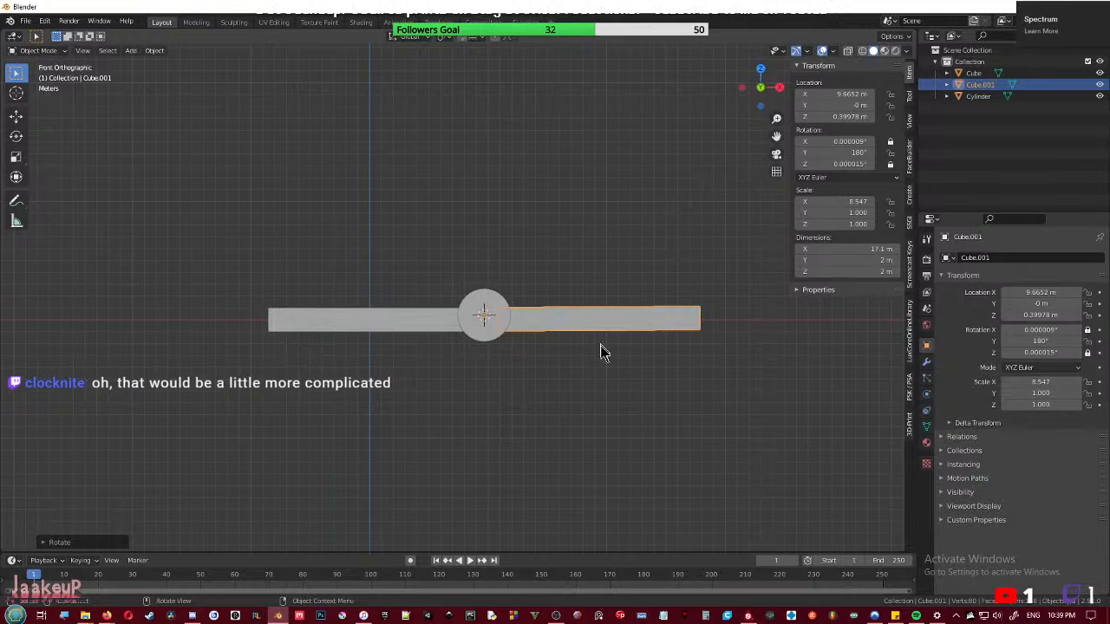
key(r)
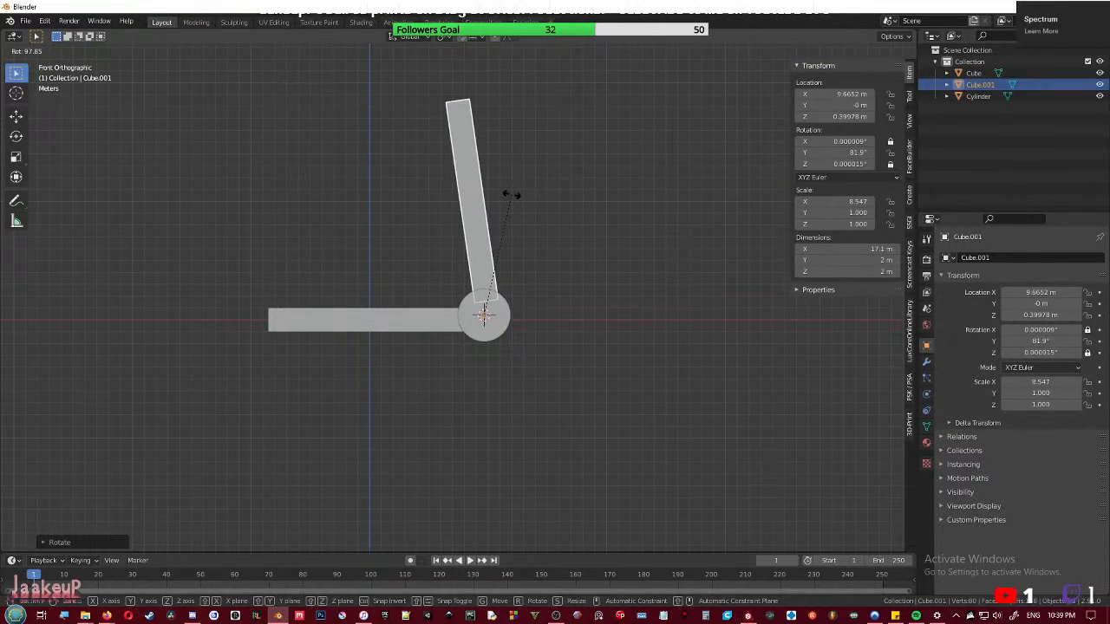
click(523, 203)
key(ctrl+s)
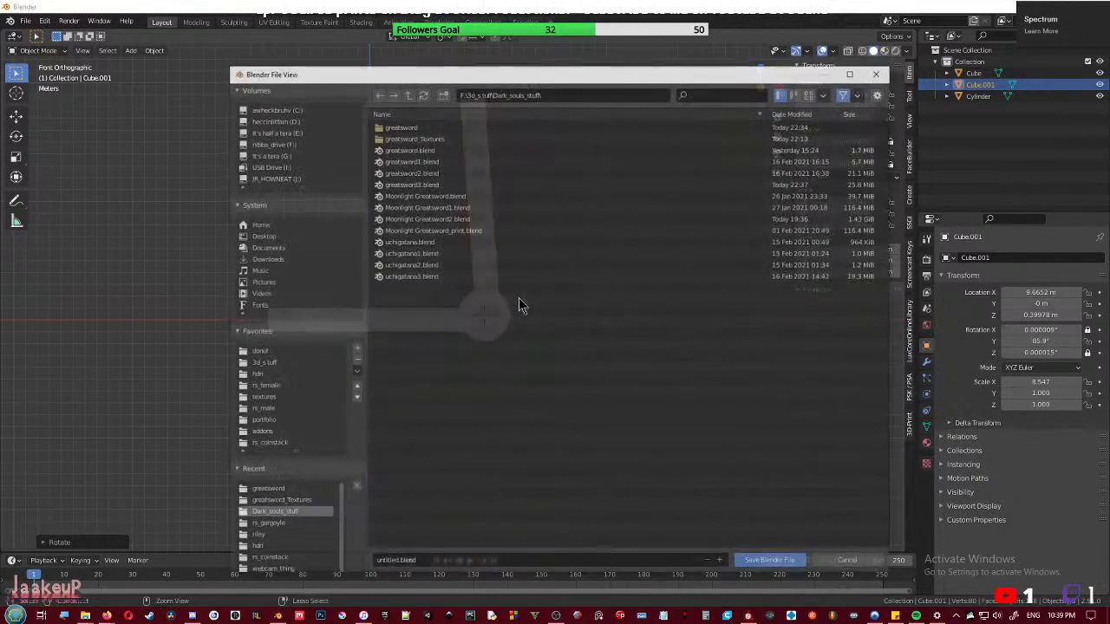
click(879, 564)
scroll(512, 310, up, 2)
shift+middle_drag(504, 305, 523, 343)
key(r)
right_click(653, 358)
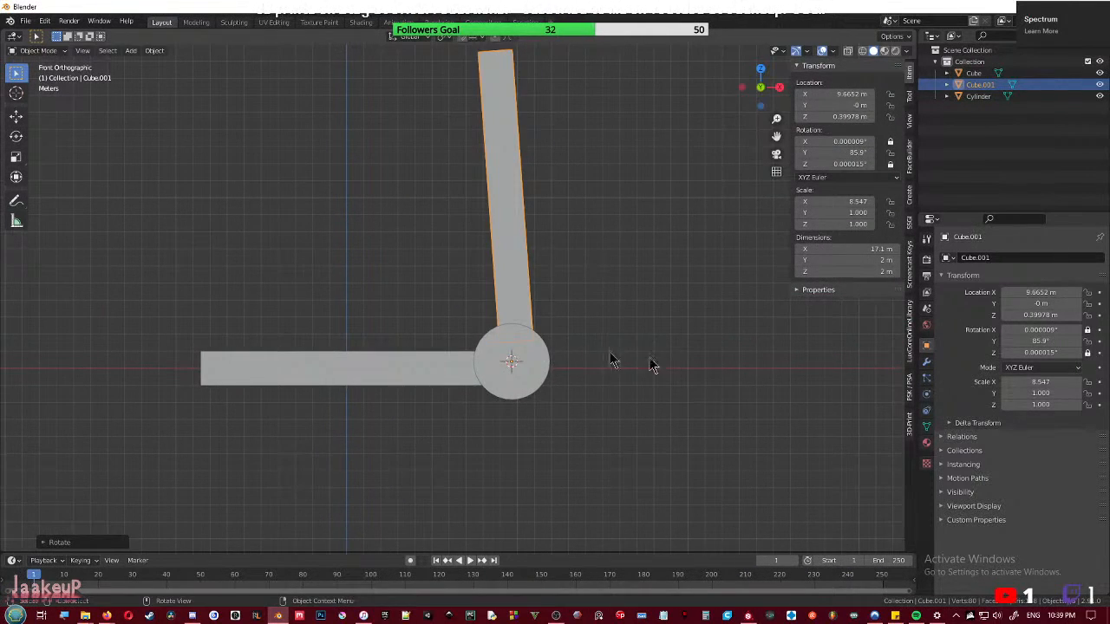
- Parent the upright bar to the horizontal bar
click(427, 375)
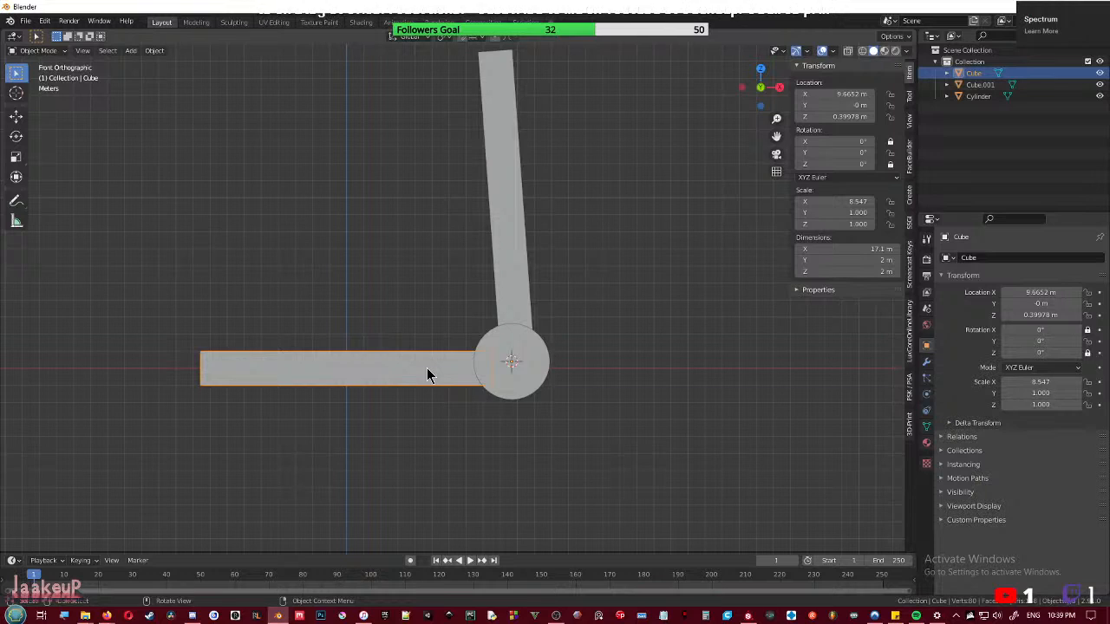
click(513, 277)
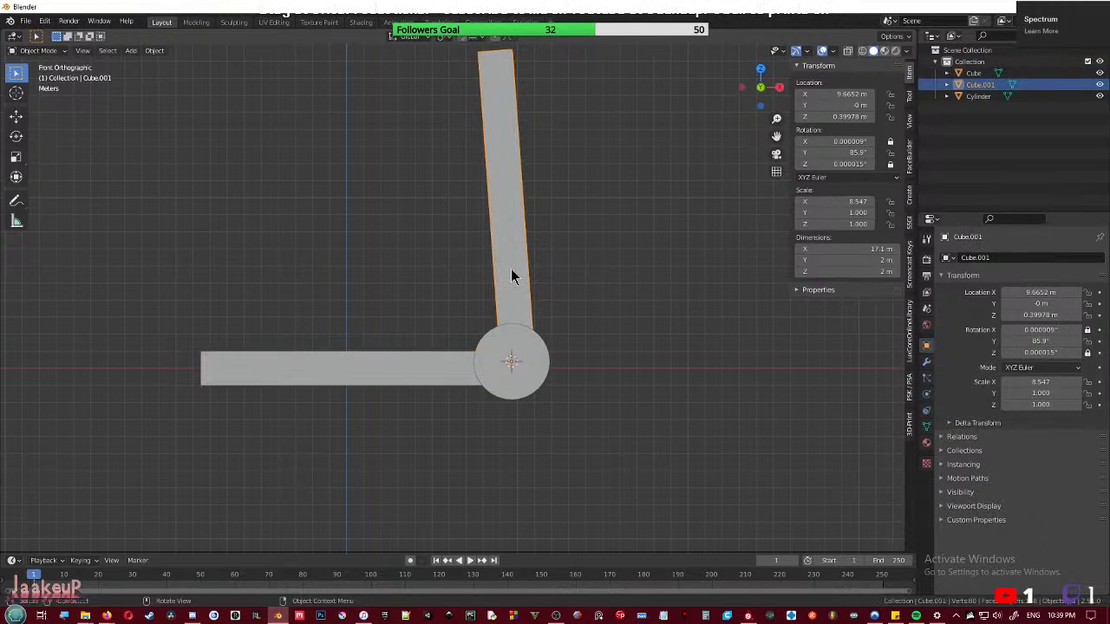
shift+click(414, 365)
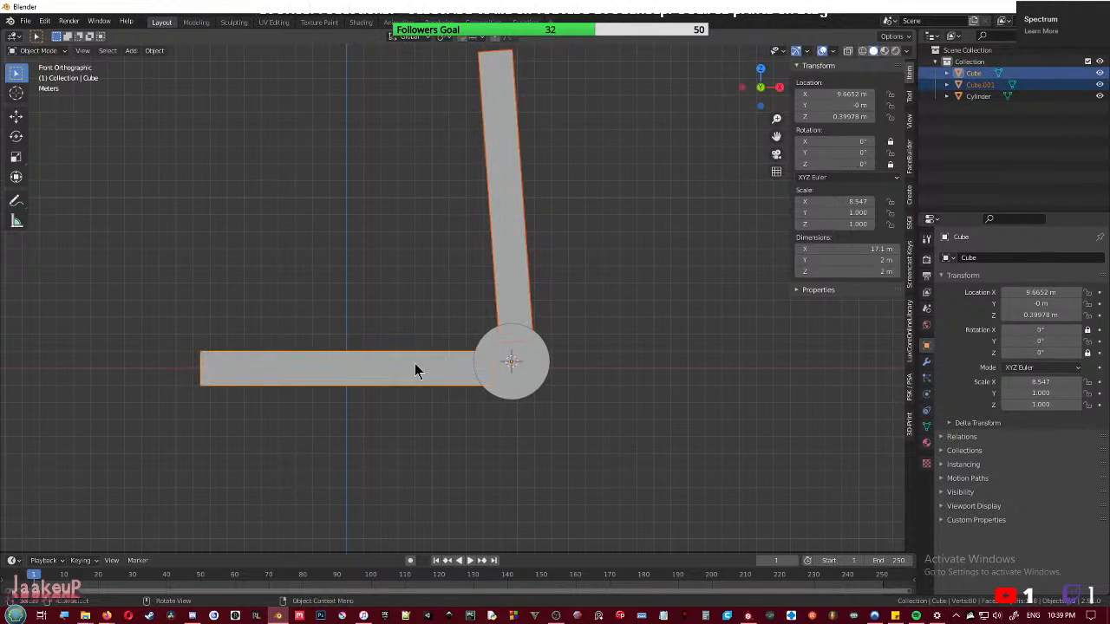
key(ctrl+p)
click(416, 368)
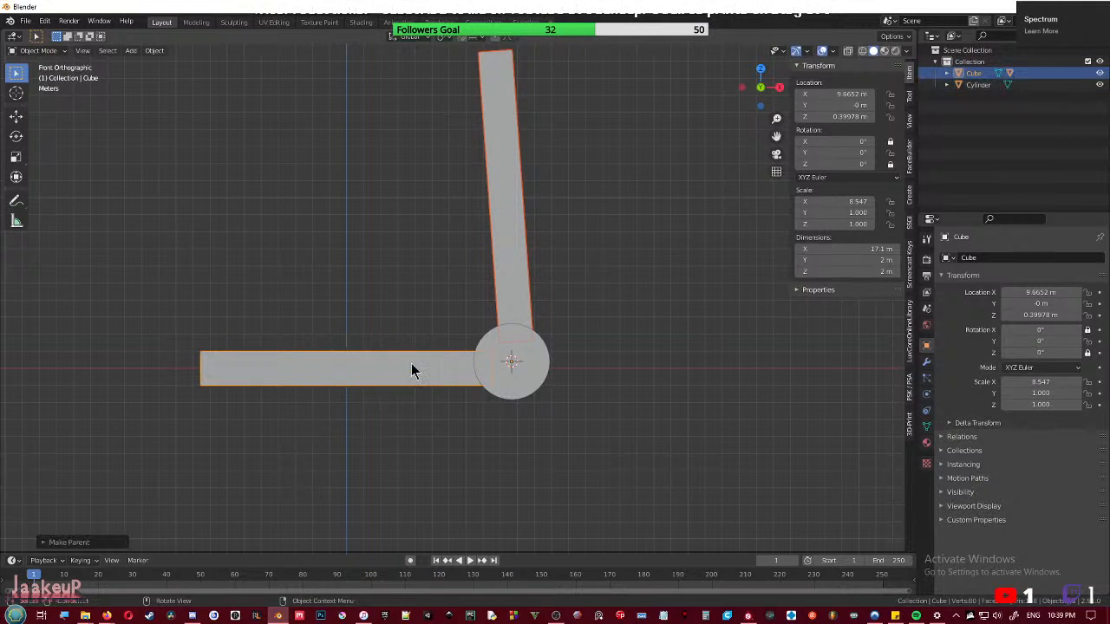
- Swing the child bar around the hinge until it extends almost level, opposite the parent bar
click(511, 275)
click(367, 357)
click(515, 262)
key(r)
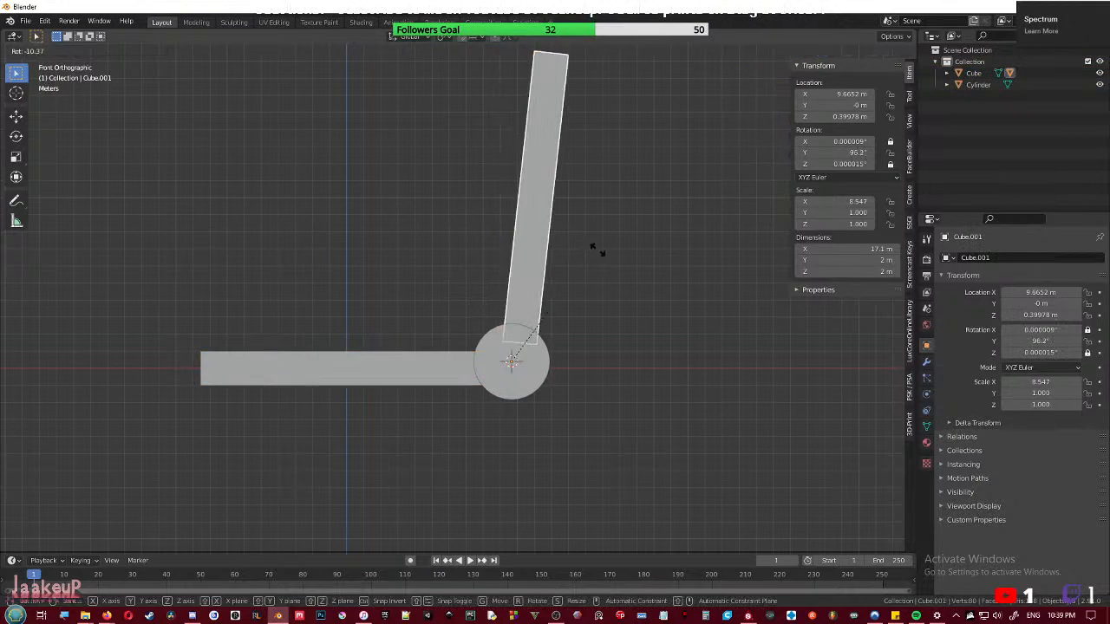
click(653, 417)
- Rotate the parent bar nearly upright and swing the child bar to about 93.5° in Y
click(416, 384)
key(r)
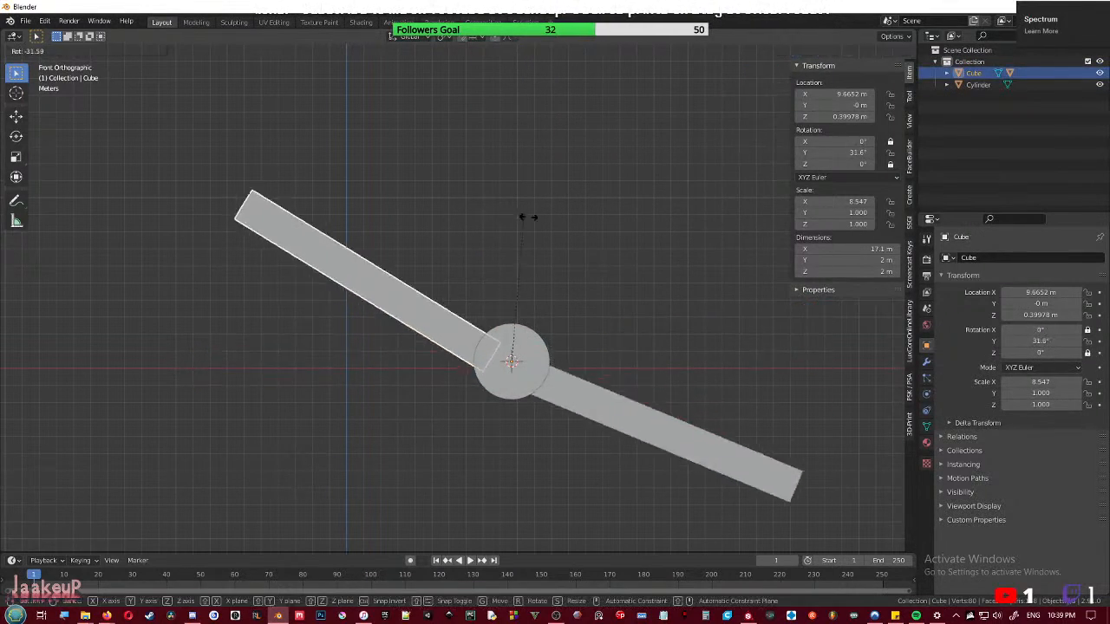
click(627, 298)
click(518, 454)
key(r)
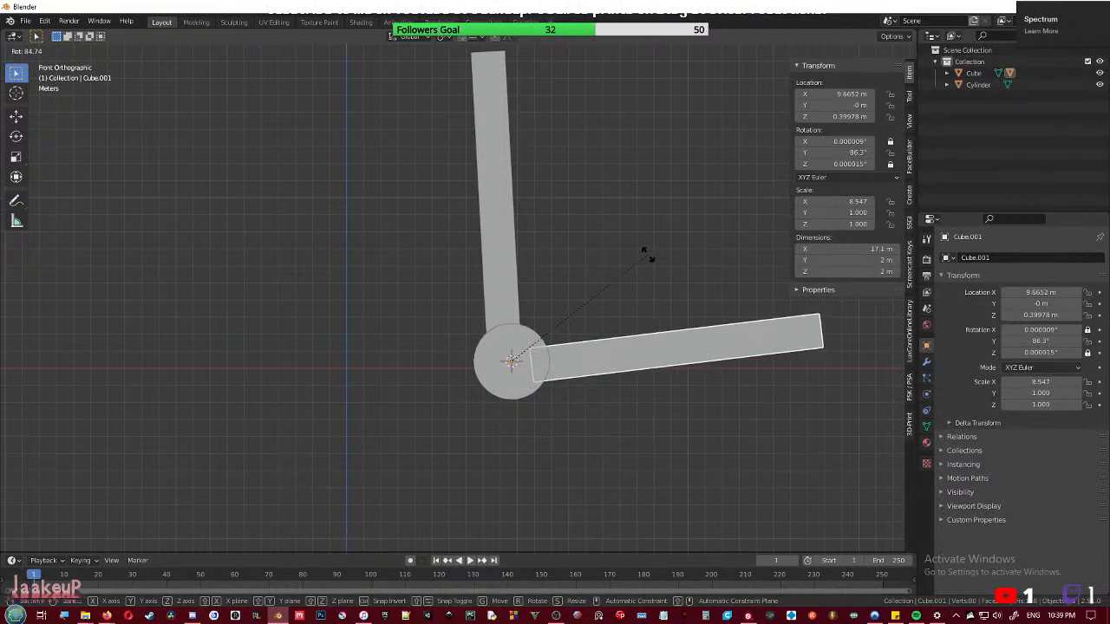
click(661, 270)
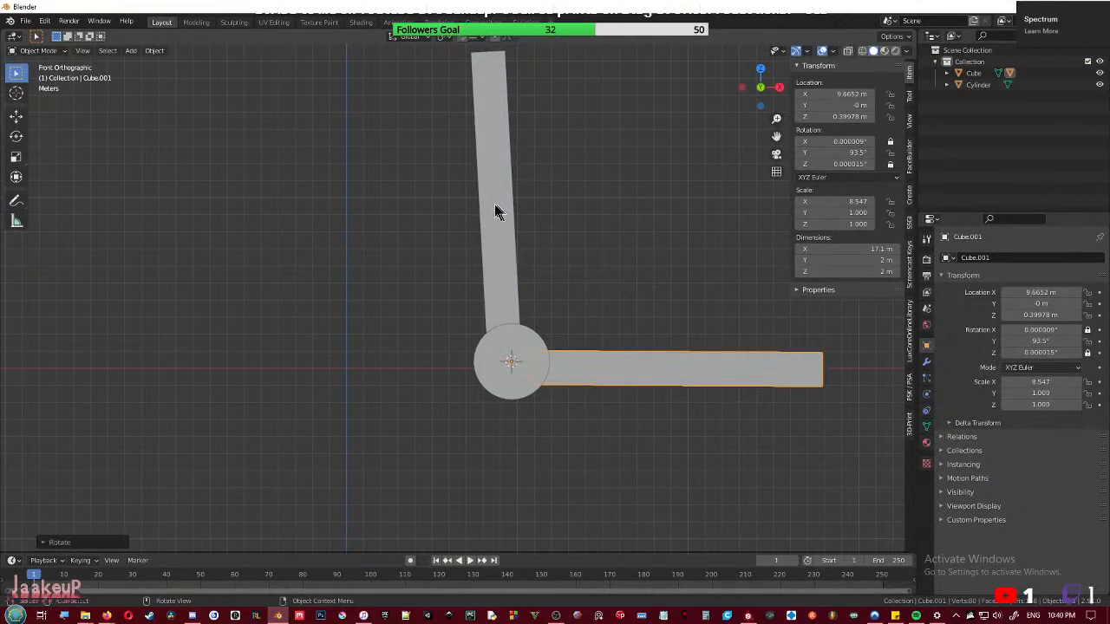
- Rotate the parent bar around to 360° in Y and straighten the child bar to 180° in Y
click(499, 211)
key(r)
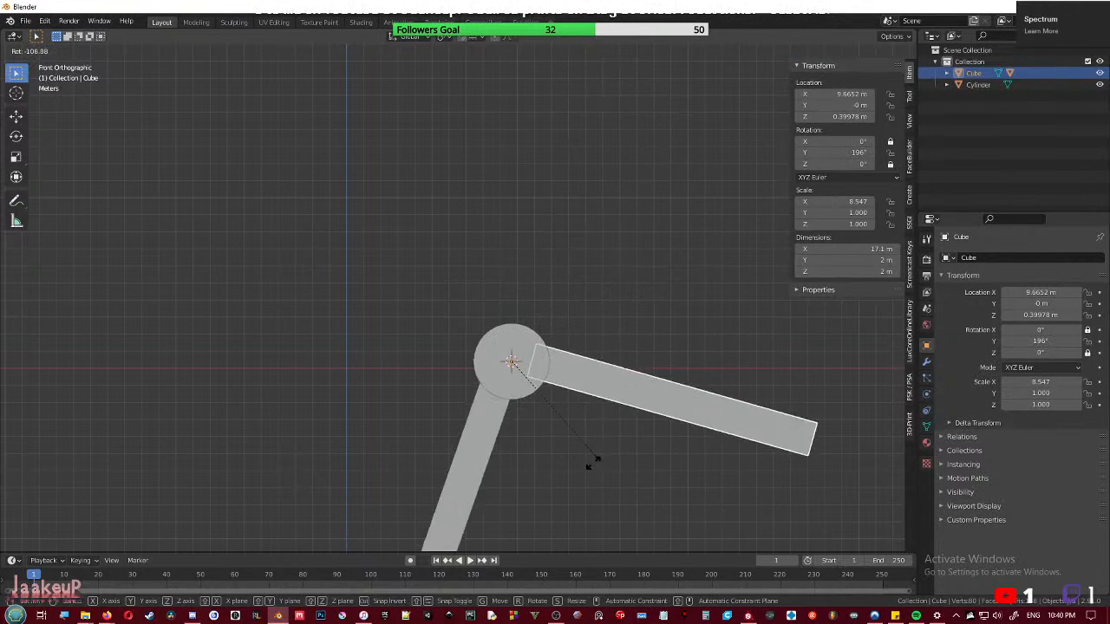
click(384, 286)
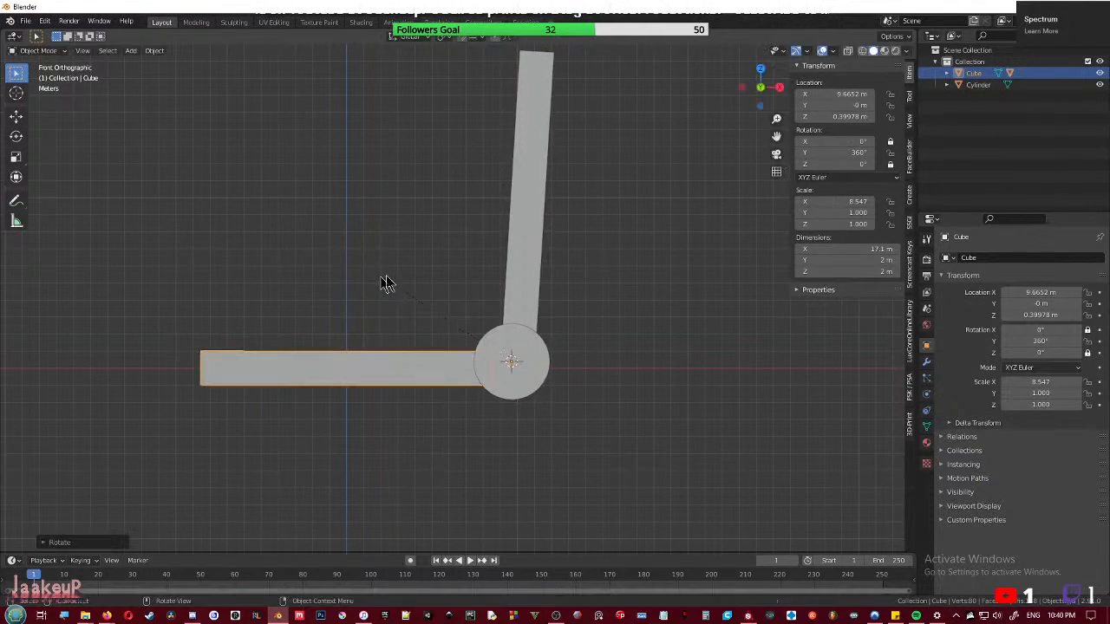
click(541, 245)
key(r)
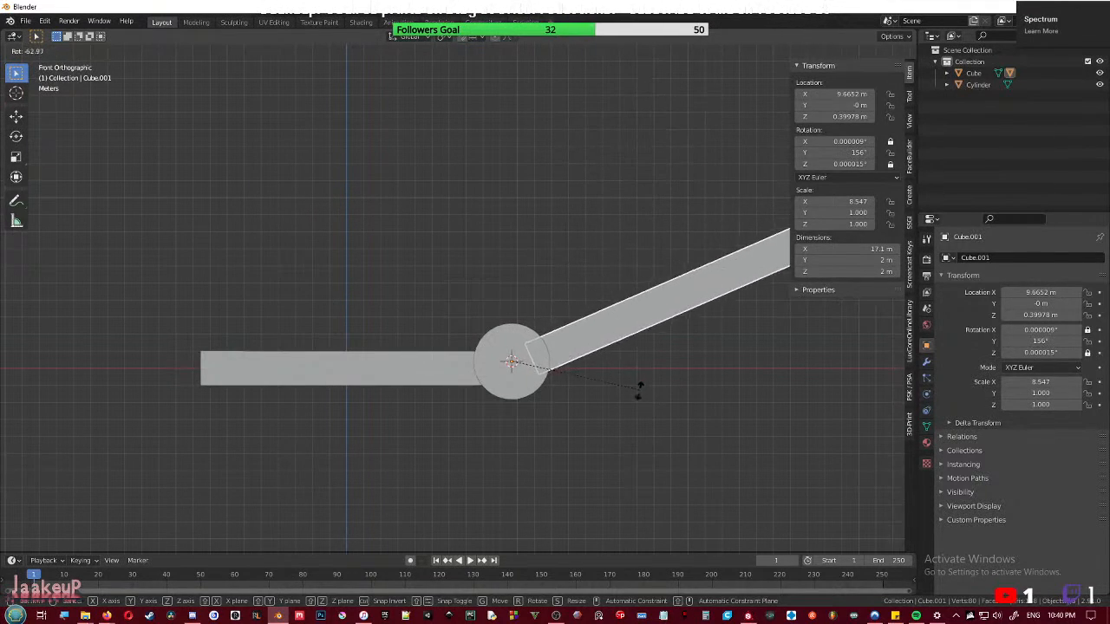
click(629, 451)
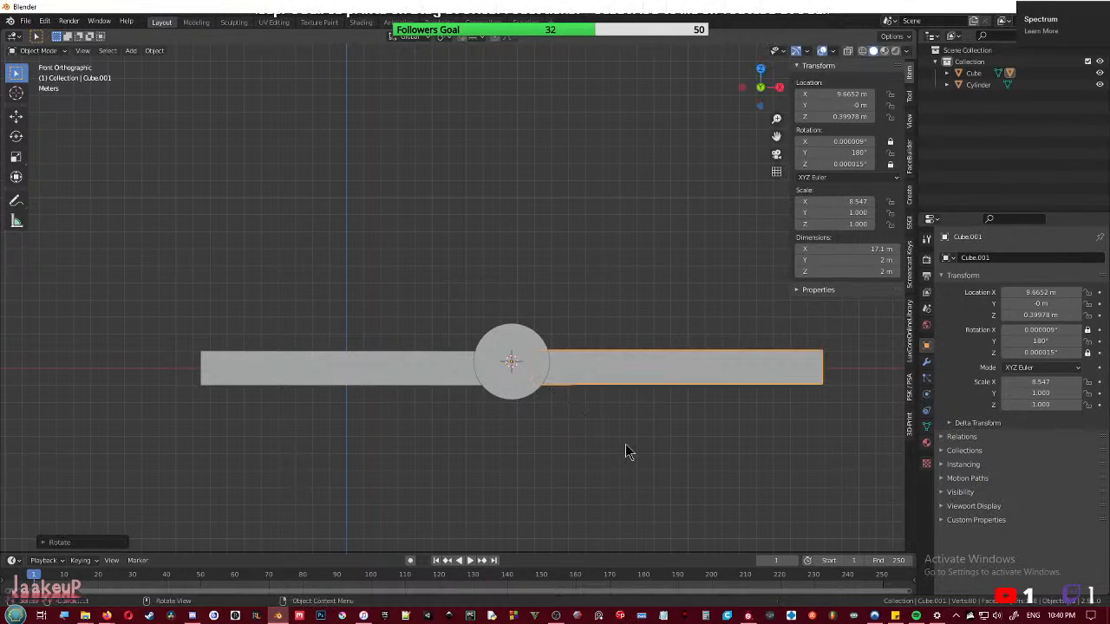
click(560, 274)
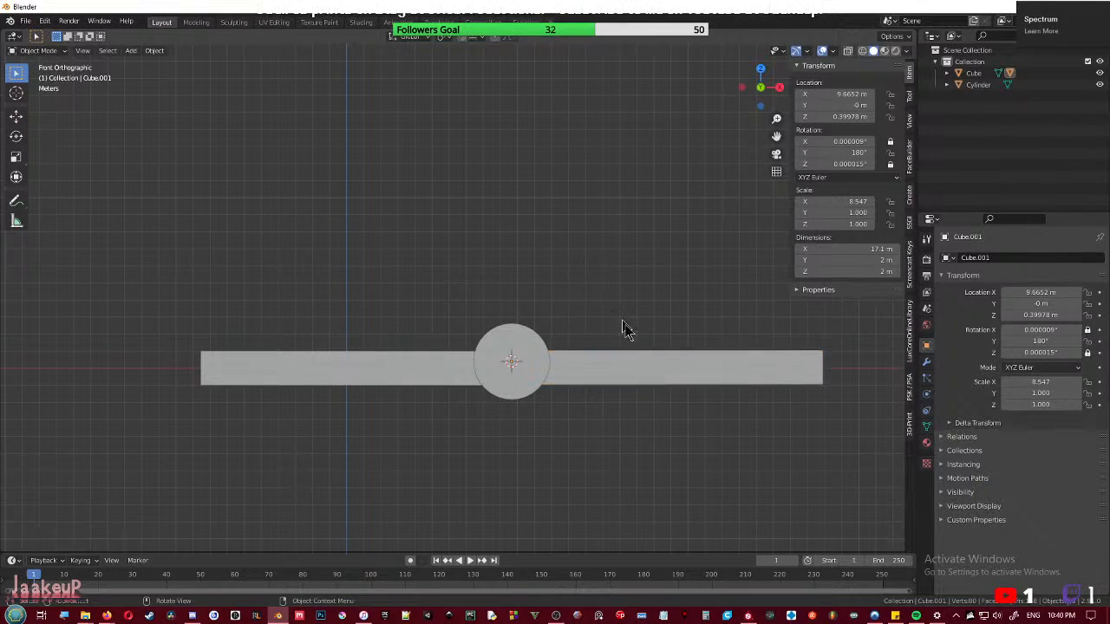
- In perspective view, swing the child bar up to about 75.1° in Y around the hinge
middle_drag(618, 316, 626, 416)
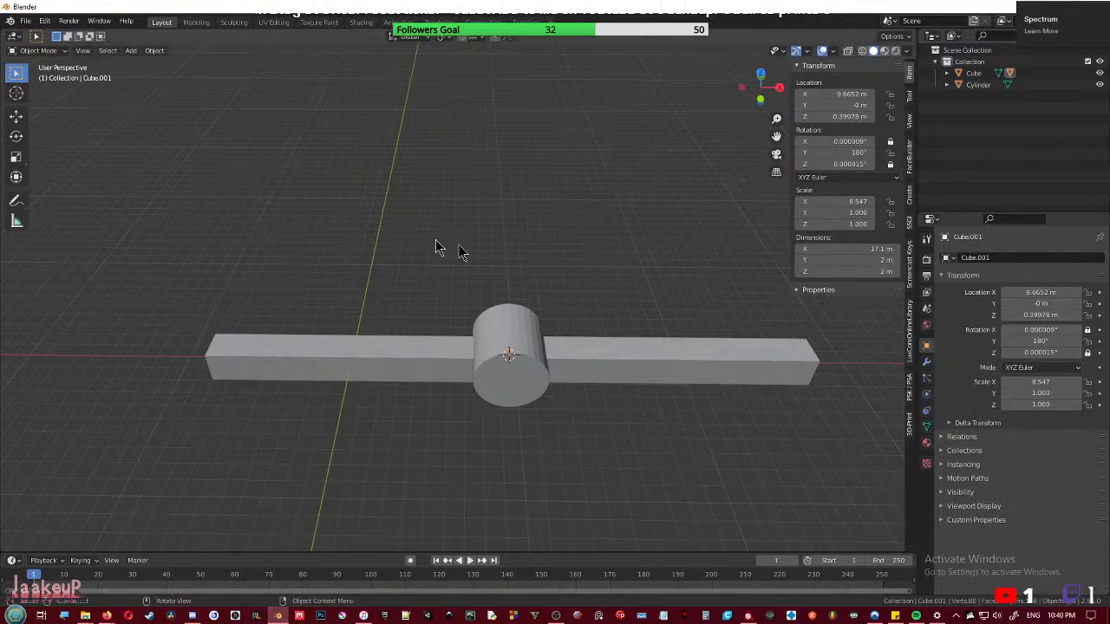
middle_drag(677, 428, 653, 383)
key(r)
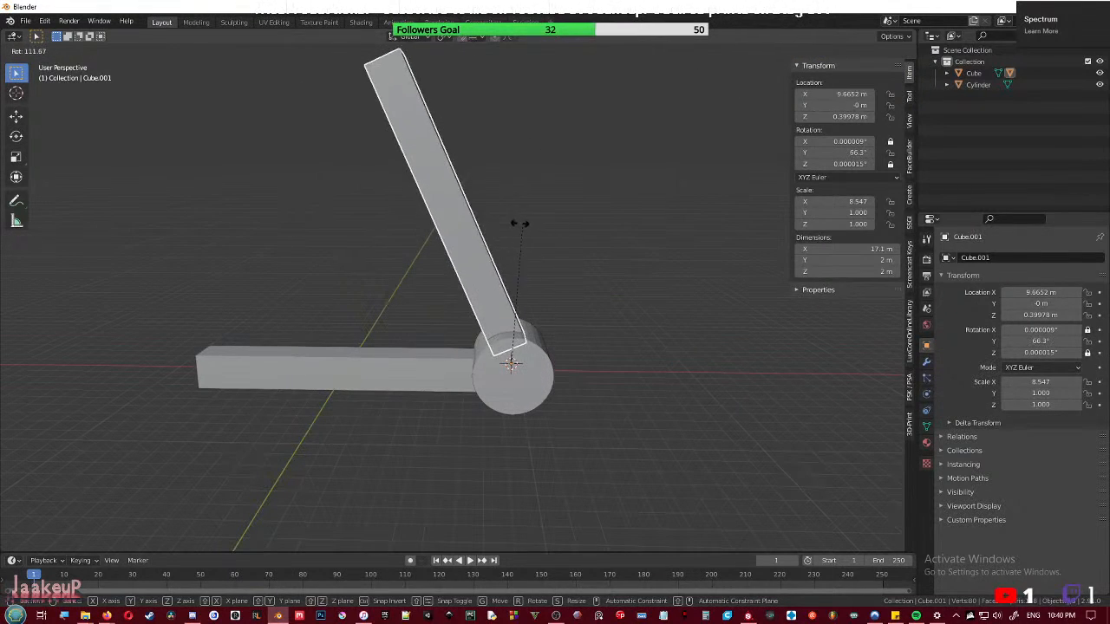
click(558, 238)
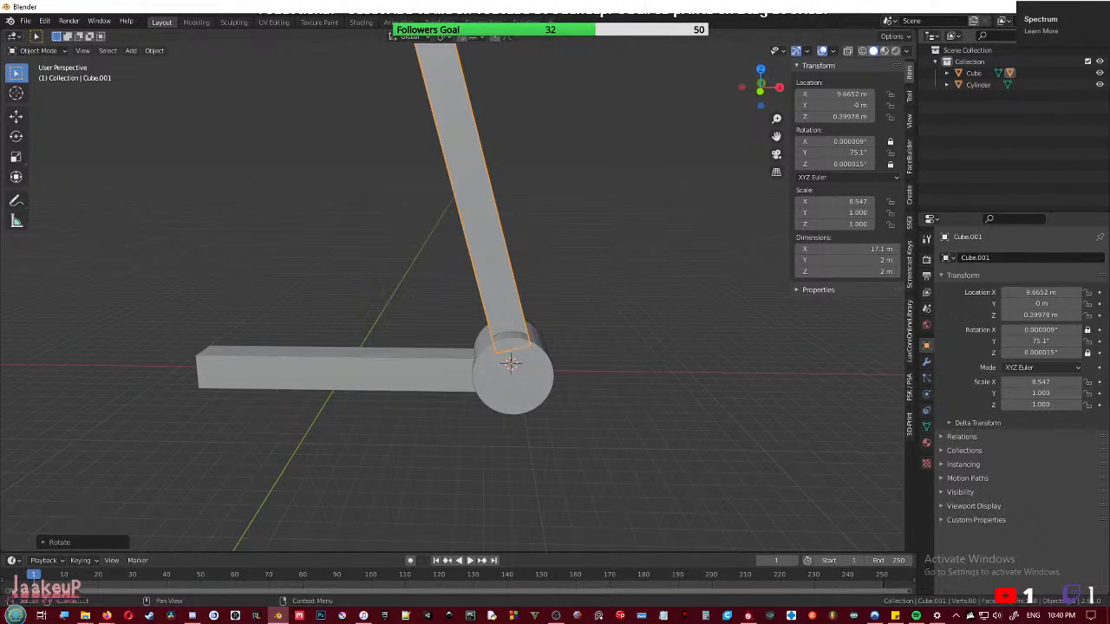
middle_drag(584, 270, 499, 276)
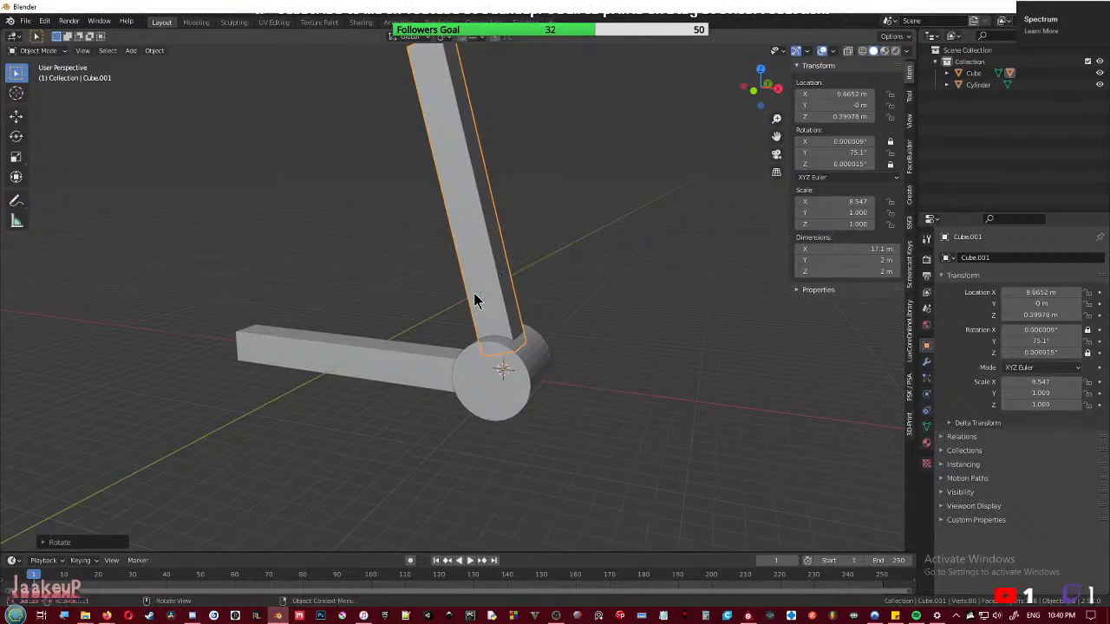
- Delete all objects of the hinged arm from the scene
key(a)
key(x)
click(468, 294)
- Add a cube and scale it uniformly to about 3.99 m per side
key(shift+a)
mouse_move(468, 289)
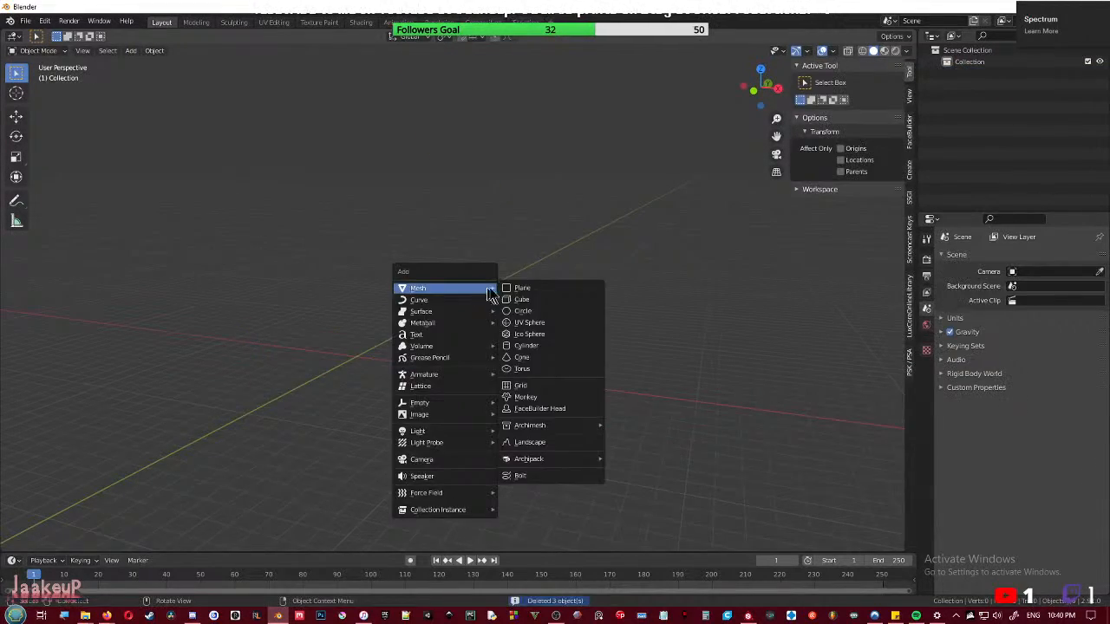
click(540, 301)
key(s)
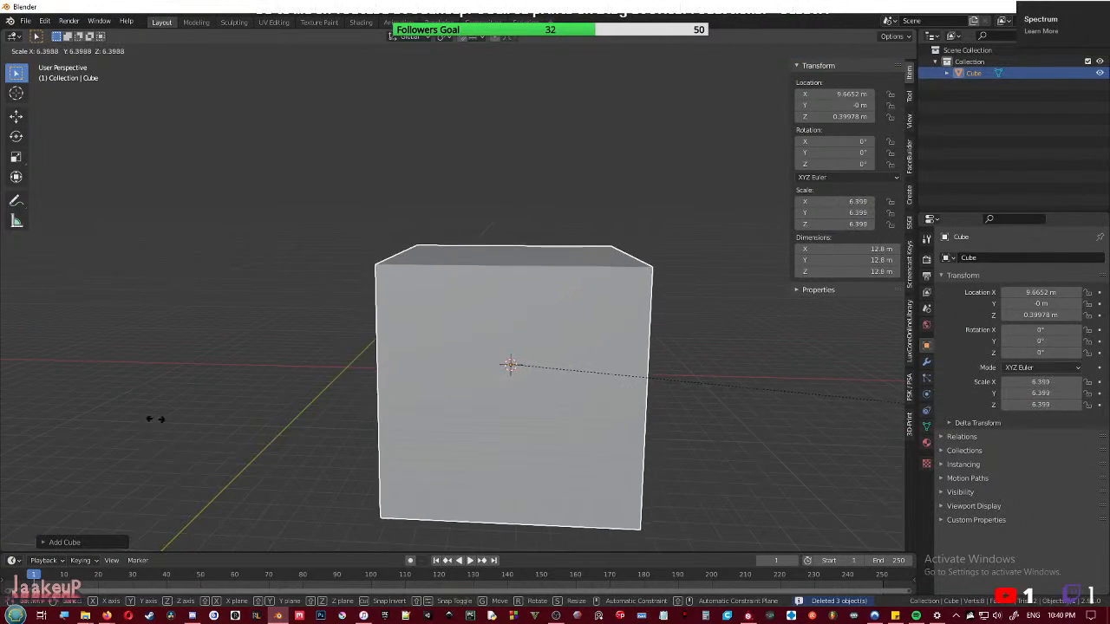
click(623, 383)
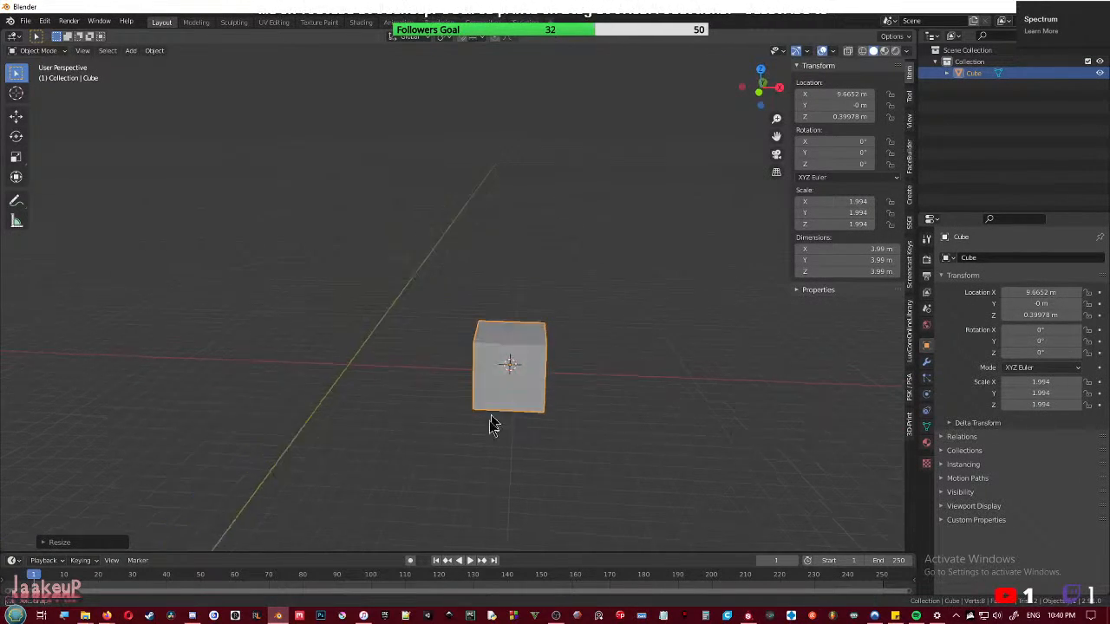
- Duplicate the cube and raise the copy vertically to about 4.5 m in Z
middle_drag(491, 423, 486, 456)
middle_drag(499, 412, 512, 372)
key(shift+d)
key(z)
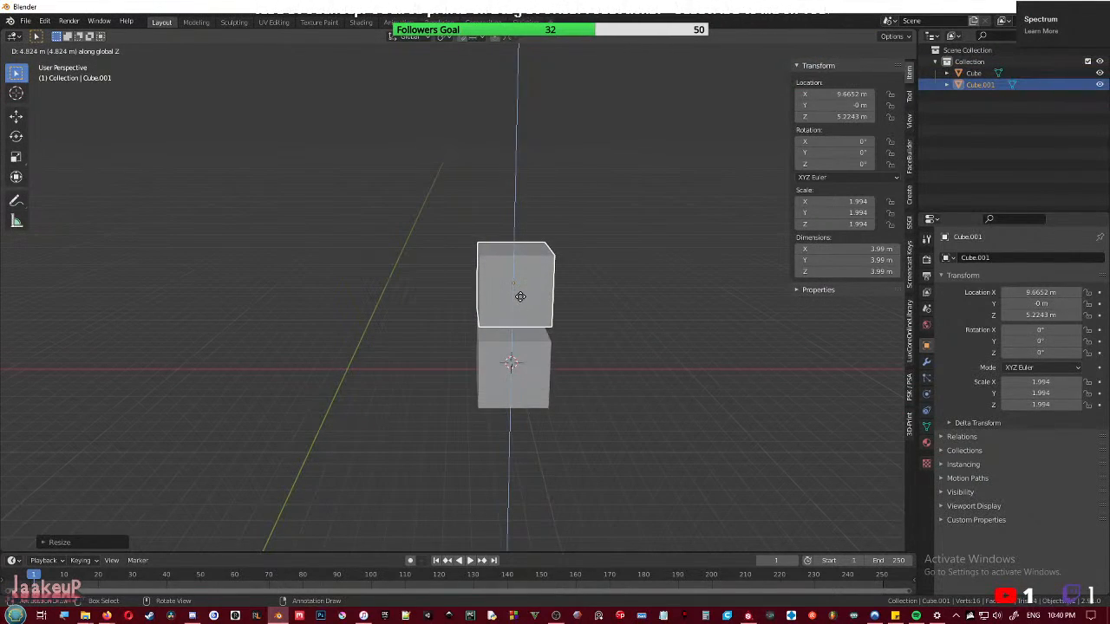
click(515, 303)
- Narrow the upper cube into a slim post by scaling it to about 0.375 in Y and 0.431 in X
middle_drag(516, 303, 644, 334)
key(s)
key(y)
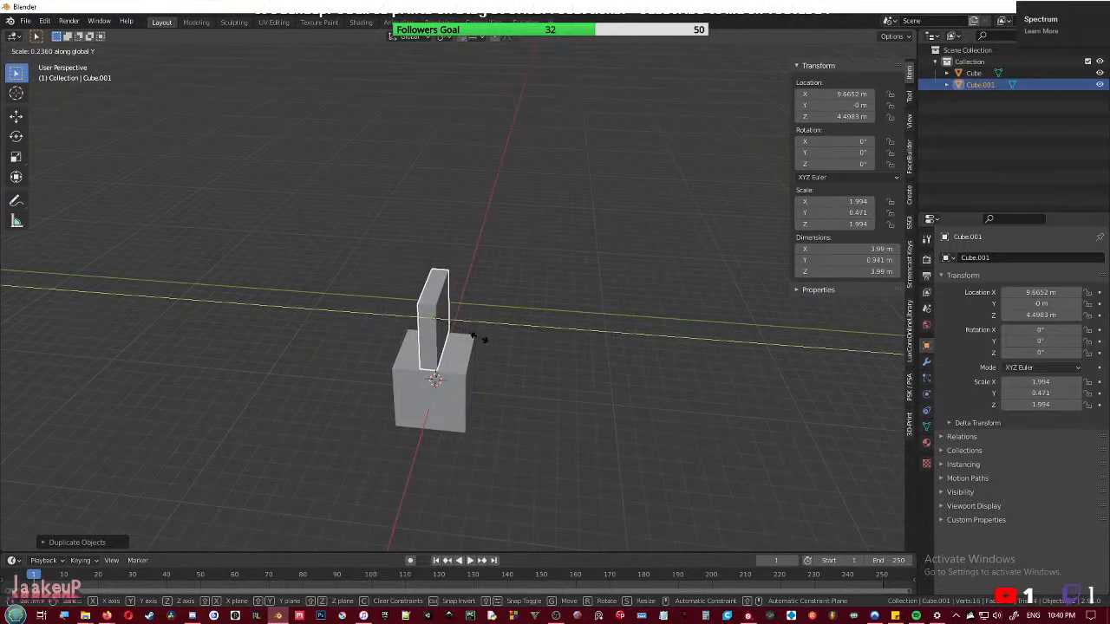
click(495, 347)
middle_drag(496, 347, 575, 425)
key(s)
key(x)
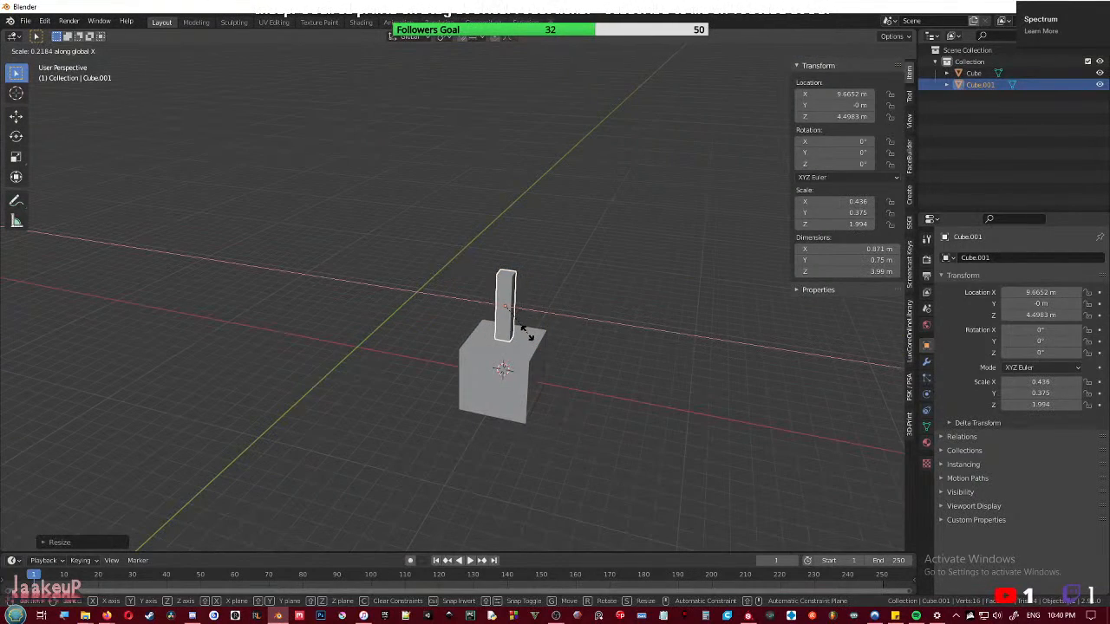
click(526, 334)
- Add a horizontal loop cut to the post and extrude one of its upper side faces into a horizontal arm along Y
middle_drag(530, 340, 557, 359)
key(Tab)
key(ctrl+r)
click(506, 299)
click(506, 291)
key(3)
click(499, 287)
key(e)
click(506, 347)
click(505, 287)
key(e)
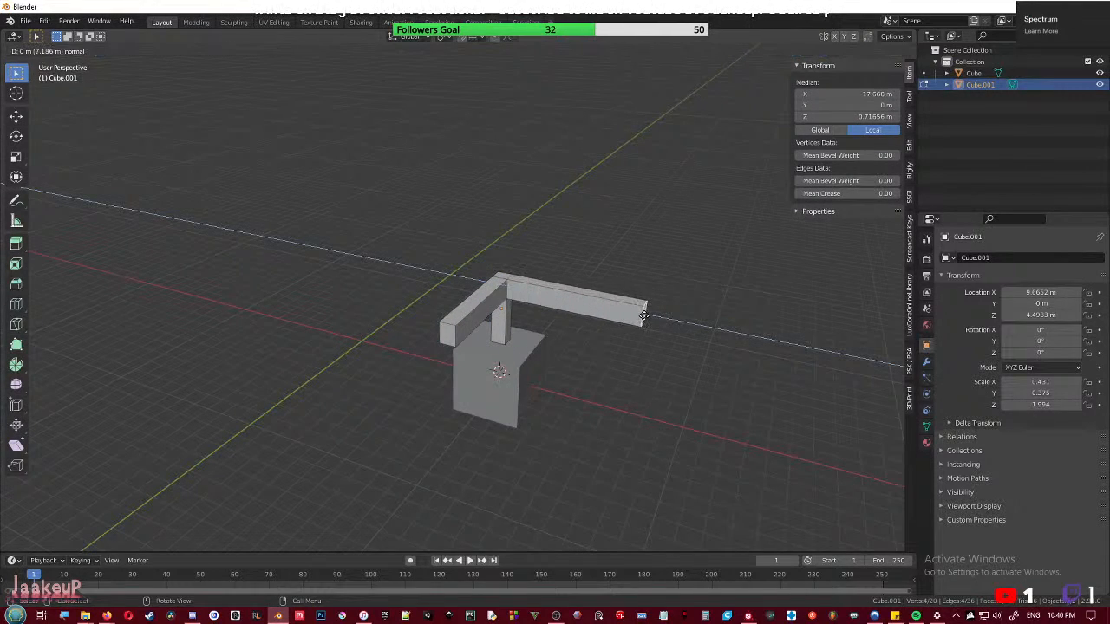
right_click(644, 315)
key(ctrl+z)
- Extrude both stacked side faces of the post together along X into a full-height plate
middle_drag(594, 327, 565, 319)
shift+click(494, 315)
key(e)
click(637, 341)
key(Tab)
- Slide the upper piece along X to about 0.1 m so the plate's free end stays over the base cube
middle_drag(598, 378, 650, 358)
key(g)
key(x)
click(544, 312)
- Add two centred loop cuts to the base cube
click(484, 371)
key(Tab)
key(ctrl+r)
click(504, 374)
right_click(504, 374)
key(ctrl+r)
click(506, 374)
right_click(506, 373)
- Extrude an upper side face of the base cube along Y, making the block about 9.03 m long
key(3)
click(513, 365)
key(e)
click(496, 388)
key(Tab)
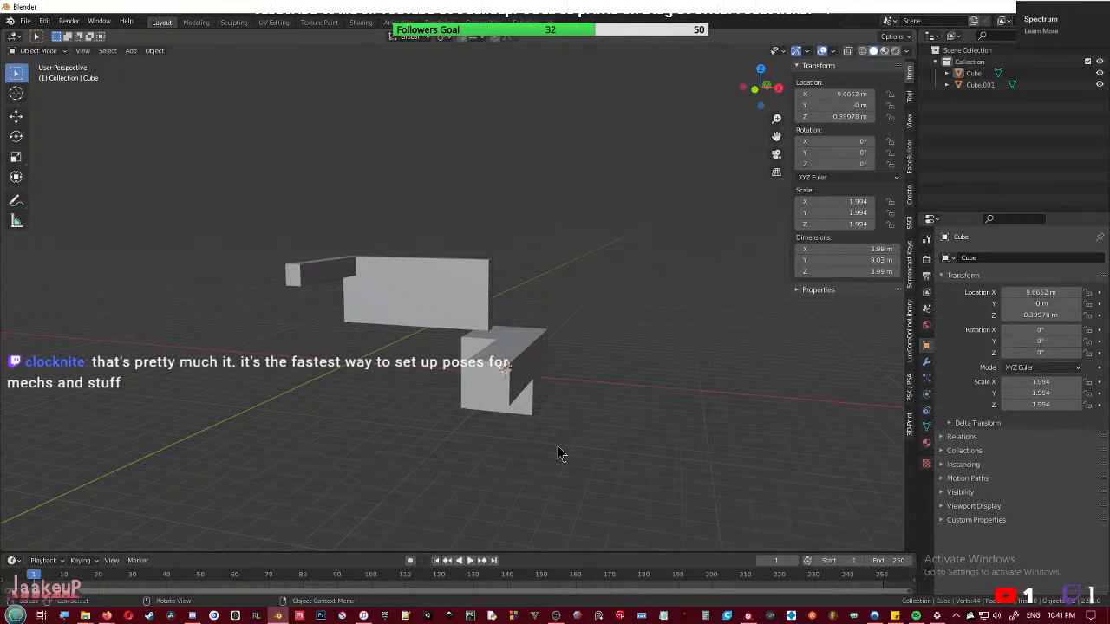
- Lower the upper piece onto the base block, to about 4.37 m in Z
middle_drag(563, 436, 472, 333)
scroll(581, 335, up, 4)
scroll(488, 364, up, 3)
click(476, 330)
key(g)
key(z)
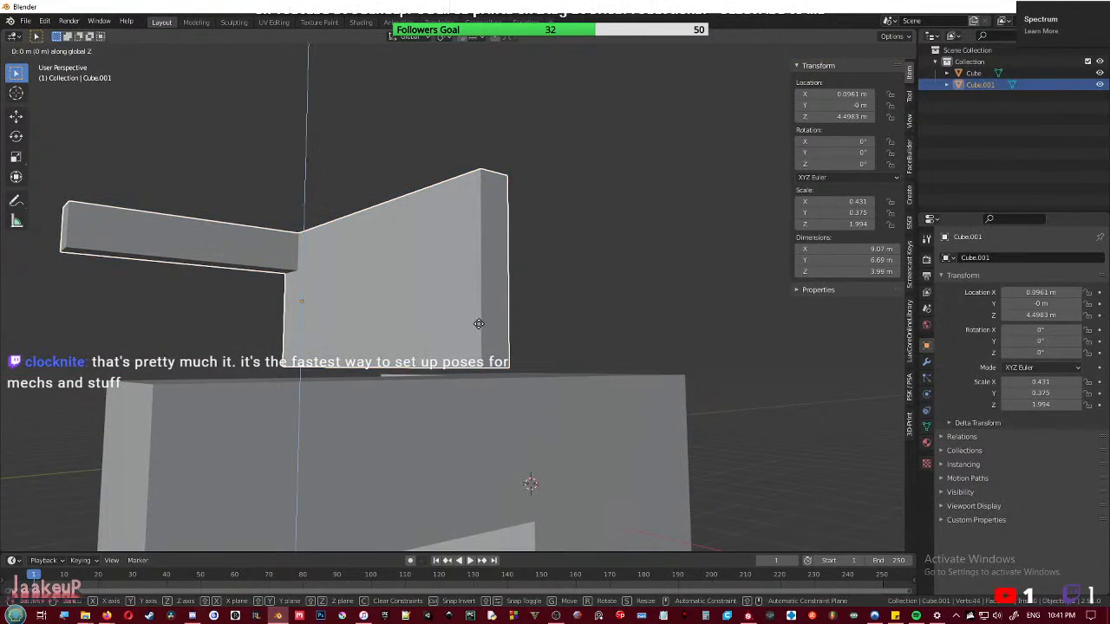
click(477, 368)
- Parent the upper piece to the base block with the Object option
middle_drag(561, 313, 394, 373)
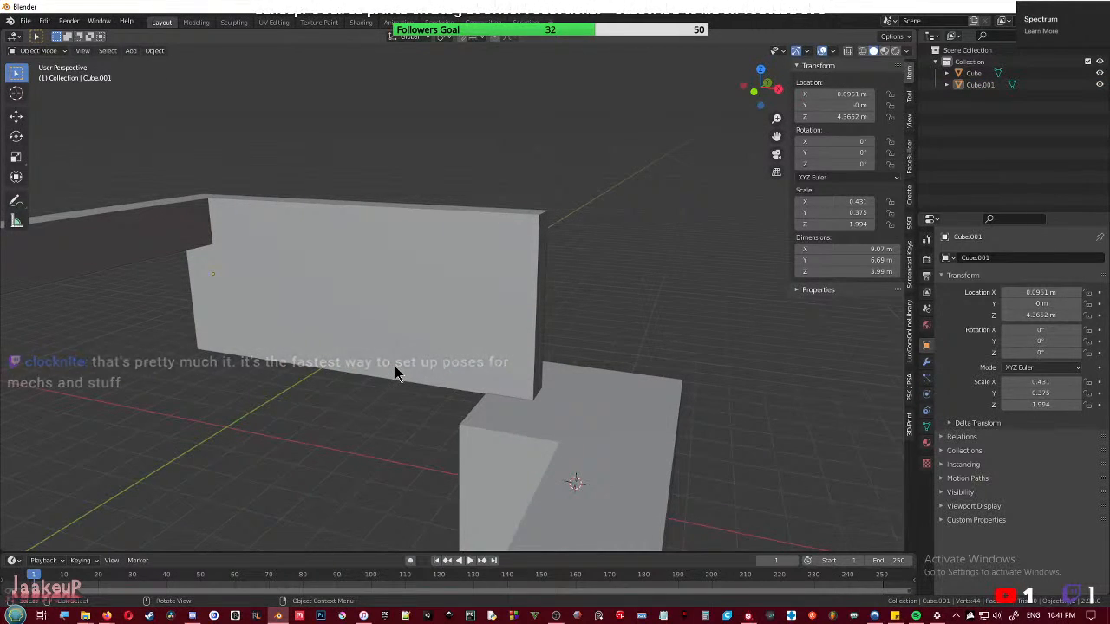
middle_drag(395, 373, 395, 373)
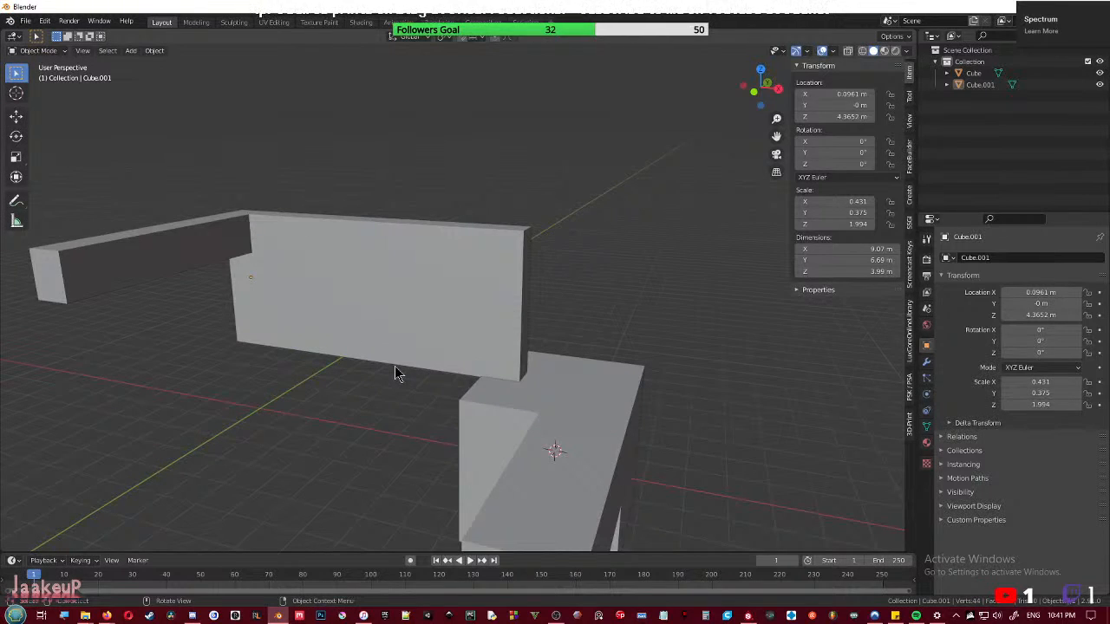
scroll(554, 380, down, 3)
middle_drag(555, 379, 508, 390)
click(512, 365)
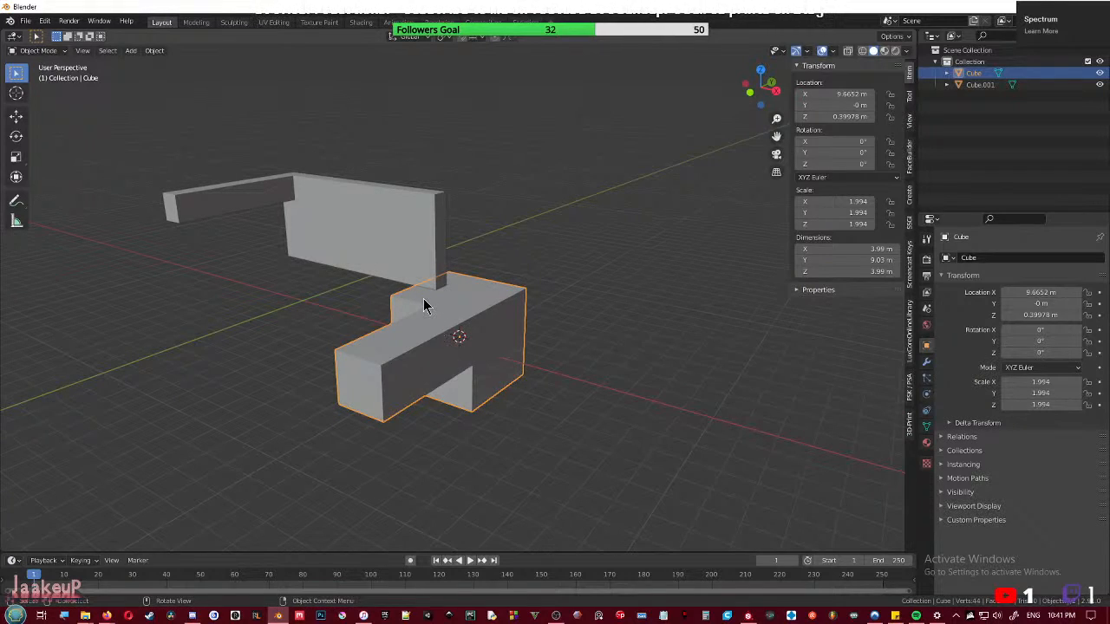
click(379, 263)
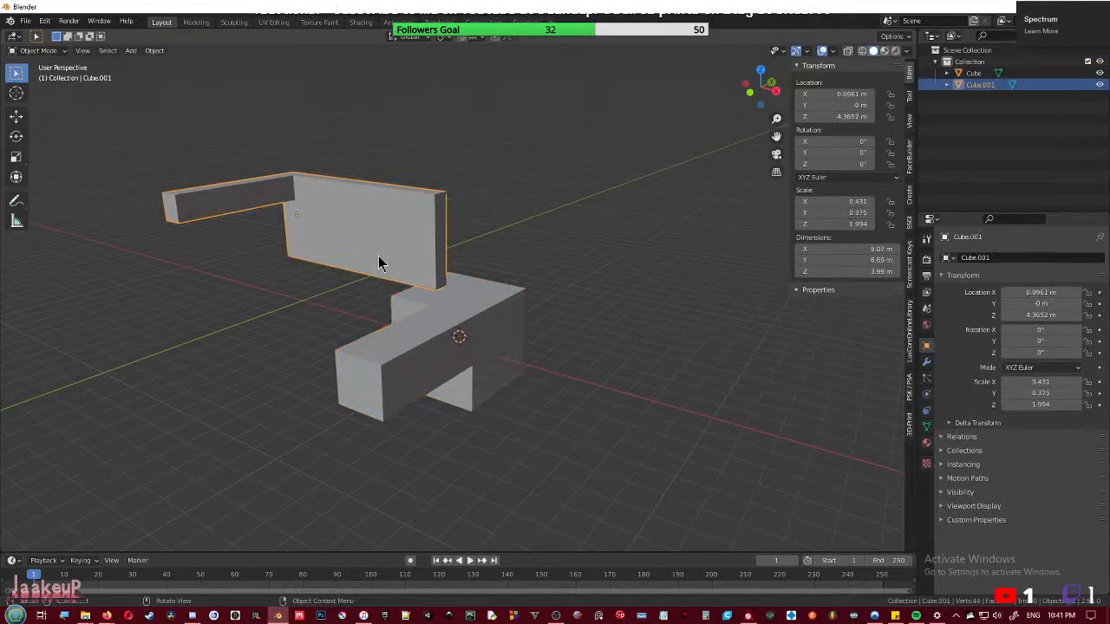
shift+click(453, 340)
key(ctrl+p)
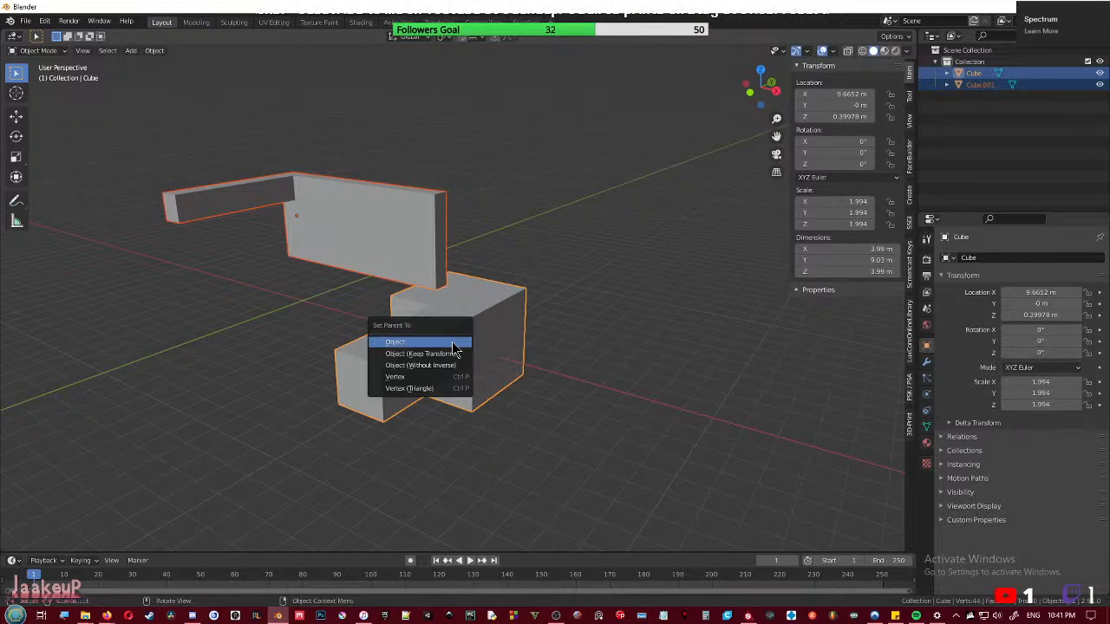
click(429, 342)
- Move the parent base block along X to about 7.57 m
middle_drag(458, 329, 468, 347)
key(g)
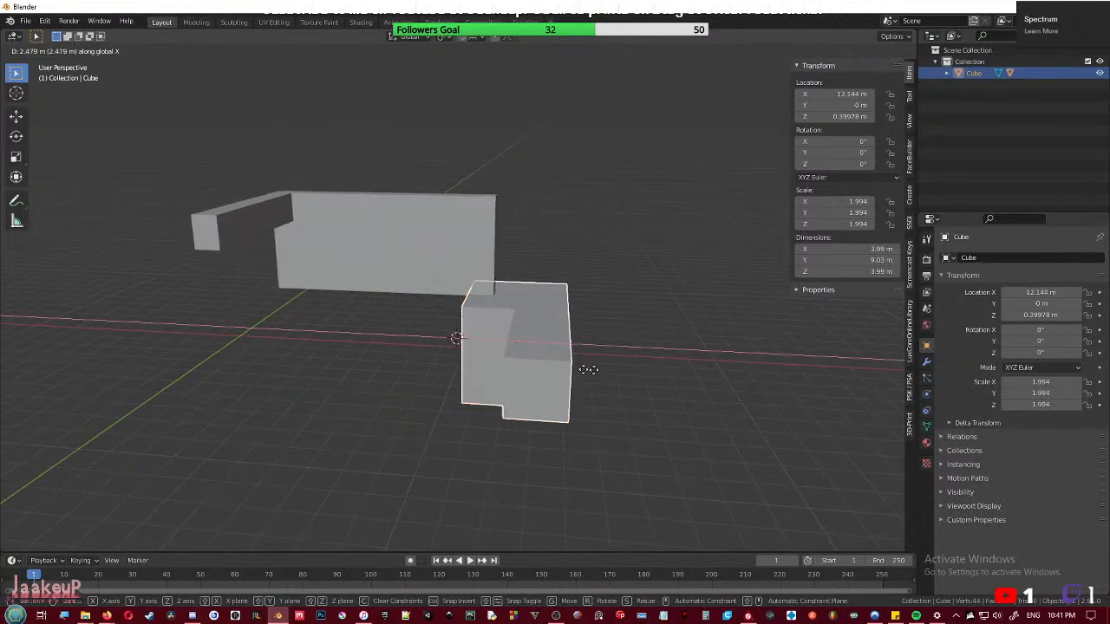
click(473, 367)
- Try sliding the child piece along X independently of its parent
click(329, 272)
key(g)
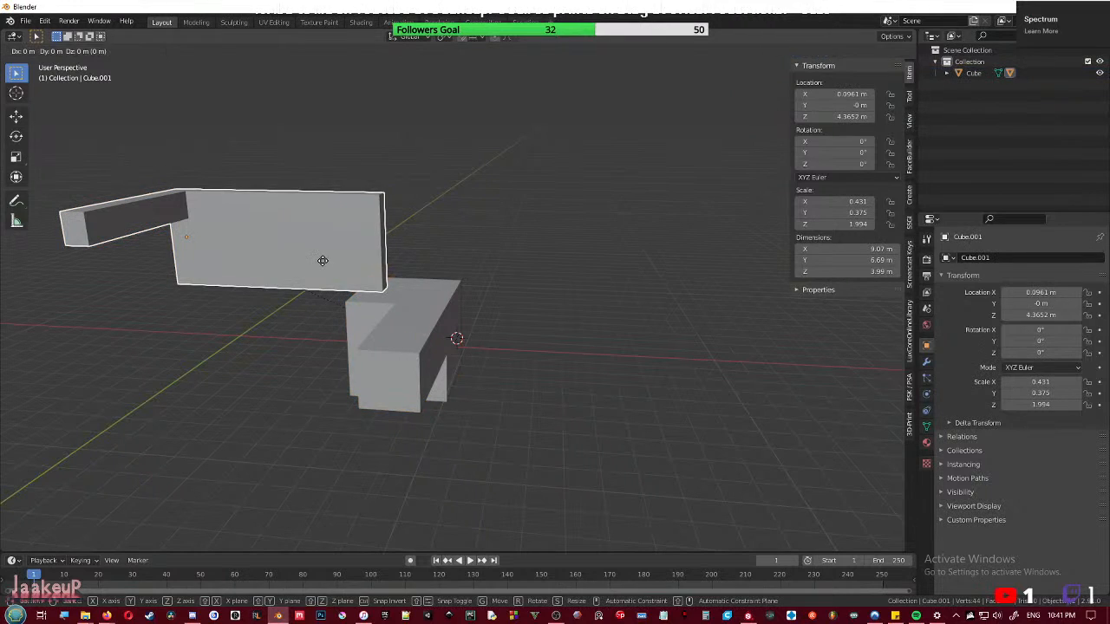
key(x)
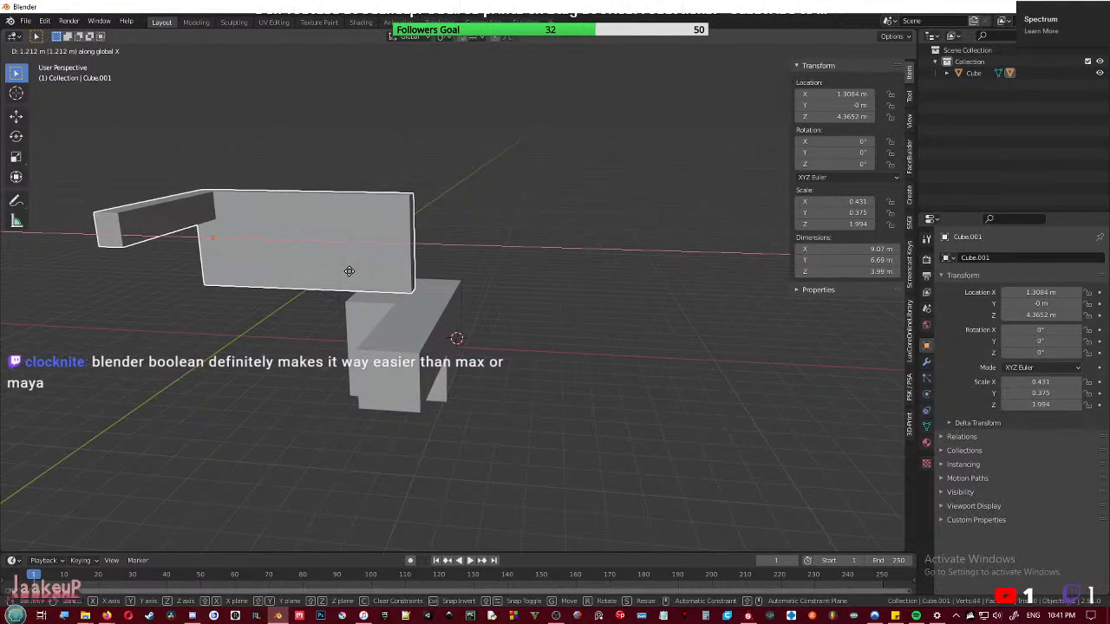
key(Escape)
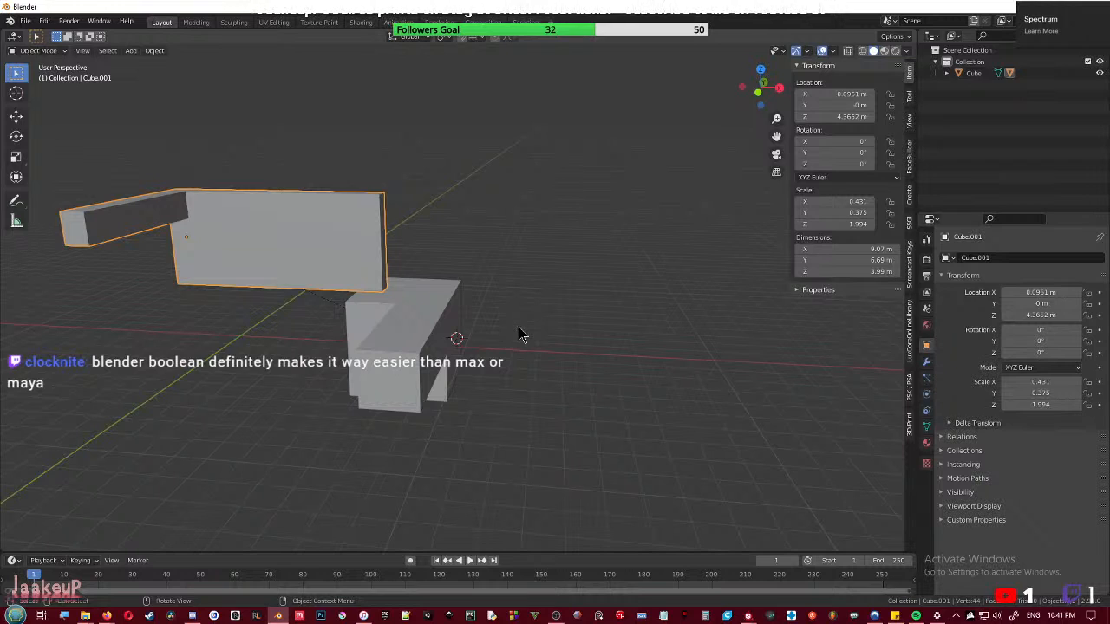
- Delete the upper piece and raise a duplicate of the base block to about 6.97 m in Z
key(x)
click(377, 228)
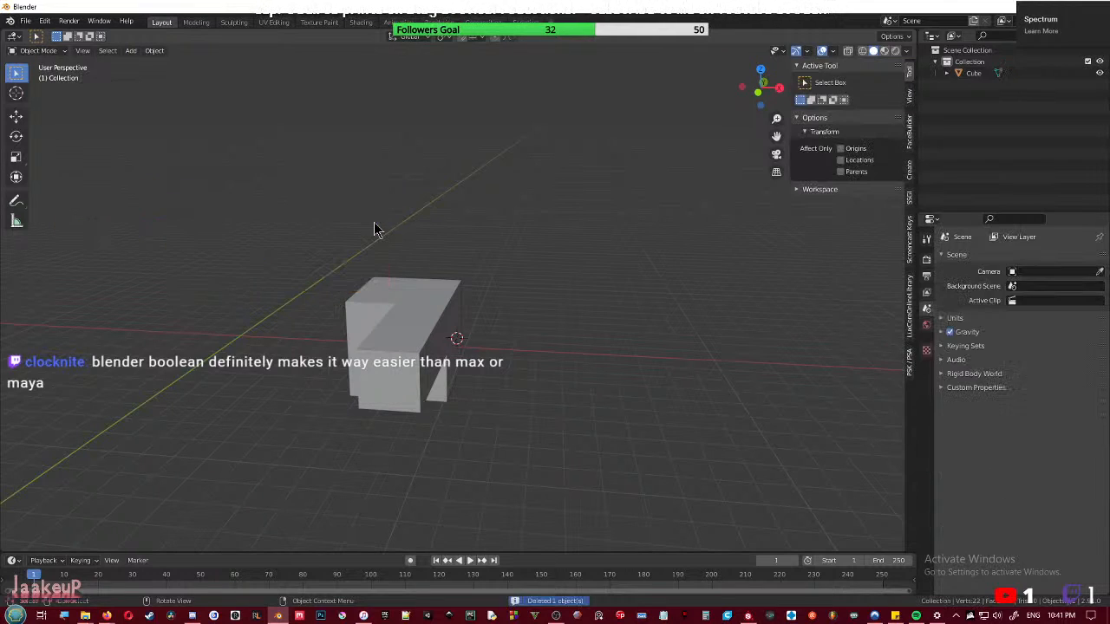
click(411, 300)
key(shift+d)
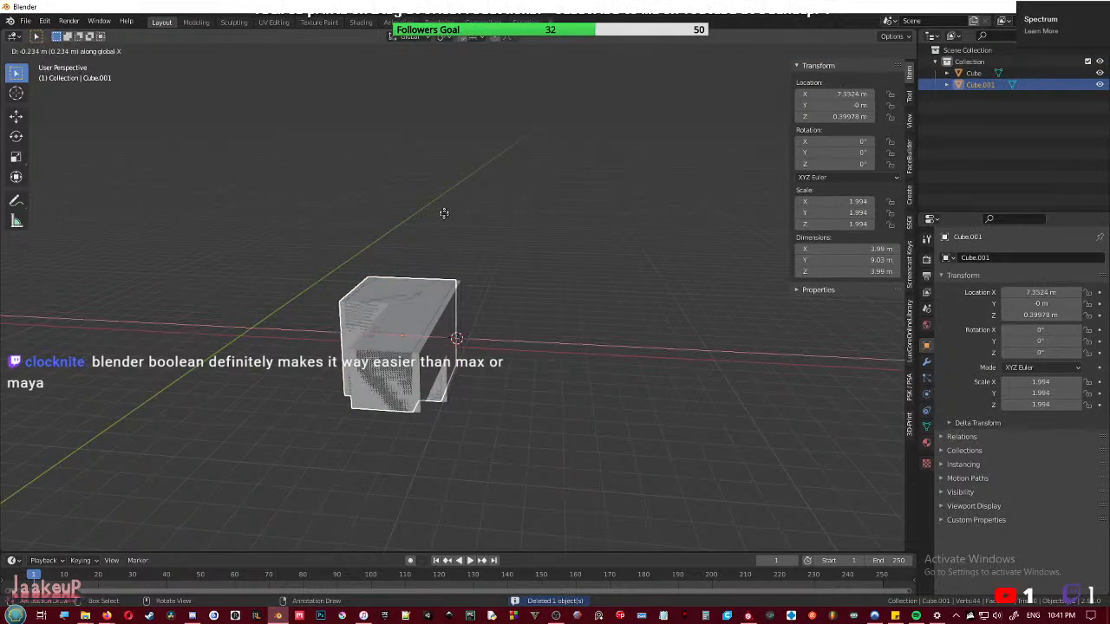
key(z)
click(451, 221)
- Stand the duplicated block upright by rotating it 90° around X
middle_drag(466, 228, 496, 280)
key(r)
key(x)
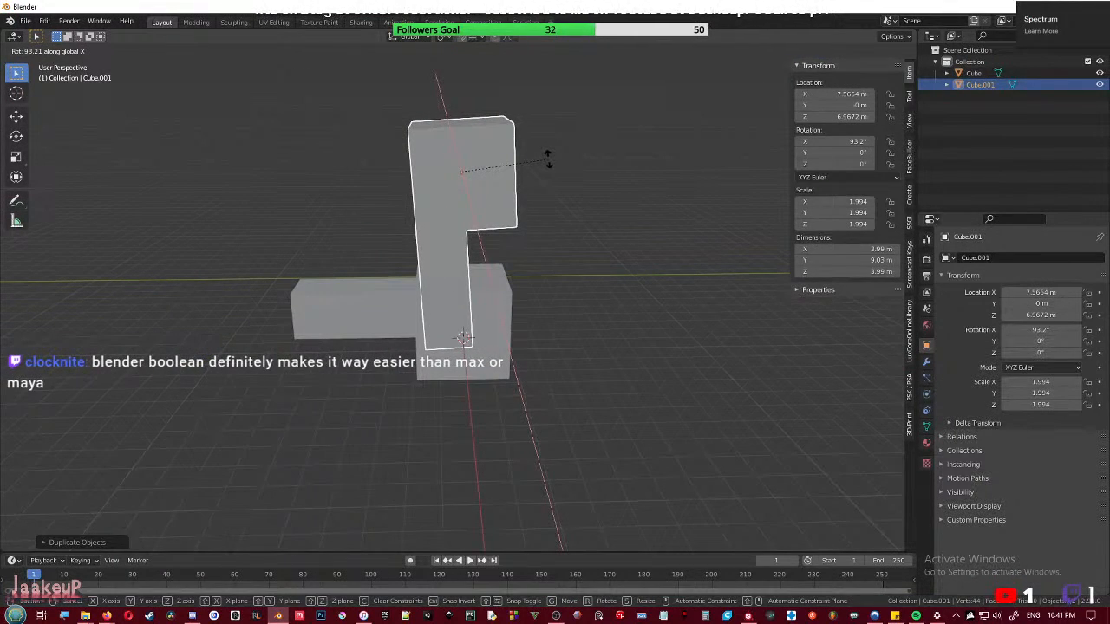
click(546, 161)
- Offset the upright block to about 5.82 m in X and 1.02 m in Y so it partly overlaps the base
key(g)
key(x)
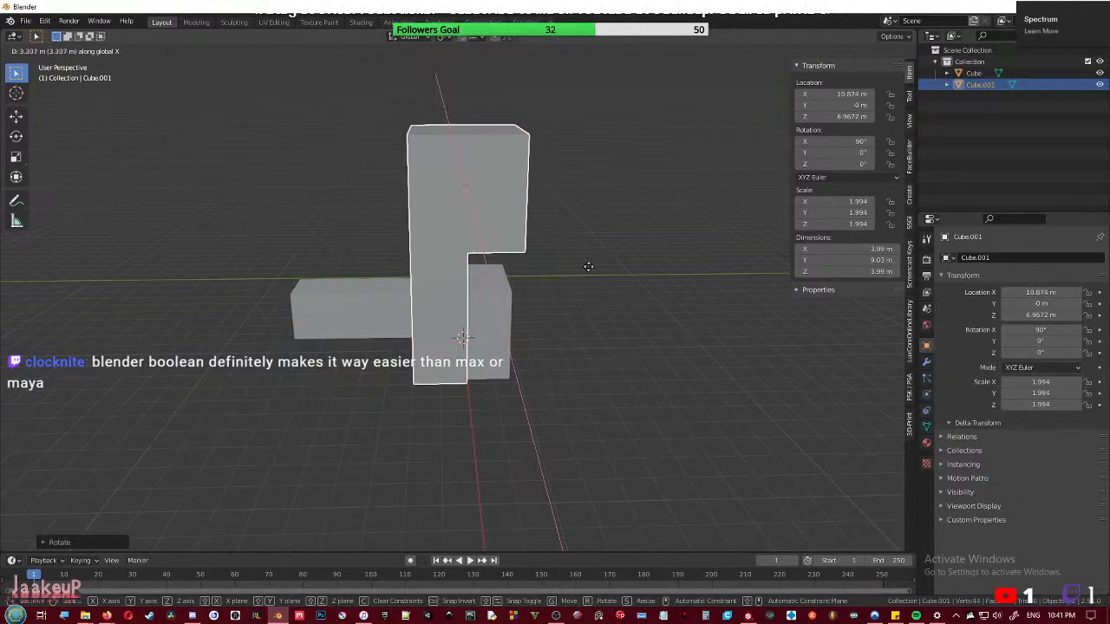
click(567, 258)
key(g)
key(y)
click(589, 265)
- Add a Boolean Difference modifier to the base block with the upright block, Cube.001, as its object
middle_drag(589, 265, 534, 367)
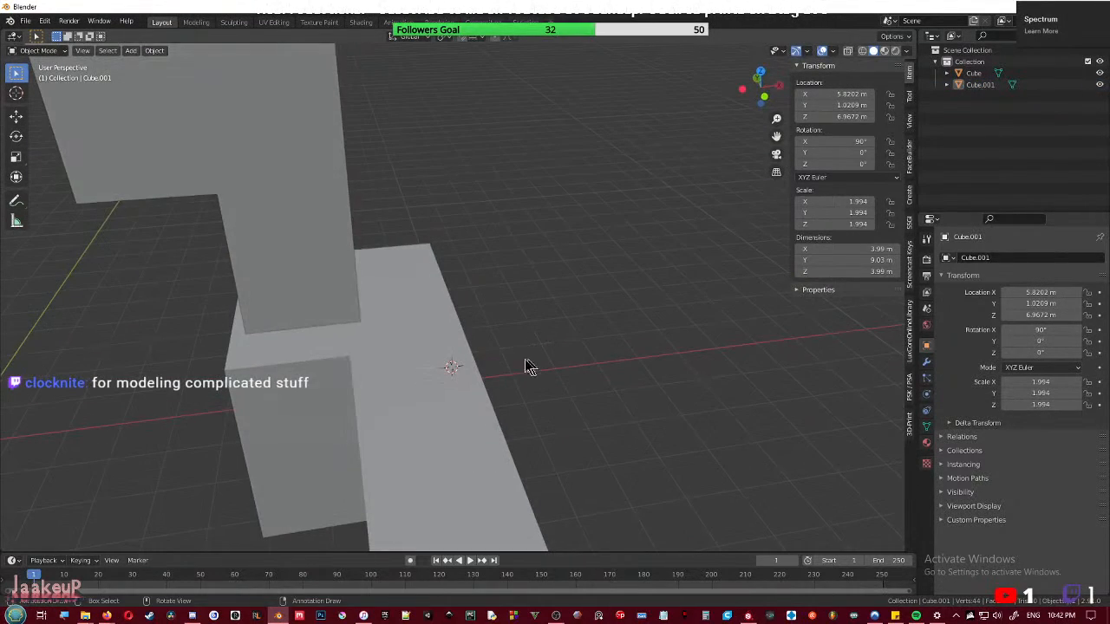
scroll(547, 366, down, 4)
click(466, 376)
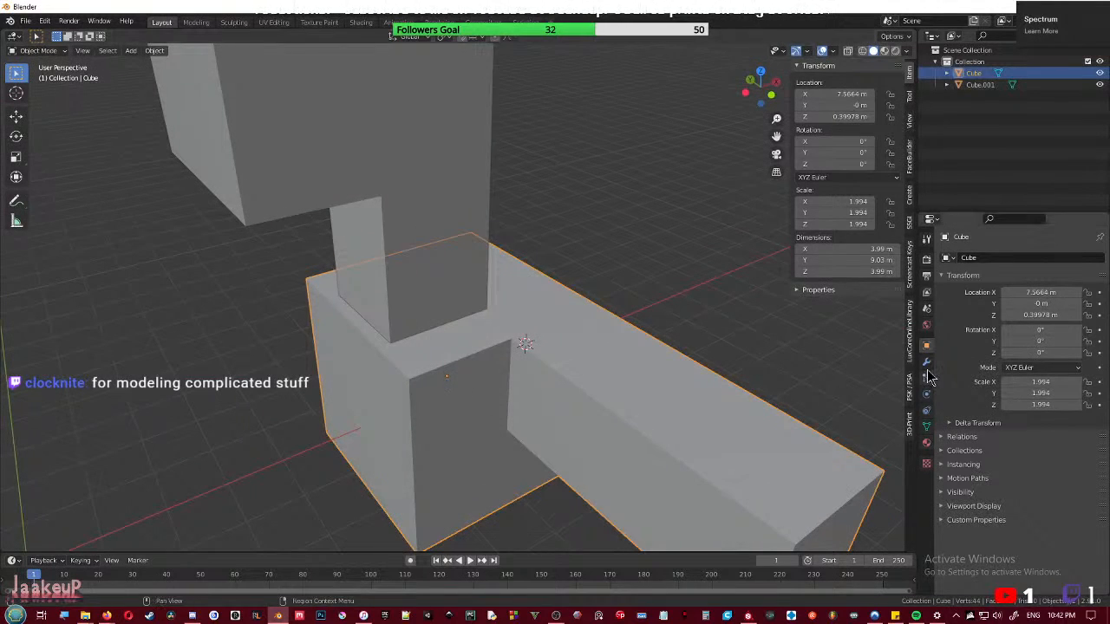
click(926, 363)
click(964, 258)
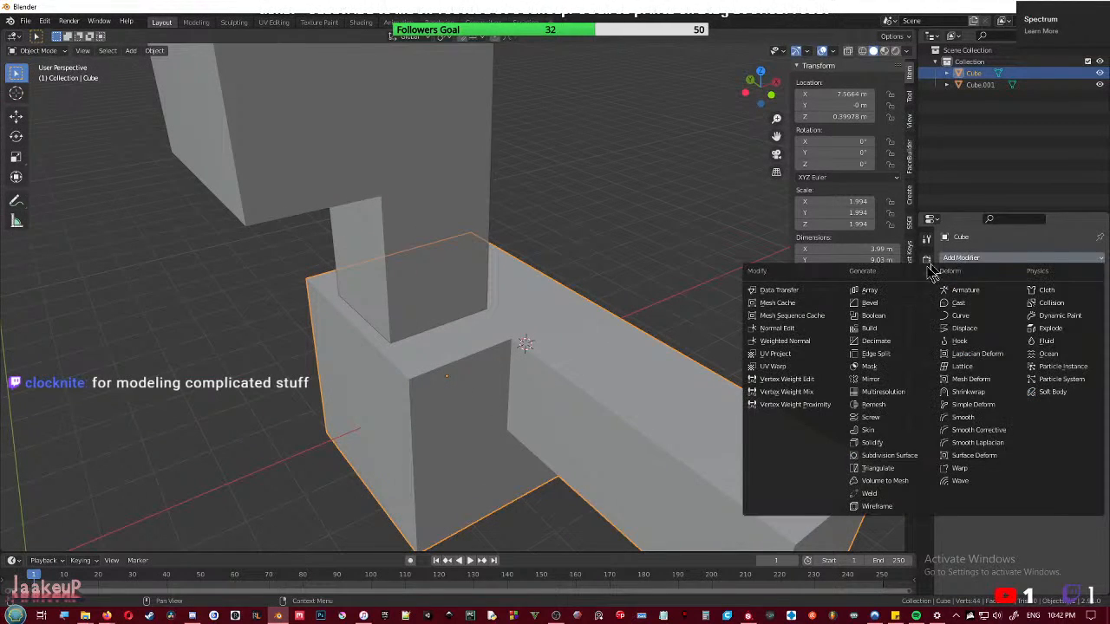
click(873, 315)
click(1086, 349)
click(411, 154)
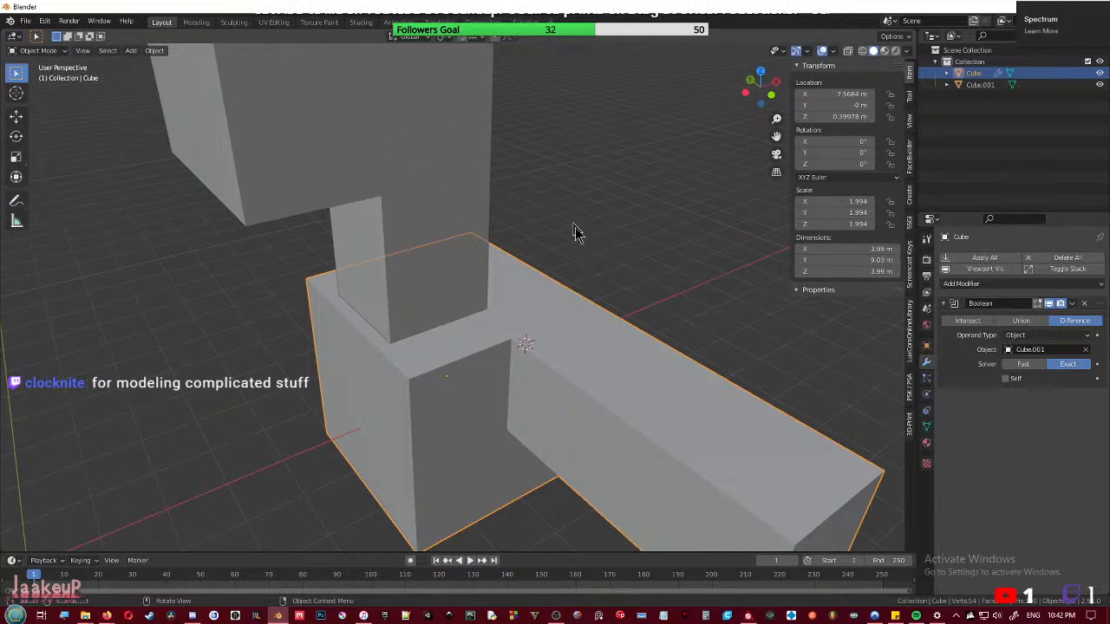
- Hide the upright cutter block and apply the Boolean modifier on the base block
click(430, 192)
key(h)
middle_drag(454, 226, 527, 336)
click(526, 340)
key(Tab)
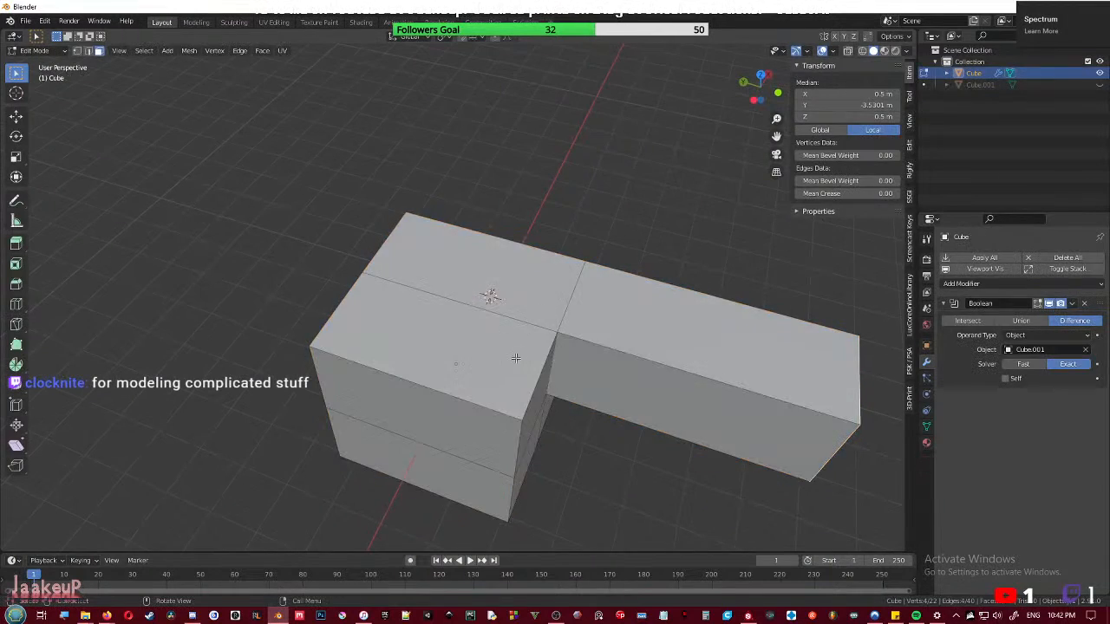
key(Tab)
middle_drag(549, 372, 616, 359)
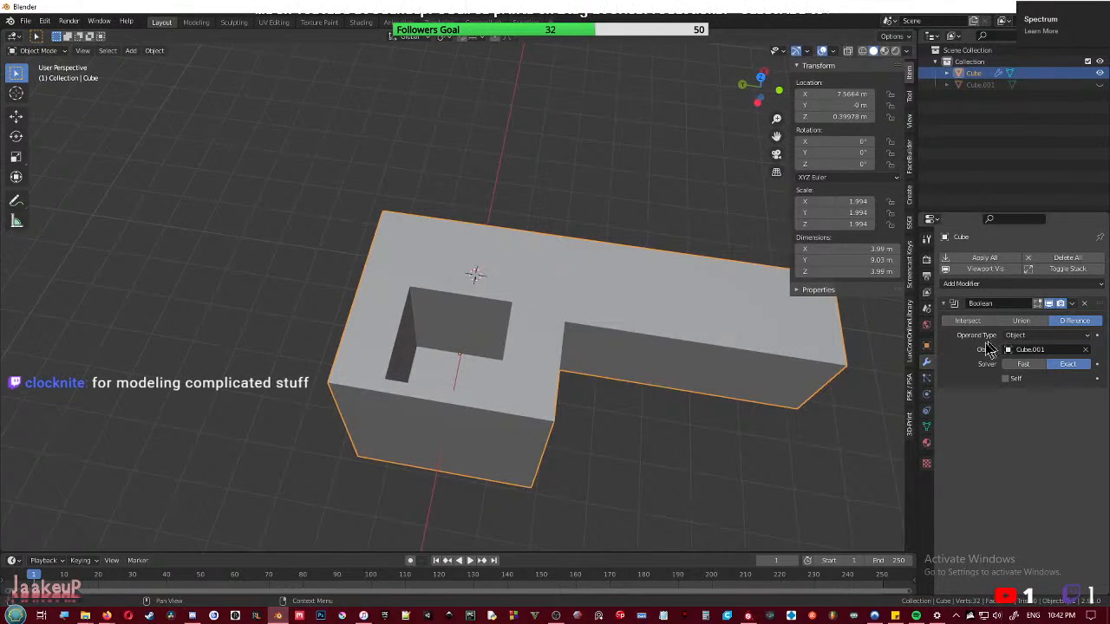
key(ctrl+a)
- Extrude the base's top face behind the square pocket upward, bringing the block's height to about 5.43 m
key(Tab)
middle_drag(507, 328, 487, 282)
scroll(512, 295, up, 4)
key(2)
click(491, 251)
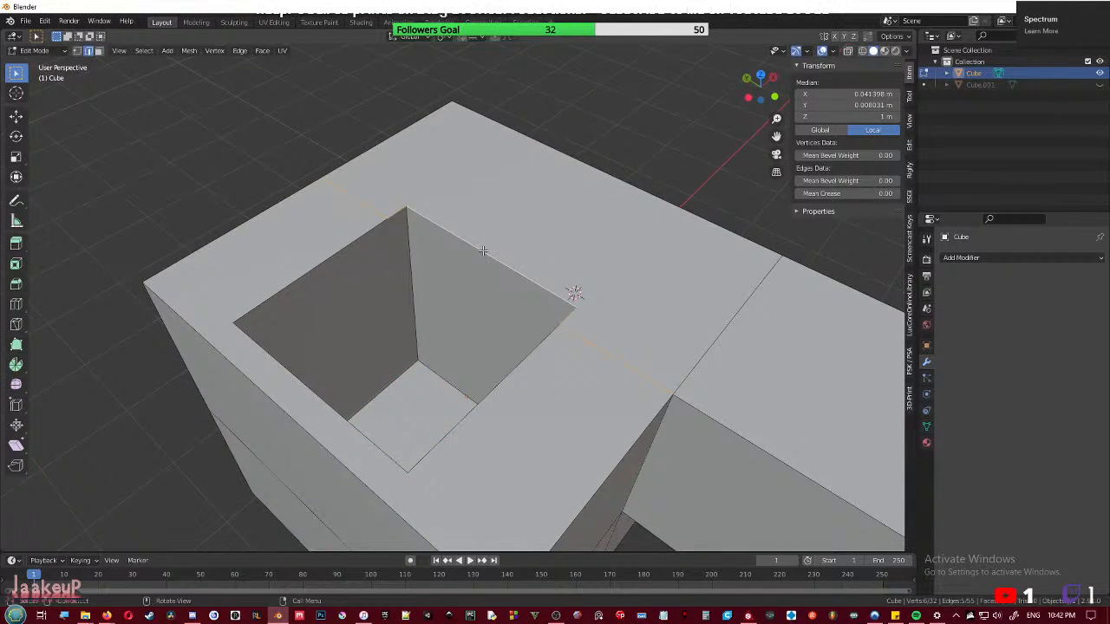
middle_drag(483, 250, 554, 278)
key(3)
click(415, 268)
key(e)
click(441, 239)
key(Tab)
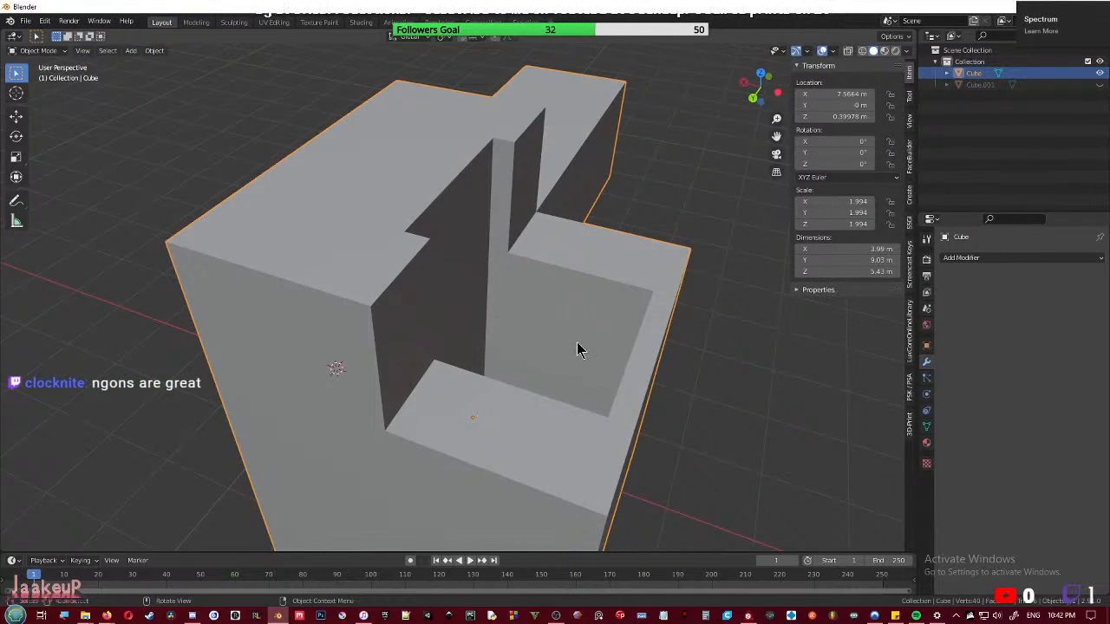
- Inset the recessed wall face above the pocket and extrude the inner face outward as a block over the pocket
key(Tab)
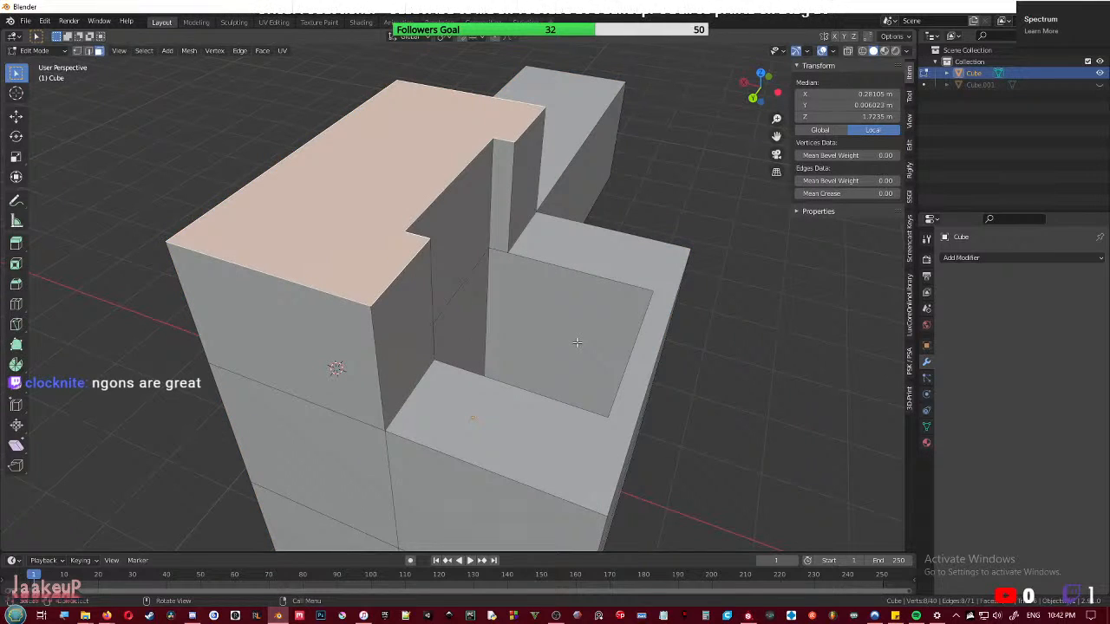
mouse_move(578, 344)
middle_down()
mouse_move(500, 338)
mouse_move(569, 338)
middle_up()
click(492, 260)
key(i)
click(531, 327)
key(e)
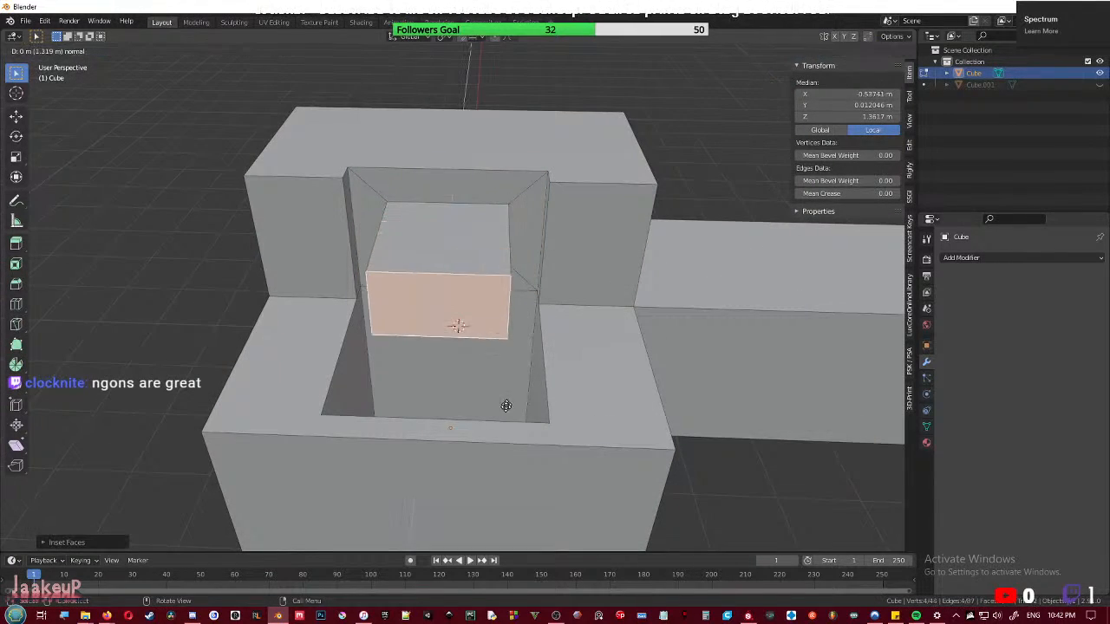
click(456, 324)
middle_drag(456, 324, 528, 295)
key(Tab)
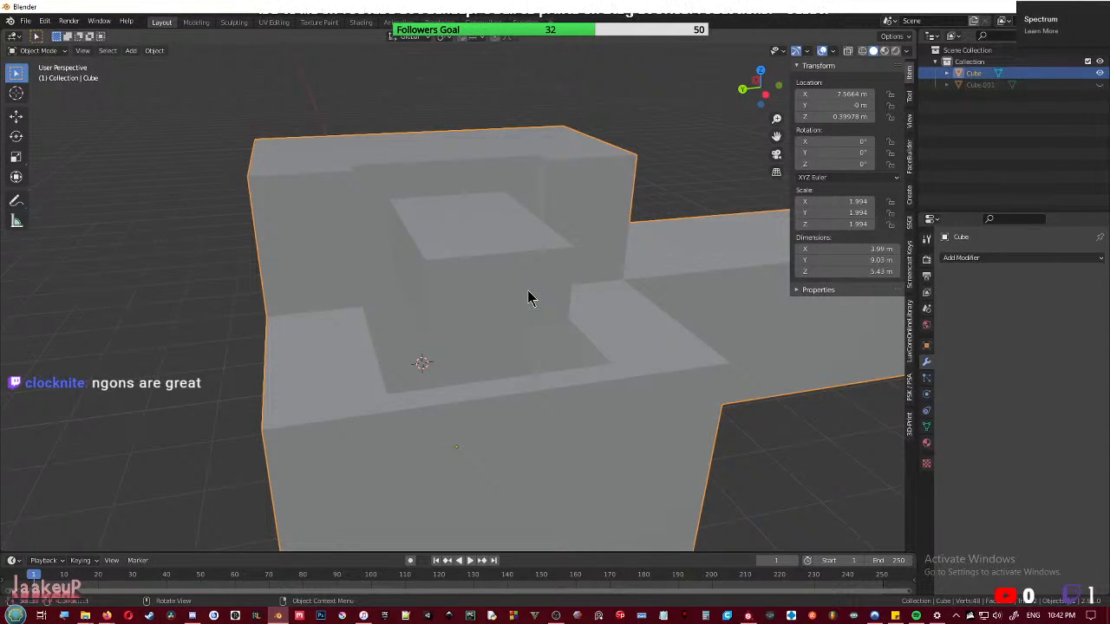
- Inset the top face of the raised section to leave a narrow border around it
key(Tab)
middle_drag(468, 157, 452, 187)
click(460, 154)
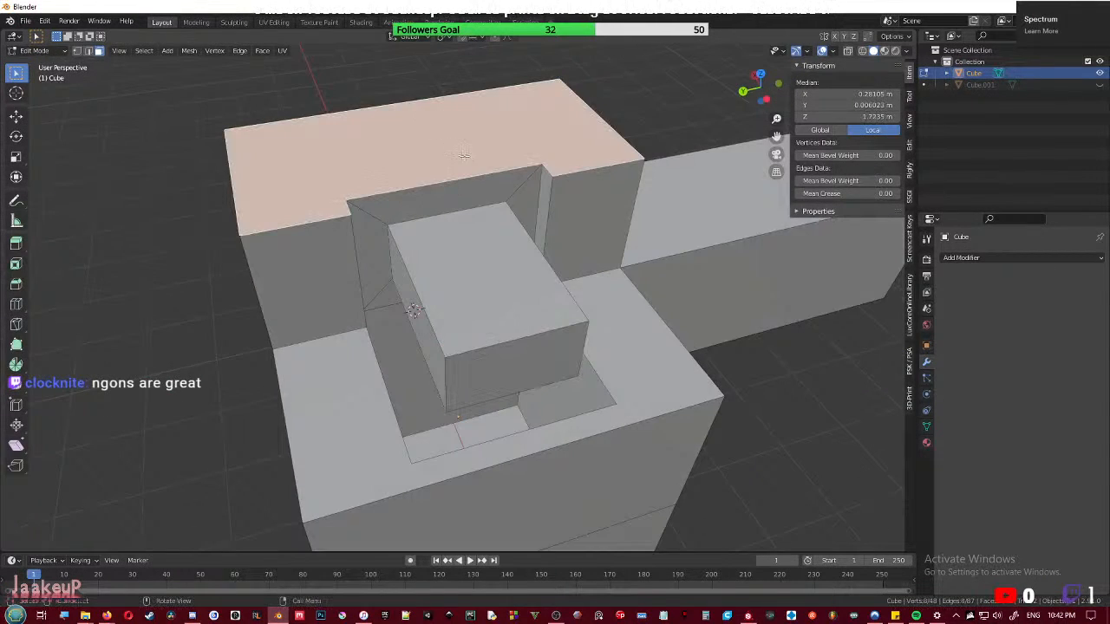
key(i)
click(439, 157)
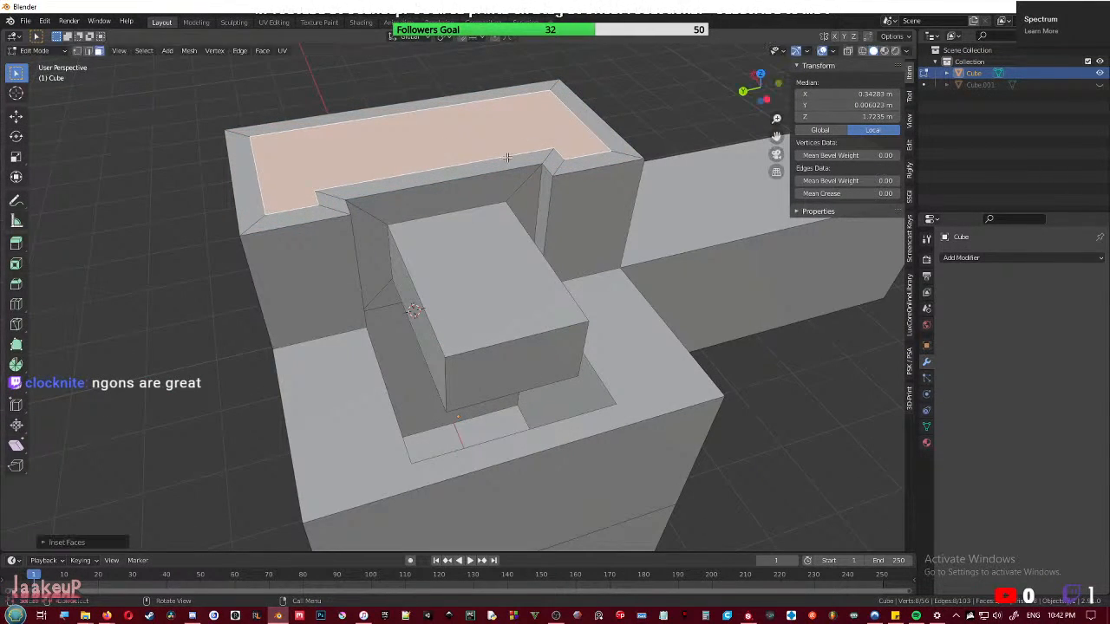
- Extrude the inset top face of the raised section upward as a narrower tier above the pocket block
key(e)
click(506, 129)
scroll(506, 129, down, 4)
middle_drag(506, 129, 727, 303)
scroll(527, 297, up, 4)
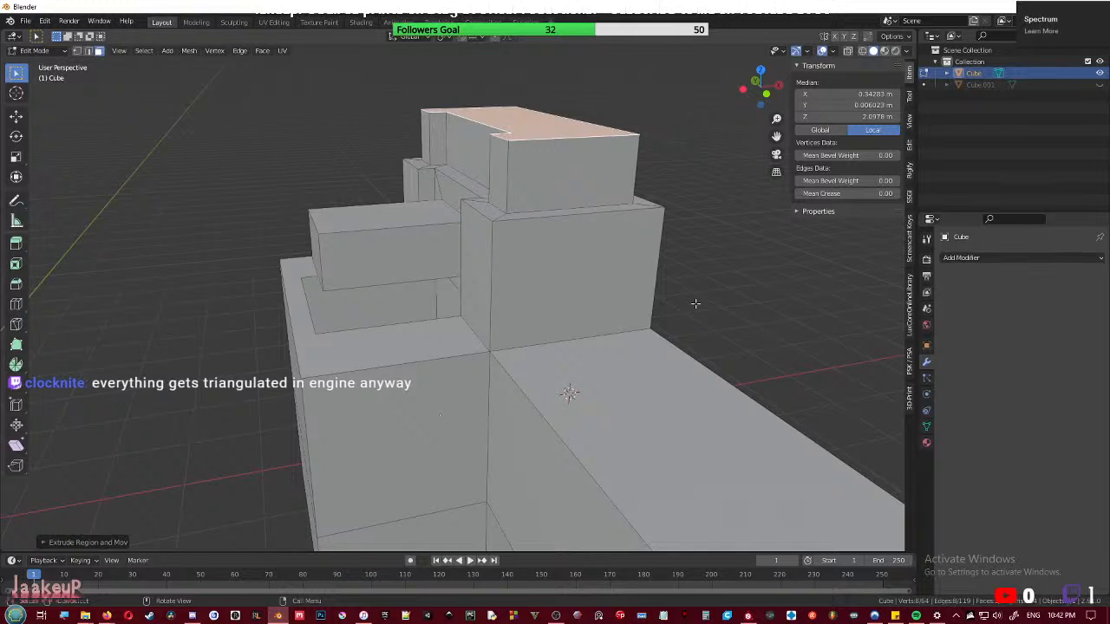
middle_drag(695, 304, 594, 305)
scroll(461, 329, up, 2)
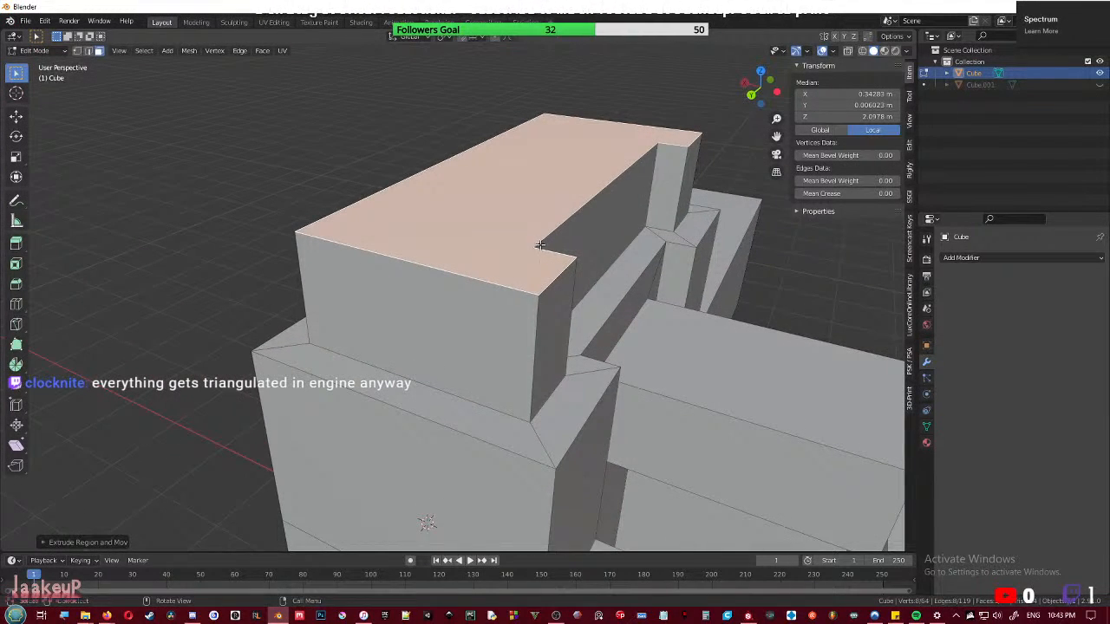
- Inset the tier's top face by about 0.08 and extrude the inner face slightly upward as another tier
middle_drag(553, 250, 745, 349)
key(i)
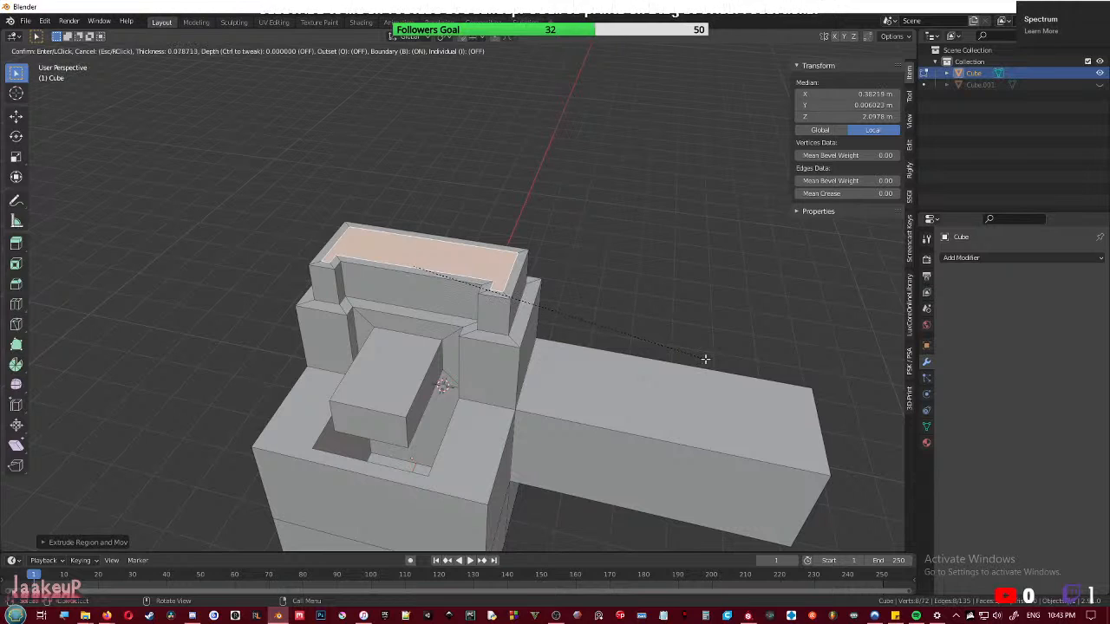
click(709, 363)
key(e)
click(698, 349)
- Inset the topmost face again and extrude it up about 0.14 m, bringing the object's height to about 6.58 m
key(i)
click(696, 346)
key(e)
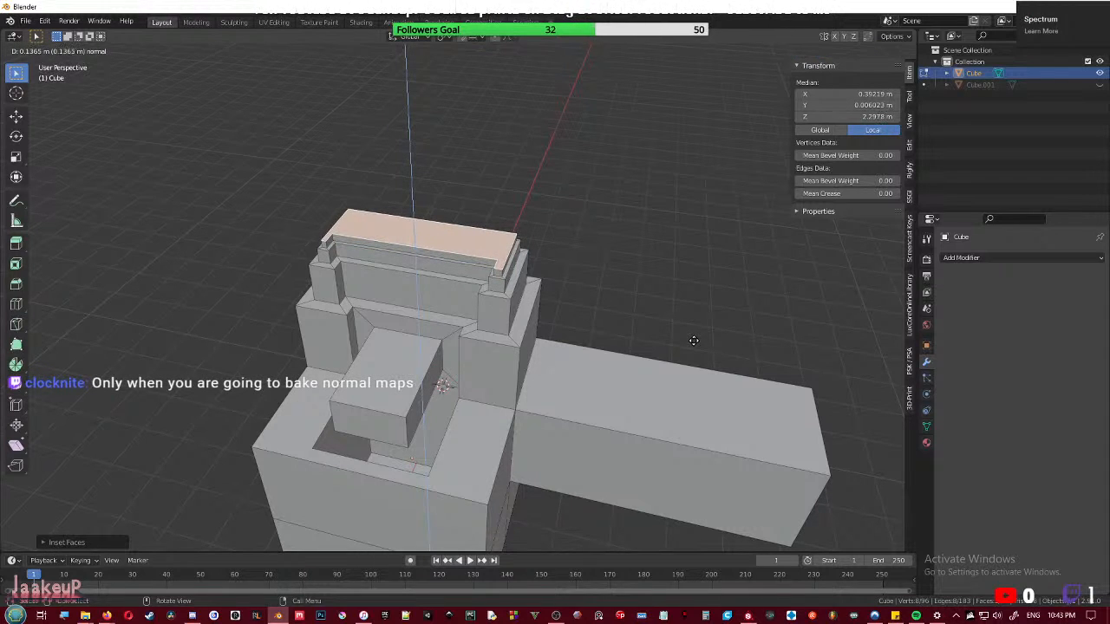
click(694, 341)
key(Tab)
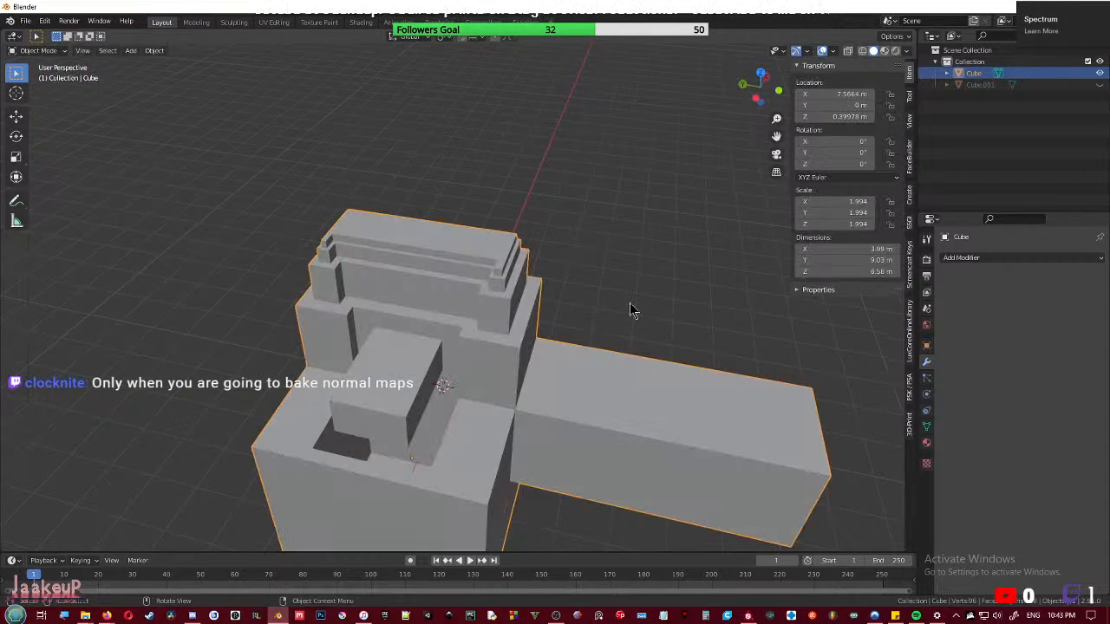
- Add a loop cut running down the stepped tiers and slide it into line with the inner corner of the top notch
click(630, 302)
scroll(523, 369, up, 2)
middle_drag(496, 375, 528, 404)
click(511, 384)
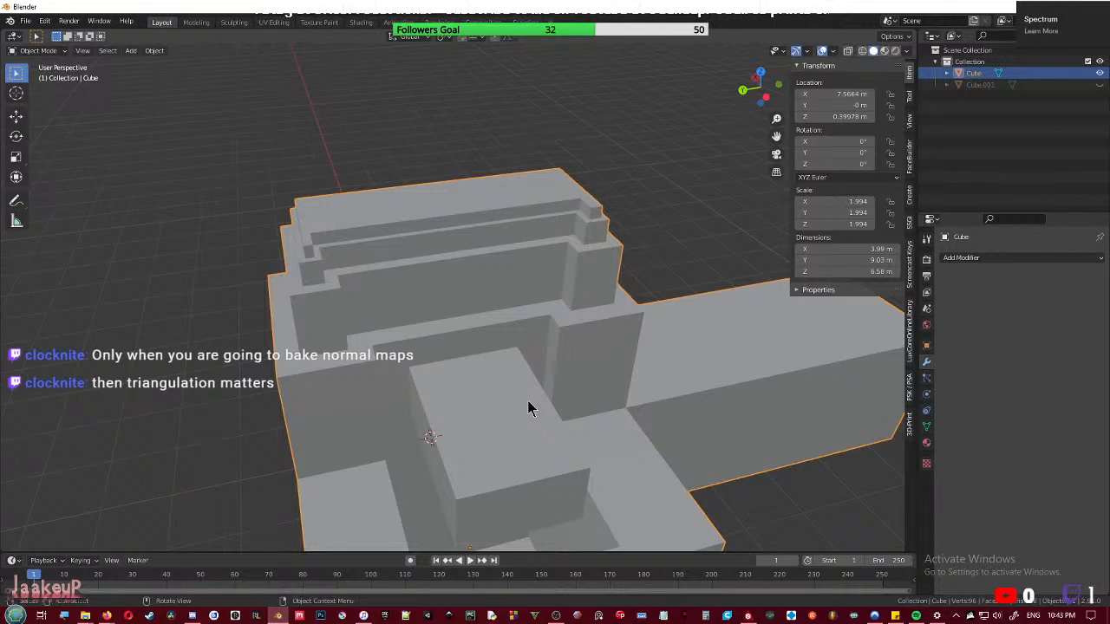
key(Tab)
middle_drag(531, 408, 528, 327)
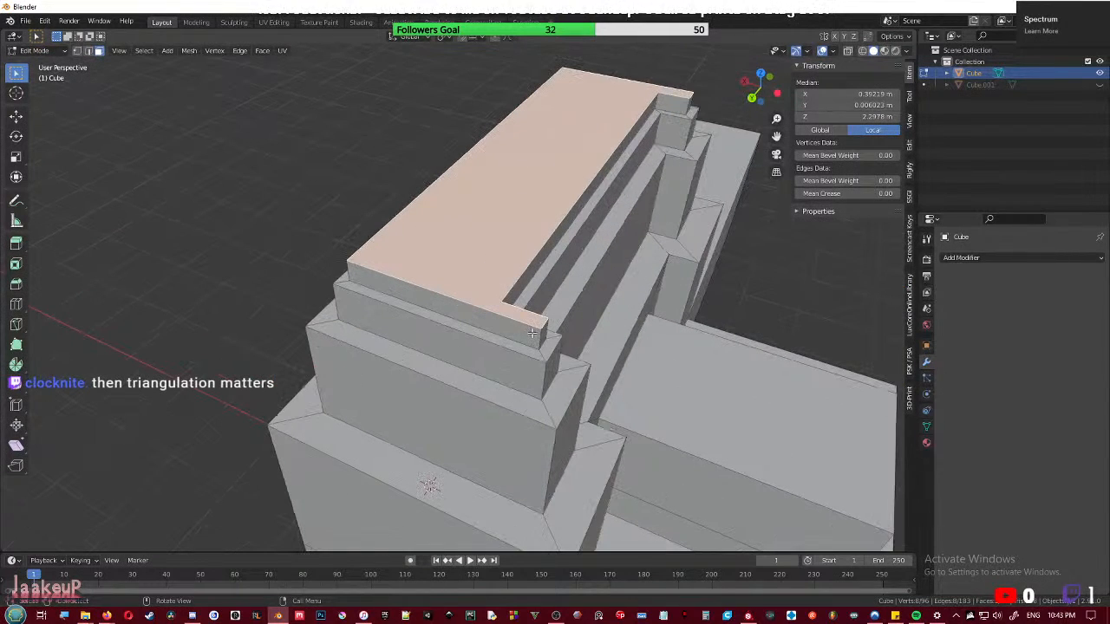
key(ctrl+r)
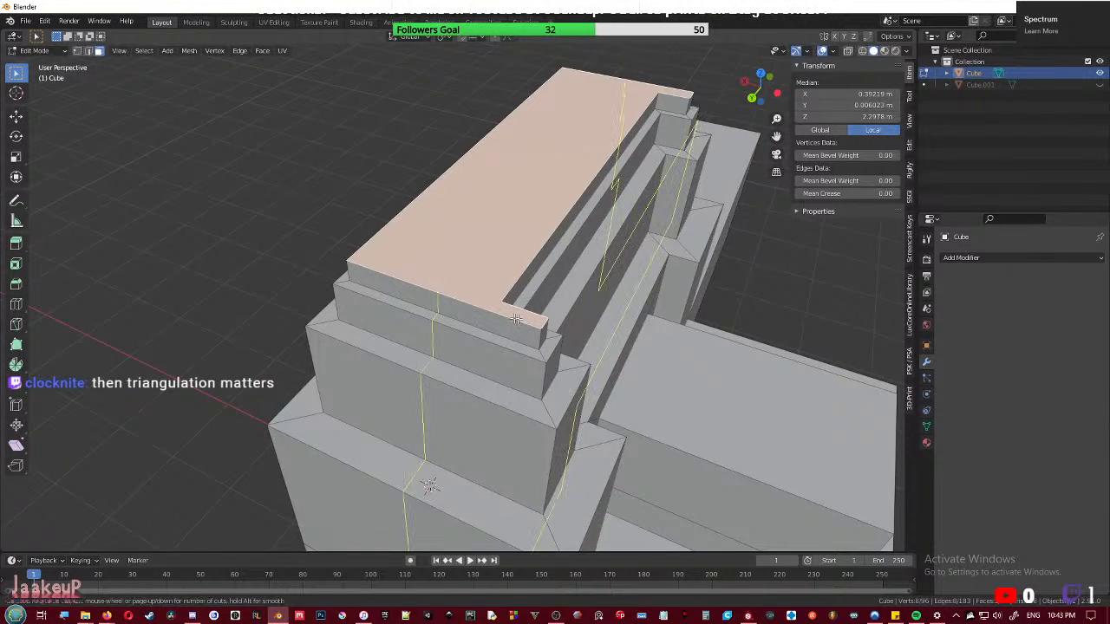
click(520, 323)
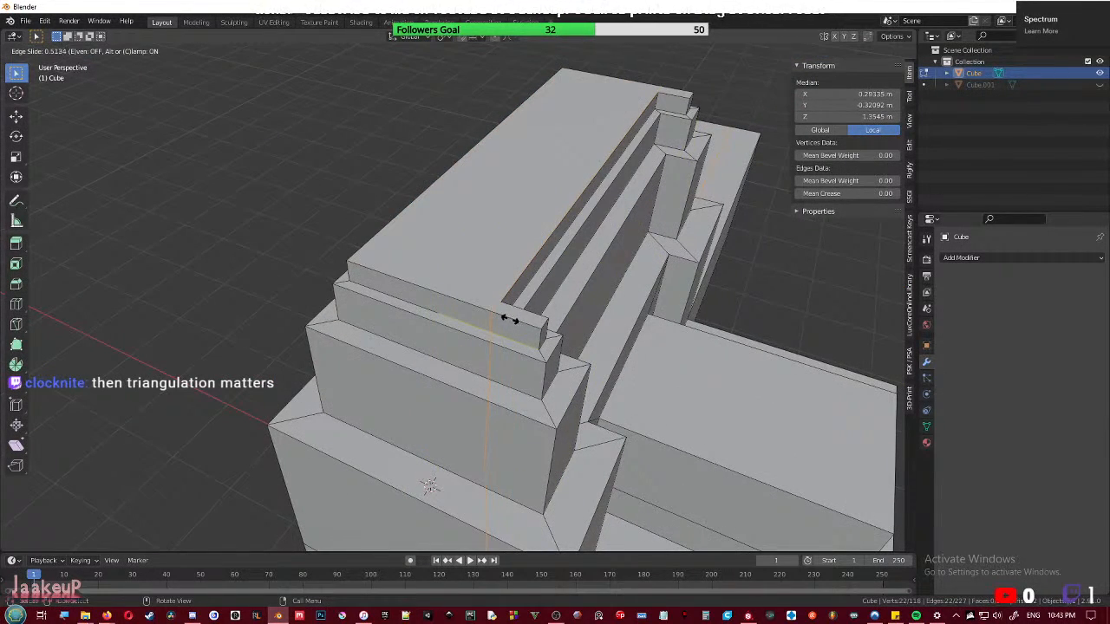
- Place the loop cut lengthwise along the stepped block's top, in line with the recess edge, and switch to face selection
click(509, 320)
middle_drag(512, 319, 453, 312)
key(3)
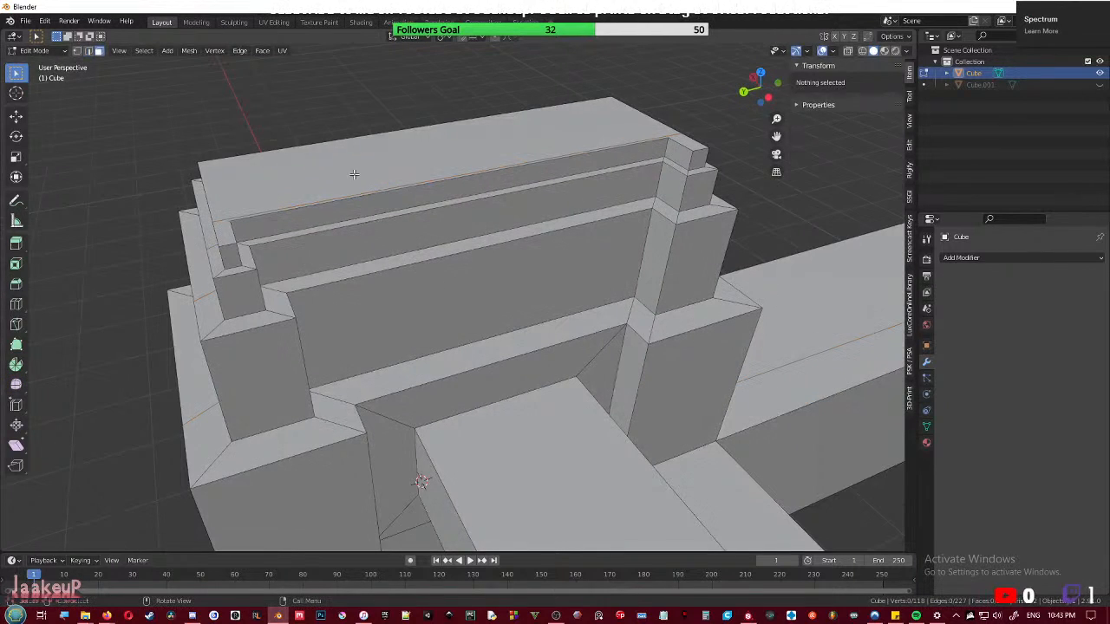
- Inset the block's long topmost face by about 0.08 m, extrude it upward a short distance, and return to Object Mode
click(475, 154)
key(i)
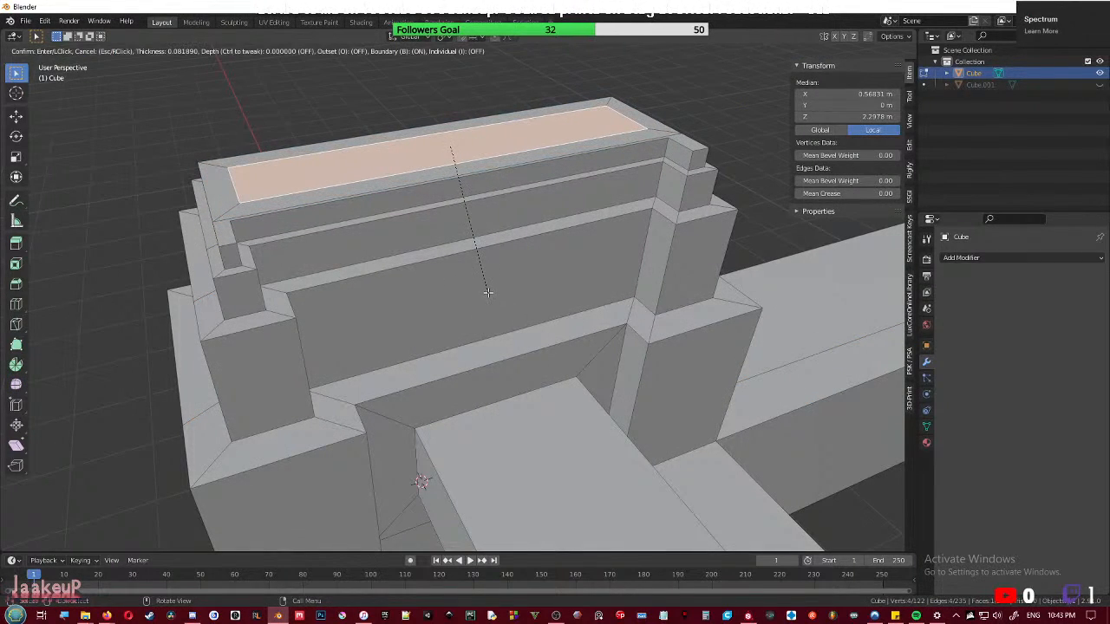
click(488, 291)
key(e)
click(471, 231)
scroll(487, 232, down, 4)
middle_drag(549, 290, 506, 272)
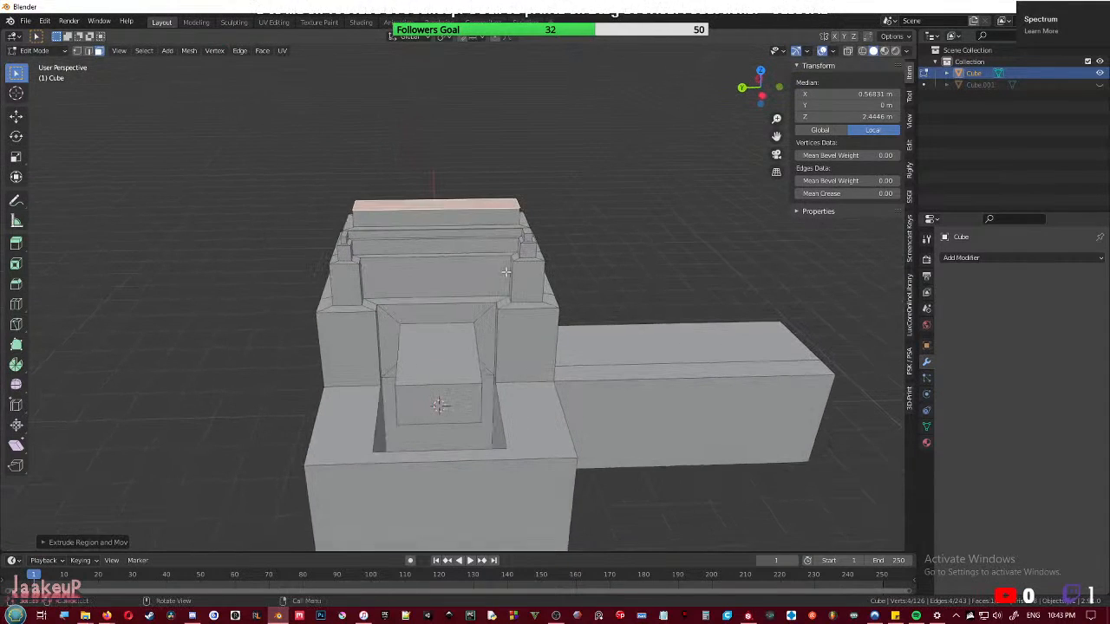
key(Tab)
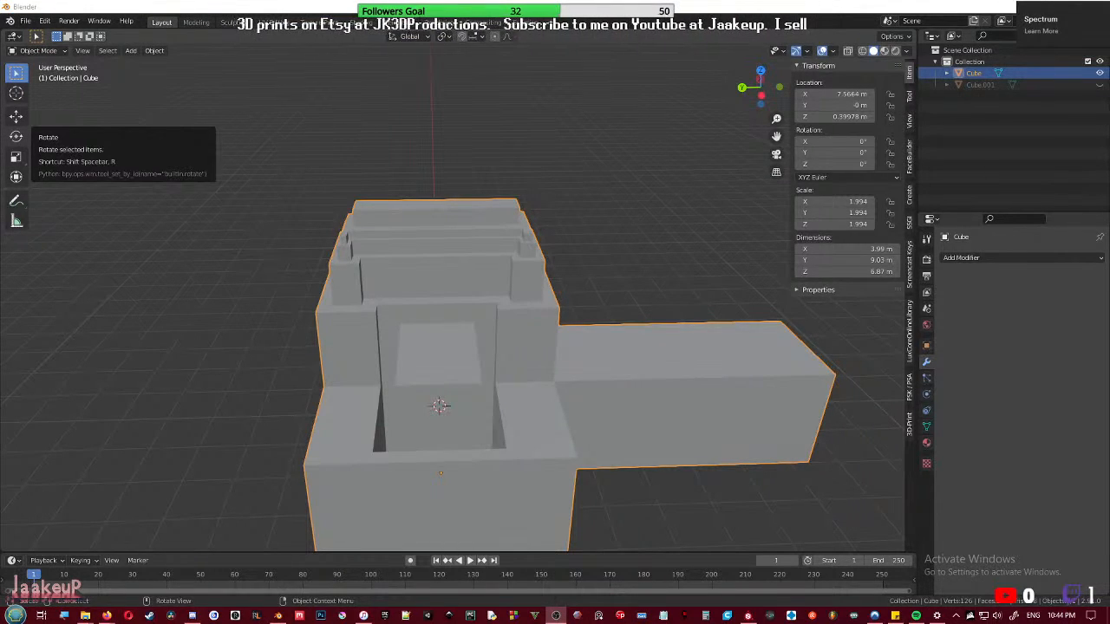
middle_drag(595, 324, 513, 344)
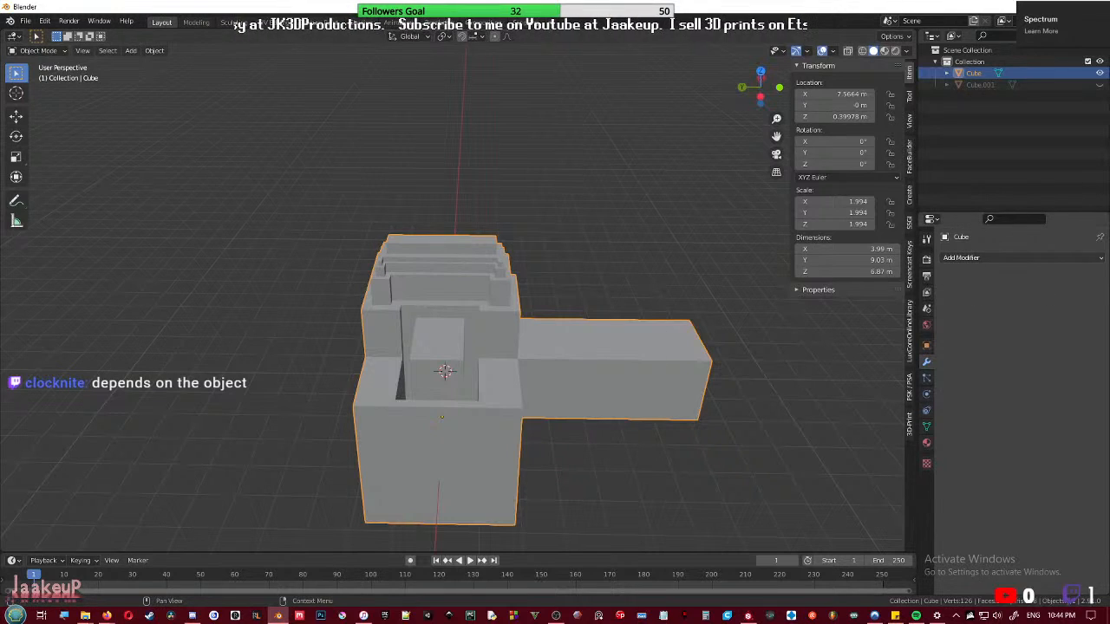
key(alt+Tab)
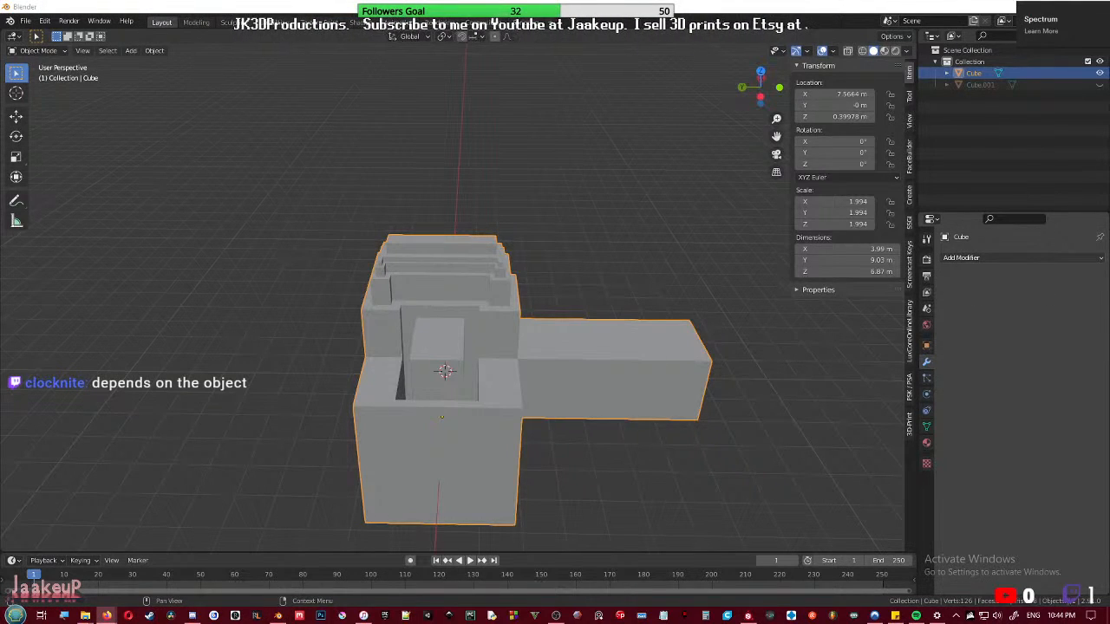
middle_drag(490, 348, 462, 385)
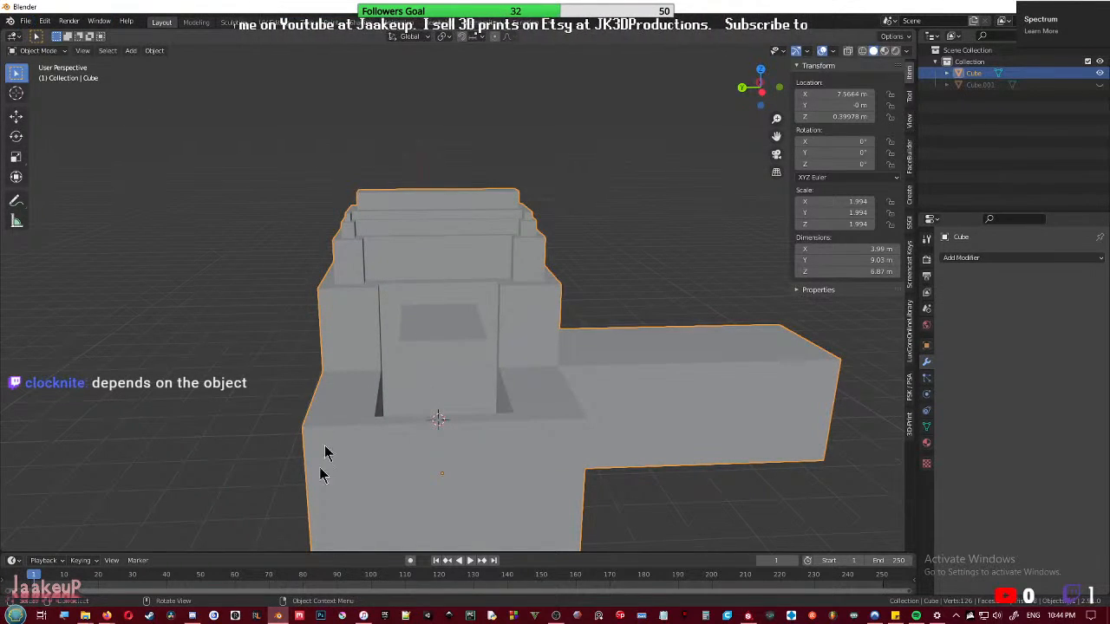
- Switch to Firefox and run an image search for "brigand axe" from a new tab
mouse_move(107, 616)
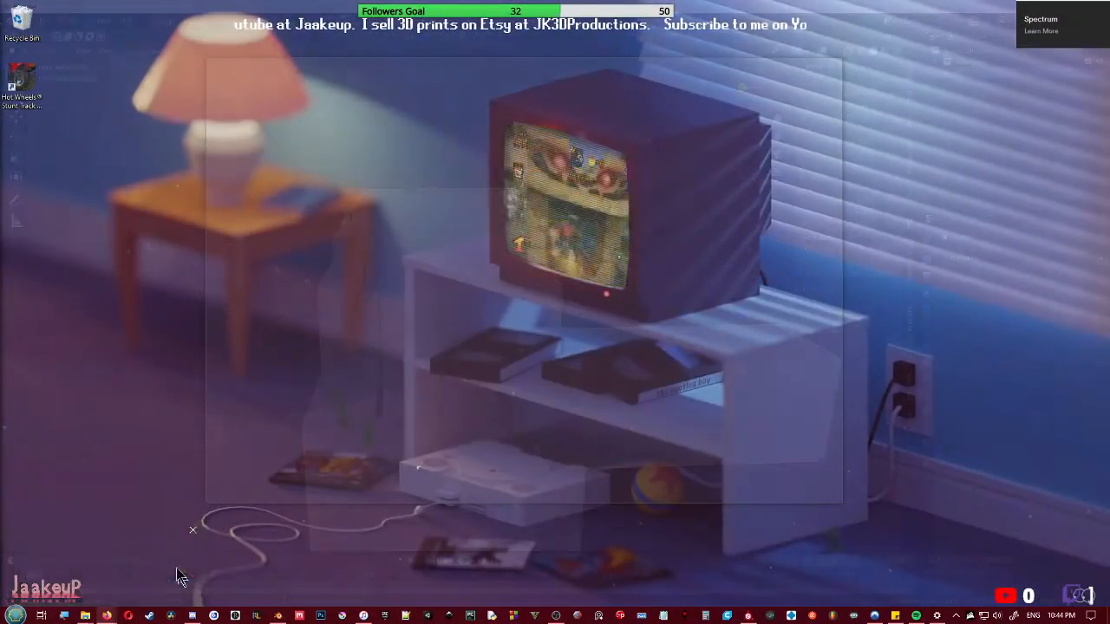
click(176, 569)
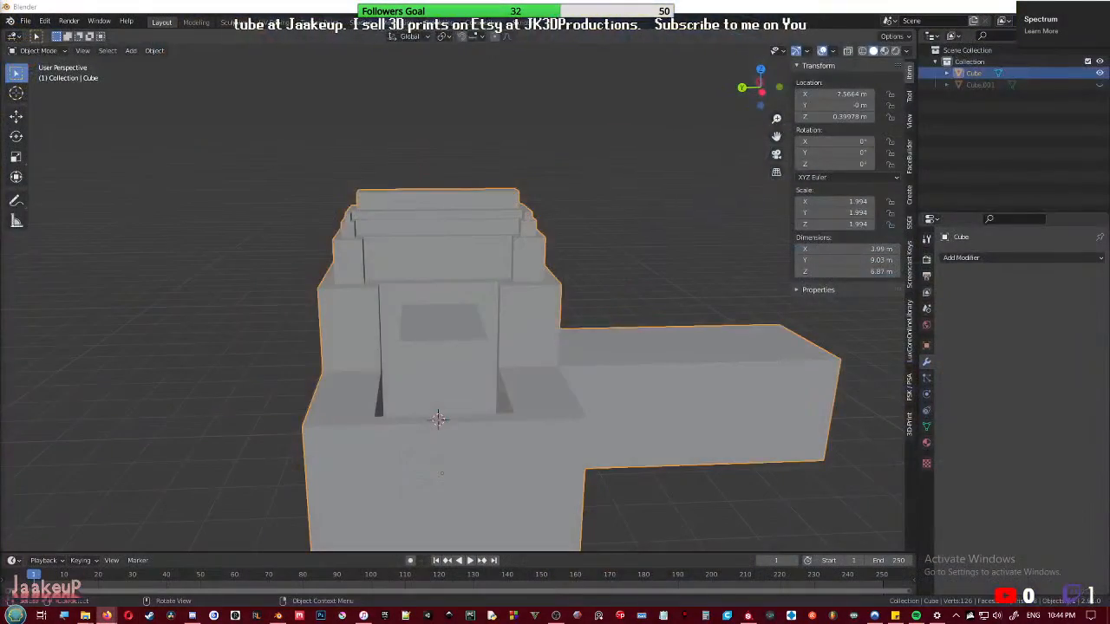
drag(0, 10, 750, 4)
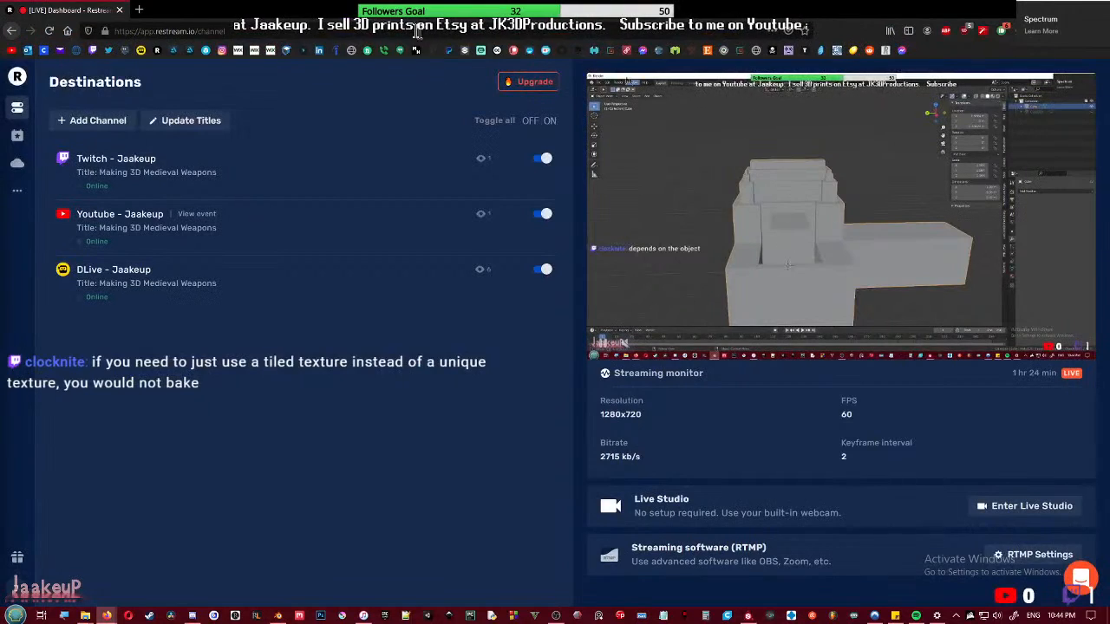
click(139, 10)
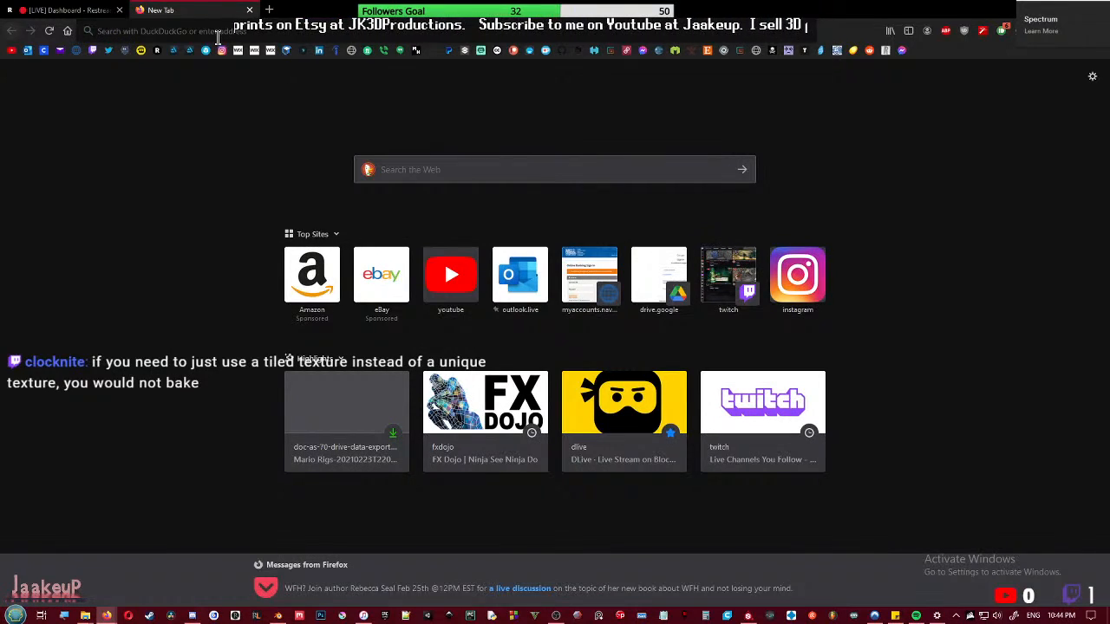
text(brigand axe)
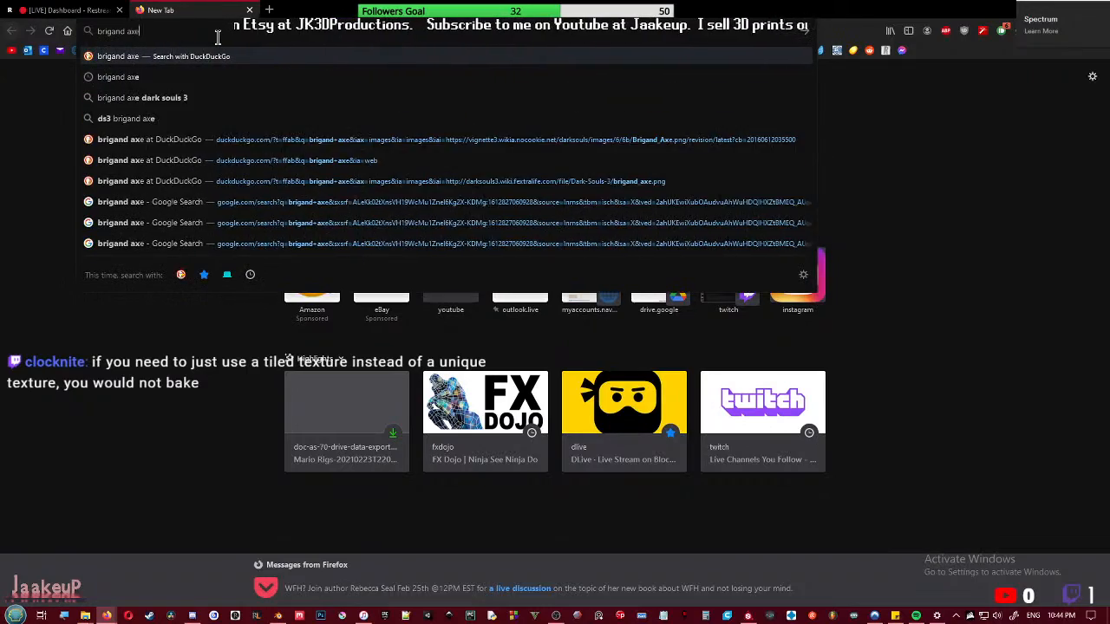
key(Return)
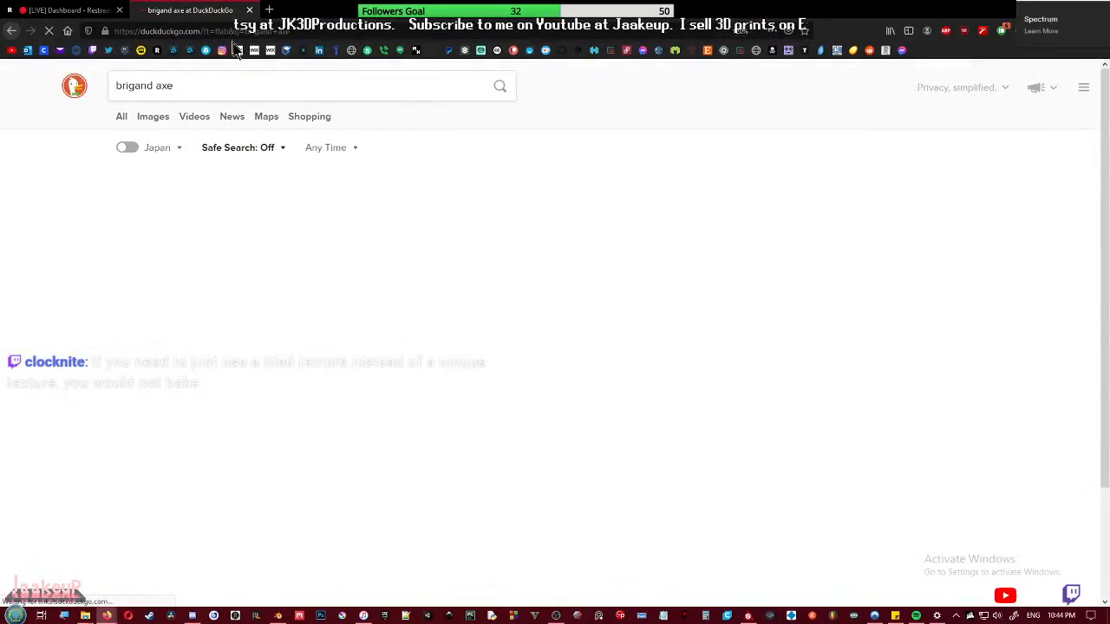
click(149, 118)
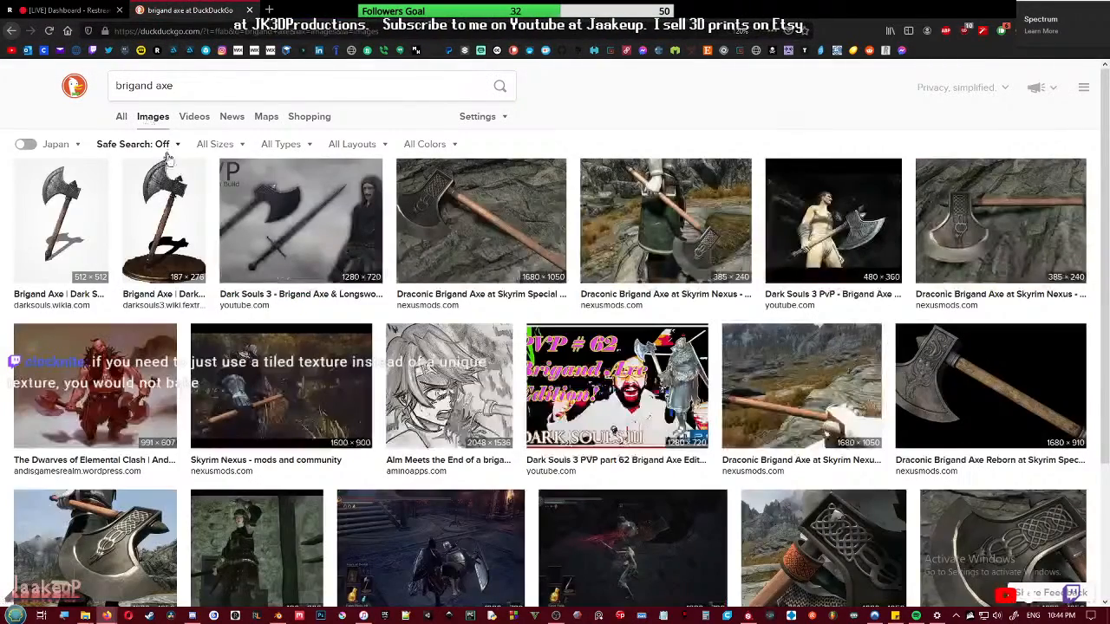
- Add the 512 × 512 Dark Souls Brigand Axe image to the PureRef reference board and delete its white-background duplicate
click(86, 216)
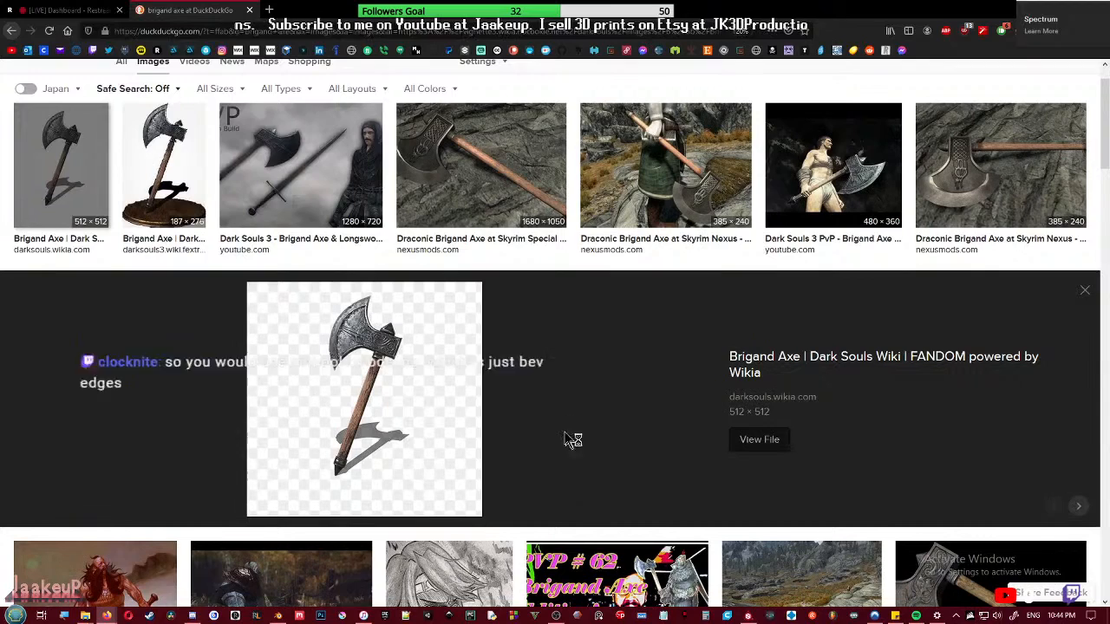
right_drag(0, 195, 352, 287)
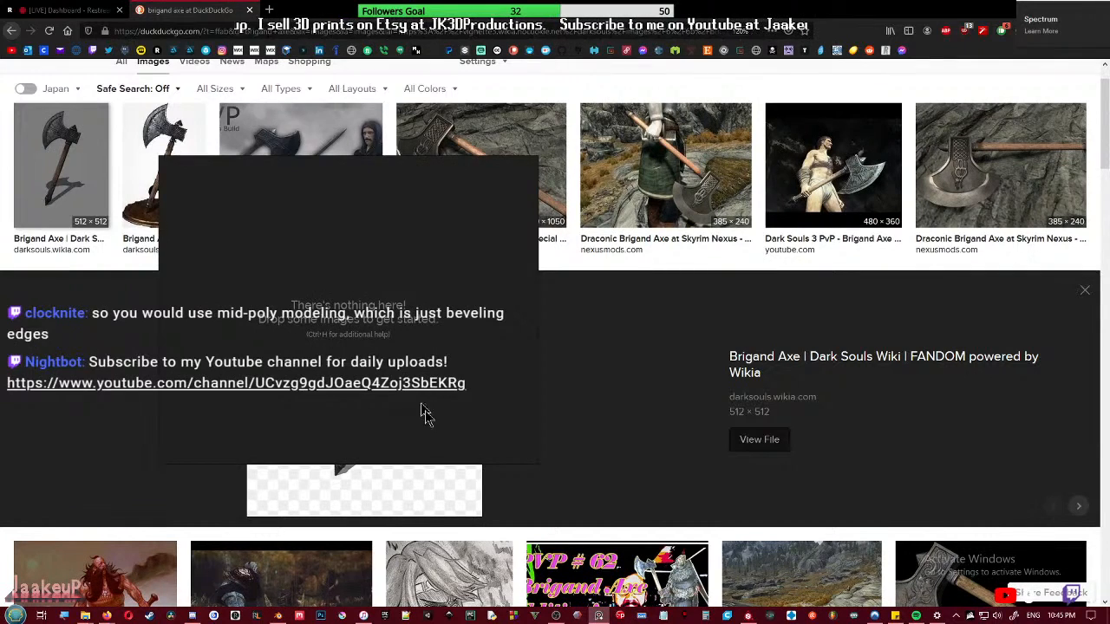
drag(396, 471, 380, 329)
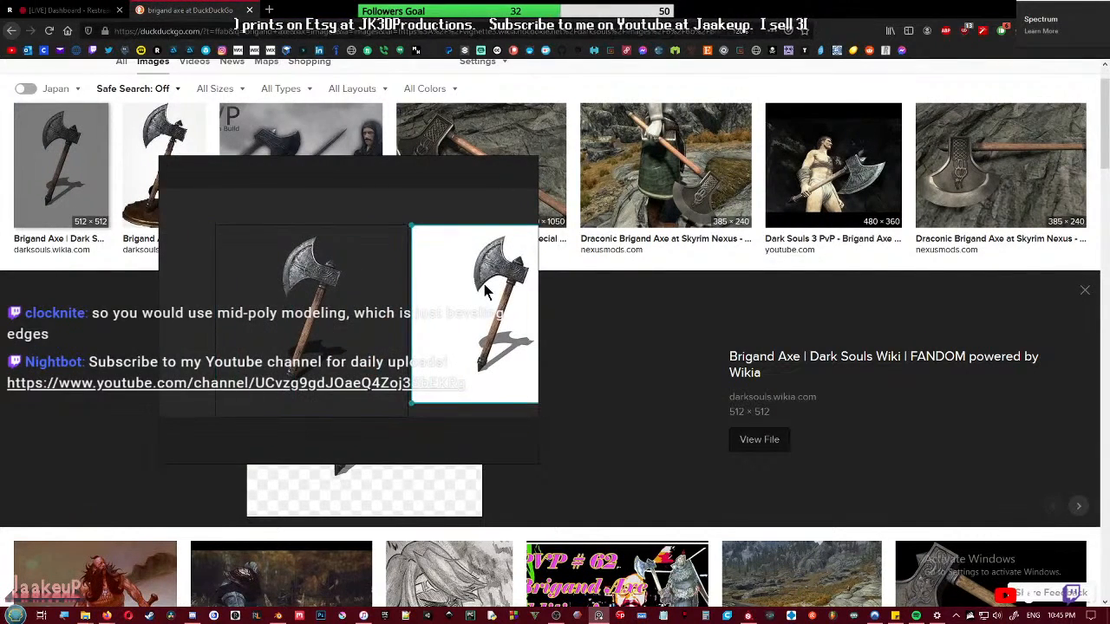
key(Delete)
drag(335, 317, 267, 266)
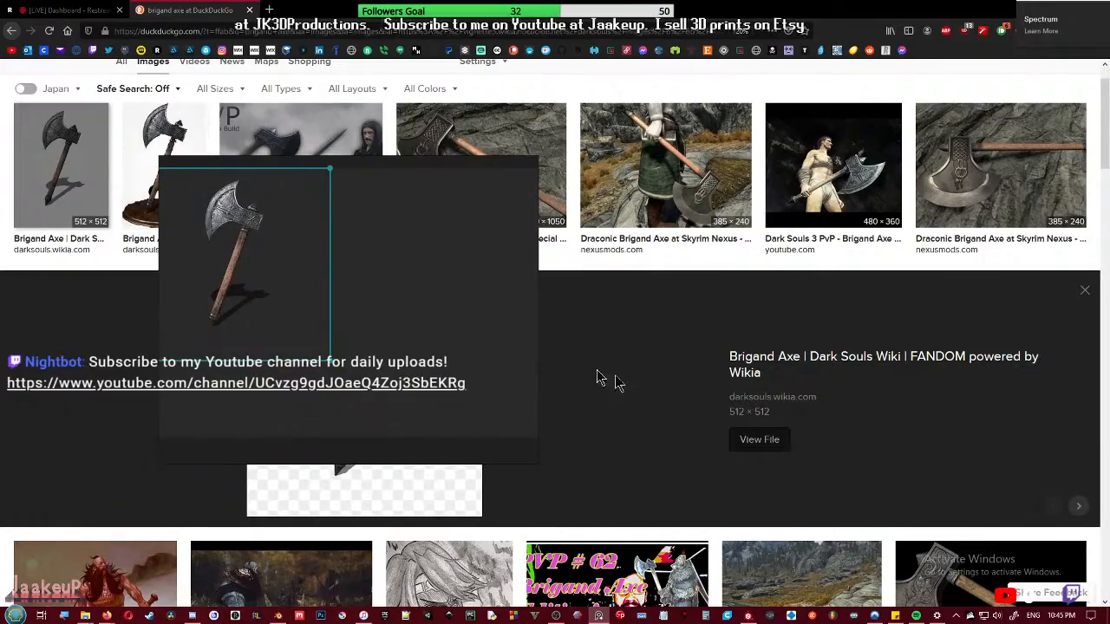
- Add the 1680 × 910 Draconic Brigand Axe Reborn image beside the first axe on the reference board and delete its smaller duplicate
scroll(685, 447, down, 3)
click(988, 397)
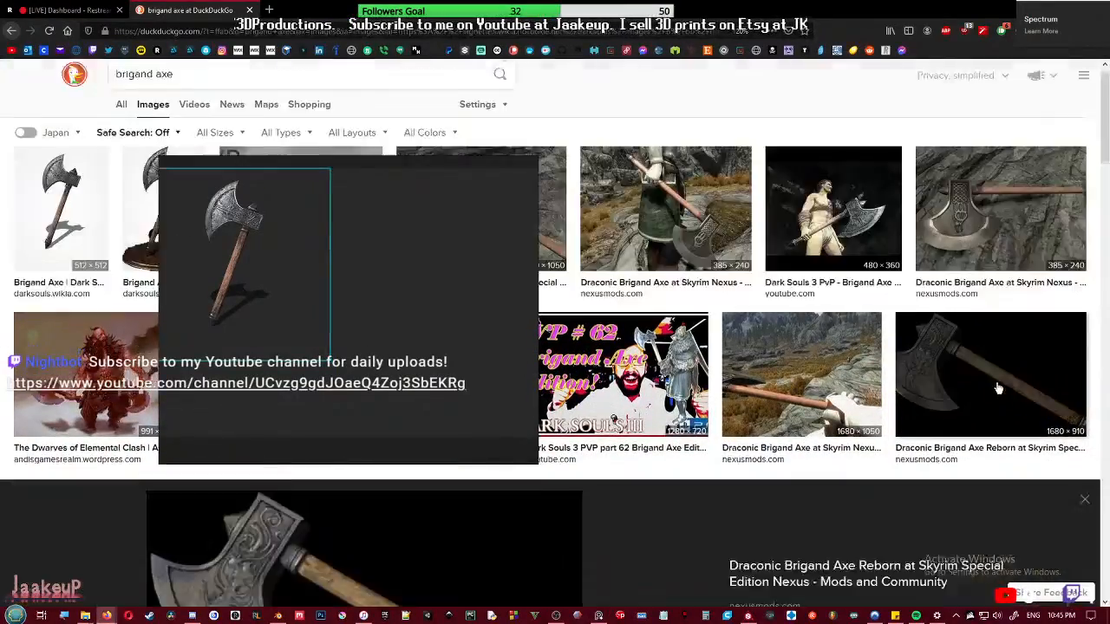
drag(503, 492, 467, 334)
scroll(349, 299, down, 3)
drag(338, 314, 395, 298)
drag(349, 238, 440, 302)
drag(469, 356, 374, 305)
click(368, 335)
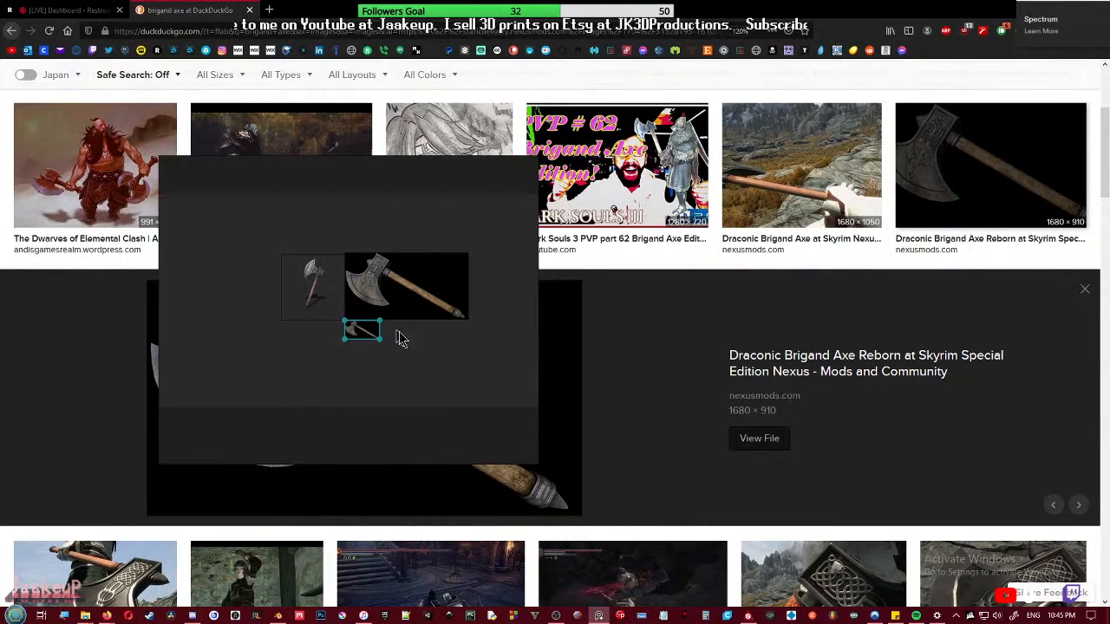
key(Delete)
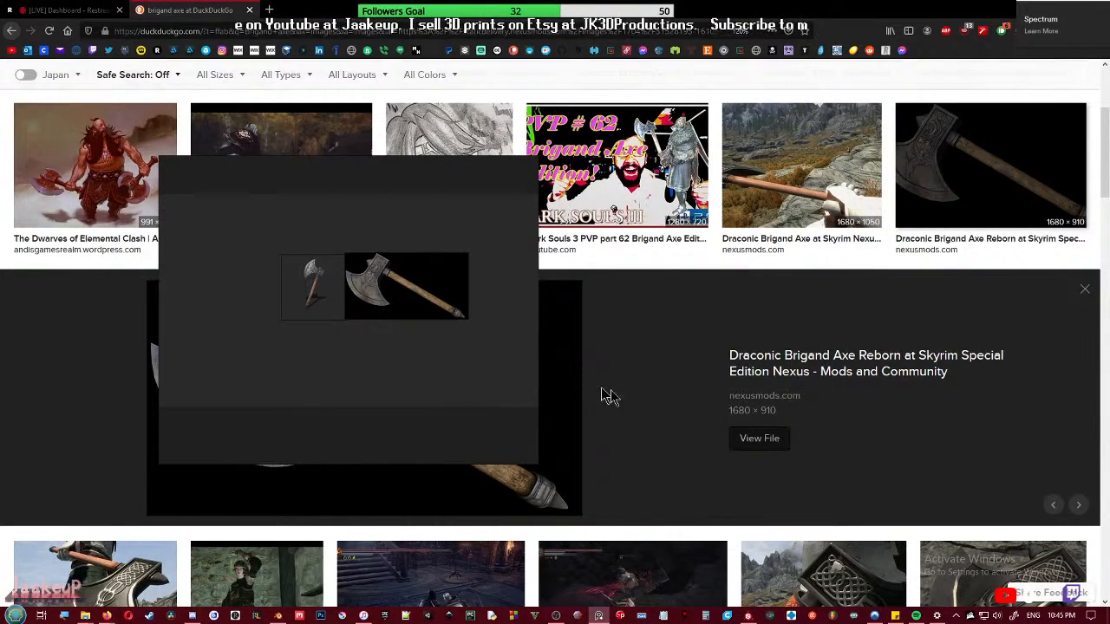
- Examine the two board references enlarged and look through more results, previewing the 640 × 640 Draconic Brigand Axe image
scroll(595, 390, down, 2)
scroll(572, 407, down, 1)
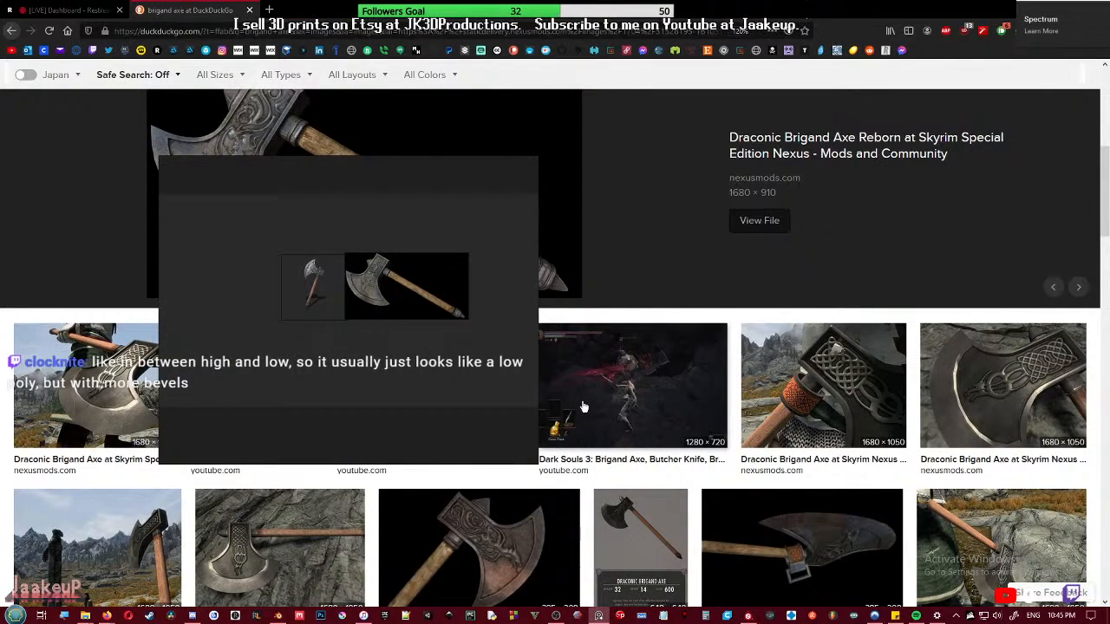
scroll(395, 282, up, 7)
scroll(339, 354, down, 1)
middle_drag(324, 360, 451, 337)
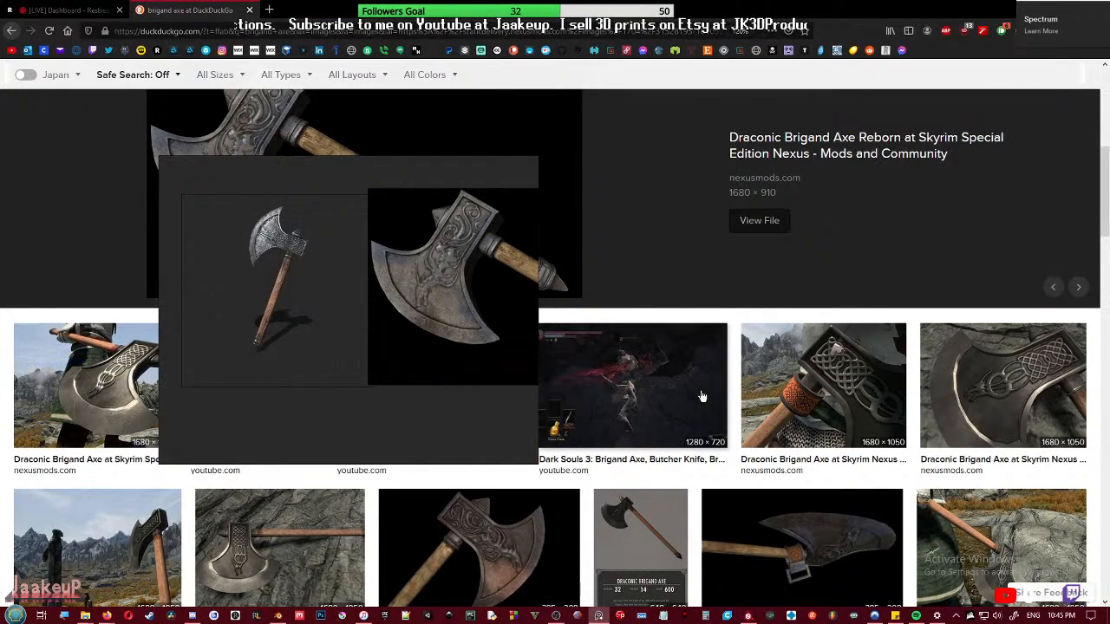
scroll(703, 397, down, 2)
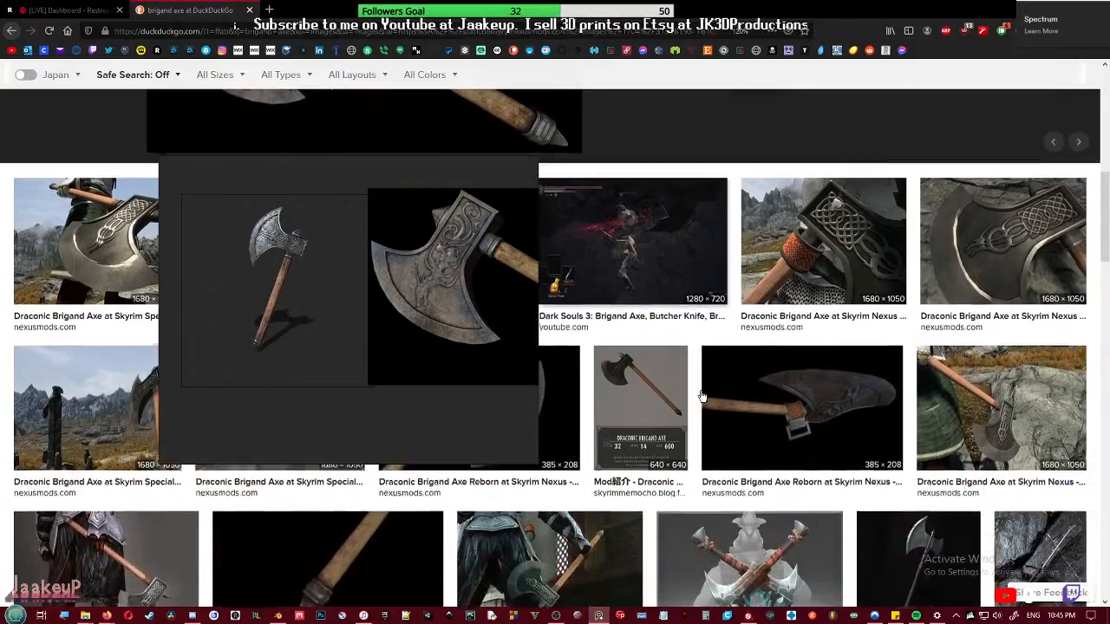
click(627, 399)
drag(393, 424, 385, 381)
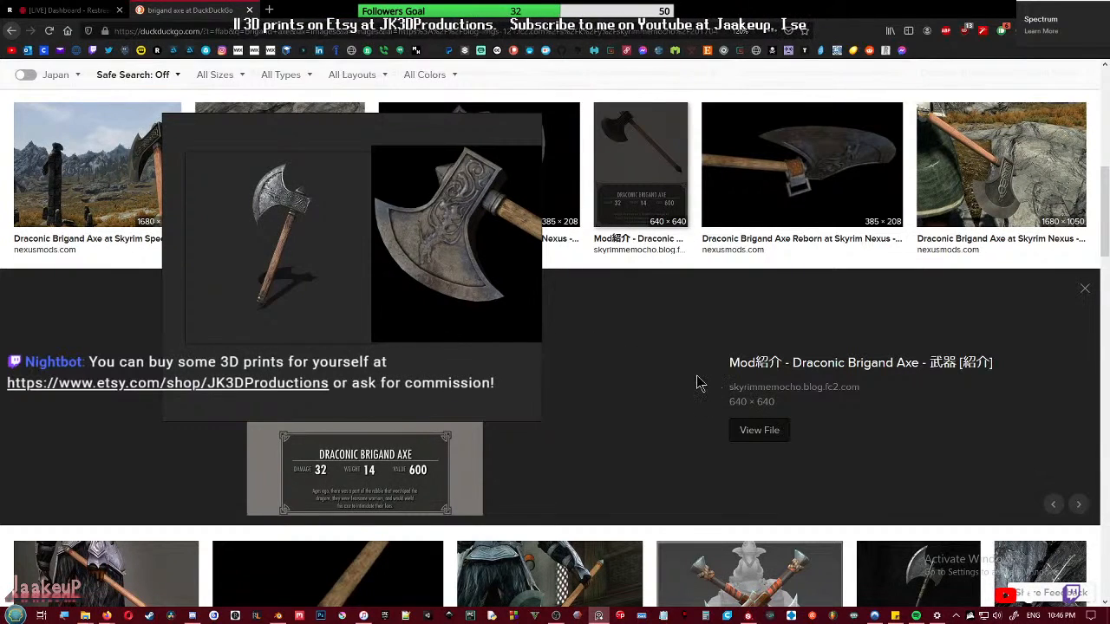
scroll(700, 382, down, 1)
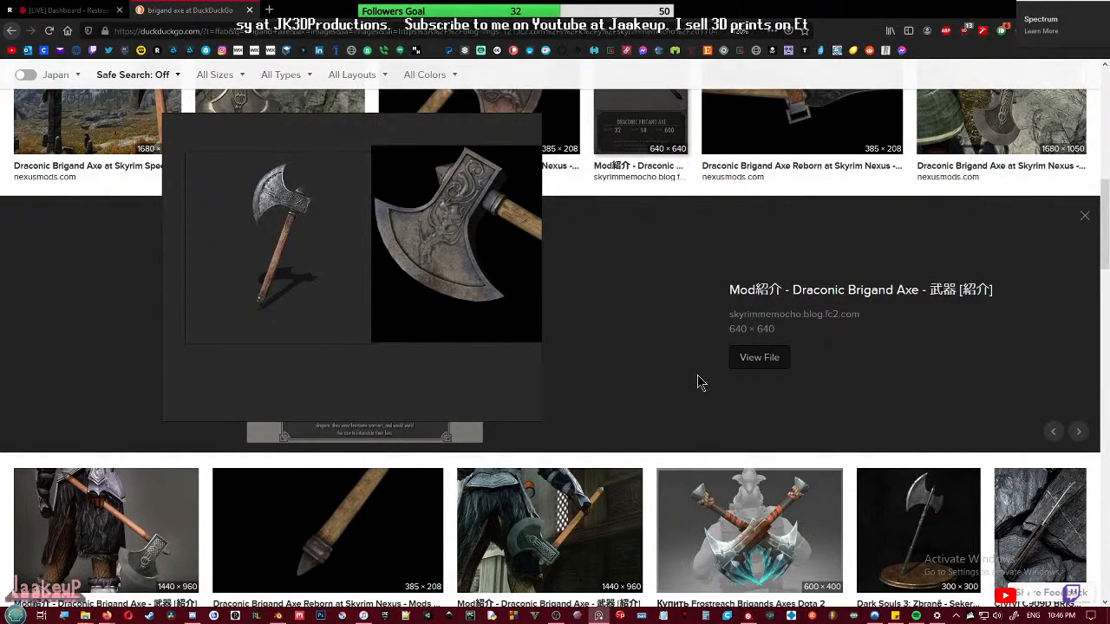
scroll(701, 382, down, 1)
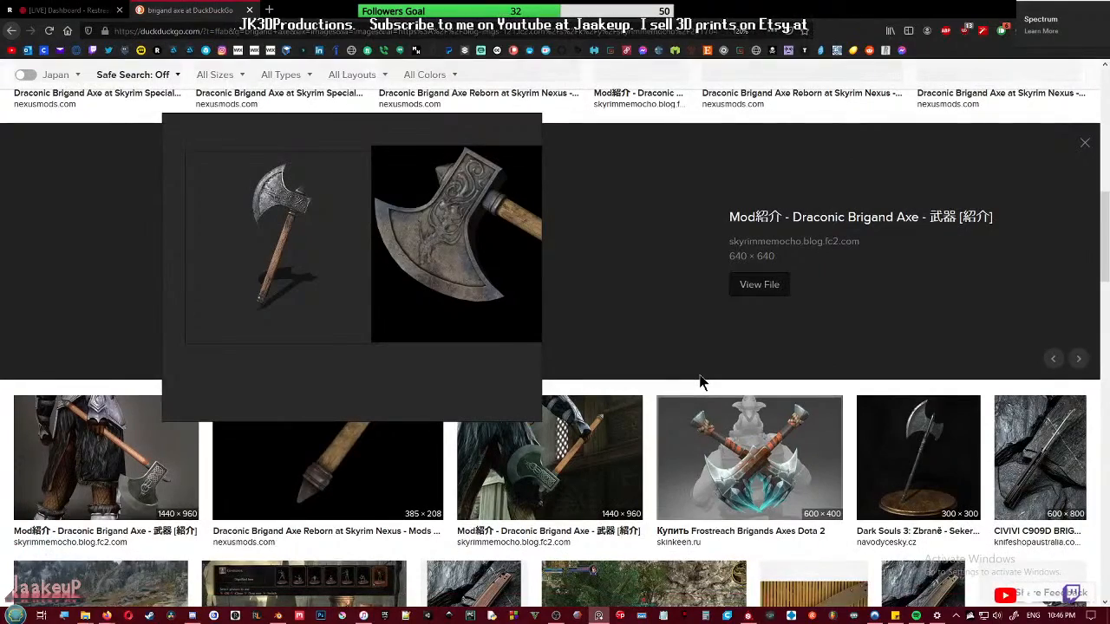
- Add the 385 × 208 image of the Draconic Brigand Axe's pointed handle end below the first axe on the reference board
scroll(355, 526, up, 1)
click(355, 525)
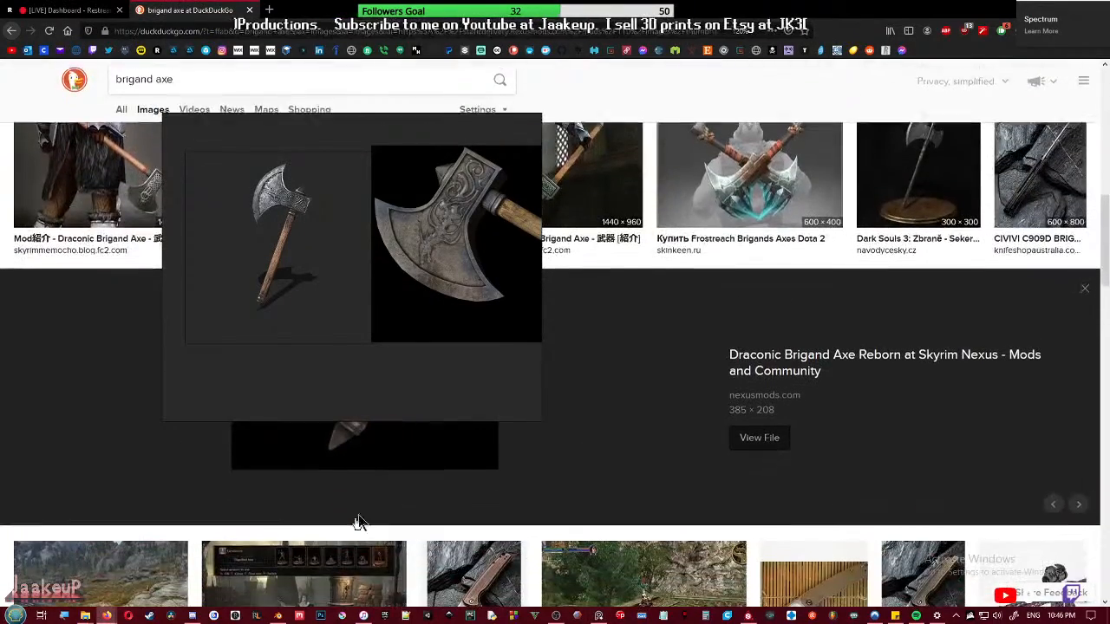
drag(416, 446, 258, 352)
key(Delete)
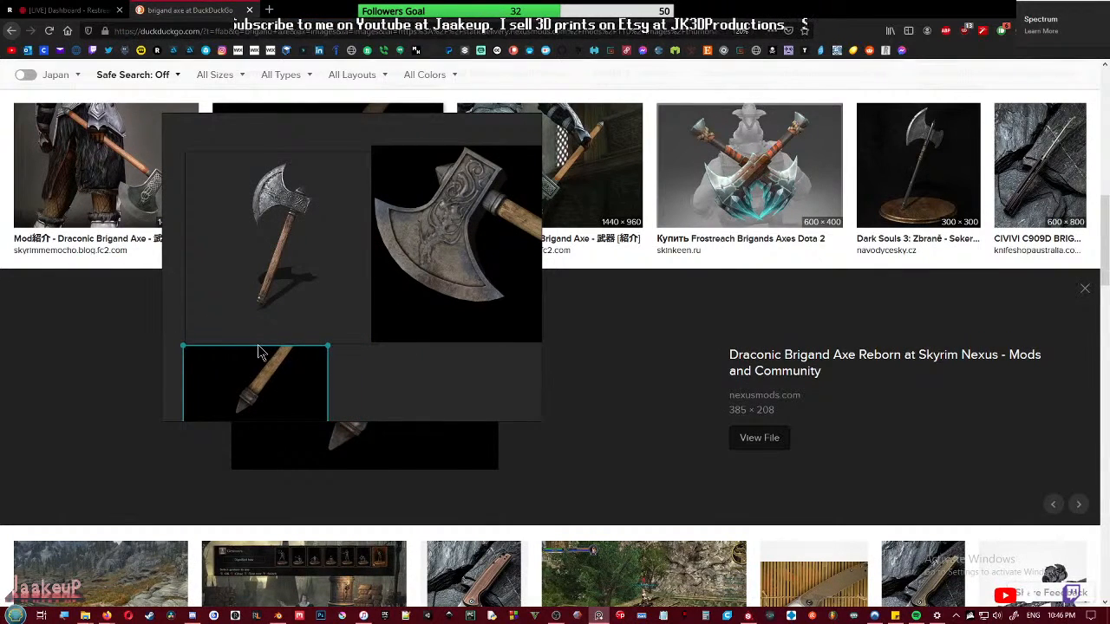
- Check the remaining image results, and move the browser and reference board out of the way to return to Blender
scroll(644, 396, down, 2)
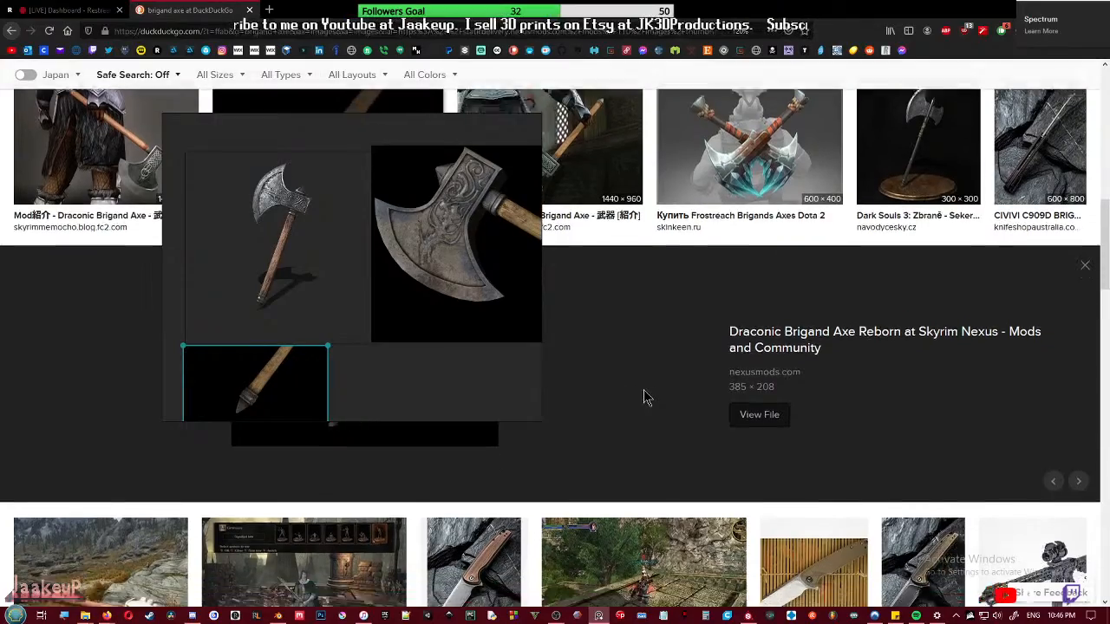
scroll(815, 323, up, 2)
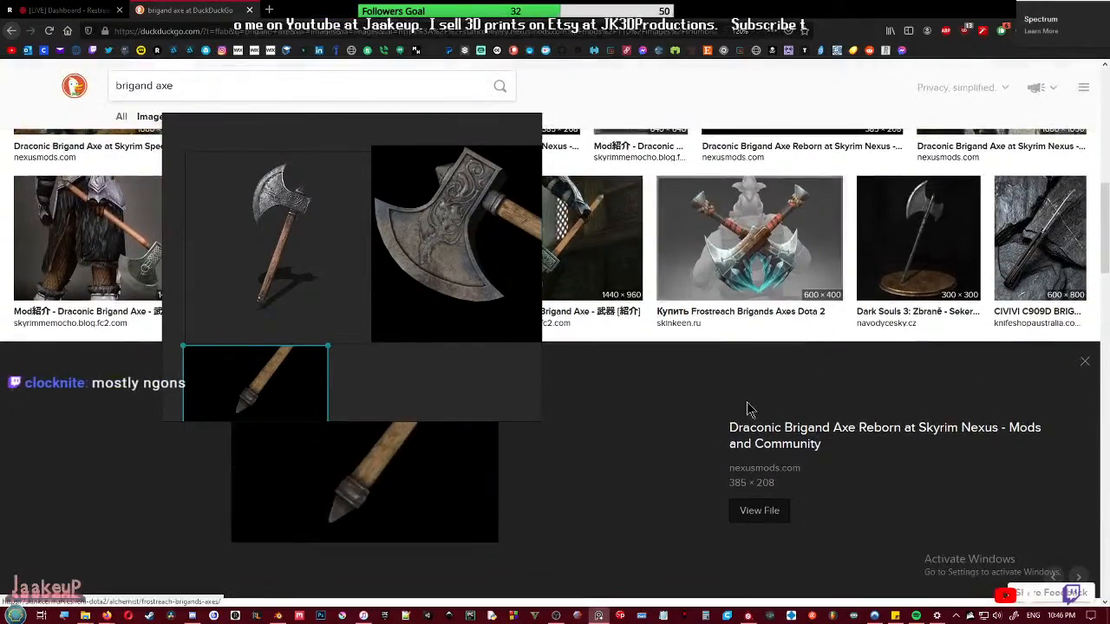
scroll(748, 408, down, 4)
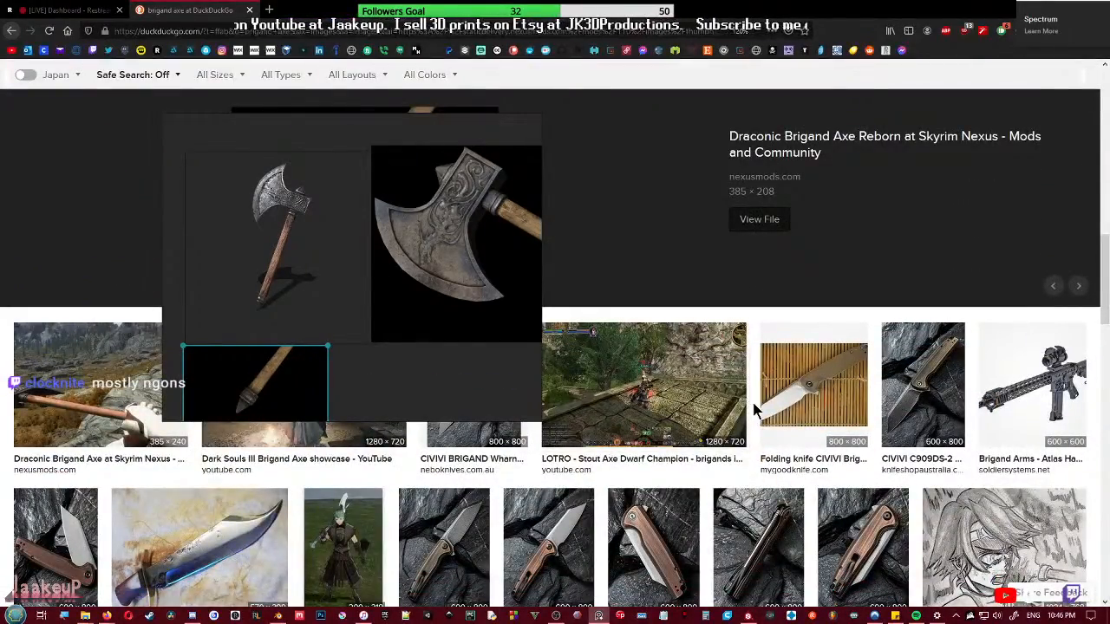
scroll(751, 409, down, 2)
scroll(558, 459, up, 3)
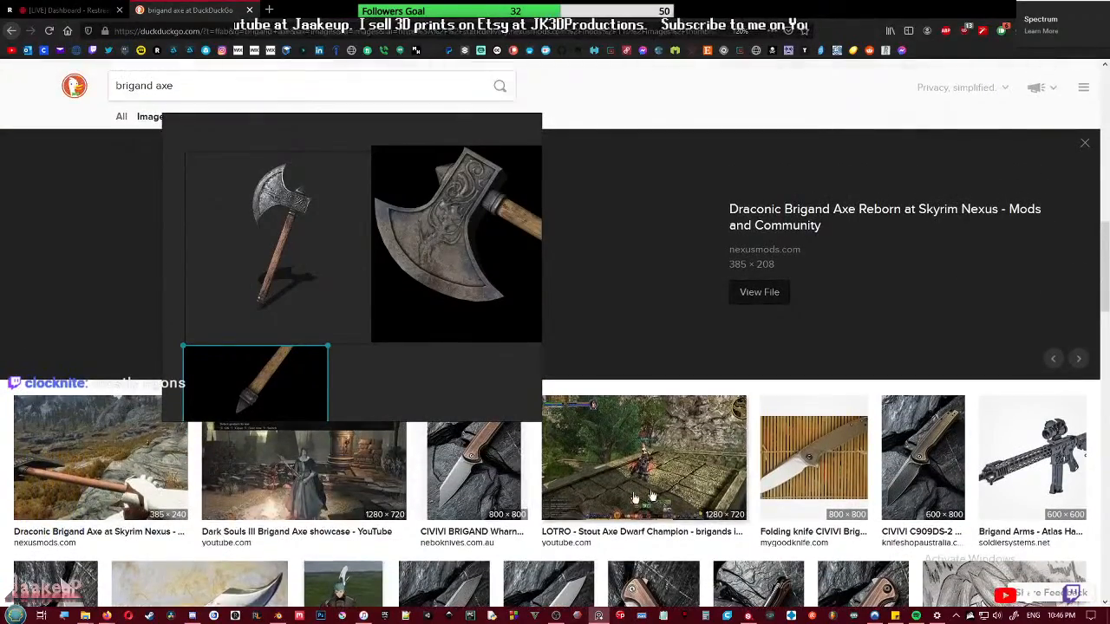
scroll(587, 385, up, 3)
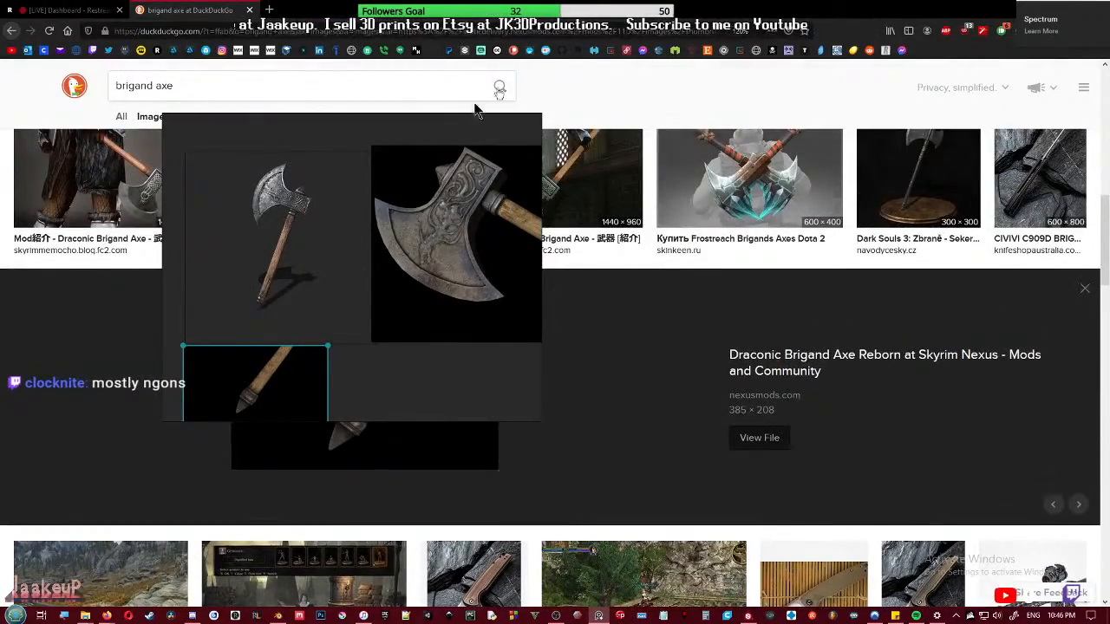
click(1043, 10)
right_drag(234, 256, 1109, 233)
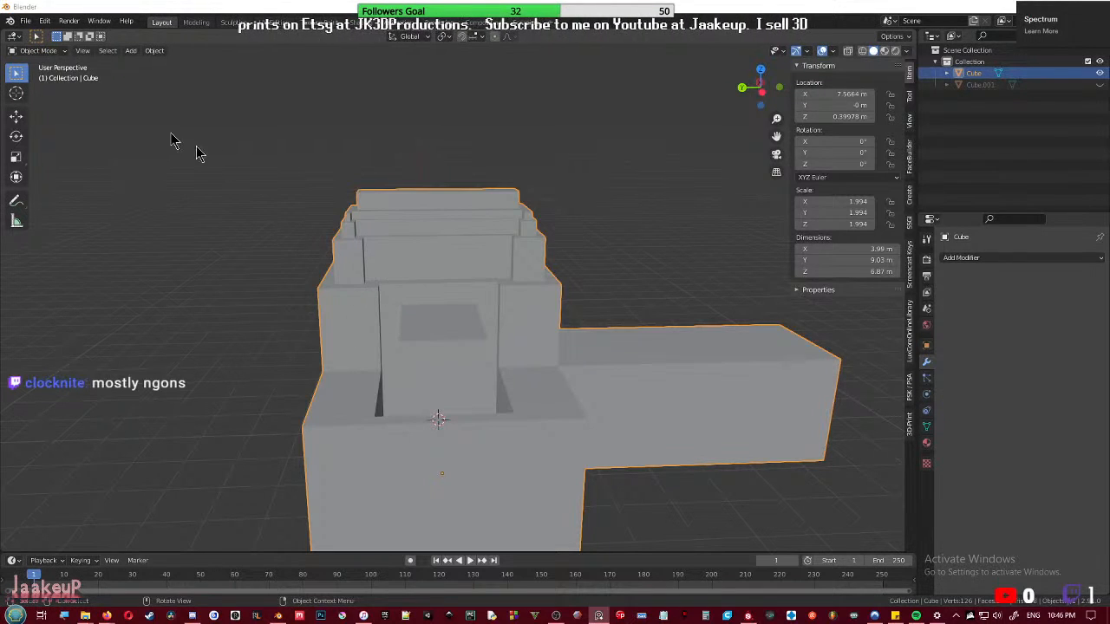
click(26, 22)
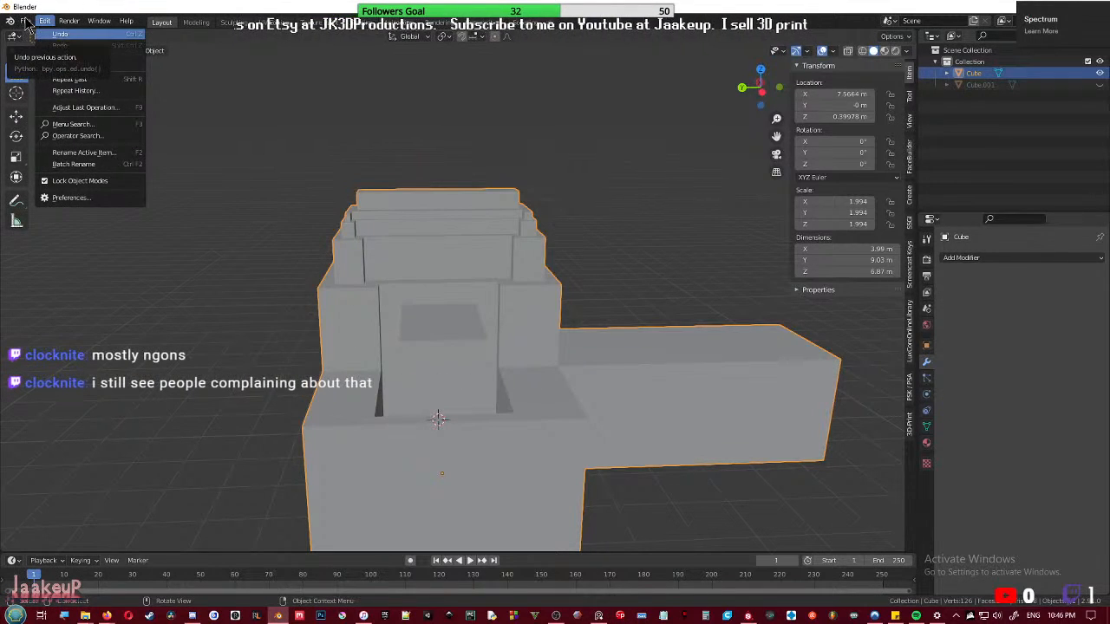
click(26, 20)
click(26, 21)
mouse_move(37, 34)
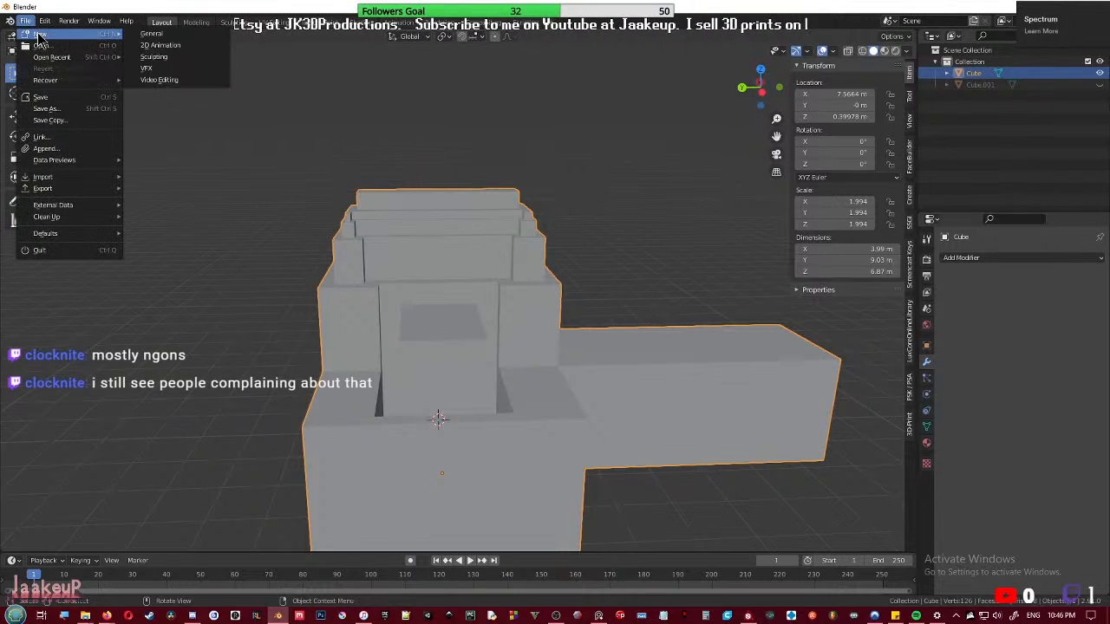
click(155, 34)
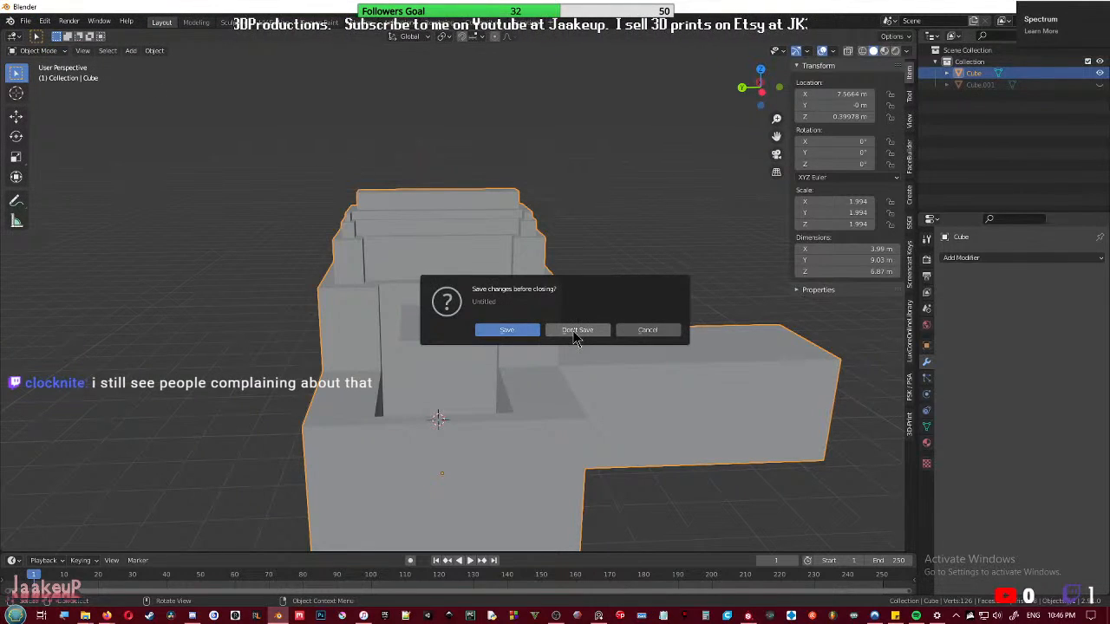
- Delete the stepped block, unhide the second cube object and delete it too, leaving the scene empty
key(x)
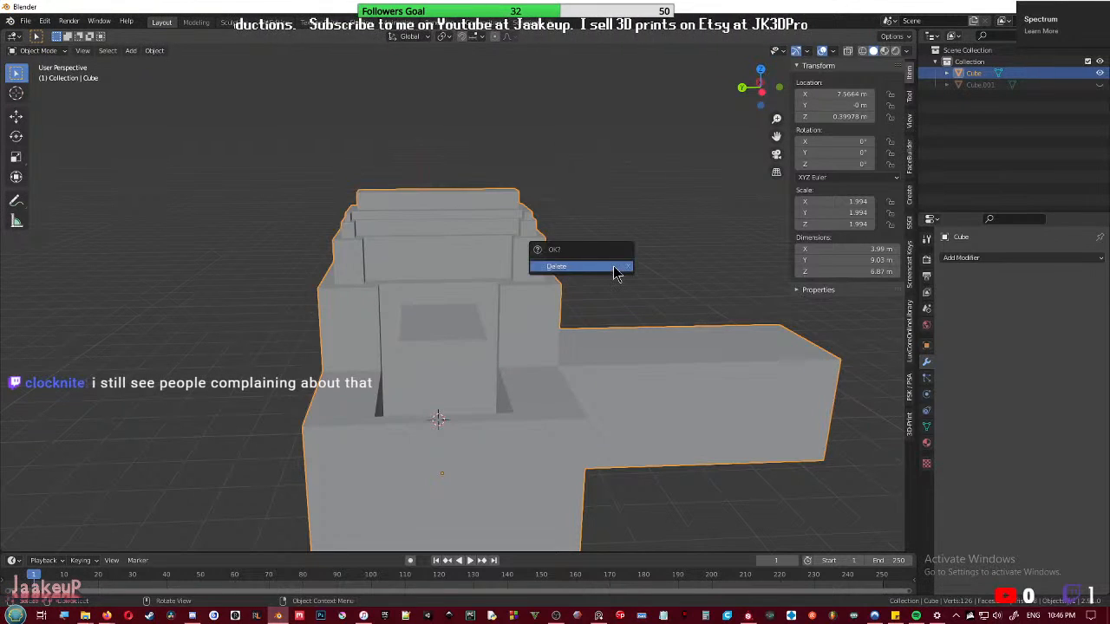
click(615, 270)
middle_drag(649, 419, 788, 248)
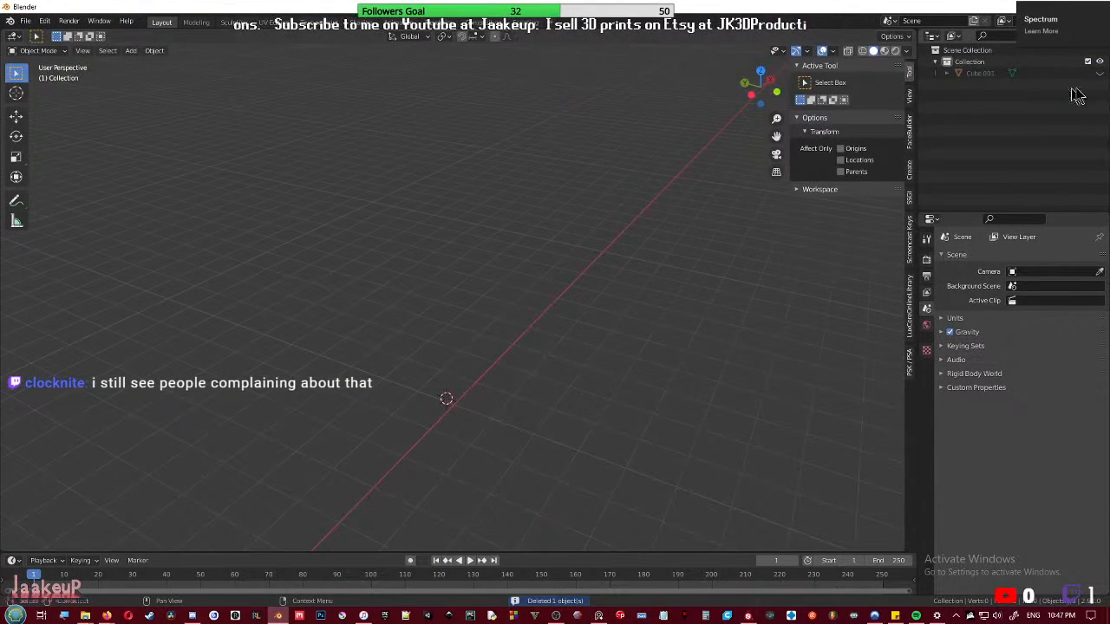
click(1099, 74)
click(429, 295)
key(x)
click(429, 295)
middle_drag(456, 349, 557, 398)
key(ctrl+s)
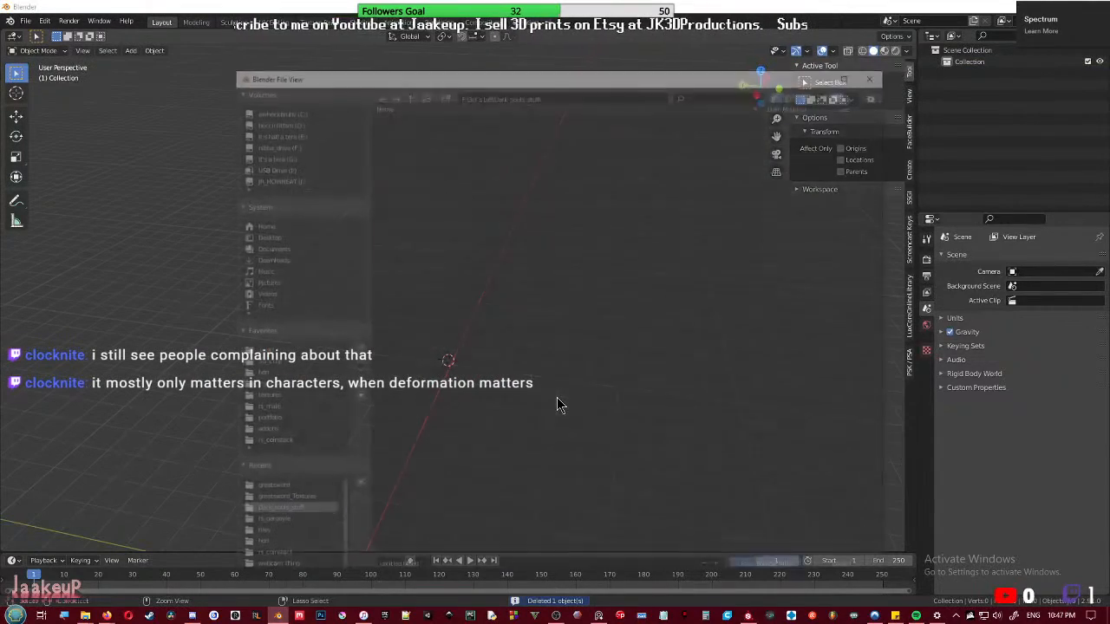
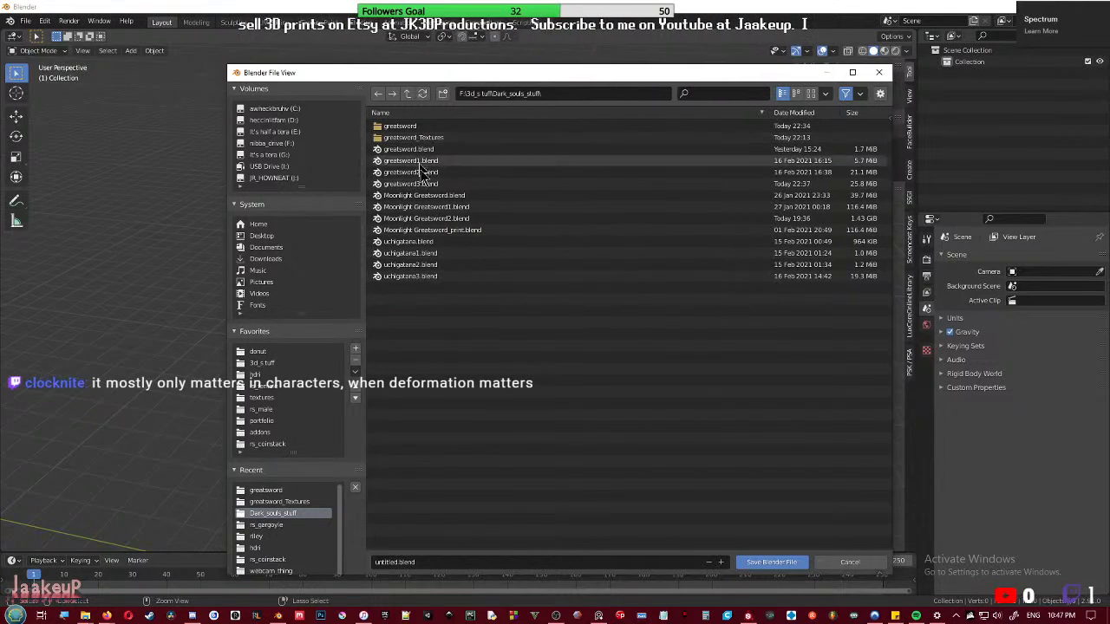
click(850, 562)
right_click(512, 348)
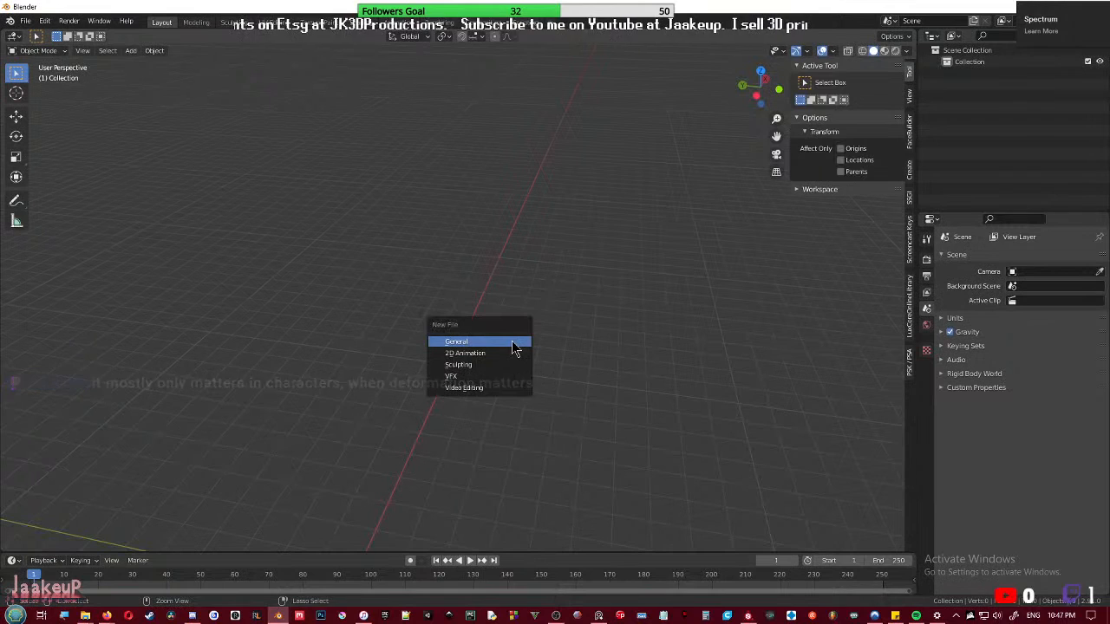
key(ctrl+s)
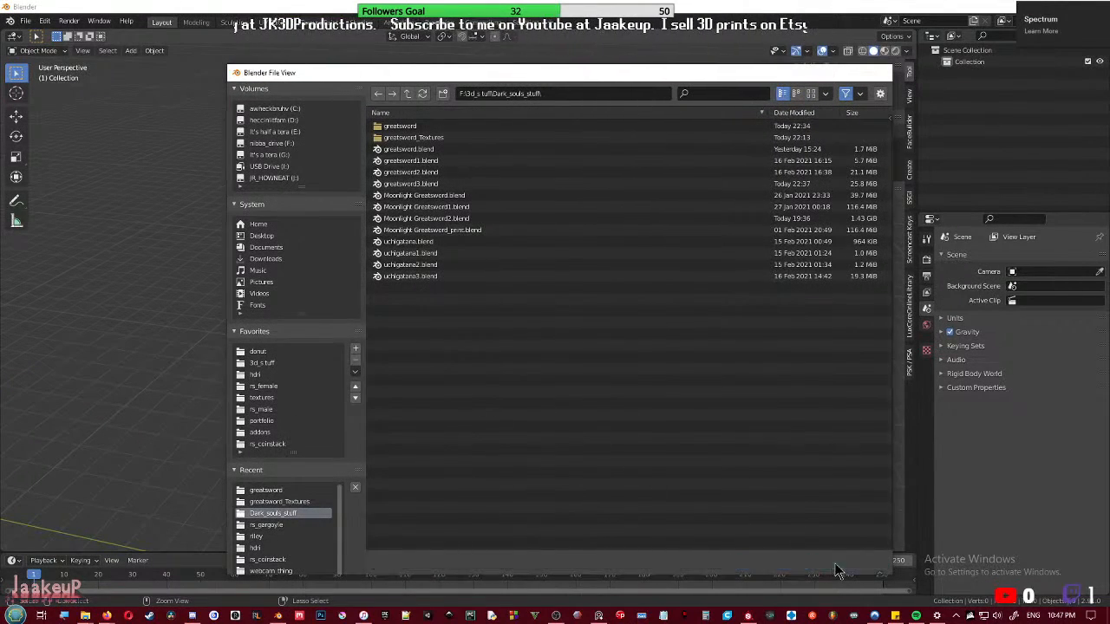
click(848, 562)
- Create a new General file without saving the changes to the current scene
key(ctrl+n)
click(560, 413)
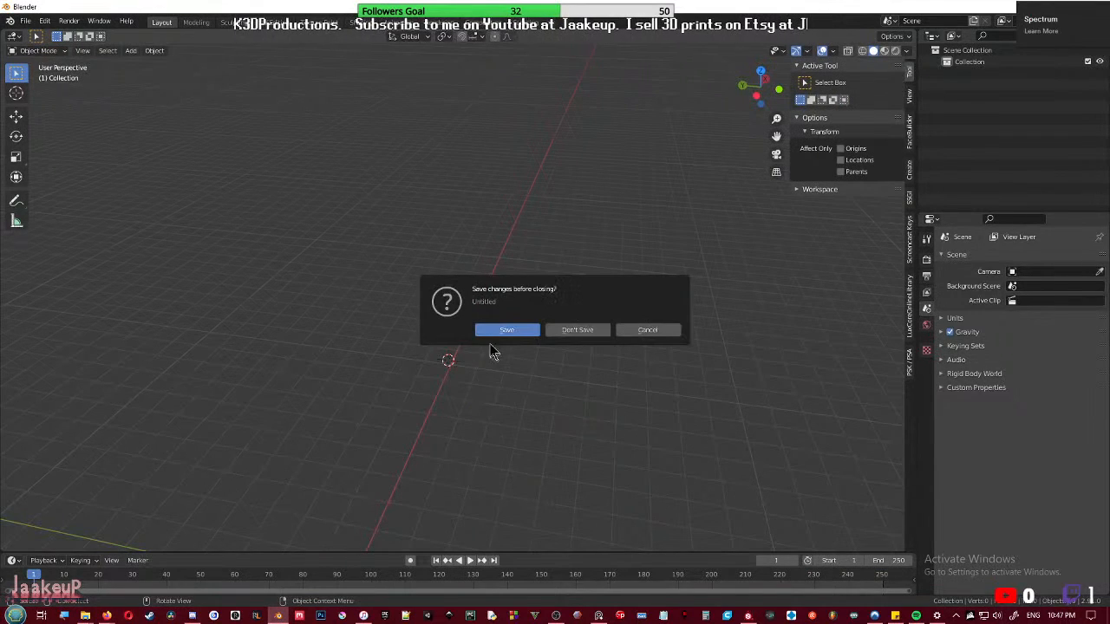
click(579, 333)
- Start saving the new scene in the Dark_souls_stuff folder and enter brigand_axe as its file name
key(ctrl+s)
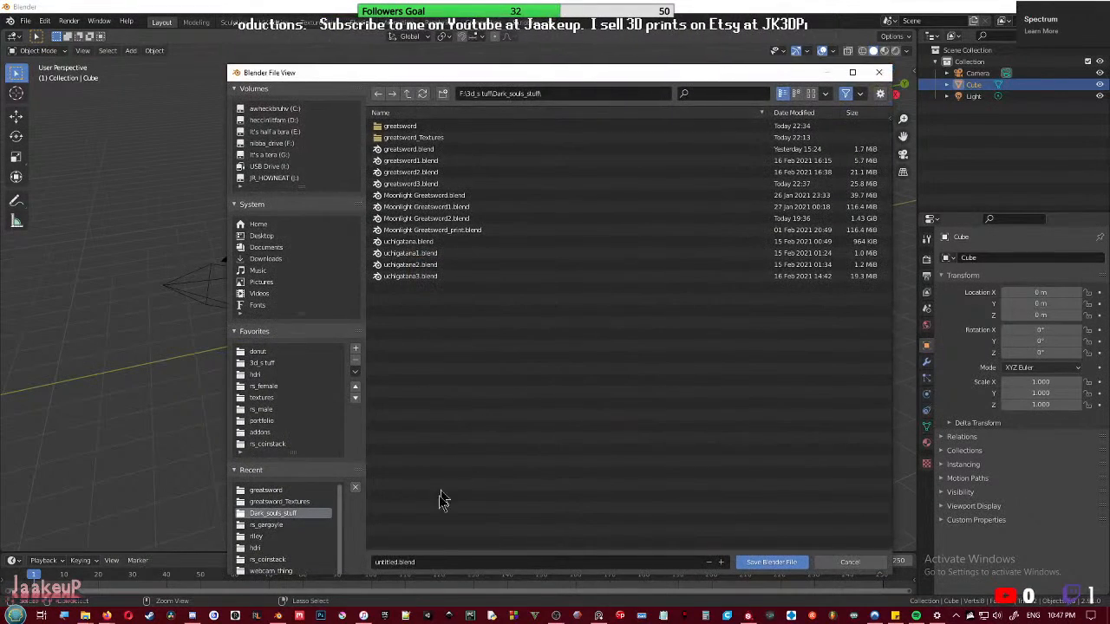
click(442, 562)
text(brigans)
key(BackSpace)
text(d_axe)
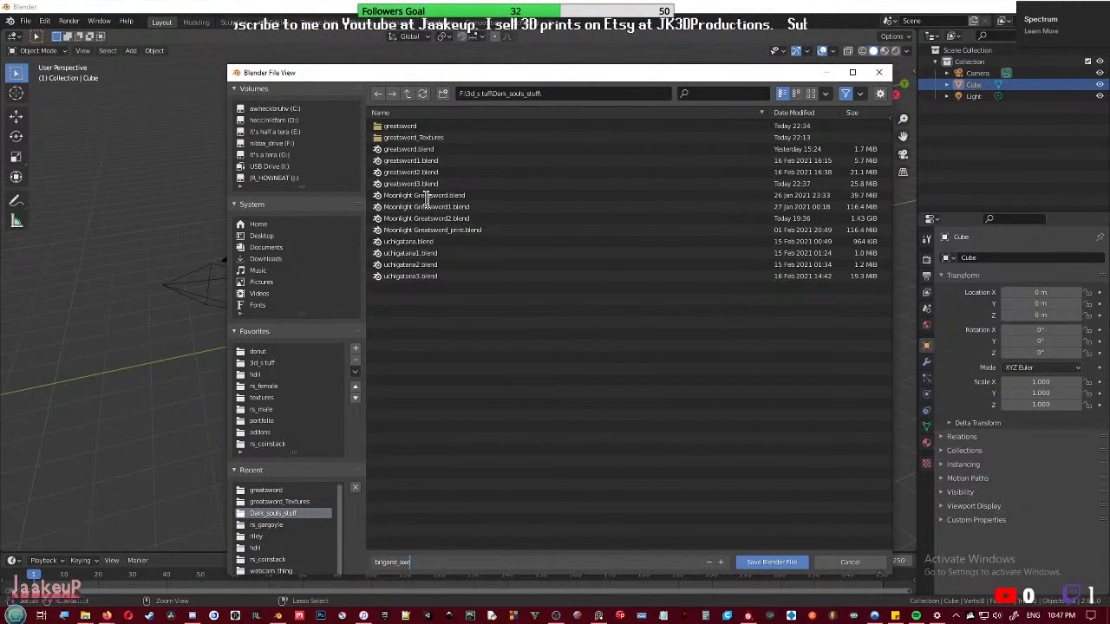
- Create a subfolder named brigans_axe in Dark_souls_stuff and save the Blender file inside it
click(444, 94)
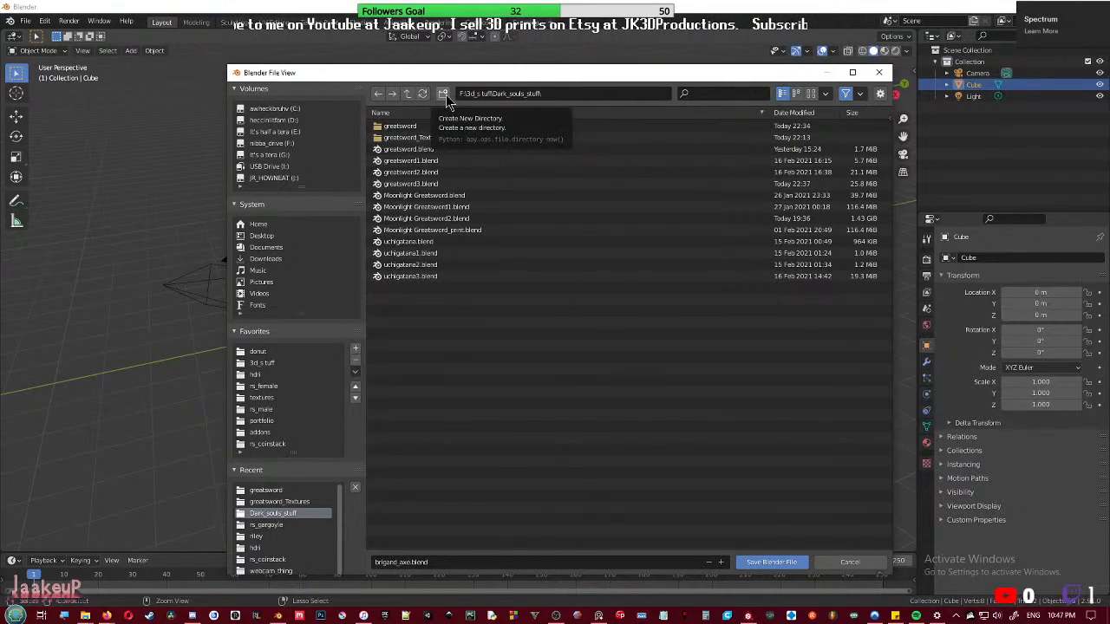
click(444, 94)
text(brigan)
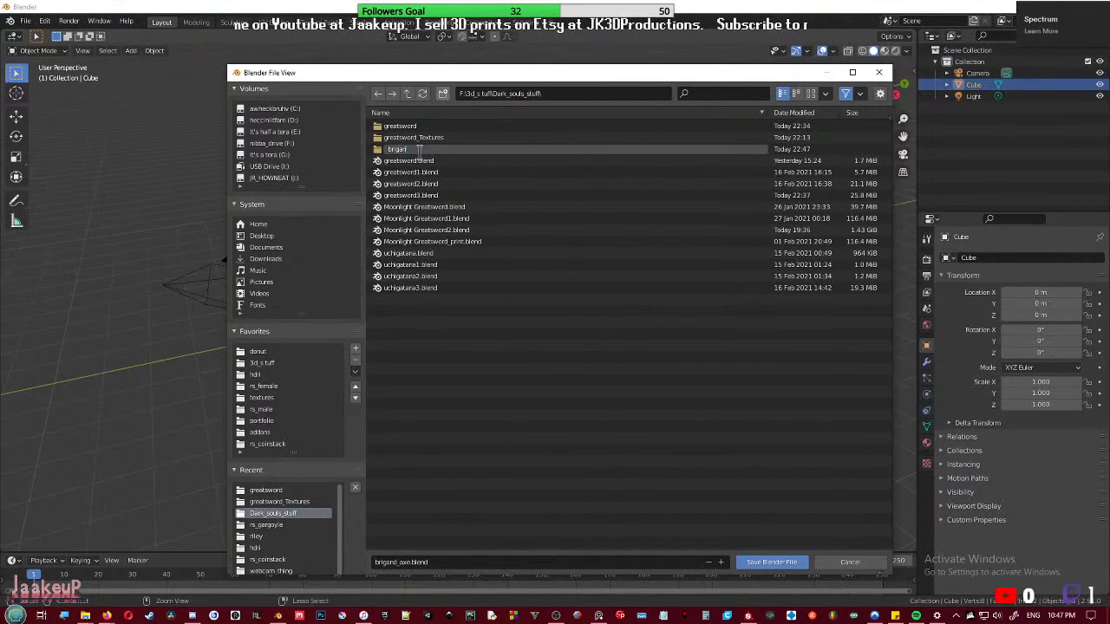
text(s_axe)
key(Return)
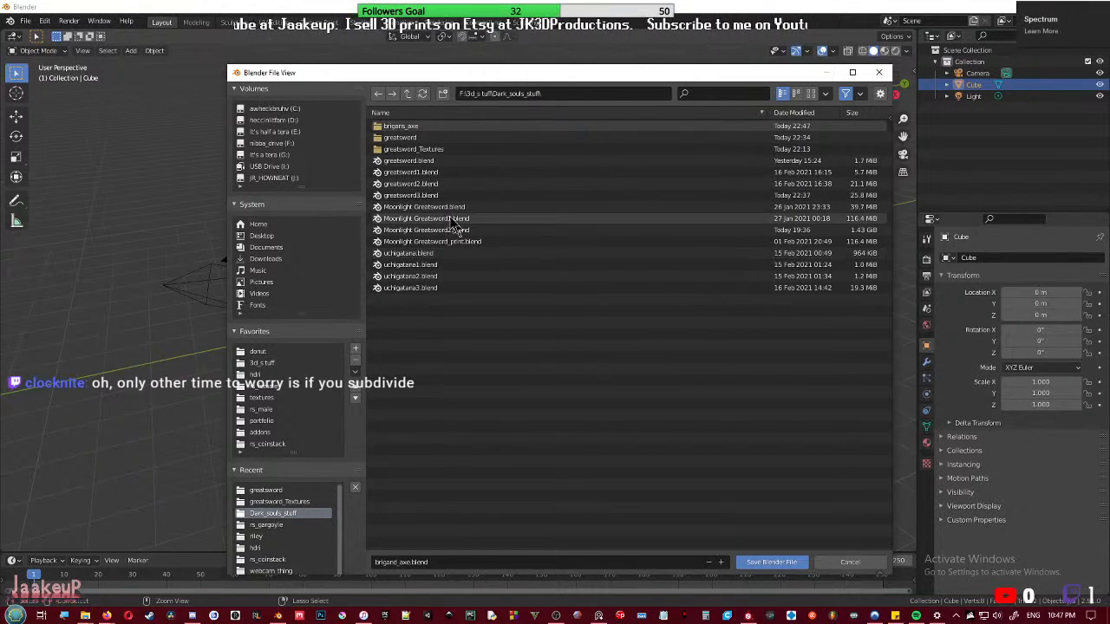
click(421, 127)
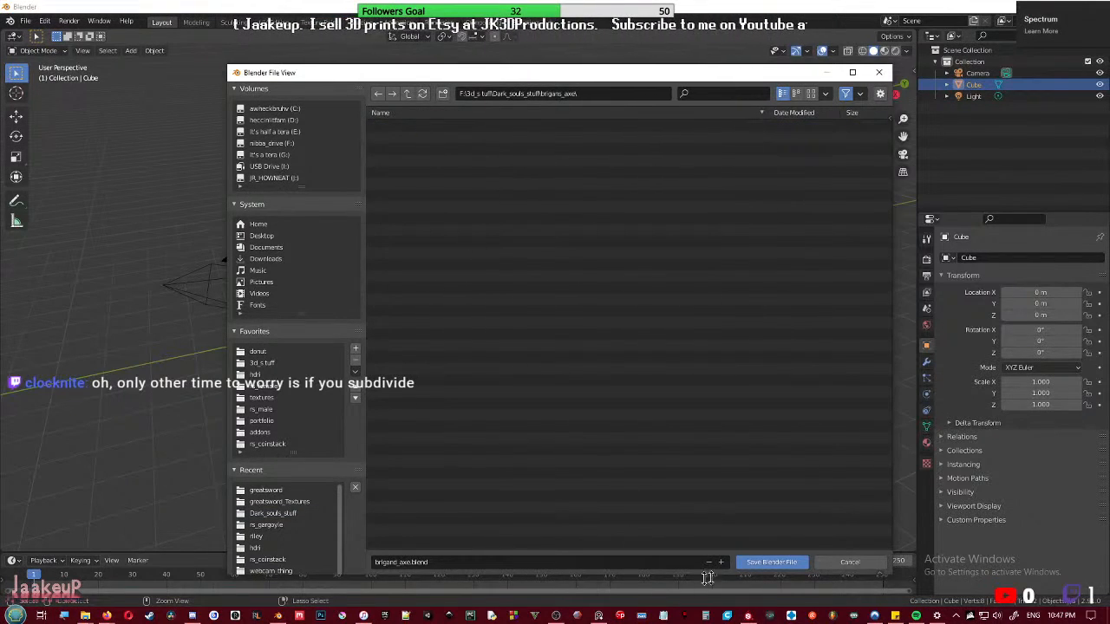
click(774, 562)
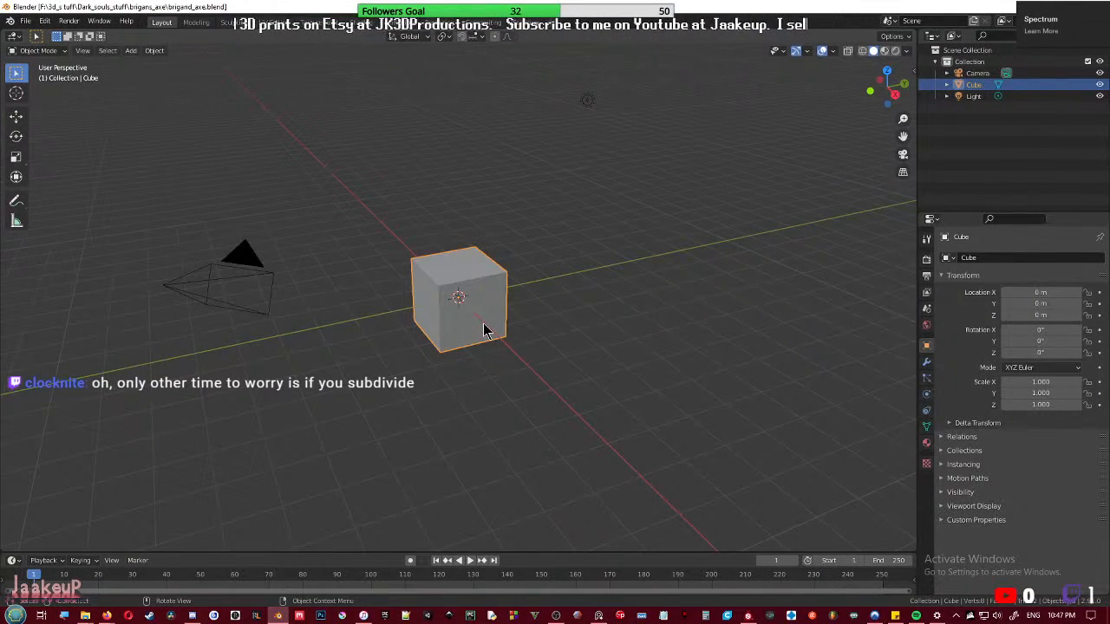
- Delete the default camera and light, keeping only the cube
click(254, 245)
shift+click(588, 101)
key(Delete)
- Lengthen the cube into a long block by moving one end face outward along the X axis
middle_drag(506, 168, 496, 309)
scroll(490, 304, up, 3)
click(483, 294)
key(Tab)
click(508, 308)
key(g)
key(x)
click(760, 355)
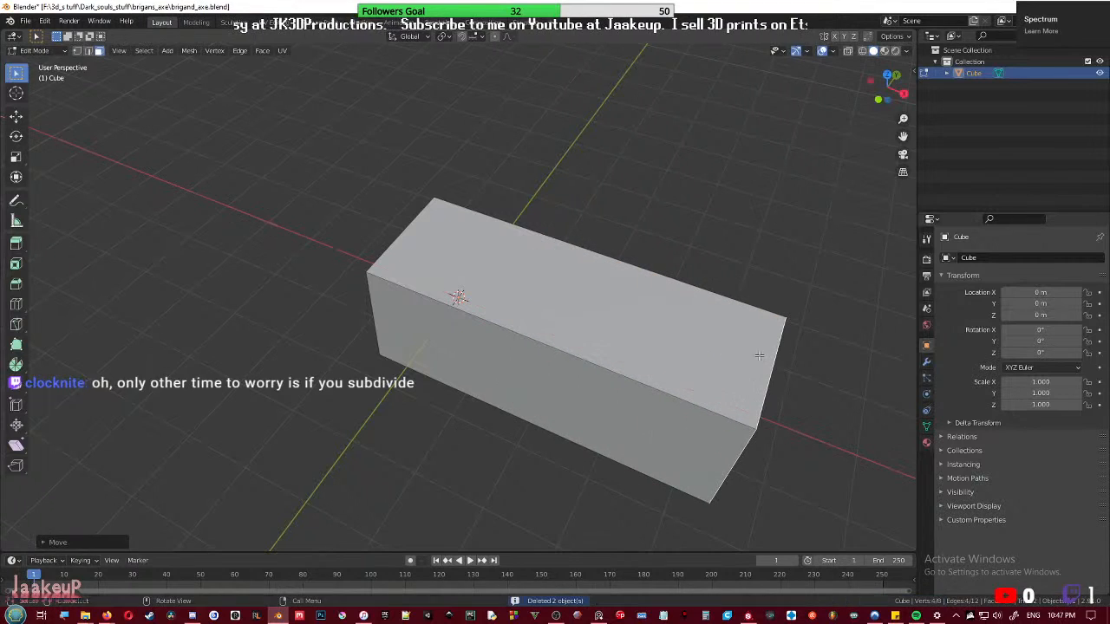
- Add a loop cut across the middle of the block and extrude the top face of one half upward
click(566, 325)
key(ctrl+r)
click(575, 332)
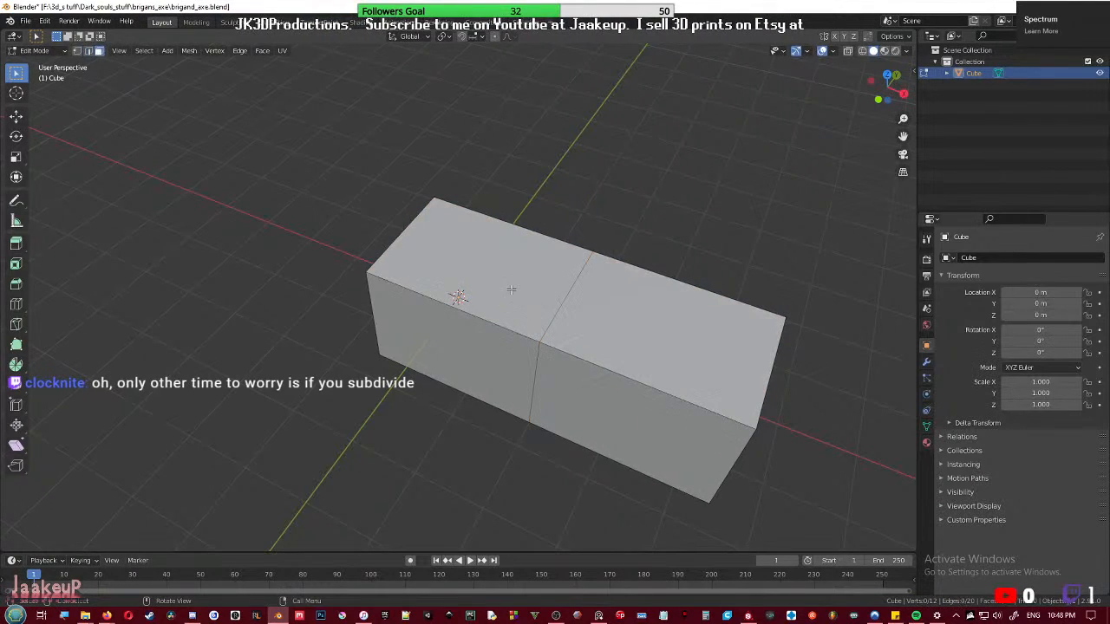
click(511, 286)
key(e)
click(534, 226)
key(ctrl+r)
key(Escape)
key(k)
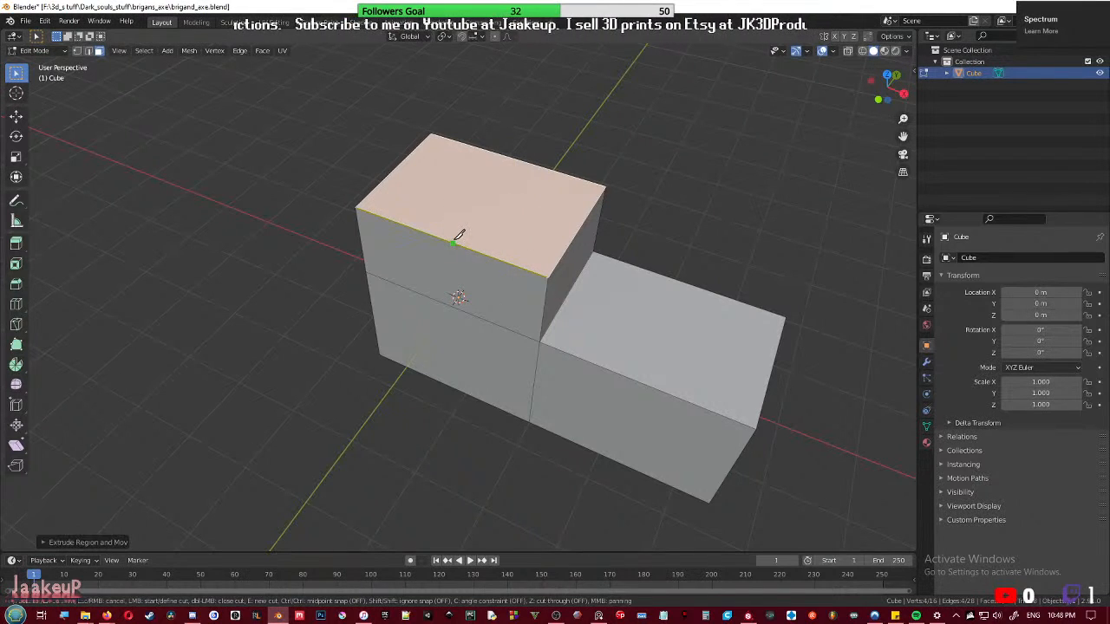
key(Escape)
key(k)
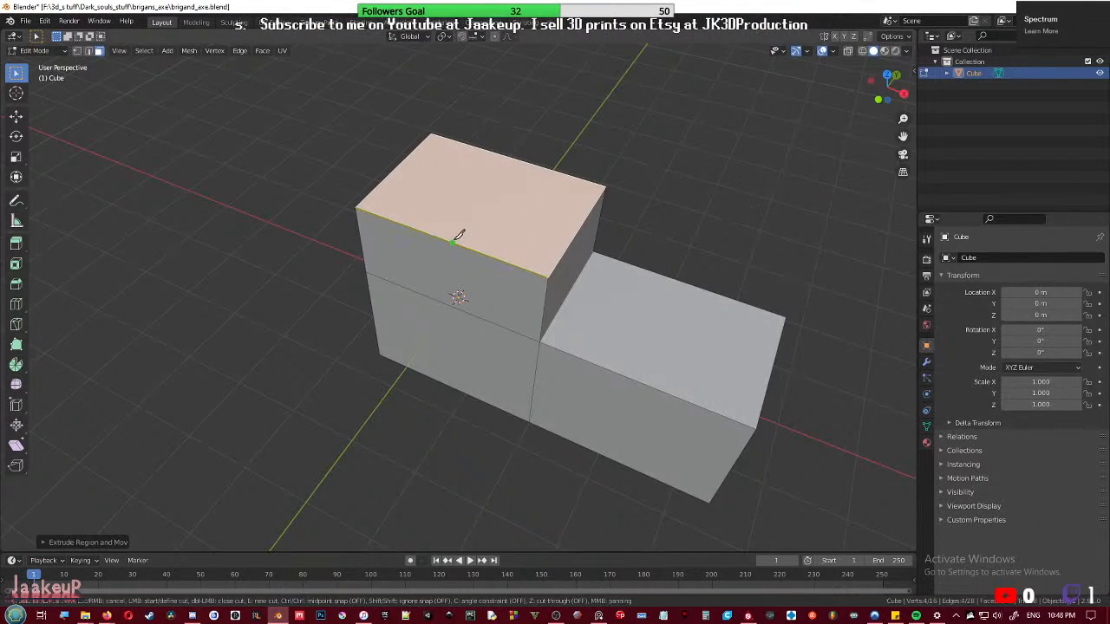
key(Escape)
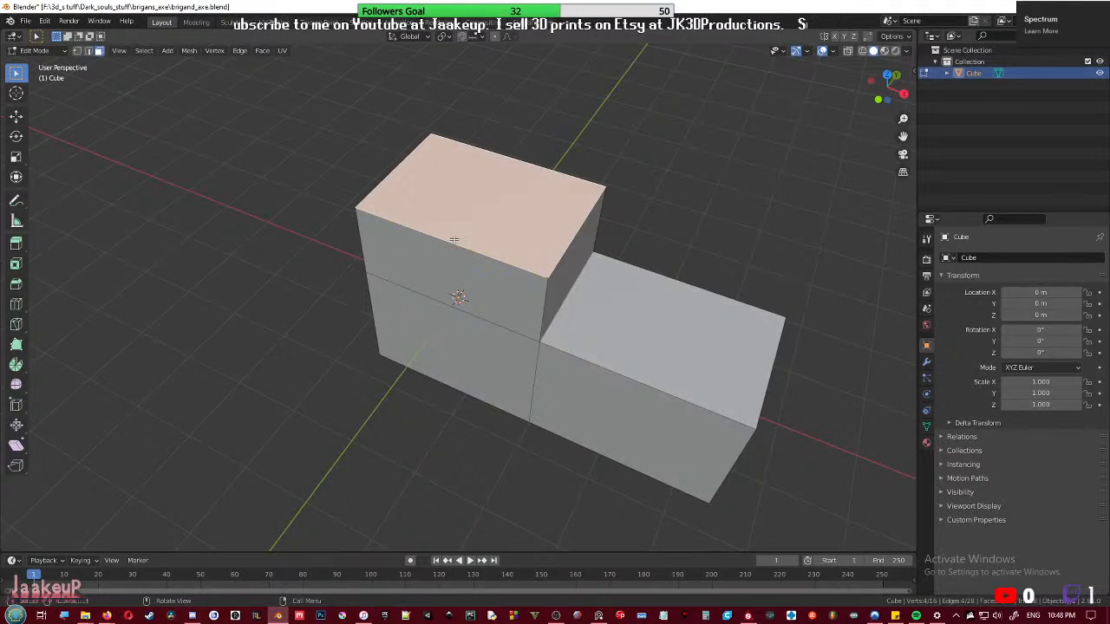
- Add a loop cut through the middle of the raised half and dissolve its edge across the top face
key(1)
key(alt+a)
key(ctrl+r)
click(457, 249)
right_click(458, 250)
key(alt+a)
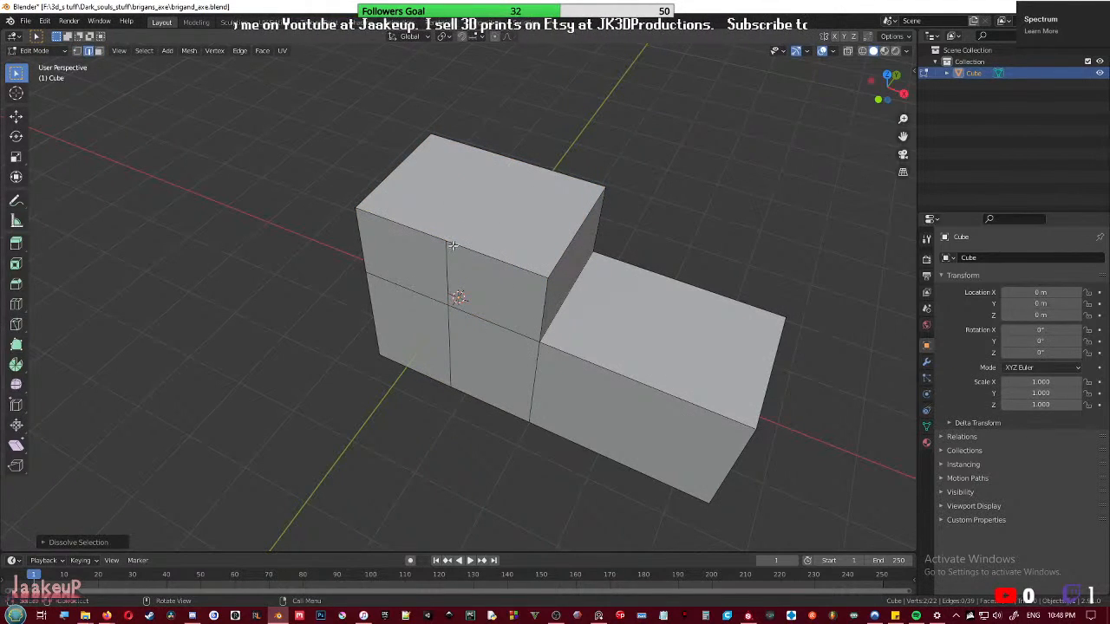
- Move the two midpoint vertices on the raised top face outward on opposite sides and return to Object Mode
middle_drag(445, 237, 441, 243)
drag(441, 243, 347, 268)
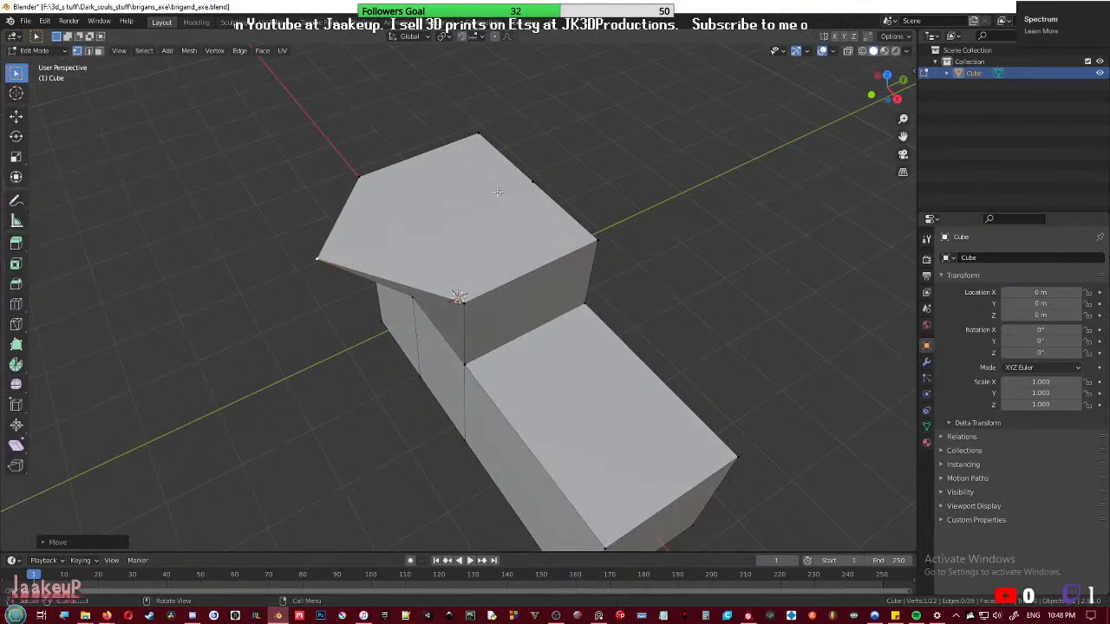
drag(526, 183, 610, 147)
key(Tab)
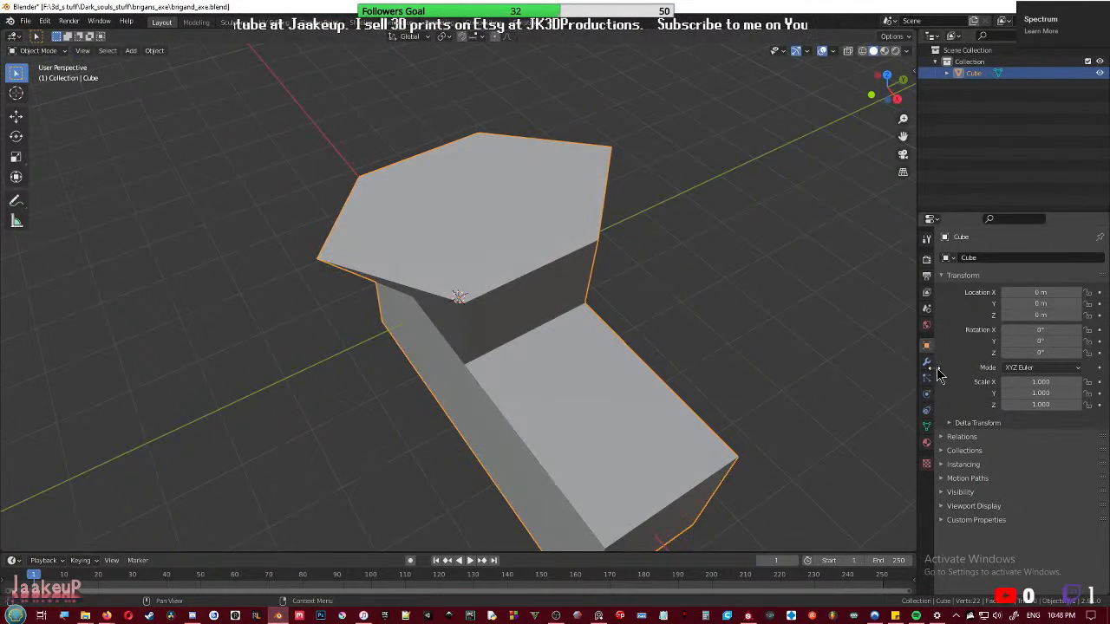
- Apply a level 3 subdivision to the block, examine its edge flow in wireframe, and return to solid shading
key(ctrl+3)
mouse_move(607, 317)
middle_down()
mouse_move(719, 322)
mouse_move(579, 314)
mouse_move(451, 280)
mouse_move(411, 300)
mouse_move(404, 329)
mouse_move(391, 302)
middle_up()
key(z)
click(301, 304)
middle_drag(312, 310, 404, 252)
key(z)
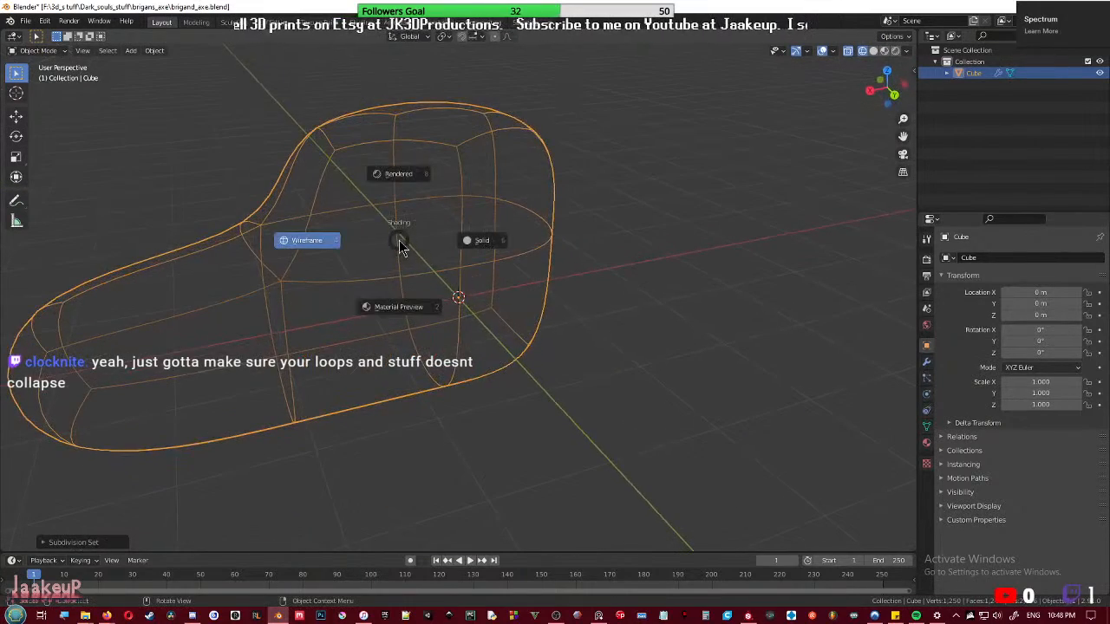
click(500, 250)
middle_drag(500, 251, 446, 156)
- Inset the six-sided top face of the raised section in Edit Mode
key(Tab)
key(3)
click(445, 150)
middle_drag(456, 197, 673, 269)
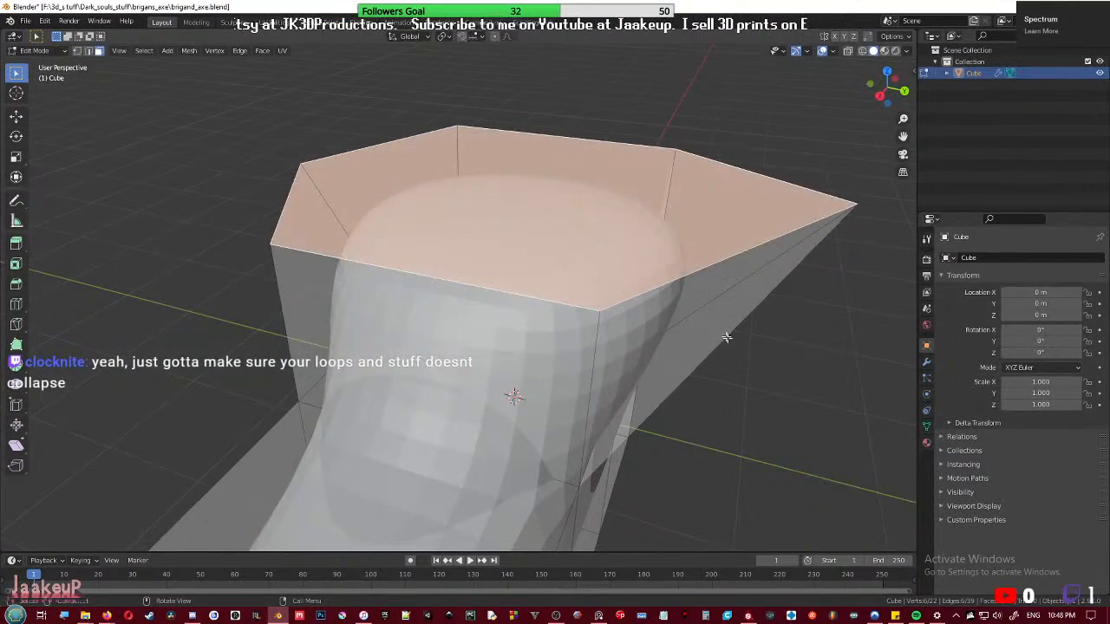
key(i)
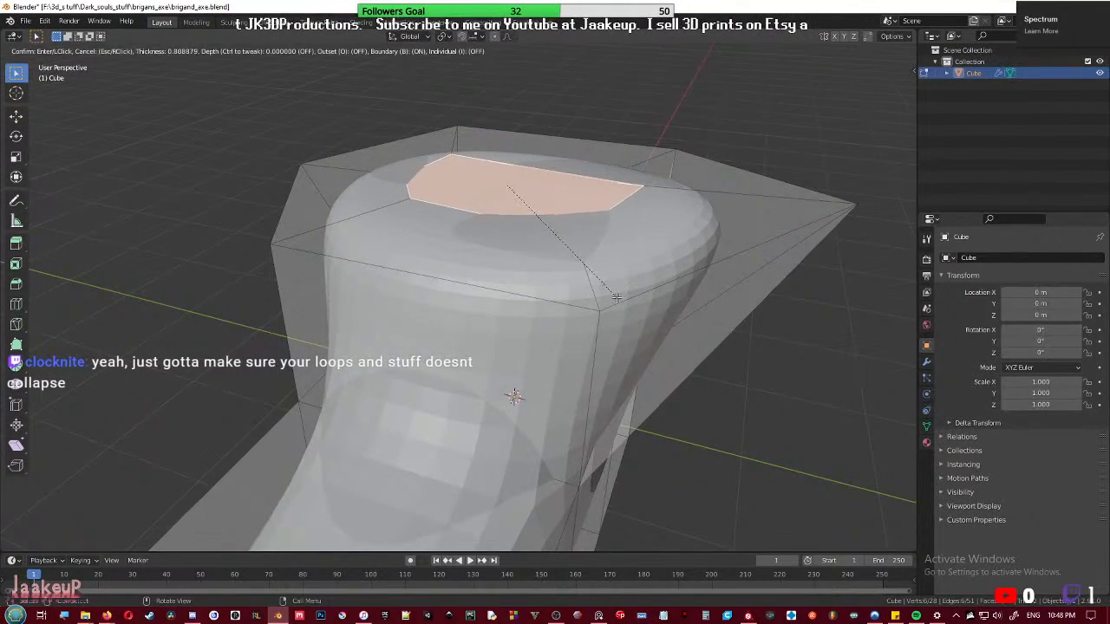
click(615, 297)
middle_drag(616, 298, 607, 278)
- Extrude the inset face upward into a neck and rotate its end face to tilt it
key(e)
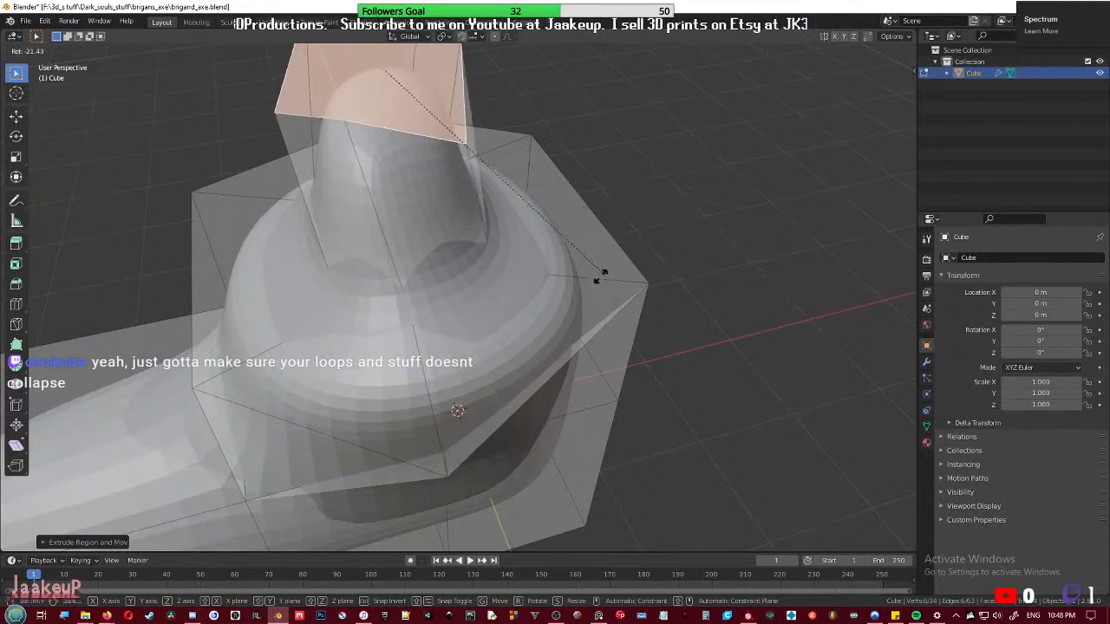
click(540, 330)
middle_drag(540, 330, 539, 286)
- Try splitting the neck's end face from the mesh and moving it away, and undo the split
key(e)
right_click(590, 294)
middle_drag(528, 175, 480, 326)
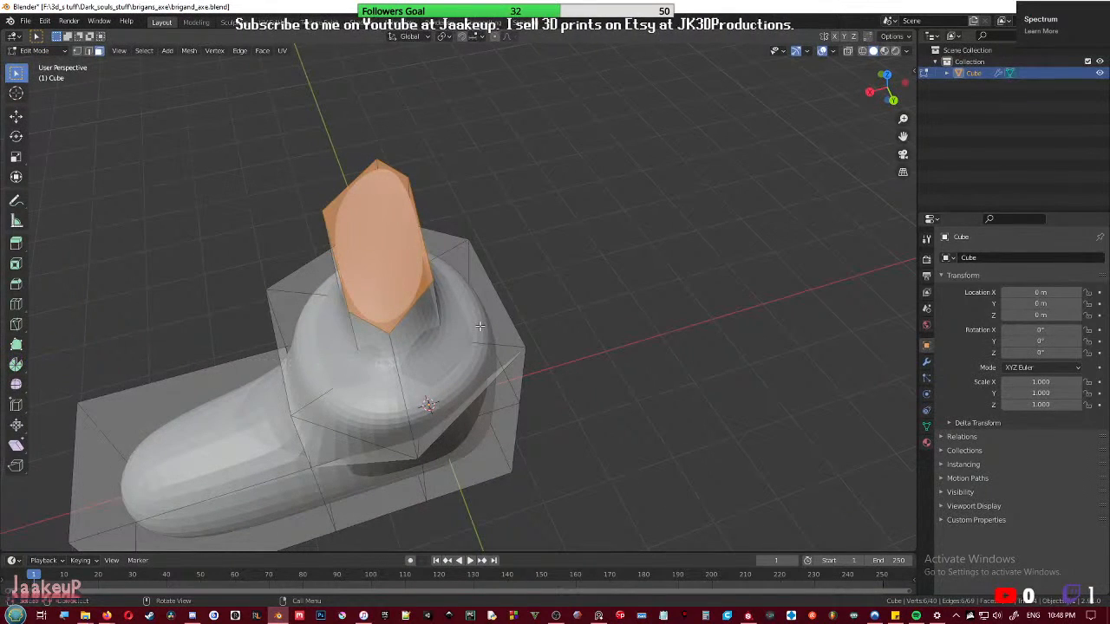
key(g)
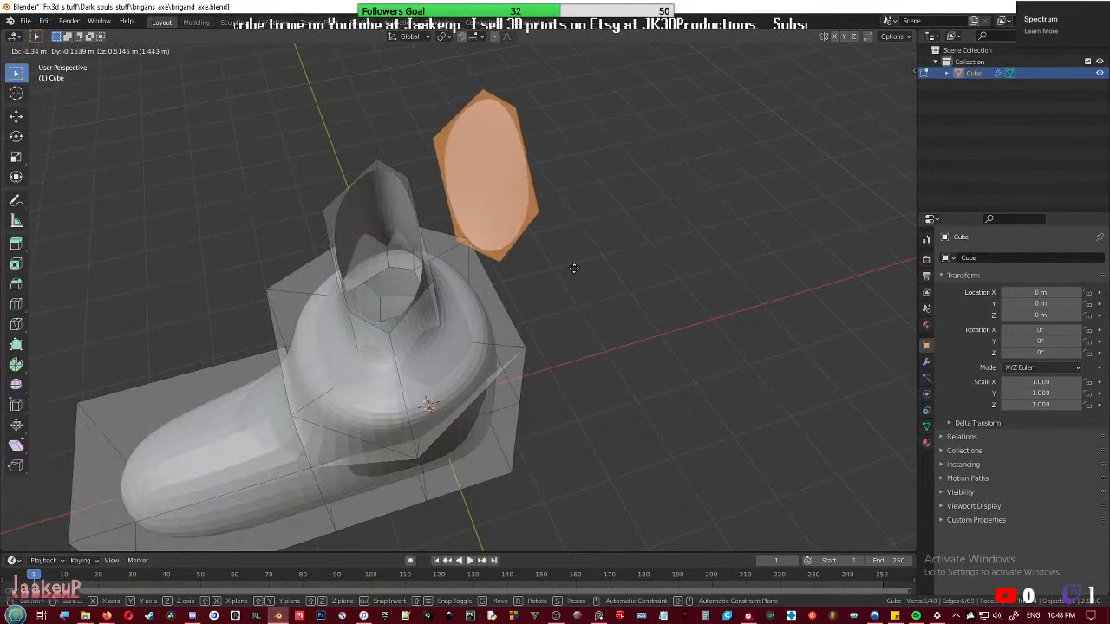
click(636, 270)
middle_drag(636, 270, 452, 305)
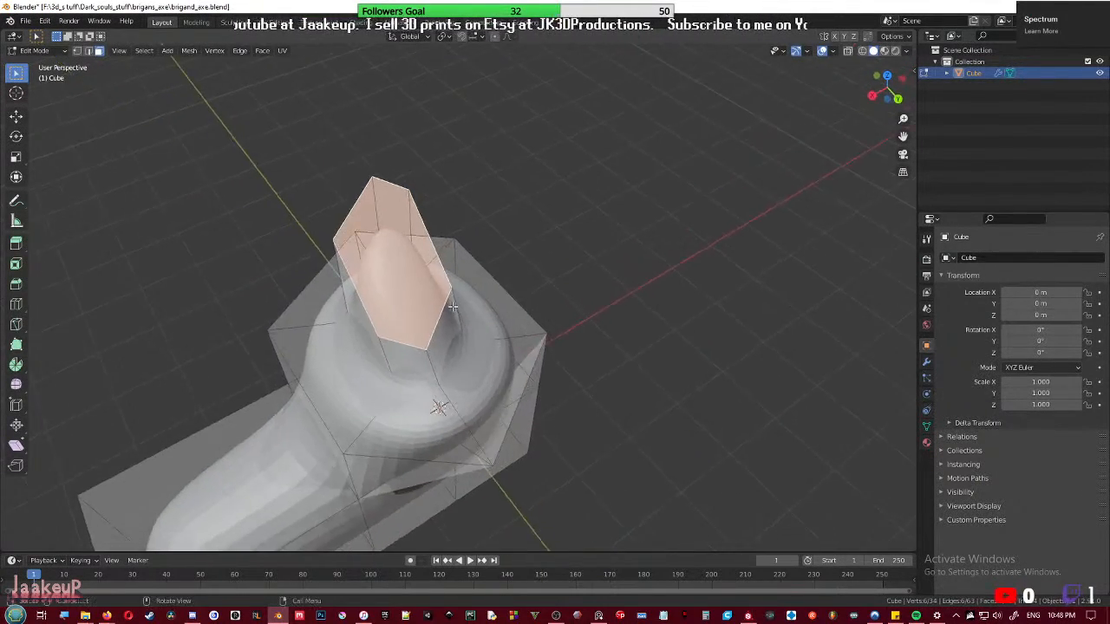
- Move the detached end face well clear of the neck and look at the open neck in Object Mode
key(g)
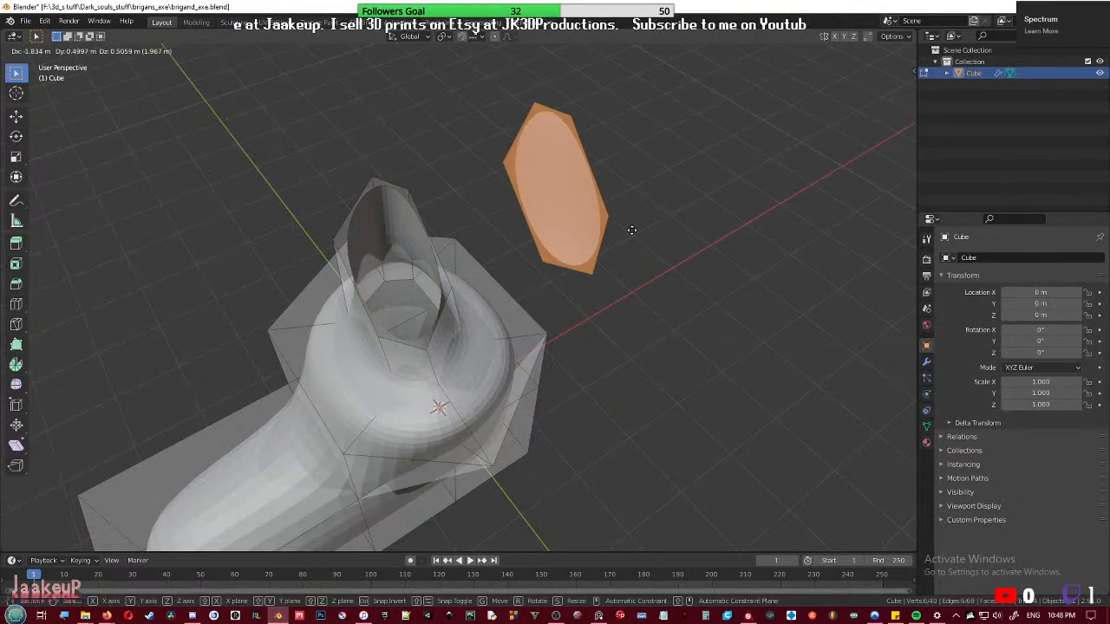
key(Escape)
middle_drag(545, 260, 484, 334)
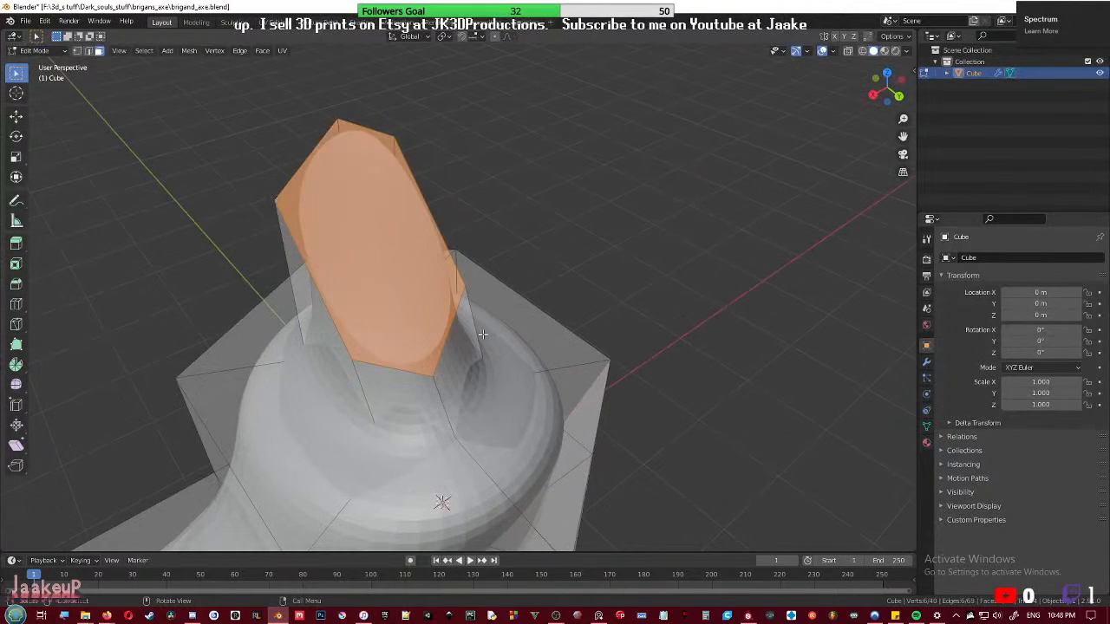
key(g)
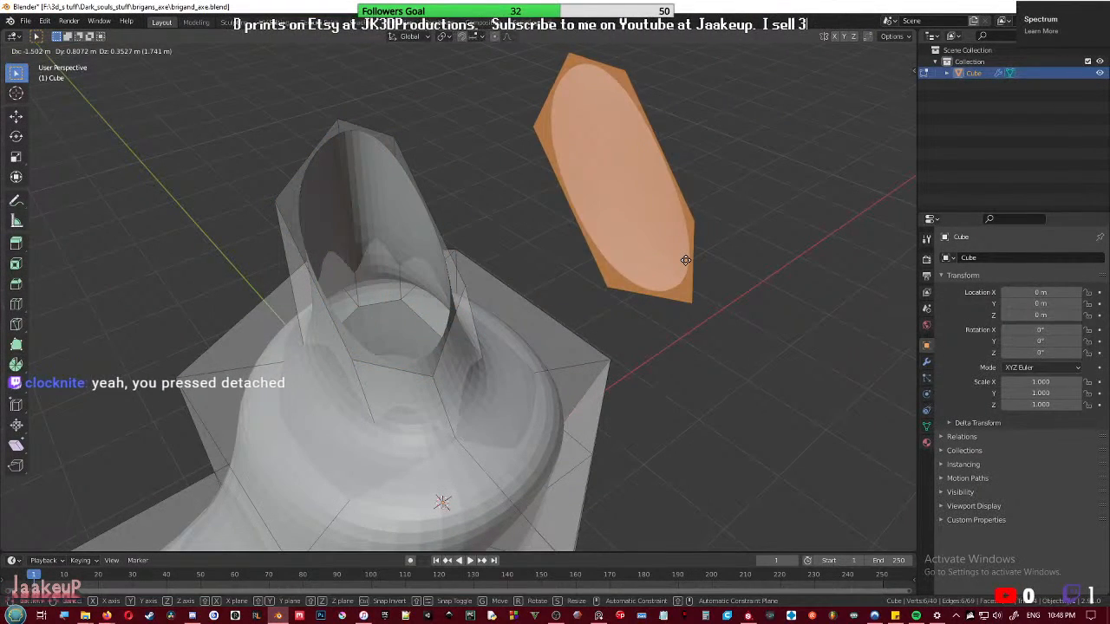
click(686, 262)
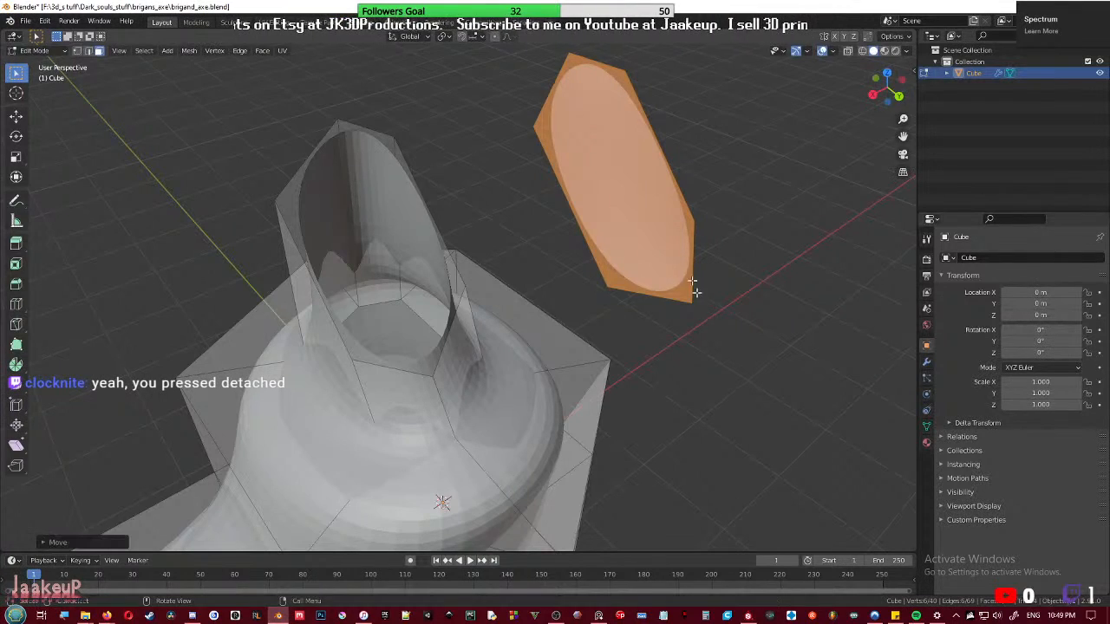
middle_drag(693, 280, 553, 333)
key(Tab)
middle_drag(472, 284, 594, 171)
- Delete the detached face and fill the open edge loop at the neck's end with a new face
key(Tab)
key(x)
click(590, 169)
middle_drag(371, 213, 433, 207)
key(2)
alt+click(459, 190)
key(f)
- Move the newly filled face away from the neck's end and view the whole block
middle_drag(523, 191, 487, 267)
key(g)
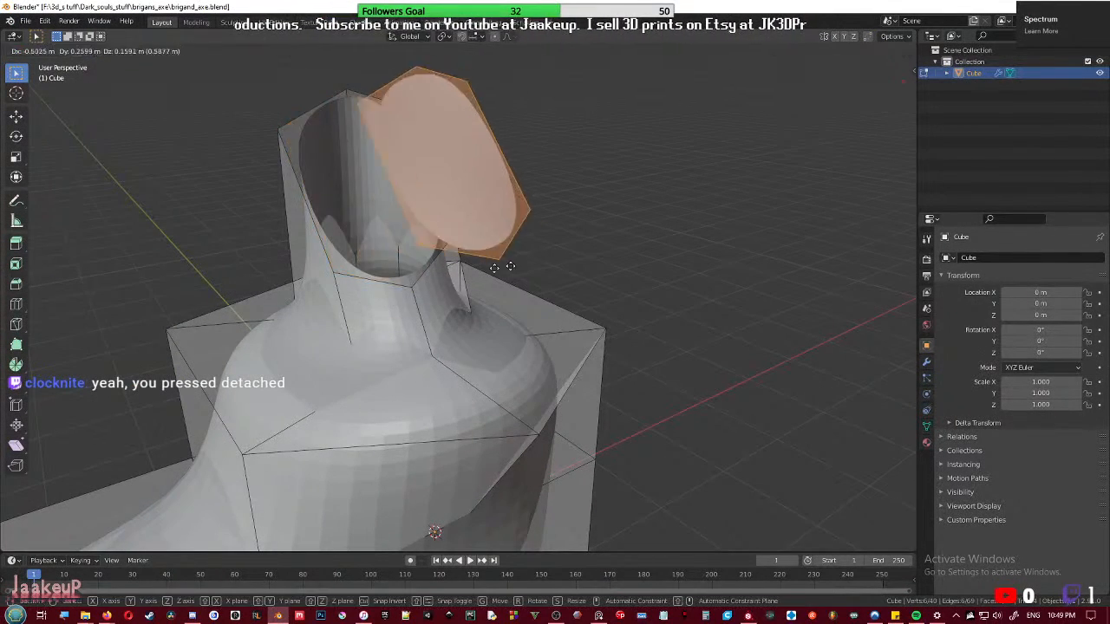
click(589, 252)
middle_drag(590, 253, 542, 274)
scroll(541, 274, down, 5)
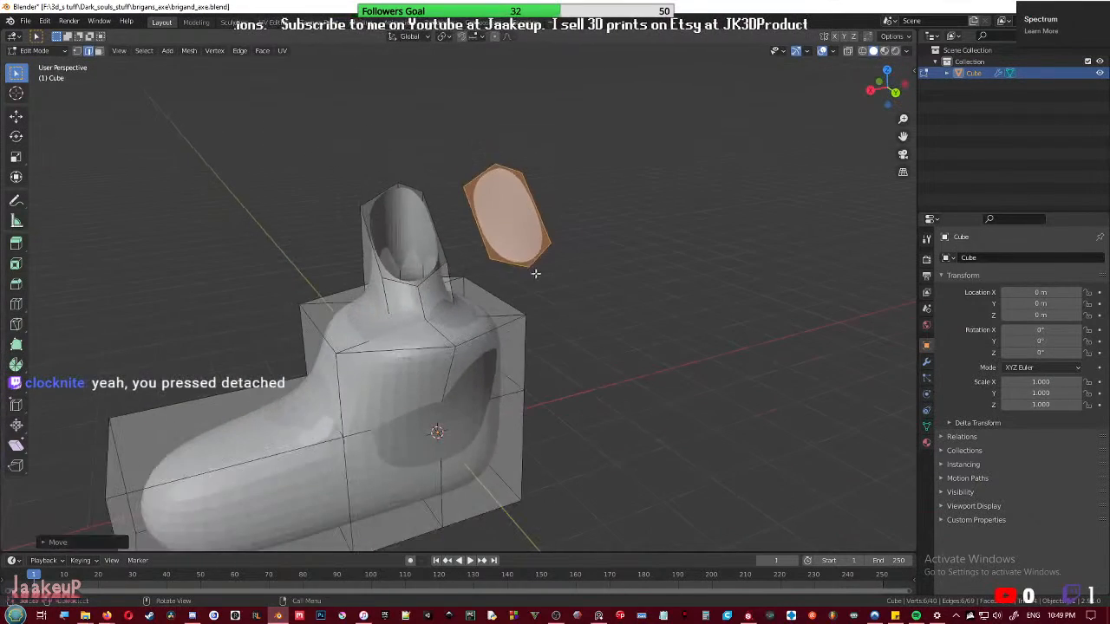
- Delete the test block in Object Mode and add a mesh cylinder at the world origin
key(Tab)
key(x)
click(486, 275)
middle_drag(411, 346, 512, 369)
key(shift+a)
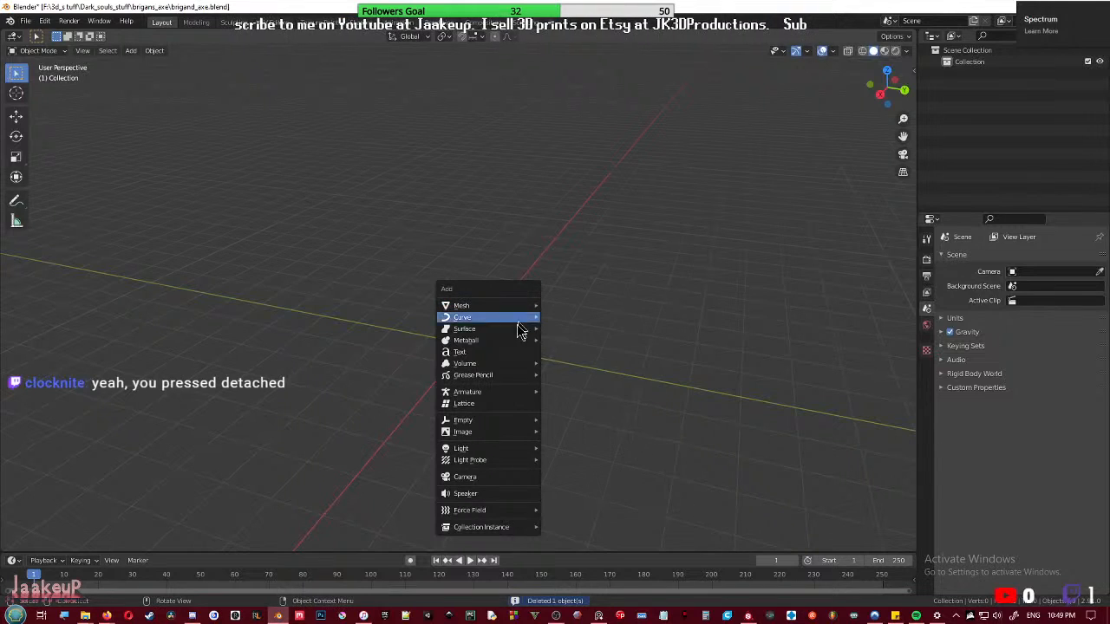
mouse_move(510, 306)
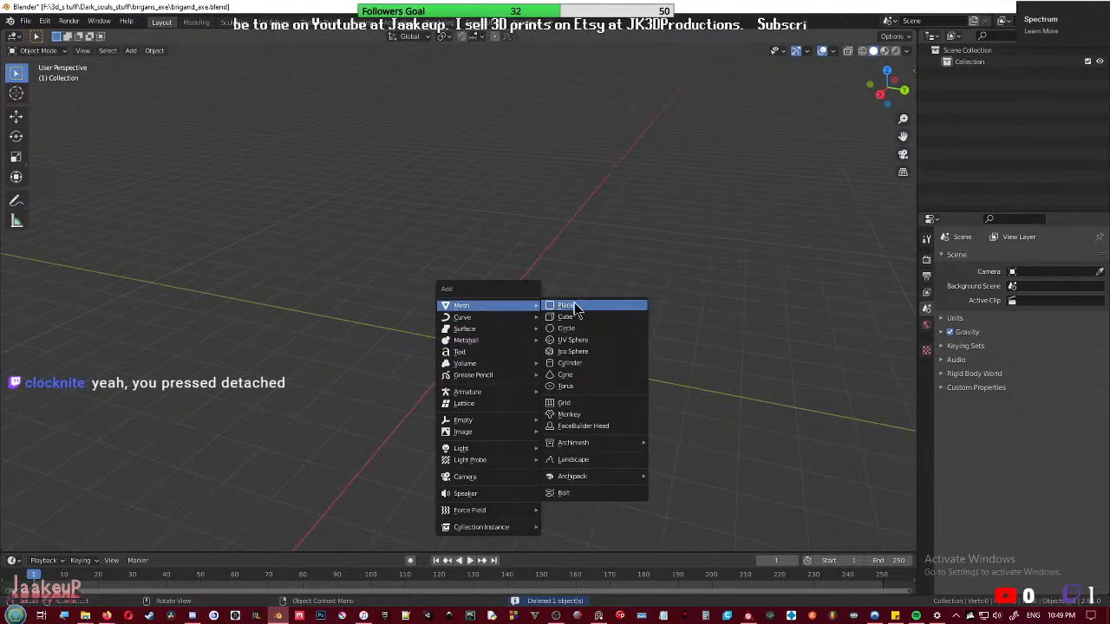
click(569, 362)
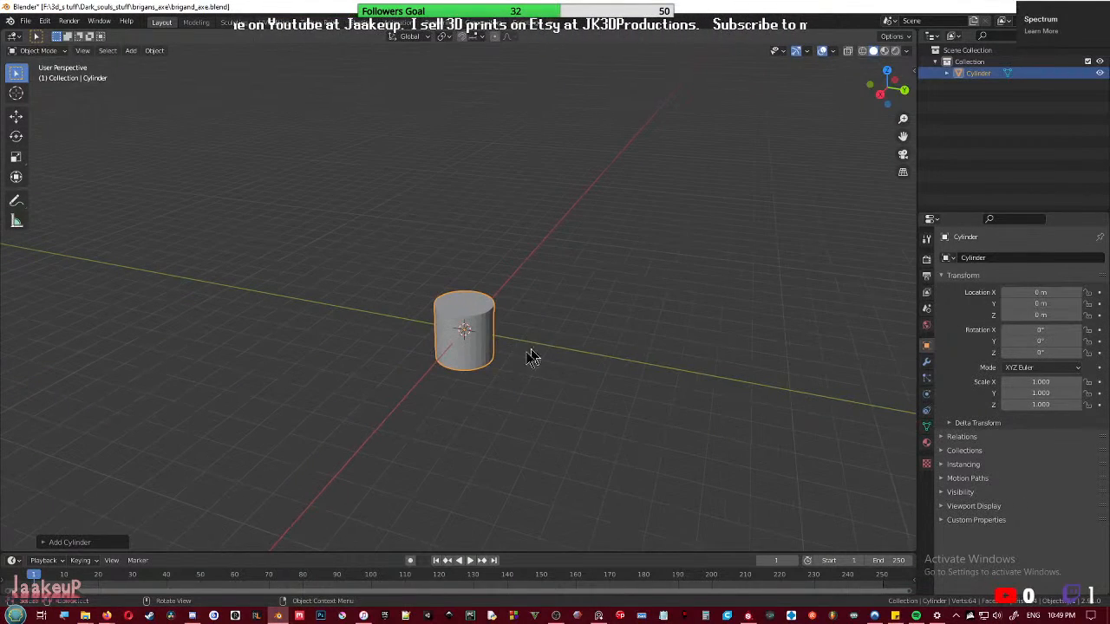
key(s)
key(z)
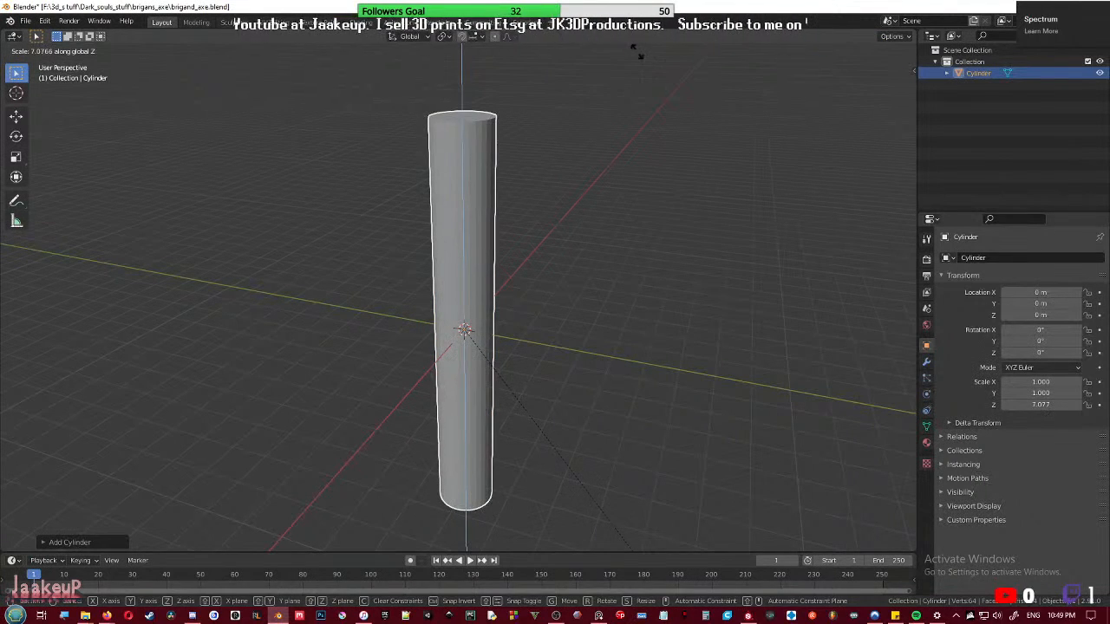
key(Escape)
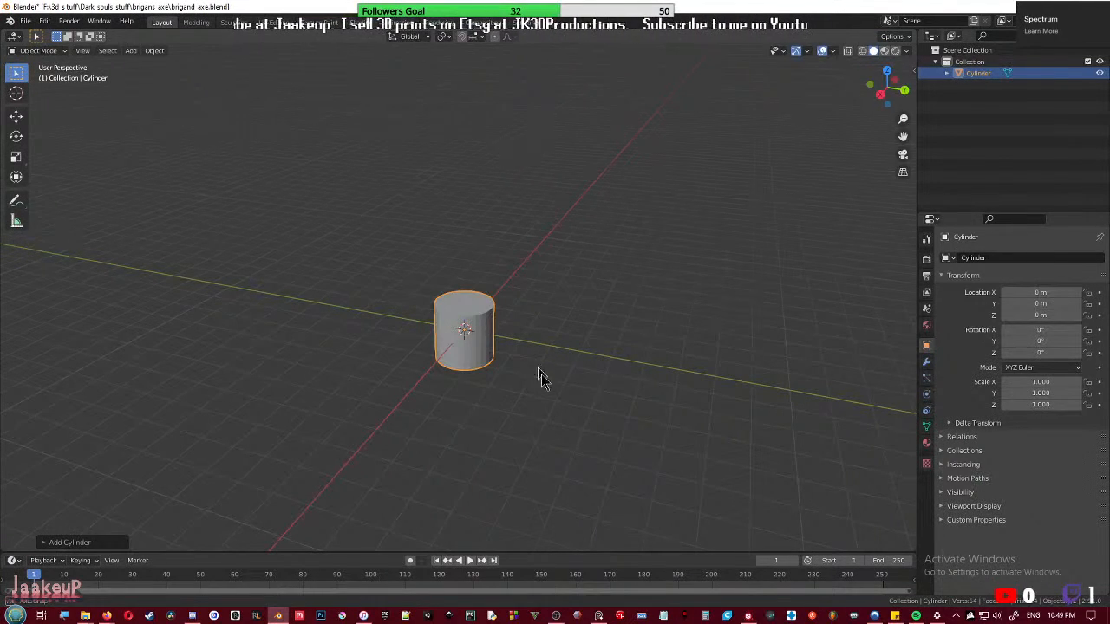
- Scale the cylinder down in X and Y only, to a scale of about 0.178, and frame it in the view
middle_drag(538, 371, 550, 384)
key(s)
key(shift+z)
click(483, 338)
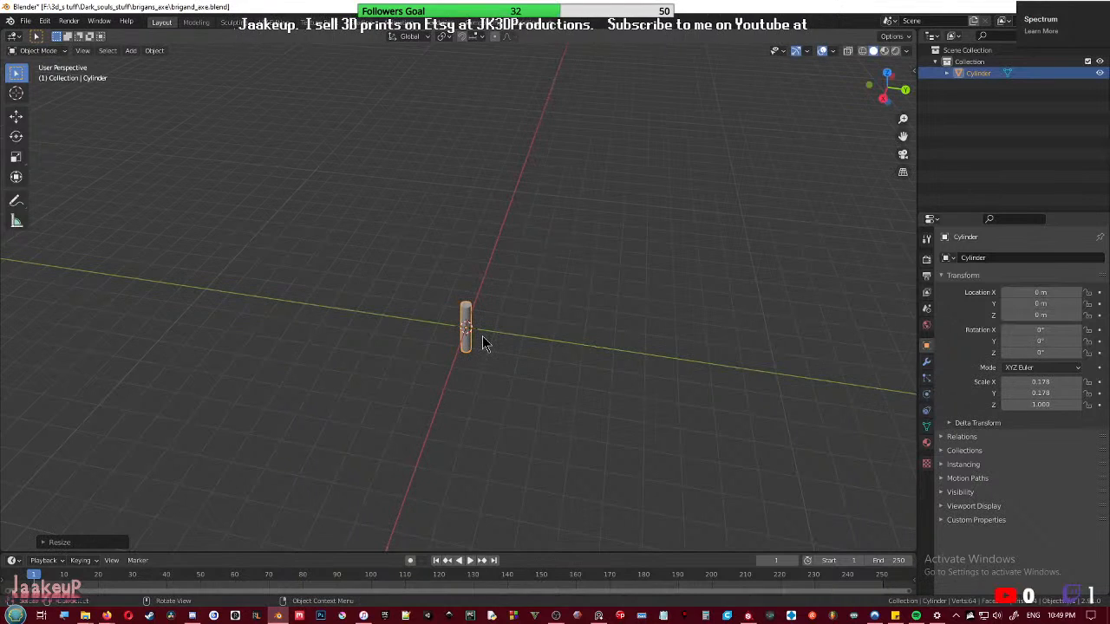
key(KP_Decimal)
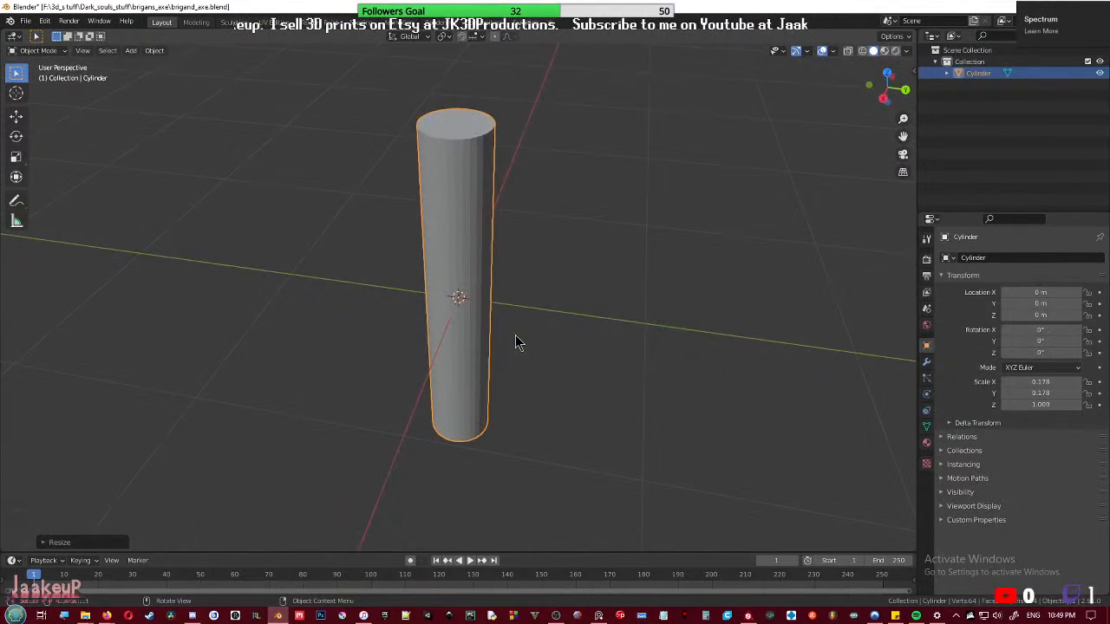
- Show the cylinder's dimensions in the viewport and stretch it along Z to about 3.83 m long
key(n)
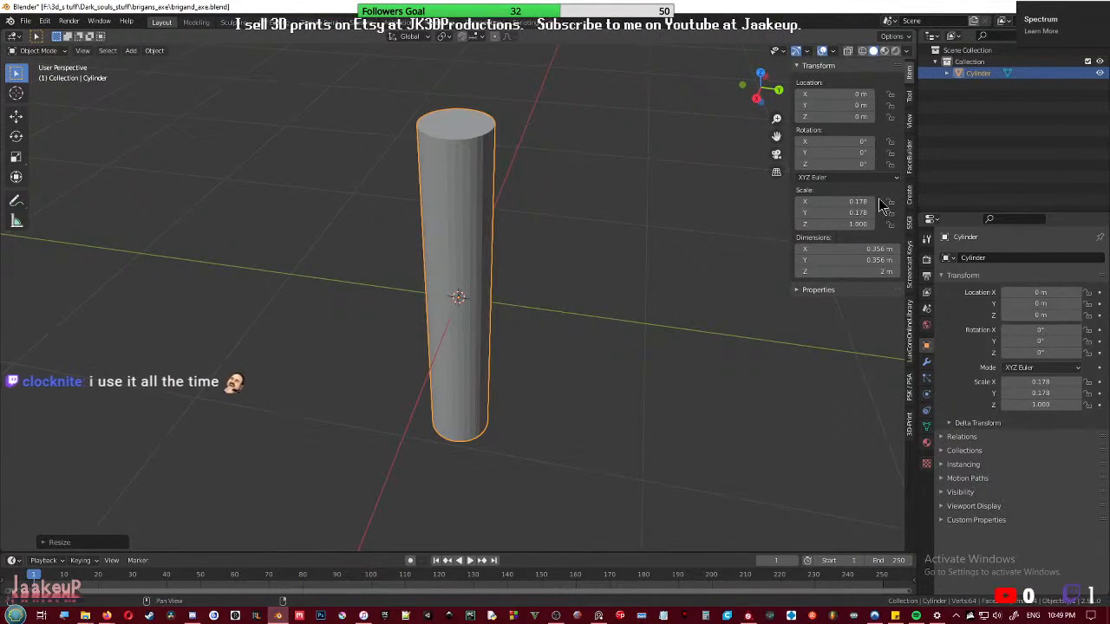
middle_drag(590, 355, 538, 292)
key(s)
key(z)
click(535, 358)
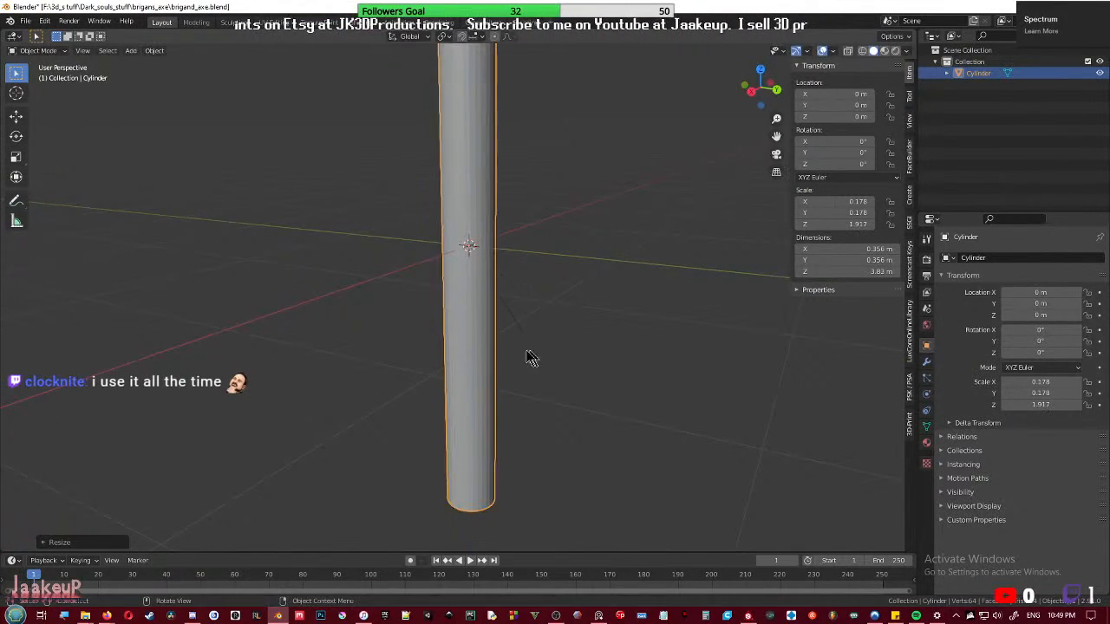
- Raise the cylinder along Z to a height of about 2.48 m above the origin
scroll(535, 357, down, 2)
key(g)
key(z)
click(520, 241)
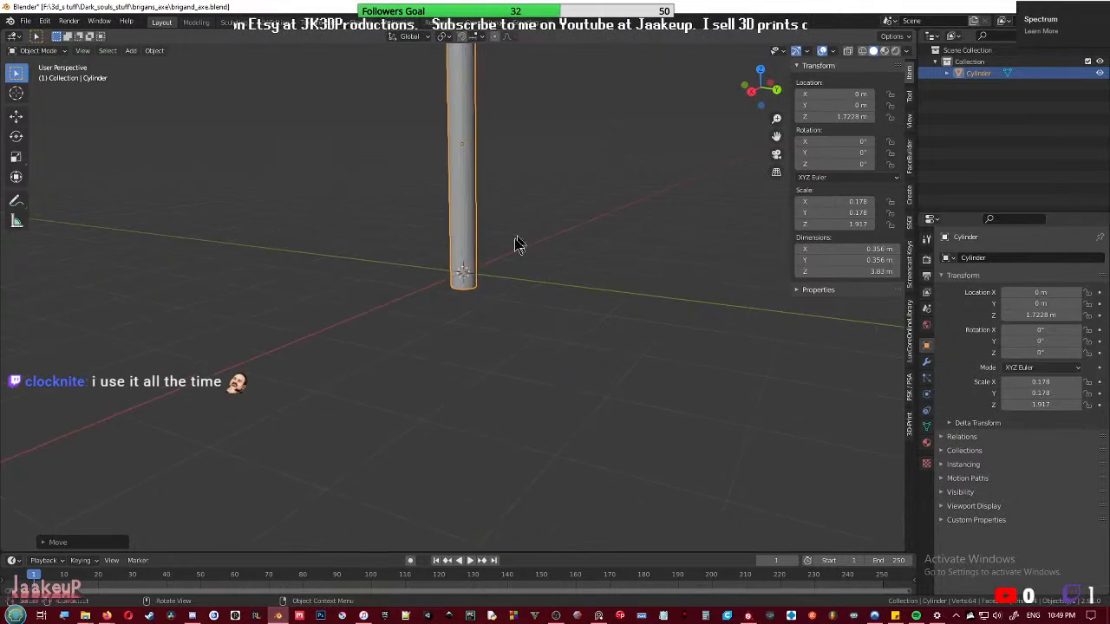
middle_drag(520, 240, 494, 325)
key(g)
key(z)
click(466, 321)
- Stretch the cylinder along Z to about 4.86 m so its base reaches the ground plane, and inspect the base
key(s)
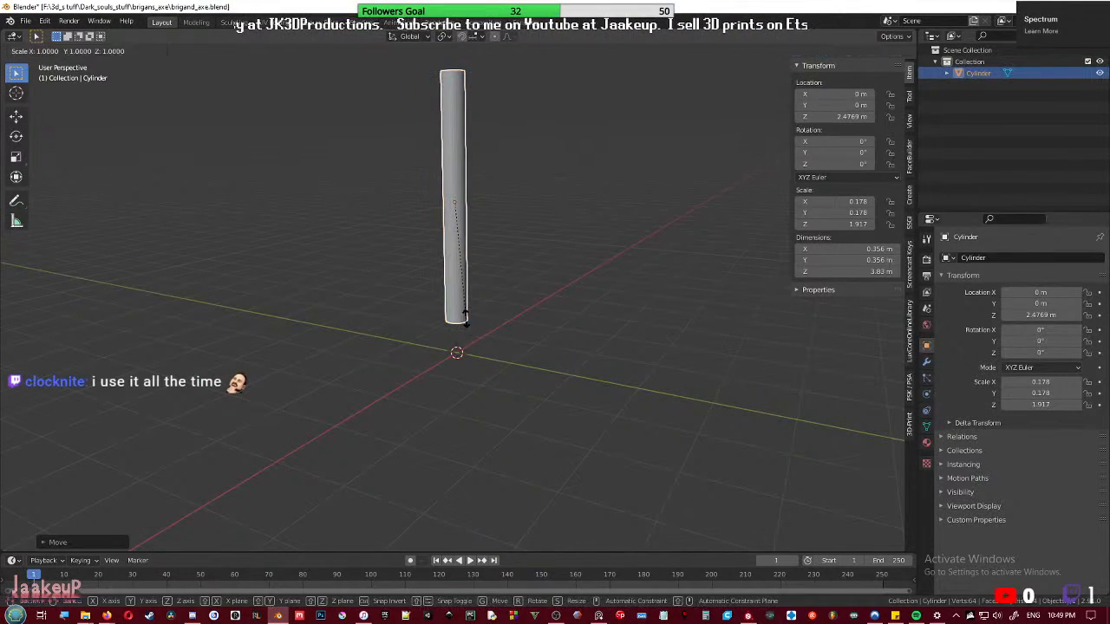
key(z)
click(484, 354)
scroll(472, 286, down, 1)
shift+middle_drag(463, 235, 429, 382)
scroll(465, 326, up, 4)
shift+middle_drag(446, 285, 524, 284)
scroll(523, 294, down, 3)
shift+middle_drag(517, 390, 500, 286)
scroll(496, 365, up, 3)
middle_drag(495, 364, 478, 347)
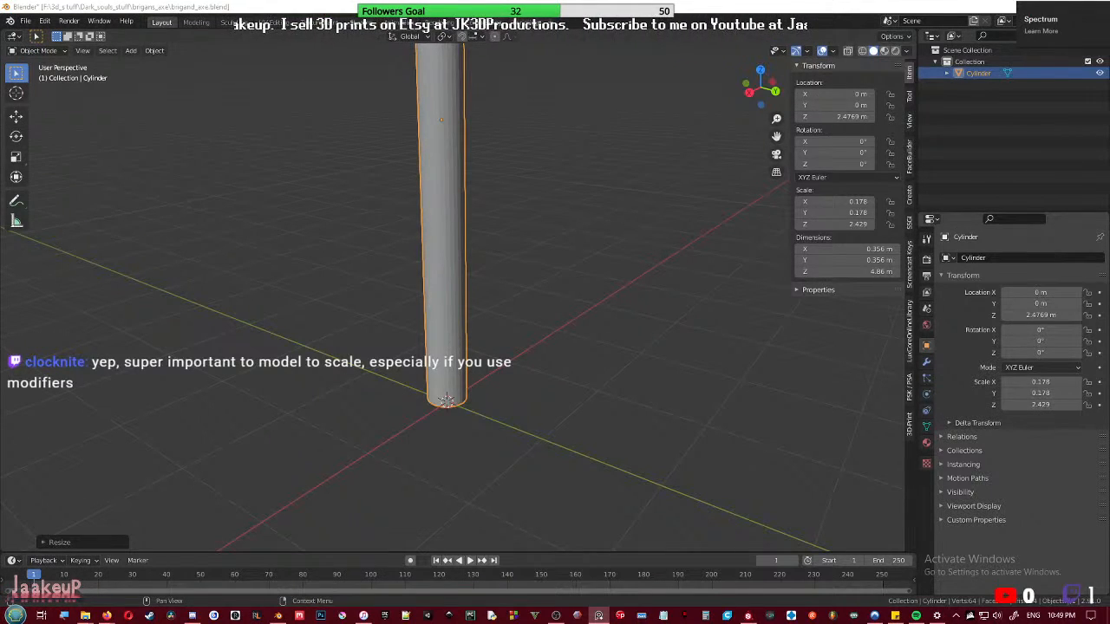
- Bring the reference image board over the viewport, enlarge the full axe picture, and place the board beside the handle cylinder
right_drag(1109, 105, 785, 118)
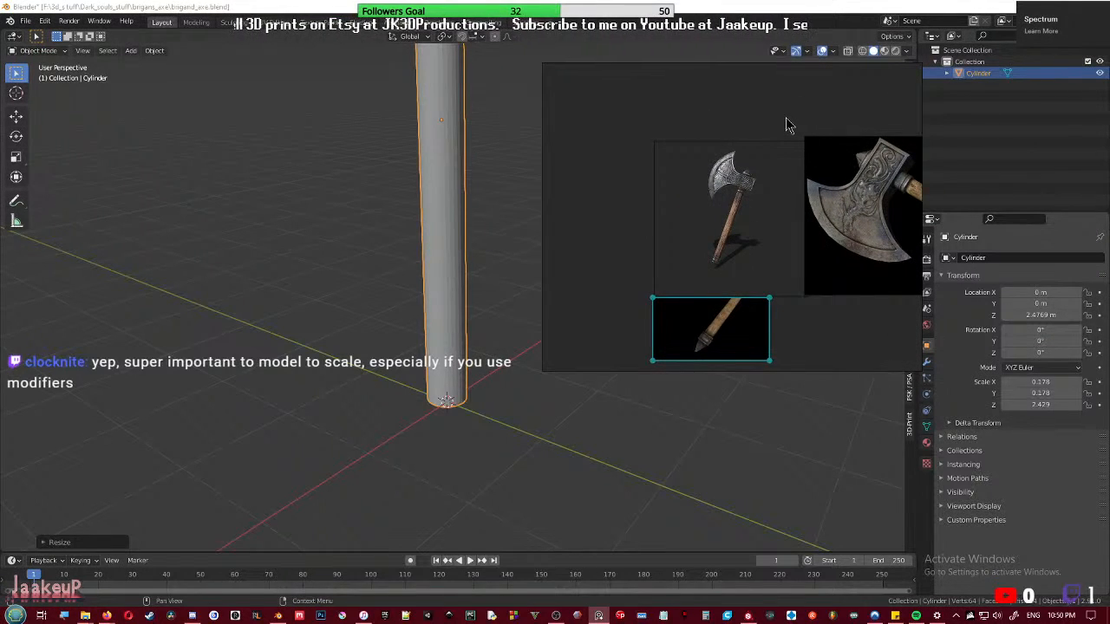
right_drag(785, 124, 893, 141)
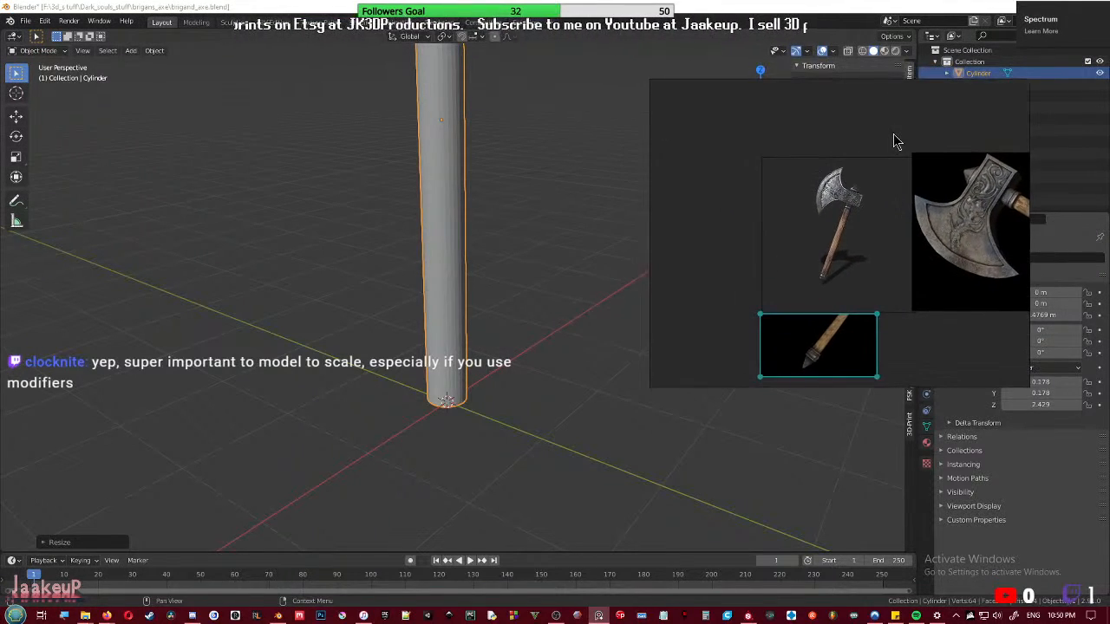
double_click(854, 231)
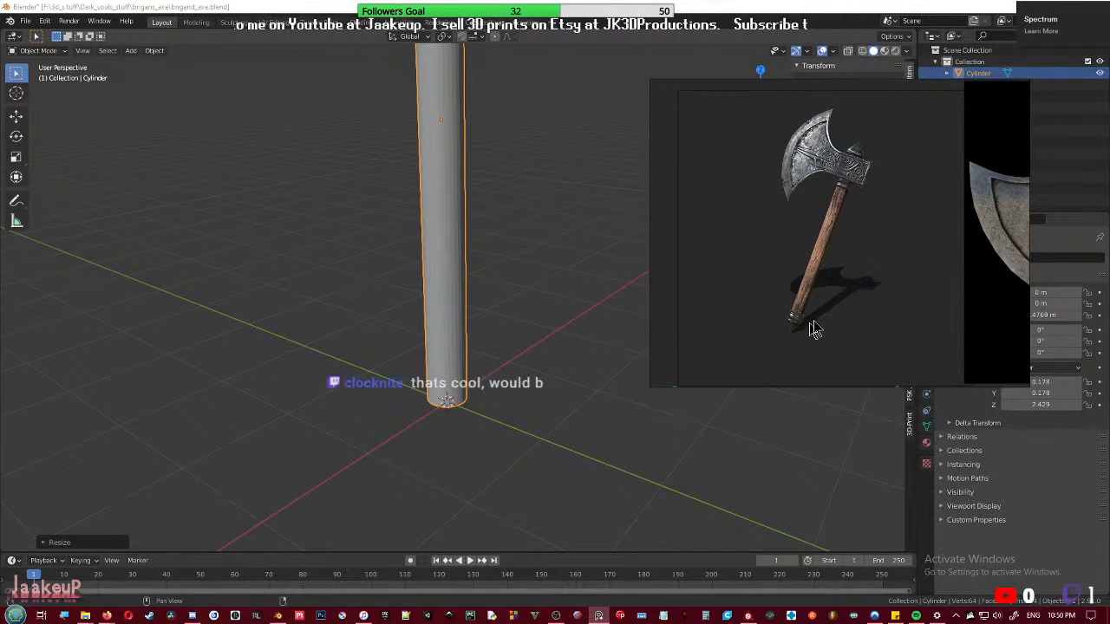
right_drag(815, 298, 1109, 276)
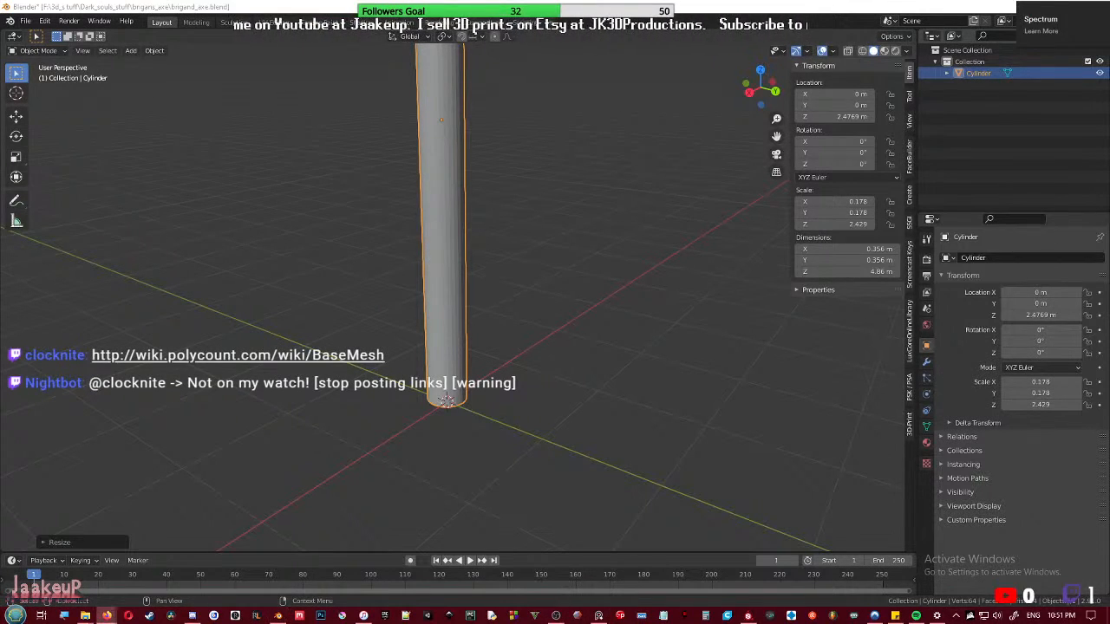
right_drag(1109, 101, 903, 95)
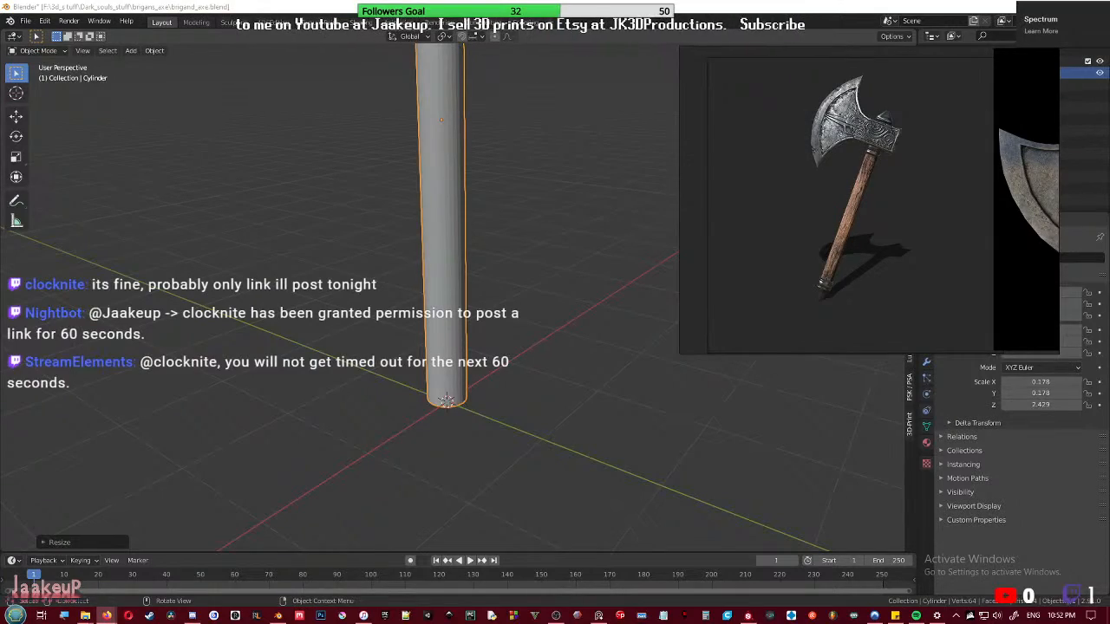
- Switch to the browser's Polycount BaseMesh wiki page and examine the library for a full-body human mesh to use as a scale reference
drag(1109, 192, 1109, 4)
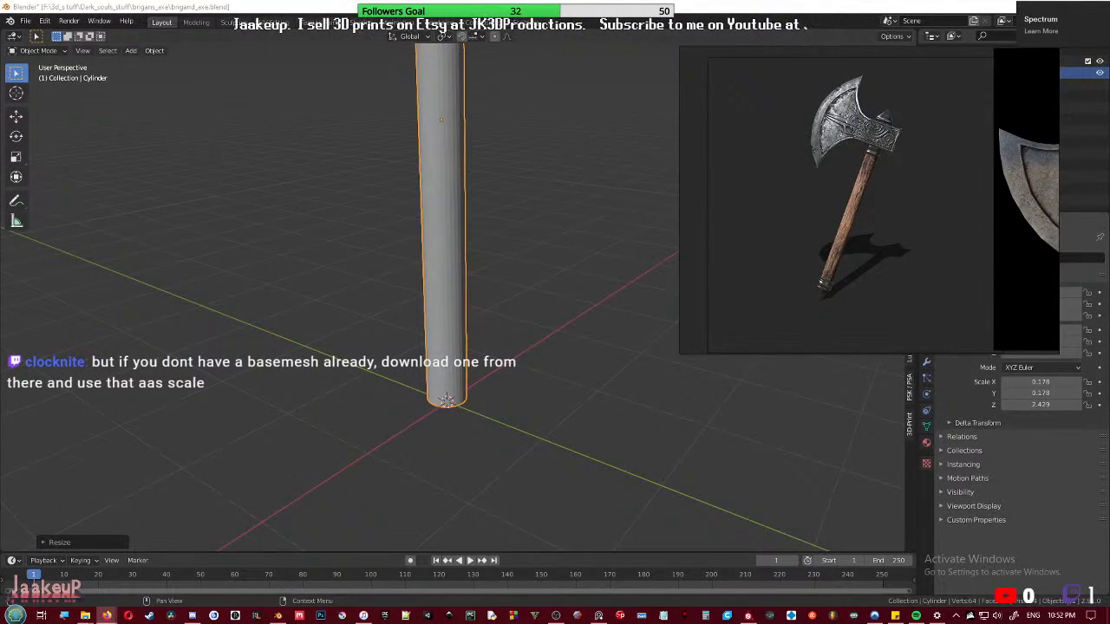
drag(1109, 156, 656, 2)
scroll(606, 402, down, 1)
scroll(606, 402, up, 4)
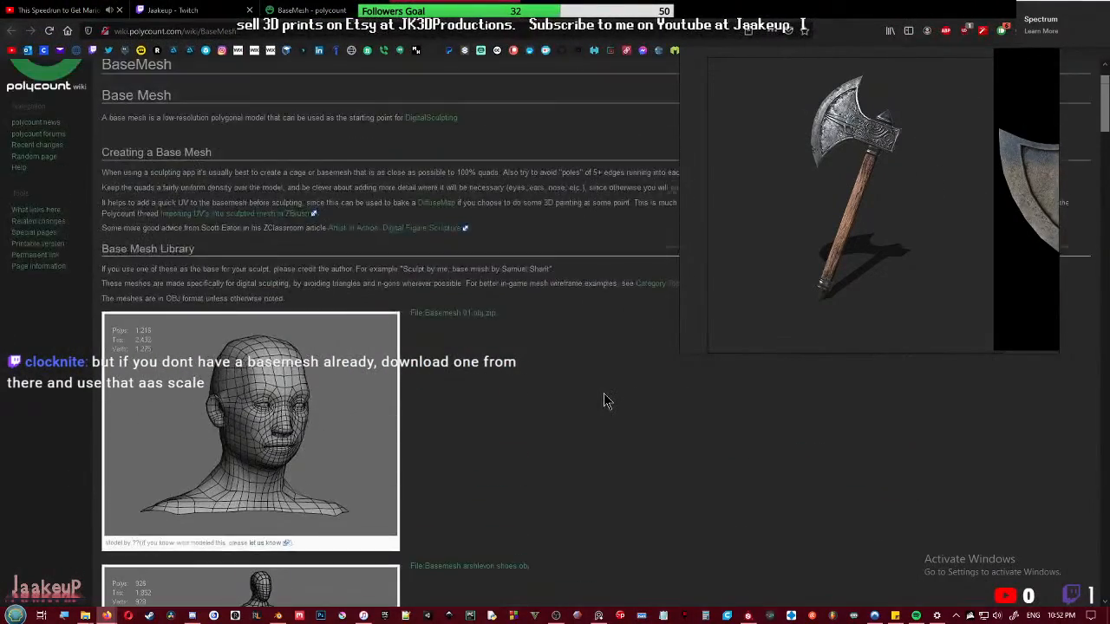
scroll(535, 389, down, 3)
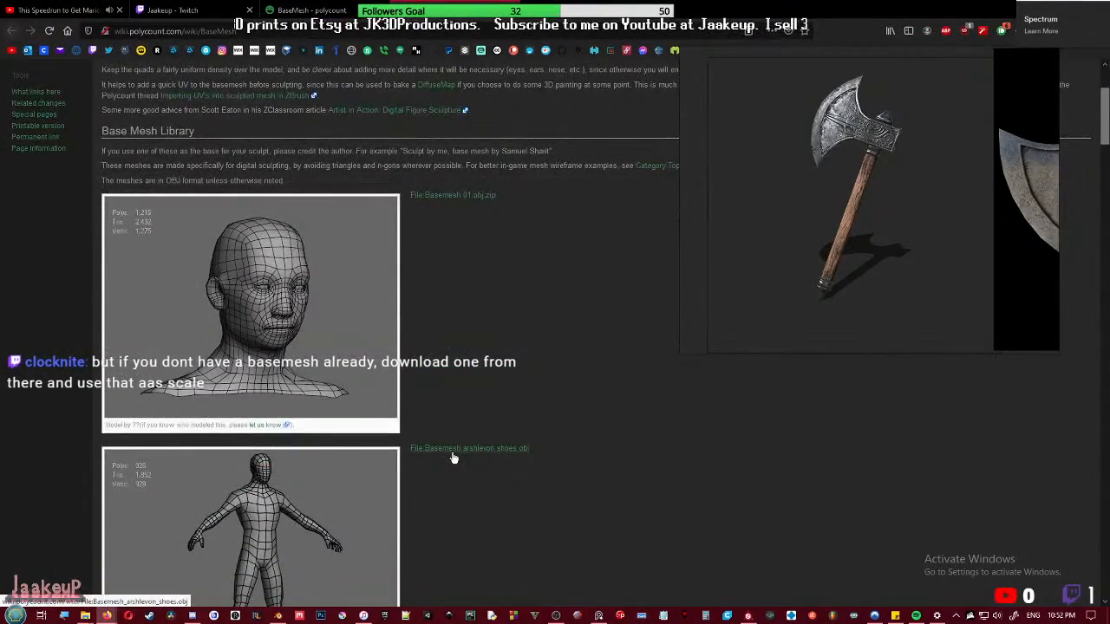
scroll(484, 432, down, 1)
scroll(484, 430, down, 6)
scroll(469, 431, down, 12)
scroll(468, 431, down, 8)
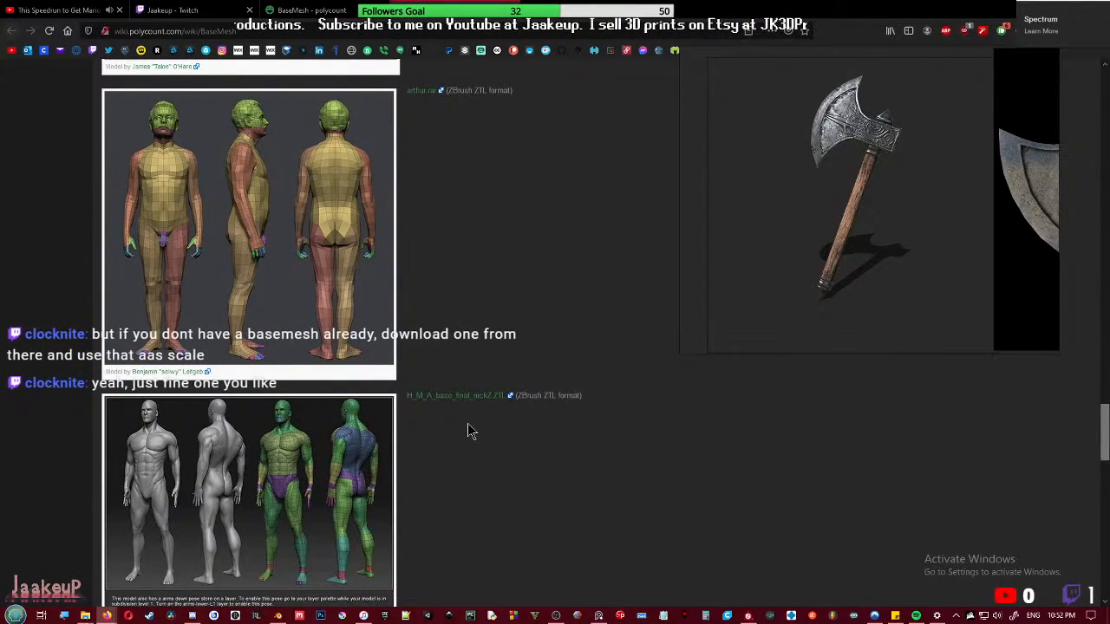
scroll(468, 431, down, 4)
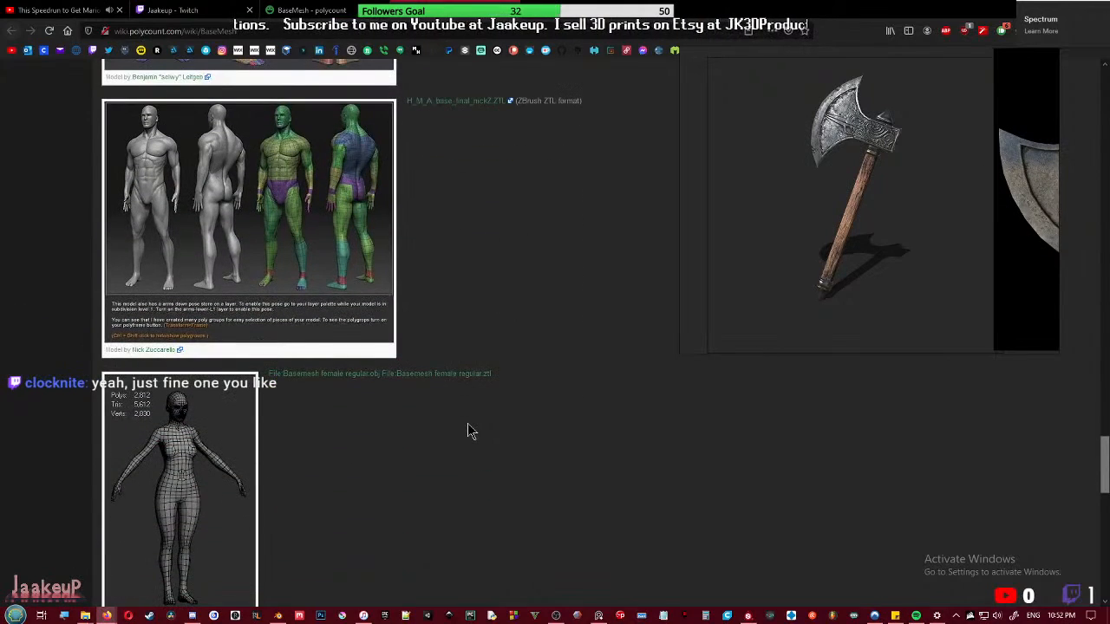
scroll(468, 431, down, 4)
scroll(469, 431, down, 5)
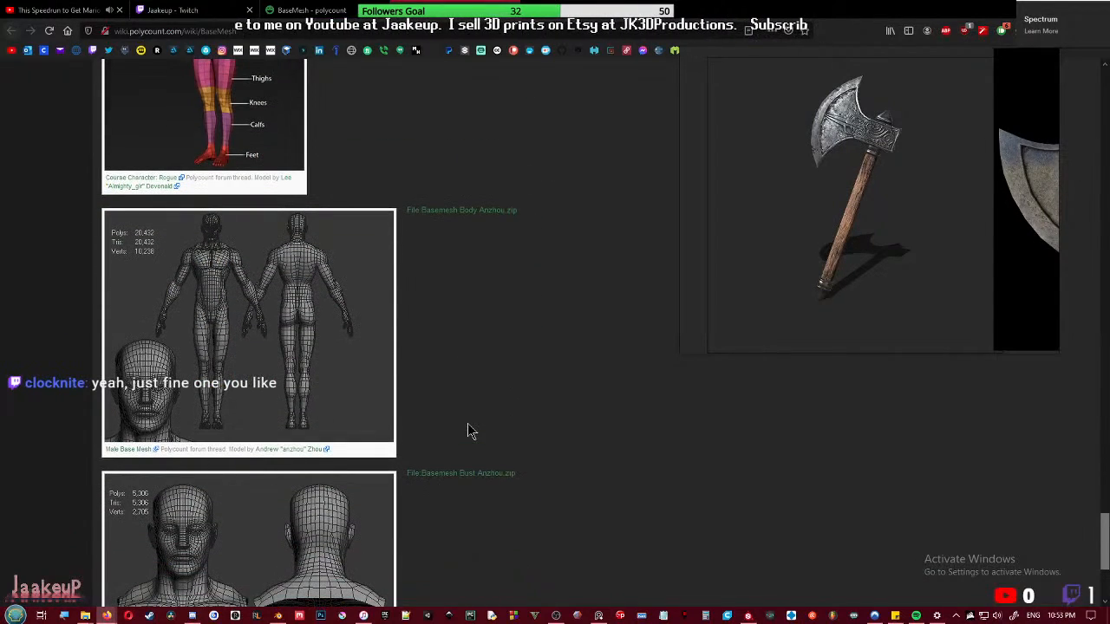
scroll(468, 431, down, 1)
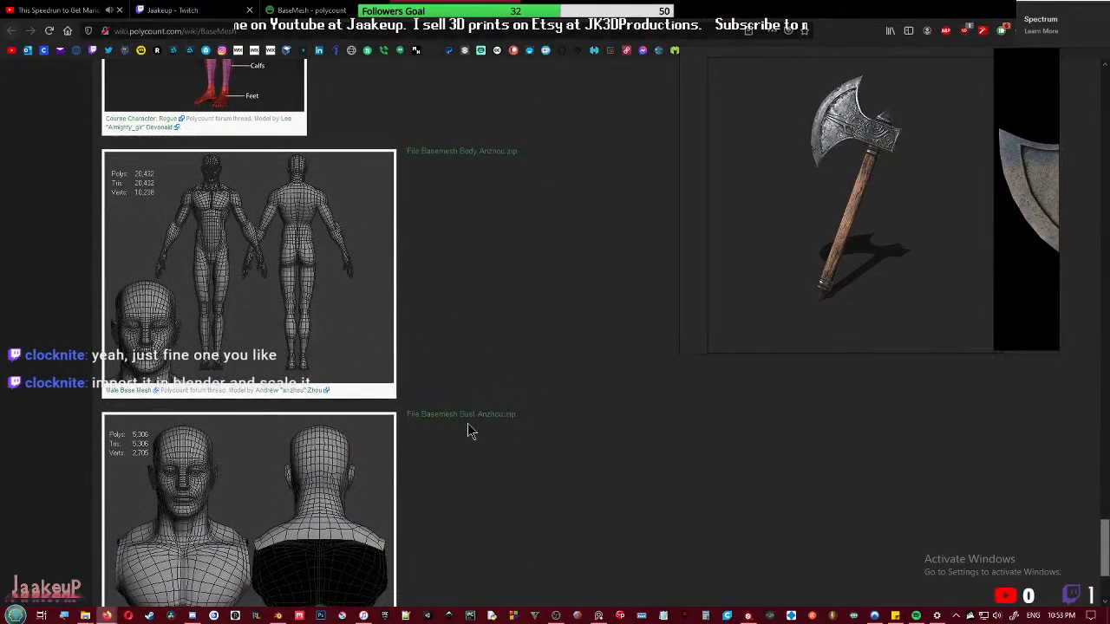
scroll(468, 431, down, 1)
scroll(468, 431, down, 2)
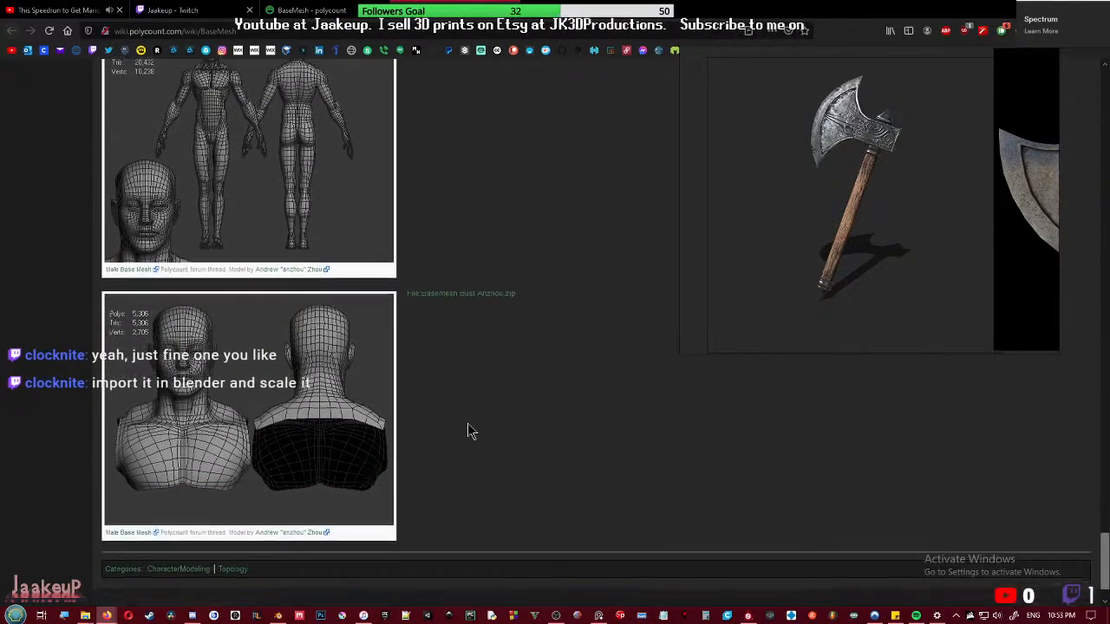
scroll(468, 431, up, 7)
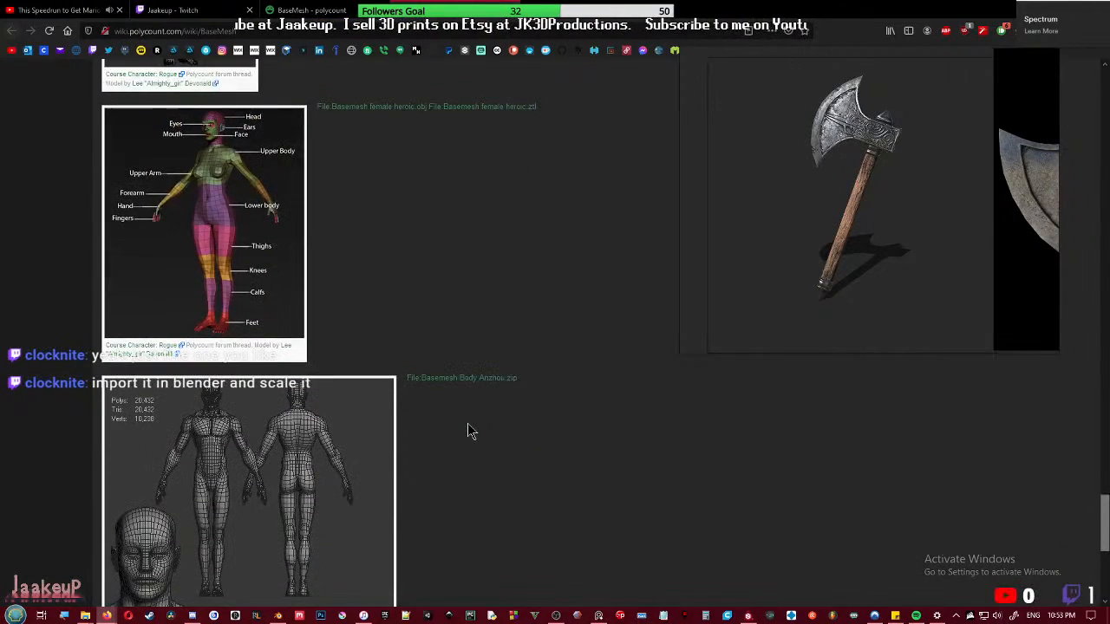
scroll(488, 465, up, 20)
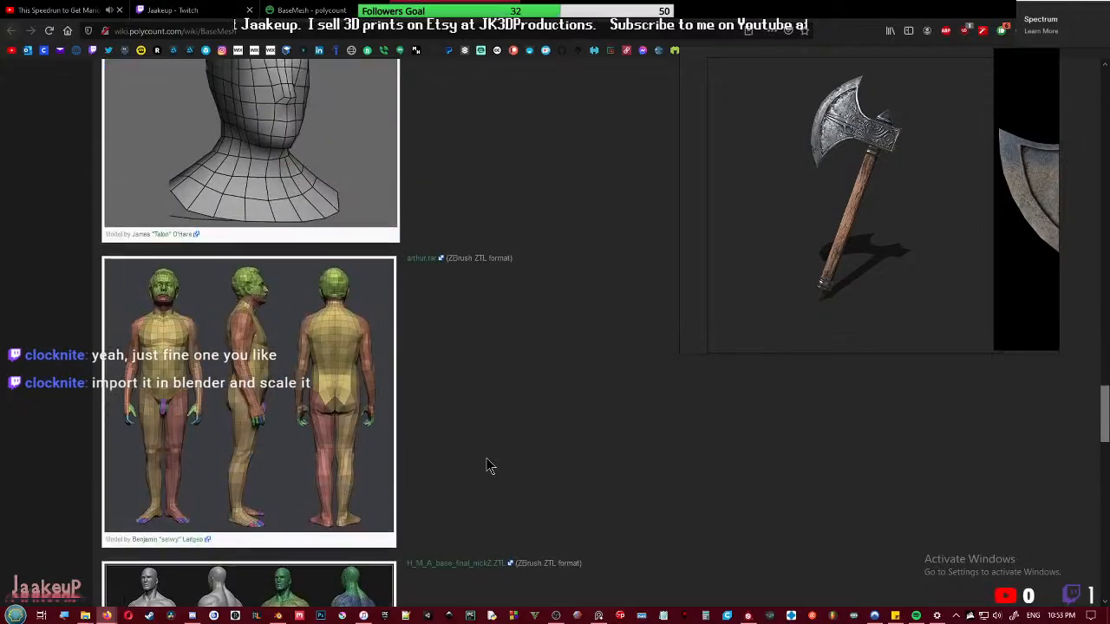
scroll(488, 466, up, 20)
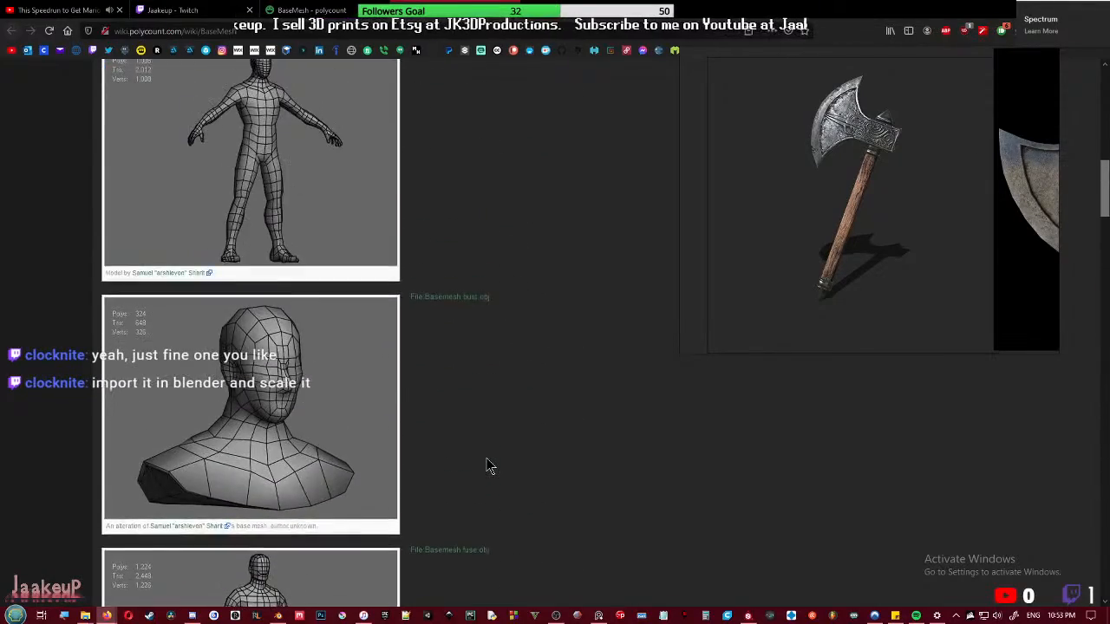
scroll(486, 466, down, 4)
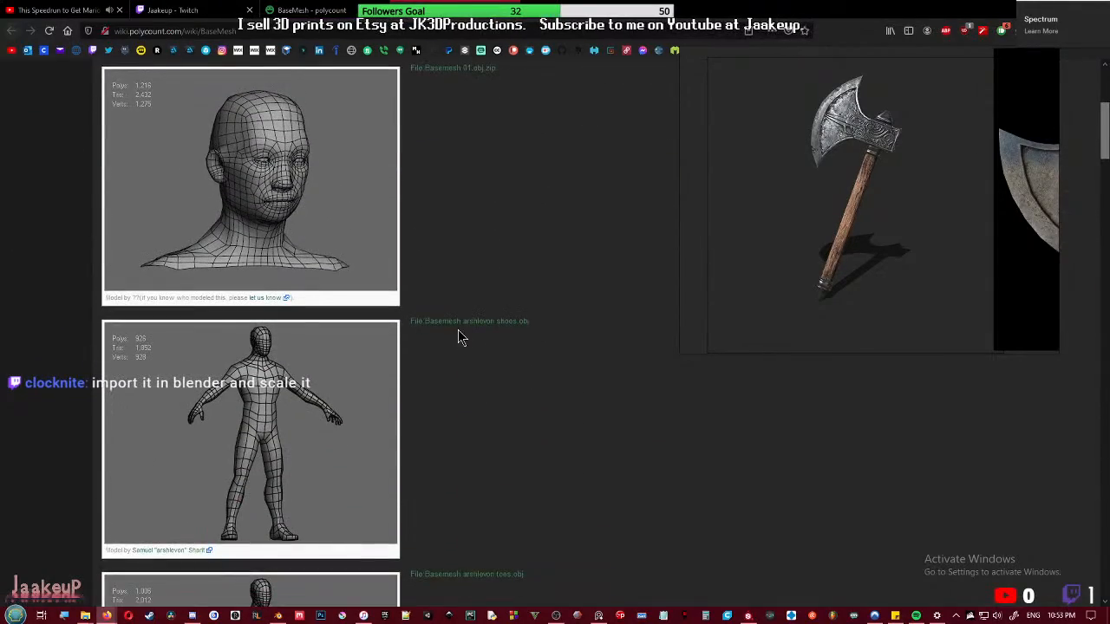
- Find the Anzhou full-body male base mesh in the library and open the page of its zip file
scroll(622, 367, down, 10)
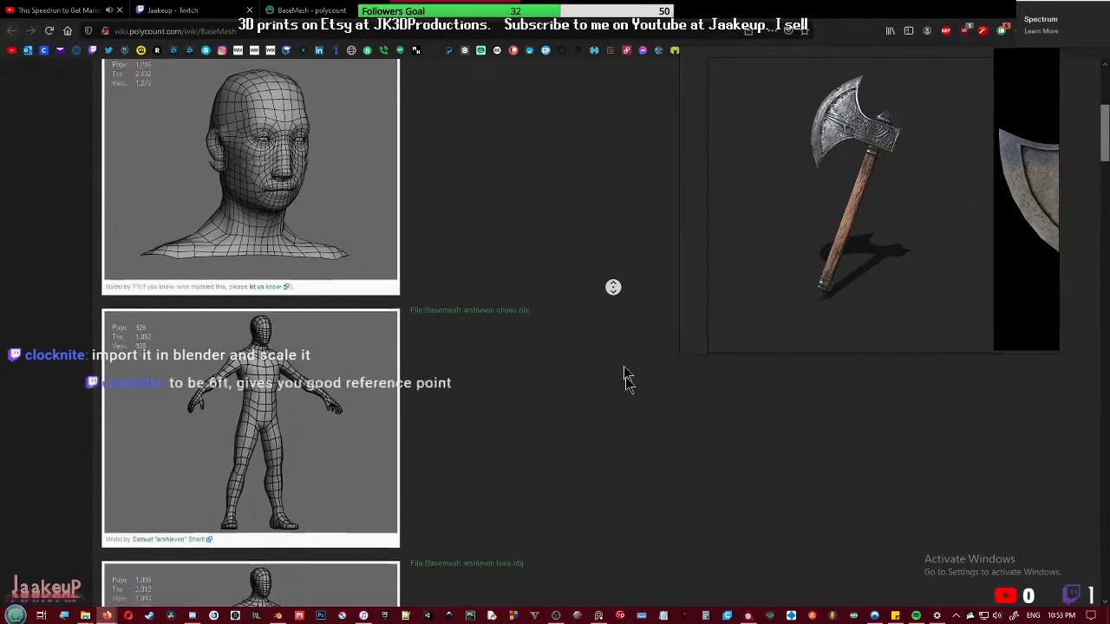
scroll(604, 431, up, 5)
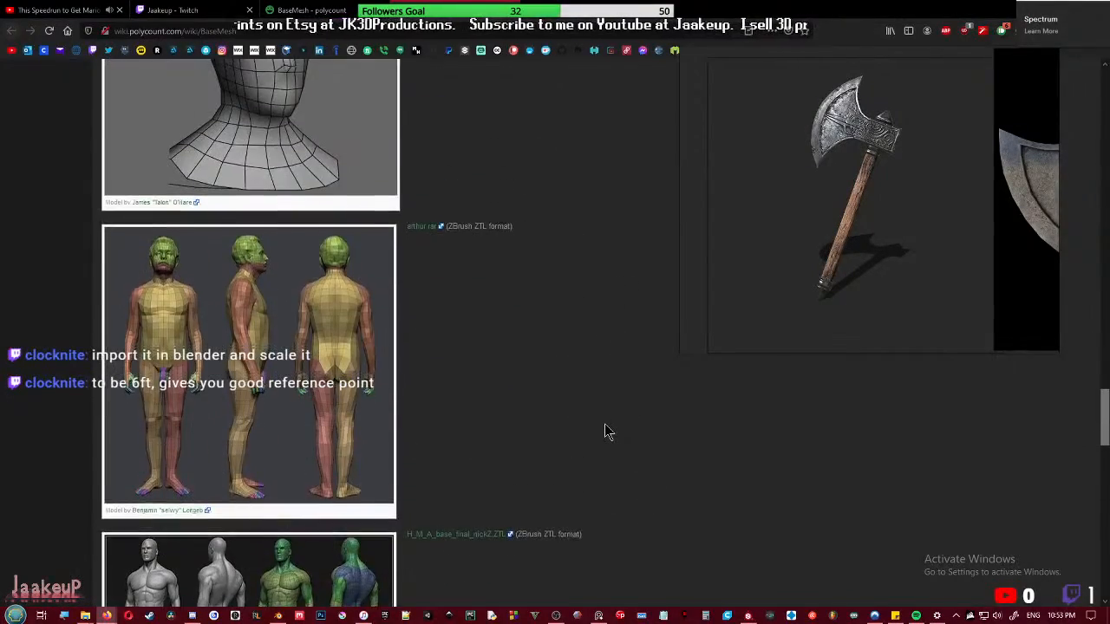
scroll(607, 431, down, 5)
scroll(607, 431, down, 10)
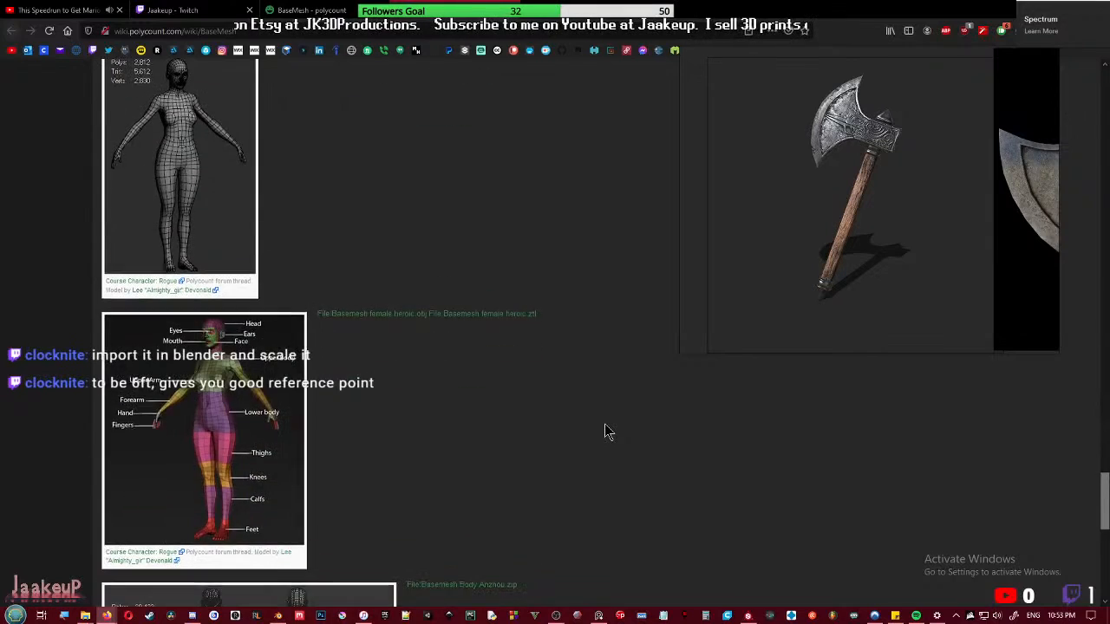
scroll(607, 431, up, 1)
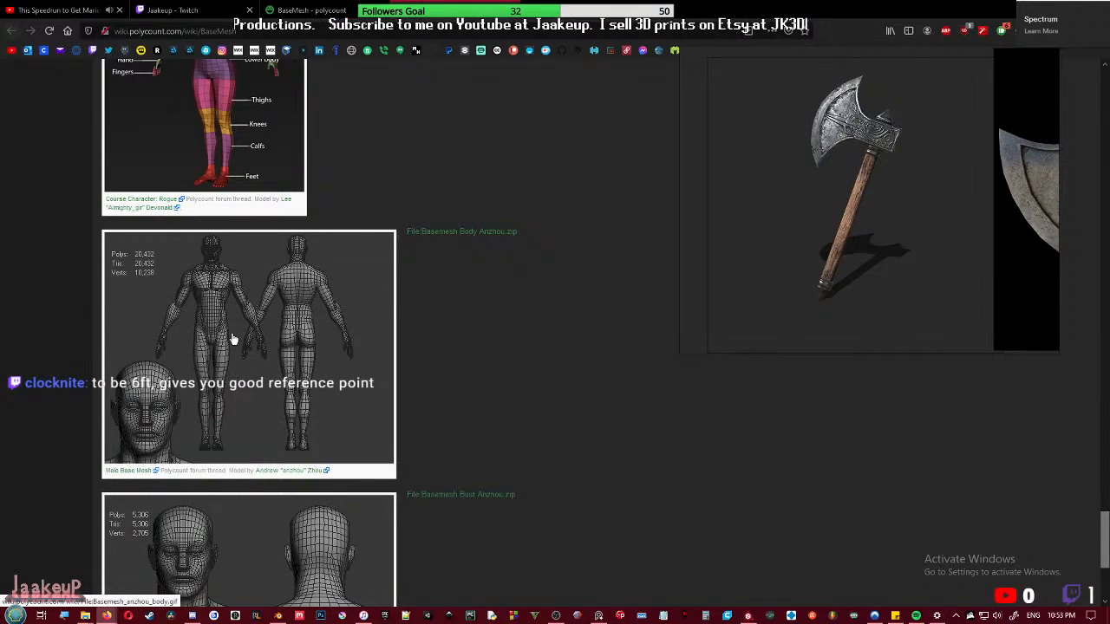
click(475, 232)
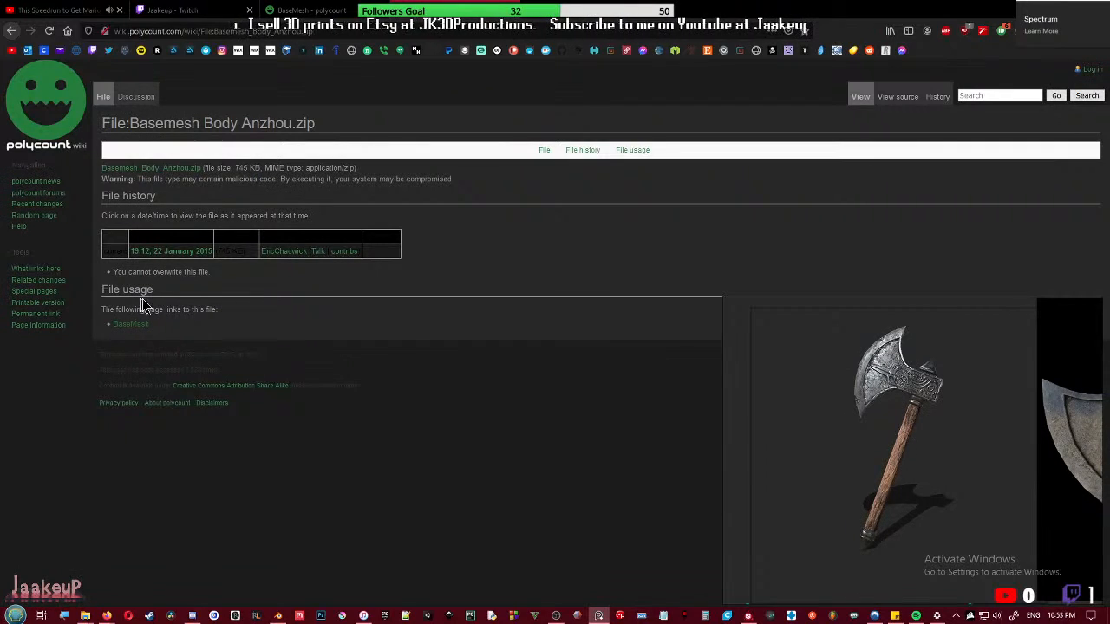
- Download Basemesh_Body_Anzhou.zip, choosing to save the file
click(192, 170)
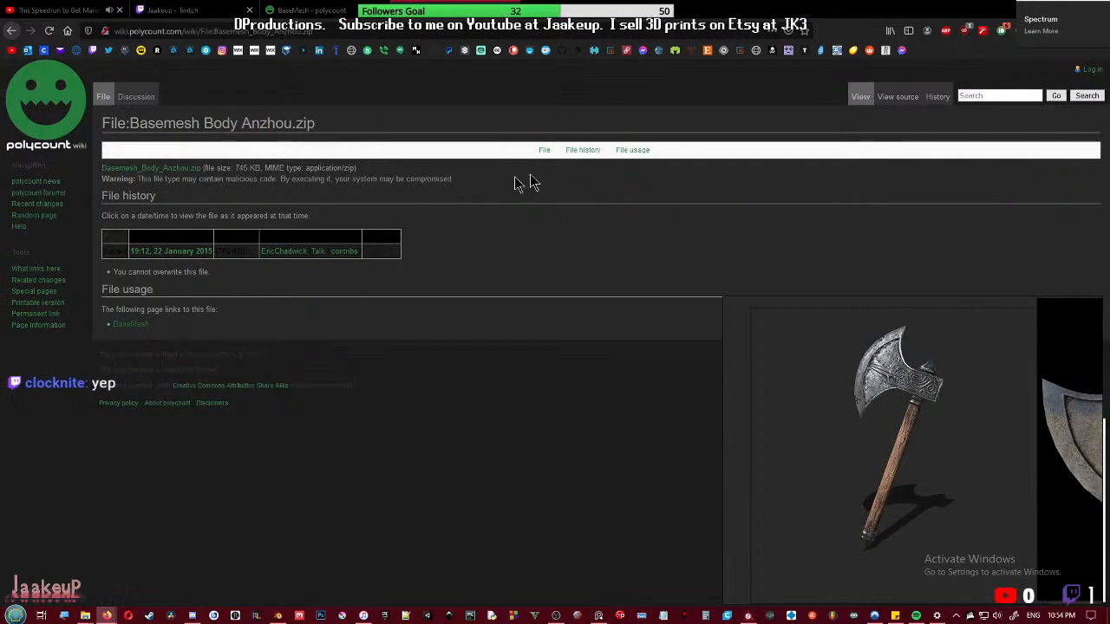
click(173, 177)
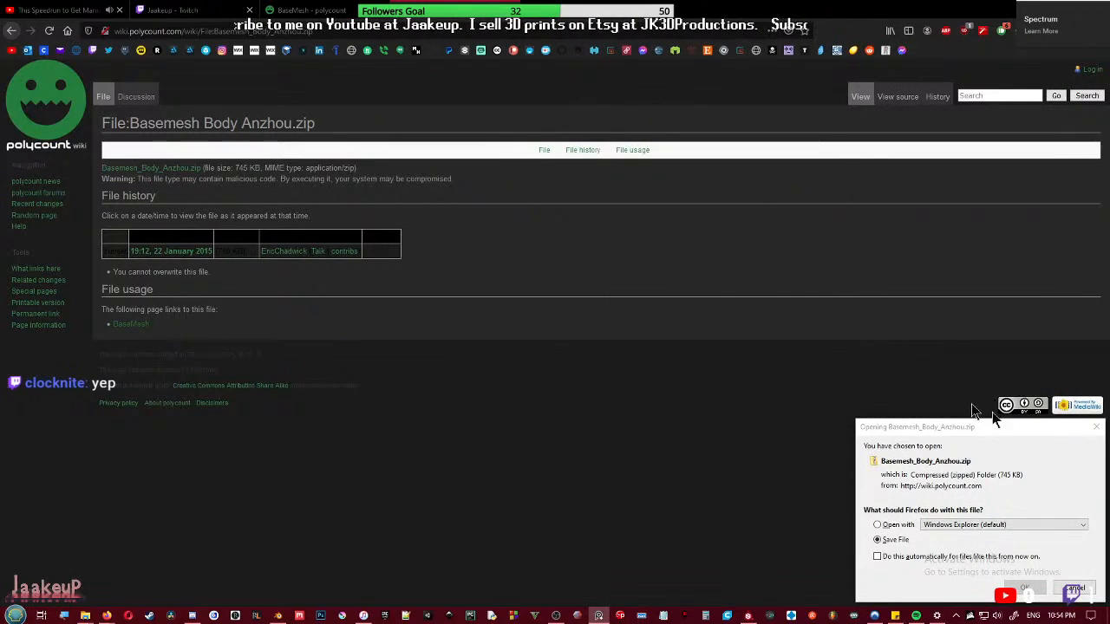
click(1096, 427)
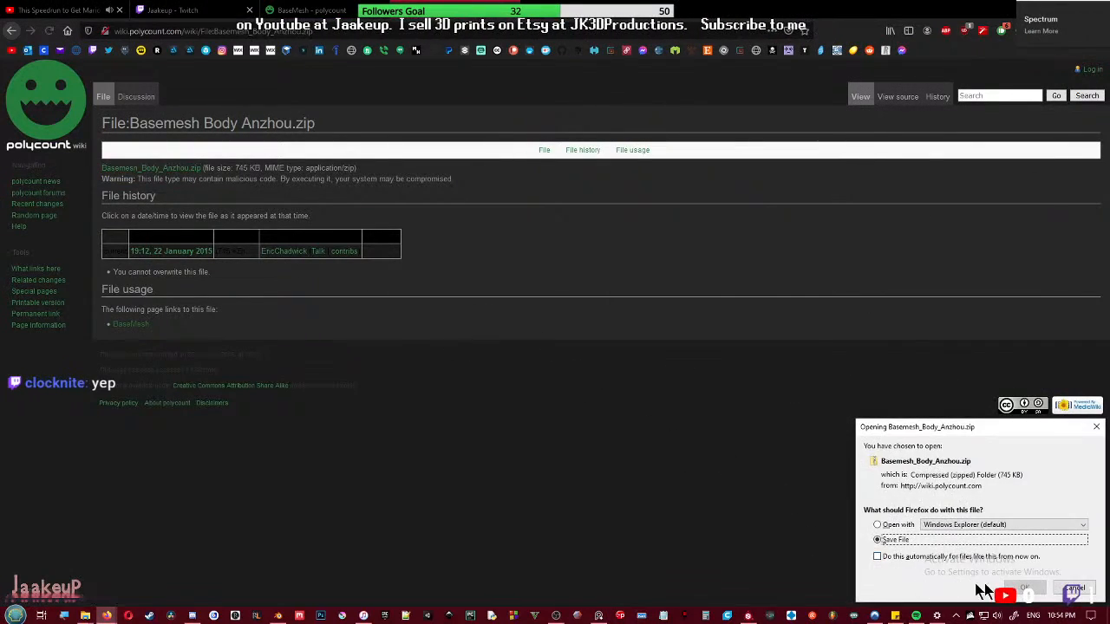
click(1007, 591)
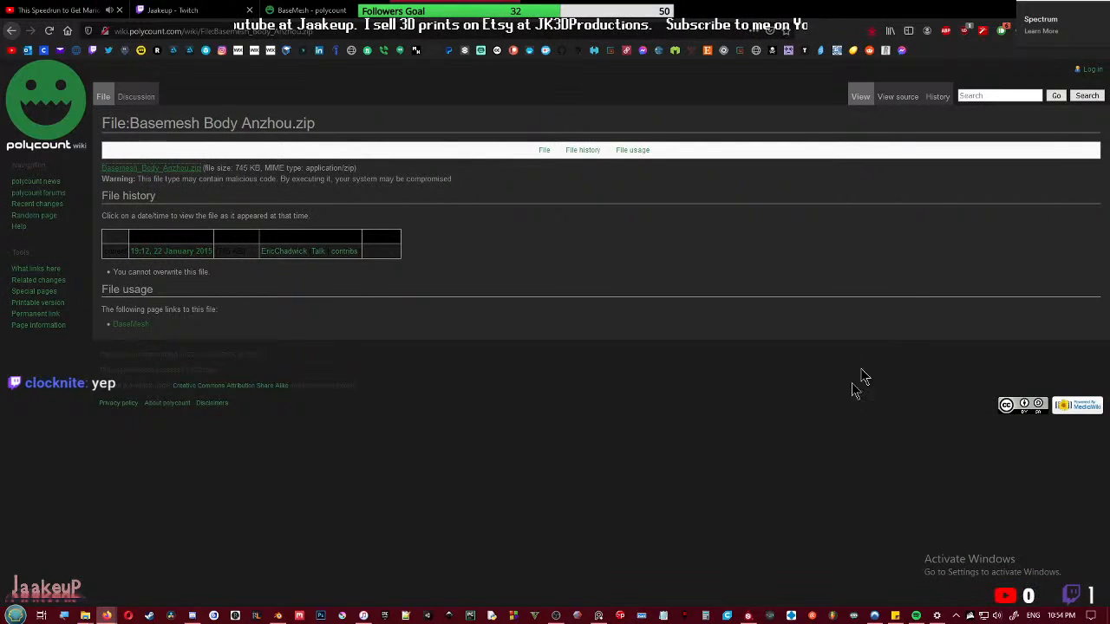
- Move the browser and Downloads windows off this screen, and open the Dark_souls_stuff folder within 3d_s stuff in File Explorer
drag(865, 5, 1109, 45)
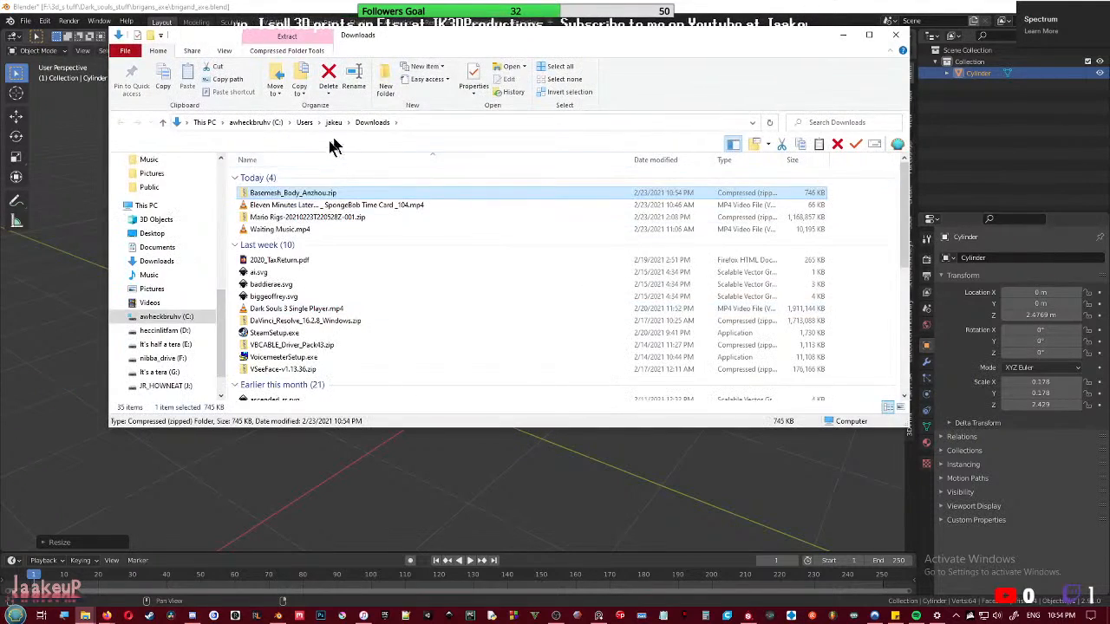
drag(468, 35, 1109, 94)
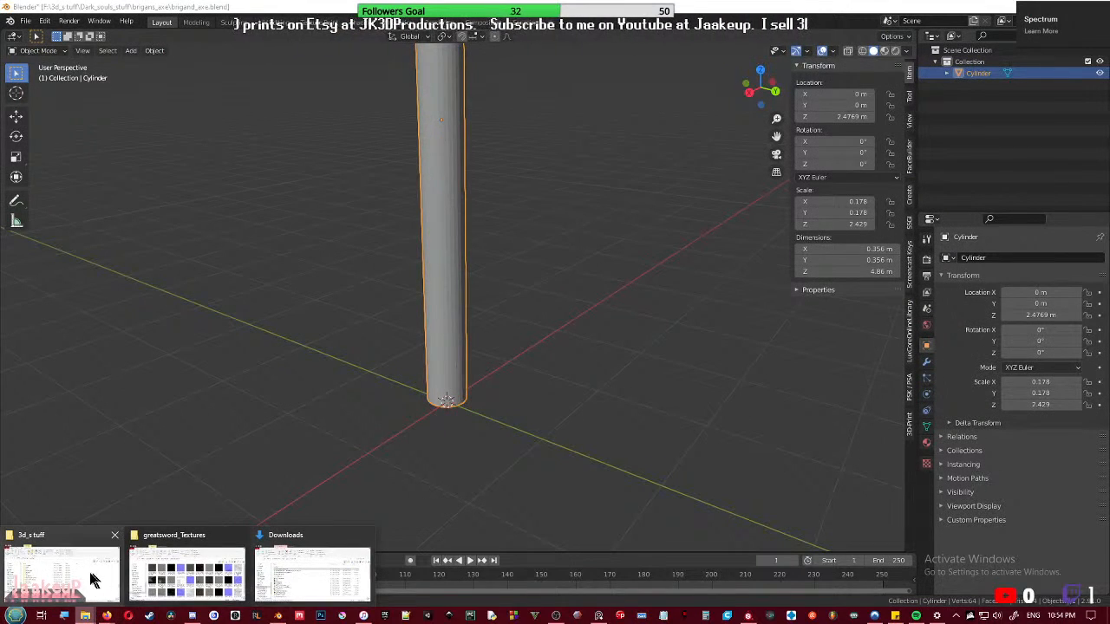
click(91, 580)
right_click(634, 286)
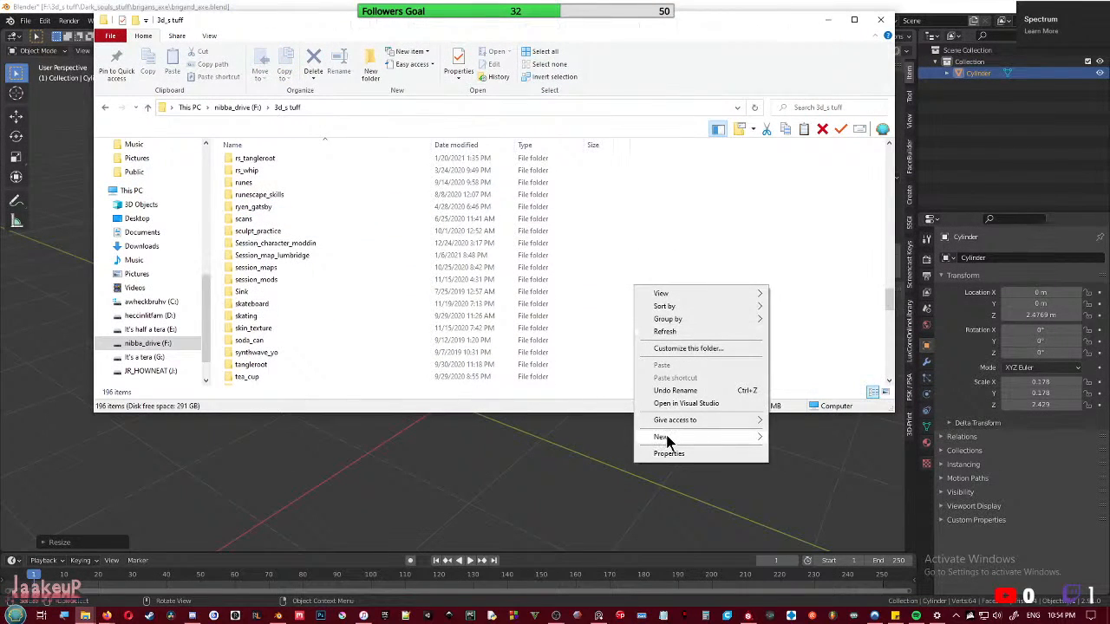
click(838, 272)
scroll(475, 318, up, 20)
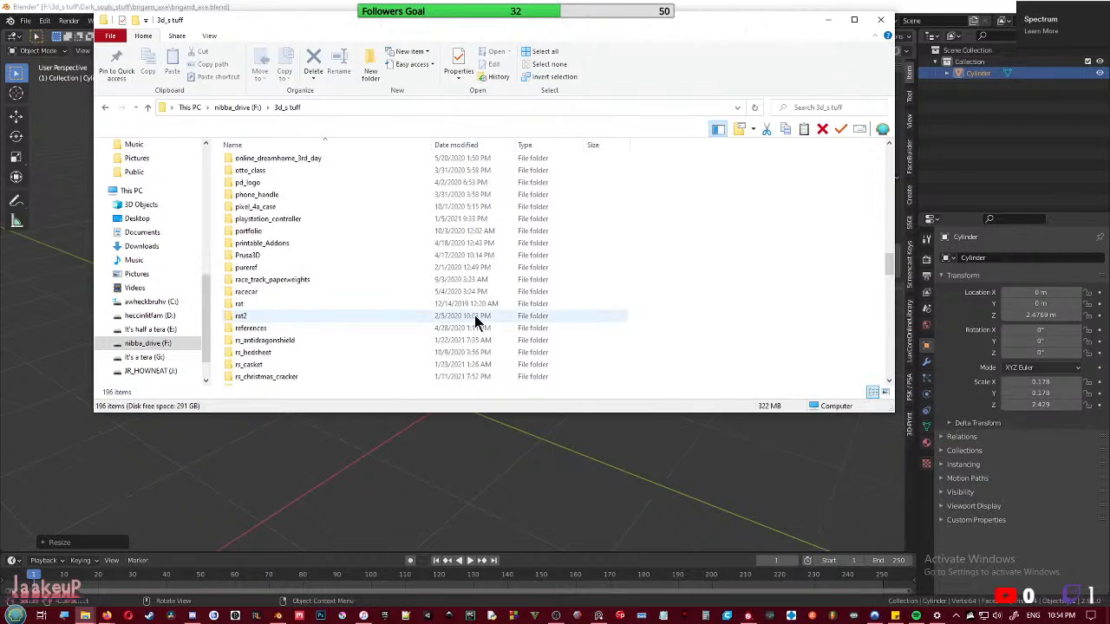
scroll(449, 287, down, 13)
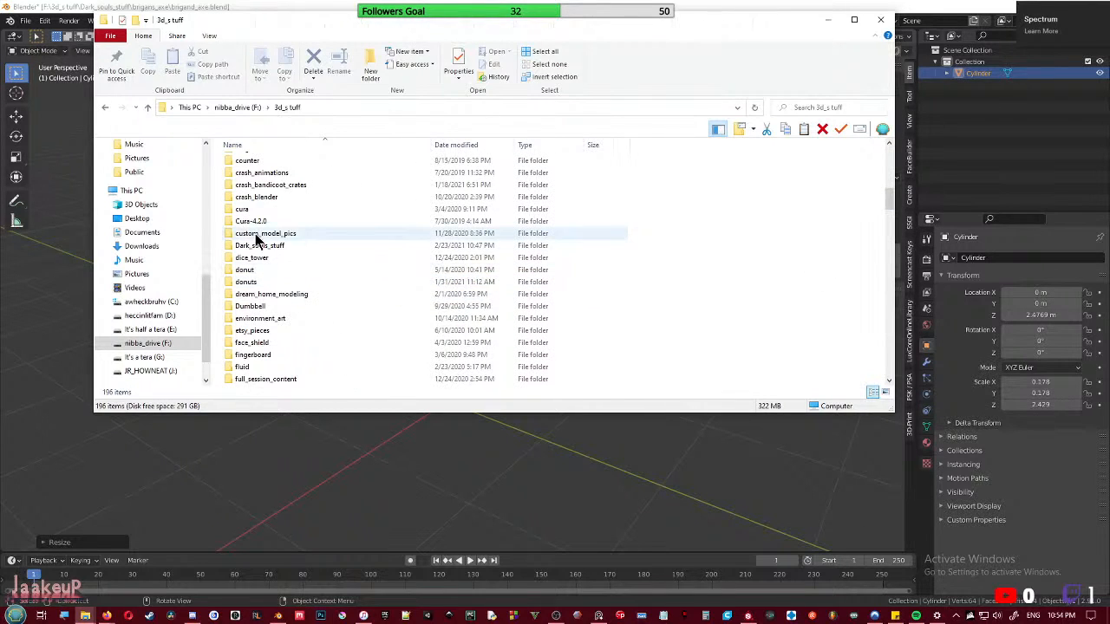
double_click(257, 246)
- Create a new folder named basemesh inside Dark_souls_stuff
right_click(730, 315)
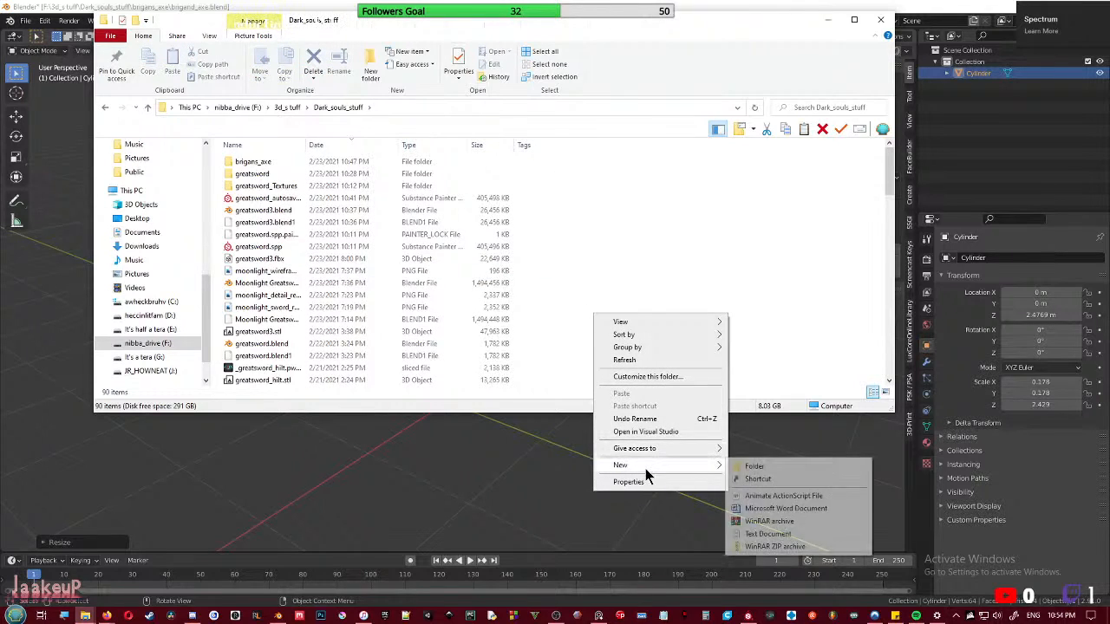
click(684, 461)
text(reference)
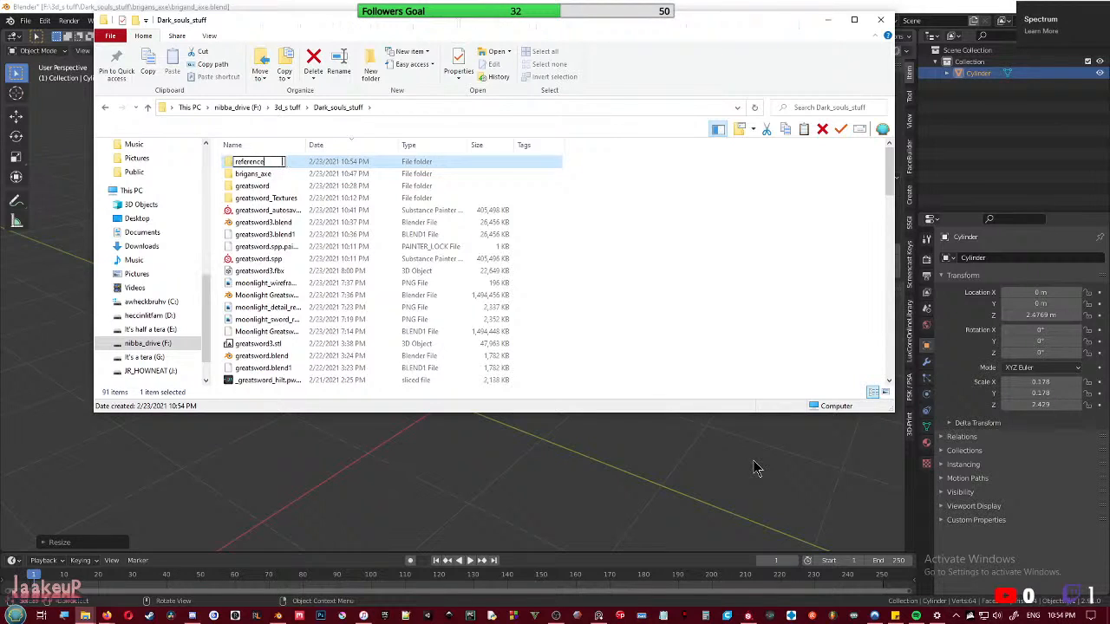
key(Return)
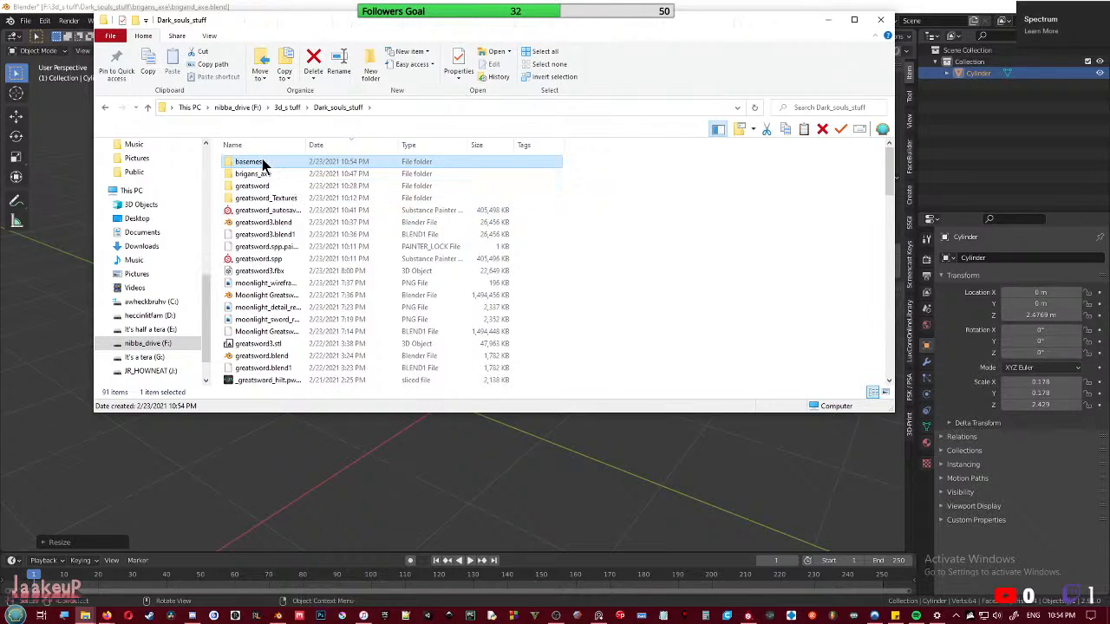
- Copy Oscar.obj and Oscar.ZTL into the basemesh folder, and move the folder window away from Blender
double_click(250, 162)
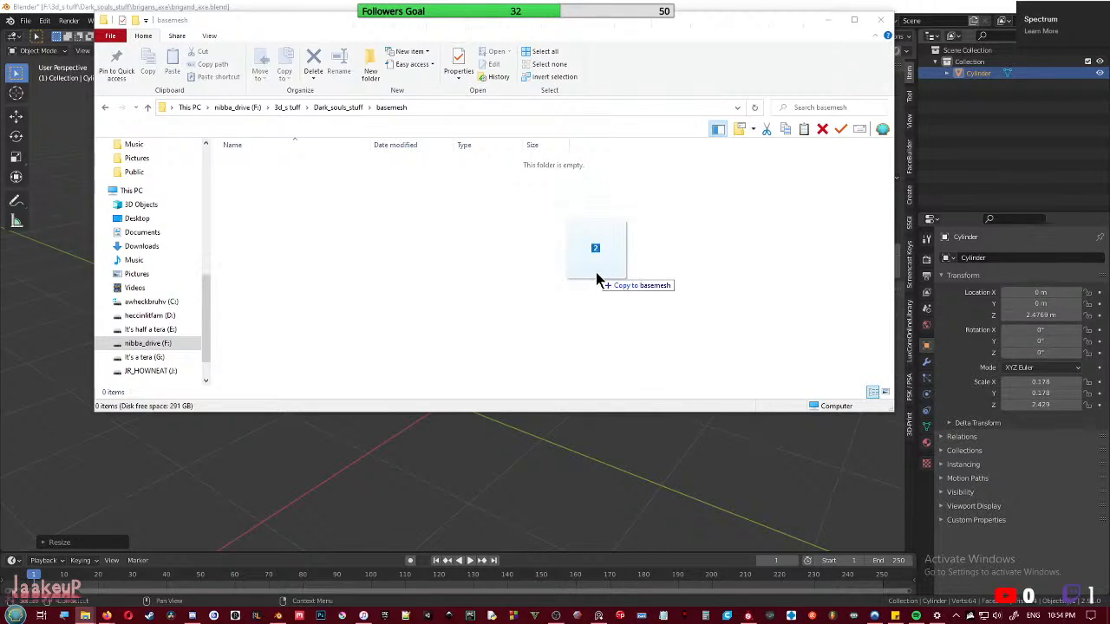
drag(596, 272, 596, 272)
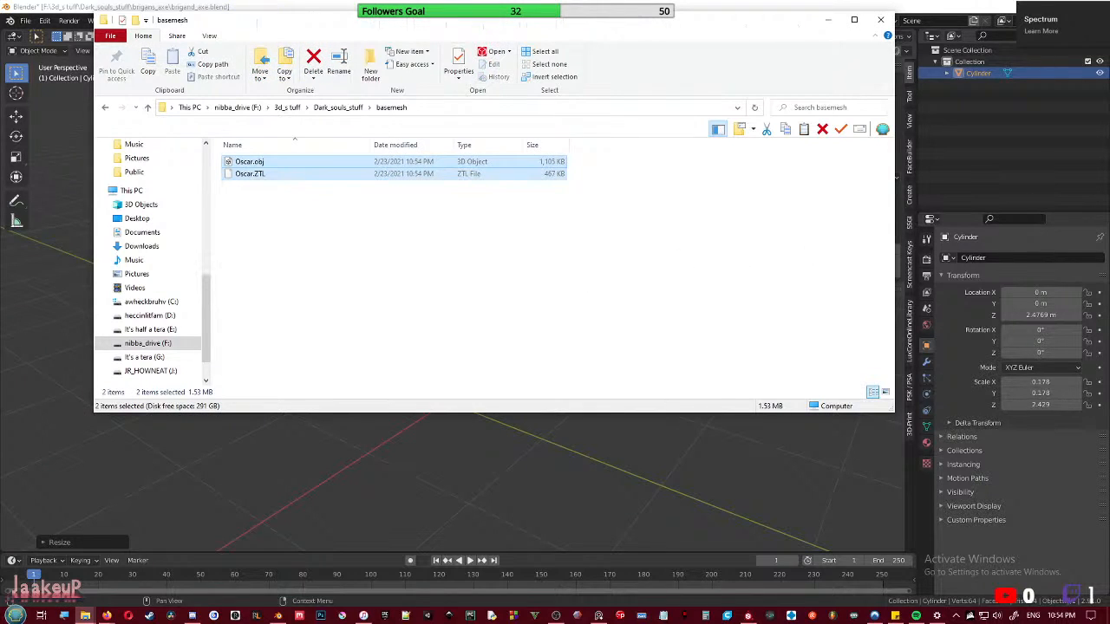
click(305, 216)
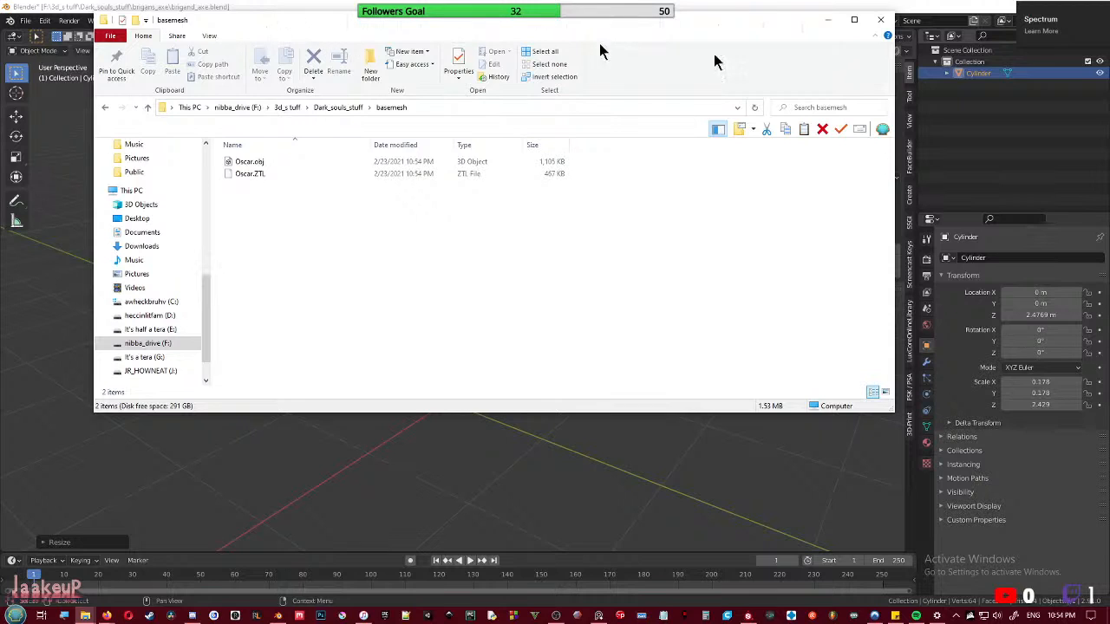
drag(660, 27, 1109, 37)
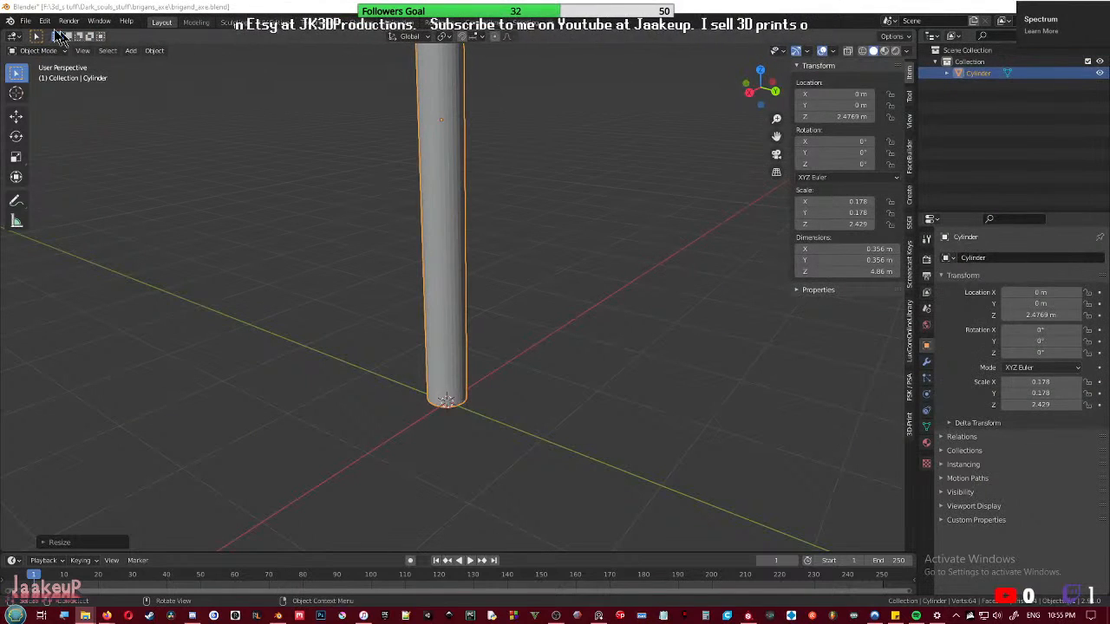
click(25, 22)
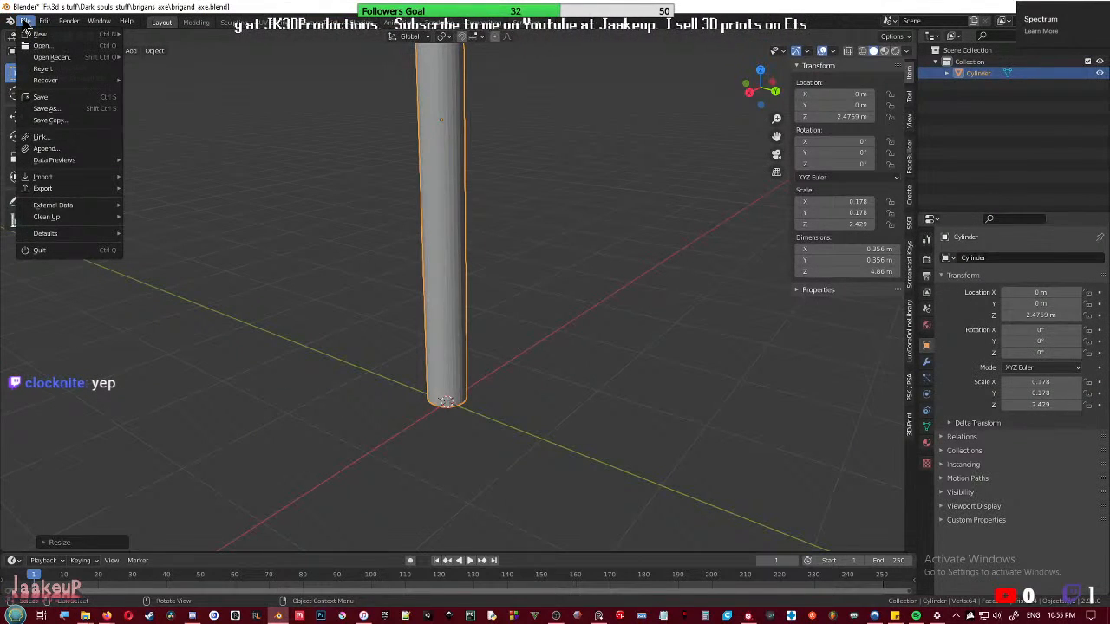
key(i)
key(w)
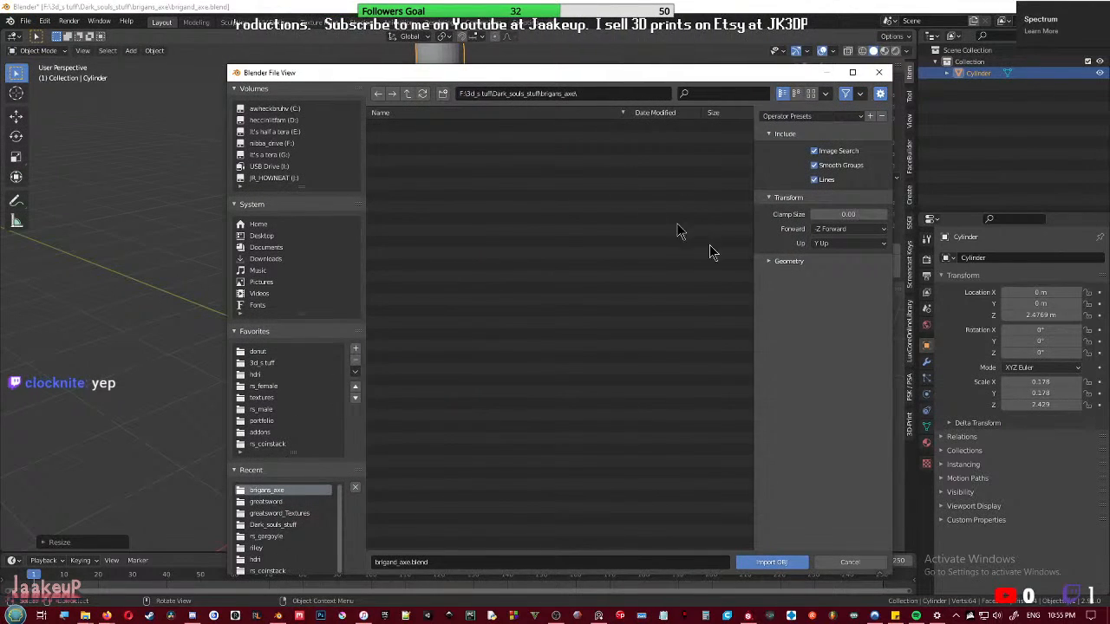
click(852, 563)
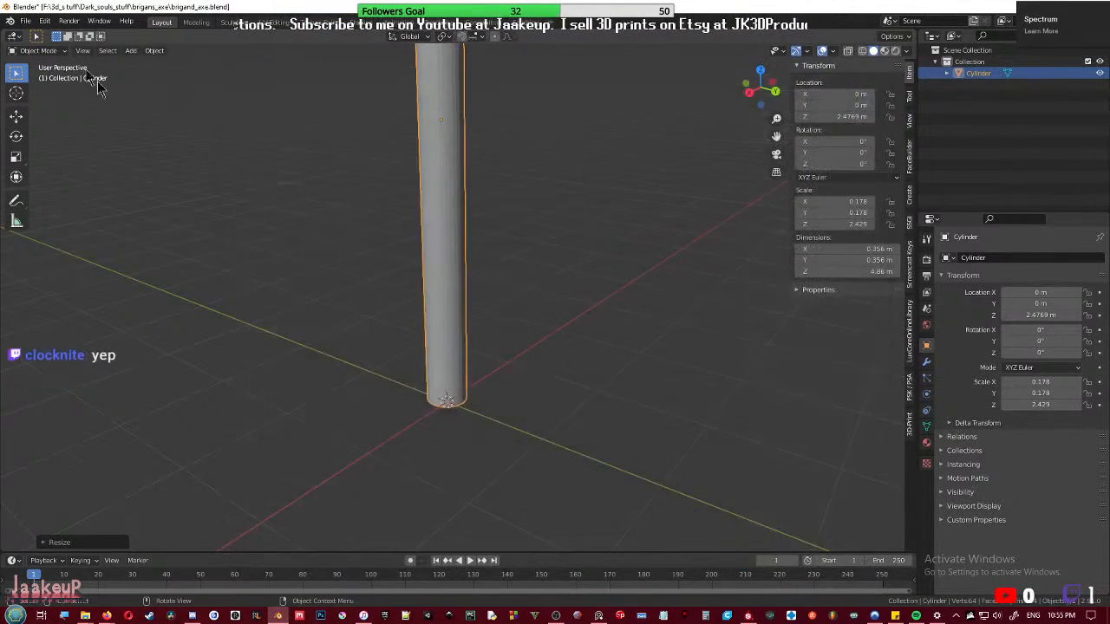
- Import Oscar.obj from the basemesh folder as a Wavefront OBJ into the axe scene
click(23, 22)
key(i)
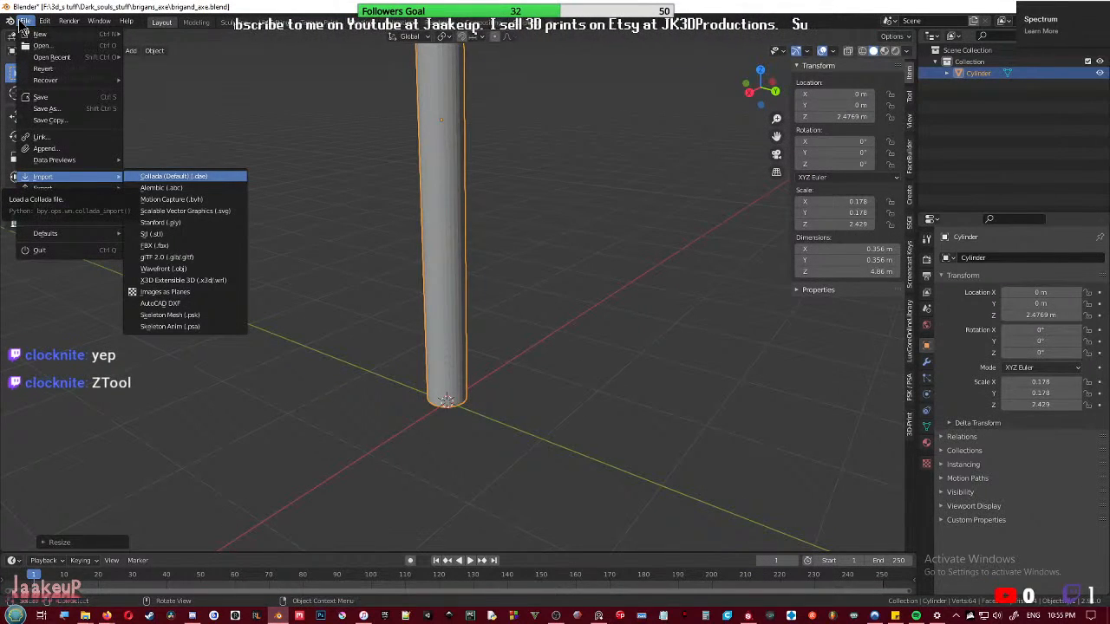
click(178, 269)
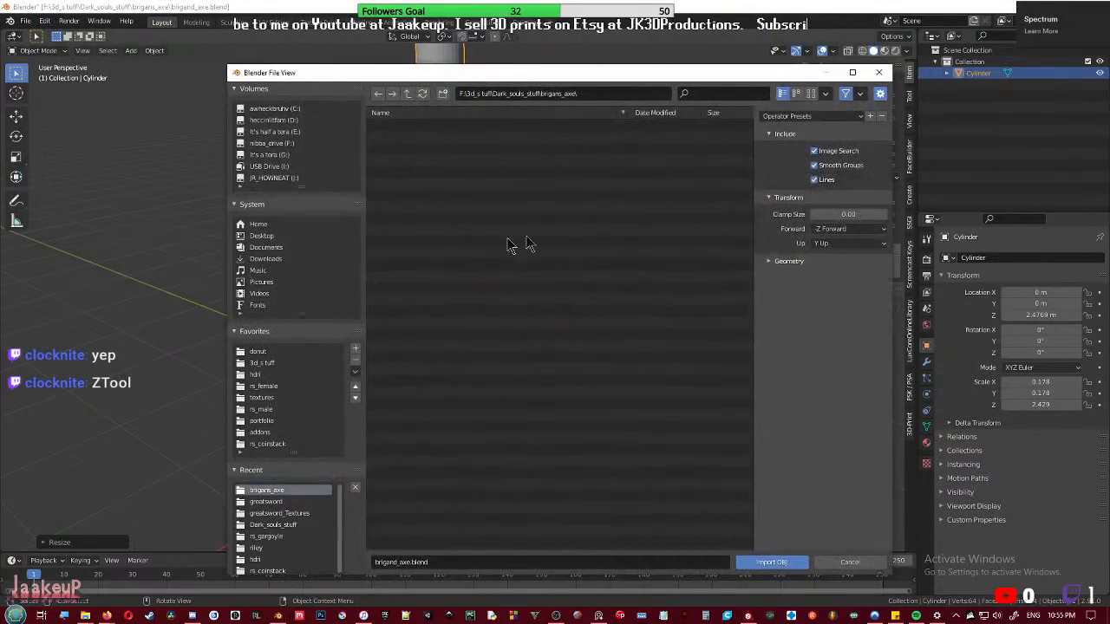
click(407, 94)
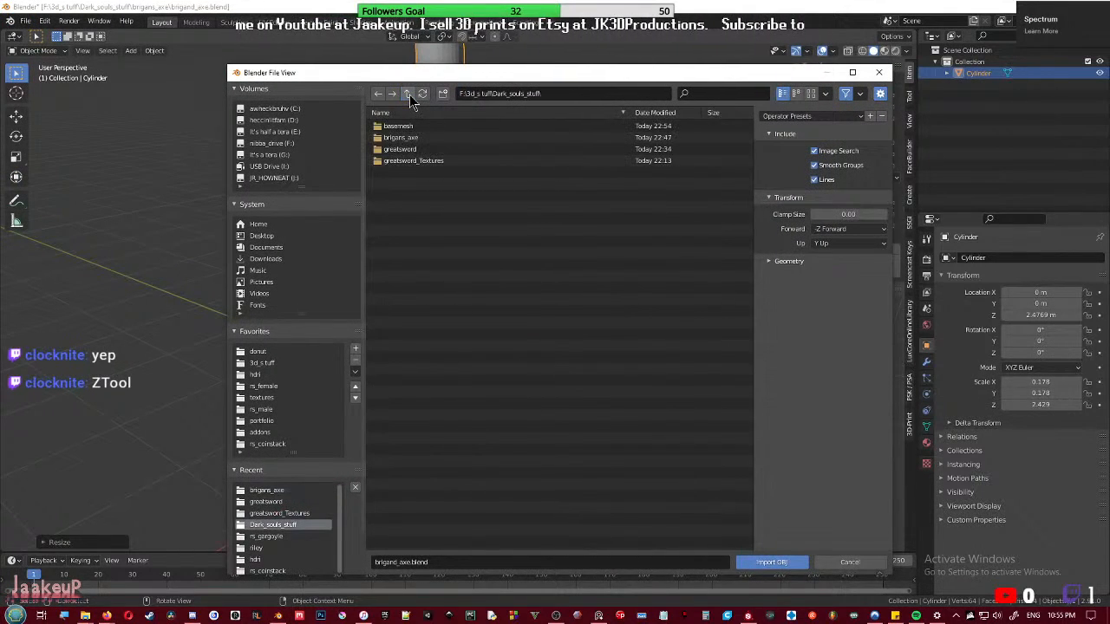
double_click(400, 137)
key(Escape)
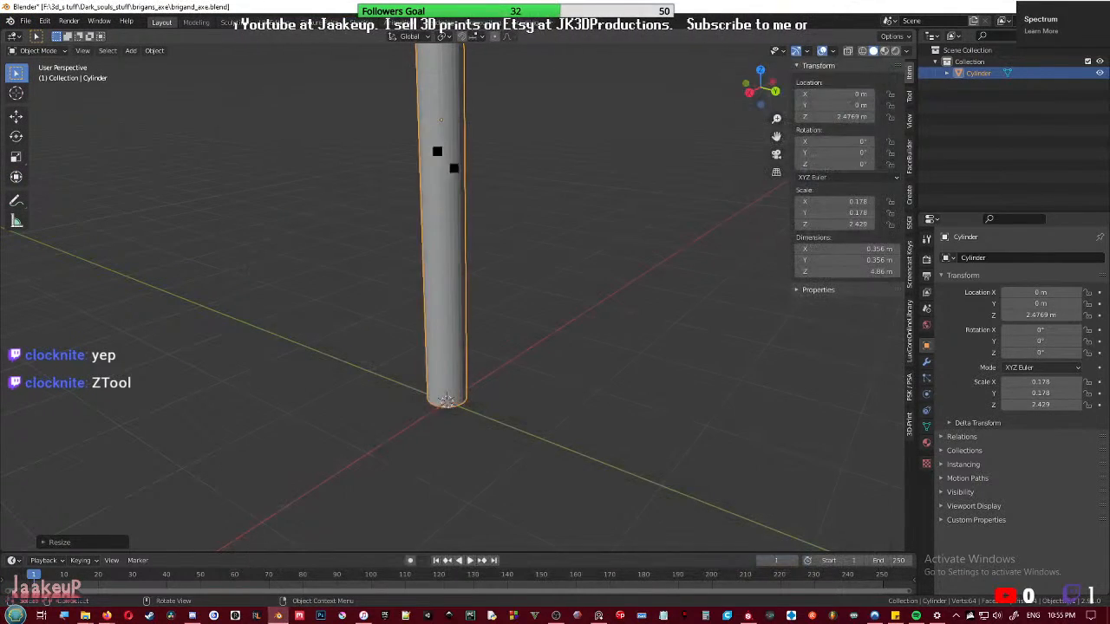
- Raise the imported human mesh along Z until its feet stand on the ground plane, and apply its transform
middle_drag(532, 303, 601, 322)
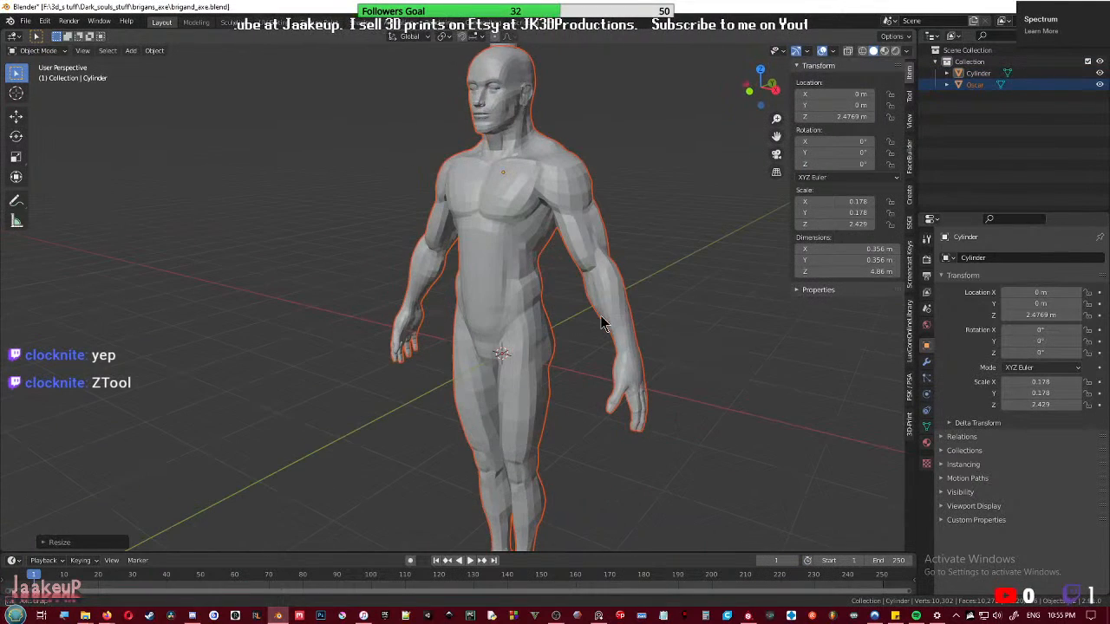
scroll(550, 409, down, 2)
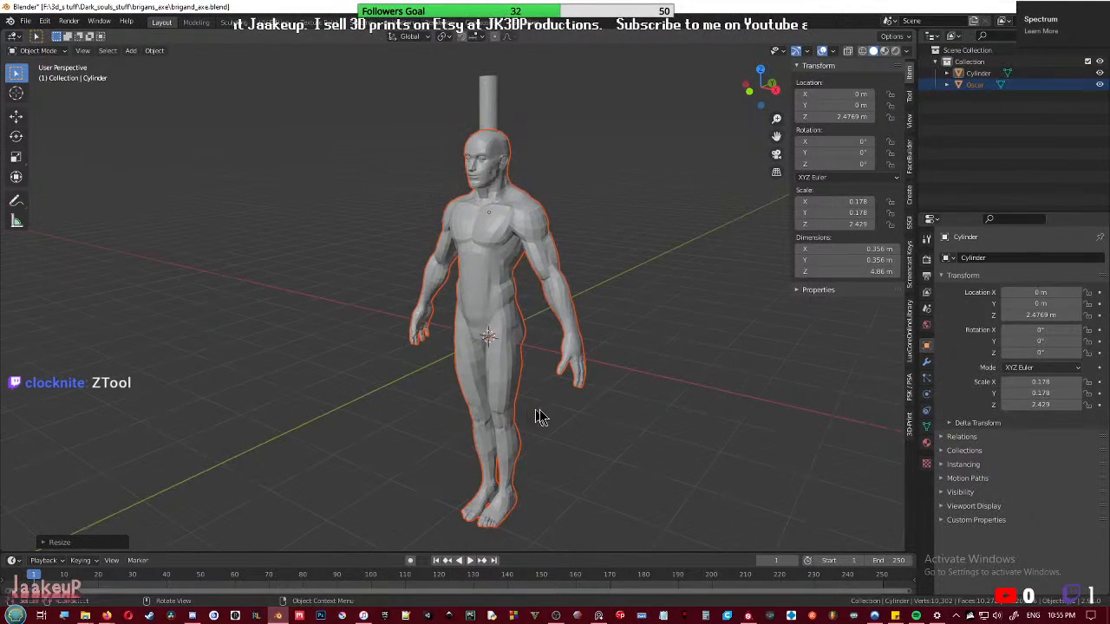
key(g)
key(z)
click(506, 210)
key(ctrl+a)
click(518, 322)
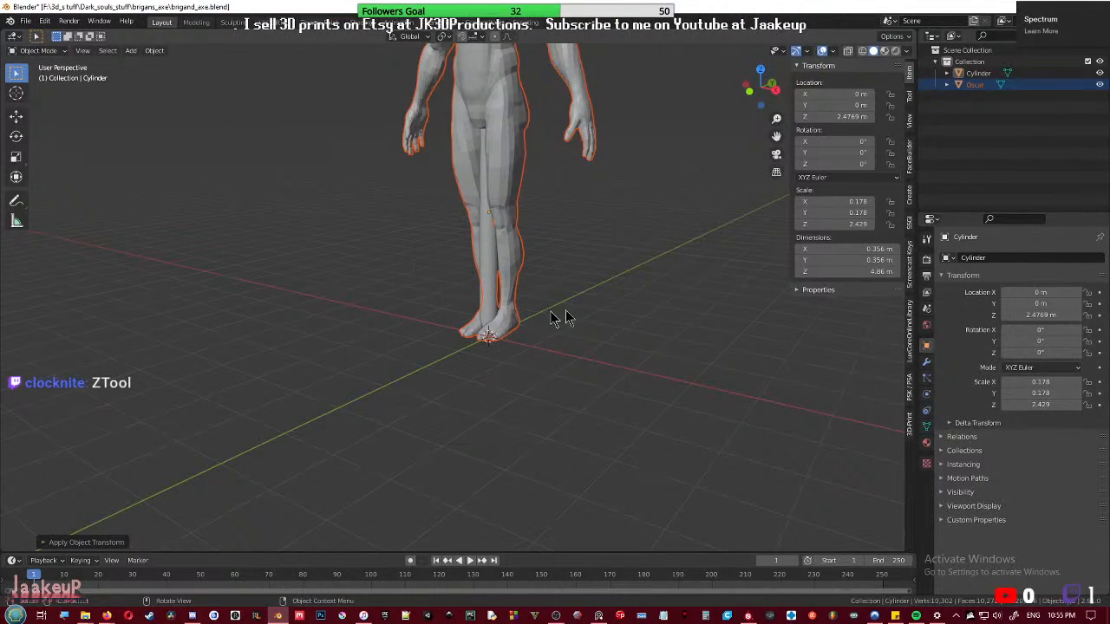
- Make the human base mesh the active object instead of the cylinder so its own dimensions can be edited
click(859, 272)
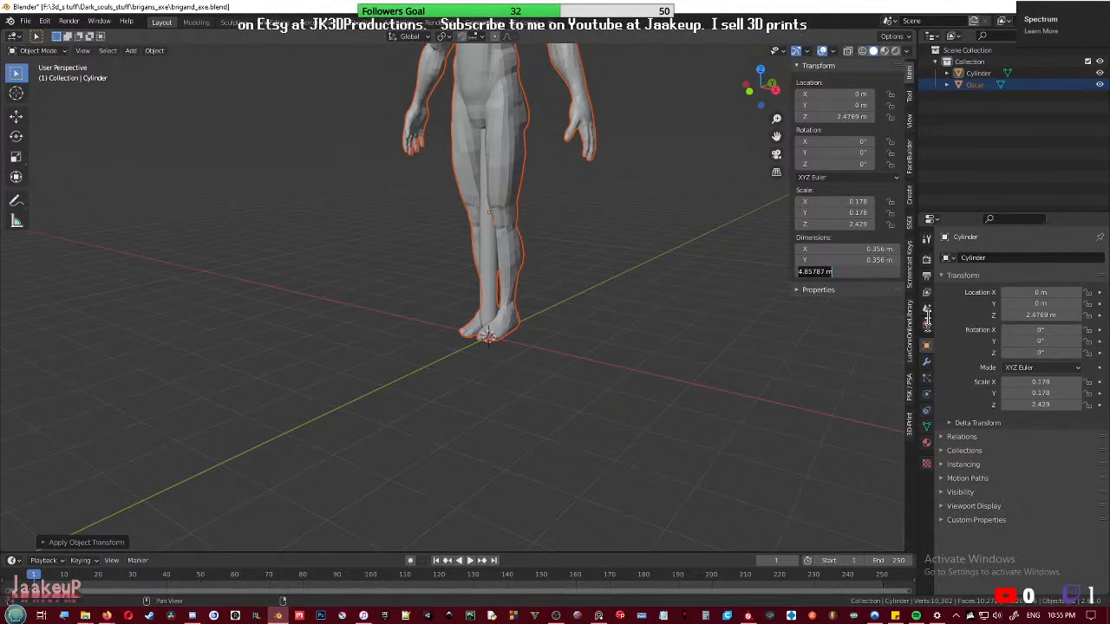
key(Return)
middle_drag(529, 295, 559, 300)
key(ctrl+z)
click(513, 297)
click(612, 251)
click(590, 126)
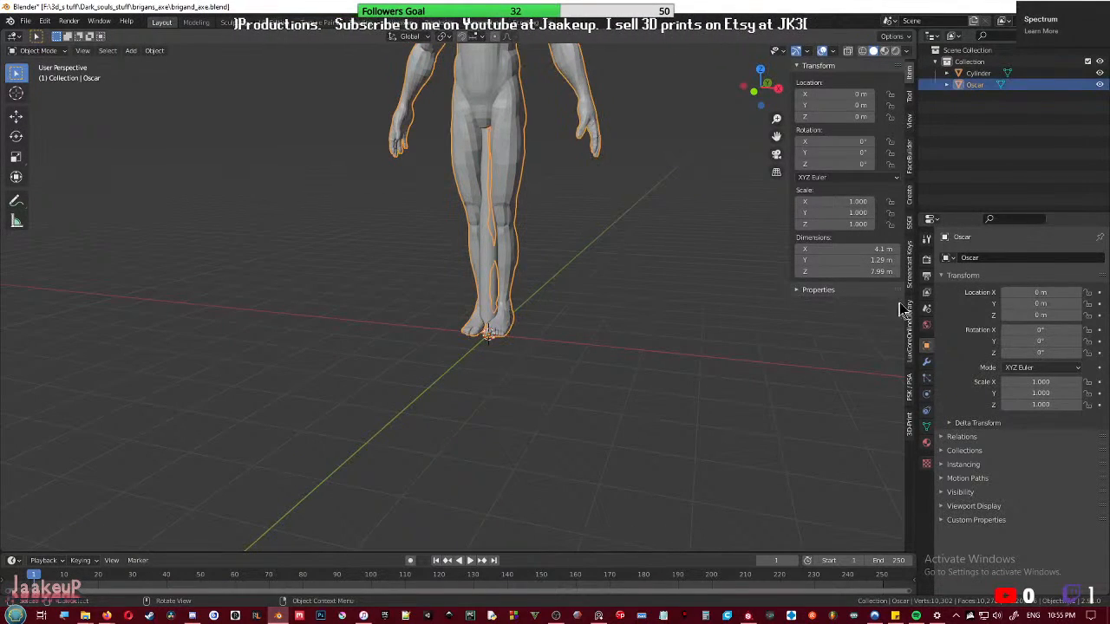
- Try a Z dimension of 2 m on the human mesh, and undo the change
click(867, 271)
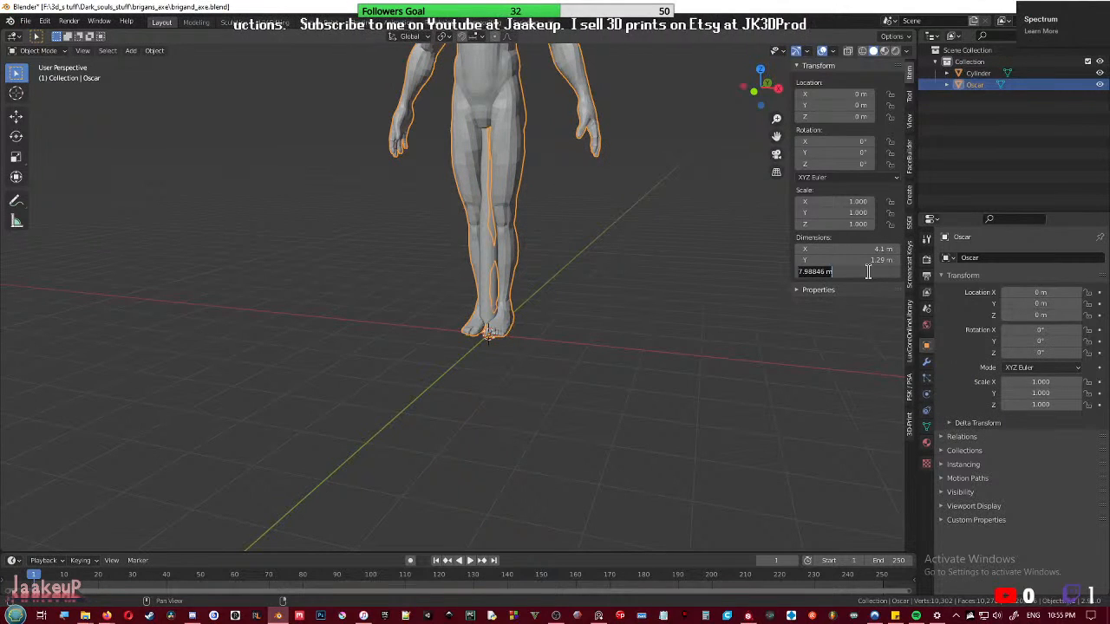
text(2)
key(Return)
key(ctrl+z)
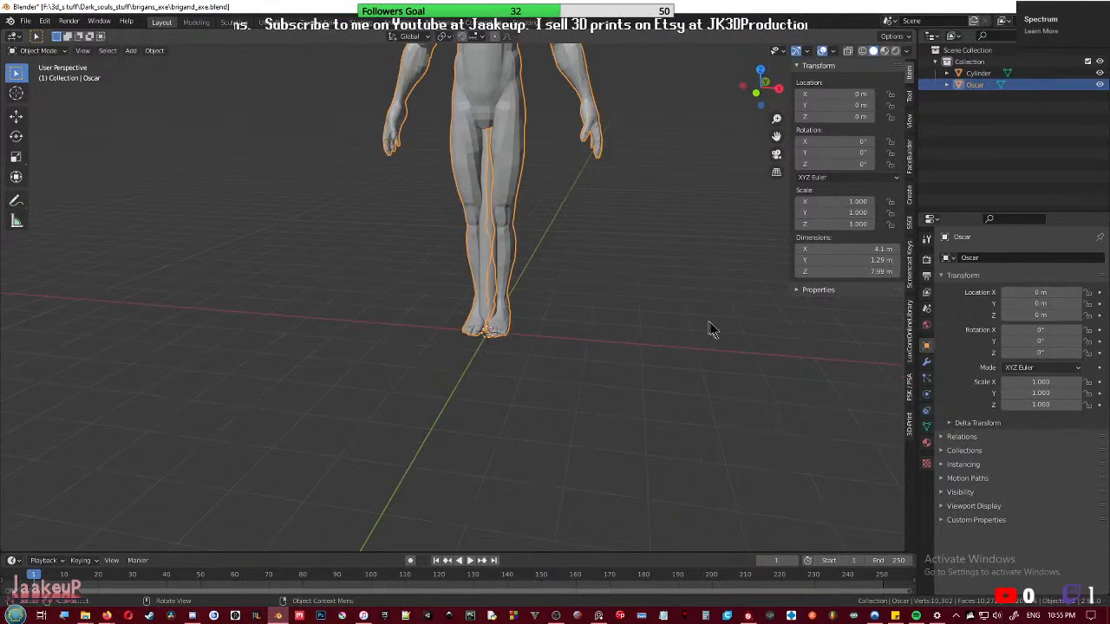
- Scale the human mesh down uniformly until its height is 2 m
key(s)
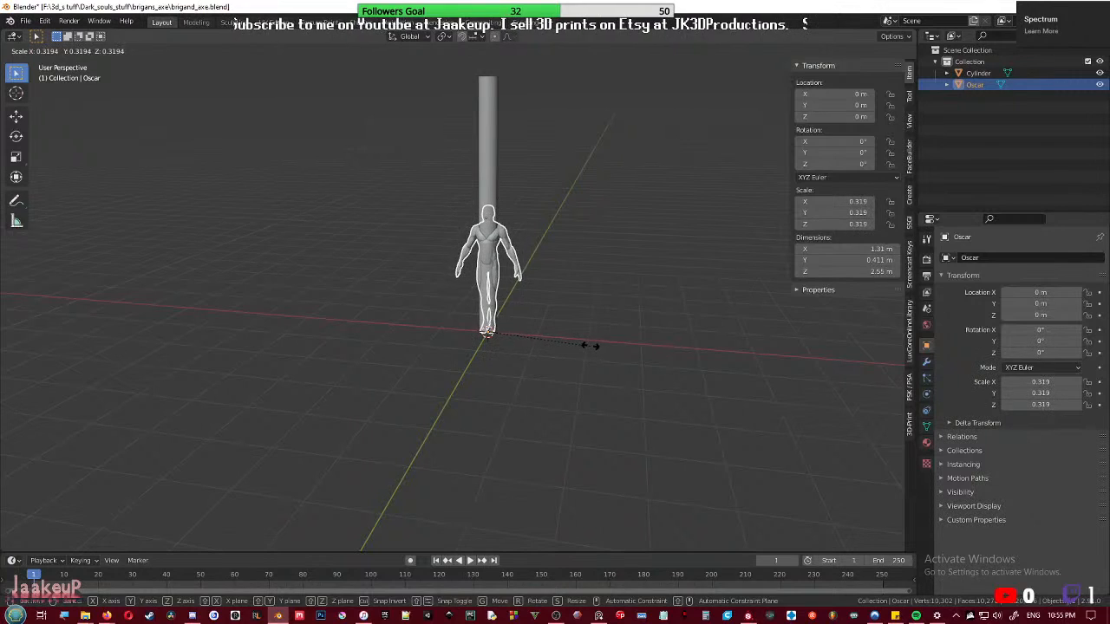
click(568, 341)
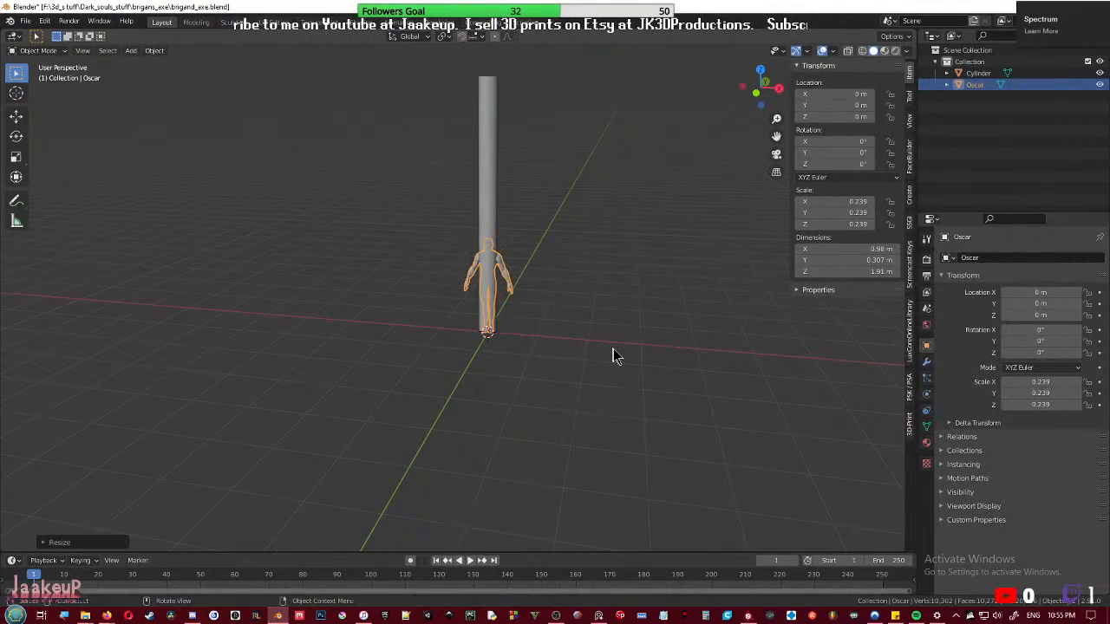
scroll(612, 348, up, 3)
key(s)
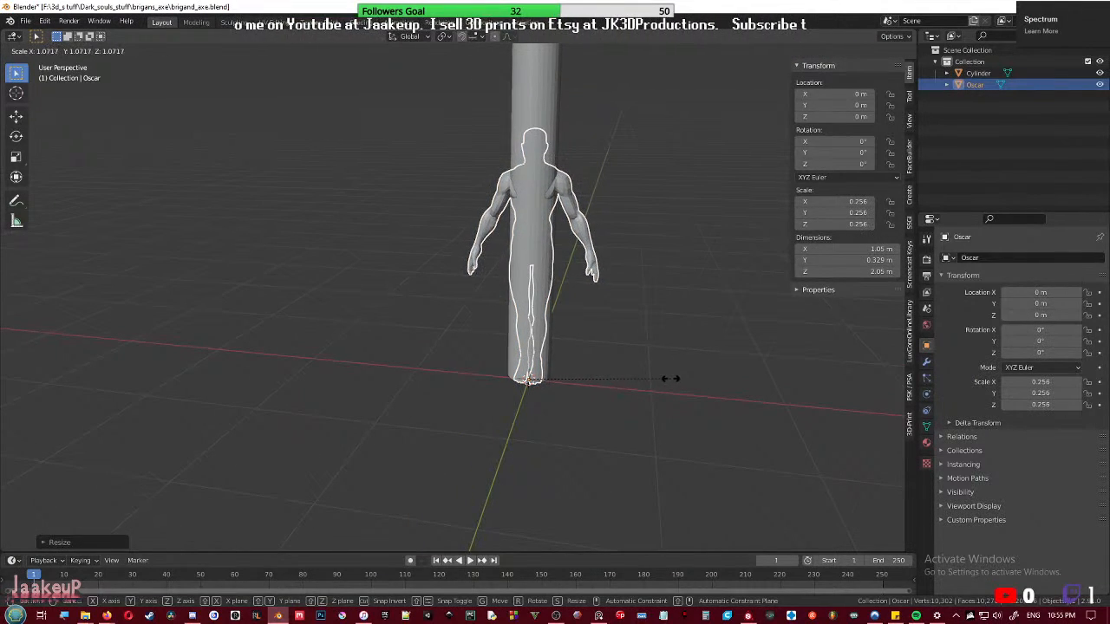
click(637, 382)
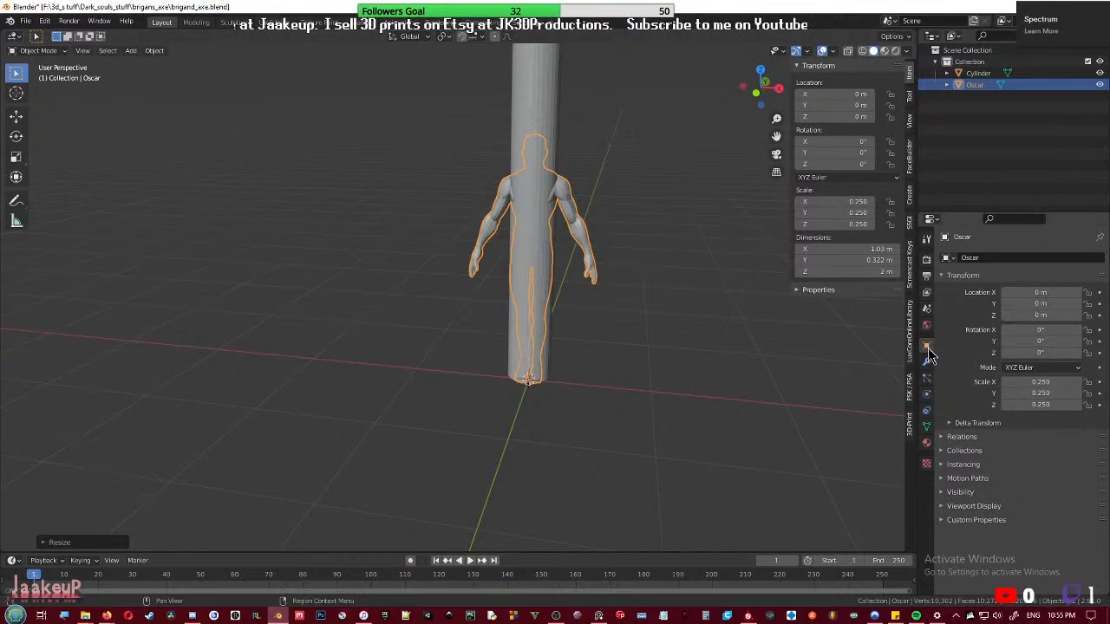
- Switch the scene's unit system to Imperial to check the human mesh's height in feet, and restore it to Metric
click(927, 309)
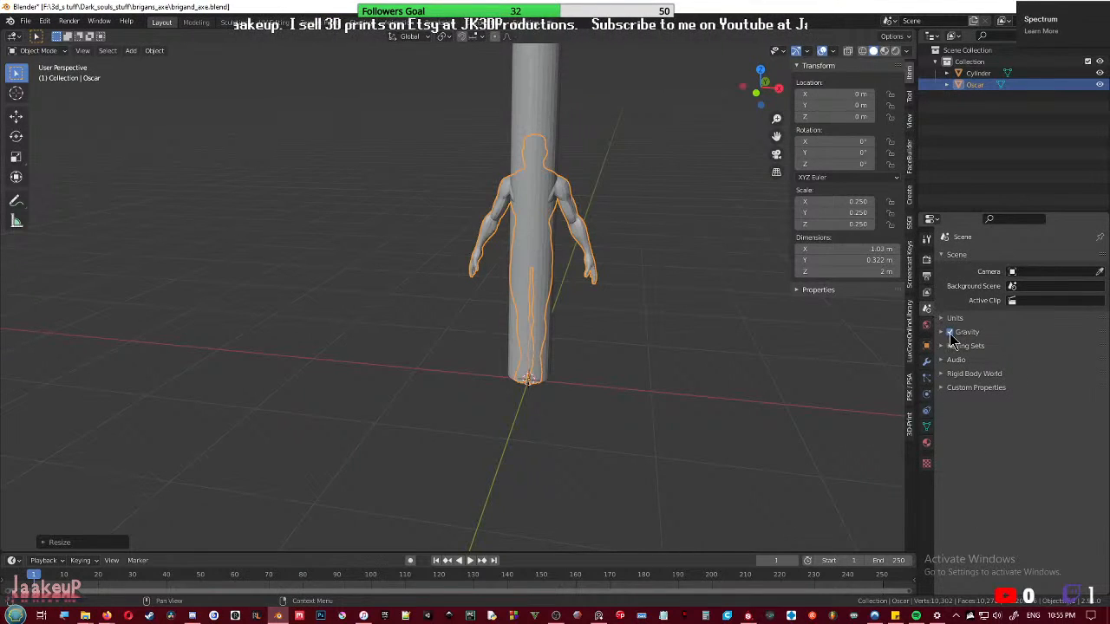
click(954, 318)
click(1037, 337)
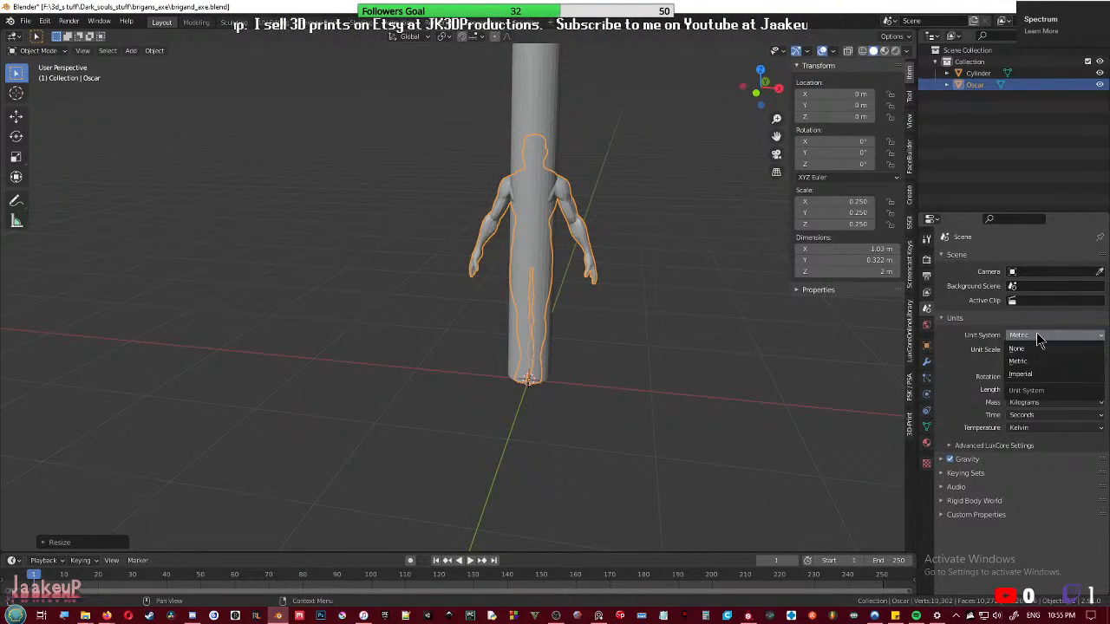
click(1023, 374)
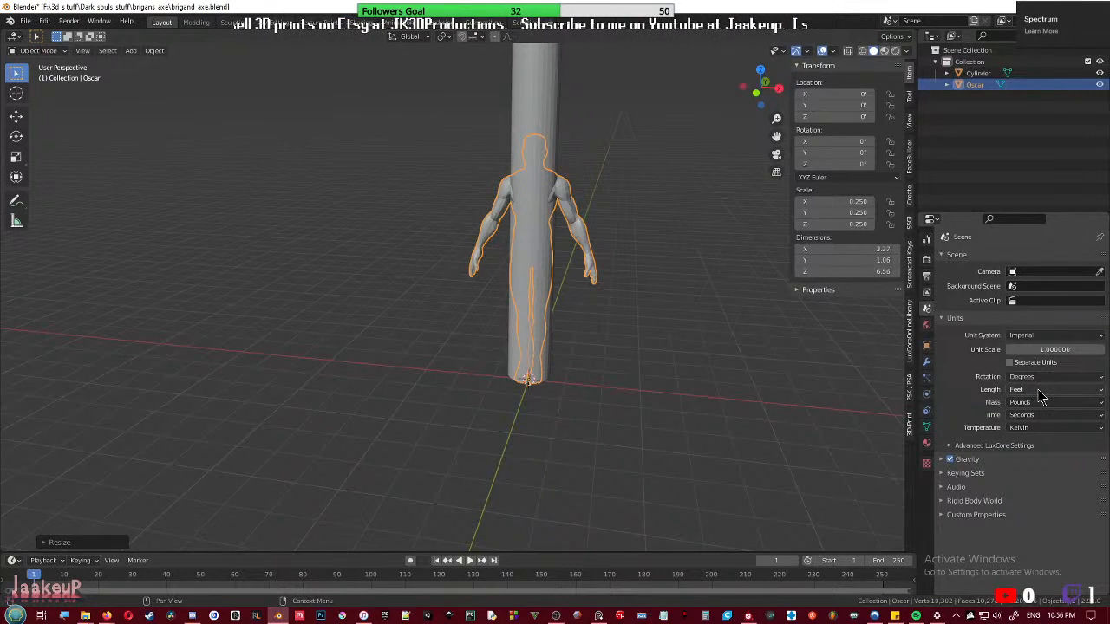
click(1049, 335)
click(1032, 360)
click(926, 361)
- Move the human mesh about 1.17 m in the negative X direction so it stands beside the cylinder
middle_drag(560, 292, 619, 286)
key(g)
key(x)
click(522, 280)
- Scale the cylinder down to about 1.13 m long and move it next to the human mesh in front view
click(504, 256)
middle_drag(505, 257, 513, 300)
scroll(517, 202, down, 3)
scroll(518, 325, up, 3)
mouse_move(522, 391)
shift+middle_down()
mouse_move(517, 372)
mouse_move(525, 409)
shift+middle_up()
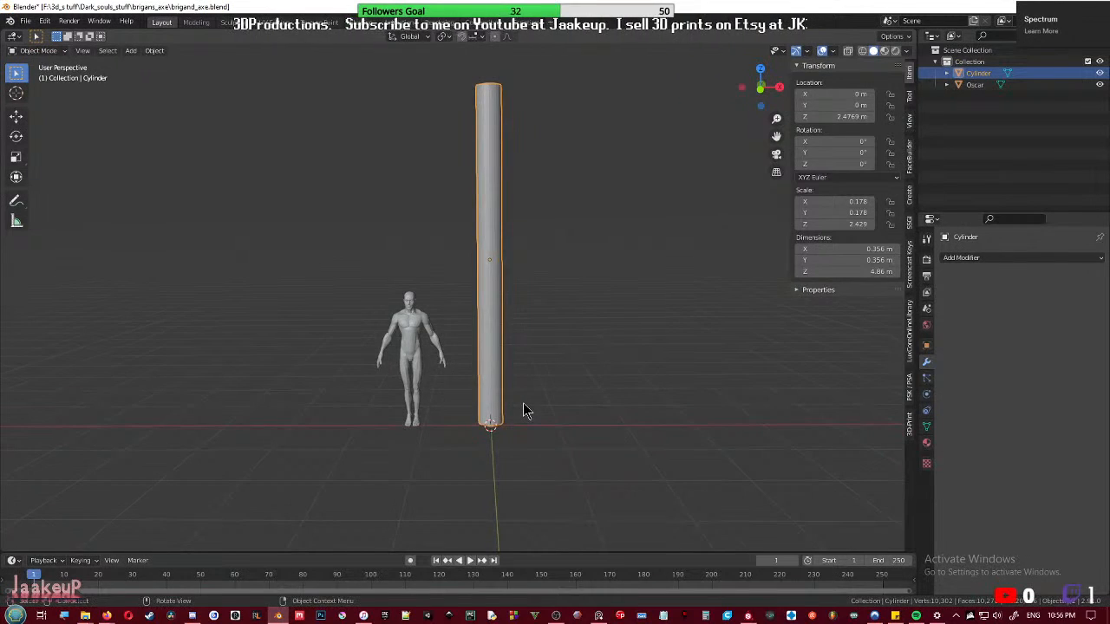
key(KP_1)
key(s)
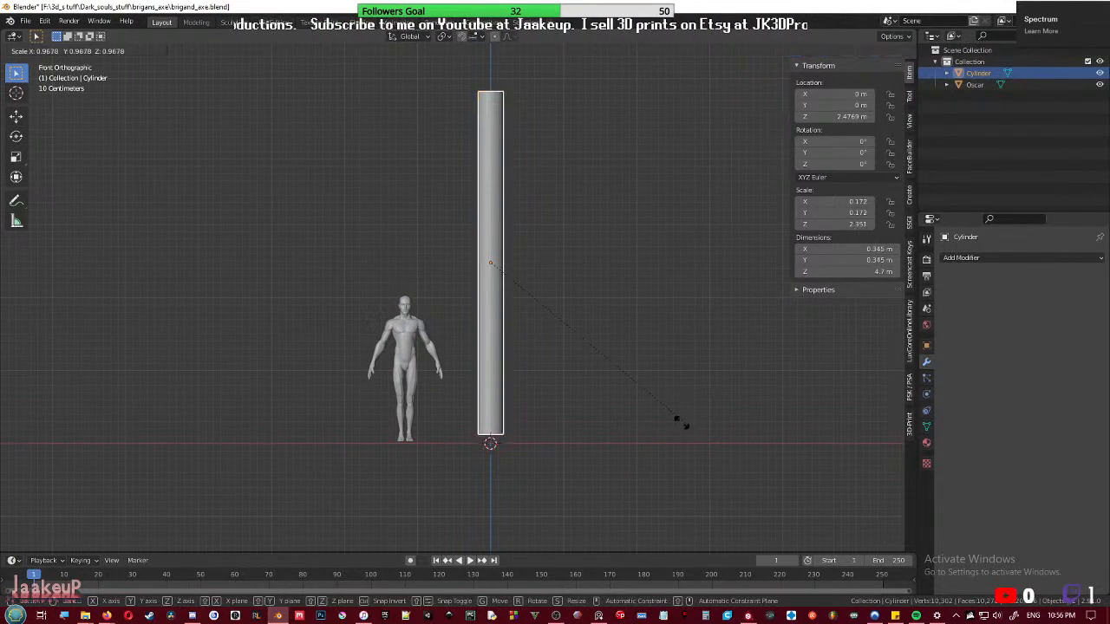
click(511, 322)
key(g)
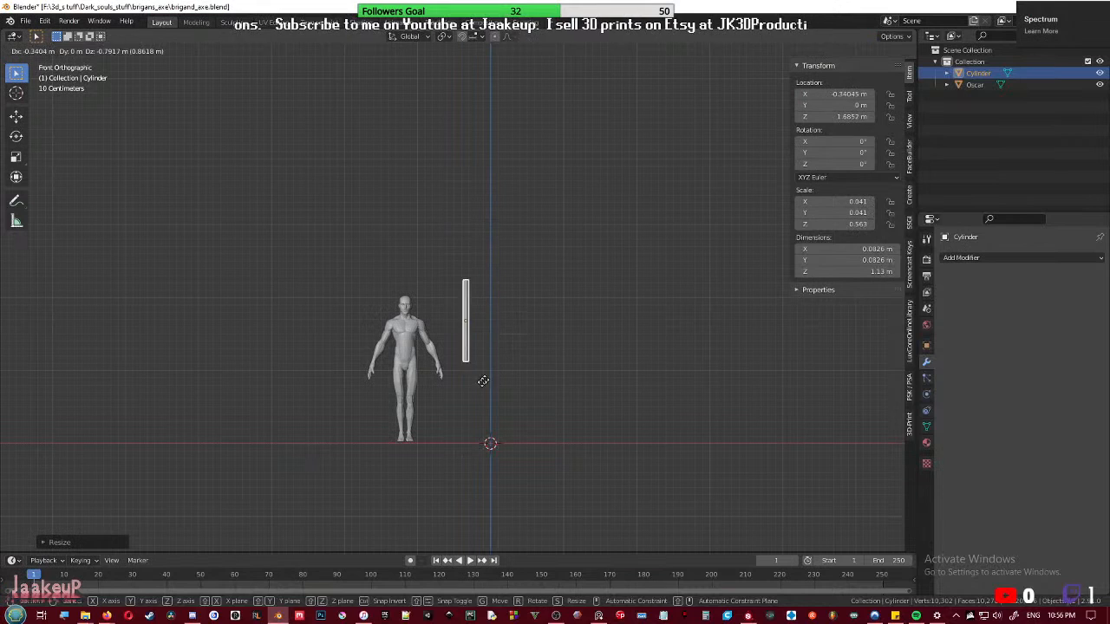
click(460, 397)
- Scale the cylinder further to about 0.73 m long and place its lower end at the human mesh's hand
scroll(468, 403, up, 5)
shift+middle_drag(469, 400, 540, 290)
scroll(598, 306, up, 4)
key(s)
click(578, 371)
key(g)
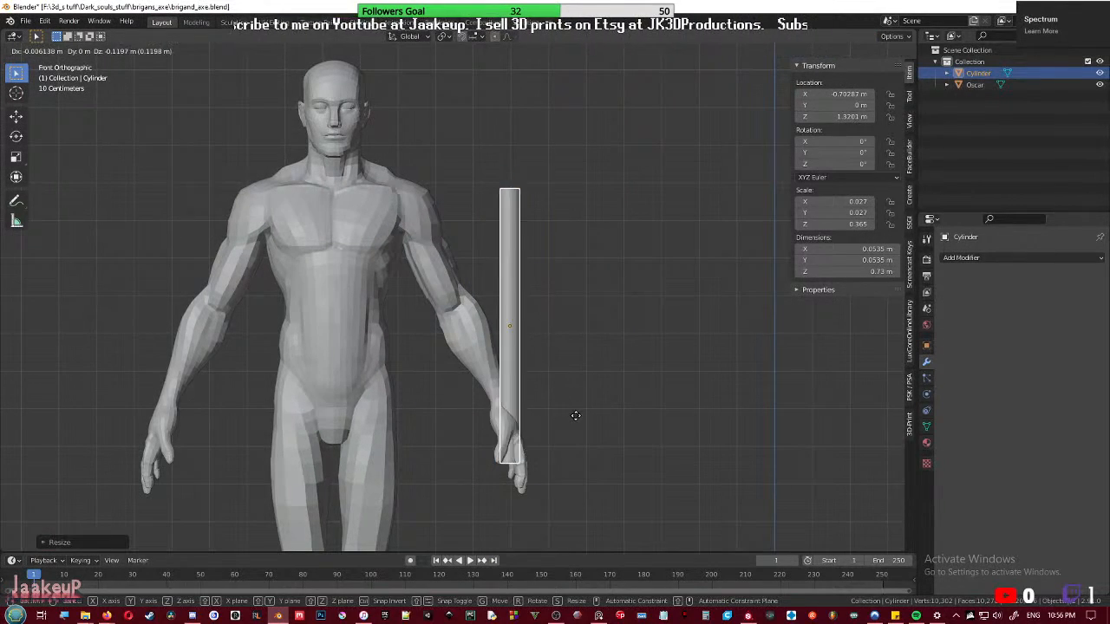
click(575, 421)
- Delete the cylinder so that only the human mesh remains in the scene
scroll(545, 408, down, 1)
click(373, 354)
key(Tab)
key(Tab)
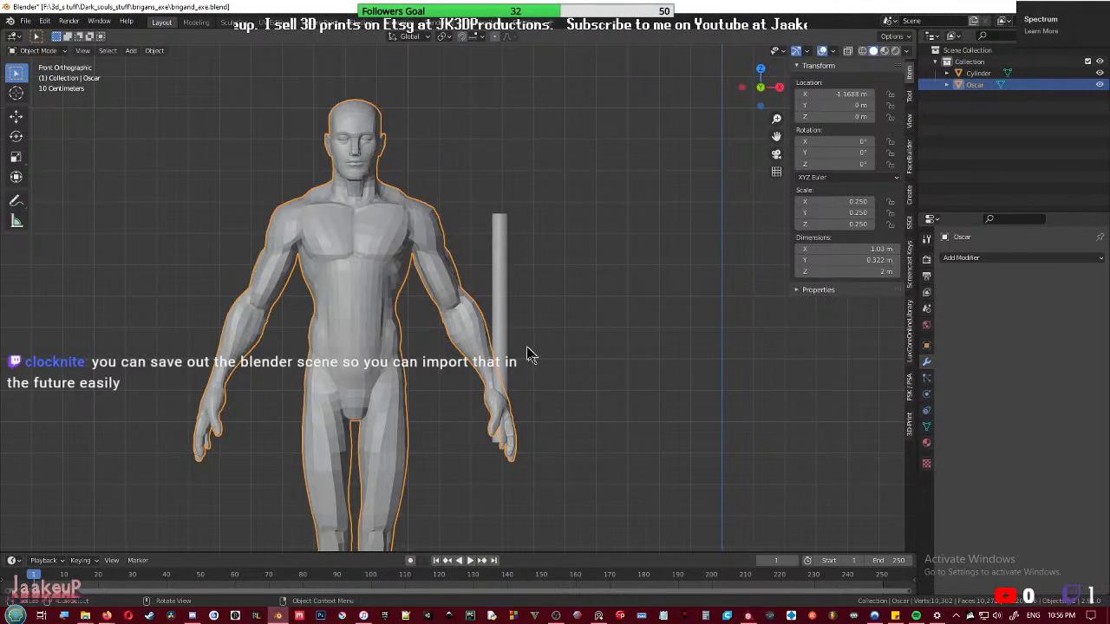
click(511, 318)
key(g)
click(708, 315)
key(x)
click(708, 323)
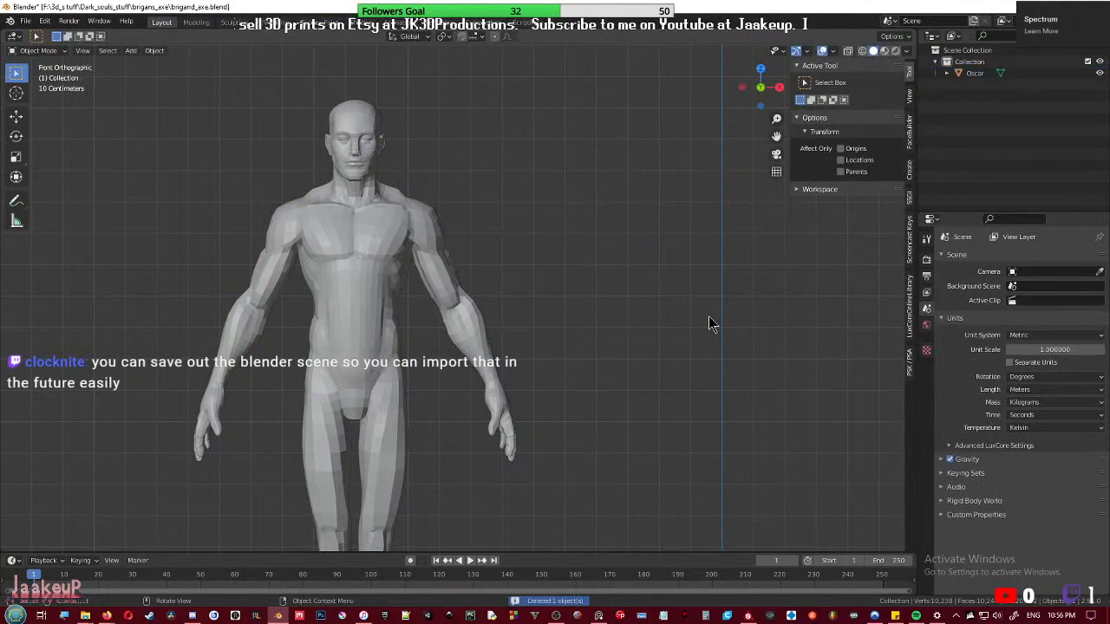
scroll(495, 224, down, 2)
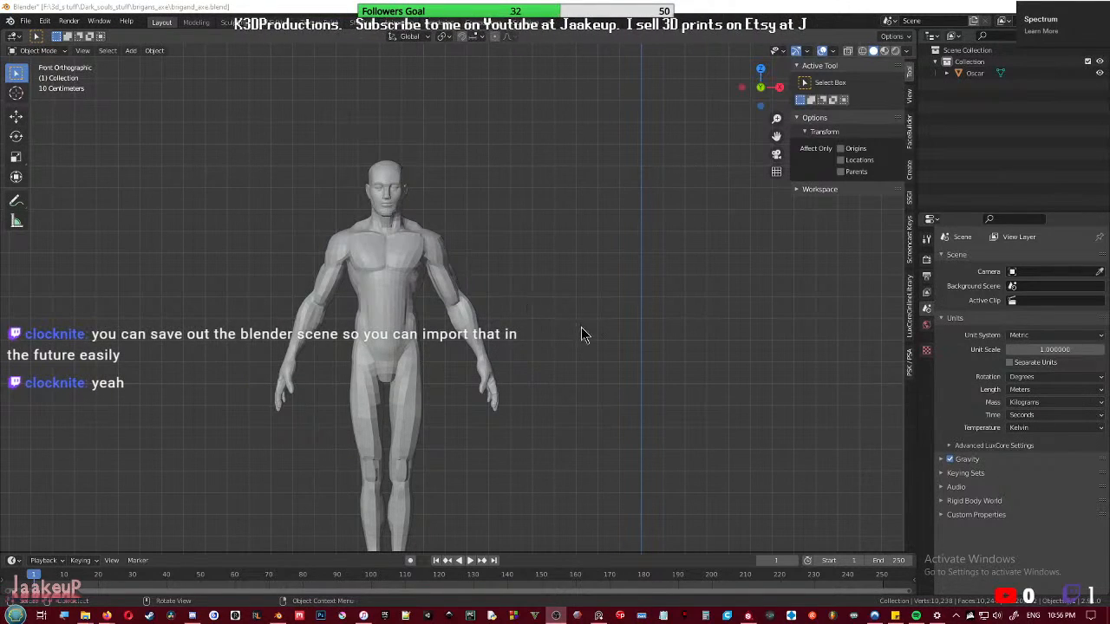
- Move the human mesh along X back to about the world origin and save the axe file
click(397, 235)
middle_drag(396, 235, 587, 359)
key(g)
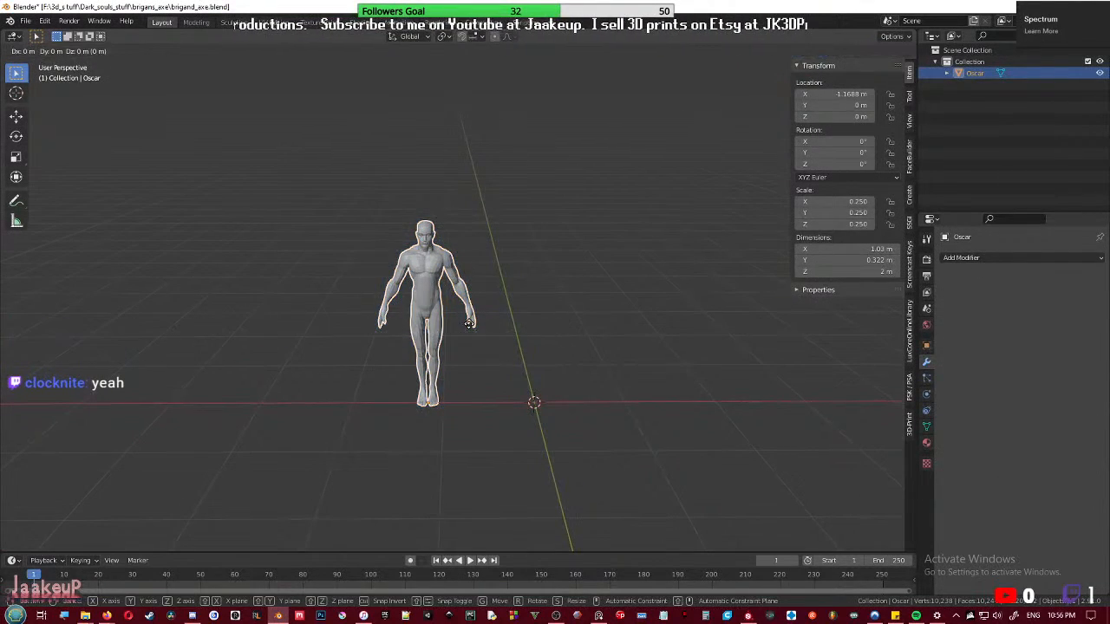
click(574, 330)
key(ctrl+s)
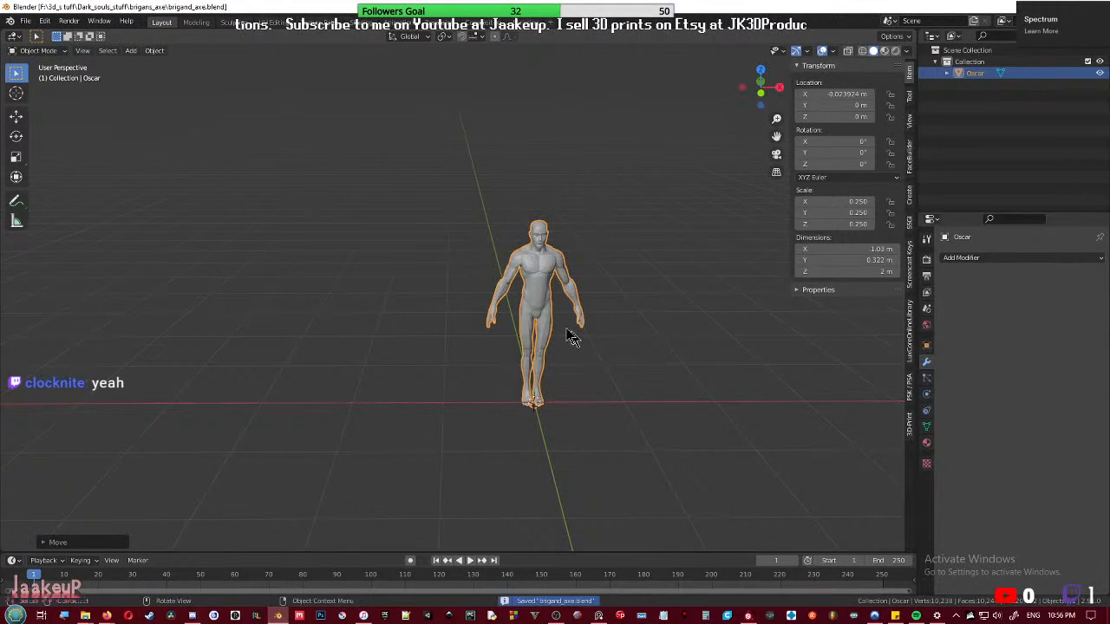
- Save the scene as a separate file named basemesh.blend in the 3d_s tuff folder
click(28, 21)
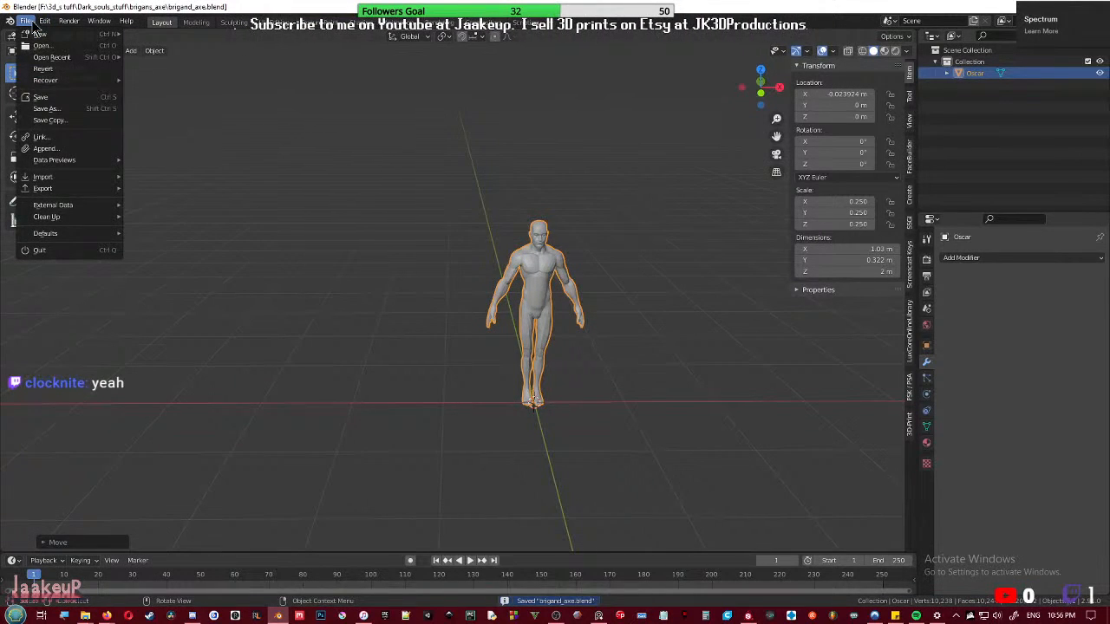
click(45, 108)
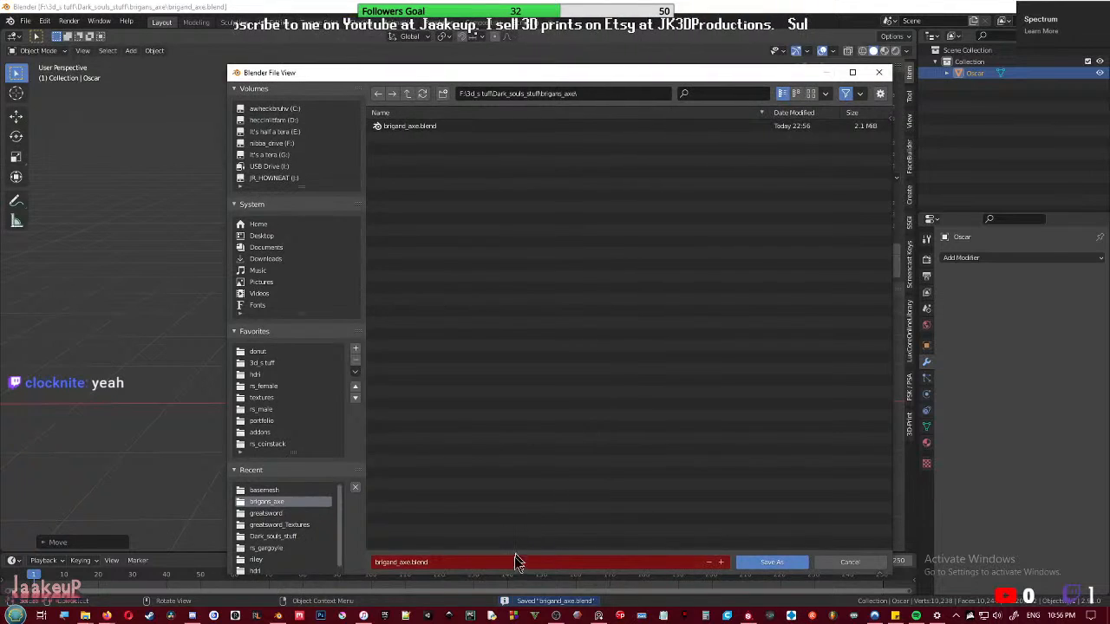
click(516, 561)
text(t)
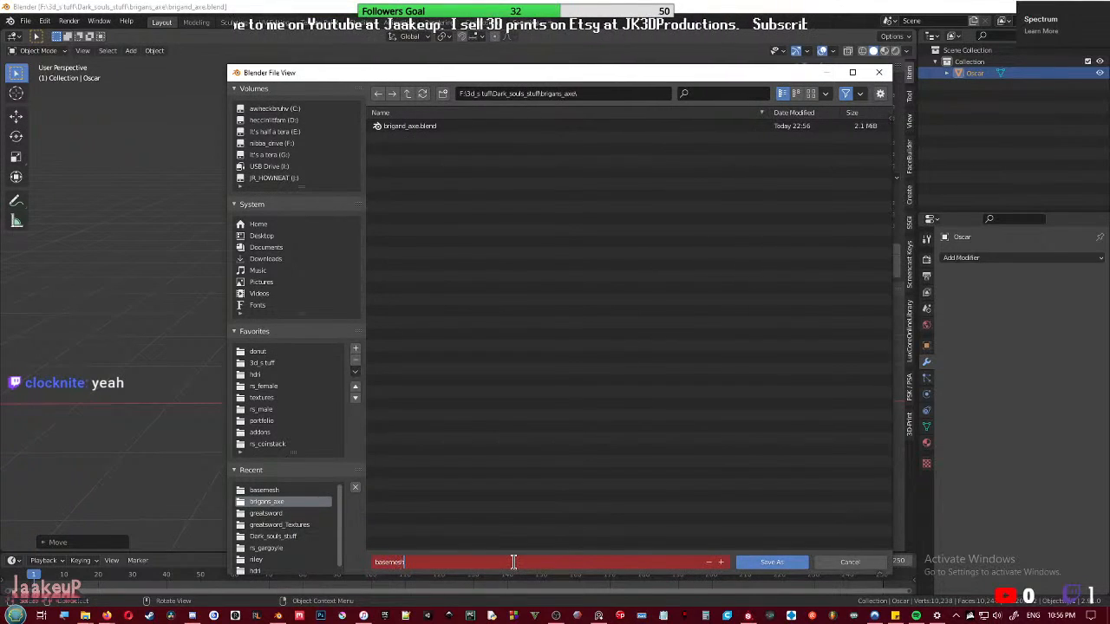
click(411, 97)
click(411, 97)
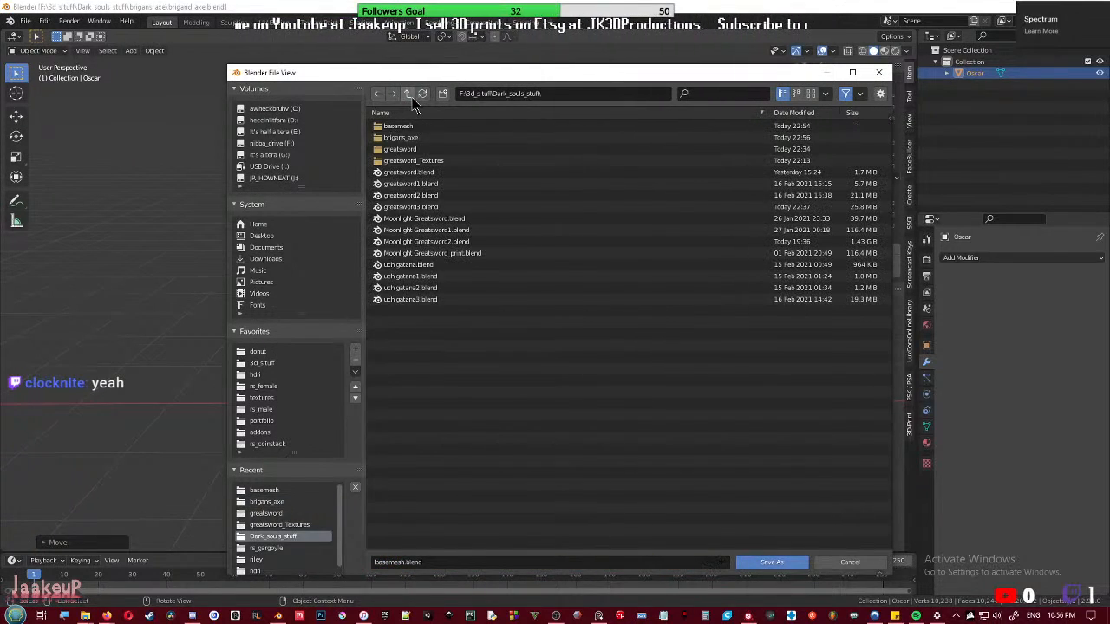
click(412, 98)
scroll(672, 371, down, 5)
scroll(677, 390, down, 10)
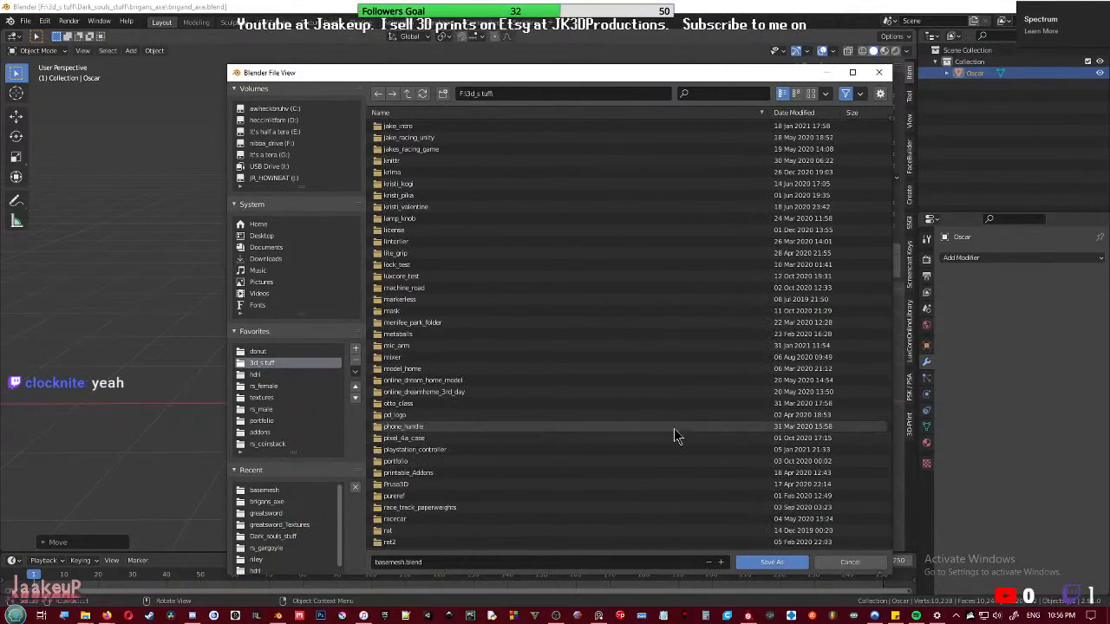
click(783, 561)
- Reopen brigand_axe.blend from the brigans_axe folder inside Dark_souls_stuff
middle_drag(700, 400, 590, 373)
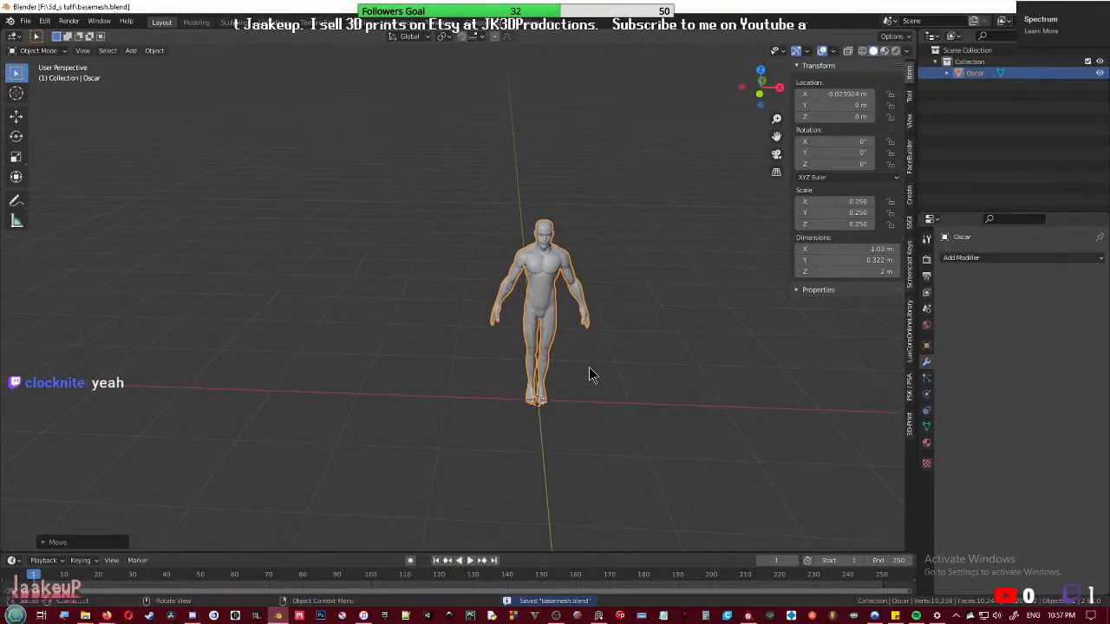
click(25, 20)
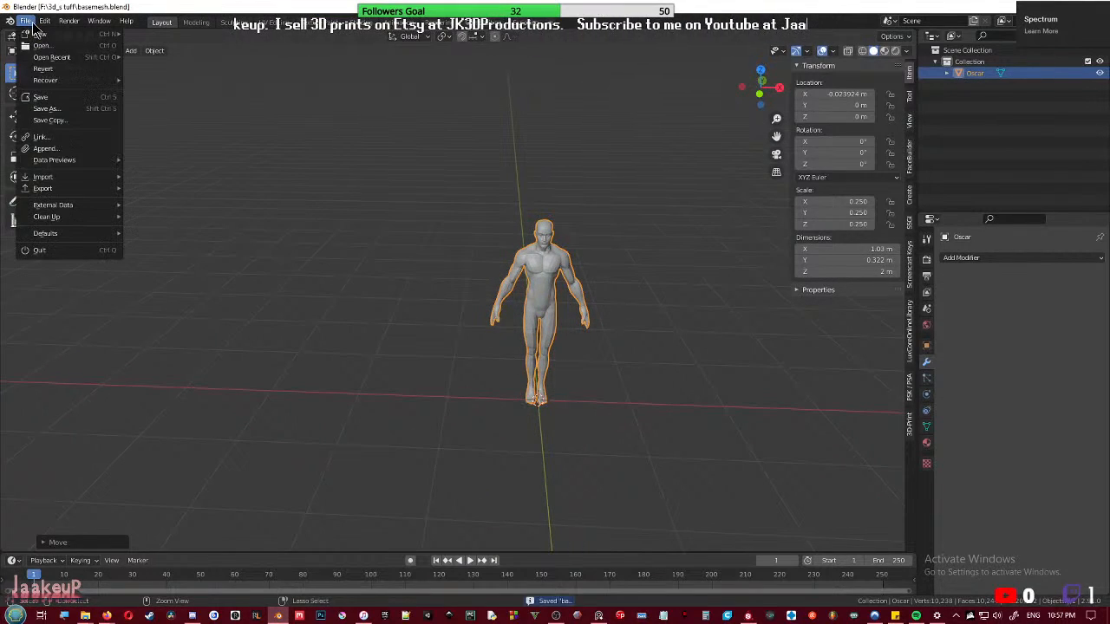
click(39, 33)
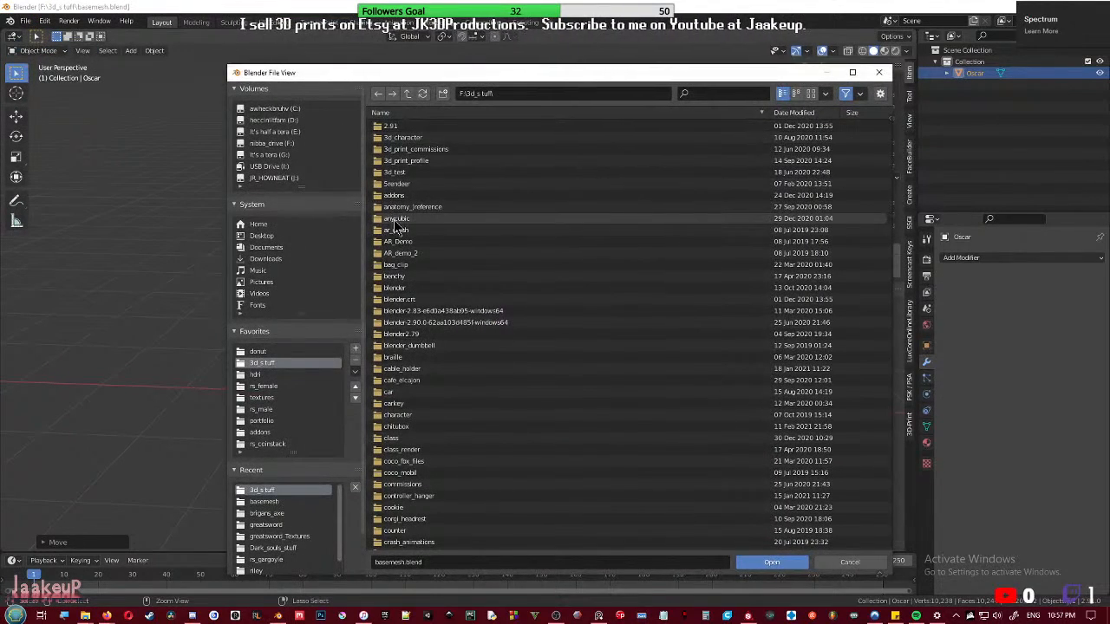
scroll(411, 451, down, 4)
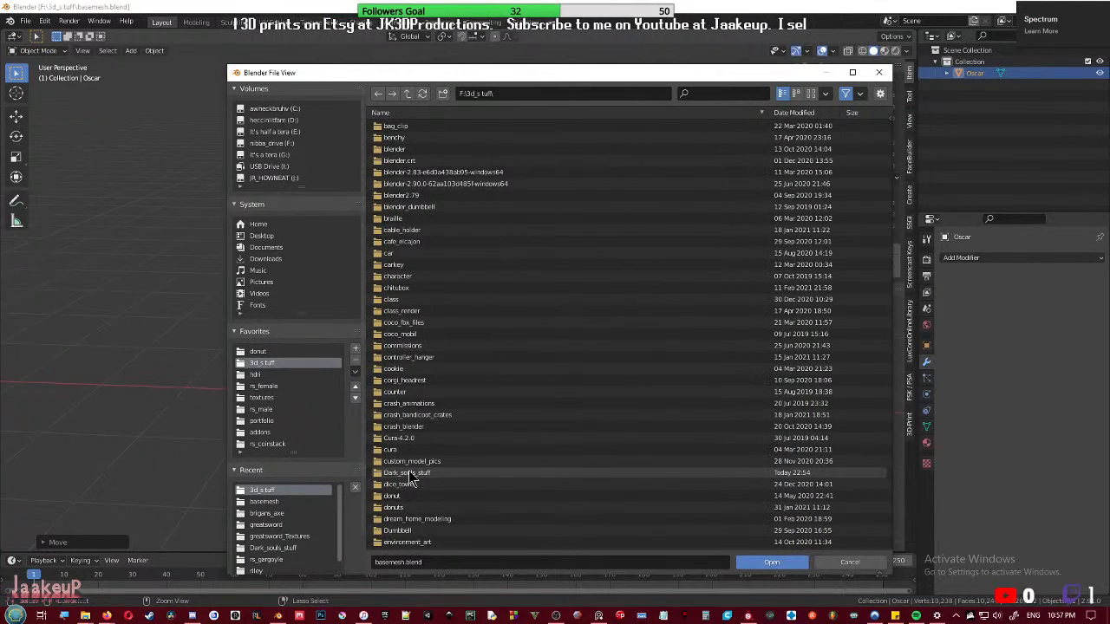
double_click(408, 473)
click(409, 139)
double_click(409, 139)
double_click(417, 125)
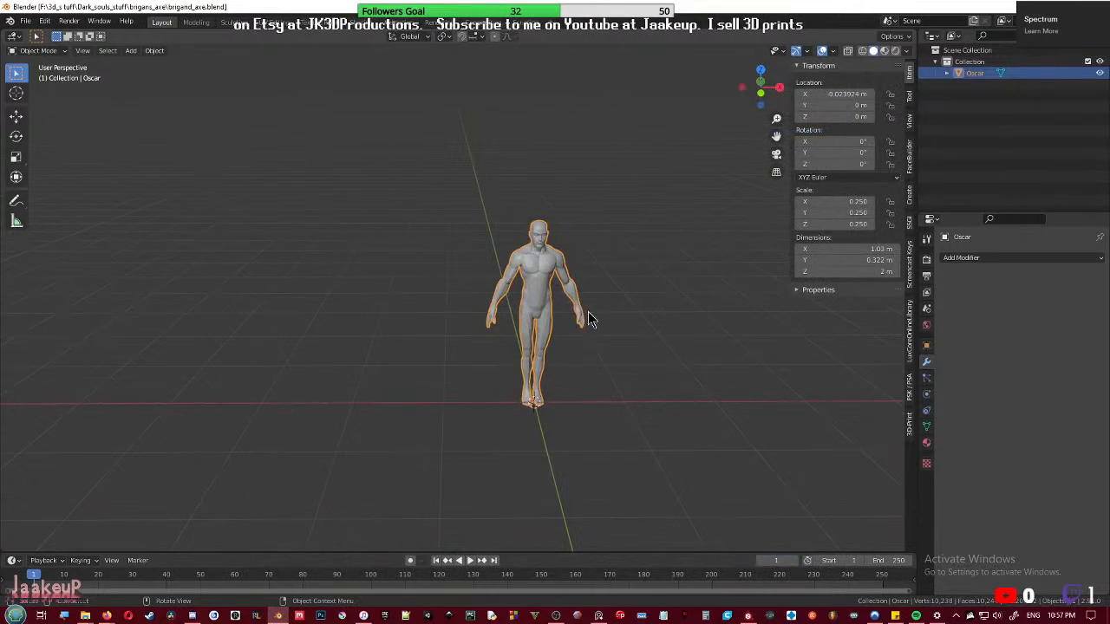
- Delete the human mesh from the axe scene
key(x)
click(522, 268)
middle_drag(577, 315, 111, 93)
- Try to append from brigand_axe.blend in the brigans_axe folder
click(28, 21)
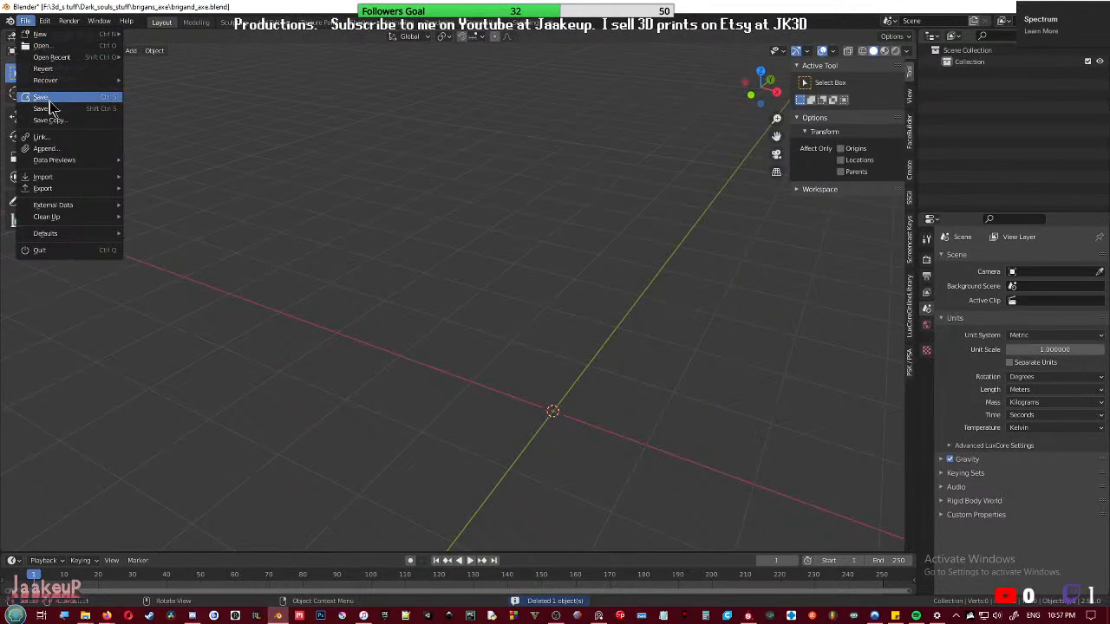
click(57, 150)
double_click(471, 129)
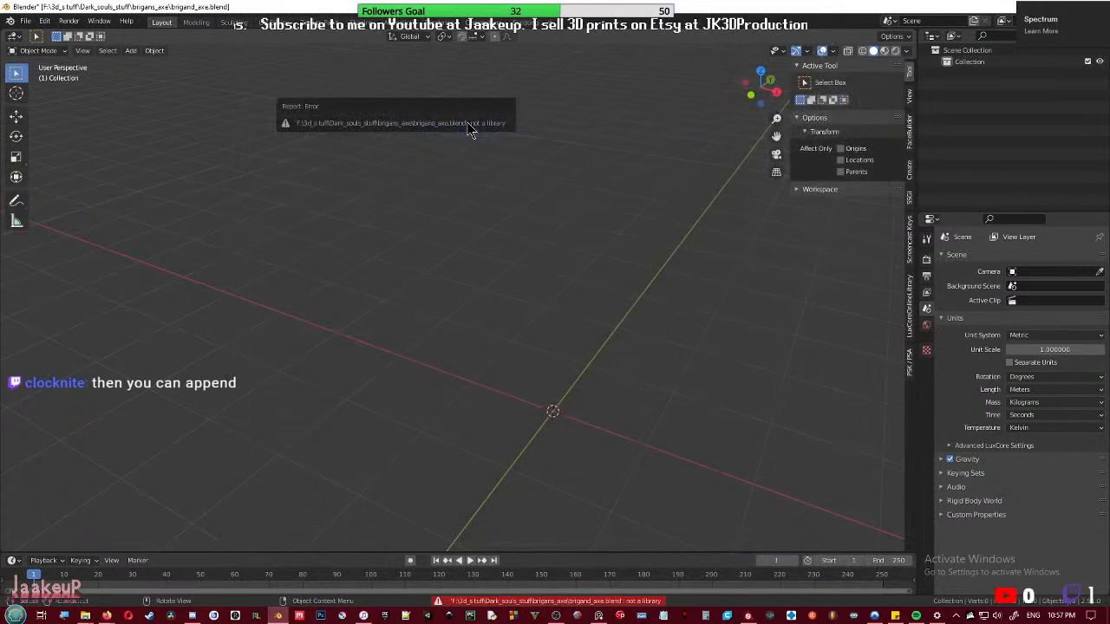
- Start appending and open basemesh.blend from the 3d_s tuff folder as the source file
click(25, 20)
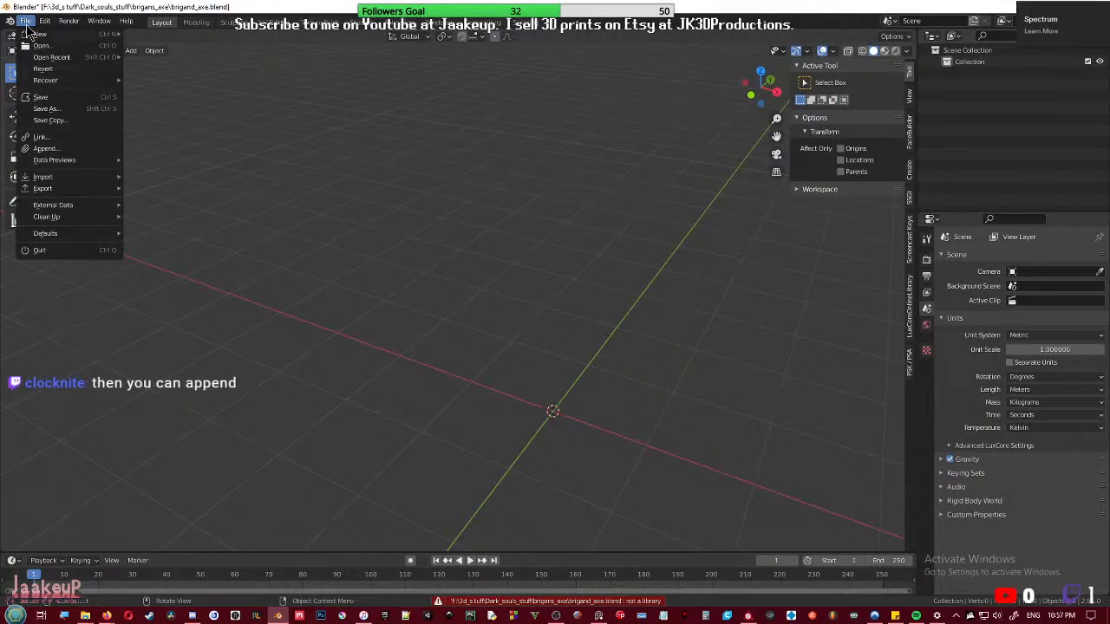
click(45, 149)
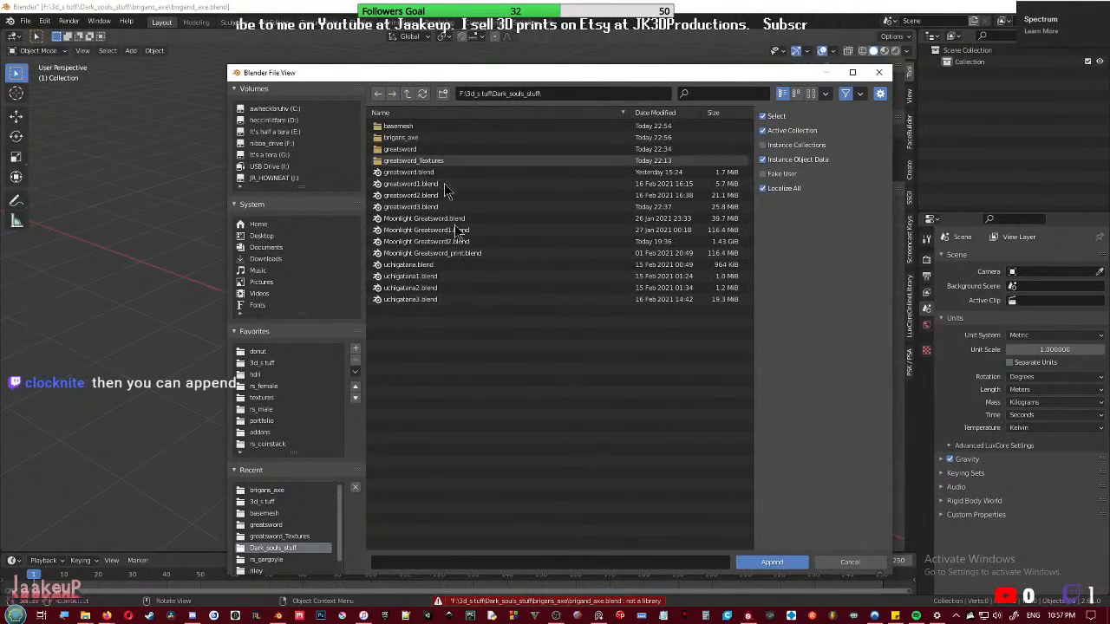
click(407, 93)
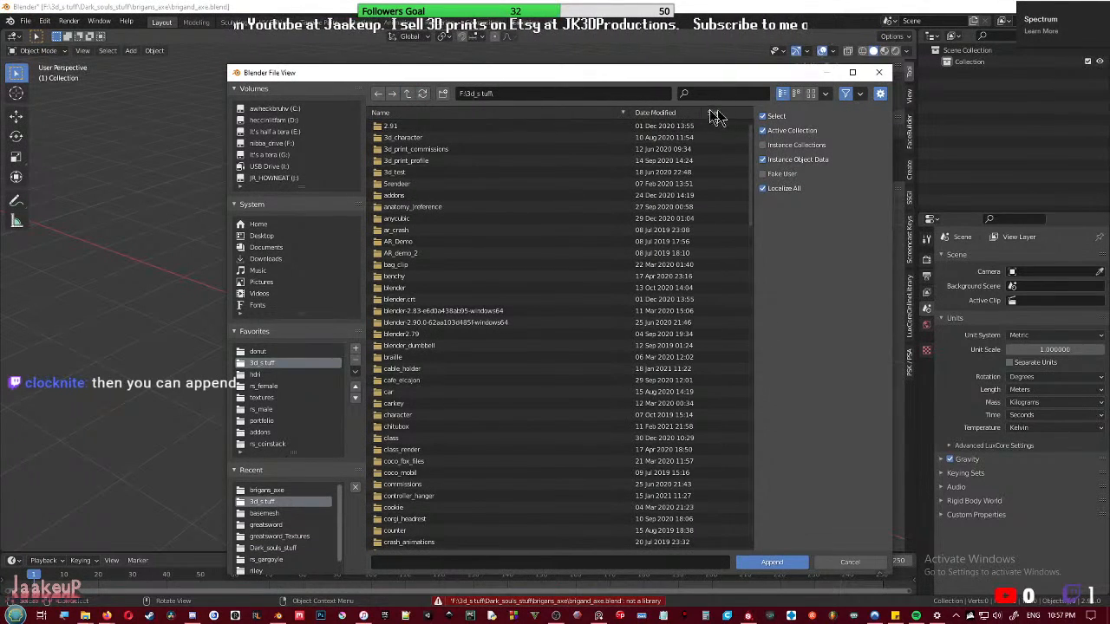
click(652, 113)
click(650, 113)
click(536, 113)
drag(752, 144, 751, 545)
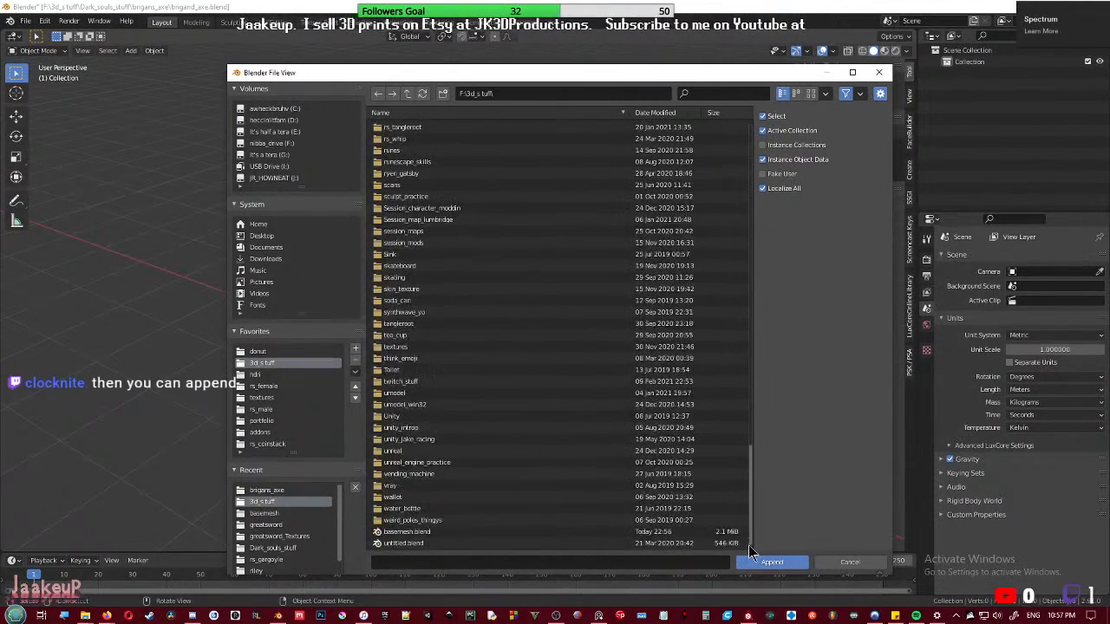
double_click(424, 531)
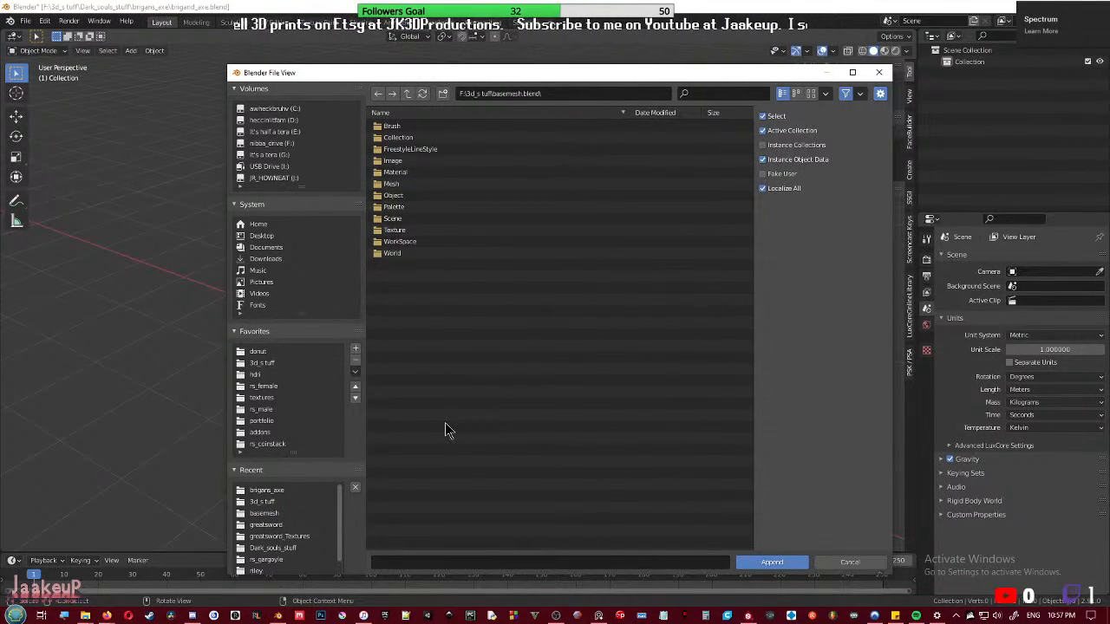
- Append the Oscar object from the Object category of basemesh.blend into the axe scene
double_click(398, 185)
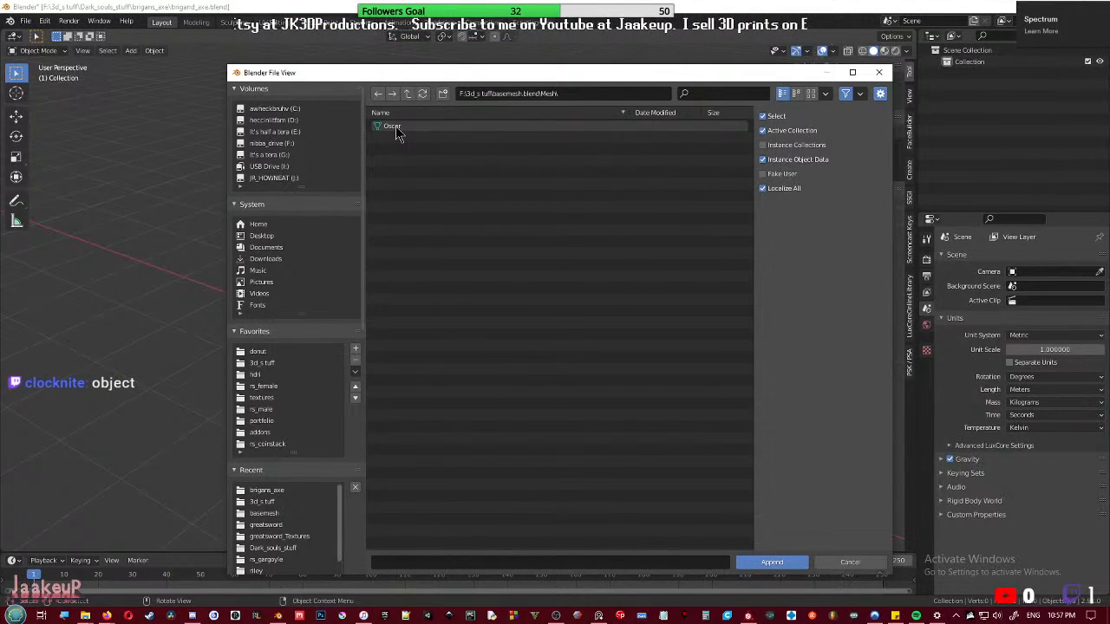
click(406, 93)
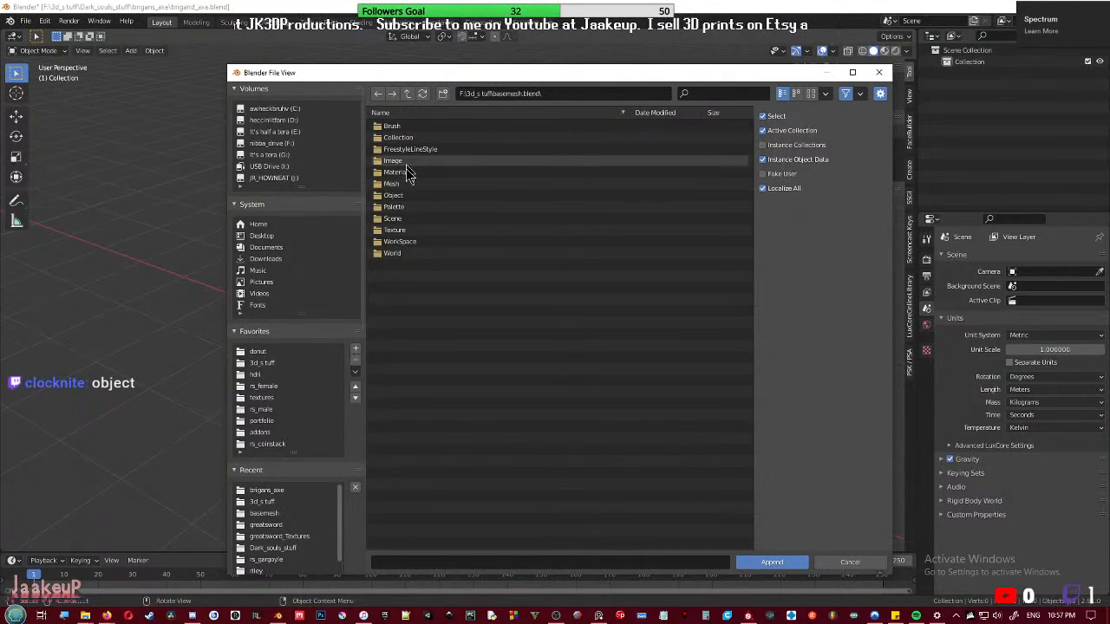
click(404, 196)
click(393, 126)
double_click(397, 128)
scroll(556, 346, down, 3)
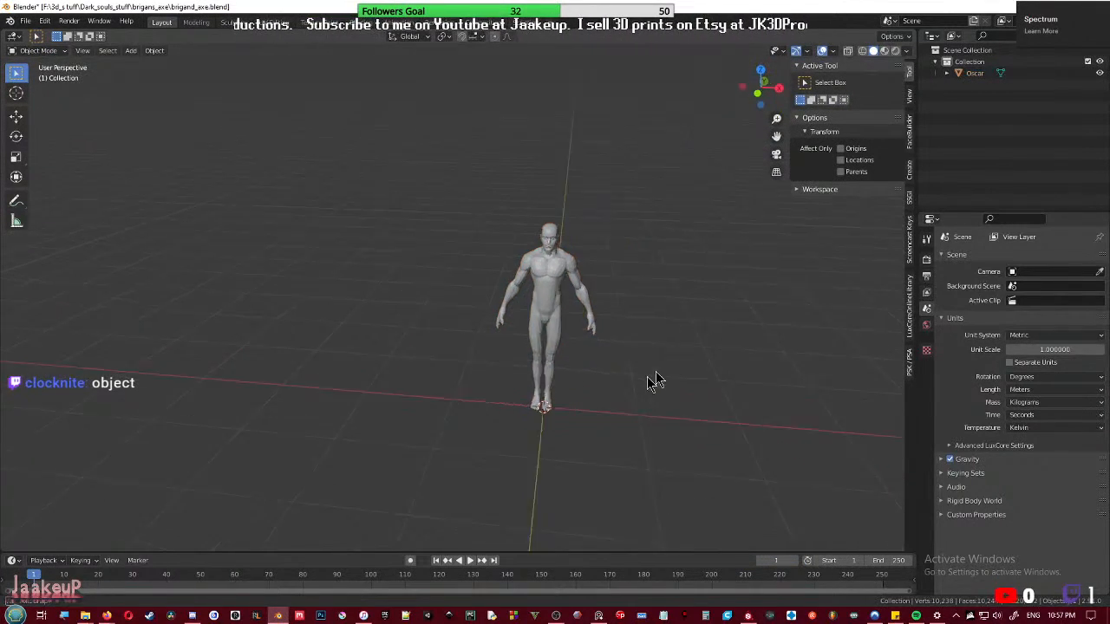
- Move the human figure along the X axis to about -1.11 m and save the file
scroll(622, 404, up, 3)
click(431, 265)
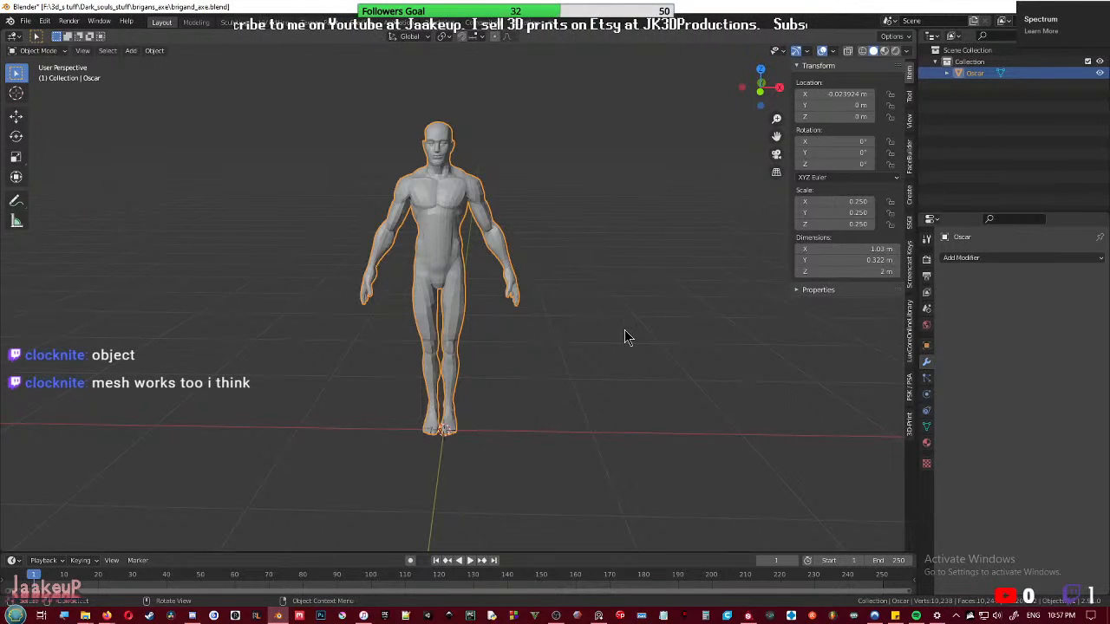
key(g)
click(513, 341)
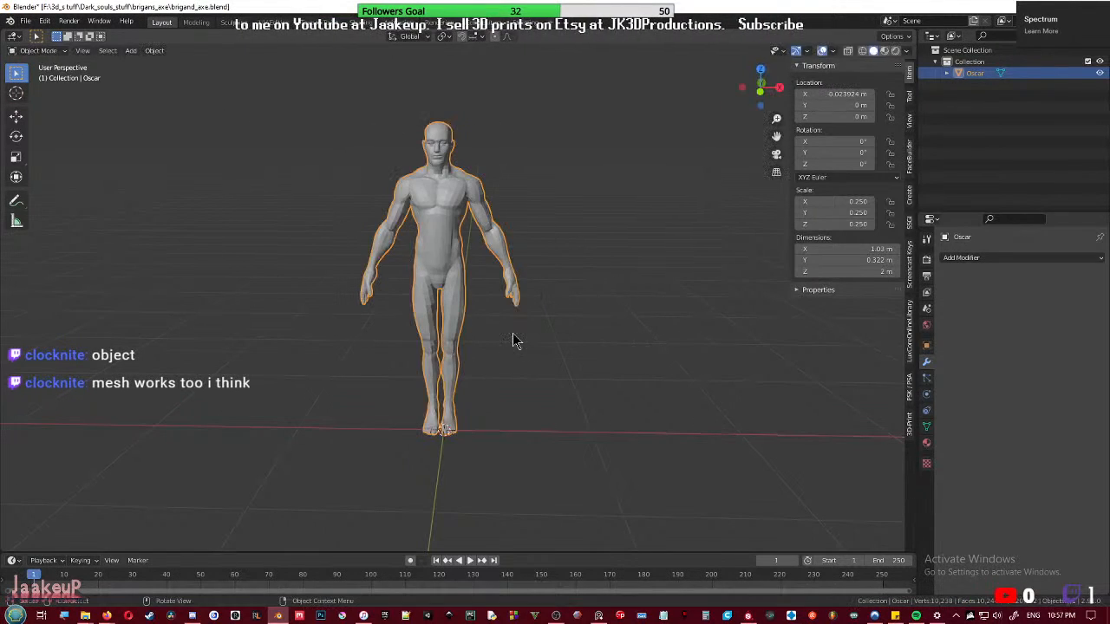
key(g)
click(416, 347)
key(ctrl+s)
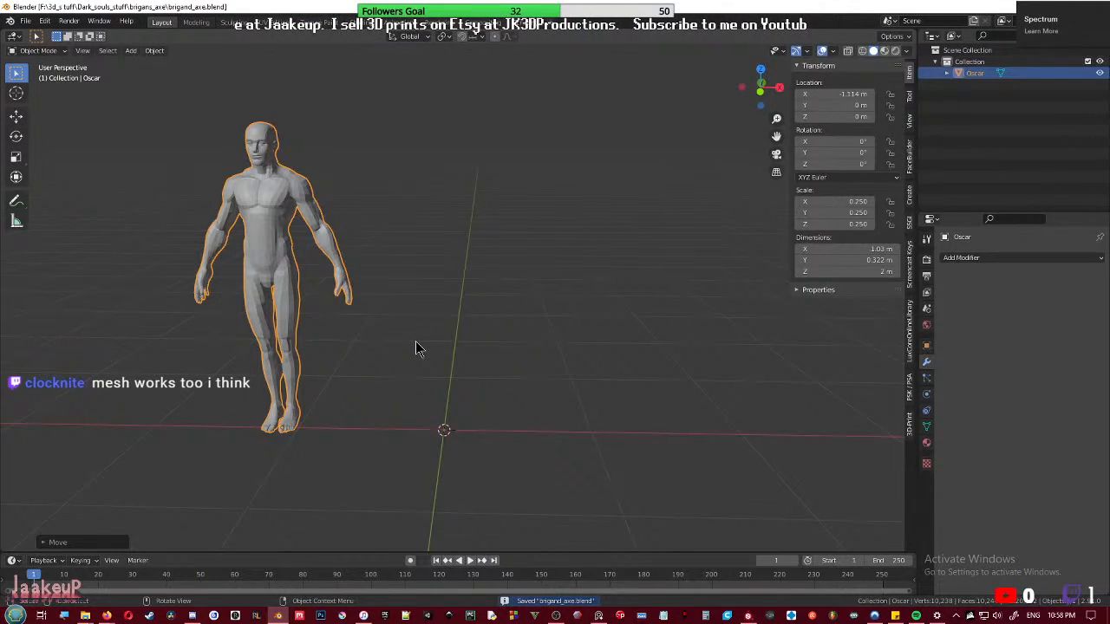
- Move the human figure farther along X to about -2.71 m, save the file and deselect the figure
middle_drag(418, 351, 525, 324)
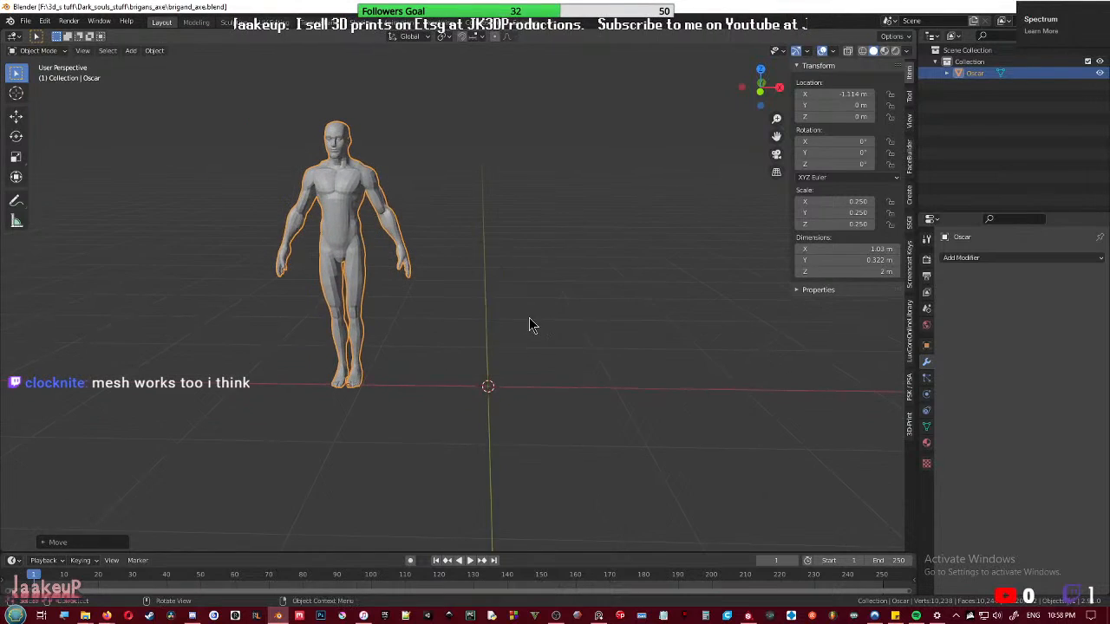
key(g)
key(x)
click(346, 313)
middle_drag(347, 313, 384, 317)
key(ctrl+s)
click(538, 335)
scroll(384, 318, up, 5)
middle_drag(459, 306, 523, 372)
scroll(748, 298, down, 5)
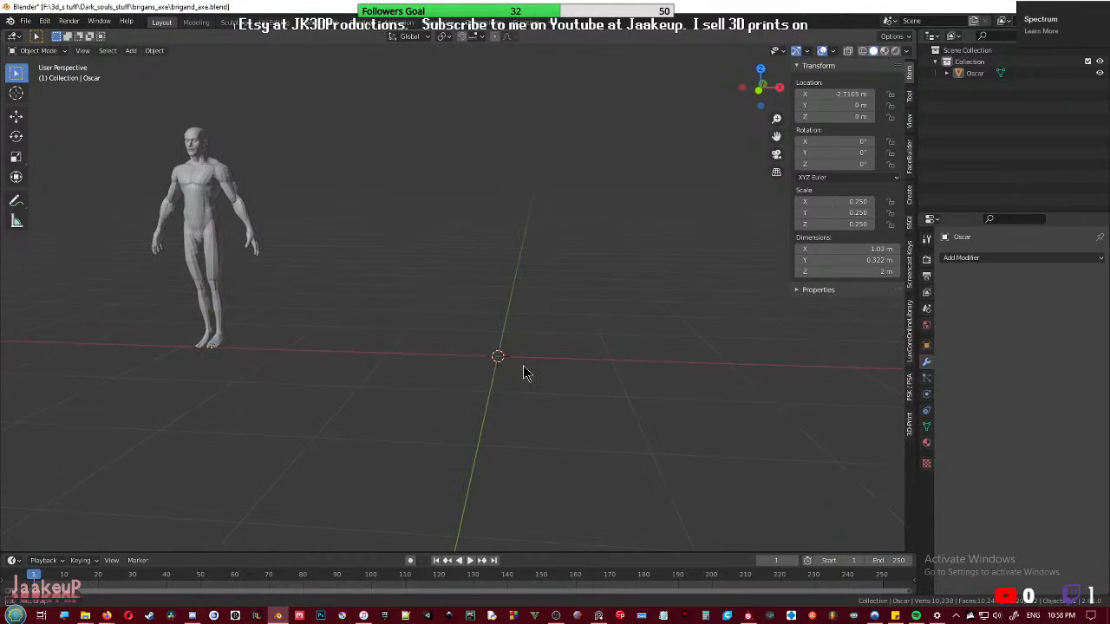
- Bring up the floating reference image window, shrink it to a small size and frame the brigand axe in it
key(shift+a)
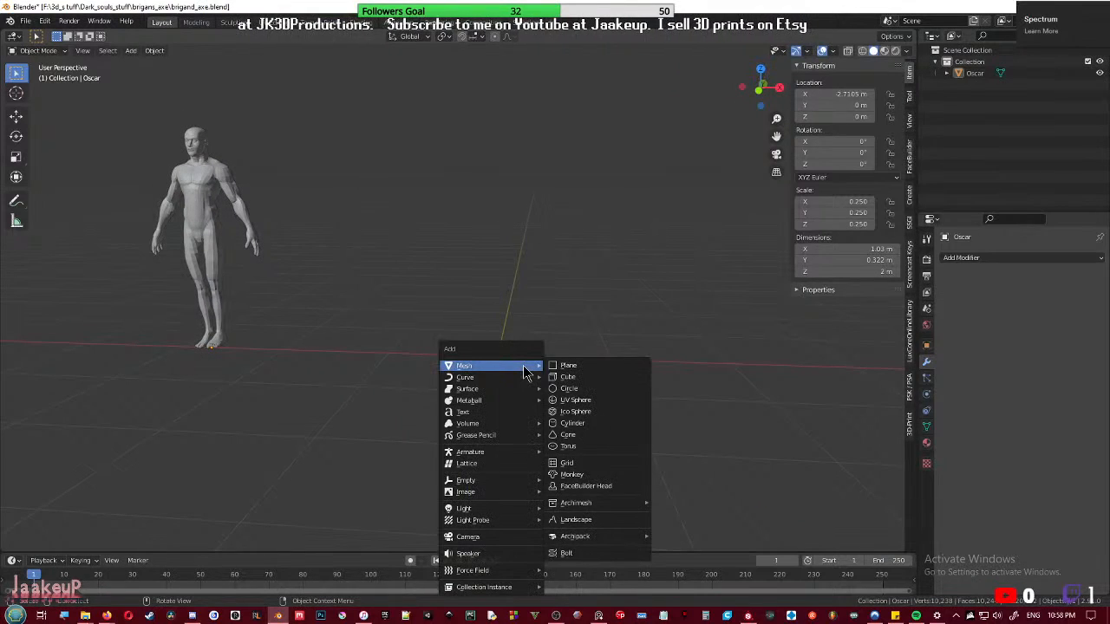
right_drag(1109, 286, 850, 458)
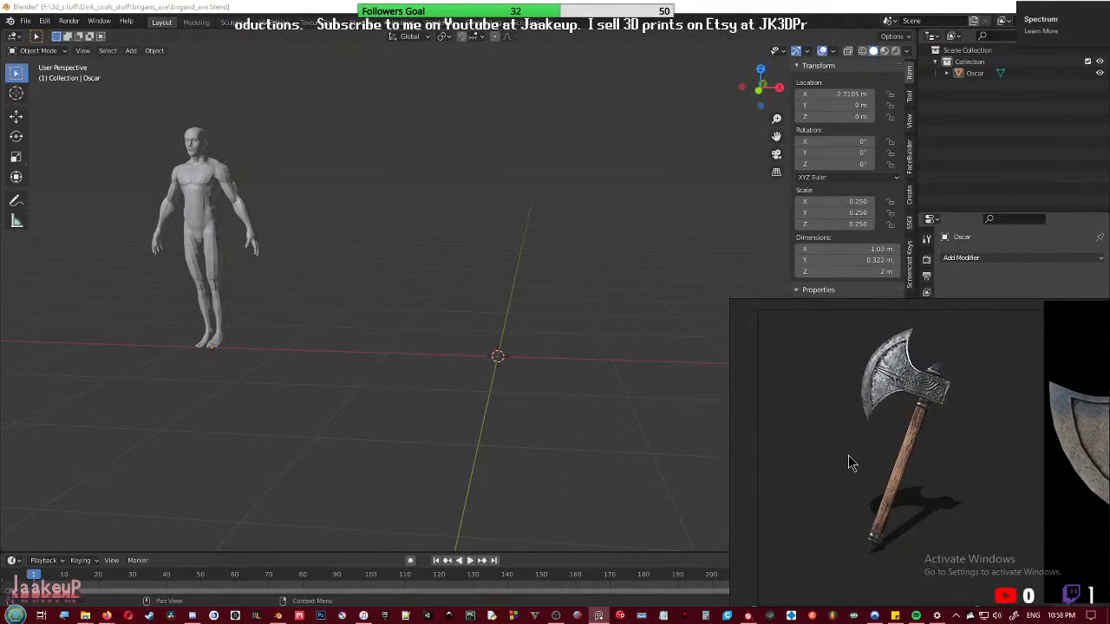
drag(731, 308, 948, 450)
scroll(1057, 545, up, 4)
middle_drag(991, 528, 1067, 533)
scroll(1033, 533, up, 2)
scroll(1039, 525, down, 3)
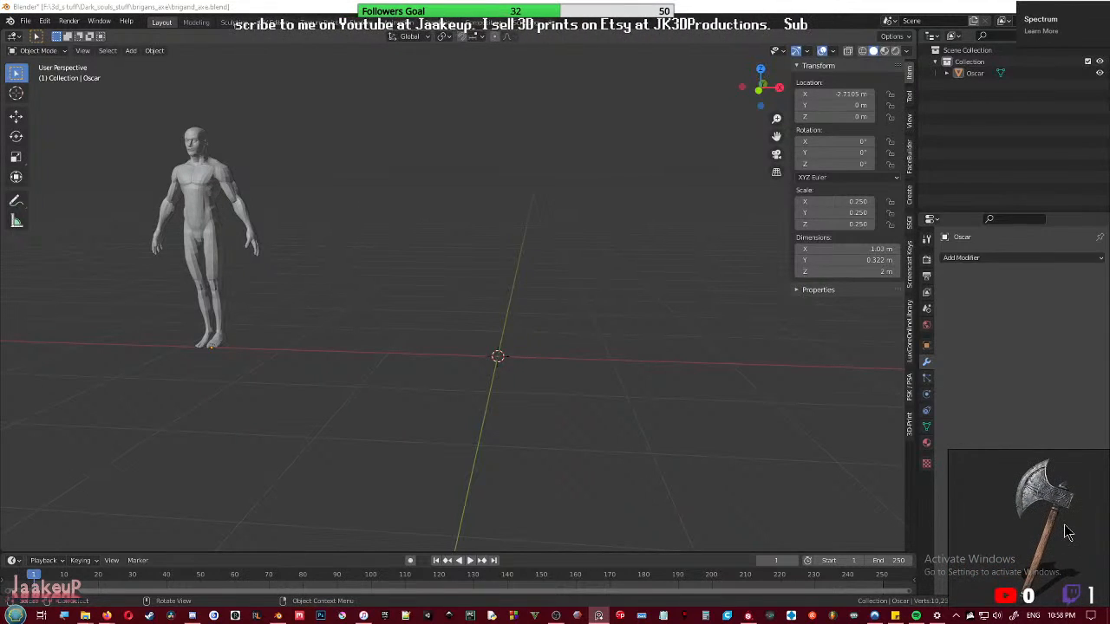
drag(949, 449, 984, 472)
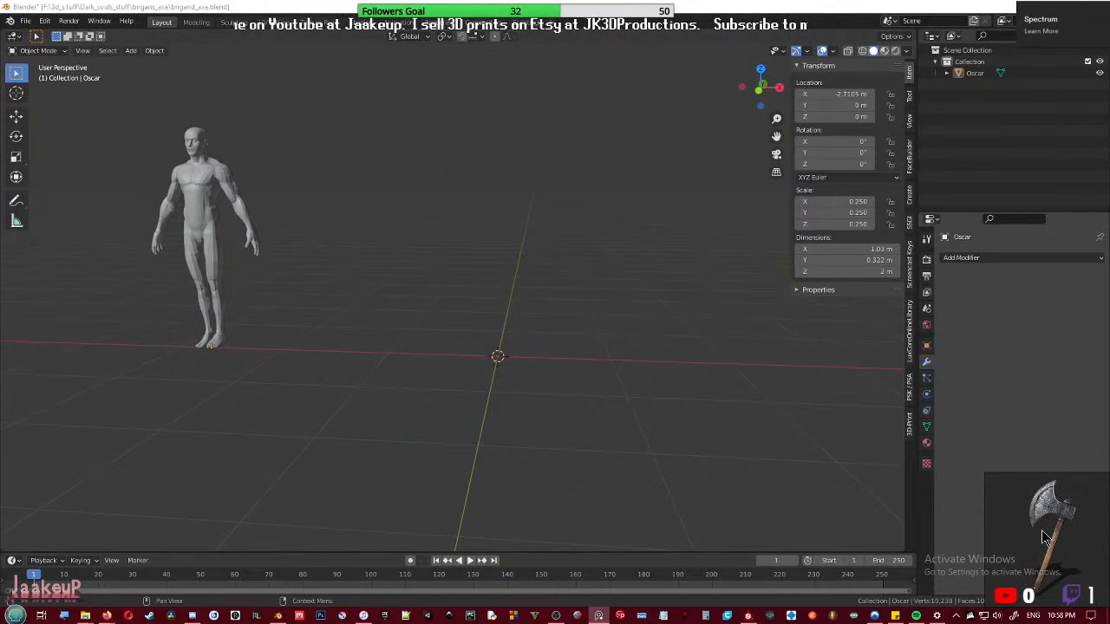
middle_drag(1042, 538, 1047, 539)
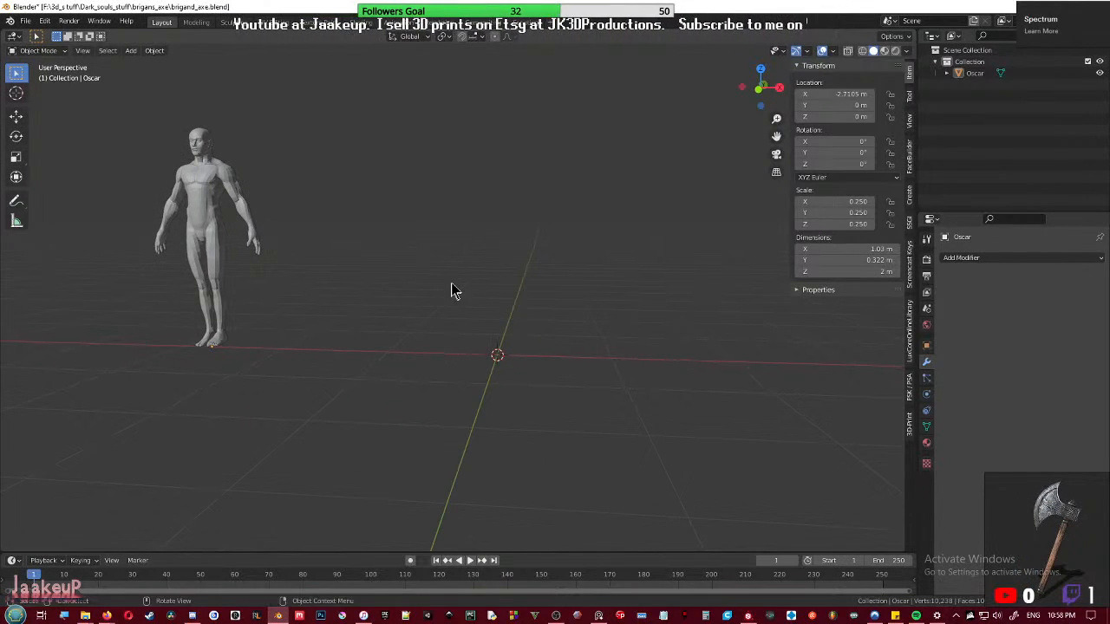
- Add a mesh cylinder at the origin and raise it along Z to about 1.85 m
key(shift+a)
mouse_move(453, 286)
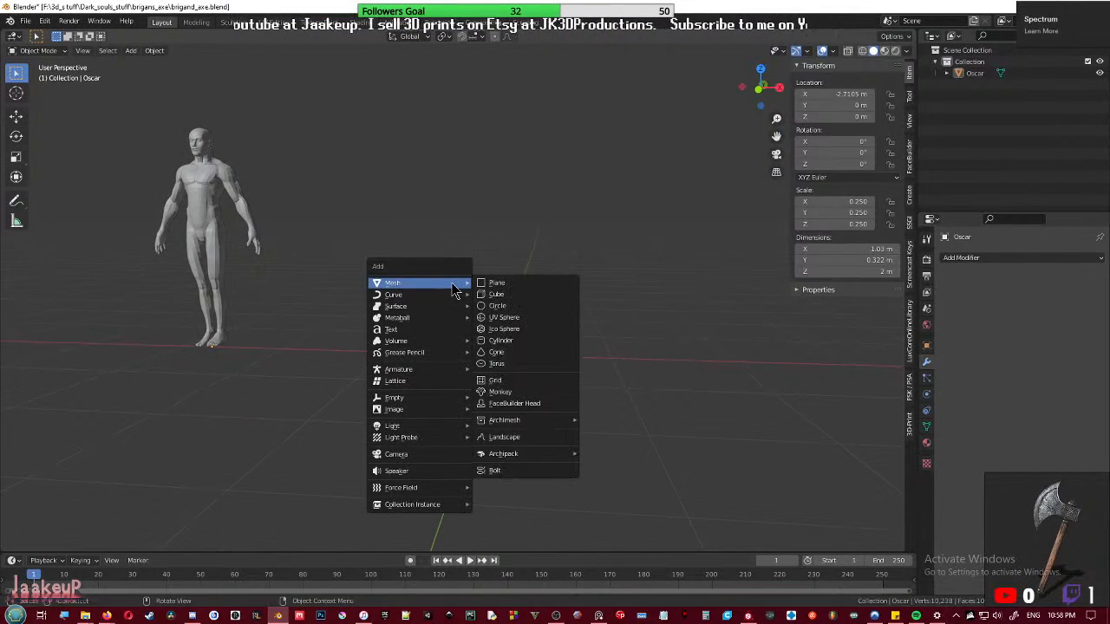
click(519, 341)
scroll(517, 390, down, 2)
key(g)
key(z)
click(508, 319)
- Scale the cylinder in X and Y only, thinning it to a rod about 0.09 m in diameter
scroll(540, 316, down, 3)
middle_drag(581, 310, 590, 348)
key(s)
key(shift+z)
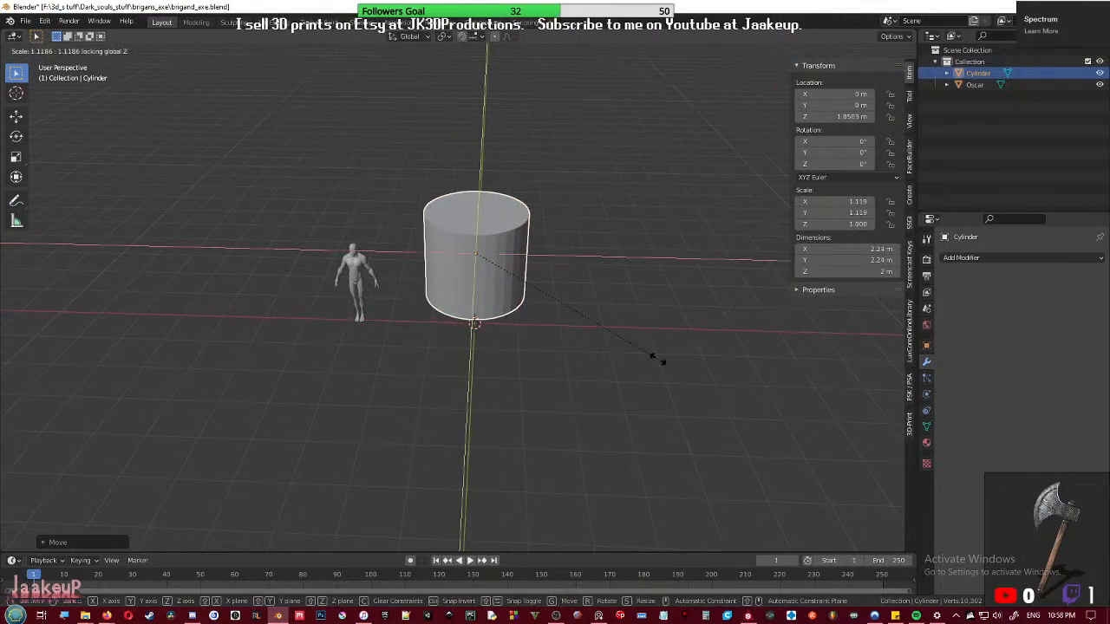
click(530, 312)
- In front view, move the rod beside the figure's hand and scale it uniformly to about 1.06 m long
key(KP_1)
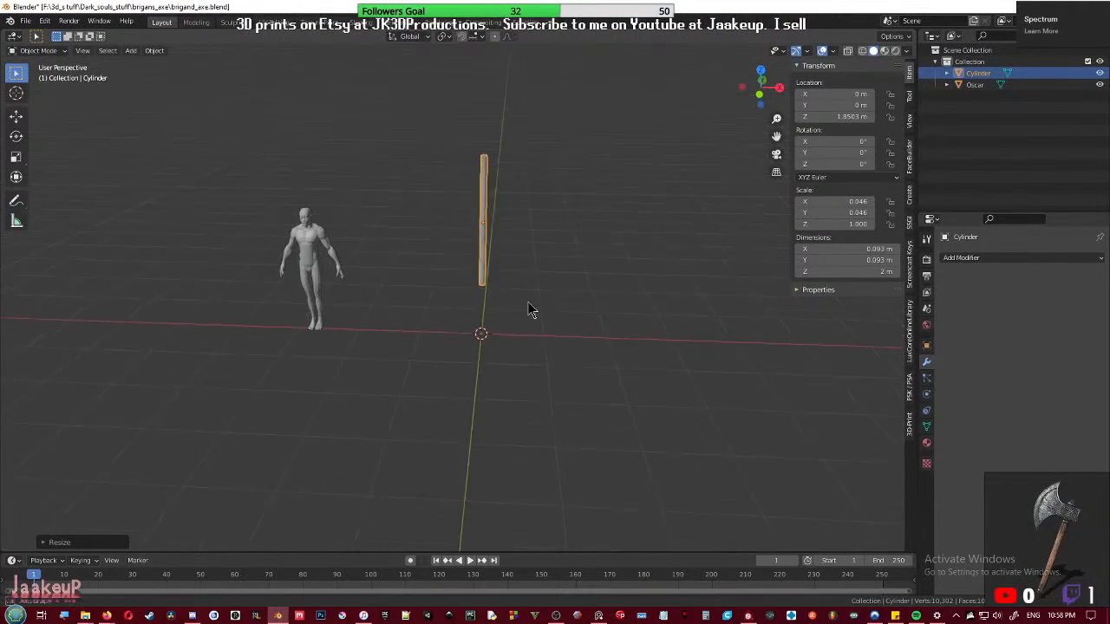
key(g)
click(426, 286)
scroll(645, 315, up, 6)
shift+middle_drag(666, 325, 674, 325)
key(s)
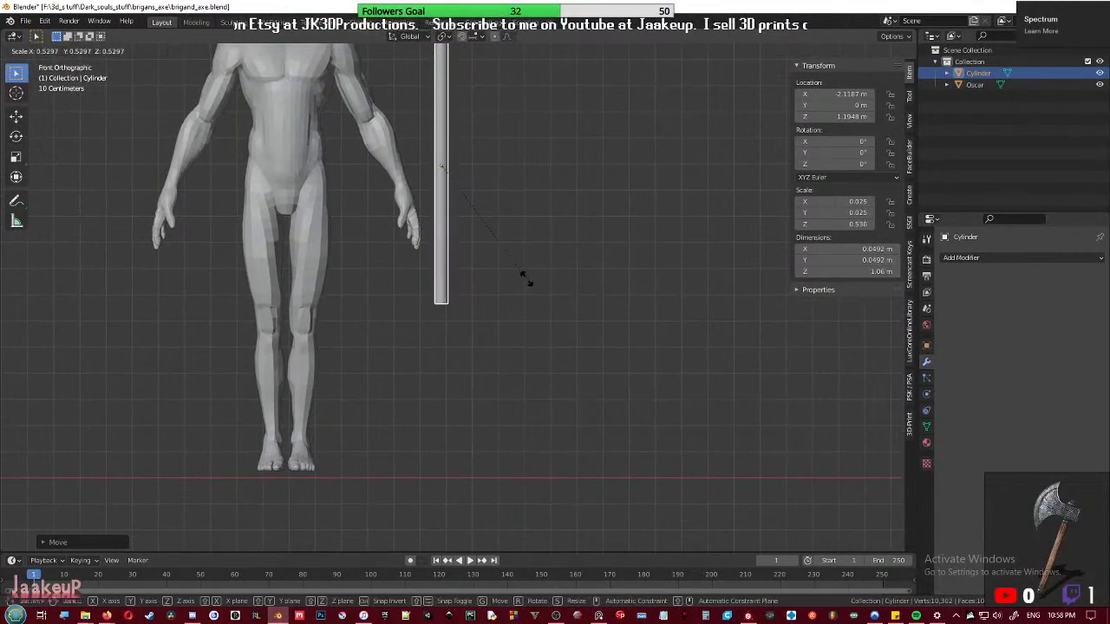
click(523, 278)
- Reposition the rod at the figure's hand and scale it down uniformly to a handle about 0.74 m long
scroll(523, 277, down, 3)
shift+middle_drag(523, 276, 548, 314)
key(g)
click(551, 292)
key(s)
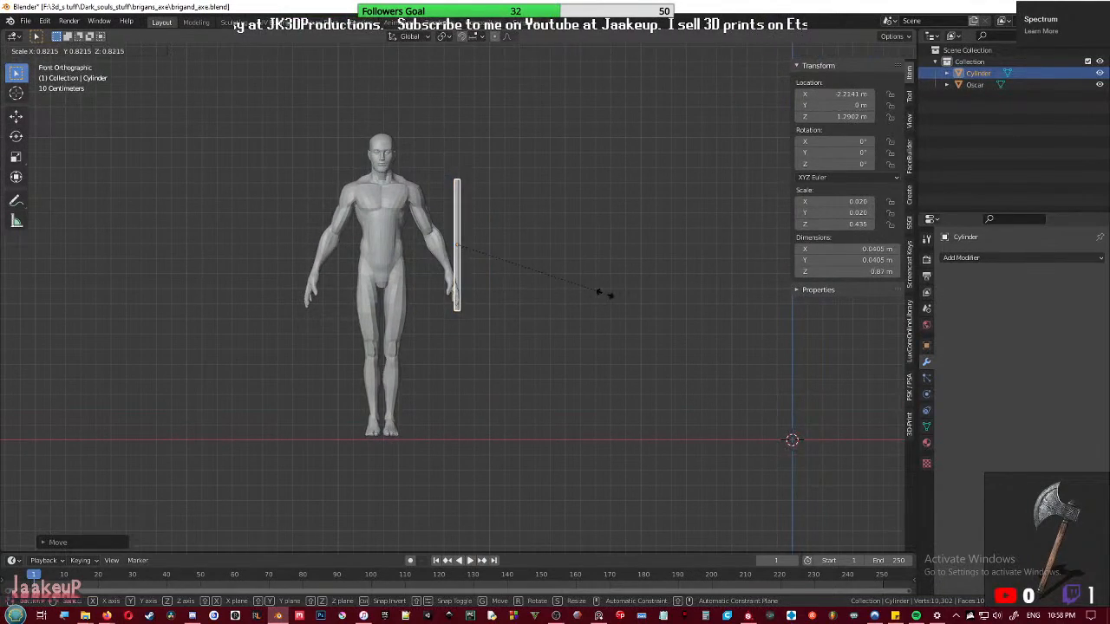
click(563, 289)
key(g)
click(562, 298)
key(s)
click(578, 305)
key(g)
click(575, 302)
scroll(580, 309, down, 1)
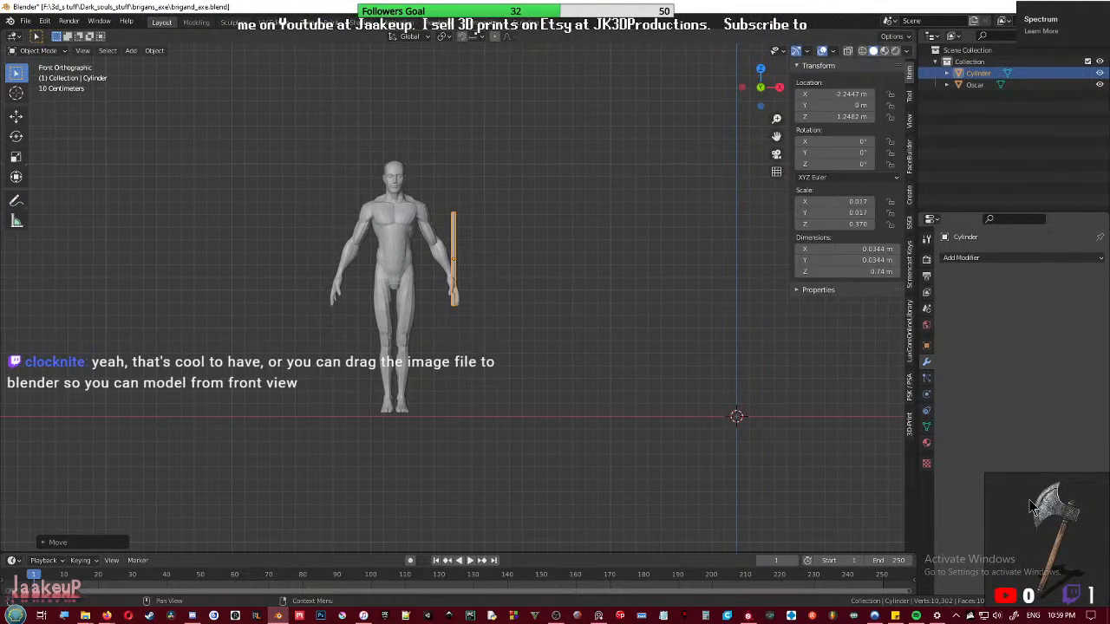
drag(1025, 522, 1031, 482)
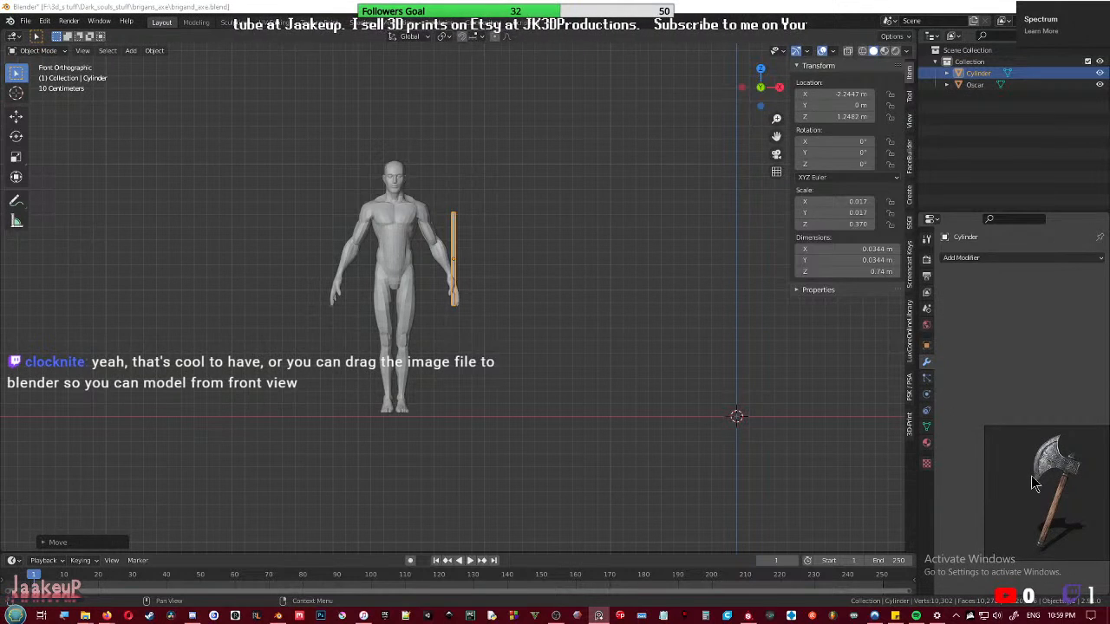
drag(1032, 475, 1032, 522)
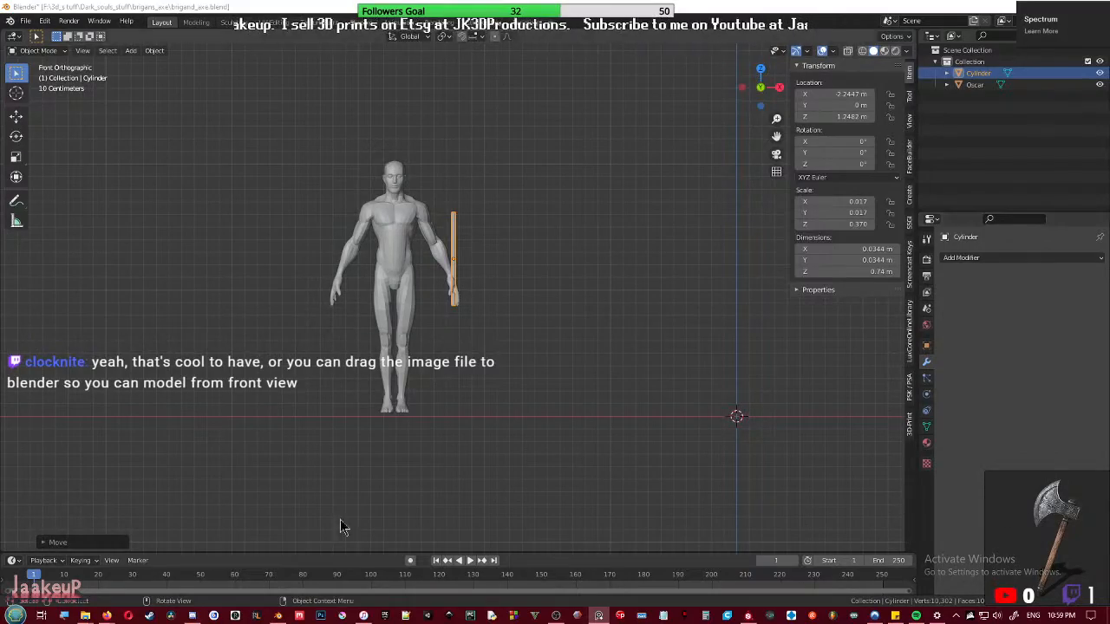
- Switch to the browser's brigand axe image results and open the 512 × 512 Dark Souls Wiki axe picture on its own page
mouse_move(104, 617)
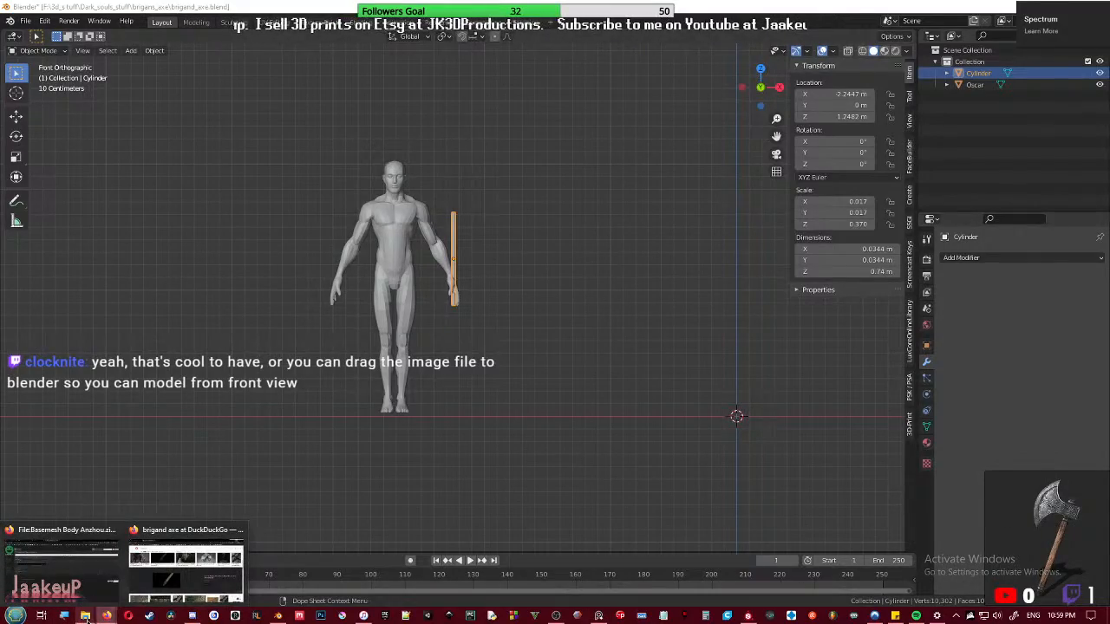
click(187, 555)
scroll(264, 291, up, 3)
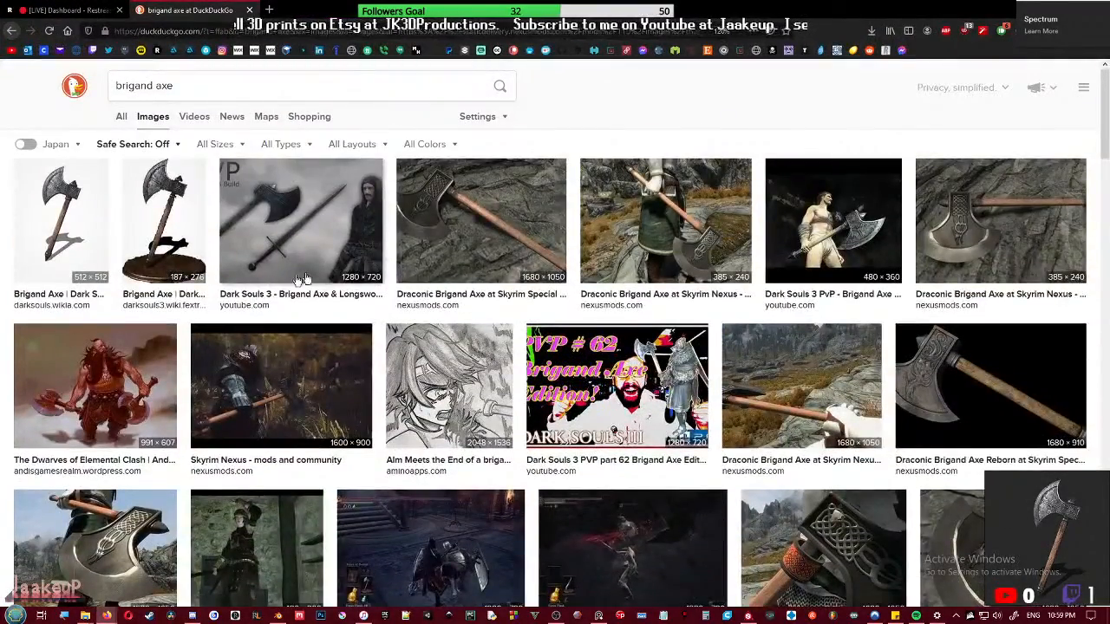
click(61, 217)
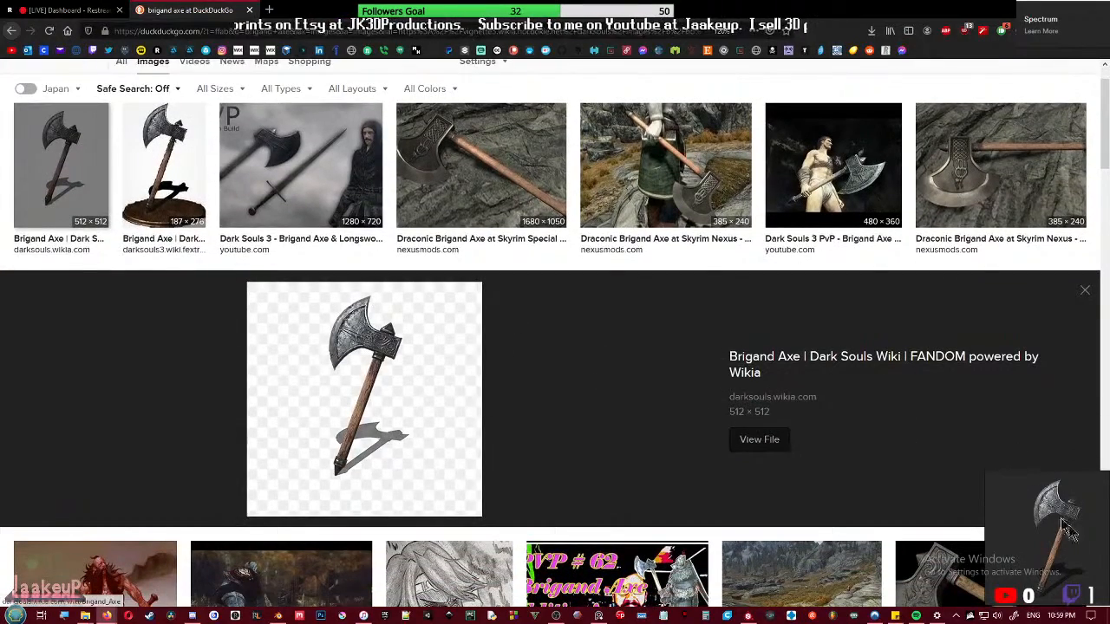
right_click(333, 379)
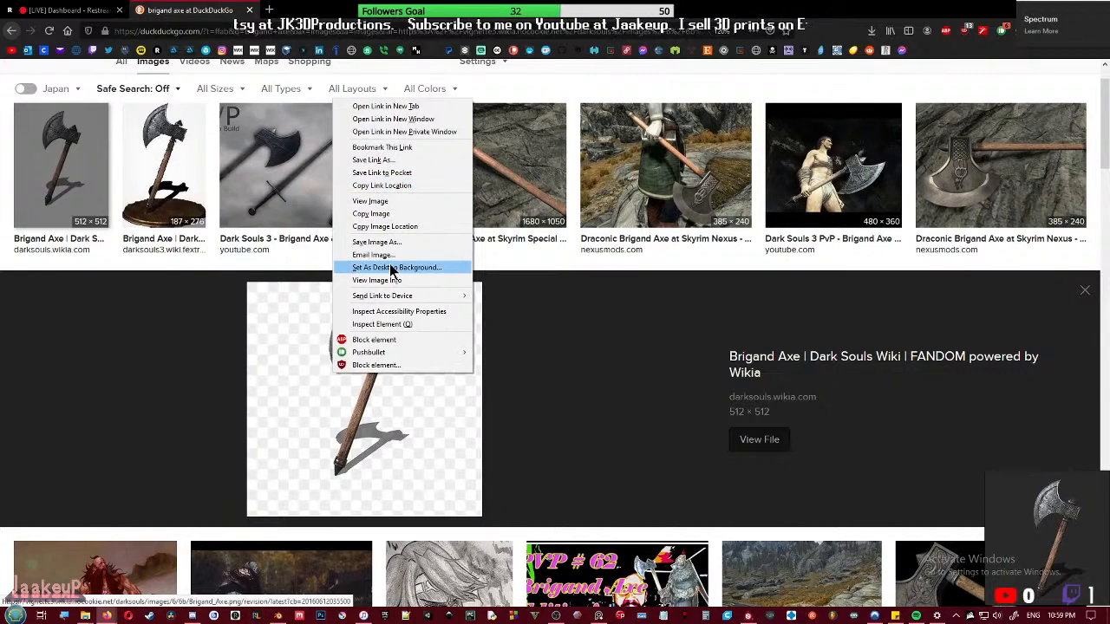
click(371, 202)
- Save the axe picture as a renamed PNG in the brigans_axe folder and return to the image results
right_click(459, 305)
click(494, 341)
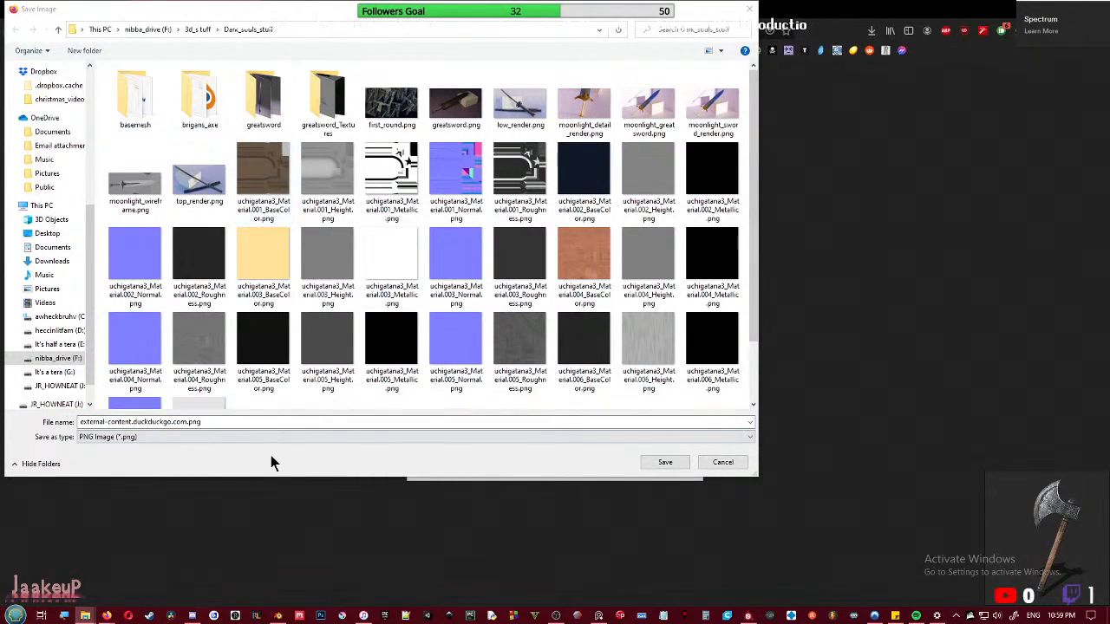
double_click(179, 108)
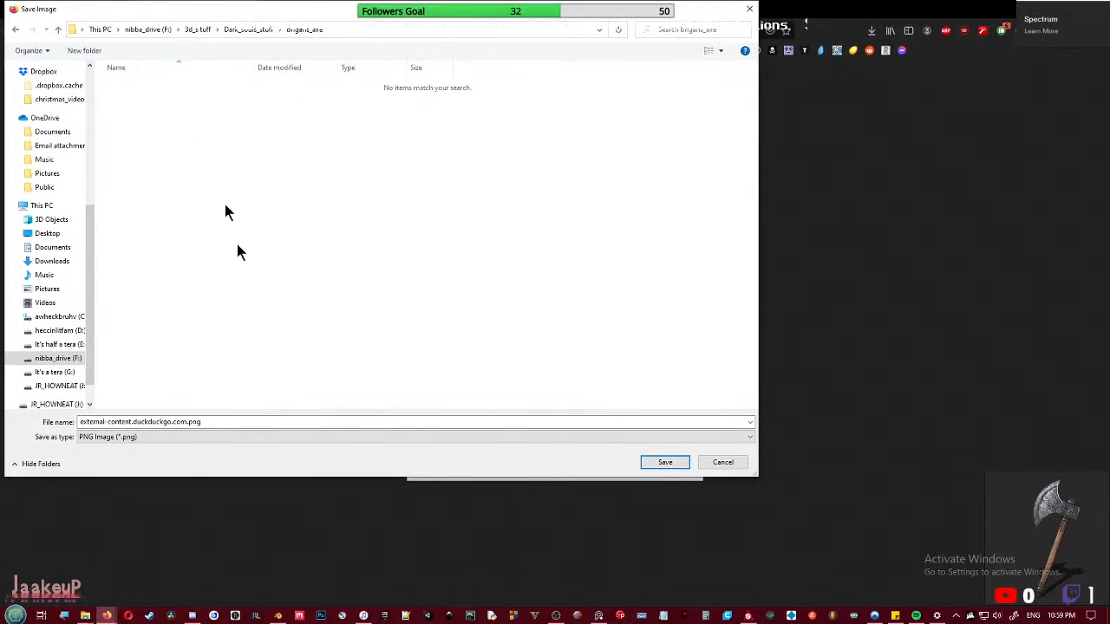
click(256, 422)
text(birg)
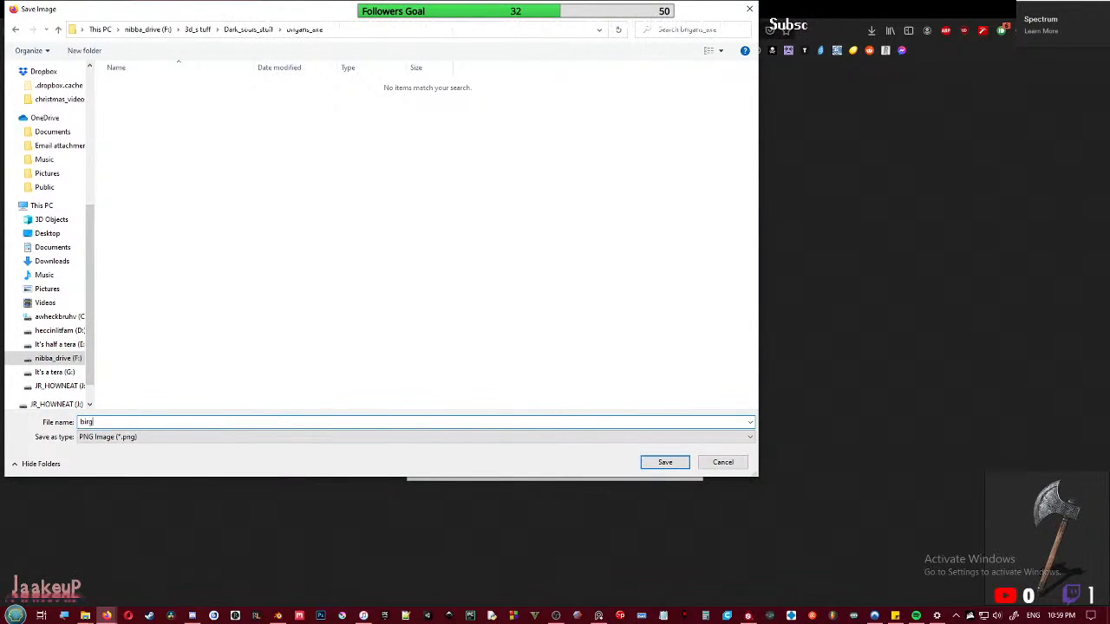
key(Escape)
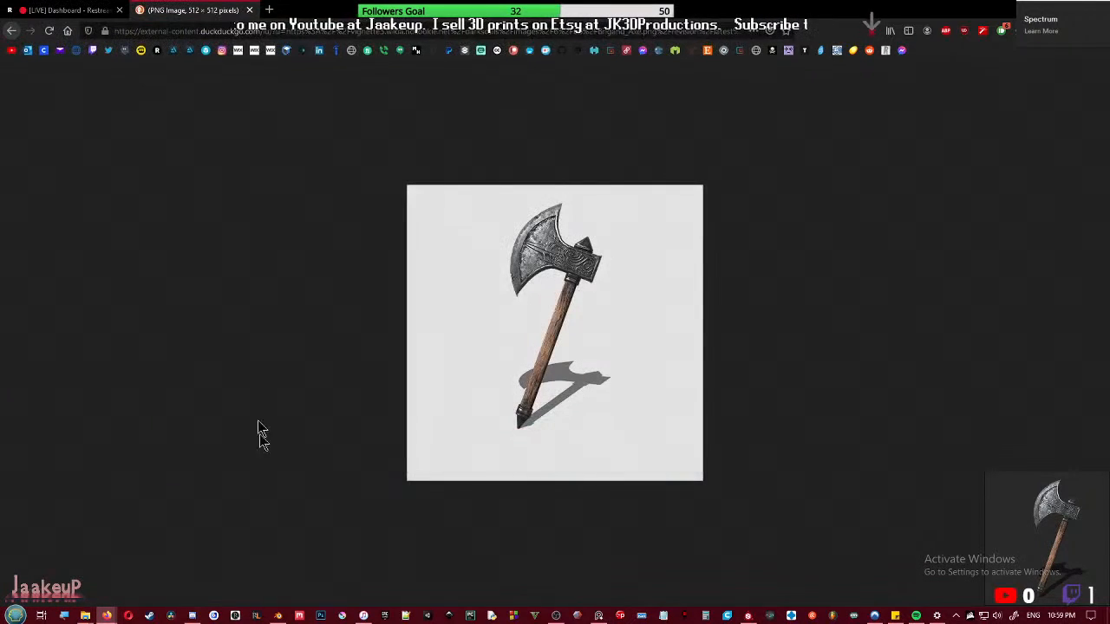
key(alt+Left)
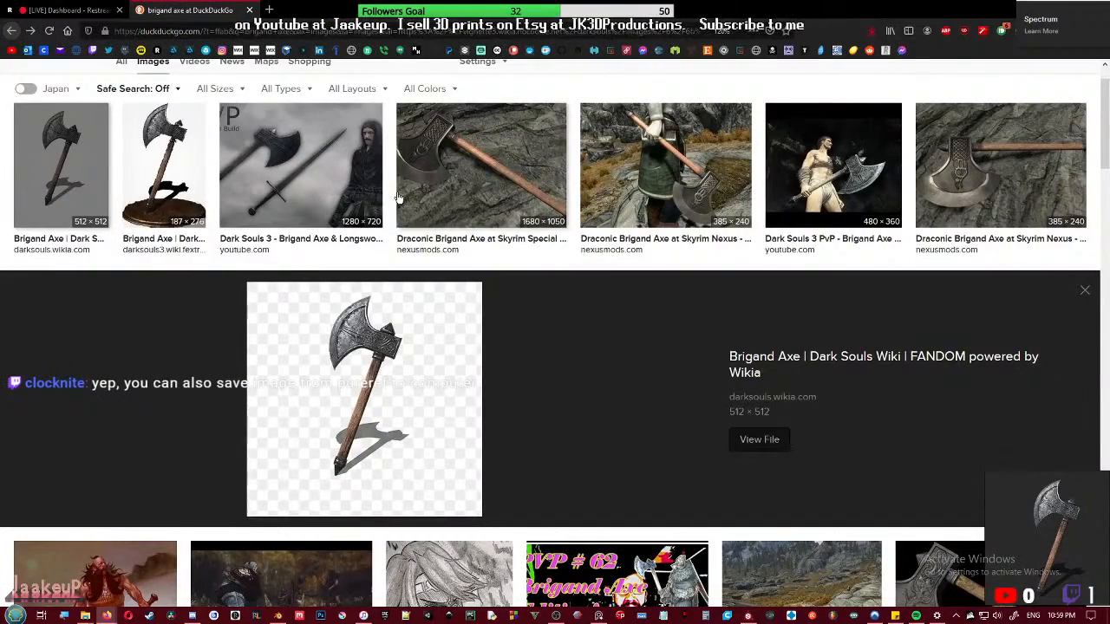
- Put the browser away and enlarge the PureRef reference board over the Blender viewport
drag(529, 11, 1109, 77)
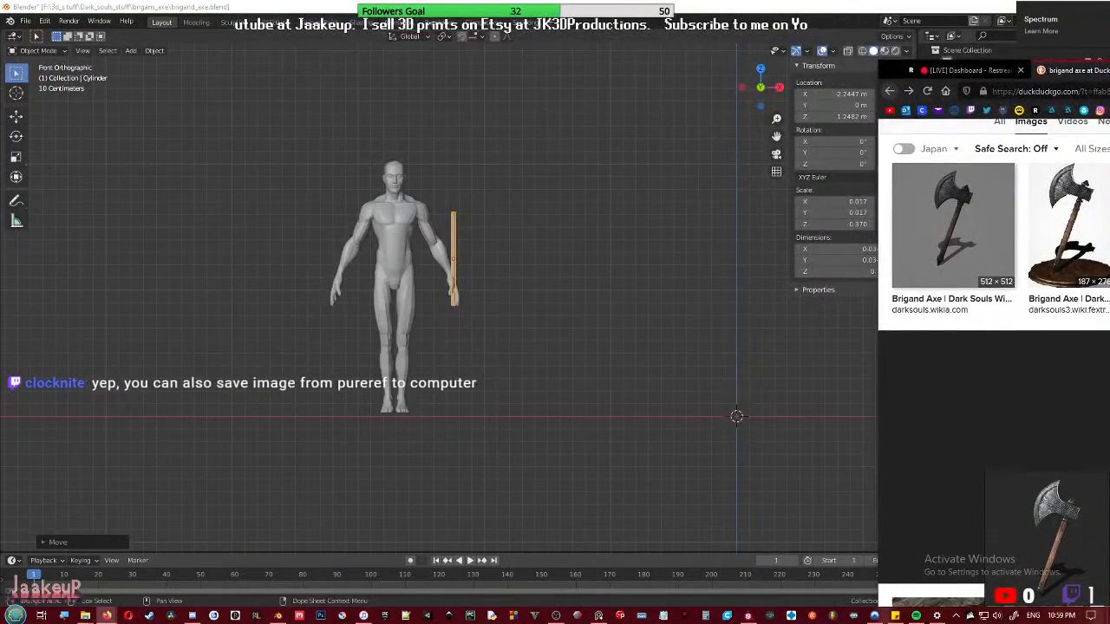
drag(1109, 77, 531, 1)
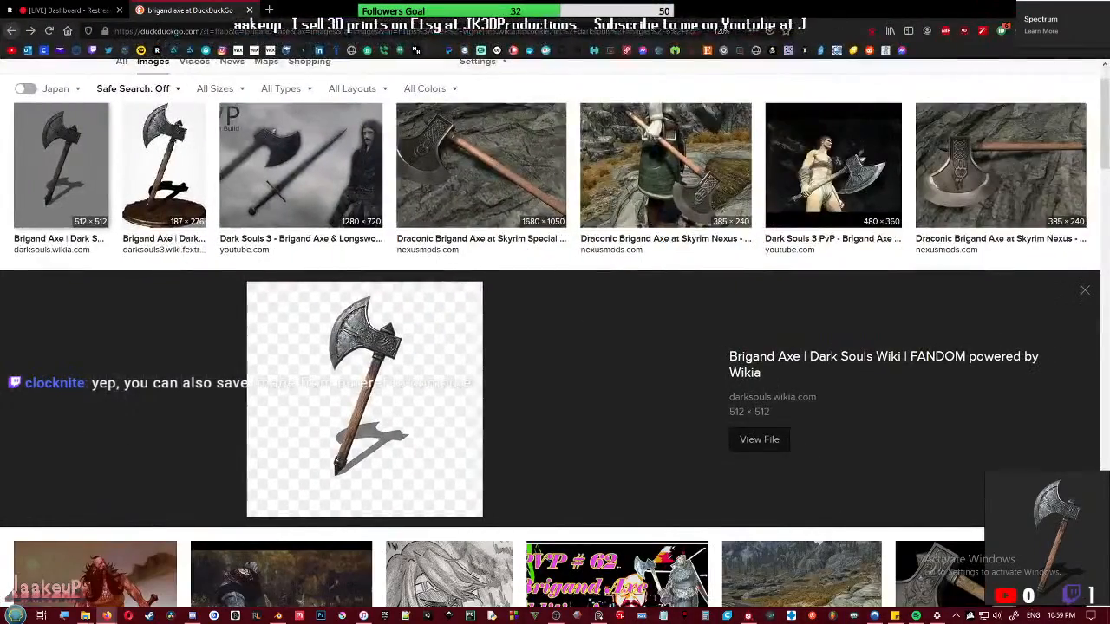
click(1043, 9)
drag(984, 473, 602, 217)
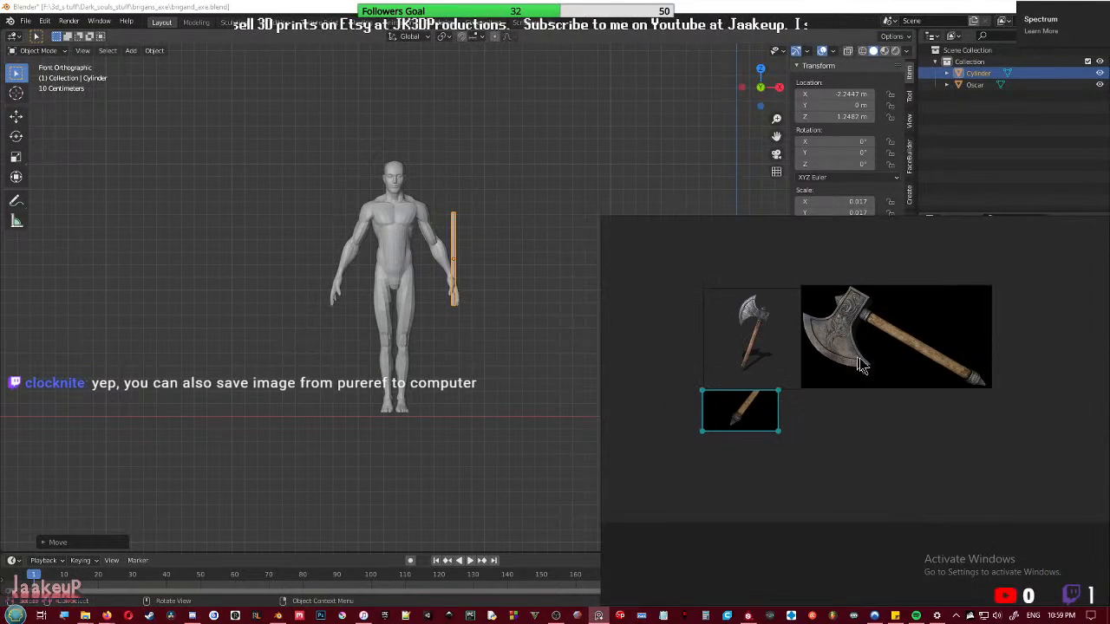
right_click(868, 285)
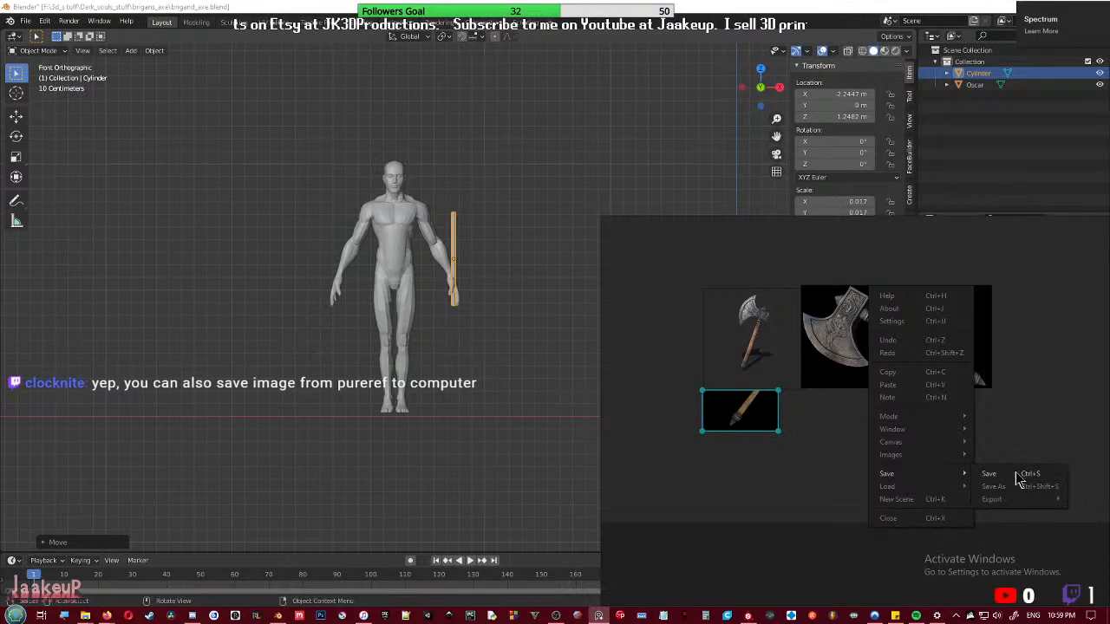
click(1022, 491)
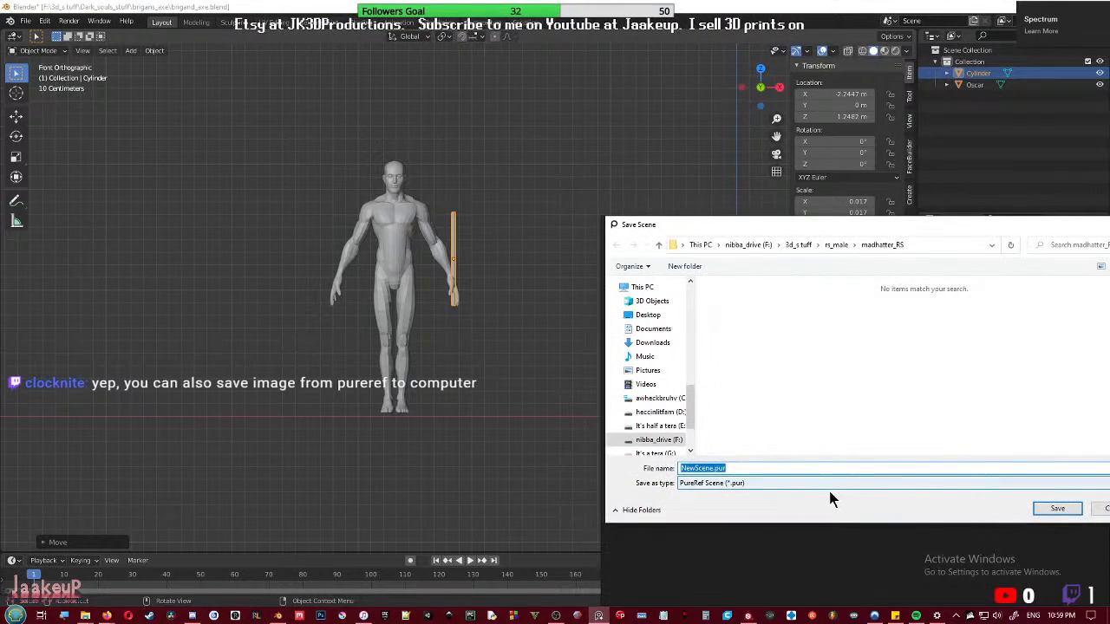
click(831, 483)
click(831, 483)
drag(936, 238, 657, 172)
click(844, 447)
right_click(868, 383)
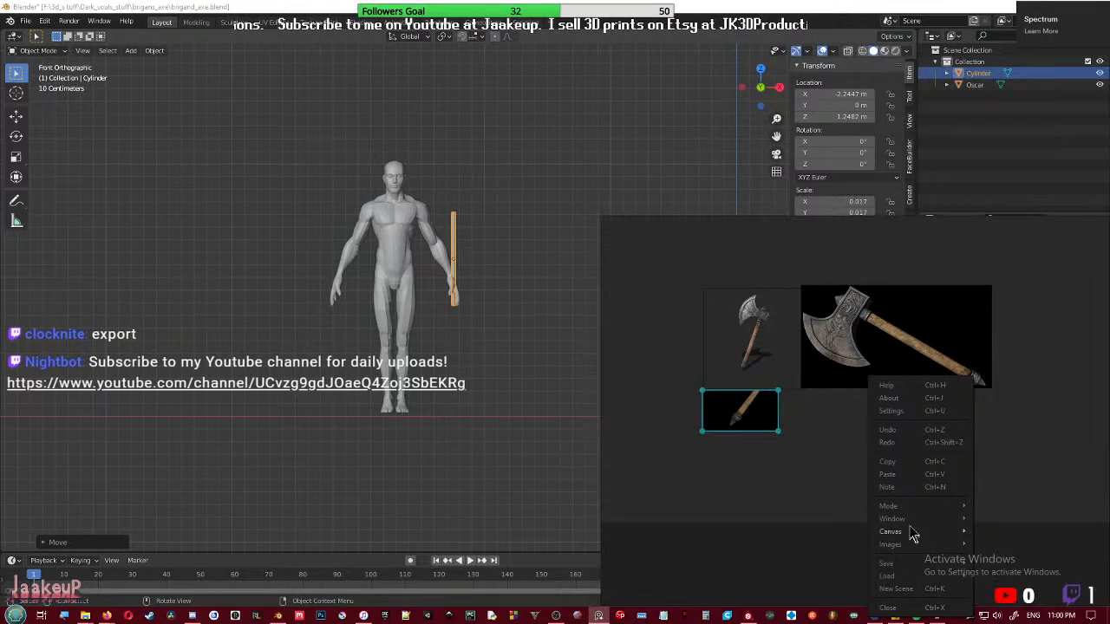
mouse_move(908, 520)
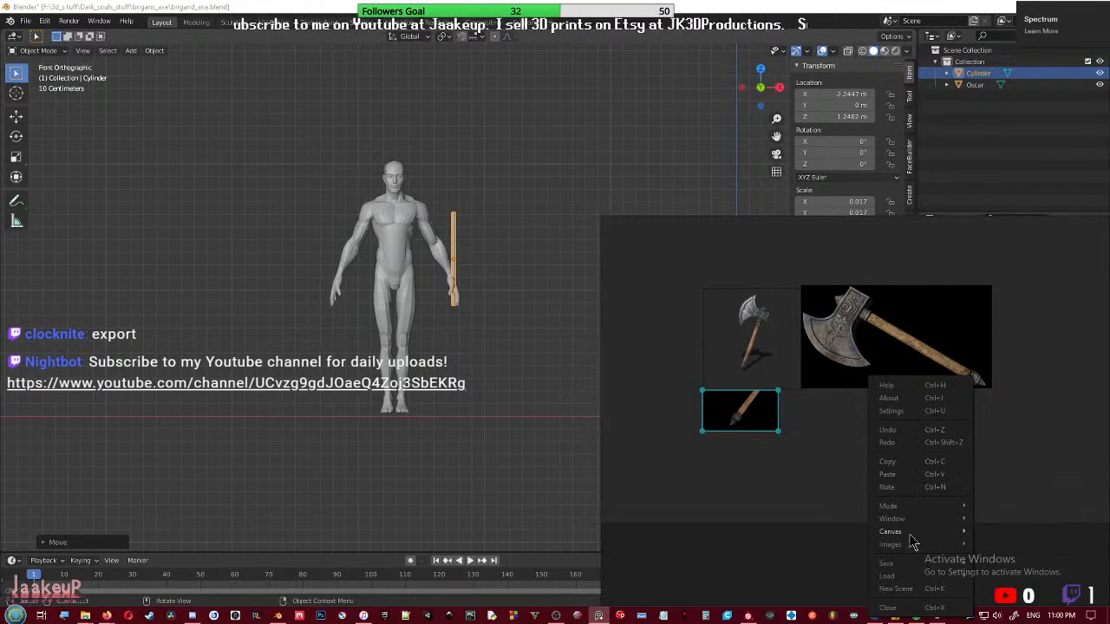
mouse_move(907, 547)
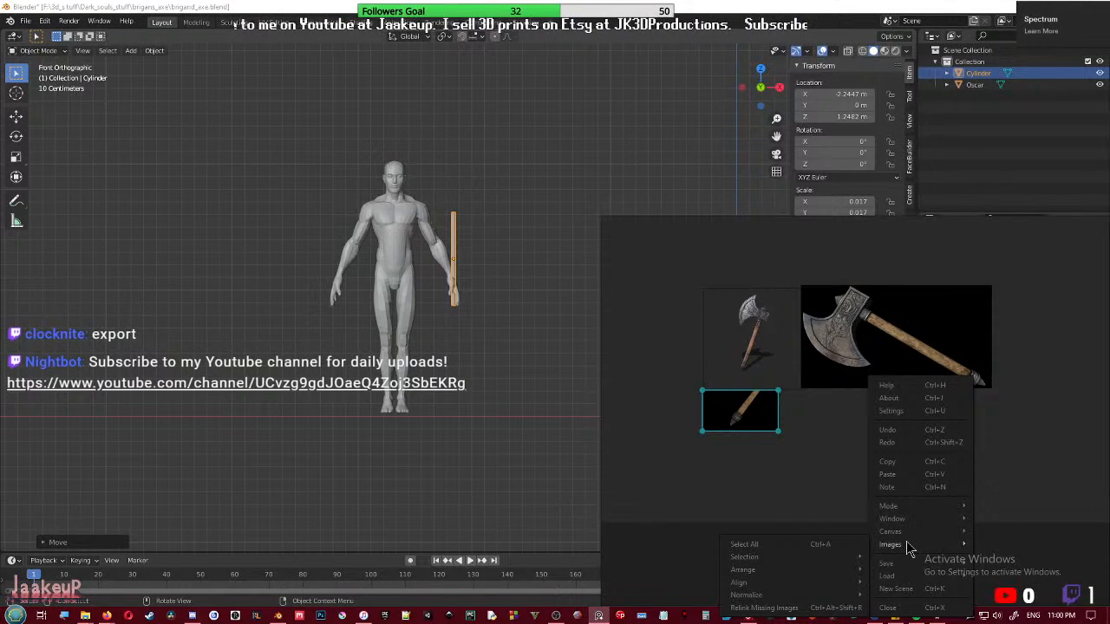
- Move the reference board further into view and start exporting its selected image
drag(642, 337, 494, 183)
right_click(787, 292)
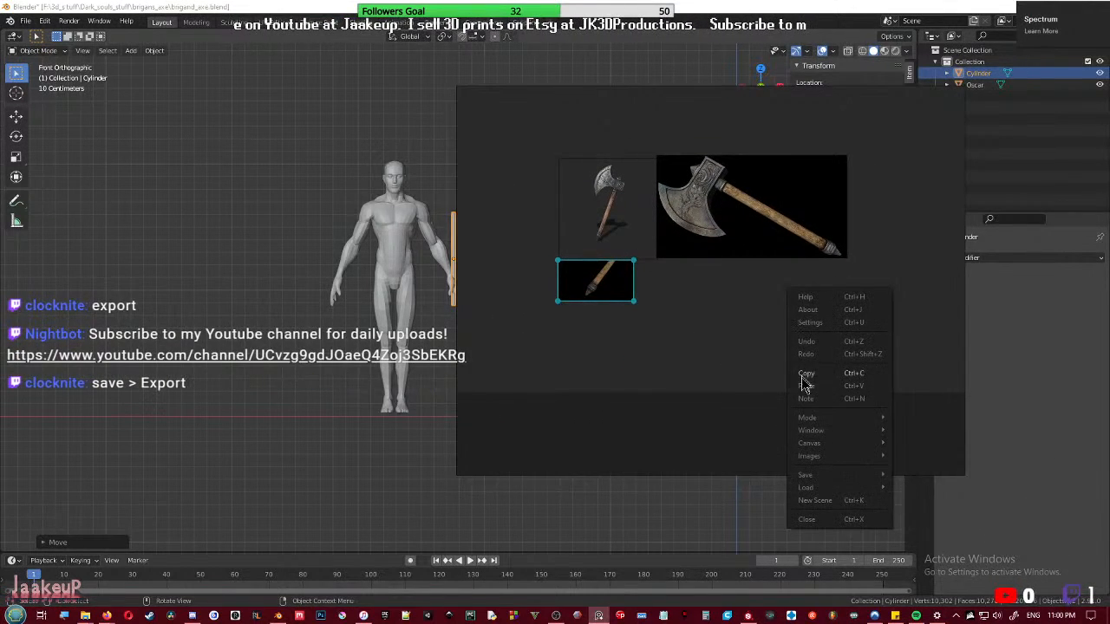
mouse_move(815, 433)
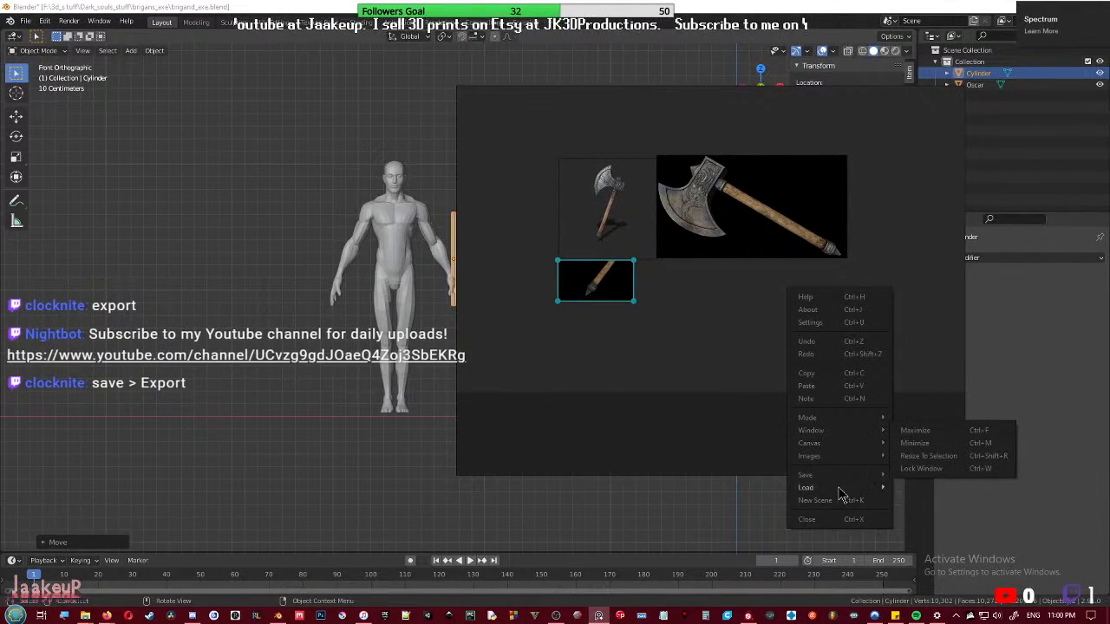
mouse_move(841, 476)
mouse_move(950, 503)
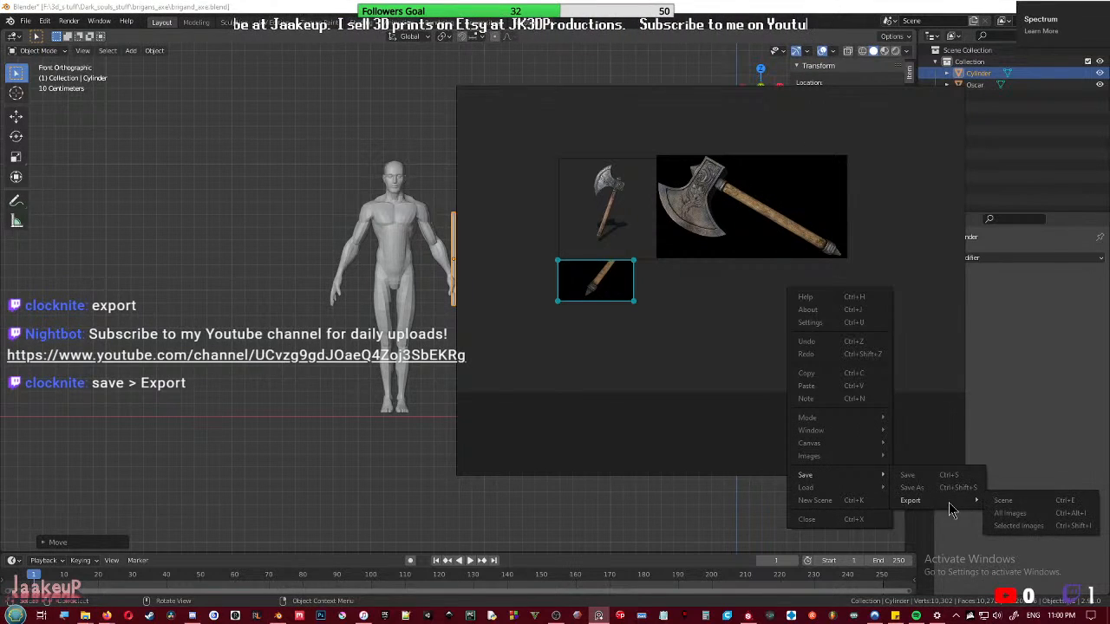
click(1037, 529)
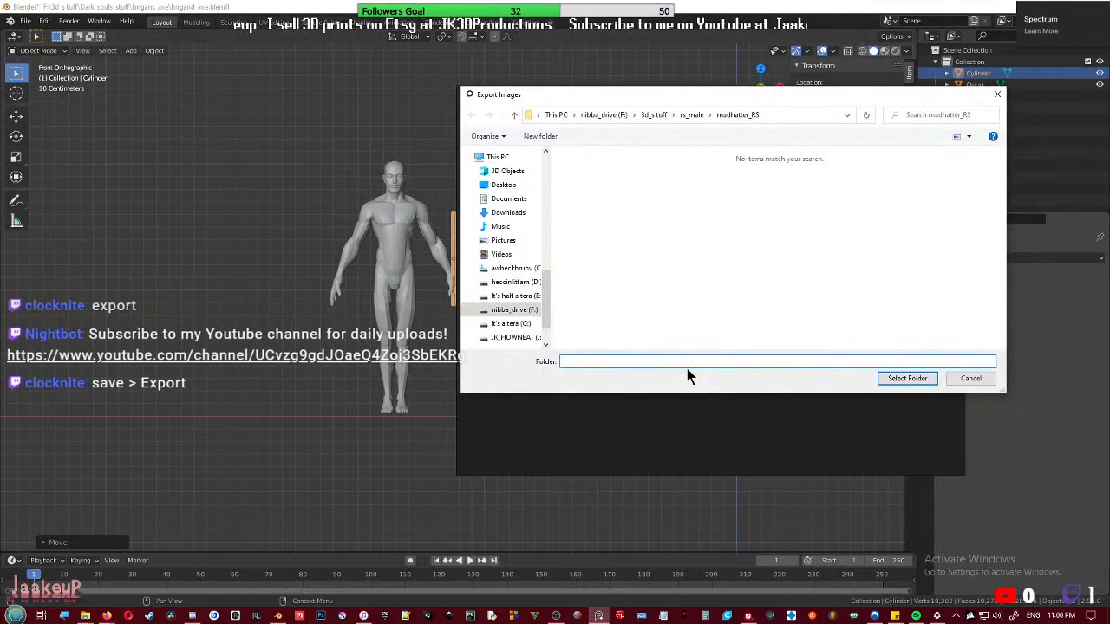
- Browse the export destination to the brigans_axe folder inside 3d_stuff\Dark_souls_stuff
click(649, 114)
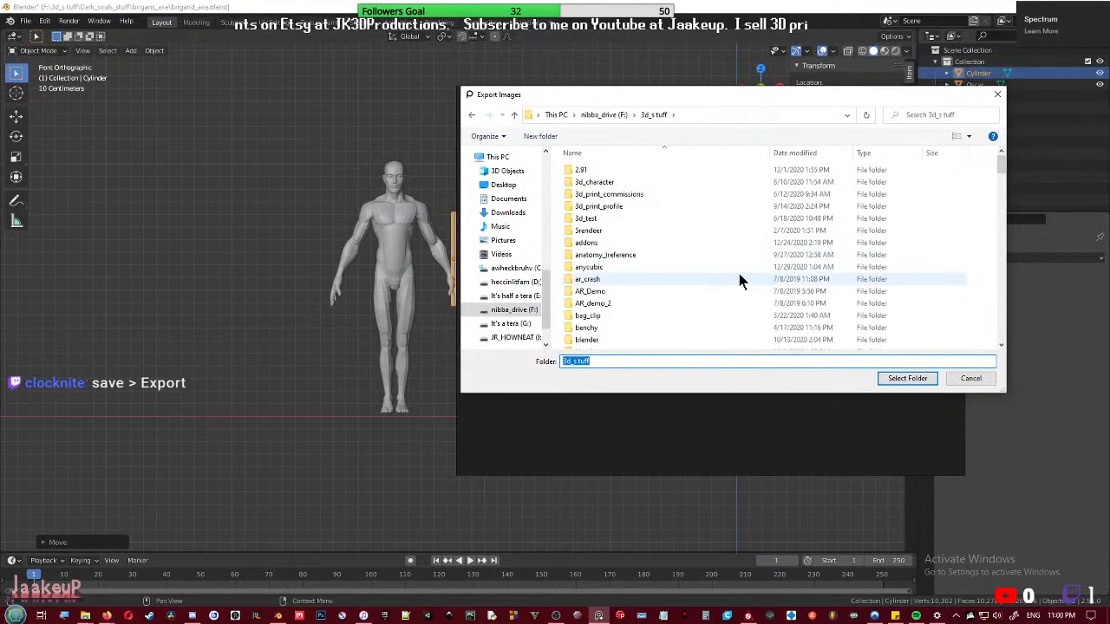
scroll(648, 282, down, 1)
scroll(641, 286, down, 5)
scroll(626, 295, up, 5)
scroll(625, 295, down, 8)
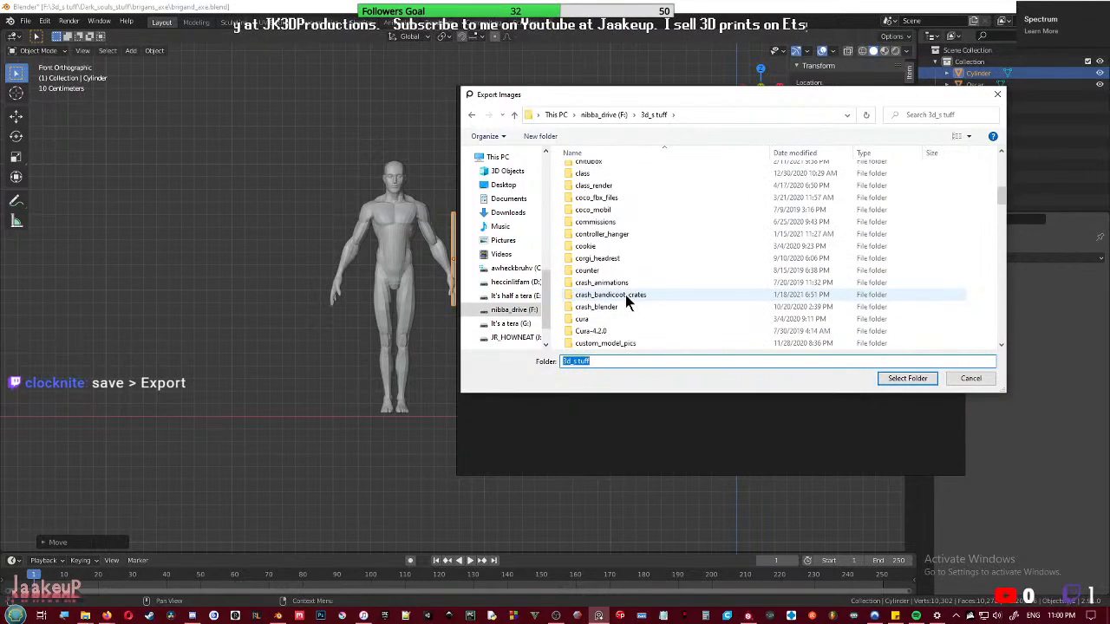
scroll(599, 256, down, 3)
click(611, 247)
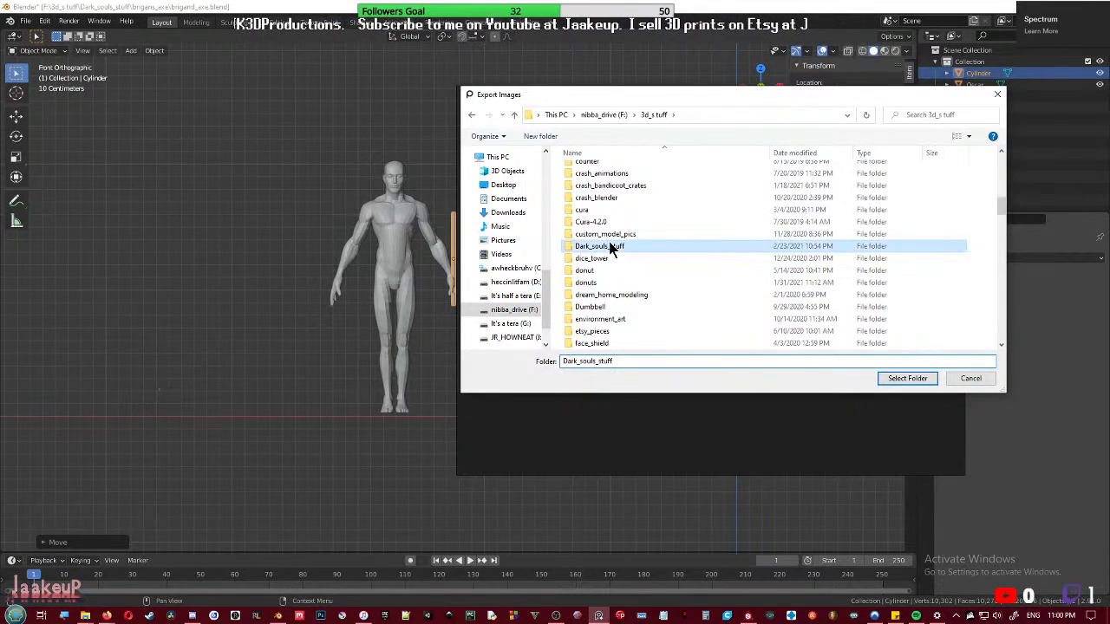
double_click(611, 247)
click(657, 195)
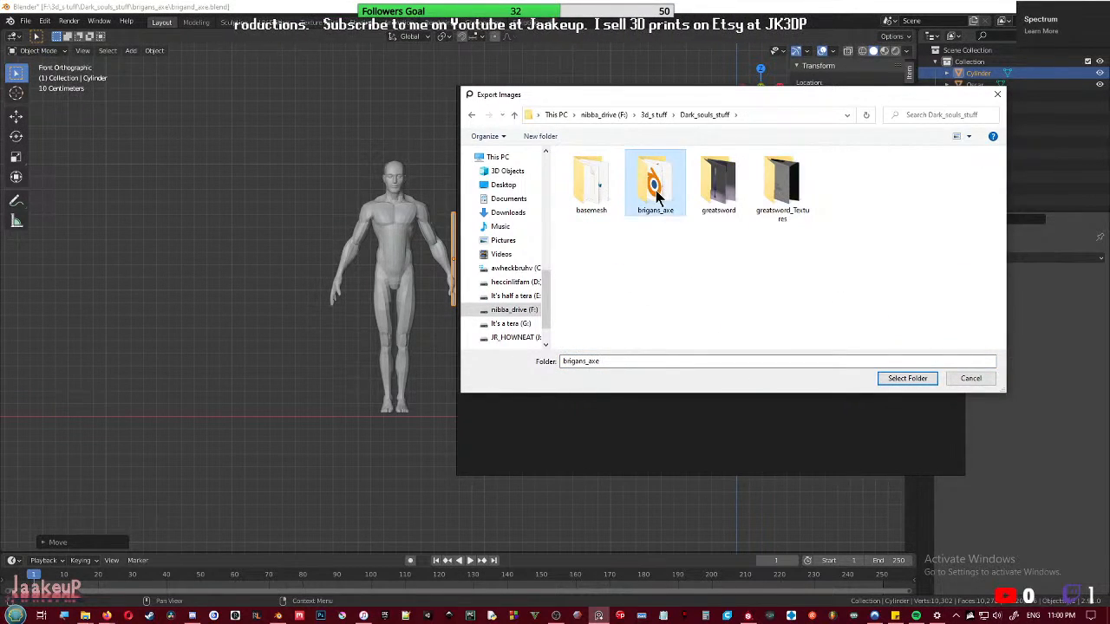
double_click(657, 196)
- Try to export the selected image to a folder named references inside brigans_axe
double_click(644, 364)
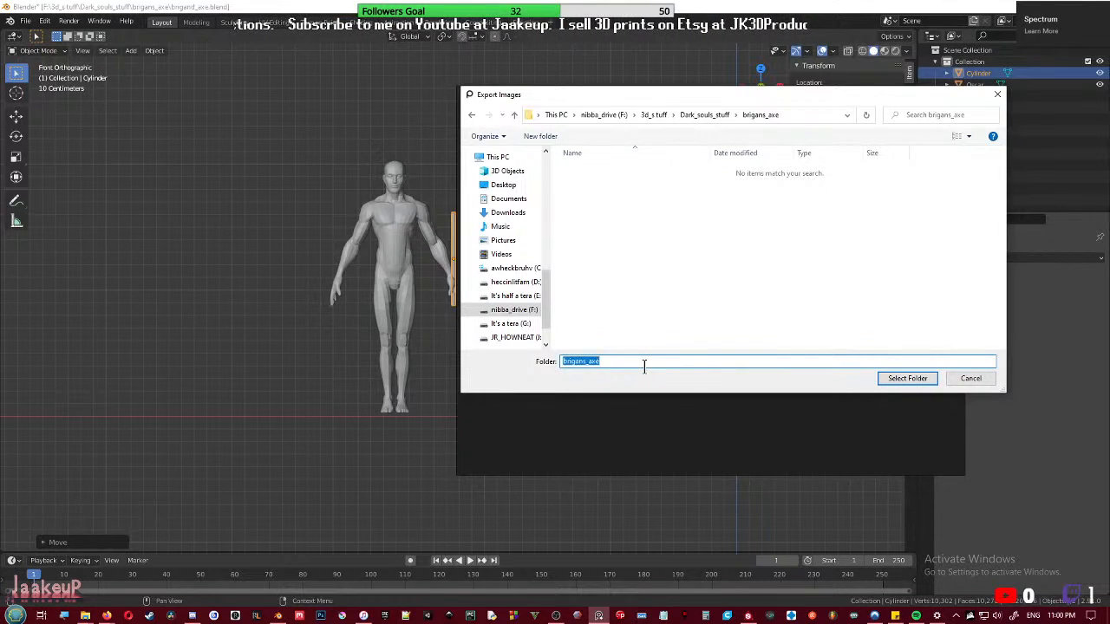
text(ref)
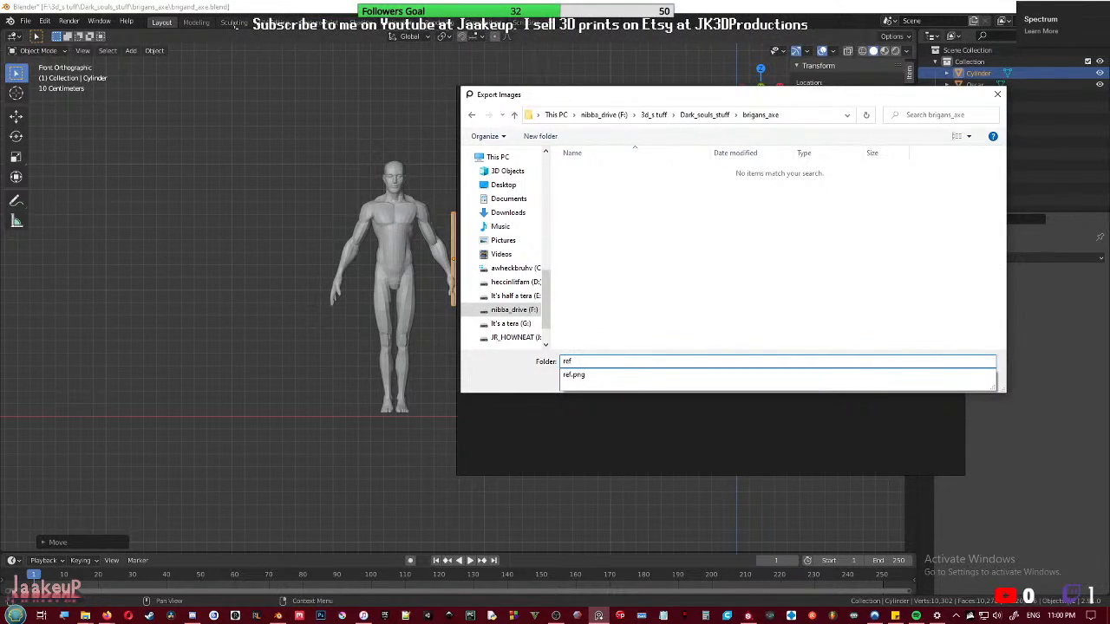
text(erences)
key(Return)
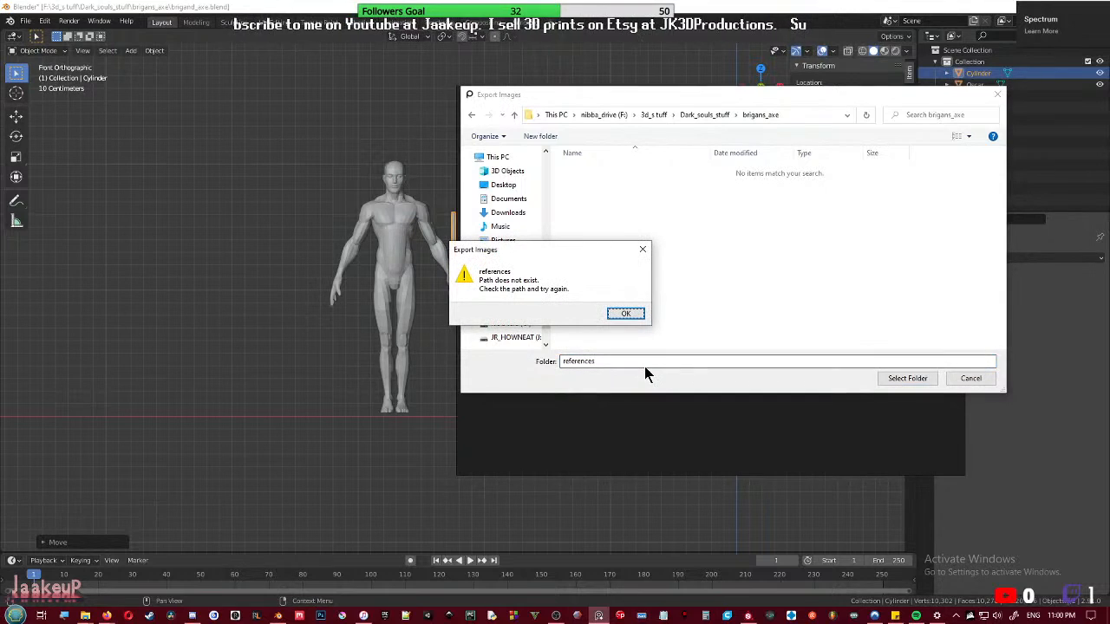
click(622, 313)
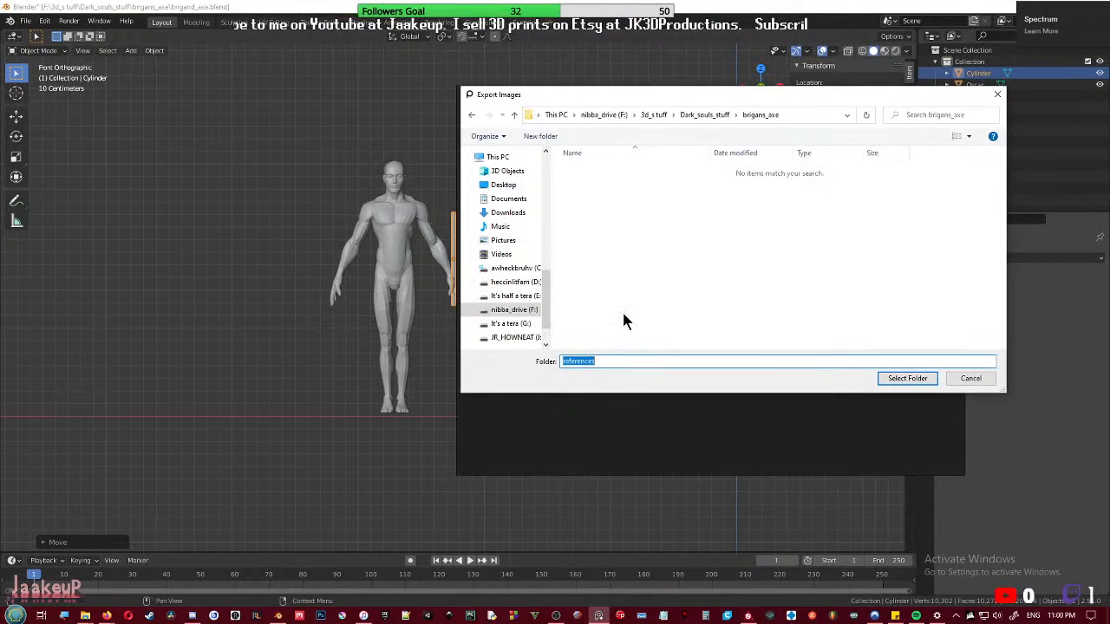
- Choose the brigans_axe folder in Dark_souls_stuff as the destination and complete the image export
click(699, 115)
click(590, 173)
click(668, 192)
double_click(654, 183)
click(907, 378)
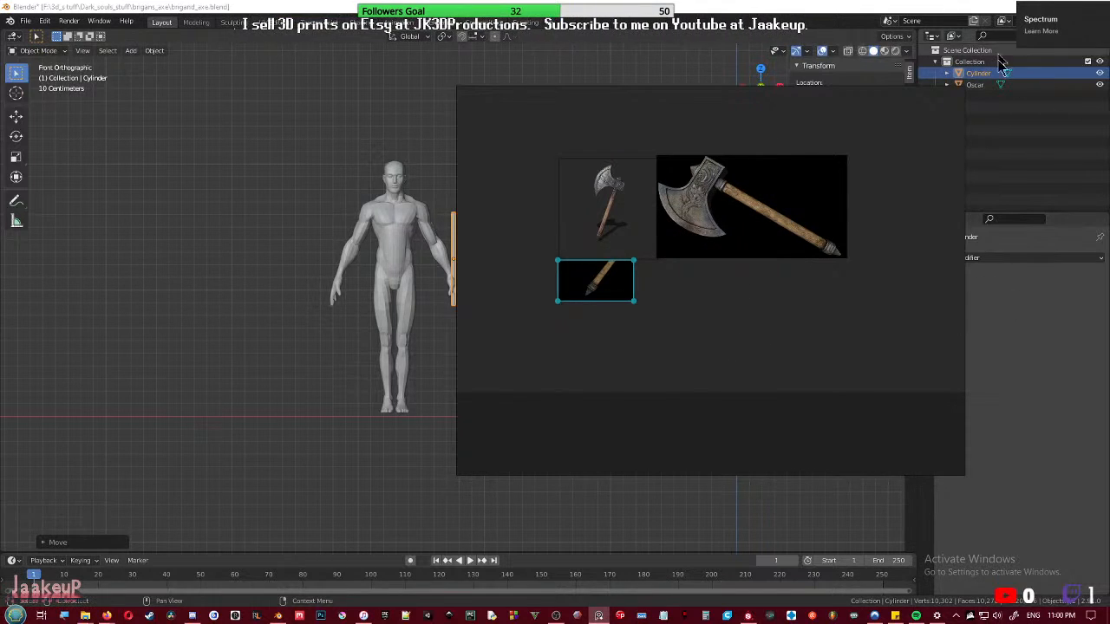
- Shrink the reference board out of the way and add the saved axe picture to the Blender front view as a reference image
drag(456, 87, 845, 336)
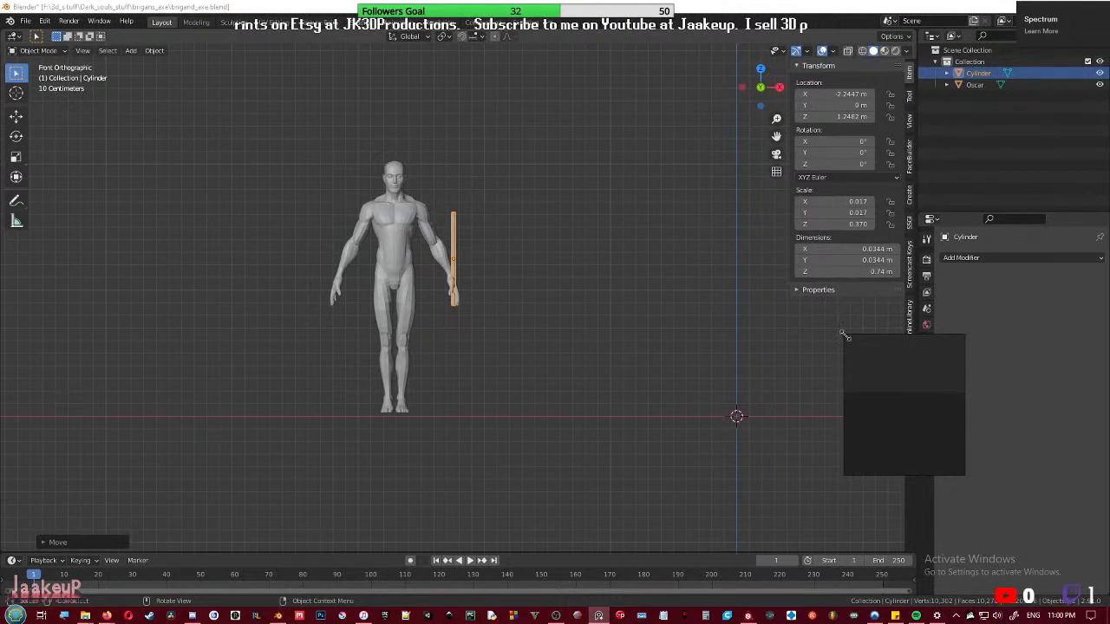
right_drag(906, 398, 1109, 435)
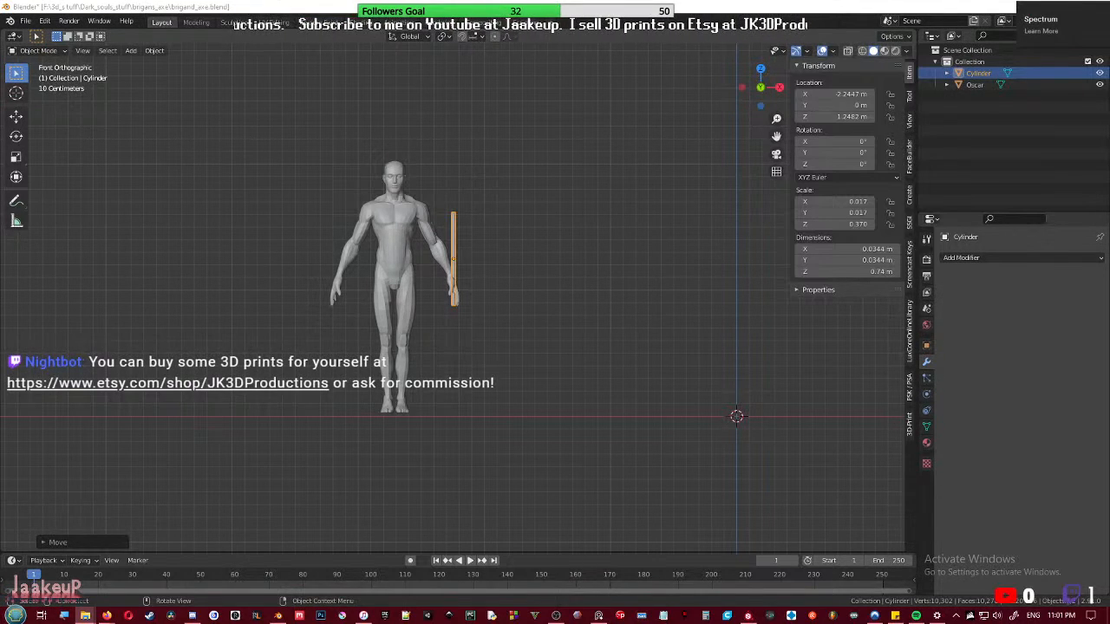
drag(589, 305, 590, 305)
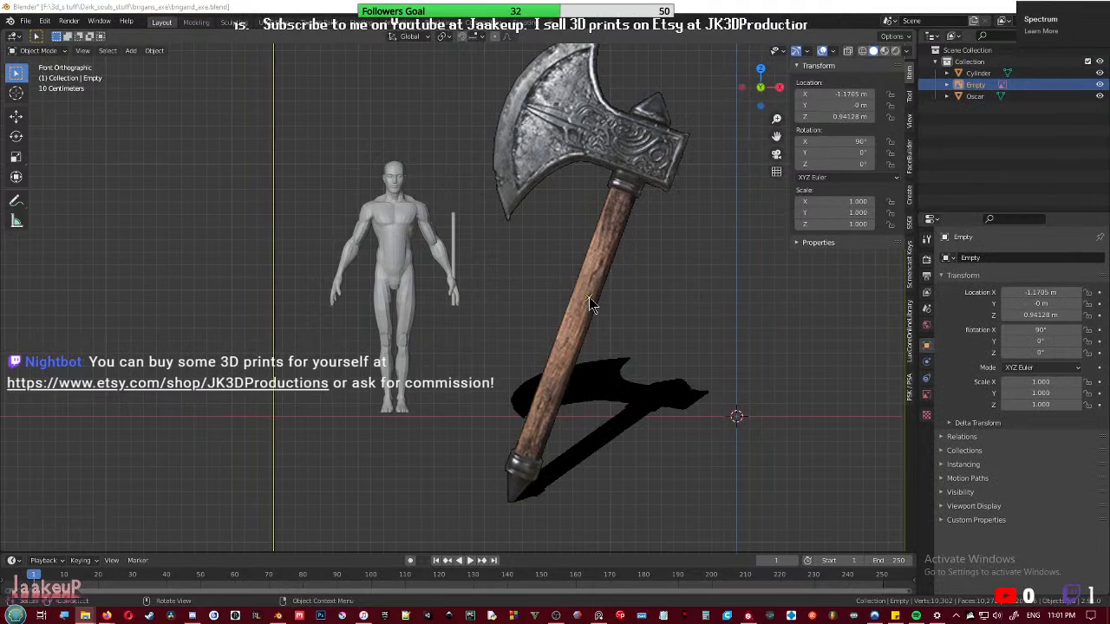
- Scale the axe reference image uniformly to about 0.45 and move it to about X -0.62 m, Z 1.35 m
scroll(685, 332, down, 4)
click(759, 444)
click(655, 408)
key(s)
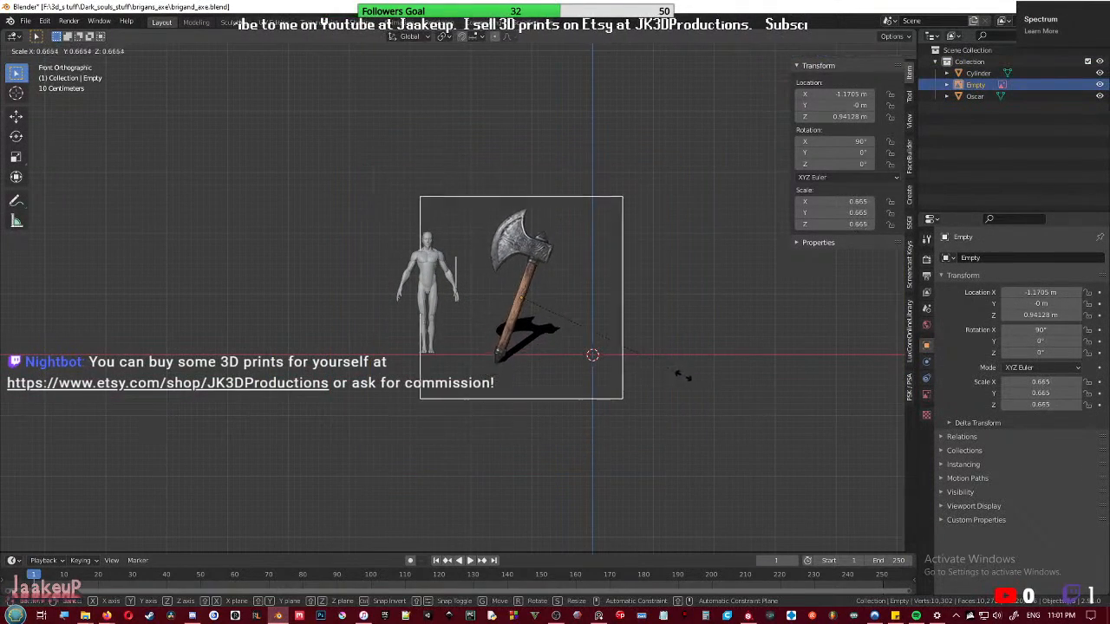
click(632, 354)
key(g)
click(677, 337)
- Push the axe reference image back along the Y axis to about 1.28 m, behind the figure
middle_drag(676, 338, 582, 385)
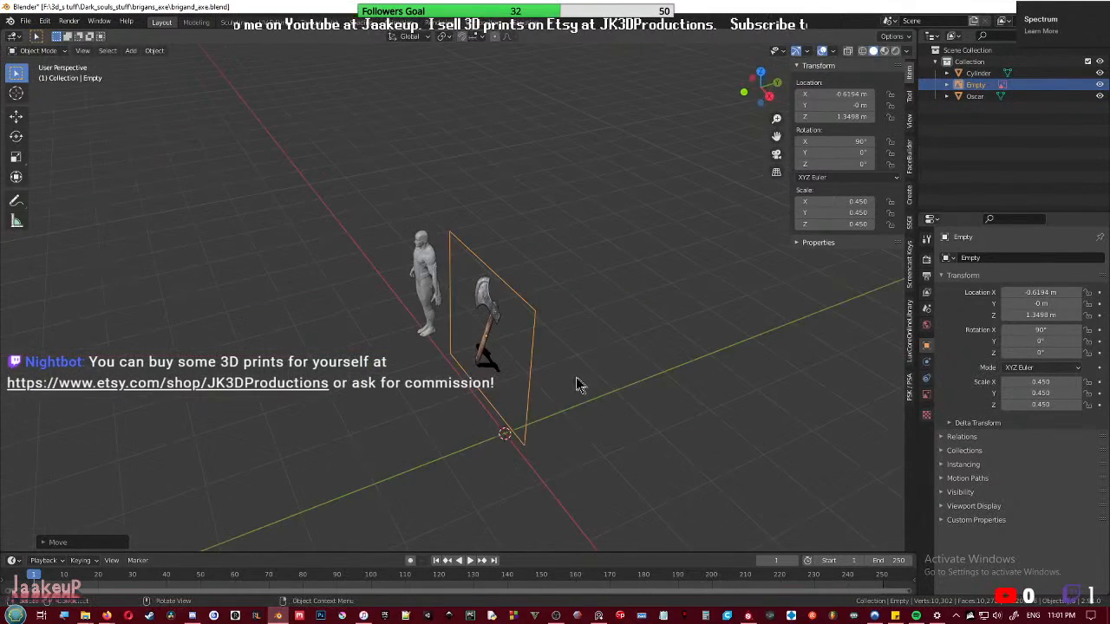
key(g)
key(y)
click(644, 352)
middle_drag(643, 352, 512, 329)
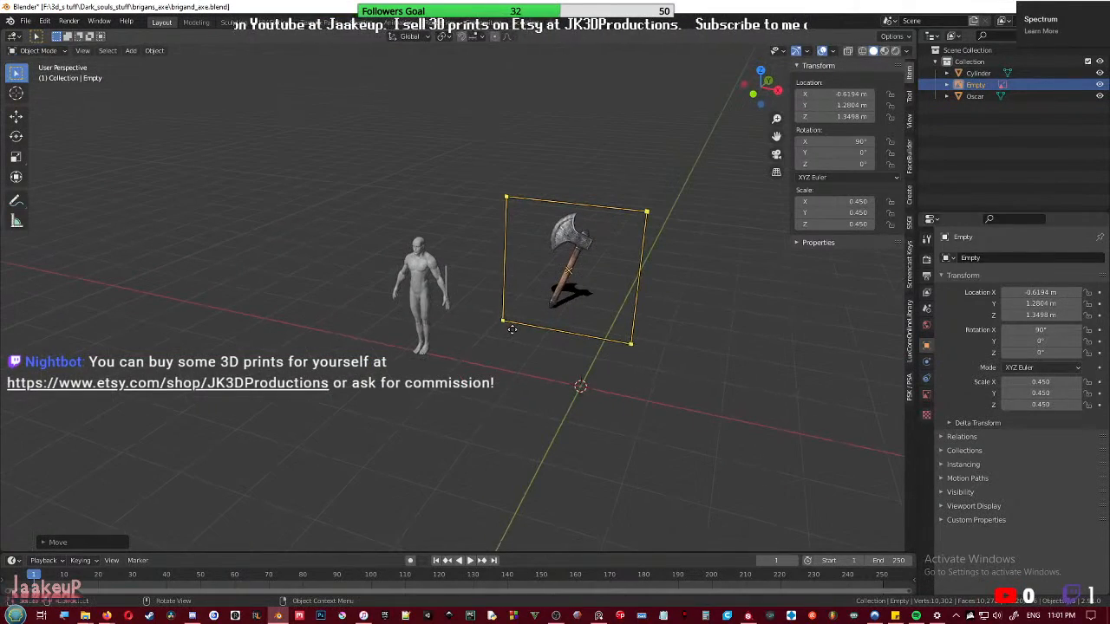
- In front view, position the axe reference image by the figure's hand and scale it uniformly to about 0.203 to match the rod
key(KP_1)
key(s)
click(650, 301)
key(g)
click(474, 313)
scroll(476, 312, up, 4)
key(s)
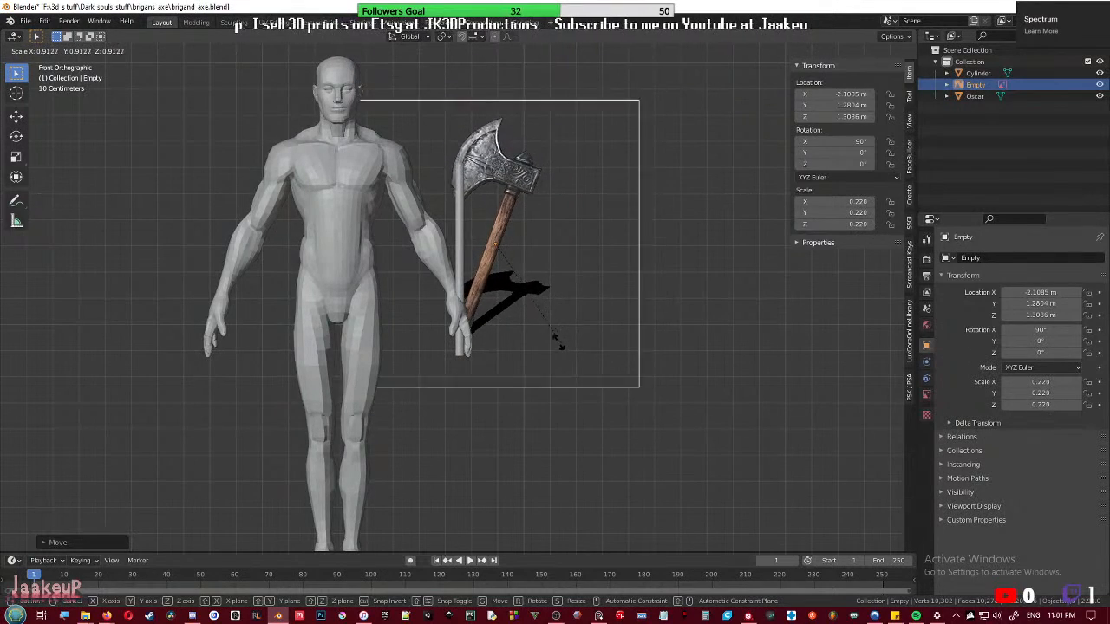
click(546, 347)
- Move the axe reference image away from the figure and centre it above the world origin
key(g)
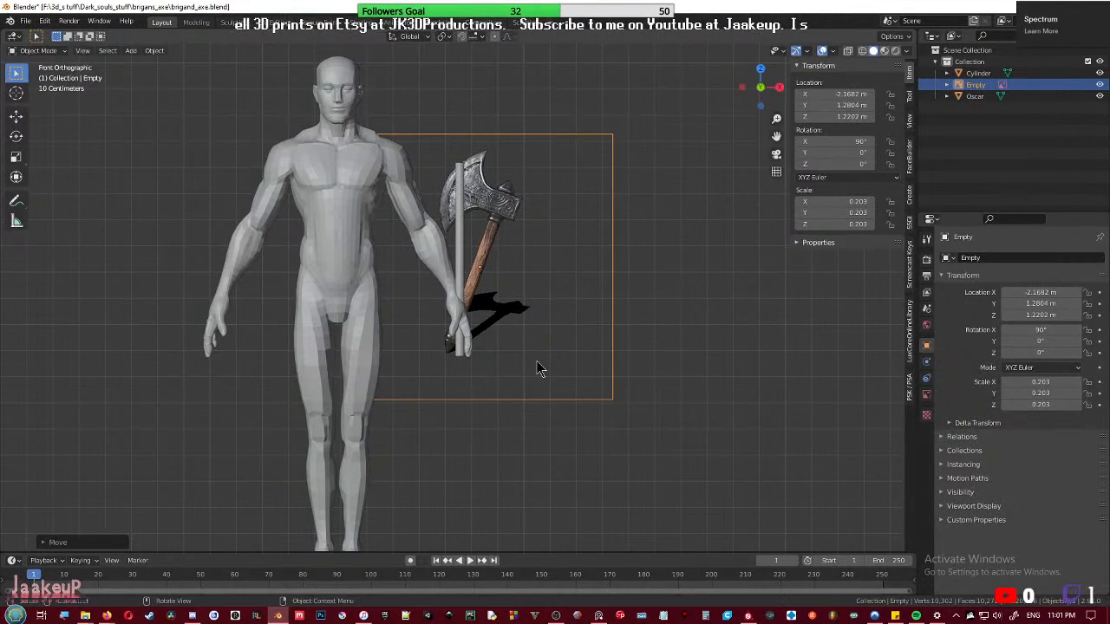
click(767, 395)
scroll(780, 404, down, 3)
key(g)
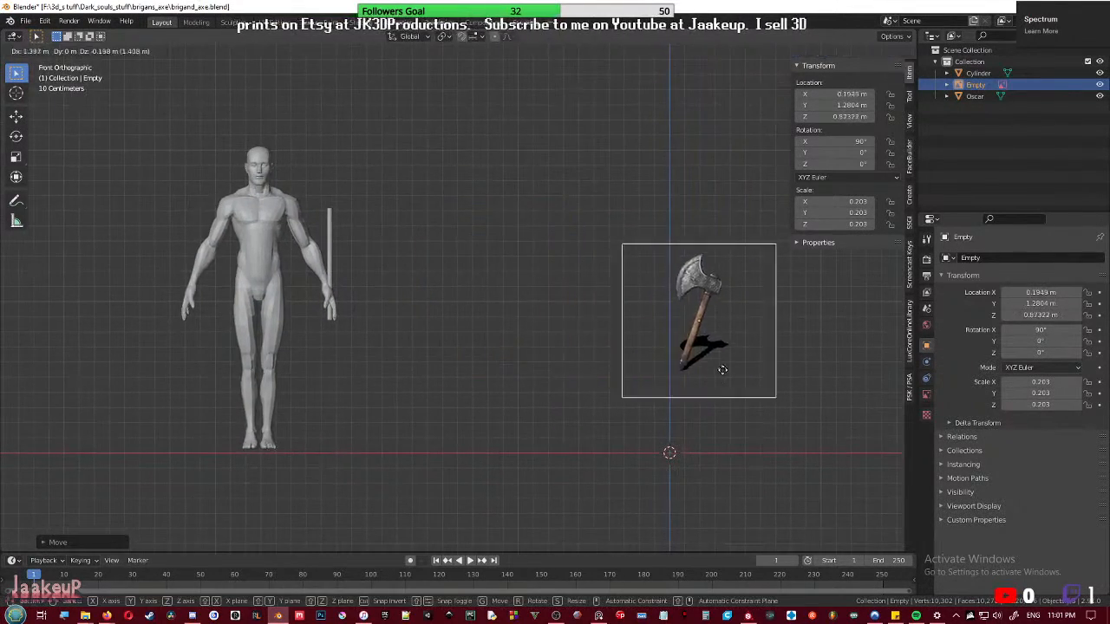
click(657, 360)
- Move the handle rod onto the axe reference image, at about X -0.08 m and Z 0.88 m
click(330, 223)
key(g)
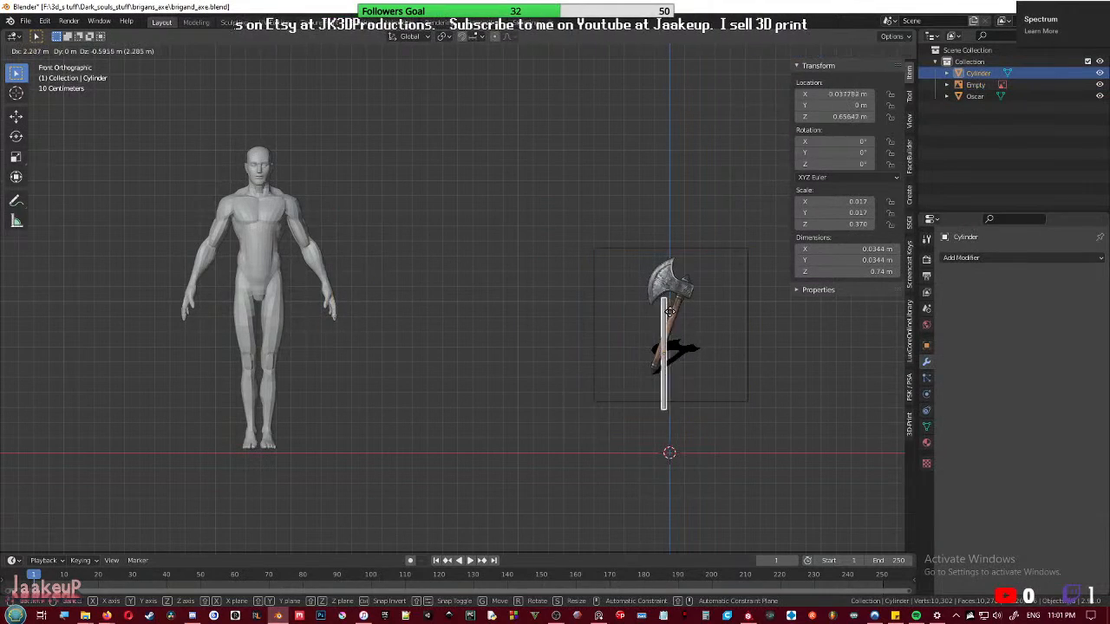
click(658, 277)
scroll(724, 334, up, 4)
shift+middle_drag(799, 364, 425, 311)
scroll(425, 319, up, 3)
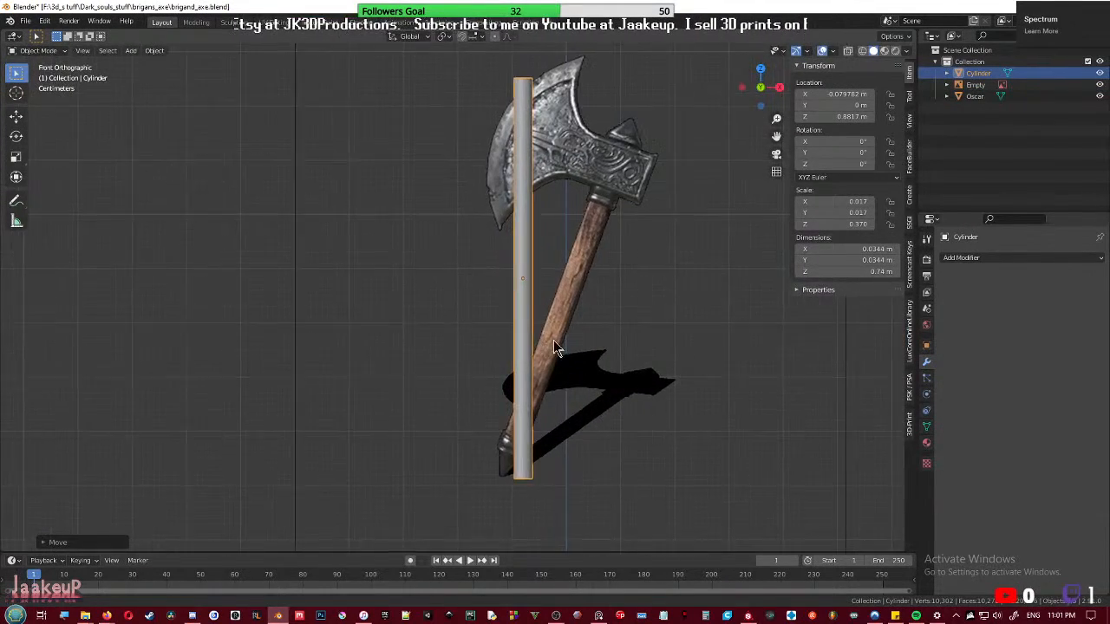
shift+middle_drag(531, 391, 451, 368)
scroll(467, 368, down, 1)
- Lower the top end of the handle rod by about 0.10 m along Z
key(Tab)
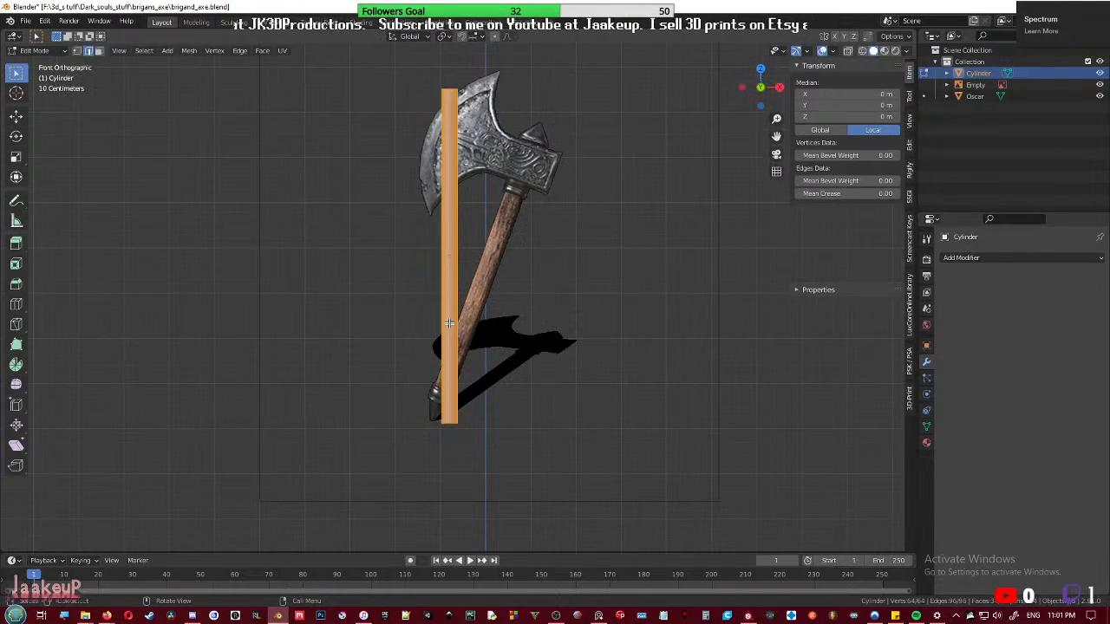
key(a)
key(g)
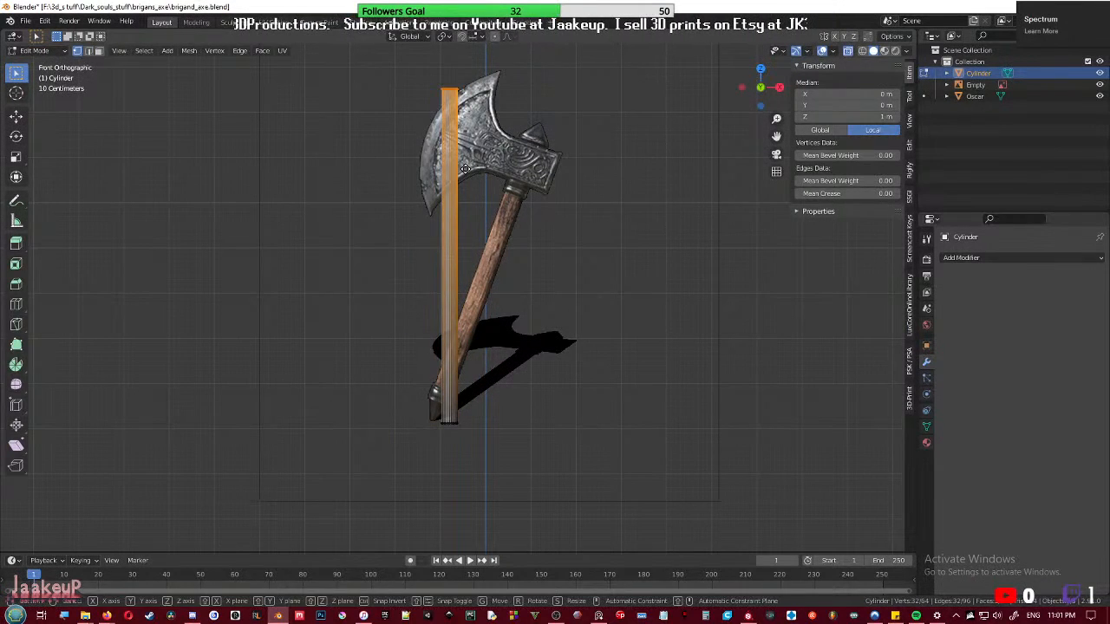
key(z)
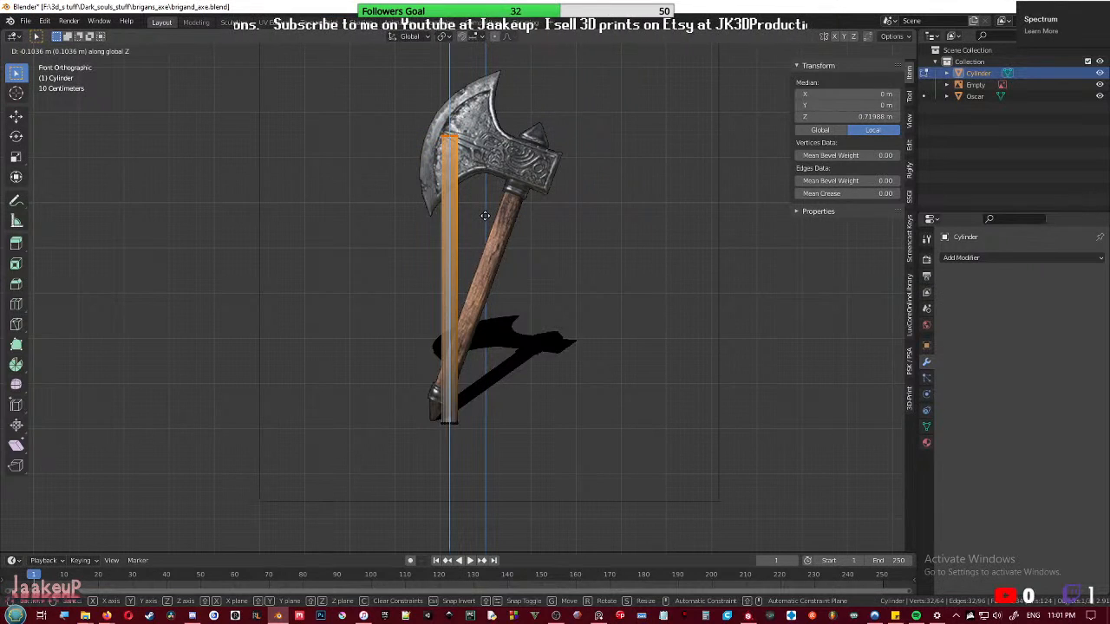
click(485, 215)
- Raise the bottom end of the handle rod by about 0.06 m along Z and save the file
drag(406, 389, 498, 459)
key(g)
key(z)
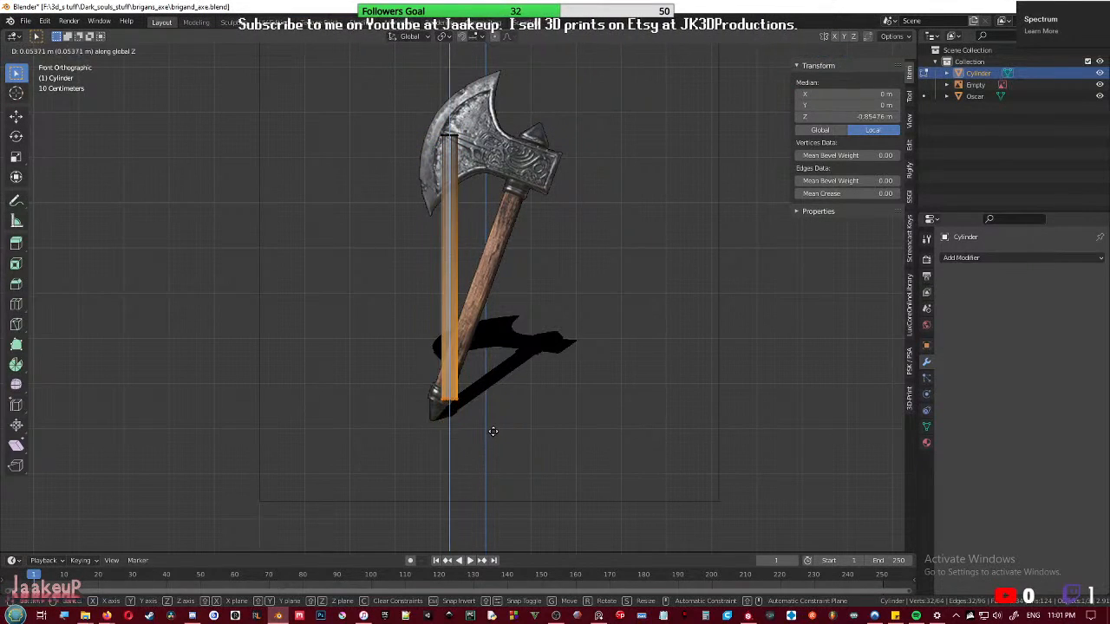
click(495, 428)
key(ctrl+s)
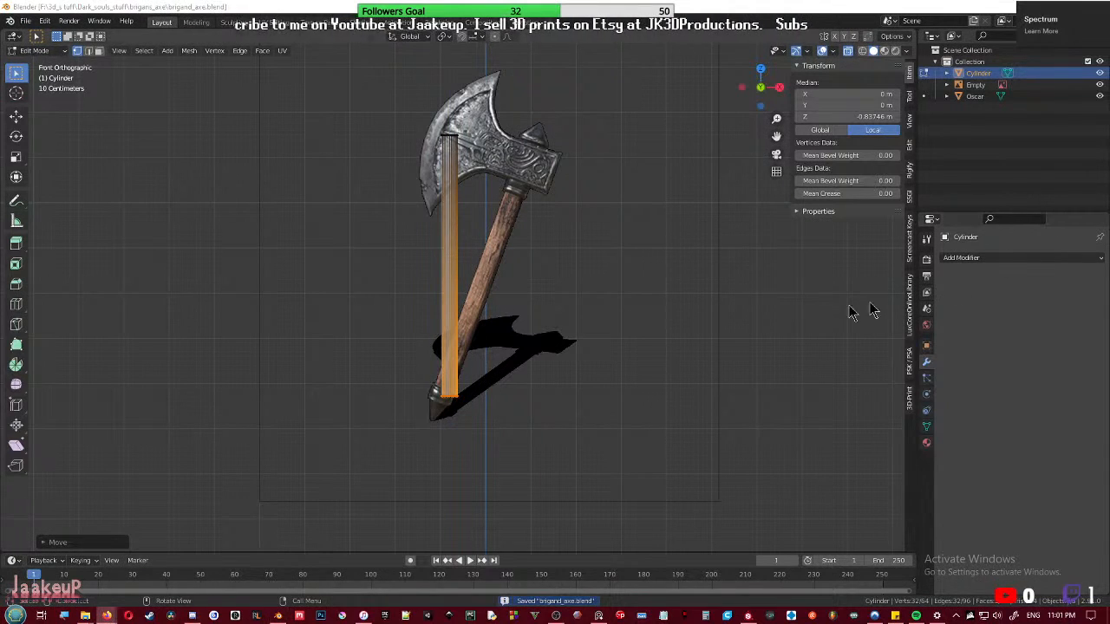
middle_drag(512, 276, 461, 348)
scroll(468, 305, down, 2)
key(Tab)
key(ctrl+s)
scroll(448, 349, up, 3)
middle_drag(448, 238, 414, 323)
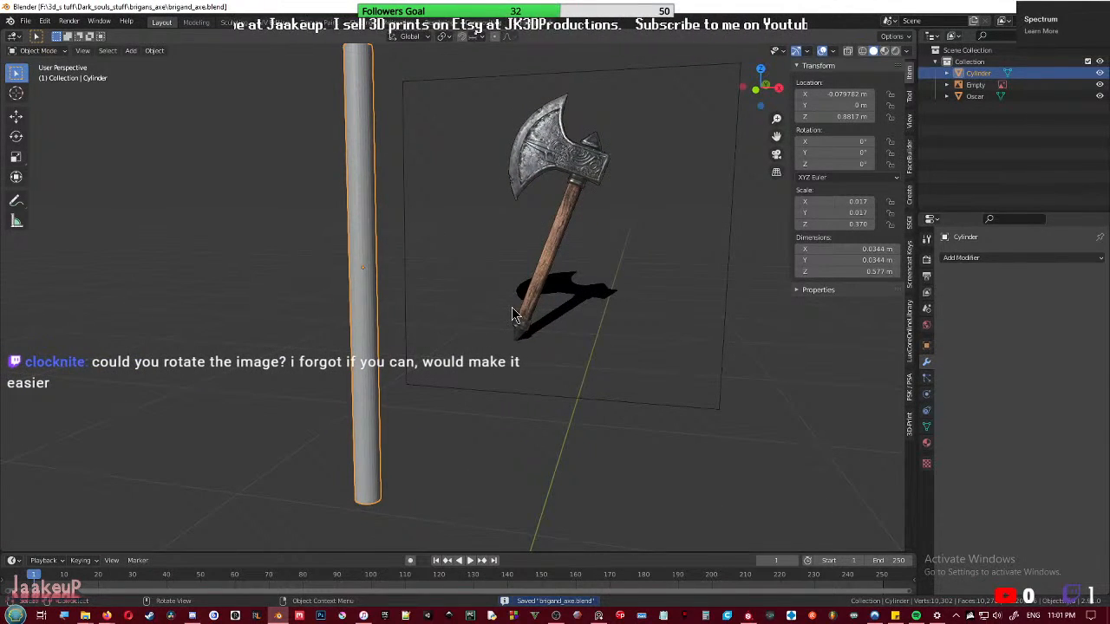
click(577, 214)
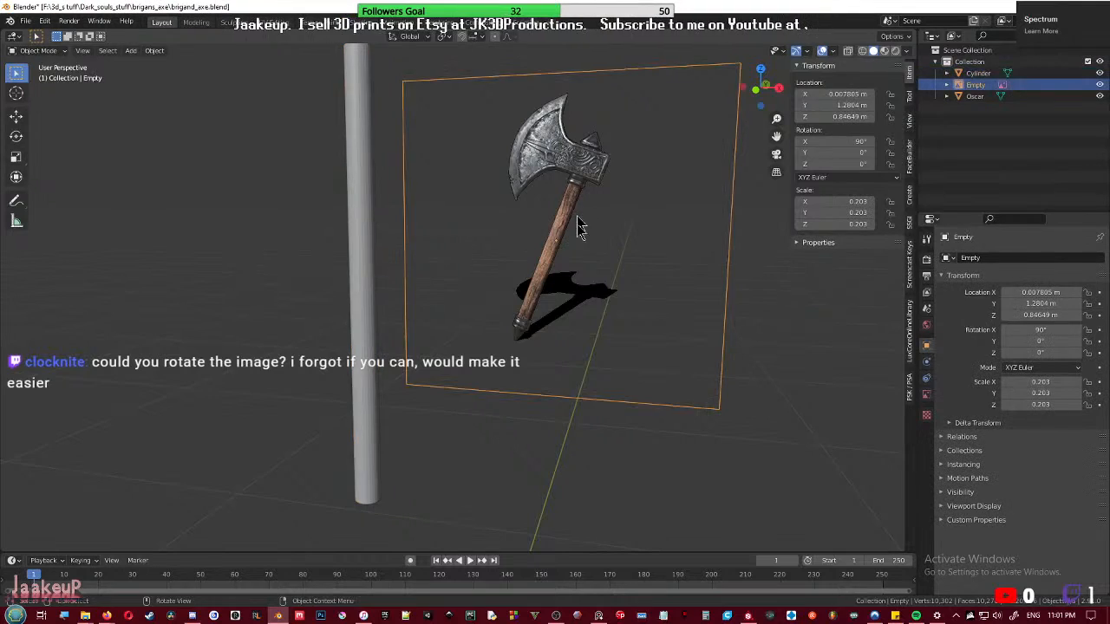
key(r)
key(z)
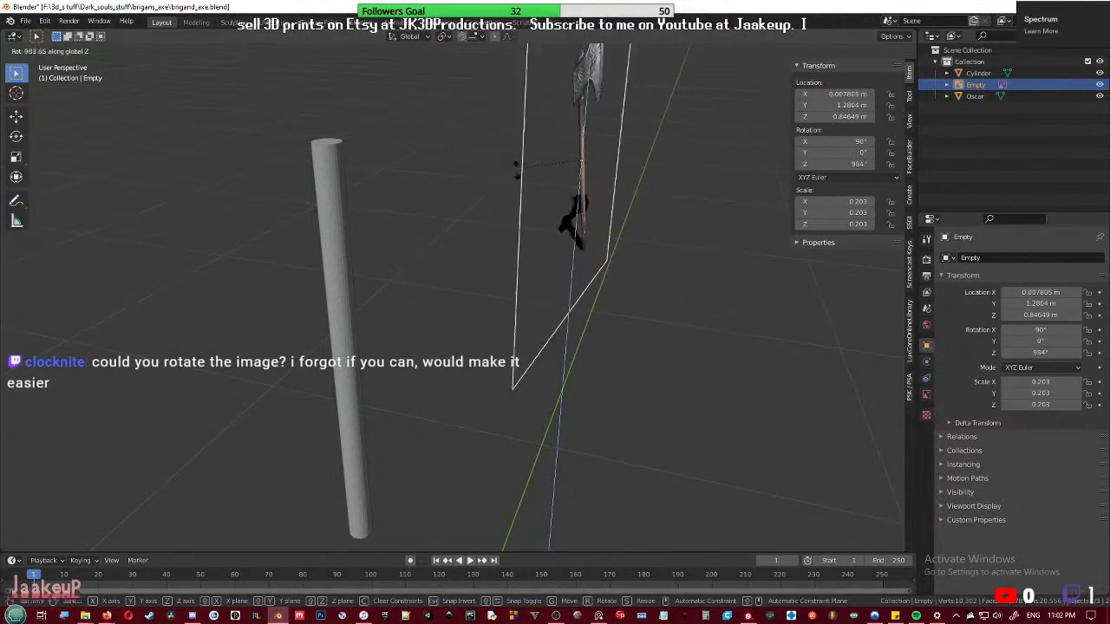
key(Escape)
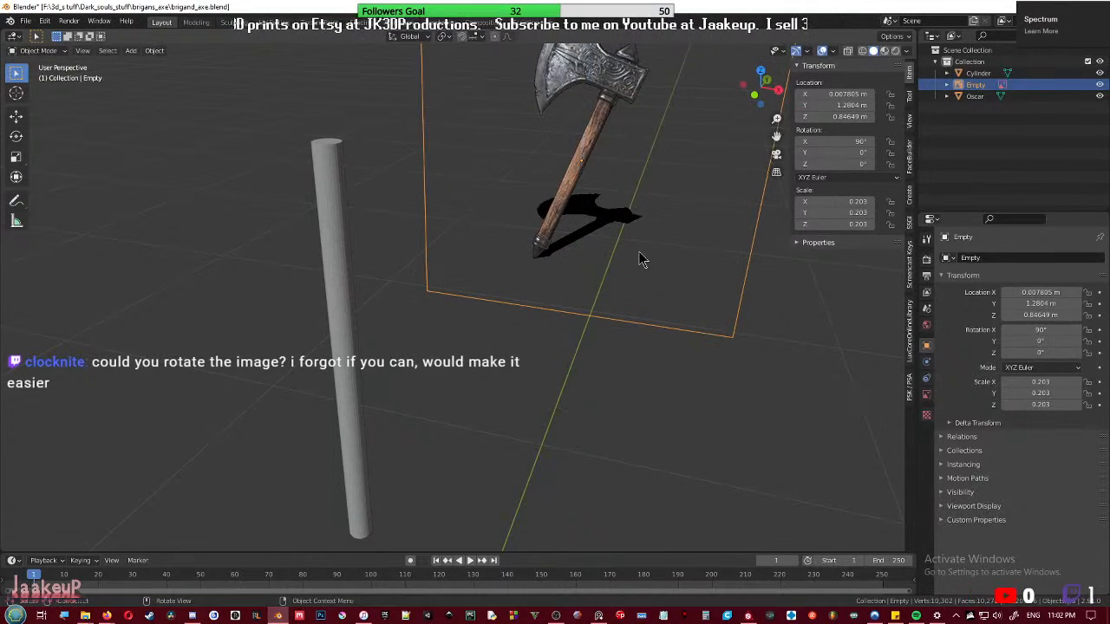
- In front view, rotate the axe reference image to about -19.7° on Y and align it behind the rod at about X -0.07 m, Z 0.846 m
key(KP_1)
key(r)
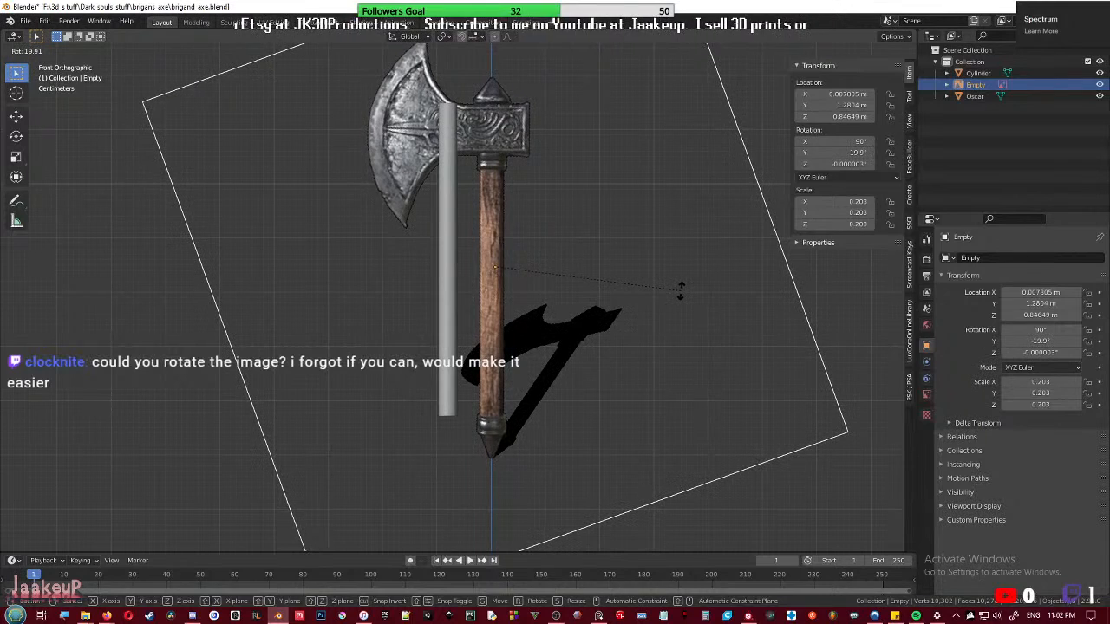
click(681, 292)
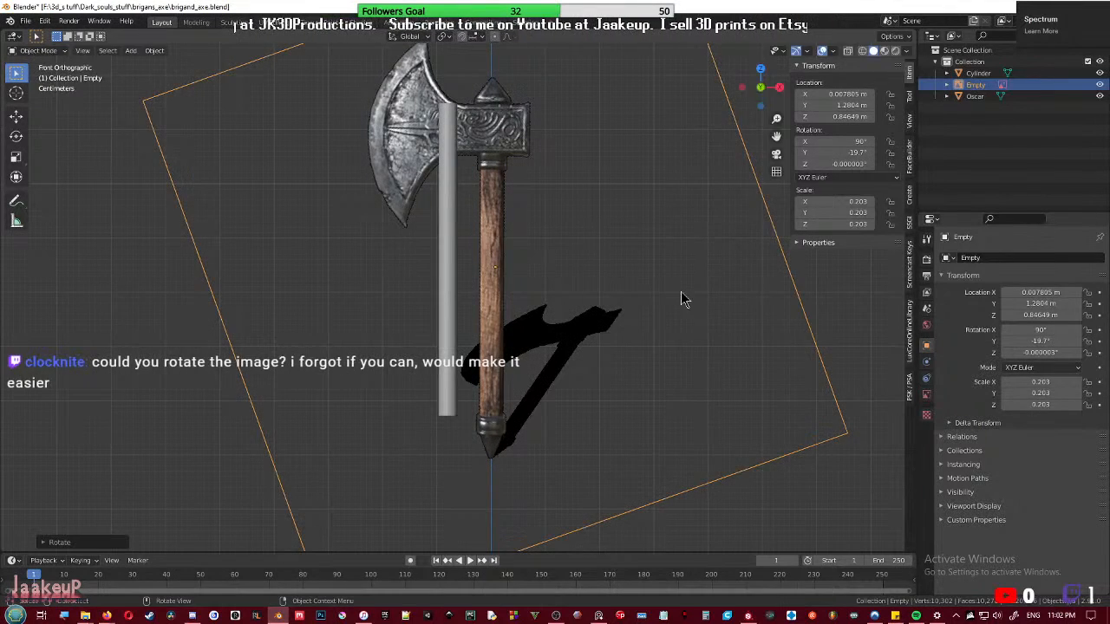
key(g)
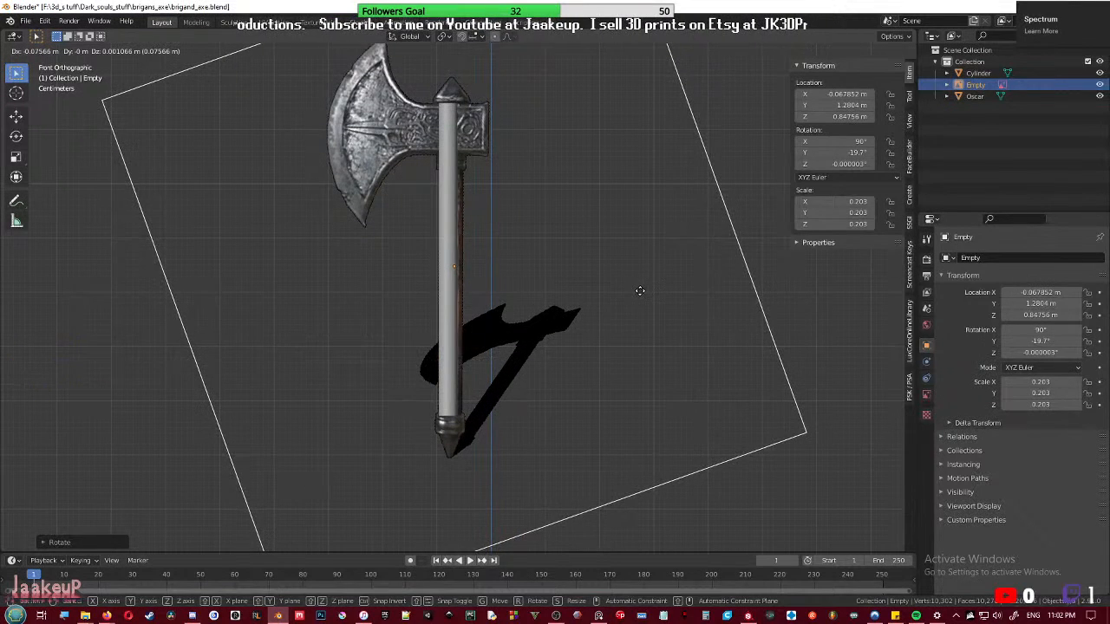
click(641, 307)
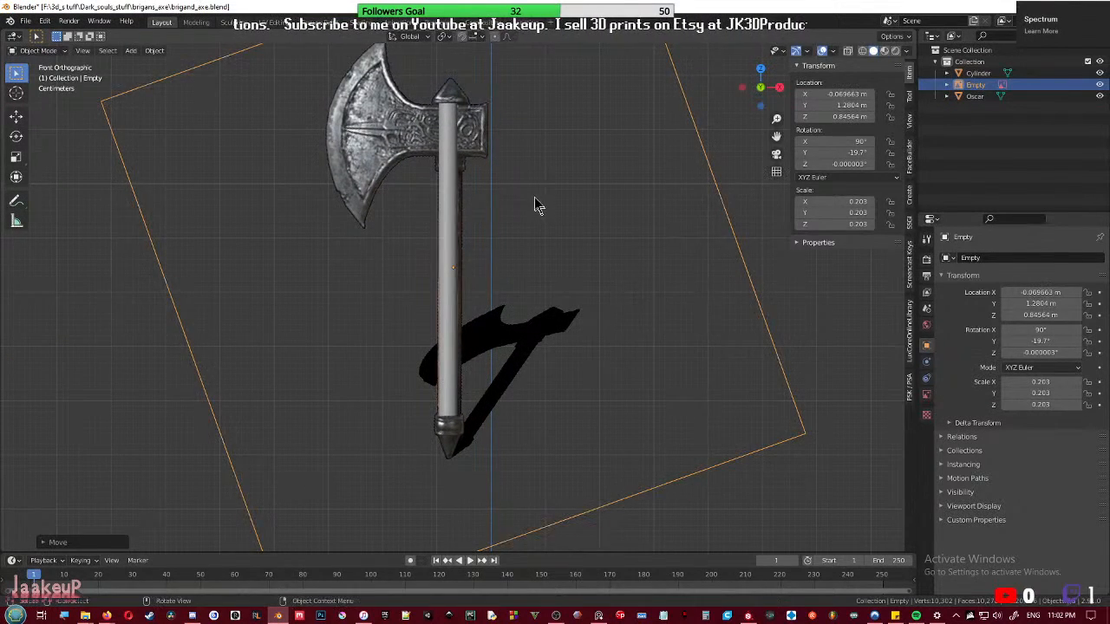
- Lower the rod's top vertices by about 0.003 m along Z to fit the axe head in the reference image
shift+middle_drag(466, 166, 519, 191)
click(499, 150)
key(Tab)
key(alt+z)
drag(468, 103, 575, 159)
key(g)
key(z)
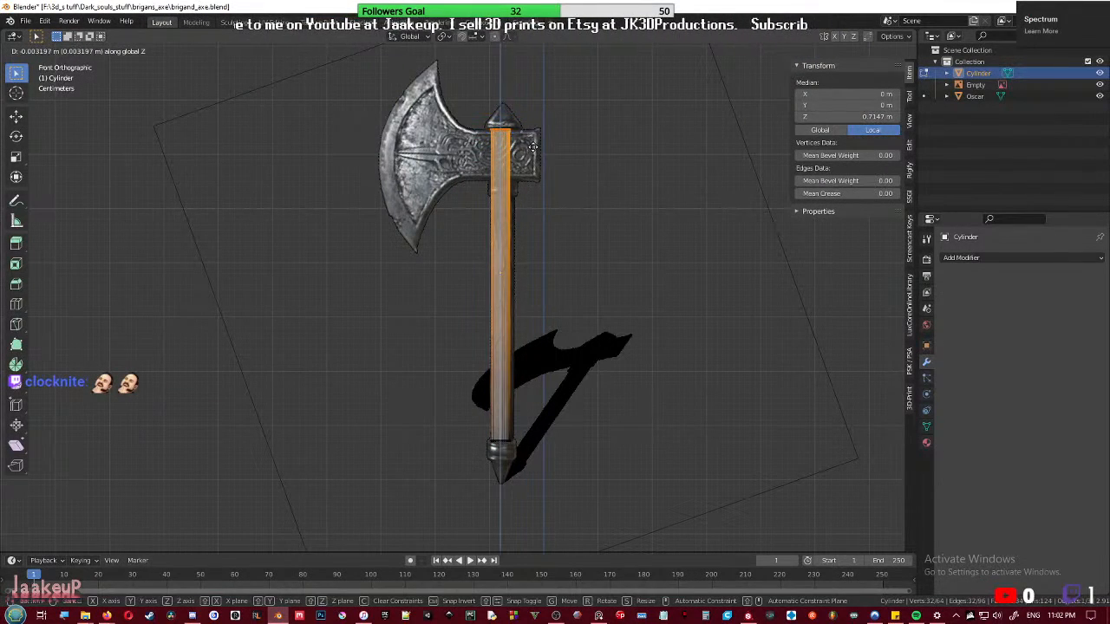
click(533, 147)
- Select the vertices at the rod's bottom end, return to object mode and save the file
scroll(573, 268, up, 5)
key(Tab)
key(alt+z)
key(Tab)
key(alt+a)
drag(449, 372, 579, 428)
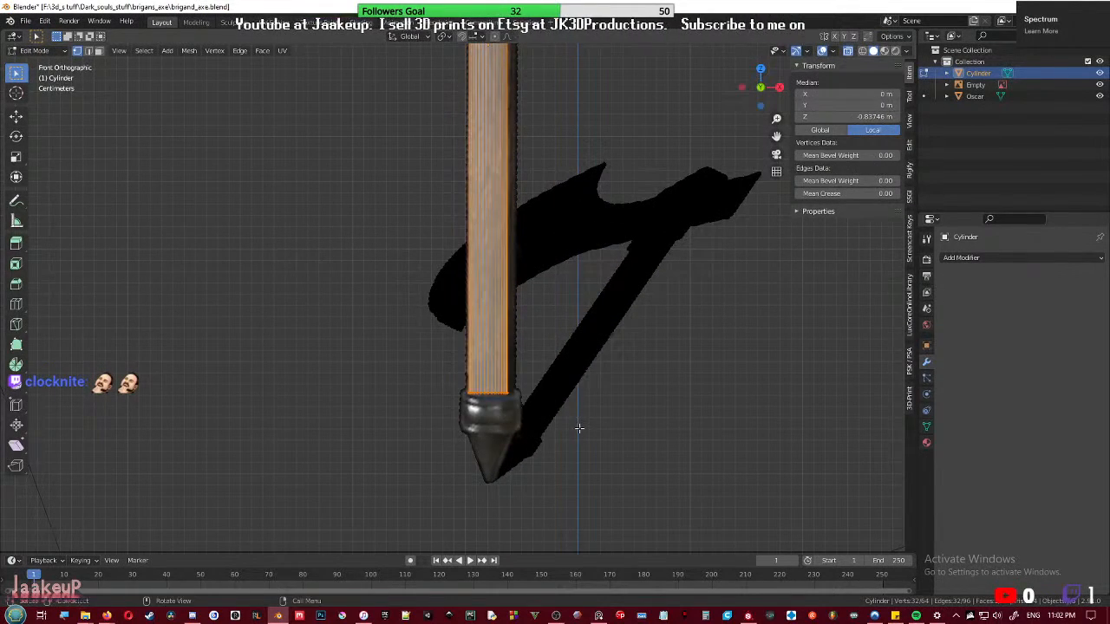
shift+middle_drag(579, 428, 523, 339)
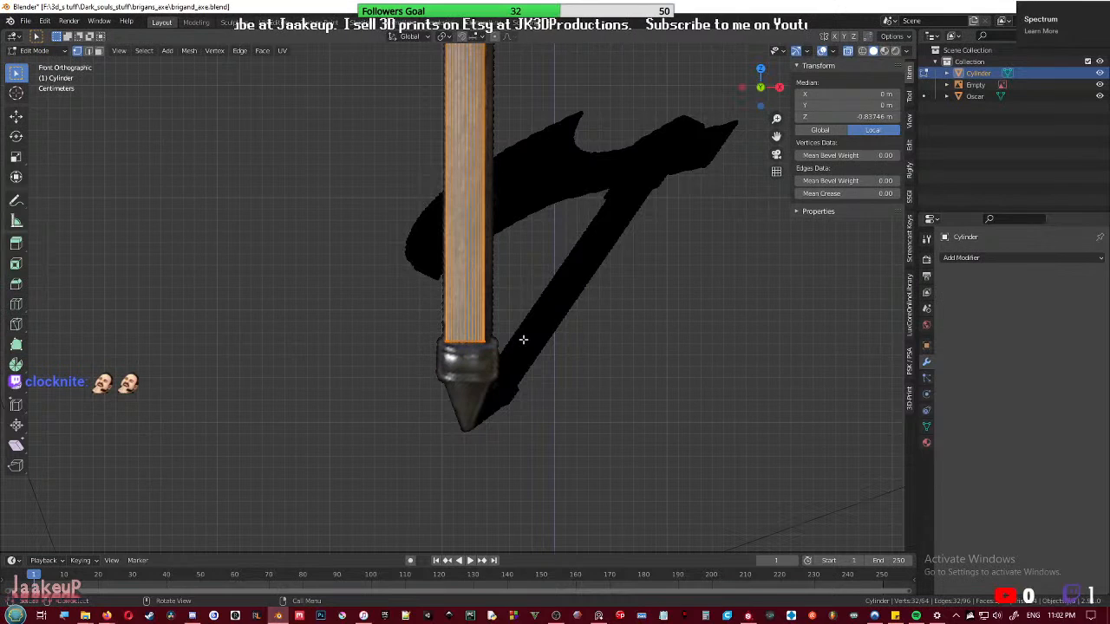
key(Tab)
key(ctrl+s)
- Examine how the rod's lower end lines up with the metal pommel in the axe reference image
scroll(525, 343, down, 2)
middle_drag(545, 335, 536, 301)
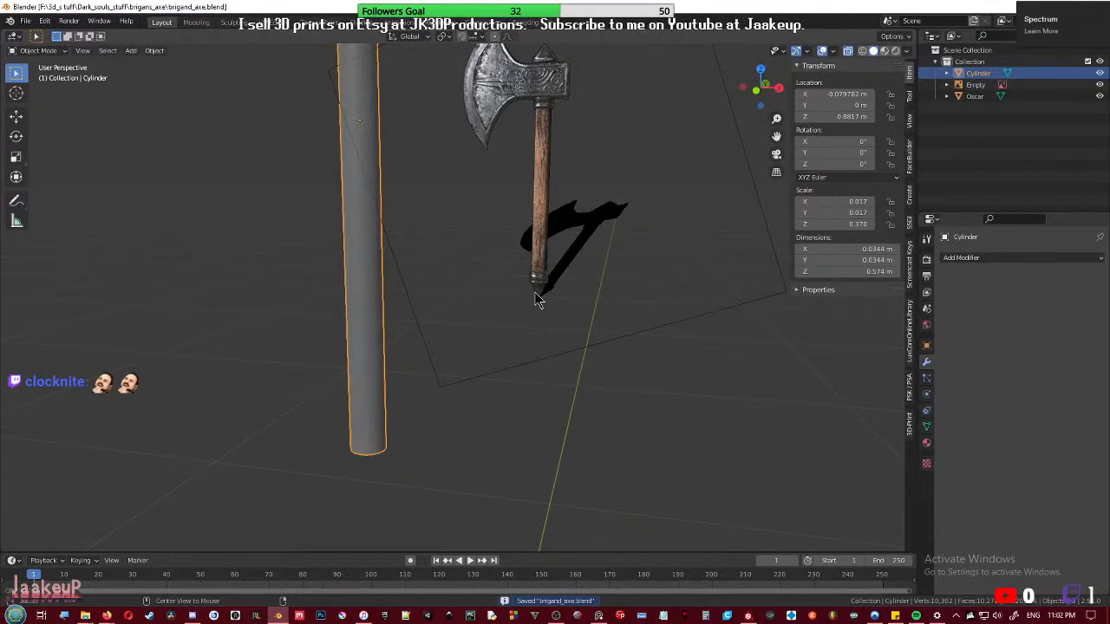
key(KP_1)
scroll(503, 351, up, 4)
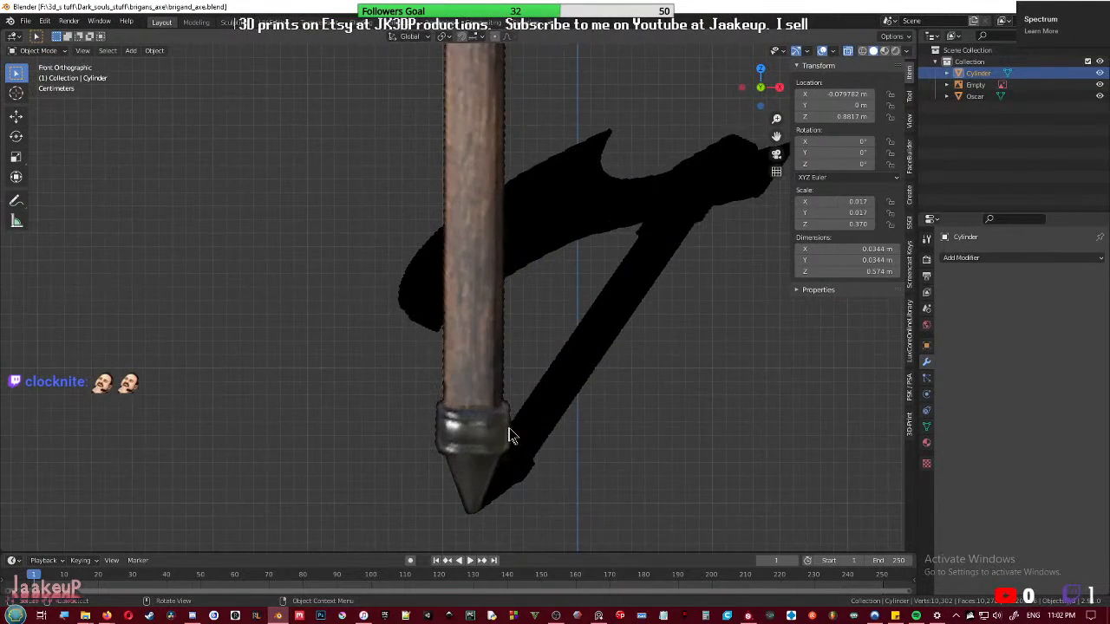
key(Tab)
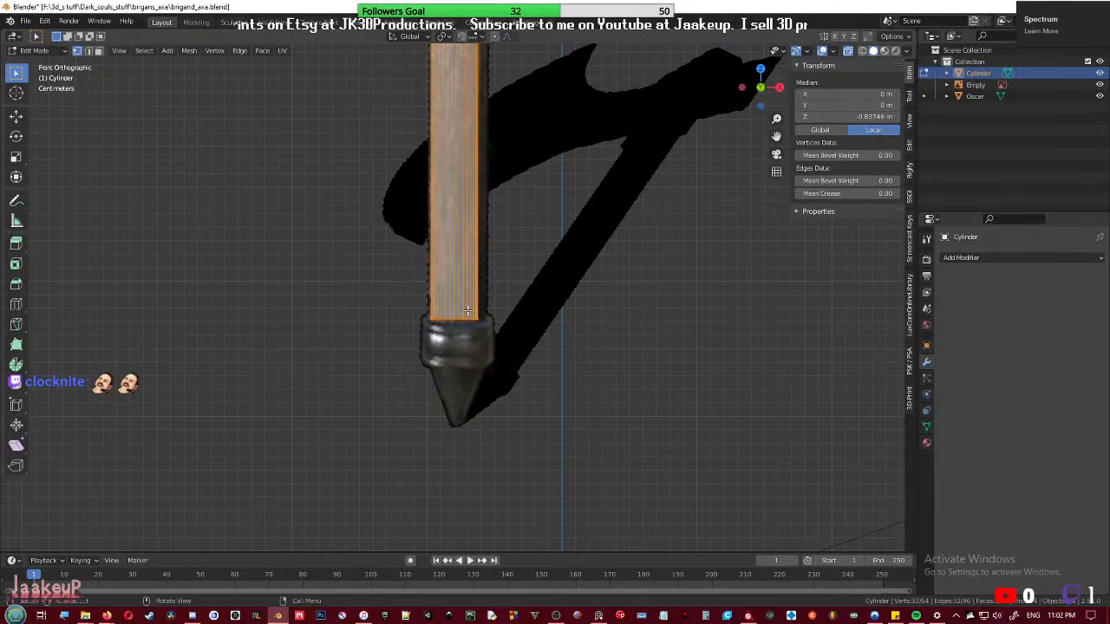
key(Tab)
click(491, 355)
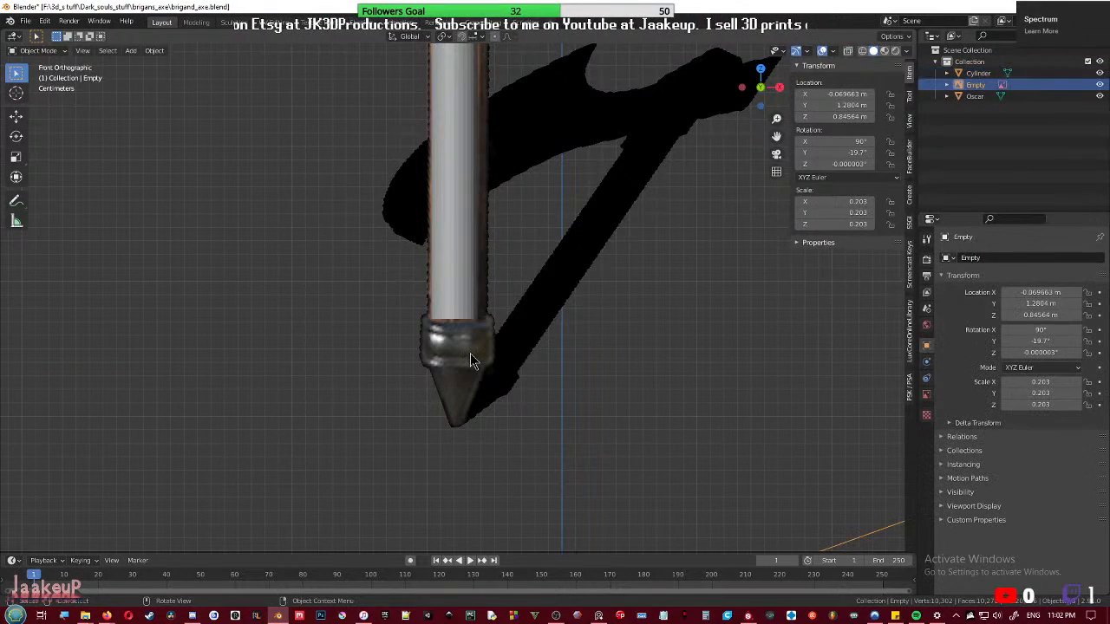
click(444, 298)
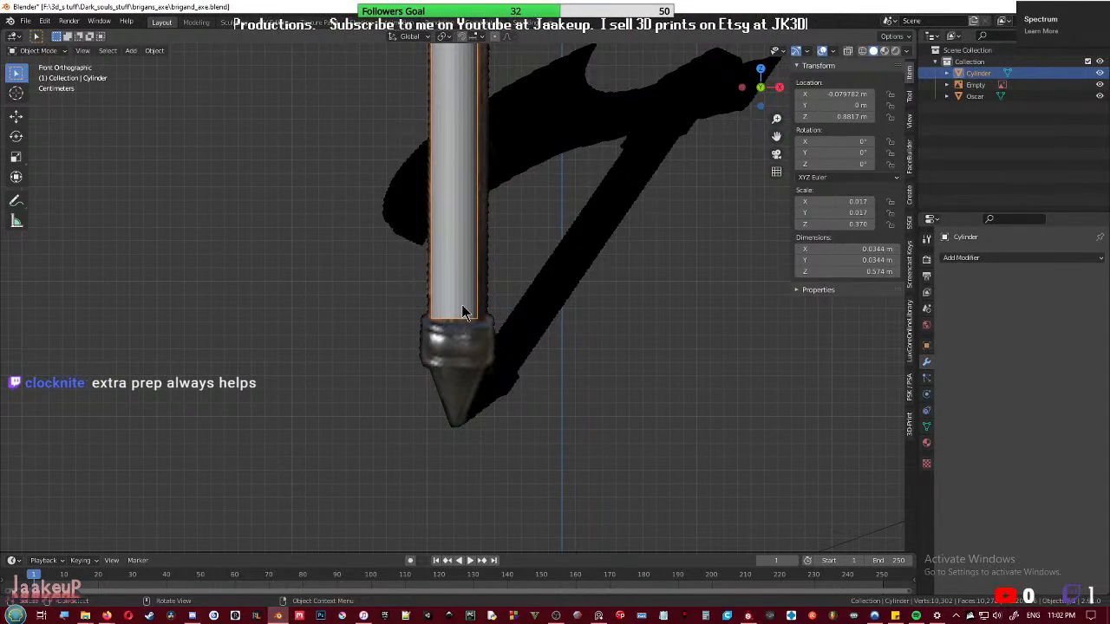
scroll(479, 249, down, 6)
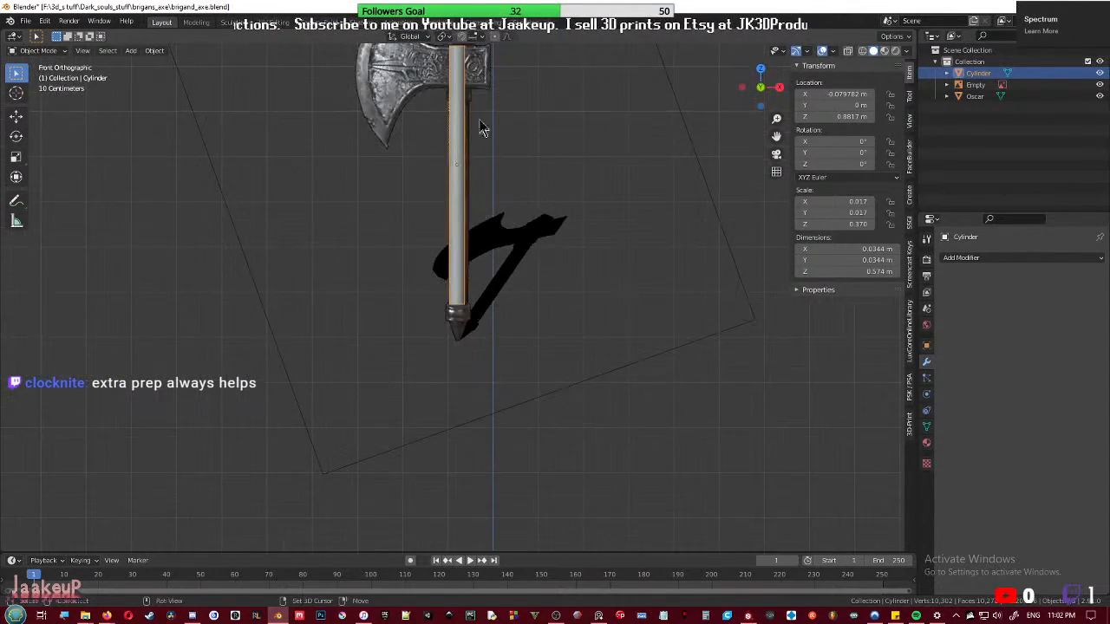
shift+middle_drag(482, 129, 487, 341)
scroll(487, 341, up, 4)
shift+middle_drag(481, 392, 438, 130)
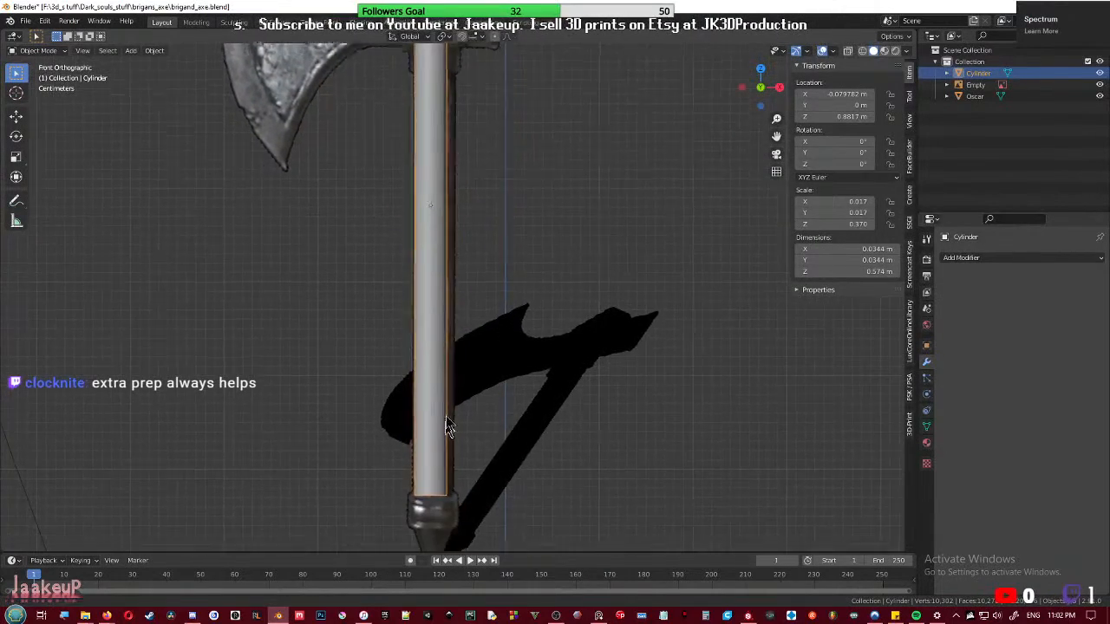
shift+middle_drag(456, 520, 461, 301)
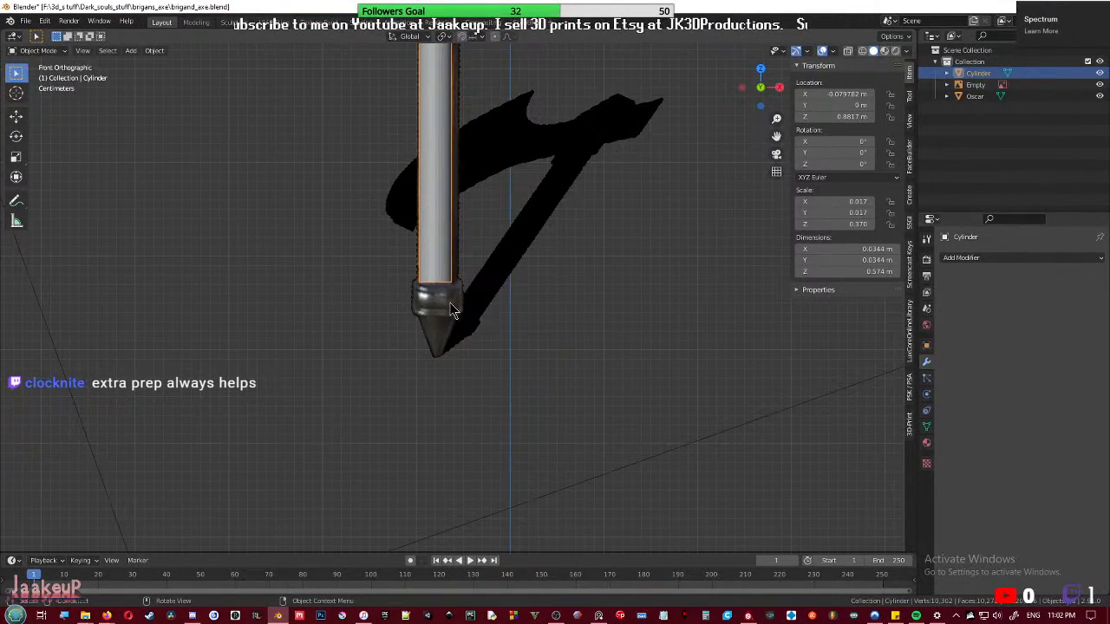
scroll(451, 309, up, 3)
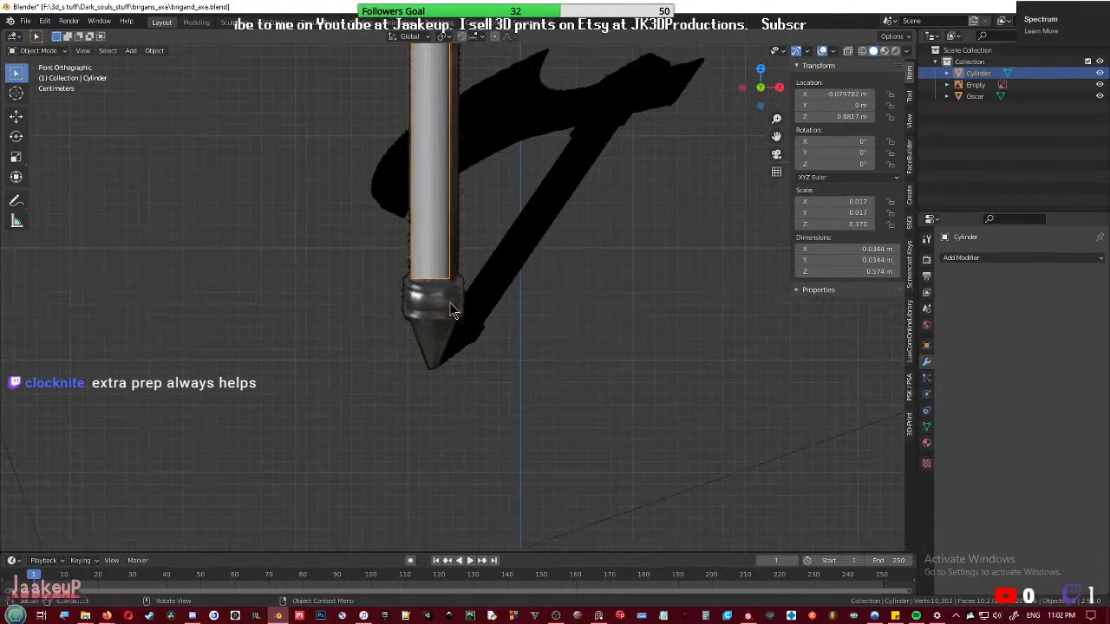
shift+middle_drag(452, 305, 491, 322)
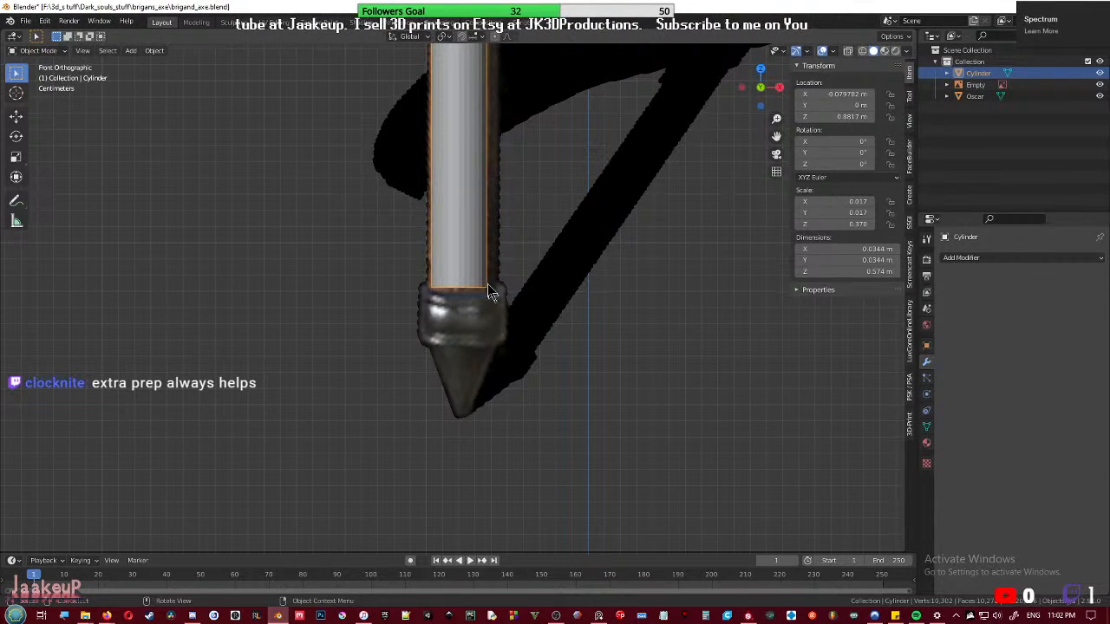
- Extrude the rod's bottom face, scale it out to the pommel collar's width and adjust its height along Z
key(Tab)
drag(384, 265, 586, 335)
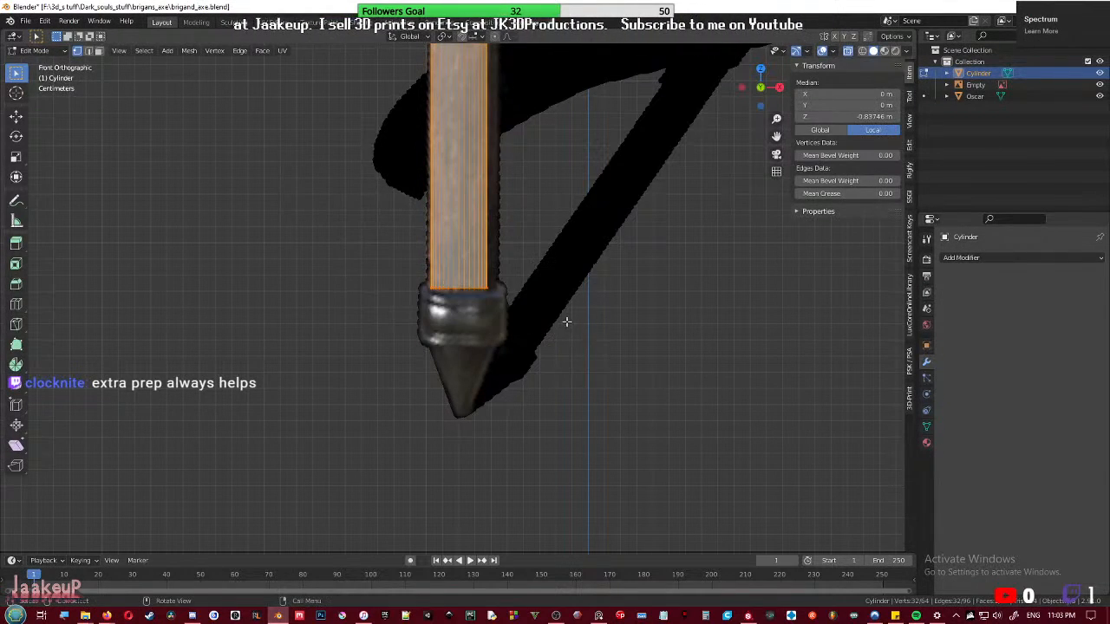
key(e)
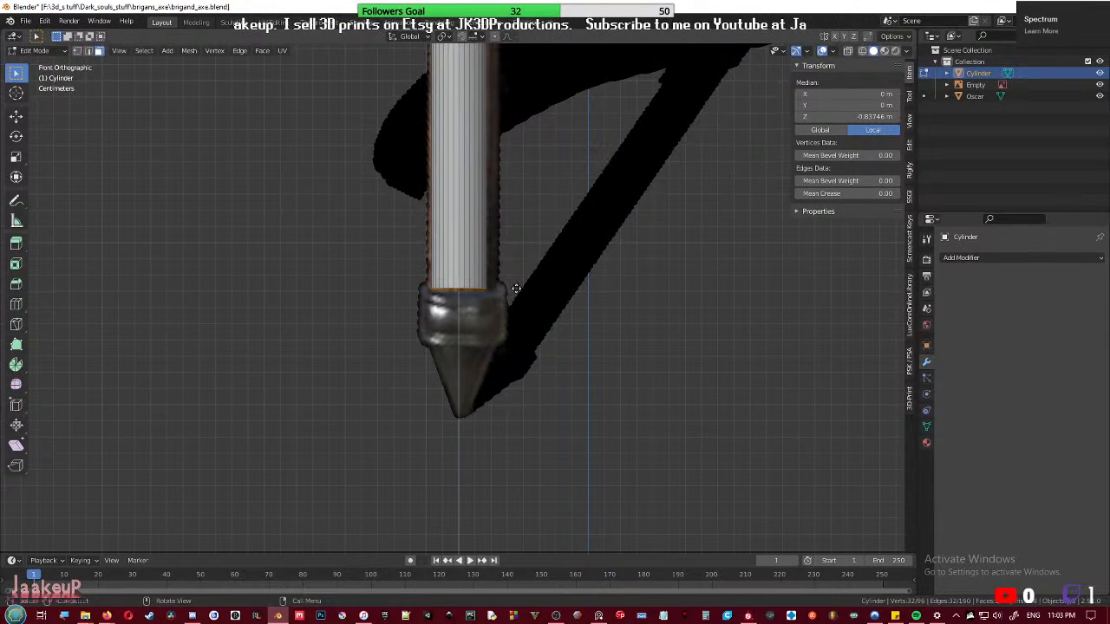
key(s)
click(557, 298)
key(g)
key(z)
click(562, 290)
- Extrude the collar down about 0.033 m and taper its lower edge inward to a scale of about 0.74
key(e)
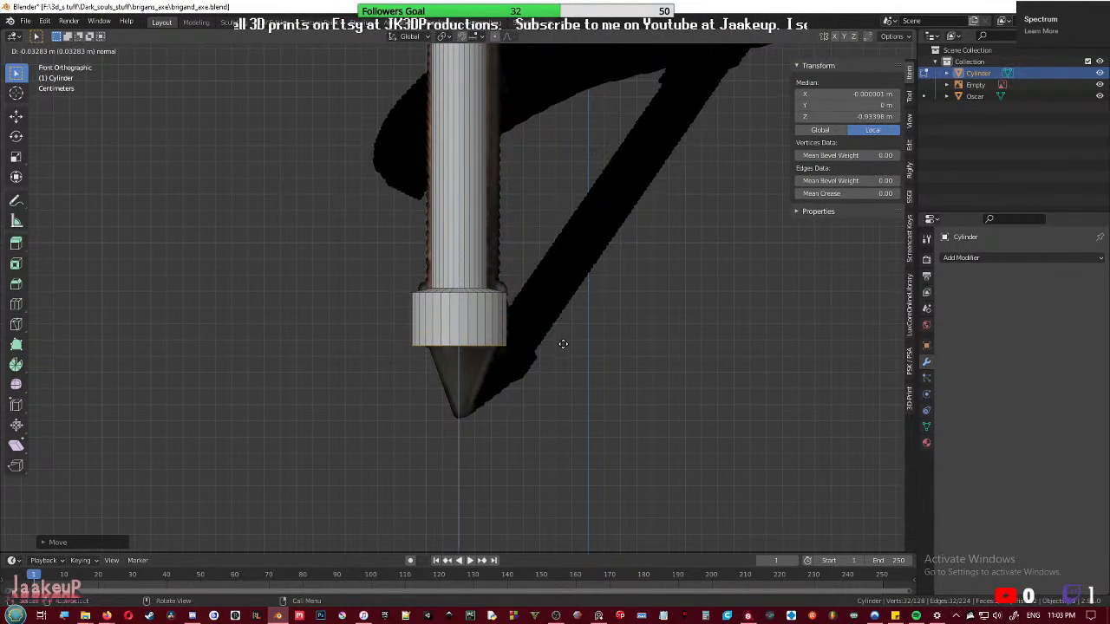
click(574, 352)
key(s)
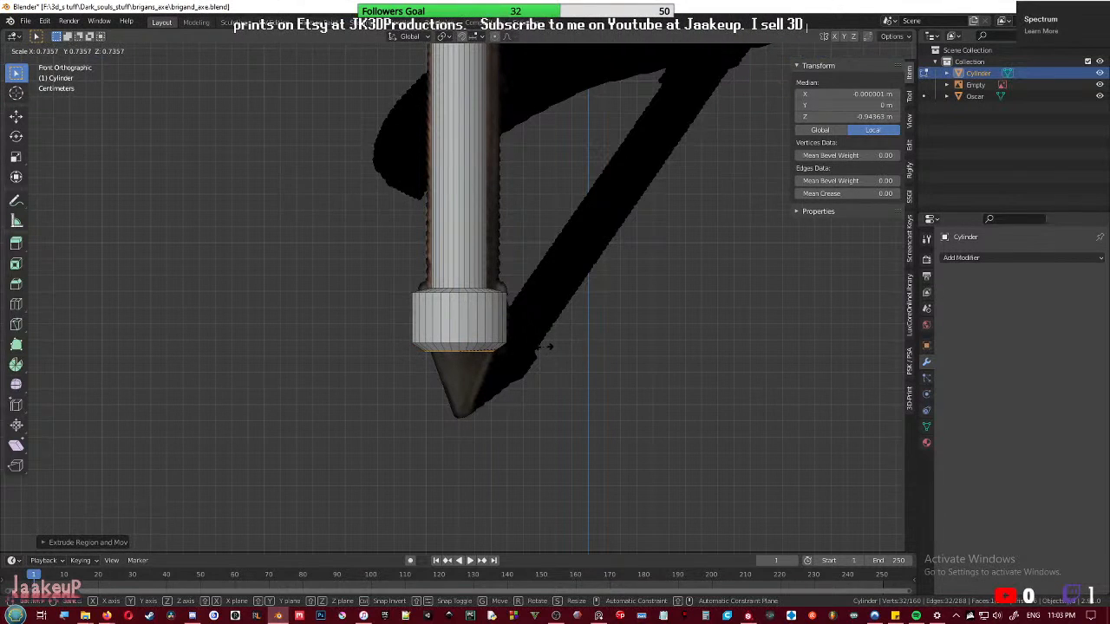
click(545, 347)
- Extrude the pommel's bottom face down to the reference tip and scale it to about 0.20 to form the pointed end
key(e)
click(542, 413)
key(s)
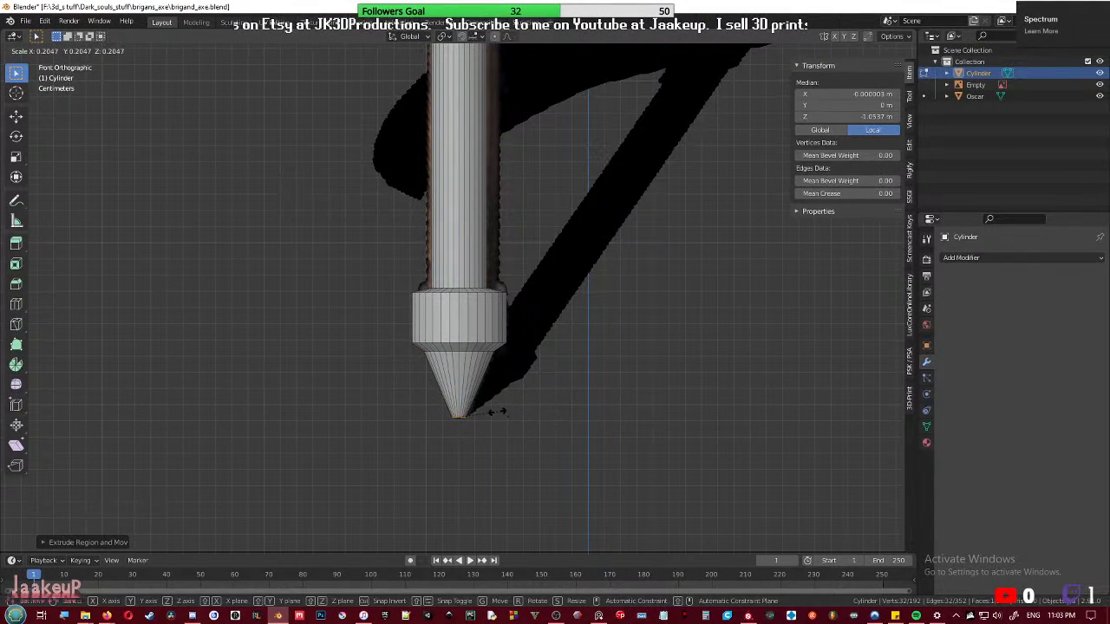
click(498, 411)
- Select the edge loop around the collar's upper outer rim, centre the view on it and save the file
scroll(599, 321, down, 2)
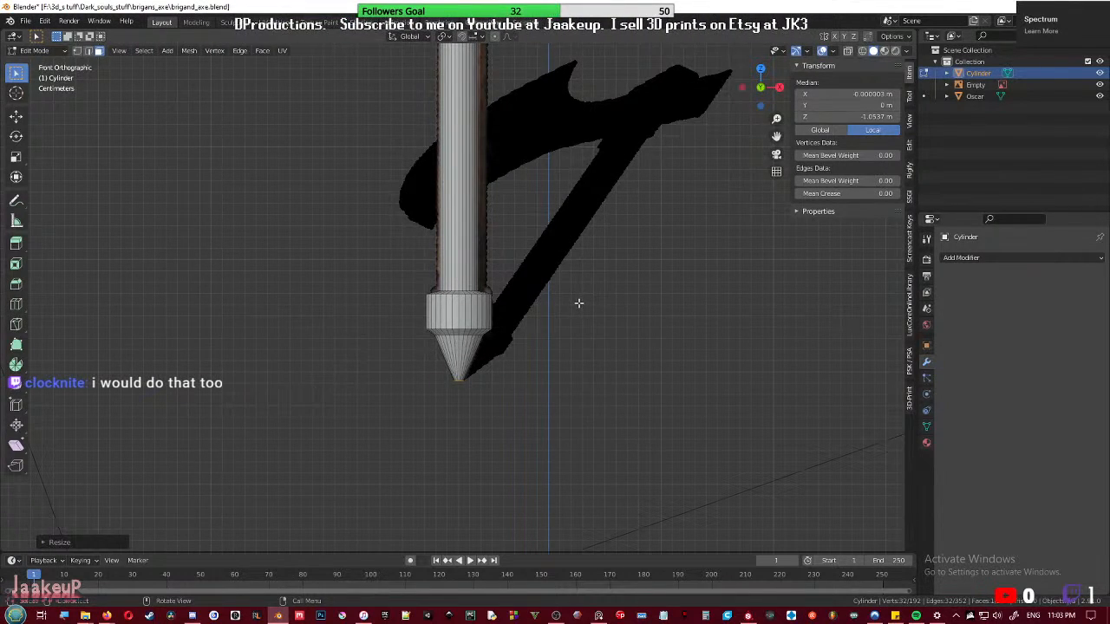
middle_drag(578, 303, 467, 343)
key(KP_1)
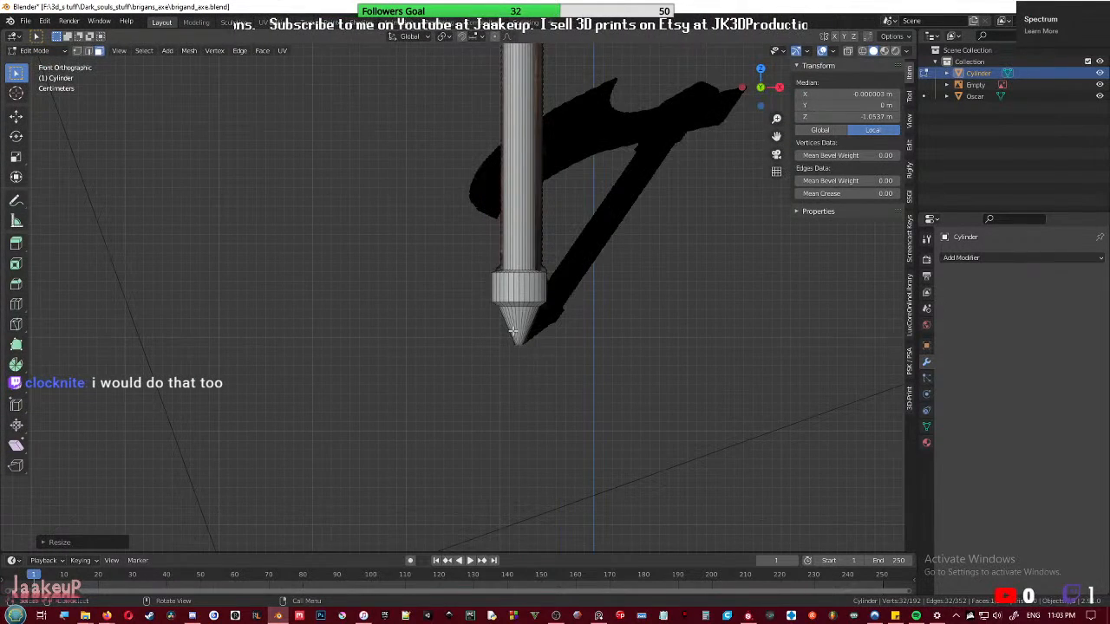
scroll(583, 321, up, 4)
middle_drag(582, 321, 451, 346)
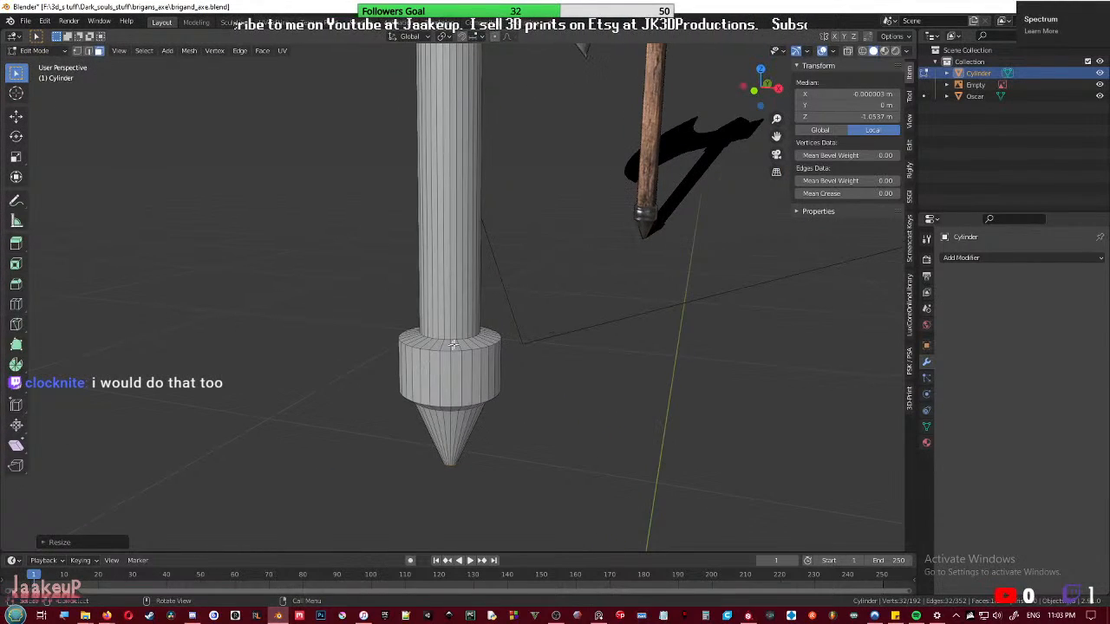
key(2)
alt+click(456, 340)
key(KP_Decimal)
scroll(455, 340, down, 4)
key(ctrl+s)
middle_drag(507, 349, 540, 346)
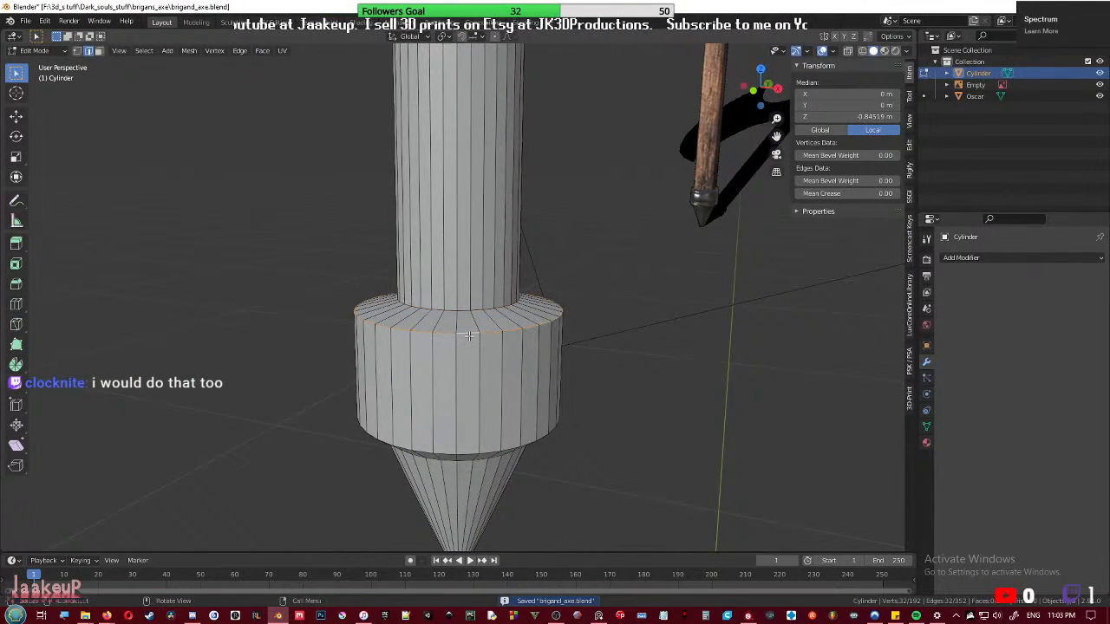
- Raise the collar's upper outer rim slightly along Z, to a local height of about -0.842 m
key(g)
key(z)
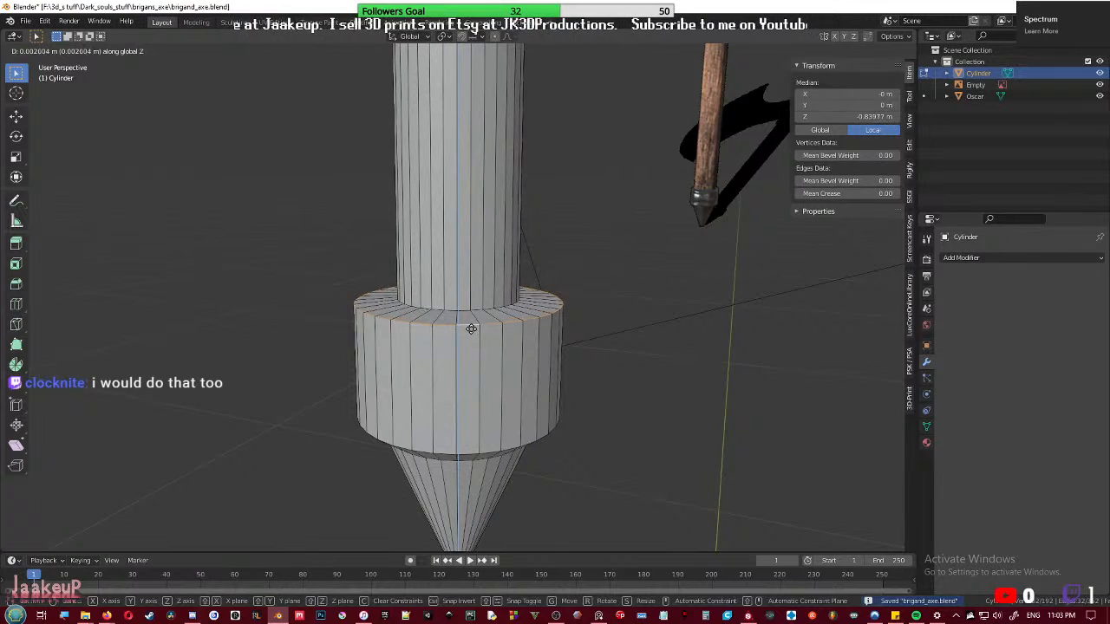
click(471, 332)
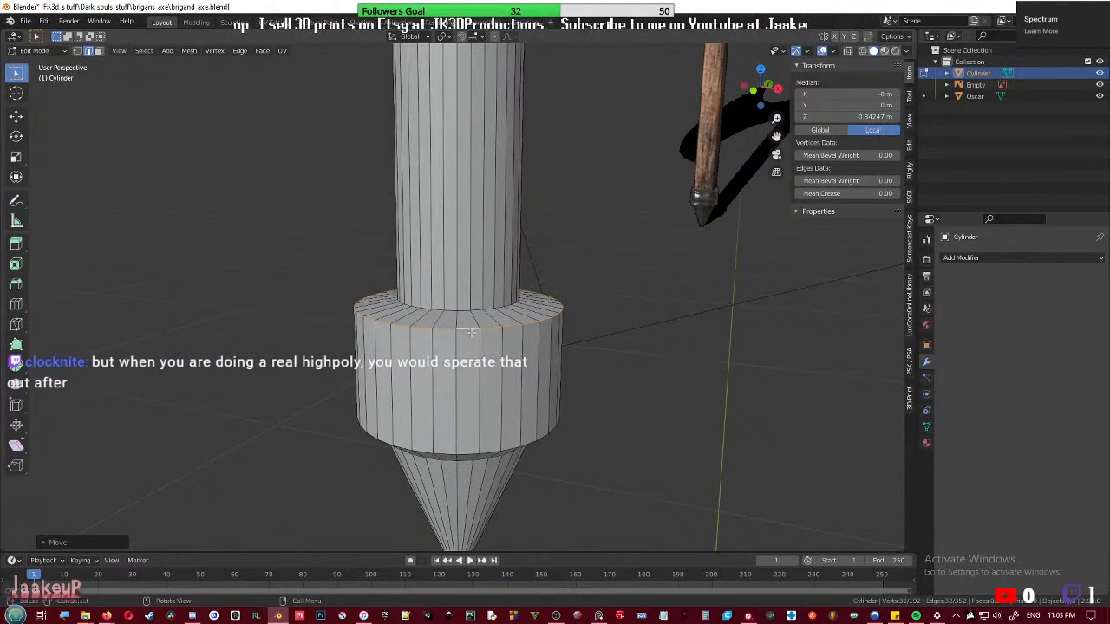
- Compare the pommel's outline with the reference axe image in front view and examine the collar from several angles
key(KP_1)
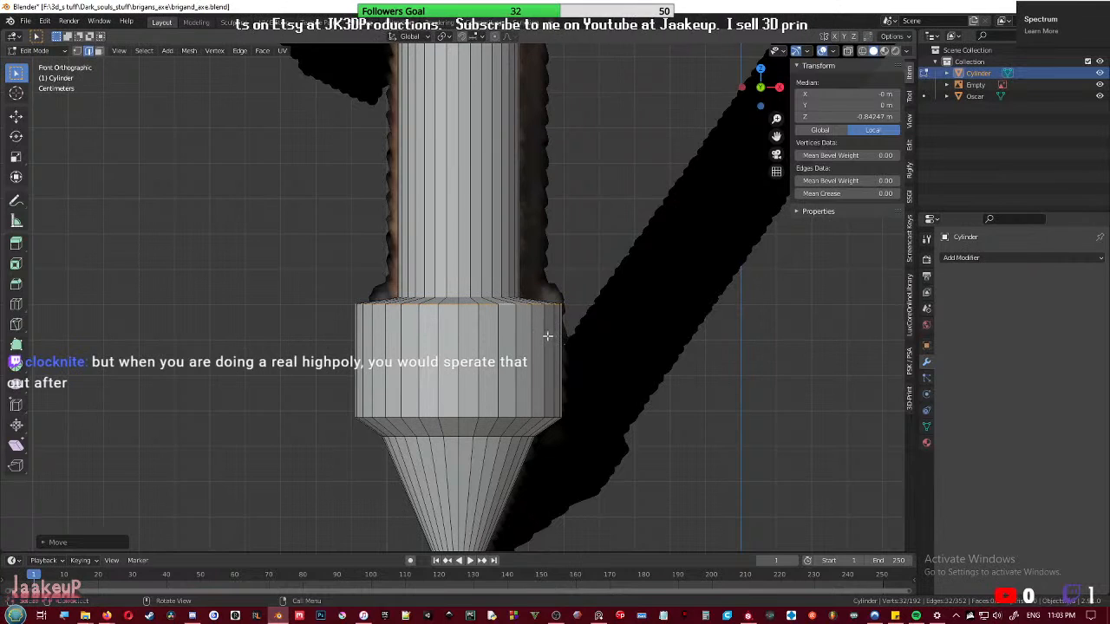
middle_drag(571, 367, 609, 387)
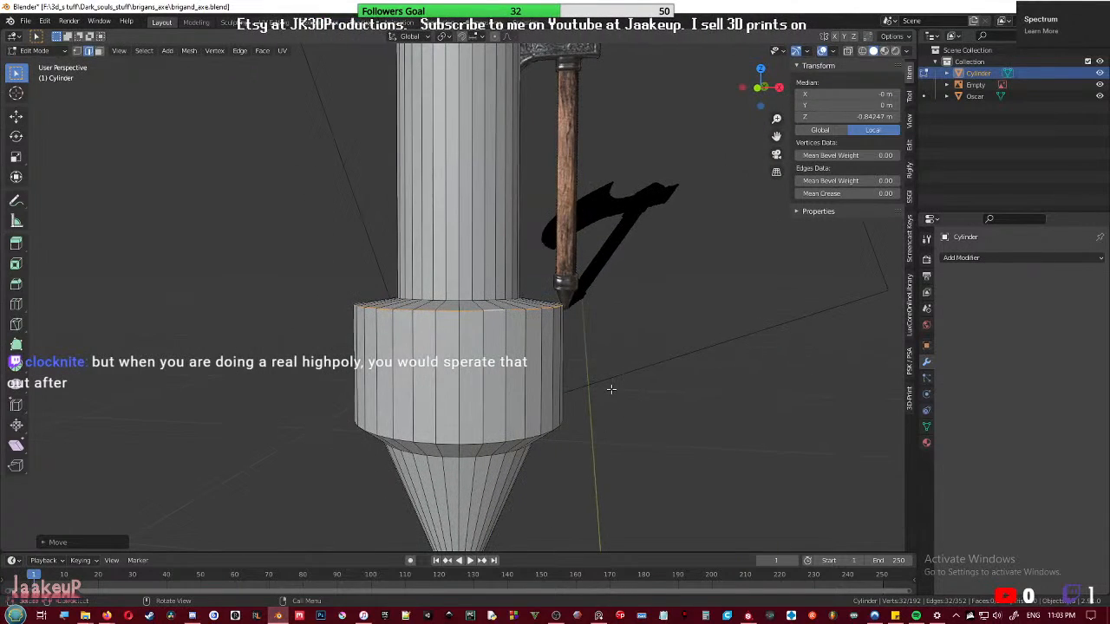
key(KP_1)
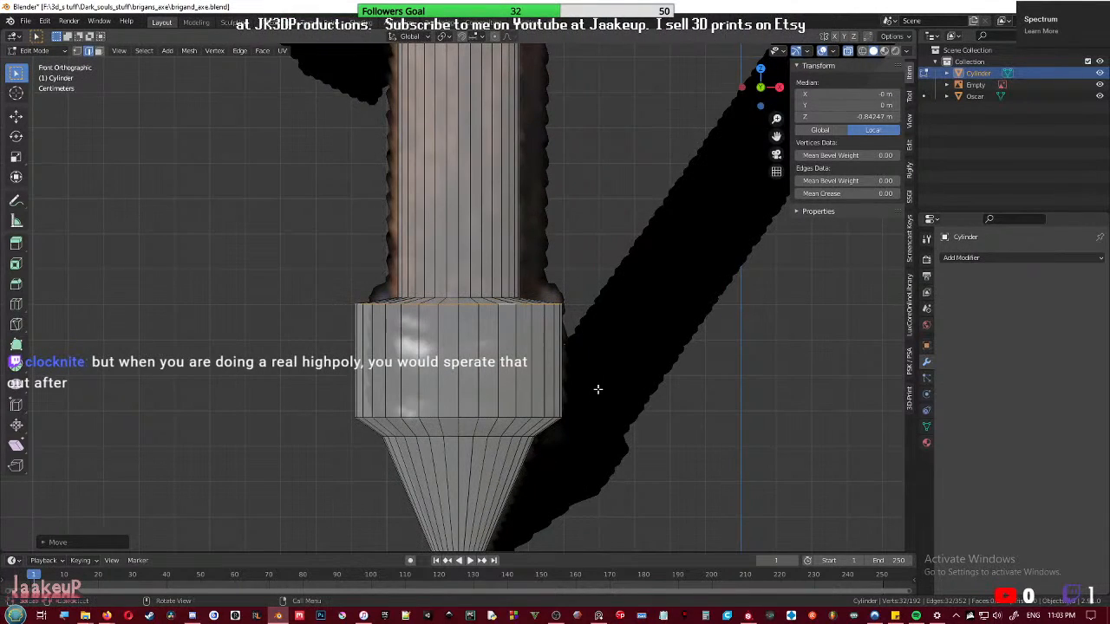
middle_drag(623, 394, 593, 404)
key(KP_1)
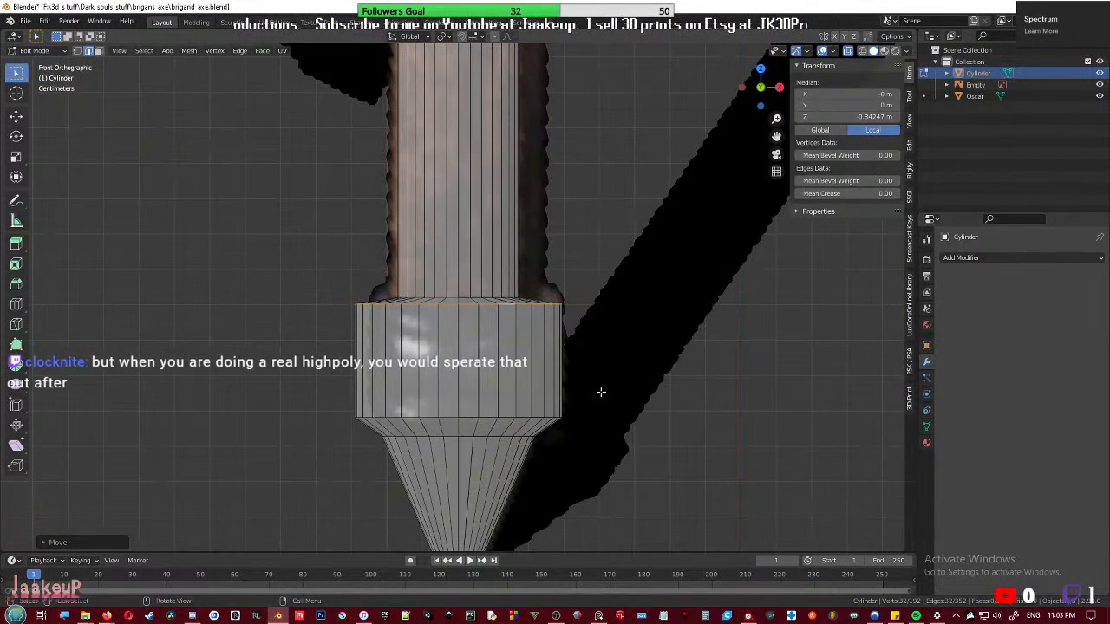
key(Tab)
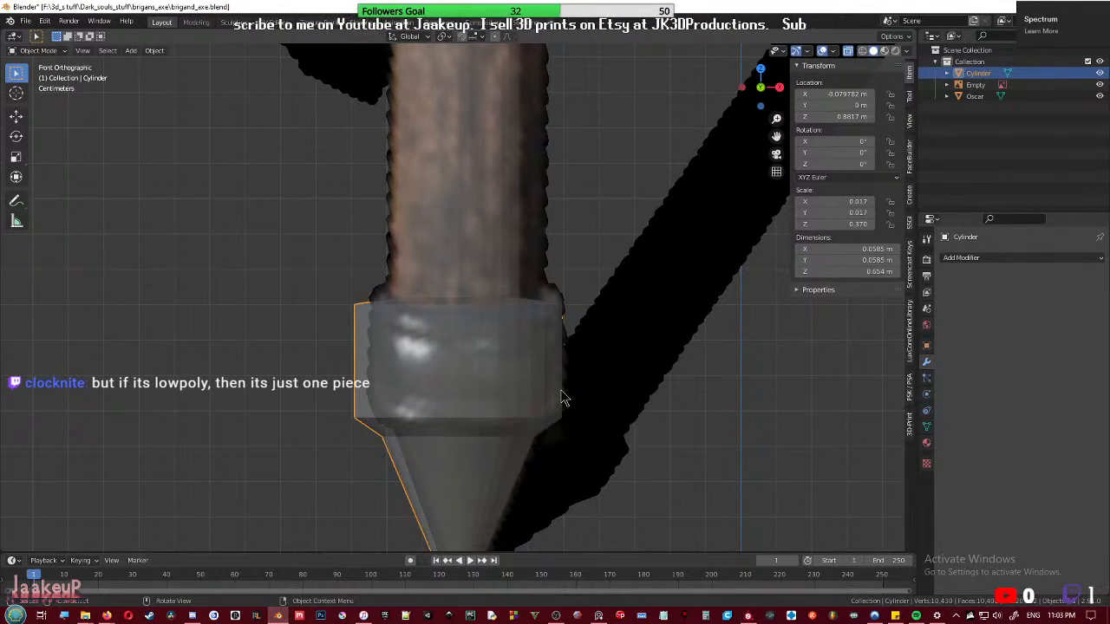
key(Tab)
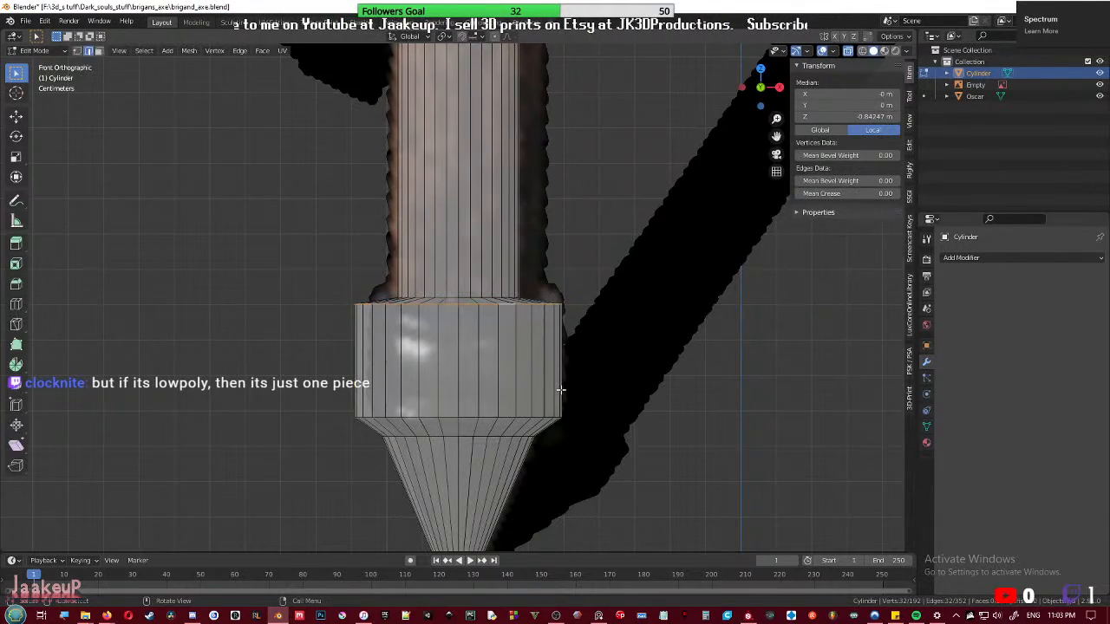
middle_drag(594, 345, 547, 365)
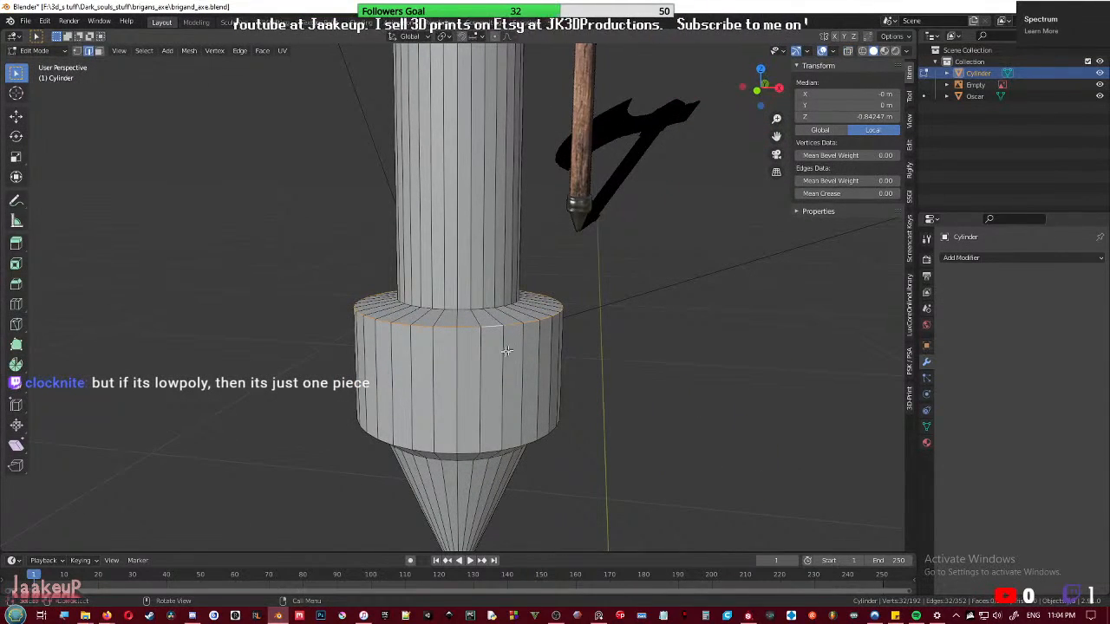
middle_drag(476, 354, 469, 381)
- Select the pommel's tip face and grow the face selection over the cone and the whole collar, including its upper ring
key(3)
middle_drag(473, 452, 469, 523)
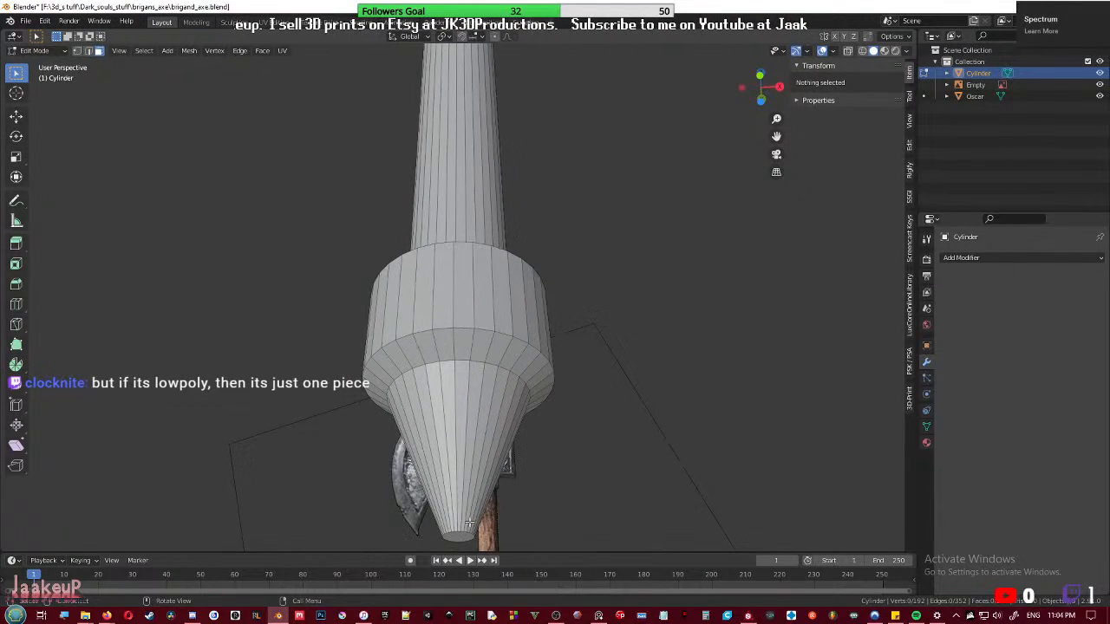
click(458, 533)
mouse_move(515, 466)
middle_down()
mouse_move(503, 488)
mouse_move(529, 458)
mouse_move(515, 446)
middle_up()
key(ctrl+KP_Add)
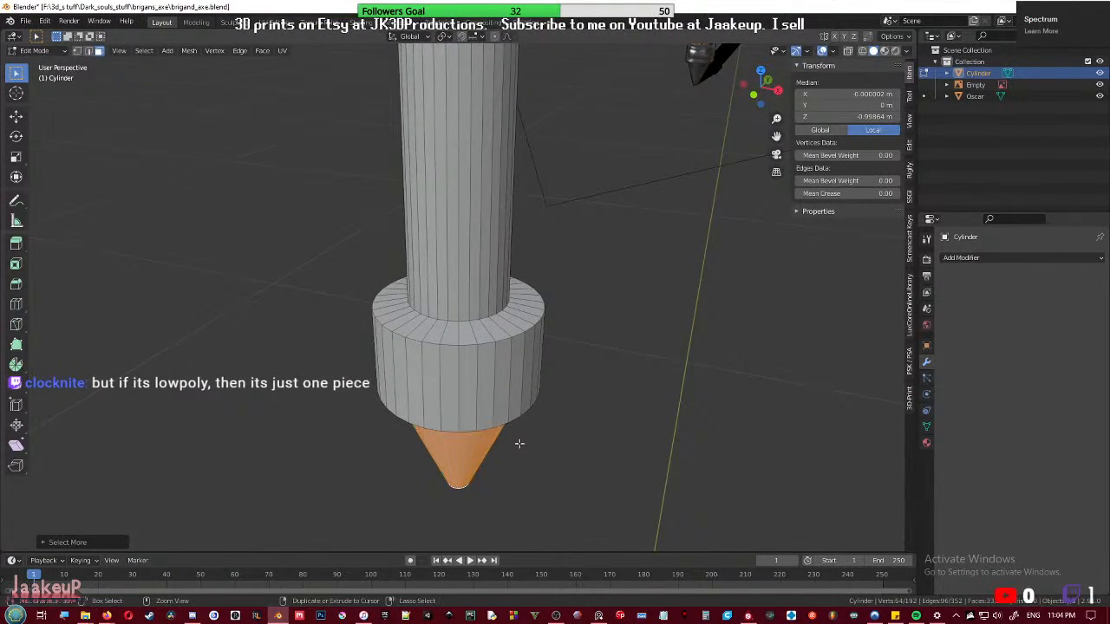
key(ctrl+KP_Add)
key(ctrl+KP_Add)
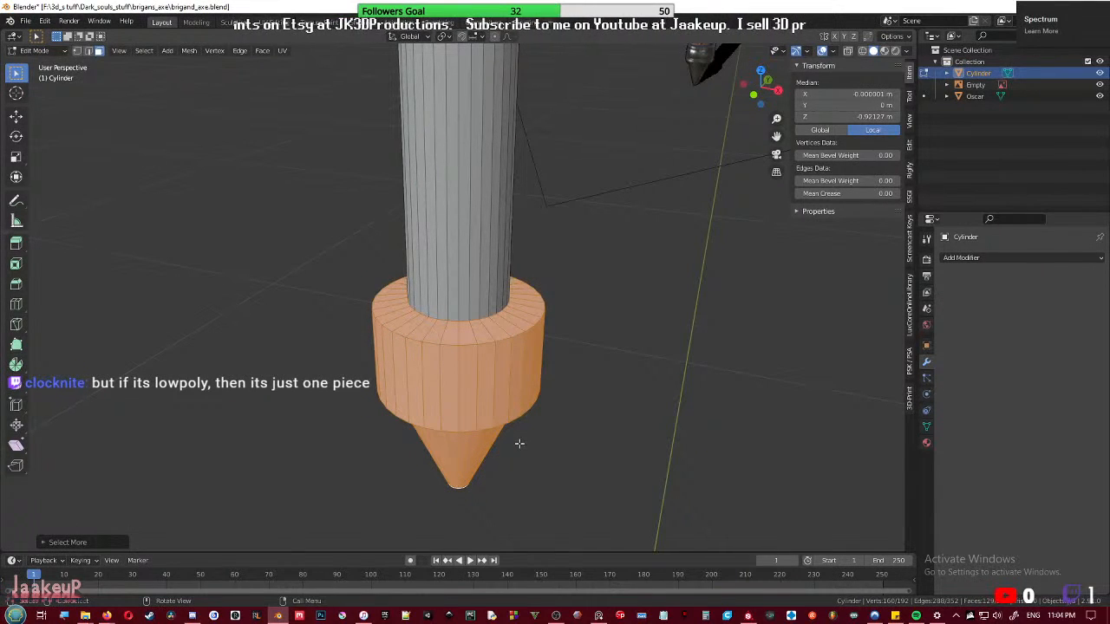
middle_drag(518, 443, 657, 414)
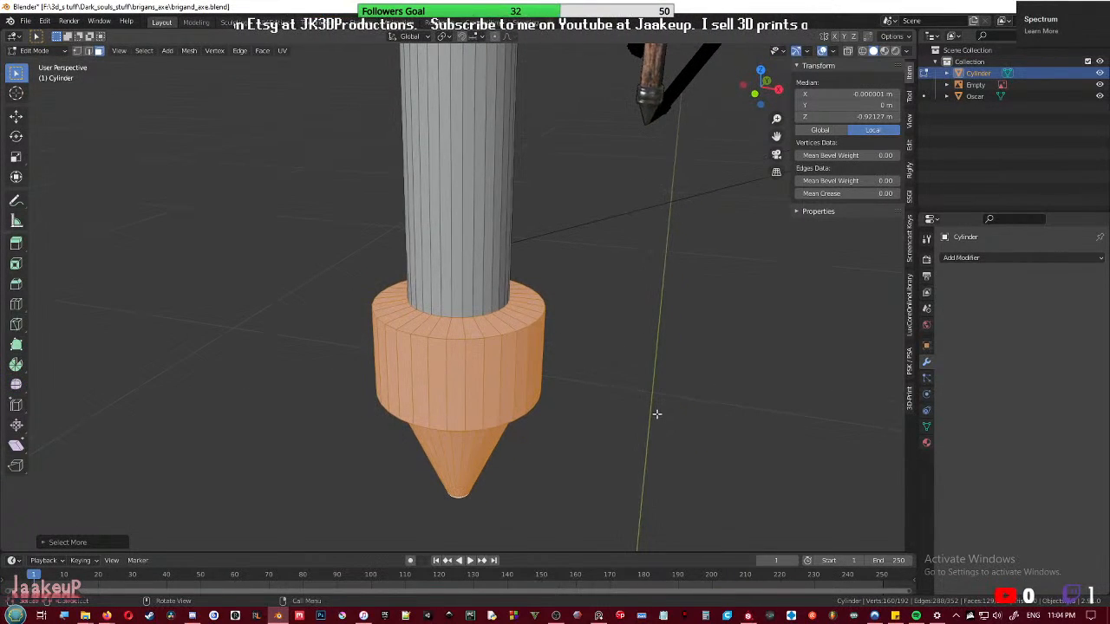
key(s)
key(shift+z)
key(Escape)
- Drop the collar's upper ring from the selection and scale the pommel in X and Y to roughly three quarters of its width
key(ctrl+KP_Subtract)
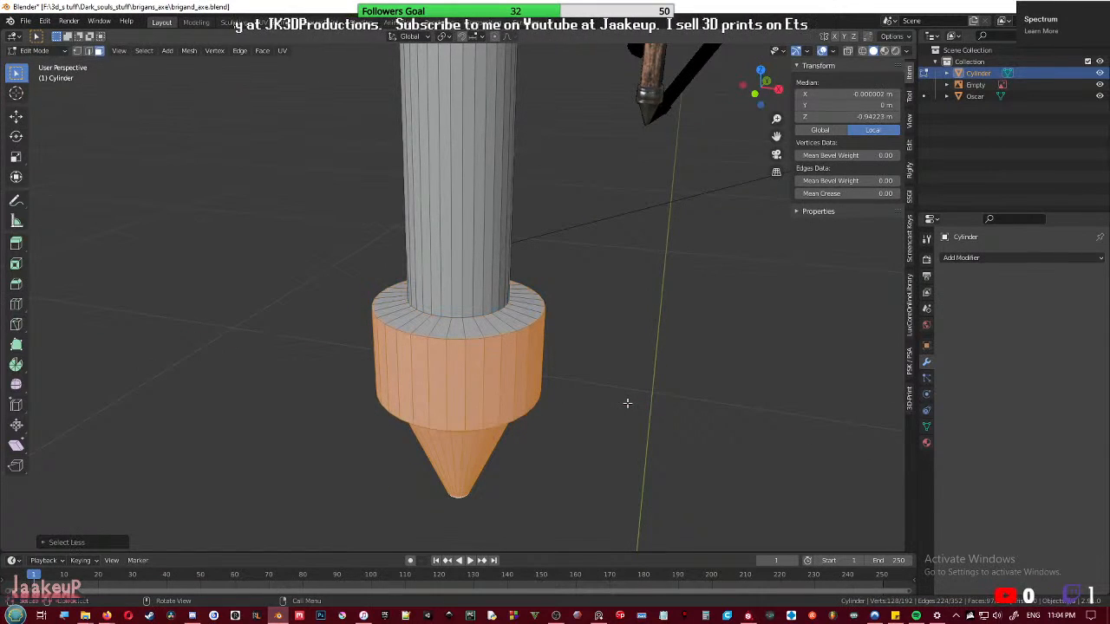
key(s)
key(shift+z)
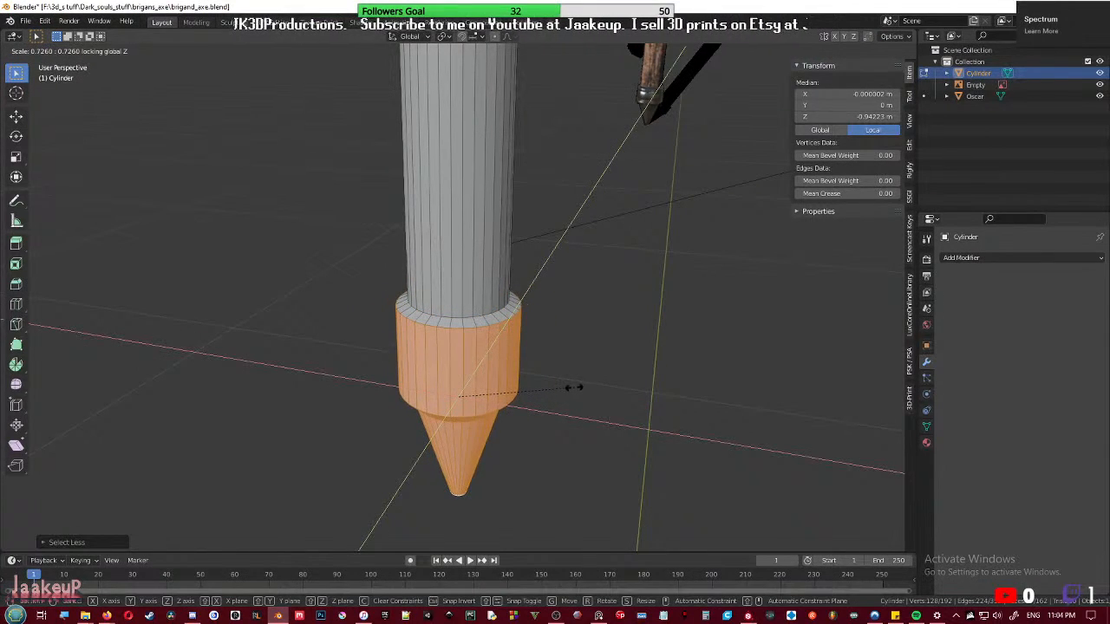
click(579, 387)
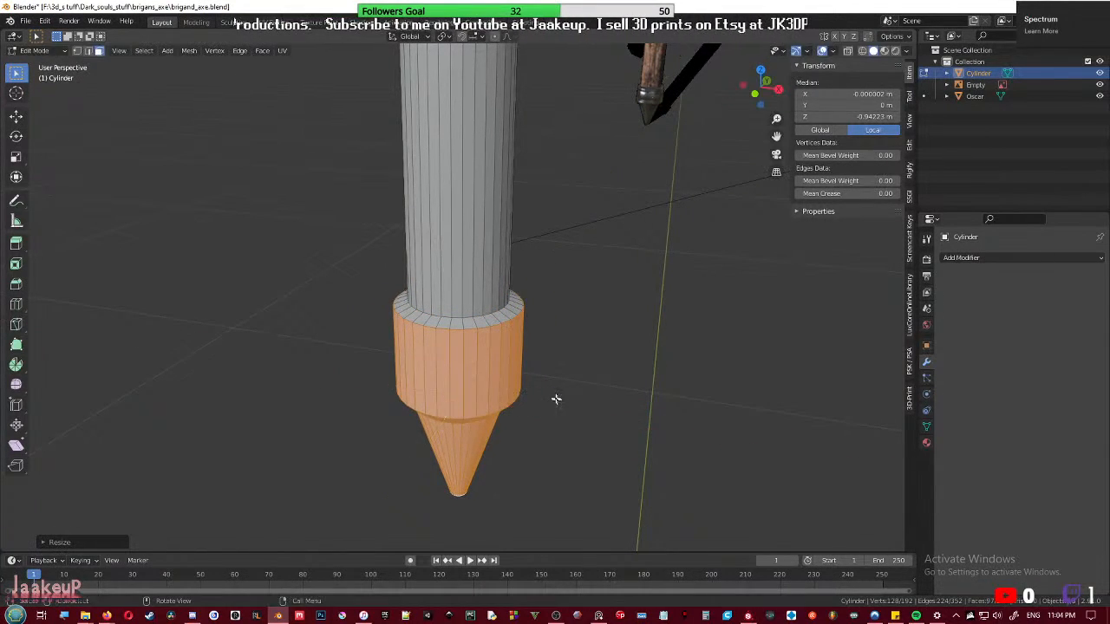
- Raise the collar's upper outer edge loop along Z to a local height of about -0.8395 m and save the file
middle_drag(558, 399, 553, 363)
scroll(552, 362, up, 2)
alt+click(479, 303)
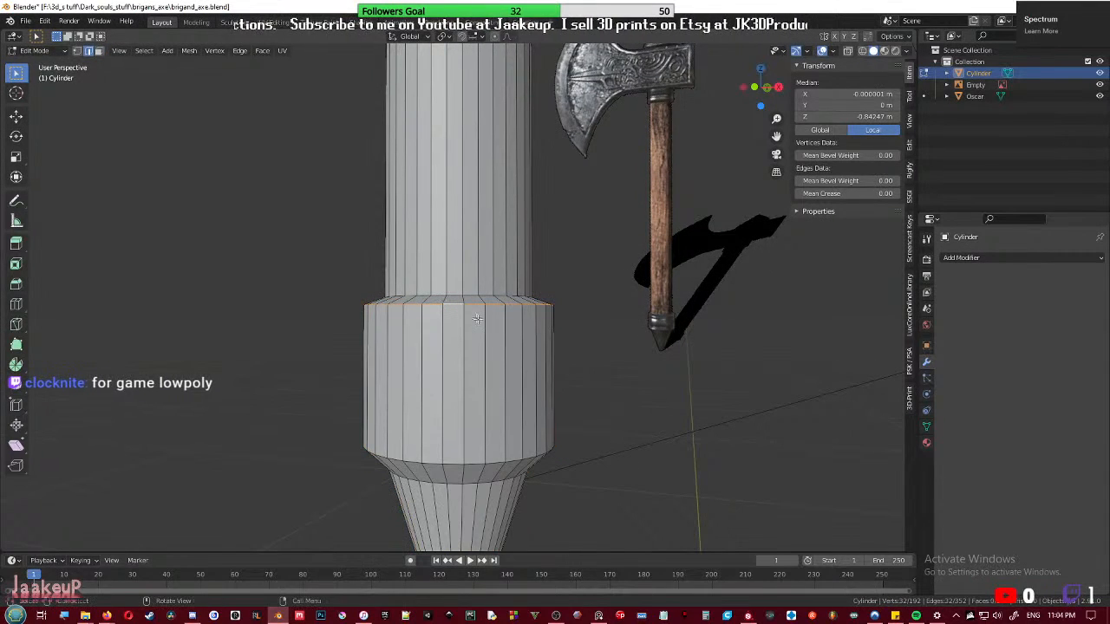
key(g)
key(z)
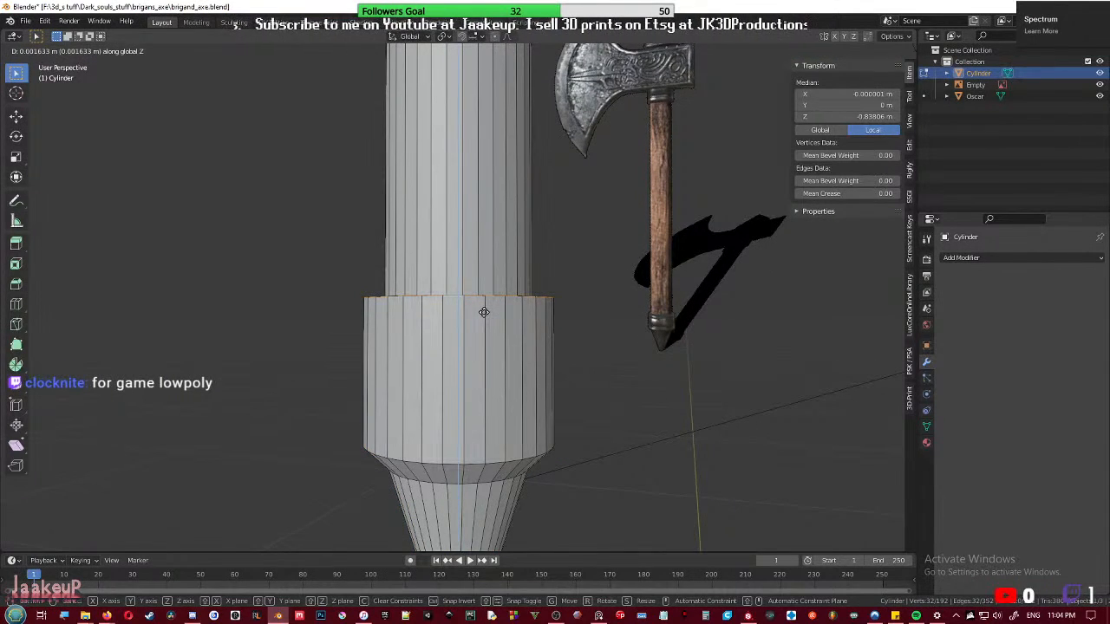
click(481, 314)
key(ctrl+e)
key(Escape)
key(ctrl+s)
- Bevel a centred edge loop around the collar with 2 segments and select the narrow face bands left at its upper and lower ends
middle_drag(477, 373, 465, 360)
key(ctrl+r)
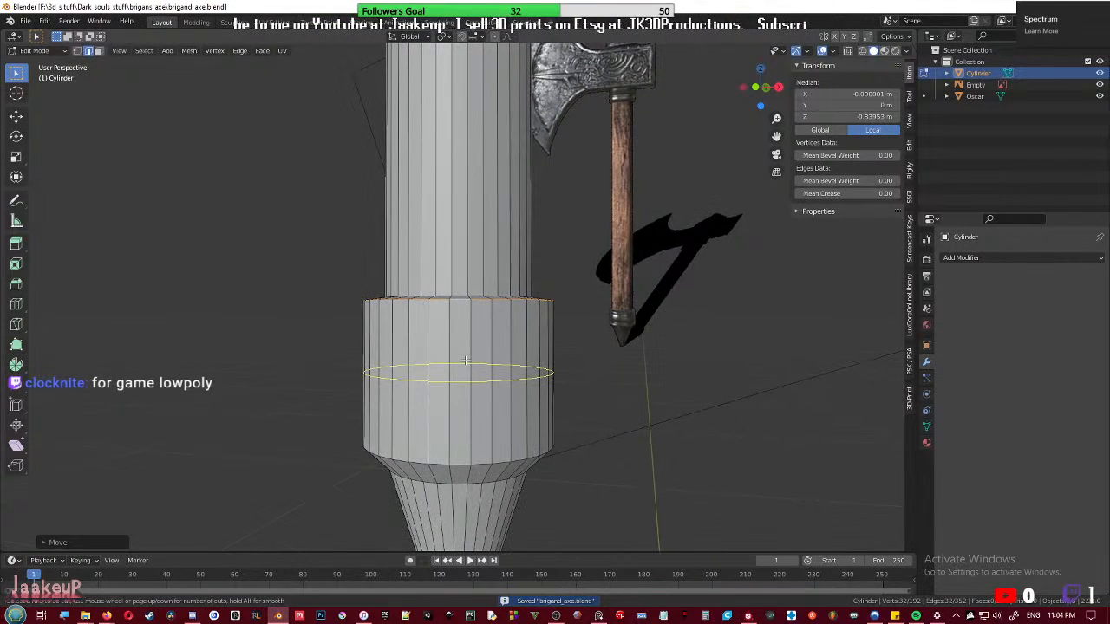
click(465, 361)
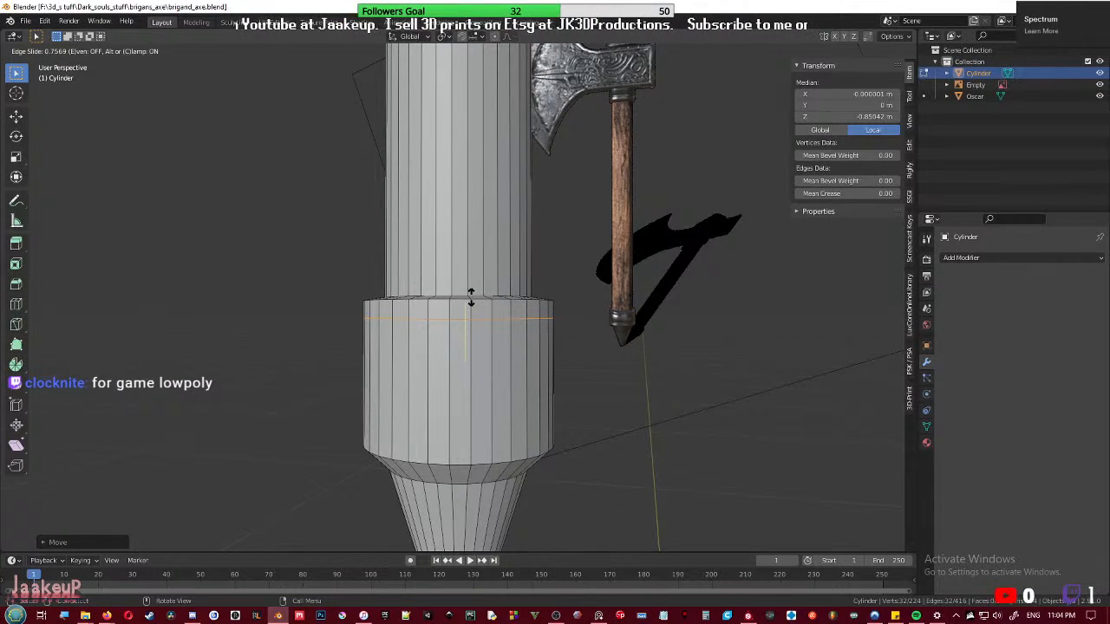
click(471, 297)
alt+click(540, 406)
key(ctrl+b)
scroll(572, 398, up, 1)
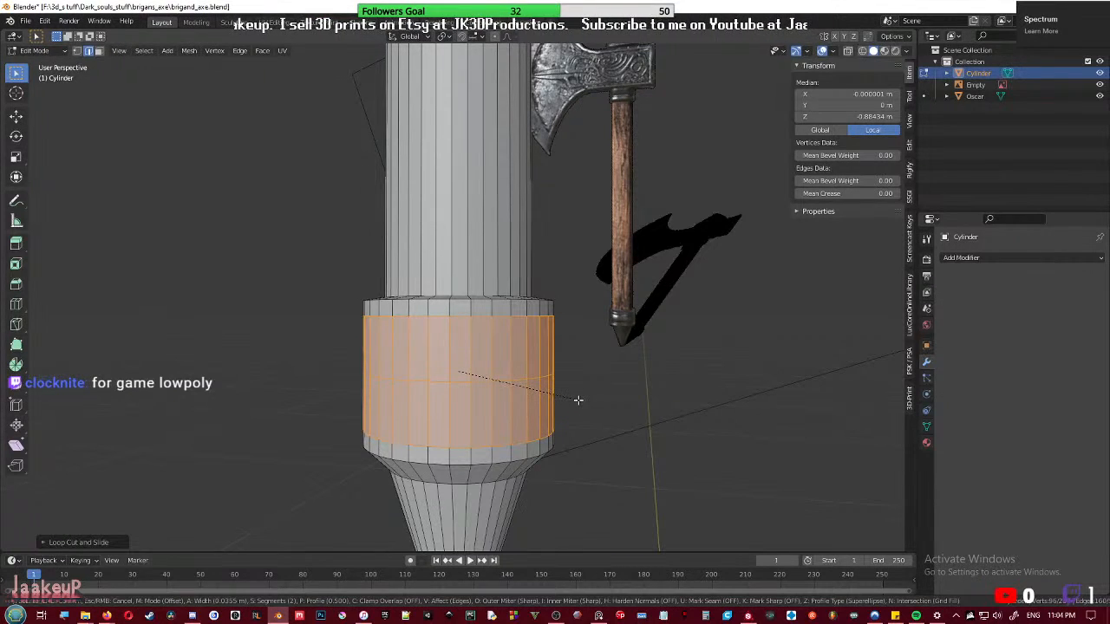
click(579, 400)
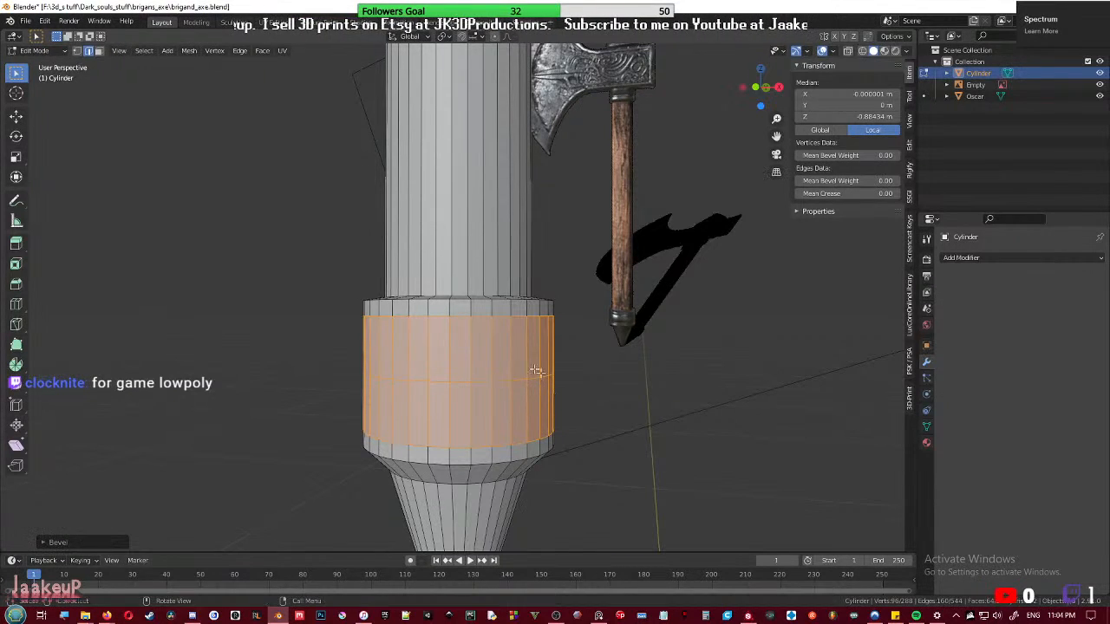
alt+click(475, 308)
alt+shift+click(467, 452)
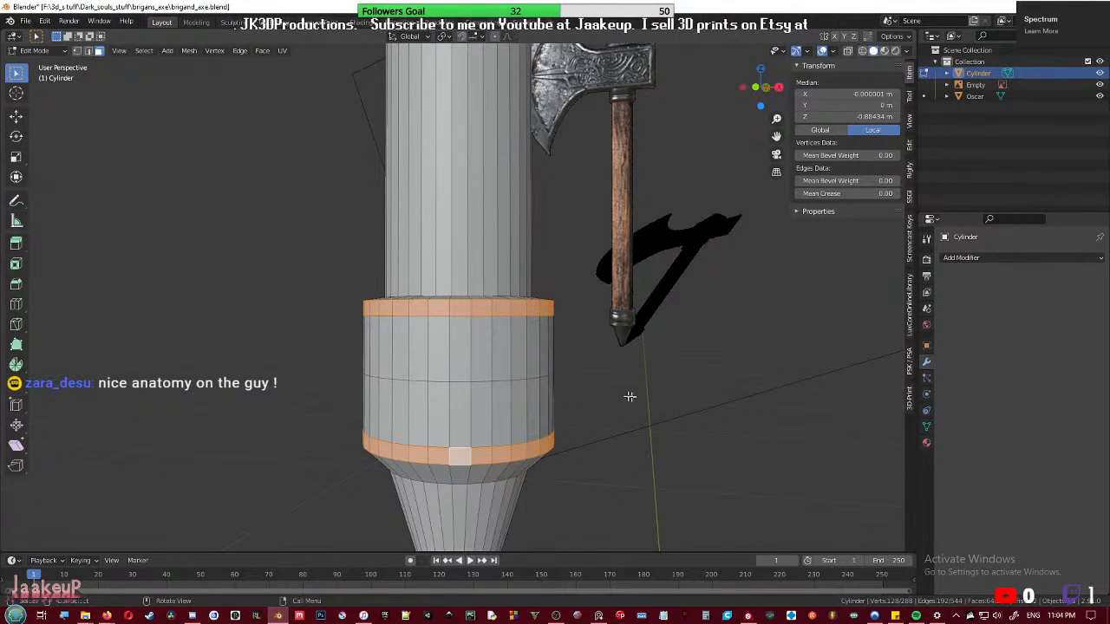
- Examine the handle's size and proportions beside the human base mesh and the reference axe image
scroll(356, 235, down, 5)
middle_drag(356, 235, 563, 300)
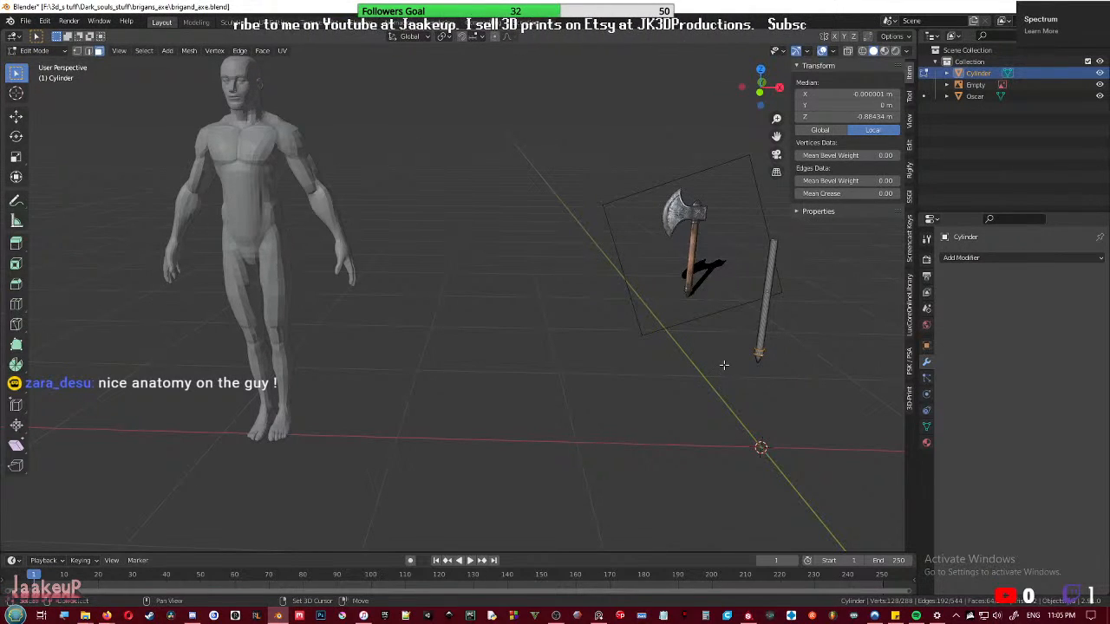
middle_drag(741, 369, 600, 388)
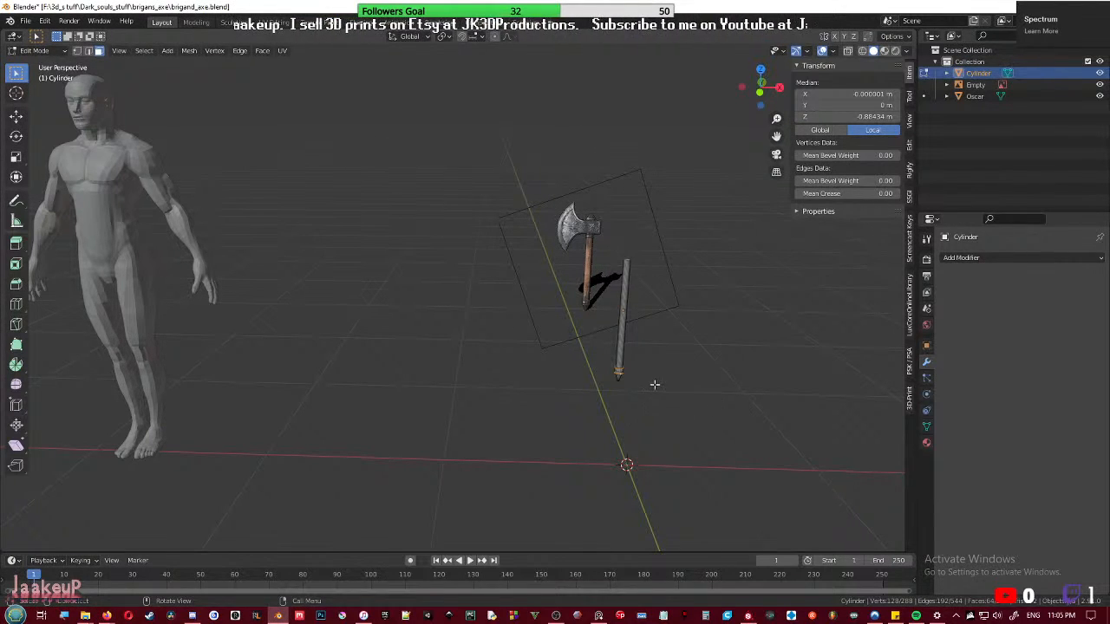
middle_drag(604, 370, 564, 364)
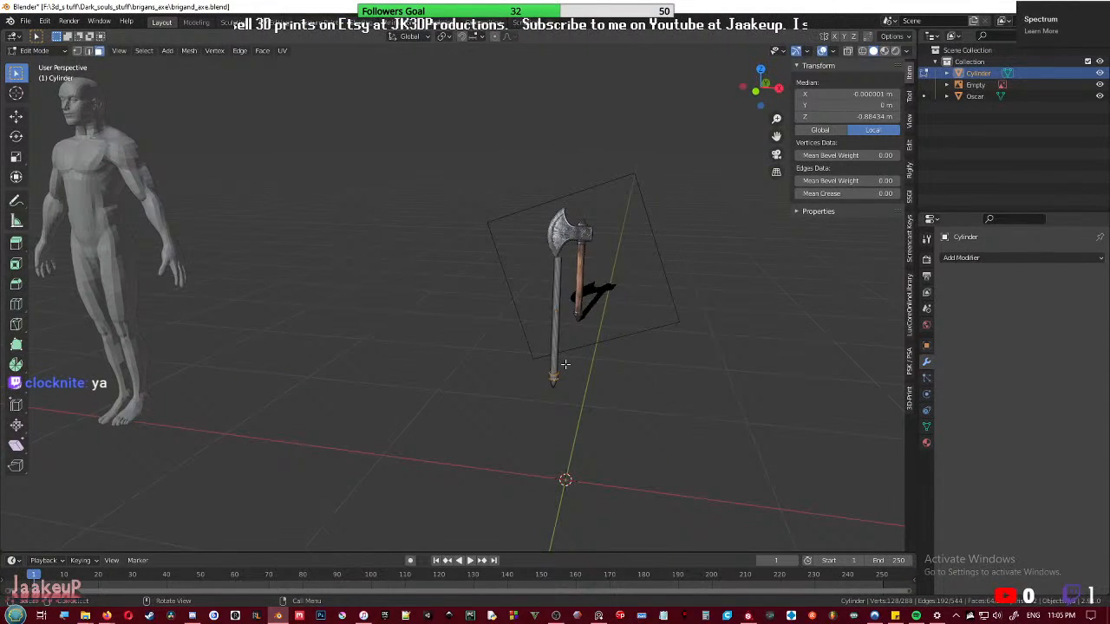
scroll(568, 381, up, 2)
scroll(525, 378, down, 2)
shift+middle_drag(270, 306, 312, 305)
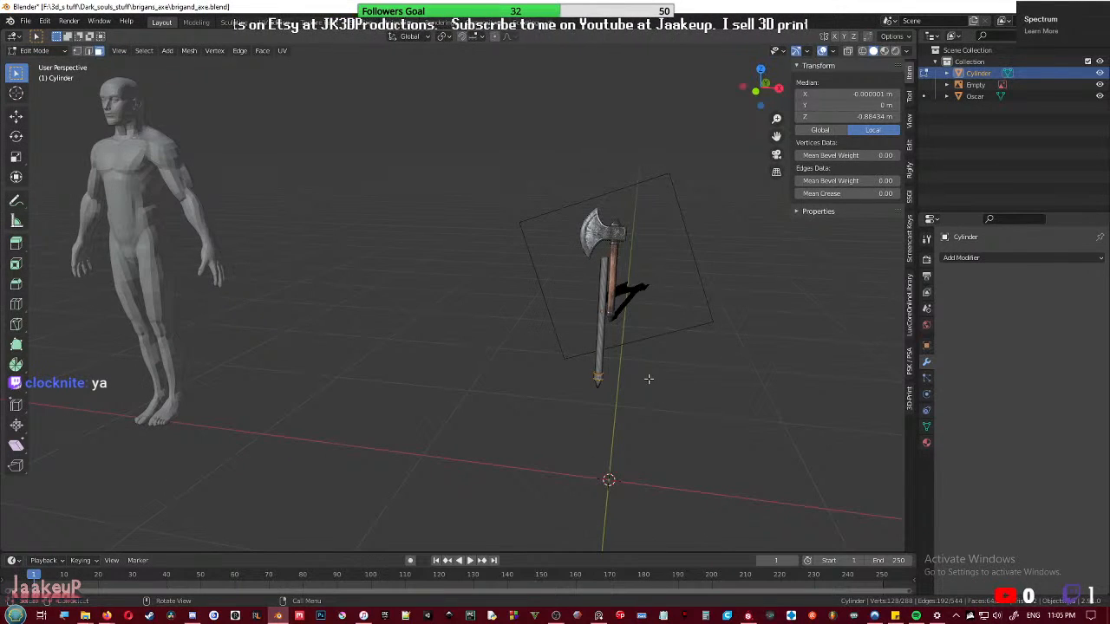
middle_drag(649, 379, 635, 362)
- Select the inner edge loops of the collar's upper and lower bands and scale them along Z to about 0.85
key(KP_Decimal)
scroll(531, 320, down, 5)
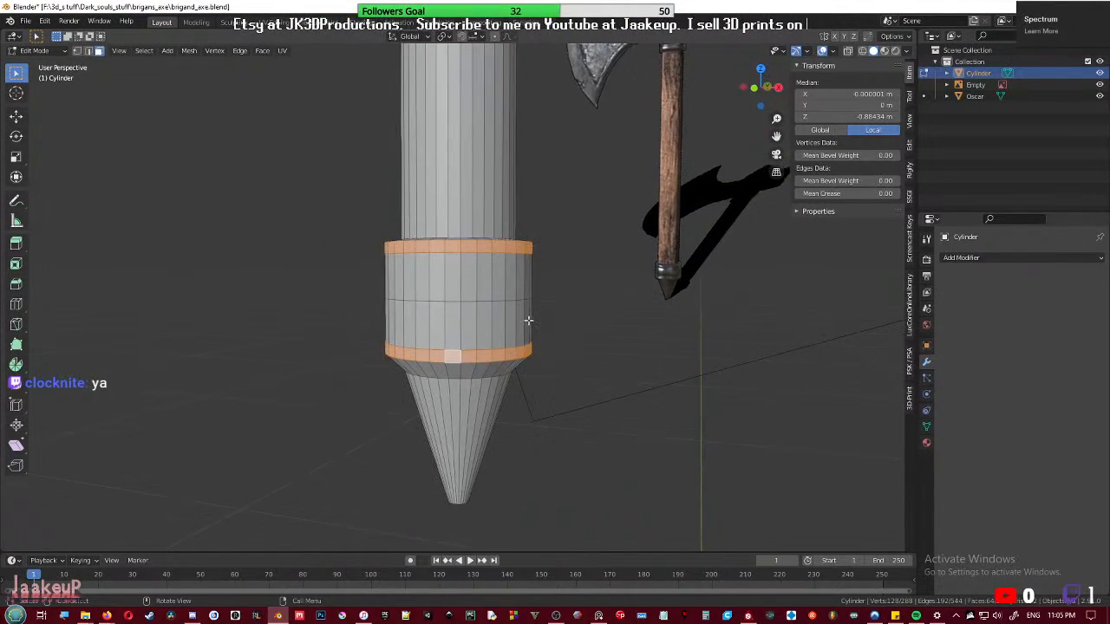
middle_drag(501, 332, 513, 328)
scroll(513, 327, up, 1)
key(2)
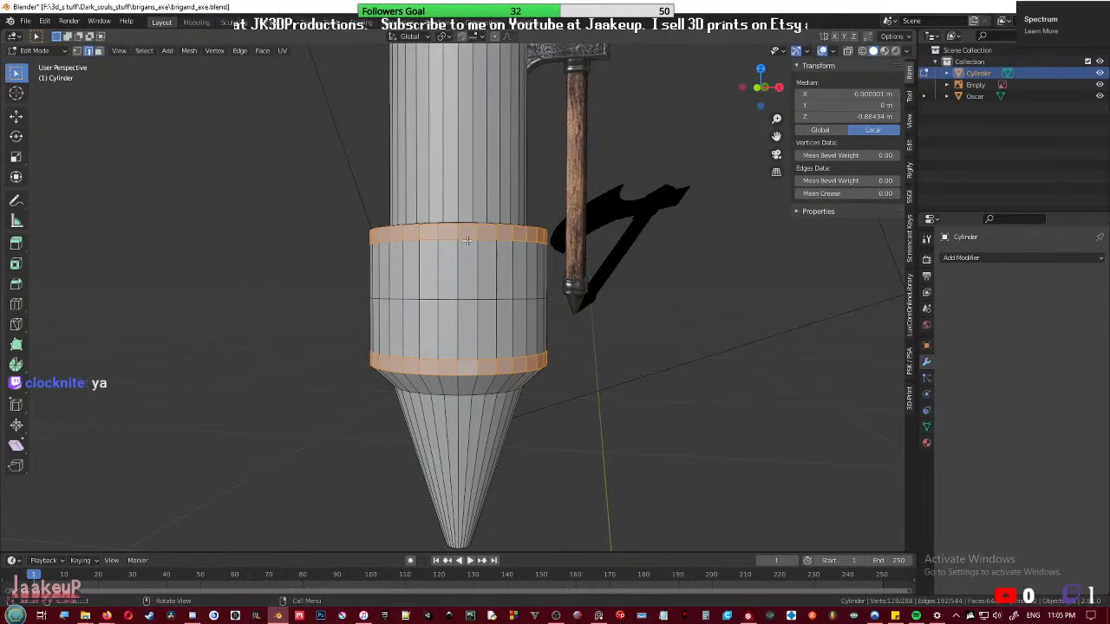
alt+click(468, 239)
alt+shift+click(467, 359)
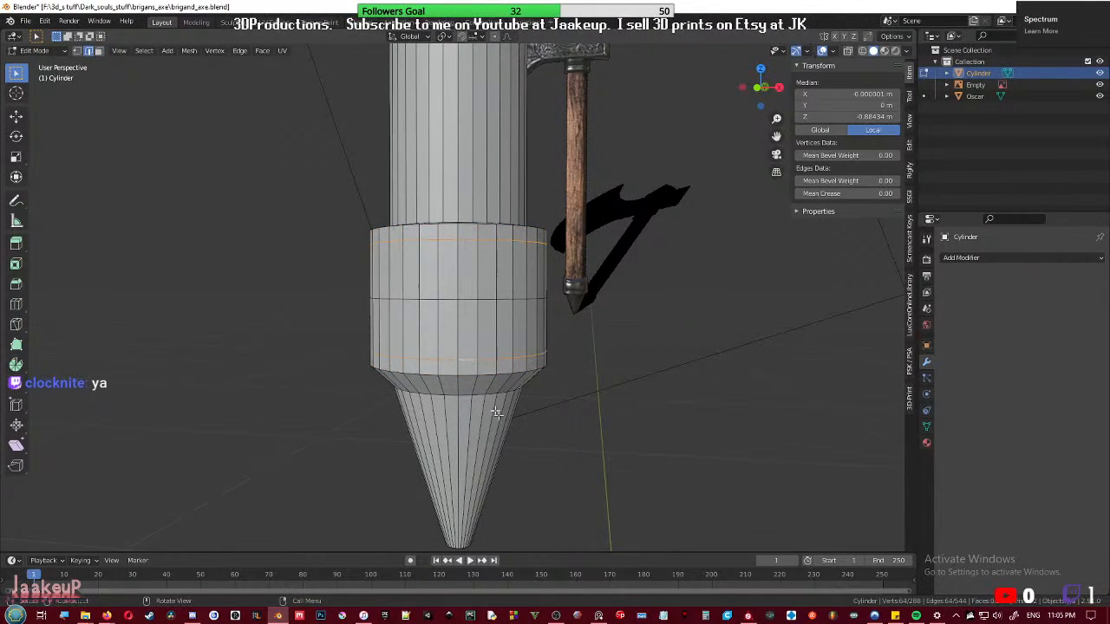
key(s)
key(z)
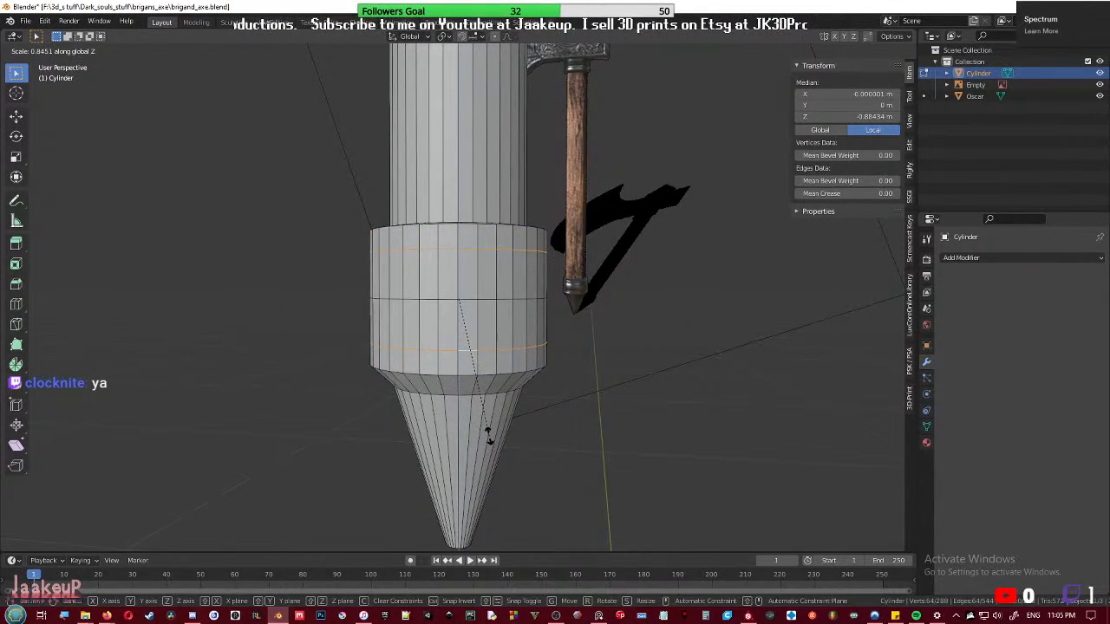
click(466, 335)
- Extrude the collar's upper and lower face bands outward along their normals by about 0.1 to form two raised rings
key(3)
alt+click(481, 241)
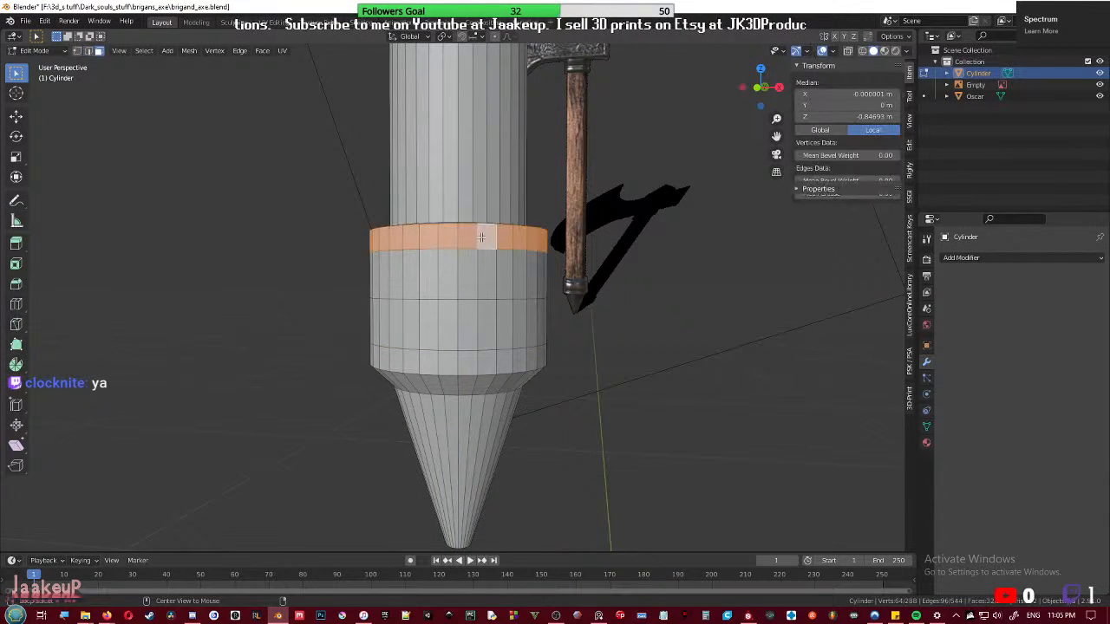
alt+shift+click(476, 363)
key(alt+e)
click(474, 373)
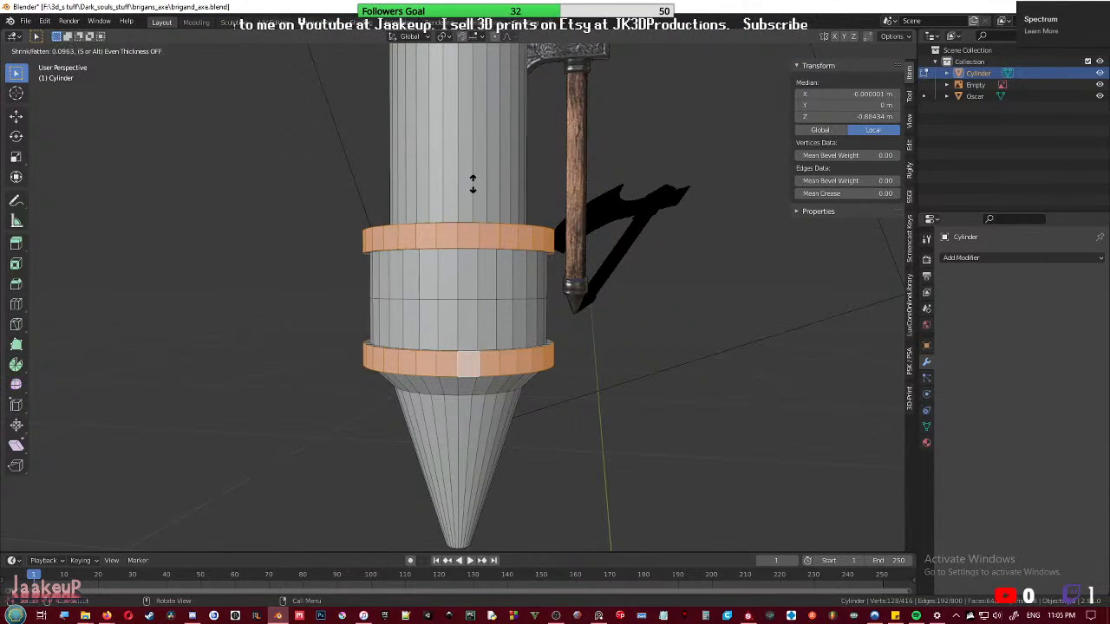
click(479, 145)
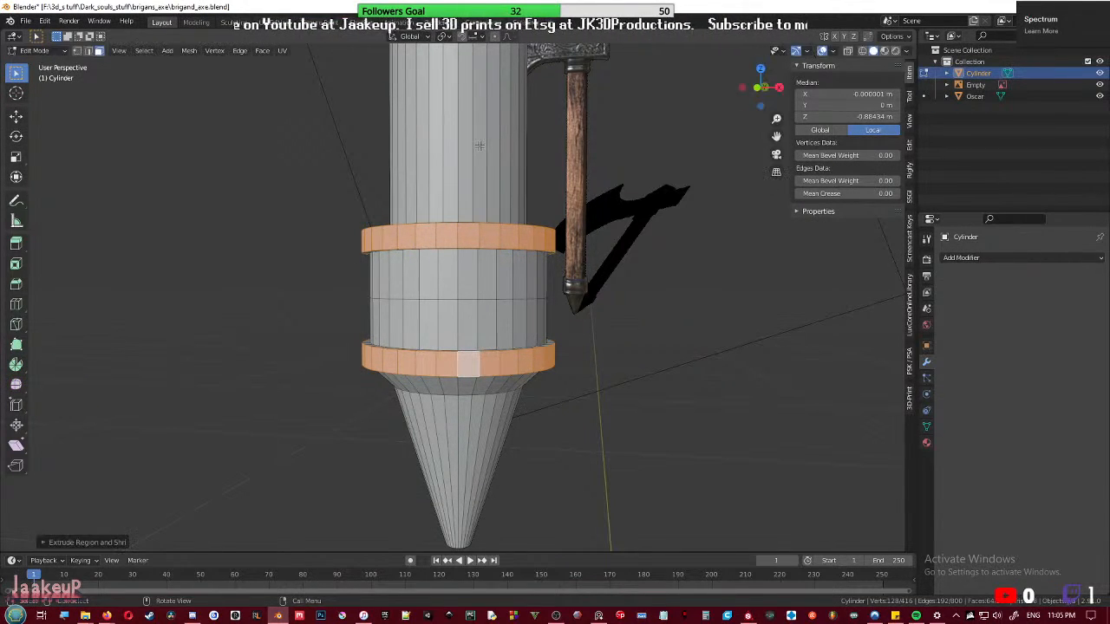
scroll(432, 316, up, 1)
middle_drag(446, 306, 425, 333)
scroll(424, 321, up, 2)
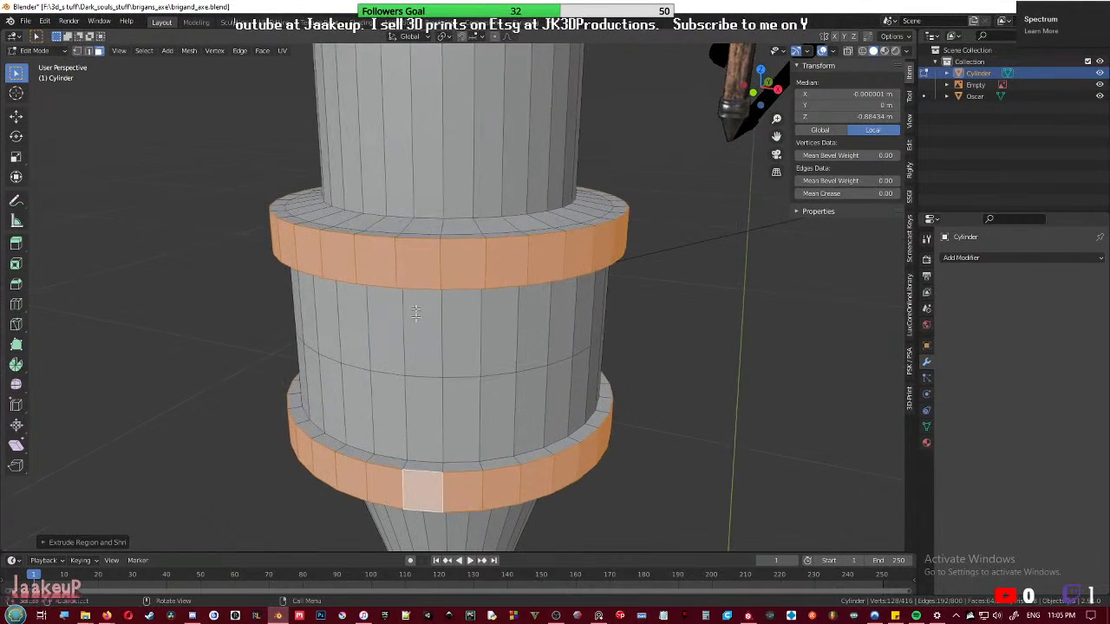
- Select the upper ring's two outer edge loops for bevelling and apply the handle's object transforms
key(2)
alt+click(423, 246)
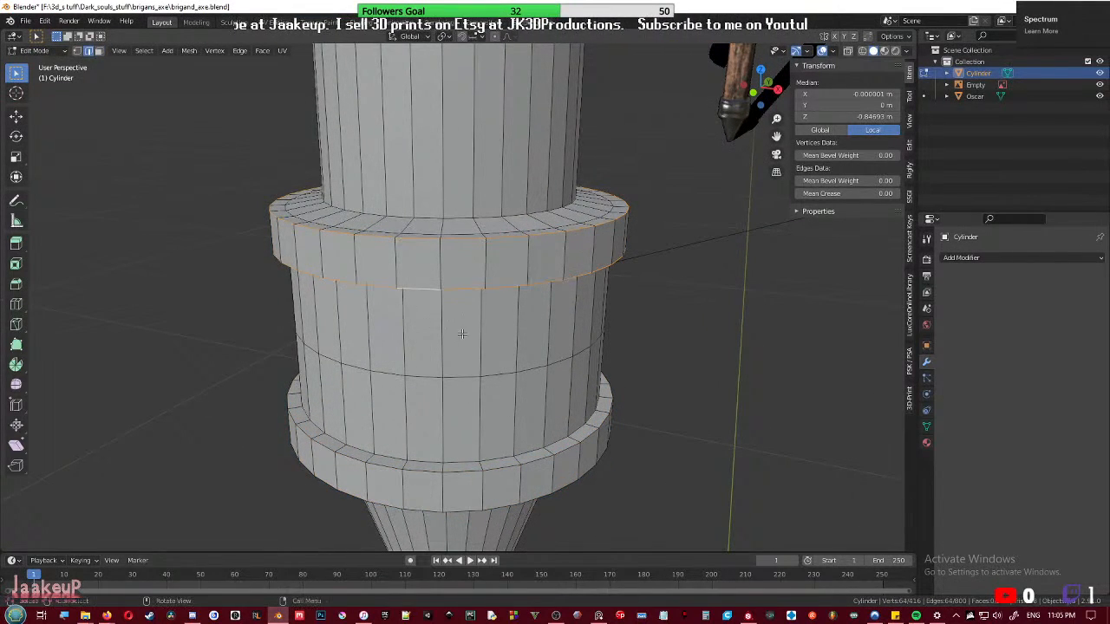
middle_drag(412, 287, 461, 324)
key(ctrl+b)
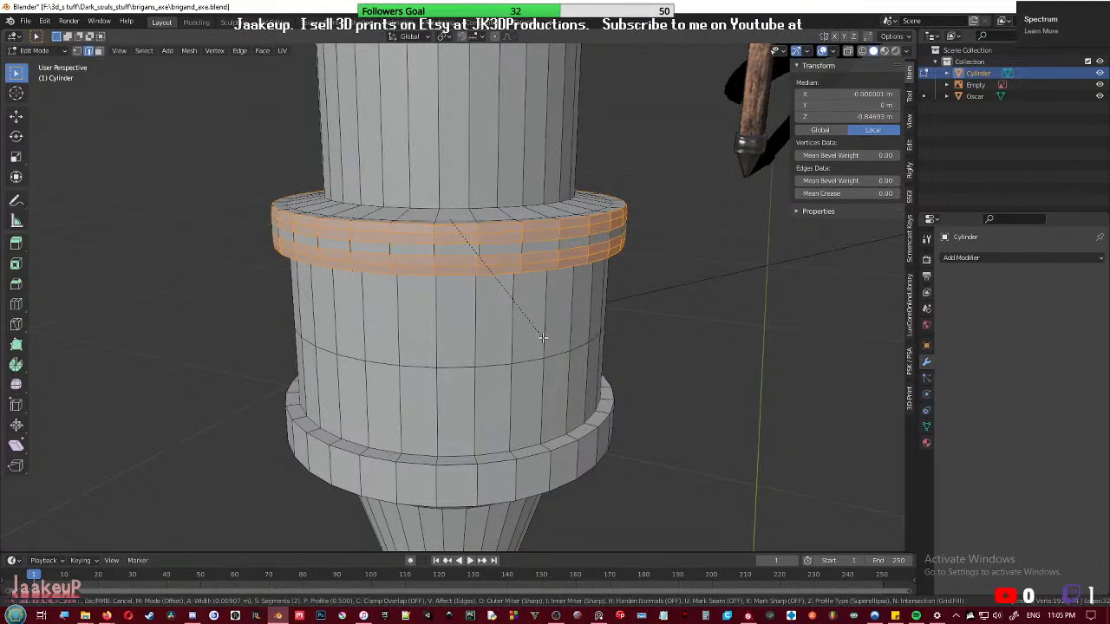
click(551, 343)
key(Tab)
key(ctrl+a)
click(498, 306)
key(Tab)
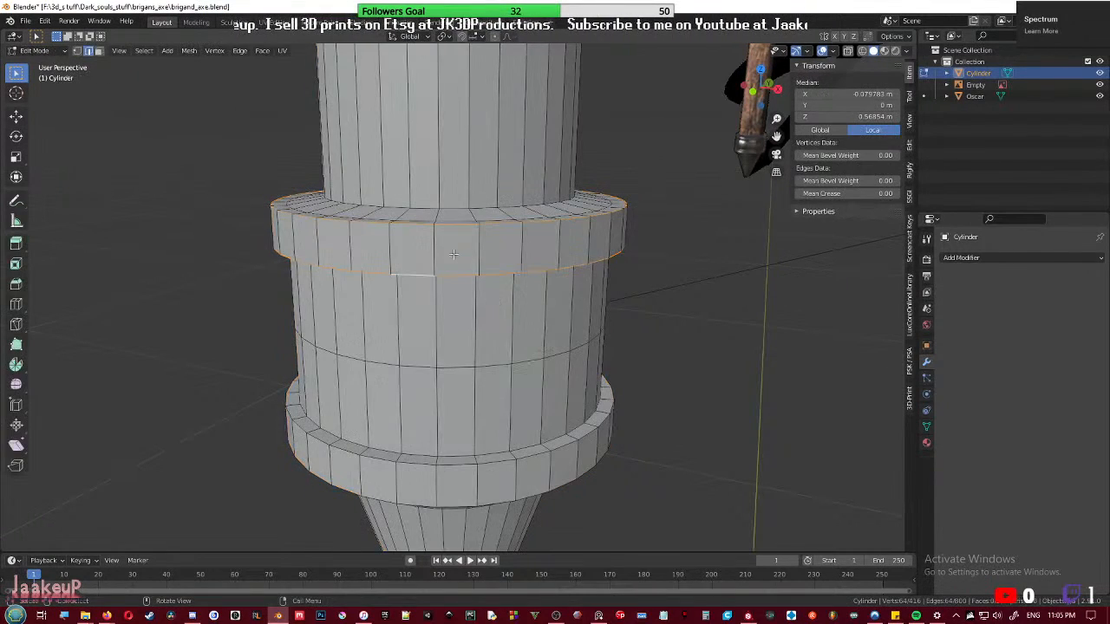
- Bevel the upper ring's two outer edge loops with 2 segments at a width of about 0.0018 m
key(ctrl+b)
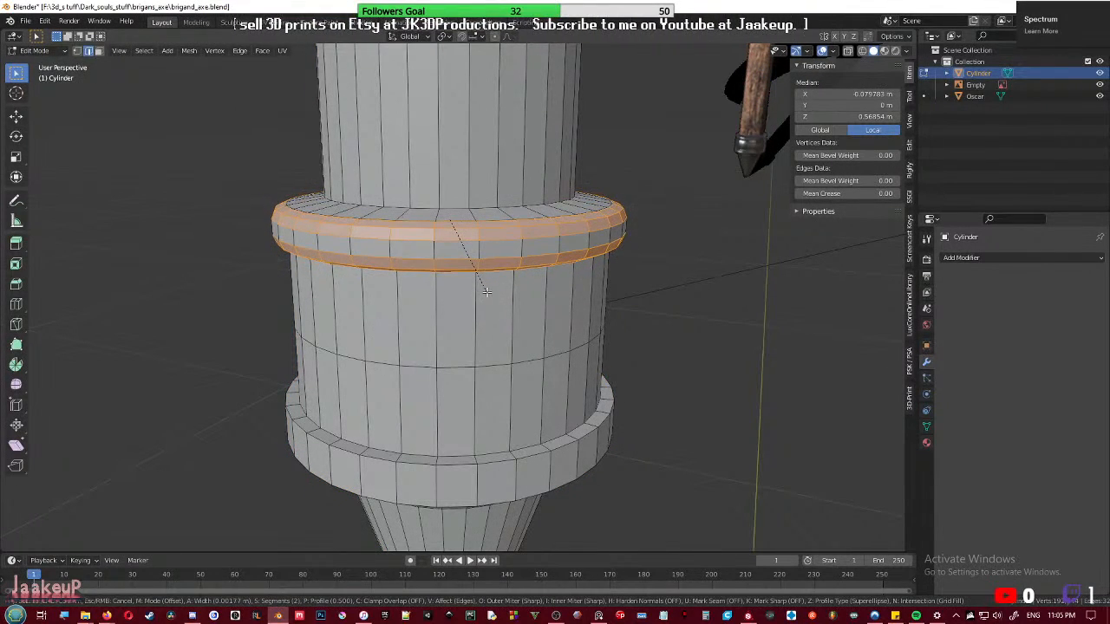
click(485, 291)
key(Tab)
middle_drag(545, 350, 523, 389)
scroll(545, 336, down, 2)
key(Tab)
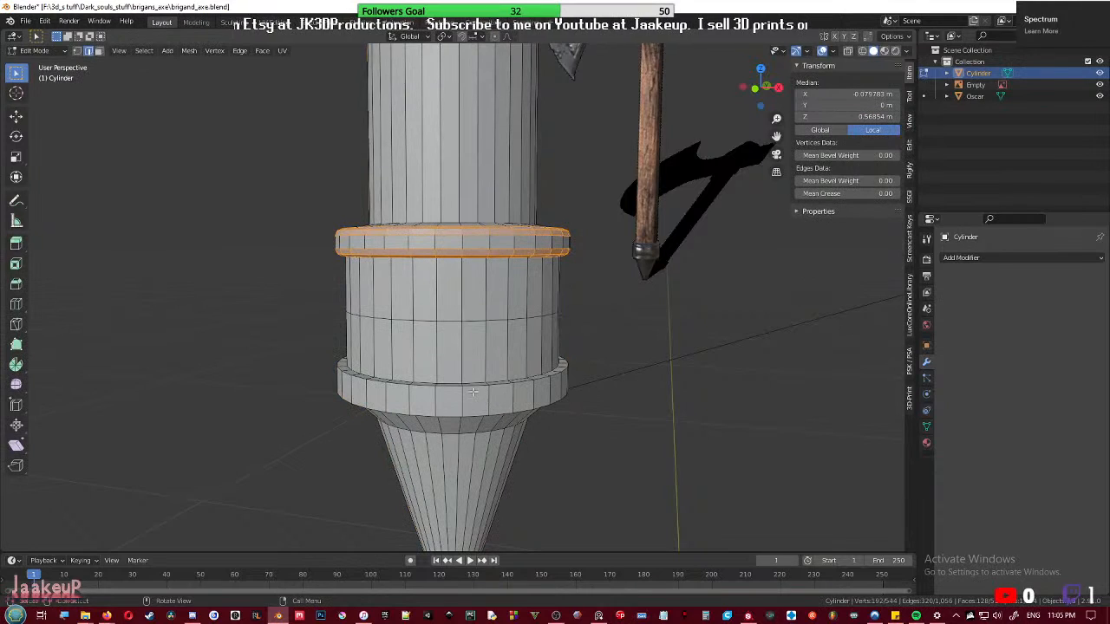
- Bevel the lower ring's two outer edge loops with 2 segments to match the upper ring
alt+click(472, 392)
alt+shift+click(477, 411)
middle_drag(564, 407, 520, 387)
key(ctrl+b)
click(565, 417)
scroll(537, 436, up, 2)
key(Tab)
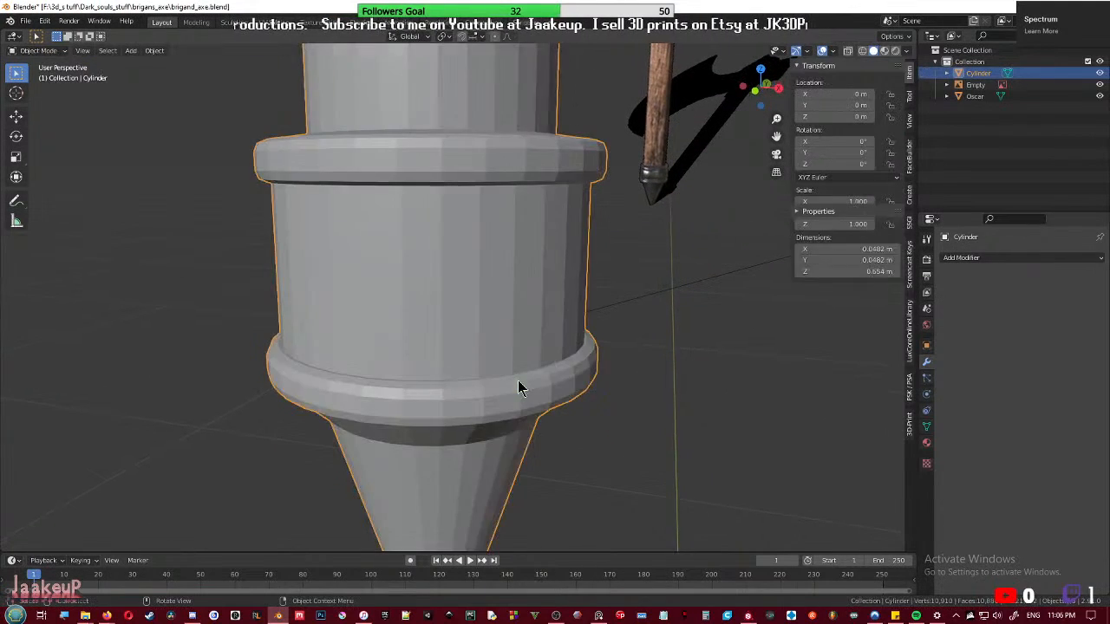
scroll(650, 365, down, 2)
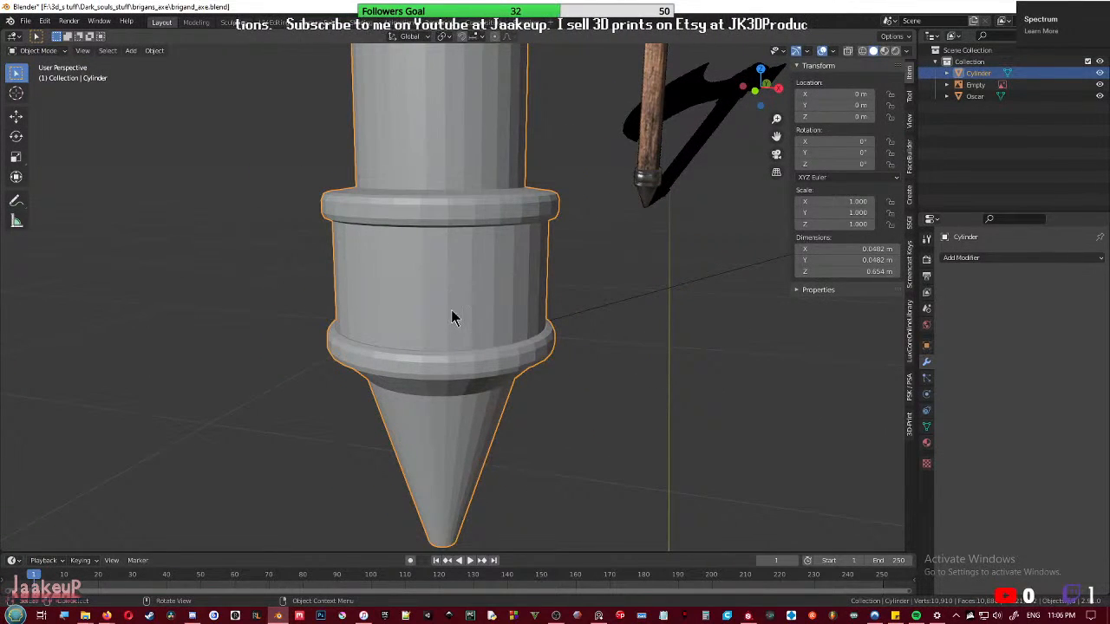
- Scale the edge loop around the middle of the collar outward so the collar bulges like a barrel
key(Tab)
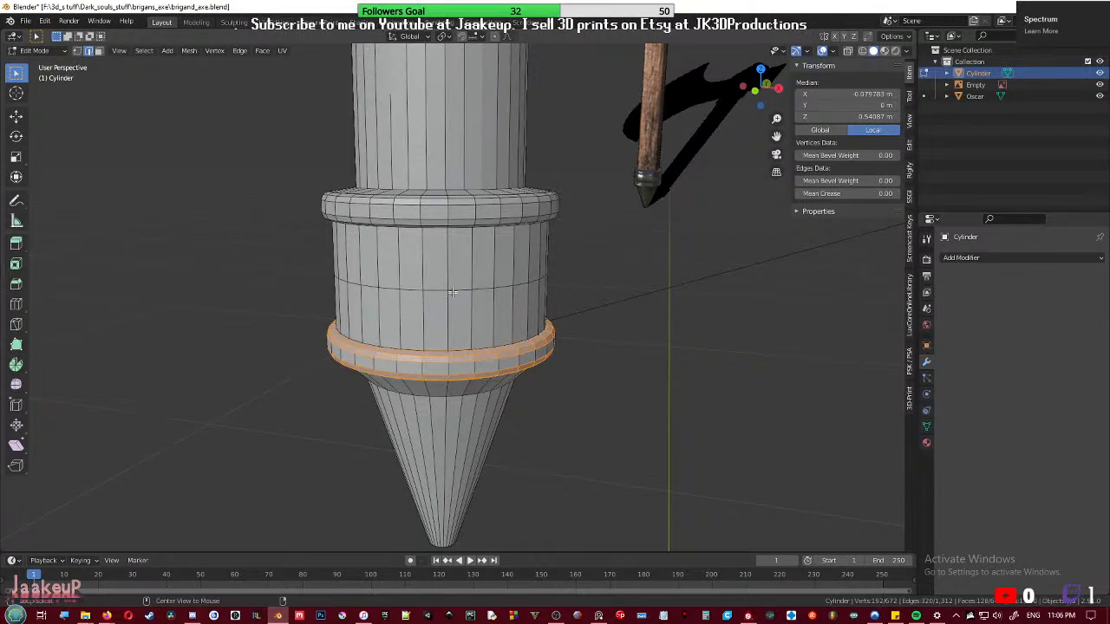
alt+click(463, 289)
key(s)
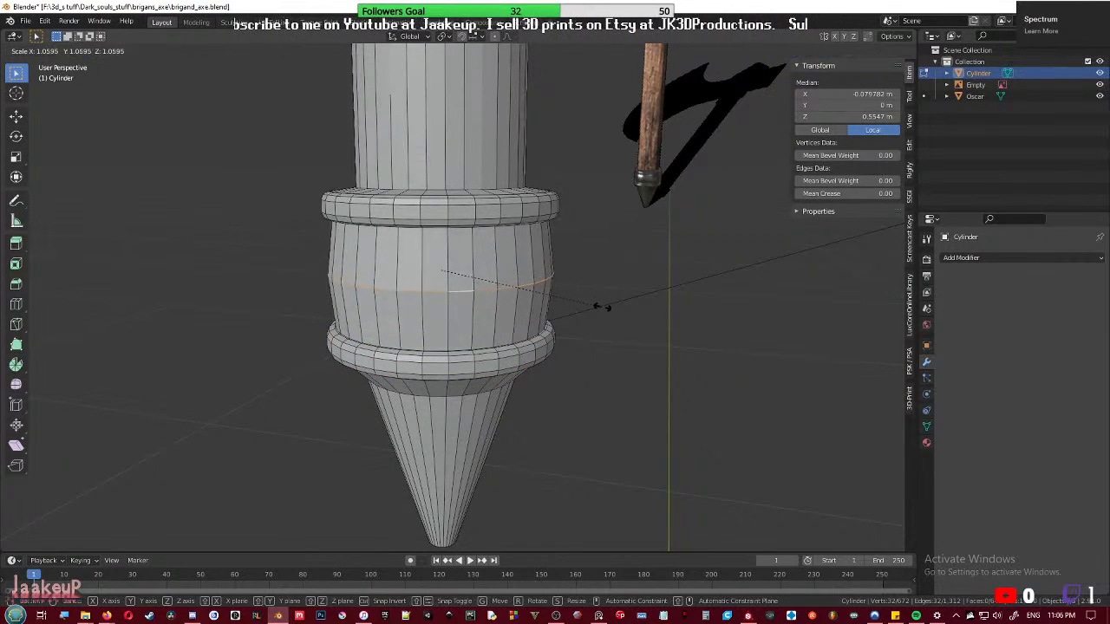
click(613, 311)
key(ctrl+b)
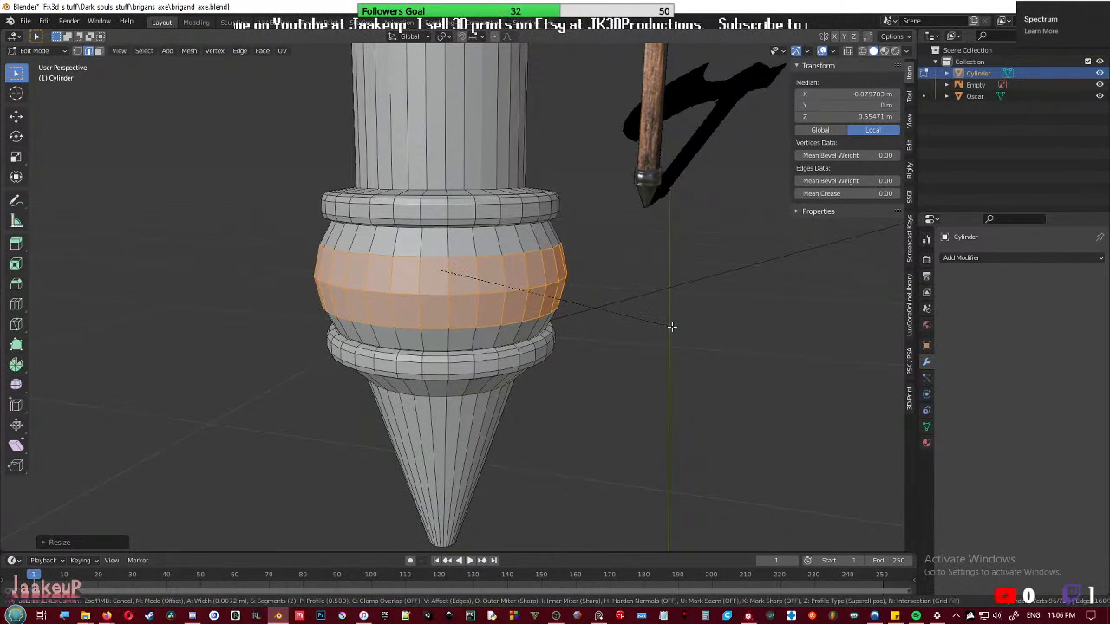
scroll(680, 328, up, 1)
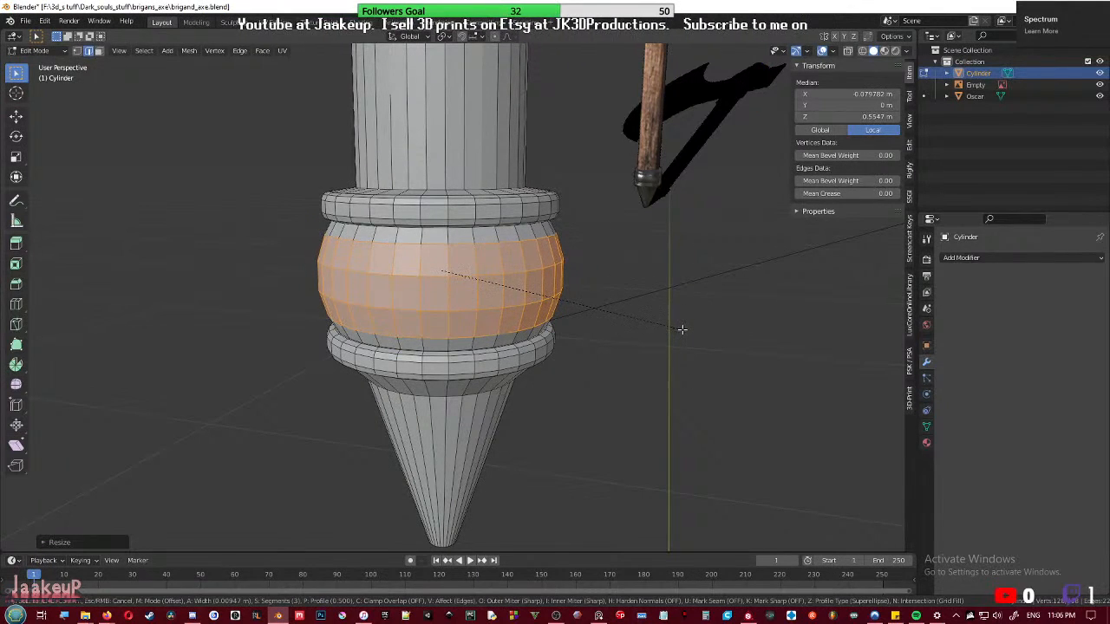
click(683, 329)
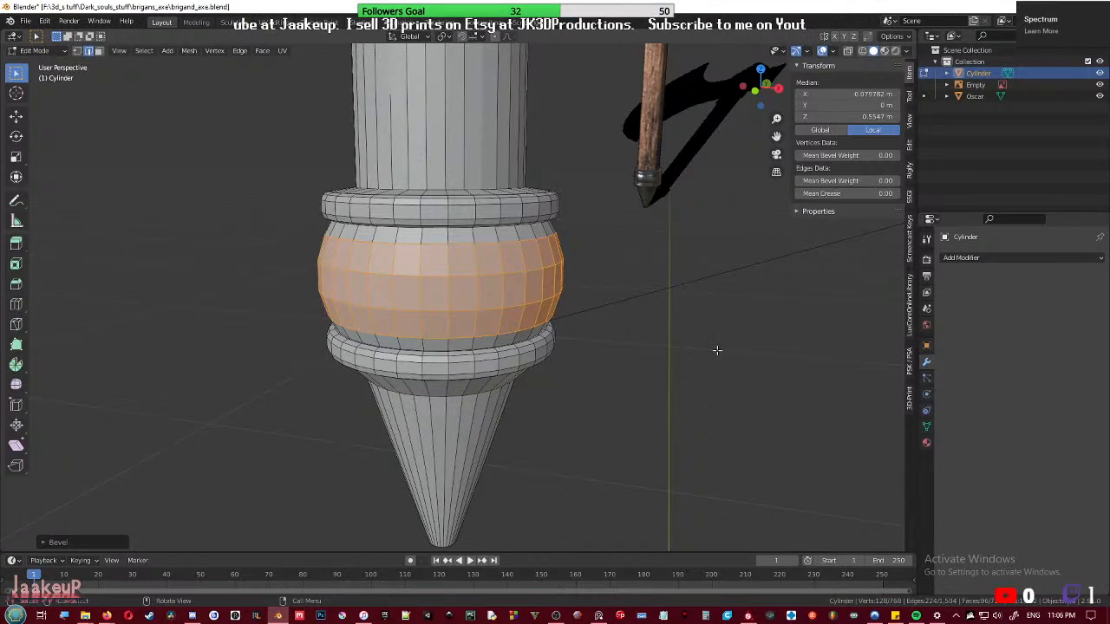
key(ctrl+z)
- Bevel the collar's middle edge loop with 3 segments at a width of about 0.0092 m and save the file
key(ctrl+b)
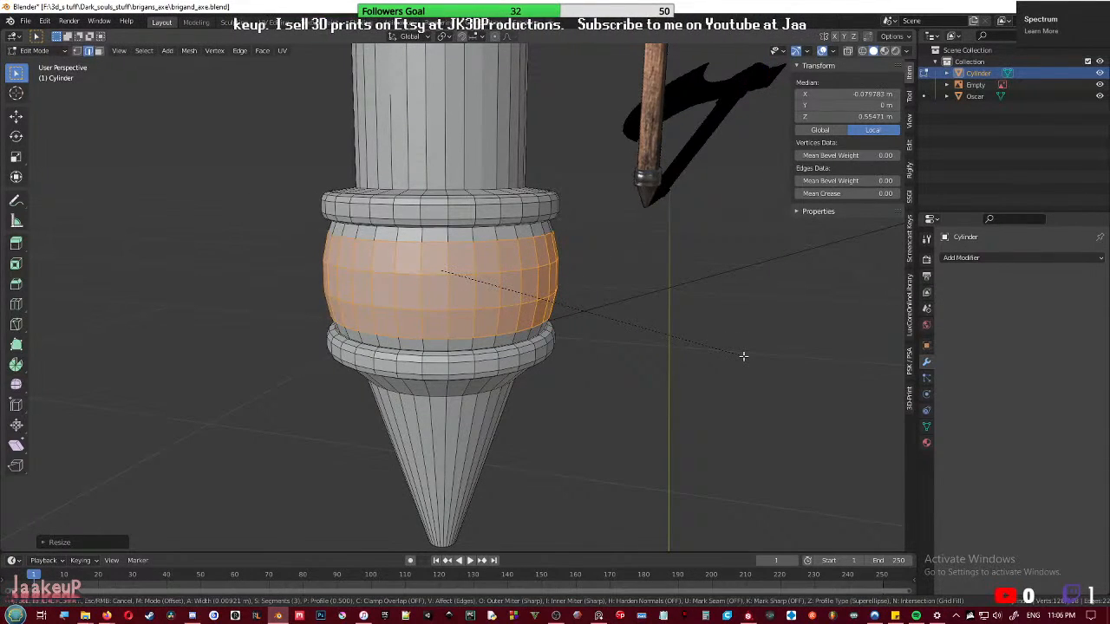
click(744, 356)
key(Tab)
click(603, 415)
middle_drag(603, 415, 446, 422)
key(ctrl+s)
- Raise the edge loop at the cone's upper end about 0.0035 m along Z and scale it horizontally to about 1.35
key(Tab)
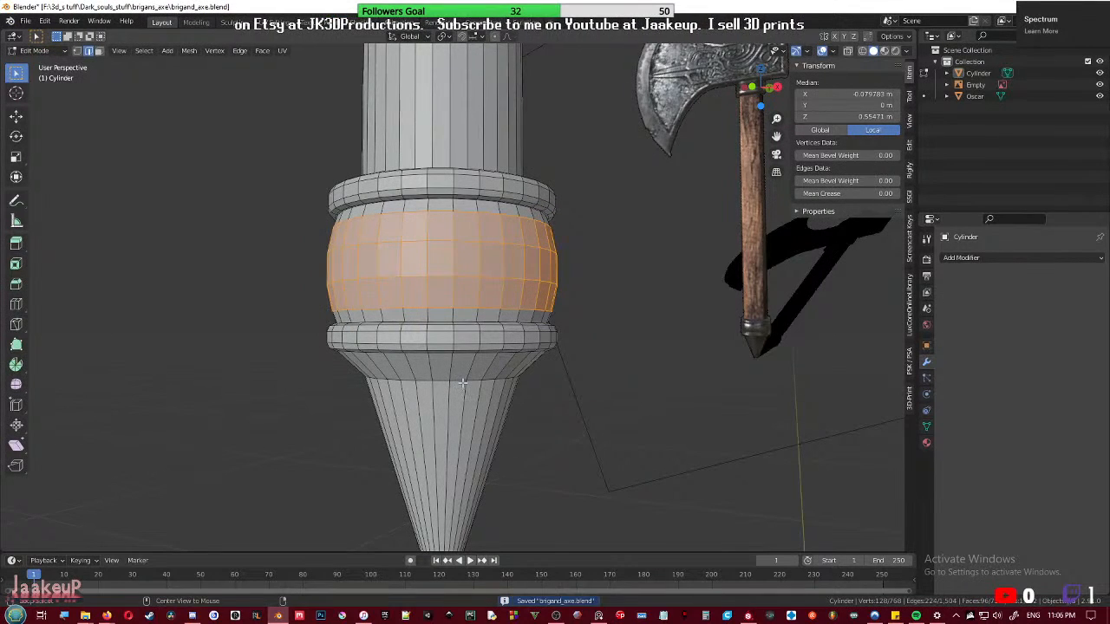
alt+click(459, 379)
key(g)
key(z)
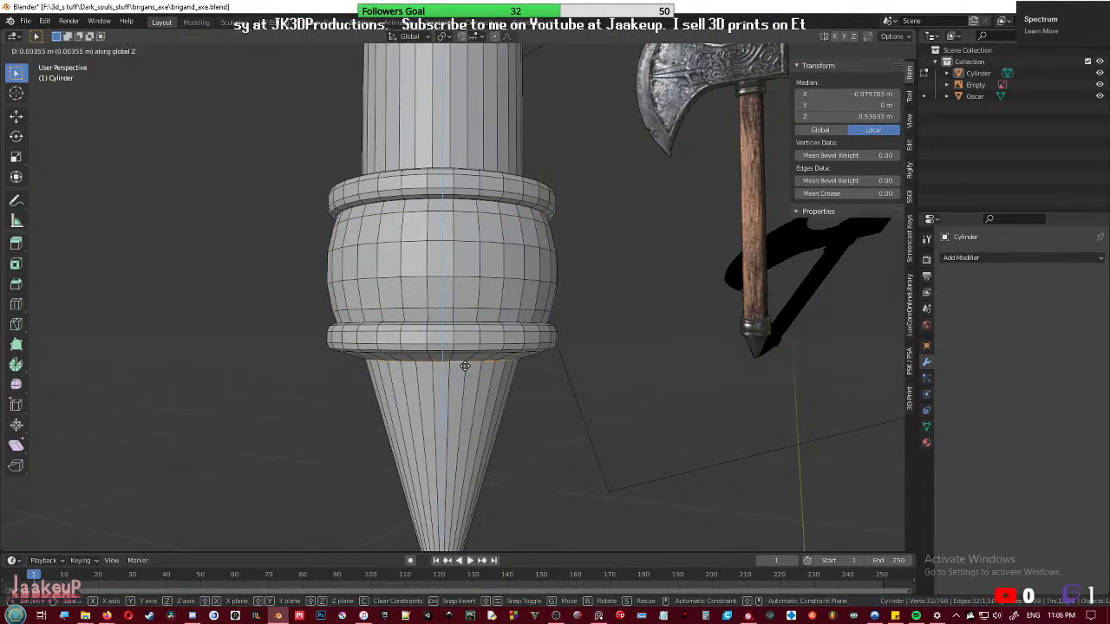
click(462, 369)
key(s)
key(shift+z)
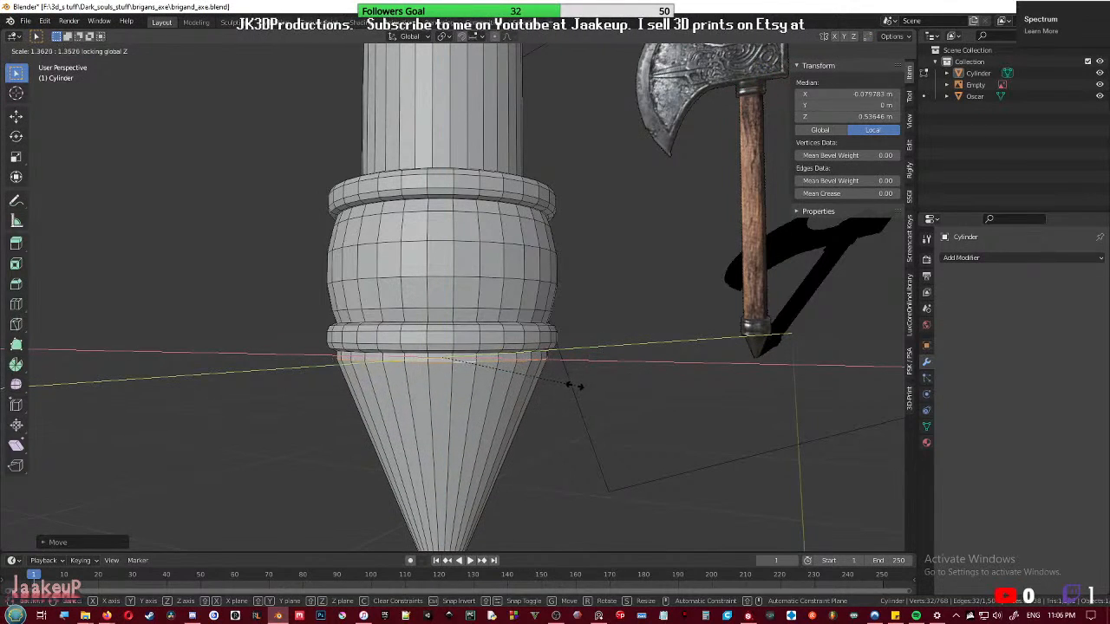
click(570, 383)
key(Tab)
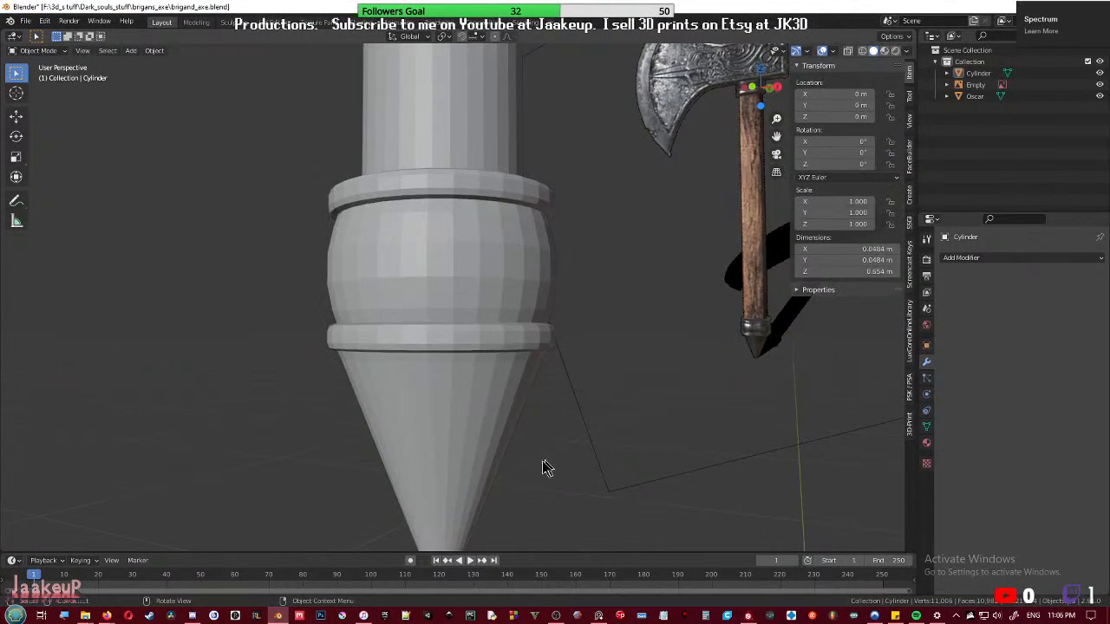
- Compare the pommel's shape with the reference axe image and save the file
scroll(537, 457, down, 5)
middle_drag(481, 411, 516, 435)
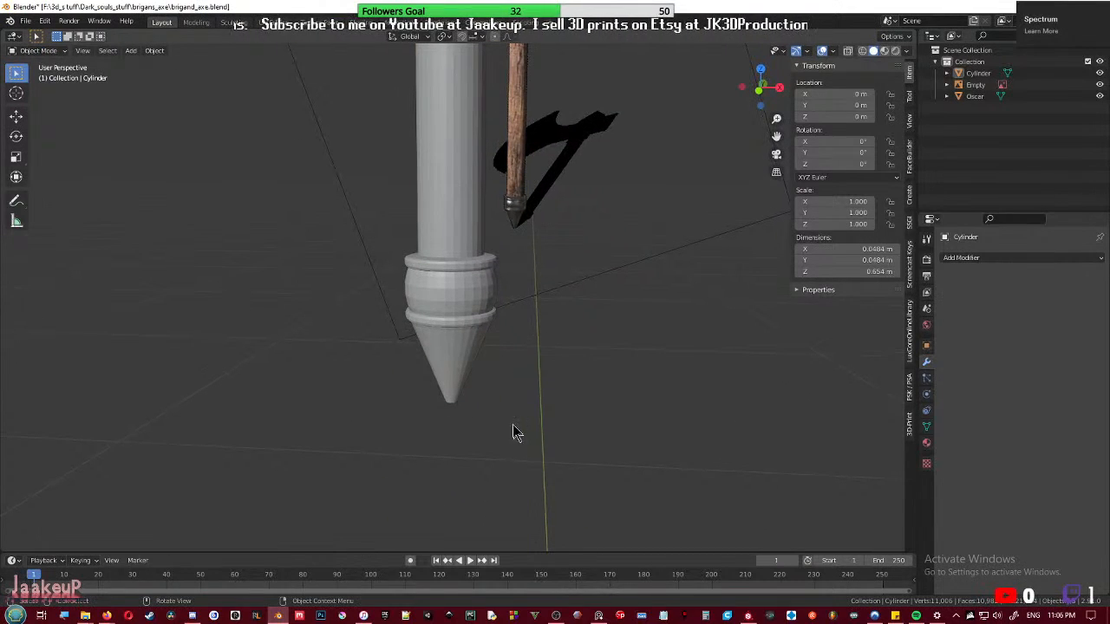
scroll(456, 306, up, 3)
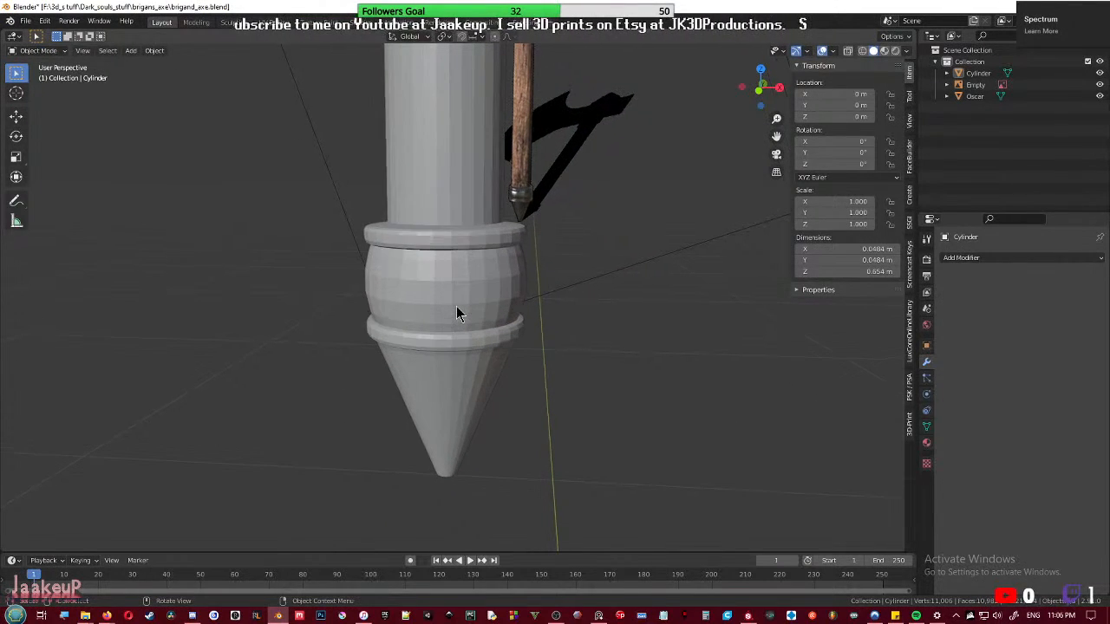
middle_drag(442, 247, 458, 280)
scroll(458, 280, down, 5)
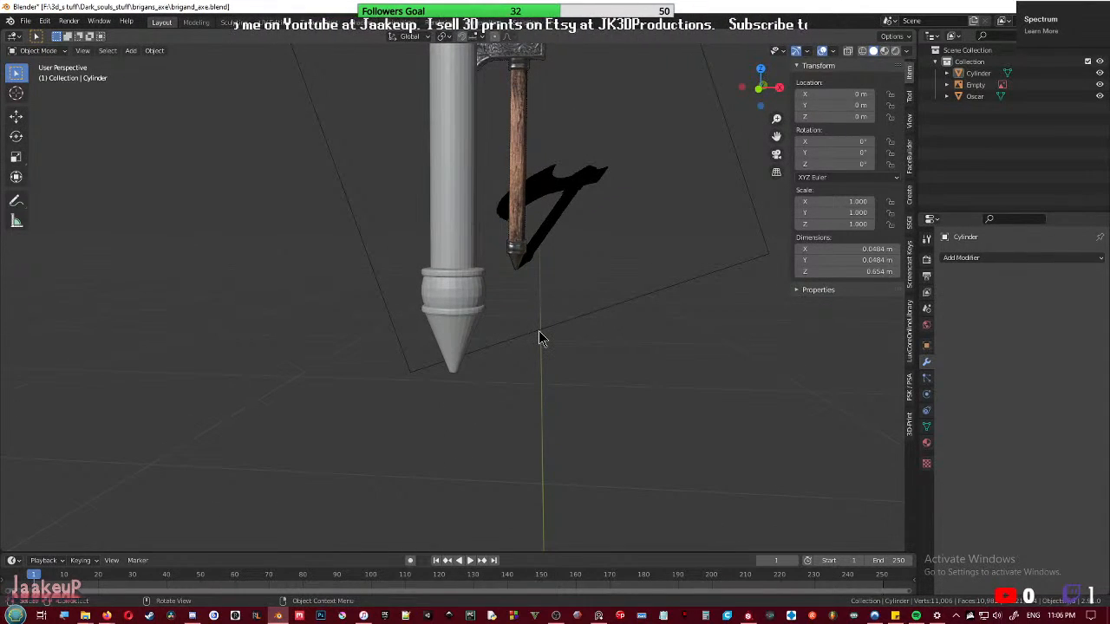
scroll(538, 338, up, 6)
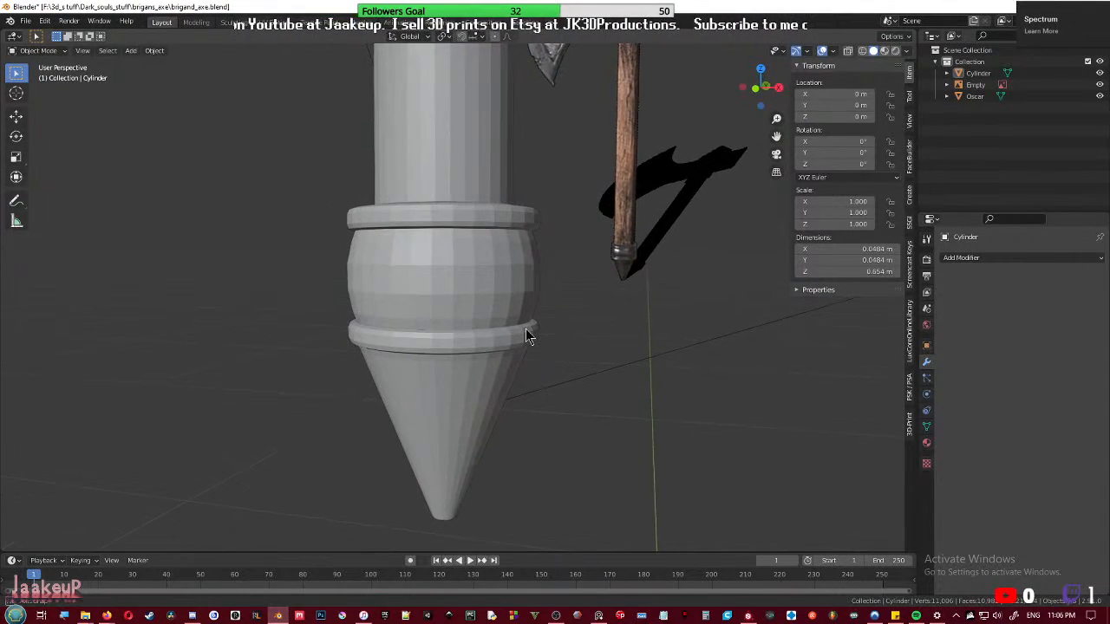
key(ctrl+s)
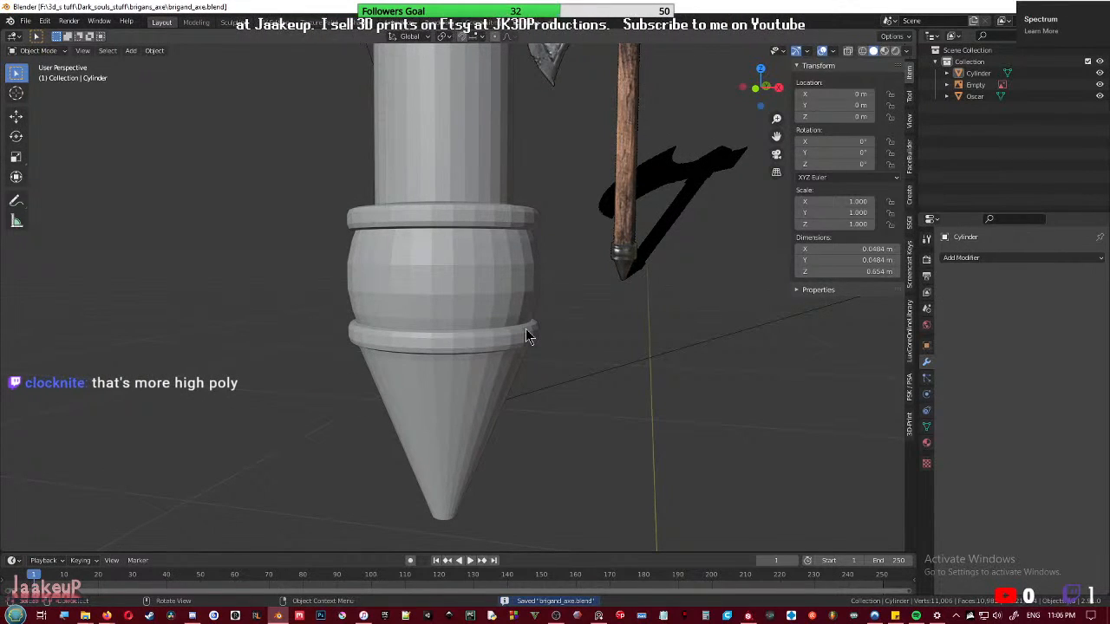
- Dissolve the redundant inner edge loops on the upper ring's top face and the lower ring's underside
key(Tab)
middle_drag(477, 284, 470, 310)
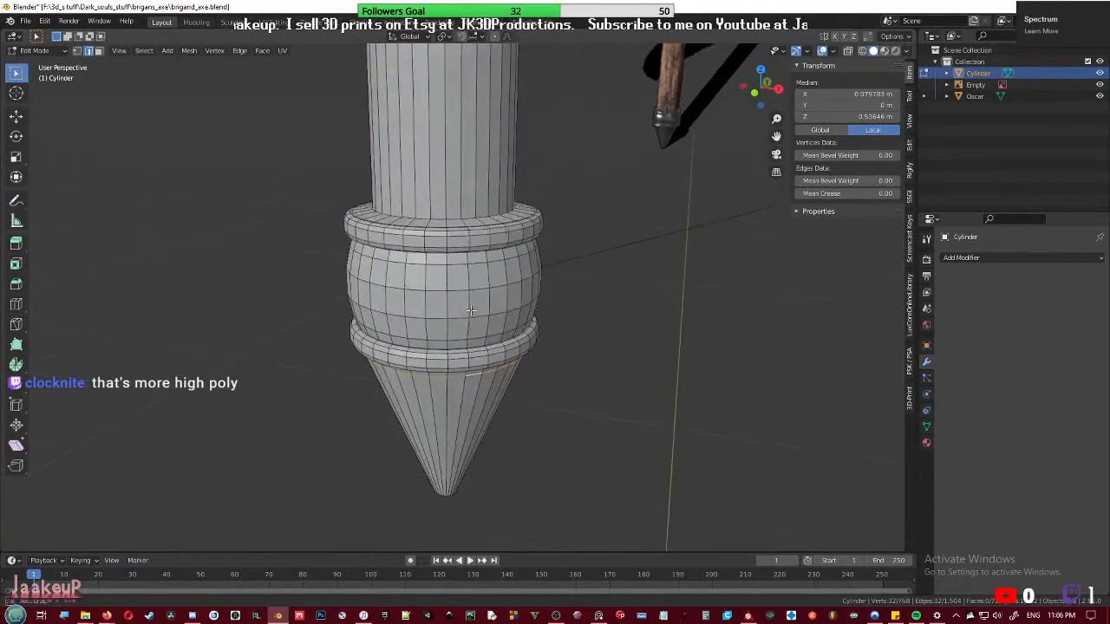
scroll(434, 309, up, 7)
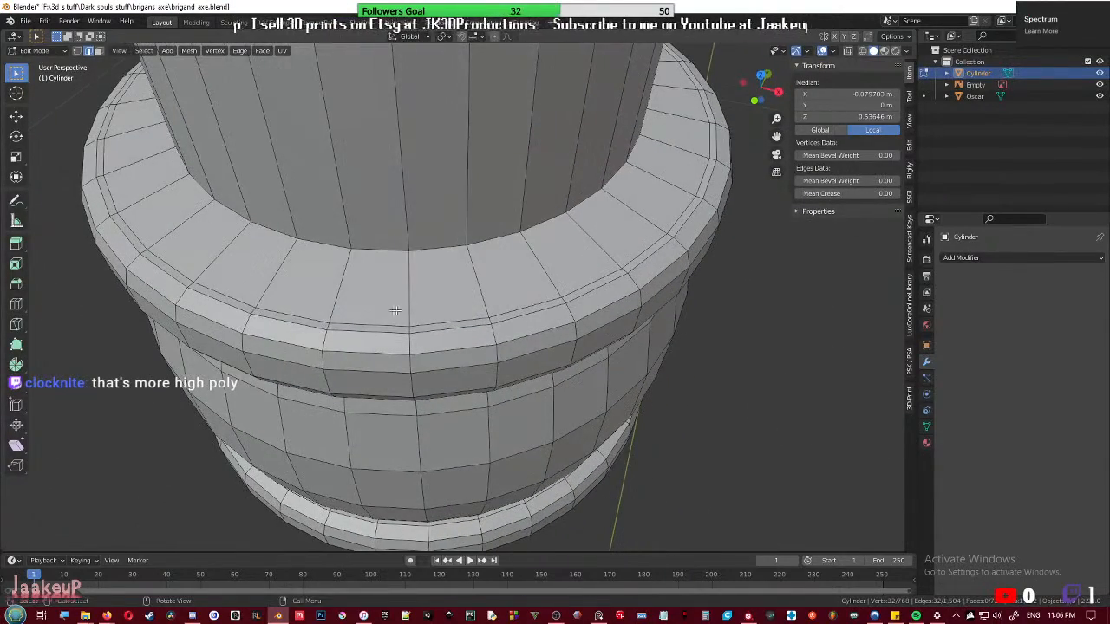
key(ctrl+x)
middle_drag(370, 328, 450, 266)
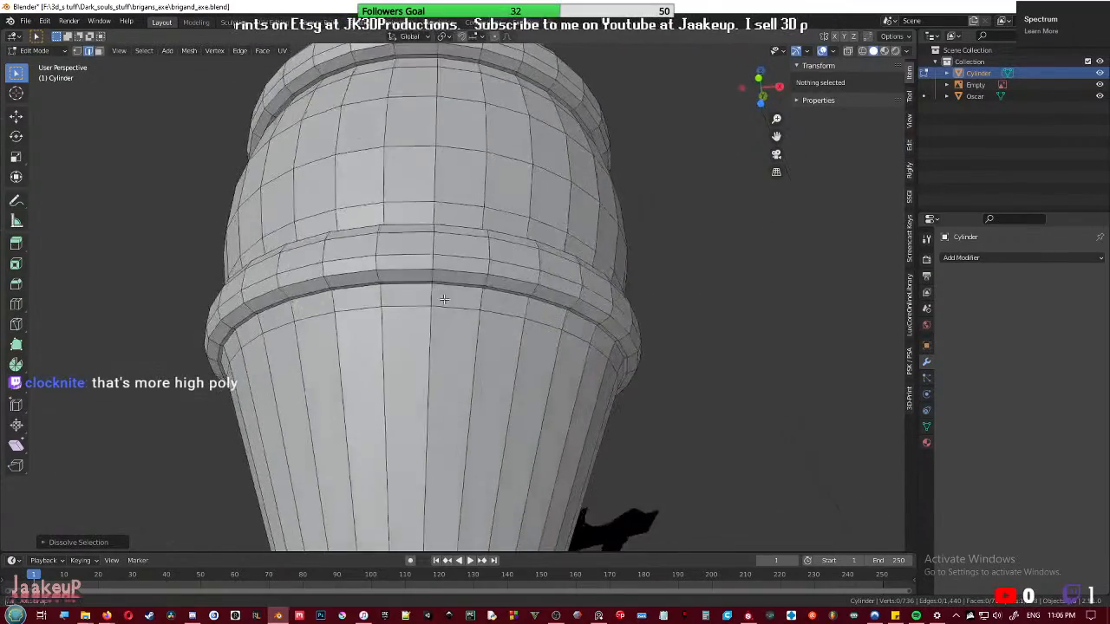
scroll(454, 222, up, 2)
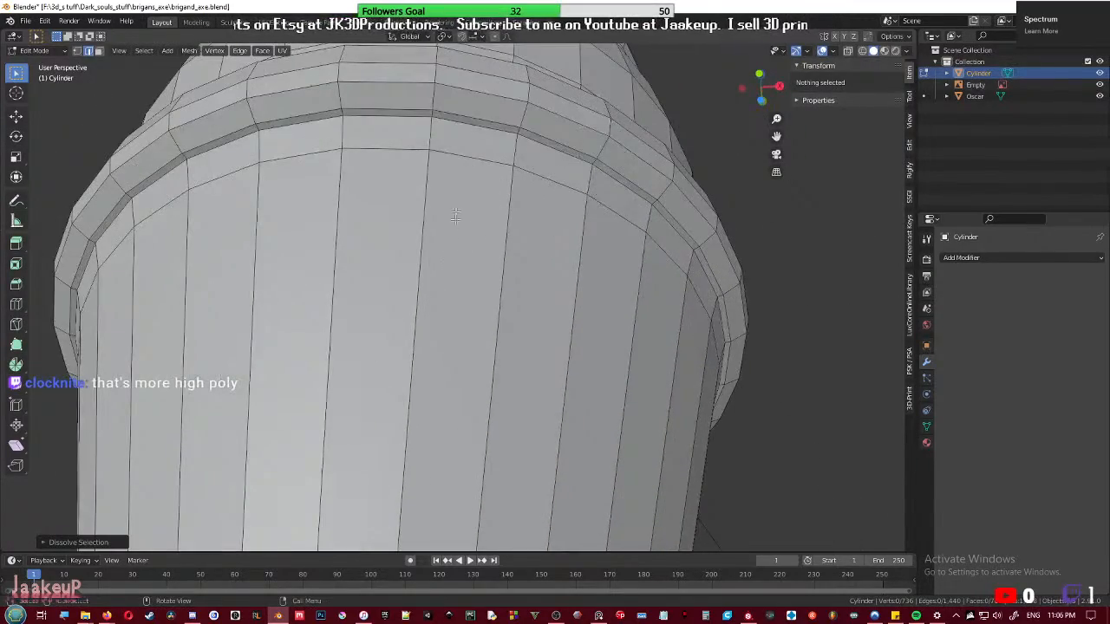
alt+click(472, 118)
key(ctrl+x)
scroll(475, 130, down, 2)
middle_drag(477, 139, 501, 271)
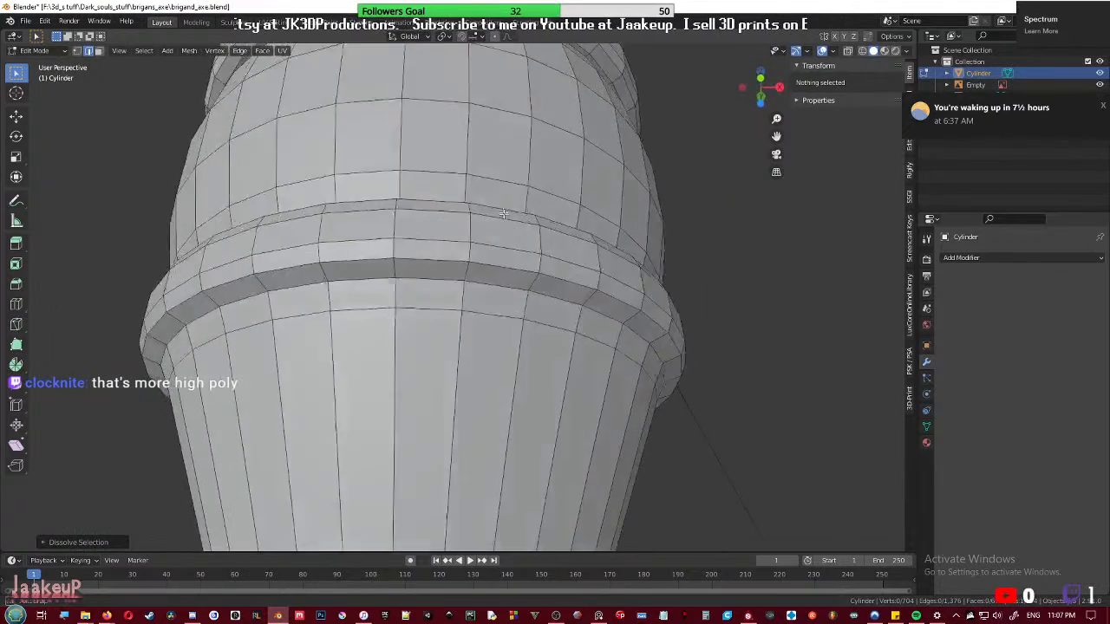
- Dissolve the redundant inner edge loop on the lower ring's top face beside the barrel
alt+click(491, 436)
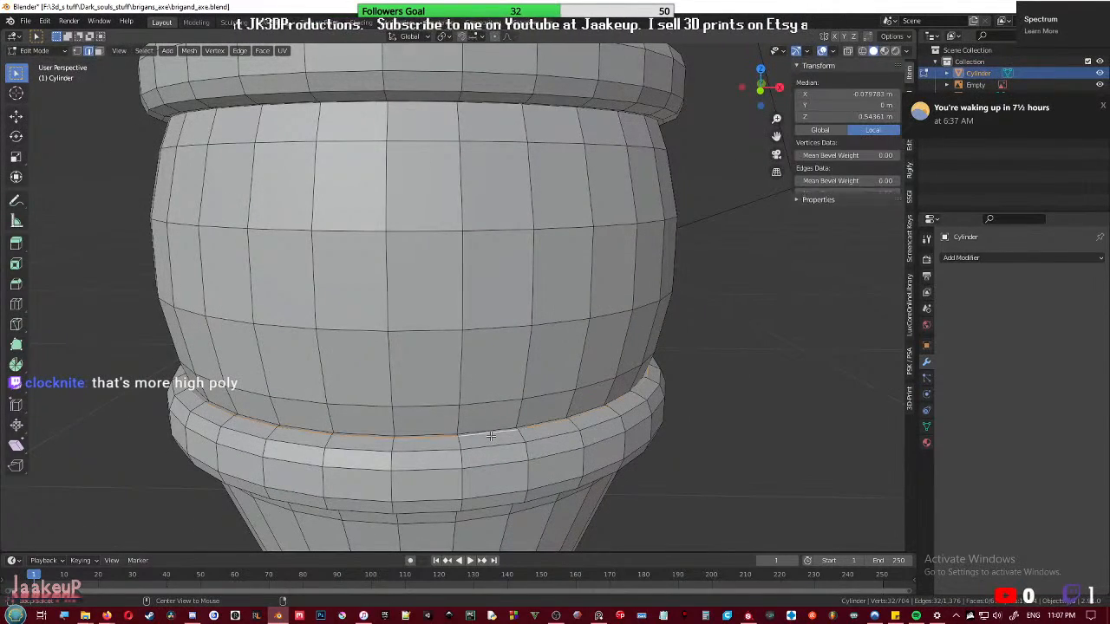
key(ctrl+x)
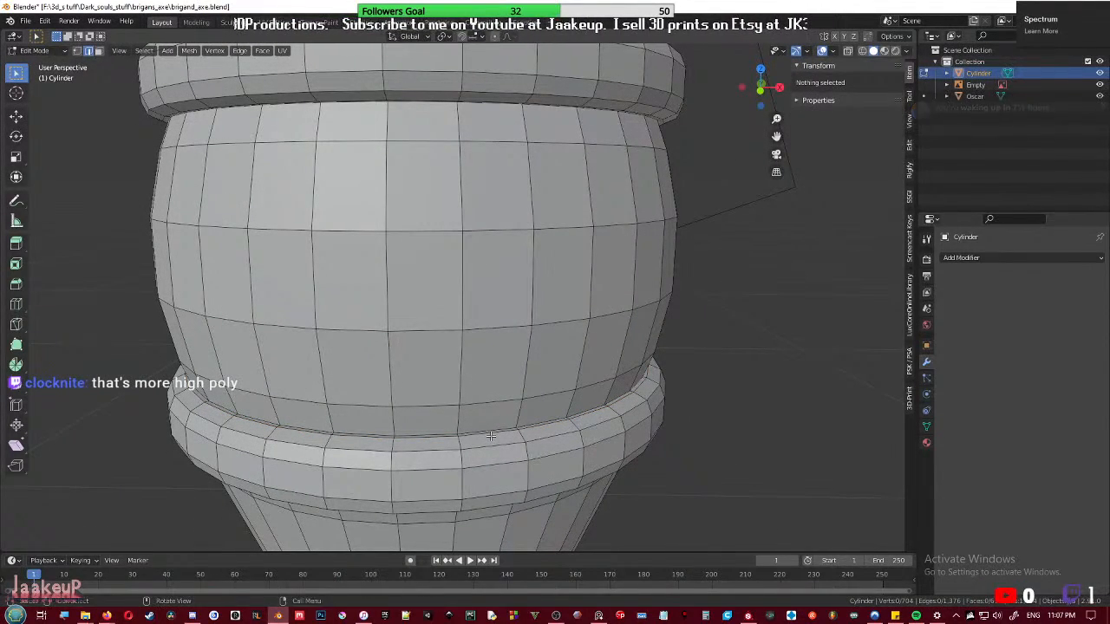
alt+click(491, 434)
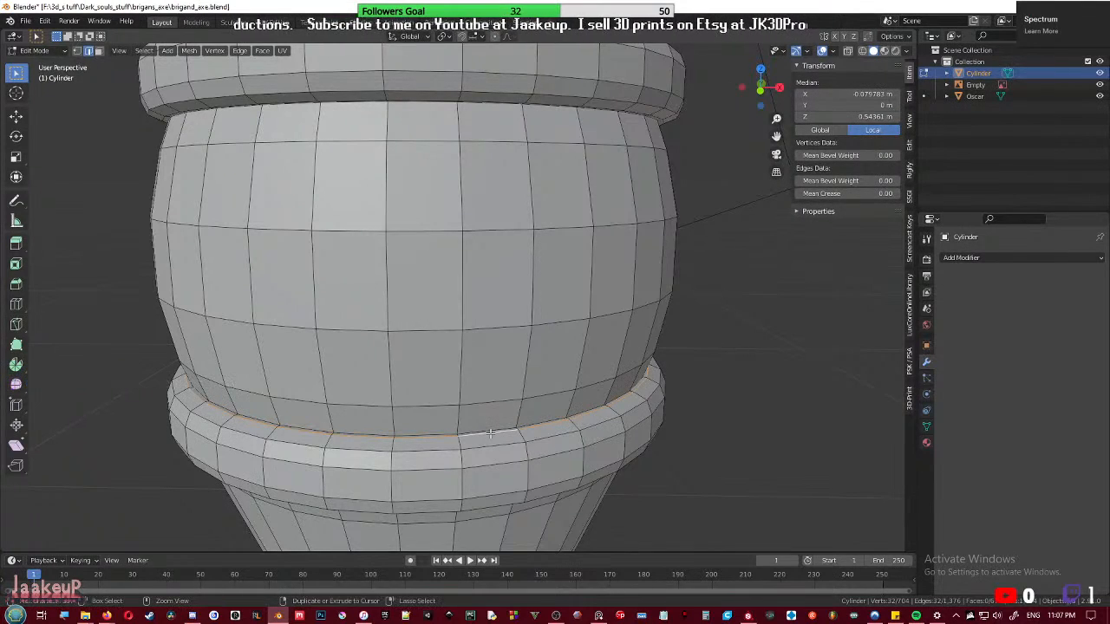
key(ctrl+x)
- Dissolve the redundant inner edge loop on the upper ring's underside beside the barrel
middle_drag(491, 435, 502, 400)
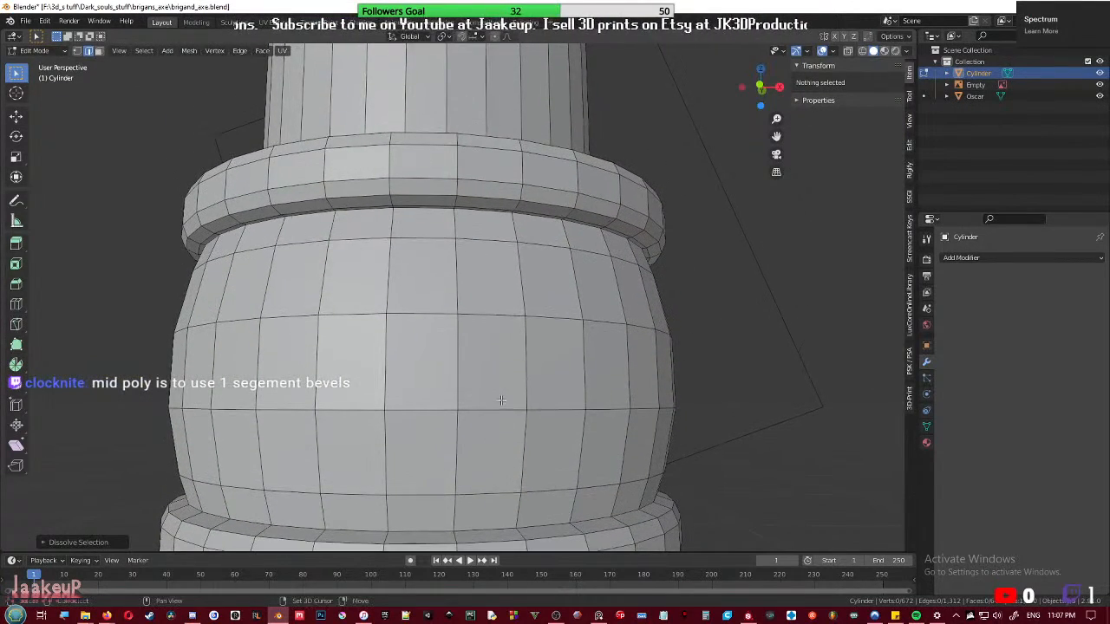
scroll(522, 230, up, 5)
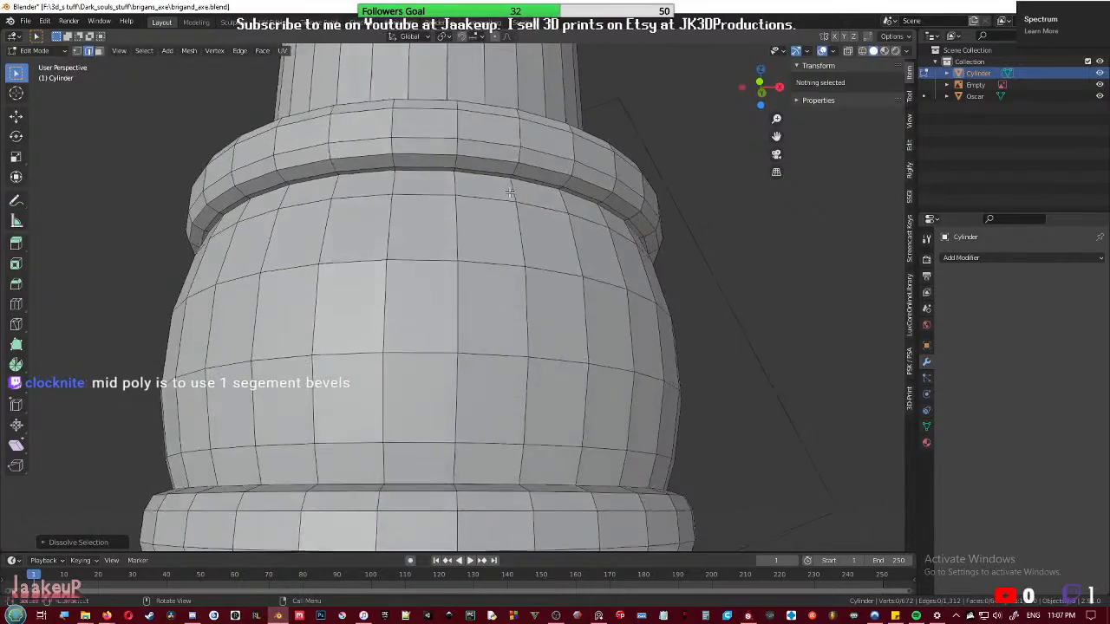
alt+click(488, 169)
key(ctrl+x)
scroll(499, 207, down, 4)
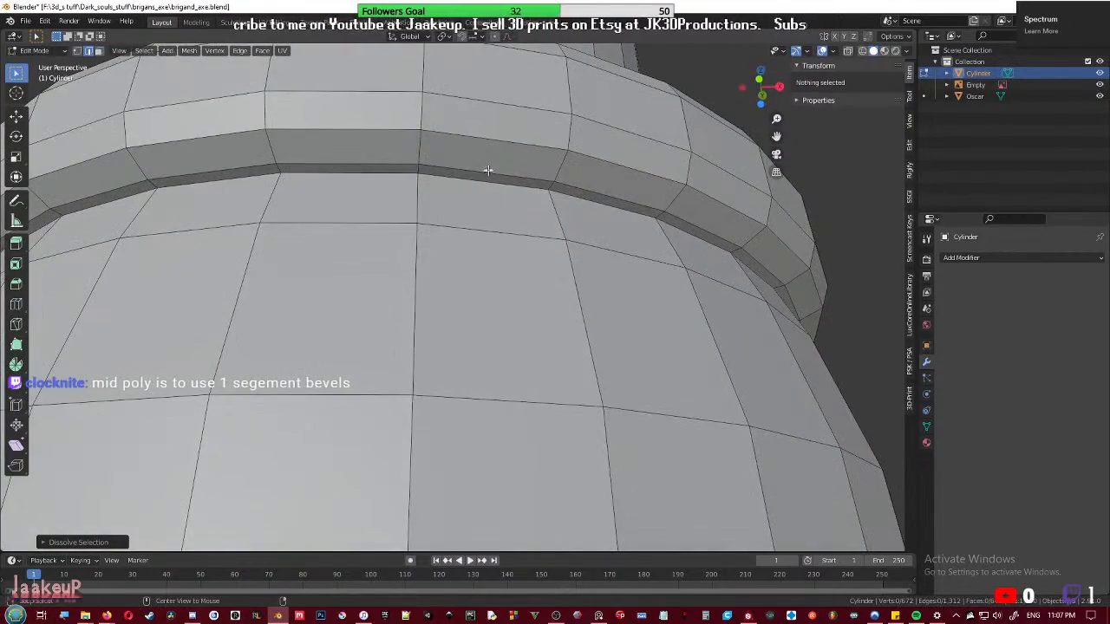
middle_drag(500, 207, 505, 303)
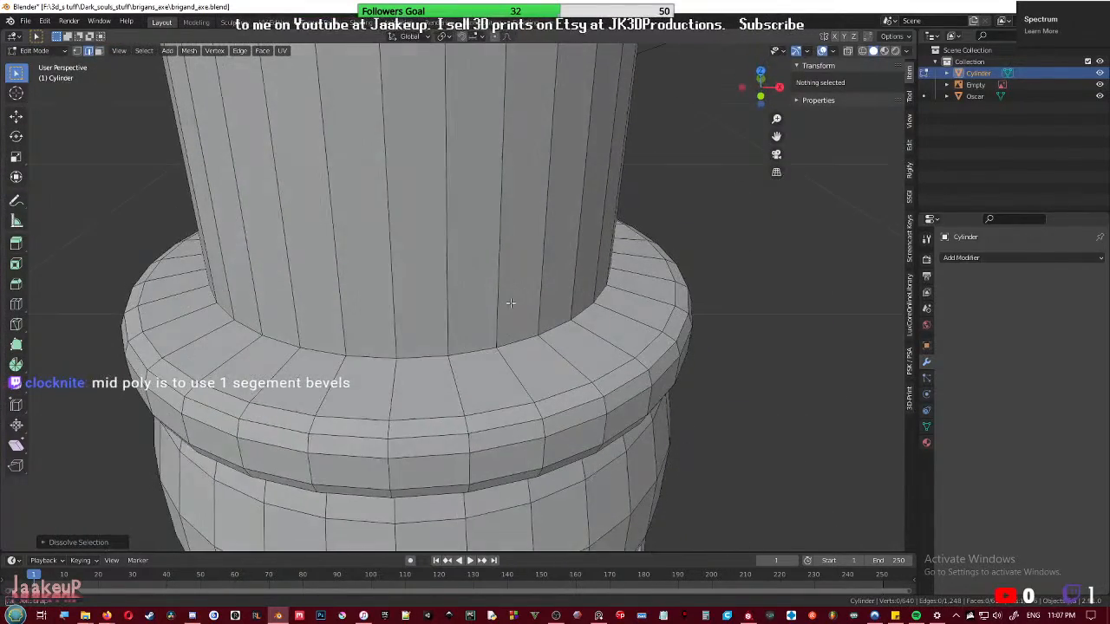
- Dissolve the extra bevel edge loop around the upper ring's outer top edge and save the file
alt+click(492, 421)
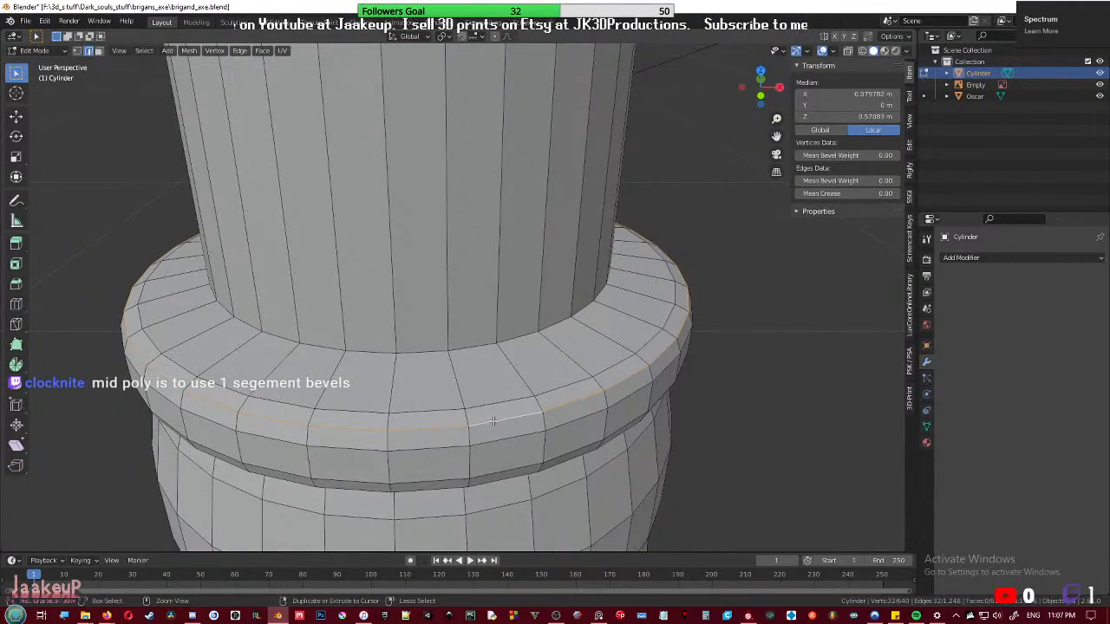
key(ctrl+x)
key(ctrl+s)
middle_drag(493, 421, 480, 348)
scroll(481, 349, down, 2)
key(Tab)
- Dissolve the matching extra bevel edge loop on the pommel's lower ring
scroll(635, 423, down, 2)
middle_drag(635, 423, 488, 309)
key(Tab)
scroll(488, 308, up, 2)
alt+click(470, 317)
key(ctrl+x)
scroll(618, 356, down, 4)
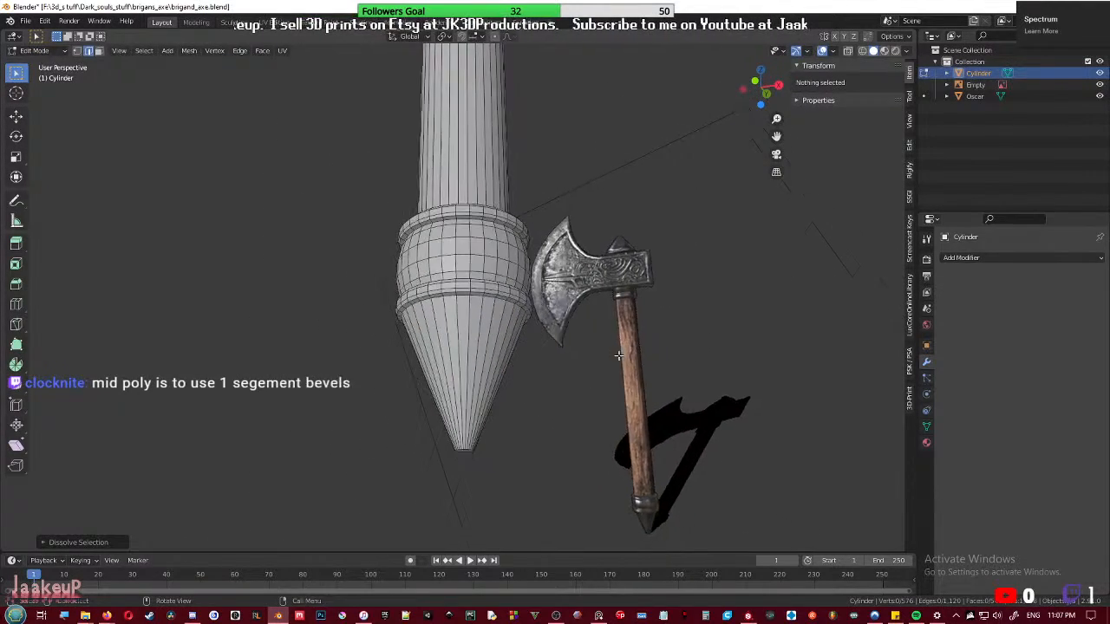
- Extrude the cone's tip face slightly downward, scale it to about 0.39 to blunt the point, and save the file
middle_drag(619, 355, 568, 396)
middle_drag(502, 444, 492, 381)
scroll(487, 447, up, 3)
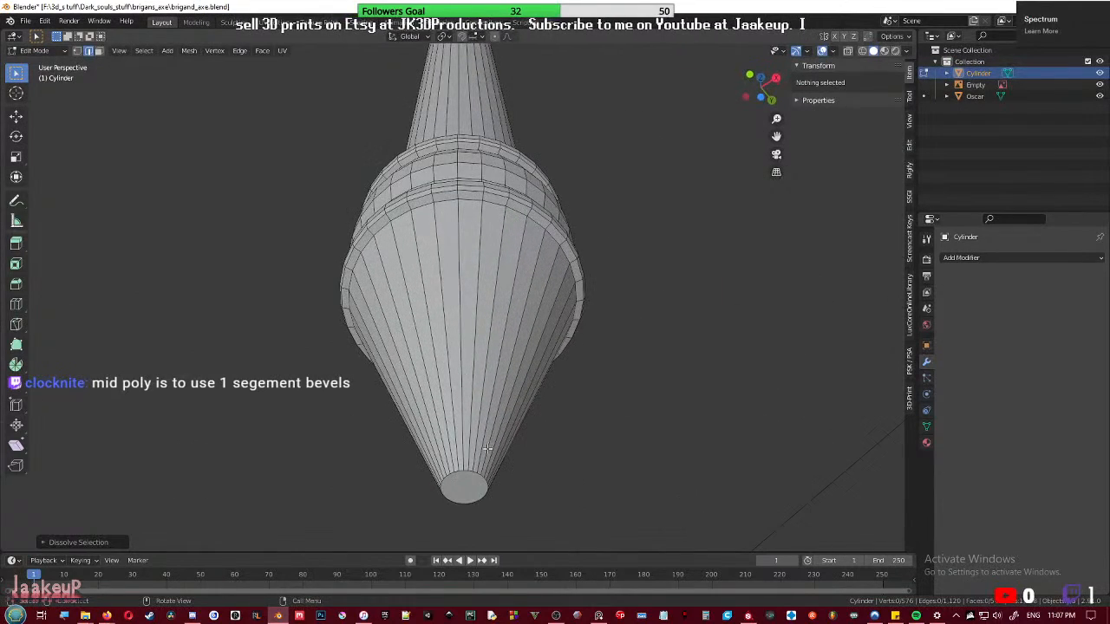
key(3)
click(472, 481)
middle_drag(517, 424, 575, 391)
key(e)
right_click(574, 404)
key(s)
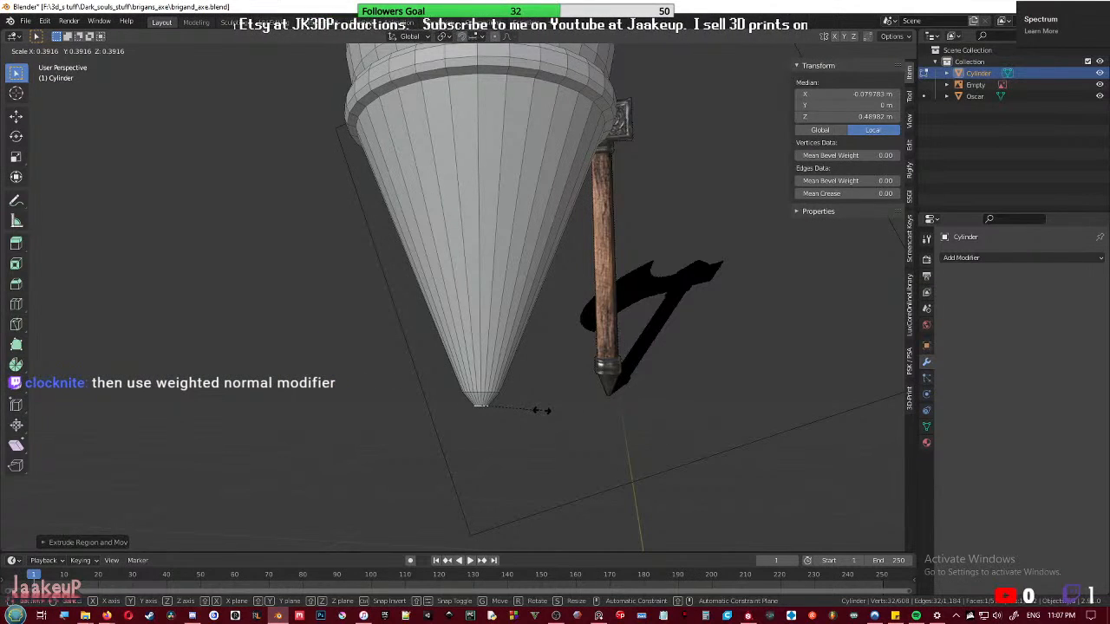
click(542, 410)
middle_drag(541, 409, 543, 356)
key(Tab)
key(ctrl+s)
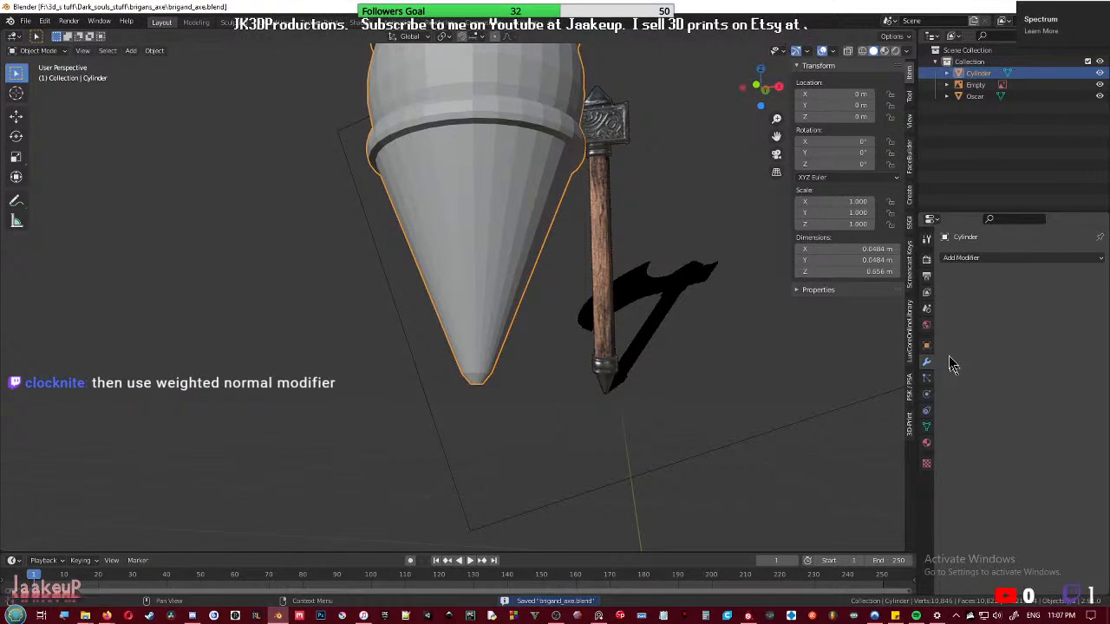
- Add a Weighted Normal modifier to the handle cylinder
click(973, 258)
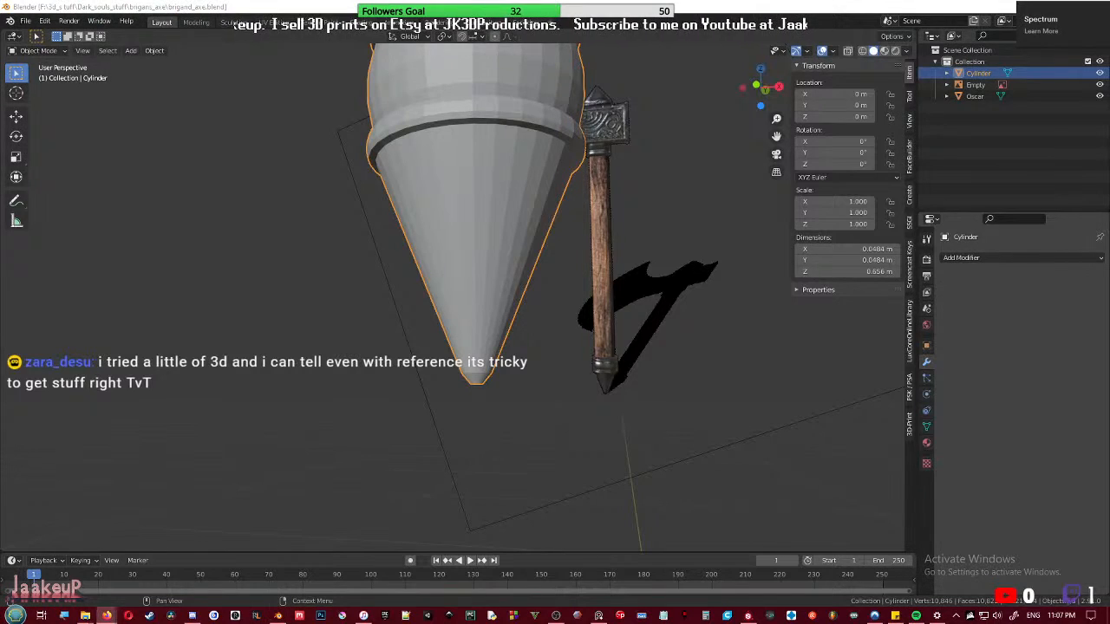
click(966, 258)
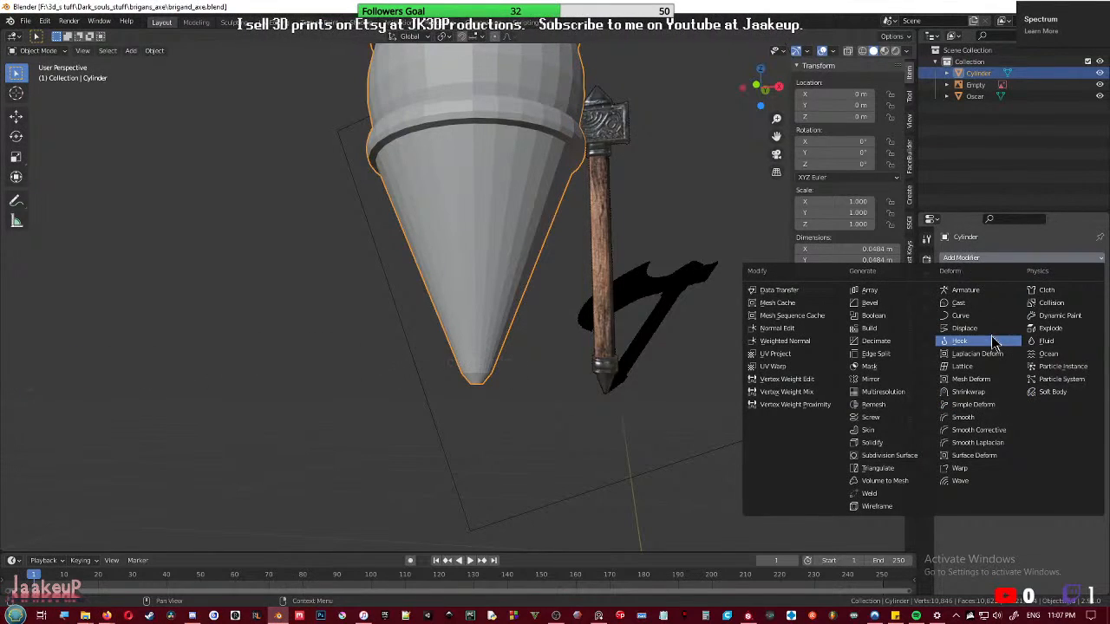
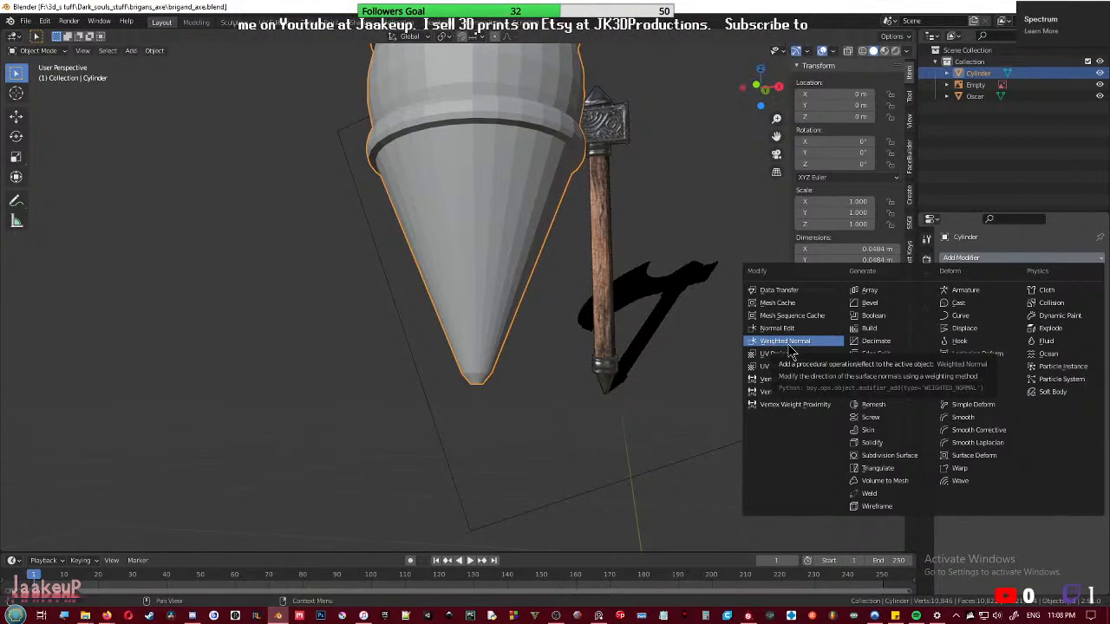
click(788, 342)
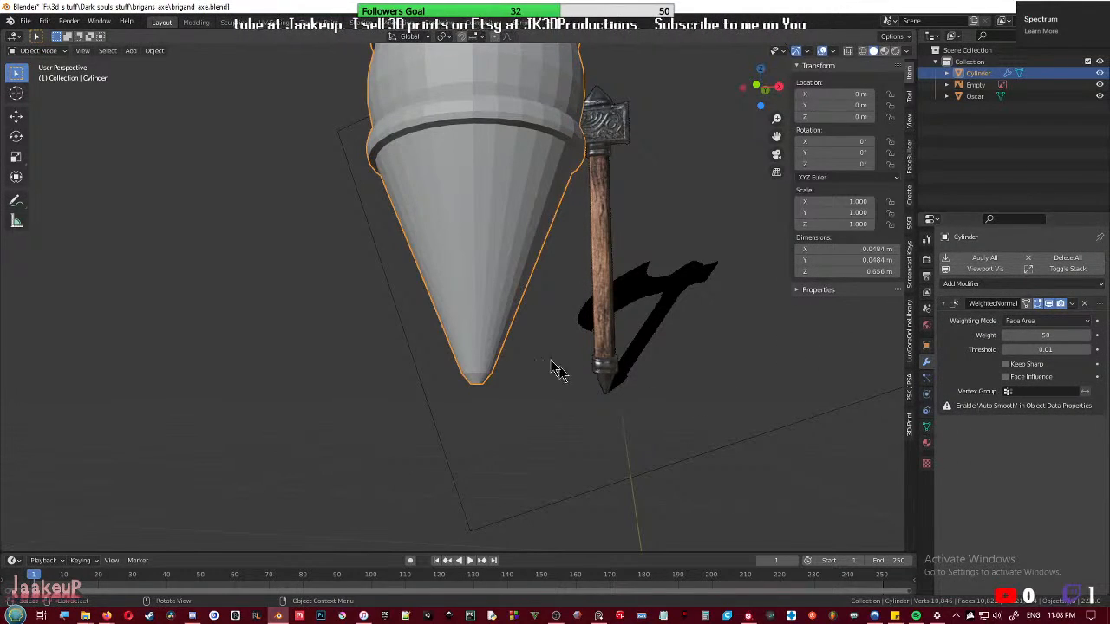
- Examine the pommel's face orientation from several sides using the Face Orientation overlay, and turn the overlay off
key(q)
click(576, 192)
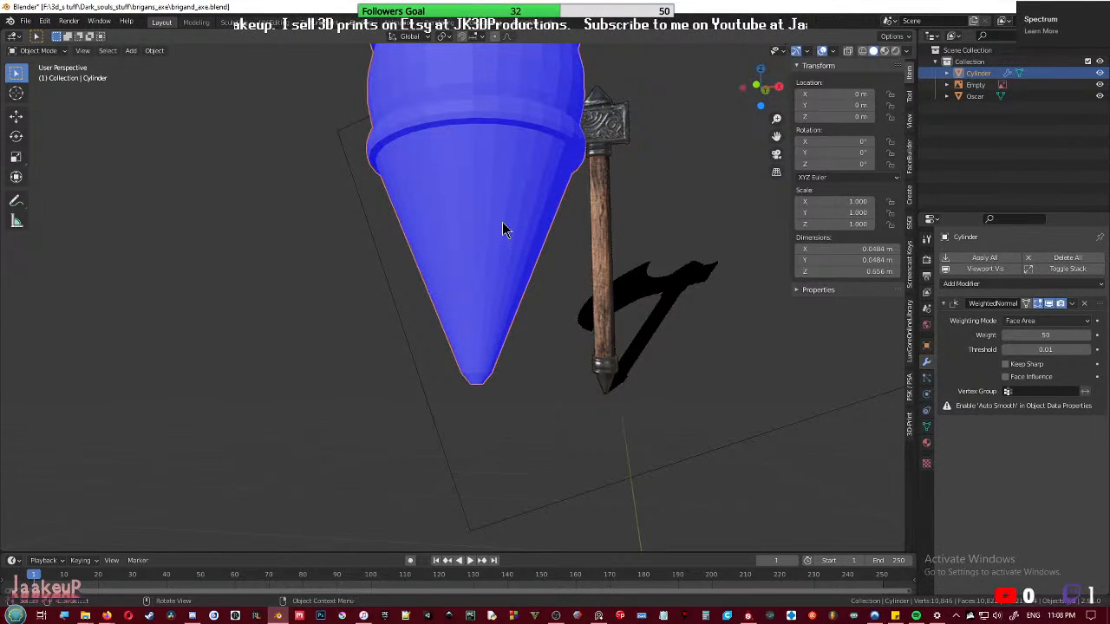
middle_drag(506, 231, 491, 385)
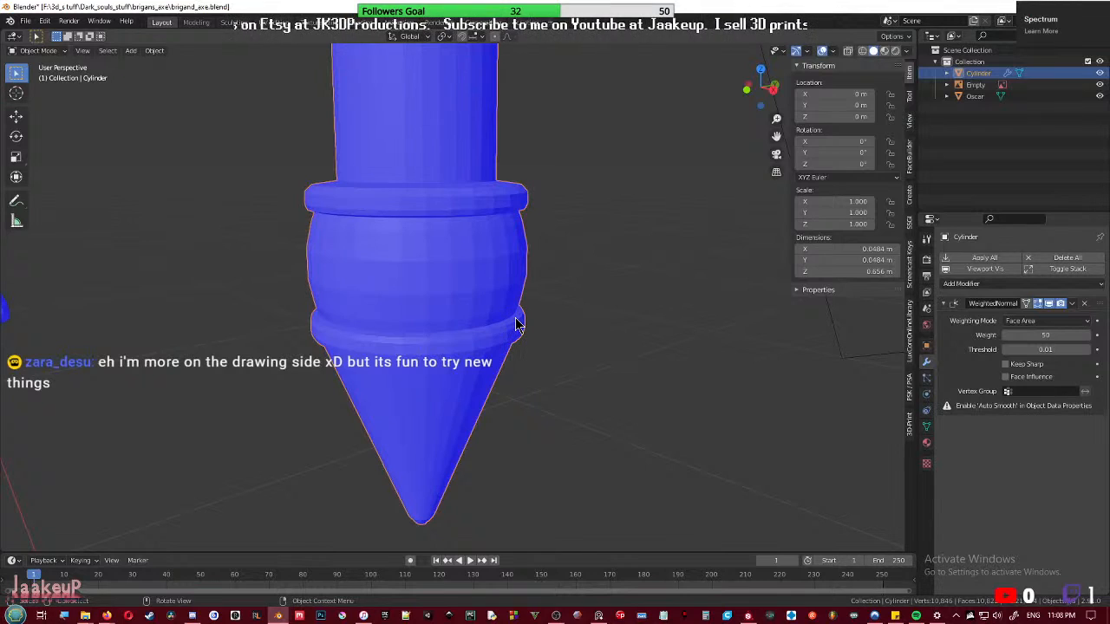
middle_drag(516, 321, 610, 299)
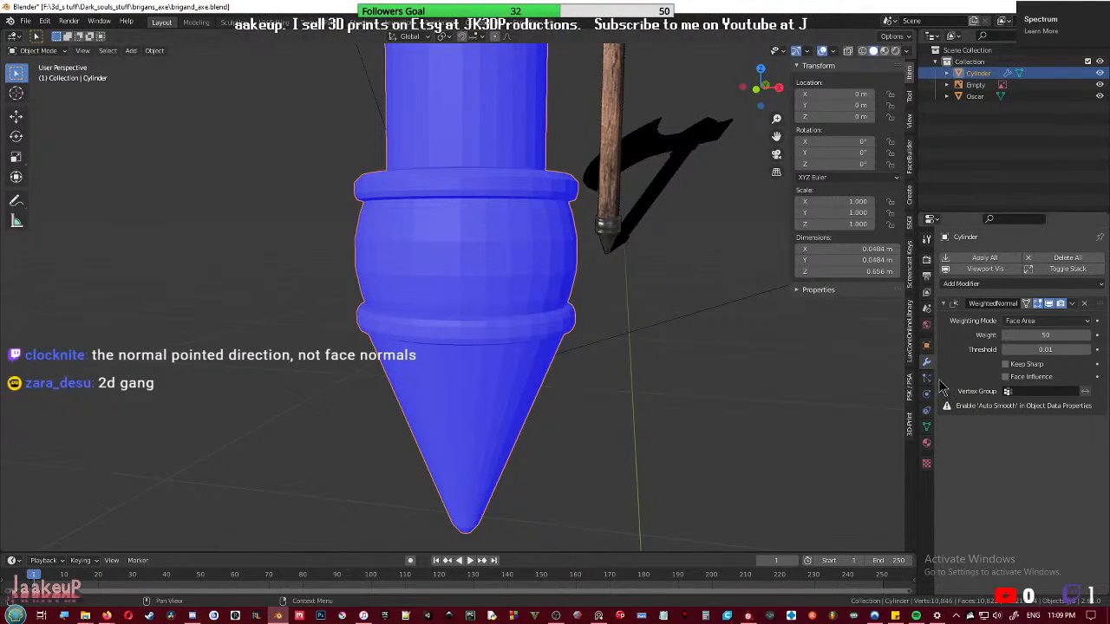
right_click(538, 221)
click(540, 215)
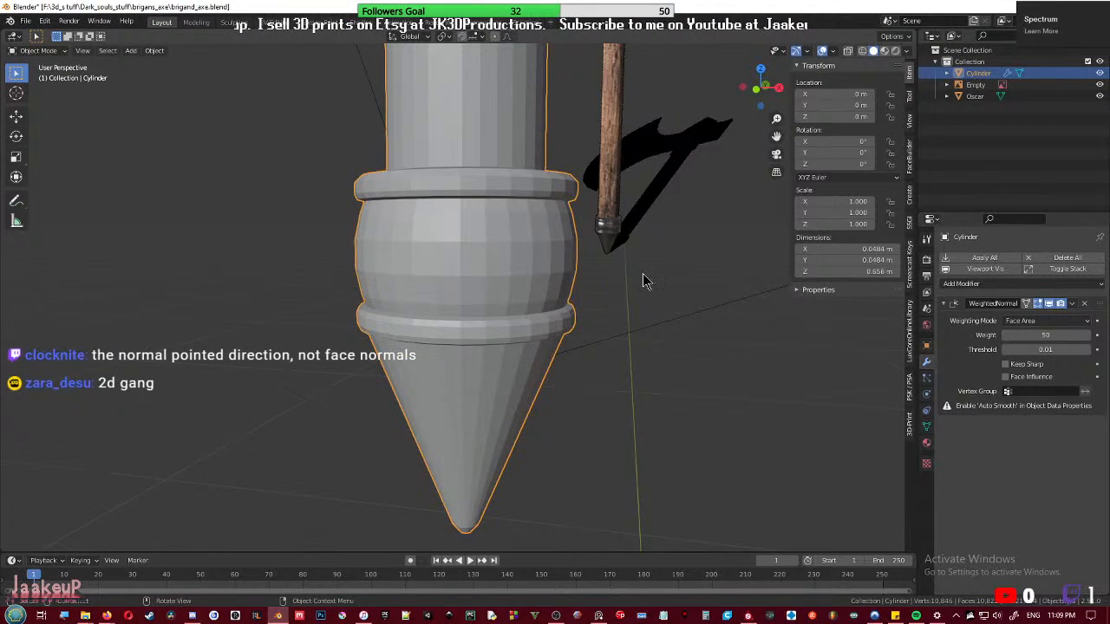
middle_drag(591, 219, 618, 220)
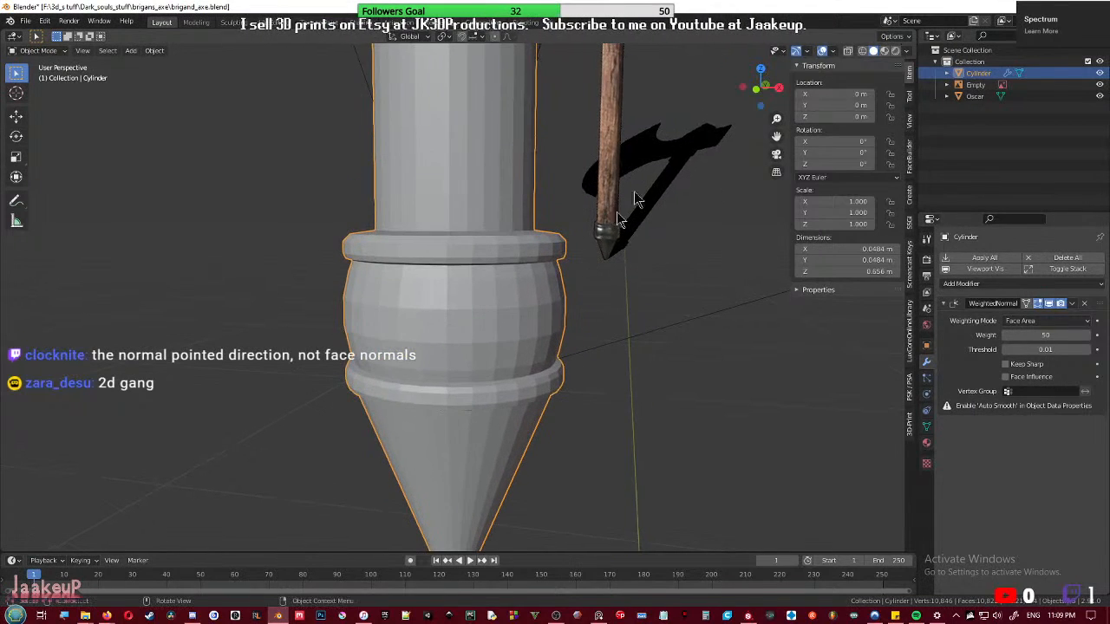
- Deselect the handle and recheck its faces by switching the Face Orientation overlay on and off
key(alt+a)
click(833, 50)
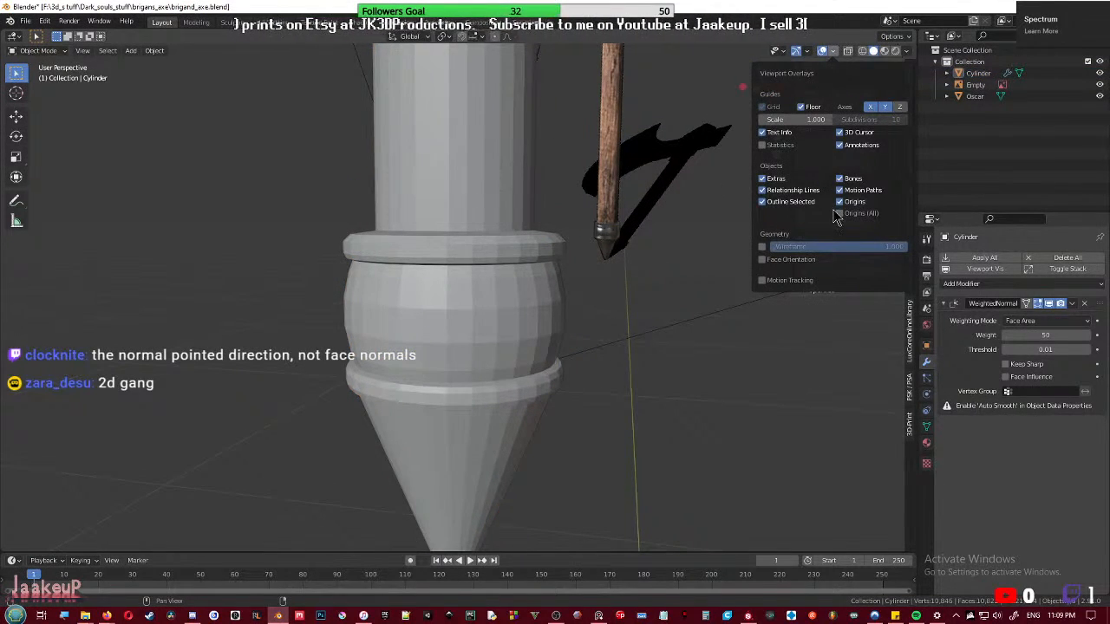
click(764, 260)
click(764, 260)
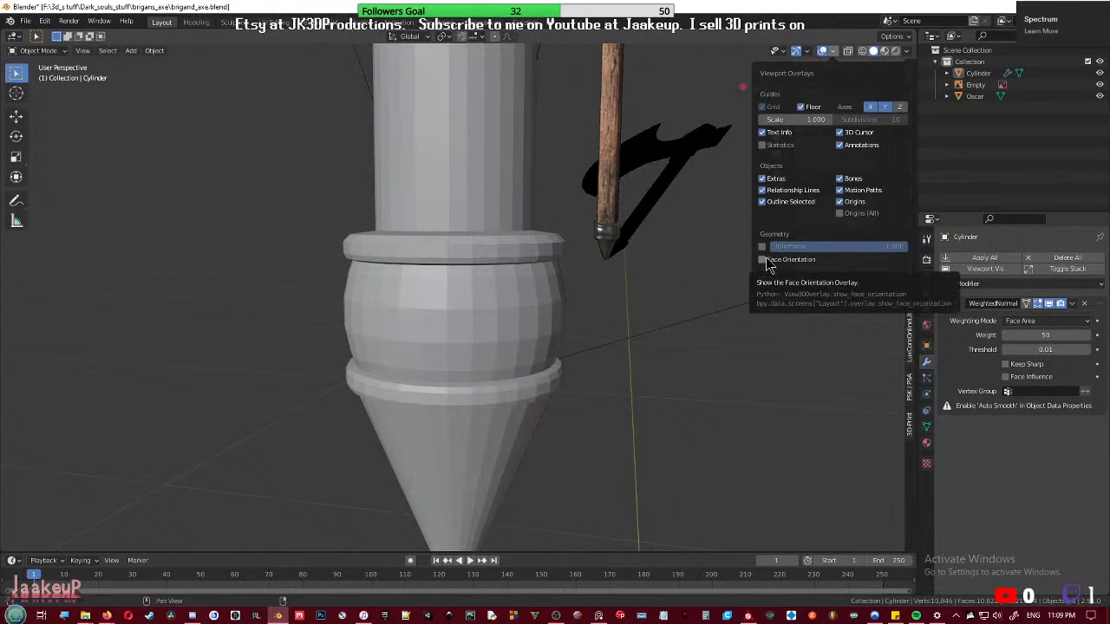
click(809, 51)
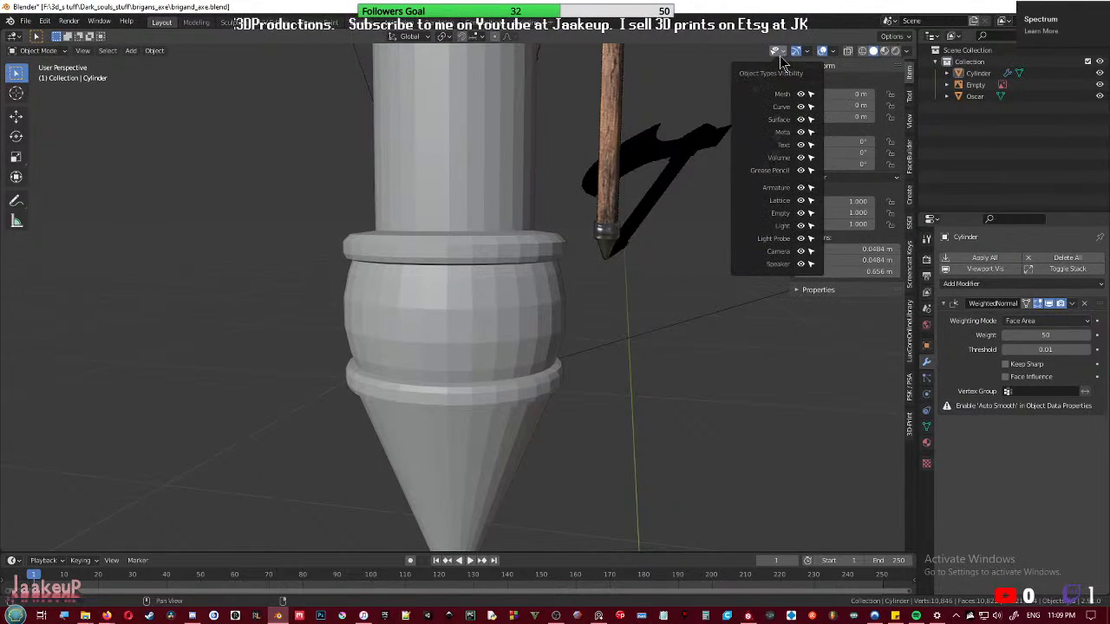
click(832, 51)
click(907, 51)
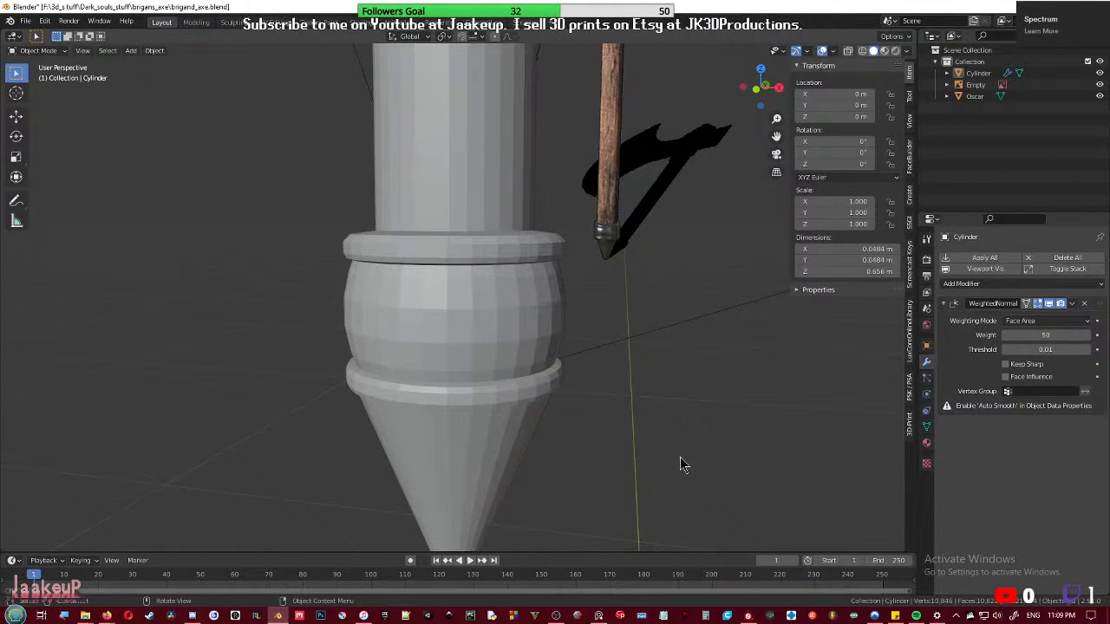
- Remove the WeightedNormal modifier from the handle cylinder
scroll(649, 372, down, 4)
scroll(550, 399, down, 3)
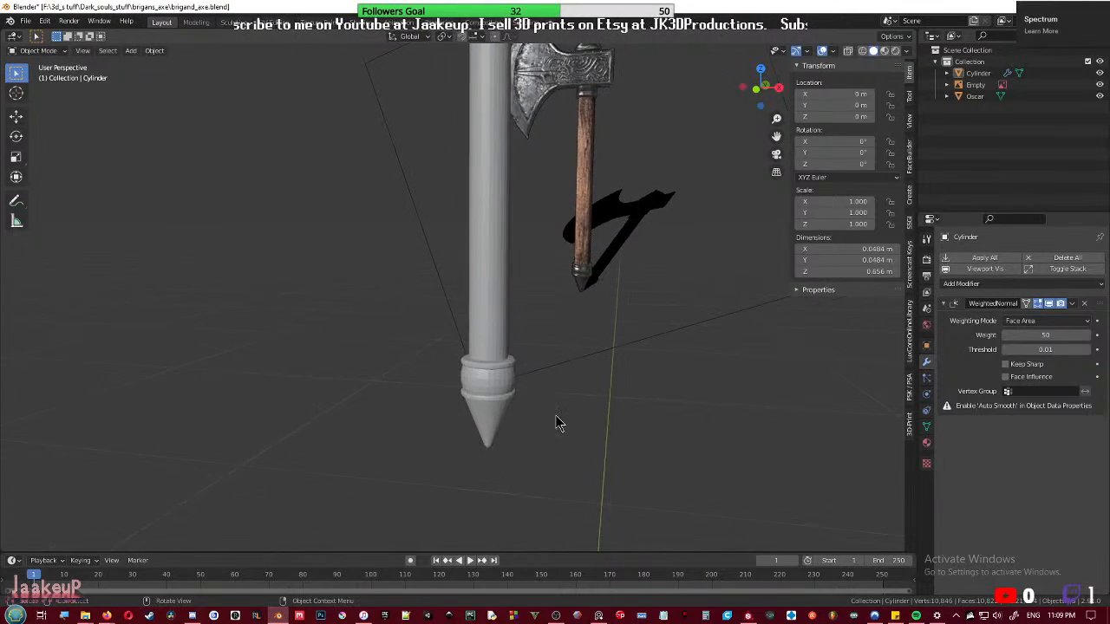
middle_drag(538, 324, 463, 303)
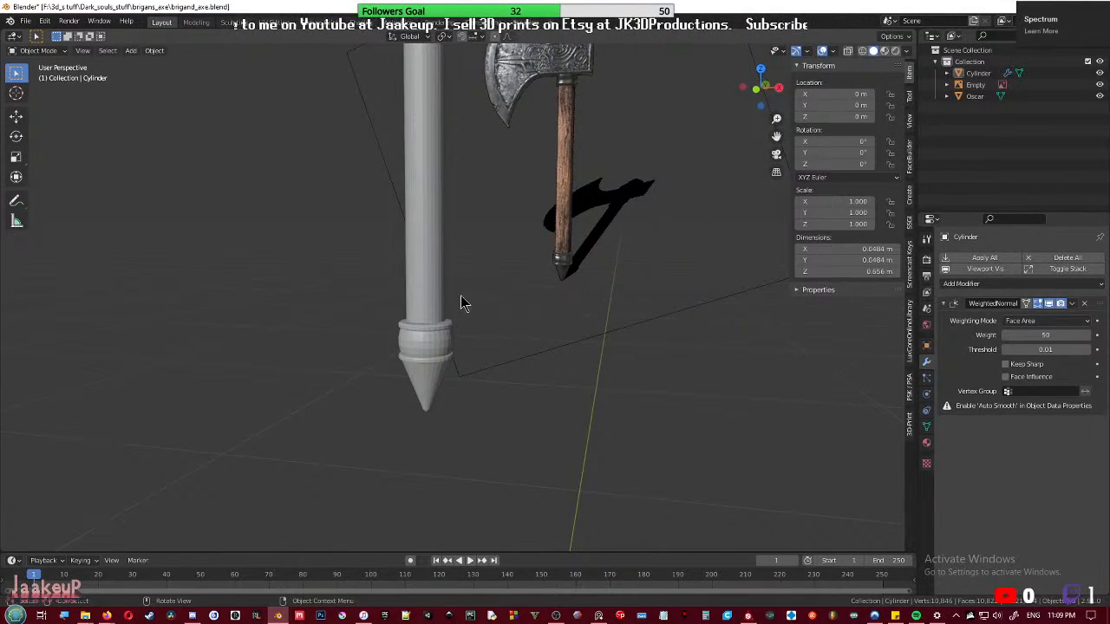
click(1084, 304)
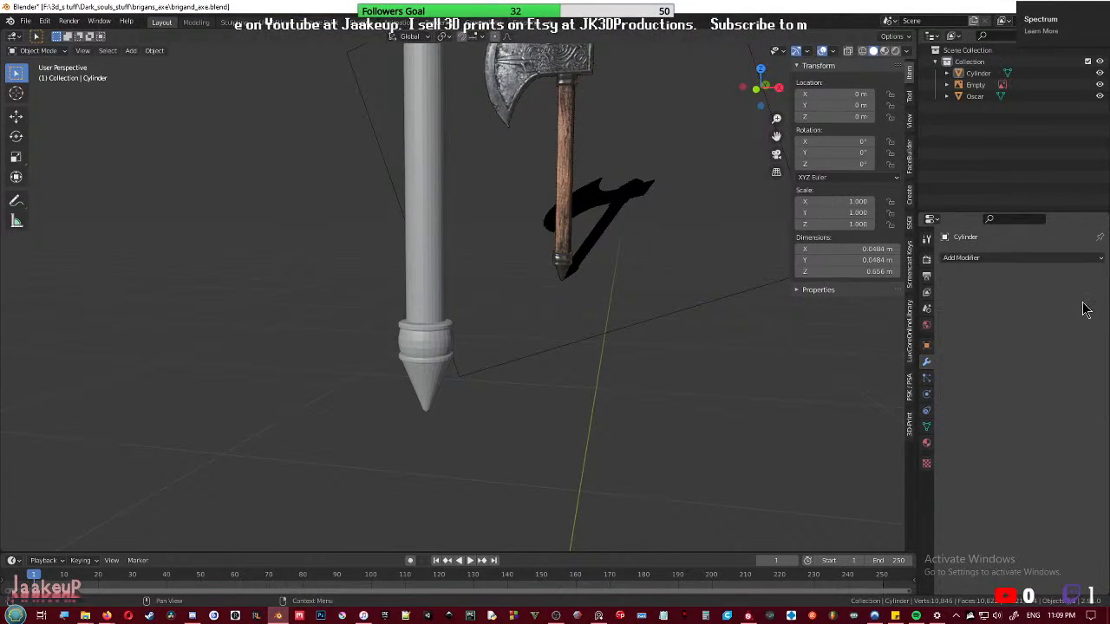
- Select the pommel geometry from its upper ring down to the cone tip, including hidden vertices, in front view
scroll(508, 422, up, 5)
middle_drag(421, 434, 495, 297)
key(Tab)
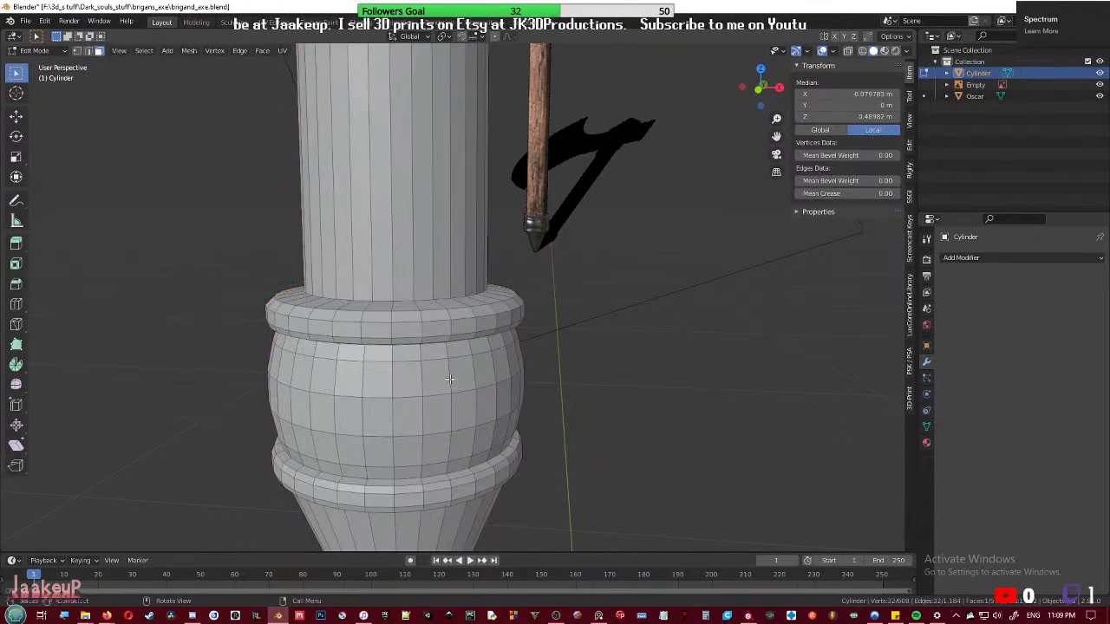
key(KP_1)
scroll(317, 293, down, 3)
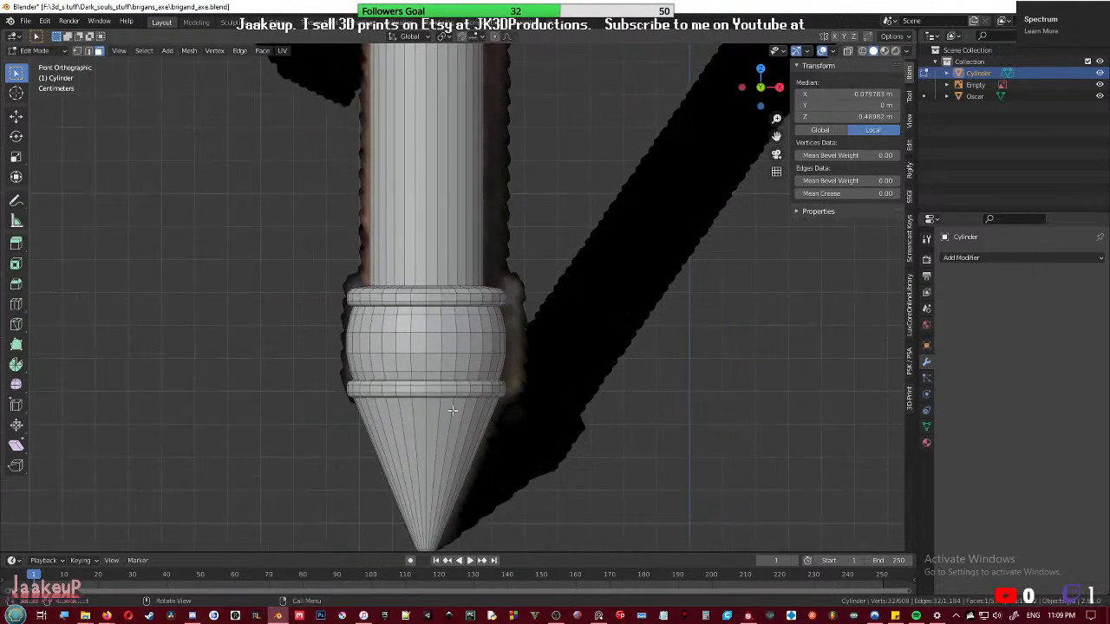
key(alt+z)
drag(255, 271, 720, 534)
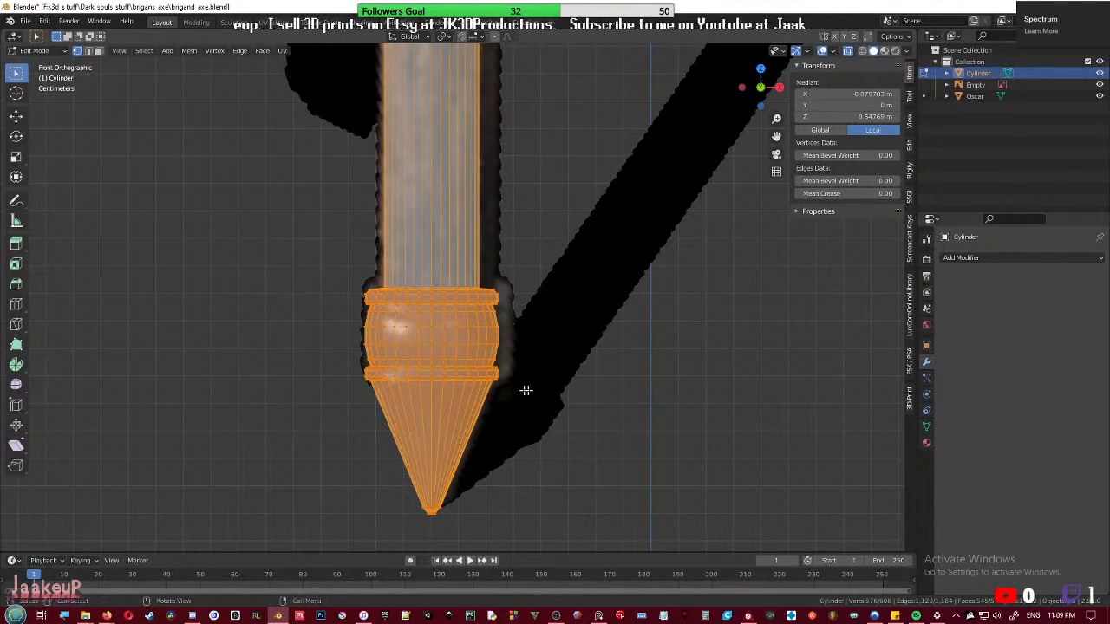
key(alt+z)
middle_drag(534, 384, 432, 405)
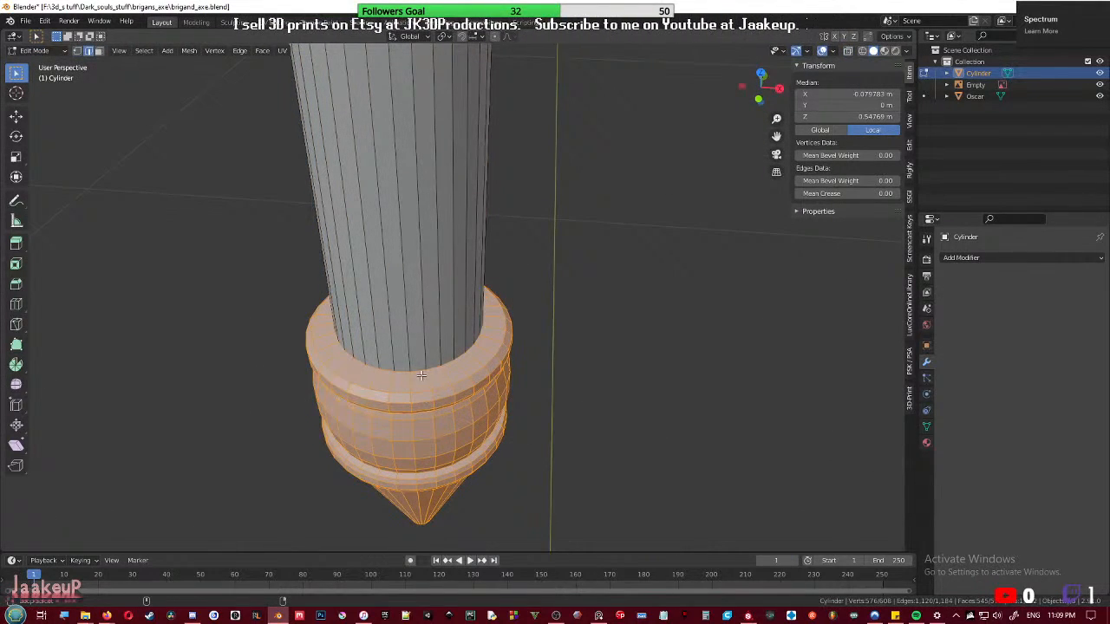
- Refine the pommel selection to exclude the inner edge loop where the upper ring meets the shaft
middle_drag(503, 403, 490, 382)
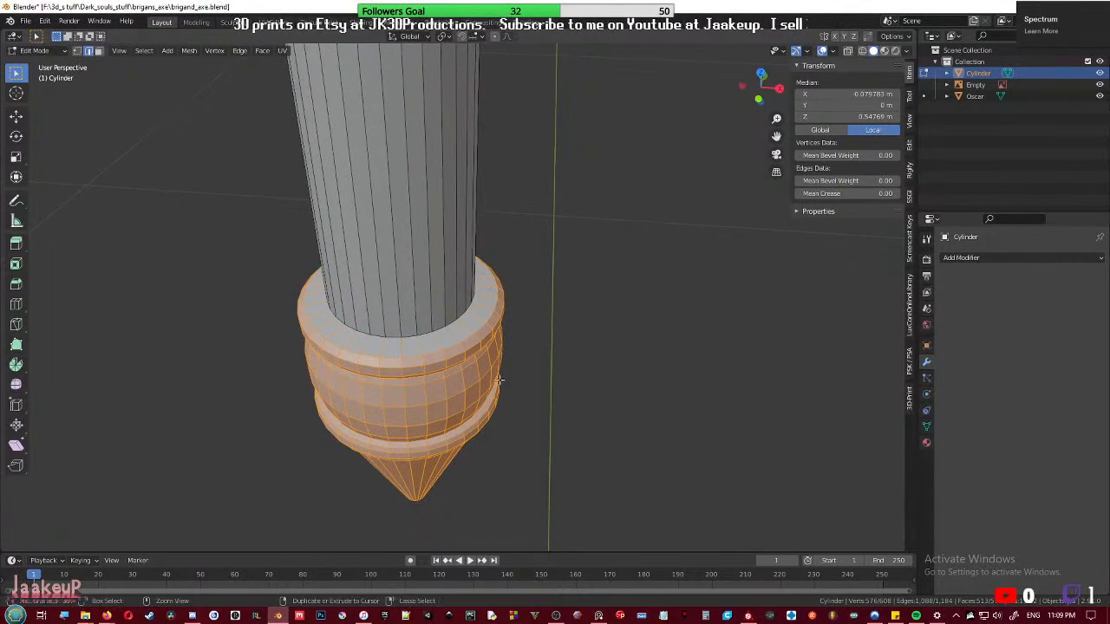
key(1)
shift+click(416, 336)
alt+shift+click(423, 357)
key(a)
middle_drag(455, 347, 428, 347)
key(3)
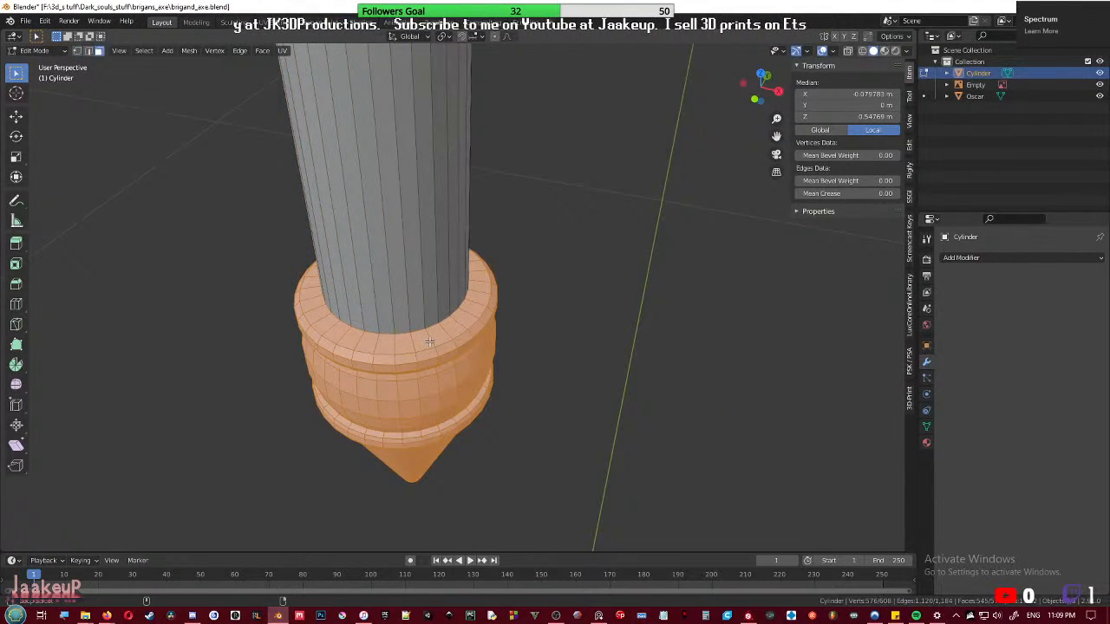
- Scale the selected pommel to about 0.8 in X and Y only, leave mesh editing and save the file
middle_drag(505, 396, 565, 387)
key(s)
key(shift+z)
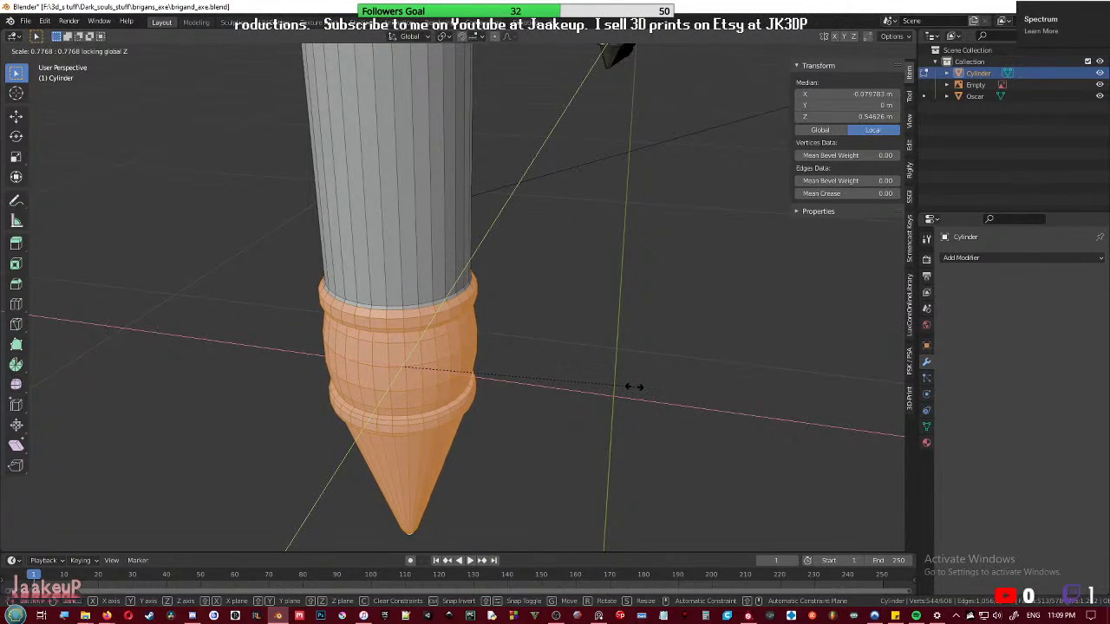
click(648, 392)
key(Tab)
middle_drag(650, 391, 471, 380)
key(ctrl+s)
- Extrude the cap face at the shaft's upper end in place and scale it outward to about 1.16
middle_drag(511, 222, 445, 253)
key(Tab)
click(446, 256)
key(KP_Decimal)
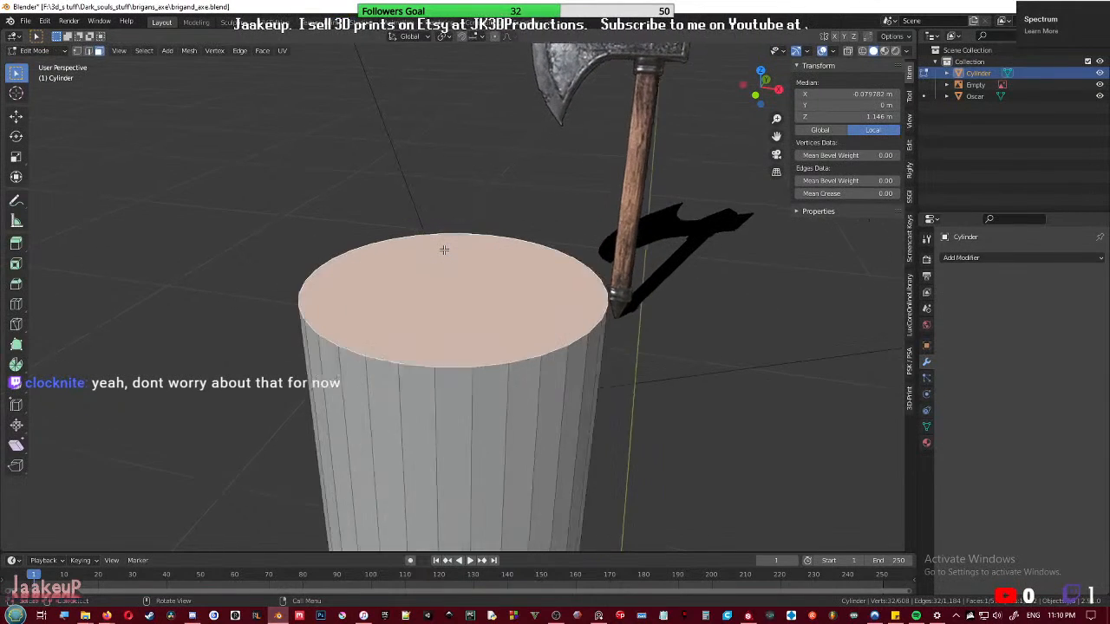
scroll(493, 241, down, 4)
middle_drag(579, 335, 652, 318)
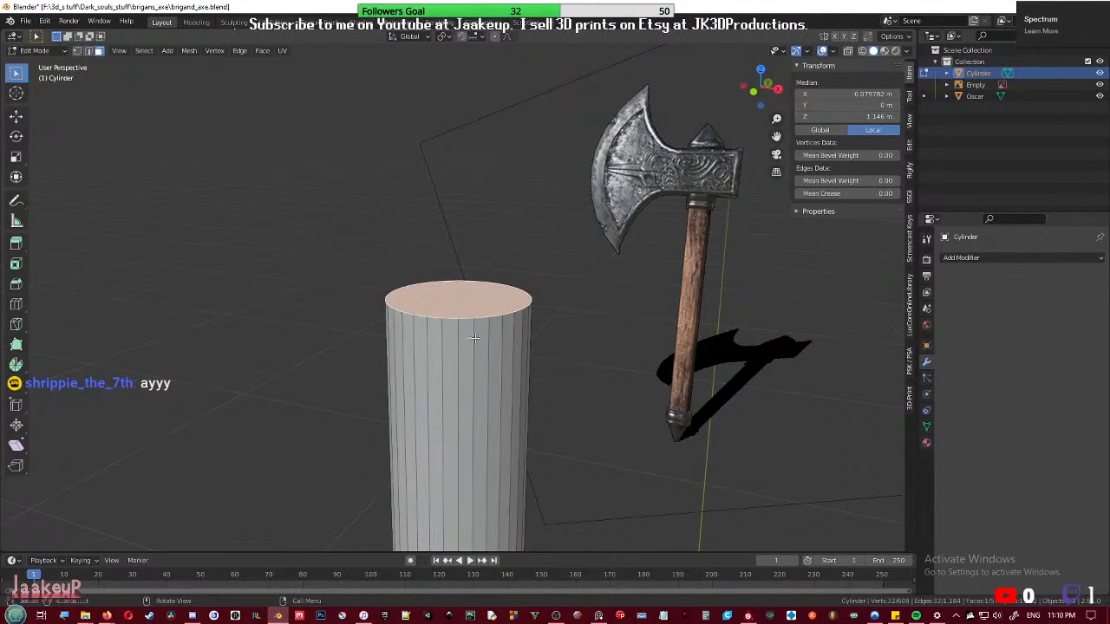
middle_drag(469, 344, 507, 331)
key(e)
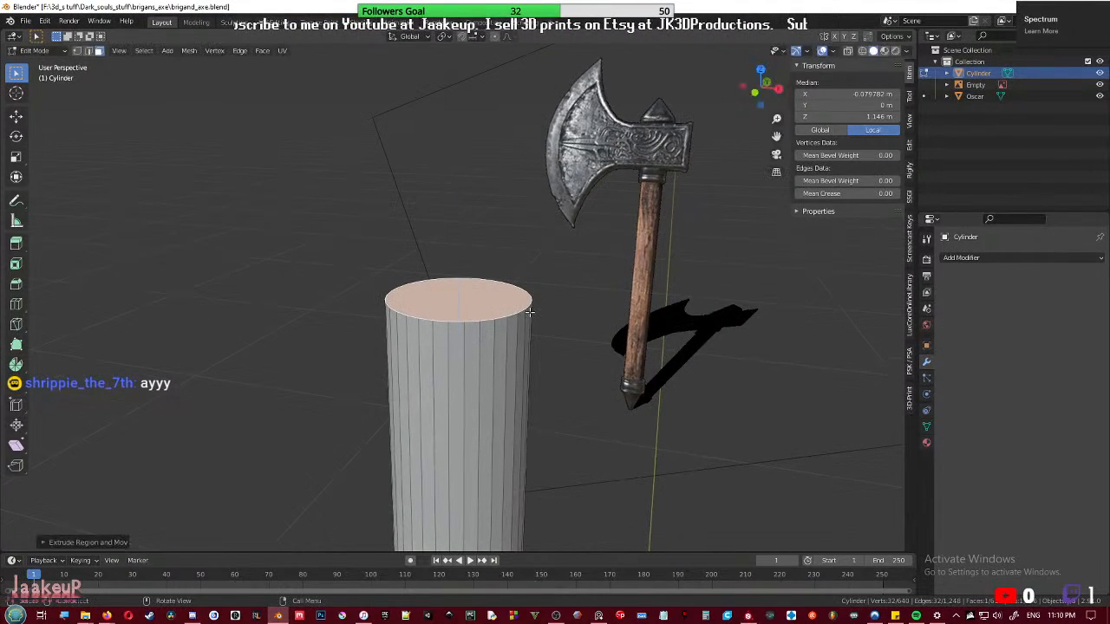
key(s)
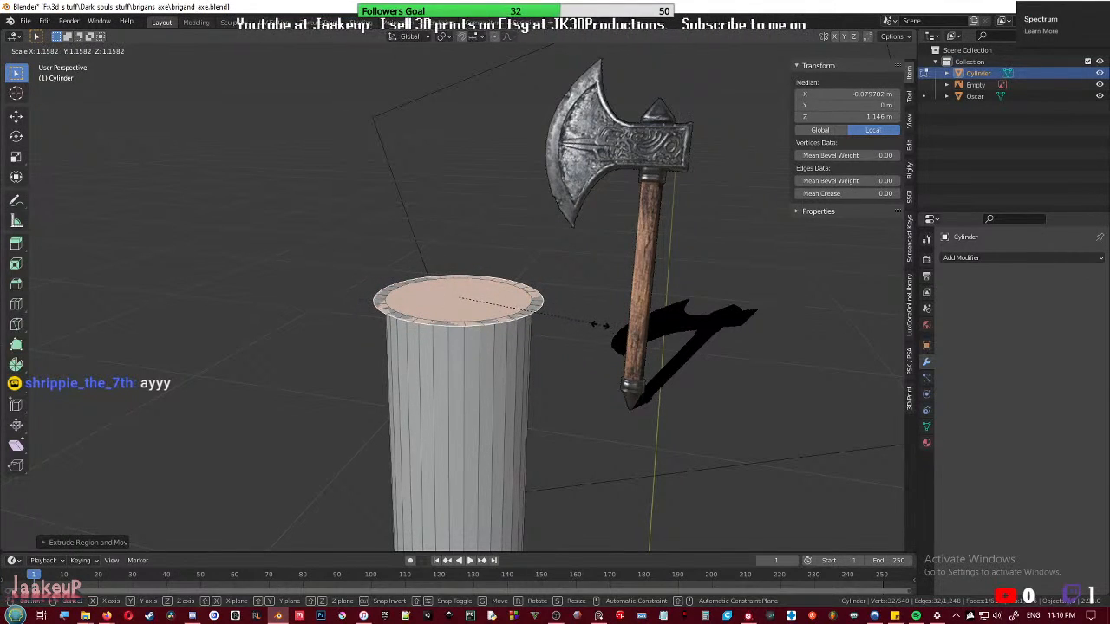
click(598, 324)
- Extrude the widened cap upward into a short collar with a tapered groove, flaring its top face by about 1.1
mouse_move(598, 324)
middle_down()
mouse_move(587, 354)
mouse_move(592, 339)
middle_up()
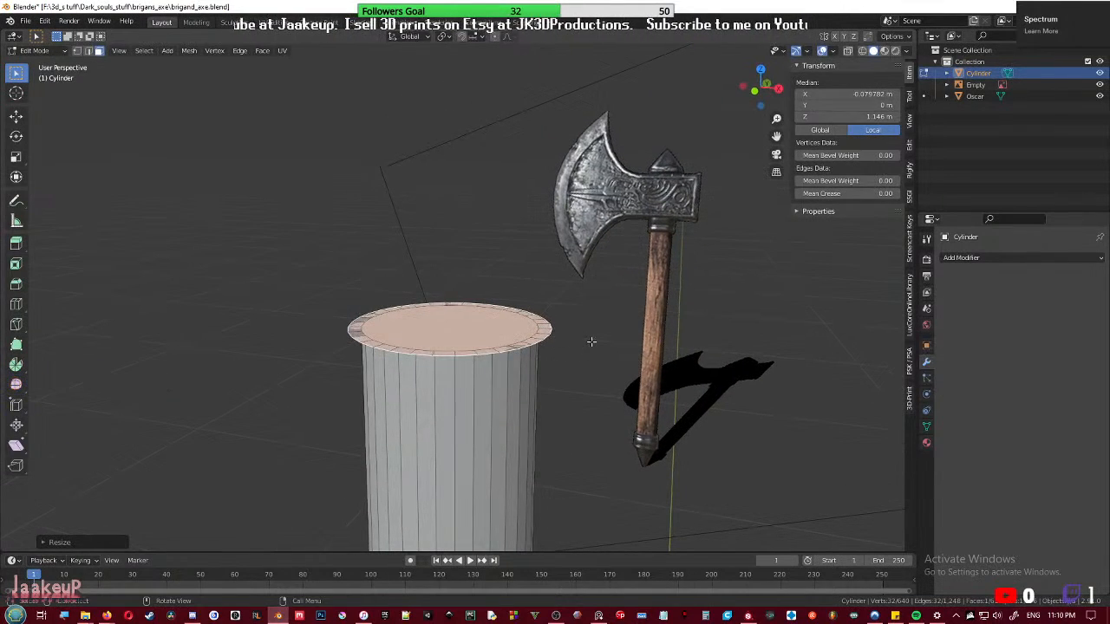
key(e)
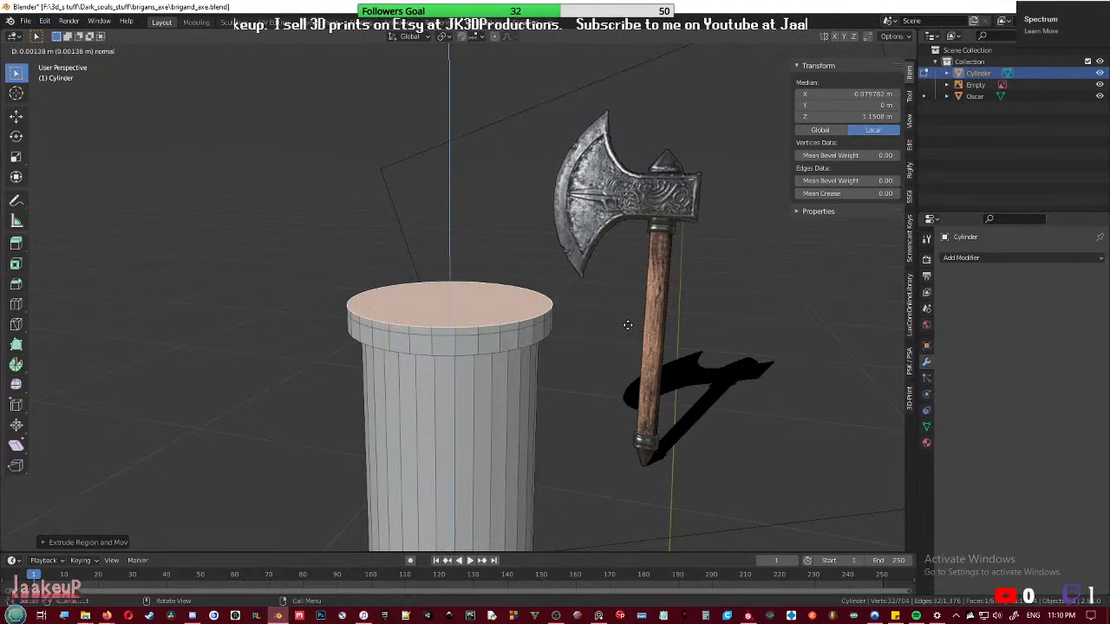
click(628, 324)
key(s)
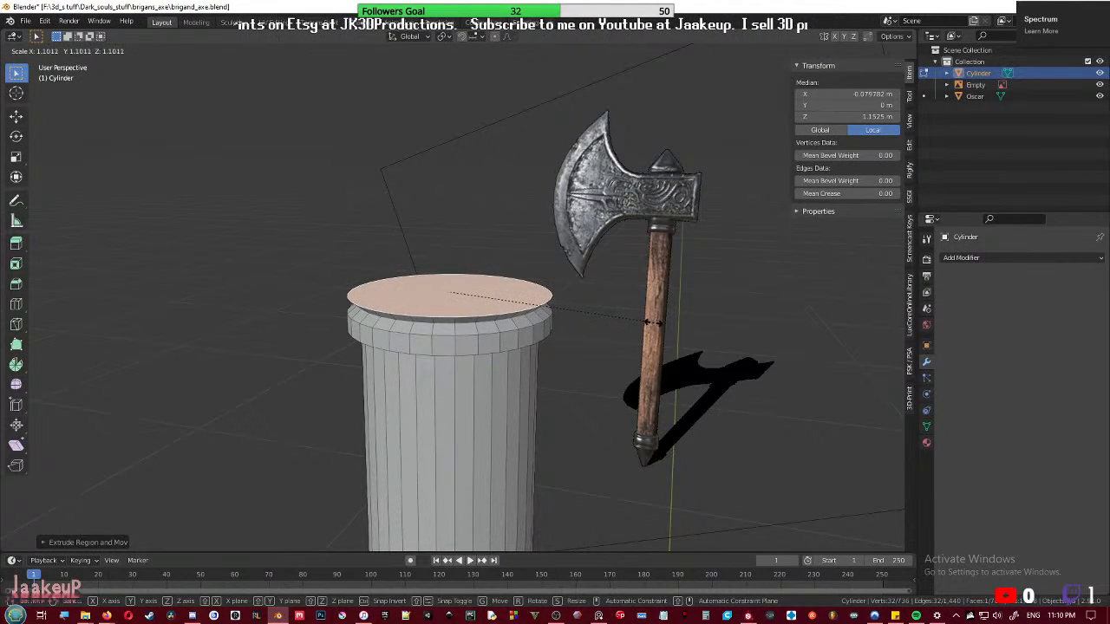
click(650, 320)
- Extrude the flared top face about 0.0025 m upward and inset it by about 0.013
key(e)
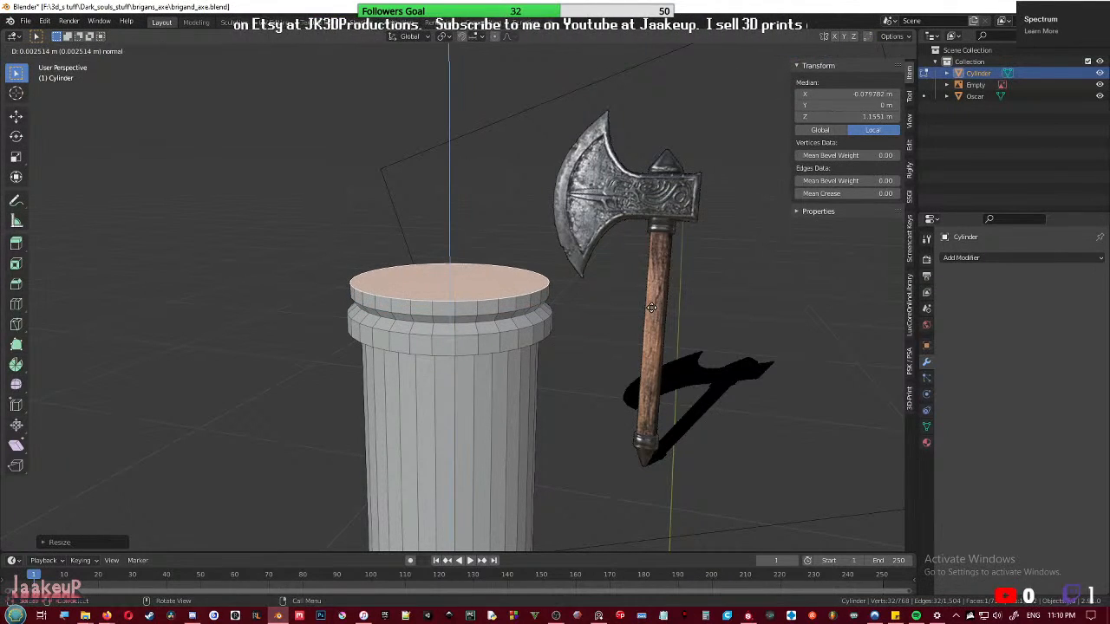
click(651, 308)
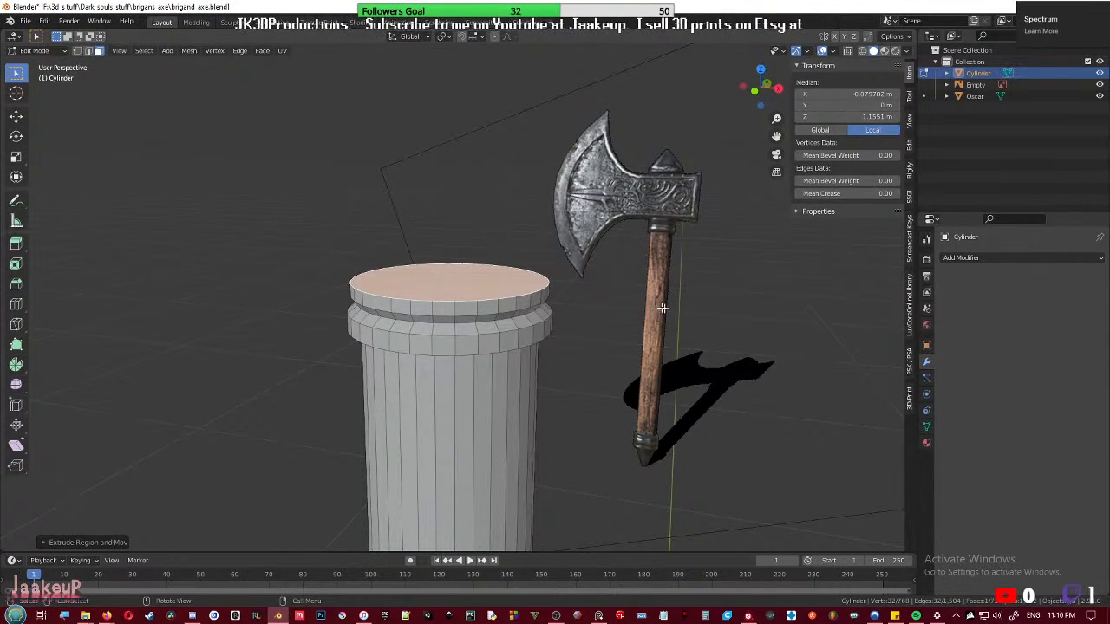
key(i)
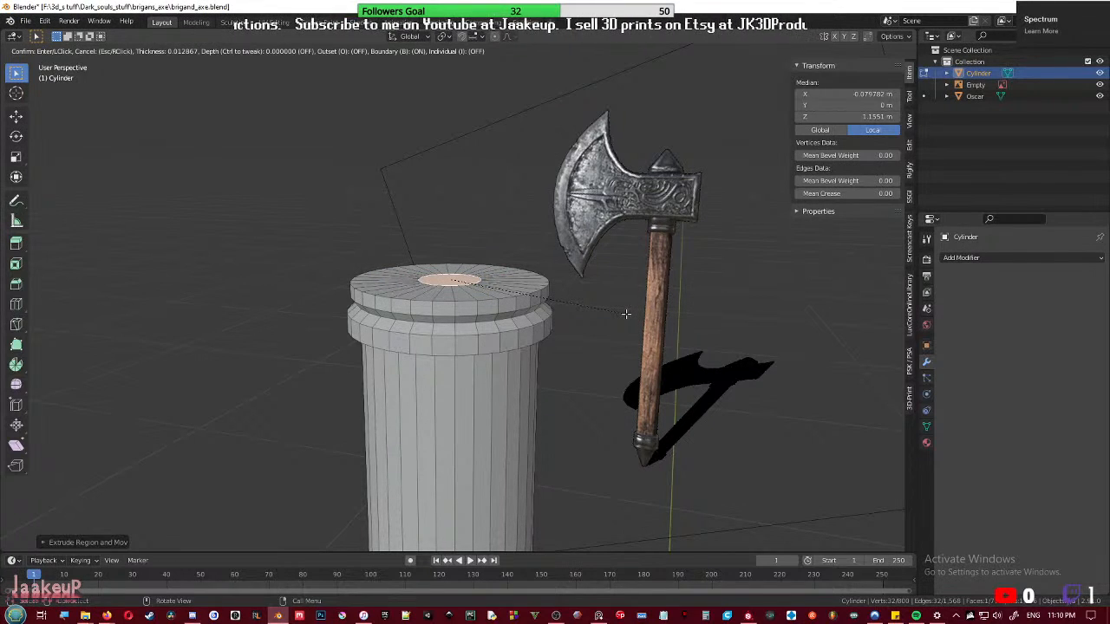
click(626, 312)
- In front view, move the collar down about 0.12 m along Z to the reference collar below the axe head
key(KP_1)
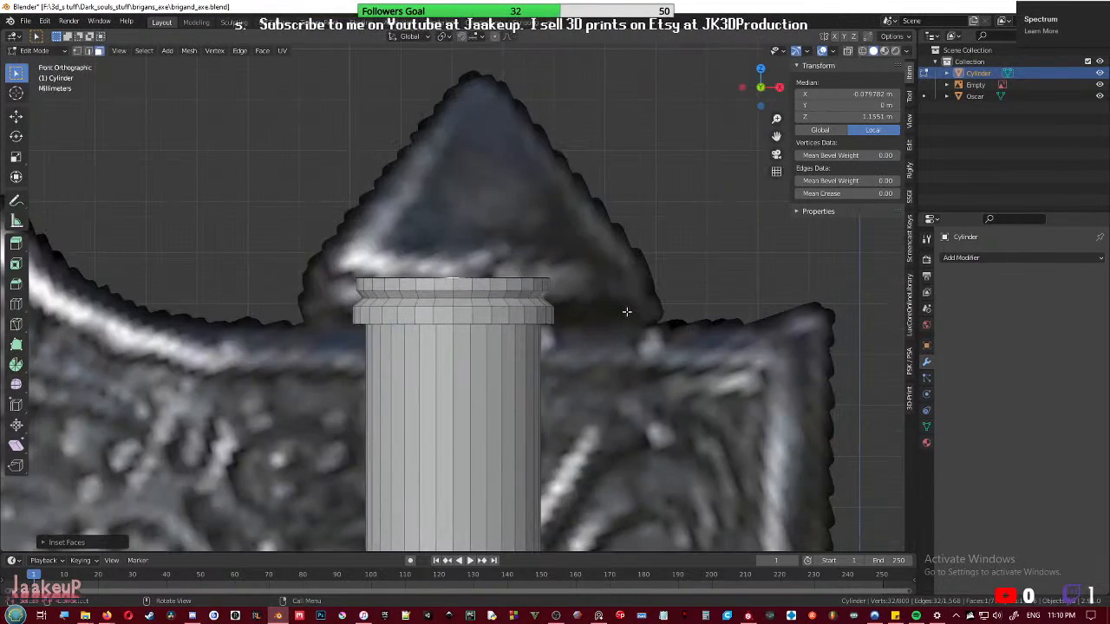
scroll(608, 314, down, 6)
key(ctrl+KP_Add)
key(ctrl+KP_Add)
key(ctrl+KP_Add)
key(ctrl+KP_Add)
key(ctrl+KP_Add)
key(ctrl+KP_Add)
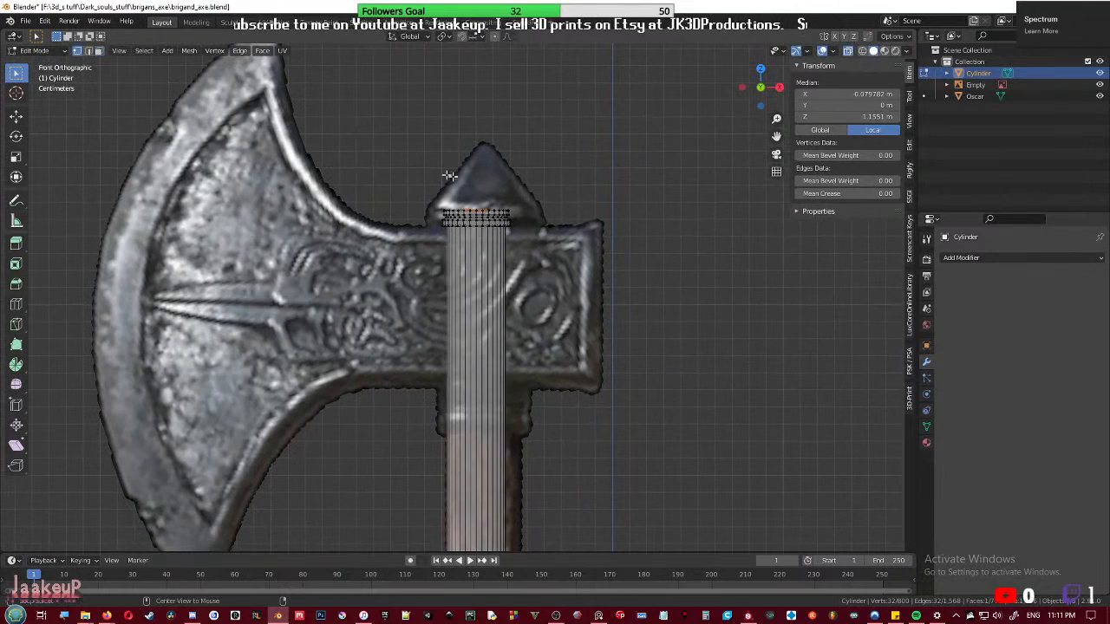
shift+middle_drag(644, 306, 644, 236)
key(g)
key(z)
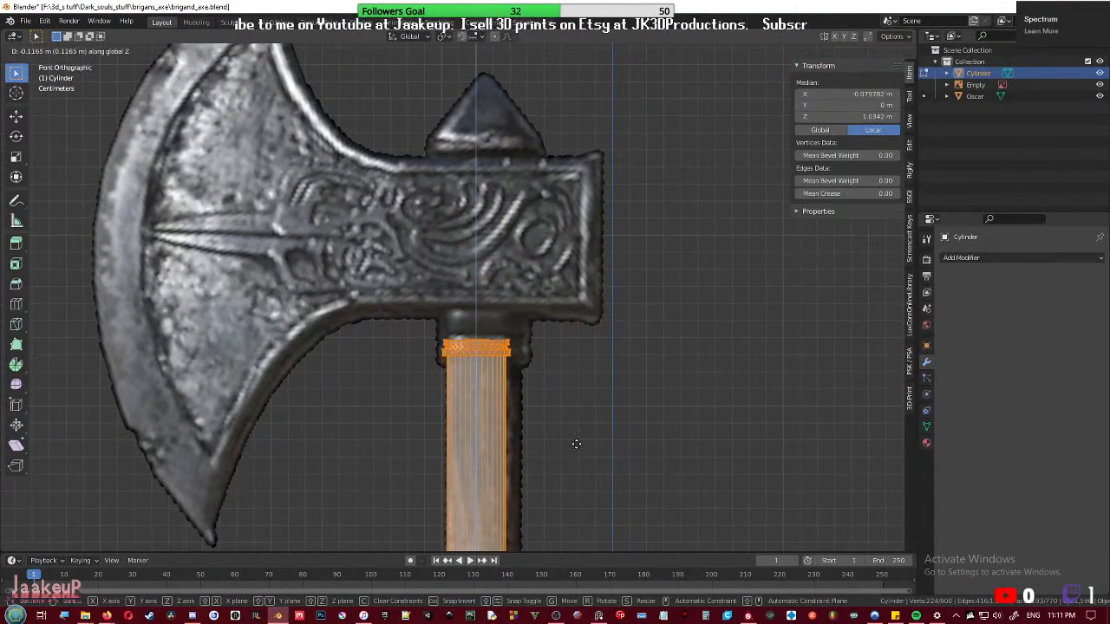
click(576, 449)
- Raise the collar's loops above its bottom edge along Z to make the lower band taller
scroll(449, 380, up, 5)
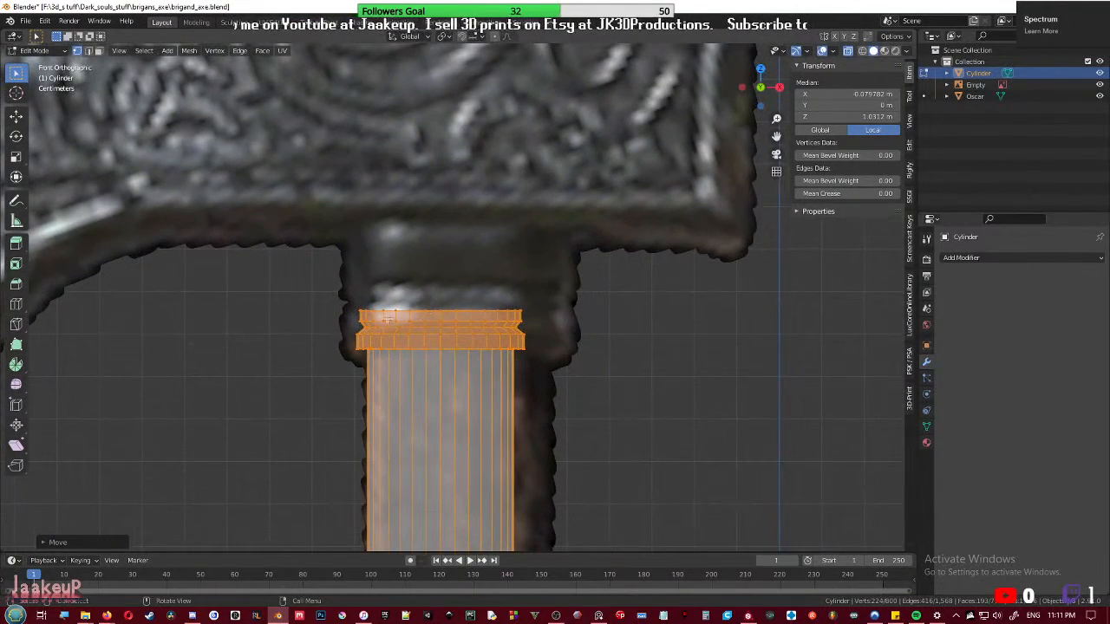
drag(333, 296, 564, 339)
key(g)
key(z)
click(561, 322)
- Raise the groove loops and the collar's upper band slightly along Z to match the reference
drag(318, 277, 488, 306)
drag(571, 309, 570, 310)
key(g)
key(z)
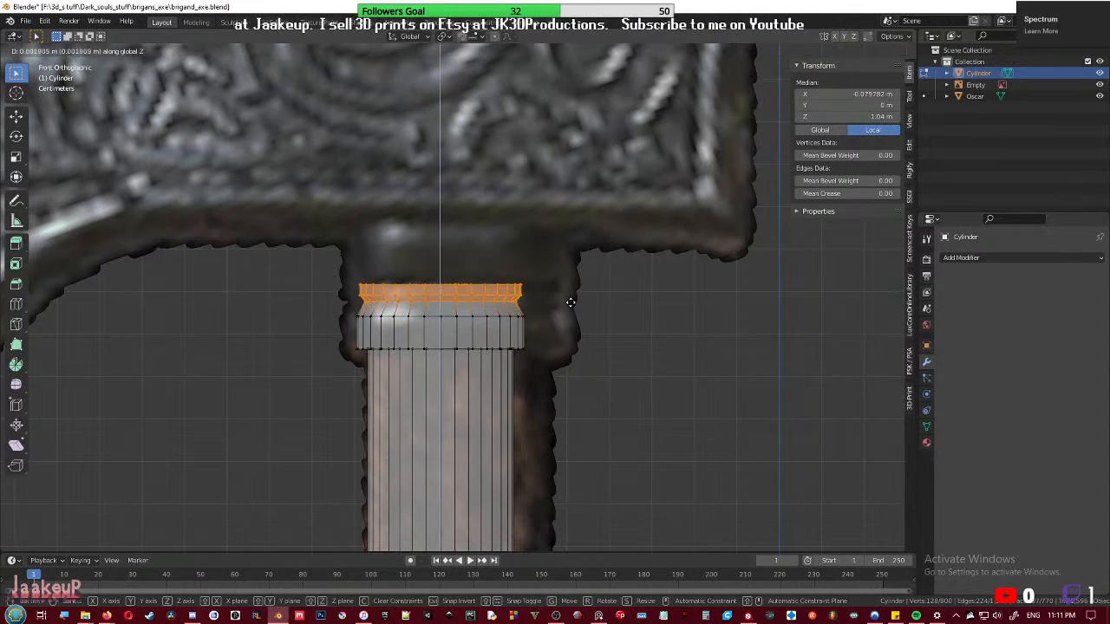
click(571, 301)
drag(319, 272, 566, 296)
key(g)
key(z)
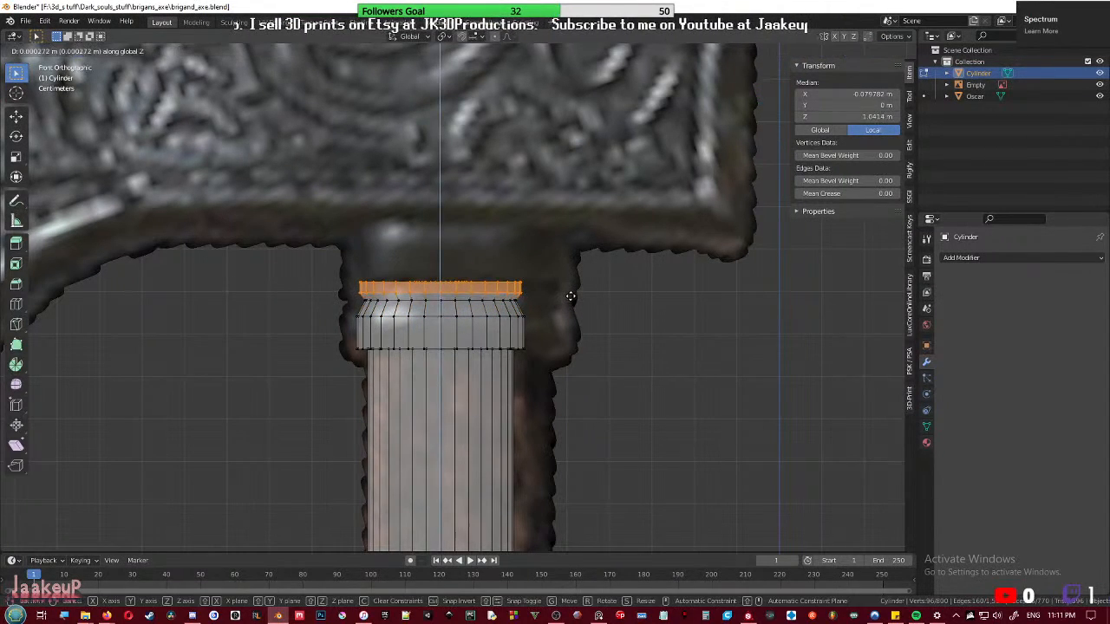
click(568, 297)
- Move the collar's top loop about 0.011 m up along Z to the underside of the reference axe head
drag(334, 277, 565, 289)
key(g)
key(z)
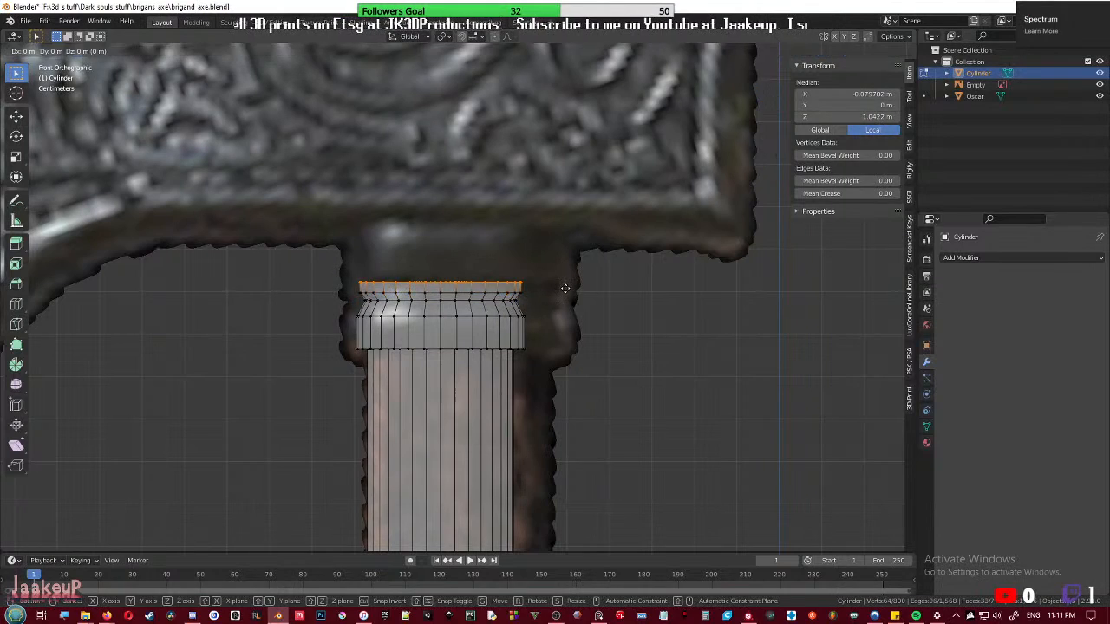
click(564, 245)
- Compare the handle and collar with the axe reference and save the file
scroll(535, 323, down, 8)
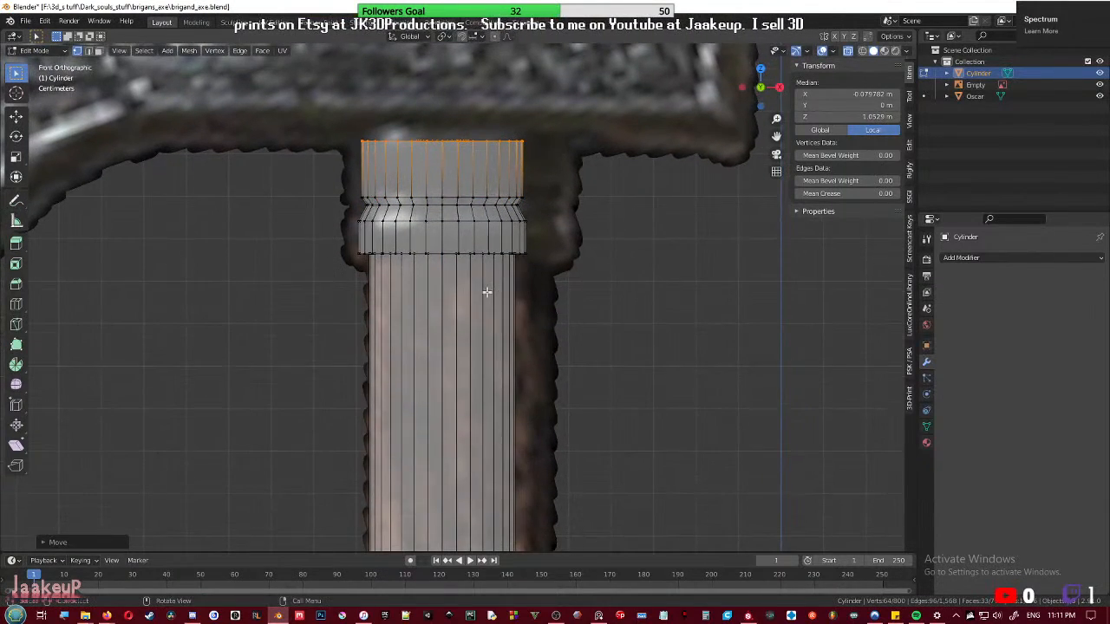
scroll(477, 335, up, 6)
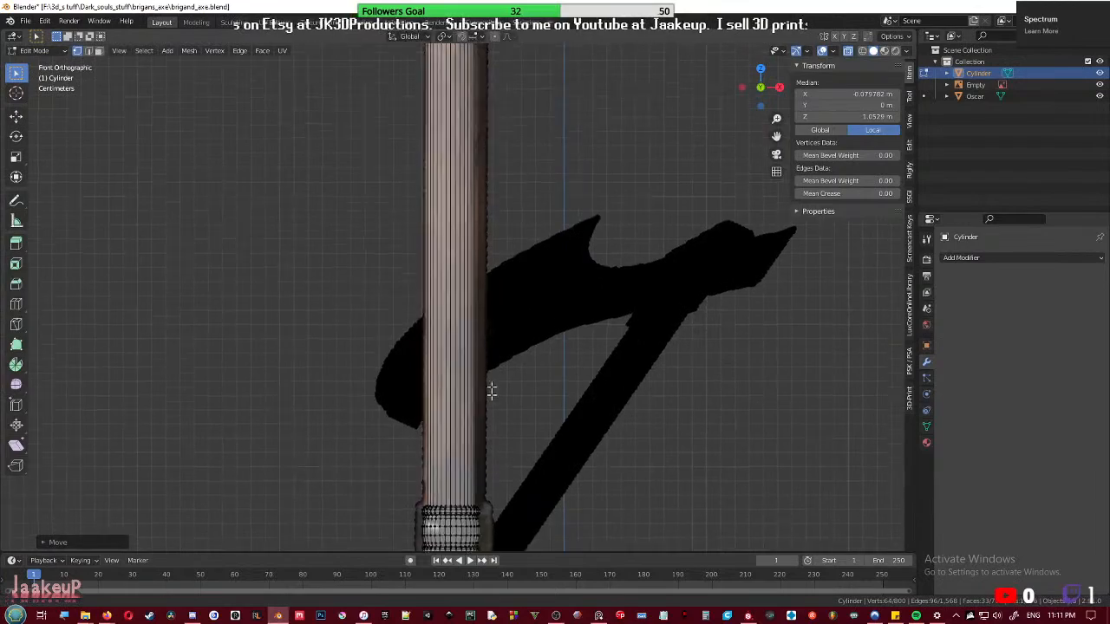
scroll(498, 324, down, 3)
scroll(440, 324, up, 6)
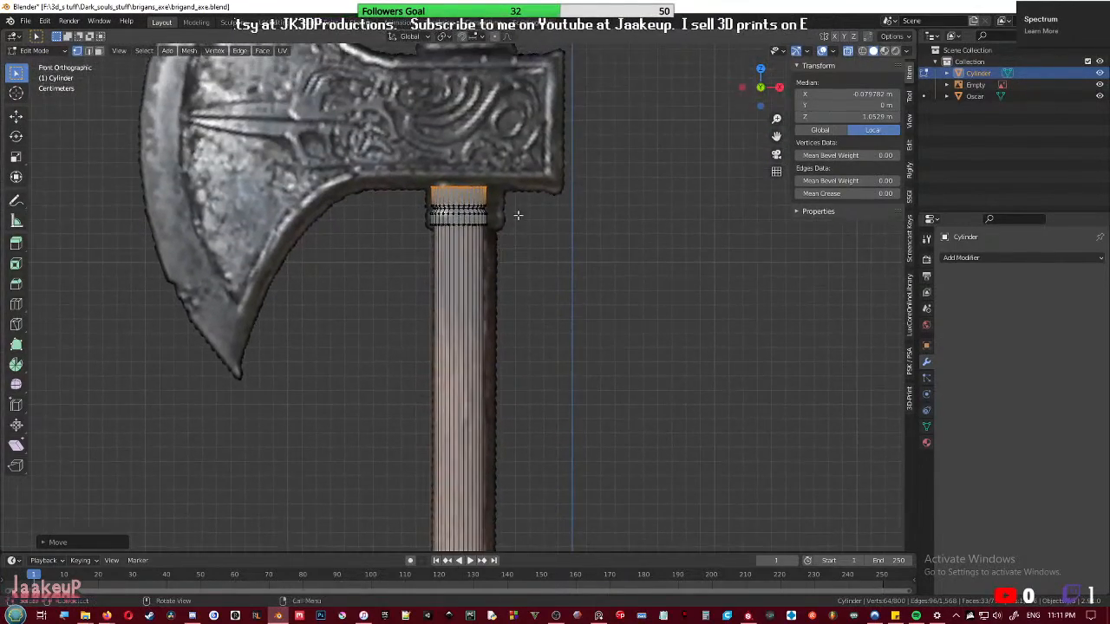
scroll(440, 323, up, 3)
scroll(439, 319, down, 1)
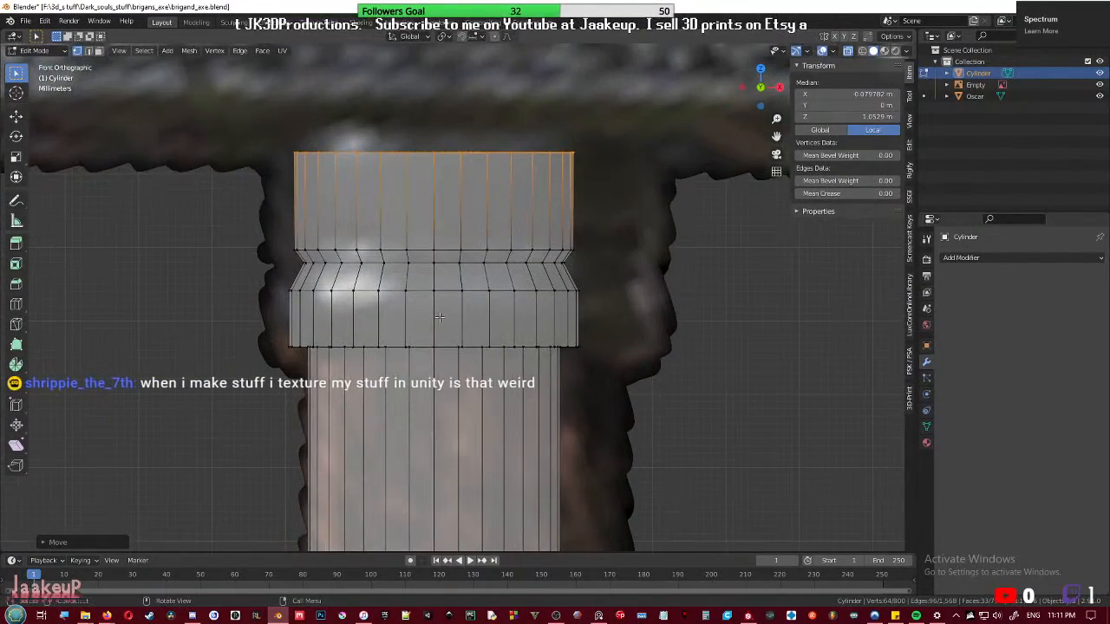
key(ctrl+s)
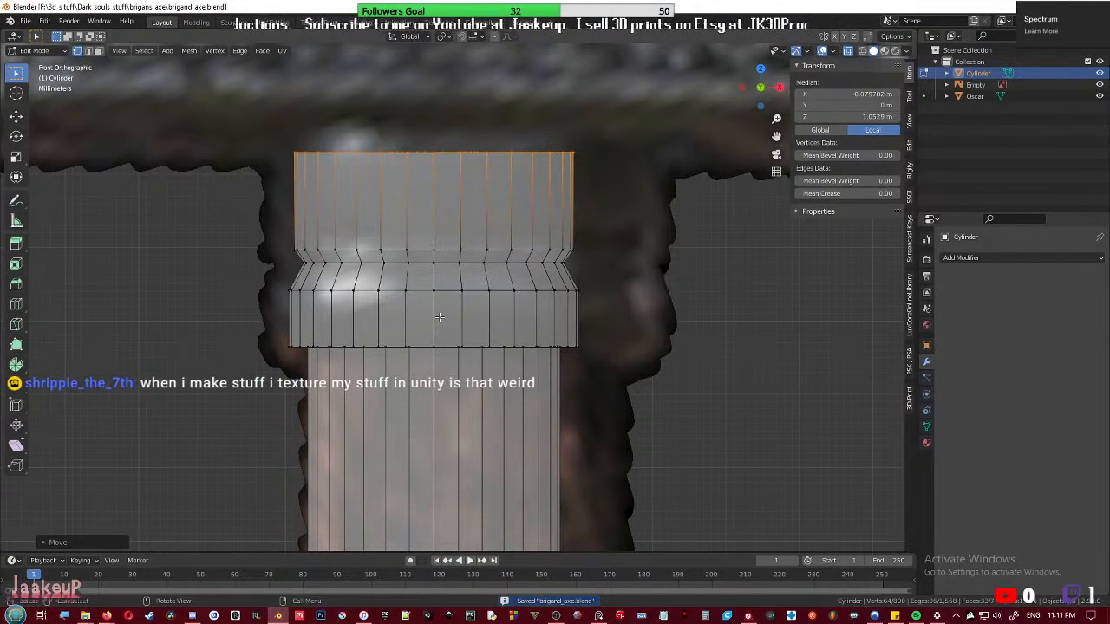
- Delete the old collar's faces down to the handle's top edge, leaving the handle open
key(z)
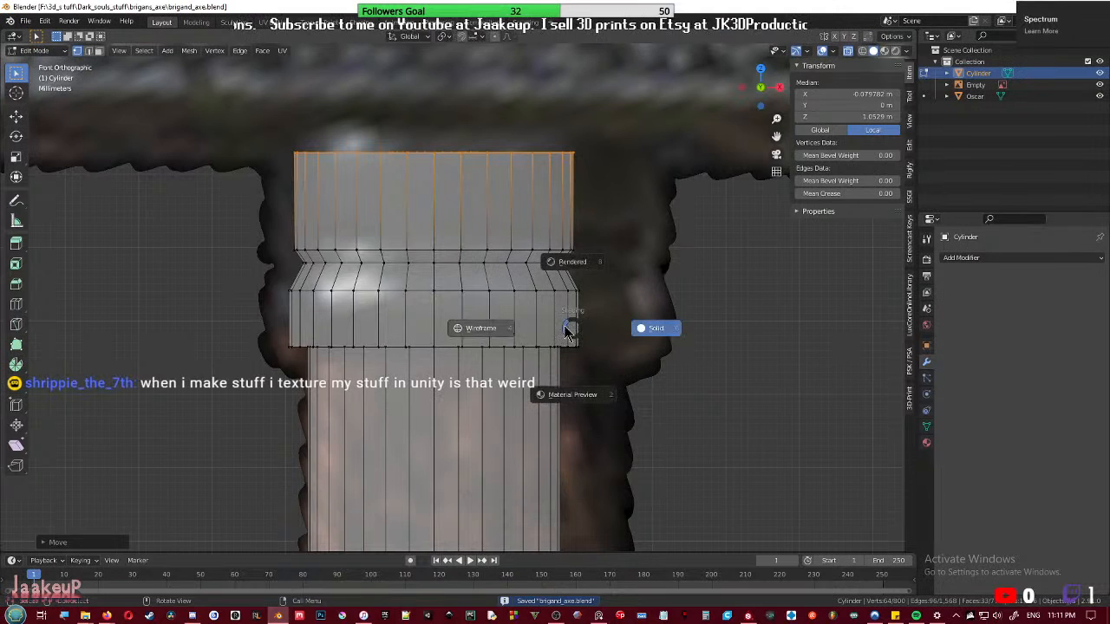
key(alt+z)
middle_drag(563, 325, 439, 174)
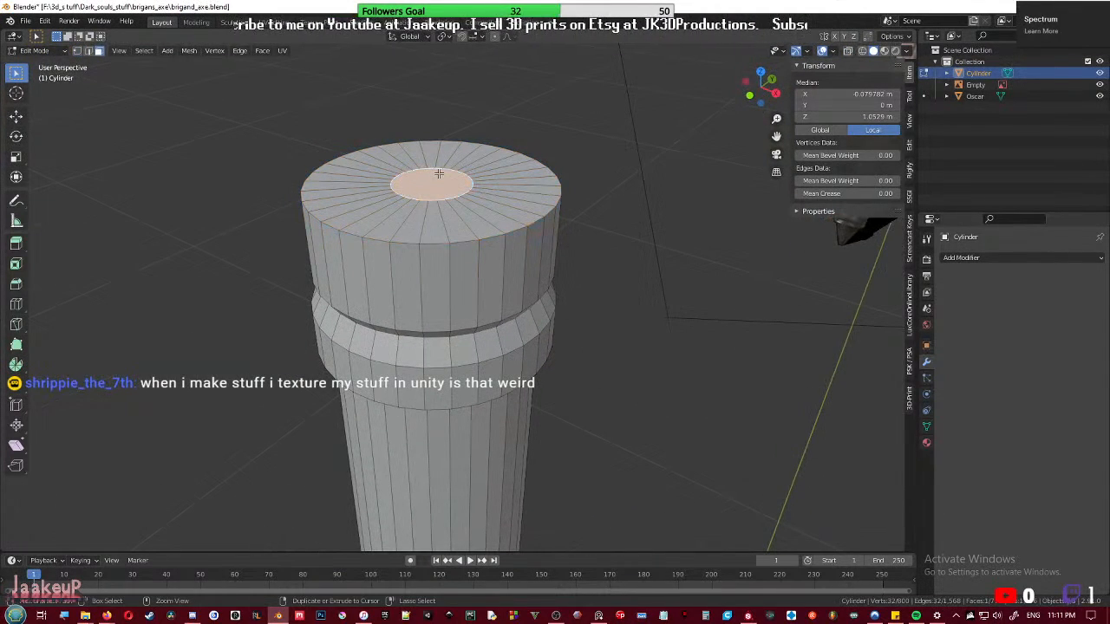
key(ctrl+KP_Add)
key(ctrl+KP_Add)
key(ctrl+KP_Add)
key(ctrl+KP_Add)
key(x)
click(579, 303)
alt+click(519, 382)
key(x)
click(519, 383)
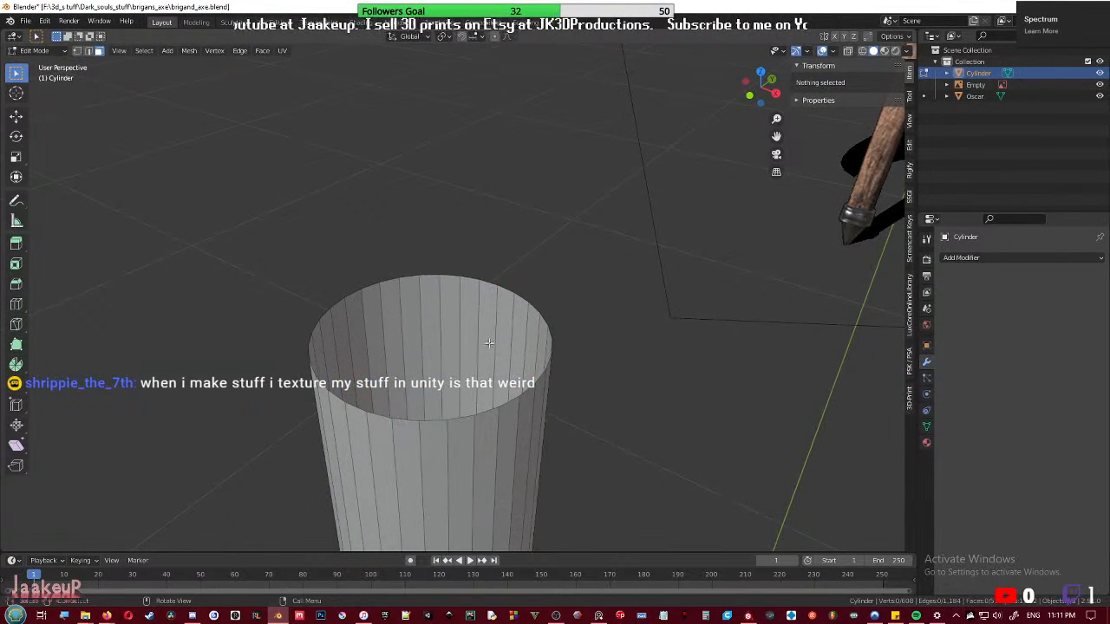
- Extrude the handle's open top loop outward, and extrude it about 0.01 m up along Z to form the collar's lower band
middle_drag(485, 379, 553, 352)
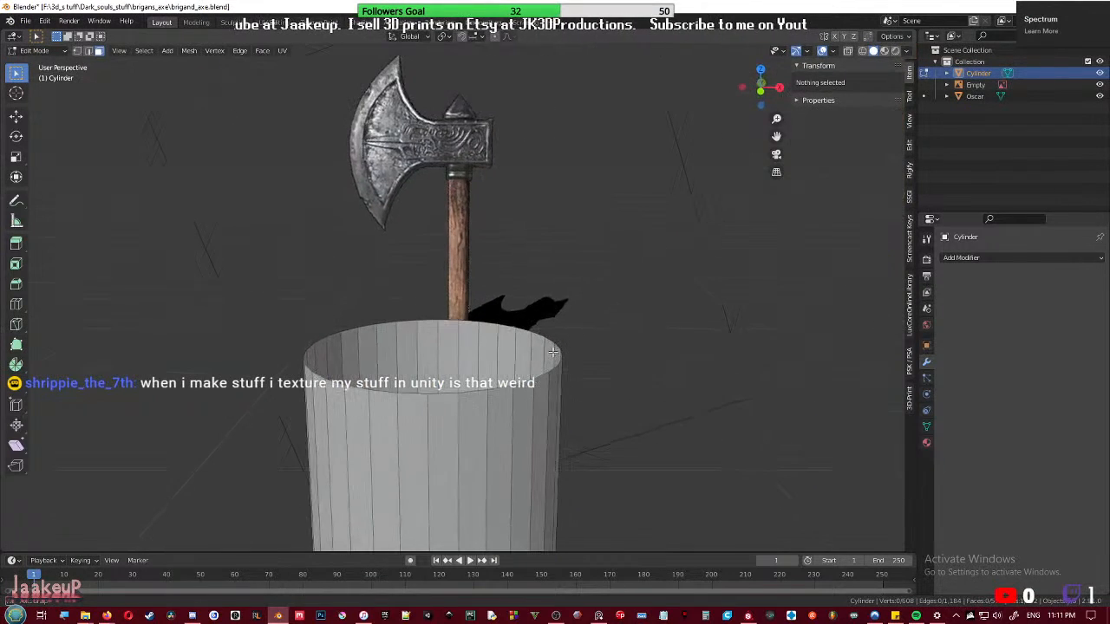
alt+click(499, 392)
key(KP_1)
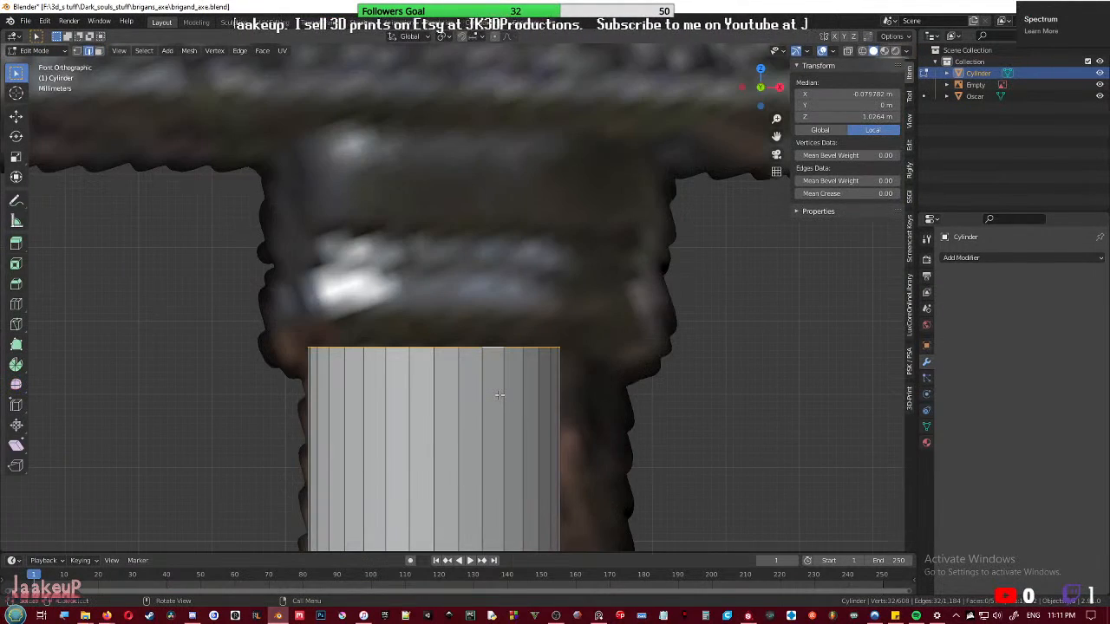
scroll(515, 384, down, 3)
scroll(533, 359, up, 3)
key(g)
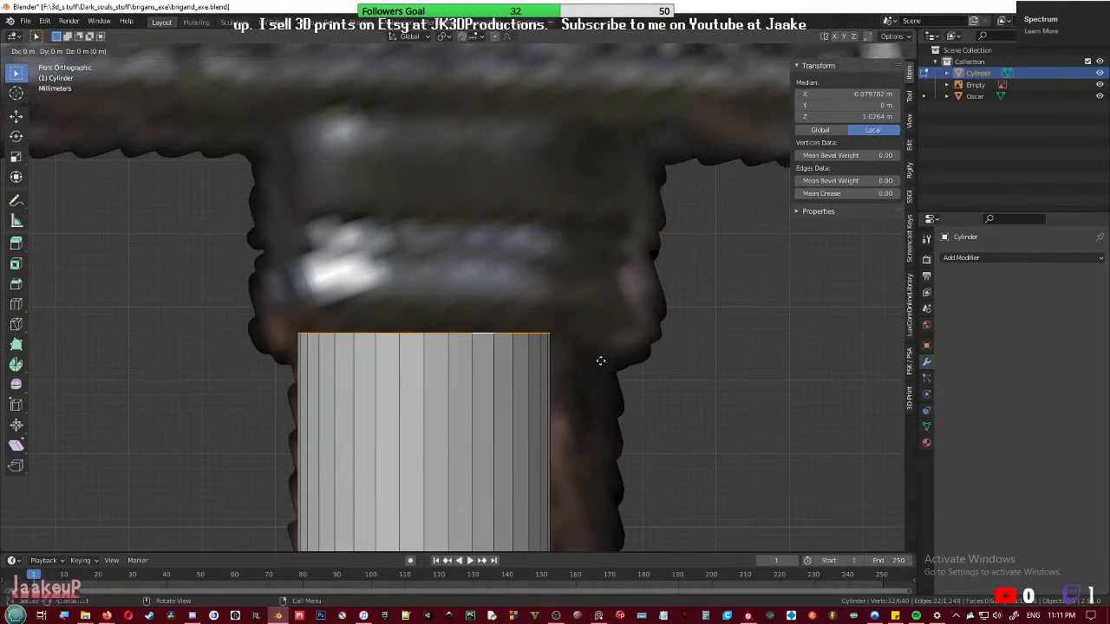
right_click(600, 360)
key(s)
click(685, 368)
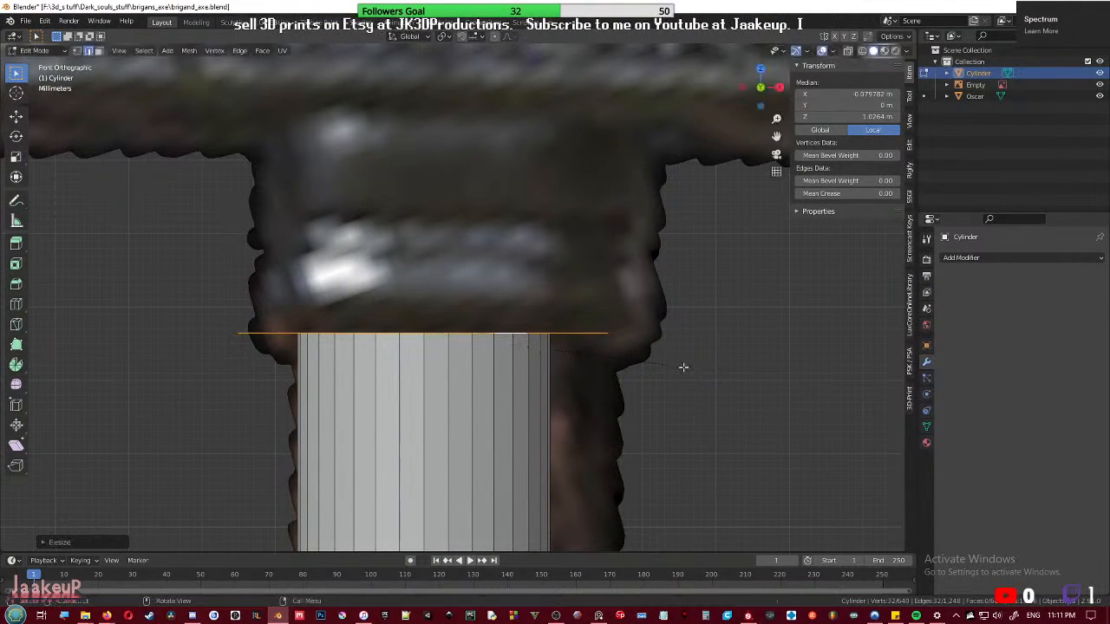
key(e)
click(679, 291)
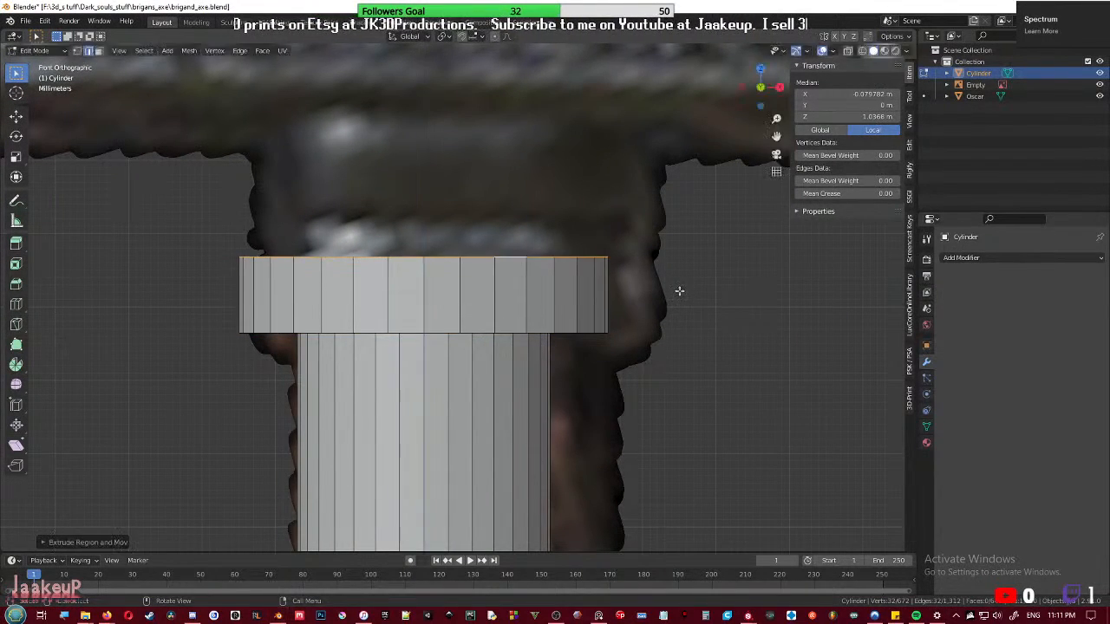
- Form the collar's V-groove with two short upward extrusions of the top loop, the first scaled inward and the second outward
key(e)
right_click(717, 290)
key(s)
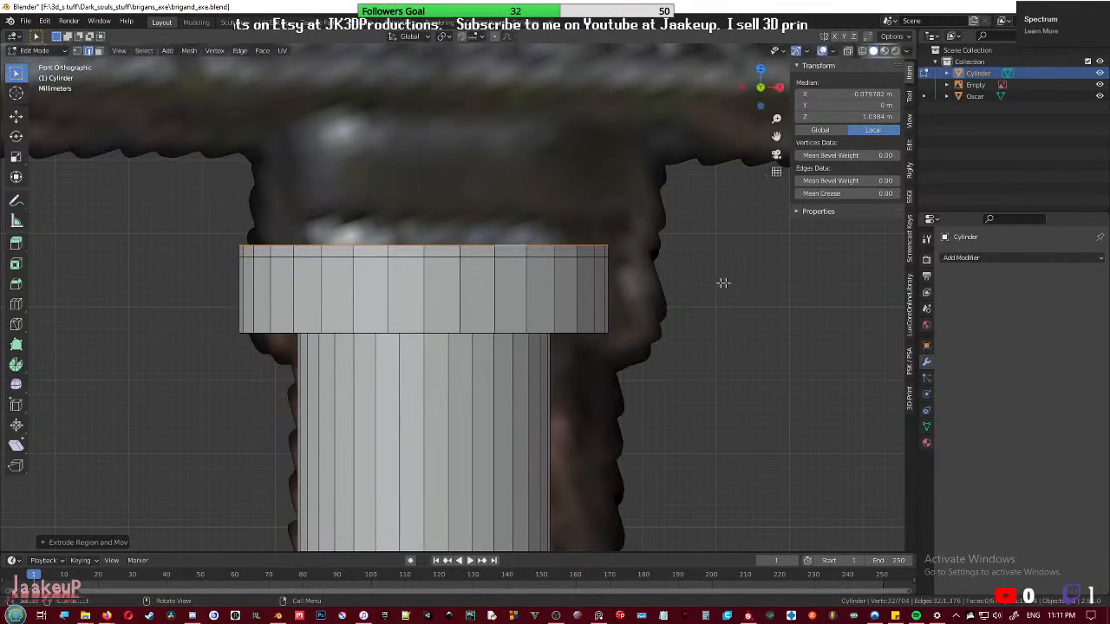
click(676, 279)
shift+middle_drag(676, 281, 674, 324)
key(e)
key(z)
click(677, 307)
key(s)
click(730, 302)
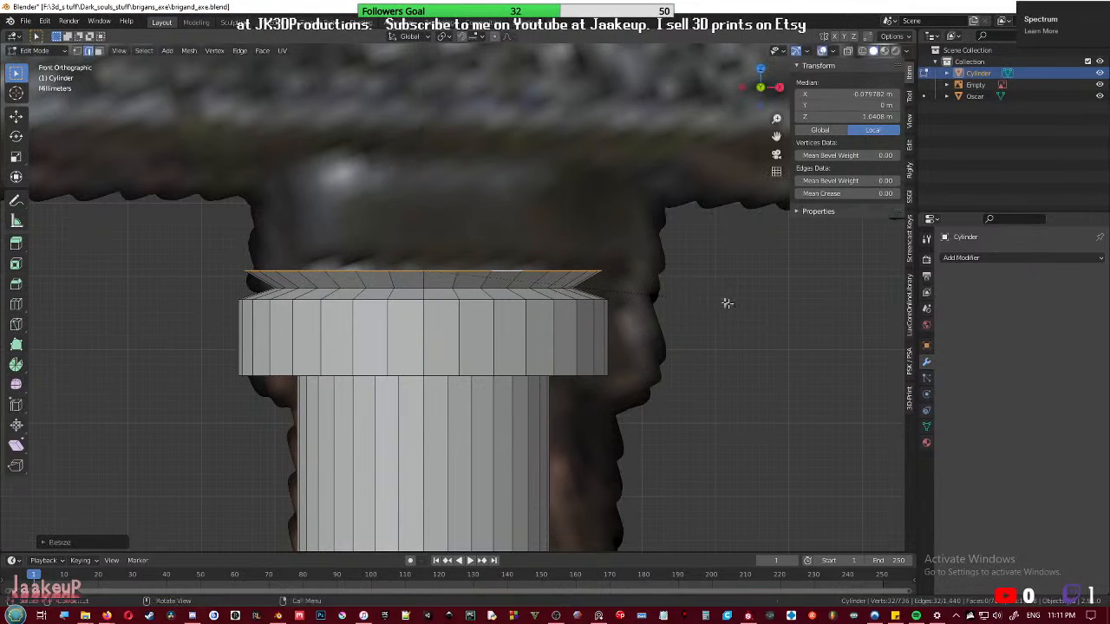
- Extrude the loop above the groove about 0.01 m up along Z to form the collar's upper band
shift+middle_drag(663, 292, 669, 321)
key(e)
key(z)
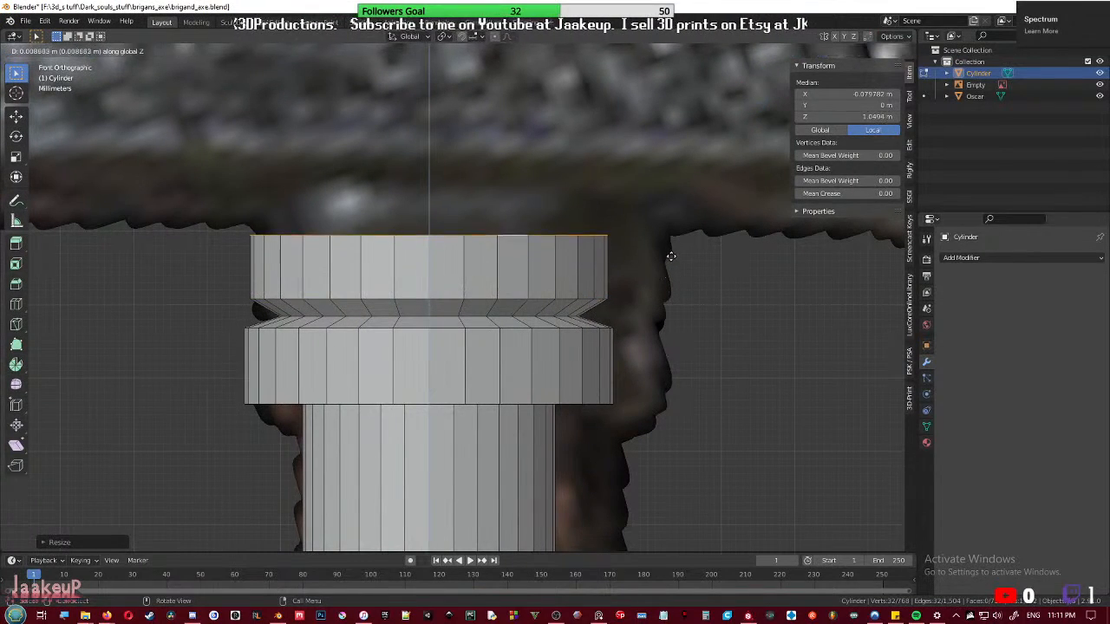
click(672, 245)
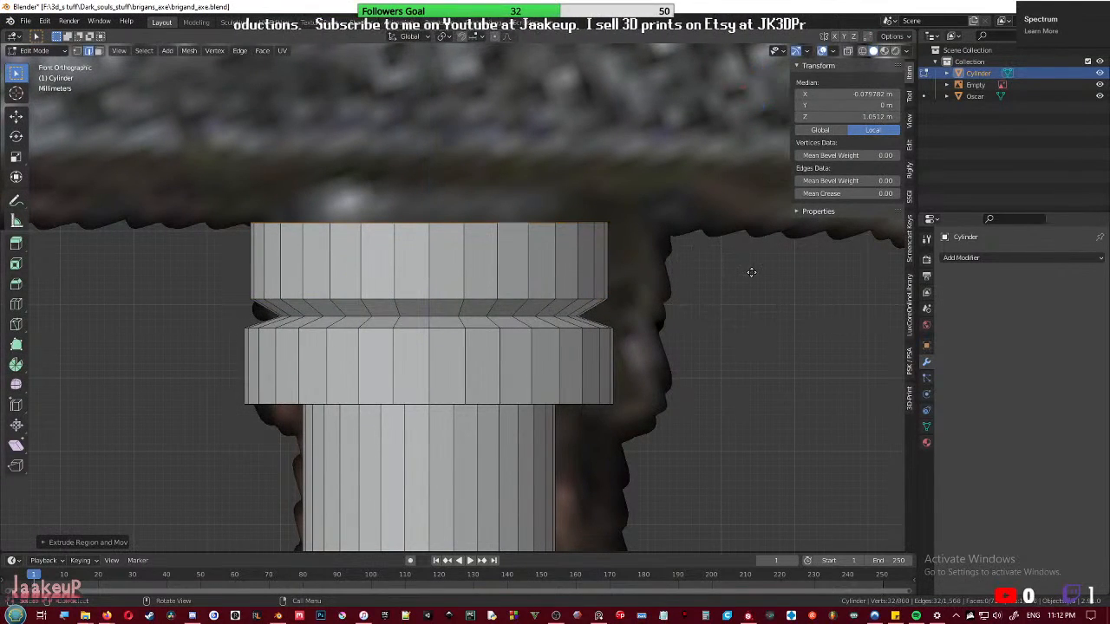
- Scale an extruded loop inward on the collar's top and extrude it about 0.095 m up to the base of the reference cap
key(s)
click(623, 245)
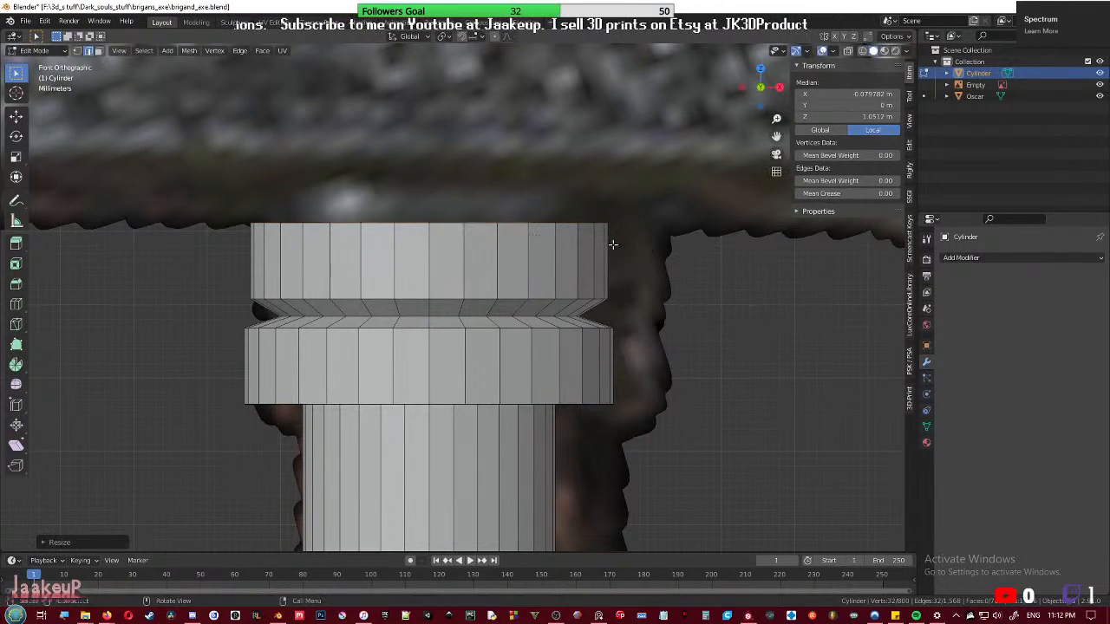
scroll(520, 268, down, 5)
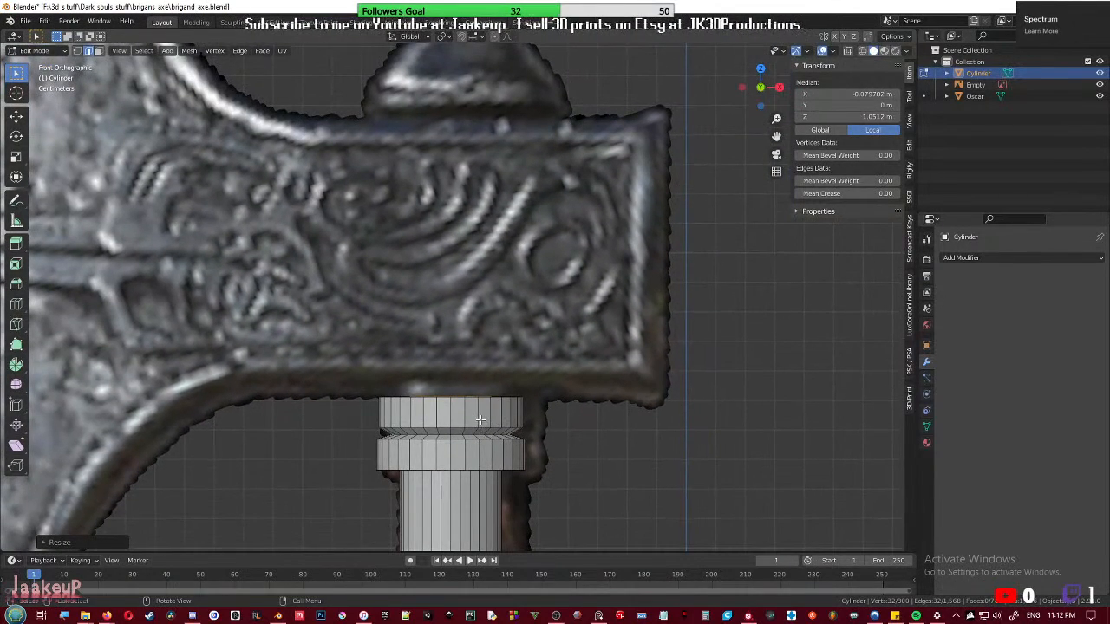
key(e)
key(z)
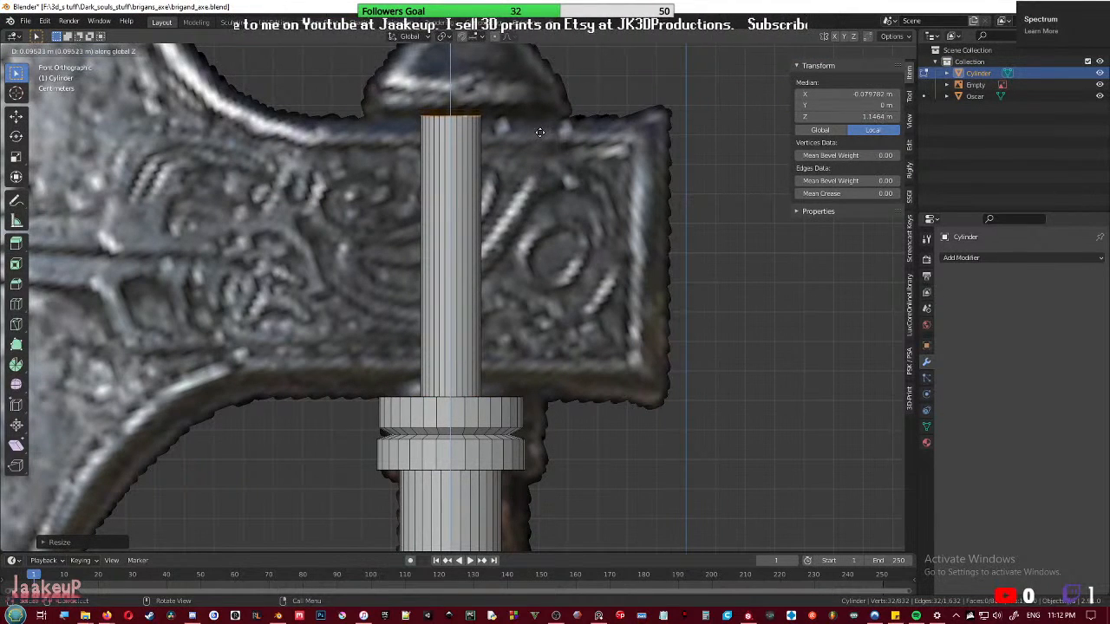
click(539, 131)
- Extrude the narrow shaft's top loop outward to the width of the reference cap's base and save the file
scroll(547, 173, up, 5)
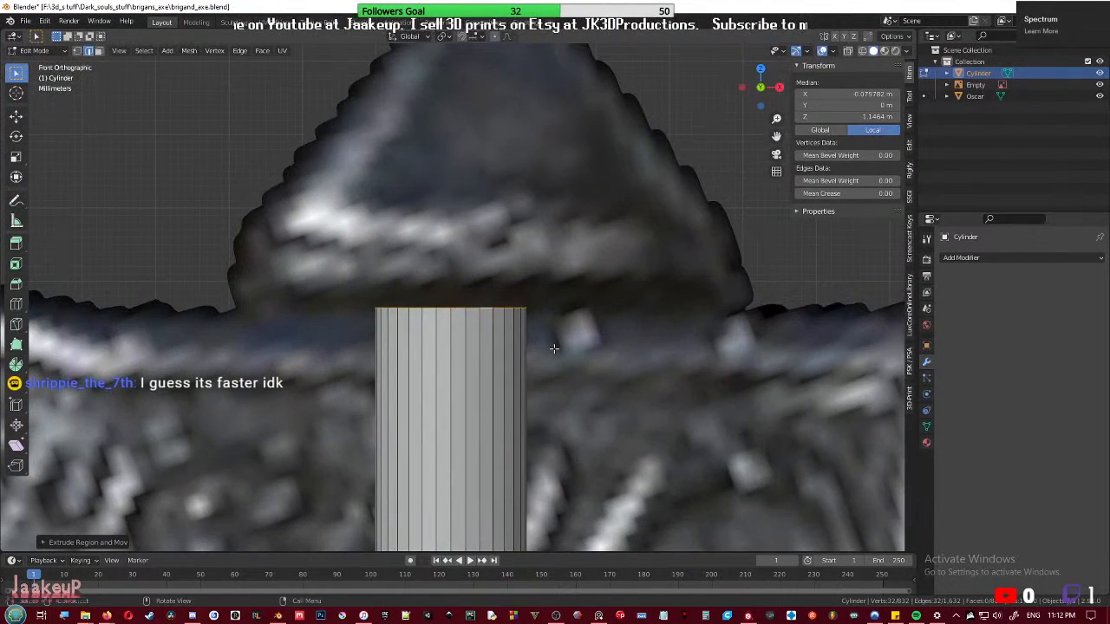
shift+middle_drag(594, 334, 483, 349)
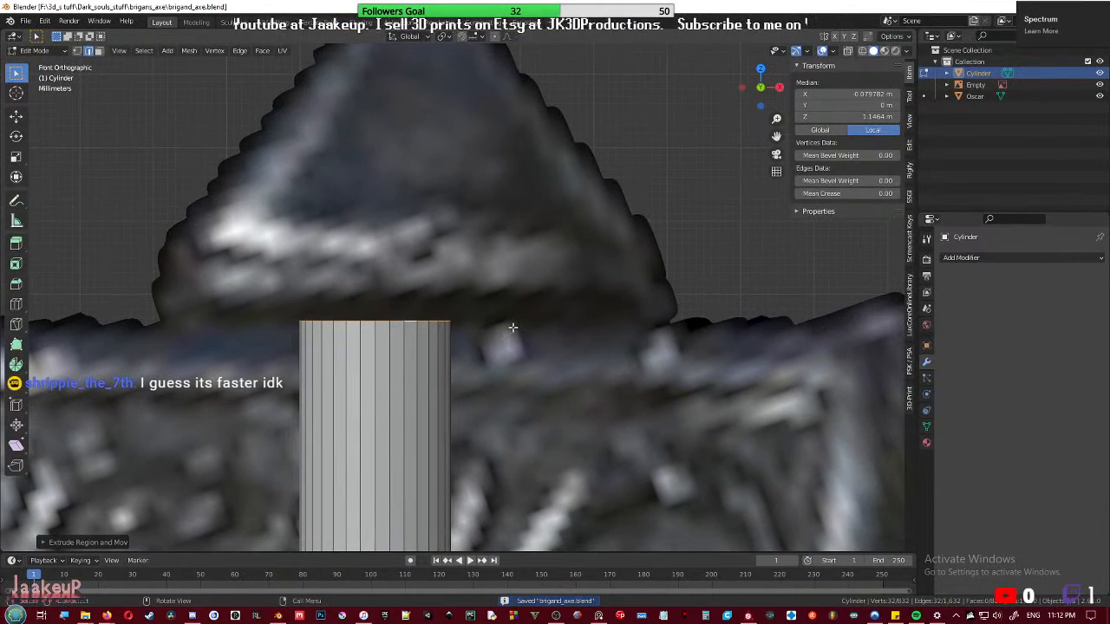
key(s)
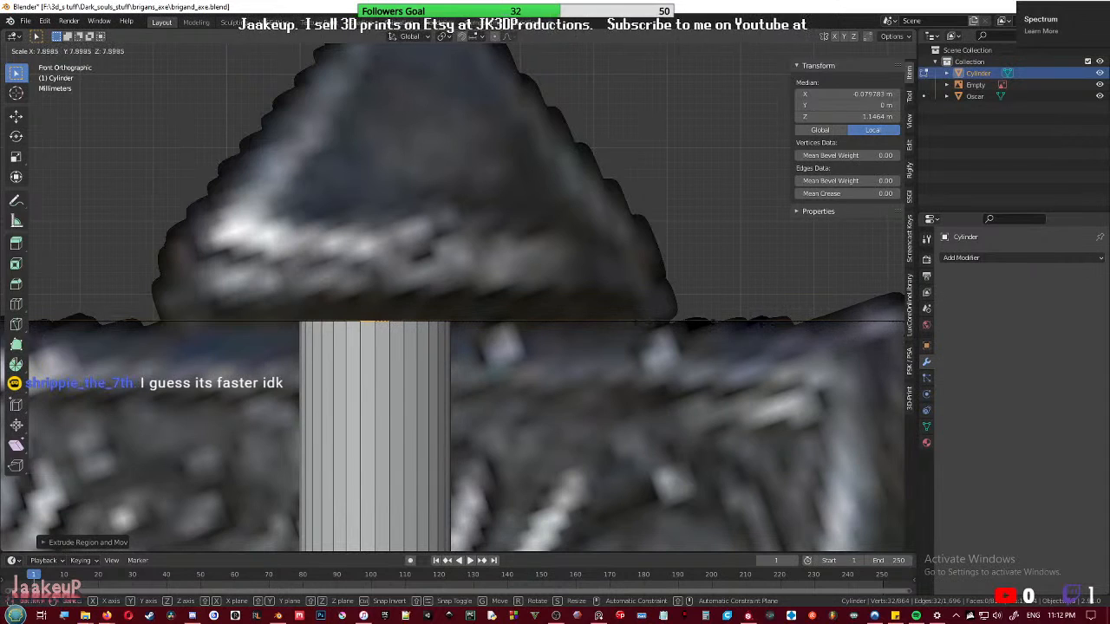
key(Escape)
key(s)
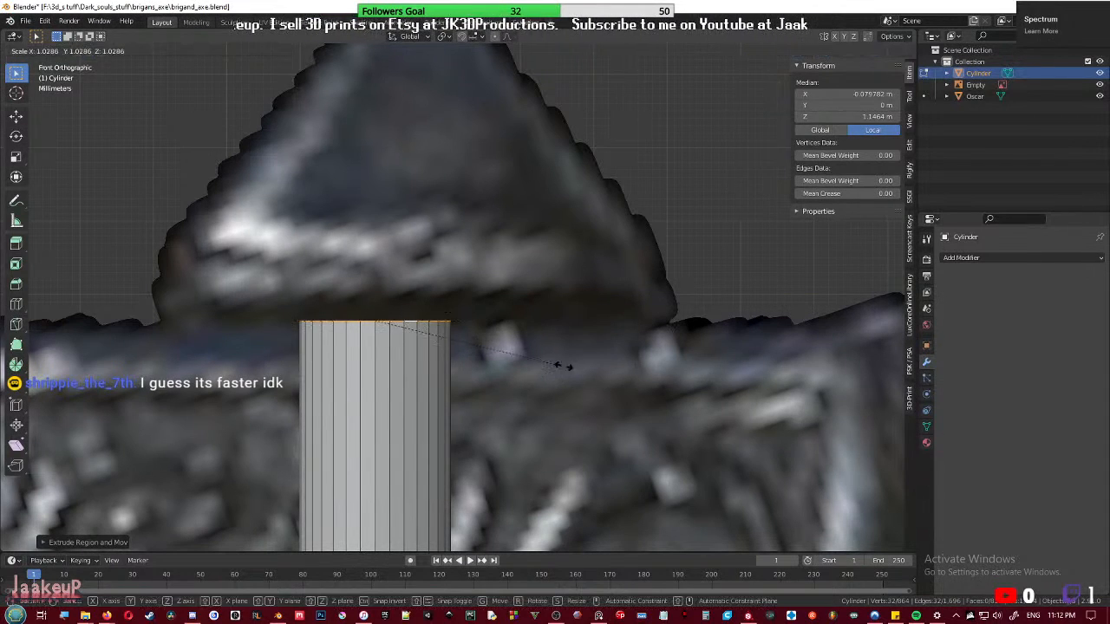
click(889, 368)
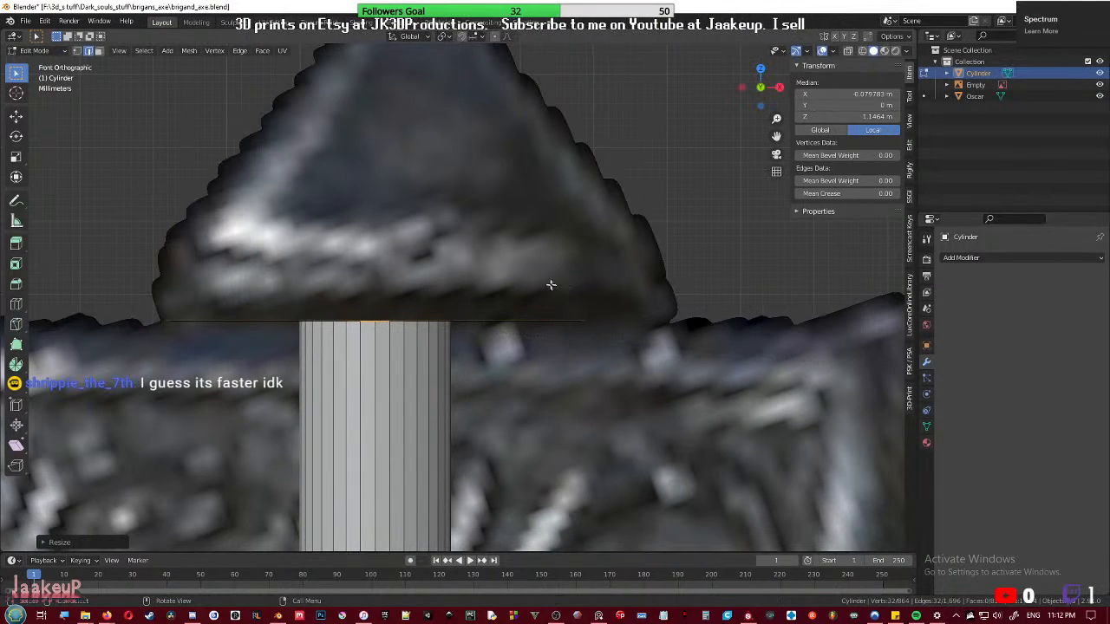
shift+middle_drag(552, 287, 564, 319)
key(ctrl+s)
shift+middle_drag(585, 355, 584, 376)
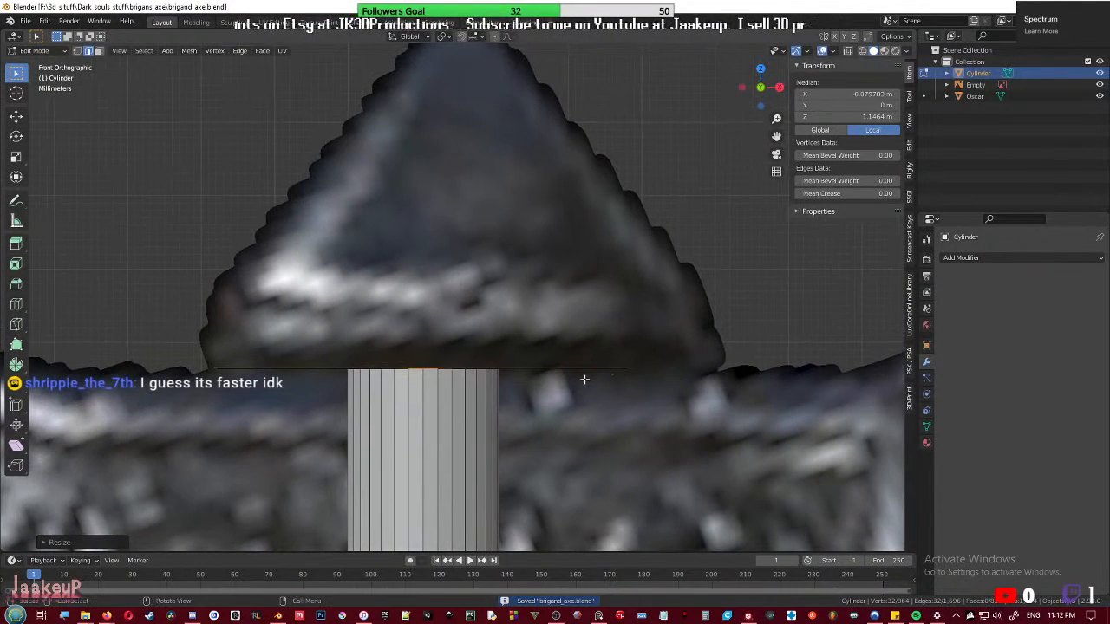
- Extrude the cap's base loop about 0.049 m up along Z and scale its top to about 0.15 to form a cone
key(e)
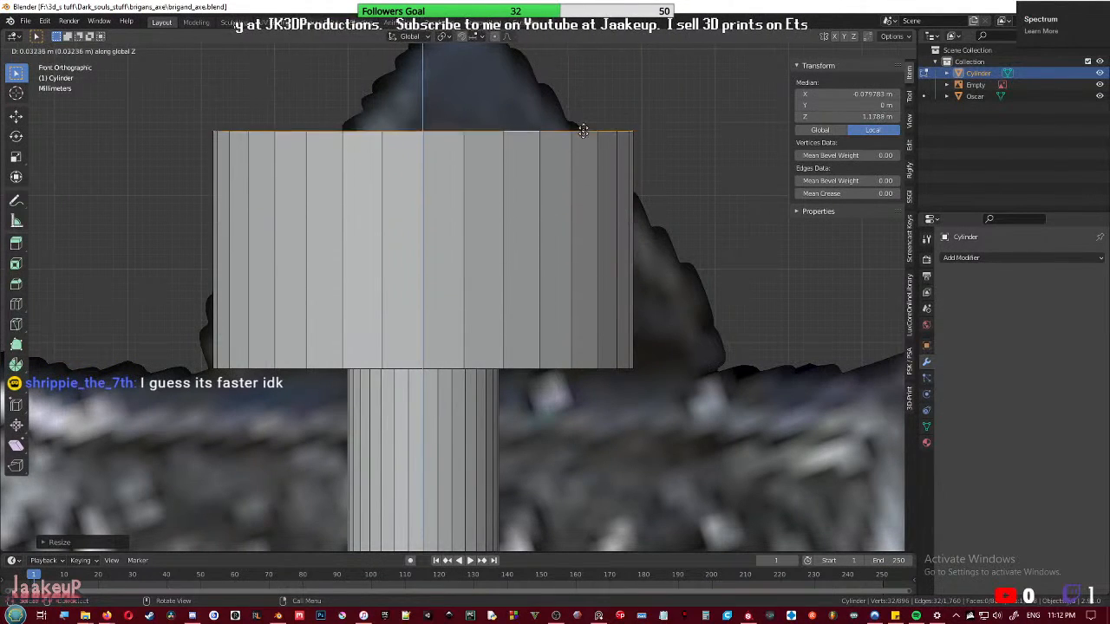
click(584, 112)
scroll(582, 126, down, 1)
shift+middle_drag(571, 193, 568, 292)
key(g)
key(z)
click(564, 231)
key(s)
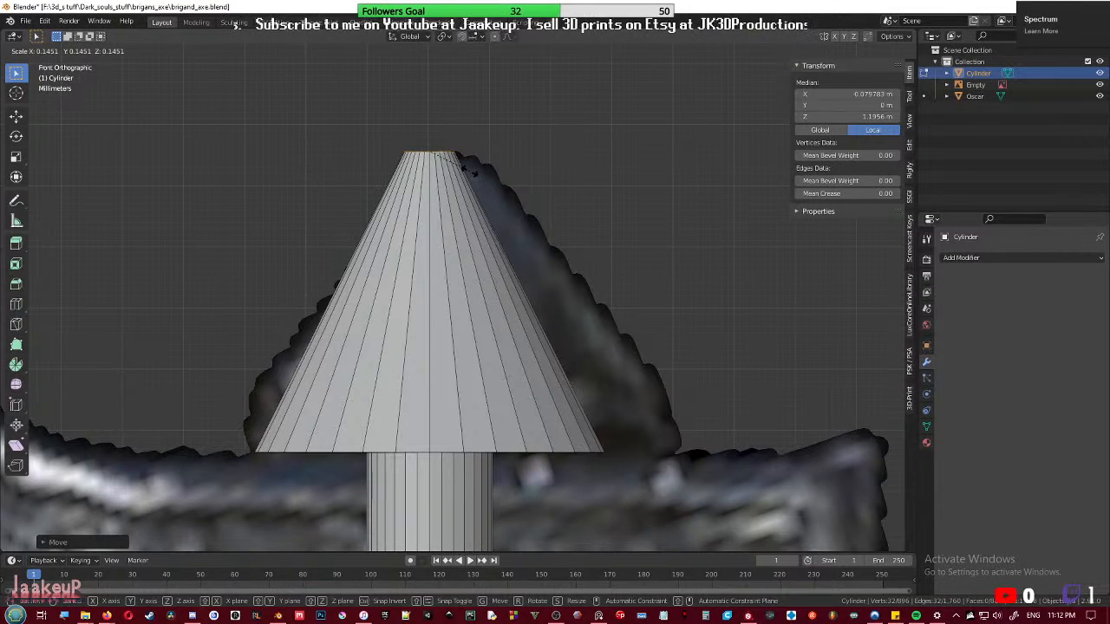
click(475, 173)
key(g)
key(z)
click(475, 175)
- Add a loop cut midway up the conical cap and scale it outward to bulge the sides
key(ctrl+r)
click(476, 314)
right_click(476, 314)
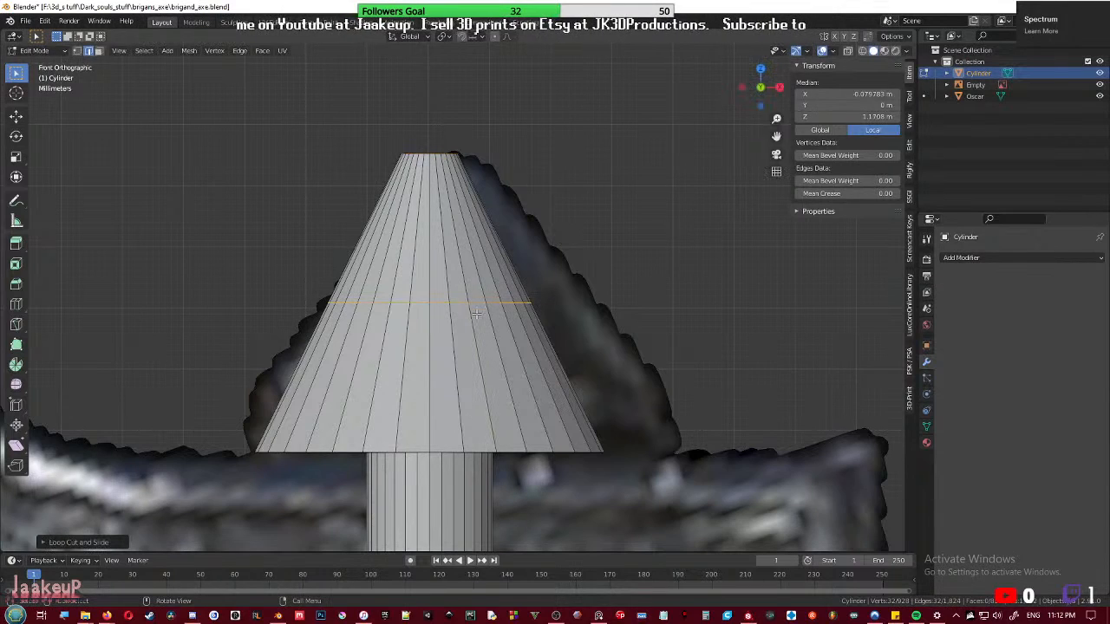
key(s)
click(594, 320)
- Fill the cap's open top loop with a face and save the file
scroll(593, 320, down, 2)
middle_drag(593, 320, 439, 243)
alt+click(433, 172)
key(f)
middle_drag(444, 364, 538, 308)
scroll(538, 312, down, 5)
key(alt+z)
scroll(563, 364, down, 4)
key(ctrl+s)
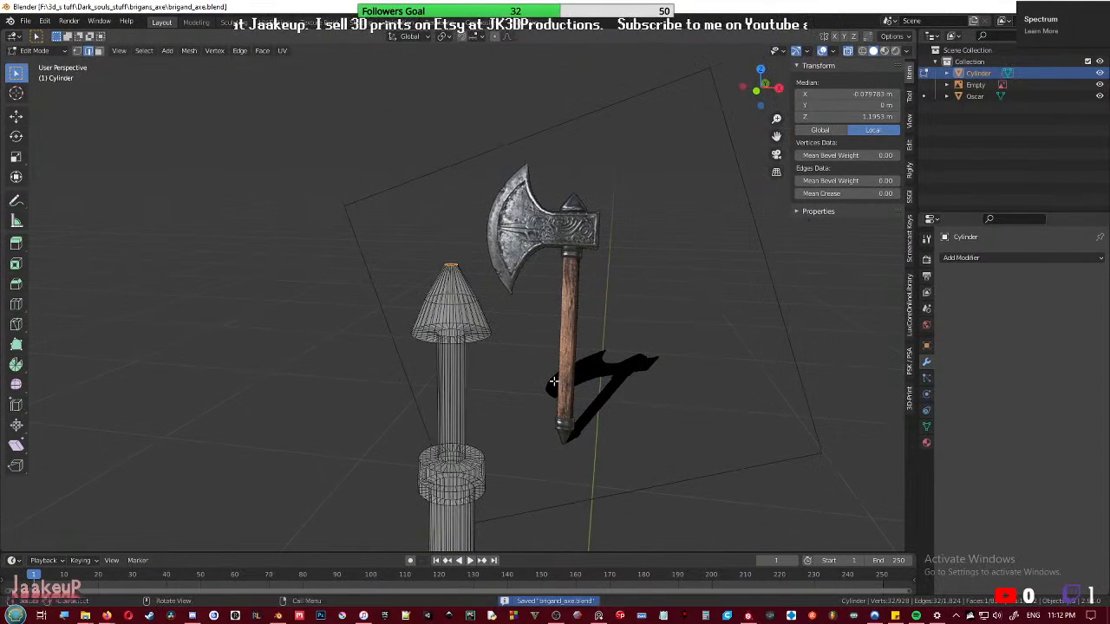
- Examine the handle, collar and conical cap against the reference axe in Object Mode
key(alt+z)
key(Tab)
middle_drag(395, 436, 472, 450)
click(669, 469)
middle_drag(669, 469, 476, 370)
scroll(550, 455, down, 2)
scroll(456, 296, up, 4)
click(478, 335)
key(Tab)
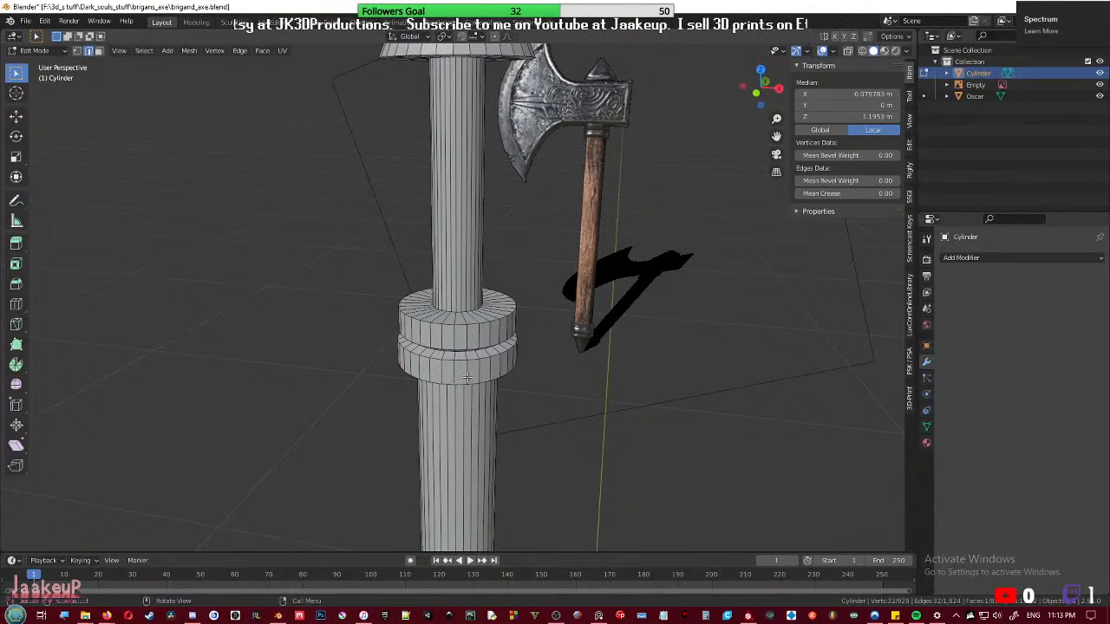
- Select the collar's bottom outer edge loop, save the file, and apply the handle object's transforms
scroll(460, 385, up, 3)
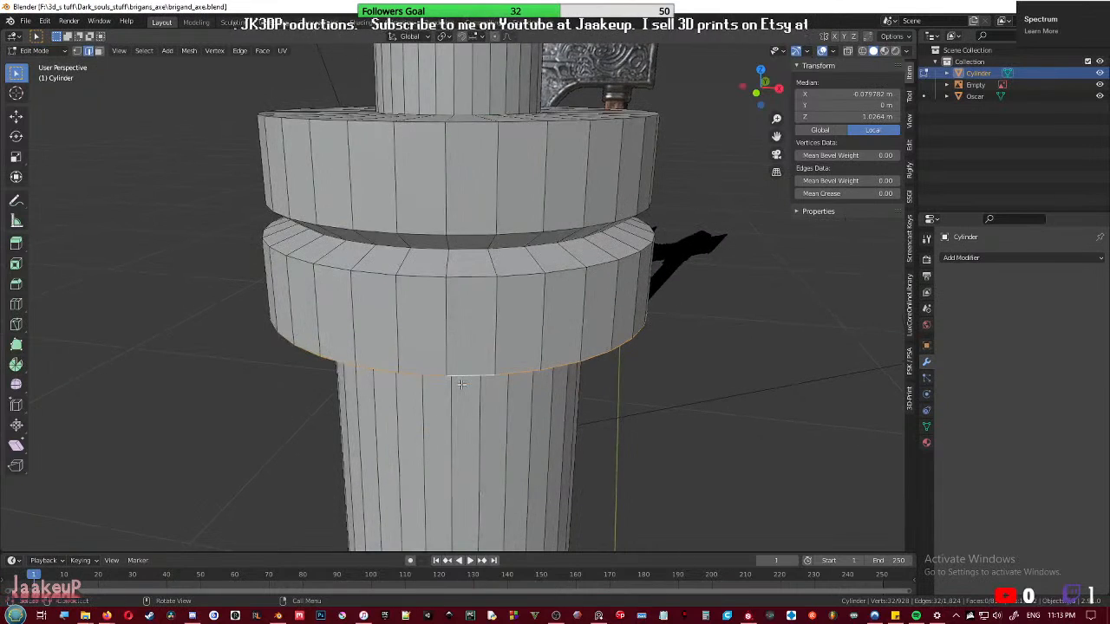
key(ctrl+s)
scroll(459, 379, down, 3)
scroll(459, 343, up, 2)
middle_drag(460, 343, 465, 326)
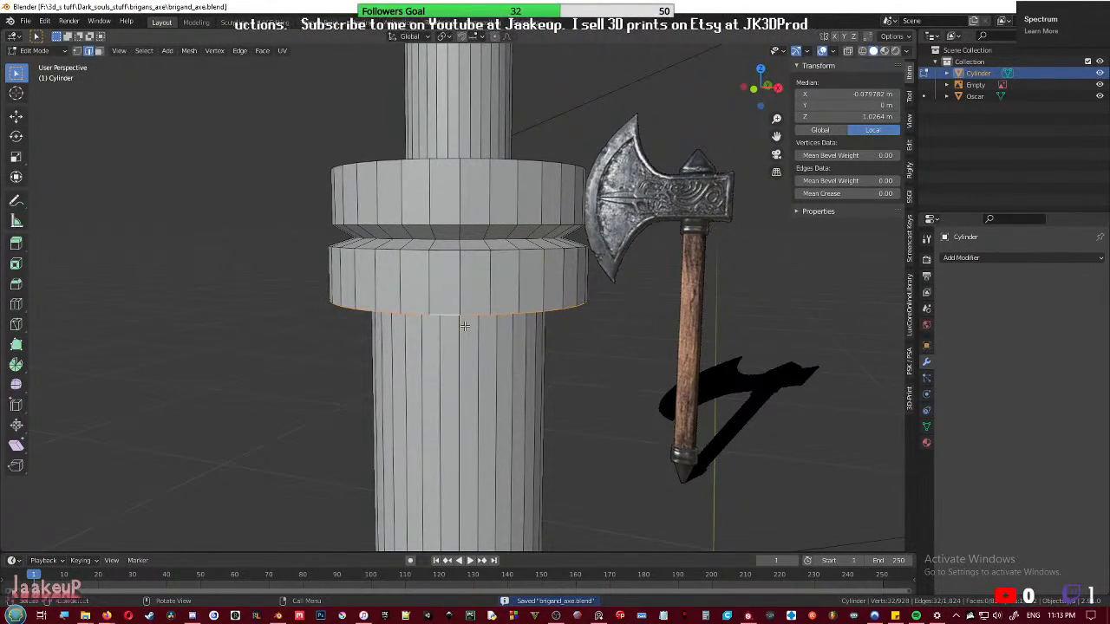
middle_drag(492, 270, 500, 280)
scroll(500, 281, up, 3)
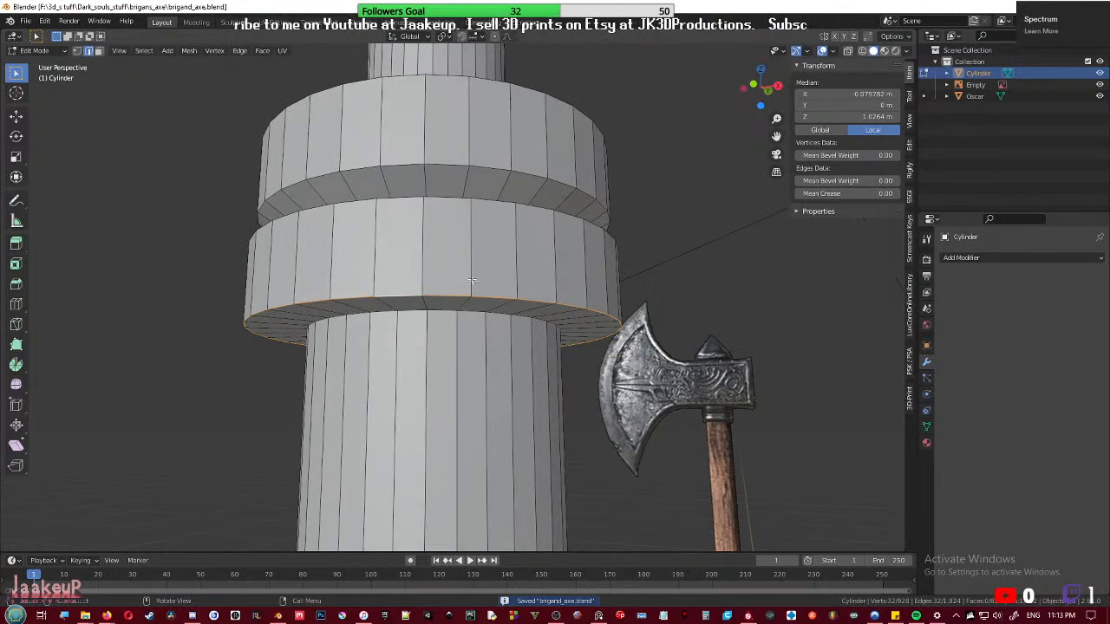
middle_drag(471, 274, 447, 305)
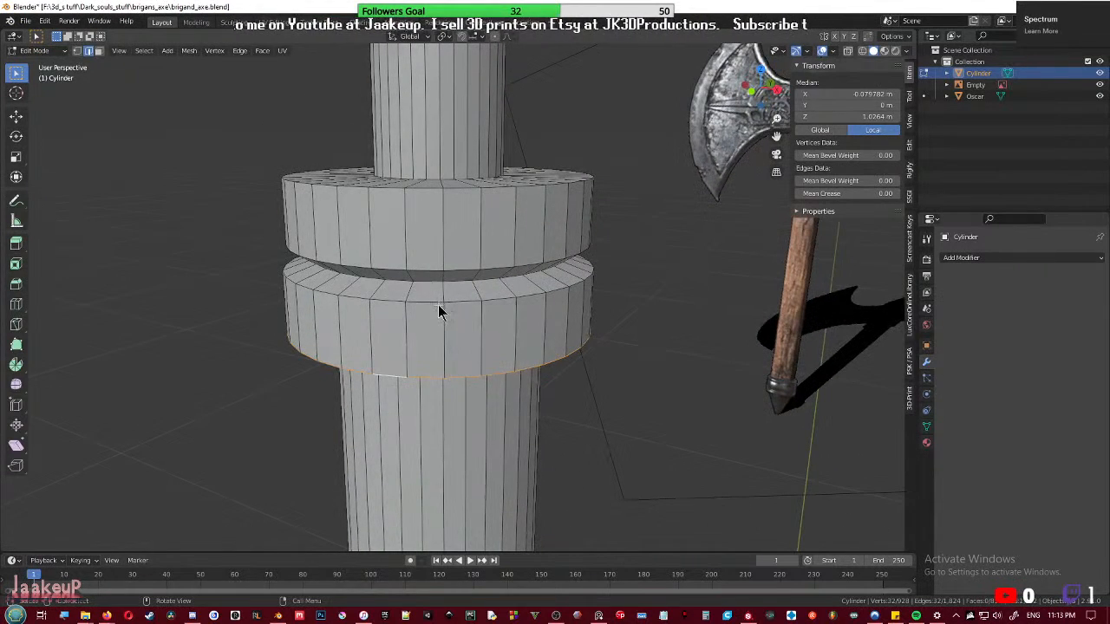
key(Tab)
key(ctrl+a)
click(440, 306)
key(Tab)
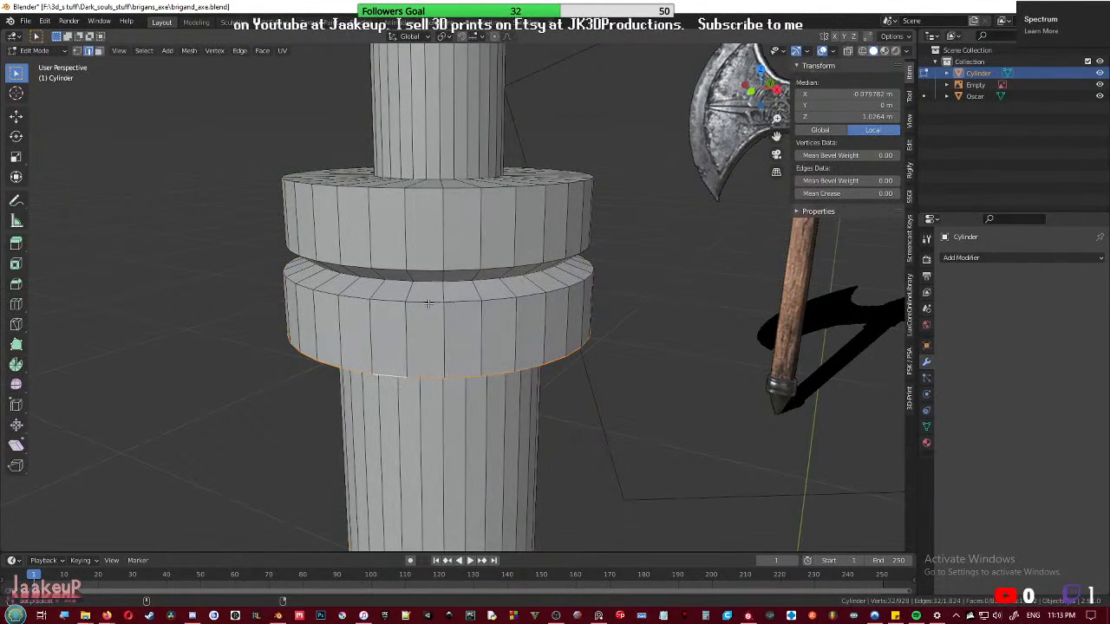
- Bevel the four outer edge loops of the collar's two bands about 0.0034 m wide with 2 segments
alt+shift+click(425, 187)
middle_drag(473, 251, 483, 228)
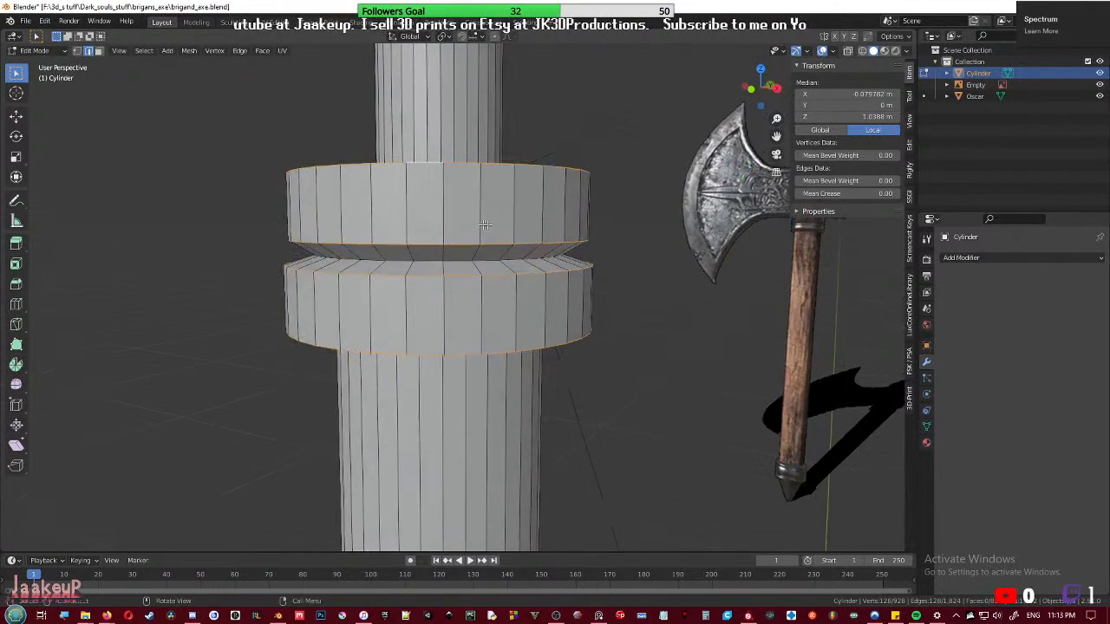
key(ctrl+b)
scroll(543, 235, down, 2)
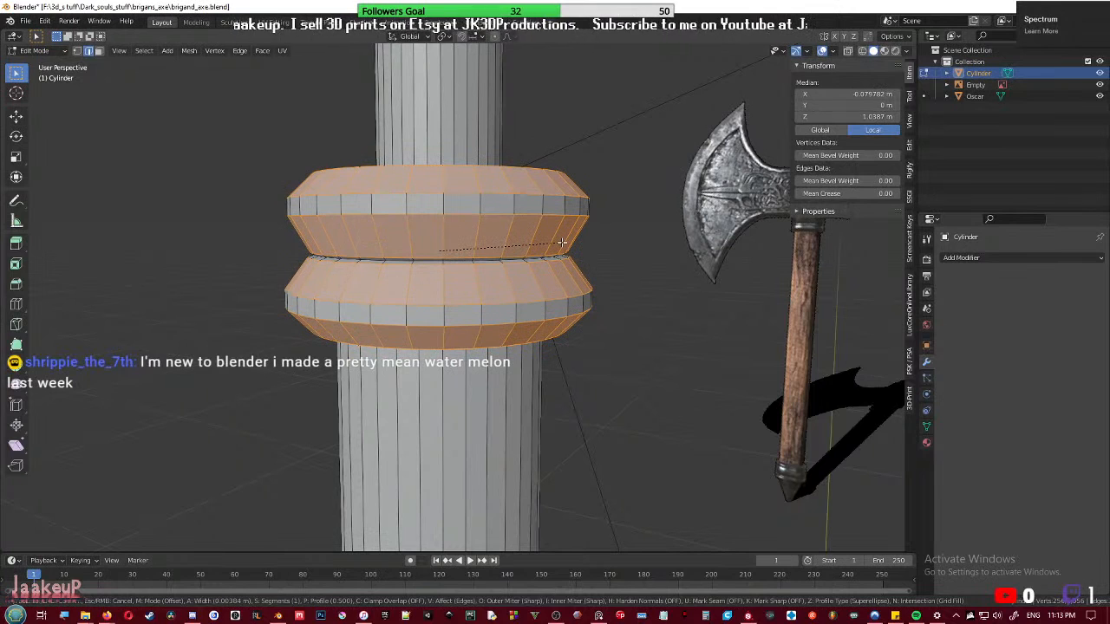
scroll(562, 242, up, 3)
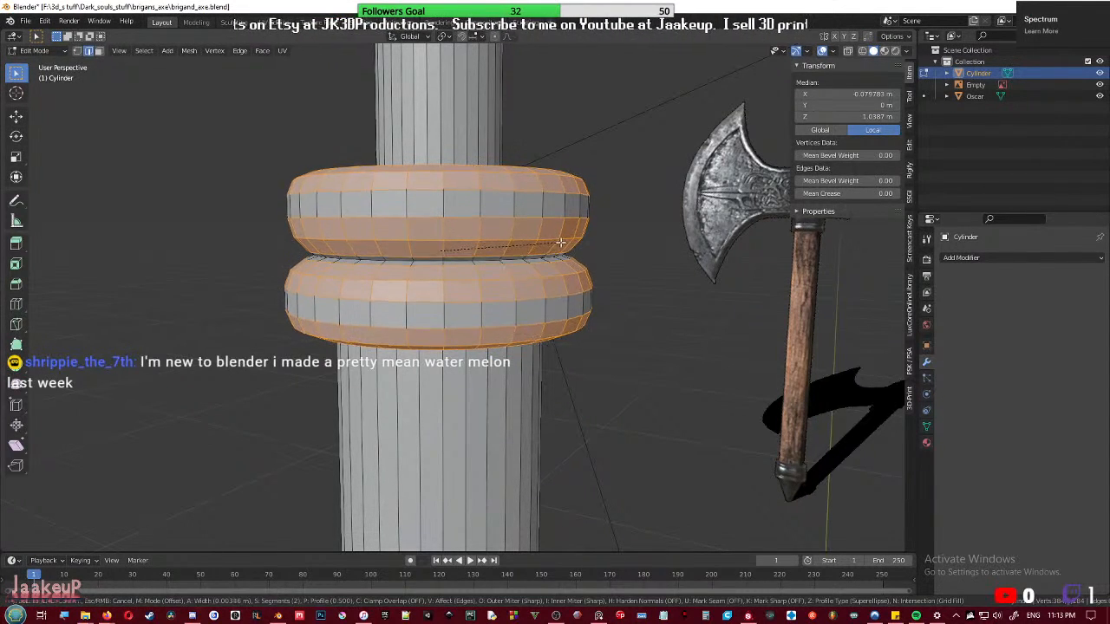
click(564, 245)
- Compare the beveled collar and the conical cap with the reference axe in Object Mode
key(Tab)
middle_drag(455, 312, 475, 354)
scroll(540, 307, down, 5)
scroll(469, 286, down, 3)
shift+middle_drag(465, 228, 459, 376)
scroll(457, 347, up, 4)
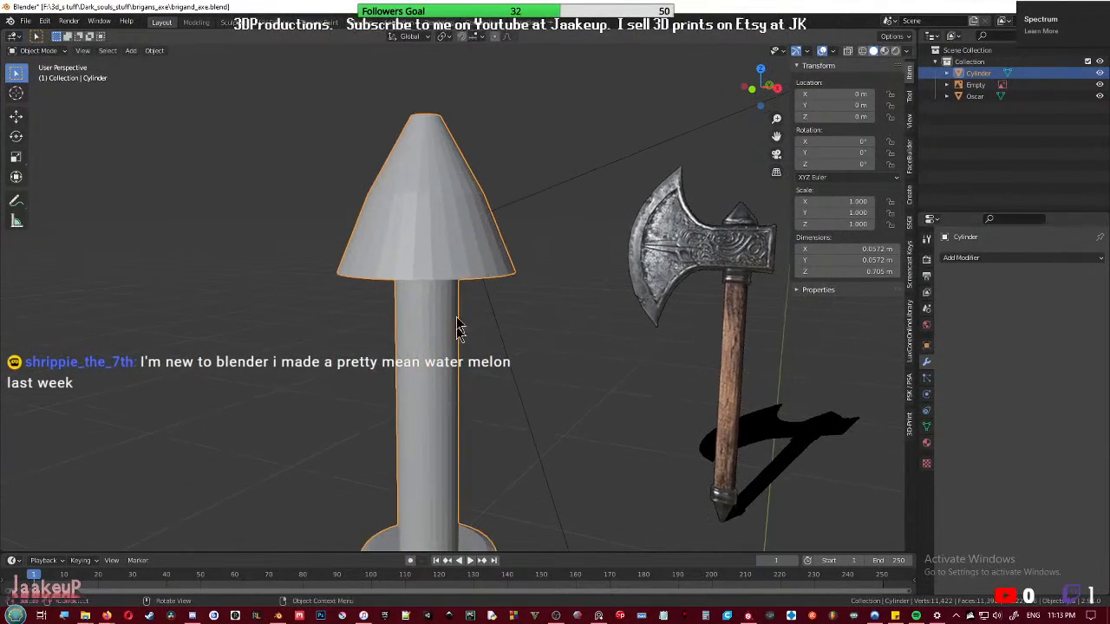
- Bevel the bottom outer edge loop of the conical top cap about 0.0067 m wide with 2 segments
key(Tab)
middle_drag(441, 252, 457, 231)
alt+click(457, 231)
scroll(457, 231, up, 3)
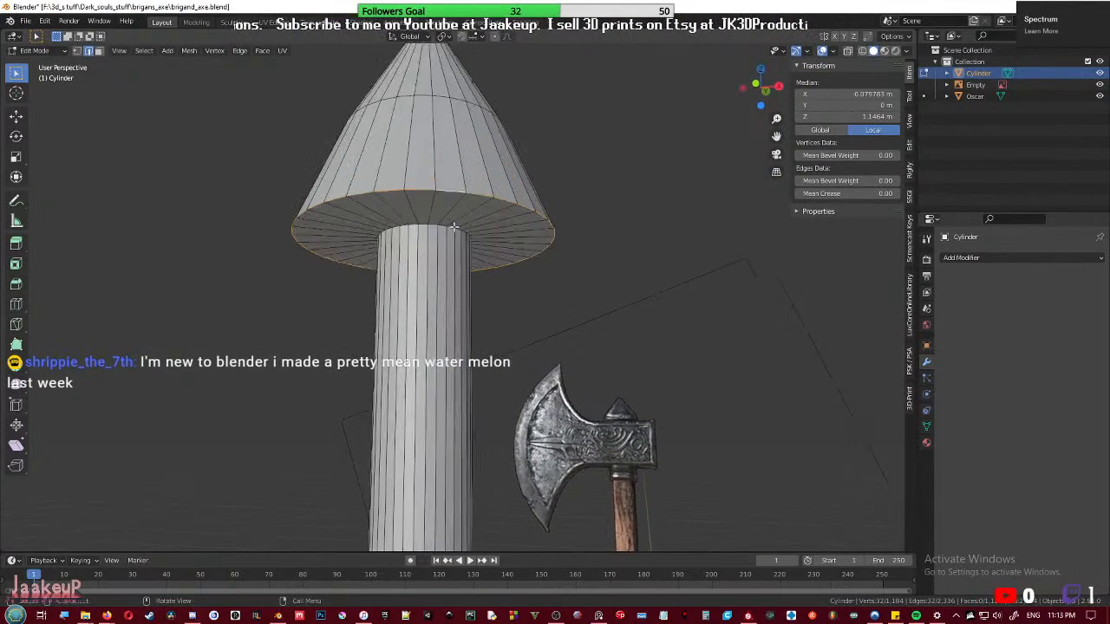
key(ctrl+b)
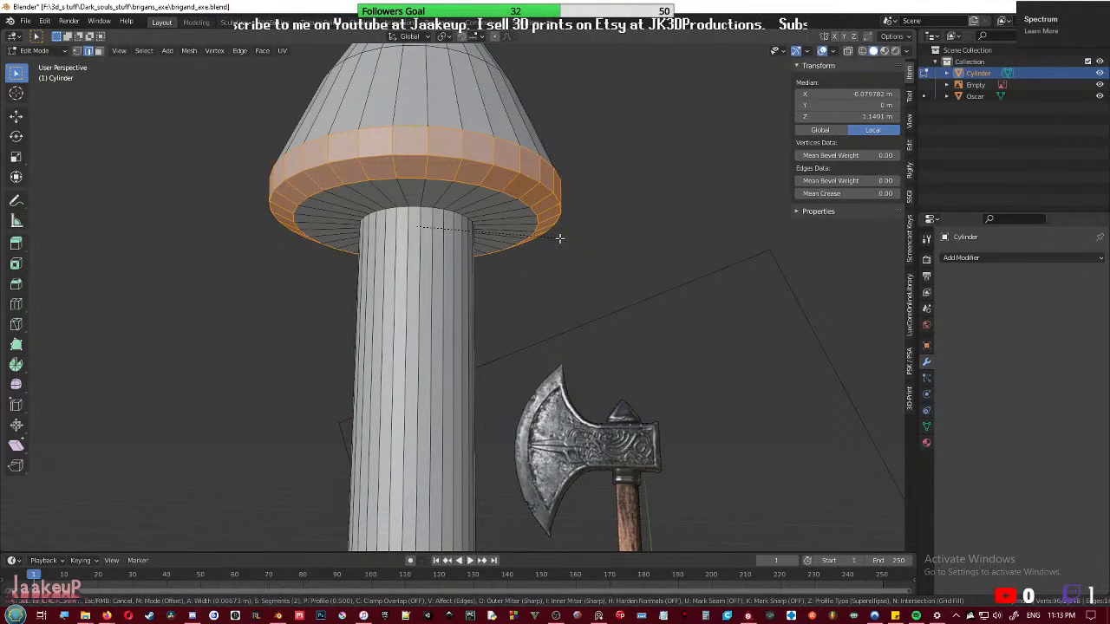
click(559, 237)
middle_drag(559, 238, 530, 331)
key(Tab)
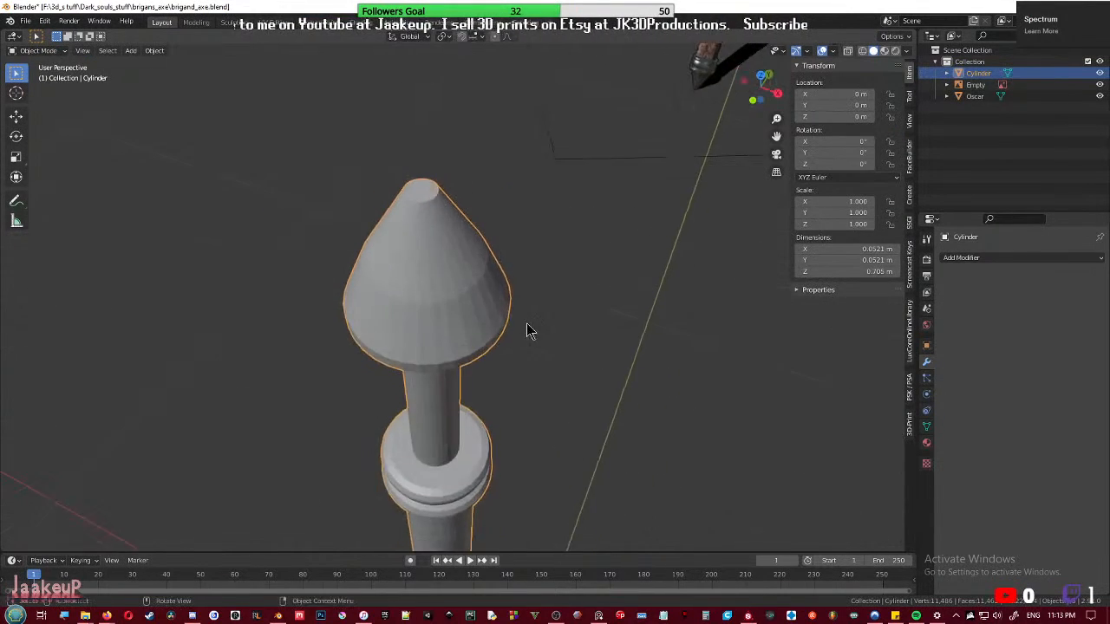
- Extrude the conical cap's top face upward about 0.003 m and scale it to about 0.44 for a narrower tip
scroll(529, 330, up, 3)
key(Tab)
key(3)
click(404, 117)
shift+middle_drag(488, 158, 526, 334)
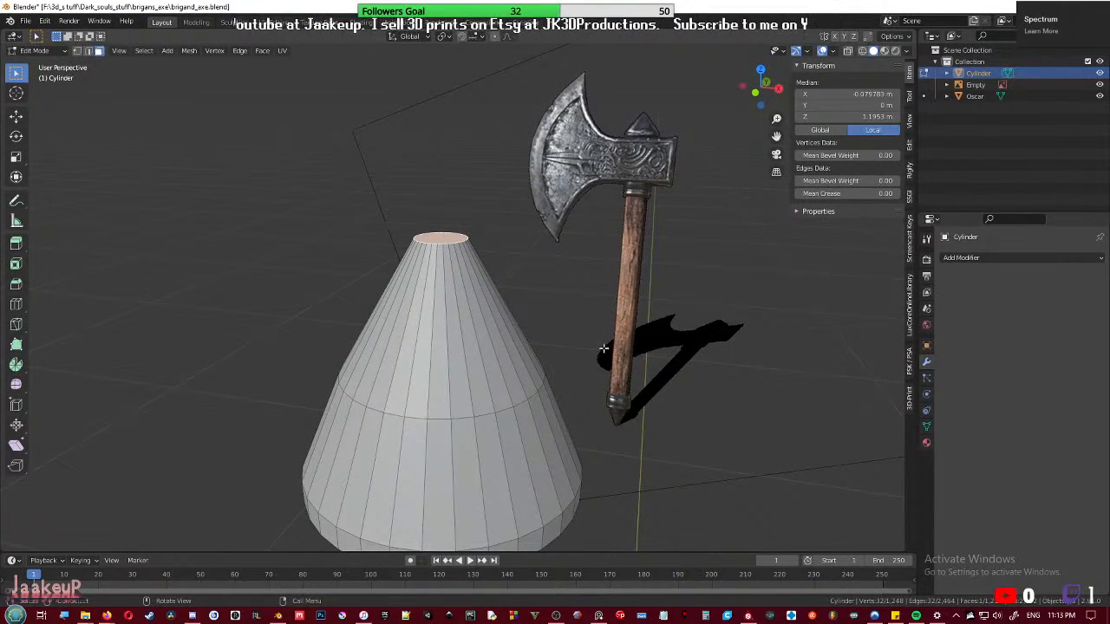
key(e)
click(583, 314)
key(s)
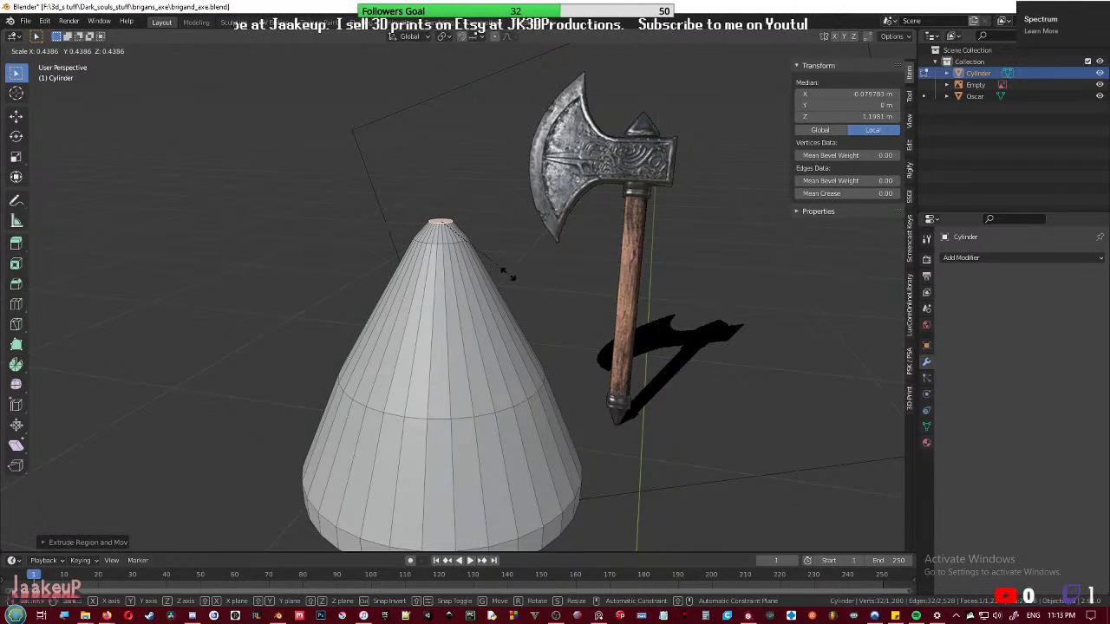
click(508, 274)
- Save the file and compare the whole handle with the reference axe in front view
key(Tab)
scroll(510, 275, down, 5)
click(293, 308)
scroll(469, 418, down, 4)
shift+middle_drag(469, 418, 511, 229)
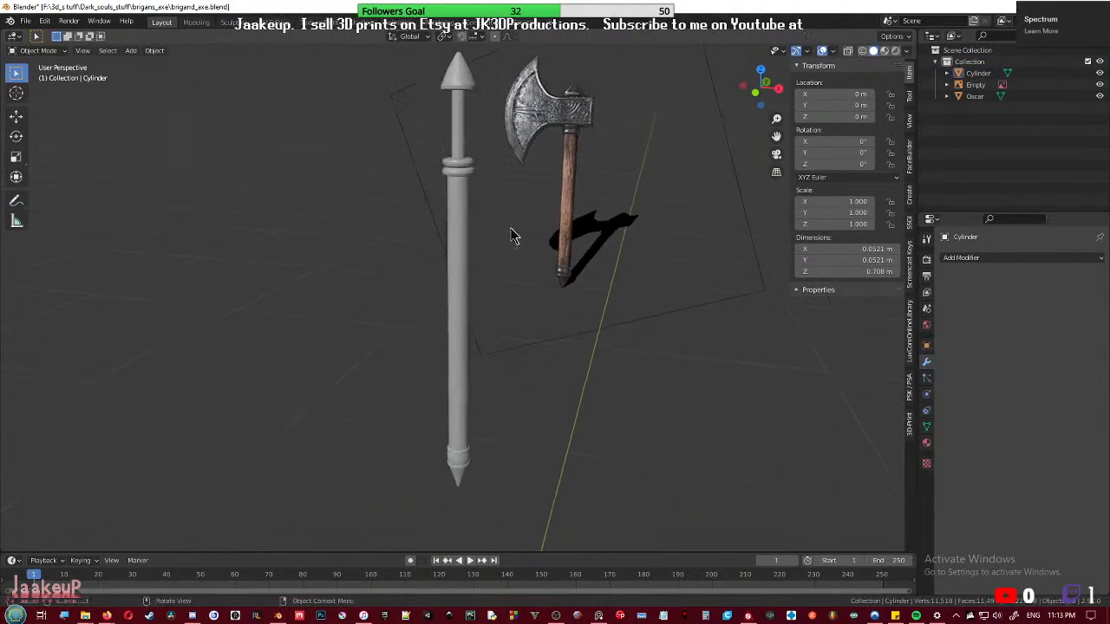
key(ctrl+s)
middle_drag(490, 265, 514, 262)
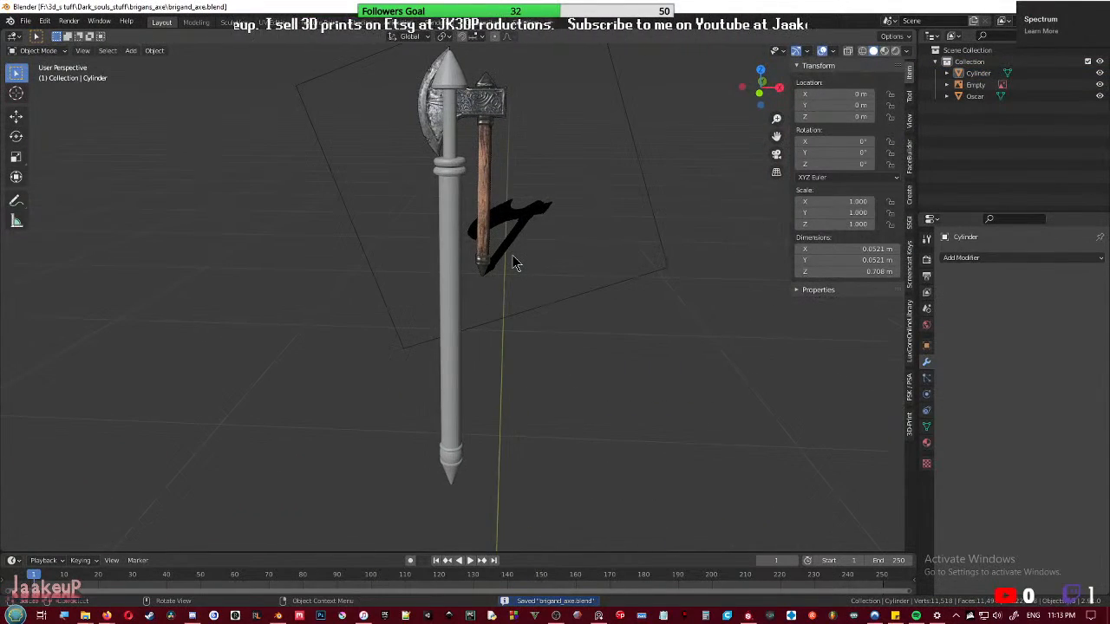
key(KP_1)
scroll(464, 215, down, 2)
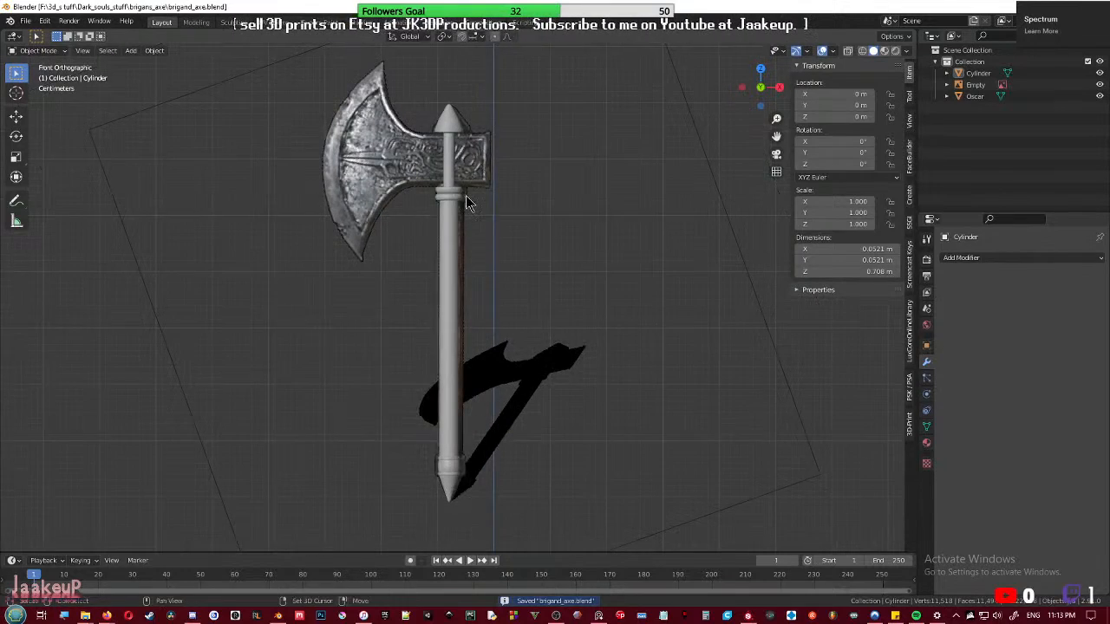
shift+middle_drag(465, 195, 472, 302)
scroll(470, 296, down, 1)
shift+middle_drag(481, 367, 490, 301)
scroll(490, 309, up, 8)
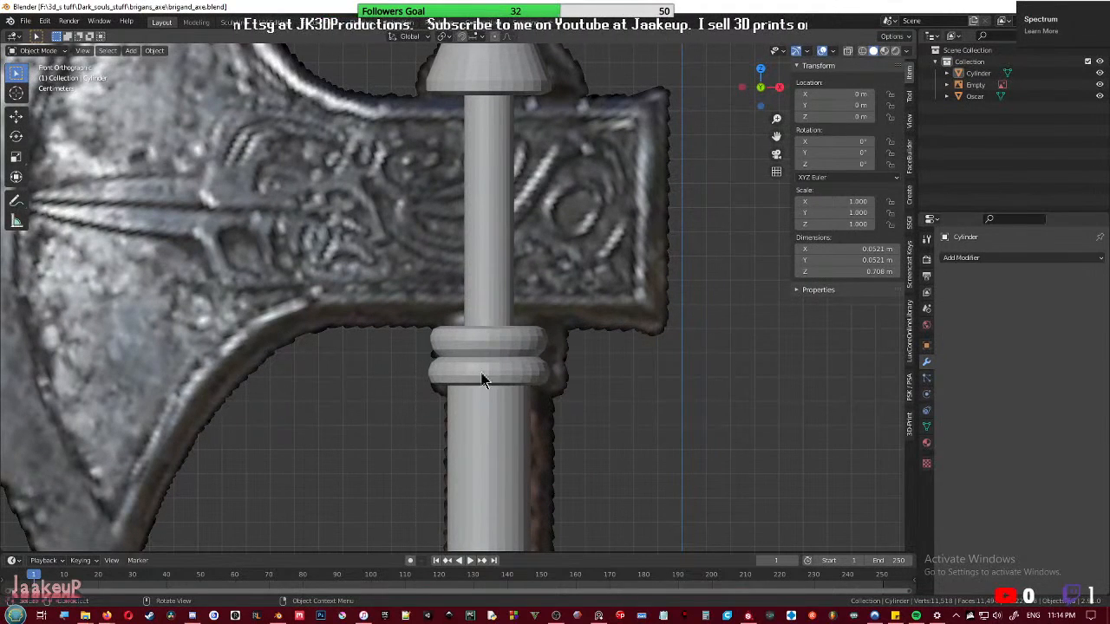
click(482, 375)
key(ctrl+2)
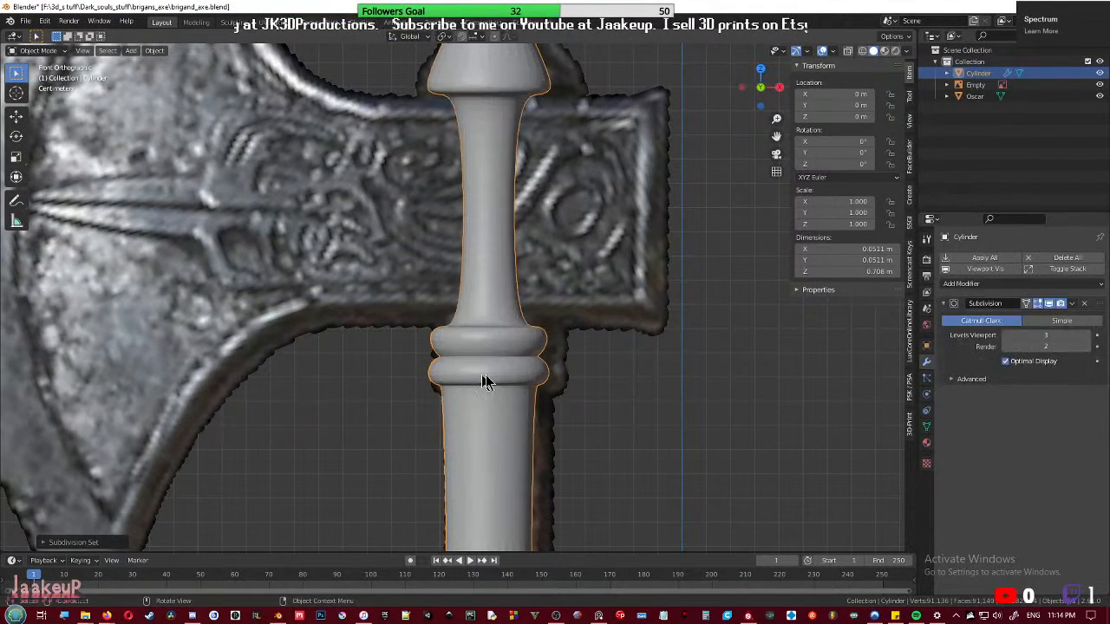
click(1006, 337)
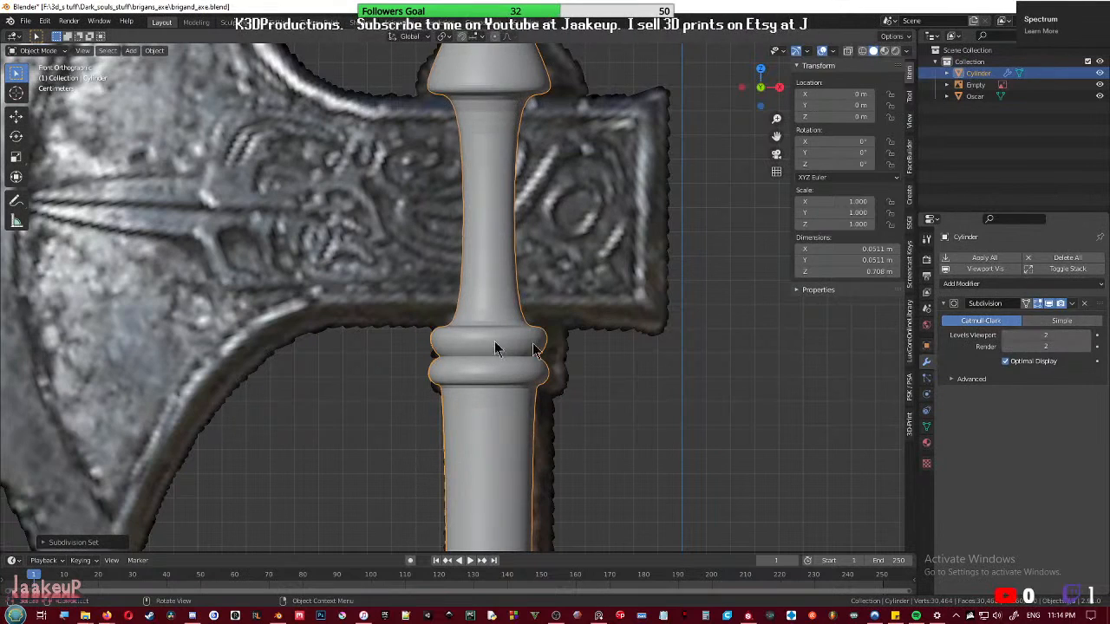
scroll(565, 352, down, 1)
click(1084, 304)
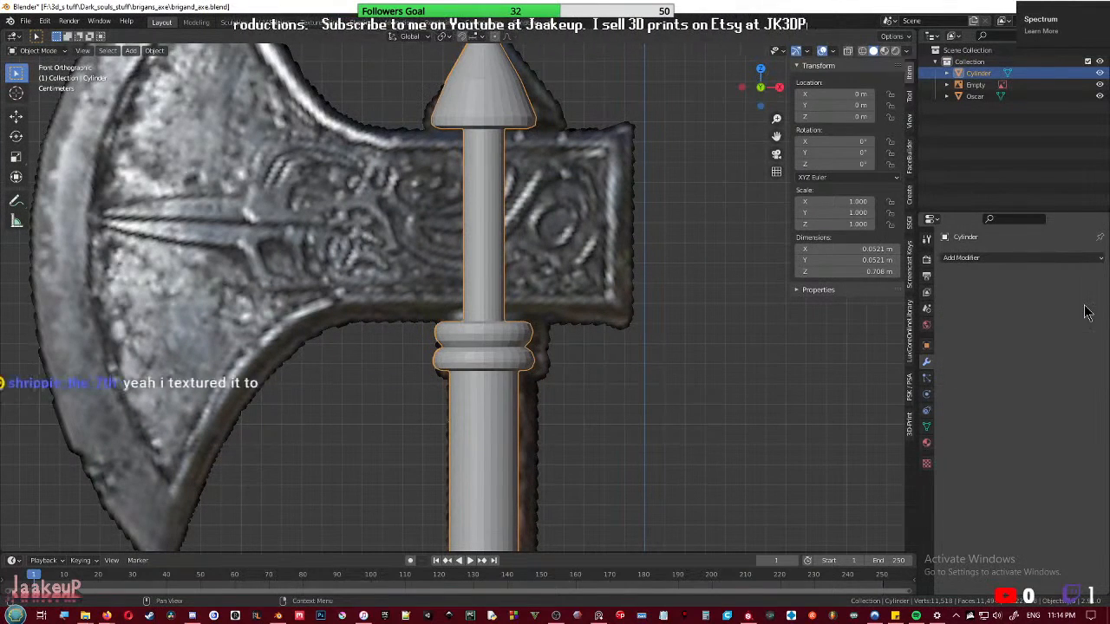
- Add a Subdivision modifier to the handle object with the viewport level set to 2
key(ctrl+3)
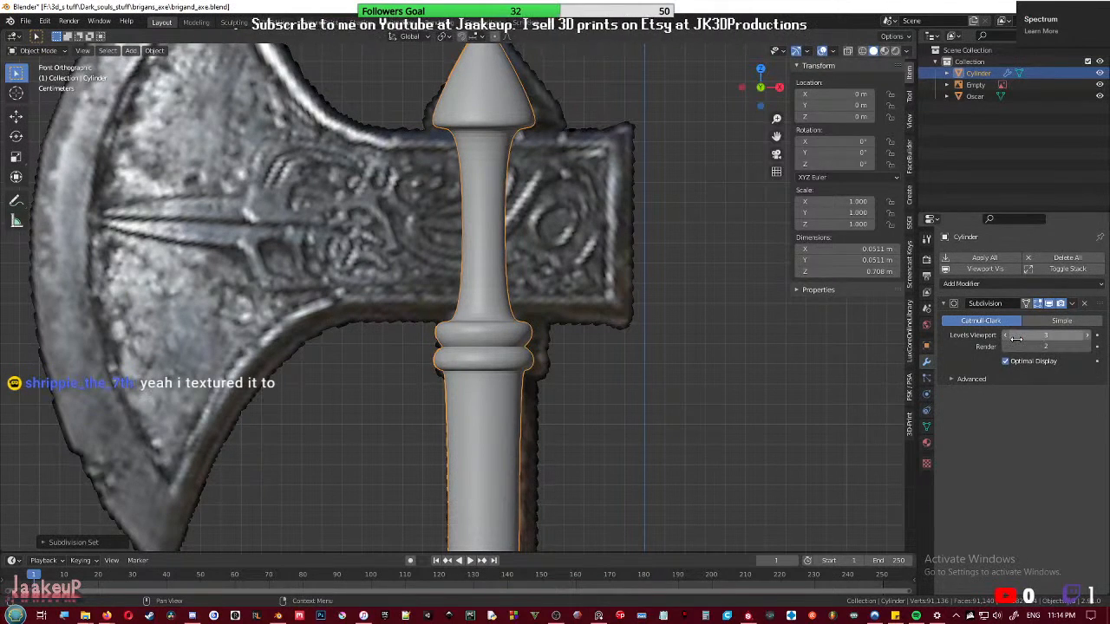
middle_drag(537, 305, 477, 338)
scroll(478, 337, up, 2)
- Add a centred loop cut around the inner shaft and bevel it about 0.044 m wide with 2 segments
key(Tab)
shift+middle_drag(576, 312, 511, 298)
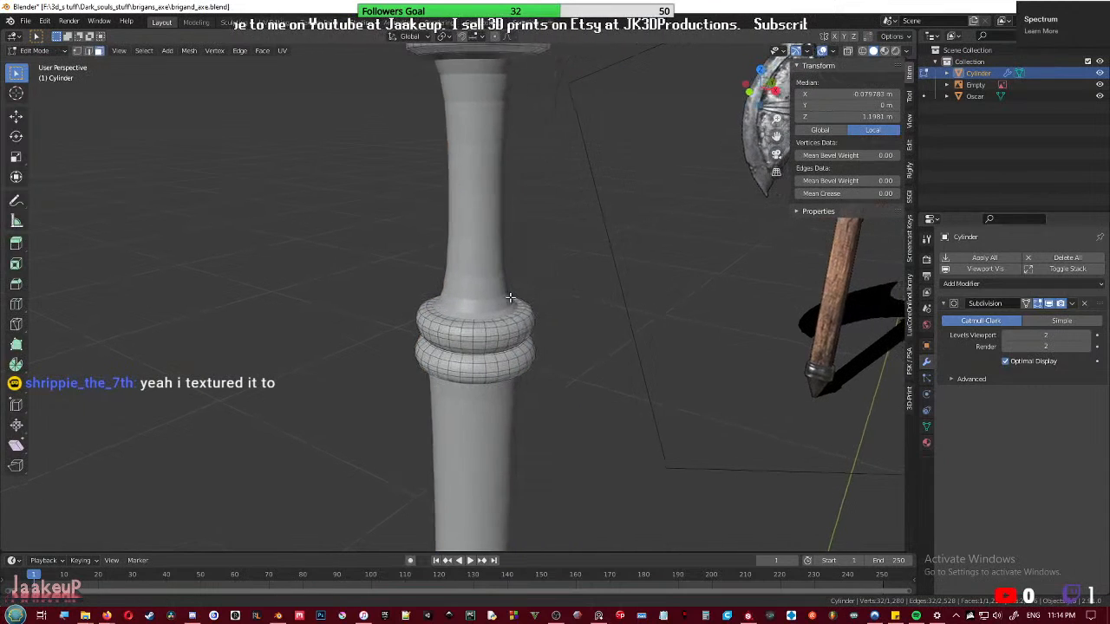
scroll(511, 298, up, 1)
key(ctrl+r)
click(497, 192)
right_click(497, 192)
scroll(497, 208, down, 2)
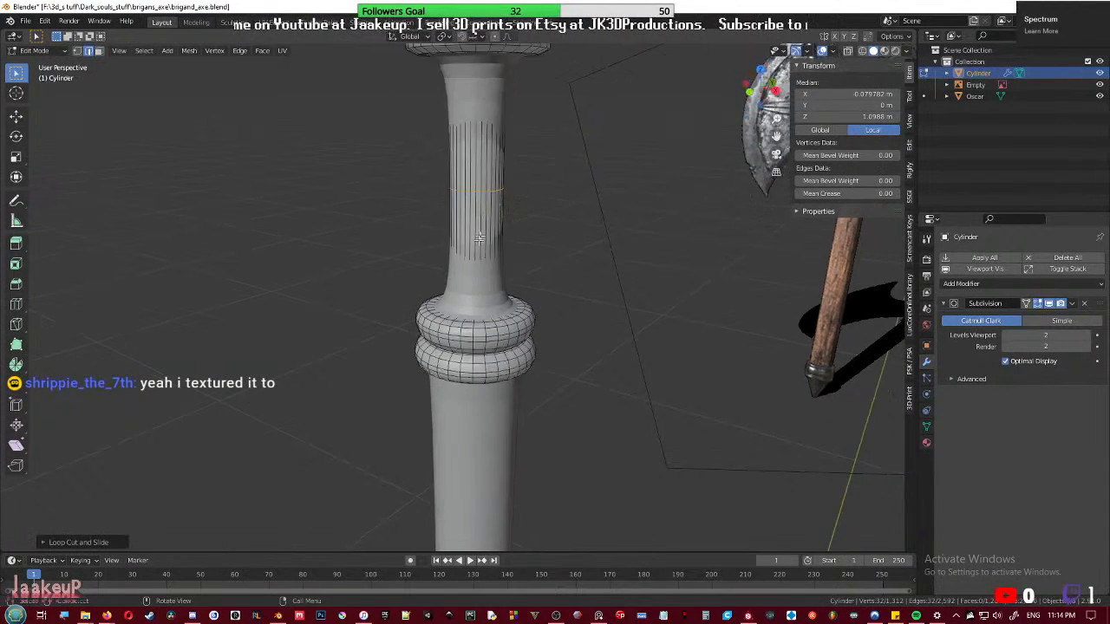
middle_drag(468, 233, 497, 235)
key(ctrl+b)
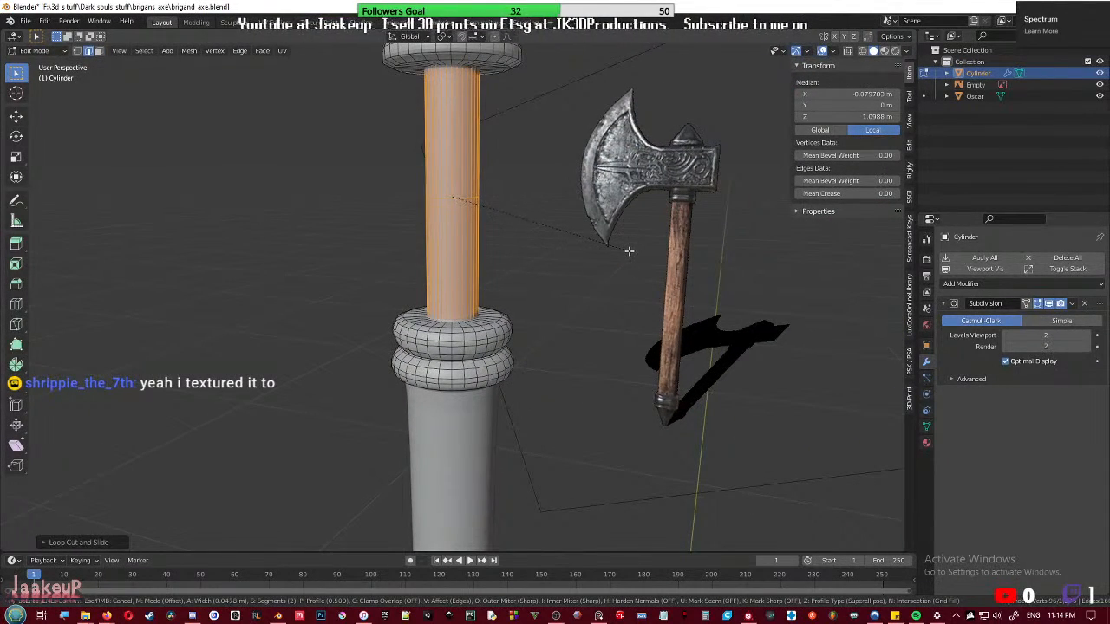
click(629, 250)
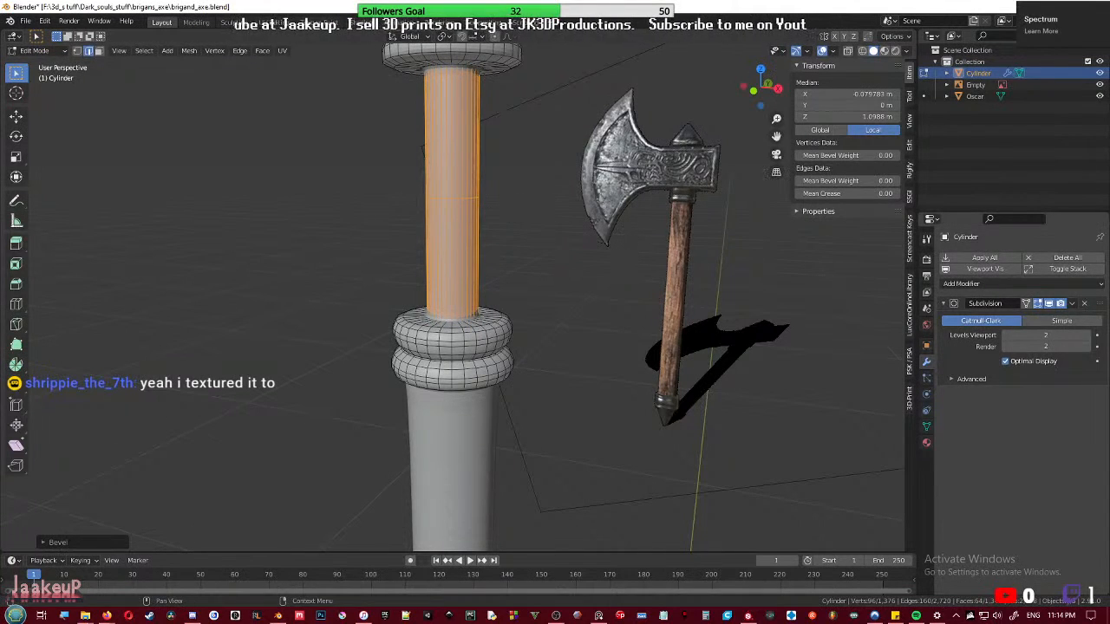
- Inspect the smoothed pommel and add an edge loop to the main shaft, slid down to just above the pommel's upper ring
middle_drag(846, 373, 470, 341)
scroll(452, 355, up, 2)
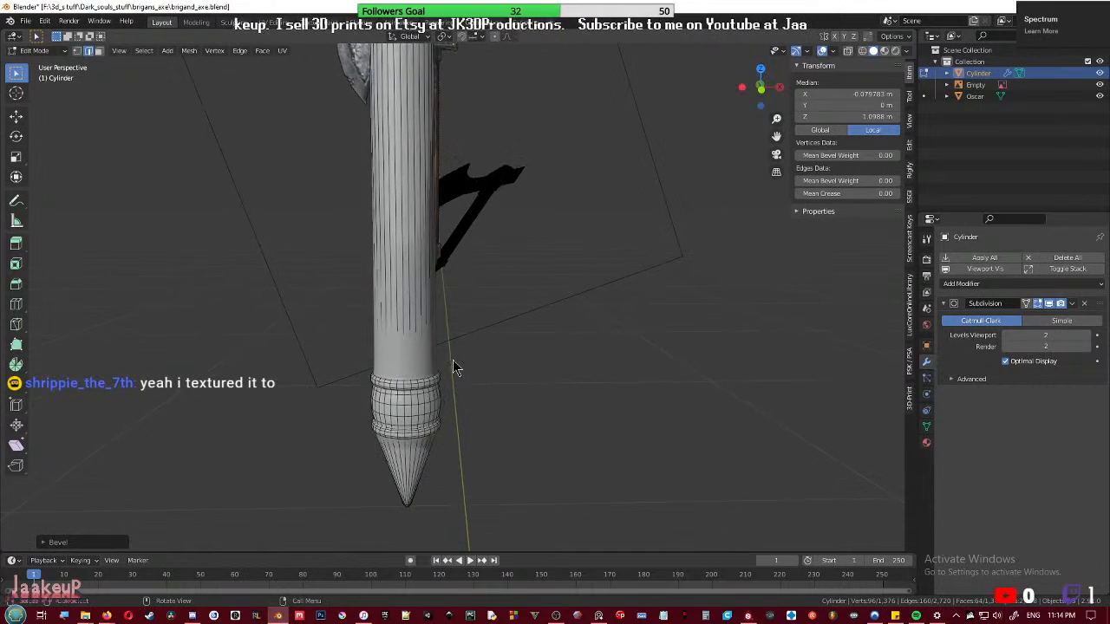
key(Tab)
scroll(447, 364, up, 4)
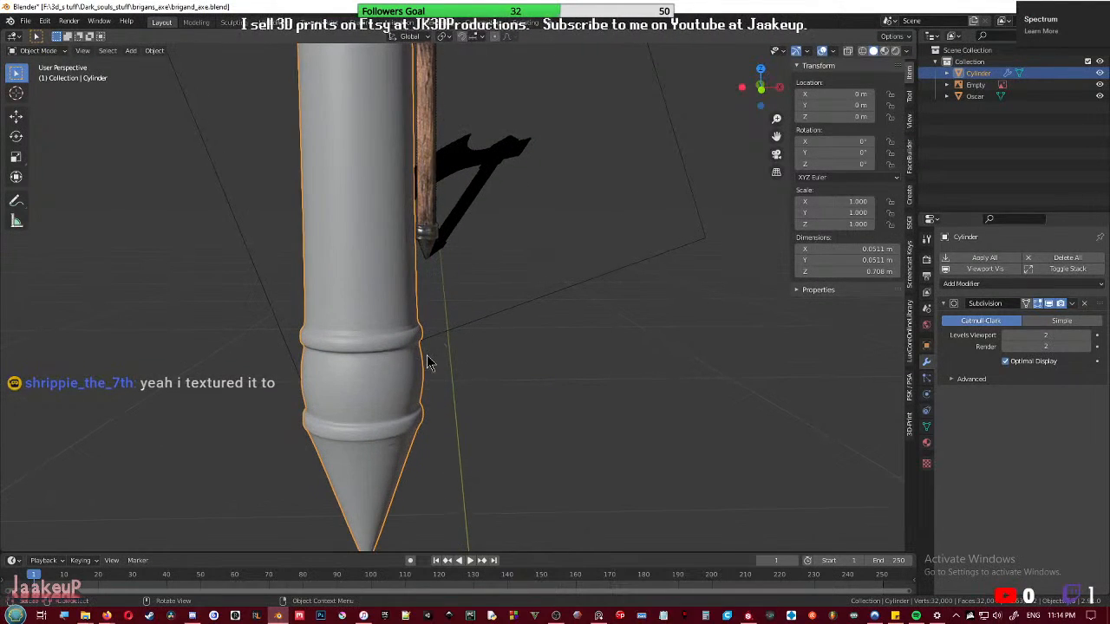
middle_drag(426, 359, 372, 347)
key(Tab)
middle_drag(392, 300, 450, 206)
scroll(513, 251, down, 5)
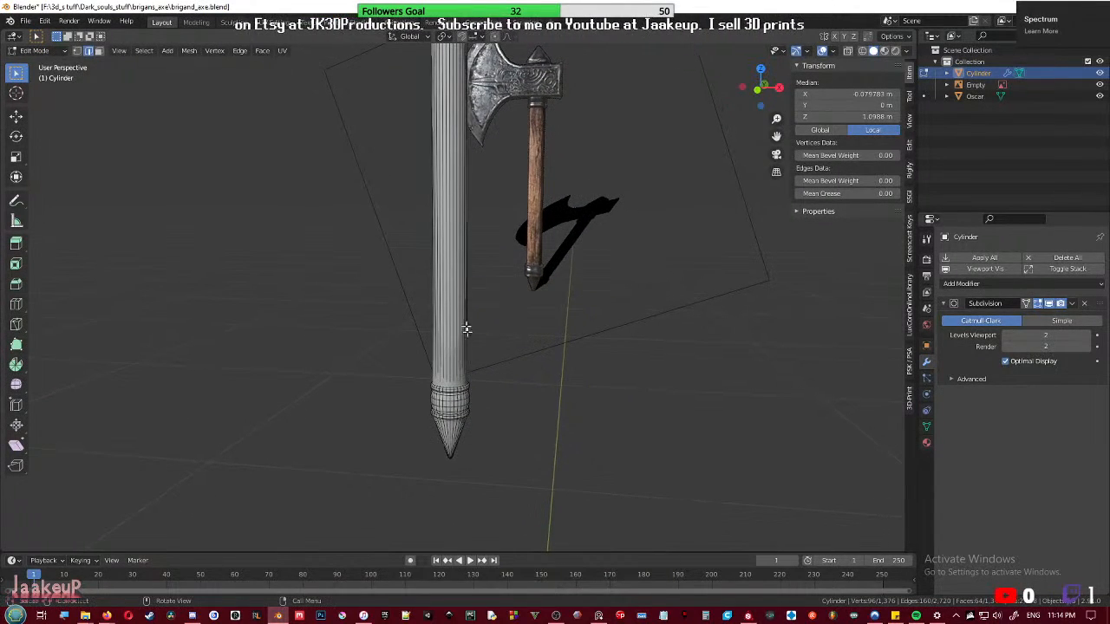
key(ctrl+r)
click(451, 155)
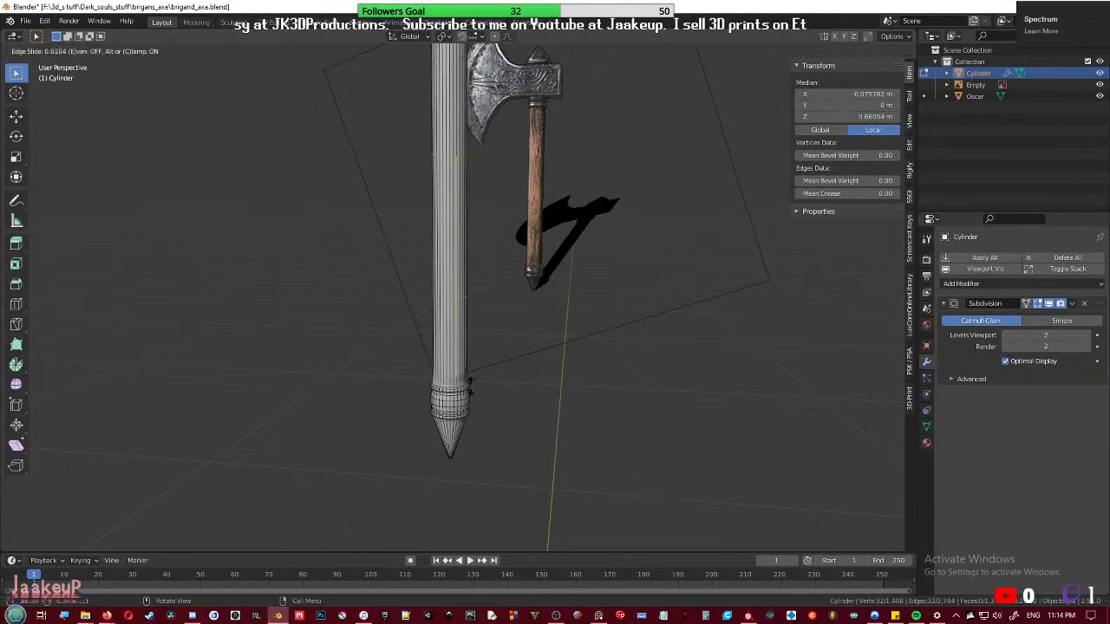
click(477, 468)
- Move the new edge loop down along Z about 0.0025 m, closer to the pommel's upper ring
scroll(468, 360, up, 5)
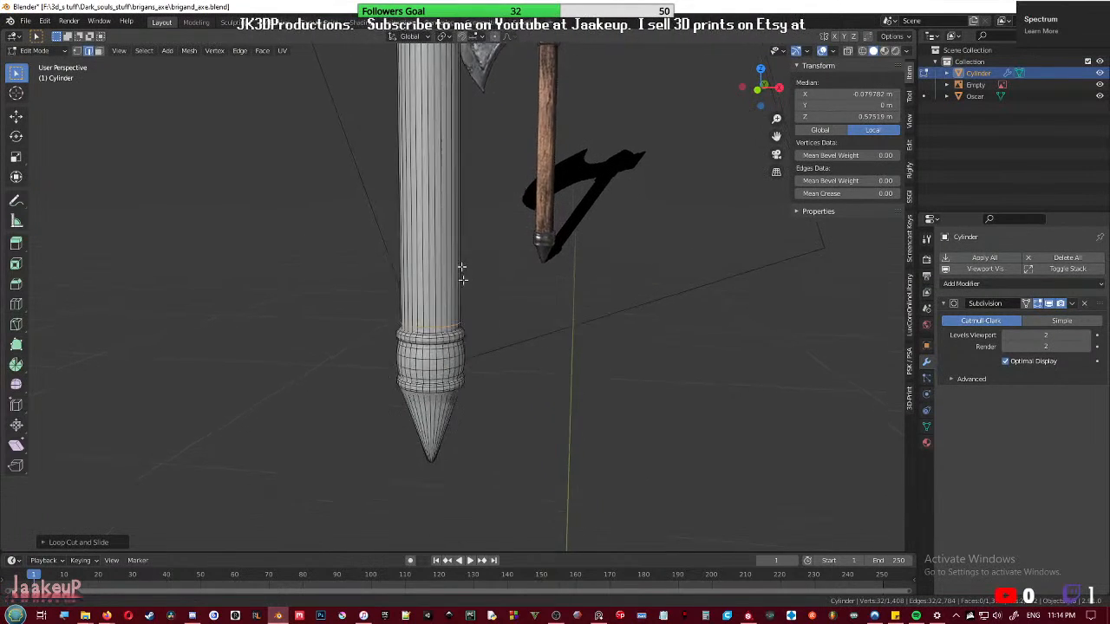
scroll(468, 360, up, 3)
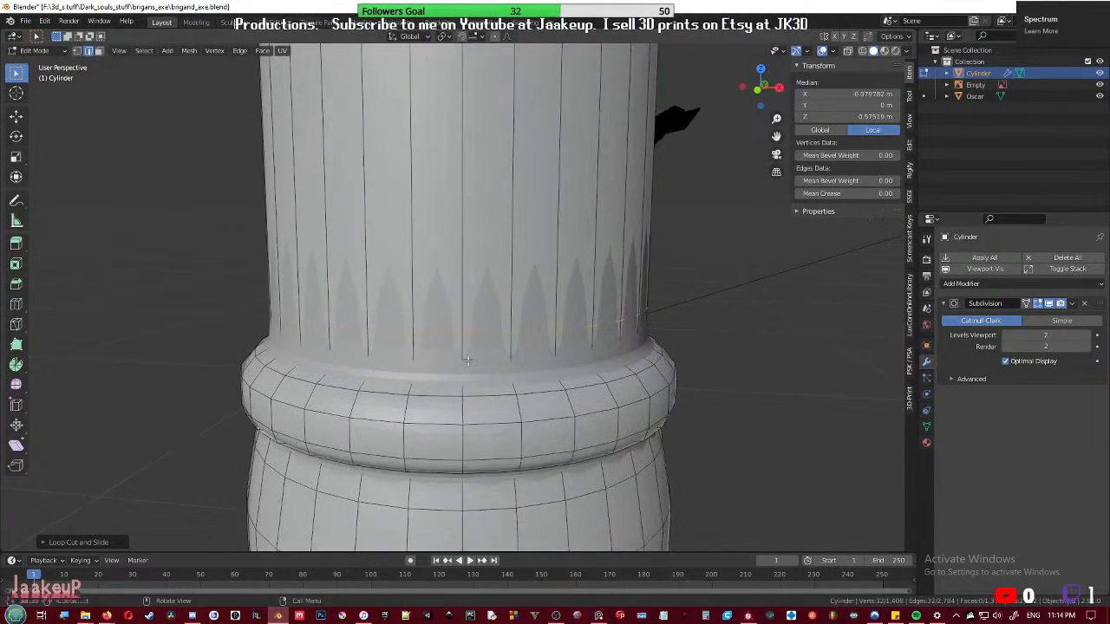
scroll(473, 347, down, 4)
middle_drag(473, 346, 479, 334)
scroll(480, 329, up, 2)
key(g)
key(z)
click(506, 282)
- Add an edge loop to the pommel's cone, slid up about 0.95 against the lower ring, and save the file
middle_drag(506, 282, 446, 441)
key(ctrl+r)
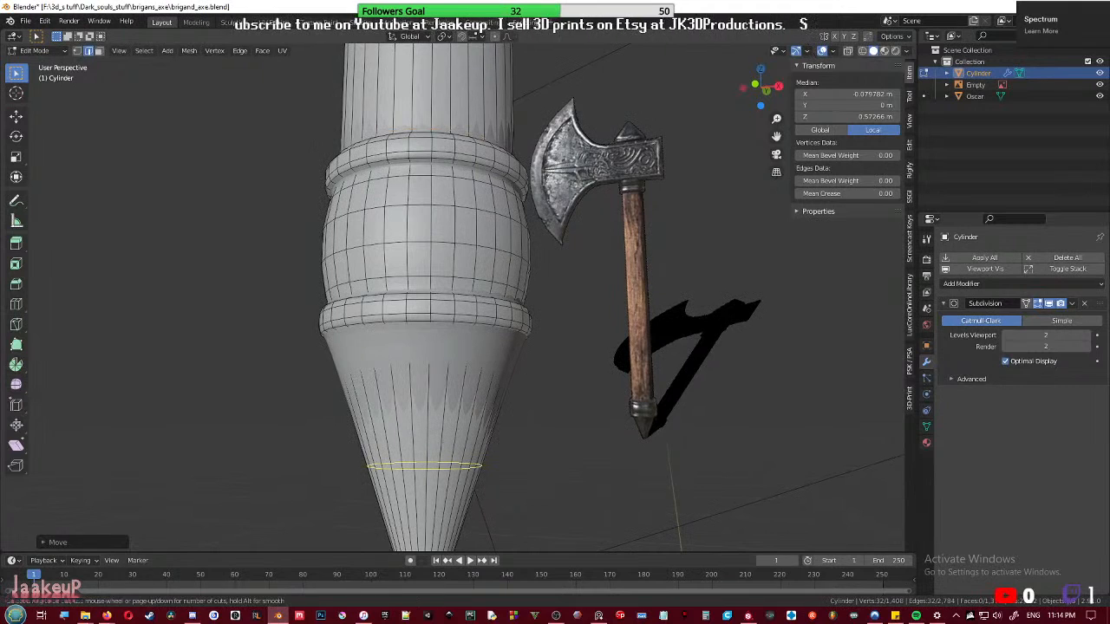
click(447, 442)
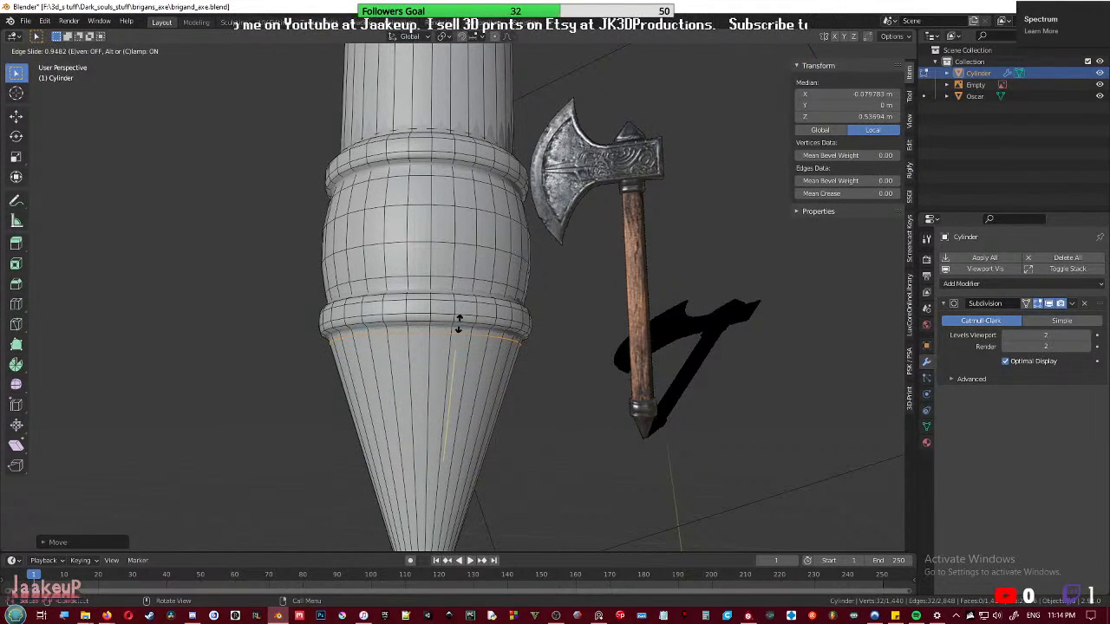
click(460, 320)
key(Tab)
scroll(317, 367, down, 3)
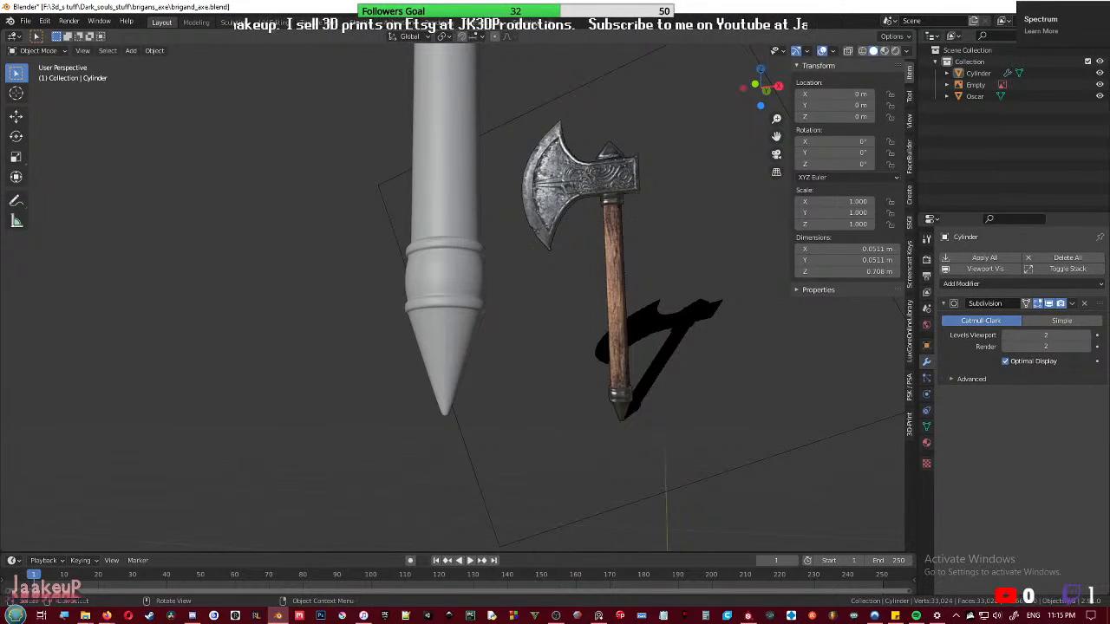
middle_drag(638, 319, 466, 377)
key(ctrl+s)
- Add an edge loop to the main shaft, slid up to just below the collar
scroll(440, 354, up, 5)
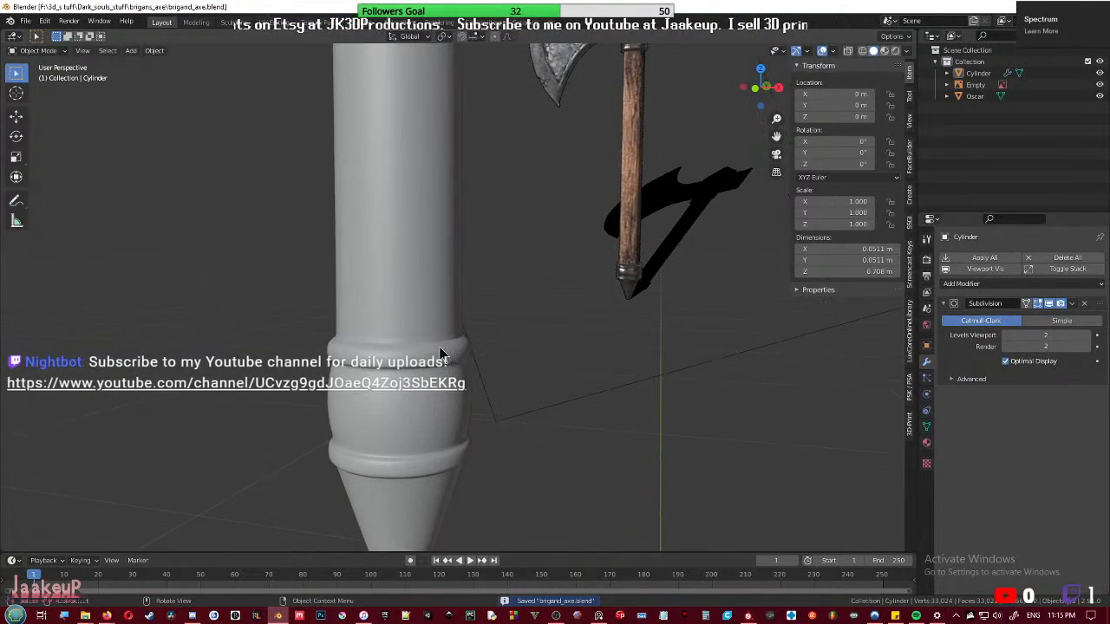
click(412, 312)
key(Tab)
key(3)
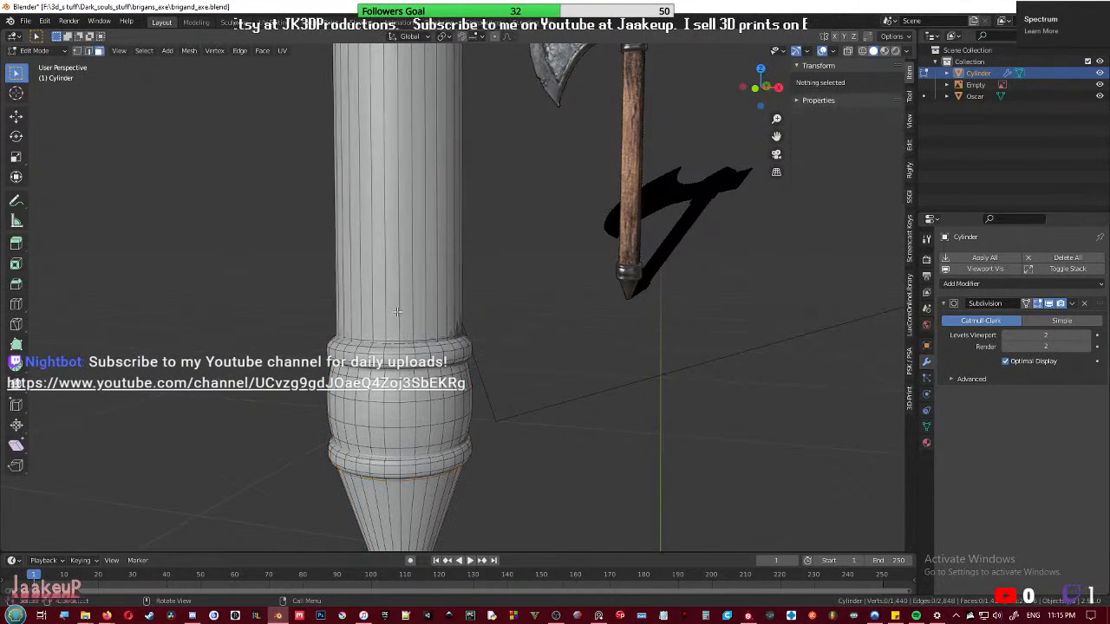
alt+click(405, 332)
scroll(404, 332, down, 6)
shift+middle_drag(439, 333, 532, 30)
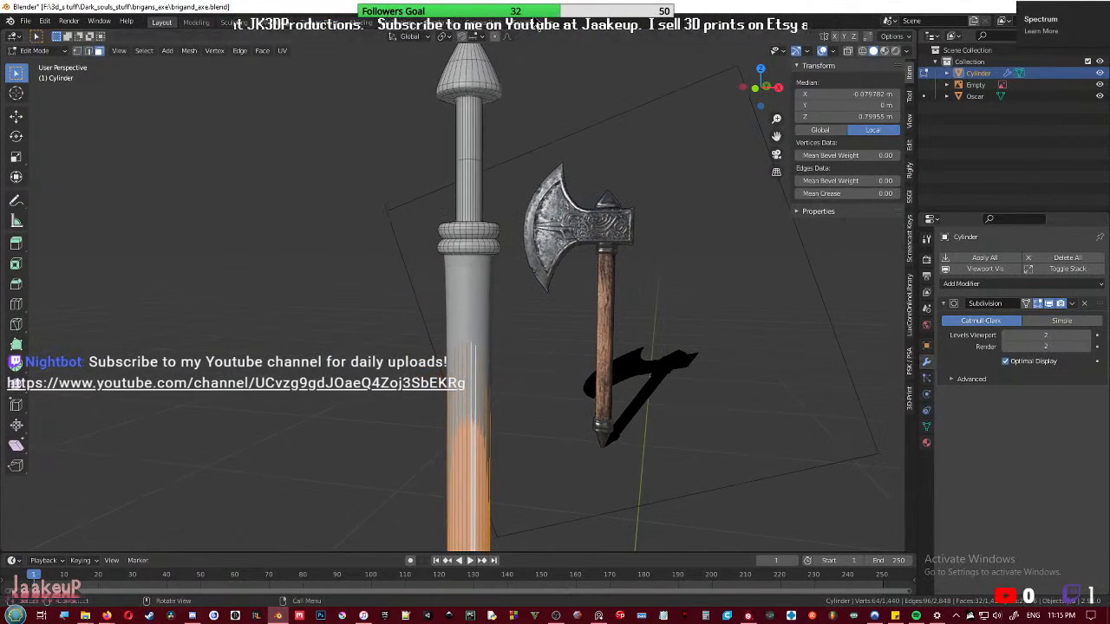
scroll(491, 307, up, 3)
key(ctrl+r)
click(477, 358)
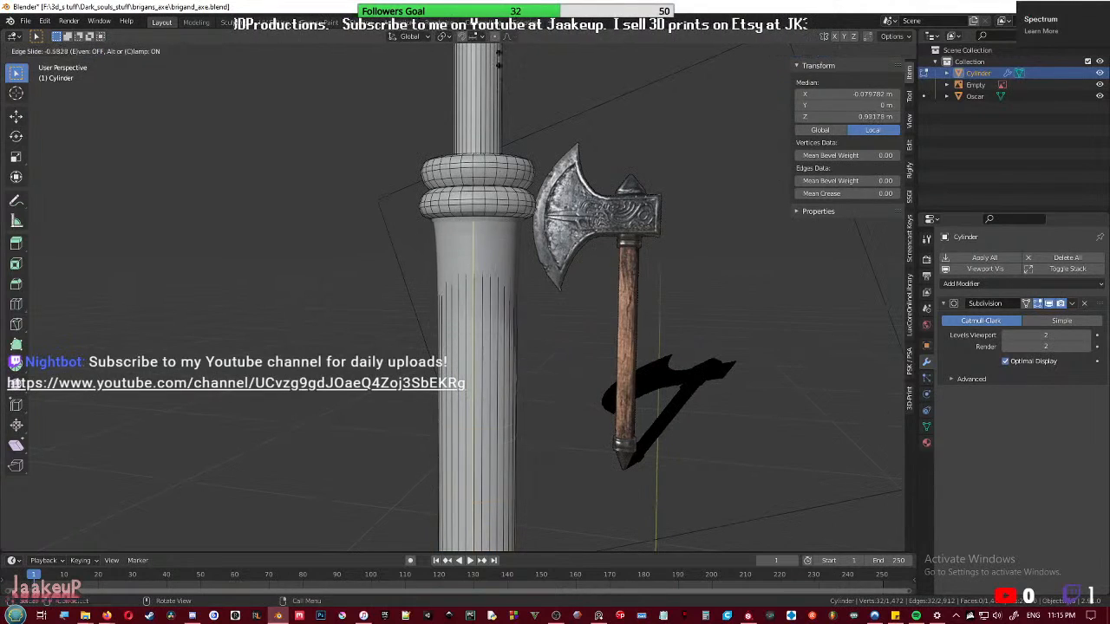
click(486, 371)
- Select only the long faces of the main shaft, scale them to about 0.98 in X and Y, and save the file
key(alt+a)
key(l)
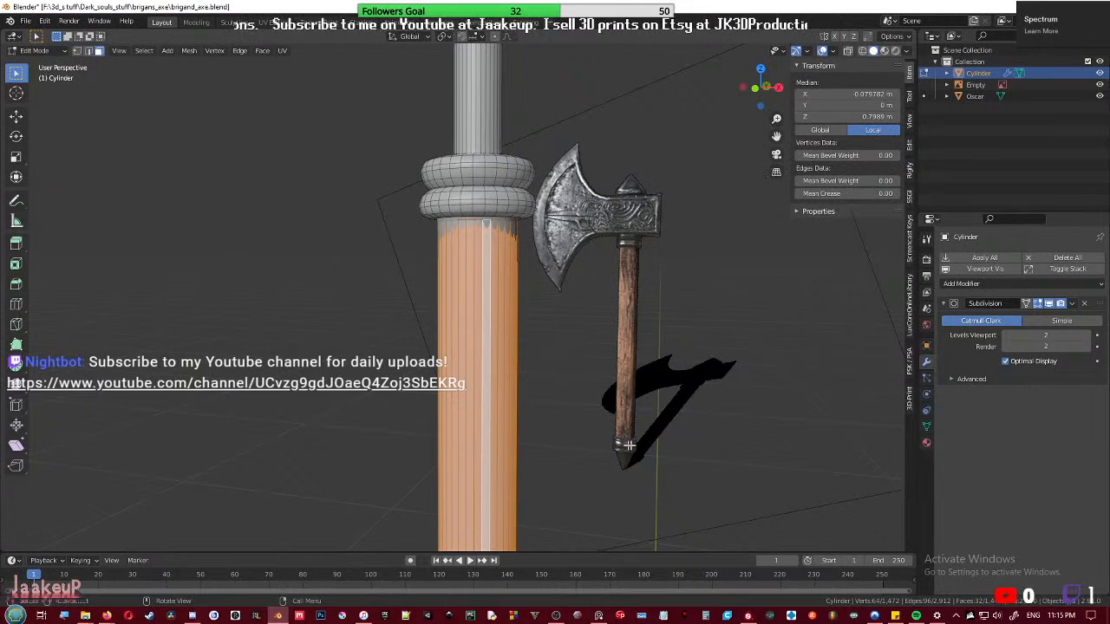
key(s)
key(shift+z)
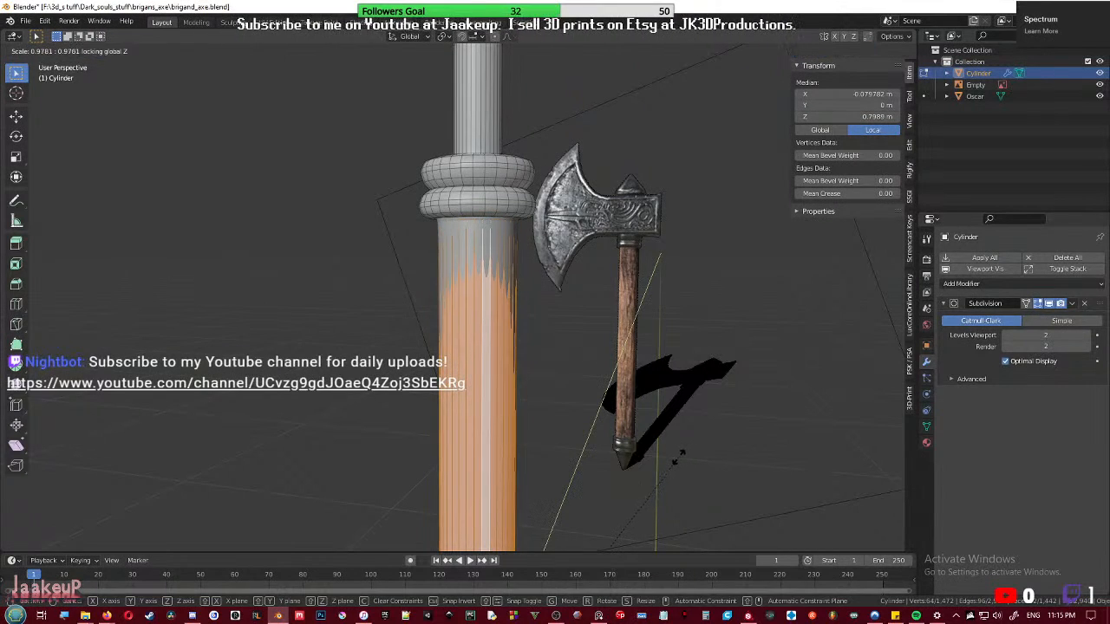
click(681, 455)
key(Tab)
scroll(400, 435, down, 4)
middle_drag(401, 435, 470, 467)
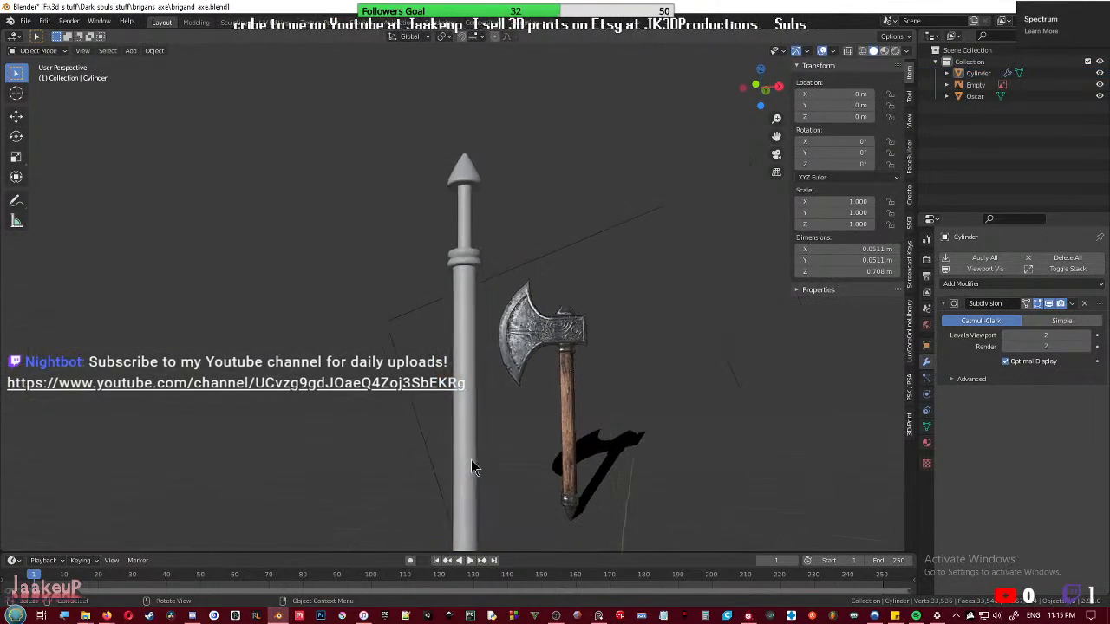
scroll(489, 389, down, 3)
middle_drag(488, 389, 636, 441)
key(ctrl+s)
- Narrow the main shaft's long faces further in X and Y only, and save the file
key(Tab)
scroll(477, 386, up, 5)
key(s)
key(shift+z)
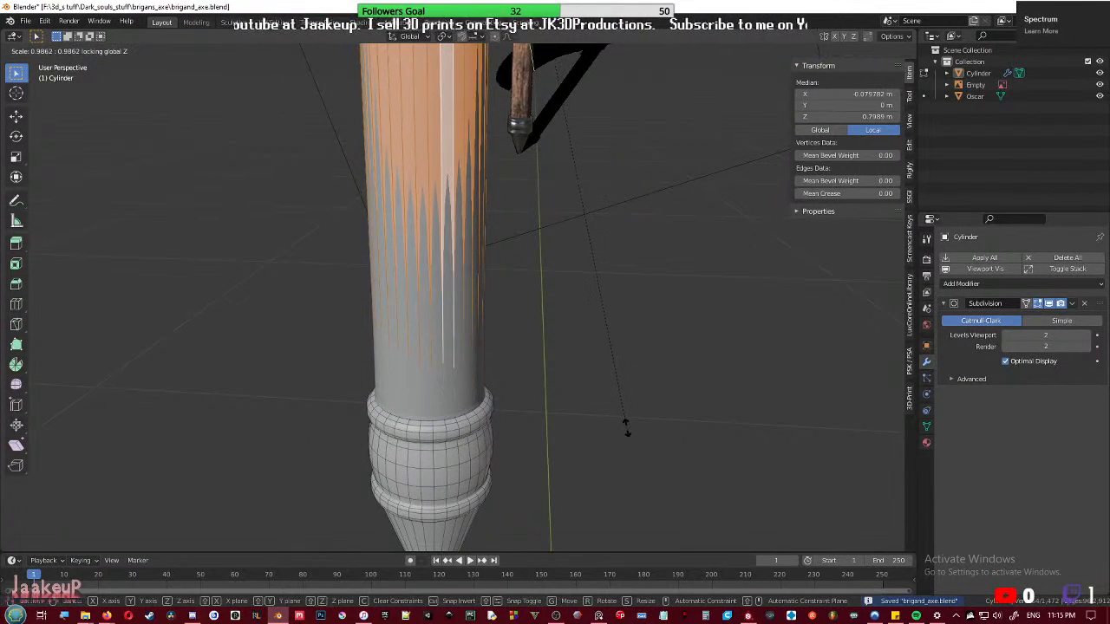
click(568, 382)
scroll(515, 257, down, 4)
key(Tab)
middle_drag(632, 339, 535, 282)
key(ctrl+s)
scroll(565, 307, up, 2)
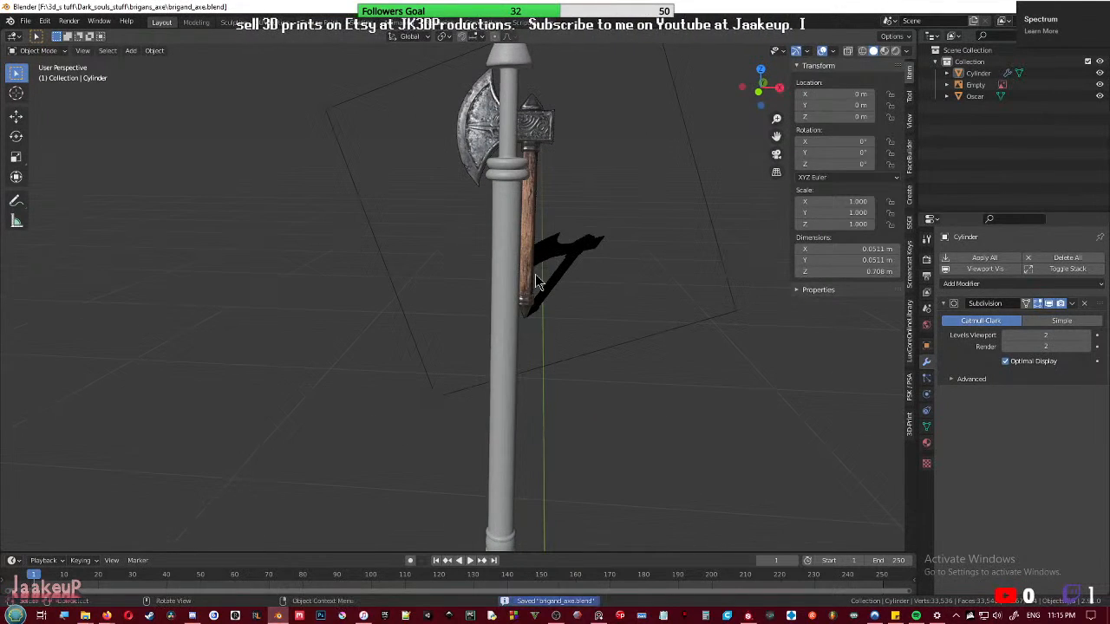
- Add a cube mesh to the scene from the front orthographic view
key(KP_1)
scroll(526, 261, up, 4)
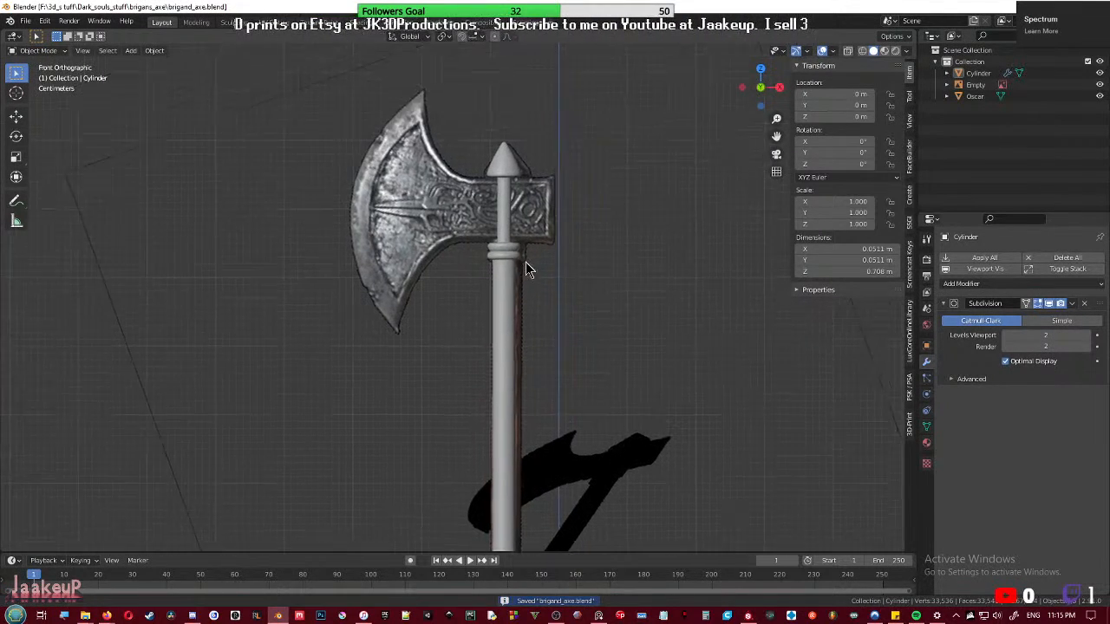
shift+middle_drag(522, 247, 494, 354)
scroll(484, 375, down, 4)
scroll(512, 316, up, 5)
scroll(514, 310, up, 1)
key(shift+a)
mouse_move(451, 212)
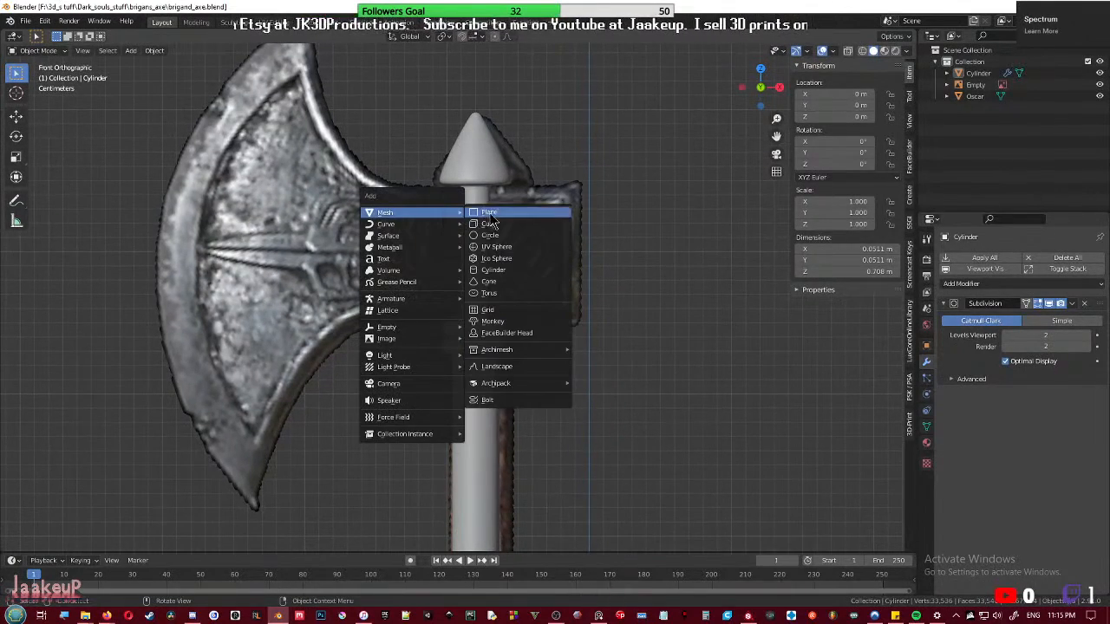
click(490, 224)
scroll(503, 421, down, 3)
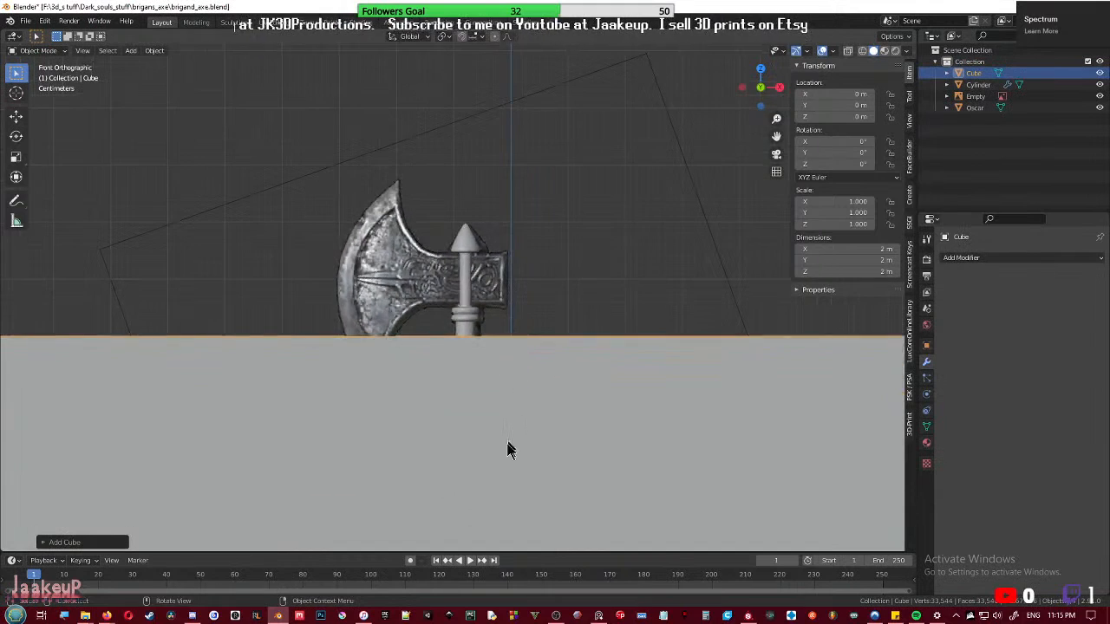
- Shrink the new cube and raise it along Z to the height of the reference axe head
key(s)
click(468, 101)
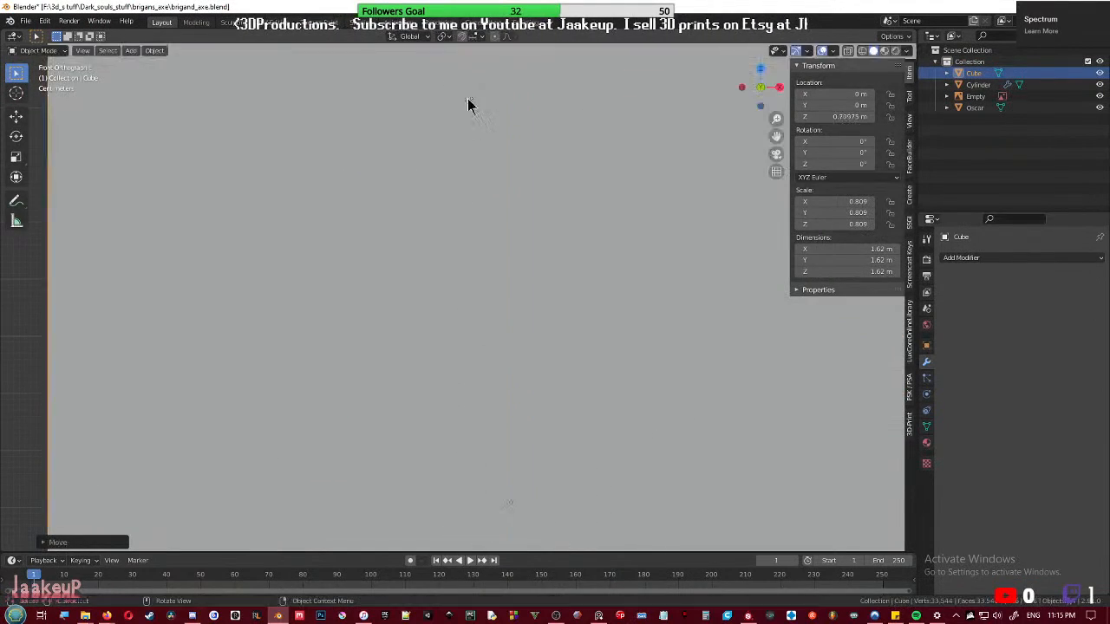
key(s)
click(484, 429)
key(g)
key(z)
click(483, 235)
- Scale the cube down to about 0.0857 m and move it over the axe head's socket, at about -0.074 m in X
key(s)
click(563, 336)
scroll(568, 333, up, 6)
shift+middle_drag(637, 349, 562, 367)
key(g)
click(470, 307)
key(s)
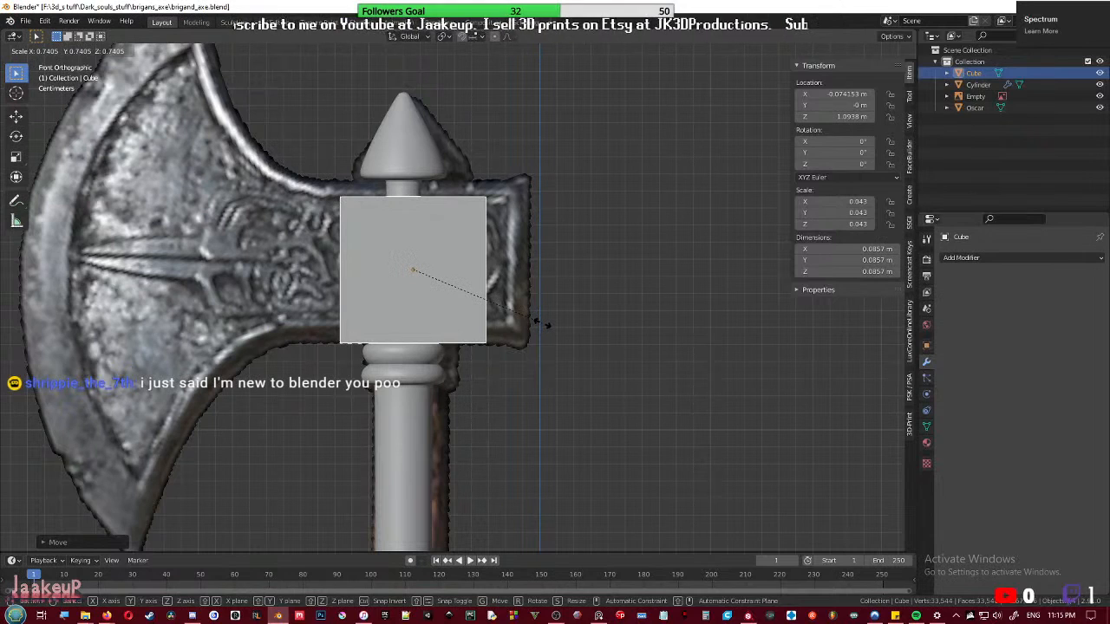
click(543, 326)
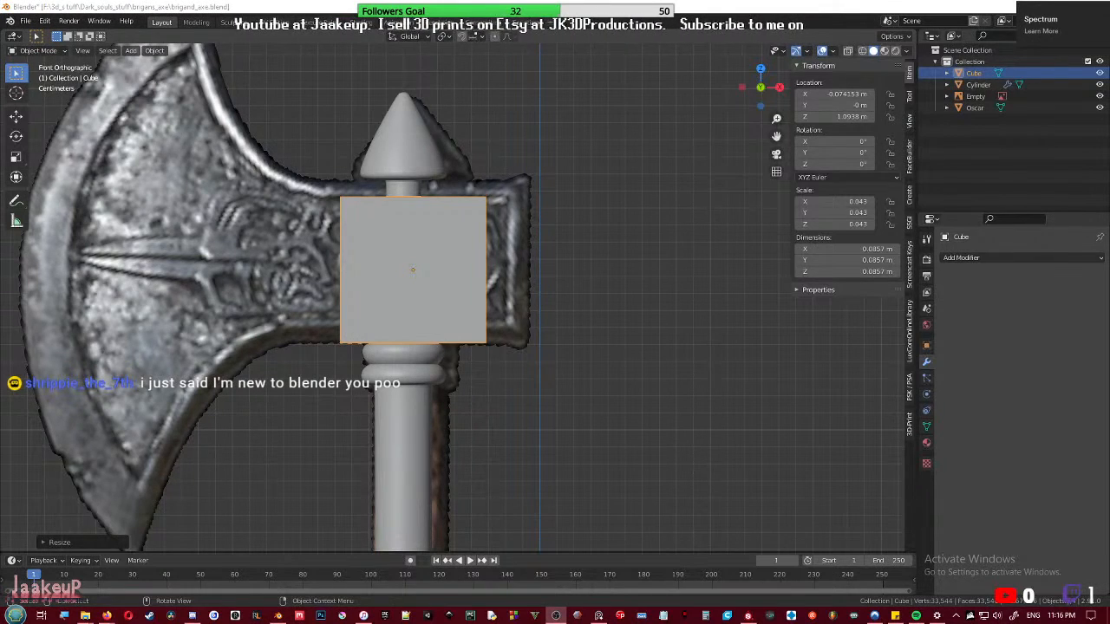
- Stretch the cube to about 0.097 m in Z and shift it vertically to about 1.0997 m, between collar and cap
scroll(534, 418, up, 3)
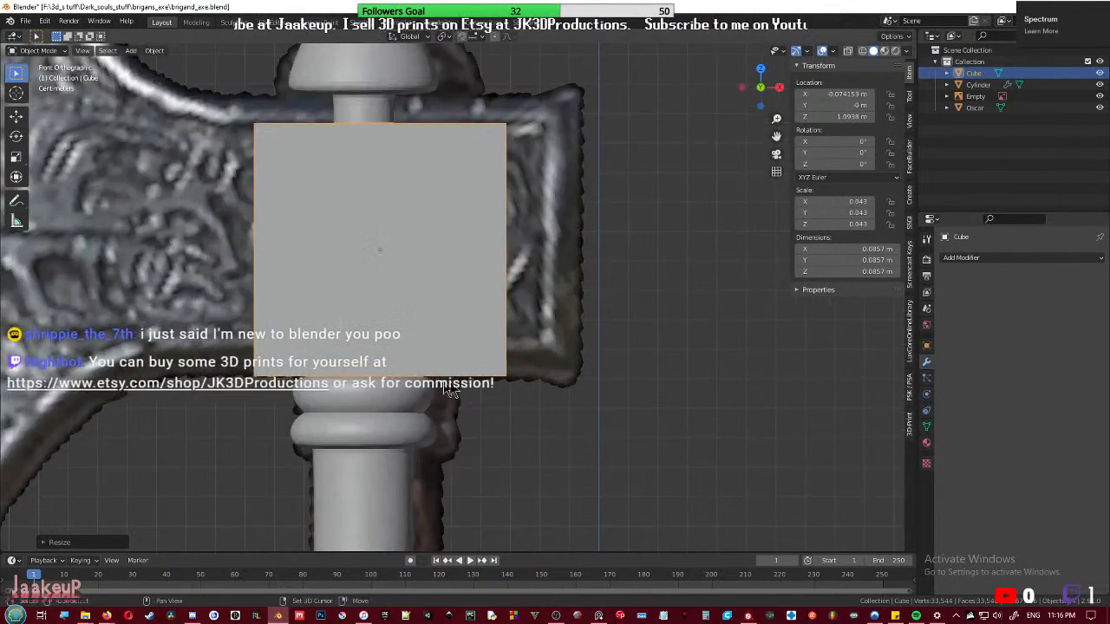
key(g)
key(z)
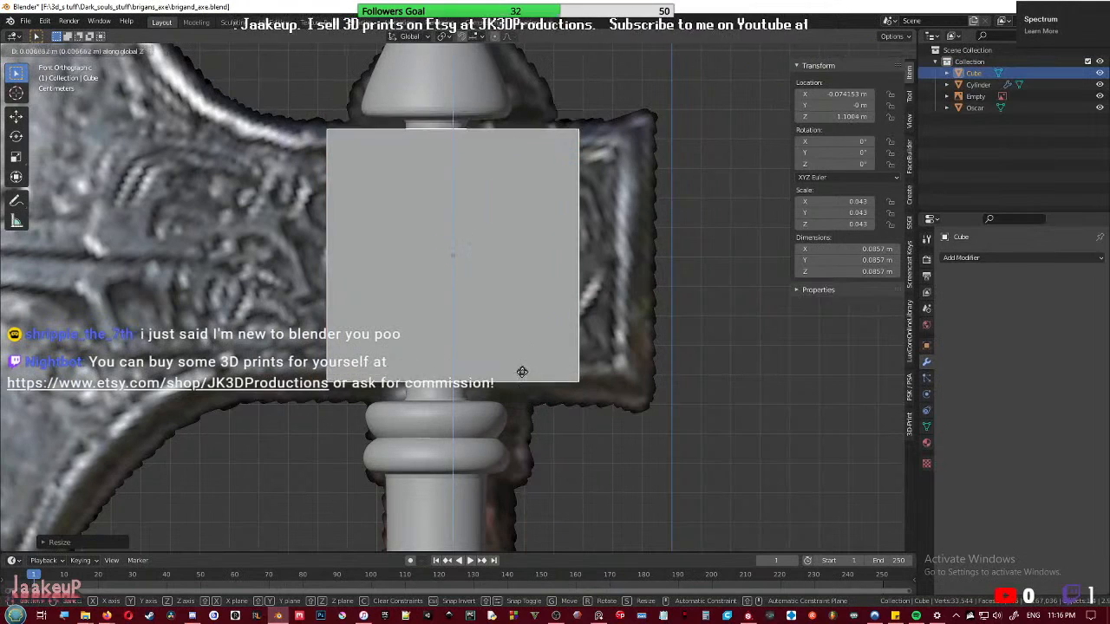
click(520, 378)
key(s)
key(z)
click(512, 440)
key(g)
key(z)
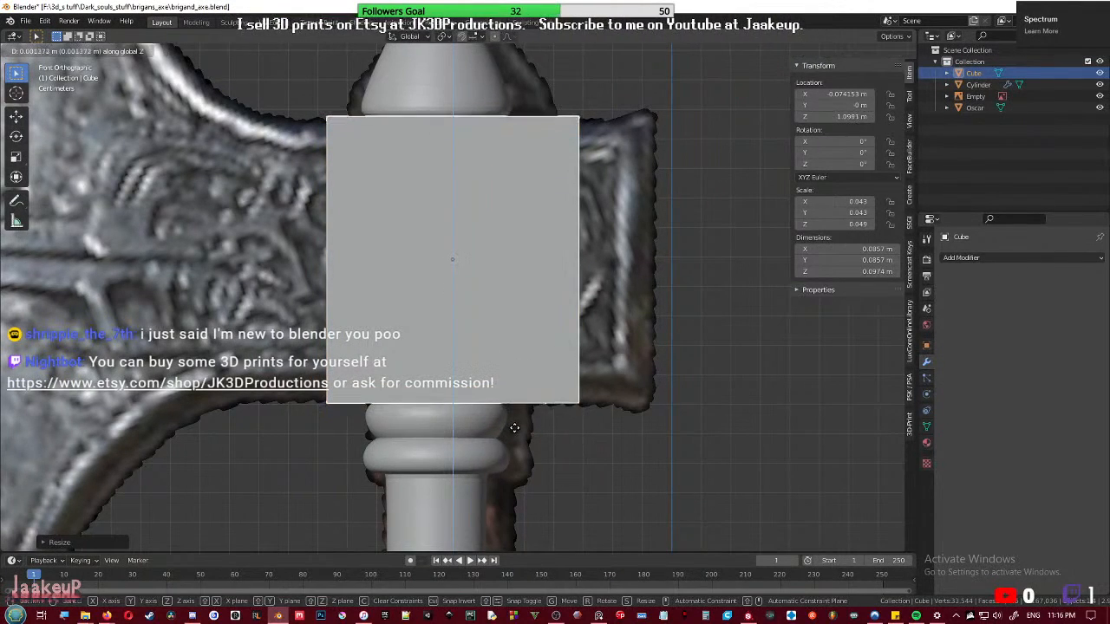
click(514, 426)
- Select the cube's vertices on the blunt side in X-ray and move them about 0.027 m along X to the reference edge
key(Tab)
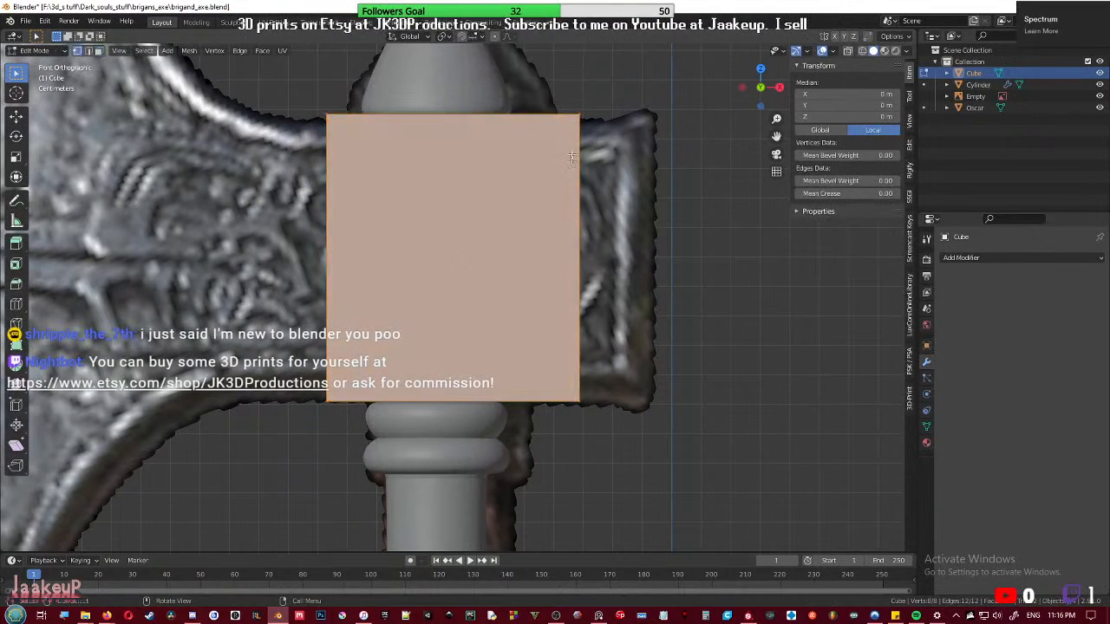
key(alt+z)
drag(539, 84, 679, 521)
key(g)
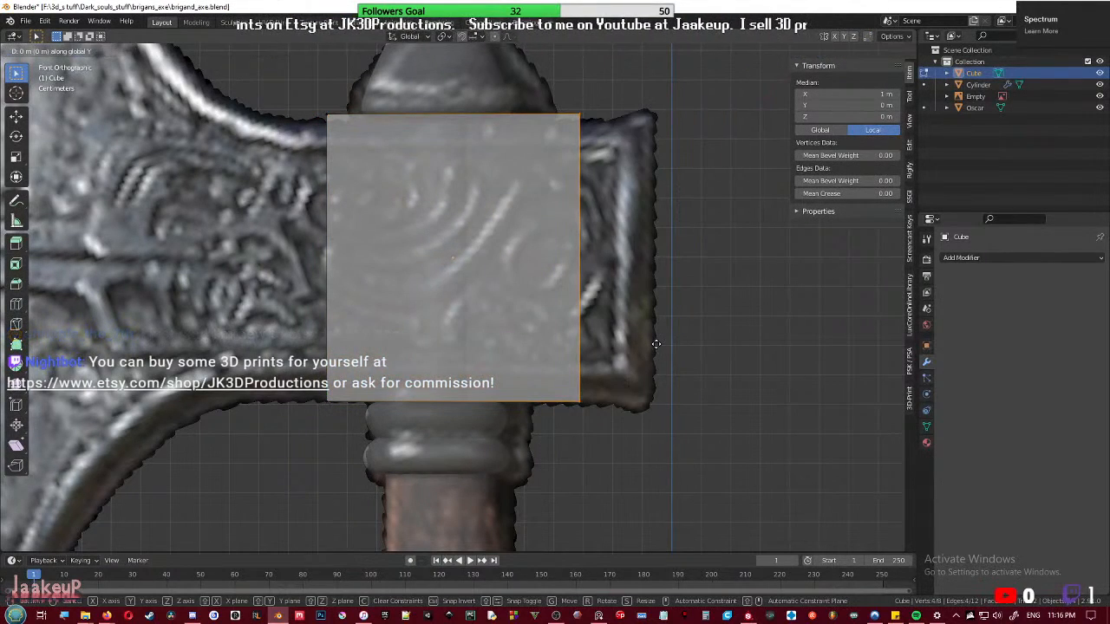
key(x)
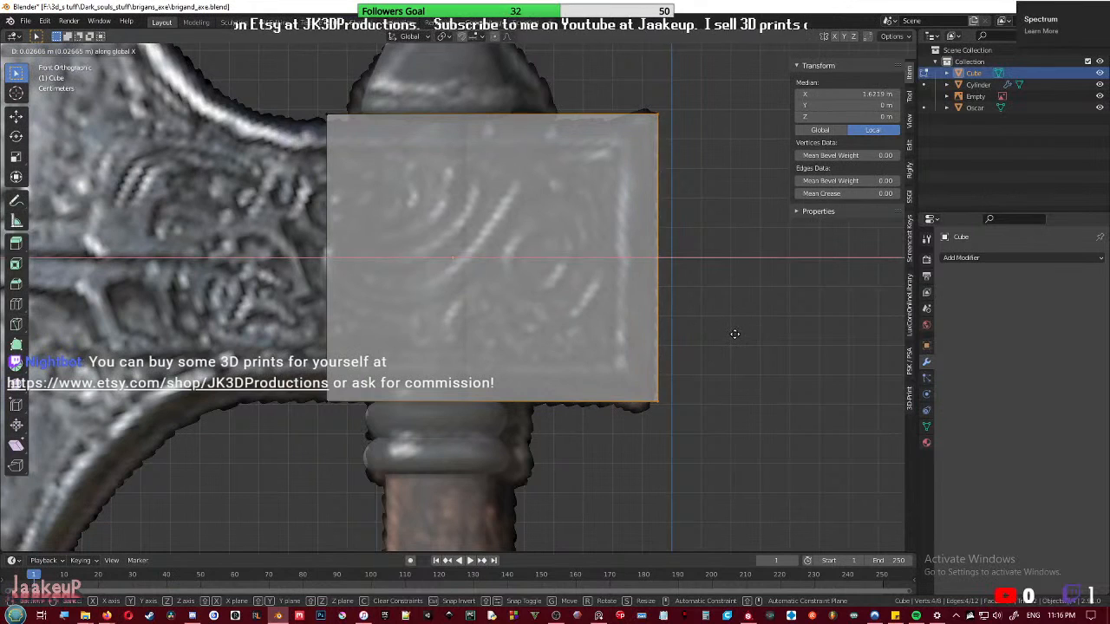
click(733, 334)
- Add an edge loop close to the head's blunt end and scale it down slightly in Z
key(ctrl+r)
click(575, 138)
click(690, 141)
key(s)
key(z)
click(606, 433)
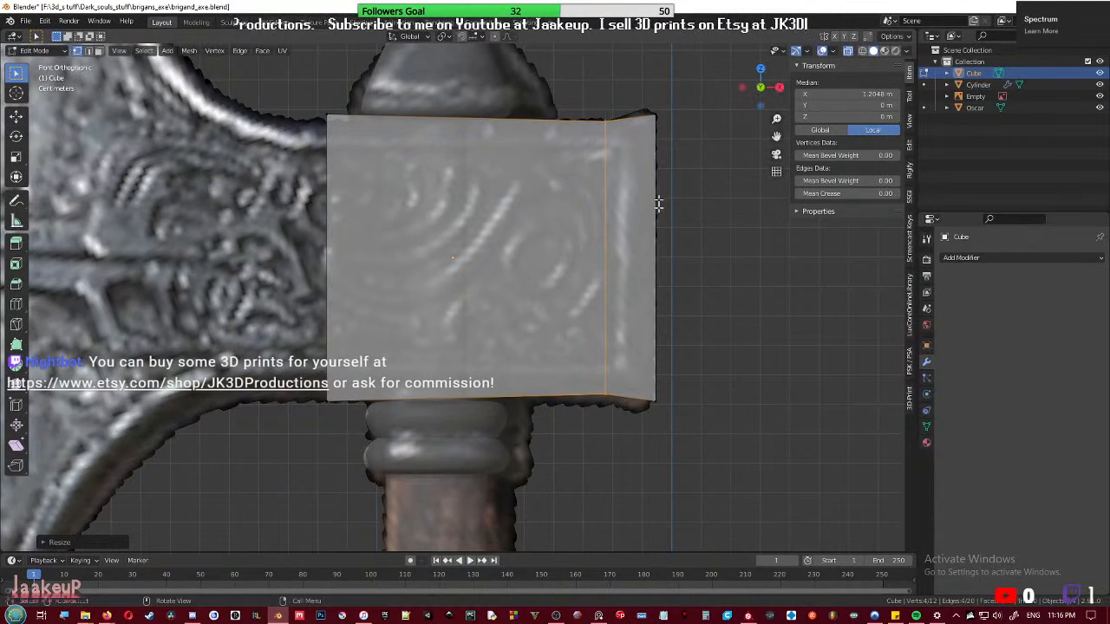
- Select the blunt end's outer vertices and scale them up in Z to flare the end like the reference
key(alt+z)
drag(640, 97, 725, 489)
key(alt+z)
key(s)
key(z)
click(675, 441)
scroll(343, 307, down, 1)
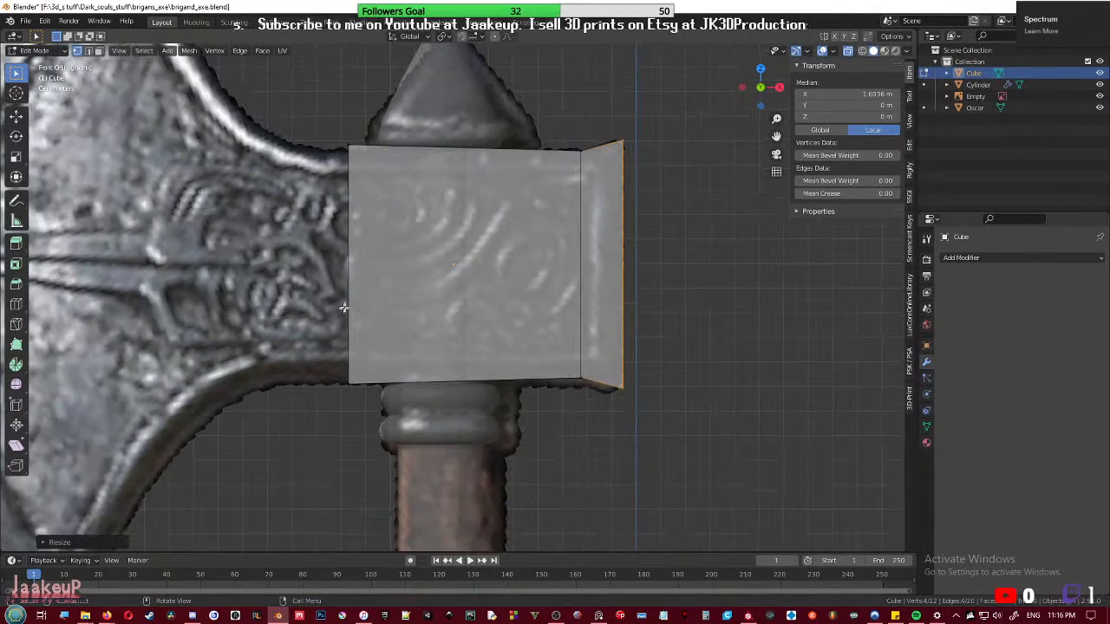
- Extrude the head's blade-side face toward the blade and scale it about 1.67 in Z
shift+middle_drag(392, 298, 521, 307)
key(3)
drag(436, 241, 506, 307)
scroll(505, 307, down, 3)
scroll(505, 307, up, 2)
key(e)
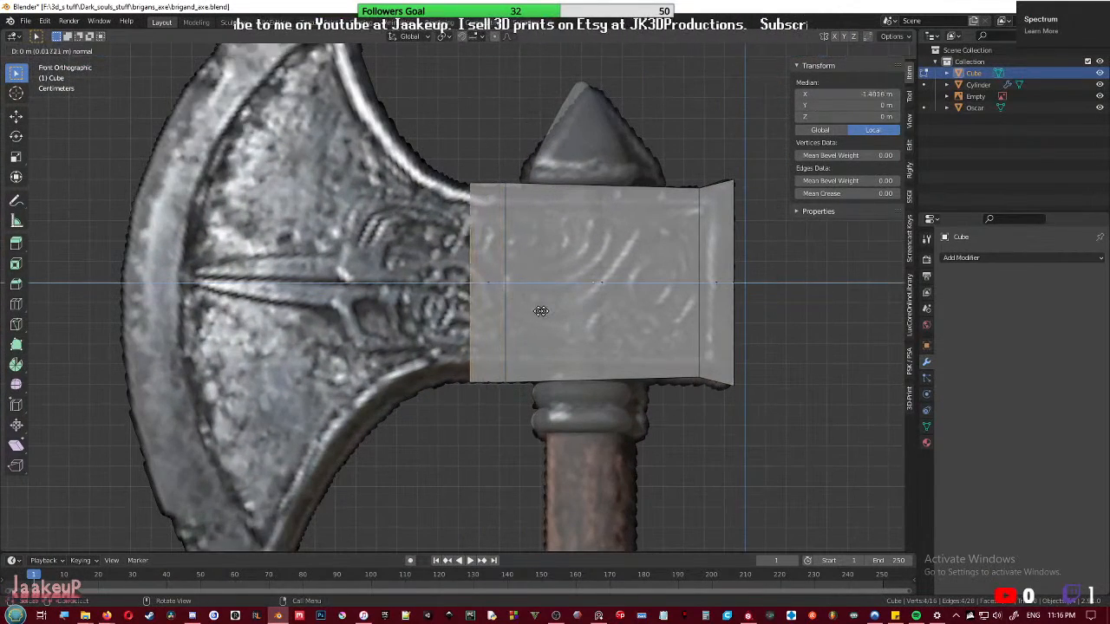
click(464, 305)
key(s)
key(z)
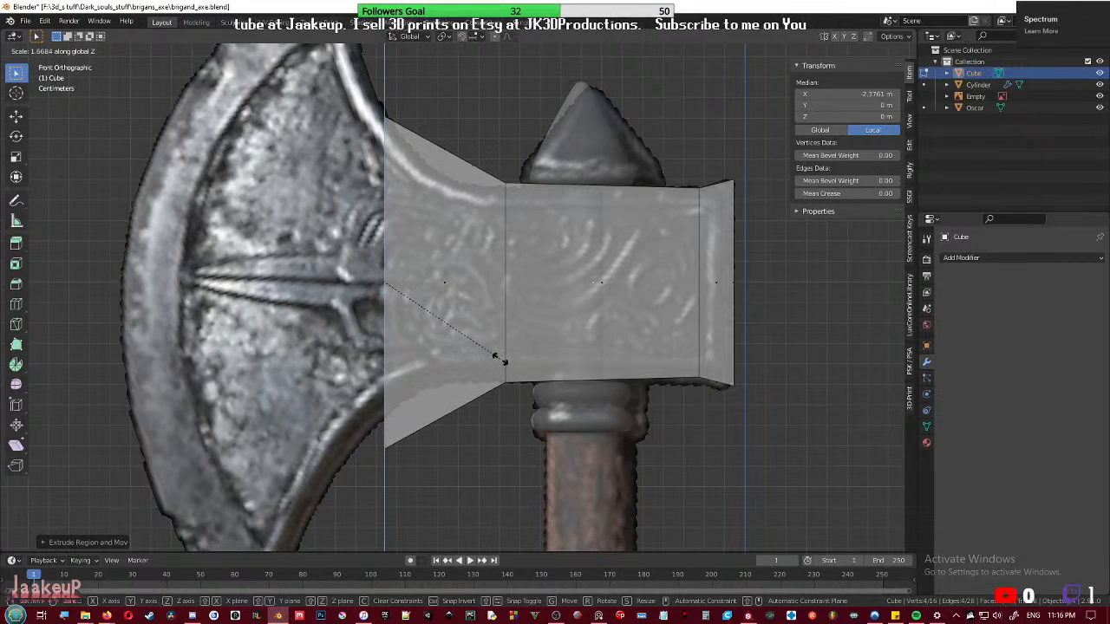
click(500, 360)
- Extrude the blade-side face again into the blade and scale it about 2.01 in Z
scroll(498, 357, down, 3)
key(e)
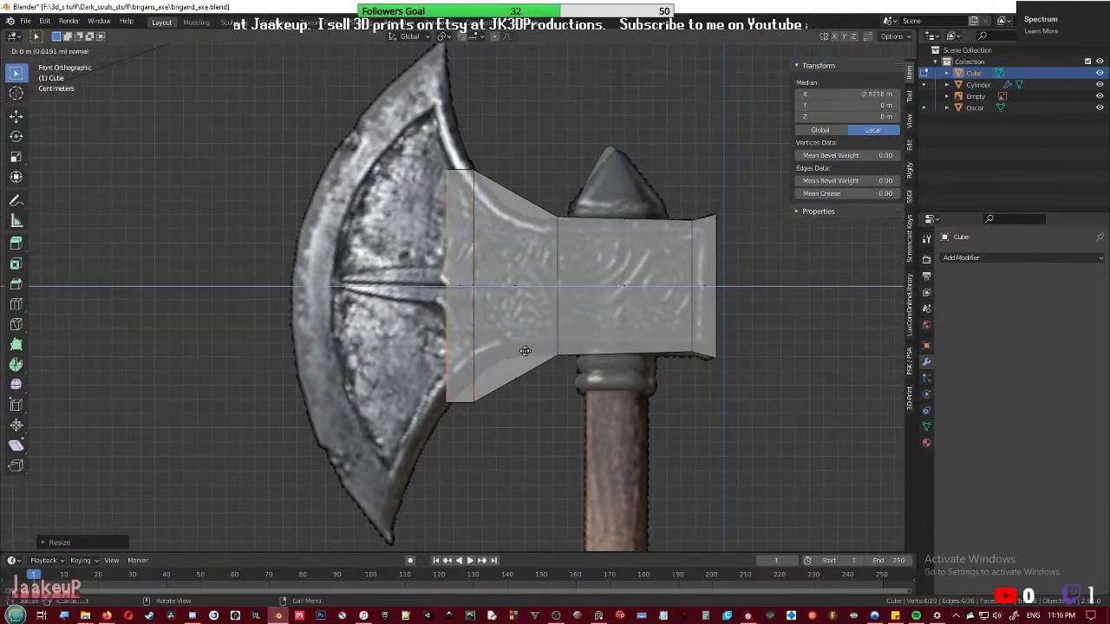
click(492, 352)
key(s)
key(z)
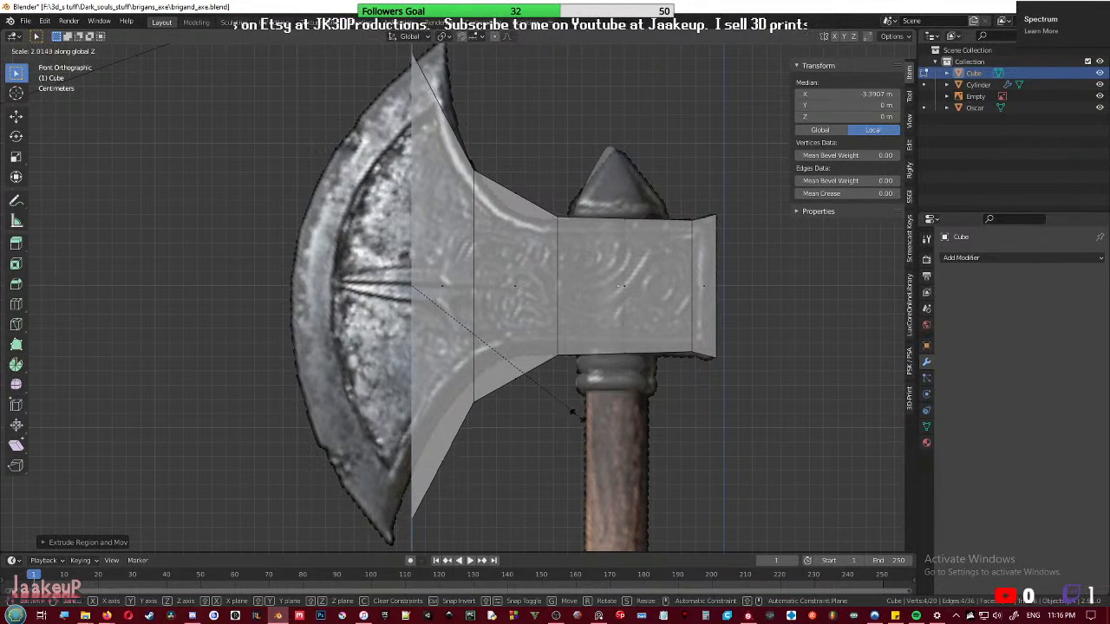
click(578, 418)
- Move the extruded face about 0.022 m in X back to the blade's upper tip and scale it about 1.06 in Z
shift+middle_drag(449, 256, 451, 289)
key(g)
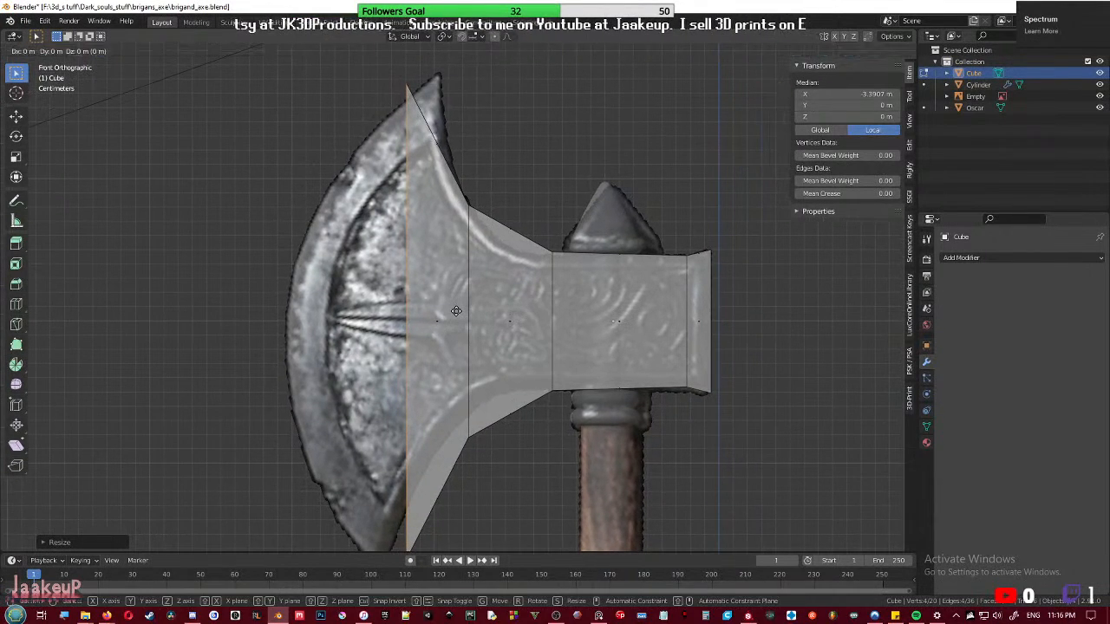
key(x)
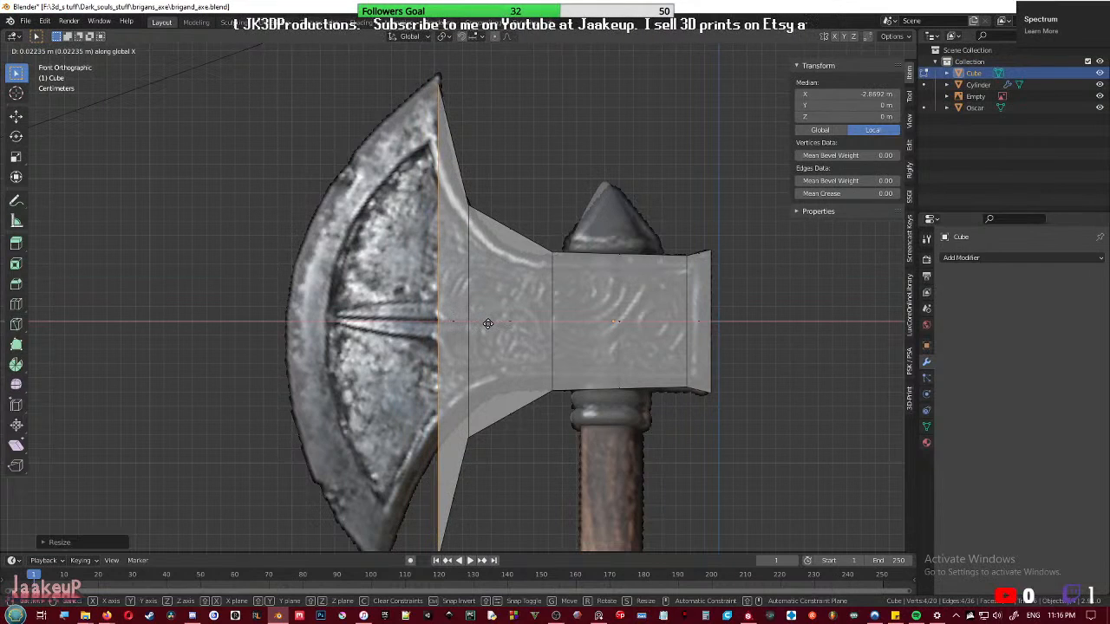
click(488, 323)
scroll(490, 338, down, 3)
key(s)
key(z)
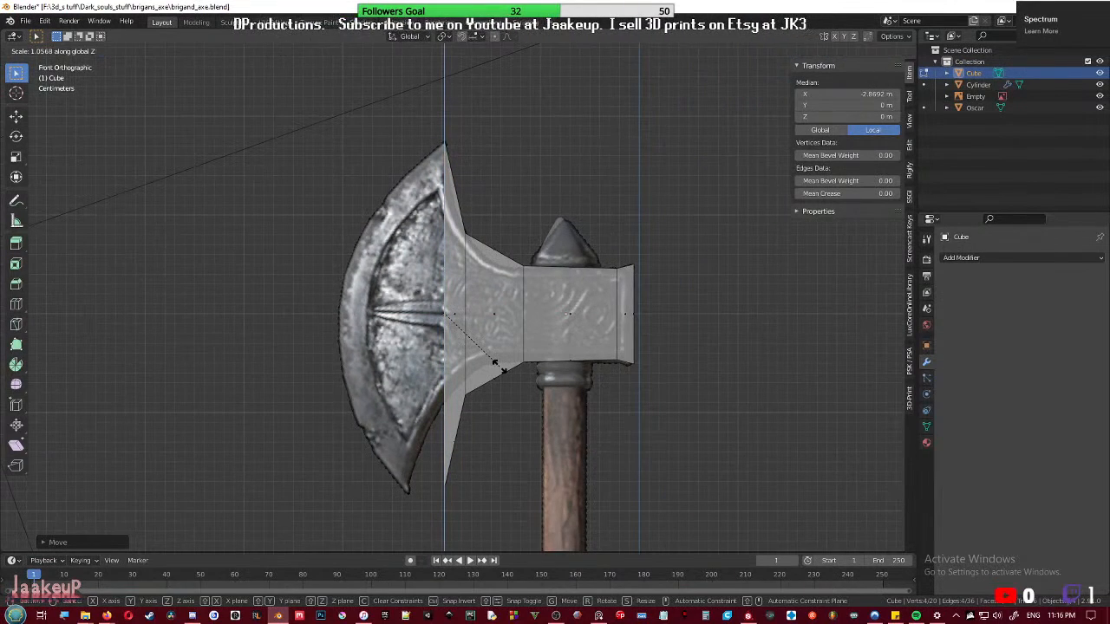
click(495, 364)
- Extrude the blade face about 0.064 m toward the cutting edge and scale it to about 0.67 in Z
key(e)
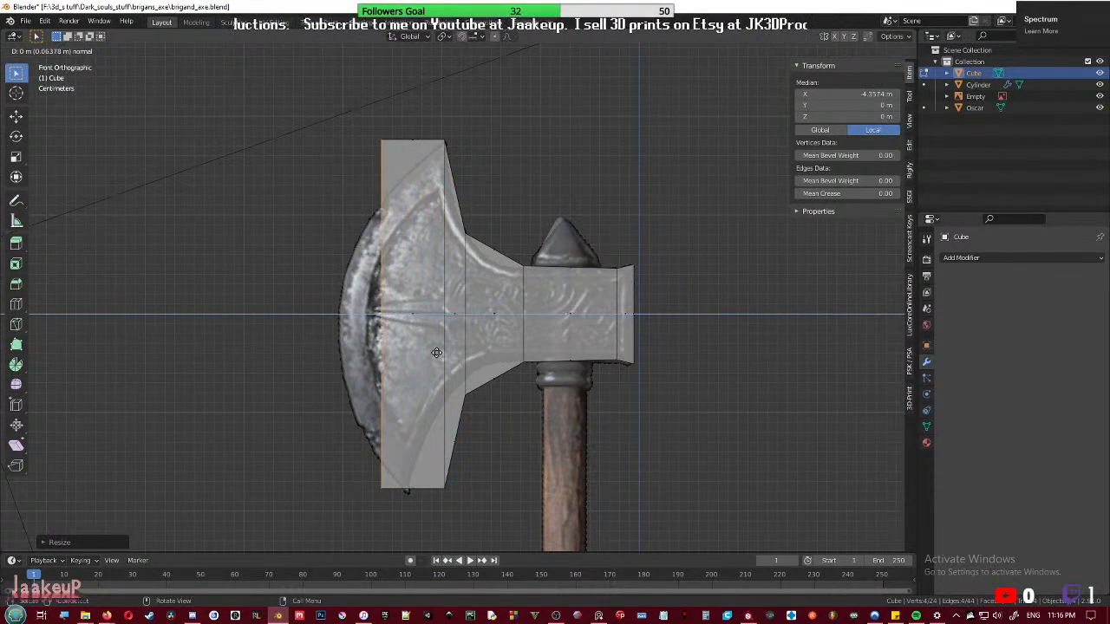
click(436, 353)
key(s)
key(z)
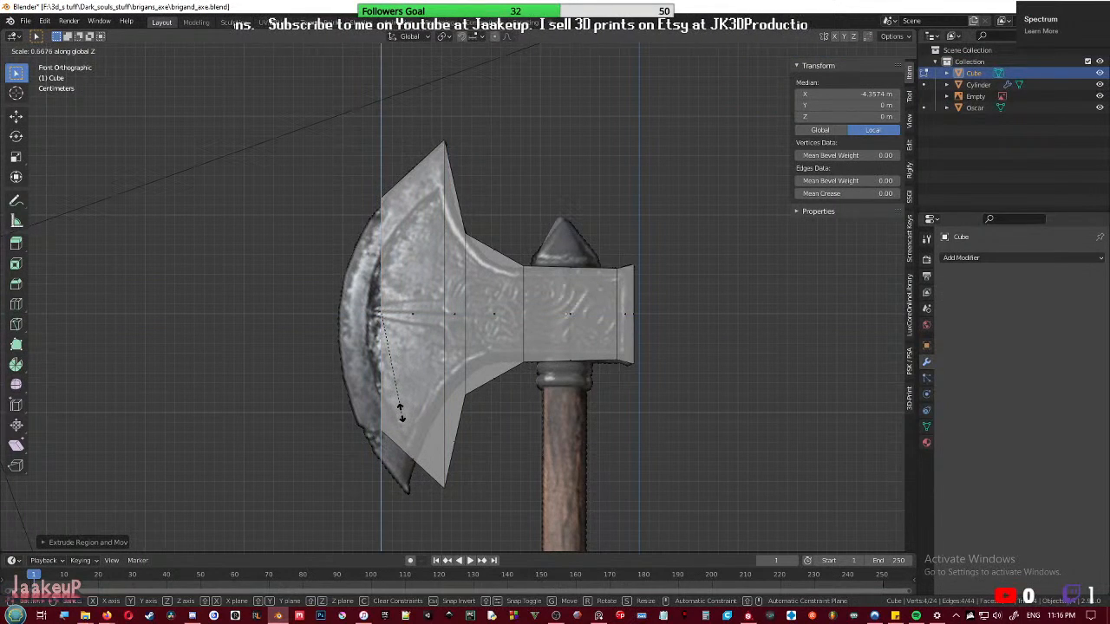
click(400, 413)
- Extrude the blade face out to the reference's cutting edge and narrow it in Z to a short front face
scroll(428, 375, up, 3)
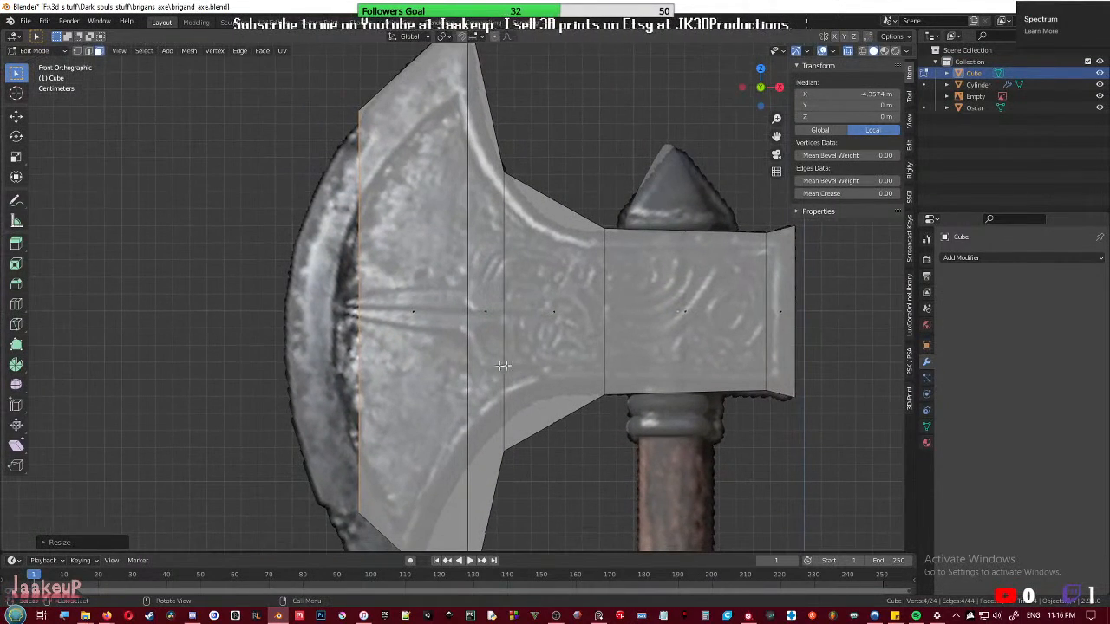
key(e)
click(416, 381)
key(s)
key(z)
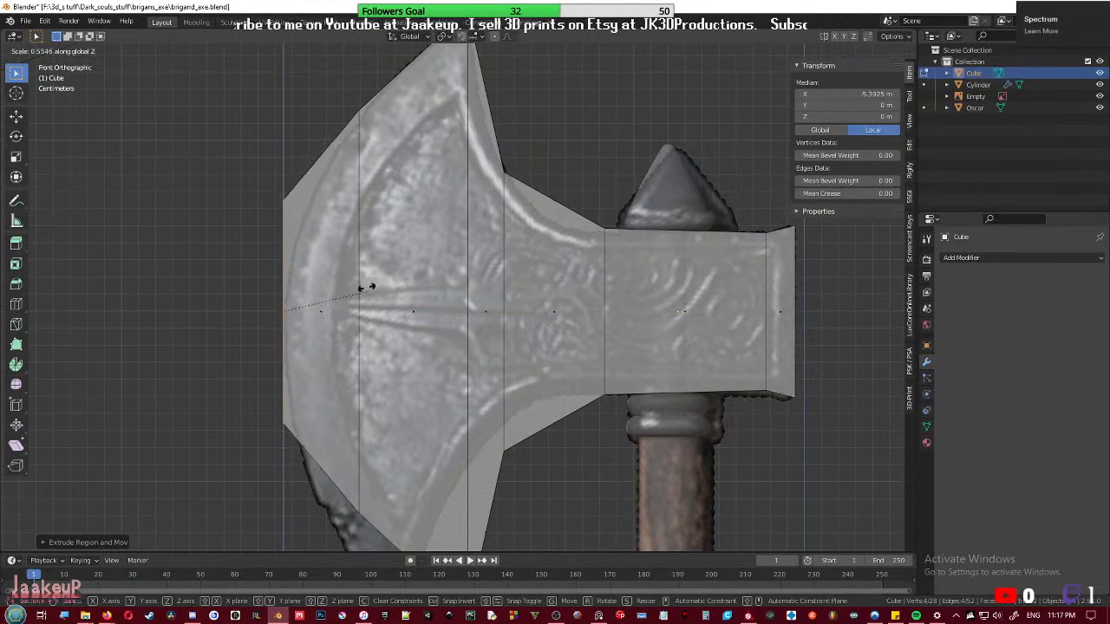
click(300, 303)
- Add an edge loop in the outermost blade section and scale it about 1.26 in Z to round the cutting edge
key(ctrl+r)
click(323, 228)
key(s)
key(z)
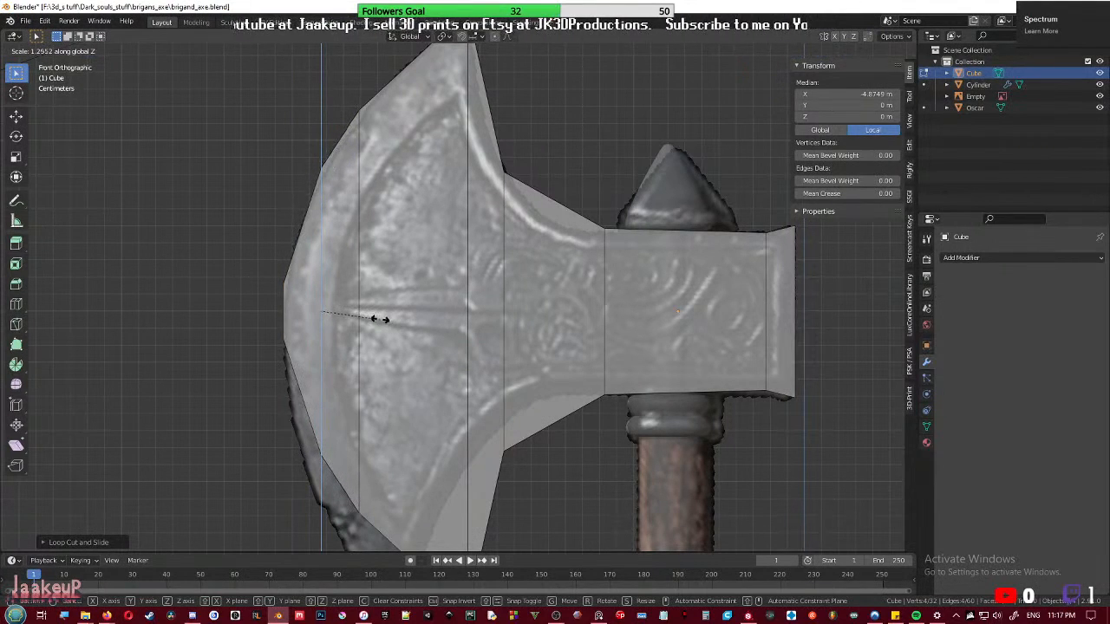
click(379, 319)
- Add an edge loop in the neck between blade and socket, scale it down in Z to follow the curve, and save the file
shift+middle_drag(627, 375, 573, 377)
key(ctrl+r)
double_click(498, 224)
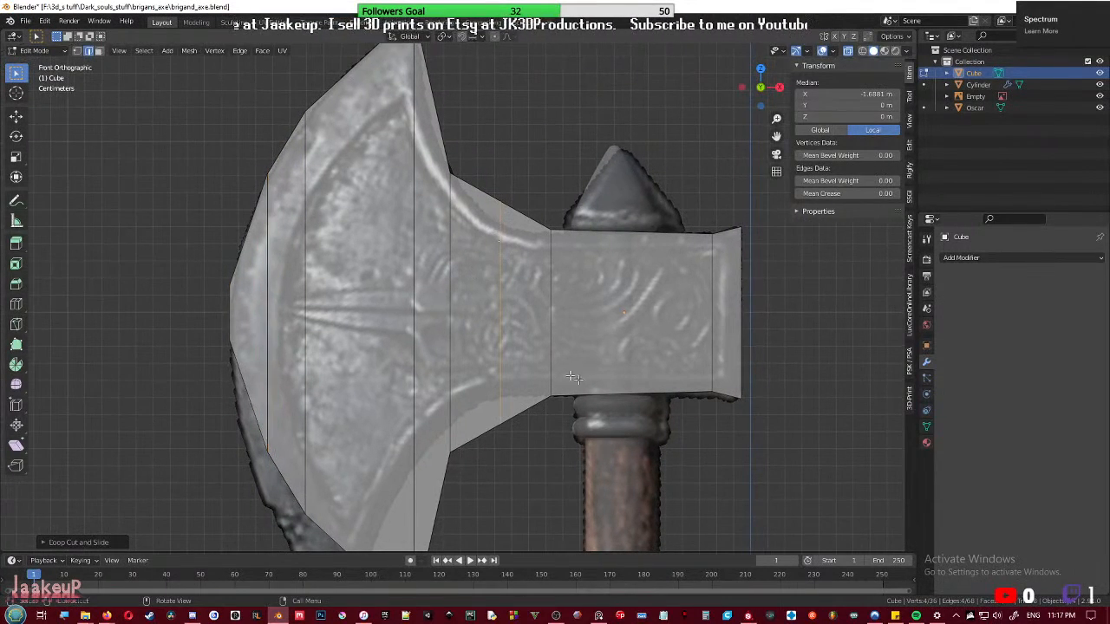
key(s)
key(z)
click(567, 367)
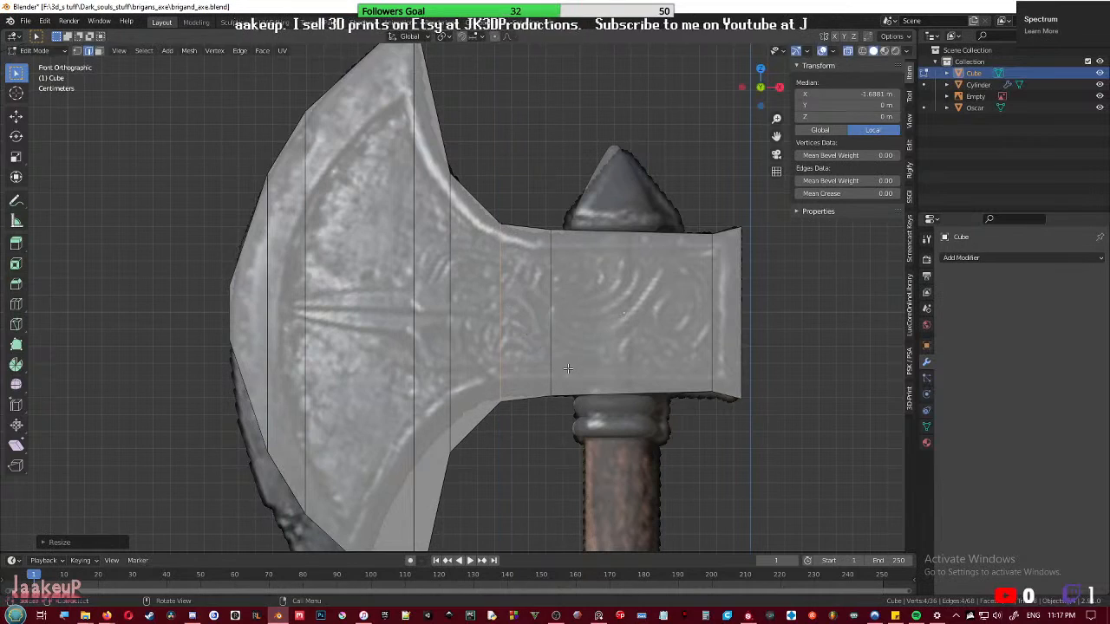
scroll(570, 365, down, 3)
key(alt+z)
middle_drag(591, 375, 511, 379)
key(Tab)
key(ctrl+s)
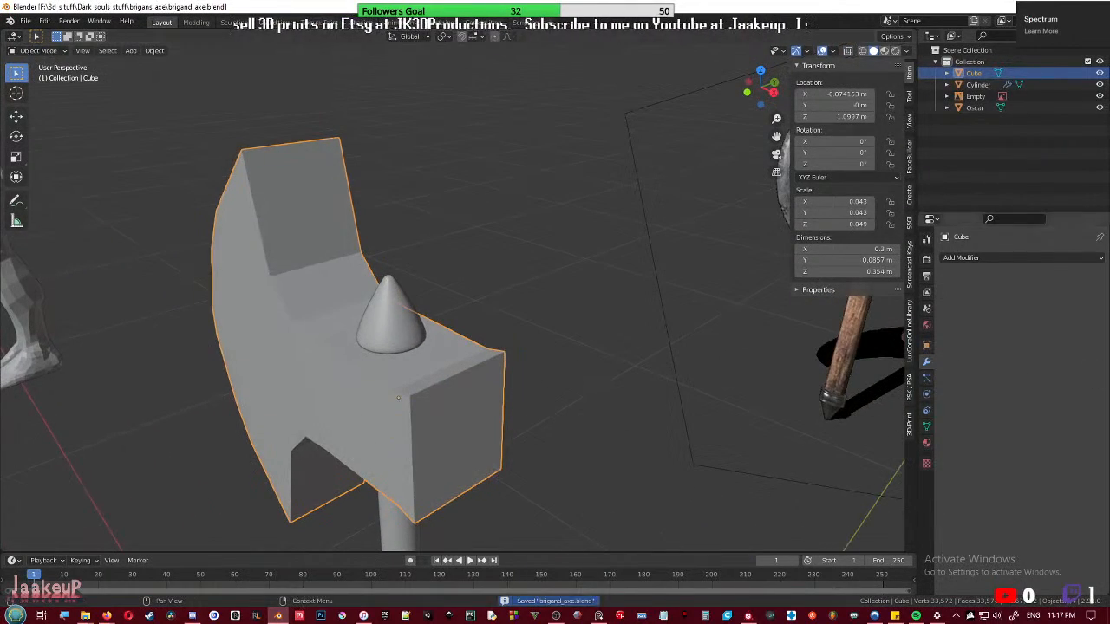
- Thin the axe head along Y to about 0.0255 m and save the file
right_drag(1109, 381, 741, 305)
scroll(744, 321, down, 5)
scroll(730, 325, up, 5)
scroll(730, 322, up, 3)
middle_drag(730, 321, 779, 357)
right_drag(737, 348, 1109, 471)
middle_drag(411, 374, 430, 399)
key(s)
key(y)
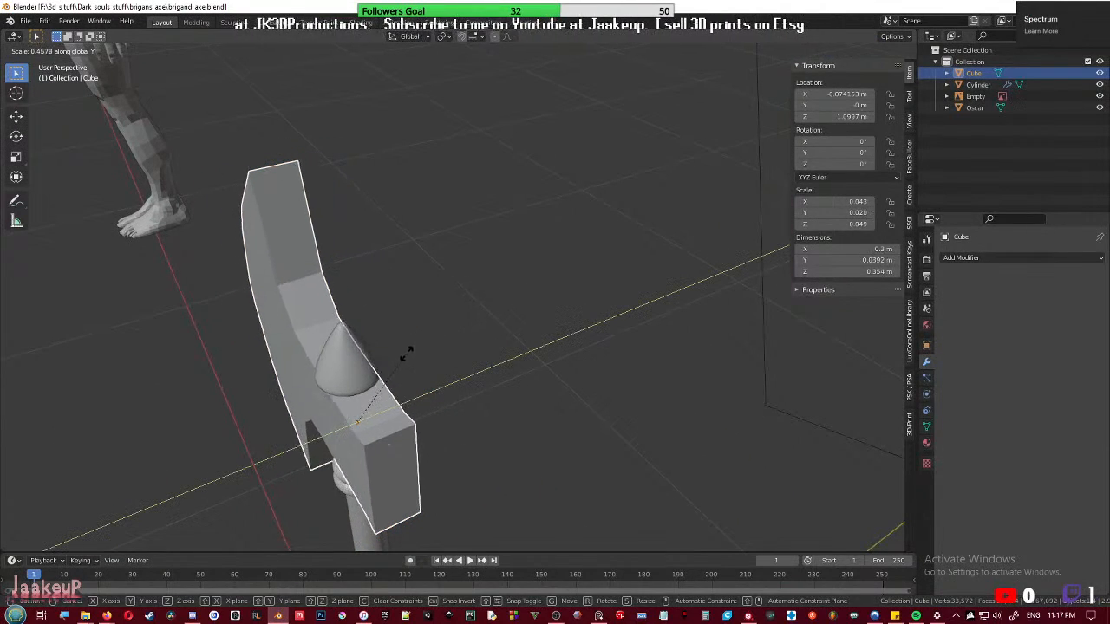
click(401, 392)
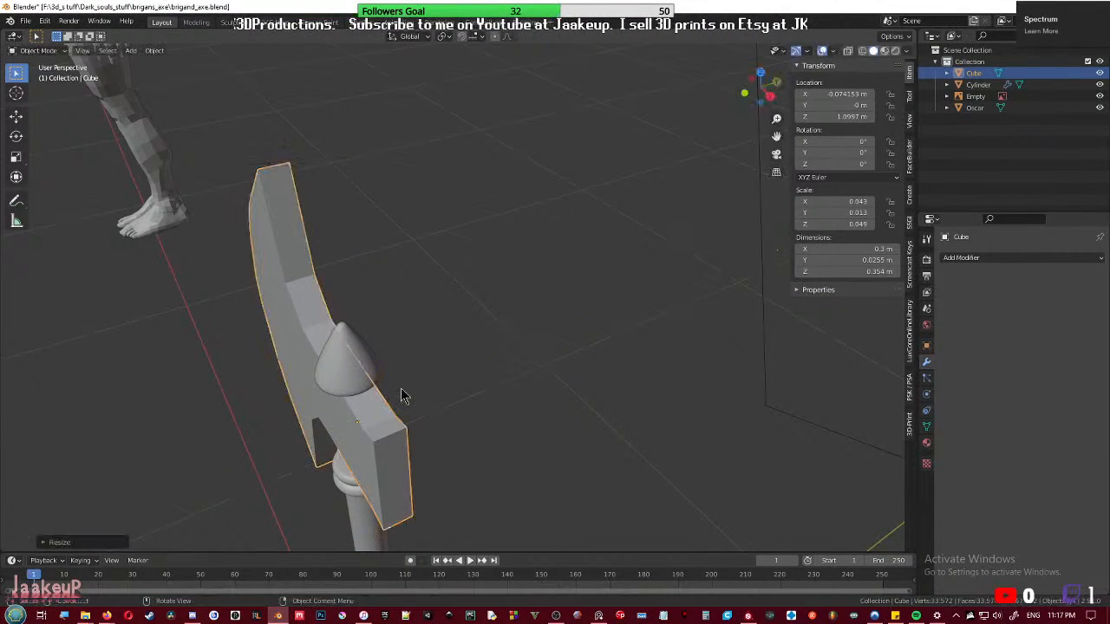
click(402, 395)
middle_drag(402, 394, 486, 414)
key(ctrl+s)
- Thicken the axe head along Y to about 0.036 m, compare it with the reference, and save the file
click(372, 384)
key(s)
key(y)
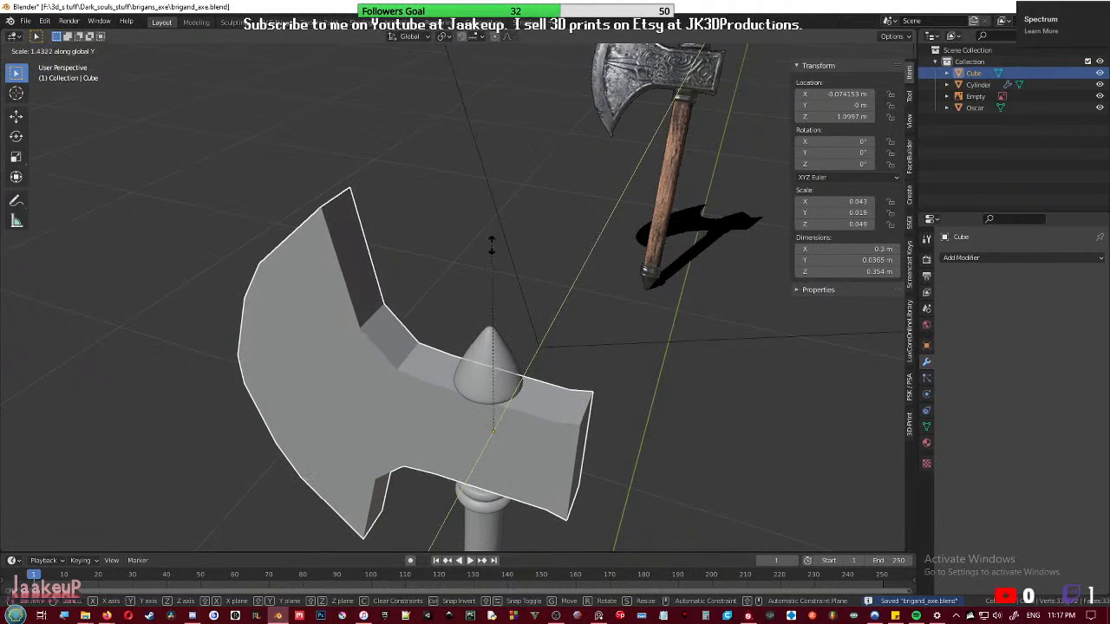
click(442, 255)
click(442, 254)
middle_drag(442, 254, 514, 335)
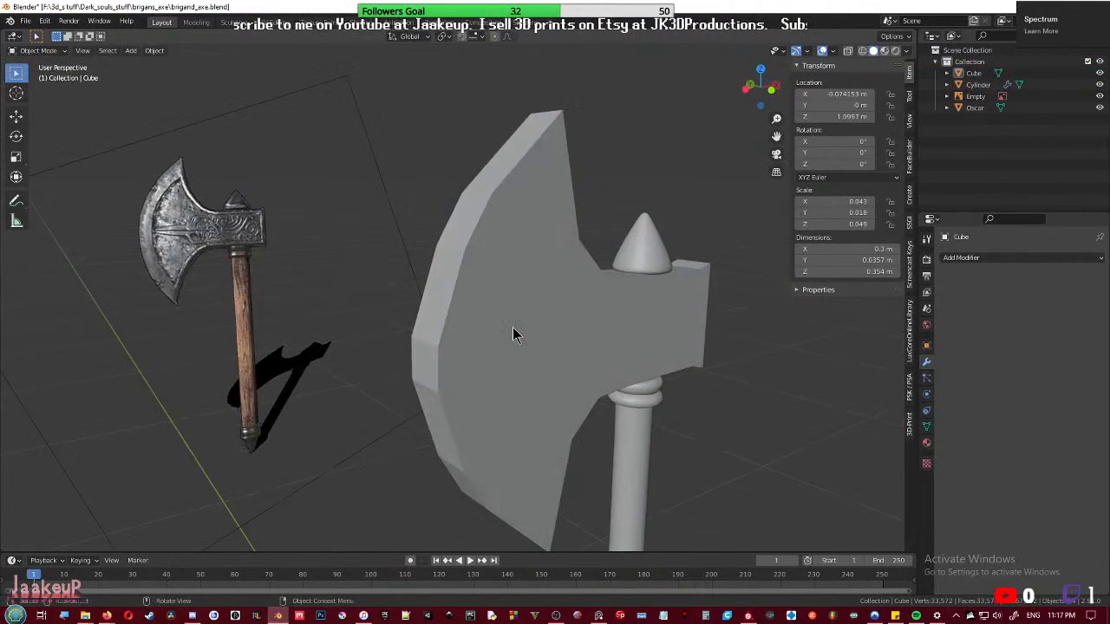
key(KP_1)
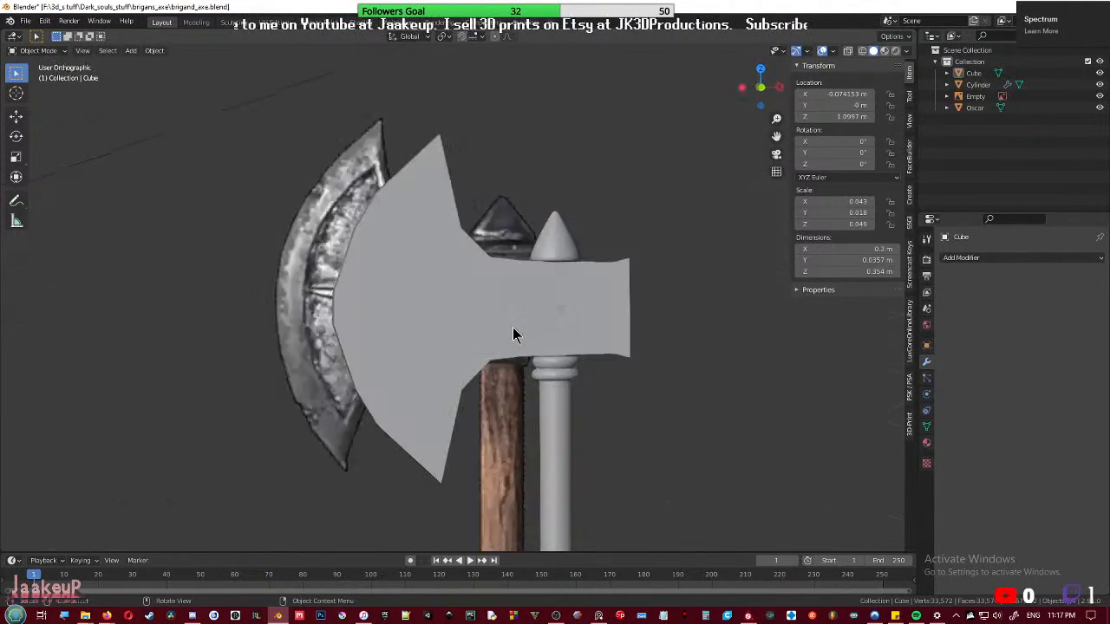
key(alt+z)
key(alt+z)
middle_drag(513, 335, 456, 399)
key(ctrl+s)
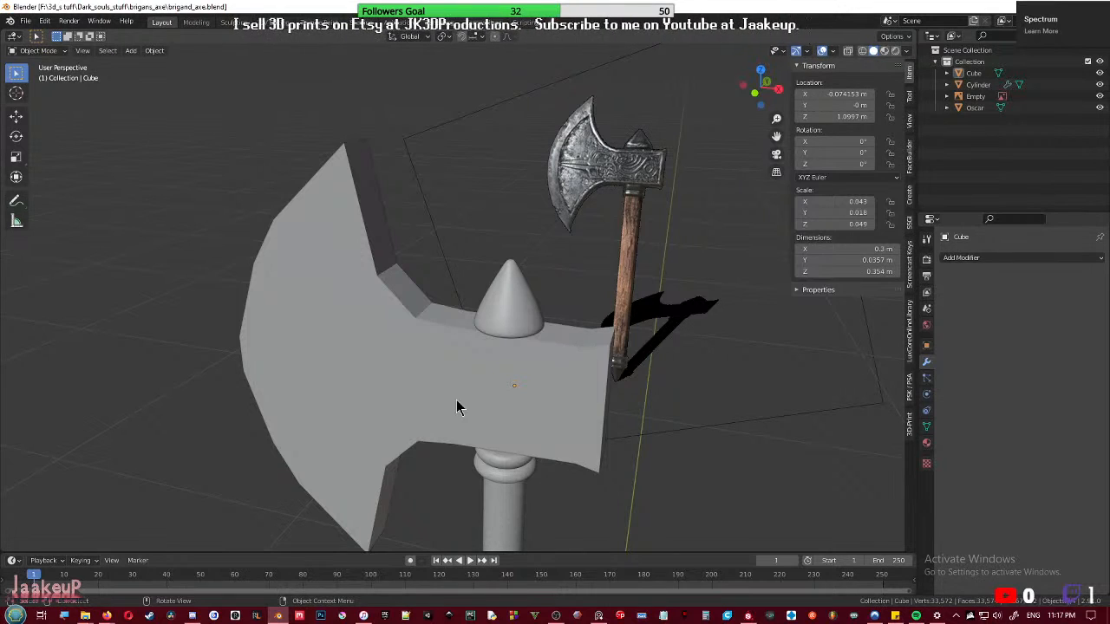
- Try adding edge loops along the axe head and at the blade tips under the level 3 Subdivision modifier
key(Tab)
key(ctrl+r)
click(412, 392)
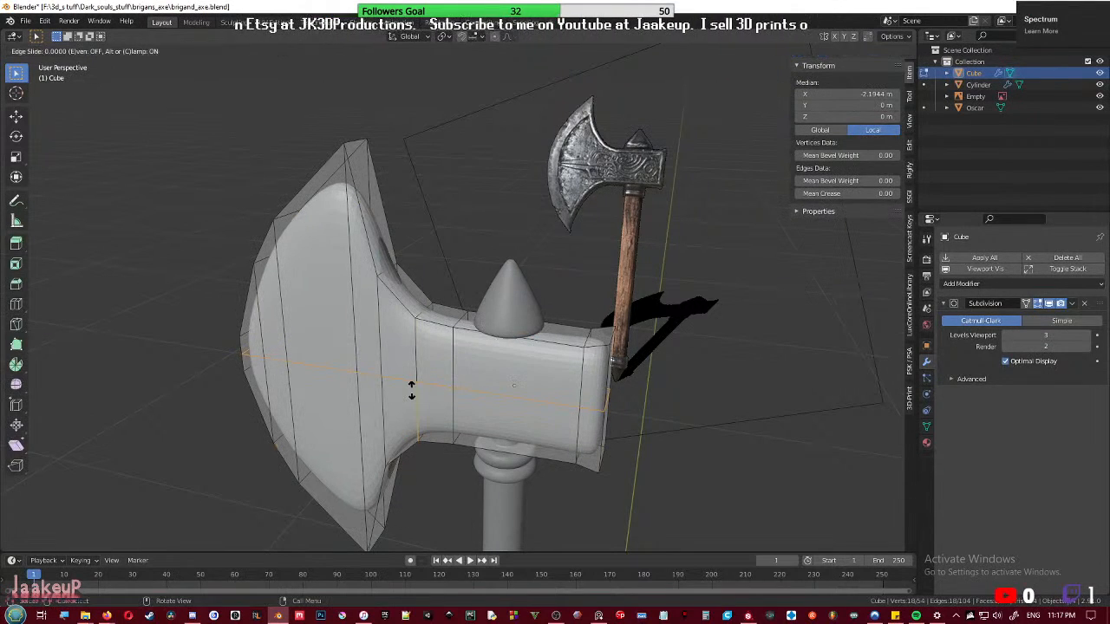
click(411, 390)
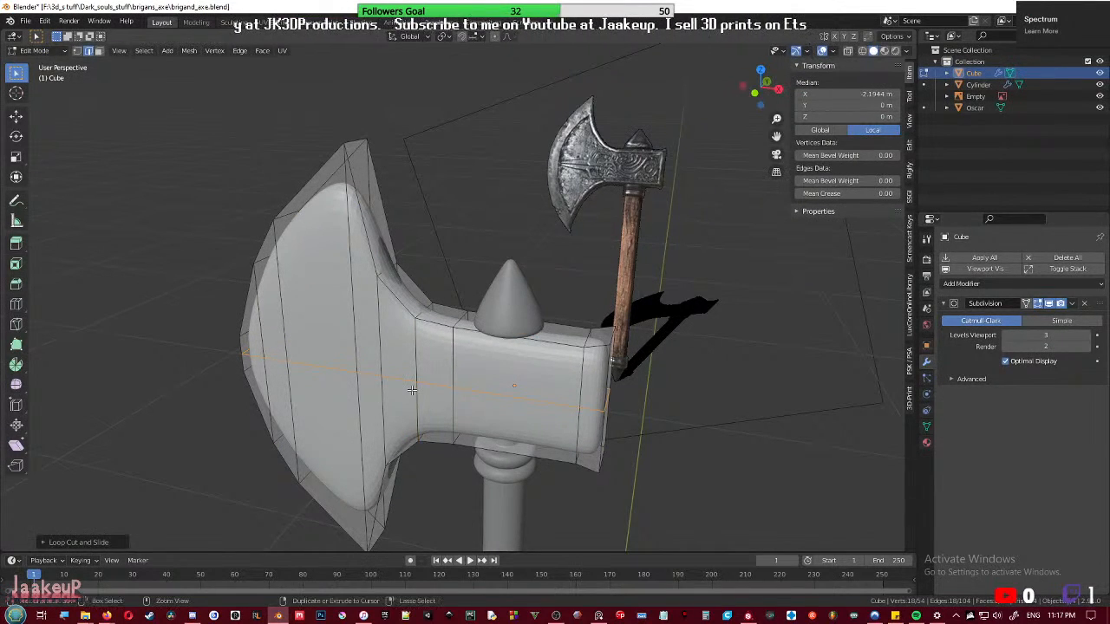
key(ctrl+z)
key(g)
key(g)
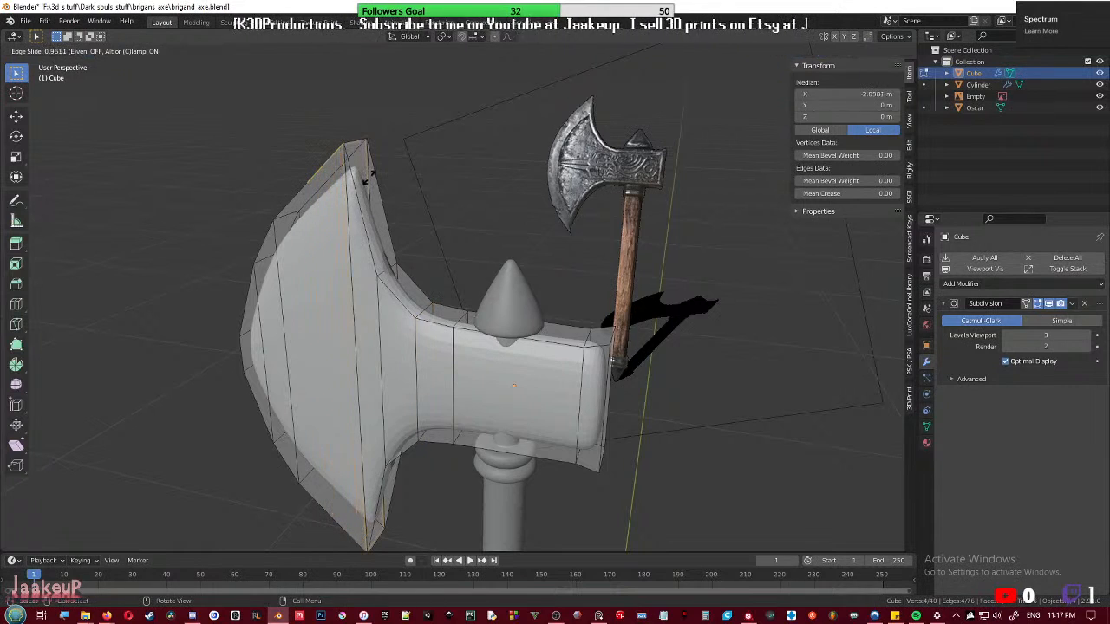
right_click(367, 174)
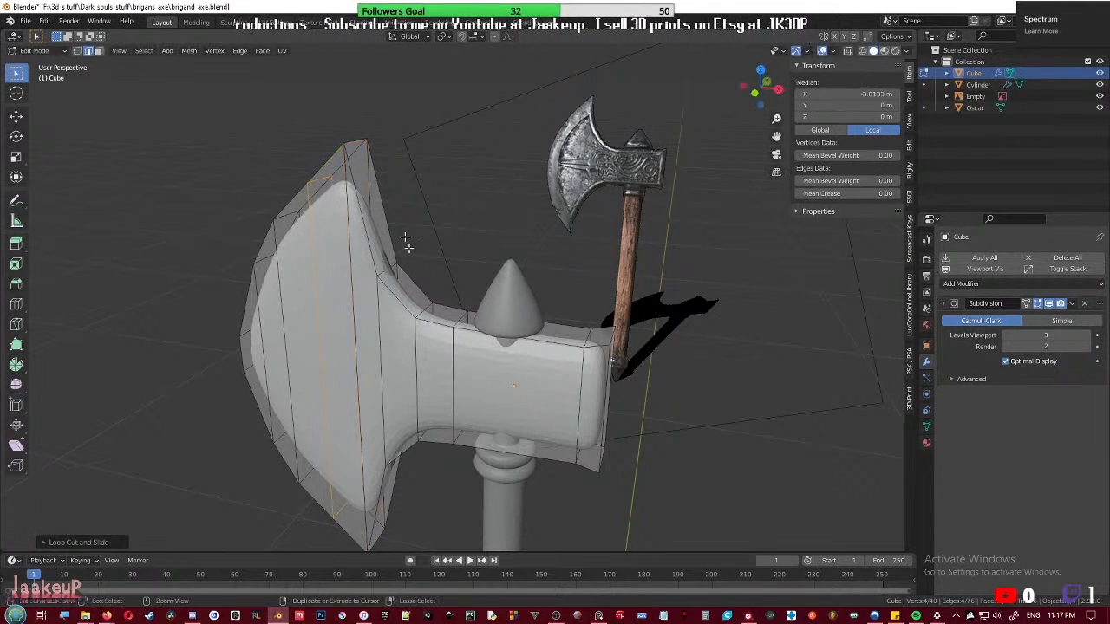
- Remove the Subdivision modifier from the axe head and return to Object Mode
middle_drag(415, 274, 469, 416)
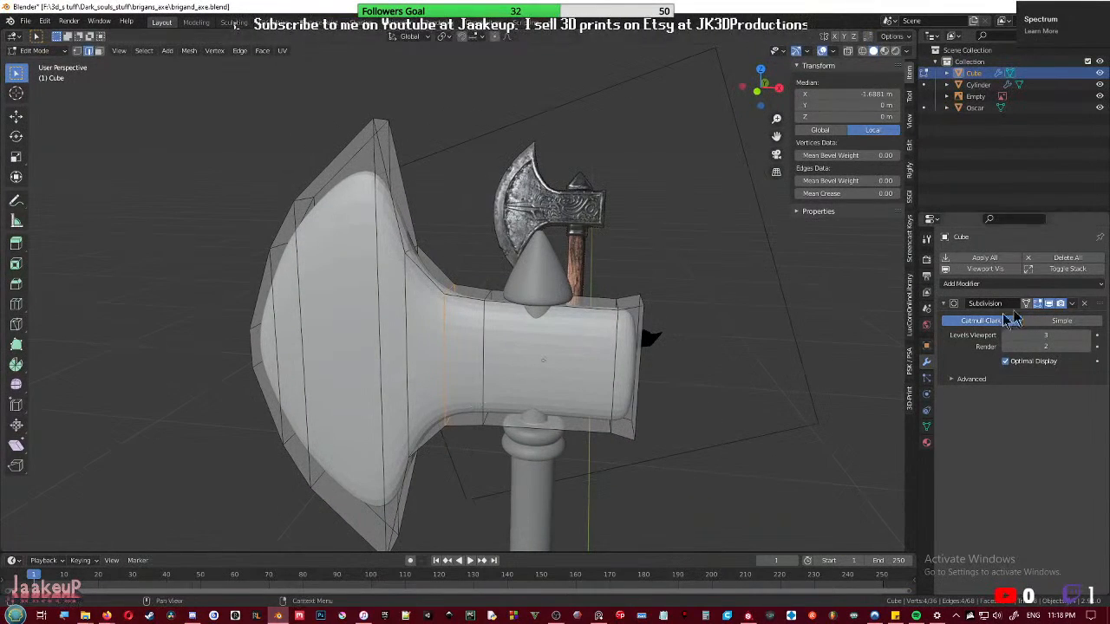
click(1083, 304)
key(Tab)
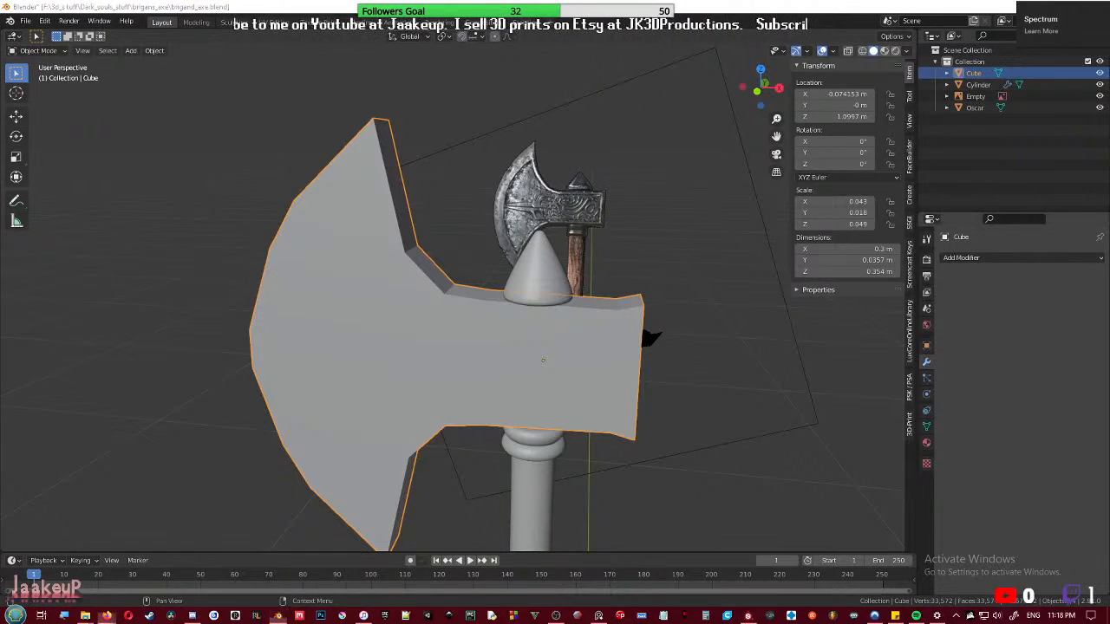
- Delete the cube axe head in front orthographic view and save the file
key(KP_1)
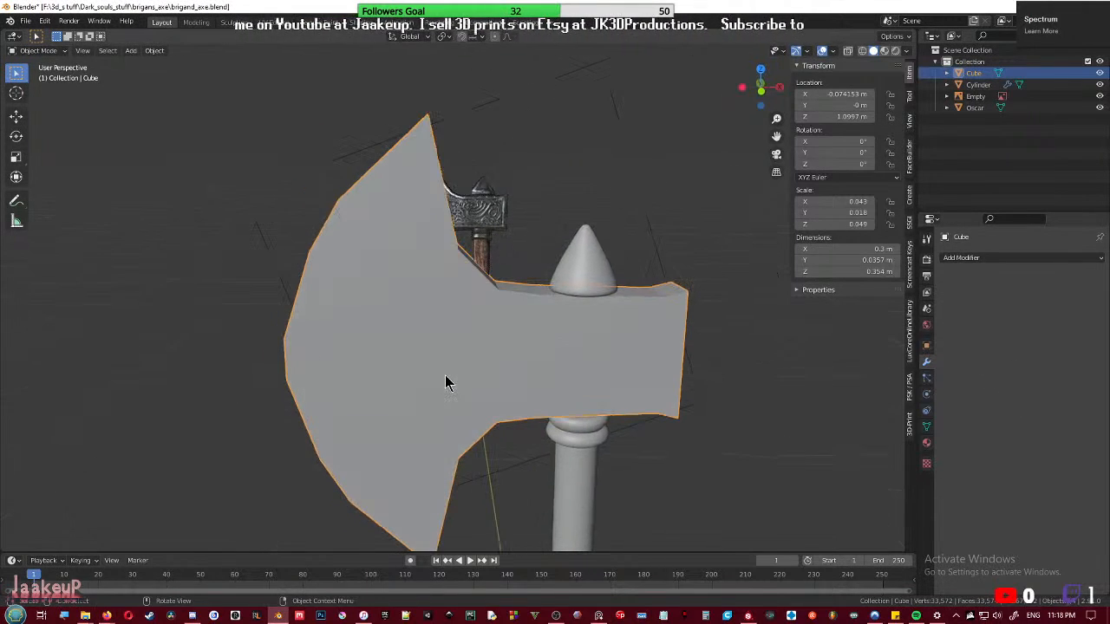
key(KP_5)
key(x)
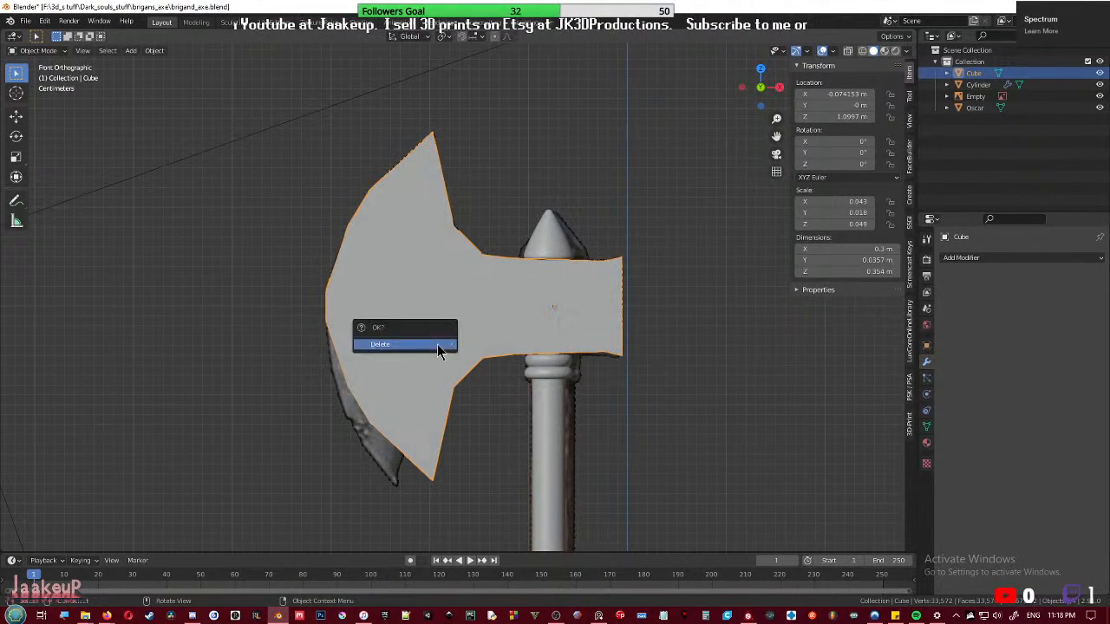
click(437, 344)
scroll(499, 363, up, 4)
key(ctrl+s)
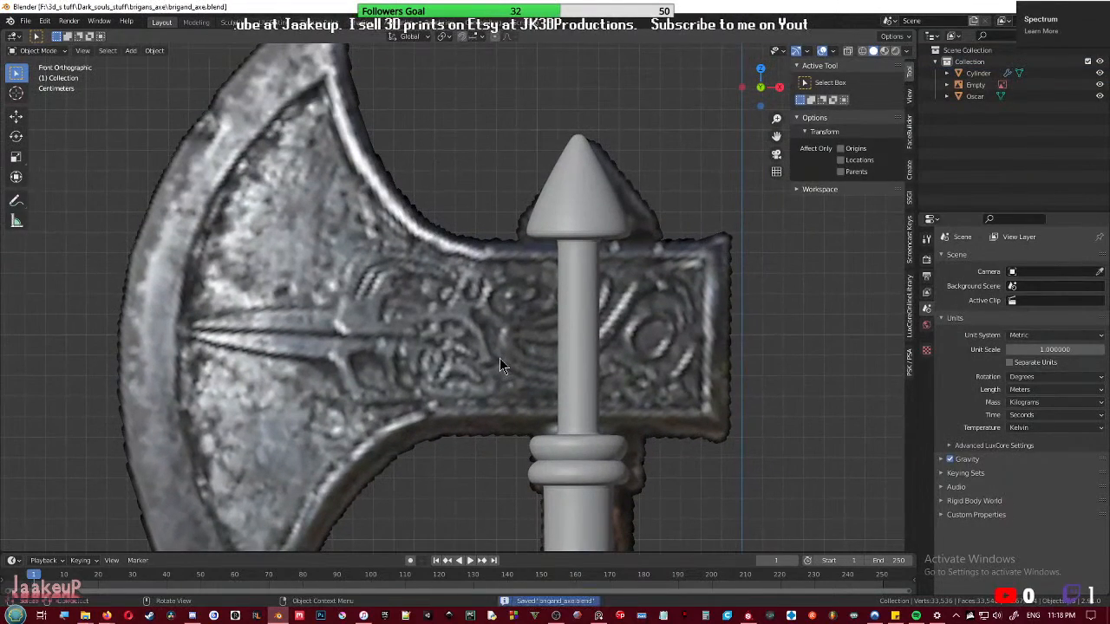
- Add a plane, move it up beside the axe head in the reference image, and scale it down
key(shift+a)
mouse_move(588, 289)
click(642, 289)
scroll(636, 314, down, 6)
key(g)
click(561, 231)
key(s)
click(550, 334)
- Merge the plane's vertices at center and try moving the resulting vertex toward the socket end of the reference axe head
key(Tab)
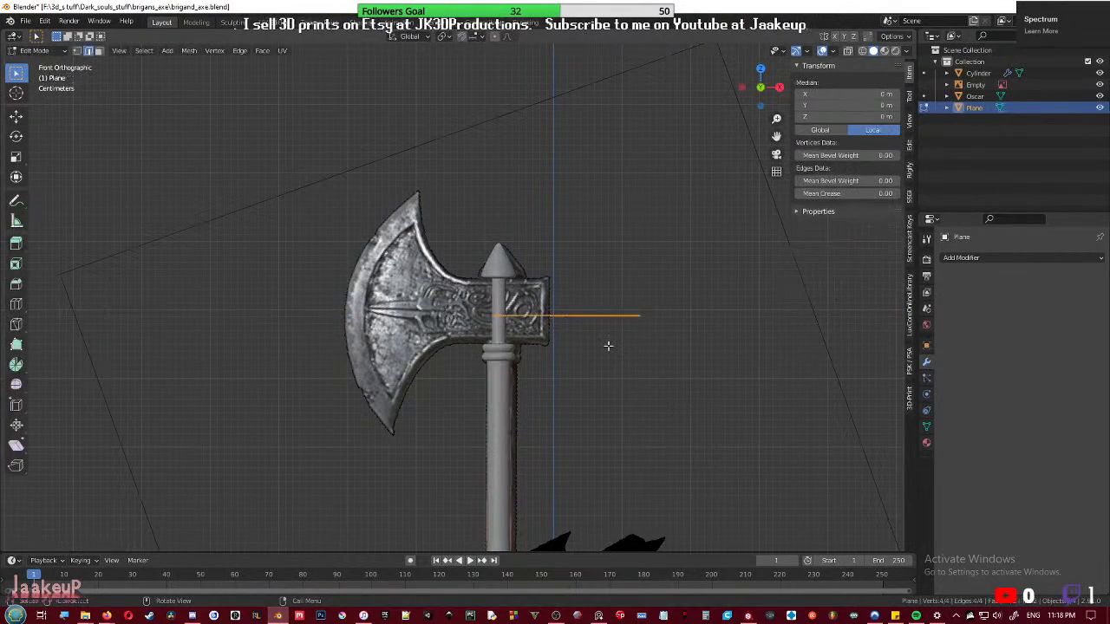
key(m)
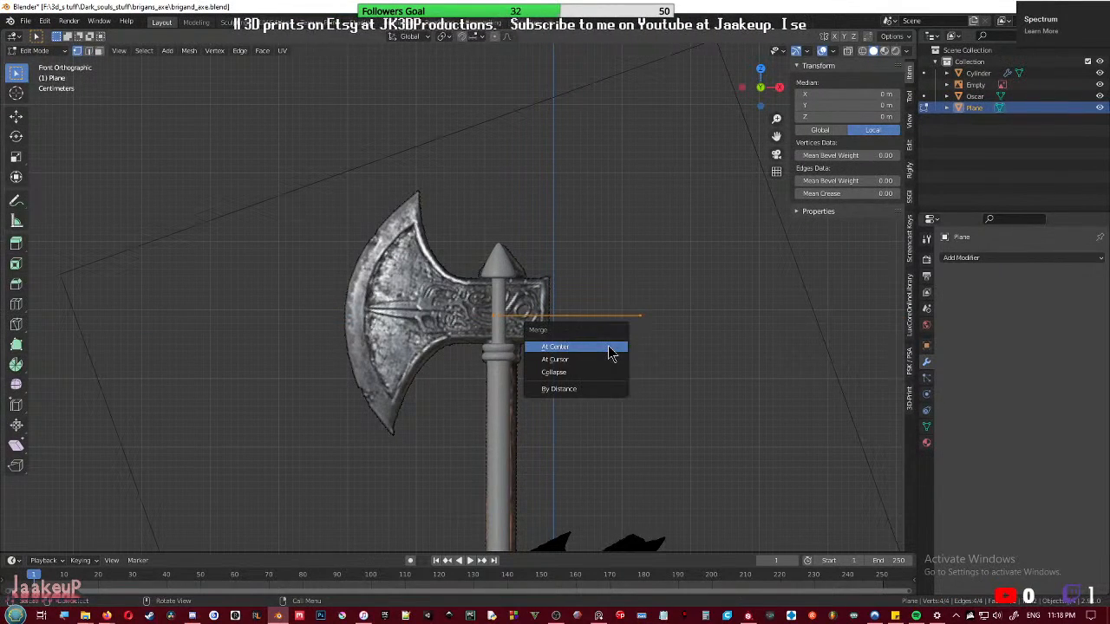
click(555, 347)
scroll(619, 371, up, 5)
key(g)
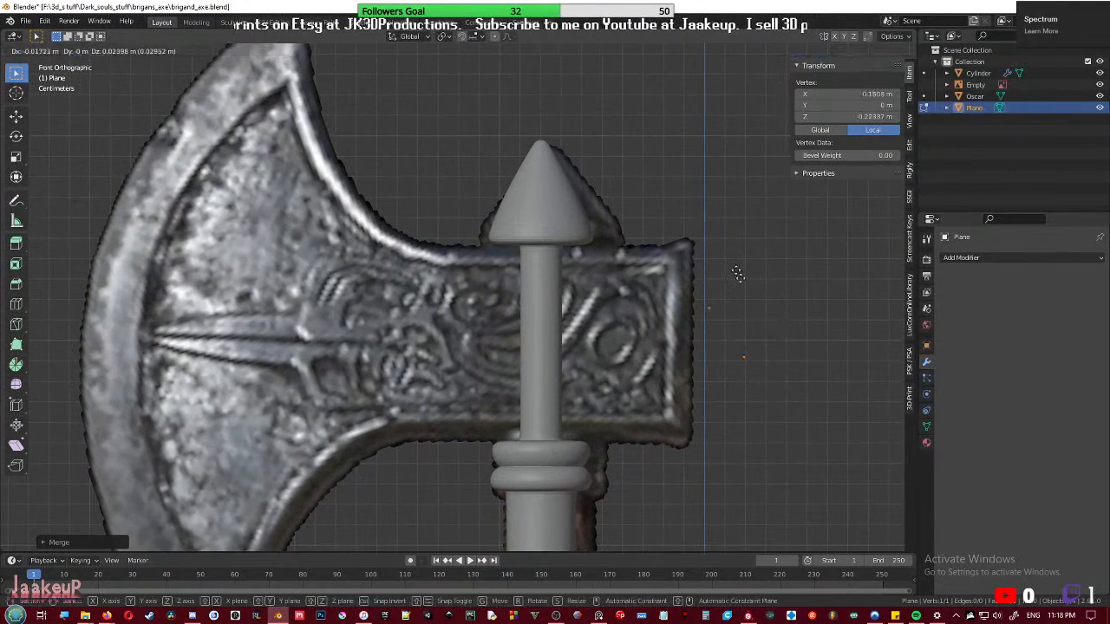
right_click(725, 218)
- Undo the vertex merge, the plane and the deletion to bring back the cube axe head
key(ctrl+z)
key(ctrl+z)
key(ctrl+z)
key(ctrl+z)
key(ctrl+z)
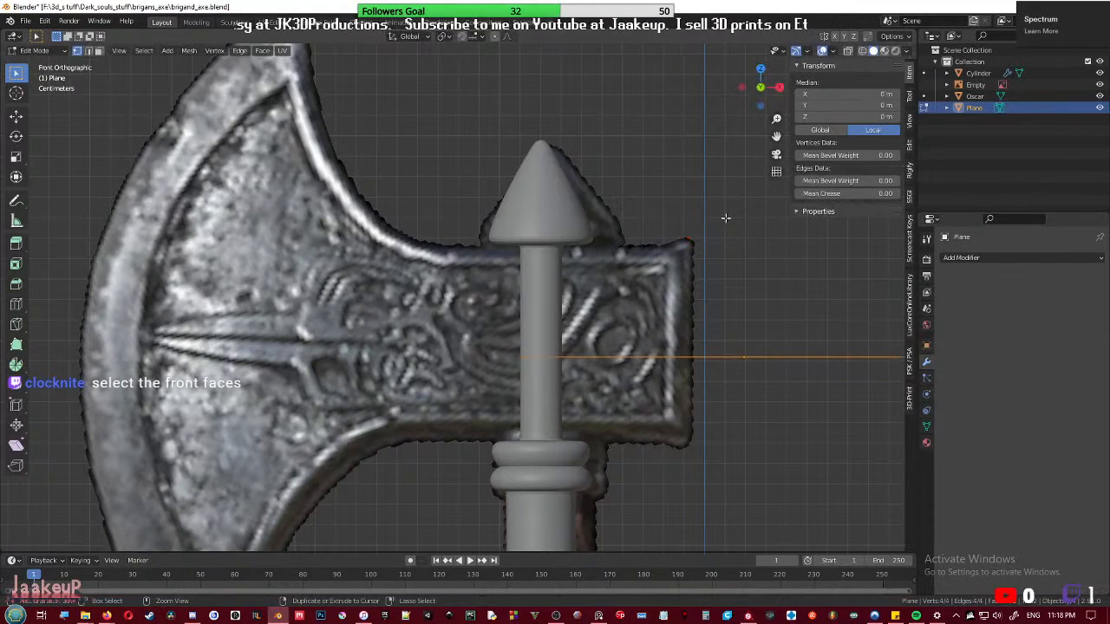
scroll(396, 347, down, 5)
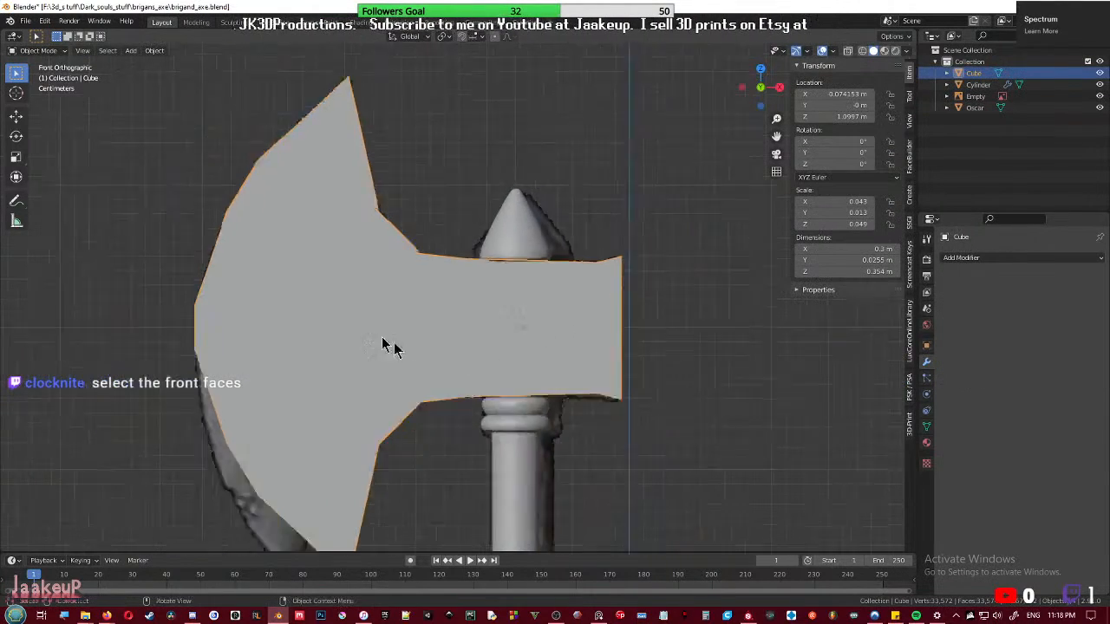
- Select all front faces of the axe head from the socket end to the cutting edge in Edit Mode
middle_drag(421, 367, 554, 343)
key(Tab)
click(556, 274)
click(598, 326)
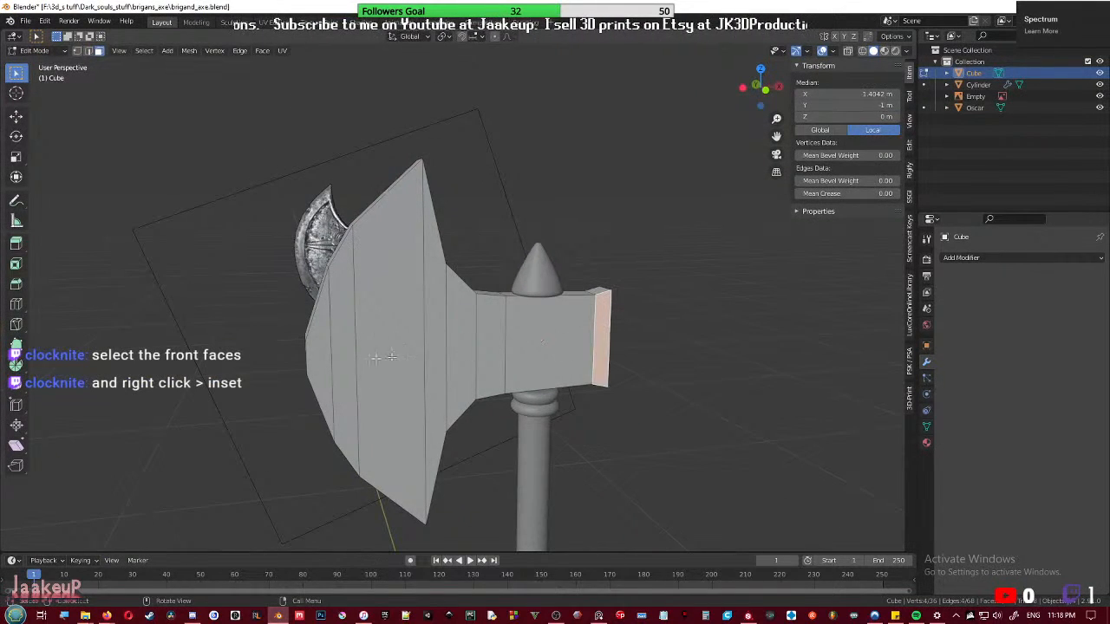
ctrl+click(312, 359)
middle_drag(312, 359, 630, 400)
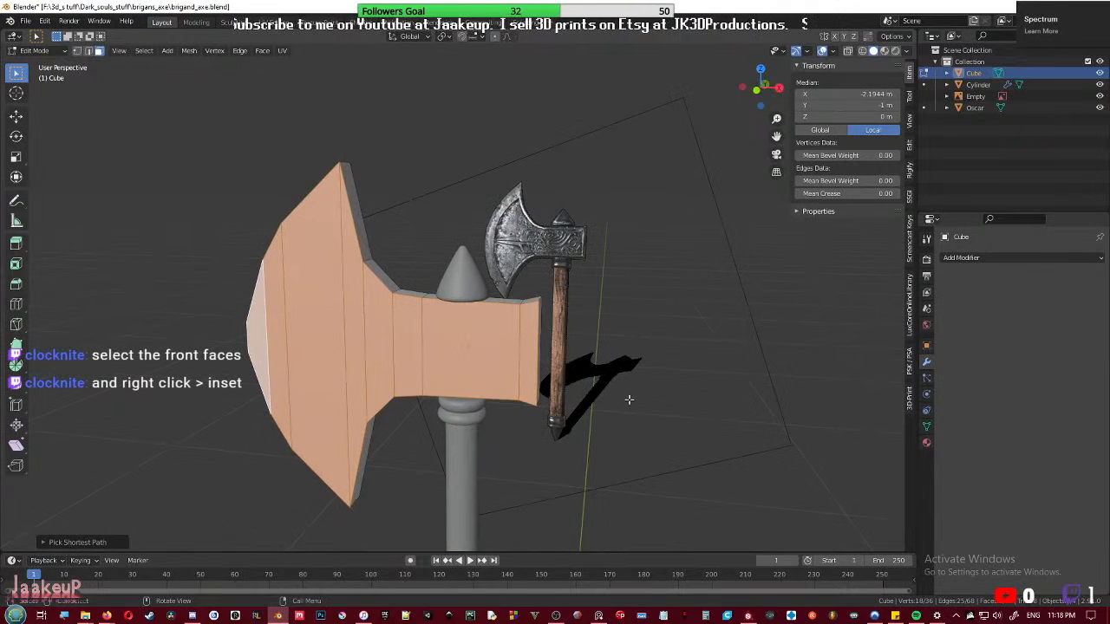
- Inset the axe head's front faces by about 0.116 and save the file
key(i)
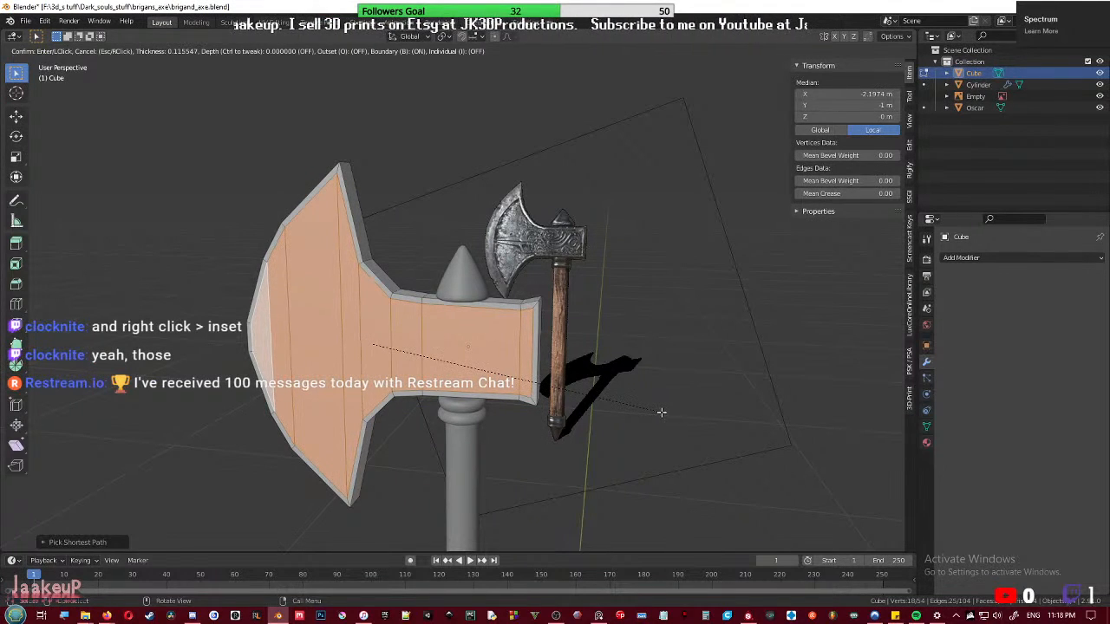
click(662, 413)
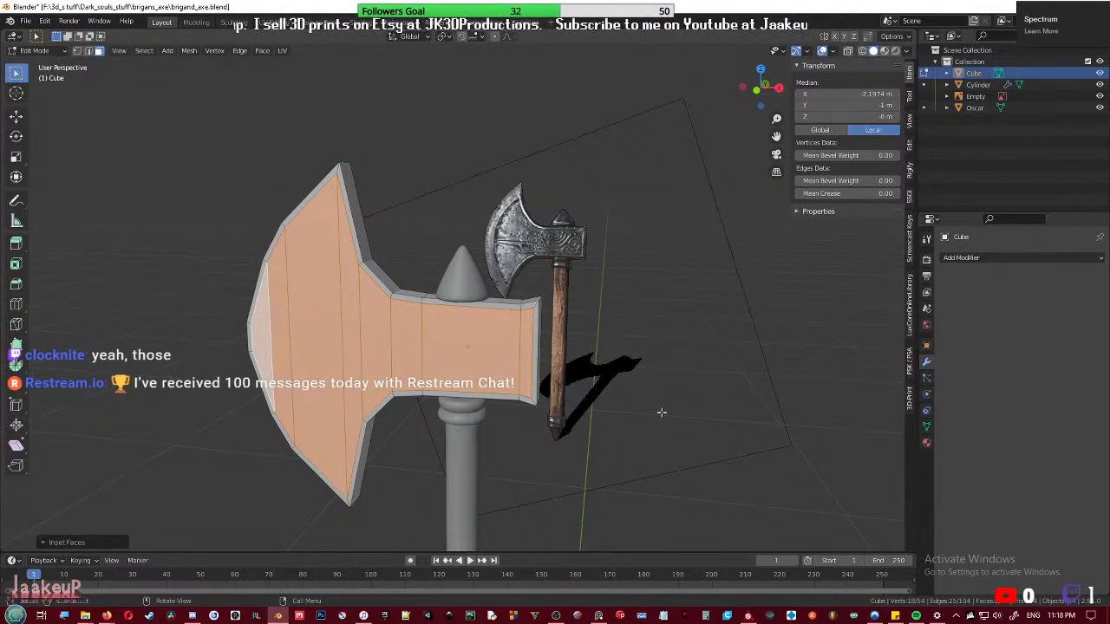
middle_drag(662, 412, 705, 405)
middle_drag(585, 403, 579, 401)
key(ctrl+s)
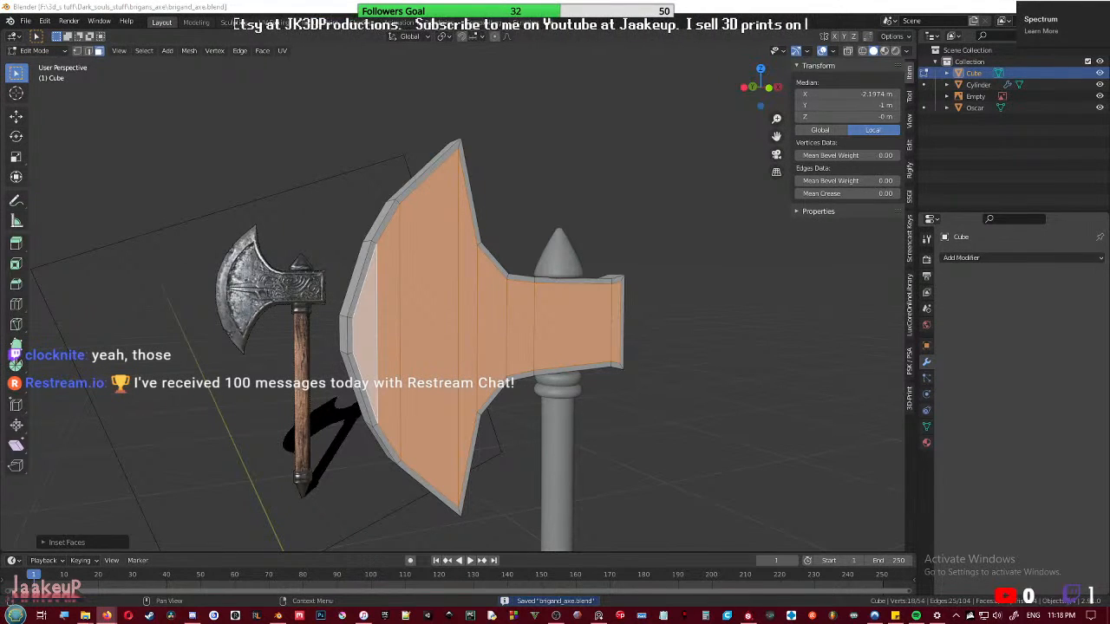
- Scale the inset front faces uniformly to about 0.99
middle_drag(429, 260, 667, 359)
key(s)
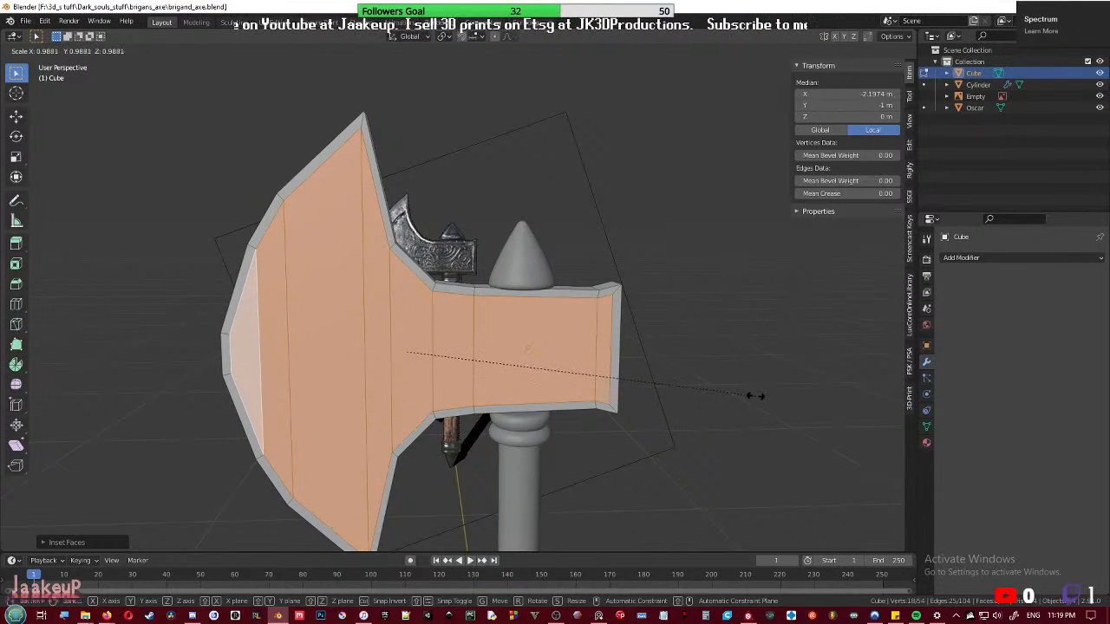
click(755, 395)
- Select only the blade part of the inset faces in front view and scale them down uniformly to widen the rim
key(KP_1)
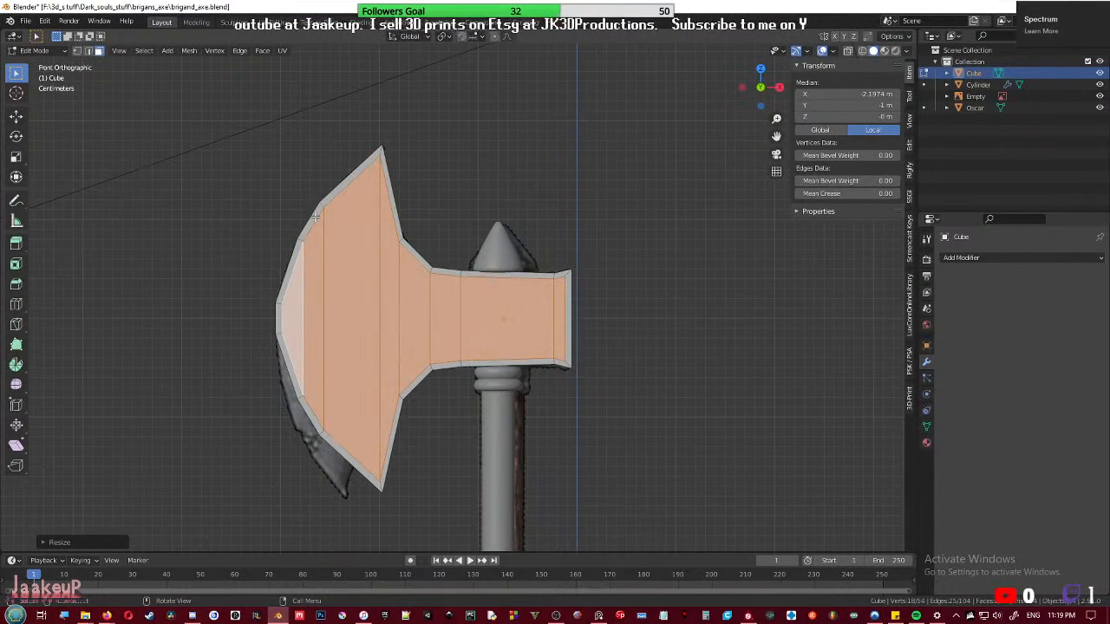
scroll(353, 281, up, 2)
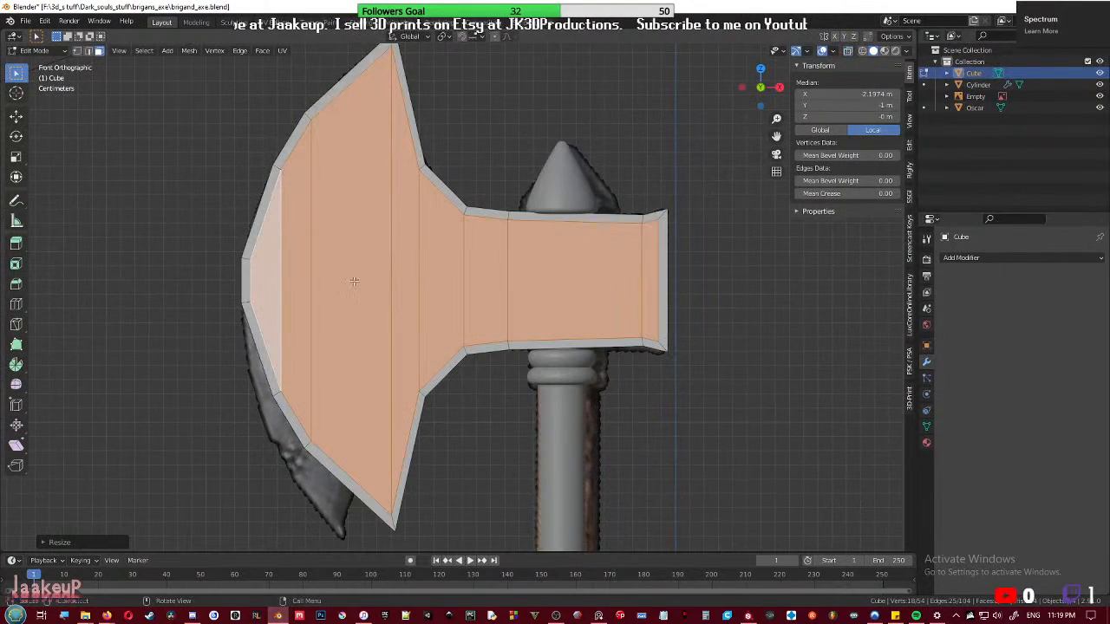
click(344, 281)
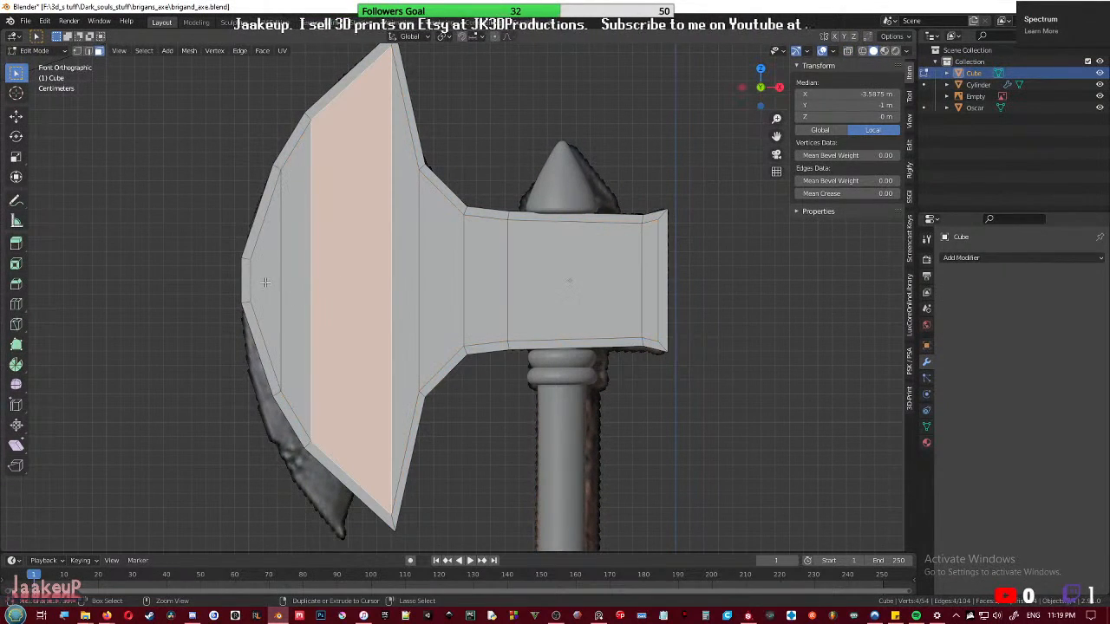
ctrl+click(265, 282)
key(alt+z)
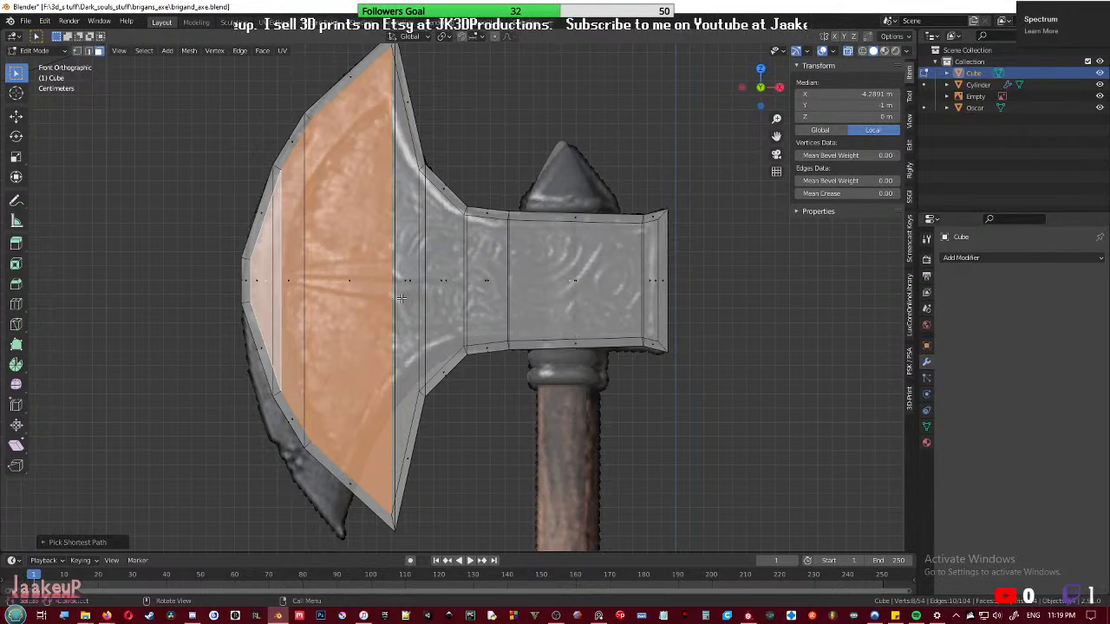
key(alt+z)
shift+click(404, 300)
key(s)
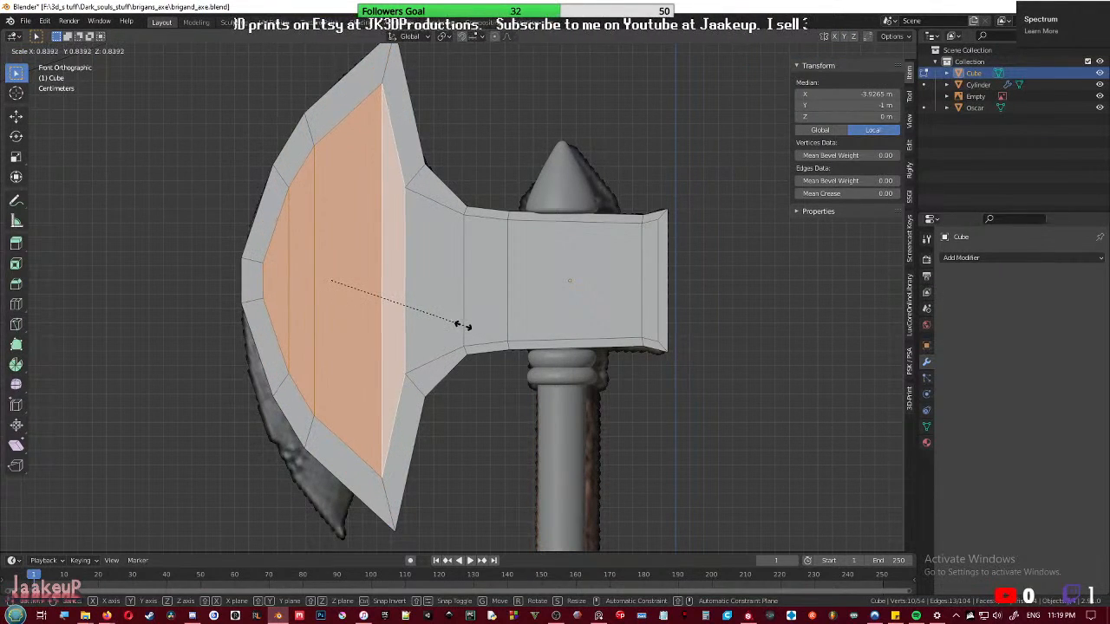
click(460, 325)
- Move the blade's inset faces to line up with the inner border of the blade in the reference image
key(g)
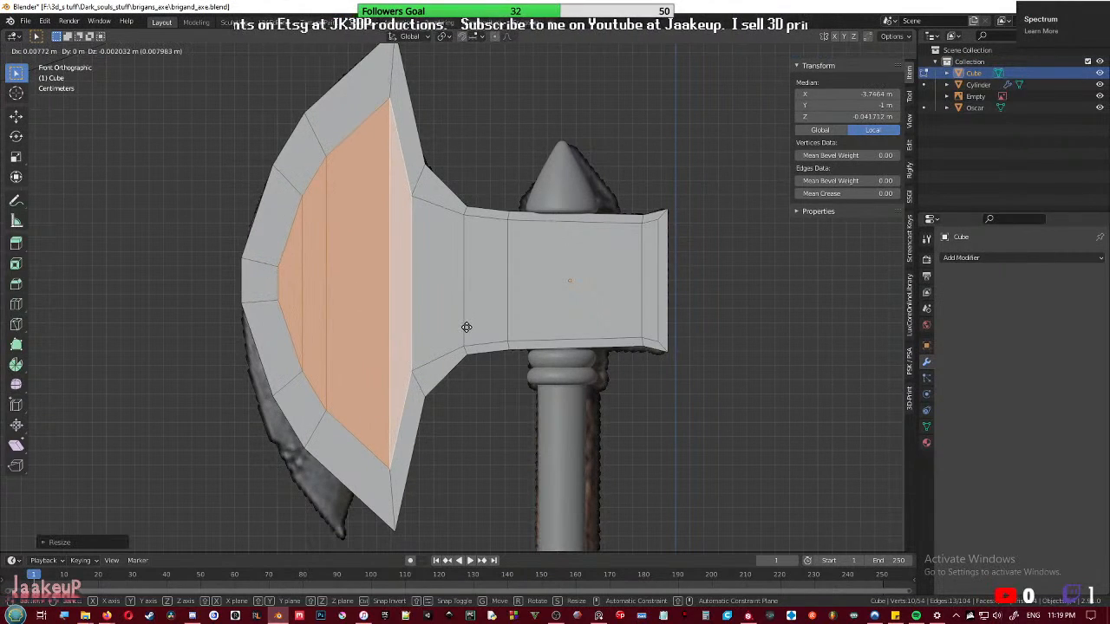
click(465, 327)
key(alt+z)
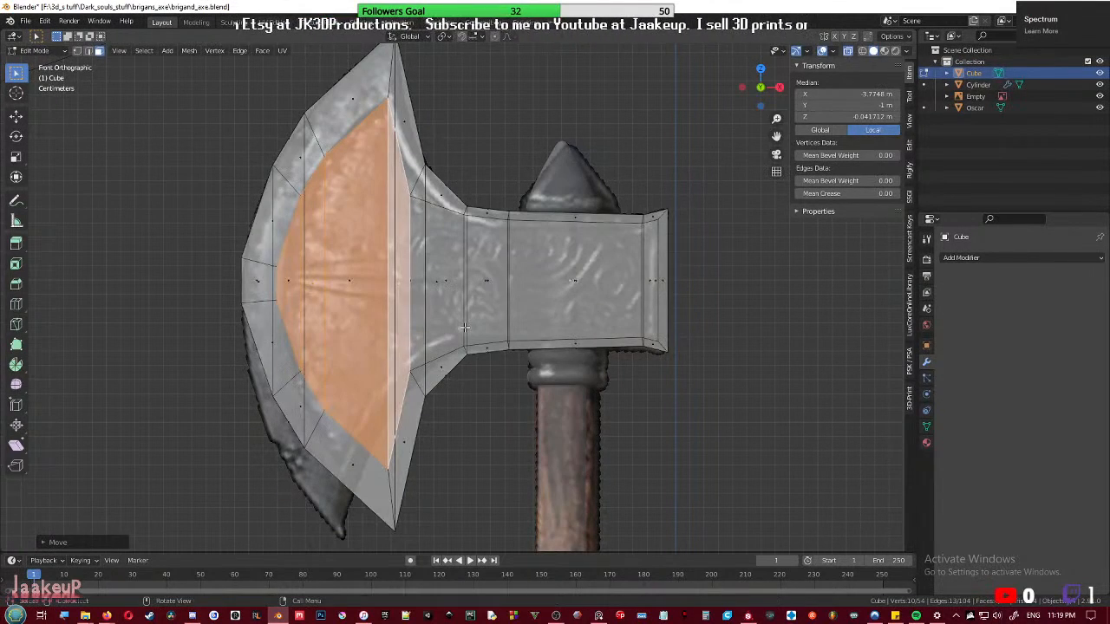
key(alt+z)
key(g)
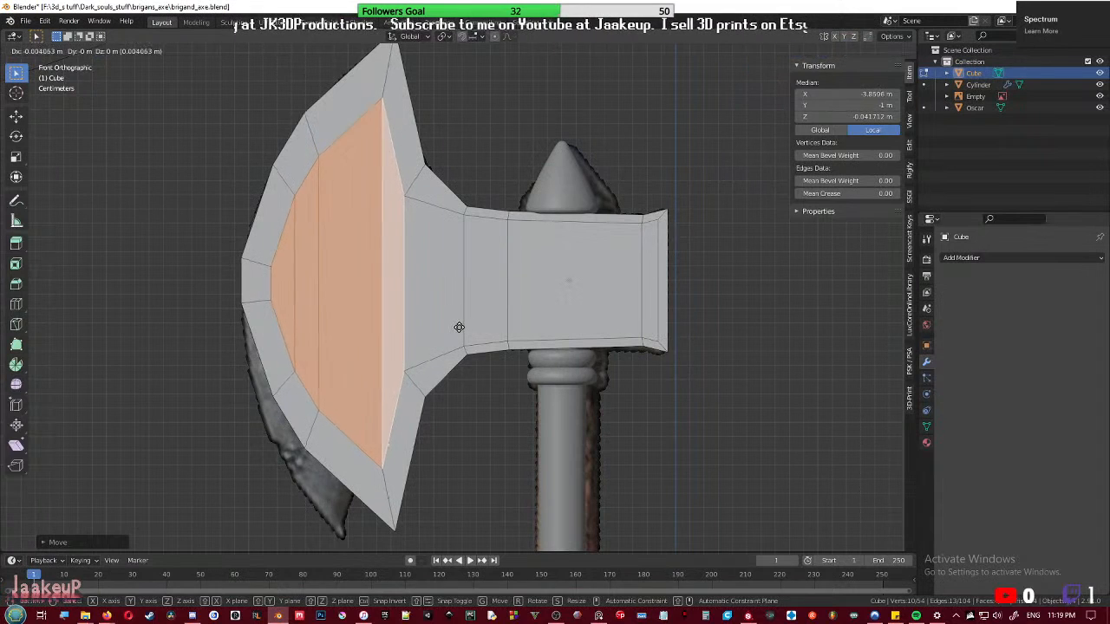
click(459, 326)
key(alt+z)
key(g)
click(461, 328)
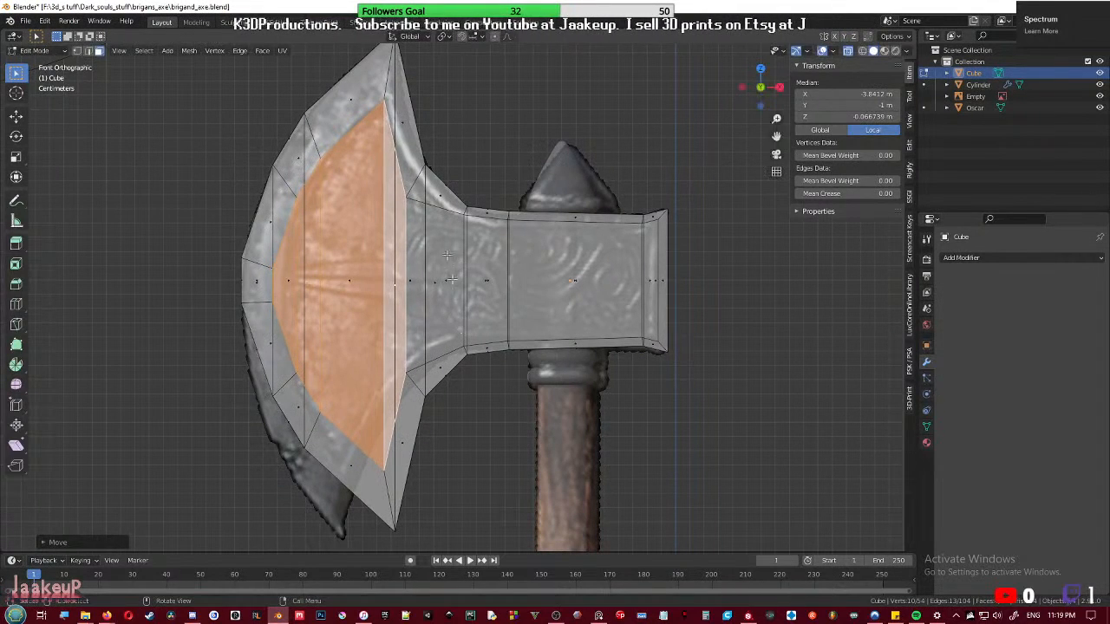
- Move the upper inset vertex between blade and neck about 0.012 m in X and 0.0085 m in Z, and save
key(1)
click(425, 173)
key(g)
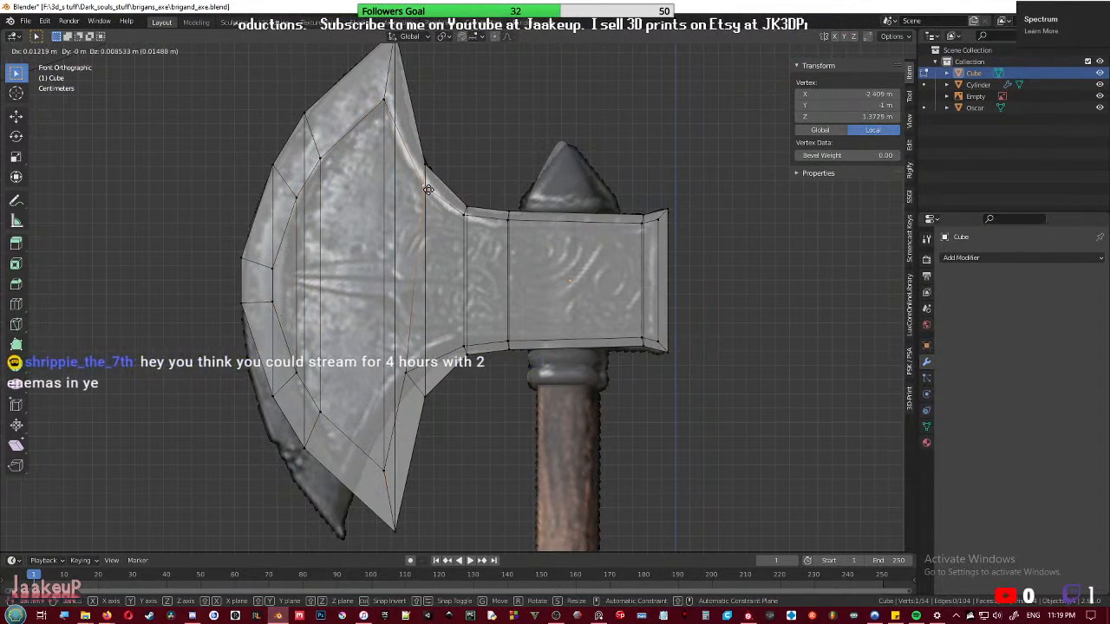
click(426, 189)
key(ctrl+s)
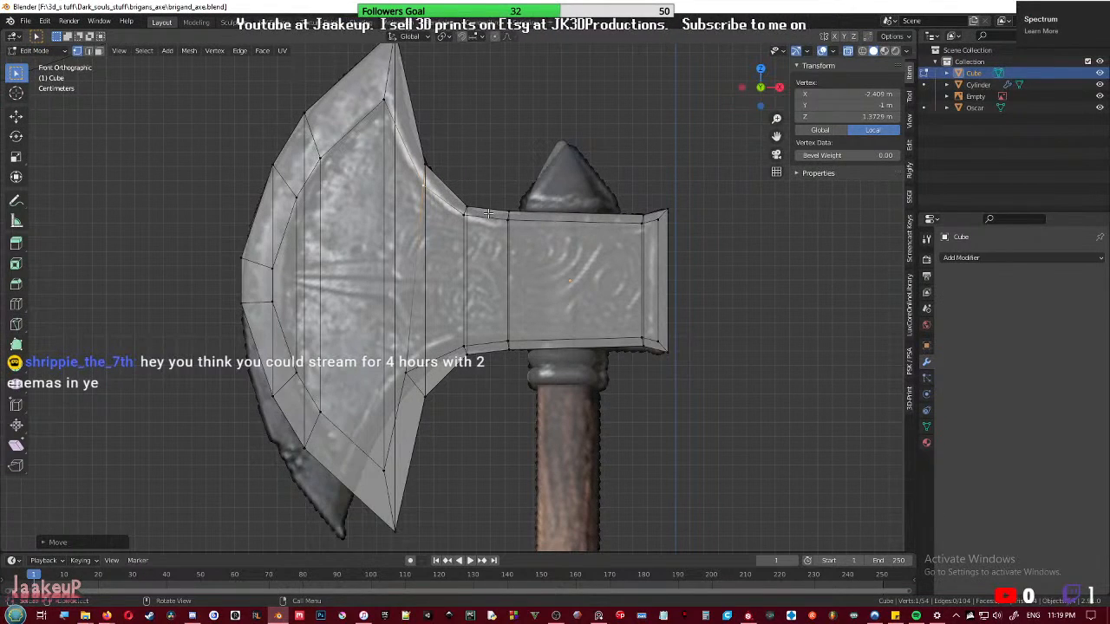
- Move the lower inset vertex between blade and neck toward the neck to match the reference curve, and save the file
key(alt+z)
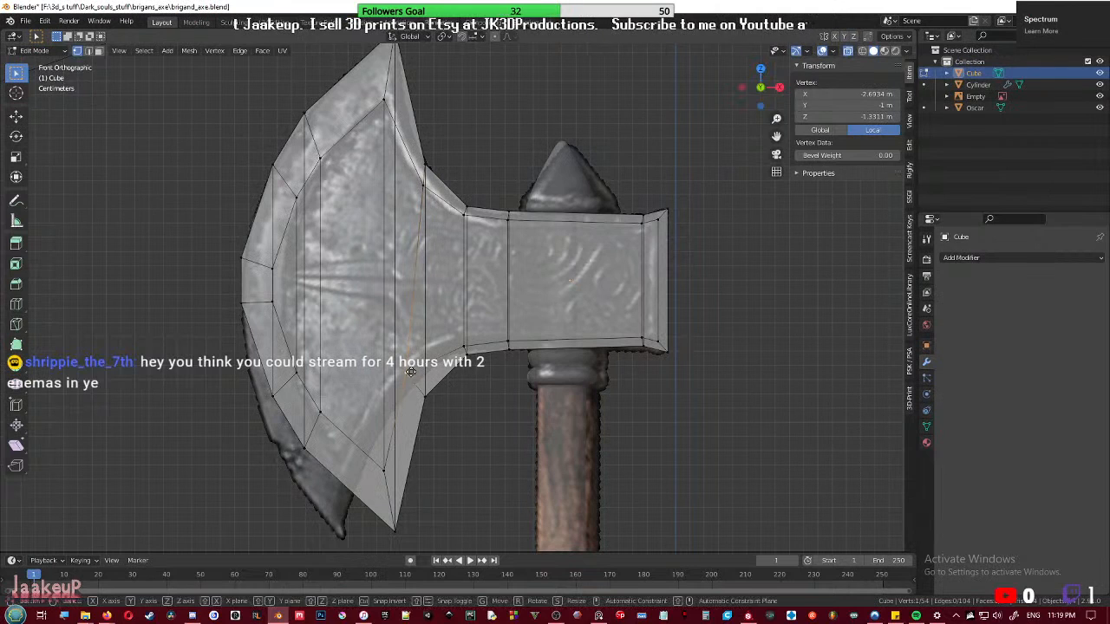
key(g)
click(430, 369)
key(ctrl+s)
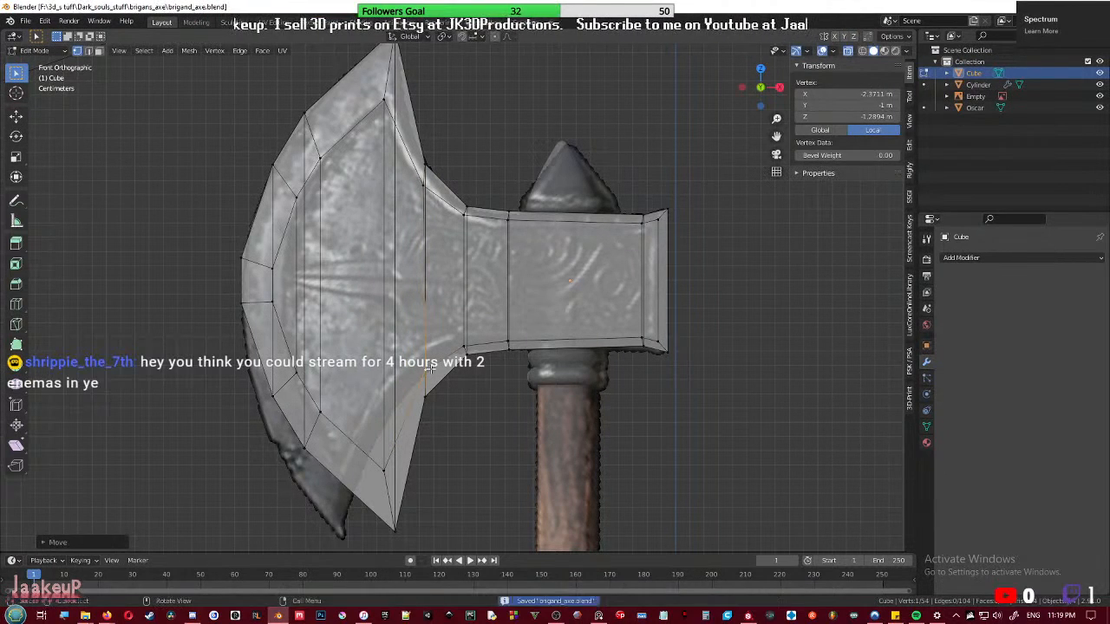
- Move the lower inset vertex between blade and neck down about 0.0073 m along Z
key(z)
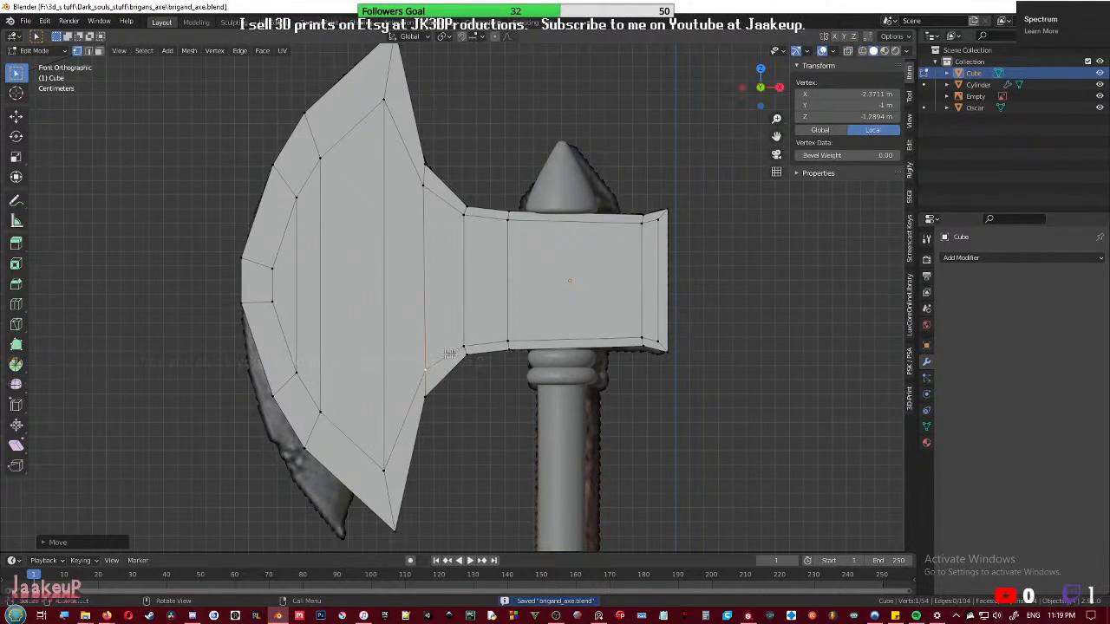
key(g)
key(z)
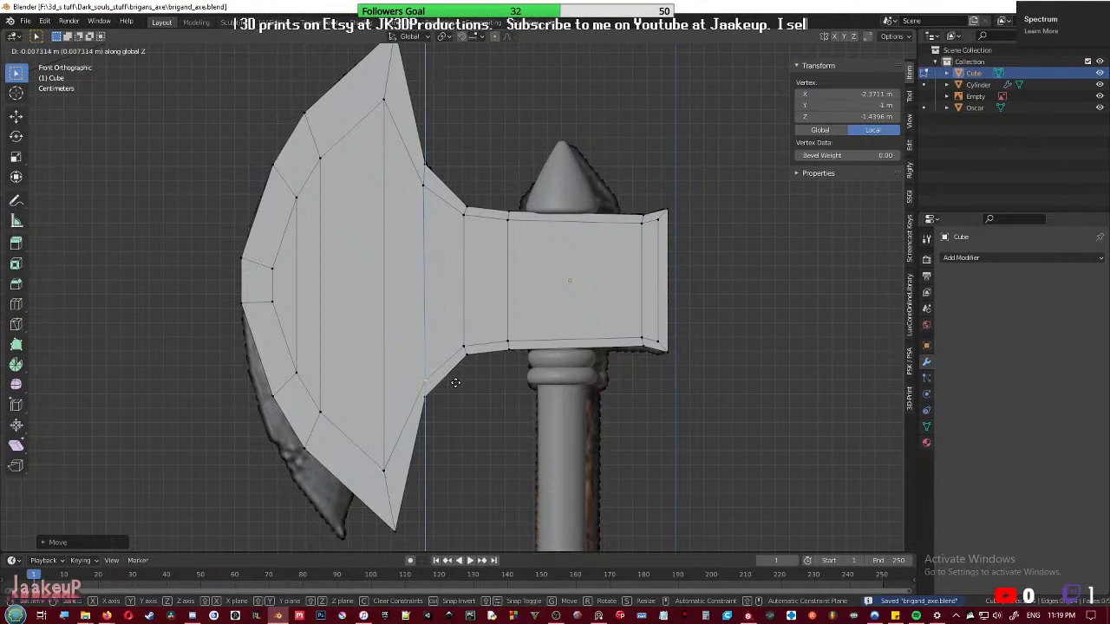
click(455, 382)
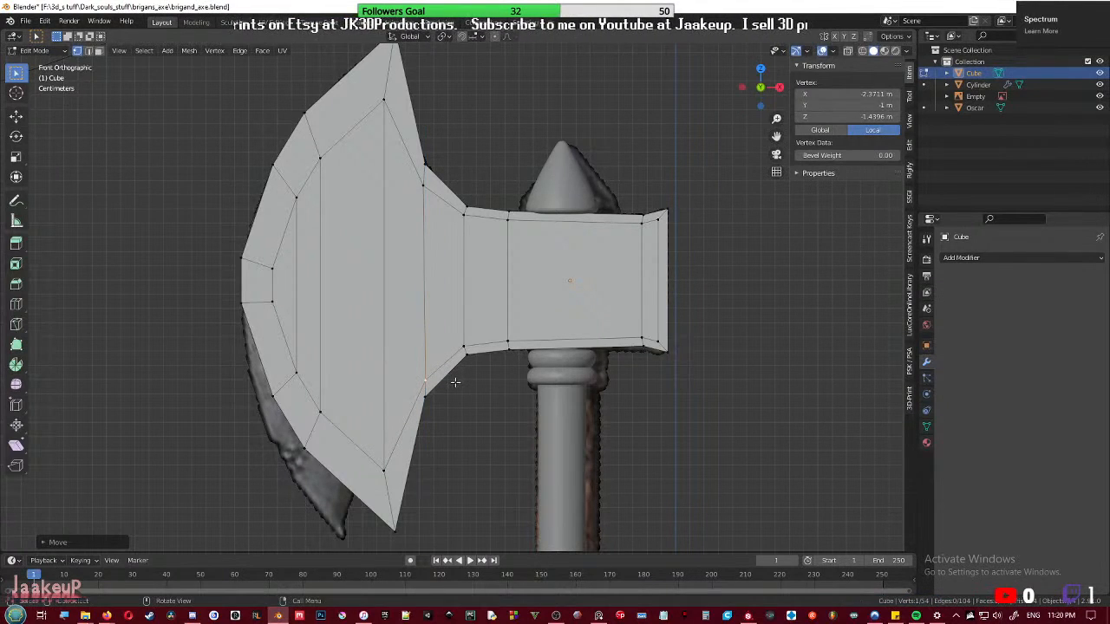
- Move the two inset vertices at the middle of the blade's curved edge about 0.005 m in X toward the neck
key(alt+z)
drag(261, 262, 283, 317)
key(g)
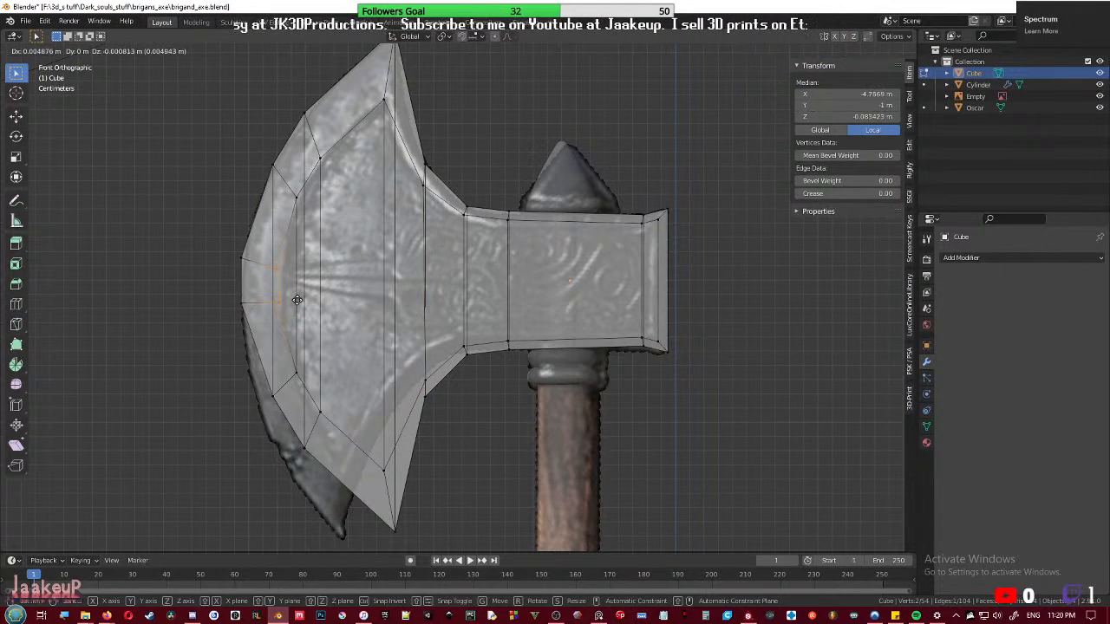
click(298, 300)
- Add a centred loop cut around the axe head that divides its thickness in half
key(alt+z)
middle_drag(297, 300, 461, 339)
key(ctrl+r)
click(371, 342)
right_click(371, 342)
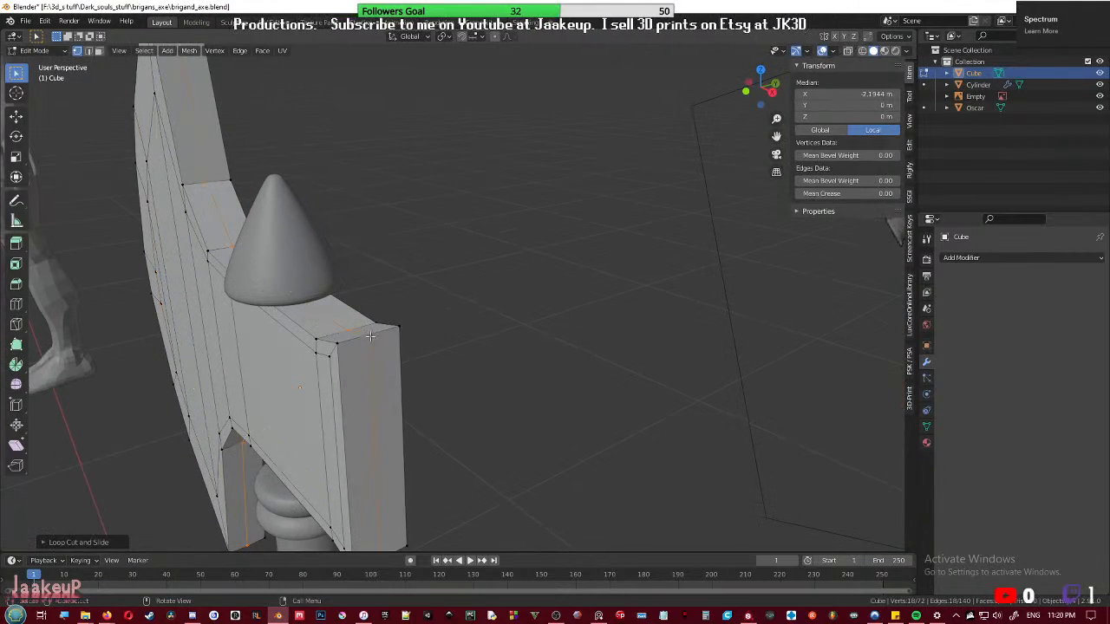
- Select all faces of the axe head's back half in right side view and delete them
key(3)
middle_drag(371, 342, 448, 347)
key(KP_1)
key(KP_3)
key(alt+z)
scroll(292, 244, down, 2)
drag(351, 85, 516, 496)
key(x)
click(382, 337)
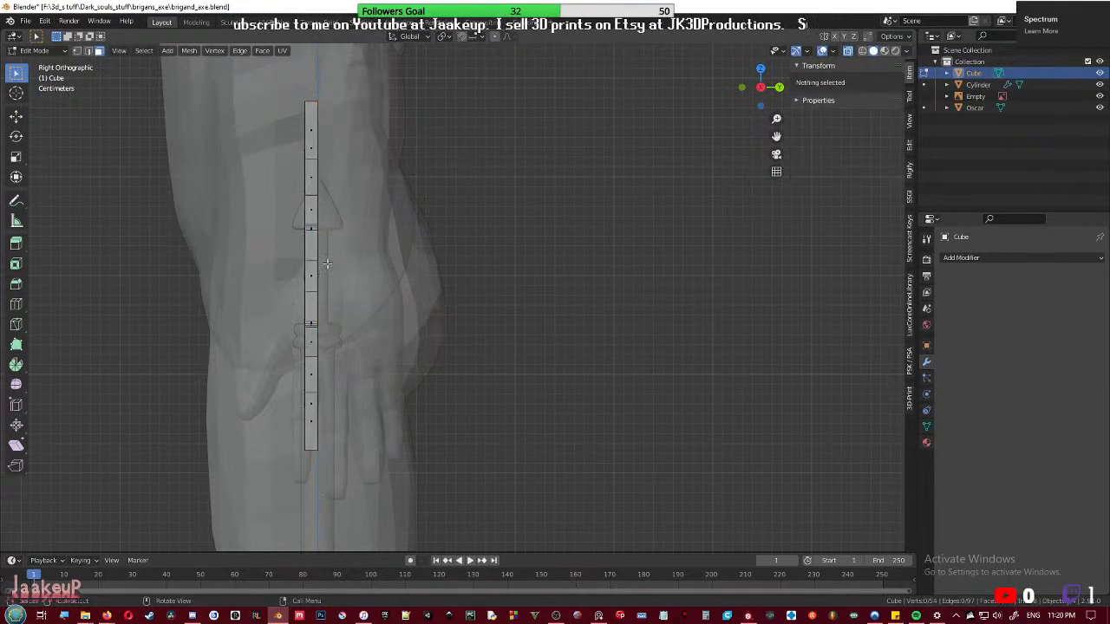
- Add a Mirror modifier to the axe head on the Y axis only, enable Clipping, and save the file
key(Tab)
key(alt+z)
middle_drag(316, 269, 465, 310)
click(975, 260)
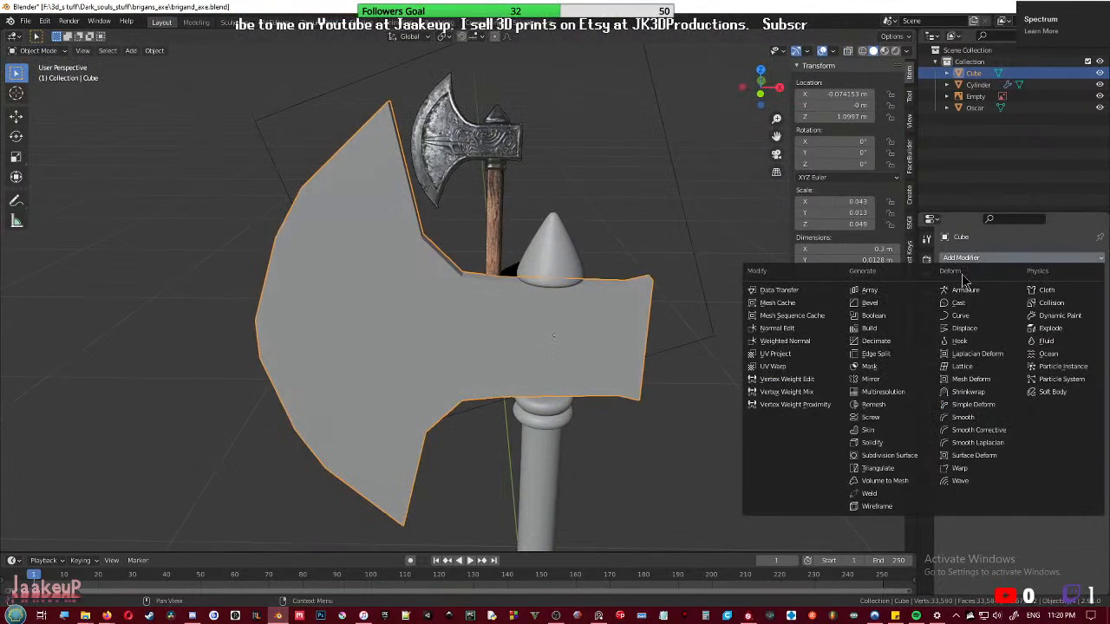
click(874, 379)
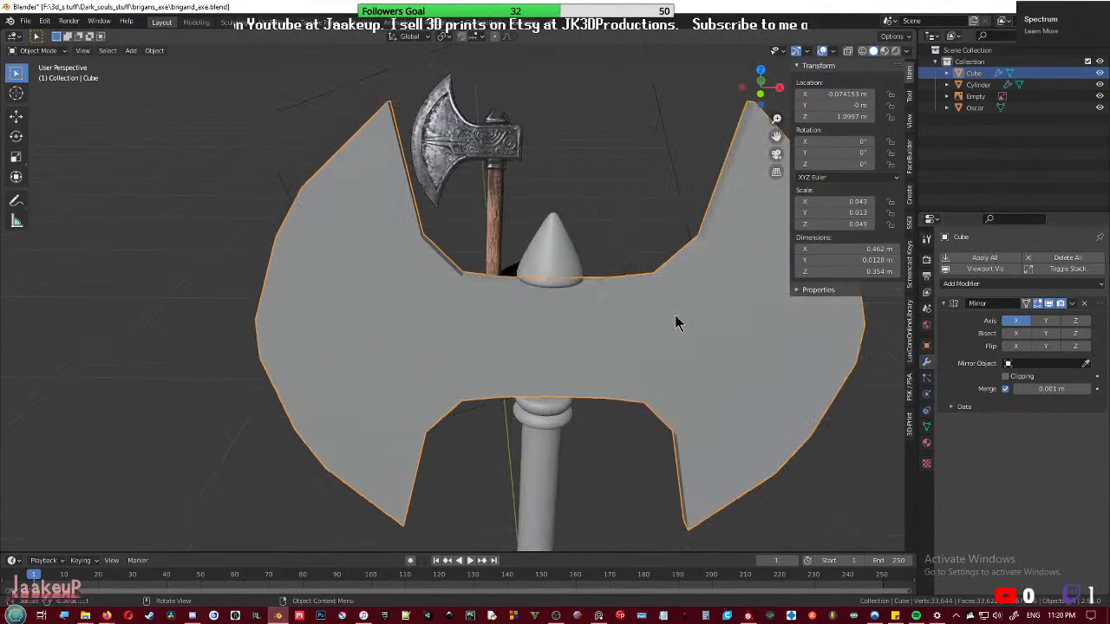
click(1046, 321)
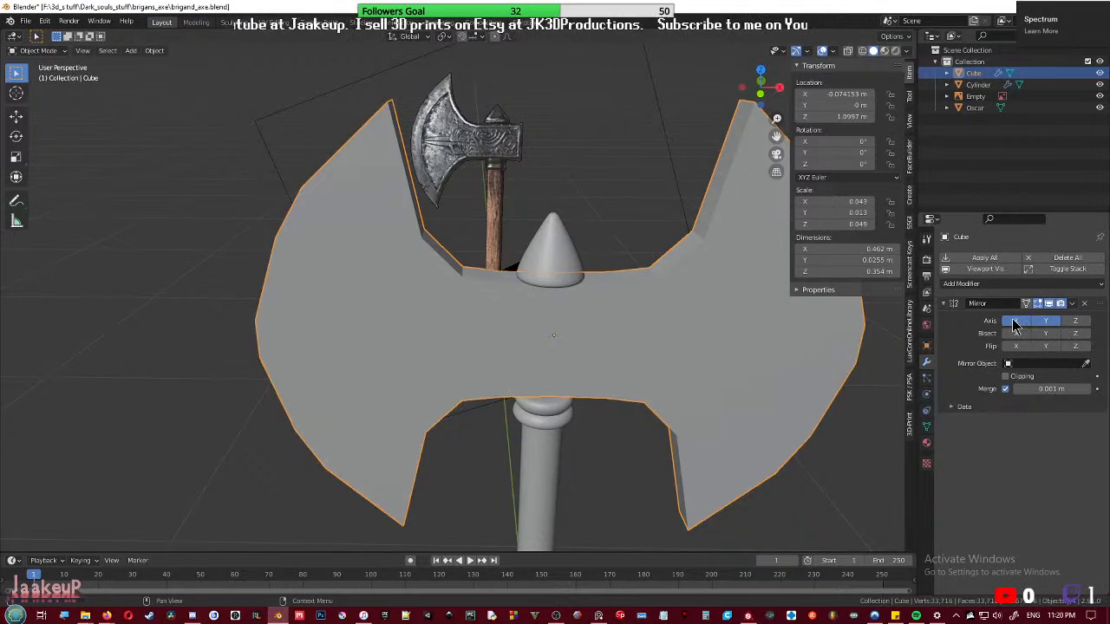
click(1016, 322)
click(1021, 378)
mouse_move(501, 365)
middle_down()
mouse_move(463, 347)
mouse_move(510, 349)
mouse_move(483, 367)
middle_up()
key(ctrl+s)
- Select the blade's outer cutting edges and move them about 0.012 m along Y toward the mirror plane to sharpen the blade
key(Tab)
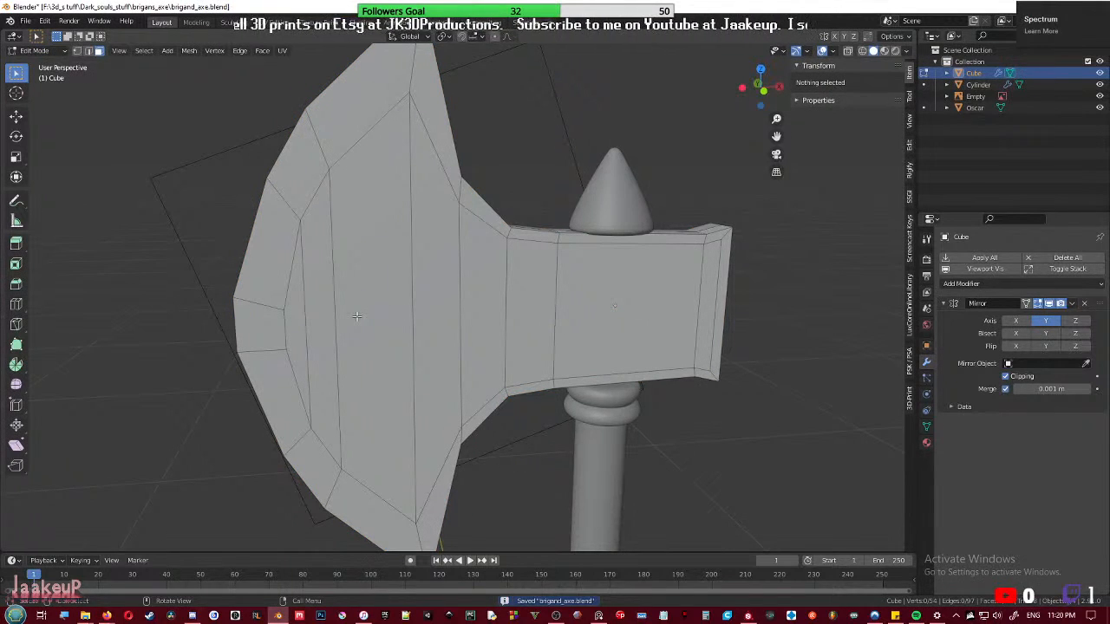
click(300, 328)
middle_drag(300, 328, 581, 335)
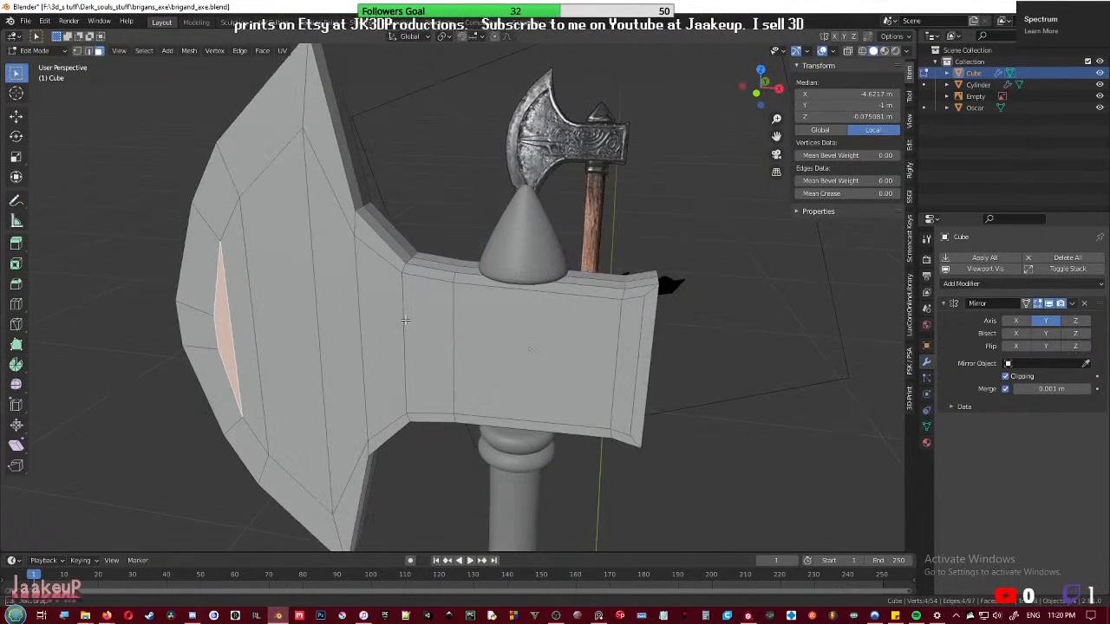
middle_drag(378, 296, 504, 348)
key(2)
click(516, 226)
ctrl+click(500, 438)
middle_drag(500, 438, 572, 402)
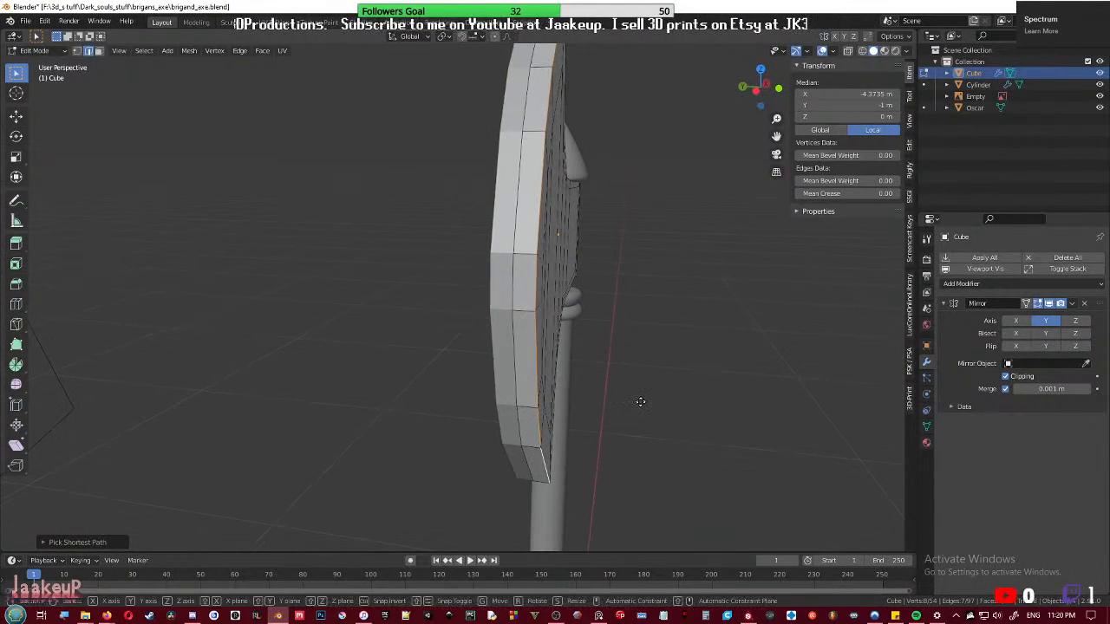
key(g)
key(y)
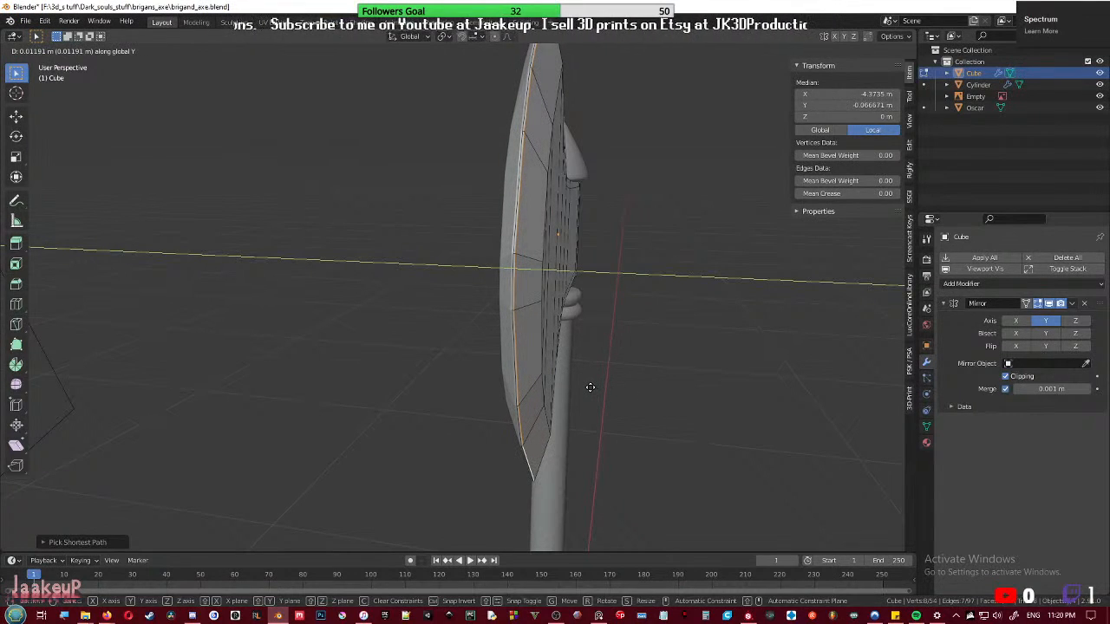
click(595, 388)
key(Tab)
click(700, 406)
middle_drag(701, 406, 425, 307)
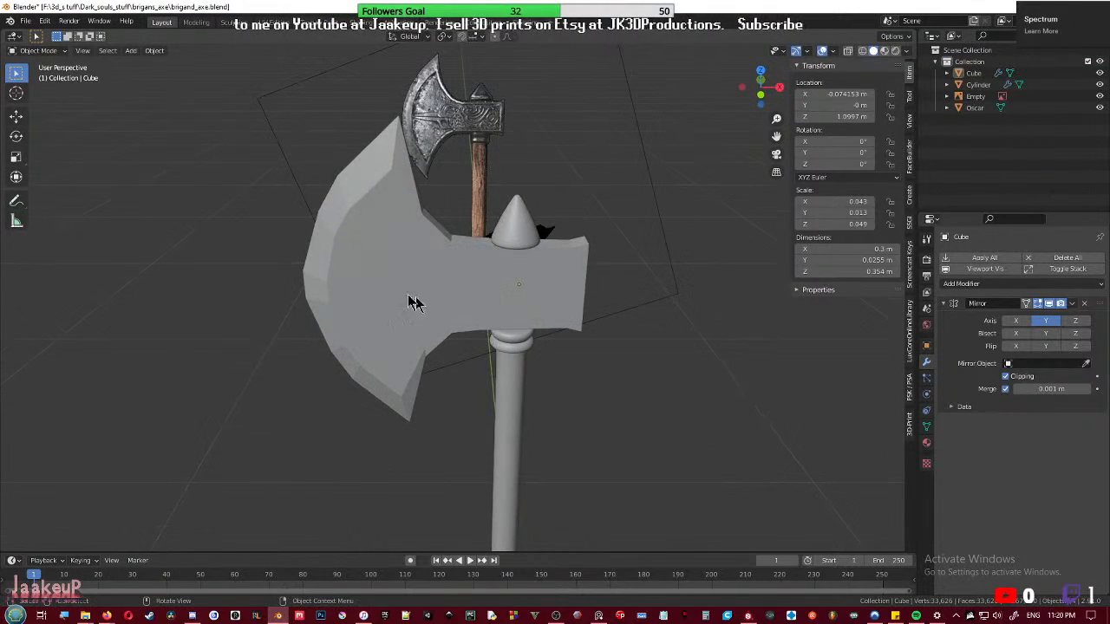
- Select all the inner faces on the axe head's front from blade to poll and inset them slightly
key(Tab)
key(alt+a)
click(333, 293)
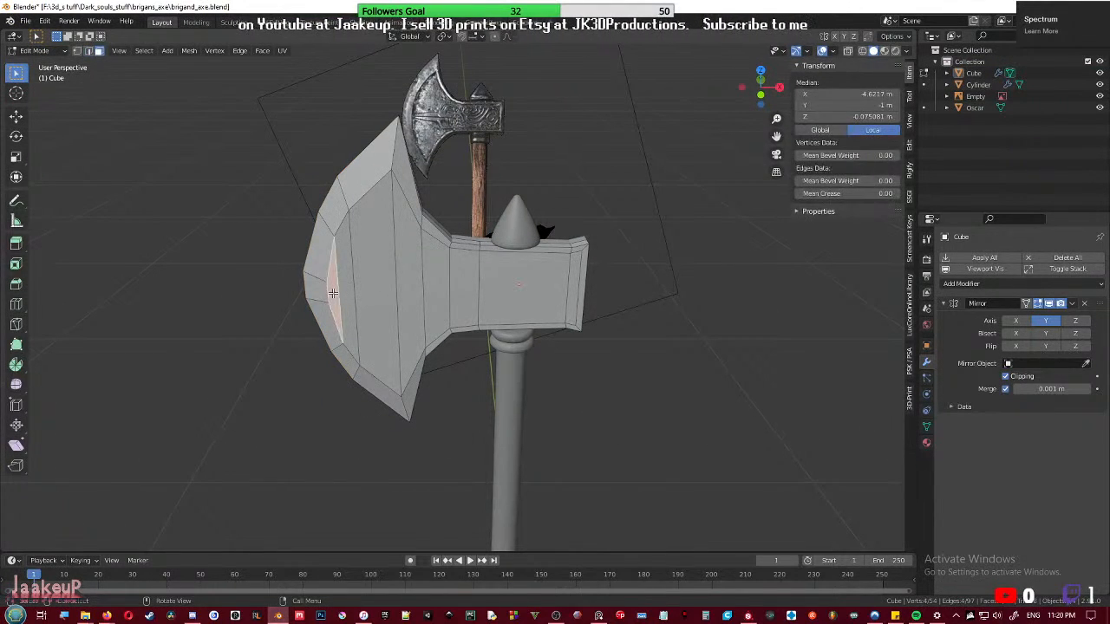
ctrl+click(576, 287)
mouse_move(575, 286)
middle_down()
mouse_move(518, 286)
mouse_move(575, 308)
middle_up()
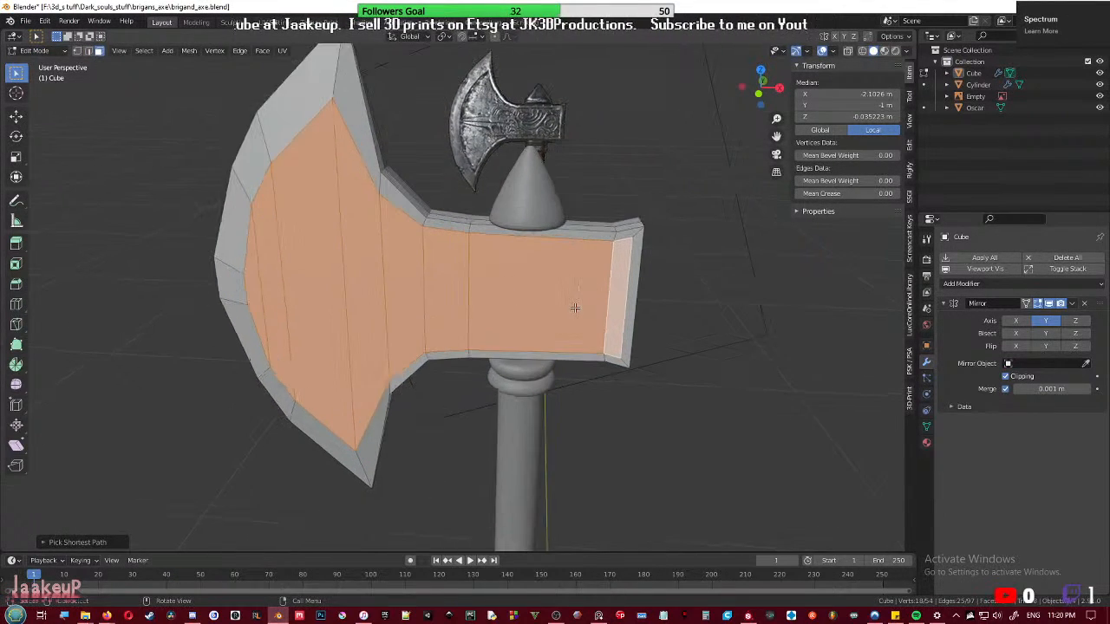
key(i)
click(639, 322)
- Move the inset faces inward along Y to a local Y of about -0.8 m to recess the axe head's front
middle_drag(639, 322, 488, 343)
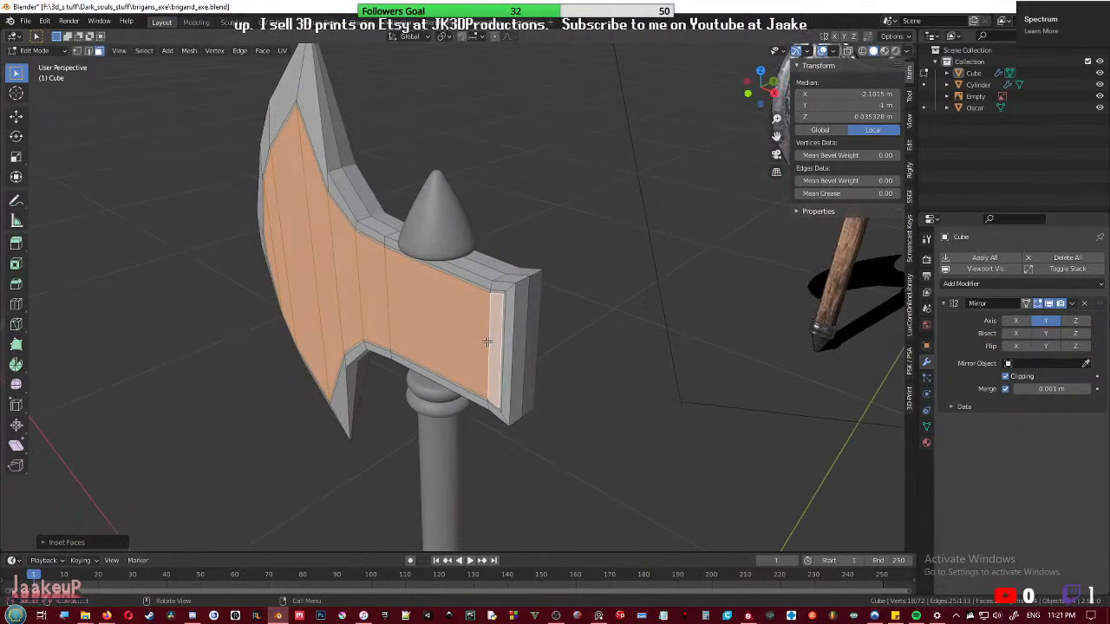
key(g)
key(y)
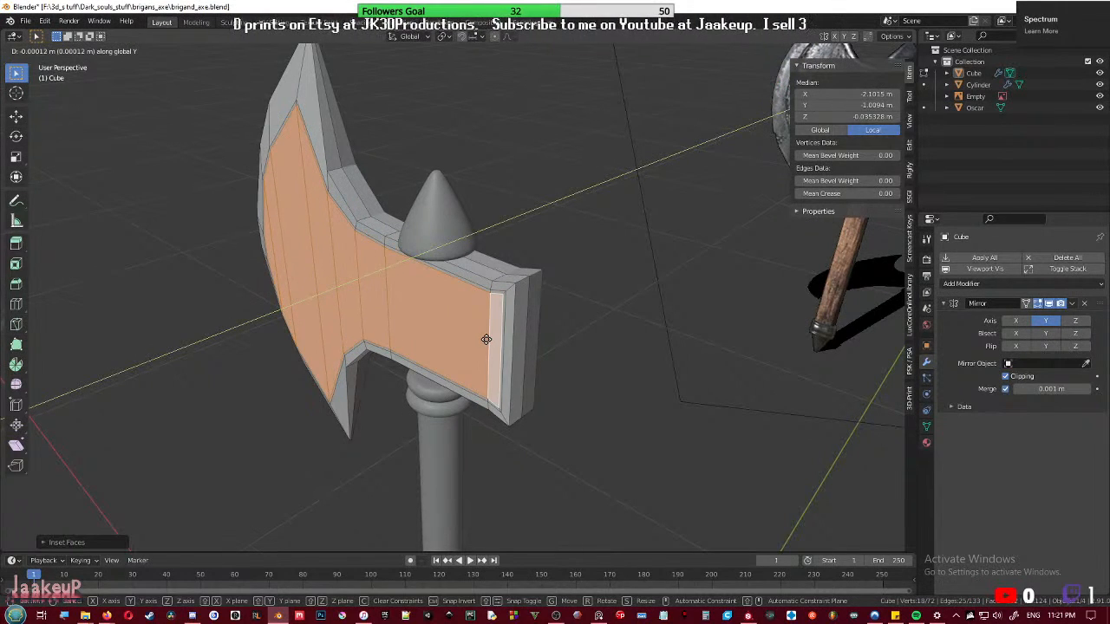
click(490, 339)
middle_drag(445, 363, 519, 403)
key(Tab)
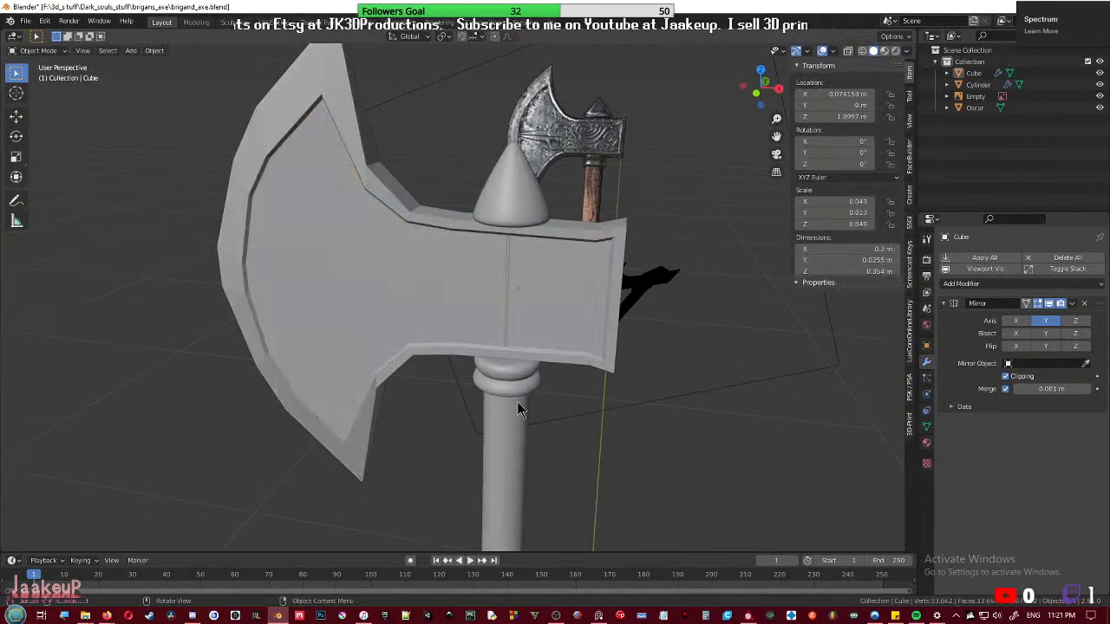
- Delete the handle faces hidden inside the axe head, and save the file
click(517, 401)
key(Tab)
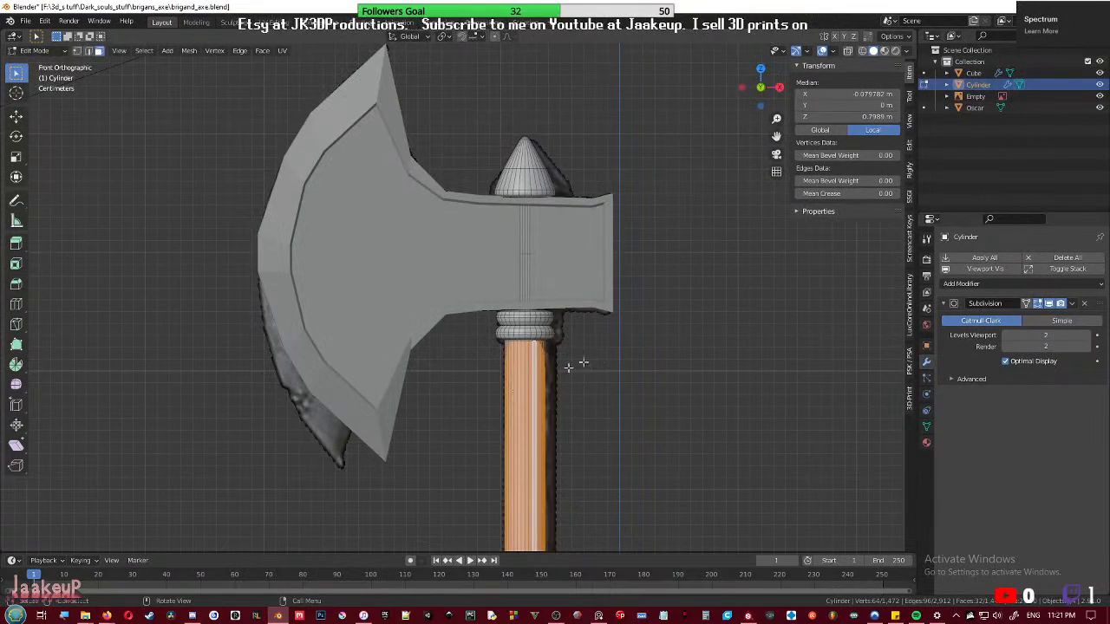
scroll(572, 367, up, 3)
drag(349, 159, 524, 293)
key(x)
click(525, 299)
key(Tab)
middle_drag(505, 270, 424, 317)
key(ctrl+s)
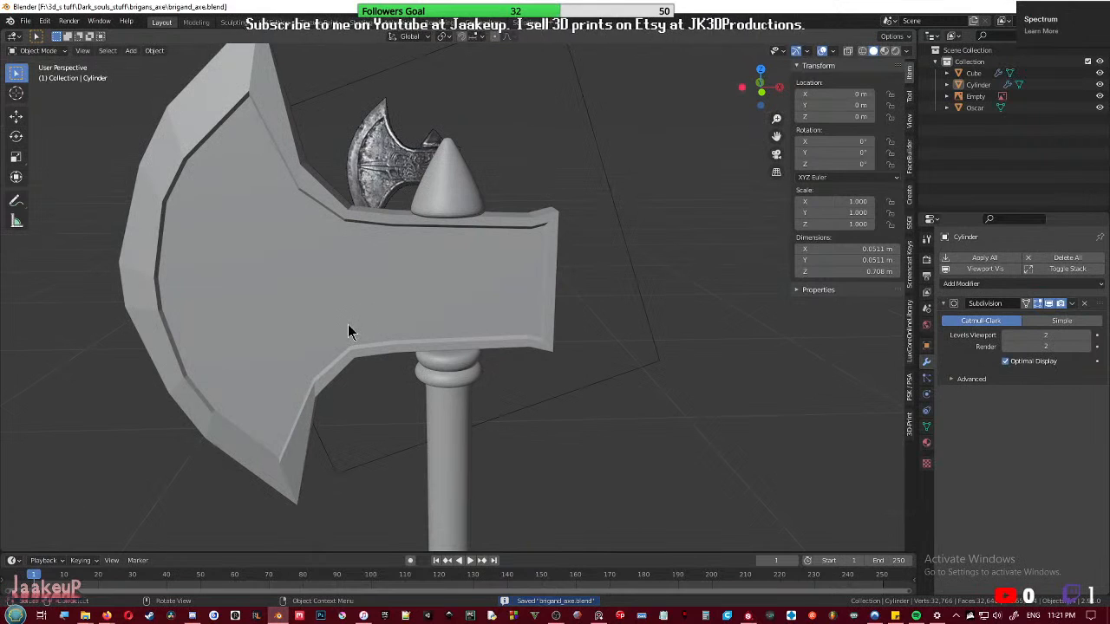
middle_drag(347, 326, 447, 397)
key(ctrl+s)
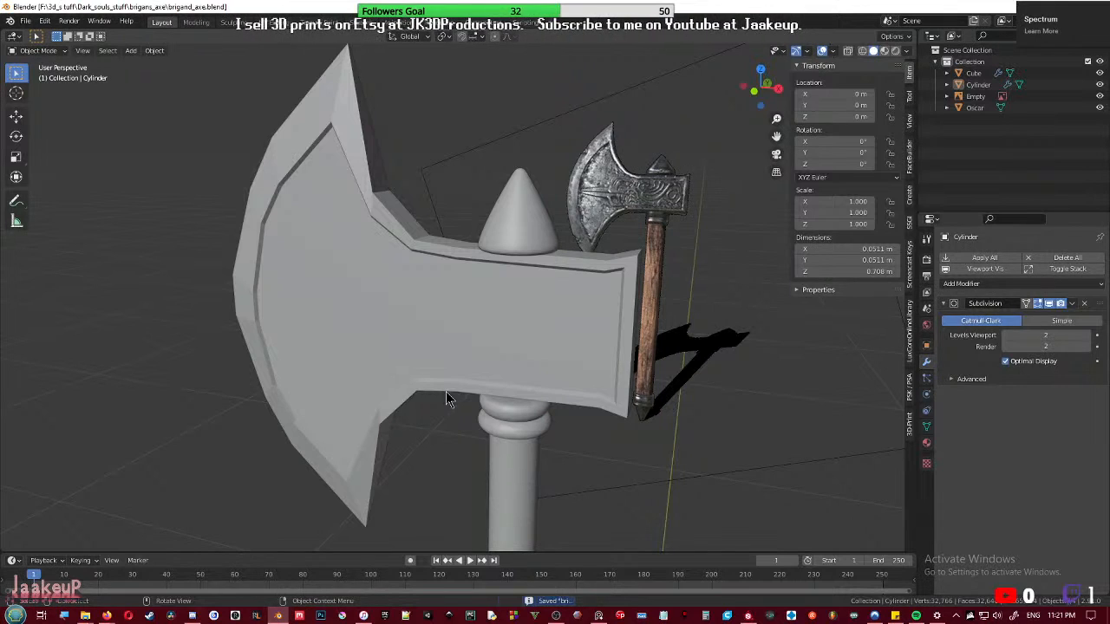
- Open the axe head's mesh for editing
key(Tab)
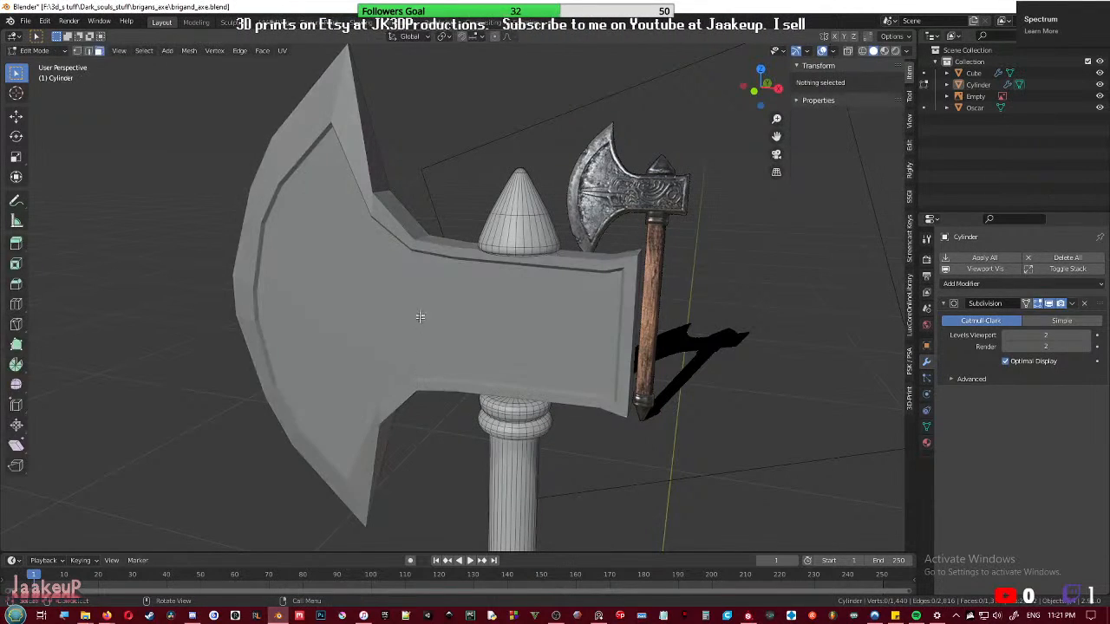
key(Tab)
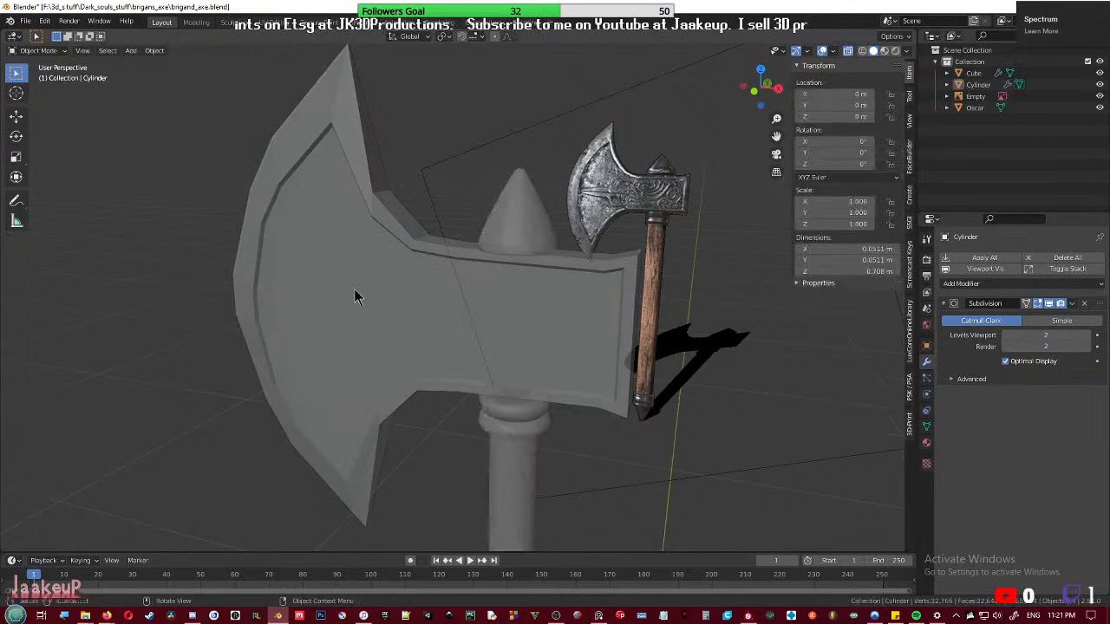
click(353, 292)
key(Tab)
key(alt+a)
alt+click(274, 206)
alt+click(274, 207)
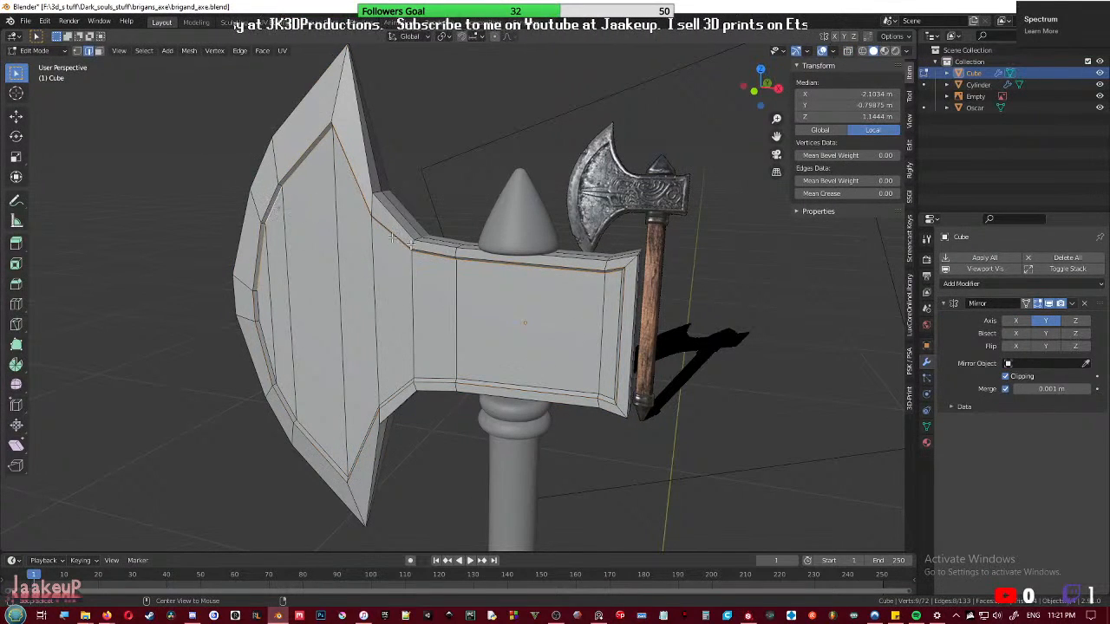
key(s)
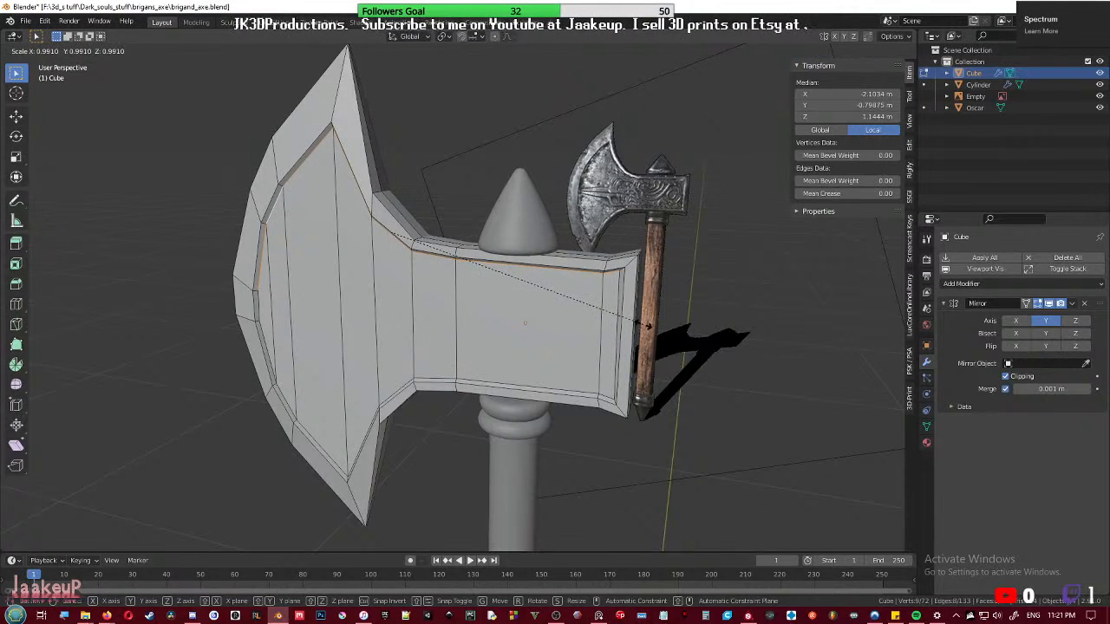
click(646, 328)
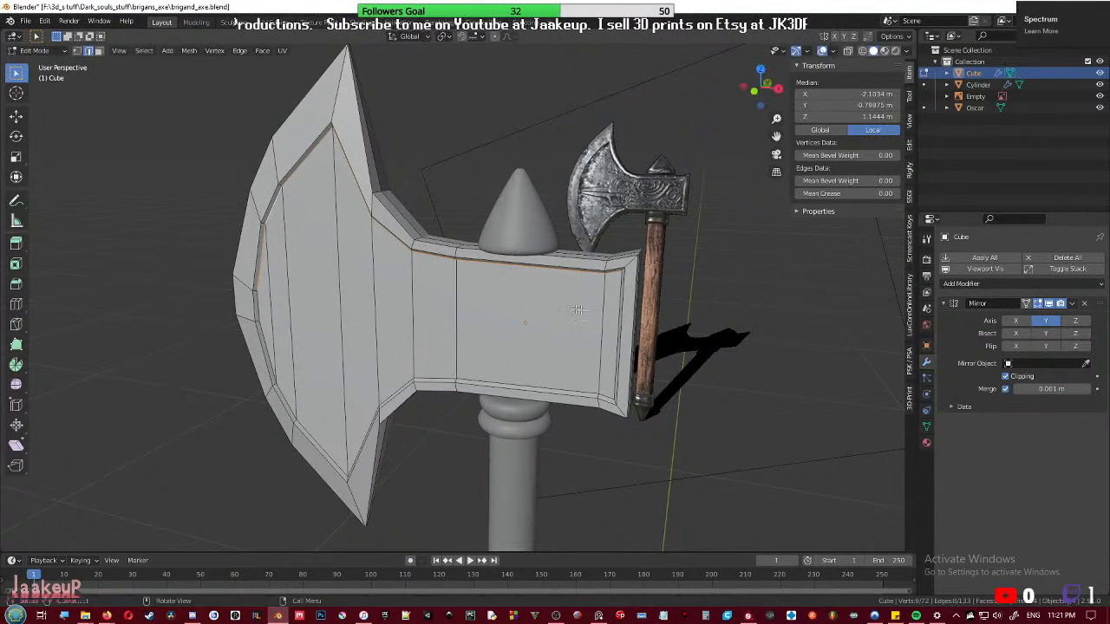
- Select the full edge loop around the recessed face and scale it uniformly to about 0.97 to slope the rim, and save
middle_drag(549, 391, 574, 328)
alt+click(574, 328)
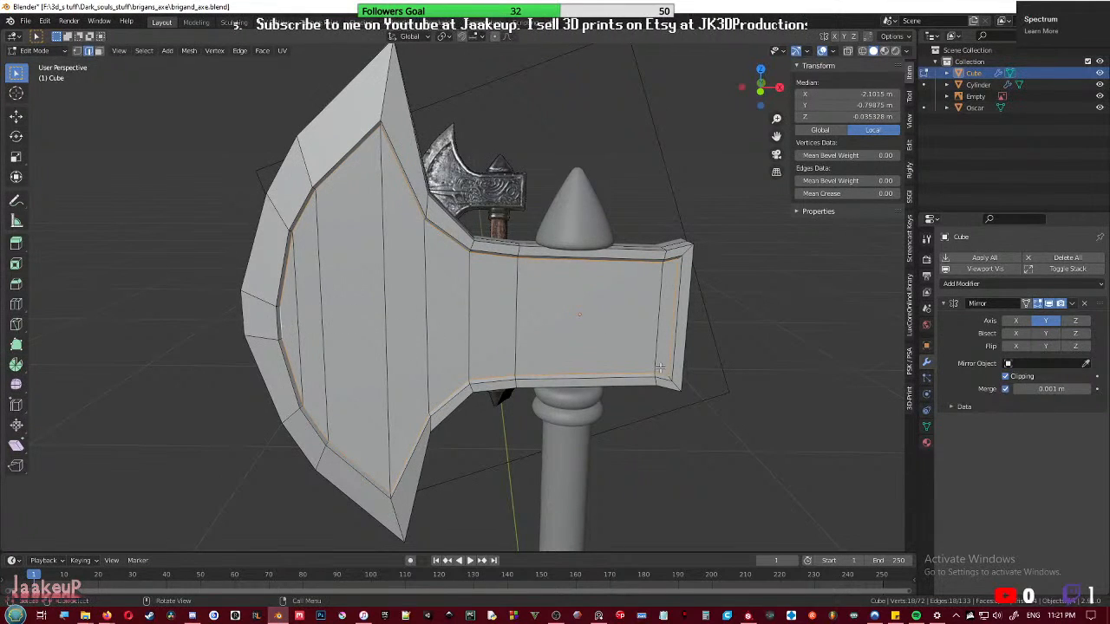
key(s)
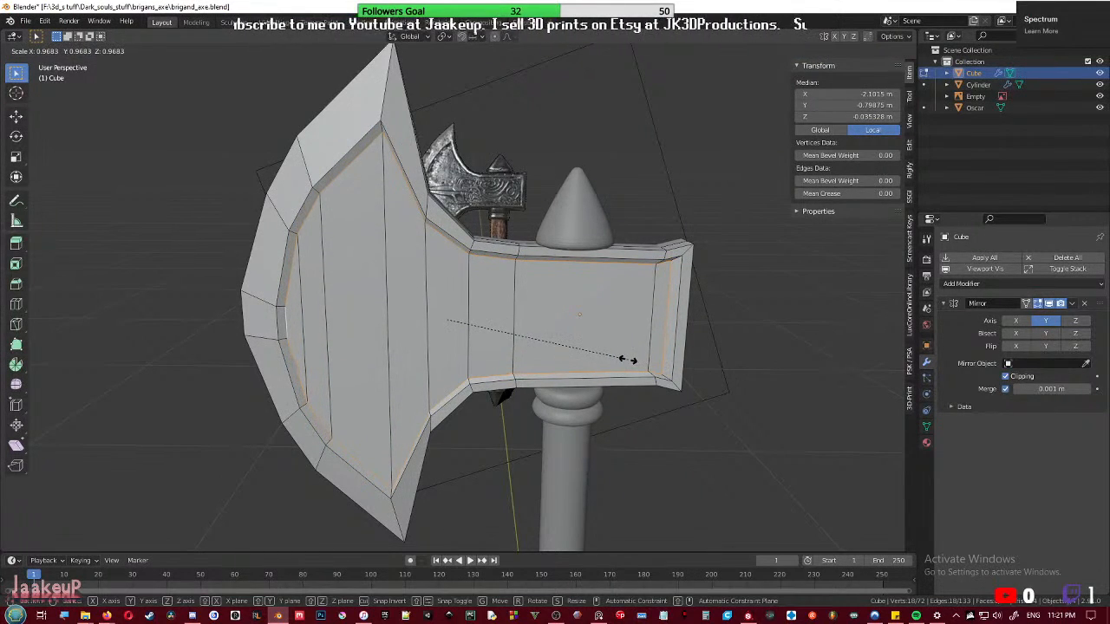
click(630, 361)
key(Tab)
middle_drag(744, 464, 607, 404)
key(ctrl+s)
- Try a level 2 Subdivision modifier on the axe head, undo it, and save the file
click(409, 302)
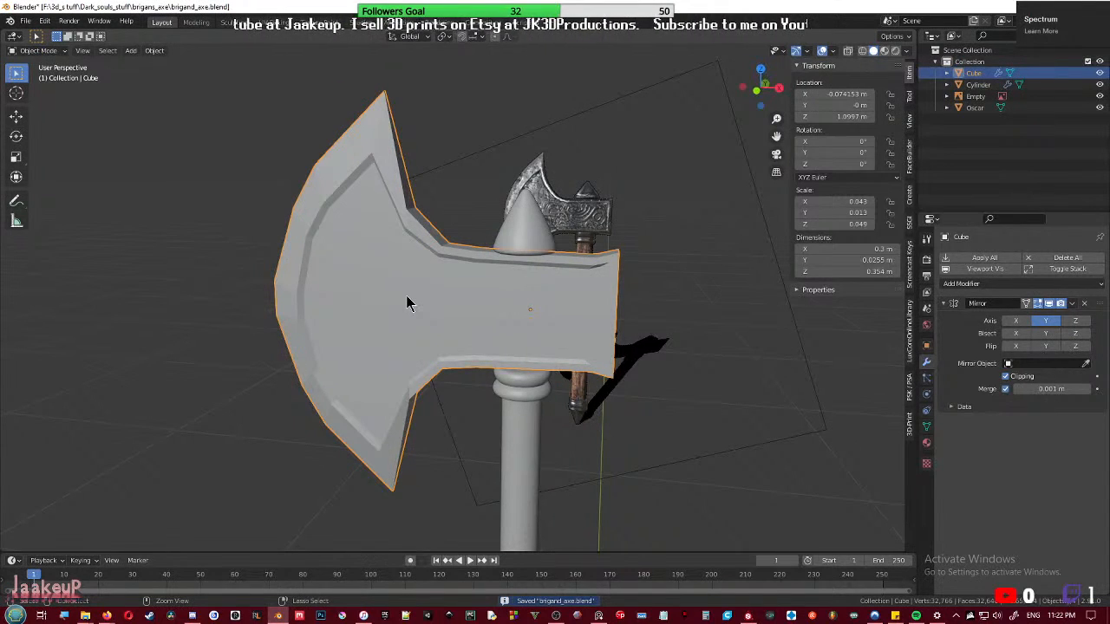
key(ctrl+2)
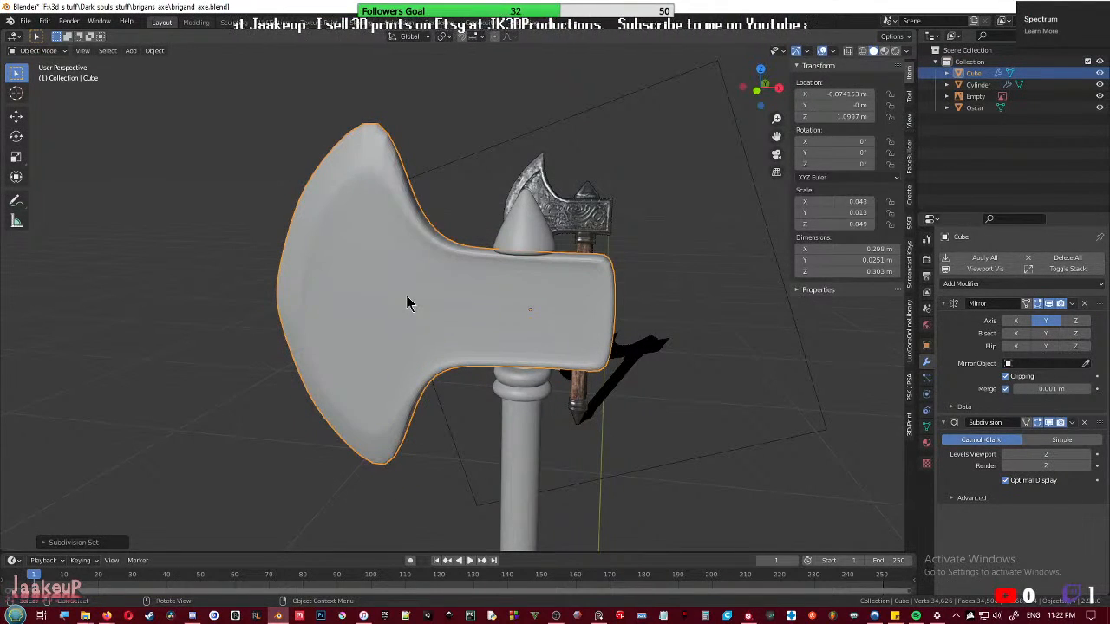
key(ctrl+z)
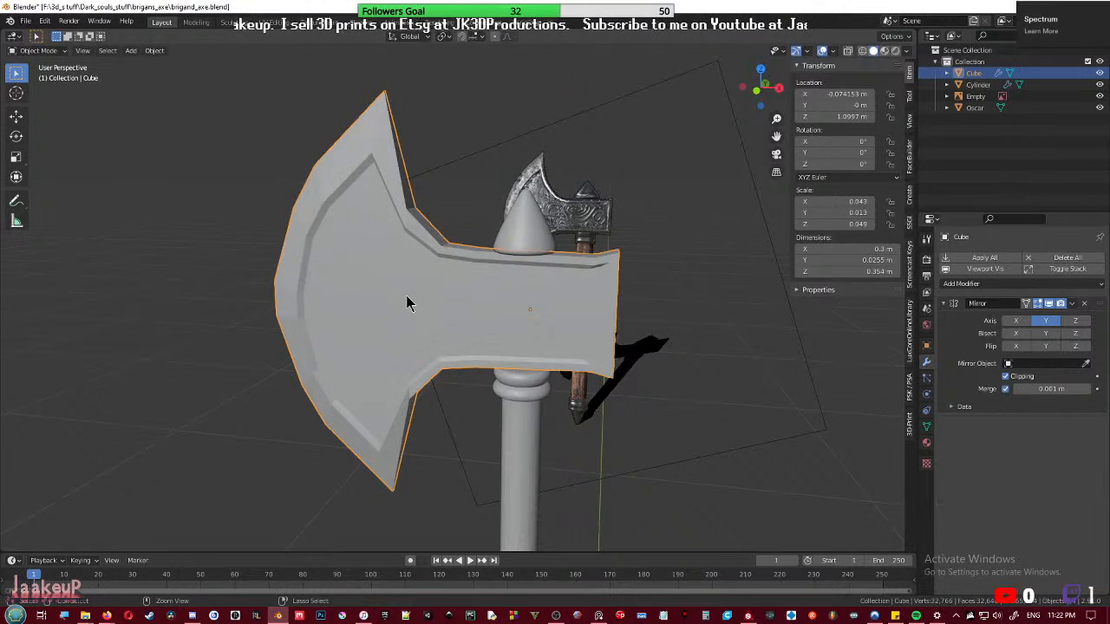
key(ctrl+s)
middle_drag(407, 302, 412, 324)
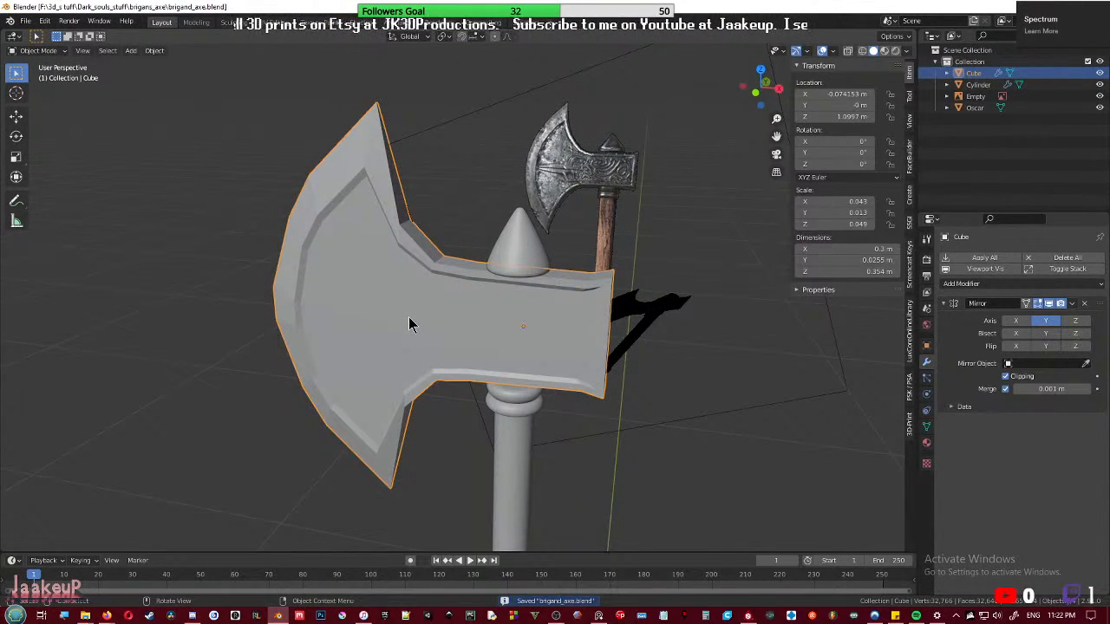
- Add a Subdivision modifier with viewport level 3 to the axe head and open its mesh for editing
key(ctrl+1)
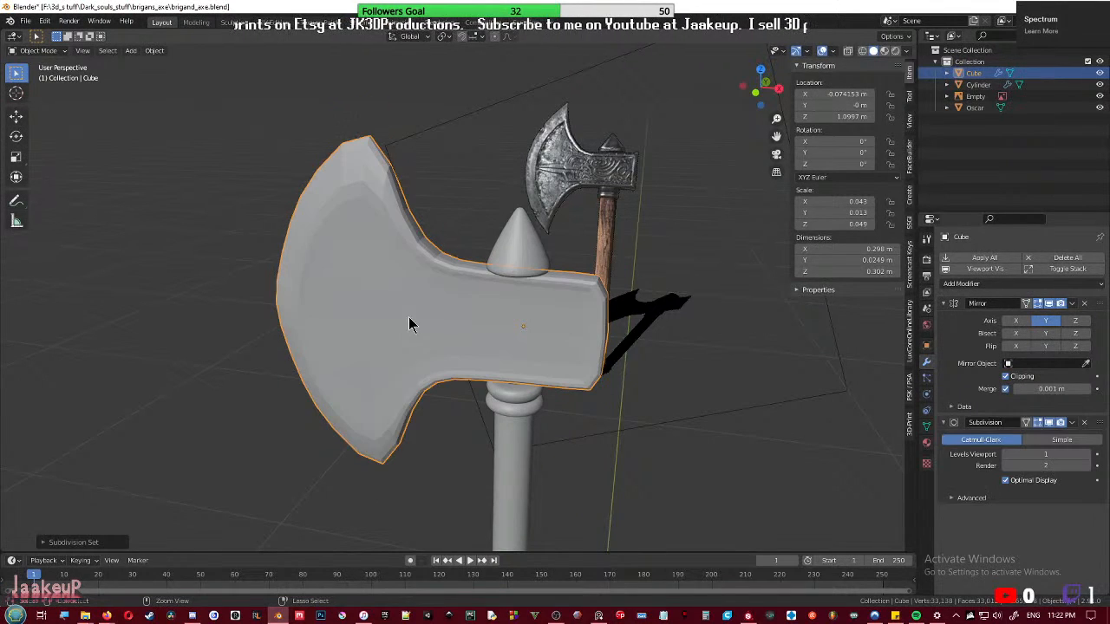
middle_drag(408, 319, 404, 249)
key(ctrl+3)
key(Tab)
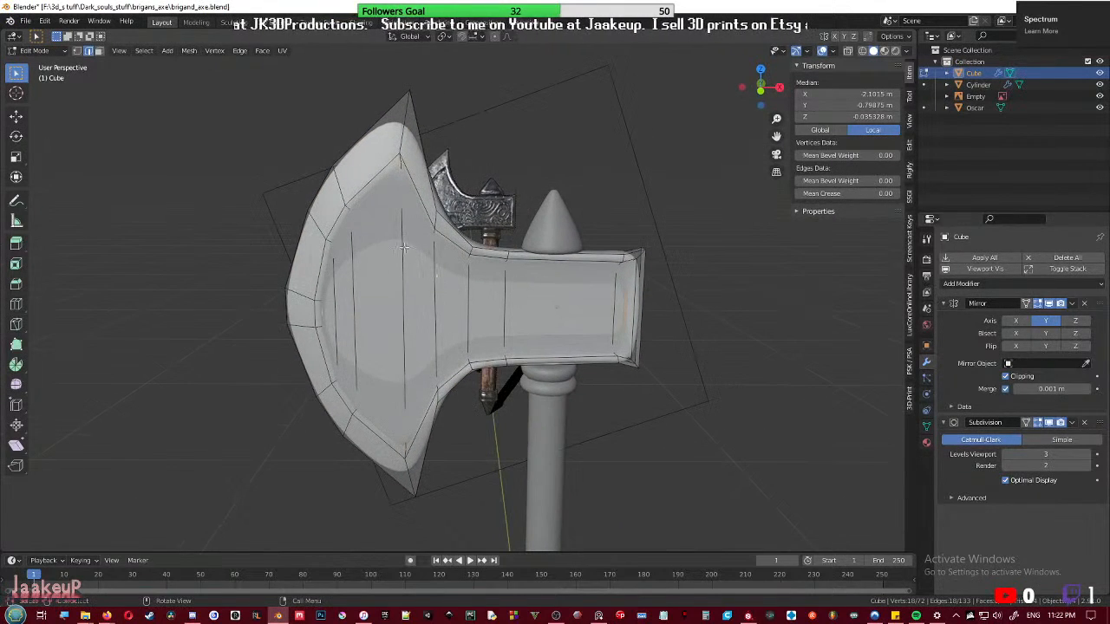
- Bevel the vertical edge loop running through the axe blade's two tips and check the smoothed shape
alt+click(399, 137)
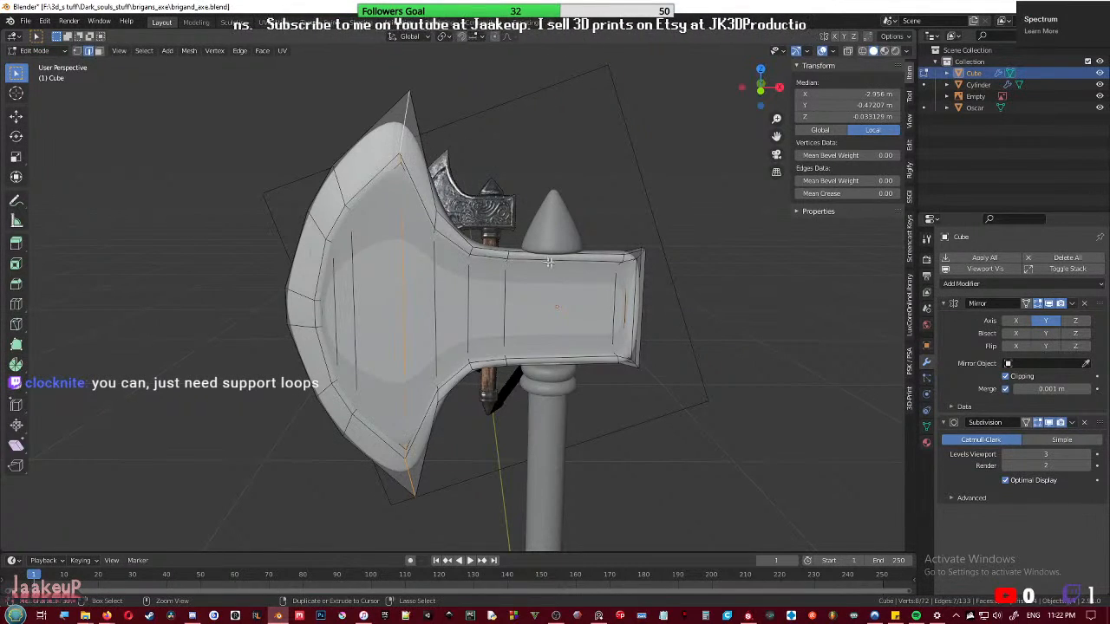
key(ctrl+b)
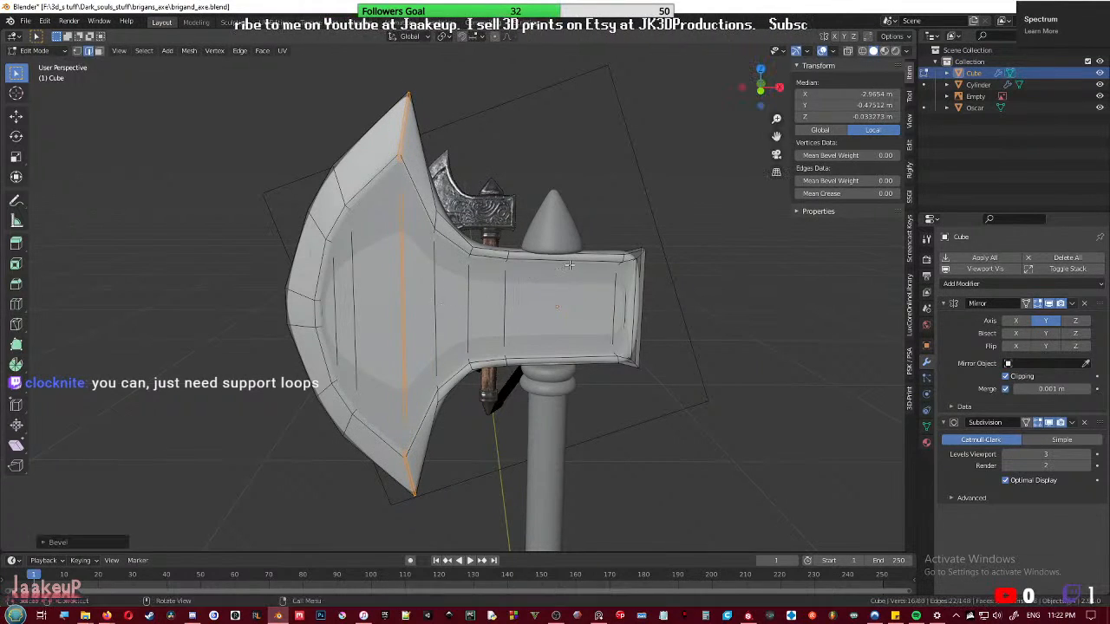
click(570, 264)
key(Tab)
middle_drag(605, 297, 422, 244)
key(Tab)
scroll(433, 252, up, 2)
- Hide the Subdivision in the viewport and select the full inner edge loop around the recessed face's floor
alt+click(564, 273)
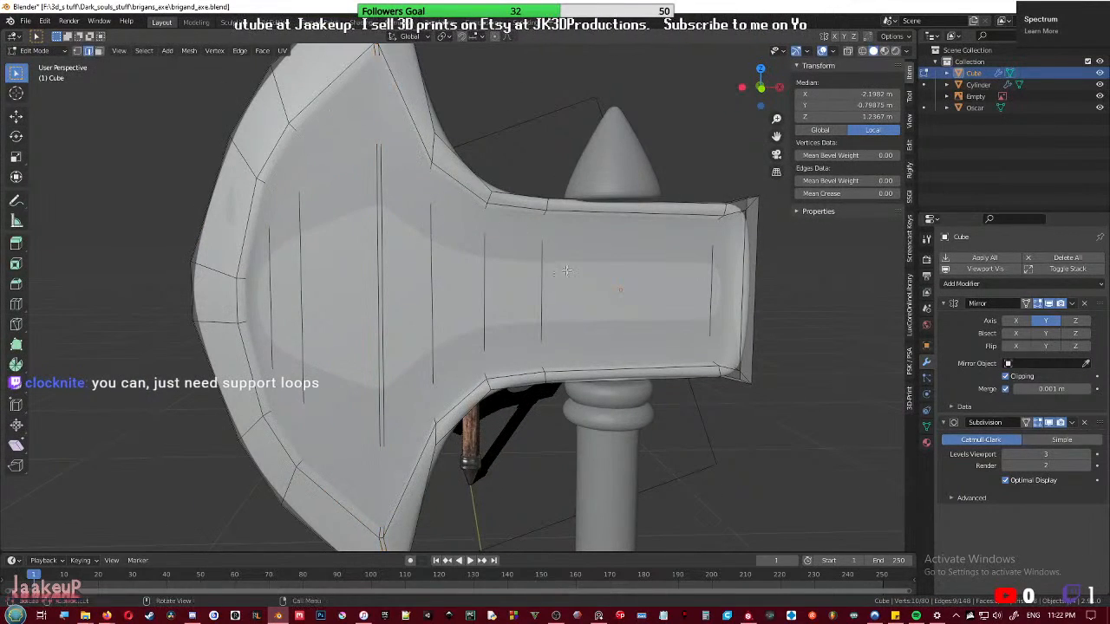
alt+click(526, 224)
key(alt+z)
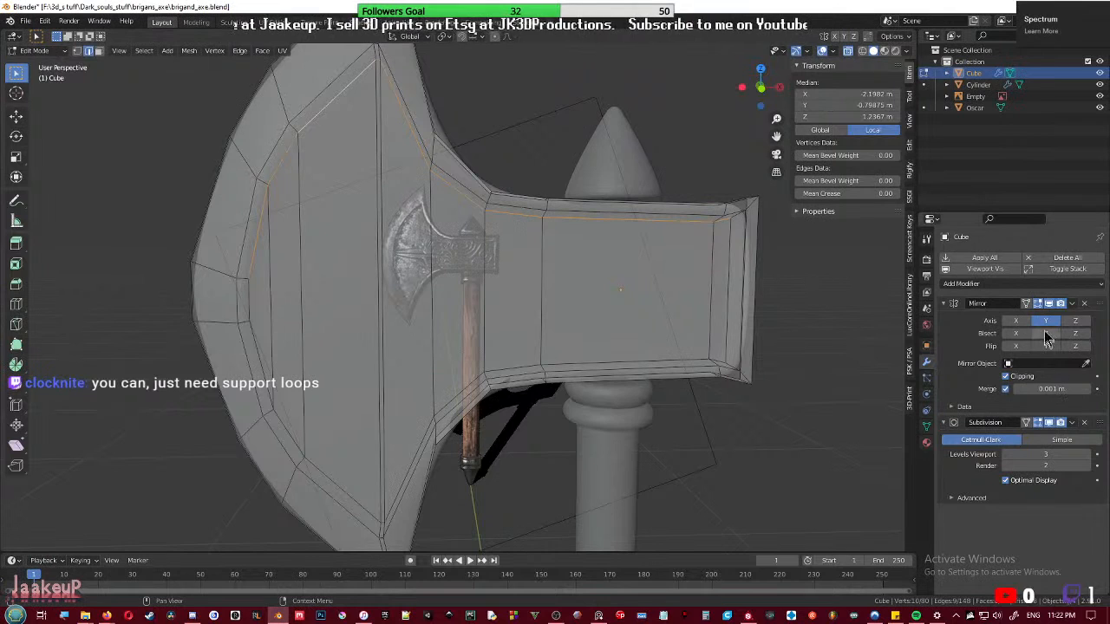
click(1040, 423)
key(alt+z)
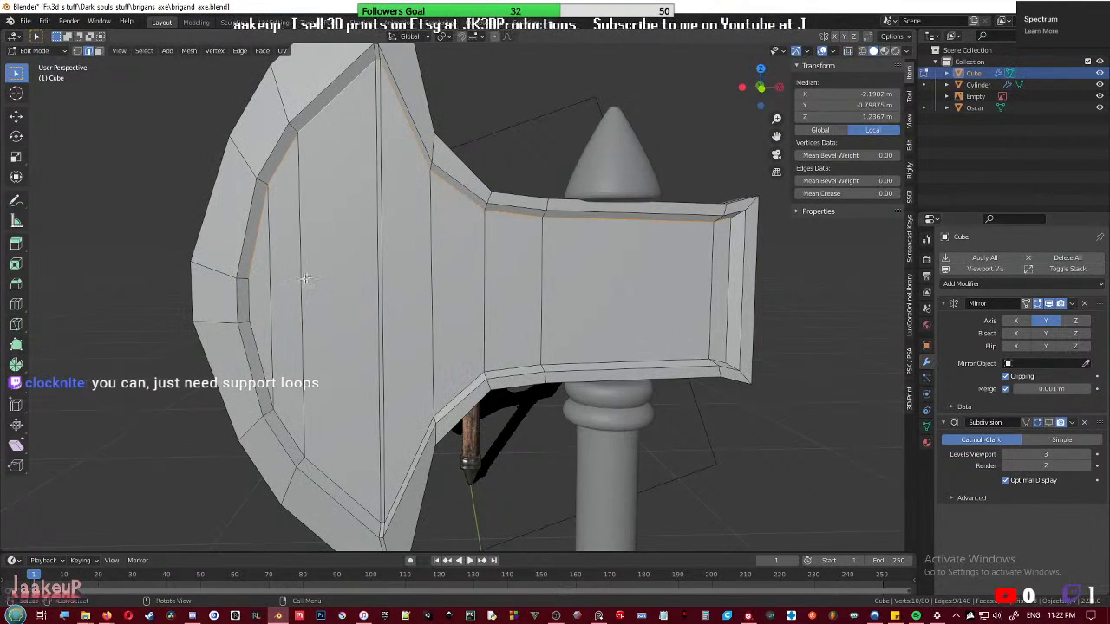
alt+shift+click(247, 301)
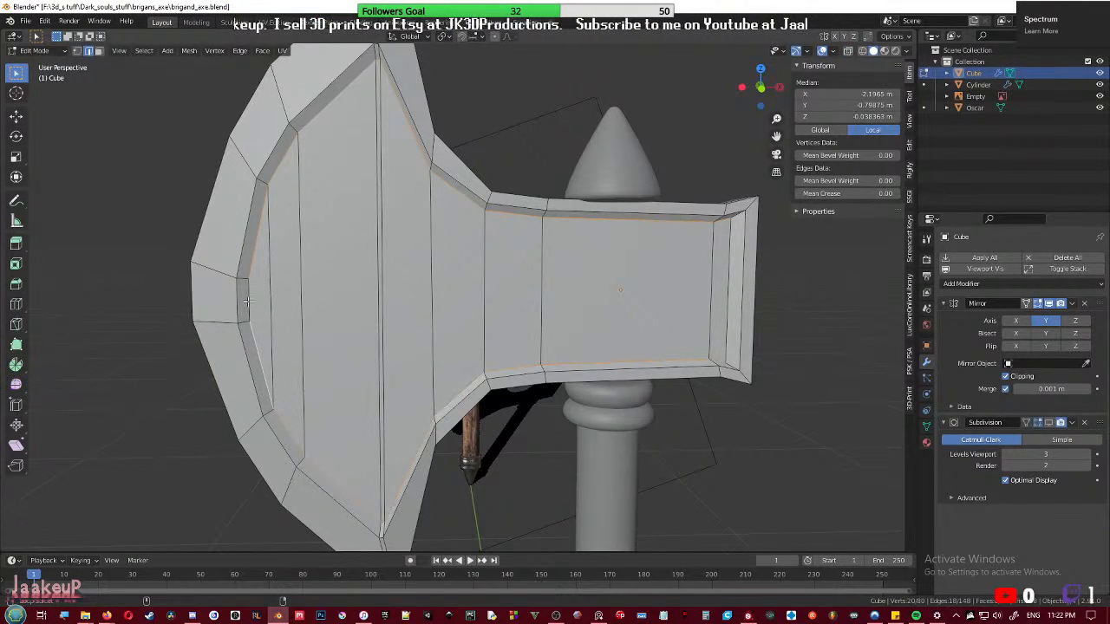
alt+shift+click(727, 295)
- Turn the Subdivision display back on, bevel the recess floor's edge loop, and inspect the head in Object Mode
middle_drag(563, 290, 466, 307)
click(1049, 423)
key(ctrl+b)
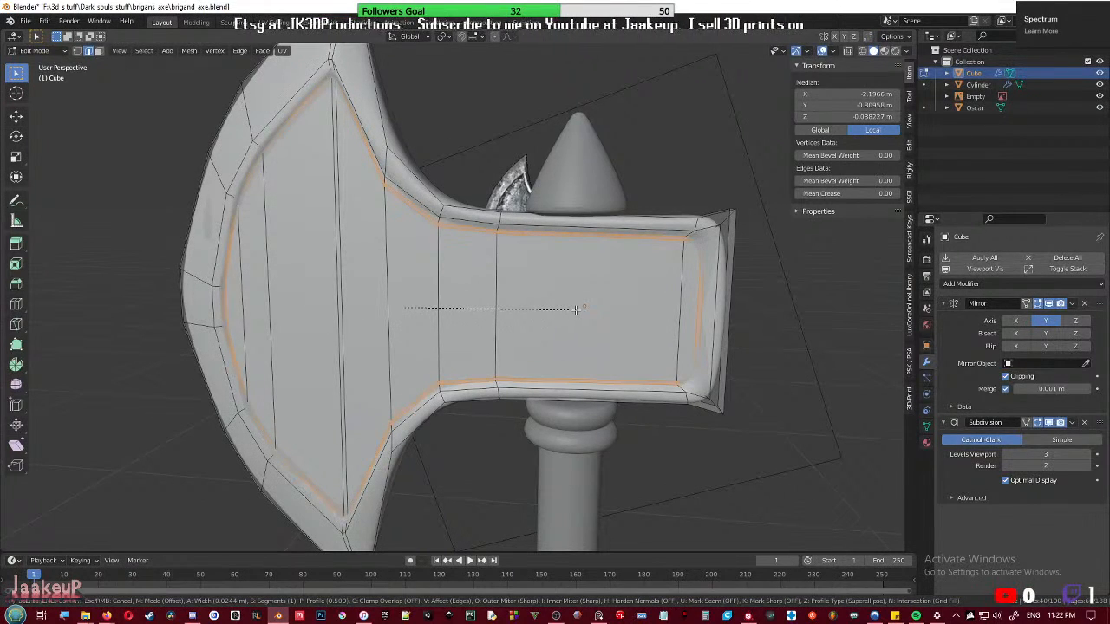
click(575, 308)
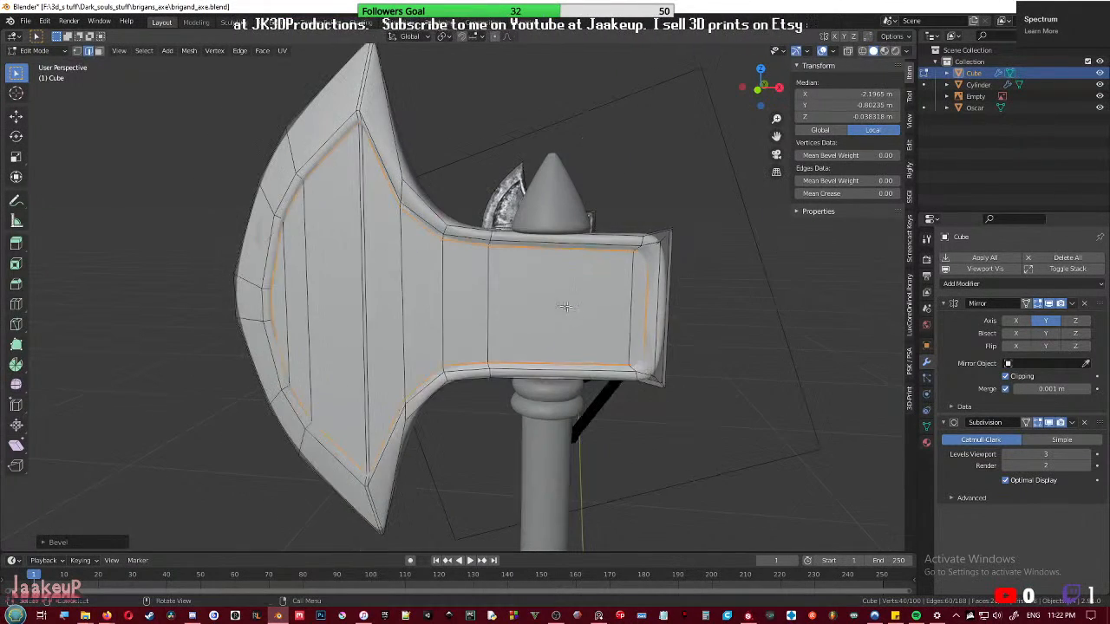
key(Tab)
mouse_move(508, 289)
middle_down()
mouse_move(583, 298)
mouse_move(517, 278)
middle_up()
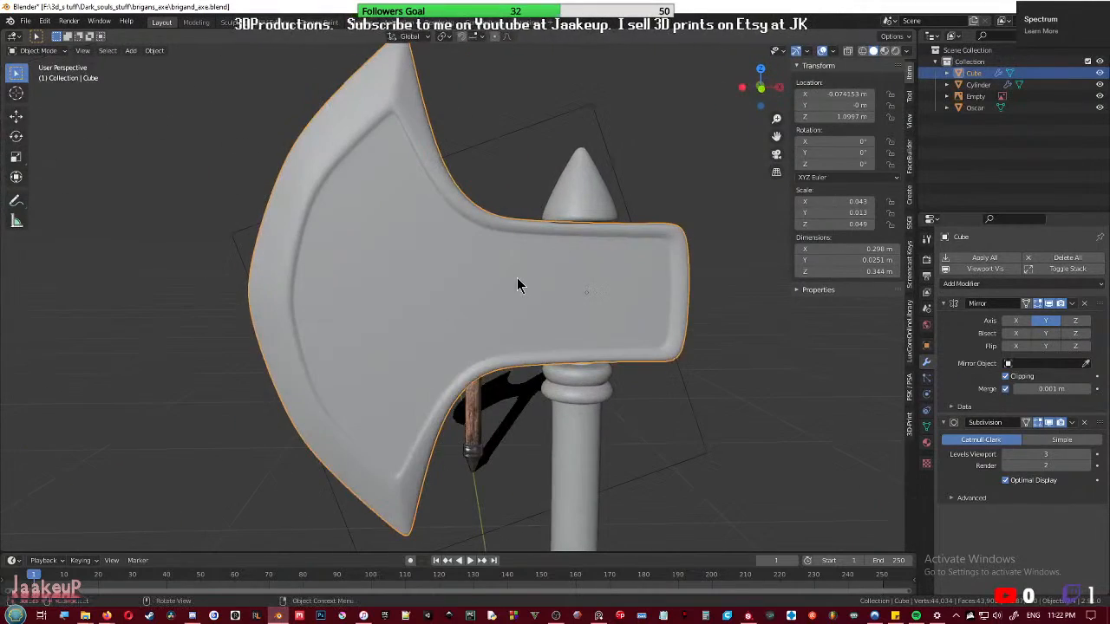
middle_drag(572, 316, 535, 349)
- Bevel the outer edge loop around the axe head's face by about 0.0074 m
key(Tab)
scroll(532, 349, up, 4)
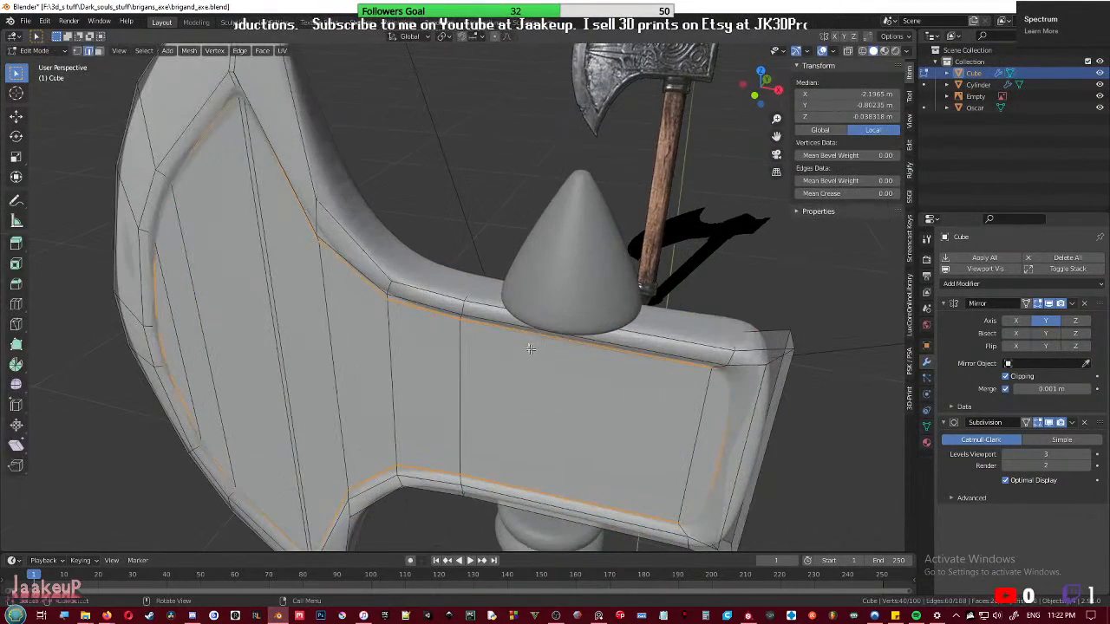
alt+click(417, 271)
scroll(417, 271, down, 2)
middle_drag(417, 272, 431, 249)
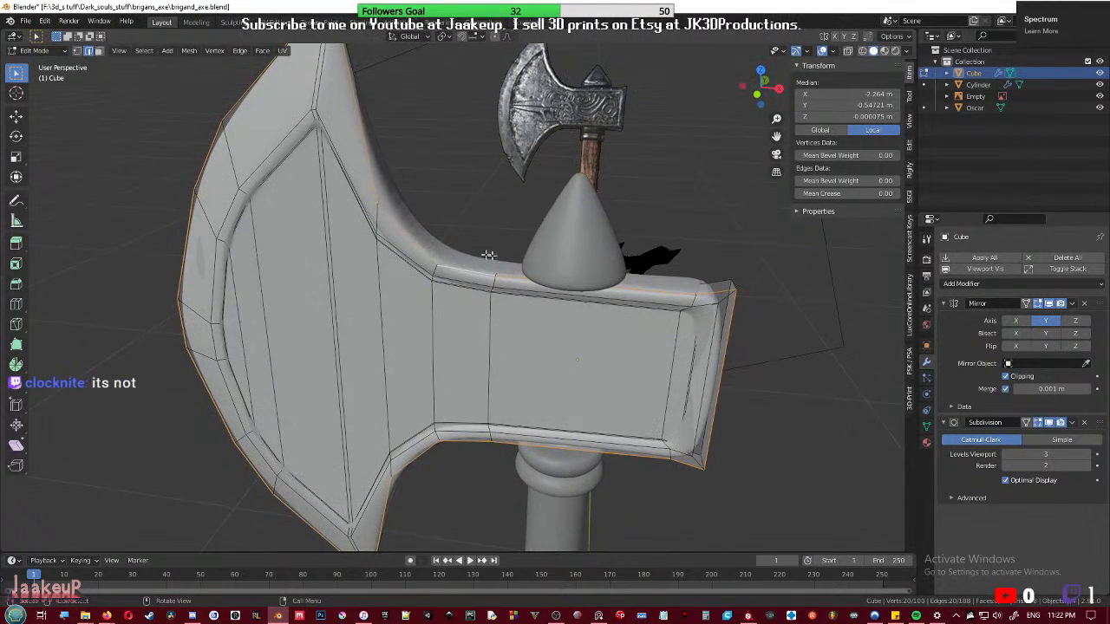
key(ctrl+b)
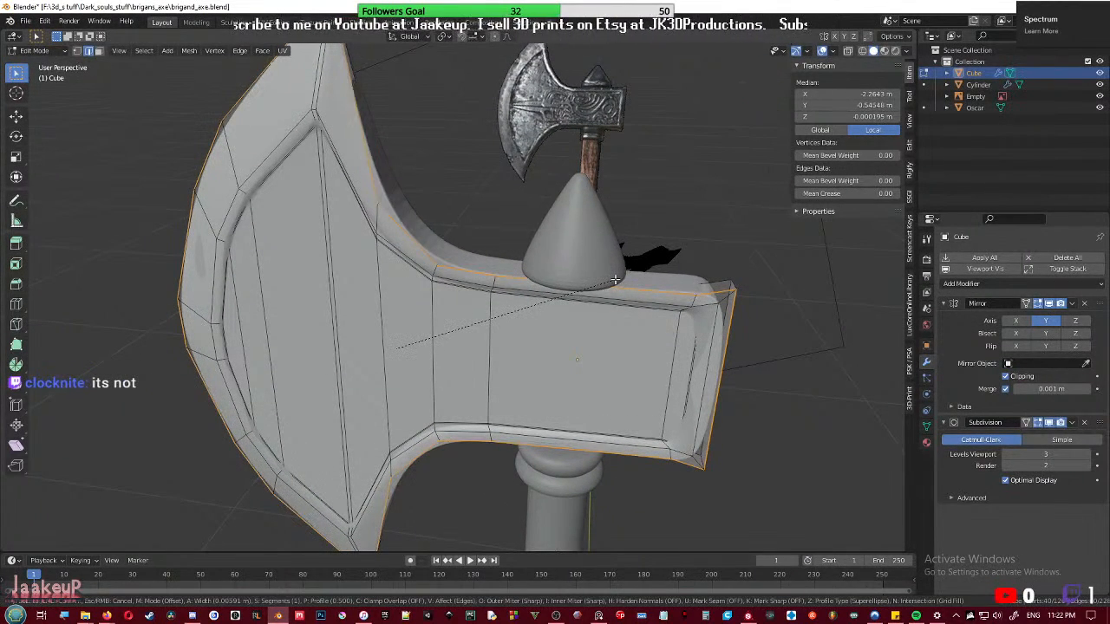
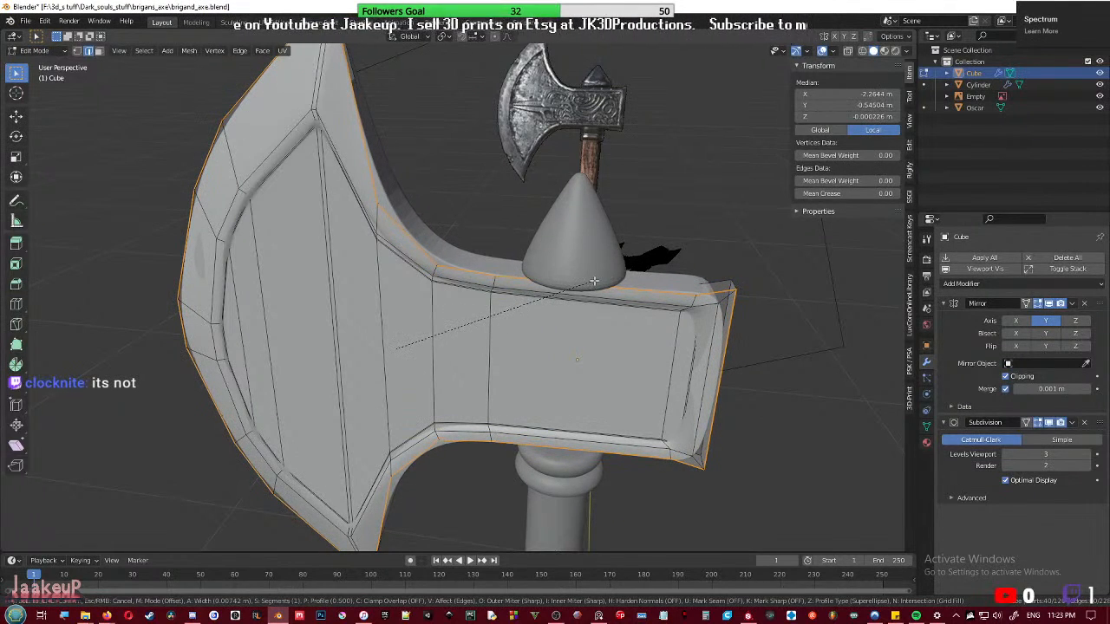
click(595, 280)
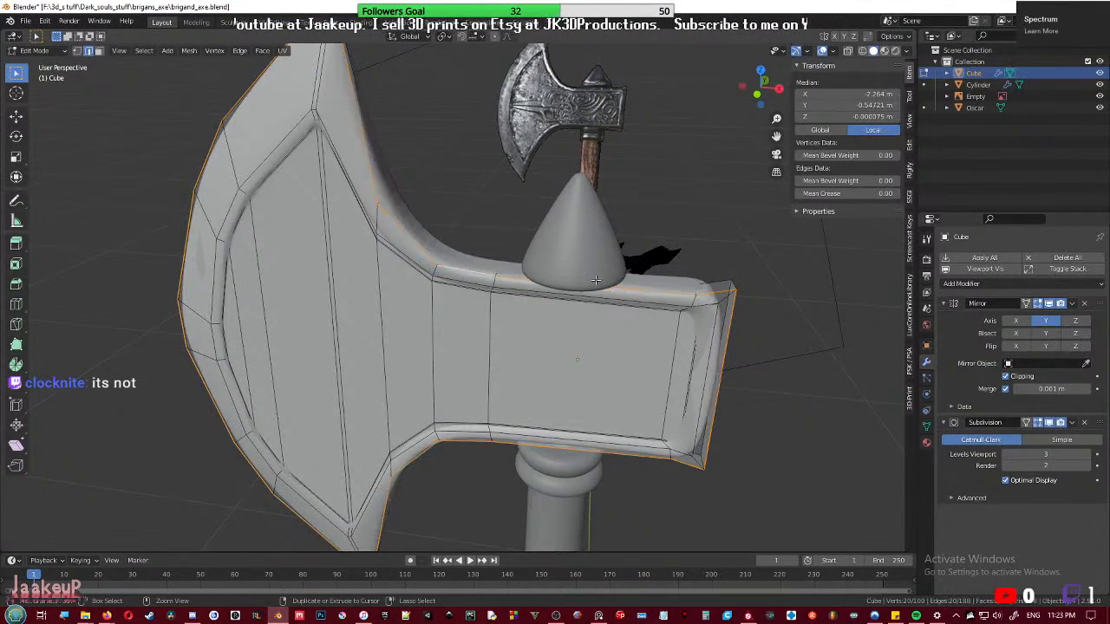
- Undo the bevels on the outer edge, the recess floor and the blade-tip loop
key(ctrl+z)
key(ctrl+shift+z)
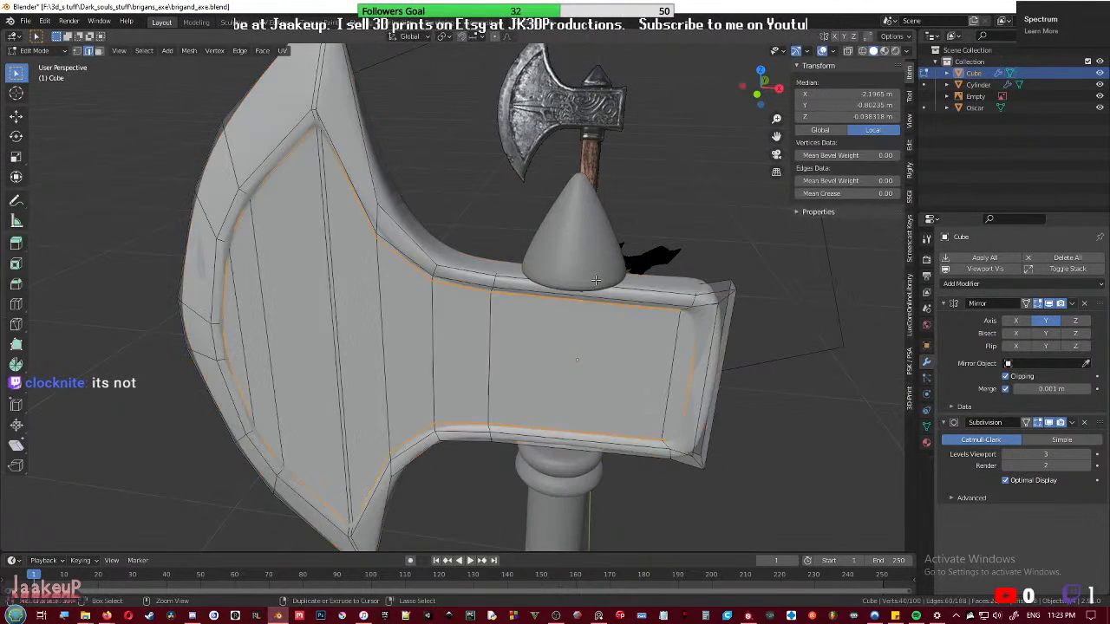
key(ctrl+z)
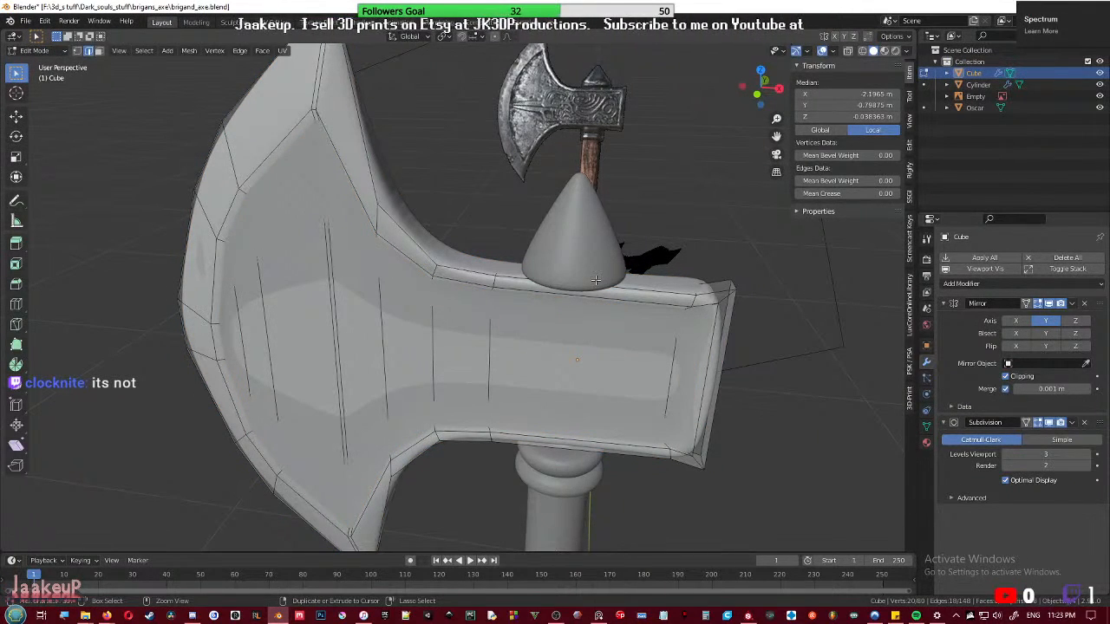
key(ctrl+z)
key(Tab)
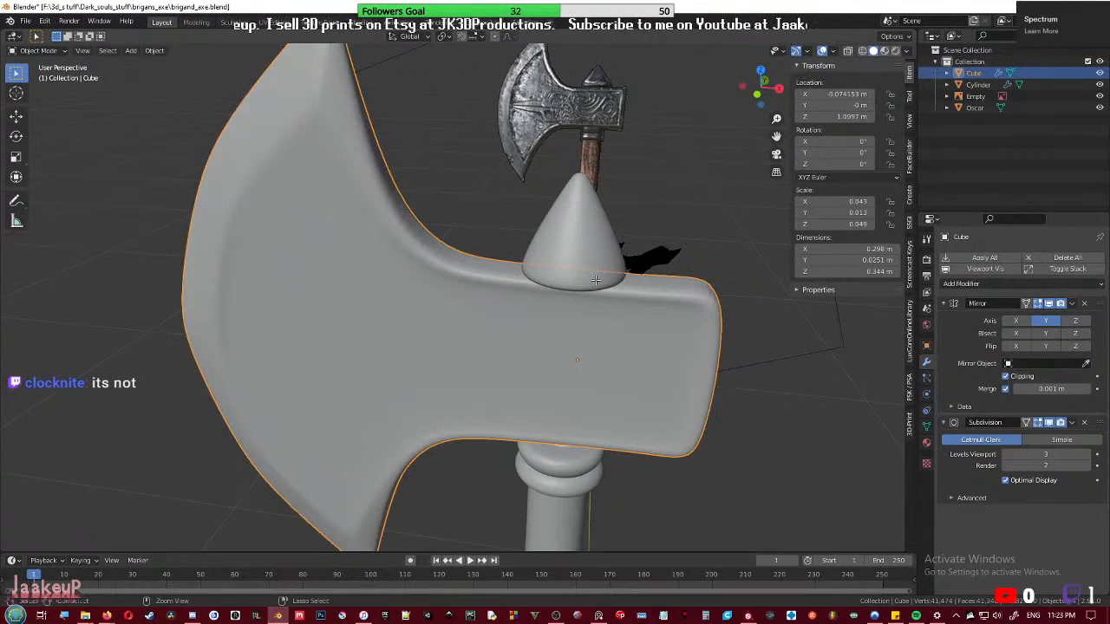
key(ctrl+z)
key(ctrl+z)
- Apply all transforms to the axe head in Object Mode and reopen its mesh for editing
key(Tab)
scroll(469, 307, down, 3)
key(ctrl+a)
click(439, 307)
key(Tab)
- Bevel the vertical edge loop through the blade's two tips into a narrow pair of support edges
middle_drag(439, 310, 468, 319)
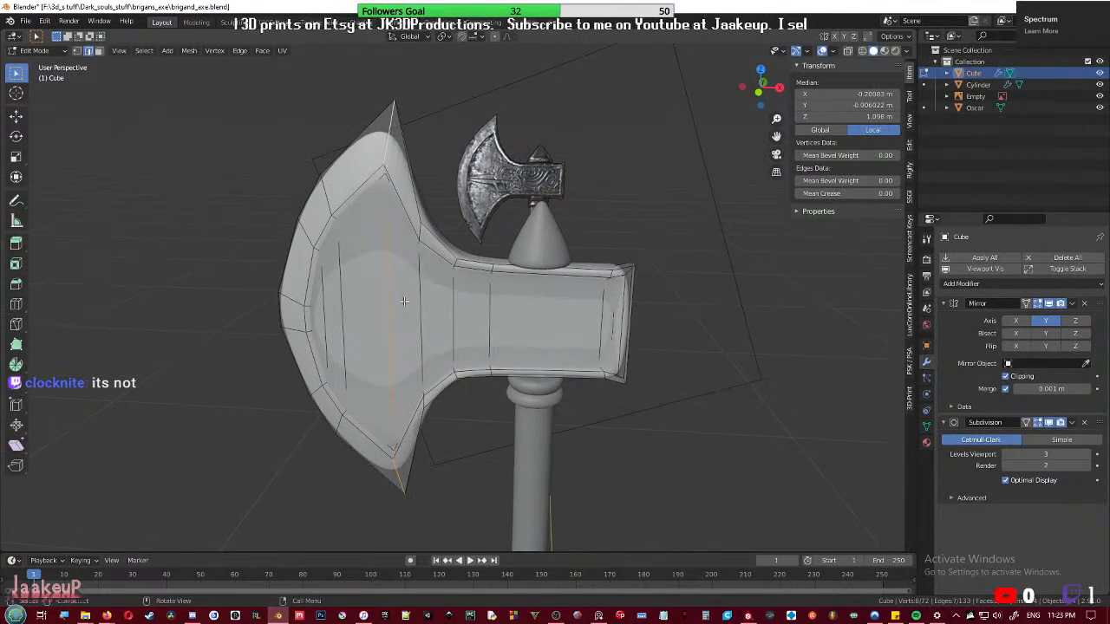
key(ctrl+b)
click(476, 320)
scroll(476, 309, up, 1)
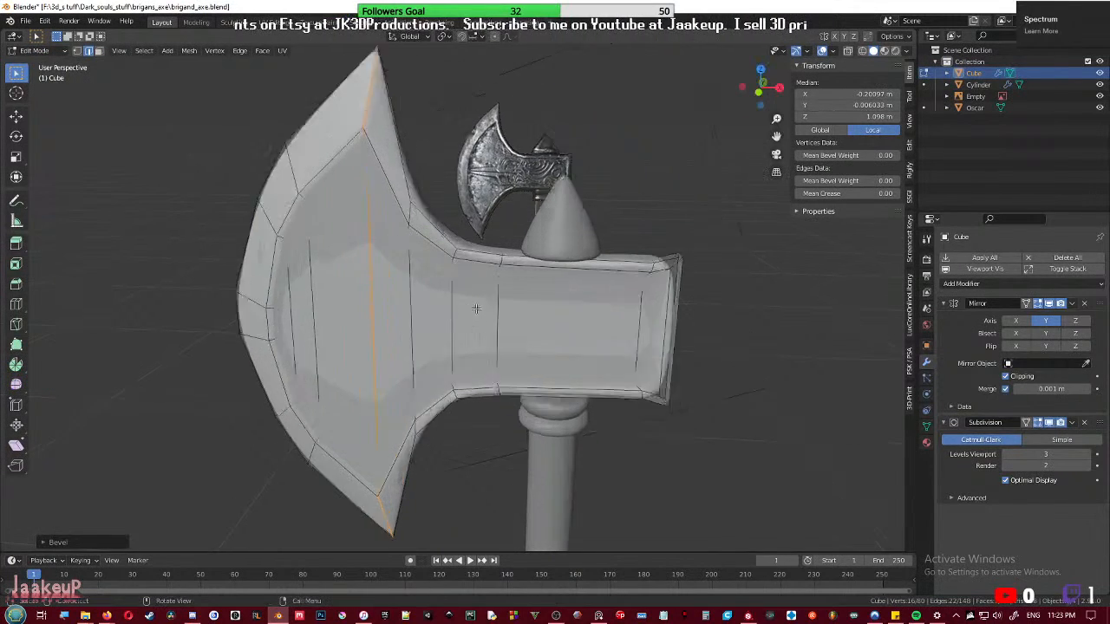
- Select the outer edge loop around the axe head's face and bevel it by about 0.00056 m
scroll(476, 309, up, 3)
middle_drag(500, 313, 553, 302)
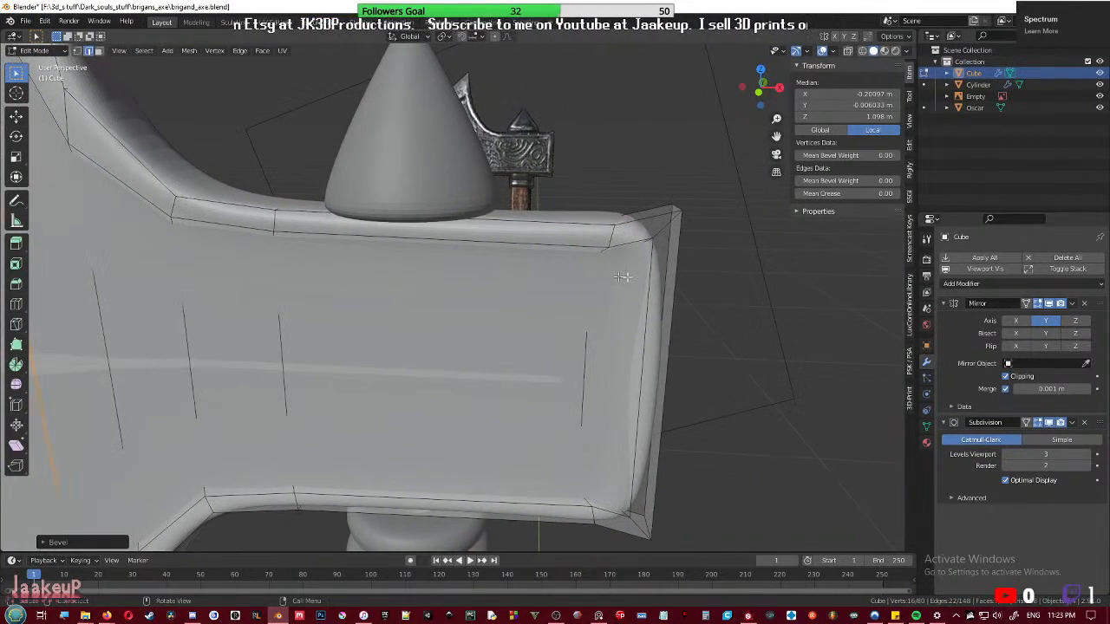
scroll(581, 232, down, 3)
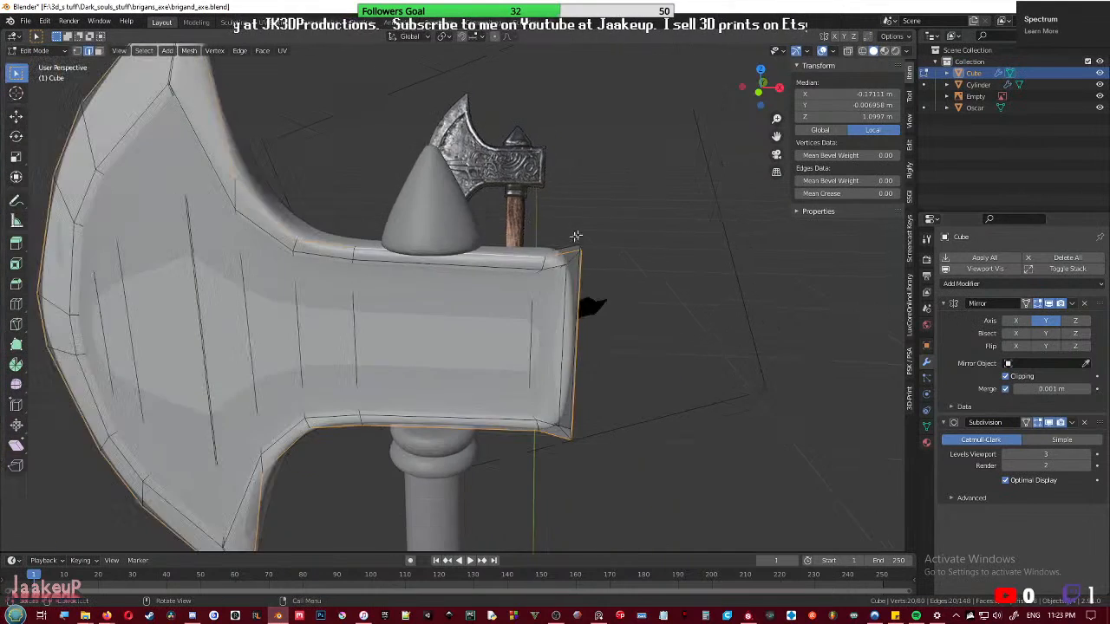
scroll(581, 233, down, 2)
middle_drag(621, 260, 596, 275)
key(ctrl+b)
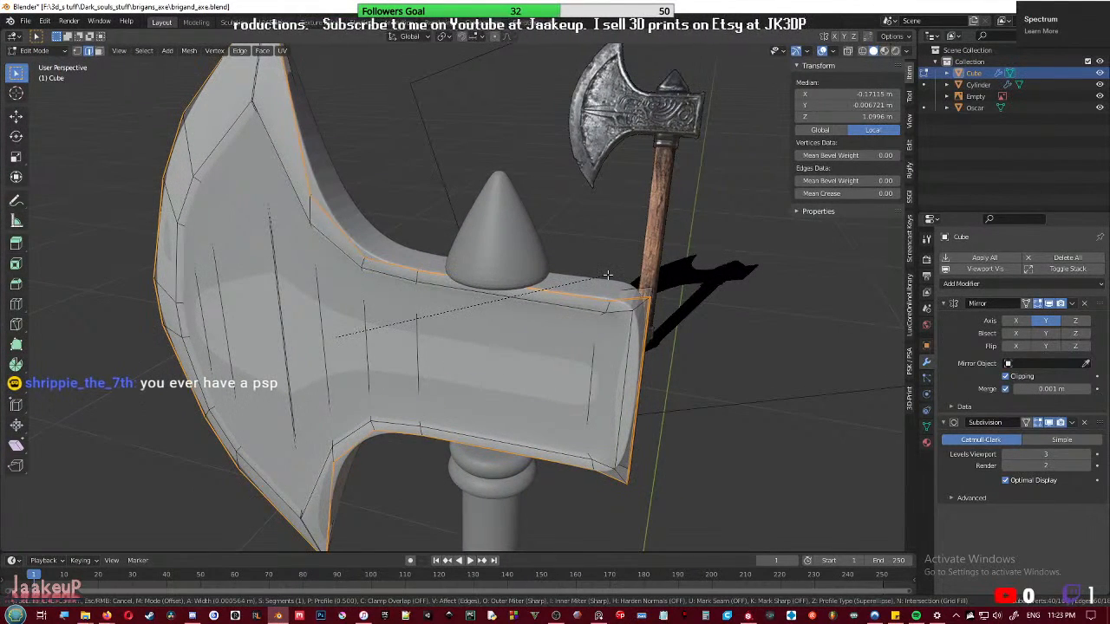
click(607, 275)
middle_drag(608, 281, 549, 298)
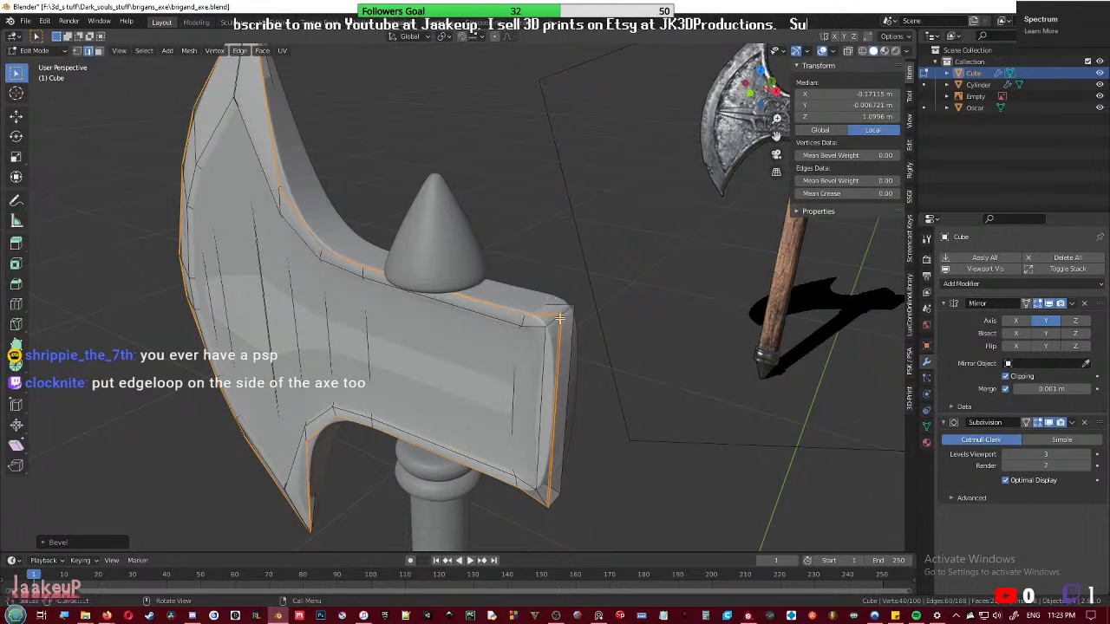
- Try a loop cut around the narrow side wall of the axe head and undo it
middle_drag(560, 316, 453, 333)
key(ctrl+r)
click(424, 348)
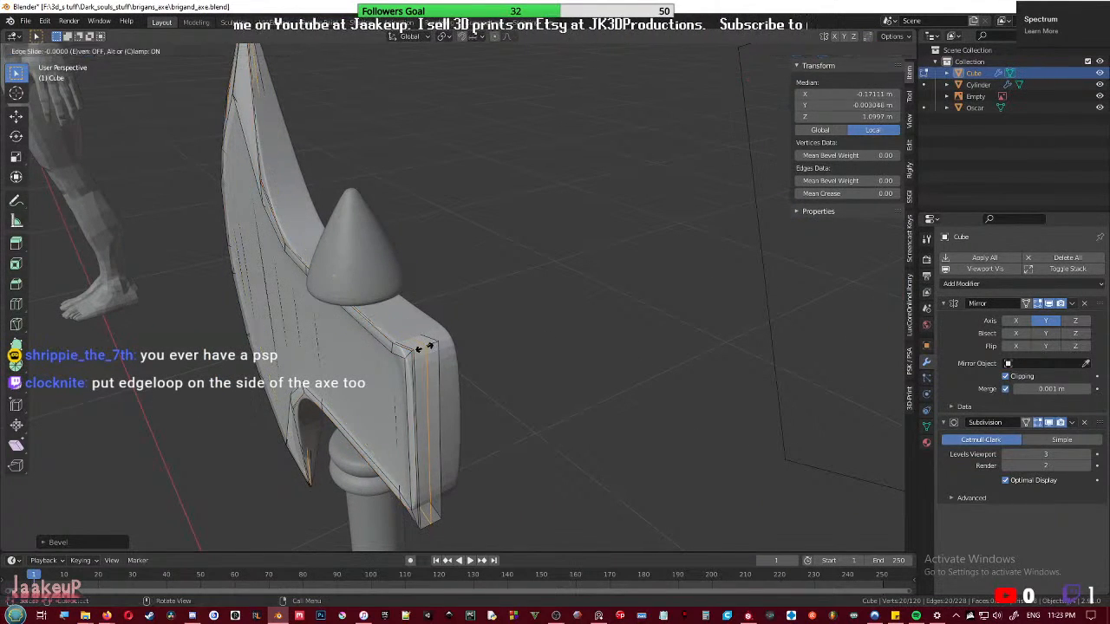
click(424, 347)
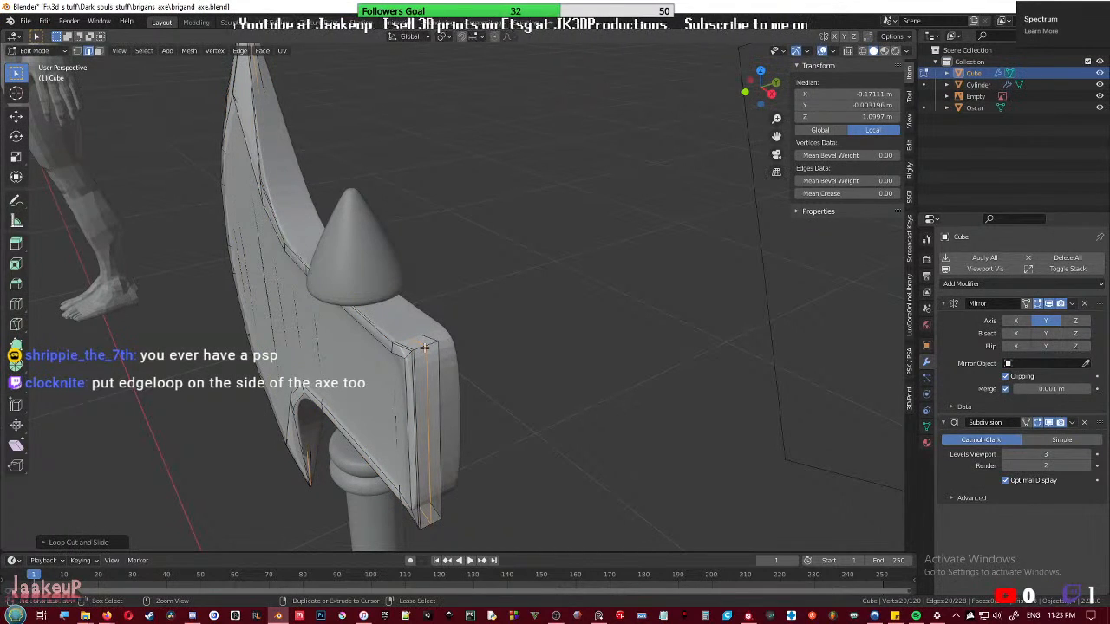
key(ctrl+z)
- Try a lengthwise loop cut across the recessed face from the blade to the back end
middle_drag(418, 406, 619, 368)
key(ctrl+r)
click(619, 366)
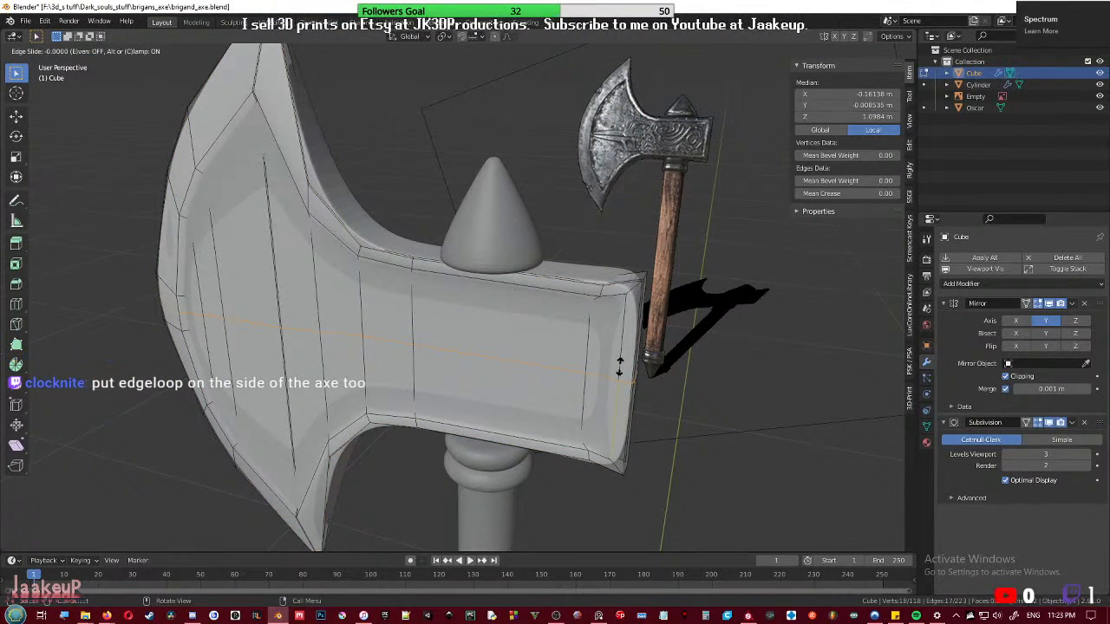
click(619, 368)
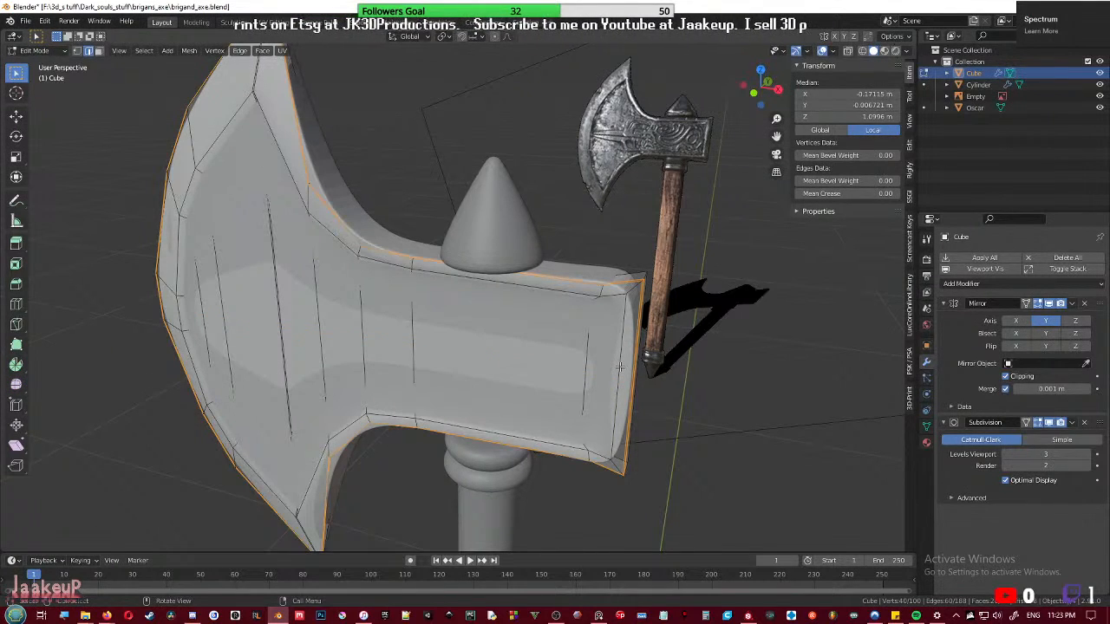
- Try the loop cut on the head's narrow side wall again, leaving it centred
middle_drag(600, 367, 528, 349)
key(ctrl+r)
click(395, 301)
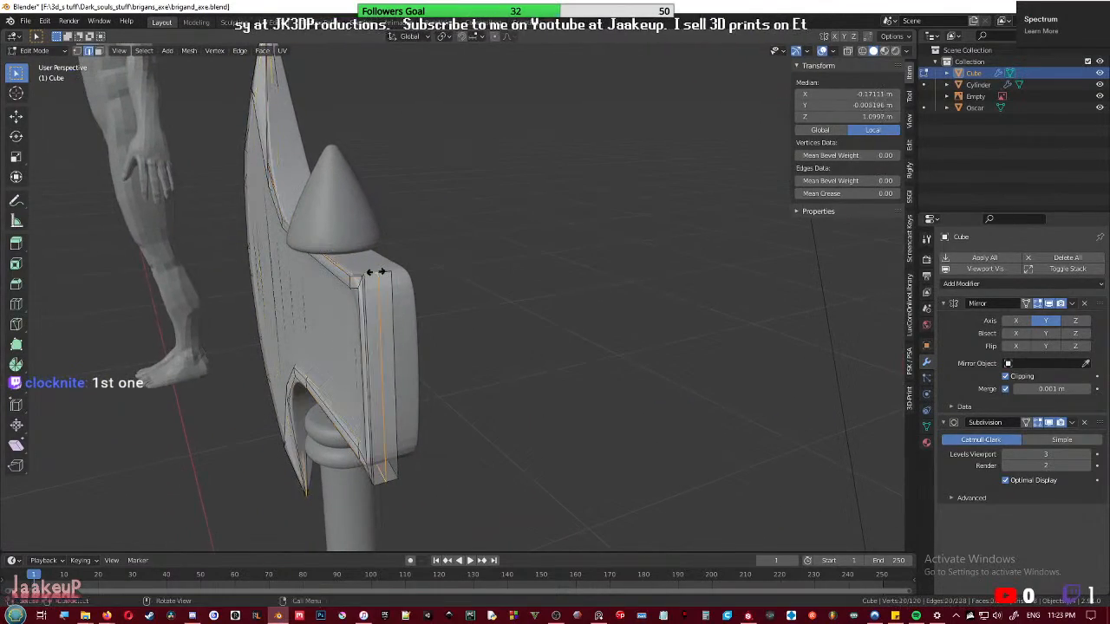
right_click(394, 301)
middle_drag(394, 301, 456, 359)
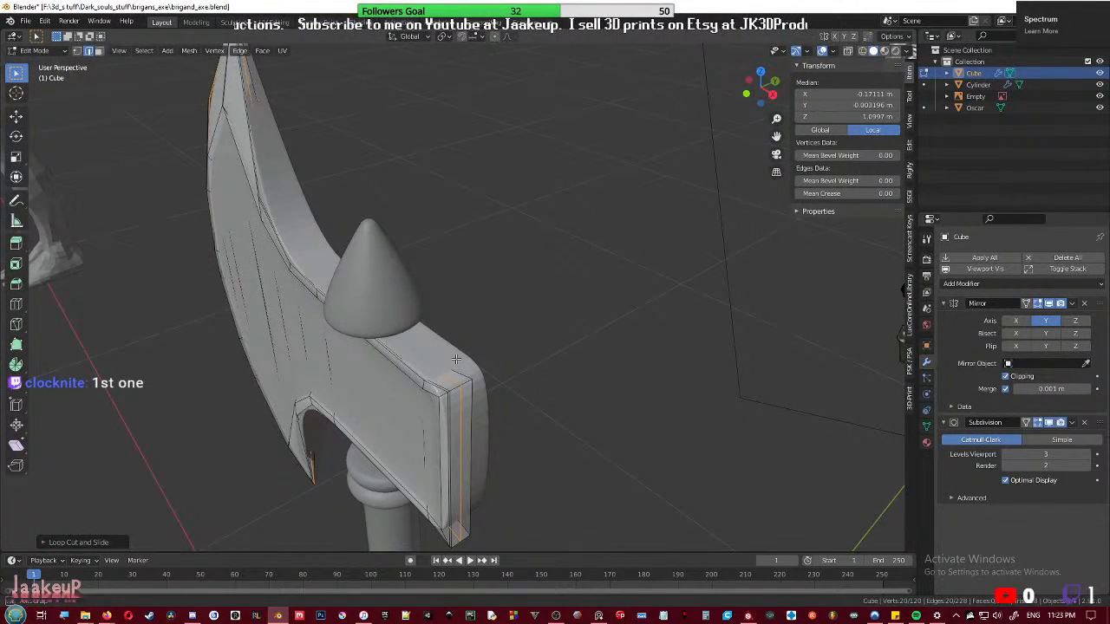
- Add one support loop cut around the axe head's narrow side wall
key(ctrl+r)
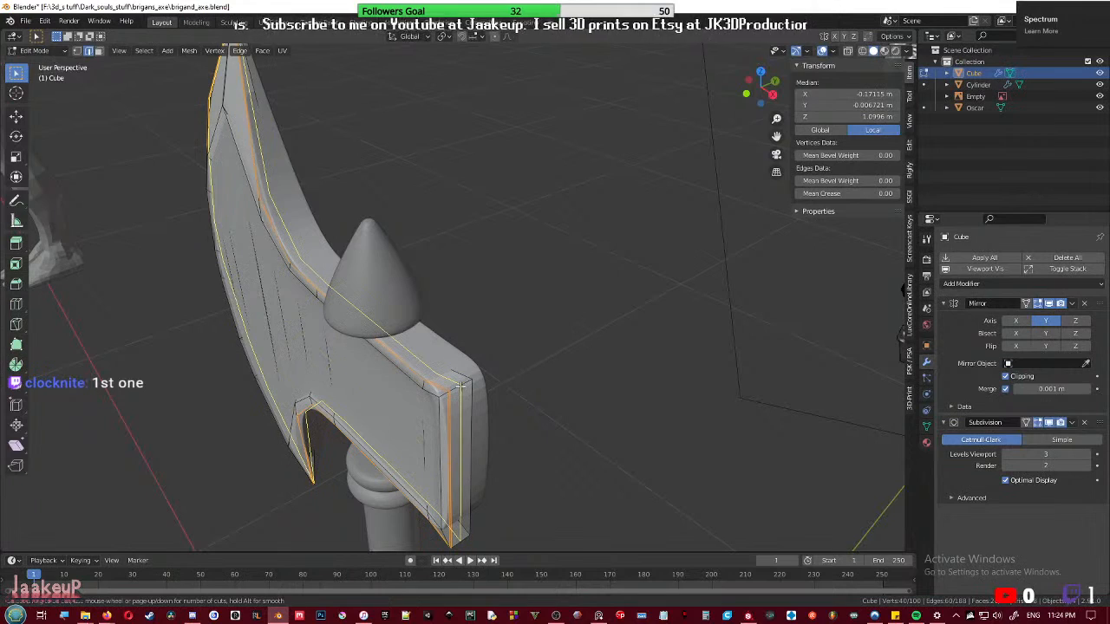
click(460, 385)
click(461, 385)
- Hide the Subdivision in the viewport and select the whole edge loop around the recessed face's floor
middle_drag(509, 411, 529, 317)
scroll(573, 377, up, 1)
scroll(457, 289, up, 2)
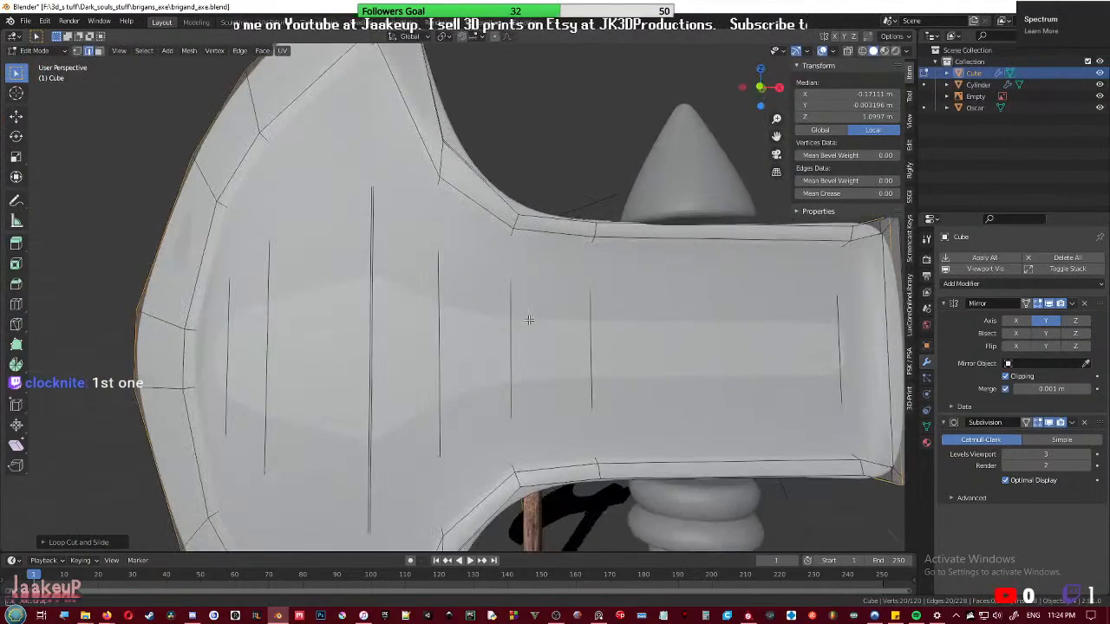
click(1060, 424)
middle_drag(607, 260, 577, 229)
alt+click(582, 221)
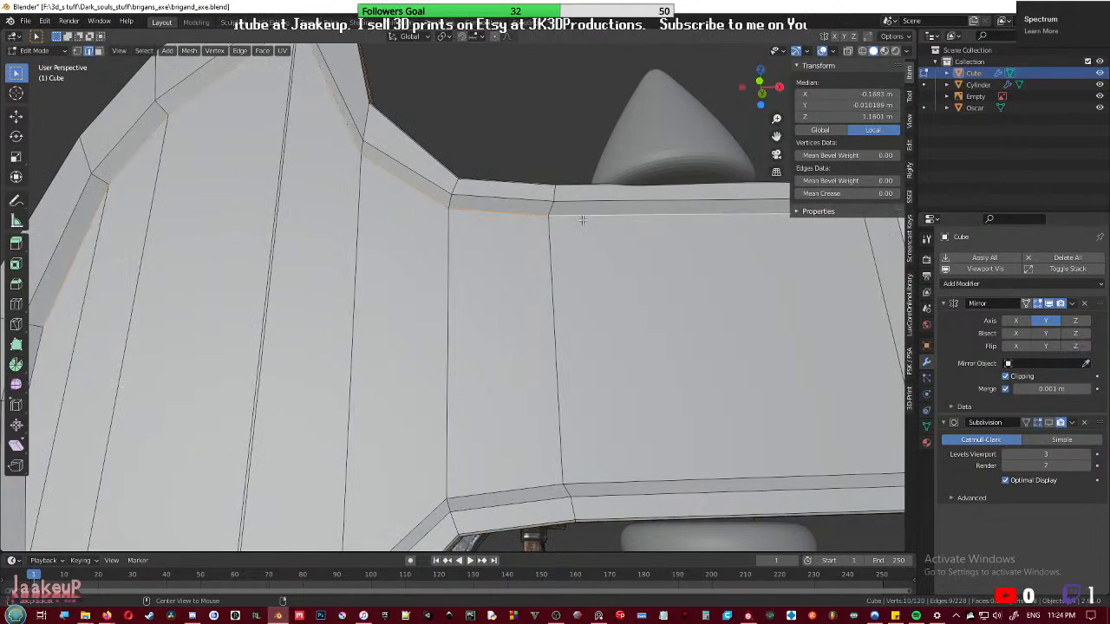
scroll(587, 234, down, 2)
shift+click(778, 342)
alt+shift+click(659, 419)
shift+click(141, 346)
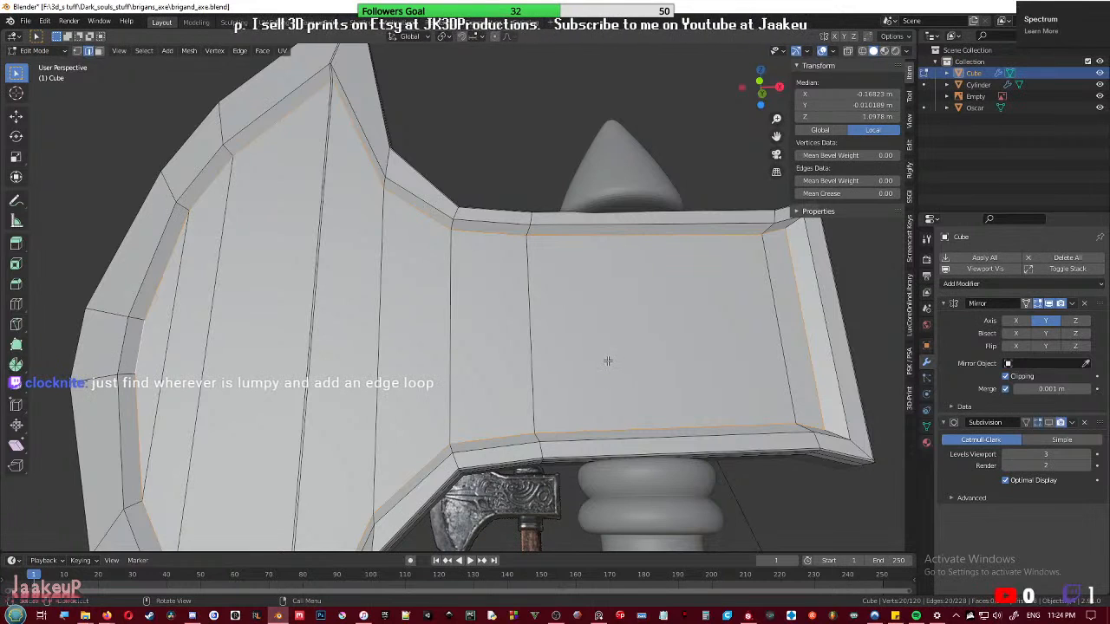
- Show the Subdivision again, bevel the selected recess loop slightly to sharpen its rim, and return to Object Mode
click(1049, 423)
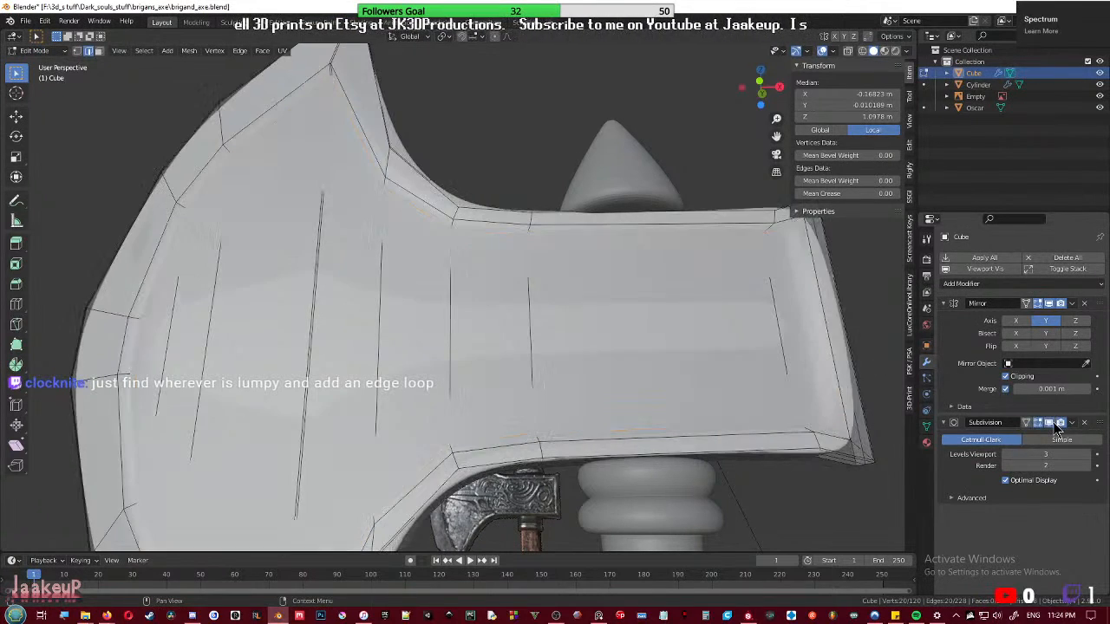
middle_drag(468, 352, 440, 297)
key(ctrl+b)
click(489, 365)
key(Tab)
scroll(390, 349, down, 4)
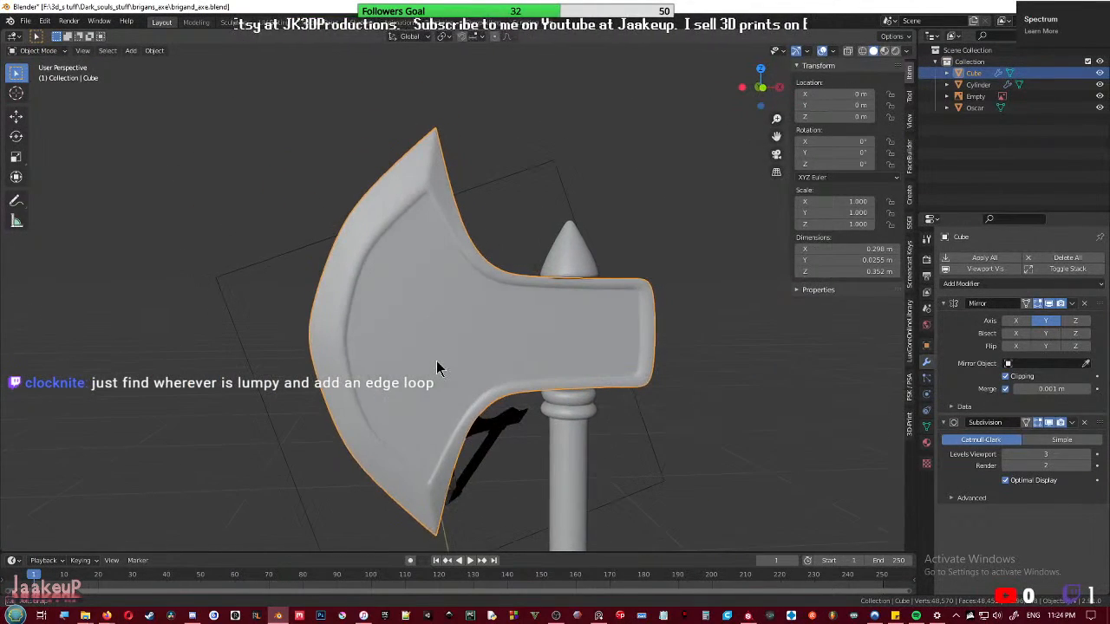
- Add a loop cut running the length of the axe head and slide it close to the recess's upper wall
key(Tab)
scroll(353, 347, up, 2)
middle_drag(353, 347, 373, 317)
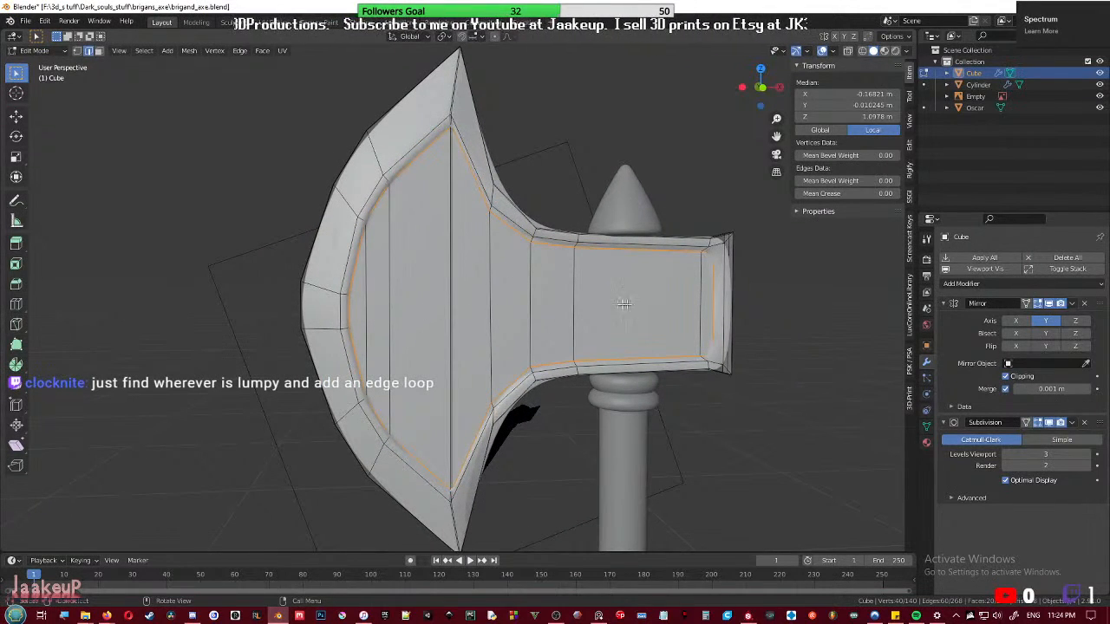
key(Tab)
middle_drag(523, 316, 694, 338)
key(Tab)
key(ctrl+r)
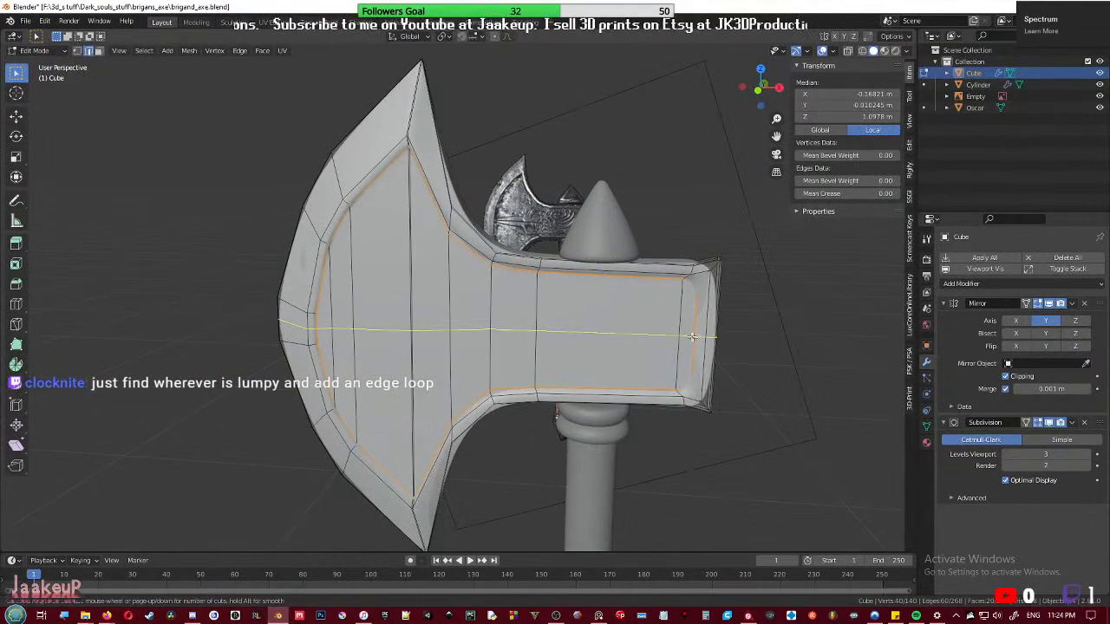
click(693, 337)
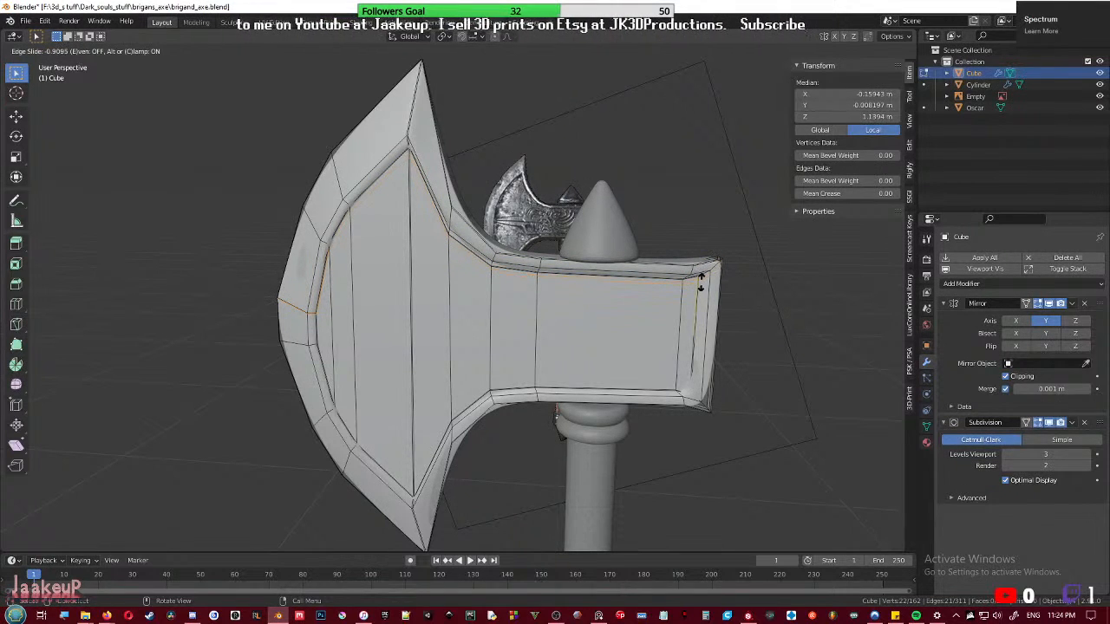
click(702, 277)
- Add a second lengthwise loop cut on the axe head and slide it close to the recess's lower wall
key(ctrl+r)
click(704, 334)
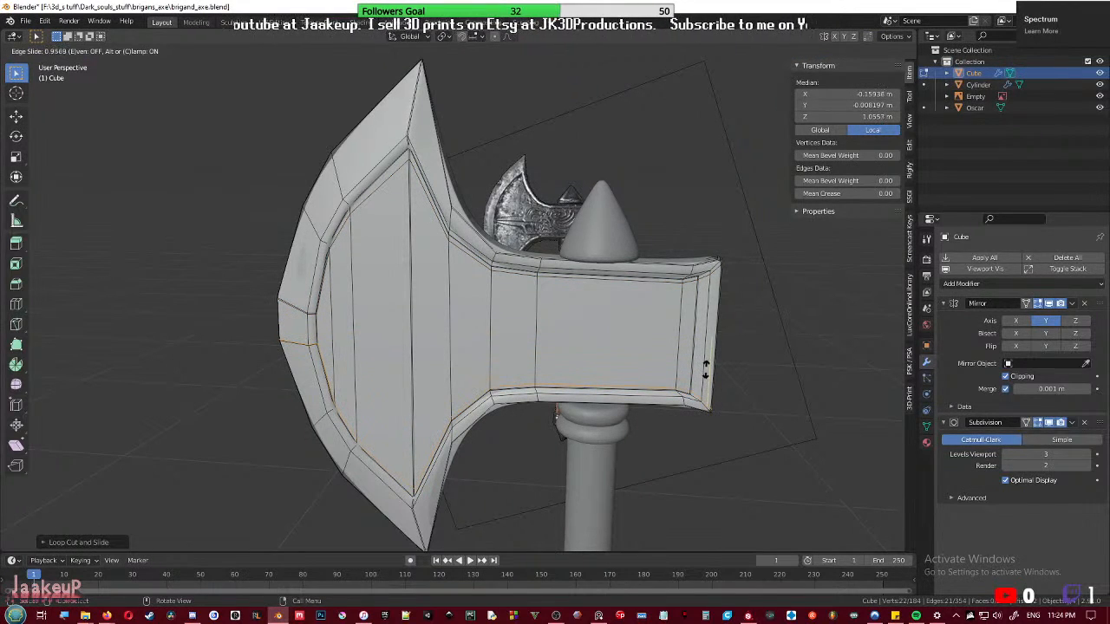
click(706, 370)
key(Tab)
scroll(754, 473, down, 1)
middle_drag(733, 477, 659, 451)
key(Tab)
- Dissolve the doubled support edges crossing the blade's bevel at the two middle corners of the cutting edge
scroll(390, 325, up, 8)
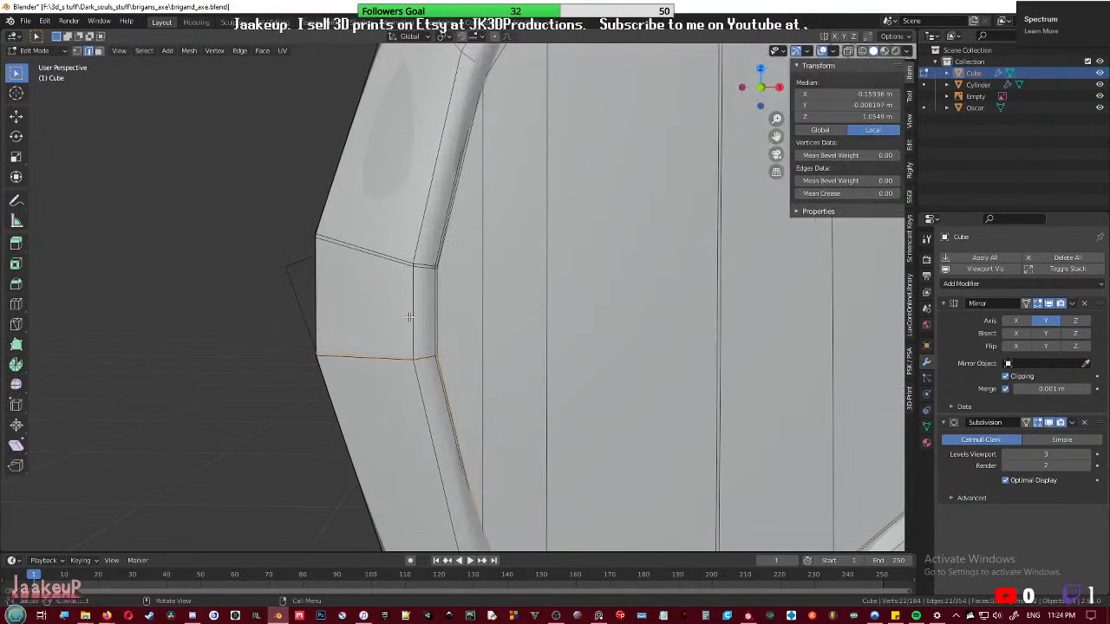
key(KP_1)
alt+shift+click(404, 268)
alt+click(408, 260)
key(ctrl+x)
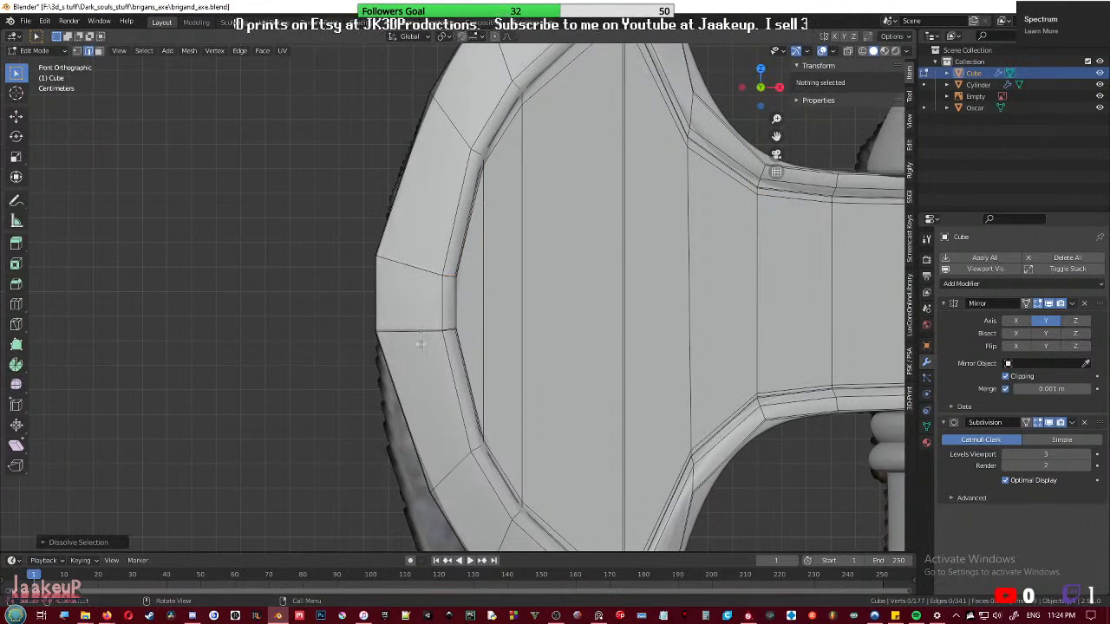
alt+click(424, 337)
key(ctrl+x)
scroll(438, 343, down, 1)
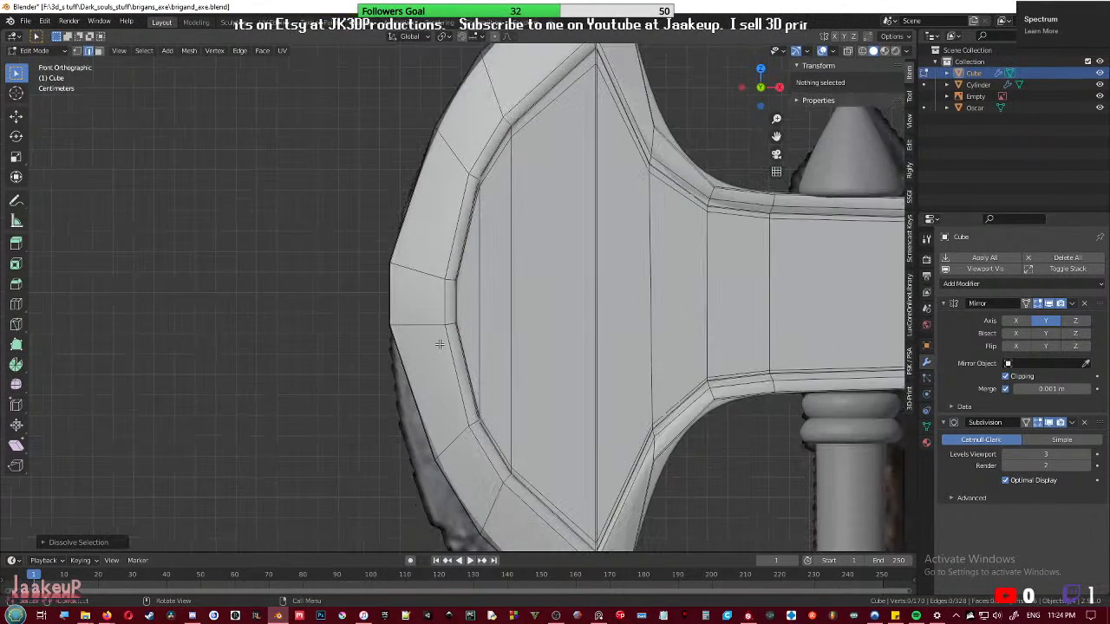
- Examine the subdivided axe head's cutting-edge outline in Object Mode, from the front and at an angle
key(Tab)
scroll(469, 323, down, 1)
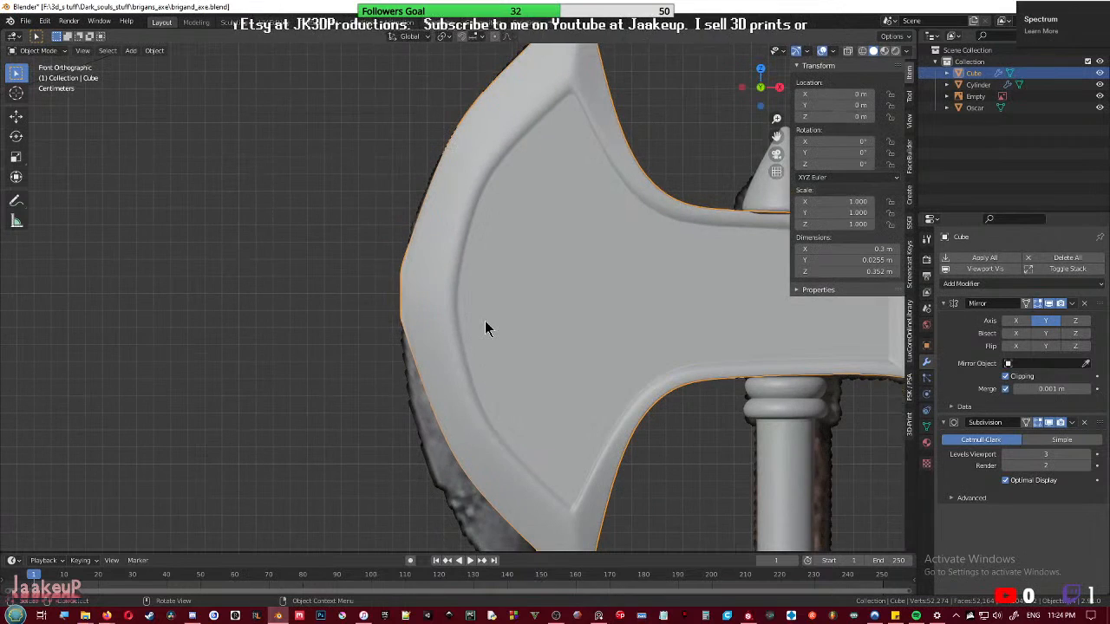
key(Tab)
scroll(295, 300, down, 4)
key(Tab)
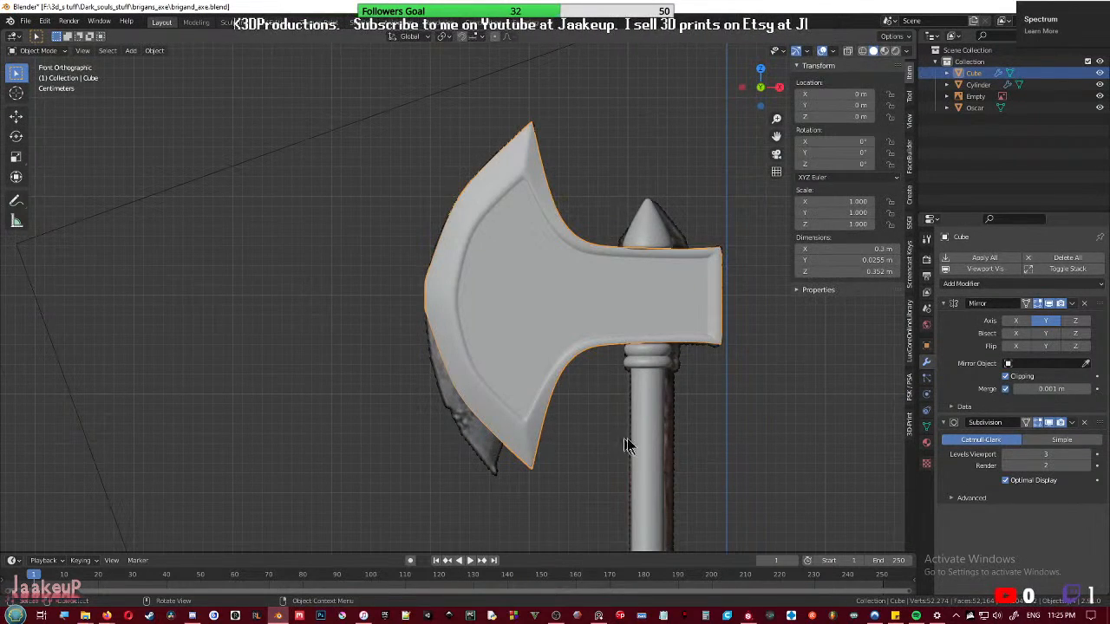
middle_drag(617, 447, 564, 451)
click(277, 391)
middle_drag(277, 391, 433, 341)
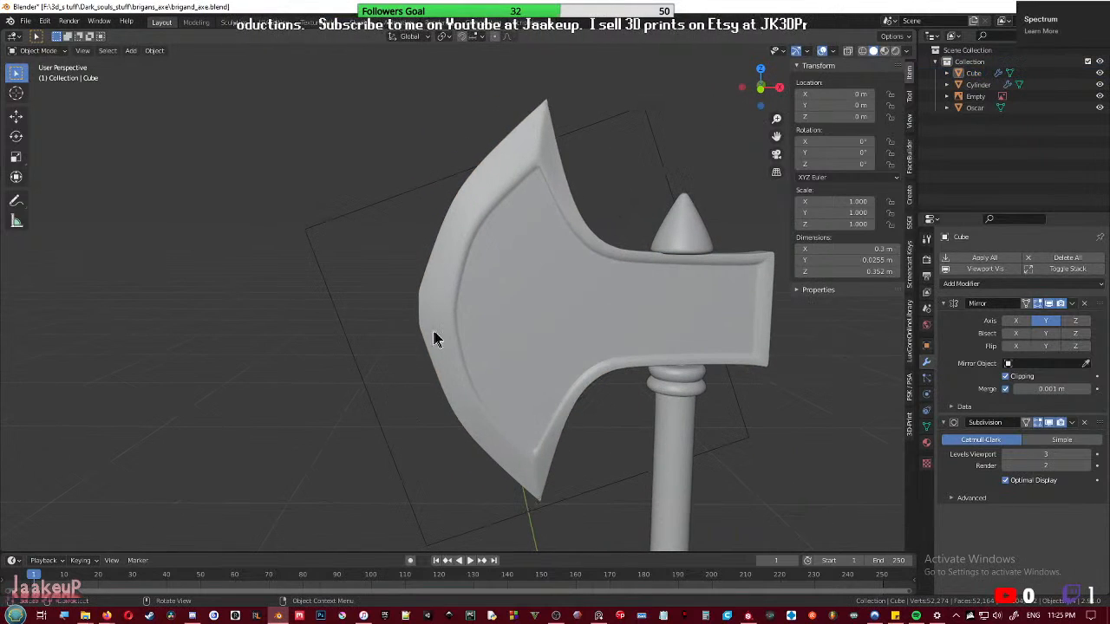
- Nudge the cutting edge's upper middle corner vertices slightly in see-through front view, using the reference as a guide
key(Tab)
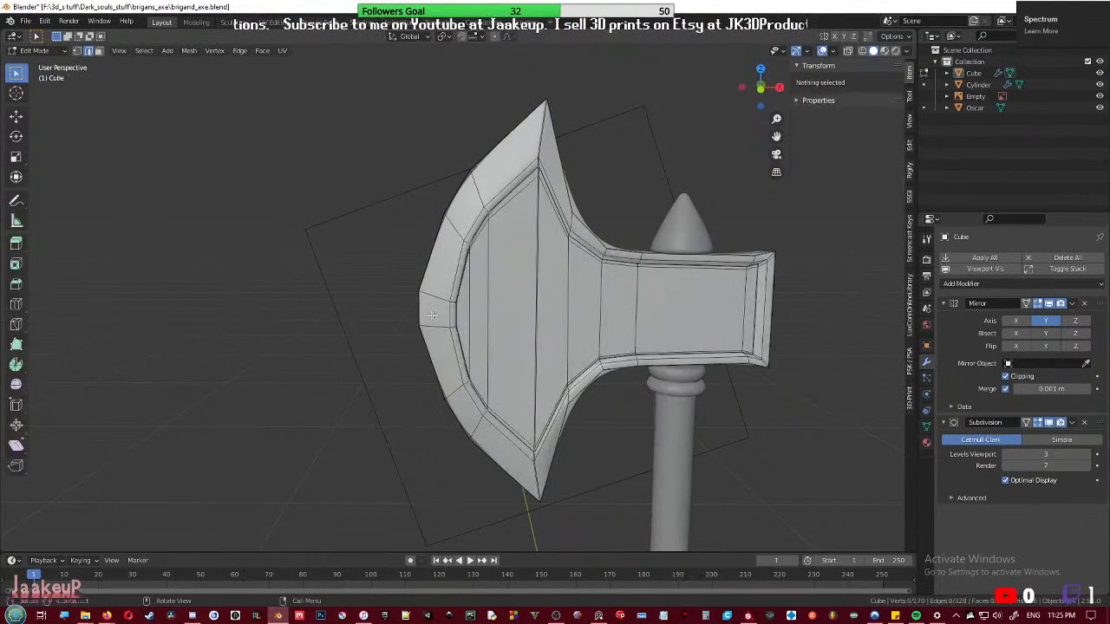
middle_drag(436, 315, 548, 323)
key(KP_1)
scroll(547, 320, up, 5)
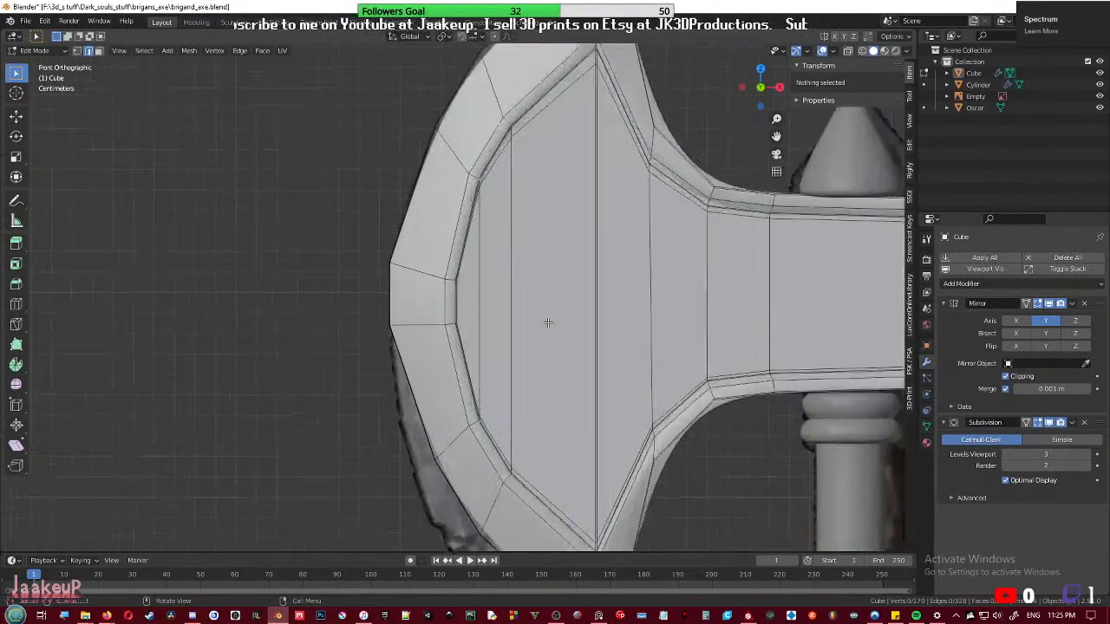
key(alt+z)
drag(351, 239, 394, 270)
key(g)
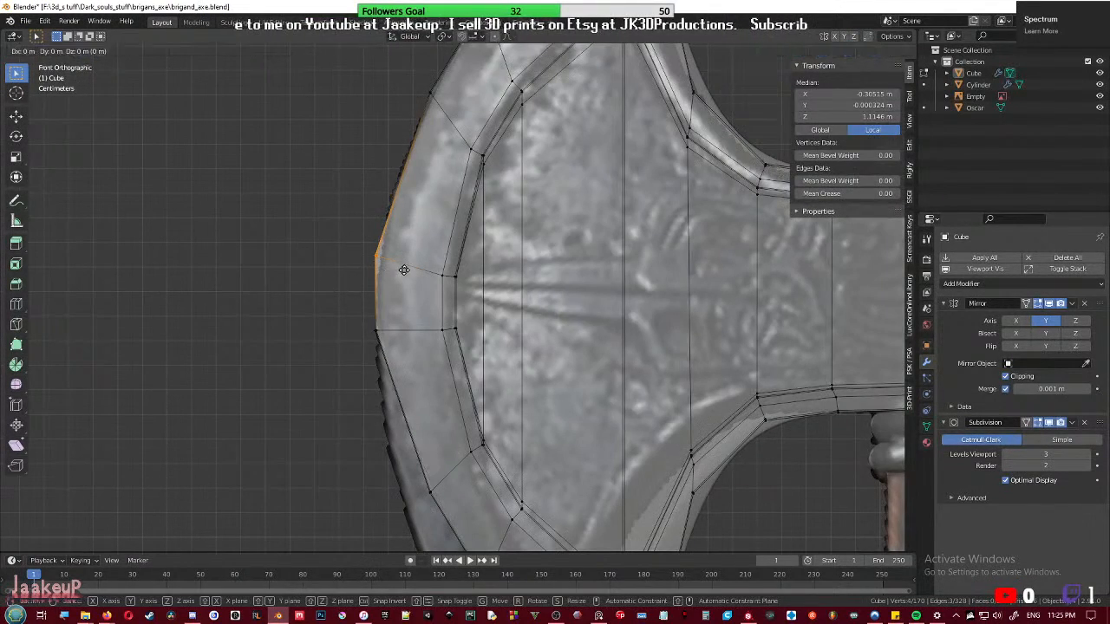
click(409, 273)
key(alt+z)
scroll(459, 319, down, 4)
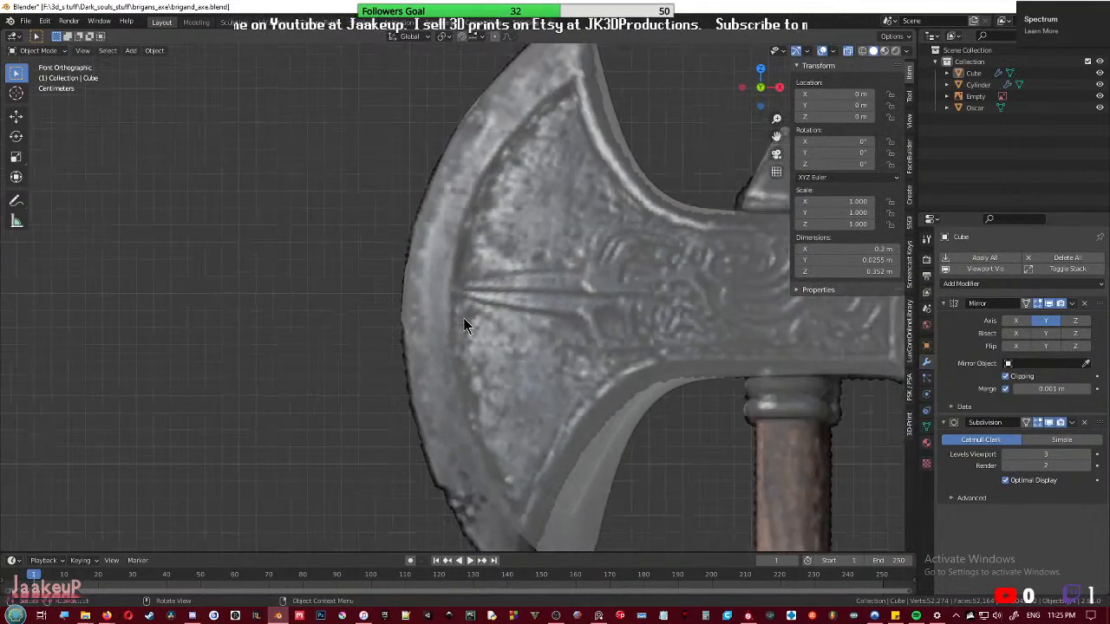
key(Tab)
scroll(520, 386, down, 4)
- Move the reference image along X to about -0.765 m, clear of the model, and reselect the axe head
click(464, 408)
scroll(503, 402, down, 5)
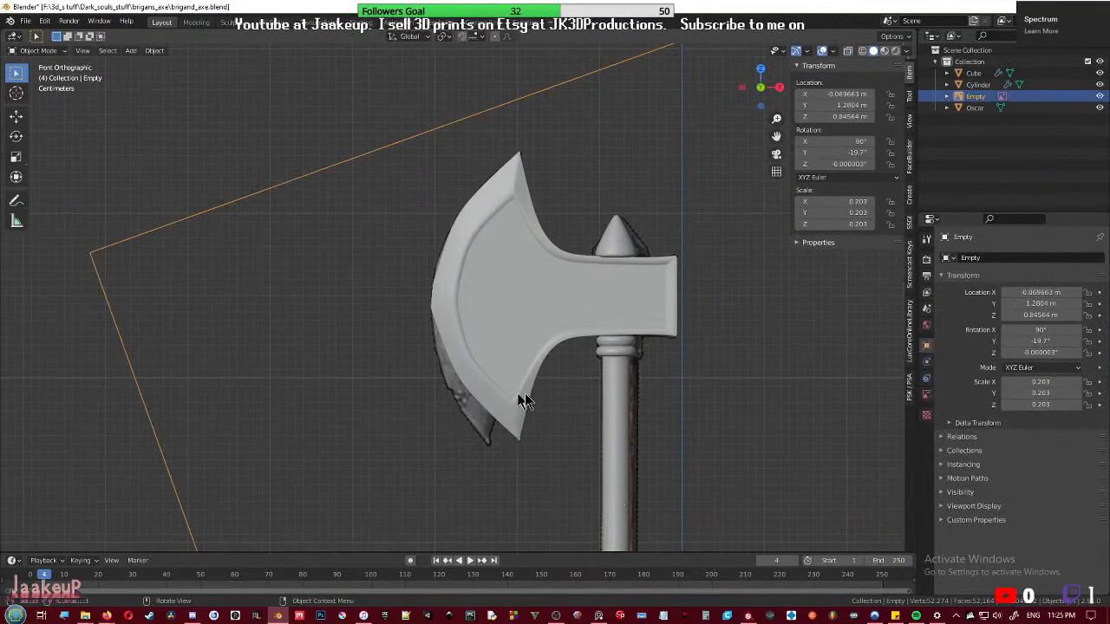
key(g)
key(x)
click(399, 399)
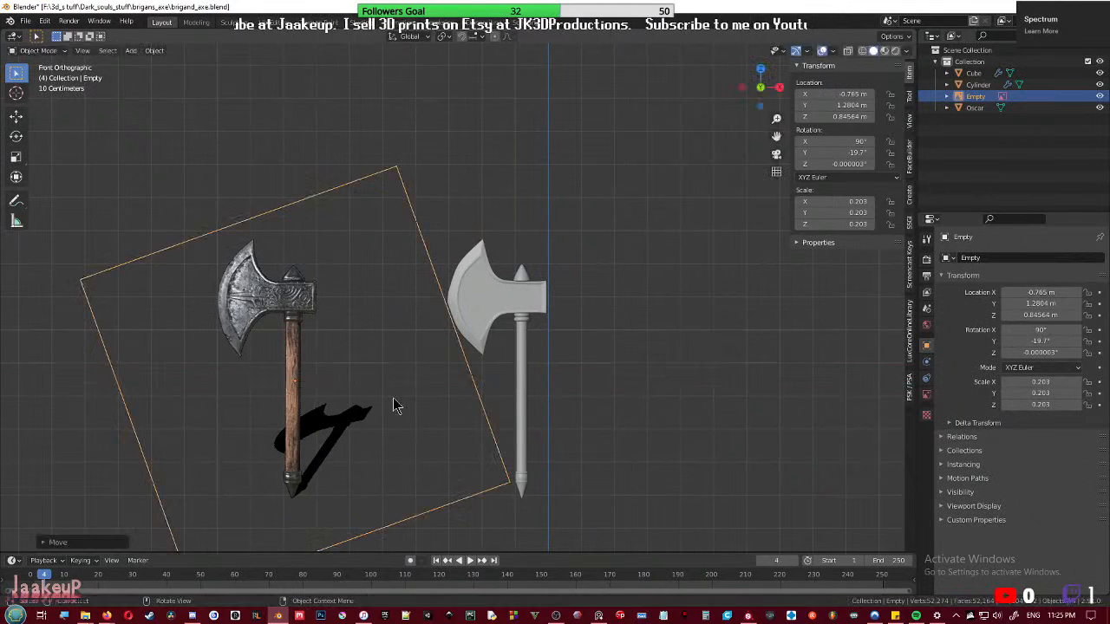
click(477, 311)
scroll(520, 333, up, 6)
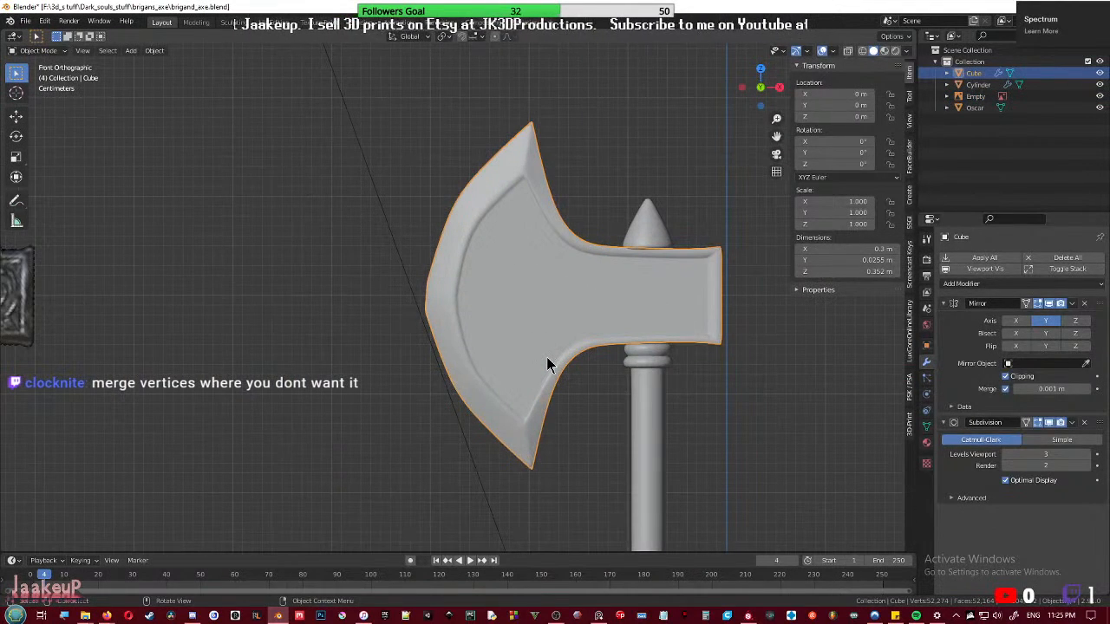
- Undo the reference image move, the corner vertex nudge and the dissolving of the support edges
key(Tab)
key(Tab)
key(Tab)
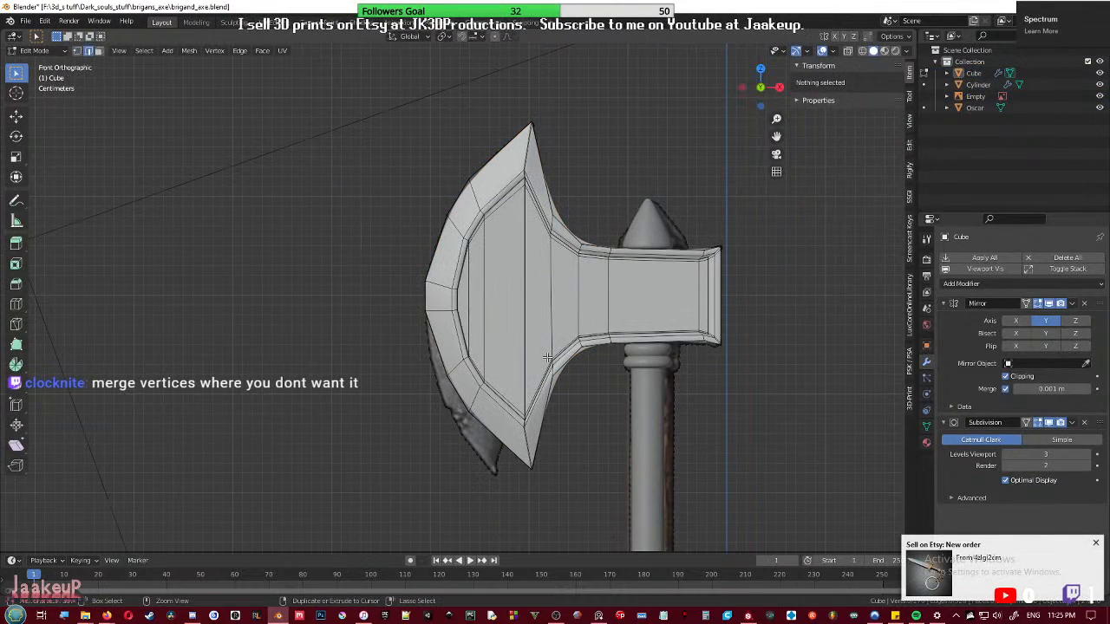
key(Tab)
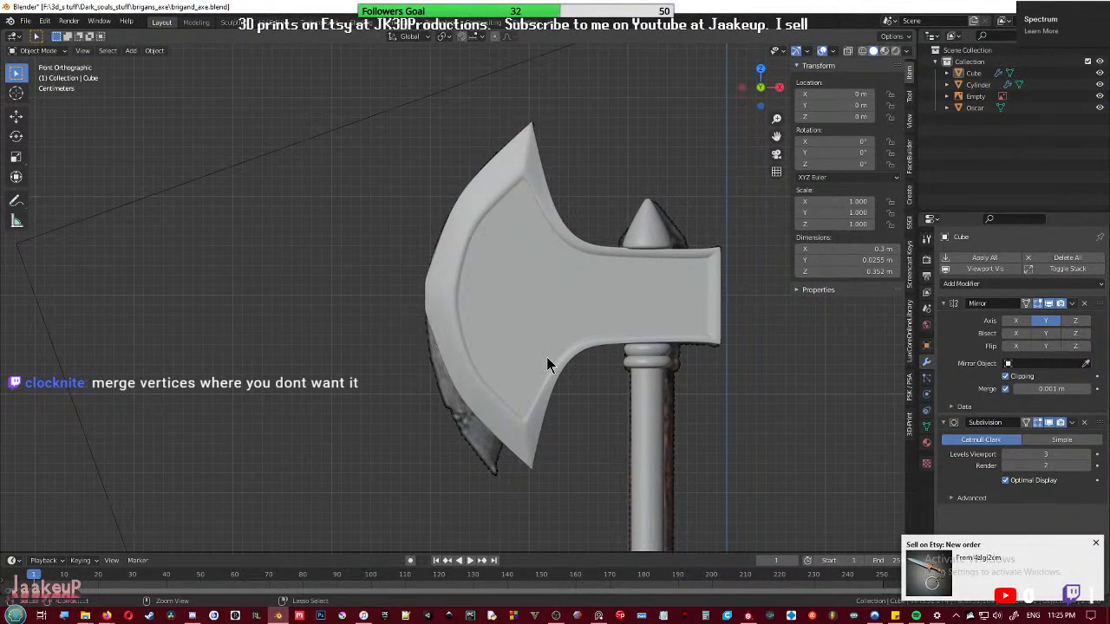
click(548, 364)
key(Tab)
scroll(515, 348, up, 5)
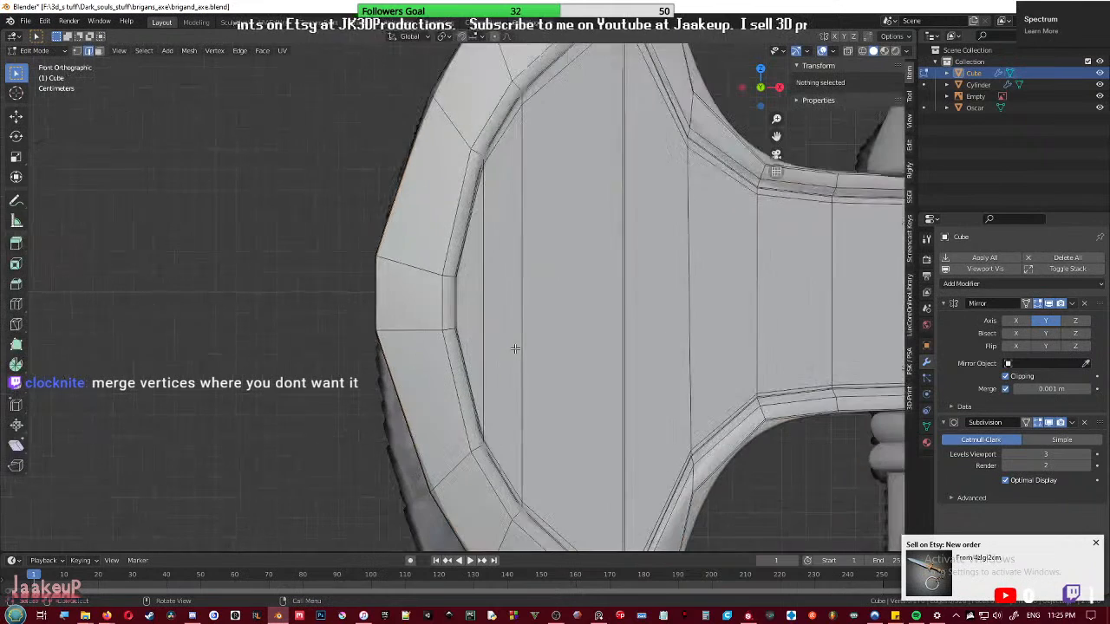
key(Tab)
key(Tab)
key(ctrl+z)
key(ctrl+z)
key(ctrl+z)
key(ctrl+z)
key(ctrl+z)
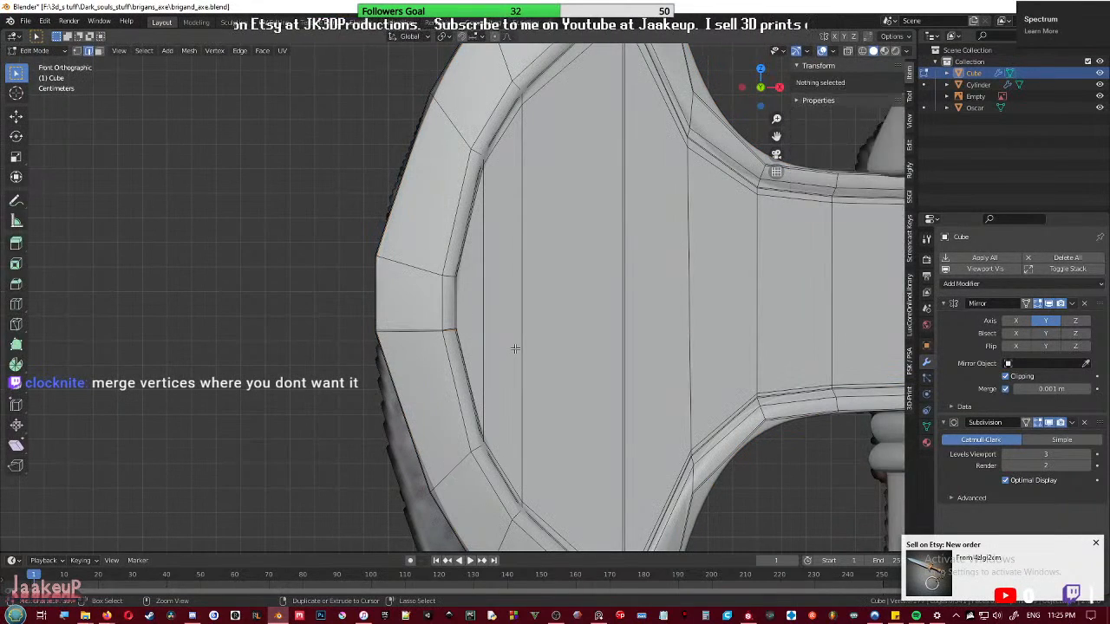
- Select the cutting-edge vertex at the upper middle corner in vertex mode and save the file
scroll(477, 326, up, 5)
key(1)
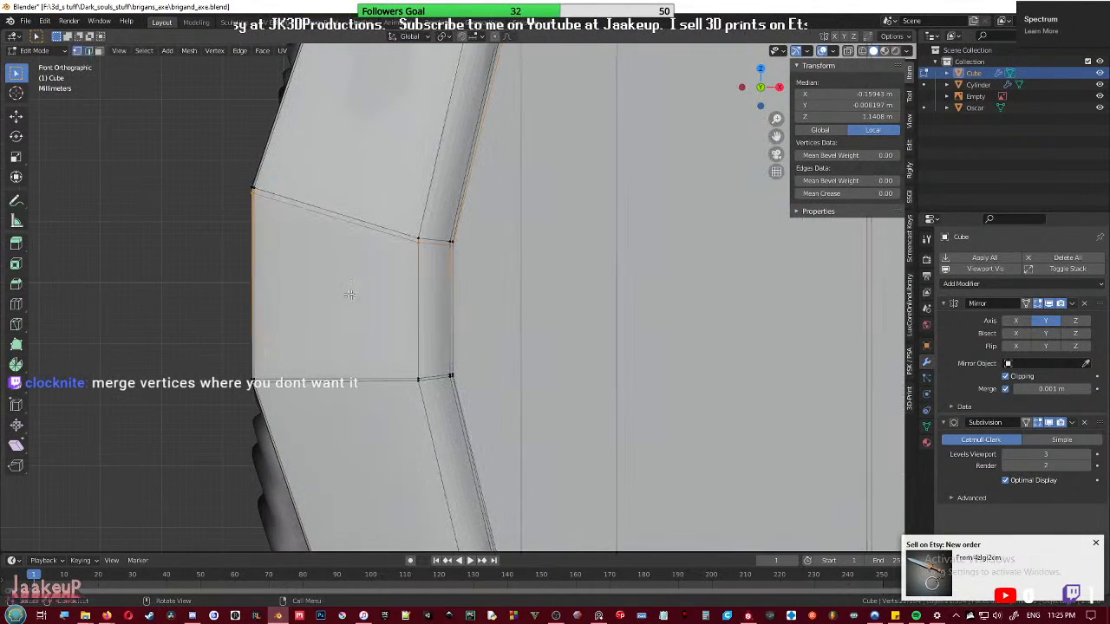
middle_drag(314, 217, 431, 267)
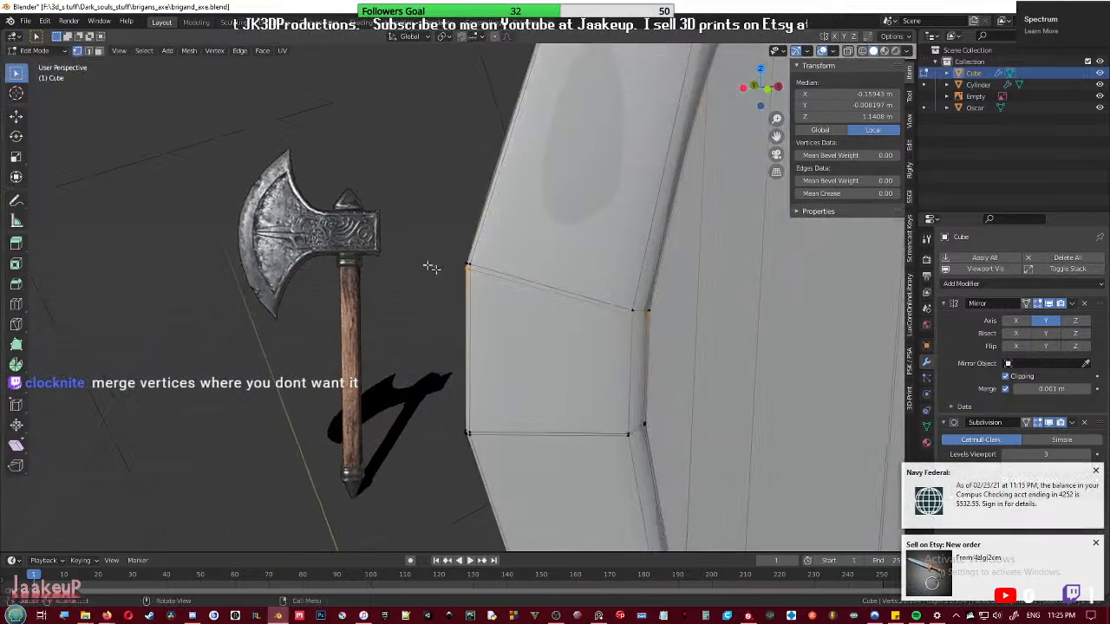
click(478, 269)
scroll(477, 268, up, 2)
key(ctrl+s)
scroll(520, 354, up, 3)
middle_drag(521, 372, 633, 371)
- Turn off the Mirror modifier's clipping and shift the selected cutting-edge vertex about -0.00044 m along Y
click(1005, 377)
key(g)
key(x)
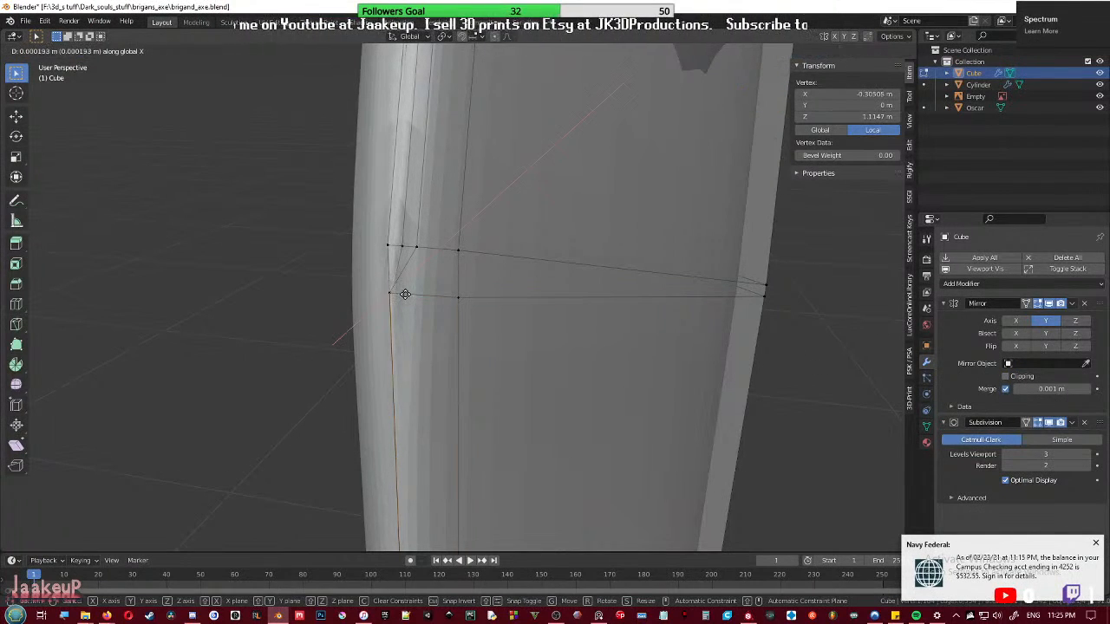
key(y)
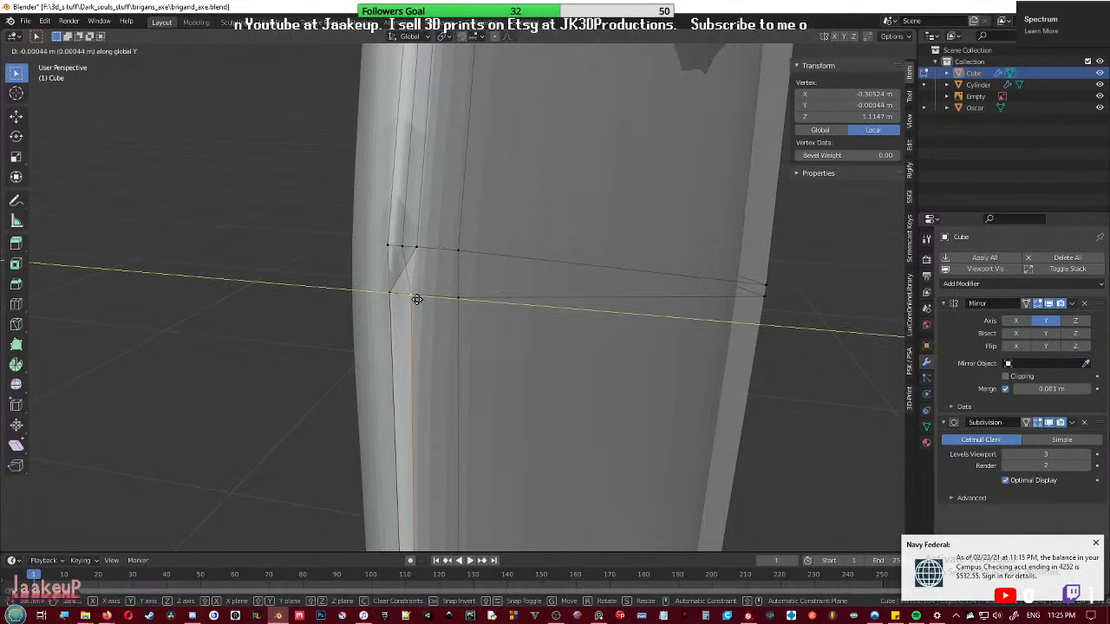
click(416, 299)
- Adjust the neighbouring cutting-edge vertices along Y so the overlapping points at this corner are spaced apart
key(g)
key(y)
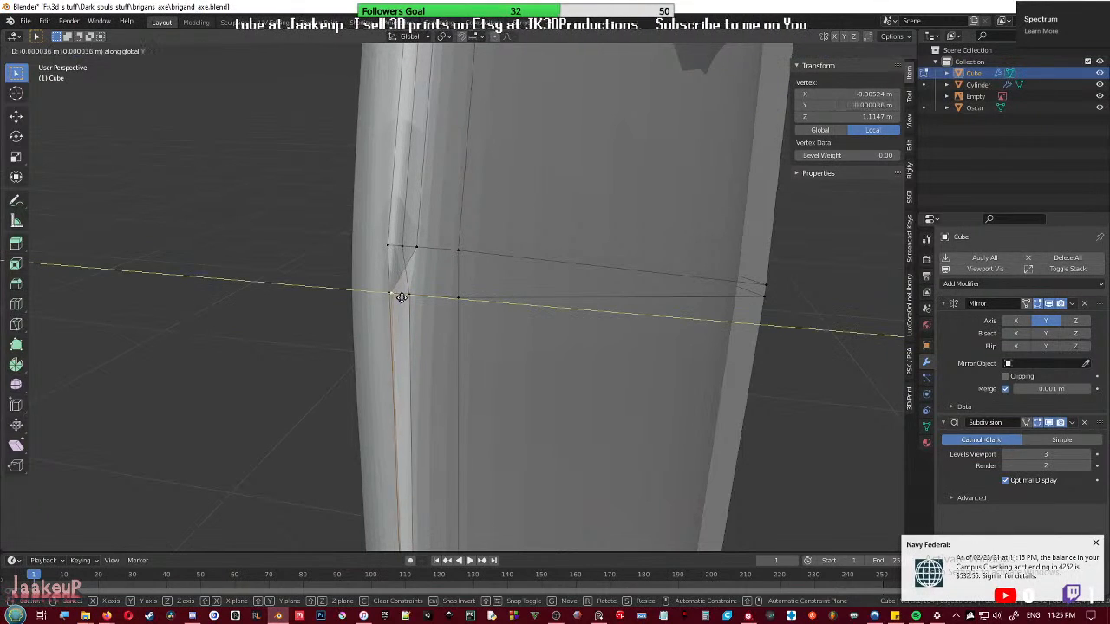
click(407, 295)
key(g)
key(y)
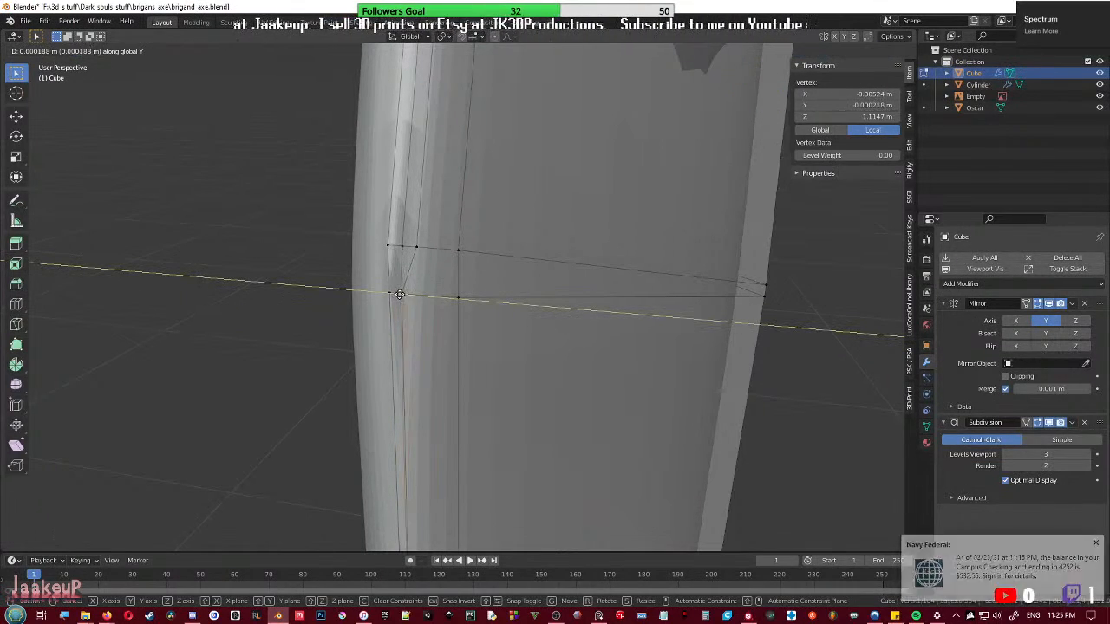
click(397, 294)
key(g)
key(y)
click(397, 295)
- Inspect the separated corner vertices up close and select the edge loop running along the cutting edge
middle_drag(397, 295, 498, 359)
scroll(498, 359, up, 6)
scroll(397, 275, down, 2)
mouse_move(396, 274)
middle_down()
mouse_move(402, 304)
mouse_move(364, 361)
mouse_move(350, 330)
mouse_move(390, 277)
middle_up()
key(2)
alt+click(394, 265)
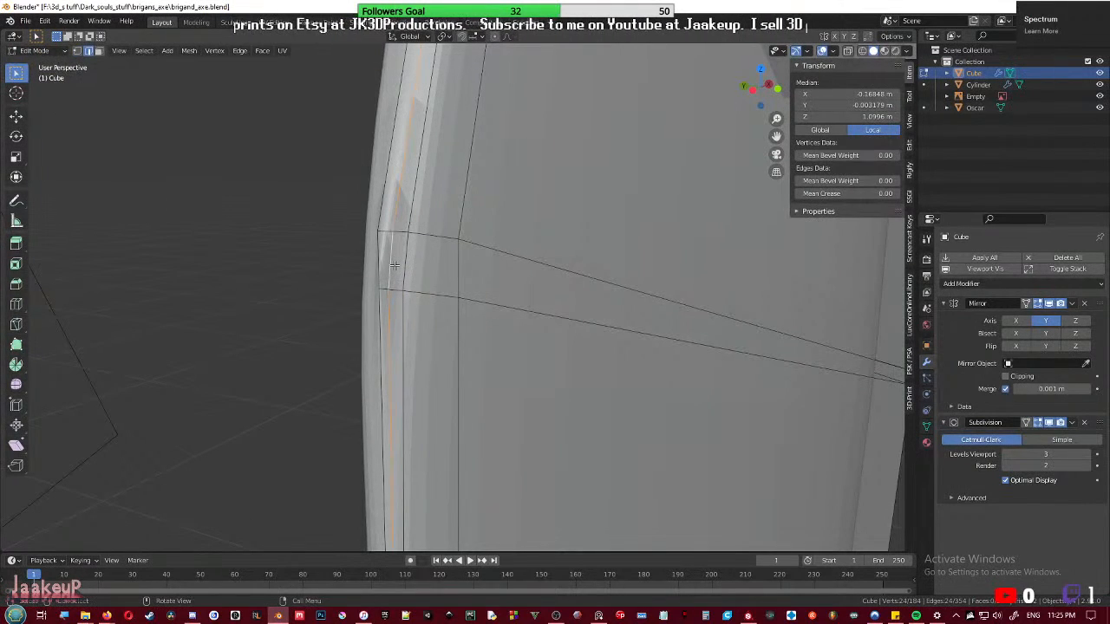
- Shift two vertices of the corner's lower row along Y to even out their spacing
middle_drag(394, 265, 416, 301)
click(416, 299)
key(g)
key(y)
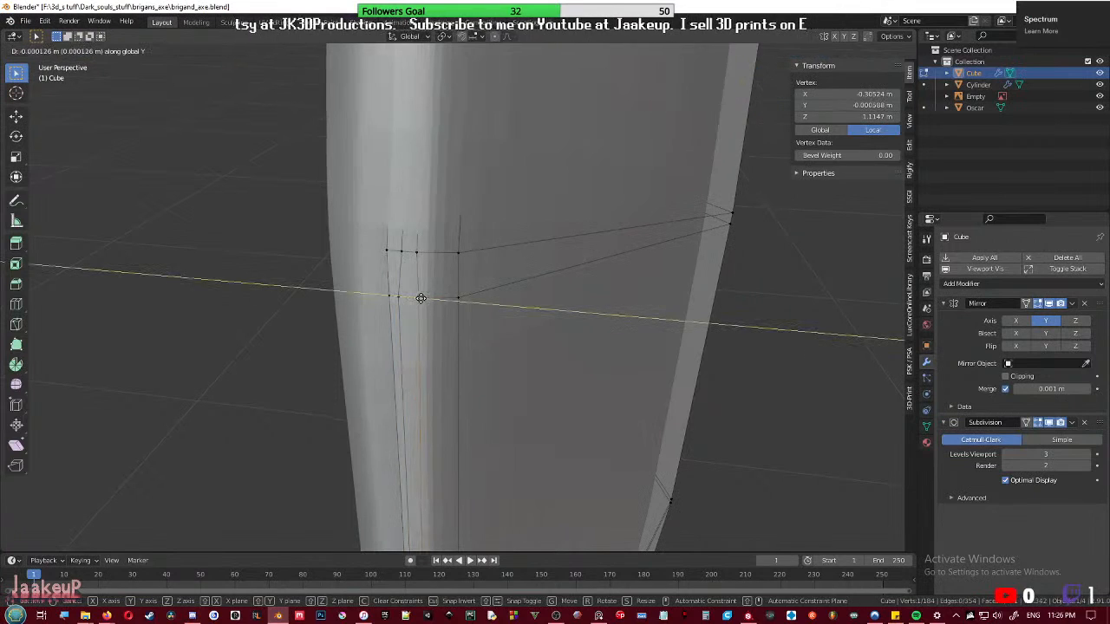
click(421, 299)
click(399, 300)
key(g)
key(y)
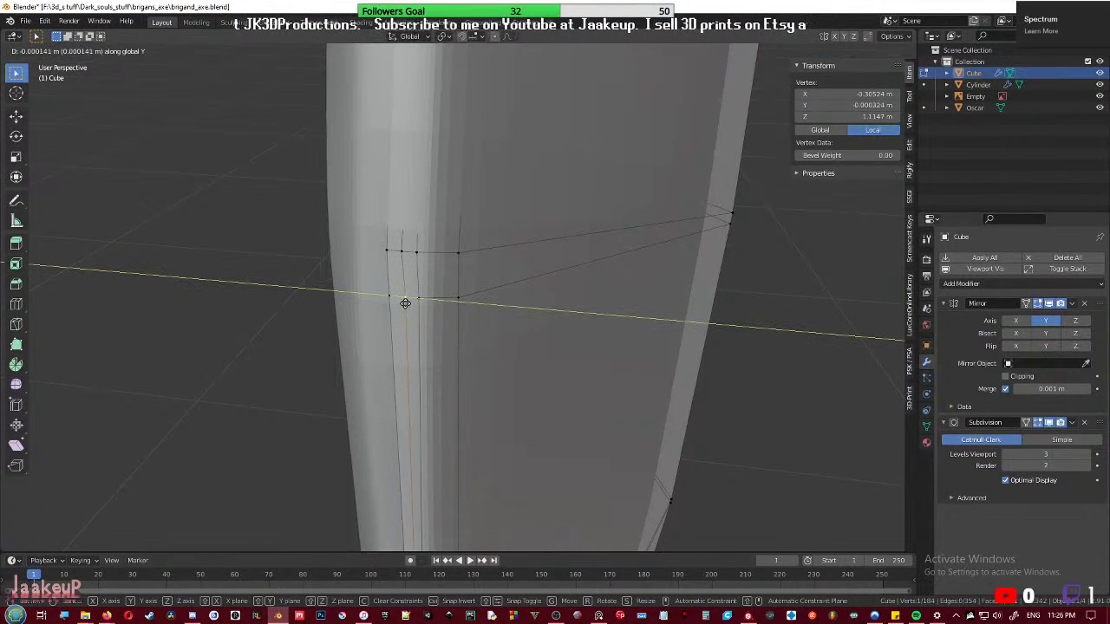
click(405, 302)
- Display the view clipping settings and separate the overlapping vertices in the adjacent cutting-edge row along Y
middle_drag(405, 303, 422, 366)
scroll(424, 366, down, 1)
click(910, 124)
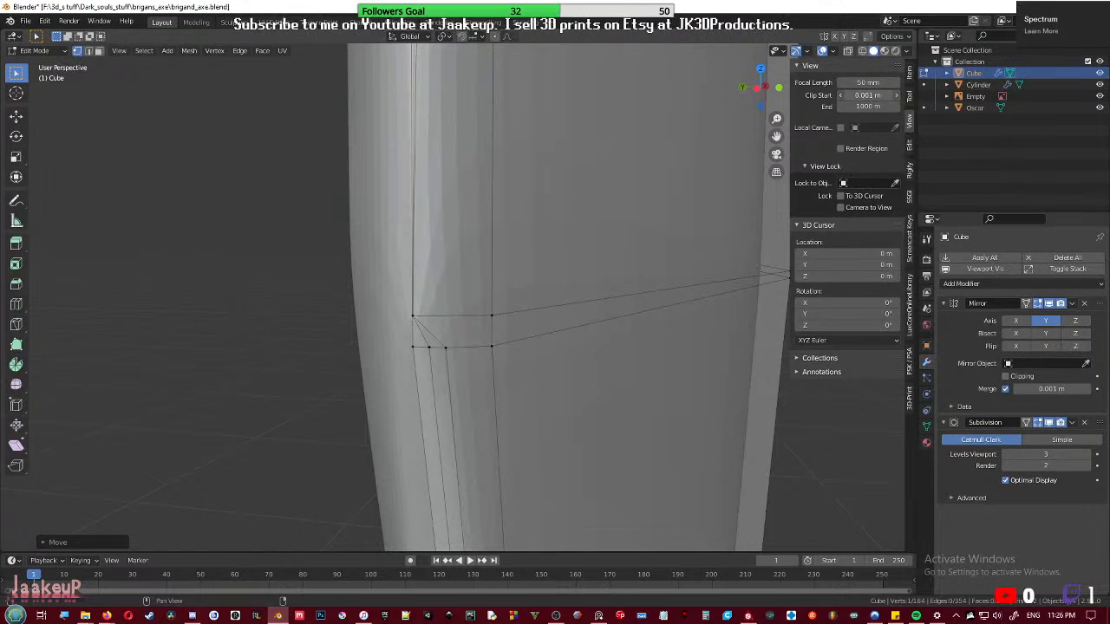
key(g)
key(y)
click(407, 320)
key(g)
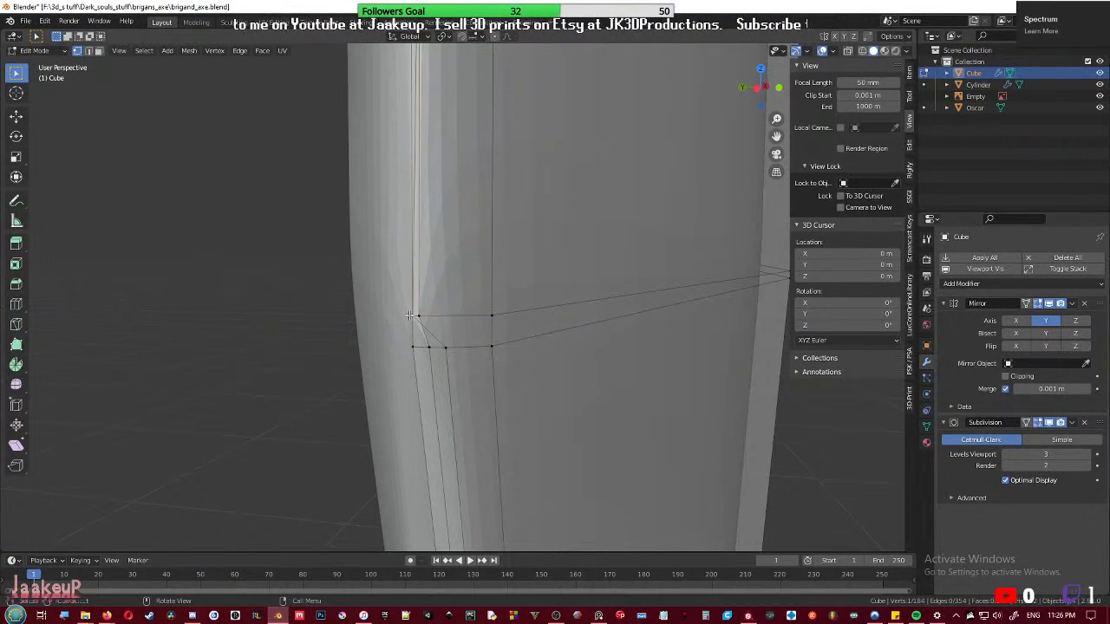
key(y)
click(440, 313)
key(g)
key(y)
click(439, 334)
- Inspect the rest of the cutting edge and the blade's bevel for stray or doubled vertices
scroll(440, 337, down, 3)
middle_drag(480, 387, 491, 327)
shift+middle_drag(482, 459, 492, 354)
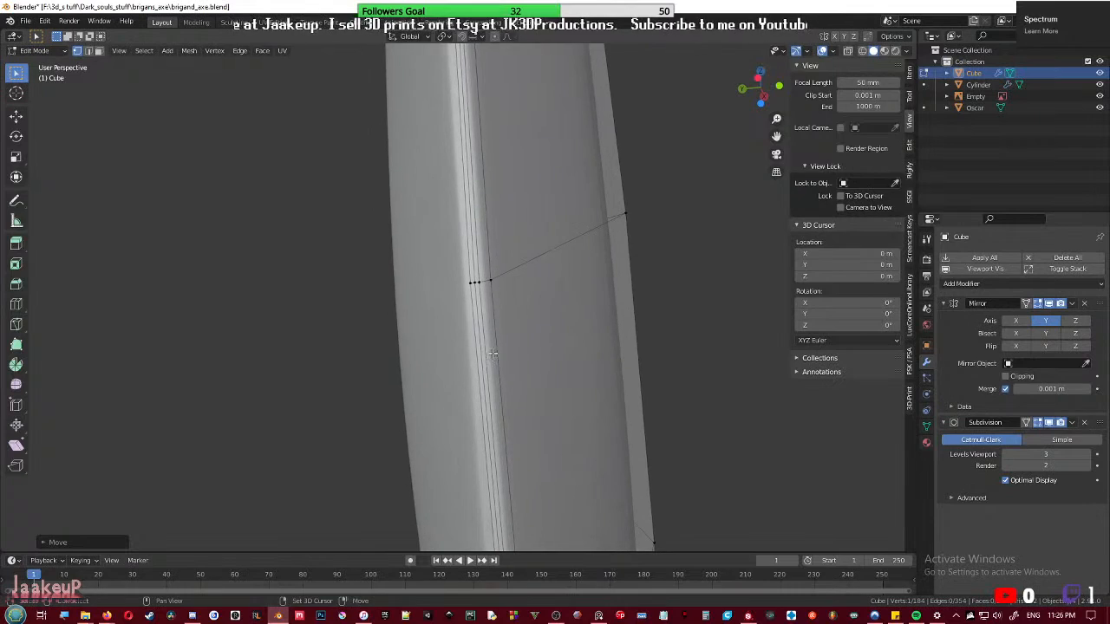
shift+middle_drag(516, 184, 431, 349)
scroll(453, 326, down, 1)
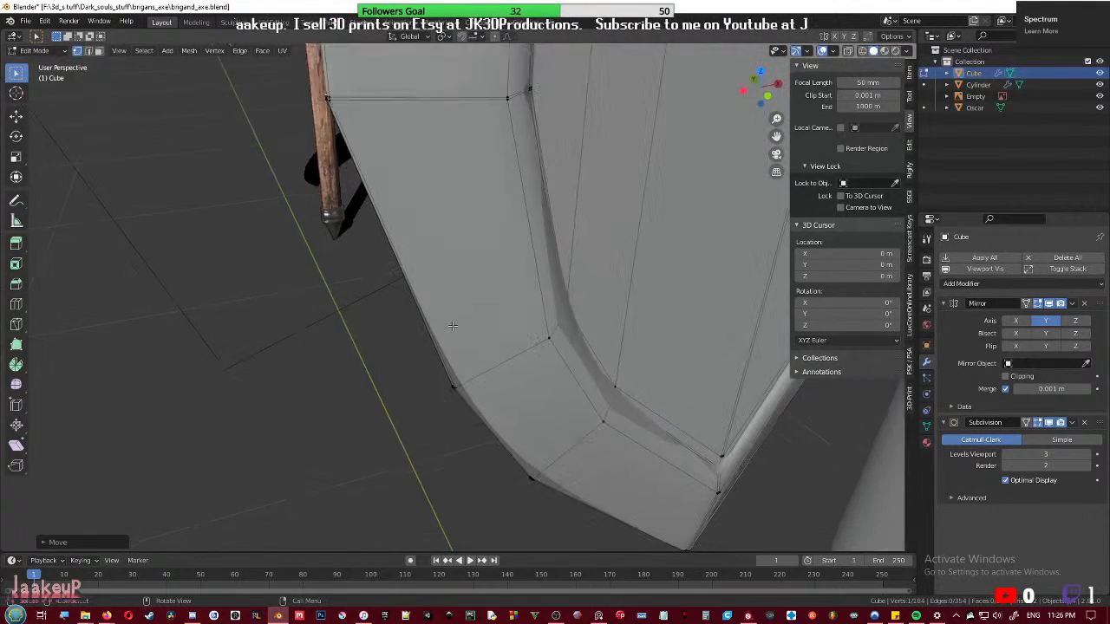
scroll(445, 259, down, 2)
middle_drag(445, 259, 468, 447)
scroll(442, 260, up, 3)
shift+middle_drag(429, 233, 411, 367)
scroll(355, 380, up, 1)
mouse_move(411, 368)
middle_down()
mouse_move(422, 379)
mouse_move(386, 400)
mouse_move(325, 344)
middle_up()
- Merge at center the doubled vertices of the blade's upper middle row, on the bevel line and at the recess rim
click(296, 273)
middle_drag(296, 273, 452, 294)
key(g)
click(310, 290)
key(m)
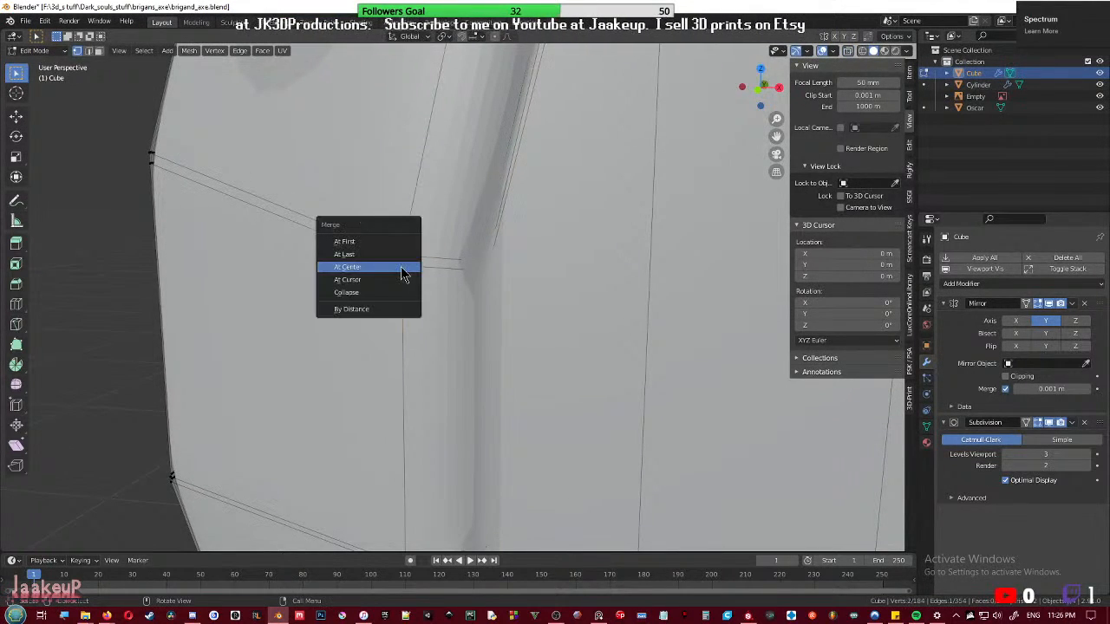
click(404, 269)
key(alt+z)
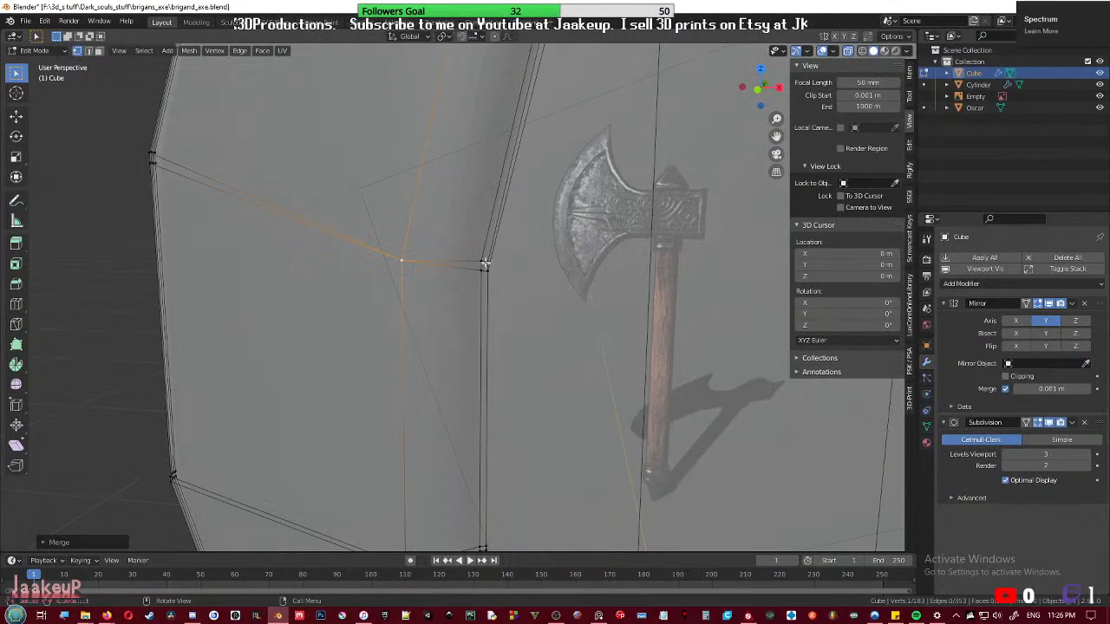
click(483, 262)
key(m)
click(486, 266)
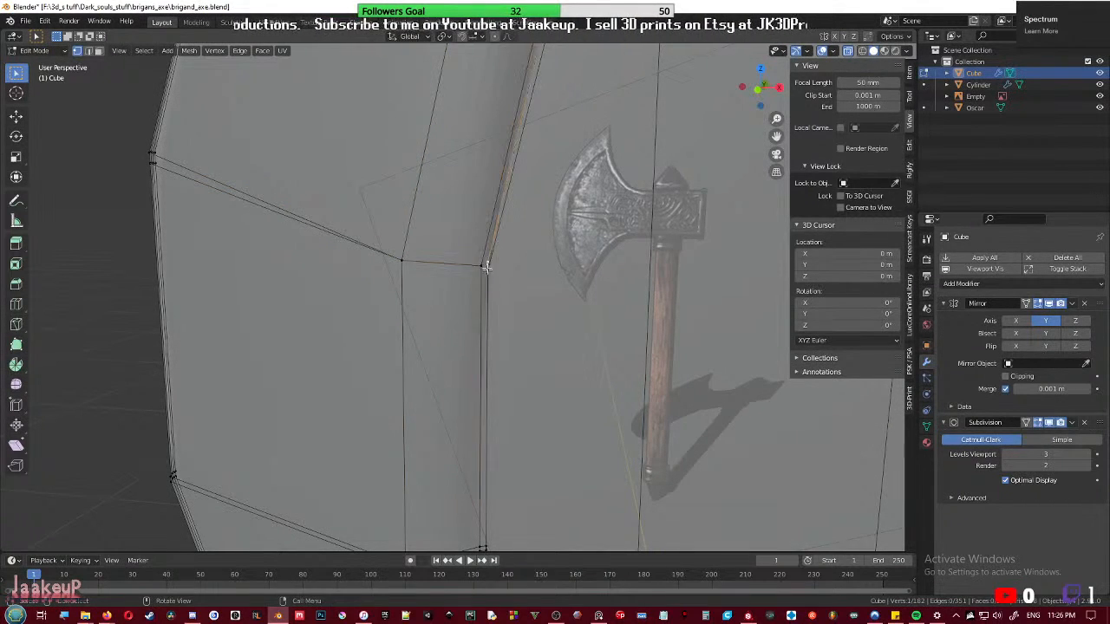
- Repeat the center merge on the remaining doubled vertices of the upper middle row out to the cutting edge
key(shift+r)
middle_drag(277, 258, 412, 269)
click(352, 204)
shift+click(352, 224)
key(shift+r)
click(330, 207)
key(shift+r)
middle_drag(337, 220, 429, 227)
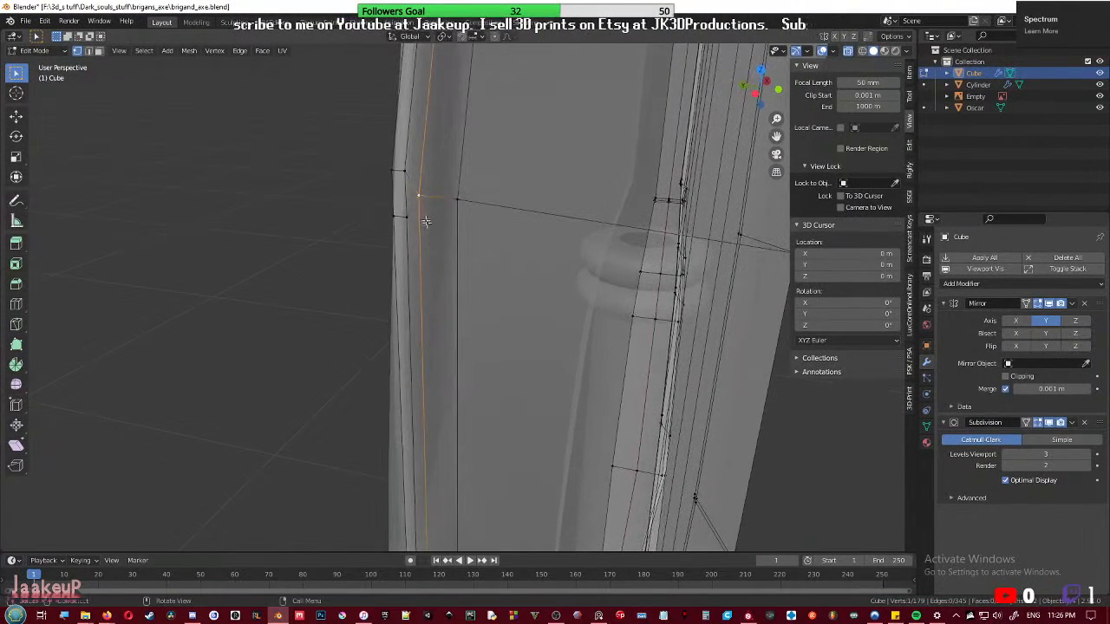
click(405, 171)
key(shift+r)
click(391, 174)
key(shift+r)
scroll(390, 217, down, 4)
- Merge at center the doubled vertices of the lower middle row, at the recess rim and on the bevel line
key(alt+z)
middle_drag(392, 223, 243, 187)
shift+middle_drag(488, 373, 448, 290)
scroll(463, 280, up, 1)
key(alt+z)
alt+scroll(463, 279, up, 1)
scroll(448, 289, up, 2)
alt+click(465, 252)
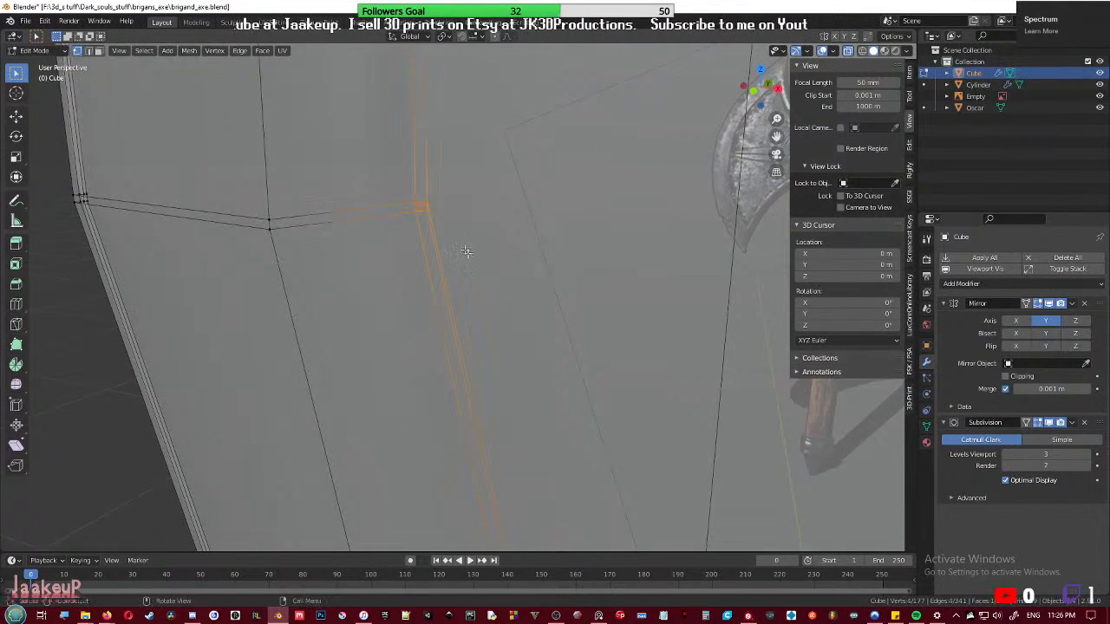
click(451, 209)
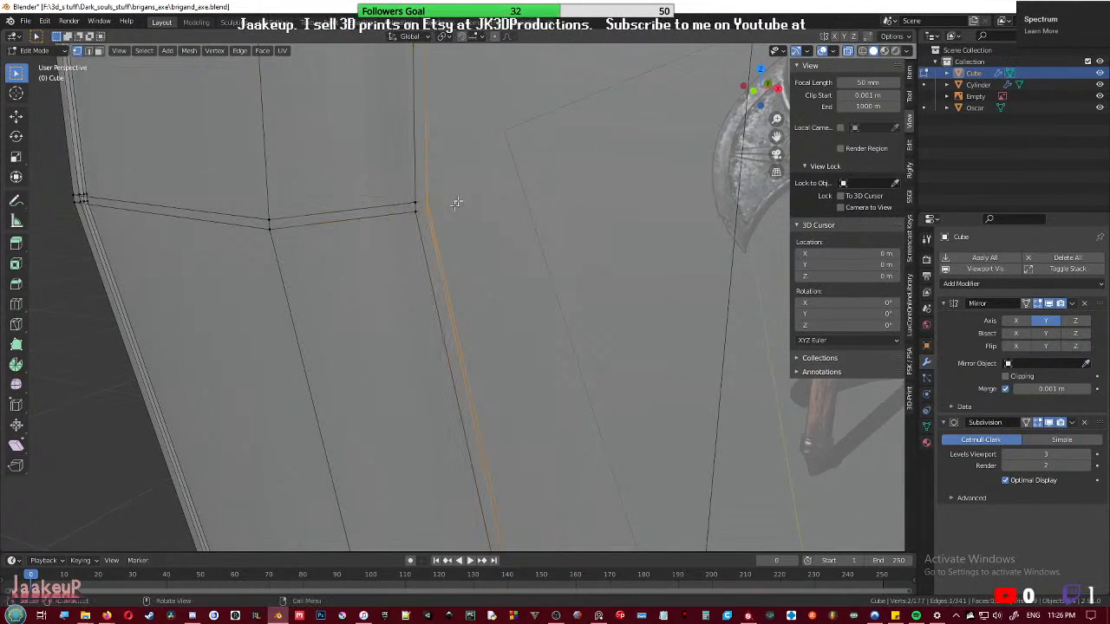
drag(404, 191, 421, 229)
key(m)
key(c)
drag(256, 207, 283, 240)
key(m)
key(c)
- Merge at center the lower middle row's remaining vertex pairs along the cutting edge and save the file
middle_drag(224, 260, 469, 258)
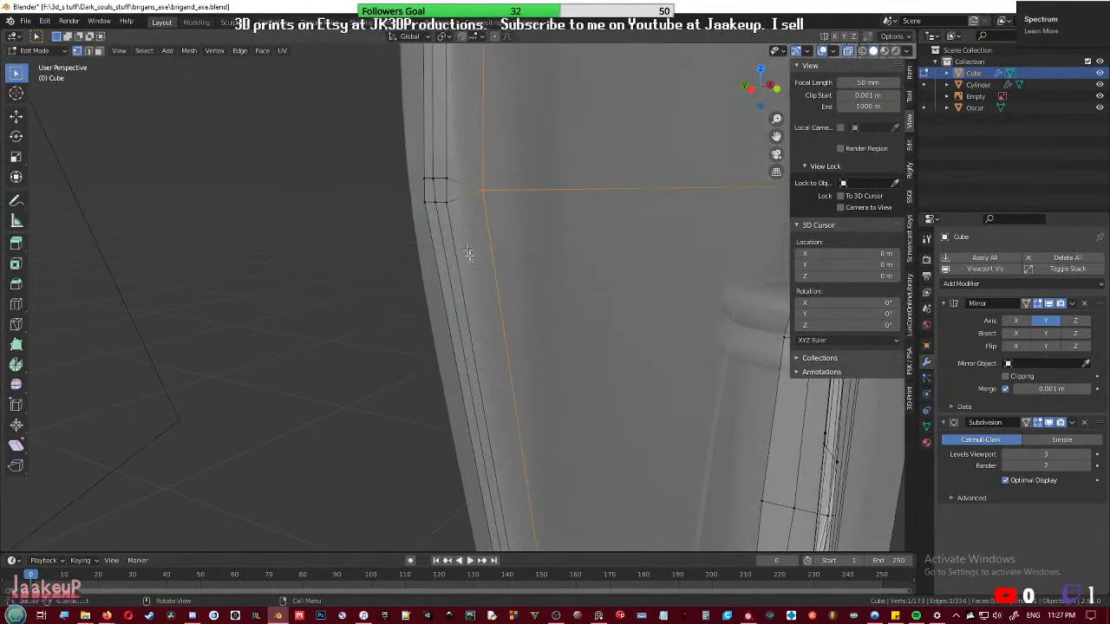
drag(442, 175, 460, 225)
key(m)
key(c)
drag(432, 171, 438, 215)
key(m)
key(c)
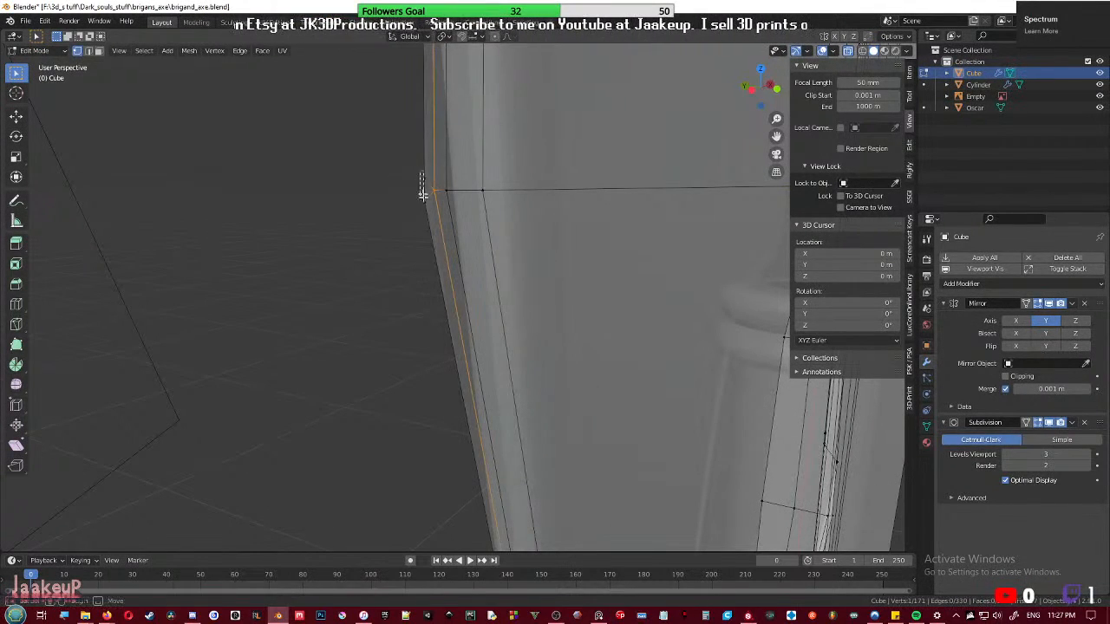
middle_drag(427, 210, 459, 397)
key(ctrl+s)
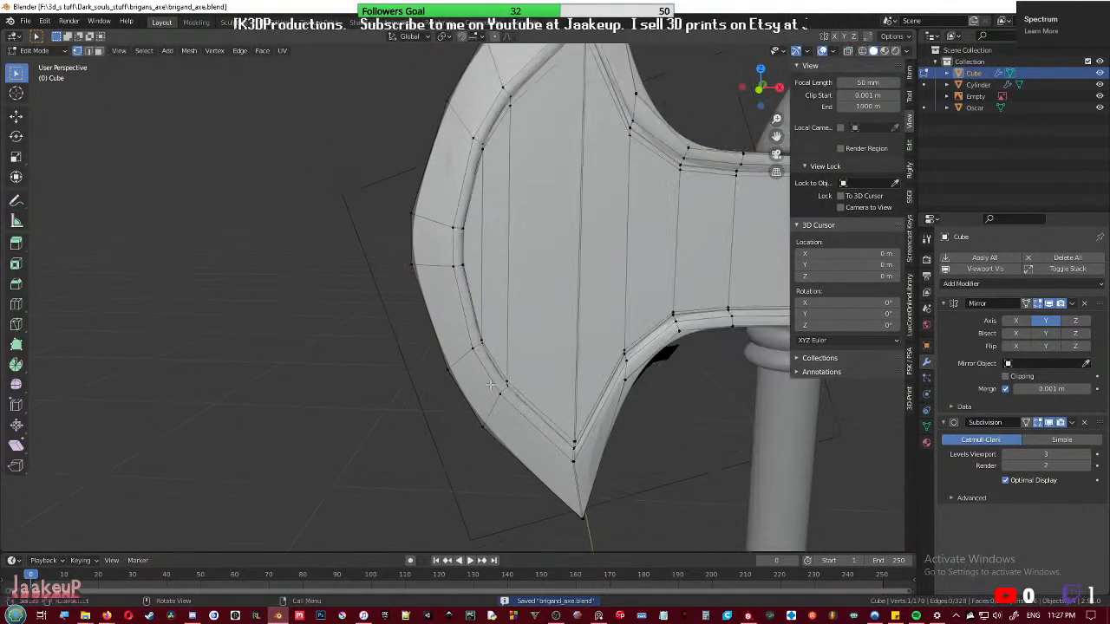
- Examine the subdivided axe head in Object Mode for smooth shading along the cutting edge
key(Tab)
scroll(476, 353, down, 4)
middle_drag(476, 354, 439, 374)
scroll(439, 374, up, 1)
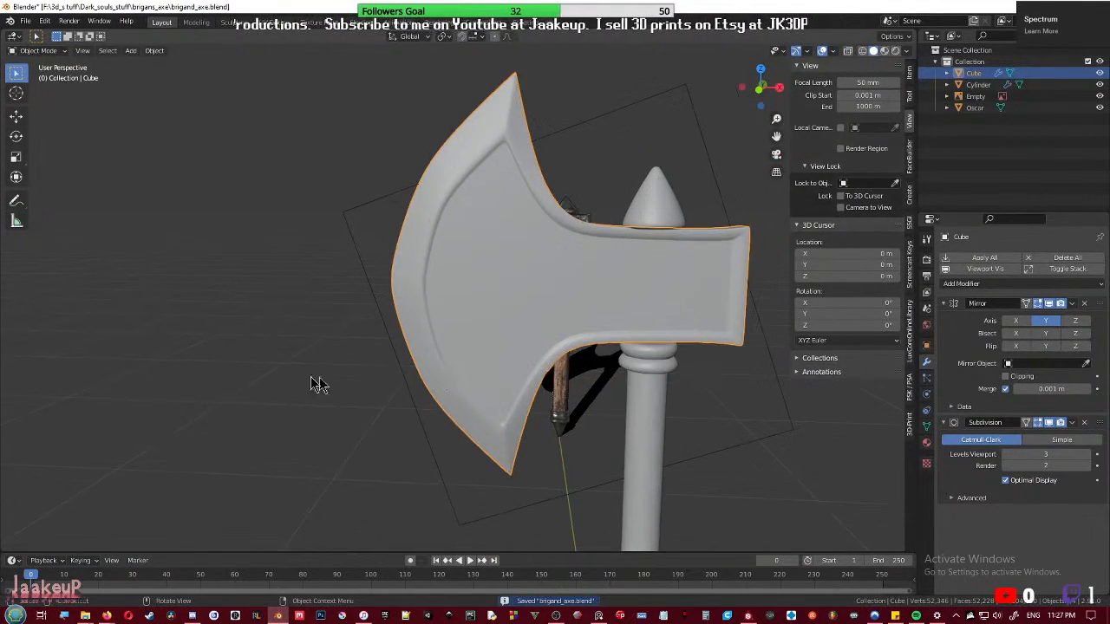
click(327, 382)
mouse_move(327, 382)
middle_down()
mouse_move(342, 368)
mouse_move(337, 385)
middle_up()
key(Tab)
key(Tab)
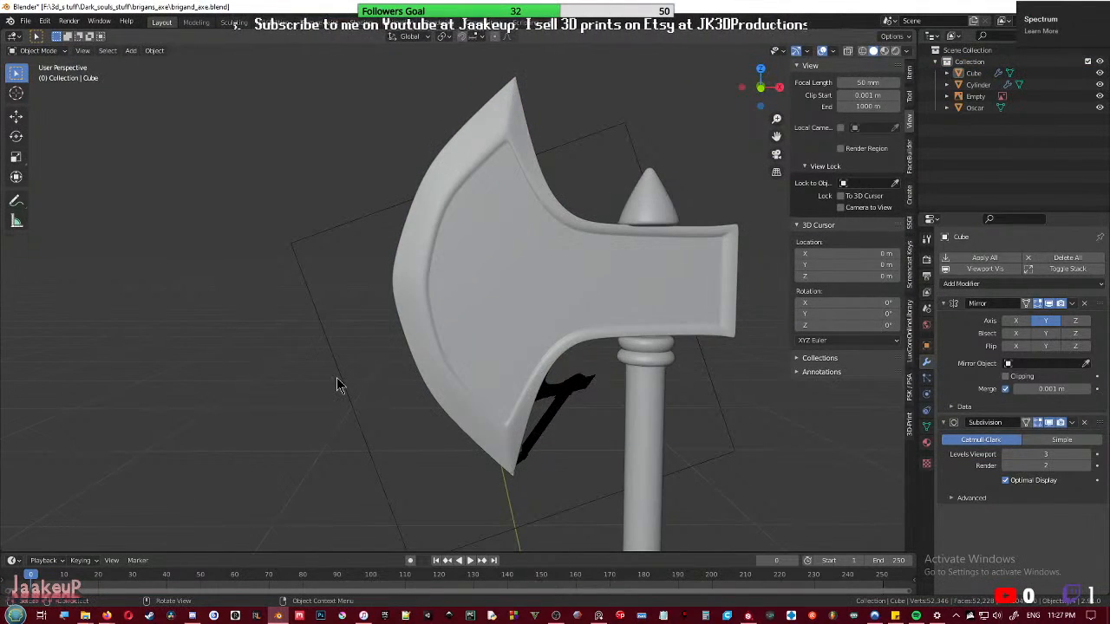
- In front view, lower the edge row just below the middle of the cutting edge about 0.01 m and rotate it slightly
key(KP_1)
scroll(338, 377, up, 3)
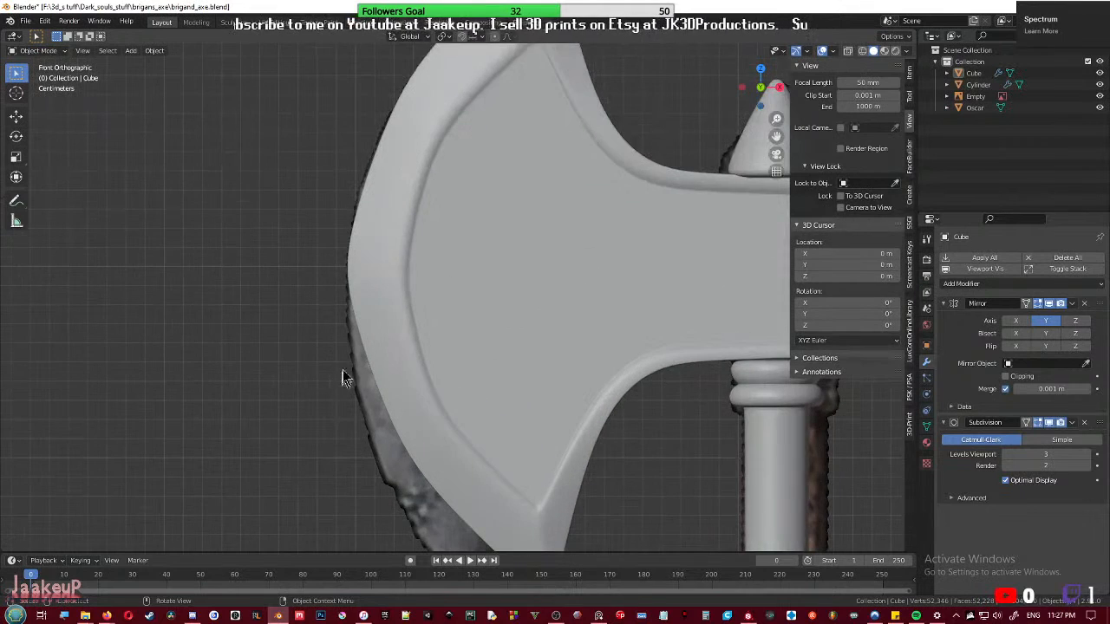
key(Tab)
click(346, 295)
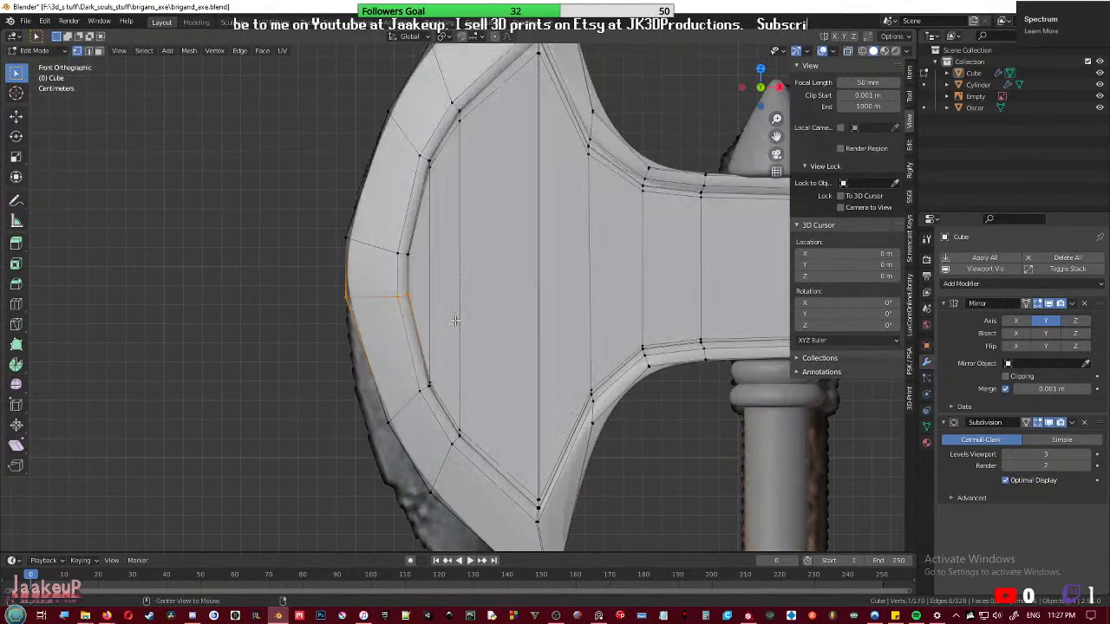
key(g)
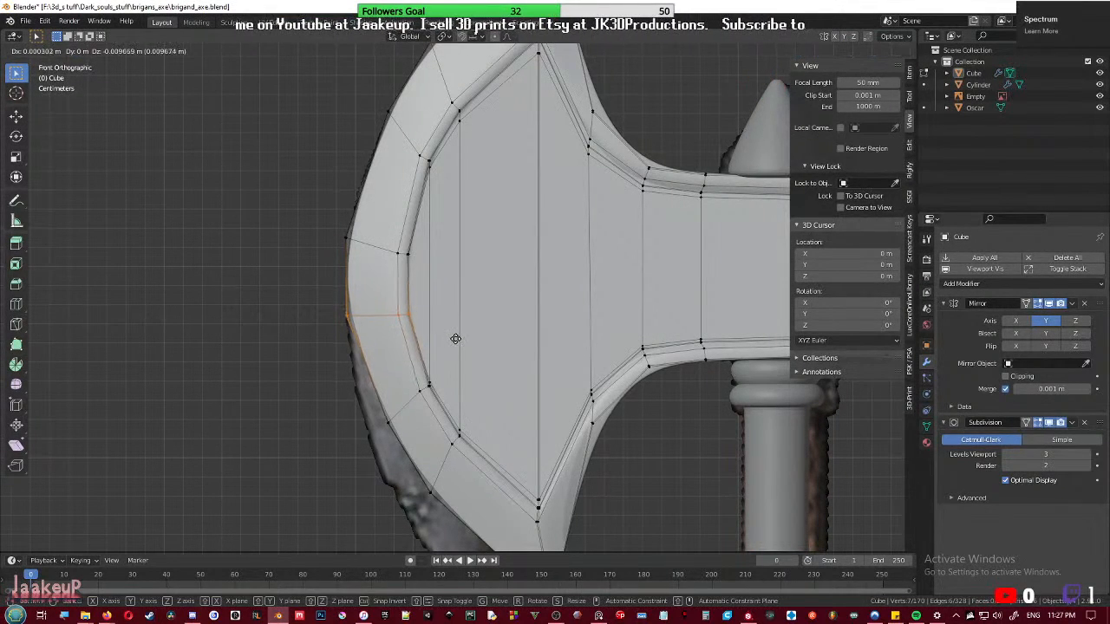
click(454, 338)
key(r)
click(475, 317)
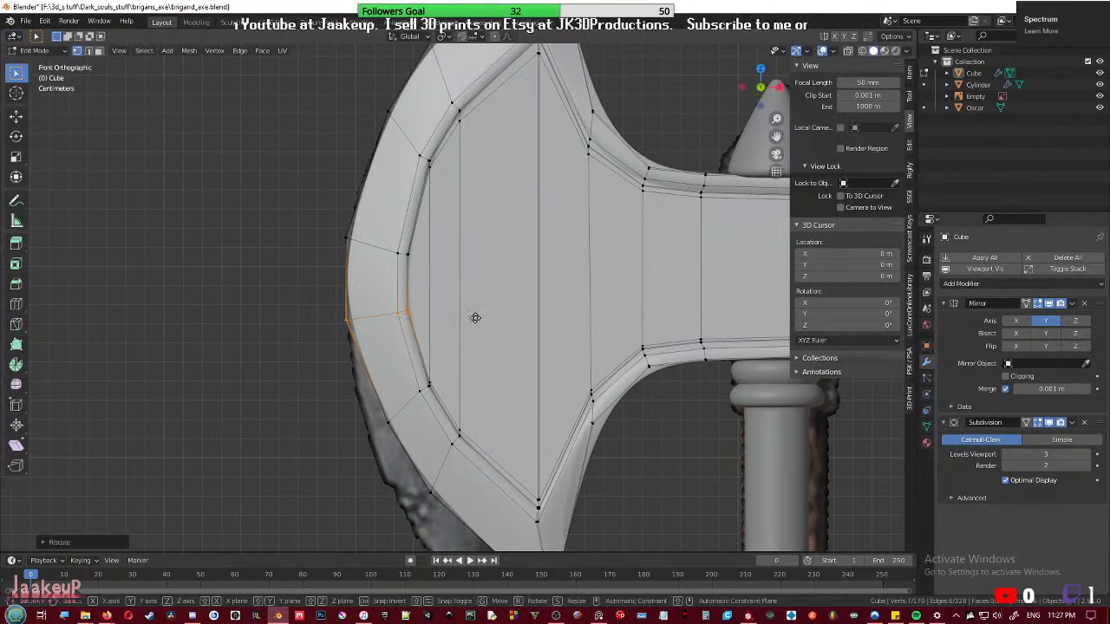
- Move the reference image along X to about -0.46 m, beside the modelled axe, and save the file
key(Tab)
scroll(576, 361, down, 4)
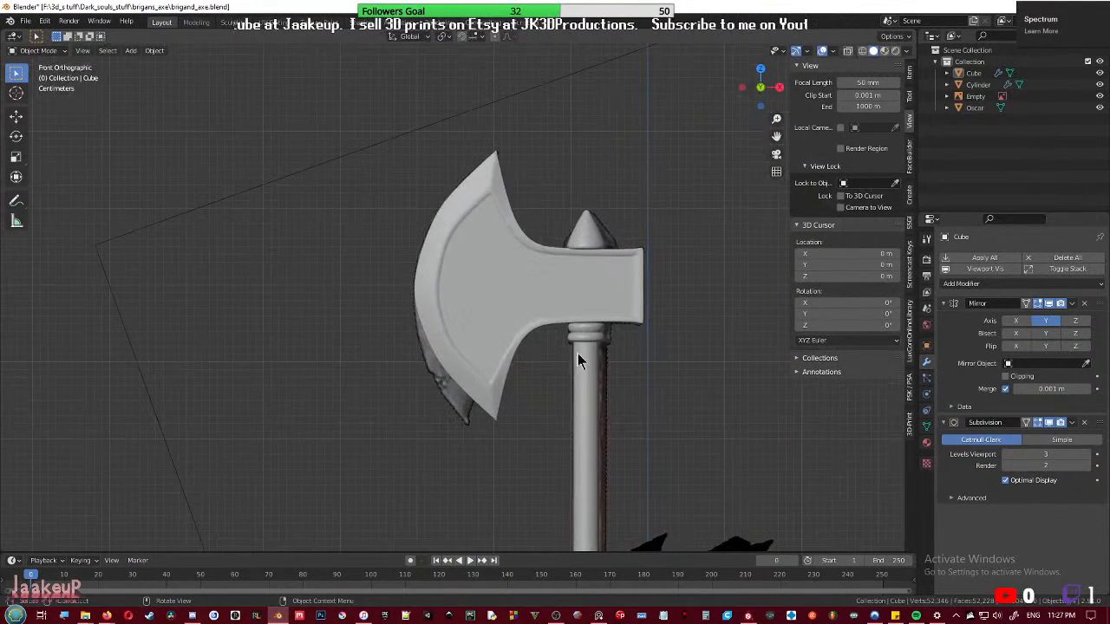
click(468, 398)
key(g)
key(x)
click(156, 414)
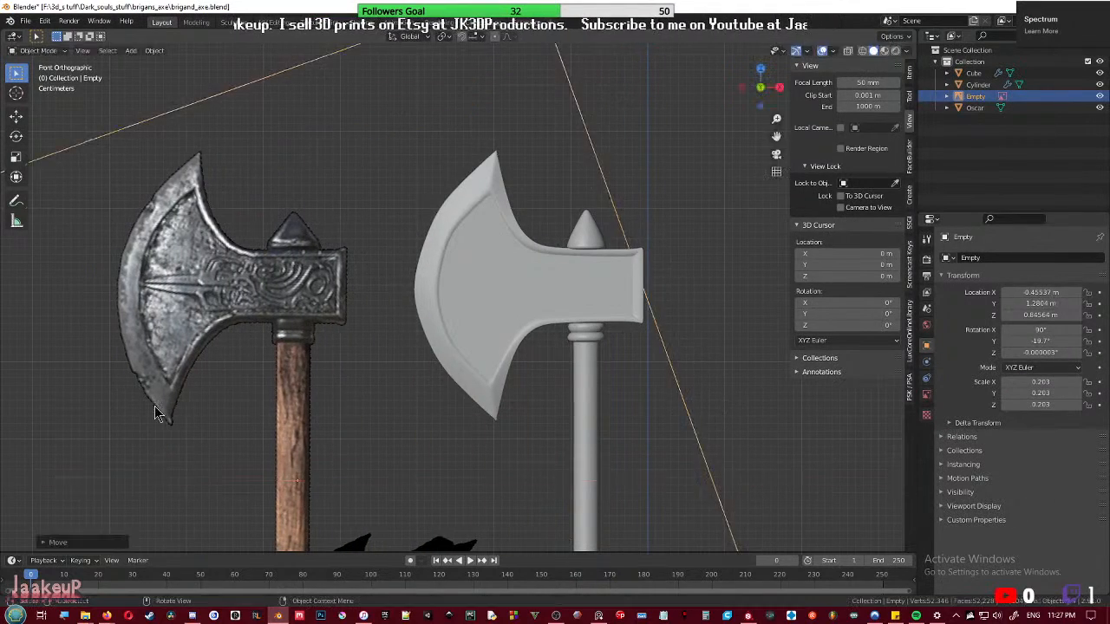
scroll(474, 362, up, 4)
scroll(474, 362, down, 2)
key(ctrl+s)
- Try bevelling the edge loop around the axe head's recess rim with a width of about 0.0005 m
click(462, 242)
key(Tab)
middle_drag(461, 243, 461, 283)
scroll(417, 332, up, 4)
scroll(540, 300, down, 5)
scroll(464, 295, up, 2)
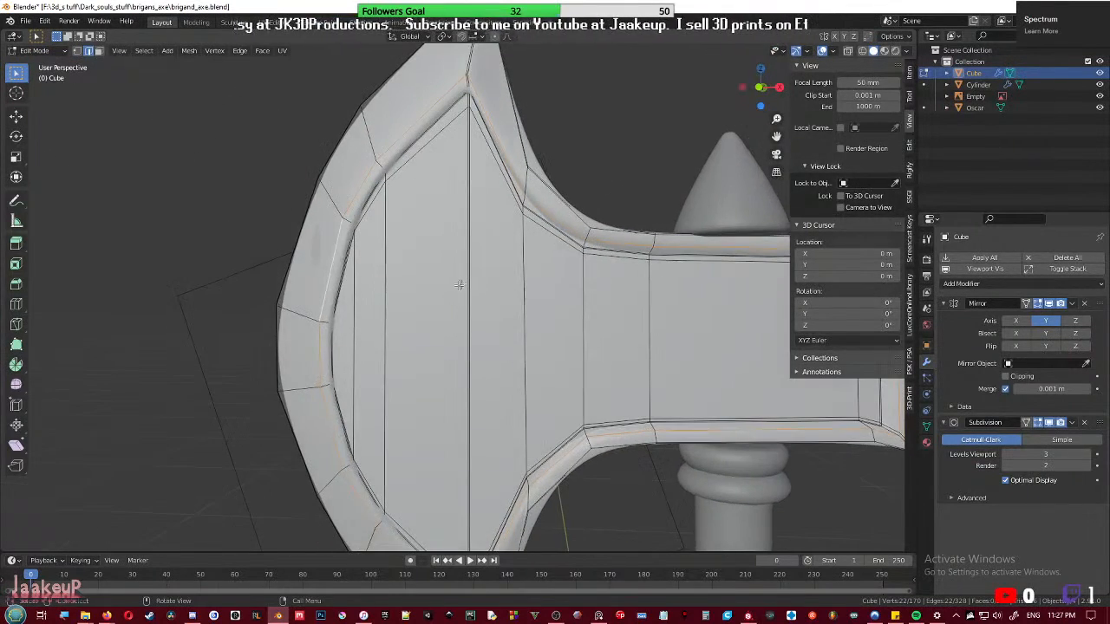
scroll(460, 282, up, 2)
key(ctrl+r)
middle_drag(425, 207, 452, 297)
key(ctrl+b)
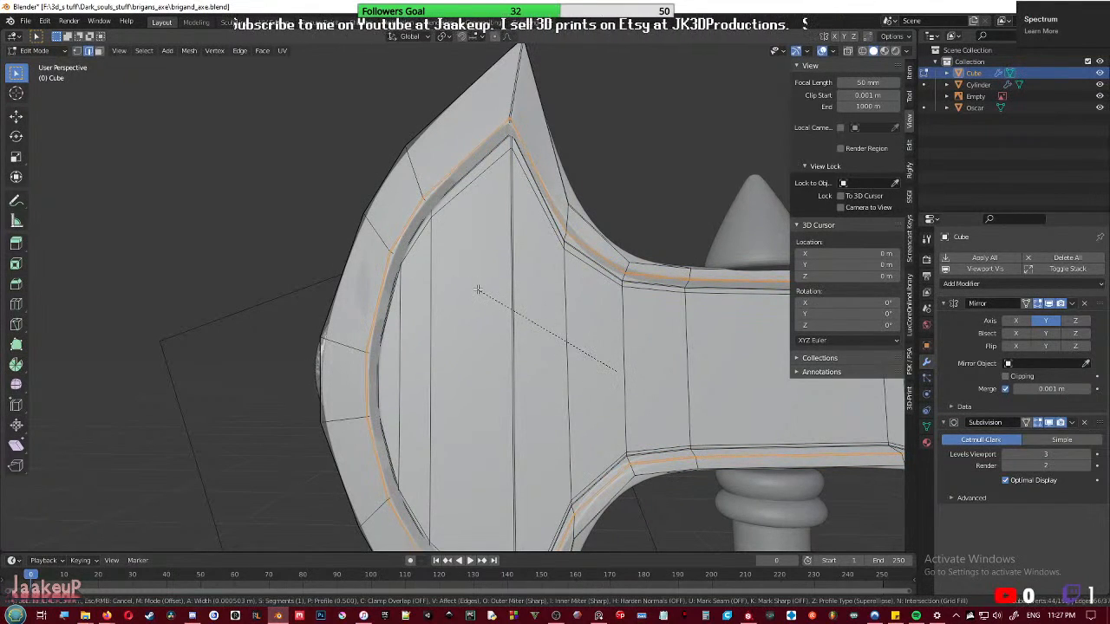
click(478, 290)
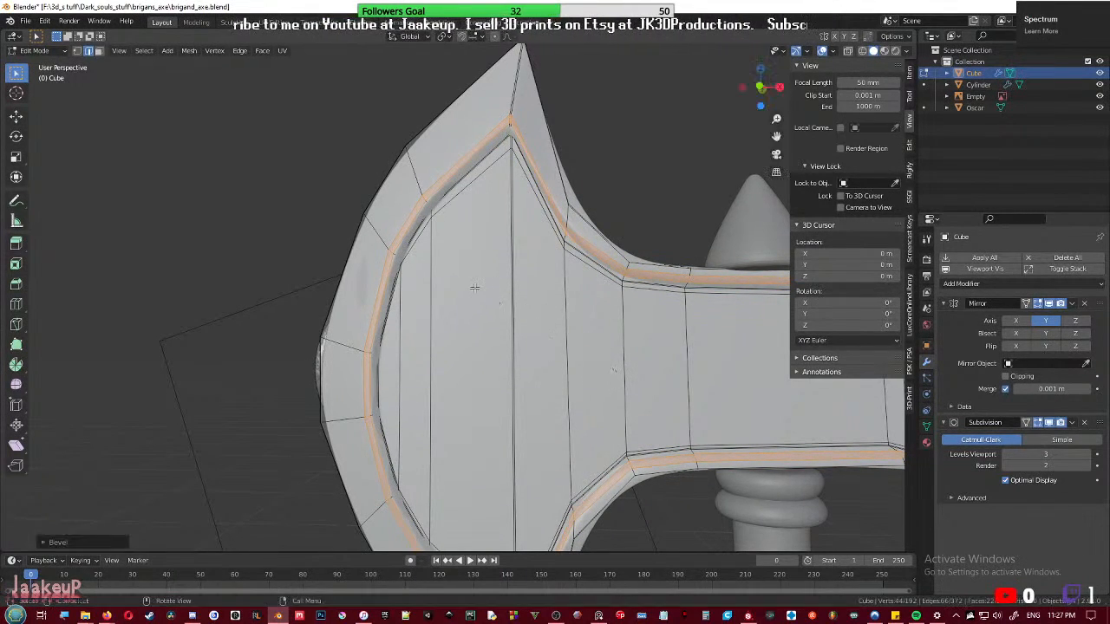
- Try dissolving the edge loop around the recess rim and compare the smoothed result from several angles
key(Tab)
scroll(488, 321, down, 6)
middle_drag(519, 371, 538, 394)
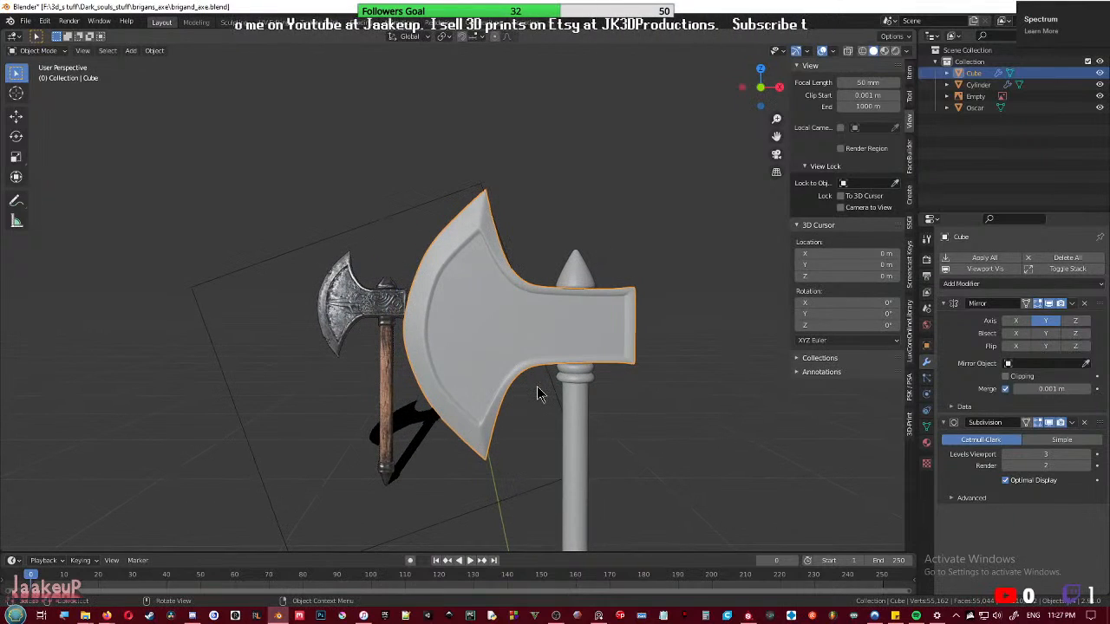
key(Tab)
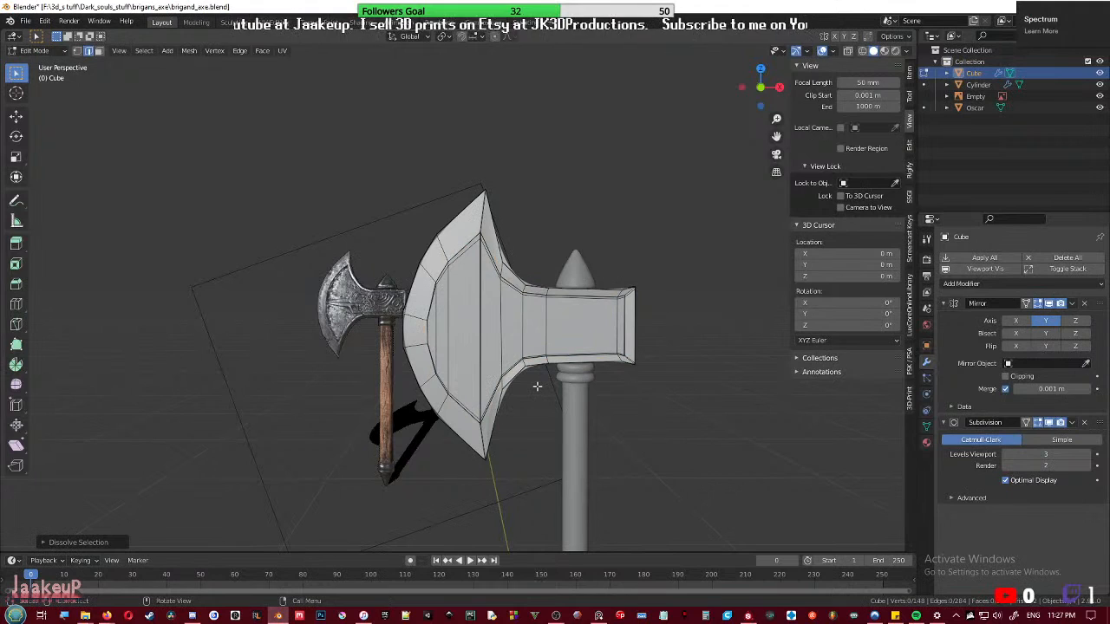
key(Tab)
middle_drag(668, 416, 577, 401)
scroll(575, 389, up, 6)
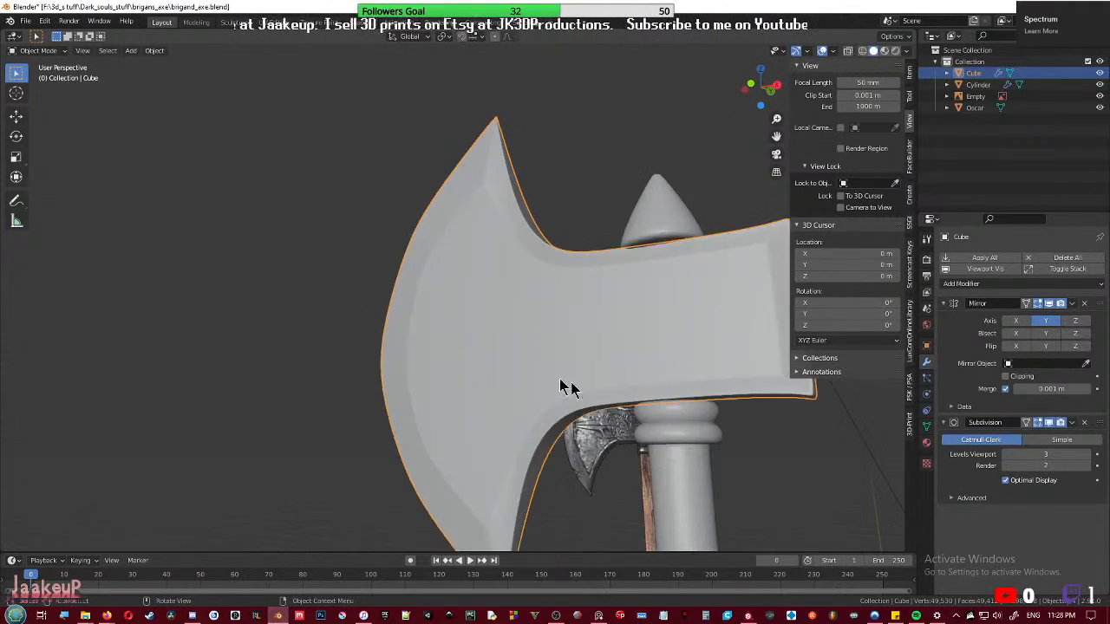
key(alt+z)
key(Tab)
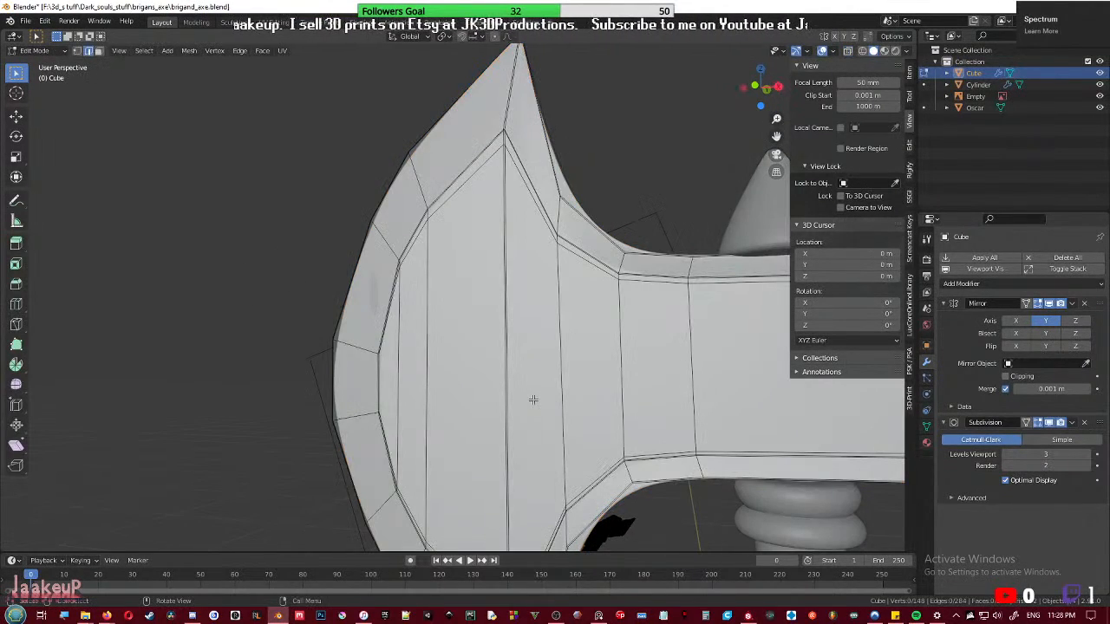
key(Tab)
key(Tab)
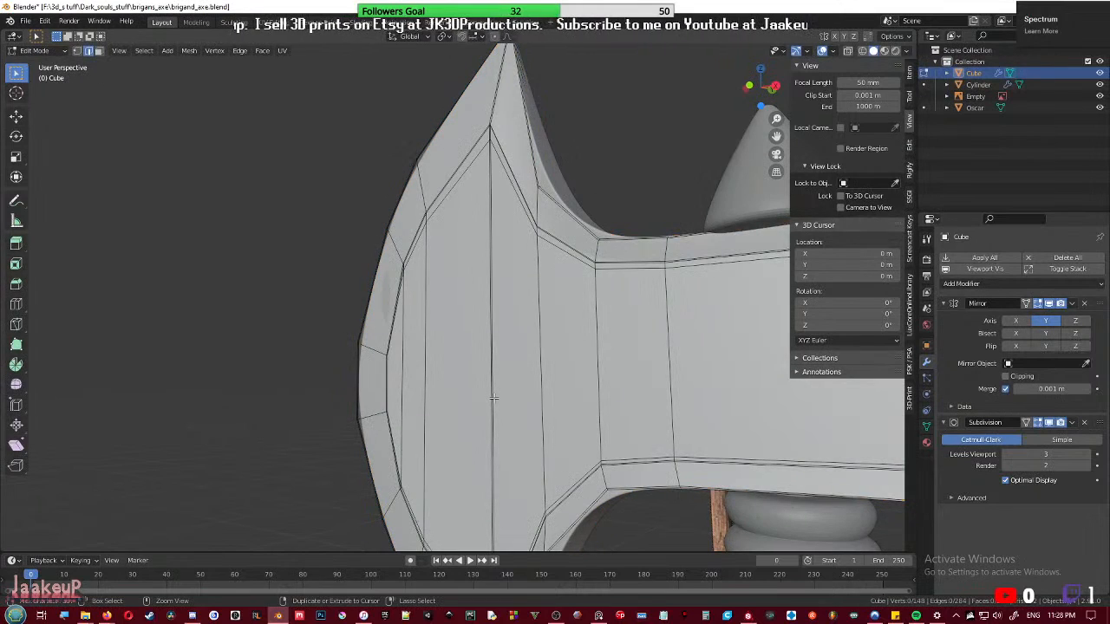
key(Tab)
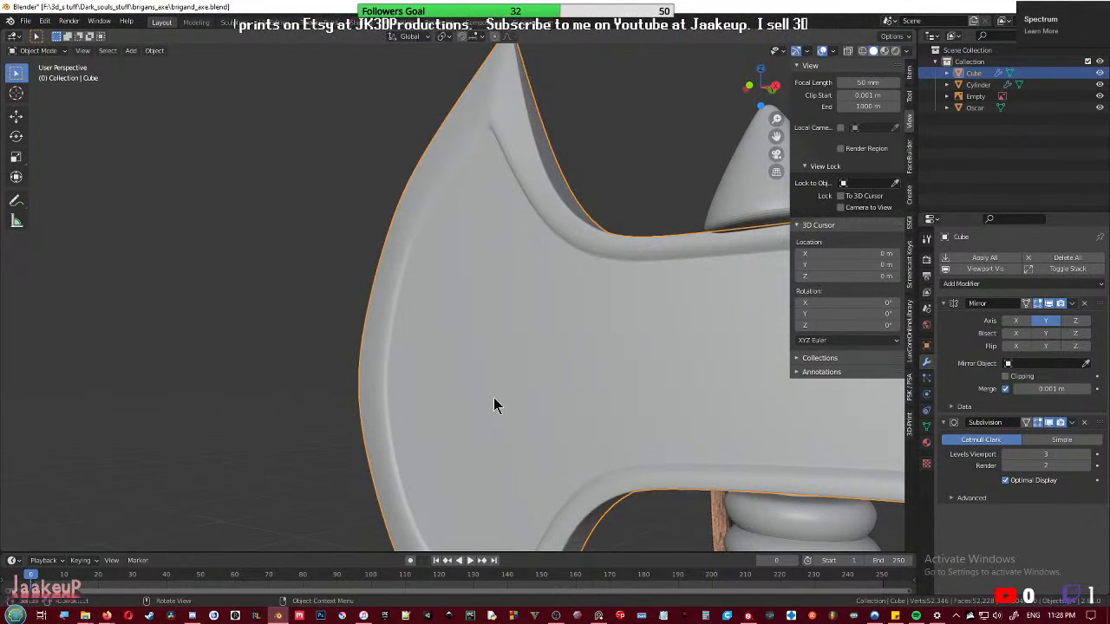
- Select the recessed panel's faces from the blade to the back end and try moving them along Y
key(Tab)
scroll(475, 333, down, 3)
middle_drag(548, 333, 431, 407)
ctrl+click(627, 342)
scroll(488, 342, up, 4)
key(g)
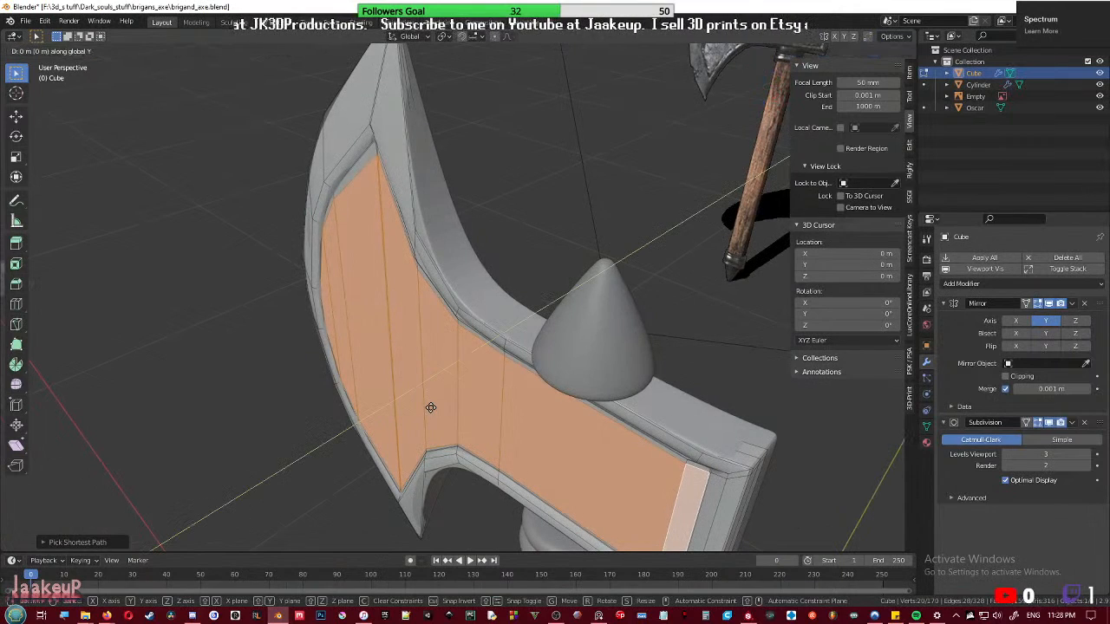
key(ctrl+KP_Subtract)
key(g)
key(y)
key(Escape)
- Expand the panel's face selection by one ring and shift it along Y
key(ctrl+KP_Add)
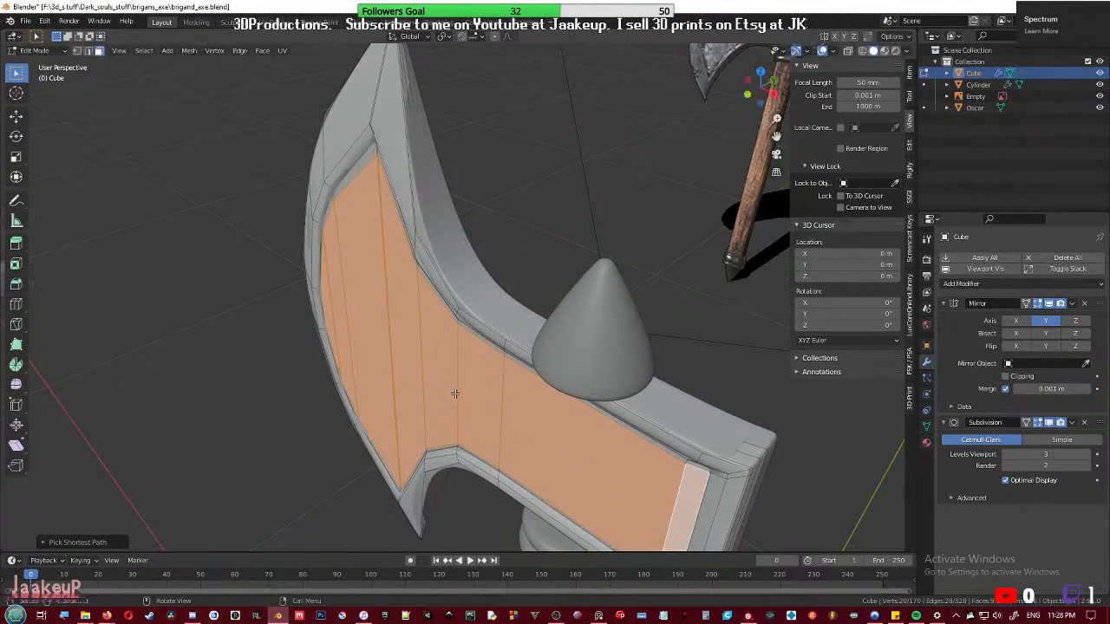
key(g)
key(y)
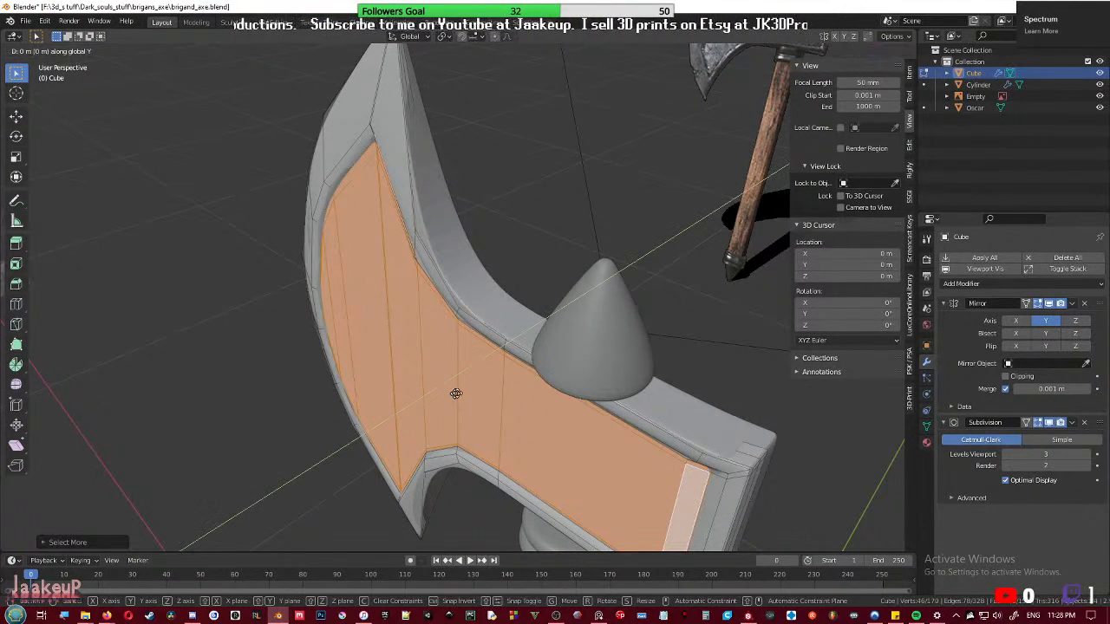
click(482, 383)
- Check the adjusted recess in Object Mode against the reference and save the file
key(Tab)
scroll(338, 420, down, 4)
middle_drag(338, 419, 258, 392)
click(147, 381)
scroll(382, 410, up, 1)
middle_drag(382, 410, 472, 424)
scroll(491, 376, up, 5)
scroll(546, 395, down, 4)
key(ctrl+s)
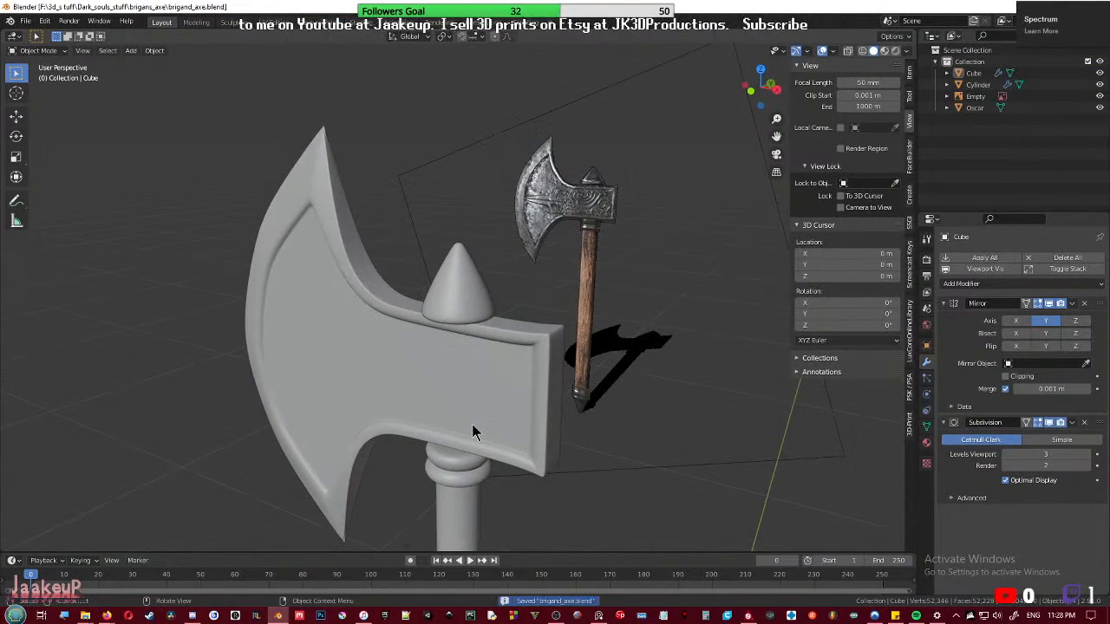
- Add a support edge loop along the axe head's raised rim, slid to a factor of about 0.31
scroll(494, 420, up, 6)
mouse_move(498, 279)
middle_down()
mouse_move(555, 329)
mouse_move(446, 334)
mouse_move(397, 390)
mouse_move(442, 274)
mouse_move(502, 273)
middle_up()
key(Tab)
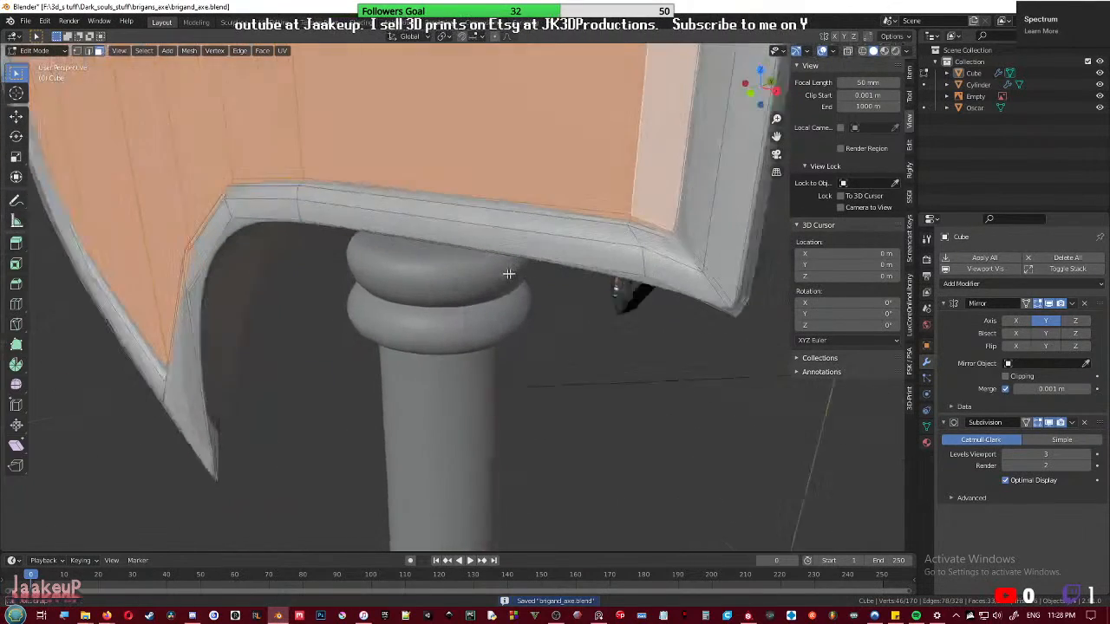
key(ctrl+r)
click(659, 260)
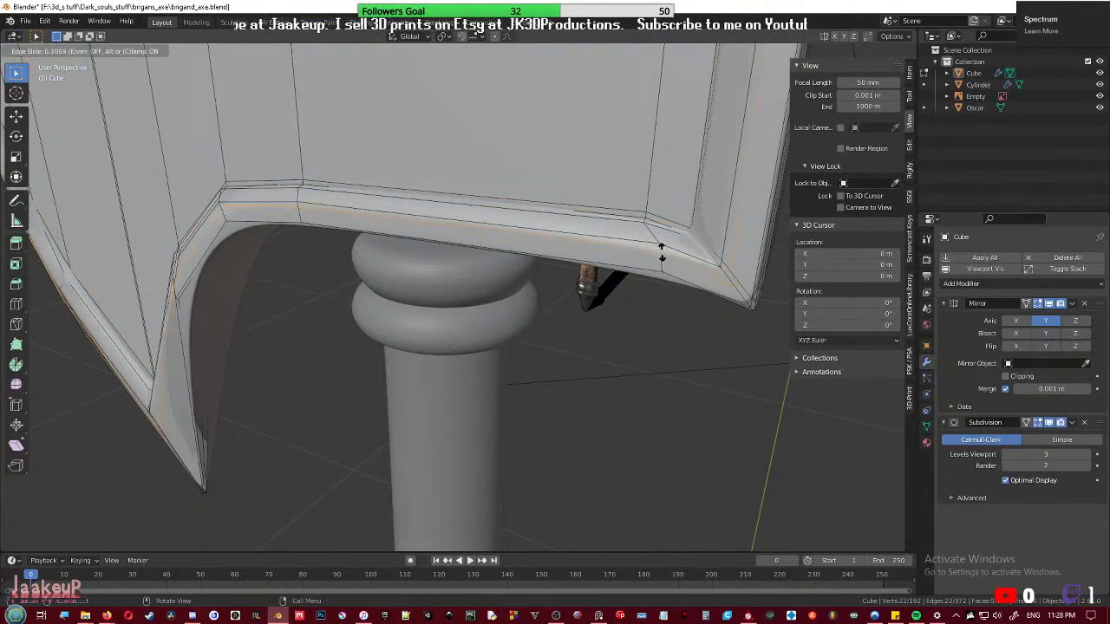
click(662, 261)
- Check the sharpened rim on the subdivided axe head and save the file
key(Tab)
middle_drag(661, 260, 419, 386)
scroll(447, 314, up, 3)
middle_drag(399, 256, 404, 333)
key(ctrl+s)
- Examine the blade's cutting edge and its edge spacing from several angles, test-moving one vertex near the tip, and save the file
key(Tab)
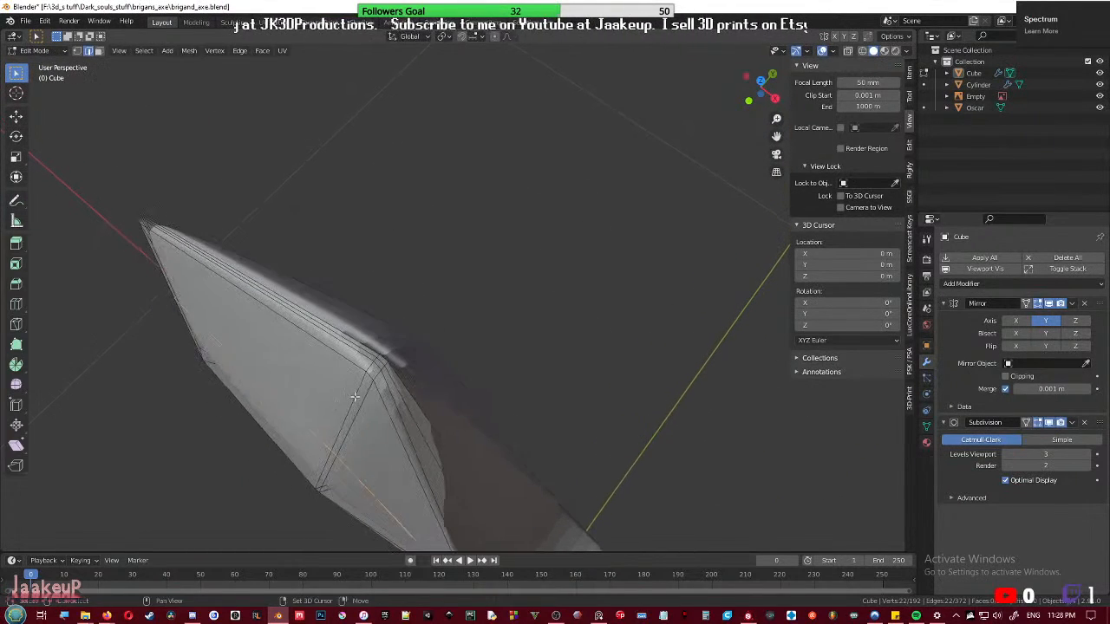
middle_drag(371, 399, 380, 302)
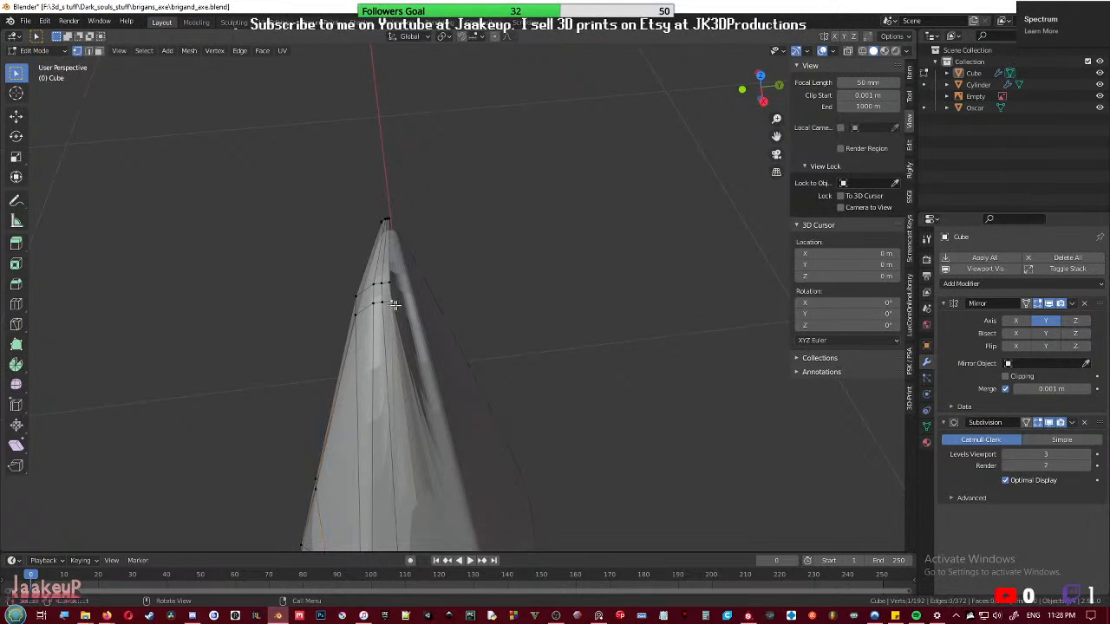
key(g)
right_click(396, 298)
scroll(397, 288, up, 1)
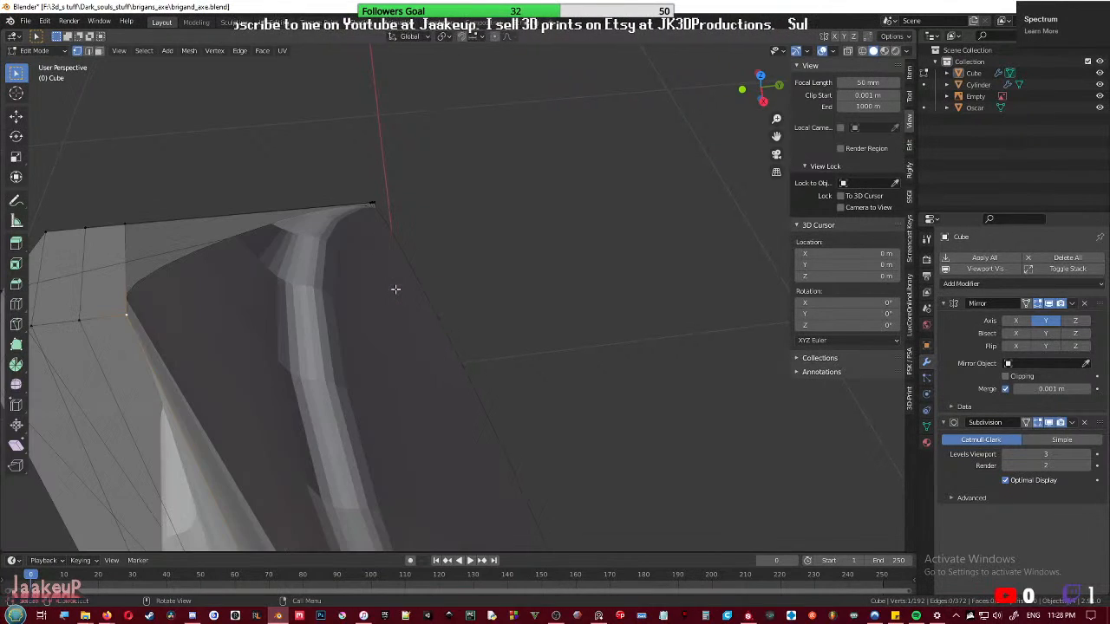
scroll(396, 289, down, 2)
middle_drag(395, 288, 444, 301)
key(ctrl+s)
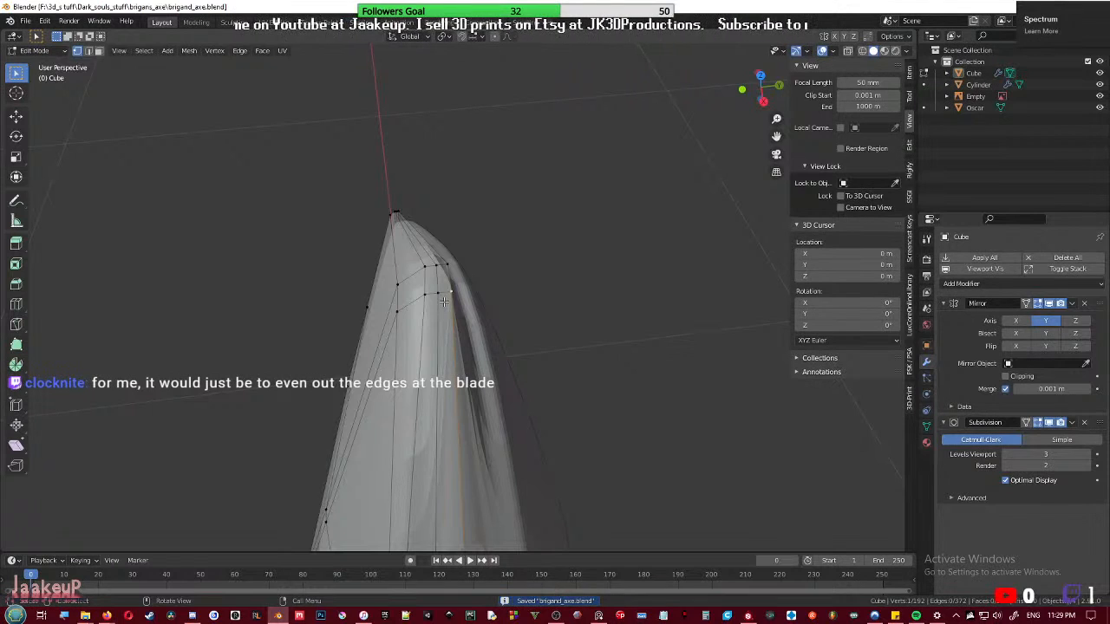
key(Tab)
middle_drag(443, 319, 371, 330)
key(Tab)
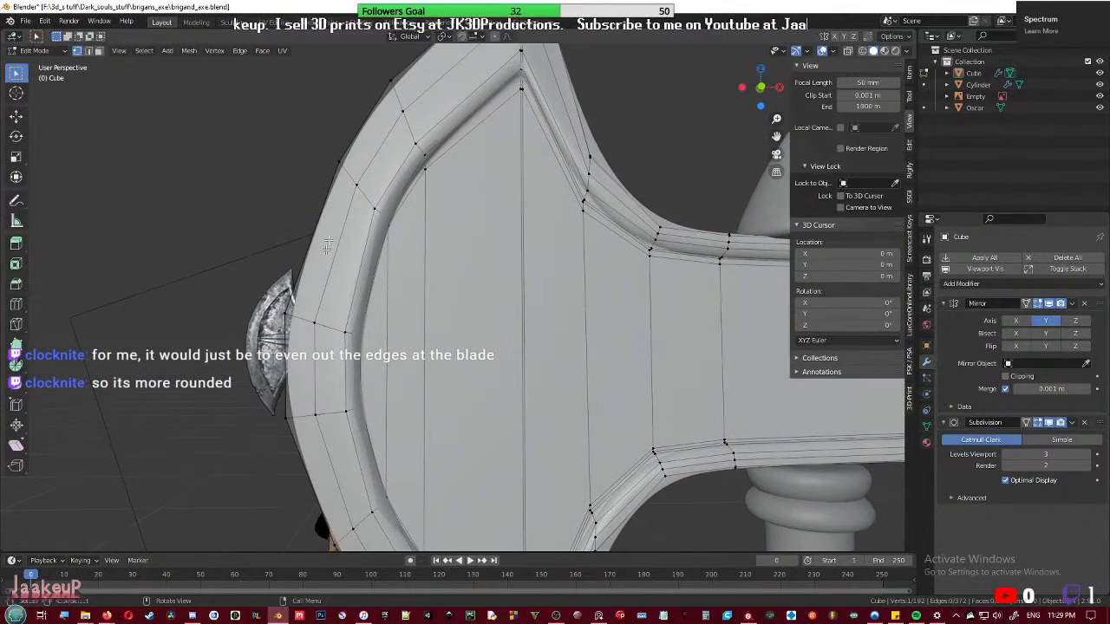
scroll(285, 306, down, 3)
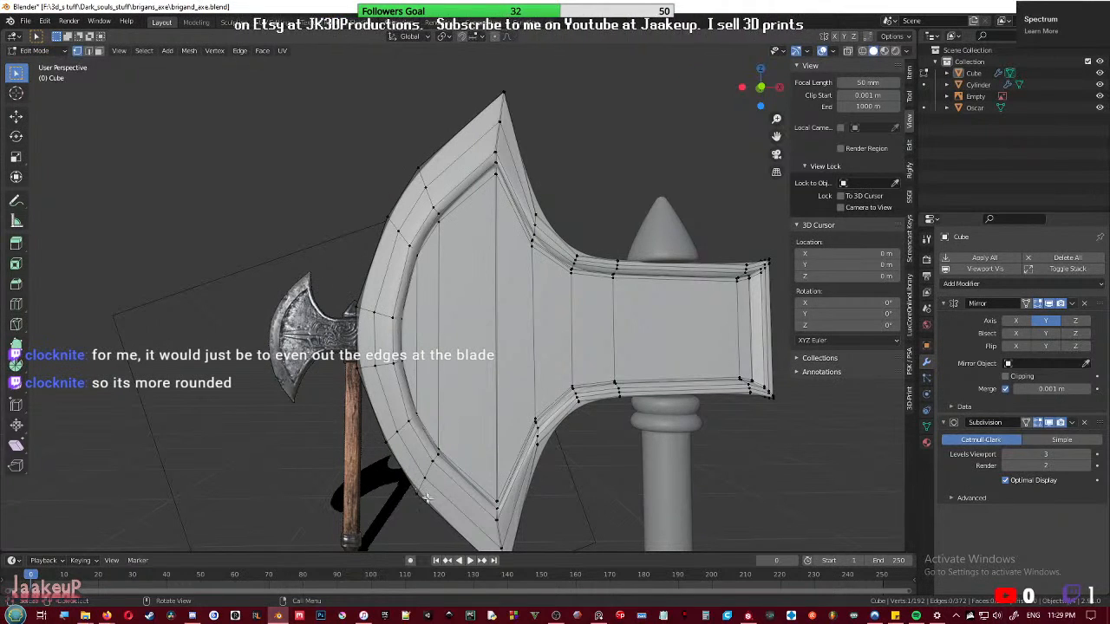
middle_drag(425, 496, 425, 310)
- Enable clipping on the axe head's Mirror modifier and test moving the whole mesh along X
key(a)
scroll(396, 257, down, 5)
middle_drag(469, 355, 453, 315)
key(g)
key(x)
right_click(472, 326)
key(g)
key(x)
right_click(553, 318)
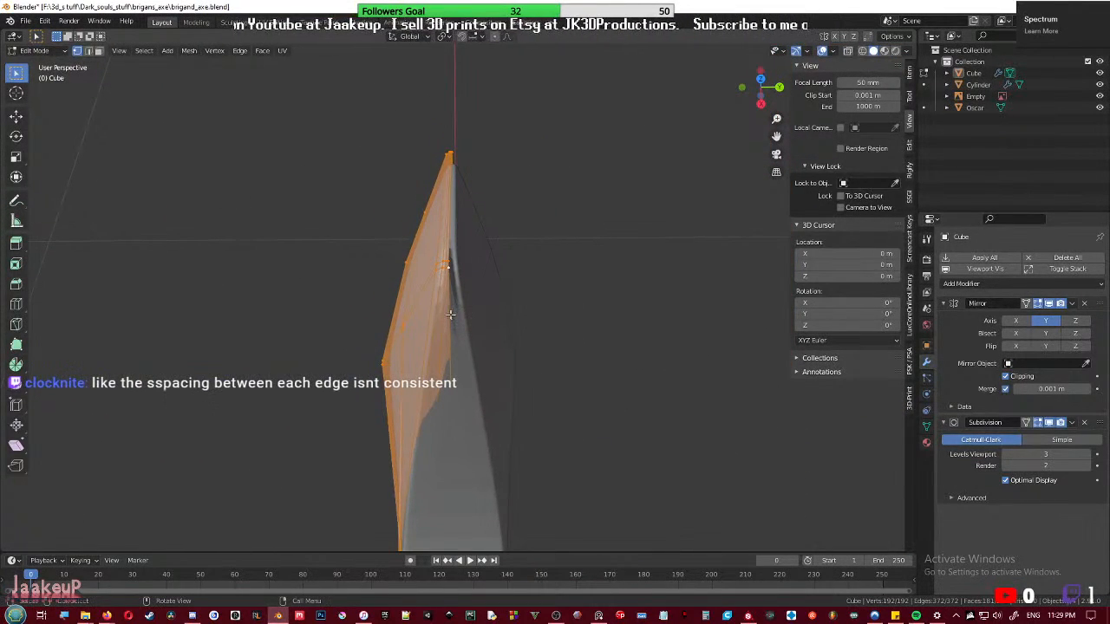
- Dissolve two closely spaced edge loops running along the blade's cutting edge and save the file
middle_drag(436, 315, 541, 313)
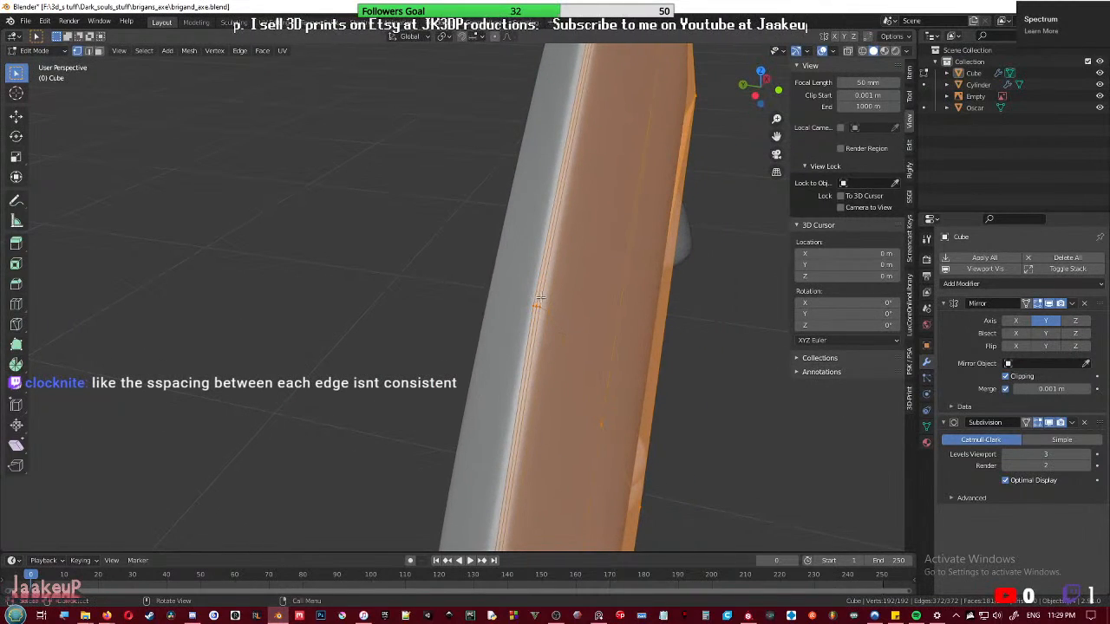
alt+click(540, 292)
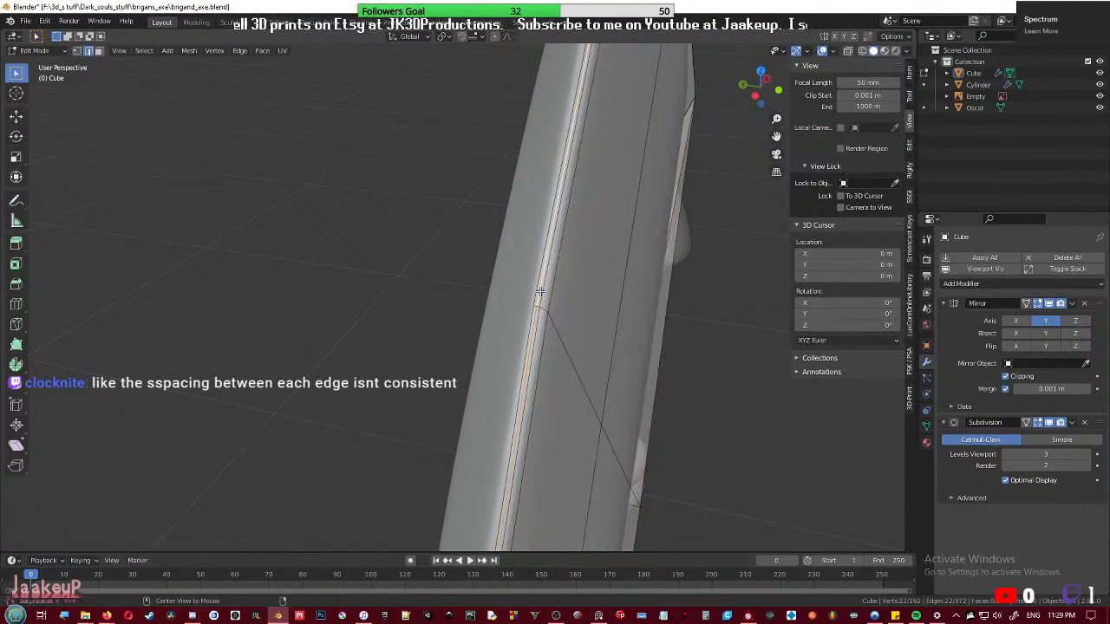
key(ctrl+x)
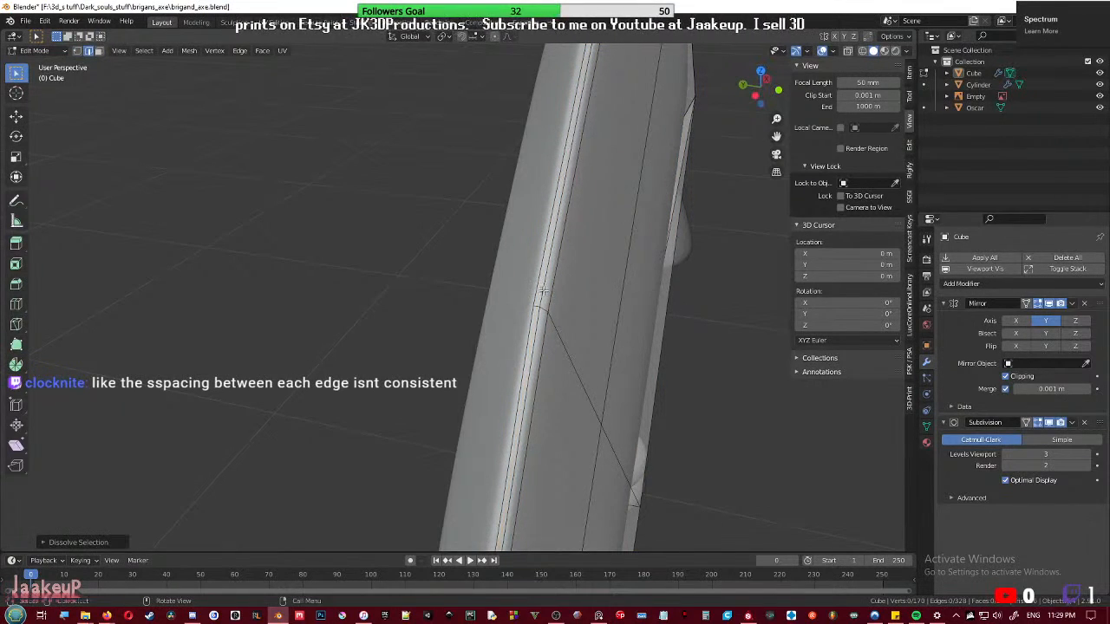
alt+click(543, 291)
key(ctrl+x)
scroll(543, 292, down, 6)
middle_drag(543, 292, 386, 334)
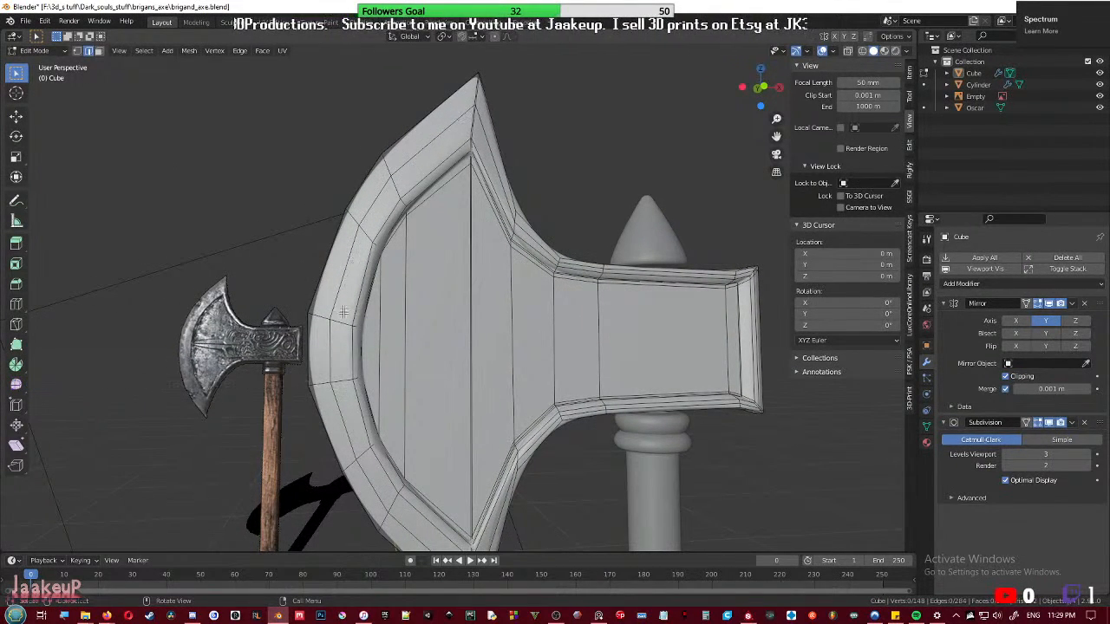
key(ctrl+s)
- Examine the spacing of the edge loops crossing the curved blade in front view by selecting them individually, and save the file
scroll(399, 500, down, 1)
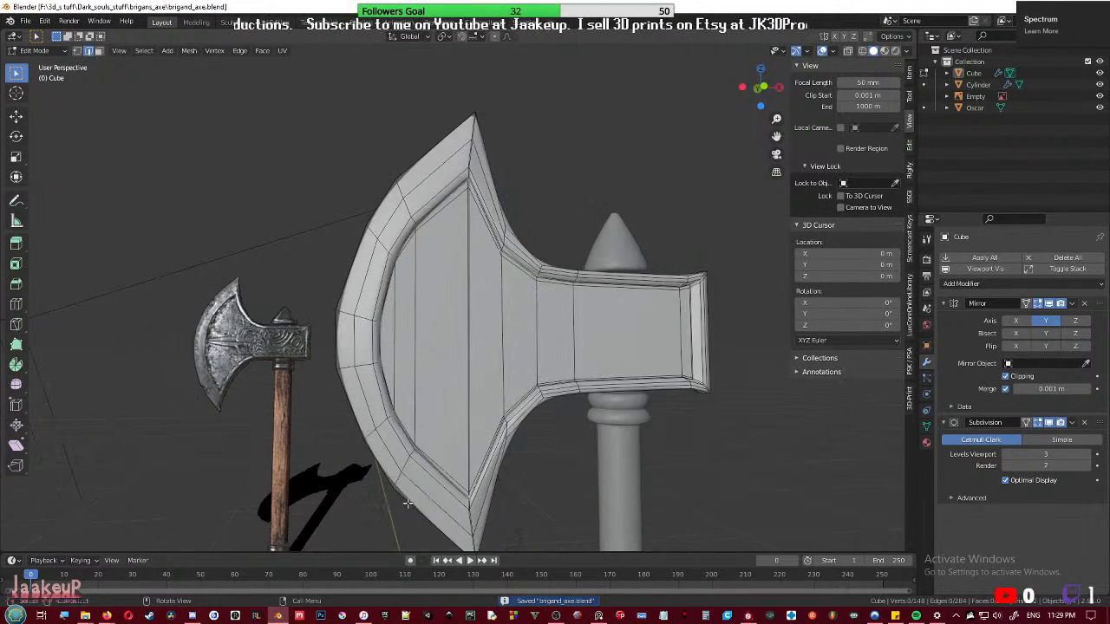
middle_drag(408, 505, 399, 452)
key(KP_1)
scroll(479, 429, up, 2)
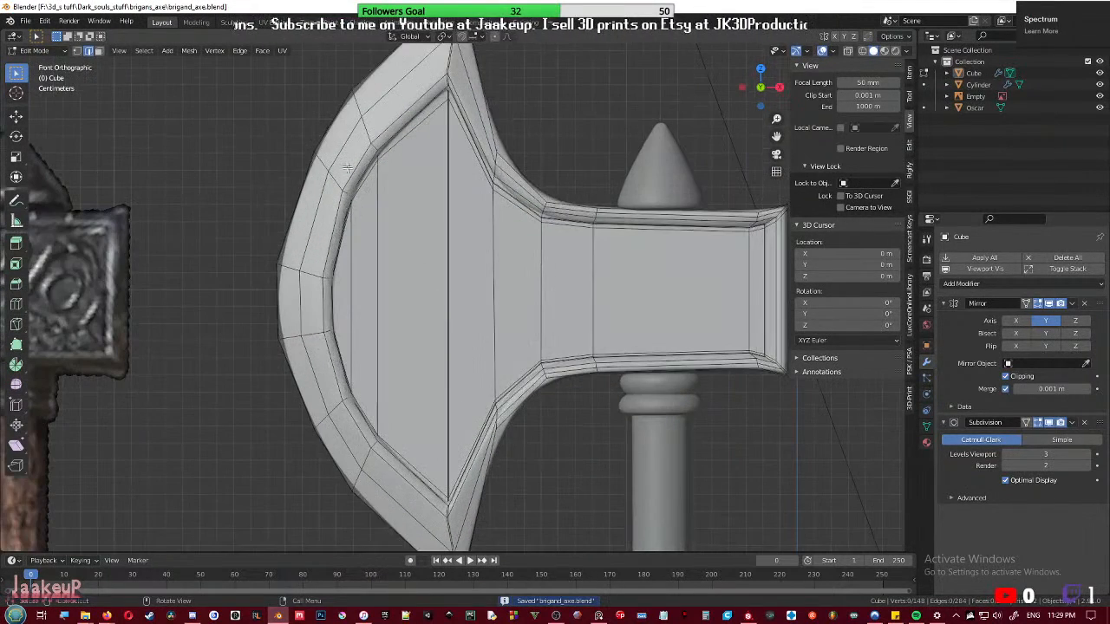
alt+click(340, 178)
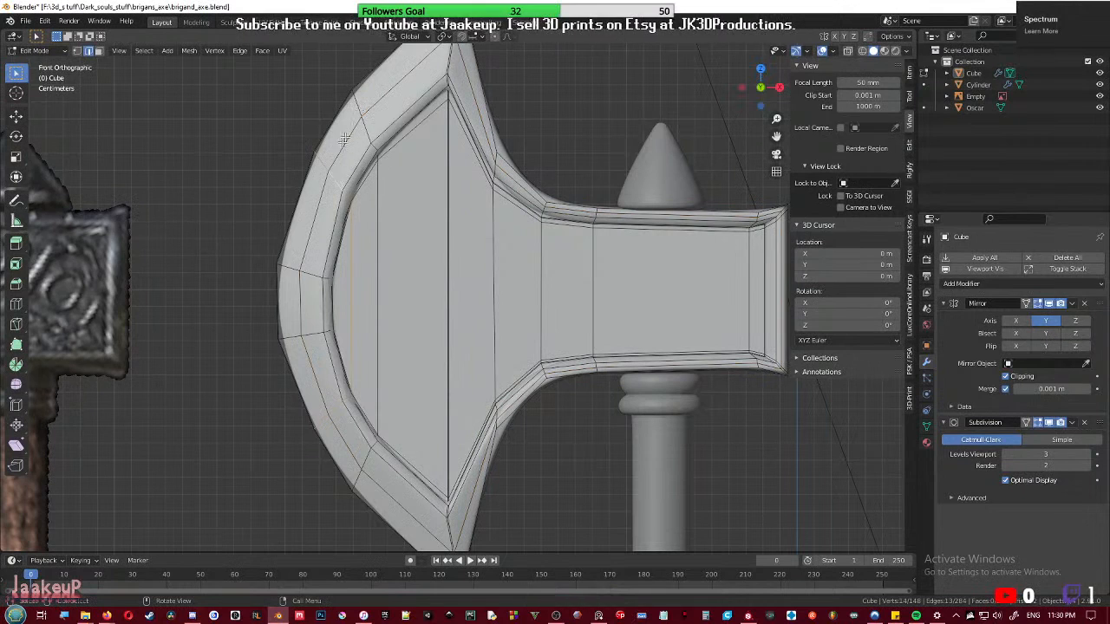
alt+click(312, 275)
alt+click(310, 338)
alt+click(332, 405)
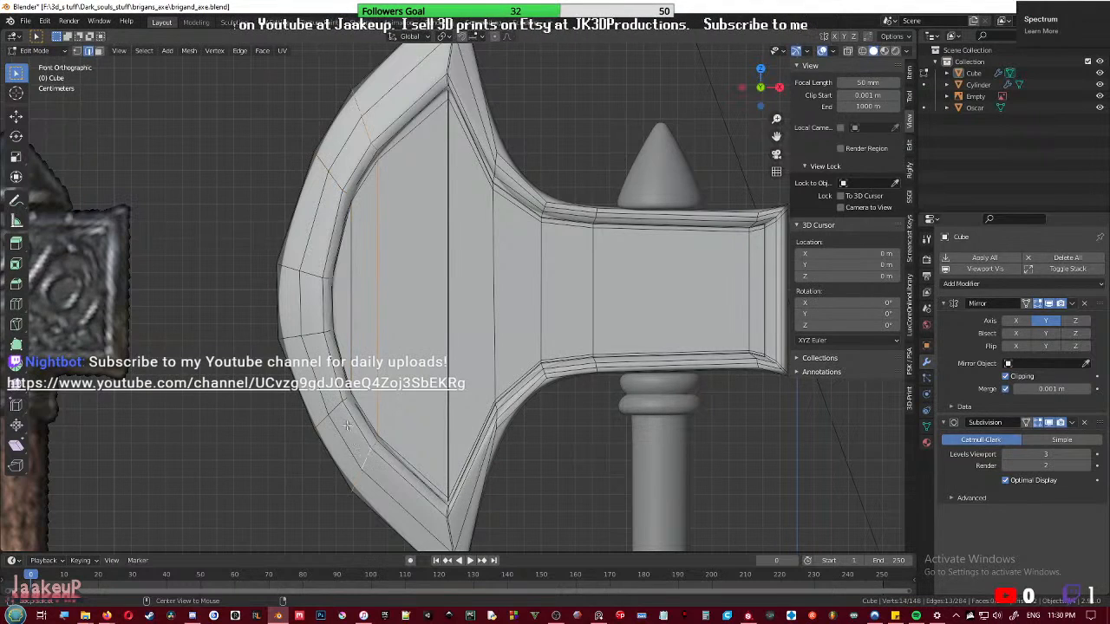
key(ctrl+s)
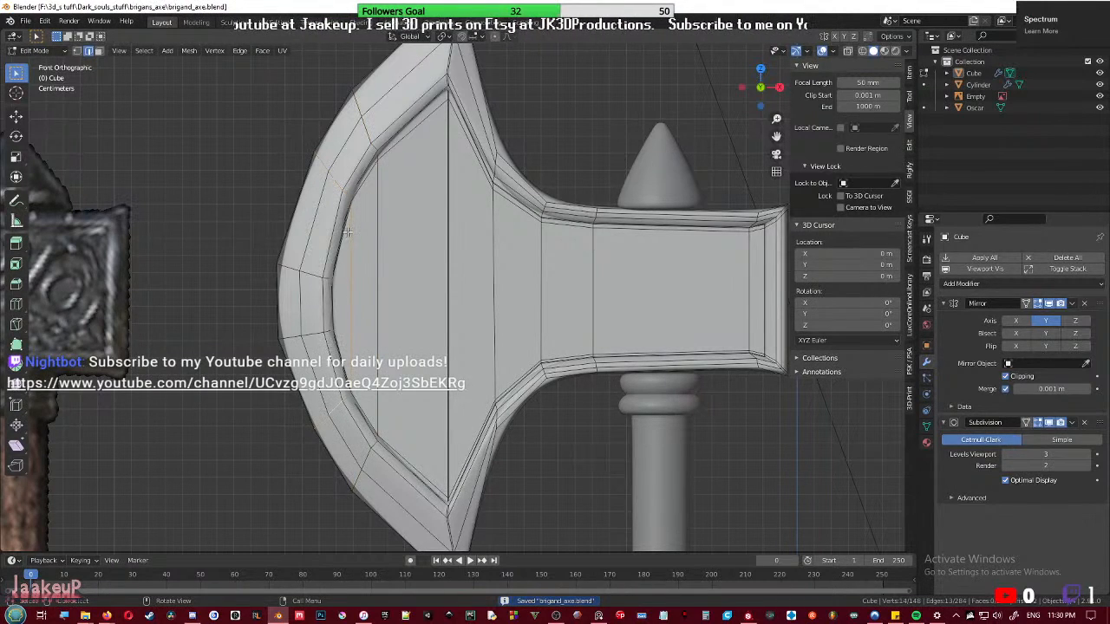
- Slide the two vertical edge loops crossing the curved blade toward its tips for more even spacing, the first by about 0.23
shift+middle_drag(347, 231, 356, 261)
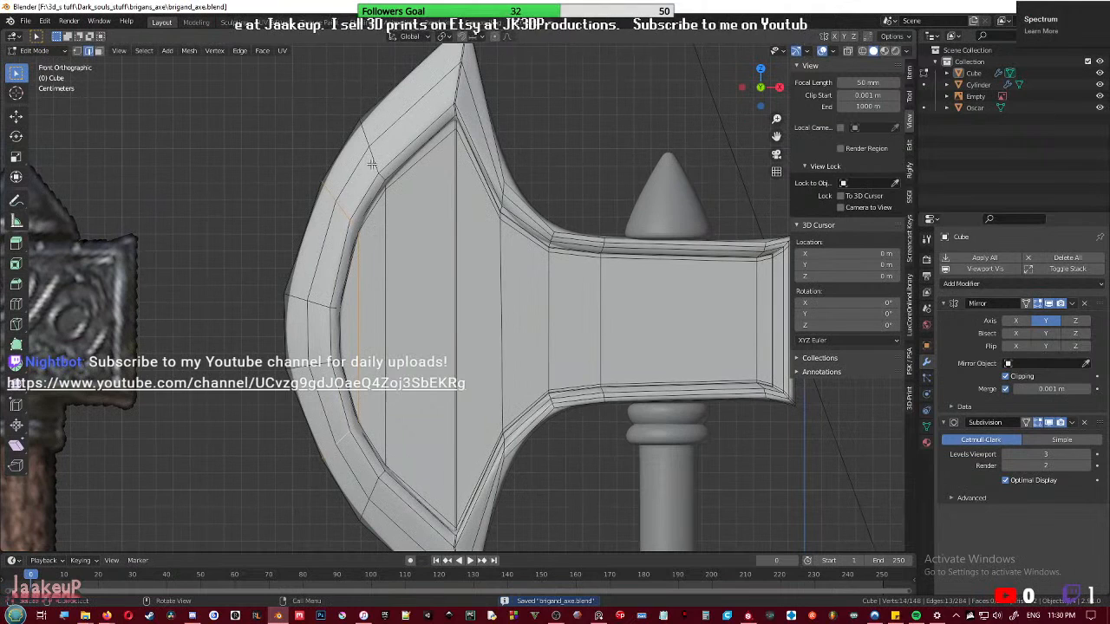
middle_drag(374, 161, 407, 176)
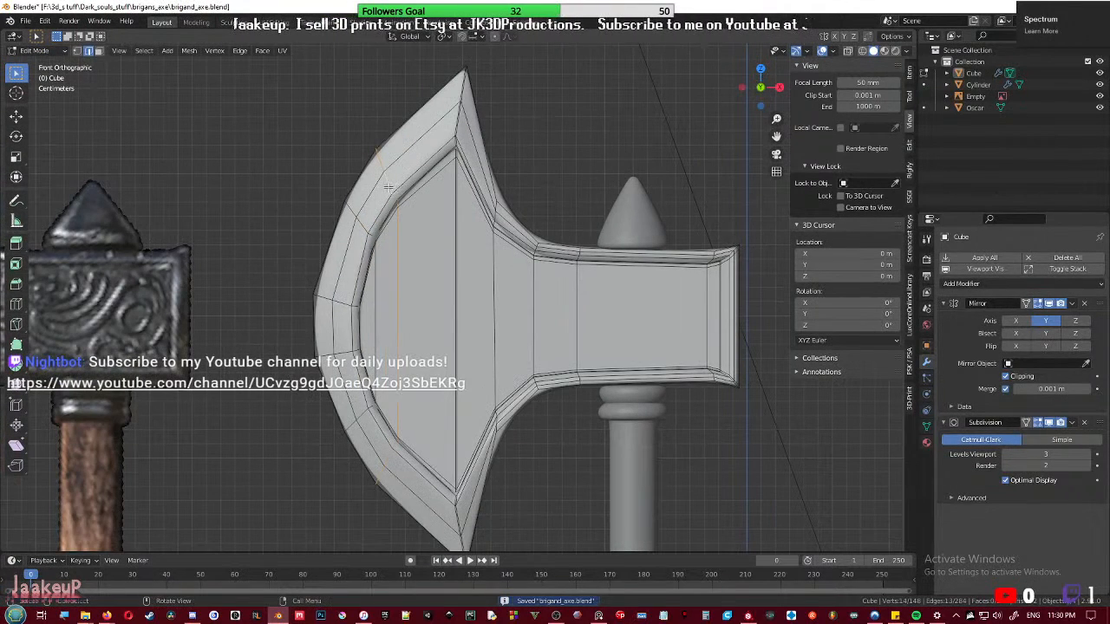
key(g)
key(g)
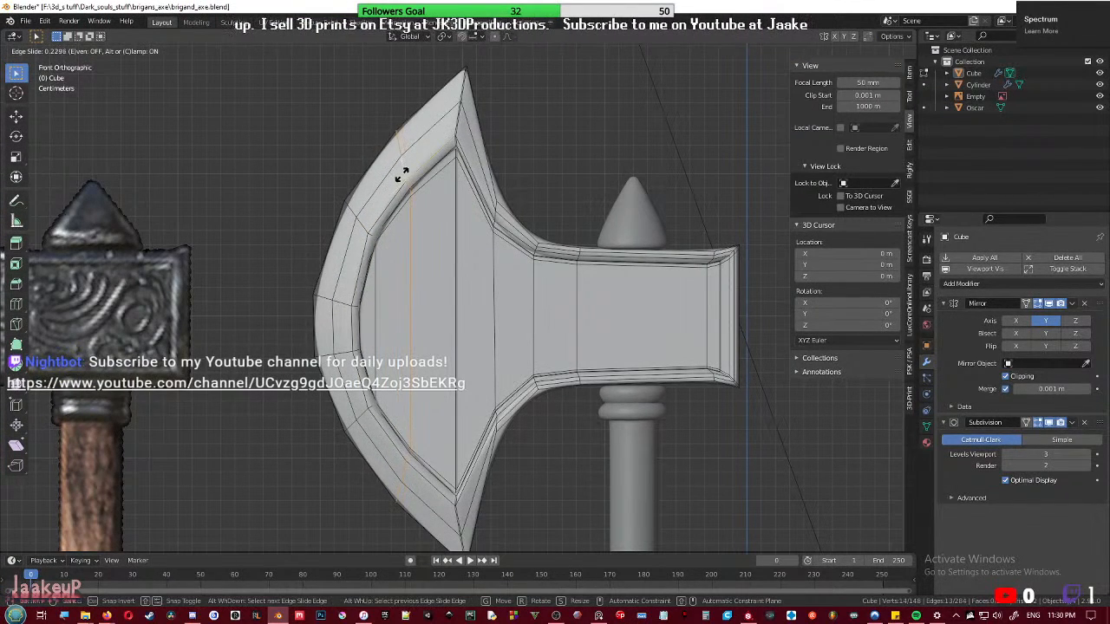
click(401, 173)
key(g)
key(g)
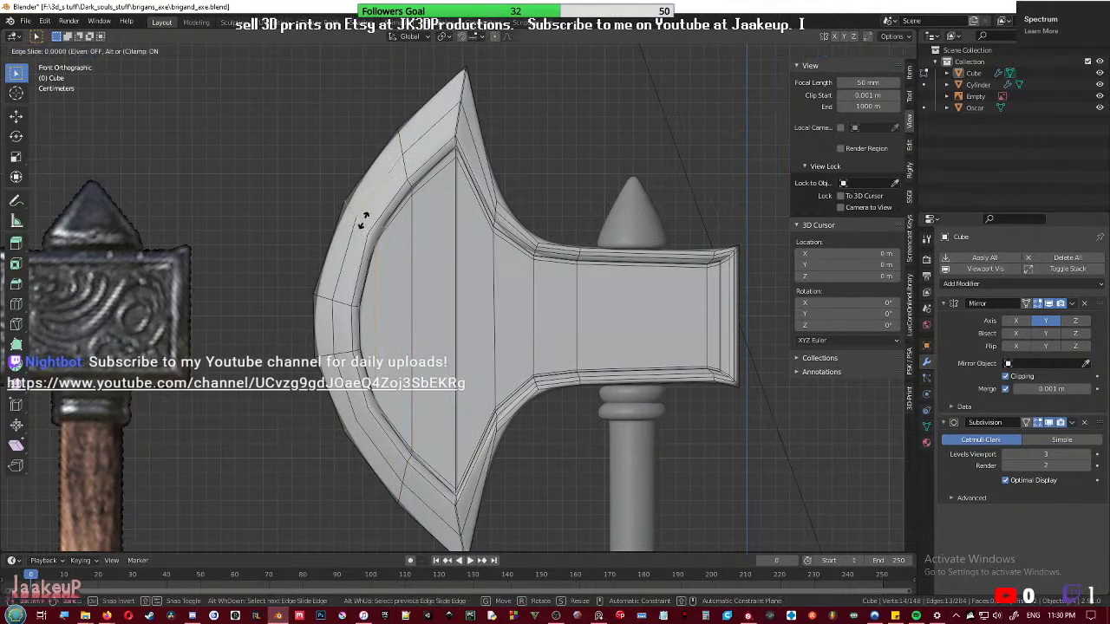
click(351, 246)
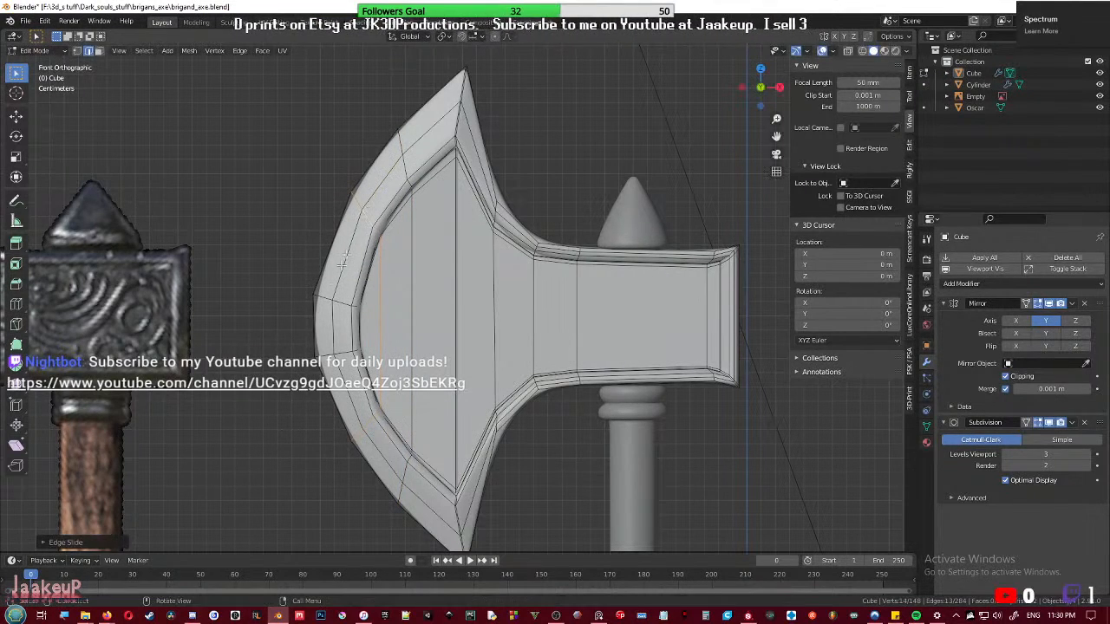
- Slide the two loops crossing the middle of the blade apart, the upper by about 0.34 and the lower by about 0.15
alt+click(345, 302)
key(g)
key(g)
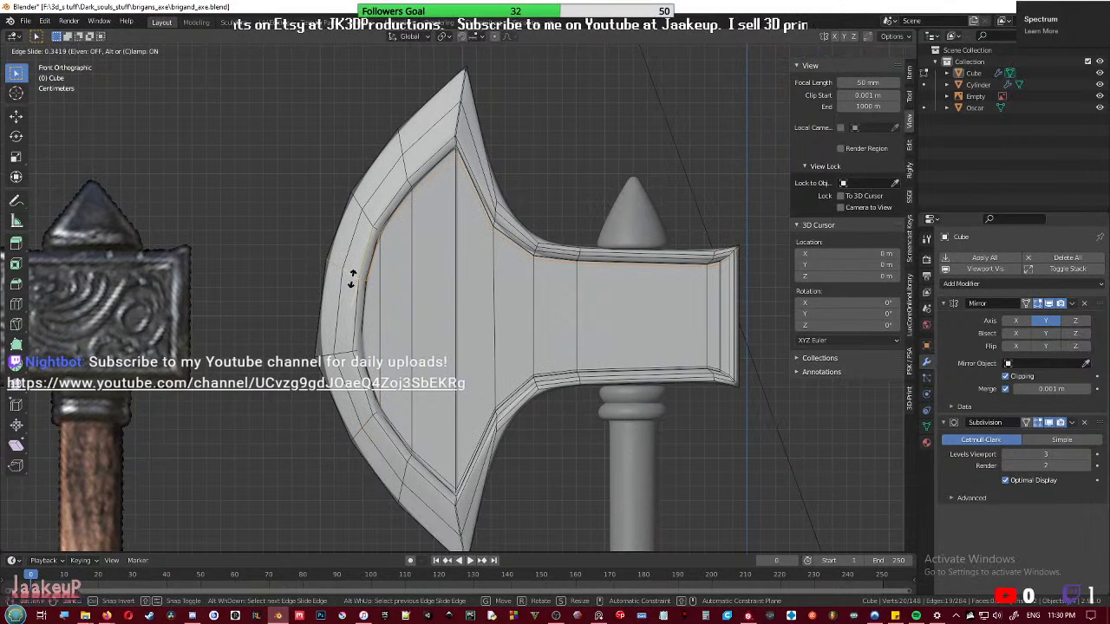
click(346, 329)
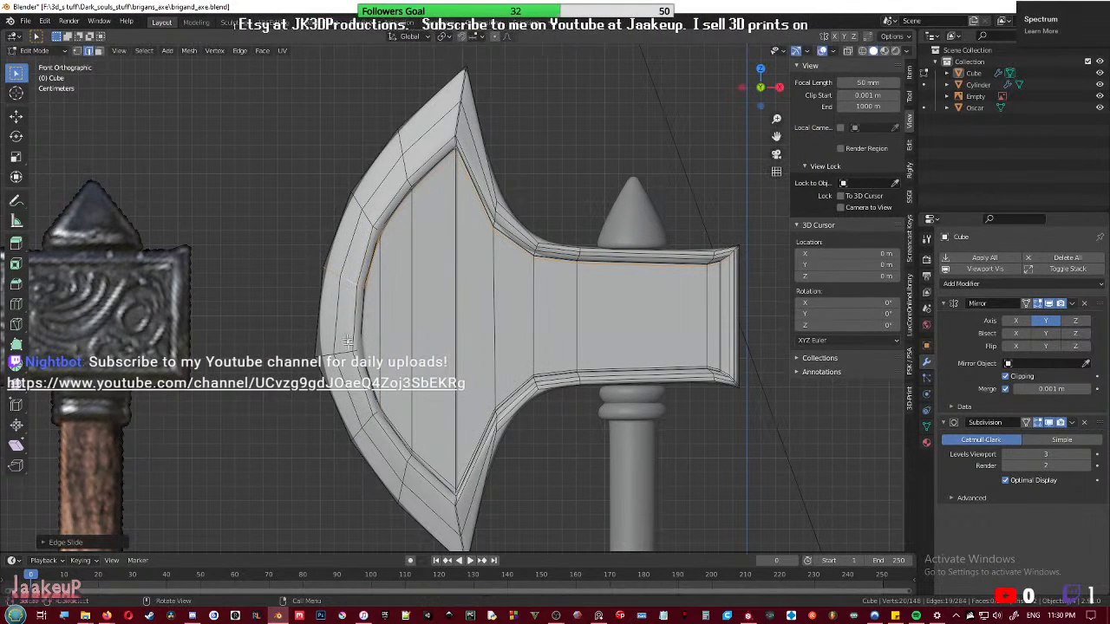
alt+click(344, 348)
key(g)
key(g)
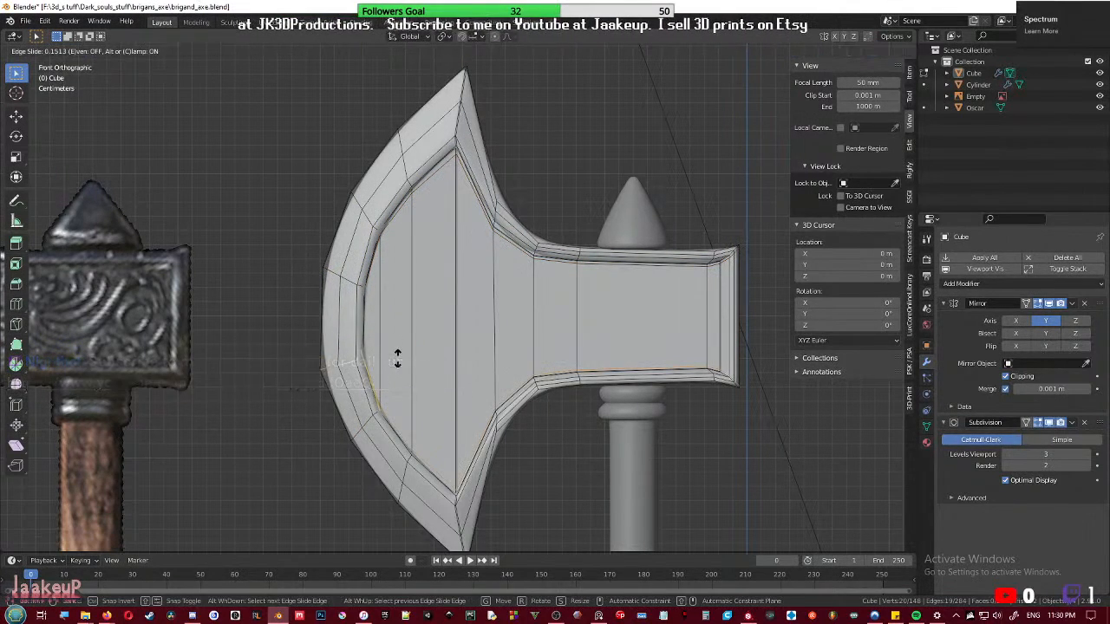
click(398, 354)
- Compare the smoothed blade curve with the reference axe in Object Mode and save the file
key(Tab)
scroll(568, 363, down, 4)
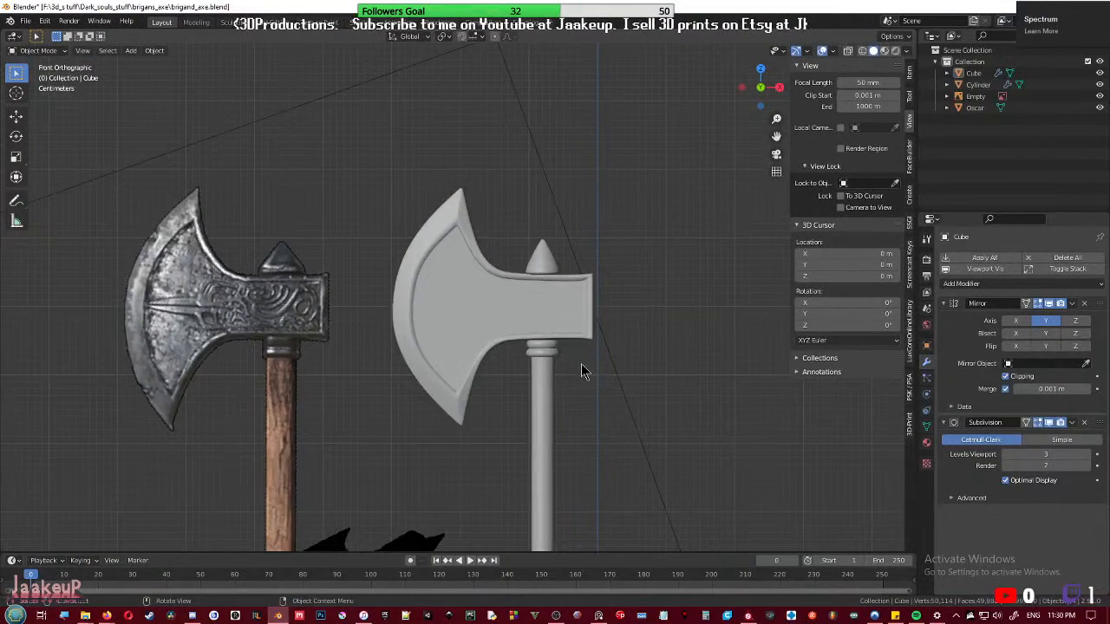
scroll(589, 368, up, 5)
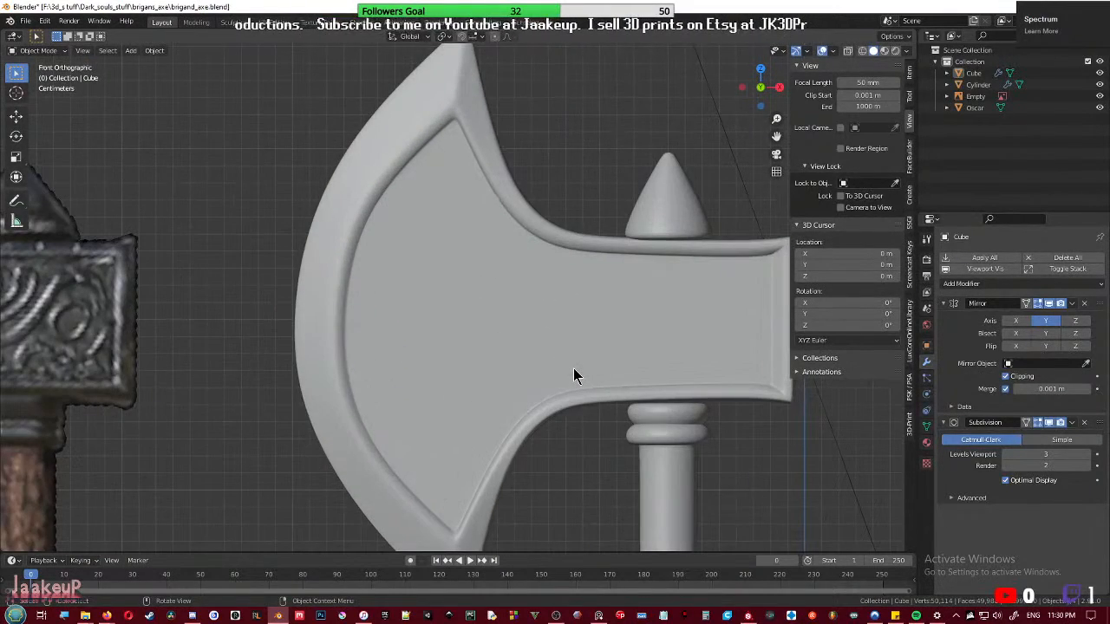
scroll(574, 375, down, 3)
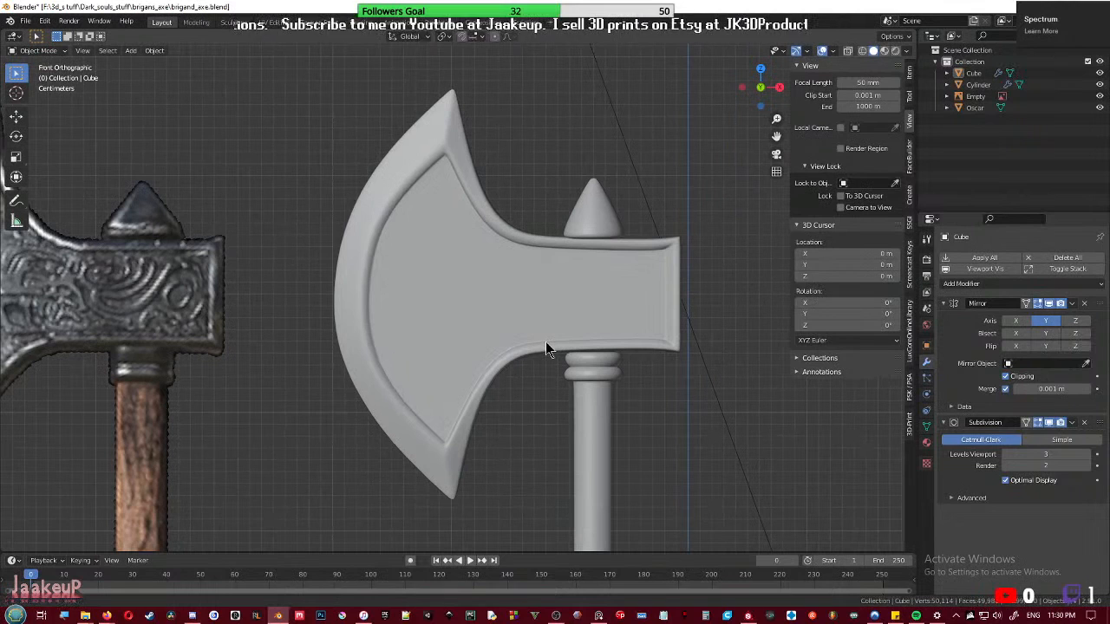
shift+middle_drag(545, 341, 530, 343)
key(ctrl+s)
- Dissolve one support edge loop along the rim around the recessed panel and save the file
middle_drag(559, 336, 475, 295)
scroll(514, 295, up, 5)
key(Tab)
scroll(422, 307, up, 2)
scroll(345, 217, down, 4)
key(ctrl+x)
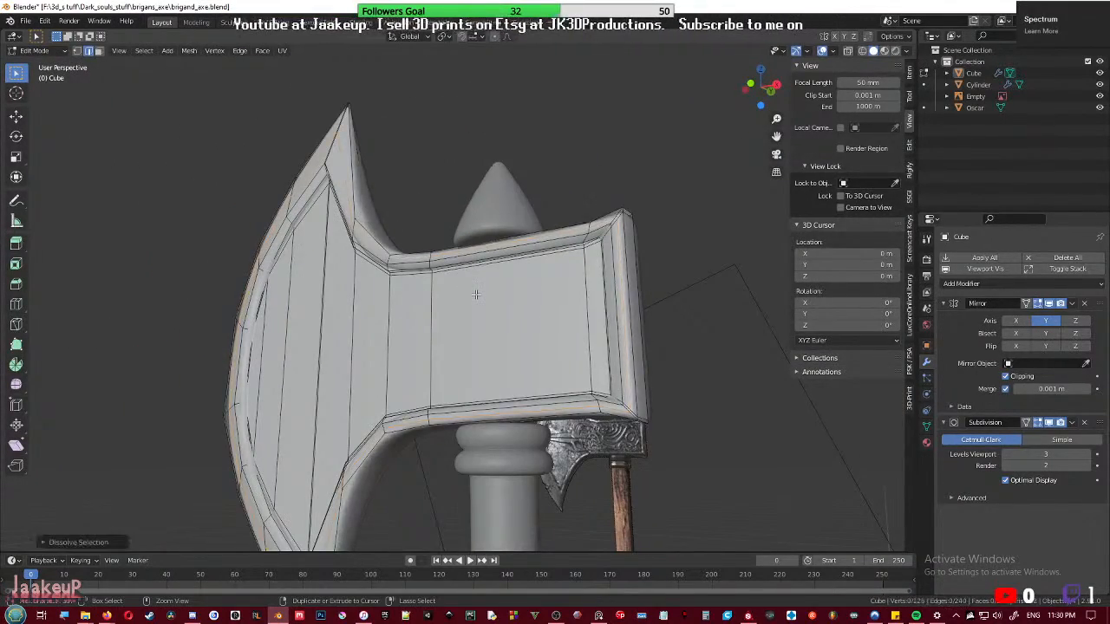
key(ctrl+s)
alt+click(417, 265)
key(alt+a)
middle_drag(452, 278, 416, 334)
key(ctrl+s)
- Try adding a support edge loop along the inner side of the raised rim, checking the subdivided result in Object Mode
scroll(508, 310, down, 1)
scroll(282, 330, up, 3)
middle_drag(282, 330, 446, 179)
key(ctrl+r)
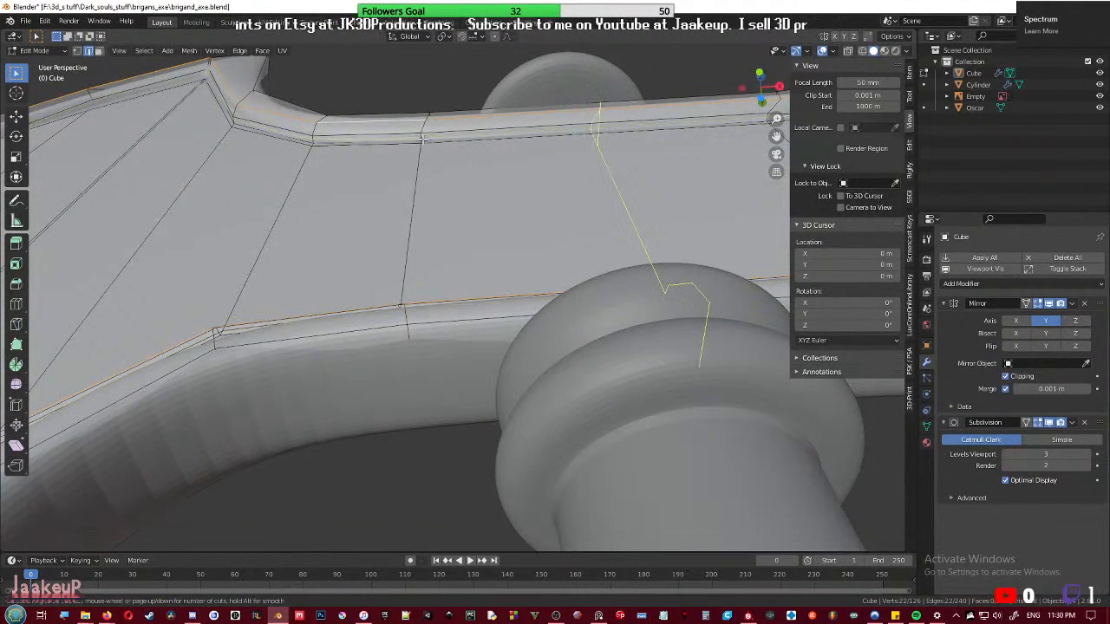
click(419, 136)
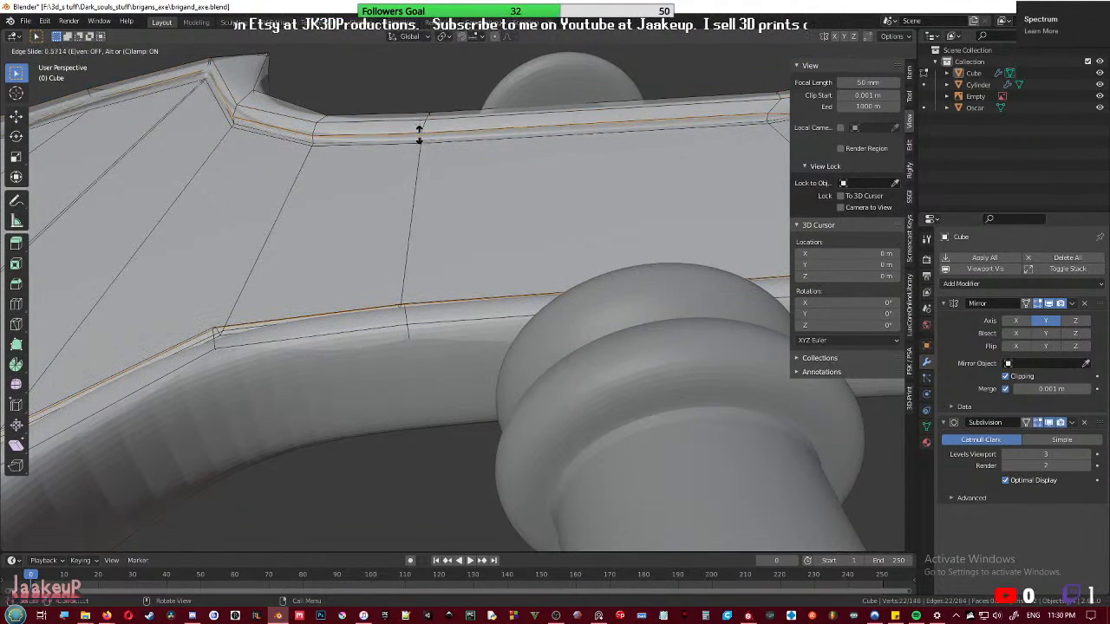
click(420, 130)
middle_drag(420, 130, 489, 280)
key(Tab)
scroll(555, 368, up, 5)
key(Tab)
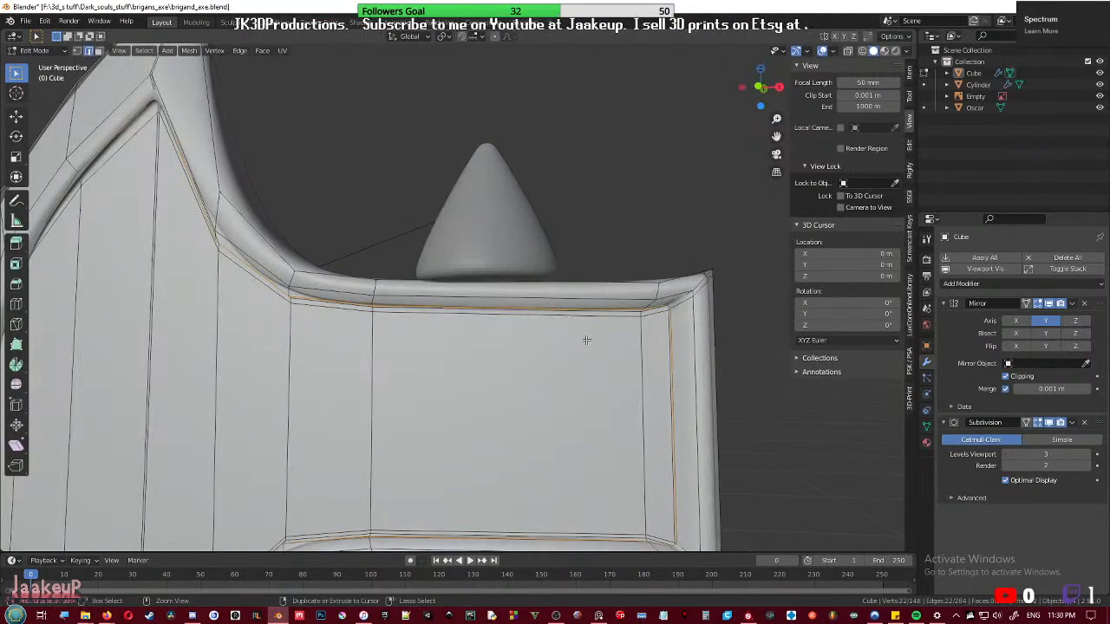
shift+middle_drag(619, 364, 560, 315)
scroll(656, 302, up, 1)
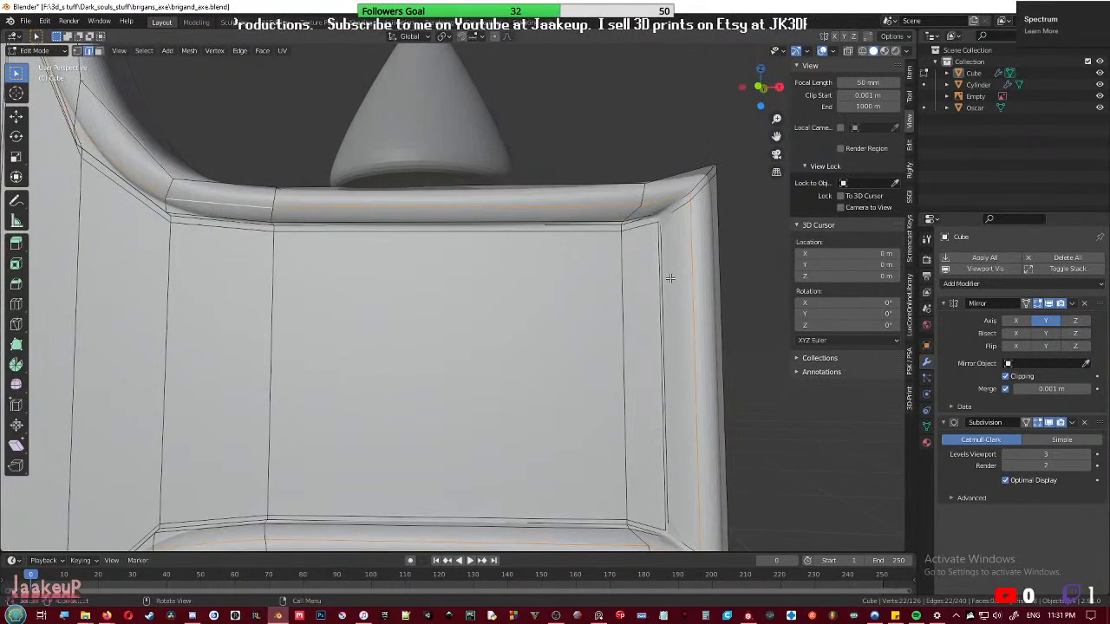
- Flatten the face loop bordering the recessed panel by scaling it to 0 along Y, and shift it along Y
key(3)
alt+click(635, 215)
scroll(636, 214, down, 4)
middle_drag(503, 236, 450, 302)
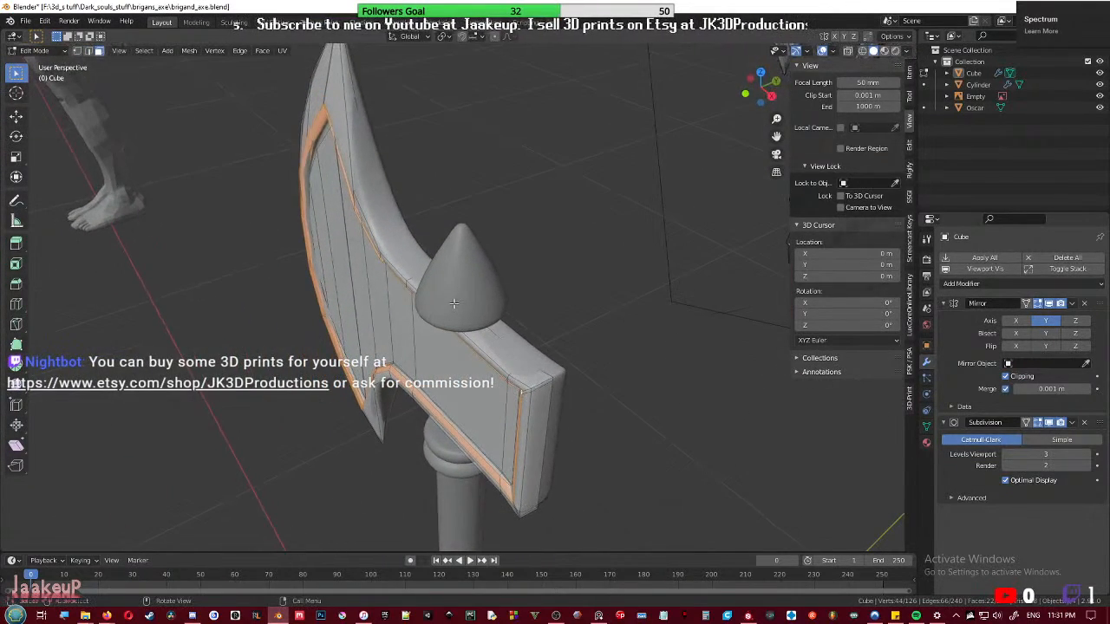
text(sy0)
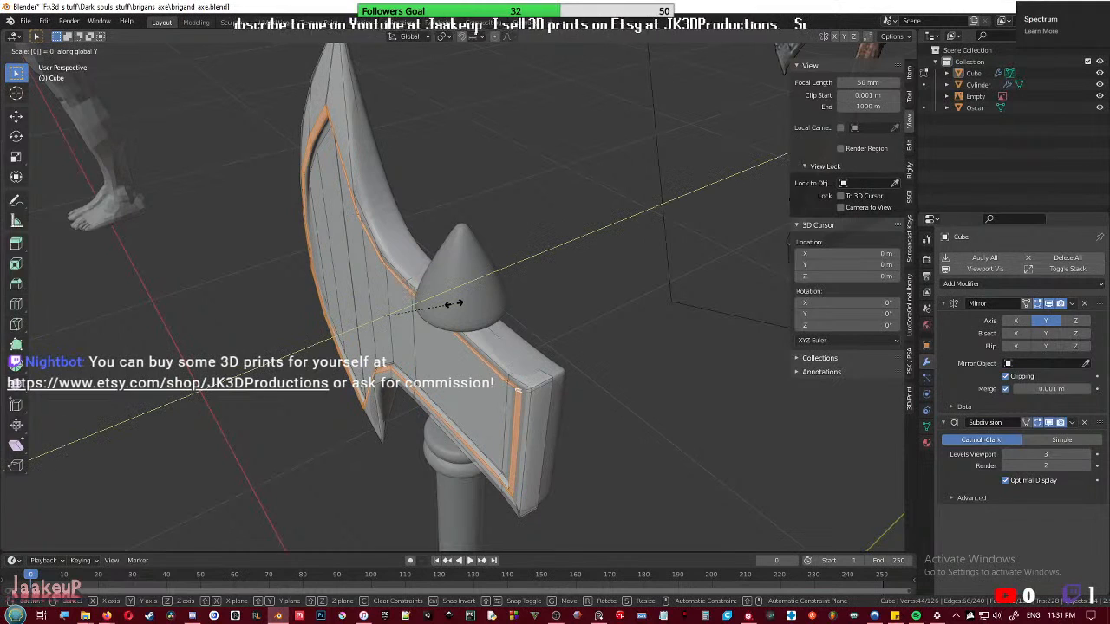
key(Return)
key(g)
key(y)
click(464, 359)
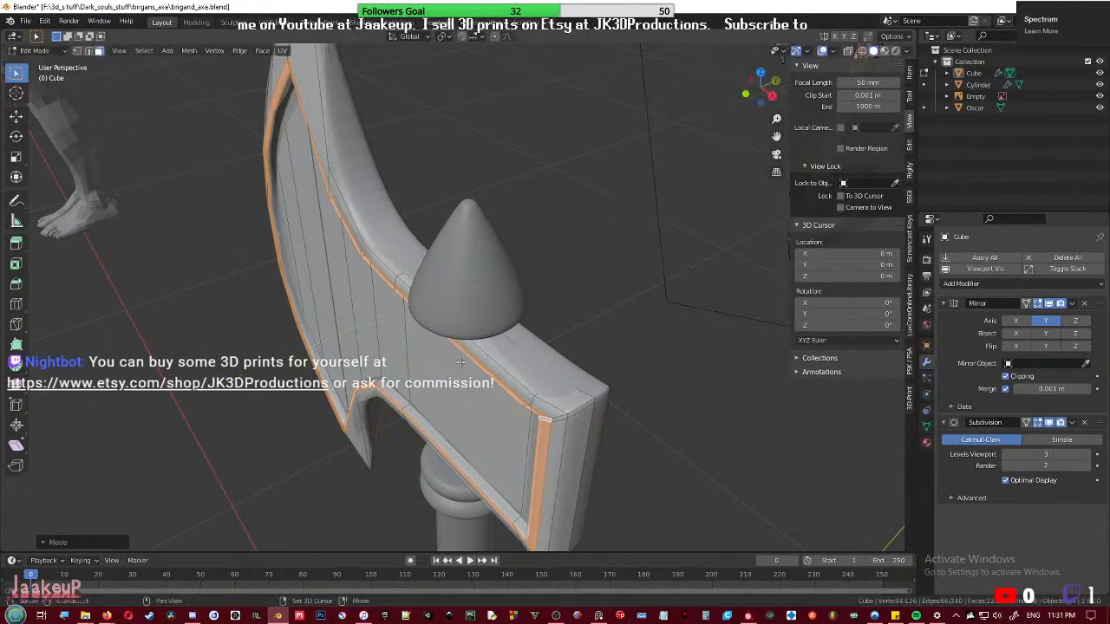
- Check the subdivided axe head and its recessed panel from the side in Object Mode
scroll(464, 360, down, 2)
middle_drag(415, 373, 477, 339)
key(Tab)
middle_drag(512, 395, 639, 411)
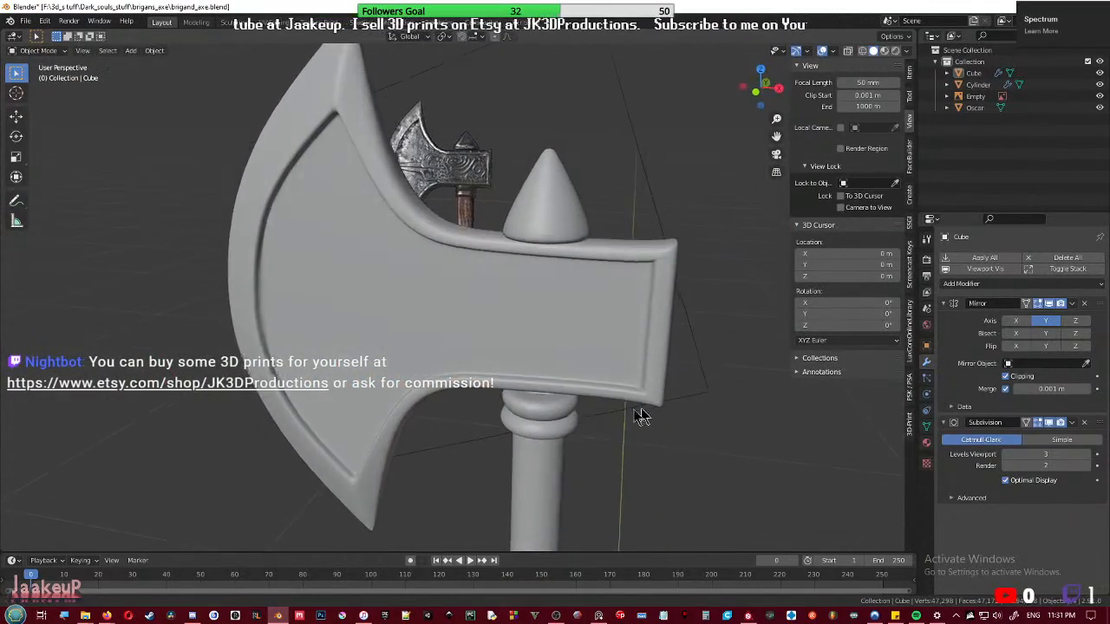
- In Edit Mode, shift the edges at the back-end corner of the axe head's rim slightly along X
scroll(517, 404, up, 3)
key(Tab)
mouse_move(518, 404)
middle_down()
mouse_move(518, 347)
mouse_move(580, 305)
mouse_move(540, 287)
mouse_move(513, 390)
middle_up()
key(alt+a)
scroll(521, 328, up, 2)
key(g)
key(y)
key(x)
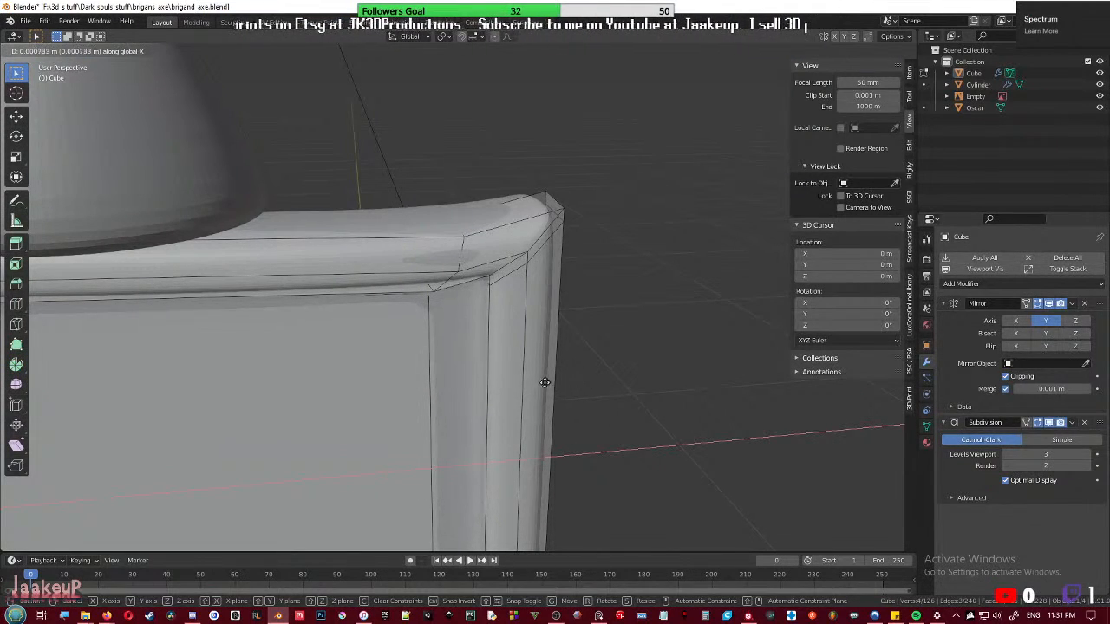
click(545, 382)
- Add an edge loop through the rim at the axe head's back end, check the smoothed corner in Object Mode, and save the file
middle_drag(546, 382, 497, 303)
key(ctrl+r)
middle_drag(595, 293, 555, 366)
click(533, 372)
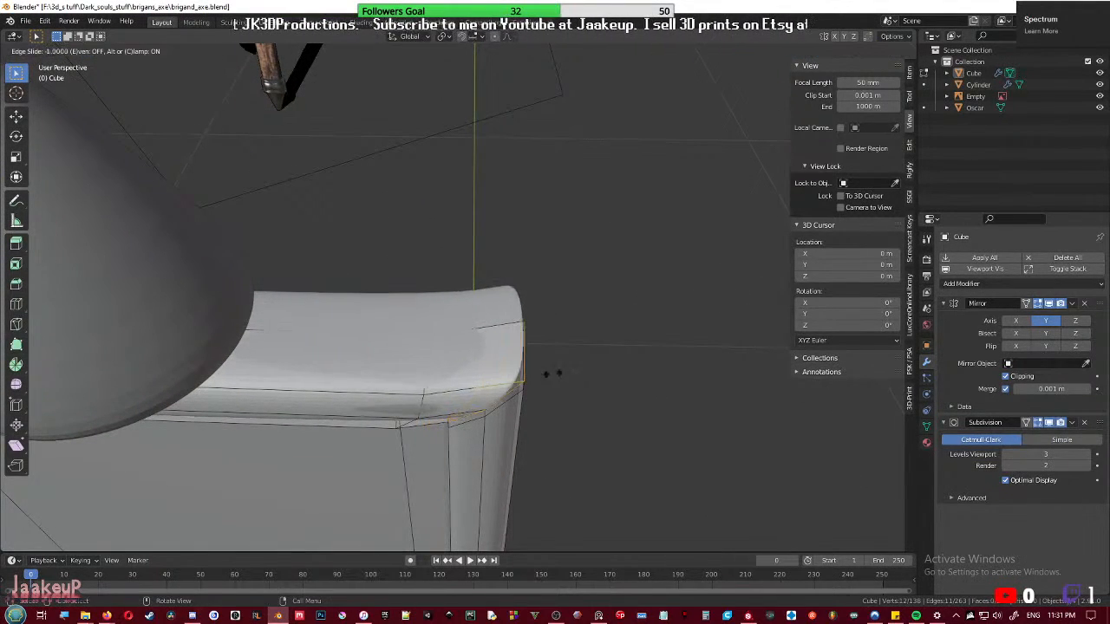
click(520, 369)
key(Tab)
mouse_move(520, 368)
middle_down()
mouse_move(479, 377)
mouse_move(505, 372)
middle_up()
scroll(505, 373, down, 4)
key(ctrl+s)
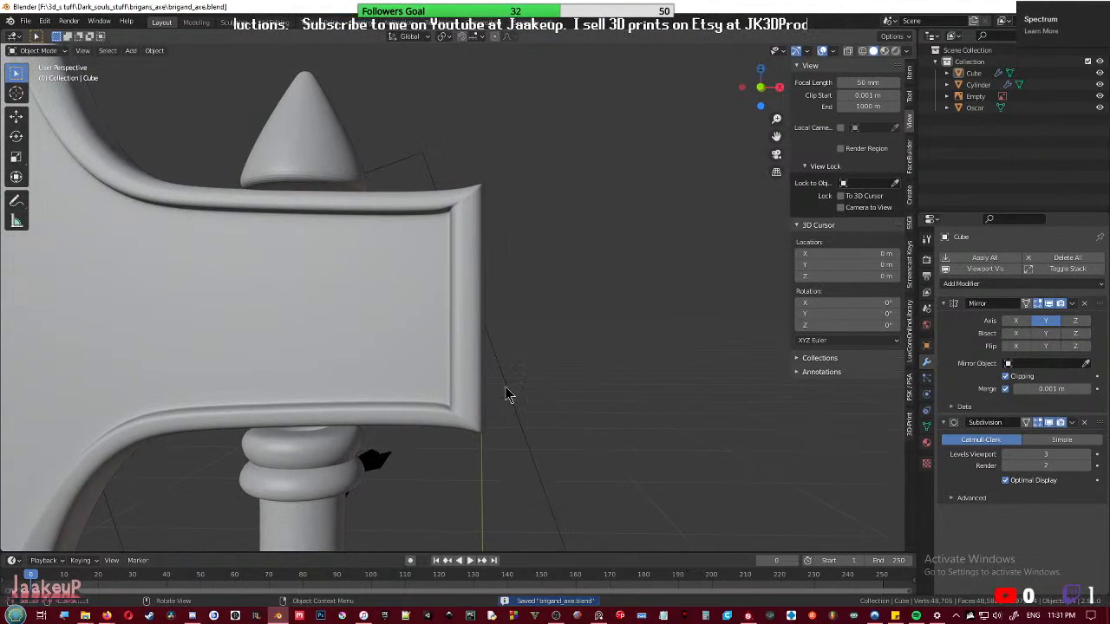
- Examine how the edge loops run through the upper and lower back-end corners of the rim in Edit Mode
scroll(516, 392, up, 3)
key(Tab)
middle_drag(510, 326, 508, 347)
scroll(508, 347, up, 2)
scroll(509, 313, up, 2)
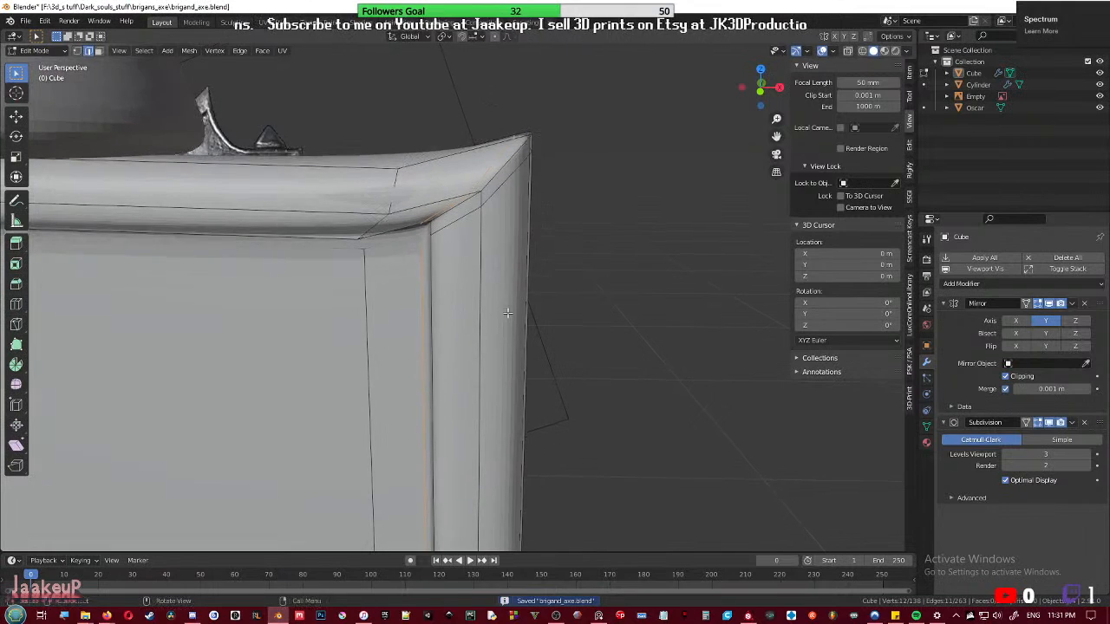
alt+click(507, 213)
scroll(476, 289, down, 5)
scroll(476, 303, up, 3)
scroll(476, 373, down, 4)
middle_drag(476, 375, 477, 347)
scroll(478, 351, up, 4)
alt+click(478, 361)
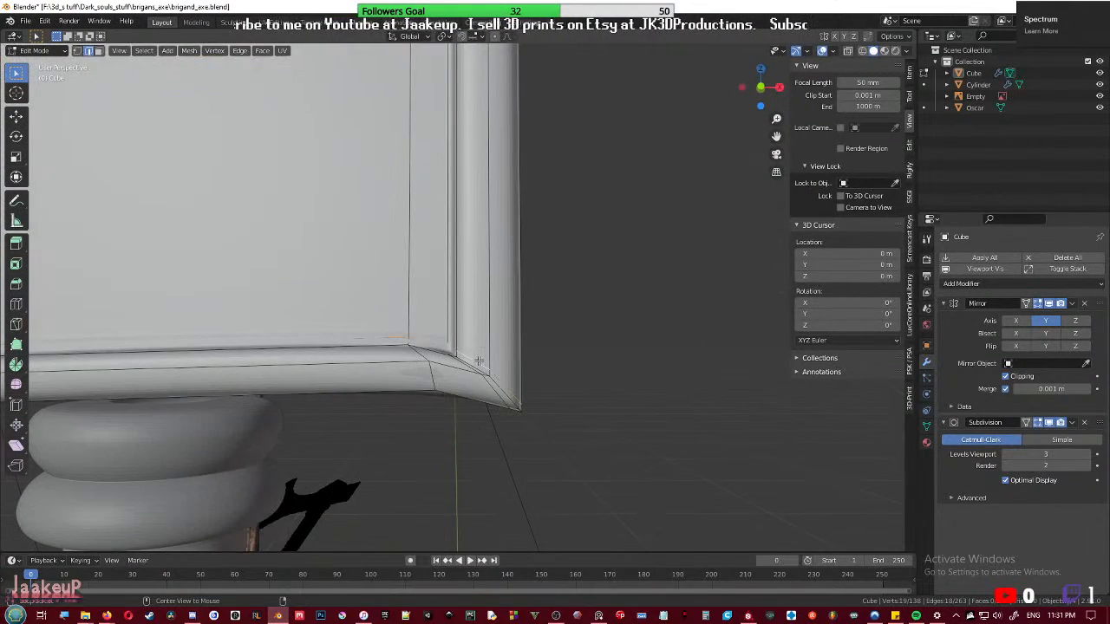
- Try dissolving the diagonal edges across the rim's lower back-end corner, then undo the dissolve
mouse_move(474, 367)
middle_down()
mouse_move(439, 408)
mouse_move(449, 460)
mouse_move(317, 448)
mouse_move(512, 413)
mouse_move(516, 422)
mouse_move(478, 385)
middle_up()
scroll(511, 402, up, 3)
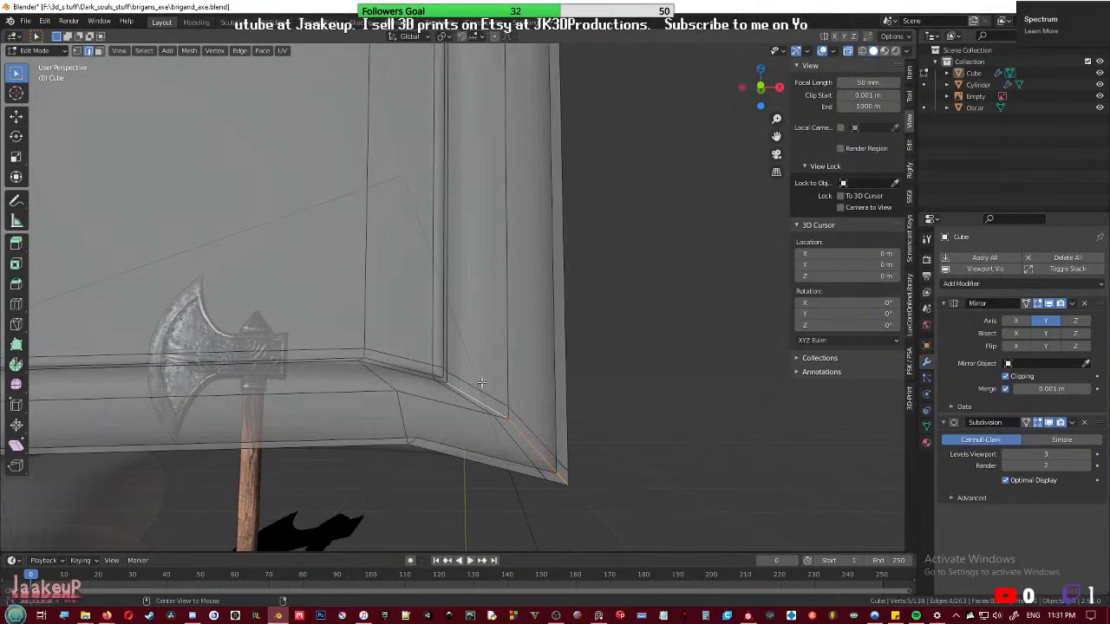
key(alt+z)
key(ctrl+x)
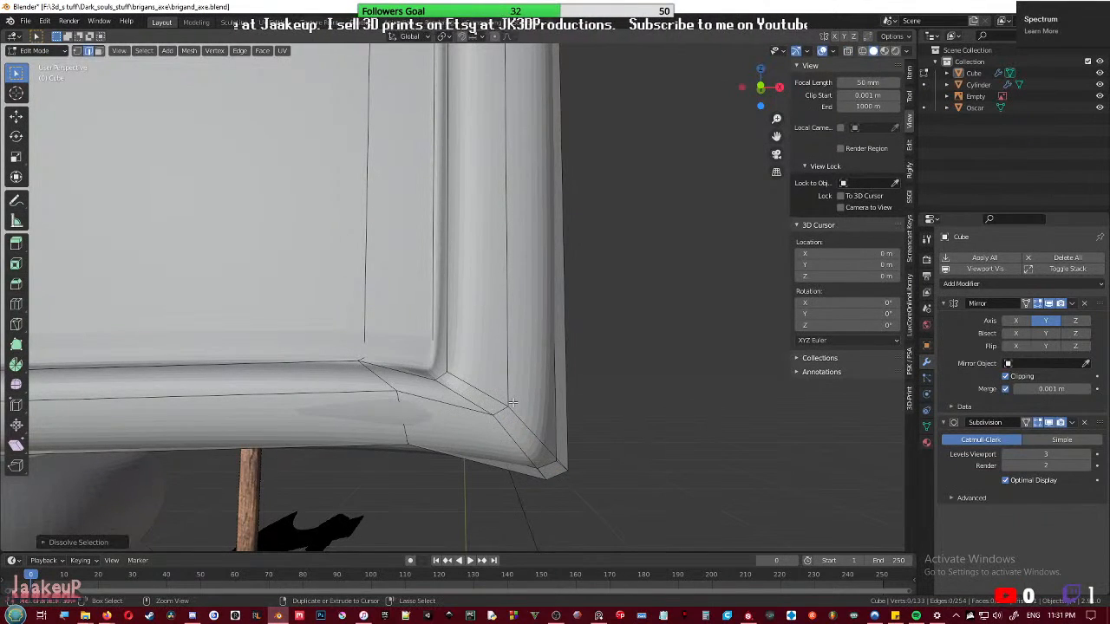
key(ctrl+z)
- Select the edge loop running through the rim at the axe head's back end
alt+click(514, 413)
scroll(493, 400, down, 8)
alt+middle_drag(491, 381, 478, 308)
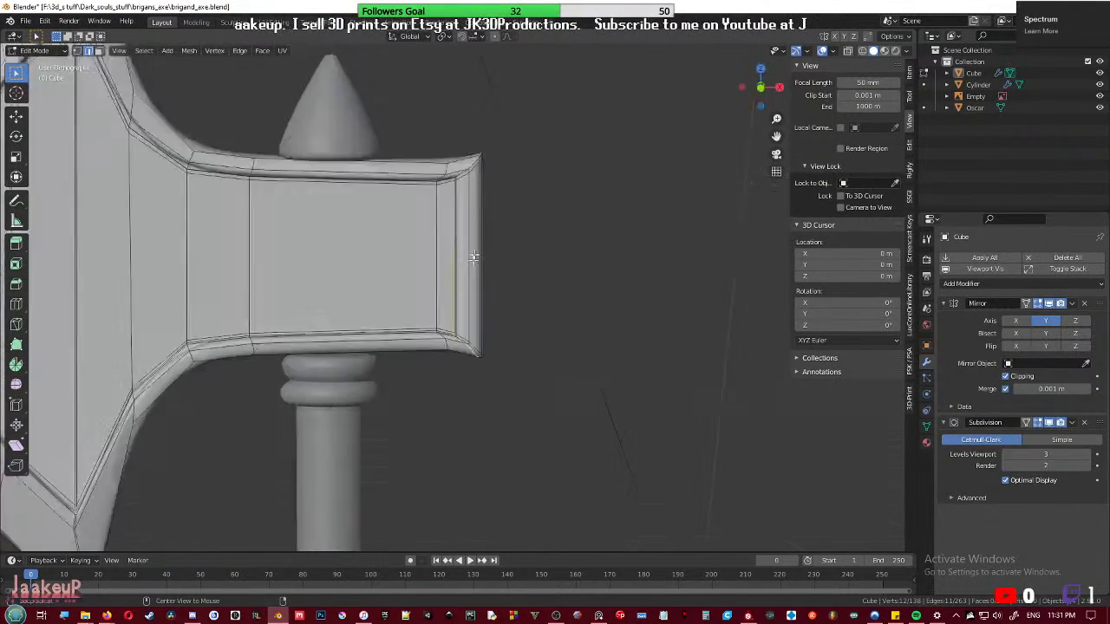
- Dissolve the surplus edge loop at the rim corner of the axe head's butt end
scroll(473, 248, up, 3)
scroll(469, 257, up, 3)
scroll(478, 305, down, 7)
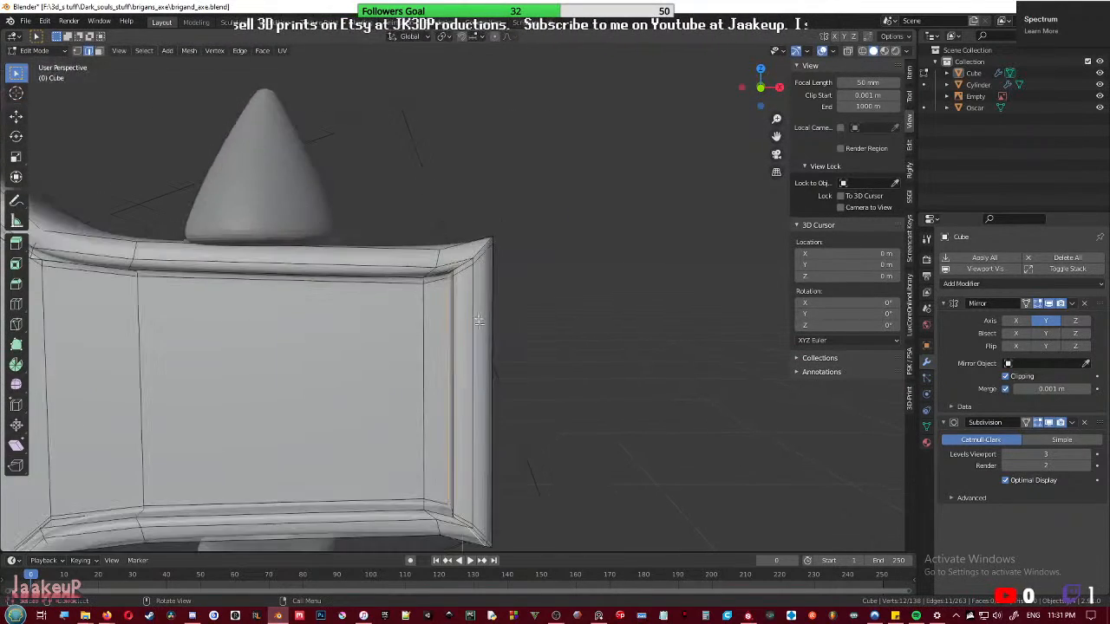
key(Tab)
shift+middle_drag(554, 392, 553, 341)
scroll(552, 321, up, 4)
shift+middle_drag(511, 208, 500, 332)
scroll(500, 333, up, 3)
key(Tab)
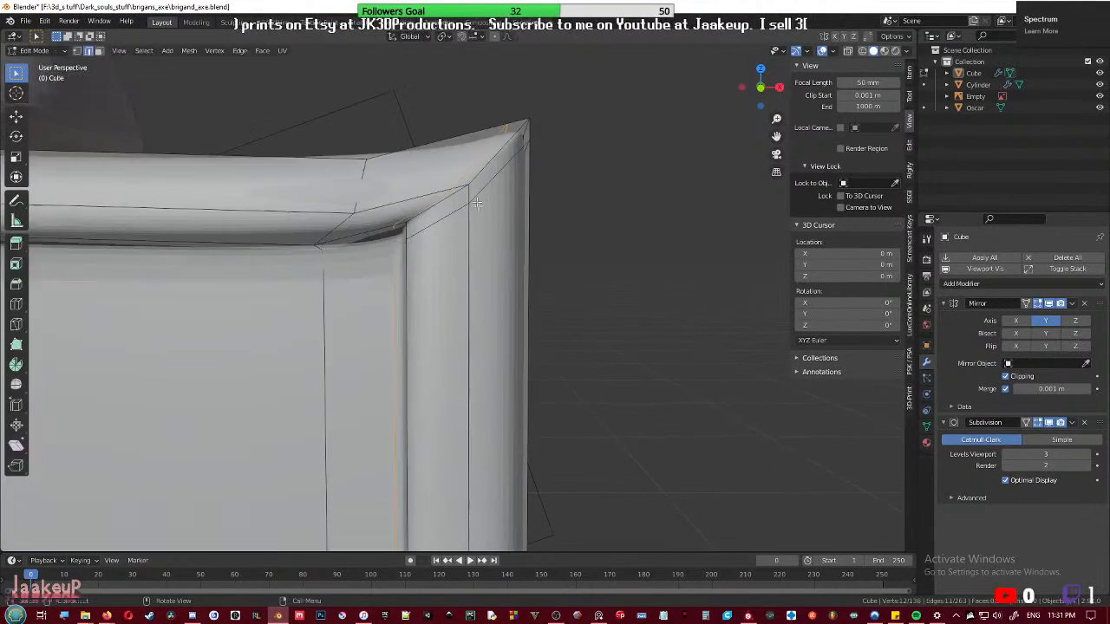
alt+click(481, 175)
scroll(495, 225, down, 6)
shift+middle_drag(525, 446, 567, 266)
key(ctrl+x)
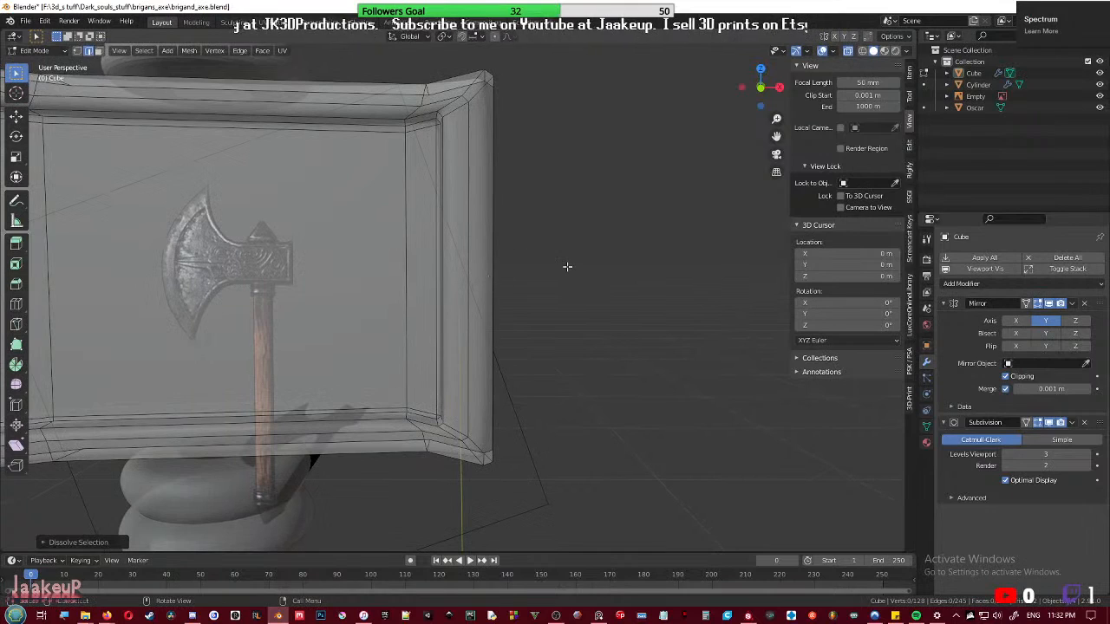
key(alt+z)
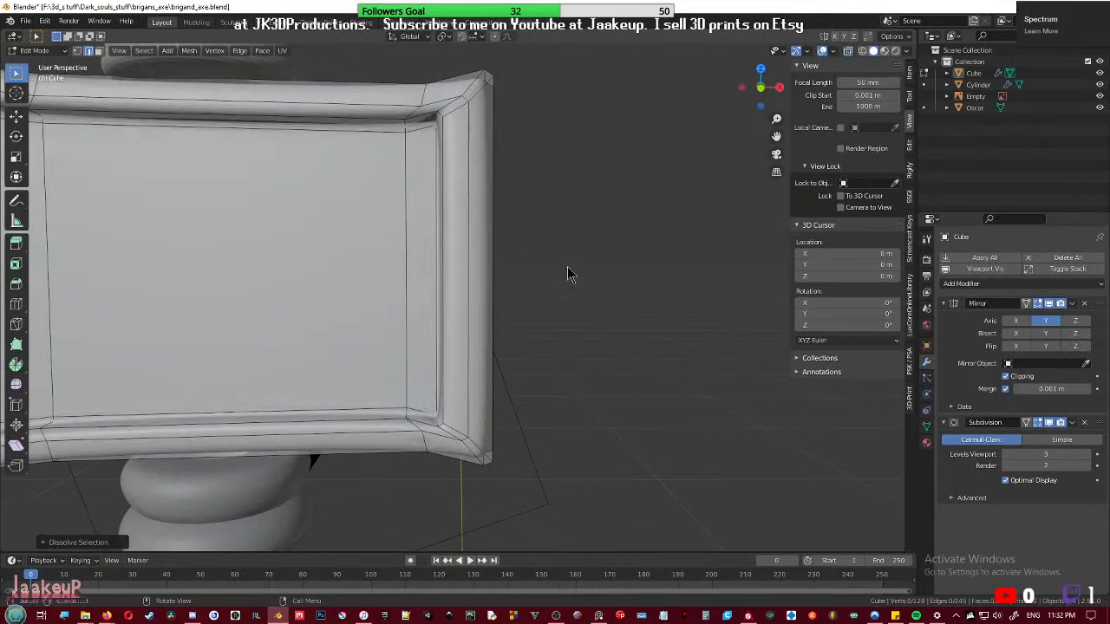
- Check the smoothed axe head in Object Mode and save the file
key(Tab)
scroll(564, 295, down, 5)
middle_drag(434, 340, 451, 313)
key(ctrl+s)
- Add an edge loop around the axe head's outer side, slid fully against the front rim edge
key(Tab)
scroll(451, 313, up, 4)
key(3)
click(387, 229)
middle_drag(386, 229, 540, 212)
key(ctrl+r)
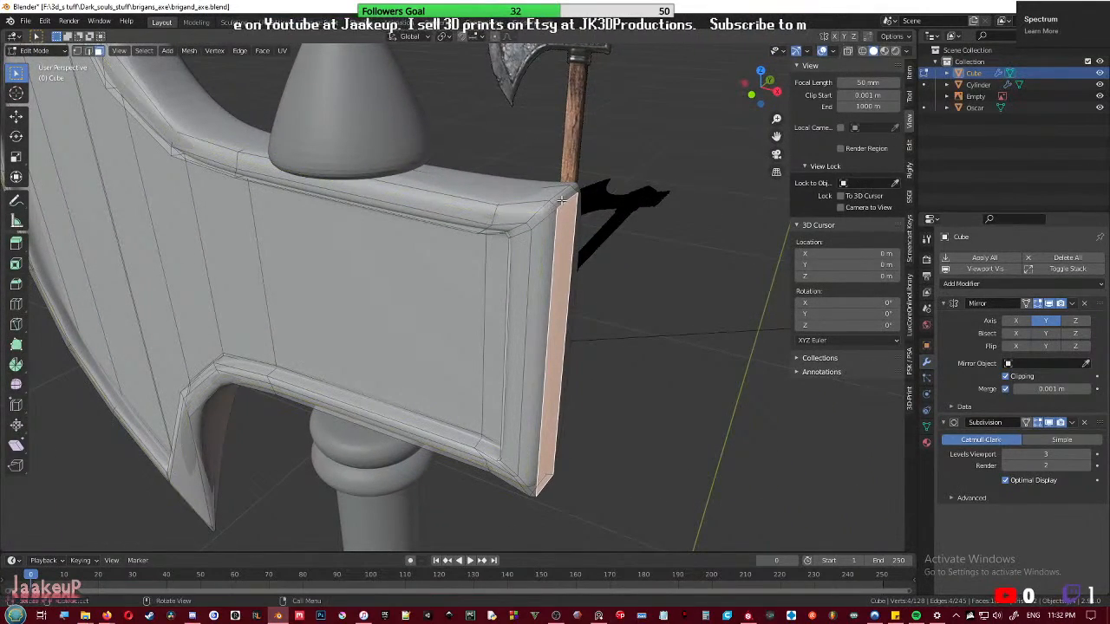
click(541, 213)
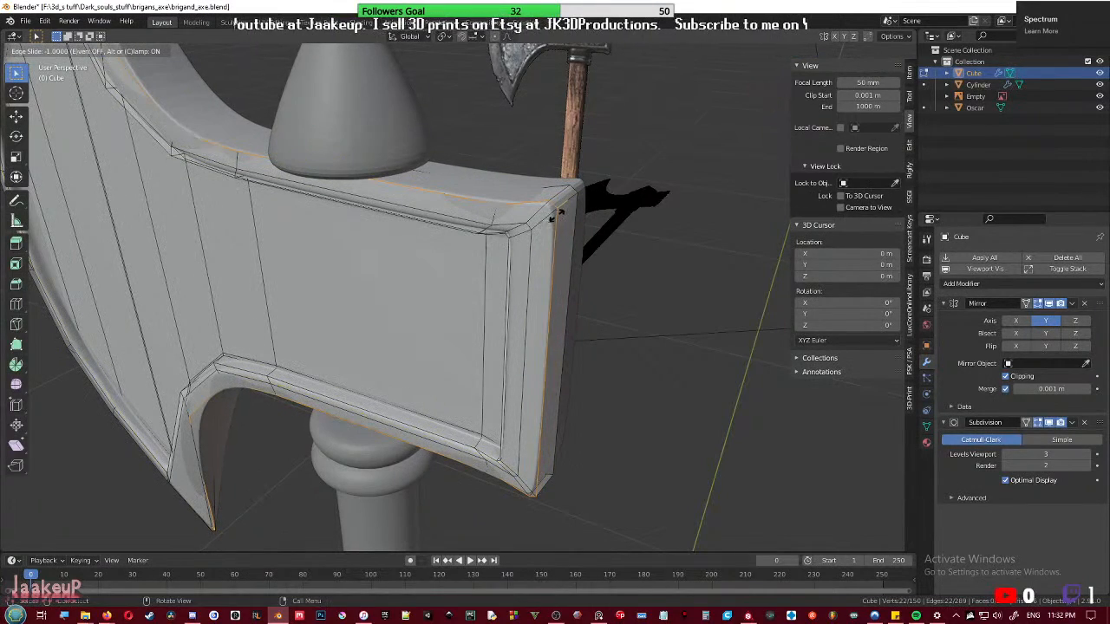
click(560, 214)
middle_drag(560, 213, 593, 277)
key(Tab)
middle_drag(765, 501, 562, 269)
- Try to add a lengthwise edge loop across the butt section, slid up to the recessed panel's upper edge
key(Tab)
key(ctrl+r)
click(572, 295)
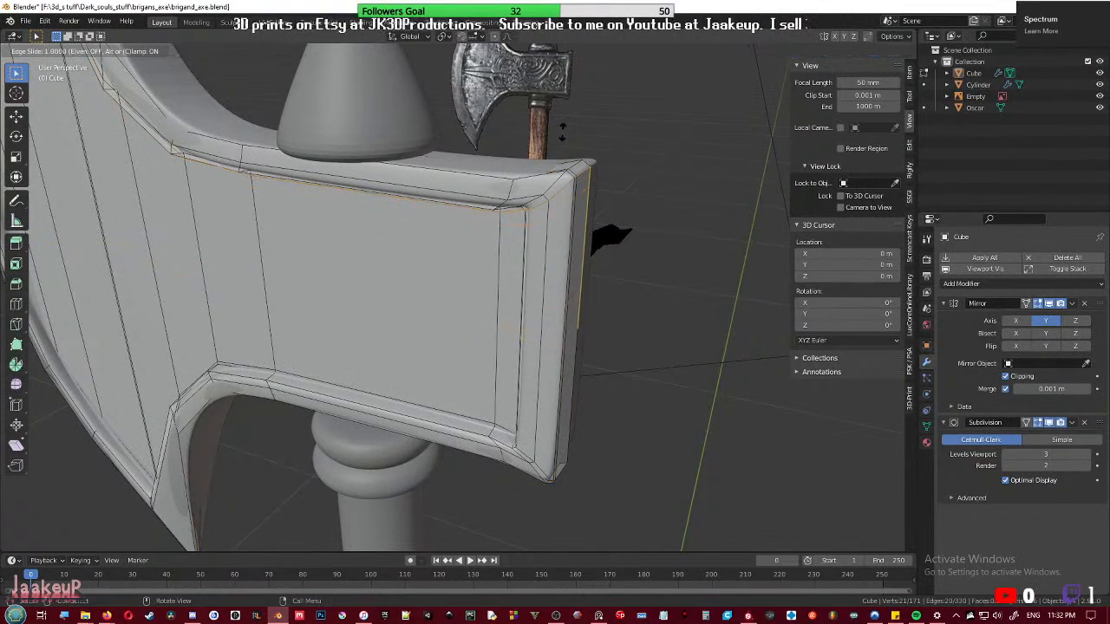
click(565, 139)
key(ctrl+z)
middle_drag(568, 336, 593, 260)
key(ctrl+r)
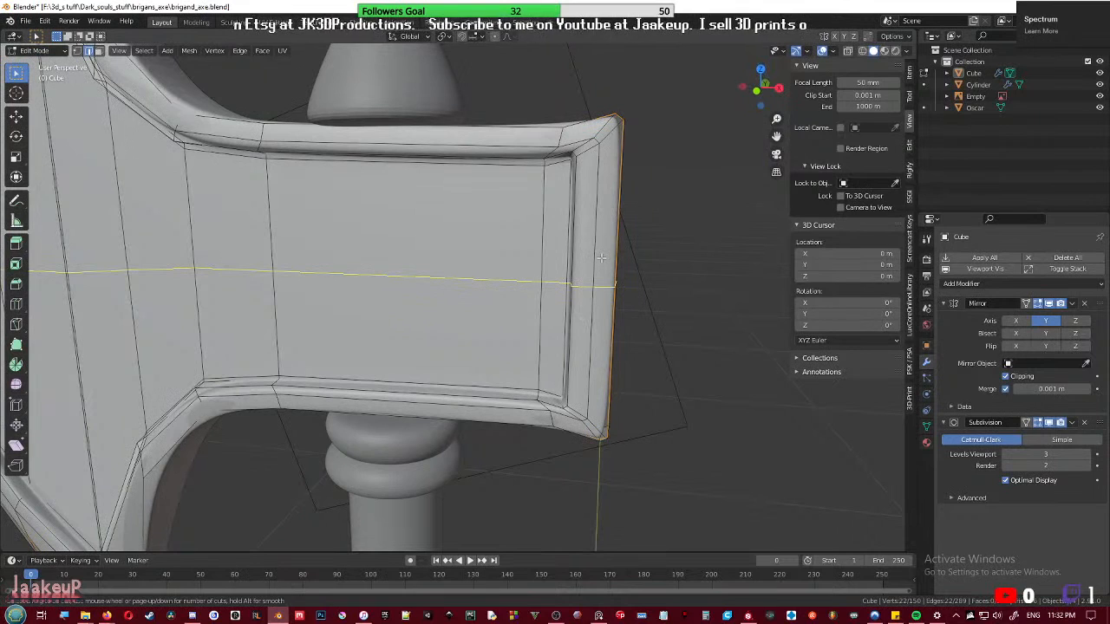
click(601, 258)
click(597, 119)
click(668, 289)
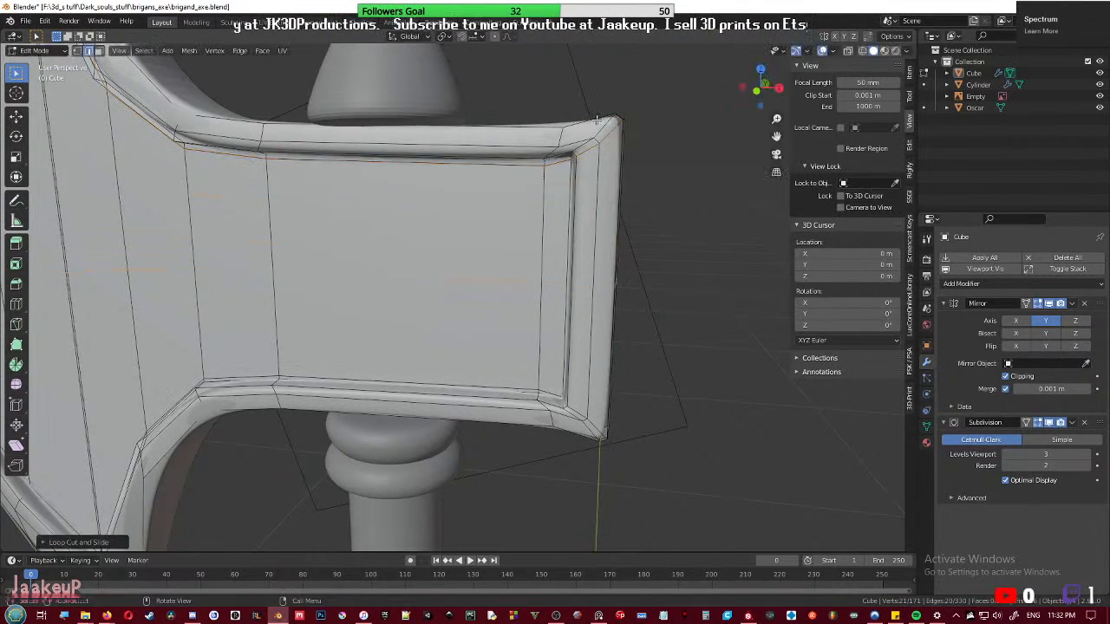
- Return the axe head to Object Mode and save the file
scroll(593, 297, down, 6)
key(Tab)
middle_drag(565, 382, 595, 374)
key(ctrl+s)
mouse_move(411, 364)
middle_down()
mouse_move(602, 364)
mouse_move(438, 381)
mouse_move(572, 372)
mouse_move(621, 345)
mouse_move(642, 359)
mouse_move(401, 377)
mouse_move(392, 332)
mouse_move(419, 346)
middle_up()
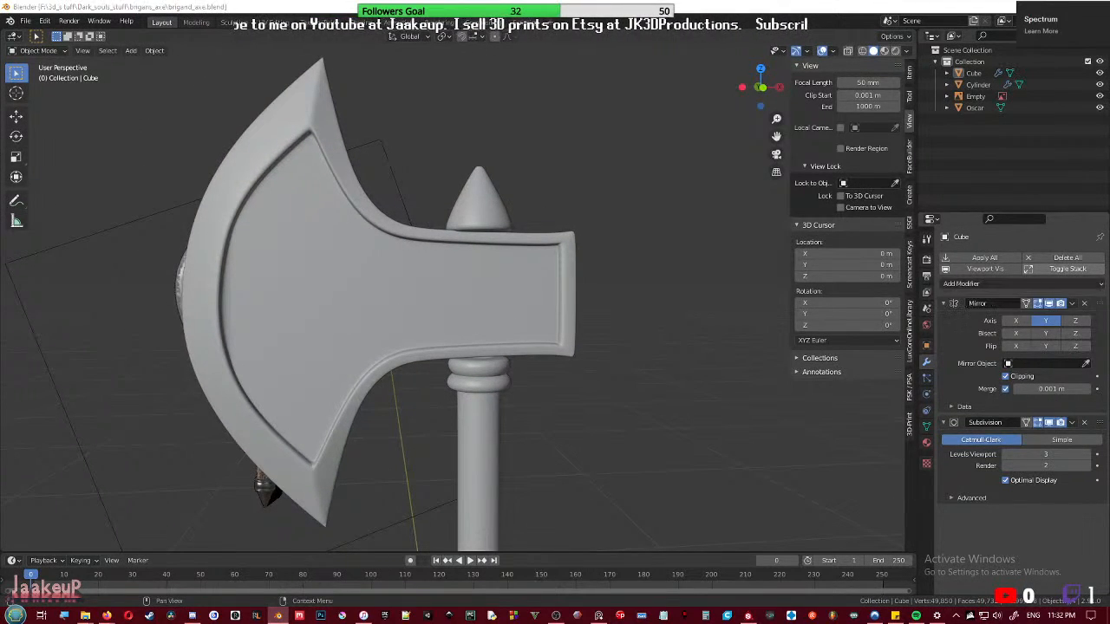
- Examine the axe head from several angles against the reference image, saving the file in between
key(alt+Tab)
drag(436, 10, 1109, 63)
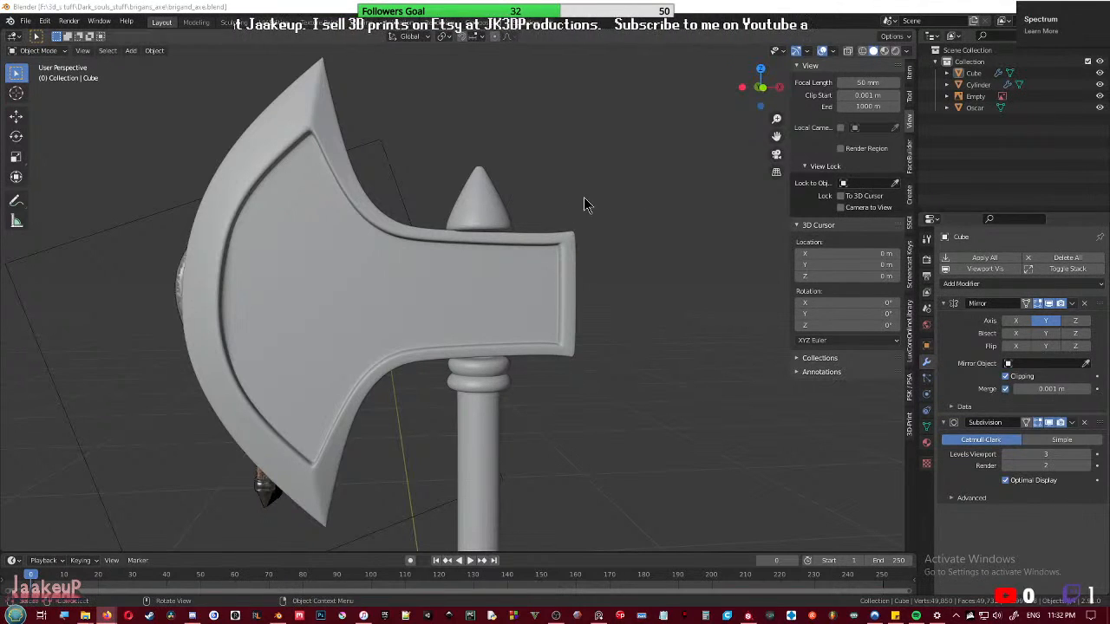
middle_drag(550, 307, 508, 353)
scroll(508, 353, up, 2)
mouse_move(410, 315)
middle_down()
mouse_move(429, 297)
mouse_move(428, 324)
middle_up()
scroll(429, 297, down, 3)
key(ctrl+s)
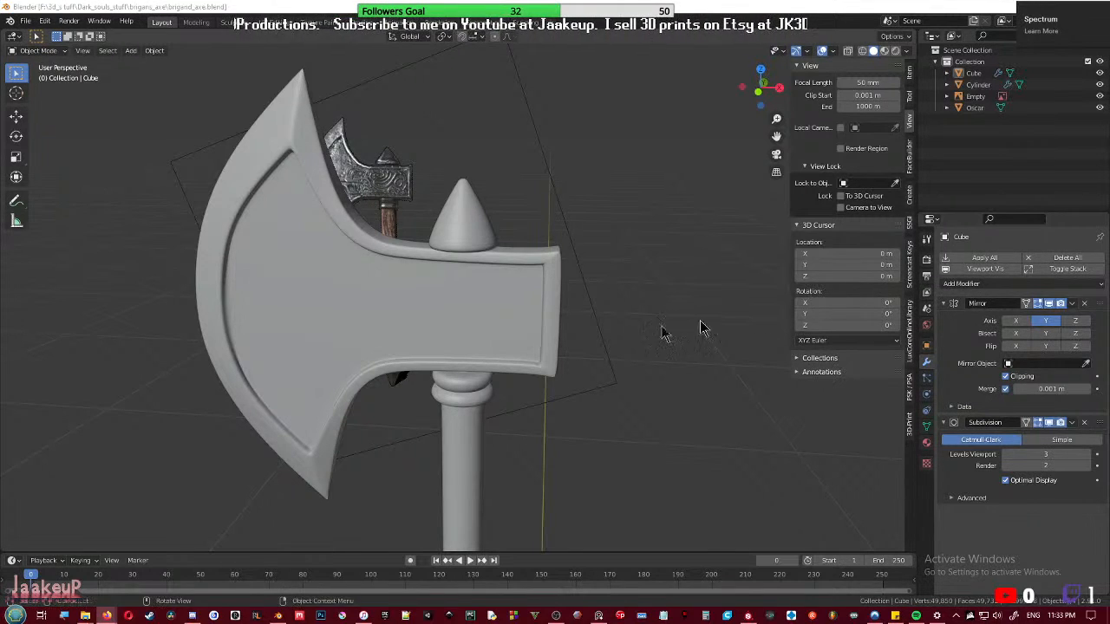
middle_drag(487, 333, 439, 338)
key(ctrl+s)
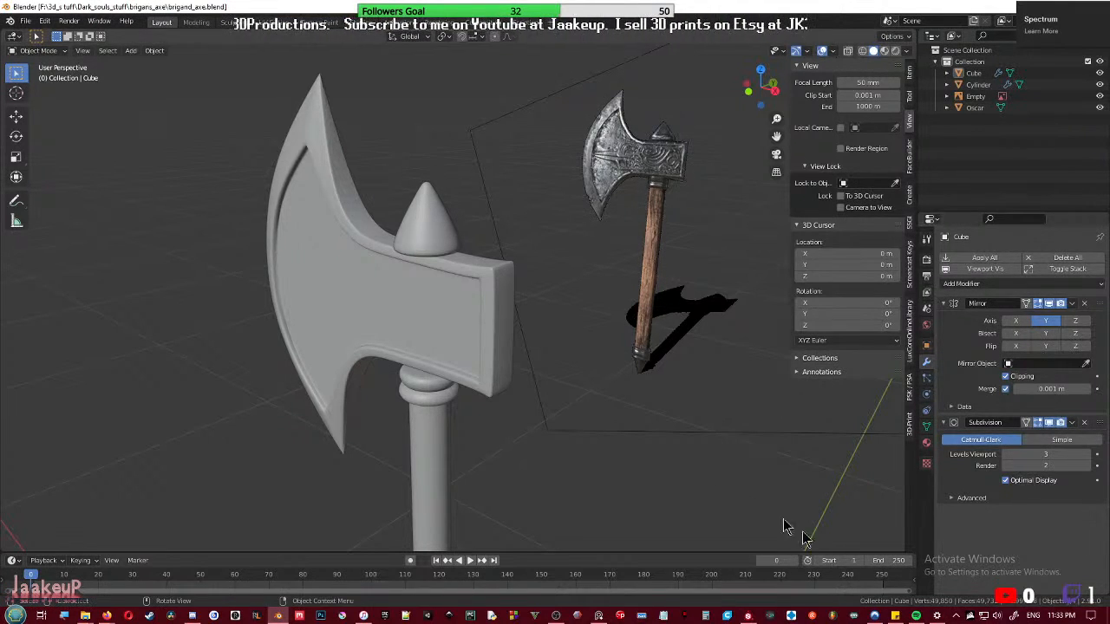
middle_drag(475, 340, 531, 343)
key(ctrl+s)
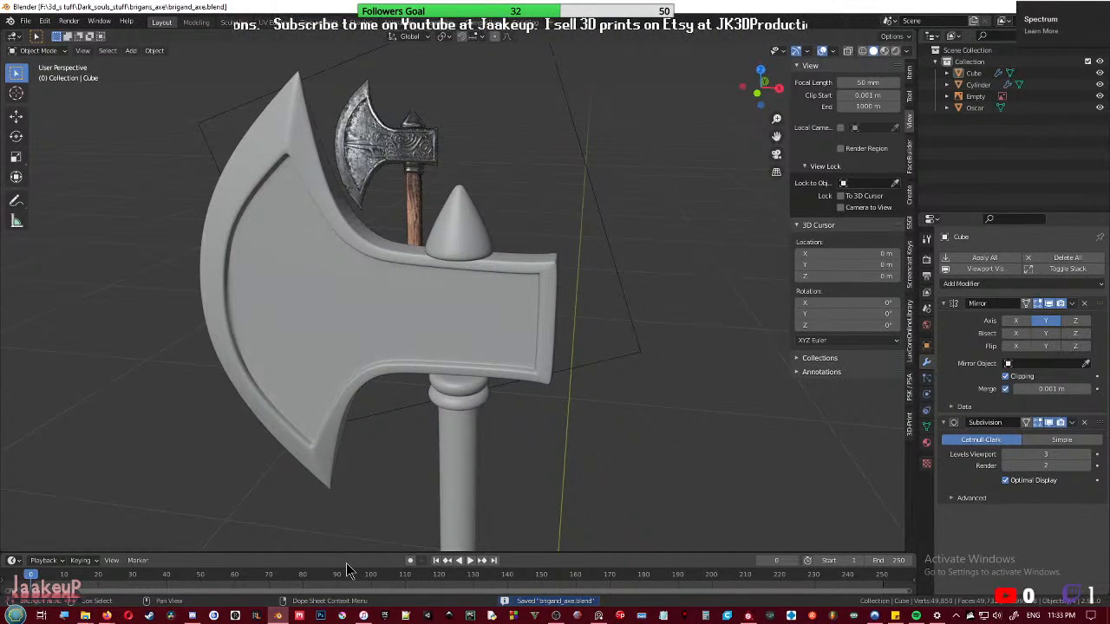
- Thicken the axe head by scaling it along the global Y axis
middle_drag(514, 375, 503, 354)
click(443, 398)
key(s)
key(y)
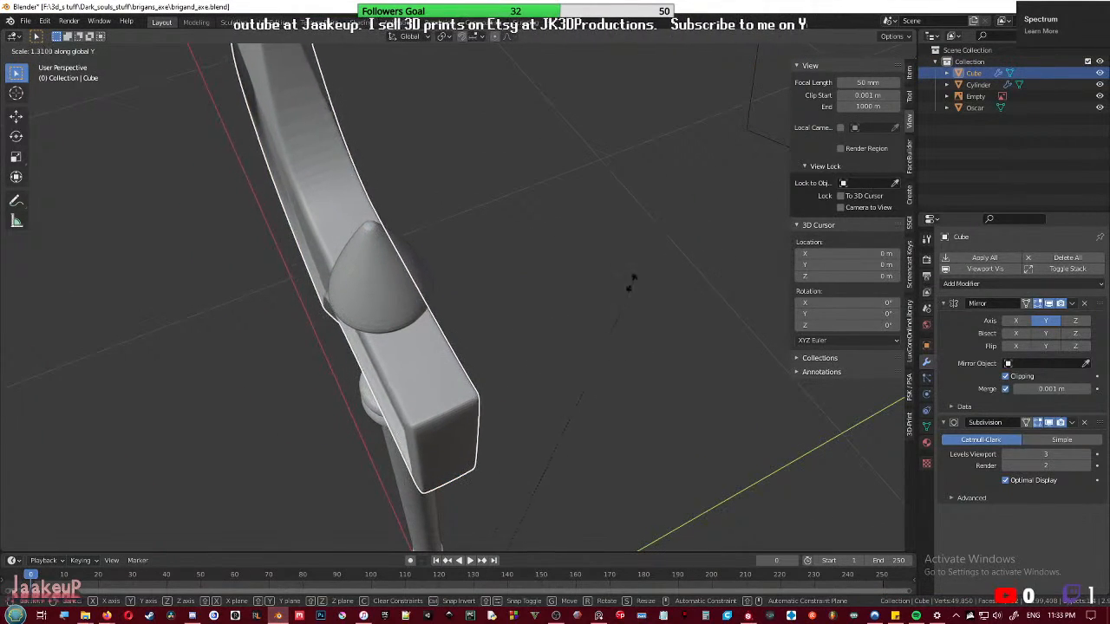
click(579, 317)
click(577, 321)
- Inspect the thickened axe head's mesh in Edit Mode and save the file
middle_drag(577, 320, 474, 396)
key(Tab)
scroll(512, 234, up, 8)
key(ctrl+s)
scroll(531, 256, down, 7)
key(Tab)
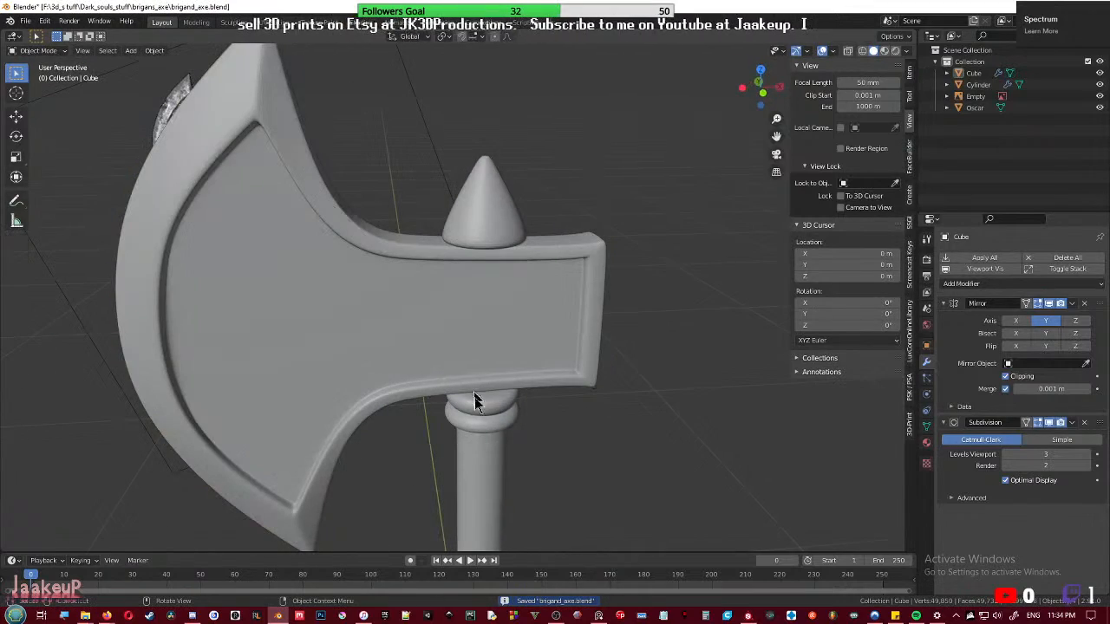
middle_drag(609, 453, 479, 408)
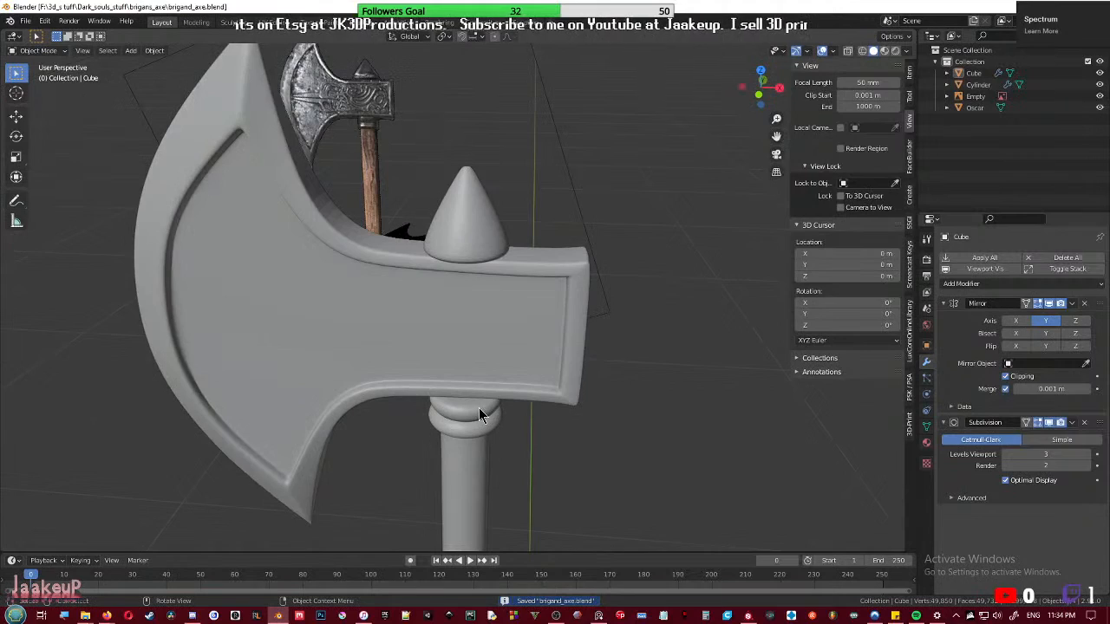
- Examine the engraved ornament on the reference axe head in front view and compare it with the model
key(KP_1)
scroll(478, 408, down, 4)
shift+middle_drag(324, 396, 583, 380)
scroll(404, 310, up, 6)
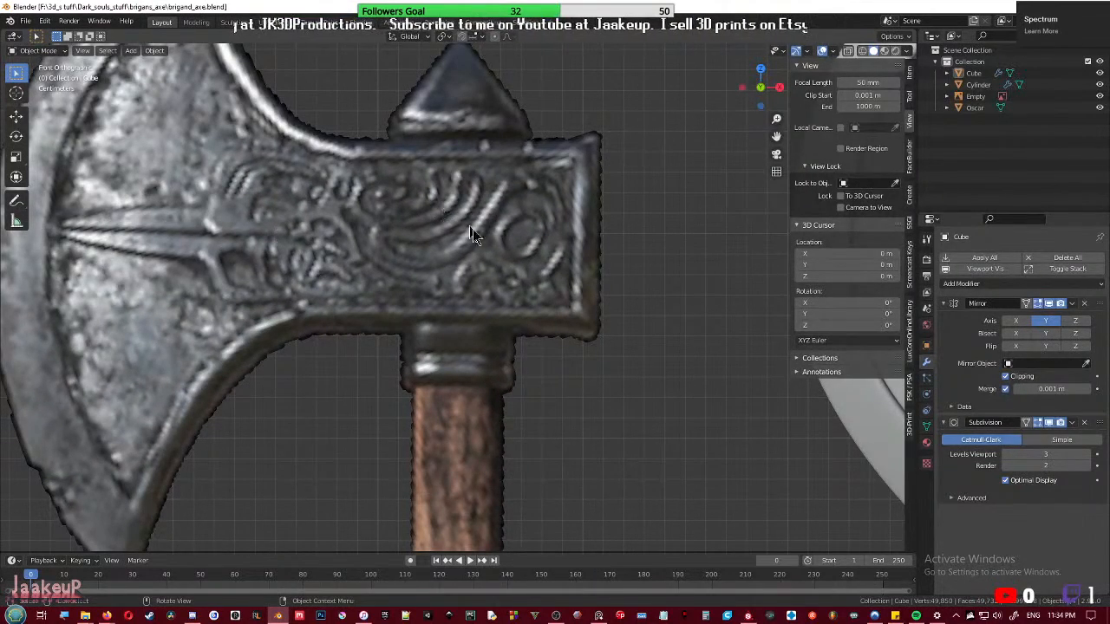
scroll(609, 455, down, 5)
shift+middle_drag(633, 435, 428, 455)
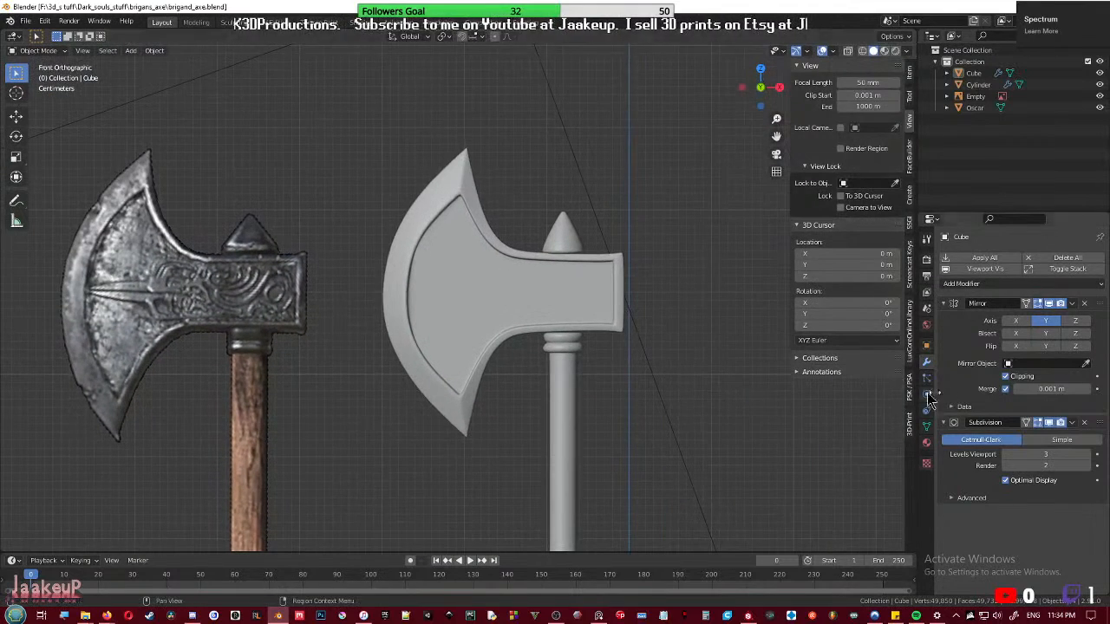
- Set the axe head's Subdivision viewport level to 0, check the base mesh and save the file
click(1005, 455)
click(1005, 455)
click(1005, 455)
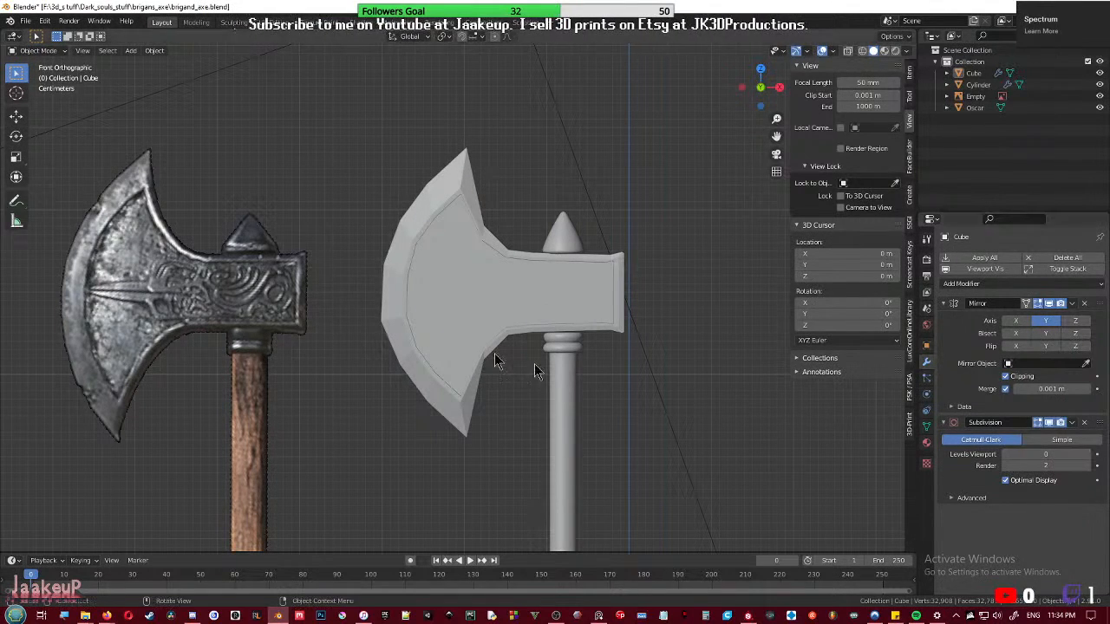
key(Tab)
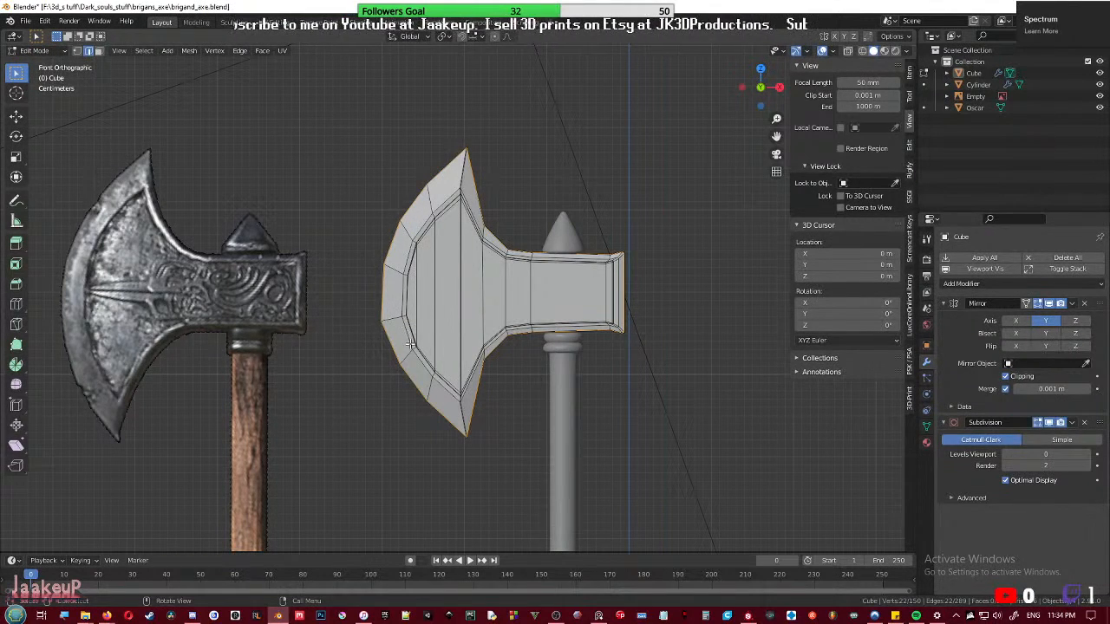
key(Tab)
middle_drag(574, 366, 517, 334)
key(ctrl+s)
middle_drag(562, 373, 558, 376)
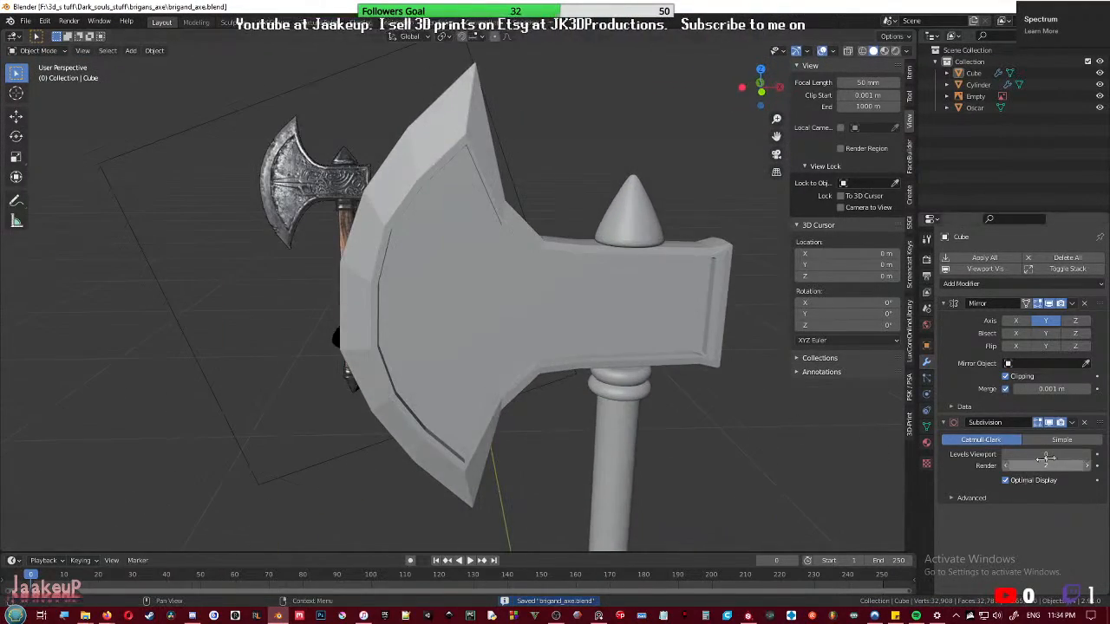
- Set the Subdivision modifier's viewport level to 2 and save the file
click(1087, 455)
click(1087, 454)
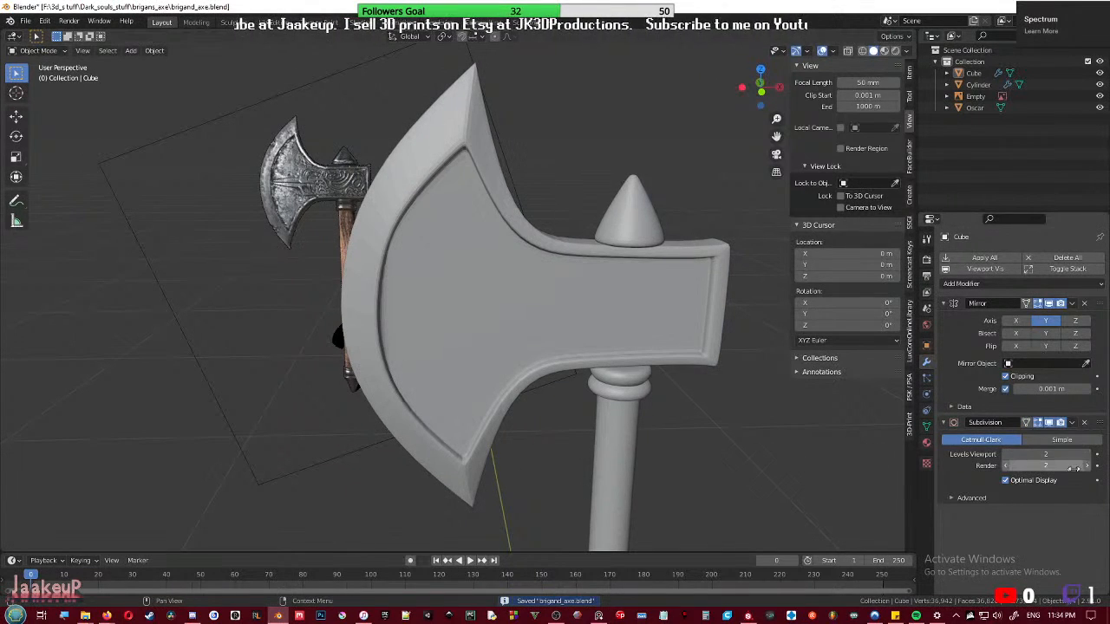
middle_drag(783, 417, 639, 438)
middle_drag(548, 396, 551, 390)
key(ctrl+s)
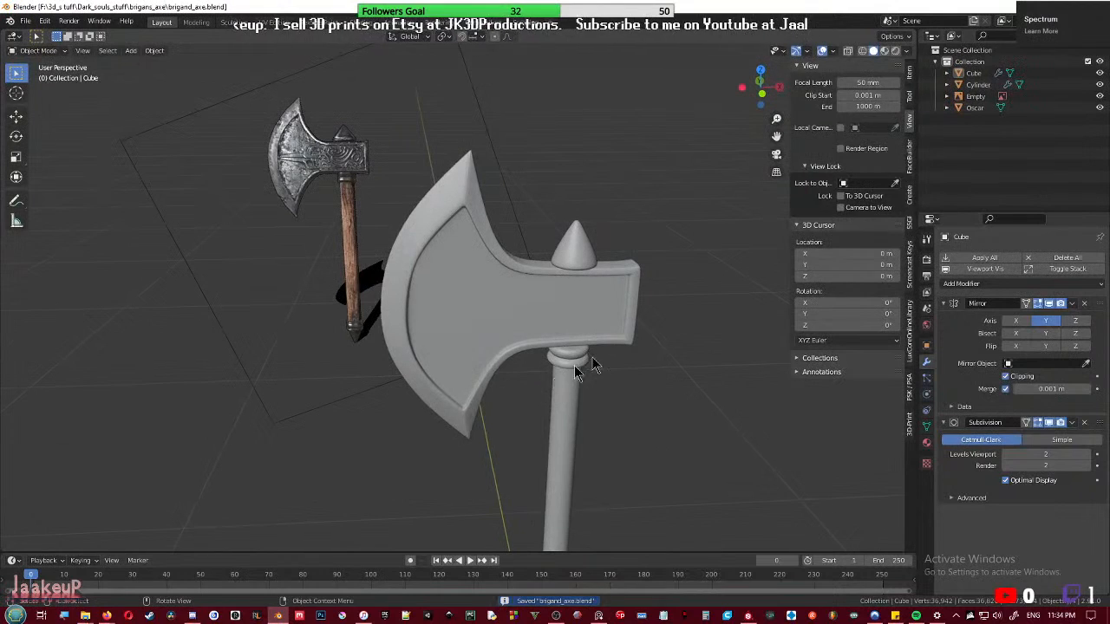
- Add a Multiresolution modifier to the axe head with three subdivisions and set its viewport level to 1
click(989, 284)
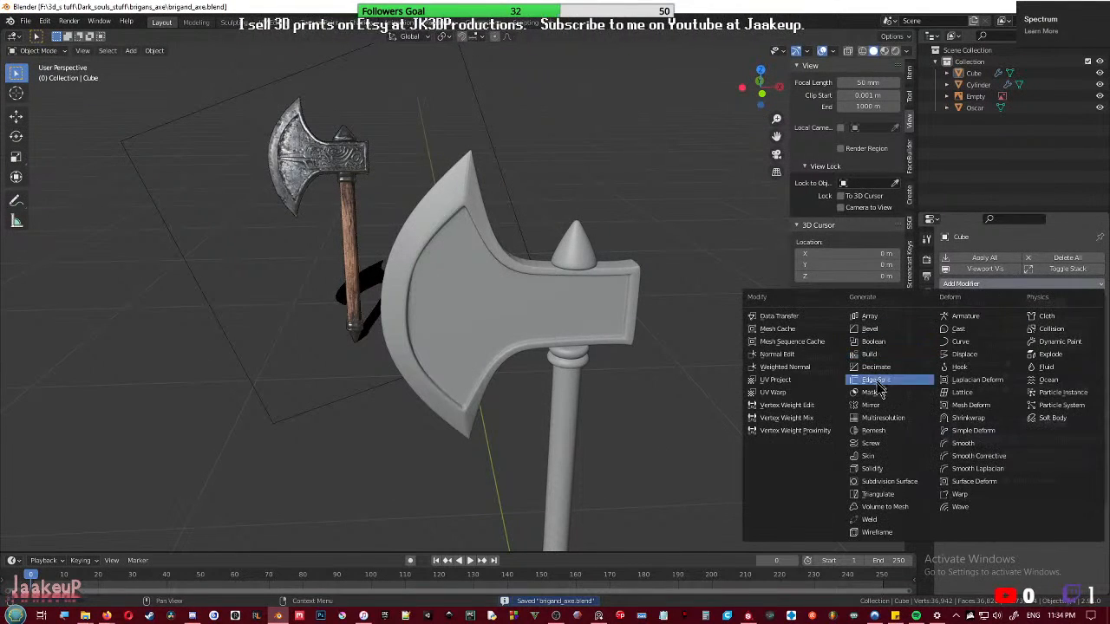
click(883, 418)
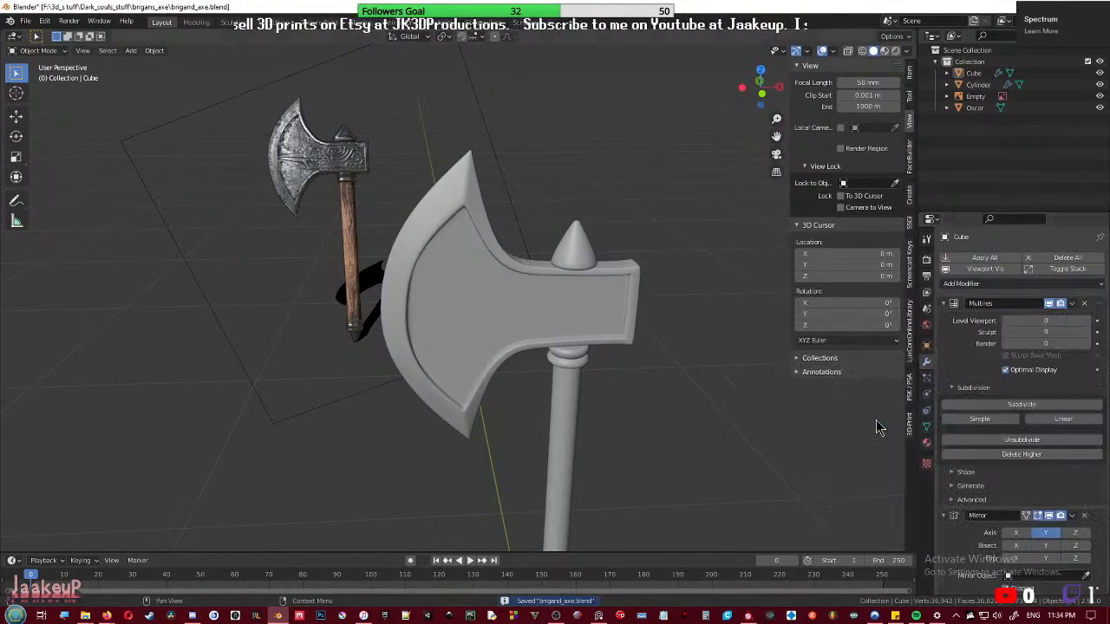
click(1021, 405)
click(1022, 405)
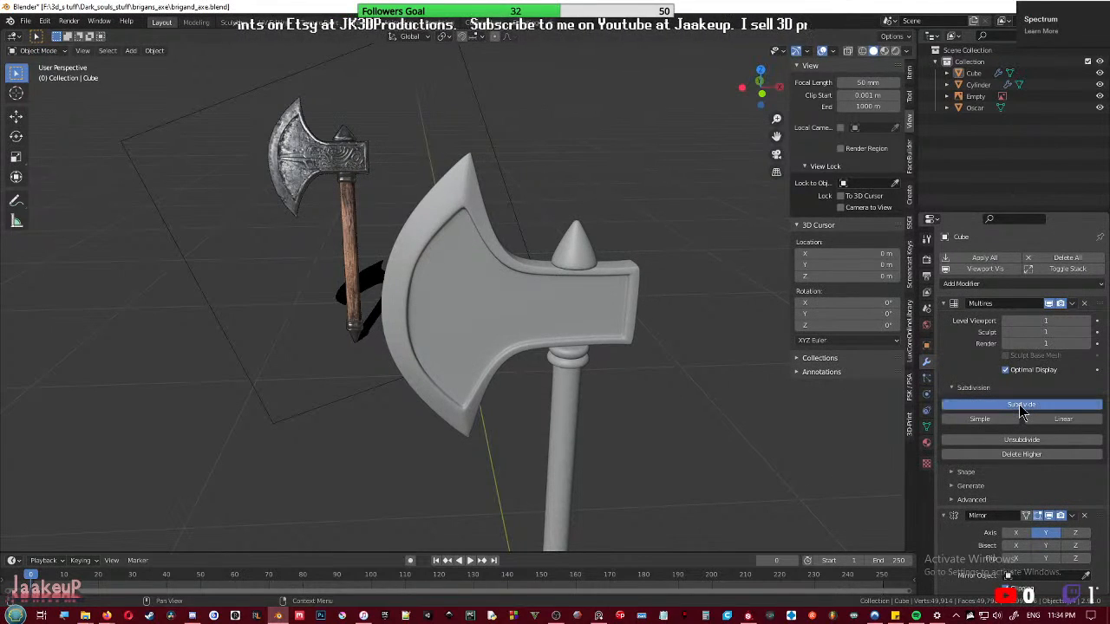
click(1022, 405)
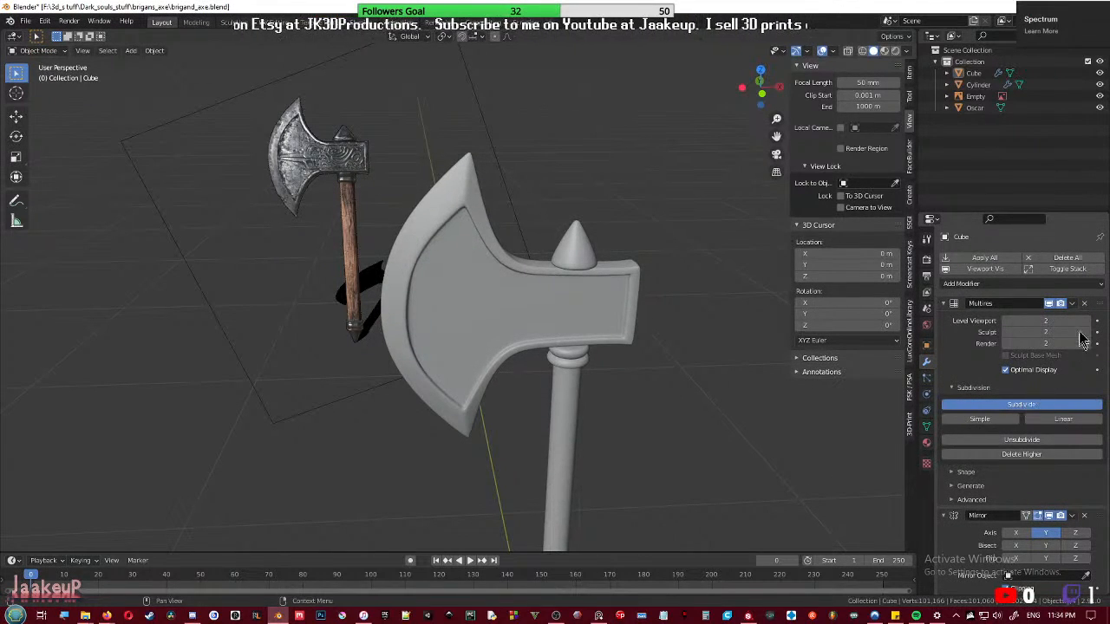
click(1006, 323)
click(1006, 323)
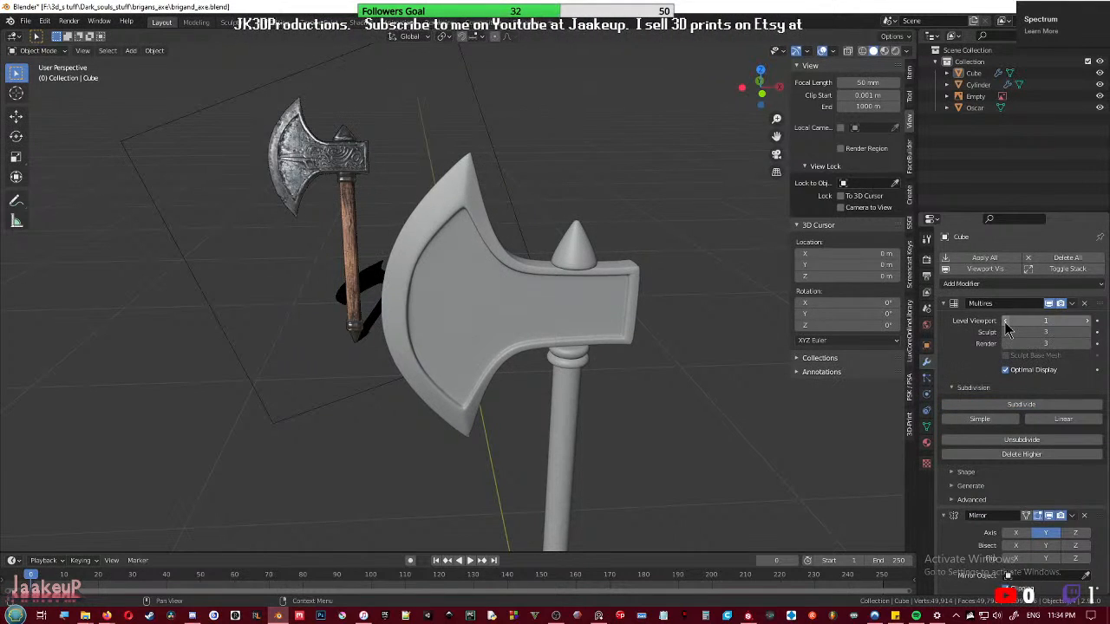
- Enter Sculpt Mode on the axe head
middle_drag(465, 317, 477, 293)
key(ctrl+Tab)
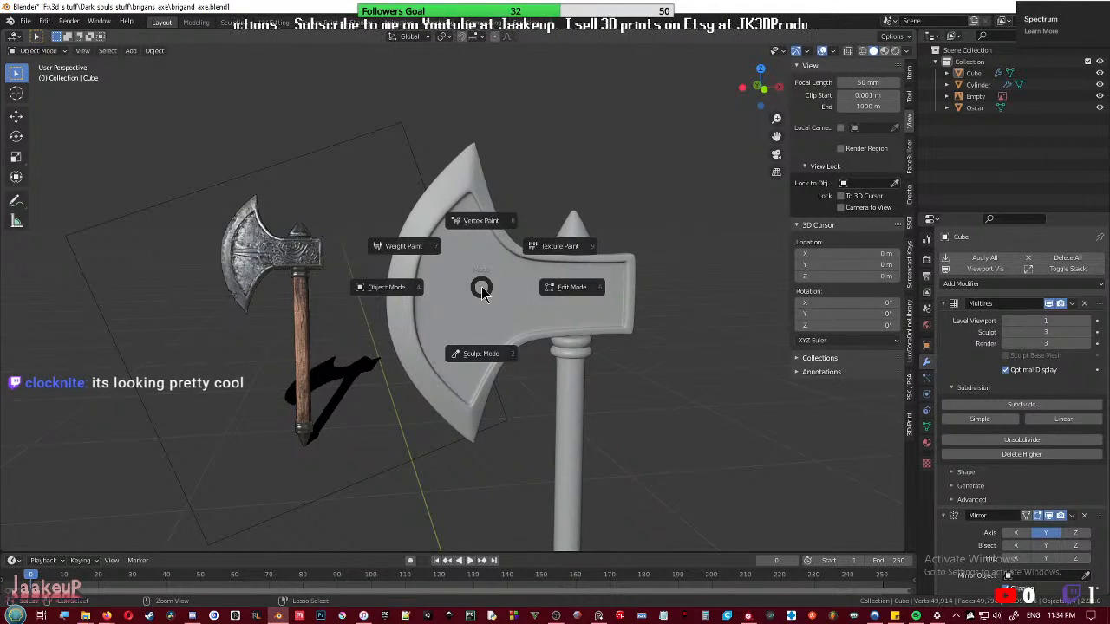
click(474, 340)
middle_drag(483, 339, 482, 341)
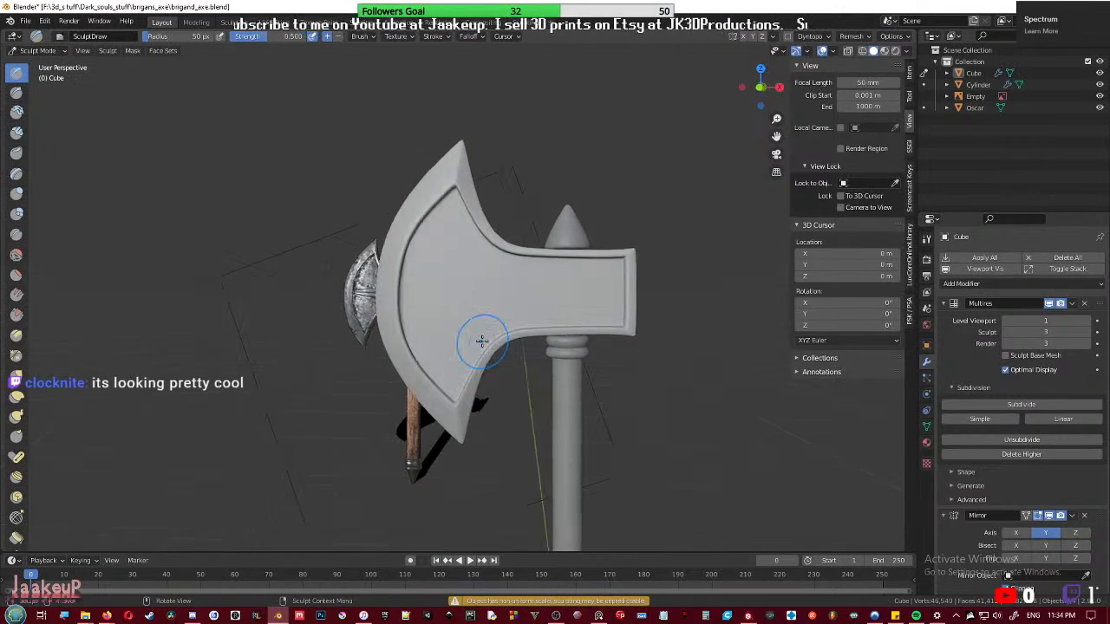
scroll(482, 341, up, 2)
- Return to Object Mode and apply the axe head's scale
key(ctrl+Tab)
click(424, 339)
right_click(431, 321)
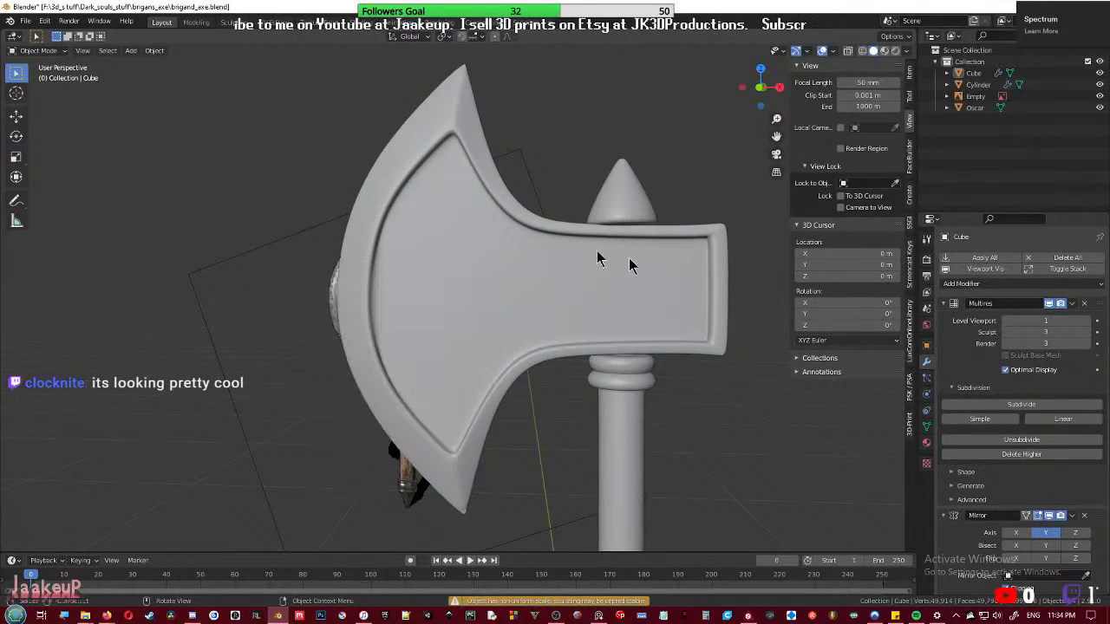
click(463, 314)
key(ctrl+a)
click(465, 306)
- Switch the axe head back to Sculpt Mode and face it from the front beside the reference image
key(ctrl+Tab)
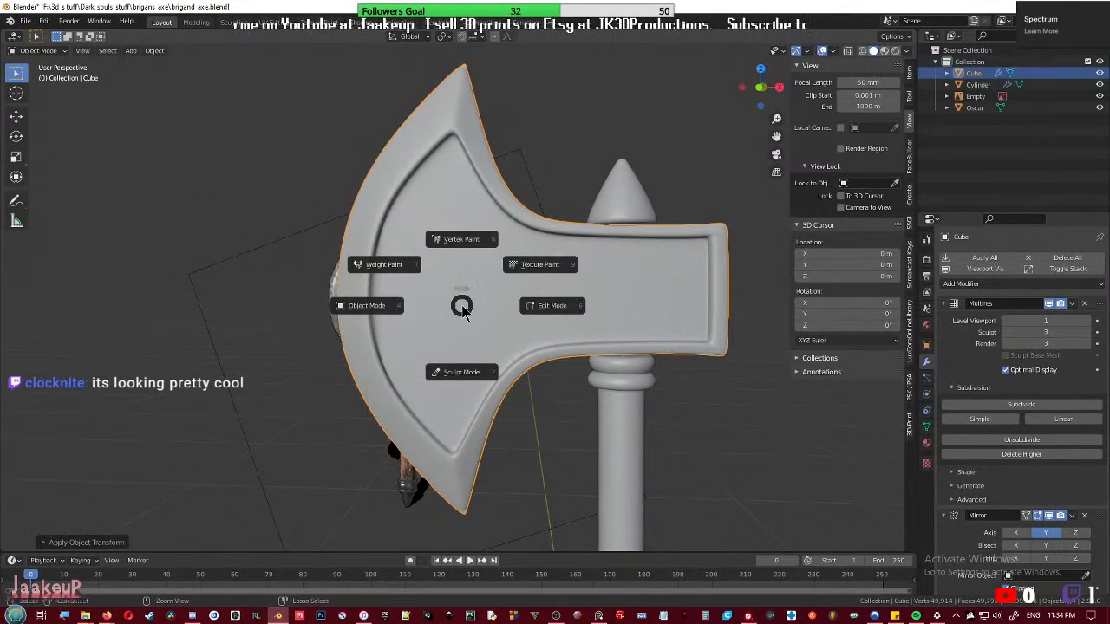
click(448, 369)
scroll(459, 280, up, 3)
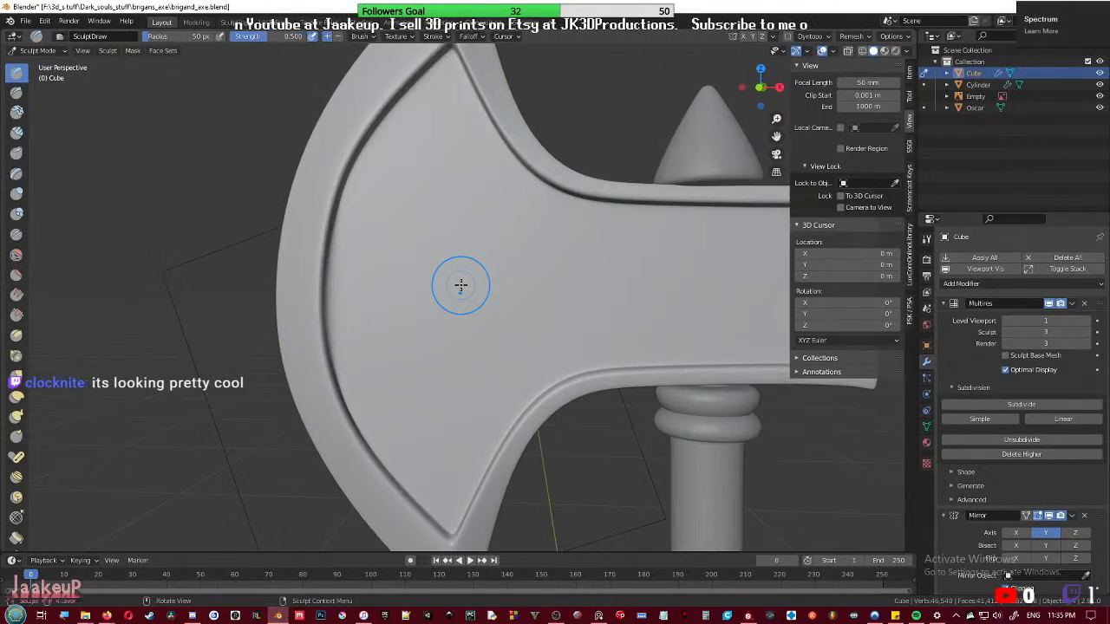
scroll(460, 284, down, 4)
key(KP_1)
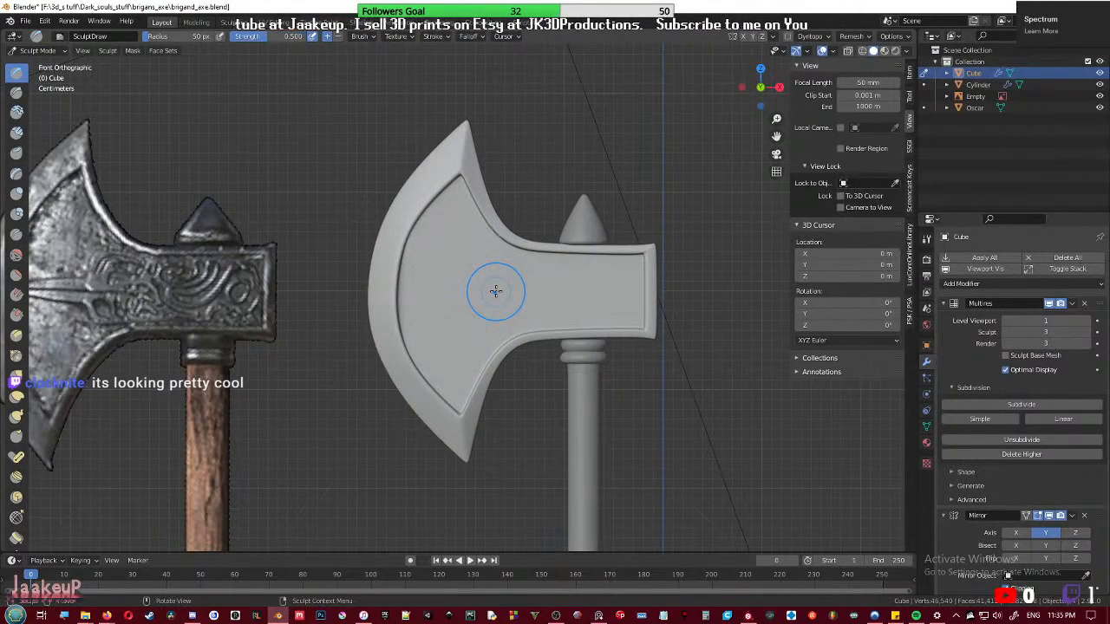
- Return to Object Mode and shift the reference image along the X axis closer to the axe head model
shift+middle_drag(481, 298, 588, 298)
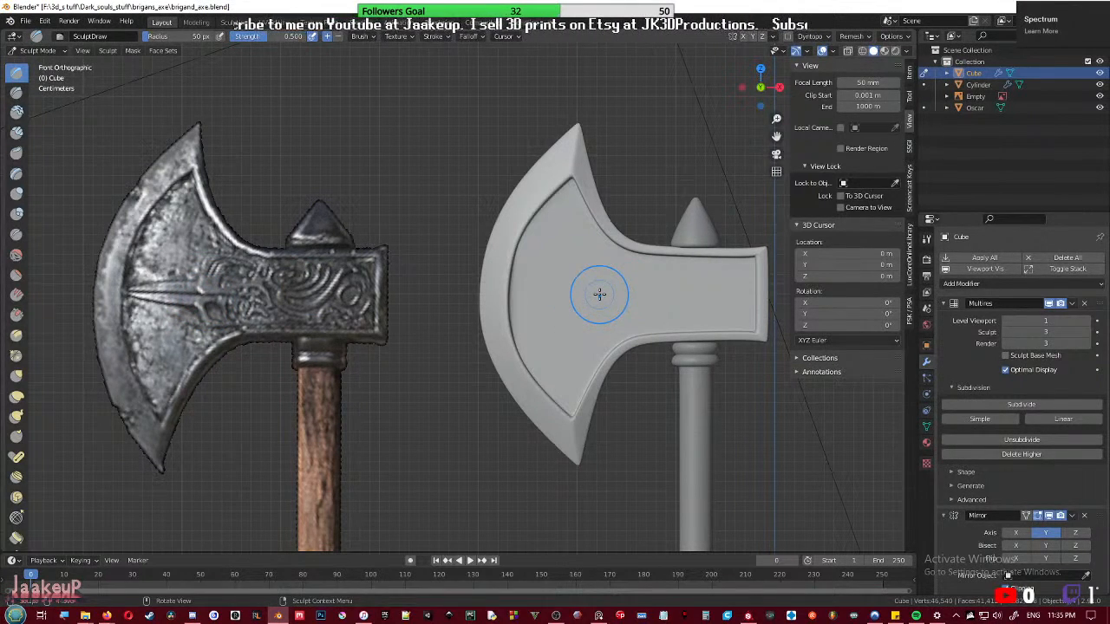
shift+middle_drag(608, 308, 584, 312)
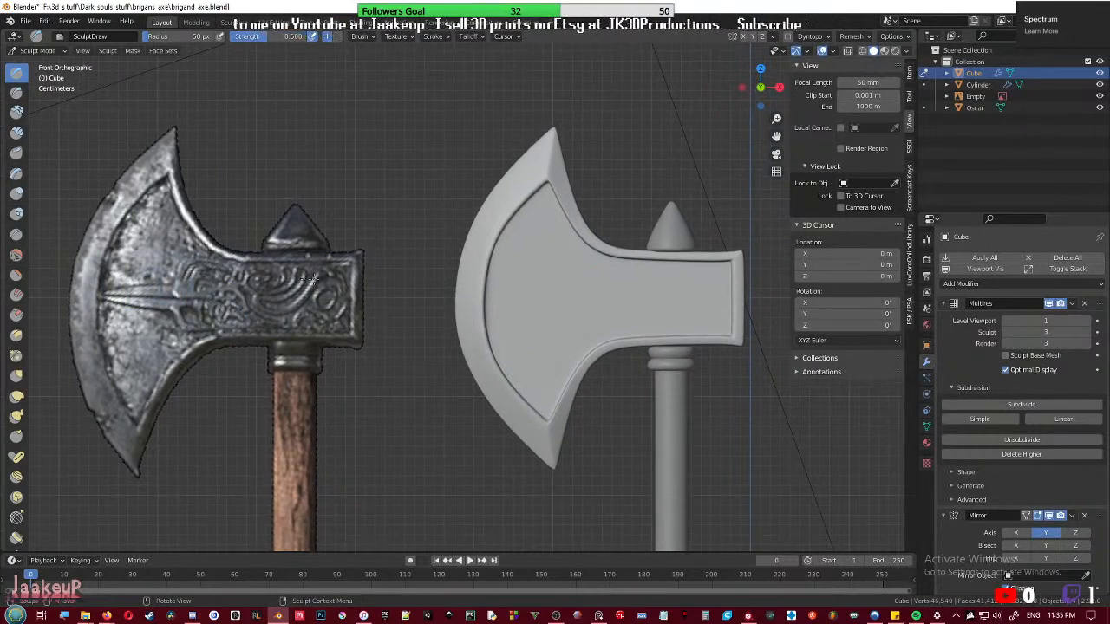
scroll(589, 324, up, 1)
shift+middle_drag(589, 327, 519, 347)
scroll(336, 314, down, 2)
key(ctrl+Tab)
click(286, 314)
click(286, 315)
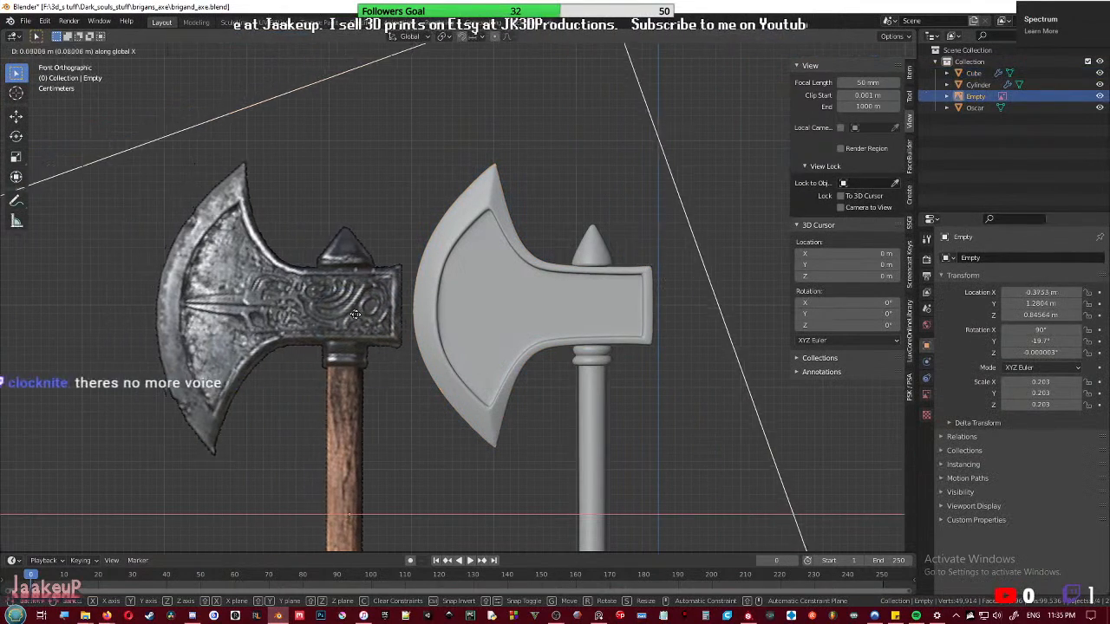
click(359, 314)
- Select the axe head and inspect its base mesh topology in Edit Mode, then return to Object Mode
click(520, 313)
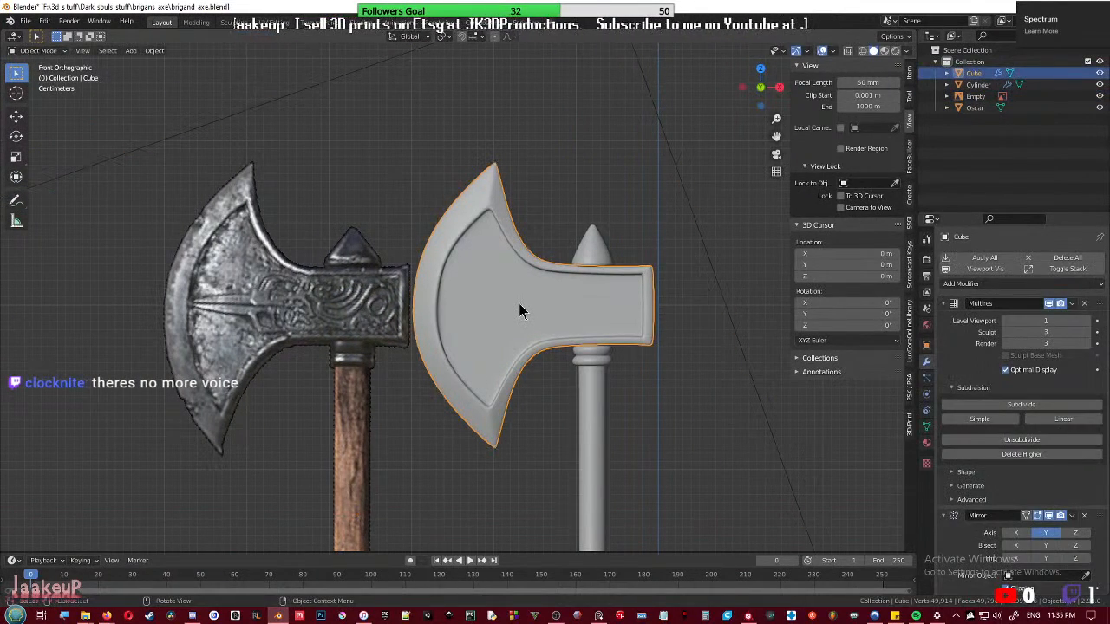
scroll(520, 310, up, 1)
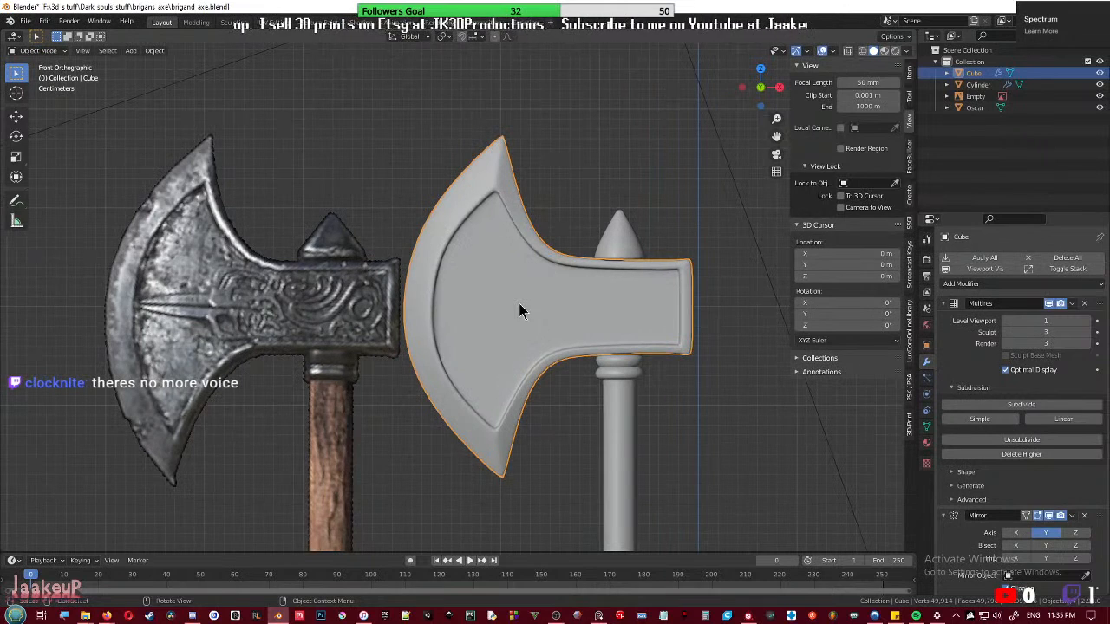
shift+middle_drag(565, 318, 533, 312)
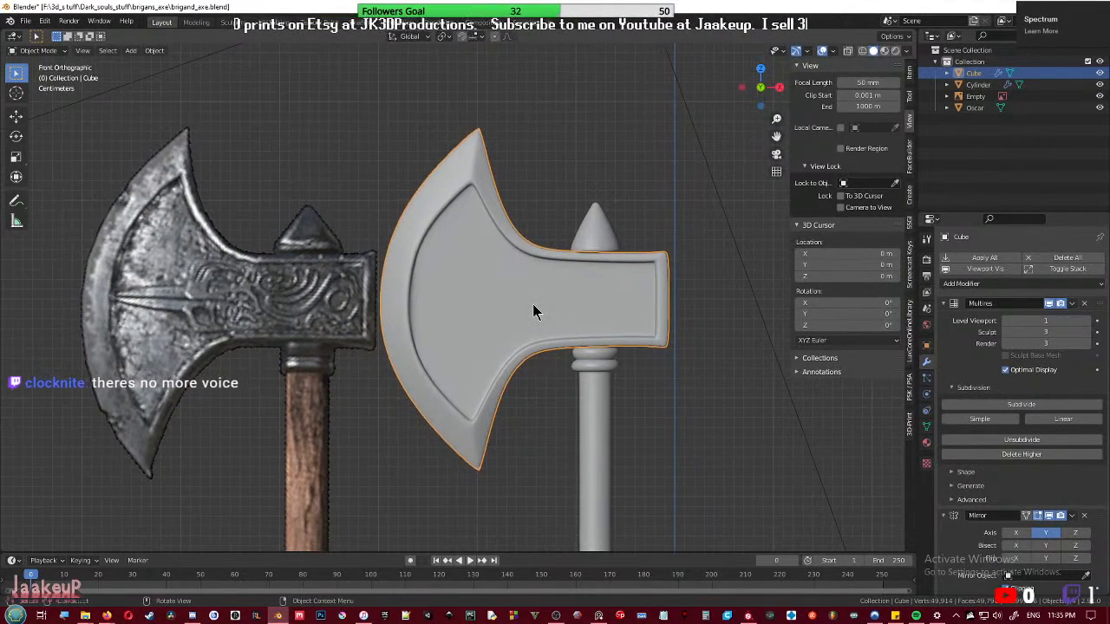
click(737, 229)
click(759, 222)
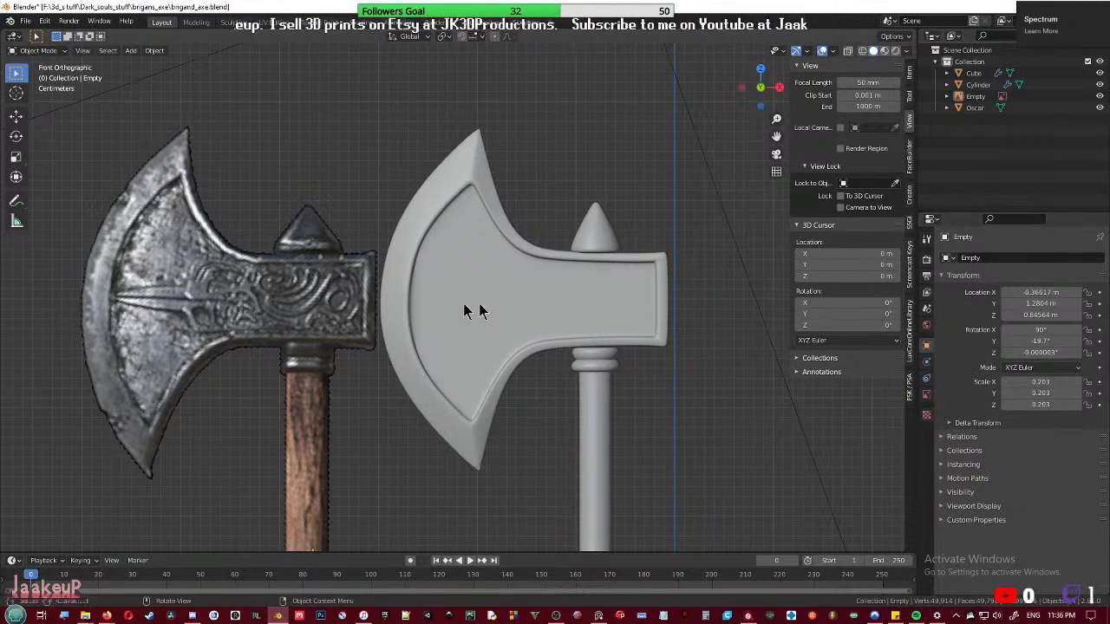
click(443, 328)
key(Tab)
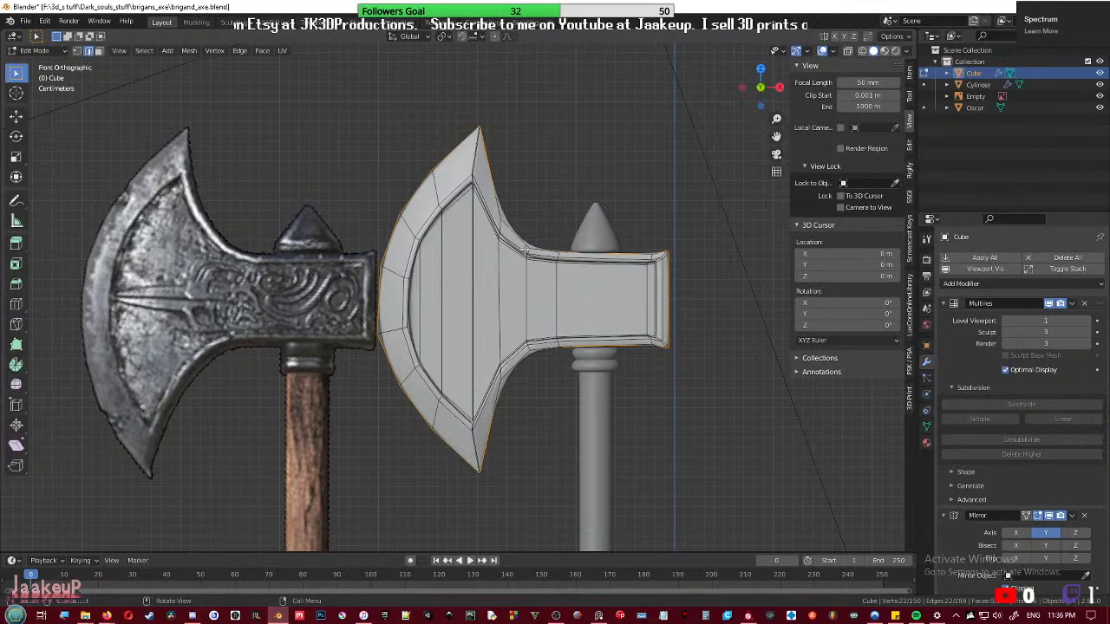
key(Tab)
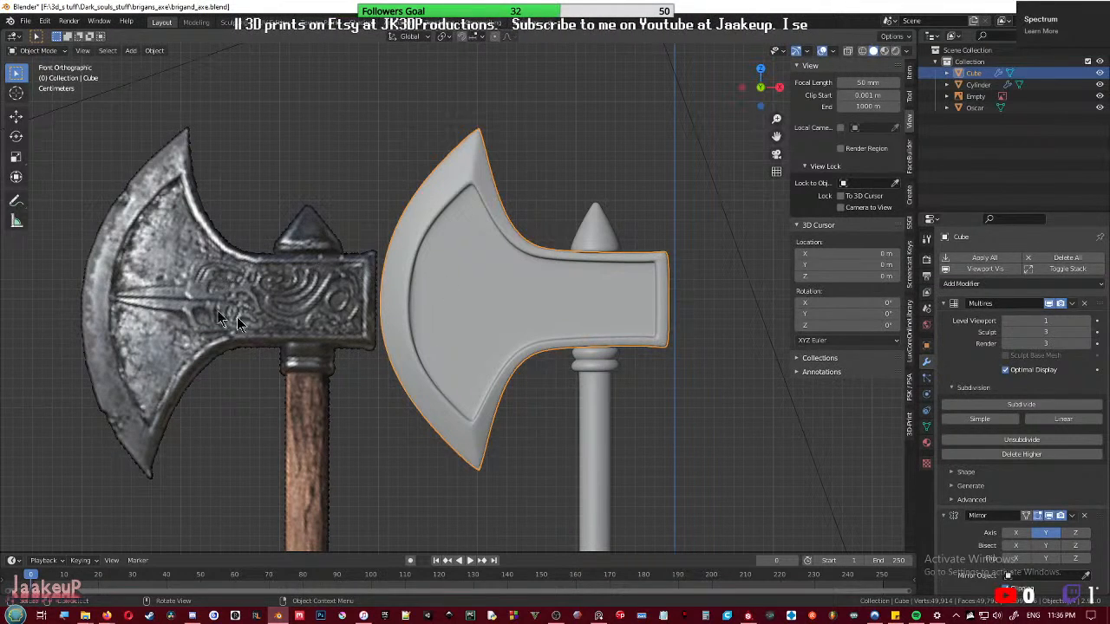
- Switch the axe head to Sculpt Mode and frame its blade beside the reference image
scroll(527, 299, up, 2)
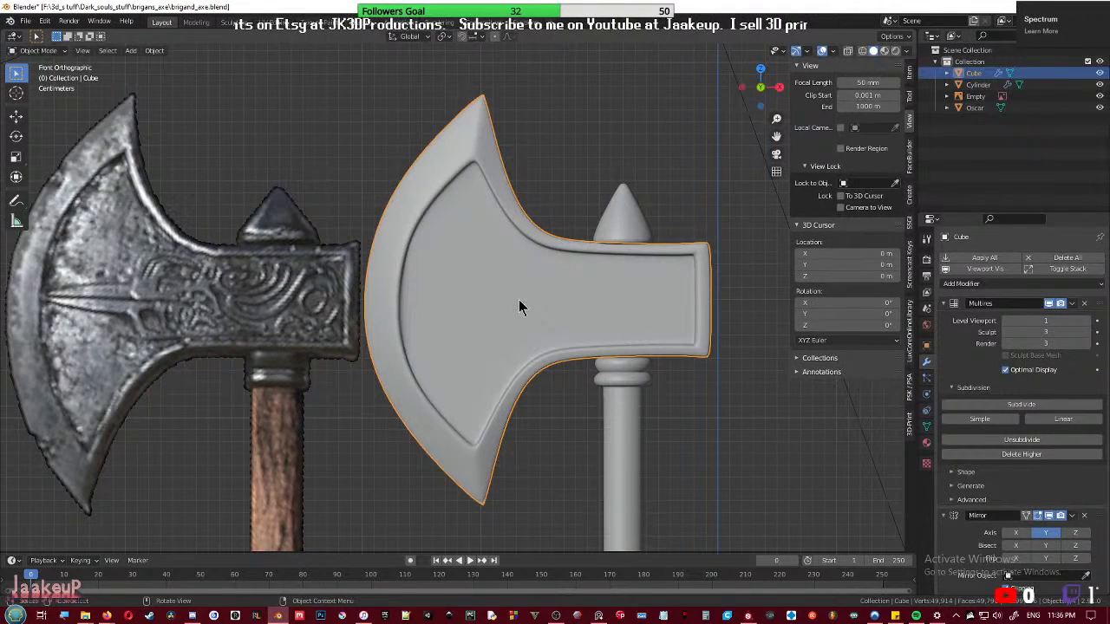
key(ctrl+Tab)
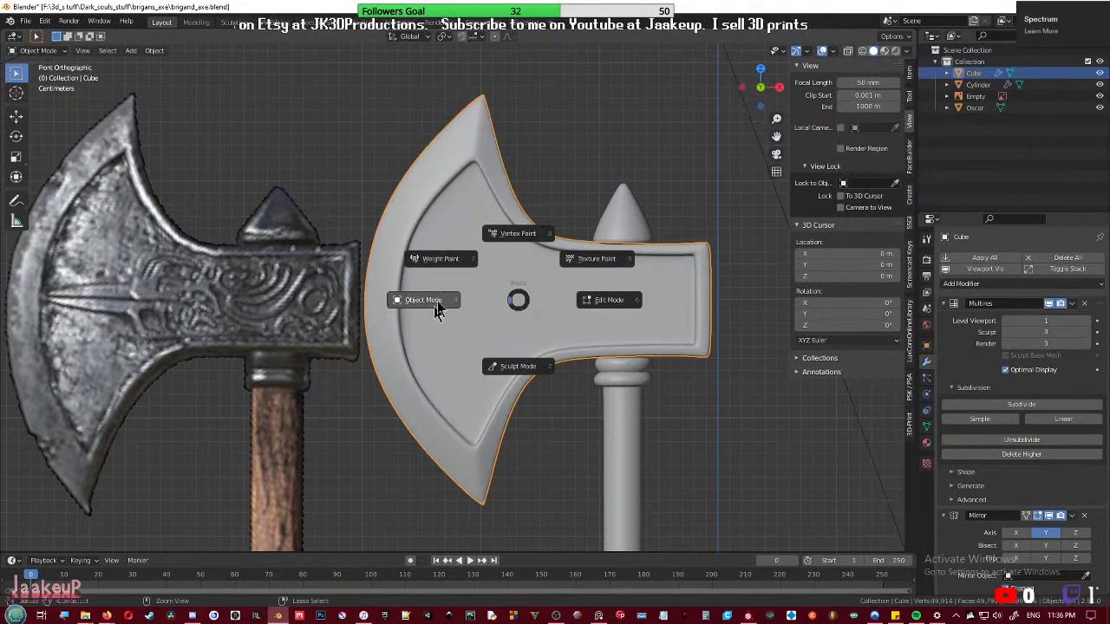
click(517, 366)
scroll(478, 318, up, 2)
mouse_move(477, 318)
shift+middle_down()
mouse_move(557, 315)
mouse_move(384, 330)
mouse_move(505, 337)
shift+middle_up()
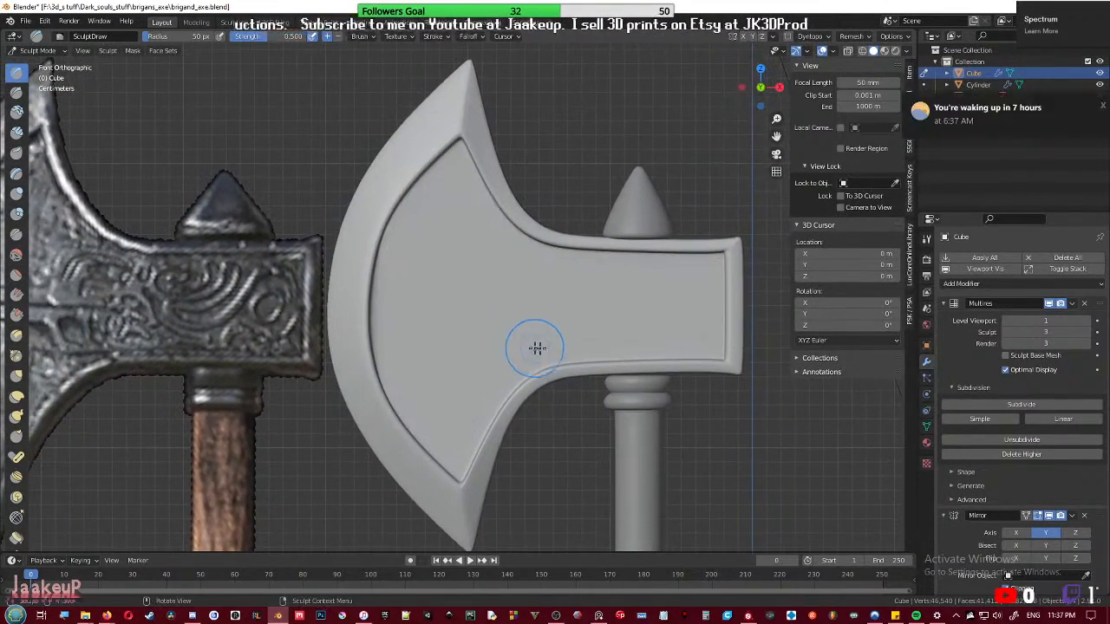
- Place the separate reference-image board over the viewport beside the model and resize it to a tall, narrow window
right_drag(1109, 471, 144, 285)
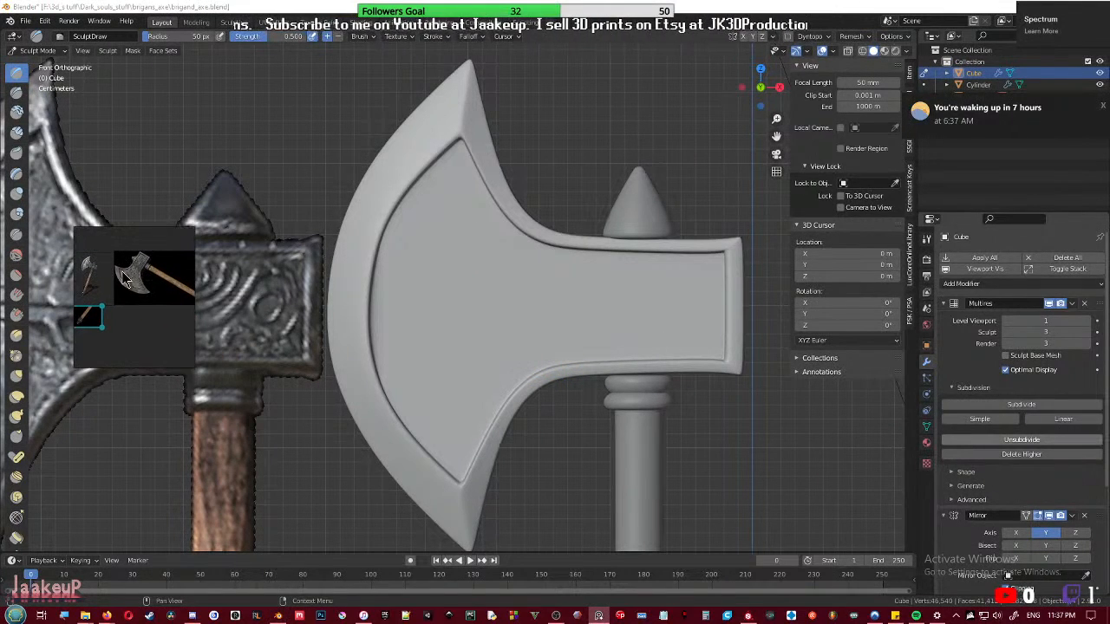
drag(195, 364, 607, 555)
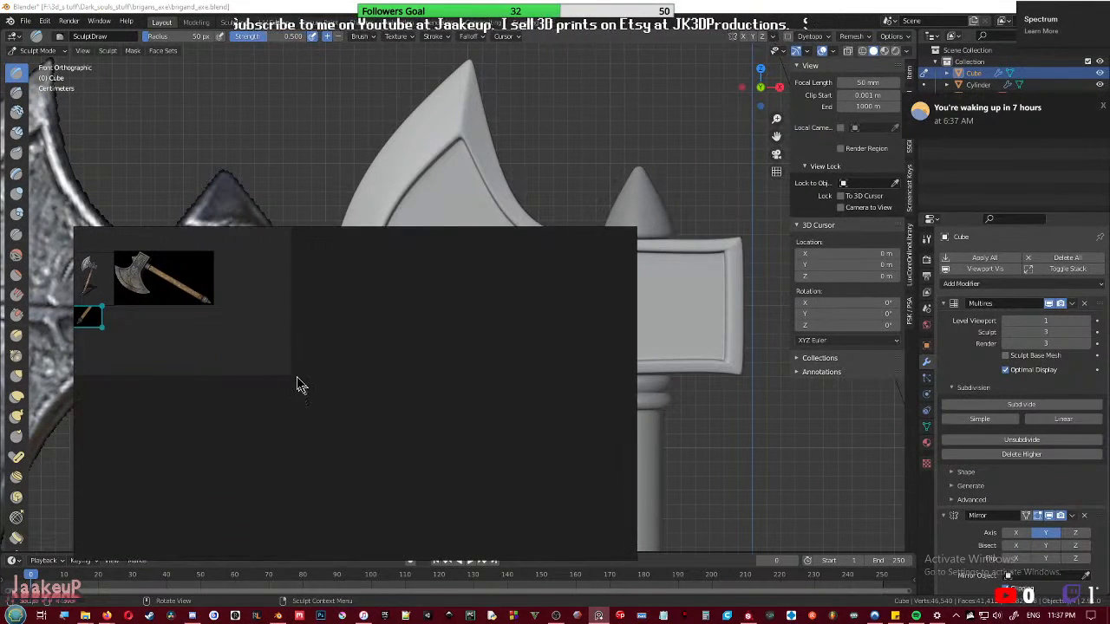
drag(602, 358, 278, 333)
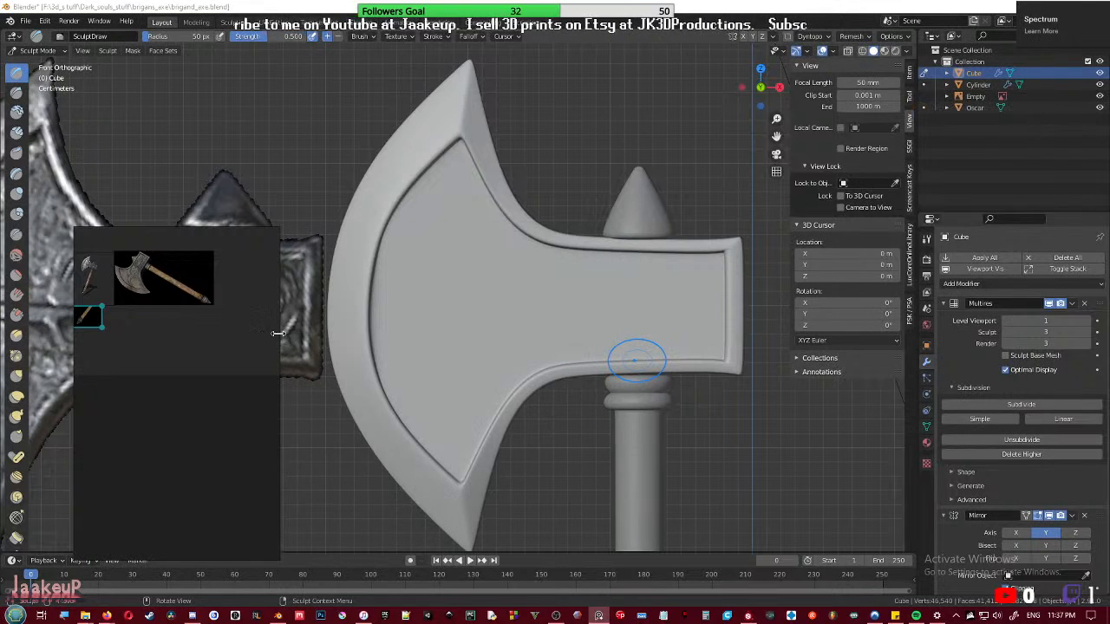
- Frame the engraved blade of the wooden-handled axe close up on the reference board
scroll(204, 331, up, 6)
middle_drag(166, 315, 530, 522)
middle_drag(240, 369, 114, 388)
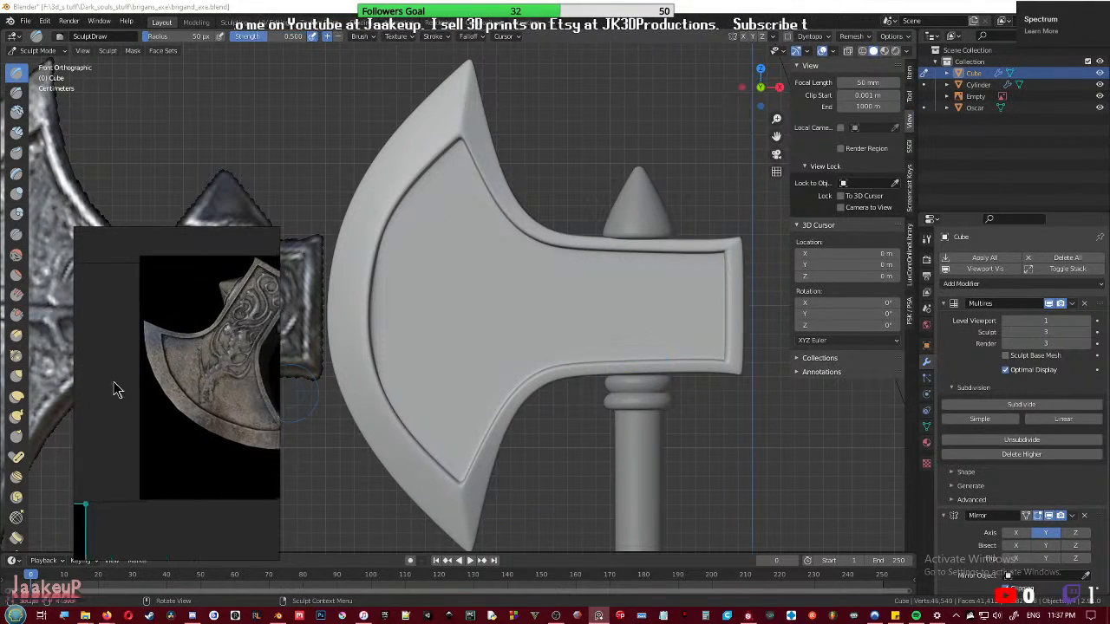
scroll(114, 388, up, 2)
middle_drag(181, 388, 372, 403)
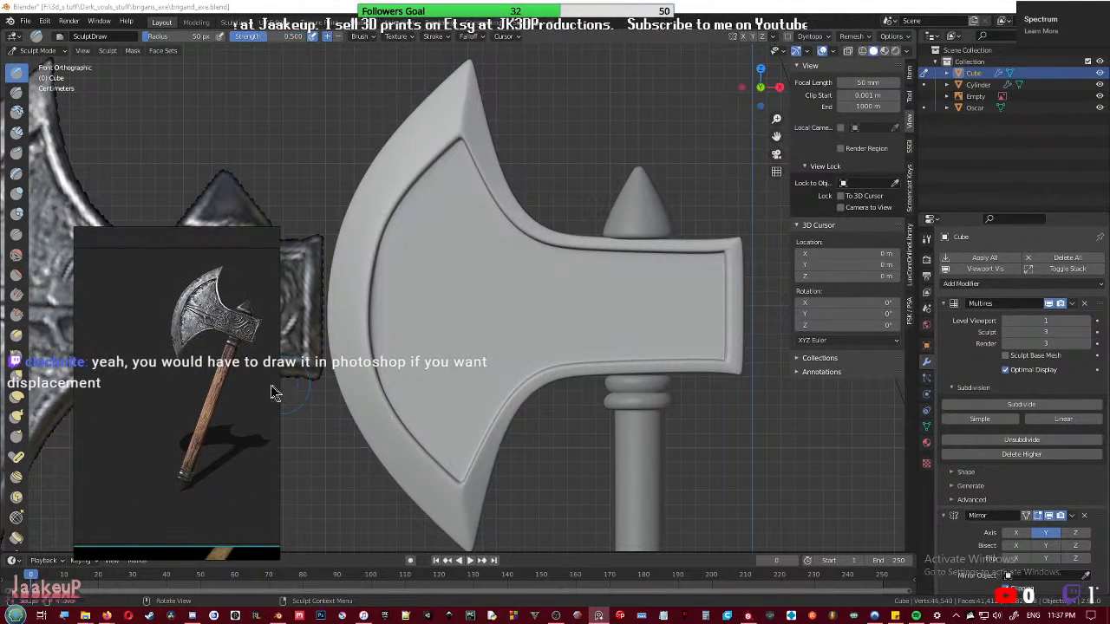
scroll(228, 379, up, 5)
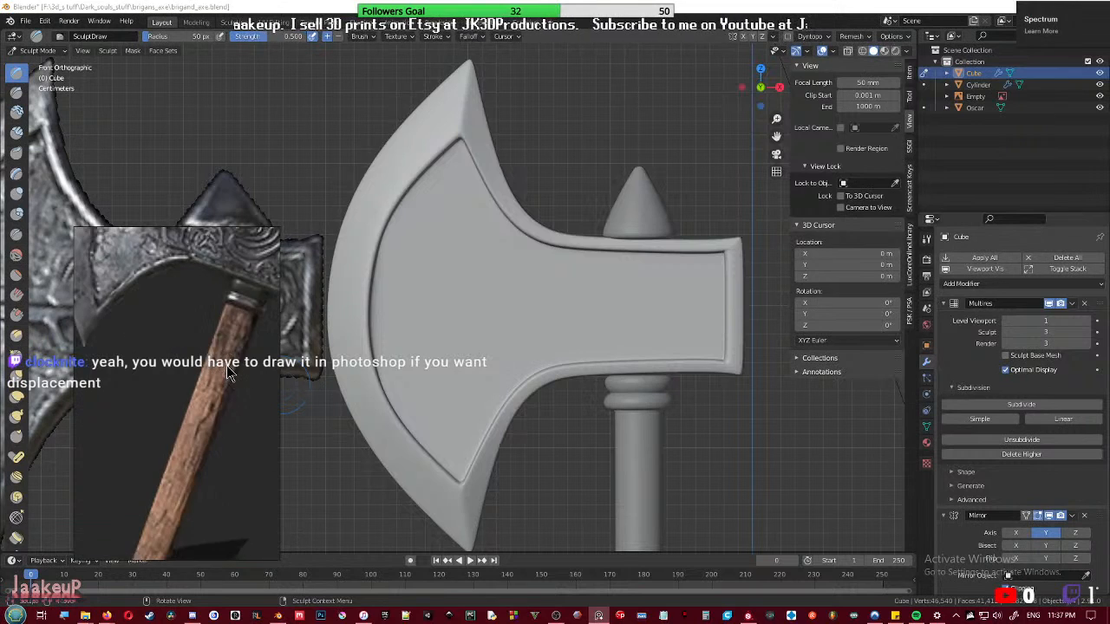
scroll(184, 404, up, 4)
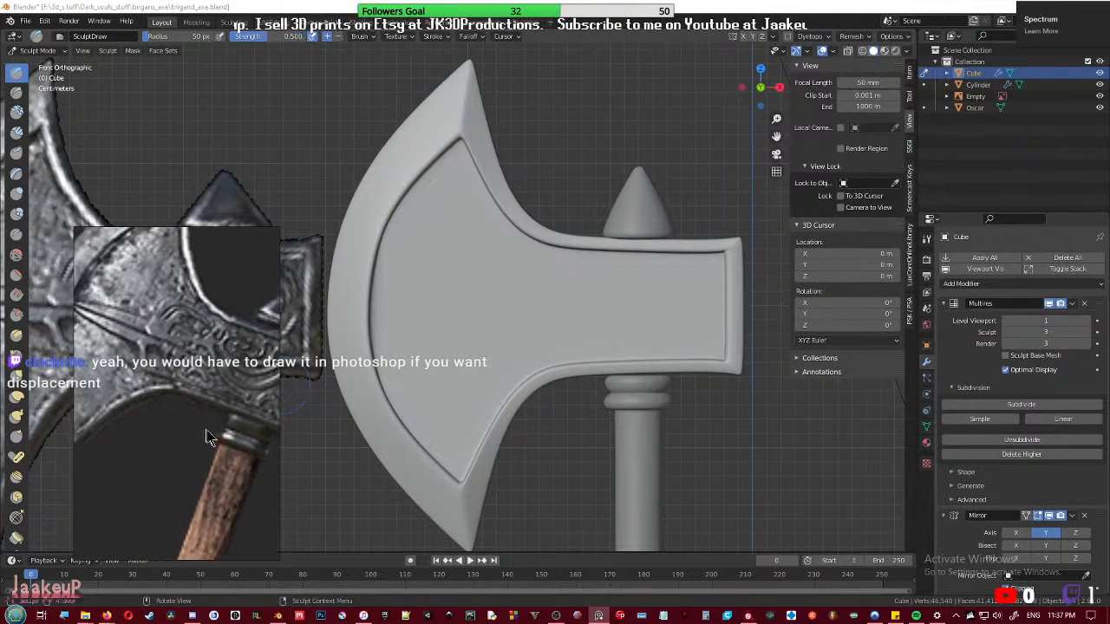
scroll(184, 425, up, 3)
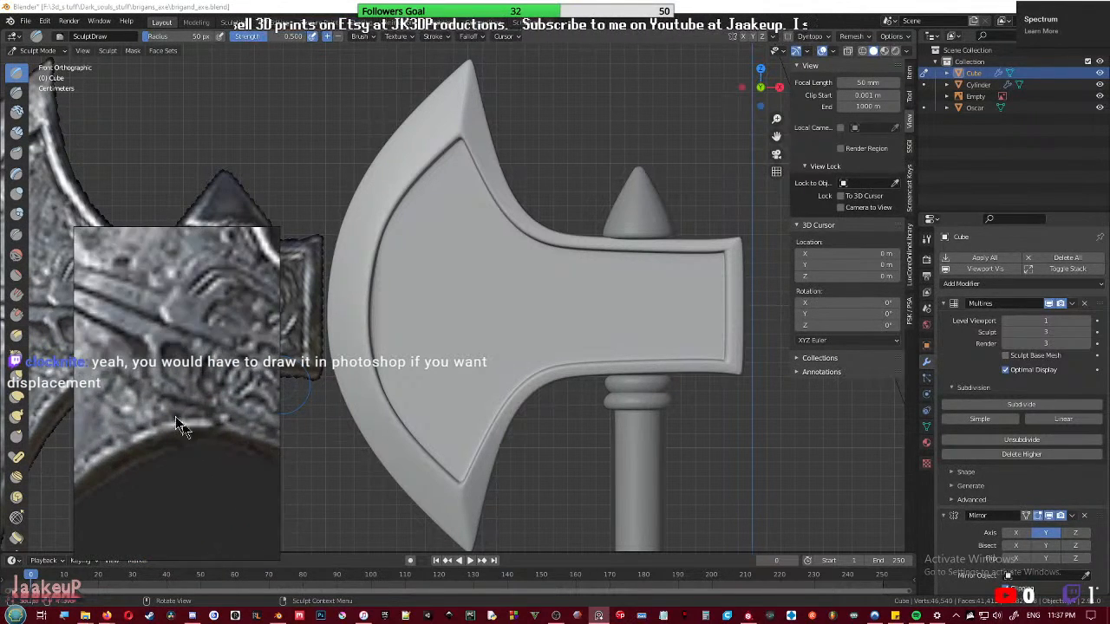
middle_drag(187, 426, 224, 451)
scroll(224, 452, down, 4)
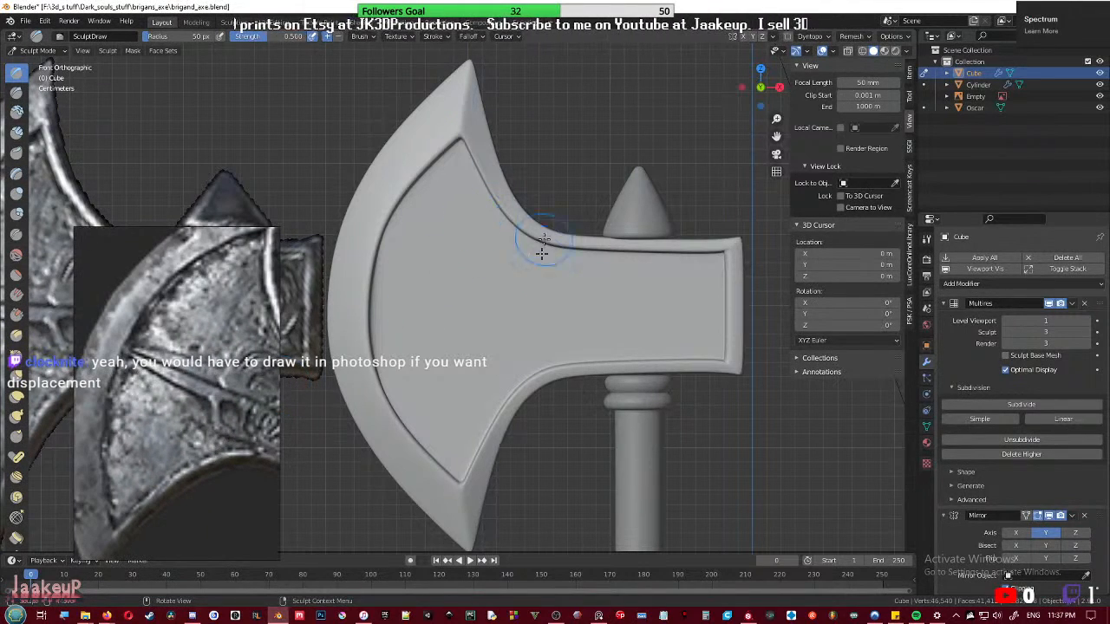
- Save the brigand_axe.blend file
scroll(505, 307, up, 2)
key(ctrl+s)
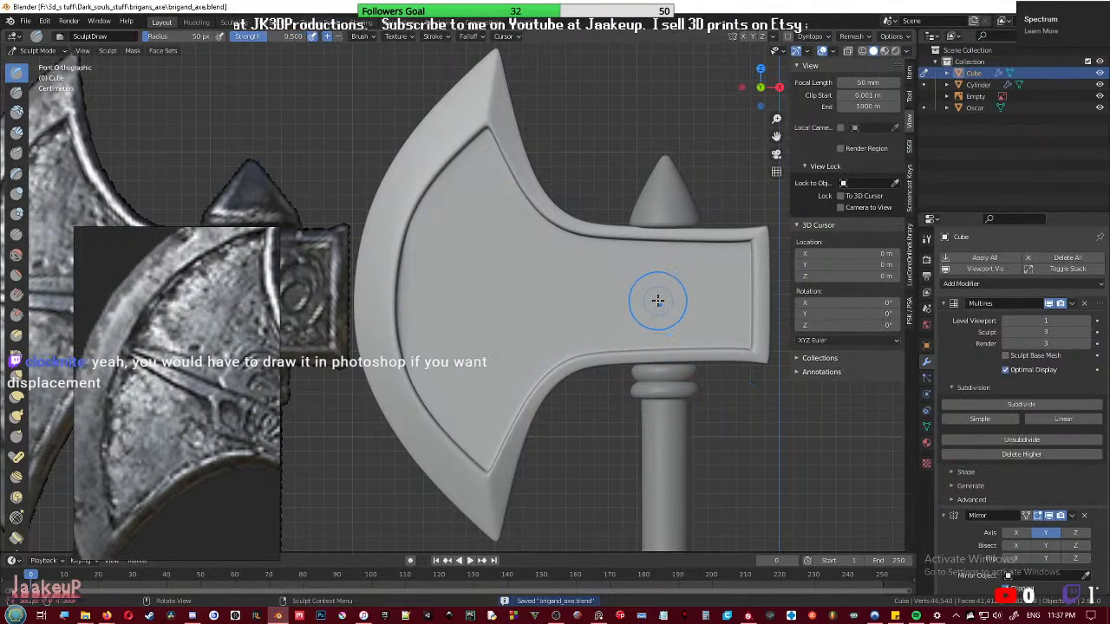
- Try a SculptDraw stroke across the axe head's inset panel toward the neck, and undo it
scroll(584, 293, up, 5)
shift+middle_drag(473, 290, 513, 346)
scroll(530, 379, up, 1)
scroll(533, 379, down, 1)
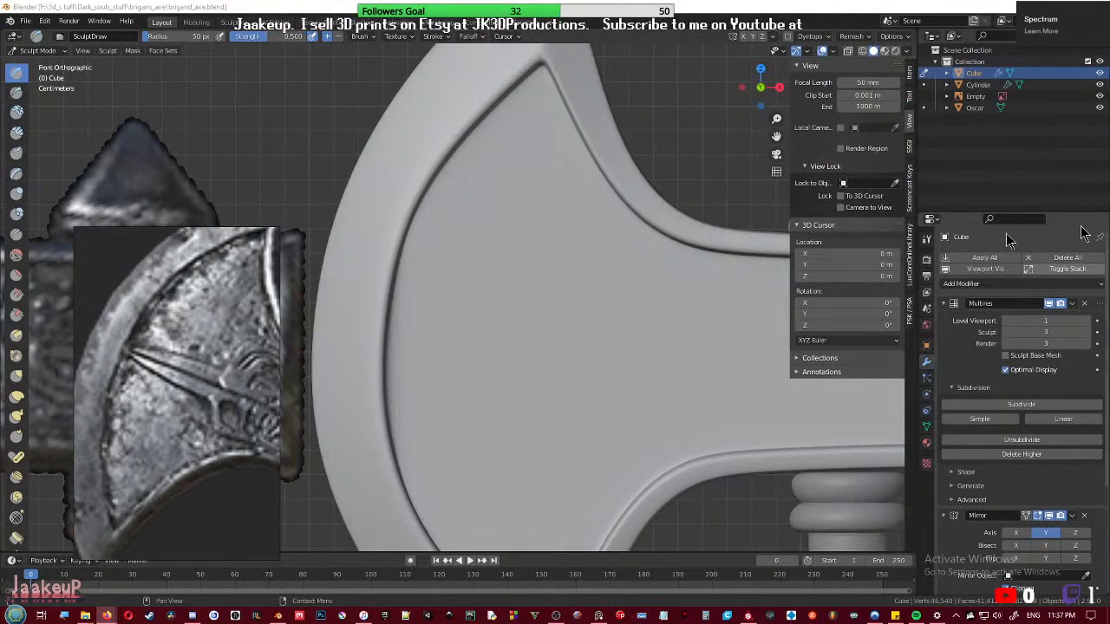
scroll(479, 325, up, 1)
scroll(475, 331, up, 2)
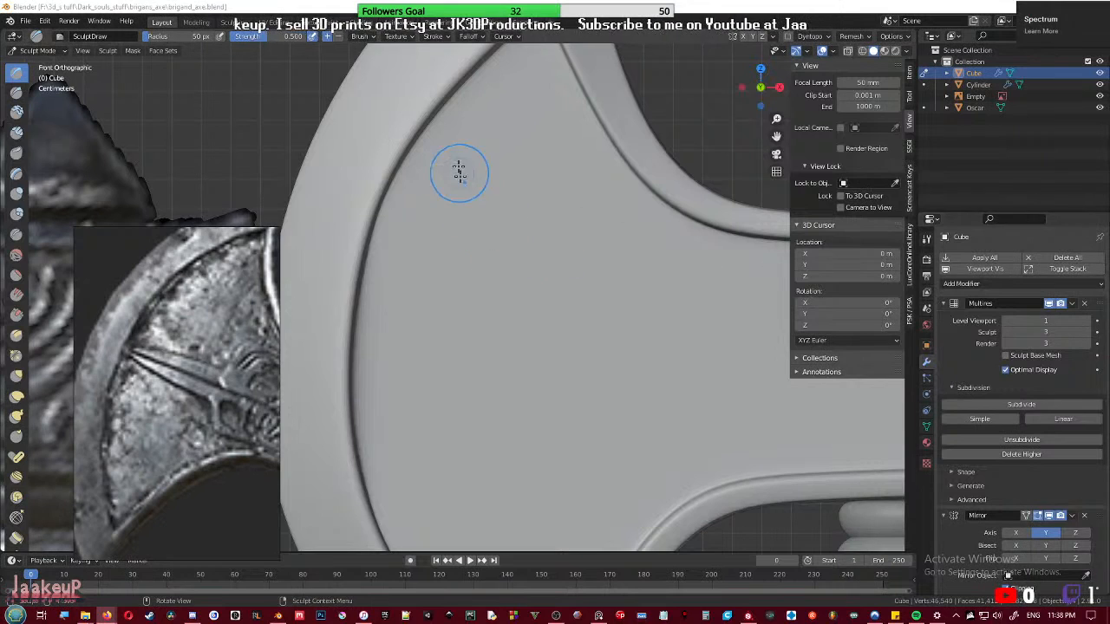
shift+middle_drag(451, 350, 469, 352)
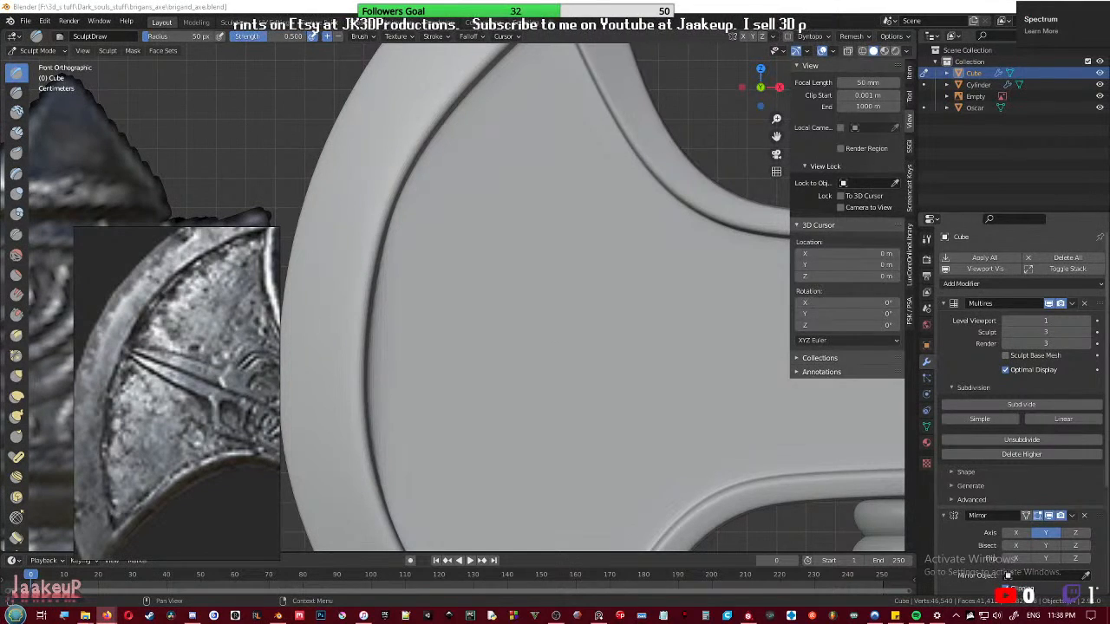
scroll(492, 385, up, 1)
mouse_move(492, 385)
shift+middle_down()
mouse_move(515, 369)
mouse_move(466, 344)
mouse_move(431, 344)
shift+middle_up()
scroll(464, 343, down, 2)
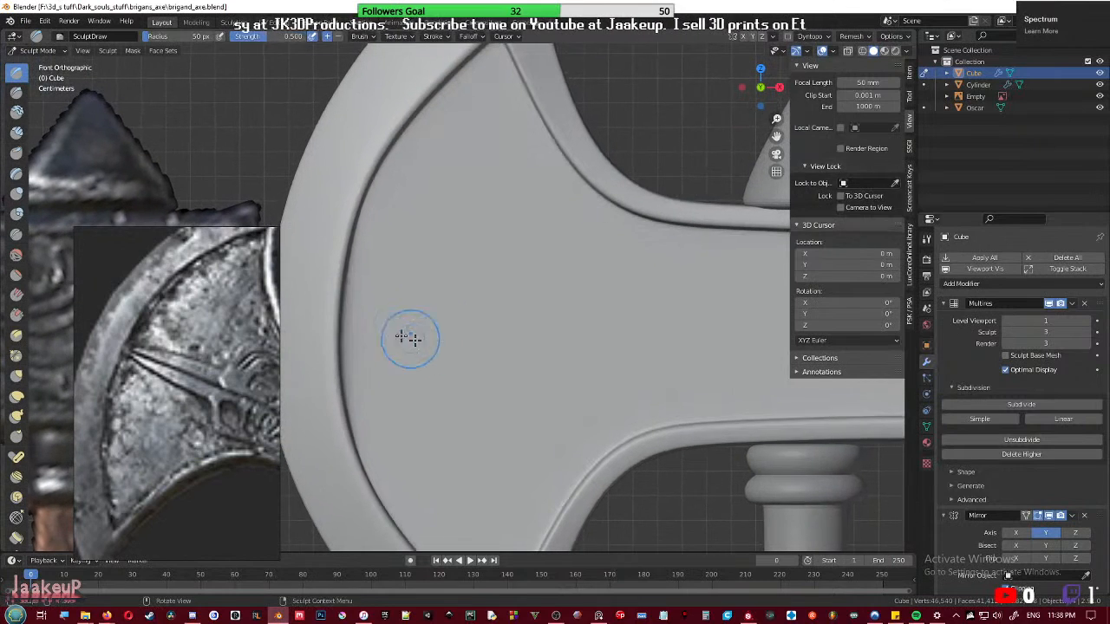
mouse_move(368, 263)
mouse_down()
mouse_move(596, 321)
mouse_move(713, 331)
mouse_up()
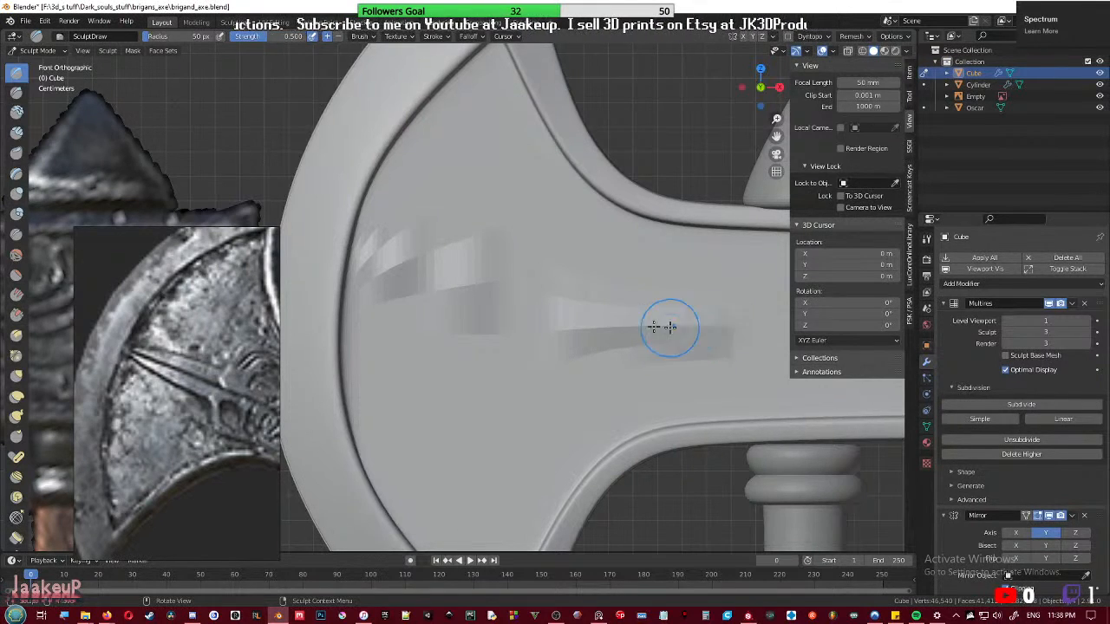
key(ctrl+z)
- Subdivide the axe head's Multiresolution modifier two more times, up to sculpt and render level 5
click(1030, 406)
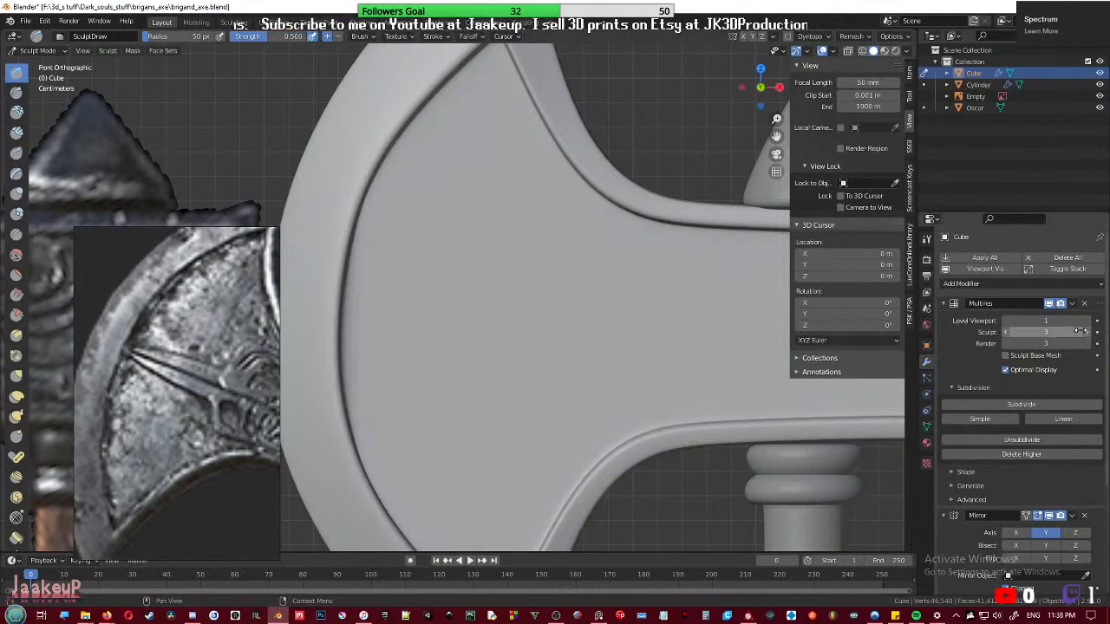
scroll(1044, 514, down, 4)
scroll(1043, 513, down, 1)
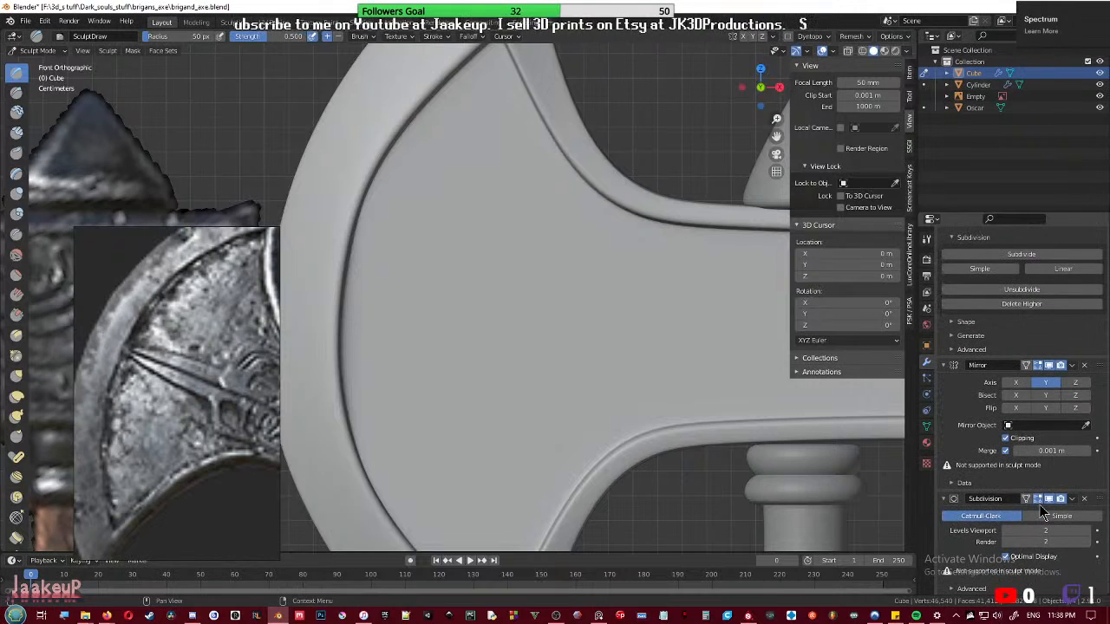
scroll(1047, 505, up, 4)
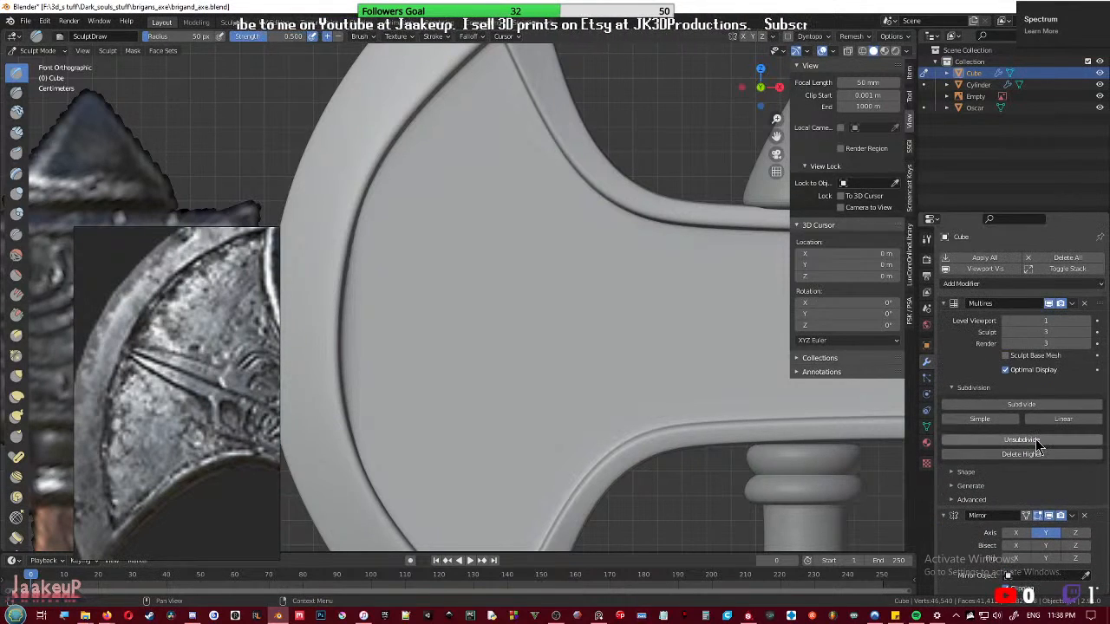
click(1029, 406)
click(1029, 406)
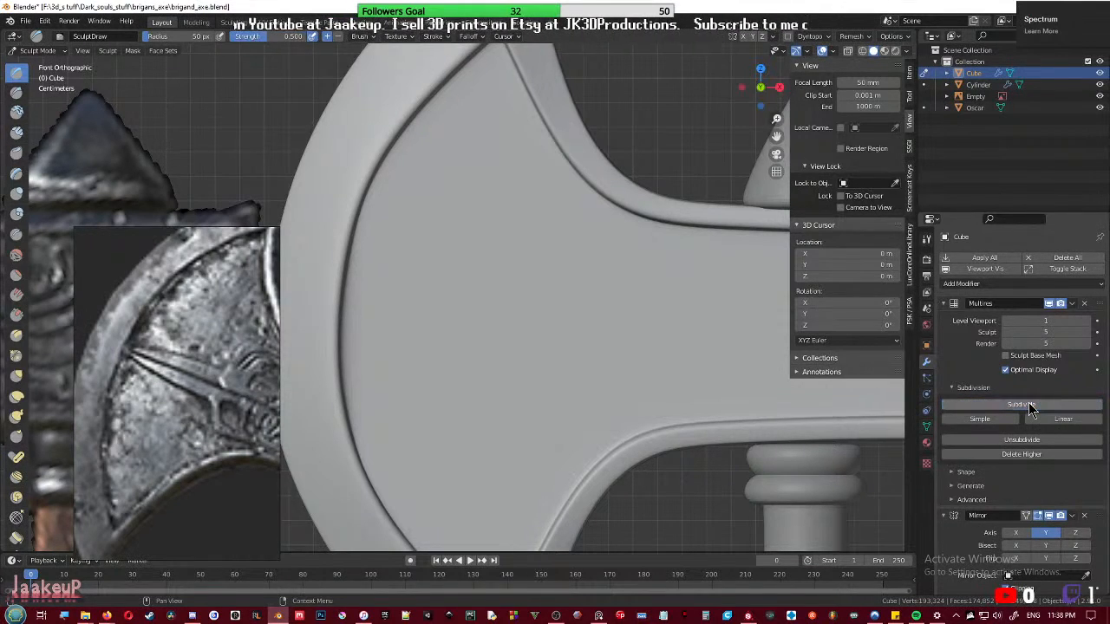
- Raise the Multiresolution sculpt and render levels to 6 while testing SculptDraw strokes on the inset panel, undoing each stroke
mouse_move(521, 299)
mouse_down()
mouse_move(468, 300)
mouse_move(495, 317)
mouse_move(540, 416)
mouse_move(575, 349)
mouse_up()
key(ctrl+z)
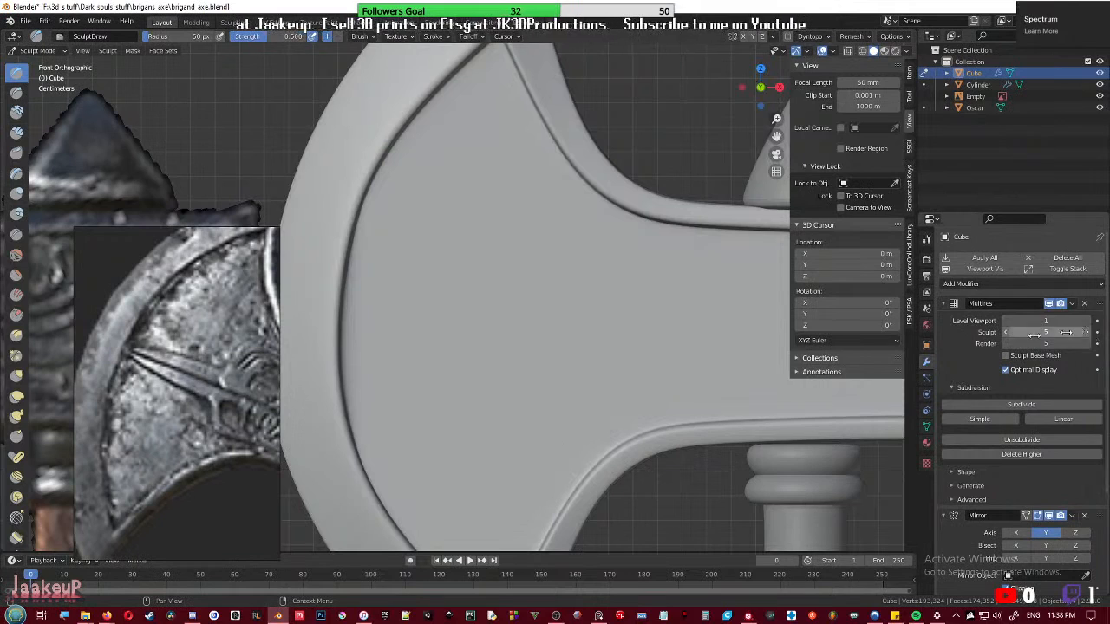
mouse_move(493, 317)
mouse_down()
mouse_move(582, 322)
mouse_move(544, 370)
mouse_up()
key(ctrl+z)
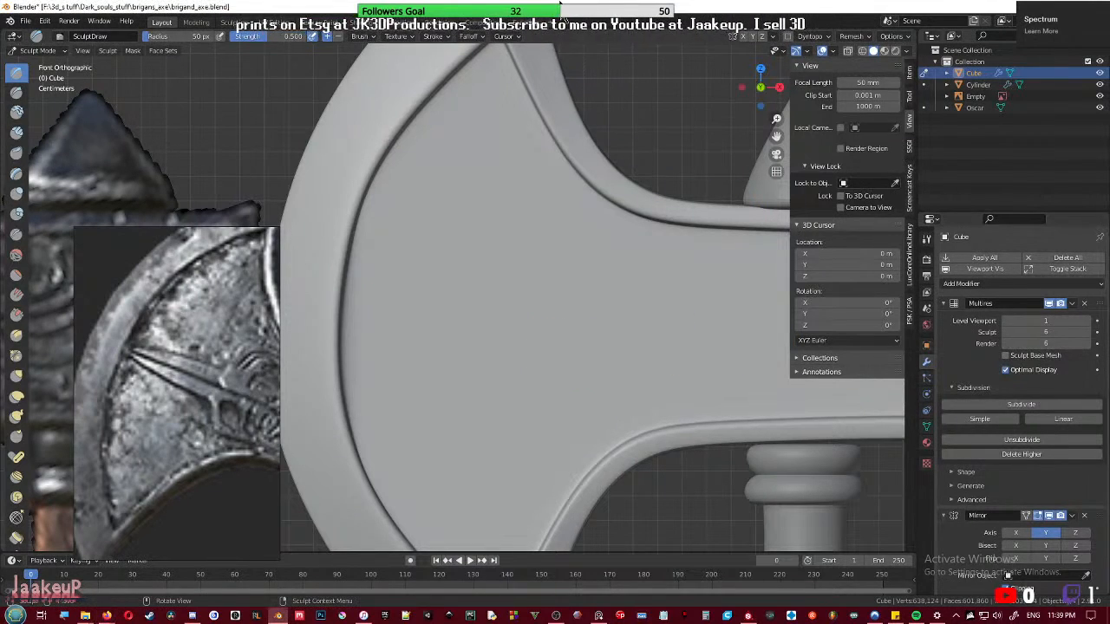
mouse_move(446, 292)
mouse_down()
mouse_move(540, 330)
mouse_move(486, 446)
mouse_move(682, 368)
mouse_up()
key(ctrl+z)
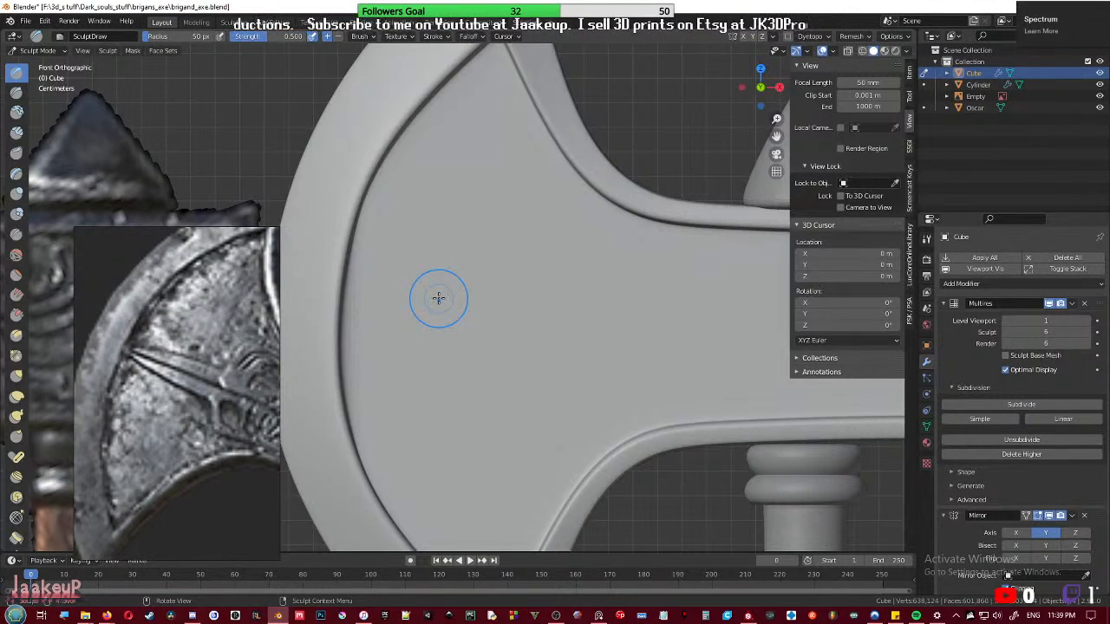
- Try a short SculptDraw stroke with a smaller brush beside the inset panel's curved blade-side border, and undo it
key(f)
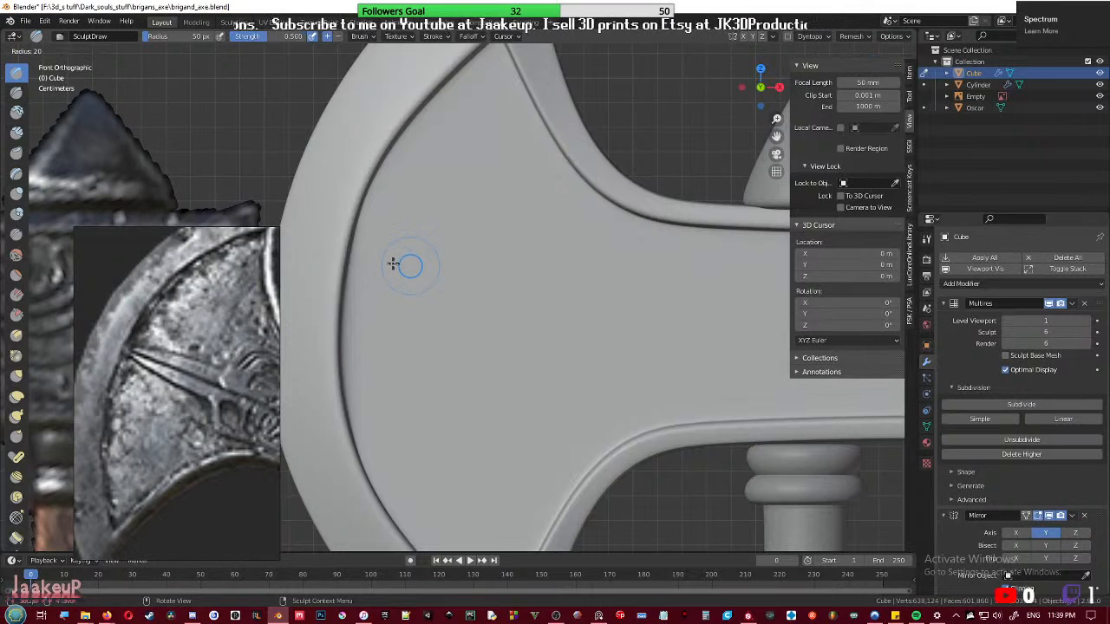
click(393, 263)
drag(355, 283, 383, 276)
key(ctrl+z)
key(ctrl+z)
key(ctrl+z)
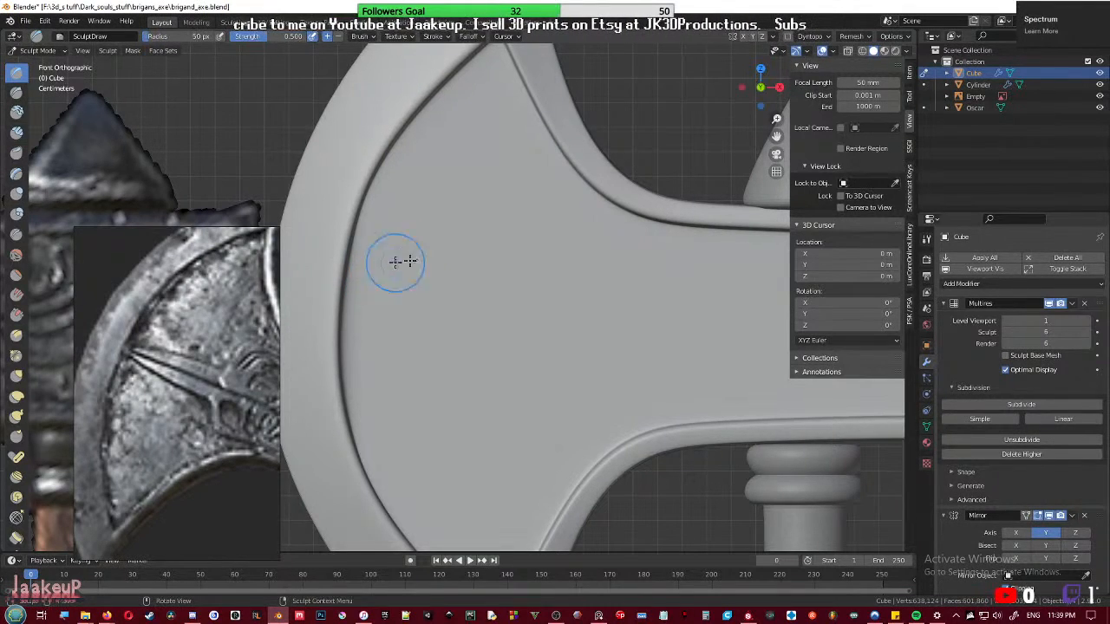
- Switch to the Clay brush, try a short stroke at the inset panel's blade-side edge, and undo it
key(shift+space)
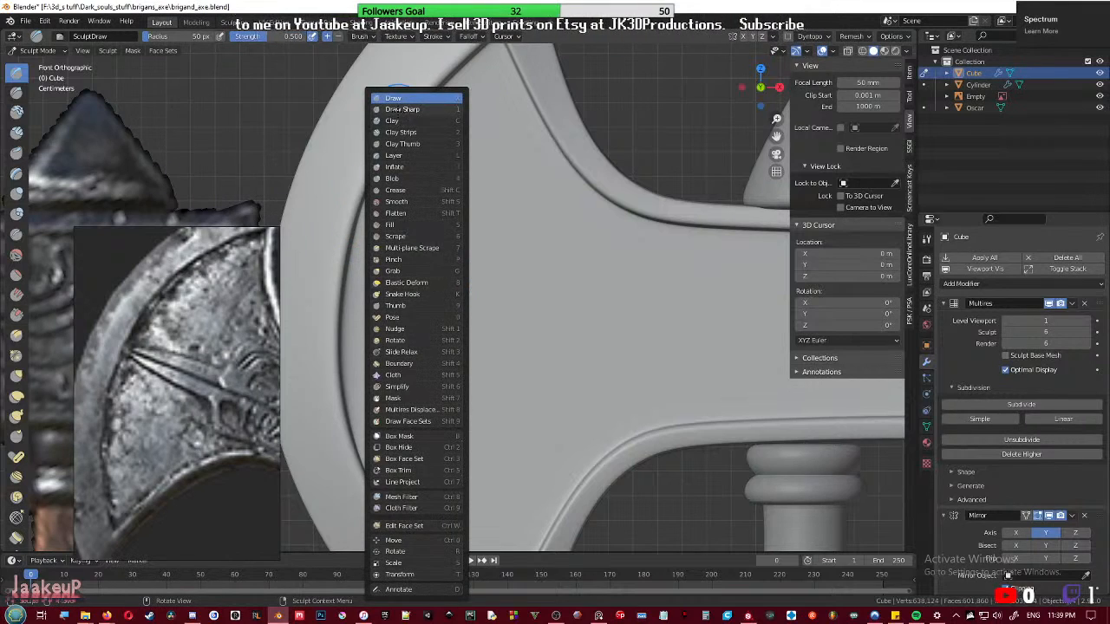
click(400, 121)
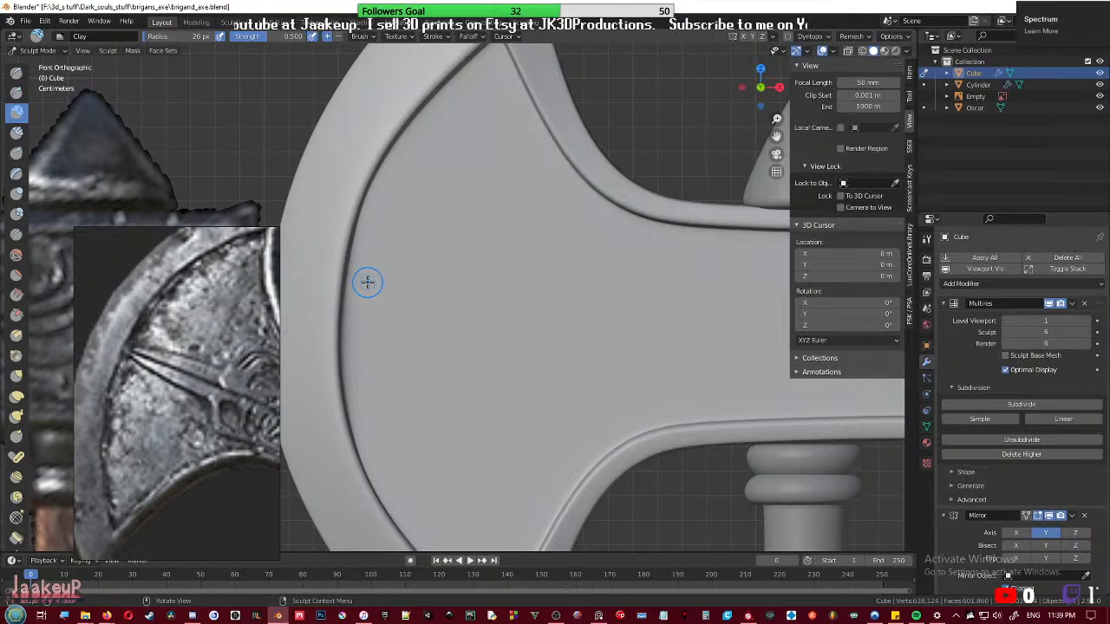
drag(363, 290, 402, 276)
key(ctrl+z)
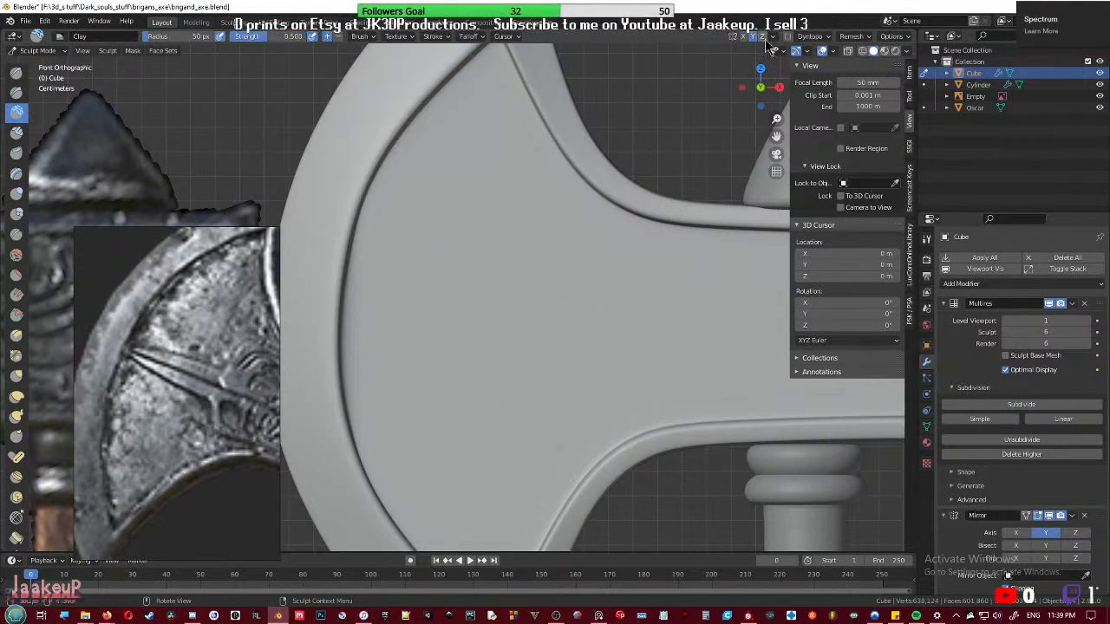
- Test Clay strokes on the inset panel with Z and X symmetry in turn, undoing the strokes
mouse_move(479, 246)
mouse_down()
mouse_move(617, 314)
mouse_move(575, 321)
mouse_up()
scroll(575, 321, down, 5)
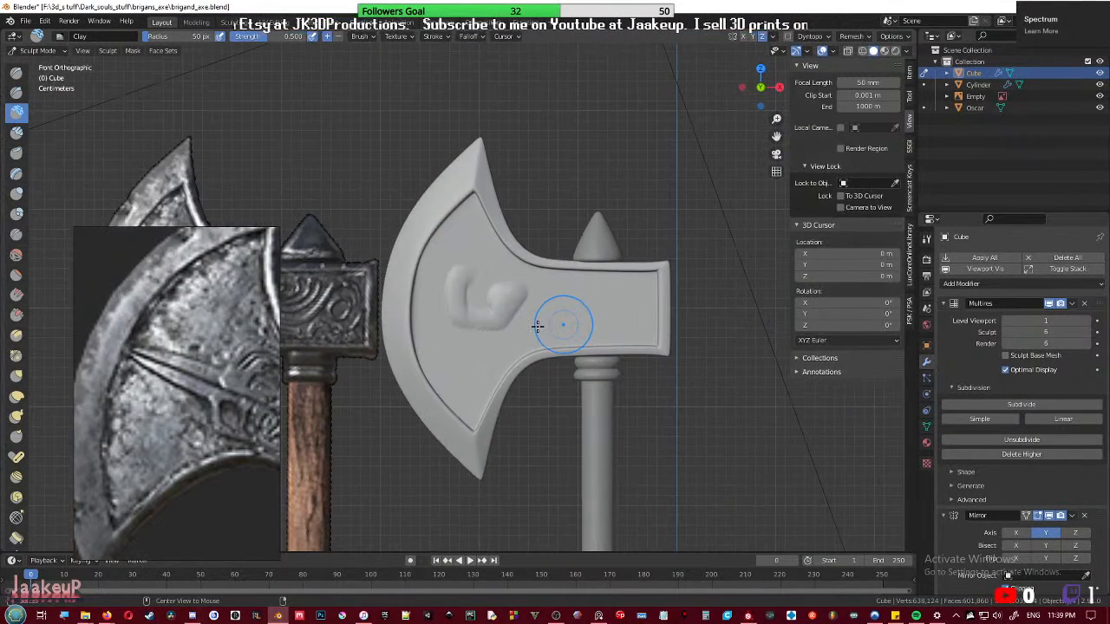
middle_drag(495, 411, 563, 473)
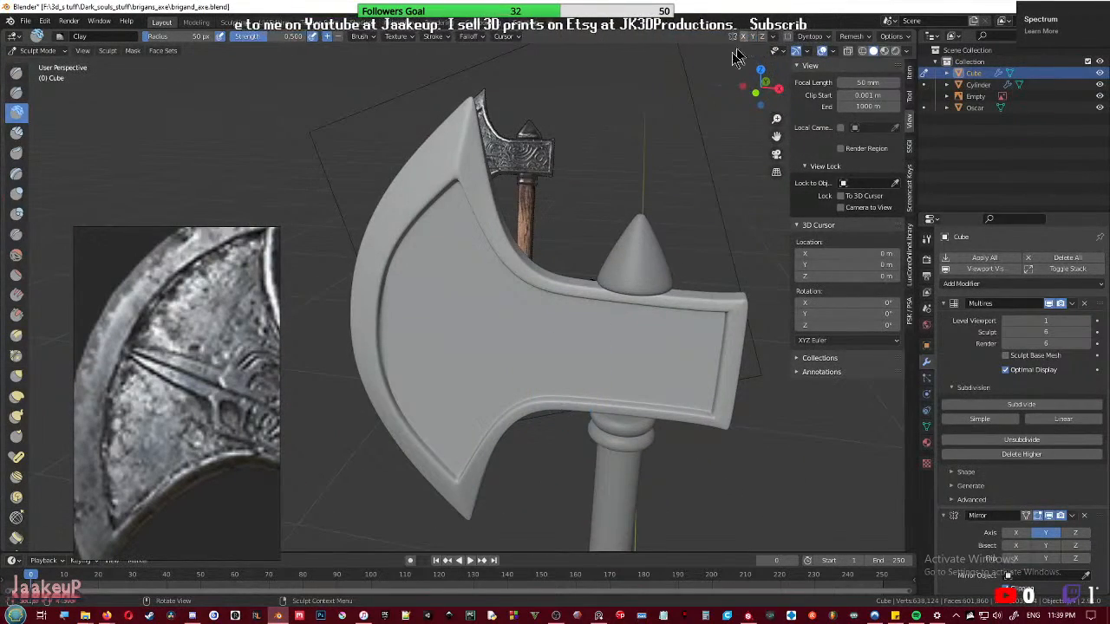
mouse_move(447, 334)
mouse_down()
mouse_move(453, 320)
mouse_move(442, 303)
mouse_up()
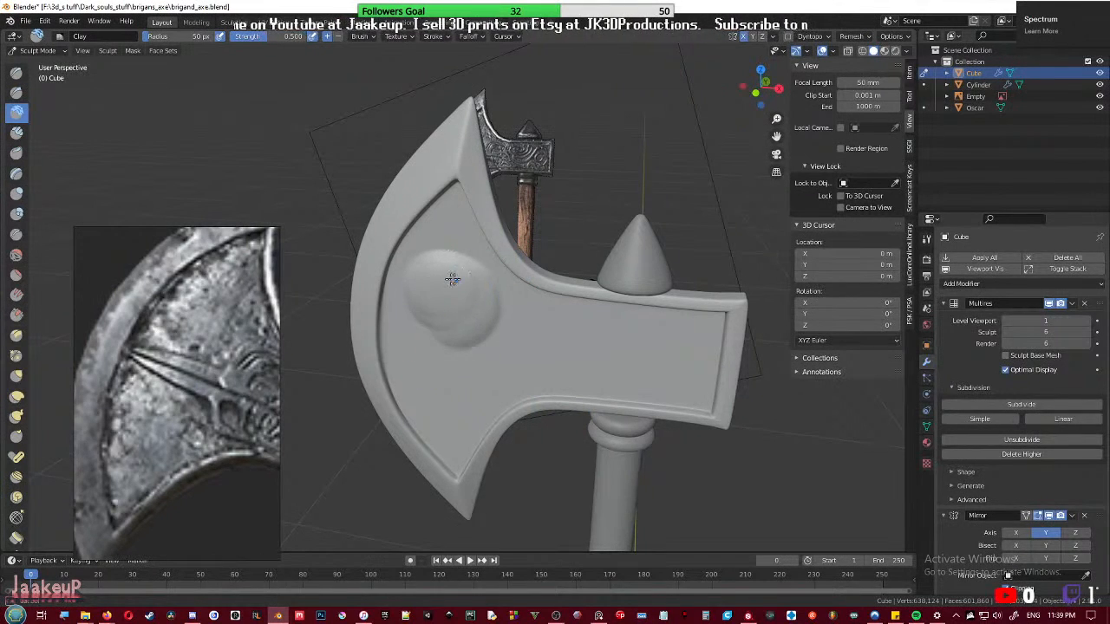
middle_drag(537, 367, 577, 368)
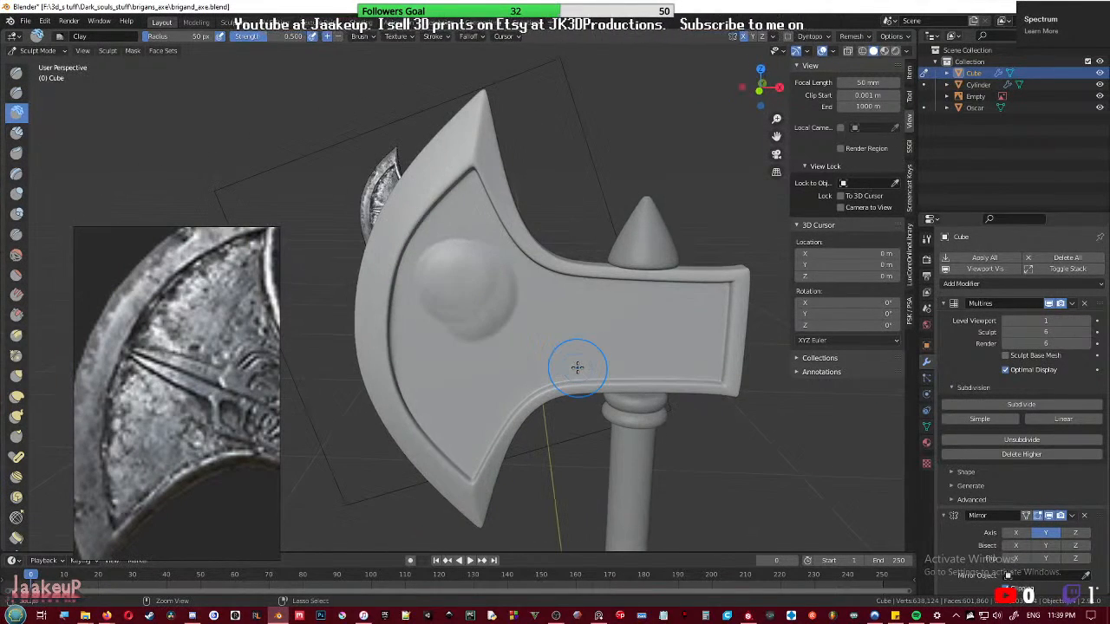
key(ctrl+z)
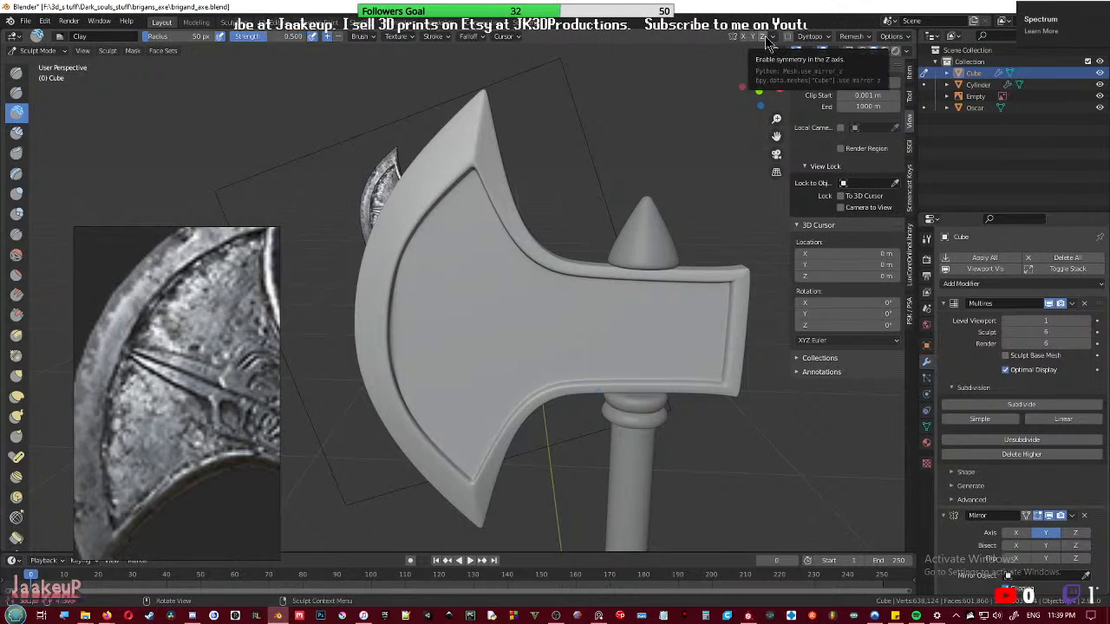
- Return to the front view of the inset panel and set the Clay brush radius to 17 px
middle_drag(649, 308, 661, 296)
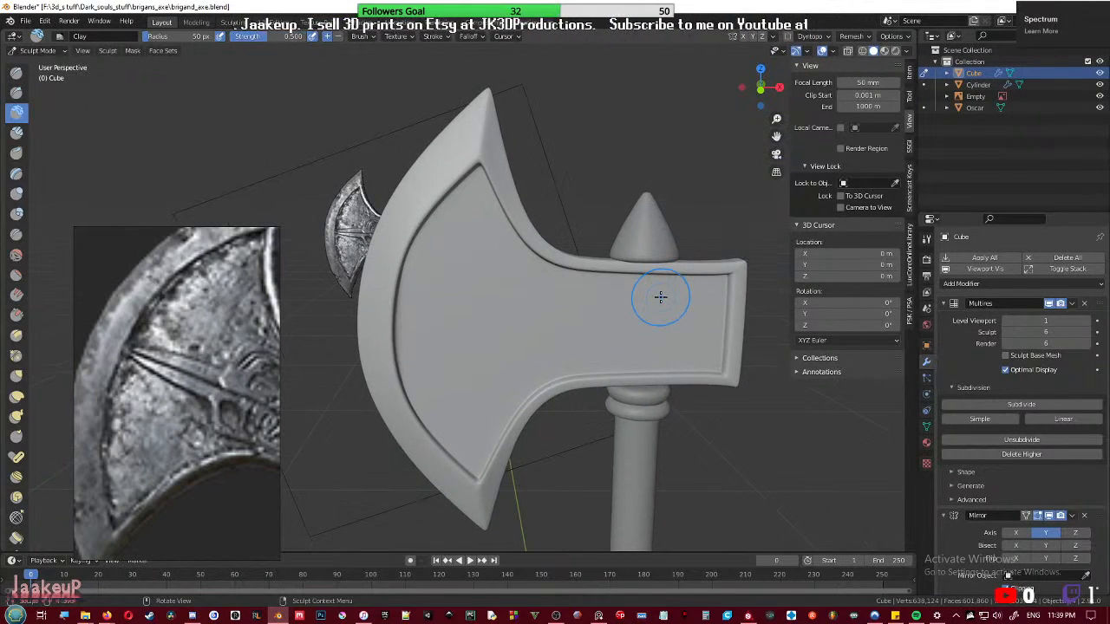
key(KP_1)
scroll(649, 300, up, 5)
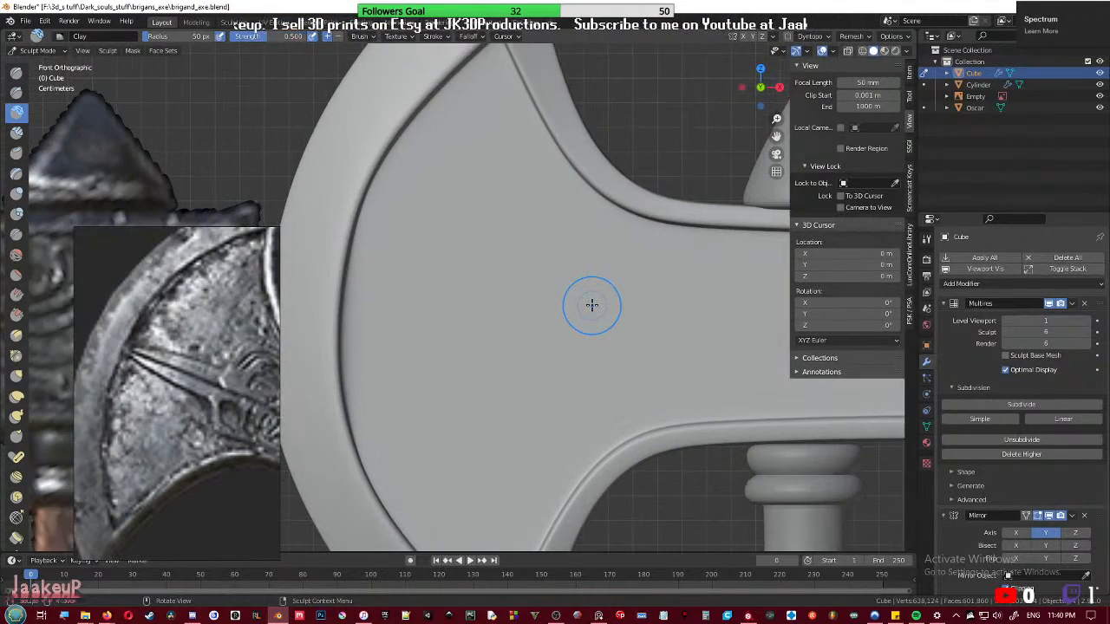
shift+middle_drag(544, 330, 551, 353)
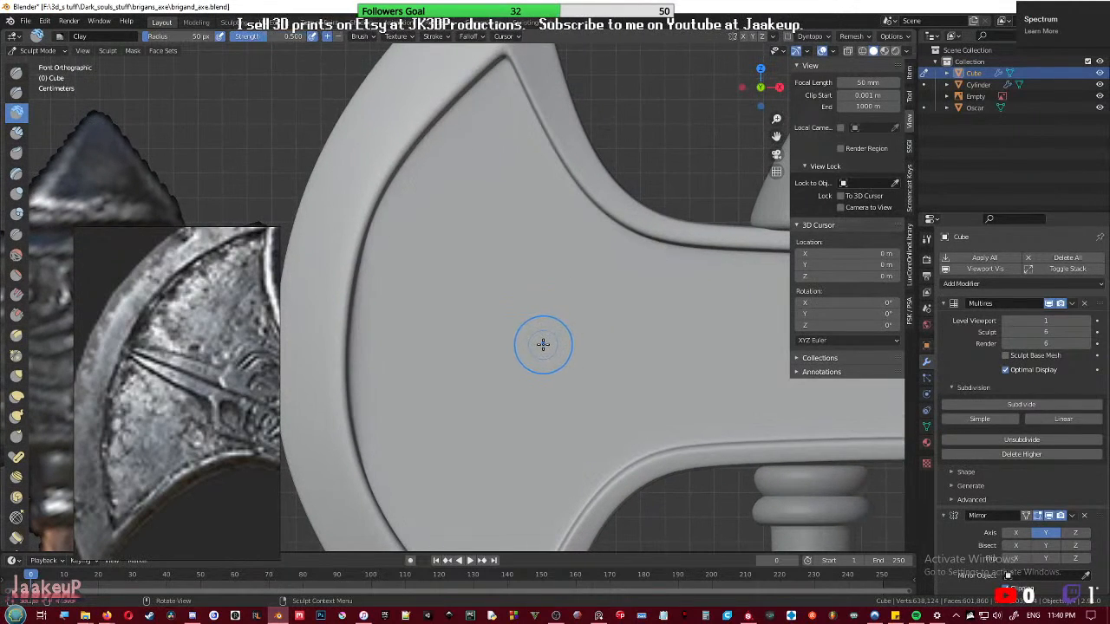
key(f)
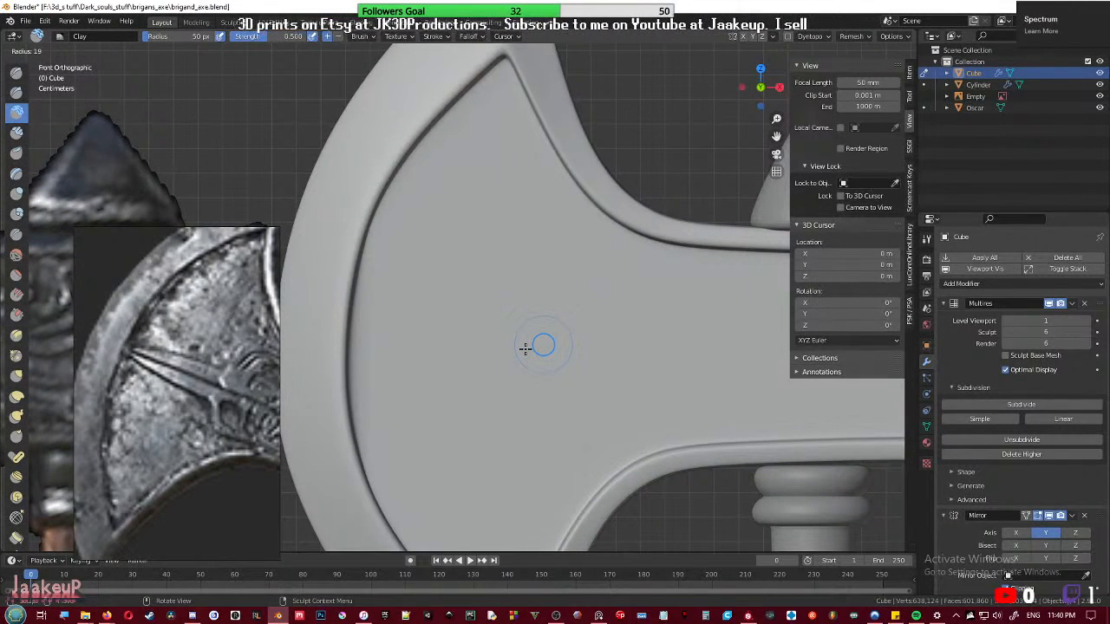
click(524, 347)
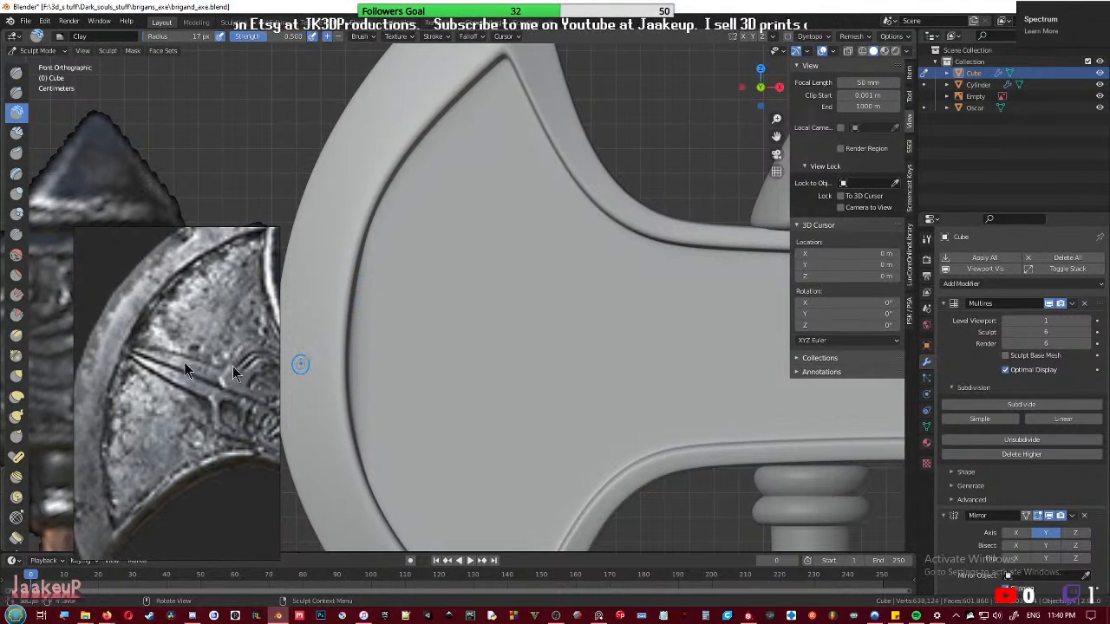
- Reframe the reference image on the engraved wedge, try a matching Clay stroke from the inset panel's blade-side edge, and undo it
scroll(217, 367, down, 3)
middle_drag(173, 375, 150, 349)
scroll(151, 350, up, 3)
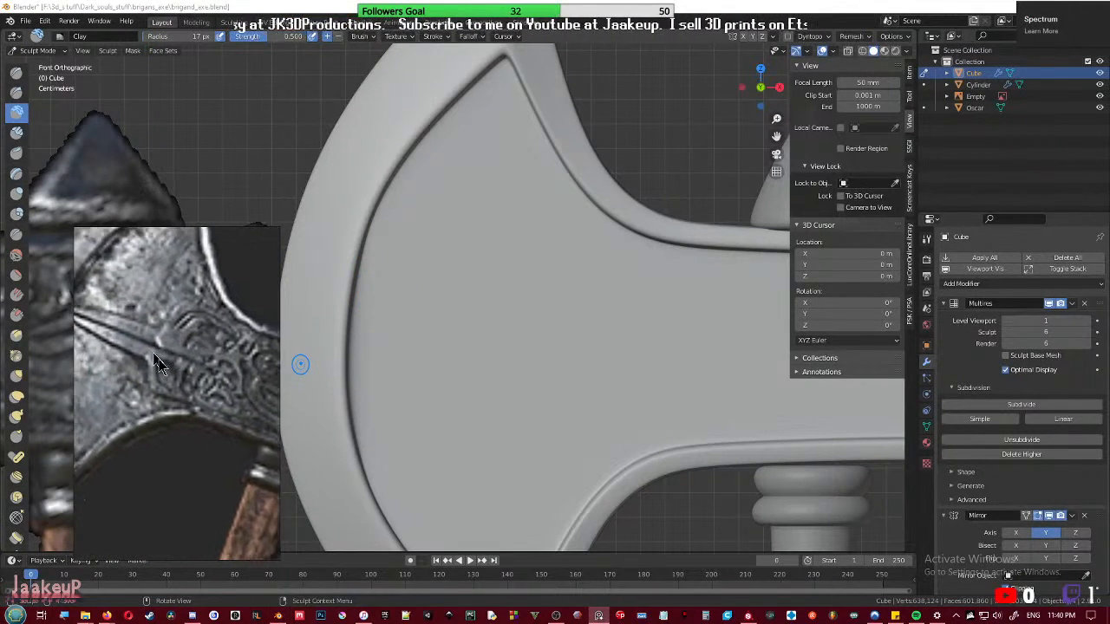
scroll(150, 350, up, 3)
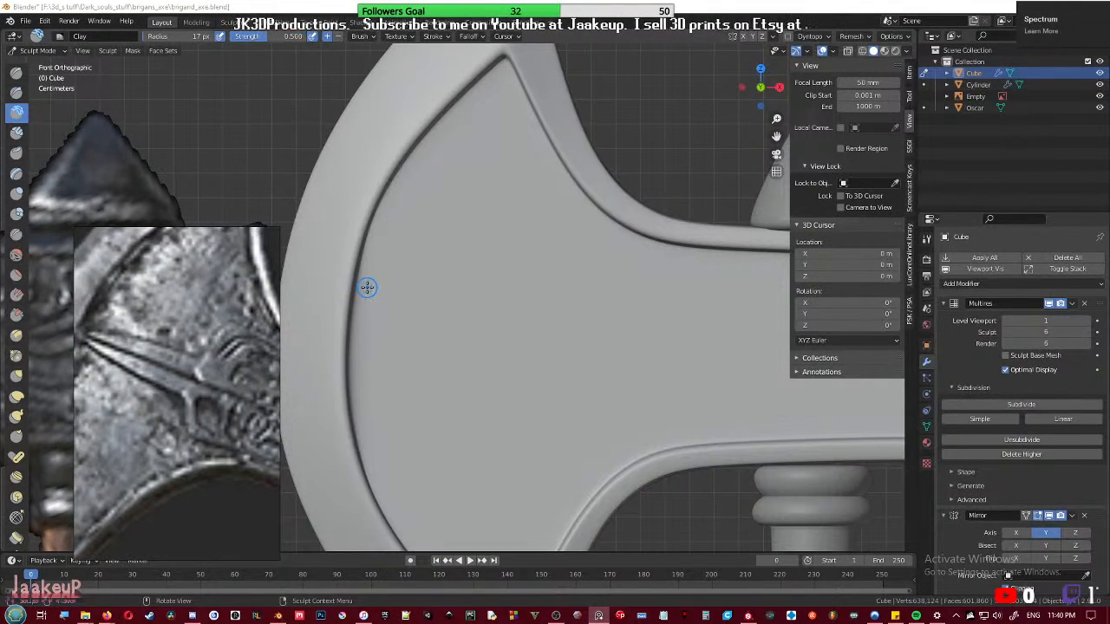
drag(367, 276, 462, 296)
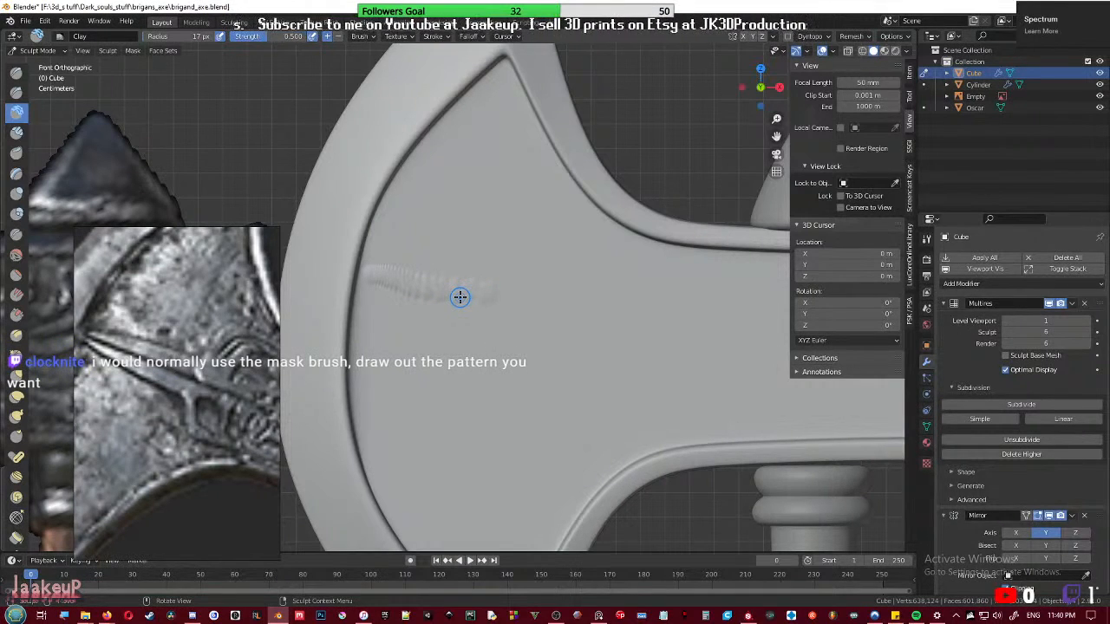
key(ctrl+z)
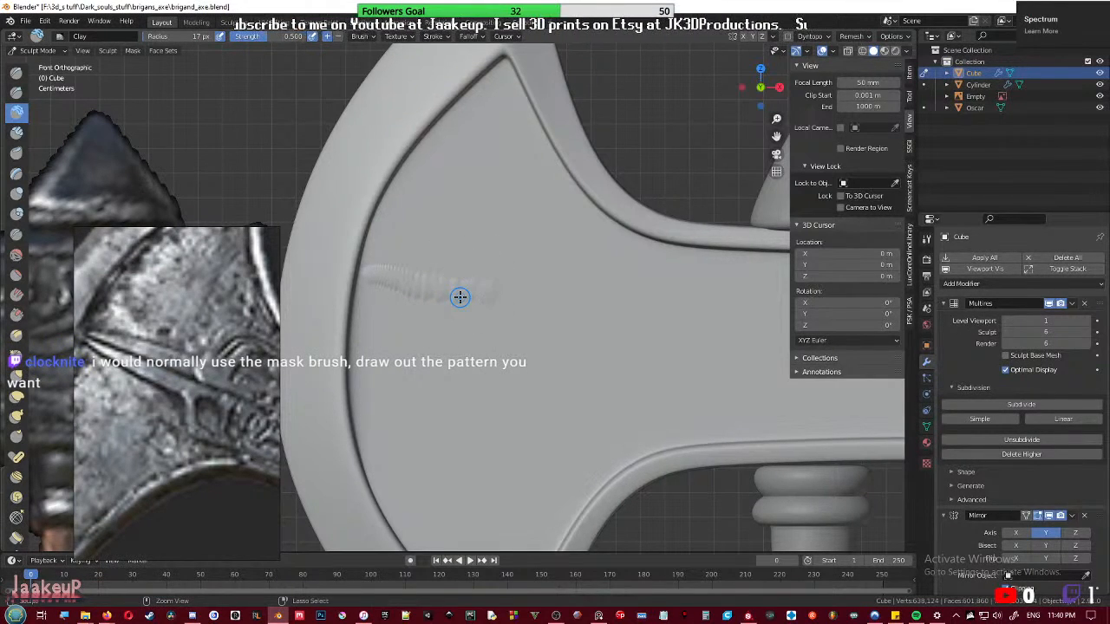
key(ctrl+z)
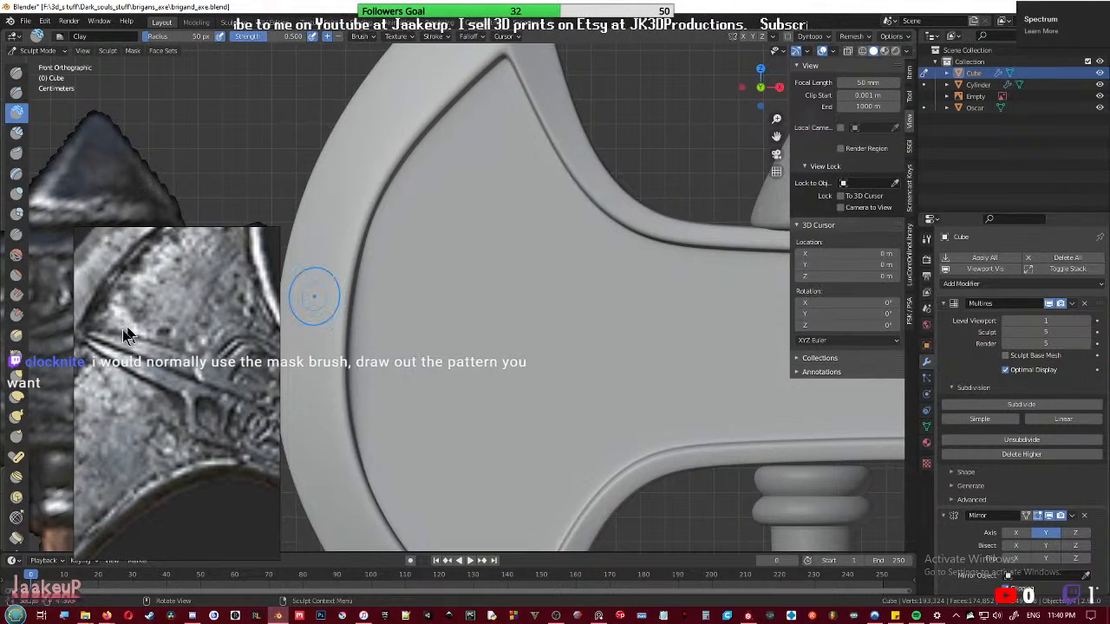
- Switch to the Mask brush and set its radius to 23 px
scroll(16, 397, down, 3)
scroll(16, 397, down, 5)
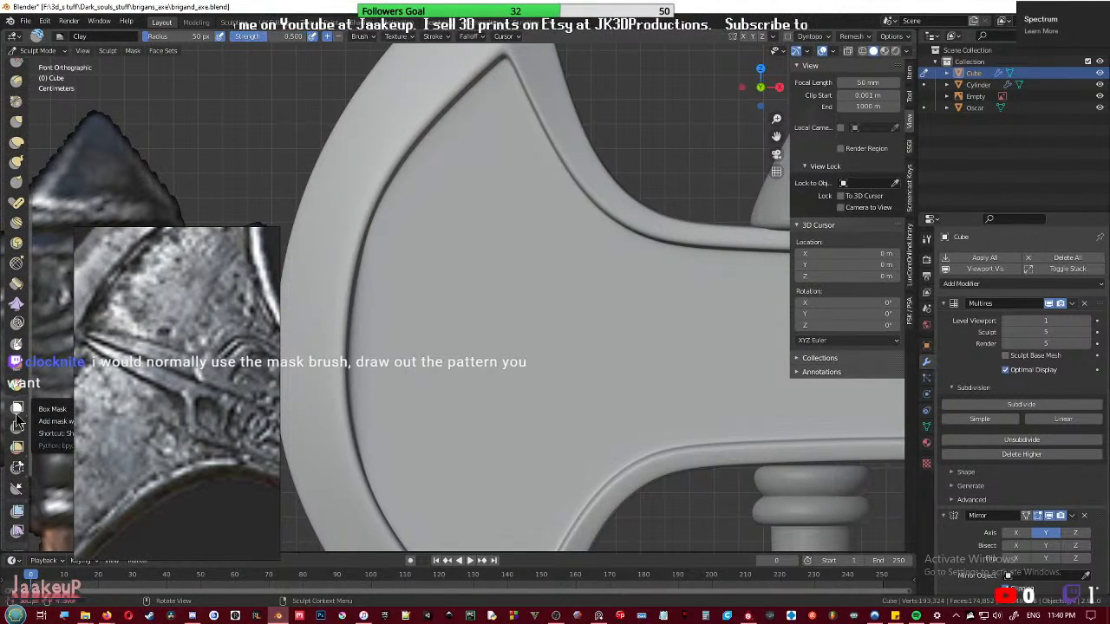
click(16, 344)
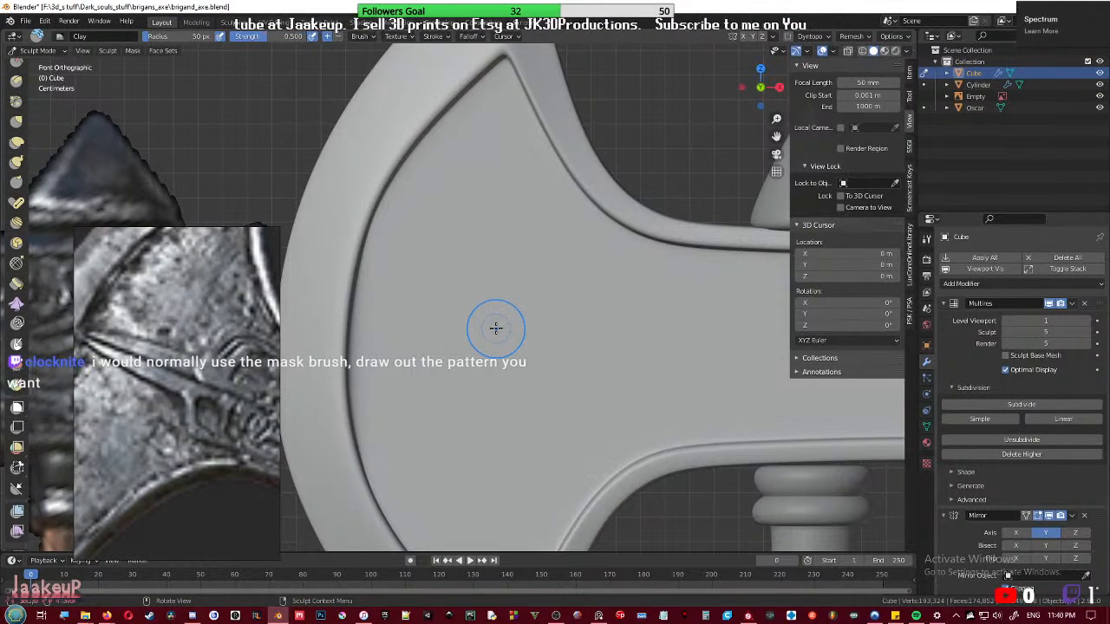
key(f)
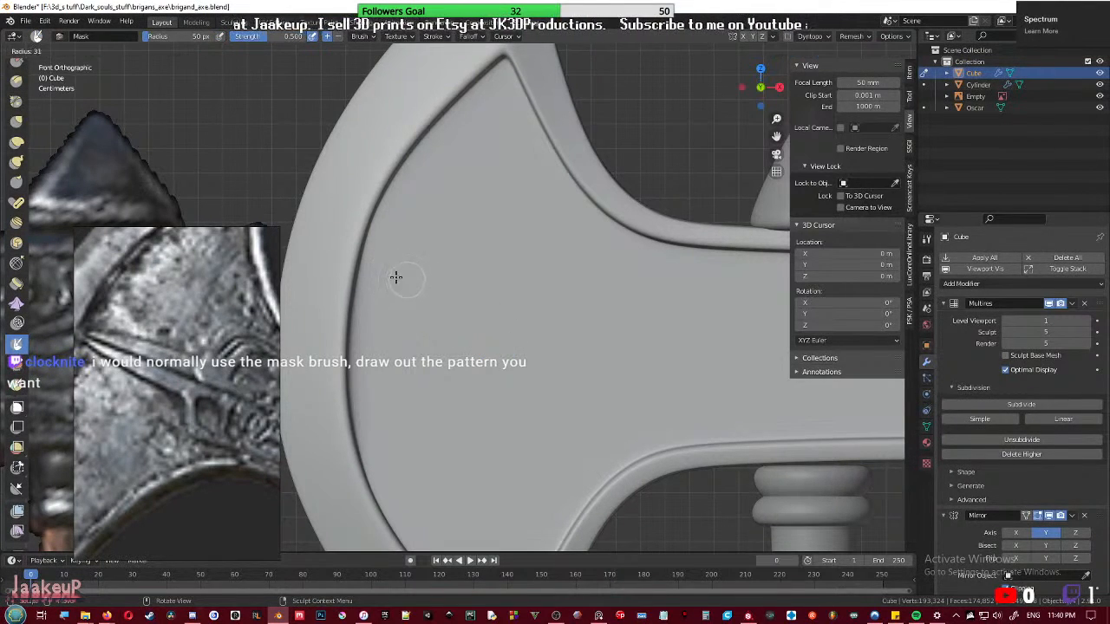
click(391, 276)
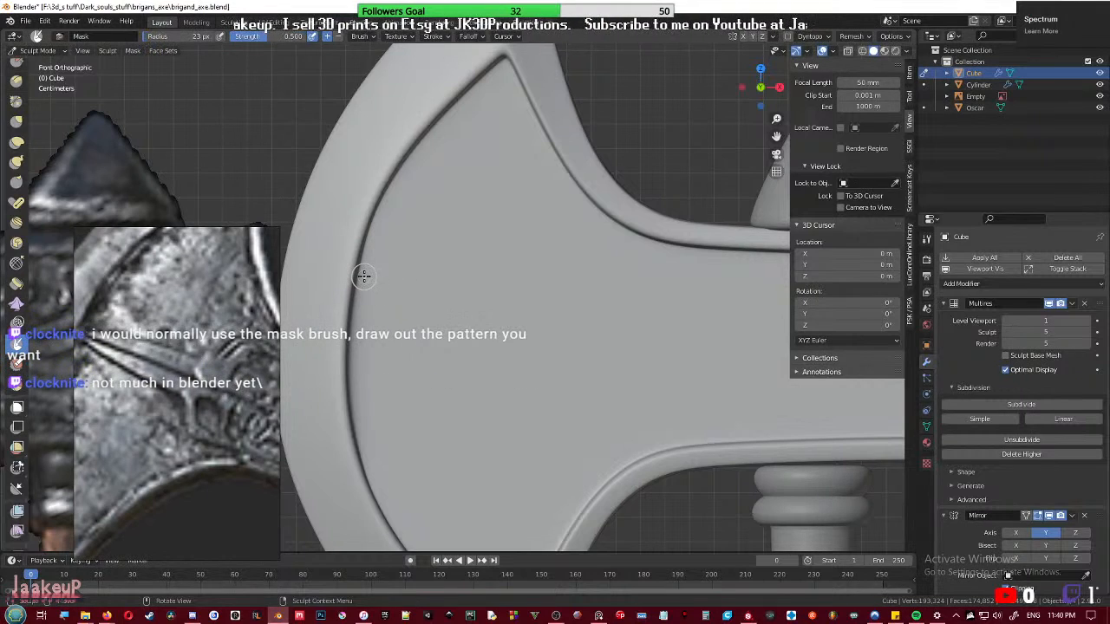
- Try a mask stroke from the inset panel's blade-side edge, and undo it along with the preceding brush-size and Multiresolution subdivision changes
mouse_move(363, 275)
mouse_down()
mouse_move(415, 287)
mouse_move(530, 266)
mouse_up()
key(ctrl+z)
key(ctrl+z)
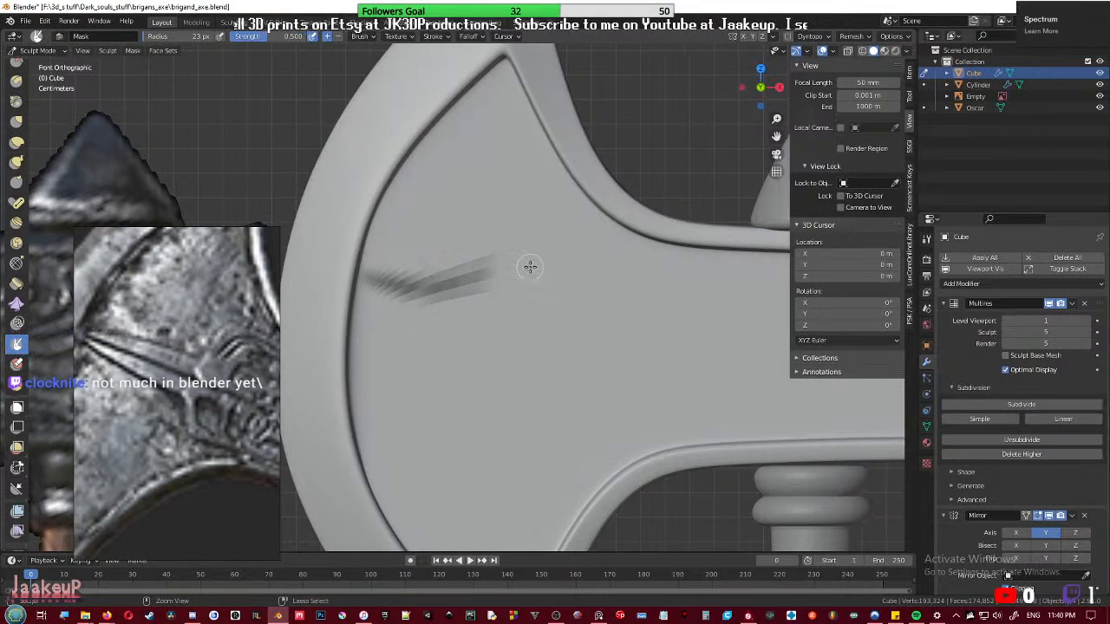
key(ctrl+z)
key(ctrl+z)
key(ctrl+z)
key(ctrl+z)
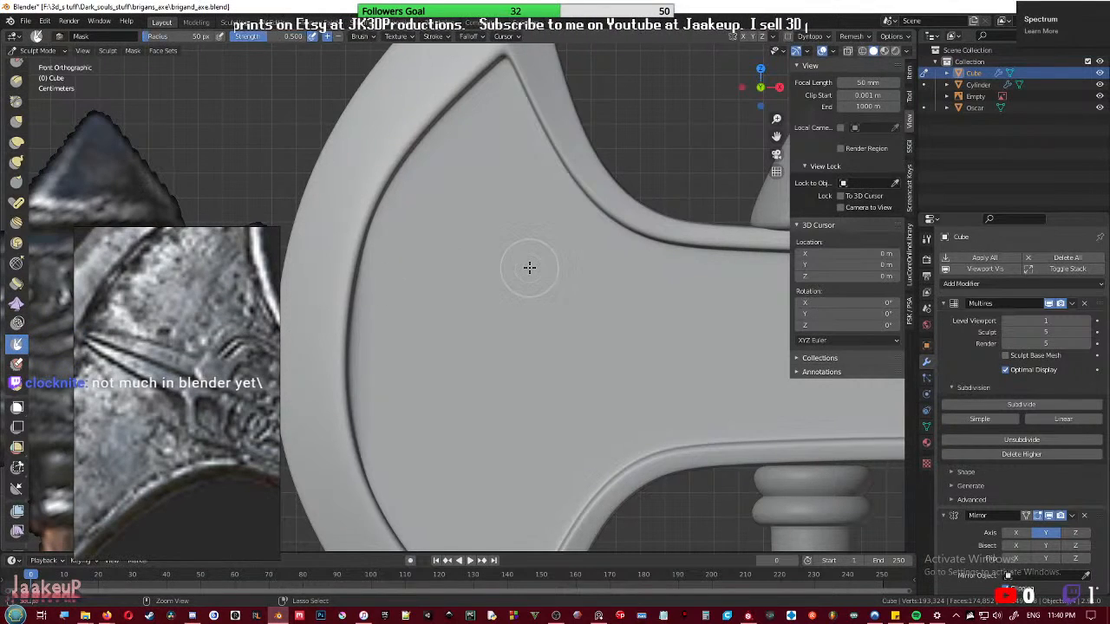
- Enable Dyntopo sculpting on the axe head and remove its Multires modifier
click(790, 37)
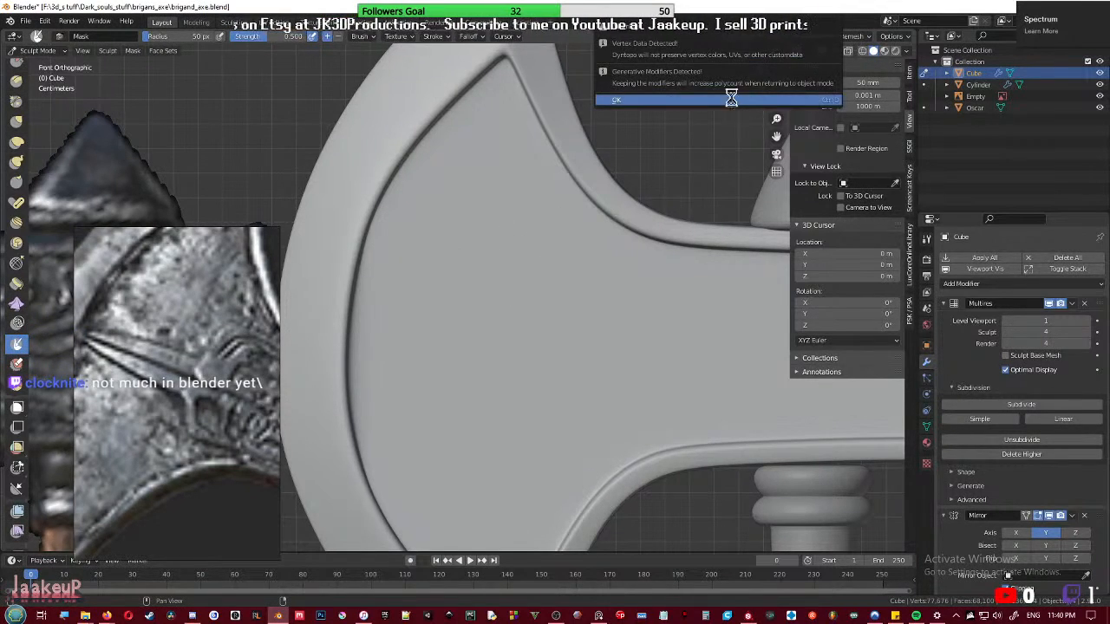
click(1084, 303)
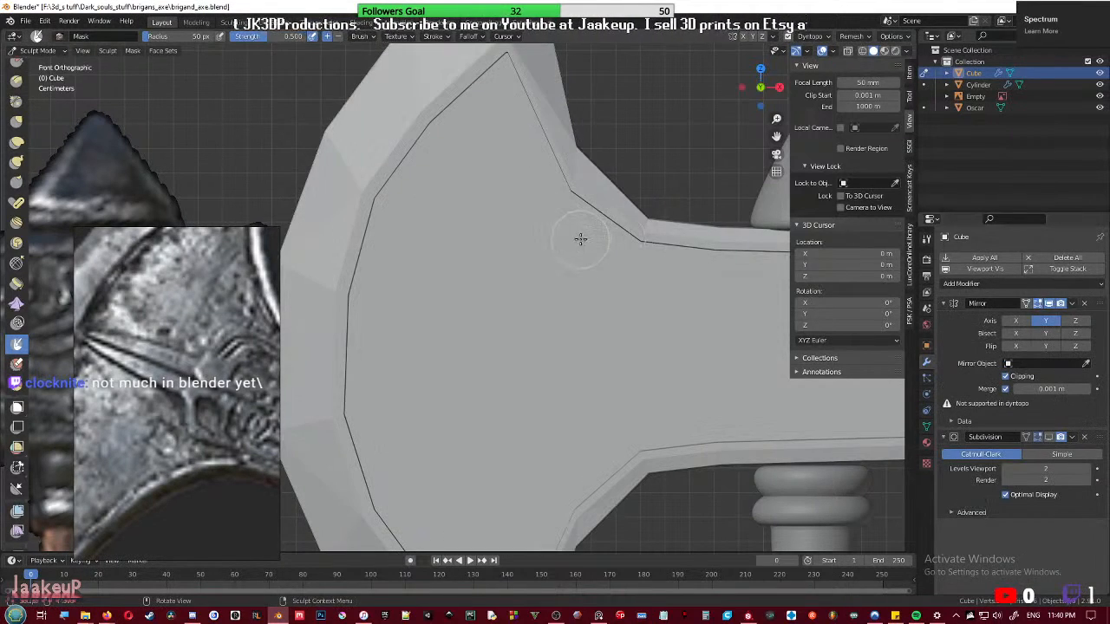
- Save the project as a new version named brigand_axe1.blend
key(ctrl+shift+s)
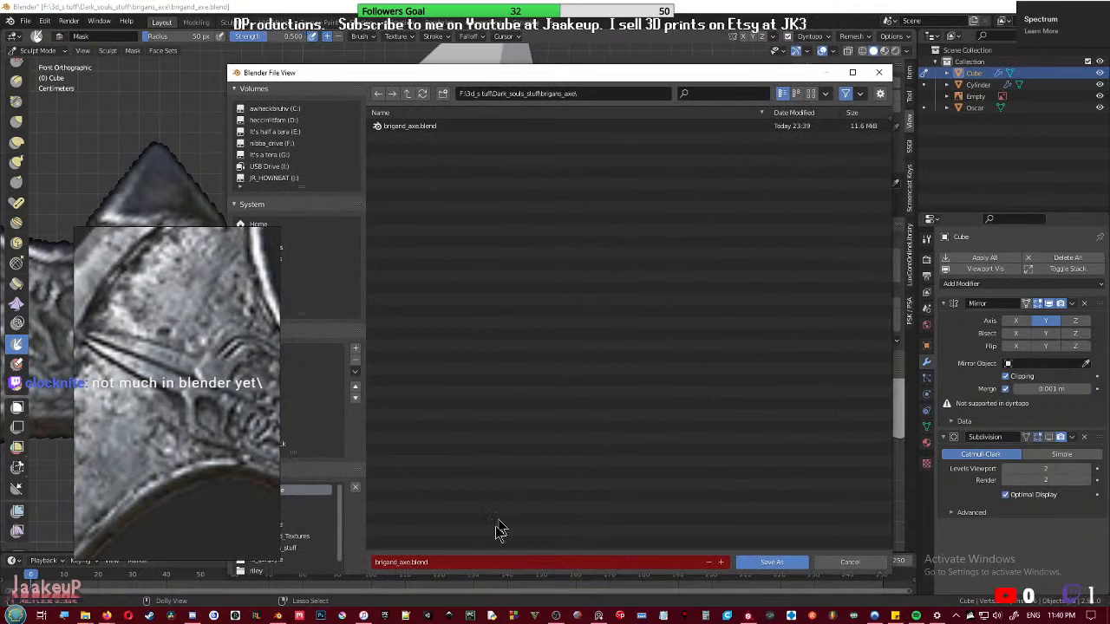
click(722, 562)
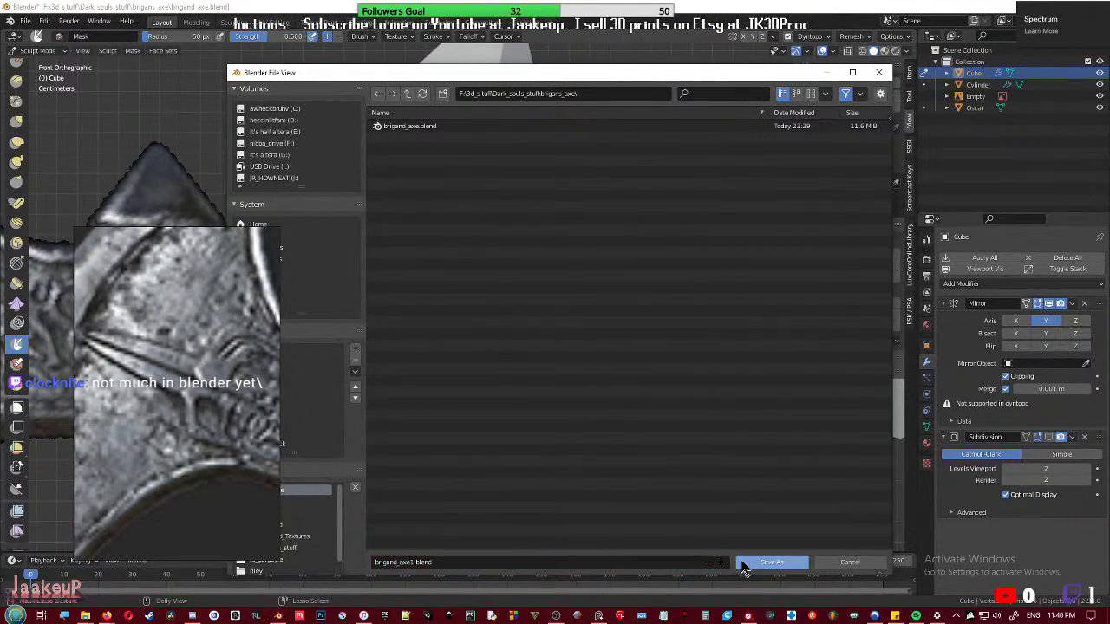
click(770, 562)
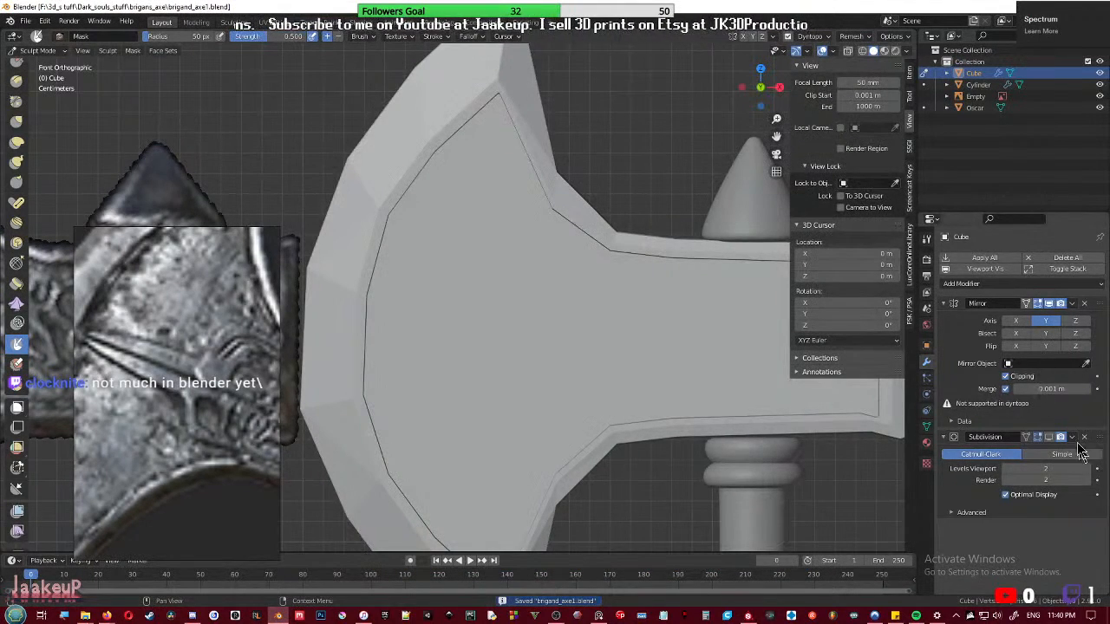
- Enable the Subdivision modifier's viewport display, and switch the axe head to Object Mode and back to Sculpt Mode
click(1050, 438)
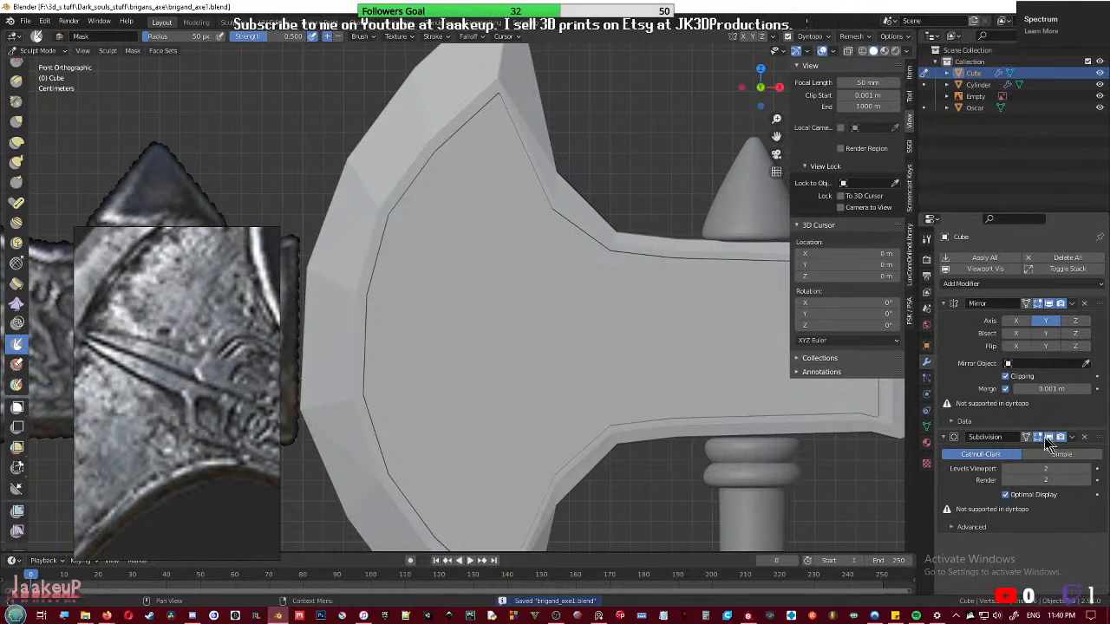
click(1086, 469)
scroll(520, 371, down, 3)
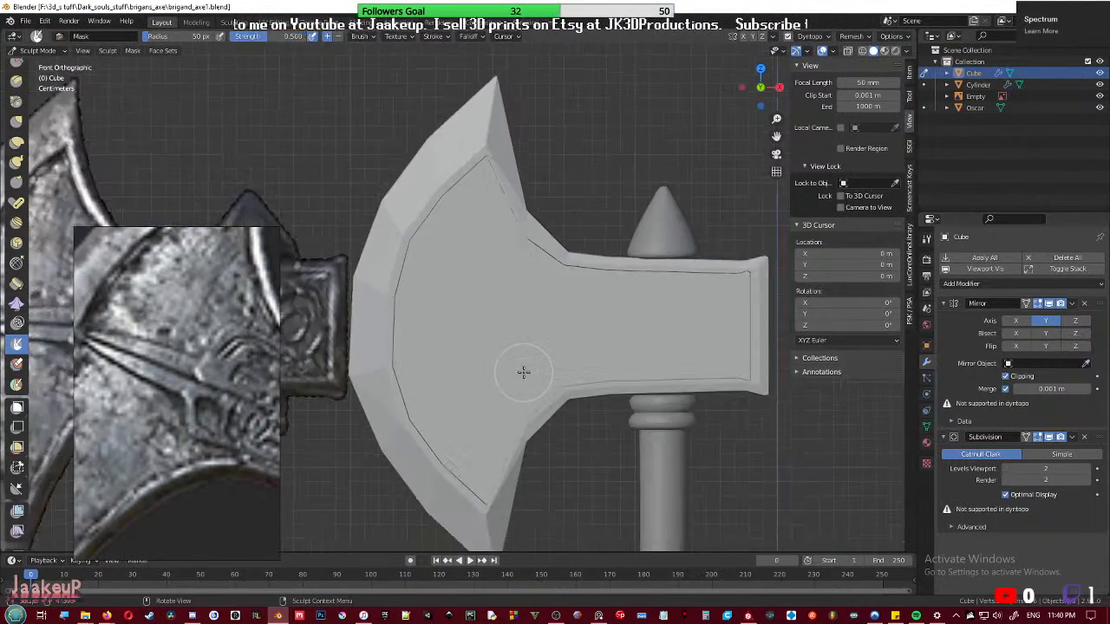
key(ctrl+Tab)
click(467, 362)
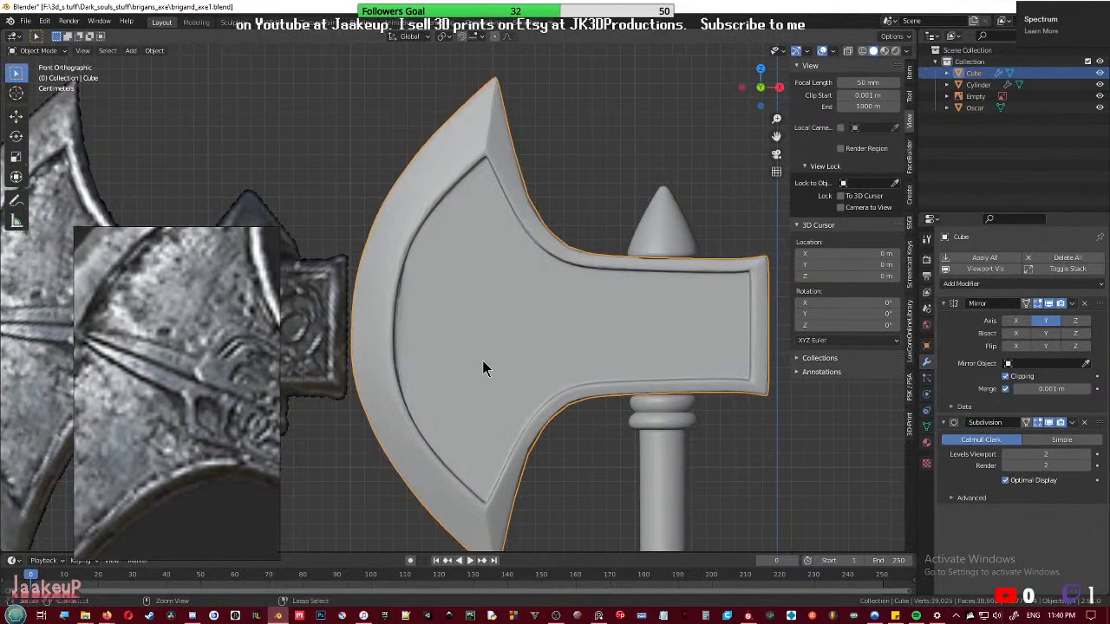
key(ctrl+Tab)
click(482, 415)
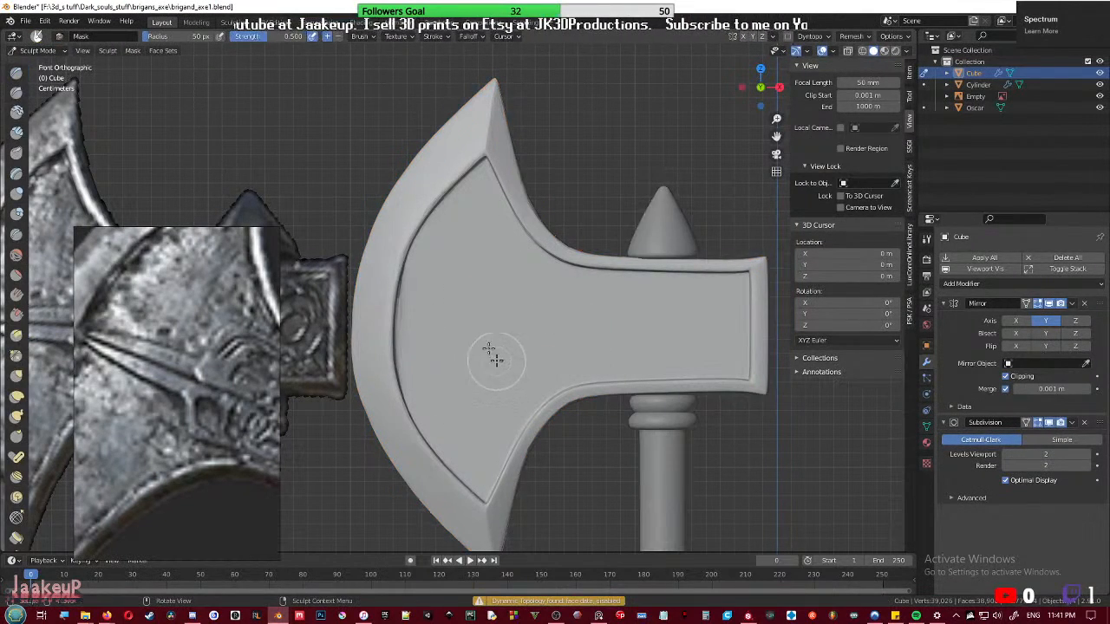
- Examine the axe head's base mesh topology in Edit Mode, and return it to Object Mode
scroll(463, 333, up, 4)
scroll(463, 334, up, 2)
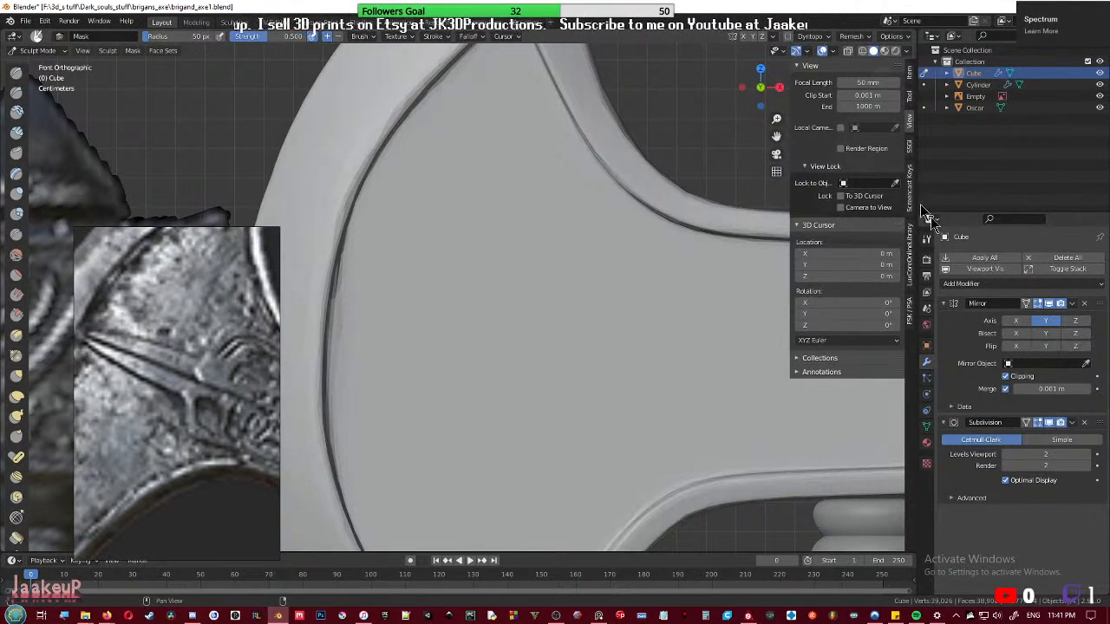
scroll(587, 307, down, 3)
key(ctrl+Tab)
click(484, 313)
key(Tab)
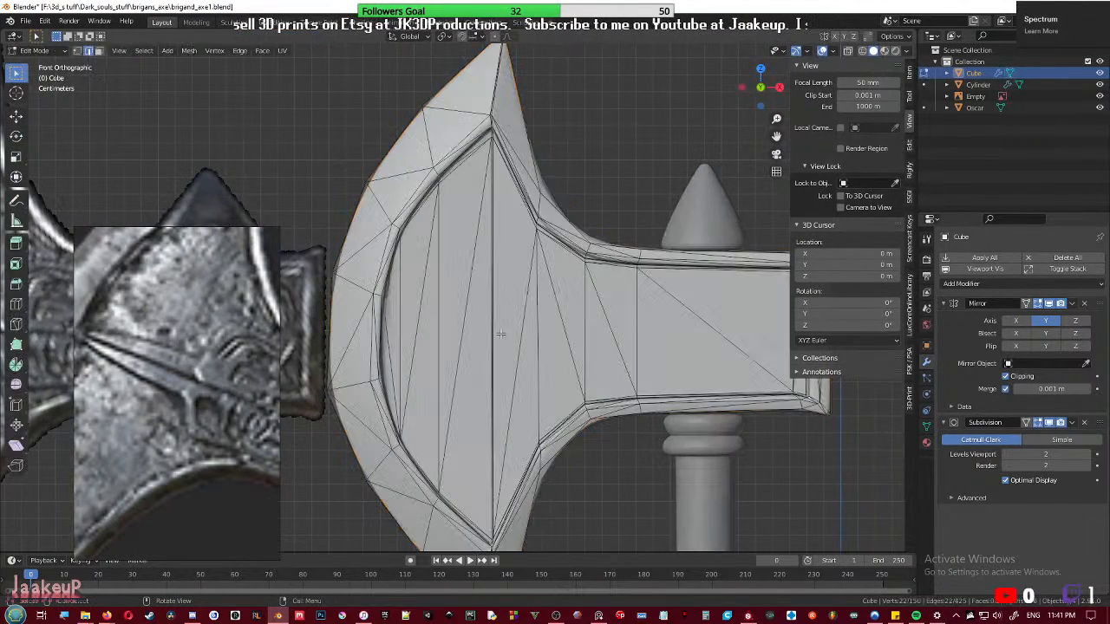
key(Tab)
key(Tab)
key(Tab)
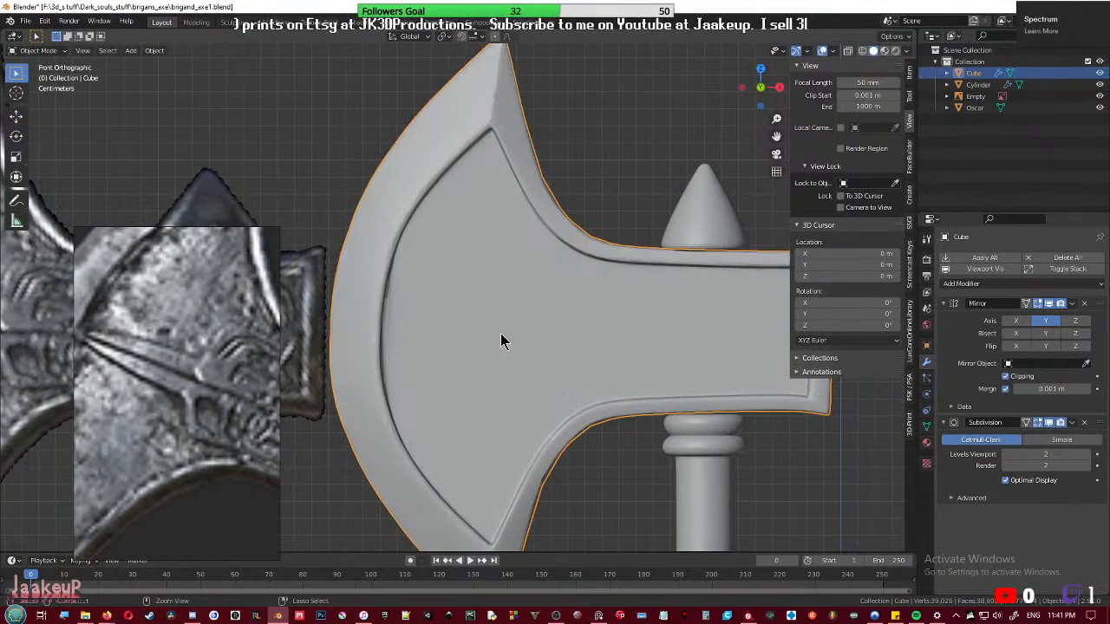
scroll(501, 341, down, 2)
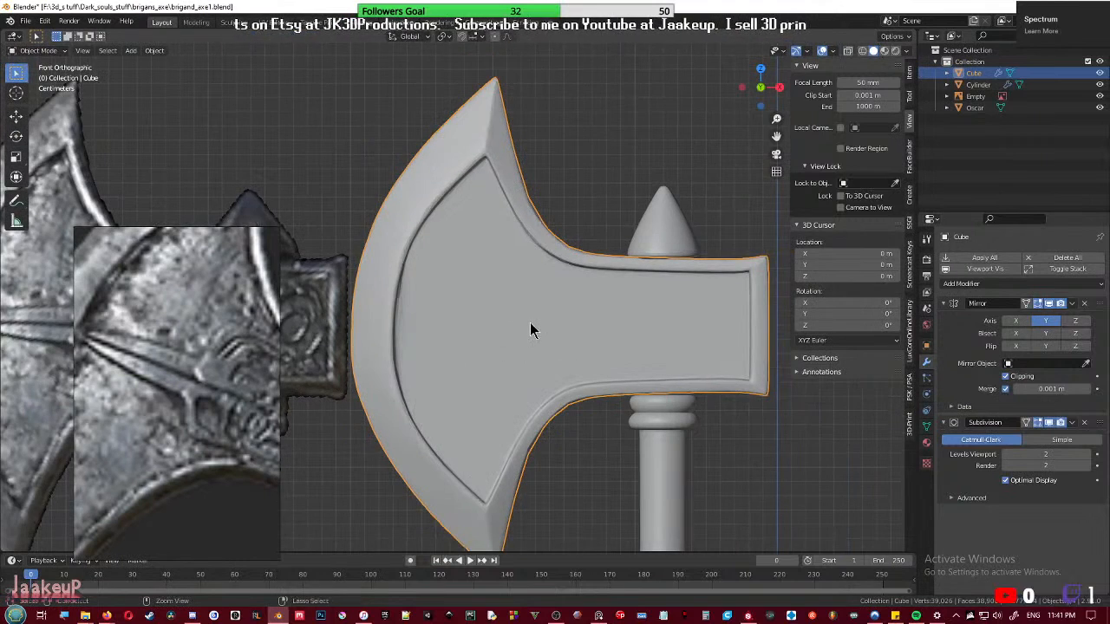
- Turn off the Subdivision modifier's viewport display for the axe head, and leave Sculpt Mode for Object Mode
key(ctrl+Tab)
click(1049, 423)
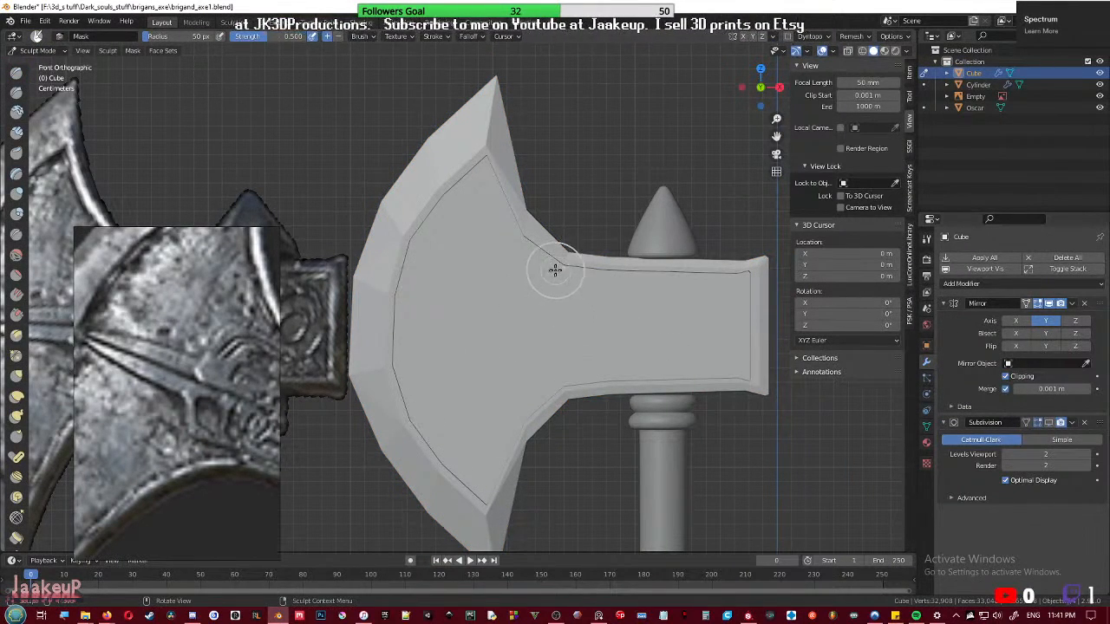
scroll(595, 349, down, 3)
key(ctrl+Tab)
click(397, 313)
- Duplicate the axe head about 0.9 m along negative X as a backup, and save the project with the original selected
scroll(397, 312, down, 5)
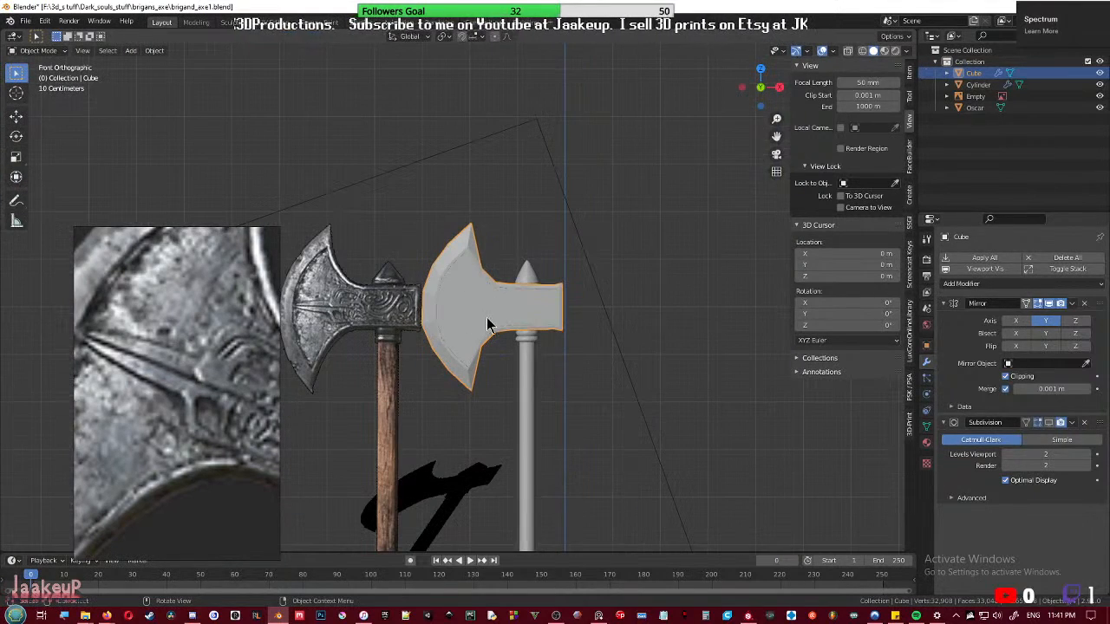
key(shift+d)
key(x)
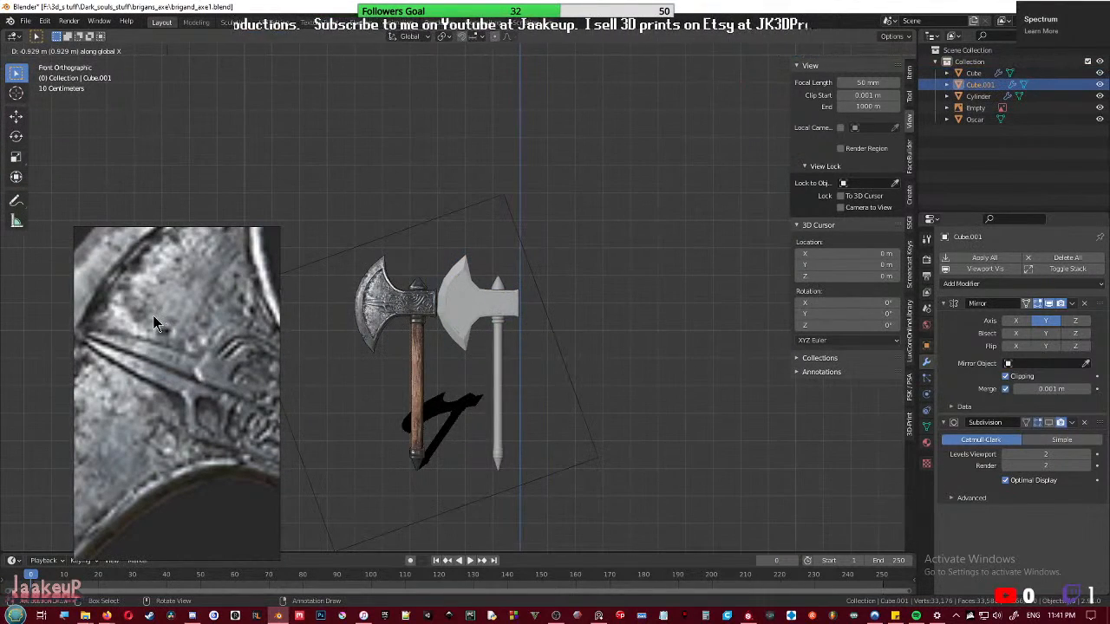
click(162, 317)
scroll(464, 303, up, 6)
scroll(484, 328, up, 4)
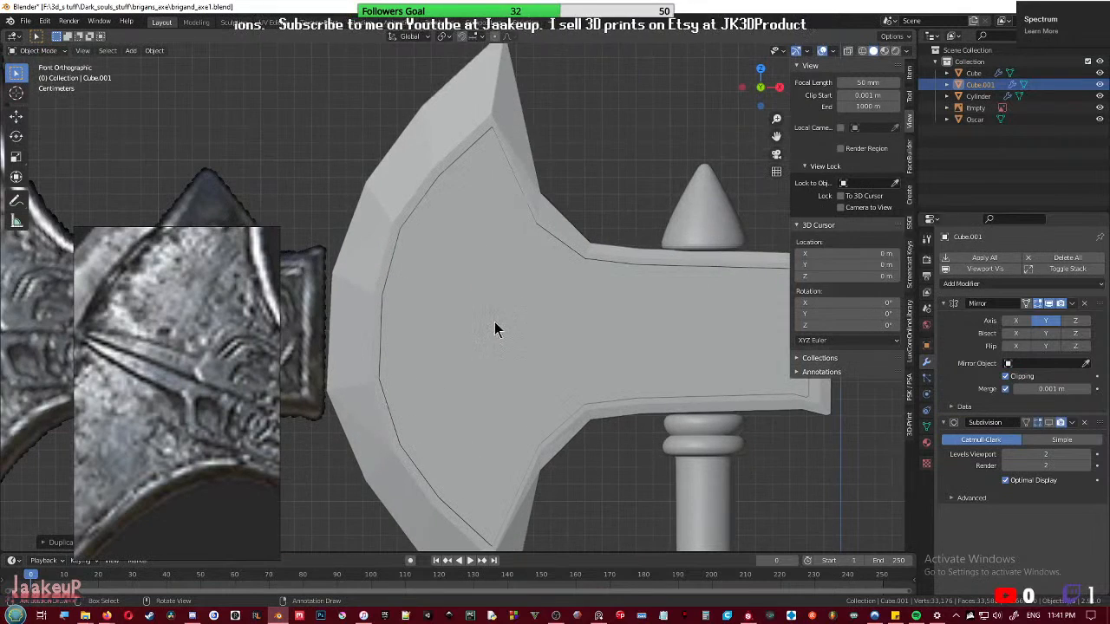
click(495, 324)
key(ctrl+s)
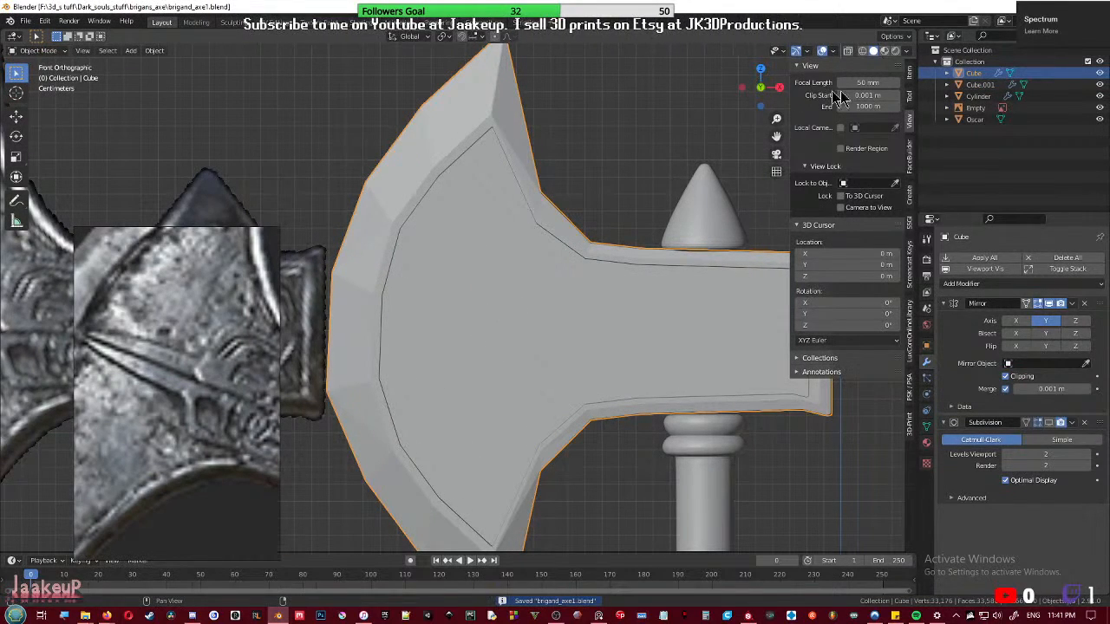
- Enter Sculpt Mode on the original axe head, enable Dyntopo, and check its Smooth Shading option
key(ctrl+Tab)
click(639, 333)
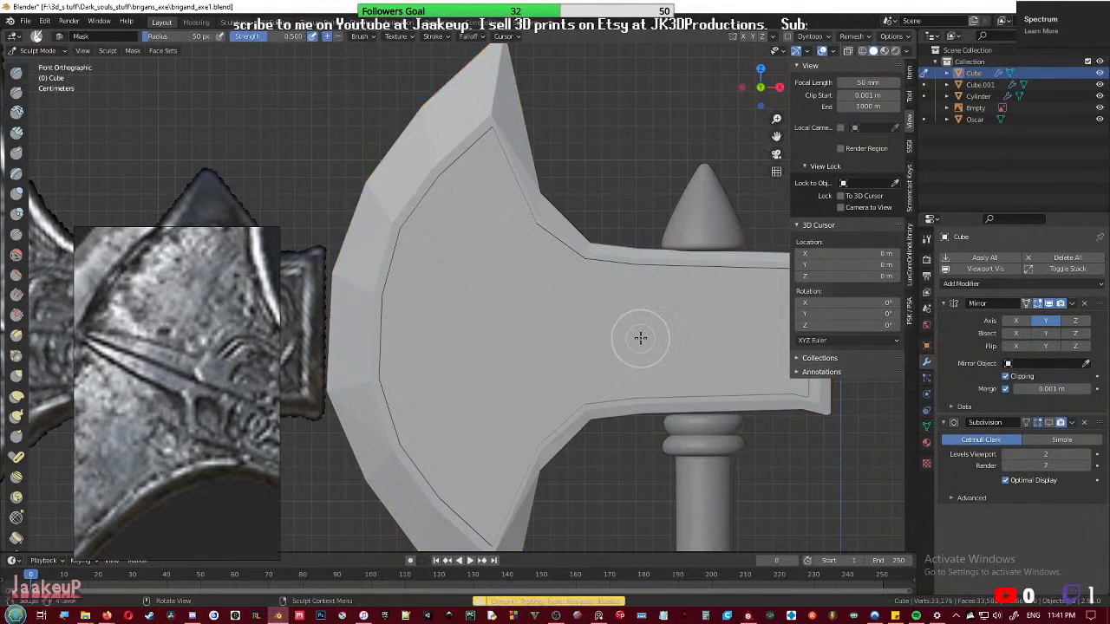
click(791, 38)
click(748, 100)
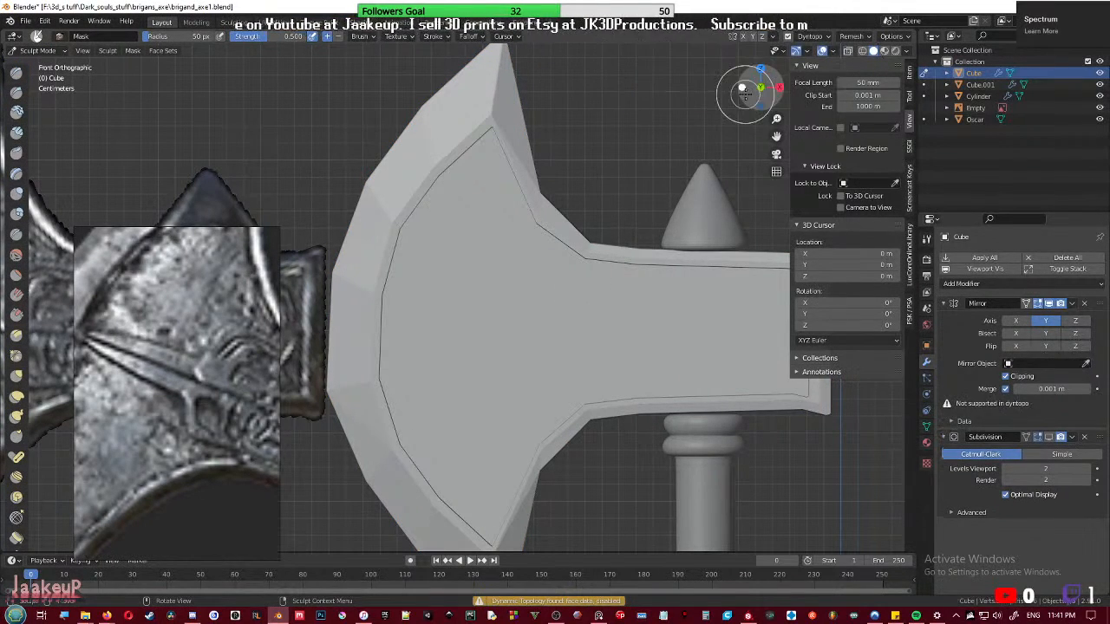
click(824, 38)
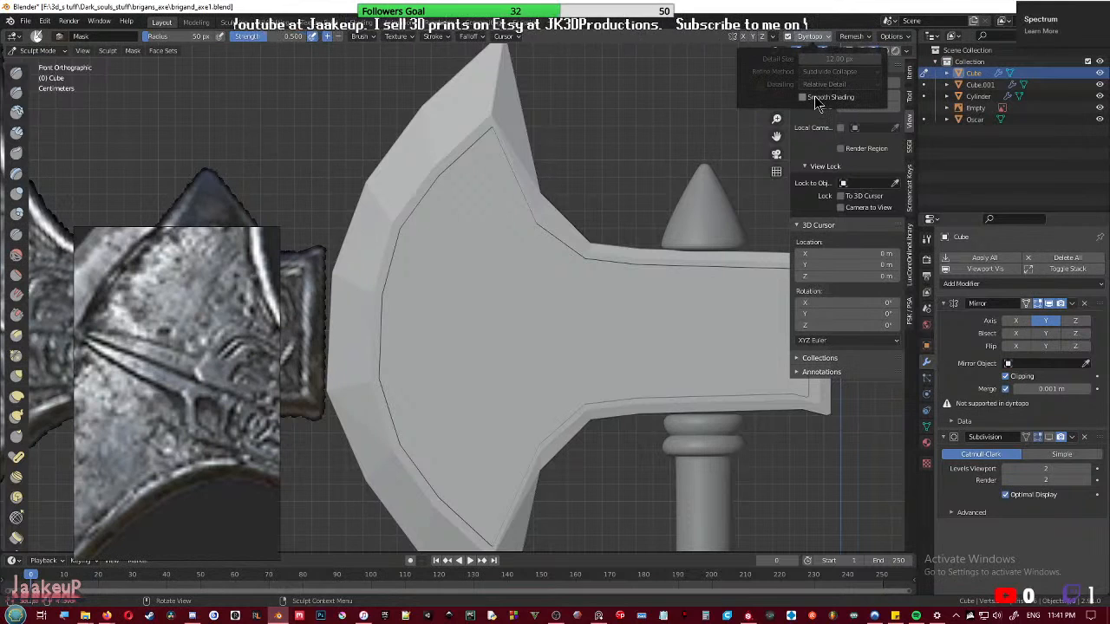
click(815, 100)
click(813, 102)
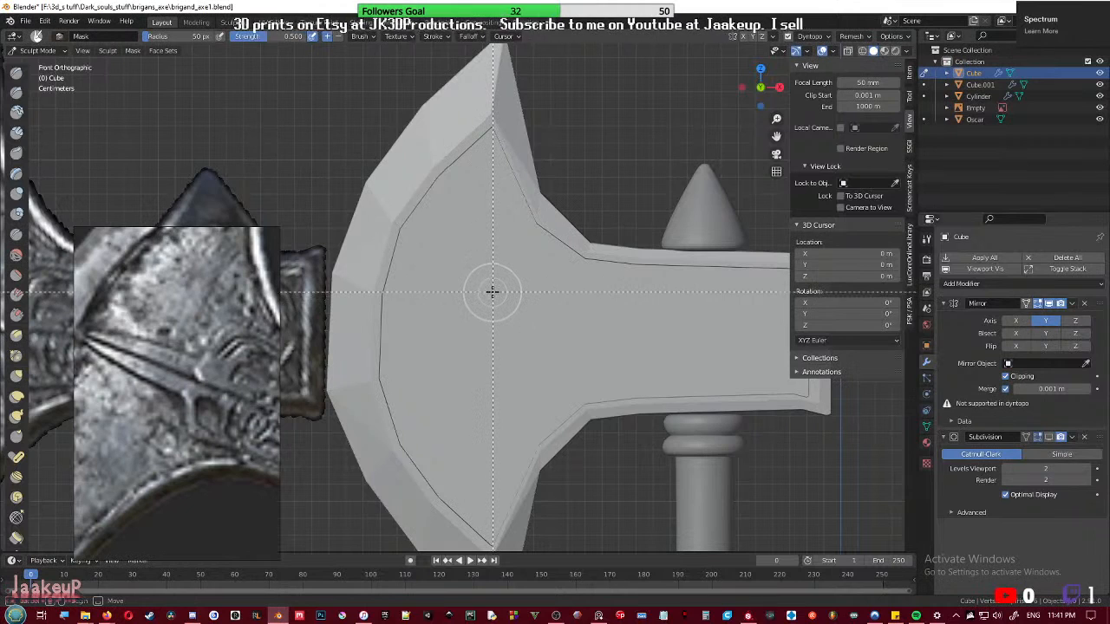
- Try a Draw Sharp brush stroke on the inset panel, and re-enter Sculpt Mode by way of Object Mode
key(shift+space)
key(1)
mouse_move(495, 274)
mouse_down()
mouse_move(495, 335)
mouse_move(557, 359)
mouse_up()
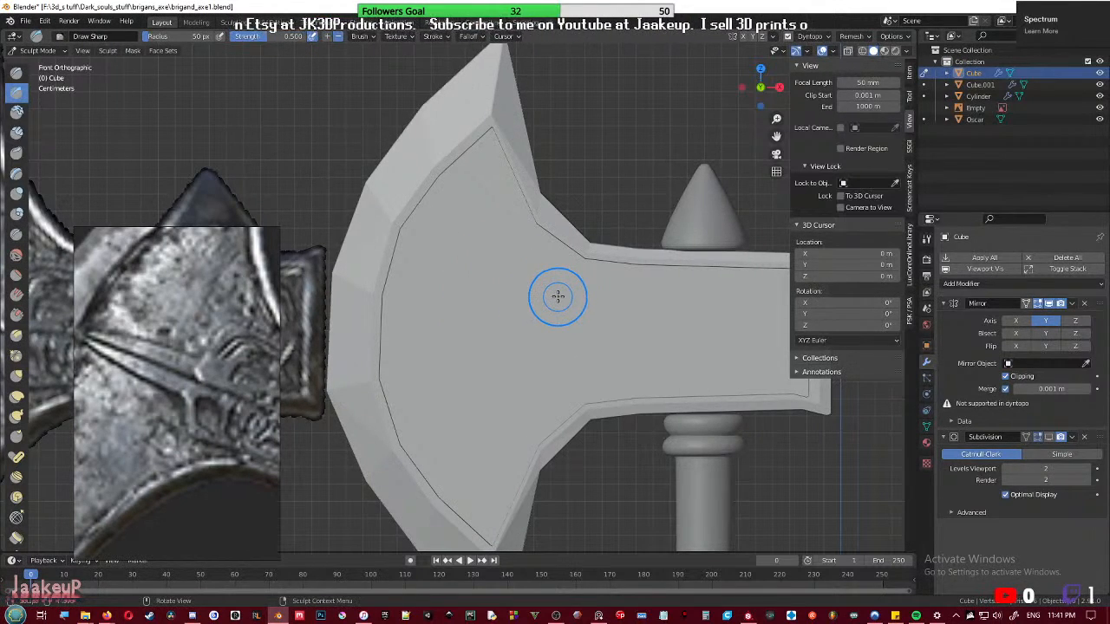
key(ctrl+Tab)
click(436, 295)
key(ctrl+Tab)
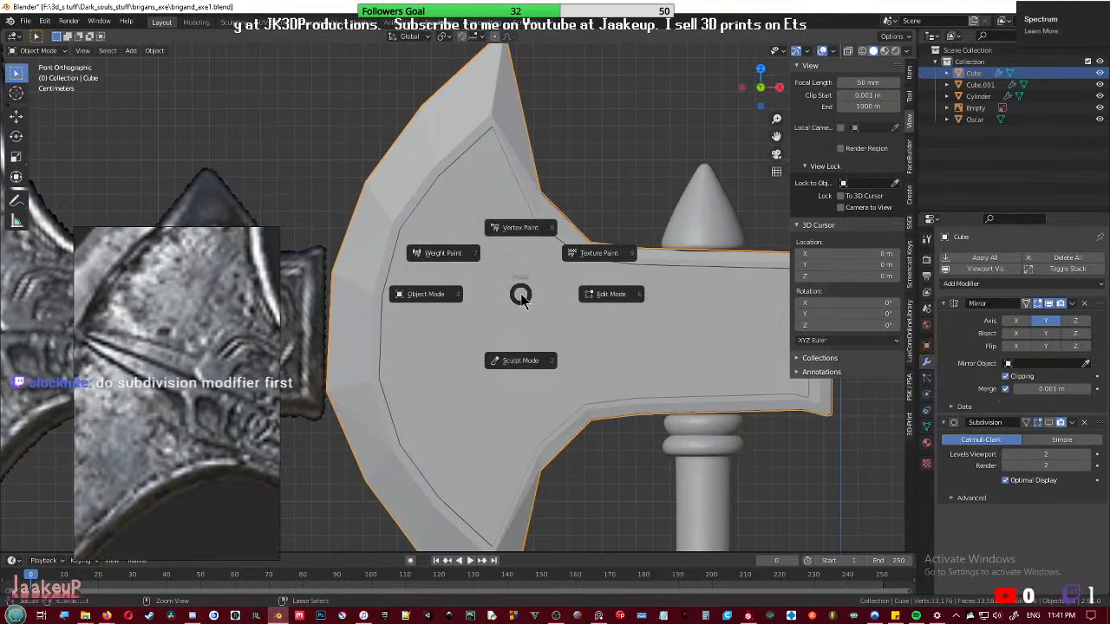
click(519, 359)
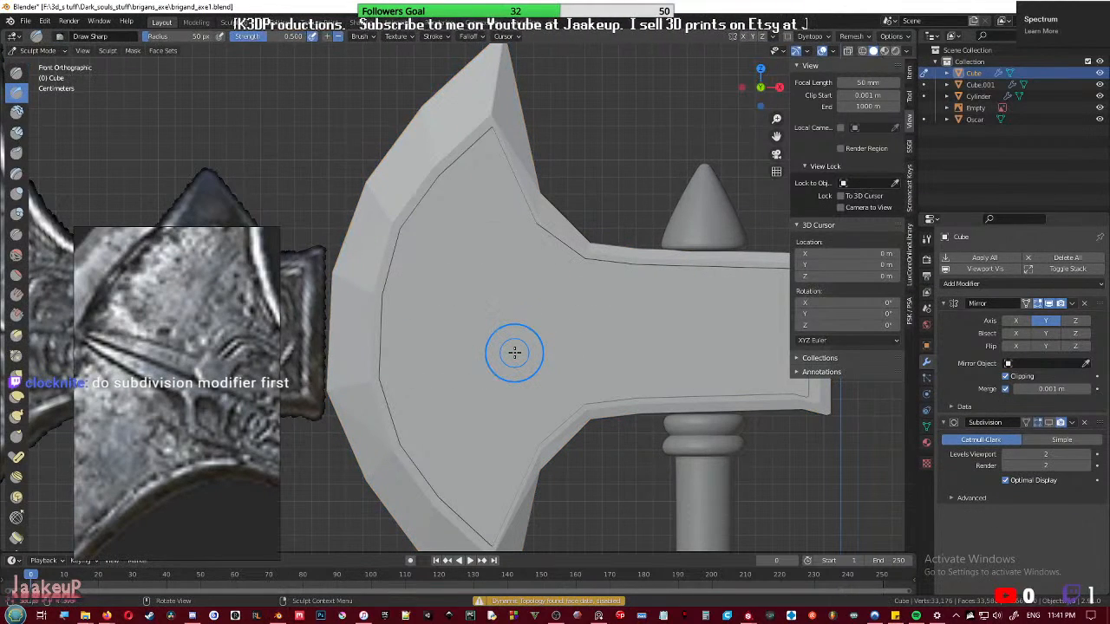
- Enable the Subdivision modifier's viewport display on the axe head and apply the modifier
click(1049, 423)
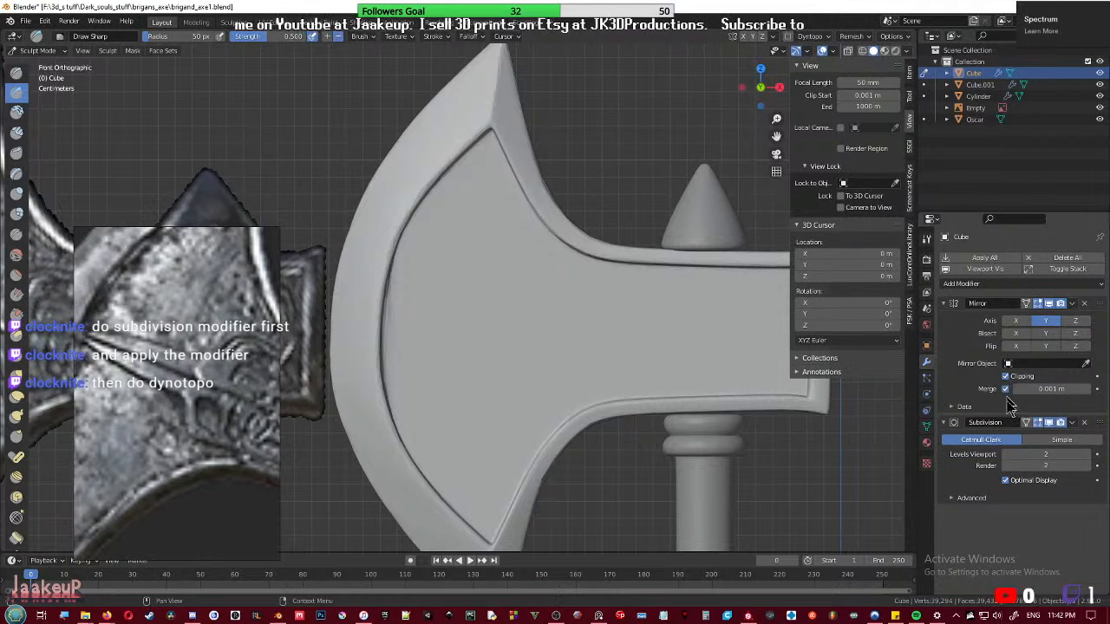
click(1073, 422)
click(1041, 334)
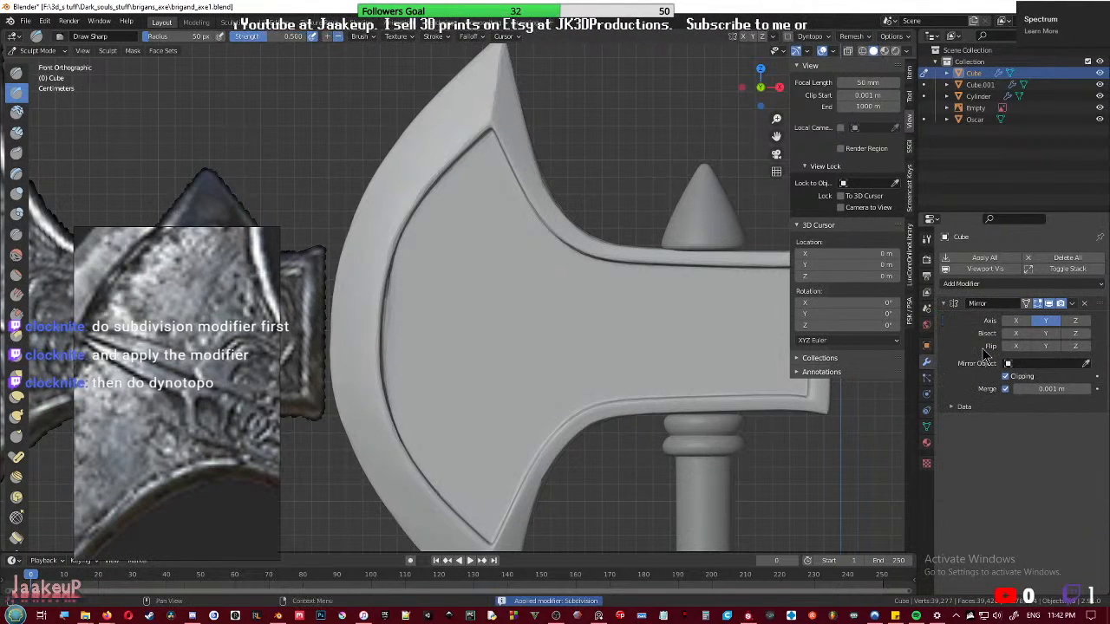
- Undo a test stroke on the panel, and enable Dyntopo with a detail size of 3 px
mouse_move(461, 312)
ctrl+mouse_down()
mouse_move(477, 304)
mouse_move(643, 337)
ctrl+mouse_up()
key(ctrl+z)
key(ctrl+d)
click(770, 101)
click(810, 36)
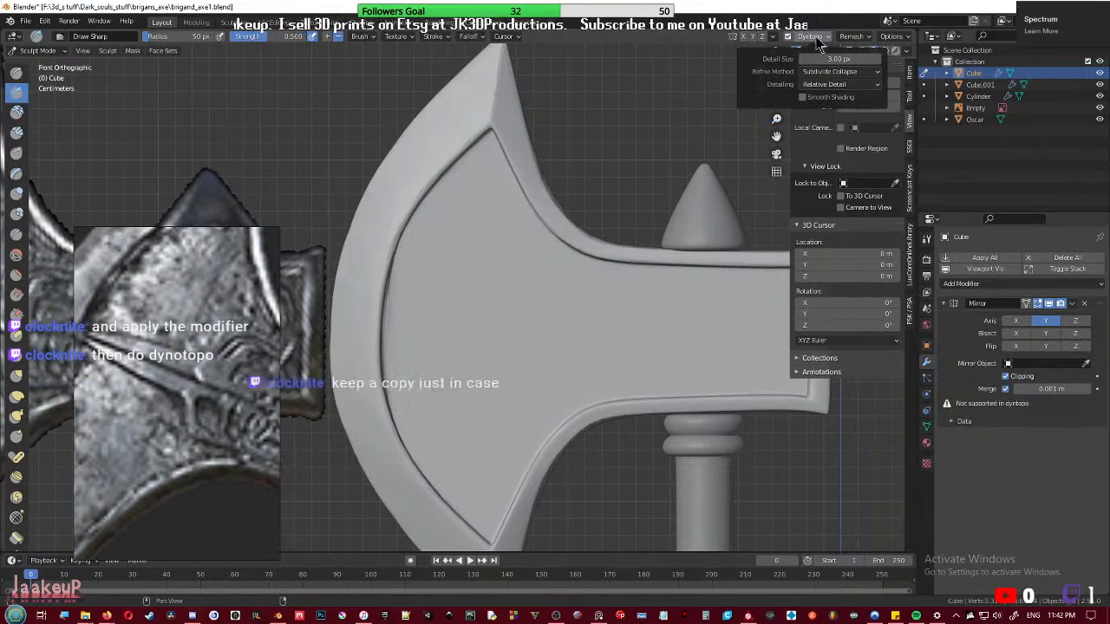
- Try Draw Sharp strokes across the inset panel at the 3 px detail size, and undo them
drag(488, 293, 586, 329)
key(ctrl+z)
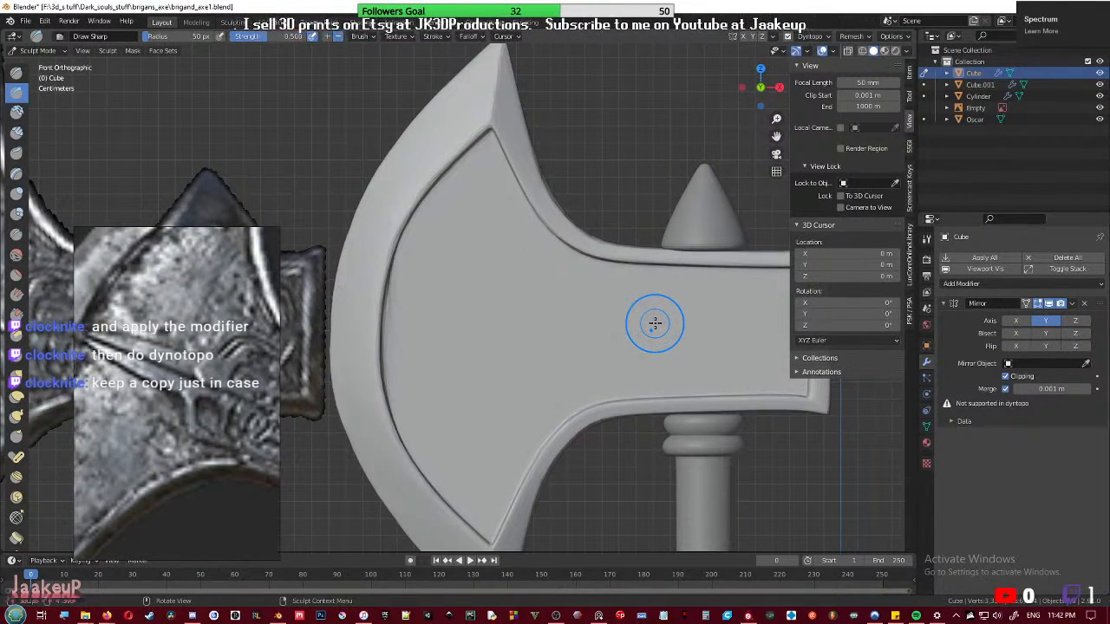
scroll(655, 323, down, 10)
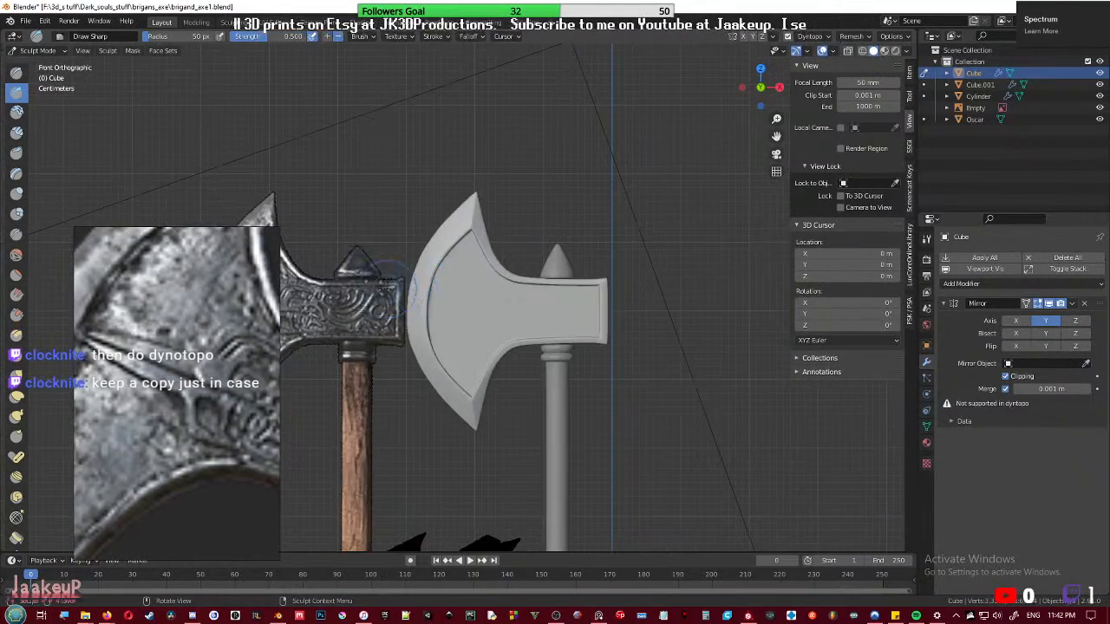
scroll(359, 297, up, 10)
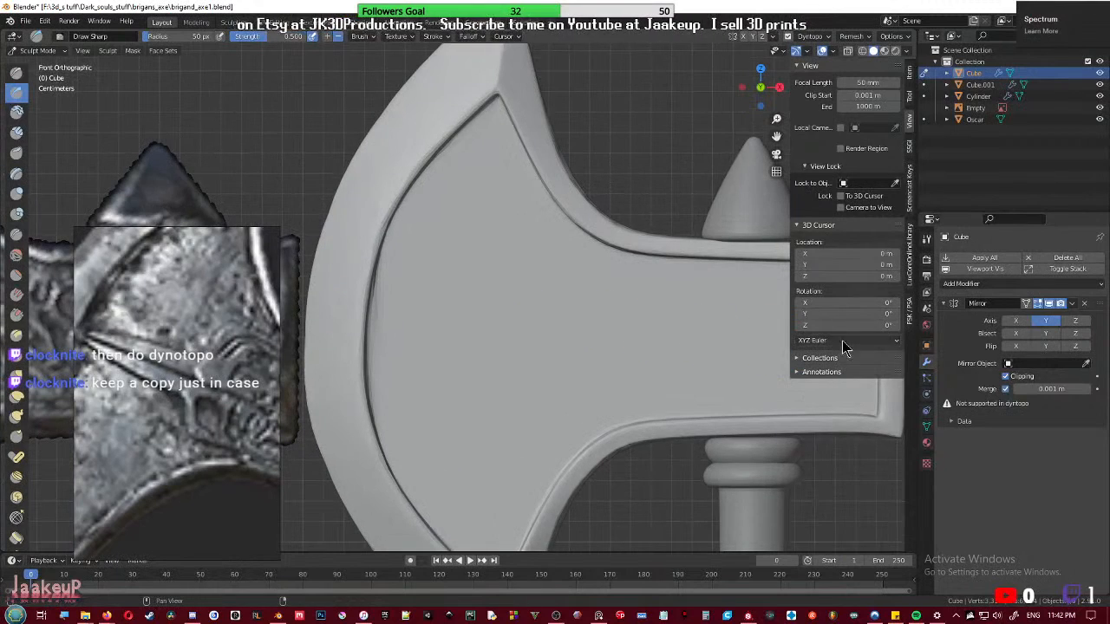
mouse_move(530, 266)
mouse_down()
mouse_move(480, 304)
mouse_move(682, 359)
mouse_up()
key(ctrl+z)
- Edit the Dyntopo detail size, and try and undo further Draw Sharp strokes across the inset panel
click(813, 38)
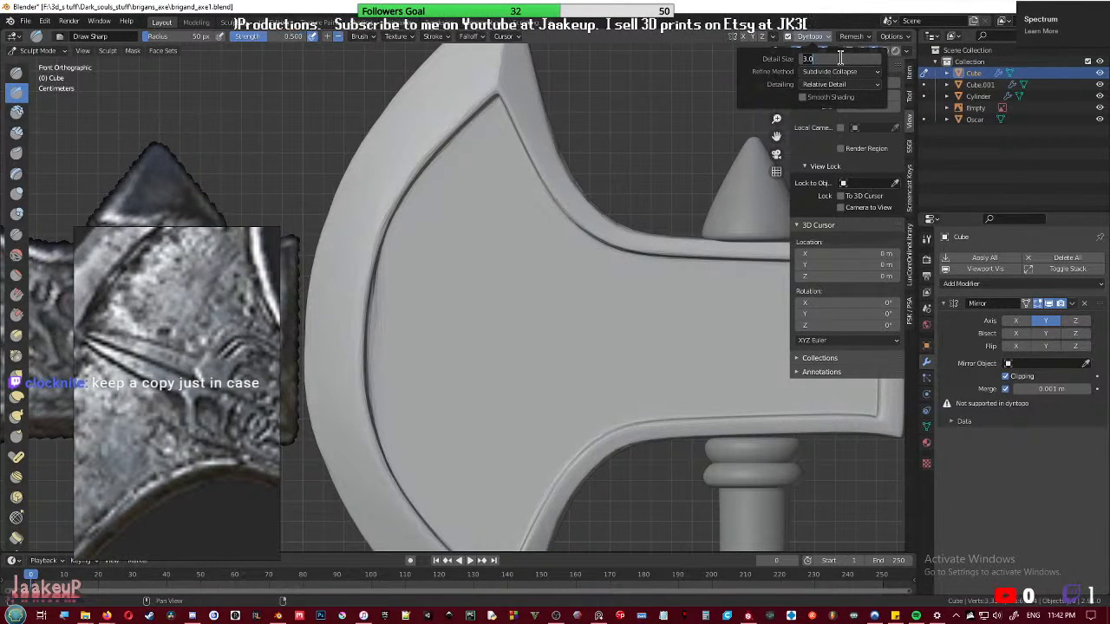
mouse_move(500, 266)
mouse_down()
mouse_move(573, 284)
mouse_move(573, 396)
mouse_move(578, 356)
mouse_up()
key(ctrl+z)
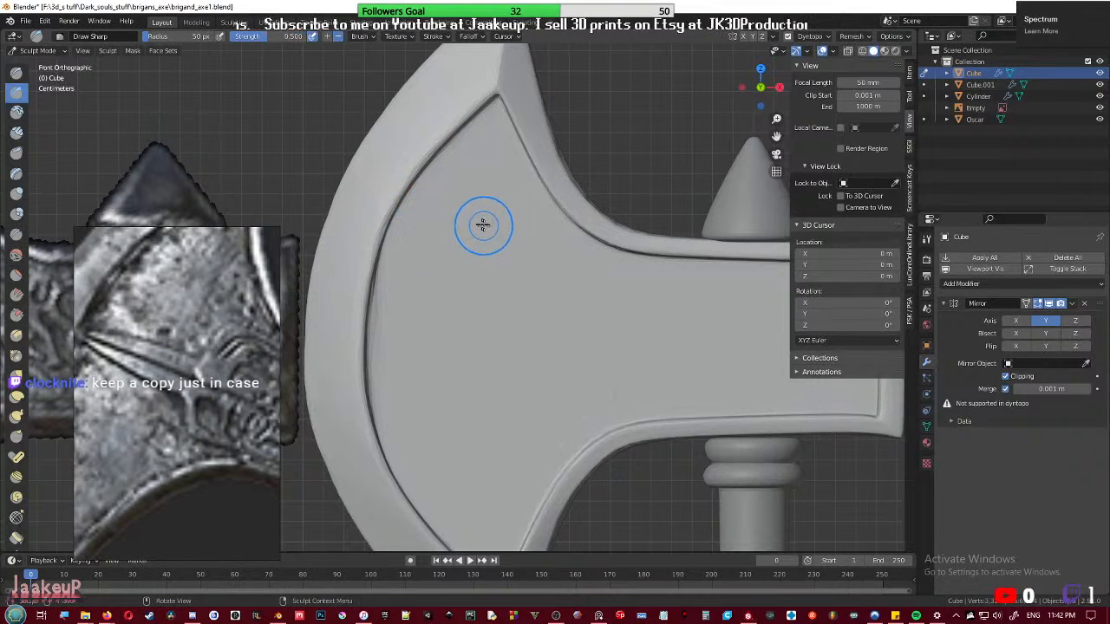
key(ctrl+Tab)
click(495, 283)
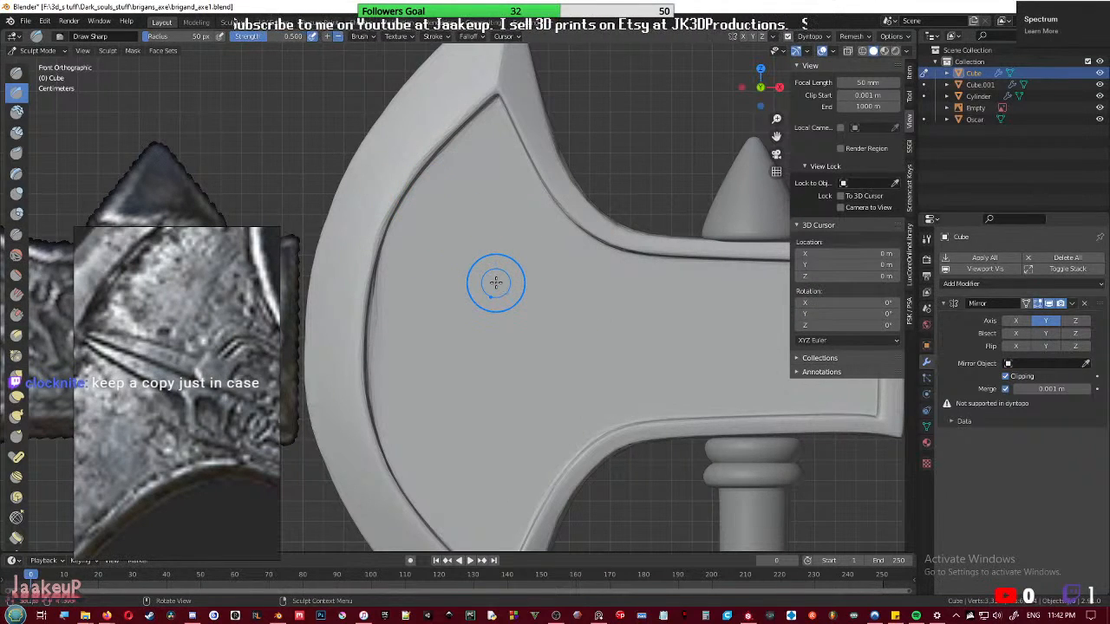
key(shift+space)
key(Escape)
mouse_move(495, 283)
mouse_down()
mouse_move(540, 324)
mouse_move(602, 335)
mouse_up()
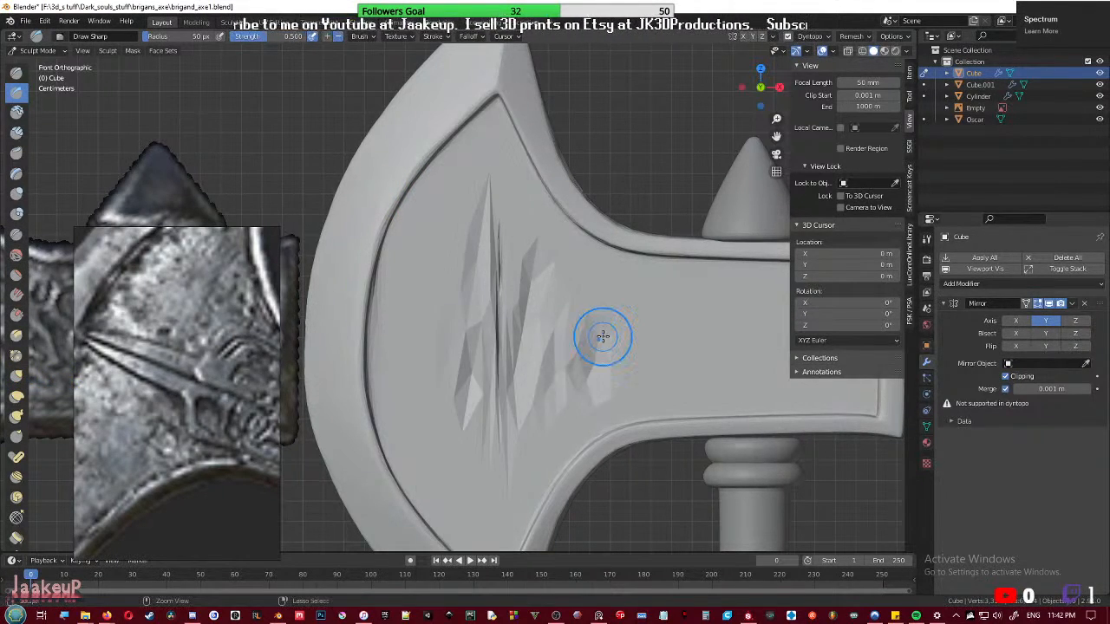
key(ctrl+z)
- Lower the Dyntopo detail size to 0.02 px, and try and undo a Draw Sharp stroke on the panel
click(808, 37)
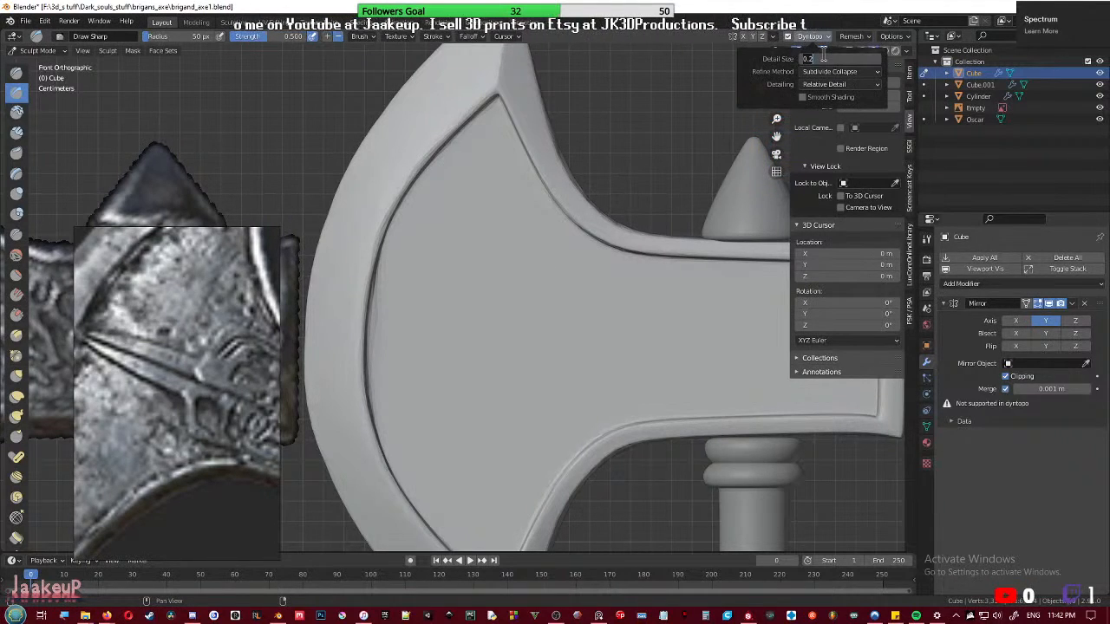
mouse_move(459, 262)
mouse_down()
mouse_move(555, 334)
mouse_move(597, 317)
mouse_up()
key(ctrl+z)
click(821, 37)
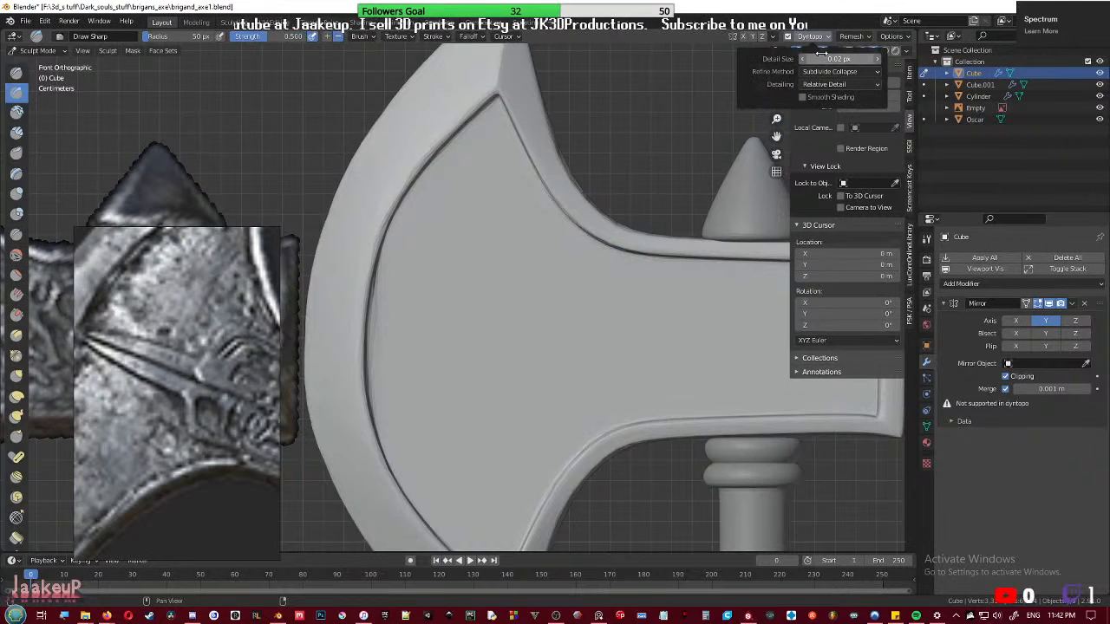
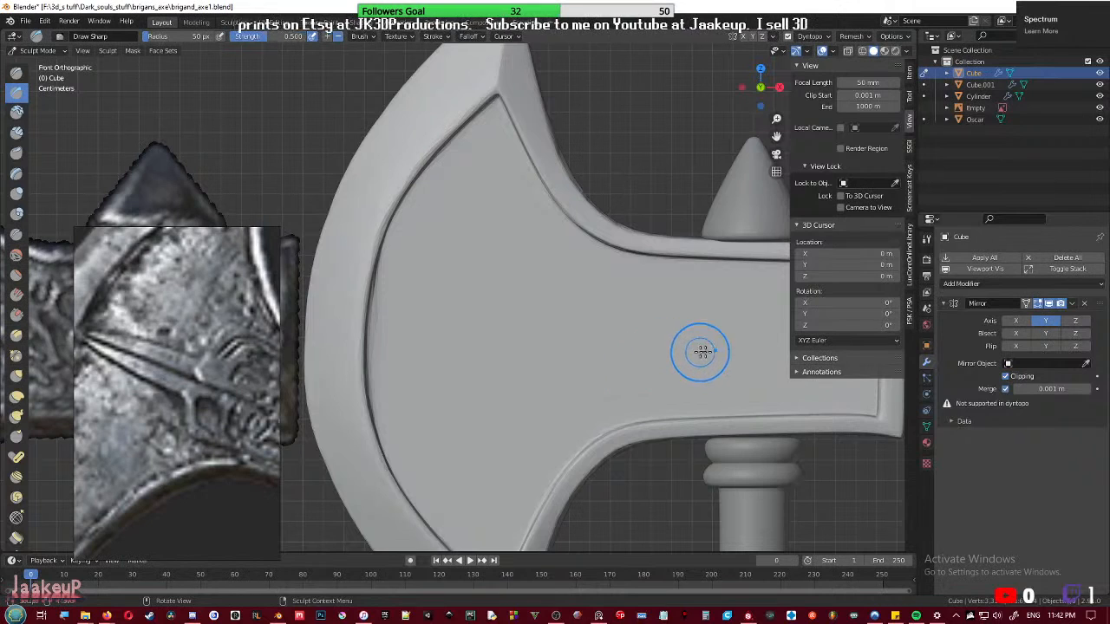
- Turn off the Mirror modifier's viewport display, and try and undo a Draw Sharp stroke from an angled view
click(1048, 303)
middle_drag(613, 320, 431, 402)
mouse_move(431, 401)
mouse_down()
mouse_move(486, 364)
mouse_move(677, 377)
mouse_move(503, 395)
mouse_move(521, 368)
mouse_up()
key(ctrl+z)
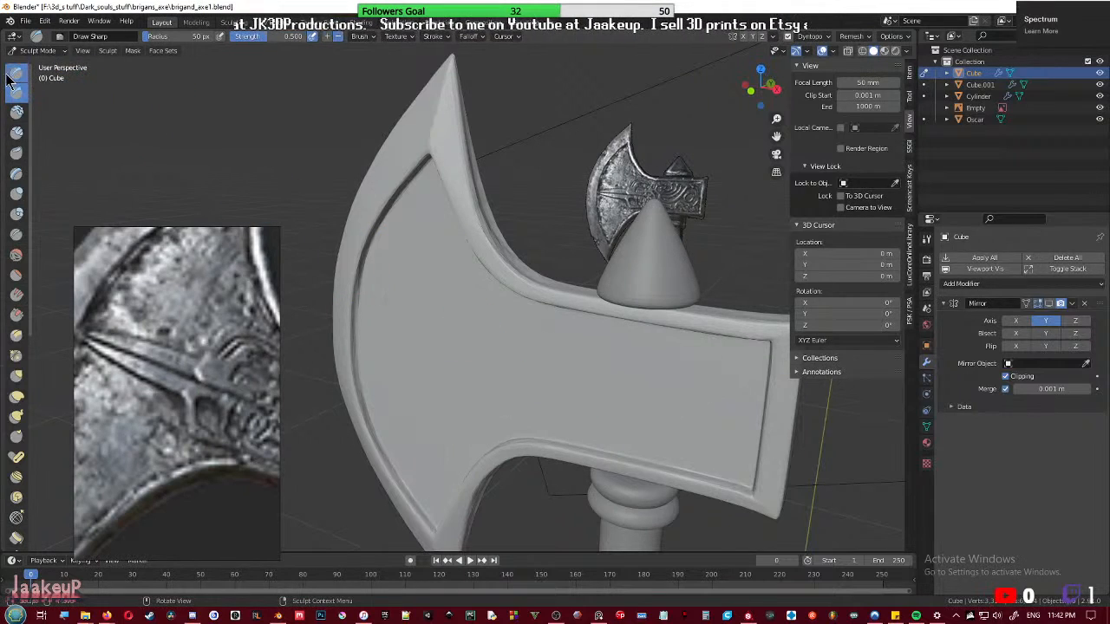
- Switch to the Clay brush, and try and undo strokes on the axe head's inset panel
click(16, 113)
mouse_move(462, 336)
mouse_down()
mouse_move(449, 370)
mouse_move(493, 369)
mouse_up()
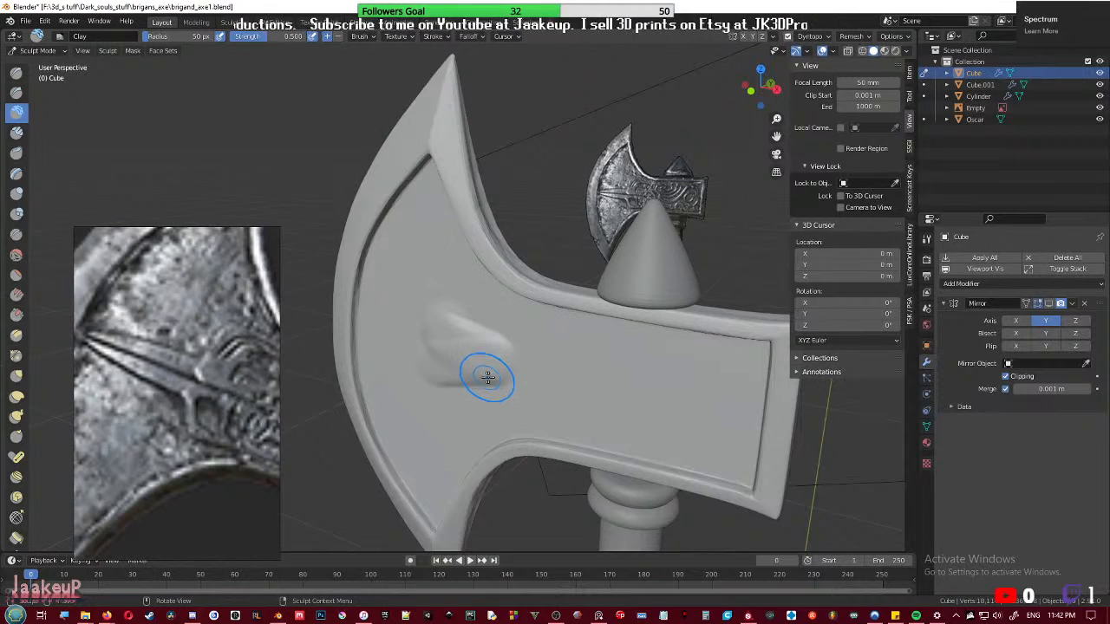
middle_drag(486, 376, 535, 356)
key(ctrl+z)
click(822, 38)
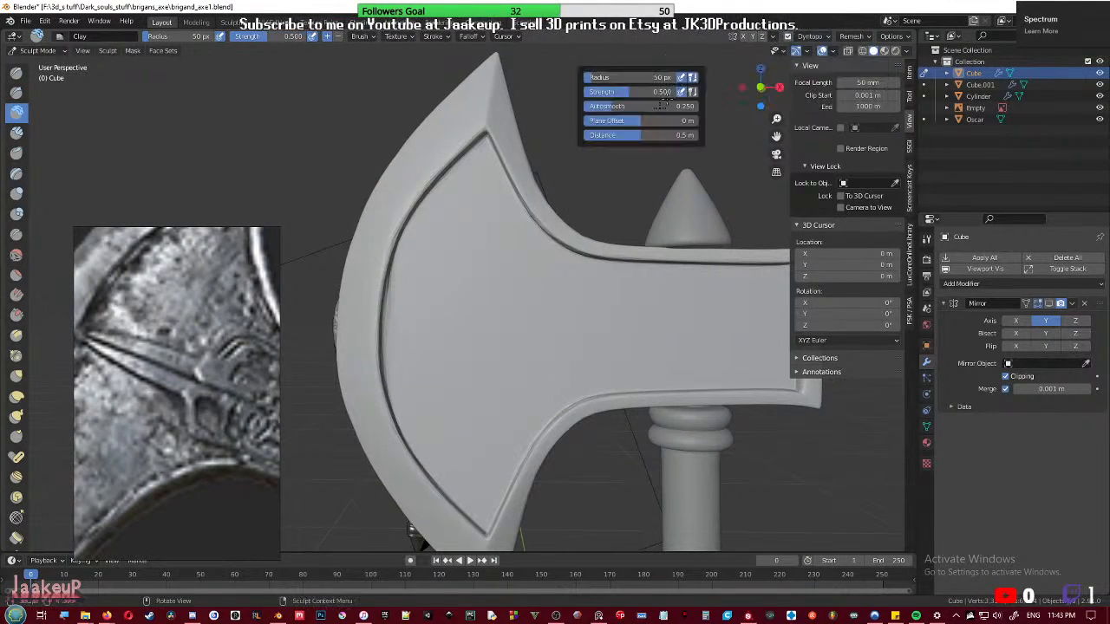
mouse_move(483, 272)
mouse_down()
mouse_move(564, 310)
mouse_move(503, 322)
mouse_up()
key(ctrl+z)
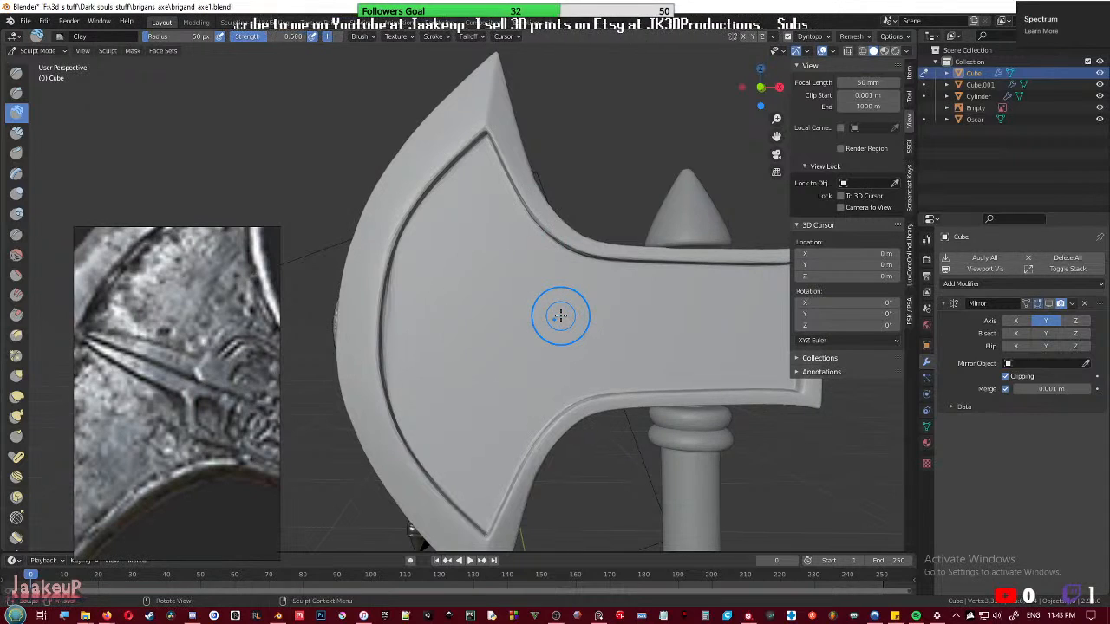
- From the front view, reduce the Clay brush radius to 32 px, and try and undo a stroke at the panel's blade-side edge
key(KP_1)
scroll(560, 314, up, 6)
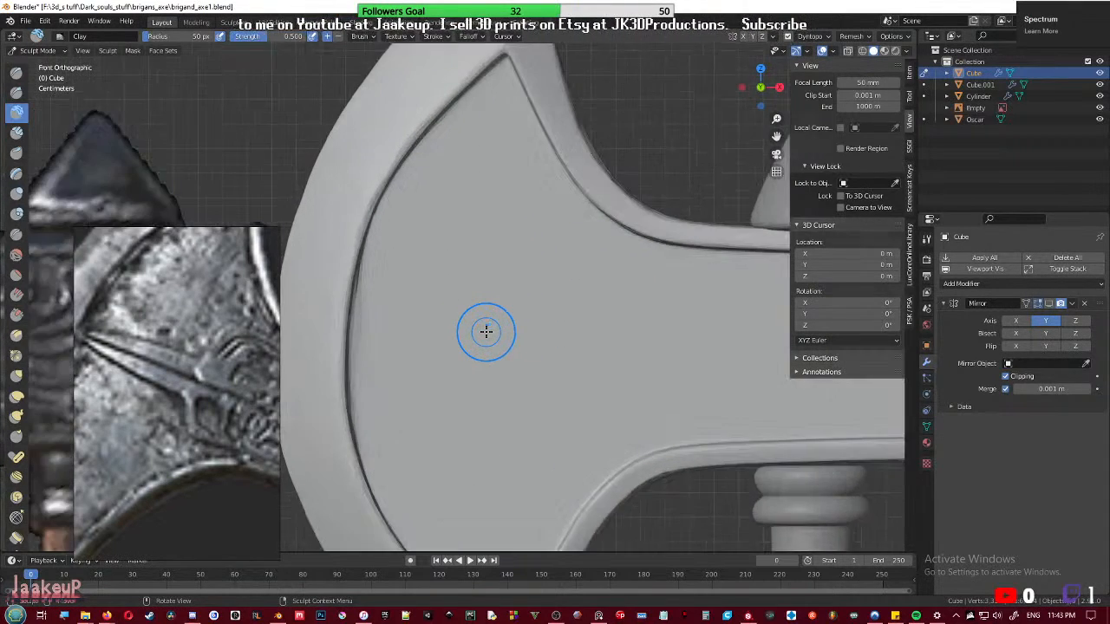
shift+middle_drag(426, 324, 512, 291)
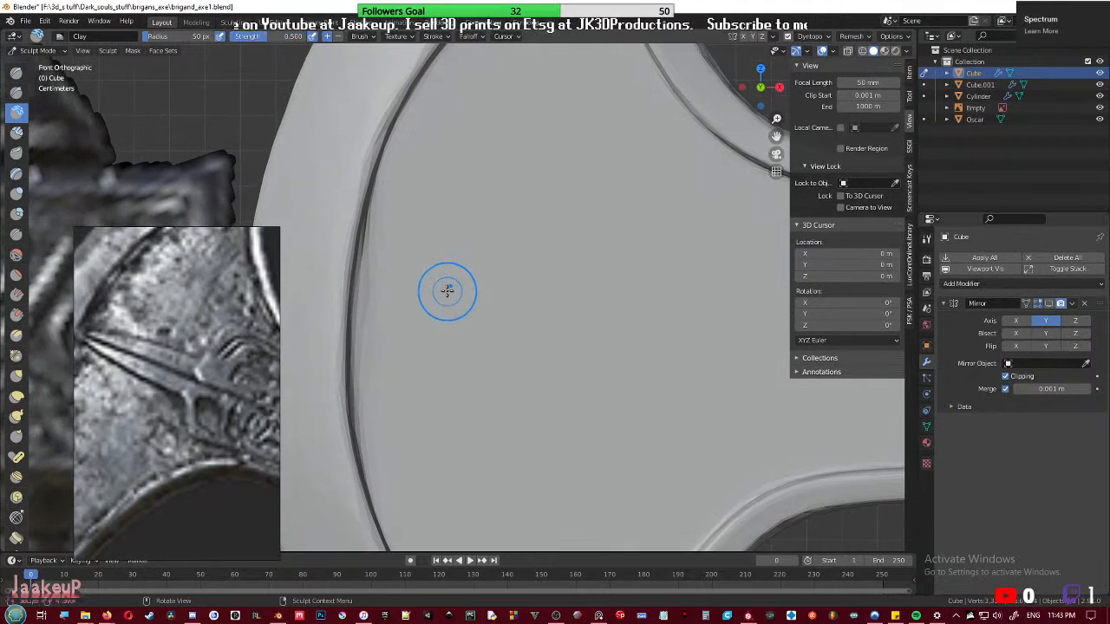
key(f)
click(436, 288)
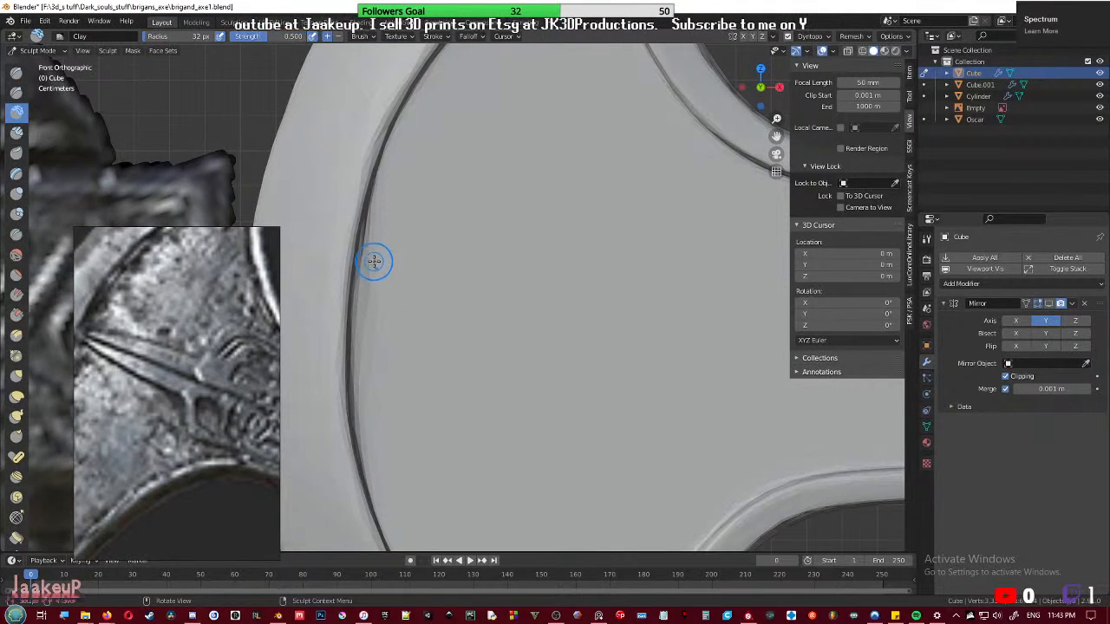
mouse_move(373, 260)
mouse_down()
mouse_move(440, 258)
mouse_move(389, 265)
mouse_move(433, 260)
mouse_move(407, 261)
mouse_up()
key(ctrl+z)
key(ctrl+z)
- Try the Mask brush with test strokes on the inset panel, and clear the mask
key(m)
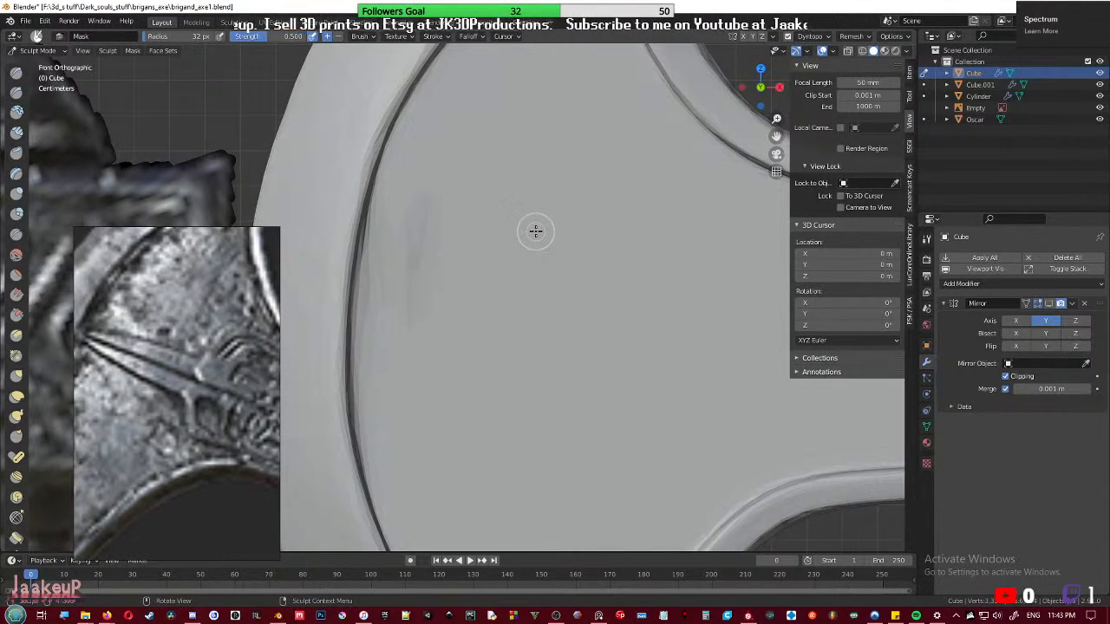
mouse_move(423, 247)
mouse_down()
mouse_move(485, 218)
mouse_move(632, 263)
mouse_move(560, 298)
mouse_up()
key(alt+m)
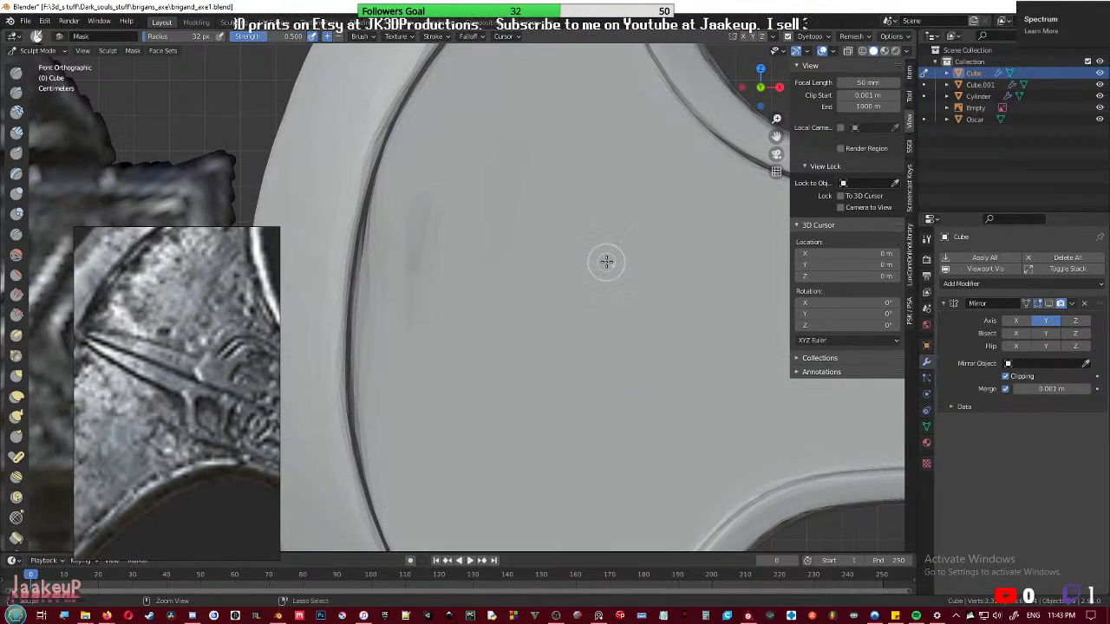
- Try out the Clay Thumb and Clay brush selections, and settle on the Clay Strips brush
key(shift+space)
key(3)
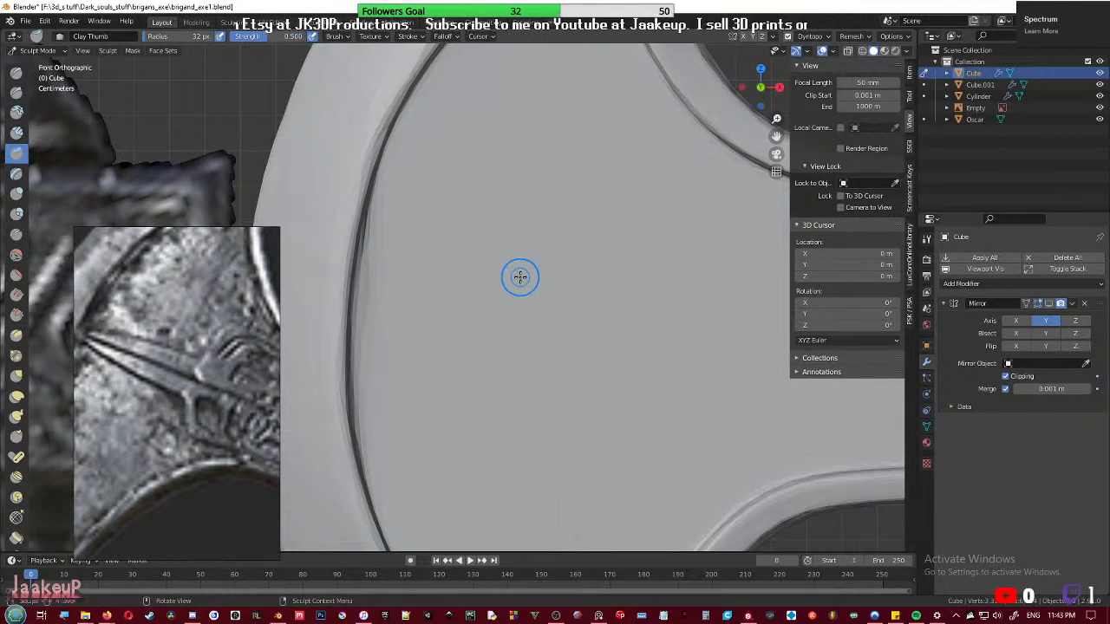
key(shift+space)
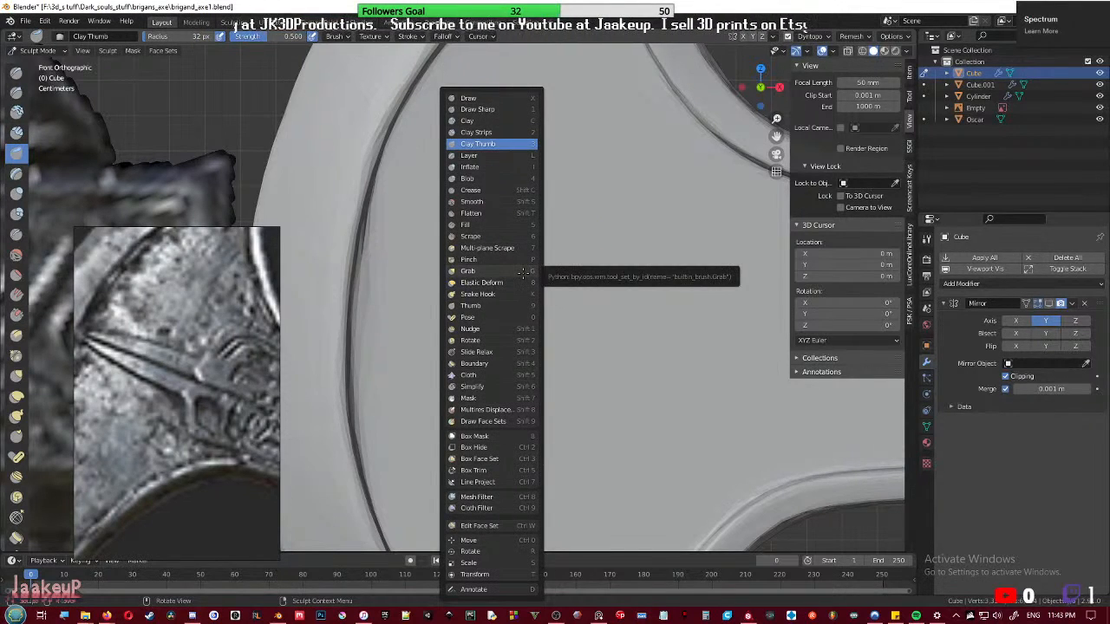
key(2)
key(shift+space)
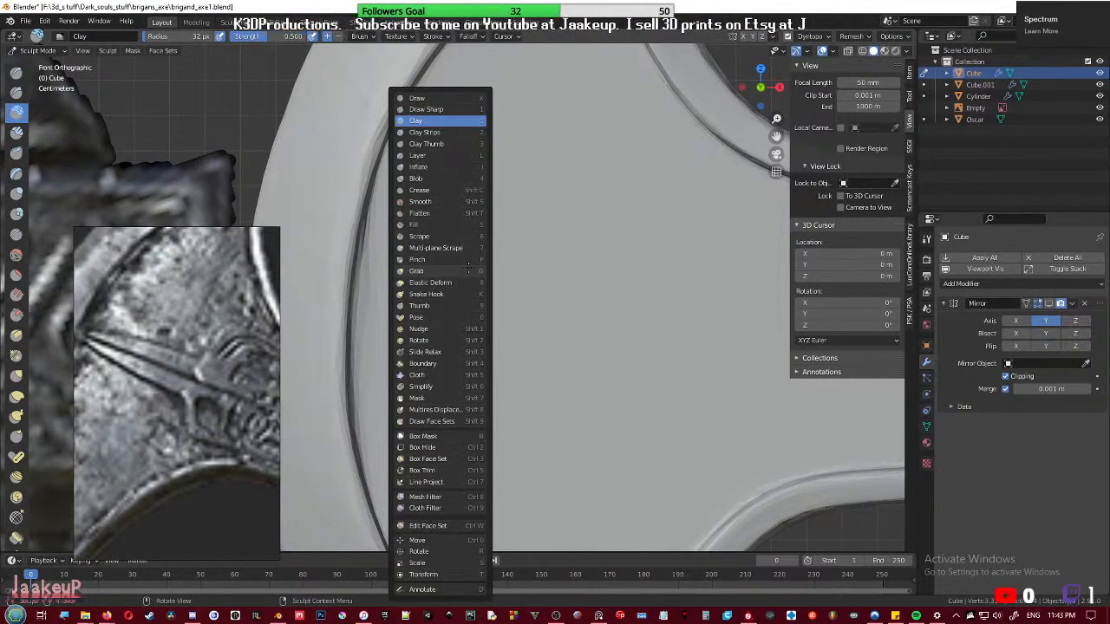
key(3)
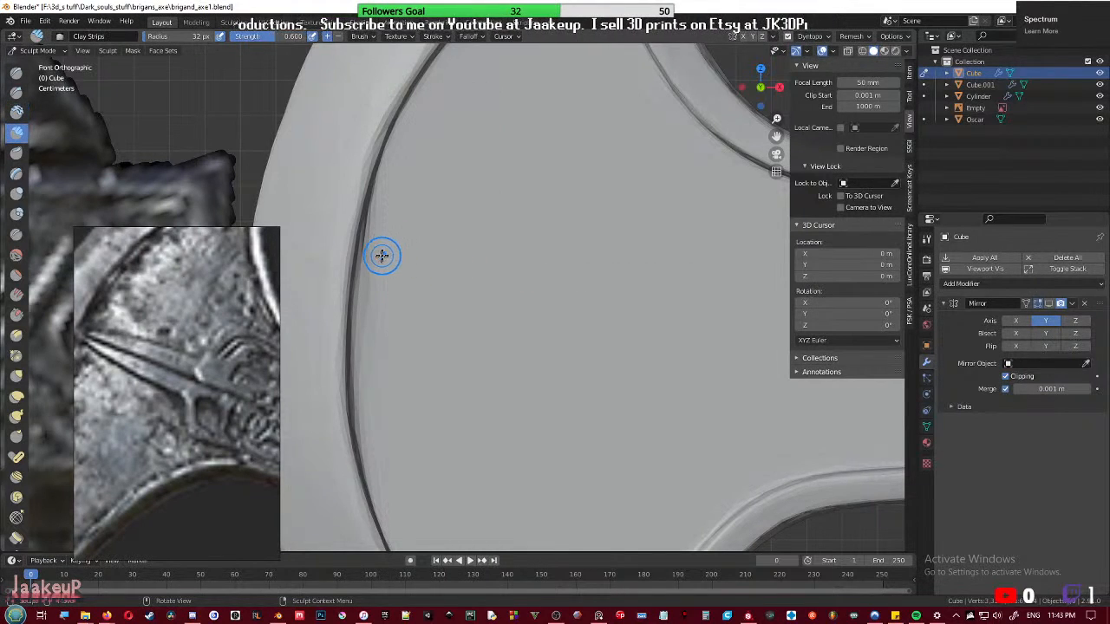
- Build up an arched horizontal ridge across the blade-side part of the panel with Clay Strips, and start a second strip beneath it
mouse_move(375, 255)
mouse_down()
mouse_move(443, 237)
mouse_move(543, 235)
mouse_move(498, 240)
mouse_move(674, 258)
mouse_move(396, 266)
mouse_move(558, 251)
mouse_move(607, 253)
mouse_move(441, 260)
mouse_move(656, 263)
mouse_move(535, 260)
mouse_up()
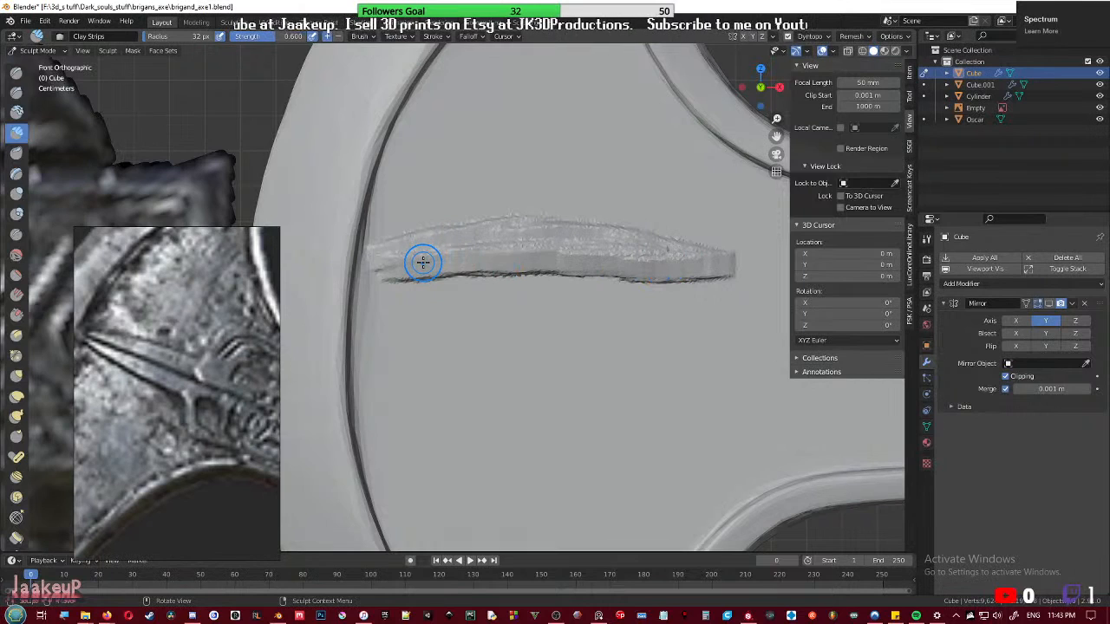
drag(425, 253, 654, 263)
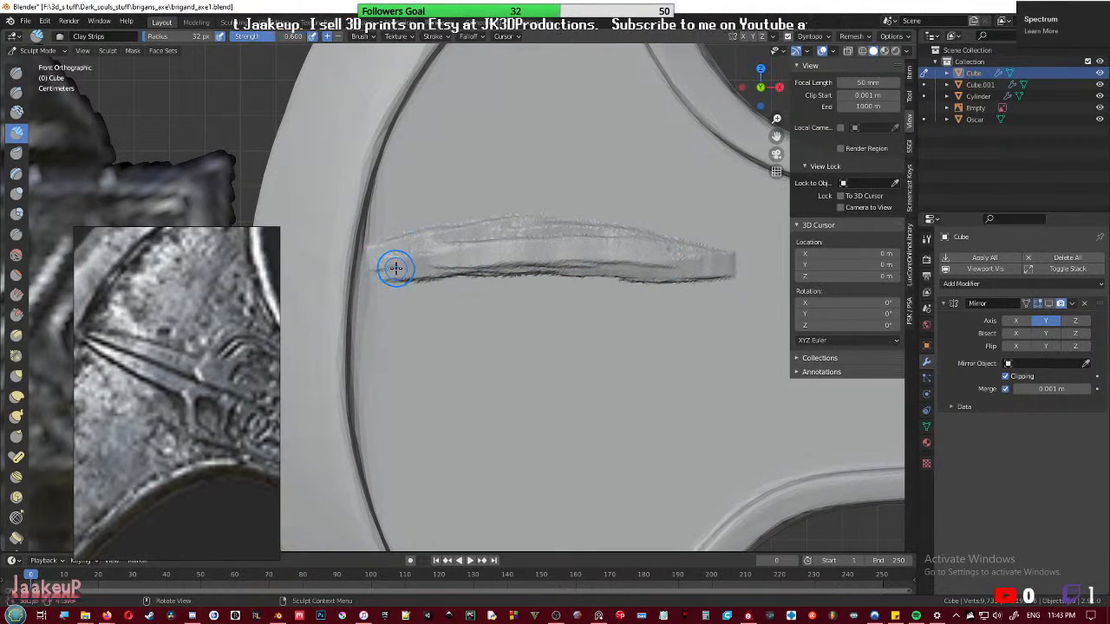
mouse_move(382, 257)
mouse_down()
mouse_move(413, 258)
mouse_move(404, 268)
mouse_up()
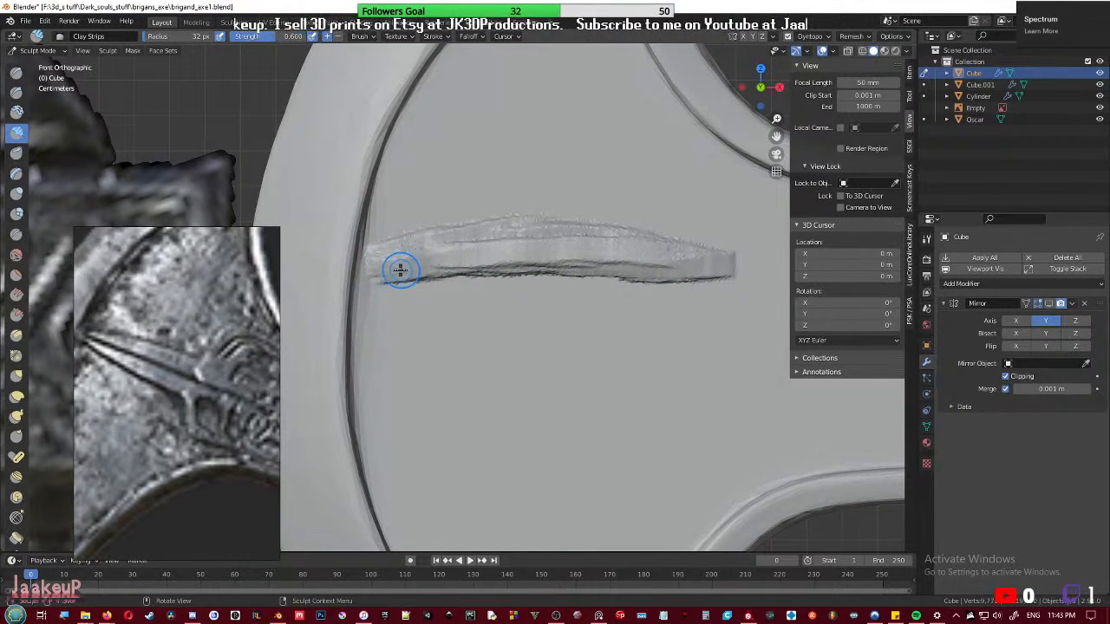
mouse_move(350, 315)
mouse_down()
mouse_move(416, 298)
mouse_move(637, 297)
mouse_up()
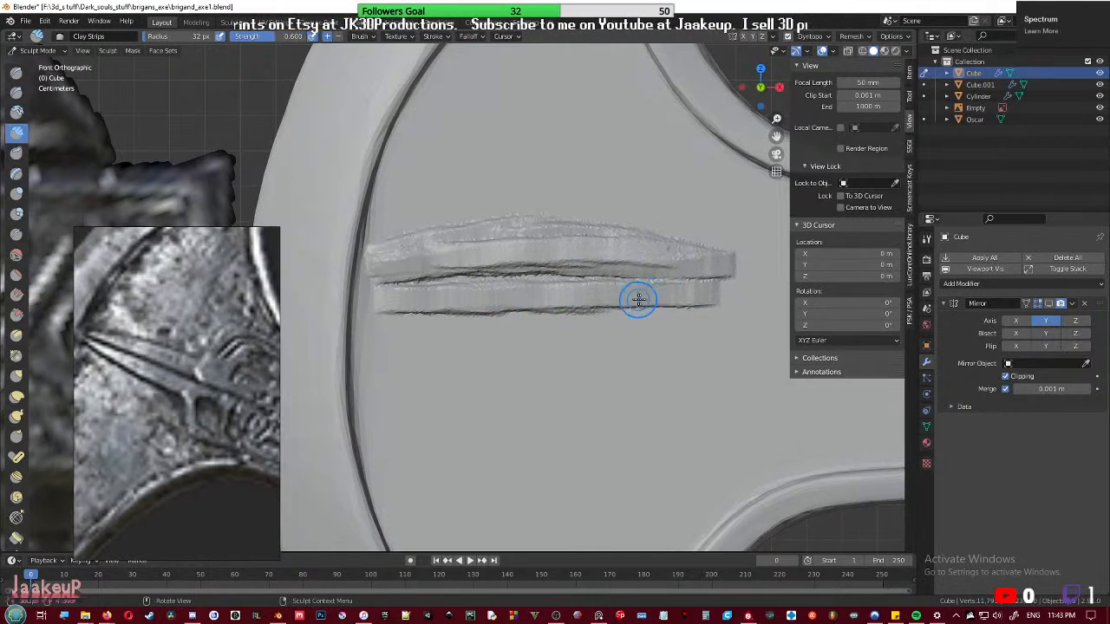
- Thicken the second horizontal ridge below the first with repeated Clay Strips strokes, bowing its lower edge downward
drag(390, 309, 508, 317)
mouse_move(390, 312)
mouse_down()
mouse_move(607, 327)
mouse_move(721, 309)
mouse_move(738, 321)
mouse_up()
drag(596, 333, 666, 326)
drag(666, 326, 513, 324)
drag(647, 309, 425, 314)
mouse_move(505, 315)
mouse_down()
mouse_move(386, 307)
mouse_move(584, 322)
mouse_move(579, 336)
mouse_up()
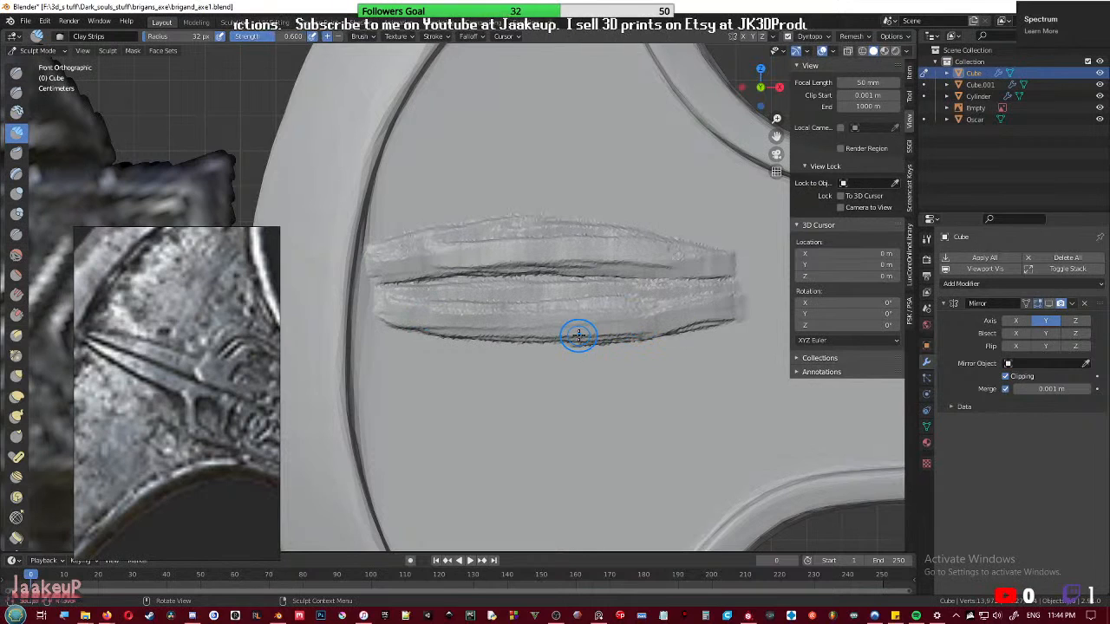
- Save the file and bring the whole axe head into view
shift+middle_drag(620, 338, 507, 345)
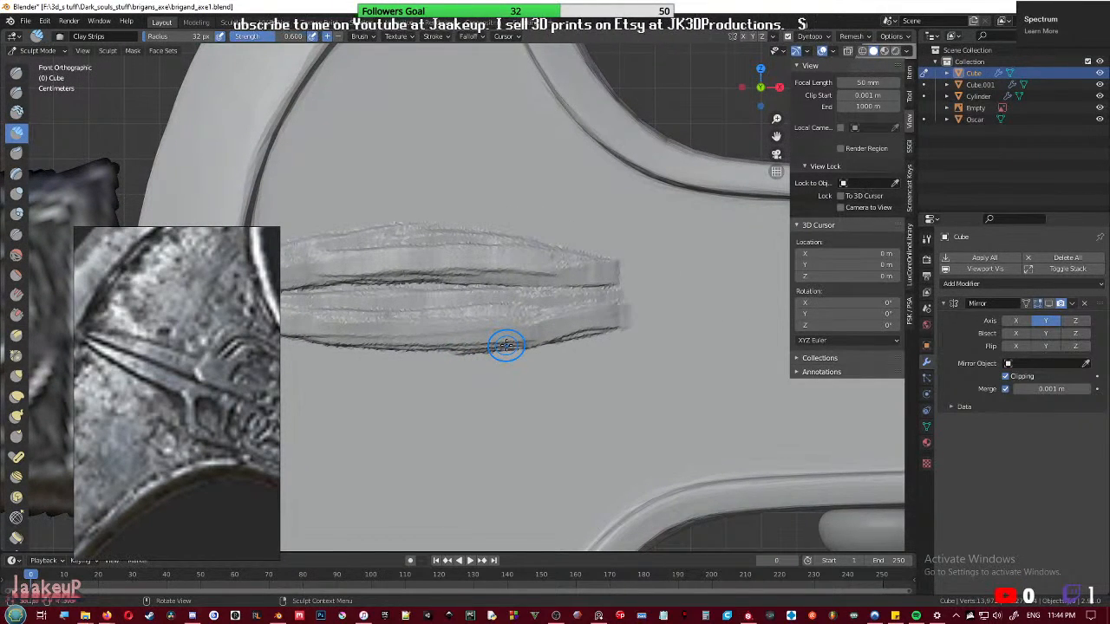
key(ctrl+s)
mouse_move(564, 321)
shift+middle_down()
mouse_move(434, 345)
mouse_move(446, 364)
mouse_move(401, 401)
mouse_move(379, 369)
shift+middle_up()
scroll(549, 378, down, 4)
shift+middle_drag(486, 376, 547, 338)
- Undo all the Clay Strips strokes of both ridges on the inset panel
key(ctrl+z)
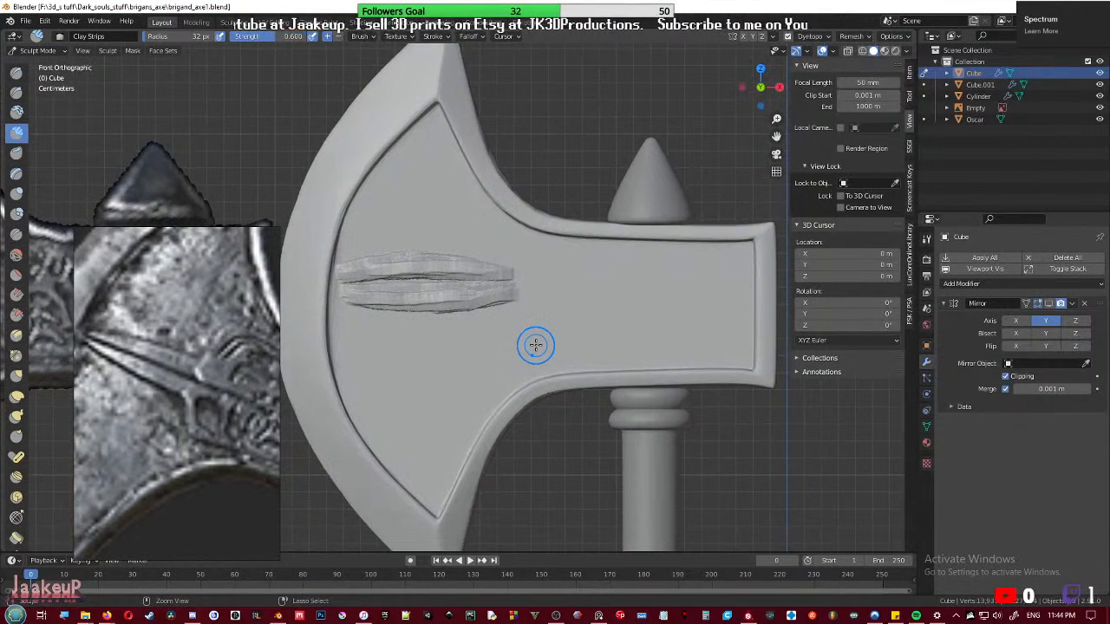
key(ctrl+z)
key(ctrl+z)
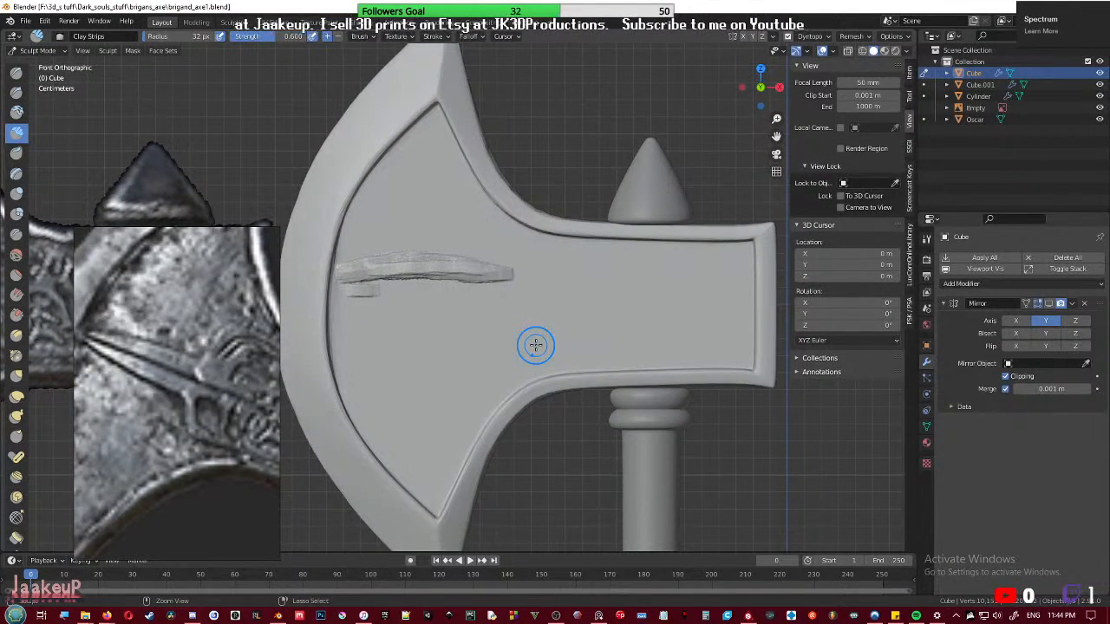
key(ctrl+z)
key(ctrl+z)
key(ctrl+z)
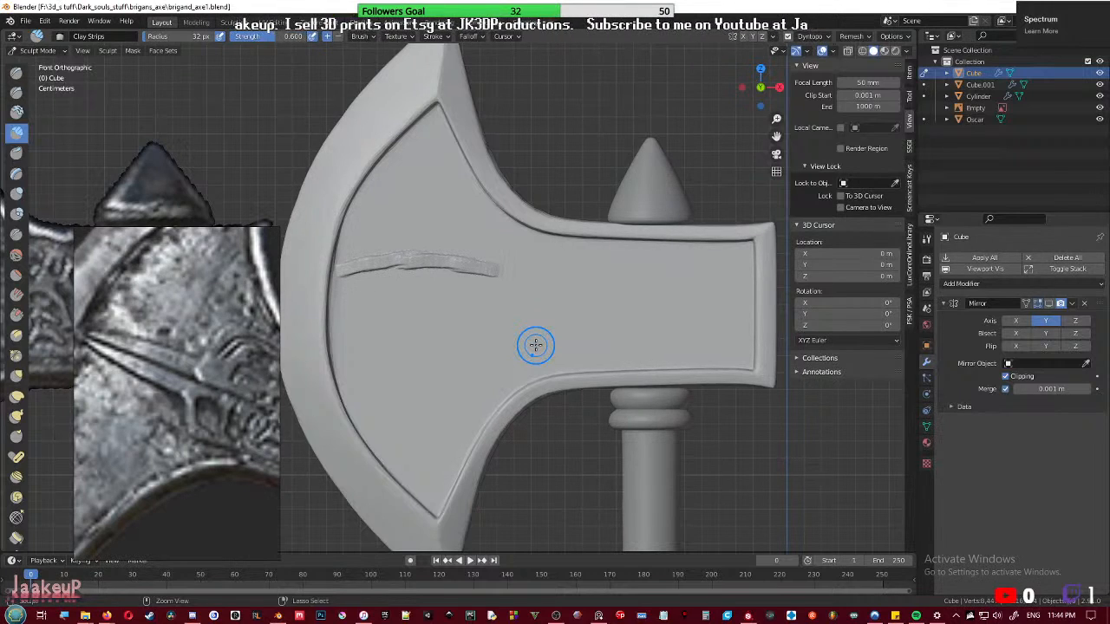
key(ctrl+z)
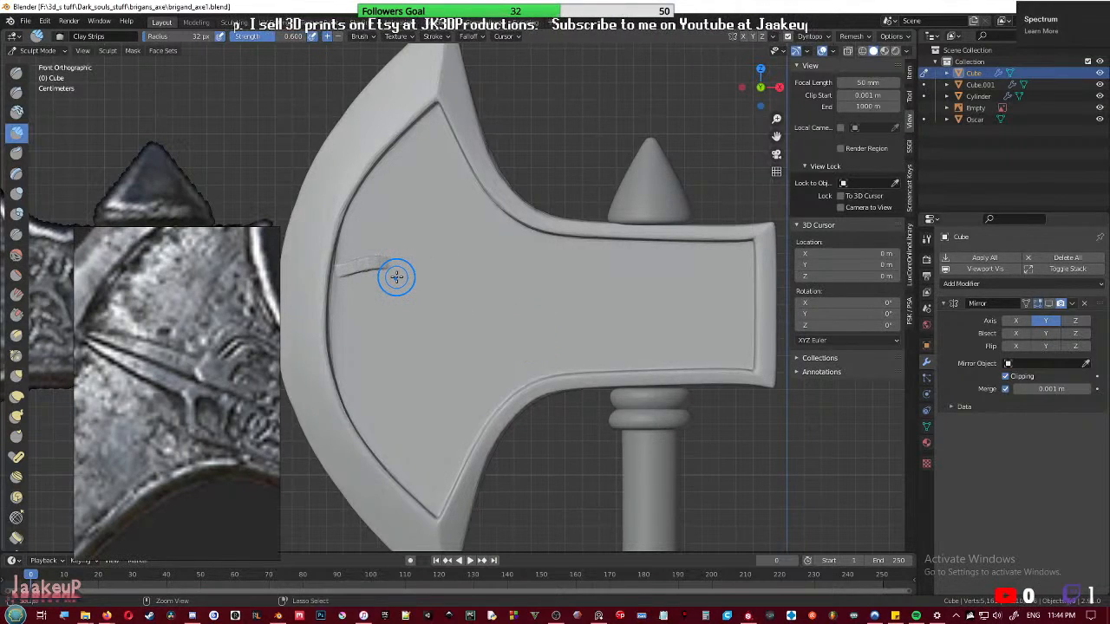
key(ctrl+z)
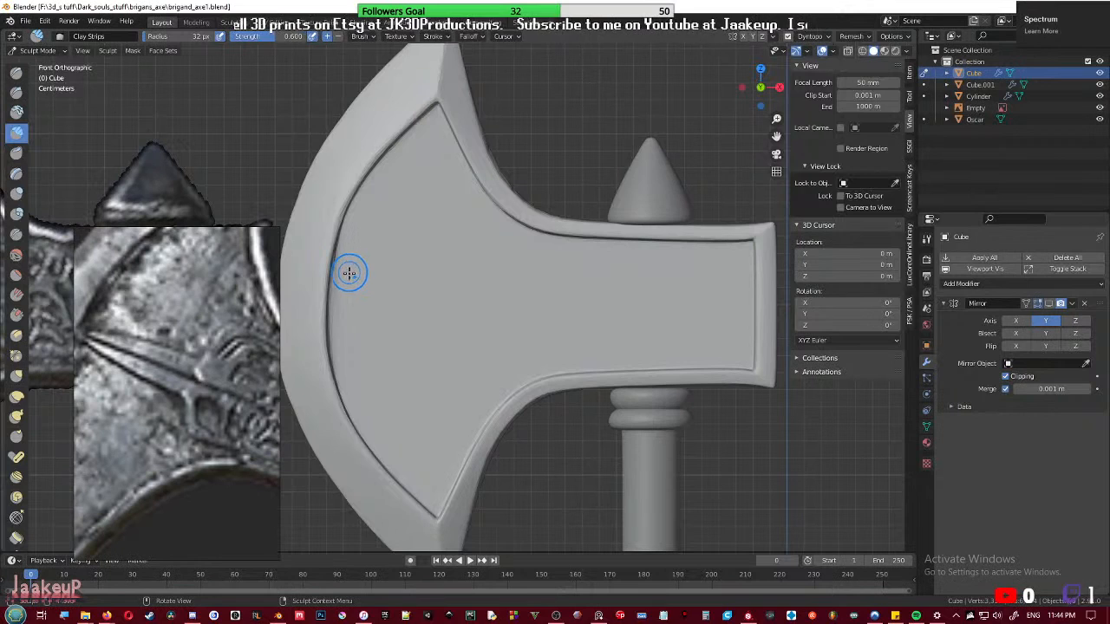
- Set the Clay Strips radius to 44 px and build a broad horizontal band from the blade-side edge to the panel's middle
key(f)
click(359, 292)
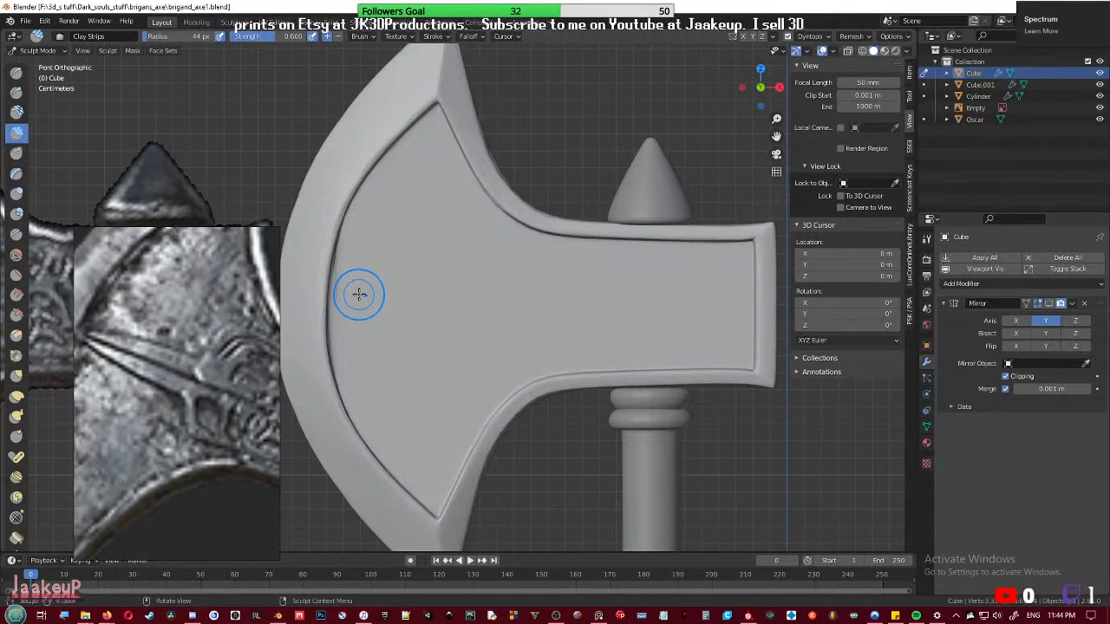
drag(359, 295, 459, 293)
key(ctrl+z)
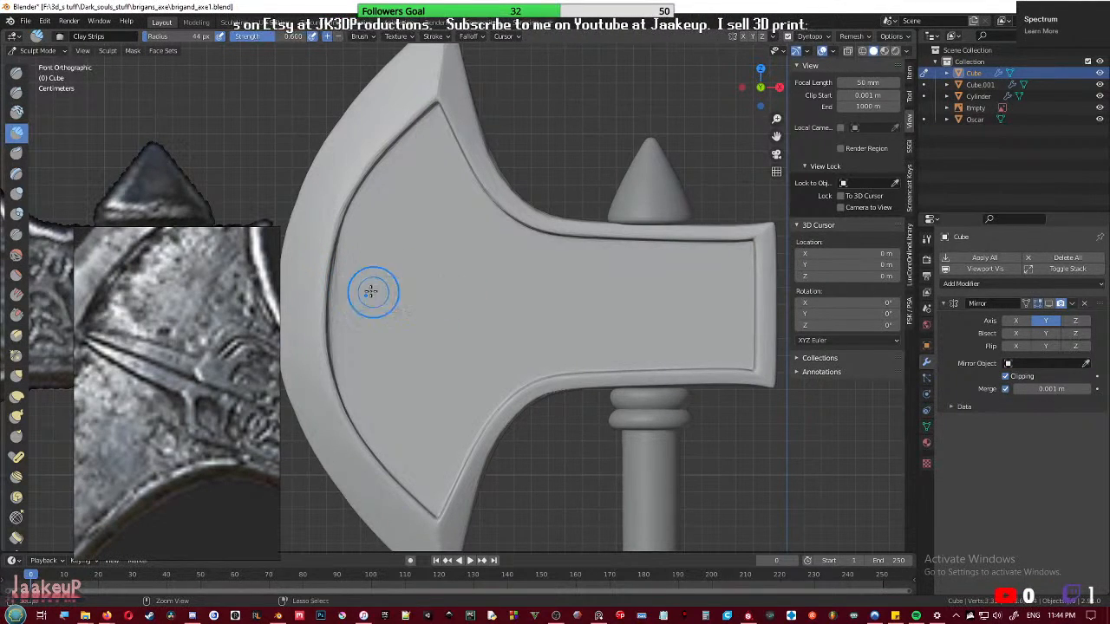
drag(356, 297, 533, 300)
drag(457, 300, 545, 301)
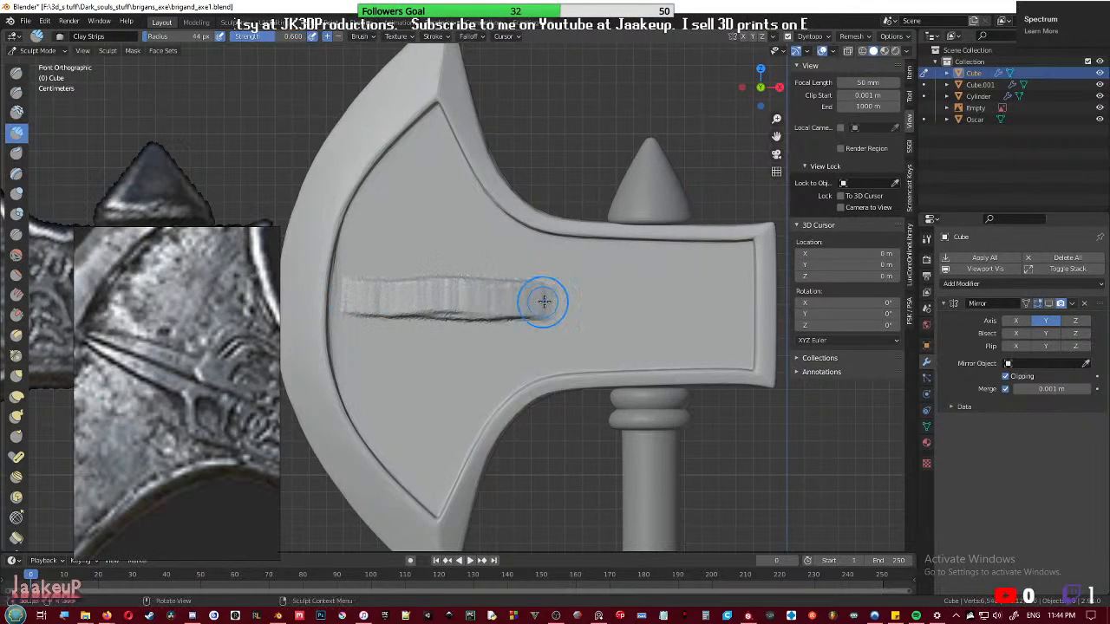
- Adjust the Dyntopo detail size, and set the Clay Strips strength to 0.194
key(shift+d)
click(559, 302)
key(shift+d)
click(628, 302)
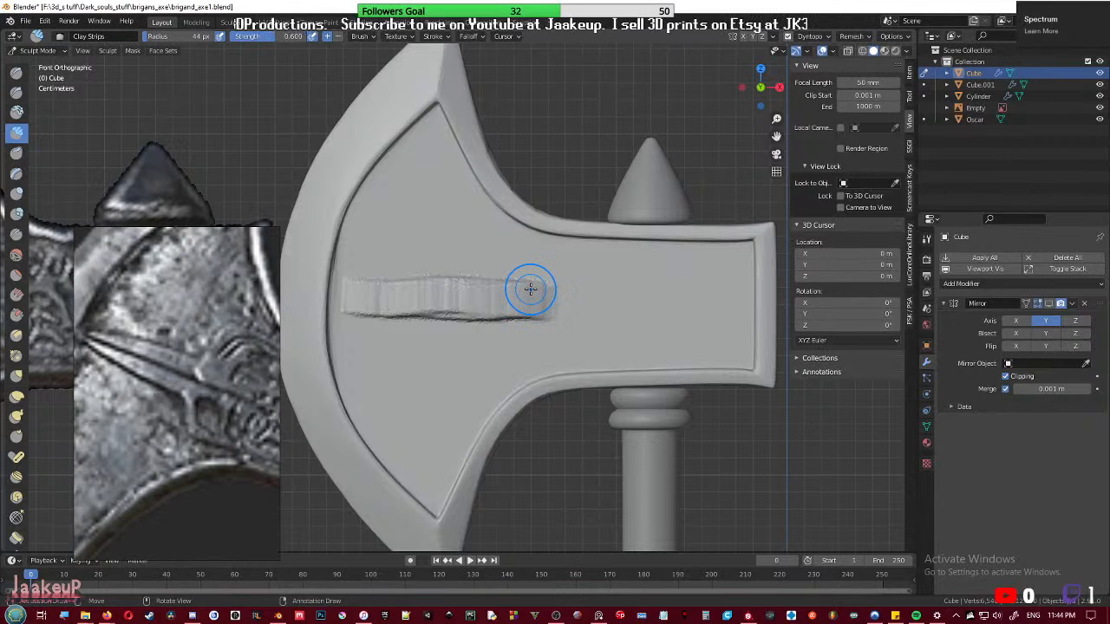
key(shift+f)
click(492, 299)
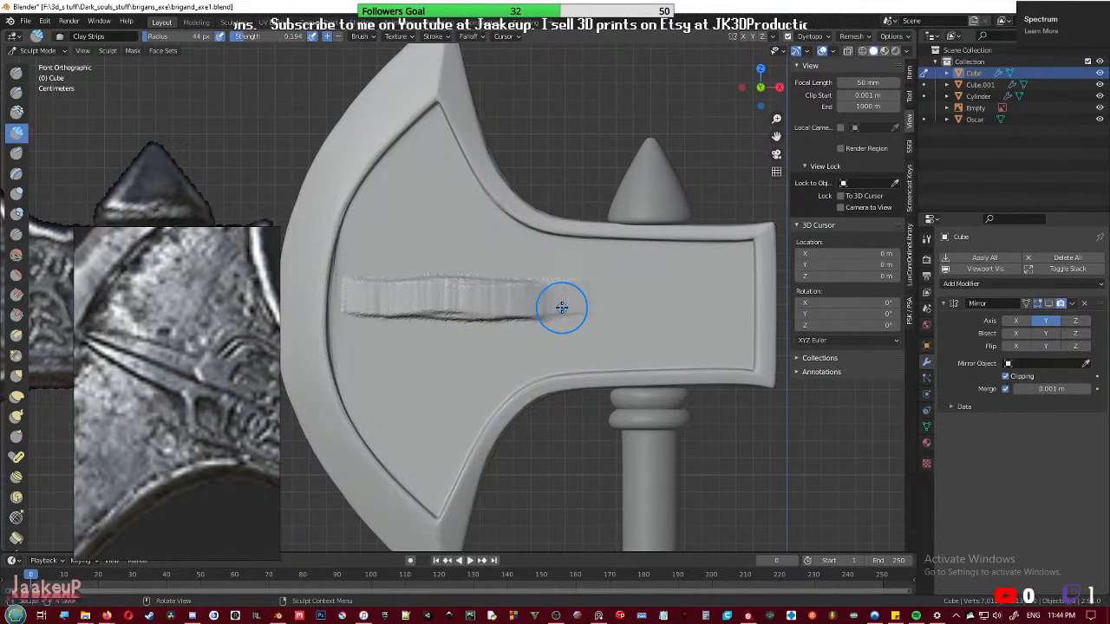
- Sculpt faint swirling Clay Strips relief across the panel's neck above the handle, following the engraving in the reference image
middle_drag(273, 351, 196, 354)
scroll(198, 353, down, 2)
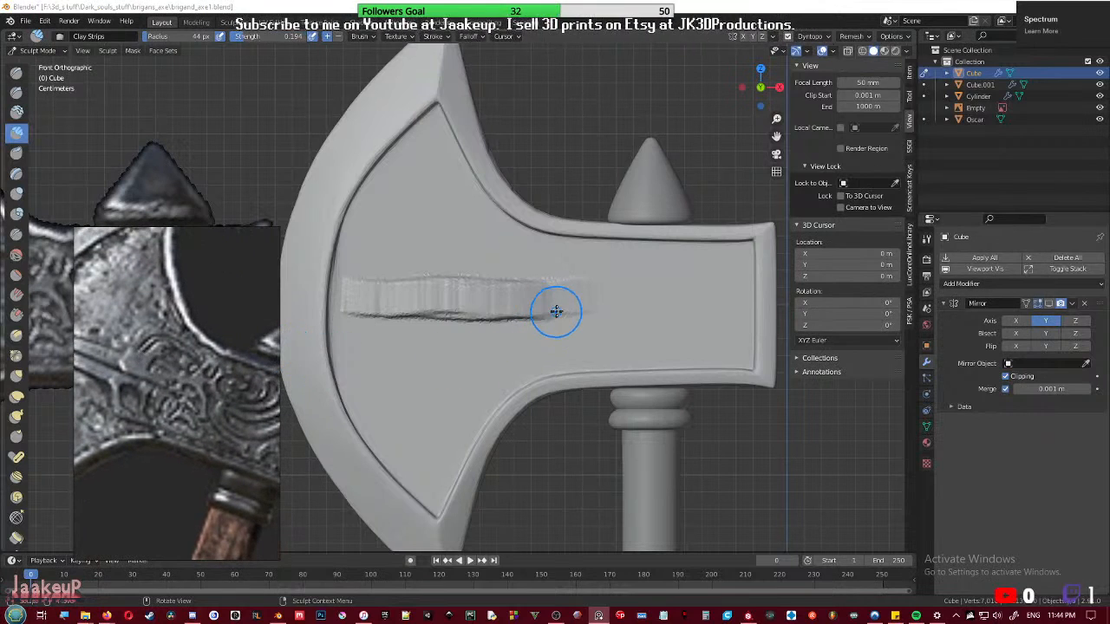
mouse_move(541, 306)
mouse_down()
mouse_move(555, 295)
mouse_move(547, 285)
mouse_move(594, 278)
mouse_up()
mouse_move(594, 278)
mouse_down()
mouse_move(566, 276)
mouse_move(542, 317)
mouse_move(573, 340)
mouse_move(611, 330)
mouse_move(559, 329)
mouse_up()
middle_drag(195, 391, 148, 364)
drag(584, 304, 644, 295)
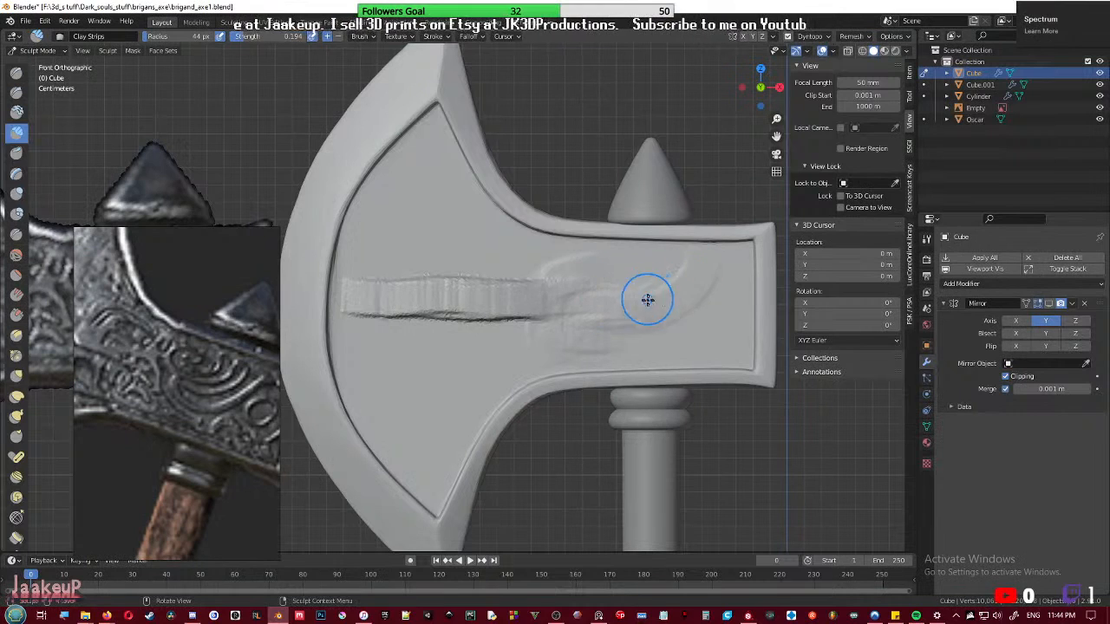
middle_drag(192, 405, 131, 366)
mouse_move(614, 314)
mouse_down()
mouse_move(656, 280)
mouse_move(676, 307)
mouse_move(716, 325)
mouse_move(702, 326)
mouse_up()
mouse_move(632, 337)
mouse_down()
mouse_move(664, 343)
mouse_move(650, 352)
mouse_move(607, 339)
mouse_up()
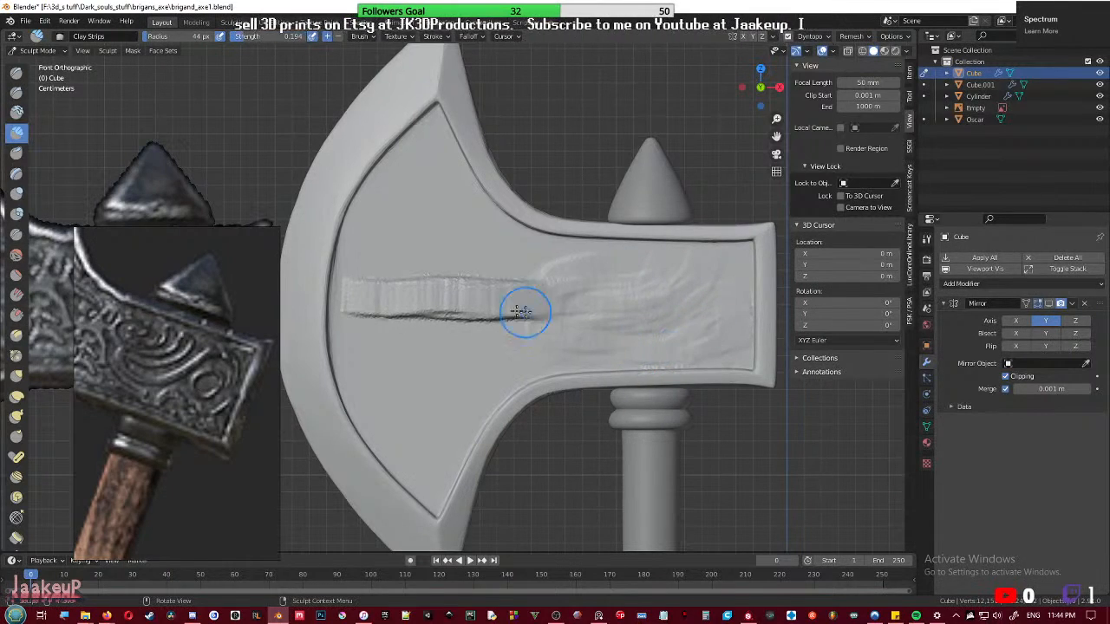
- Check the blade-side engraving in the reference, and reduce the Clay Strips radius to 21 px for detailing the horizontal band
scroll(387, 318, up, 4)
shift+middle_drag(541, 314, 473, 324)
middle_drag(216, 347, 399, 420)
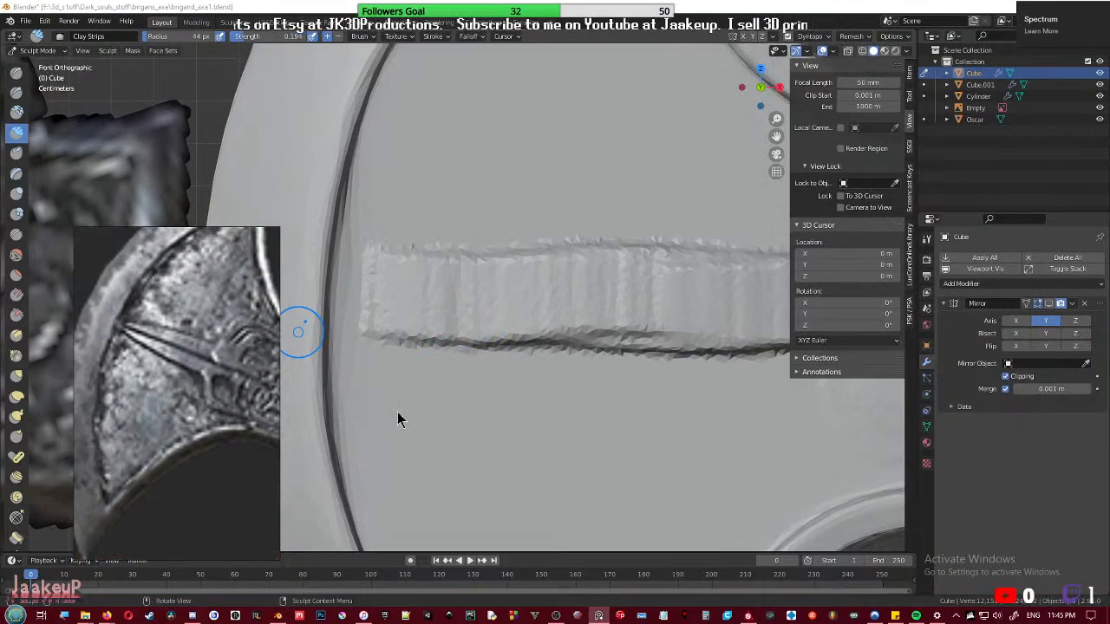
mouse_move(491, 272)
middle_down()
mouse_move(495, 283)
mouse_move(443, 292)
mouse_move(483, 287)
mouse_move(438, 286)
middle_up()
key(KP_1)
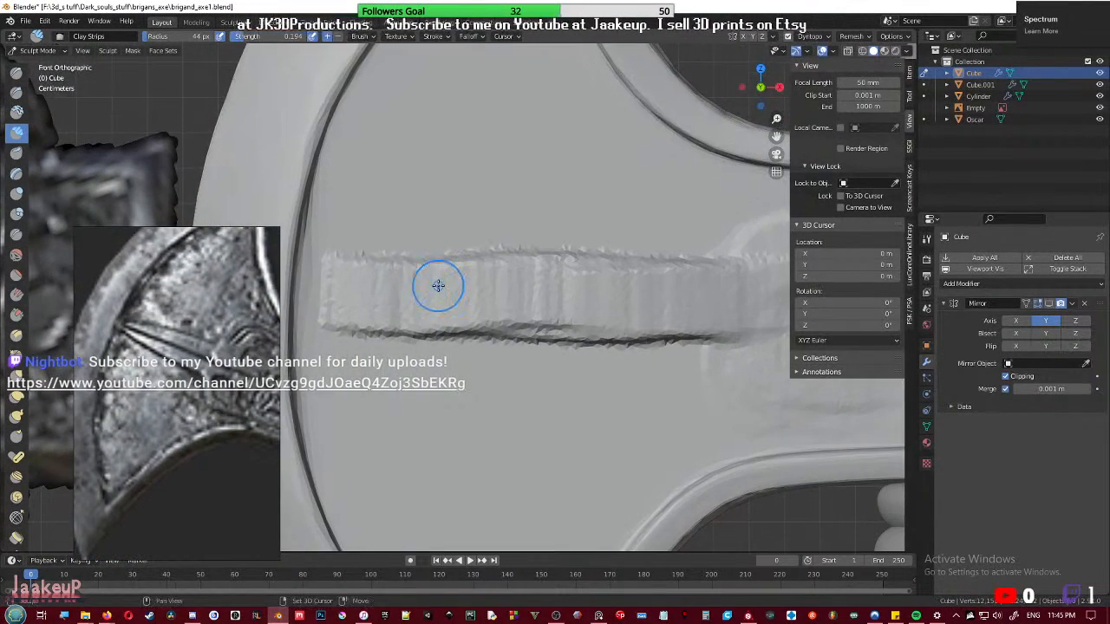
key(f)
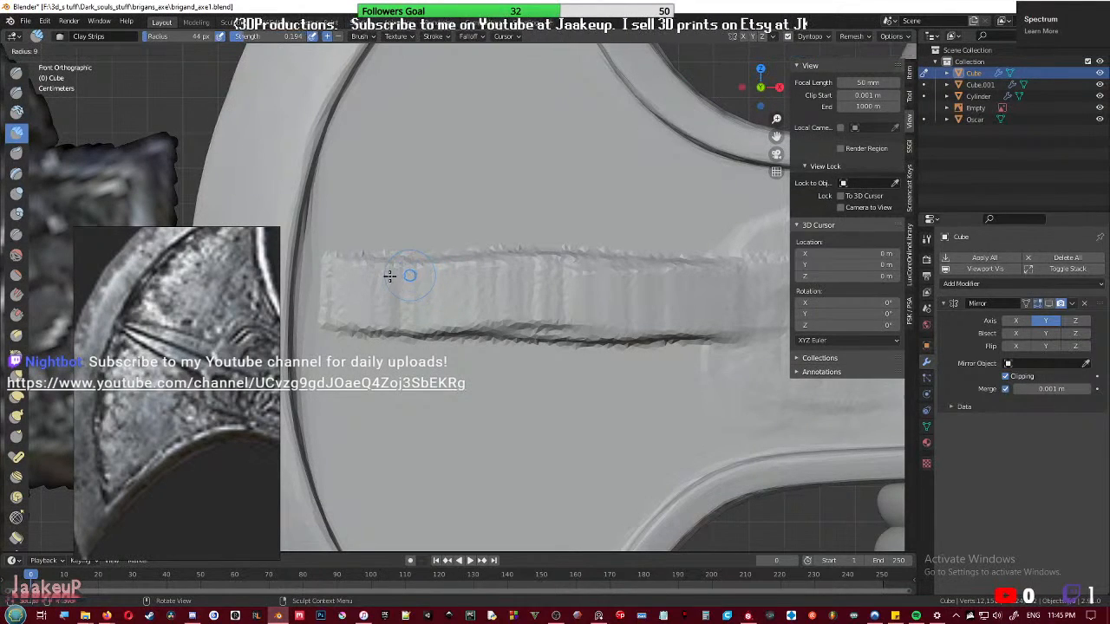
click(390, 275)
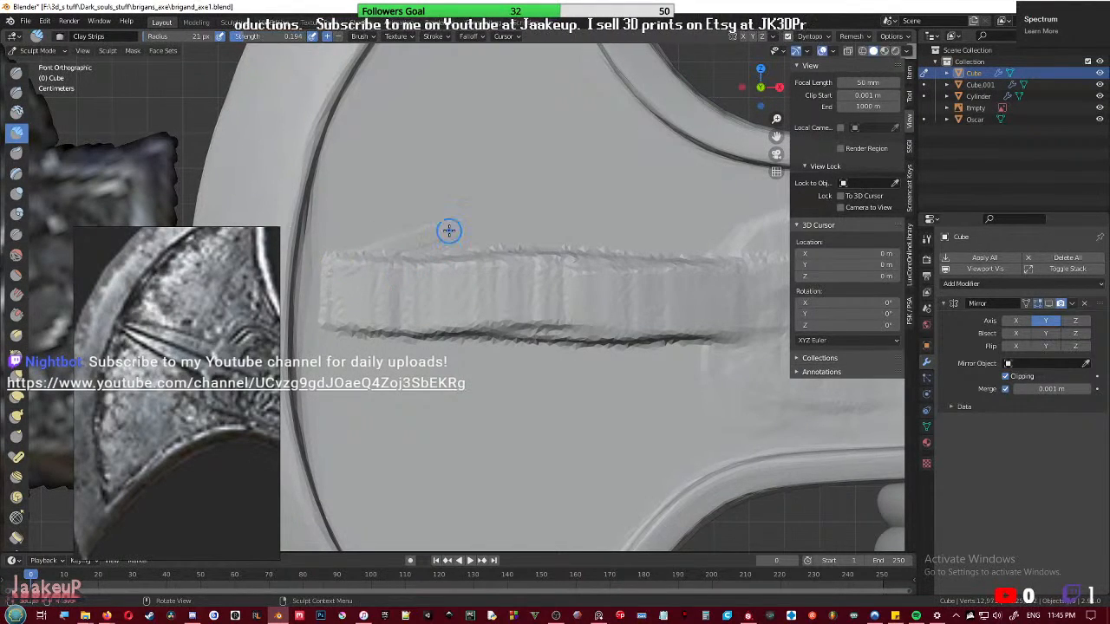
- Adjust the Clay Strips strength and build an arched ridge along the upper edge of the horizontal band
key(shift+f)
click(364, 260)
mouse_move(330, 273)
mouse_down()
mouse_move(460, 228)
mouse_move(387, 249)
mouse_move(476, 245)
mouse_move(506, 228)
mouse_move(756, 258)
mouse_move(503, 248)
mouse_move(332, 264)
mouse_move(446, 228)
mouse_move(688, 235)
mouse_move(741, 253)
mouse_up()
mouse_move(385, 248)
mouse_down()
mouse_move(438, 236)
mouse_move(633, 238)
mouse_up()
mouse_move(701, 257)
mouse_down()
mouse_move(377, 250)
mouse_move(637, 260)
mouse_up()
- Smooth the surface of the arched ridge with the Smooth brush, and return to Clay Strips
click(1015, 468)
shift+drag(387, 262, 698, 268)
key(shift+s)
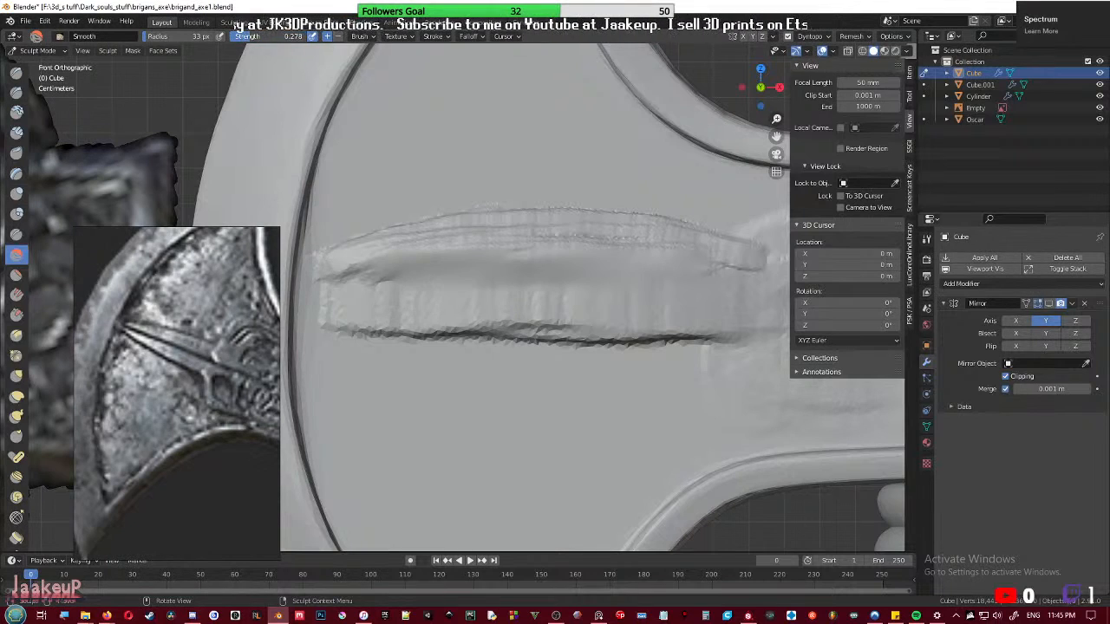
key(shift+space)
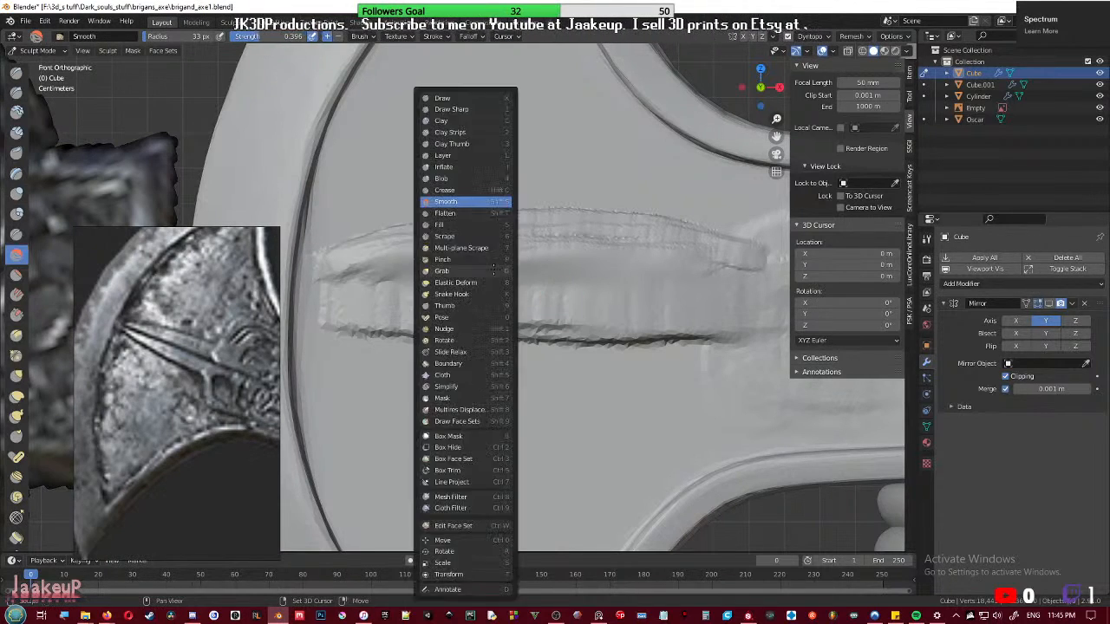
key(2)
drag(375, 256, 582, 233)
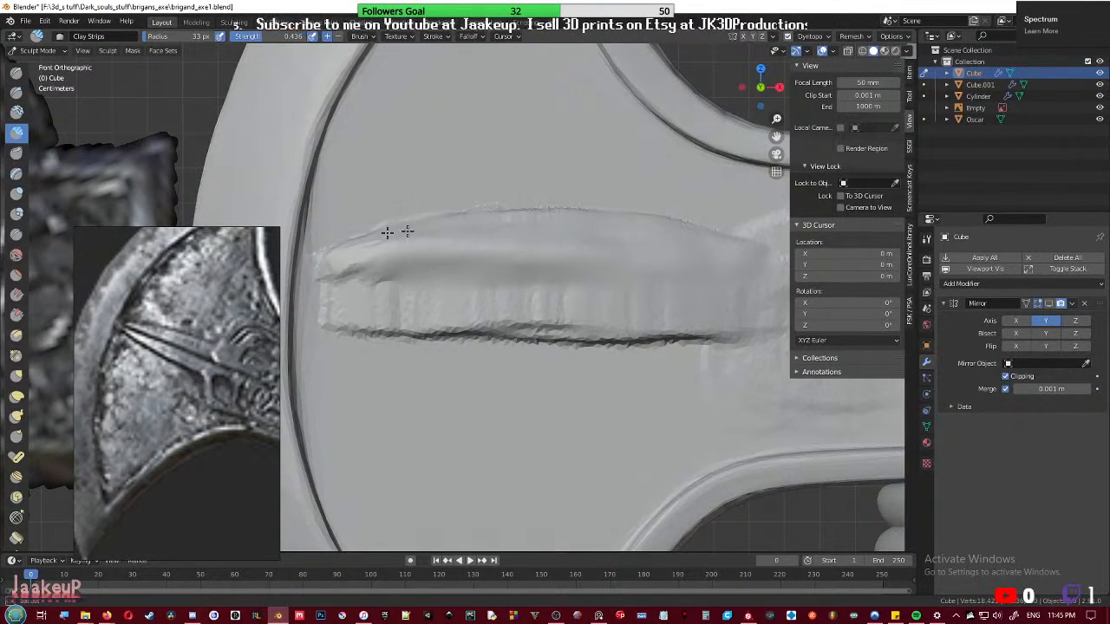
- Build a second Clay Strips ridge along the lower half of the horizontal band, and smooth its surface and lower edge
mouse_move(340, 273)
mouse_down()
mouse_move(372, 305)
mouse_move(346, 310)
mouse_move(459, 307)
mouse_move(362, 298)
mouse_move(560, 317)
mouse_move(738, 299)
mouse_move(468, 323)
mouse_move(345, 314)
mouse_move(497, 337)
mouse_move(583, 334)
mouse_move(478, 347)
mouse_move(668, 340)
mouse_up()
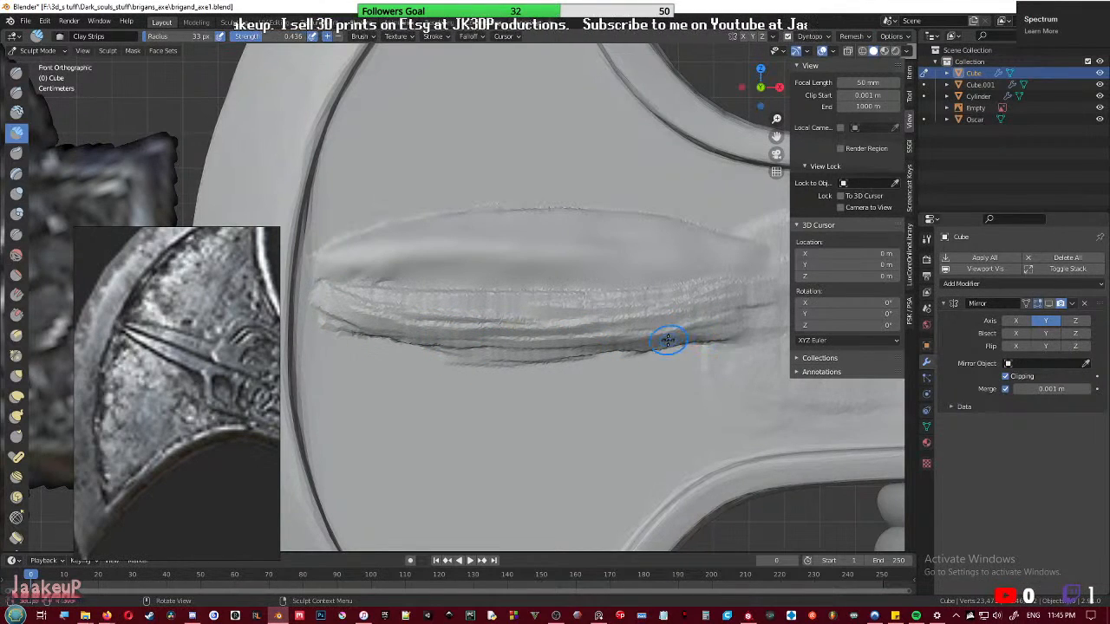
mouse_move(745, 312)
mouse_down()
mouse_move(723, 285)
mouse_move(659, 300)
mouse_move(349, 300)
mouse_move(335, 302)
mouse_move(331, 319)
mouse_move(523, 348)
mouse_up()
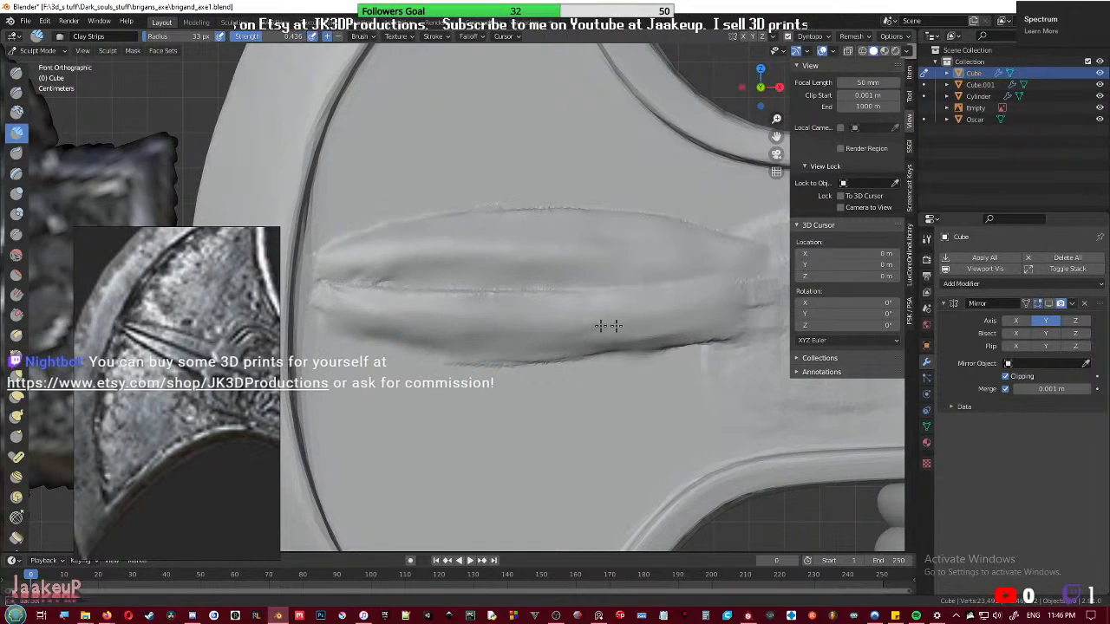
shift+drag(471, 355, 699, 344)
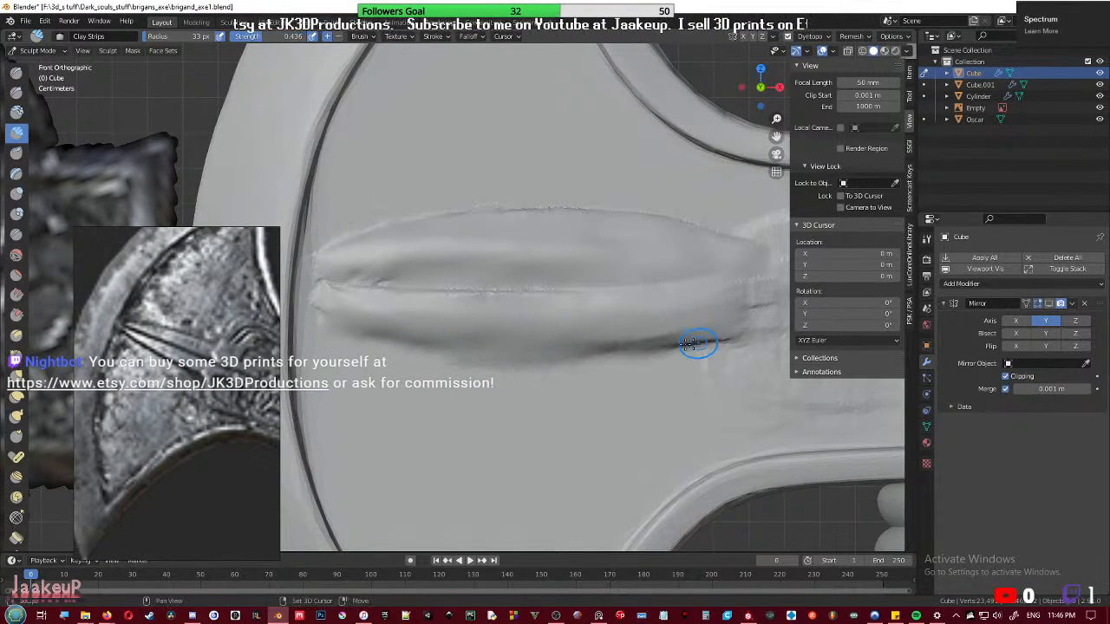
shift+drag(399, 322, 308, 308)
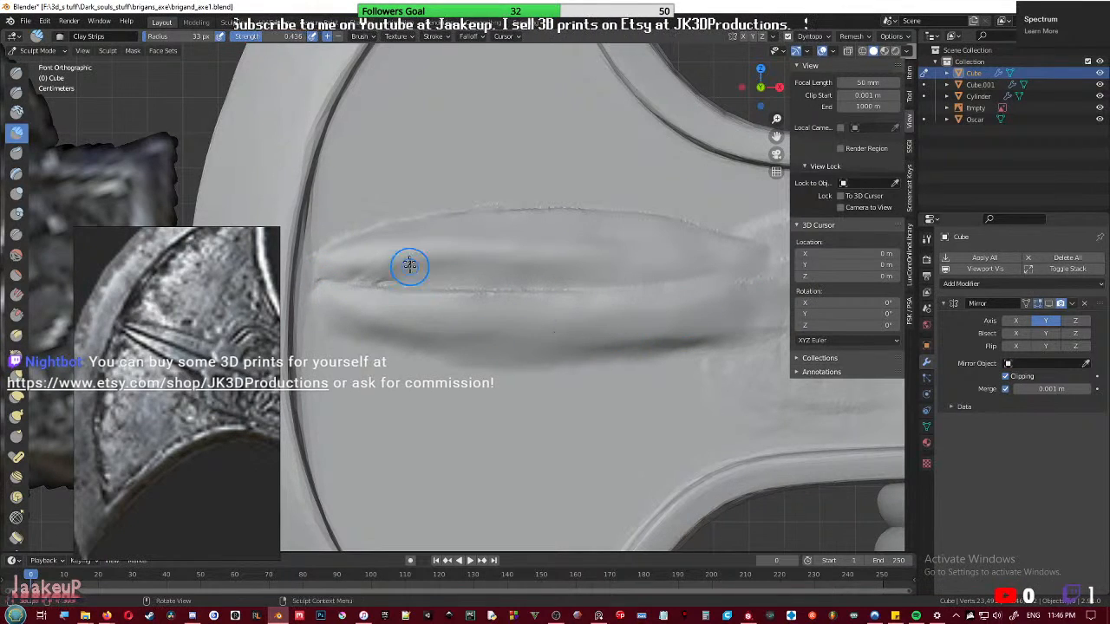
- Carve a groove between the band's two ridges with Draw Sharp at 0.500 strength, and save the file
click(17, 92)
drag(338, 282, 459, 300)
drag(376, 285, 476, 292)
key(ctrl+z)
key(ctrl+z)
key(ctrl+z)
key(ctrl+s)
mouse_move(341, 277)
mouse_down()
mouse_move(409, 292)
mouse_move(589, 293)
mouse_move(723, 272)
mouse_move(685, 280)
mouse_up()
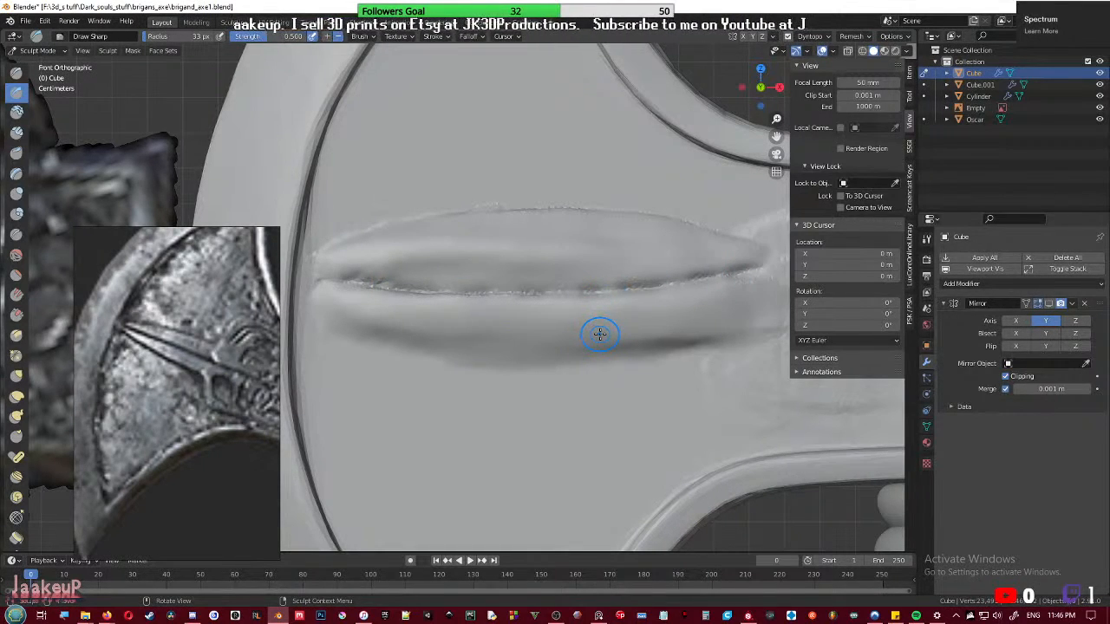
- Smooth the upper ridge of the horizontal band with the Smooth brush at a 47 px radius
scroll(593, 324, down, 3)
mouse_move(494, 285)
middle_down()
mouse_move(493, 307)
mouse_move(466, 333)
mouse_move(486, 334)
mouse_move(453, 342)
mouse_move(508, 300)
middle_up()
scroll(509, 302, up, 1)
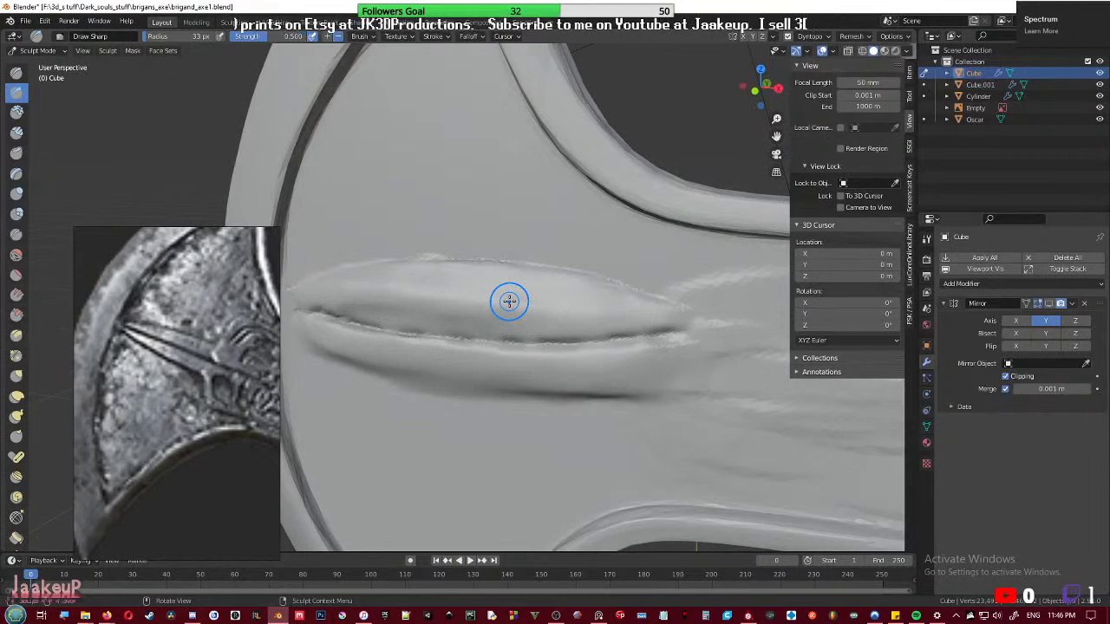
key(shift+s)
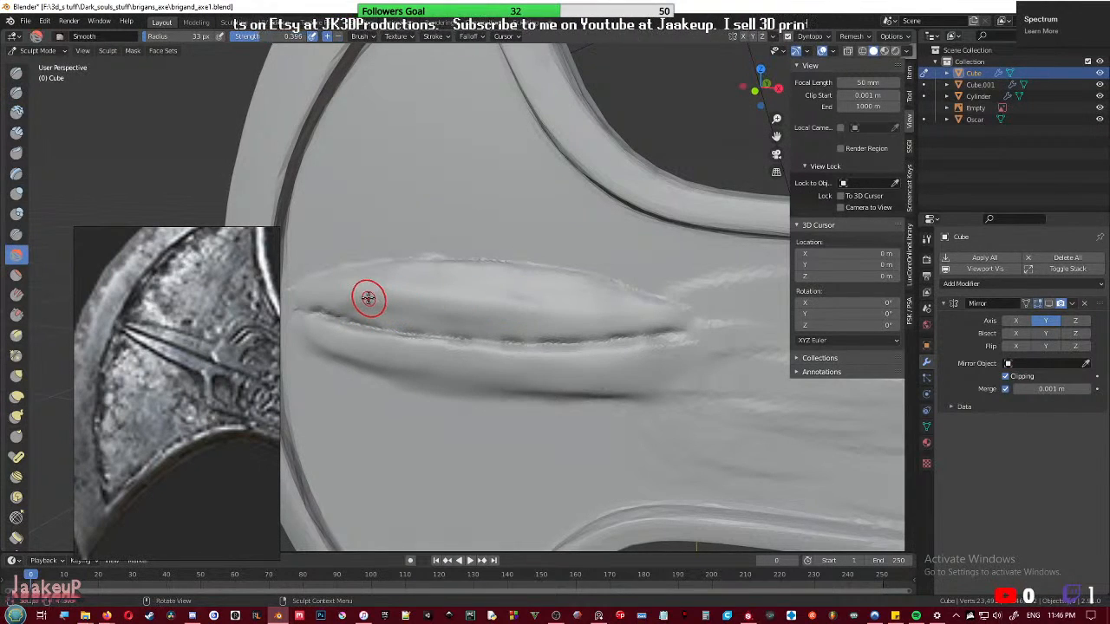
key(f)
click(357, 292)
drag(340, 290, 434, 285)
drag(300, 294, 469, 287)
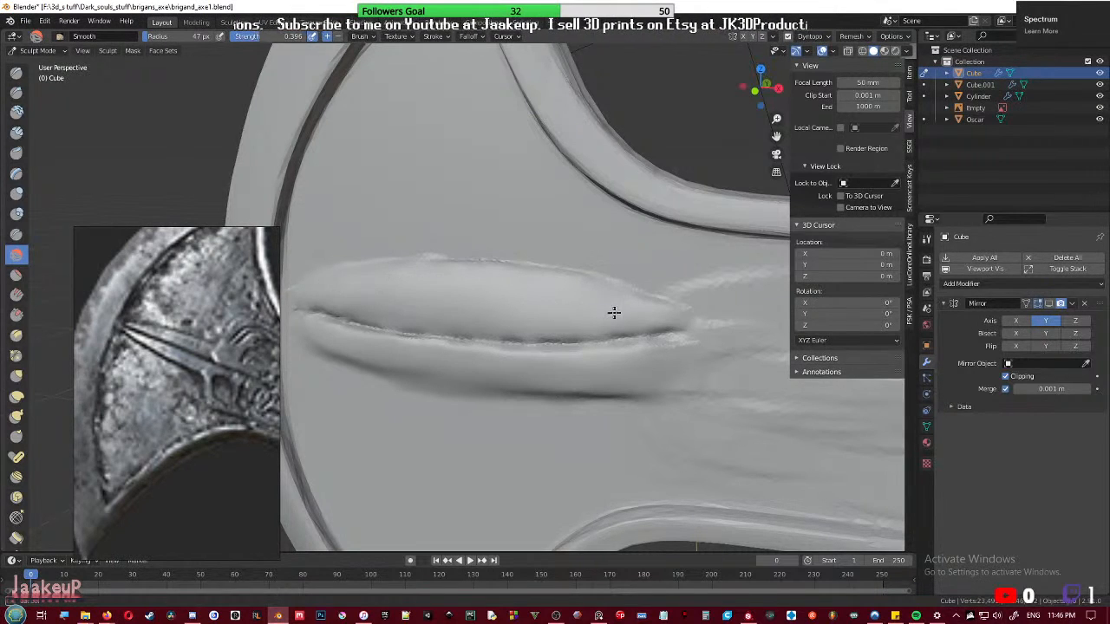
mouse_move(540, 324)
middle_down()
mouse_move(559, 329)
mouse_move(548, 335)
middle_up()
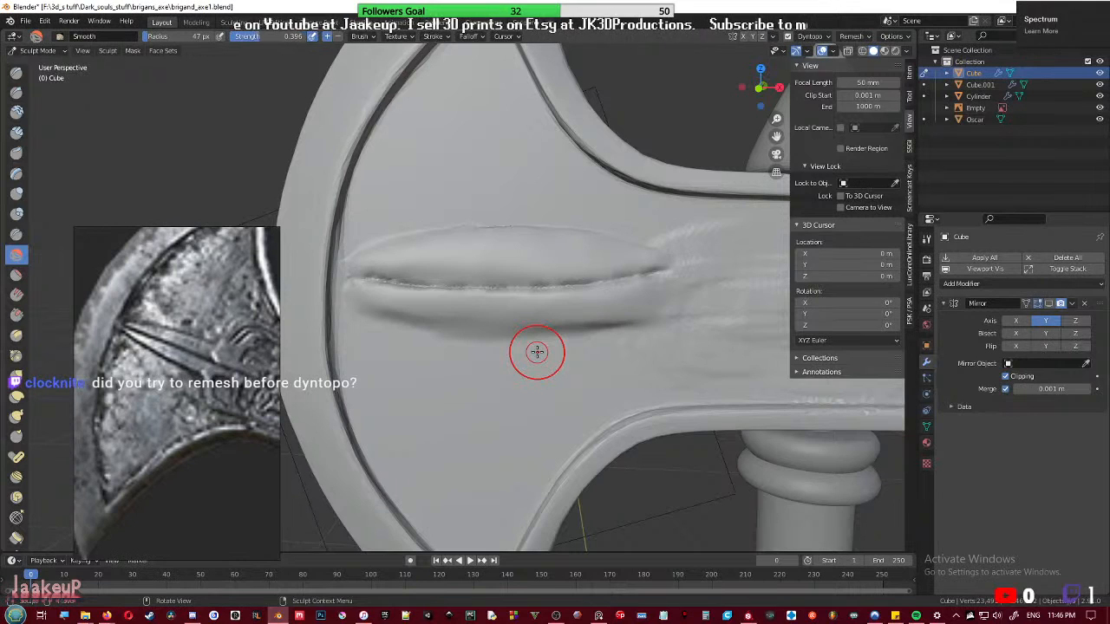
- Undo the recent groove, smoothing and Clay Strips strokes on the horizontal band
key(ctrl+z)
key(ctrl+z)
key(ctrl+z)
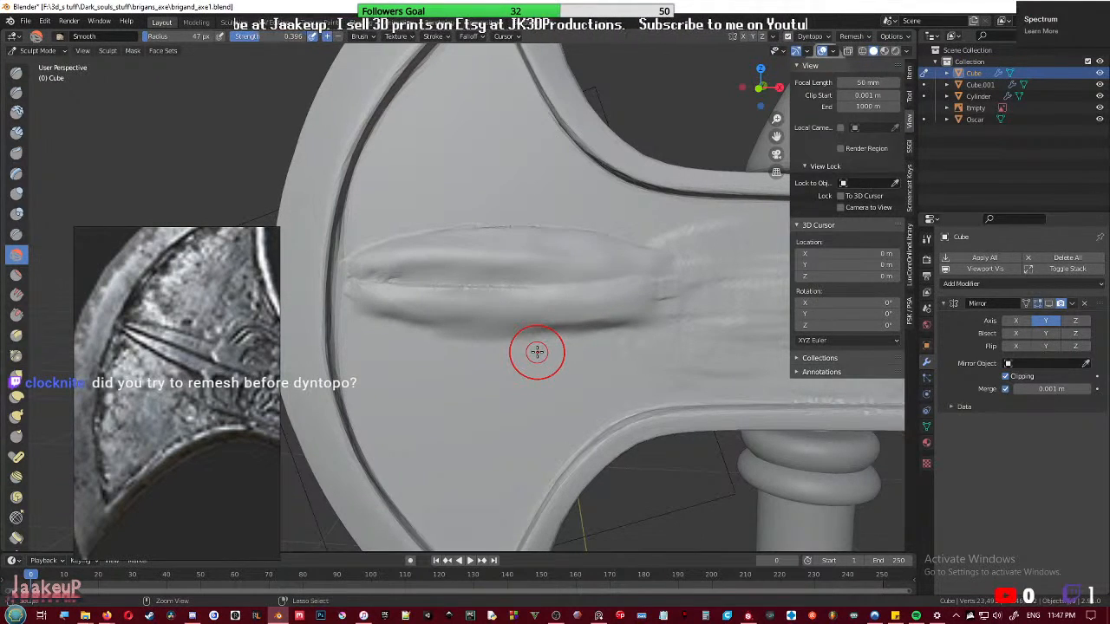
key(ctrl+shift+z)
key(ctrl+shift+z)
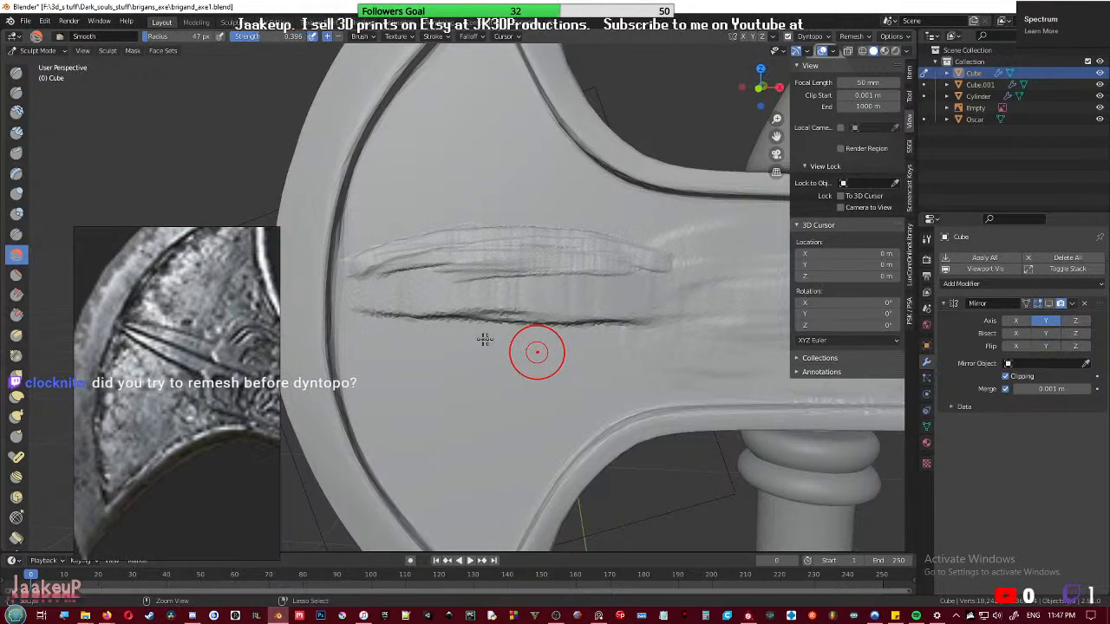
- Return to Object Mode and delete the sculpted axe head, keeping the reference image
key(ctrl+Tab)
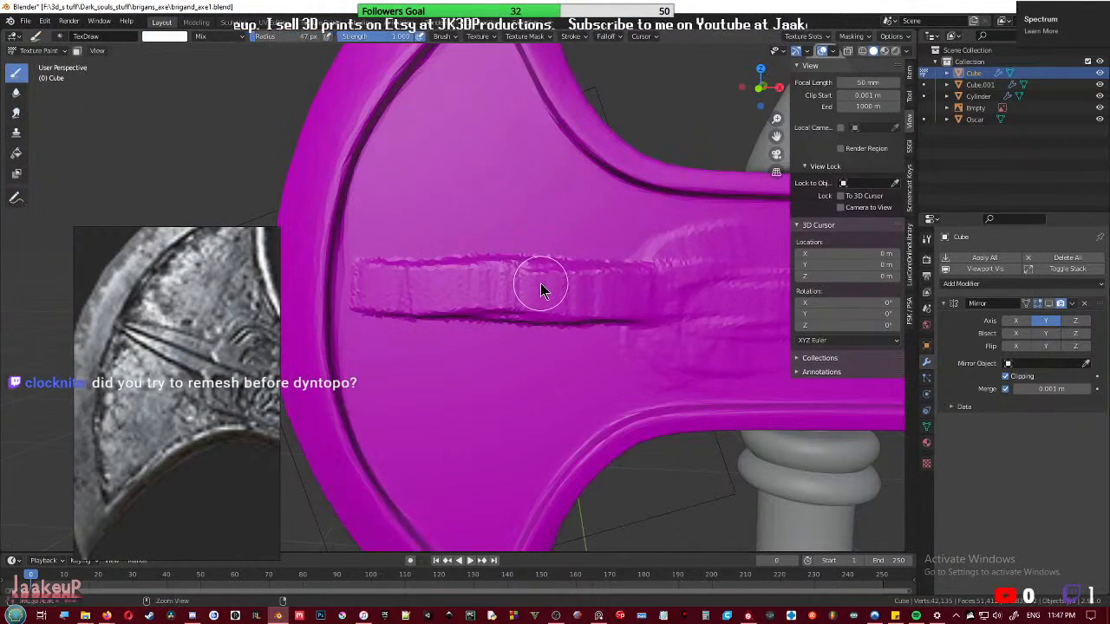
key(ctrl+Tab)
scroll(455, 291, down, 2)
click(469, 293)
key(x)
click(470, 293)
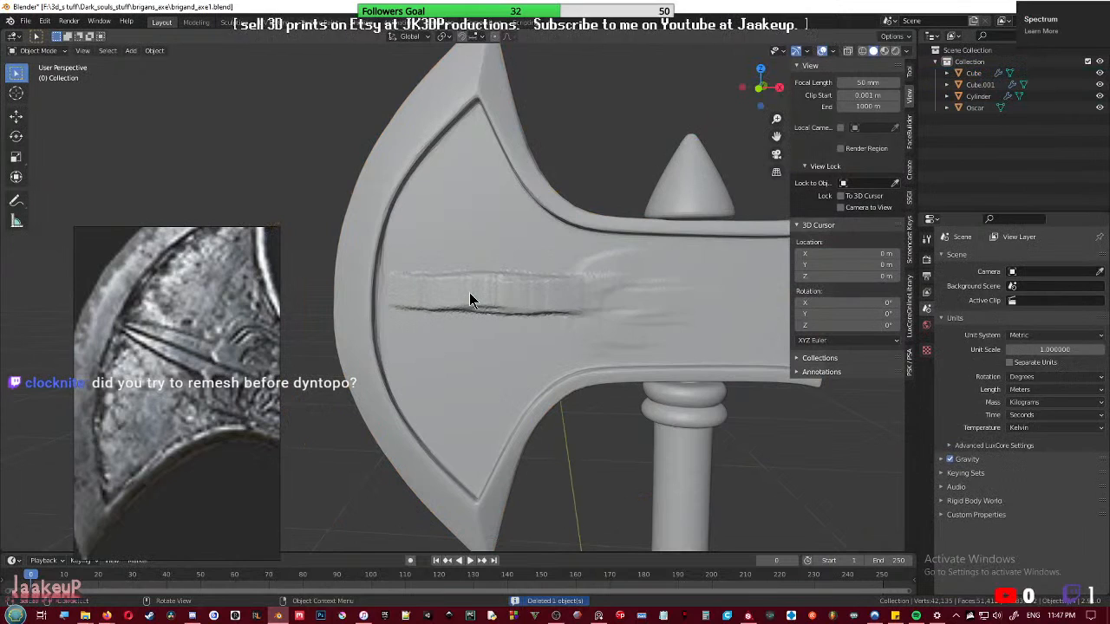
key(ctrl+z)
click(469, 293)
key(x)
click(469, 293)
- Set the backup axe head's X location to 0 m
scroll(469, 293, down, 3)
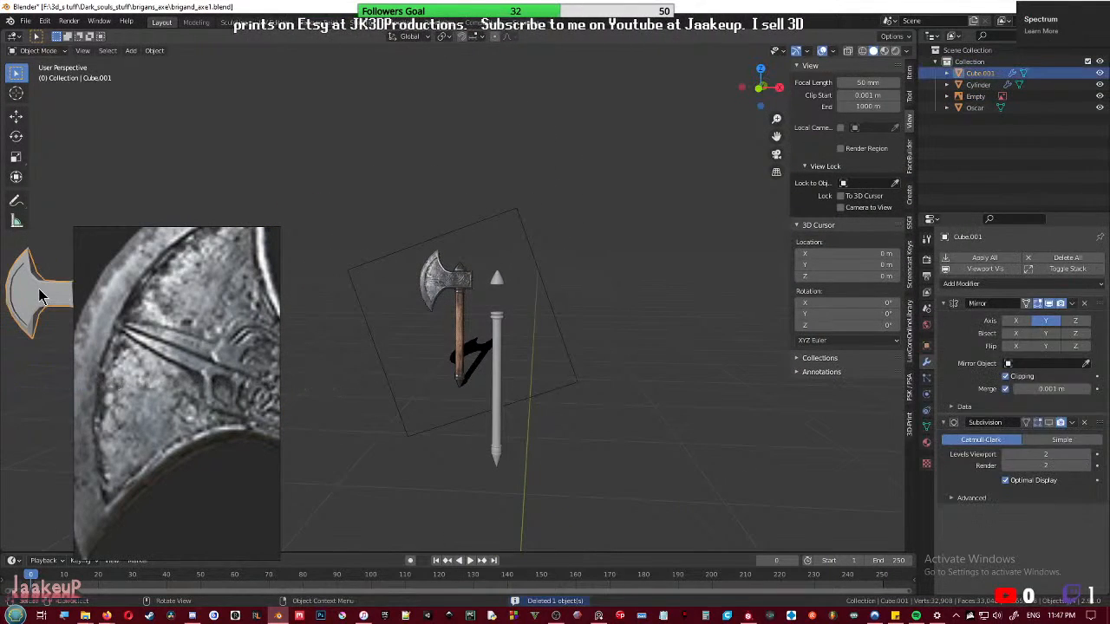
click(908, 73)
click(828, 94)
text(0)
key(Return)
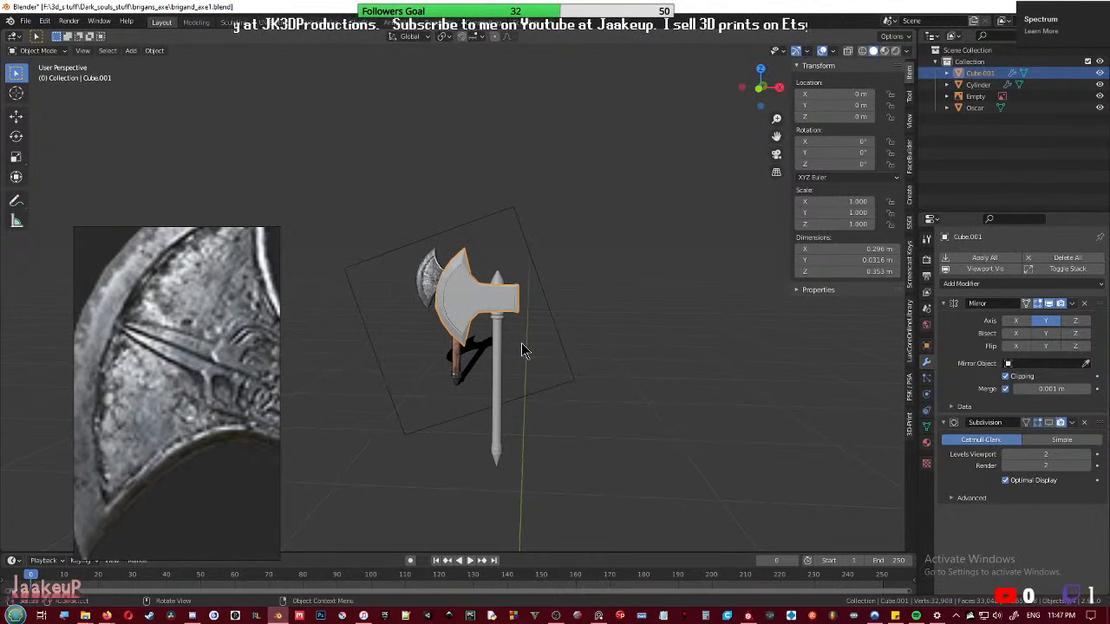
- Duplicate the backup axe head along X to about -0.97 m, reselect the original on the handle, and save the file
key(shift+d)
key(x)
click(194, 339)
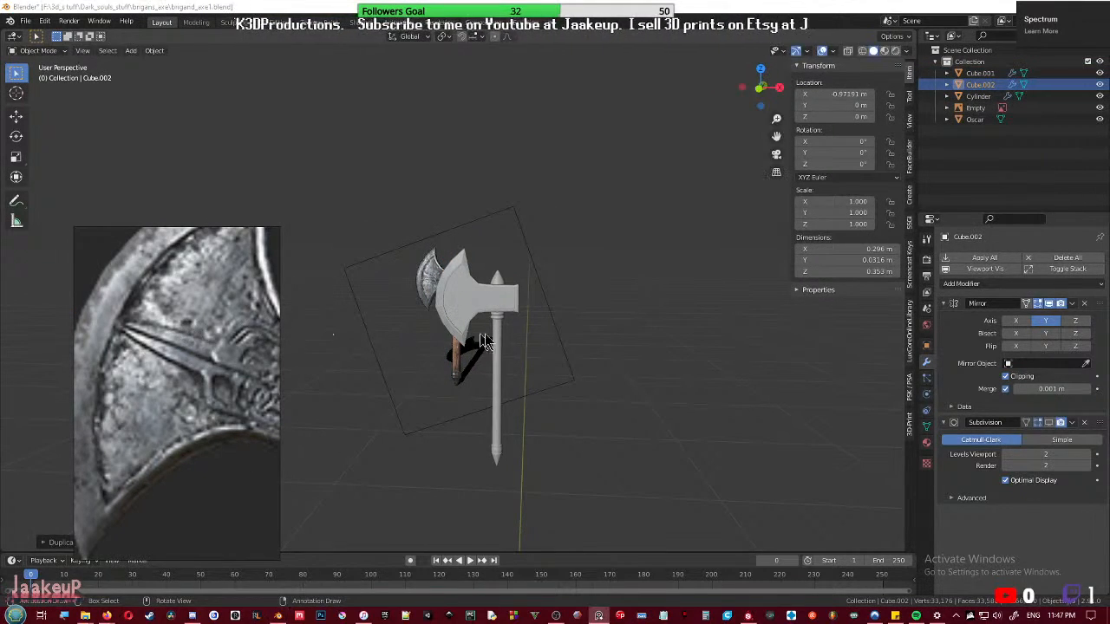
scroll(539, 360, up, 5)
click(501, 331)
middle_drag(502, 331, 584, 300)
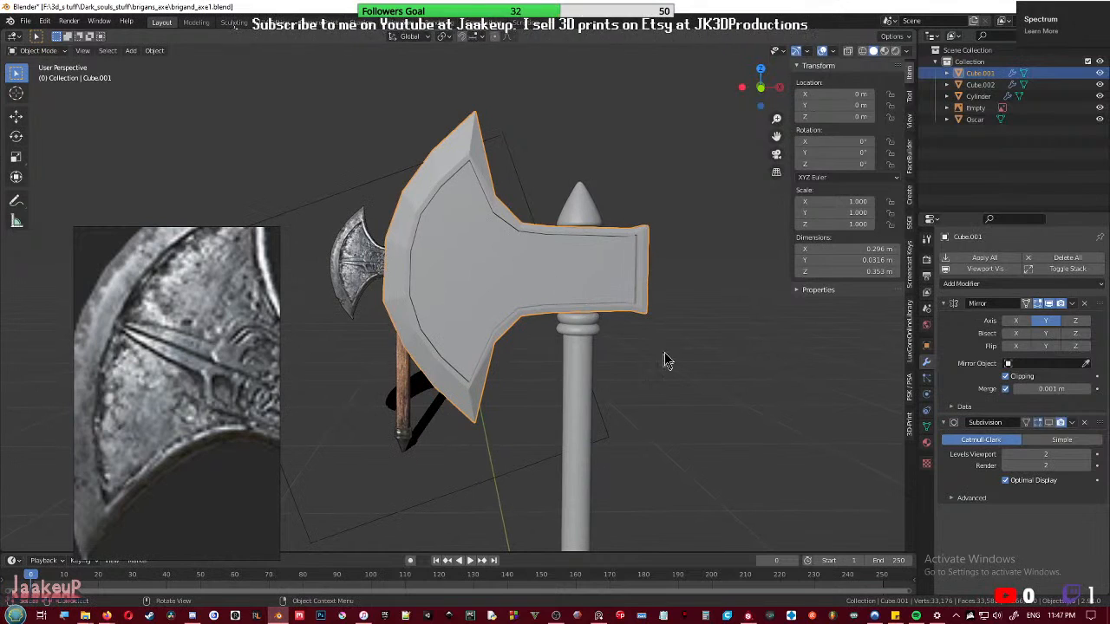
key(ctrl+s)
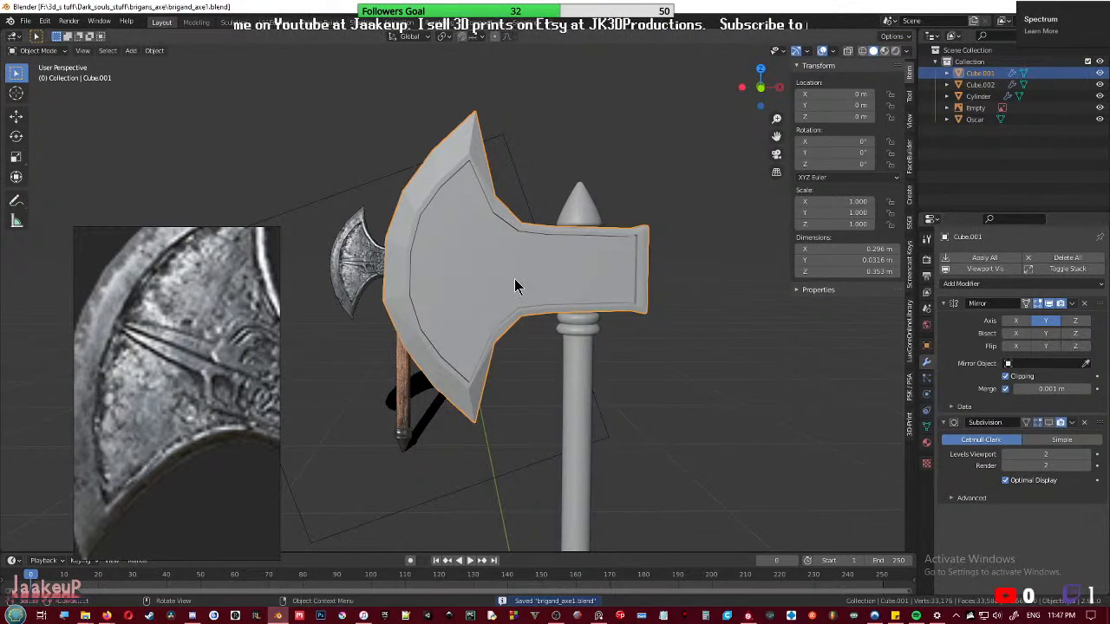
- Try removing the axe head's Subdivision modifier and entering Sculpt Mode on the base mesh
click(1084, 423)
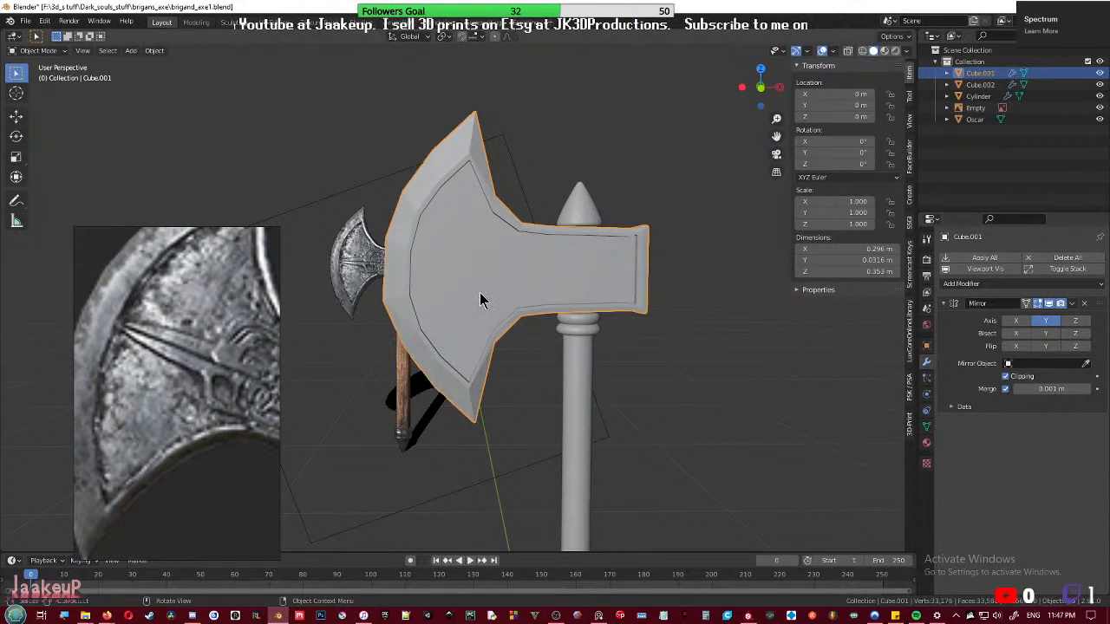
key(ctrl+Tab)
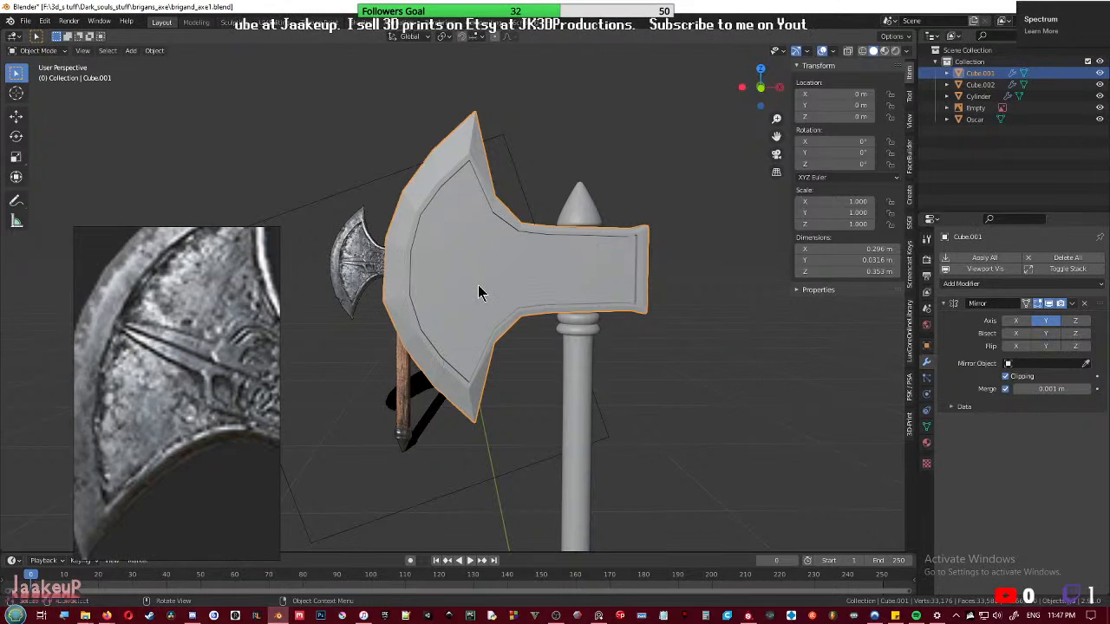
middle_drag(535, 286, 590, 290)
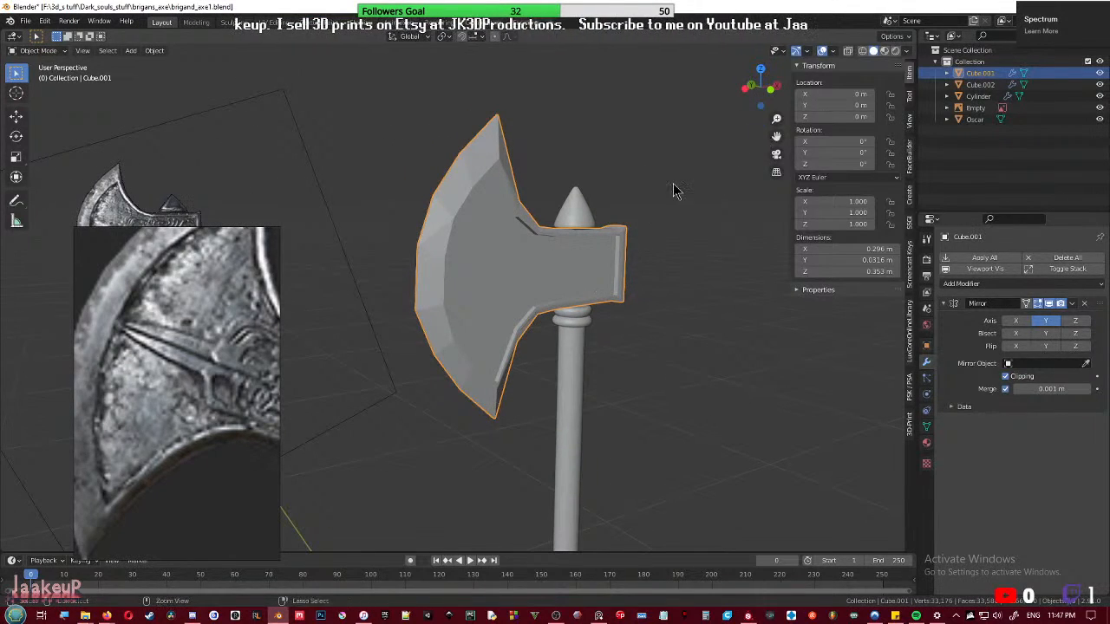
key(ctrl+Tab)
click(681, 239)
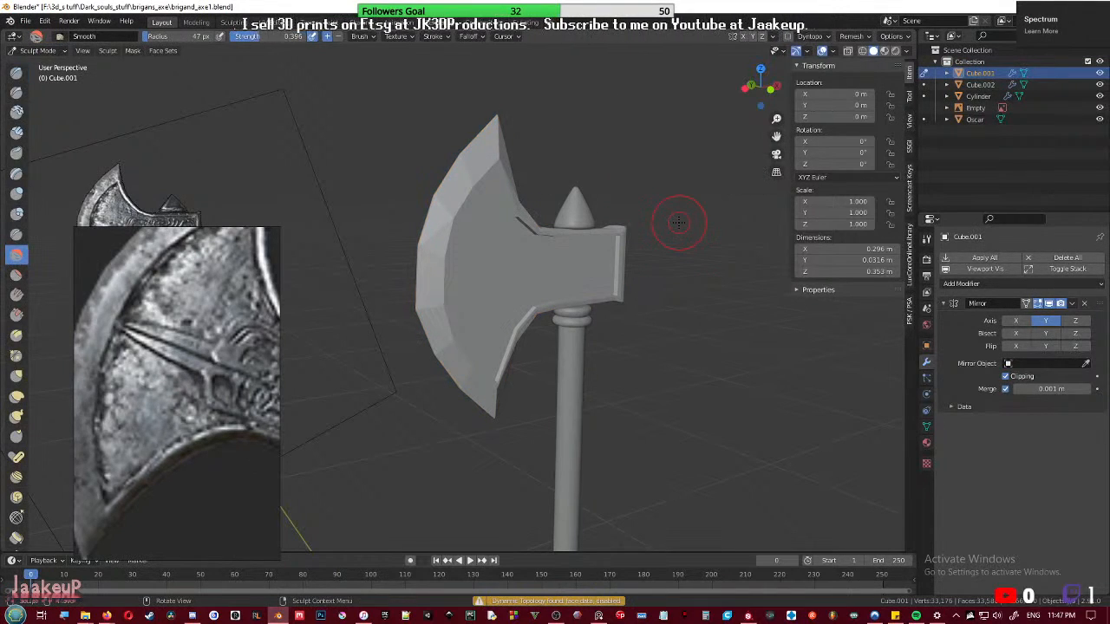
key(ctrl+z)
mouse_move(568, 307)
middle_down()
mouse_move(515, 322)
mouse_move(499, 303)
middle_up()
key(ctrl+z)
- Retry Sculpt Mode on the axe head with its Subdivision modifier removed again
click(1083, 423)
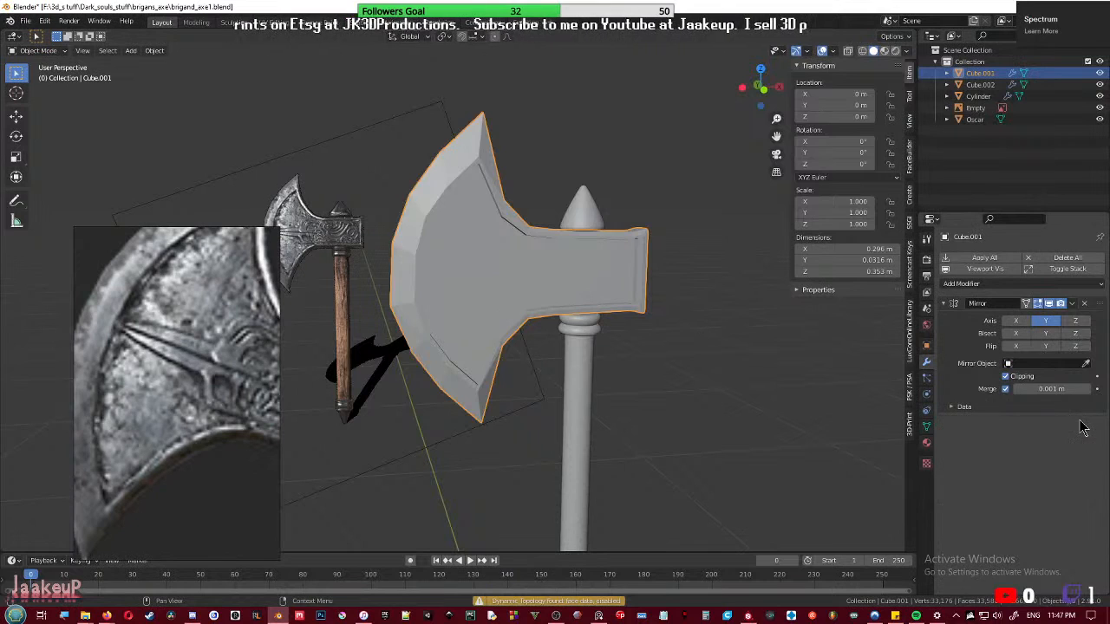
key(ctrl+Tab)
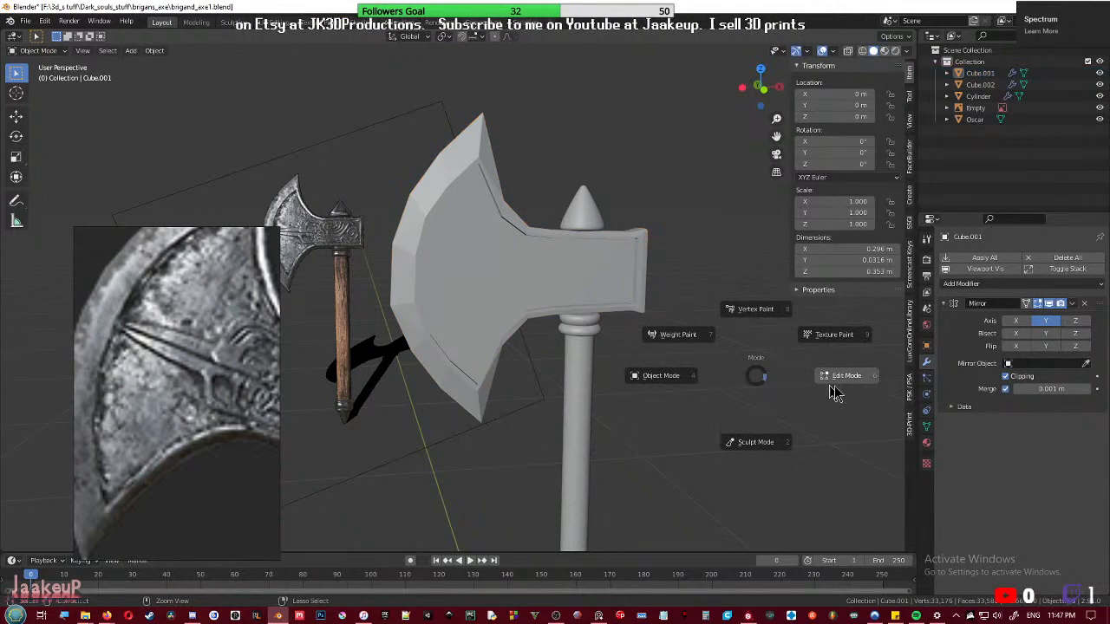
click(751, 439)
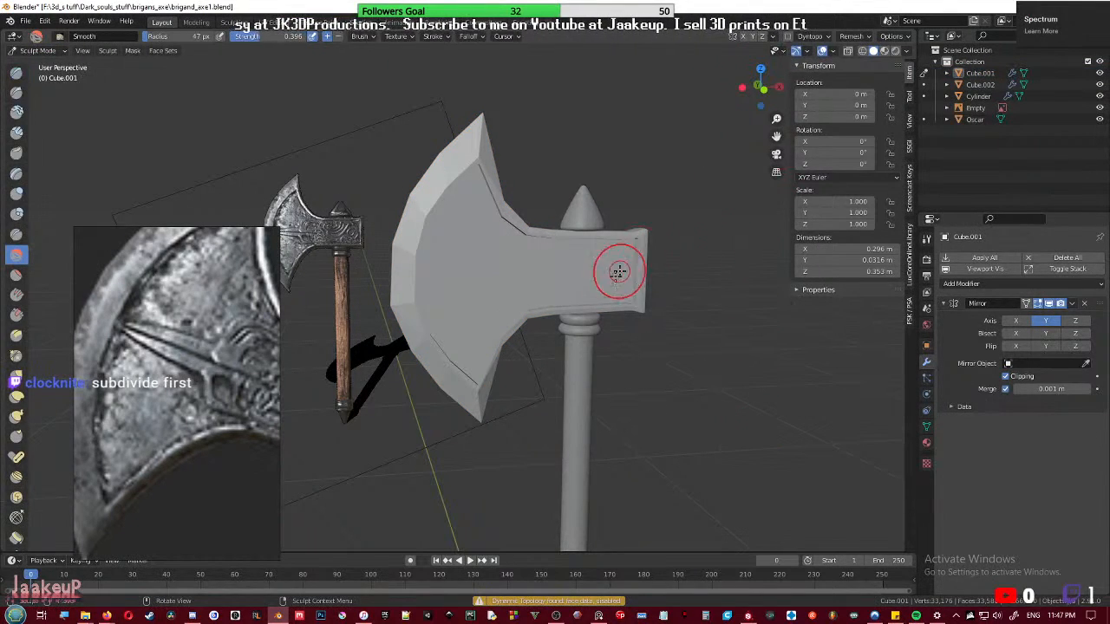
scroll(637, 269, up, 3)
key(ctrl+z)
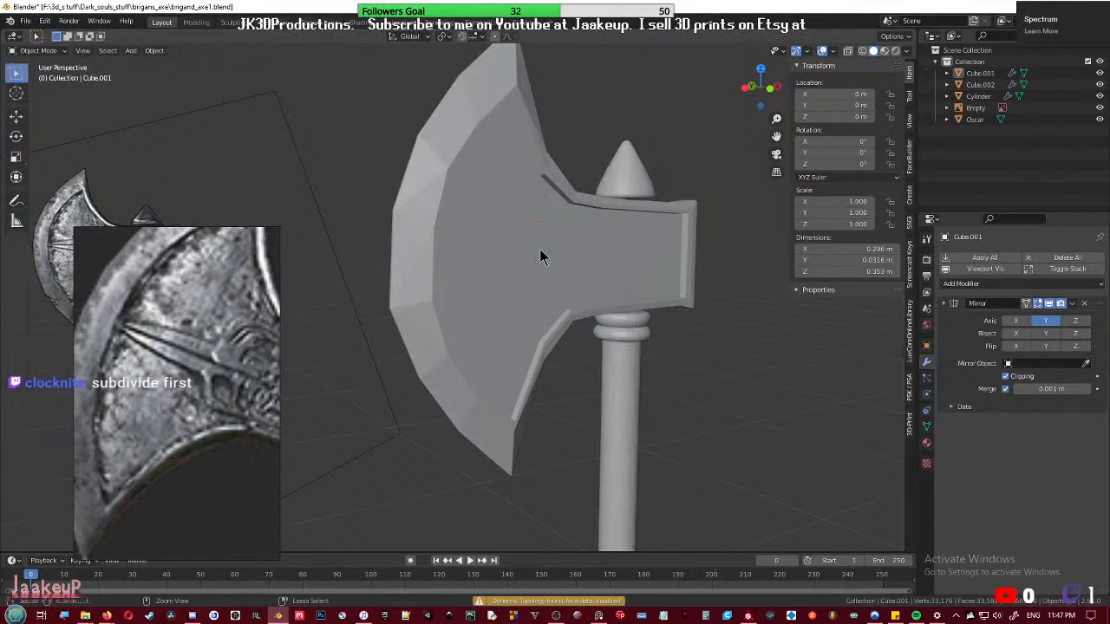
- Restore the axe head's Subdivision modifier and check the mesh in Edit Mode
click(535, 256)
middle_drag(535, 256, 520, 283)
key(ctrl+2)
key(Tab)
key(Tab)
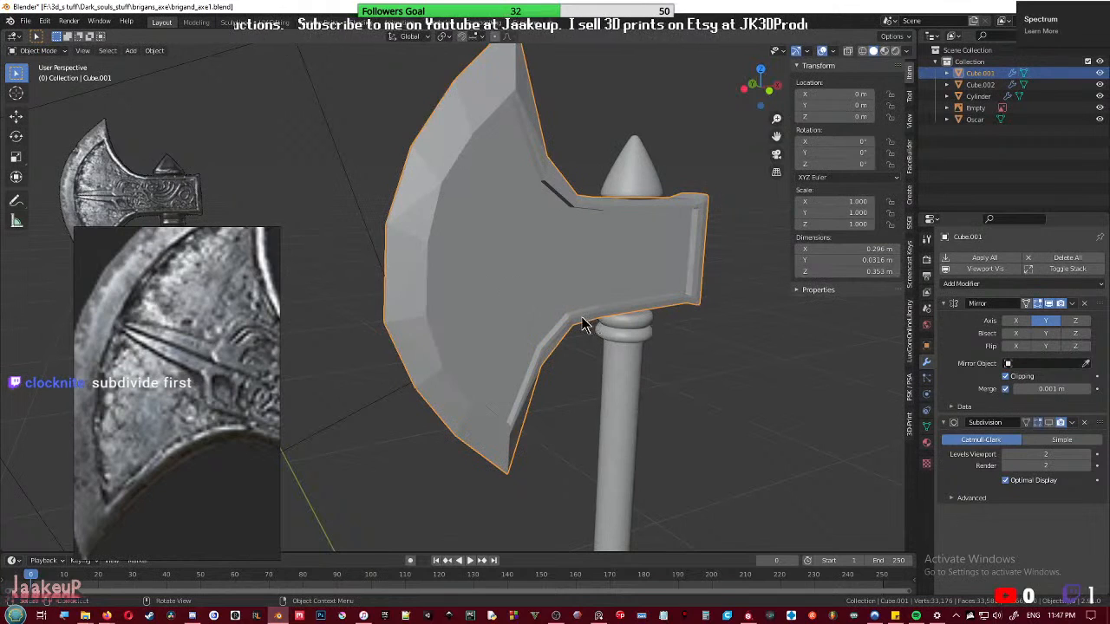
key(Tab)
key(Tab)
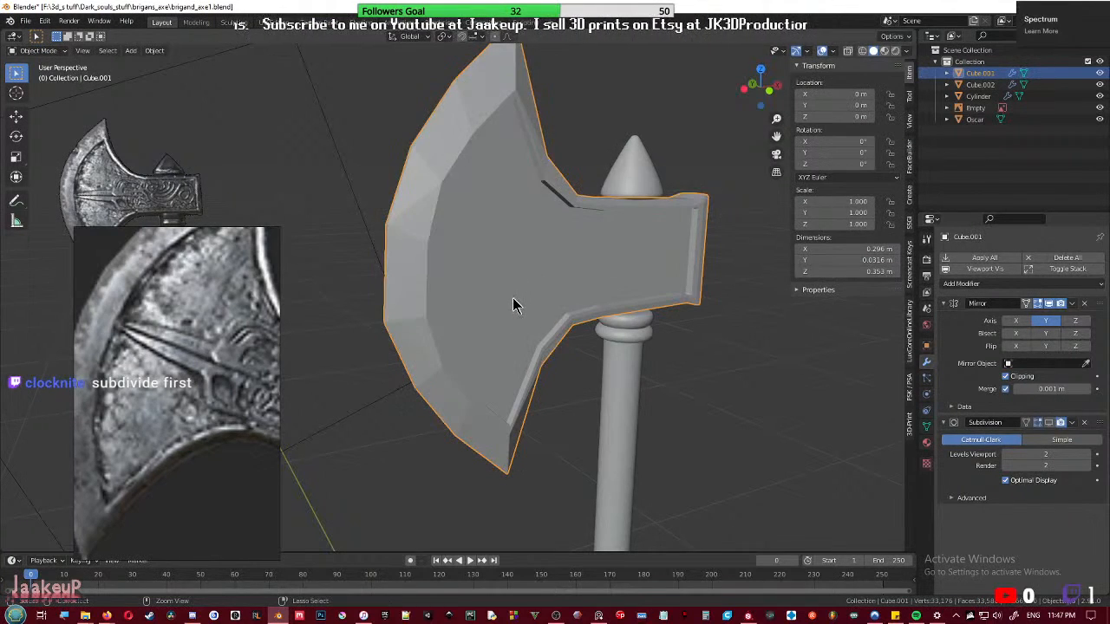
click(508, 297)
- Move the backup axe head along the X axis to about -1.46 m
middle_drag(509, 305, 433, 296)
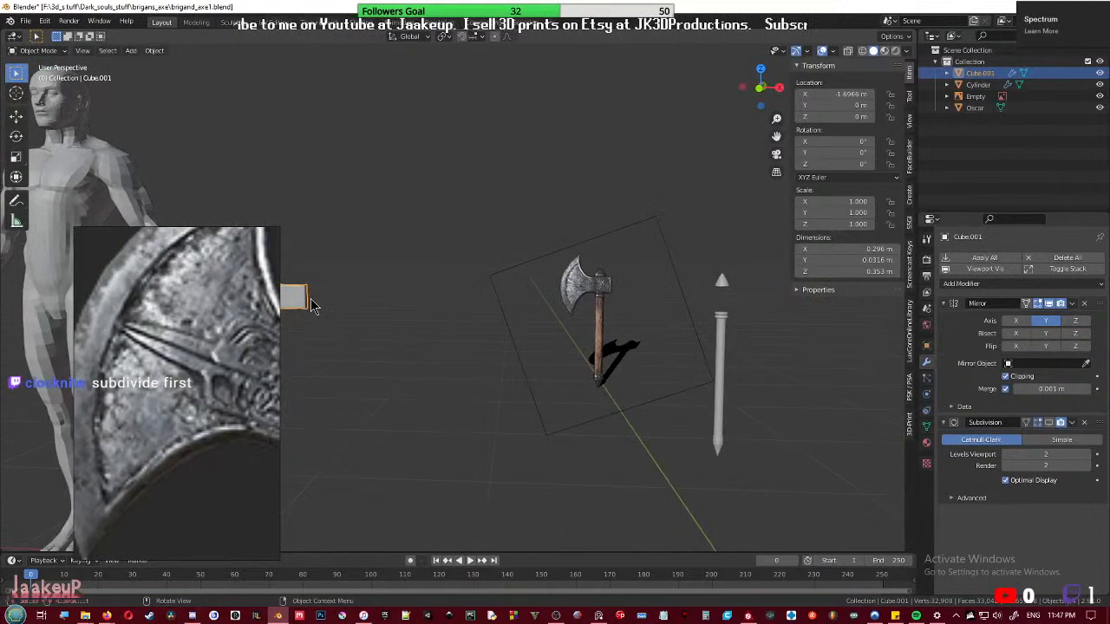
key(g)
key(x)
click(367, 308)
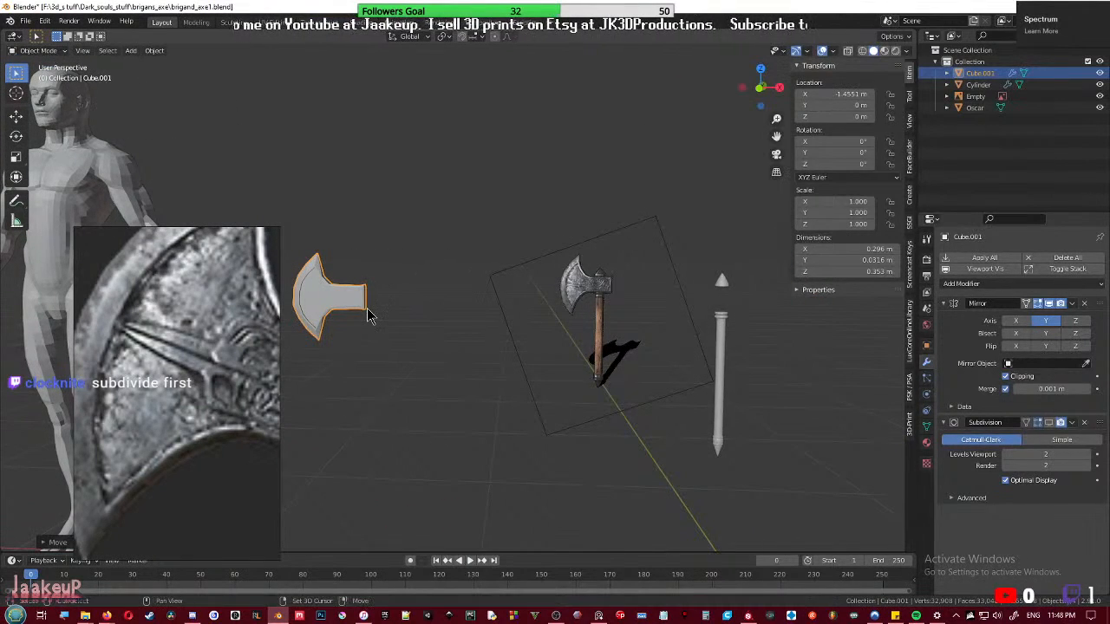
- Duplicate the backup axe head along X and set the copy's X location to 0 m
key(shift+d)
key(x)
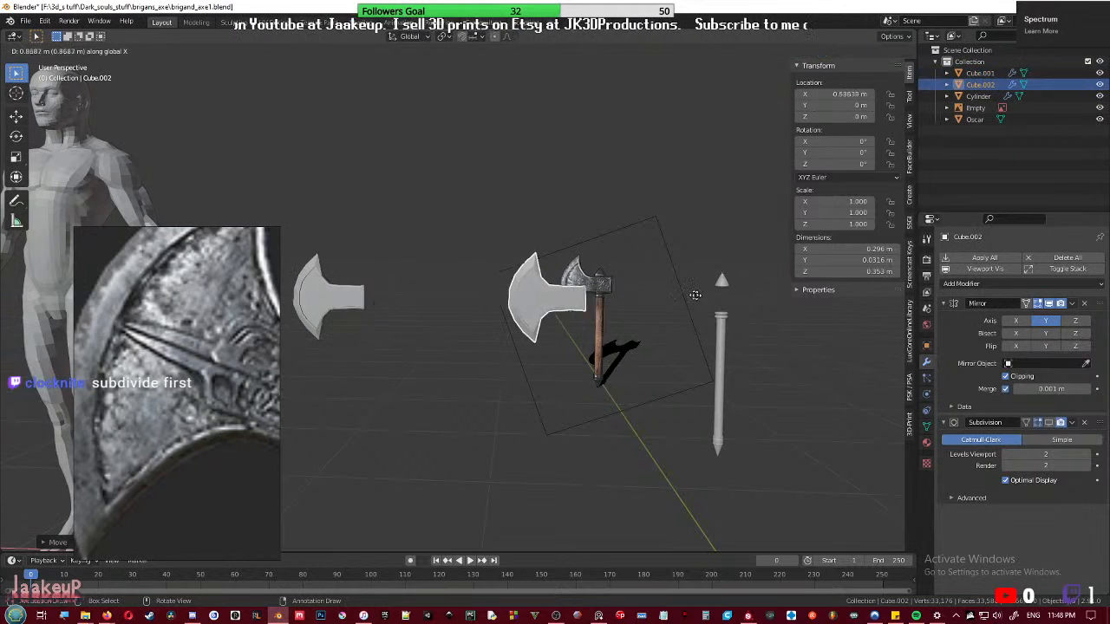
click(792, 310)
key(Return)
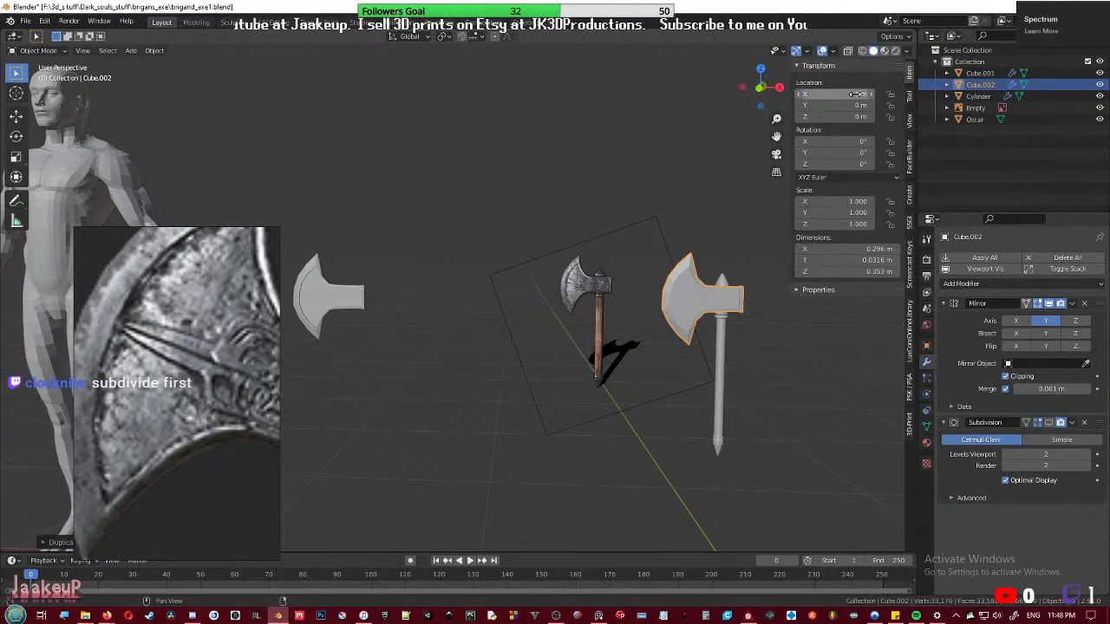
- Focus on the duplicated axe head and enable its Subdivision modifier's display in the viewport
key(KP_Decimal)
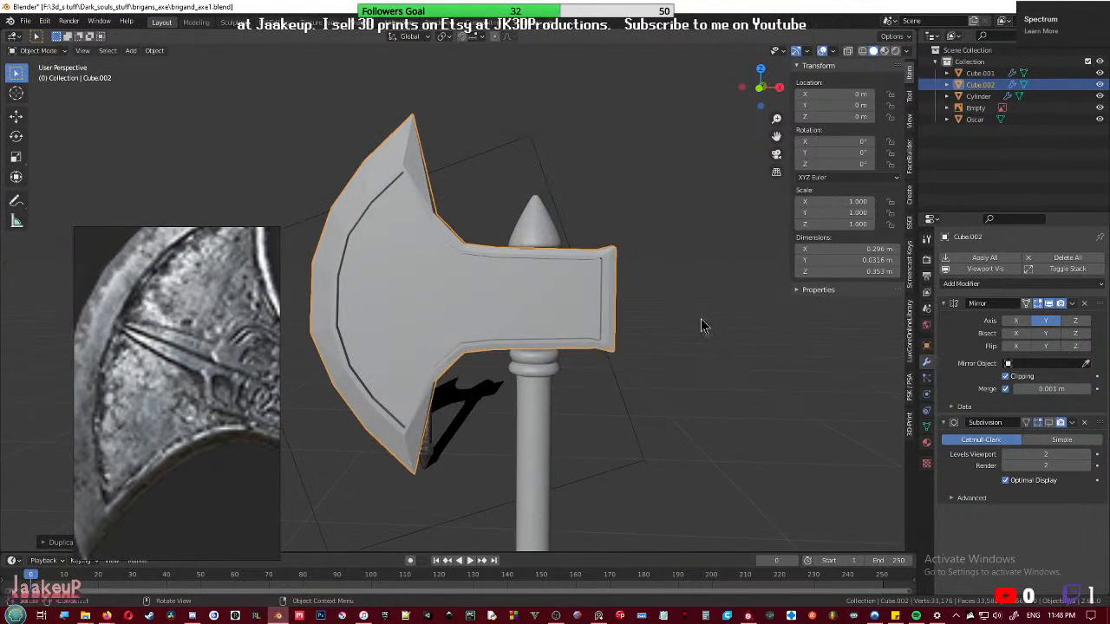
middle_drag(634, 330, 521, 357)
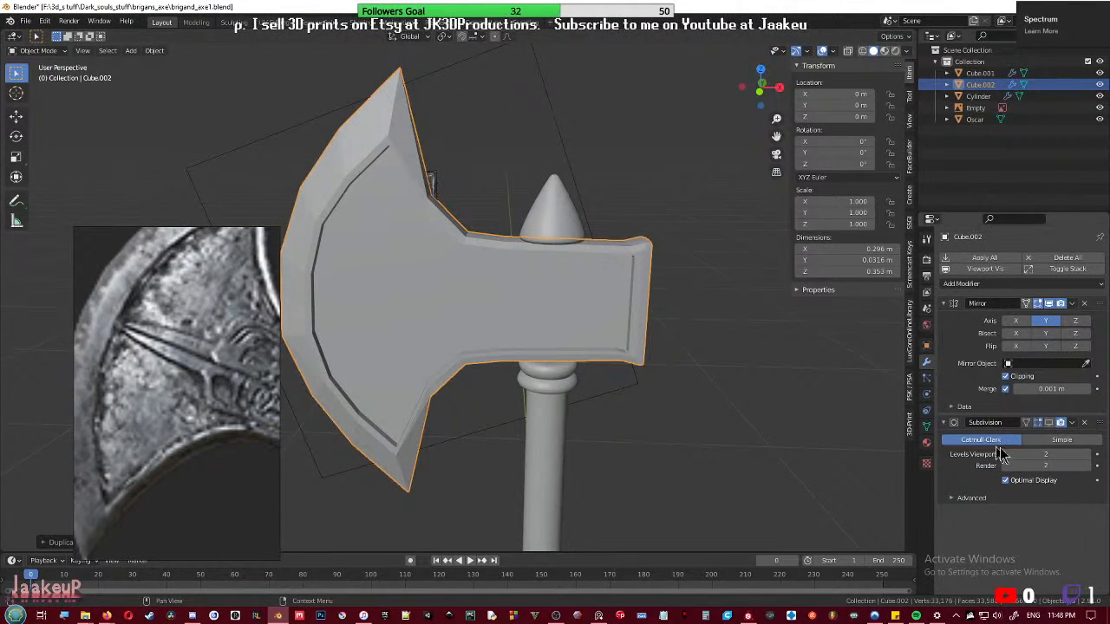
click(1049, 423)
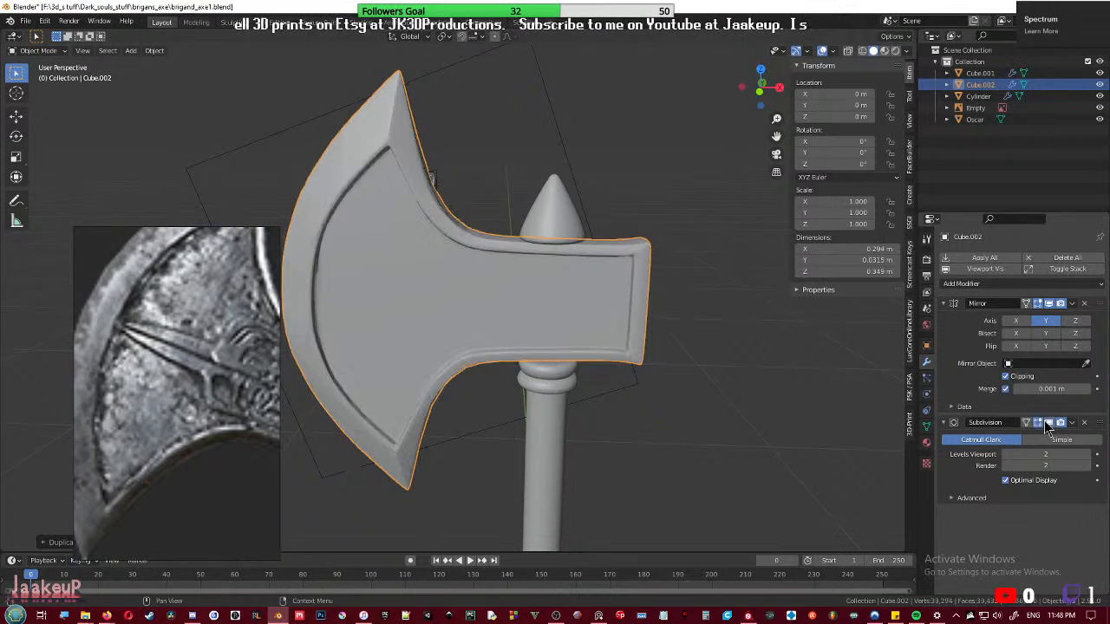
- Apply the duplicated axe head's Subdivision modifier, save the file and check the resulting mesh in Edit Mode
click(1089, 456)
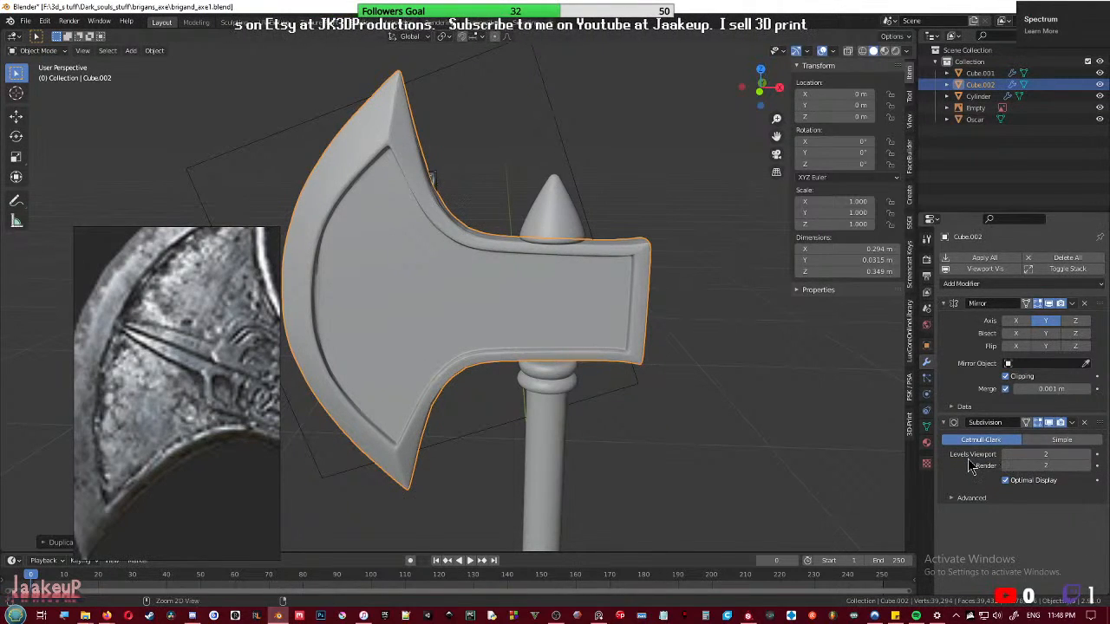
key(ctrl+a)
key(ctrl+s)
middle_drag(520, 360, 564, 365)
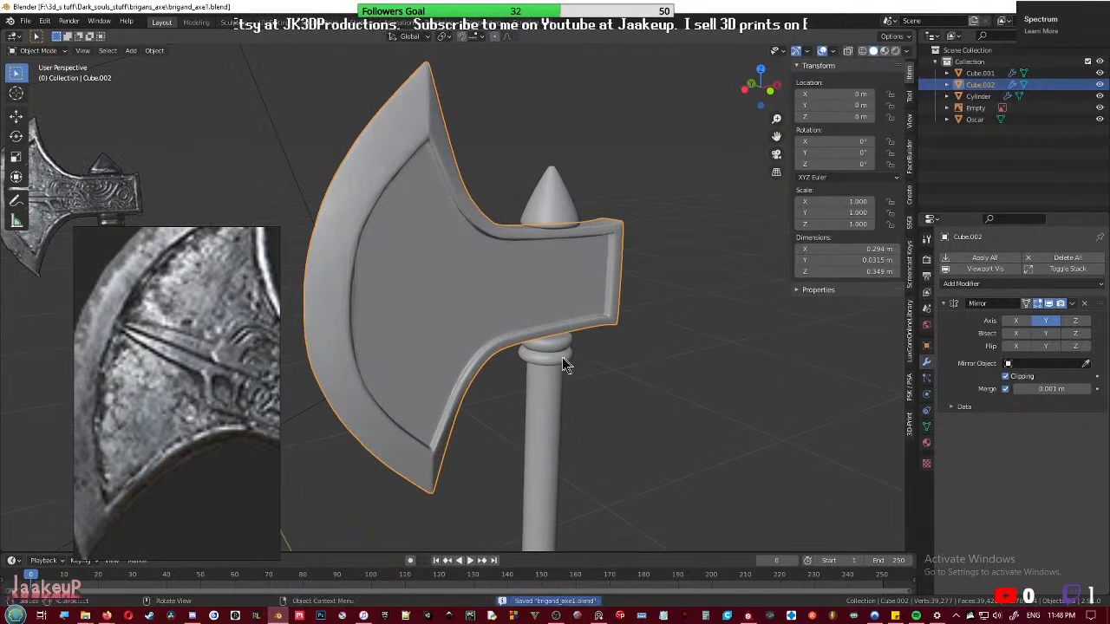
key(Tab)
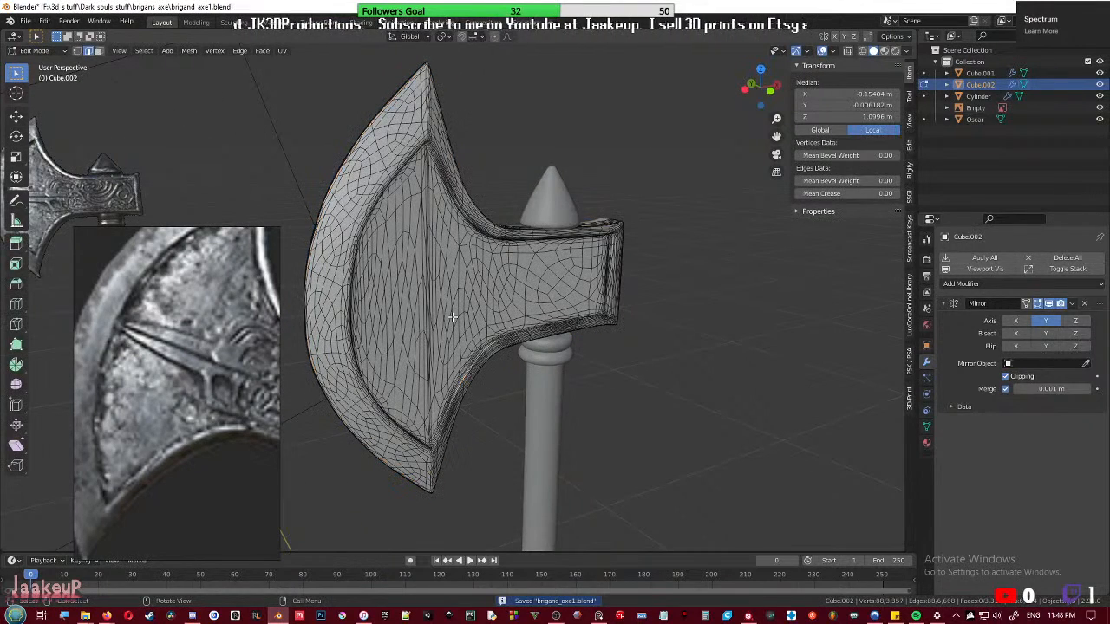
mouse_move(453, 318)
middle_down()
mouse_move(633, 309)
mouse_move(466, 311)
middle_up()
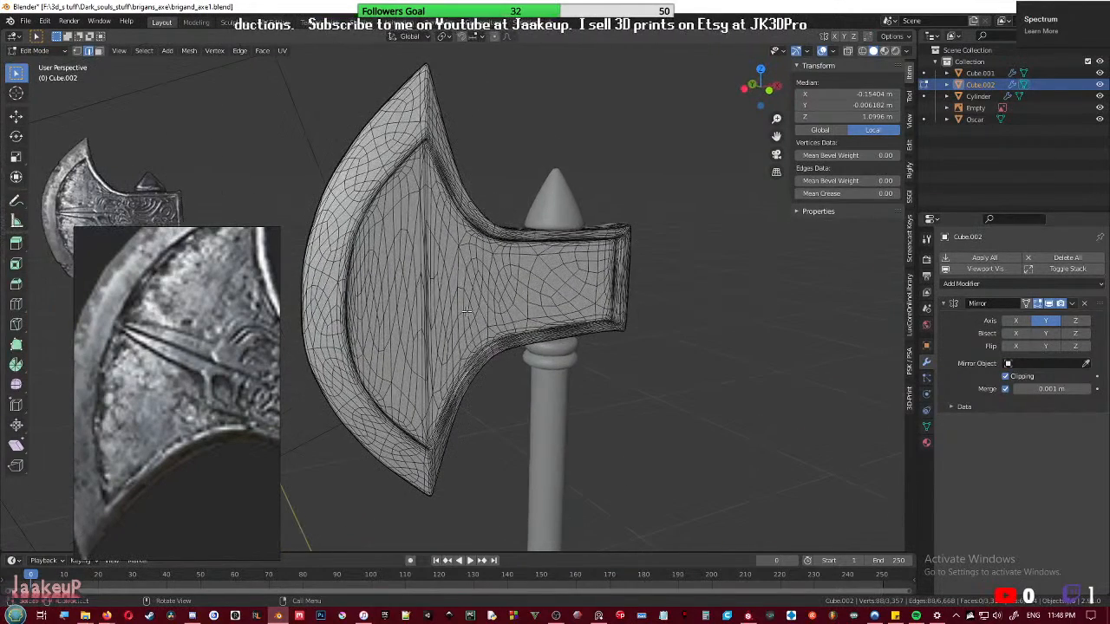
key(Tab)
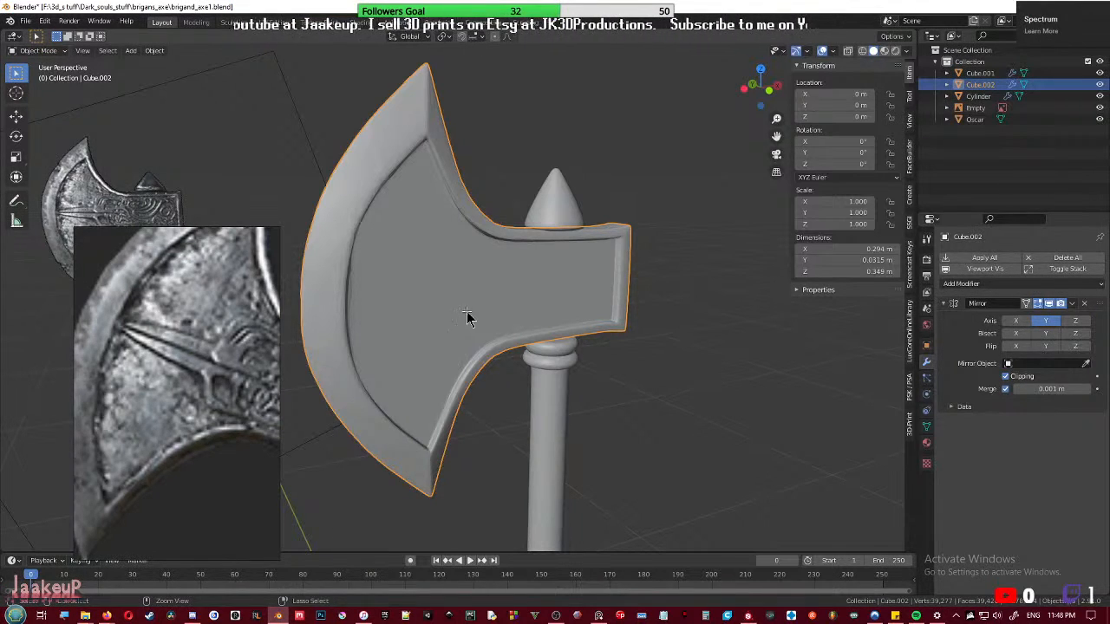
- Undo the applied subdivision and the backup duplication, going back to the earlier sculpted axe head
key(ctrl+z)
key(ctrl+z)
key(ctrl+z)
key(ctrl+z)
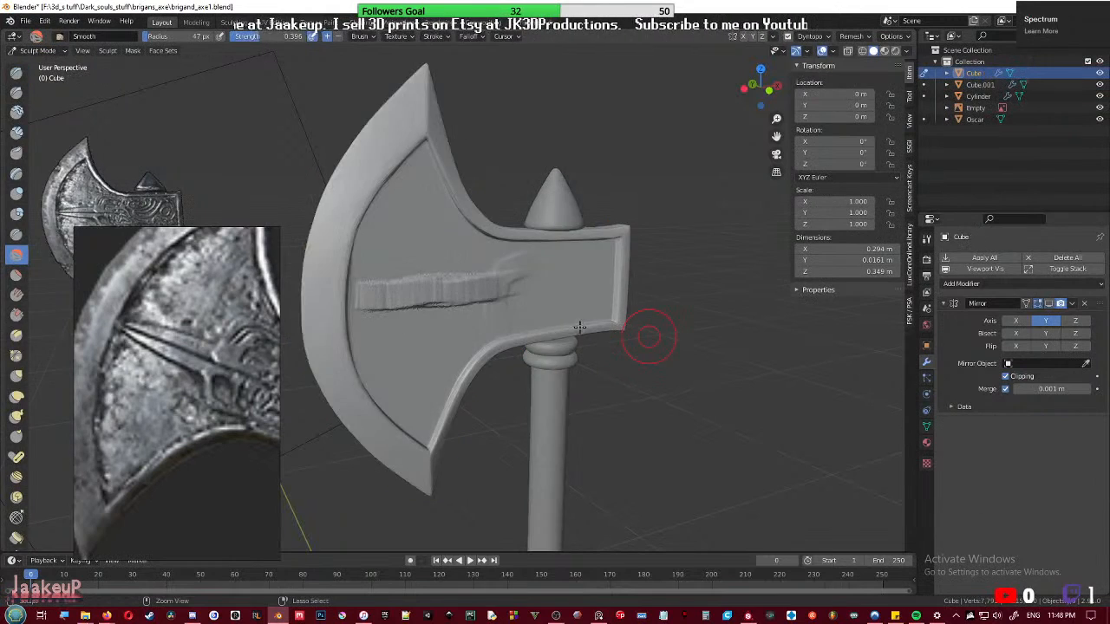
scroll(650, 327, down, 4)
middle_drag(595, 354, 628, 344)
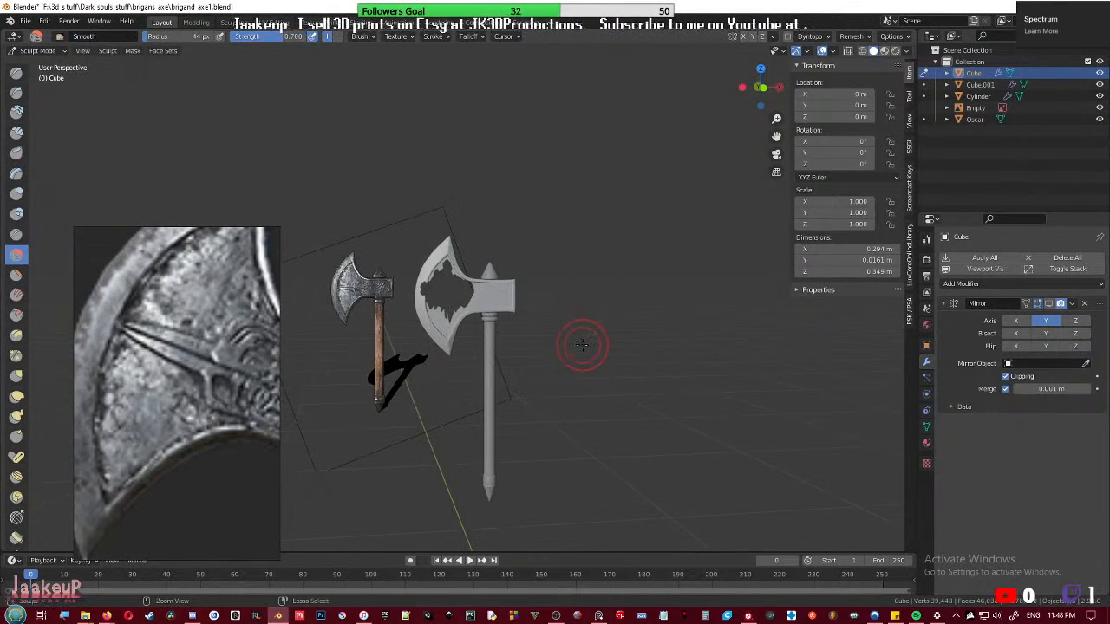
middle_drag(539, 344, 526, 352)
scroll(523, 355, up, 3)
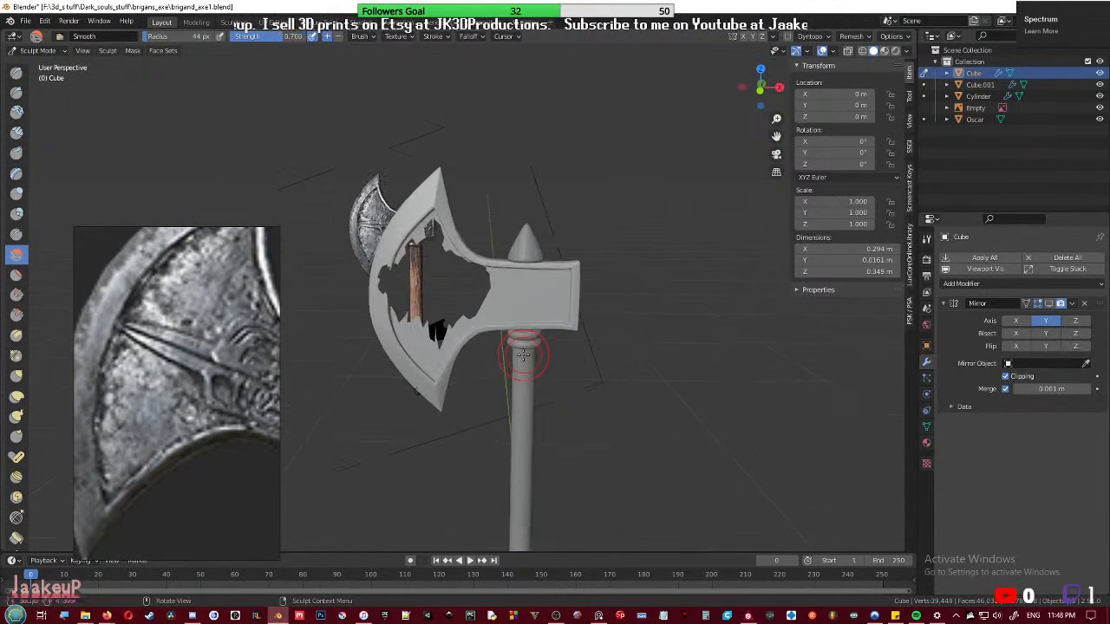
- Undo the remaining sculpting and remeshing until the original axe head has its live Subdivision modifier in Object Mode
key(ctrl+z)
key(ctrl+z)
key(ctrl+z)
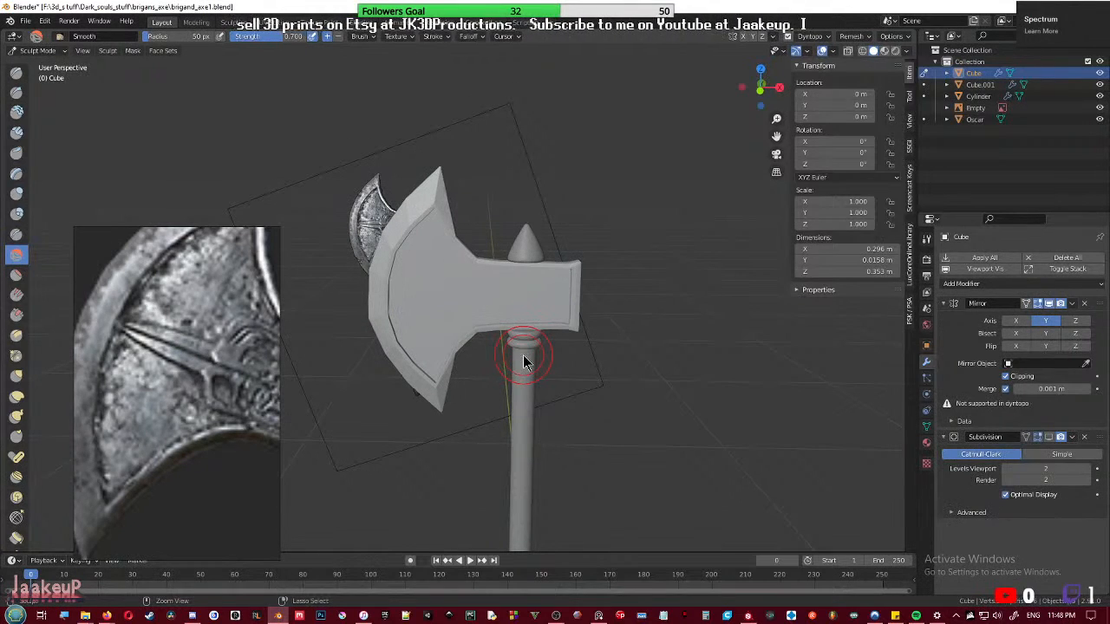
middle_drag(473, 335, 533, 334)
click(492, 331)
scroll(490, 332, up, 2)
key(Tab)
key(Tab)
scroll(503, 322, down, 3)
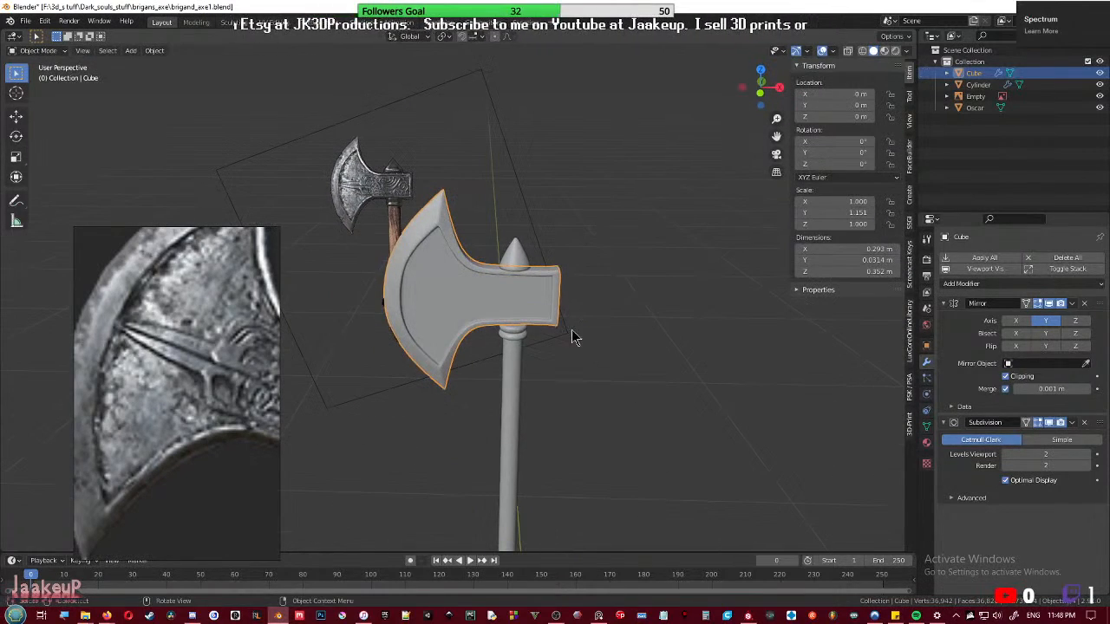
- Duplicate the axe head along X as a backup and move the copy farther out along X, away from the reference axe
key(shift+d)
key(x)
click(216, 312)
middle_drag(295, 326, 392, 312)
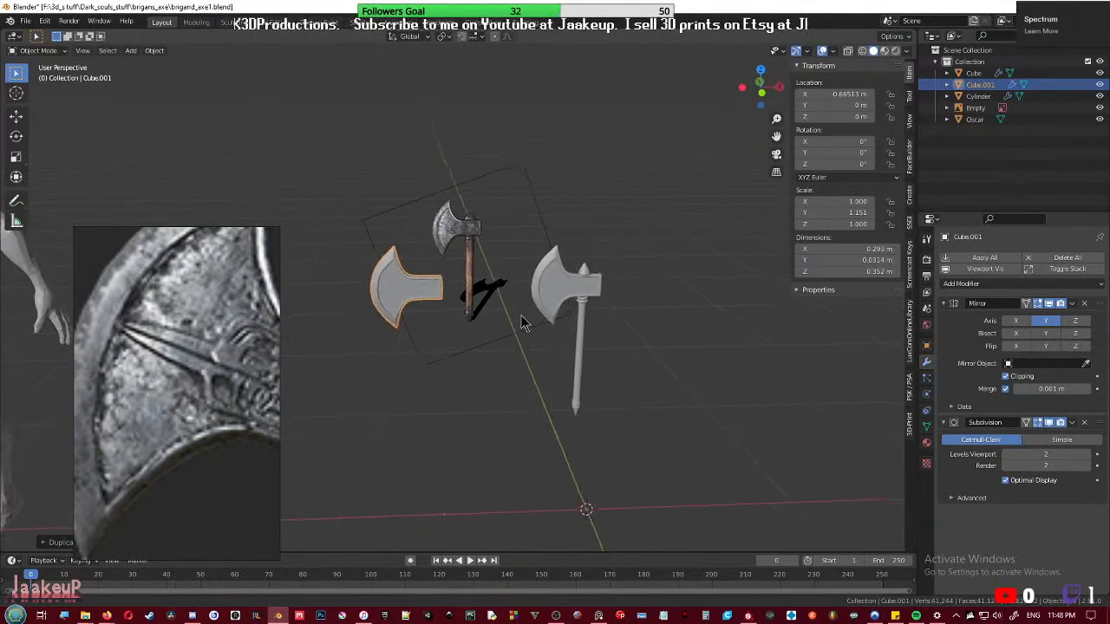
key(g)
key(x)
click(387, 304)
key(Tab)
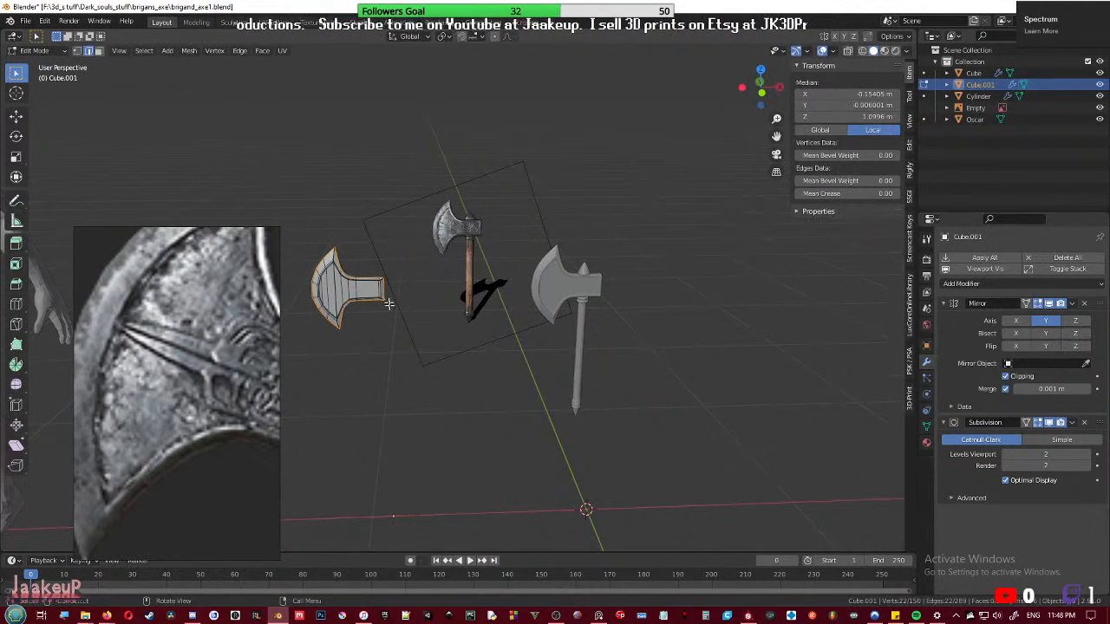
key(Tab)
- Apply the original axe head's Subdivision modifier, check its mesh in Edit Mode and enter Sculpt Mode
click(560, 305)
key(KP_Decimal)
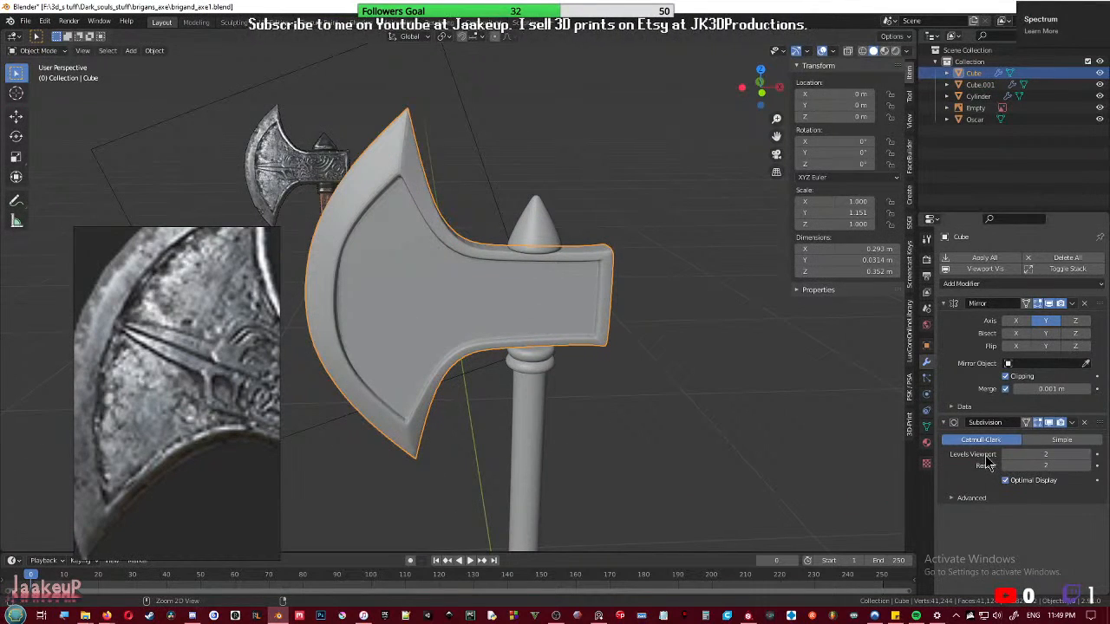
key(ctrl+a)
key(Tab)
mouse_move(431, 300)
middle_down()
mouse_move(455, 298)
mouse_move(466, 279)
mouse_move(609, 296)
mouse_move(624, 321)
middle_up()
scroll(466, 278, up, 2)
key(Tab)
key(Tab)
key(Tab)
key(ctrl+Tab)
click(612, 361)
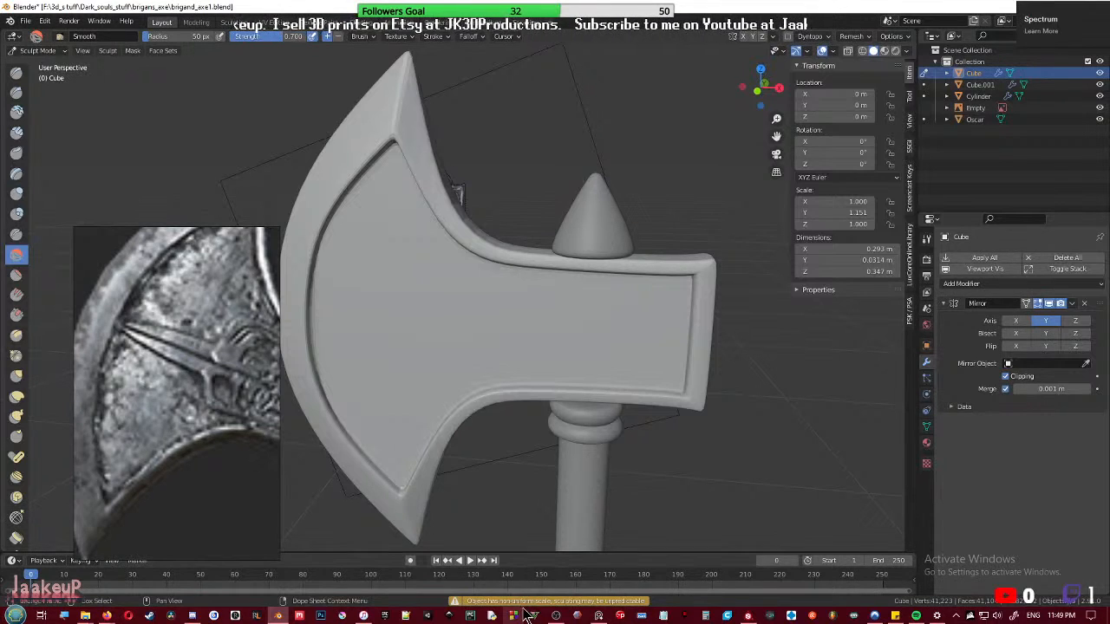
- Apply the axe head's scale in Object Mode and return to Sculpt Mode
mouse_move(491, 297)
middle_down()
mouse_move(564, 310)
mouse_move(508, 303)
middle_up()
key(ctrl+Tab)
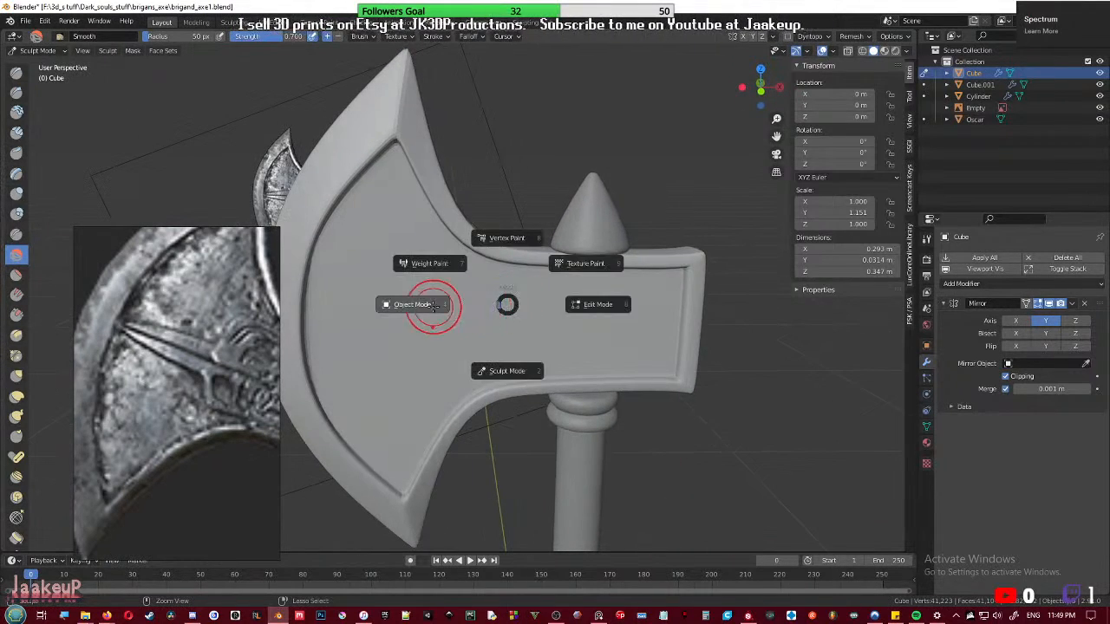
click(424, 307)
right_click(481, 315)
click(482, 309)
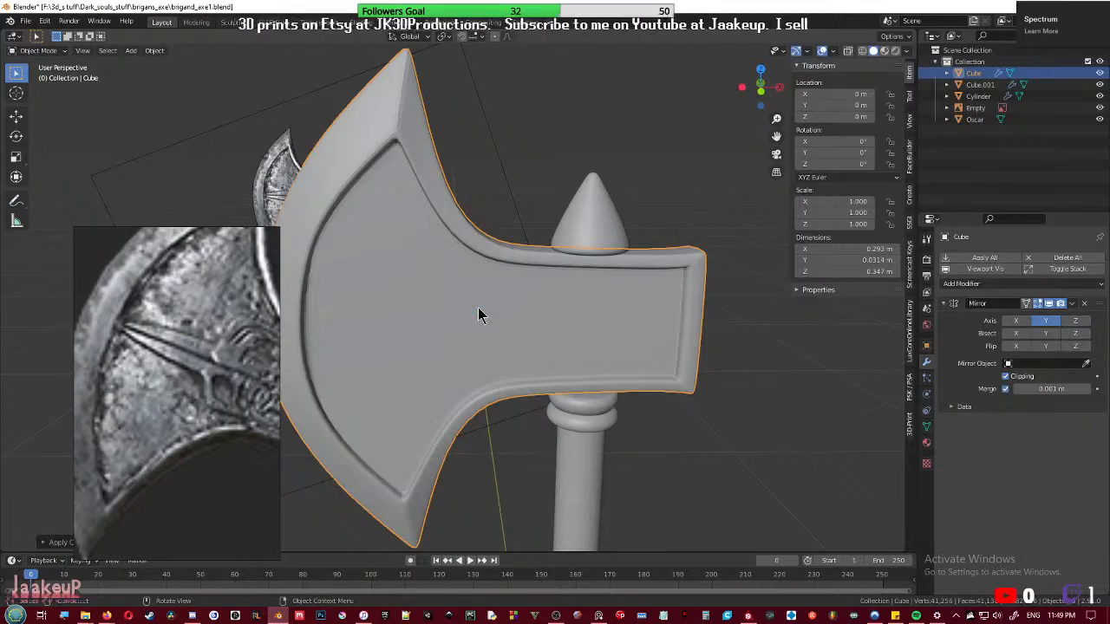
key(ctrl+Tab)
click(475, 374)
- Adjust the remesh voxel size and inspect the axe head's topology in wireframe before returning to solid shading
middle_drag(584, 278, 575, 292)
key(r)
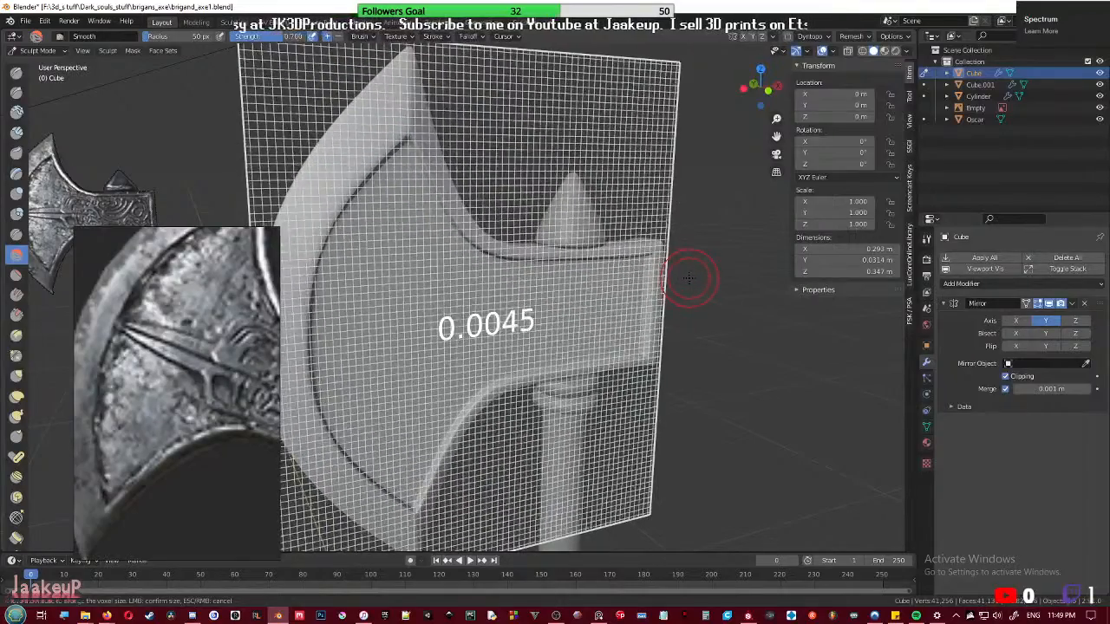
click(694, 279)
mouse_move(594, 292)
middle_down()
mouse_move(483, 324)
mouse_move(508, 325)
mouse_move(525, 303)
middle_up()
click(428, 300)
middle_drag(428, 300, 463, 305)
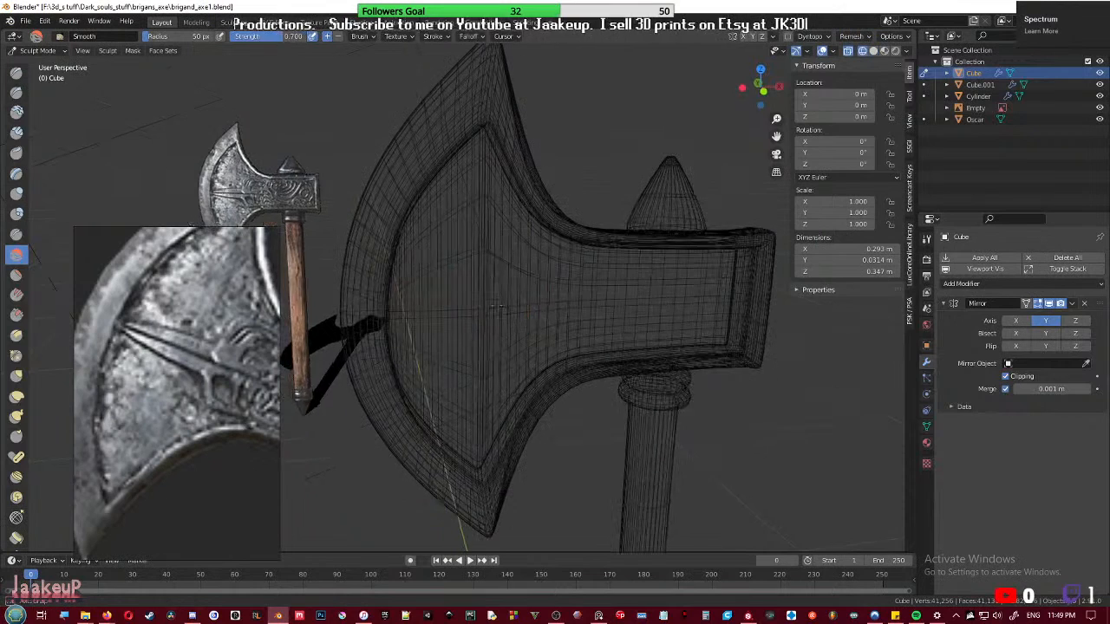
key(z)
click(559, 304)
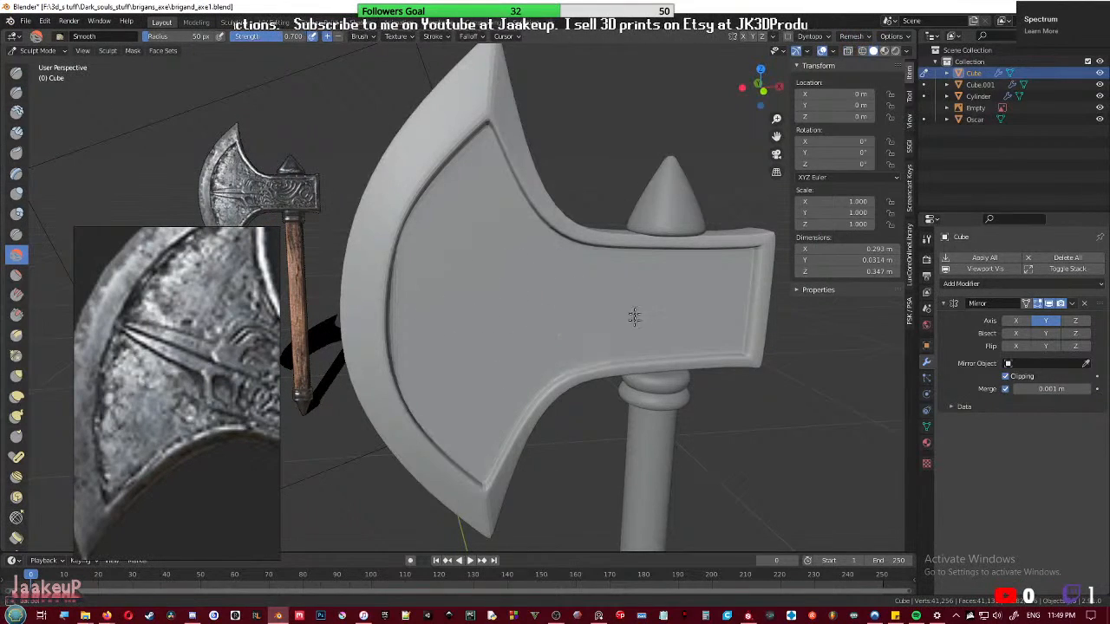
- Choose the Clay Strips brush and set the axe head's remesh voxel size to about 0.0035 m
middle_drag(449, 300, 508, 298)
key(shift+space)
key(2)
key(shift+r)
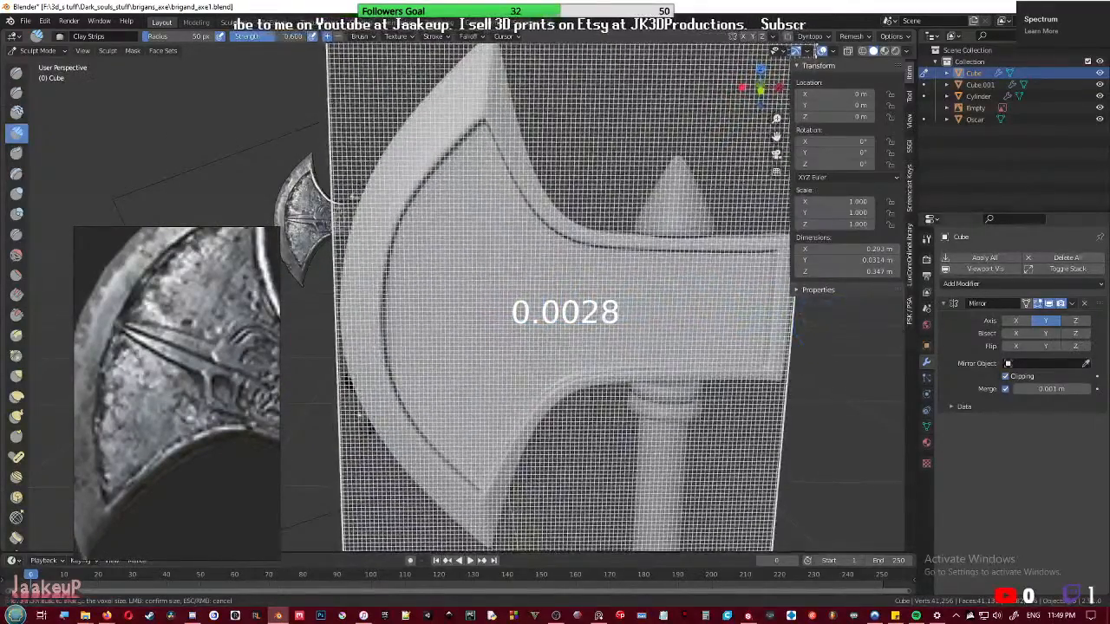
click(886, 308)
key(shift+r)
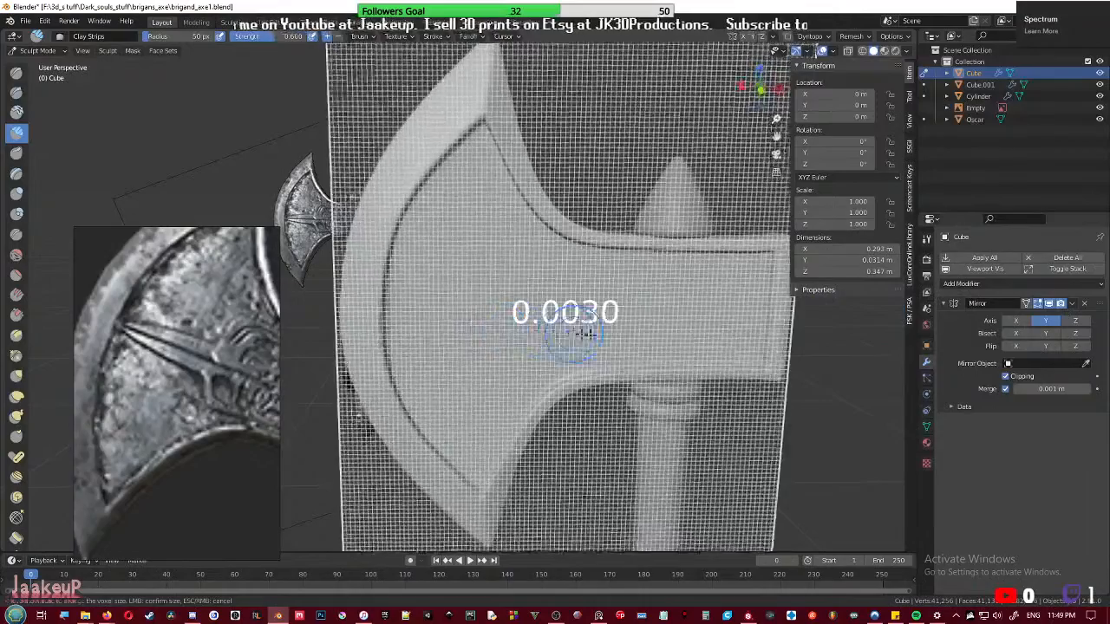
click(788, 347)
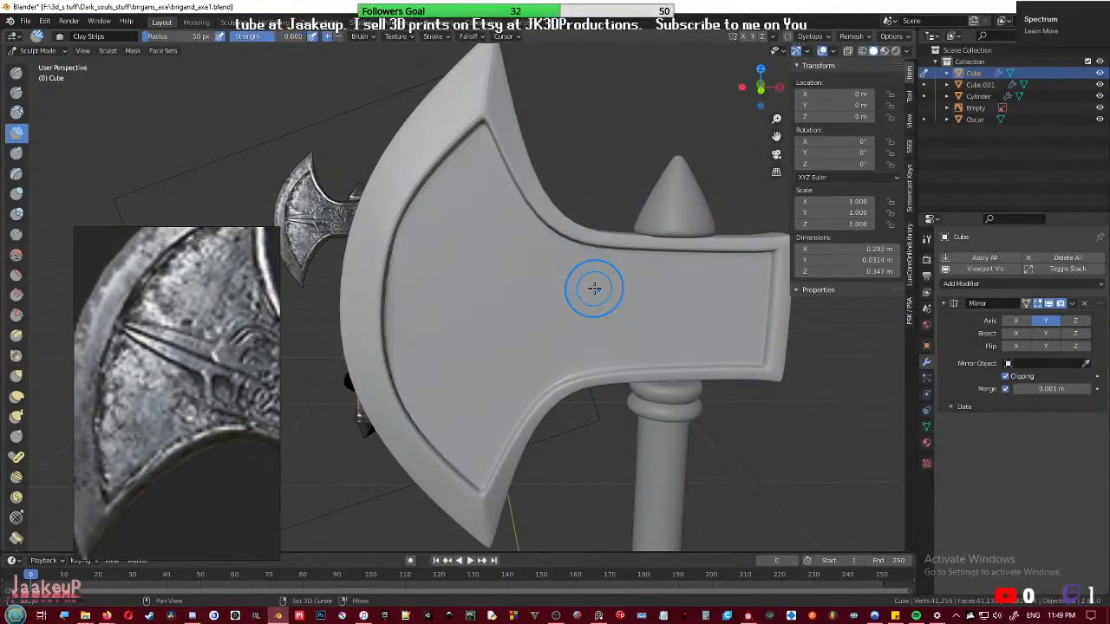
key(shift+r)
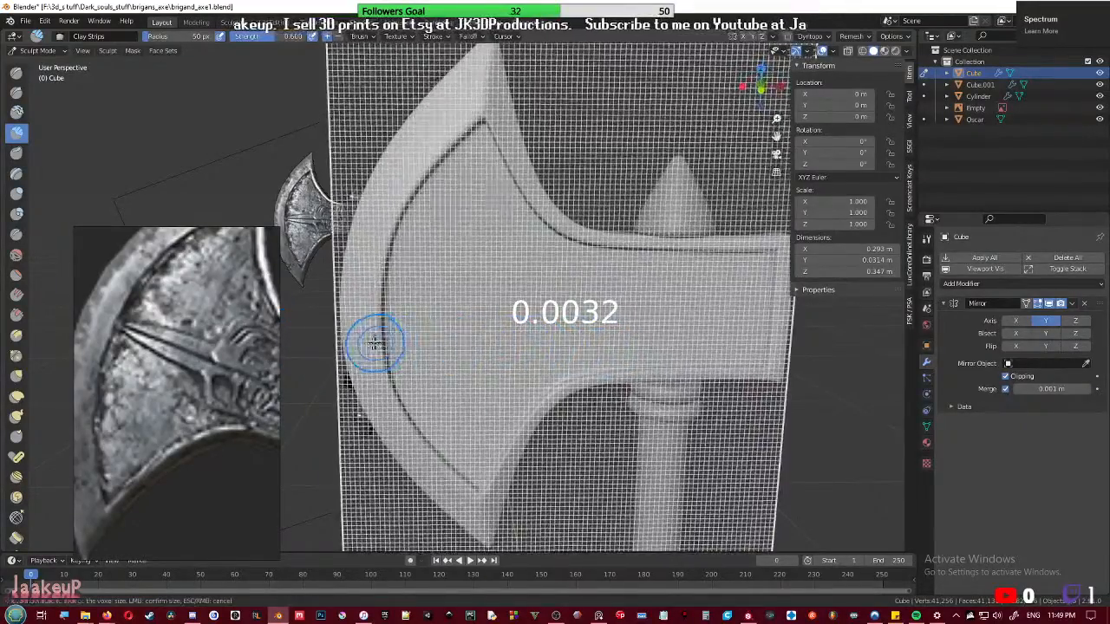
click(509, 346)
key(shift+r)
click(360, 369)
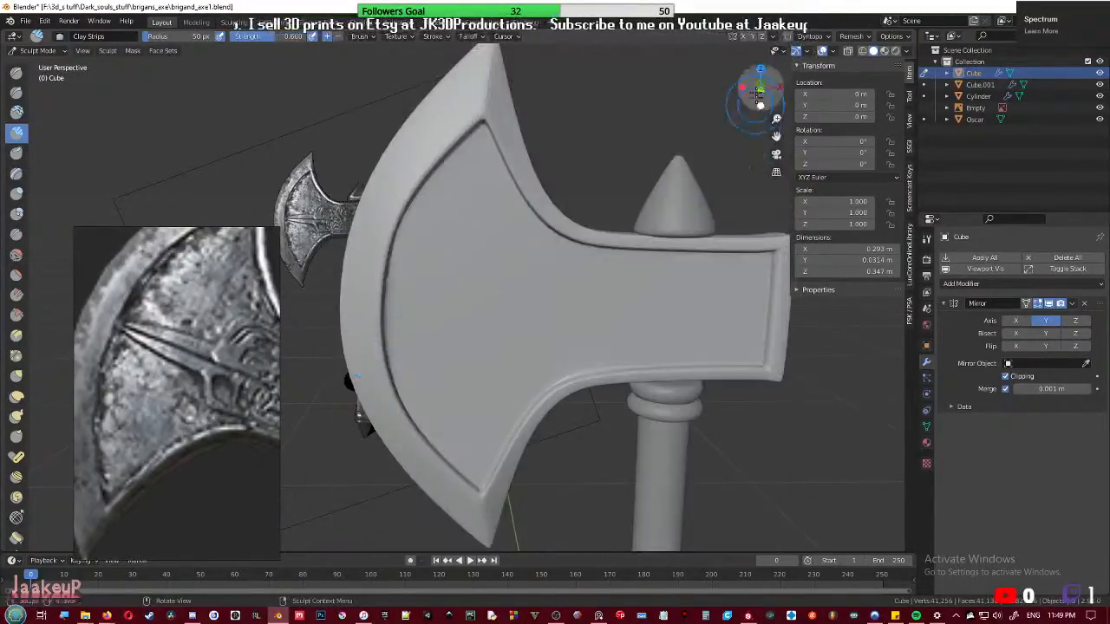
- Try a voxel remesh of the axe head with its Mirror modifier still active, and undo it
click(855, 36)
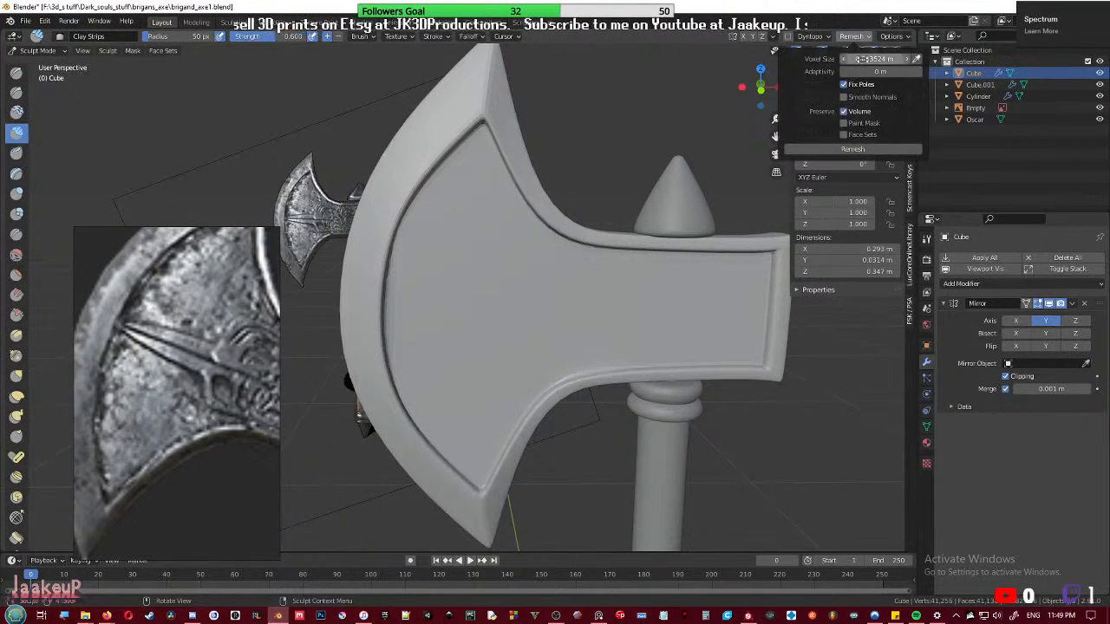
click(845, 149)
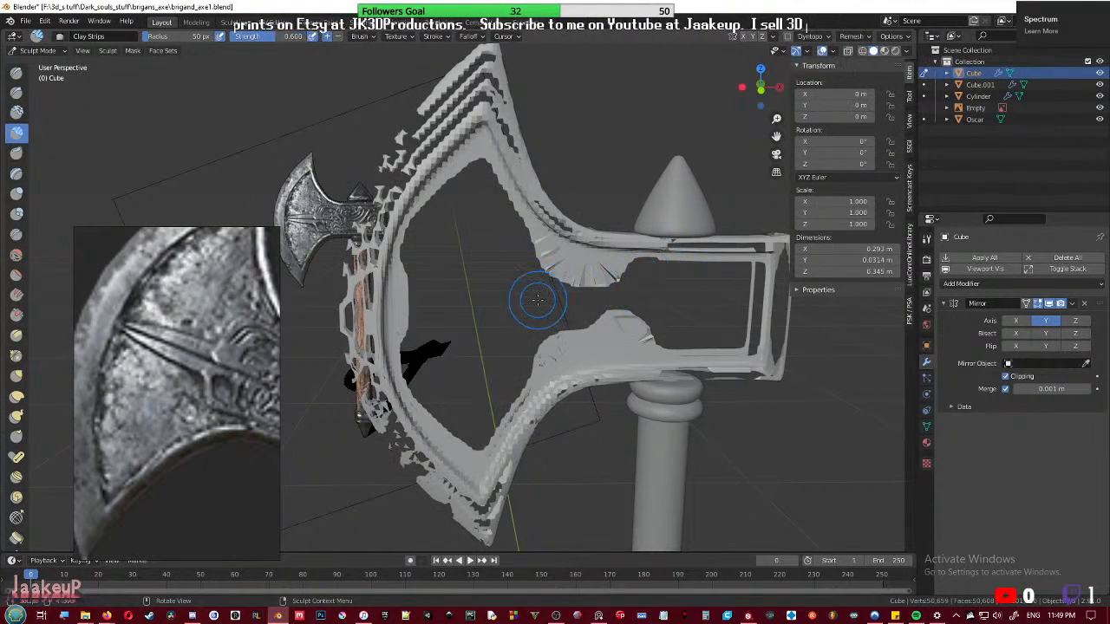
middle_drag(537, 299, 595, 310)
key(ctrl+z)
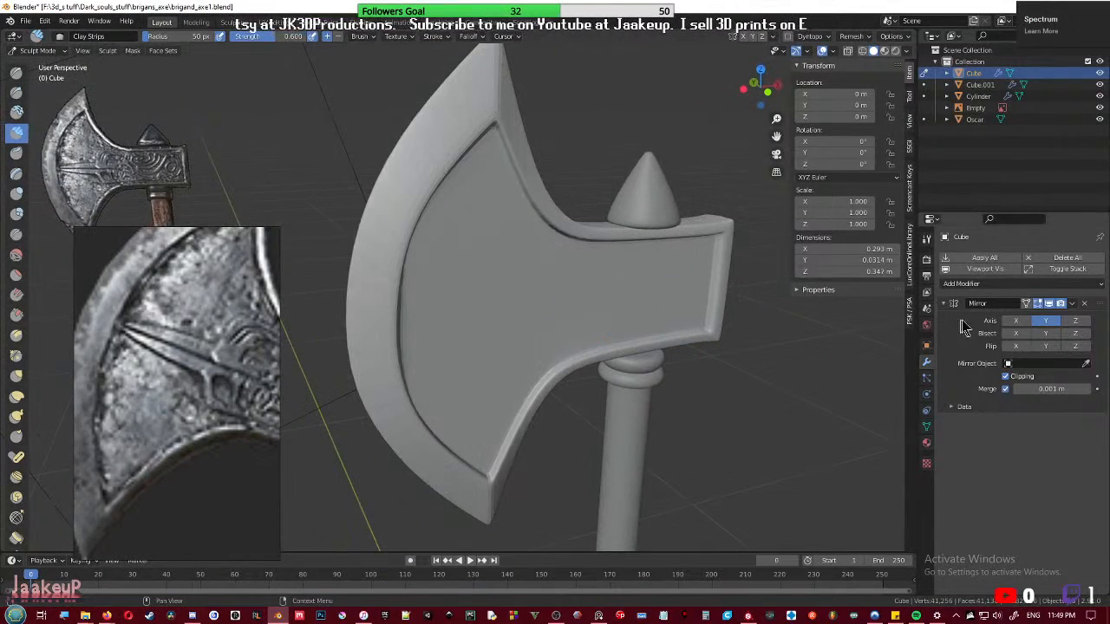
- Apply the axe head's Mirror modifier and save the file
middle_drag(776, 335, 431, 280)
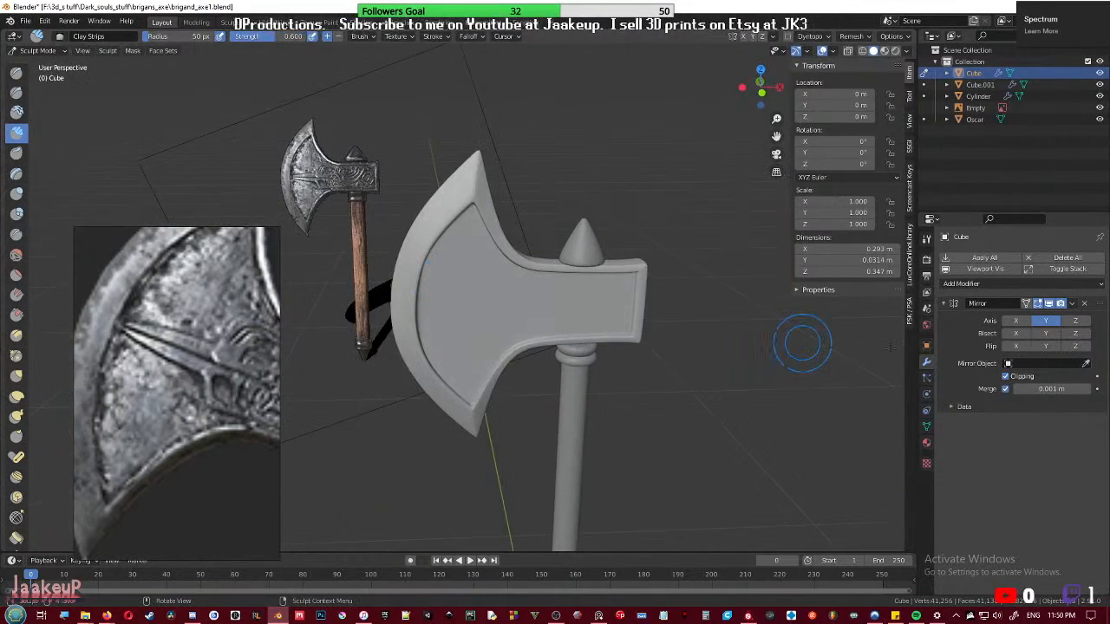
key(ctrl+a)
scroll(627, 297, up, 3)
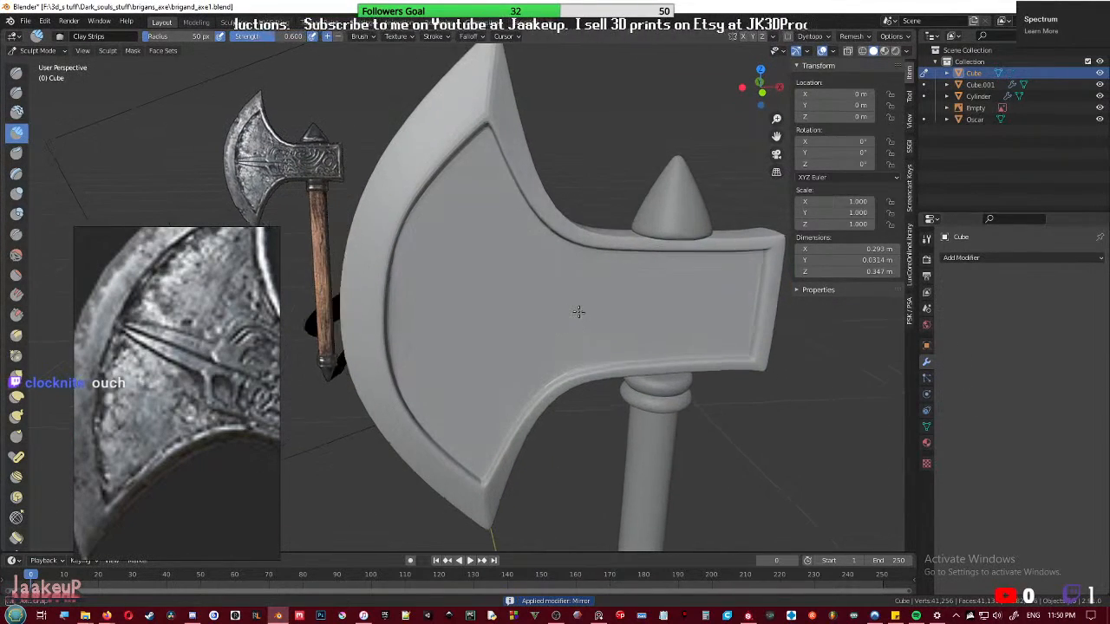
key(ctrl+s)
- Re-enter Sculpt Mode, try the voxel remesh again at a 0.0035 m voxel size, and undo it
middle_drag(521, 292, 505, 314)
key(ctrl+Tab)
click(493, 275)
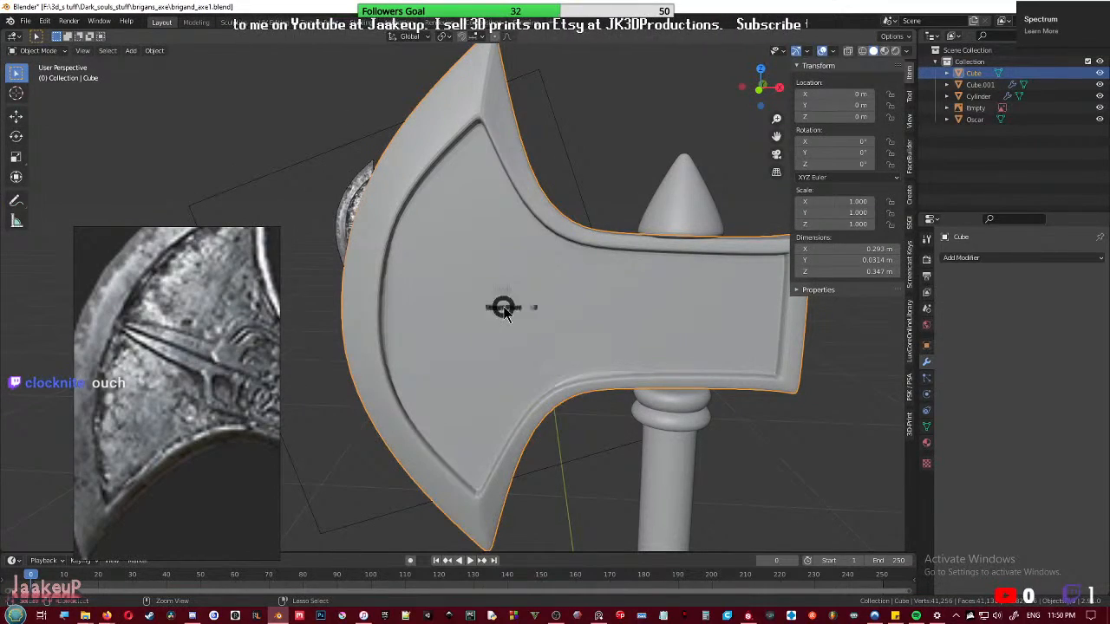
key(ctrl+Tab)
click(503, 373)
key(shift+r)
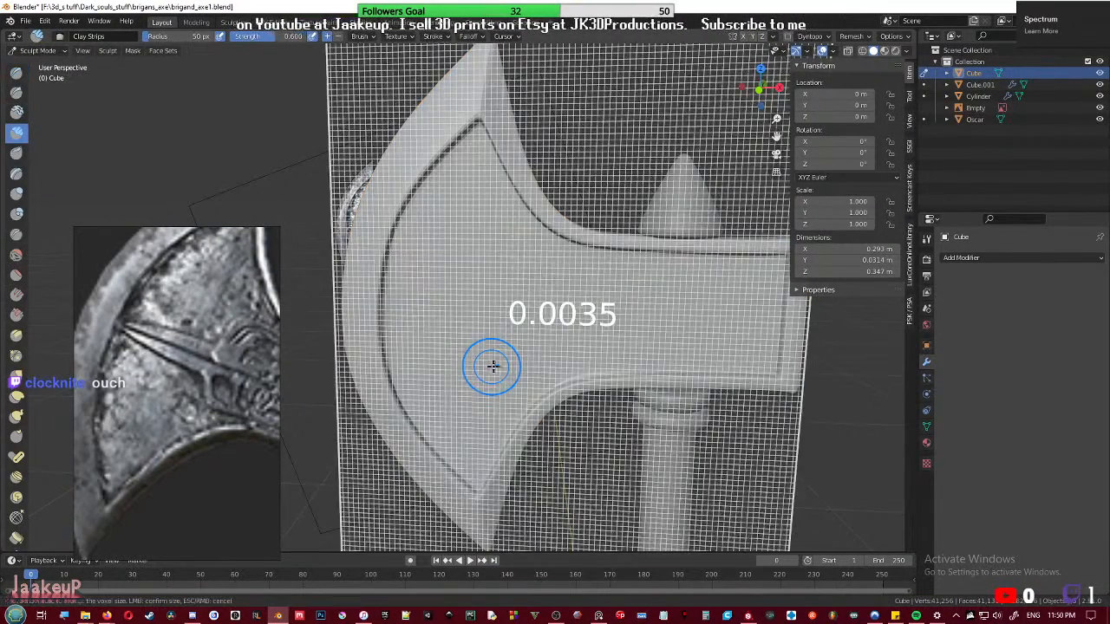
click(851, 37)
click(843, 149)
key(ctrl+z)
scroll(549, 342, down, 2)
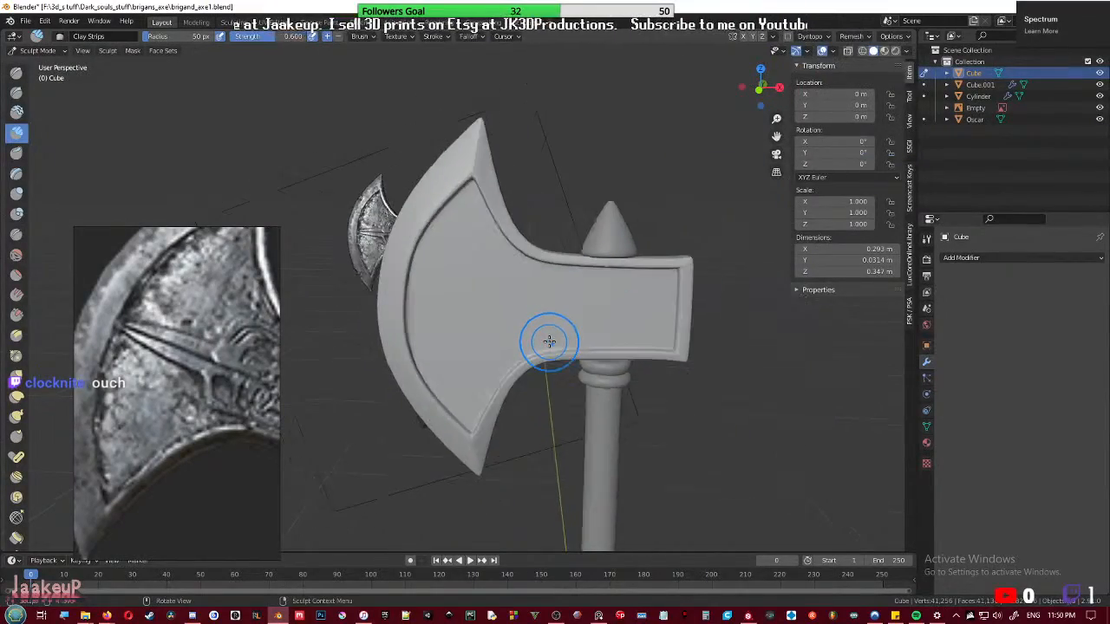
- Lower the axe head's remesh voxel size to about 0.0028 m with the on-mesh grid preview
key(shift+r)
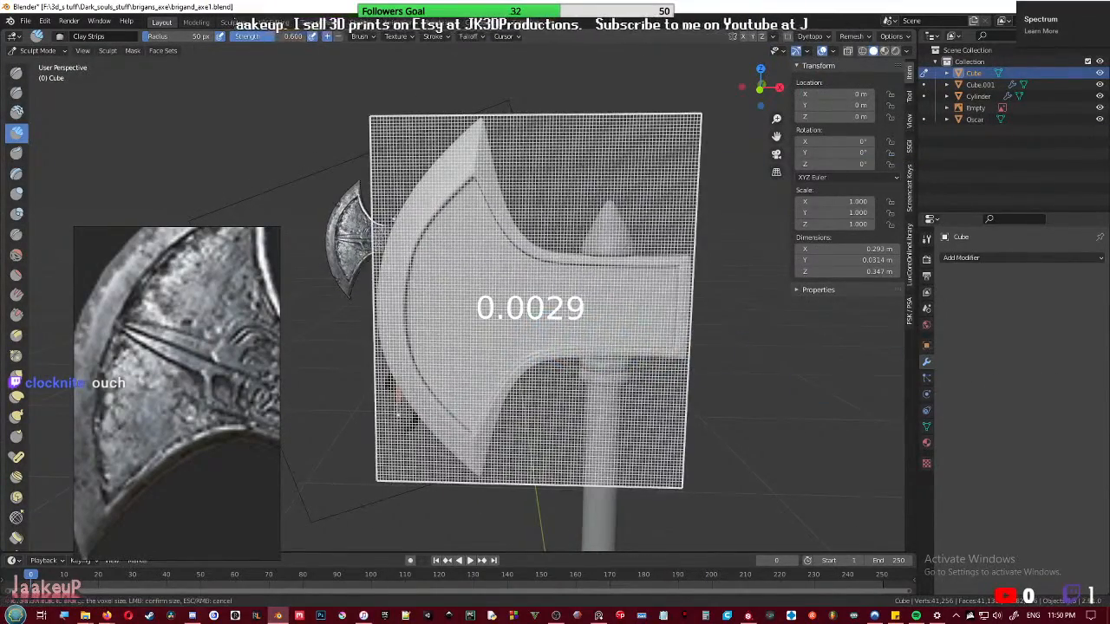
key(Escape)
key(shift+r)
click(753, 370)
key(shift+r)
click(731, 374)
key(shift+r)
click(755, 368)
key(shift+r)
click(714, 366)
key(shift+r)
click(859, 351)
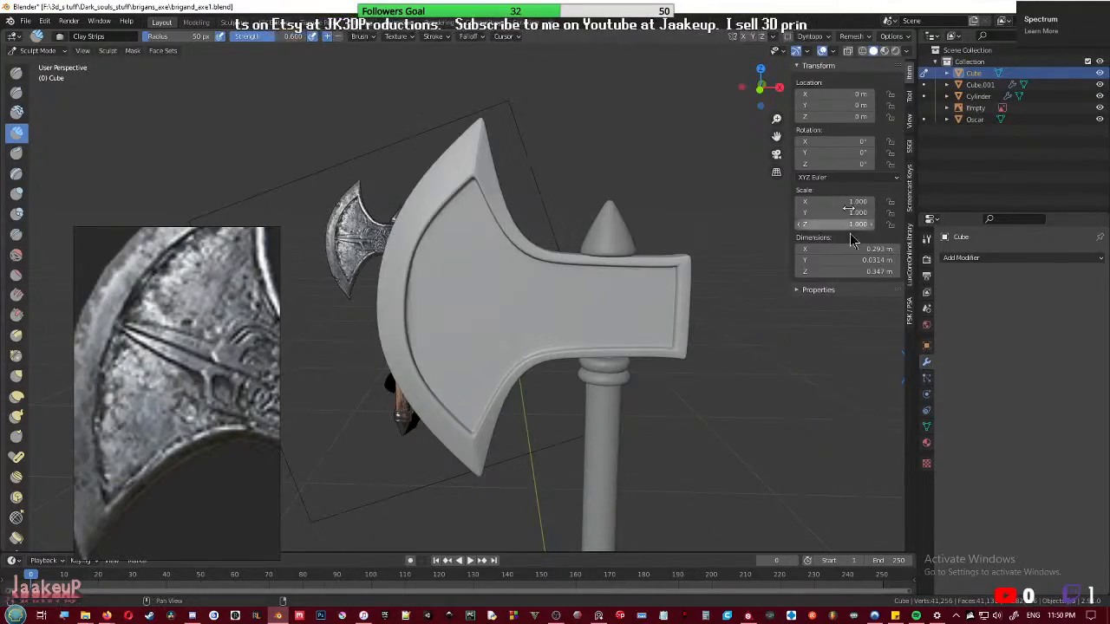
- Try the voxel remesh on the axe head at that voxel size, test a Clay Strips stroke on the blade, and undo both
click(851, 37)
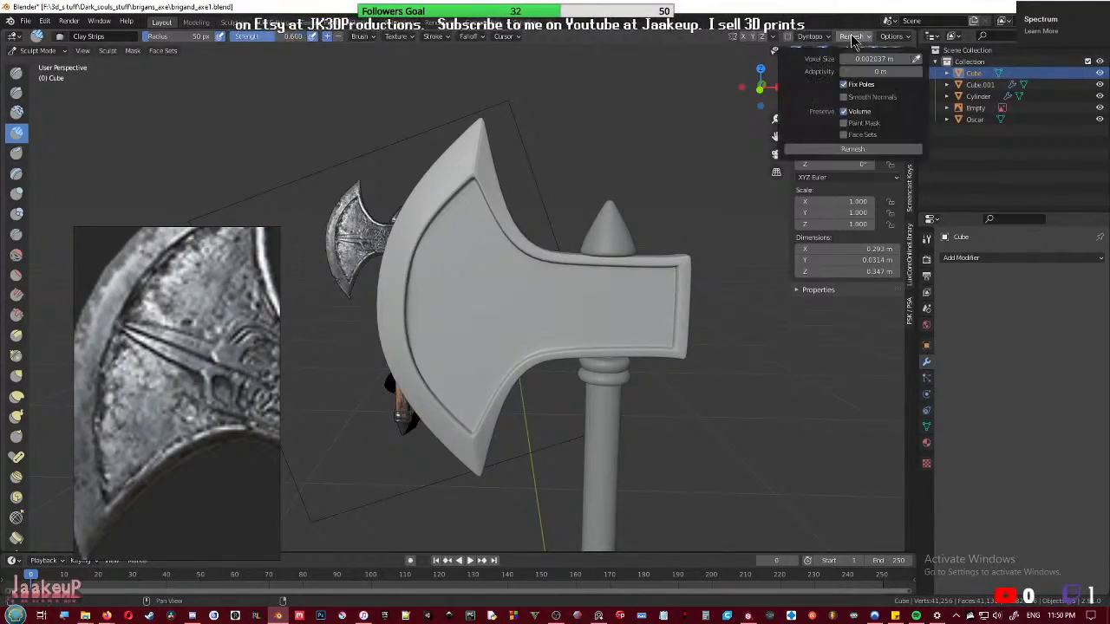
click(874, 151)
mouse_move(545, 272)
middle_down()
mouse_move(526, 293)
mouse_move(465, 294)
mouse_move(448, 313)
mouse_move(550, 329)
mouse_move(454, 330)
mouse_move(503, 324)
mouse_move(486, 312)
middle_up()
scroll(525, 292, up, 5)
mouse_move(438, 287)
mouse_down()
mouse_move(451, 329)
mouse_move(506, 335)
mouse_move(512, 305)
mouse_move(544, 321)
mouse_up()
key(ctrl+z)
scroll(536, 308, down, 5)
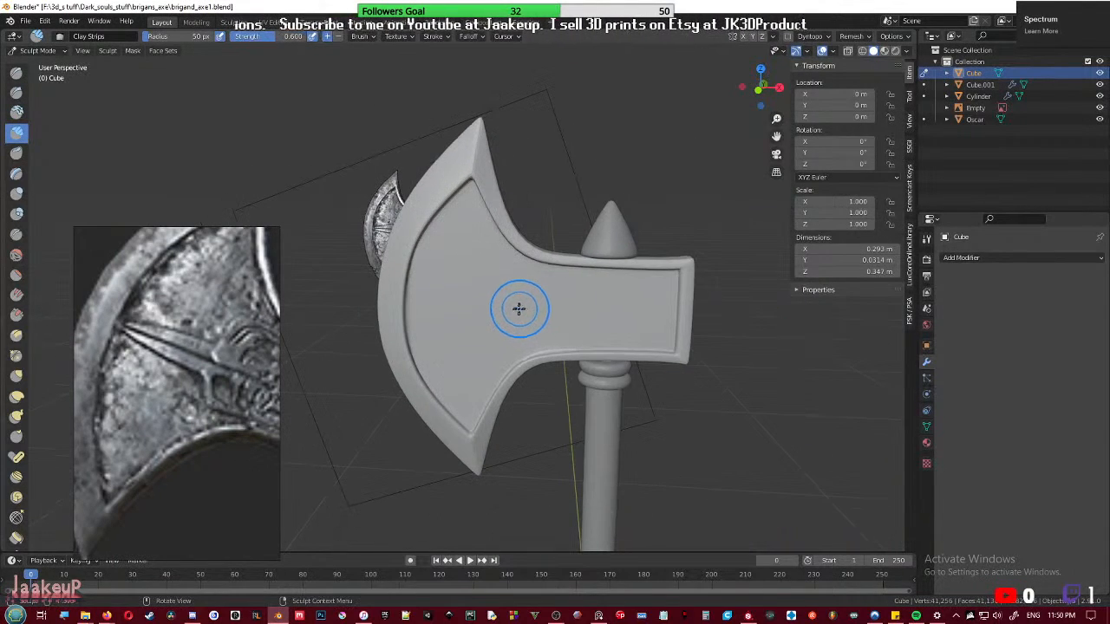
- Set the axe head's remesh voxel size to 0.0001 m and preview its grid over the mesh
middle_drag(521, 304, 489, 295)
click(853, 36)
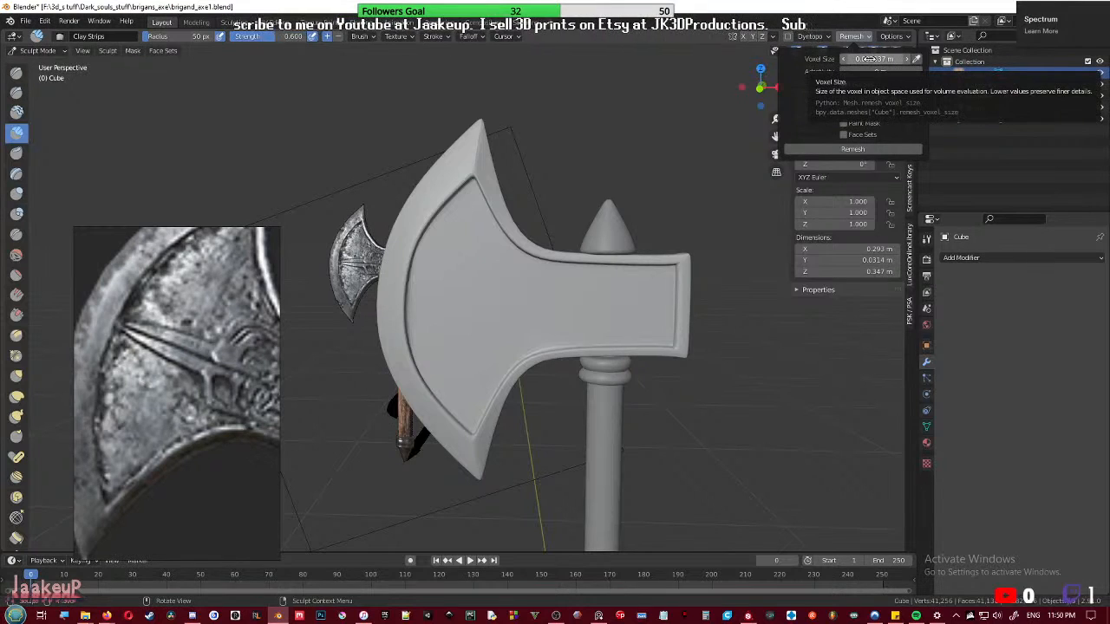
drag(870, 58, 833, 58)
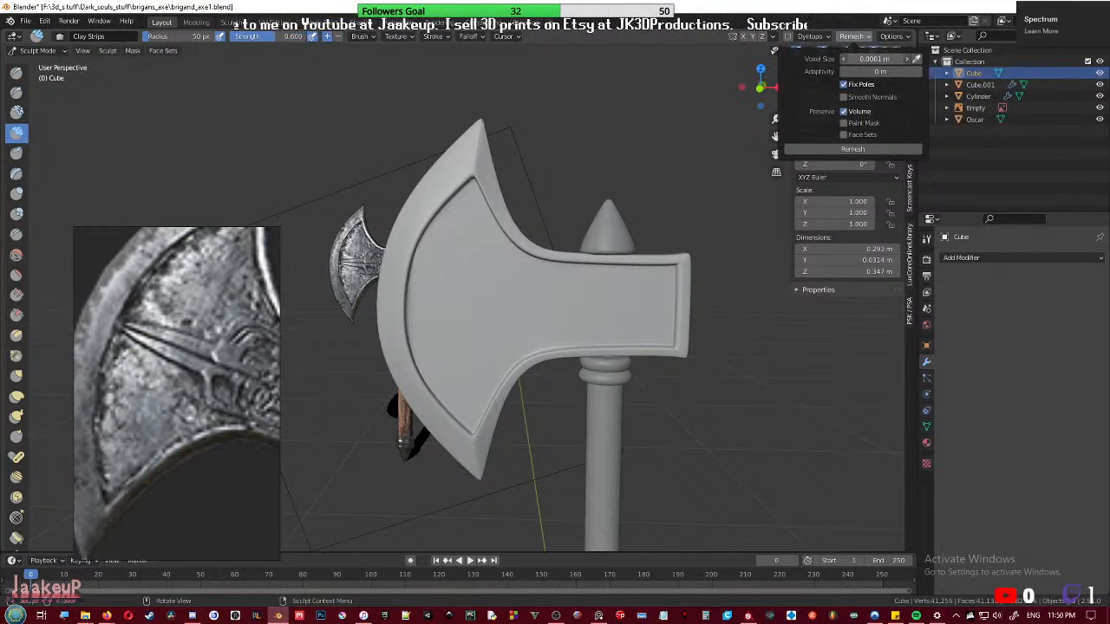
middle_drag(713, 340, 690, 349)
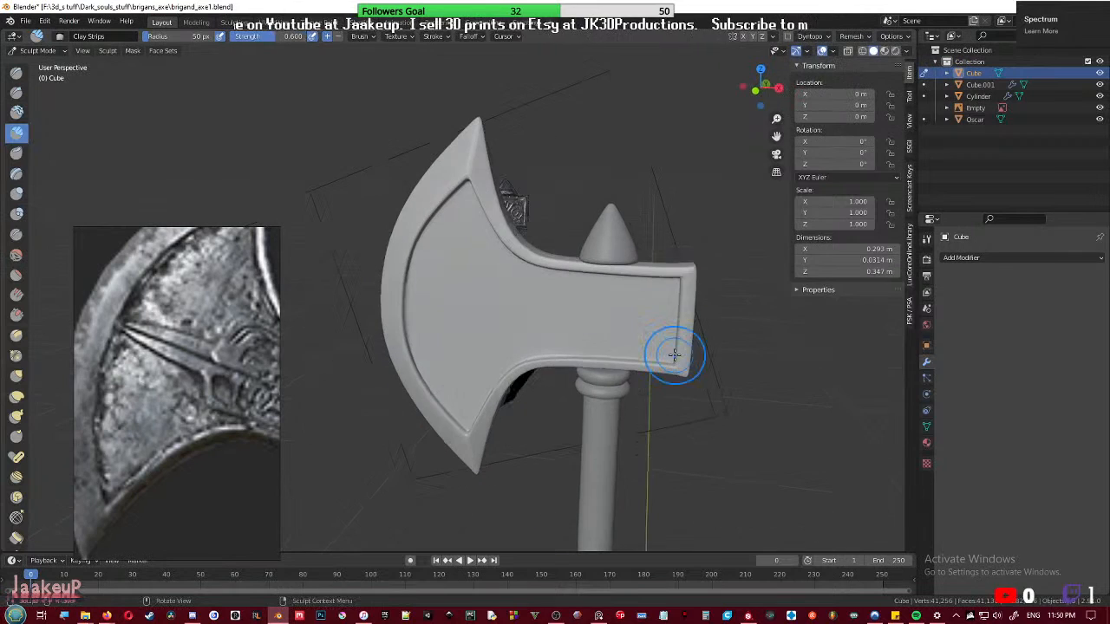
key(shift+r)
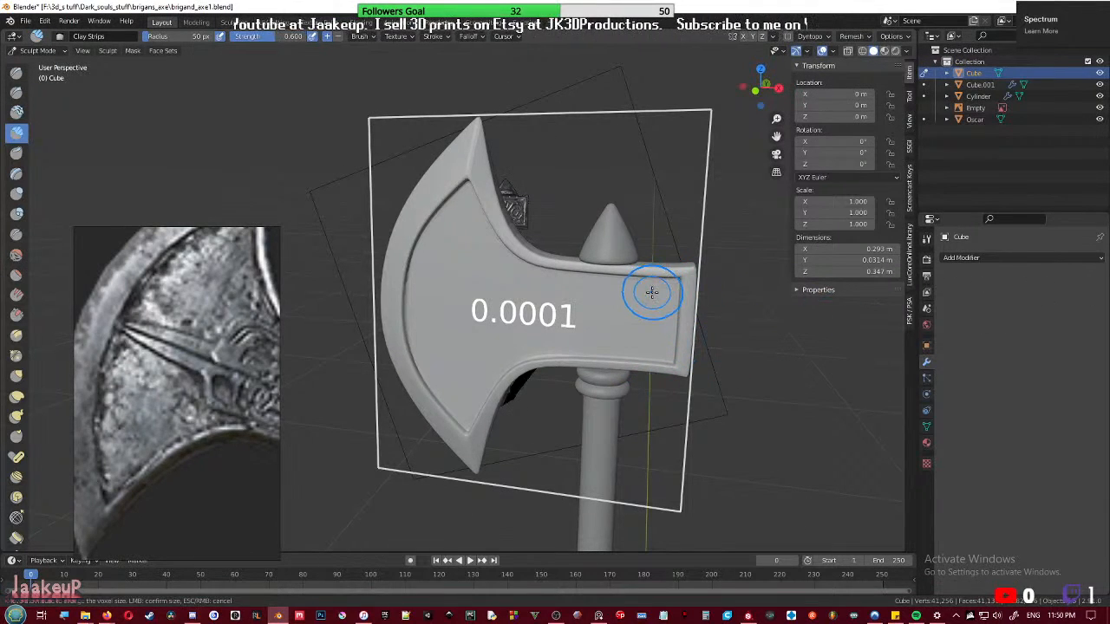
click(652, 292)
- Set the remesh voxel size to 0.001 m and voxel-remesh the axe head
click(852, 37)
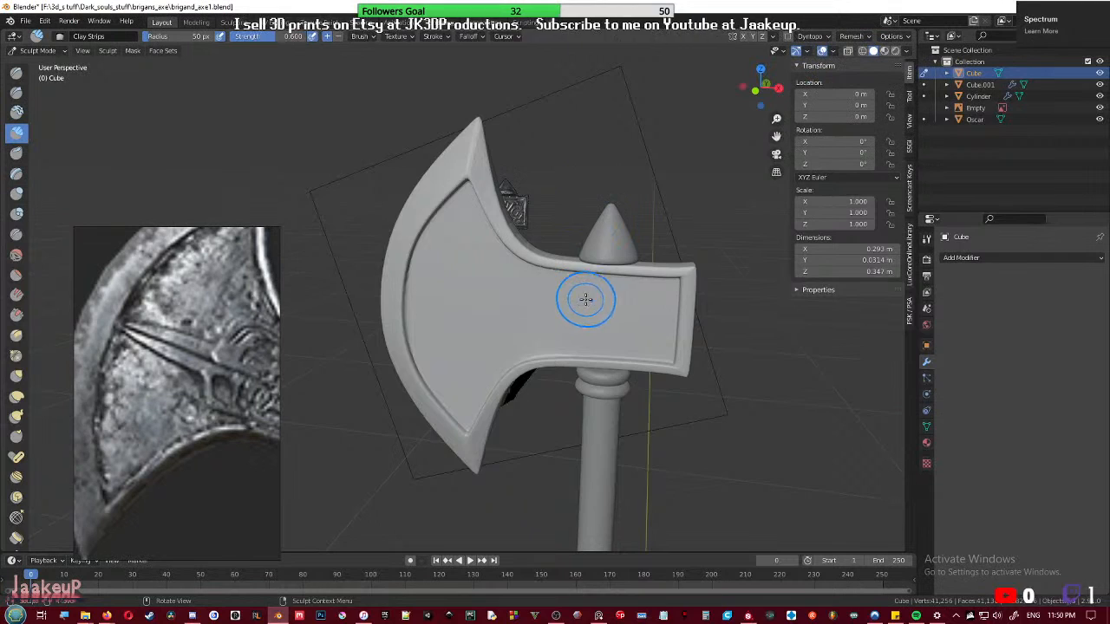
middle_drag(586, 298, 579, 270)
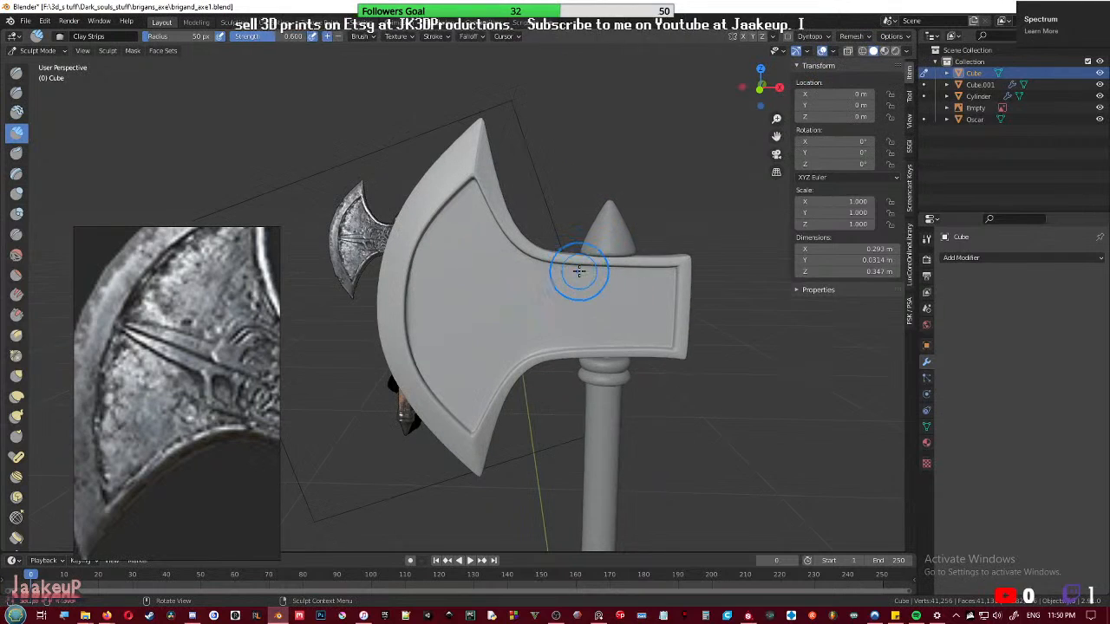
click(860, 38)
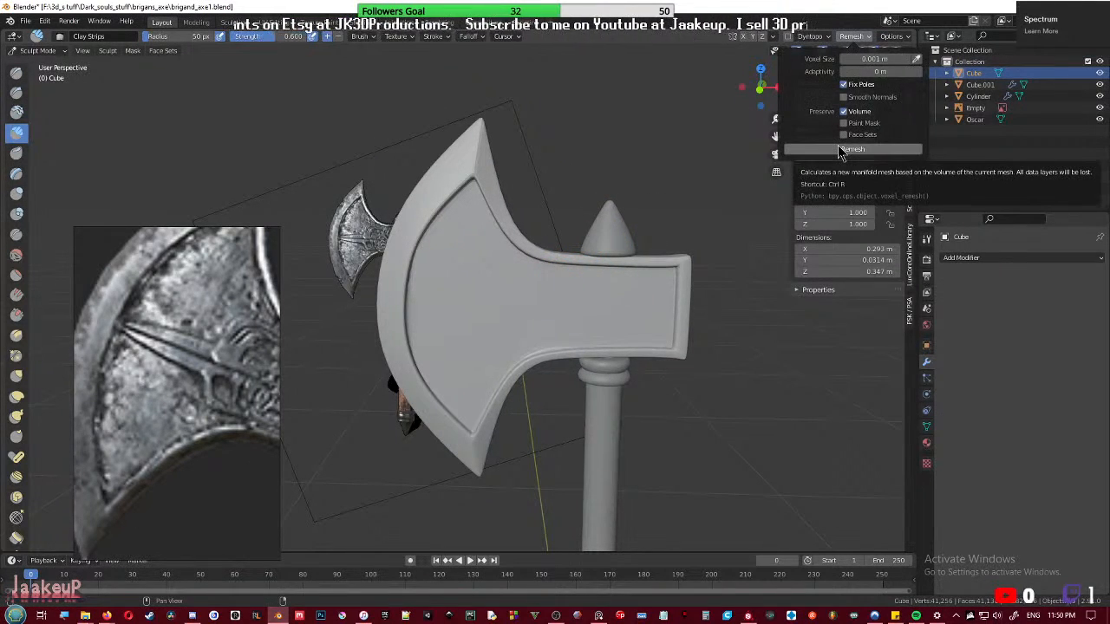
middle_drag(489, 280, 547, 304)
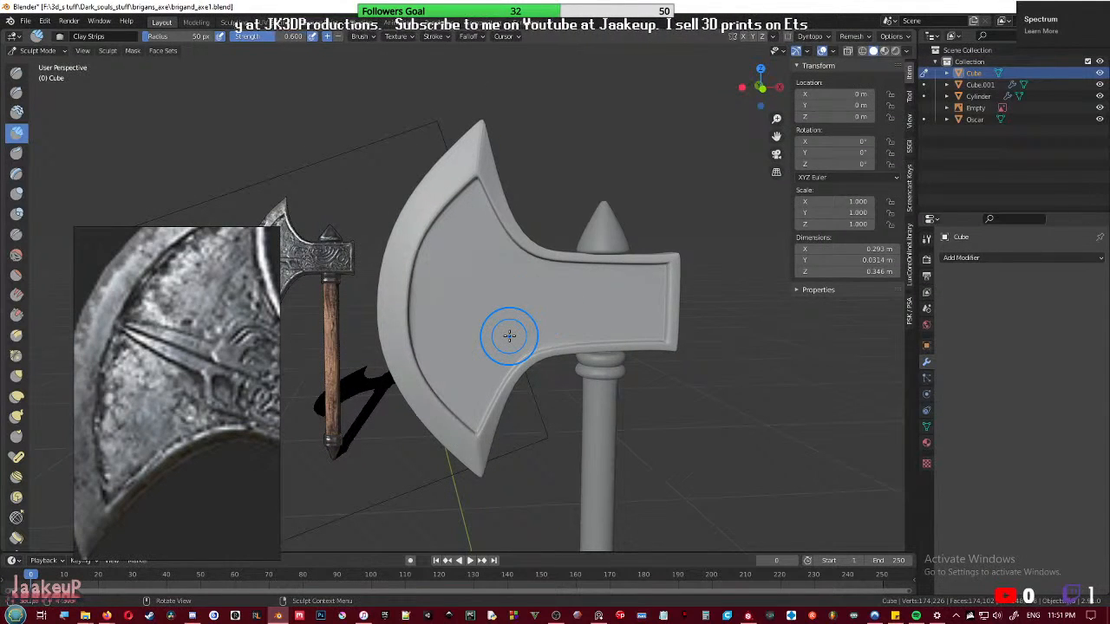
- Test a Clay Strips stroke on the remeshed blade, undo it, and save the file
scroll(508, 336, up, 5)
middle_drag(508, 335, 491, 287)
mouse_move(491, 287)
mouse_down()
mouse_move(555, 319)
mouse_move(526, 291)
mouse_move(520, 315)
mouse_up()
key(ctrl+z)
mouse_move(560, 332)
middle_down()
mouse_move(582, 339)
mouse_move(560, 344)
middle_up()
key(ctrl+s)
- Examine the remeshed axe head's mesh density in wireframe and its groove edges close up in solid shading
key(z)
click(492, 303)
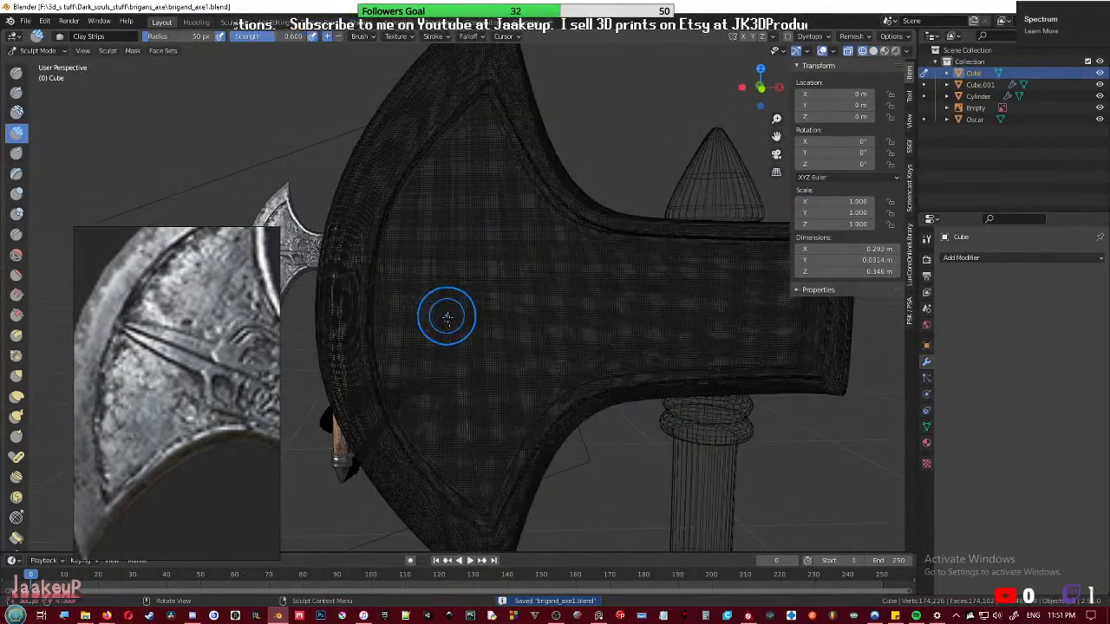
scroll(523, 346, up, 8)
scroll(511, 341, down, 6)
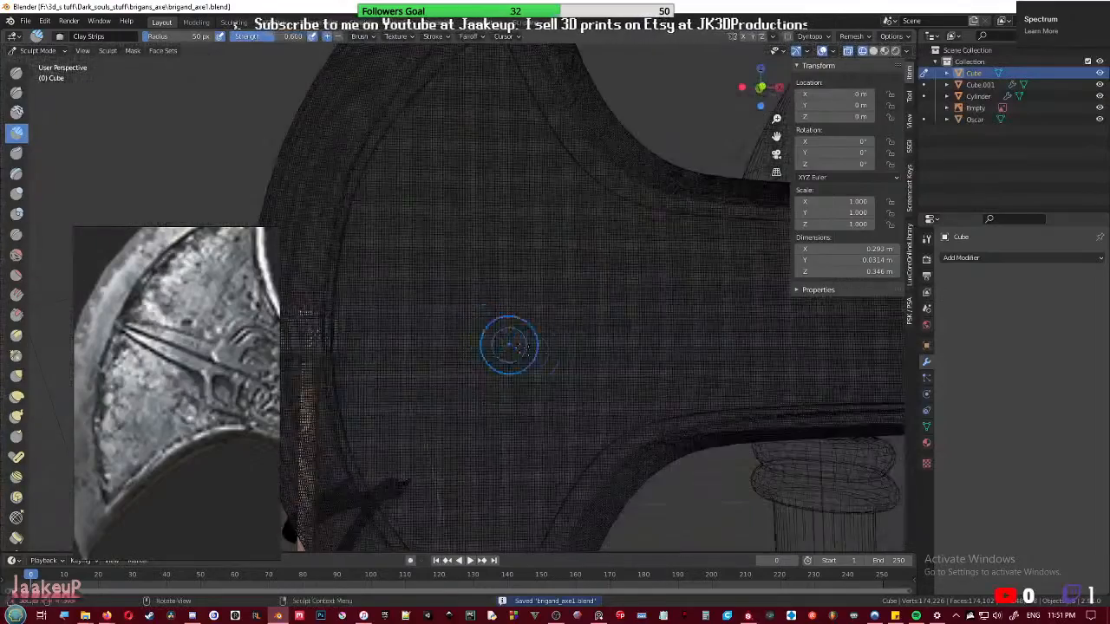
key(z)
click(598, 349)
mouse_move(597, 349)
middle_down()
mouse_move(461, 306)
mouse_move(498, 318)
mouse_move(481, 355)
middle_up()
scroll(470, 305, up, 1)
scroll(473, 307, up, 3)
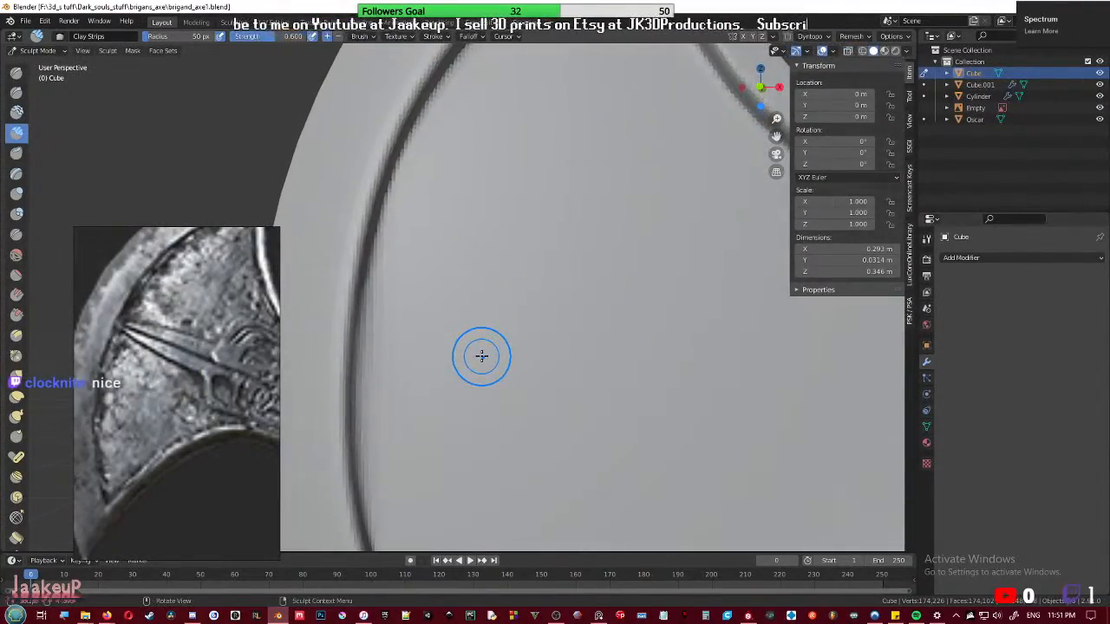
shift+middle_drag(514, 359, 448, 330)
scroll(484, 356, up, 2)
scroll(505, 360, up, 1)
scroll(442, 339, down, 3)
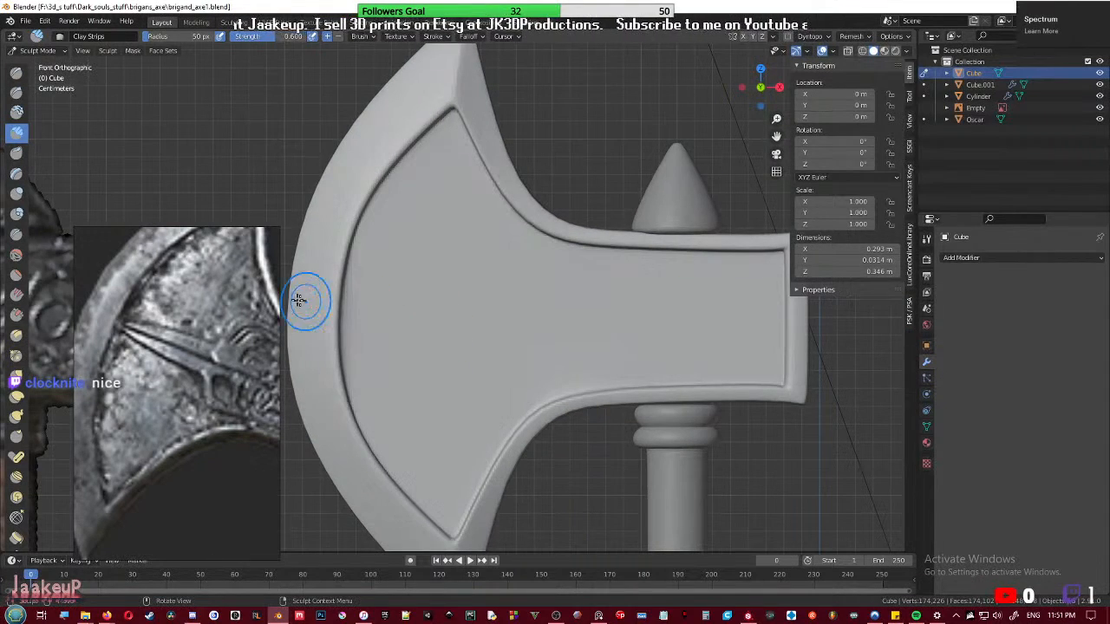
- Switch to the Mask brush, try a freehand mask stroke on the blade's flat face, and undo it
key(m)
mouse_move(434, 295)
mouse_down()
mouse_move(403, 327)
mouse_move(426, 320)
mouse_up()
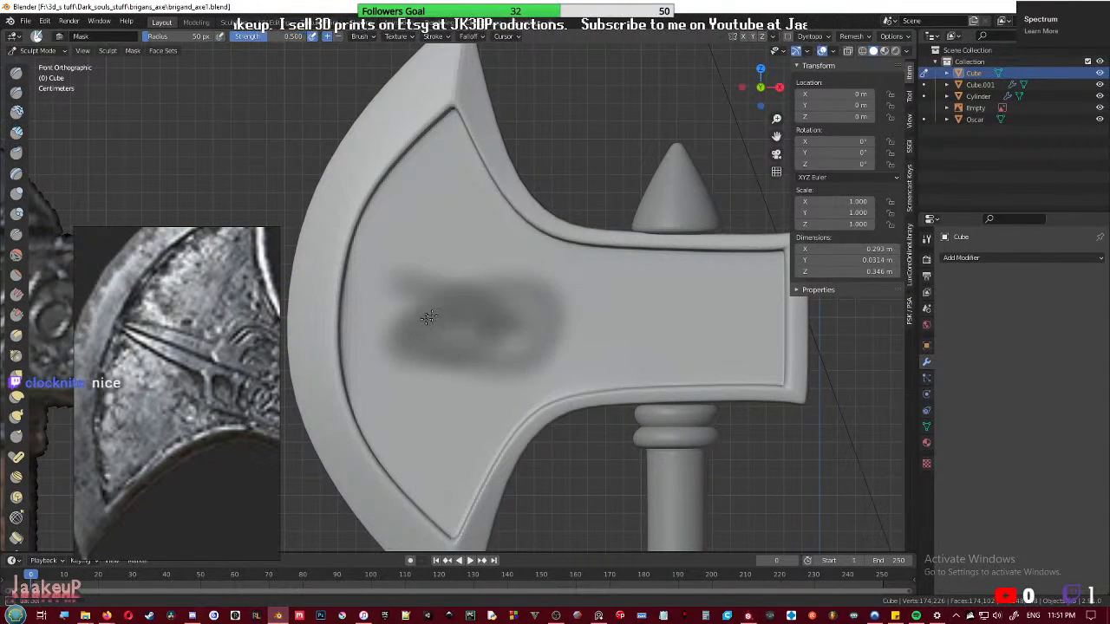
key(ctrl+z)
scroll(461, 324, up, 1)
scroll(462, 325, down, 1)
shift+middle_drag(462, 324, 430, 320)
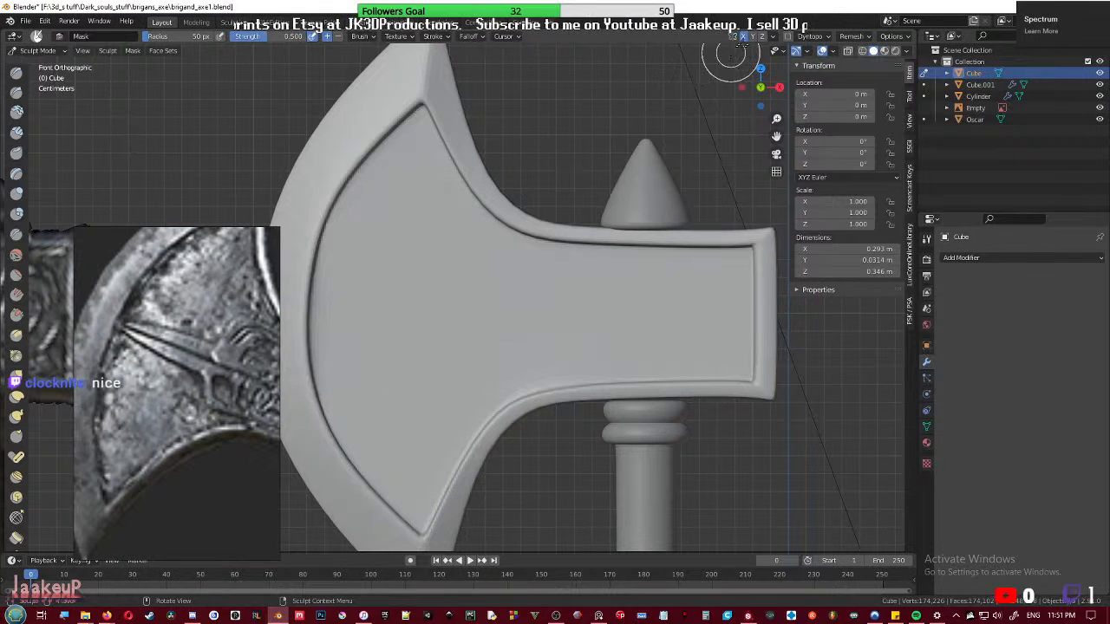
- Limit sculpt symmetry to the Y axis and test it with a mask stroke across the blade, undoing the stroke
scroll(430, 308, down, 5)
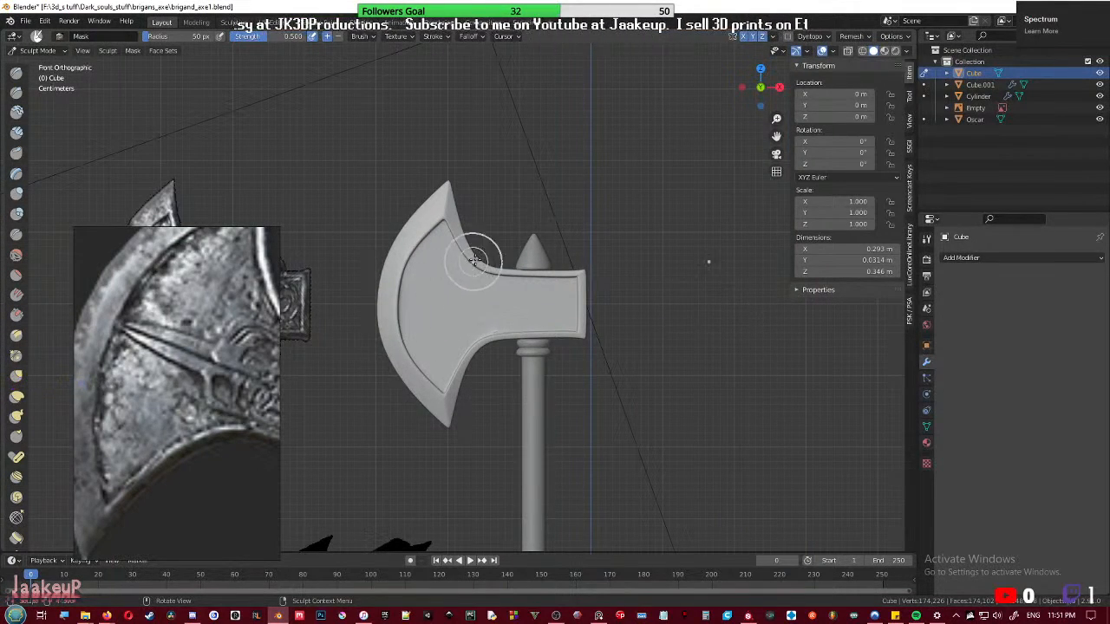
middle_drag(475, 260, 484, 309)
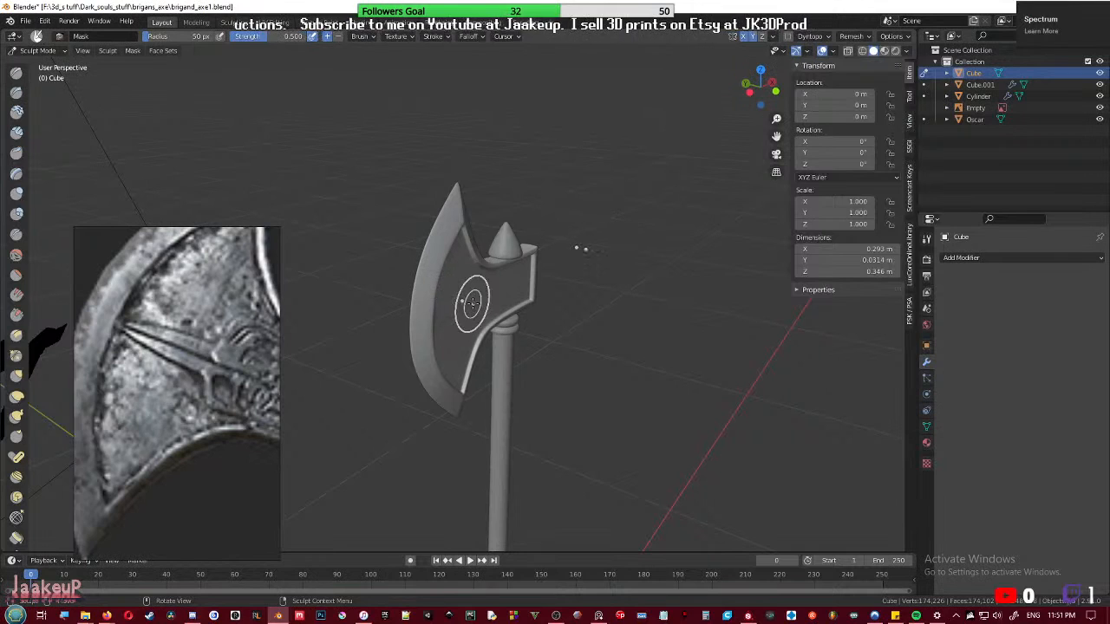
middle_drag(466, 303, 674, 139)
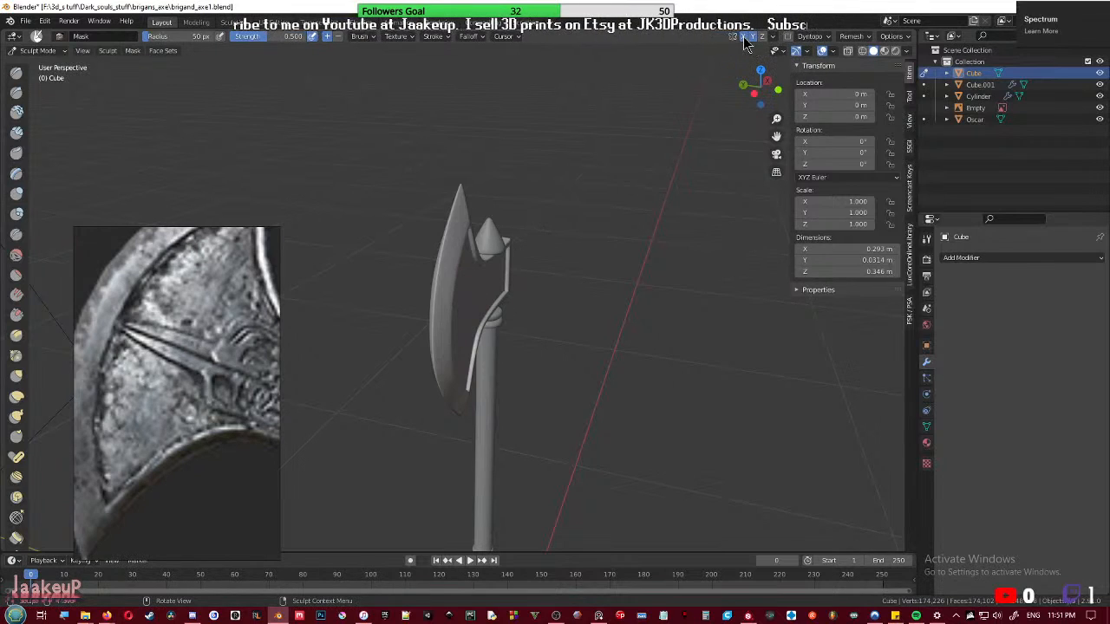
mouse_move(468, 293)
middle_down()
mouse_move(438, 299)
mouse_move(409, 272)
middle_up()
mouse_move(408, 272)
mouse_down()
mouse_move(434, 293)
mouse_move(537, 299)
mouse_up()
key(ctrl+z)
middle_drag(513, 318, 466, 322)
- Return the axe head to Object Mode and snap the 3D cursor to its origin
key(Tab)
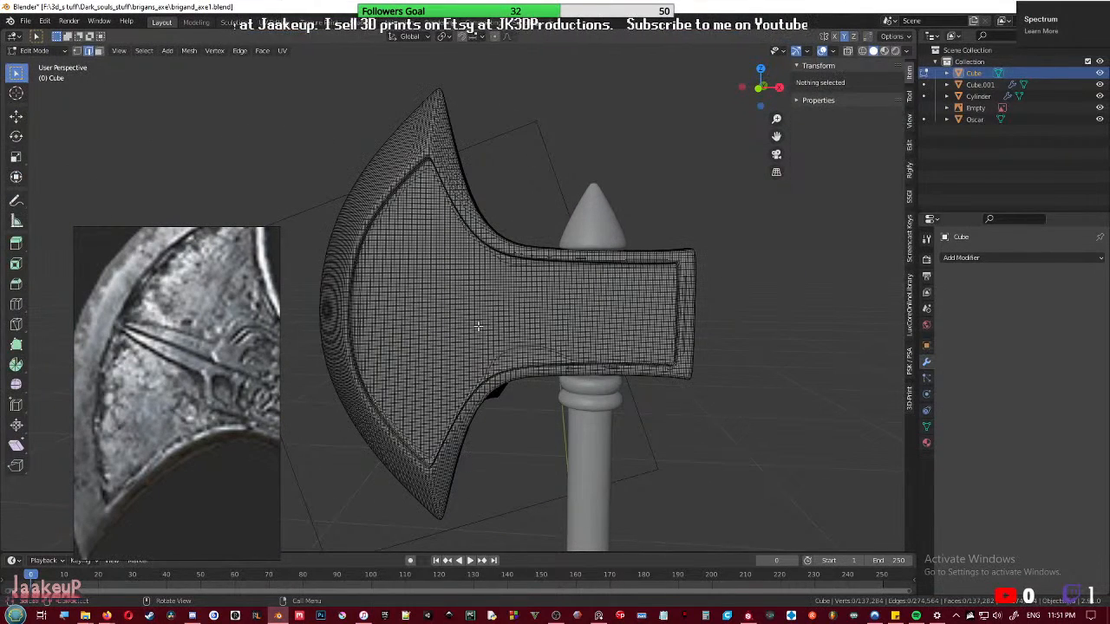
key(Tab)
key(ctrl+Tab)
click(384, 321)
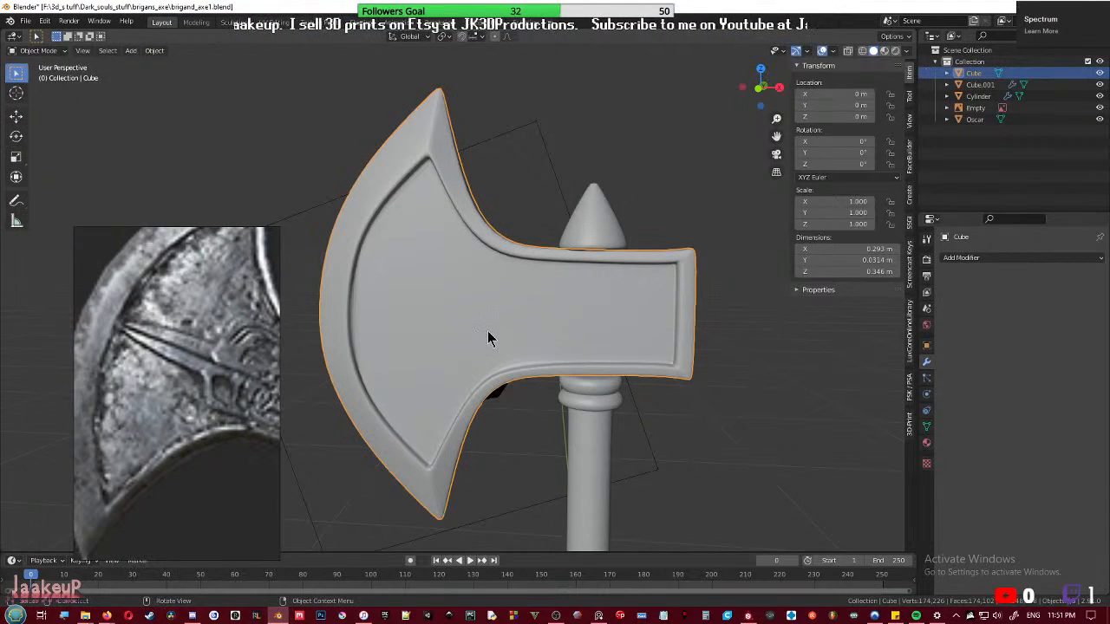
key(shift+s)
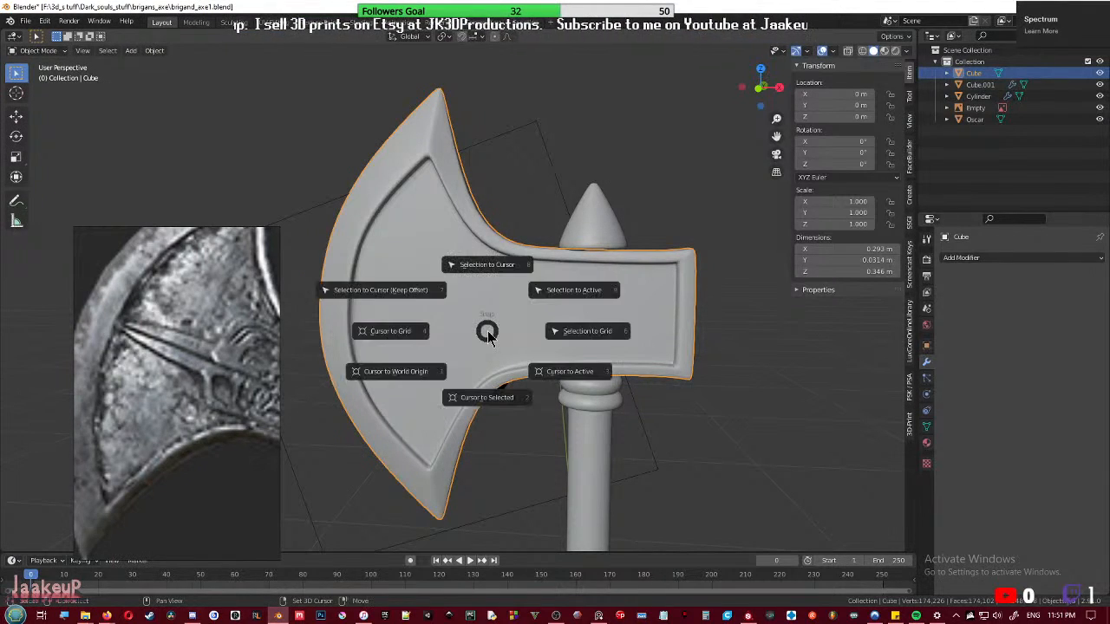
click(488, 387)
middle_drag(497, 351, 523, 376)
middle_drag(466, 351, 457, 329)
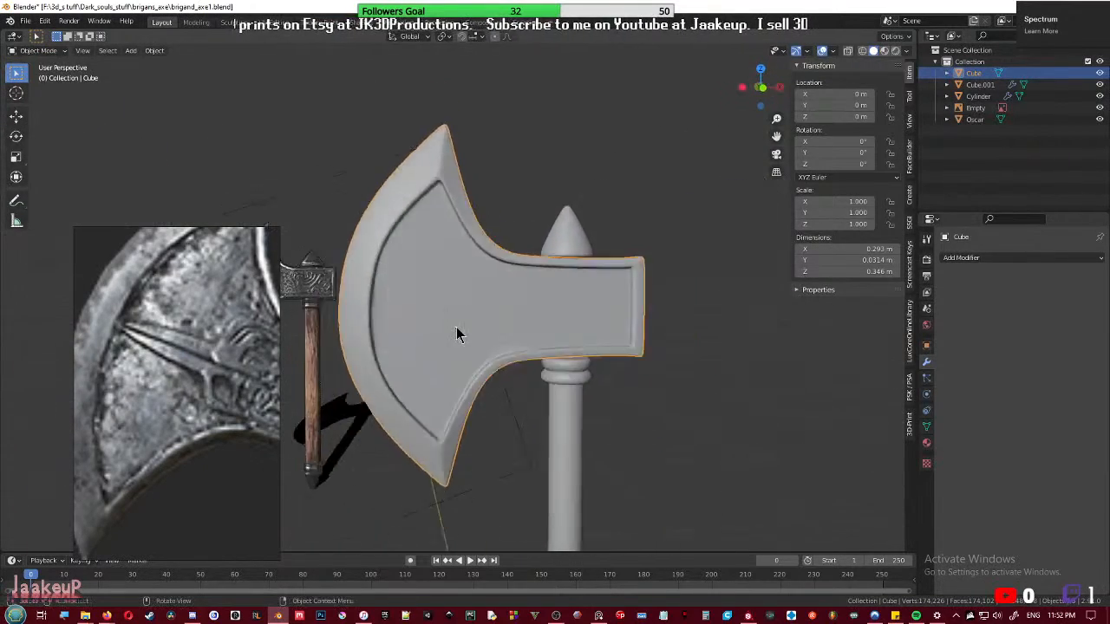
- Set the axe head's origin to its geometry and snap the 3D cursor to the axe head
scroll(456, 330, down, 5)
middle_drag(568, 330, 466, 314)
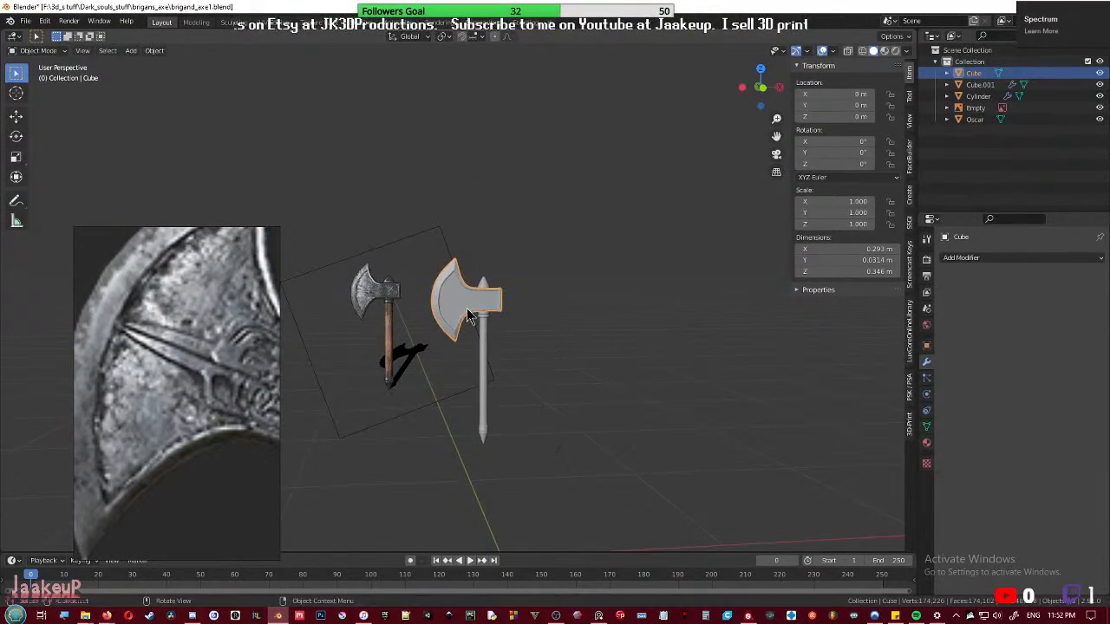
scroll(467, 316, up, 3)
key(q)
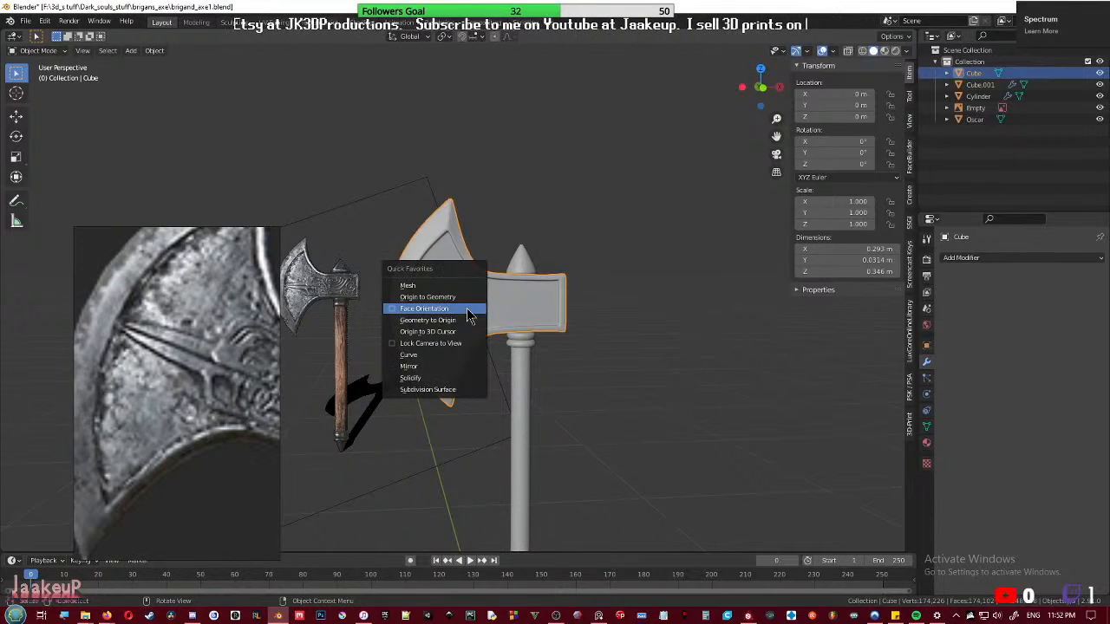
key(q)
click(439, 307)
key(shift+s)
click(468, 366)
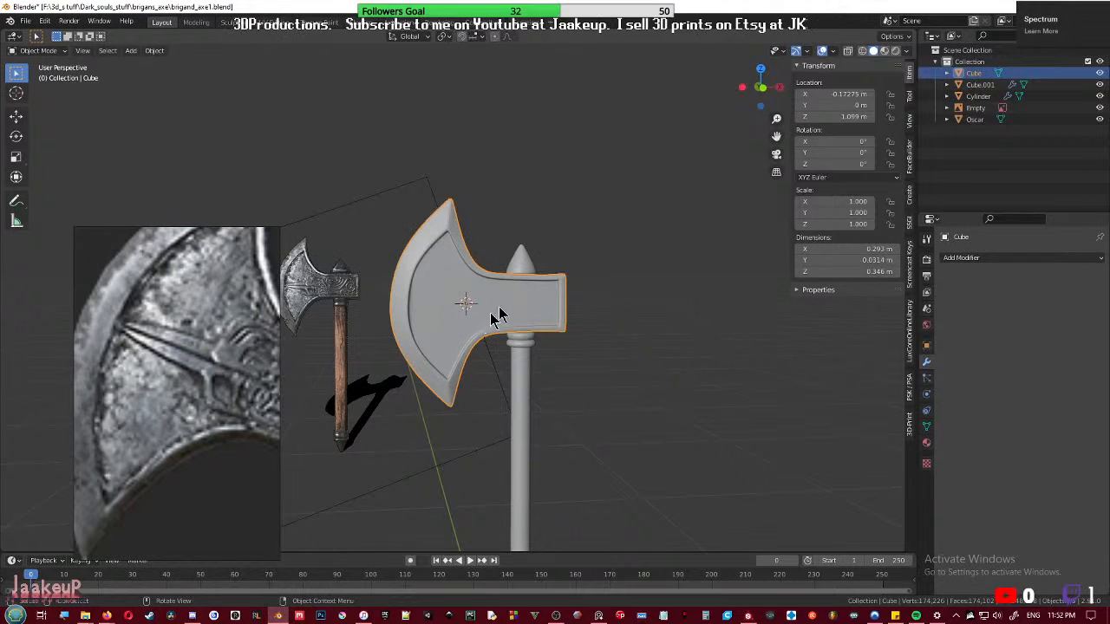
- Re-enter Sculpt Mode, test the symmetry around the new origin with a mask stroke across the blade, and clear the mask
key(ctrl+Tab)
click(495, 368)
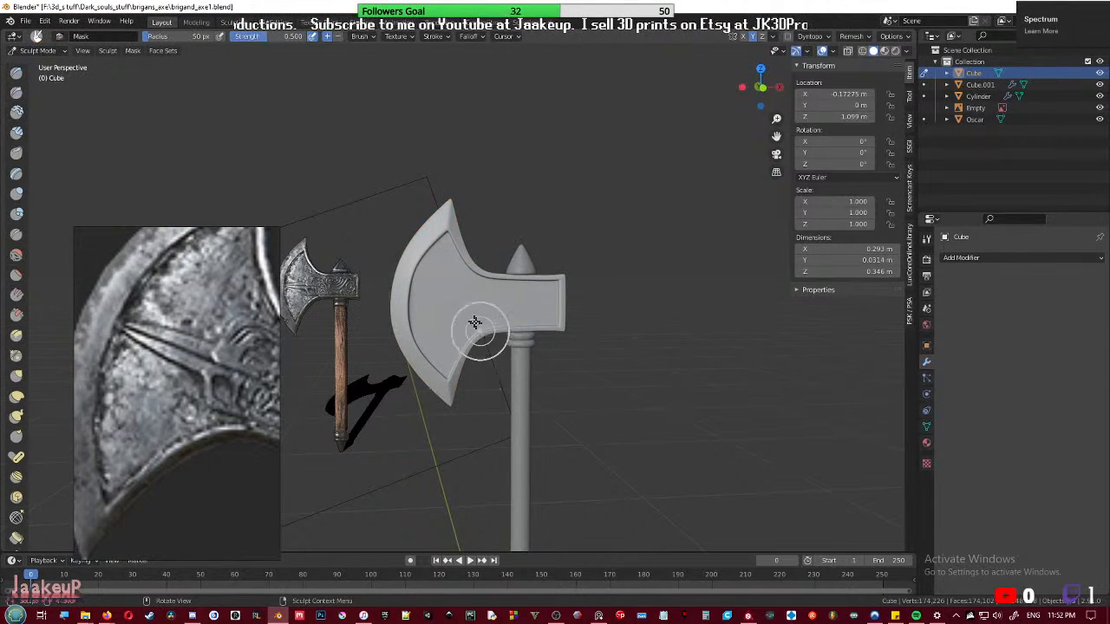
scroll(474, 321, up, 4)
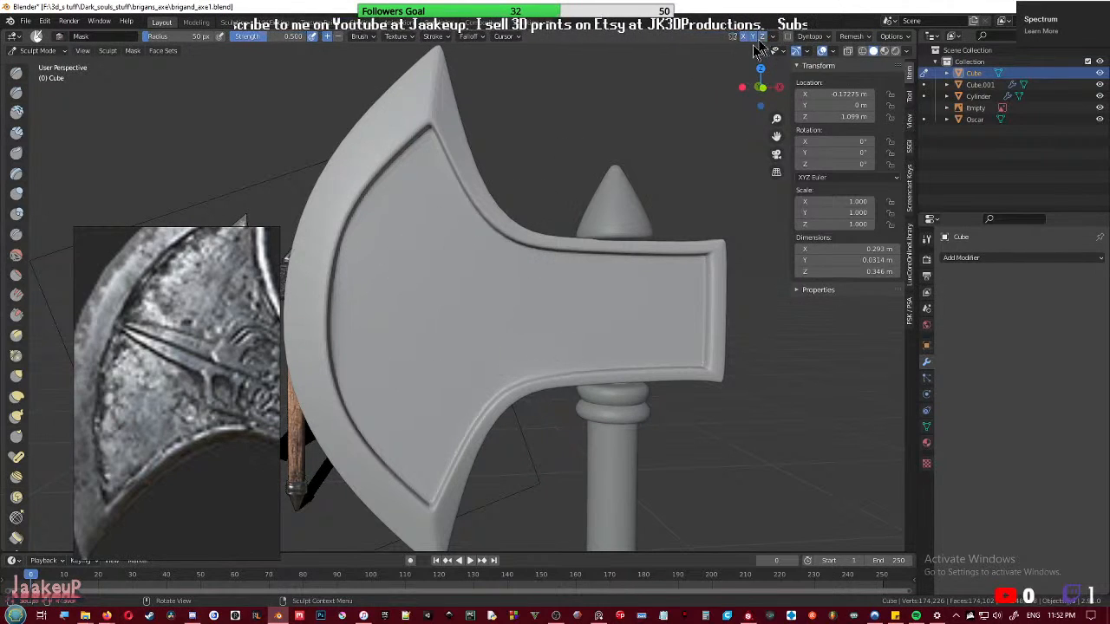
mouse_move(429, 268)
mouse_down()
mouse_move(384, 255)
mouse_move(510, 296)
mouse_move(657, 302)
mouse_up()
key(alt+m)
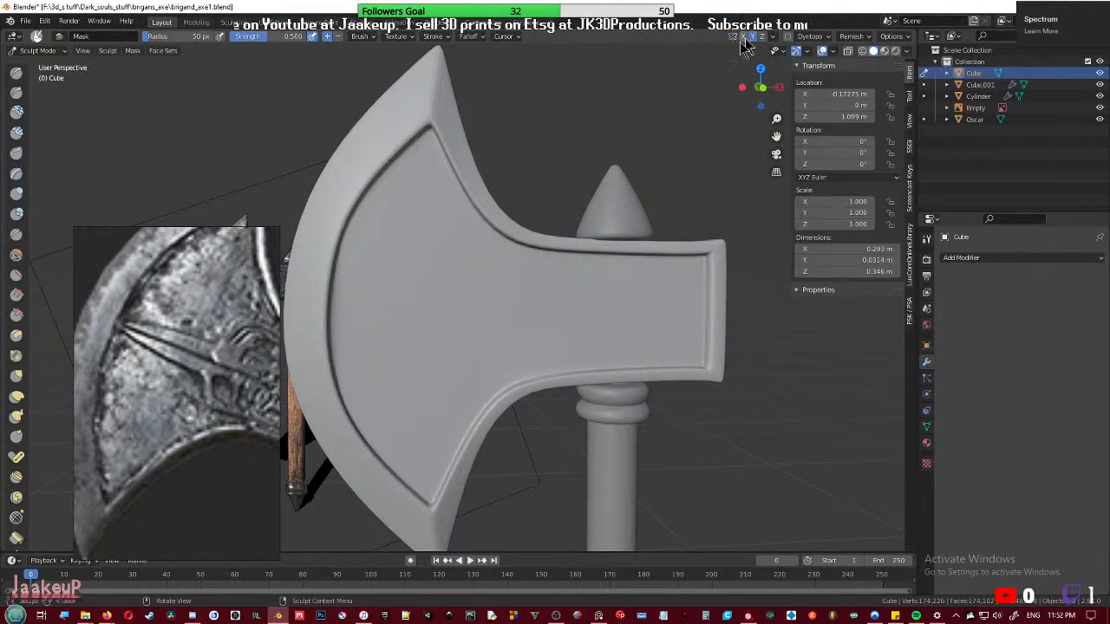
- Enable sculpt symmetry on the Y and Z axes, test it with mask strokes, clear the mask, and view the blade from the front
drag(367, 263, 570, 298)
mouse_move(515, 318)
middle_down()
mouse_move(725, 315)
mouse_move(513, 314)
middle_up()
key(alt+m)
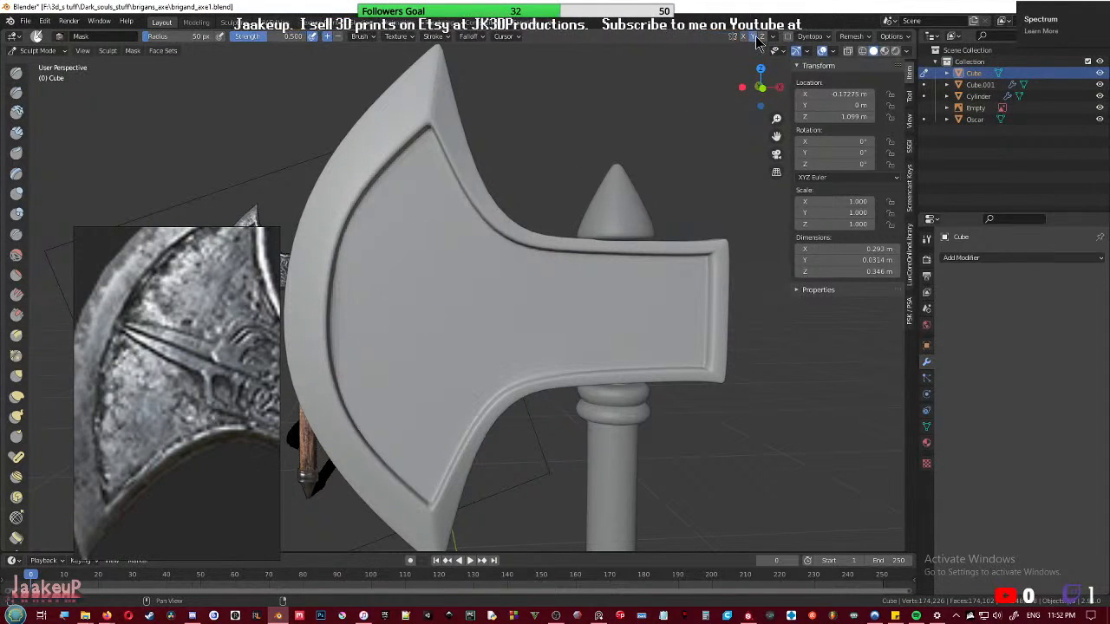
drag(384, 285, 589, 277)
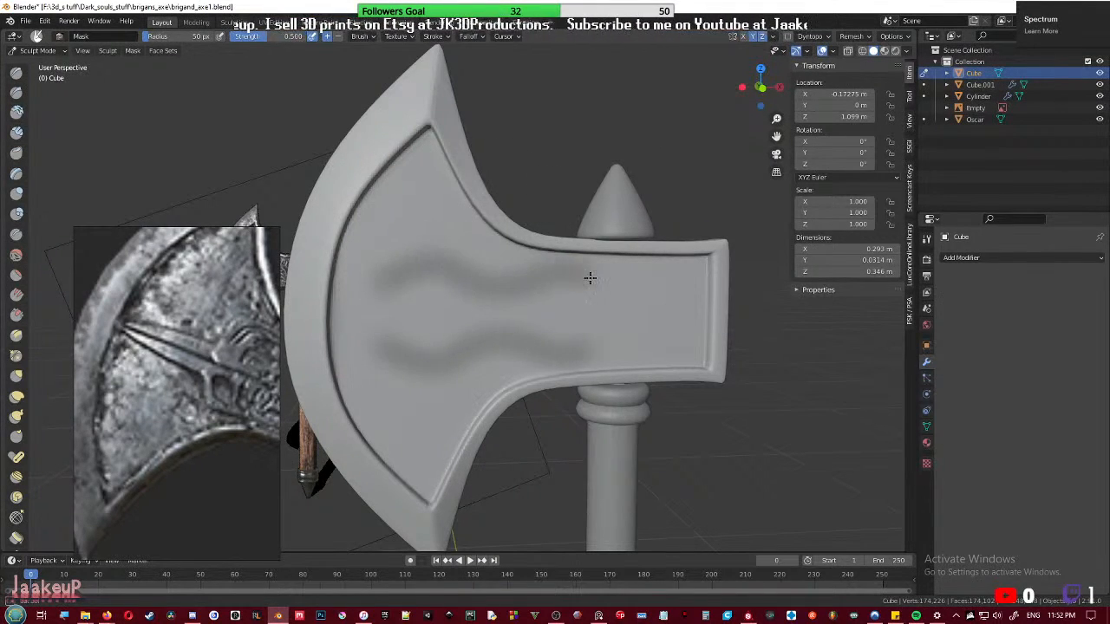
key(alt+m)
key(KP_1)
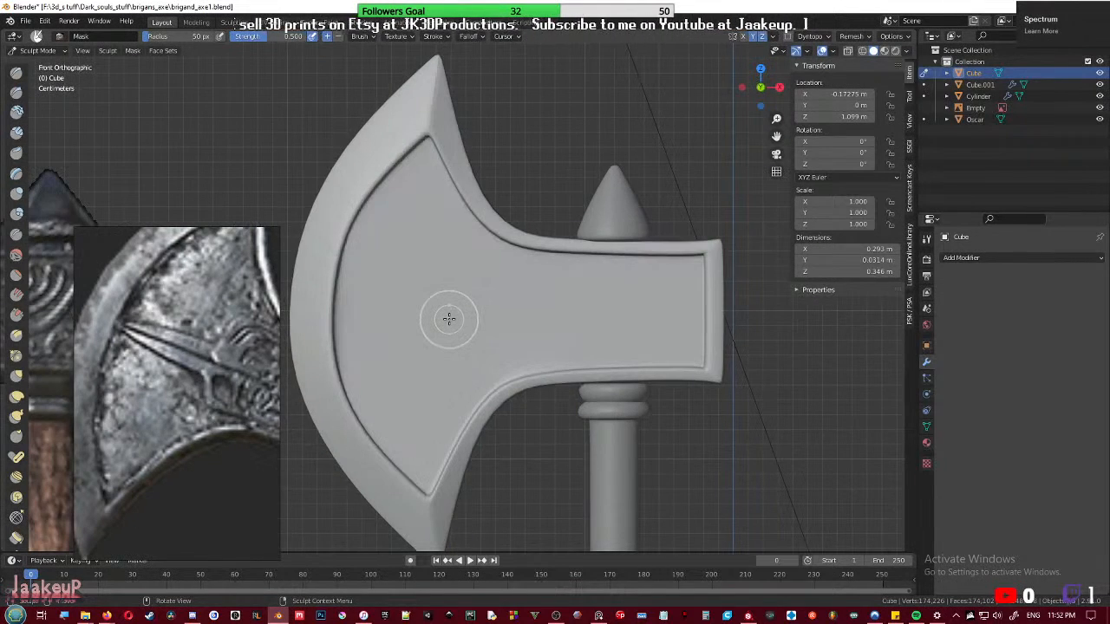
scroll(448, 316, up, 5)
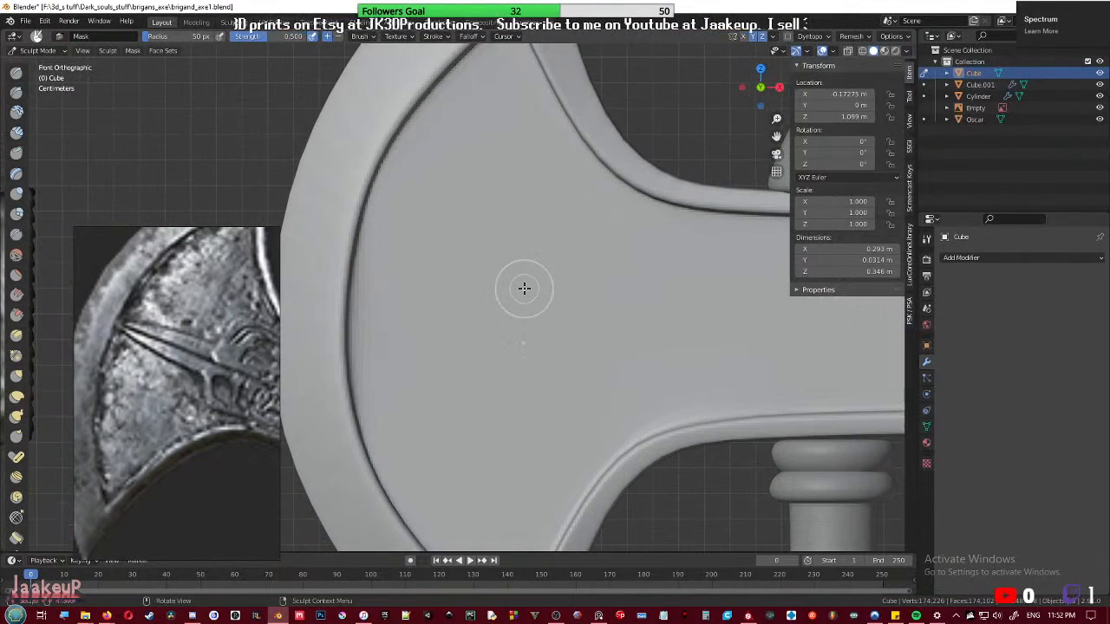
- Compare the floating reference picture's engraving with the front of the blade, using X-ray display
scroll(523, 287, down, 5)
drag(250, 333, 878, 328)
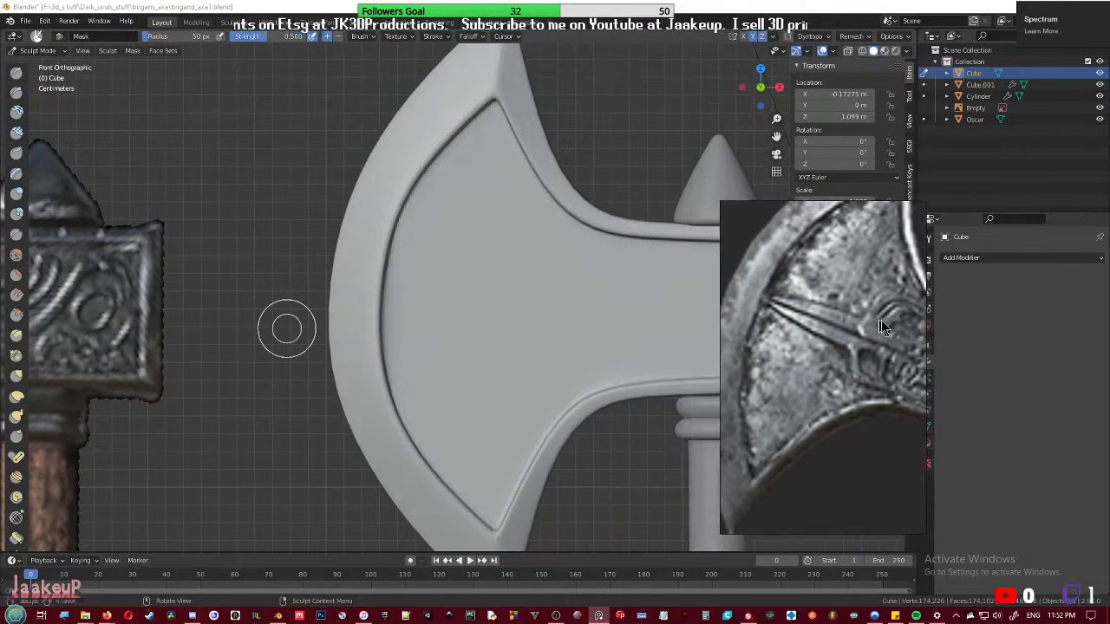
scroll(469, 300, up, 4)
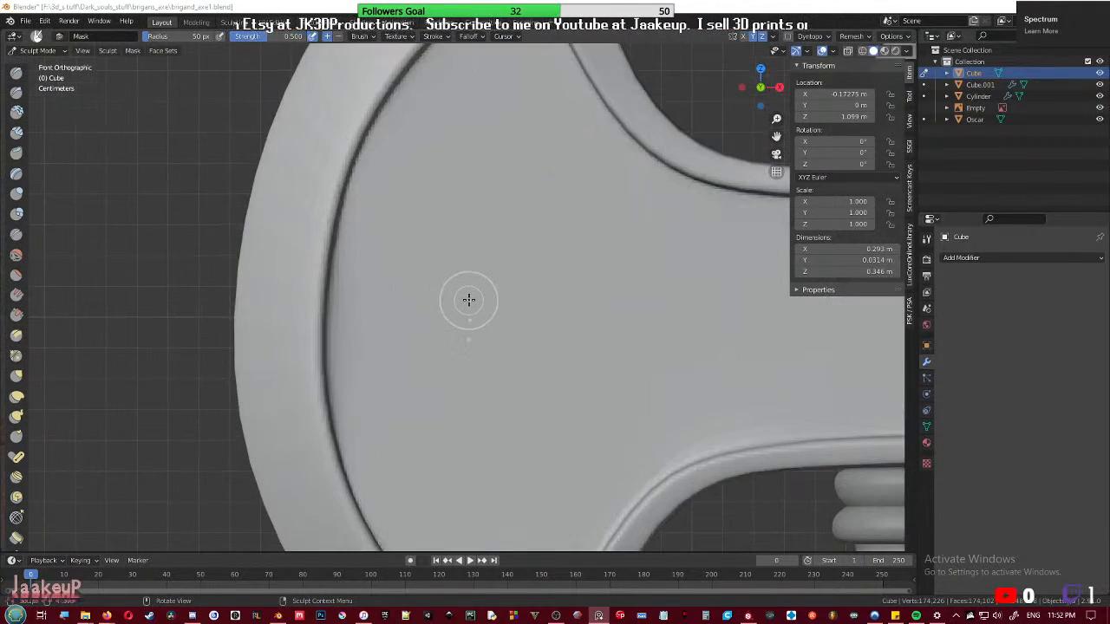
alt+middle_click(500, 299)
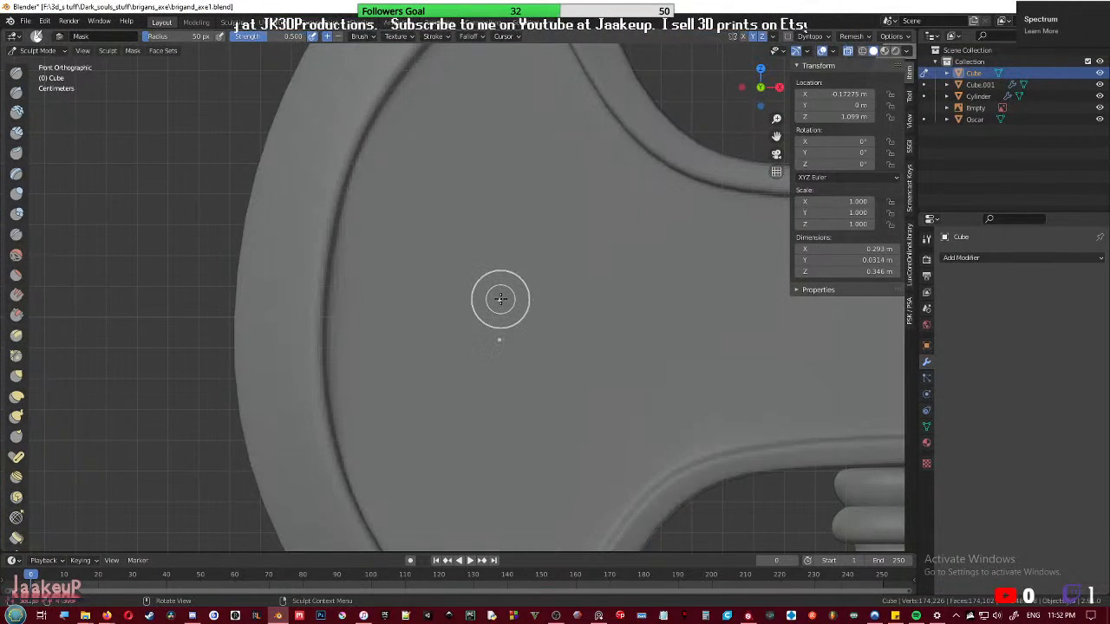
- Return to Object Mode and move the axe reference image about 0.39 m along X so it sits behind the modelled axe
scroll(501, 299, down, 5)
key(ctrl+Tab)
click(329, 320)
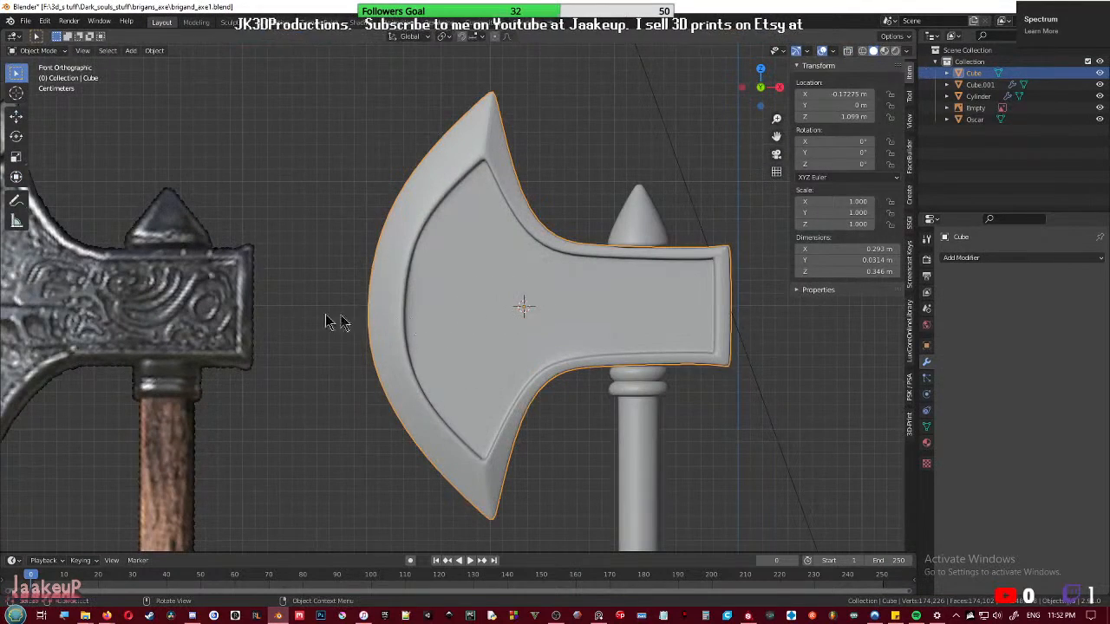
click(217, 323)
key(g)
key(x)
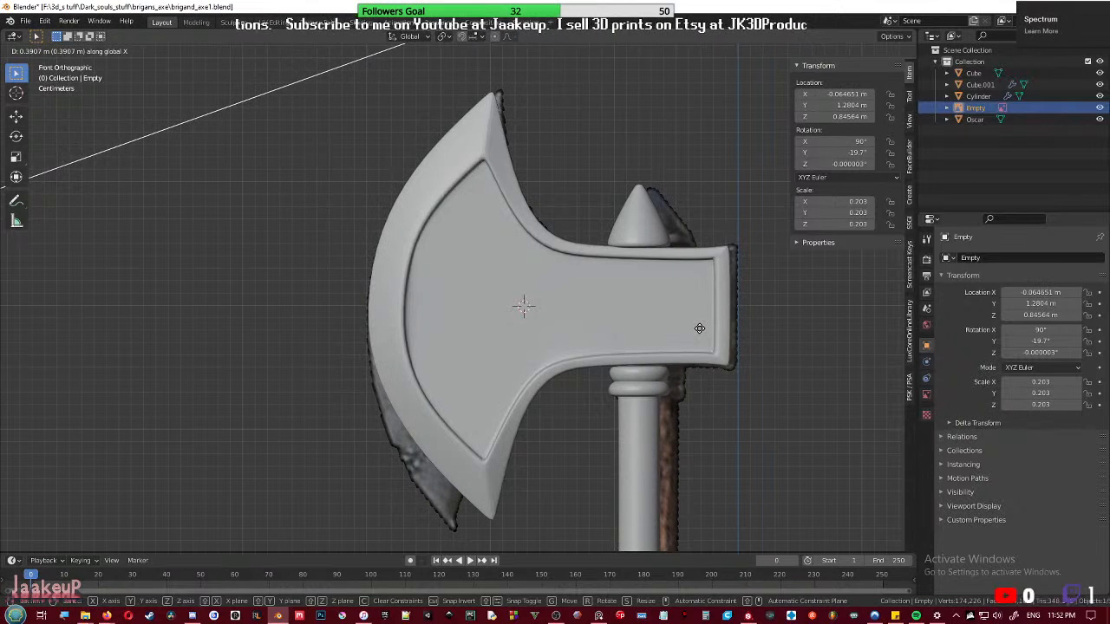
click(696, 328)
- Select the axe head, make it see-through over the reference image, and enter Sculpt Mode
click(473, 334)
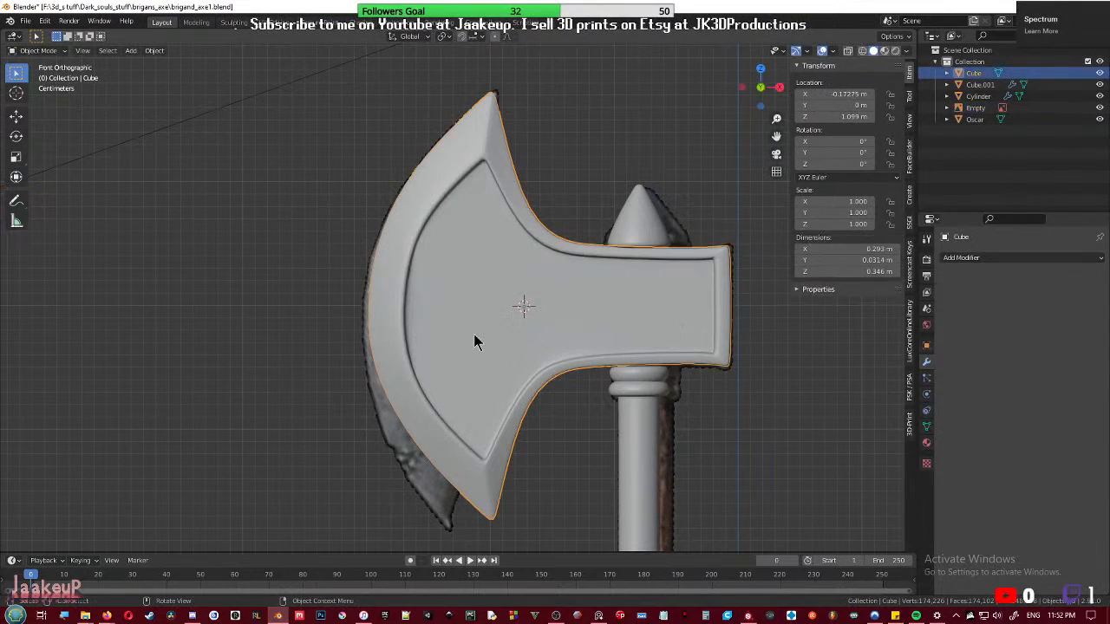
scroll(473, 334, up, 3)
scroll(474, 341, up, 1)
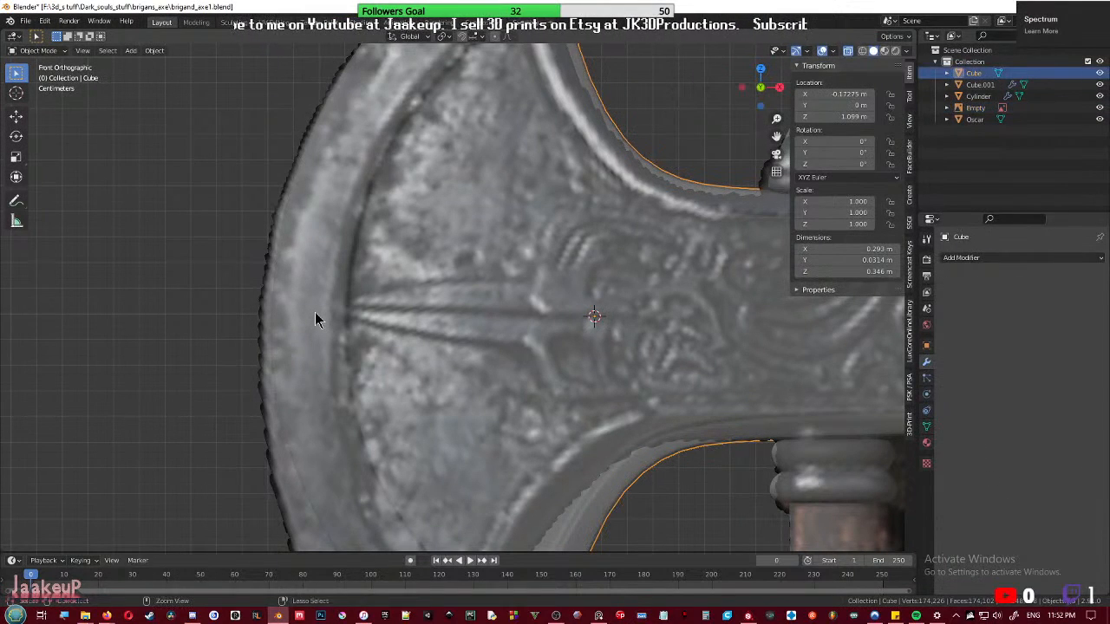
key(ctrl+Tab)
click(304, 379)
scroll(373, 304, up, 3)
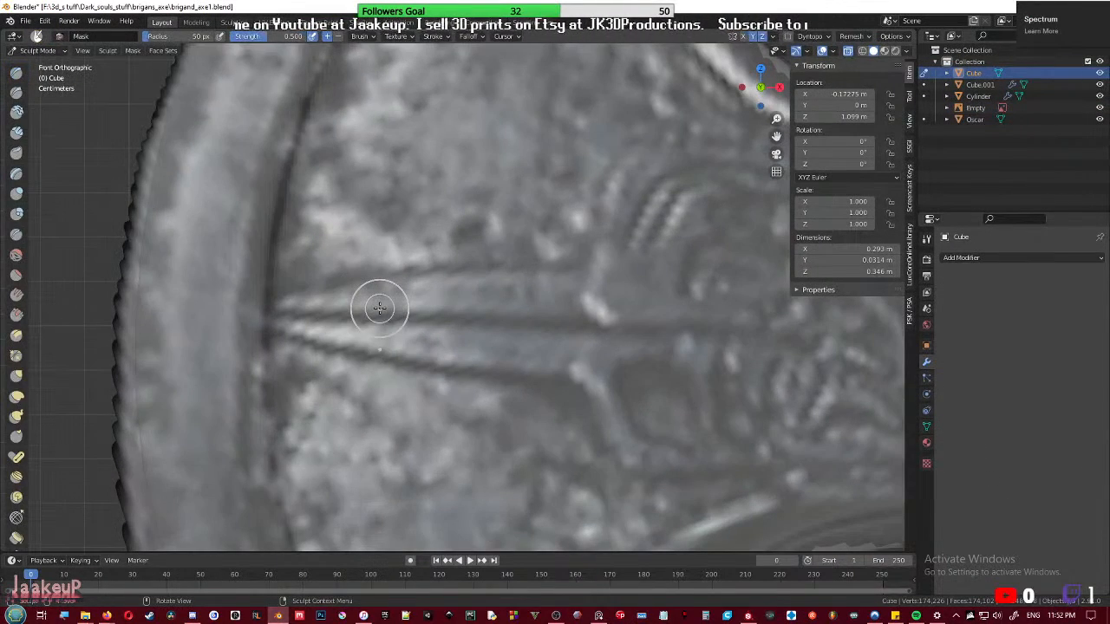
- Set the Mask brush to radius 29 px and strength 1.000, and mask the tapered spike engraving behind the blade's edge
key(f)
click(325, 299)
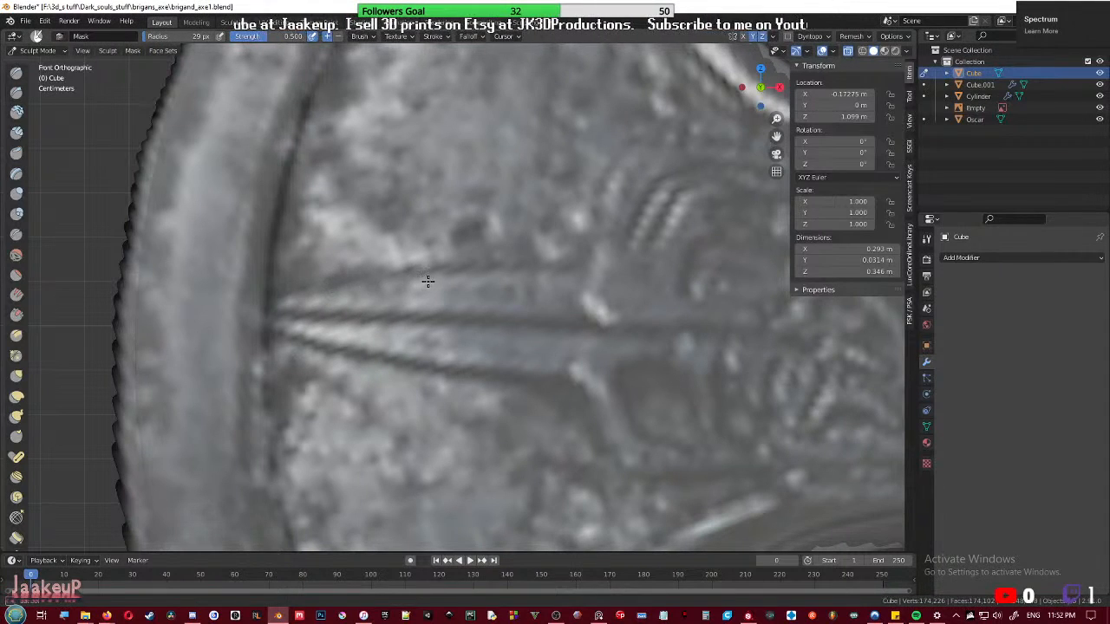
key(shift+f)
click(568, 287)
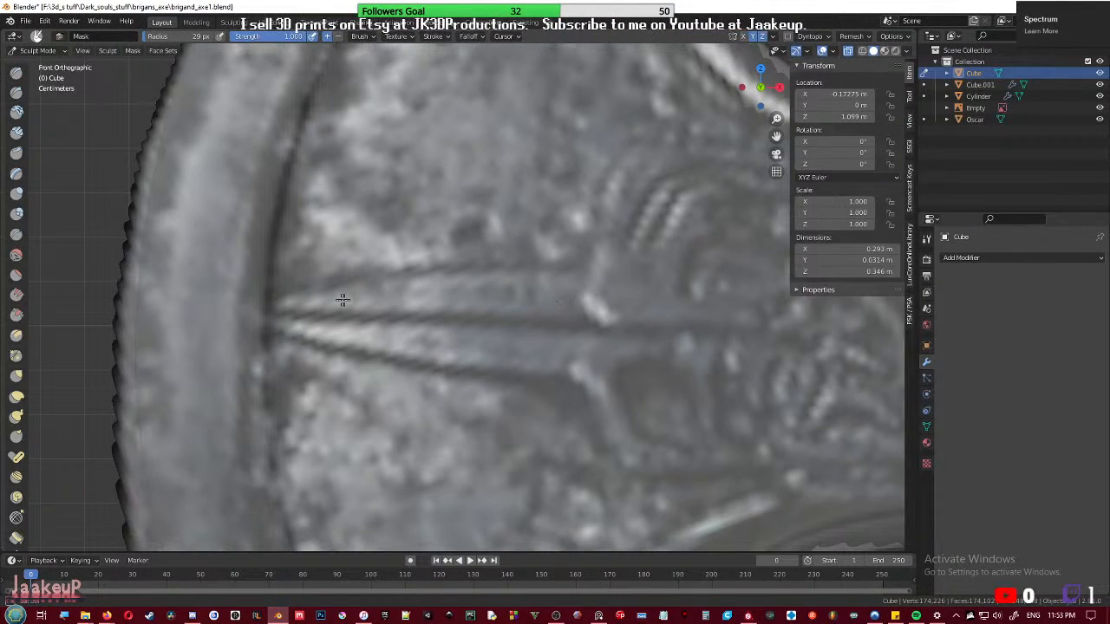
scroll(555, 295, down, 6)
key(alt+z)
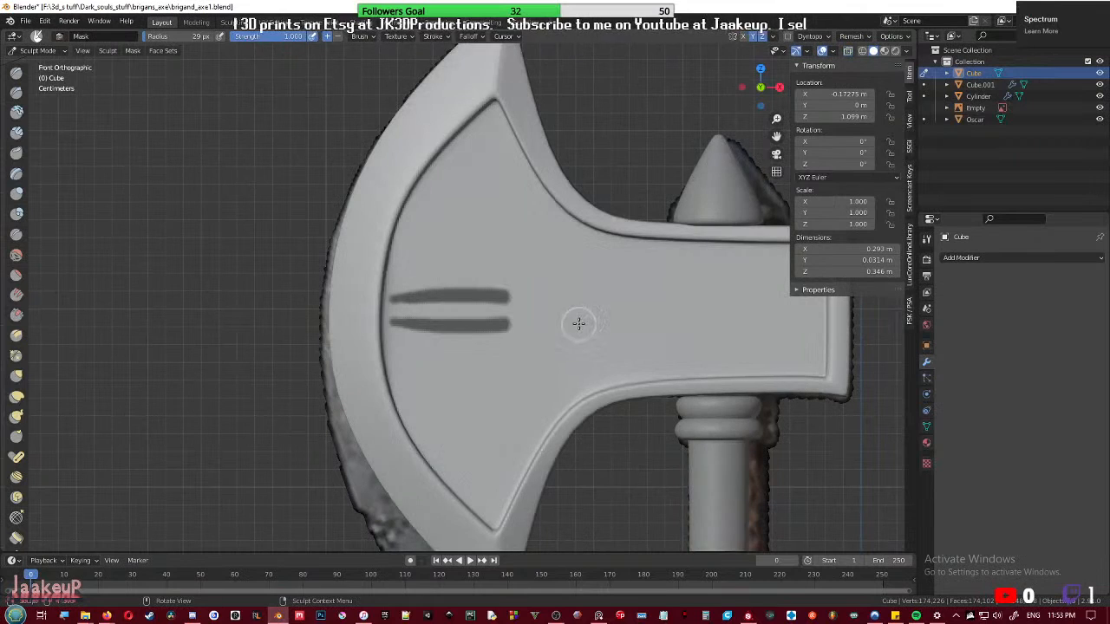
- Widen the mirrored tapered mask bands to match the reference and fill in their tips and inner edges
key(alt+z)
scroll(403, 301, up, 5)
scroll(319, 299, up, 2)
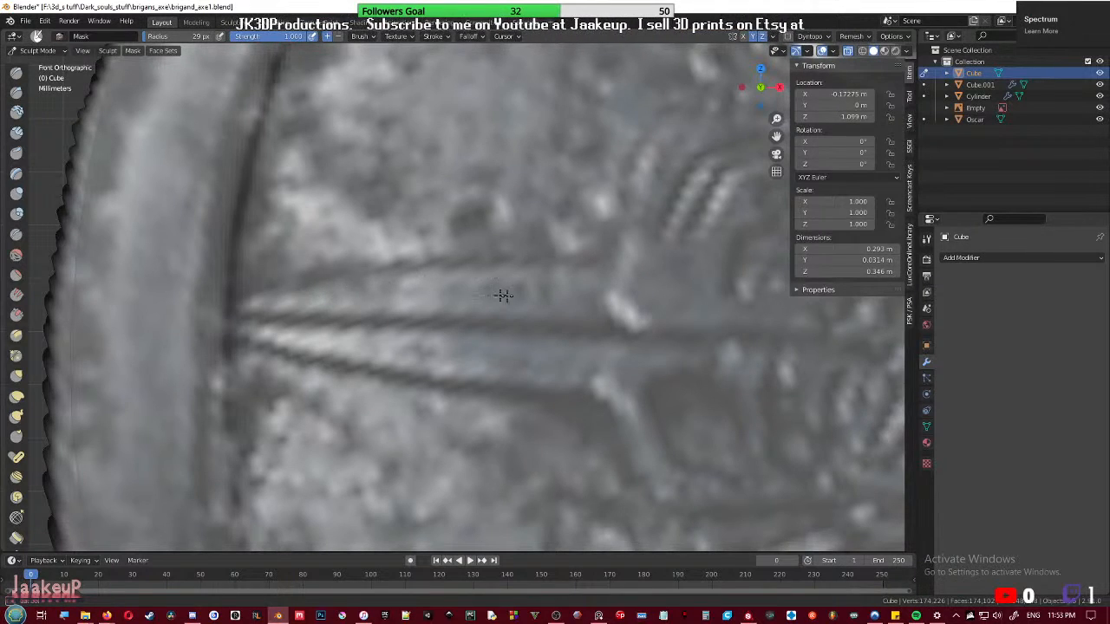
scroll(538, 300, down, 3)
key(alt+z)
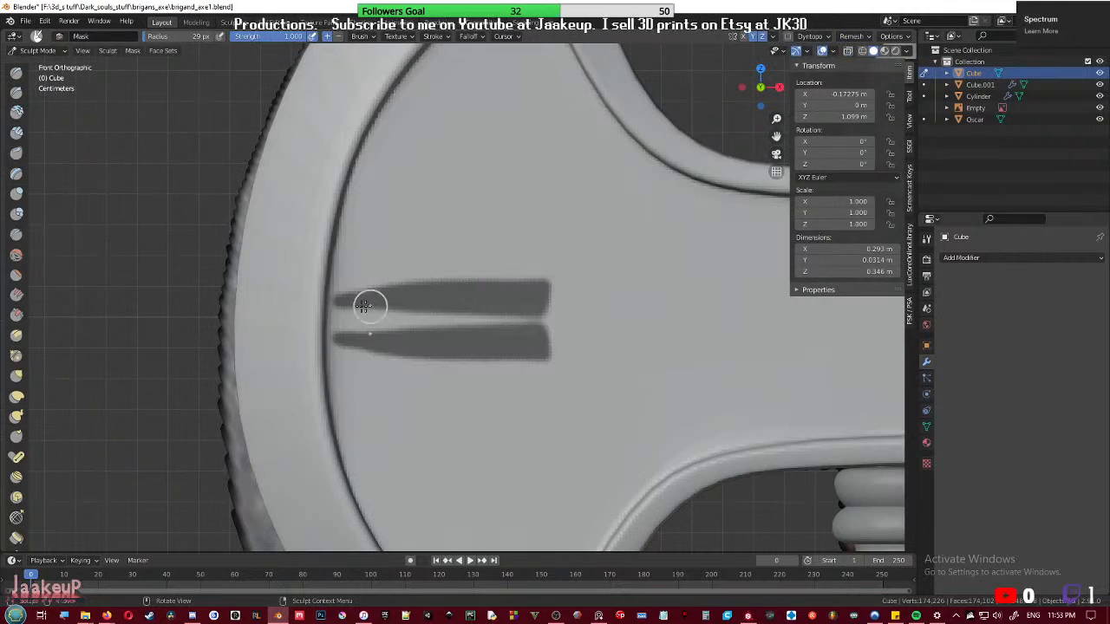
drag(343, 303, 405, 306)
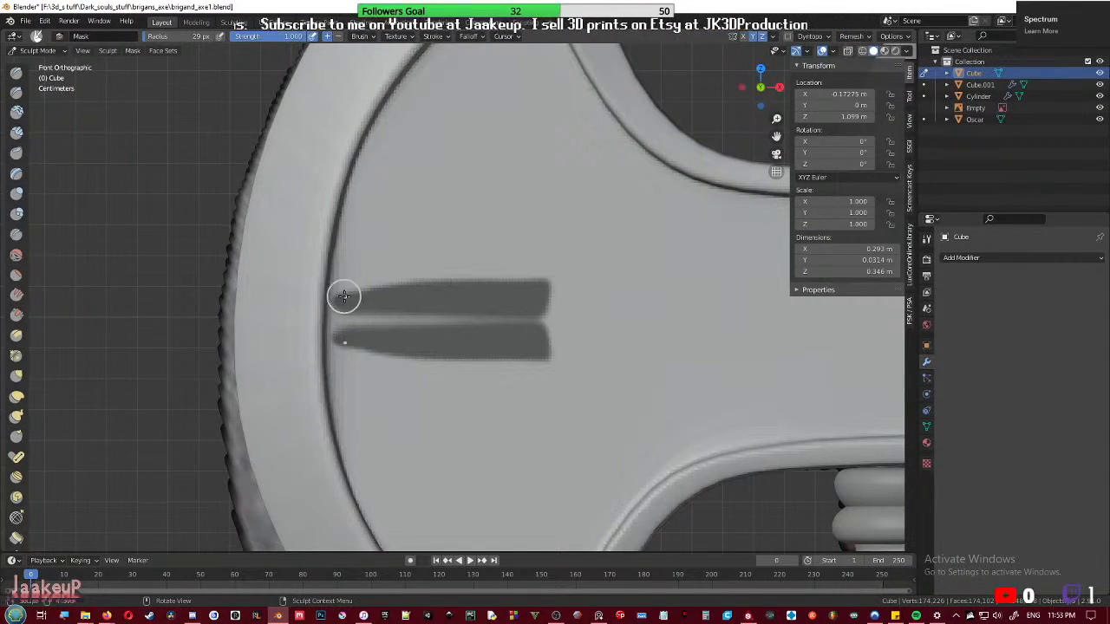
scroll(347, 300, up, 6)
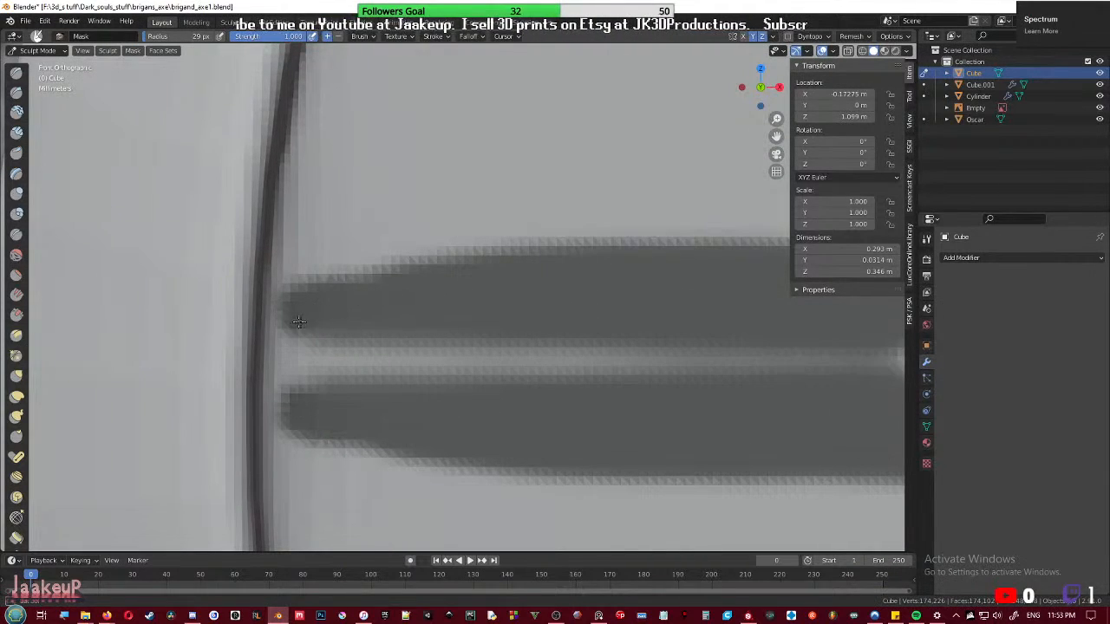
drag(285, 322, 362, 330)
drag(458, 328, 590, 319)
- Mask the outline of the bulge and narrow prong at the inner end of the tapered bands, following the reference
scroll(665, 300, down, 5)
mouse_move(664, 300)
shift+middle_down()
mouse_move(434, 289)
mouse_move(411, 297)
shift+middle_up()
scroll(439, 287, up, 3)
key(alt+z)
key(alt+z)
key(alt+z)
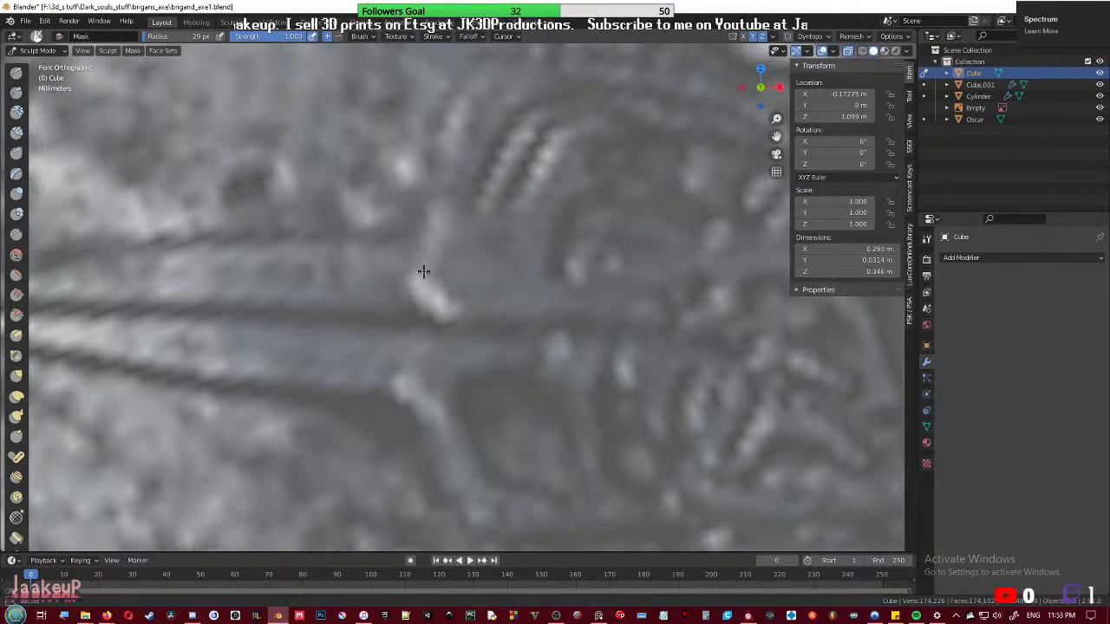
key(alt+z)
mouse_move(469, 257)
mouse_down()
mouse_move(450, 257)
mouse_move(474, 289)
mouse_move(440, 273)
mouse_up()
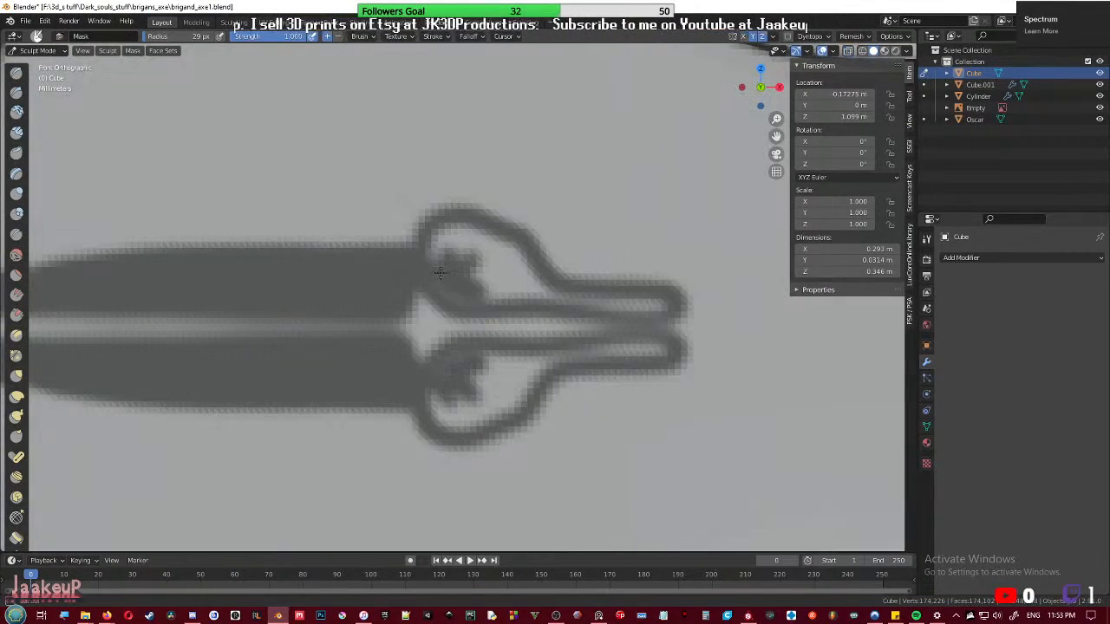
- Fill the outlined bulge and narrow prong solid with mask
scroll(511, 278, up, 1)
shift+middle_drag(493, 277, 402, 263)
mouse_move(370, 259)
mouse_down()
mouse_move(456, 279)
mouse_move(396, 274)
mouse_move(610, 287)
mouse_move(519, 291)
mouse_up()
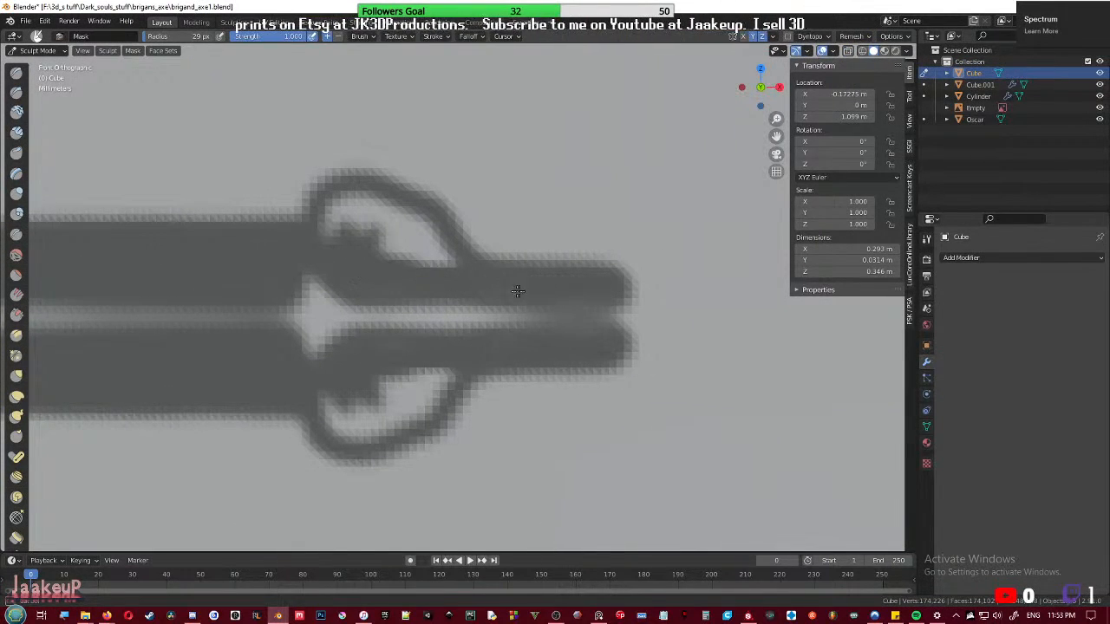
mouse_move(312, 226)
mouse_down()
mouse_move(440, 255)
mouse_move(343, 198)
mouse_move(378, 201)
mouse_up()
mouse_move(440, 265)
mouse_down()
mouse_move(372, 240)
mouse_move(406, 251)
mouse_up()
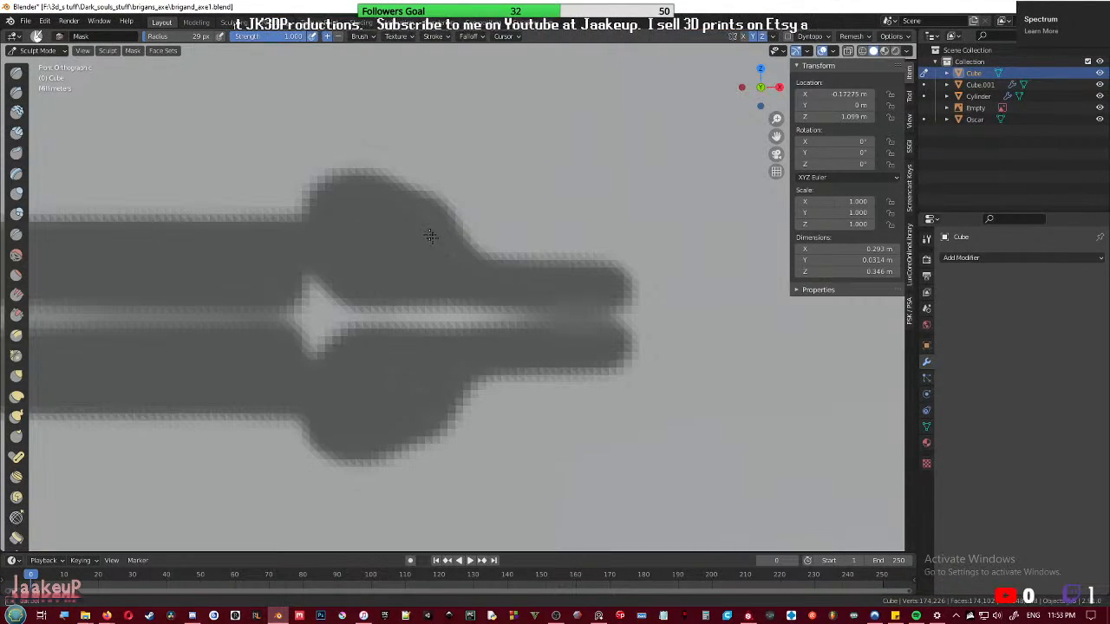
- Mask a thick curved branch extending outward from the bulge, following the reference engraving
scroll(486, 271, down, 5)
shift+middle_drag(587, 292, 526, 283)
scroll(521, 286, up, 3)
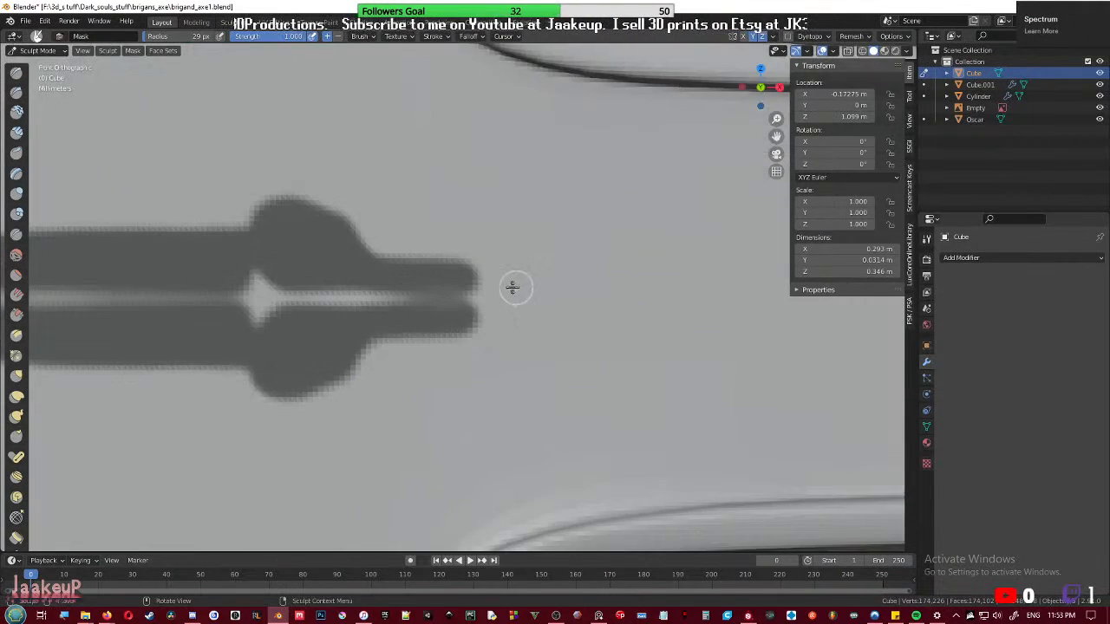
key(alt+z)
key(alt+z)
key(alt+z)
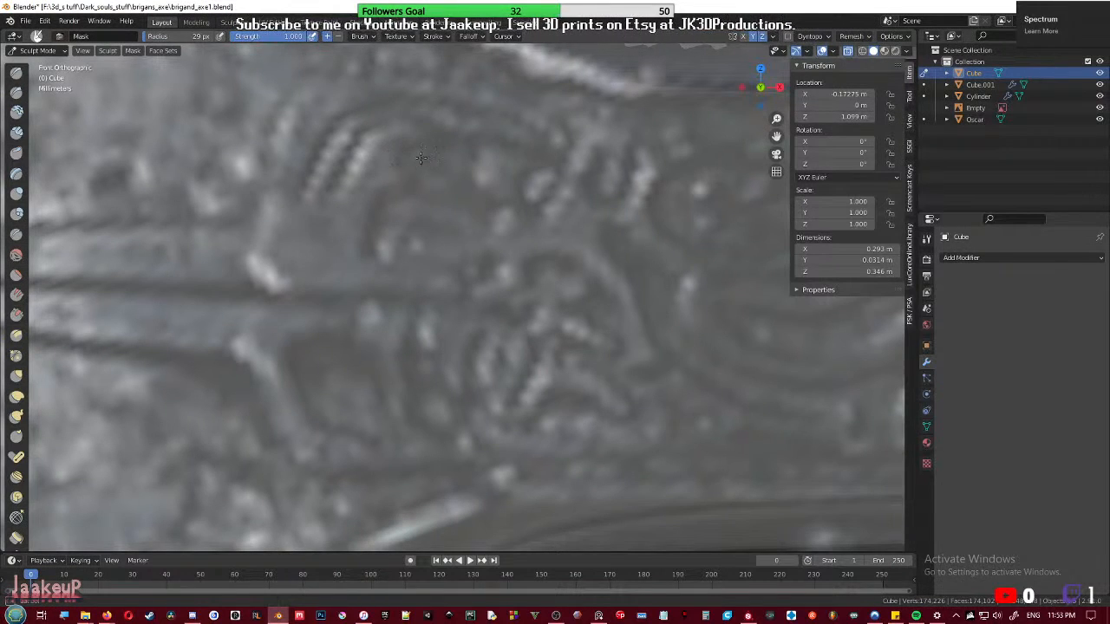
key(alt+z)
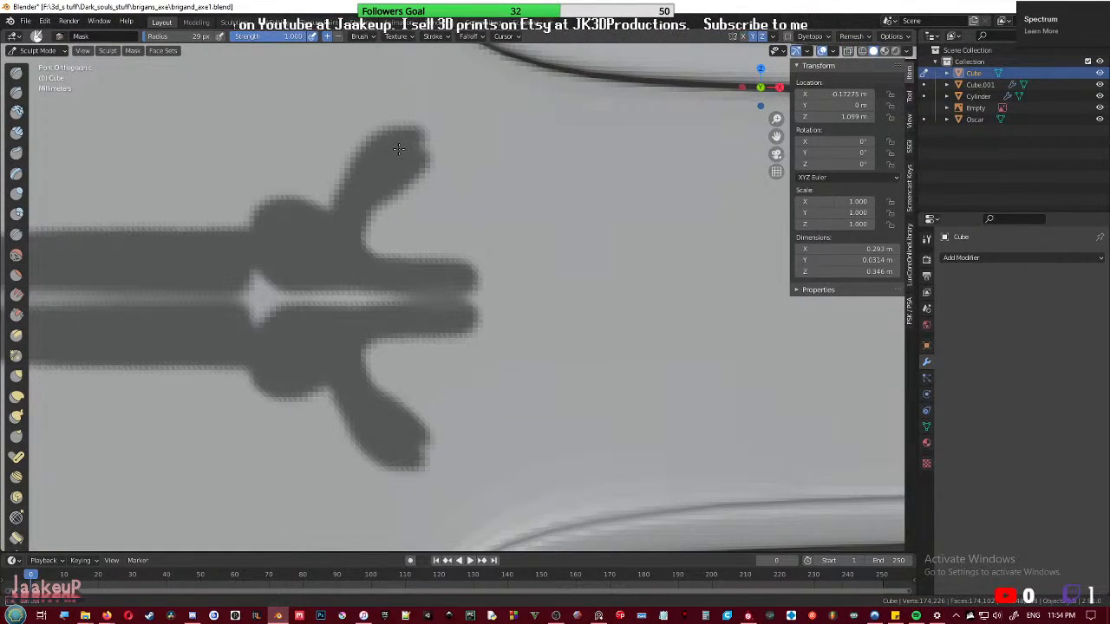
- Mask a small nub on the outer side of the narrow prong, checking it against the reference image
key(alt+z)
key(alt+z)
key(alt+z)
key(alt+z)
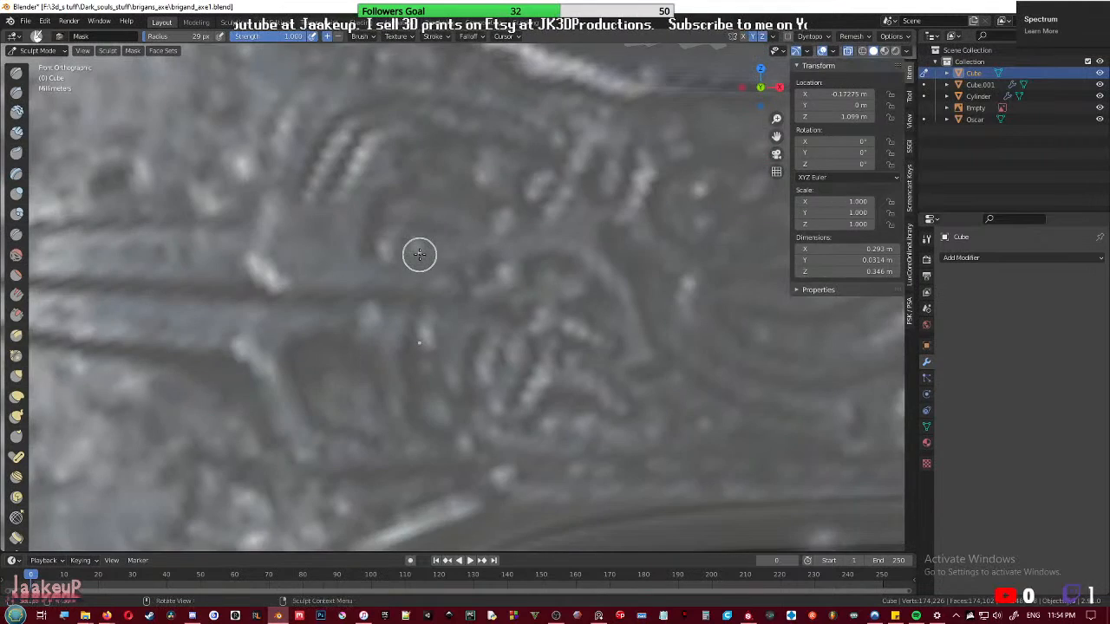
key(alt+z)
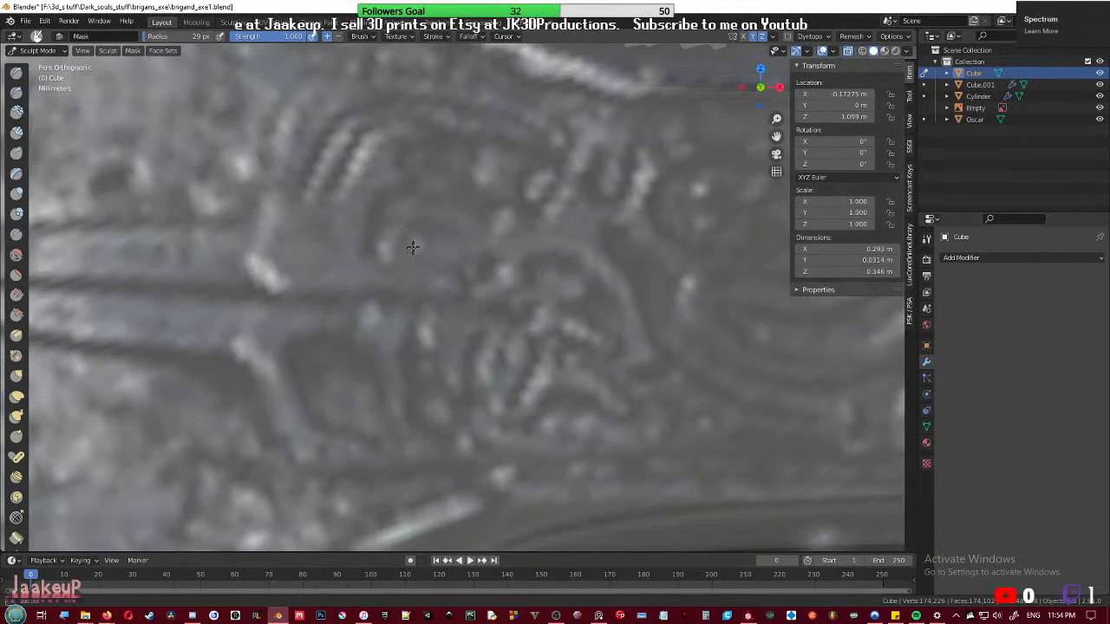
- Try to mask a curl and a rounded loop beyond the prong ends, and undo the strokes
key(alt+z)
key(alt+z)
key(alt+z)
key(alt+z)
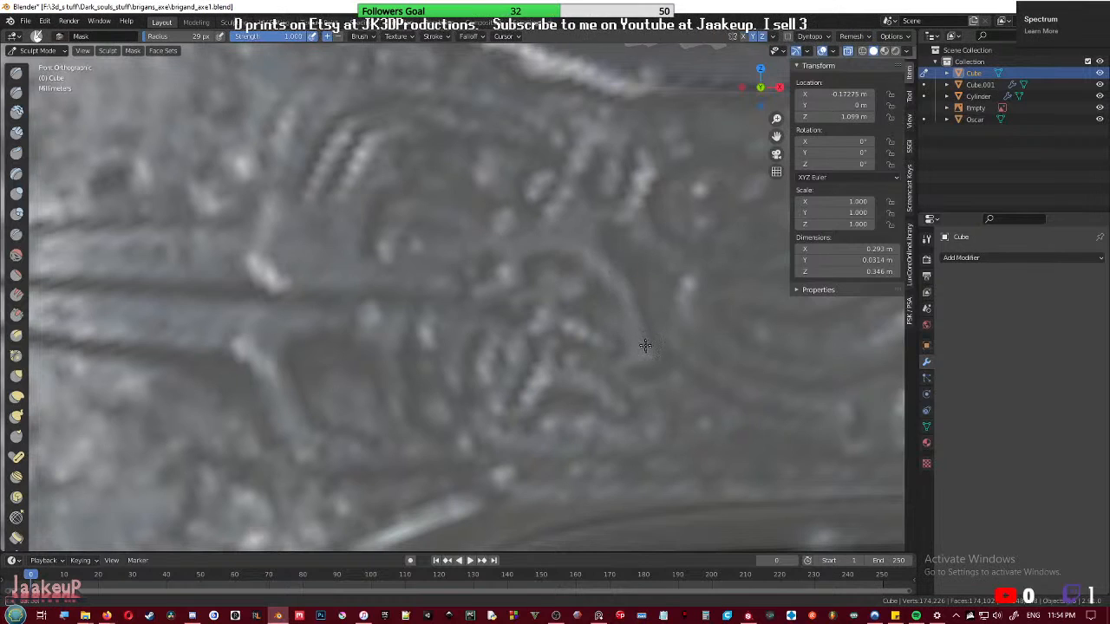
key(alt+z)
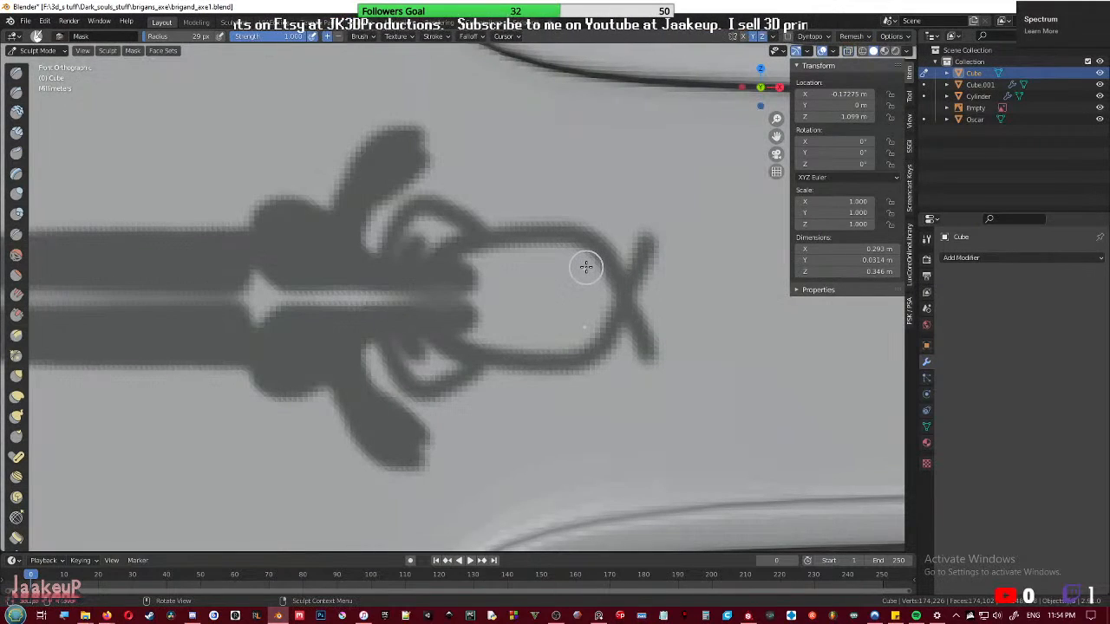
key(ctrl+z)
- Save the file and turn off Z-axis sculpt symmetry
key(ctrl+s)
key(alt+z)
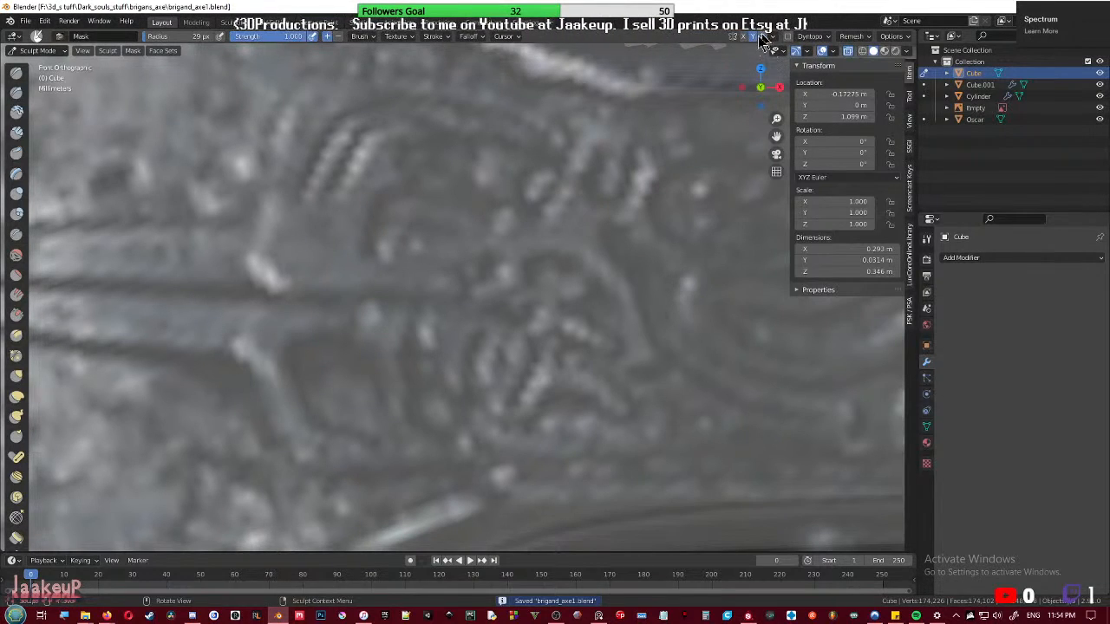
key(alt+z)
key(alt+z)
- Mask a thin arched band over the upper branch, following the curved engraving in the reference
mouse_move(347, 200)
shift+middle_down()
mouse_move(405, 241)
mouse_move(388, 310)
shift+middle_up()
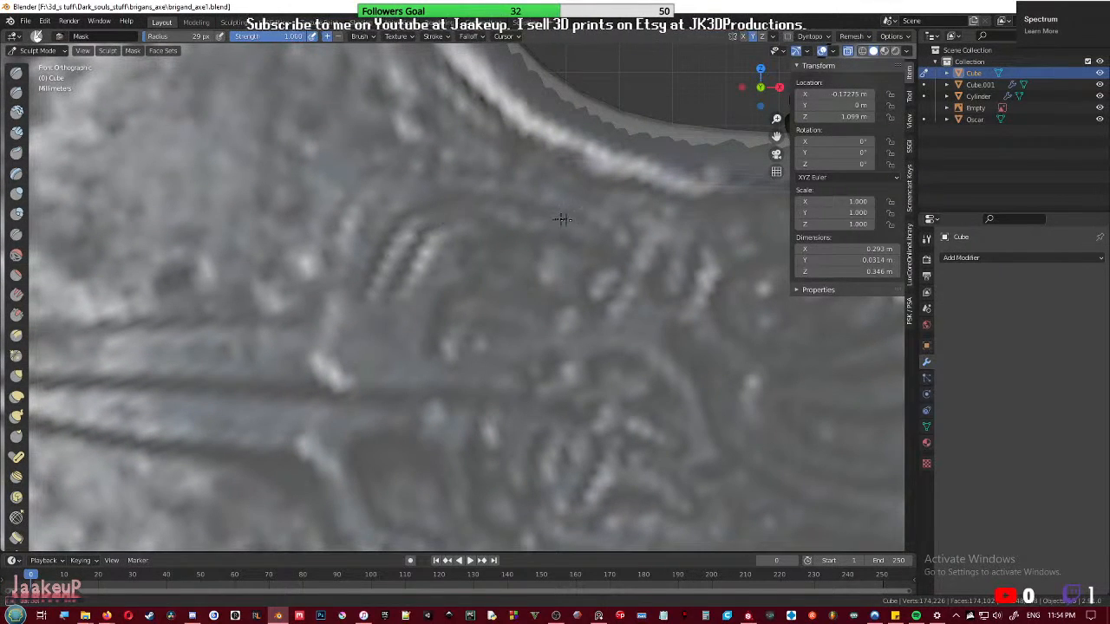
key(alt+z)
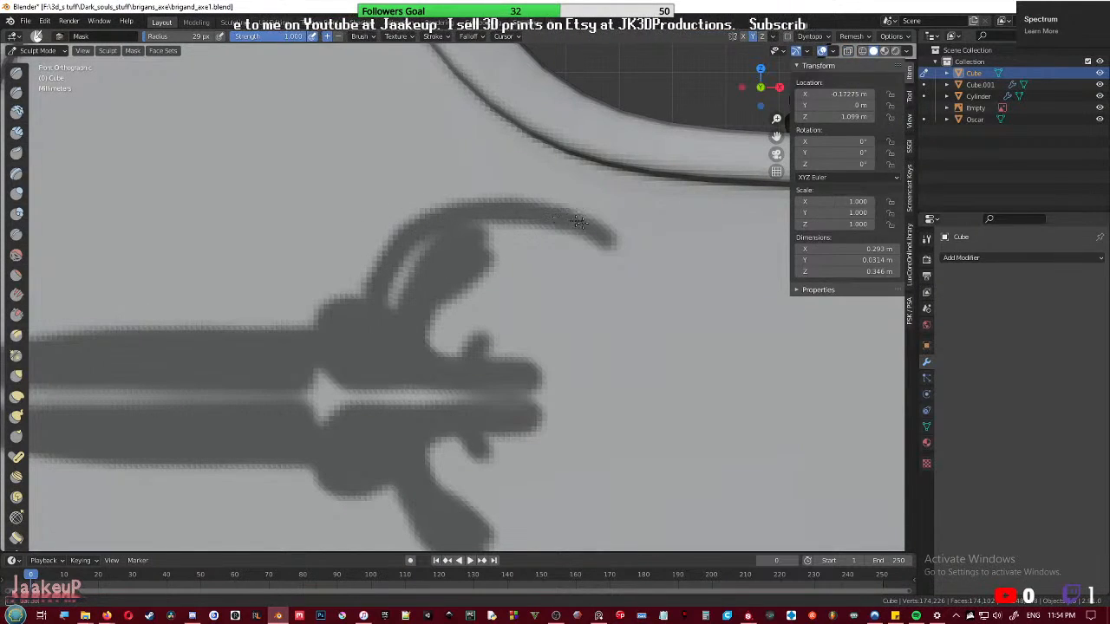
key(alt+z)
key(alt+z)
key(alt+z)
key(alt+z)
key(alt+z)
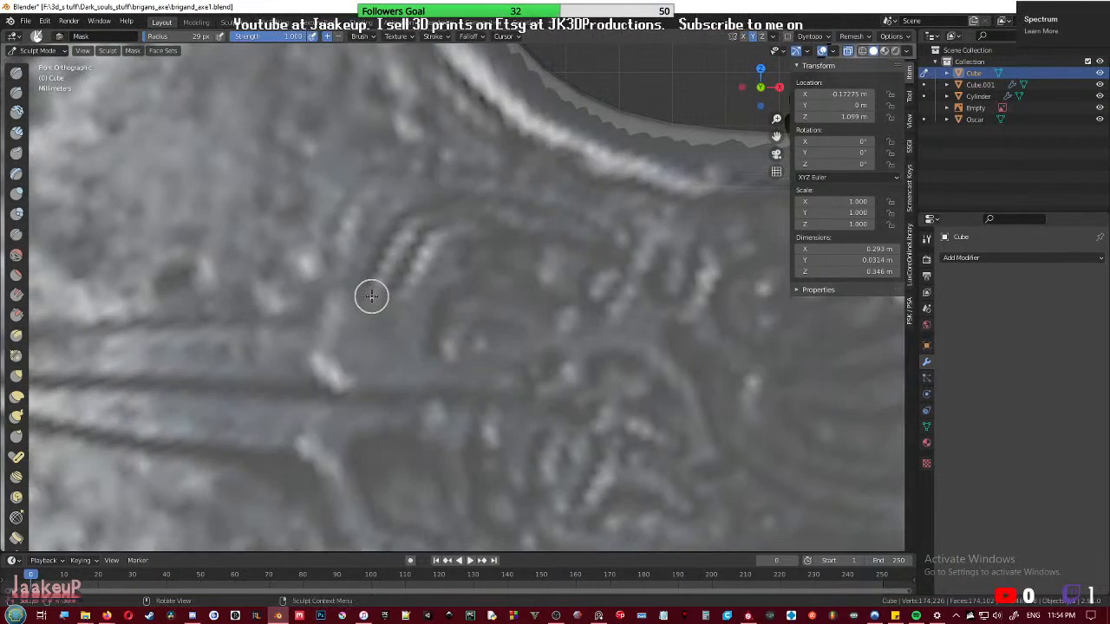
- Mask the angled frame and cross braces around the lower branch, following the reference engraving
scroll(363, 295, down, 4)
shift+middle_drag(459, 340, 426, 203)
scroll(426, 243, up, 3)
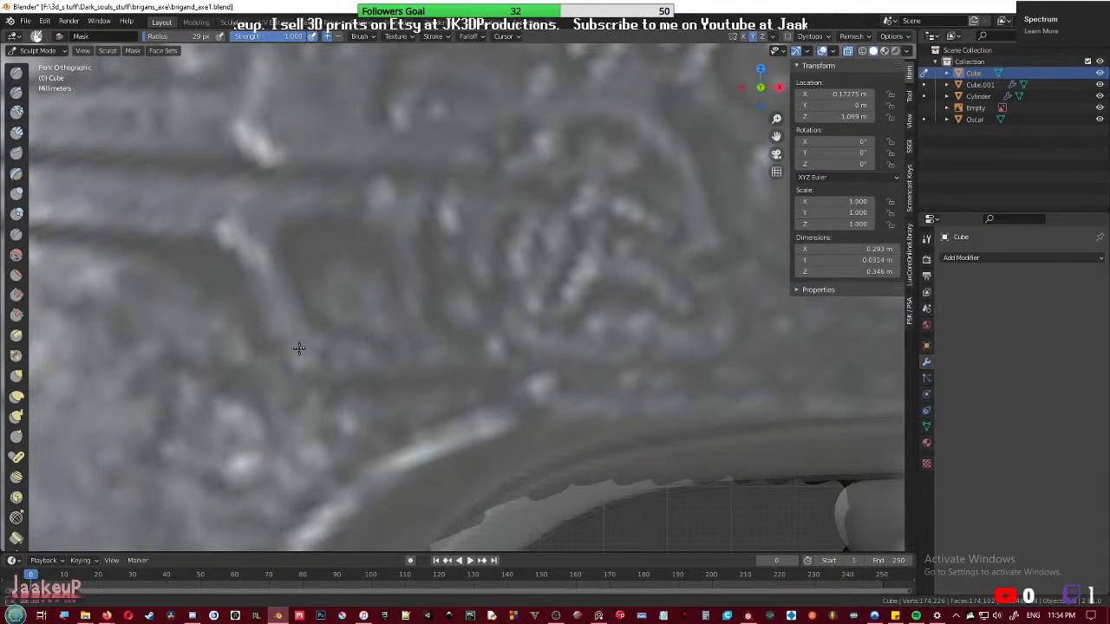
key(ctrl+z)
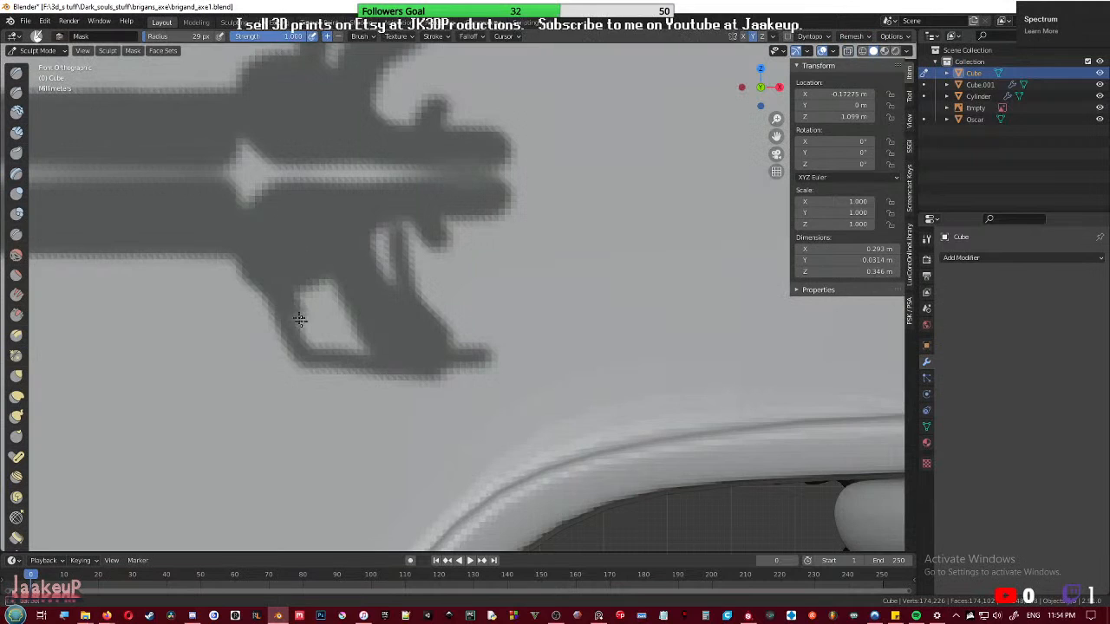
scroll(451, 346, down, 4)
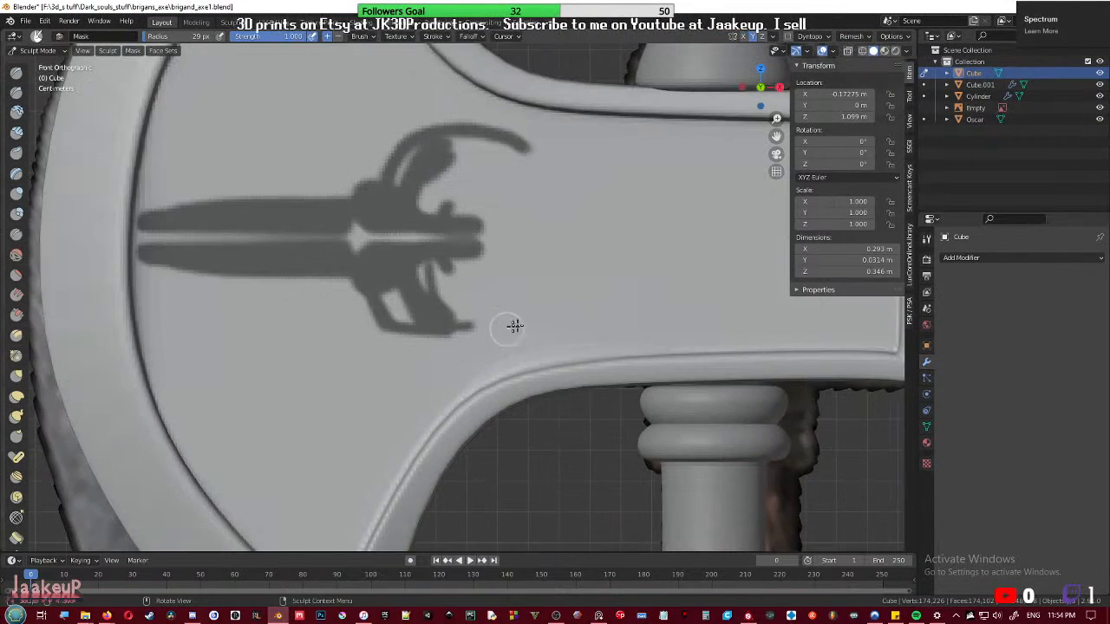
key(ctrl+shift+z)
- Mask the rounded knot beyond the prong ends, with its outer arch, lower loop and short inner strokes, and save the file
scroll(476, 349, up, 4)
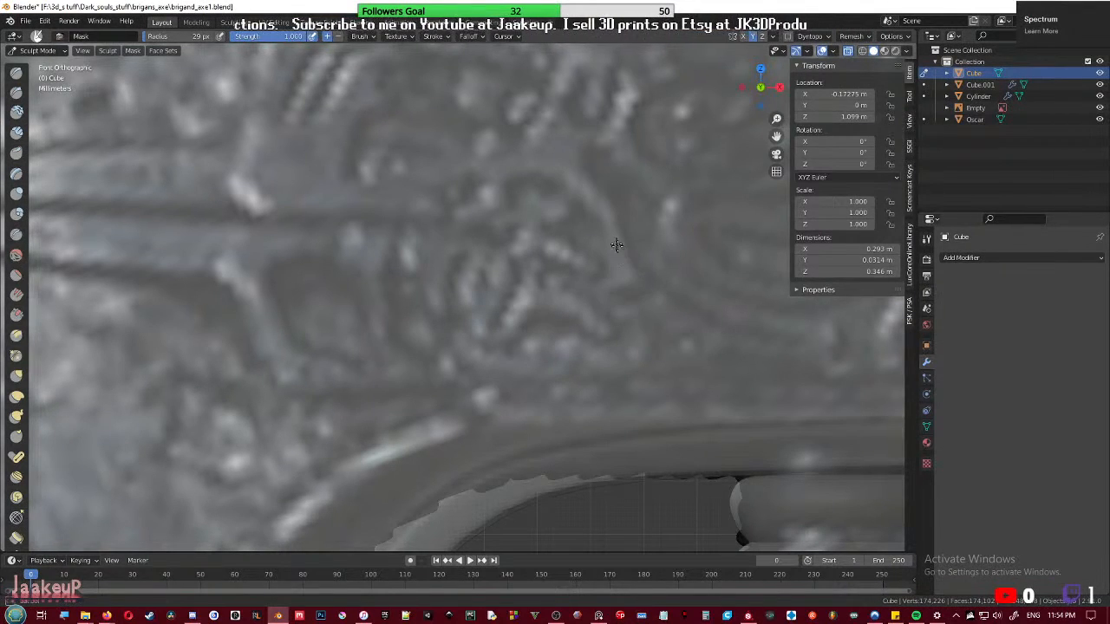
key(alt+z)
key(alt+z)
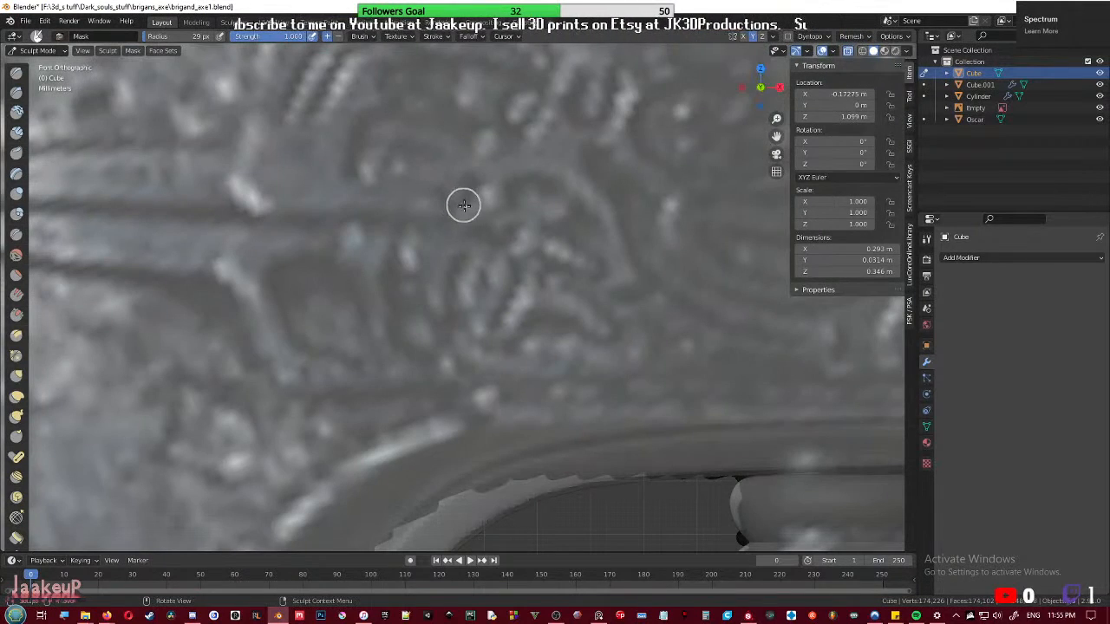
key(alt+z)
key(alt+z)
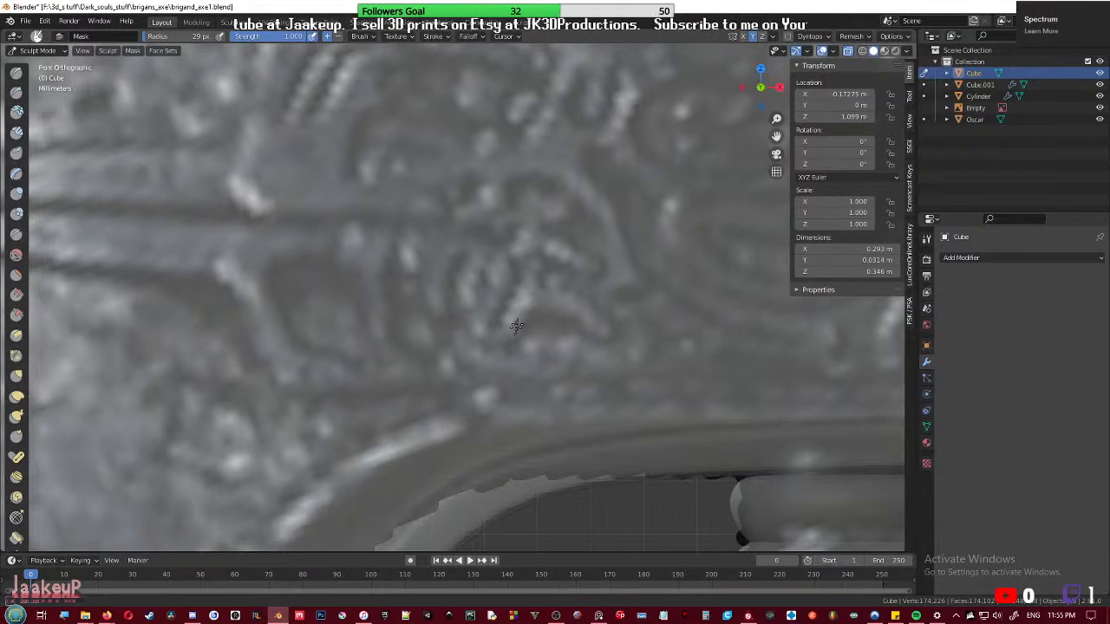
key(alt+z)
key(alt+z)
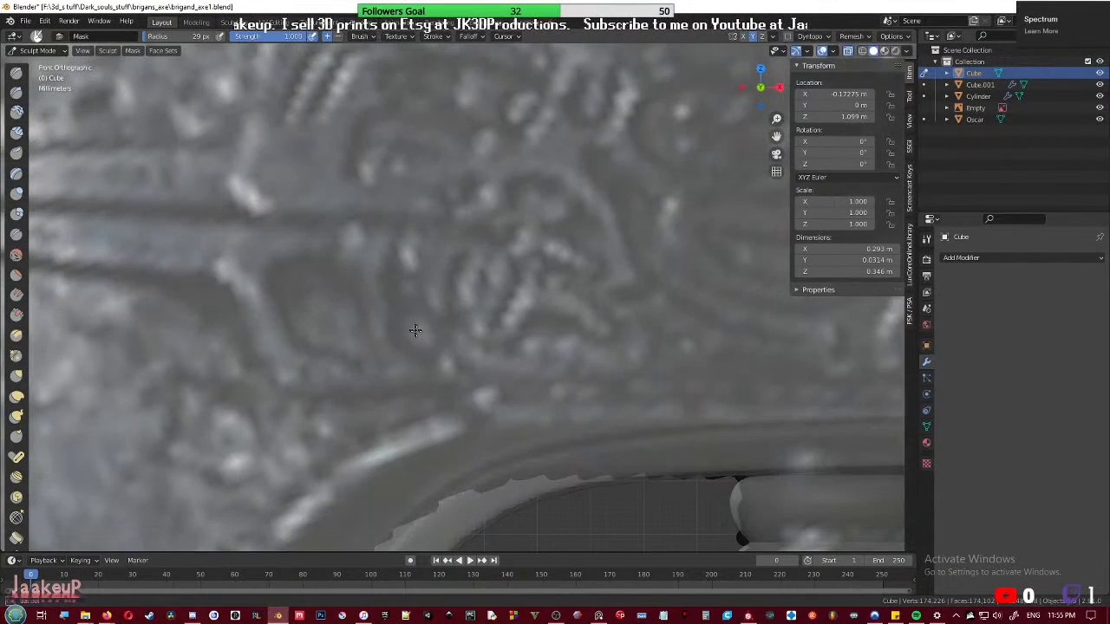
key(alt+z)
key(alt+m)
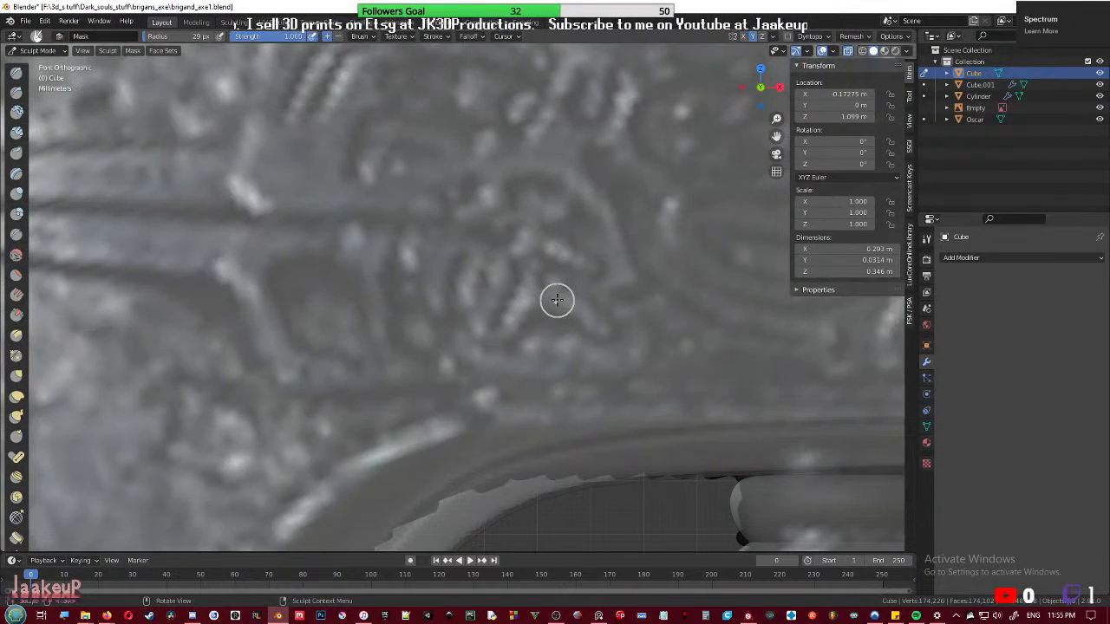
key(ctrl+s)
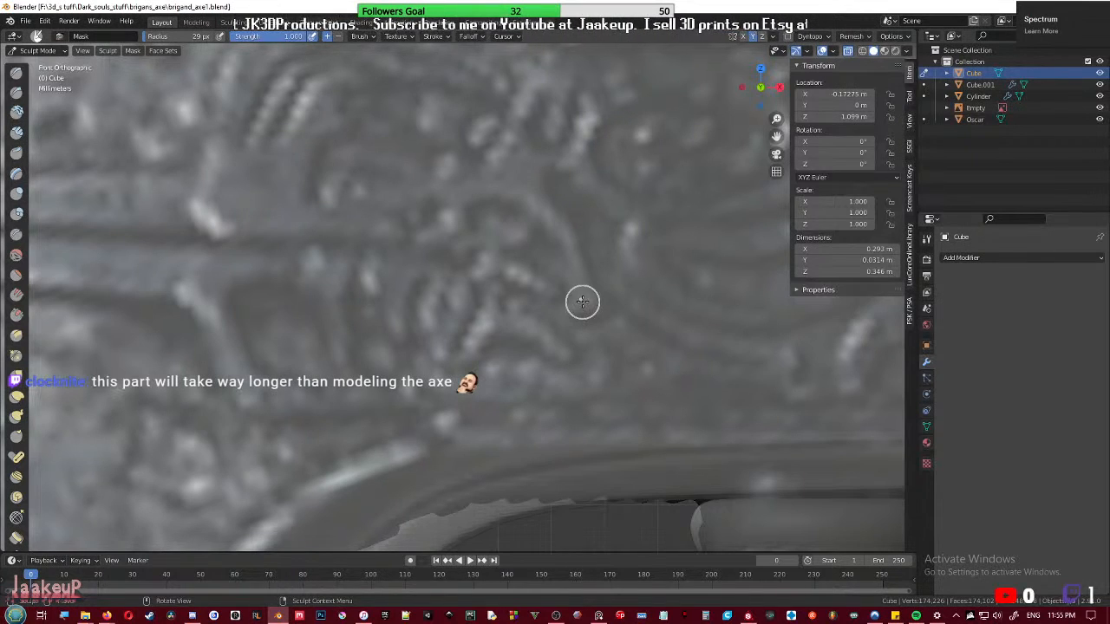
- Mask the small dots, hooked bar and short slanted stroke above the knot, following the reference engraving
key(alt+z)
key(alt+z)
mouse_move(592, 269)
shift+middle_down()
mouse_move(478, 337)
mouse_move(479, 356)
shift+middle_up()
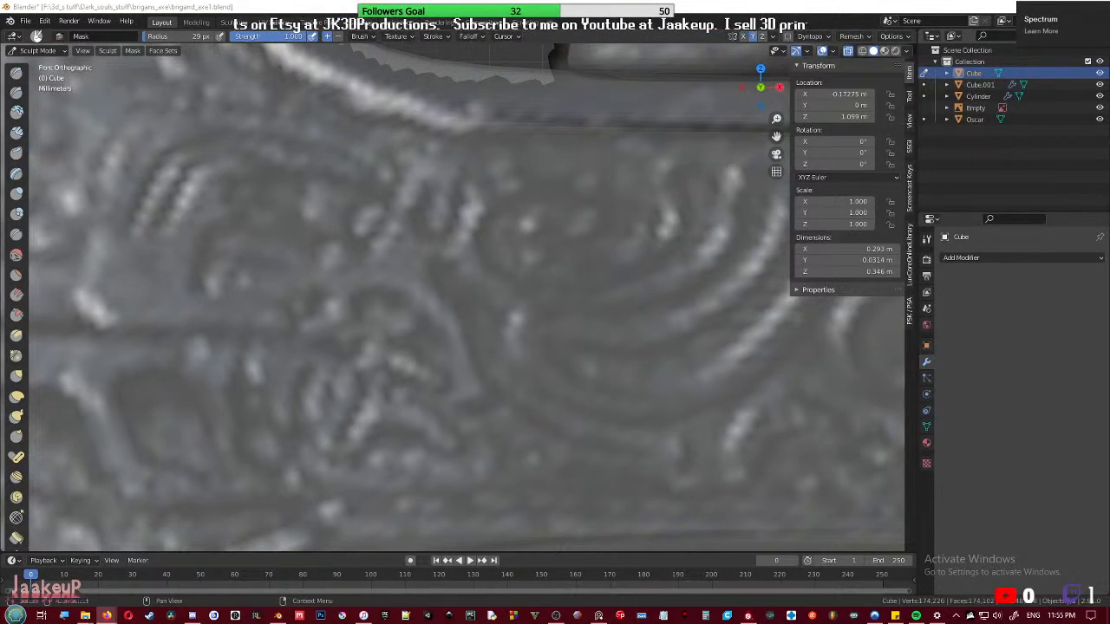
scroll(595, 314, down, 5)
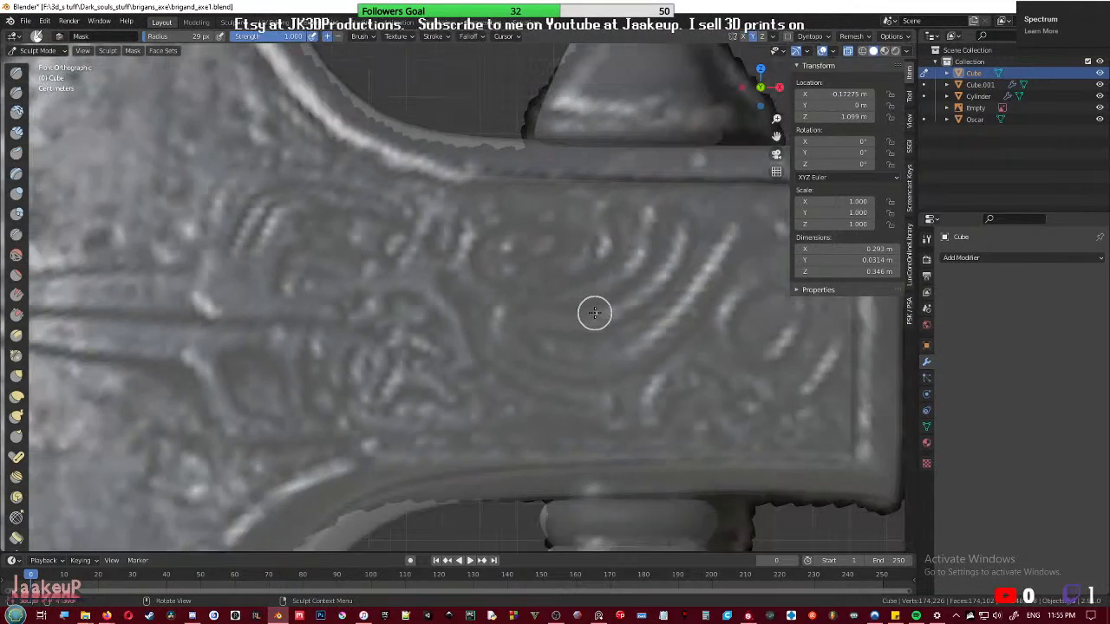
scroll(573, 292, up, 7)
scroll(511, 295, up, 2)
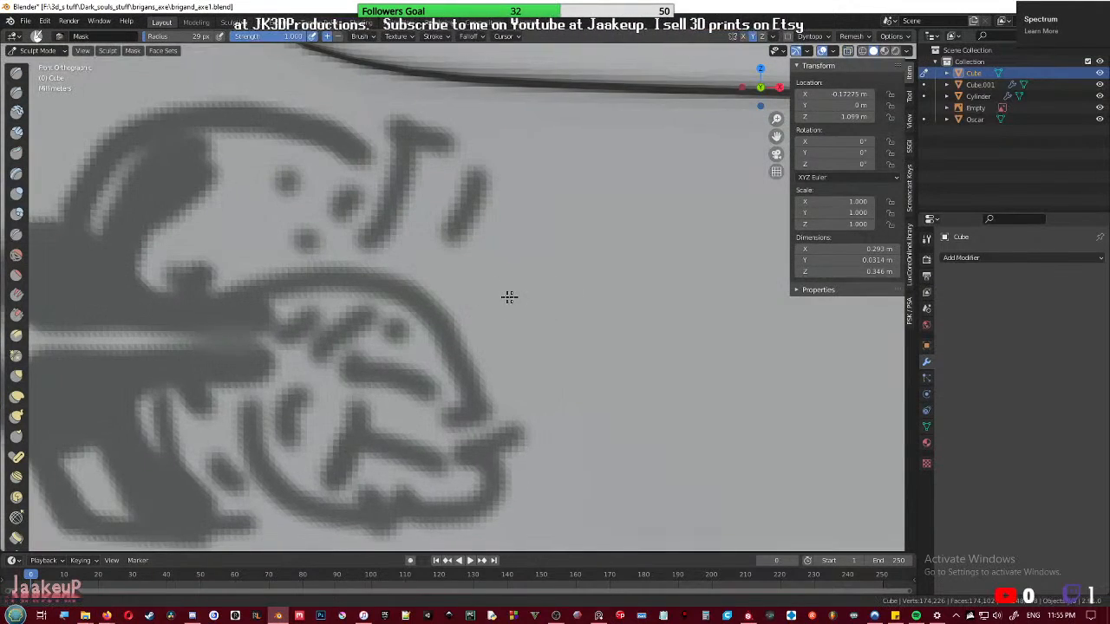
- Mask a long U-shaped curve sweeping from the short slanted stroke toward the rear of the axe head
scroll(485, 286, up, 2)
scroll(448, 269, up, 3)
key(alt+z)
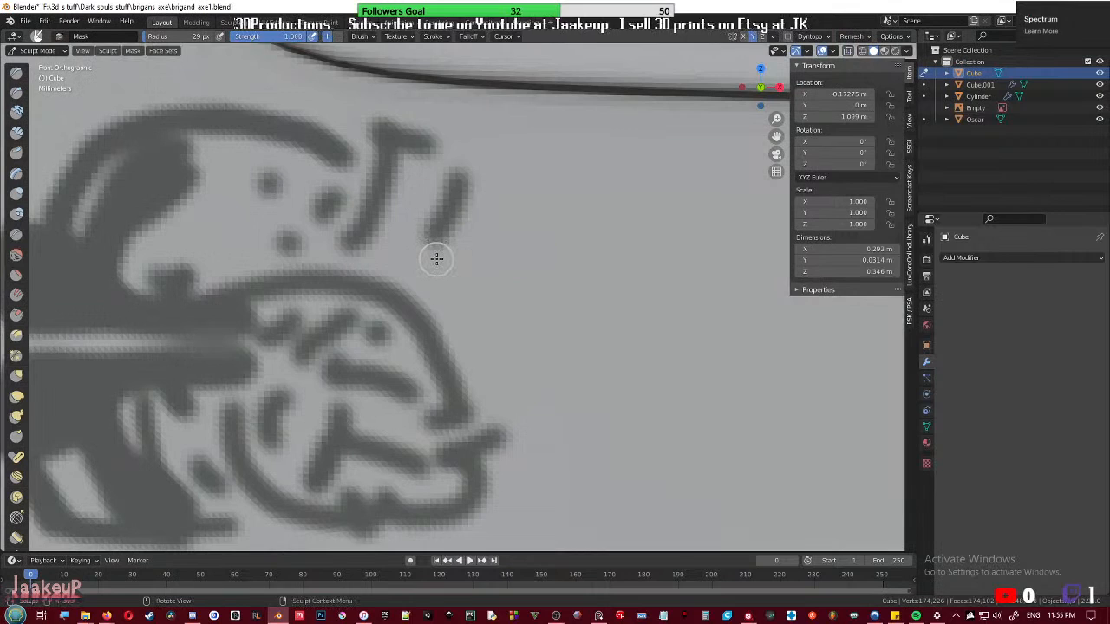
key(alt+z)
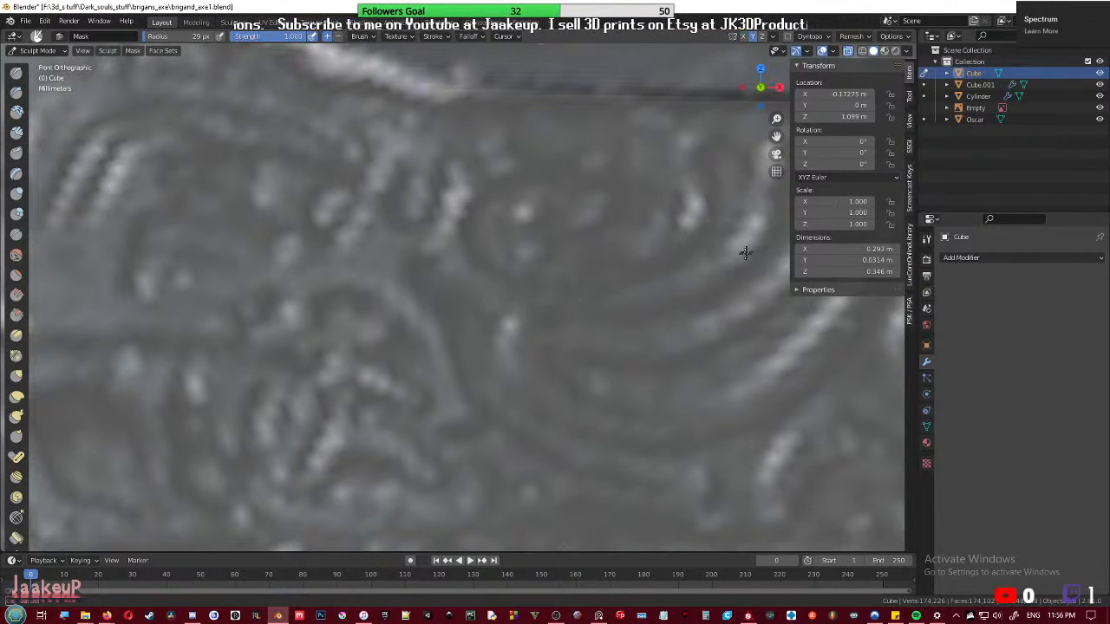
key(alt+z)
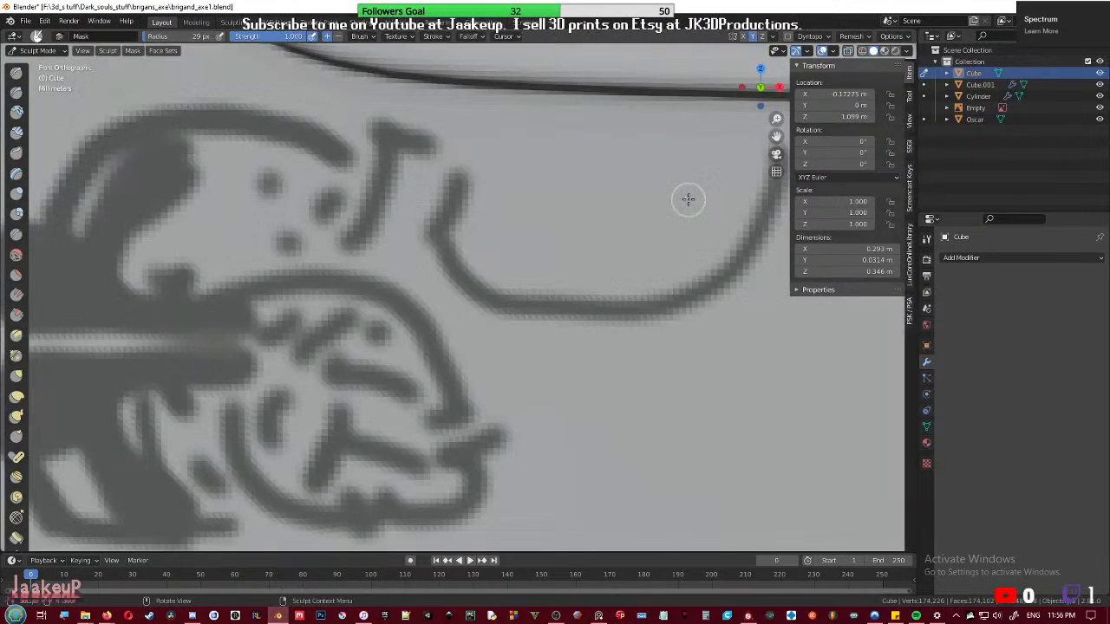
- Mask a dot and a short diagonal stroke inside the U-shaped curve
key(alt+z)
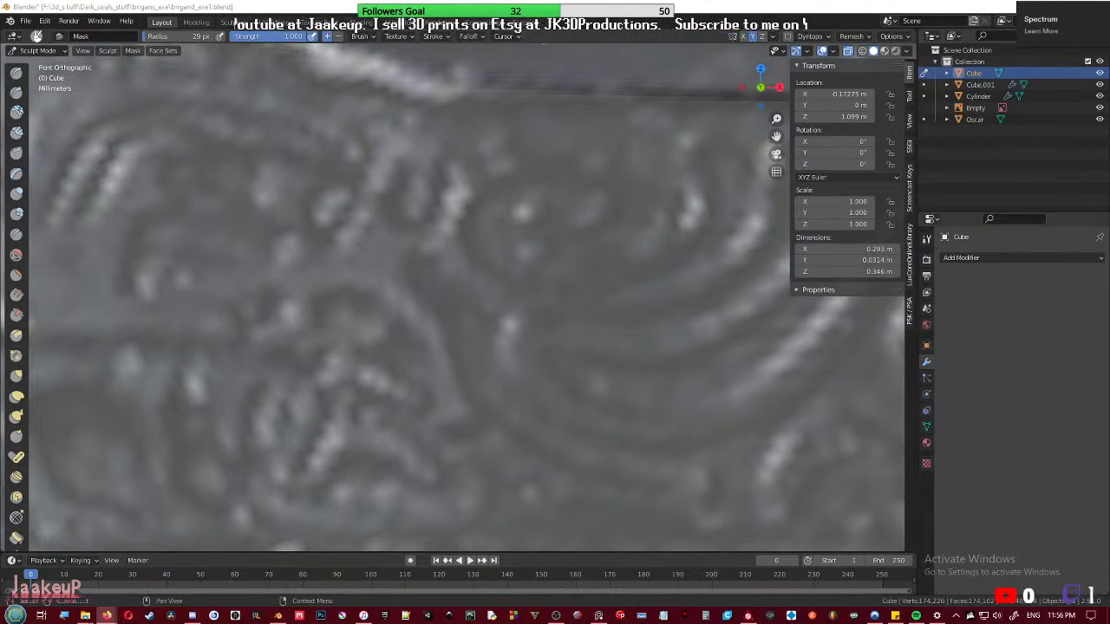
click(541, 298)
shift+middle_drag(540, 298, 491, 300)
key(alt+z)
key(alt+z)
key(alt+z)
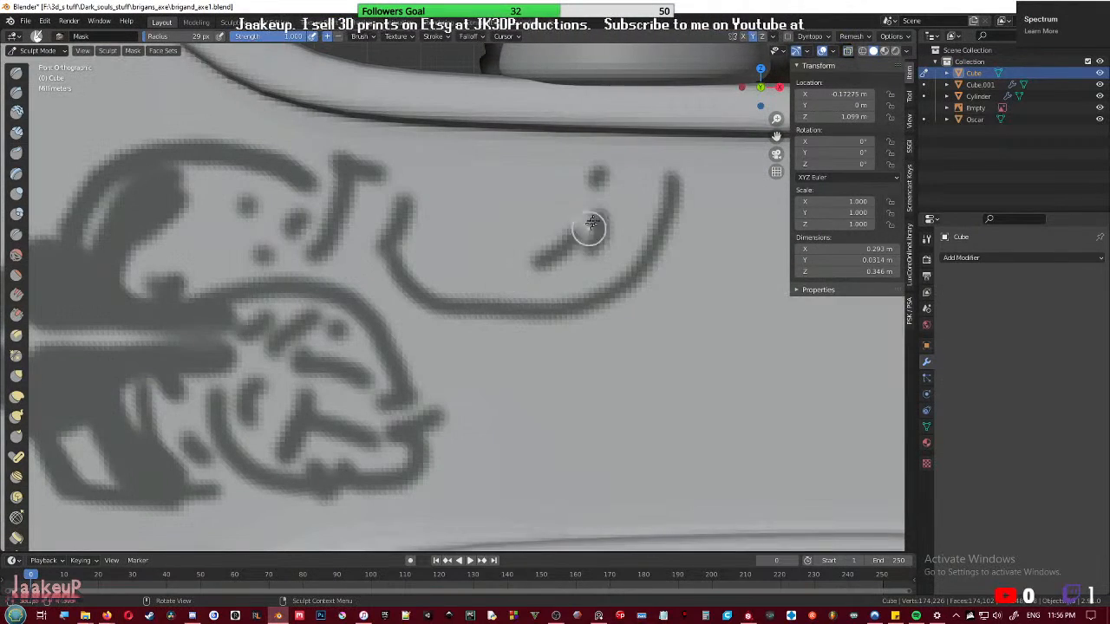
- Mask the remaining dots inside the U-shaped curve and two more sweeping curves nested beneath it
scroll(606, 179, up, 3)
key(alt+z)
key(alt+z)
key(alt+z)
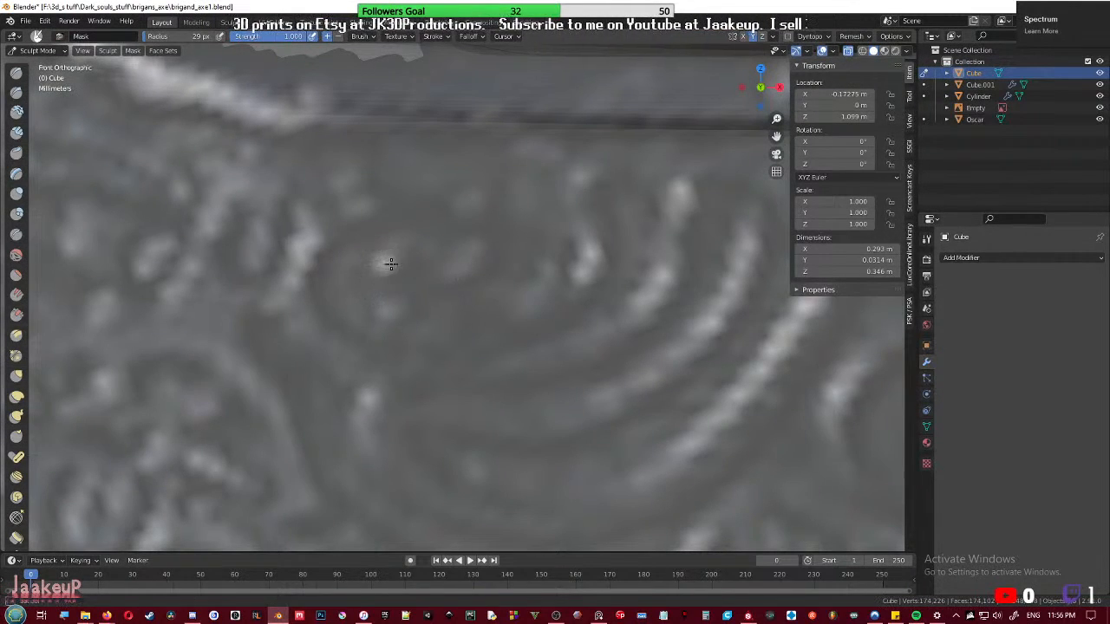
scroll(503, 316, down, 2)
shift+middle_drag(609, 285, 518, 251)
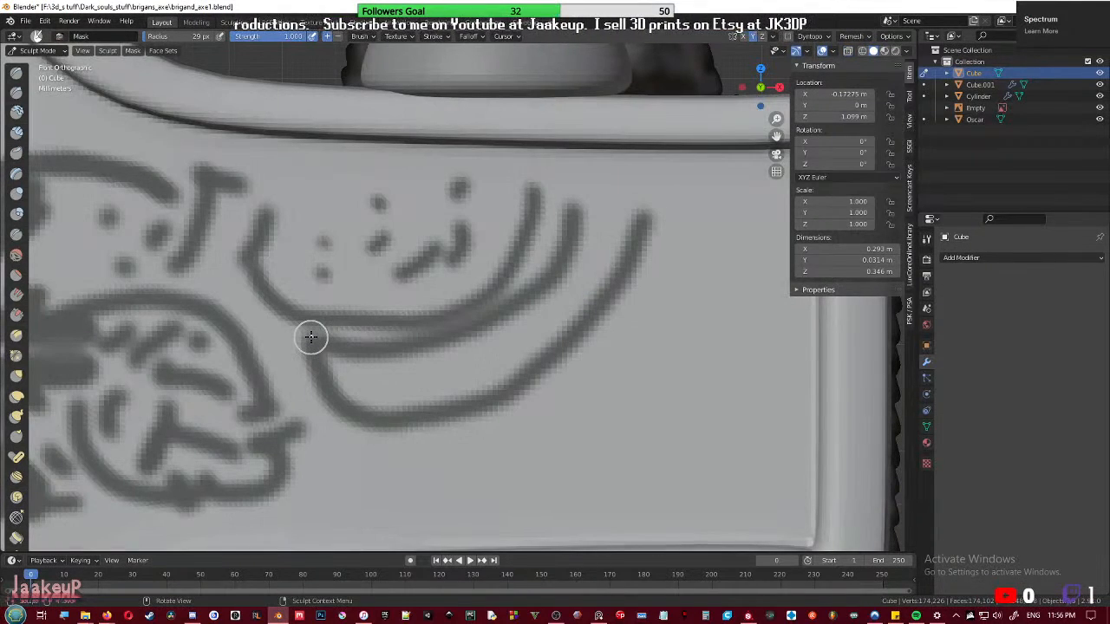
- Join the nested curves at their front ends and mask a hooked tail line below them
key(alt+z)
drag(307, 328, 306, 324)
drag(268, 292, 292, 388)
mouse_move(379, 410)
shift+middle_down()
mouse_move(382, 317)
mouse_move(369, 315)
shift+middle_up()
drag(280, 298, 308, 326)
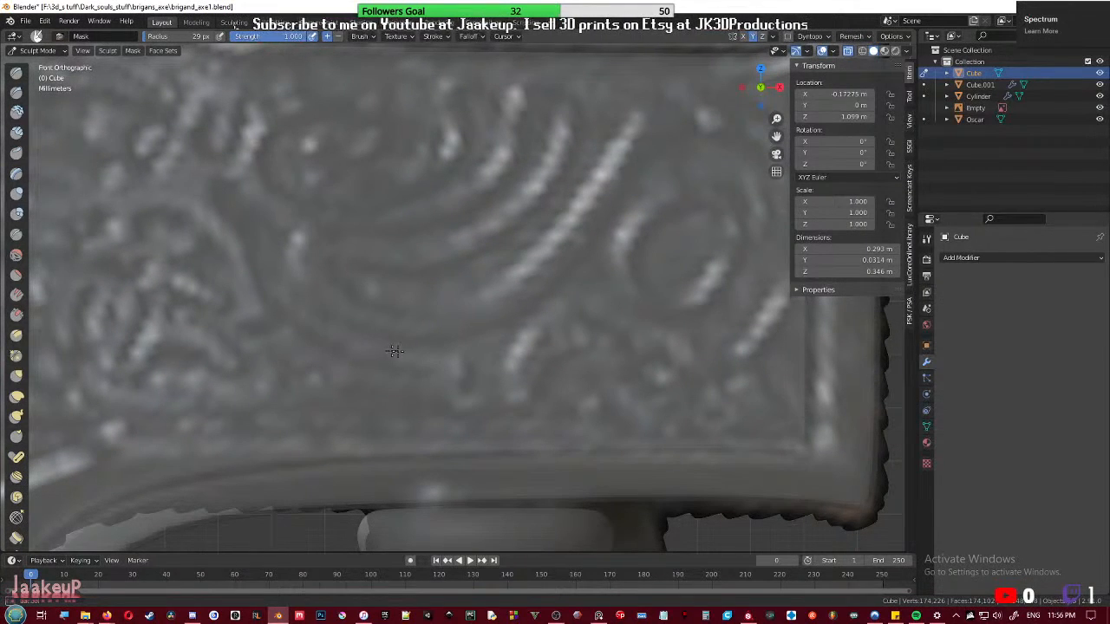
shift+middle_drag(374, 361, 534, 351)
key(alt+z)
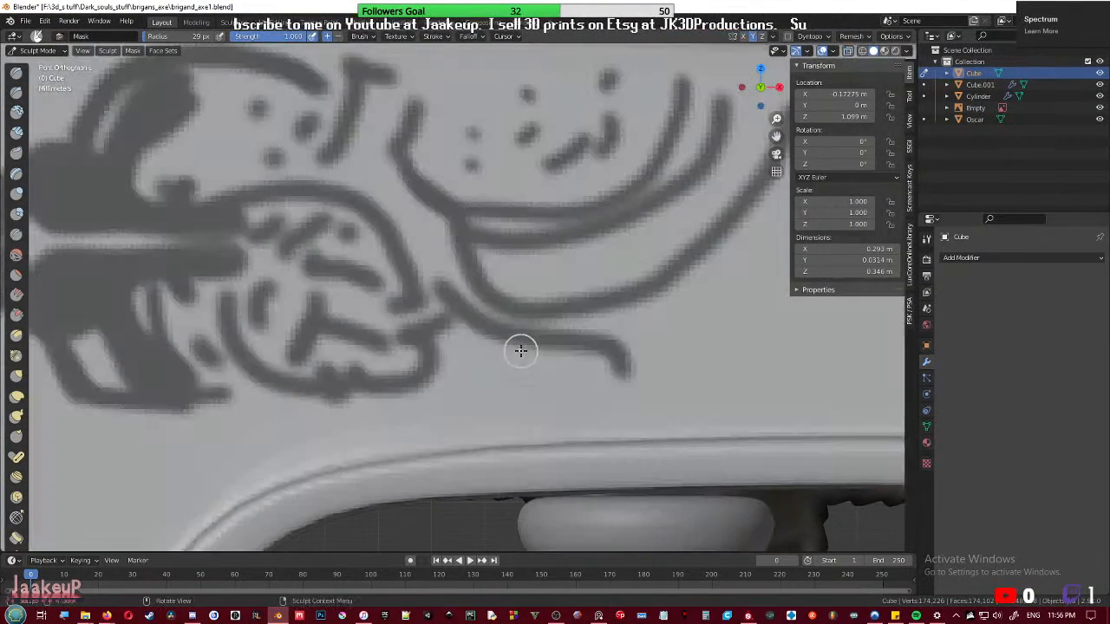
- Mask the slanted and wavy short strokes in the lower rear area of the panel, following the reference
key(alt+z)
shift+middle_drag(658, 359, 453, 388)
mouse_move(474, 405)
mouse_down()
mouse_move(505, 350)
mouse_move(530, 334)
mouse_move(501, 387)
mouse_up()
drag(549, 358, 554, 321)
mouse_move(619, 391)
mouse_down()
mouse_move(581, 418)
mouse_move(664, 427)
mouse_move(708, 399)
mouse_up()
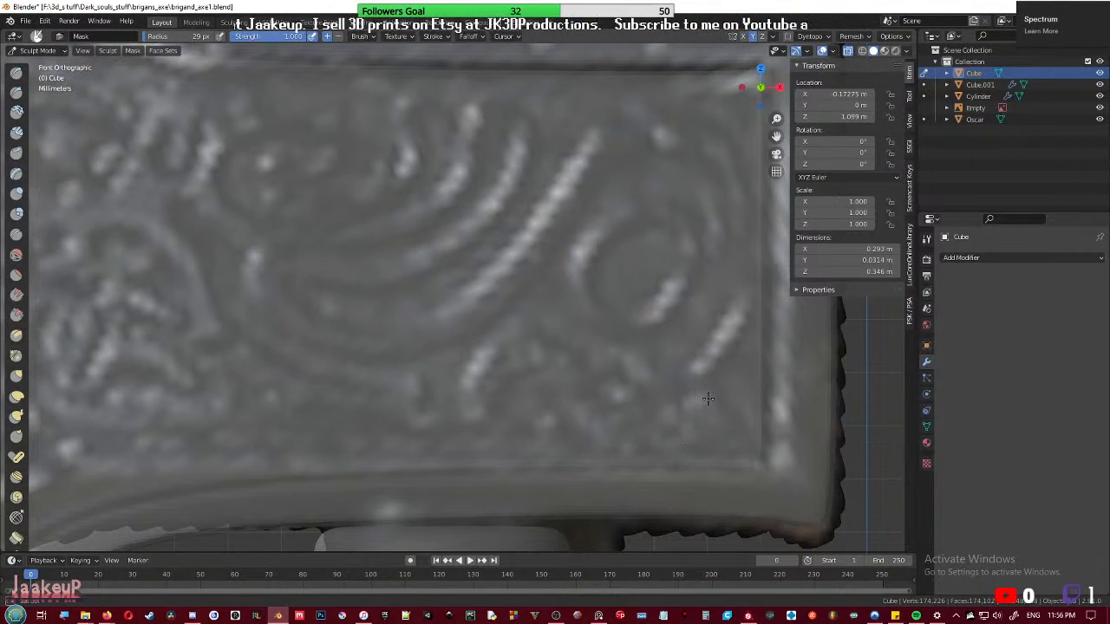
shift+middle_drag(700, 386, 656, 435)
key(alt+z)
key(alt+z)
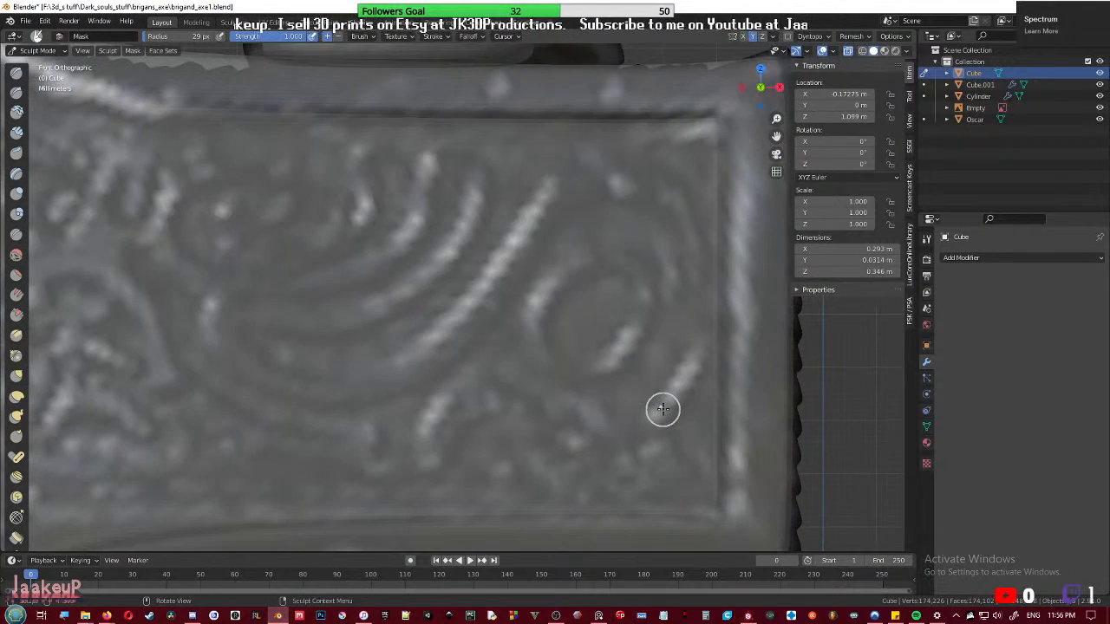
drag(657, 416, 686, 392)
- Mask the ring and the short arcs around it along the panel's rear edge, up to the upper corner
key(alt+z)
key(alt+z)
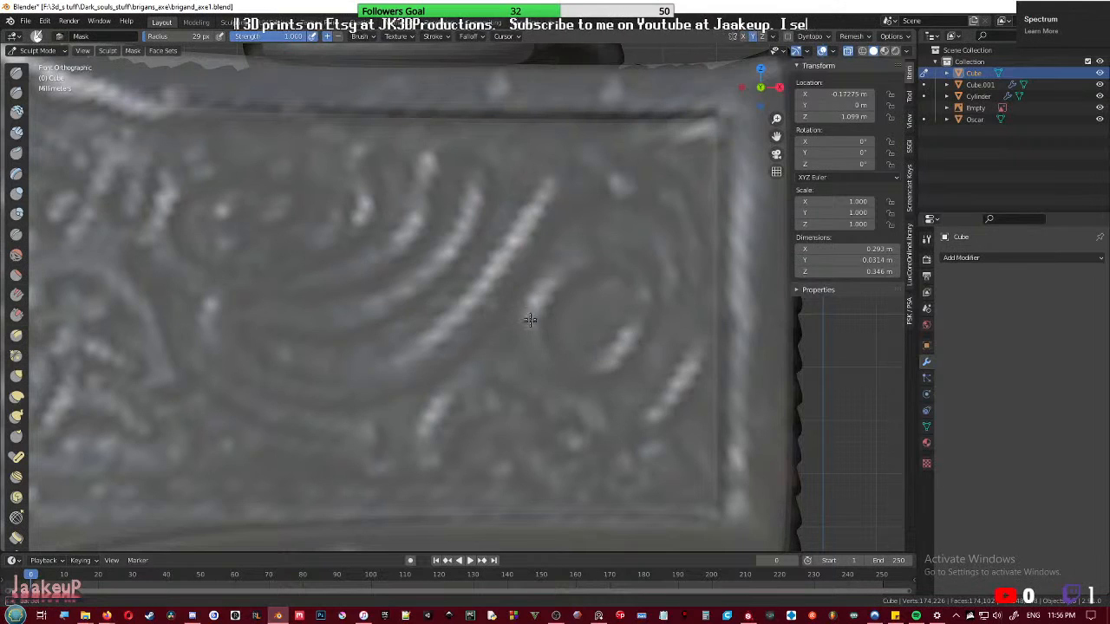
key(alt+z)
key(alt+z)
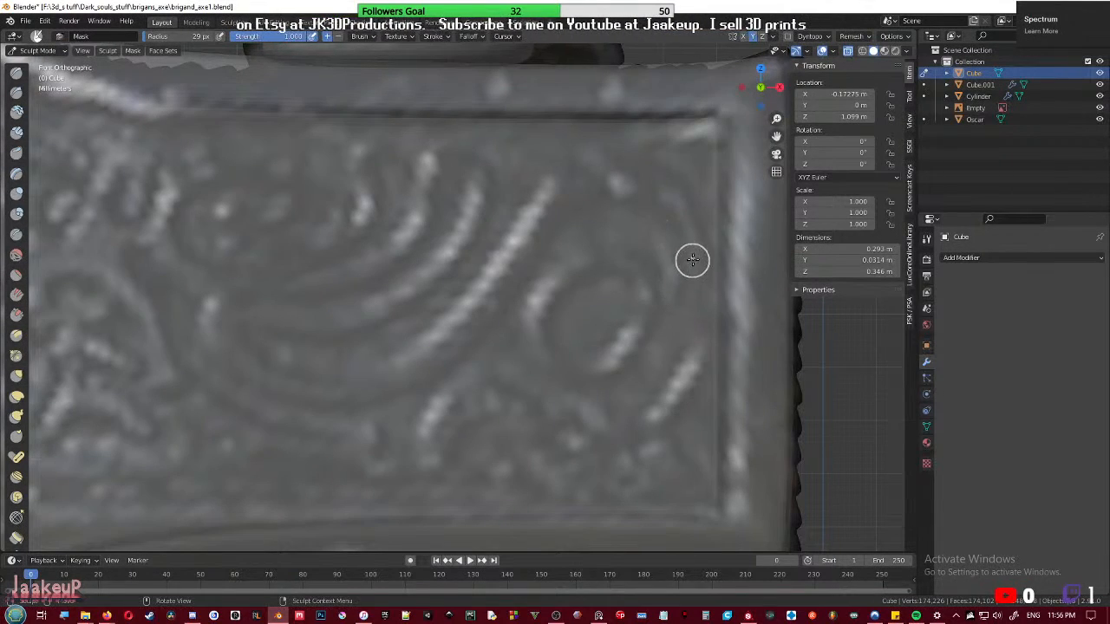
key(alt+z)
key(alt+z)
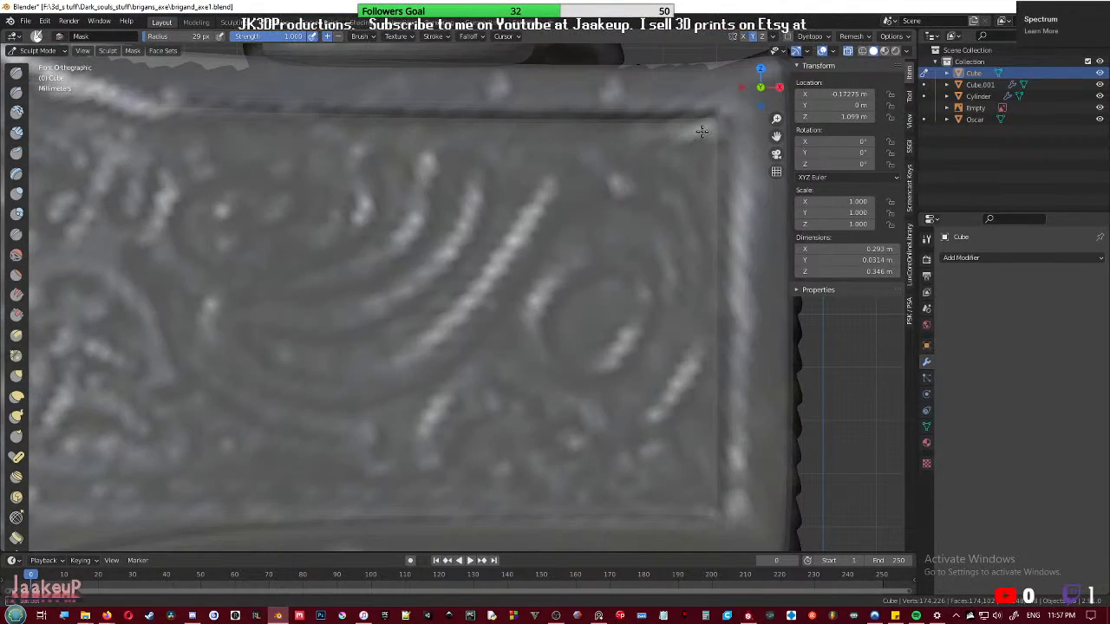
- Compare the whole masked ornament with the reference, view it in perspective, and save the file
scroll(453, 268, down, 4)
mouse_move(352, 321)
shift+middle_down()
mouse_move(555, 278)
mouse_move(471, 307)
shift+middle_up()
key(alt+z)
key(alt+z)
key(alt+z)
key(alt+z)
shift+middle_drag(401, 396, 523, 276)
shift+middle_drag(444, 352, 287, 477)
scroll(400, 353, down, 2)
key(alt+z)
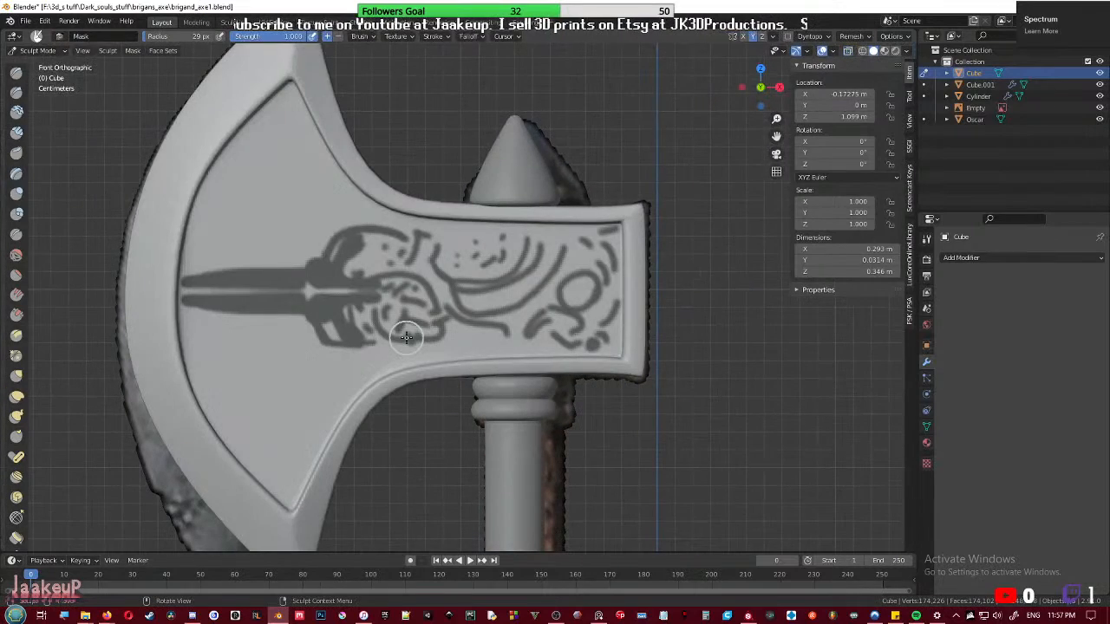
middle_drag(474, 327, 451, 349)
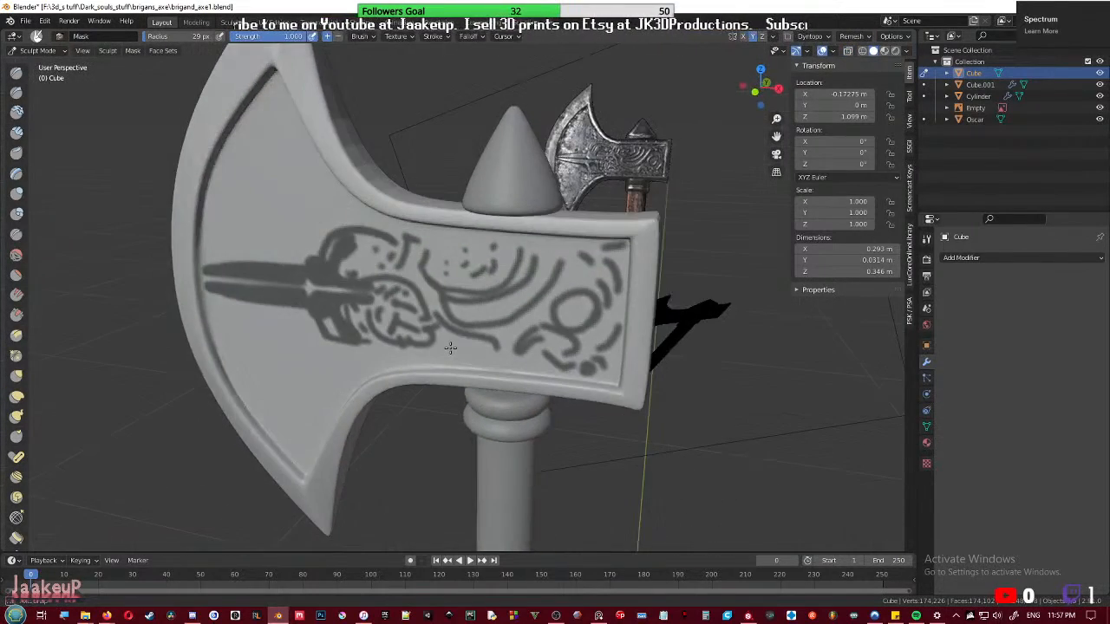
scroll(460, 341, down, 2)
mouse_move(513, 321)
middle_down()
mouse_move(323, 340)
mouse_move(525, 325)
middle_up()
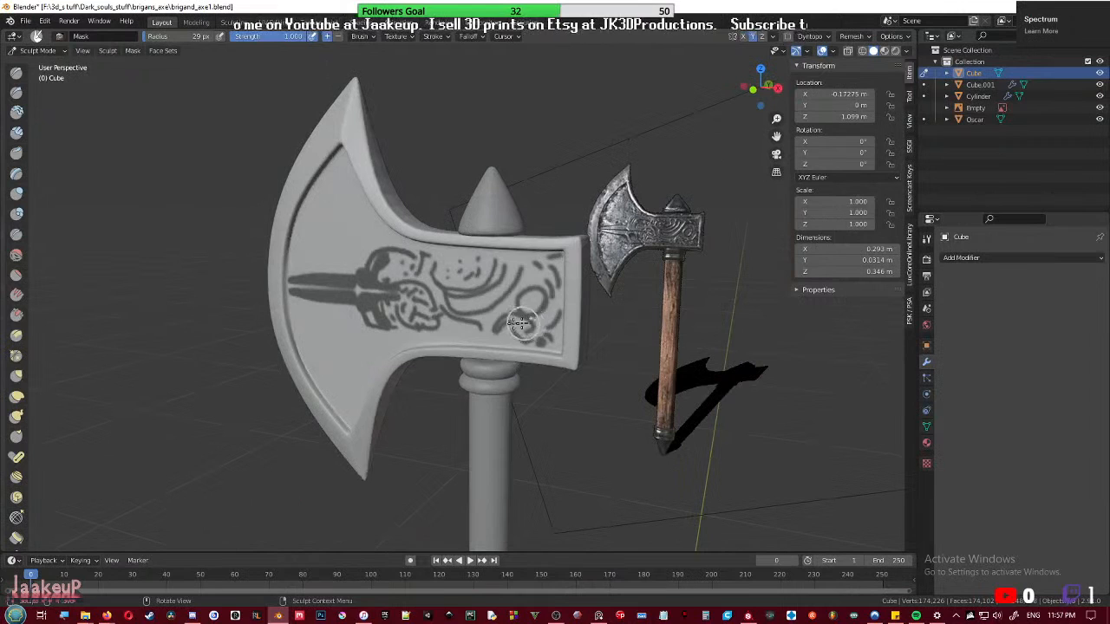
key(ctrl+s)
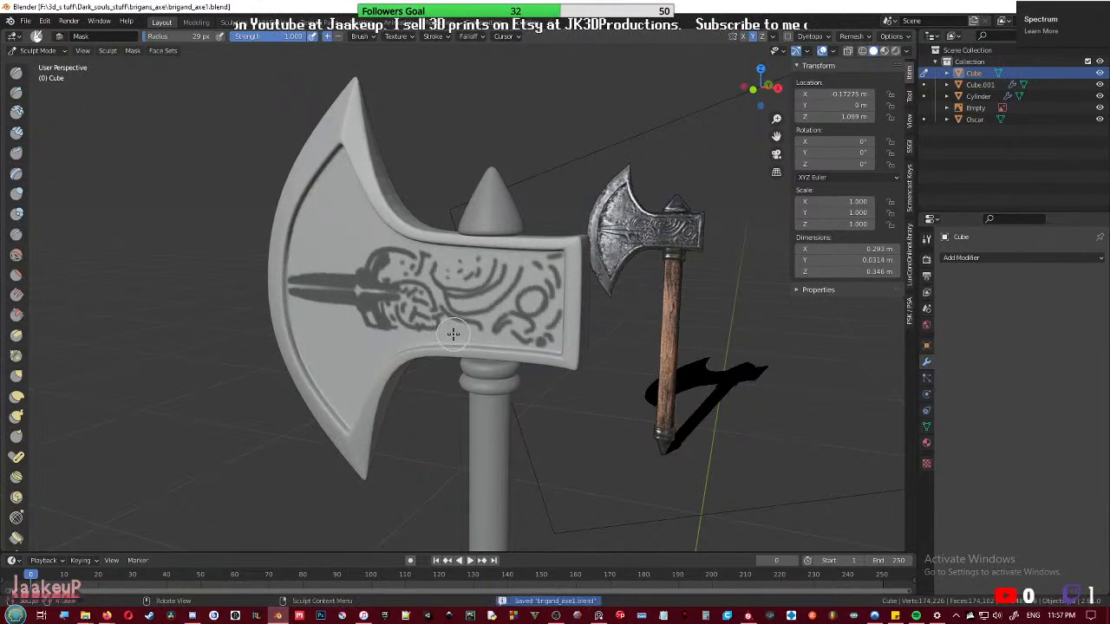
- Invert the axe head's mask to leave only the traced ornament open for sculpting
scroll(453, 333, up, 2)
shift+middle_drag(454, 330, 473, 302)
key(alt+z)
key(alt+z)
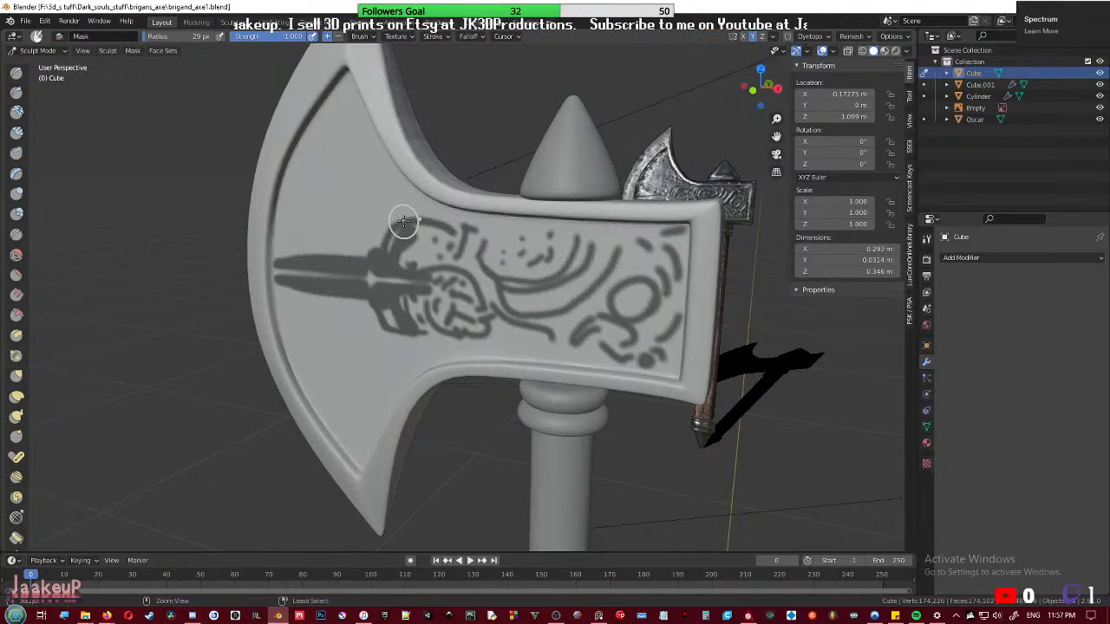
key(ctrl+i)
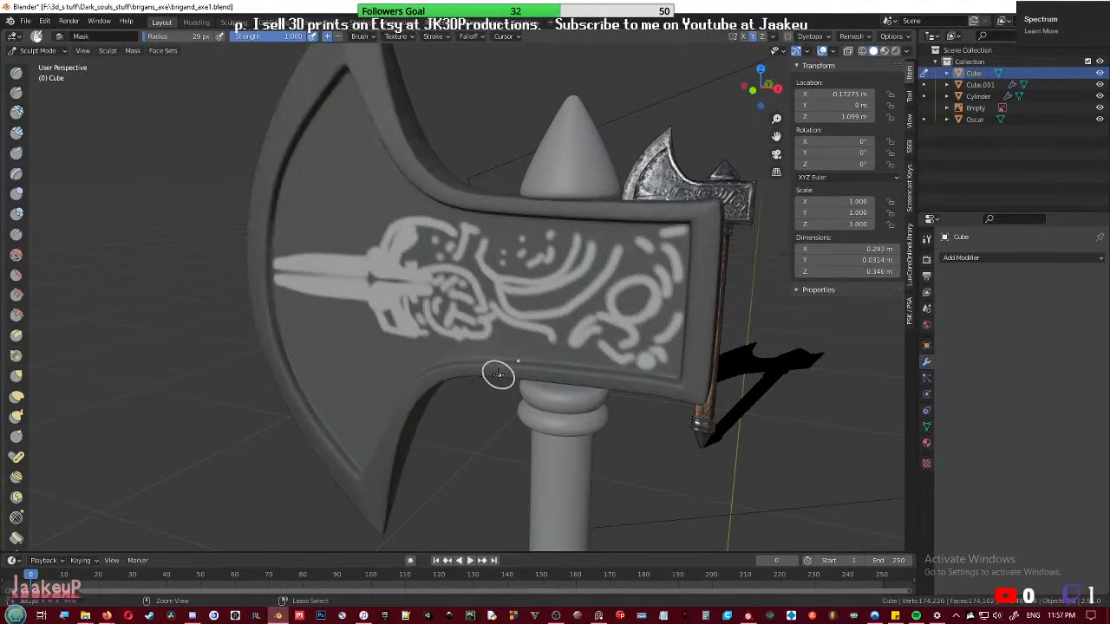
mouse_move(524, 283)
middle_down()
mouse_move(552, 312)
mouse_move(532, 276)
mouse_move(516, 279)
mouse_move(538, 284)
middle_up()
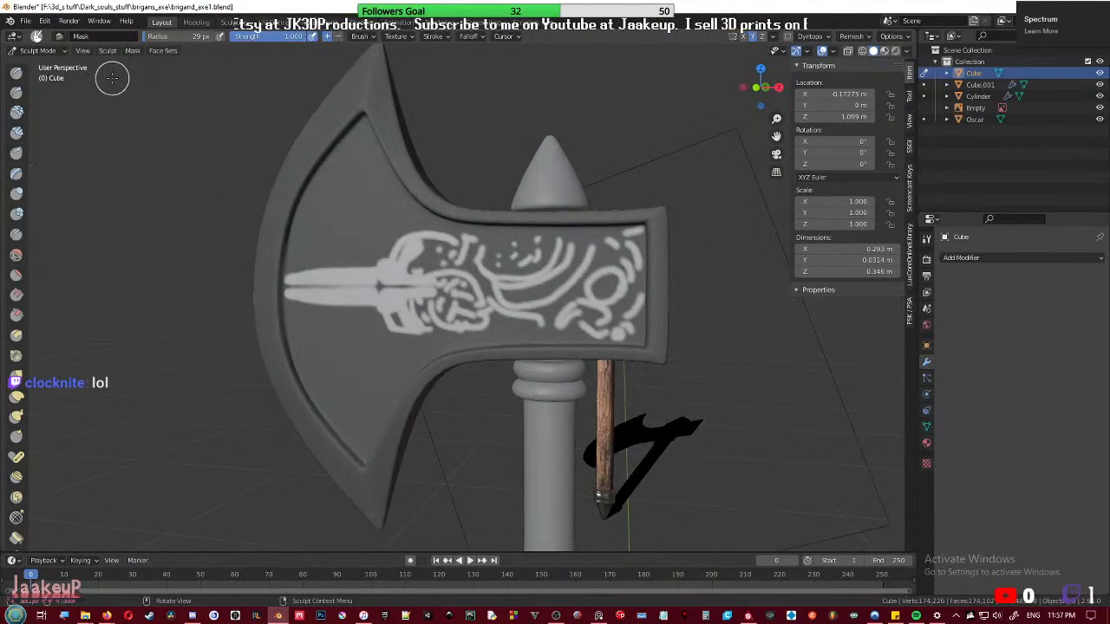
- Choose the Clay Strips brush and set its radius to 198 px and strength to 0.236
click(16, 132)
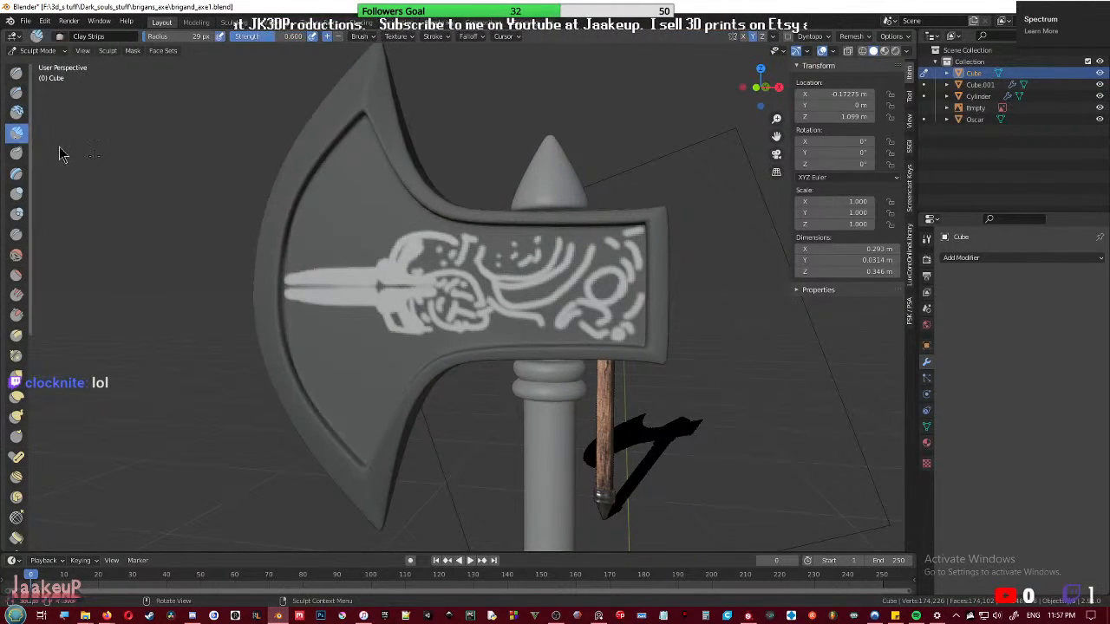
key(f)
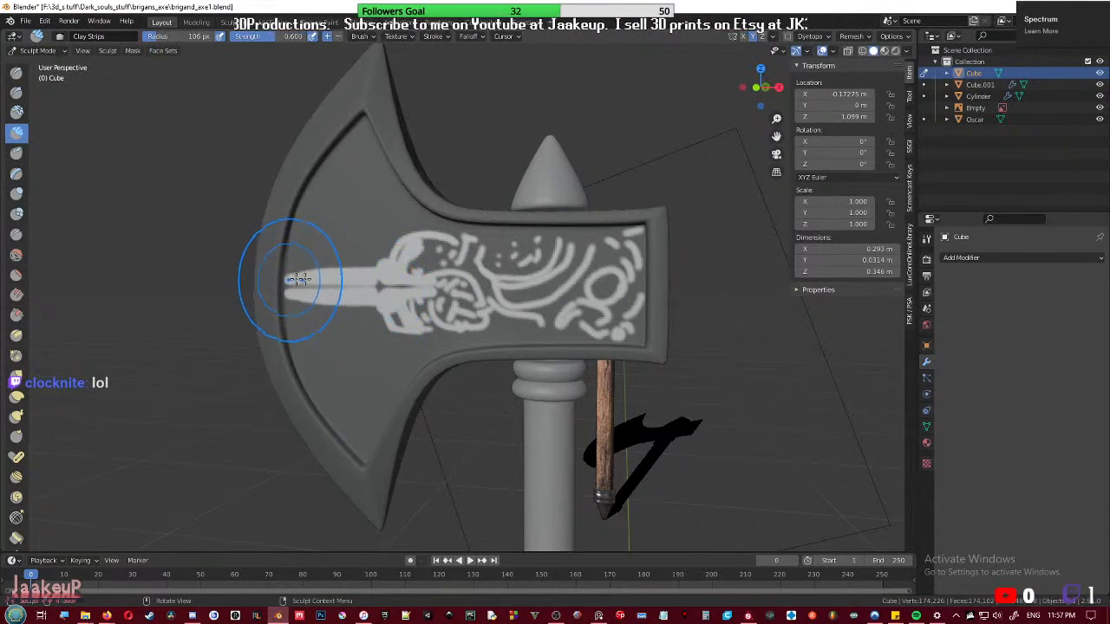
key(f)
click(371, 285)
key(shift+f)
click(409, 287)
- Try one long Clay Strips stroke across the ornament from the prong tips to the rear, and undo it
drag(268, 283, 646, 293)
mouse_move(675, 382)
middle_down()
mouse_move(533, 403)
mouse_move(517, 393)
middle_up()
scroll(532, 404, up, 7)
key(ctrl+z)
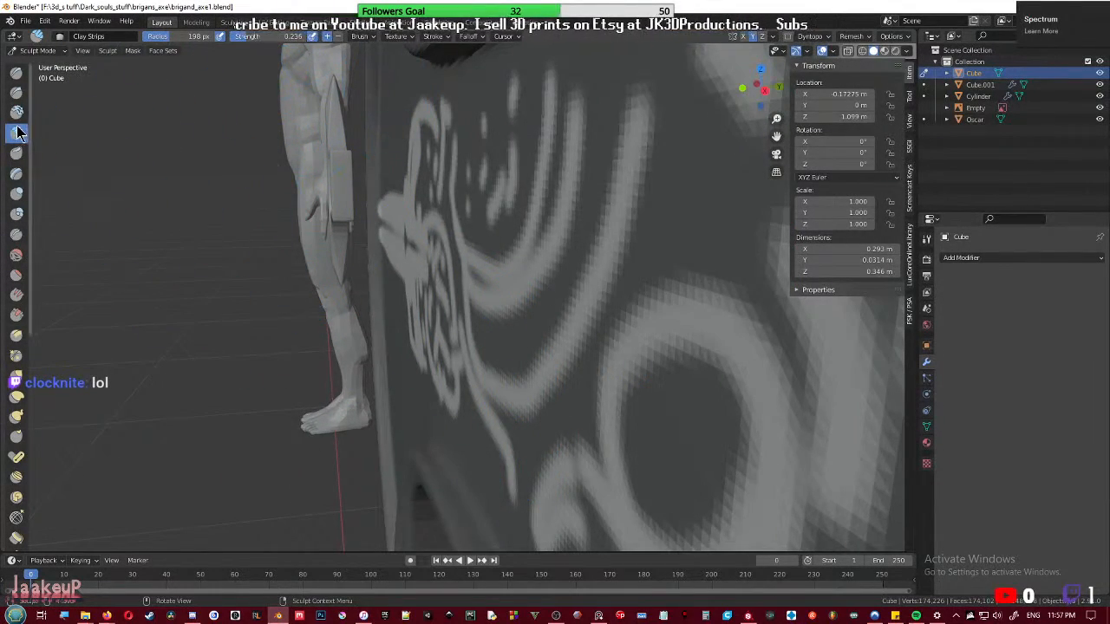
- Try a short Clay Strips stroke down the ornament's detailed middle section and inspect the raised surface
middle_drag(338, 264, 469, 256)
mouse_move(481, 248)
mouse_down()
mouse_move(452, 245)
mouse_move(367, 285)
mouse_move(373, 275)
mouse_move(324, 264)
mouse_move(496, 313)
mouse_move(287, 217)
mouse_move(357, 184)
mouse_move(419, 225)
mouse_move(395, 368)
mouse_up()
middle_drag(399, 299, 308, 278)
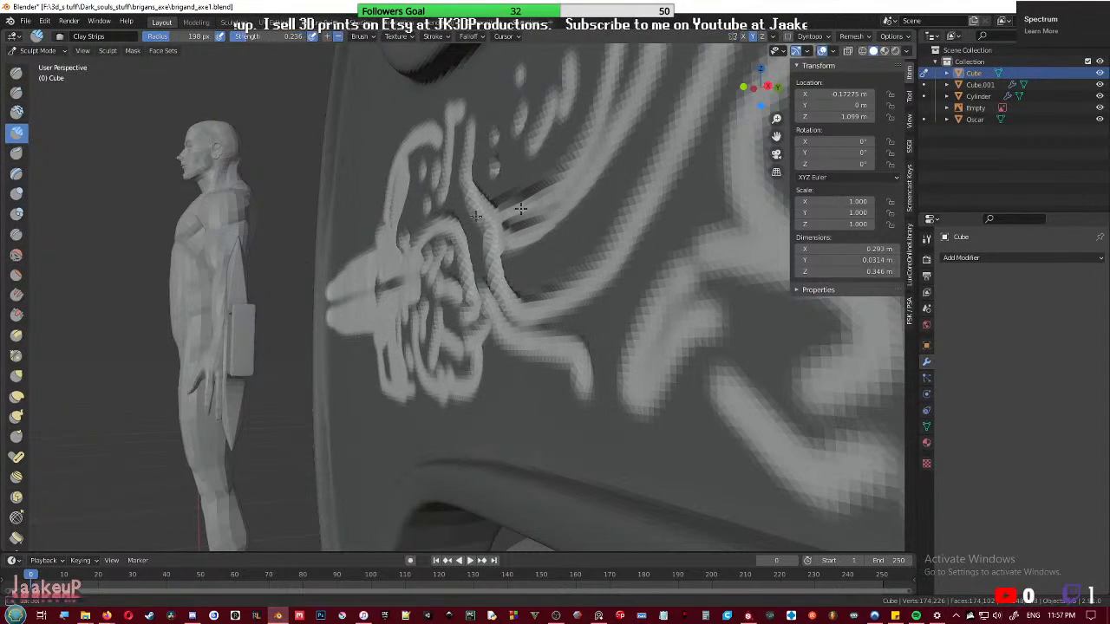
middle_drag(399, 260, 454, 264)
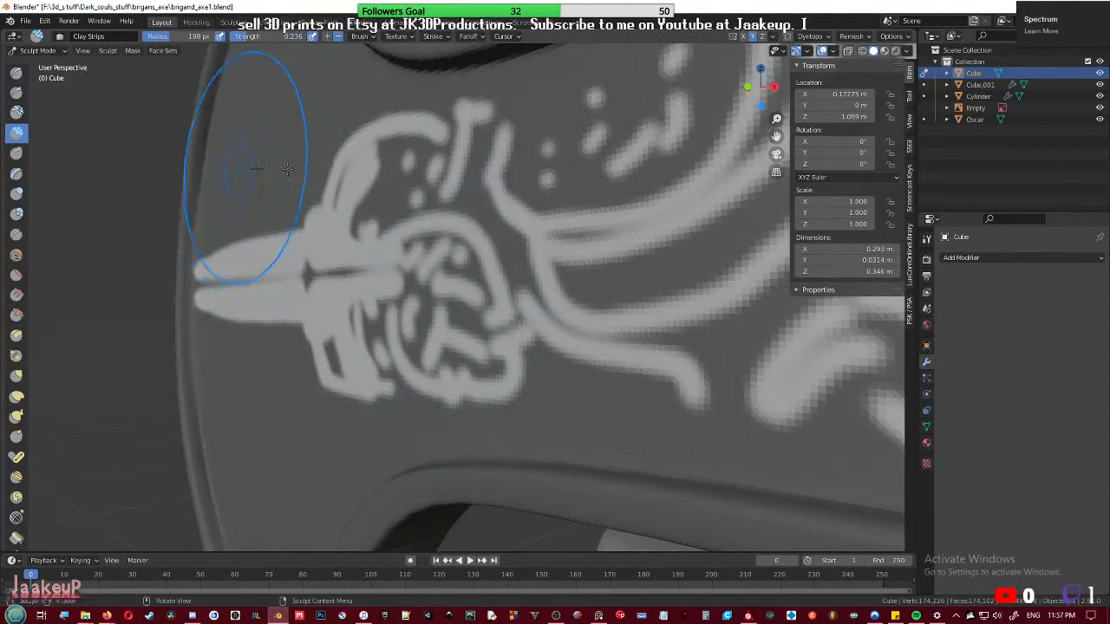
- Enlarge the sculpting brush radius to 285 px so one stroke covers the ornament's height
key(shift+space)
key(Escape)
scroll(369, 252, down, 3)
middle_drag(373, 253, 461, 267)
key(f)
click(345, 253)
- Try a Clay Strips stroke along the ornament with the enlarged brush, and undo it
mouse_move(348, 241)
mouse_down()
mouse_move(255, 290)
mouse_move(79, 264)
mouse_move(625, 287)
mouse_move(707, 325)
mouse_move(616, 277)
mouse_up()
scroll(575, 347, down, 2)
middle_drag(575, 347, 495, 353)
key(ctrl+z)
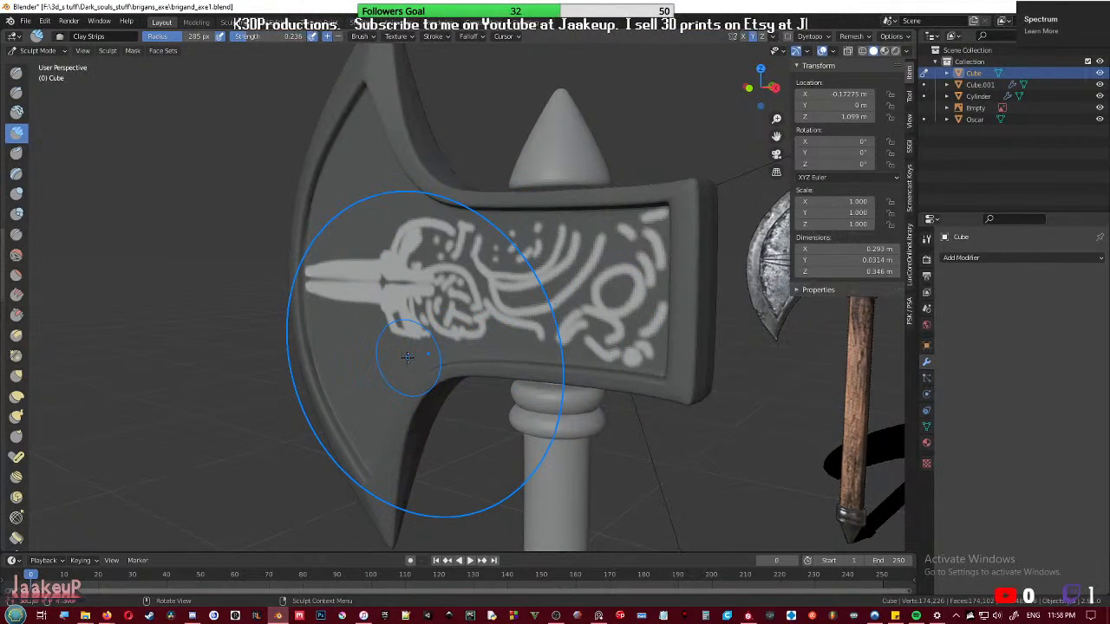
- Raise the unmasked ornament with the Draw brush at strength 0.500, stroking from the prong tips to the axe head's rear
click(17, 72)
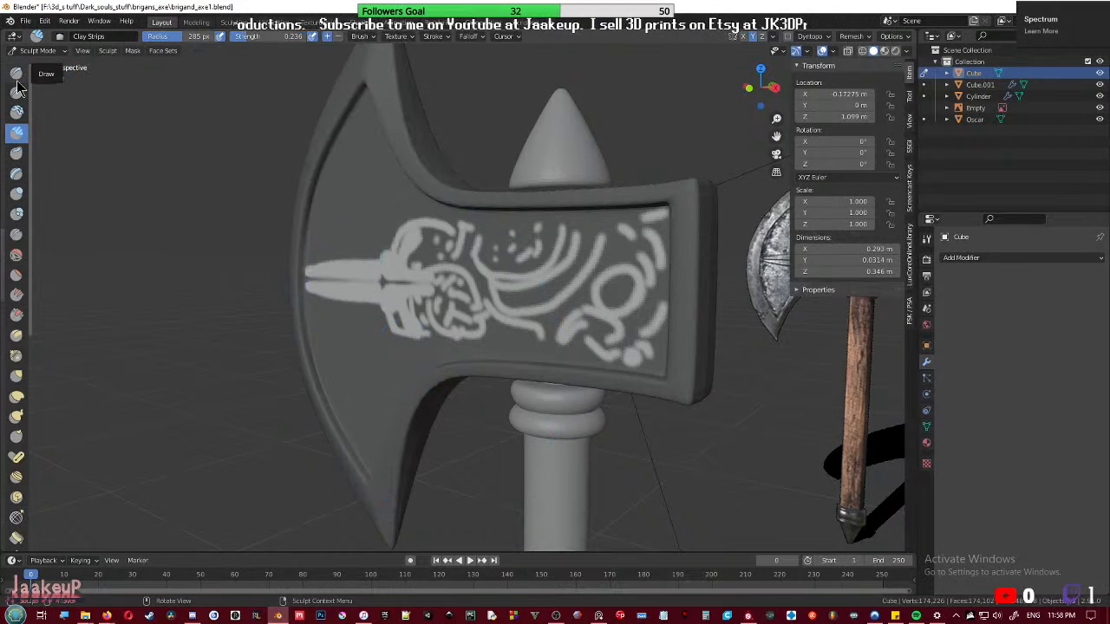
mouse_move(335, 269)
mouse_down()
mouse_move(563, 286)
mouse_move(511, 282)
mouse_up()
mouse_move(295, 355)
middle_down()
mouse_move(329, 382)
mouse_move(322, 397)
middle_up()
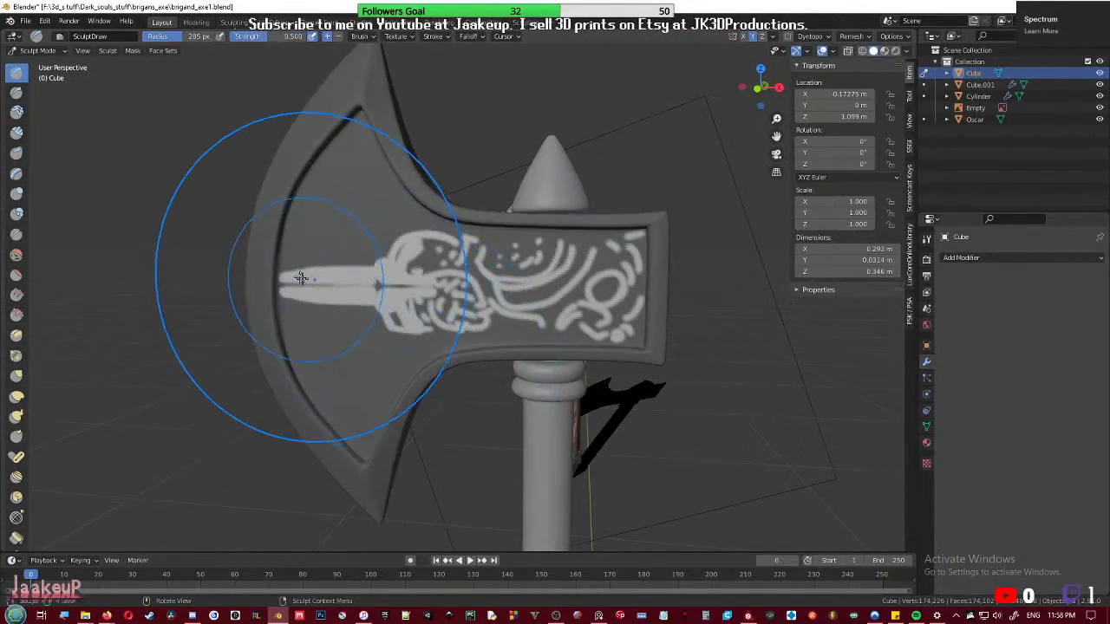
drag(283, 283, 637, 294)
mouse_move(666, 343)
middle_down()
mouse_move(491, 402)
mouse_move(499, 357)
middle_up()
scroll(486, 404, up, 4)
scroll(500, 357, down, 3)
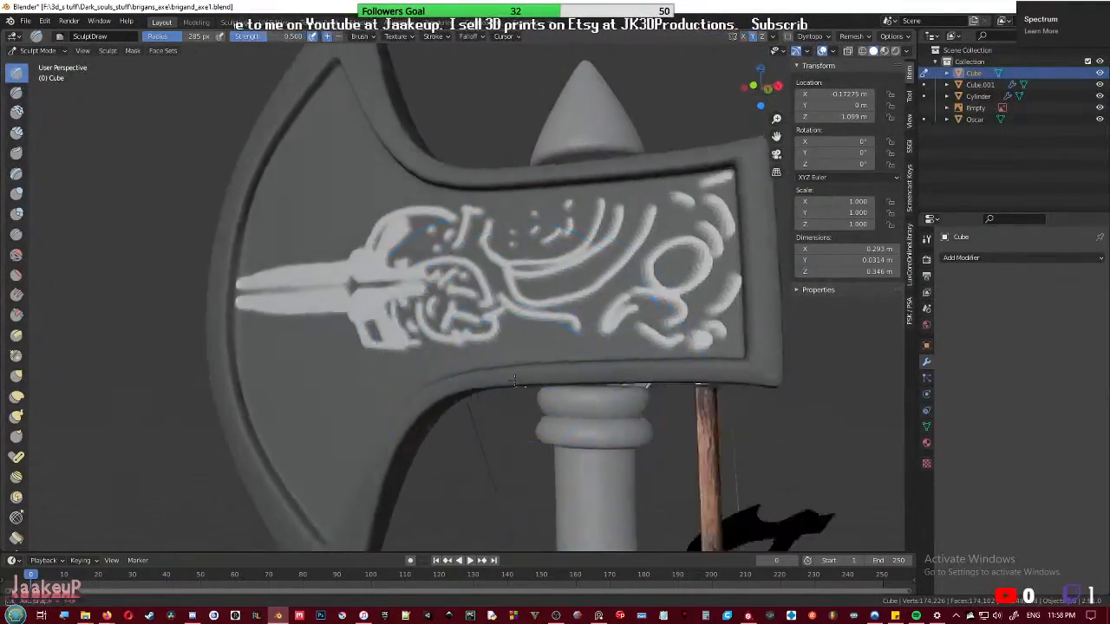
- Switch the axe head to Object Mode and deselect it to inspect the sculpted relief without the mask overlay
middle_drag(322, 260, 322, 248)
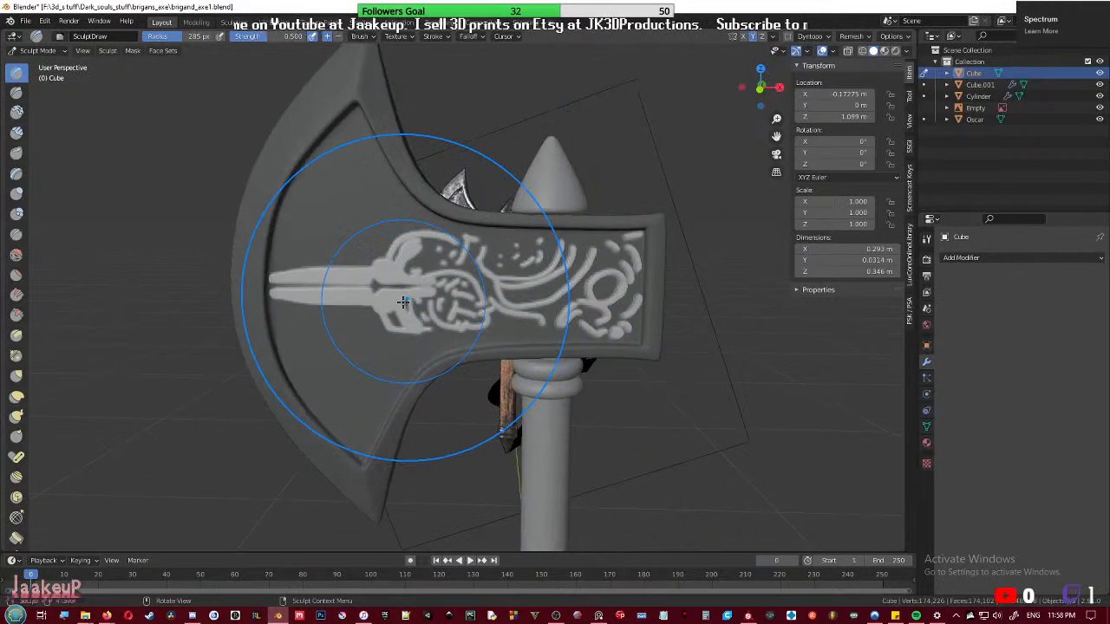
scroll(403, 301, down, 3)
key(ctrl+Tab)
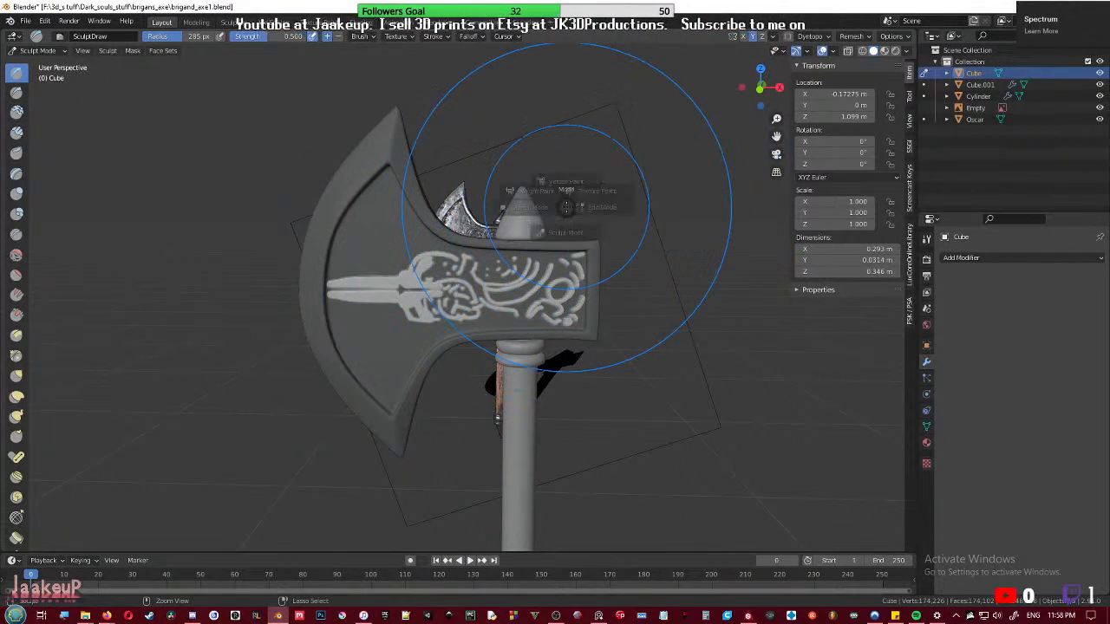
click(484, 208)
click(661, 418)
middle_drag(661, 417, 529, 416)
middle_drag(440, 451, 496, 420)
scroll(493, 452, up, 5)
scroll(494, 452, down, 2)
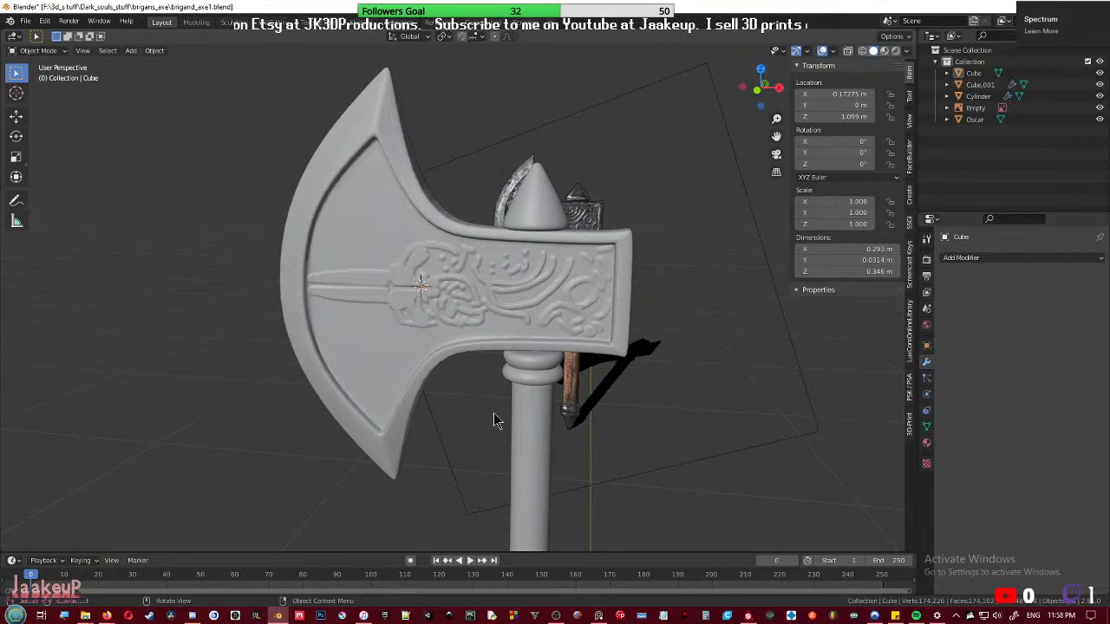
- Compare the raised ornament with the reference axe from several angles, and save the file
middle_drag(531, 388, 490, 409)
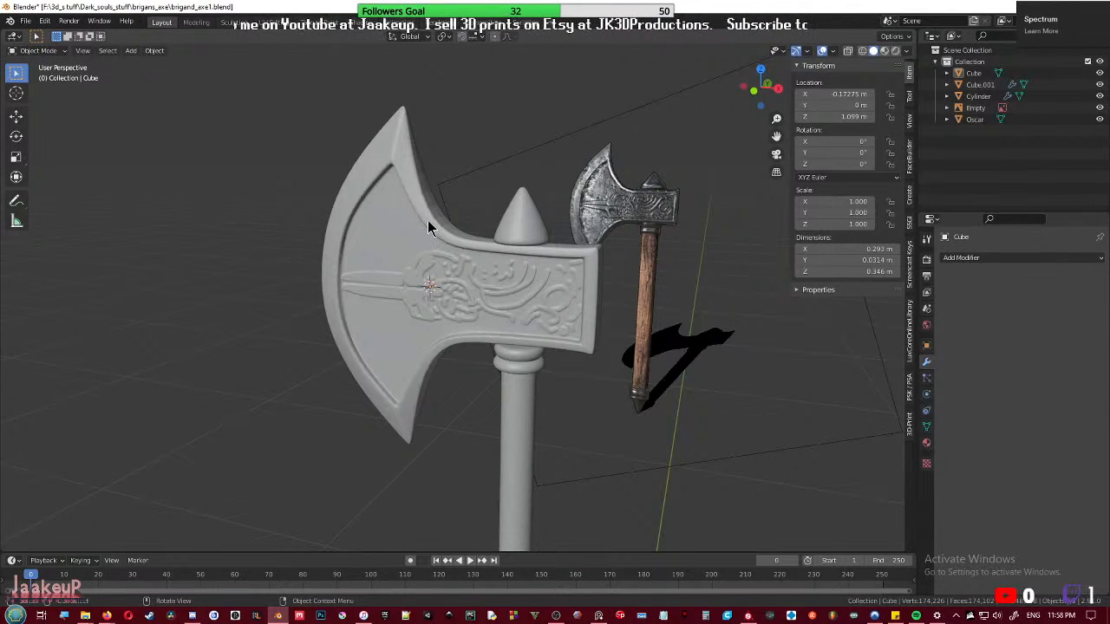
middle_drag(420, 226, 423, 432)
scroll(445, 315, up, 3)
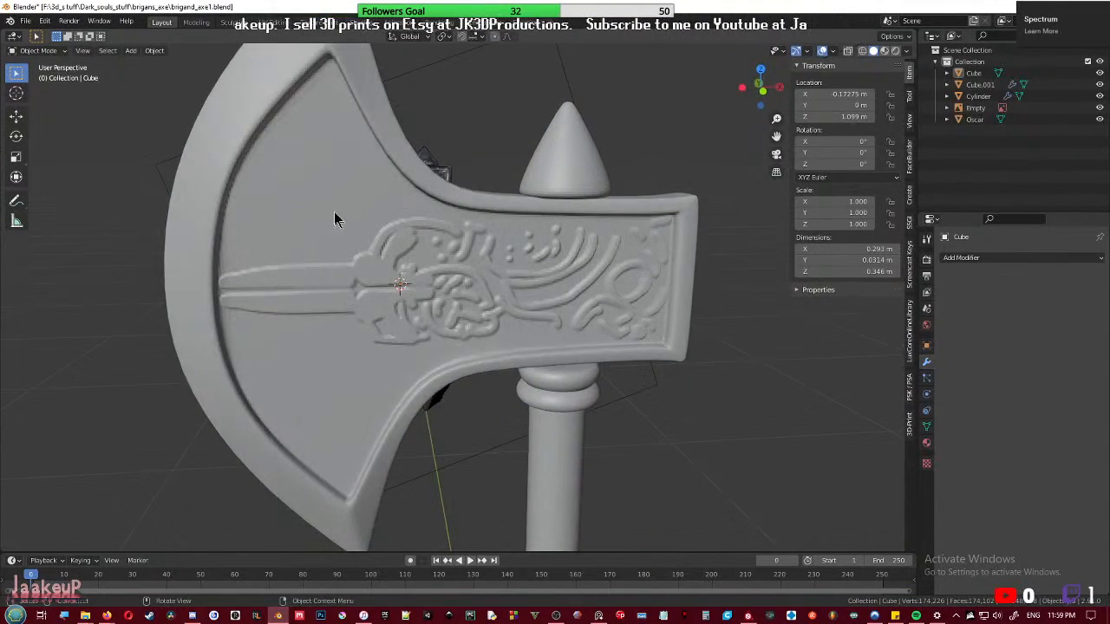
middle_drag(337, 221, 359, 352)
key(ctrl+s)
scroll(442, 342, up, 2)
middle_drag(442, 342, 415, 339)
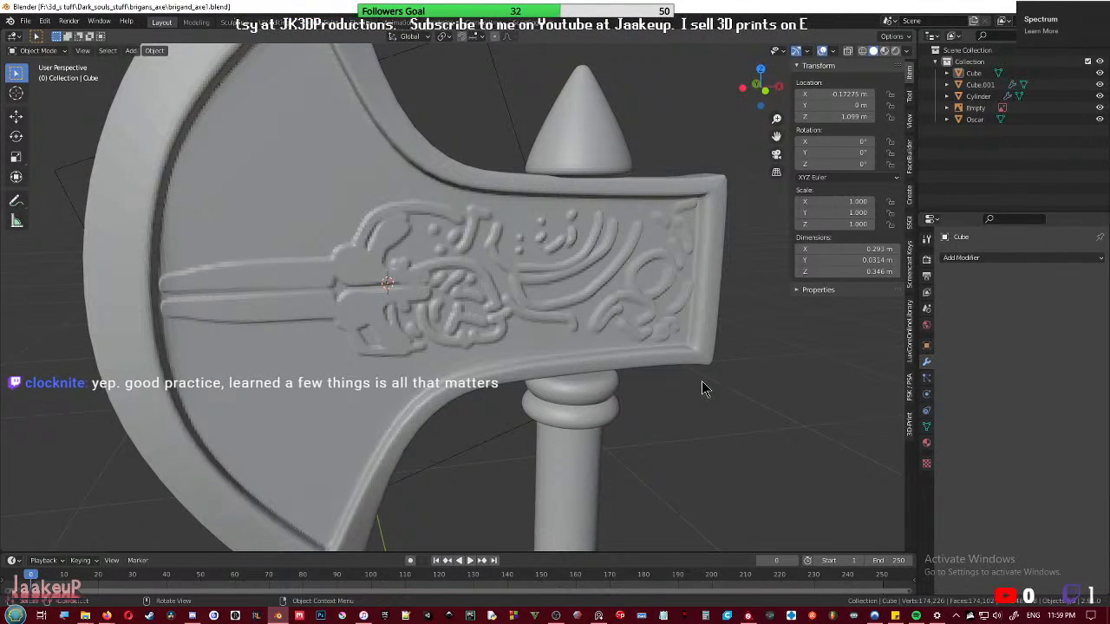
scroll(703, 388, down, 8)
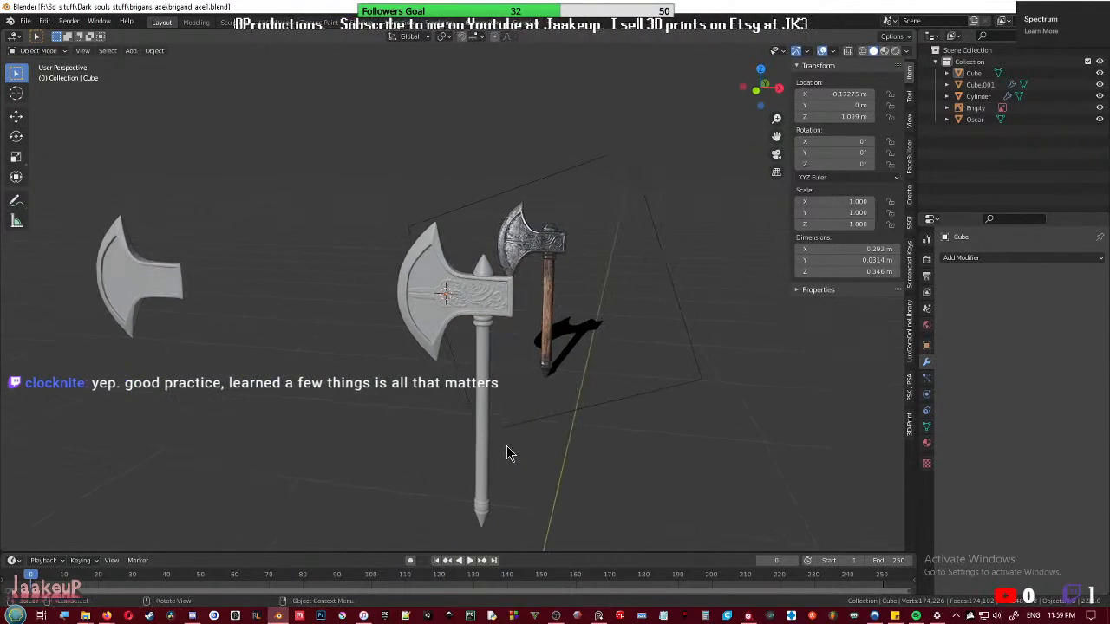